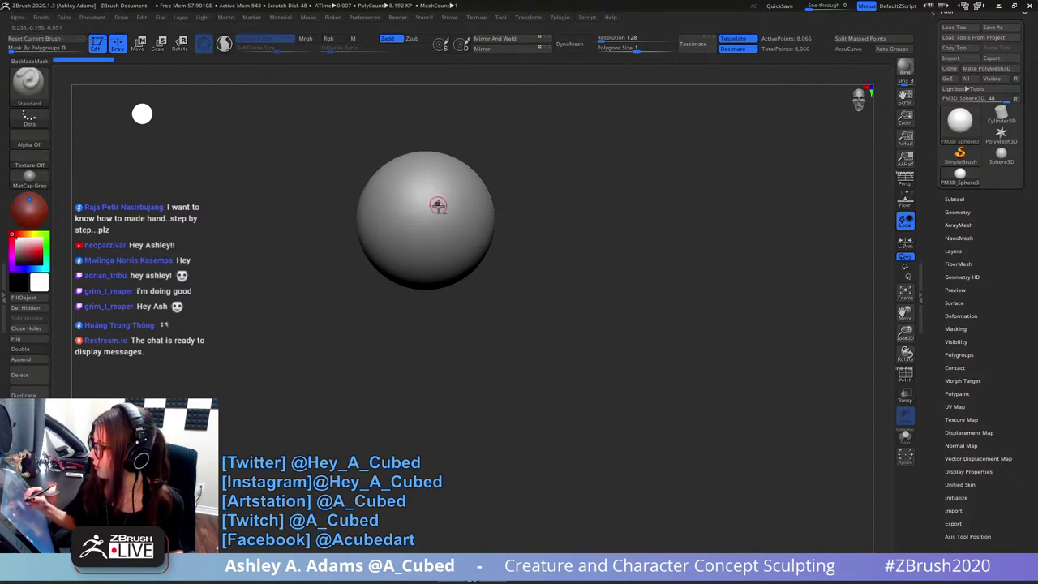
key("space")
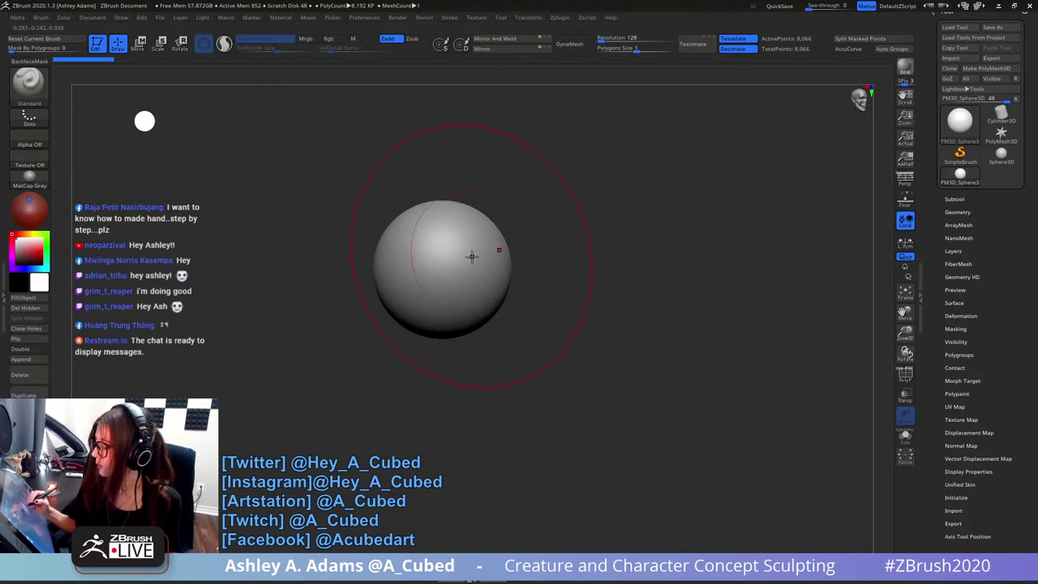
mouse_move(464, 258)
right_mouse_down("alt")
mouse_move(541, 257)
mouse_move(468, 247)
right_mouse_up("alt")
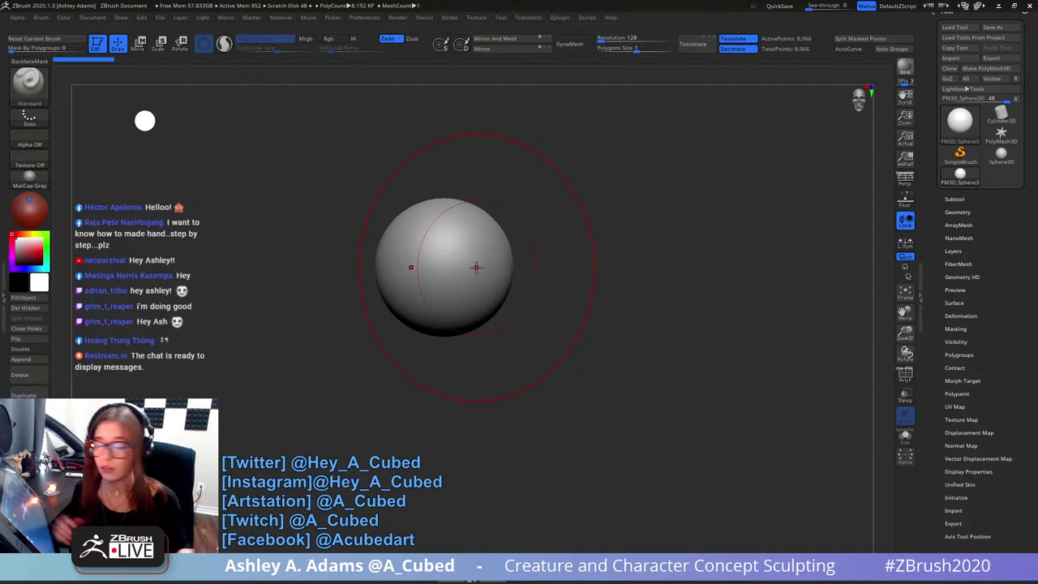
right_click_drag(576, 181, 622, 182, "alt")
right_click_drag(523, 253, 501, 227, "alt")
key("space")
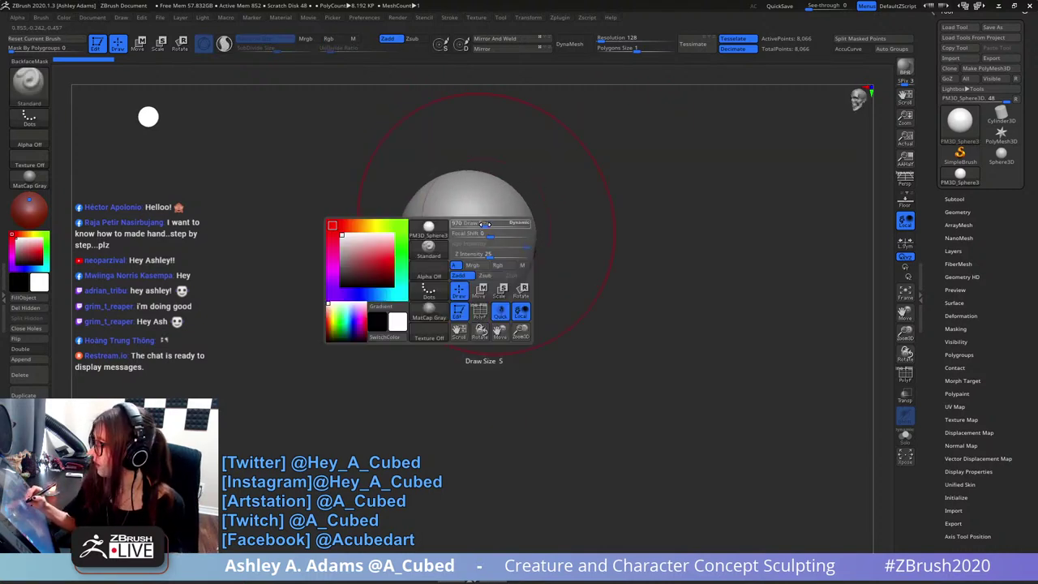
right_click_drag(481, 271, 488, 177, "ctrl")
right_click_drag(488, 177, 478, 222, "alt")
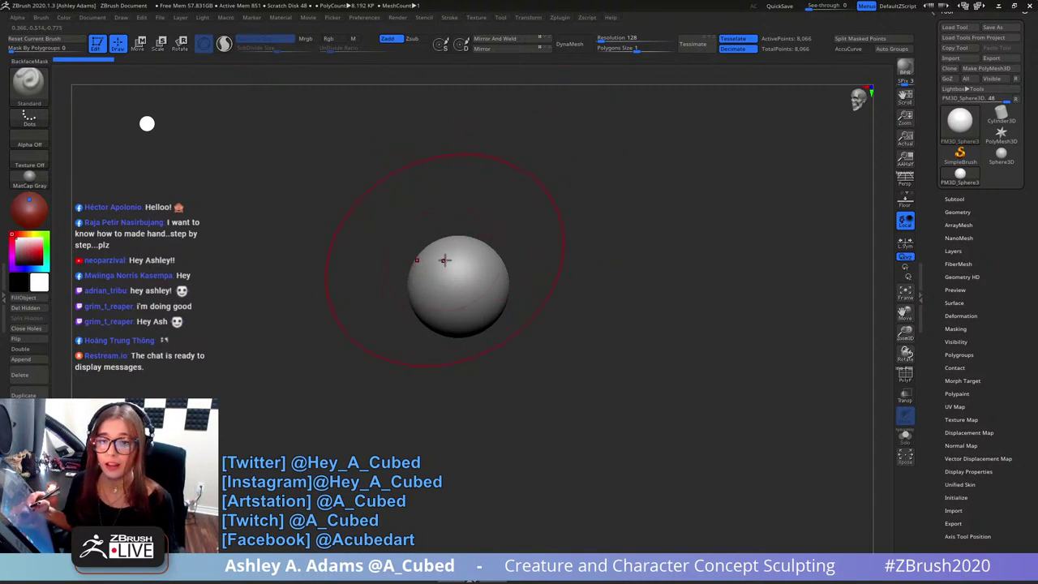
left_click_drag(477, 211, 511, 243)
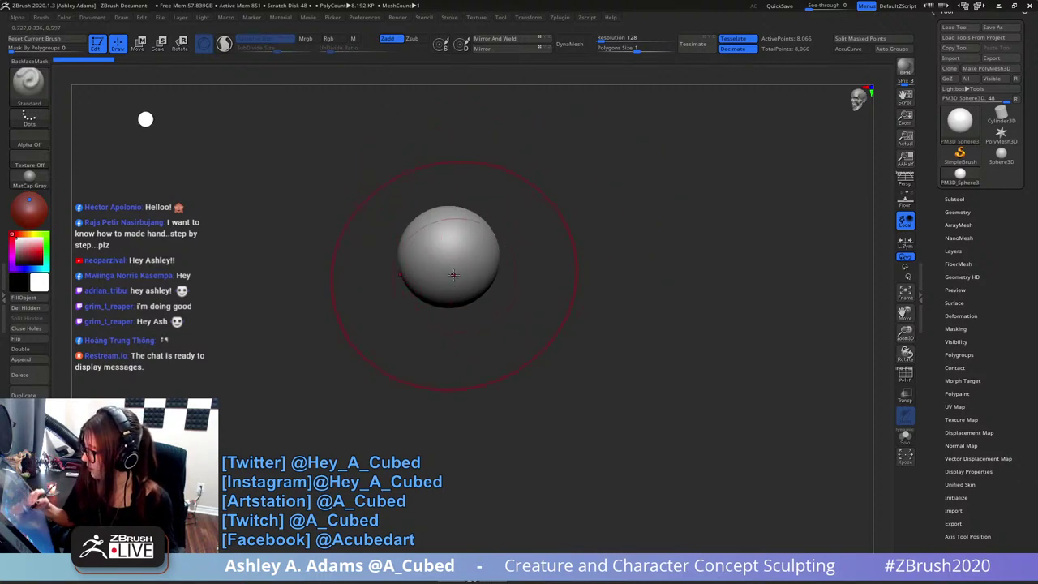
mouse_move(453, 275)
left_mouse_down()
mouse_move(468, 278)
mouse_move(446, 361)
mouse_move(457, 203)
mouse_move(475, 285)
mouse_move(443, 262)
left_mouse_up()
- Stretch the sphere into an elongated egg shape with the SnakeHook brush
key("b")
key("s")
key("h")
right_click_drag(443, 262, 477, 265, "ctrl")
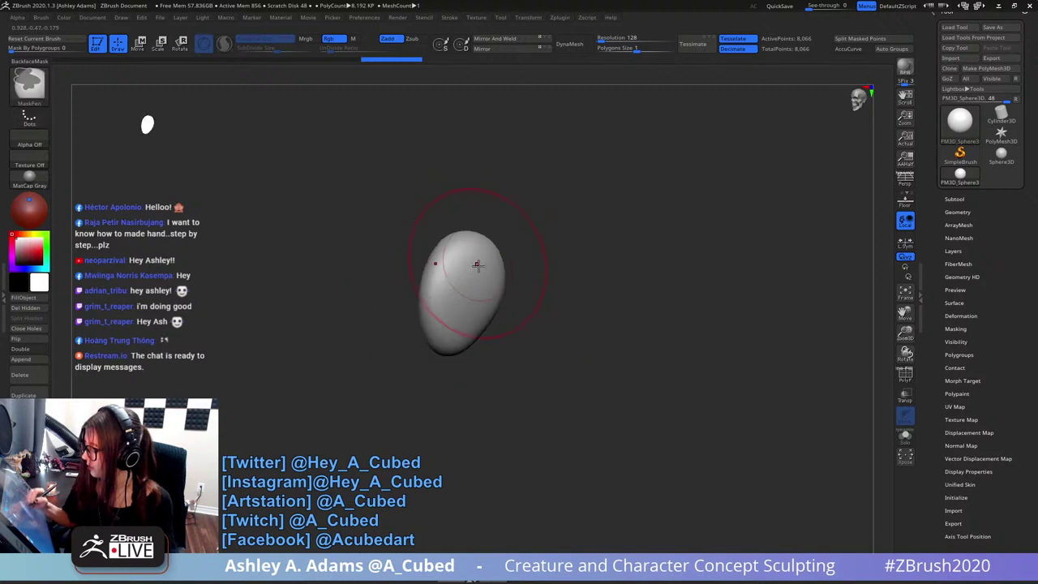
- Pull a symmetrical pair of long strands up from the top of the egg shape with SnakeHook
key("space")
left_click_drag(497, 266, 489, 267)
mouse_move(484, 263)
left_mouse_down()
mouse_move(517, 247)
mouse_move(542, 144)
left_mouse_up()
mouse_move(555, 205)
left_mouse_down()
mouse_move(565, 217)
mouse_move(496, 79)
left_mouse_up()
key("ctrl+z")
right_click_drag(529, 214, 525, 198, "ctrl")
- Enlarge the brush and pull the sides below the strands outward into two bulging shoulders
mouse_move(525, 199)
right_mouse_down()
mouse_move(506, 207)
mouse_move(559, 144)
mouse_move(538, 167)
right_mouse_up()
key("space")
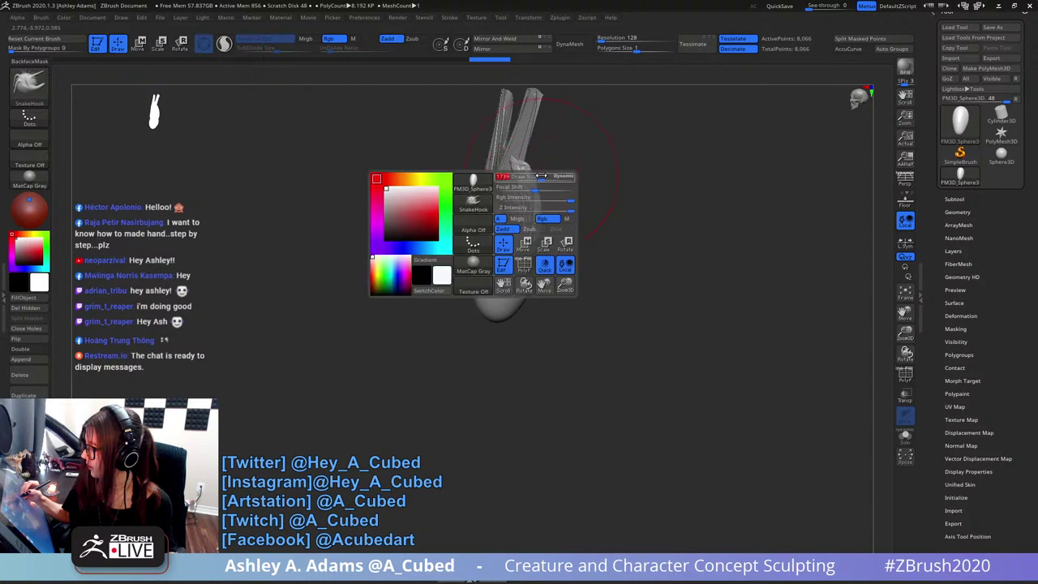
left_click_drag(514, 204, 469, 208)
left_click_drag(525, 145, 541, 125)
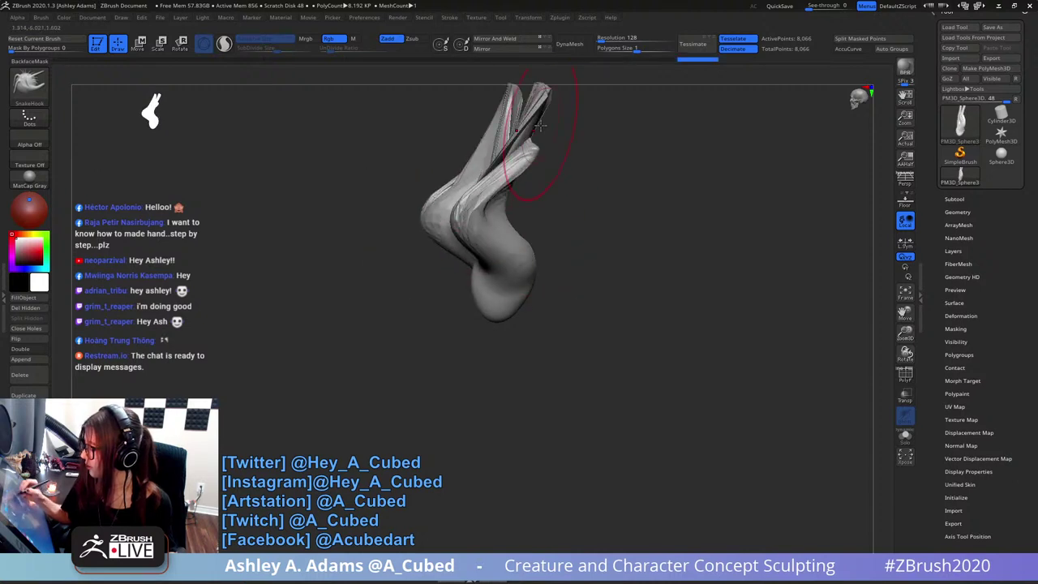
- Draw a pair of pointed lobes downward from the underside of the form
mouse_move(539, 123)
right_mouse_down()
mouse_move(528, 232)
mouse_move(538, 210)
mouse_move(559, 209)
mouse_move(540, 209)
right_mouse_up()
key("space")
right_click_drag(479, 221, 474, 232)
mouse_move(451, 253)
left_mouse_down()
mouse_move(442, 266)
mouse_move(462, 284)
left_mouse_up()
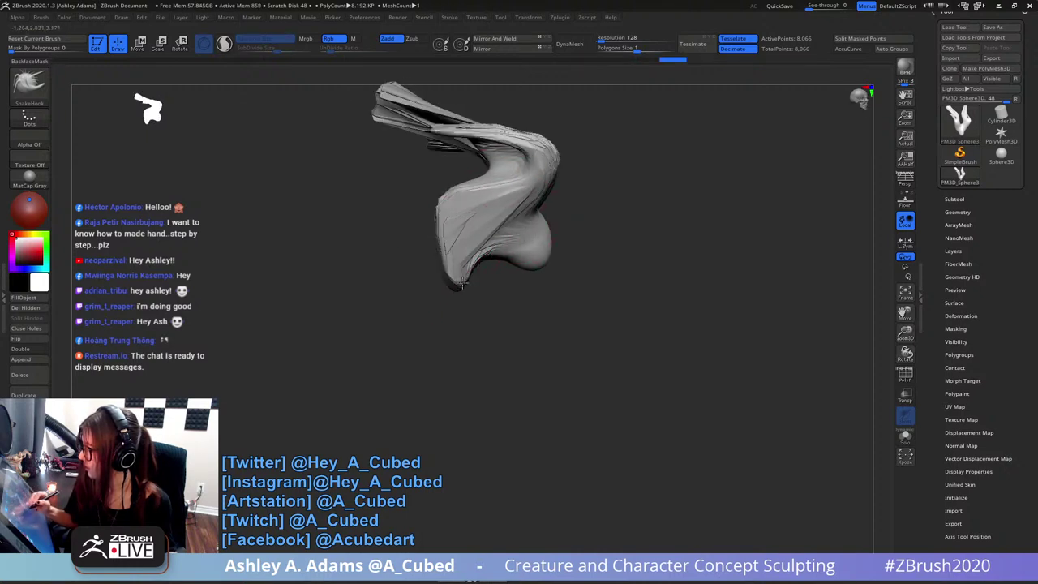
- Pull the sides of the form out into broad, flared cheek flaps
mouse_move(446, 254)
right_mouse_down()
mouse_move(543, 223)
mouse_move(532, 231)
right_mouse_up()
left_click_drag(579, 240, 586, 237)
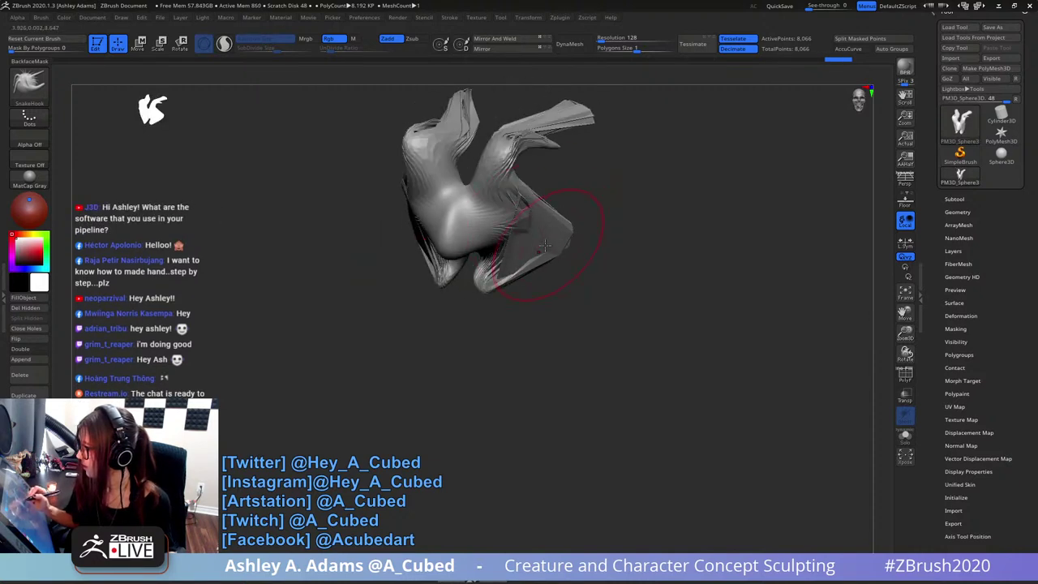
right_click_drag(550, 243, 576, 243)
left_click_drag(552, 236, 570, 247)
mouse_move(570, 247)
right_mouse_down()
mouse_move(541, 197)
mouse_move(509, 186)
mouse_move(519, 195)
mouse_move(515, 182)
right_mouse_up()
- Add small symmetrical volumes to the front of the face with the ClayBuildup brush
right_click(478, 209)
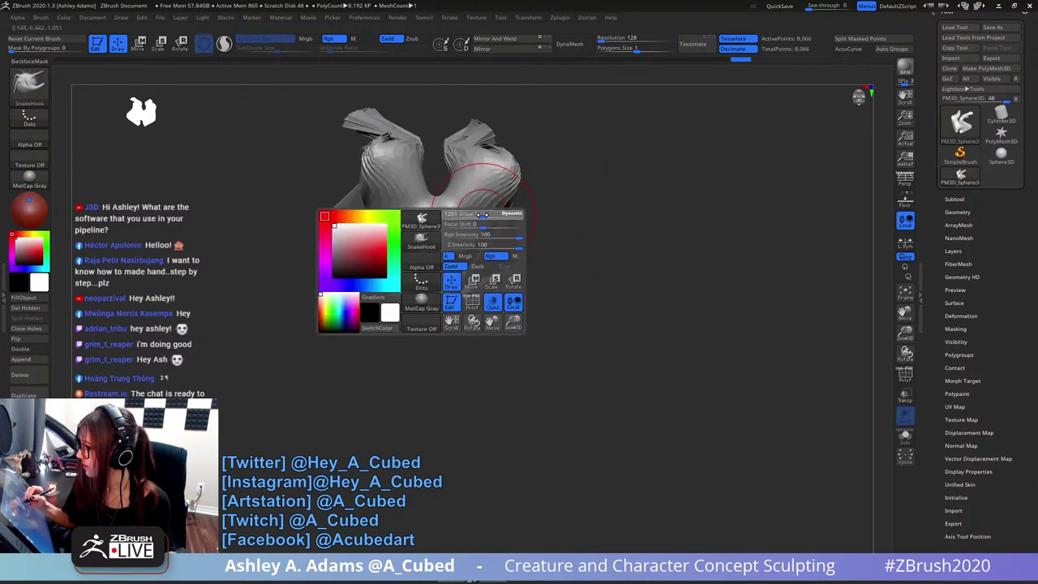
mouse_move(476, 211)
right_mouse_down("alt")
mouse_move(516, 174)
mouse_move(537, 194)
mouse_move(504, 190)
mouse_move(591, 207)
mouse_move(599, 199)
right_mouse_up("alt")
right_click(503, 193)
right_click(493, 198)
key("b")
key("c")
key("b")
key("b")
key("d")
key("s")
key("b")
key("c")
key("b")
mouse_move(514, 225)
right_mouse_down()
mouse_move(505, 171)
mouse_move(509, 203)
right_mouse_up()
left_click_drag(510, 210, 505, 216)
right_click_drag(504, 216, 494, 202)
left_click_drag(504, 191, 506, 199)
mouse_move(506, 199)
right_mouse_down()
mouse_move(515, 268)
mouse_move(535, 201)
mouse_move(513, 208)
mouse_move(503, 181)
right_mouse_up()
- Pull a narrow, pointed protrusion out of the head with the SnakeHook brush
key("b")
key("s")
key("h")
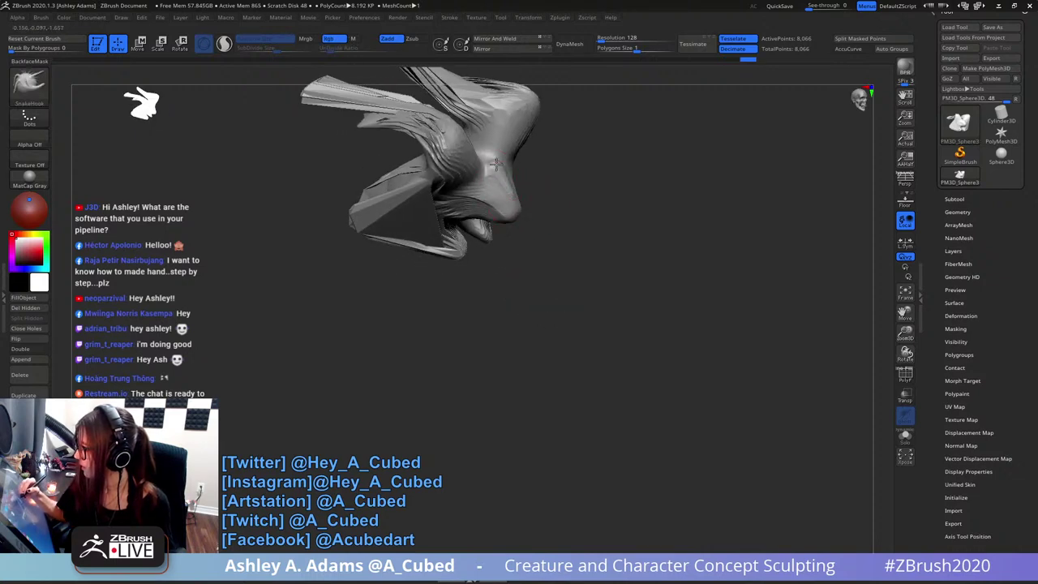
left_click_drag(496, 165, 493, 161)
mouse_move(493, 161)
right_mouse_down()
mouse_move(489, 102)
mouse_move(484, 170)
mouse_move(489, 160)
mouse_move(508, 168)
mouse_move(491, 175)
mouse_move(575, 197)
right_mouse_up()
right_click(489, 160)
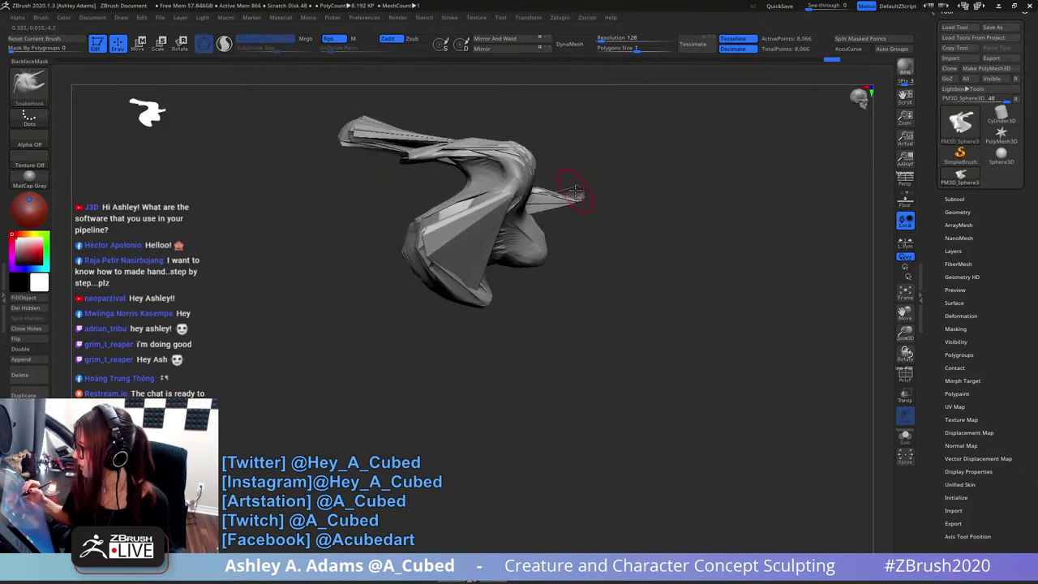
- Mask the strip between the two lower lobes on the underside and invert the mask
key("ctrl")
mouse_move(588, 234)
right_mouse_down()
mouse_move(578, 198)
mouse_move(575, 266)
right_mouse_up()
right_click(585, 202)
key("w")
mouse_move(565, 300)
left_mouse_down()
mouse_move(575, 276)
mouse_move(575, 286)
left_mouse_up()
mouse_move(578, 284)
right_mouse_down()
mouse_move(589, 248)
mouse_move(602, 245)
mouse_move(565, 248)
mouse_move(591, 220)
mouse_move(502, 239)
mouse_move(527, 245)
right_mouse_up()
key("q")
left_click_drag(504, 226, 511, 255, "ctrl")
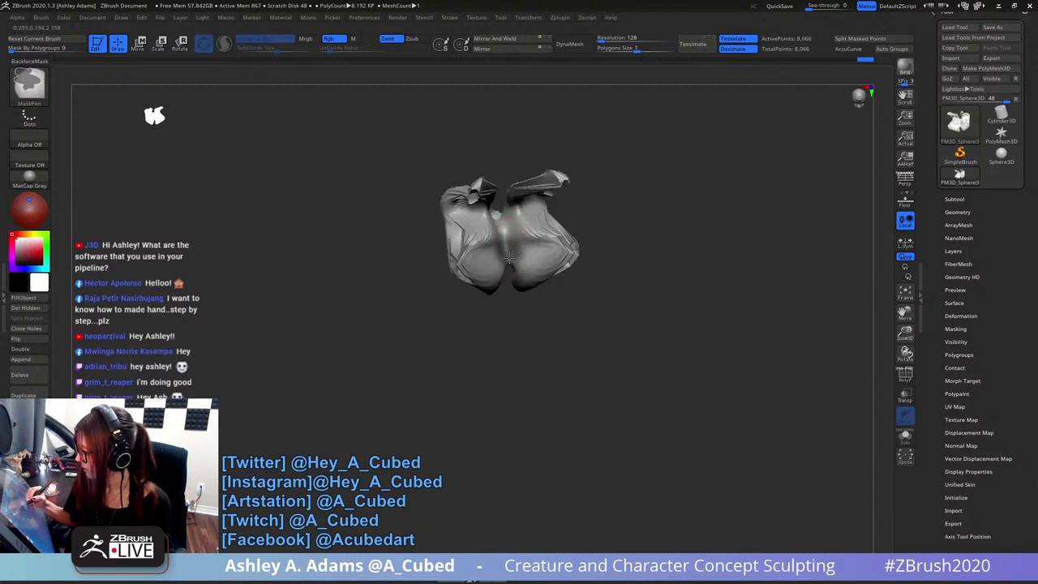
left_click(581, 217, "ctrl")
- Pull the unmasked underside out into a rounded lower jaw with SnakeHook
right_click(535, 239)
right_click_drag(535, 239, 538, 261)
left_click_drag(538, 261, 532, 269)
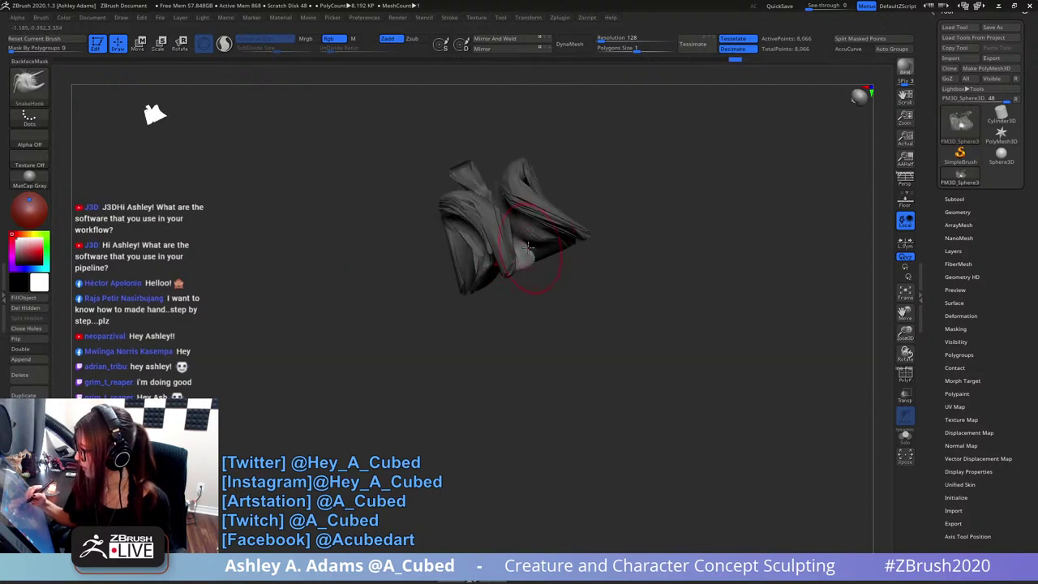
right_click_drag(532, 269, 531, 168)
left_click_drag(525, 217, 529, 237)
right_click_drag(505, 234, 552, 236)
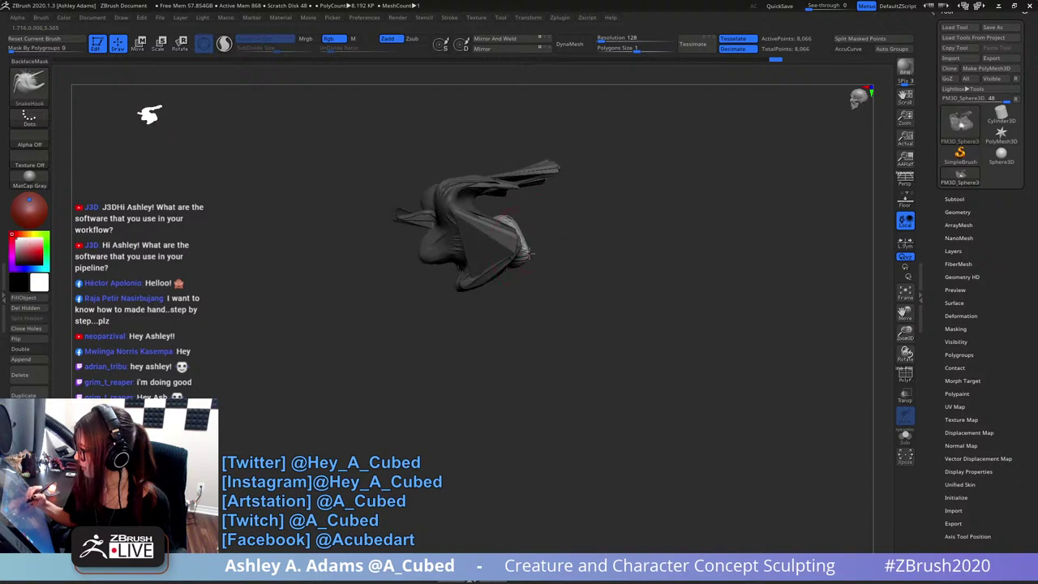
mouse_move(530, 253)
left_mouse_down()
mouse_move(527, 274)
mouse_move(541, 254)
mouse_move(546, 262)
left_mouse_up()
- Reposition the lower jaw beneath the face with the move gizmo and clear the mask
right_click_drag(559, 257, 505, 258)
mouse_move(584, 243)
right_mouse_down()
mouse_move(560, 266)
mouse_move(565, 273)
mouse_move(538, 260)
mouse_move(565, 241)
mouse_move(580, 286)
right_mouse_up()
key("w")
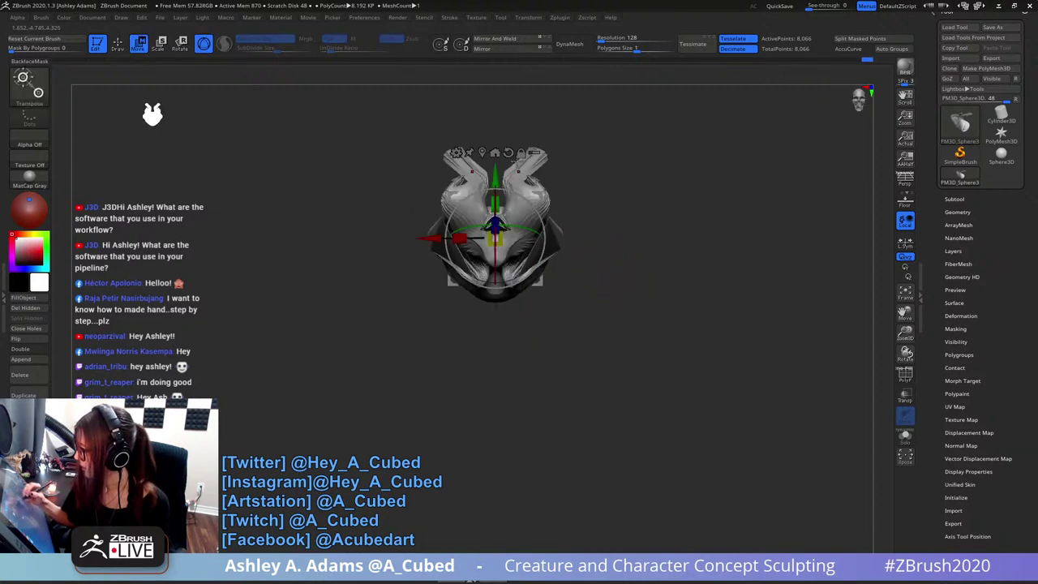
right_click_drag(519, 162, 550, 222, "shift")
right_click_drag(479, 281, 568, 197)
mouse_move(479, 231)
left_mouse_down()
mouse_move(481, 205)
mouse_move(513, 218)
left_mouse_up()
key("q")
- Reduce the brush size and carve creases around the eyes and nose with the DamStandard brush
key("space")
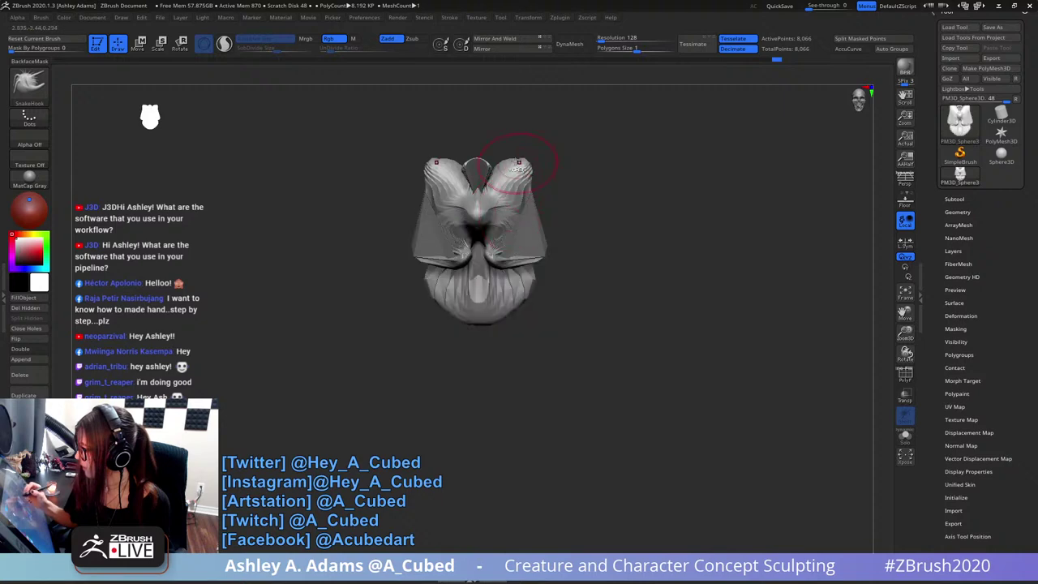
mouse_move(515, 189)
right_mouse_down("ctrl")
mouse_move(502, 217)
mouse_move(502, 183)
mouse_move(488, 223)
right_mouse_up("ctrl")
key("space")
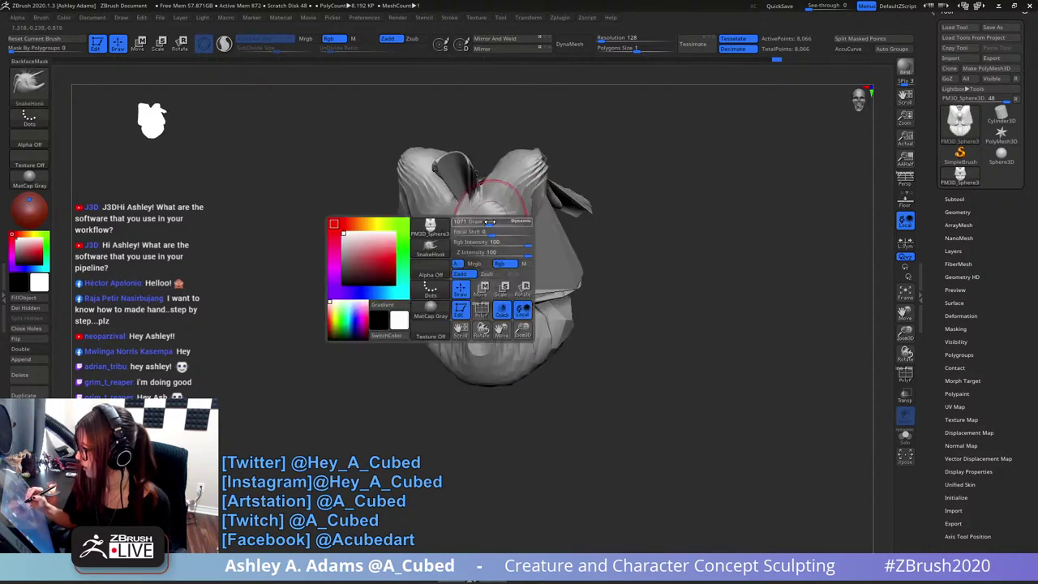
left_click_drag(489, 223, 484, 223)
right_click_drag(486, 223, 487, 215)
key("b")
key("d")
key("s")
key("space")
mouse_move(479, 226)
left_mouse_down()
mouse_move(470, 229)
mouse_move(488, 229)
left_mouse_up()
mouse_move(488, 229)
right_mouse_down("shift")
mouse_move(528, 255)
mouse_move(515, 231)
right_mouse_up("shift")
- Return to the SnakeHook brush and turn on AccuCurve
key("space")
key("space")
left_click(528, 194)
key("b")
key("s")
key("h")
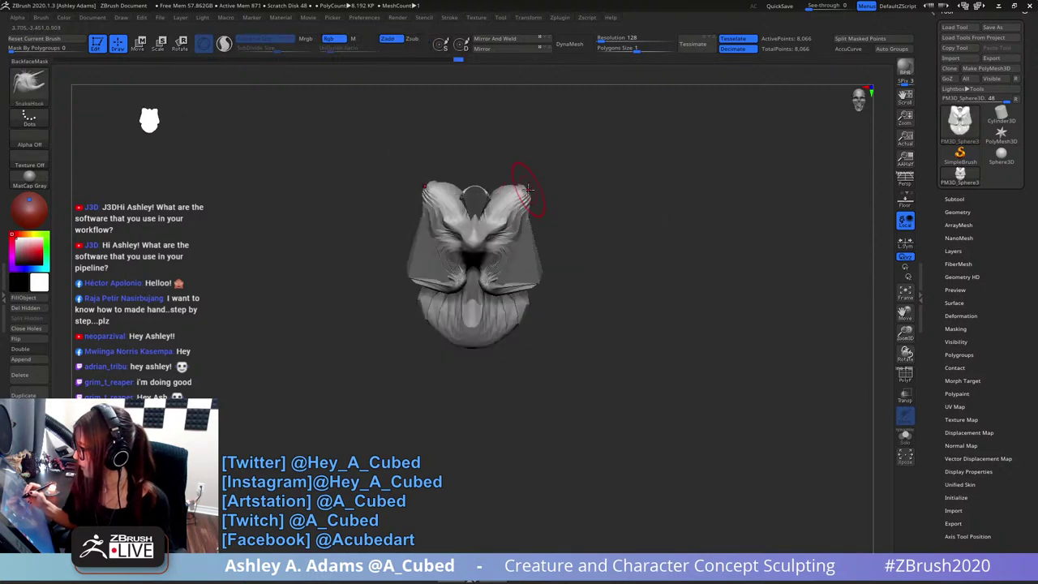
left_click(849, 50)
- Isolate the brow tips with an inverted mask and pull them up and outward into sharp points
right_click_drag(529, 208, 462, 258)
key("space")
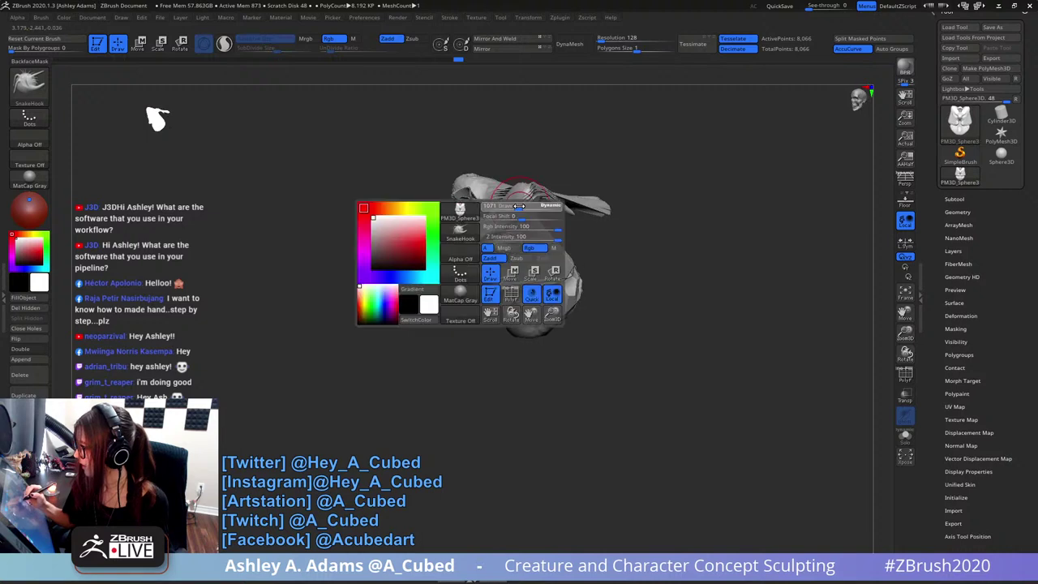
left_click_drag(512, 237, 504, 236)
key("ctrl")
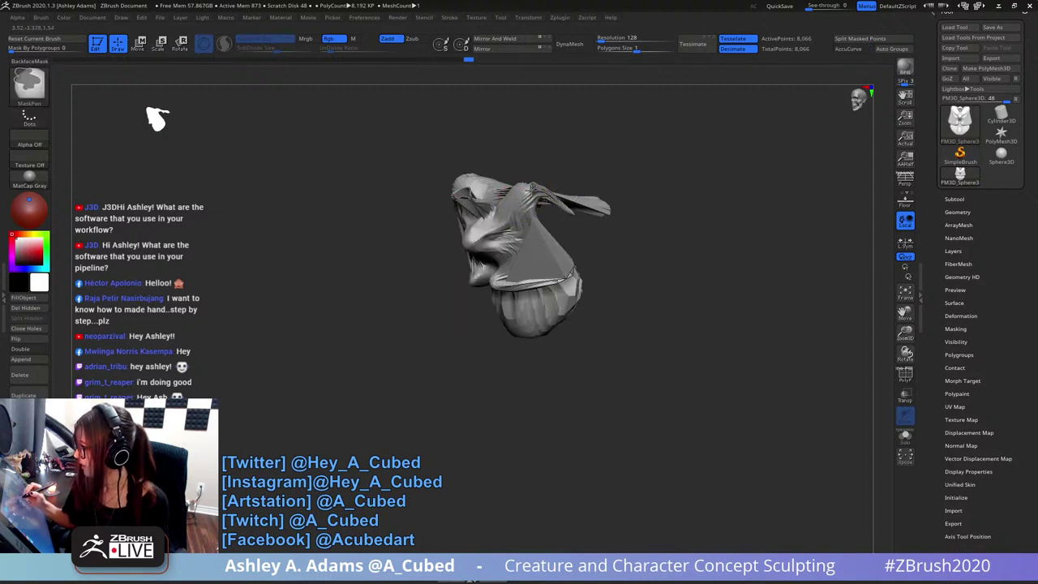
left_click(574, 166, "ctrl")
right_click_drag(553, 176, 538, 192, "shift")
key("space")
left_click_drag(539, 191, 586, 158)
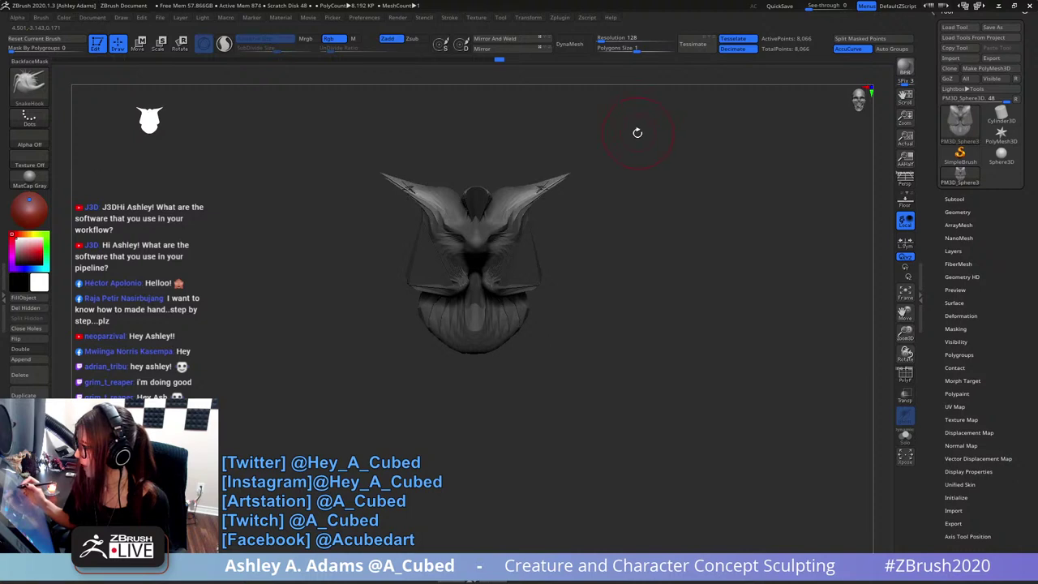
- Turn off AccuCurve and clear the mask from the head
right_click_drag(637, 132, 549, 188)
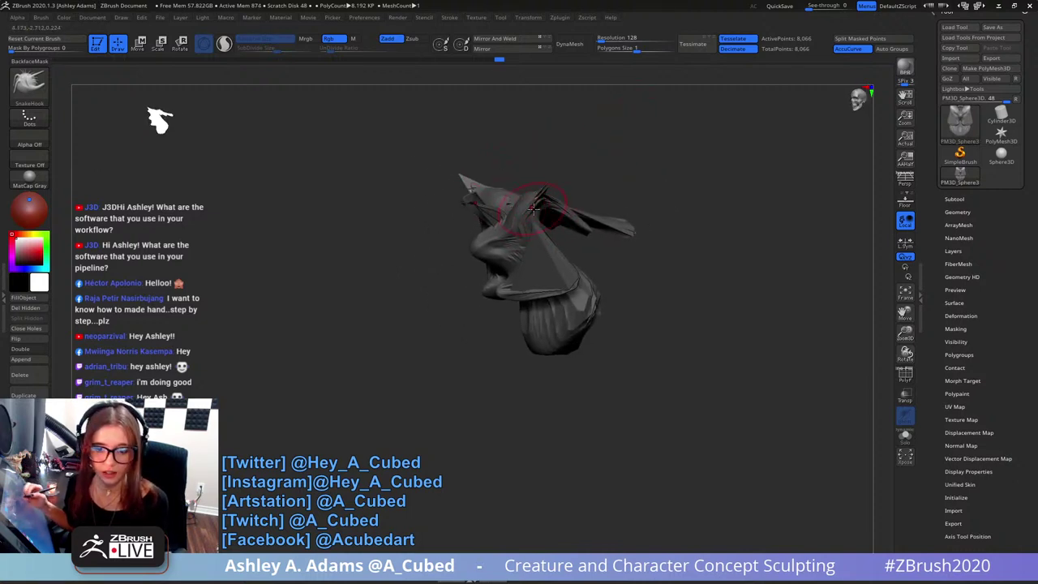
right_click_drag(531, 209, 582, 224)
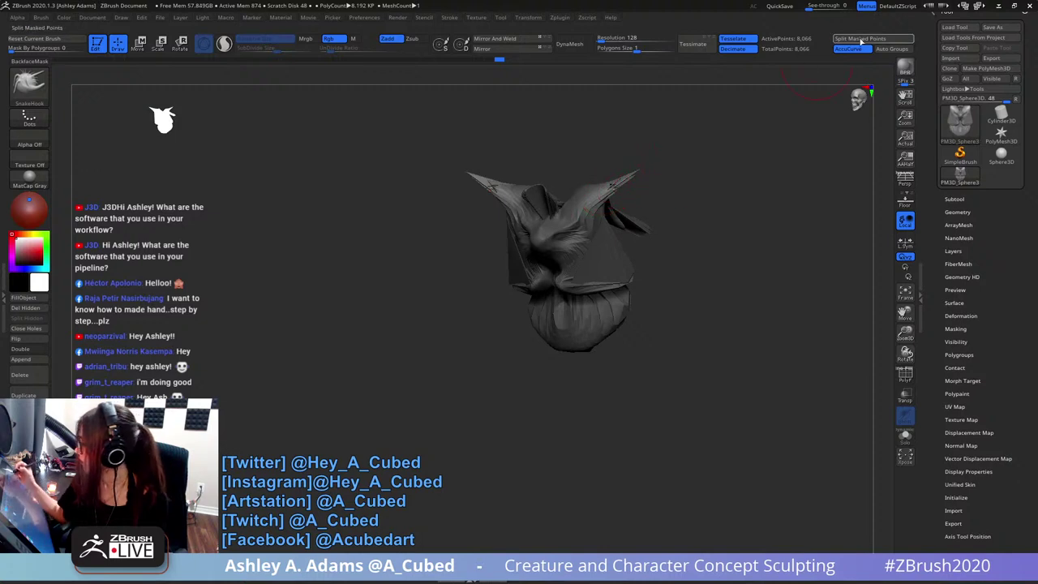
right_click_drag(648, 160, 574, 200)
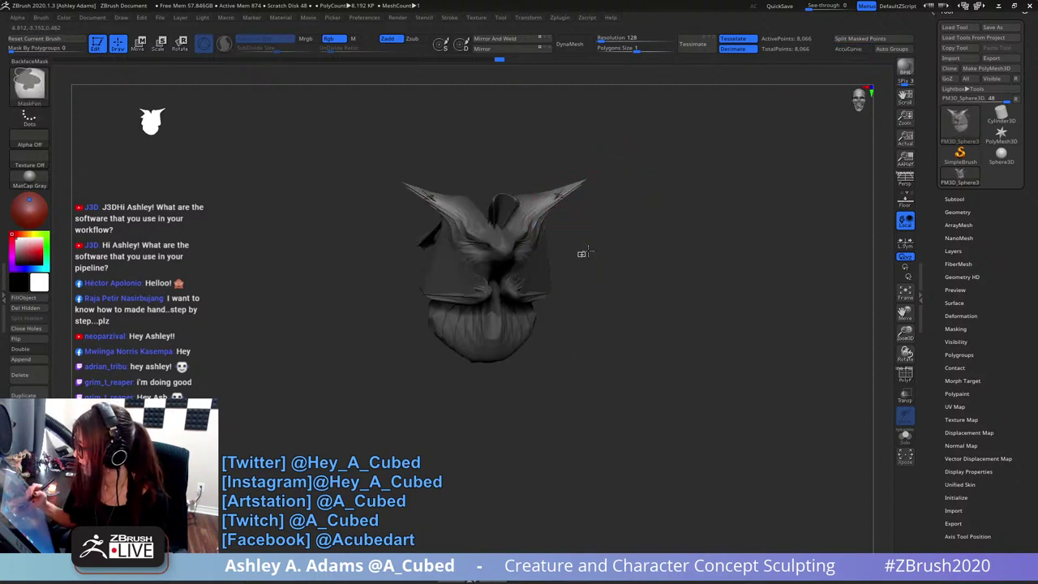
right_click_drag(582, 251, 558, 255)
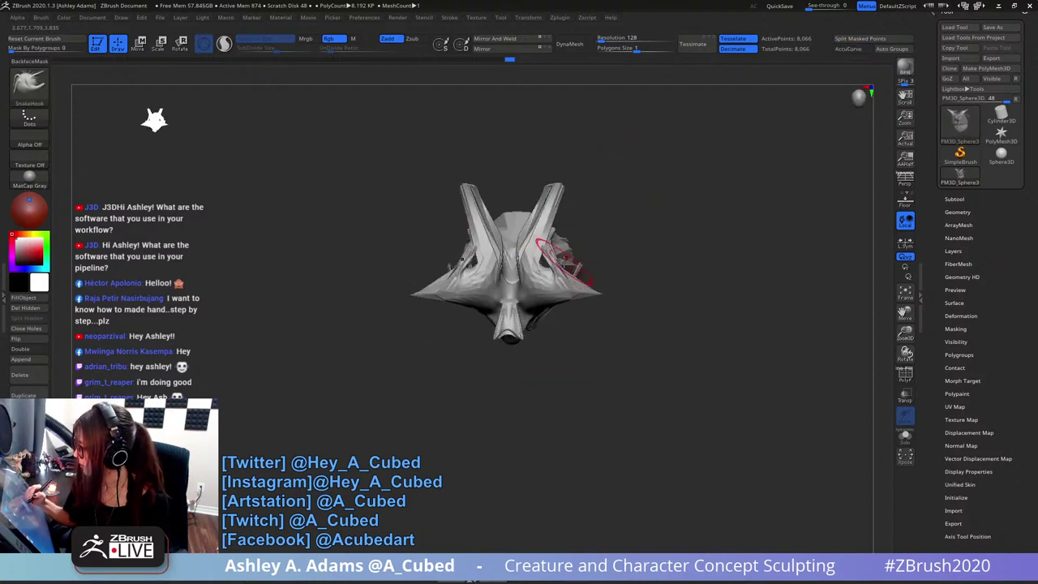
- Pull the strands at the back of the head into long, thin, backward-sweeping horns
mouse_move(551, 173)
right_mouse_down()
mouse_move(601, 203)
mouse_move(561, 157)
right_mouse_up()
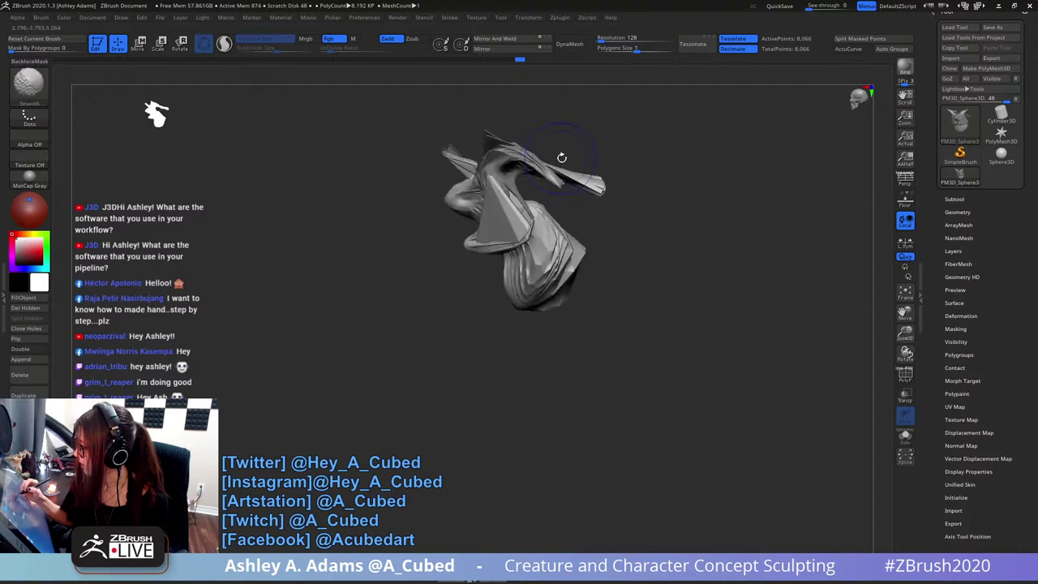
right_click(581, 181)
mouse_move(540, 154)
left_mouse_down()
mouse_move(542, 174)
mouse_move(614, 174)
mouse_move(723, 220)
mouse_move(613, 183)
left_mouse_up()
mouse_move(760, 220)
right_mouse_down()
mouse_move(694, 202)
mouse_move(613, 243)
mouse_move(607, 266)
right_mouse_up()
left_click_drag(567, 284, 621, 397)
mouse_move(624, 365)
right_mouse_down()
mouse_move(619, 244)
mouse_move(639, 290)
mouse_move(690, 192)
mouse_move(551, 233)
right_mouse_up()
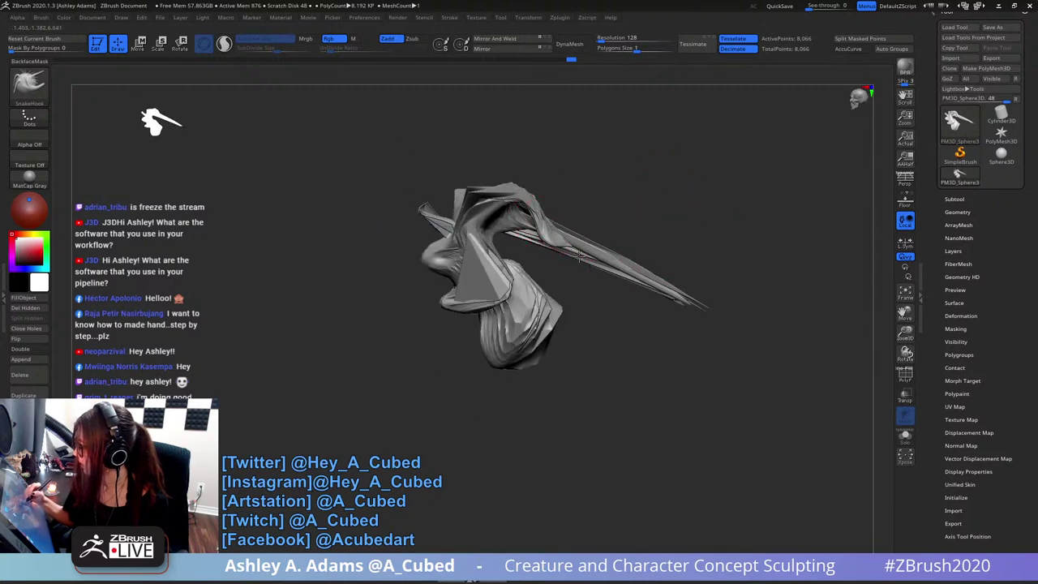
- Spread the brow tips wider and lengthen the rear horns into fine tapered points
mouse_move(714, 333)
left_mouse_down()
mouse_move(622, 264)
mouse_move(598, 211)
mouse_move(673, 166)
left_mouse_up()
mouse_move(536, 199)
left_mouse_down()
mouse_move(621, 206)
mouse_move(663, 228)
mouse_move(689, 207)
mouse_move(672, 197)
mouse_move(672, 148)
left_mouse_up()
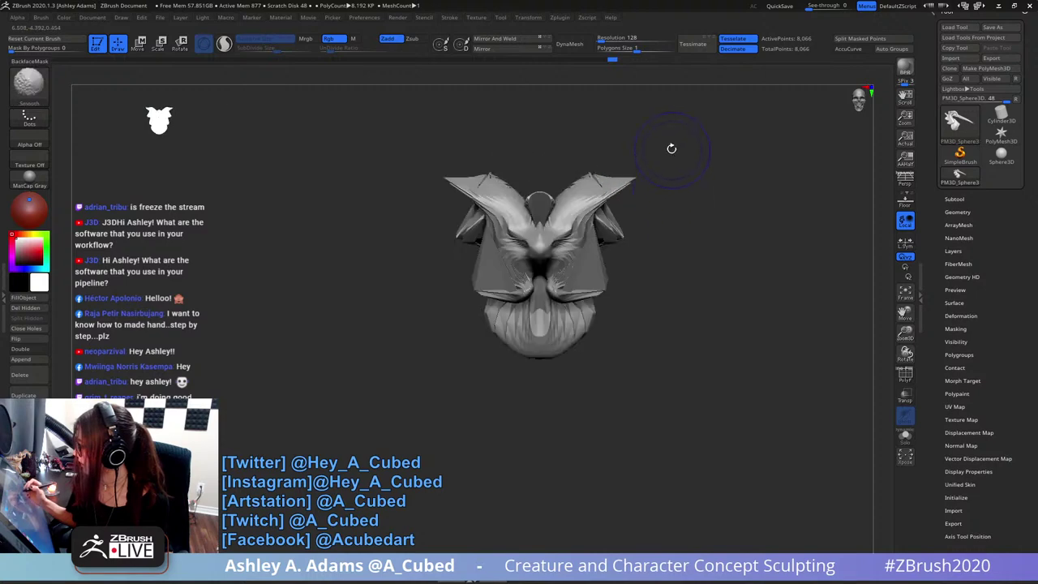
left_click_drag(623, 234, 618, 126)
key("space")
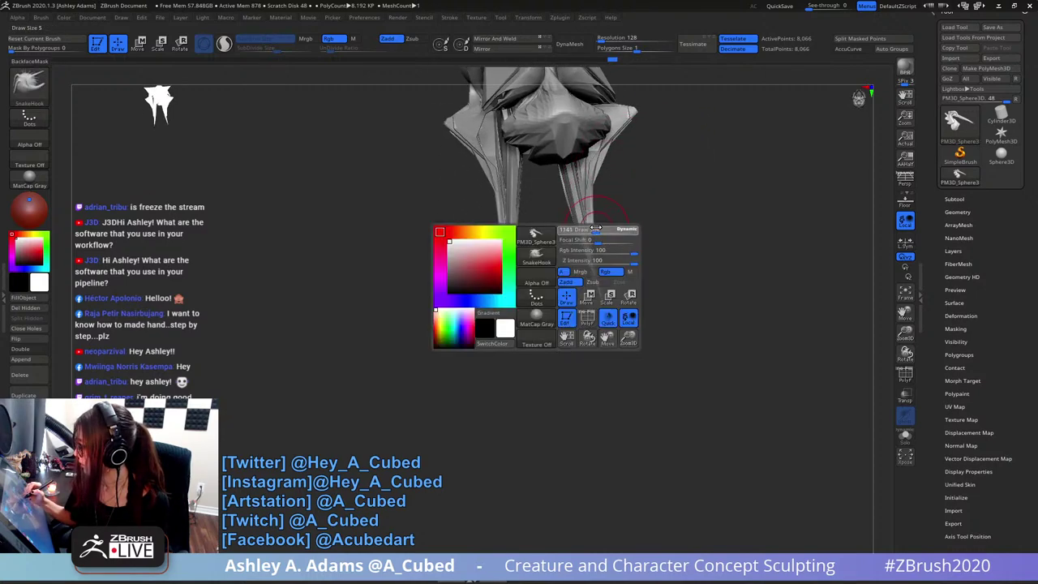
key("space")
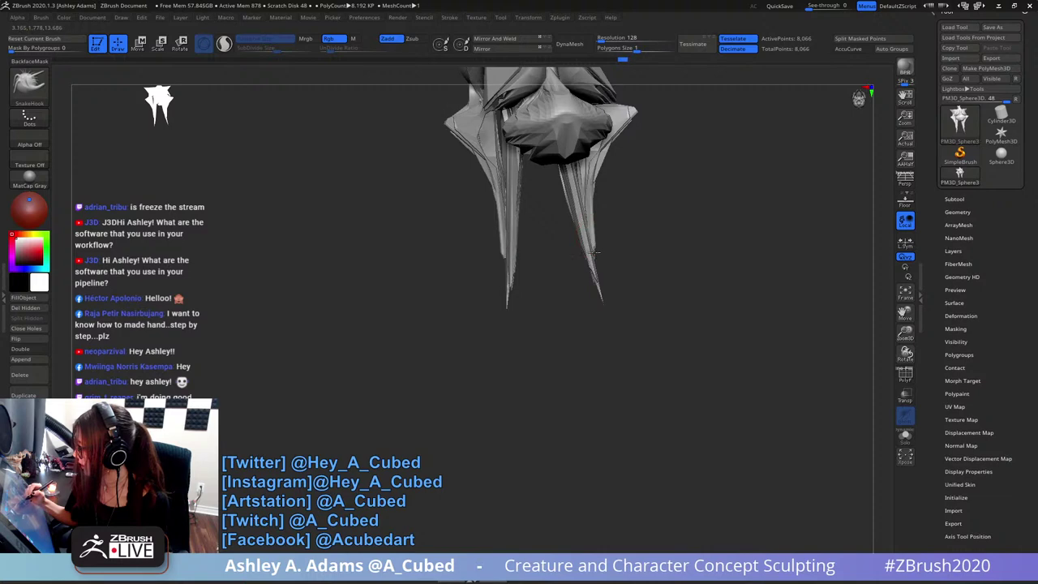
- Adjust the brush size and pull up a ridge on the nose bridge between the brows
mouse_move(627, 212)
left_mouse_down()
mouse_move(630, 202)
mouse_move(619, 211)
mouse_move(626, 274)
mouse_move(598, 204)
mouse_move(637, 204)
mouse_move(559, 179)
left_mouse_up()
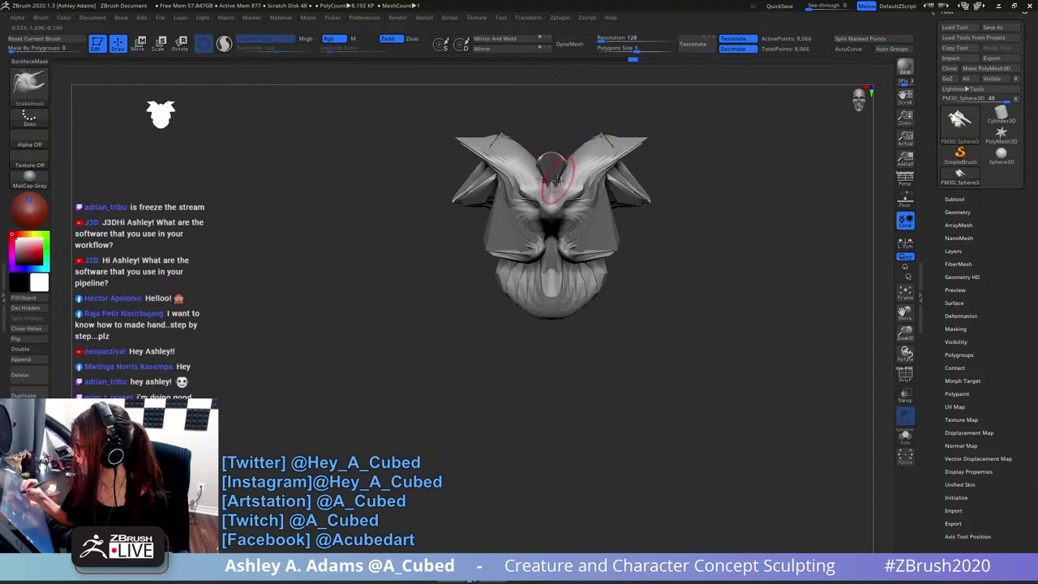
key("space")
left_click_drag(559, 142, 620, 147)
mouse_move(569, 113)
left_mouse_down()
mouse_move(531, 154)
mouse_move(571, 193)
left_mouse_up()
- Build up the nose bridge and inner eye area with ClayBuildup, and reselect the SnakeHook brush
key("s")
key("b")
key("c")
key("b")
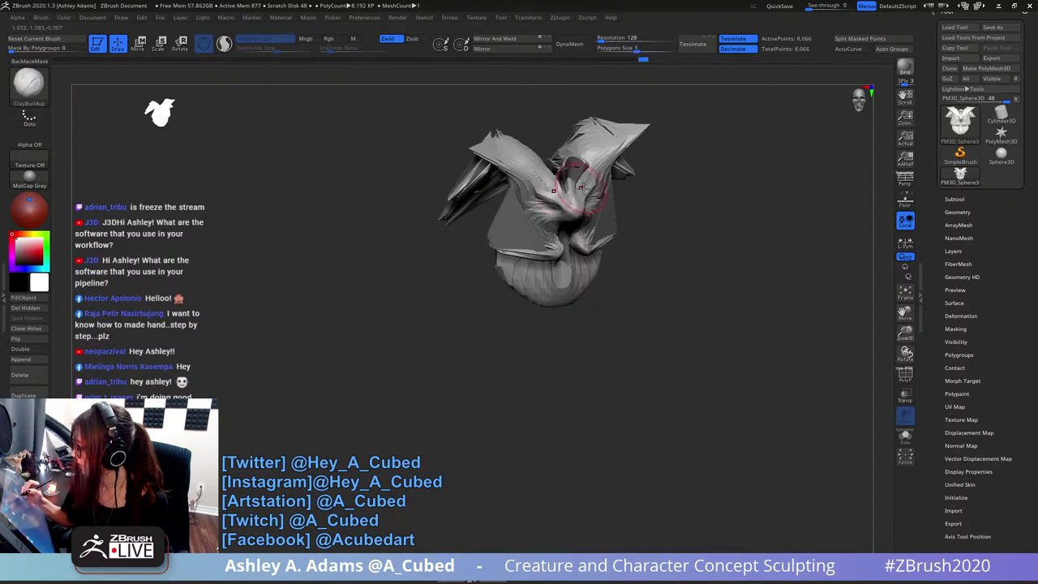
right_click_drag(570, 193, 556, 195)
left_click_drag(558, 198, 549, 203)
right_click_drag(562, 188, 614, 167)
key("b")
key("s")
key("h")
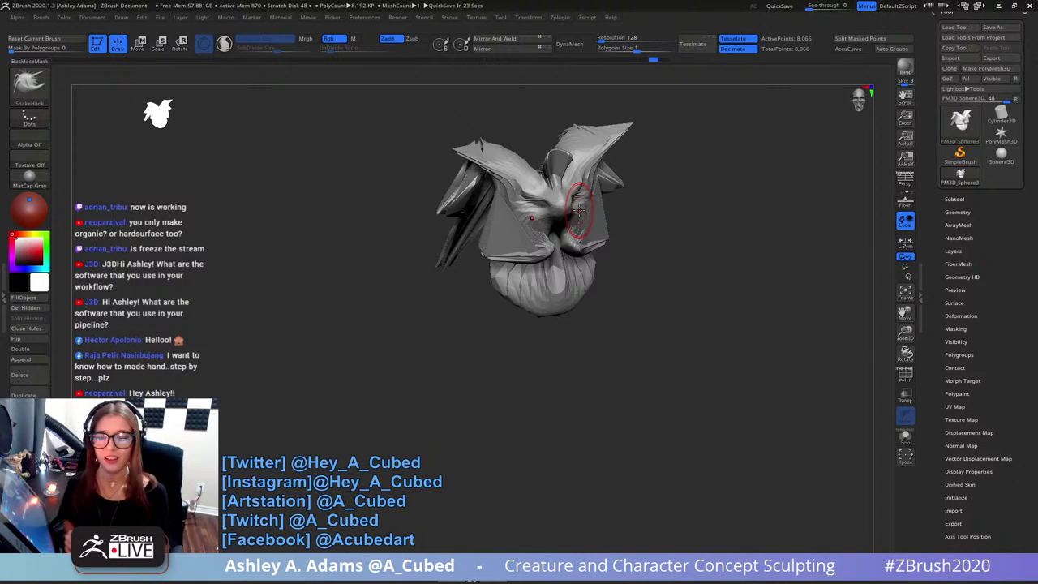
- Pull the lower corners of the cheek plates outward with SnakeHook to widen the sides of the face
left_click_drag(616, 210, 483, 257)
right_click_drag(483, 256, 593, 227, "alt")
mouse_move(531, 209)
left_mouse_down("shift")
mouse_move(511, 171)
mouse_move(529, 209)
left_mouse_up("shift")
right_click_drag(478, 203, 544, 215)
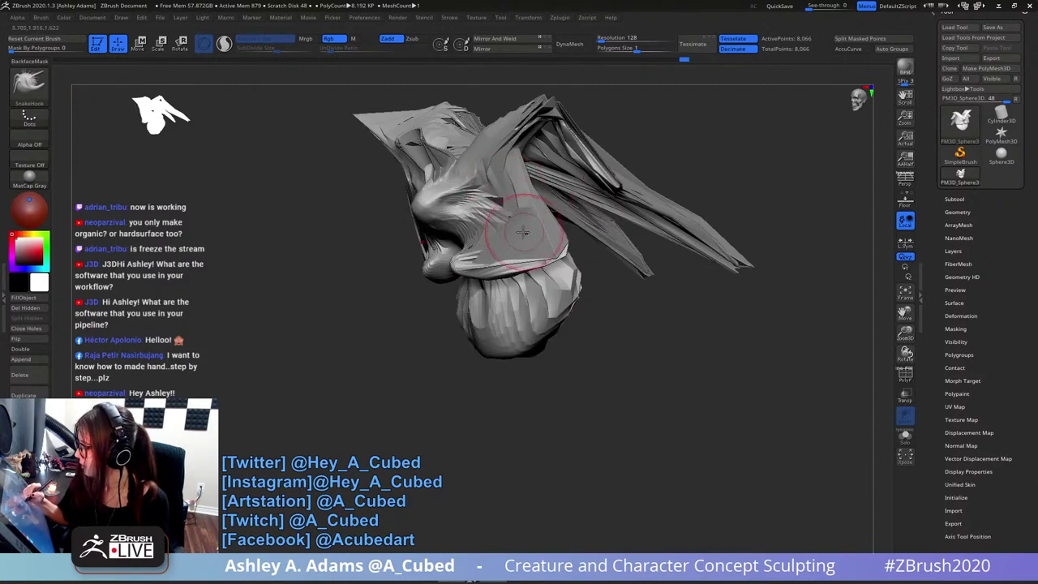
left_click_drag(521, 232, 538, 217)
key("space")
mouse_move(538, 219)
right_mouse_down()
mouse_move(560, 222)
mouse_move(487, 245)
right_mouse_up()
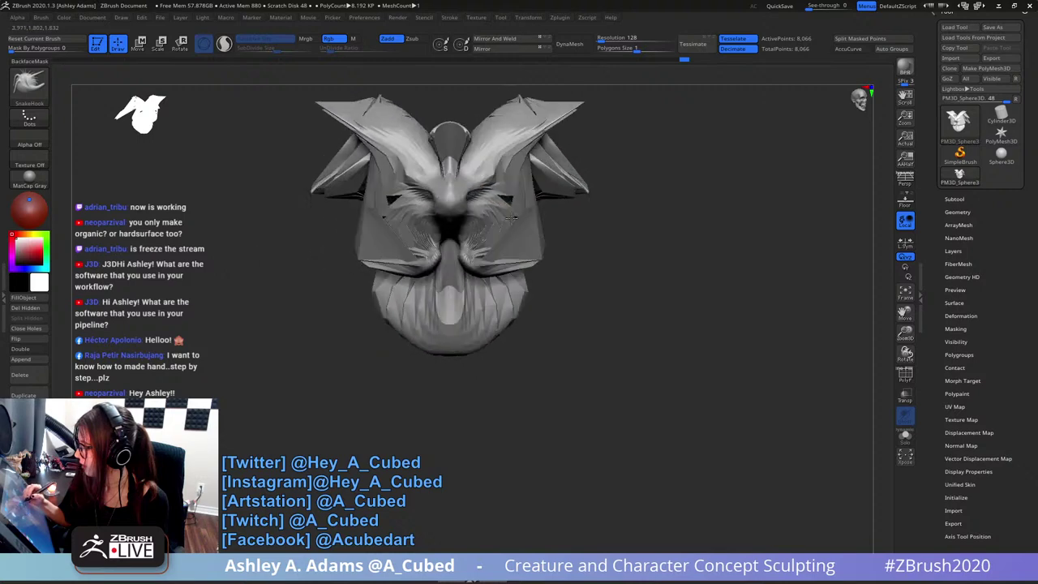
key("space")
mouse_move(521, 249)
left_mouse_down()
mouse_move(521, 260)
mouse_move(553, 271)
left_mouse_up()
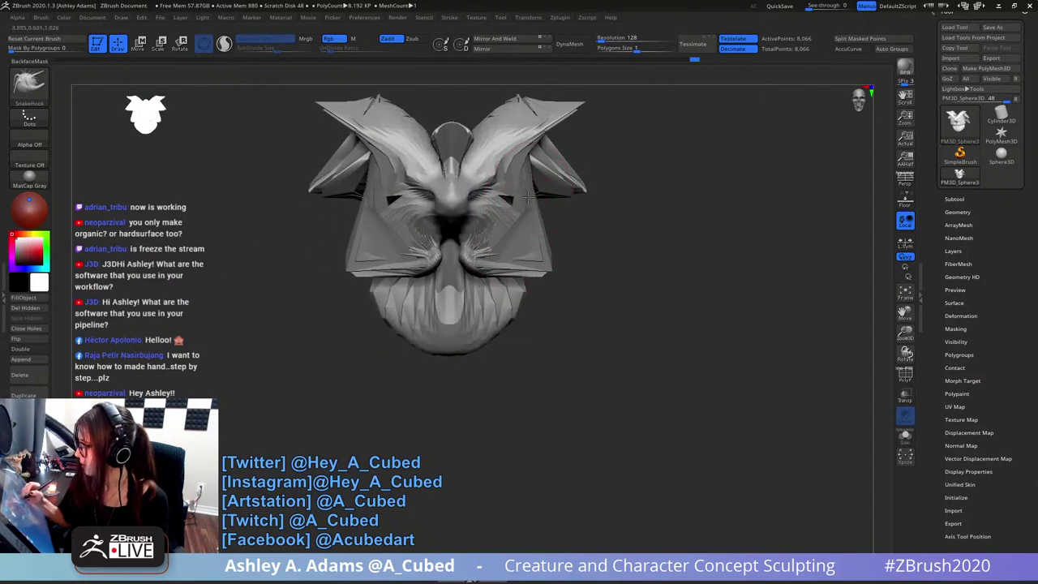
- Stretch the brow tips farther up and out and broaden their undersides
right_click_drag(538, 203, 536, 130)
left_click_drag(524, 140, 606, 96)
left_click_drag(533, 157, 557, 136)
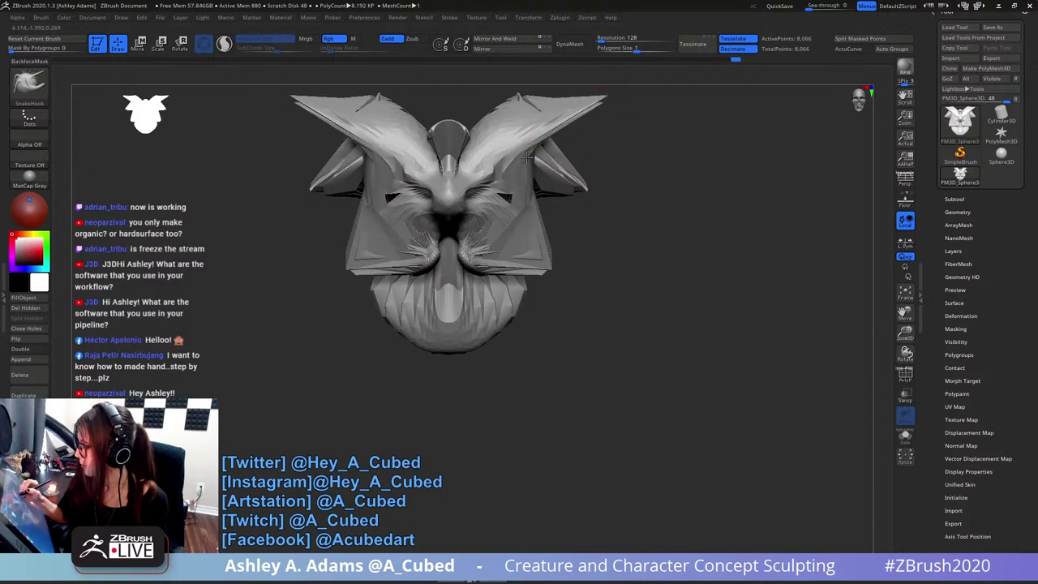
- Carve a crease across the tip of the nose with the DamStandard brush
right_click(487, 168)
key("b")
key("d")
key("s")
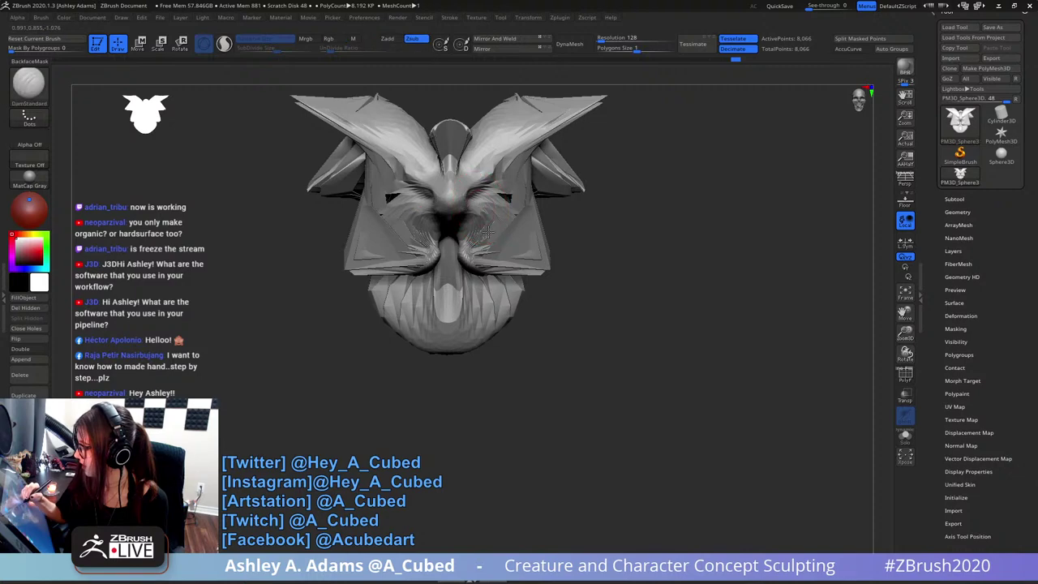
mouse_move(469, 209)
left_mouse_down()
mouse_move(480, 223)
mouse_move(487, 214)
left_mouse_up()
mouse_move(487, 214)
right_mouse_down()
mouse_move(448, 179)
mouse_move(457, 225)
right_mouse_up()
right_click(446, 208)
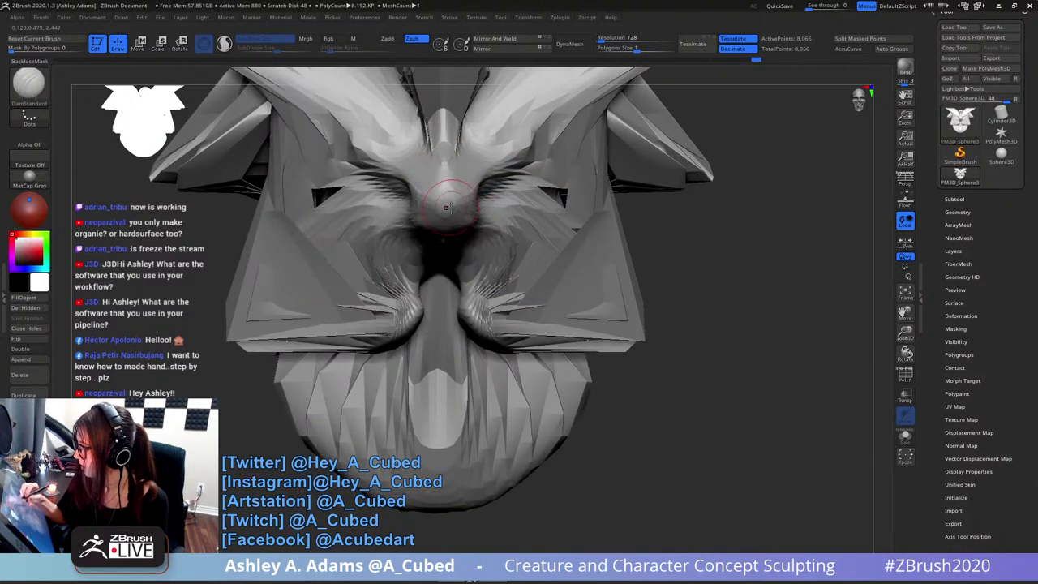
right_click(447, 207)
mouse_move(461, 206)
left_mouse_down()
mouse_move(451, 224)
mouse_move(464, 208)
left_mouse_up()
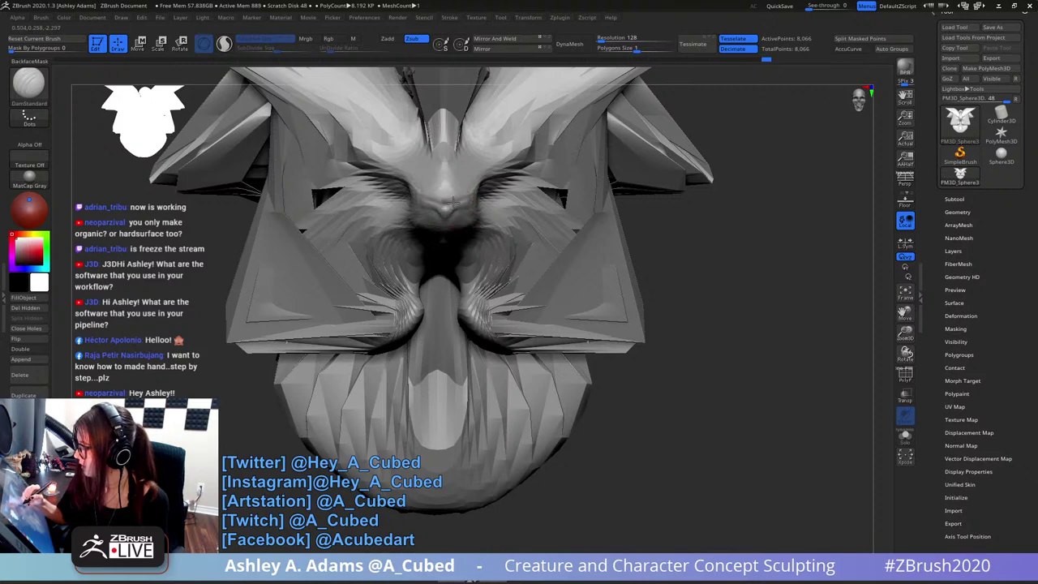
- Adjust the DamStandard draw size and carve the nostrils and front of the nose
mouse_move(450, 227)
right_mouse_down()
mouse_move(476, 199)
mouse_move(431, 193)
right_mouse_up()
mouse_move(500, 203)
right_mouse_down("ctrl")
mouse_move(473, 144)
mouse_move(438, 154)
right_mouse_up("ctrl")
right_click(455, 209)
right_click_drag(456, 209, 451, 202)
key("space")
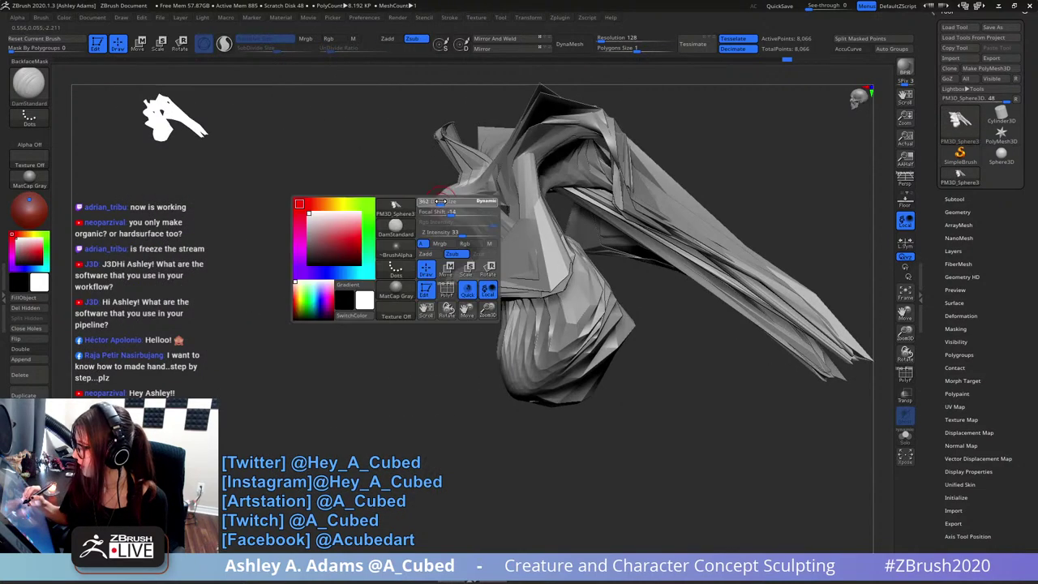
key("space")
key("space")
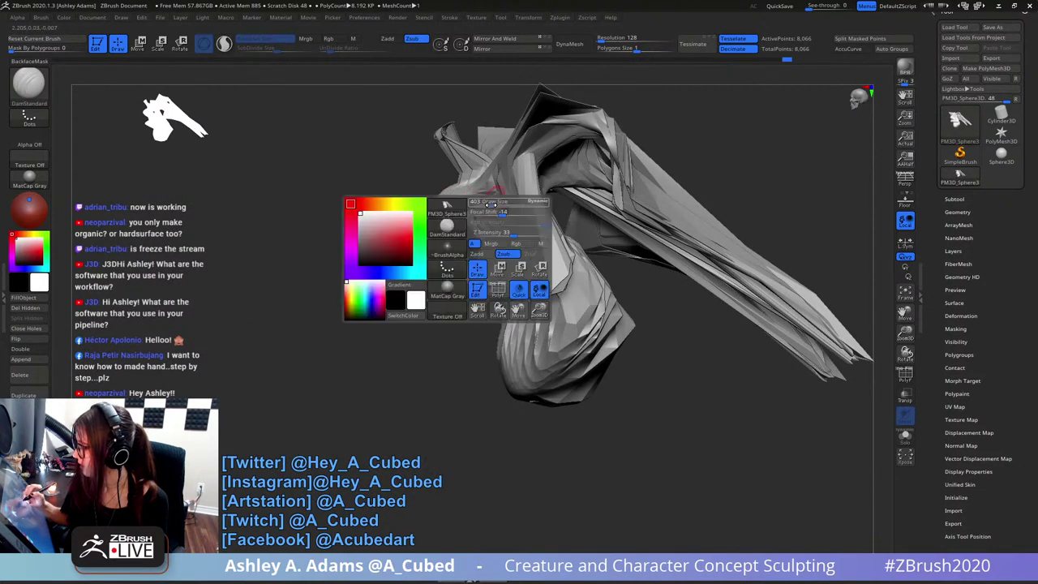
left_click_drag(536, 205, 518, 203)
key("space")
left_click(469, 211)
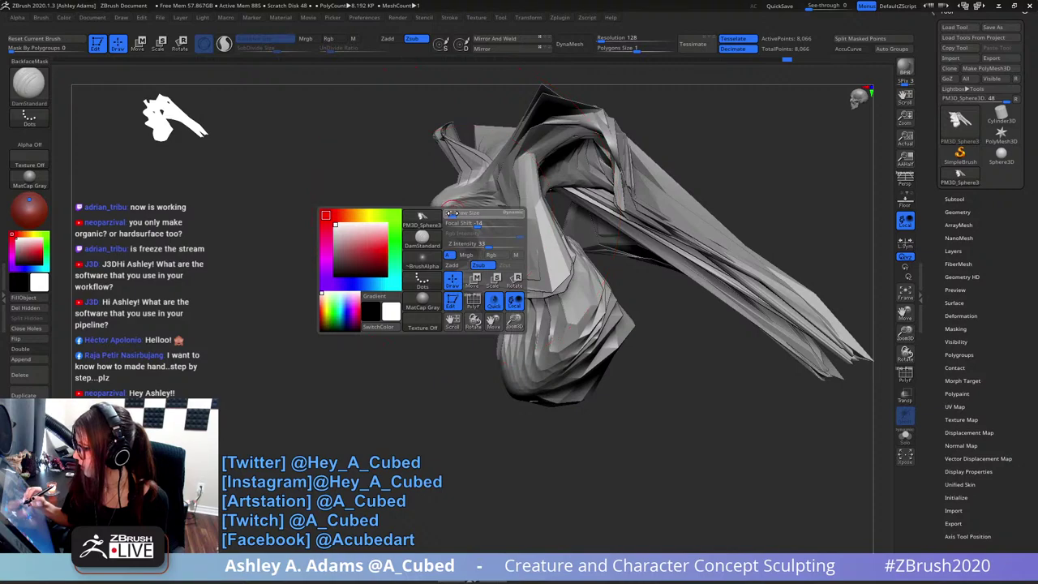
mouse_move(476, 225)
right_mouse_down()
mouse_move(498, 243)
mouse_move(429, 186)
right_mouse_up()
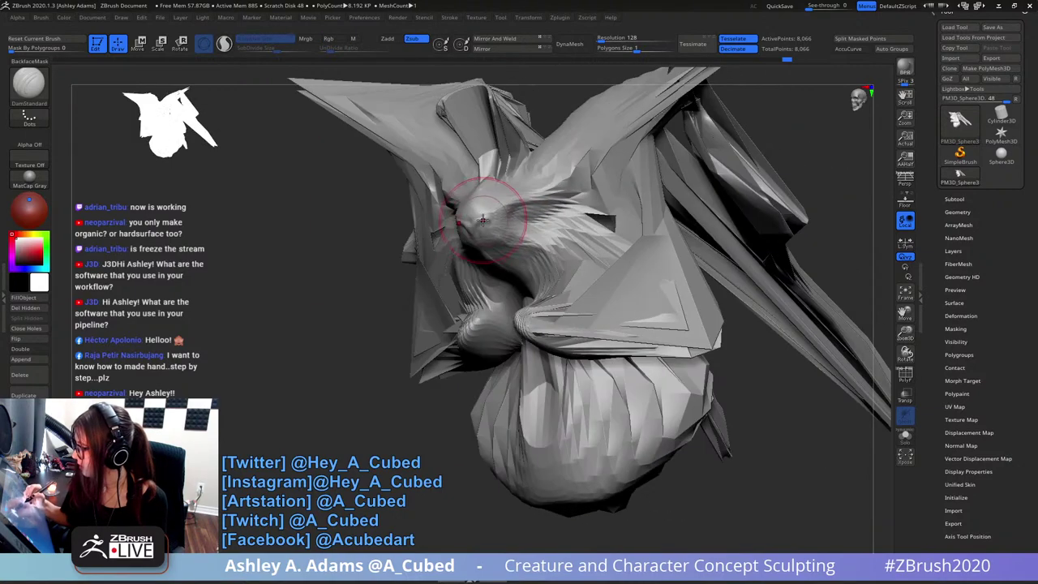
key("space")
left_click_drag(477, 197, 472, 219)
mouse_move(469, 216)
right_mouse_down()
mouse_move(508, 208)
mouse_move(436, 199)
mouse_move(487, 174)
mouse_move(467, 171)
mouse_move(469, 209)
right_mouse_up()
left_click_drag(476, 185, 466, 162)
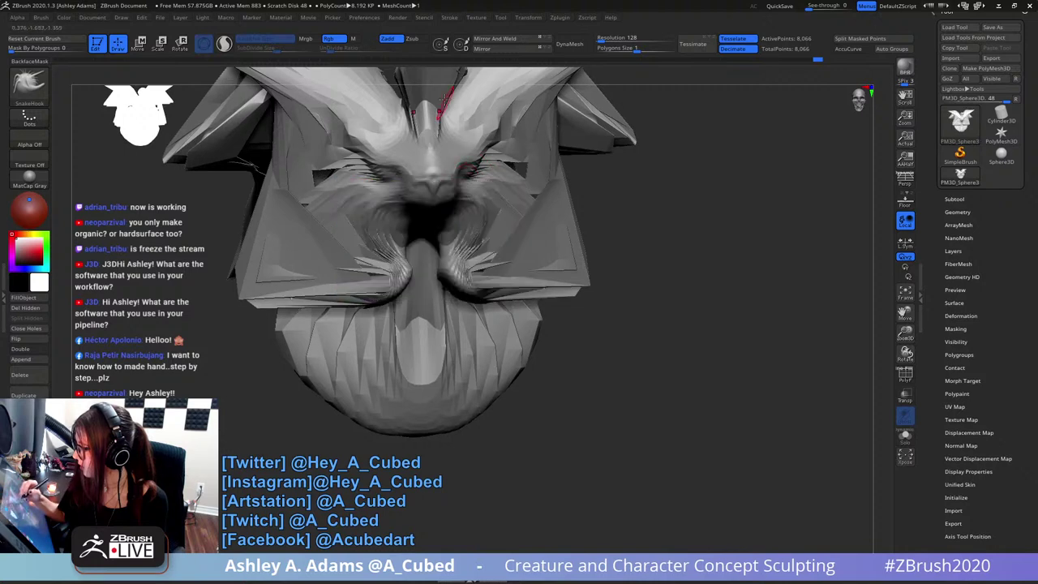
- Reshape the sides of the nose and the inner eye corners with SnakeHook
right_click_drag(446, 97, 448, 115)
mouse_move(448, 154)
right_mouse_down()
mouse_move(461, 161)
mouse_move(451, 153)
mouse_move(441, 179)
mouse_move(446, 209)
mouse_move(469, 180)
right_mouse_up()
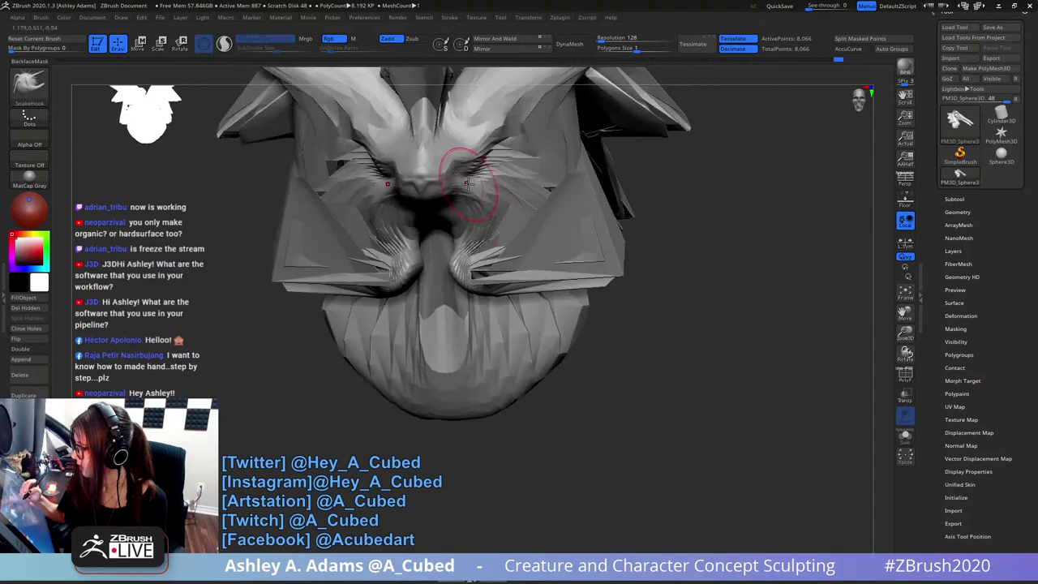
left_click_drag(475, 181, 468, 167)
right_click_drag(464, 167, 448, 193)
key("space")
left_click_drag(469, 169, 458, 162)
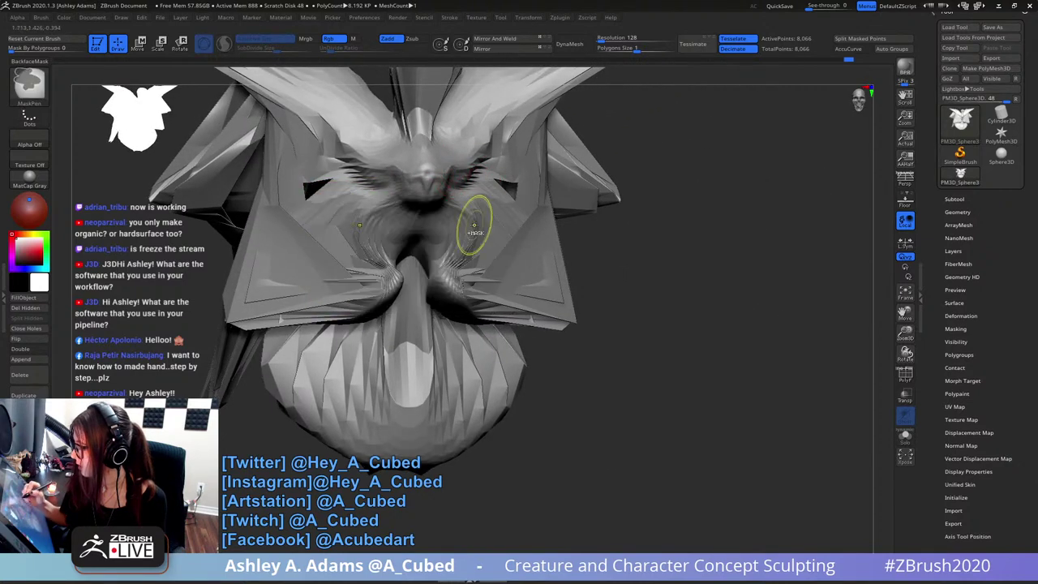
mouse_move(472, 227)
right_mouse_down("ctrl")
mouse_move(474, 213)
mouse_move(468, 222)
right_mouse_up("ctrl")
mouse_move(473, 227)
right_mouse_down("alt")
mouse_move(483, 184)
mouse_move(482, 200)
right_mouse_up("alt")
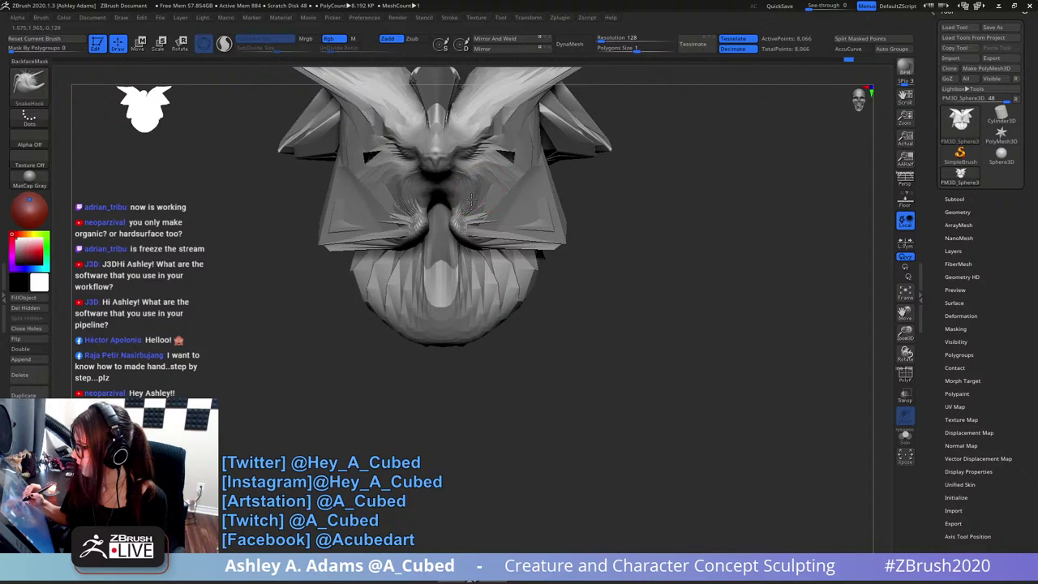
left_click_drag(476, 188, 468, 184)
- Deepen the nostrils and the creases around the nose tip with DamStandard
mouse_move(469, 183)
right_mouse_down()
mouse_move(486, 155)
mouse_move(478, 139)
mouse_move(468, 155)
right_mouse_up()
key("b")
key("d")
key("s")
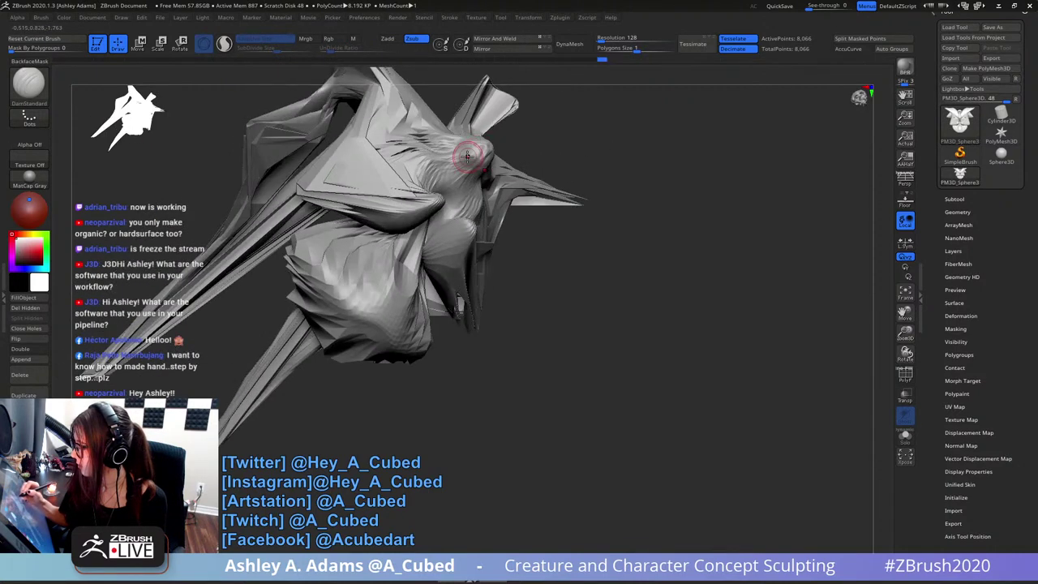
right_click_drag(458, 305, 398, 227)
mouse_move(438, 183)
right_mouse_down("alt")
mouse_move(518, 180)
mouse_move(514, 166)
right_mouse_up("alt")
key("space")
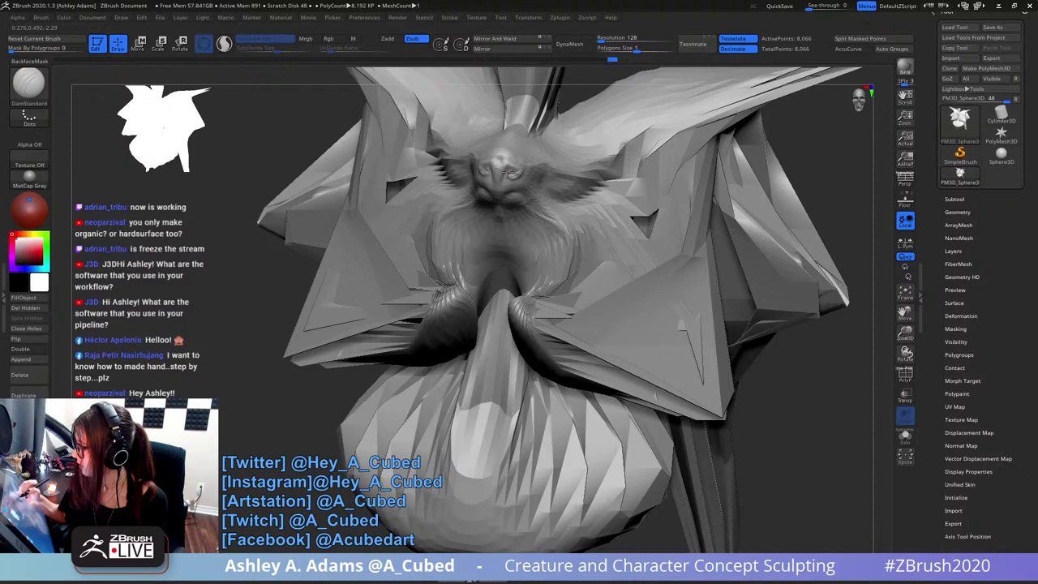
mouse_move(508, 172)
right_mouse_down()
mouse_move(519, 163)
mouse_move(563, 167)
mouse_move(448, 161)
right_mouse_up()
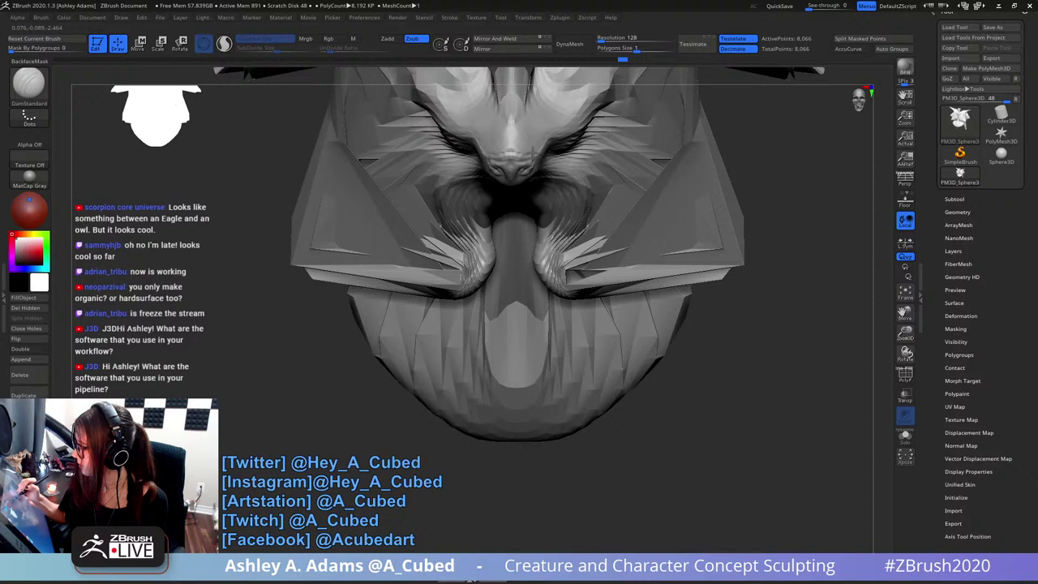
mouse_move(521, 146)
right_mouse_down()
mouse_move(524, 202)
mouse_move(528, 158)
mouse_move(504, 156)
mouse_move(505, 107)
mouse_move(529, 101)
mouse_move(525, 138)
mouse_move(561, 154)
mouse_move(470, 195)
mouse_move(456, 175)
mouse_move(528, 228)
mouse_move(523, 245)
right_mouse_up()
- Build up the area around the eyes with ClayBuildup
key("b")
key("c")
key("b")
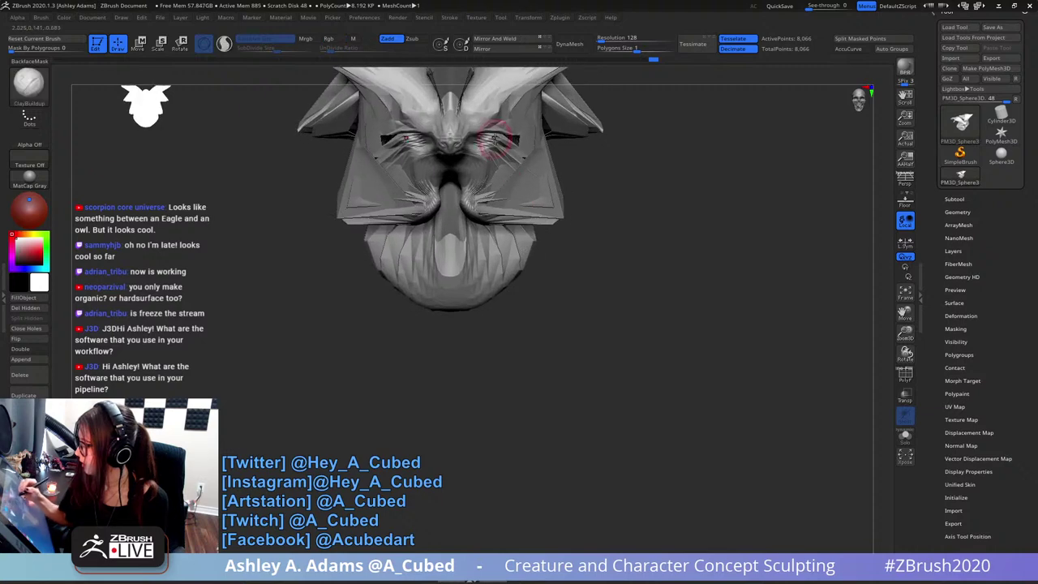
mouse_move(479, 173)
right_mouse_down()
mouse_move(443, 116)
mouse_move(455, 187)
mouse_move(445, 201)
mouse_move(469, 210)
mouse_move(455, 219)
mouse_move(468, 203)
mouse_move(496, 227)
mouse_move(545, 180)
mouse_move(545, 124)
mouse_move(524, 181)
mouse_move(528, 215)
right_mouse_up()
- Refine the eye creases with DamStandard and adjust the brow above the eyes with SnakeHook
key("b")
key("d")
key("s")
key("b")
key("s")
key("h")
mouse_move(527, 215)
right_mouse_down()
mouse_move(507, 231)
mouse_move(569, 219)
mouse_move(560, 207)
right_mouse_up()
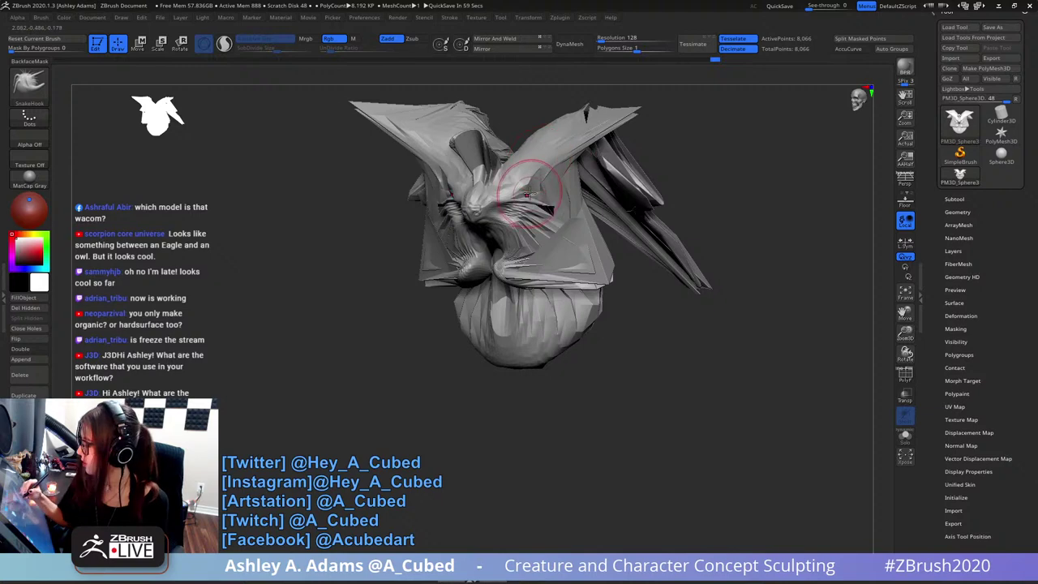
mouse_move(504, 178)
right_mouse_down()
mouse_move(538, 197)
mouse_move(524, 144)
mouse_move(559, 170)
right_mouse_up()
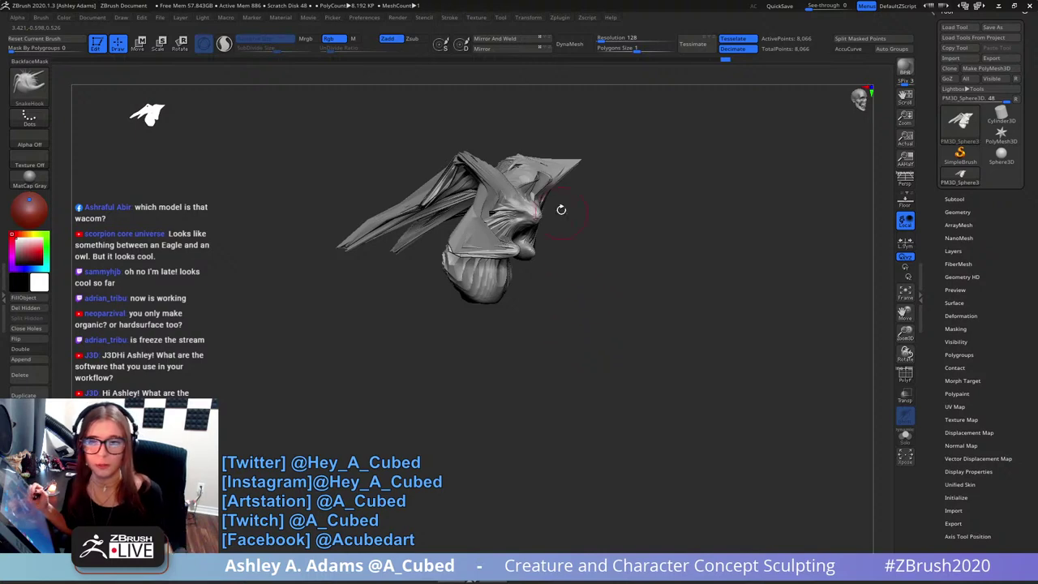
- Pull the base of the rear horns into a thicker, angular bend behind the crown
left_click_drag(572, 197, 522, 247)
right_click(522, 246)
right_click_drag(523, 235, 519, 300)
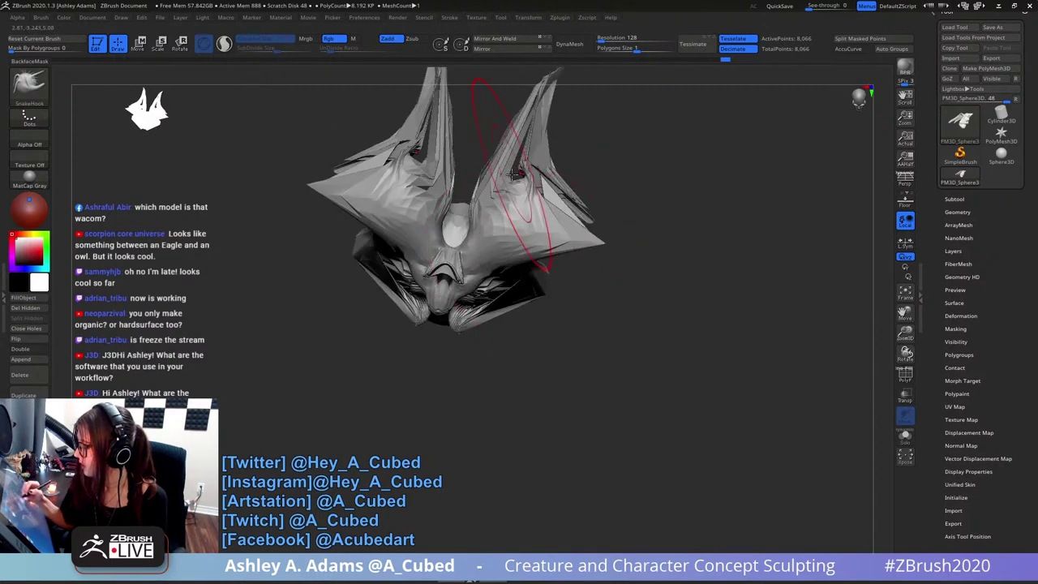
right_click_drag(517, 162, 521, 214, "alt")
mouse_move(511, 201)
left_mouse_down()
mouse_move(487, 186)
mouse_move(509, 159)
left_mouse_up()
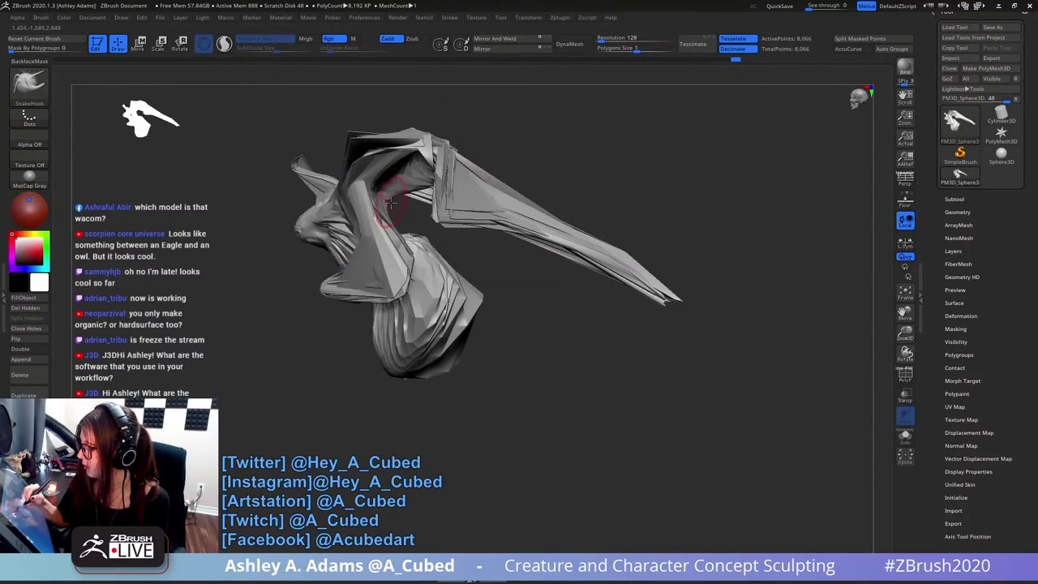
- Stretch the rounded chin downward into a long, tapered point and adjust the sides of the jaw
right_click_drag(391, 203, 498, 171, "alt")
right_click_drag(412, 169, 399, 190, "ctrl")
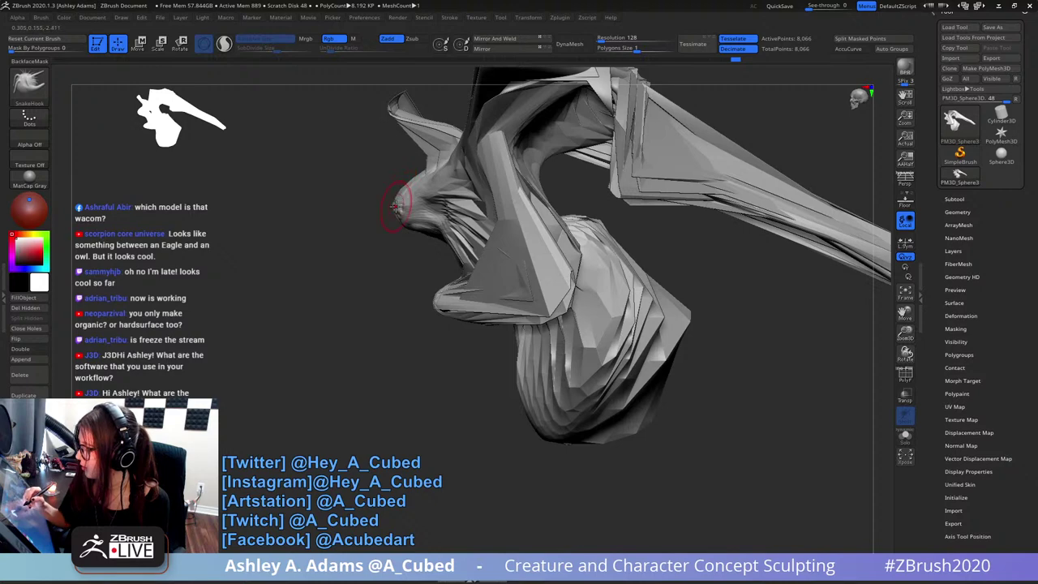
right_click_drag(452, 239, 438, 199, "ctrl")
mouse_move(381, 215)
right_mouse_down()
mouse_move(454, 226)
mouse_move(474, 181)
mouse_move(478, 214)
right_mouse_up()
right_click(431, 226)
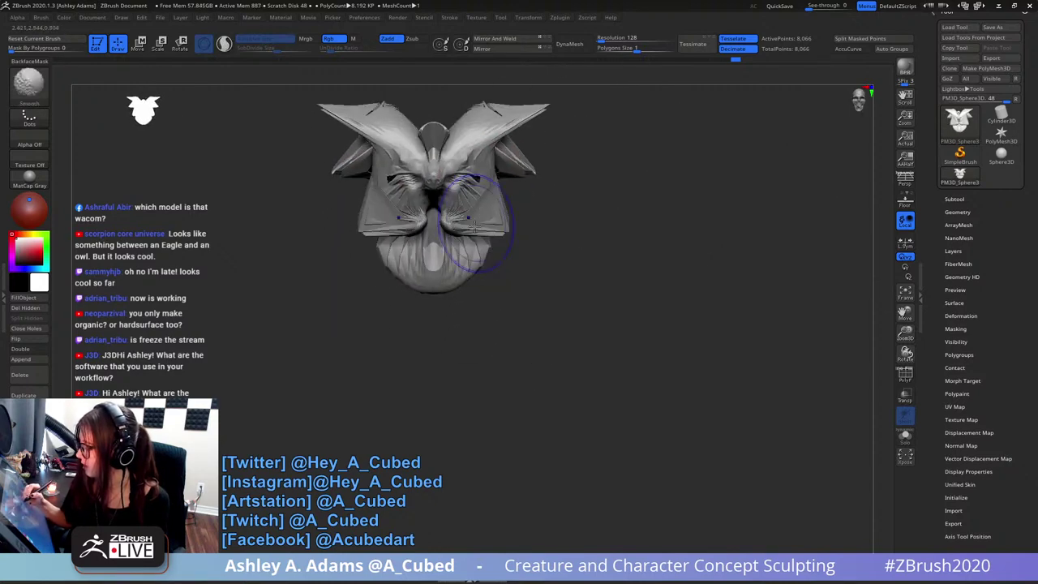
right_click_drag(456, 284, 475, 248, "alt")
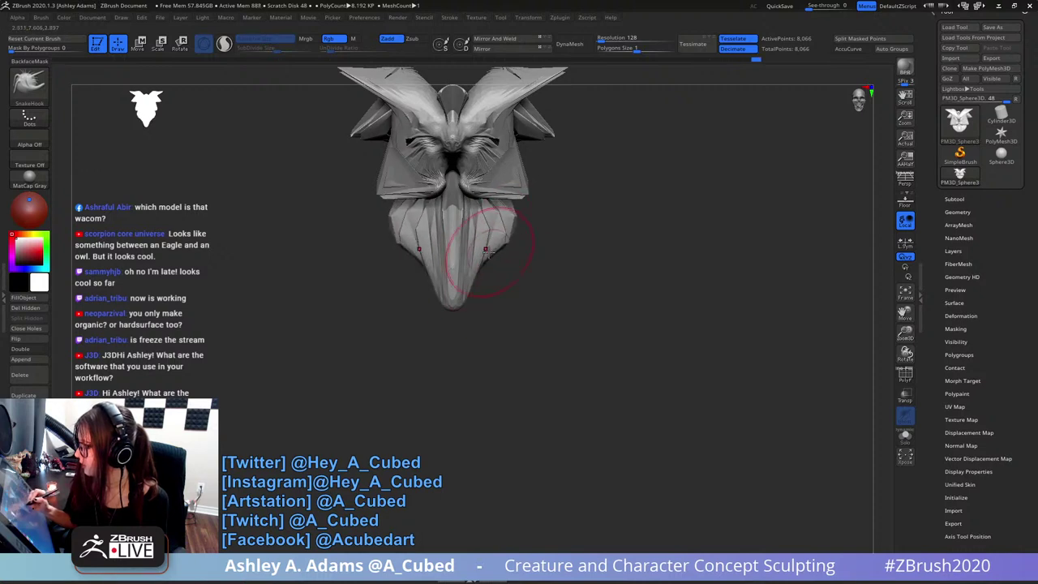
left_click_drag(489, 252, 506, 259)
mouse_move(494, 255)
right_mouse_down("ctrl")
mouse_move(479, 227)
mouse_move(526, 234)
mouse_move(515, 243)
right_mouse_up("ctrl")
right_click(504, 248)
- Adjust the SnakeHook brush size and reshape the temple behind the brow in profile
right_click(434, 207)
right_click_drag(463, 143, 473, 187, "alt")
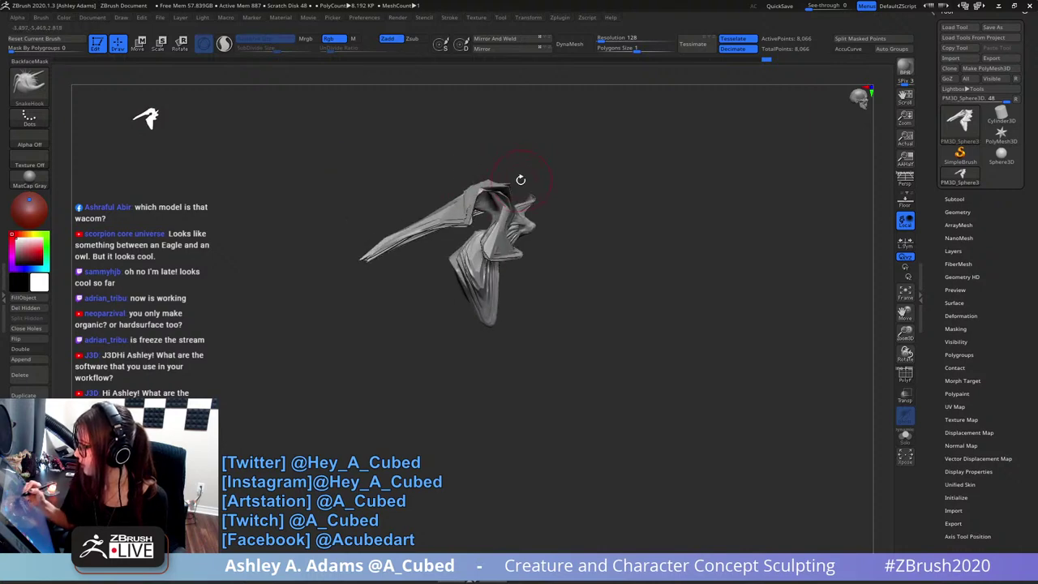
right_click_drag(561, 189, 533, 190, "alt")
mouse_move(533, 189)
right_mouse_down("ctrl")
mouse_move(520, 225)
mouse_move(527, 243)
mouse_move(504, 237)
right_mouse_up("ctrl")
key("space")
key("space")
left_click(502, 235)
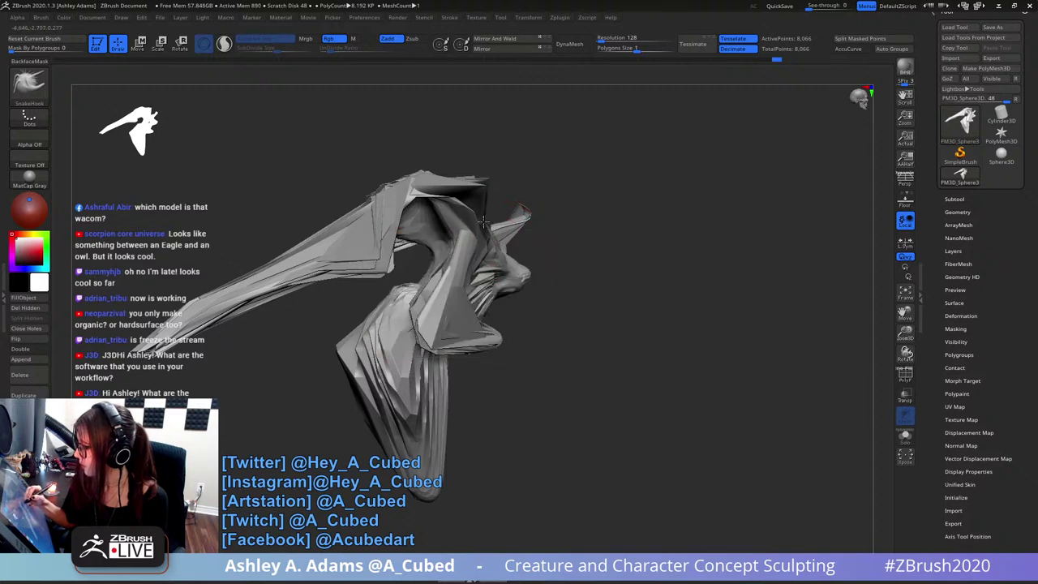
right_click_drag(499, 241, 491, 193, "alt")
left_click_drag(487, 195, 468, 203)
key("space")
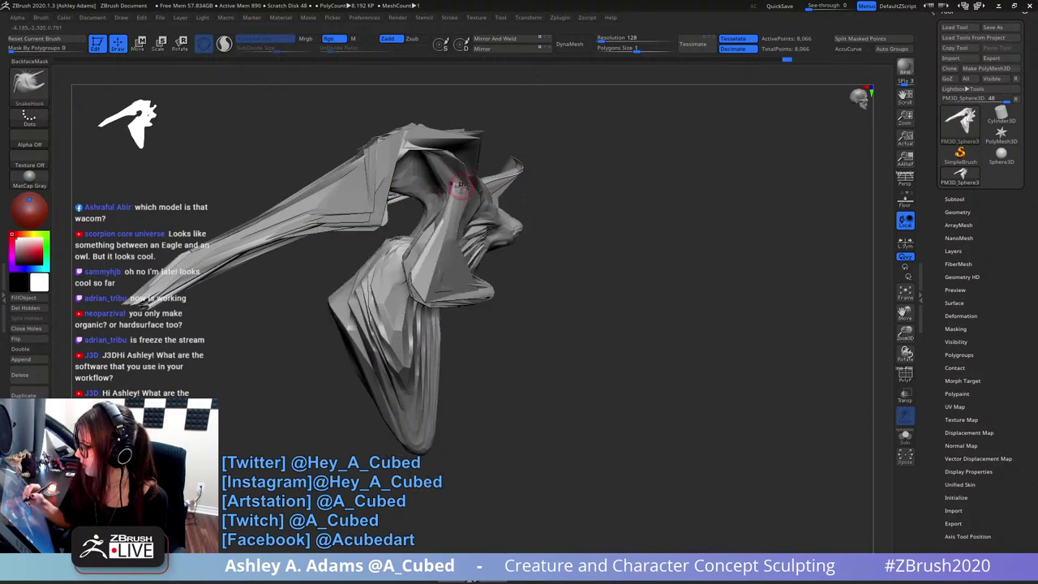
key("space")
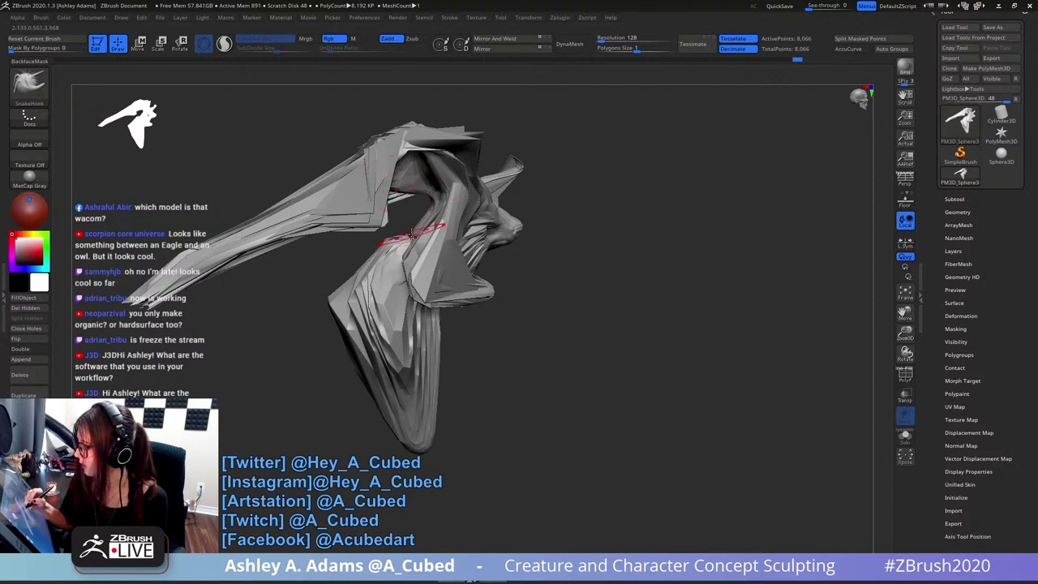
- Pull the upper back edge of the jaw up toward the cheek plate and refine the side profile
mouse_move(411, 233)
left_mouse_down()
mouse_move(388, 236)
mouse_move(482, 174)
mouse_move(417, 167)
left_mouse_up()
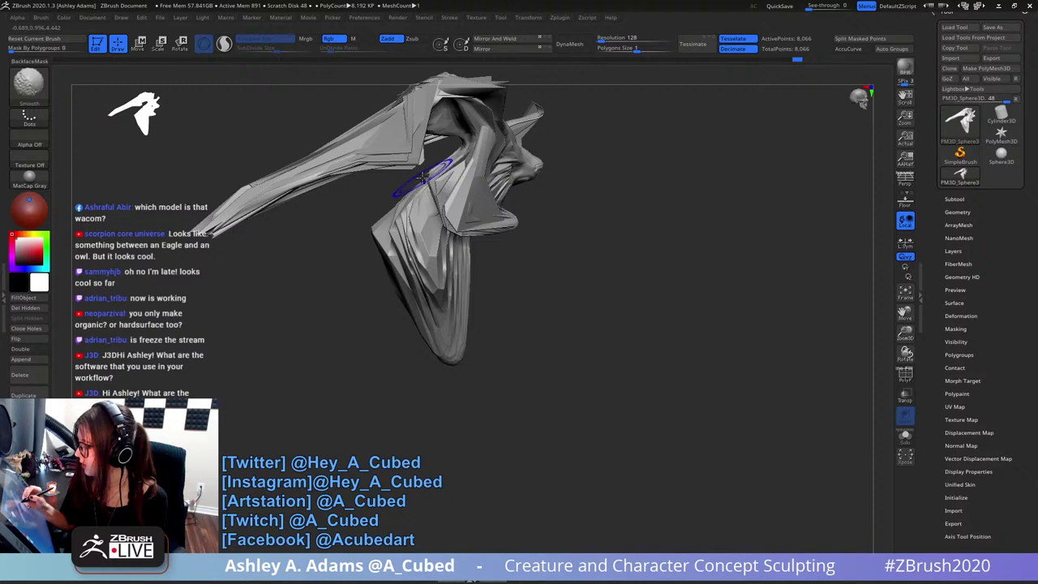
left_click_drag(391, 218, 409, 199)
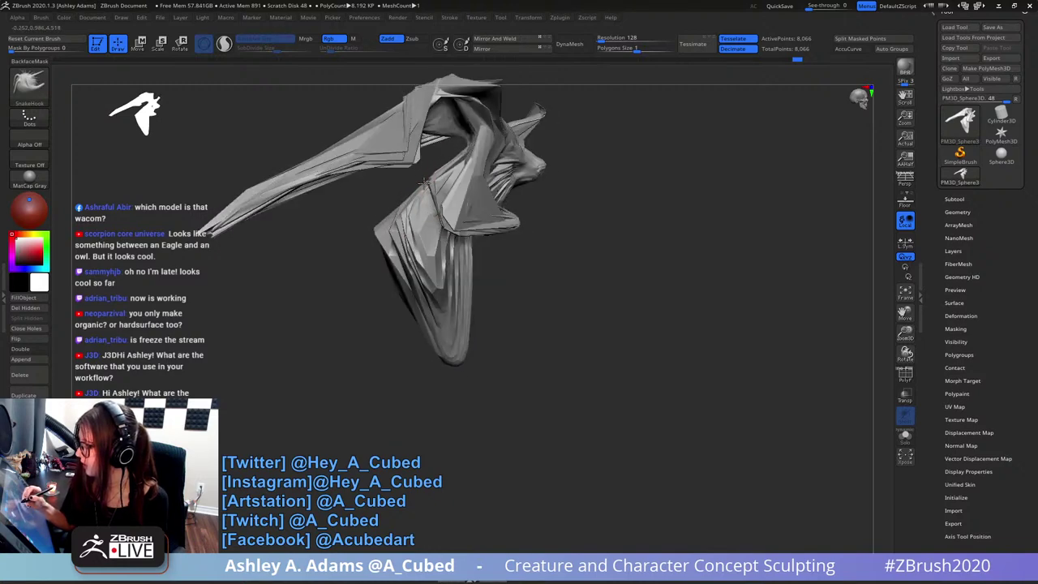
right_click_drag(426, 185, 430, 144, "ctrl")
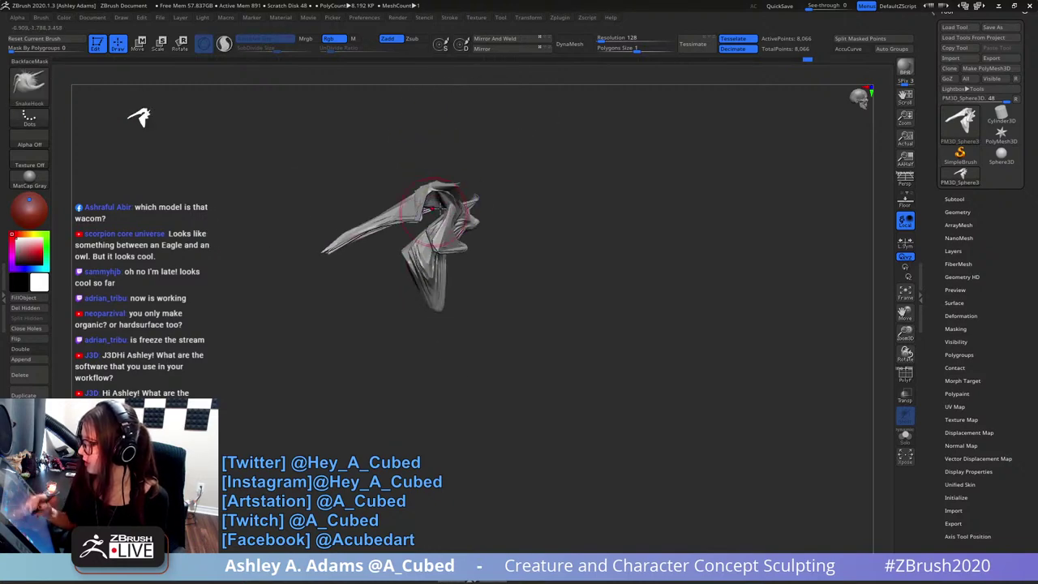
right_click_drag(449, 209, 430, 233, "ctrl")
key("space")
left_click_drag(442, 248, 428, 249)
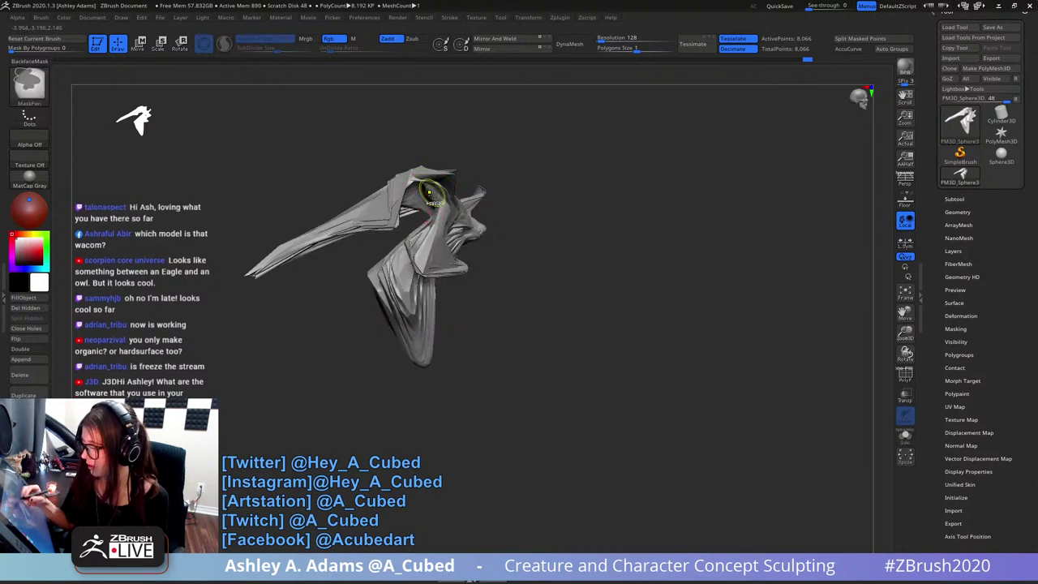
right_click_drag(430, 196, 395, 248, "ctrl")
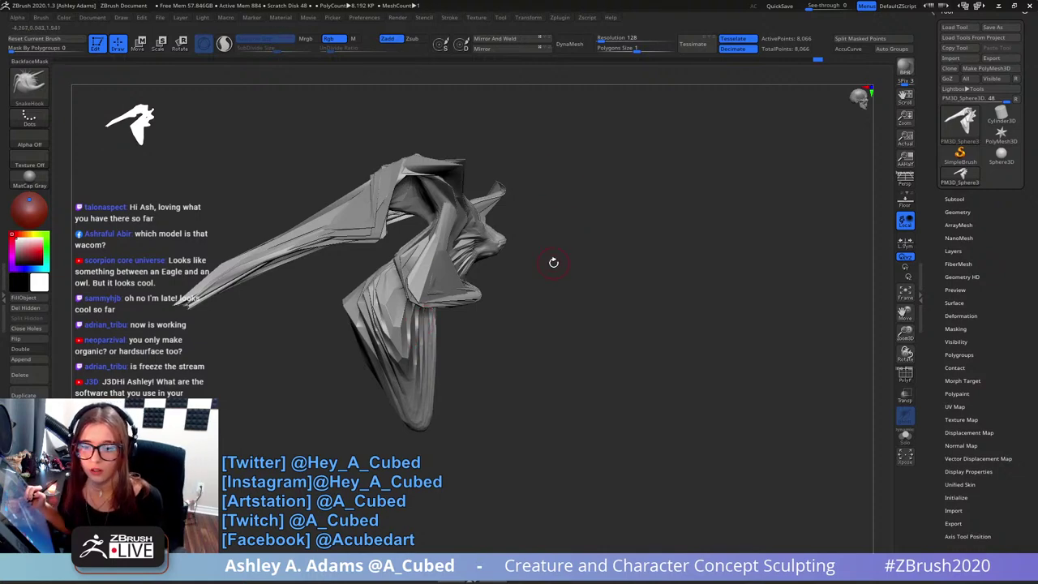
- Smooth the inner brow and the bridge of the nose around the base of the small nose horn
right_click_drag(558, 235, 537, 232)
right_click_drag(507, 187, 479, 240)
mouse_move(479, 240)
right_mouse_down("ctrl")
mouse_move(487, 262)
mouse_move(459, 248)
right_mouse_up("ctrl")
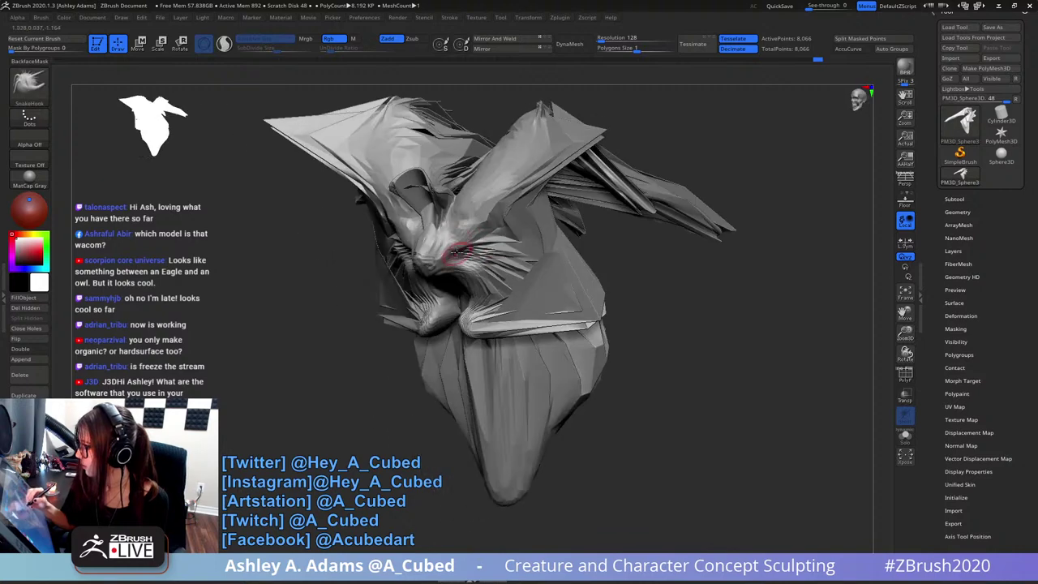
mouse_move(435, 230)
left_mouse_down("shift")
mouse_move(431, 211)
mouse_move(444, 223)
left_mouse_up("shift")
mouse_move(444, 223)
right_mouse_down()
mouse_move(398, 212)
mouse_move(433, 191)
right_mouse_up()
mouse_move(426, 169)
left_mouse_down("shift")
mouse_move(438, 216)
mouse_move(529, 122)
mouse_move(500, 220)
mouse_move(556, 185)
mouse_move(511, 221)
left_mouse_up("shift")
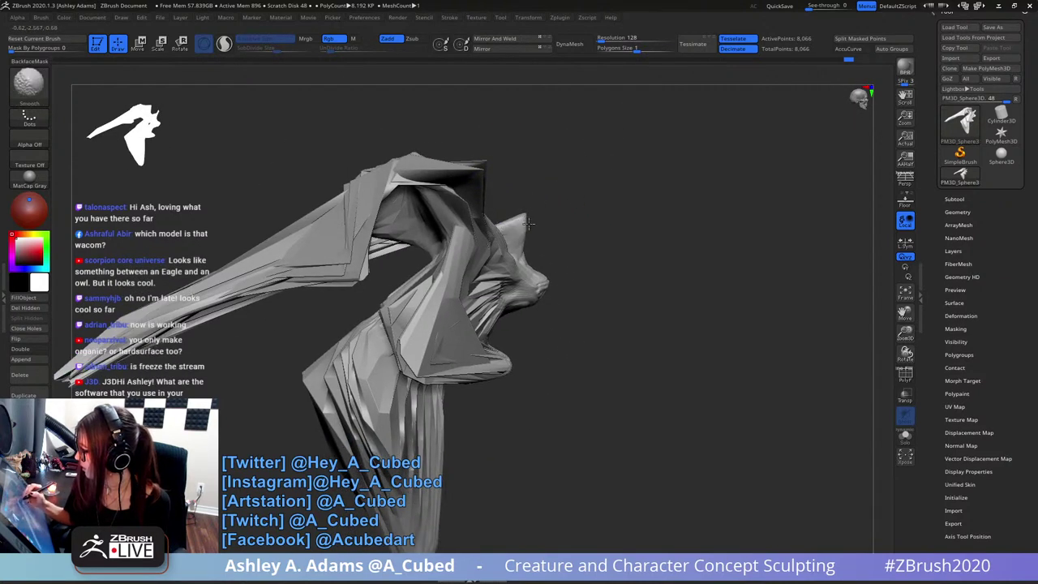
- Isolate the nose horn by masking it and inverting the mask, and pull its tip outward into a longer spike with SnakeHook
right_click(554, 213)
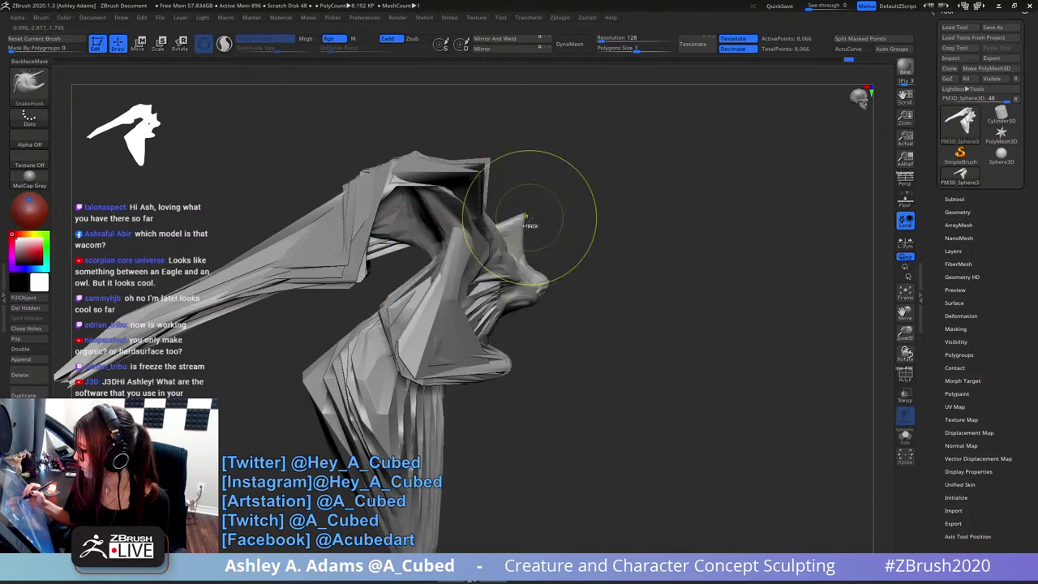
mouse_move(528, 216)
left_mouse_down("ctrl")
mouse_move(515, 234)
mouse_move(524, 227)
left_mouse_up("ctrl")
left_click(549, 211, "ctrl")
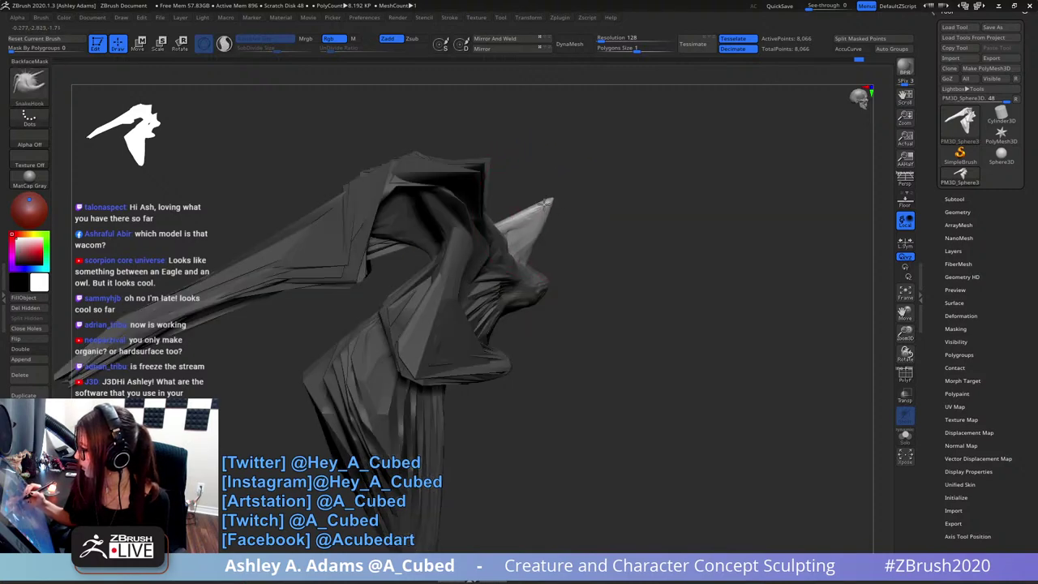
mouse_move(567, 195)
left_mouse_down()
mouse_move(621, 165)
mouse_move(556, 176)
mouse_move(539, 203)
left_mouse_up()
- Smooth the tip of the stretched nose horn in profile and clear the mask
right_click(538, 204)
right_click_drag(524, 206, 514, 211, "shift")
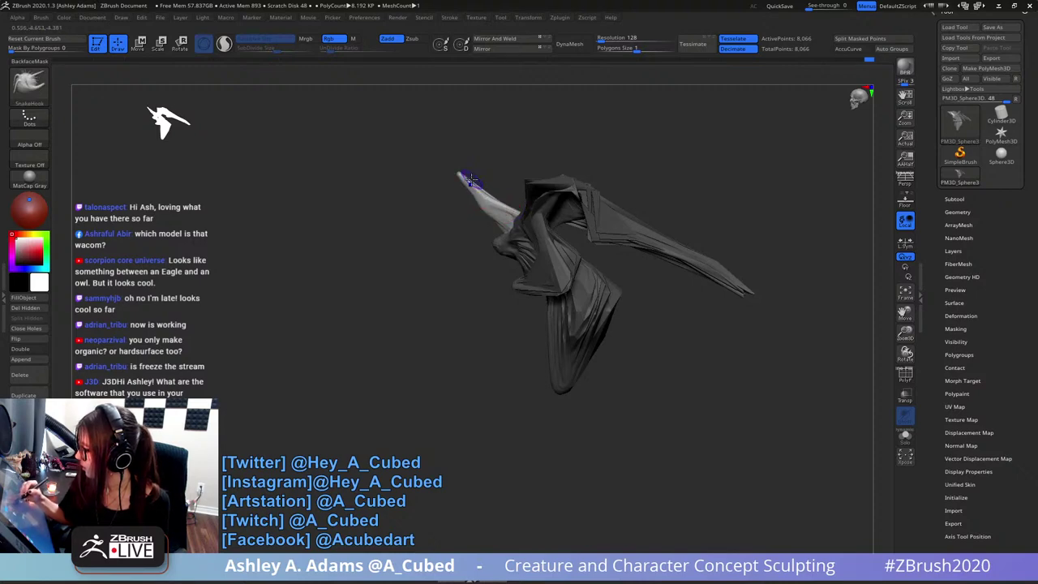
left_click_drag(471, 180, 486, 189, "shift")
key("space")
left_click_drag(539, 148, 555, 158, "ctrl")
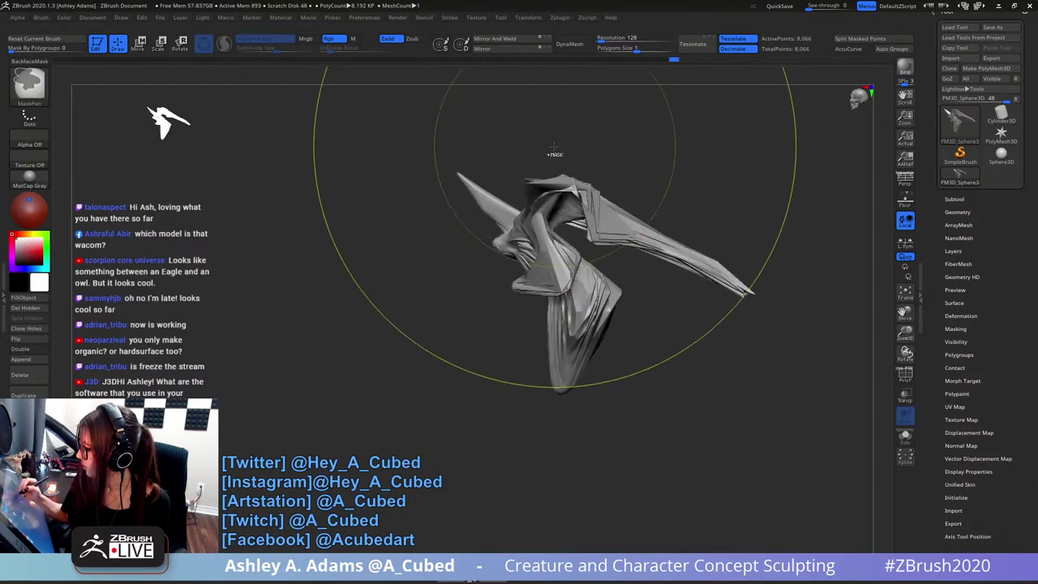
key("space")
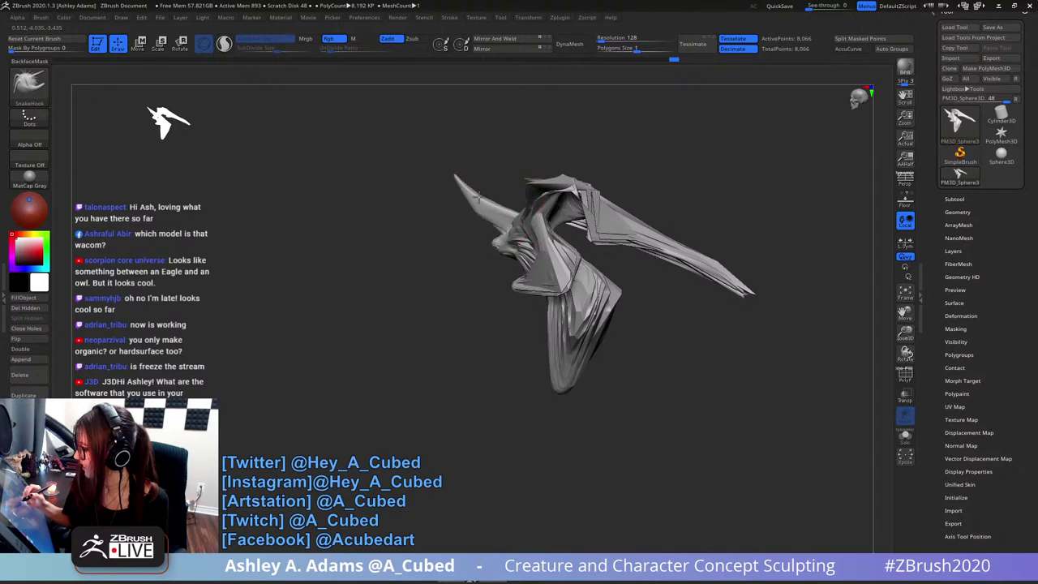
- Smooth the front of the nose horn from its tip down toward its base
mouse_move(487, 196)
right_mouse_down()
mouse_move(596, 203)
mouse_move(497, 259)
mouse_move(489, 163)
right_mouse_up()
right_click(496, 176)
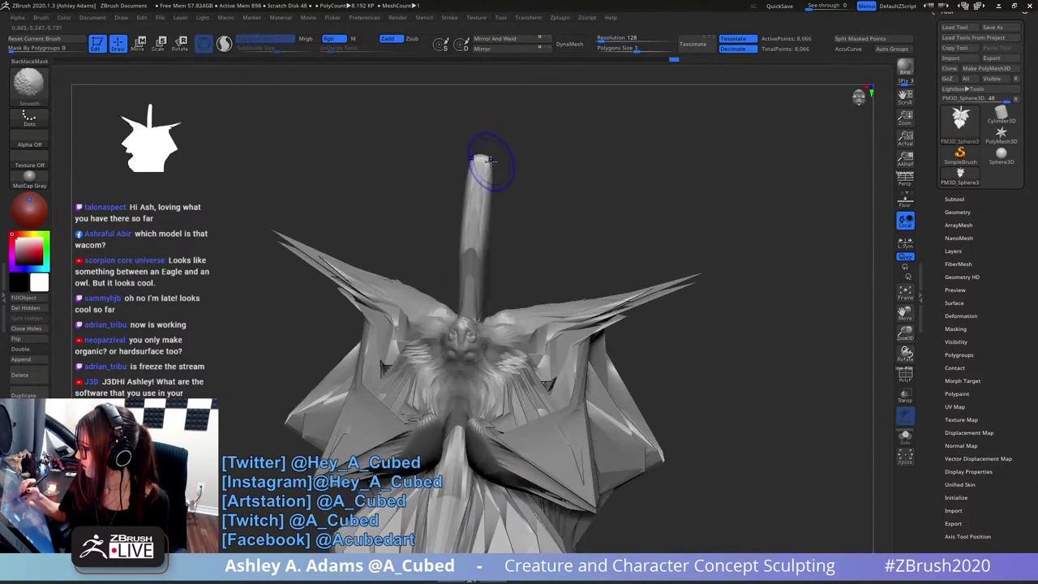
left_click_drag(486, 162, 489, 257, "shift")
mouse_move(508, 338)
right_mouse_down("ctrl")
mouse_move(503, 176)
mouse_move(536, 250)
mouse_move(543, 172)
right_mouse_up("ctrl")
mouse_move(543, 172)
right_mouse_down()
mouse_move(566, 197)
mouse_move(576, 162)
right_mouse_up()
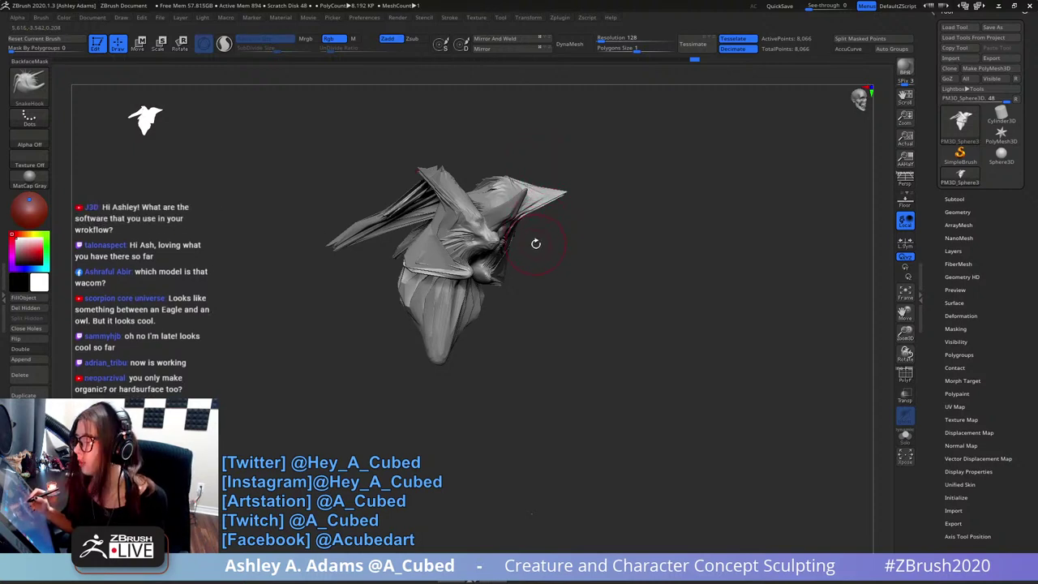
- Reduce the brush size and build up the brow beside the nose horn with ClayBuildup
mouse_move(597, 222)
right_mouse_down()
mouse_move(526, 228)
mouse_move(523, 275)
right_mouse_up()
right_click(492, 232)
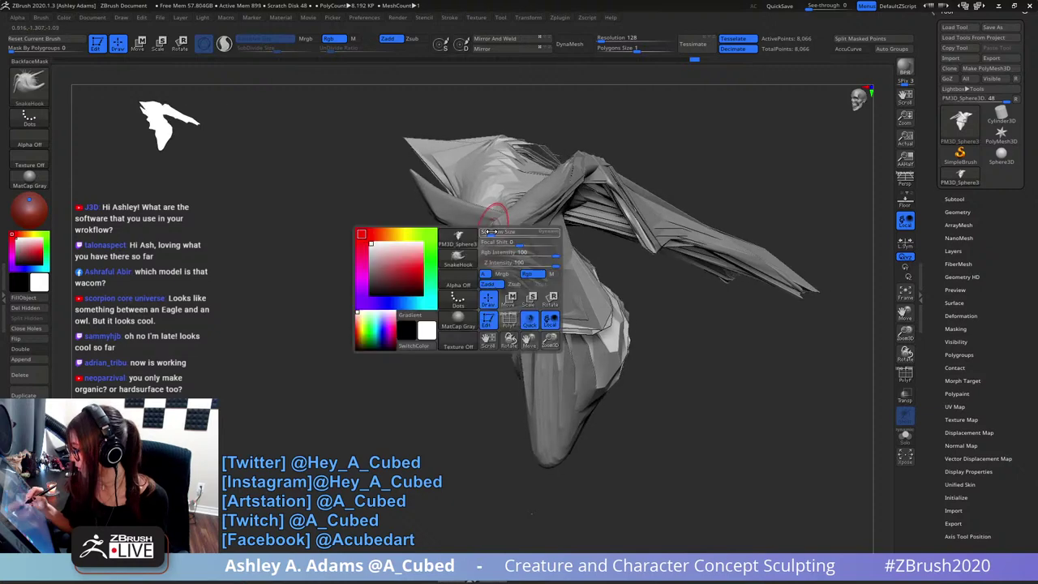
right_click_drag(504, 231, 491, 232)
key("b")
key("c")
key("b")
mouse_move(491, 231)
left_mouse_down()
mouse_move(487, 219)
mouse_move(463, 219)
mouse_move(470, 228)
left_mouse_up()
mouse_move(538, 206)
left_mouse_down()
mouse_move(492, 225)
mouse_move(521, 224)
mouse_move(508, 222)
mouse_move(516, 235)
mouse_move(487, 166)
mouse_move(483, 231)
left_mouse_up()
- Carve creases from the crest down along the brow and around the eye area with DamStandard
key("b")
key("d")
key("s")
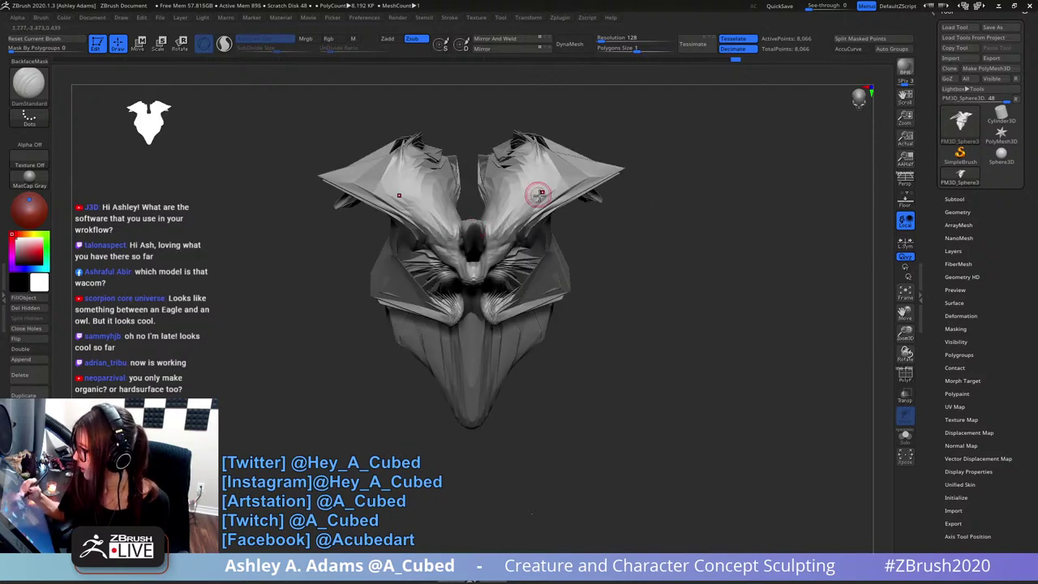
left_click_drag(538, 185, 504, 240)
mouse_move(538, 199)
left_mouse_down()
mouse_move(516, 219)
mouse_move(536, 177)
mouse_move(525, 162)
mouse_move(523, 201)
mouse_move(505, 212)
mouse_move(533, 237)
mouse_move(519, 243)
mouse_move(503, 231)
mouse_move(534, 185)
left_mouse_up()
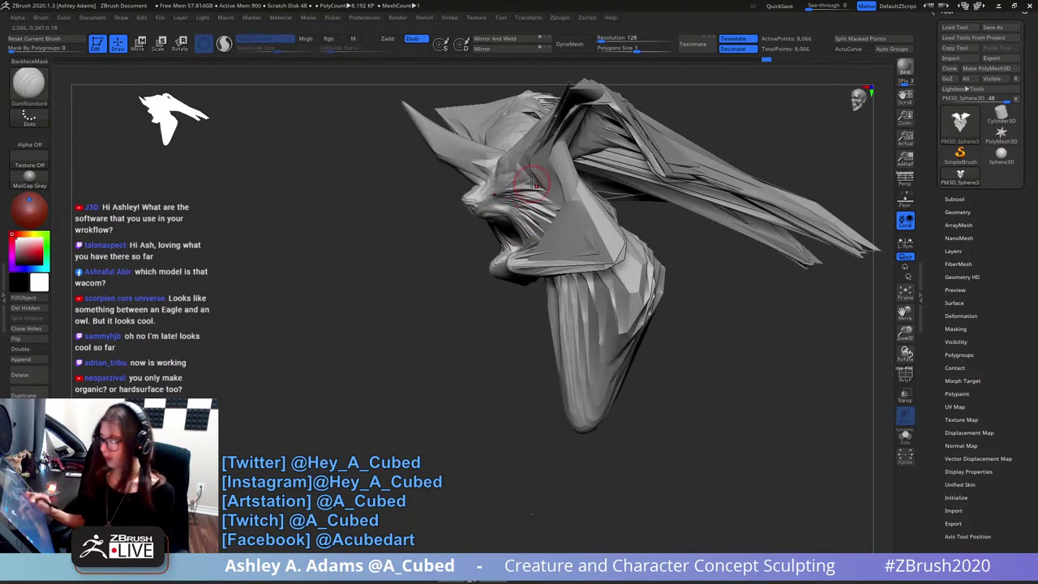
- Pull the lower lip and the front end of the cheek plate into a sharp point with SnakeHook
key("b")
key("s")
key("h")
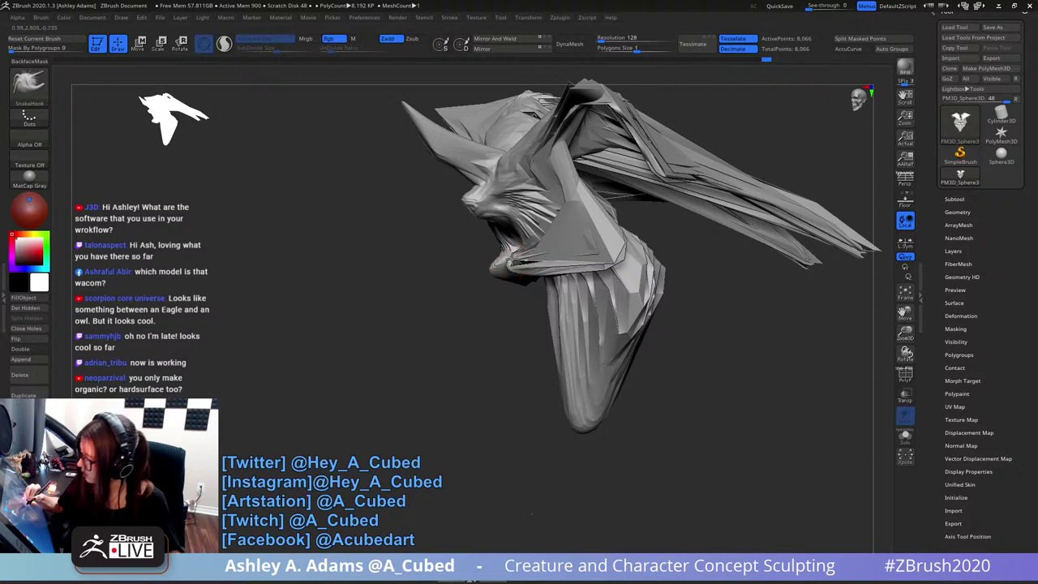
left_click_drag(511, 261, 527, 258)
right_click_drag(540, 249, 516, 283)
key("space")
mouse_move(545, 257)
left_mouse_down()
mouse_move(560, 257)
mouse_move(507, 278)
left_mouse_up()
- Adjust the SnakeHook brush size and reshape the rear edge of the cheek plate in profile
right_click_drag(543, 181, 539, 187)
key("space")
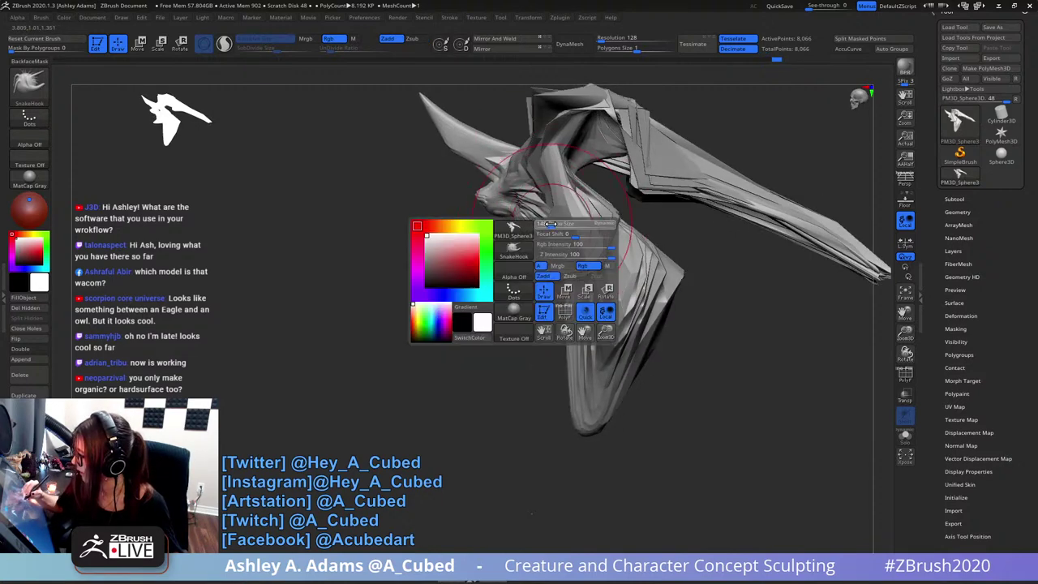
left_click_drag(561, 255, 550, 255)
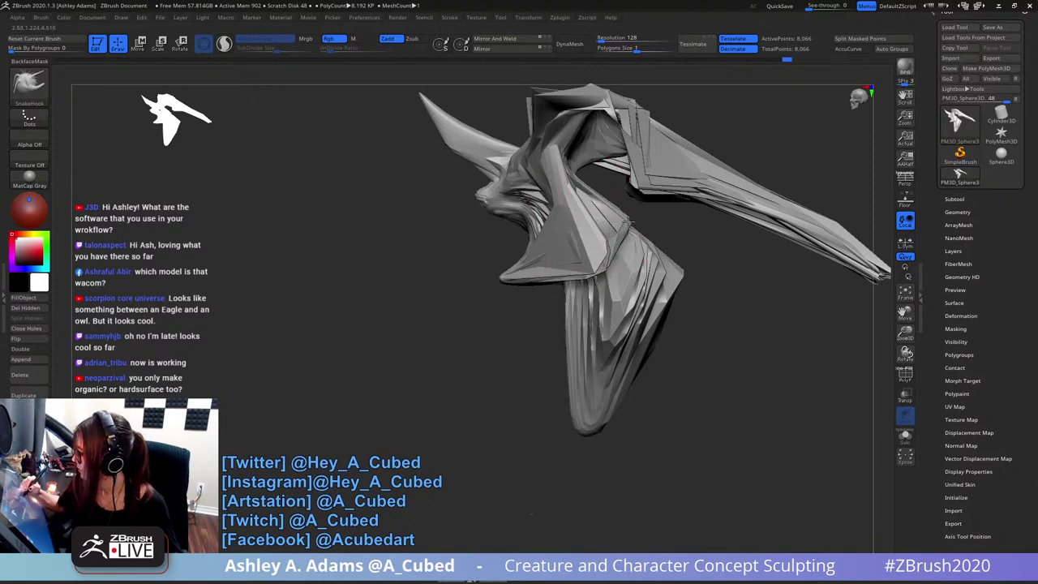
key("space")
left_click_drag(626, 224, 646, 224)
- Reshape the crest above the brow and broaden the cheek plate and chin in profile using a resized SnakeHook brush
right_click_drag(631, 218, 609, 154, "ctrl")
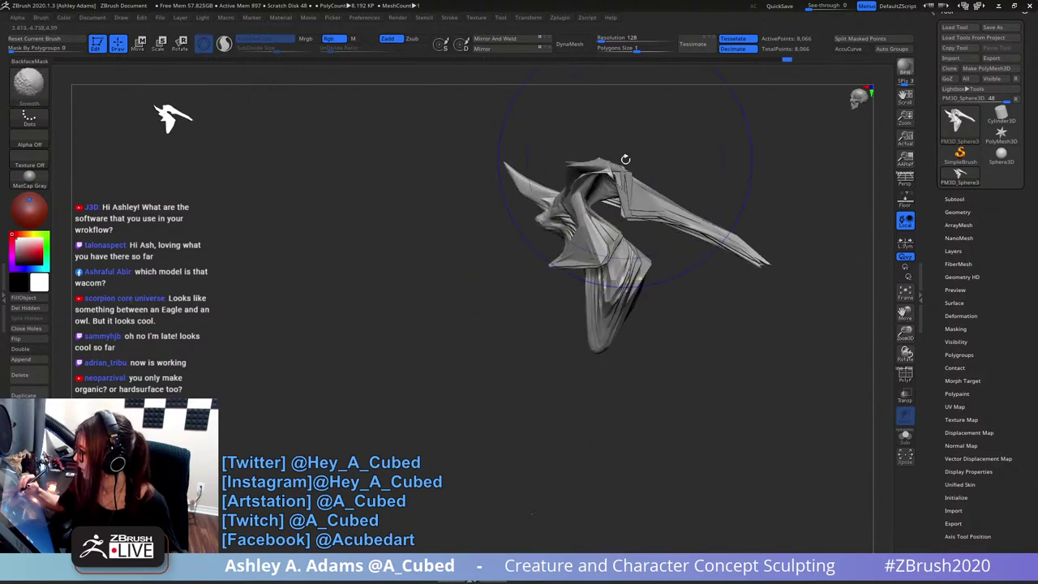
right_click_drag(538, 217, 640, 211)
key("space")
left_click_drag(639, 211, 631, 211)
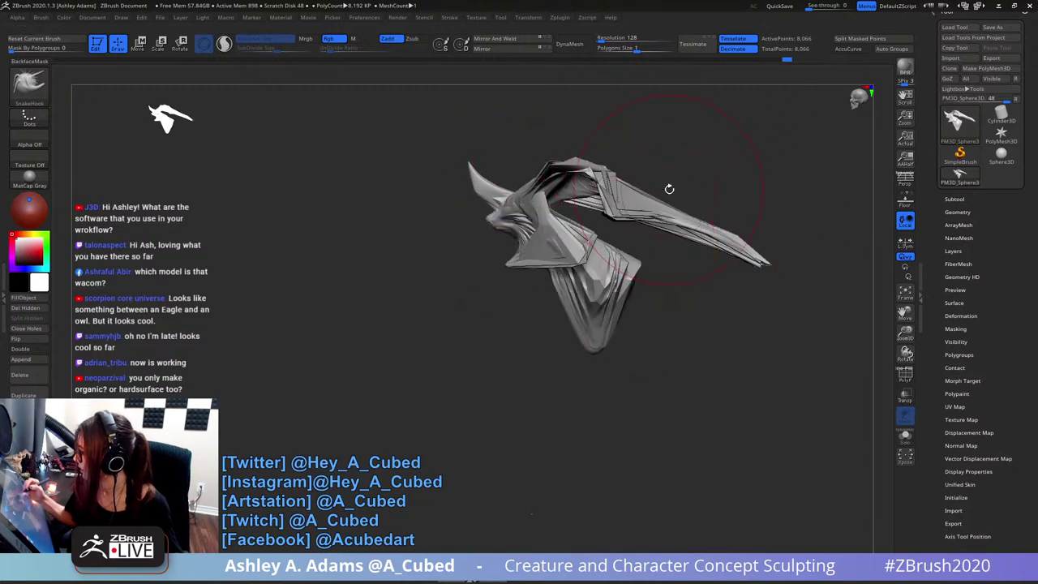
left_click_drag(688, 225, 698, 182)
mouse_move(685, 250)
left_mouse_down()
mouse_move(707, 262)
mouse_move(838, 257)
mouse_move(626, 229)
mouse_move(653, 268)
left_mouse_up()
key("space")
left_click_drag(608, 242, 615, 242)
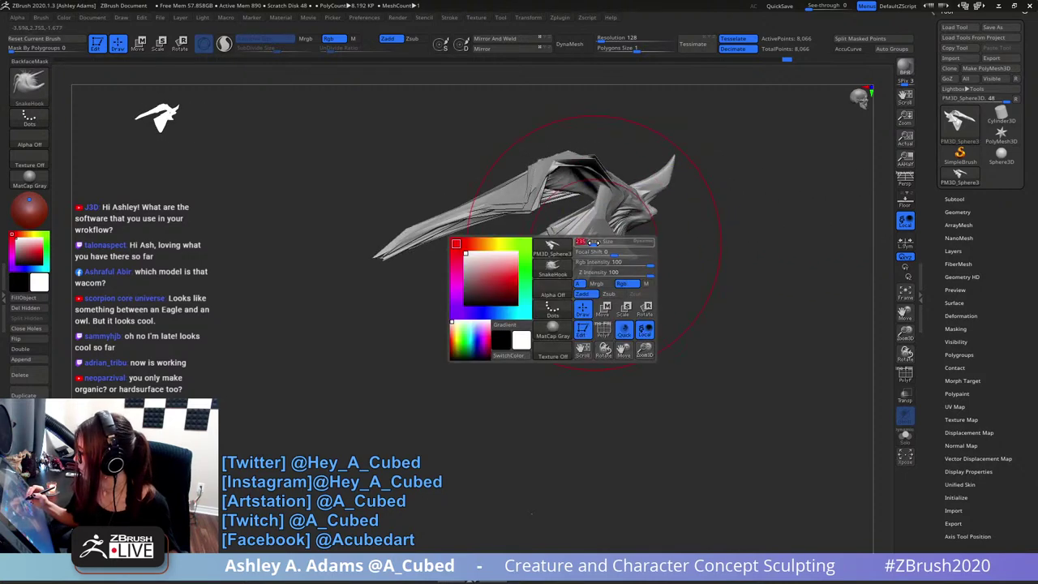
- Isolate the rear horns and crest with a MaskLasso selection and invert it so the face is masked
key("b")
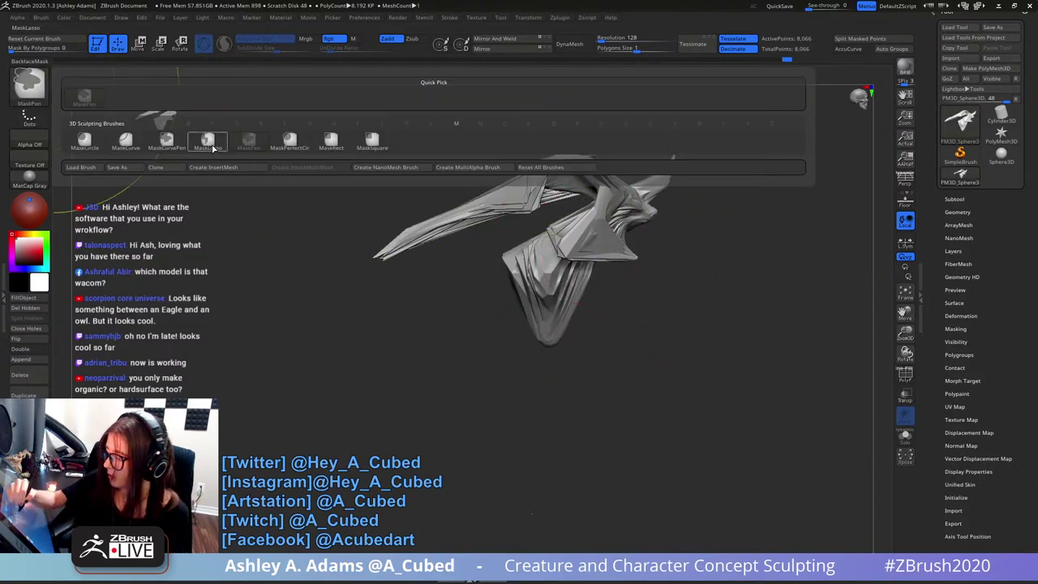
left_click(211, 145)
mouse_move(583, 123)
left_mouse_down("ctrl")
mouse_move(308, 243)
mouse_move(503, 236)
mouse_move(602, 191)
left_mouse_up("ctrl")
left_click(650, 308, "ctrl")
left_click_drag(645, 245, 592, 298, "alt")
- Rotate the unmasked rear horns upward with the gizmo so they extend nearly horizontally behind the head
key("w")
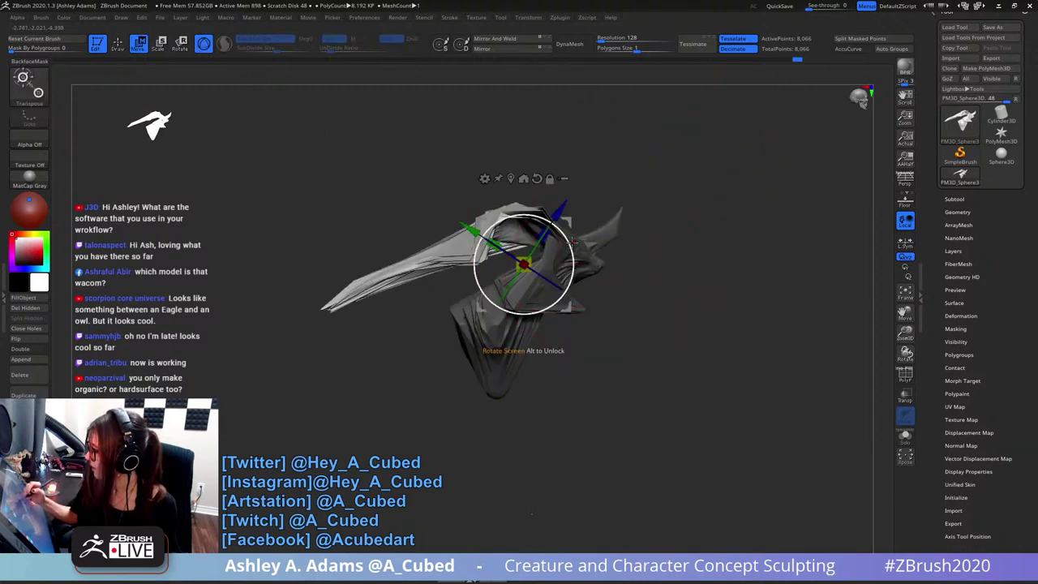
left_click(550, 179)
left_click(537, 178)
mouse_move(571, 214)
left_mouse_down()
mouse_move(598, 182)
mouse_move(616, 249)
mouse_move(578, 198)
left_mouse_up()
mouse_move(708, 168)
left_mouse_down()
mouse_move(625, 164)
mouse_move(647, 161)
mouse_move(554, 207)
mouse_move(569, 212)
mouse_move(535, 206)
mouse_move(543, 200)
left_mouse_up()
left_click_drag(649, 269, 603, 266)
- Reshape the front of the raised crest with a smaller SnakeHook brush and clear the mask
key("q")
key("space")
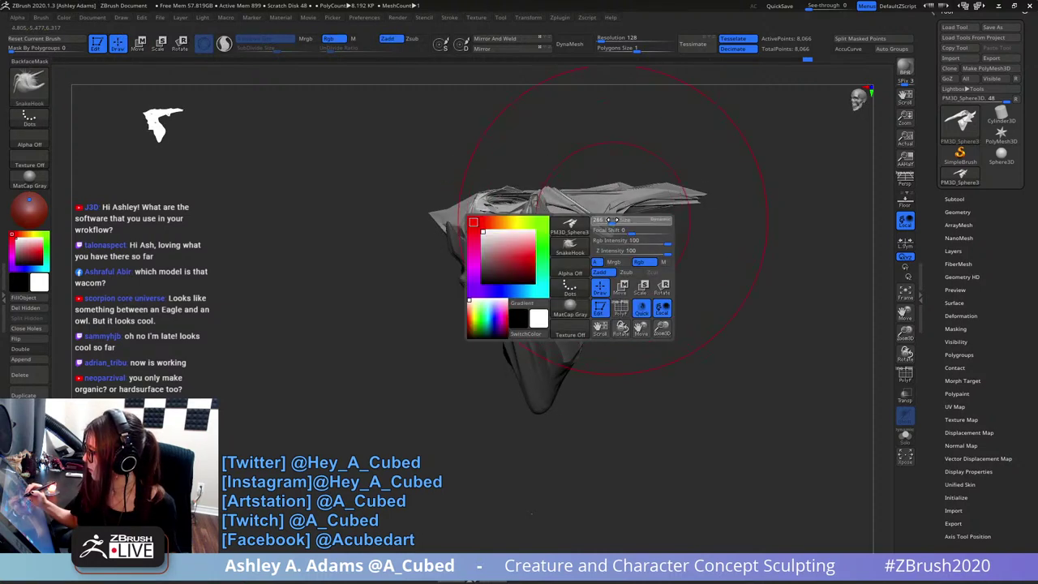
mouse_move(612, 219)
left_mouse_down()
mouse_move(603, 220)
mouse_move(636, 220)
mouse_move(579, 244)
mouse_move(600, 212)
mouse_move(607, 225)
mouse_move(580, 213)
left_mouse_up()
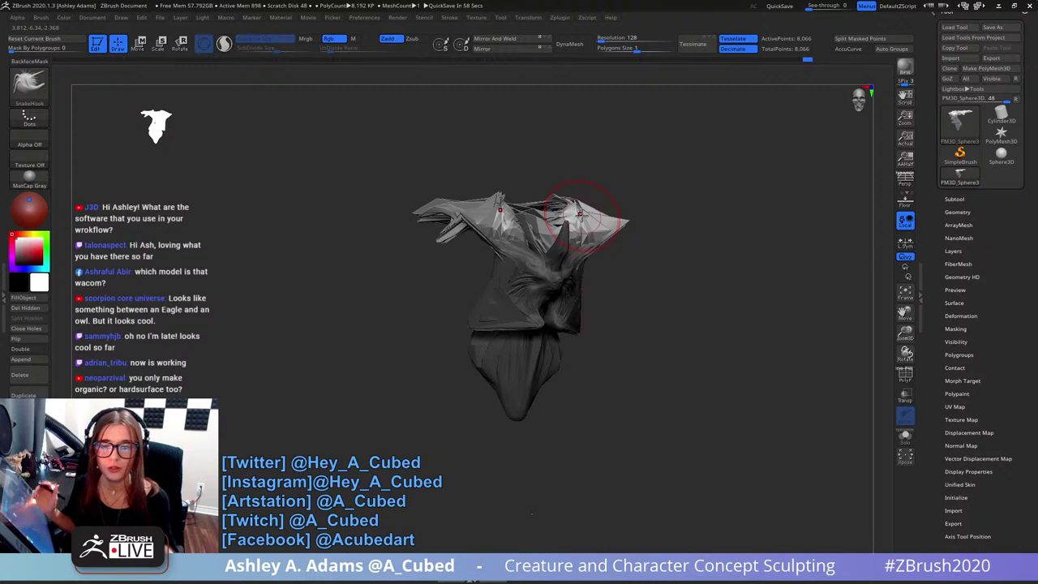
right_click_drag(589, 236, 644, 224, "shift")
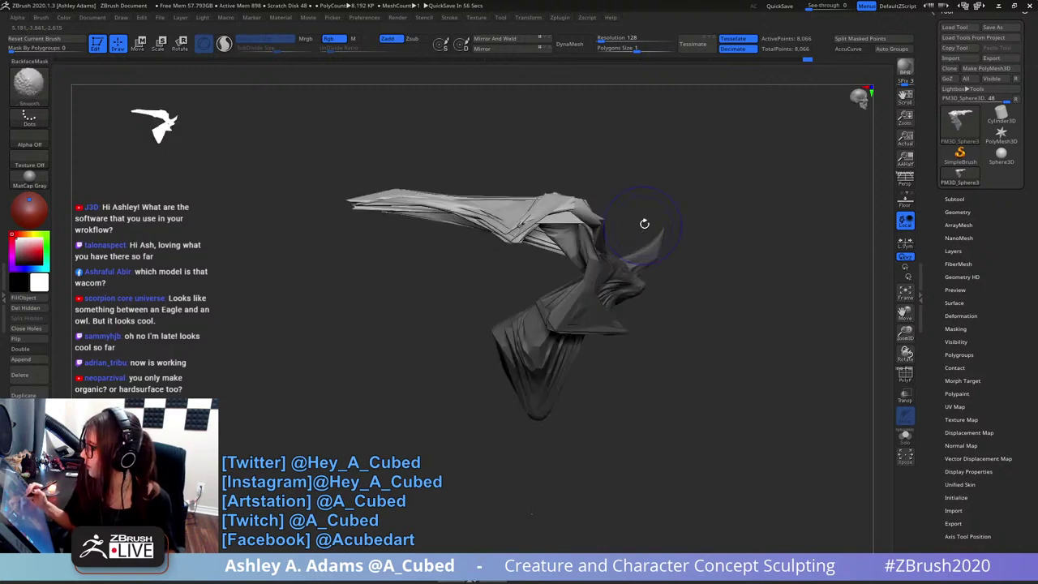
left_click_drag(684, 313, 722, 283, "ctrl")
- Push the cheek plate and chin forward with SnakeHook, and stretch the back corner of the jaw upward and backward
key("space")
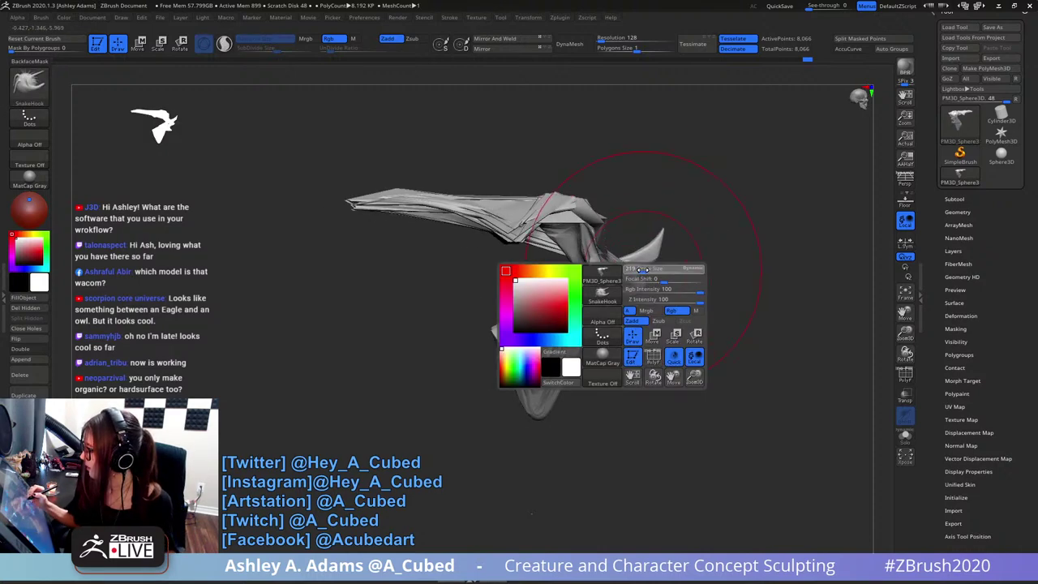
key("space")
left_click_drag(575, 276, 558, 276)
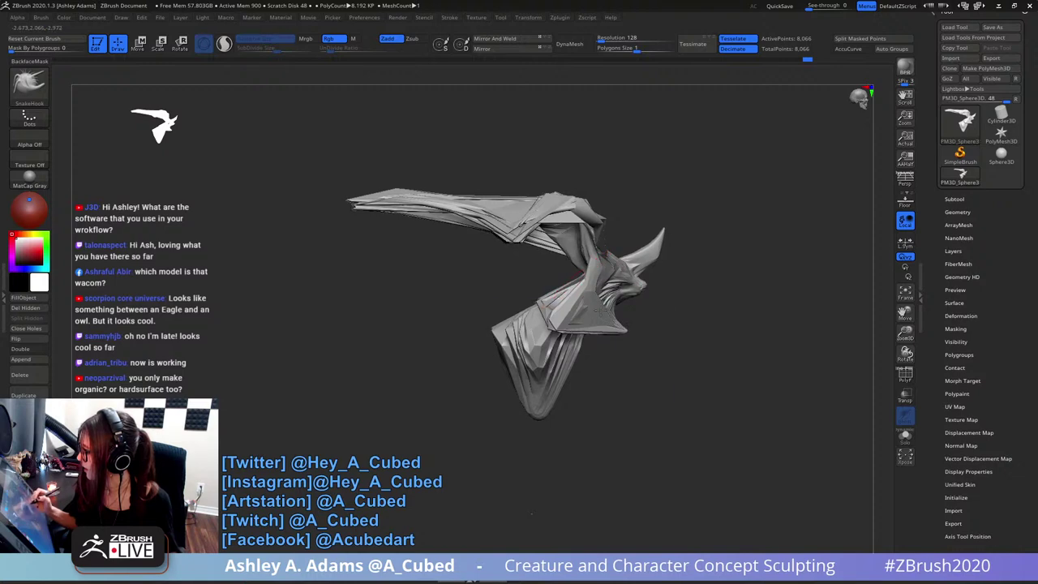
key("ctrl+z")
mouse_move(566, 340)
left_mouse_down()
mouse_move(614, 358)
mouse_move(616, 376)
left_mouse_up()
left_click_drag(591, 373, 578, 367)
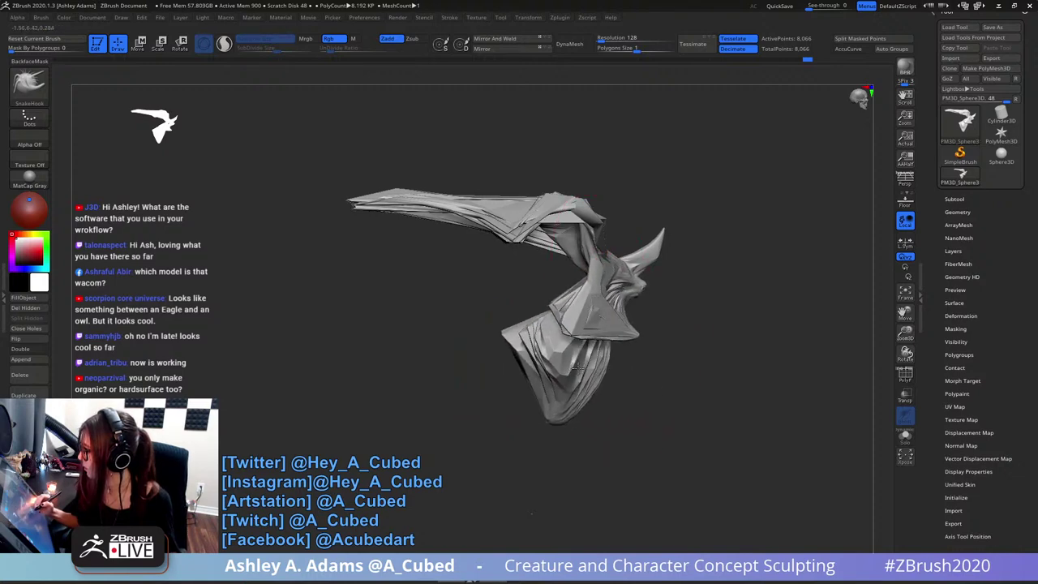
mouse_move(527, 324)
left_mouse_down()
mouse_move(498, 318)
mouse_move(476, 284)
left_mouse_up()
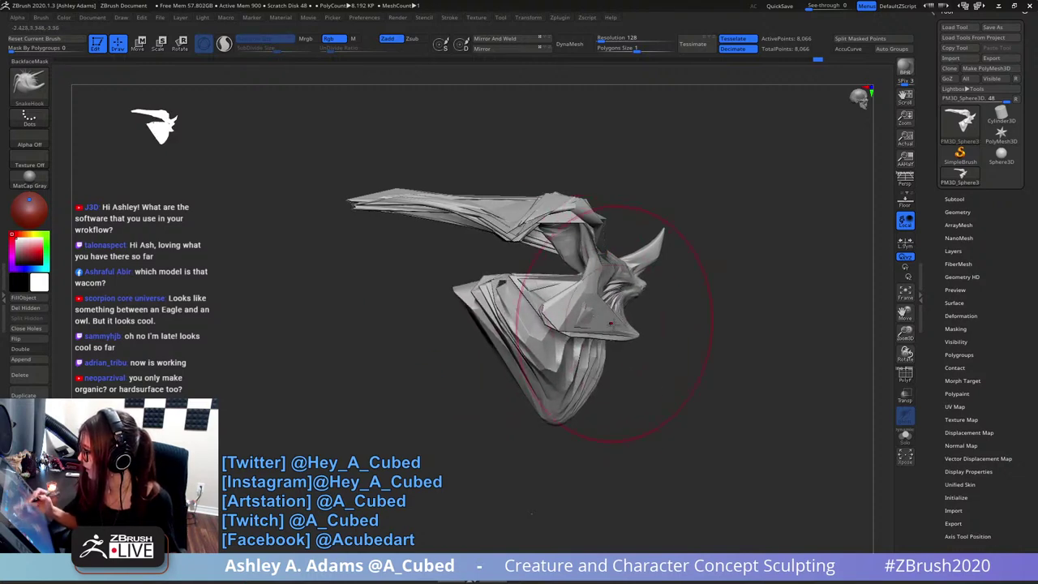
- Adjust the SnakeHook brush size and fill out the area between the back of the cheek plate and the crest
key("space")
left_click_drag(612, 323, 598, 323)
key("space")
left_click_drag(589, 274, 577, 269)
key("space")
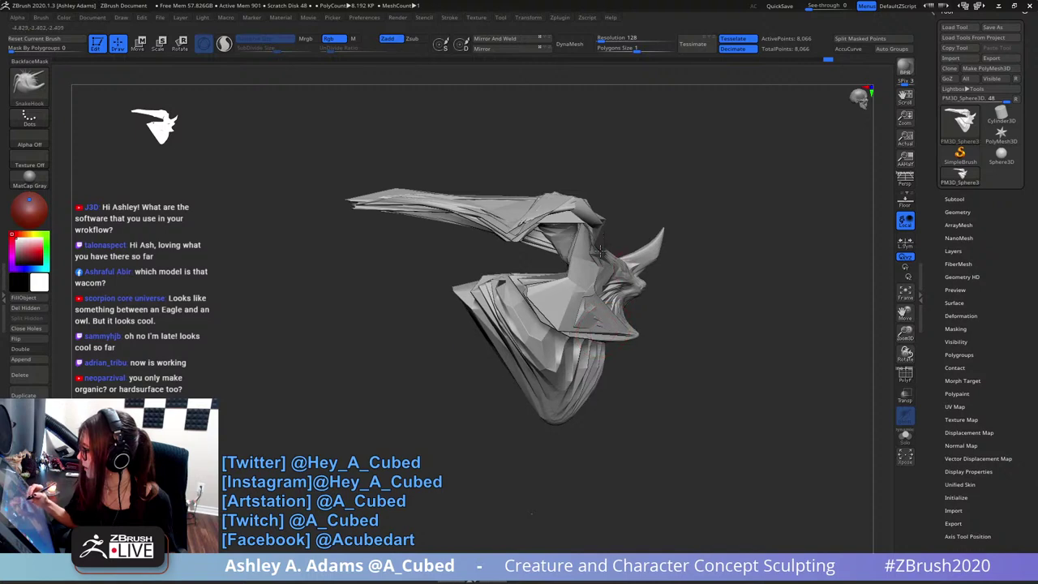
mouse_move(604, 328)
right_mouse_down("ctrl")
mouse_move(628, 225)
mouse_move(631, 236)
mouse_move(607, 253)
right_mouse_up("ctrl")
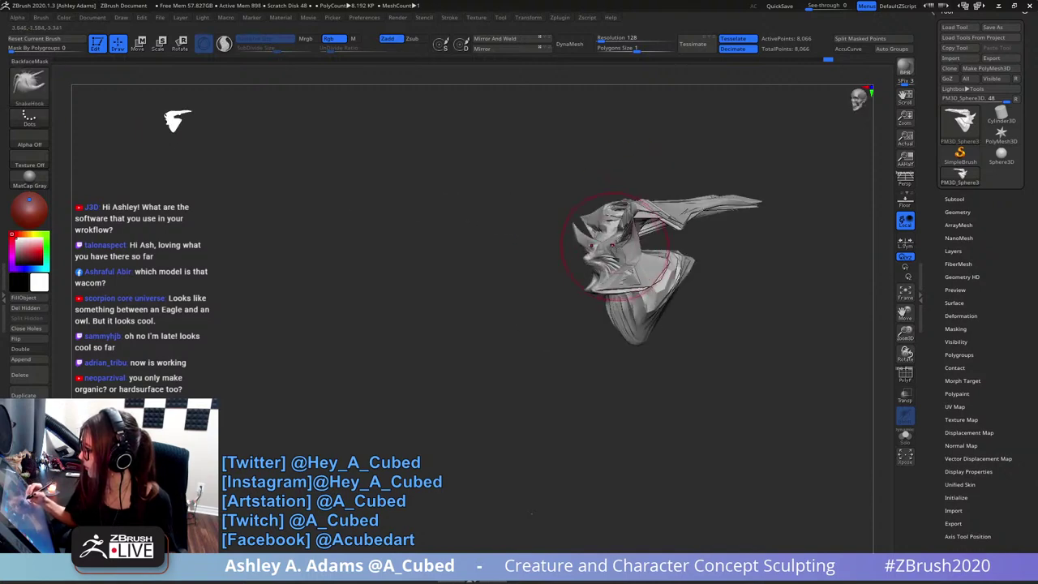
key("space")
left_click_drag(596, 272, 579, 272)
mouse_move(579, 272)
right_mouse_down("ctrl")
mouse_move(598, 238)
mouse_move(603, 268)
right_mouse_up("ctrl")
- Build up the back of the head between the rear horns with ClayBuildup
key("space")
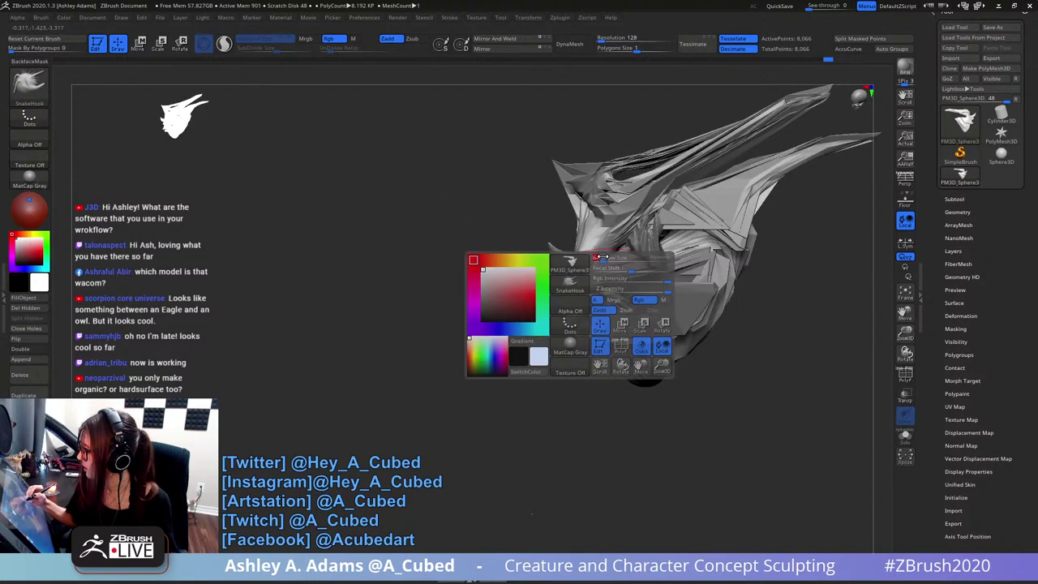
left_click_drag(602, 267, 613, 268)
right_click_drag(605, 258, 596, 169)
key("b")
key("c")
key("b")
right_click_drag(625, 213, 625, 250)
right_click(587, 303)
left_click_drag(629, 251, 633, 258)
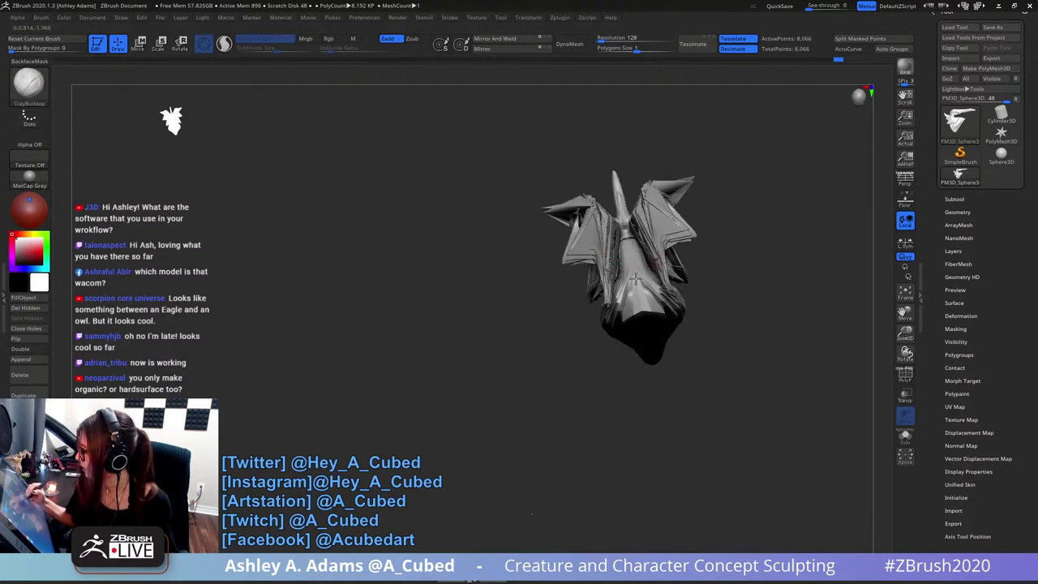
mouse_move(636, 279)
right_mouse_down()
mouse_move(646, 252)
mouse_move(662, 253)
right_mouse_up()
- Refine the upper back edge of the jaw and the underside of the chin with SnakeHook
key("b")
key("s")
key("h")
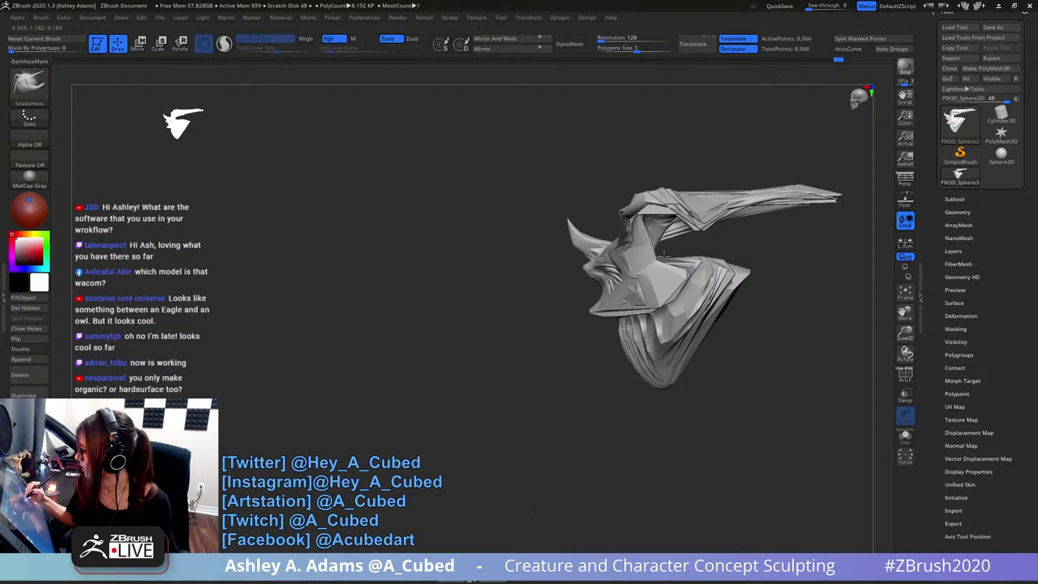
right_click_drag(734, 249, 695, 246, "alt")
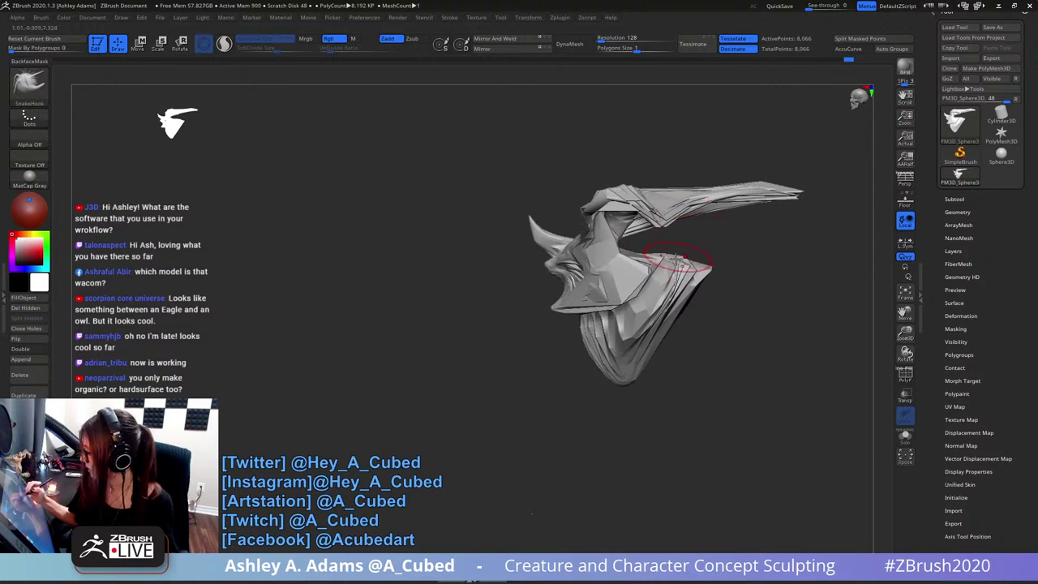
right_click(619, 334)
mouse_move(649, 357)
left_mouse_down()
mouse_move(622, 379)
mouse_move(637, 370)
left_mouse_up()
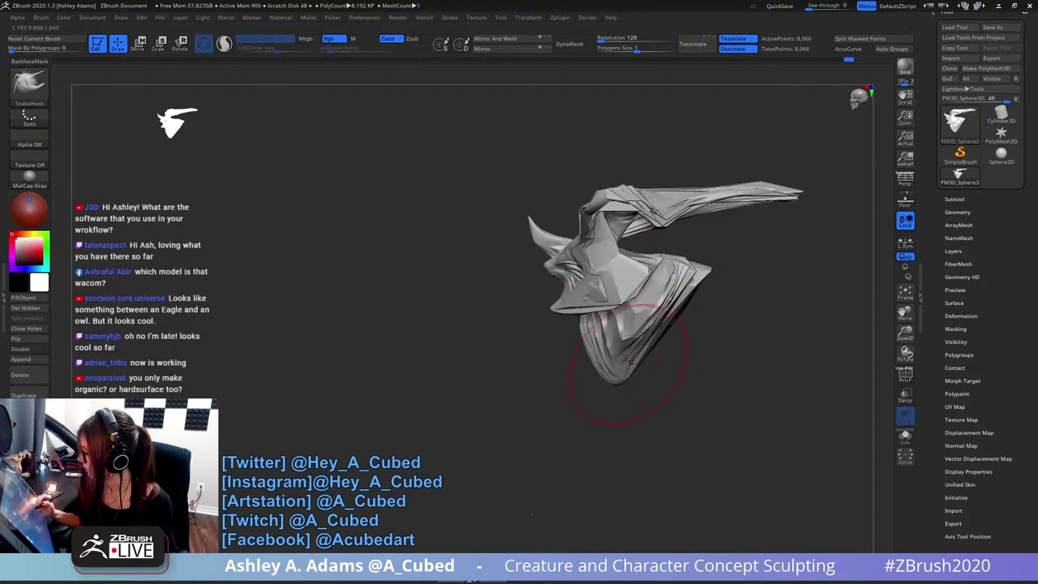
- Adjust the SnakeHook brush size, refine the cheek plate and check the head from the opposite side
right_click(609, 294)
left_click_drag(620, 290, 607, 290)
right_click_drag(711, 214, 637, 229, "alt")
mouse_move(636, 228)
left_mouse_down()
mouse_move(680, 258)
mouse_move(768, 270)
mouse_move(844, 243)
left_mouse_up()
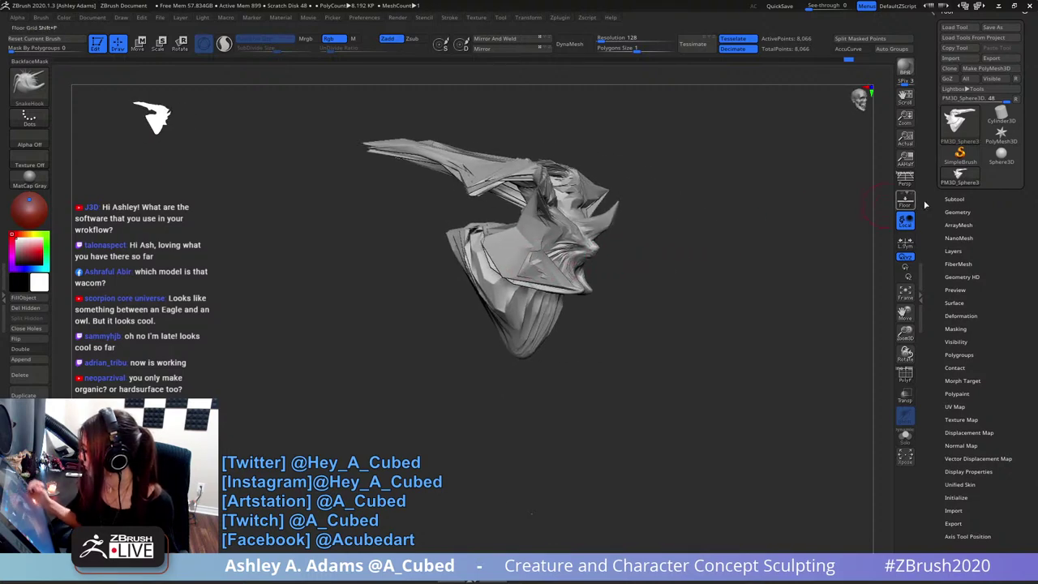
- Append a Sphere3D subtool to the creature head and make it the active subtool
left_click(954, 199)
left_click(992, 447)
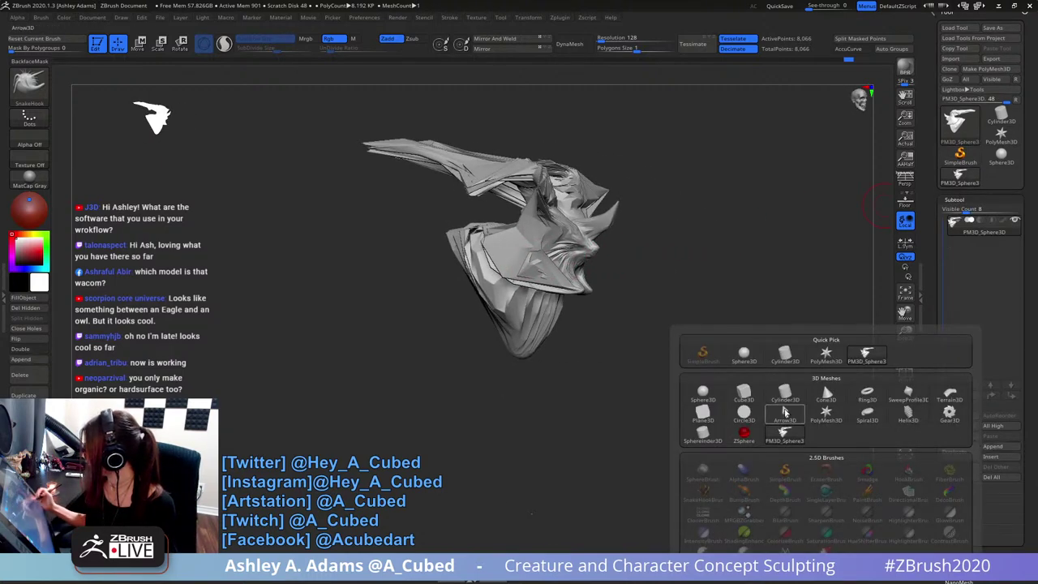
left_click(704, 394)
left_click(946, 248)
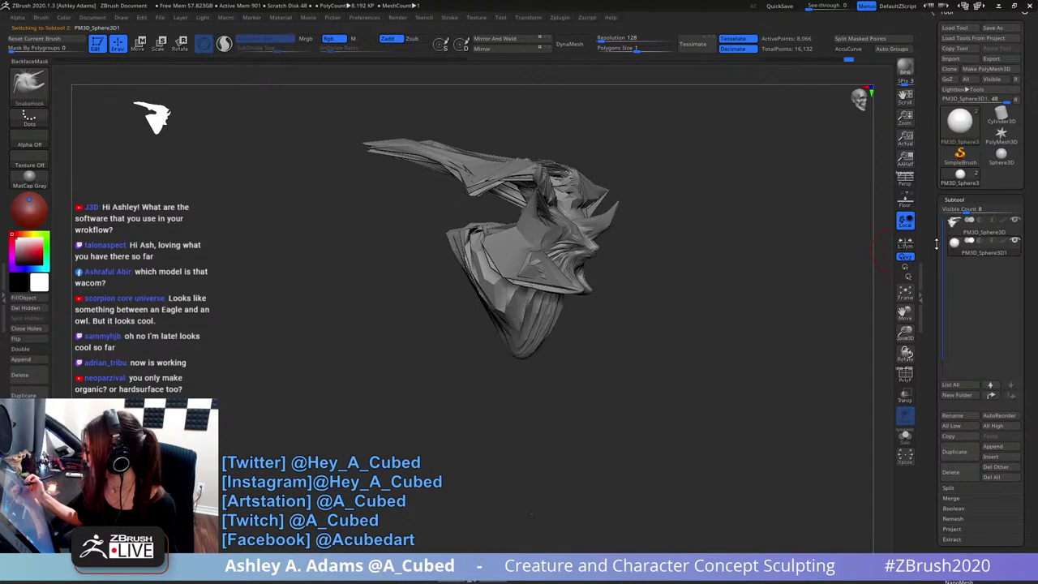
- Move the new sphere down and behind the head as the base mass of the body and return to sculpting
key("w")
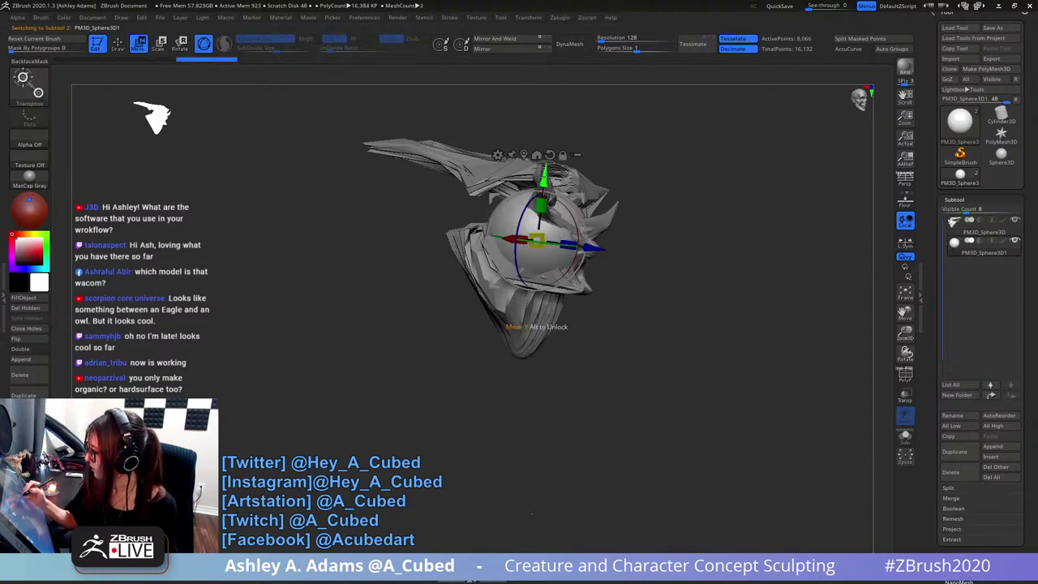
left_click_drag(534, 237, 487, 300)
mouse_move(665, 243)
left_mouse_down()
mouse_move(534, 294)
mouse_move(413, 280)
mouse_move(527, 290)
left_mouse_up()
key("q")
- Adjust the SnakeHook brush size and pull the body form down under the chin and out behind the neck
key("space")
right_click_drag(511, 287, 524, 276)
left_click_drag(524, 275, 556, 265)
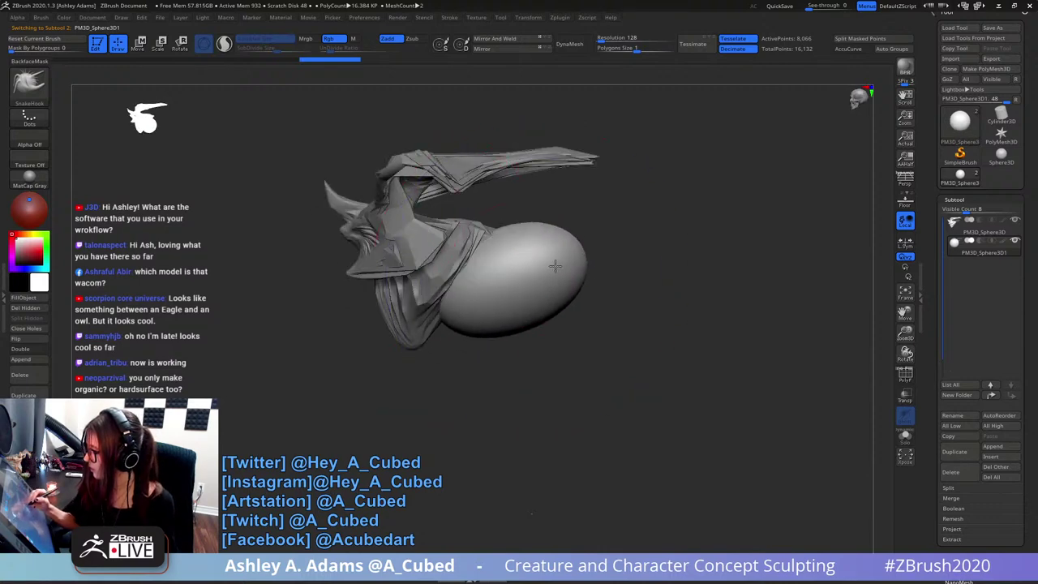
mouse_move(477, 329)
left_mouse_down()
mouse_move(493, 322)
mouse_move(470, 355)
left_mouse_up()
key("space")
left_click_drag(543, 312, 529, 313)
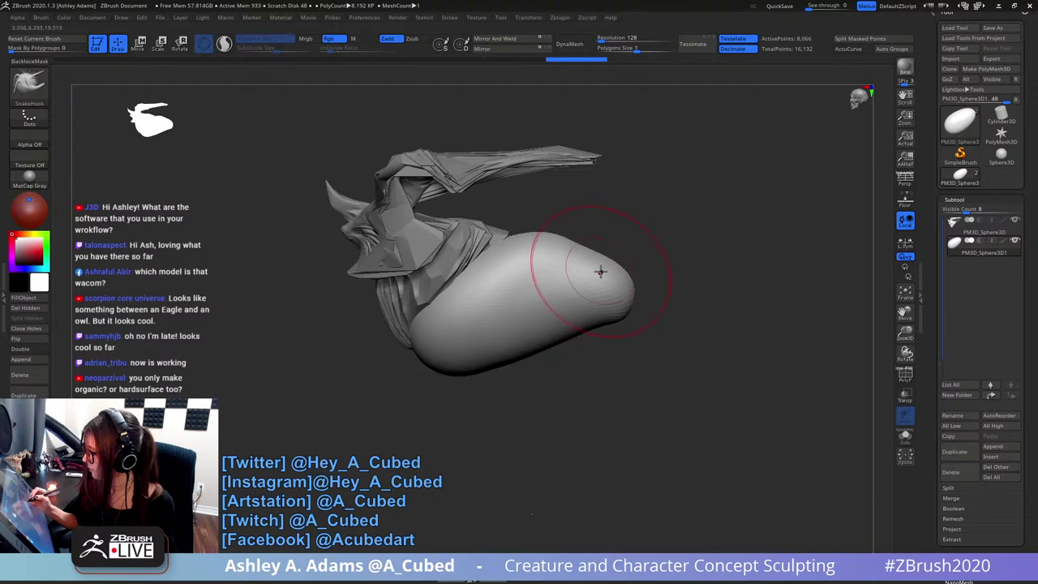
- Resize the SnakeHook brush and stretch the back end of the body into a long downward taper
key("space")
left_click_drag(590, 291, 605, 292)
right_click_drag(605, 292, 621, 242, "alt")
mouse_move(638, 239)
left_mouse_down()
mouse_move(654, 278)
mouse_move(695, 322)
left_mouse_up()
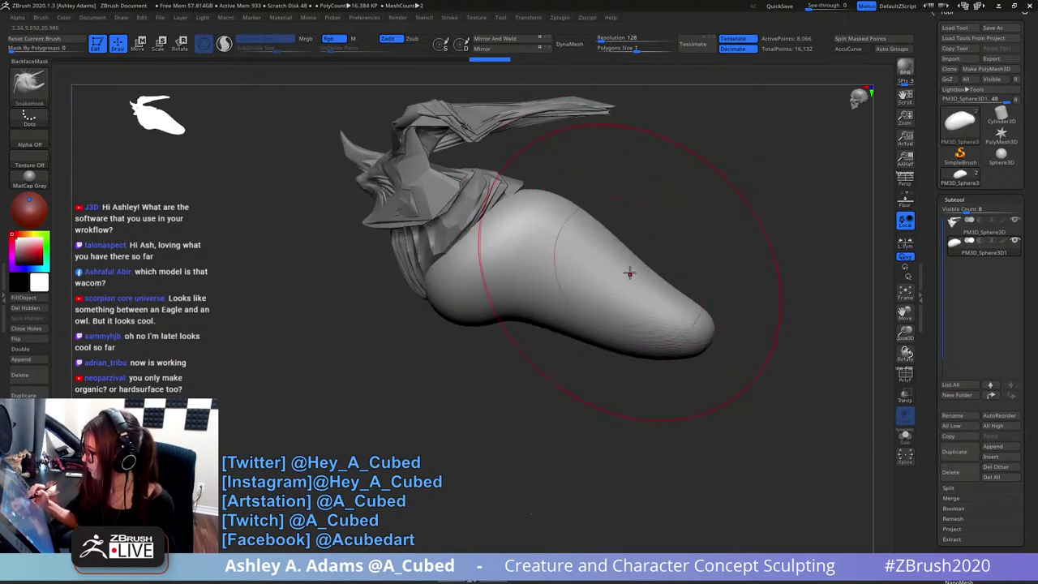
mouse_move(629, 273)
left_mouse_down()
mouse_move(630, 255)
mouse_move(614, 276)
left_mouse_up()
- Adjust the brush size and build up the shoulder area on the side of the chest with ClayBuildup
key("space")
mouse_move(614, 281)
right_mouse_down("ctrl")
mouse_move(612, 271)
mouse_move(607, 293)
mouse_move(621, 294)
mouse_move(591, 236)
right_mouse_up("ctrl")
key("space")
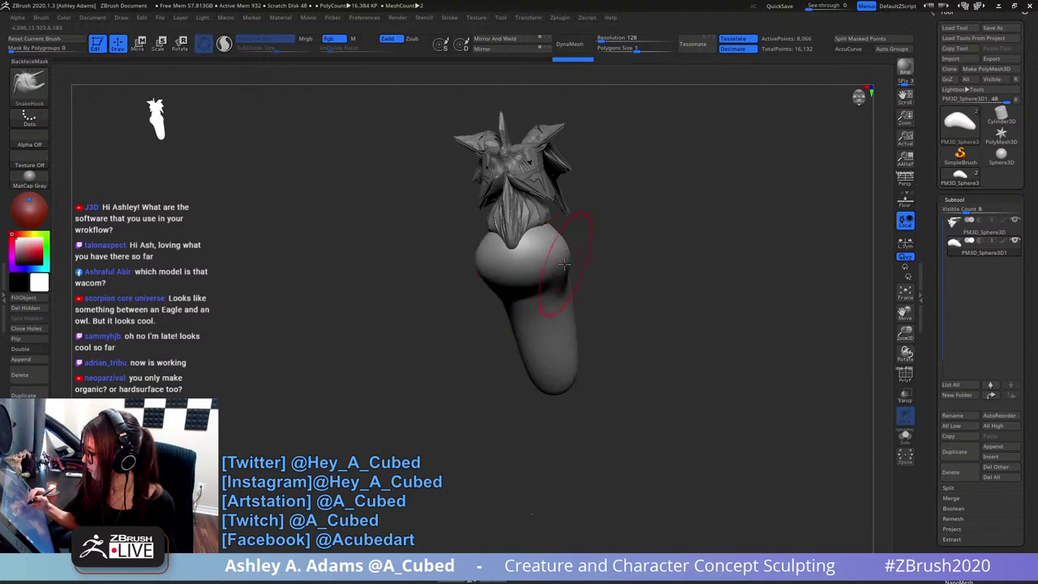
right_click_drag(548, 282, 544, 232)
key("space")
key("b")
key("c")
key("b")
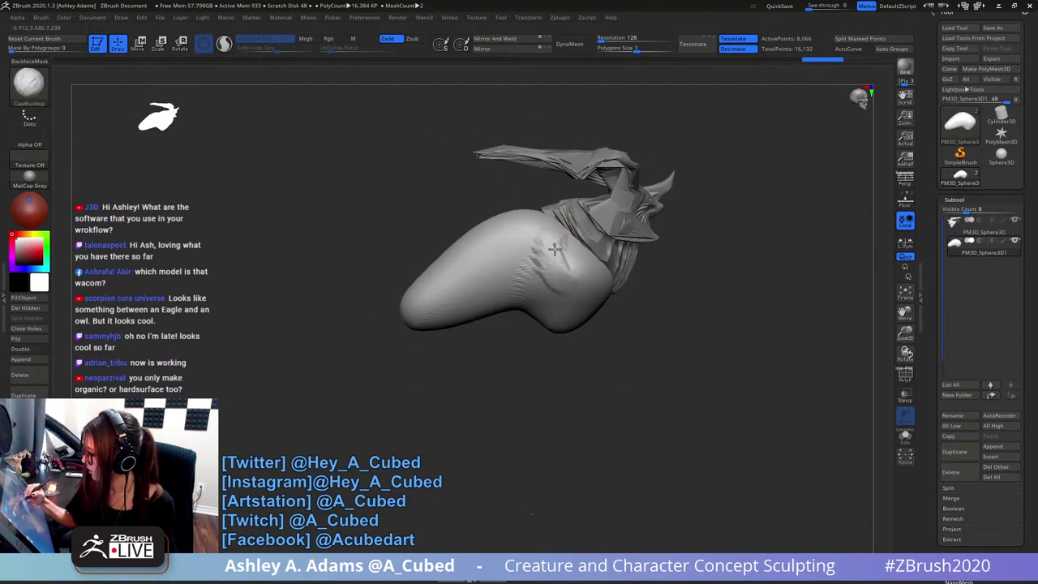
- Pull a long pointed spike up and outward from the shoulder with SnakeHook
key("b")
key("s")
key("h")
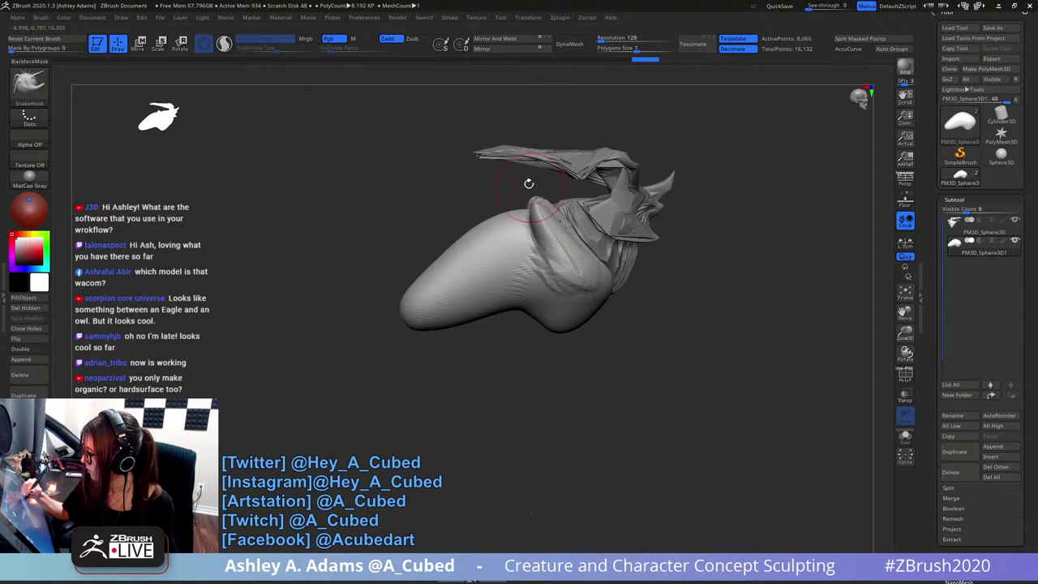
right_click_drag(564, 229, 522, 264)
mouse_move(590, 238)
right_mouse_down()
mouse_move(620, 231)
mouse_move(607, 201)
right_mouse_up()
left_click_drag(622, 203, 648, 200)
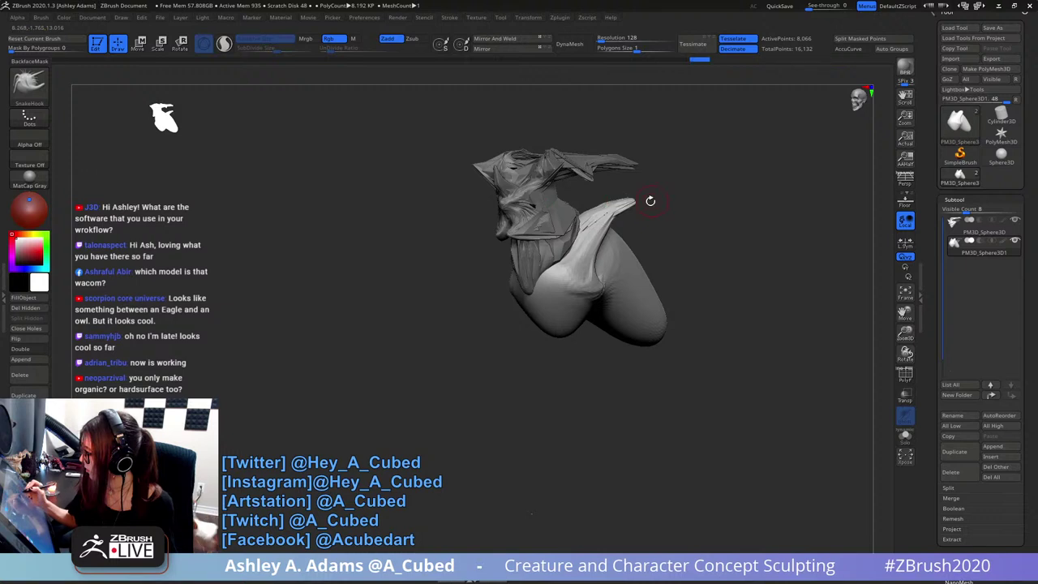
- Reshape and extend the tip of the shoulder spike with short SnakeHook pulls
right_click_drag(651, 200, 637, 208, "shift")
right_click(638, 208)
left_click_drag(643, 216, 649, 206)
right_click(652, 204)
right_click_drag(654, 204, 659, 206)
mouse_move(653, 208)
left_mouse_down()
mouse_move(698, 189)
mouse_move(641, 227)
left_mouse_up()
- Reshape the base of the shoulder spike beside the neck with SnakeHook and readjust the brush size
mouse_move(656, 266)
right_mouse_down()
mouse_move(613, 253)
mouse_move(627, 230)
mouse_move(614, 226)
right_mouse_up()
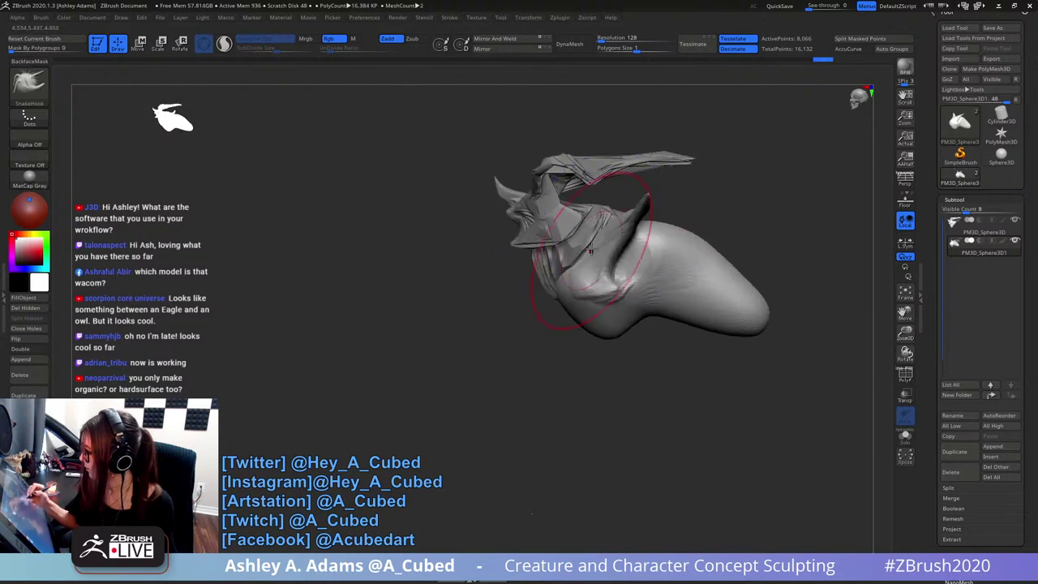
left_click_drag(598, 255, 634, 232)
right_click(549, 330)
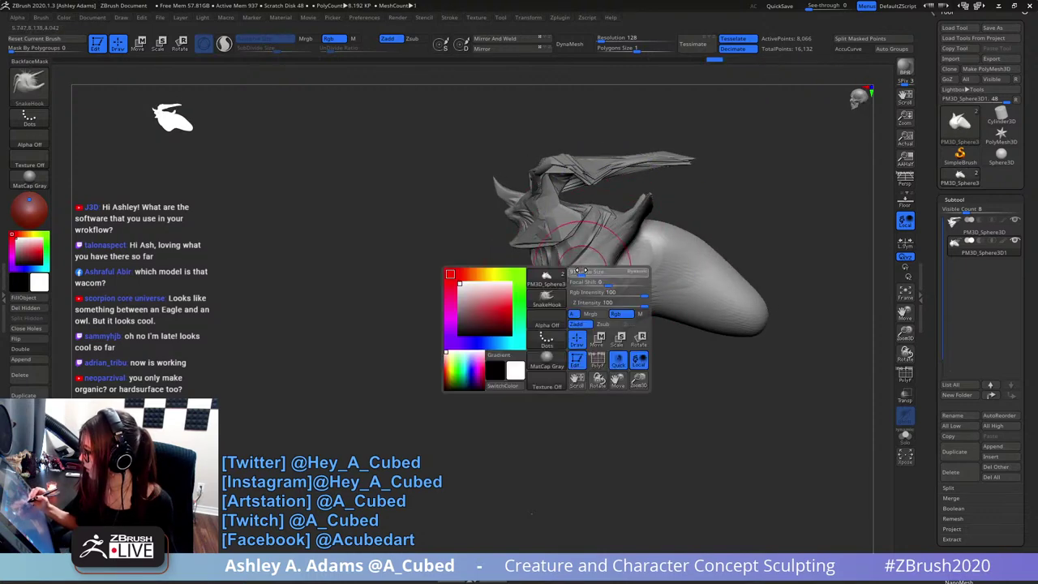
mouse_move(548, 325)
right_mouse_down()
mouse_move(573, 262)
mouse_move(545, 261)
right_mouse_up()
- Build up muscle forms on the chest below the neck, alternating ClayBuildup with DamStandard
key("b")
key("c")
key("b")
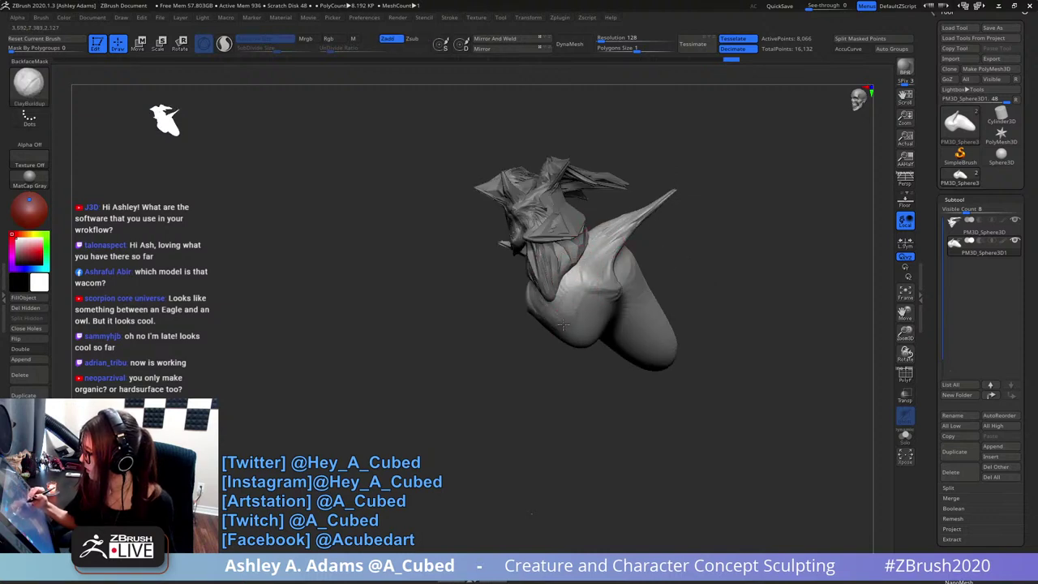
key("b")
key("d")
key("s")
key("b")
key("c")
key("b")
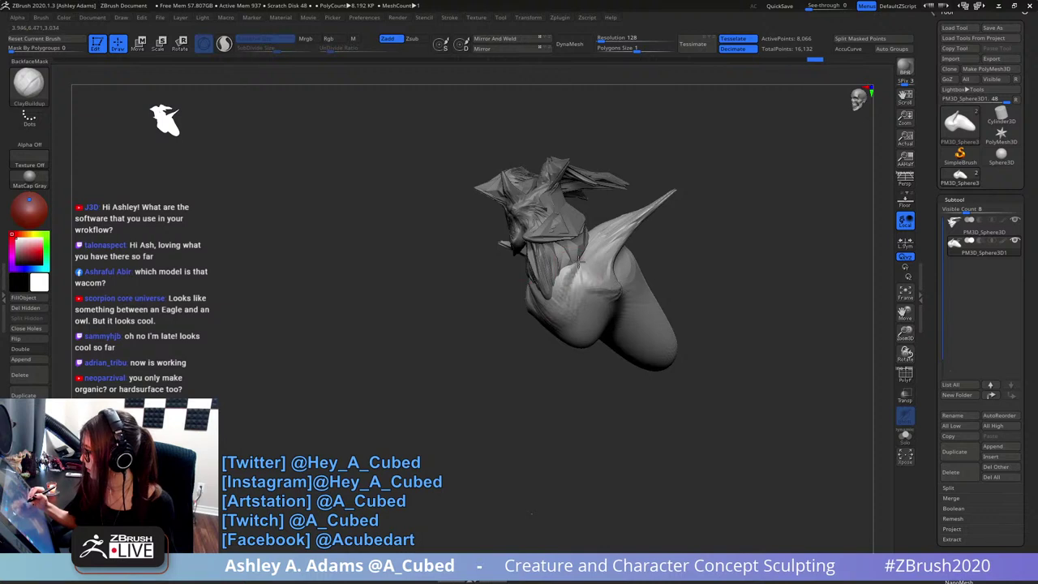
- Carve creases between the shoulder, chest and neck base with DamStandard
mouse_move(596, 267)
right_mouse_down("alt")
mouse_move(565, 237)
mouse_move(565, 209)
right_mouse_up("alt")
key("b")
key("d")
key("s")
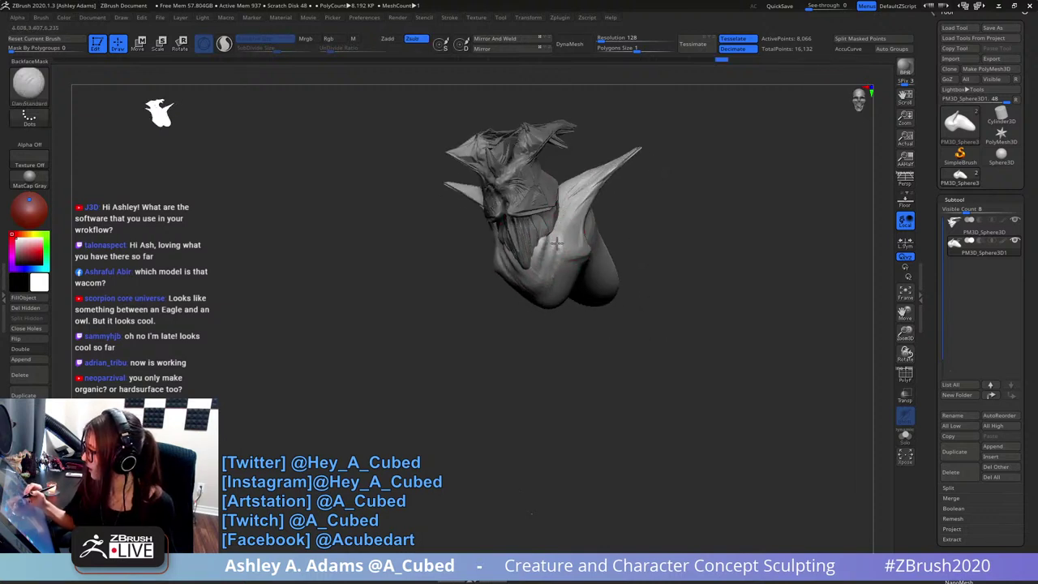
right_click_drag(529, 288, 535, 251)
- Build up the shoulder beside the neck and the underside of the chest with a larger ClayBuildup brush
key("b")
key("c")
key("b")
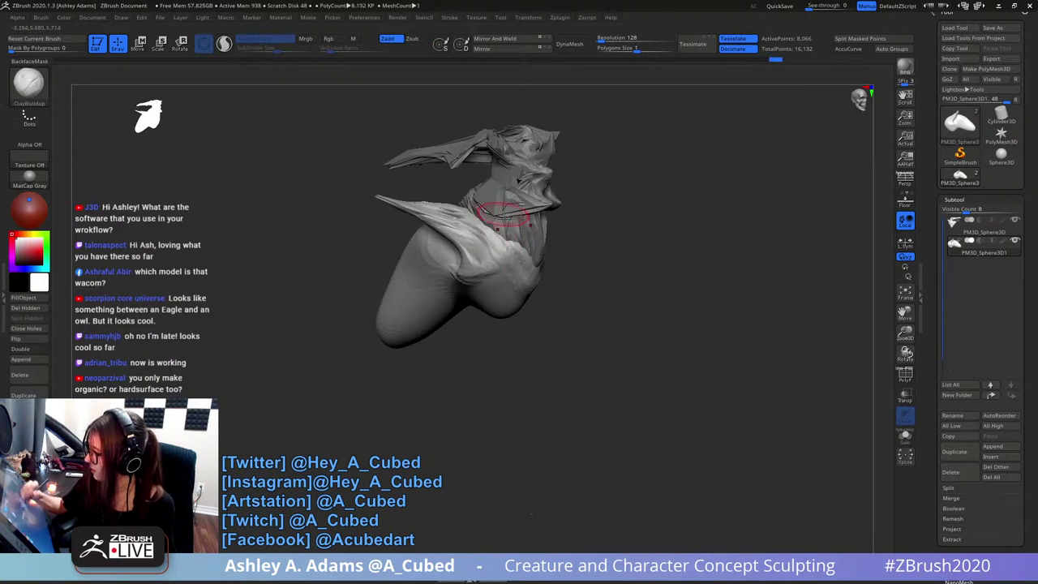
mouse_move(503, 214)
right_mouse_down()
mouse_move(509, 273)
mouse_move(528, 262)
mouse_move(510, 204)
mouse_move(506, 294)
right_mouse_up()
key("]")
left_click_drag(496, 337, 526, 318)
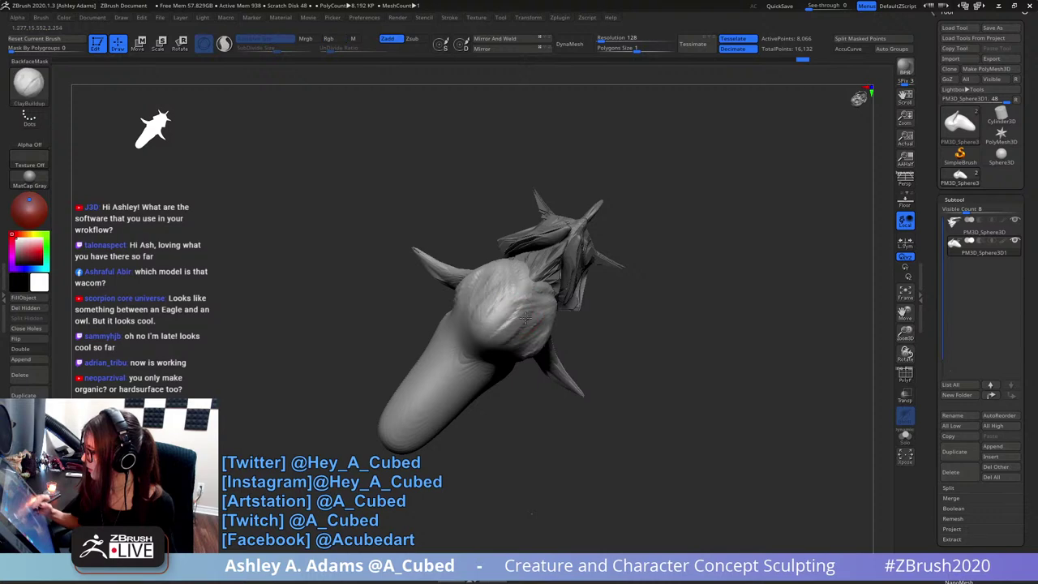
mouse_move(545, 290)
right_mouse_down()
mouse_move(495, 179)
mouse_move(475, 219)
mouse_move(509, 264)
right_mouse_up()
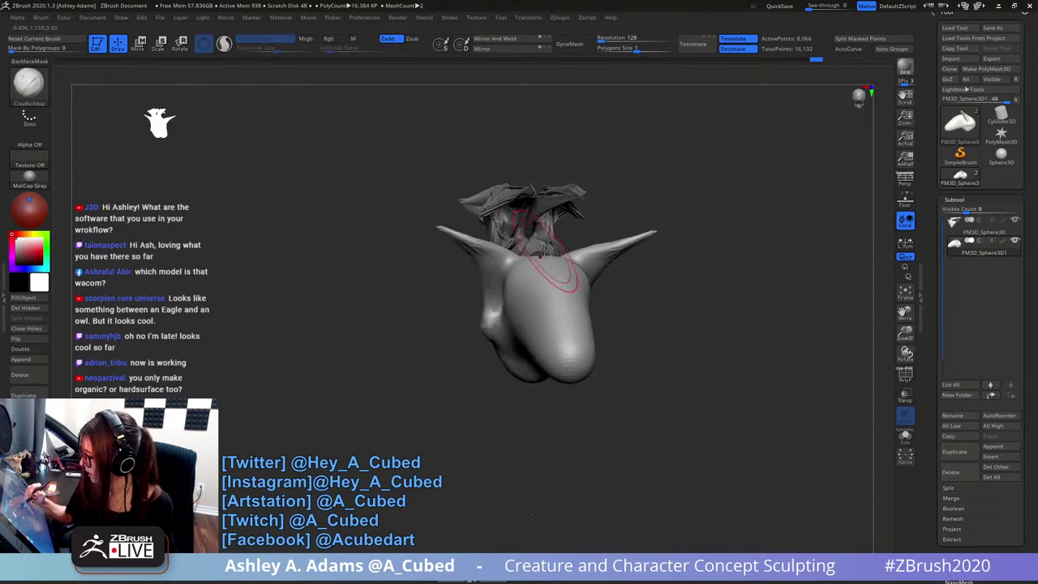
- Adjust the brush size and pull a raised hump out of the upper back with SnakeHook
key("space")
left_click_drag(476, 241, 480, 241)
right_click_drag(492, 223, 456, 235)
key("b")
key("s")
key("h")
mouse_move(449, 241)
left_mouse_down()
mouse_move(445, 253)
mouse_move(448, 242)
left_mouse_up()
mouse_move(487, 207)
right_mouse_down()
mouse_move(632, 213)
mouse_move(662, 235)
right_mouse_up()
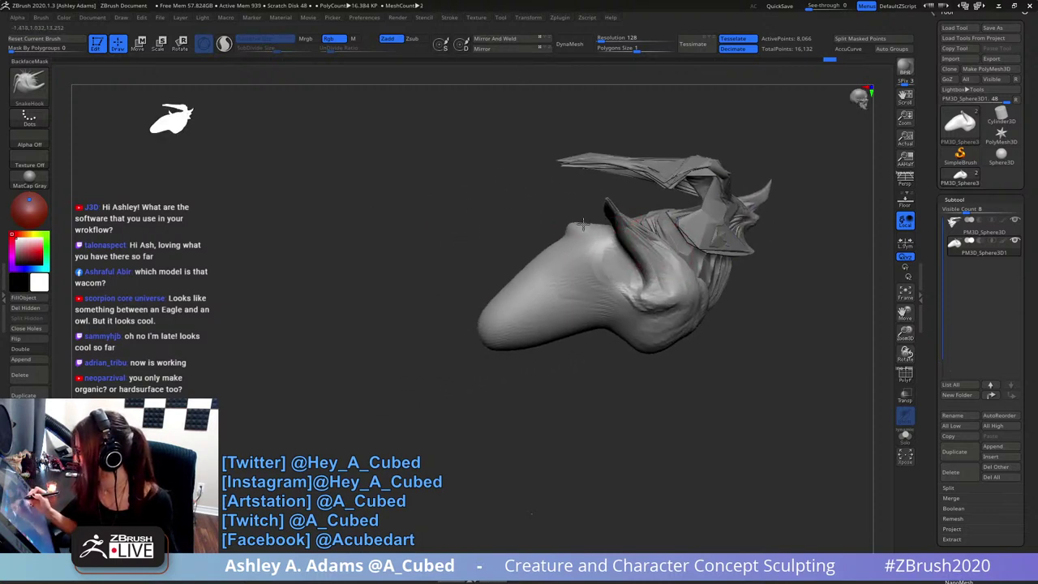
key("space")
mouse_move(566, 248)
left_mouse_down()
mouse_move(575, 248)
mouse_move(533, 223)
left_mouse_up()
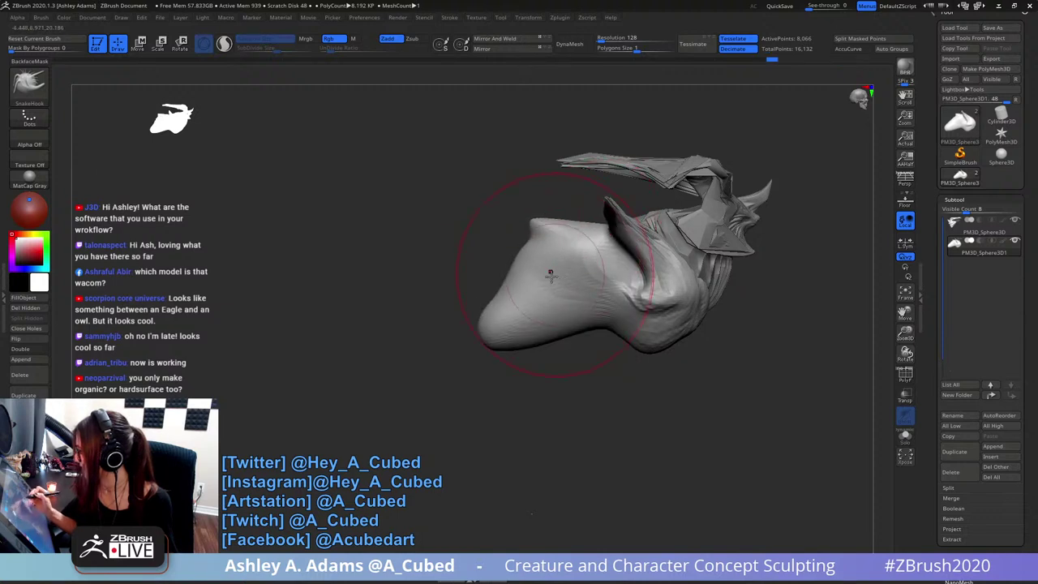
- Draw the rear of the body down into a narrow tail and pull its tip backward with SnakeHook
left_click_drag(550, 275, 502, 318)
left_click_drag(471, 377, 520, 355)
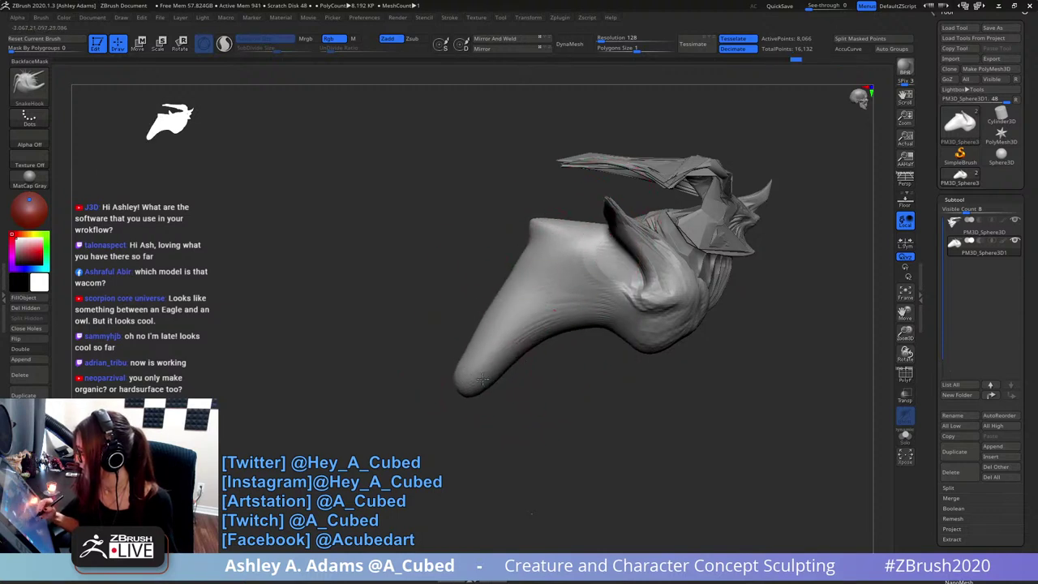
key("space")
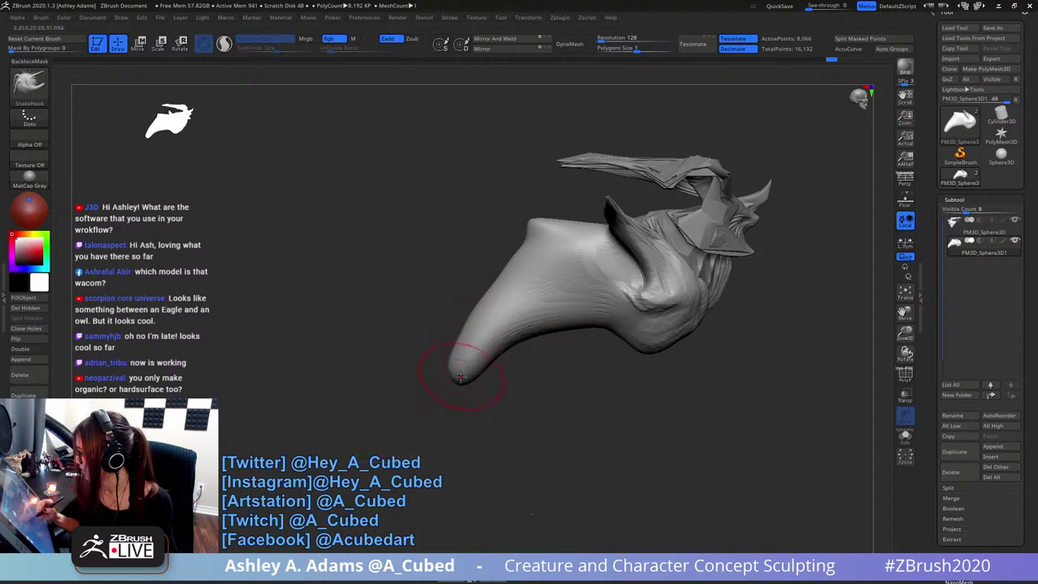
mouse_move(460, 369)
left_mouse_down()
mouse_move(397, 395)
mouse_move(447, 405)
mouse_move(442, 392)
mouse_move(459, 392)
mouse_move(413, 403)
mouse_move(472, 373)
left_mouse_up()
key("space")
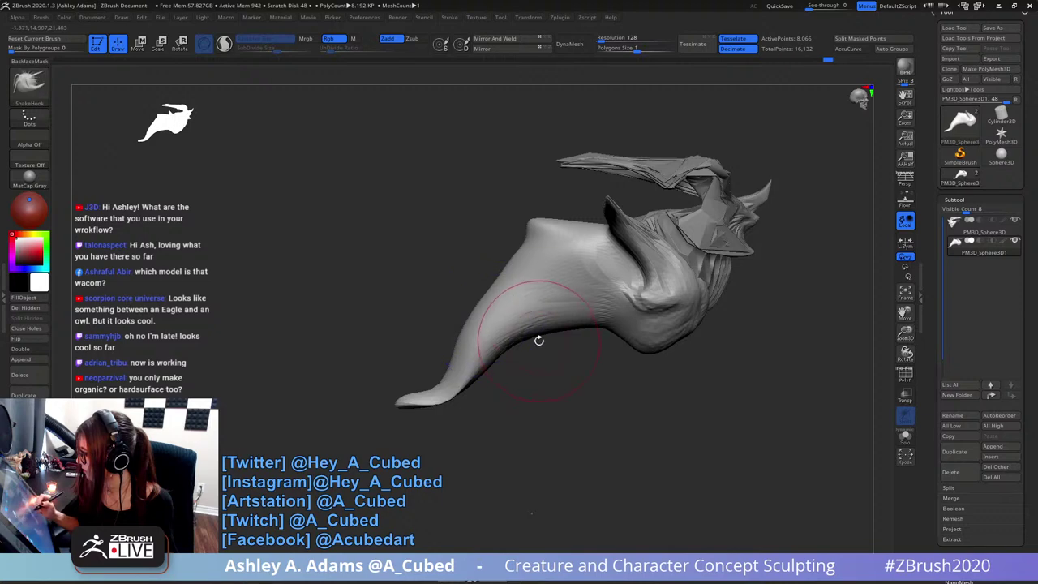
- Vary the SnakeHook brush size and slim the lower body and tail base from behind
key("space")
right_click_drag(519, 315, 590, 311)
key("space")
mouse_move(524, 316)
left_mouse_down()
mouse_move(533, 317)
mouse_move(526, 288)
mouse_move(493, 339)
left_mouse_up()
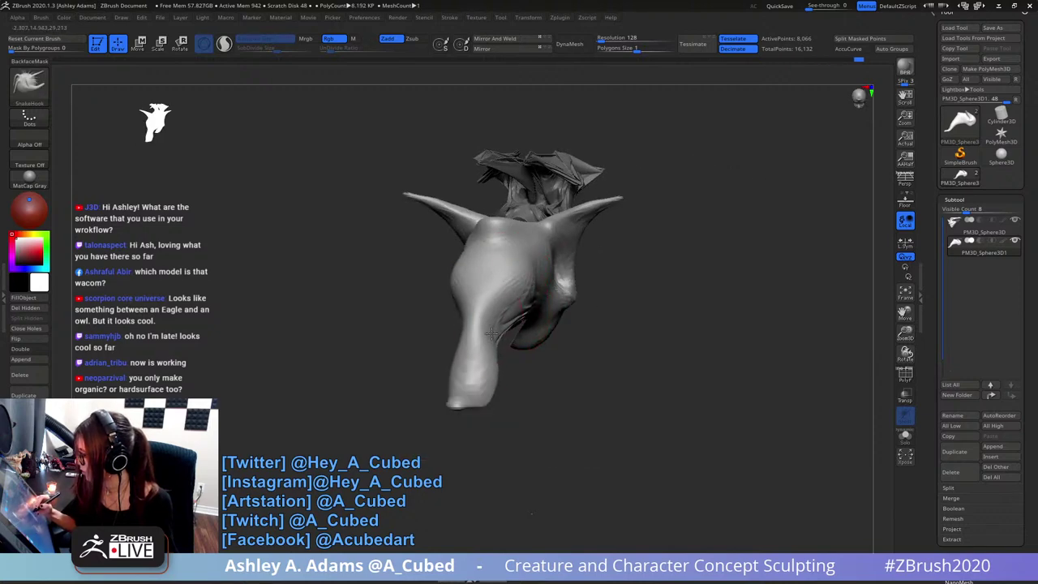
right_click_drag(492, 349, 562, 335)
key("space")
left_click_drag(547, 302, 540, 302)
right_click_drag(610, 299, 538, 297)
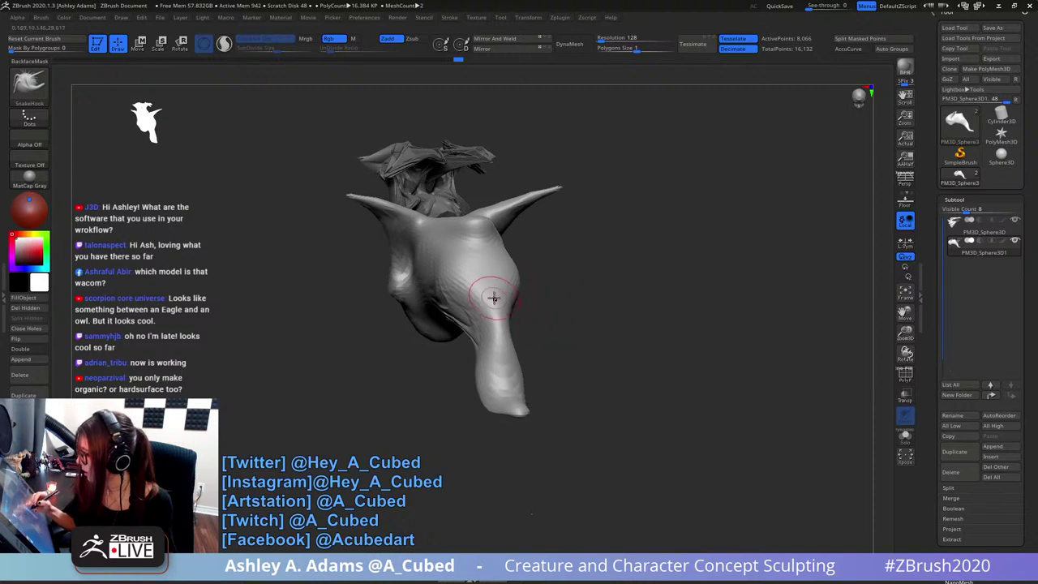
- Pull an angular hip plate out of the flank above the tail with SnakeHook and extend its lower edge
right_click_drag(444, 294, 506, 278)
mouse_move(449, 271)
left_mouse_down()
mouse_move(477, 266)
mouse_move(477, 281)
left_mouse_up()
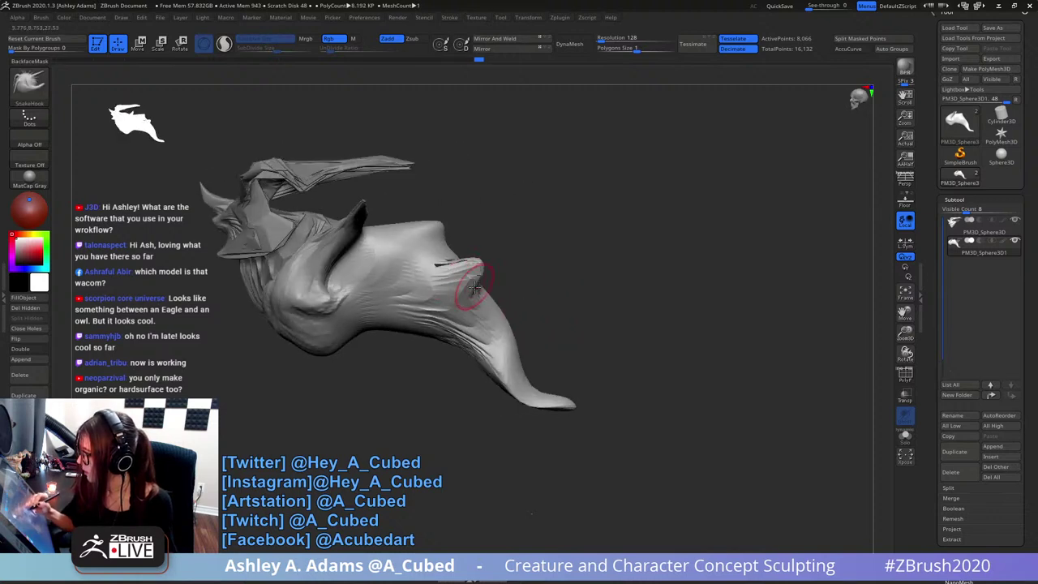
key("space")
mouse_move(422, 307)
left_mouse_down()
mouse_move(432, 308)
mouse_move(431, 338)
mouse_move(480, 337)
left_mouse_up()
right_click_drag(472, 321, 537, 294, "alt")
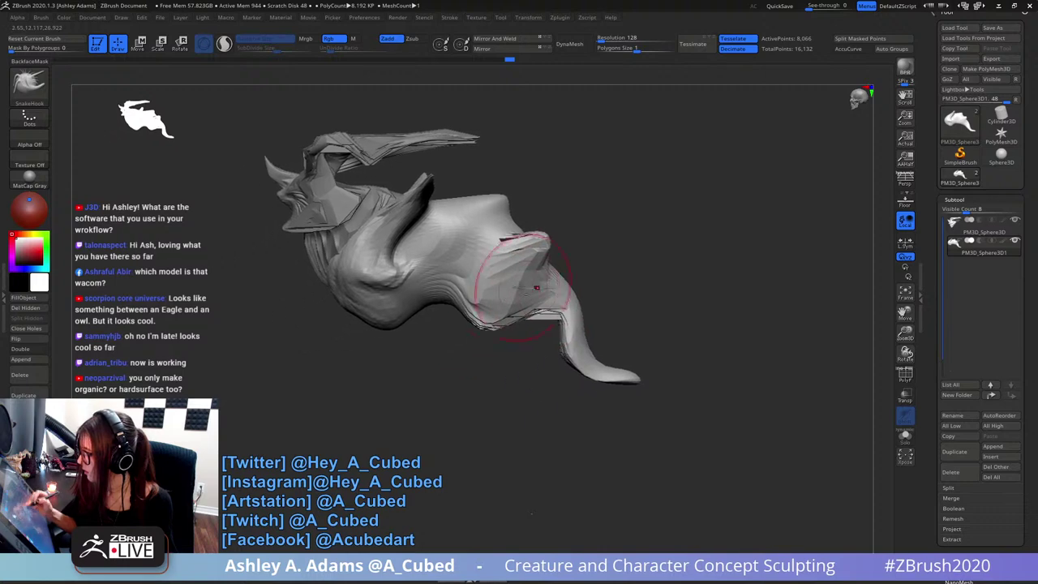
- Adjust the belly and hip plate with SnakeHook and undo the last stroke
left_click_drag(419, 305, 394, 328)
left_click_drag(507, 241, 496, 266)
key("ctrl+z")
mouse_move(517, 213)
right_mouse_down()
mouse_move(499, 286)
mouse_move(514, 204)
right_mouse_up()
- Build up the upper back between the shoulders with ClayBuildup and switch back to SnakeHook
key("b")
key("c")
key("b")
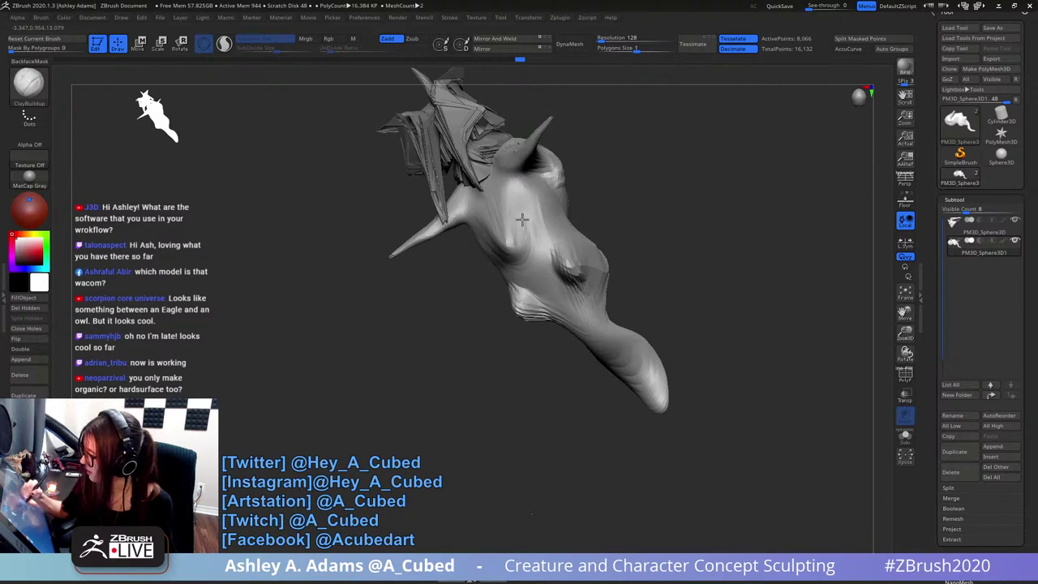
mouse_move(522, 219)
right_mouse_down()
mouse_move(531, 231)
mouse_move(542, 195)
mouse_move(568, 197)
mouse_move(568, 244)
mouse_move(524, 273)
right_mouse_up()
key("b")
key("s")
key("h")
- Build up the flank between the shoulder and hip plate with ClayBuildup and return to SnakeHook
key("b")
key("c")
key("b")
mouse_move(547, 239)
right_mouse_down()
mouse_move(534, 227)
mouse_move(545, 253)
mouse_move(538, 237)
mouse_move(569, 224)
mouse_move(580, 192)
mouse_move(540, 217)
mouse_move(607, 203)
right_mouse_up()
key("b")
key("s")
key("h")
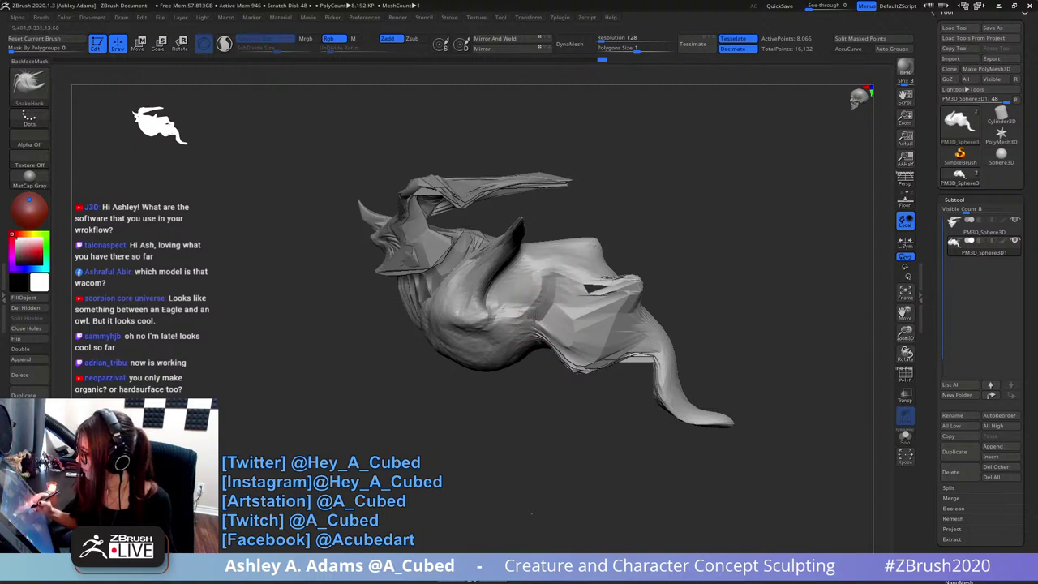
right_click_drag(542, 317, 522, 297)
- Carve a crease along the flank where the chest meets the hip plate with DamStandard
key("b")
key("d")
key("s")
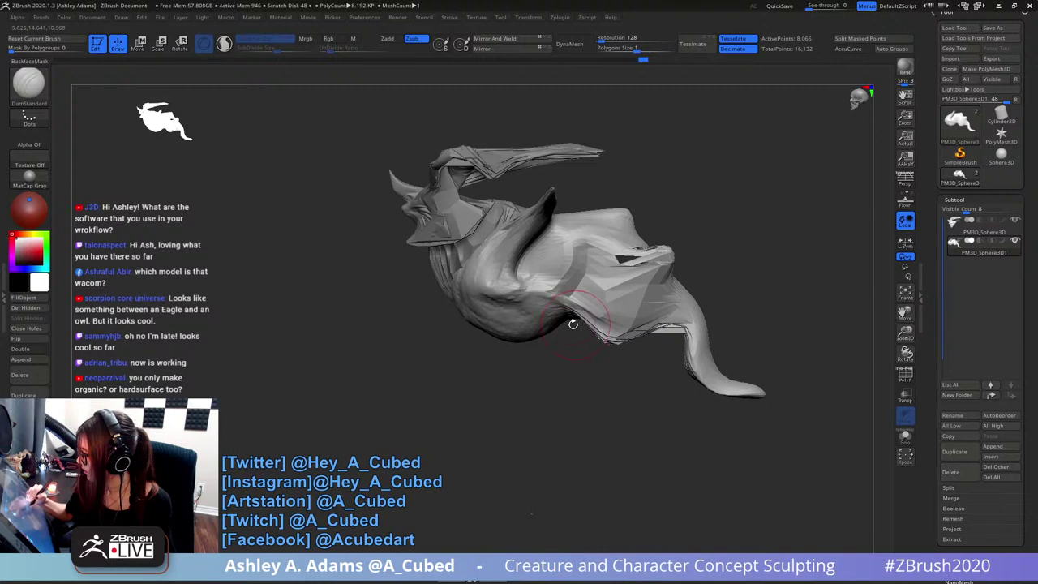
mouse_move(542, 310)
right_mouse_down()
mouse_move(605, 285)
mouse_move(587, 306)
right_mouse_up()
- Pull the waist upward between the chest and the hip plate with SnakeHook
key("b")
key("s")
key("h")
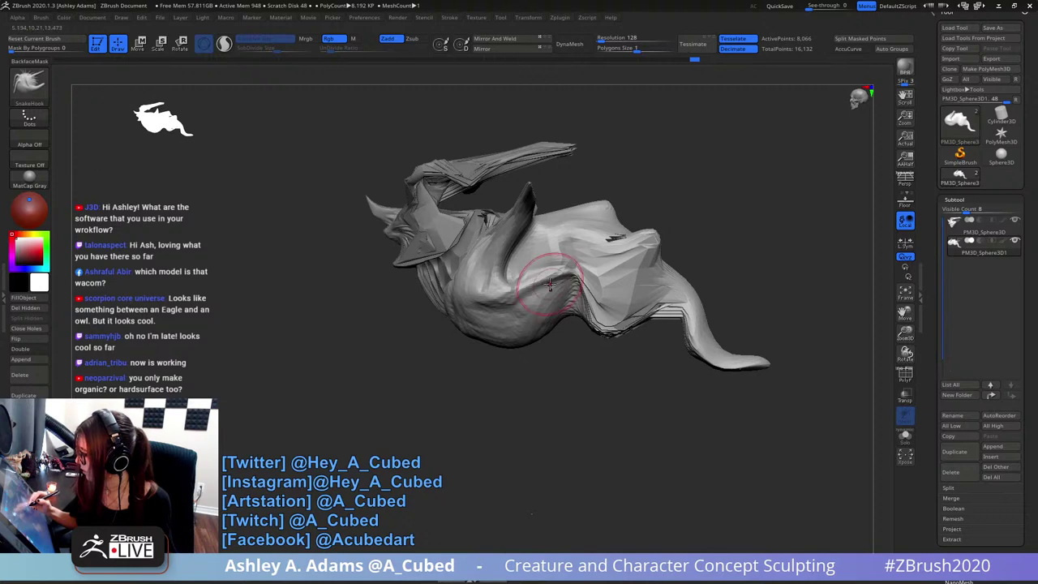
mouse_move(550, 284)
right_mouse_down()
mouse_move(592, 302)
mouse_move(557, 302)
right_mouse_up()
- Vary the DamStandard brush size and deepen the folds along the chest and waist
key("b")
key("d")
key("s")
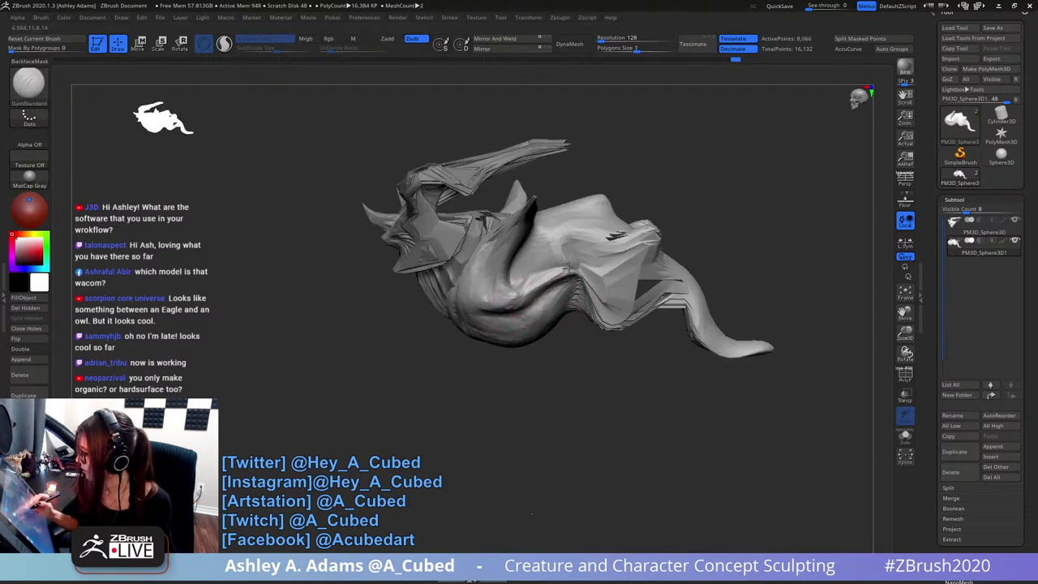
right_click_drag(598, 292, 609, 281)
key("space")
left_click_drag(606, 278, 620, 278)
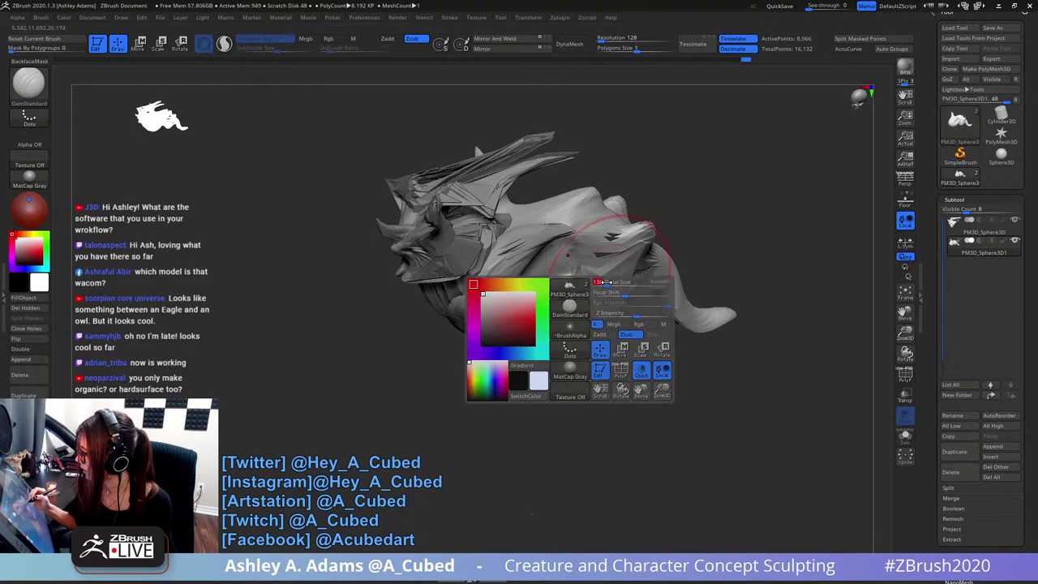
mouse_move(604, 278)
right_mouse_down()
mouse_move(622, 266)
mouse_move(611, 269)
right_mouse_up()
key("space")
left_click_drag(614, 277, 605, 277)
- Rework the hip plate's lower edge with SnakeHook and smooth the tail back into a short stub
key("b")
key("s")
key("h")
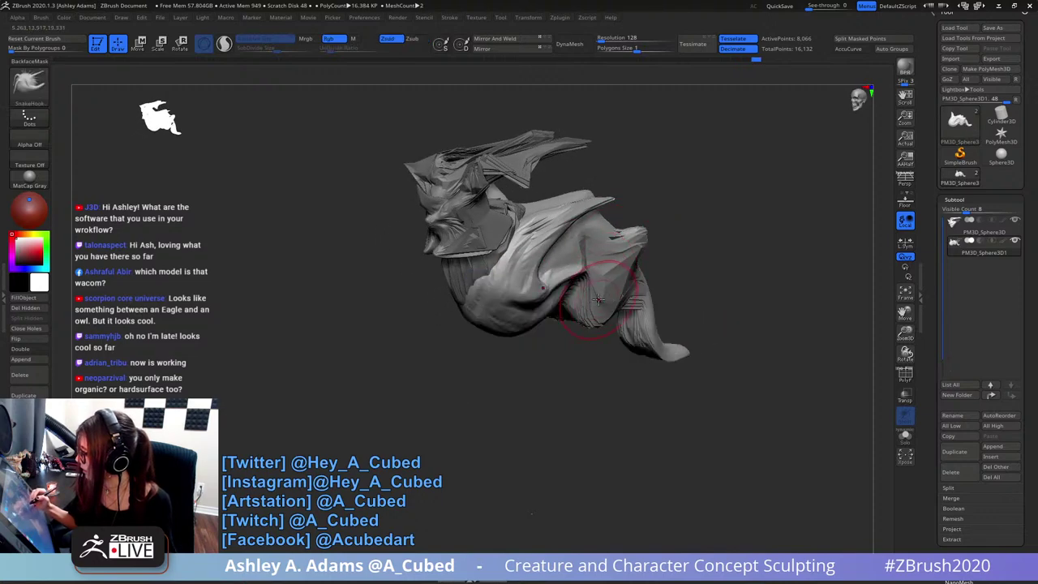
mouse_move(600, 304)
right_mouse_down()
mouse_move(665, 301)
mouse_move(625, 284)
mouse_move(614, 262)
mouse_move(643, 278)
mouse_move(633, 305)
mouse_move(649, 248)
mouse_move(695, 168)
mouse_move(707, 341)
right_mouse_up()
right_click(607, 330)
left_click_drag(745, 394, 707, 363, "shift")
key("space")
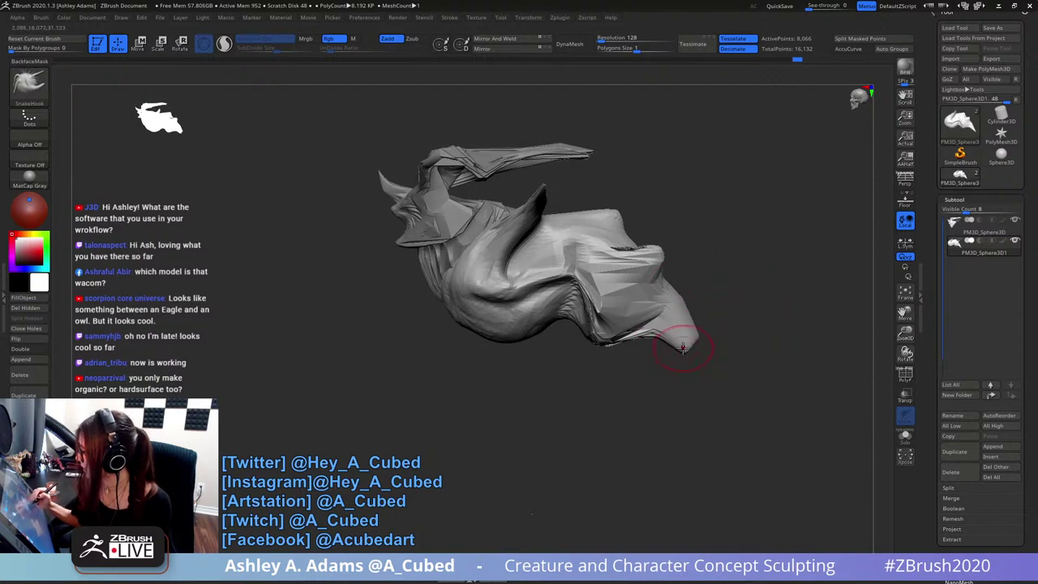
- Vary the SnakeHook brush size, flare the tail stub, and smooth and fill out the back above the hip plate
key("space")
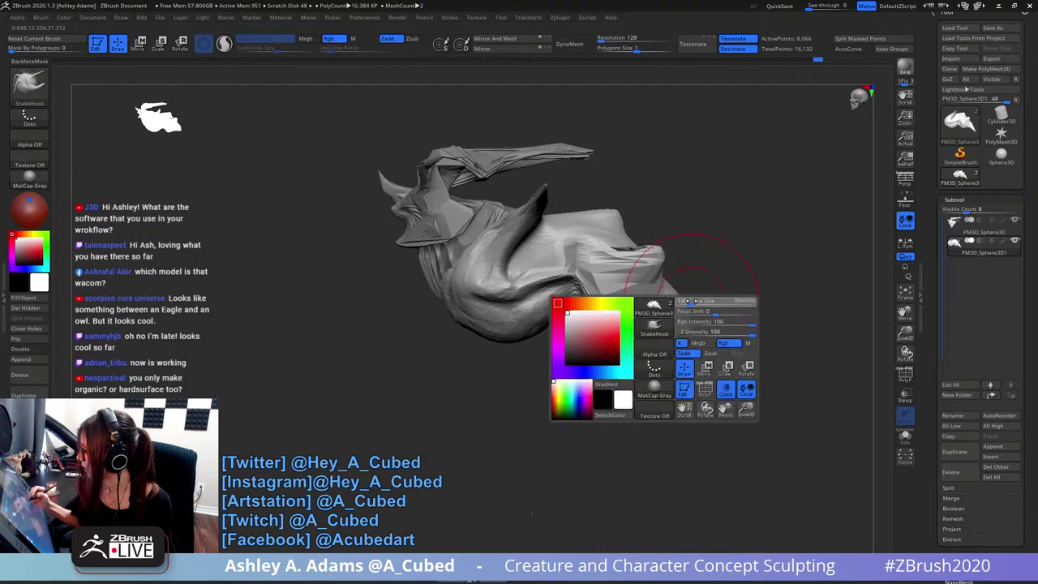
key("space")
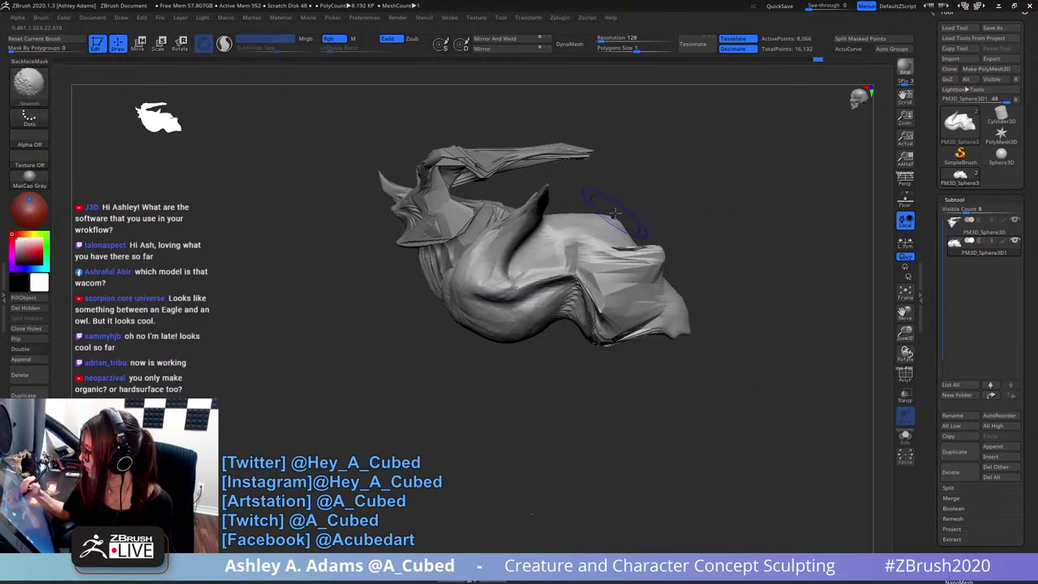
left_click_drag(614, 213, 616, 221, "shift")
mouse_move(636, 193)
left_mouse_down()
mouse_move(652, 194)
mouse_move(655, 212)
left_mouse_up()
left_click_drag(634, 248, 654, 245)
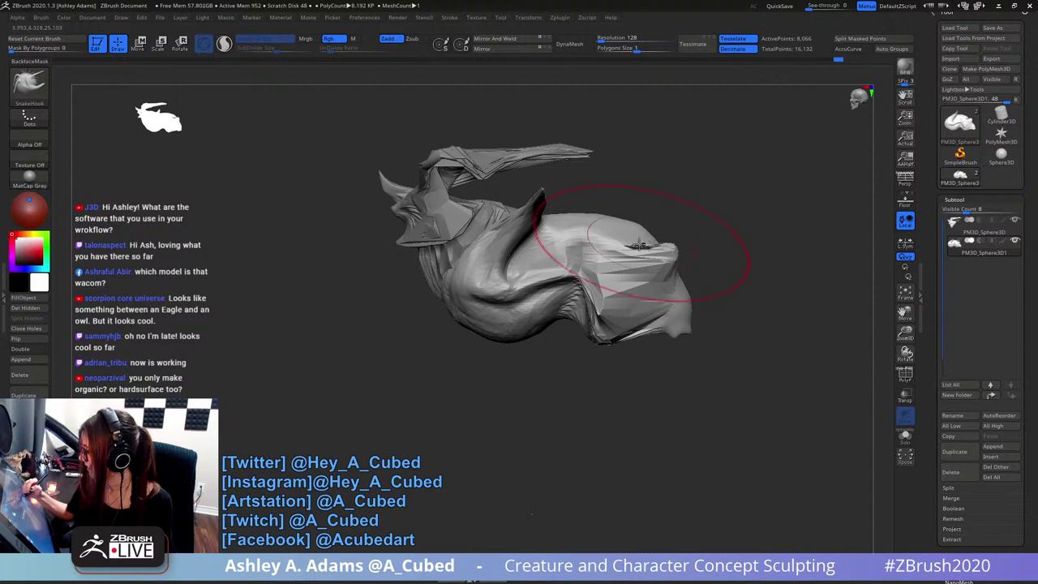
left_click_drag(585, 303, 599, 292)
- Resize the SnakeHook brush and adjust the flank and shoulder around the base of the spike
right_click(642, 280)
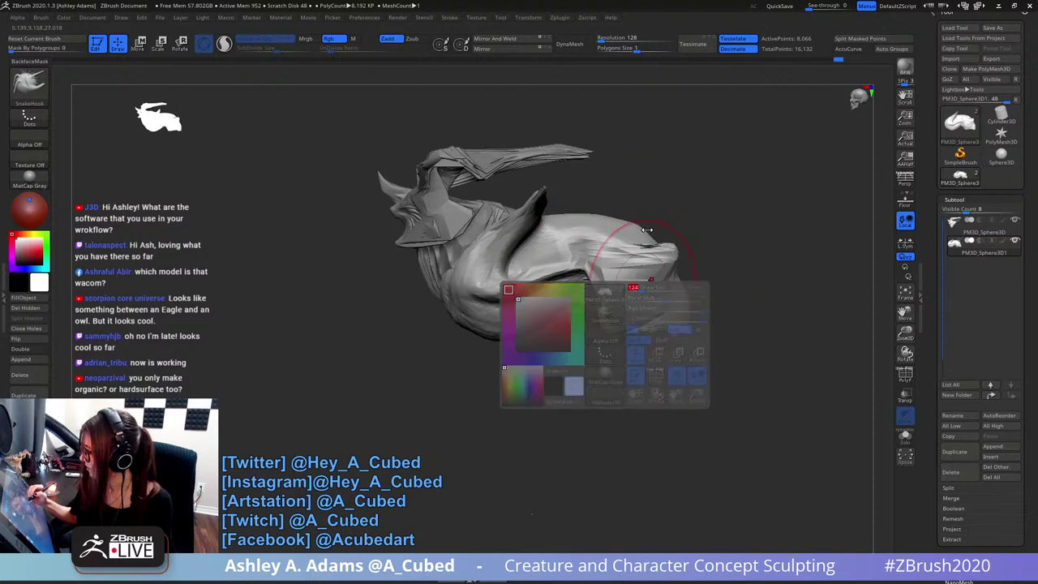
mouse_move(642, 281)
right_mouse_down()
mouse_move(589, 279)
mouse_move(577, 321)
mouse_move(596, 278)
mouse_move(522, 274)
right_mouse_up()
right_click(588, 278)
right_click(511, 276)
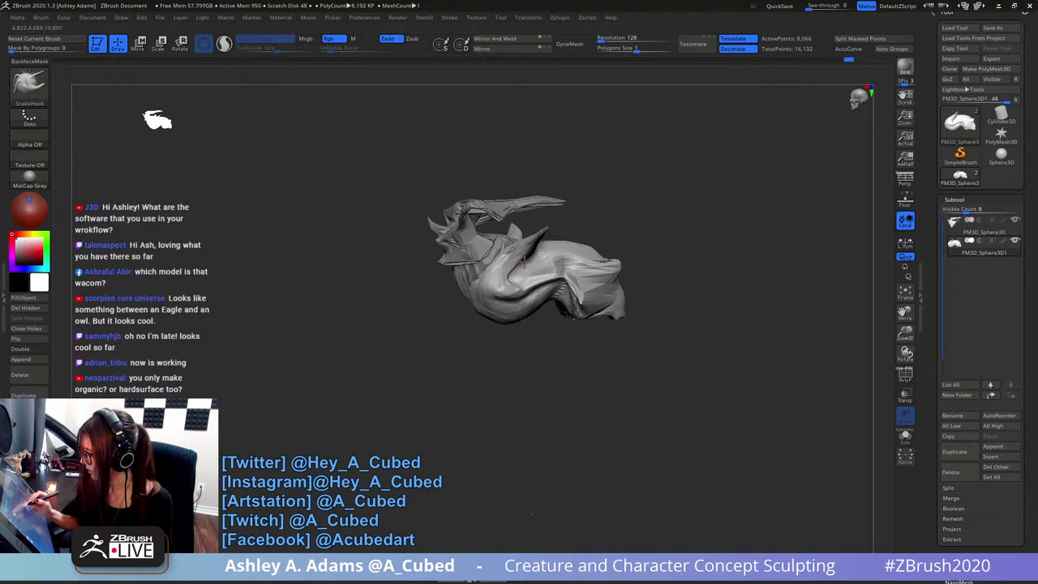
left_click_drag(530, 267, 556, 248, "shift")
right_click(536, 277)
right_click_drag(556, 248, 535, 275)
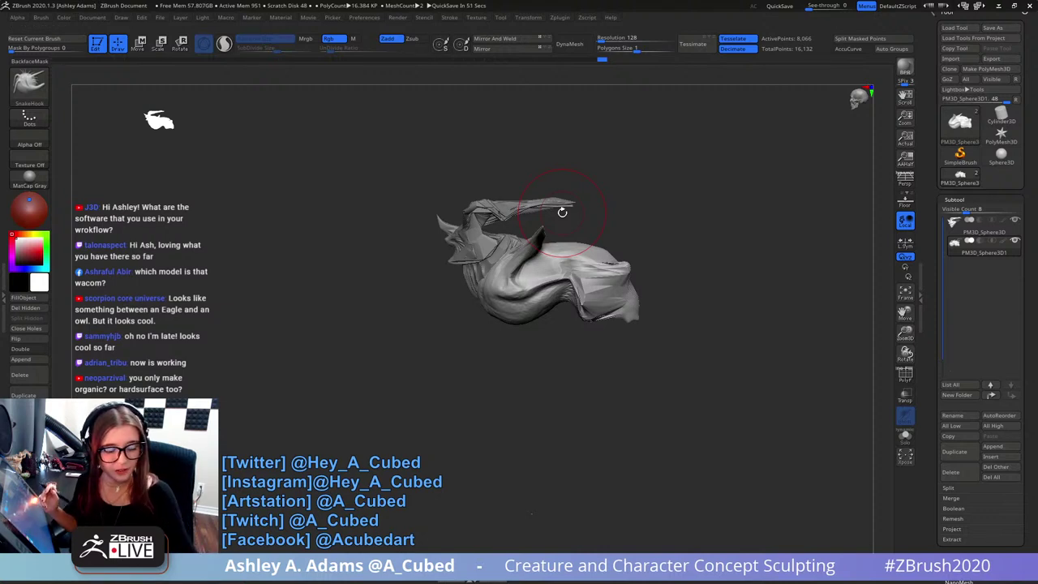
- Build up volume on the shoulder below the spike with ClayBuildup
mouse_move(617, 168)
right_mouse_down()
mouse_move(605, 253)
mouse_move(535, 313)
mouse_move(560, 260)
mouse_move(519, 305)
right_mouse_up()
key("space")
mouse_move(552, 247)
right_mouse_down()
mouse_move(569, 243)
mouse_move(539, 233)
right_mouse_up()
key("b")
key("c")
key("b")
left_click_drag(571, 175, 535, 238)
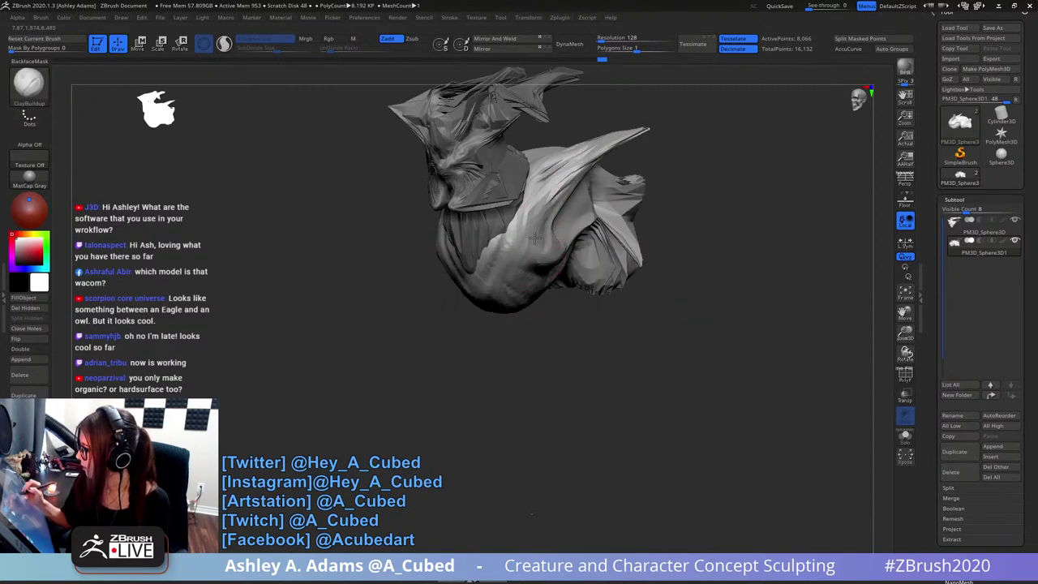
- Carve creases along the shoulder where it meets the neck with DamStandard
mouse_move(535, 239)
right_mouse_down()
mouse_move(560, 242)
mouse_move(533, 236)
right_mouse_up()
key("b")
key("d")
key("s")
left_click_drag(573, 175, 554, 193)
right_click_drag(525, 230, 516, 220)
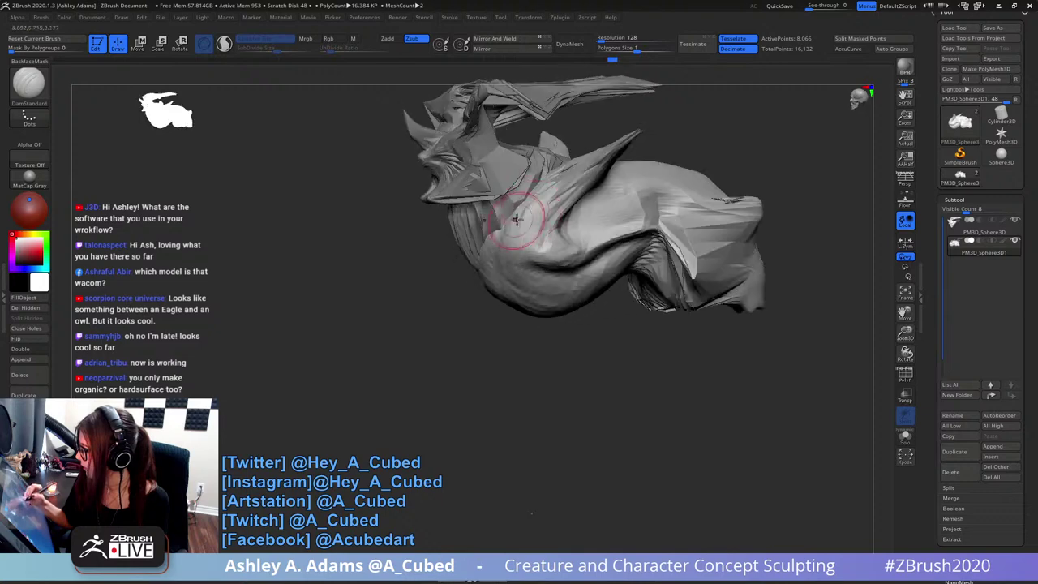
left_click_drag(524, 180, 525, 238)
- Deepen the crease beneath the base of the shoulder spike with DamStandard
mouse_move(525, 239)
right_mouse_down()
mouse_move(547, 233)
mouse_move(514, 230)
right_mouse_up()
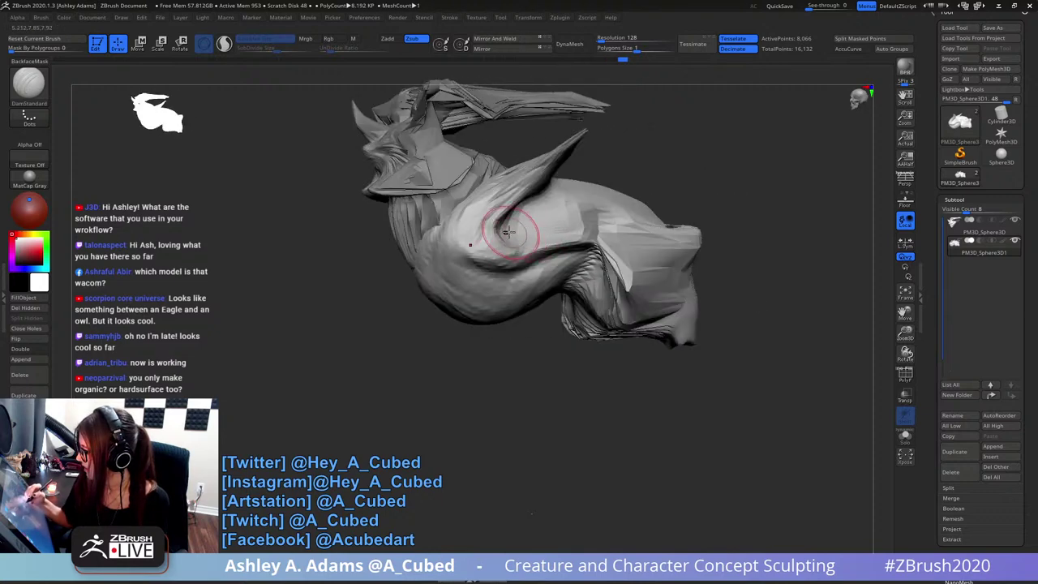
mouse_move(509, 233)
left_mouse_down()
mouse_move(483, 225)
mouse_move(519, 242)
left_mouse_up()
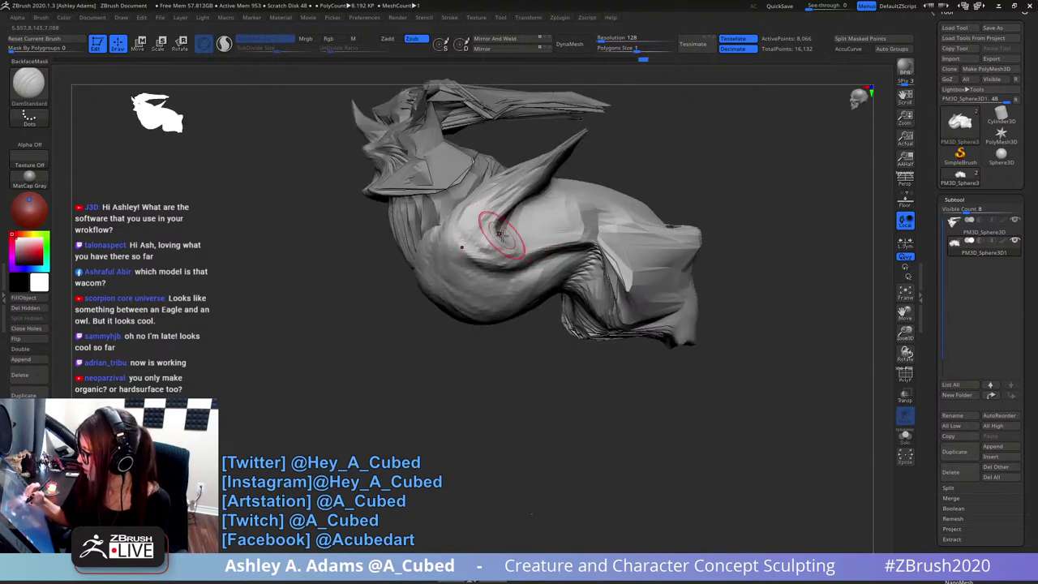
right_click(499, 233)
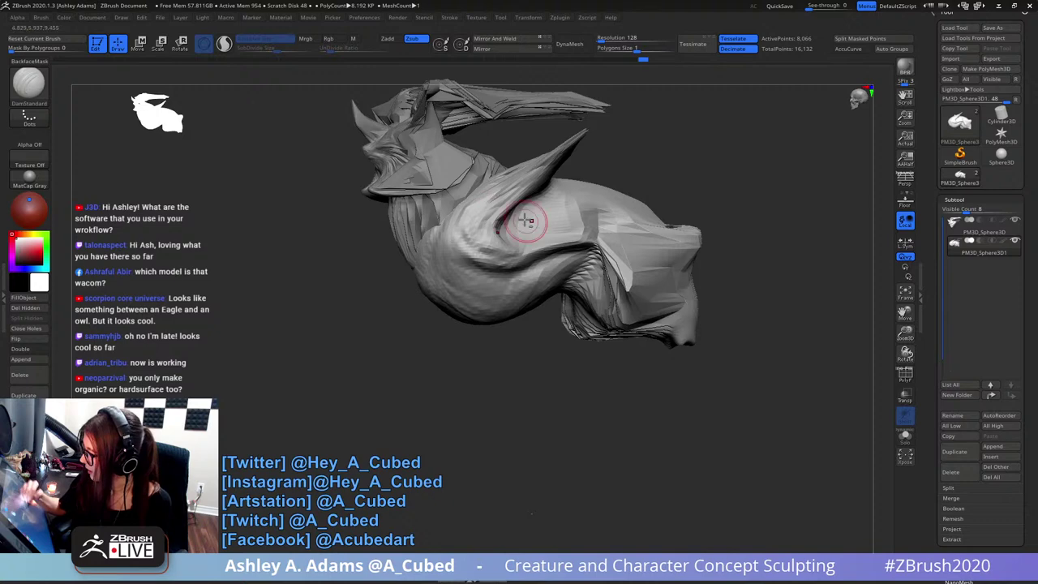
right_click_drag(526, 220, 487, 246)
left_click_drag(486, 247, 489, 263)
right_click(492, 243)
right_click_drag(519, 245, 486, 238)
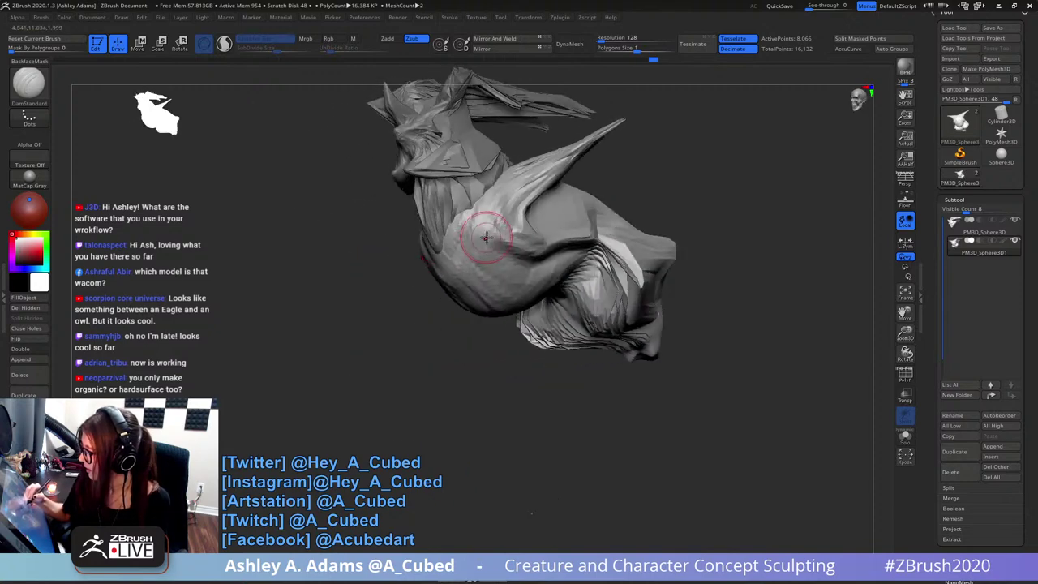
- Fill out the front of the shoulder and the chest with ClayBuildup strokes
key("b")
key("c")
key("b")
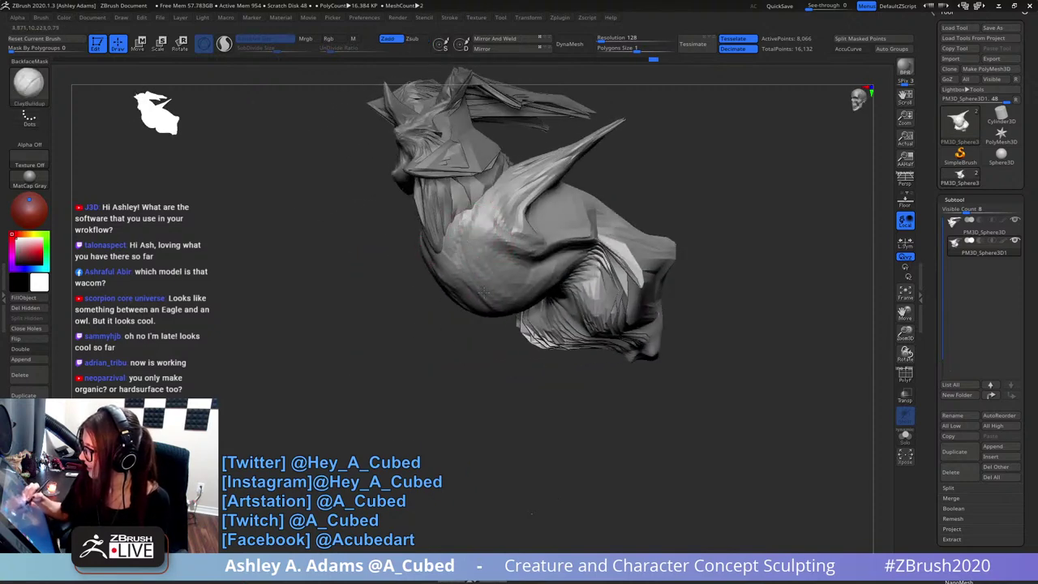
left_click_drag(460, 279, 456, 268)
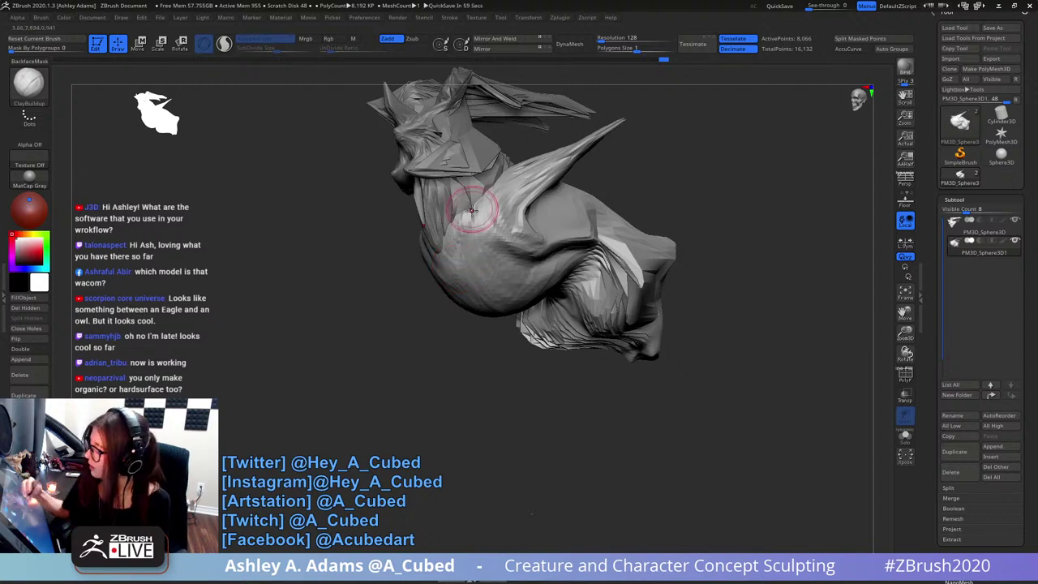
left_click_drag(489, 305, 447, 199)
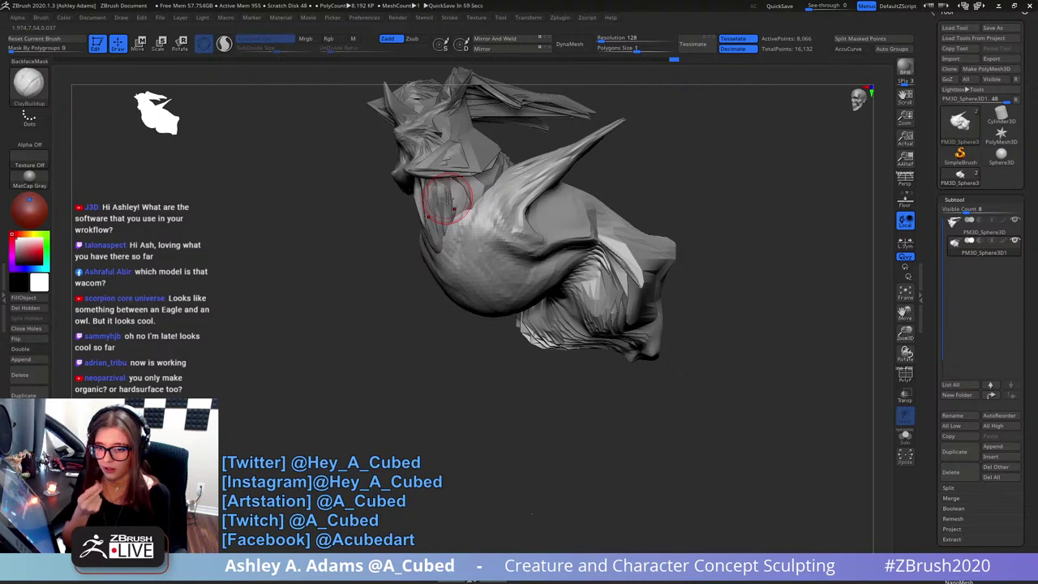
- Reshape the underside fold between the chest and the hip plate with SnakeHook
mouse_move(541, 230)
right_mouse_down()
mouse_move(542, 183)
mouse_move(547, 241)
right_mouse_up()
key("space")
mouse_move(557, 238)
left_mouse_down()
mouse_move(537, 279)
mouse_move(631, 236)
left_mouse_up()
key("b")
key("s")
key("h")
right_click_drag(603, 267, 601, 213, "ctrl")
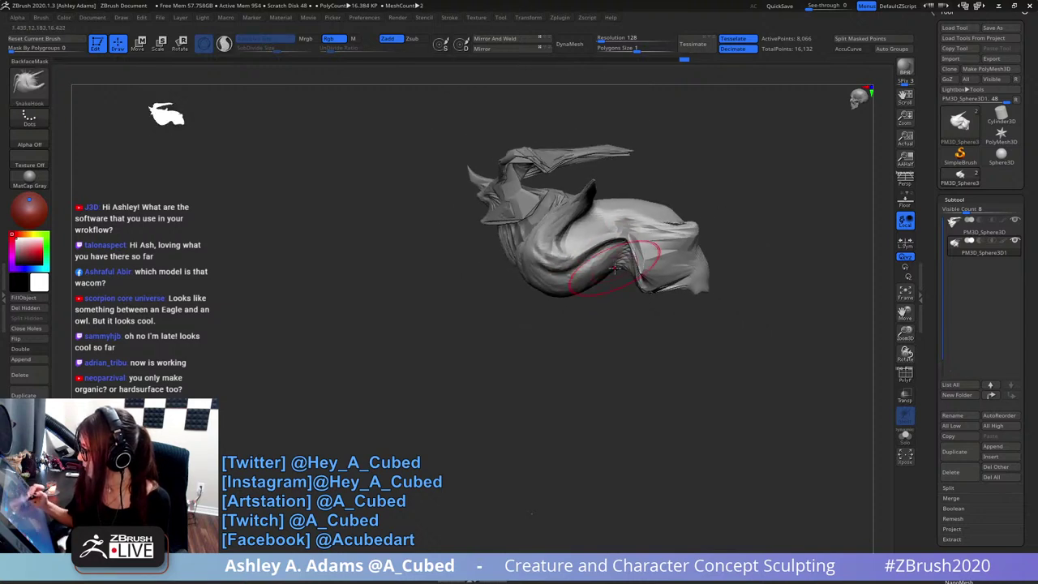
left_click_drag(583, 294, 585, 293)
- Adjust the SnakeHook brush size and reshape the arch of the back behind the shoulder spike
key("space")
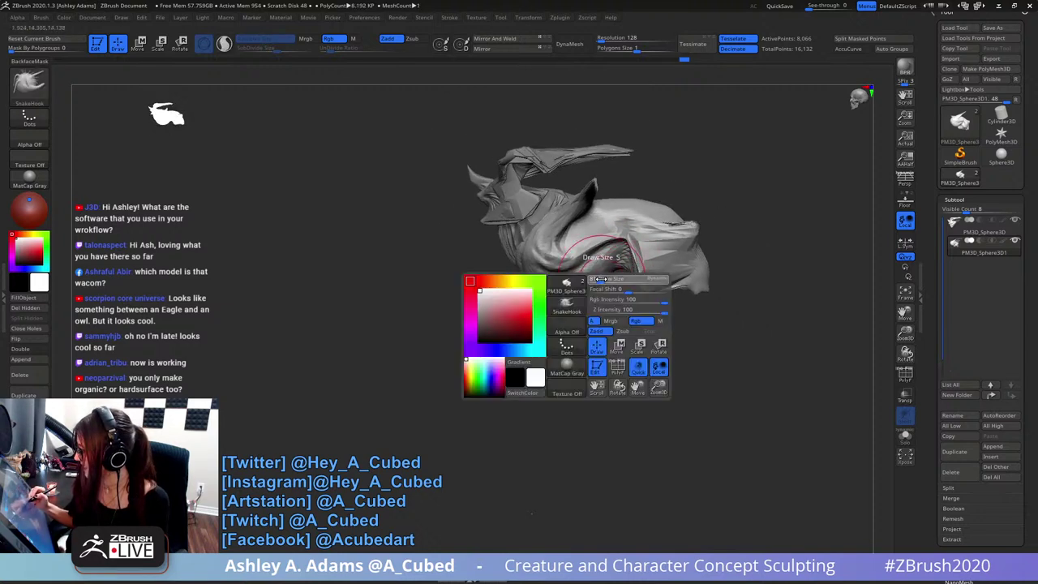
mouse_move(649, 187)
right_mouse_down()
mouse_move(684, 176)
mouse_move(640, 188)
right_mouse_up()
key("space")
left_click_drag(590, 211, 618, 213)
right_click(598, 207)
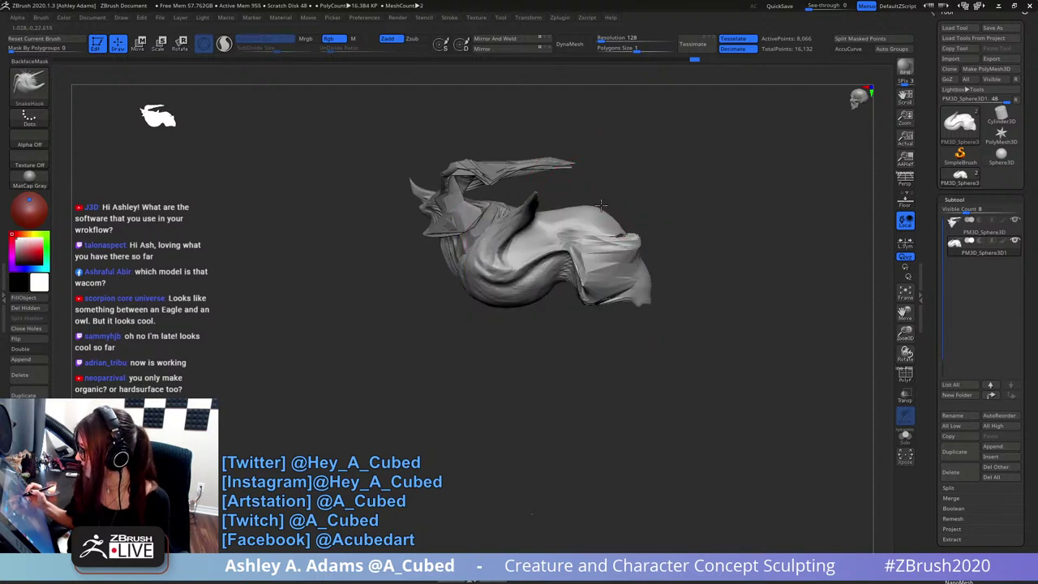
left_click_drag(569, 208, 559, 214)
mouse_move(609, 264)
right_mouse_down()
mouse_move(597, 209)
mouse_move(654, 257)
right_mouse_up()
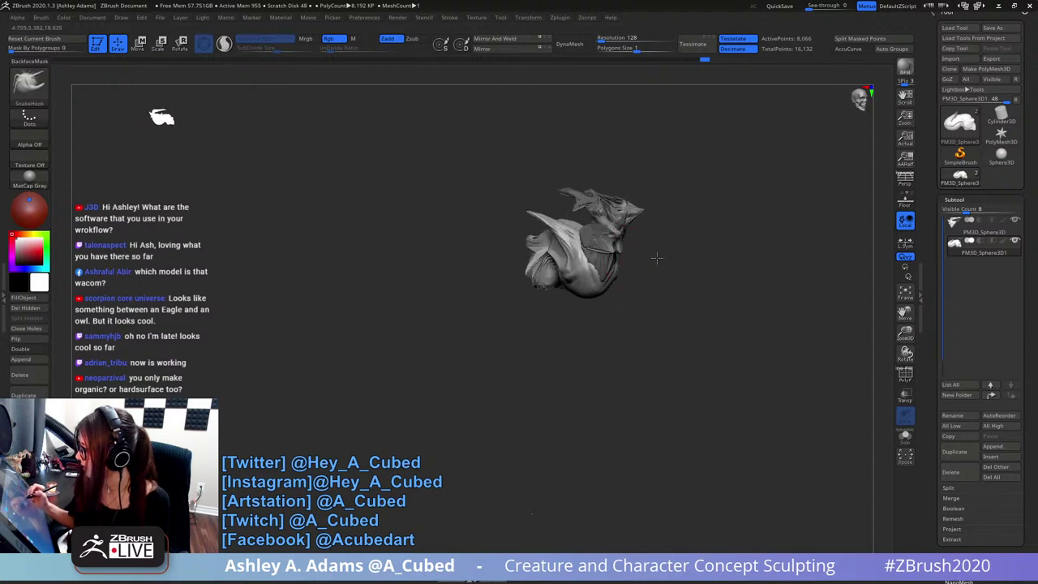
key("space")
left_click_drag(626, 256, 630, 257)
mouse_move(631, 256)
right_mouse_down()
mouse_move(661, 243)
mouse_move(670, 221)
right_mouse_up()
mouse_move(670, 222)
right_mouse_down("alt")
mouse_move(540, 220)
mouse_move(626, 317)
right_mouse_up("alt")
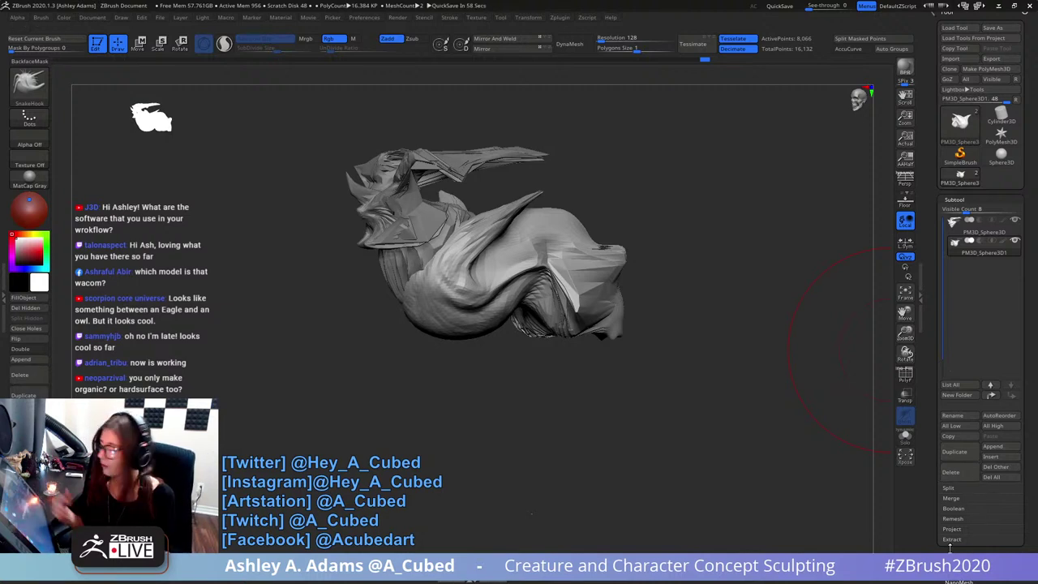
left_click_drag(653, 243, 688, 317)
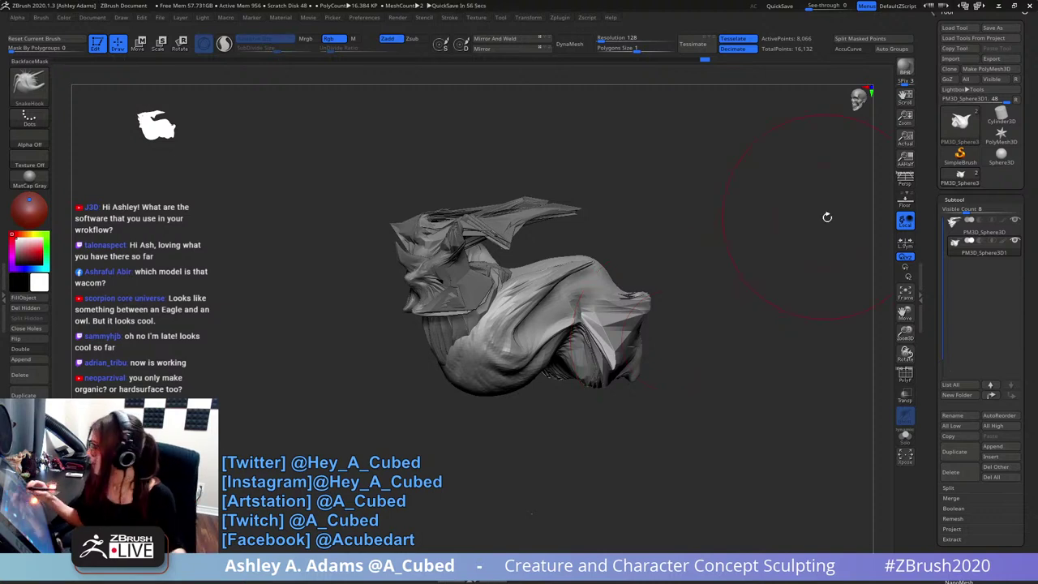
scroll(934, 367, "down", 2)
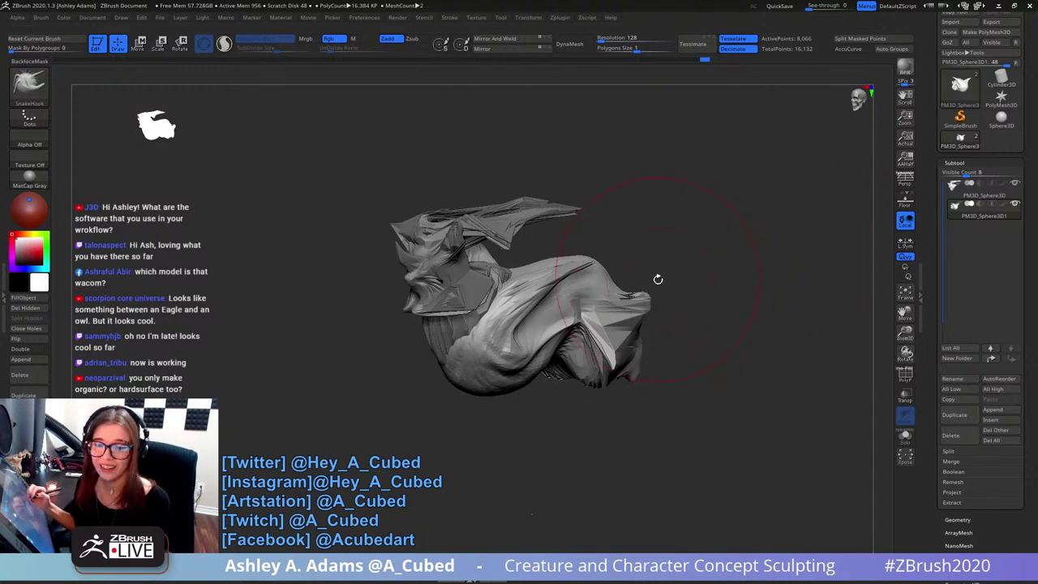
left_click_drag(658, 279, 646, 282)
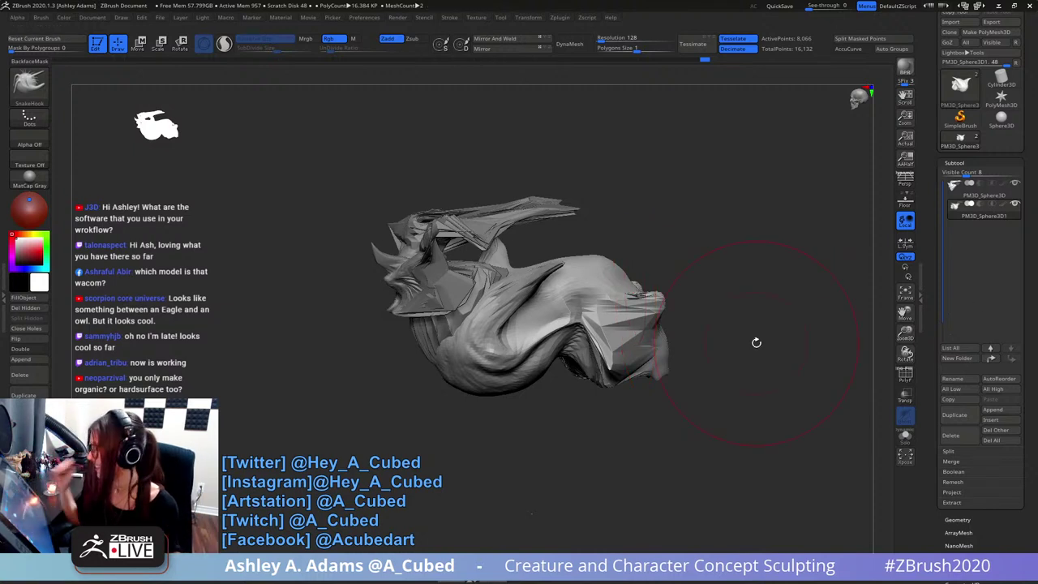
- Reduce the SnakeHook brush size and refine the rump above the hip plate from the side
left_click_drag(703, 242, 673, 238, "shift")
key("space")
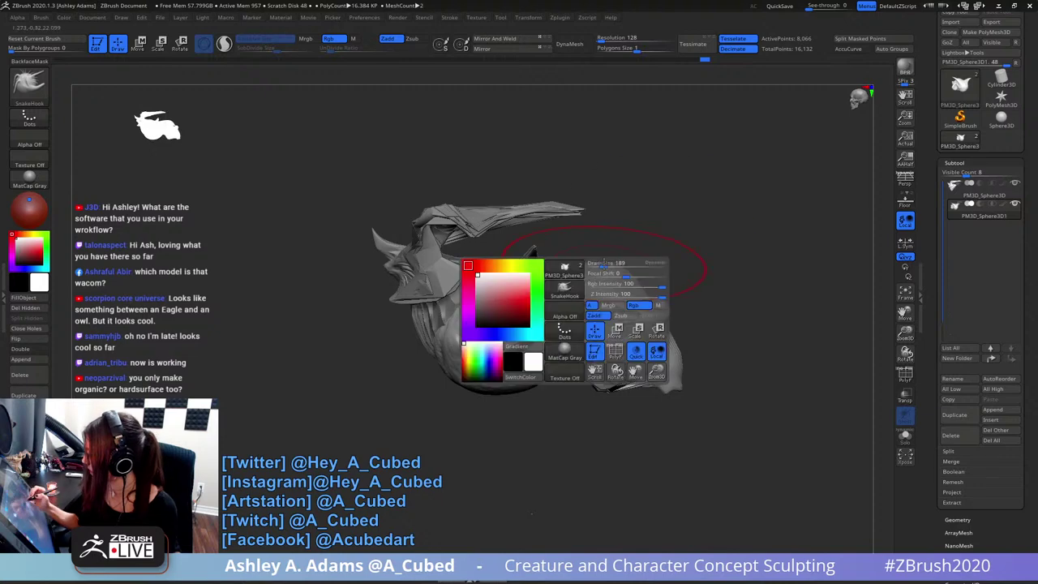
left_click(616, 264)
key("space")
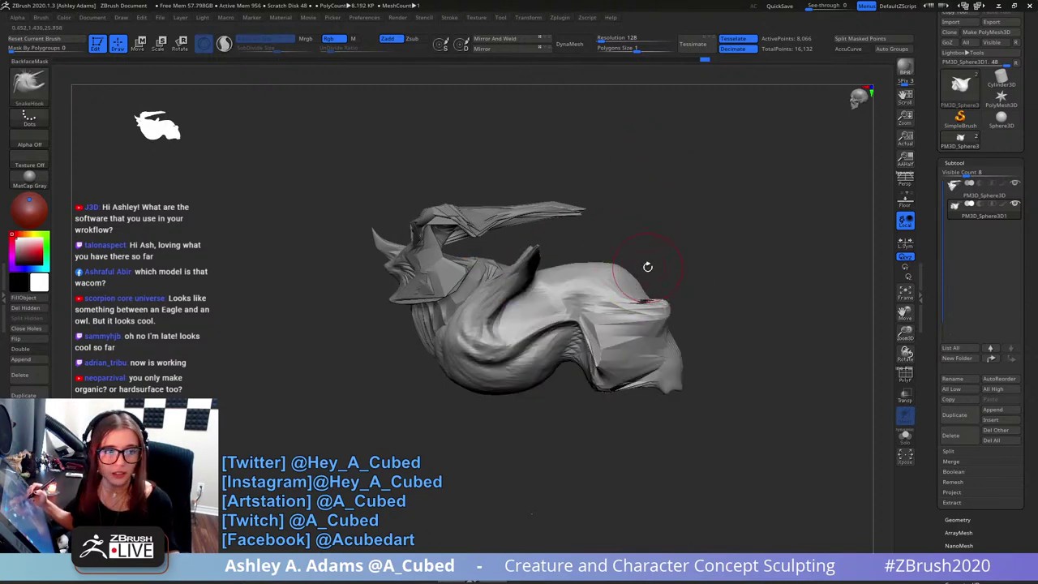
left_click_drag(647, 266, 657, 297)
key("shift")
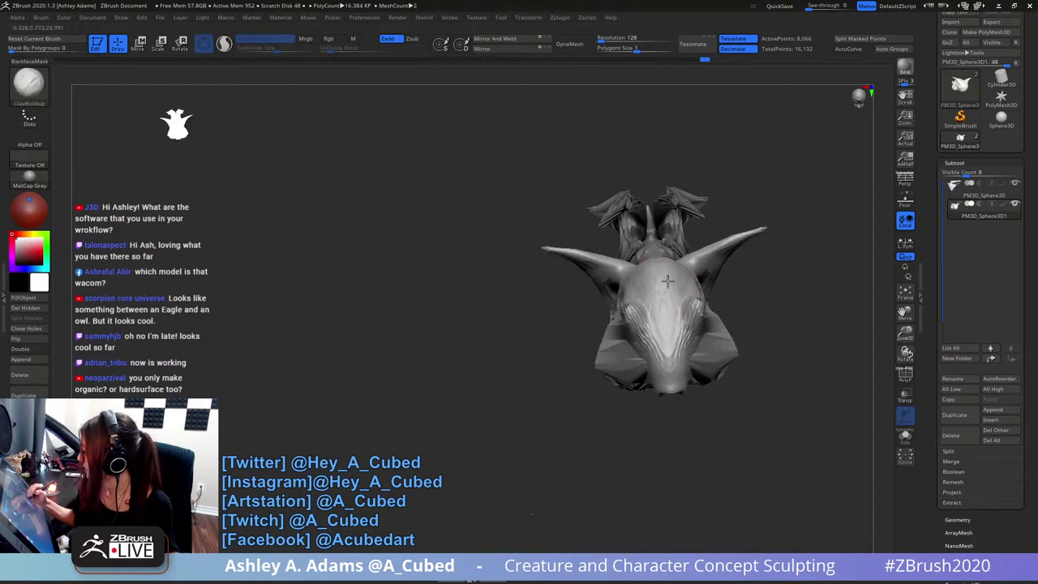
- Rework the upper rear corner of the hip plate with SnakeHook
mouse_move(665, 357)
right_mouse_down("ctrl")
mouse_move(665, 324)
mouse_move(699, 321)
mouse_move(649, 304)
right_mouse_up("ctrl")
key("b")
key("s")
key("h")
left_click_drag(670, 287, 662, 281)
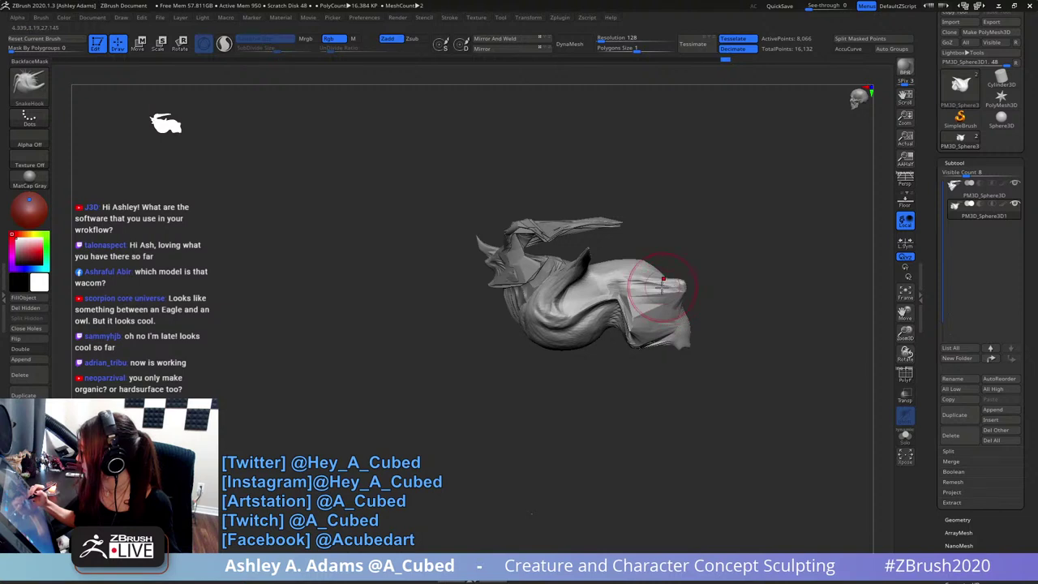
- Reposition the body beneath the head with the transform gizmo and resume sculpting with a resized SnakeHook brush
key("f")
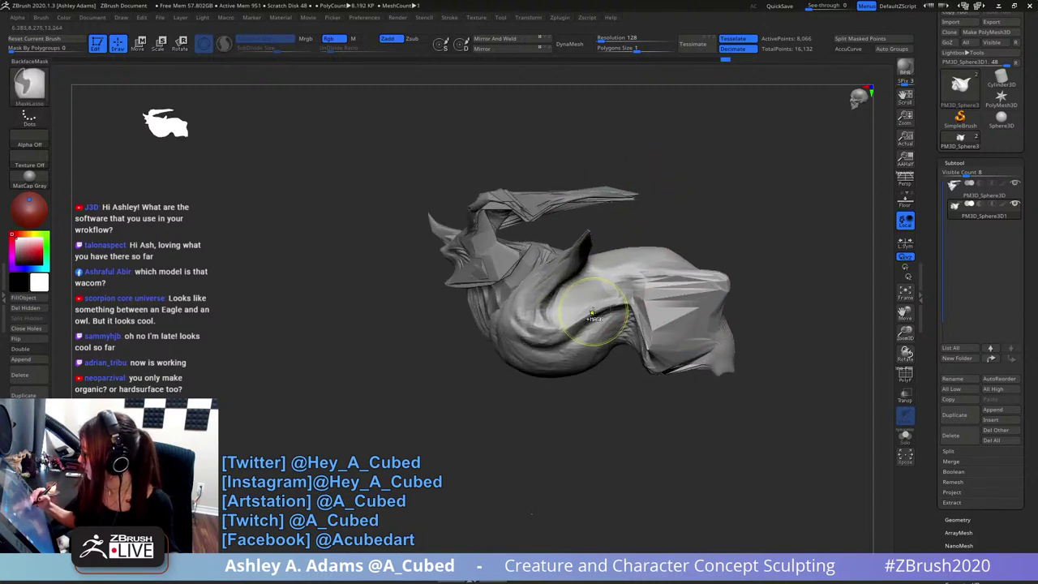
key("w")
left_click_drag(540, 301, 495, 302)
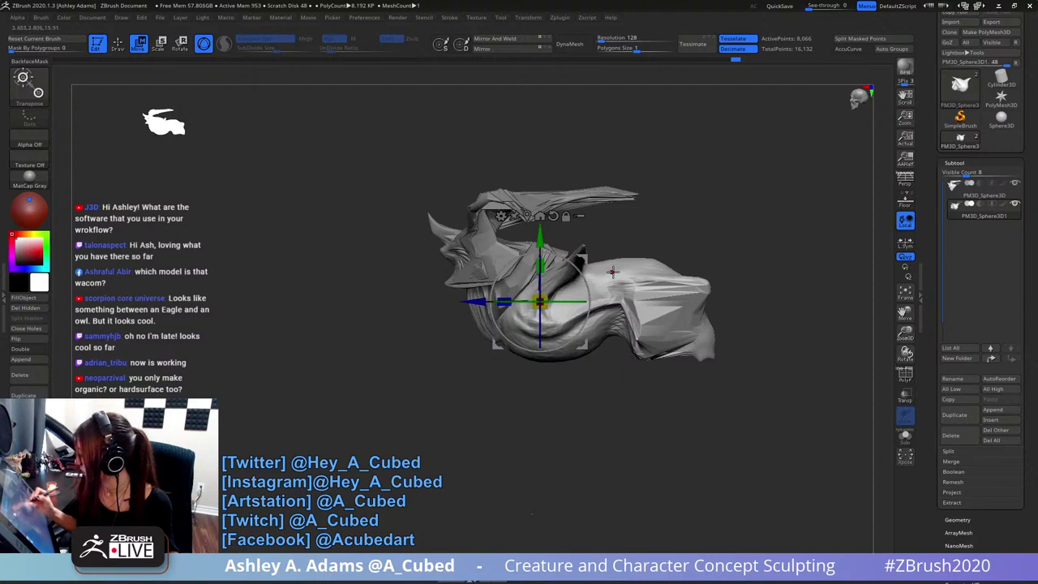
left_click_drag(540, 237, 541, 254, "alt")
mouse_move(556, 366)
left_mouse_down()
mouse_move(564, 359)
mouse_move(547, 376)
left_mouse_up()
key("q")
key("space")
left_click(565, 341)
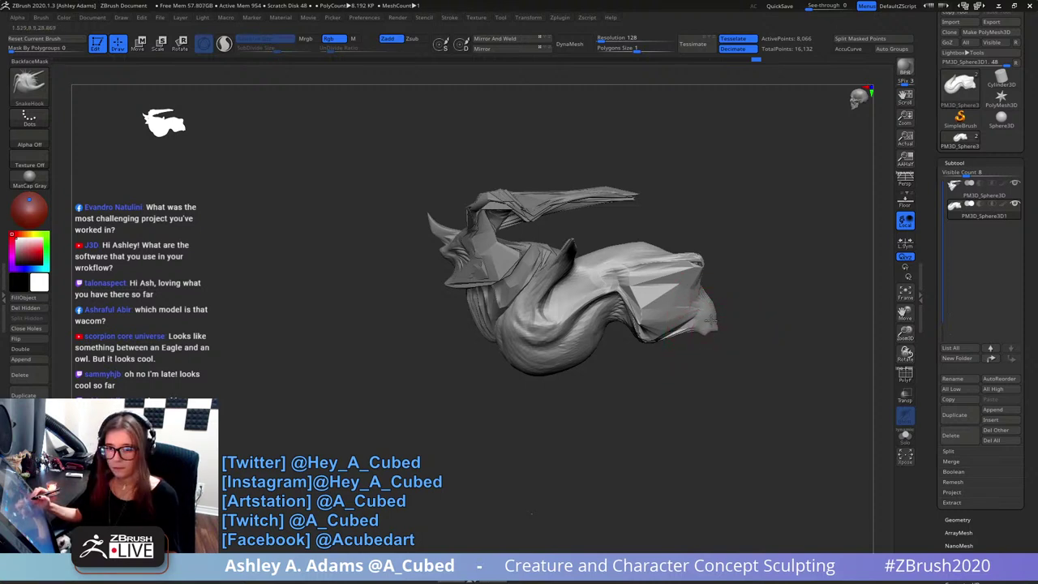
- Append a sphere as a new subtool and make it the active one
right_click_drag(710, 321, 731, 352, "alt")
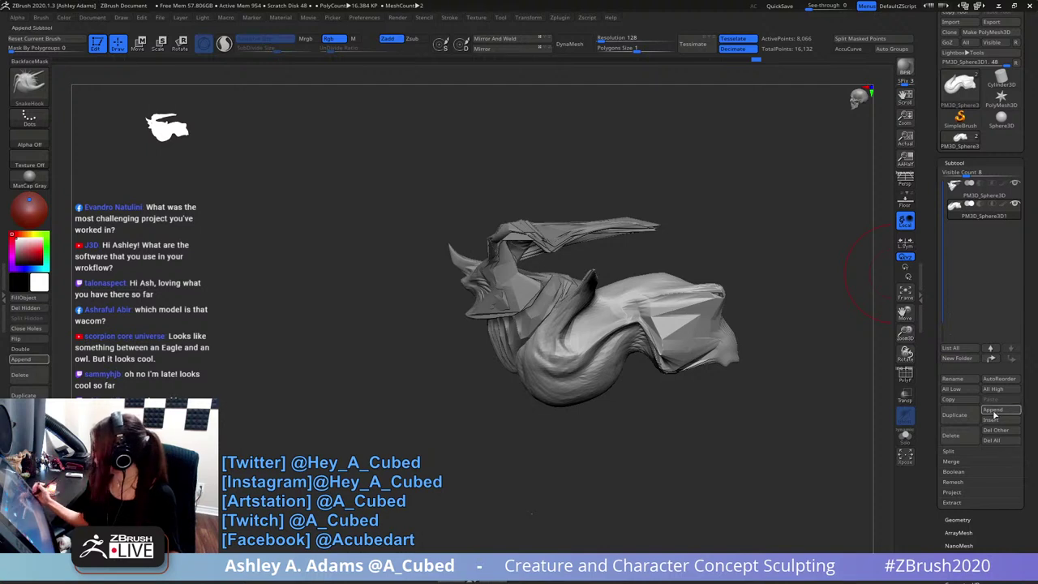
left_click(984, 413)
left_click(702, 395)
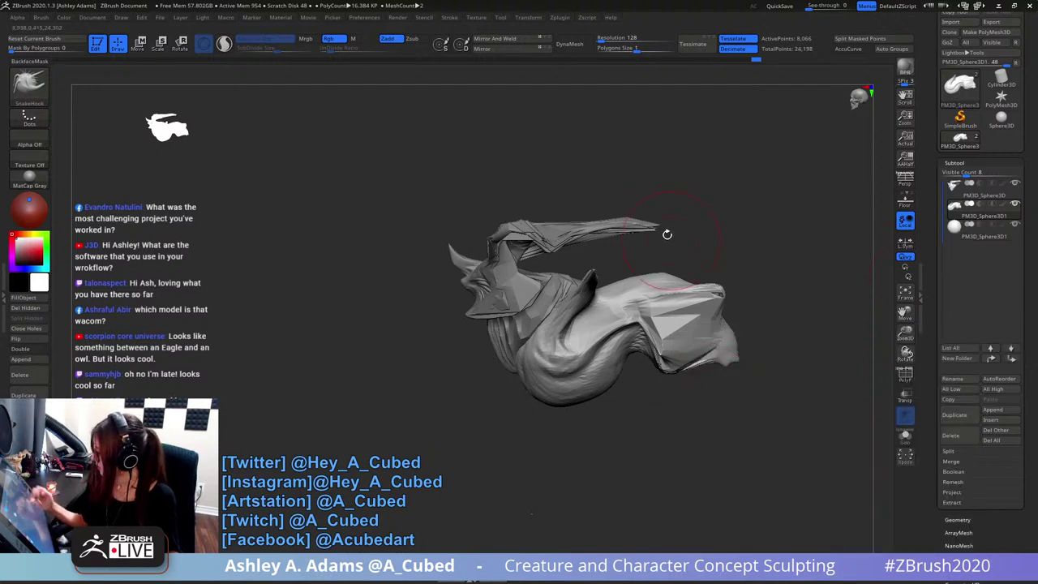
left_click(966, 235)
- Move the new sphere out of the head and down beside the chest with the transform gizmo
right_click_drag(713, 340, 771, 342)
key("w")
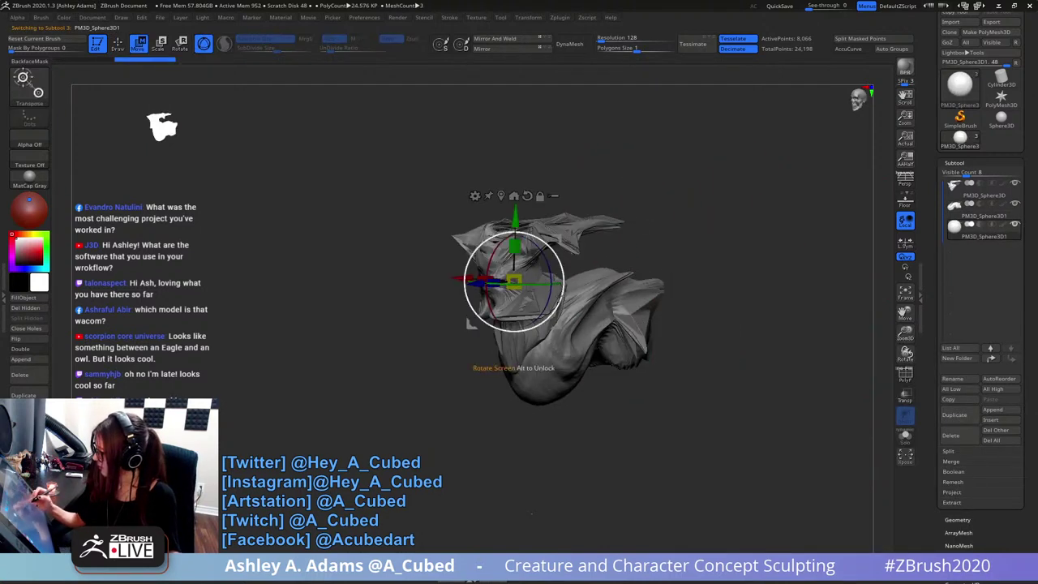
left_click_drag(517, 282, 605, 273)
left_click_drag(680, 253, 584, 303)
left_click_drag(517, 370, 571, 370)
left_click_drag(746, 398, 524, 379)
left_click_drag(695, 290, 751, 286, "shift")
- Stretch the sphere into a tall ellipsoid beside the chest, tilt it, and return to the SnakeHook brush
key("q")
key("w")
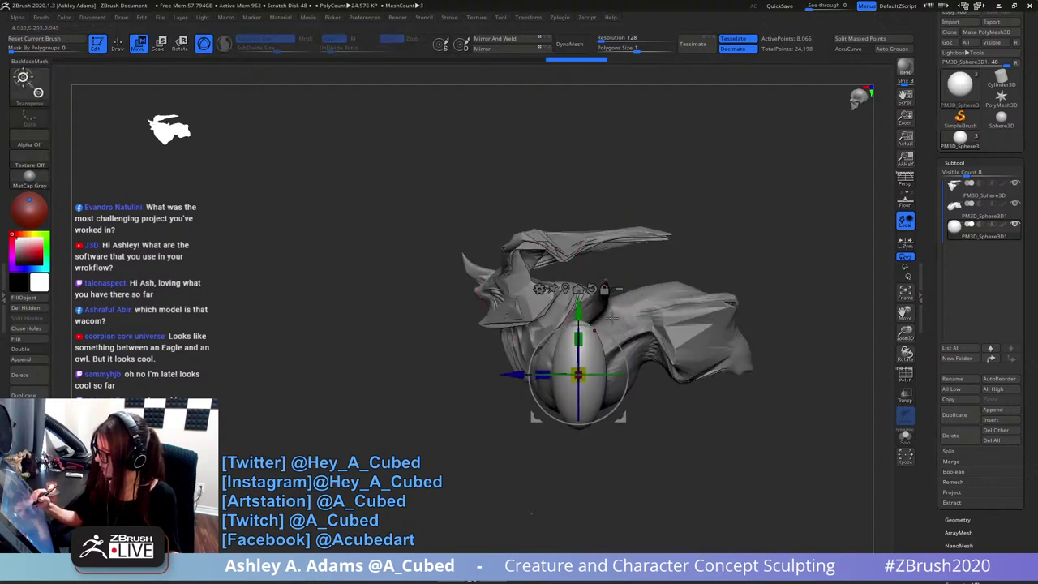
key("q")
key("space")
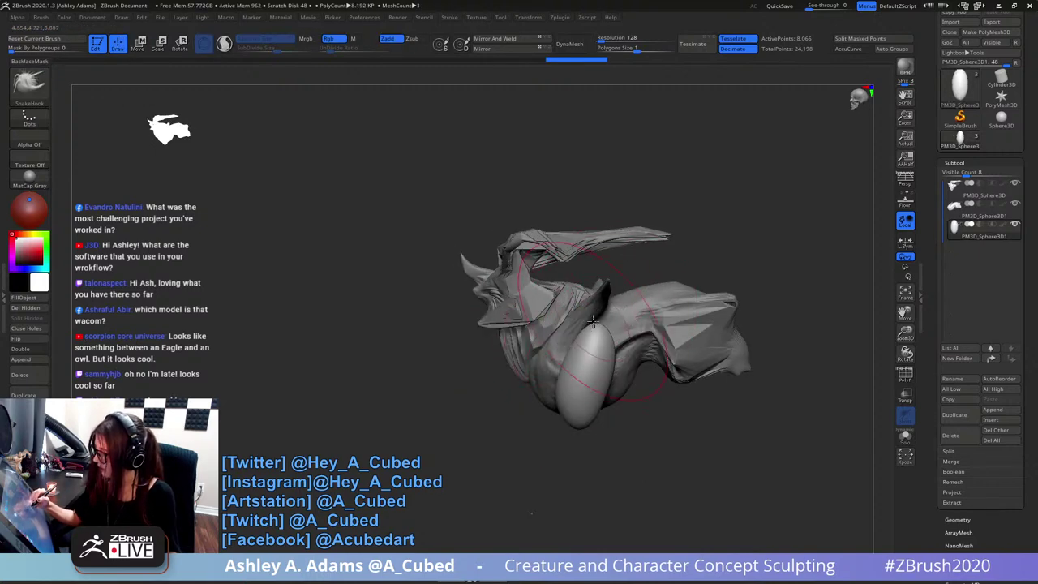
- Angle the ellipsoid outward from the chest in front view with a resized SnakeHook brush
mouse_move(593, 322)
right_mouse_down()
mouse_move(610, 353)
mouse_move(610, 336)
right_mouse_up()
key("space")
key("space")
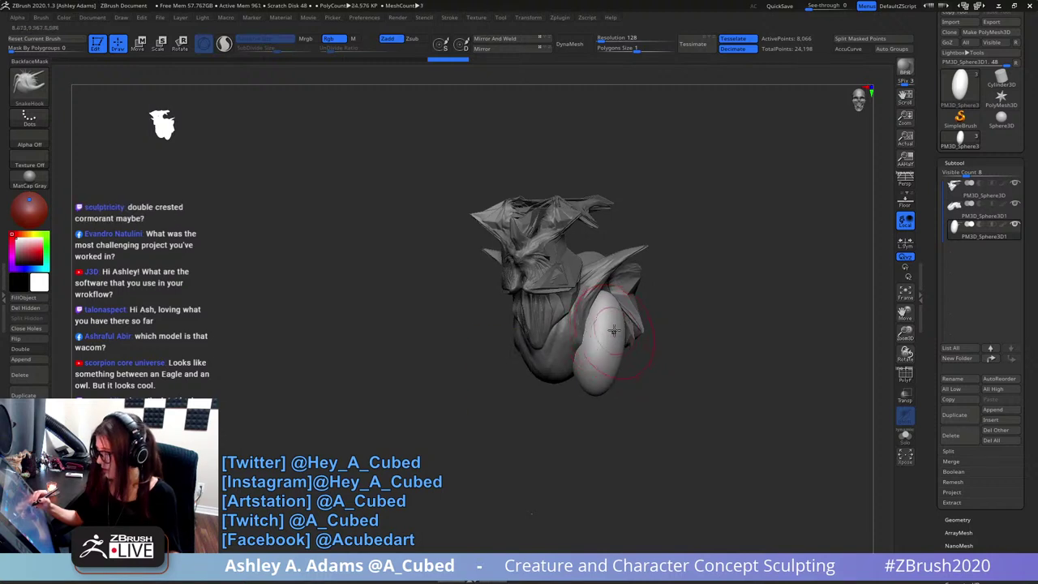
key("space")
left_click_drag(607, 338, 616, 341)
right_click_drag(590, 342, 612, 344)
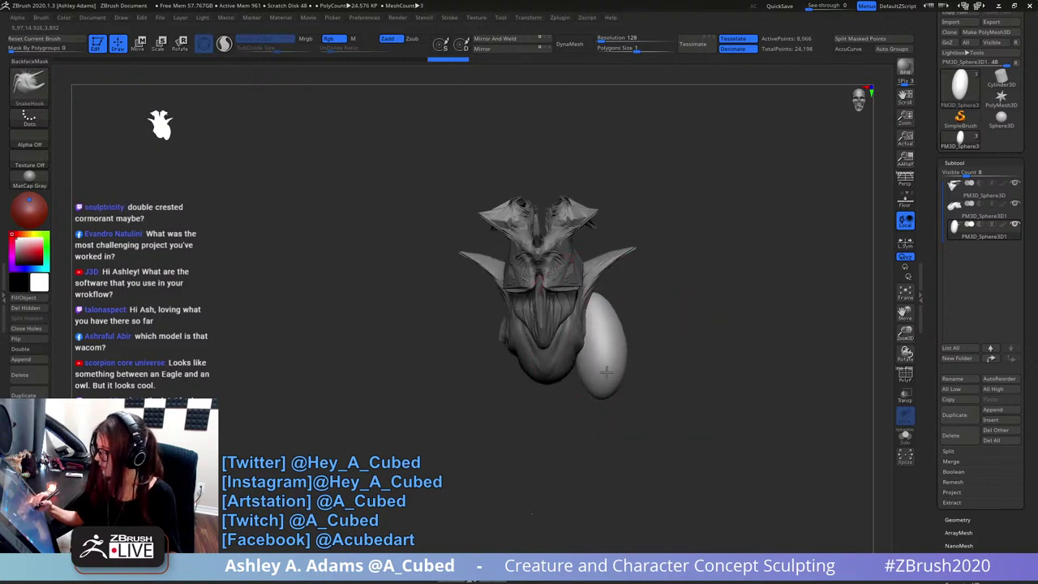
left_click_drag(605, 372, 628, 369)
right_click_drag(630, 346, 660, 334, "alt")
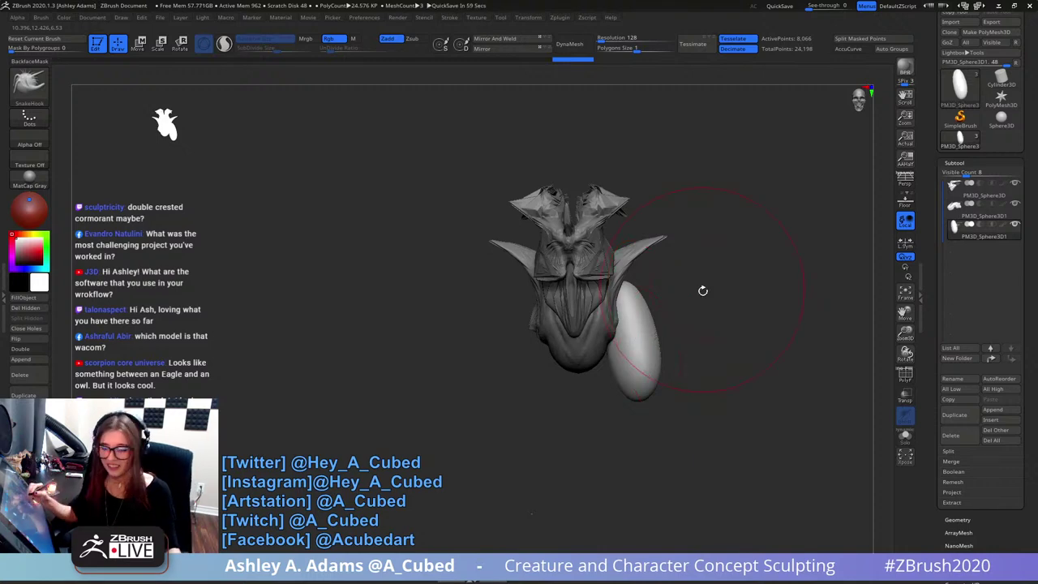
- Pull the ellipsoid's lower end forward and down with SnakeHook to form a bent limb with a forearm
mouse_move(703, 290)
left_mouse_down()
mouse_move(656, 327)
mouse_move(690, 323)
mouse_move(672, 290)
mouse_move(696, 294)
left_mouse_up()
key("space")
key("space")
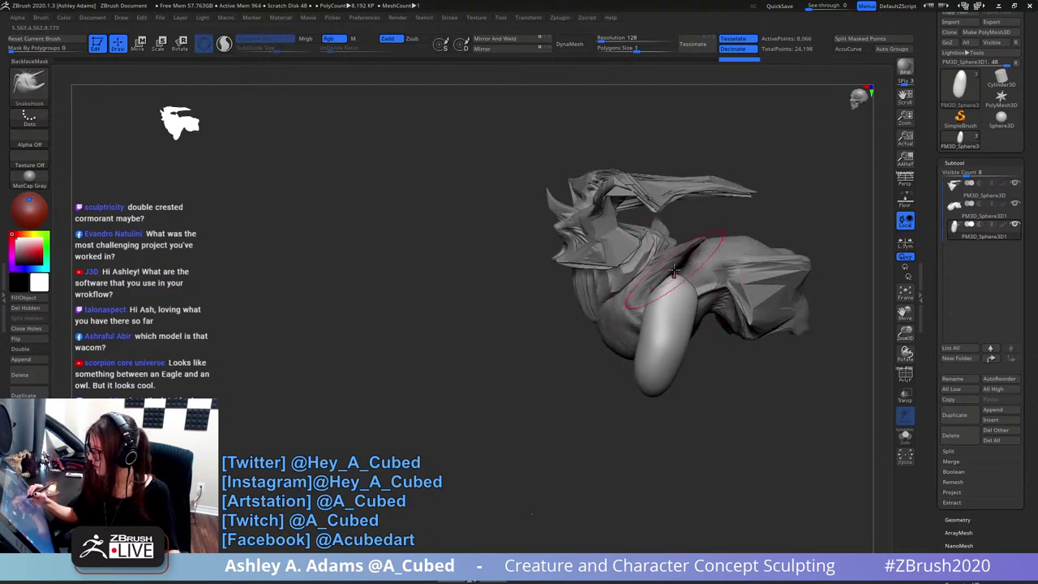
mouse_move(664, 322)
right_mouse_down()
mouse_move(639, 294)
mouse_move(609, 357)
mouse_move(637, 320)
right_mouse_up()
right_click(605, 362)
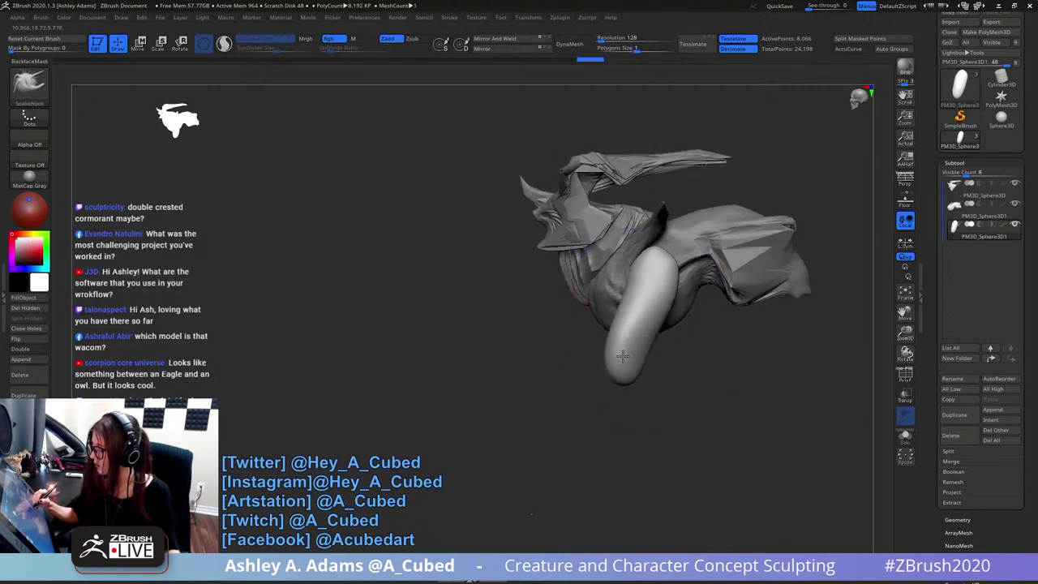
left_click_drag(609, 363, 599, 427)
key("space")
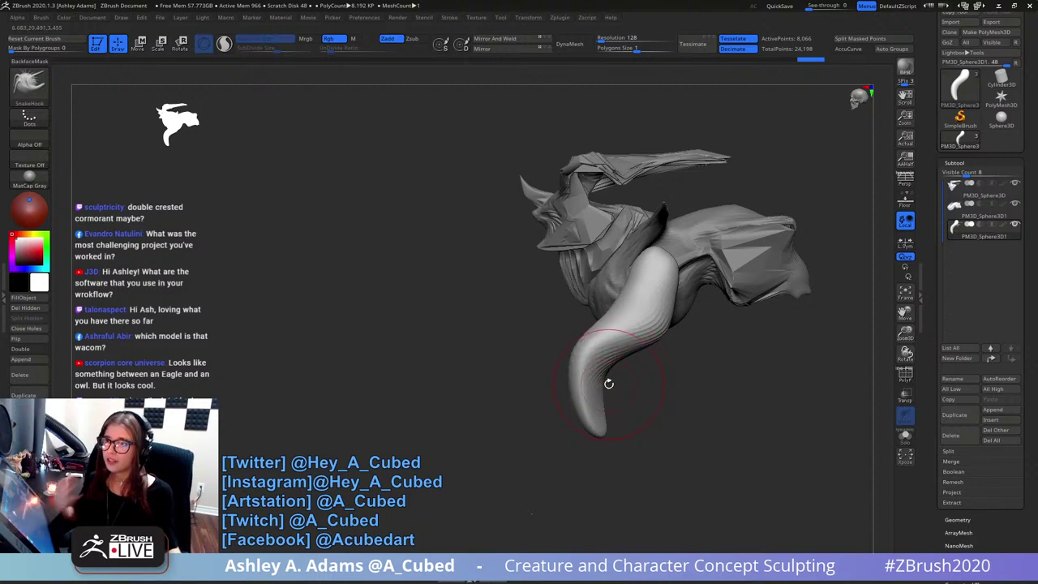
- Resize SnakeHook and reshape the limb's forearm from the front so it hangs beside the chest
left_click_drag(519, 336, 641, 338)
key("space")
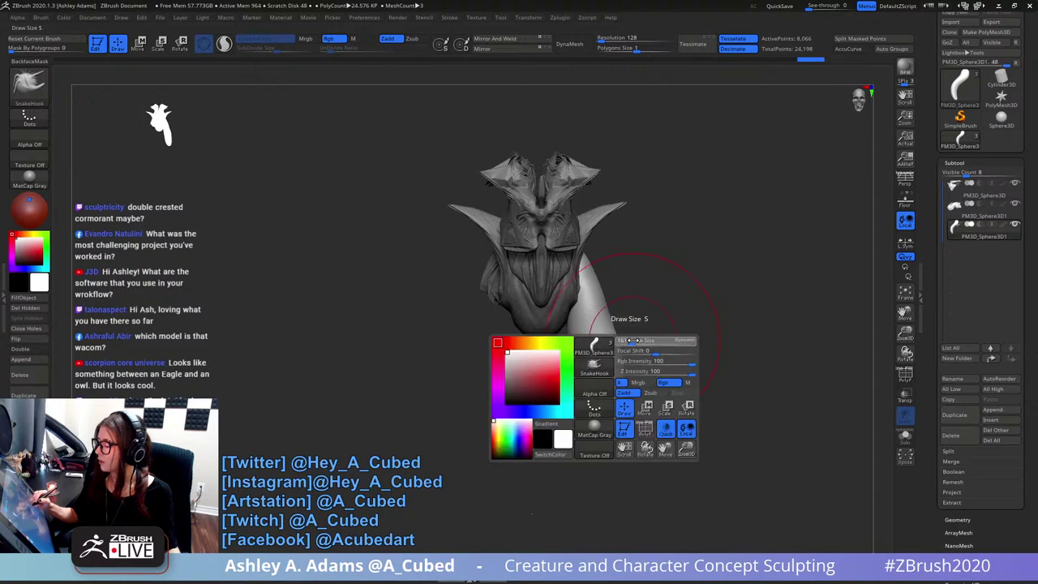
right_click_drag(631, 341, 584, 375)
key("space")
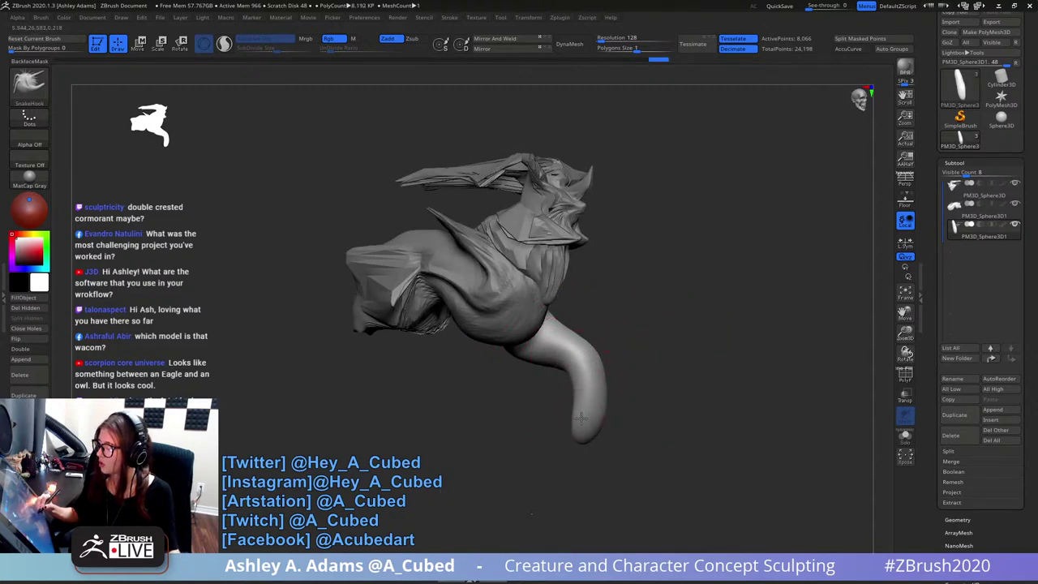
right_click_drag(577, 406, 550, 398)
left_click_drag(605, 347, 590, 359)
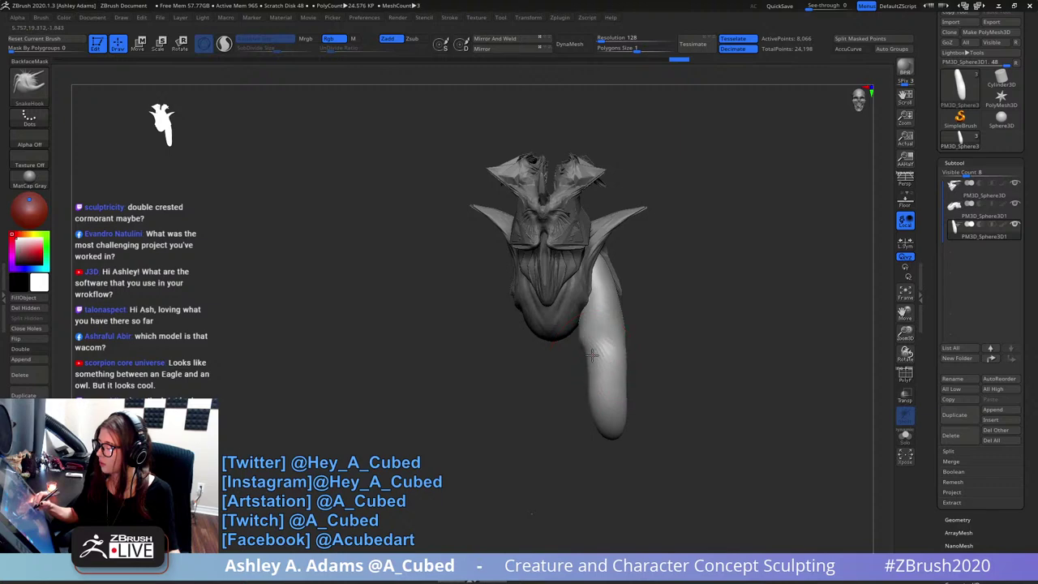
- Pull the limb's elbow outward from the body with SnakeHook and round off the bend
right_click_drag(591, 359, 598, 376)
right_click_drag(567, 339, 620, 308)
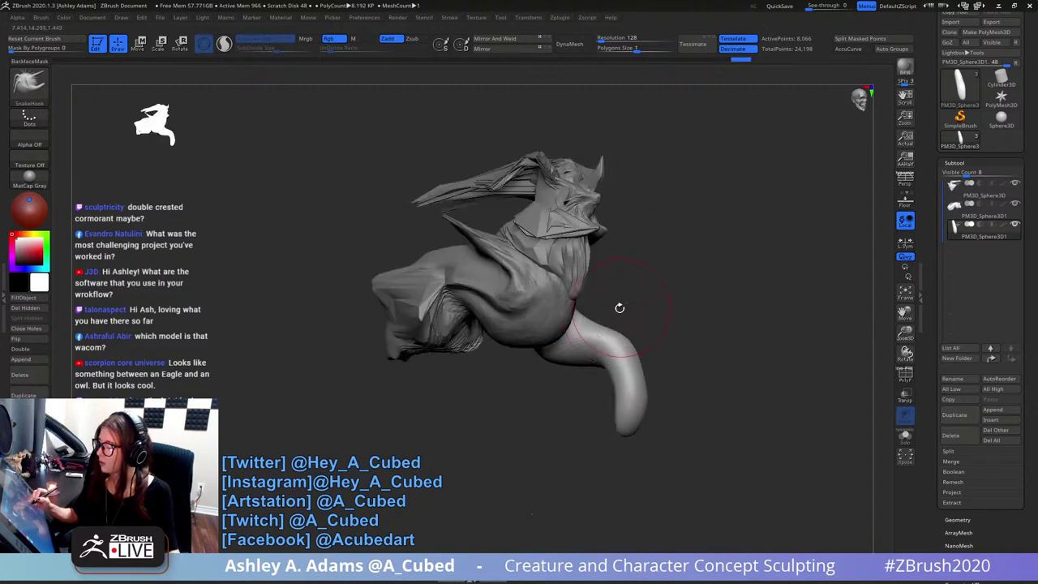
right_click_drag(550, 351, 627, 333)
right_click(574, 340)
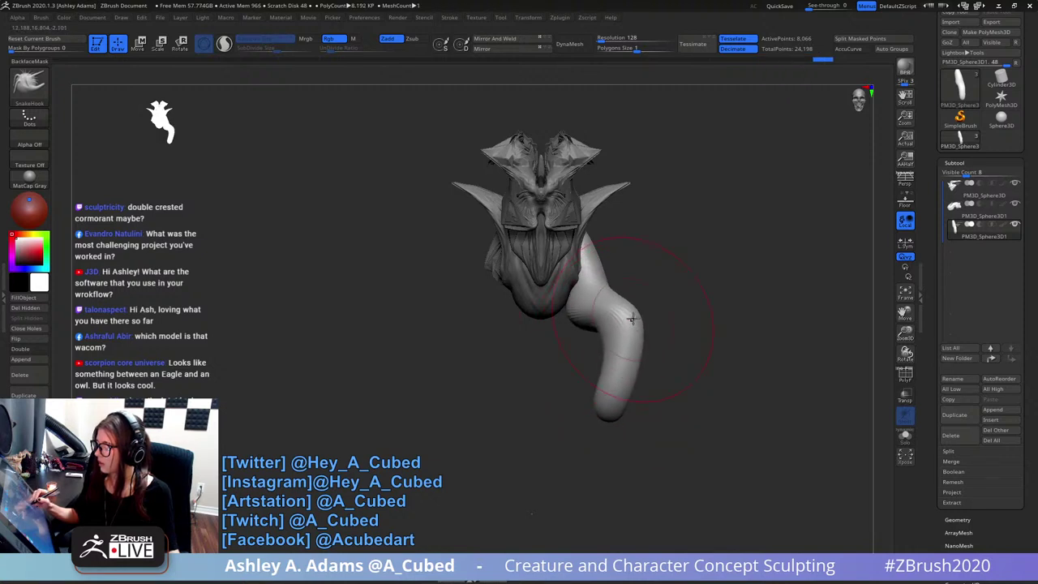
right_click(626, 328)
right_click_drag(626, 328, 646, 320)
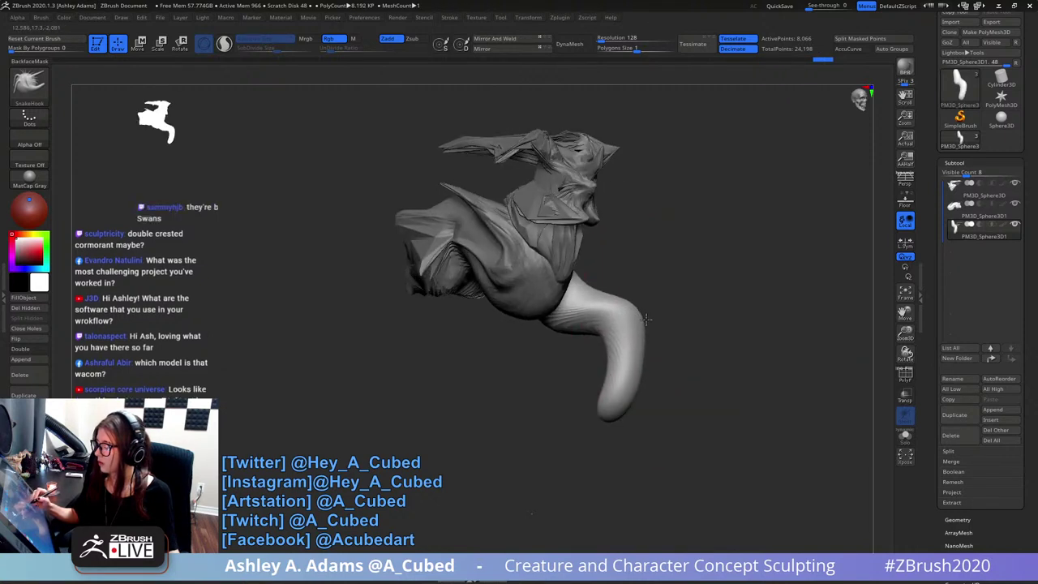
left_click_drag(636, 339, 648, 344)
right_click(640, 348)
mouse_move(729, 312)
right_mouse_down()
mouse_move(667, 302)
mouse_move(685, 286)
mouse_move(702, 344)
mouse_move(647, 303)
right_mouse_up()
right_click(641, 356)
- Fill out the rear of the upper arm and shoulder with SnakeHook from the side
mouse_move(705, 256)
right_mouse_down()
mouse_move(713, 292)
mouse_move(711, 263)
mouse_move(671, 334)
right_mouse_up()
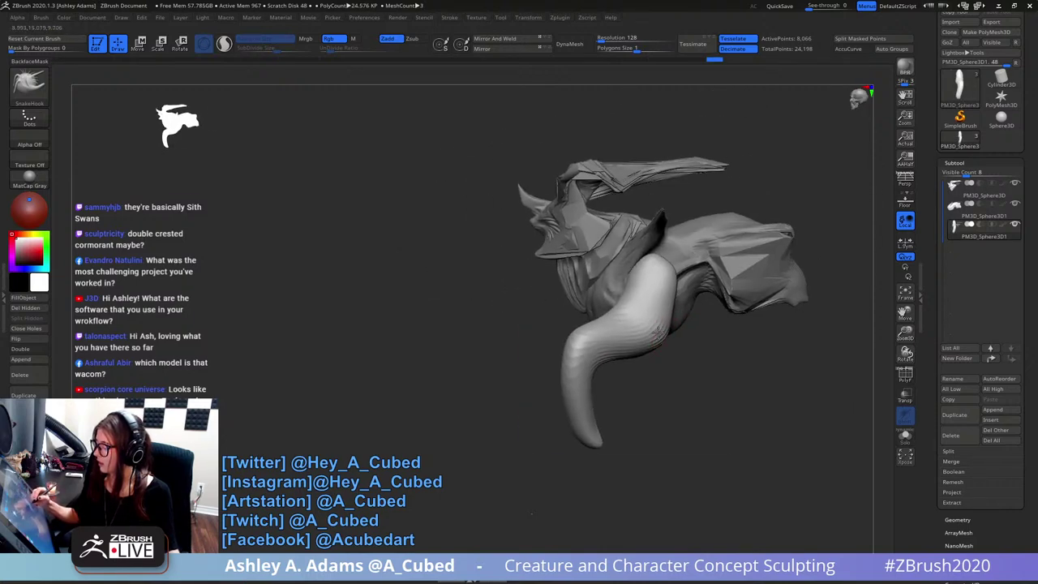
right_click(654, 333)
left_click_drag(669, 293, 683, 294)
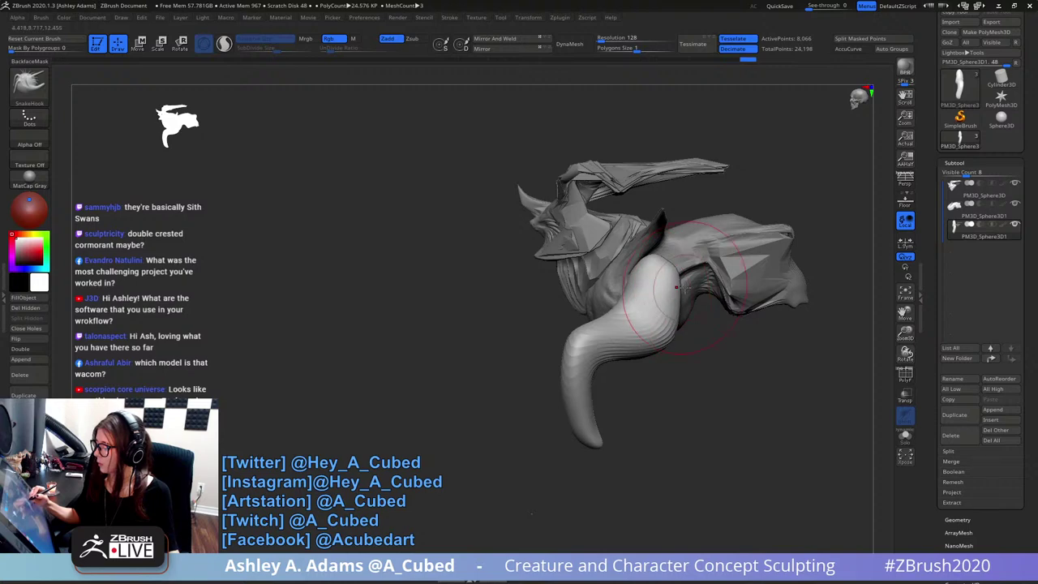
right_click(667, 344)
right_click_drag(708, 269, 672, 254)
left_click_drag(672, 258, 684, 250)
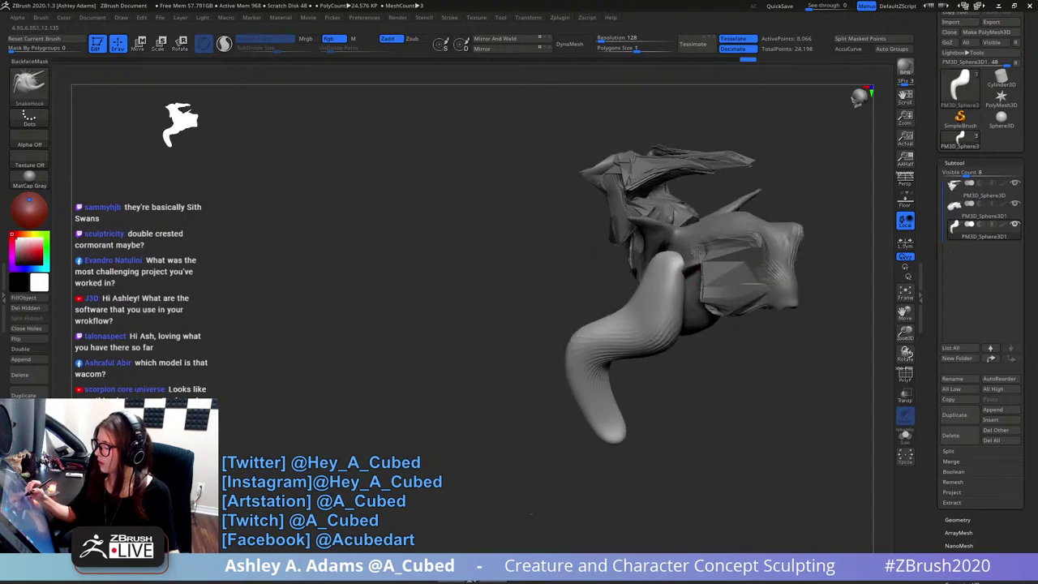
- Shape the top of the limb where it meets the body behind the neck
right_click_drag(695, 252, 680, 292)
right_click(680, 292)
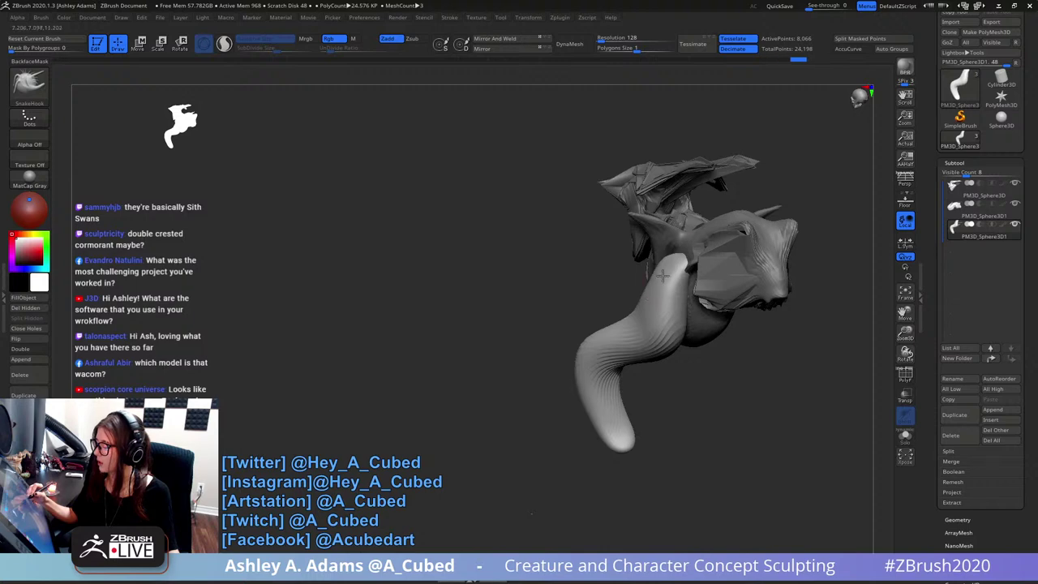
left_click_drag(663, 276, 667, 268)
mouse_move(667, 271)
right_mouse_down()
mouse_move(690, 302)
mouse_move(657, 319)
mouse_move(667, 306)
mouse_move(651, 298)
mouse_move(602, 328)
mouse_move(557, 299)
right_mouse_up()
right_click(655, 322)
right_click(591, 336)
- Mask a strip along the front of the forearm with MaskPen and invert the mask
left_click(23, 93)
left_click(130, 99)
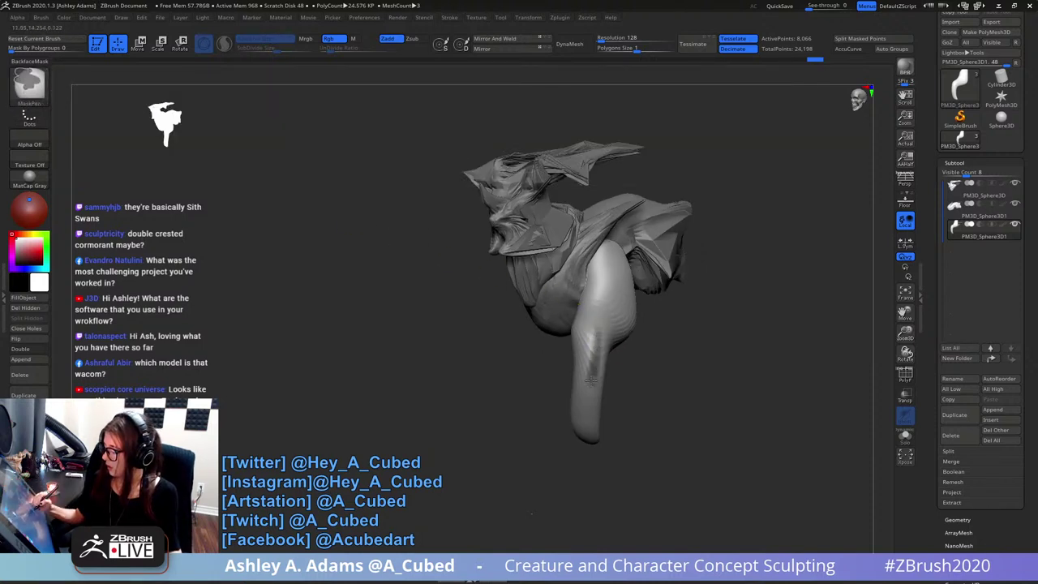
mouse_move(597, 430)
right_mouse_down()
mouse_move(642, 375)
mouse_move(610, 323)
right_mouse_up()
- Pull the unmasked forearm strip forward into a fin with a large SnakeHook brush and clear the mask
key("space")
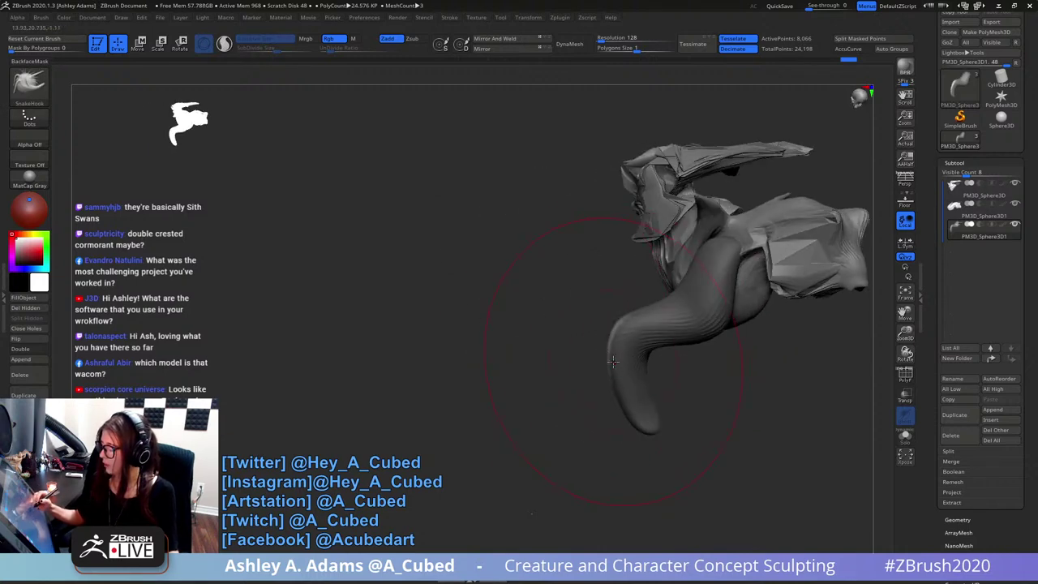
mouse_move(609, 319)
left_mouse_down()
mouse_move(594, 341)
mouse_move(603, 352)
left_mouse_up()
left_click_drag(605, 352, 597, 352)
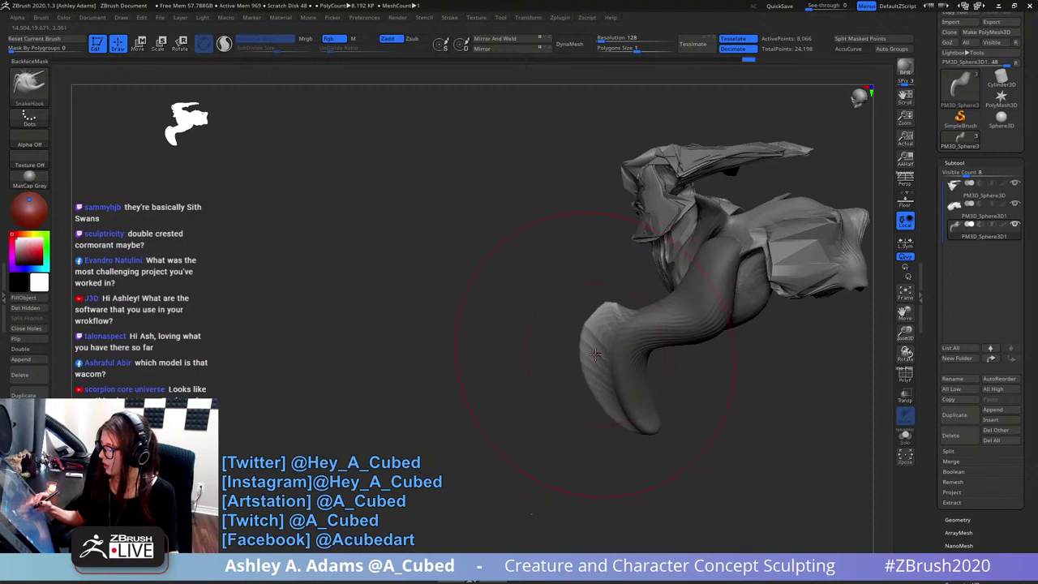
key("space")
left_click(643, 342)
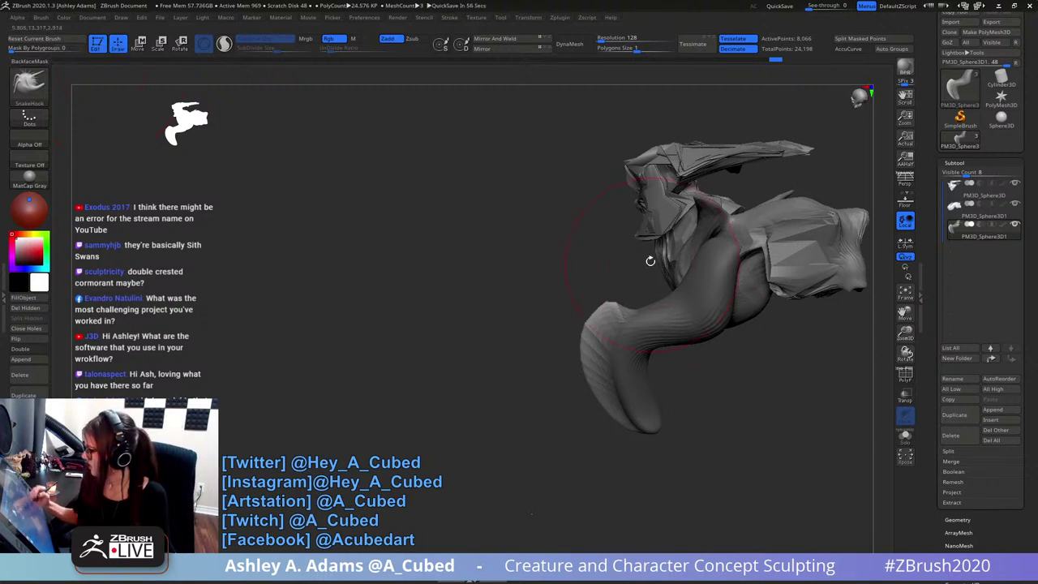
key("ctrl")
mouse_move(681, 406)
left_mouse_down("ctrl")
mouse_move(678, 390)
mouse_move(658, 398)
left_mouse_up("ctrl")
- Draw the limb's lower tip out into a sharp, tapered point with a smaller SnakeHook brush
key("space")
mouse_move(658, 398)
right_mouse_down()
mouse_move(653, 410)
mouse_move(667, 416)
right_mouse_up()
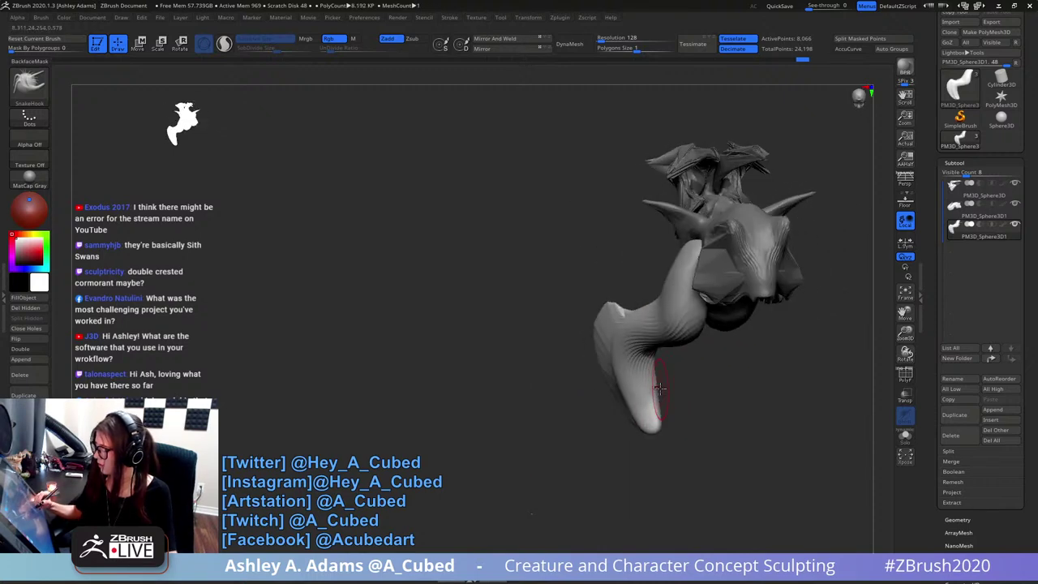
mouse_move(659, 415)
left_mouse_down()
mouse_move(642, 424)
mouse_move(646, 411)
left_mouse_up()
right_click(646, 408)
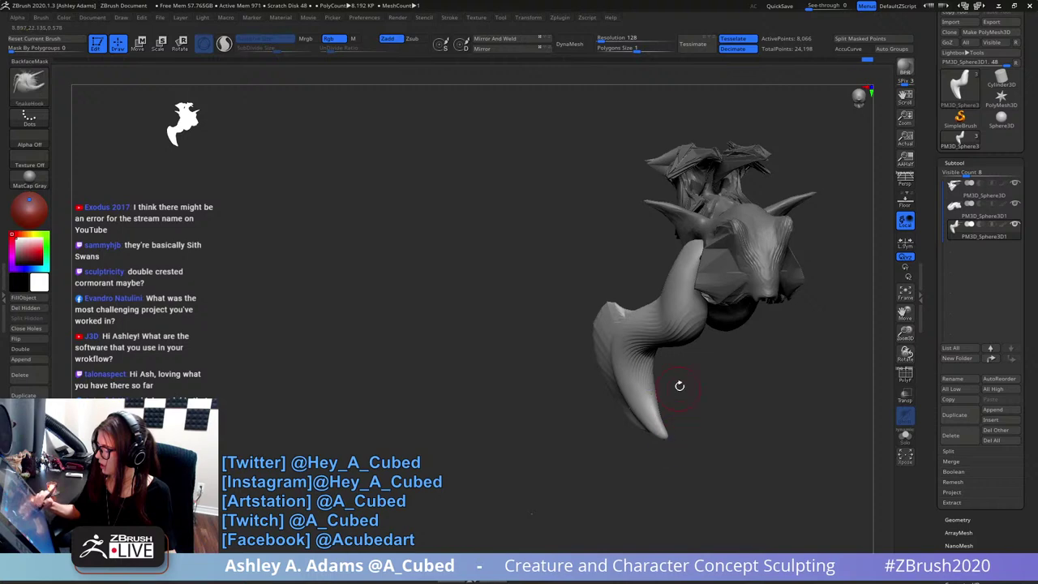
right_click_drag(679, 387, 678, 384)
left_click_drag(678, 384, 696, 379)
- Enlarge SnakeHook and refine the outer edge of the forearm fin into a curved blade
key("space")
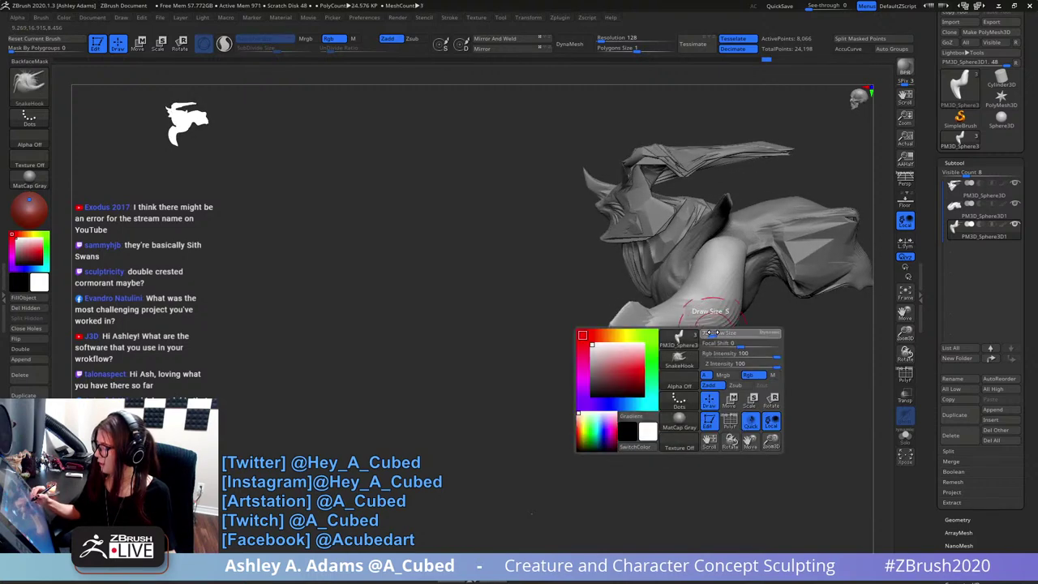
left_click_drag(714, 333, 734, 334)
right_click_drag(641, 334, 649, 334)
key("space")
left_click_drag(621, 331, 604, 331)
mouse_move(604, 331)
right_mouse_down()
mouse_move(632, 328)
mouse_move(626, 314)
right_mouse_up()
left_click_drag(622, 341, 617, 344)
left_click_drag(631, 379, 626, 387)
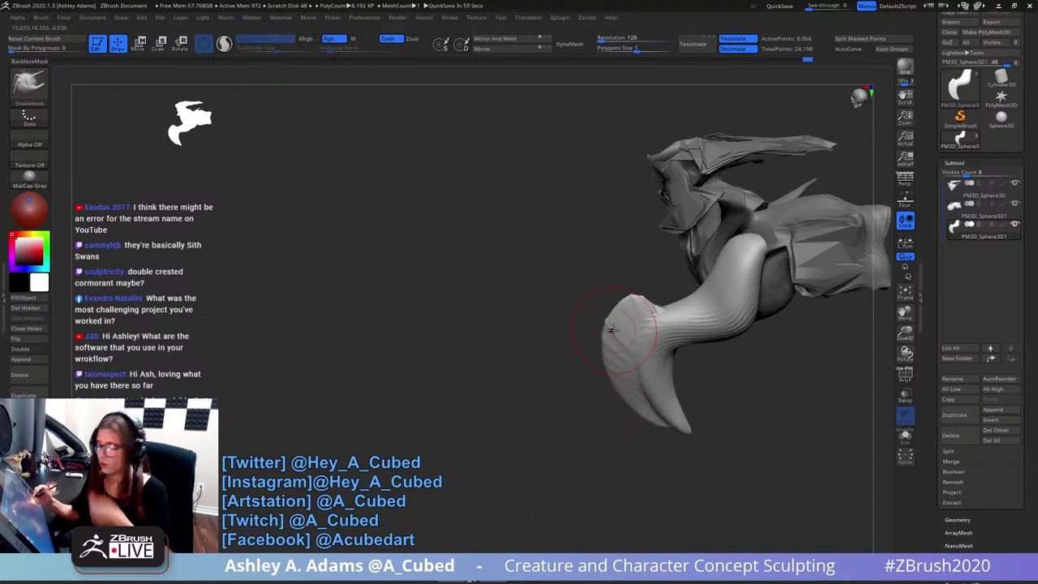
- Build up the inner face of the forearm blade with ClayBuildup
mouse_move(612, 329)
right_mouse_down()
mouse_move(671, 346)
mouse_move(679, 321)
mouse_move(680, 339)
right_mouse_up()
key("space")
key("space")
left_click_drag(679, 339, 674, 338)
key("b")
key("c")
key("b")
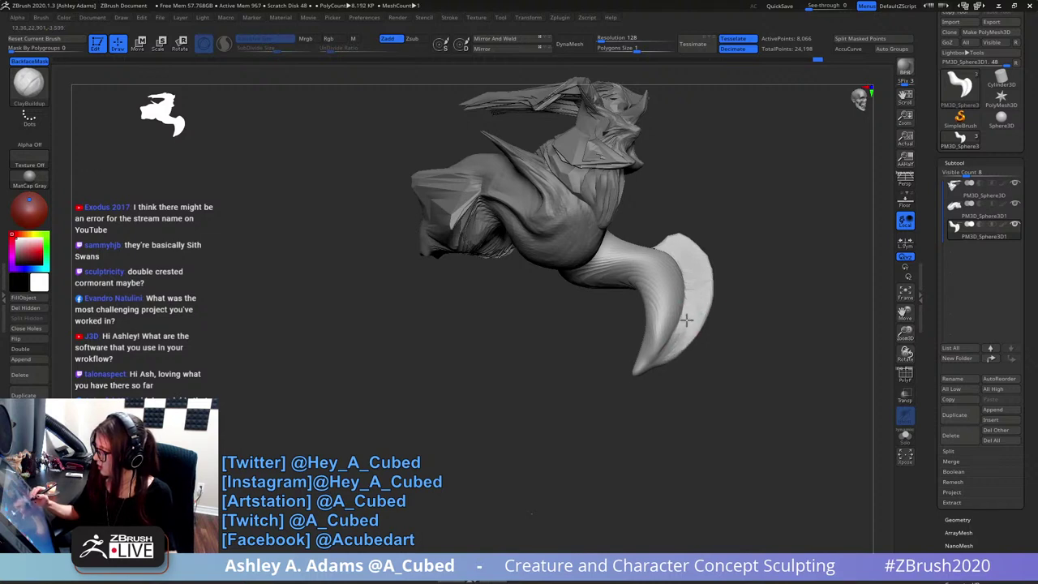
right_click_drag(699, 293, 692, 318)
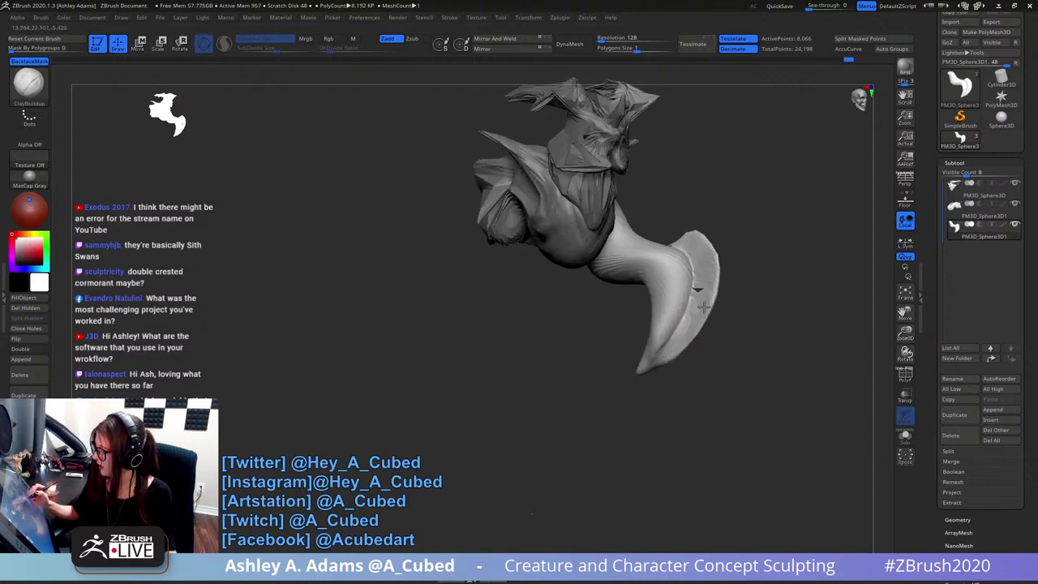
right_click_drag(706, 249, 721, 248)
- Carve a crease between the forearm and its blade with DamStandard
key("b")
key("d")
key("s")
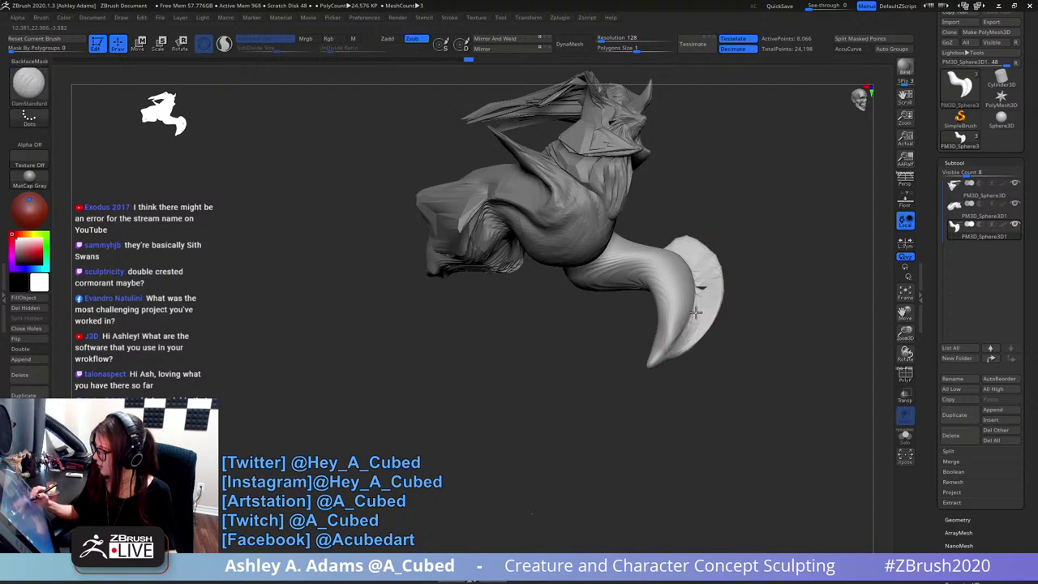
right_click_drag(690, 333, 693, 316)
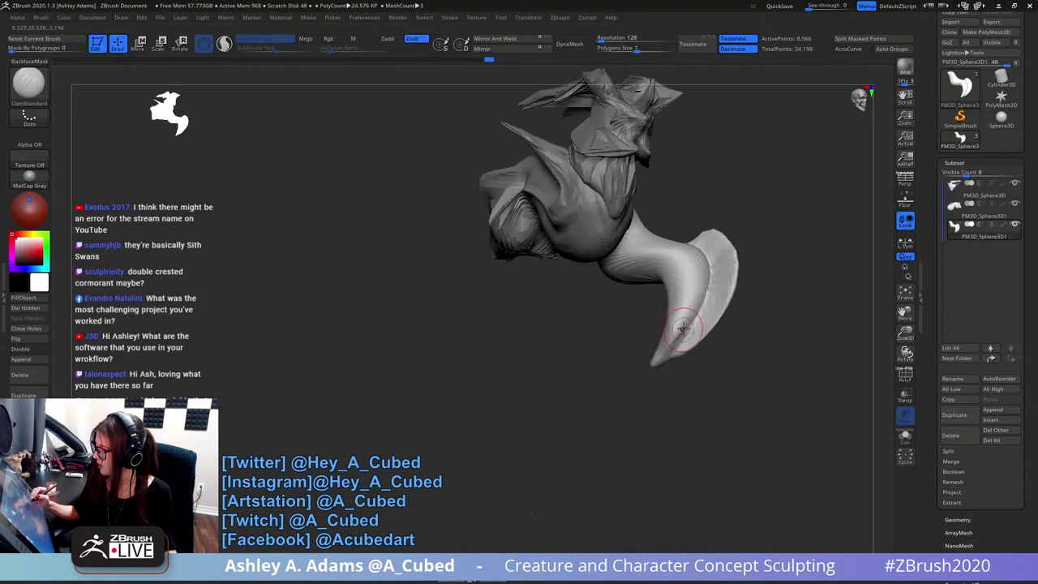
- Add volume to the forearm near its pointed tip with ClayBuildup
key("b")
key("c")
key("b")
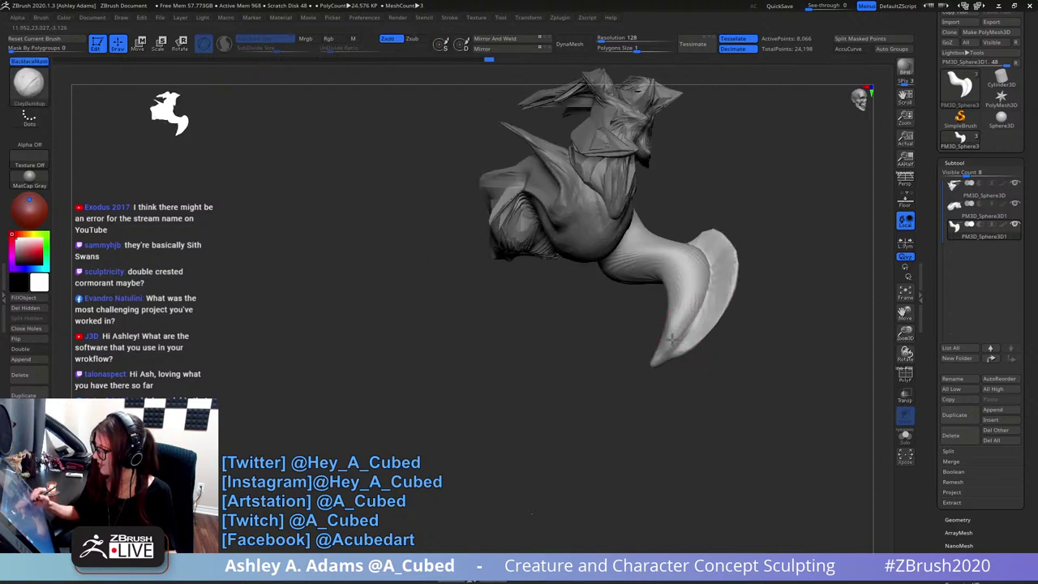
mouse_move(671, 328)
right_mouse_down()
mouse_move(672, 348)
mouse_move(716, 341)
mouse_move(715, 325)
right_mouse_up()
right_click(716, 325)
- Pull the upper corner of the forearm blade up into a point with SnakeHook
key("b")
key("s")
key("h")
mouse_move(670, 283)
right_mouse_down()
mouse_move(688, 290)
mouse_move(644, 293)
mouse_move(665, 260)
mouse_move(668, 293)
right_mouse_up()
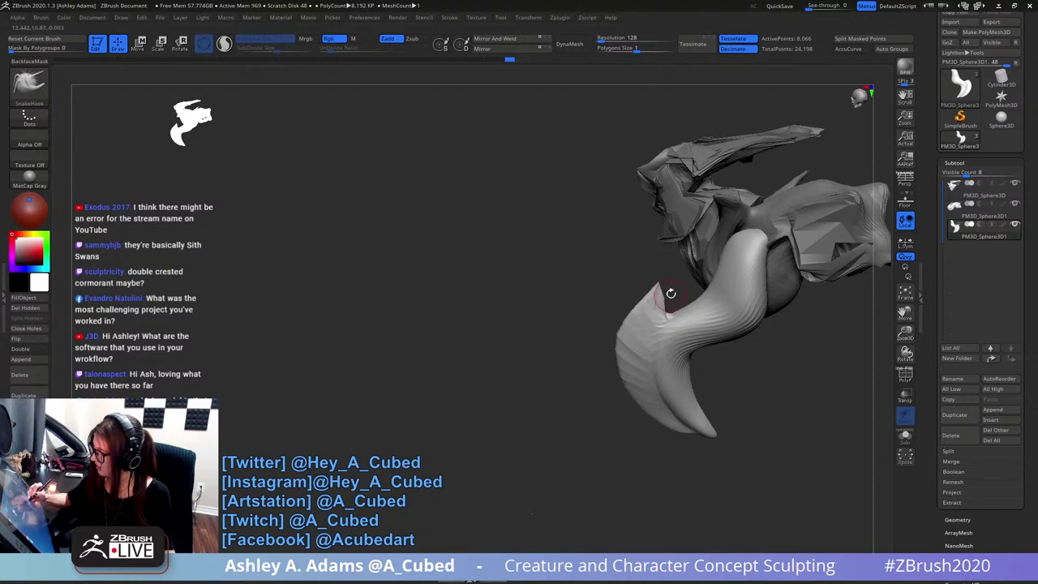
- Mirror the bladed limb to the opposite side of the body with Mirror And Weld
right_click_drag(671, 292, 666, 105)
key("space")
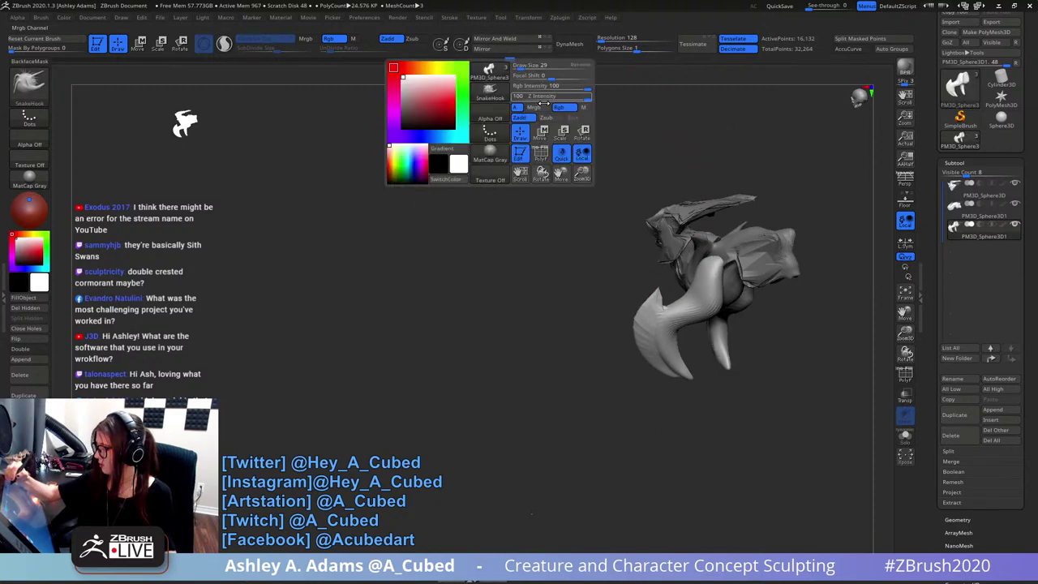
right_click_drag(600, 219, 719, 248)
right_click(737, 312)
- Build up muscle volume on the shoulder end of the mirrored forelimbs with ClayBuildup
right_click_drag(737, 312, 708, 291)
key("space")
right_click(677, 288)
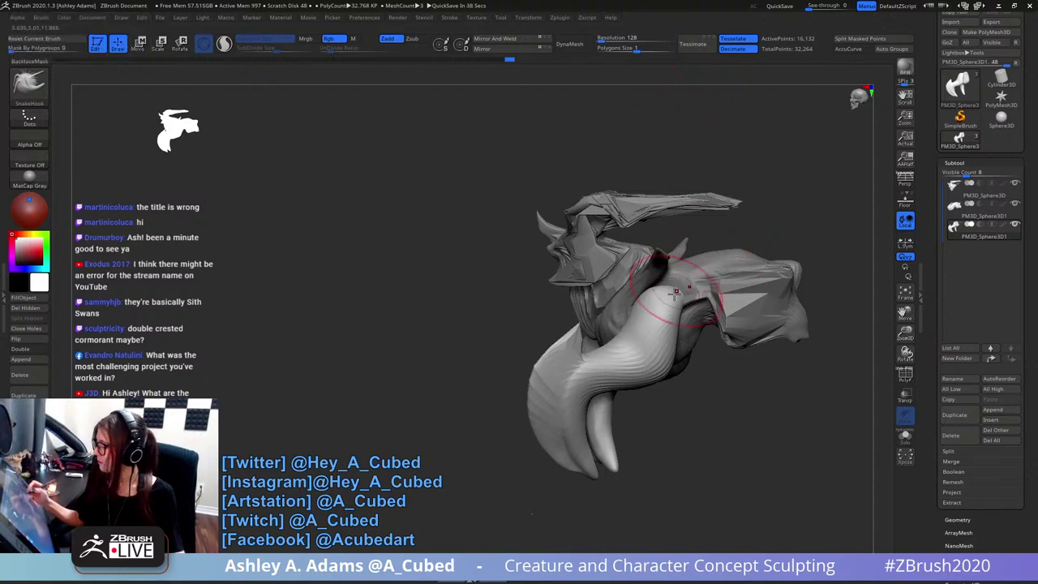
right_click_drag(679, 291, 651, 360)
key("space")
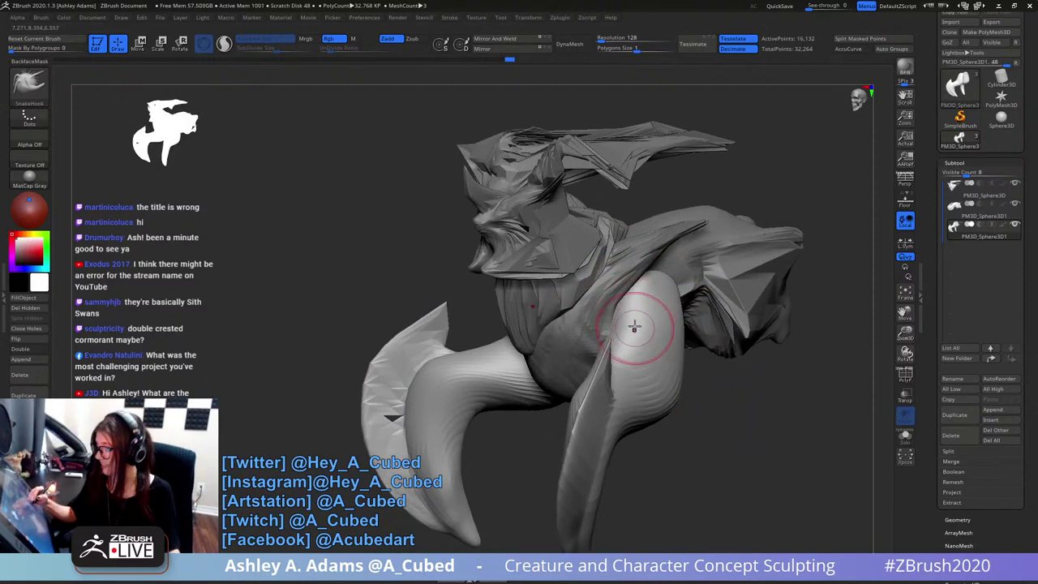
key("b")
key("c")
key("b")
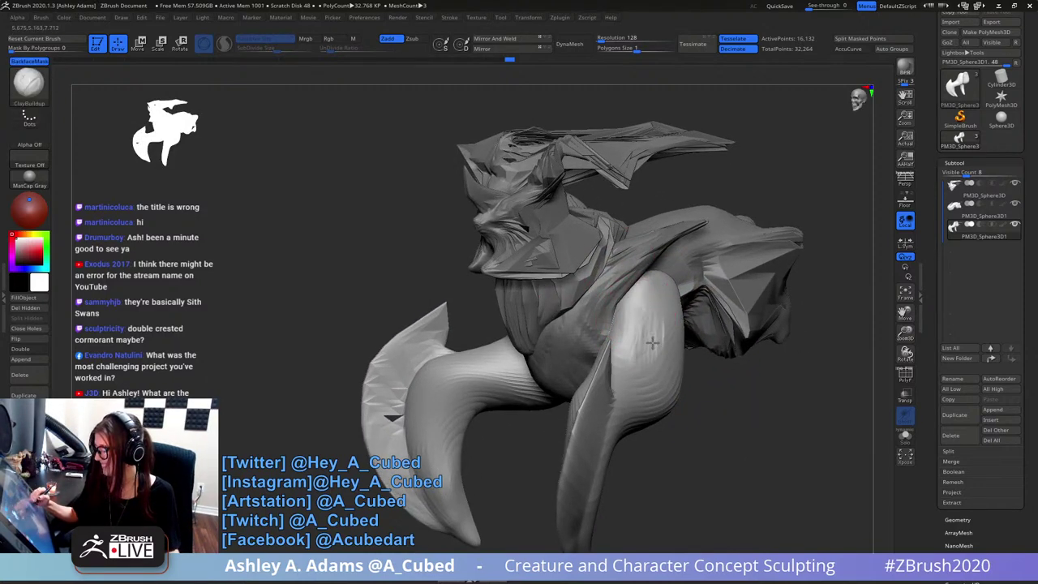
right_click_drag(652, 343, 650, 331)
mouse_move(650, 331)
left_mouse_down()
mouse_move(627, 344)
mouse_move(657, 353)
left_mouse_up()
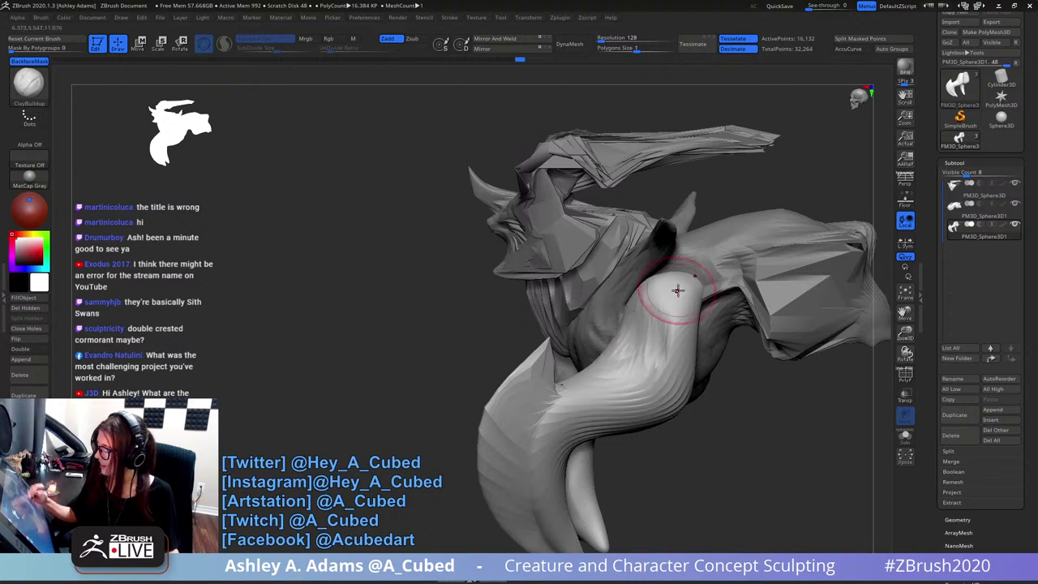
mouse_move(648, 307)
left_mouse_down()
mouse_move(666, 282)
mouse_move(702, 302)
left_mouse_up()
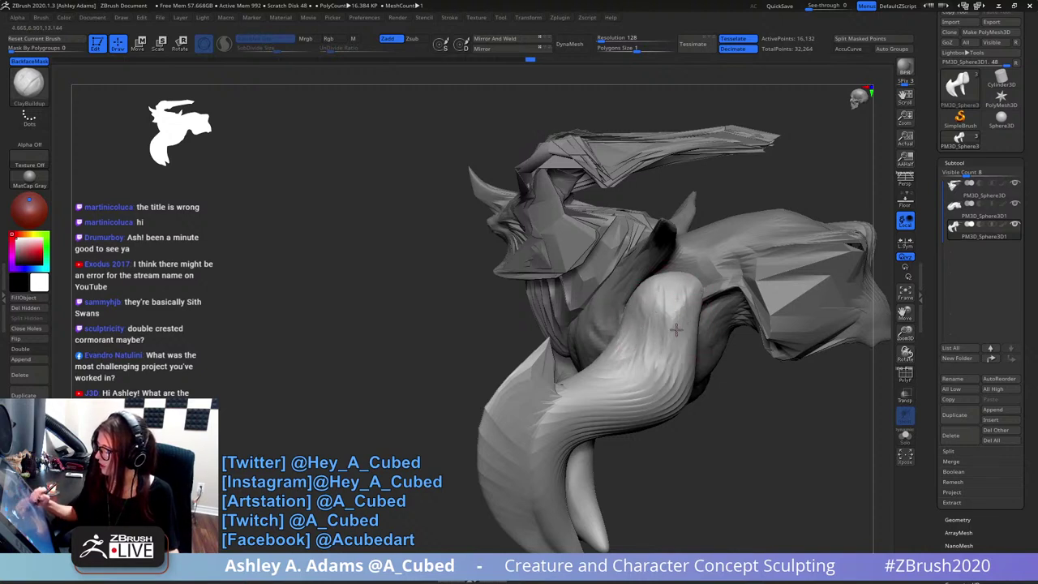
- Add ClayBuildup volume along the outer elbow bend of the forelimbs and up toward the shoulder
right_click_drag(696, 380, 645, 257)
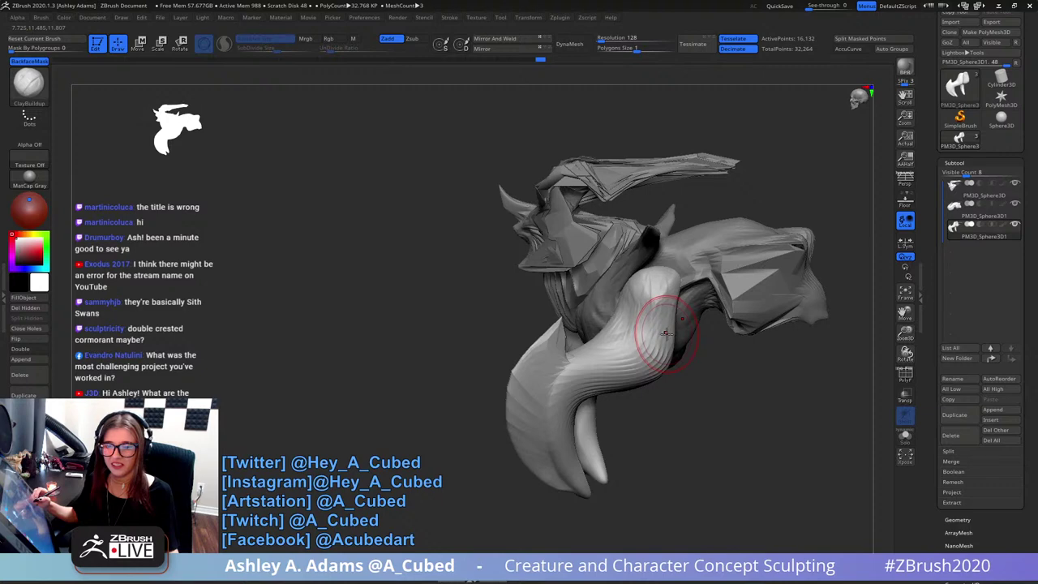
left_click_drag(665, 332, 683, 349)
right_click_drag(692, 359, 701, 343)
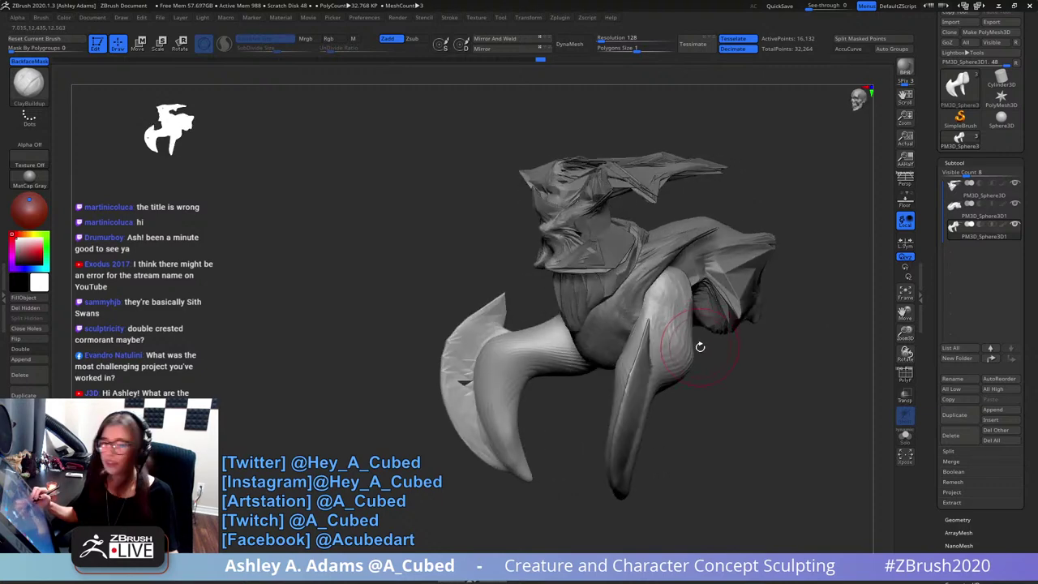
left_click_drag(692, 356, 686, 280)
mouse_move(717, 285)
right_mouse_down()
mouse_move(645, 294)
mouse_move(641, 325)
right_mouse_up()
- Carve muscle creases into the upper part of the forelimbs with DamStandard
mouse_move(641, 324)
left_mouse_down()
mouse_move(619, 341)
mouse_move(604, 336)
mouse_move(642, 376)
mouse_move(625, 371)
left_mouse_up()
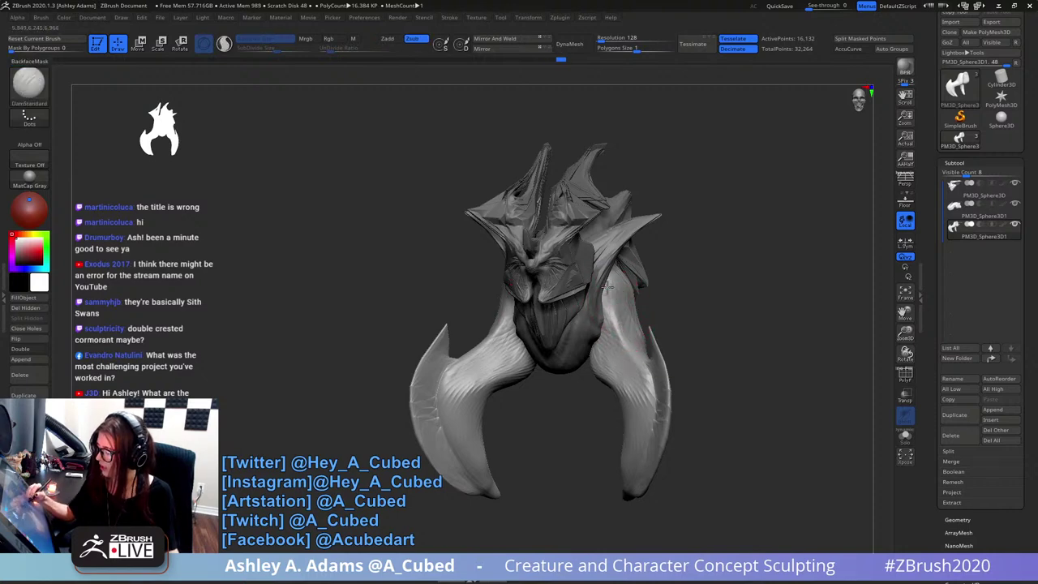
mouse_move(626, 350)
right_mouse_down()
mouse_move(652, 309)
mouse_move(607, 289)
mouse_move(611, 309)
mouse_move(682, 272)
right_mouse_up()
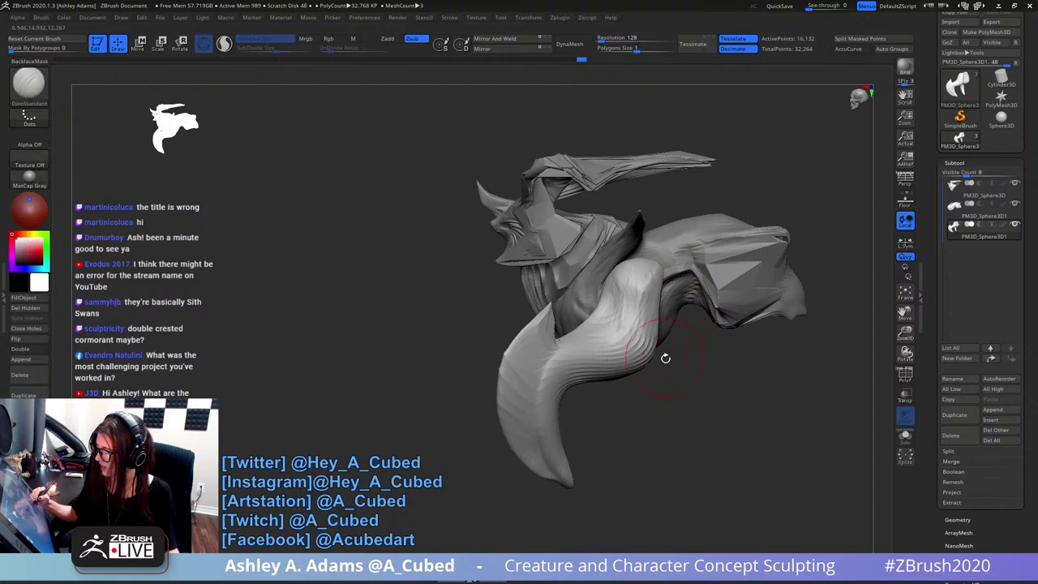
right_click_drag(665, 357, 671, 303, "ctrl")
key("space")
left_click_drag(671, 303, 694, 303)
right_click_drag(694, 303, 665, 290)
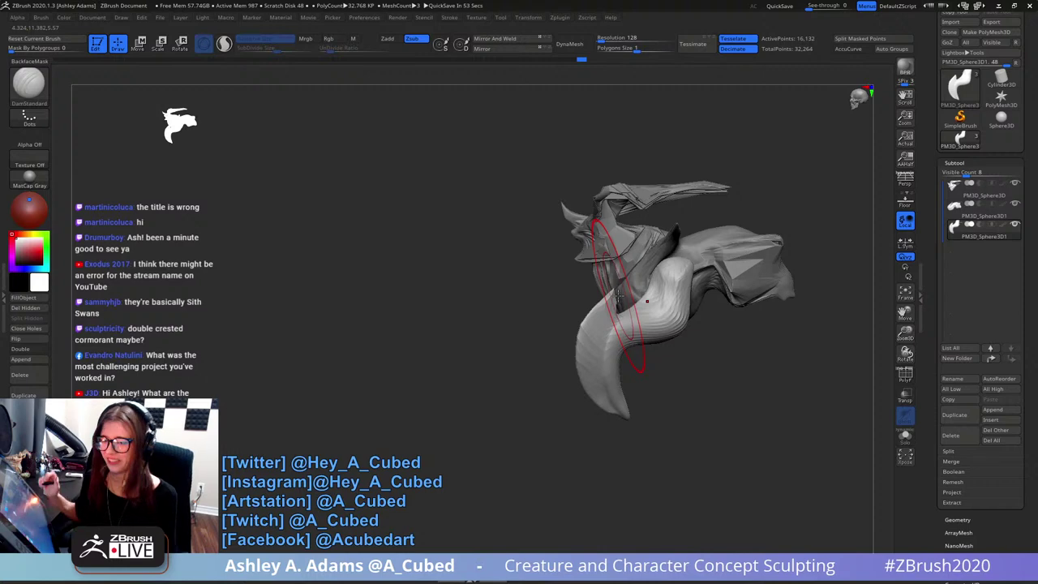
- Pull the upper forelimbs in against the chest with SnakeHook, adjusting the brush size to suit
right_click_drag(693, 291, 651, 306, "shift")
key("space")
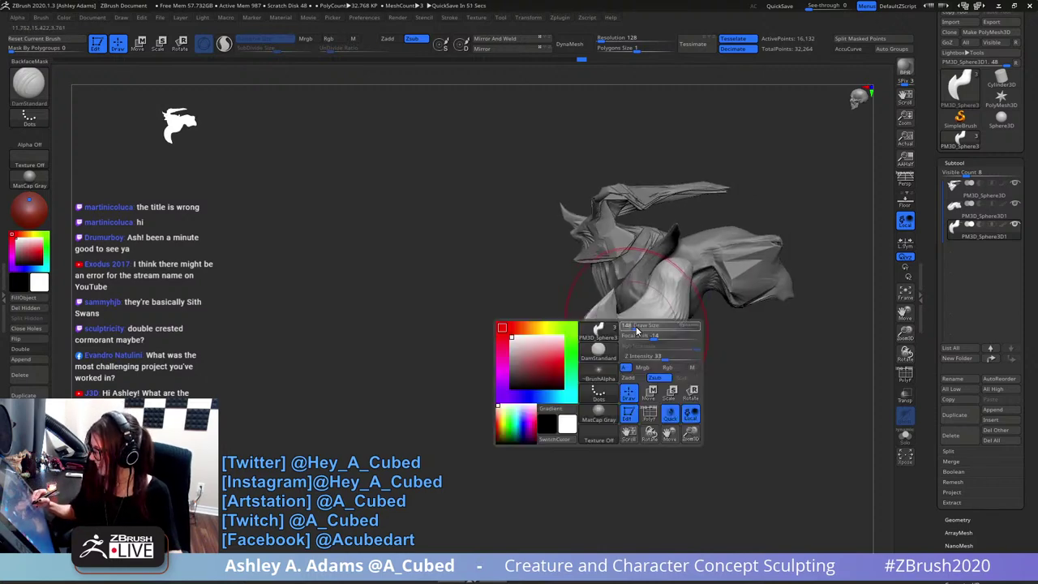
mouse_move(636, 330)
left_mouse_down()
mouse_move(596, 313)
mouse_move(589, 303)
mouse_move(605, 299)
left_mouse_up()
key("b")
key("s")
key("h")
key("space")
left_click_drag(657, 323, 641, 323)
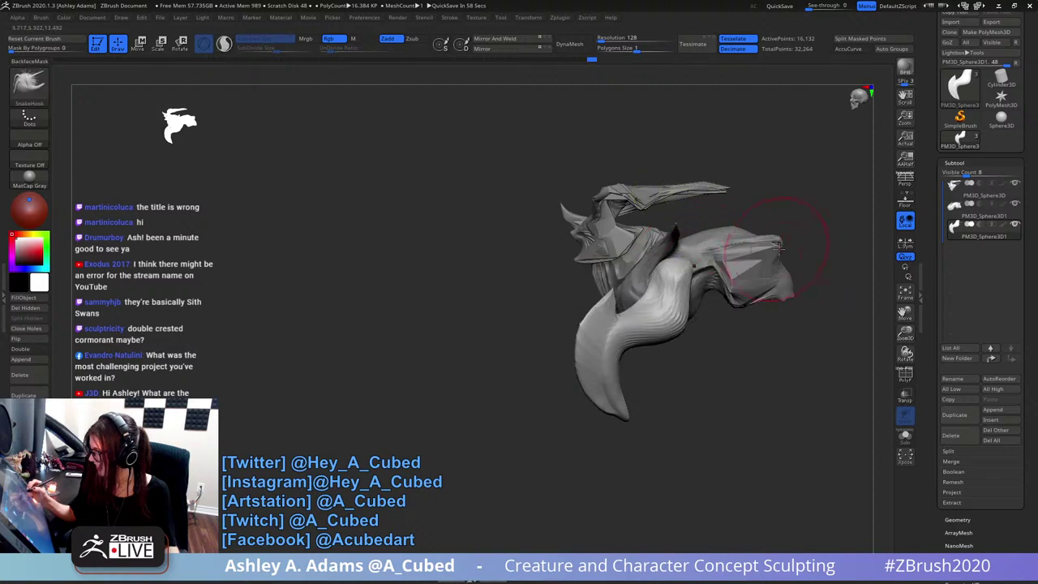
right_click_drag(779, 247, 681, 292, "alt")
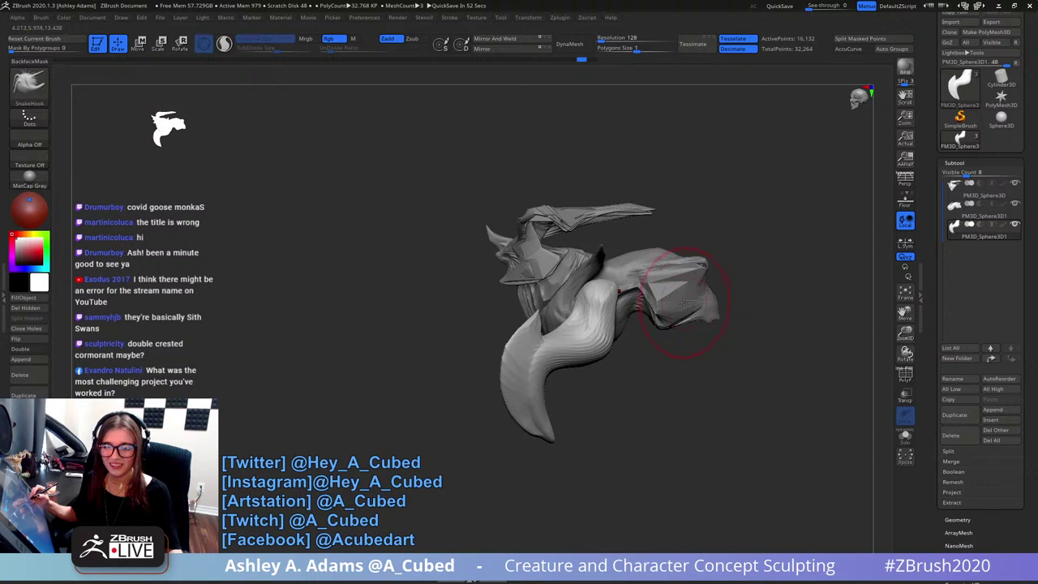
right_click_drag(604, 315, 683, 304)
left_click_drag(678, 326, 467, 453, "ctrl")
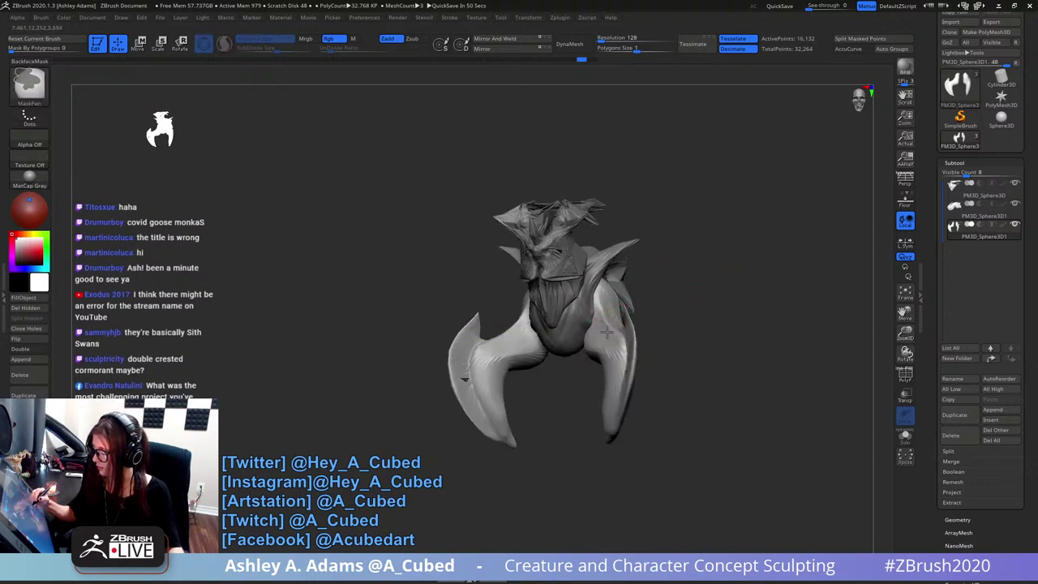
right_click_drag(606, 332, 580, 340, "ctrl")
mouse_move(580, 340)
right_mouse_down()
mouse_move(593, 329)
mouse_move(597, 348)
mouse_move(584, 341)
mouse_move(598, 336)
mouse_move(598, 359)
mouse_move(577, 328)
right_mouse_up()
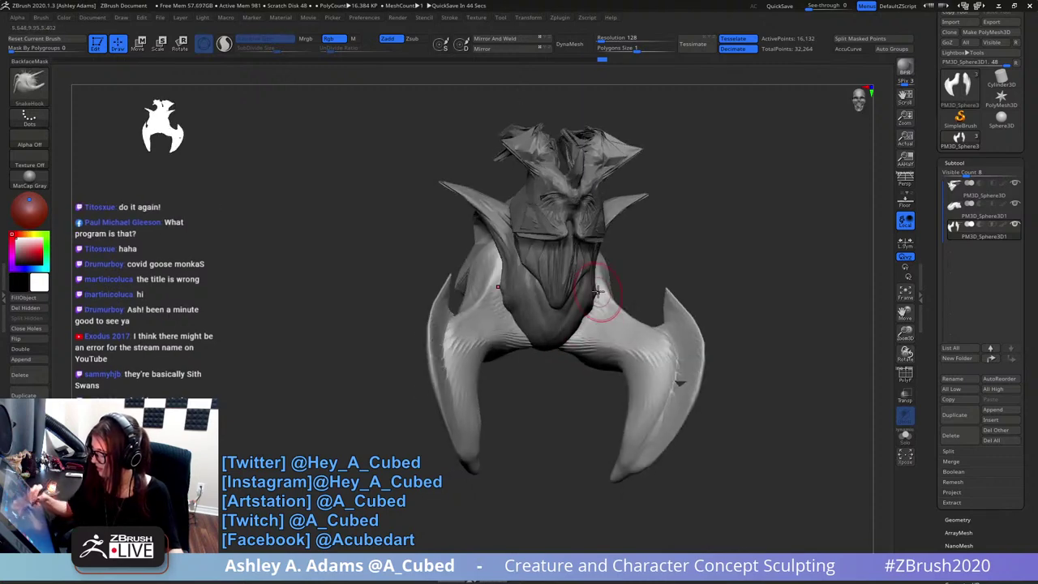
- Mask the forelimbs except for their inner roots and draw those roots in under the chest with SnakeHook
key("space")
key("ctrl")
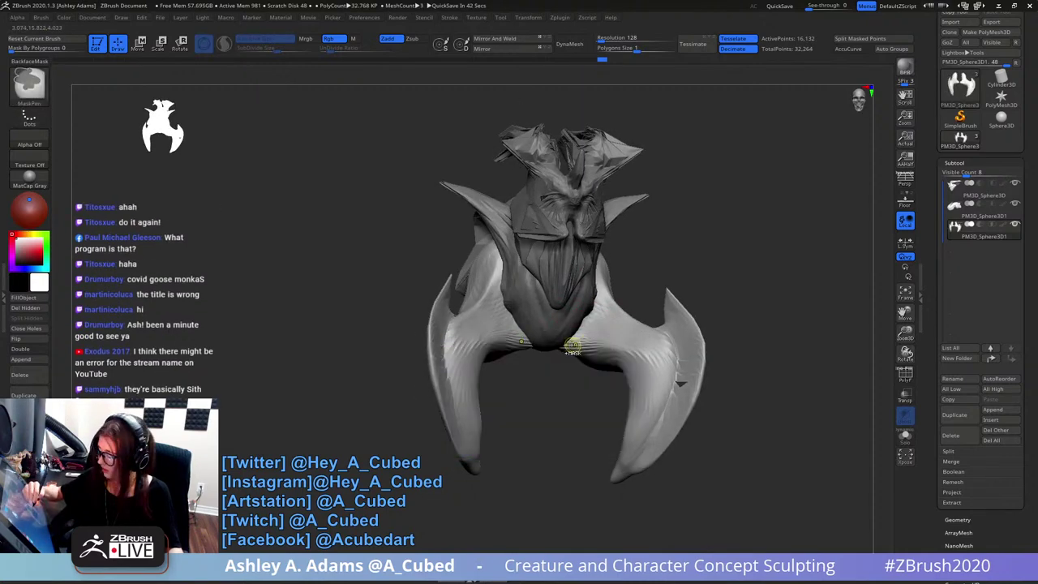
mouse_move(566, 300)
right_mouse_down()
mouse_move(631, 297)
mouse_move(590, 327)
right_mouse_up()
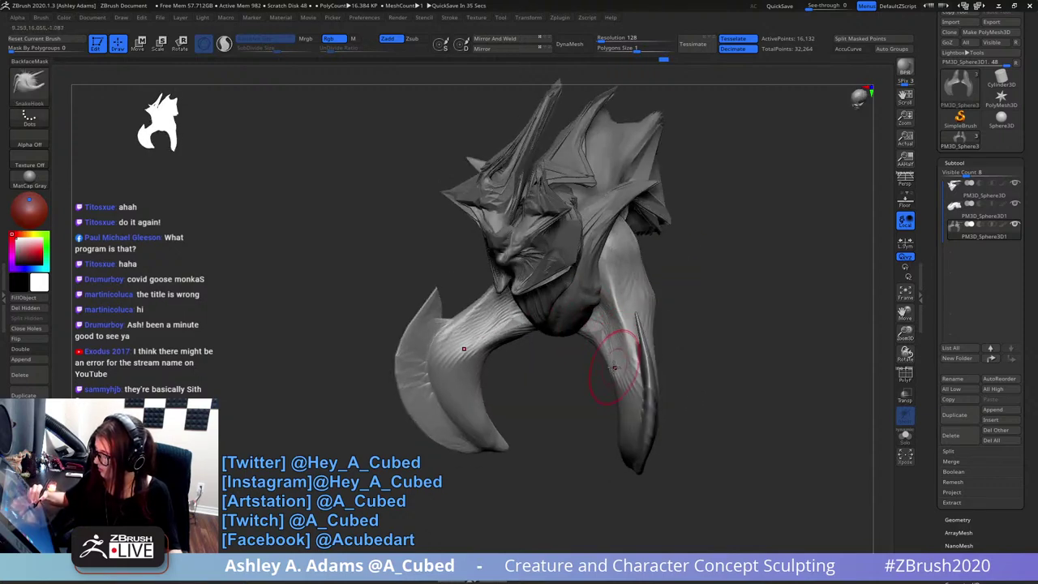
mouse_move(614, 366)
right_mouse_down()
mouse_move(566, 305)
mouse_move(656, 285)
mouse_move(533, 236)
mouse_move(538, 317)
mouse_move(565, 347)
mouse_move(571, 393)
right_mouse_up()
mouse_move(532, 354)
right_mouse_down()
mouse_move(554, 338)
mouse_move(544, 373)
mouse_move(568, 349)
mouse_move(631, 218)
right_mouse_up()
right_click(542, 396)
key("shift")
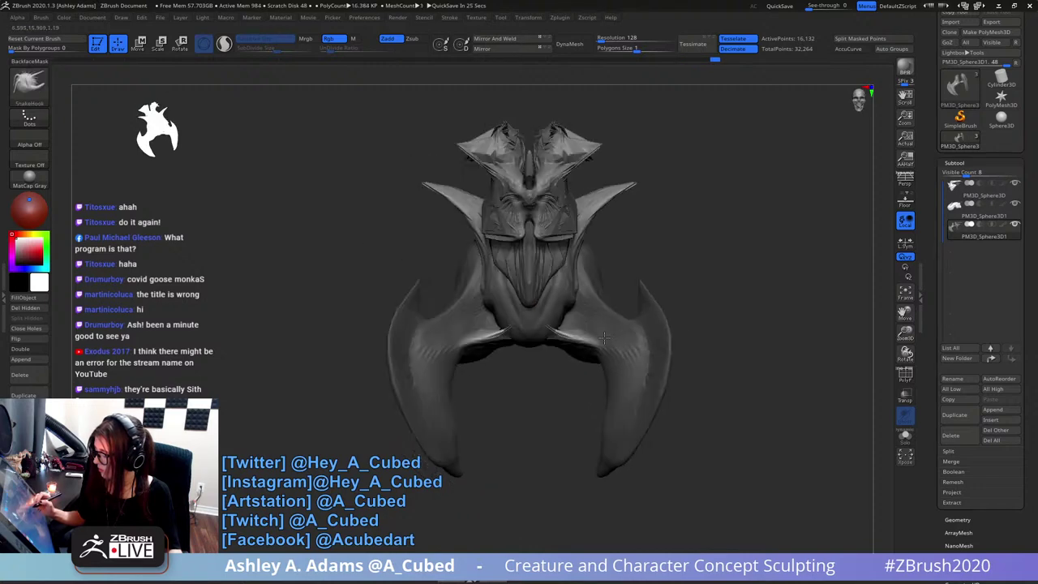
mouse_move(549, 305)
right_mouse_down("ctrl")
mouse_move(668, 250)
mouse_move(614, 278)
mouse_move(590, 343)
right_mouse_up("ctrl")
right_click(589, 343)
right_click_drag(638, 273, 655, 273)
- Switch to the head subtool and reshape its face and front horn with a large SnakeHook brush
left_click(563, 240, "alt")
mouse_move(563, 227)
right_mouse_down("ctrl")
mouse_move(566, 252)
mouse_move(533, 240)
right_mouse_up("ctrl")
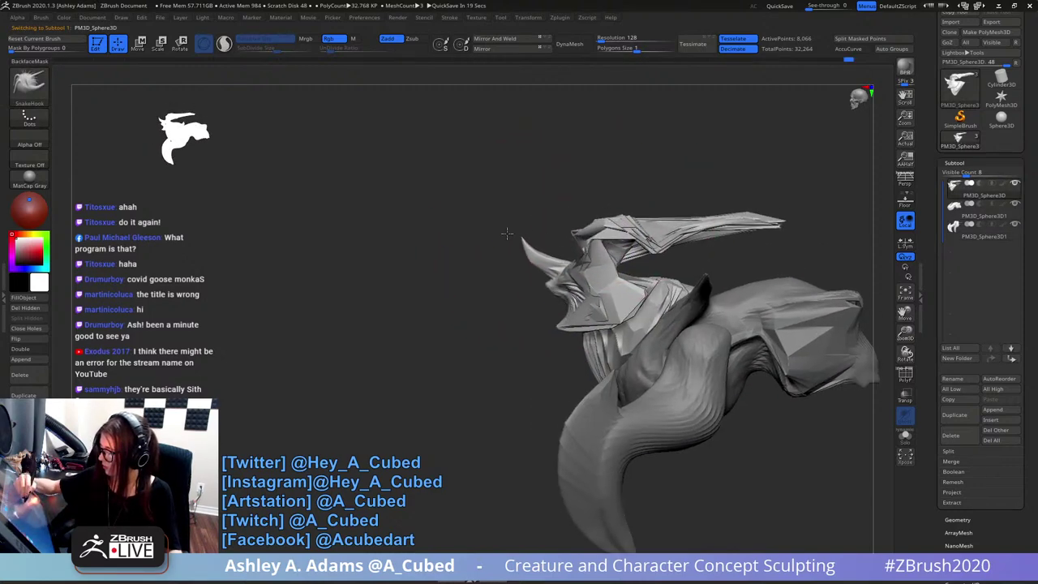
left_click_drag(551, 285, 539, 286)
key("space")
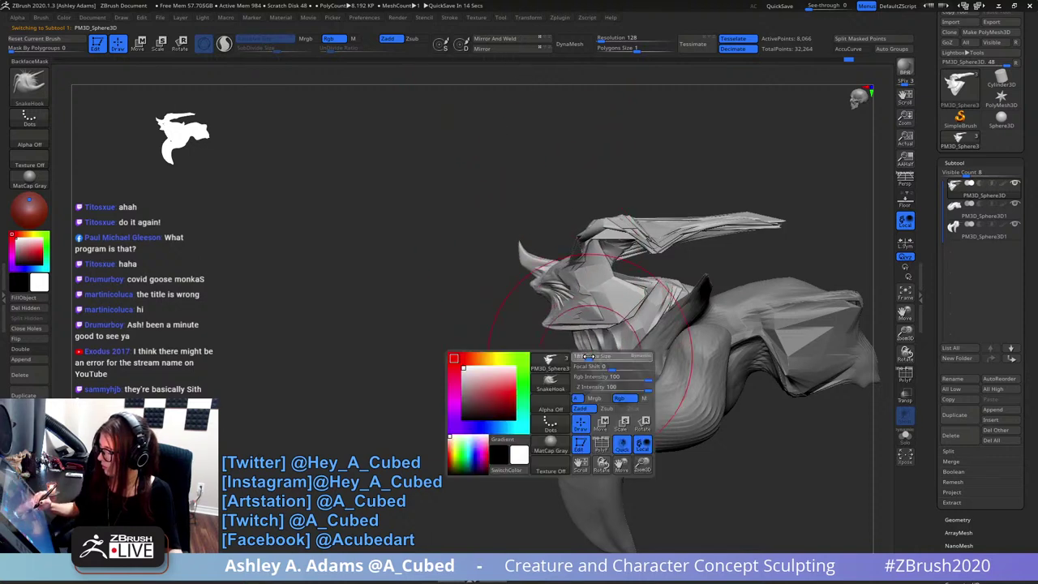
key("space")
left_click_drag(555, 292, 565, 289)
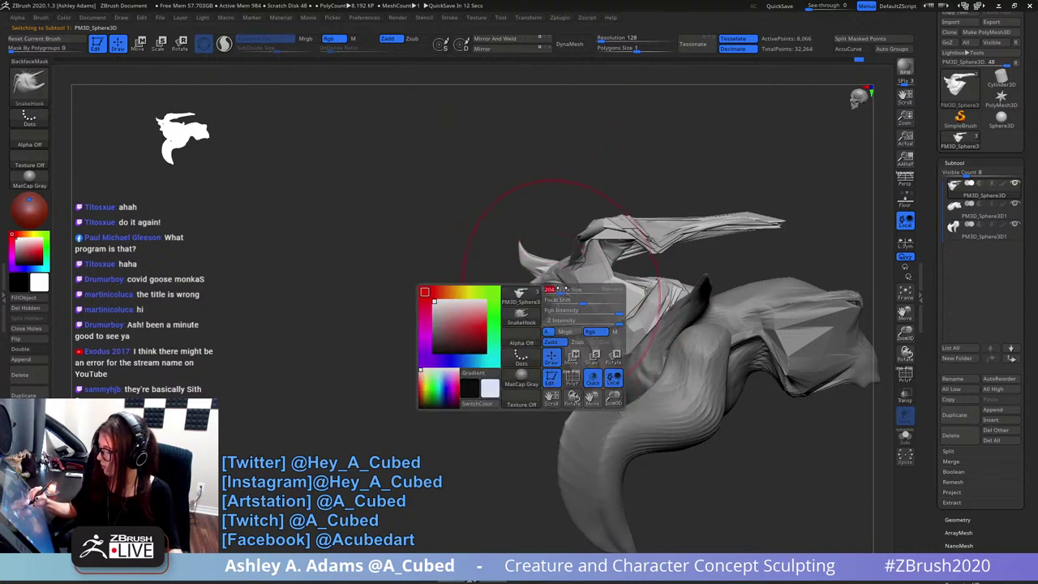
left_click_drag(531, 249, 550, 235)
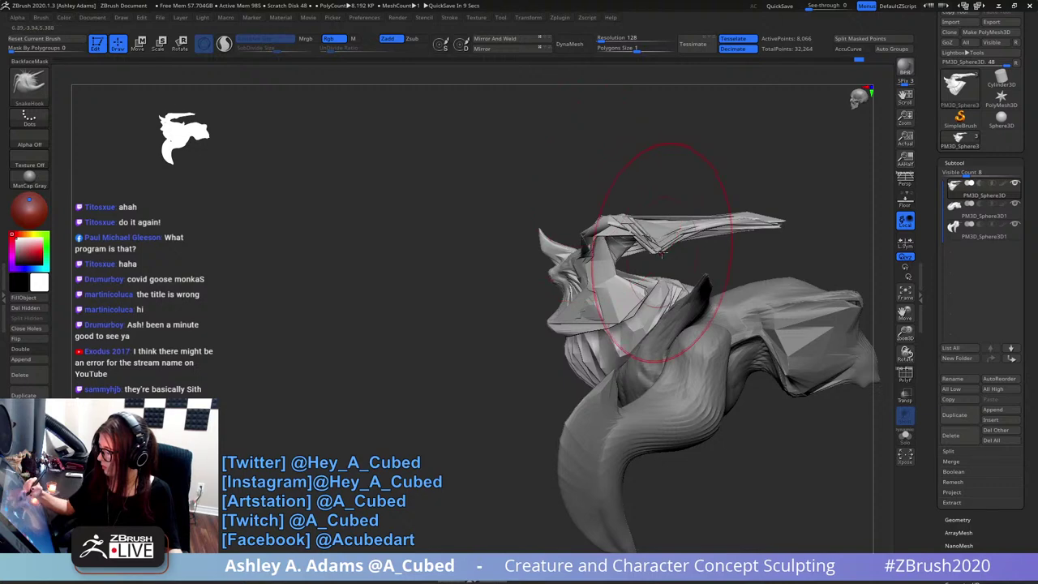
- Widen the throat beneath the jaw on both sides with SnakeHook
key("space")
key("space")
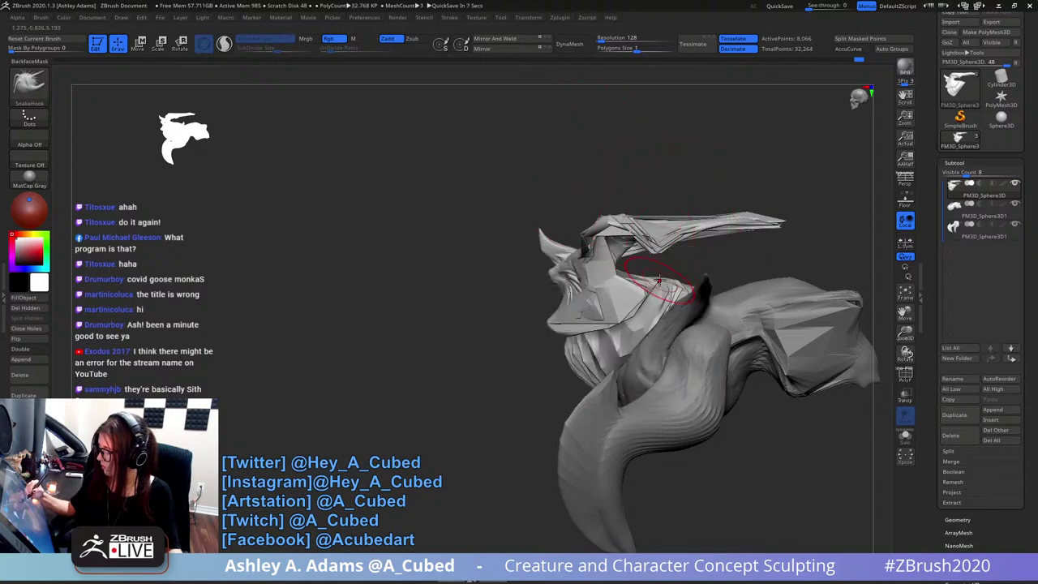
mouse_move(735, 277)
right_mouse_down("ctrl")
mouse_move(722, 260)
mouse_move(758, 317)
mouse_move(695, 321)
mouse_move(705, 382)
right_mouse_up("ctrl")
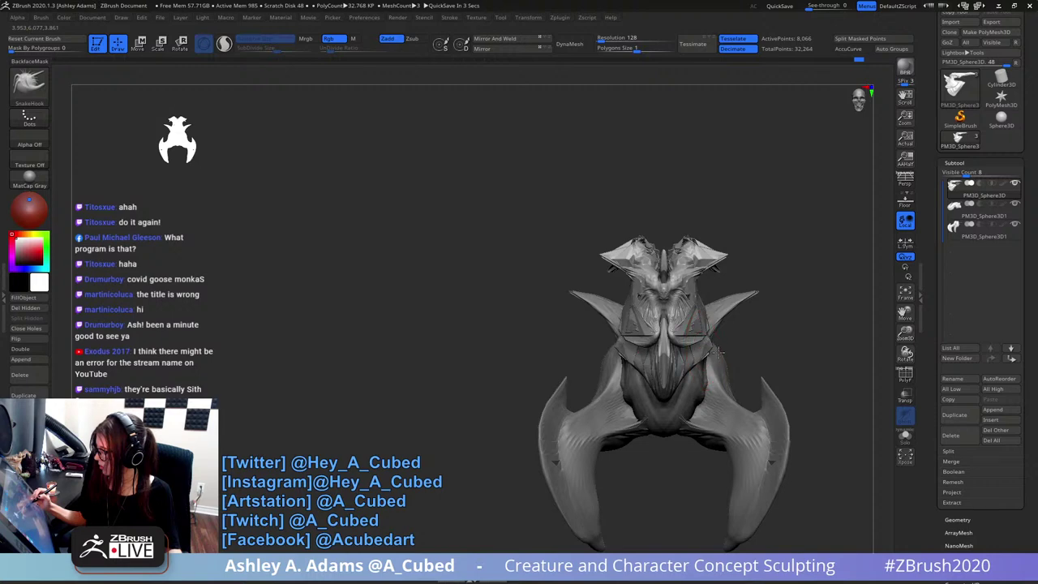
key("space")
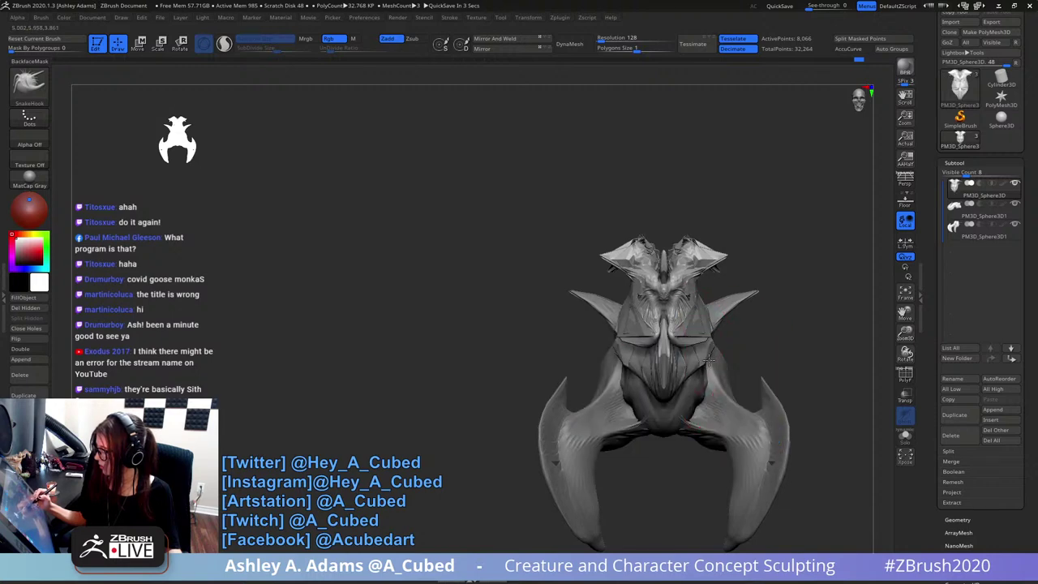
key("space")
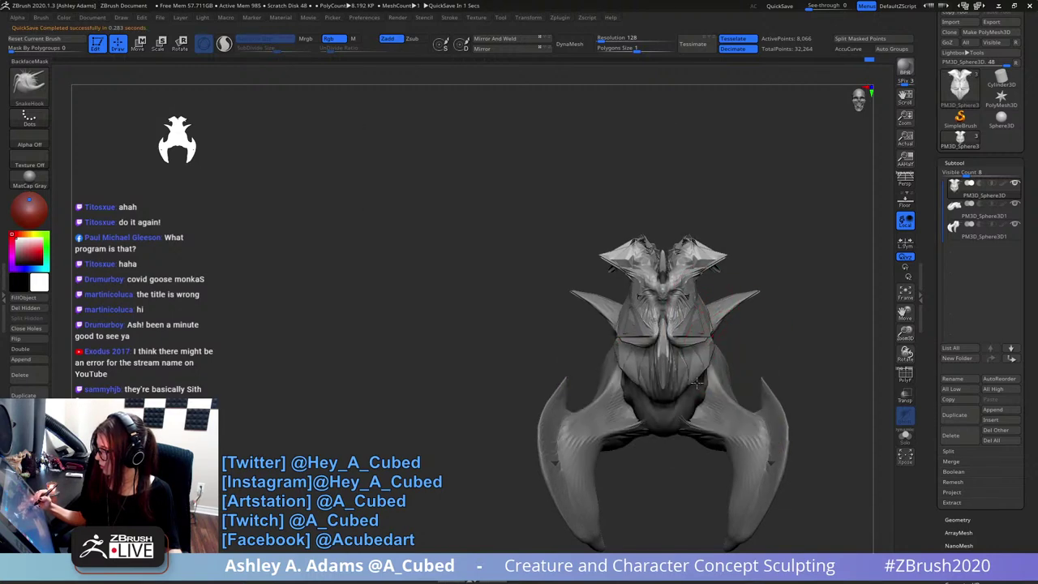
right_click_drag(697, 383, 779, 355, "alt")
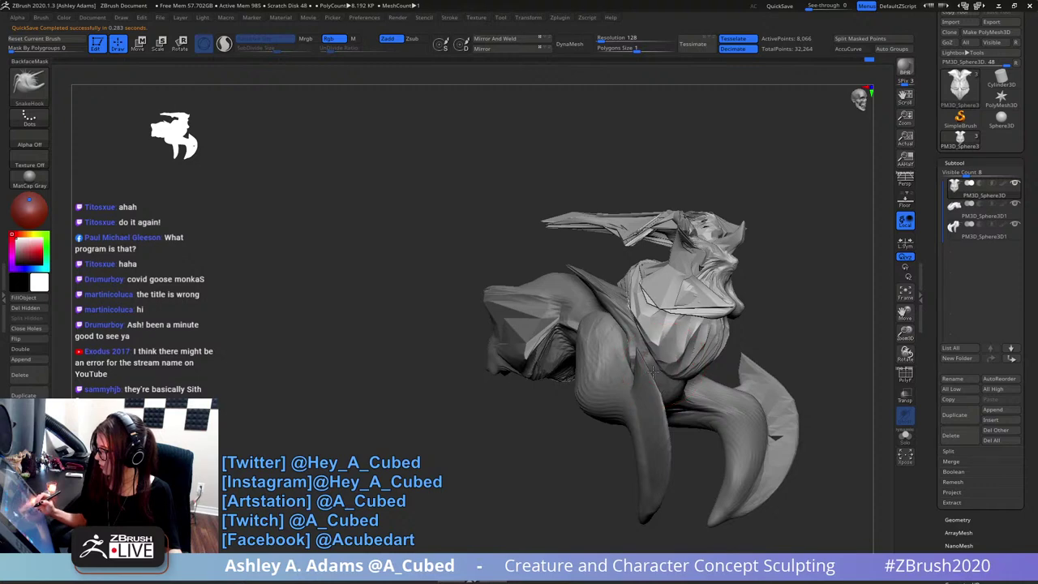
- Switch to the forelimb subtool and shorten its pointed tips with SnakeHook
left_click(648, 390, "alt")
right_click_drag(722, 375, 736, 284, "shift")
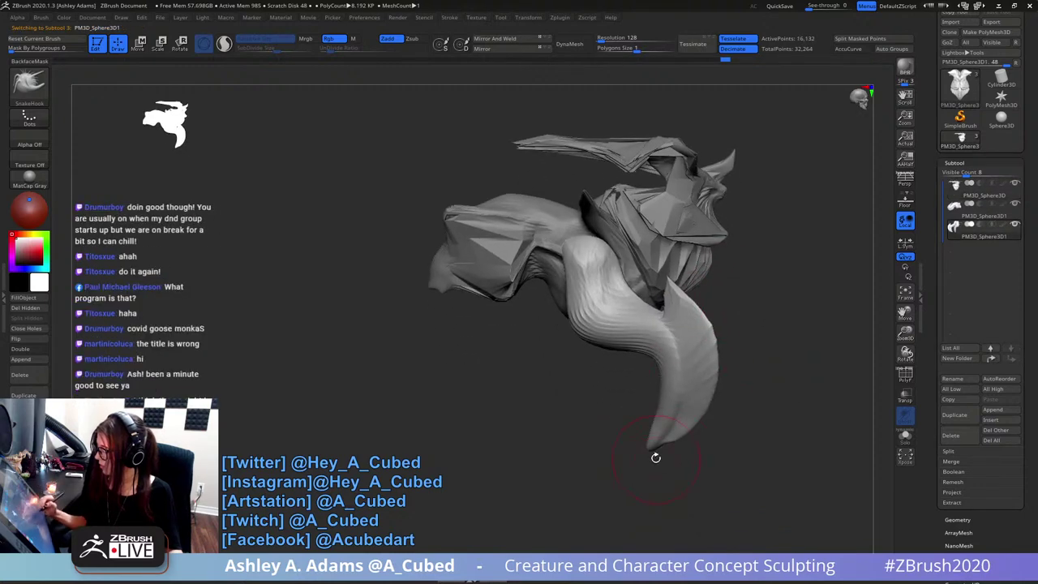
left_click_drag(656, 457, 665, 440)
key("space")
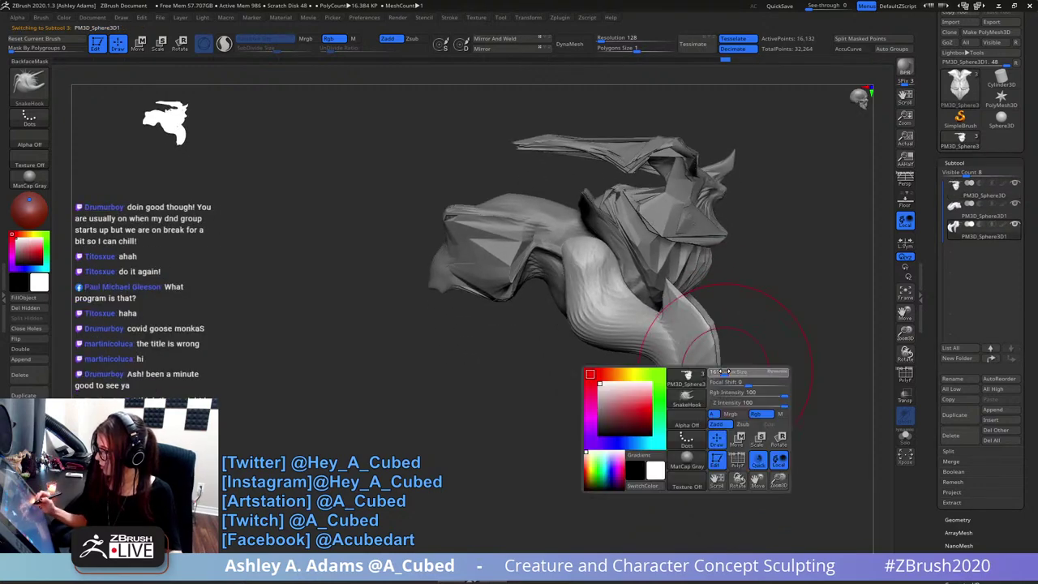
mouse_move(673, 406)
right_mouse_down()
mouse_move(673, 348)
mouse_move(694, 381)
right_mouse_up()
key("space")
left_click_drag(692, 384, 684, 384)
mouse_move(683, 385)
right_mouse_down()
mouse_move(697, 386)
mouse_move(668, 424)
right_mouse_up()
- Mask the forelimbs, leaving only their inner tips free for sculpting
key("space")
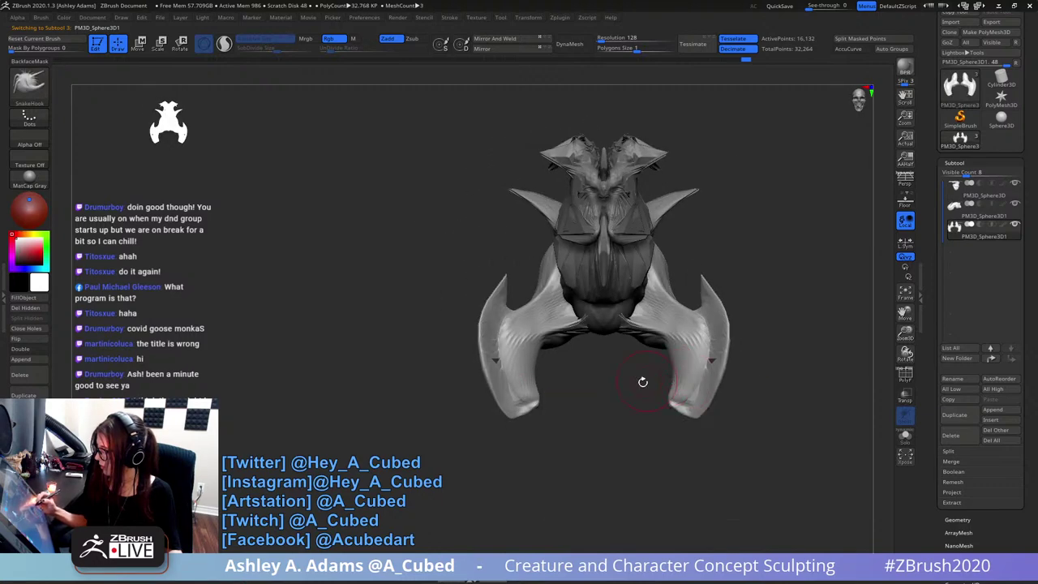
key("space")
left_click_drag(542, 395, 548, 395)
mouse_move(545, 390)
right_mouse_down()
mouse_move(540, 306)
mouse_move(536, 389)
right_mouse_up()
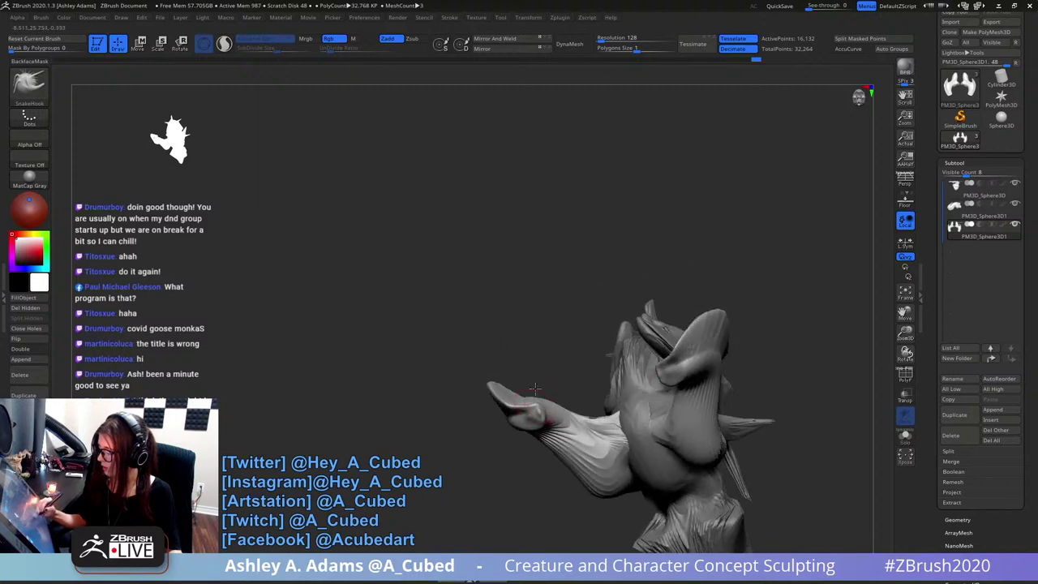
left_click(553, 361, "ctrl")
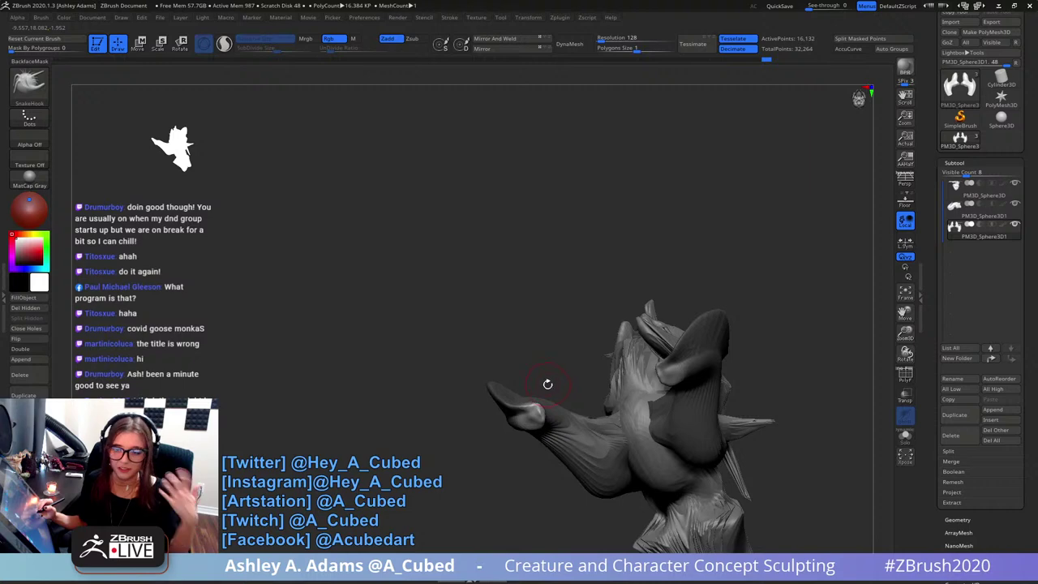
- Swell the unmasked forelimb tips into rounded knobs with the Inflat brush
mouse_move(547, 382)
left_mouse_down()
mouse_move(557, 428)
mouse_move(545, 359)
mouse_move(555, 368)
mouse_move(530, 358)
left_mouse_up()
key("space")
key("b")
key("i")
key("n")
left_click_drag(545, 381, 537, 363)
left_click_drag(533, 360, 533, 367)
left_click_drag(552, 393, 558, 415)
key("space")
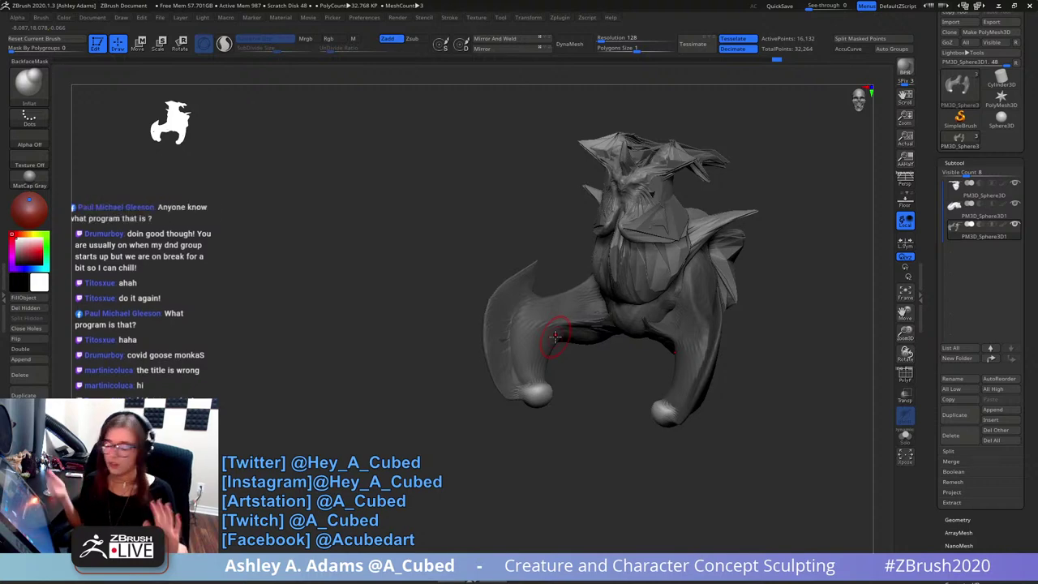
- Extend the rounded forelimb knobs further toward the body's centre with the Inflat brush
mouse_move(682, 380)
right_mouse_down("alt")
mouse_move(675, 283)
mouse_move(688, 317)
mouse_move(667, 320)
mouse_move(658, 287)
right_mouse_up("alt")
right_click(661, 310)
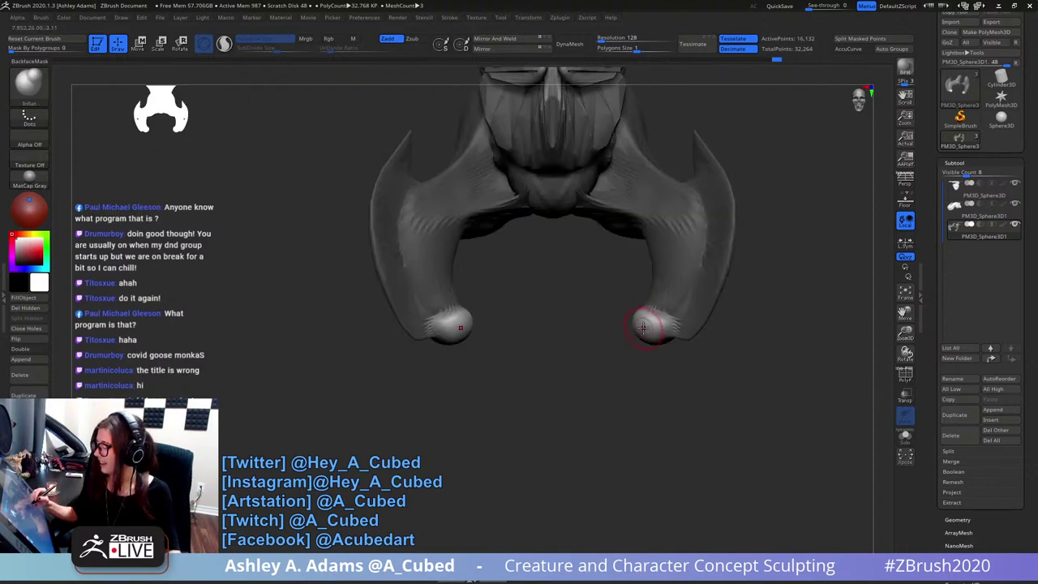
key("space")
left_click_drag(645, 327, 668, 341)
- Stretch and reshape the unmasked forelimb knobs inward with the SnakeHook brush
key("space")
key("b")
key("s")
key("h")
key("space")
key("space")
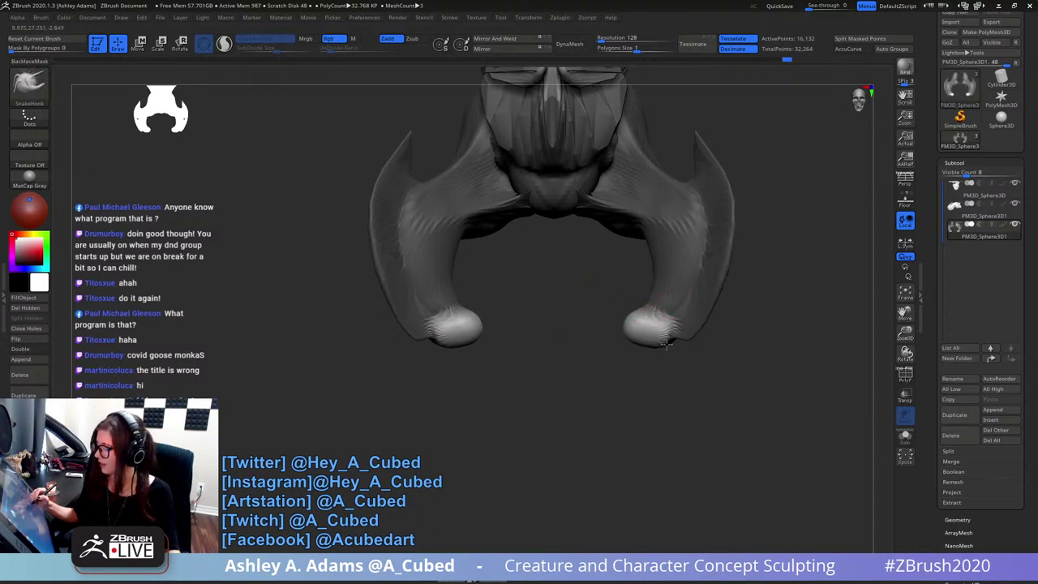
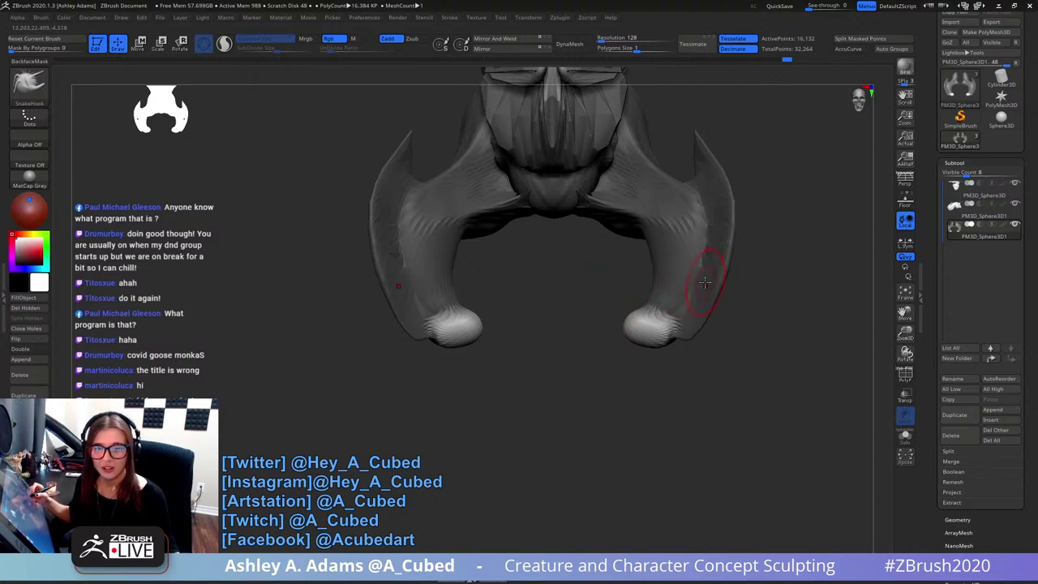
right_click_drag(708, 367, 659, 394, "ctrl")
right_click(645, 323)
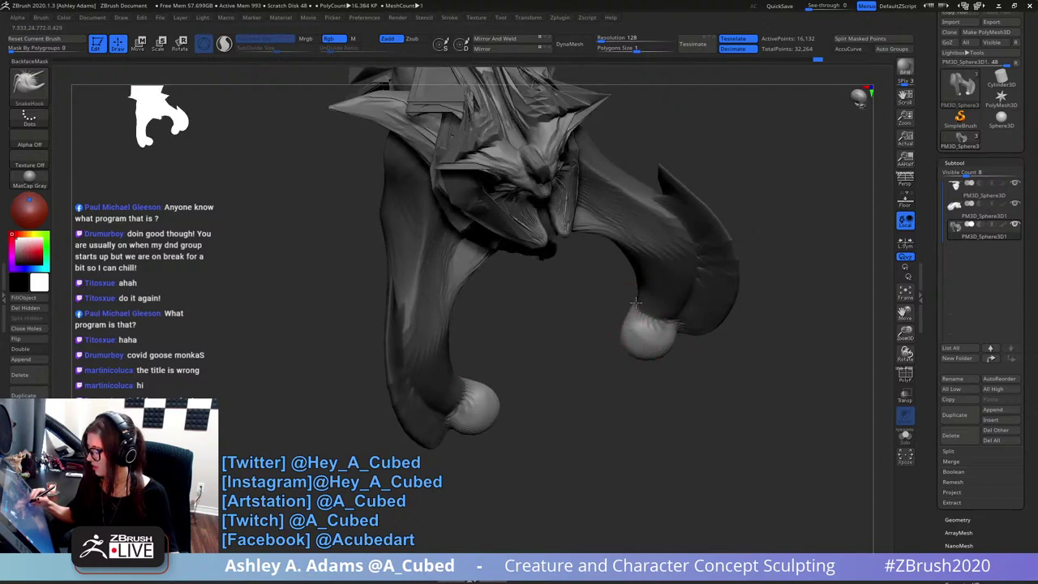
right_click_drag(624, 327, 659, 321, "shift")
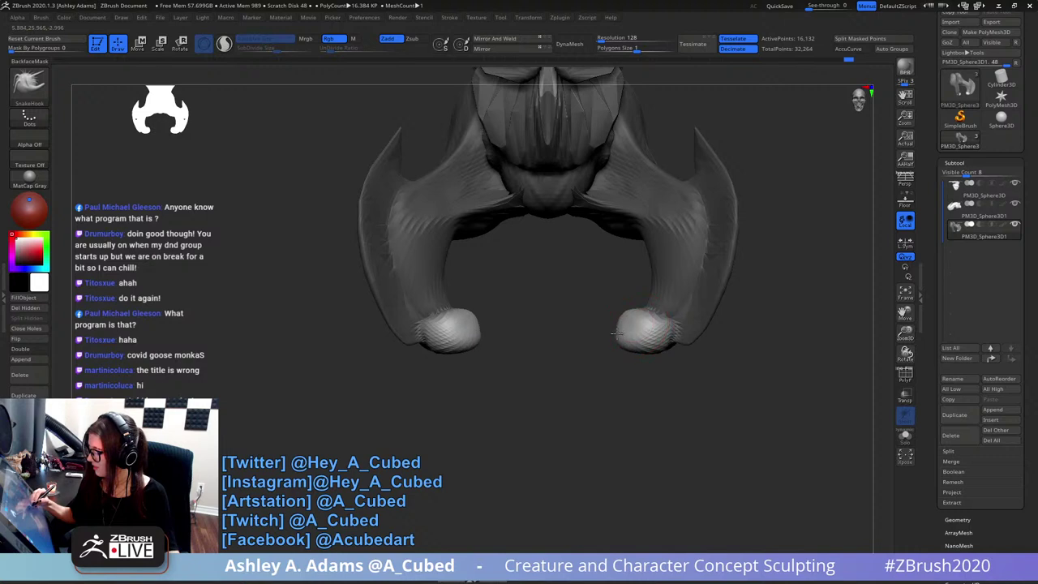
mouse_move(650, 351)
left_mouse_down()
mouse_move(670, 348)
mouse_move(630, 333)
left_mouse_up()
key("space")
right_click_drag(654, 389, 625, 363, "ctrl")
key("space")
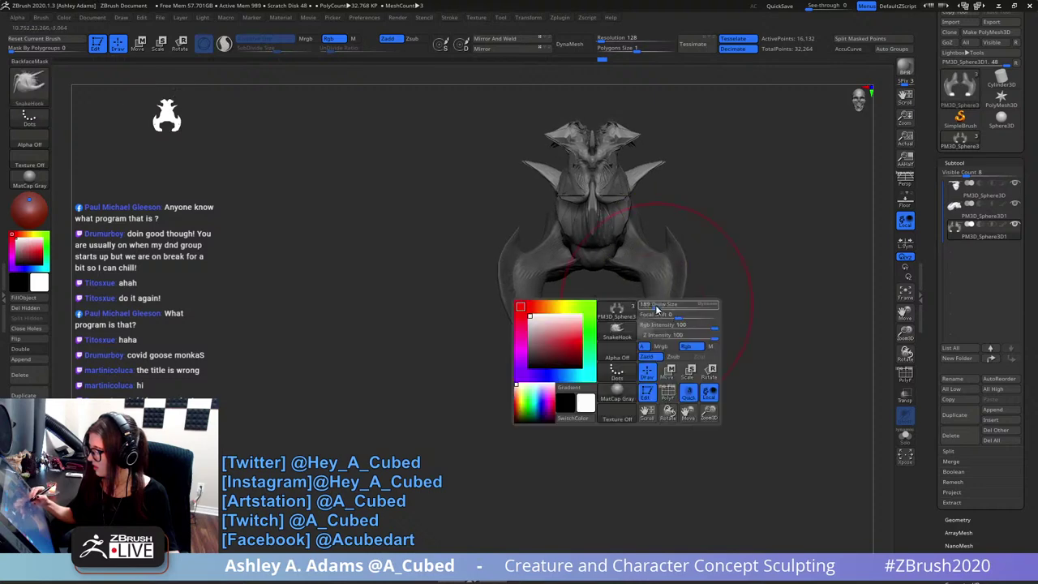
left_click_drag(658, 311, 650, 311)
- Carve grooves into the forelimb knobs with the DamStandard brush to divide them into toes
mouse_move(693, 279)
right_mouse_down()
mouse_move(665, 286)
mouse_move(690, 306)
mouse_move(644, 331)
mouse_move(679, 313)
mouse_move(630, 335)
mouse_move(622, 307)
mouse_move(655, 336)
right_mouse_up()
key("space")
key("b")
key("d")
key("s")
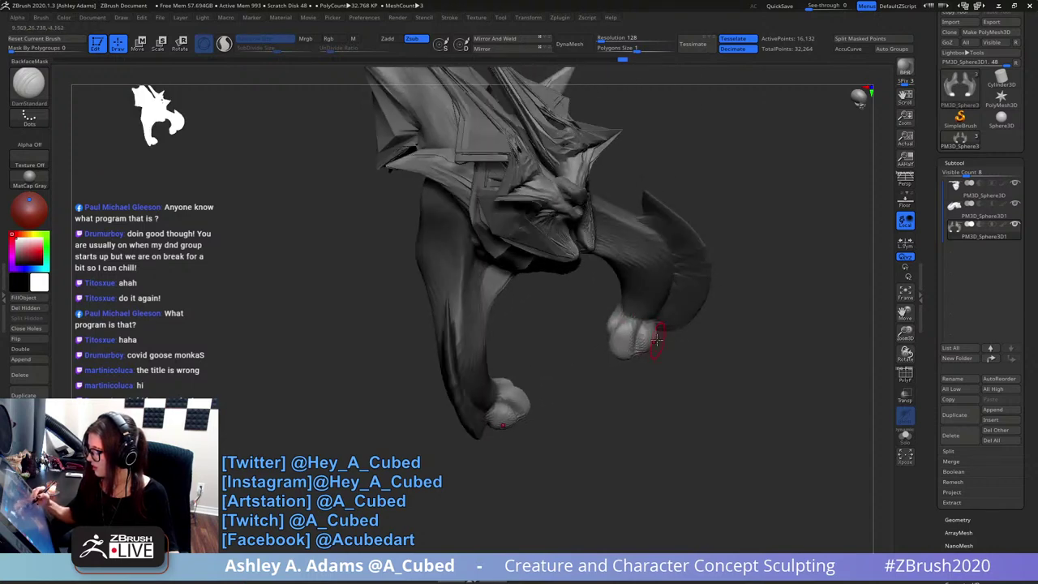
key("space")
left_click_drag(649, 341, 654, 340)
right_click_drag(654, 341, 621, 337)
key("space")
left_click_drag(633, 347, 628, 348)
- Pull the grooved knobs forward into pointed toe tips with the SnakeHook brush
mouse_move(628, 347)
right_mouse_down()
mouse_move(619, 322)
mouse_move(624, 358)
right_mouse_up()
key("b")
key("s")
key("h")
mouse_move(627, 357)
left_mouse_down()
mouse_move(612, 377)
mouse_move(623, 371)
left_mouse_up()
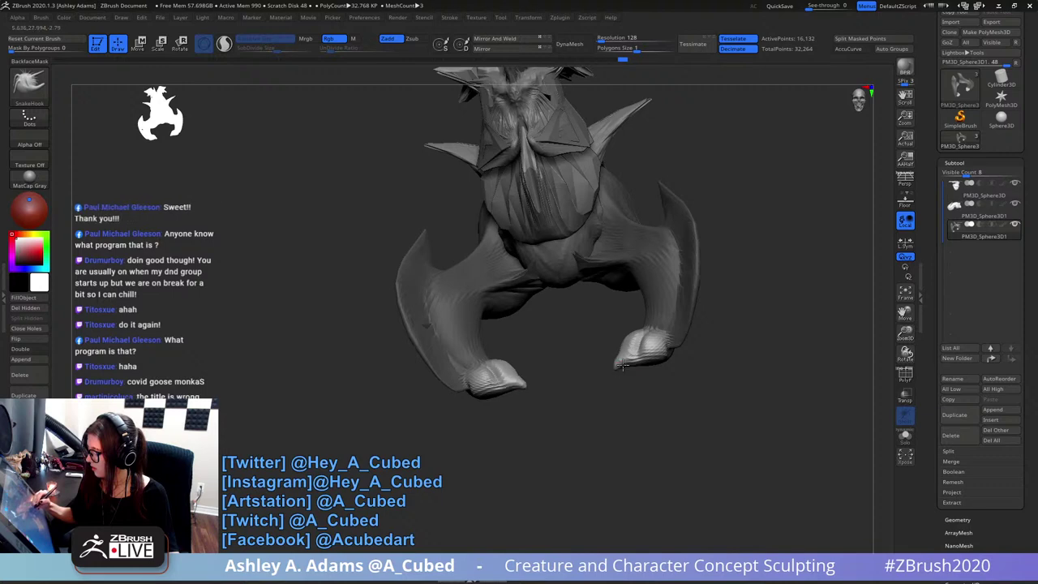
mouse_move(622, 369)
right_mouse_down()
mouse_move(628, 357)
mouse_move(667, 362)
mouse_move(672, 352)
mouse_move(614, 349)
right_mouse_up()
key("space")
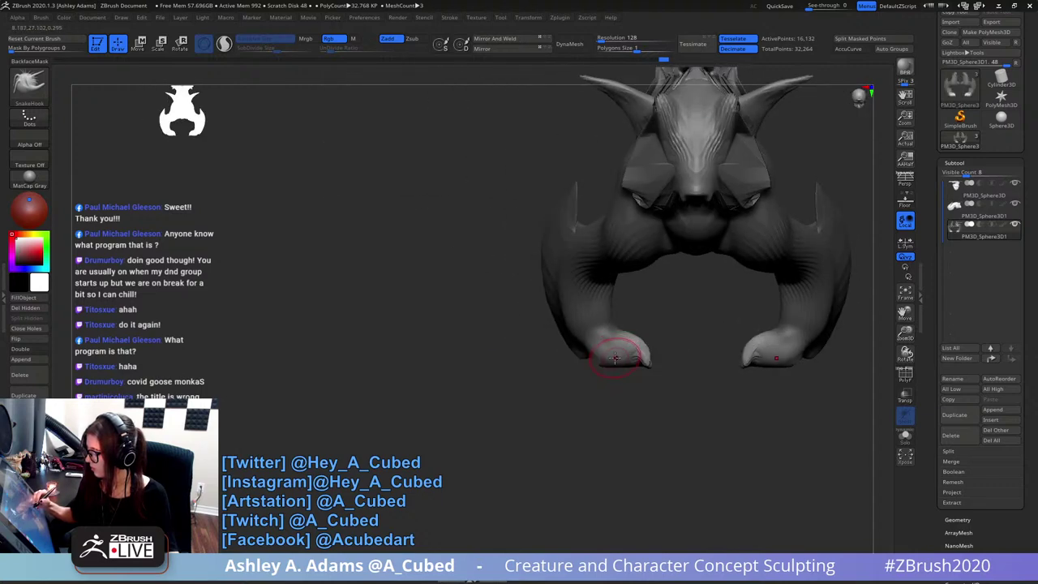
mouse_move(616, 347)
right_mouse_down()
mouse_move(646, 370)
mouse_move(609, 348)
right_mouse_up()
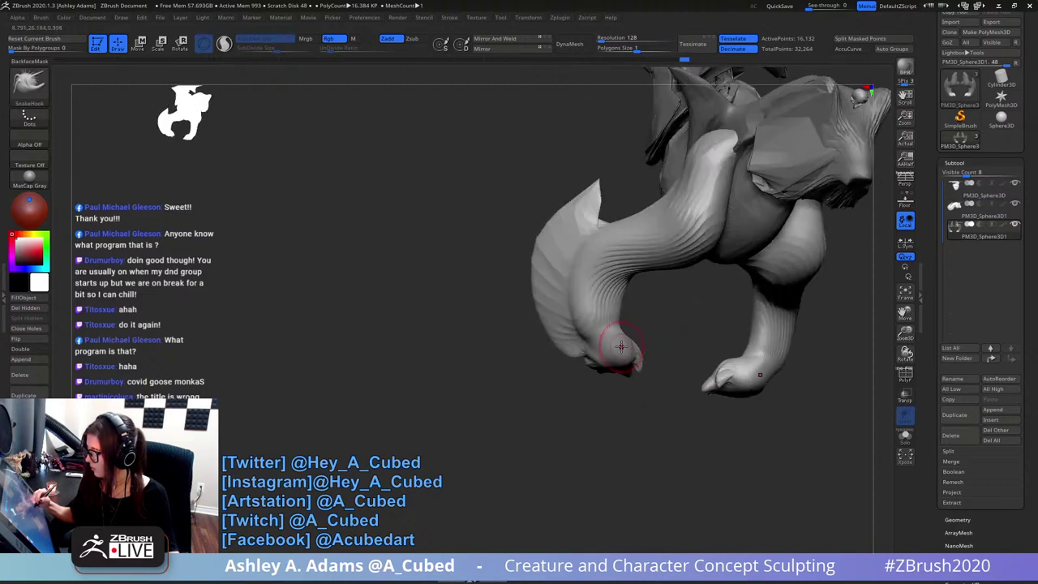
- Build up the forelimb wrists above the feet with ClayBuildup and smooth the transition
key("b")
key("c")
key("b")
mouse_move(608, 241)
right_mouse_down()
mouse_move(663, 346)
mouse_move(645, 349)
right_mouse_up()
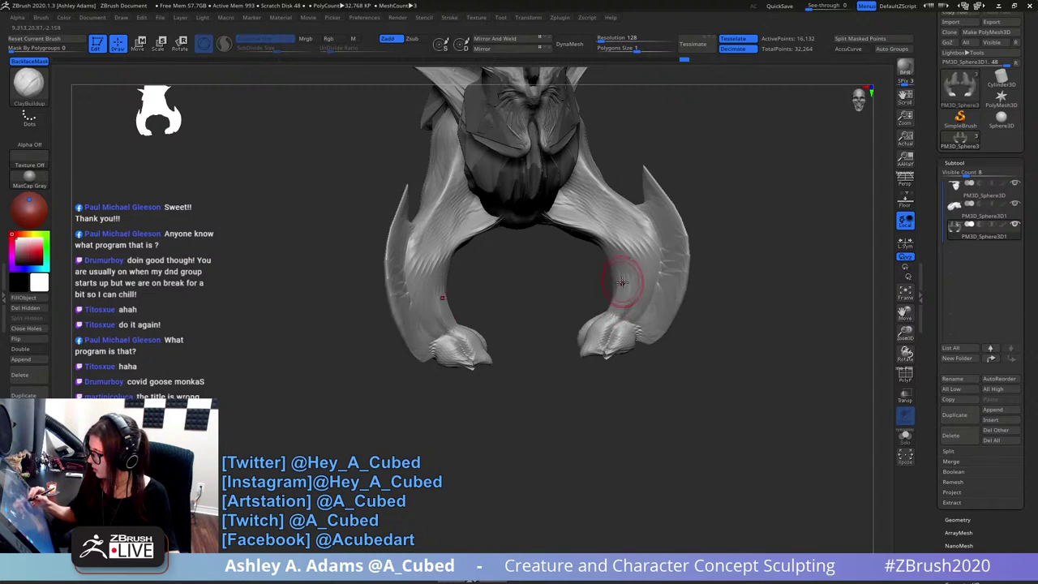
left_click_drag(599, 323, 610, 340)
right_click_drag(614, 303, 609, 324, "shift")
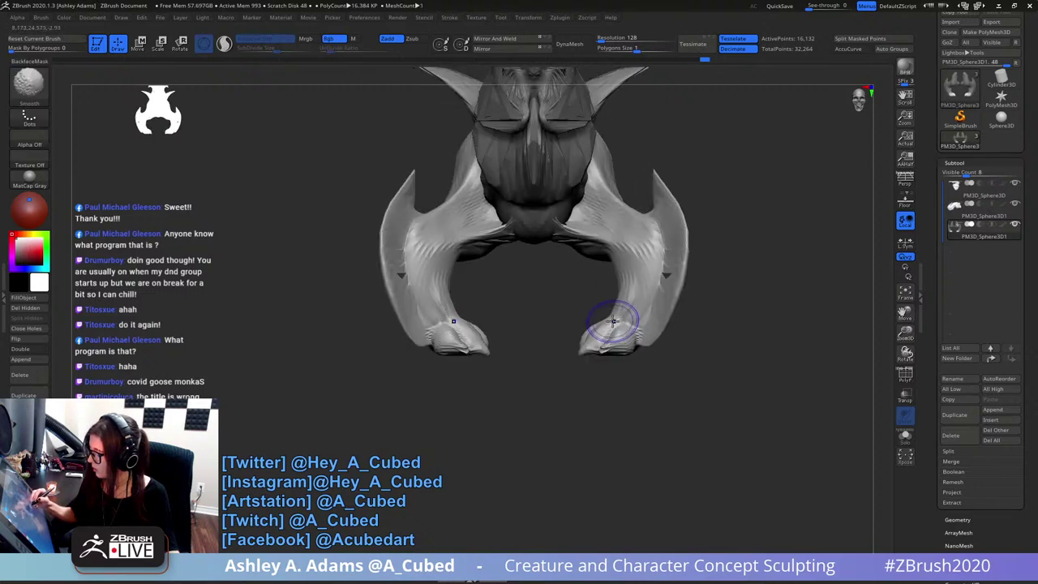
key("space")
left_click_drag(618, 243, 611, 243)
key("space")
left_click_drag(621, 328, 598, 346)
- Pull the bladed elbows outward and down with a large SnakeHook brush so the lower forelimbs angle inward
key("b")
key("s")
key("h")
key("space")
left_click_drag(654, 312, 661, 312)
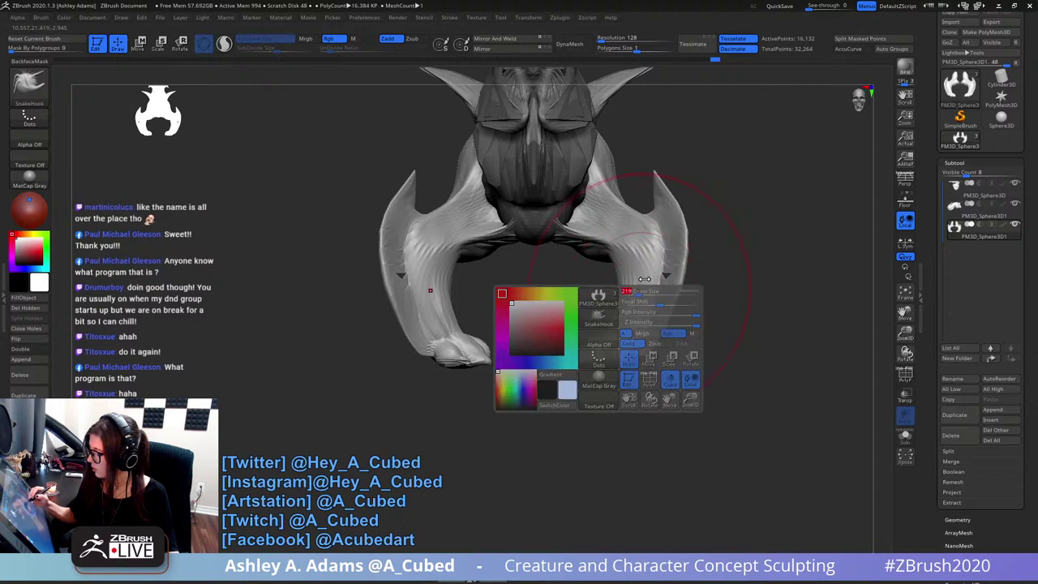
right_click_drag(605, 174, 599, 172)
key("space")
left_click_drag(670, 241, 674, 241)
left_click_drag(664, 197, 696, 228)
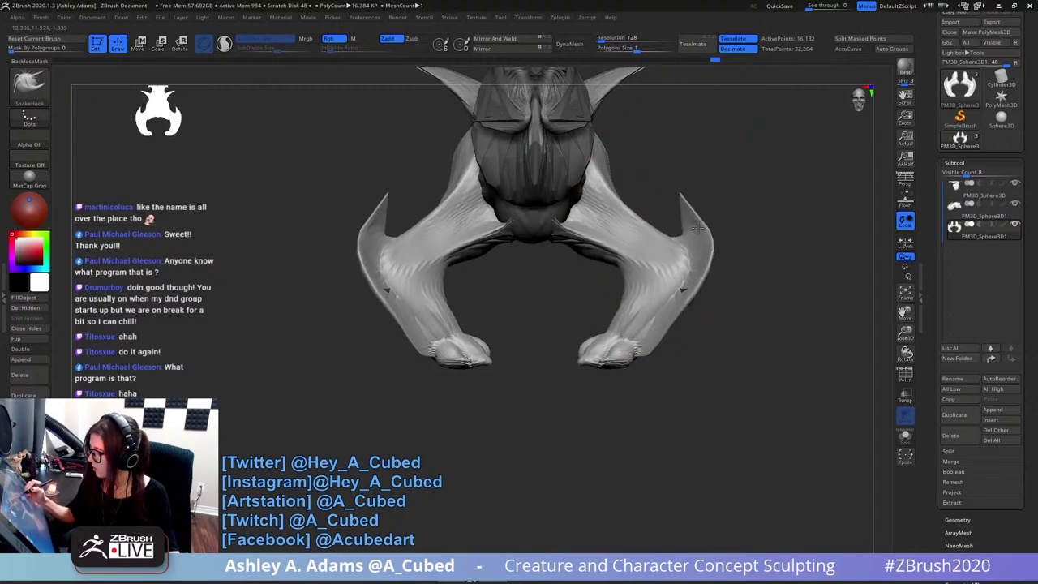
- Reshape the curve of the elbow blades from an angled view with the SnakeHook brush
mouse_move(683, 266)
right_mouse_down("alt")
mouse_move(691, 323)
mouse_move(672, 287)
right_mouse_up("alt")
key("space")
left_click_drag(672, 293, 667, 294)
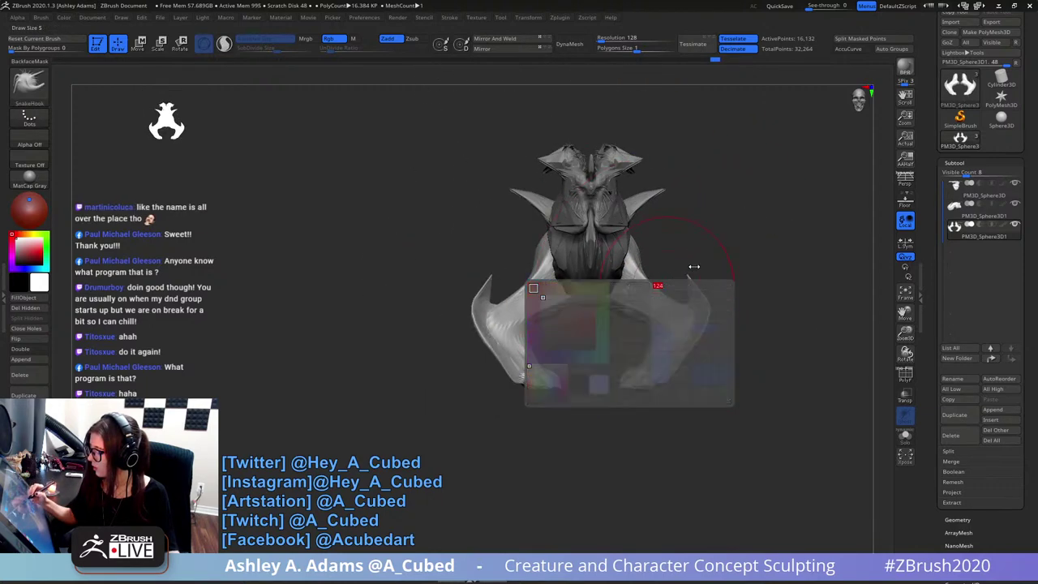
right_click_drag(695, 266, 675, 275)
key("space")
right_click_drag(644, 329, 592, 300)
key("ctrl")
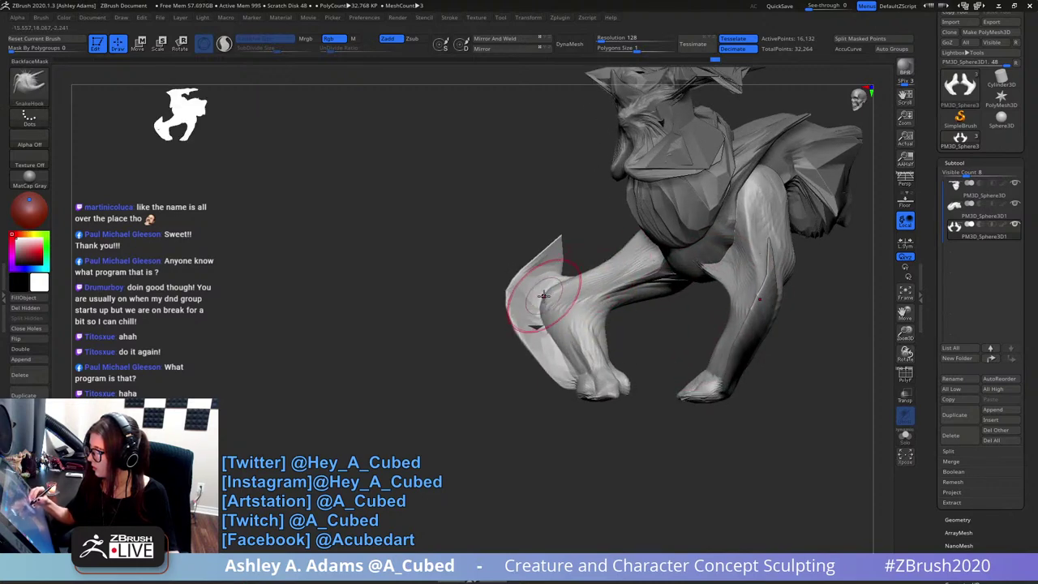
left_click_drag(541, 302, 558, 285)
mouse_move(777, 235)
left_mouse_down()
mouse_move(848, 216)
mouse_move(695, 194)
left_mouse_up()
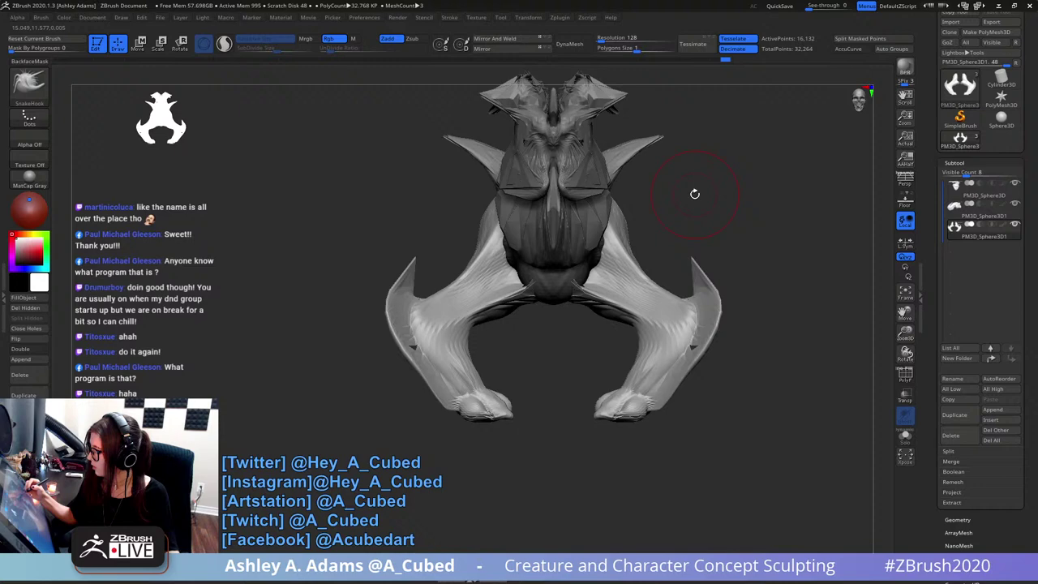
- Refine the feet and the inner contour of the lower forelimbs with smaller SnakeHook strokes
right_click_drag(632, 385, 670, 467, "alt")
right_click(656, 388)
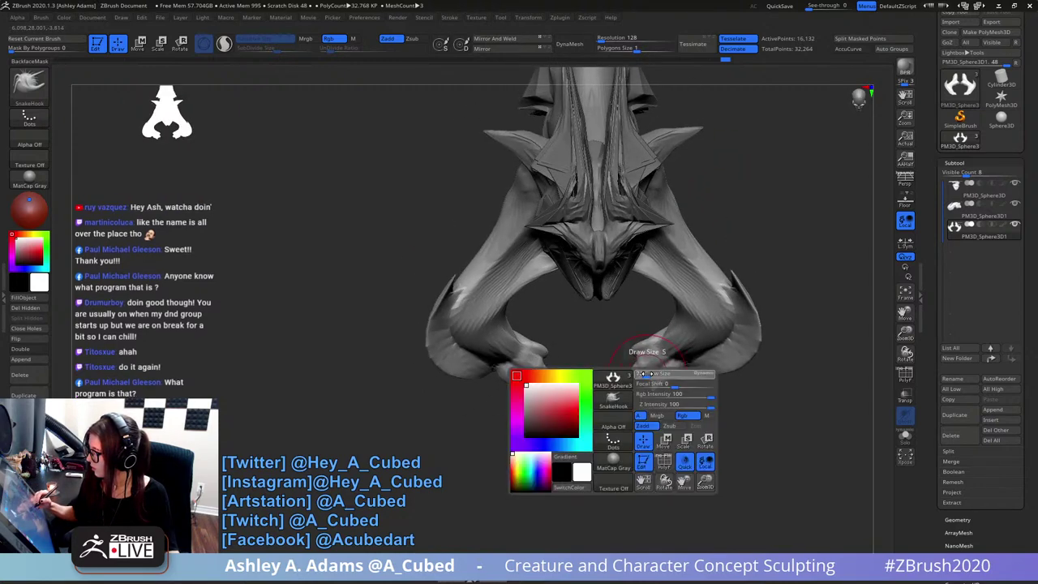
left_click_drag(635, 371, 628, 373)
right_click_drag(647, 386, 651, 286)
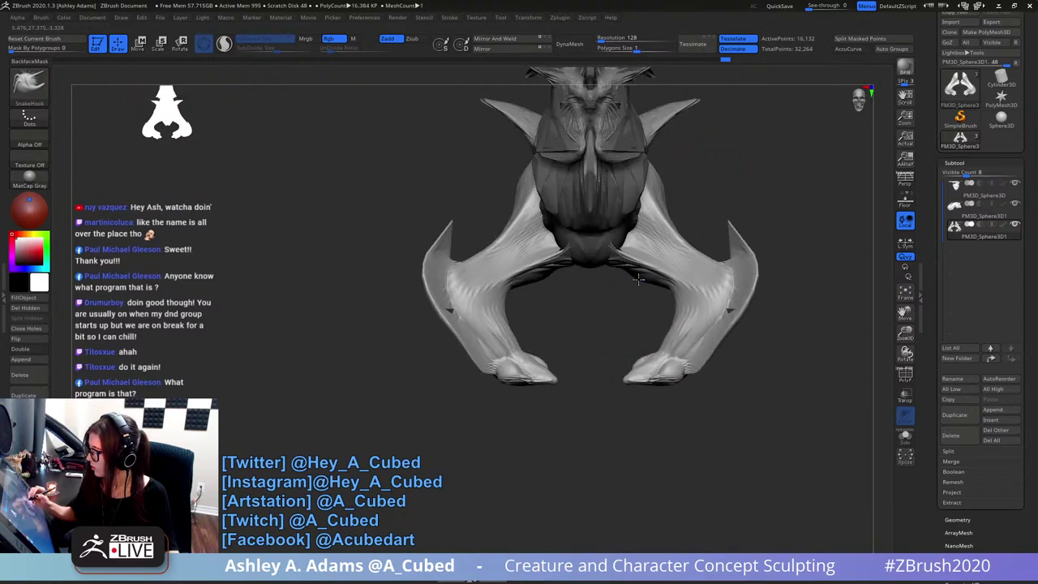
right_click(639, 401)
left_click_drag(671, 351, 641, 360)
right_click(621, 410)
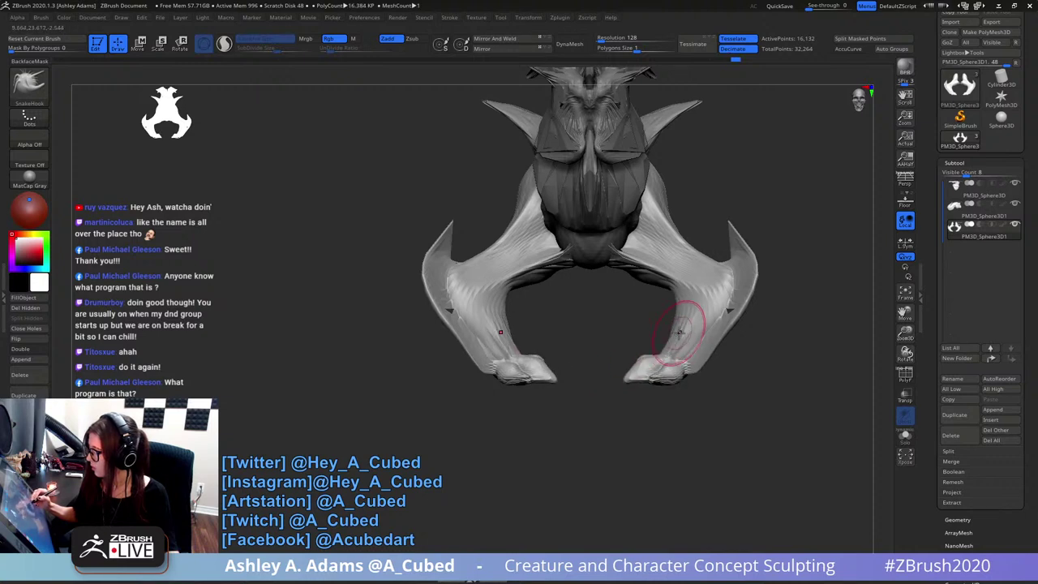
key("space")
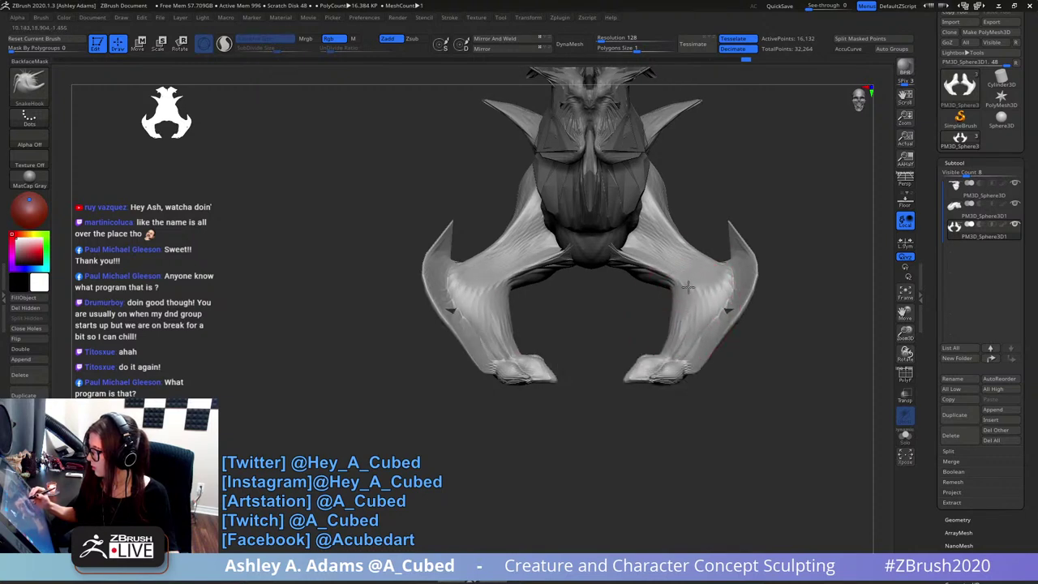
key("space")
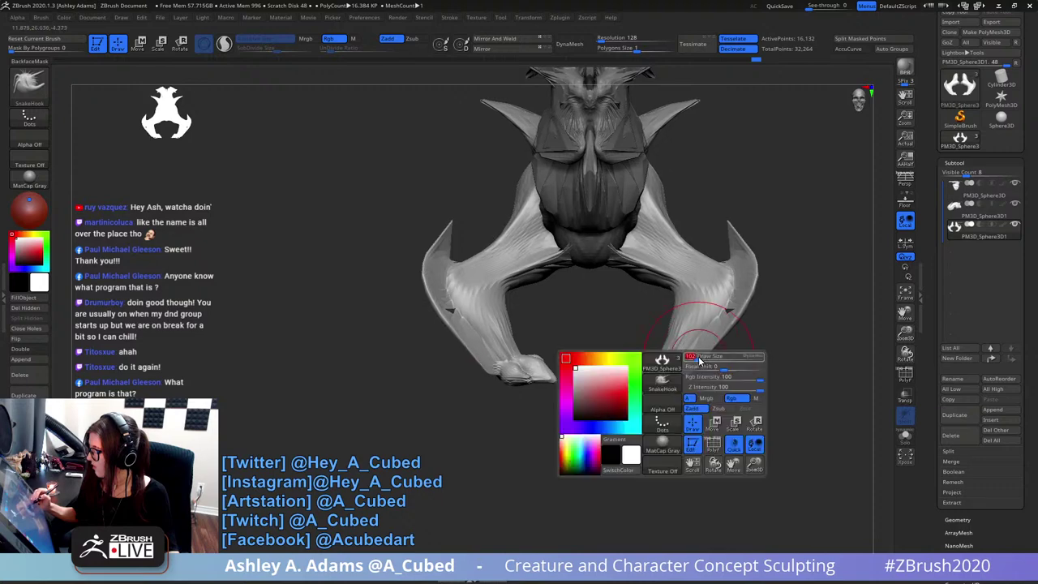
key("ctrl")
right_click_drag(688, 397, 680, 399)
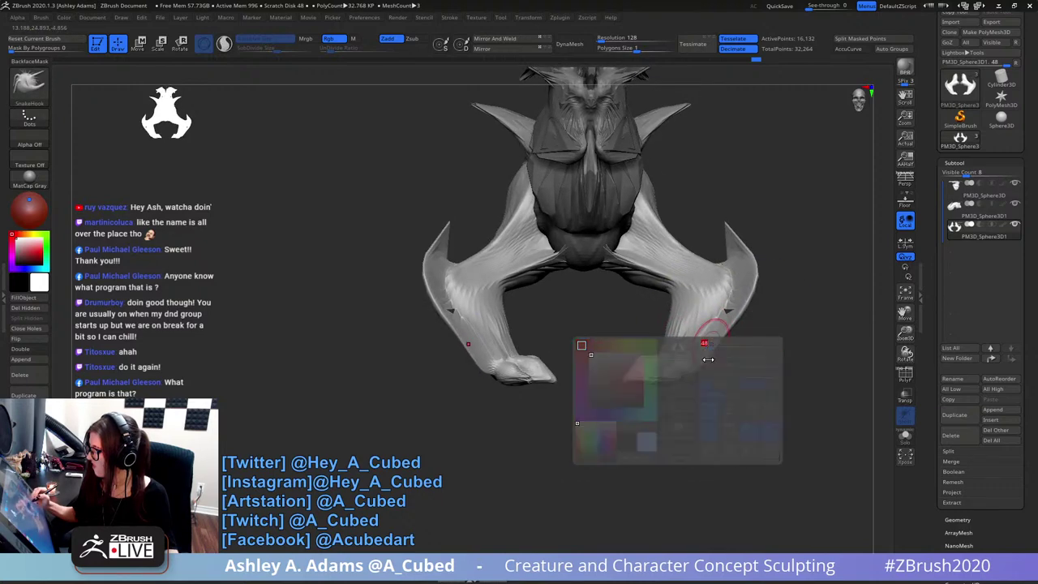
- Switch to the head subtool and isolate it in Solo mode
key("space")
mouse_move(795, 223)
left_mouse_down("alt")
mouse_move(755, 292)
mouse_move(685, 285)
left_mouse_up("alt")
right_click_drag(688, 219, 697, 266)
key("space")
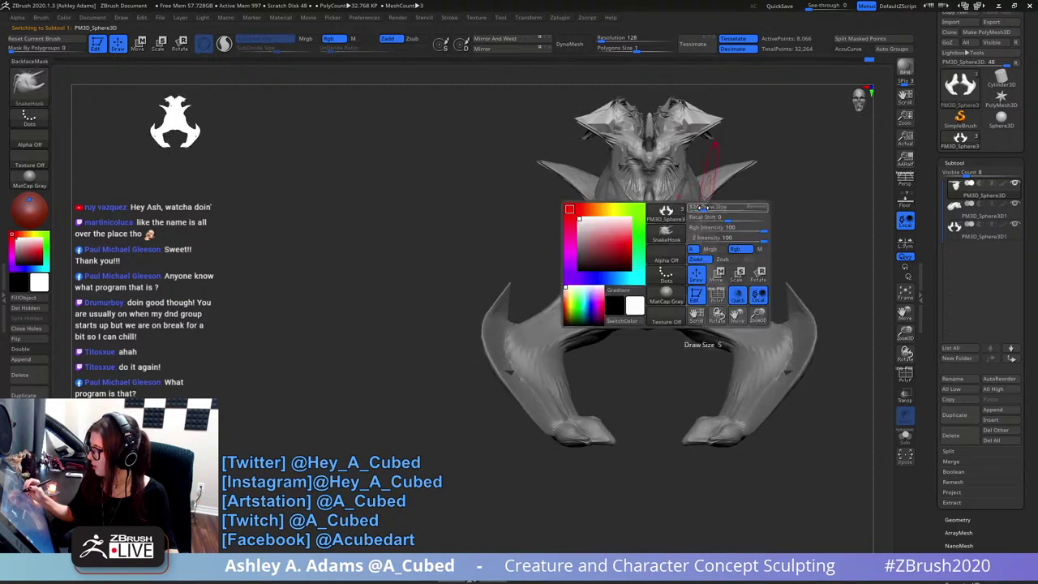
left_click(692, 148, "alt")
right_click_drag(692, 148, 638, 244)
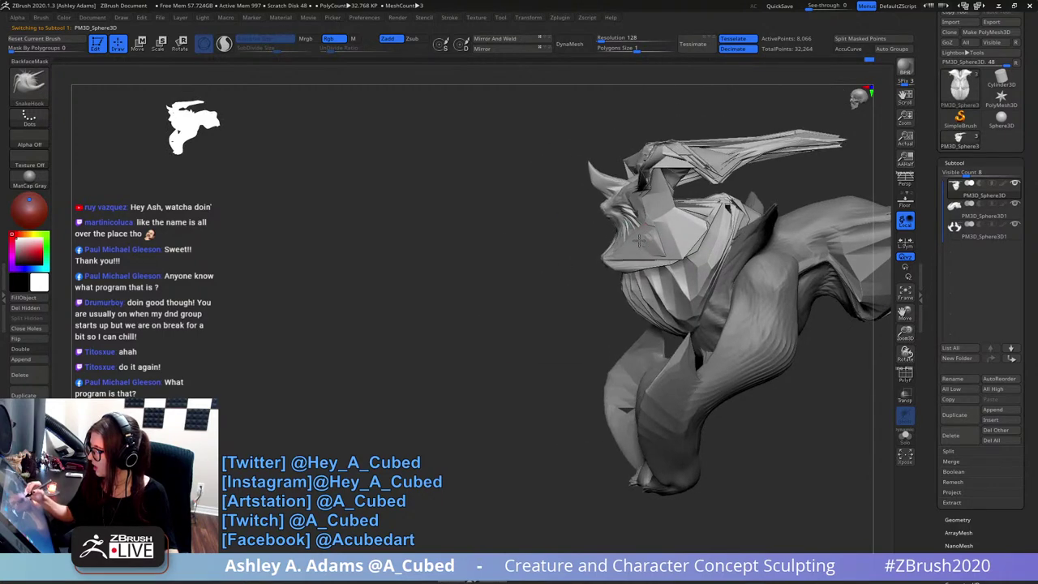
right_click(638, 254)
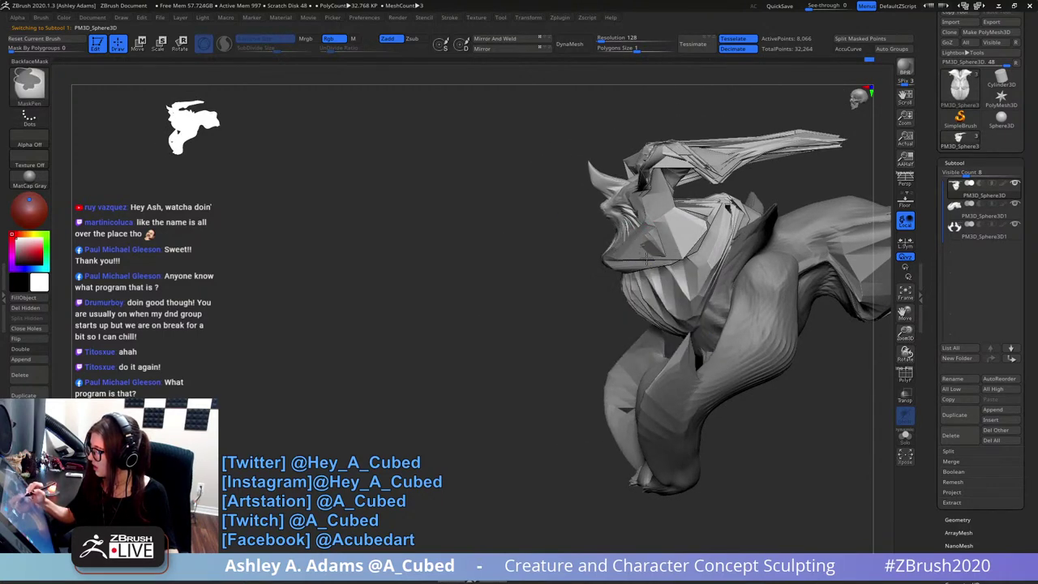
mouse_move(649, 265)
left_mouse_down()
mouse_move(738, 238)
mouse_move(868, 234)
mouse_move(737, 297)
mouse_move(776, 267)
left_mouse_up()
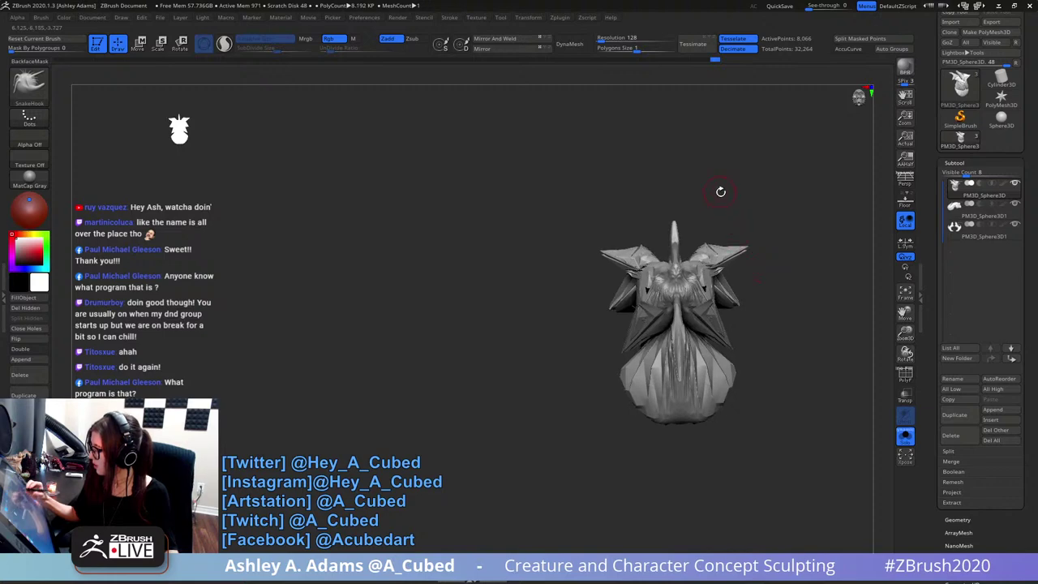
left_click_drag(718, 192, 737, 308)
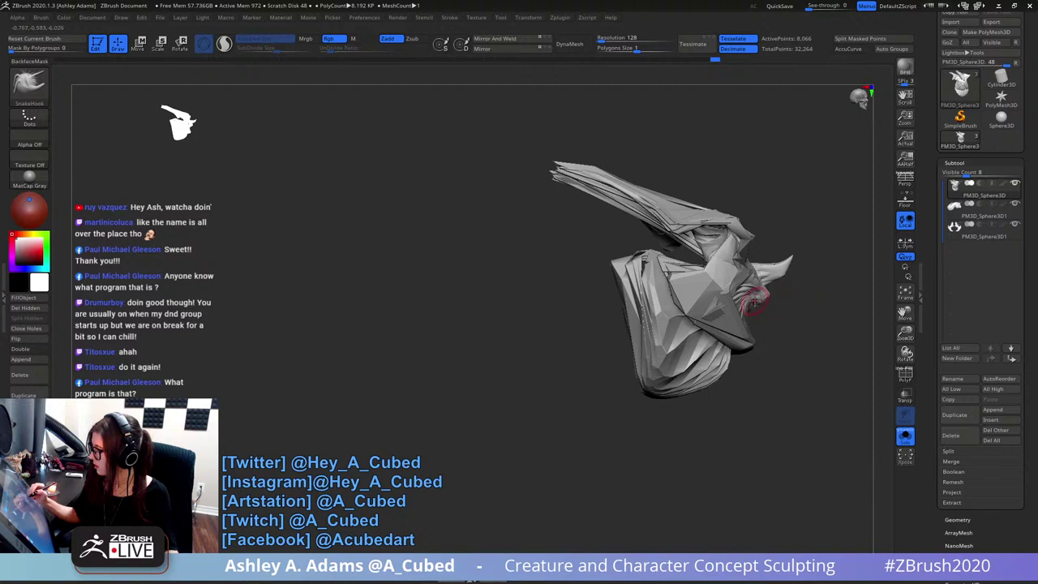
- Try to mask the upper head above the jaw with a topological Transpose mask
key("w")
left_click(667, 352)
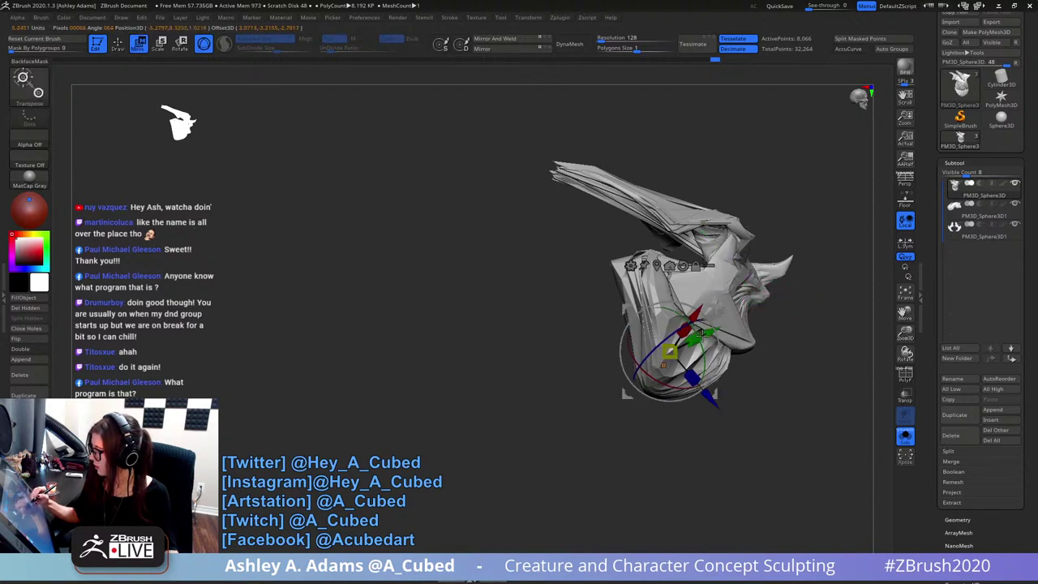
left_click_drag(758, 271, 663, 407, "ctrl")
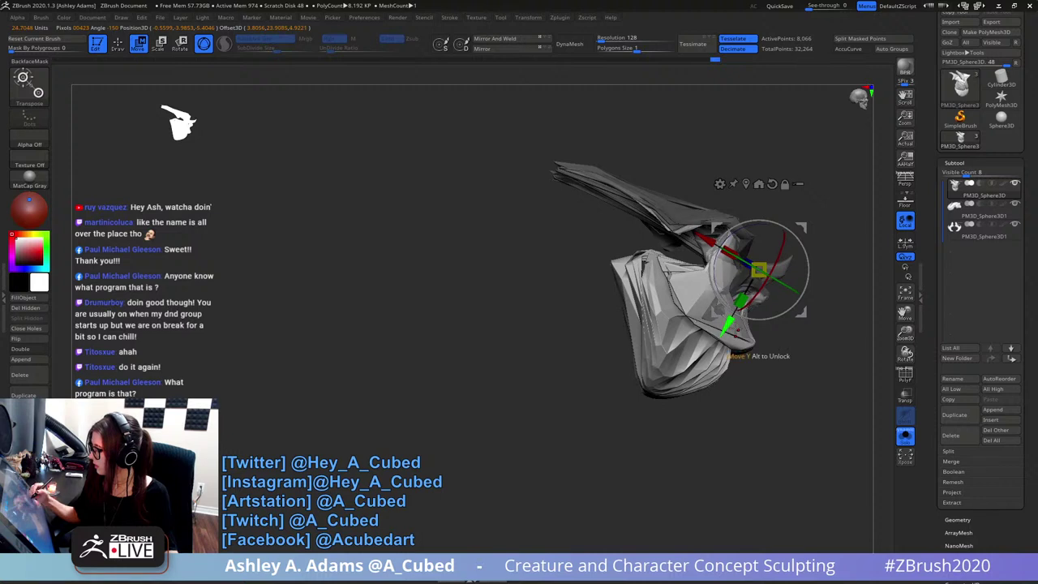
left_click(685, 298)
key("ctrl+z")
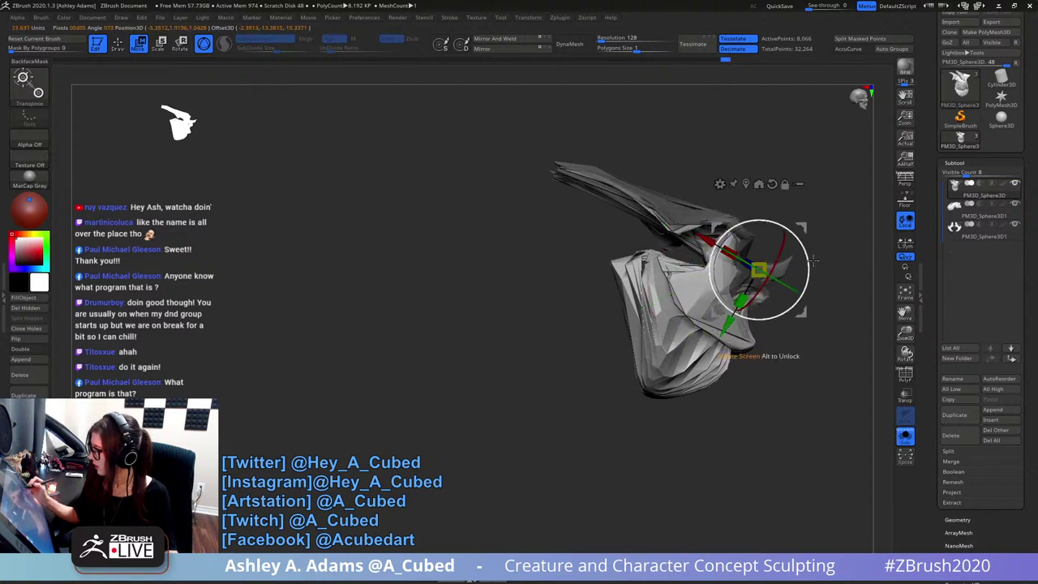
- Try a topological mask separating the muzzle from the throat, then clear it and return to sculpting
left_click_drag(858, 240, 746, 267)
left_click_drag(675, 347, 640, 257, "ctrl")
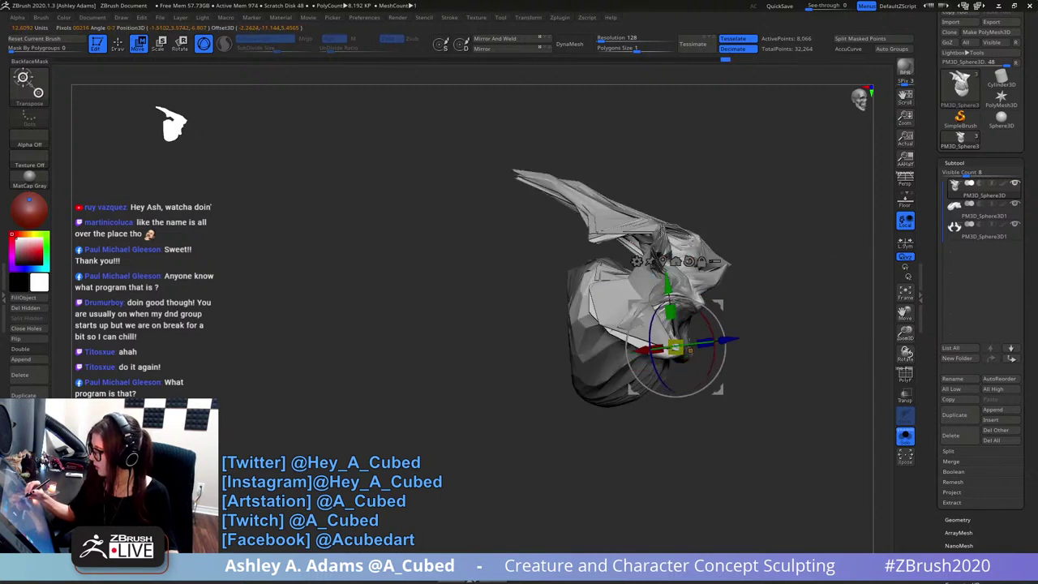
left_click_drag(721, 255, 737, 292, "ctrl")
left_click(785, 239, "ctrl")
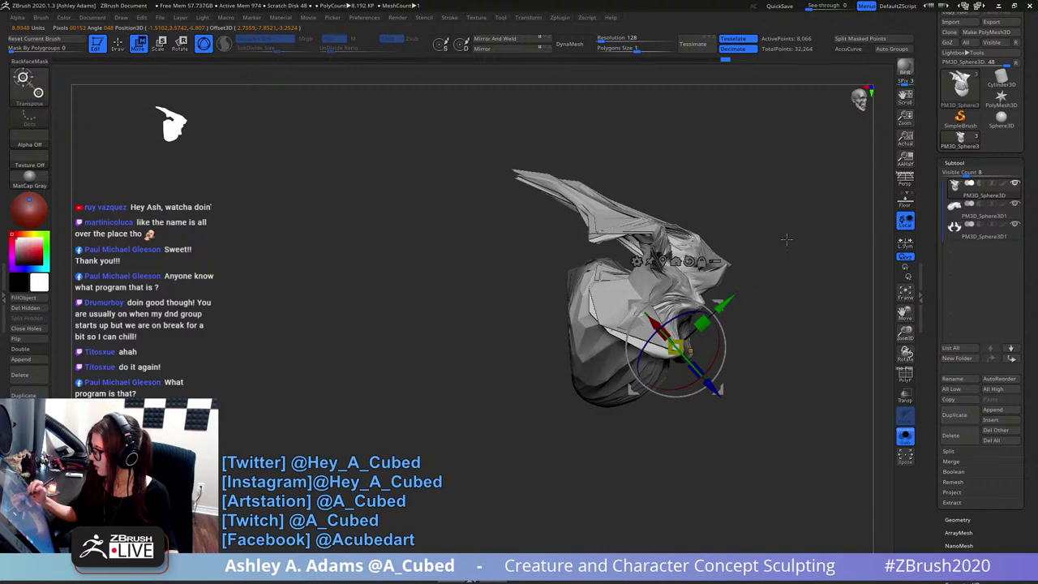
left_click_drag(785, 238, 741, 214)
mouse_move(816, 246)
left_mouse_down()
mouse_move(738, 246)
mouse_move(721, 206)
mouse_move(672, 294)
mouse_move(684, 239)
mouse_move(690, 252)
left_mouse_up()
key("q")
mouse_move(755, 245)
left_mouse_down("ctrl")
mouse_move(767, 257)
mouse_move(734, 327)
left_mouse_up("ctrl")
- Reshape the cheek plates beside the mouth with a resized SnakeHook brush
key("space")
left_click_drag(662, 342, 676, 342)
mouse_move(671, 301)
right_mouse_down("ctrl")
mouse_move(660, 347)
mouse_move(647, 300)
right_mouse_up("ctrl")
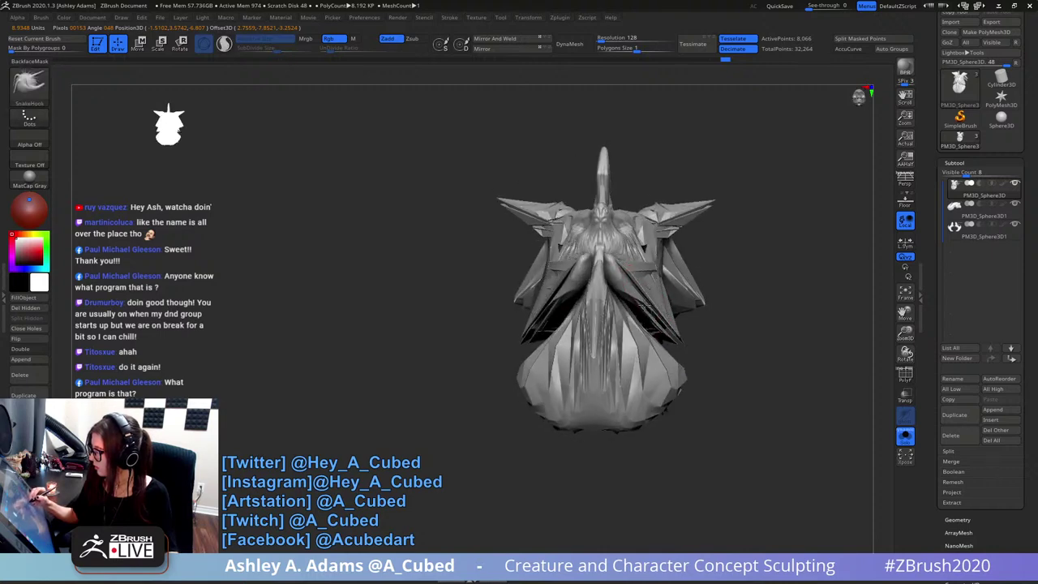
left_click_drag(655, 286, 684, 233)
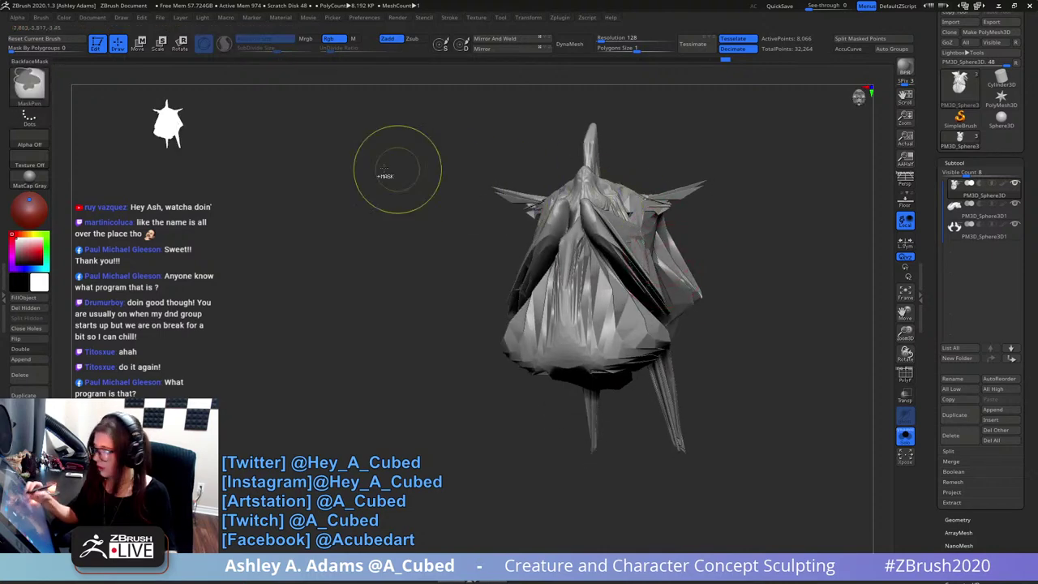
- Mask the upper head above the throat pouch with the MaskLasso brush
left_click(40, 87)
left_click(92, 98)
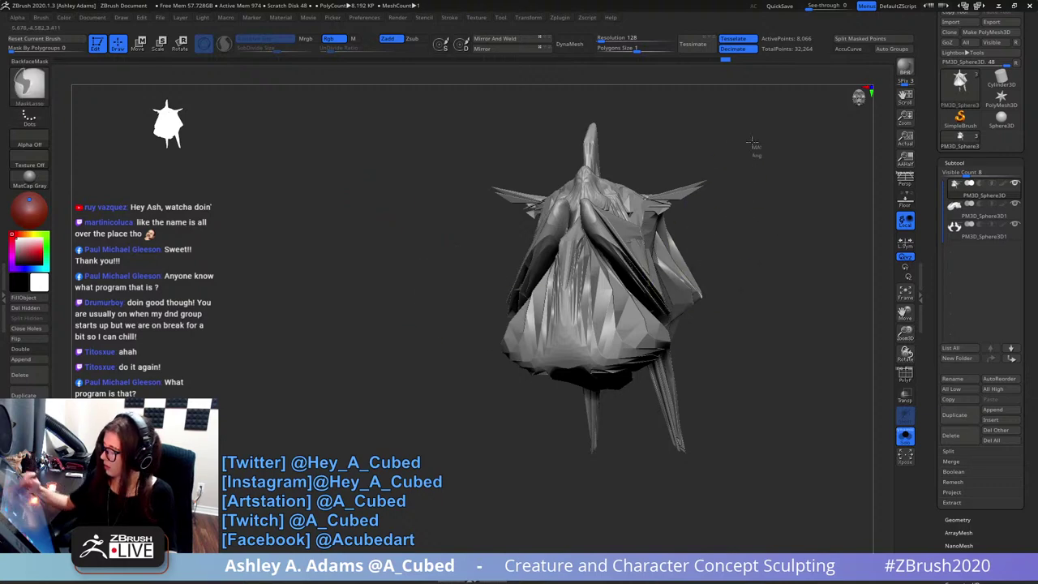
mouse_move(753, 151)
left_mouse_down("ctrl")
mouse_move(575, 162)
mouse_move(584, 234)
mouse_move(675, 294)
mouse_move(791, 219)
left_mouse_up("ctrl")
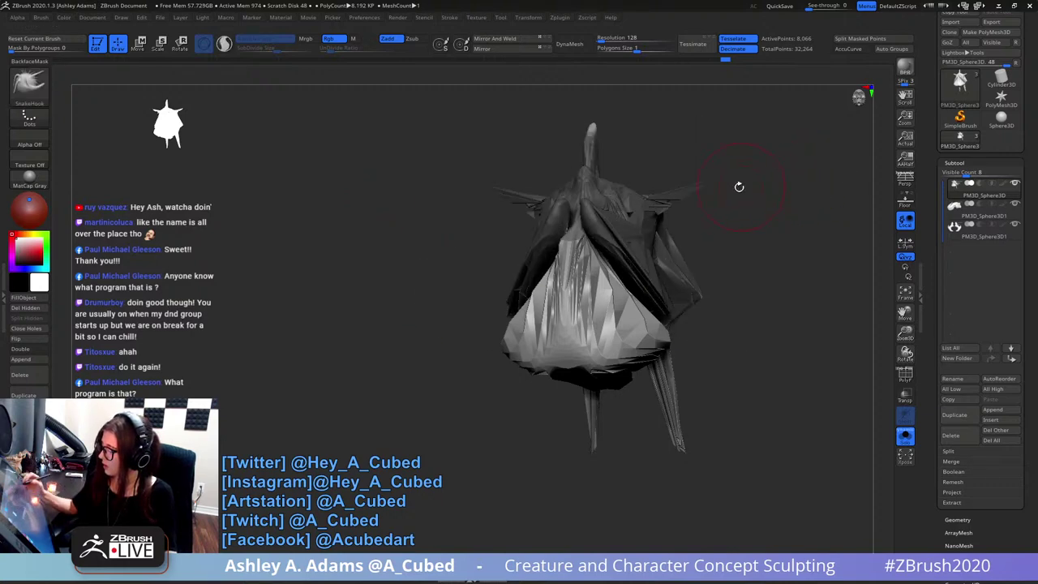
right_click_drag(691, 212, 680, 279)
left_click_drag(680, 280, 657, 296)
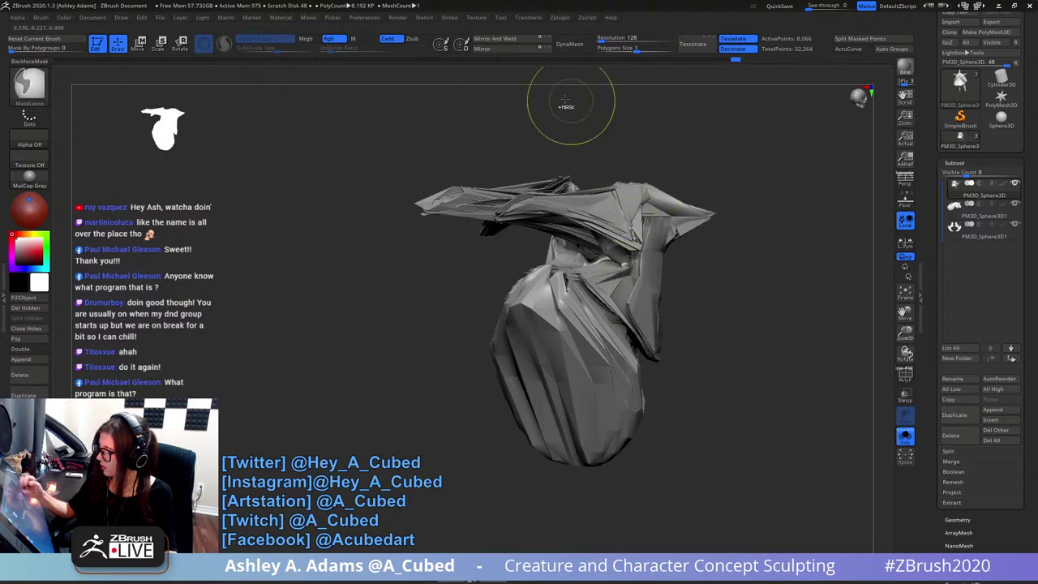
- Paint the mask over the missed areas around the neck and jaw back with a resized MaskPen brush
left_click(34, 89)
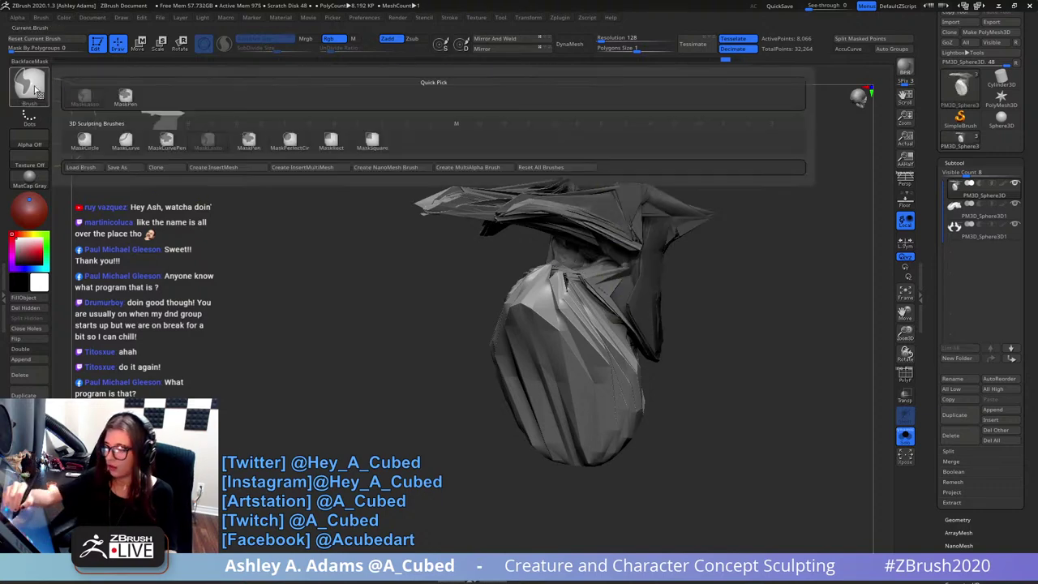
left_click(126, 99)
right_click(579, 327)
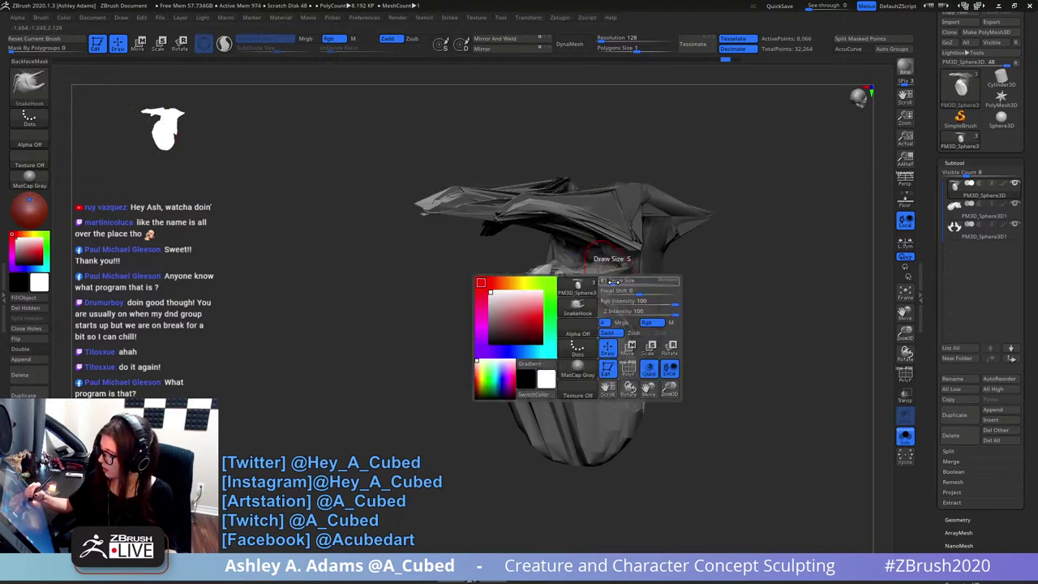
left_click_drag(604, 276, 586, 273, "shift")
left_click_drag(667, 174, 649, 215)
left_click_drag(606, 272, 596, 278, "shift")
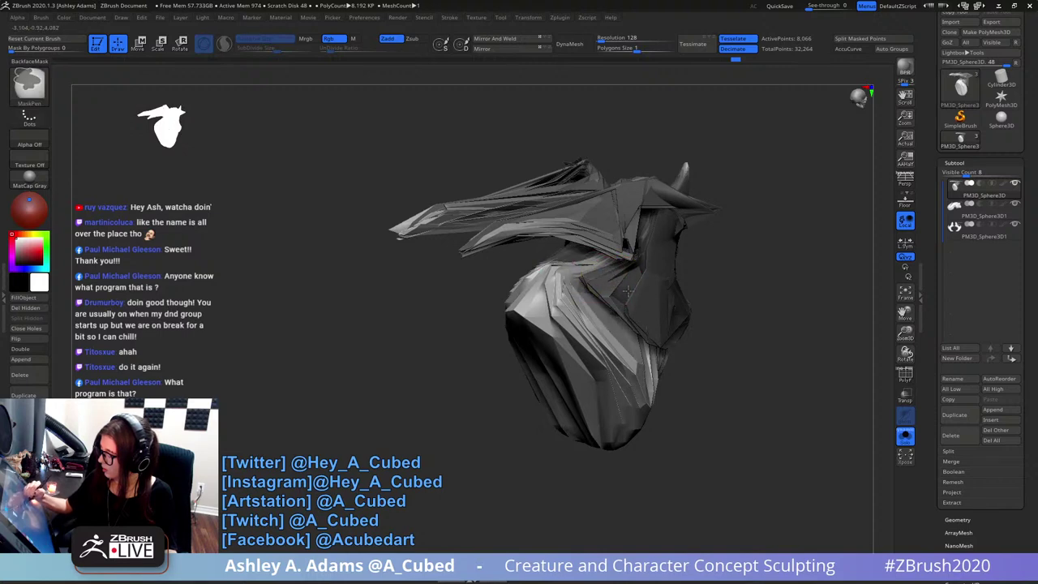
left_click_drag(728, 301, 655, 290)
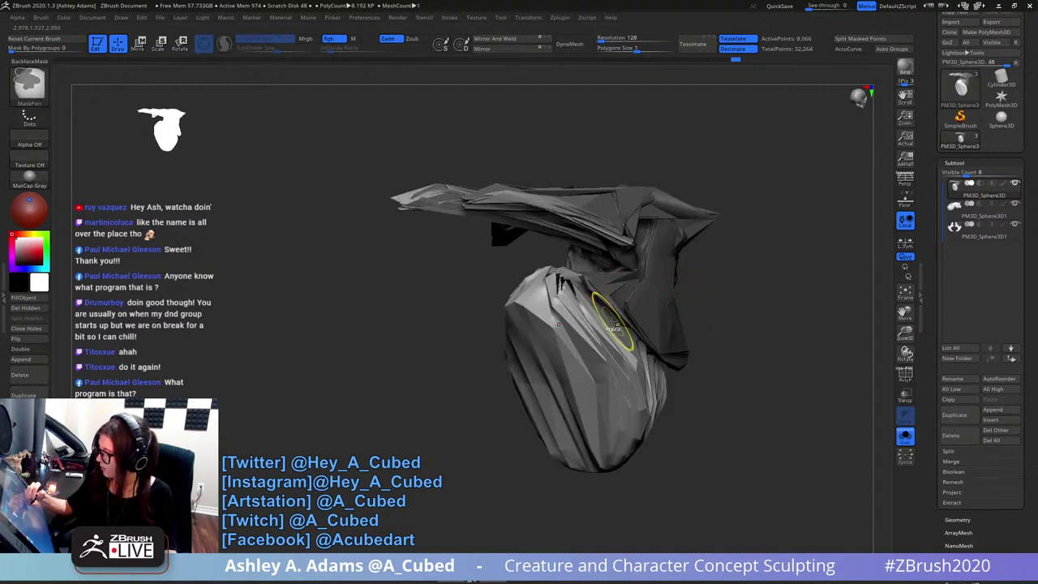
left_click_drag(734, 329, 661, 221)
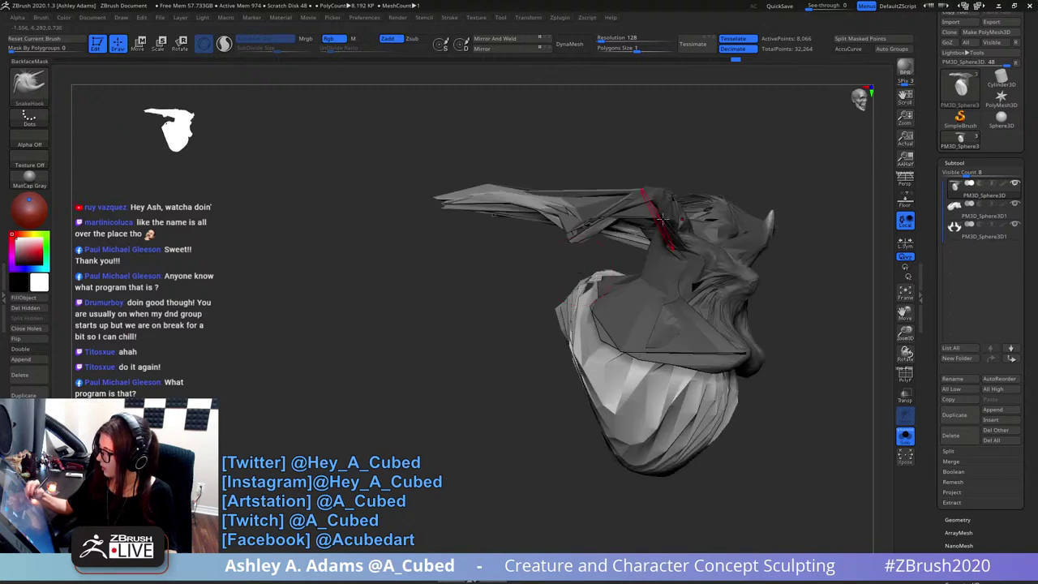
left_click_drag(734, 234, 708, 248)
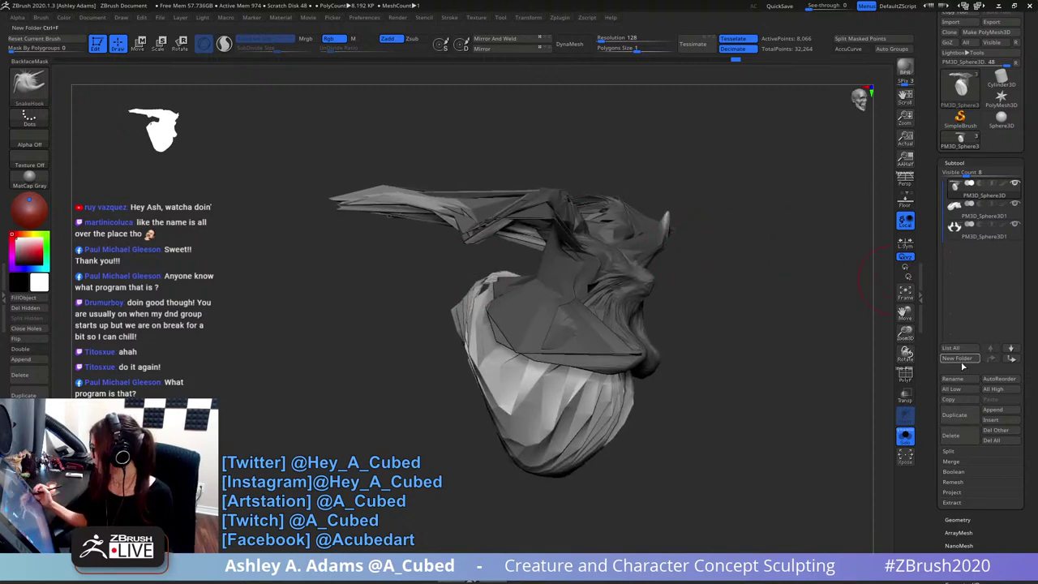
- Add the swept-back horns to the mask with a rectangle and split the masked points into a separate subtool
left_click(951, 451)
left_click_drag(670, 199, 680, 235, "alt")
mouse_move(261, 197)
left_mouse_down("ctrl")
mouse_move(597, 313)
mouse_move(601, 331)
left_mouse_up("ctrl")
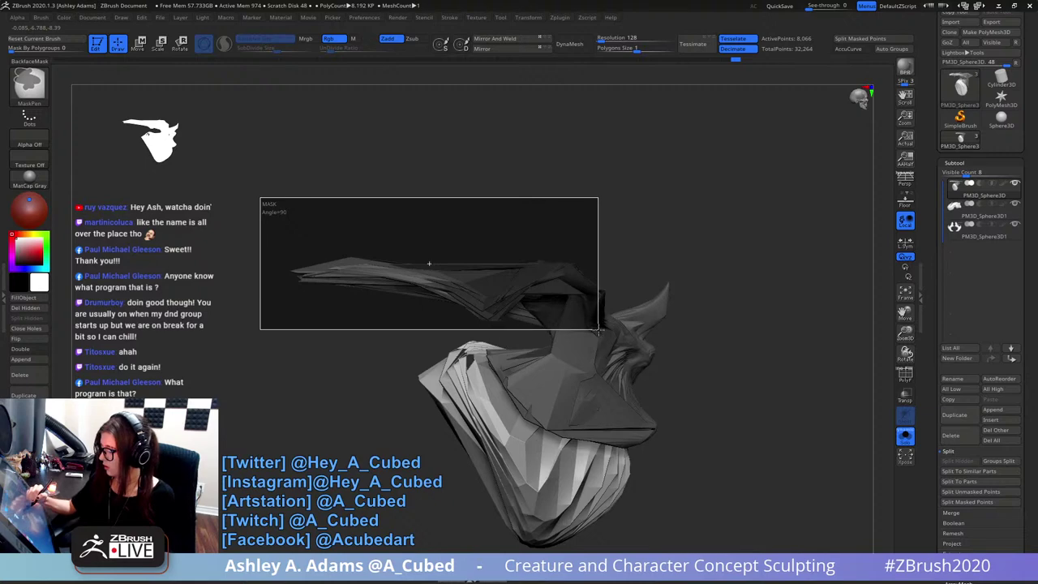
mouse_move(686, 309)
left_mouse_down()
mouse_move(658, 290)
mouse_move(679, 411)
mouse_move(738, 278)
mouse_move(702, 354)
mouse_move(714, 317)
mouse_move(695, 296)
left_mouse_up()
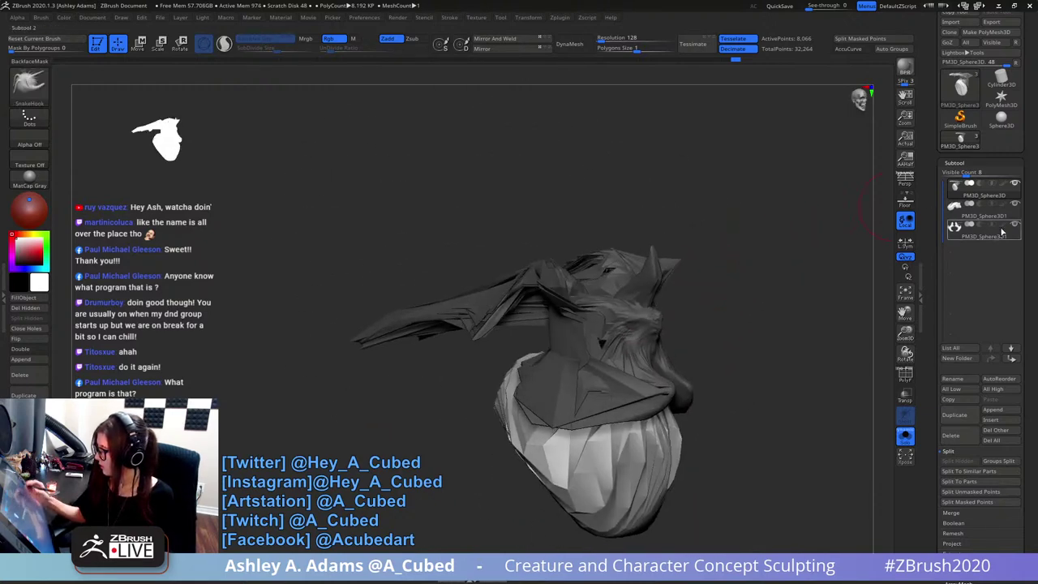
left_click(971, 502)
- Leave Solo mode and close the holes on the split throat piece
left_click(907, 440)
left_click_drag(724, 411, 661, 351, "alt")
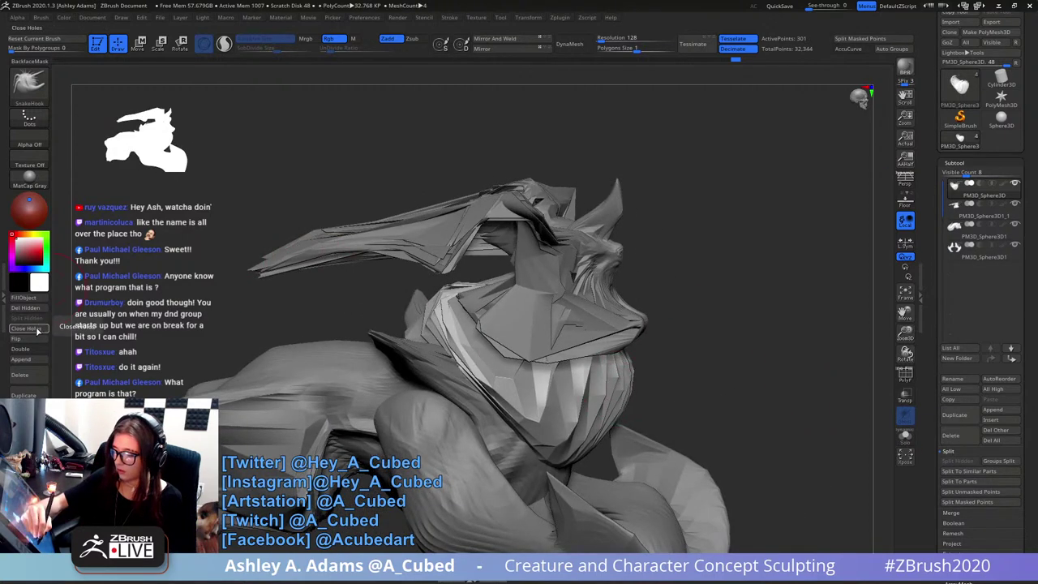
left_click(36, 329)
- Isolate the split head subtool in Solo mode, then hide and delete the stray faces beneath the back of the jaw
left_click(573, 337, "alt")
left_click(906, 439)
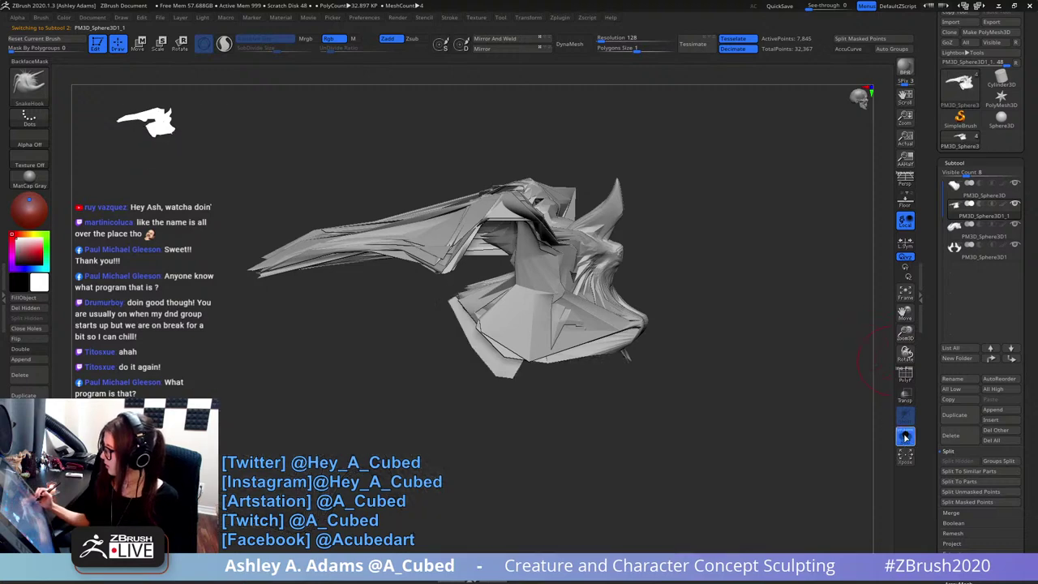
mouse_move(627, 354)
left_mouse_down()
mouse_move(709, 343)
mouse_move(666, 386)
left_mouse_up()
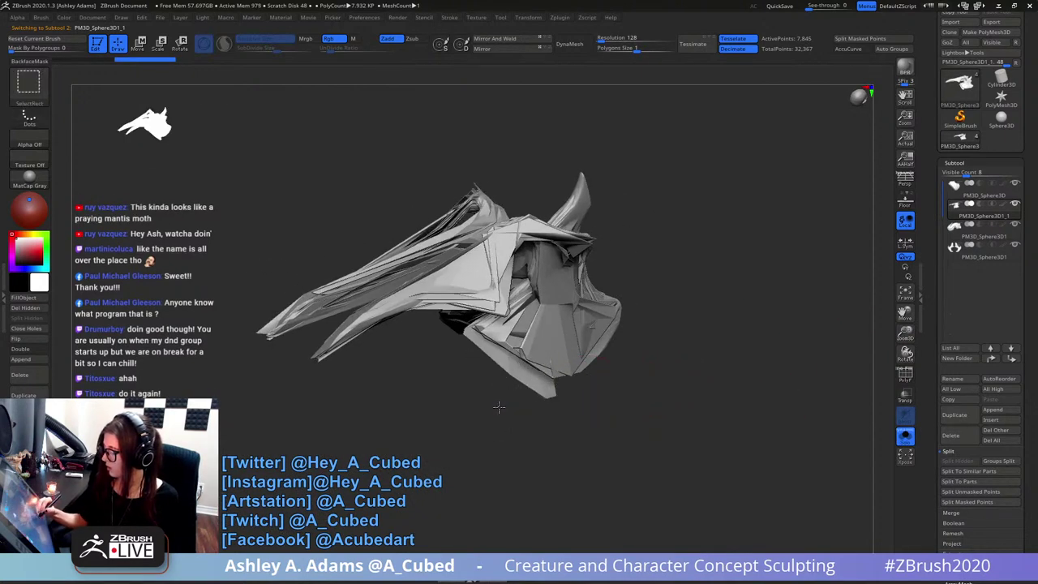
left_click_drag(557, 393, 558, 393, "ctrl+shift")
left_click_drag(470, 382, 518, 361, "ctrl+alt+shift")
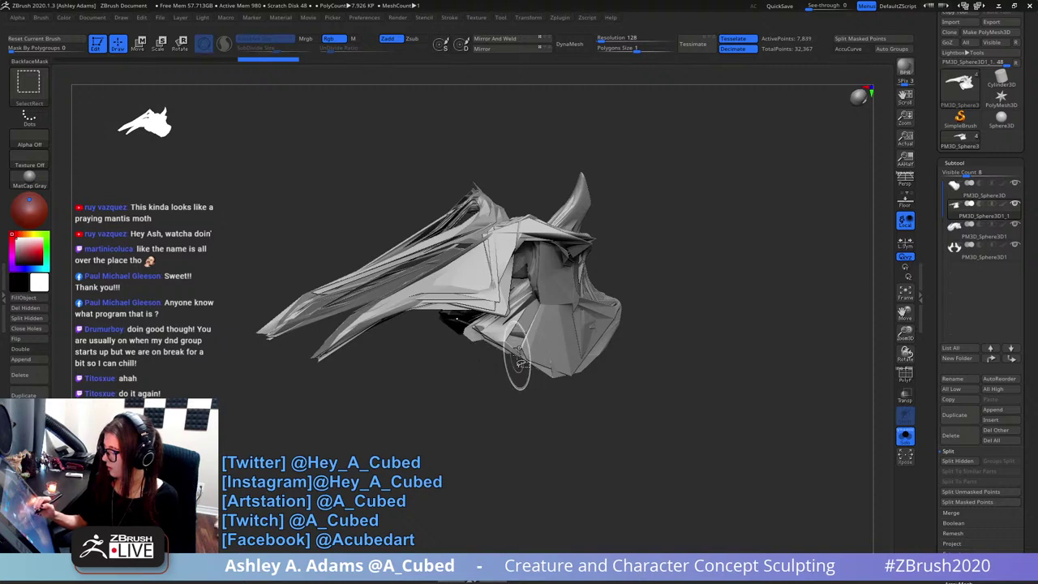
left_click_drag(464, 341, 475, 329, "ctrl+alt+shift")
mouse_move(455, 365)
left_mouse_down()
mouse_move(519, 348)
mouse_move(598, 260)
mouse_move(651, 322)
mouse_move(691, 323)
left_mouse_up()
key("ctrl+z")
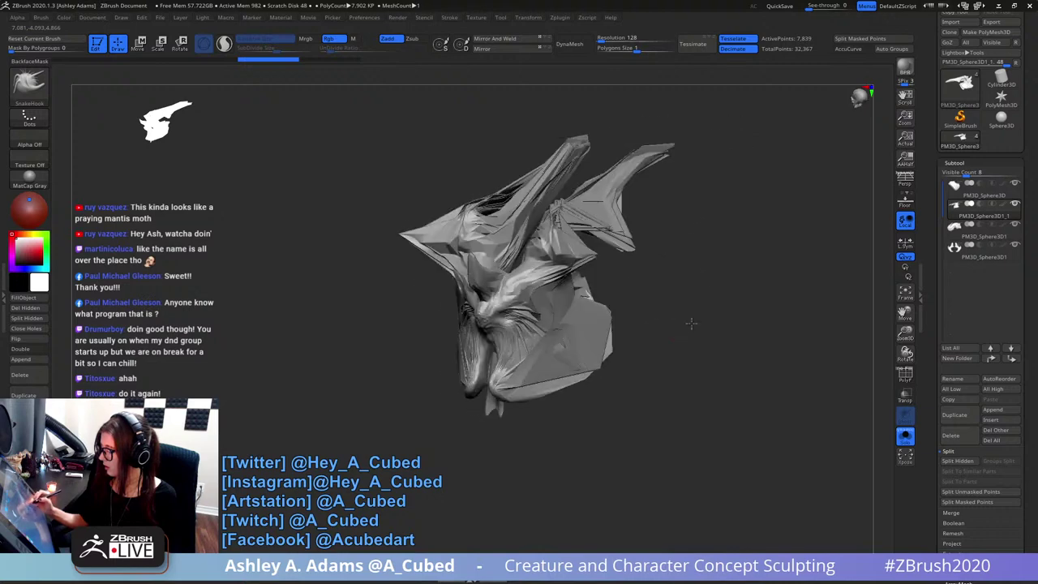
left_click(33, 309)
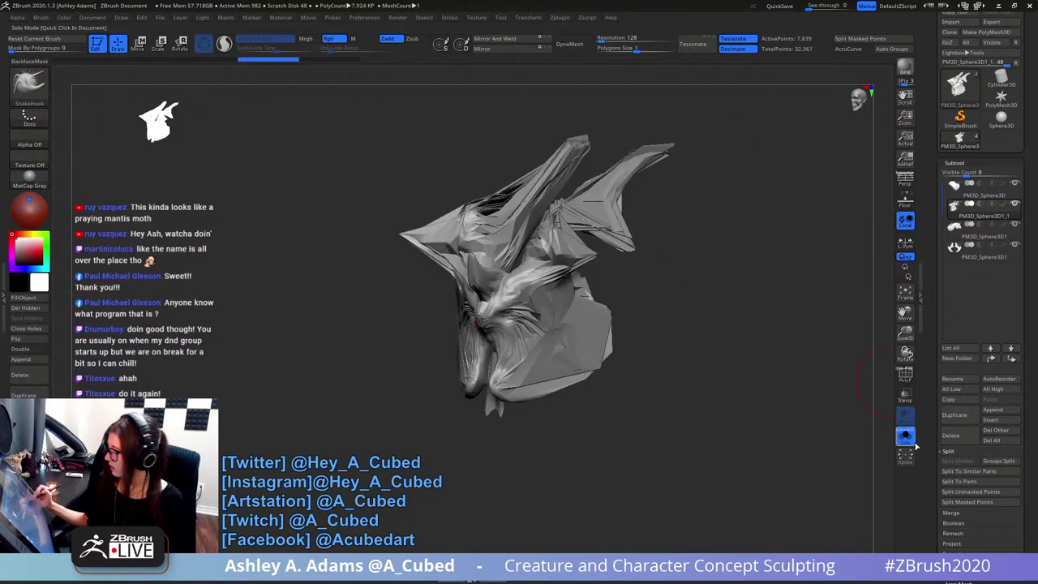
- Hide the leftover strip hanging below the muzzle with SelectLasso and delete it
left_click_drag(790, 408, 835, 409)
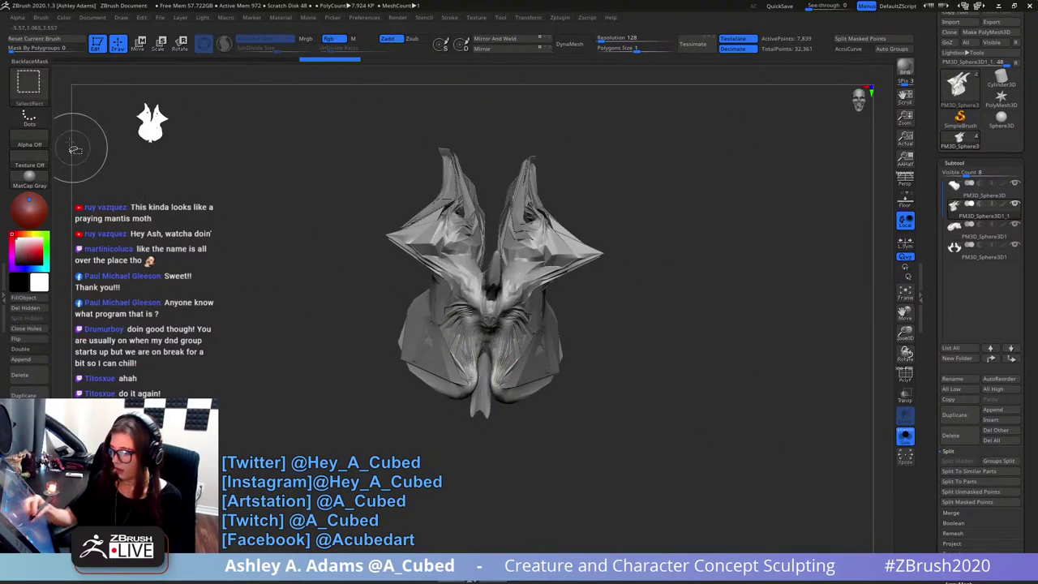
left_click(30, 86, "ctrl+shift")
left_click(299, 144)
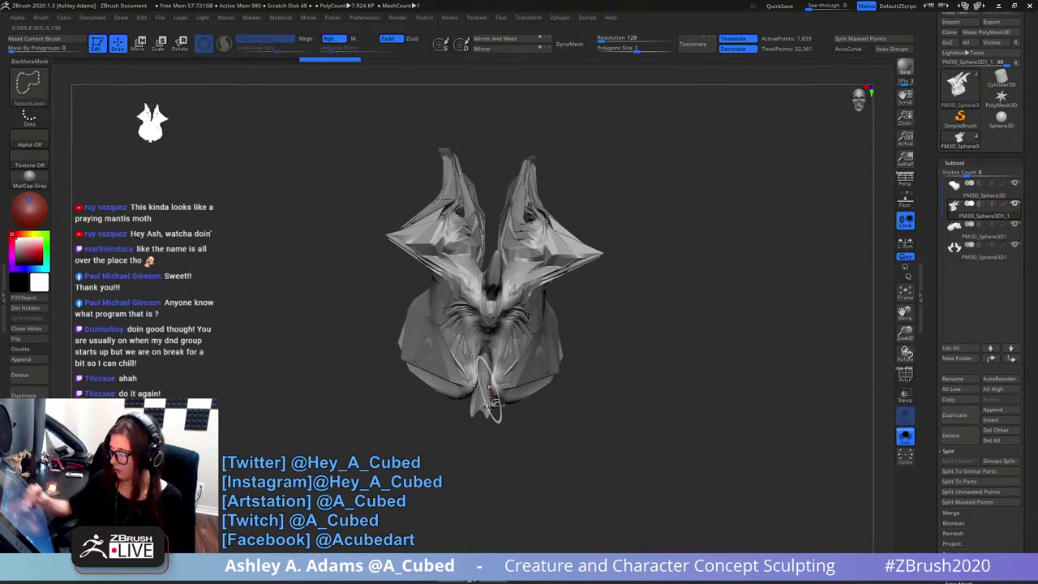
left_click_drag(452, 450, 456, 442, "ctrl+alt+shift")
mouse_move(596, 369)
left_mouse_down()
mouse_move(560, 357)
mouse_move(556, 344)
mouse_move(572, 327)
mouse_move(551, 276)
left_mouse_up()
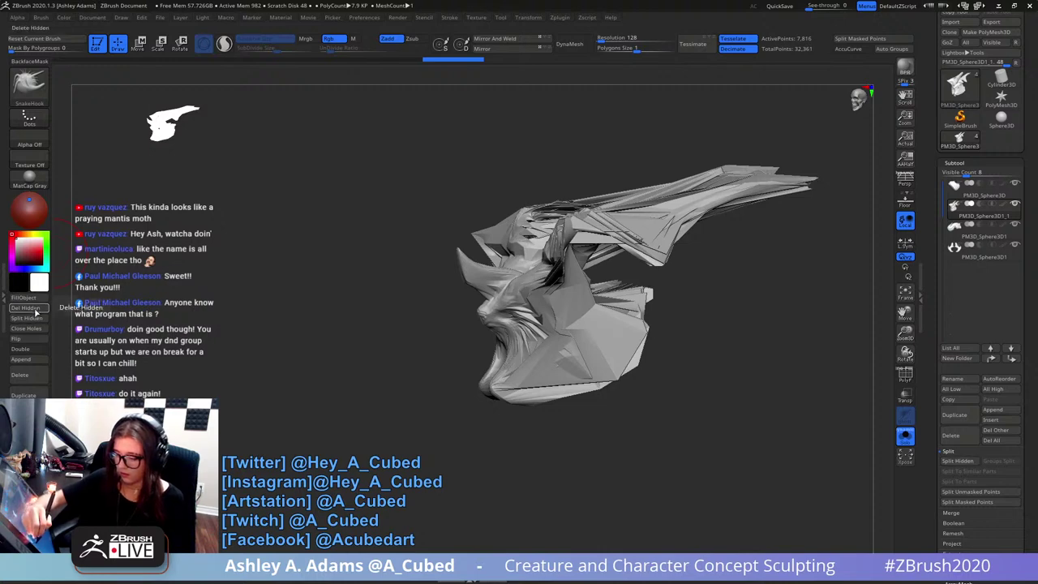
left_click(32, 309)
- Show the whole creature and stretch the muzzle and jaw down into long face plates with an enlarged SnakeHook brush
left_click(912, 438)
mouse_move(649, 355)
right_mouse_down("ctrl")
mouse_move(616, 340)
mouse_move(661, 363)
right_mouse_up("ctrl")
left_click_drag(618, 383, 640, 363)
right_click_drag(612, 366, 623, 362)
key("space")
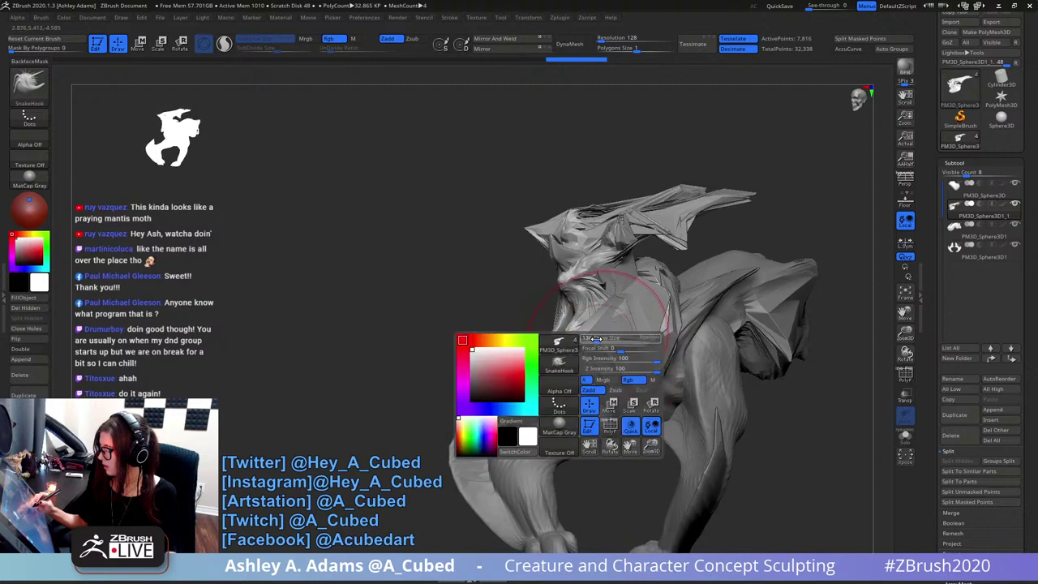
mouse_move(625, 349)
left_mouse_down()
mouse_move(558, 344)
mouse_move(587, 341)
mouse_move(592, 411)
left_mouse_up()
mouse_move(659, 408)
left_mouse_down()
mouse_move(639, 440)
mouse_move(648, 523)
left_mouse_up()
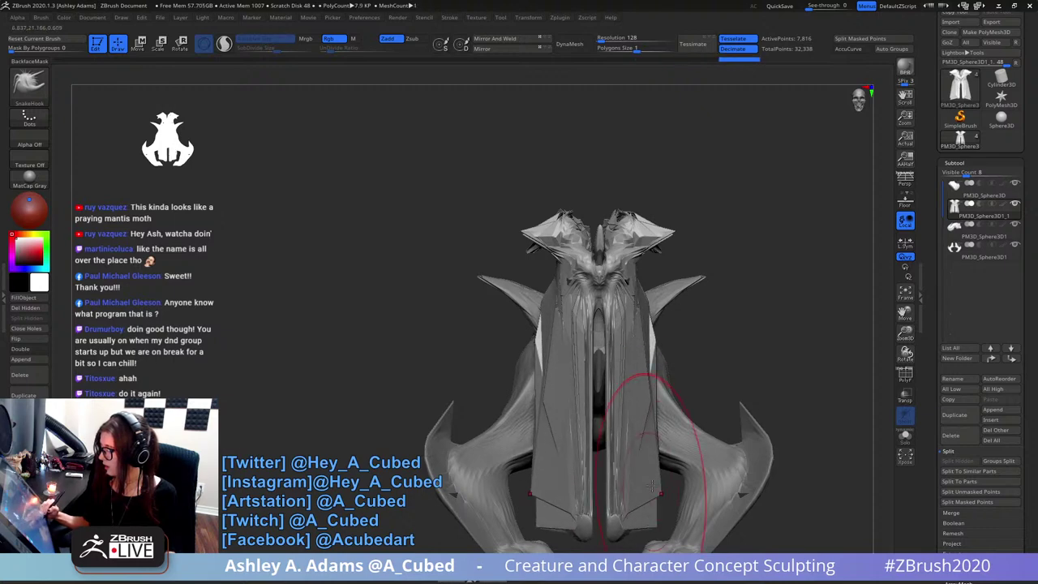
- Flare the upper side edges of the long face plates and pull the head's side horns outward with SnakeHook
right_click(620, 451)
right_click_drag(662, 333, 652, 326)
left_click_drag(646, 320, 656, 324)
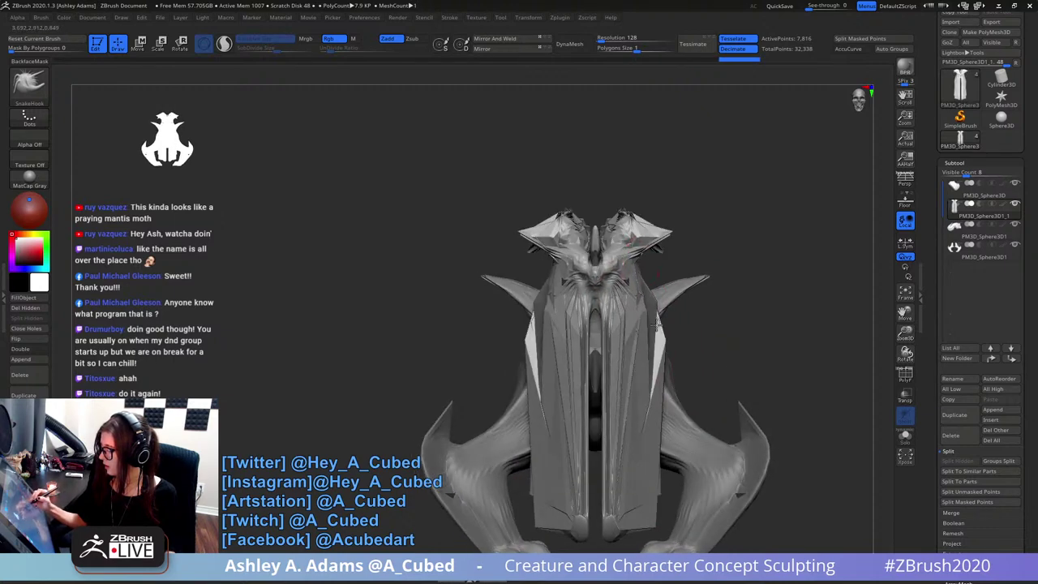
key("space")
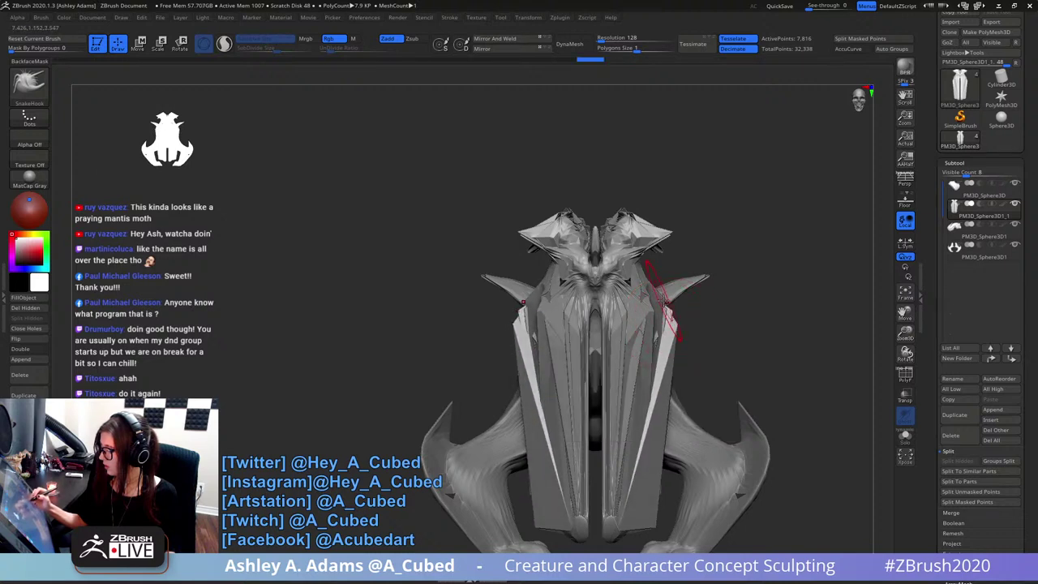
left_click_drag(673, 349, 680, 278)
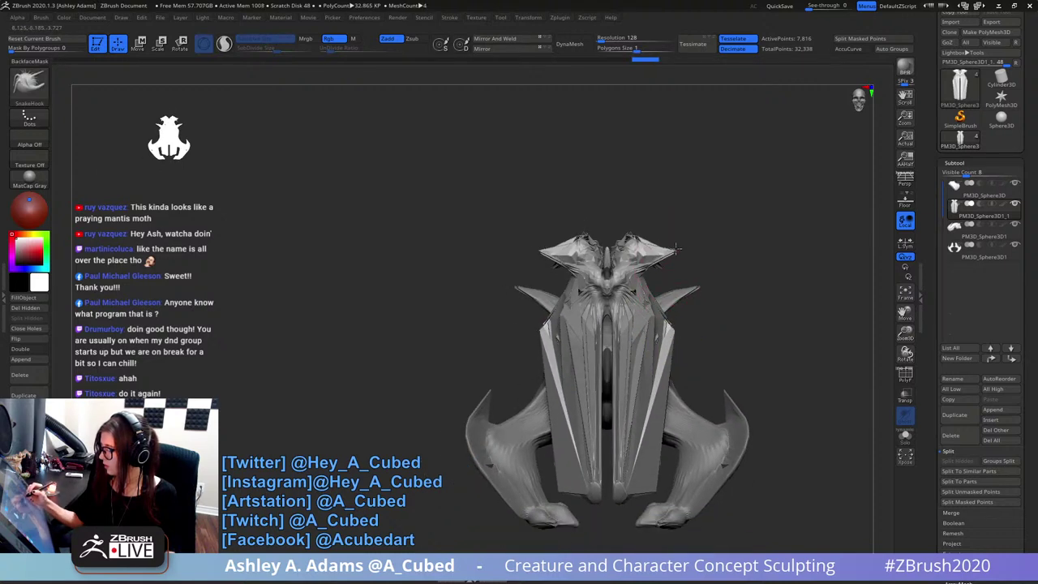
right_click_drag(704, 247, 695, 209, "ctrl")
right_click_drag(680, 357, 668, 267, "alt")
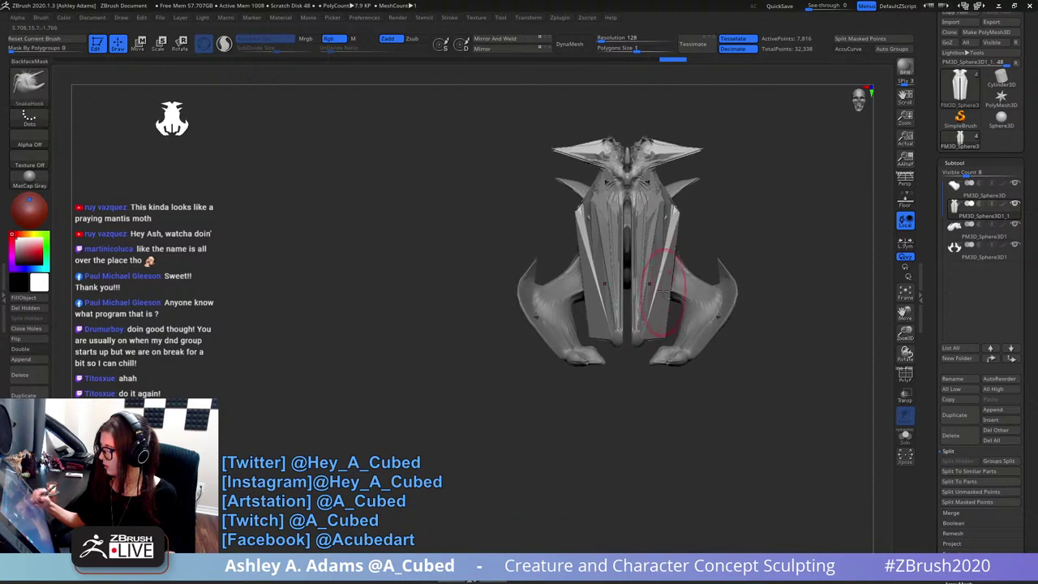
- Adjust the profile of the long face plates near their lower tip with a resized SnakeHook brush
right_click(654, 309)
right_click_drag(648, 312, 642, 361, "ctrl")
left_click_drag(623, 355, 686, 318)
key("space")
right_click_drag(704, 304, 681, 368, "alt")
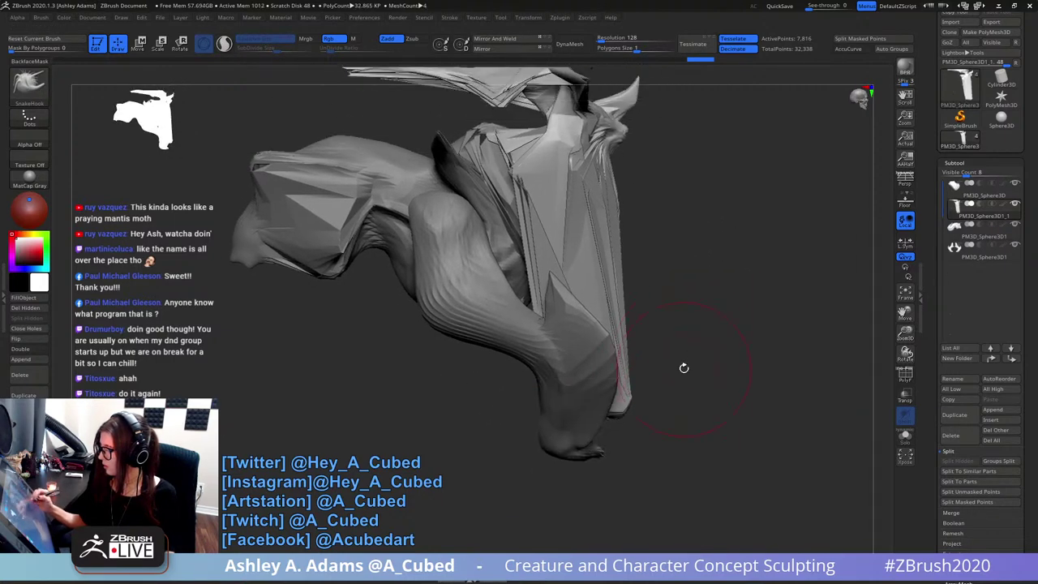
key("space")
key("space")
left_click(646, 376)
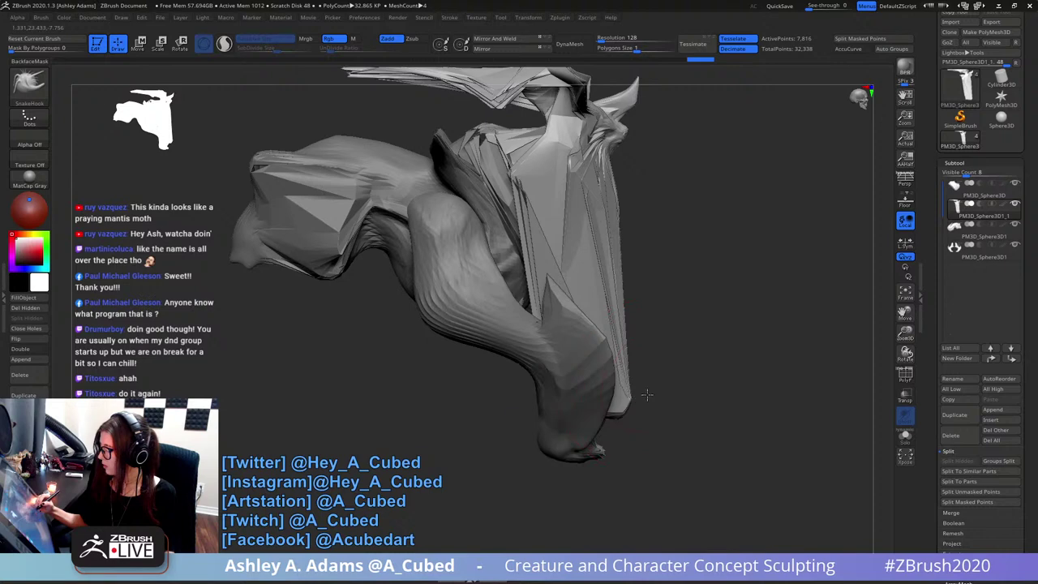
mouse_move(637, 398)
left_mouse_down()
mouse_move(658, 388)
mouse_move(707, 299)
mouse_move(649, 344)
left_mouse_up()
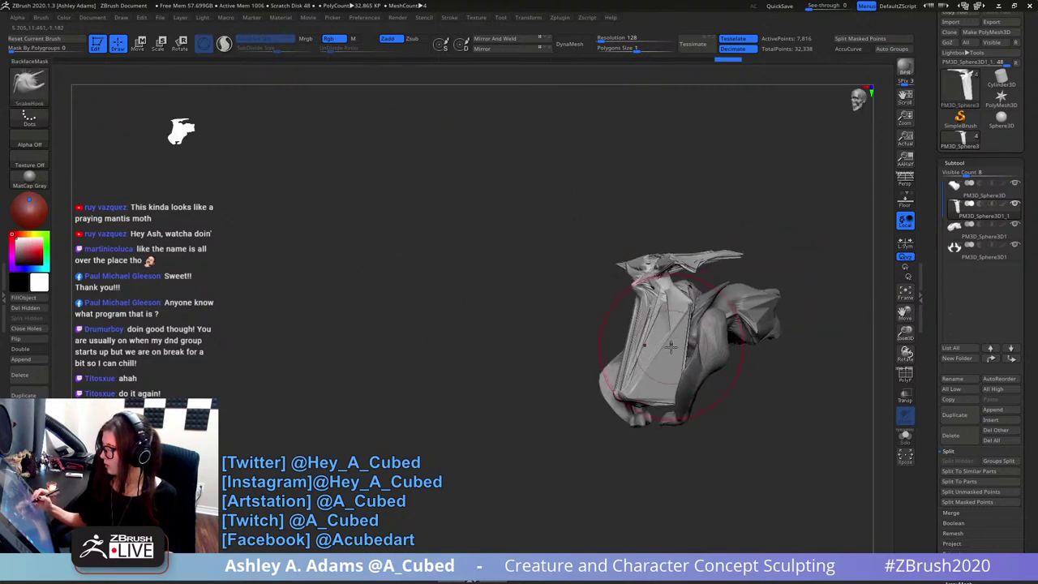
- Reshape the front edge of the long face plates below the muzzle in profile
left_click_drag(734, 351, 673, 337)
right_click(626, 401)
mouse_move(646, 325)
right_mouse_down("ctrl")
mouse_move(629, 399)
mouse_move(645, 312)
right_mouse_up("ctrl")
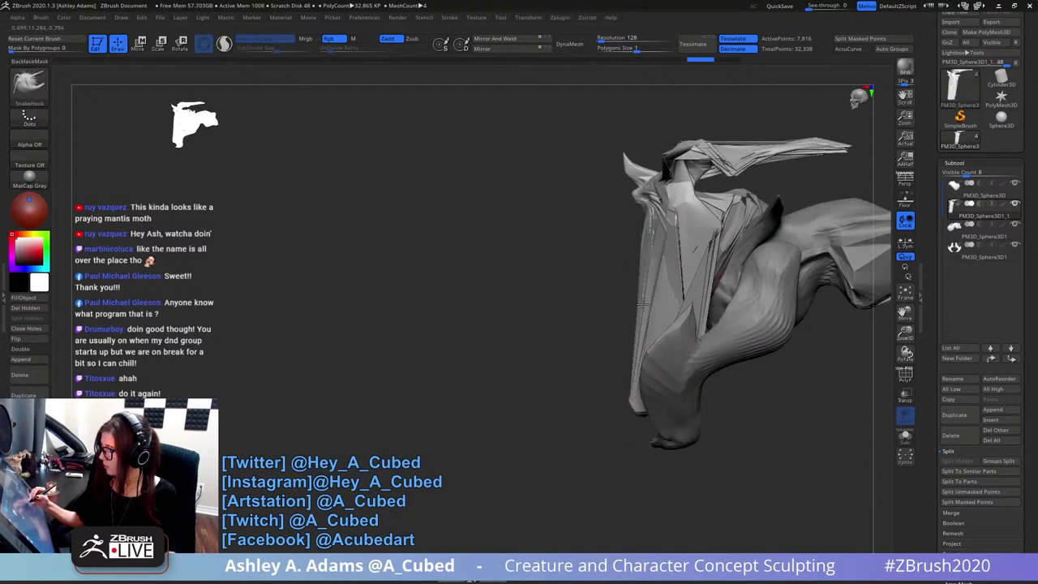
key("space")
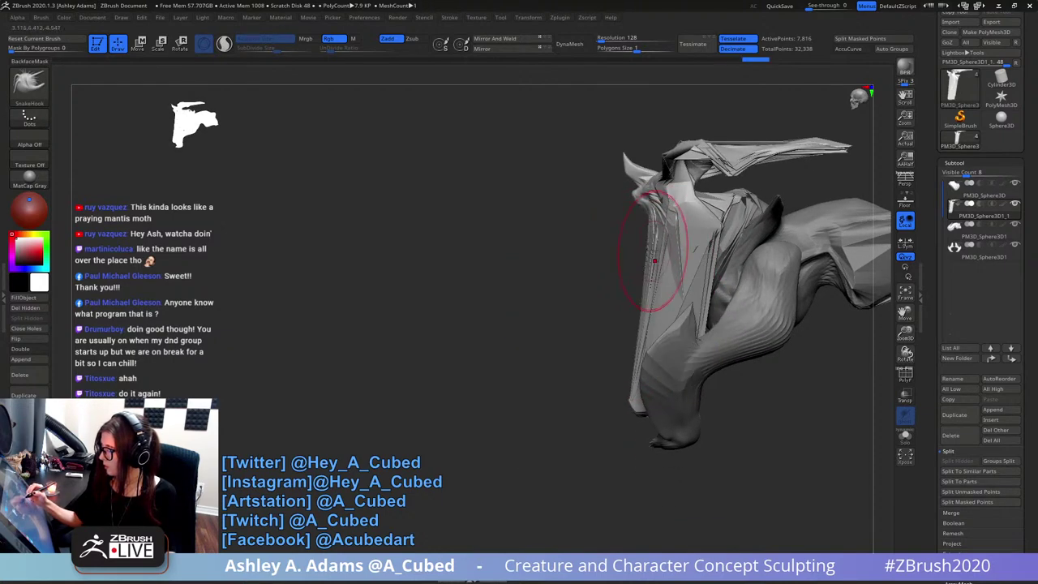
mouse_move(652, 253)
right_mouse_down()
mouse_move(710, 283)
mouse_move(686, 302)
right_mouse_up()
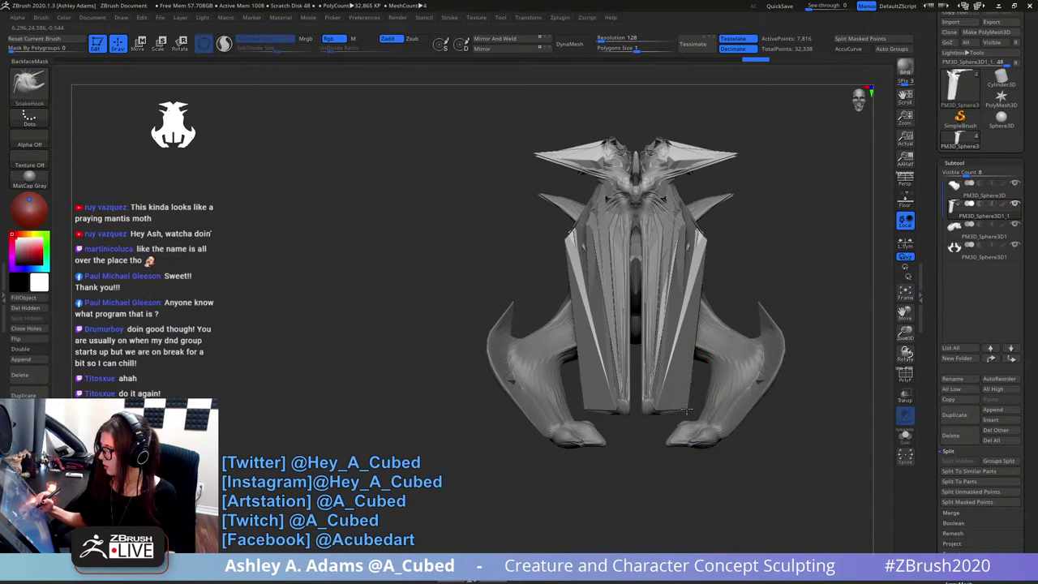
- Taper the lower outer corners of the face plates inward and pull their upper side corners outward
mouse_move(687, 412)
left_mouse_down()
mouse_move(675, 411)
mouse_move(690, 379)
left_mouse_up()
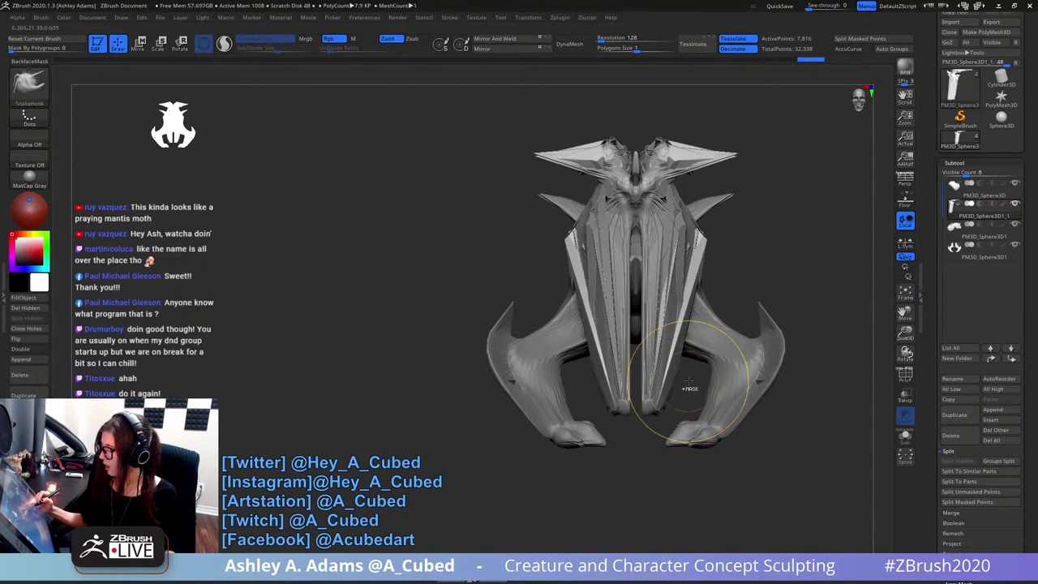
key("ctrl+z")
key("space")
left_click(689, 381)
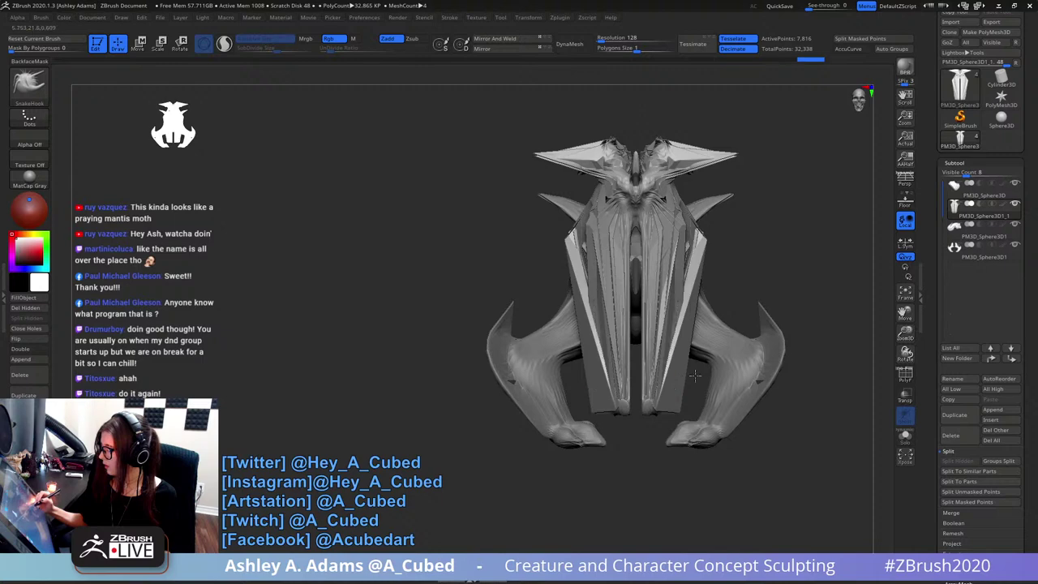
key("shift")
left_click_drag(710, 238, 721, 242)
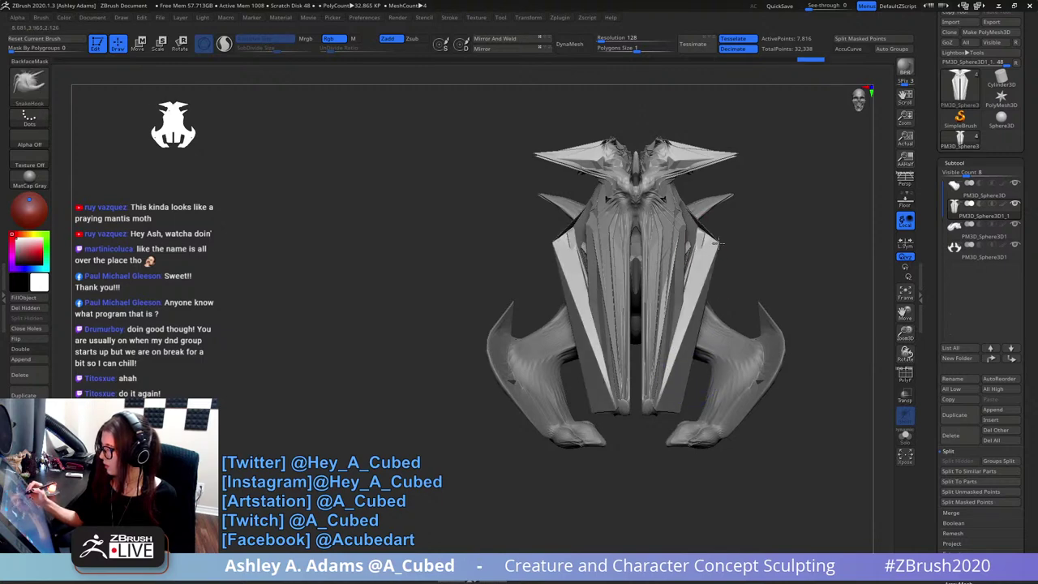
- Adjust the brow ridge beneath the crest spikes with a resized SnakeHook brush
key("space")
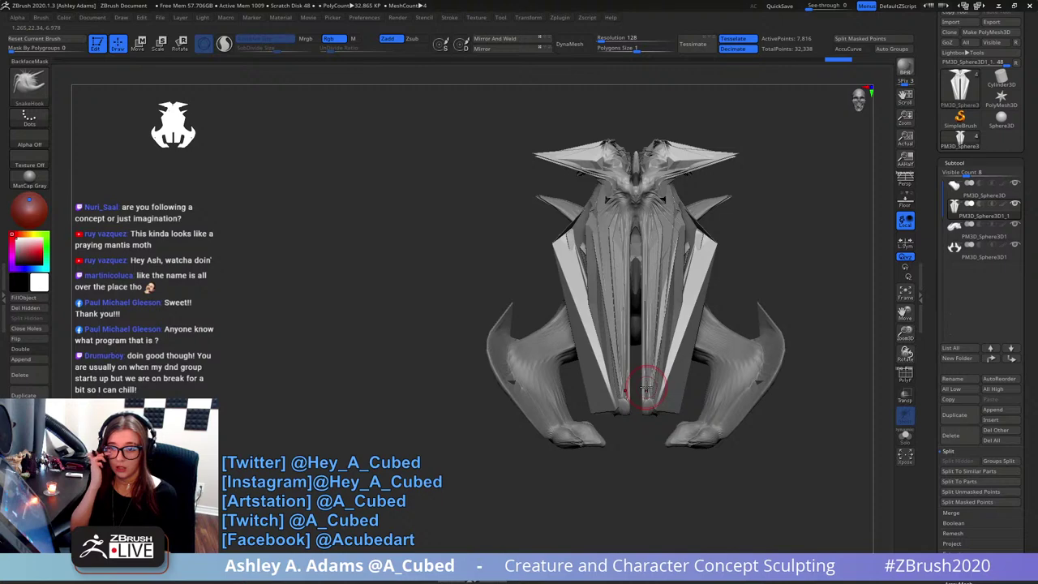
right_click_drag(645, 392, 661, 284)
right_click(745, 337)
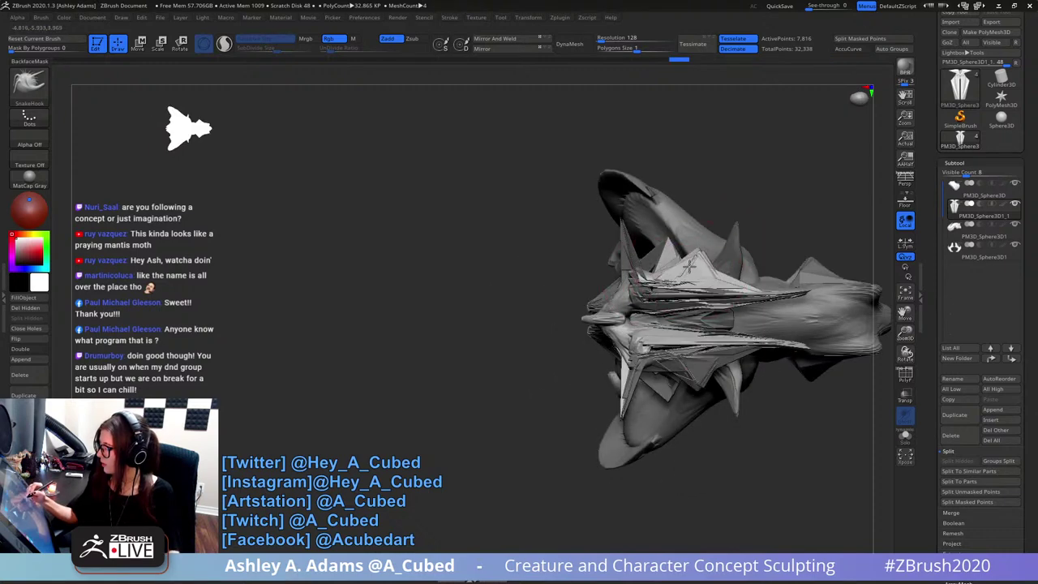
mouse_move(824, 284)
right_mouse_down()
mouse_move(858, 253)
mouse_move(765, 243)
mouse_move(814, 278)
mouse_move(714, 222)
mouse_move(764, 276)
mouse_move(748, 265)
mouse_move(746, 341)
mouse_move(708, 219)
mouse_move(745, 292)
mouse_move(788, 246)
mouse_move(800, 268)
mouse_move(739, 258)
mouse_move(692, 289)
right_mouse_up()
key("space")
right_click_drag(678, 270, 648, 270)
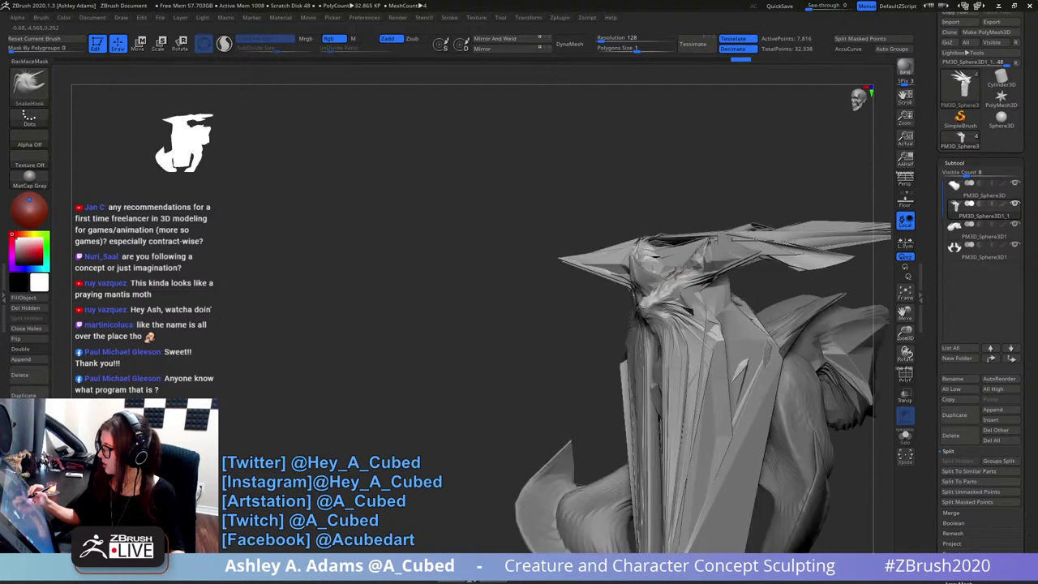
mouse_move(698, 269)
left_mouse_down()
mouse_move(691, 260)
mouse_move(675, 271)
left_mouse_up()
right_click_drag(649, 270, 714, 269)
- Build up the brow ridge beside the nose bridge with ClayBuildup, then switch to the DamStandard brush
key("b")
key("c")
key("b")
left_click_drag(720, 269, 689, 279)
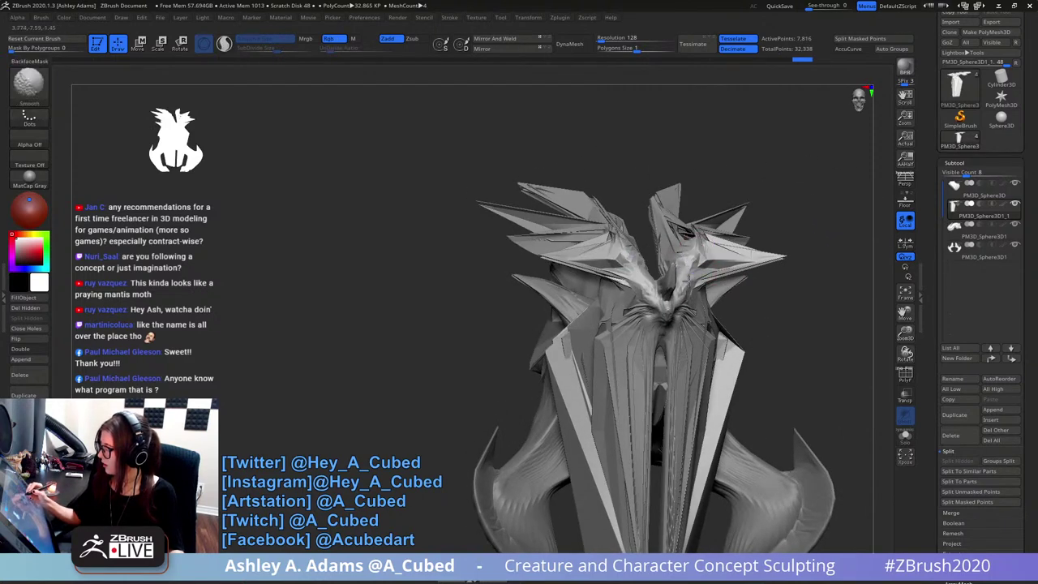
mouse_move(711, 254)
right_mouse_down()
mouse_move(600, 268)
mouse_move(695, 174)
mouse_move(699, 302)
mouse_move(665, 239)
right_mouse_up()
key("b")
key("d")
key("s")
mouse_move(671, 201)
right_mouse_down()
mouse_move(764, 163)
mouse_move(742, 191)
mouse_move(739, 219)
mouse_move(758, 247)
mouse_move(805, 180)
right_mouse_up()
- Mask the long crest spikes with MaskLasso in profile and invert the mask so only the spikes stay editable
key("ctrl")
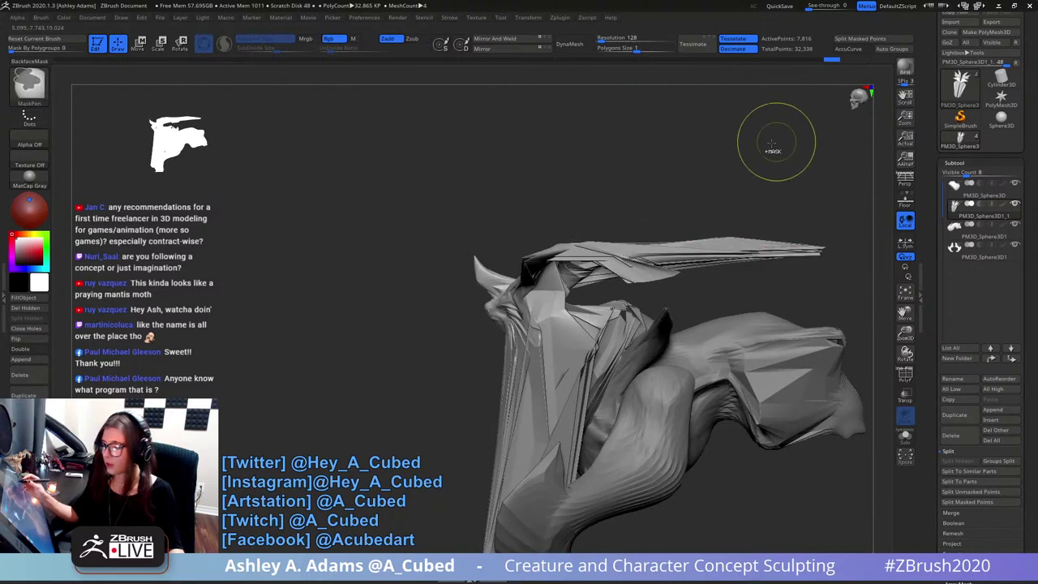
left_click(30, 86, "ctrl")
left_click(86, 99, "ctrl")
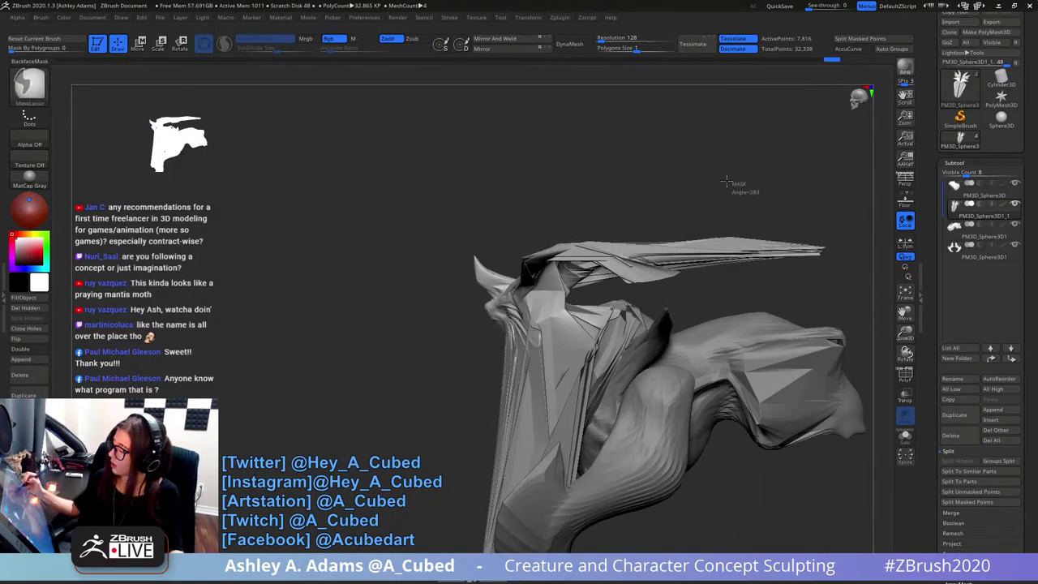
mouse_move(811, 174)
left_mouse_down("ctrl")
mouse_move(519, 244)
mouse_move(815, 293)
mouse_move(814, 260)
left_mouse_up("ctrl")
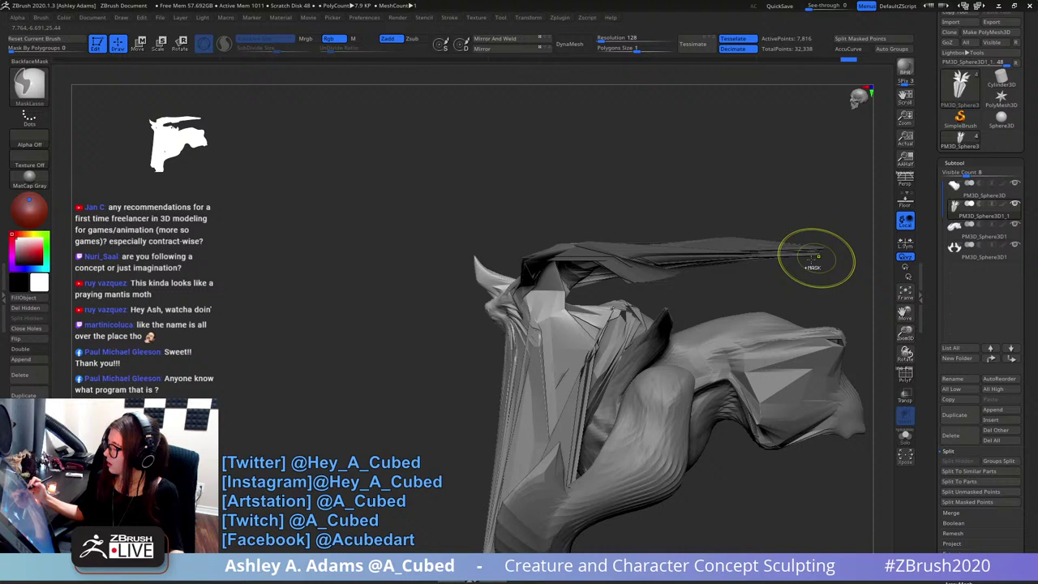
left_click(707, 304, "ctrl")
key("w")
- Place the transform gizmo at the base of the crest and rotate the unmasked spikes steeply upward
left_click(557, 290, "alt")
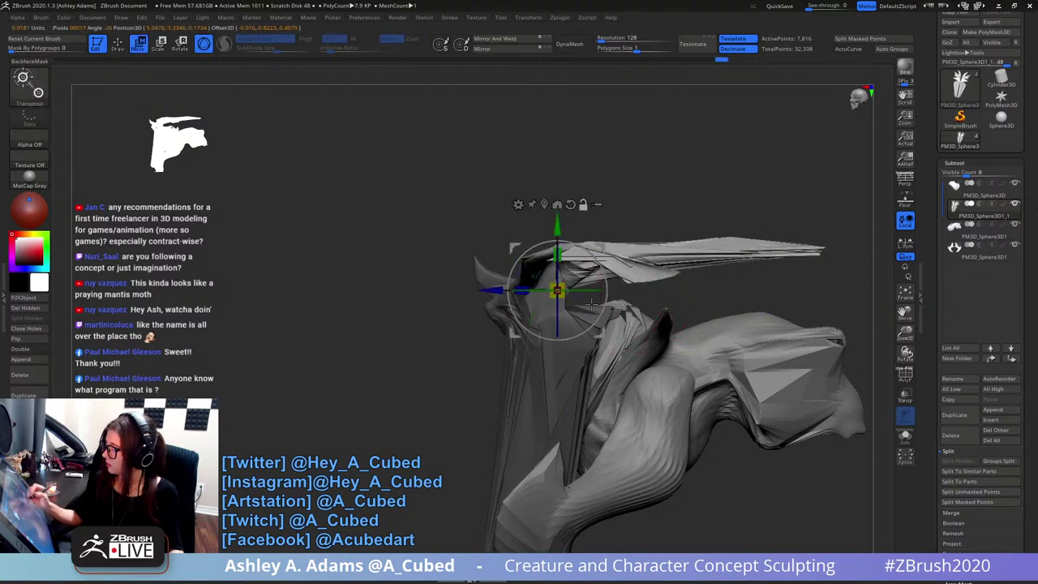
left_click_drag(592, 320, 595, 291)
key("ctrl+z")
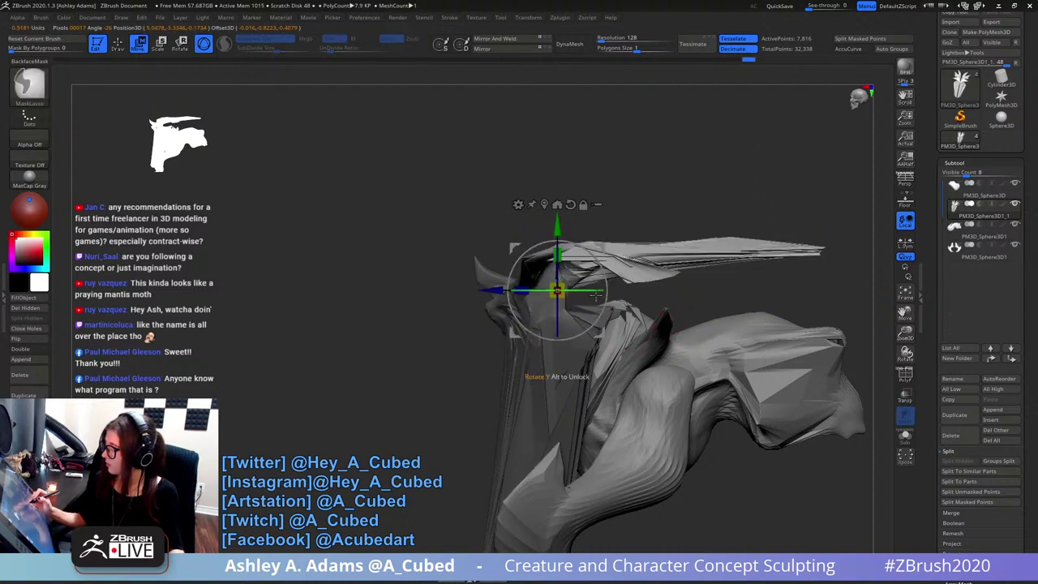
left_click_drag(492, 290, 472, 291, "alt")
left_click_drag(537, 228, 538, 208, "alt")
left_click_drag(581, 293, 585, 259)
key("q")
- Stretch the side brow horns farther outward with SnakeHook in front view
right_click_drag(607, 457, 610, 389, "ctrl")
right_click_drag(610, 389, 637, 377)
left_click_drag(636, 376, 694, 310)
right_click_drag(695, 311, 674, 295, "ctrl")
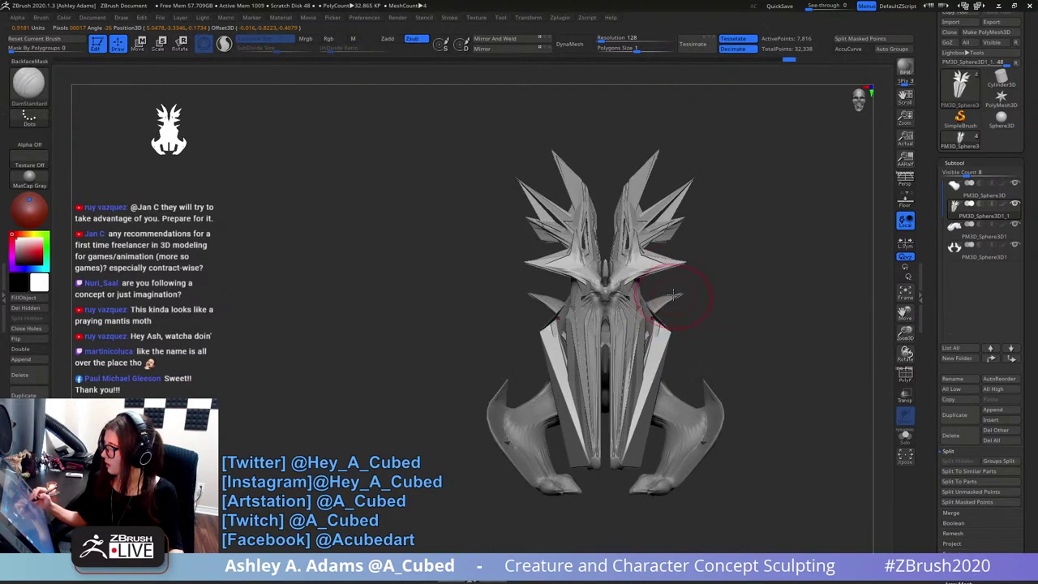
right_click(661, 264)
right_click_drag(718, 243, 730, 211, "alt")
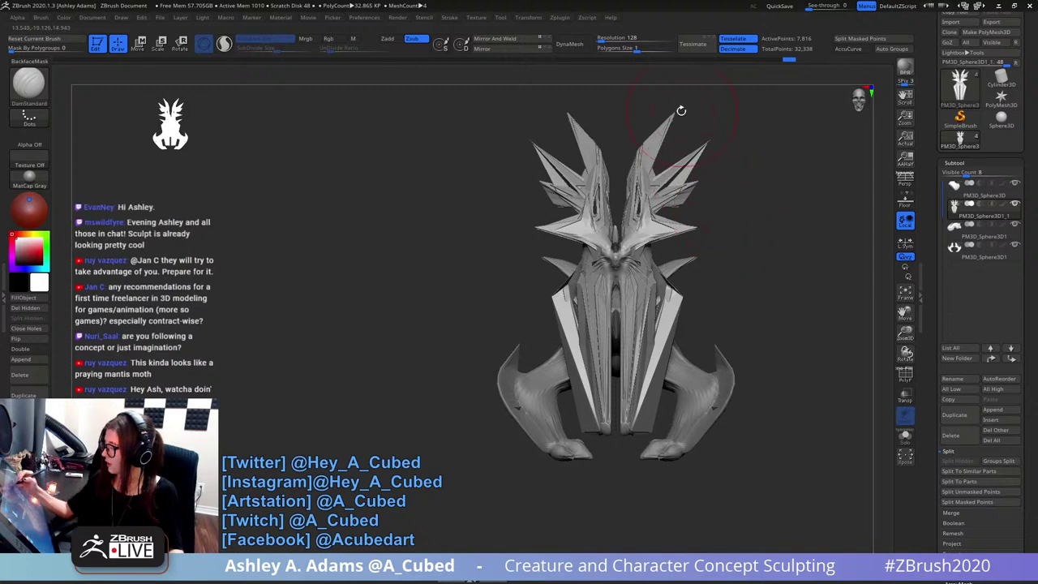
key("b")
key("s")
key("h")
mouse_move(674, 114)
left_mouse_down()
mouse_move(697, 94)
mouse_move(677, 109)
left_mouse_up()
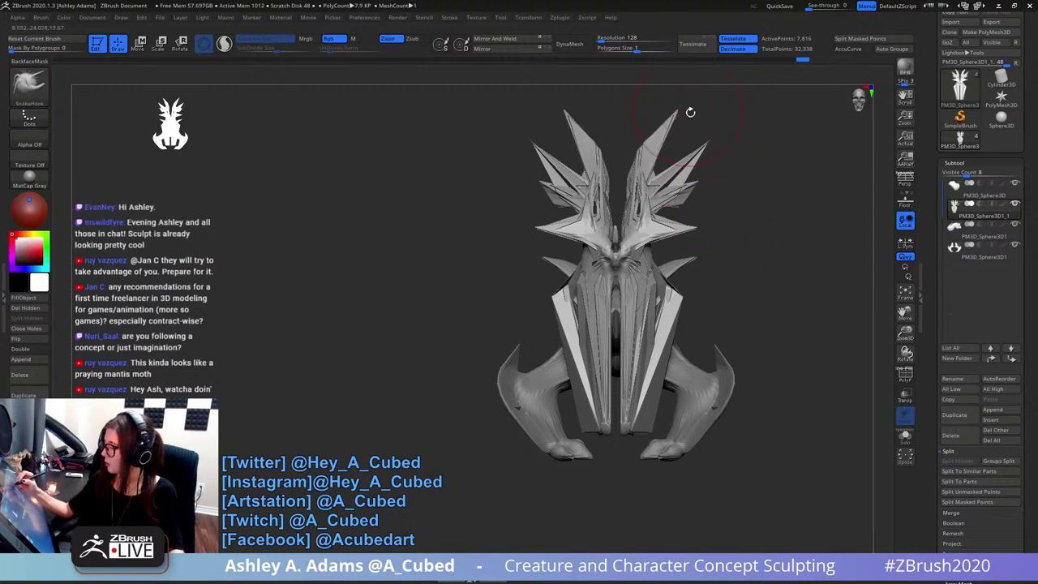
mouse_move(708, 142)
left_mouse_down()
mouse_move(702, 152)
mouse_move(736, 131)
left_mouse_up()
key("ctrl+z")
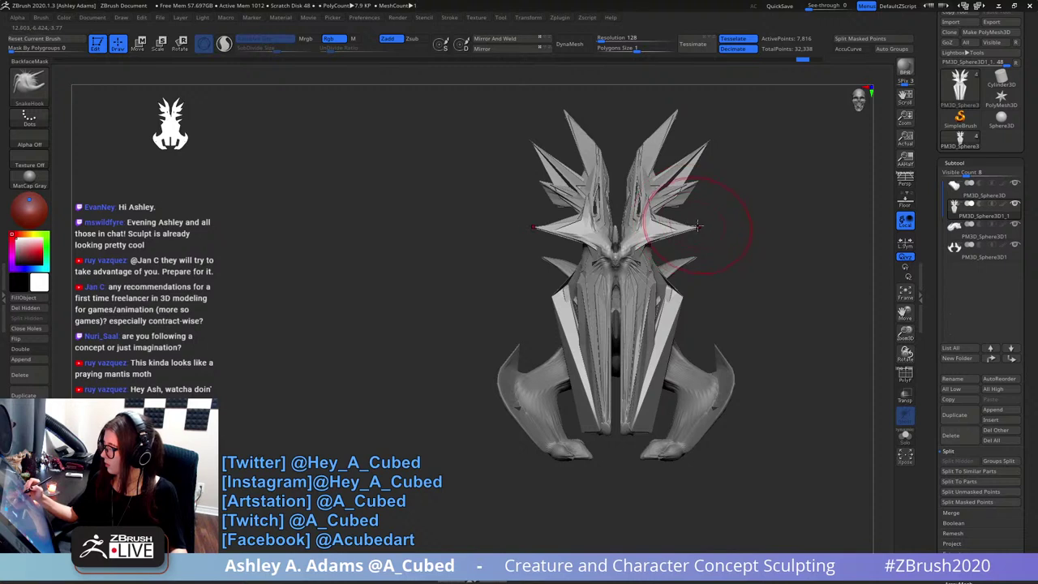
mouse_move(697, 227)
left_mouse_down()
mouse_move(669, 228)
mouse_move(739, 228)
left_mouse_up()
key("ctrl+z")
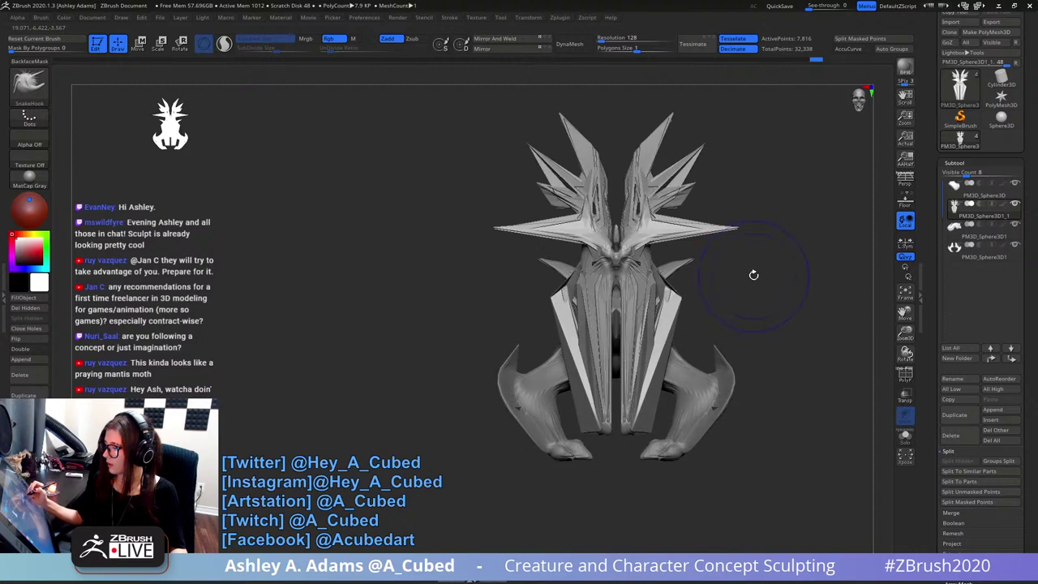
- Select the mandible subtool and widen the mandibles in profile into broad blades with SnakeHook at varying brush sizes
left_click(718, 364, "alt")
right_click(720, 361)
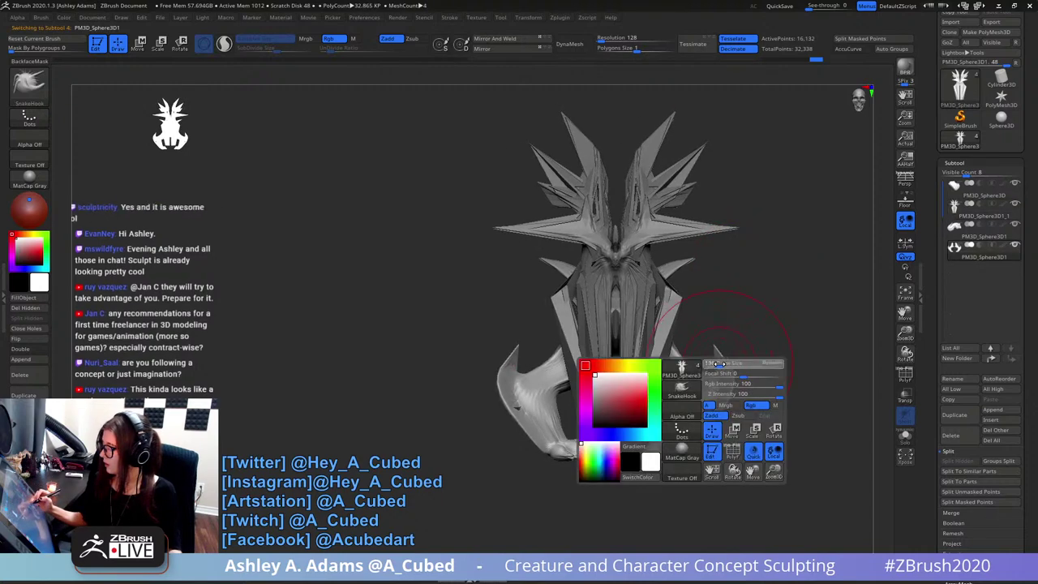
right_click_drag(726, 357, 503, 399)
right_click_drag(764, 363, 705, 317, "alt")
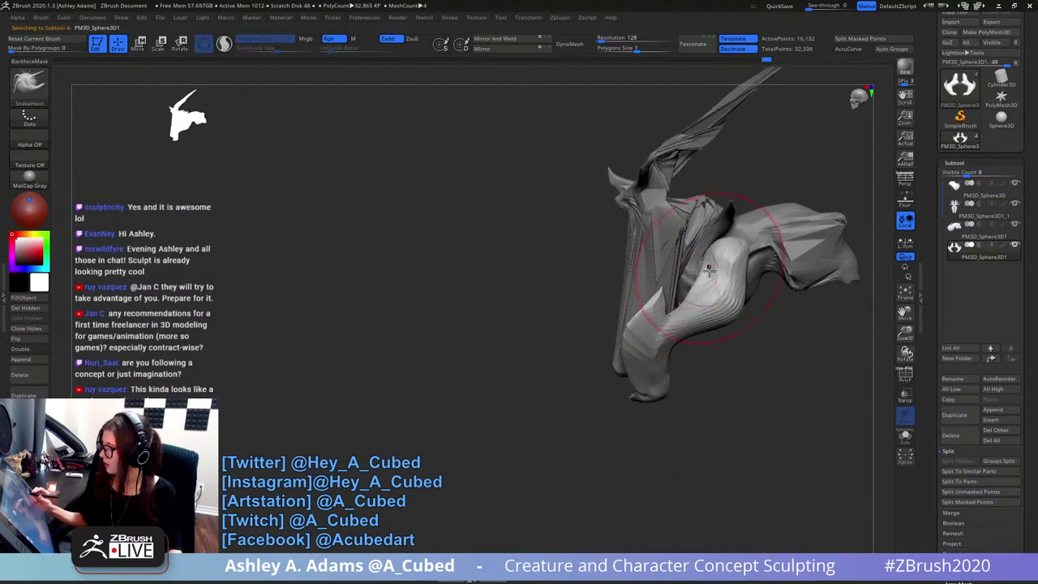
key("space")
left_click_drag(648, 378, 701, 373)
key("space")
mouse_move(737, 325)
left_mouse_down()
mouse_move(710, 333)
mouse_move(771, 332)
left_mouse_up()
key("space")
mouse_move(736, 397)
left_mouse_down()
mouse_move(795, 354)
mouse_move(729, 373)
left_mouse_up()
key("space")
left_click_drag(755, 362, 745, 362)
mouse_move(755, 405)
left_mouse_down()
mouse_move(819, 382)
mouse_move(706, 369)
mouse_move(624, 276)
mouse_move(622, 251)
mouse_move(624, 347)
left_mouse_up()
key("space")
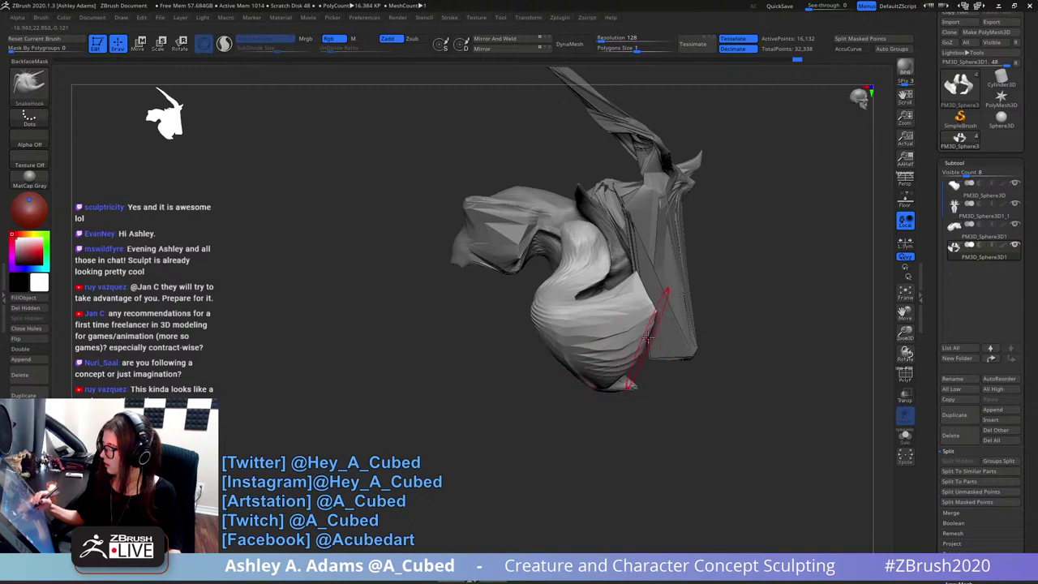
- Smooth the mandibles' front edge, pull their rear bulge into a point and extend their lower tips forward
key("shift")
left_click_drag(636, 346, 620, 304, "shift")
right_click_drag(620, 302, 638, 331, "alt")
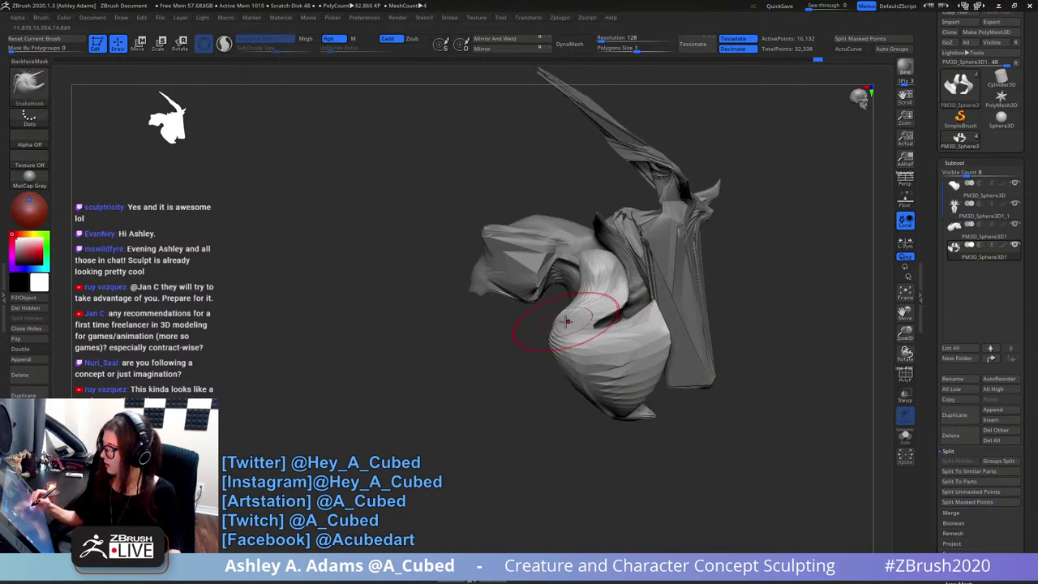
mouse_move(566, 302)
left_mouse_down()
mouse_move(545, 334)
mouse_move(552, 365)
left_mouse_up()
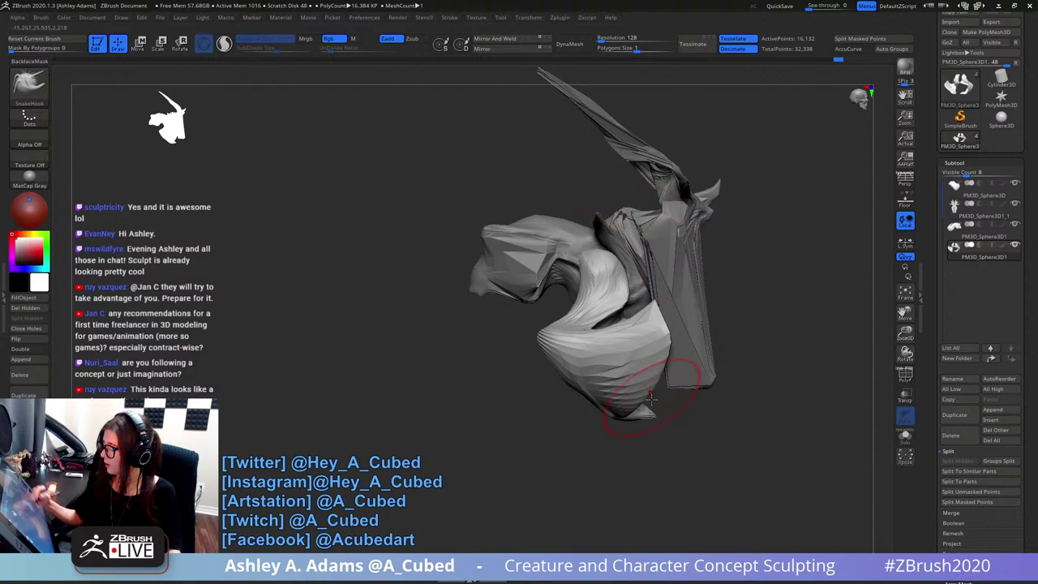
left_click_drag(652, 411, 673, 418)
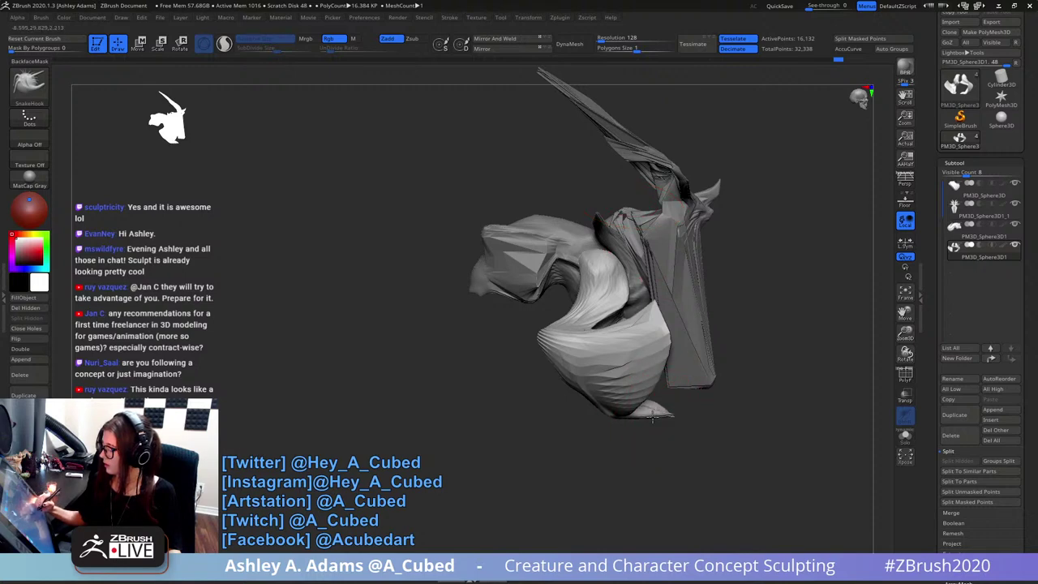
right_click_drag(754, 454, 648, 456)
right_click(648, 457)
mouse_move(669, 398)
left_mouse_down()
mouse_move(654, 390)
mouse_move(671, 410)
mouse_move(655, 412)
left_mouse_up()
- Select the head subtool and smooth and reshape the bridge of the muzzle between the brows
right_click_drag(780, 331, 754, 357)
right_click_drag(824, 311, 734, 340, "alt")
left_click(573, 251, "alt")
right_click_drag(577, 251, 550, 295, "ctrl")
right_click(558, 270)
left_click_drag(550, 294, 552, 289, "shift")
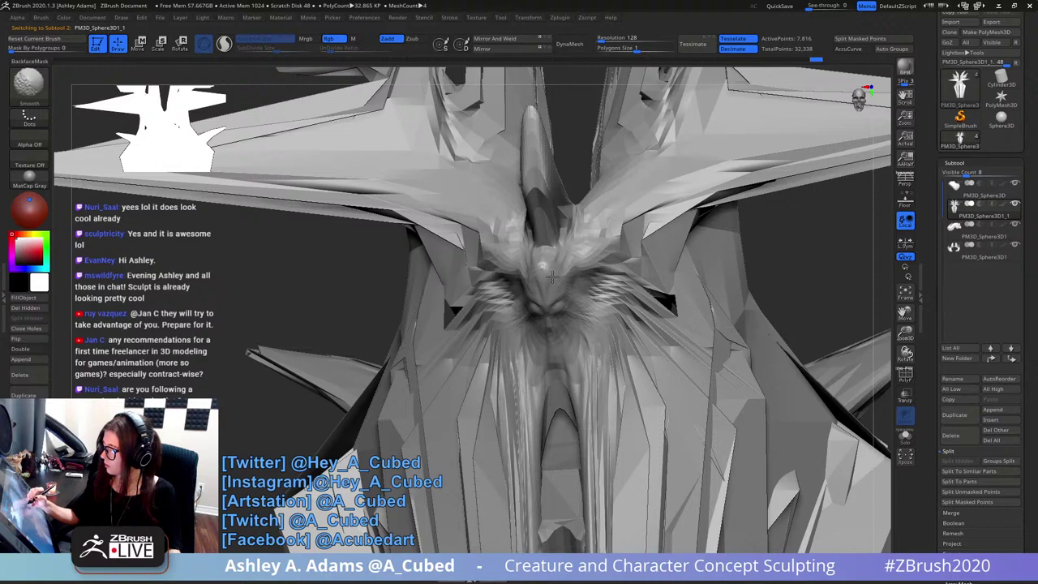
mouse_move(573, 274)
right_mouse_down()
mouse_move(596, 256)
mouse_move(602, 230)
mouse_move(612, 243)
right_mouse_up()
left_click_drag(596, 273, 614, 262)
right_click_drag(614, 262, 586, 253)
- Flatten the front of the muzzle with the hPolish brush
key("b")
key("h")
key("p")
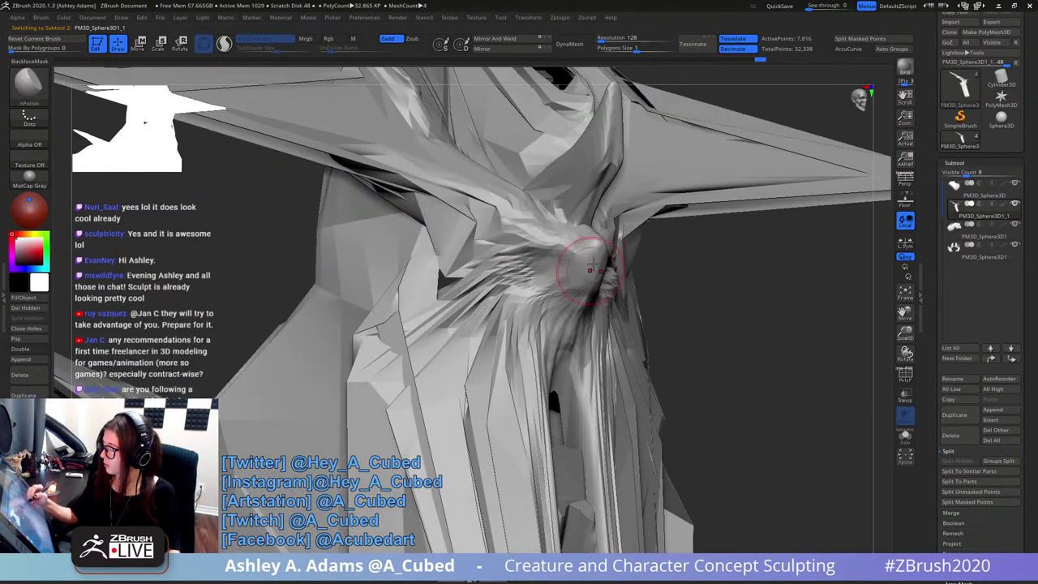
left_click_drag(584, 253, 597, 268)
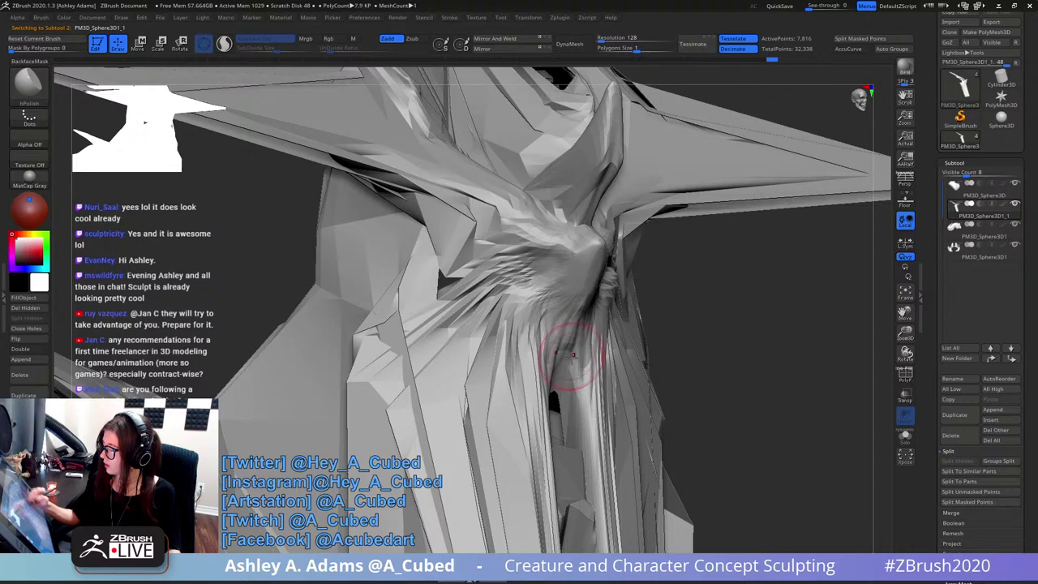
mouse_move(556, 347)
right_mouse_down()
mouse_move(607, 208)
mouse_move(568, 223)
mouse_move(648, 202)
mouse_move(718, 207)
mouse_move(654, 193)
right_mouse_up()
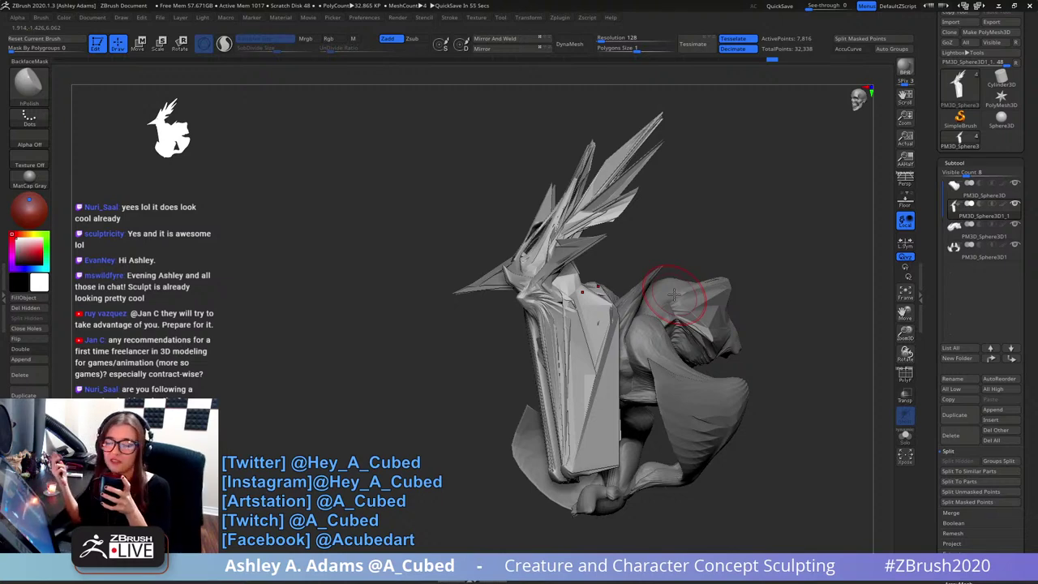
mouse_move(674, 295)
right_mouse_down()
mouse_move(641, 294)
mouse_move(760, 281)
right_mouse_up()
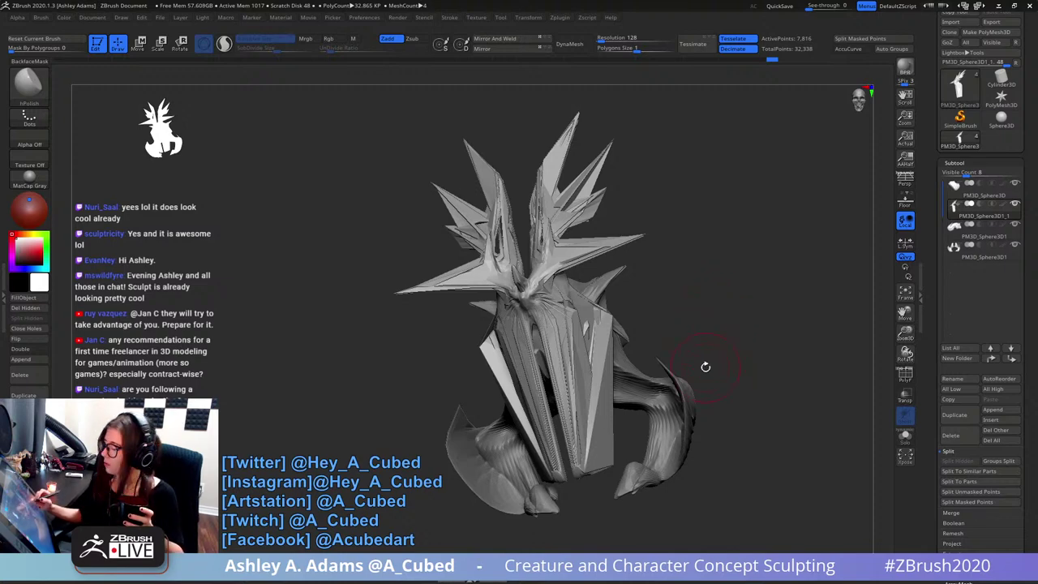
left_click_drag(706, 367, 694, 389)
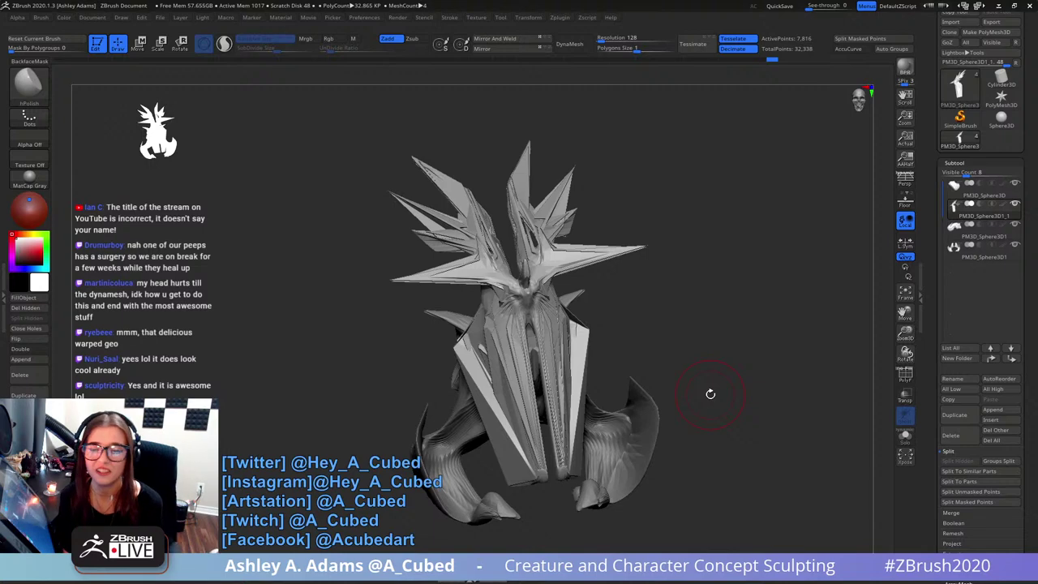
- Taper the lower end of the long face plates in profile with a resized SnakeHook brush
mouse_move(710, 393)
left_mouse_down()
mouse_move(606, 240)
mouse_move(692, 172)
left_mouse_up()
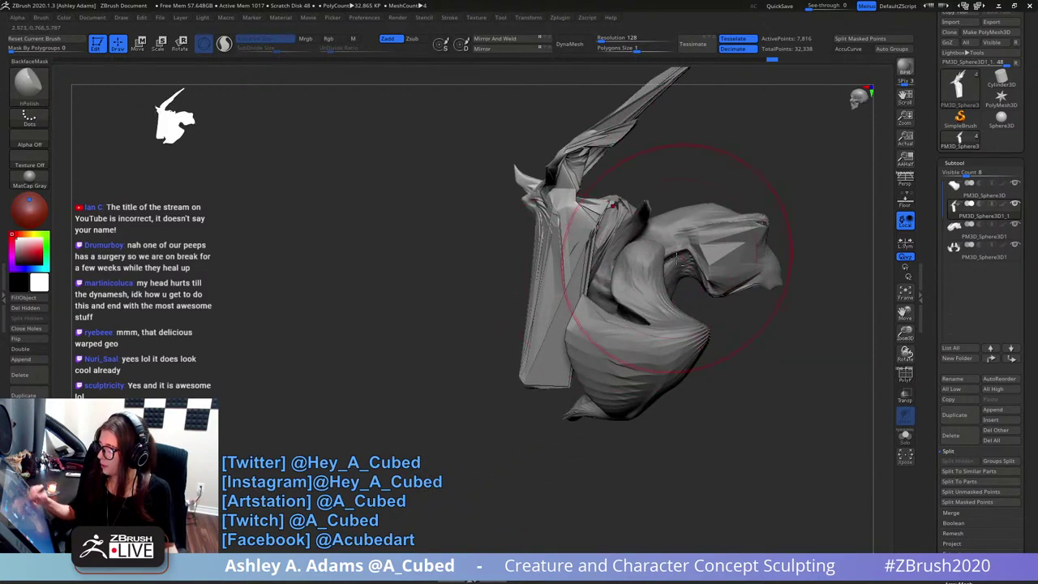
key("space")
mouse_move(607, 364)
left_mouse_down()
mouse_move(519, 376)
mouse_move(567, 336)
mouse_move(559, 349)
left_mouse_up()
key("b")
key("s")
key("h")
key("space")
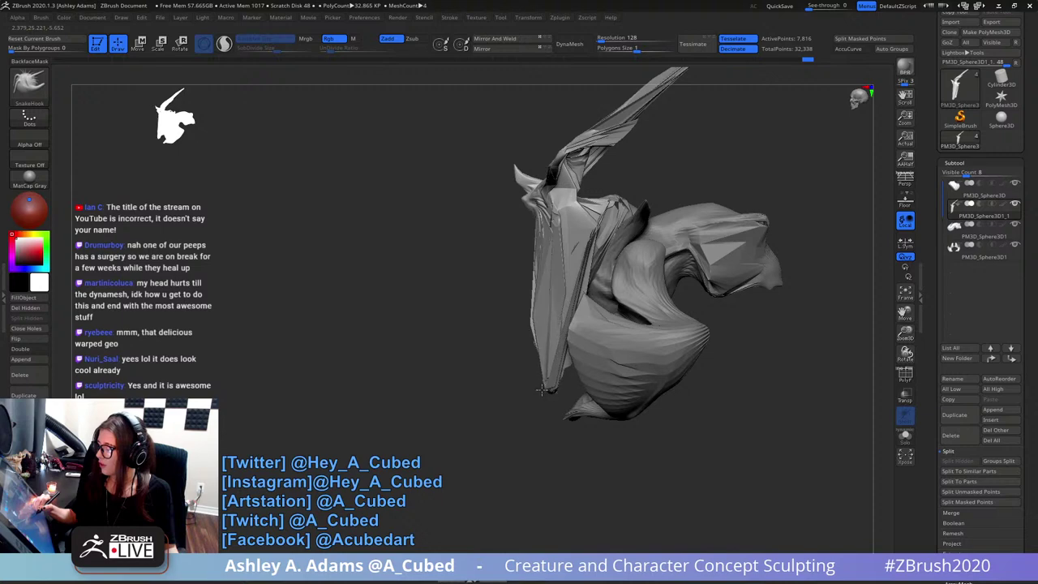
left_click_drag(542, 390, 536, 391)
left_click_drag(529, 318, 594, 318)
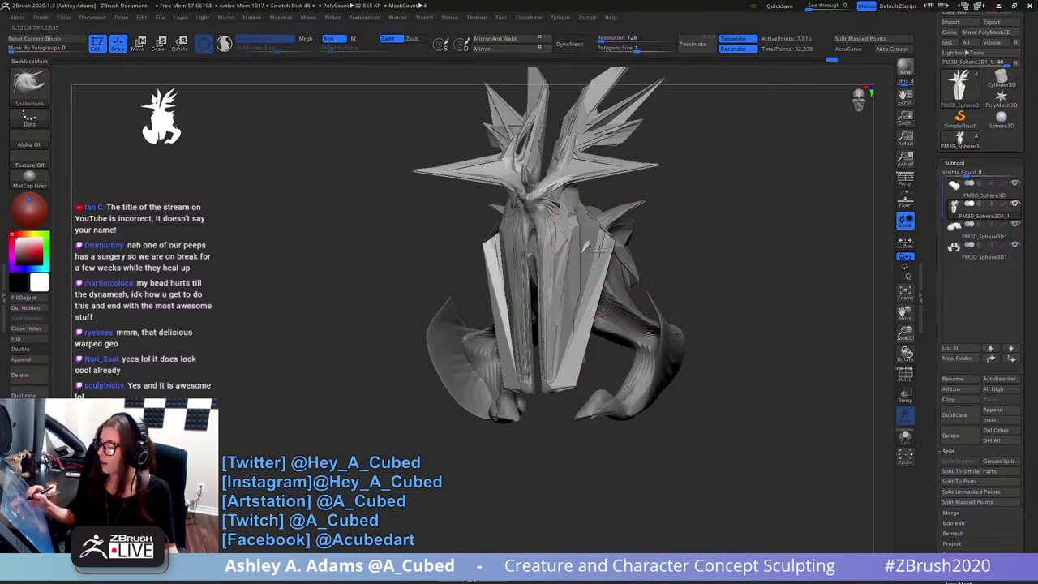
- Smooth the surface and upper outer corners of the long face plates
key("space")
key("shift")
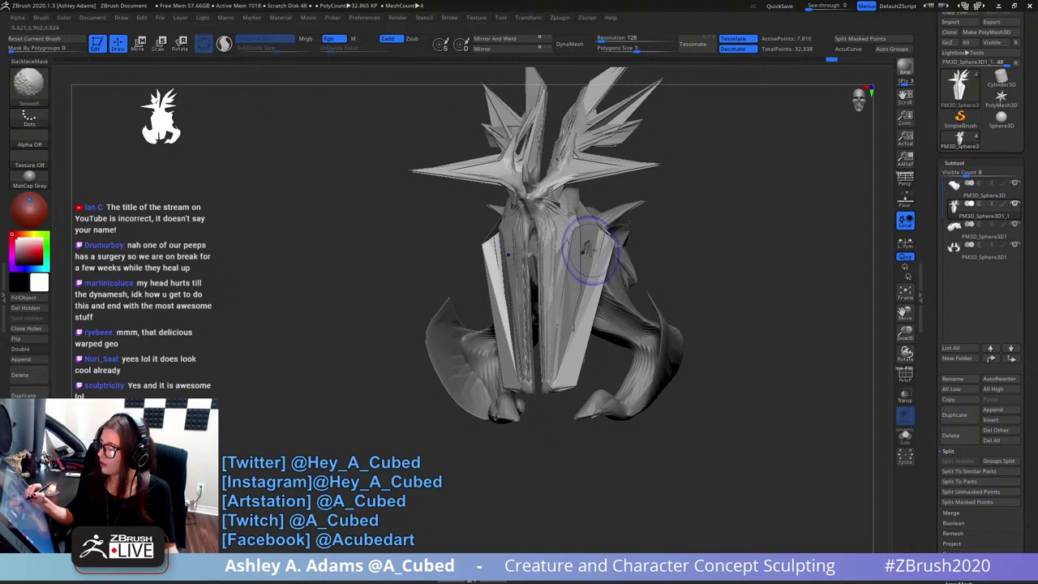
left_click_drag(588, 249, 597, 246, "shift")
mouse_move(596, 246)
right_mouse_down()
mouse_move(614, 246)
mouse_move(560, 251)
mouse_move(602, 240)
right_mouse_up()
key("shift")
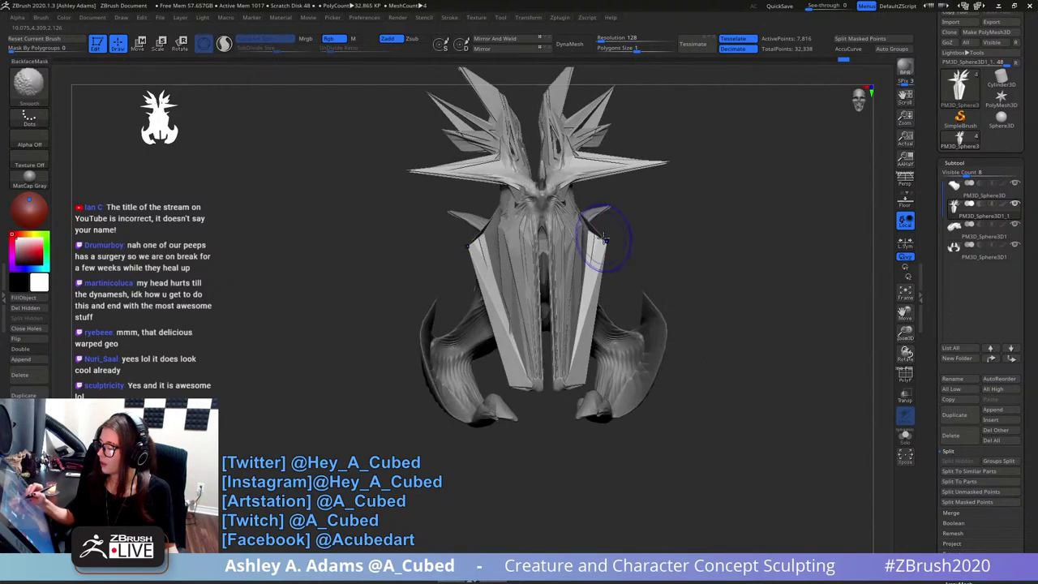
left_click_drag(602, 238, 607, 237, "shift")
- Pull the upper outer corners of the face plates outward and back into broader side panels
right_click_drag(611, 236, 596, 241)
left_click_drag(600, 243, 614, 239)
mouse_move(610, 240)
right_mouse_down()
mouse_move(628, 239)
mouse_move(621, 245)
right_mouse_up()
key("shift")
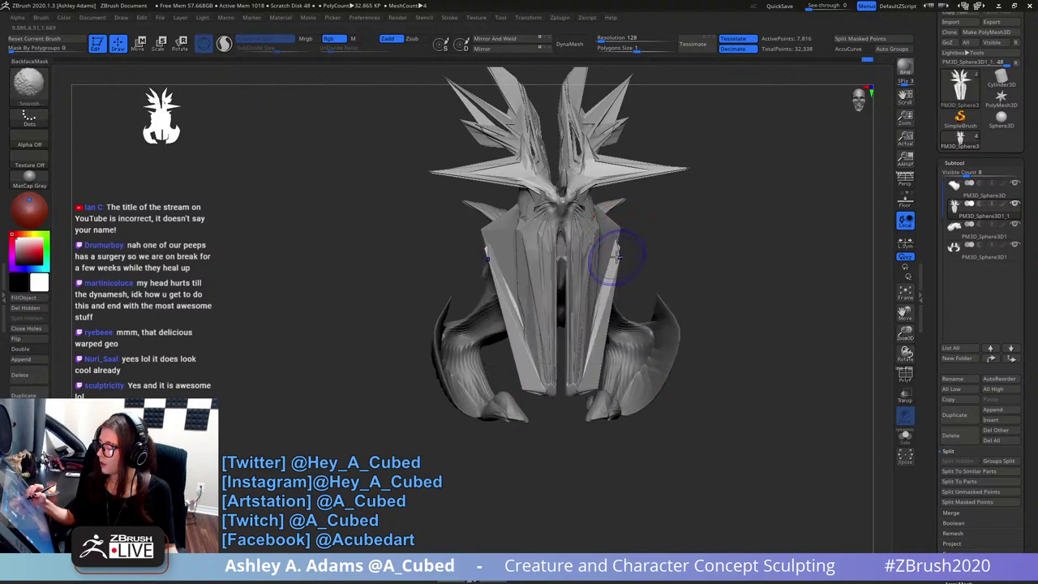
mouse_move(625, 255)
left_mouse_down()
mouse_move(667, 251)
mouse_move(670, 239)
mouse_move(654, 231)
mouse_move(652, 244)
mouse_move(662, 230)
left_mouse_up()
key("space")
mouse_move(658, 243)
right_mouse_down()
mouse_move(654, 255)
mouse_move(623, 258)
right_mouse_up()
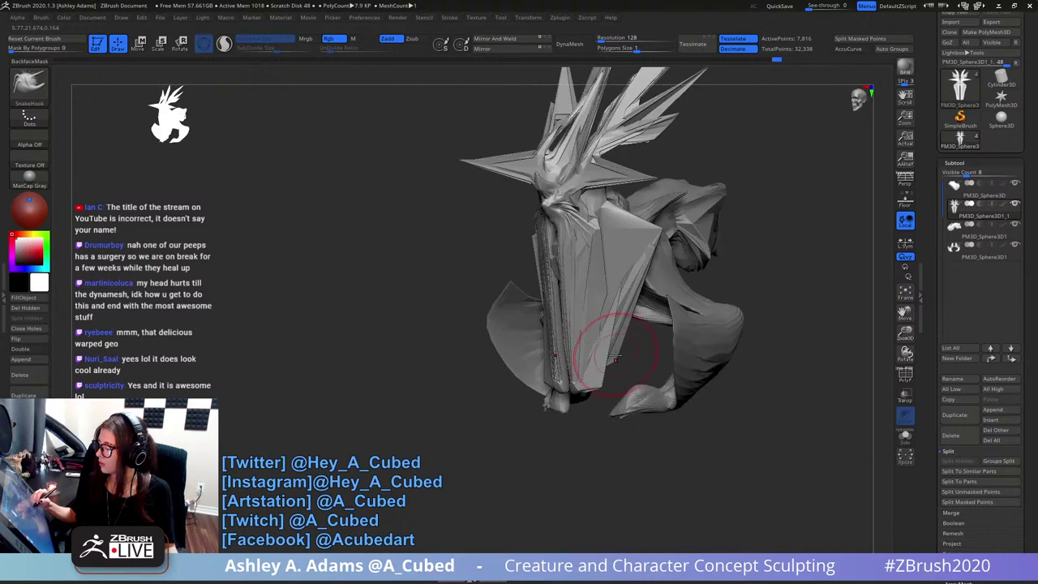
- Reshape the lower rear edge of the side face plates with SnakeHook
left_click_drag(614, 355, 601, 390)
right_click_drag(601, 388, 605, 365)
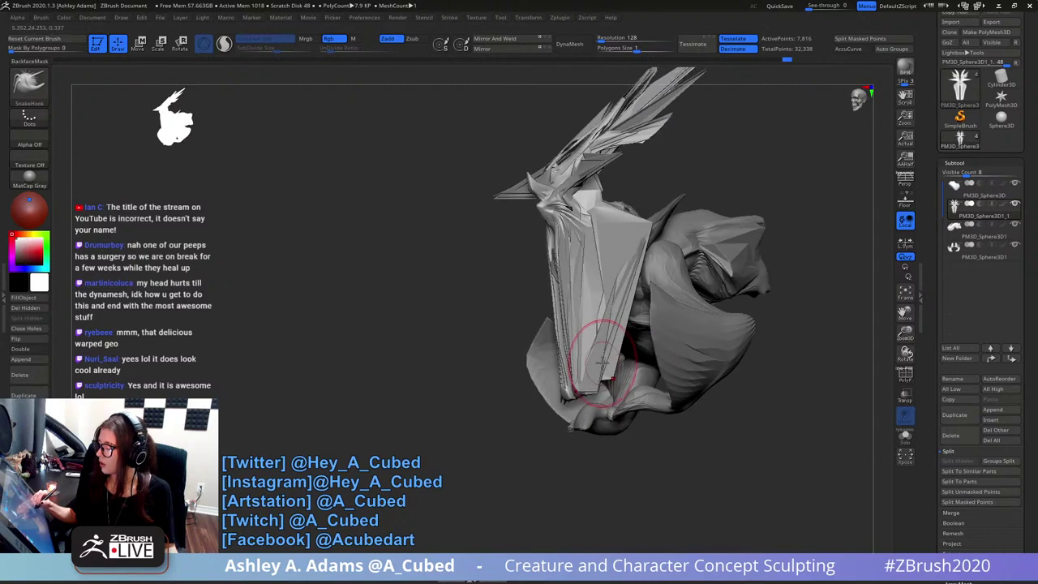
key("space")
left_click_drag(609, 359, 574, 364)
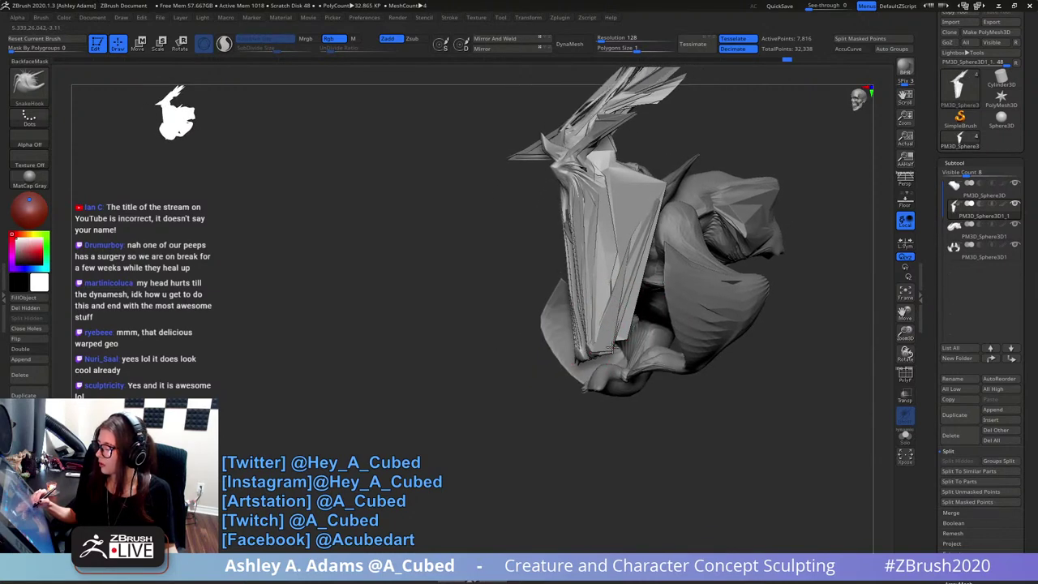
- Adjust the lower ends and rear corners of the long face plates with small SnakeHook pulls
left_click_drag(618, 332, 615, 338)
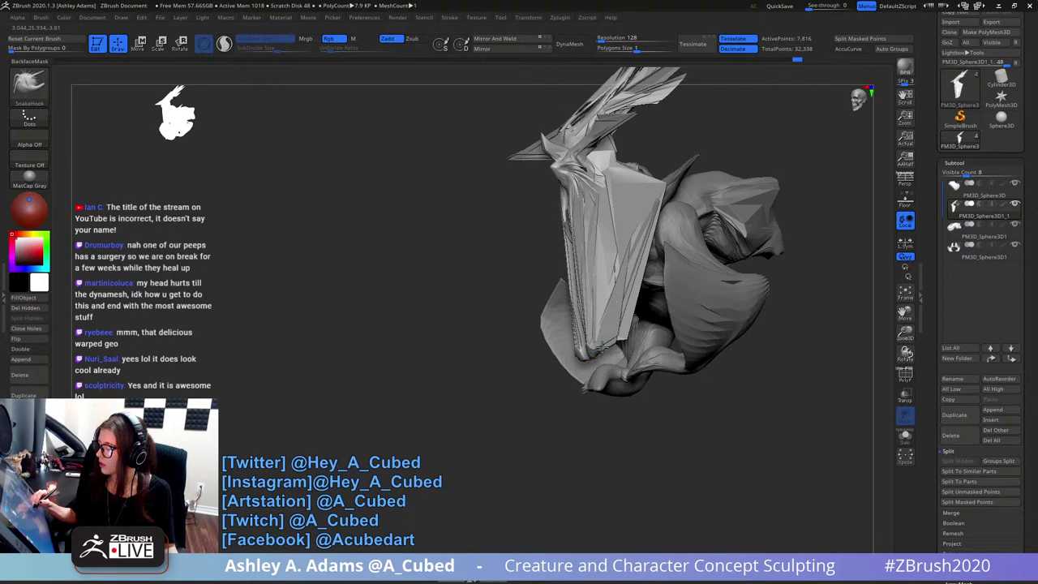
right_click_drag(601, 350, 661, 350)
left_click_drag(599, 344, 605, 347)
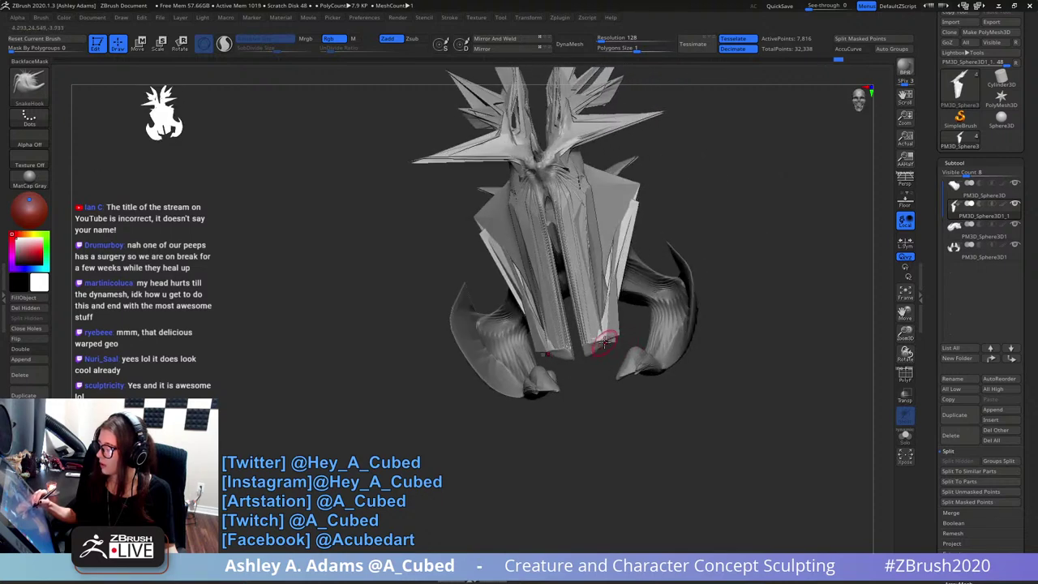
right_click_drag(618, 361, 563, 365)
left_click_drag(614, 341, 606, 341)
mouse_move(618, 348)
right_mouse_down()
mouse_move(608, 369)
mouse_move(580, 365)
mouse_move(637, 332)
mouse_move(596, 324)
right_mouse_up()
right_click(596, 381)
mouse_move(548, 374)
right_mouse_down()
mouse_move(568, 388)
mouse_move(552, 389)
mouse_move(598, 354)
right_mouse_up()
- Flatten the lower tips of the long face plates with the hPolish brush
key("b")
key("s")
key("h")
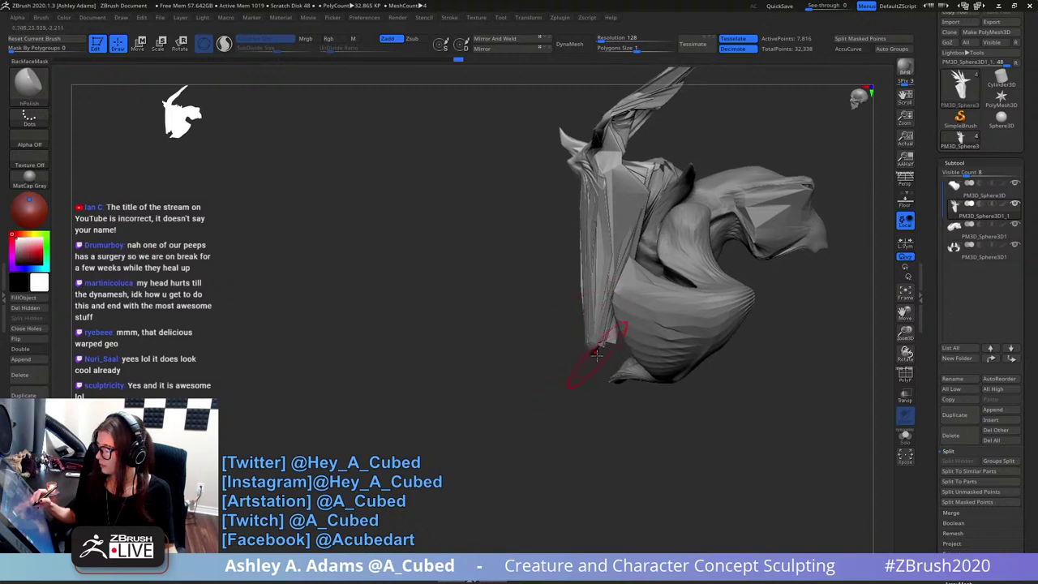
left_click_drag(595, 352, 601, 341)
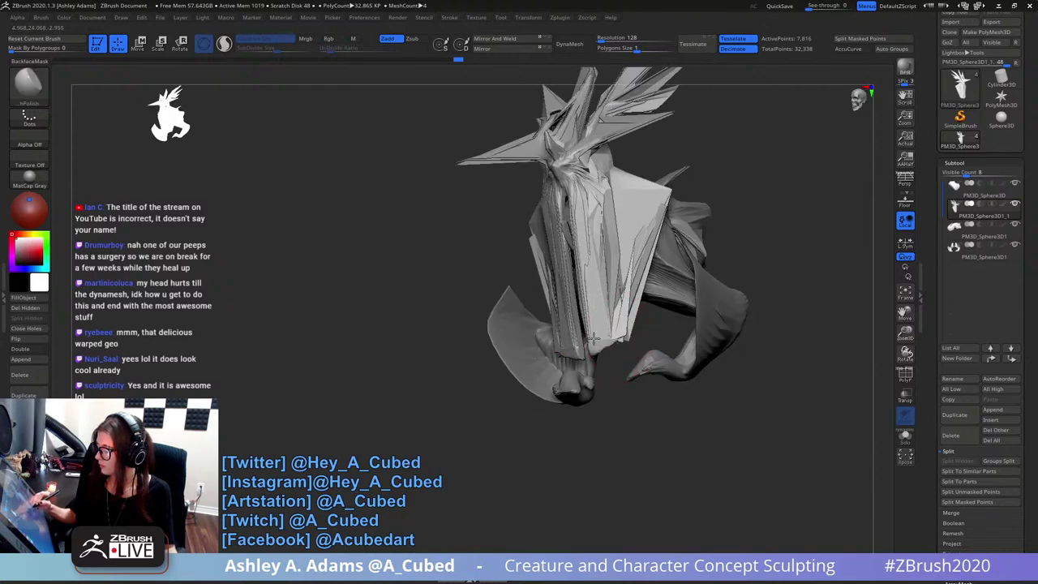
mouse_move(614, 339)
right_mouse_down()
mouse_move(600, 340)
mouse_move(614, 324)
mouse_move(614, 365)
right_mouse_up()
right_click(614, 324)
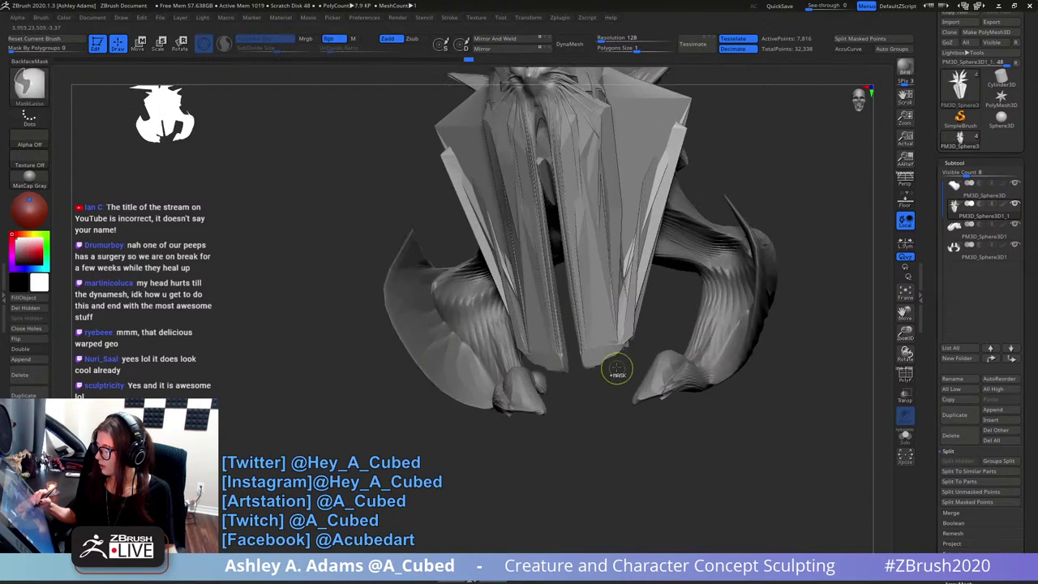
- Reshape the lower outer edge of the face plates with SnakeHook and check the silhouette in profile and front views
key("b")
key("s")
key("h")
mouse_move(605, 353)
left_mouse_down()
mouse_move(590, 368)
mouse_move(625, 329)
mouse_move(632, 344)
mouse_move(628, 336)
left_mouse_up()
right_click_drag(627, 336, 658, 262, "ctrl")
left_click_drag(662, 260, 661, 266)
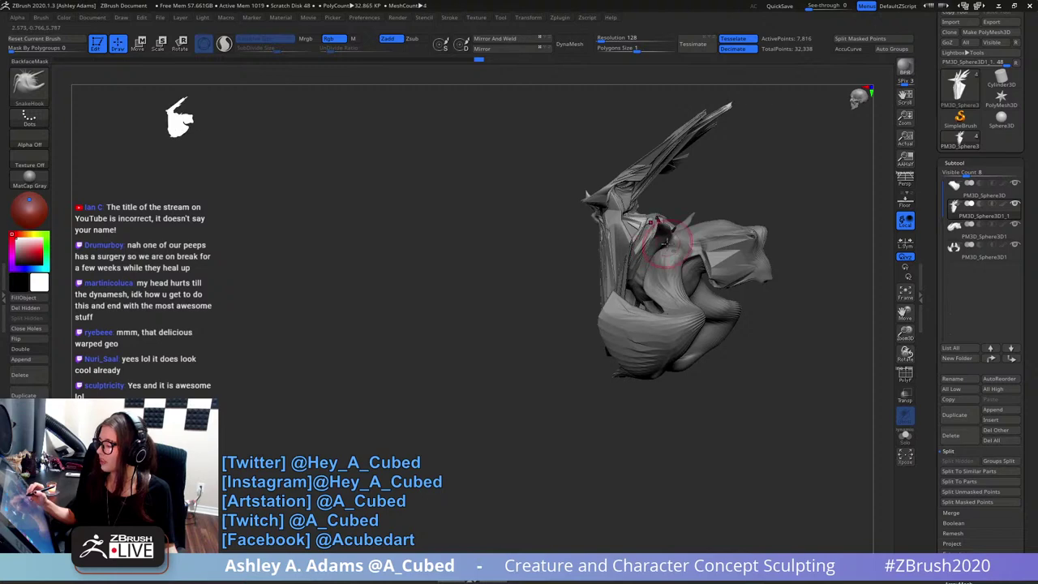
left_click_drag(625, 231, 620, 246)
right_click_drag(619, 246, 625, 243)
mouse_move(627, 242)
left_mouse_down()
mouse_move(695, 186)
mouse_move(688, 238)
left_mouse_up()
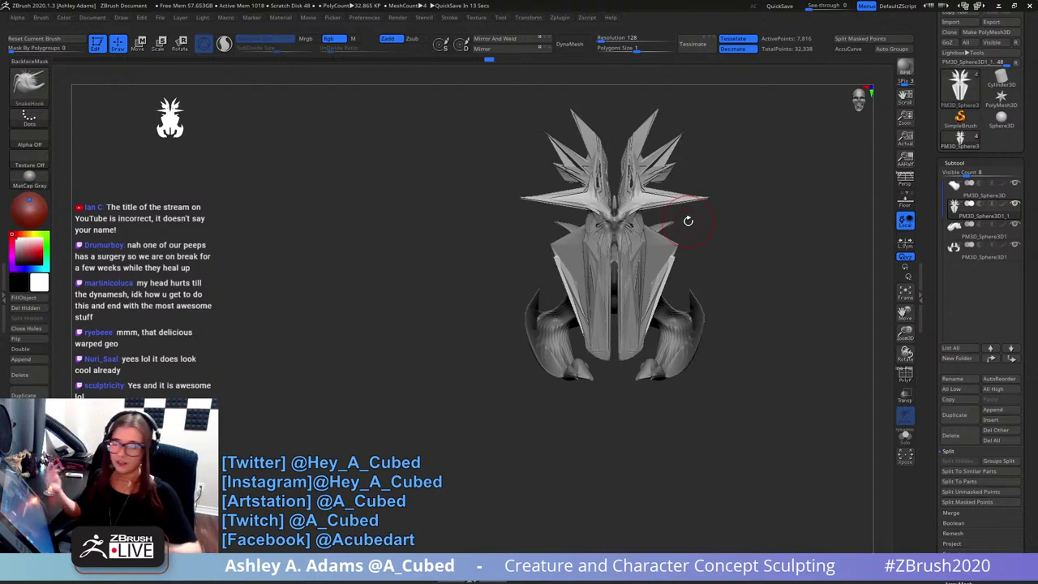
- Pull the front and side surfaces of the long face plates together with a resized SnakeHook brush to broaden the plates
mouse_move(687, 220)
left_mouse_down()
mouse_move(656, 273)
mouse_move(584, 288)
mouse_move(591, 303)
left_mouse_up()
key("space")
right_click_drag(608, 306, 598, 320, "shift")
left_click_drag(598, 322, 593, 319)
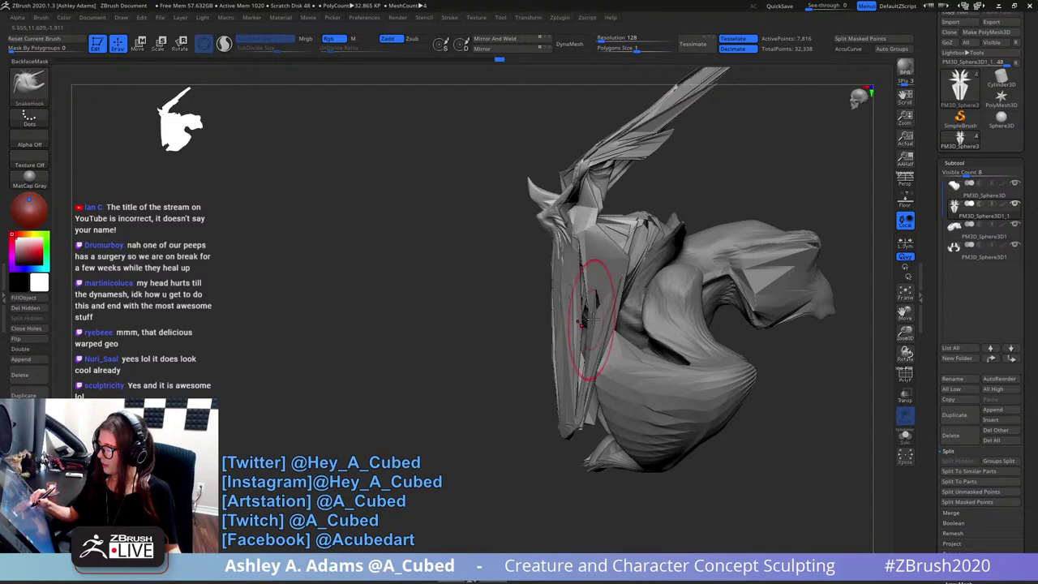
right_click_drag(592, 319, 621, 306, "shift")
mouse_move(621, 306)
left_mouse_down()
mouse_move(636, 276)
mouse_move(579, 254)
mouse_move(600, 287)
left_mouse_up()
key("space")
right_click_drag(602, 289, 607, 334, "shift")
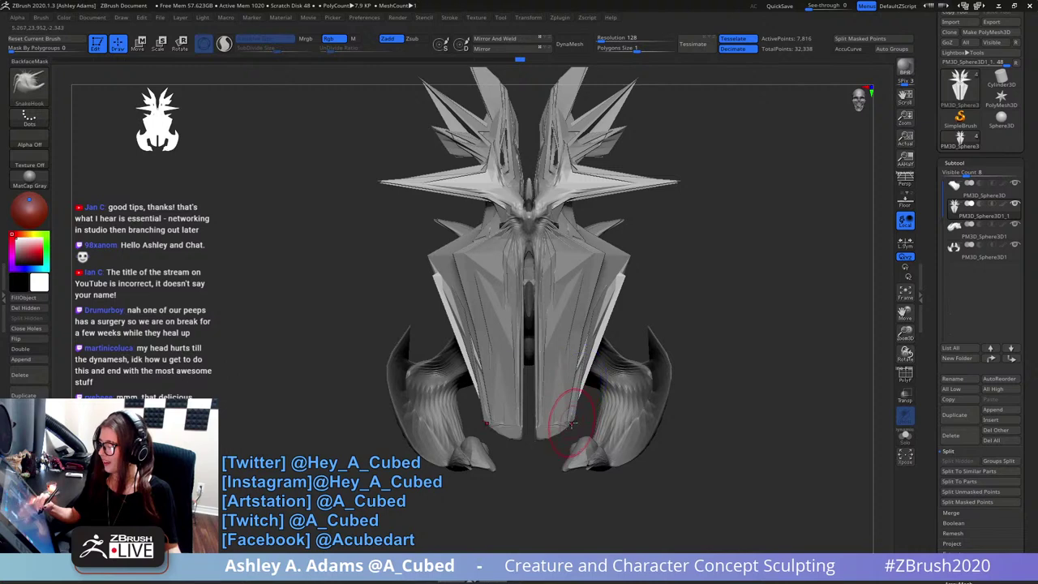
- Pull the lower ends of the face plates down into inward-angled points and adjust their front edge in profile
left_click_drag(572, 425, 549, 438)
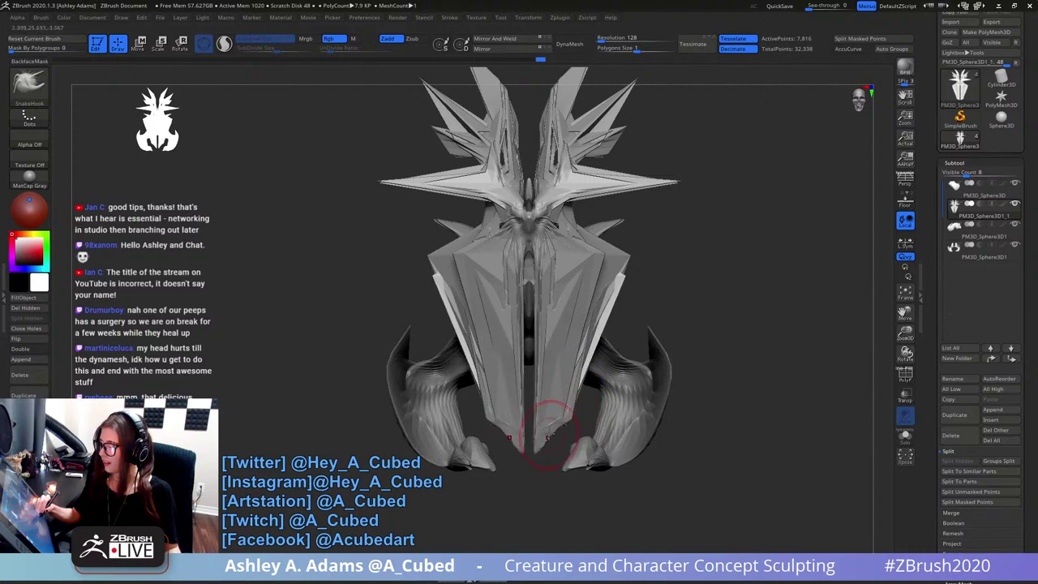
right_click(549, 436)
right_click_drag(661, 324, 554, 314)
right_click(558, 349)
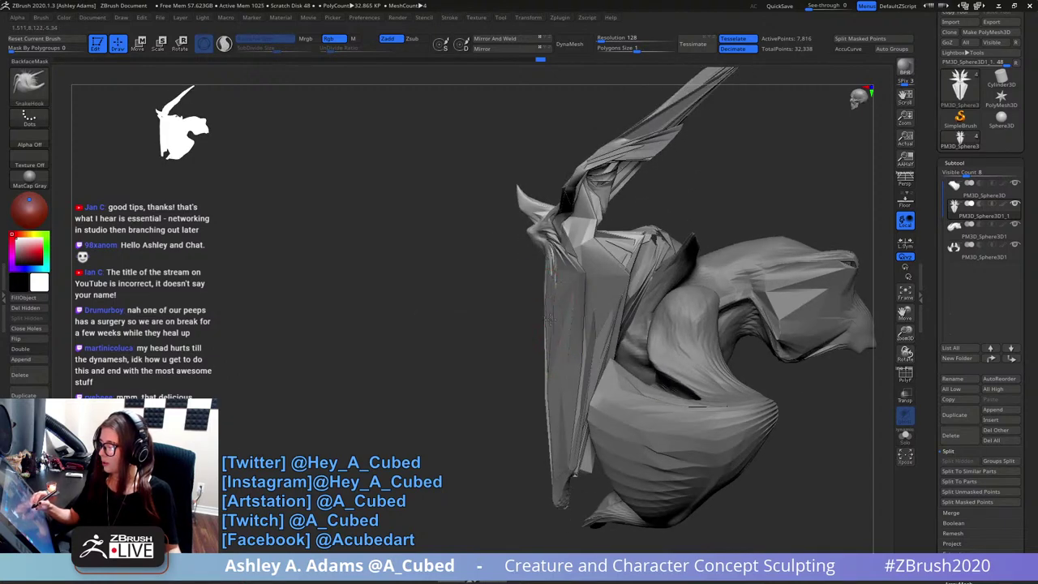
left_click_drag(554, 390, 557, 424)
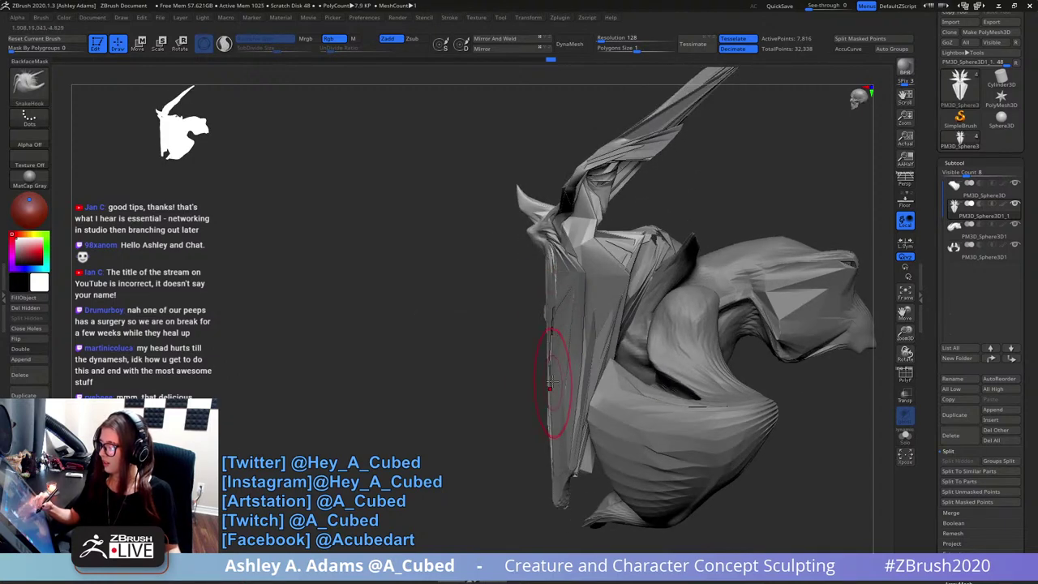
mouse_move(557, 423)
right_mouse_down()
mouse_move(573, 329)
mouse_move(533, 288)
right_mouse_up()
left_click(532, 287, "alt")
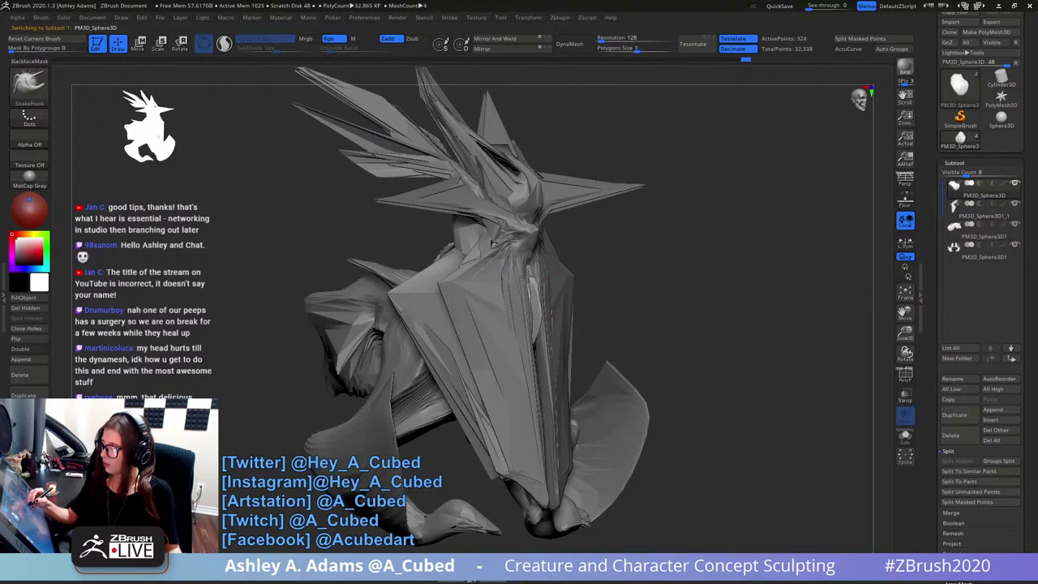
key("shift")
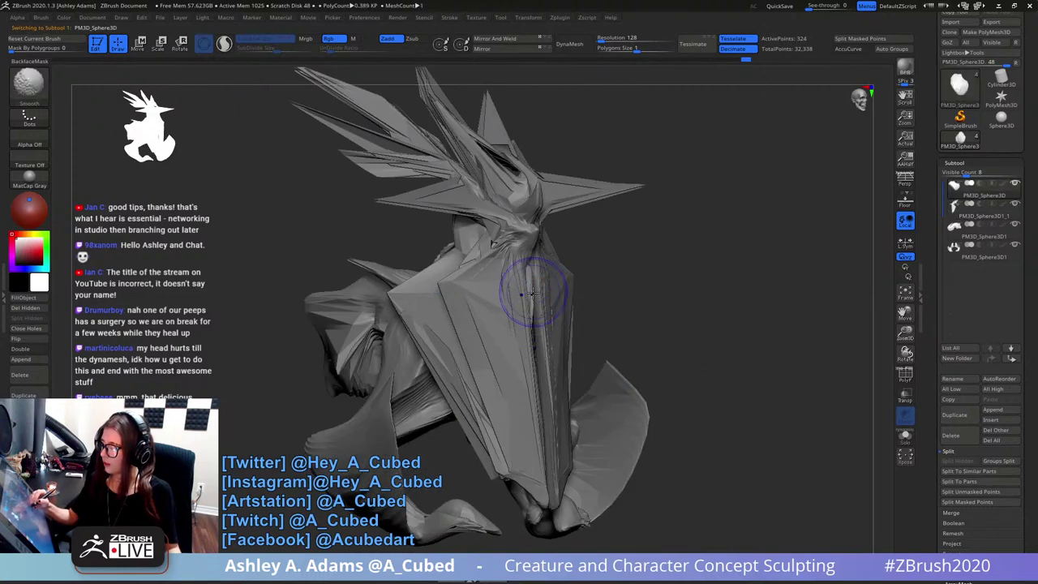
mouse_move(533, 294)
right_mouse_down()
mouse_move(513, 272)
mouse_move(554, 262)
mouse_move(544, 261)
mouse_move(536, 300)
mouse_move(546, 308)
mouse_move(567, 275)
right_mouse_up()
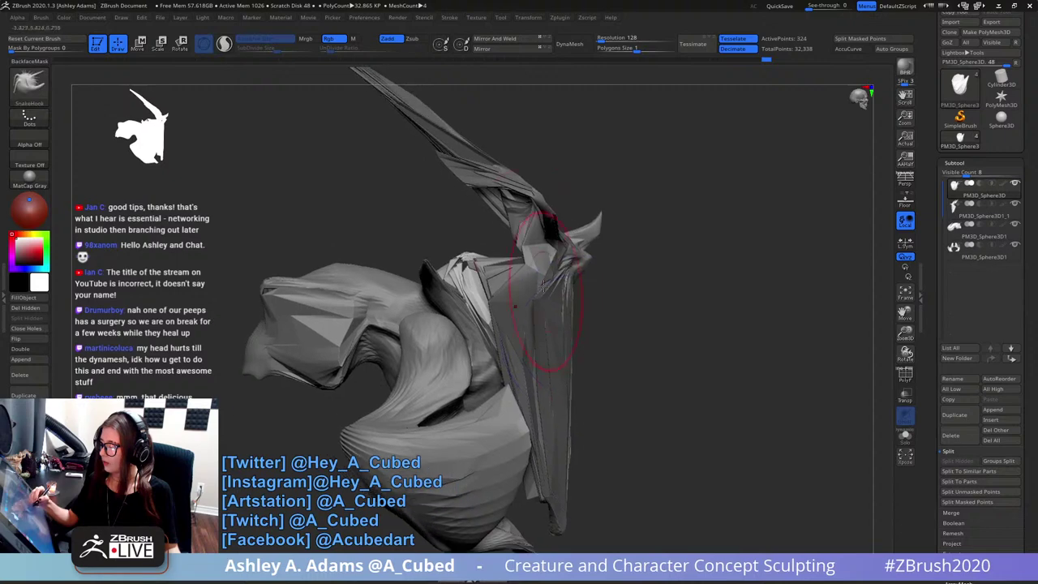
key("space")
left_click(505, 226)
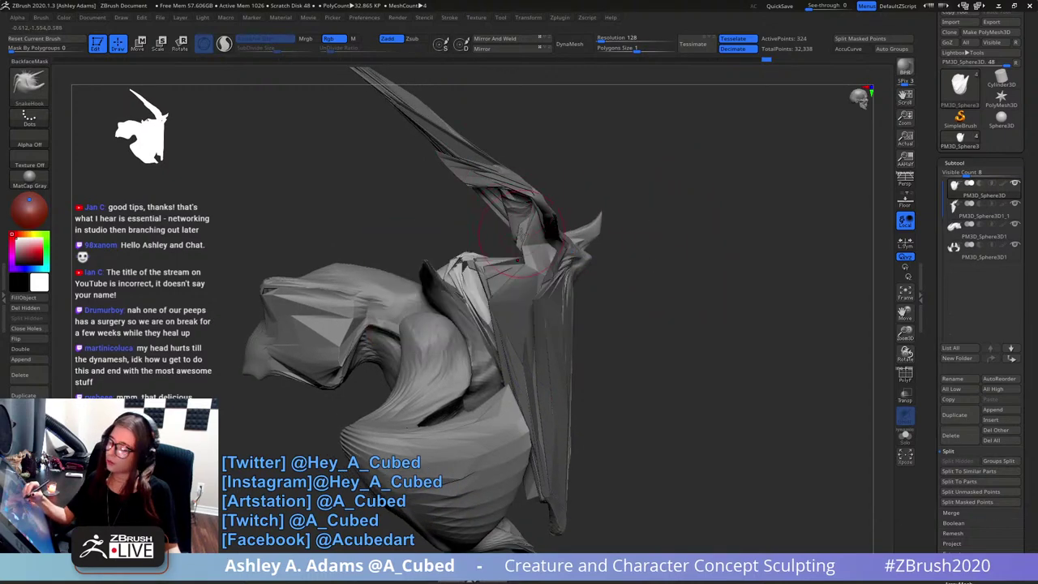
- Activate the face plate and crest subtool and reshape the base of the crest in profile with SnakeHook
left_click(518, 217, "alt")
key("space")
mouse_move(508, 217)
left_mouse_down()
mouse_move(517, 237)
mouse_move(535, 213)
left_mouse_up()
right_click_drag(535, 213, 530, 167, "ctrl")
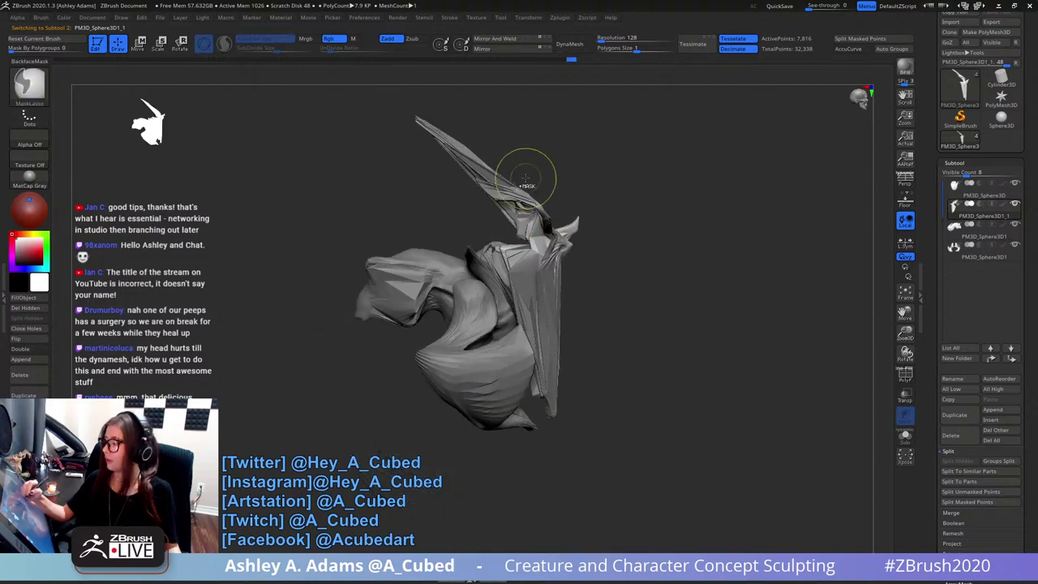
right_click_drag(527, 217, 529, 267, "ctrl")
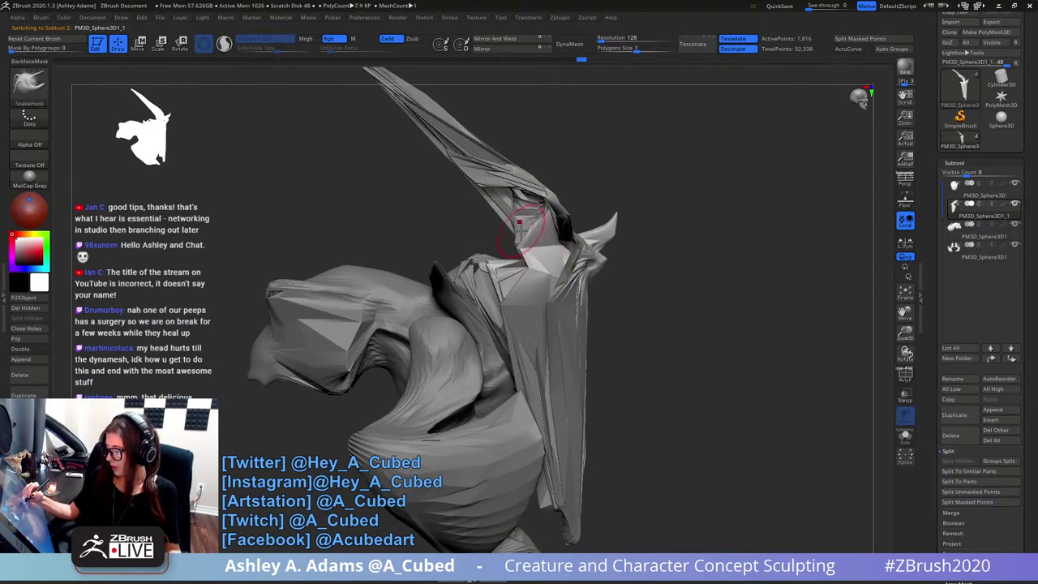
right_click(520, 223)
right_click_drag(528, 216, 567, 204, "ctrl")
right_click(579, 298)
right_click_drag(615, 249, 621, 224)
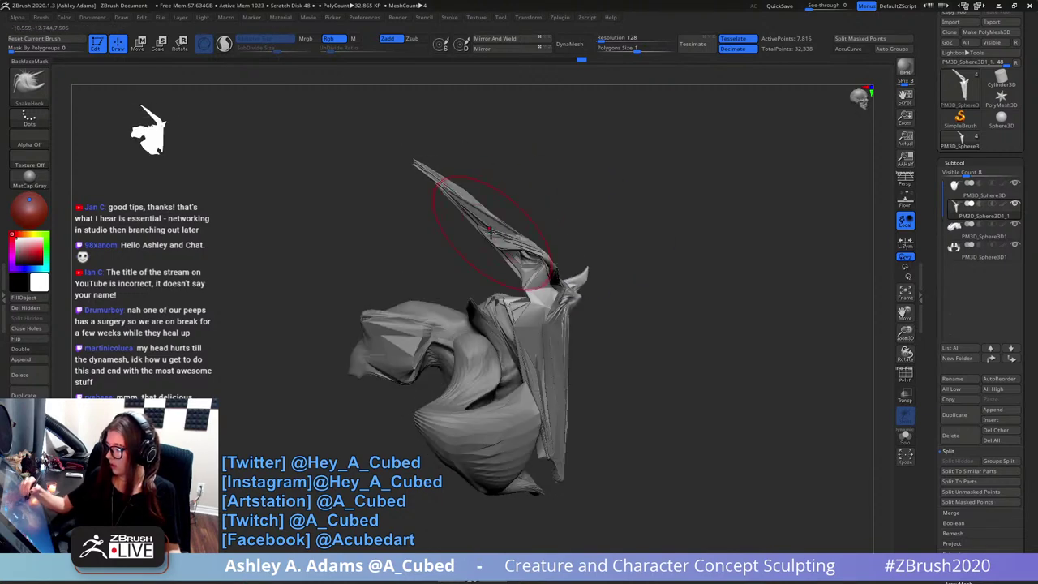
- Pull a shorter spike out behind the crest, smooth its base, and extend the tip of the longest crest spike backward
mouse_move(482, 229)
left_mouse_down()
mouse_move(446, 232)
mouse_move(469, 221)
left_mouse_up()
right_click(541, 253)
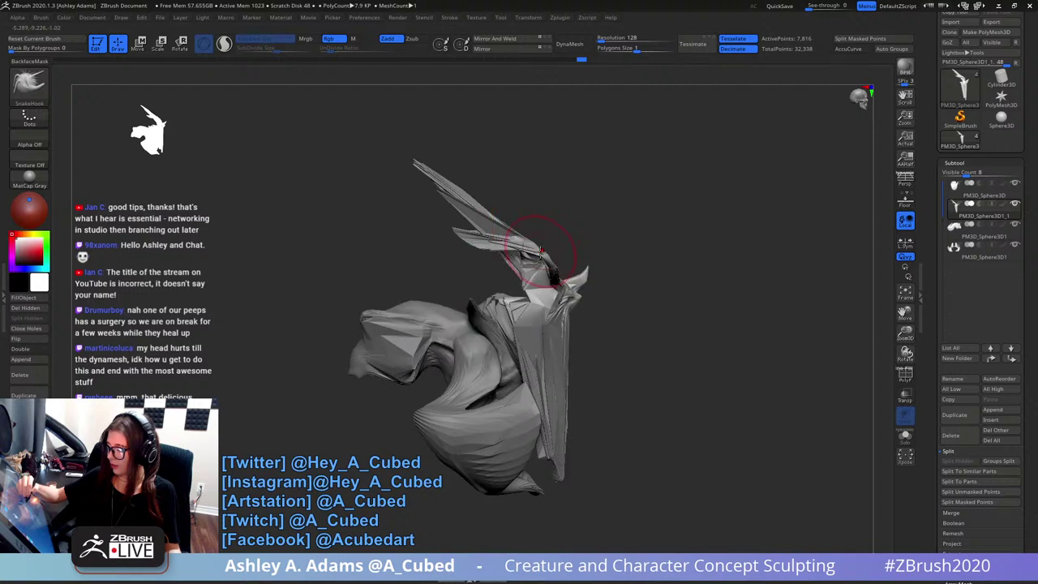
mouse_move(539, 252)
left_mouse_down("shift")
mouse_move(502, 227)
mouse_move(558, 277)
mouse_move(548, 264)
left_mouse_up("shift")
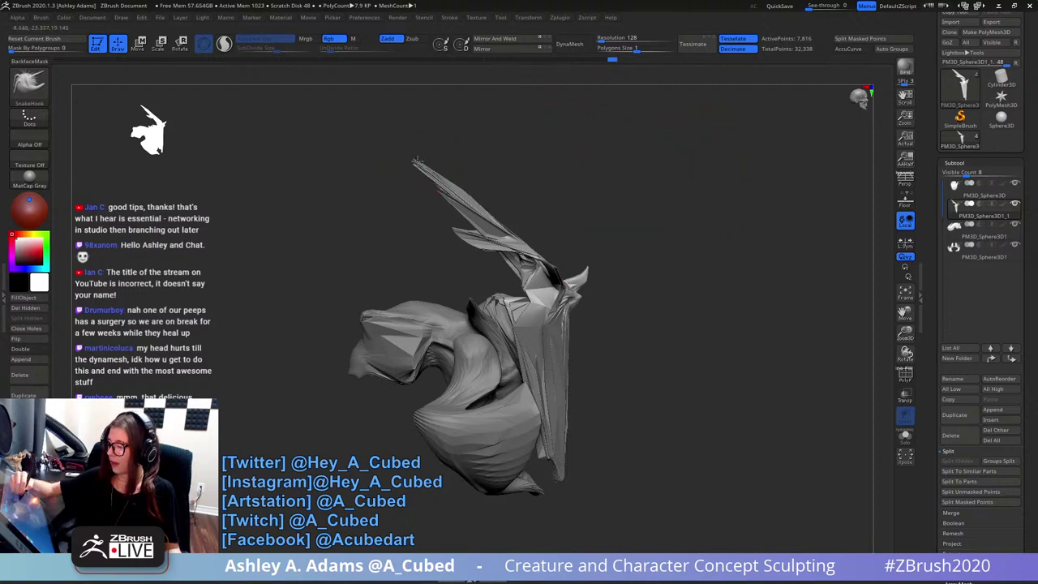
left_click_drag(414, 156, 388, 146)
right_click_drag(510, 213, 503, 178, "ctrl")
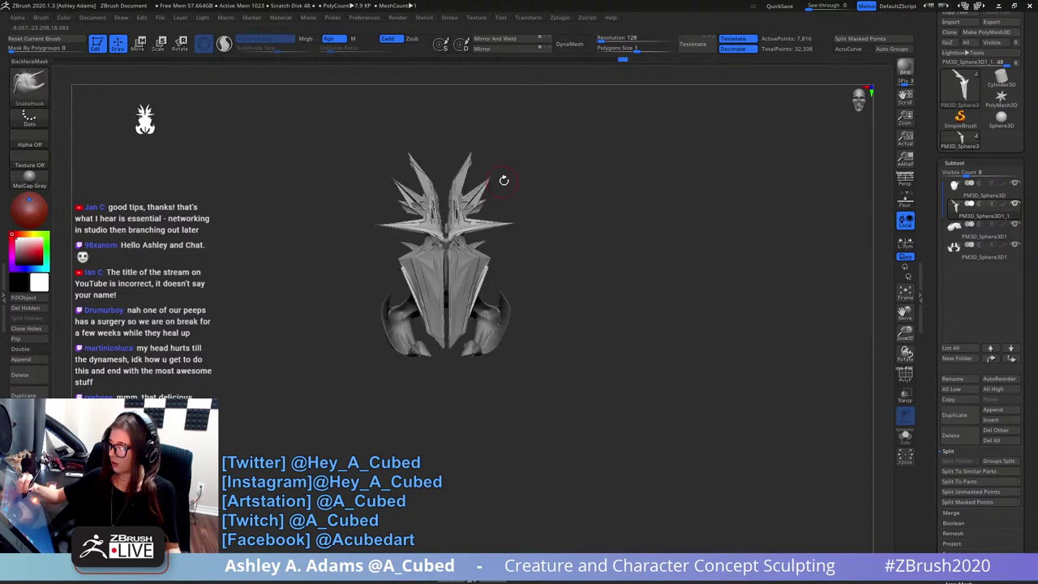
- Bend the horizontal brow horns upward into diagonal spikes with a resized SnakeHook brush
left_click_drag(507, 224, 516, 229)
right_click_drag(478, 169, 574, 275, "alt")
key("space")
left_click_drag(598, 235, 595, 242)
mouse_move(657, 312)
left_mouse_down()
mouse_move(635, 158)
mouse_move(672, 223)
mouse_move(619, 260)
mouse_move(636, 244)
left_mouse_up()
right_click_drag(636, 245, 639, 245)
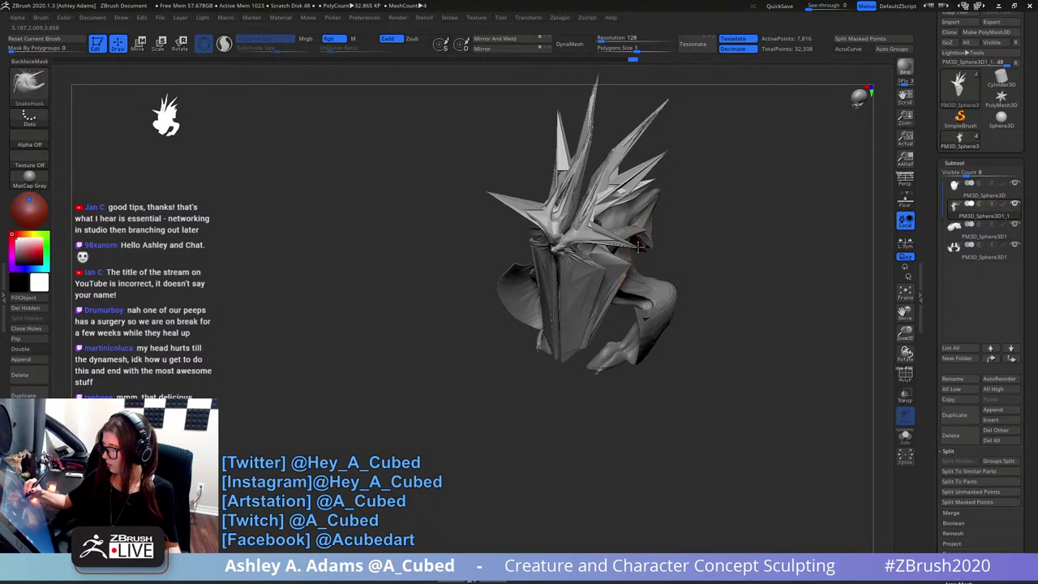
left_click_drag(642, 236, 650, 219)
right_click_drag(650, 219, 671, 174, "shift")
left_click_drag(668, 172, 672, 162)
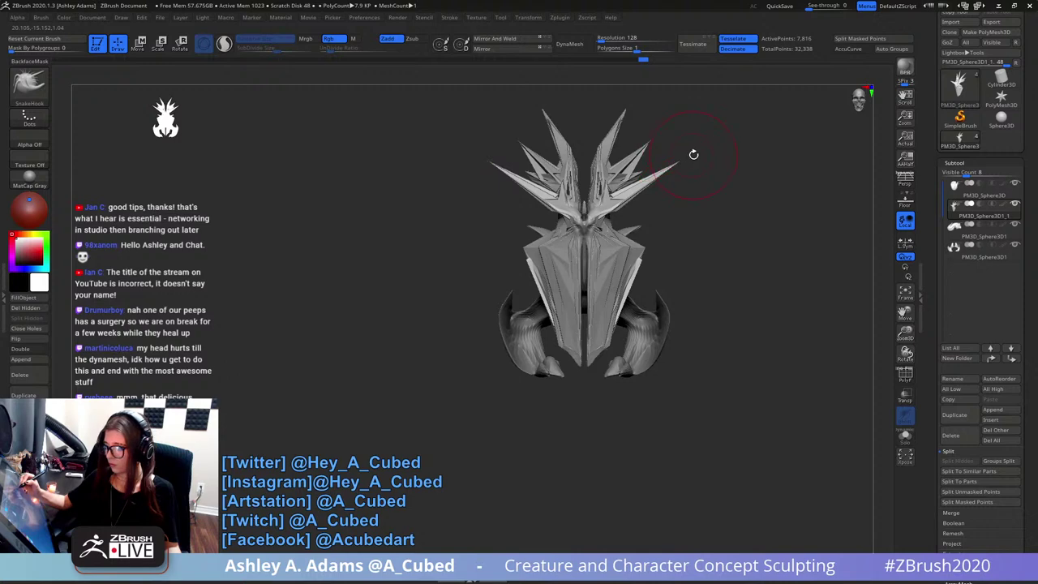
- Activate the rear head subtool and pull its small side horns upward and outward above the face plates
mouse_move(669, 198)
right_mouse_down()
mouse_move(658, 236)
mouse_move(647, 225)
right_mouse_up()
left_click(608, 258, "alt")
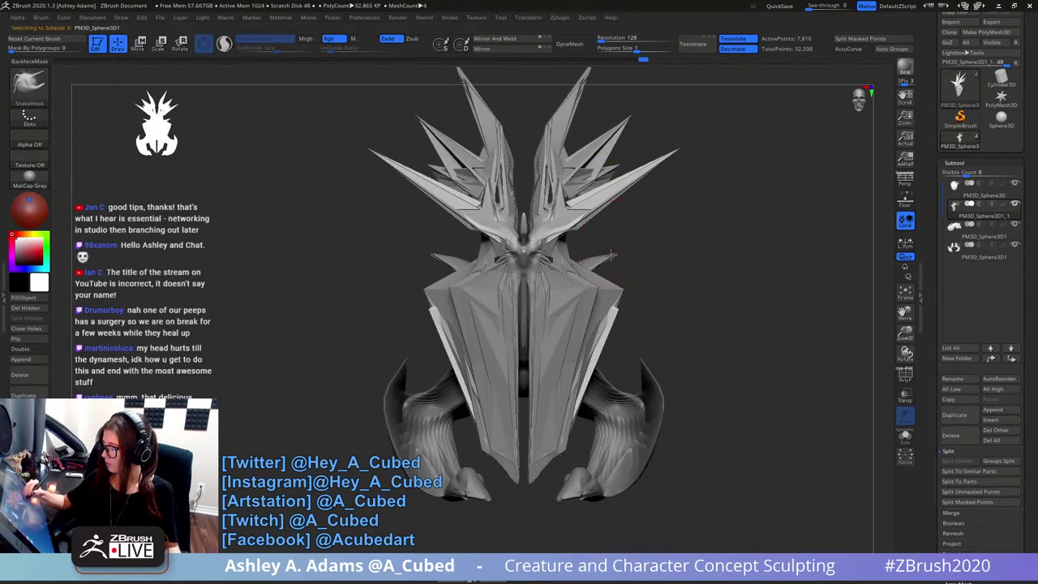
key("space")
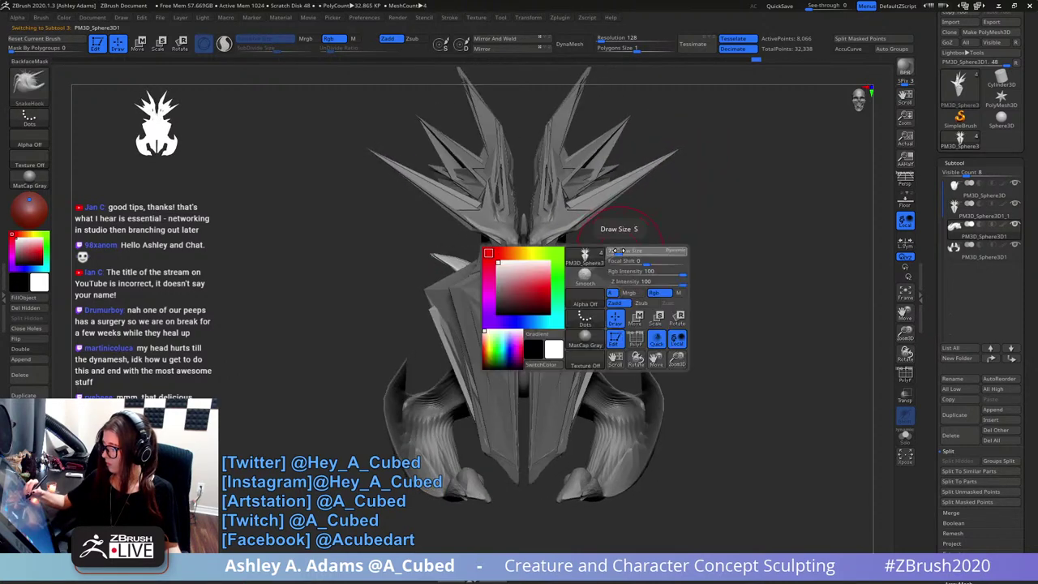
mouse_move(616, 256)
left_mouse_down()
mouse_move(625, 242)
mouse_move(618, 248)
left_mouse_up()
key("space")
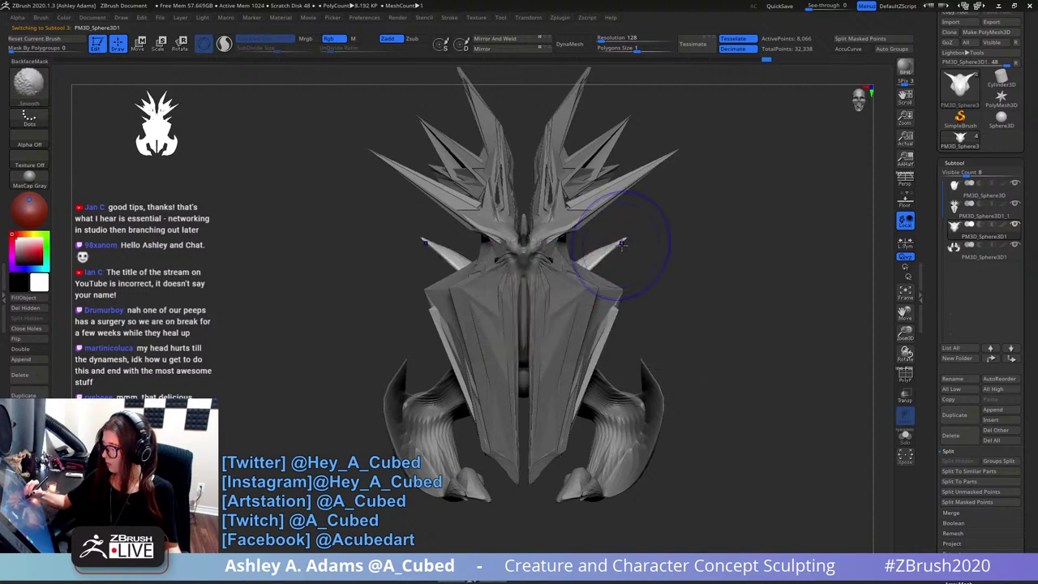
right_click_drag(624, 235, 666, 170, "ctrl")
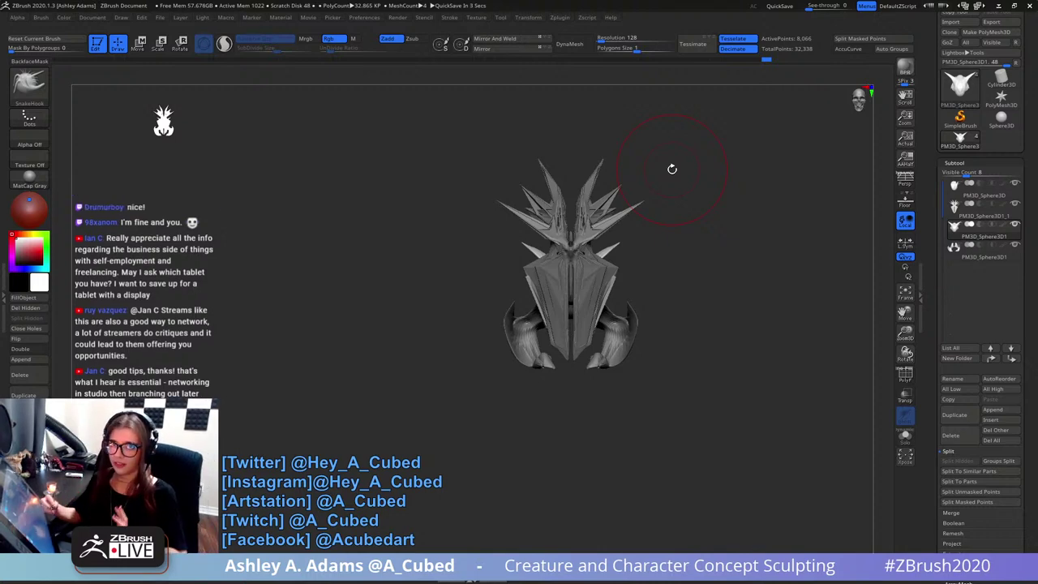
mouse_move(707, 309)
right_mouse_down()
mouse_move(682, 313)
mouse_move(692, 359)
right_mouse_up()
mouse_move(692, 361)
left_mouse_down()
mouse_move(711, 334)
mouse_move(688, 313)
left_mouse_up()
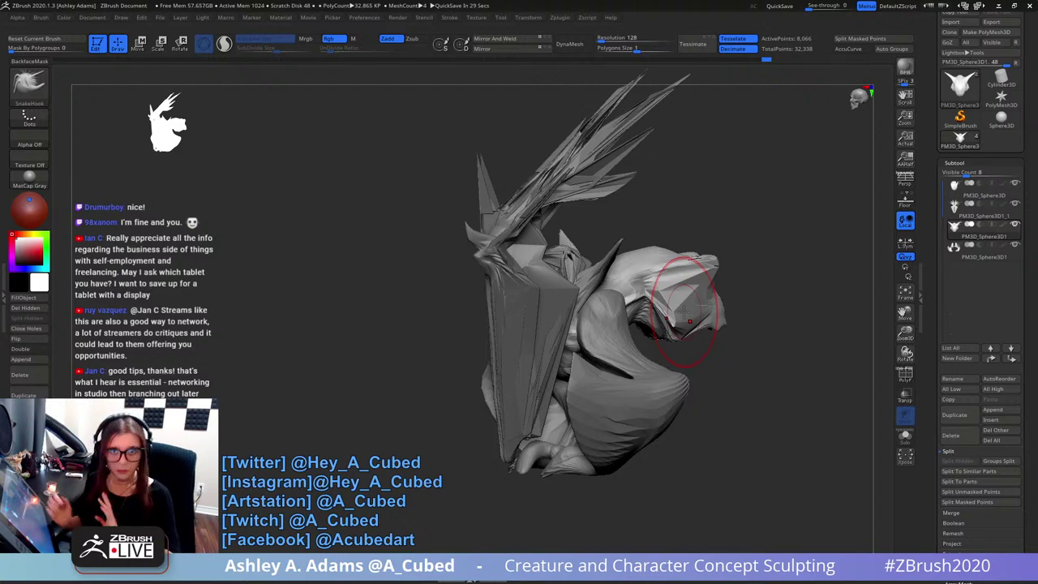
left_click_drag(730, 302, 759, 285)
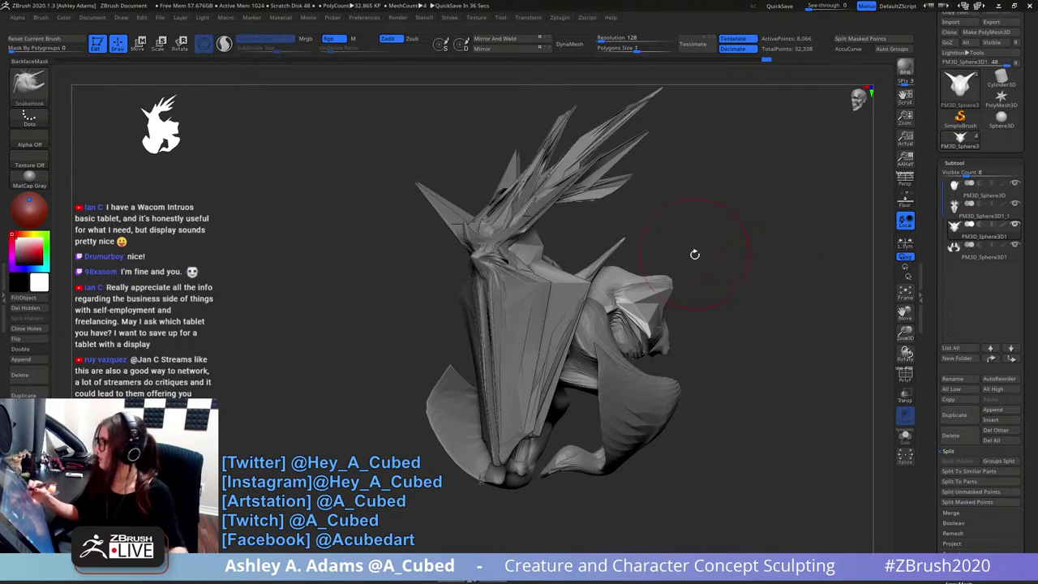
left_click_drag(696, 234, 674, 269)
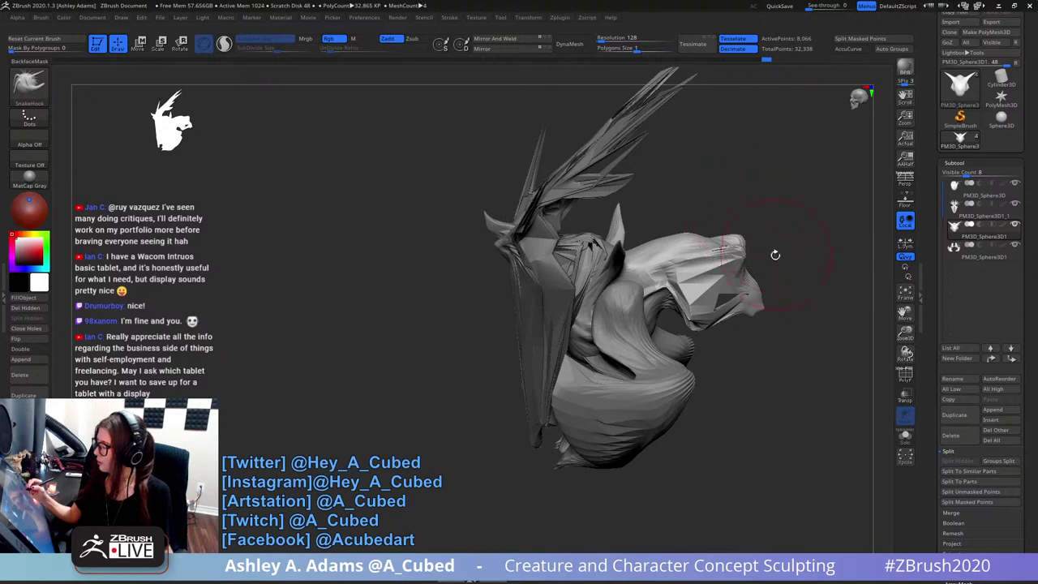
mouse_move(776, 254)
left_mouse_down()
mouse_move(795, 236)
mouse_move(655, 258)
left_mouse_up()
- Build up volume and ridges along the top of the rear head, behind its small horns, with the ClayBuildup brush
right_click_drag(632, 261, 614, 266, "ctrl")
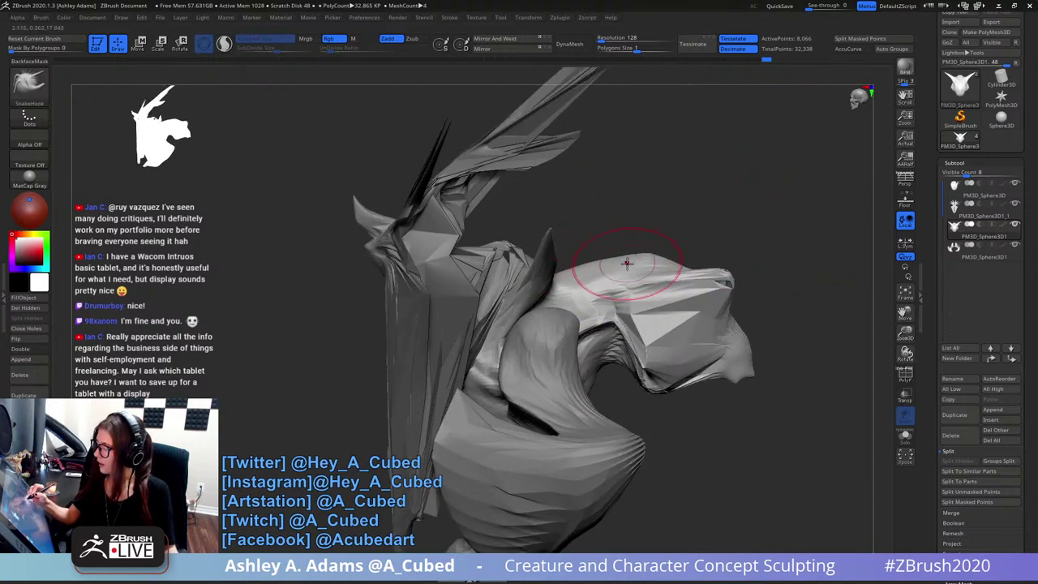
right_click(626, 262)
mouse_move(614, 262)
right_mouse_down()
mouse_move(624, 287)
mouse_move(584, 251)
right_mouse_up()
key("b")
key("c")
key("b")
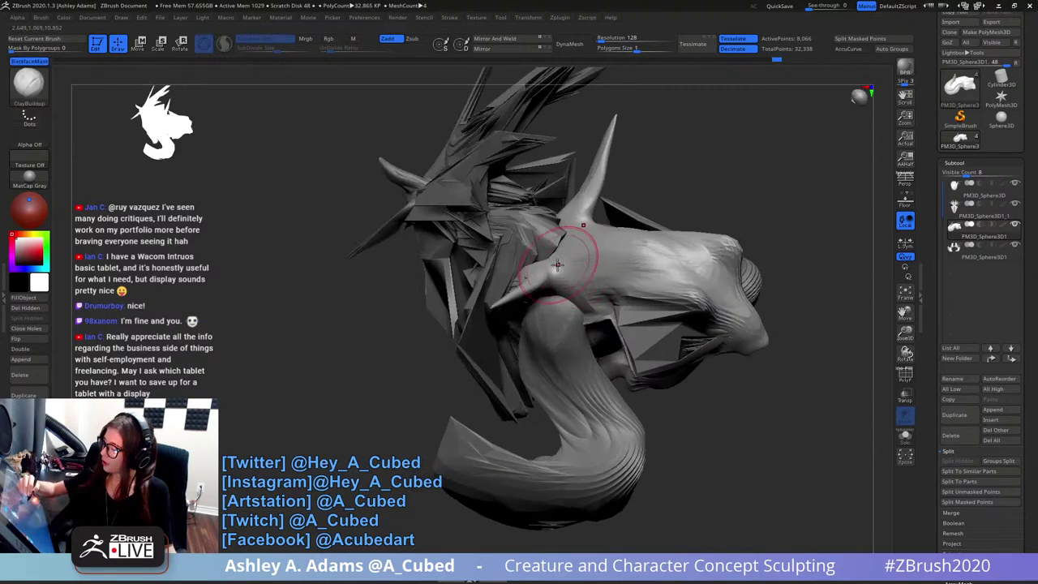
mouse_move(567, 266)
left_mouse_down()
mouse_move(633, 257)
mouse_move(643, 267)
left_mouse_up()
right_click_drag(612, 205, 644, 216)
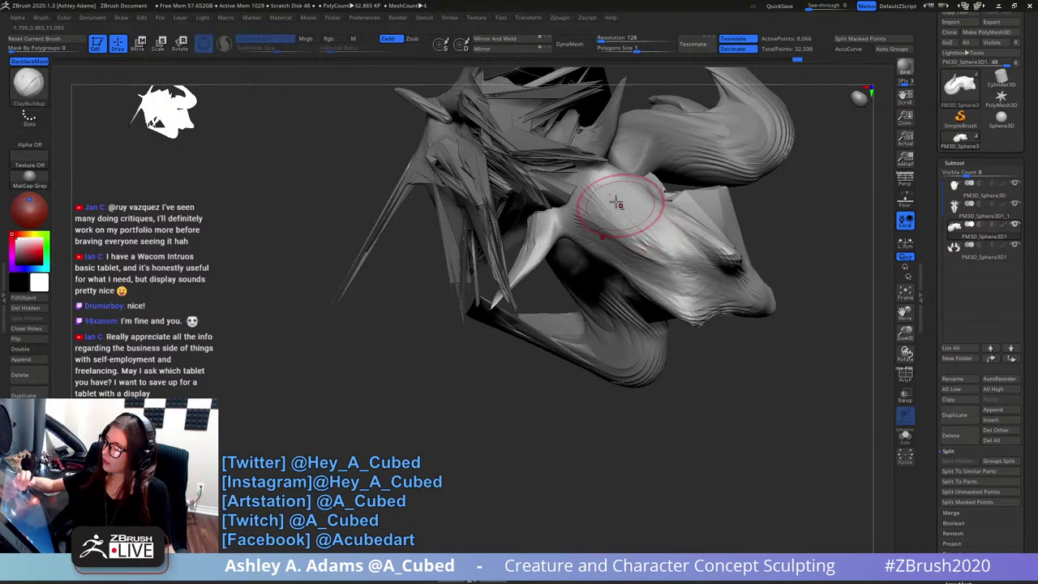
mouse_move(652, 228)
left_mouse_down()
mouse_move(592, 185)
mouse_move(611, 189)
left_mouse_up()
right_click_drag(612, 190, 629, 208)
left_click_drag(629, 208, 666, 214)
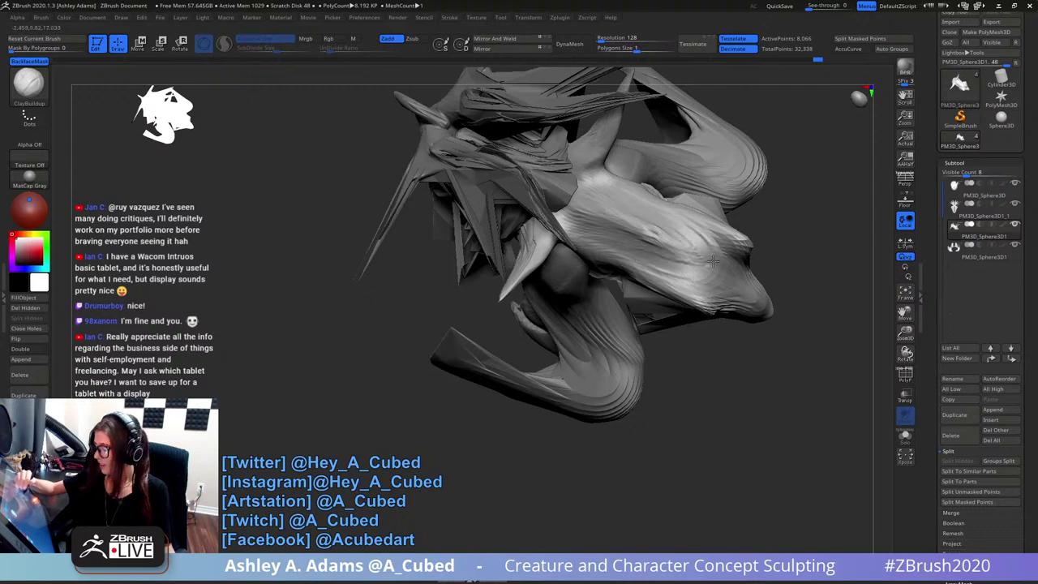
- Build up the snout and brow ridges of the rear head with further ClayBuildup strokes
left_click_drag(713, 261, 675, 223)
right_click_drag(660, 227, 672, 241)
mouse_move(693, 262)
left_mouse_down()
mouse_move(639, 241)
mouse_move(704, 268)
left_mouse_up()
mouse_move(734, 258)
right_mouse_down()
mouse_move(704, 274)
mouse_move(711, 264)
right_mouse_up()
left_click_drag(700, 231, 726, 273)
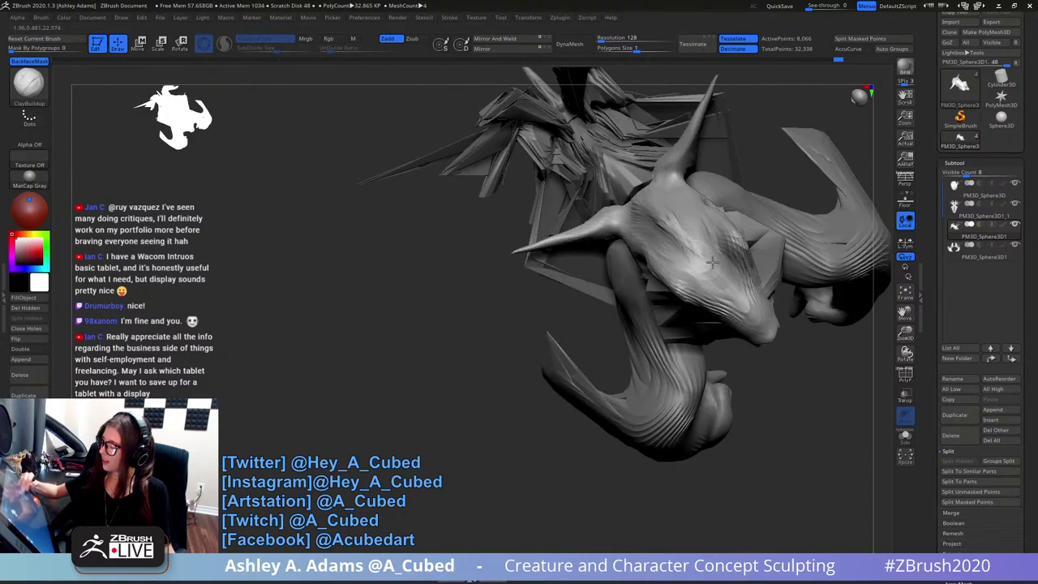
mouse_move(696, 214)
right_mouse_down()
mouse_move(725, 198)
mouse_move(707, 215)
right_mouse_up()
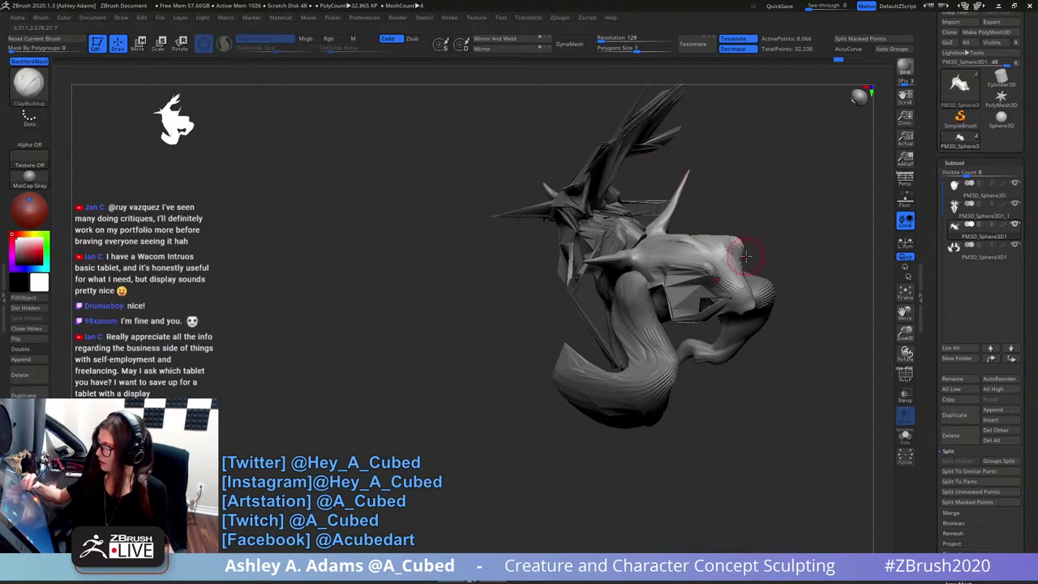
mouse_move(746, 256)
right_mouse_down()
mouse_move(670, 273)
mouse_move(649, 324)
right_mouse_up()
right_click_drag(557, 331, 601, 302, "alt")
mouse_move(601, 302)
right_mouse_down()
mouse_move(649, 237)
mouse_move(642, 255)
right_mouse_up()
- Pull the upright horns of the rear head further upward with the SnakeHook brush
key("b")
key("d")
key("s")
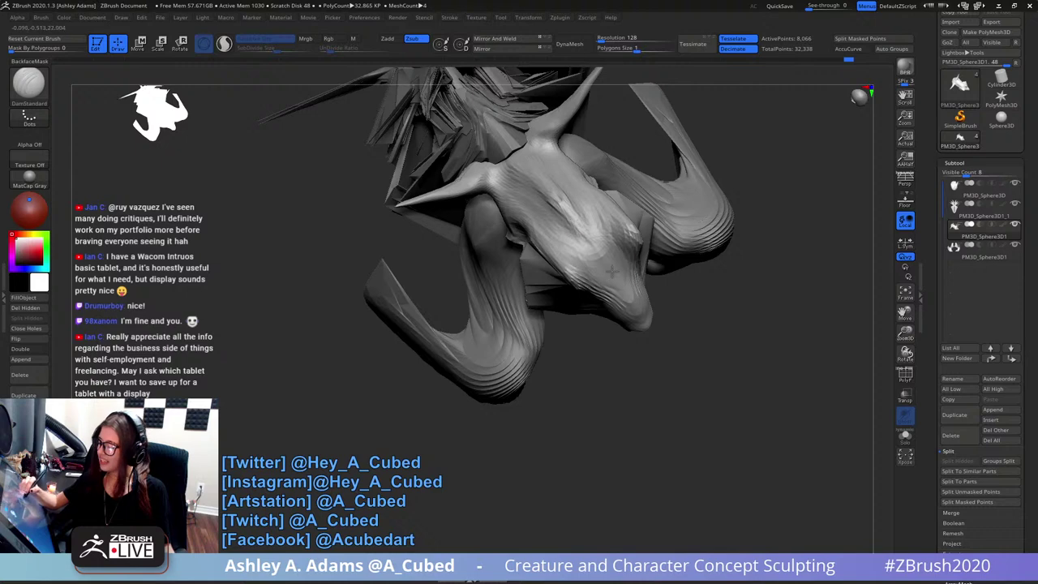
right_click_drag(603, 261, 592, 236)
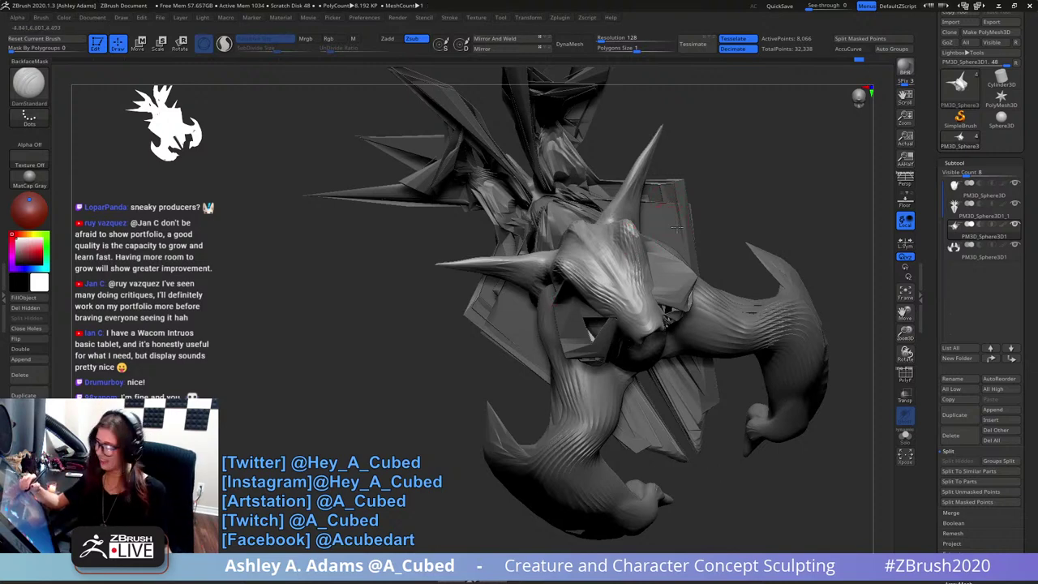
mouse_move(677, 211)
right_mouse_down()
mouse_move(712, 190)
mouse_move(686, 247)
mouse_move(711, 157)
mouse_move(581, 235)
right_mouse_up()
key("b")
key("s")
key("h")
left_click_drag(586, 226, 594, 204)
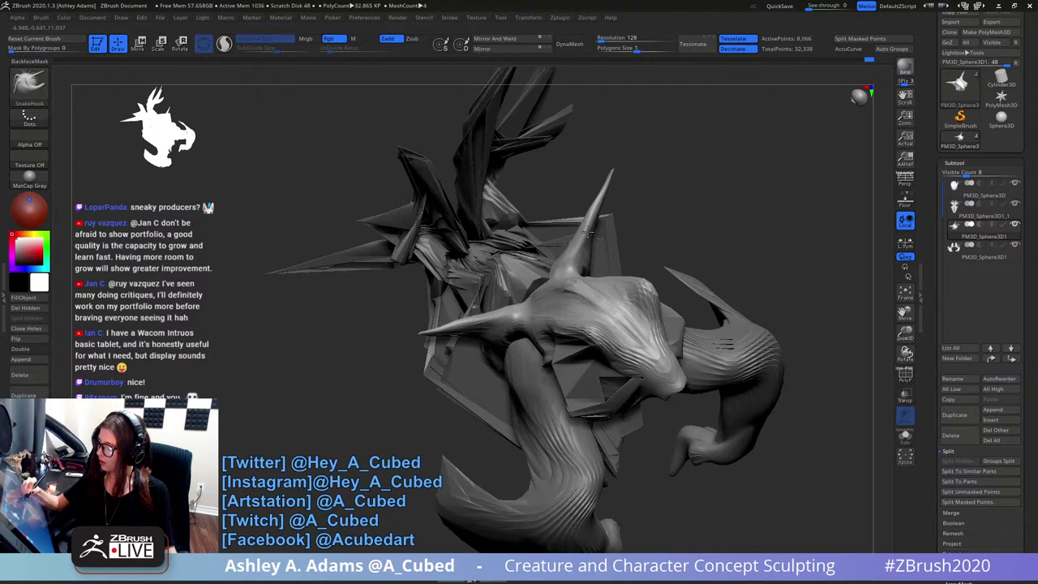
- Carve a crease around the base of the rear head's horn with the DamStandard brush
right_click_drag(576, 235, 579, 235)
key("b")
key("d")
key("s")
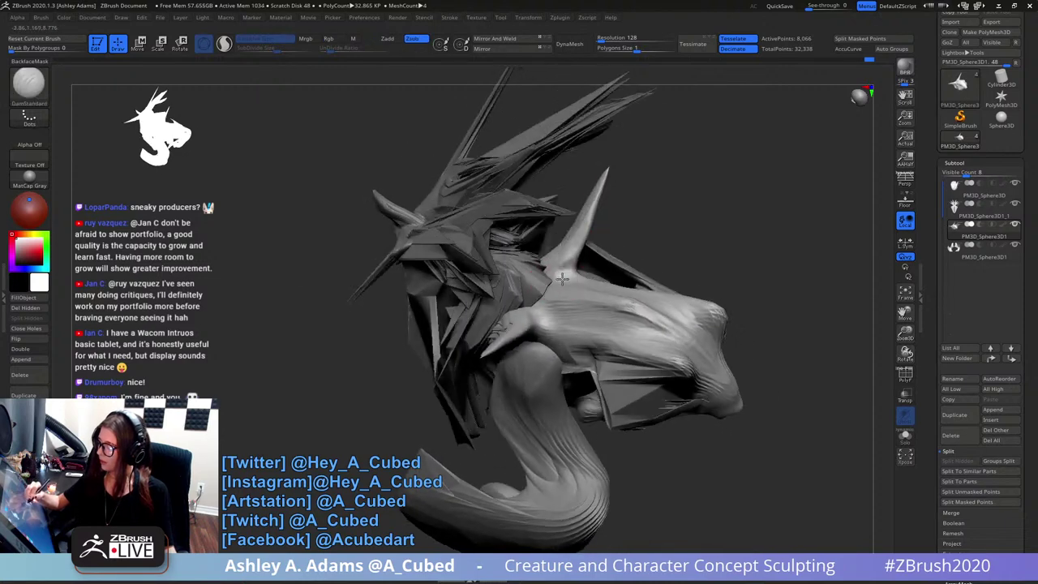
right_click_drag(568, 284, 548, 276)
mouse_move(549, 275)
left_mouse_down()
mouse_move(579, 268)
mouse_move(586, 230)
mouse_move(563, 278)
left_mouse_up()
right_click_drag(563, 279, 579, 295)
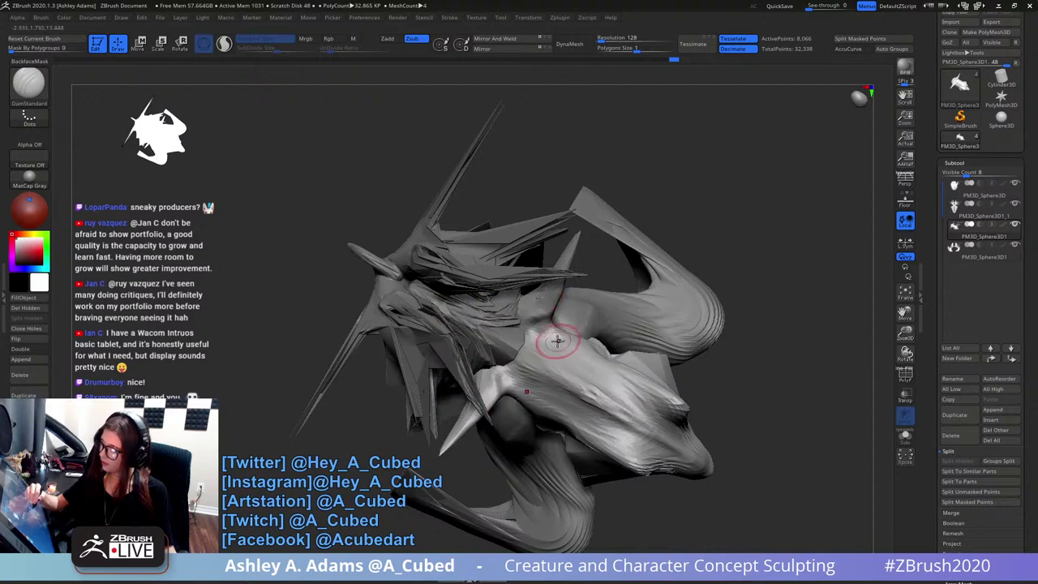
- Add volume to the rear head's forehead between the two horn bases with the ClayBuildup brush
key("b")
key("c")
key("b")
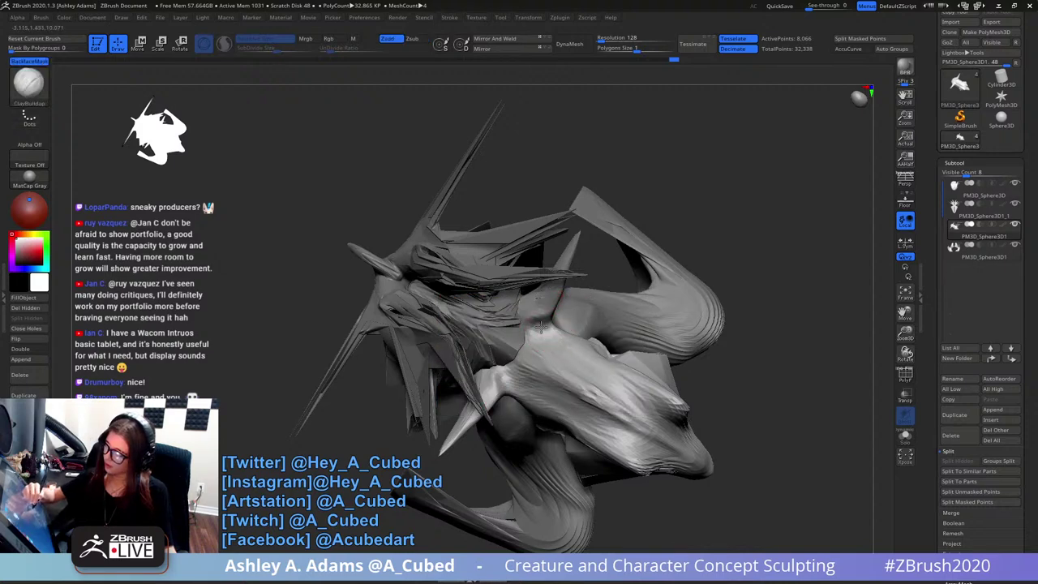
left_click_drag(541, 327, 581, 352)
mouse_move(581, 352)
right_mouse_down()
mouse_move(559, 324)
mouse_move(552, 354)
mouse_move(561, 280)
mouse_move(639, 360)
right_mouse_up()
- Activate the large curled form below the rear head and pull its outer edge slightly outward with the SnakeHook brush
key("b")
key("d")
key("s")
right_click_drag(639, 360, 669, 271, "alt")
right_click(618, 347)
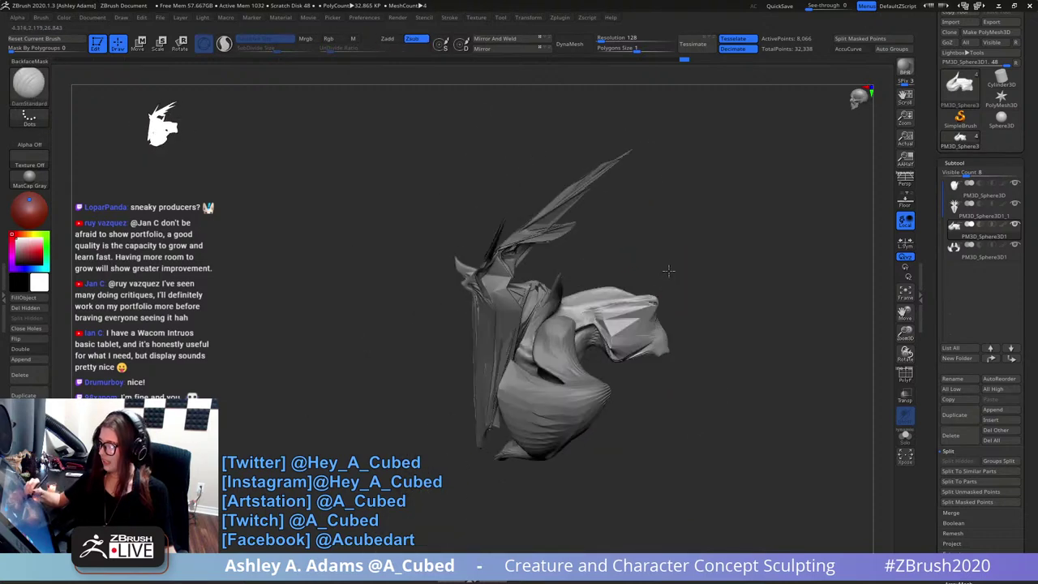
right_click_drag(623, 245, 637, 294)
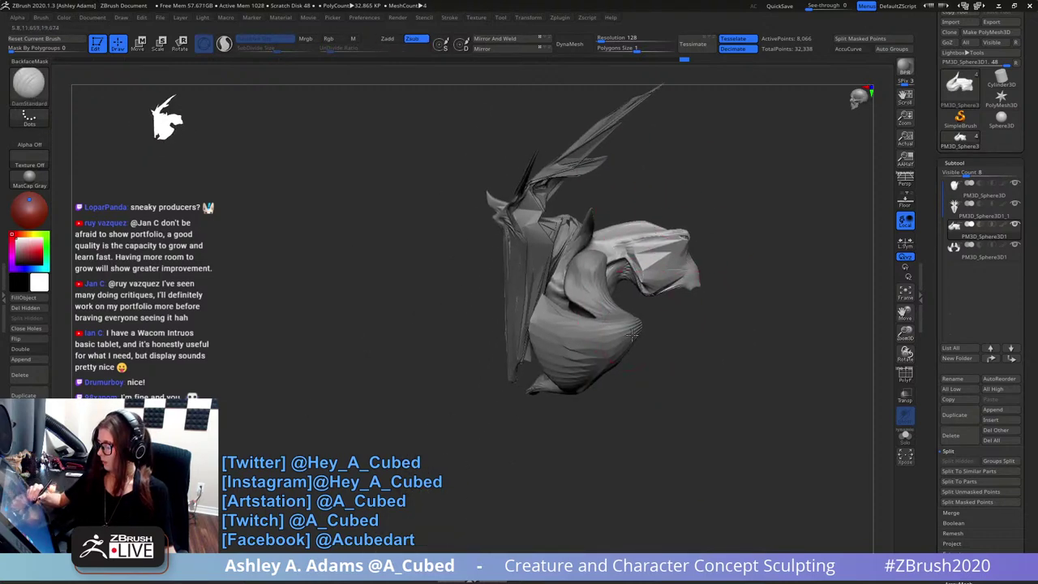
left_click(633, 335, "alt")
key("b")
key("s")
key("h")
left_click_drag(630, 344, 635, 344)
key("space")
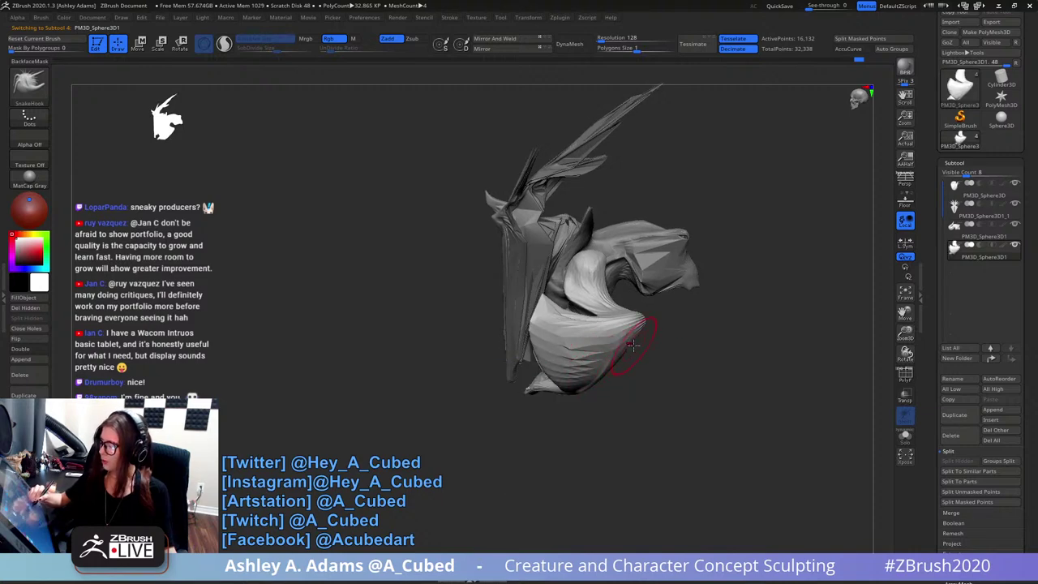
mouse_move(644, 318)
right_mouse_down()
mouse_move(620, 313)
mouse_move(648, 309)
right_mouse_up()
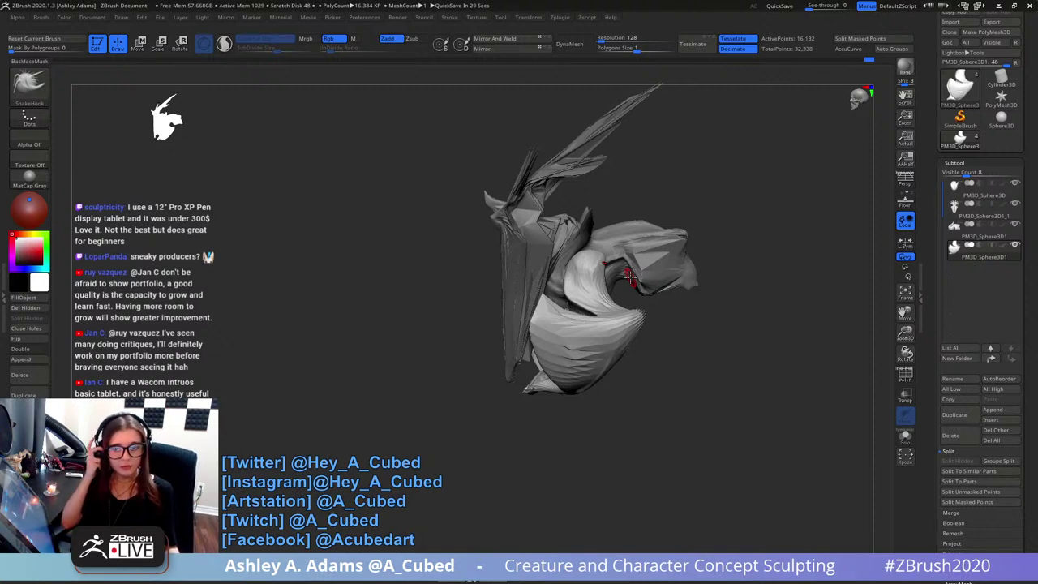
- Append a sphere to the creature as a new subtool
left_click_drag(753, 251, 757, 283)
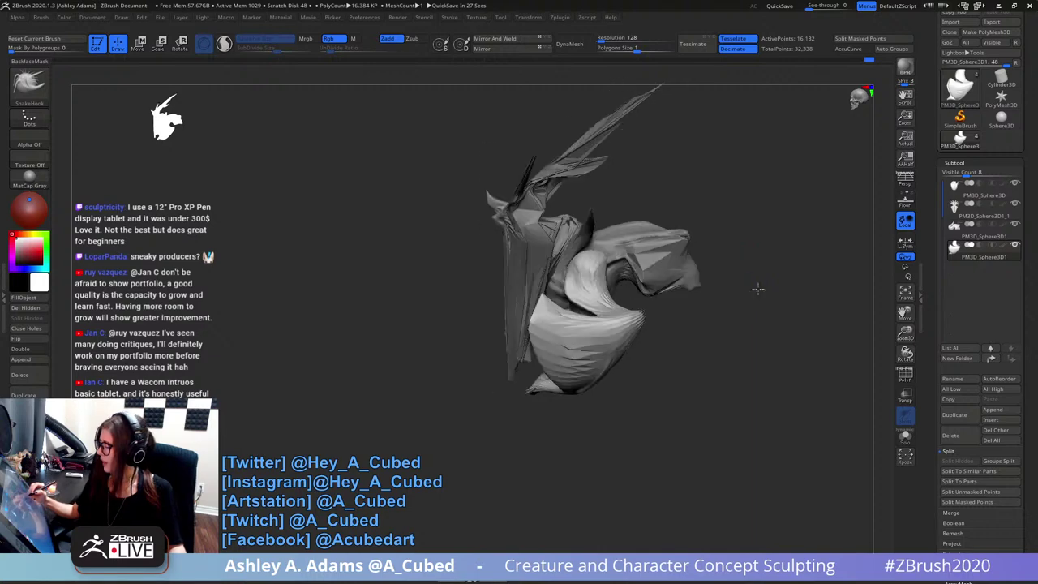
left_click(1002, 411)
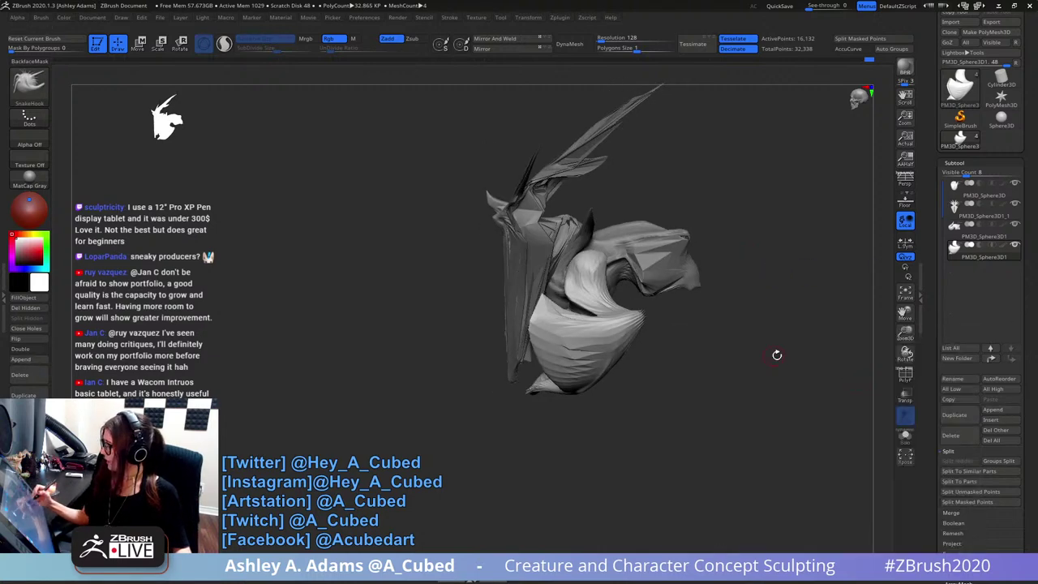
left_click(1002, 410)
left_click(779, 365)
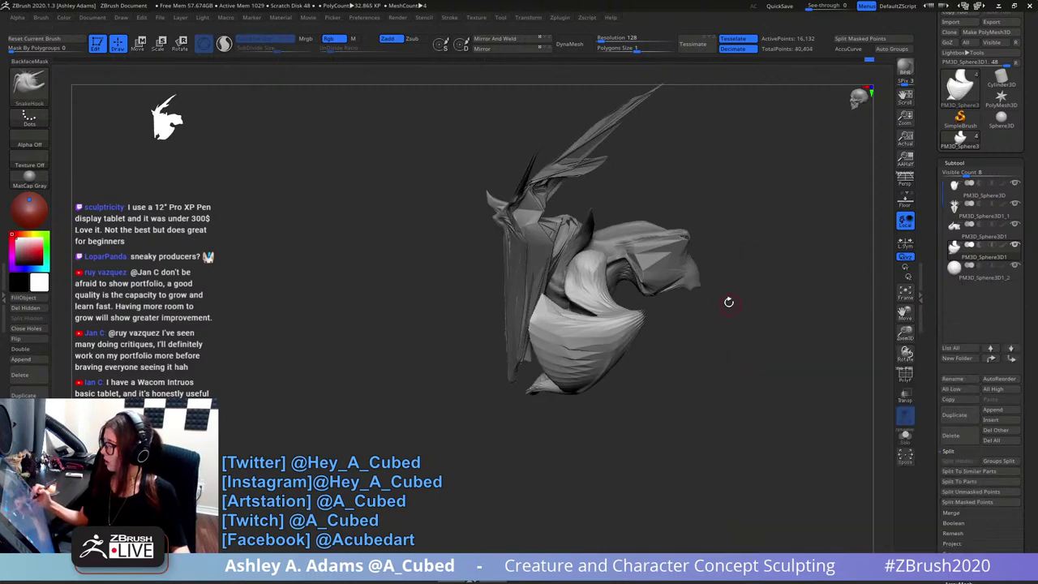
- Select the sphere subtool and move it back and down to the hip area at the rear of the torso
left_click(965, 280)
key("w")
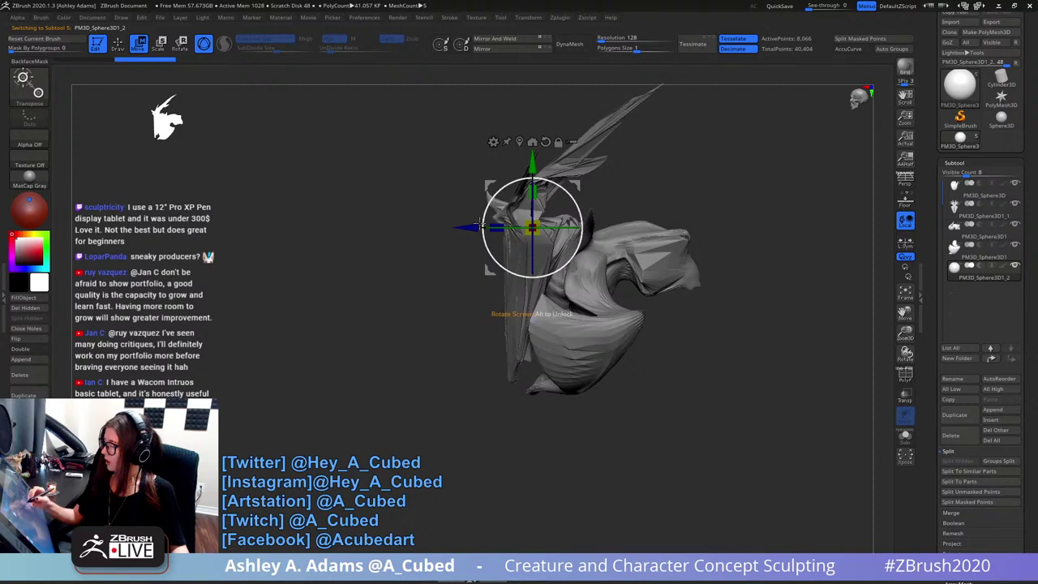
left_click_drag(477, 227, 611, 244)
left_click_drag(754, 349, 617, 349, "shift")
left_click_drag(672, 228, 705, 228)
right_click_drag(706, 228, 748, 227)
left_click_drag(749, 228, 799, 228, "shift")
mouse_move(685, 164)
left_mouse_down()
mouse_move(685, 235)
mouse_move(685, 210)
left_mouse_up()
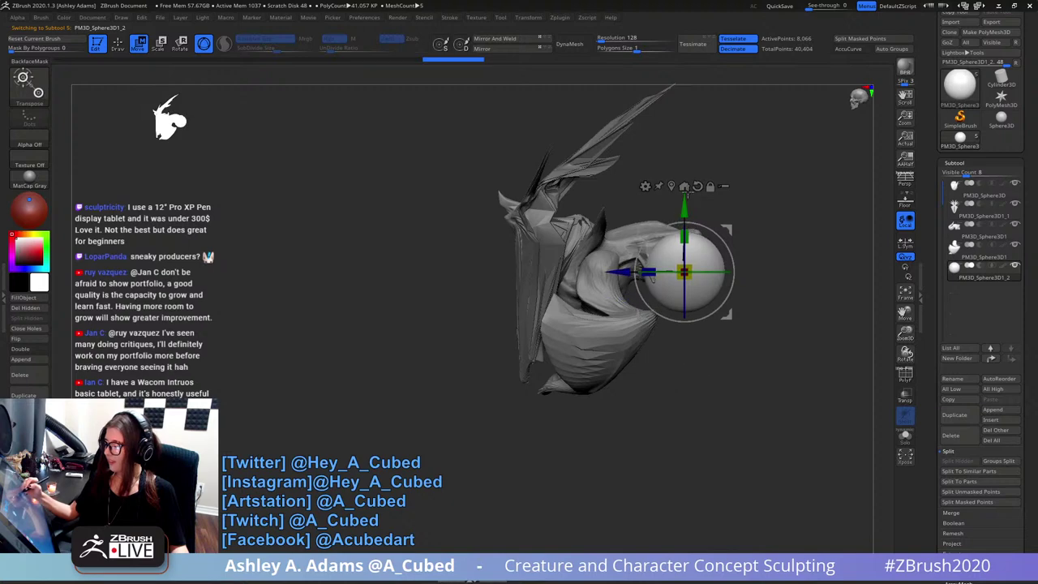
- Squash the sphere with SnakeHook into a narrow oval thigh set against one side of the hip
key("q")
right_click(698, 256)
right_click_drag(704, 245, 657, 257, "ctrl")
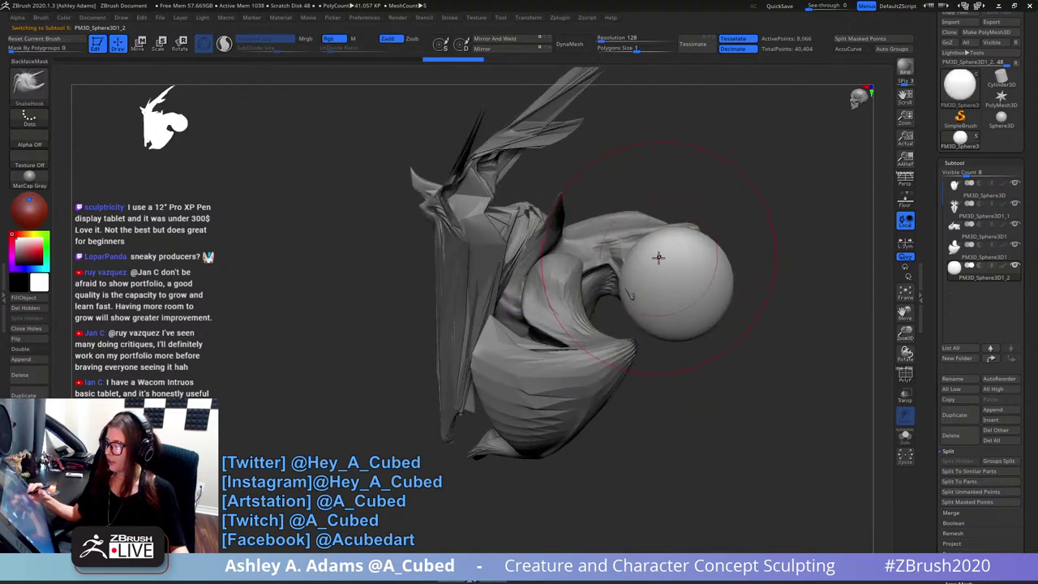
right_click_drag(663, 297, 700, 289)
left_click_drag(700, 288, 683, 281)
mouse_move(684, 280)
right_mouse_down()
mouse_move(729, 285)
mouse_move(654, 272)
right_mouse_up()
right_click(670, 235)
left_click_drag(672, 235, 680, 232)
right_click_drag(680, 232, 651, 231)
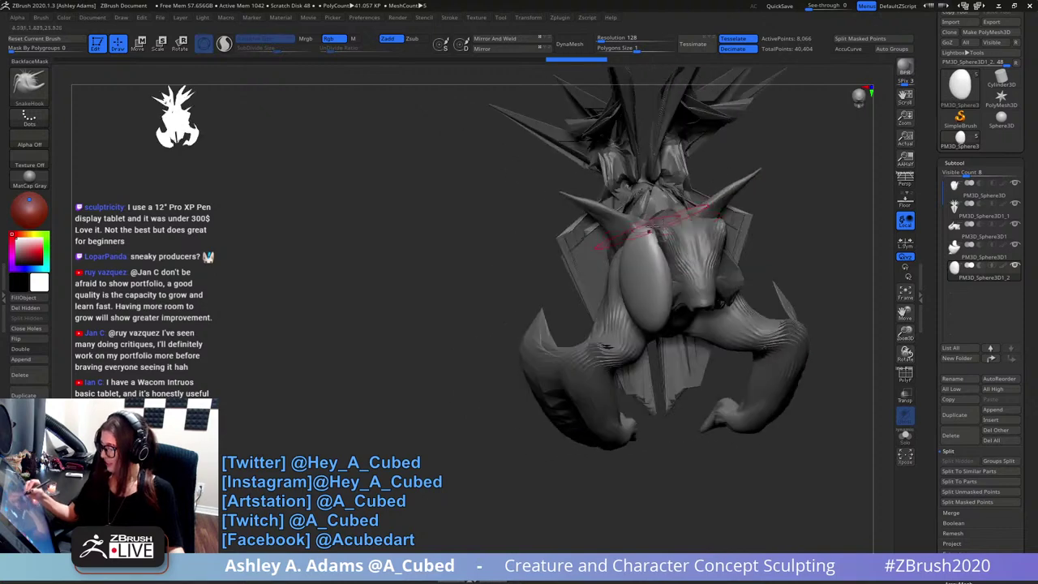
left_click_drag(655, 231, 676, 266)
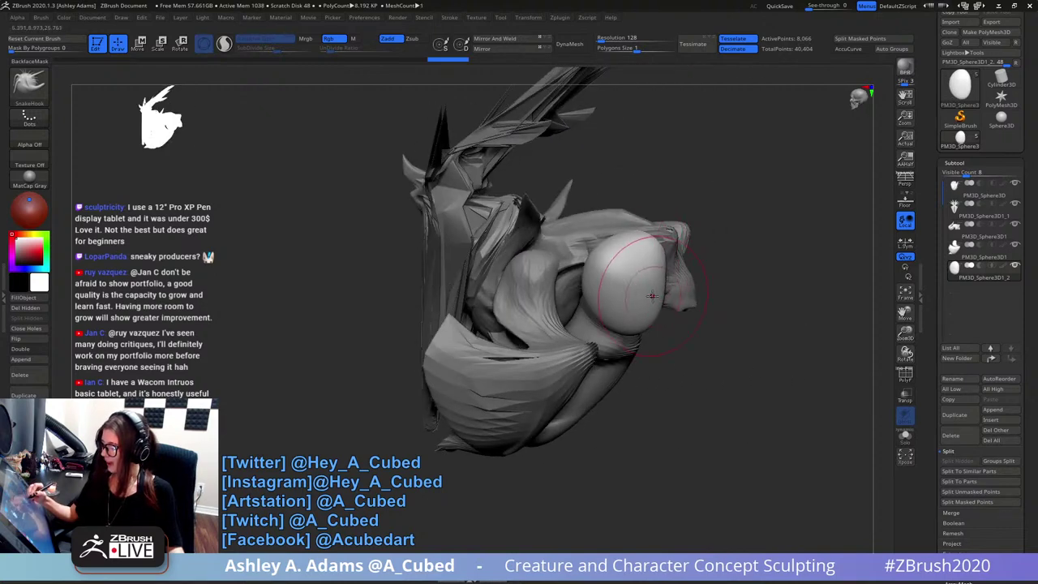
- Pull the oval thigh down and backward with SnakeHook into a long tapered hind leg
mouse_move(653, 295)
right_mouse_down()
mouse_move(651, 318)
mouse_move(680, 245)
right_mouse_up()
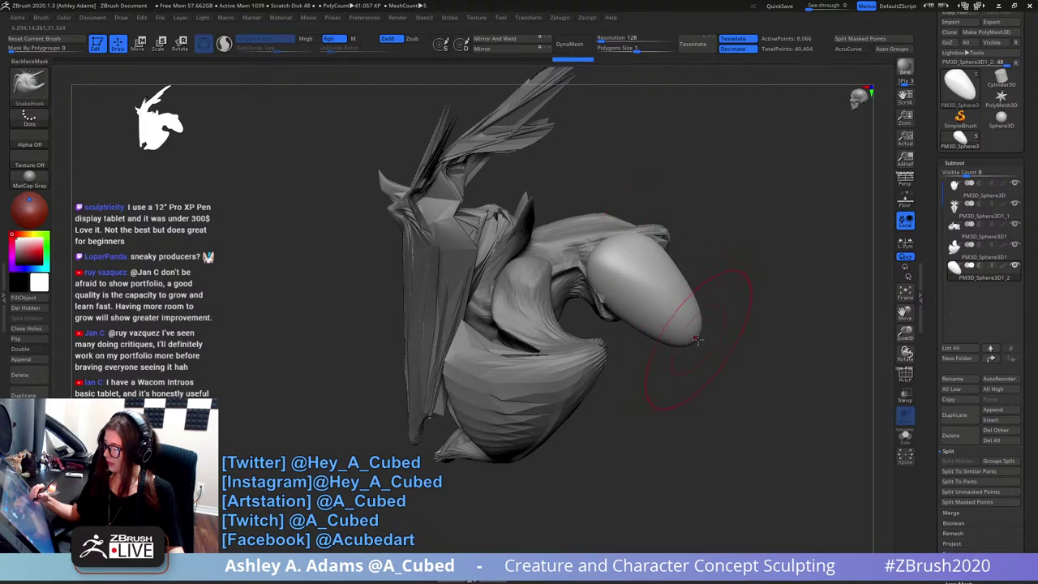
left_click_drag(696, 340, 742, 405)
right_click_drag(741, 433, 688, 258, "ctrl")
right_click(765, 343)
right_click_drag(633, 241, 667, 279)
- Mask part of the torso subtool and stretch its rear end backward by a factor of about 1.29
left_click(639, 243, "alt")
left_click_drag(743, 272, 601, 266, "ctrl")
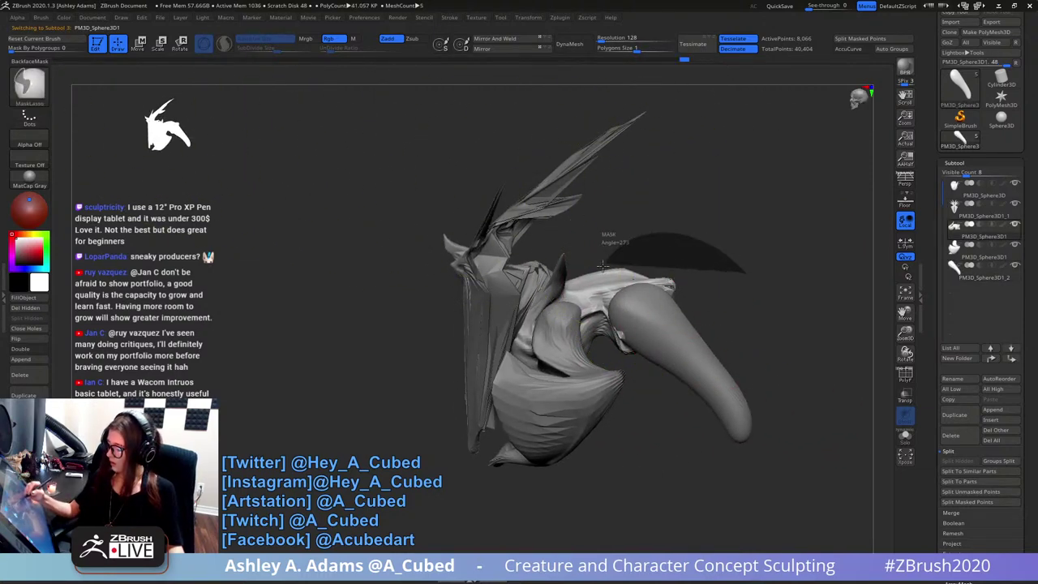
mouse_move(596, 332)
left_mouse_down("ctrl")
mouse_move(645, 362)
mouse_move(726, 296)
left_mouse_up("ctrl")
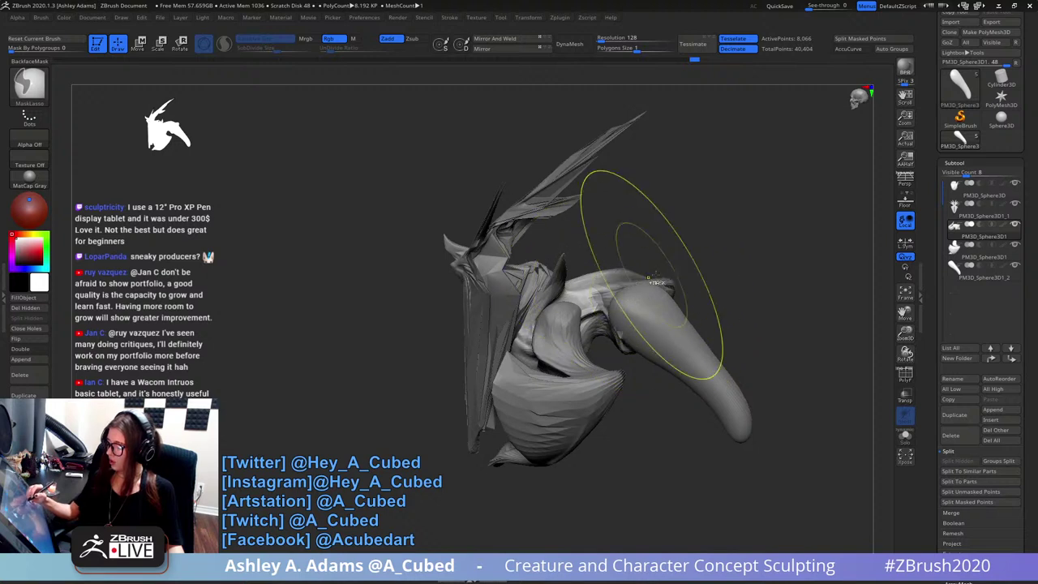
key("w")
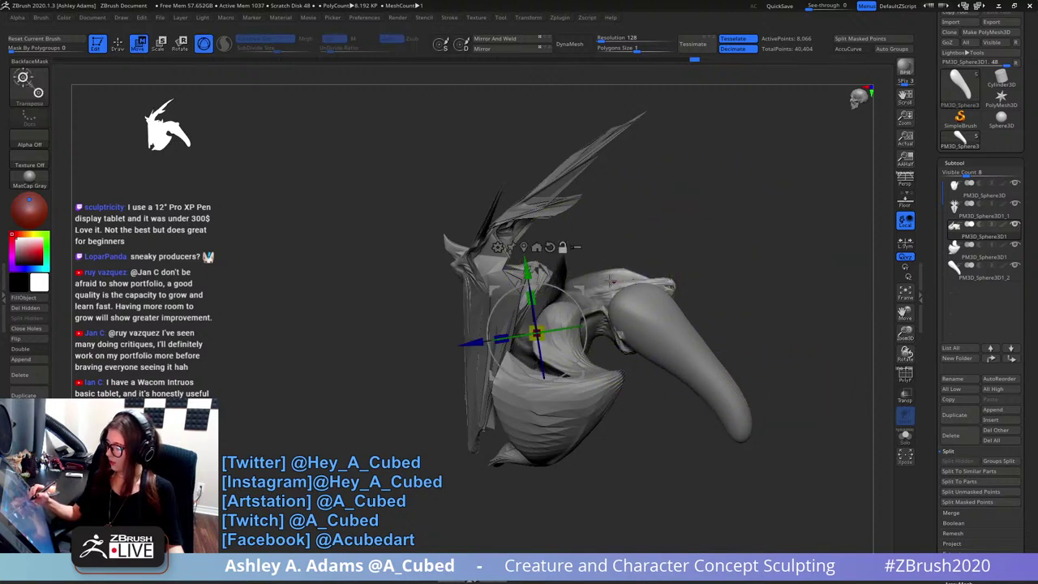
left_click(598, 290)
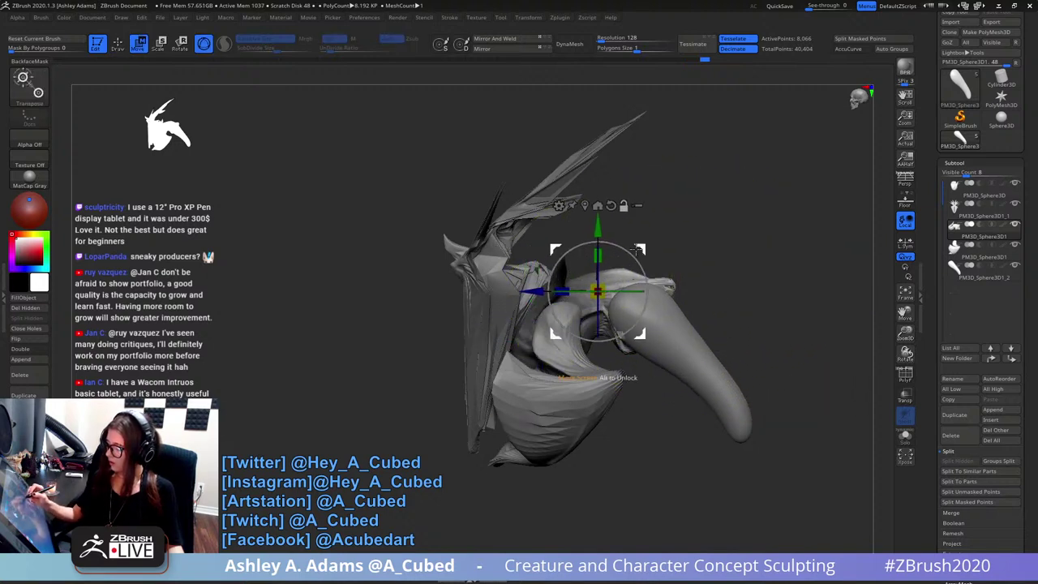
left_click_drag(562, 290, 557, 291)
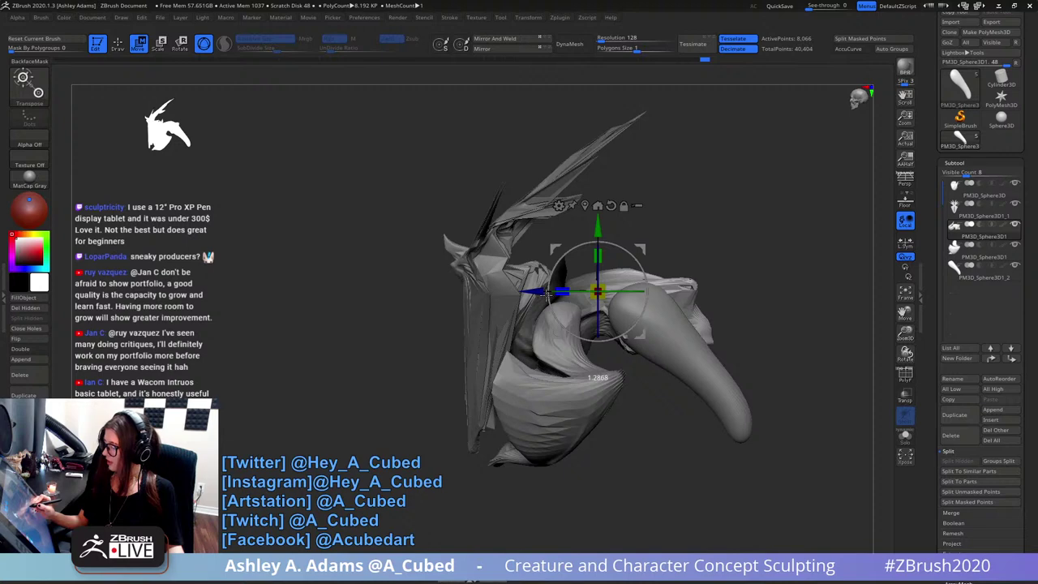
key("q")
key("w")
- Select the hind leg subtool and move it slightly backward to line up with the lengthened torso
left_click(697, 365, "alt")
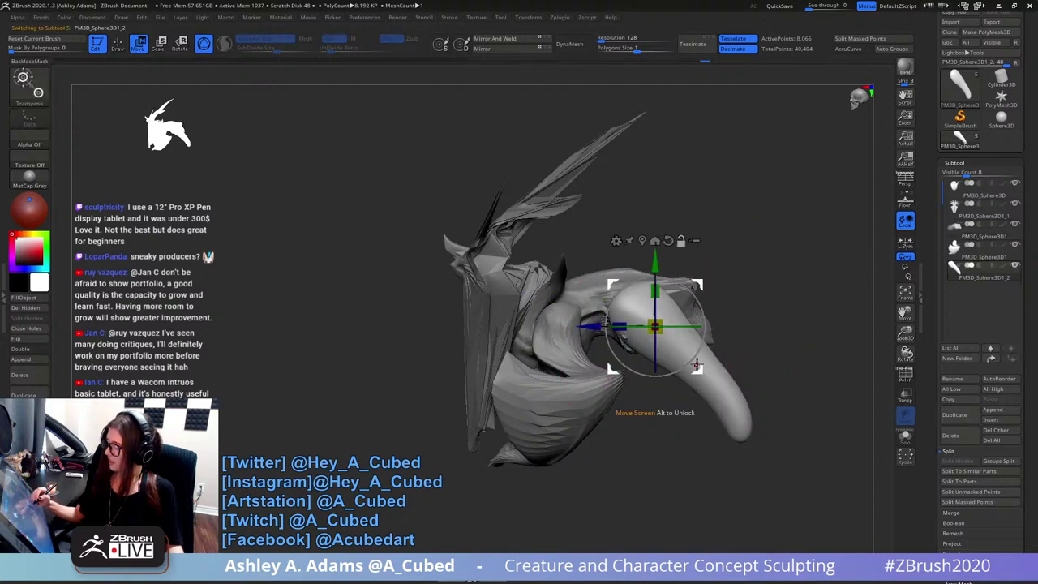
left_click_drag(619, 305, 634, 305)
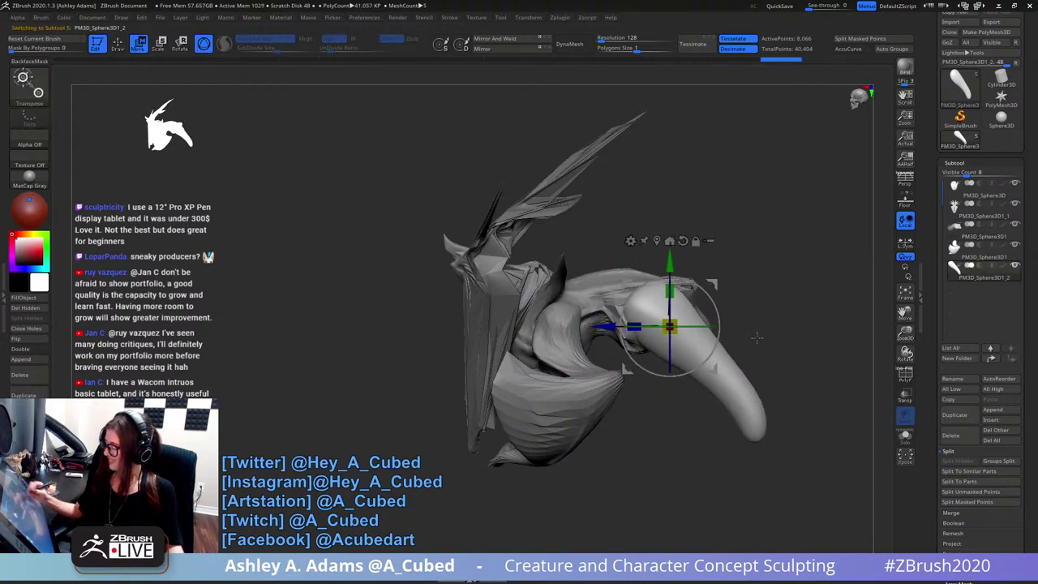
key("q")
- Mirror the hind leg to the other side of the body and reshape its midsection with SnakeHook and Smooth strokes
left_click_drag(754, 308, 676, 231)
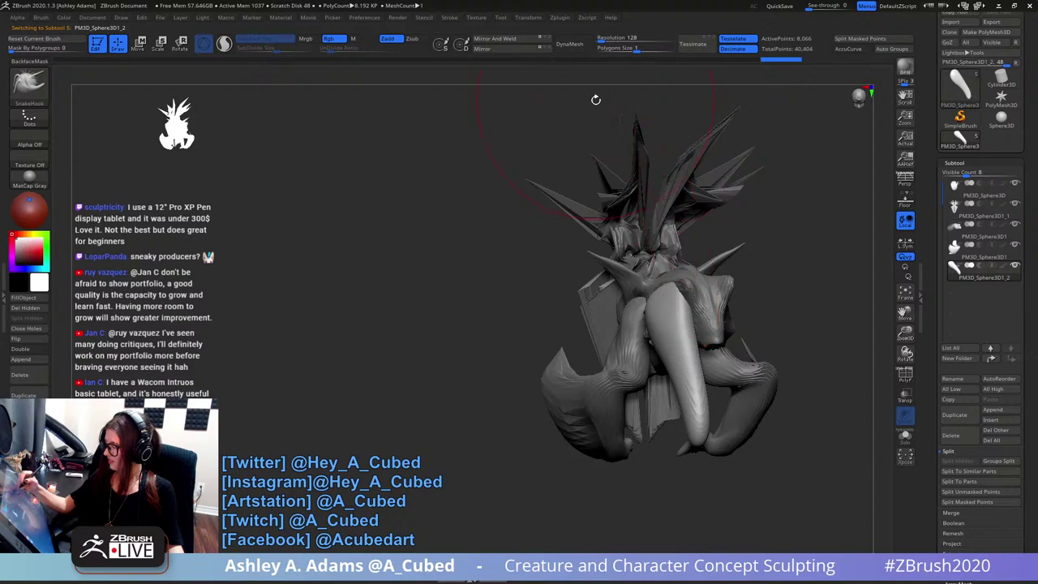
mouse_move(544, 105)
left_mouse_down()
mouse_move(731, 292)
mouse_move(694, 328)
mouse_move(656, 313)
mouse_move(656, 293)
left_mouse_up()
key("space")
key("space")
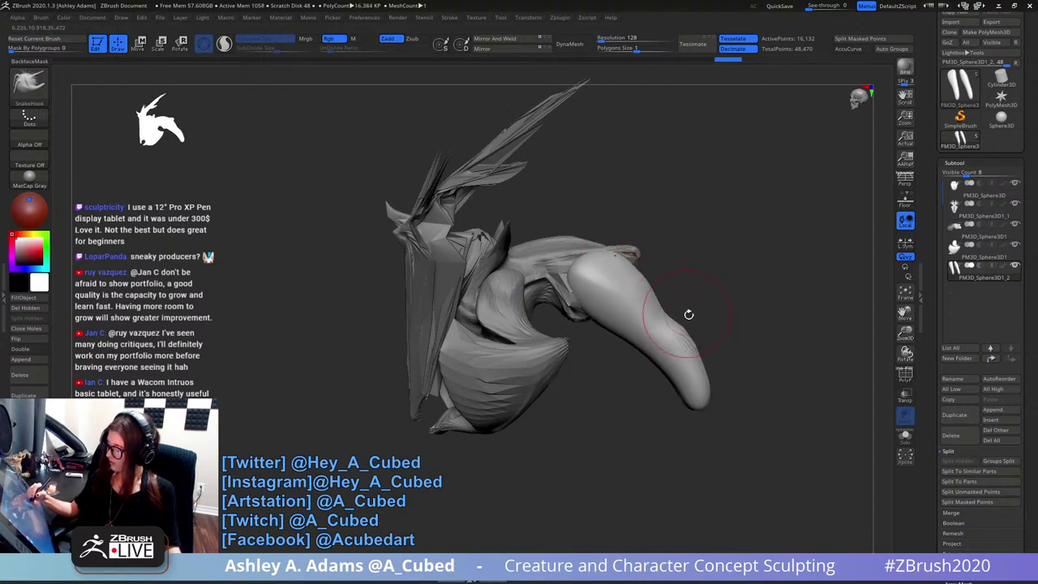
left_click_drag(648, 336, 634, 342)
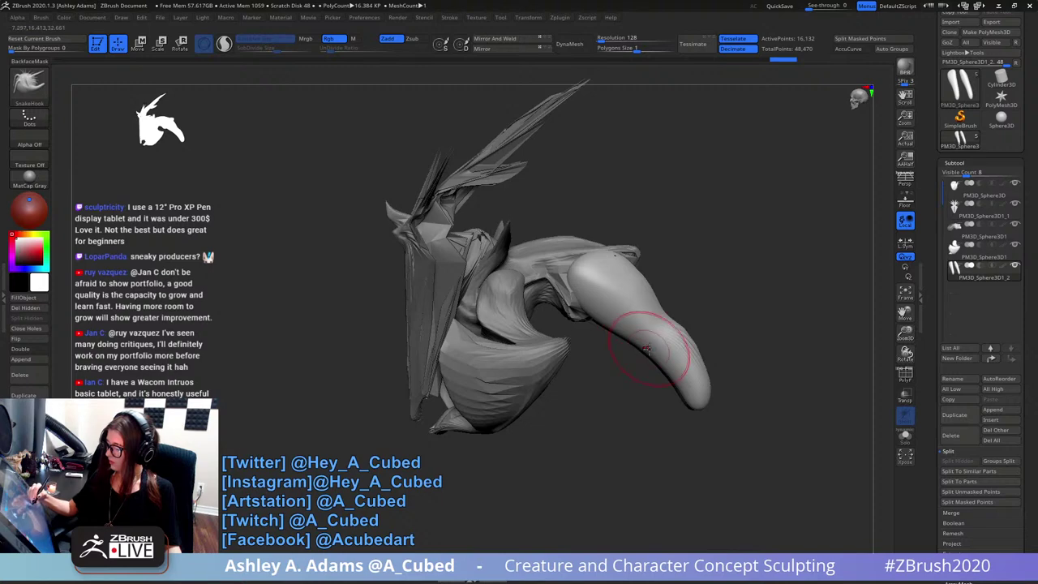
left_click_drag(604, 284, 669, 353, "shift")
- Thicken the upper and middle part of the hind legs with the Inflat brush
right_click_drag(559, 348, 642, 332)
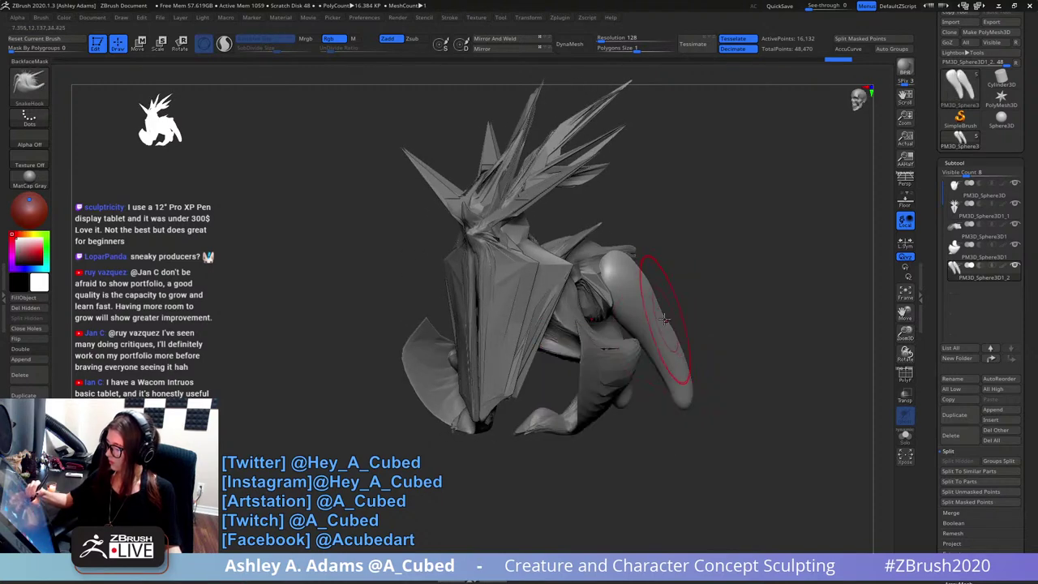
key("b")
key("i")
key("n")
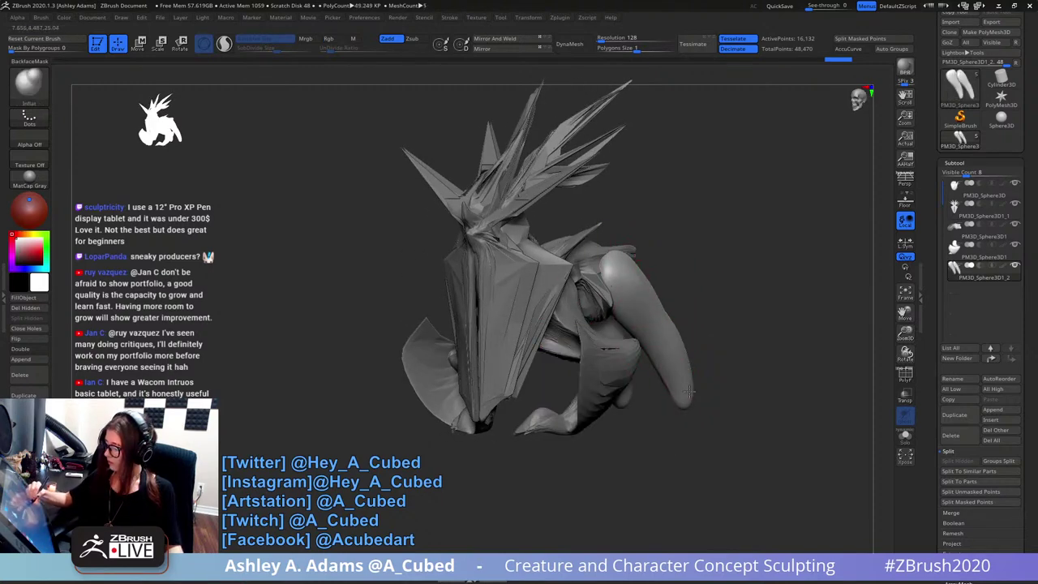
left_click_drag(690, 392, 690, 399)
key("ctrl+z")
left_click_drag(651, 293, 659, 326)
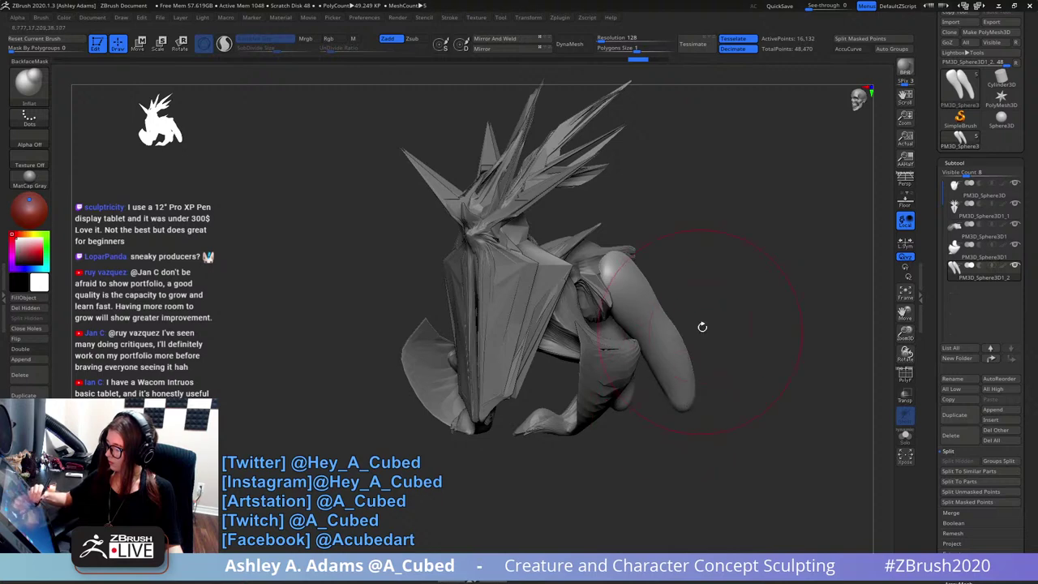
- Straighten the gizmo on the hind legs and move both legs slightly inward toward the body's centre line
mouse_move(702, 327)
right_mouse_down()
mouse_move(681, 276)
mouse_move(711, 314)
right_mouse_up()
right_click_drag(730, 289, 686, 308)
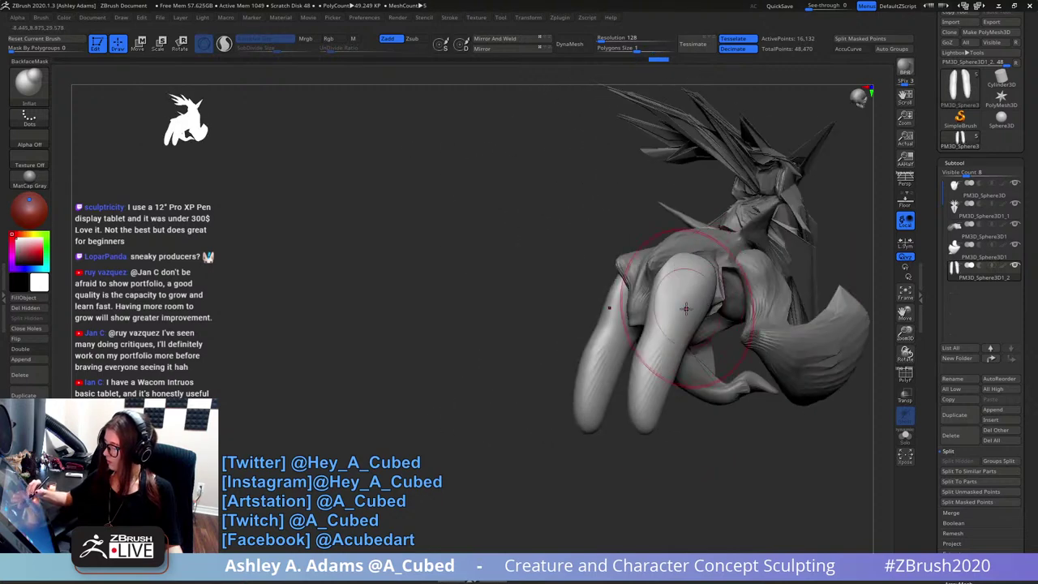
right_click_drag(703, 255, 753, 282)
right_click(688, 329)
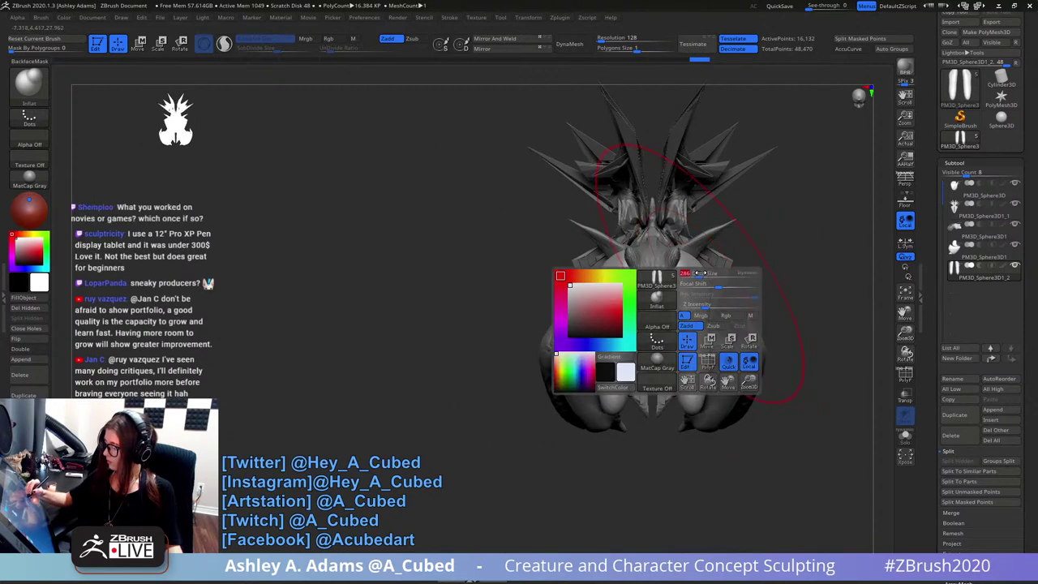
key("w")
left_click(681, 304, "alt")
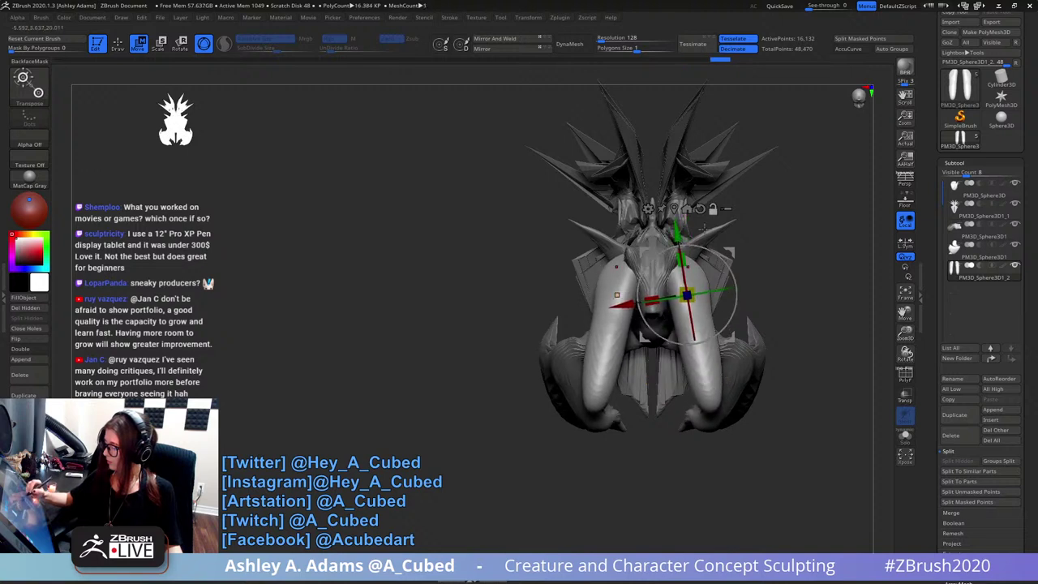
left_click(700, 209, "alt")
left_click_drag(687, 230, 687, 205, "alt")
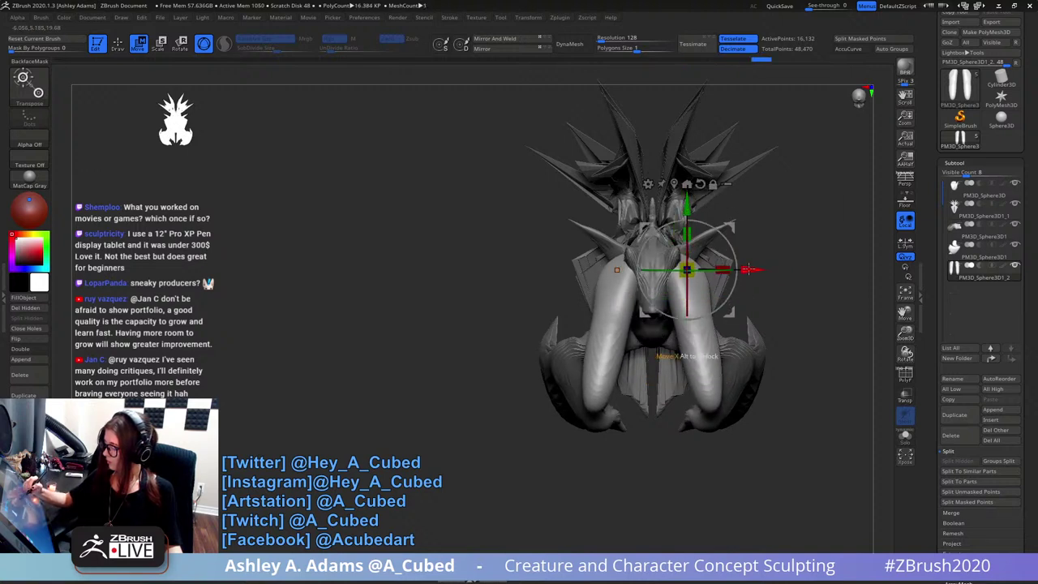
left_click_drag(749, 269, 746, 269)
key("q")
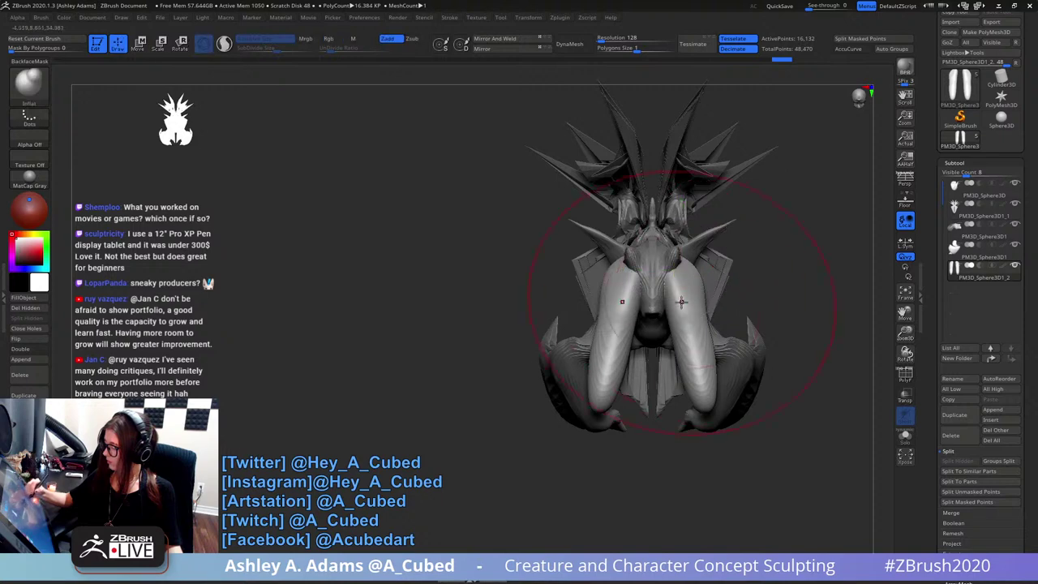
- Bow both hind legs outward with SnakeHook, adjusting the brush size as needed
key("space")
key("space")
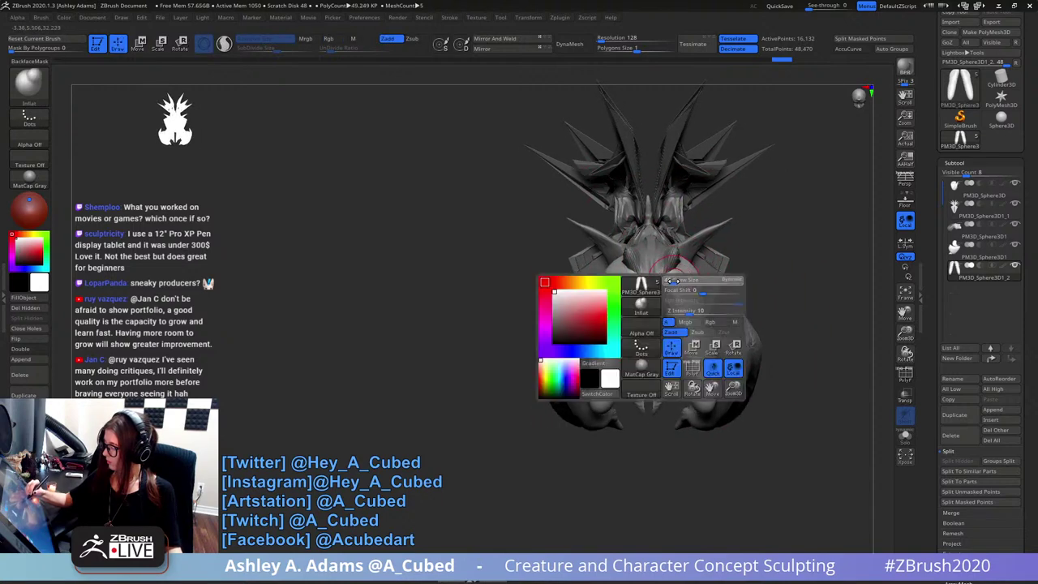
key("b")
key("s")
key("h")
left_click_drag(669, 271, 679, 311)
key("space")
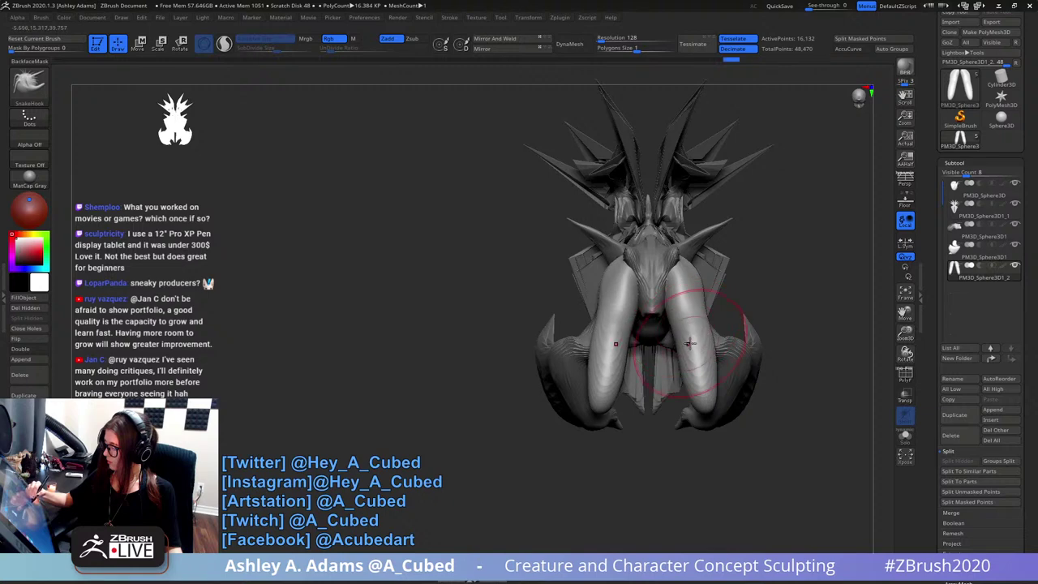
key("space")
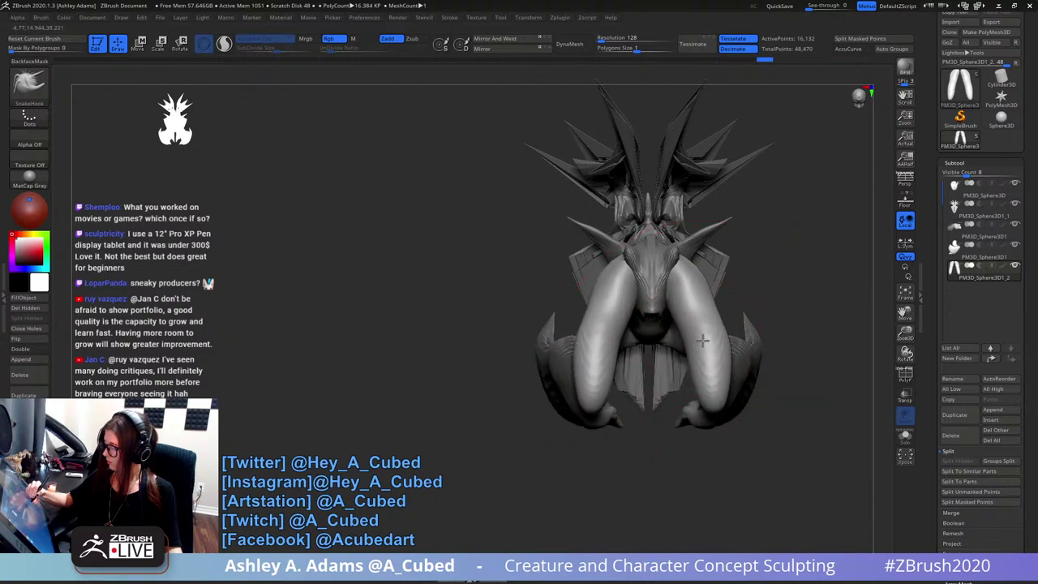
key("space")
- Carve creases with DamStandard from the hip down the outer side of the hind leg
mouse_move(799, 272)
left_mouse_down()
mouse_move(689, 280)
mouse_move(723, 230)
left_mouse_up()
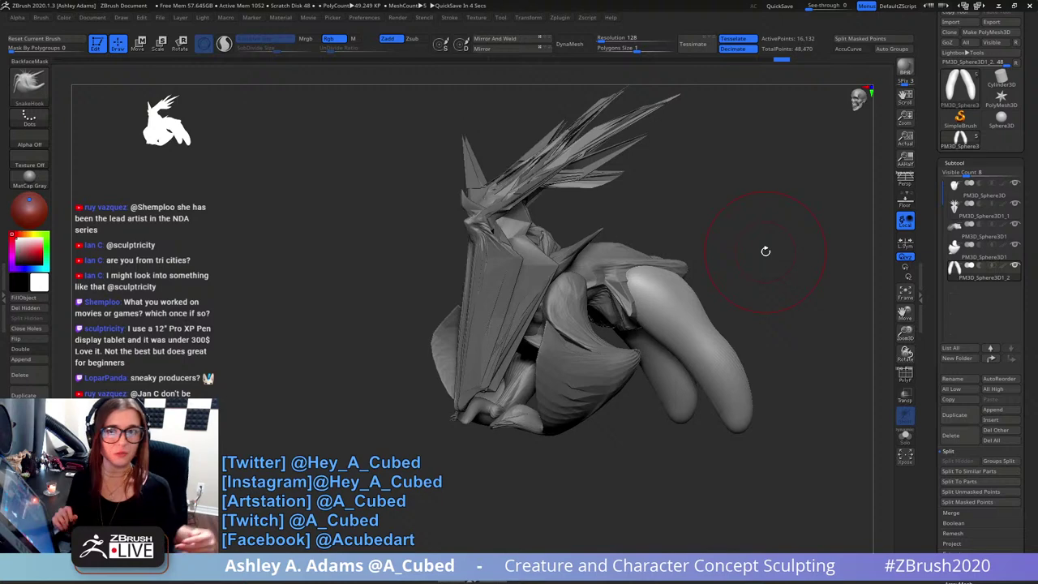
mouse_move(614, 215)
left_mouse_down()
mouse_move(698, 296)
mouse_move(619, 228)
left_mouse_up()
left_click_drag(704, 217, 543, 177)
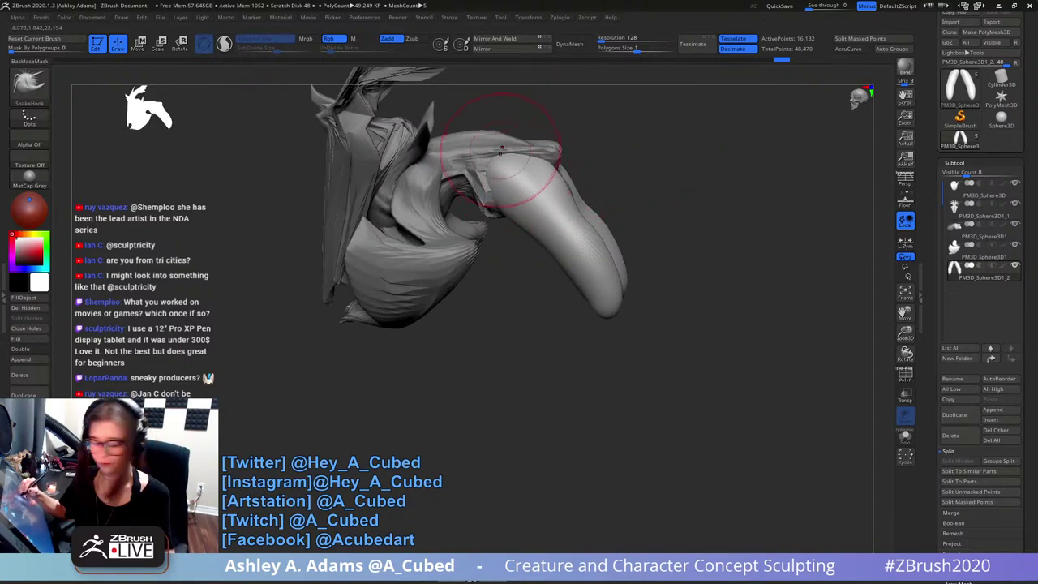
key("b")
key("d")
key("s")
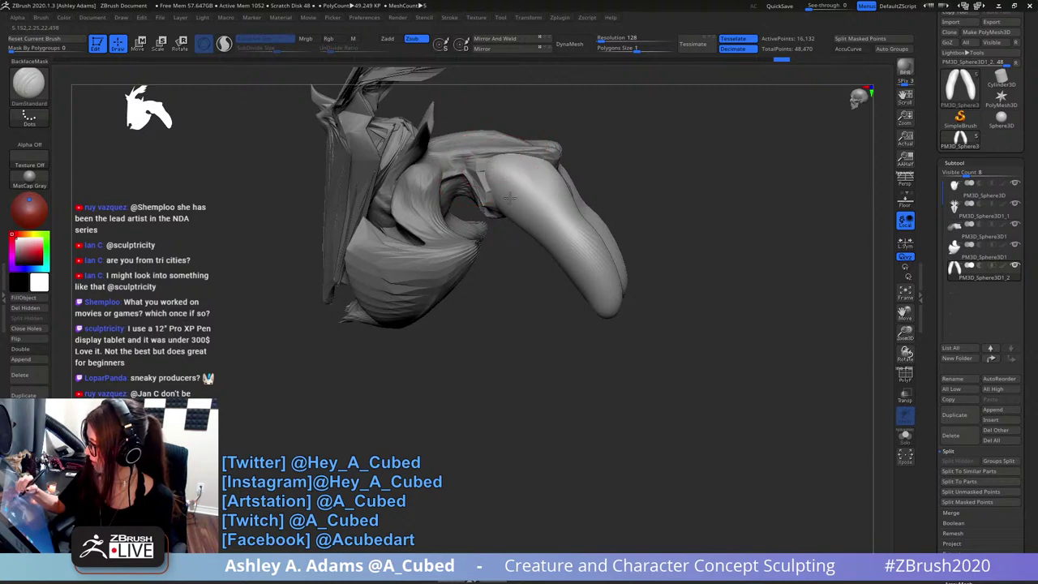
mouse_move(502, 168)
left_mouse_down()
mouse_move(597, 249)
mouse_move(604, 274)
left_mouse_up()
left_click_drag(531, 184, 605, 274)
- Carve further DamStandard creases on the thigh and around the knee from rear and side angles
right_click_drag(604, 215, 514, 297)
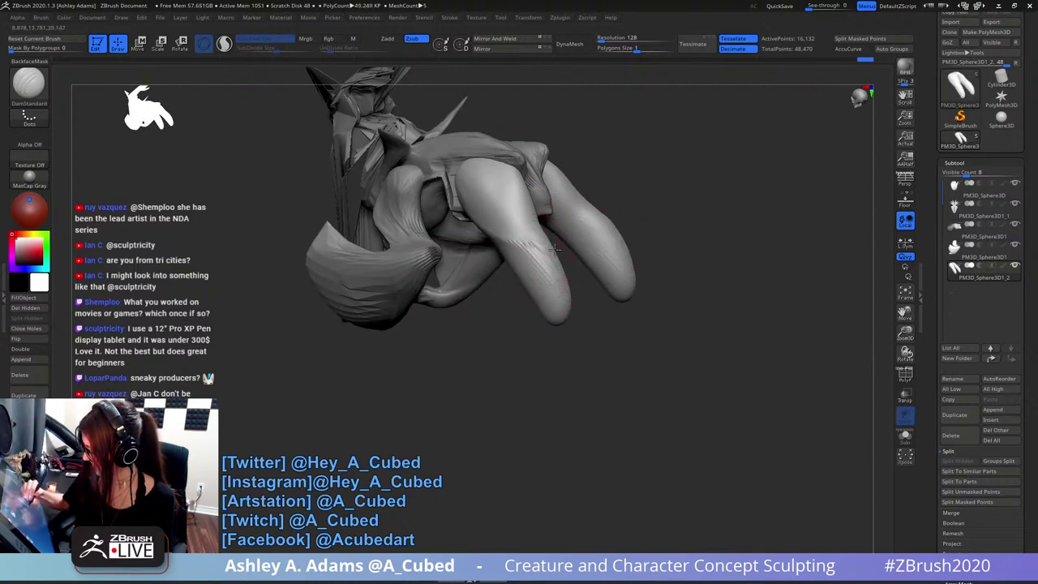
right_click_drag(553, 257, 625, 243)
left_click_drag(468, 200, 487, 234)
right_click_drag(490, 236, 451, 213)
left_click_drag(440, 194, 479, 203)
right_click_drag(478, 195, 442, 231)
mouse_move(512, 306)
left_mouse_down()
mouse_move(538, 287)
mouse_move(556, 232)
mouse_move(481, 172)
left_mouse_up()
- Build up muscle volume on the hind leg's thigh with ClayBuildup and smooth the transition above the knee
key("b")
key("c")
key("b")
right_click_drag(496, 158, 470, 153)
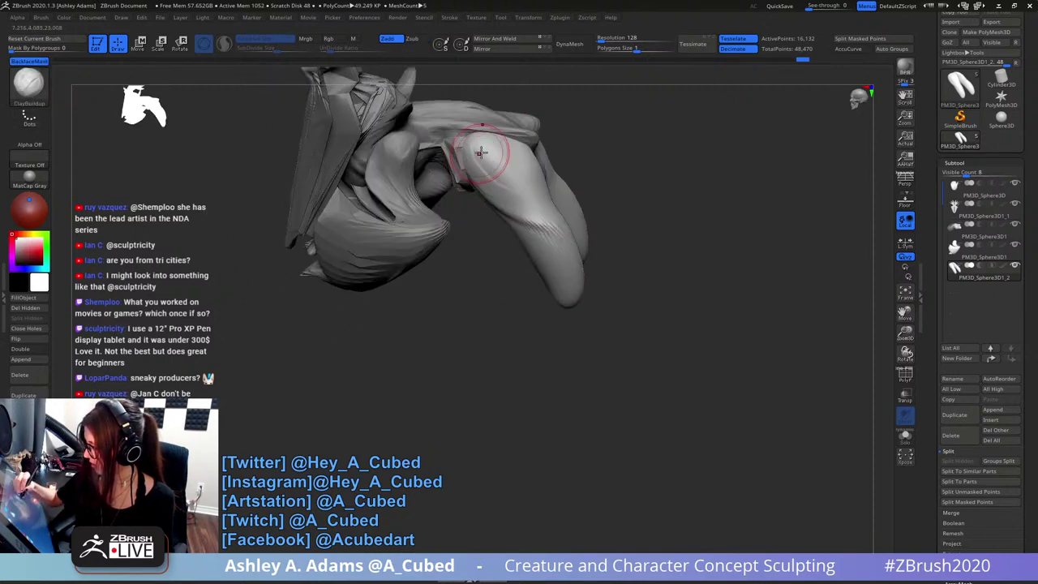
mouse_move(482, 150)
left_mouse_down()
mouse_move(506, 166)
mouse_move(485, 152)
mouse_move(492, 169)
left_mouse_up()
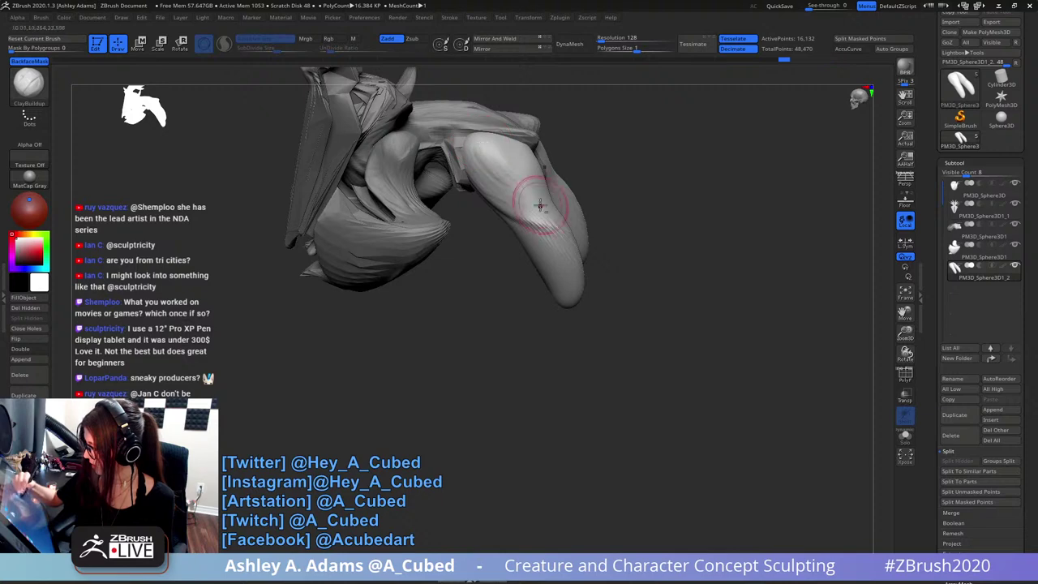
mouse_move(538, 204)
left_mouse_down()
mouse_move(524, 206)
mouse_move(498, 174)
left_mouse_up()
right_click_drag(540, 203, 499, 170)
mouse_move(498, 168)
left_mouse_down()
mouse_move(491, 162)
mouse_move(487, 175)
mouse_move(500, 187)
mouse_move(492, 167)
left_mouse_up()
right_click_drag(491, 167, 532, 196)
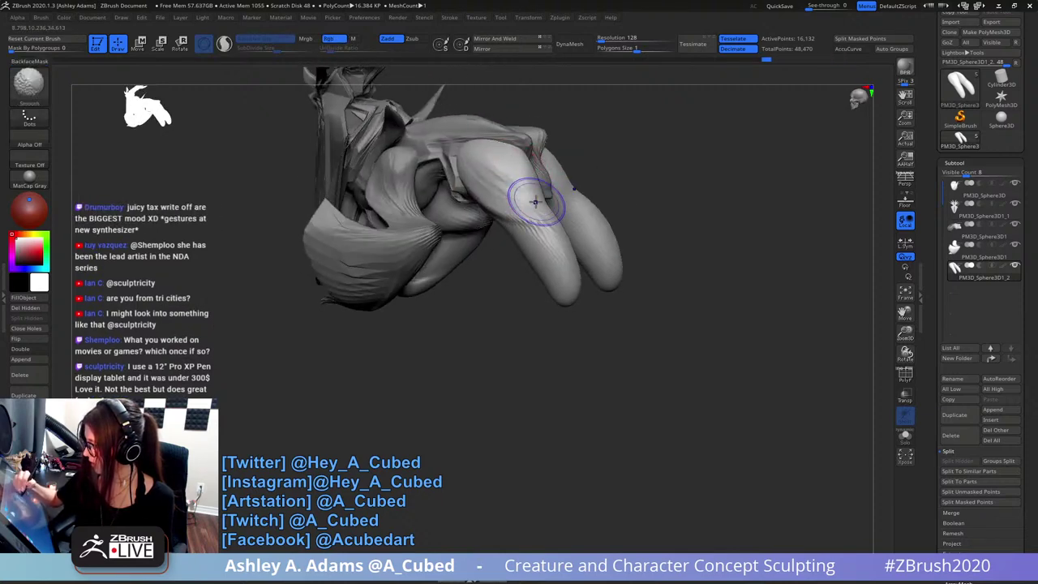
mouse_move(535, 201)
left_mouse_down("shift")
mouse_move(517, 211)
mouse_move(533, 205)
left_mouse_up("shift")
- Select the creature's torso and arch the front of its back upward with SnakeHook
key("space")
mouse_move(514, 120)
right_mouse_down("shift")
mouse_move(544, 200)
mouse_move(533, 222)
right_mouse_up("shift")
left_click(485, 210, "alt")
key("b")
key("s")
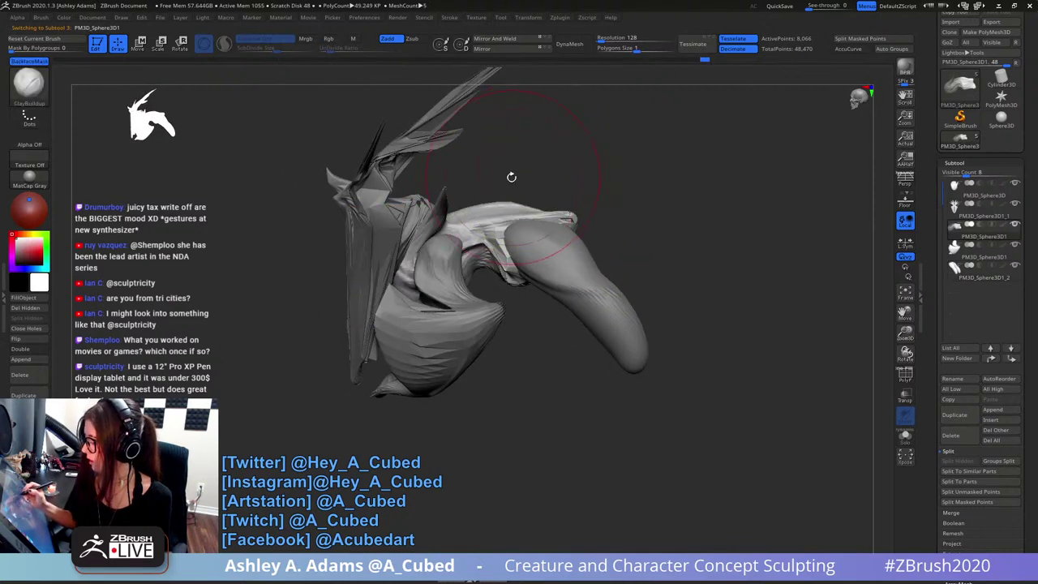
key("h")
left_click_drag(487, 213, 491, 201)
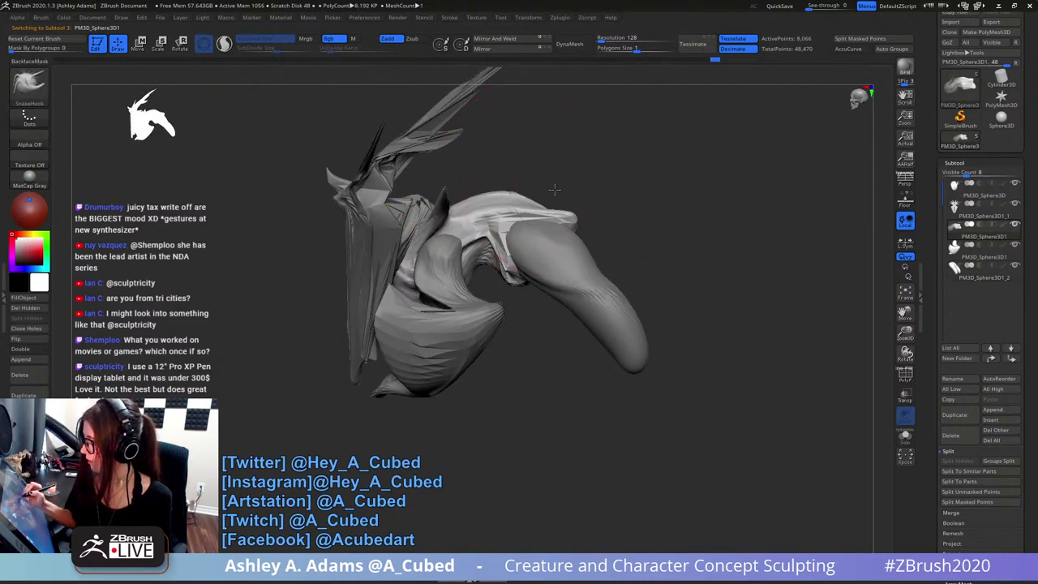
- Reshape the torso's flank and belly edge in front of the hips with SnakeHook, adjusting the brush size and smoothing between strokes
key("space")
mouse_move(554, 212)
left_mouse_down()
mouse_move(496, 235)
mouse_move(496, 249)
mouse_move(501, 233)
left_mouse_up()
mouse_move(509, 267)
left_mouse_down()
mouse_move(523, 272)
mouse_move(496, 258)
mouse_move(479, 265)
mouse_move(480, 235)
mouse_move(470, 249)
left_mouse_up()
key("shift")
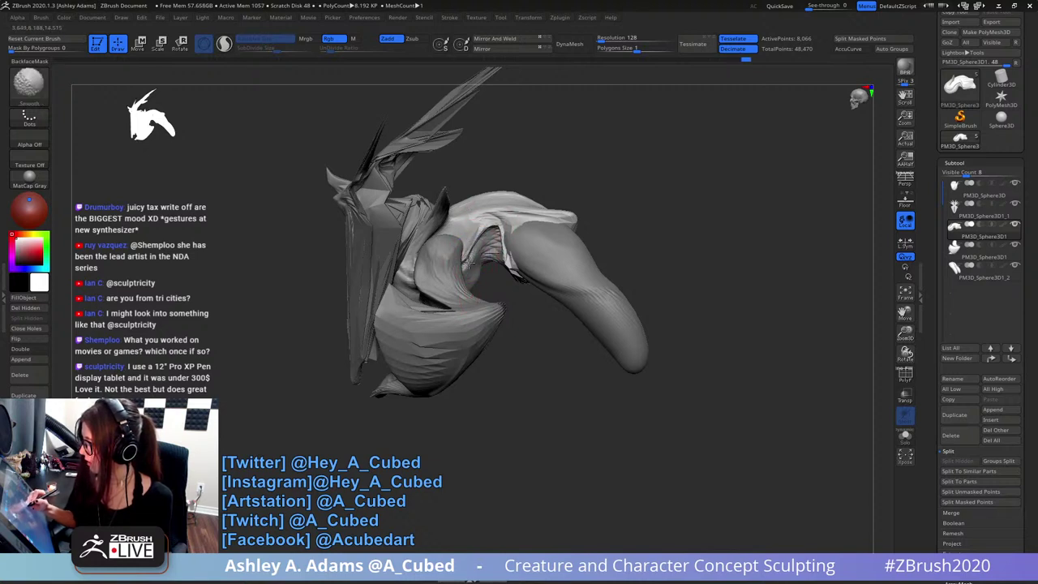
key("space")
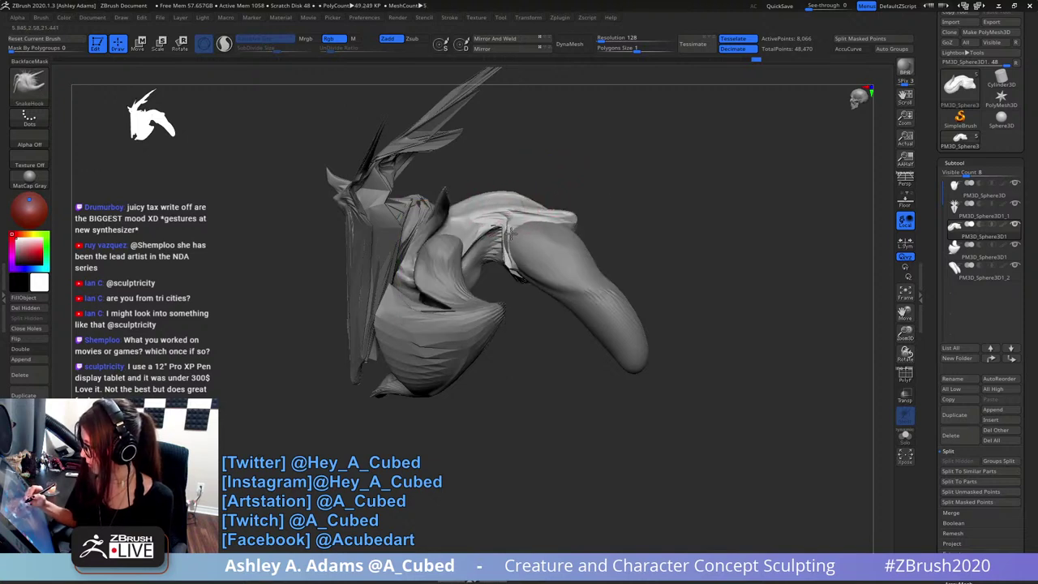
left_click_drag(501, 233, 505, 240)
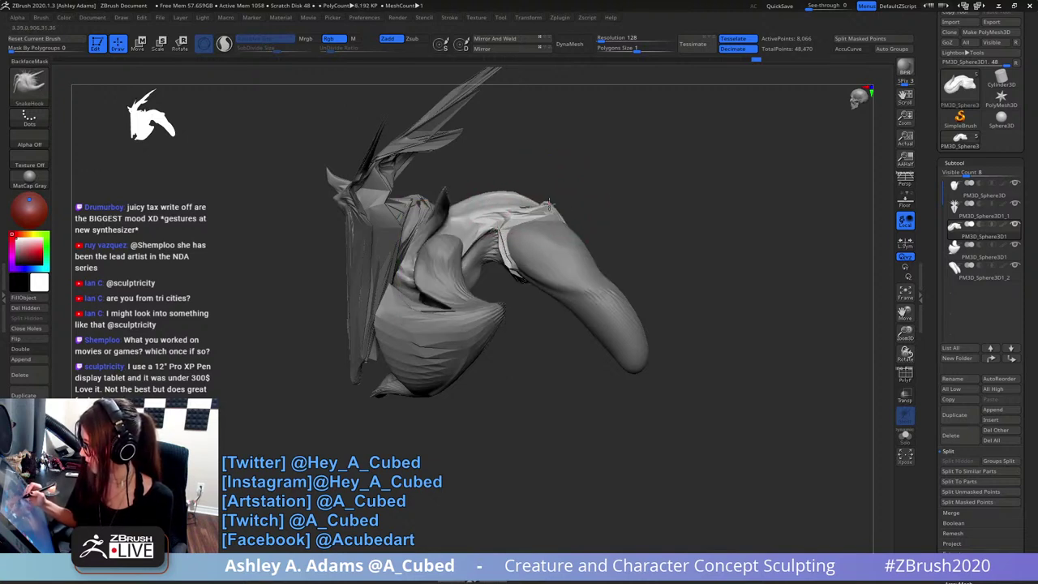
left_click_drag(549, 206, 551, 205, "shift")
- Refine the torso's rear edge around the hips with SnakeHook from rear, front and side angles
mouse_move(552, 204)
right_mouse_down()
mouse_move(568, 250)
mouse_move(534, 226)
mouse_move(568, 220)
right_mouse_up()
right_click(568, 249)
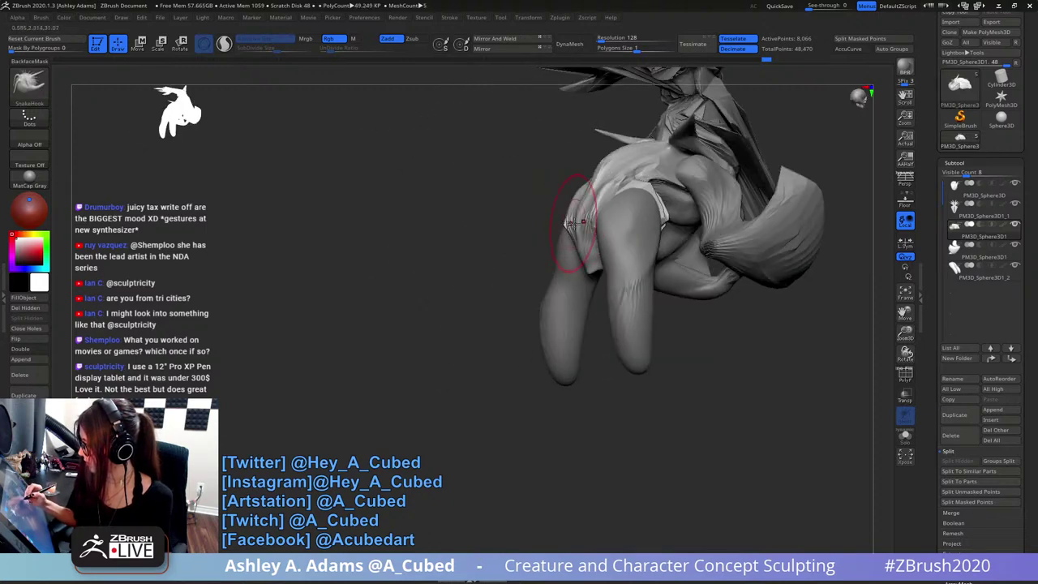
key("space")
right_click_drag(592, 260, 581, 207)
key("space")
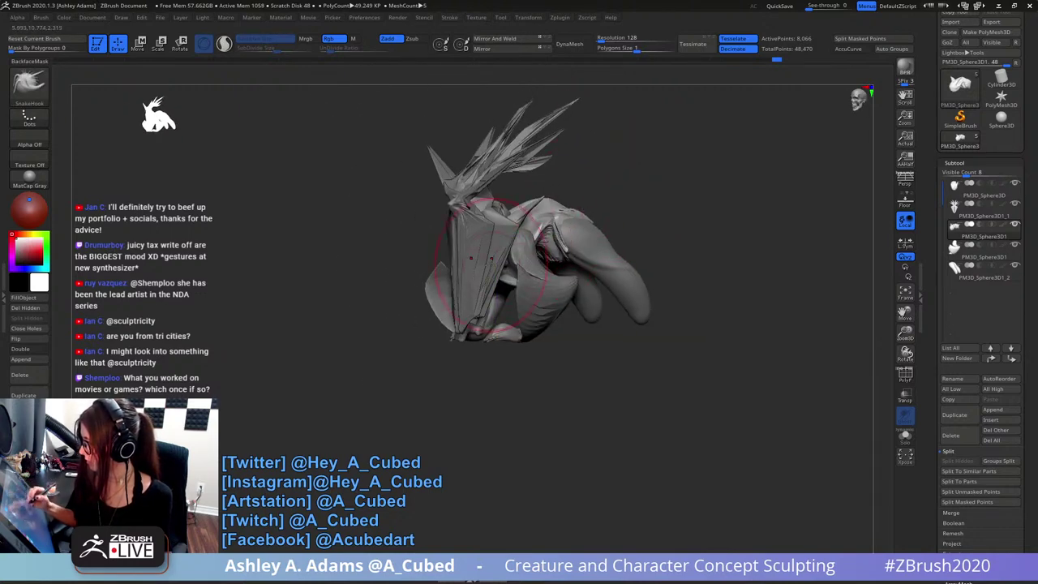
right_click_drag(490, 261, 605, 169)
right_click(552, 206)
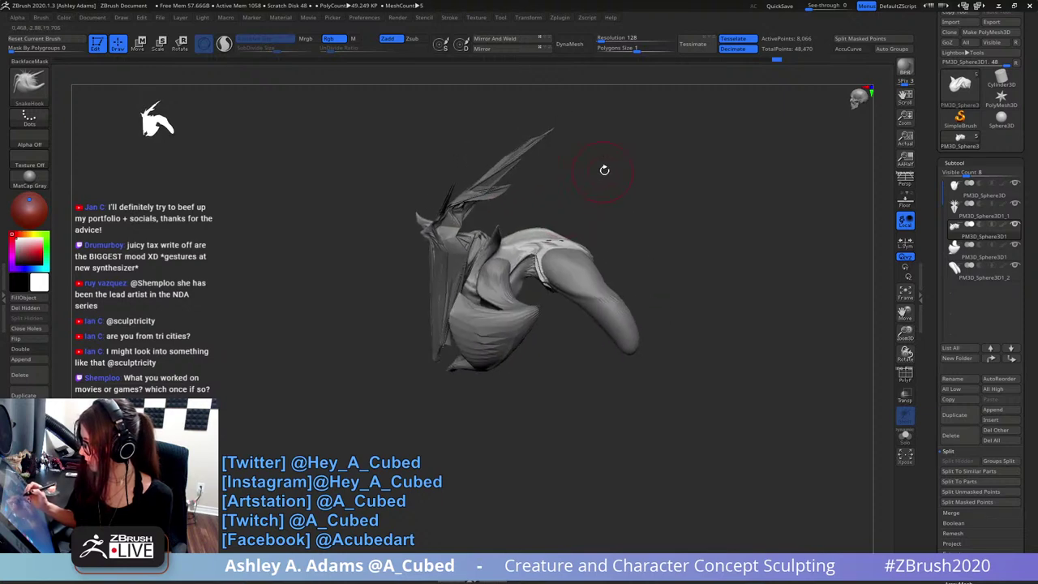
left_click(592, 290, "alt")
right_click_drag(589, 274, 556, 244, "ctrl")
left_click(453, 290, "alt")
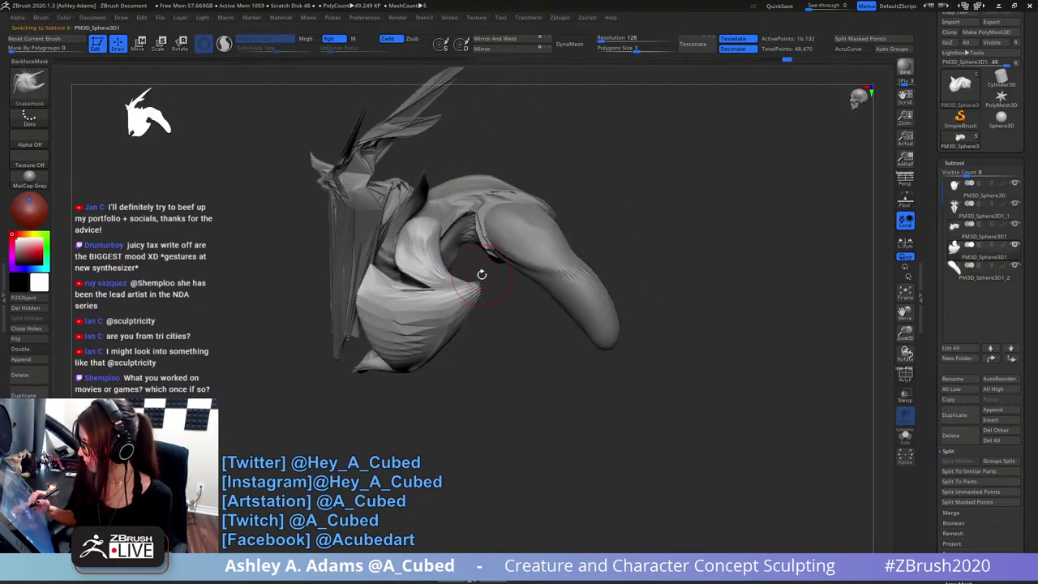
key("space")
left_click(566, 236, "alt")
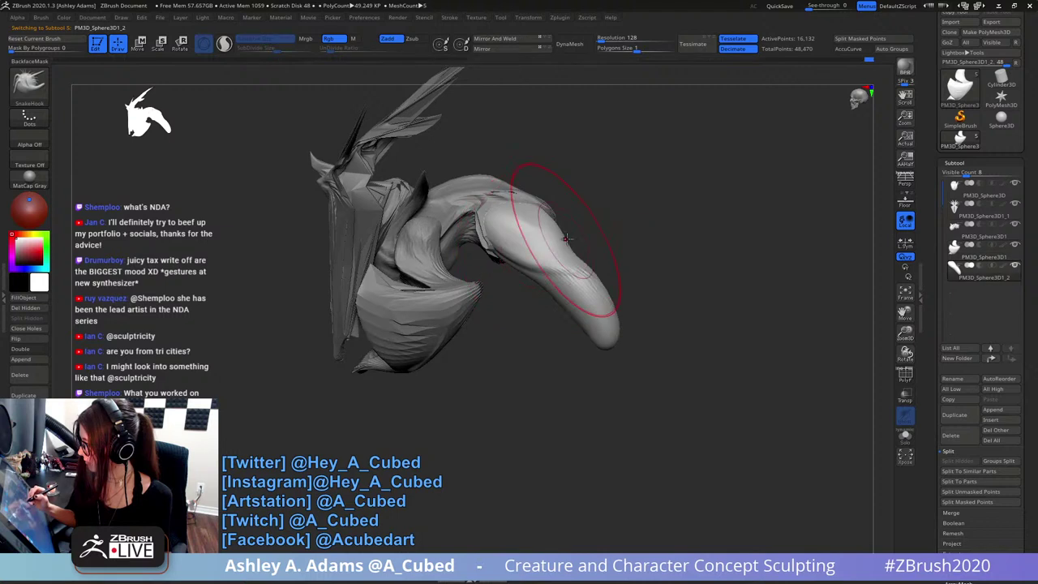
key("w")
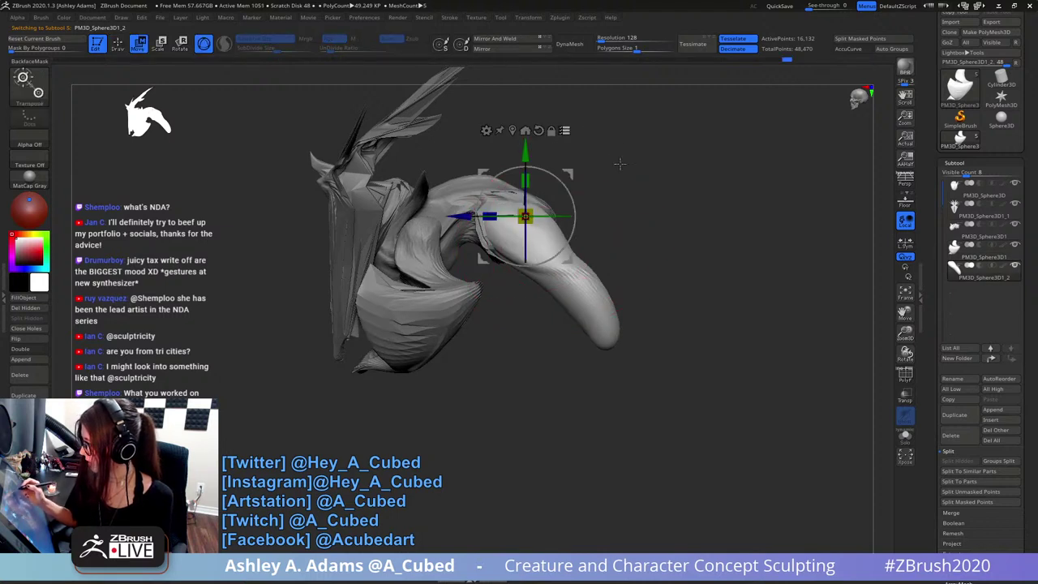
key("q")
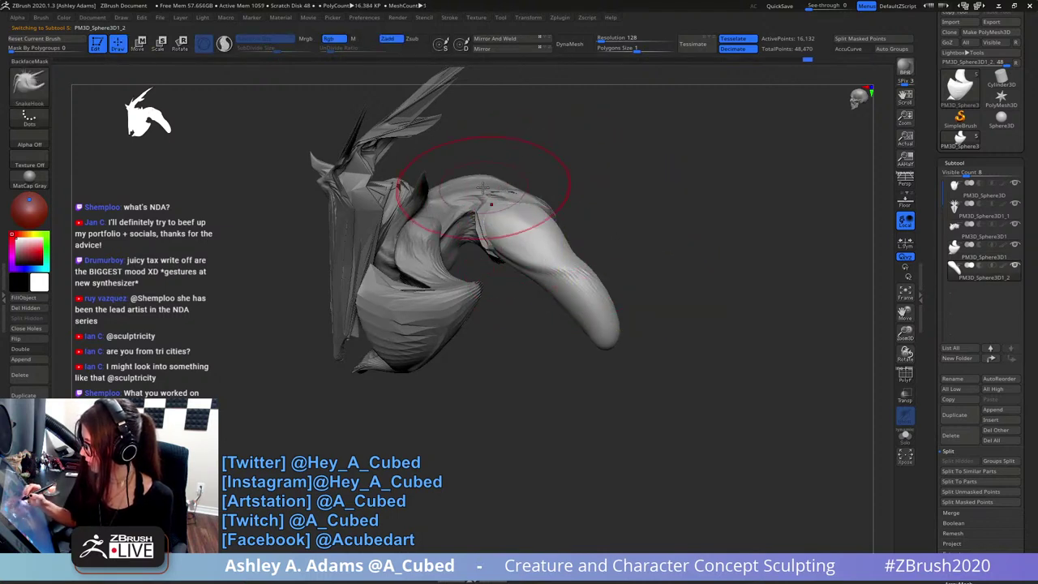
- Select the torso, clear any mask, and try to shift it toward the rear with the transform gizmo
left_click(485, 189, "alt")
mouse_move(666, 219)
left_mouse_down("ctrl")
mouse_move(503, 160)
mouse_move(466, 247)
mouse_move(597, 284)
left_mouse_up("ctrl")
left_click(643, 237, "ctrl")
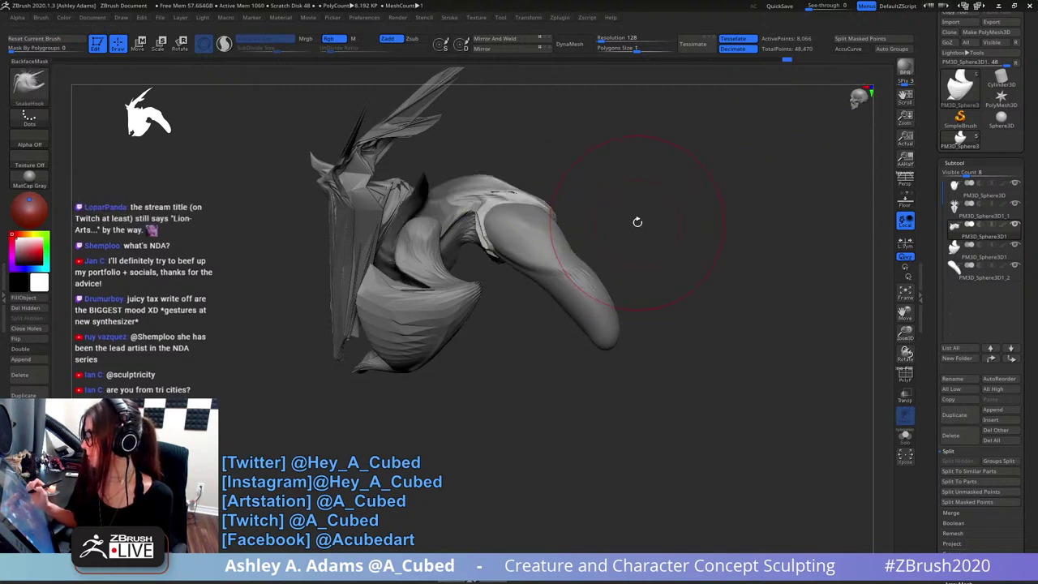
key("w")
left_click_drag(399, 209, 436, 211)
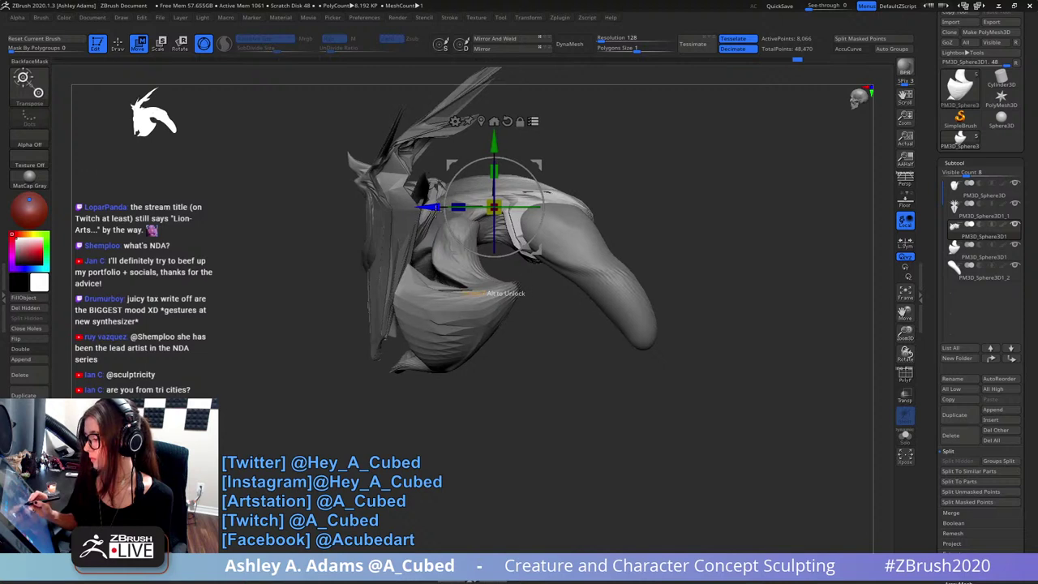
key("ctrl+z")
- Limit the gizmo to the torso and hind legs, move them rearward away from the front body, and lower them slightly
left_click(399, 248, "ctrl+shift")
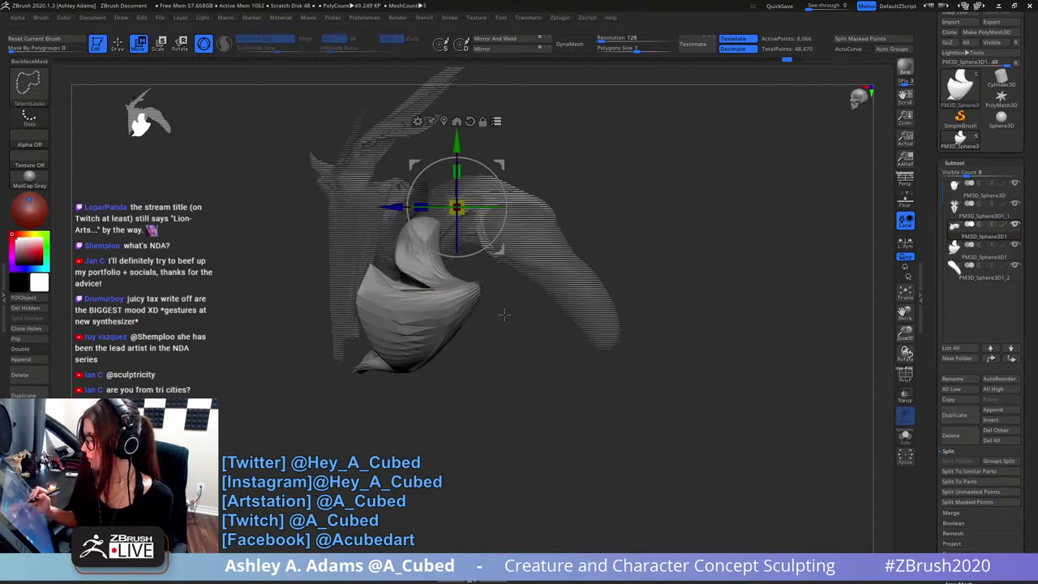
left_click(528, 332, "ctrl+shift")
left_click(558, 240, "ctrl+shift")
left_click(558, 240, "ctrl+shift")
left_click(544, 212, "ctrl+shift")
left_click(559, 245, "ctrl+shift")
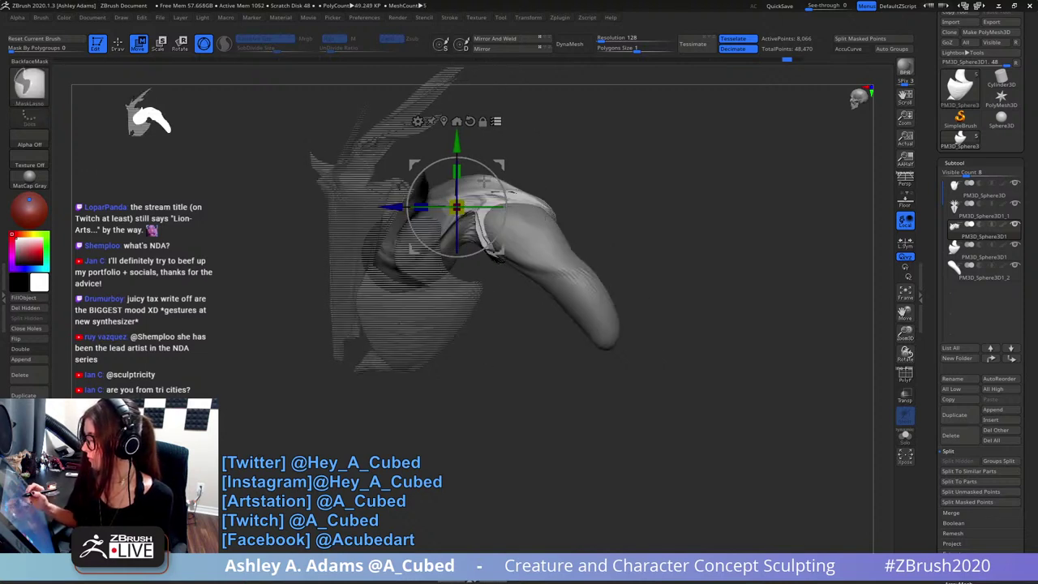
left_click_drag(395, 212, 443, 214)
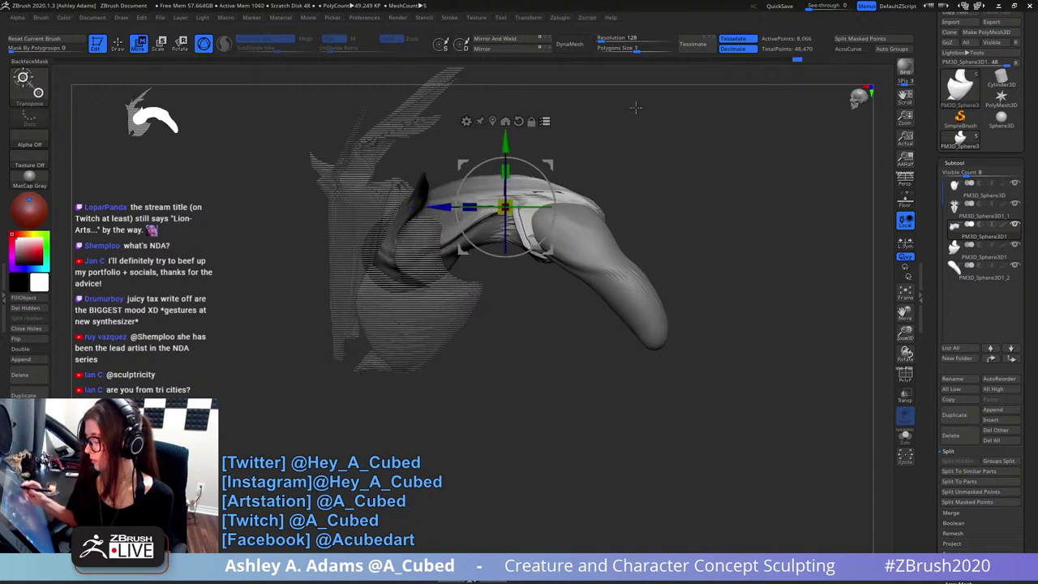
mouse_move(636, 107)
left_mouse_down()
mouse_move(649, 178)
mouse_move(633, 186)
left_mouse_up()
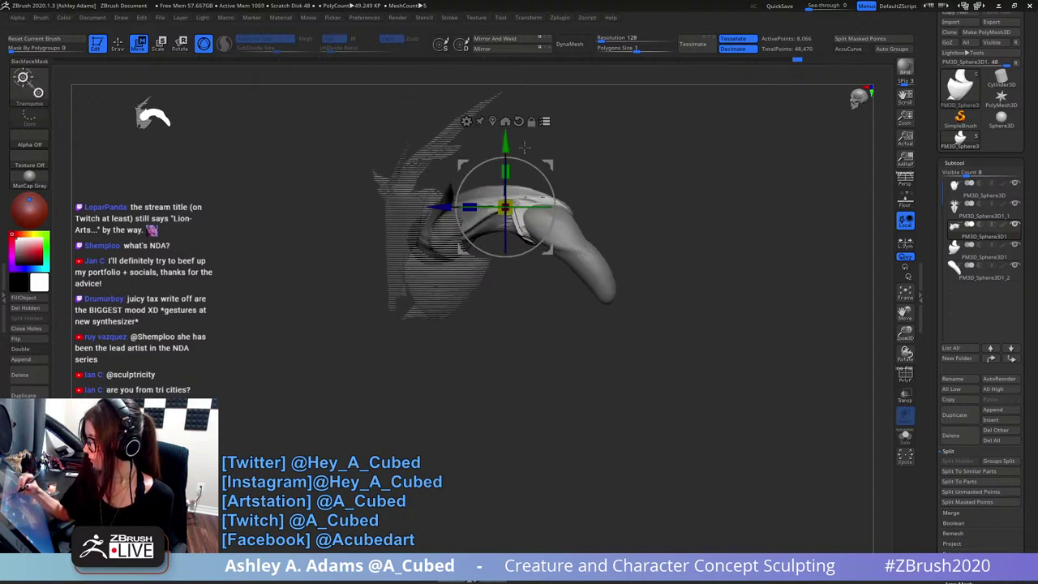
left_click_drag(508, 146, 515, 159)
key("q")
- Pull the middle of the torso's back up into a higher arch with SnakeHook, adjusting the brush size
key("space")
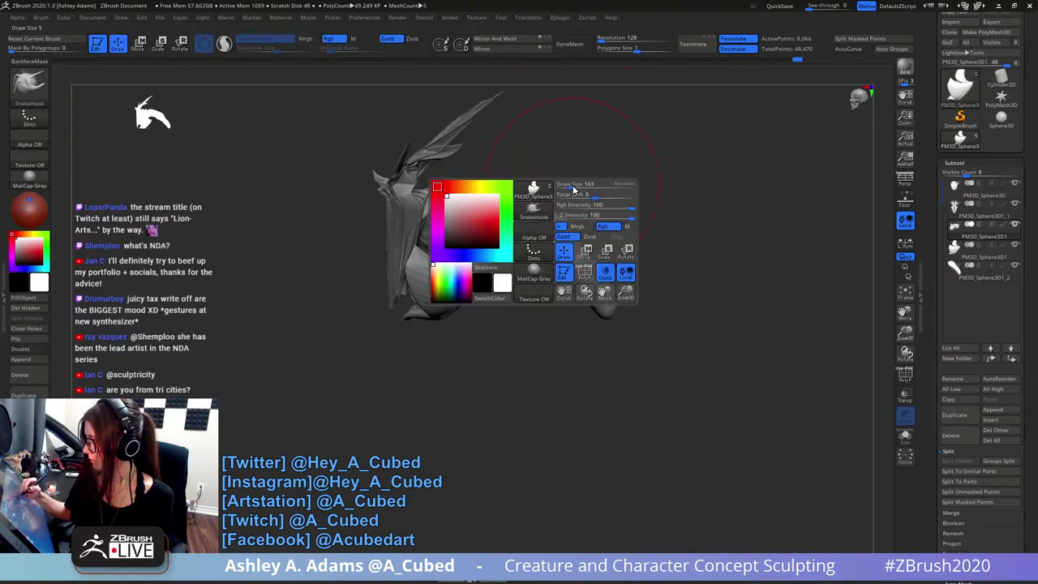
key("space")
key("ctrl")
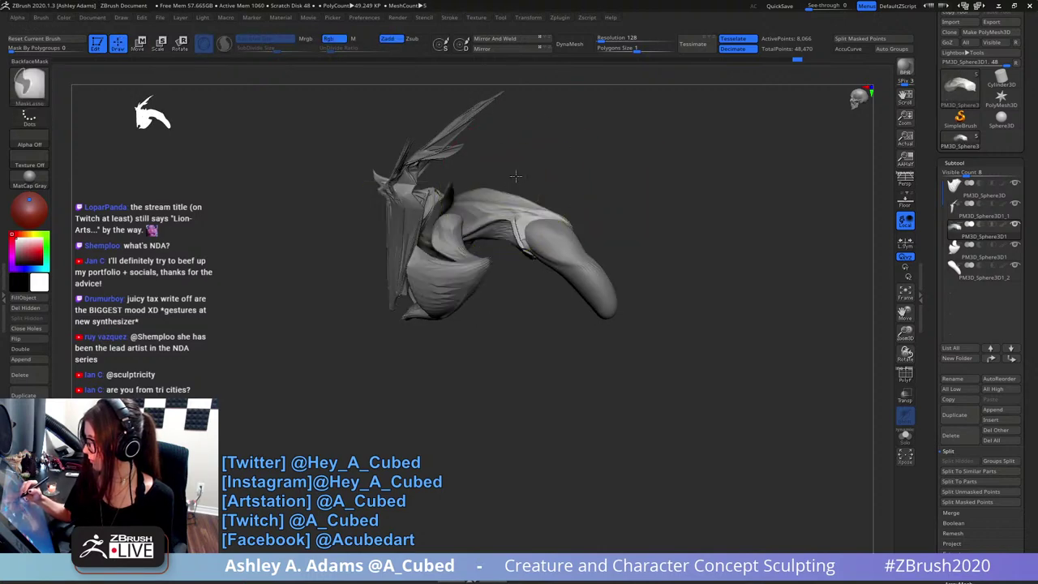
key("space")
left_click_drag(516, 176, 496, 183, "ctrl")
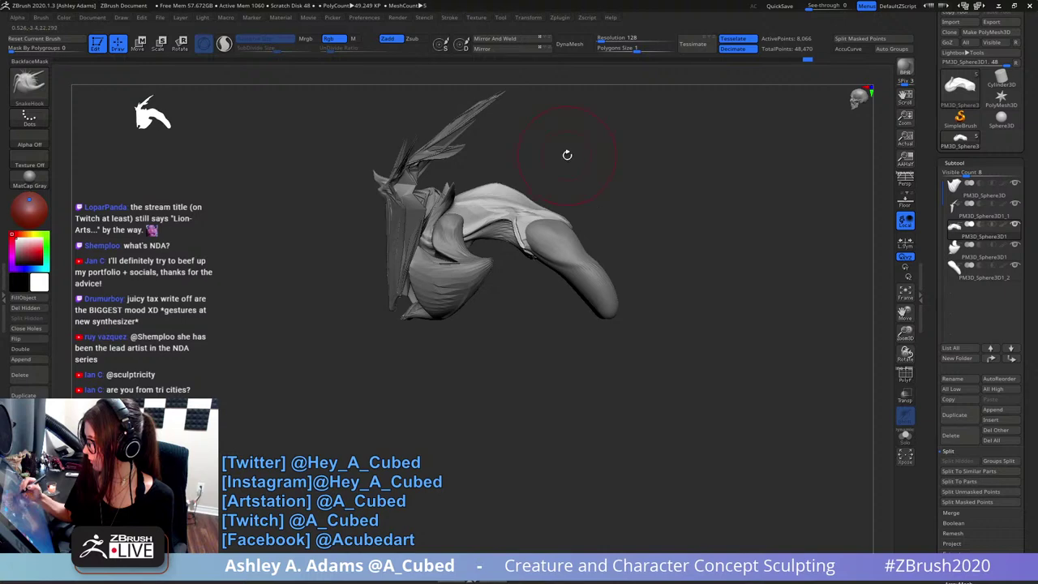
key("space")
mouse_move(574, 189)
left_mouse_down()
mouse_move(534, 203)
mouse_move(577, 184)
left_mouse_up()
- Clip the torso's upper profile with a ClipCurve line sloping from behind the shoulders down past the hips
left_click(32, 88, "ctrl+shift")
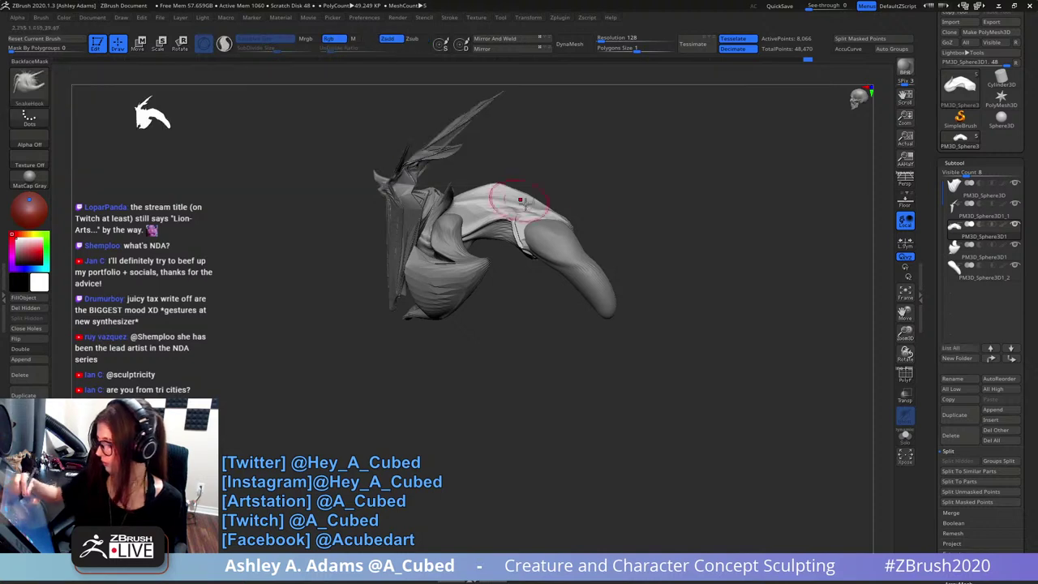
mouse_move(423, 133)
left_mouse_down("ctrl+shift")
mouse_move(641, 255)
mouse_move(591, 225)
mouse_move(617, 245)
mouse_move(605, 262)
left_mouse_up("ctrl+shift")
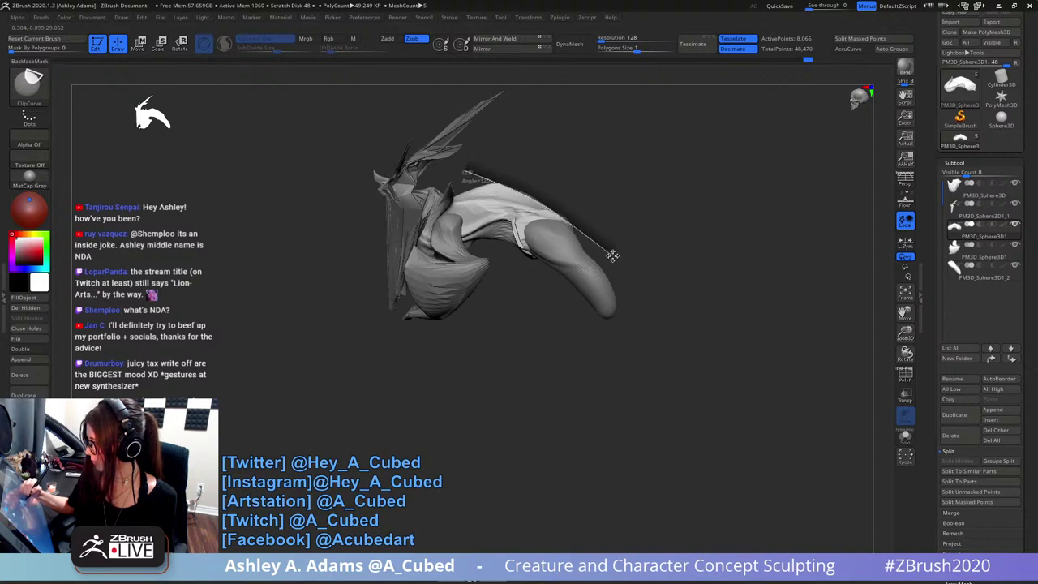
left_click_drag(612, 256, 608, 260, "ctrl+shift")
- Widen the ribcage on both sides of the torso with SnakeHook from behind, adjusting the brush size
mouse_move(614, 186)
left_mouse_down()
mouse_move(586, 181)
mouse_move(574, 154)
left_mouse_up()
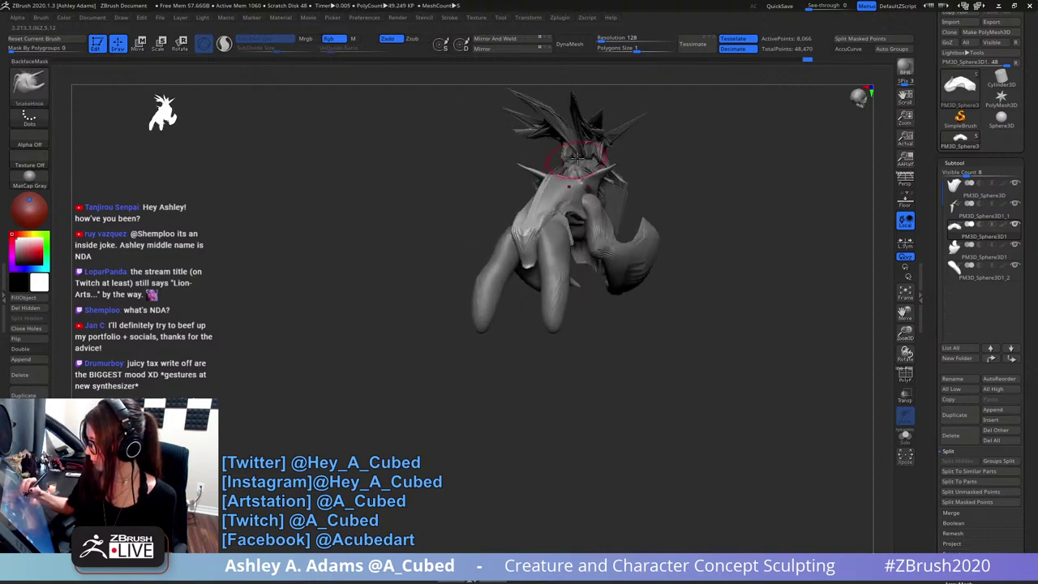
right_click_drag(578, 159, 563, 209)
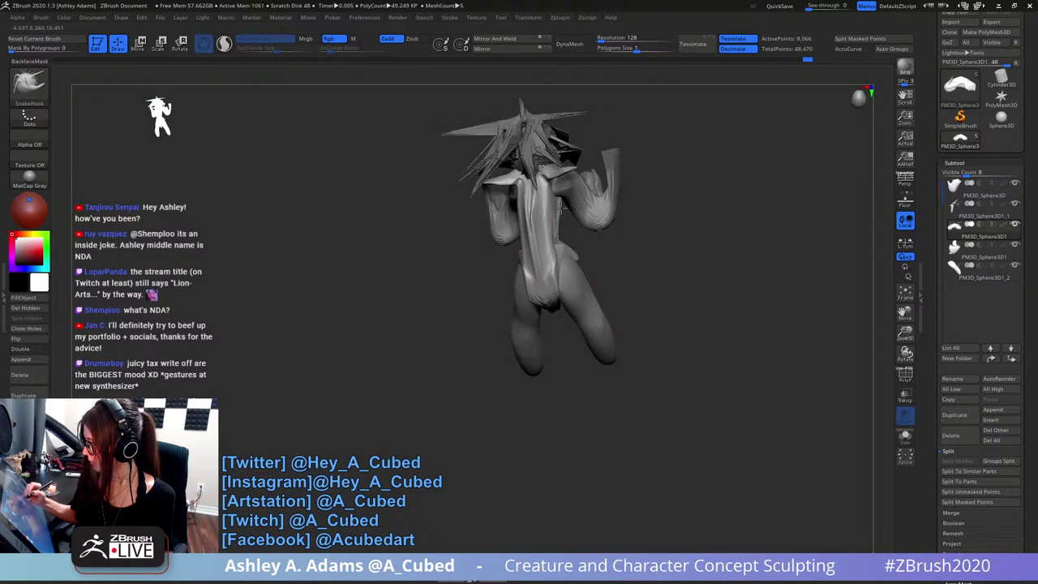
right_click(563, 209)
right_click(560, 207)
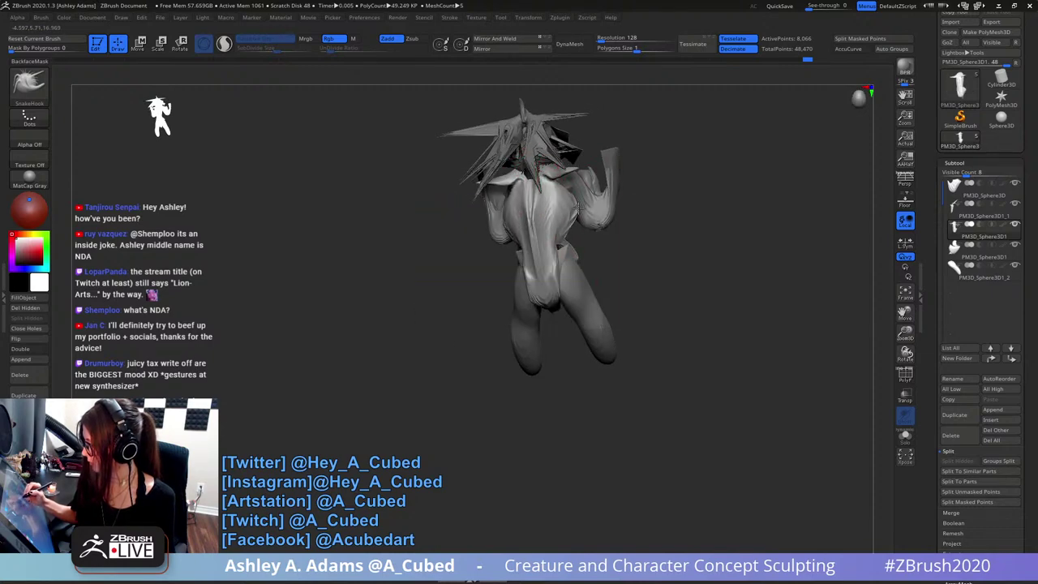
key("space")
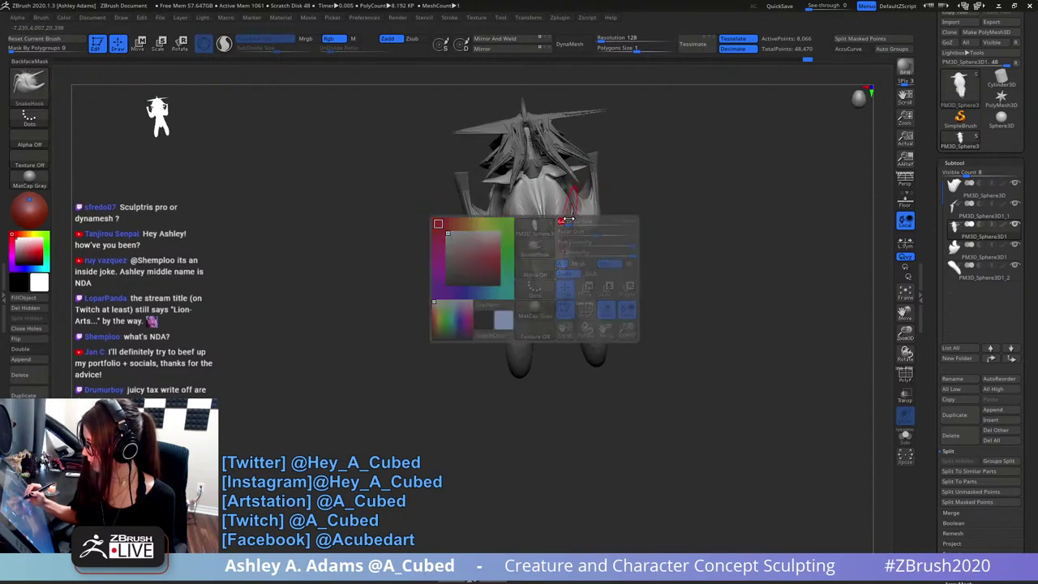
left_click_drag(563, 221, 564, 227)
mouse_move(564, 227)
right_mouse_down()
mouse_move(564, 250)
mouse_move(573, 234)
mouse_move(637, 243)
mouse_move(597, 231)
right_mouse_up()
key("space")
- Pull the torso's shoulder mass outward and down over the top of the front limb
right_click_drag(473, 209, 467, 216)
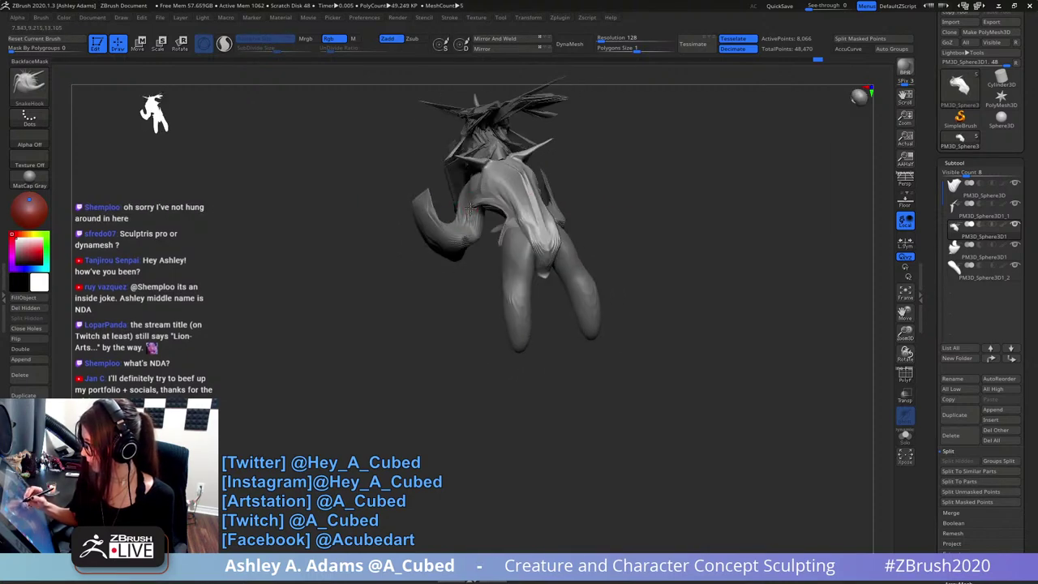
left_click_drag(468, 218, 465, 214)
mouse_move(464, 214)
right_mouse_down()
mouse_move(503, 213)
mouse_move(480, 213)
mouse_move(483, 227)
mouse_move(496, 152)
right_mouse_up()
right_click(477, 215)
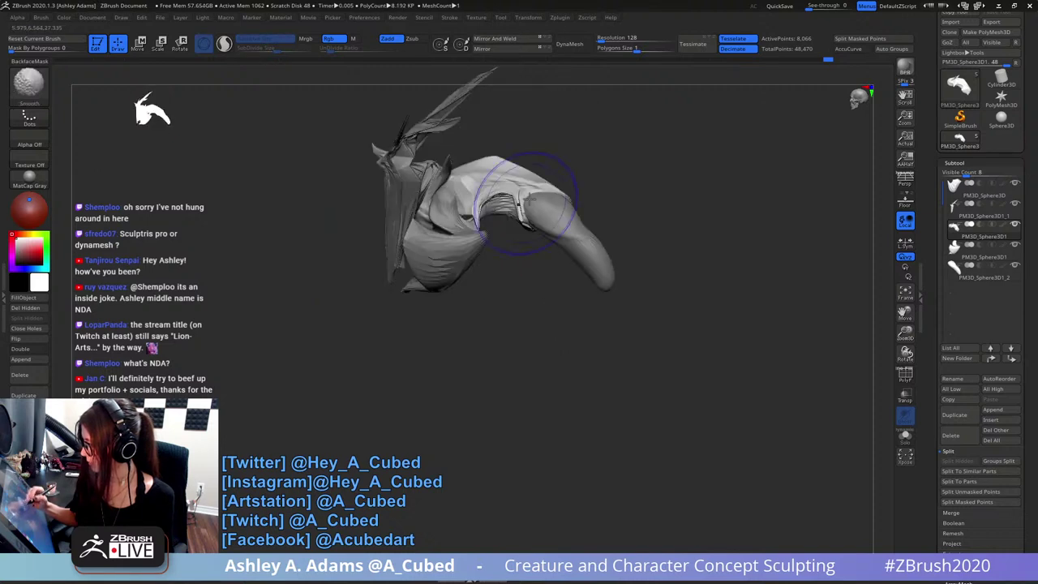
- Shape the upper back's contour and pull the torso's lower edge down to a point in front of the hind leg
mouse_move(496, 154)
left_mouse_down()
mouse_move(504, 150)
mouse_move(478, 157)
left_mouse_up()
right_click(573, 189)
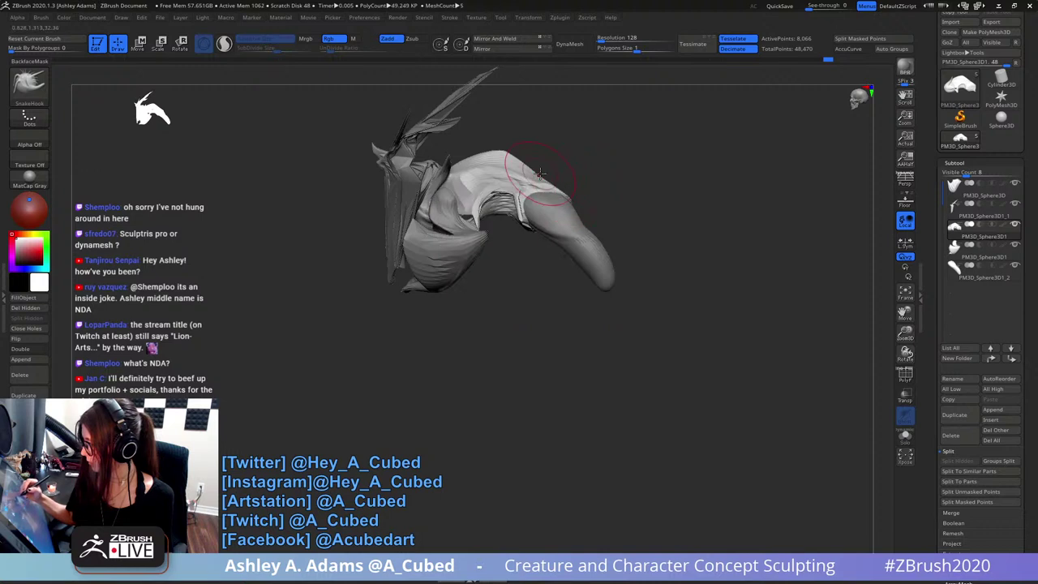
mouse_move(547, 180)
left_mouse_down()
mouse_move(535, 230)
mouse_move(508, 246)
left_mouse_up()
right_click(499, 270)
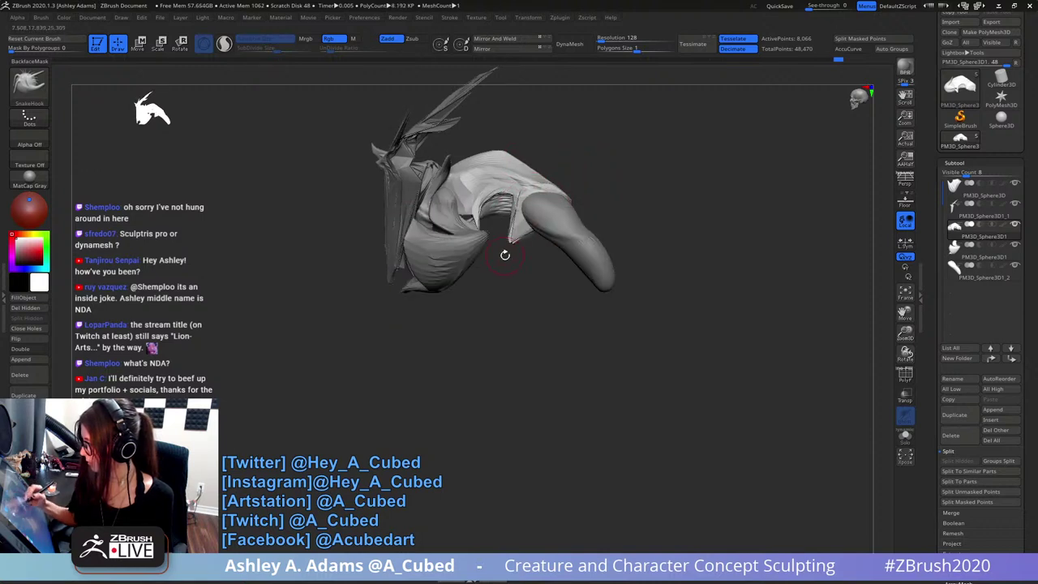
key("space")
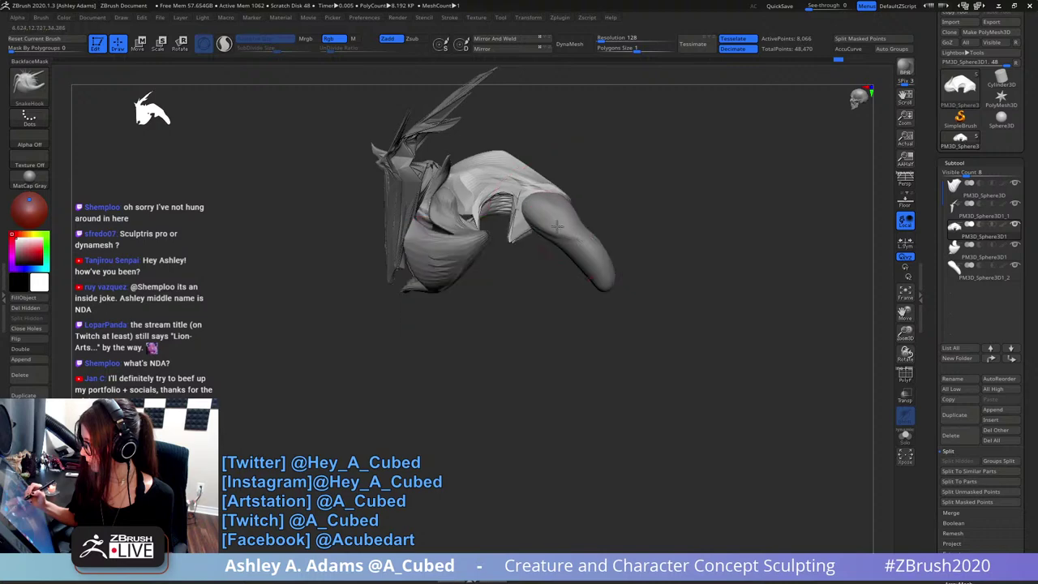
- Make the hind leg the active subtool and pull its lower part backward into a tapering curve with SnakeHook
right_click_drag(556, 248, 672, 228, "ctrl")
key("space")
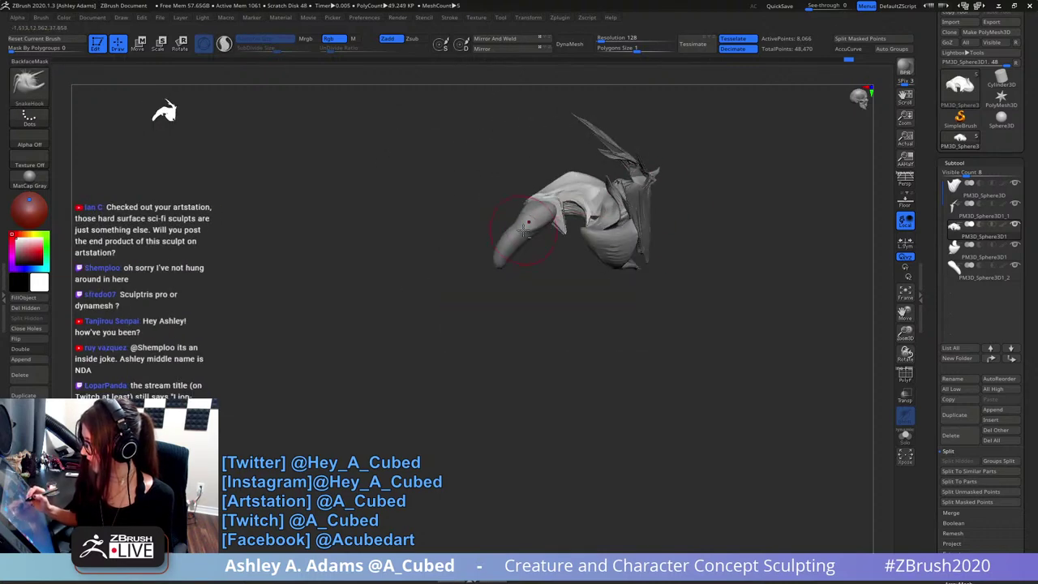
left_click(511, 239, "alt")
key("space")
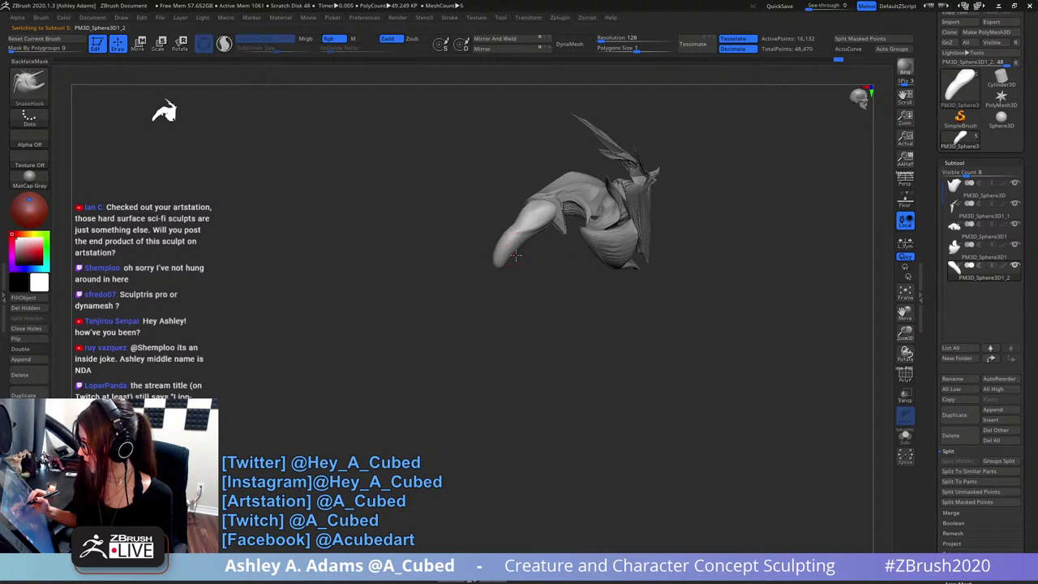
left_click_drag(516, 256, 508, 249)
key("space")
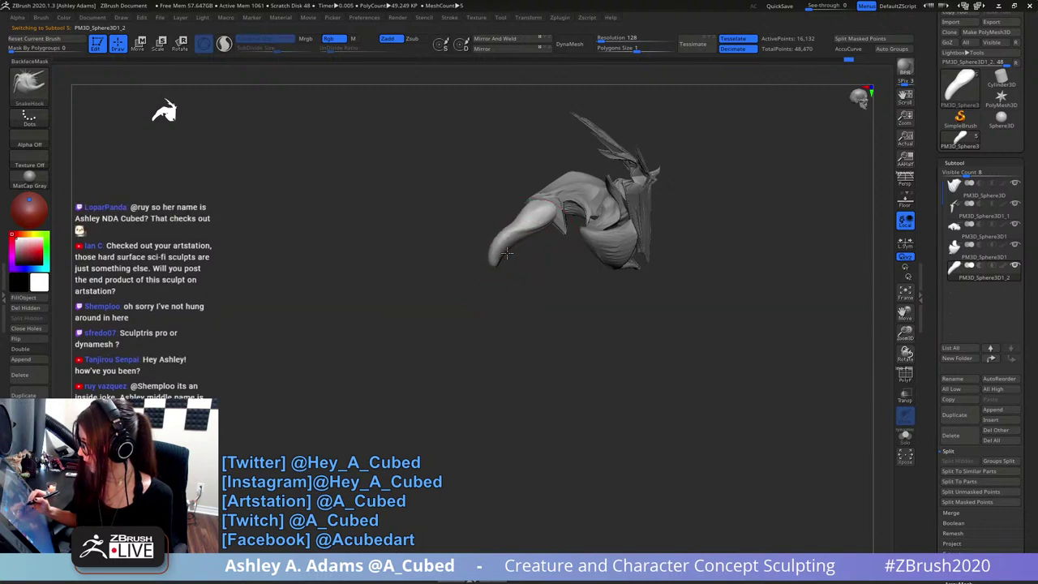
key("space")
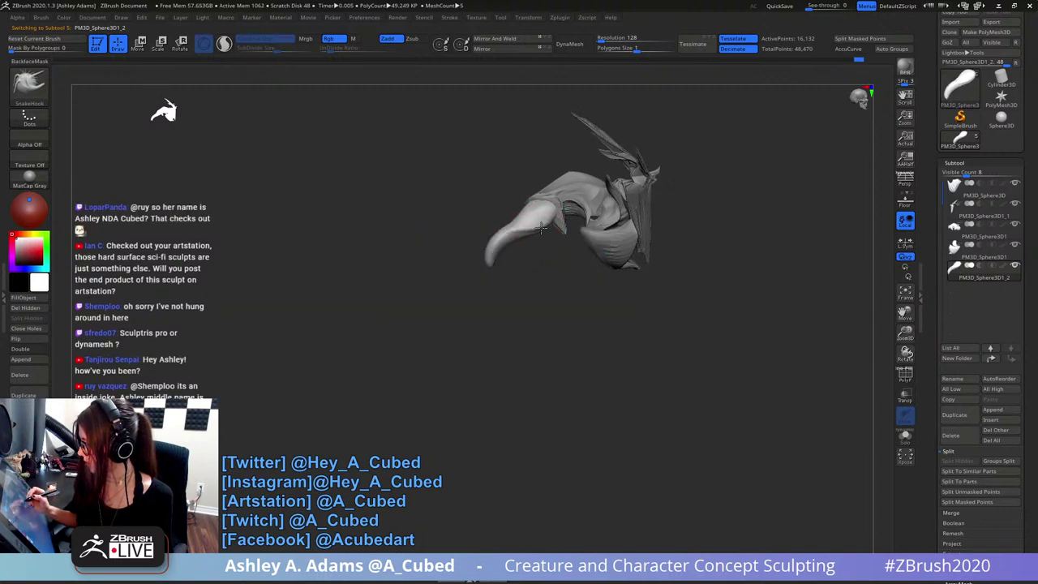
- Lengthen the hind leg's tip and hook it downward, adjusting the SnakeHook brush size
left_click_drag(730, 195, 666, 198)
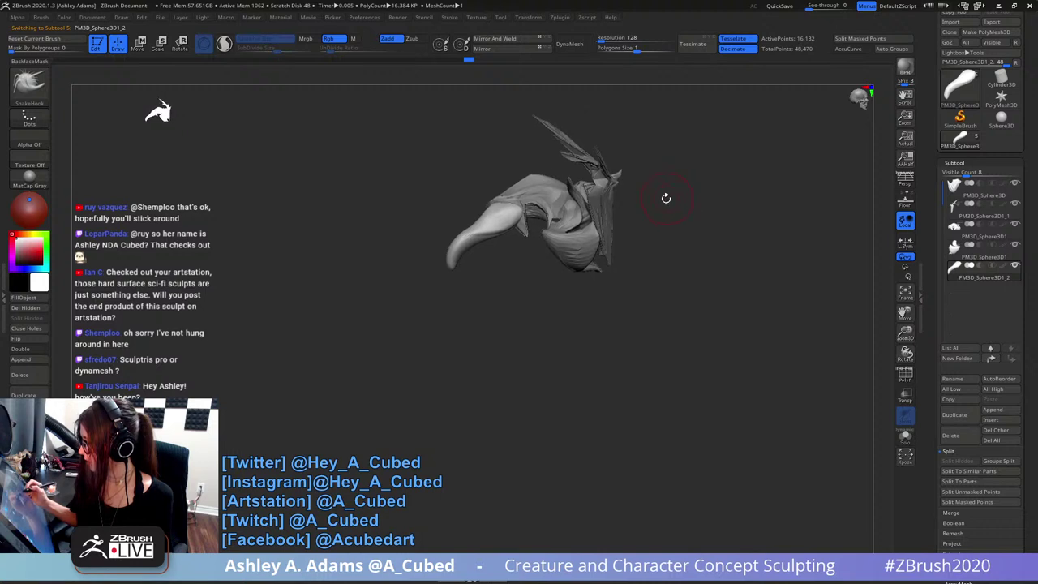
key("space")
left_click(637, 220)
mouse_move(455, 262)
left_mouse_down()
mouse_move(437, 265)
mouse_move(450, 260)
left_mouse_up()
key("space")
mouse_move(519, 263)
left_mouse_down()
mouse_move(614, 250)
mouse_move(619, 171)
left_mouse_up()
mouse_move(546, 218)
right_mouse_down("ctrl")
mouse_move(595, 290)
mouse_move(570, 246)
right_mouse_up("ctrl")
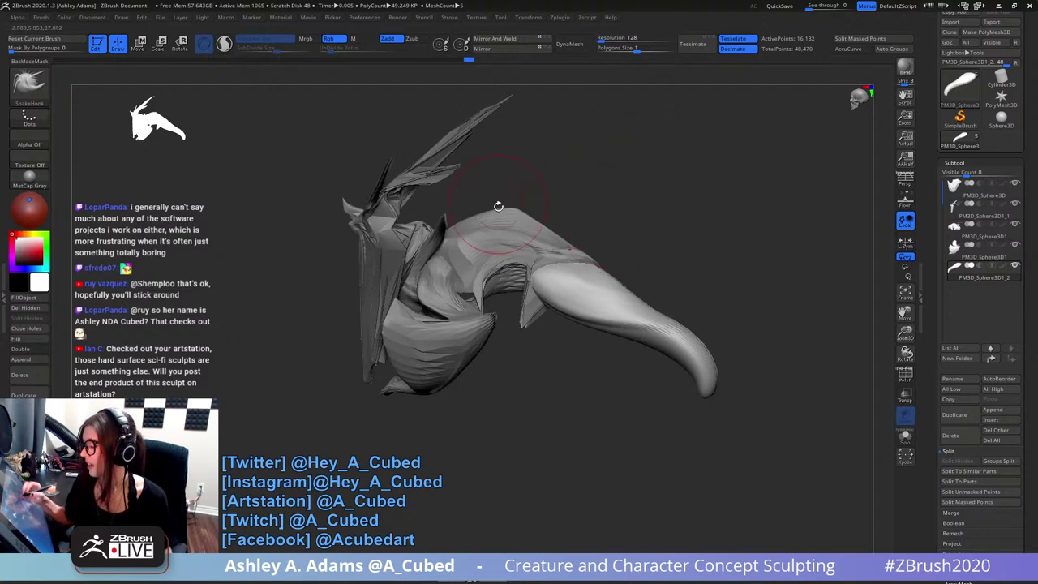
- Make the head the active subtool and pull the area behind the jaw backward beneath the crest spikes
left_click_drag(495, 204, 494, 292, "alt")
left_click(456, 231, "alt")
right_click_drag(455, 231, 482, 228)
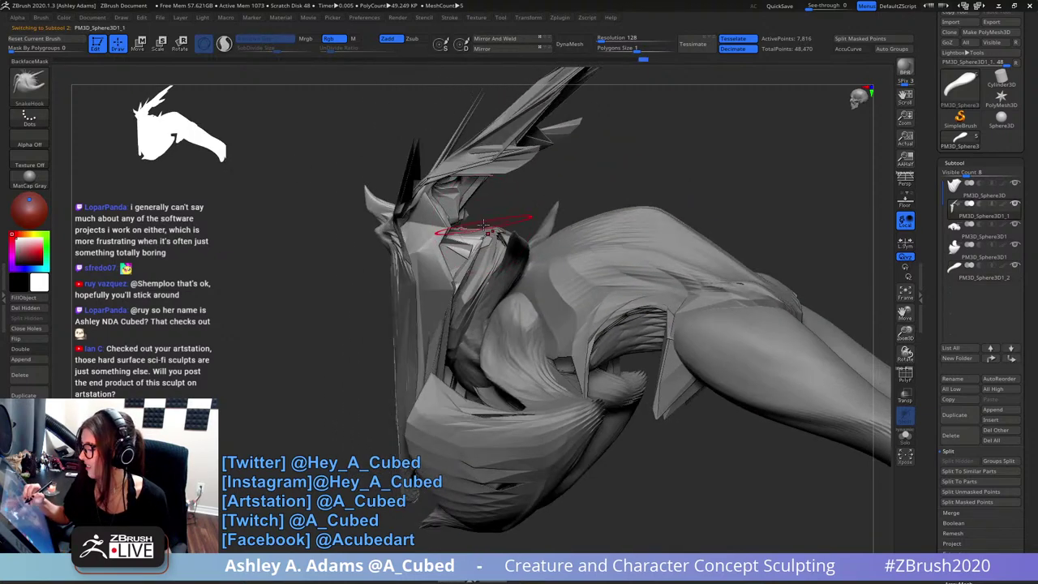
right_click(480, 230)
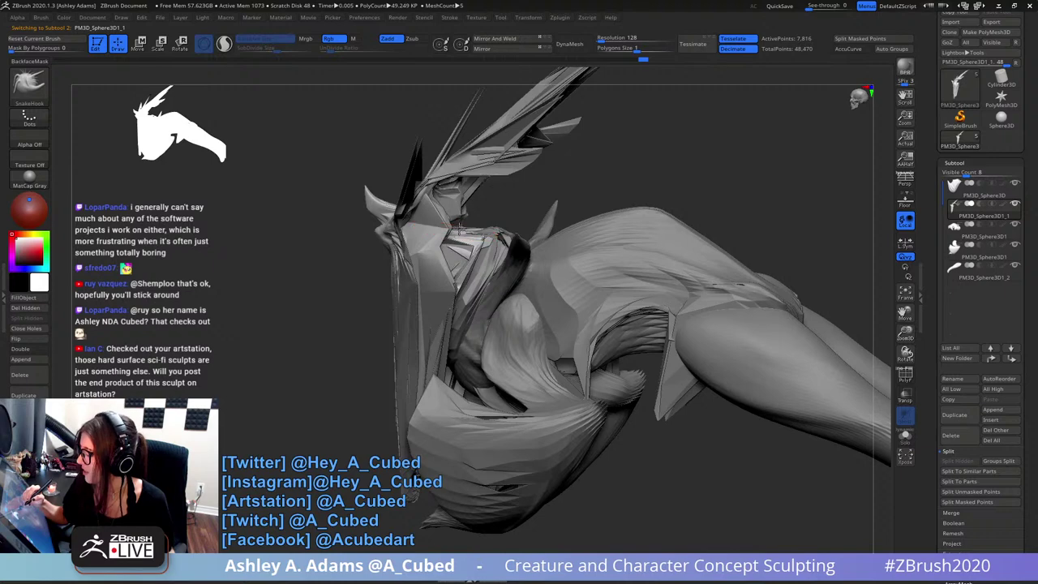
right_click_drag(462, 228, 477, 229)
left_click_drag(469, 225, 497, 219)
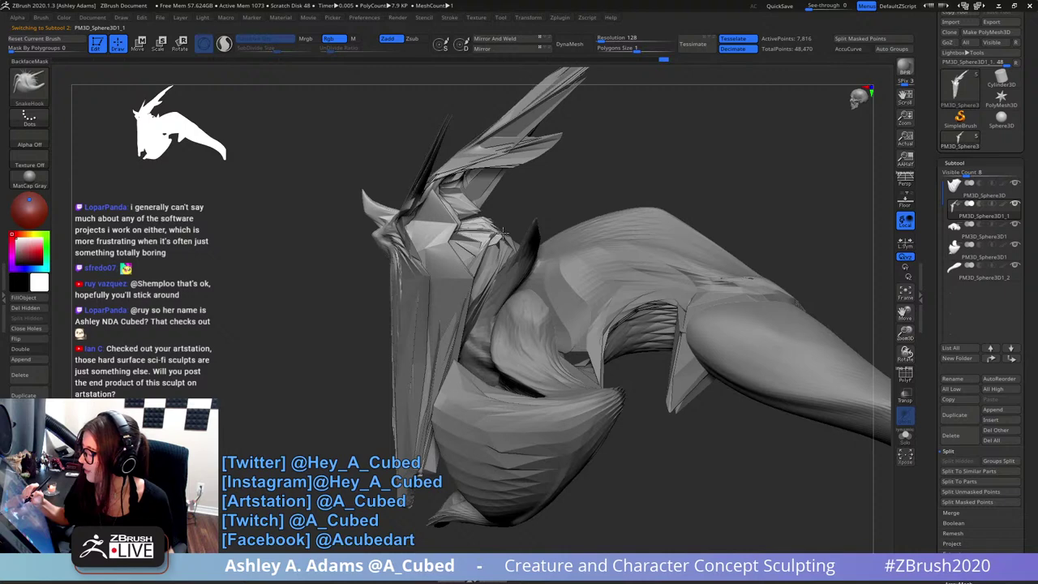
- Draw out small pointed forms at the back of the head with SnakeHook at varying brush sizes
key("space")
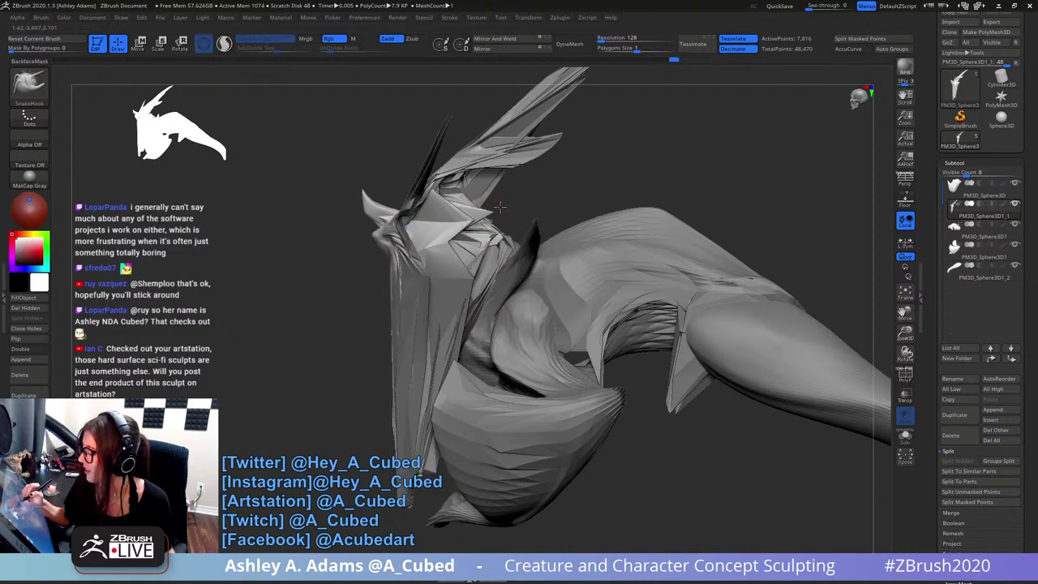
mouse_move(497, 210)
right_mouse_down("ctrl")
mouse_move(494, 180)
mouse_move(538, 216)
mouse_move(475, 225)
mouse_move(503, 219)
right_mouse_up("ctrl")
key("space")
key("space")
key("space")
mouse_move(502, 214)
left_mouse_down()
mouse_move(490, 216)
mouse_move(535, 212)
mouse_move(513, 201)
mouse_move(498, 213)
left_mouse_up()
key("space")
mouse_move(495, 212)
right_mouse_down()
mouse_move(485, 212)
mouse_move(507, 209)
right_mouse_up()
left_click_drag(508, 208, 503, 210)
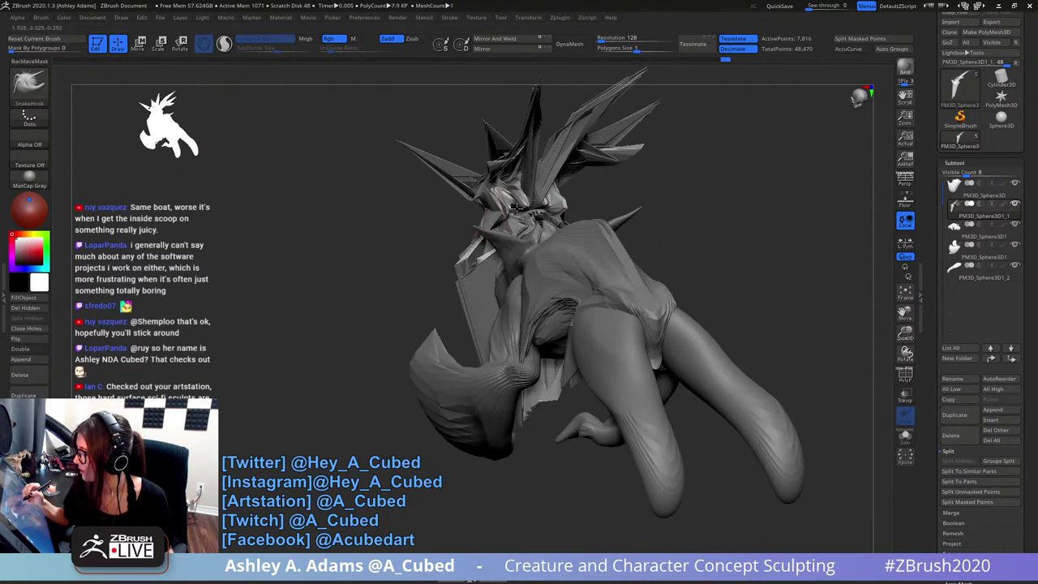
- Refine the back of the skull between the crest spikes from behind with a resized SnakeHook brush
key("space")
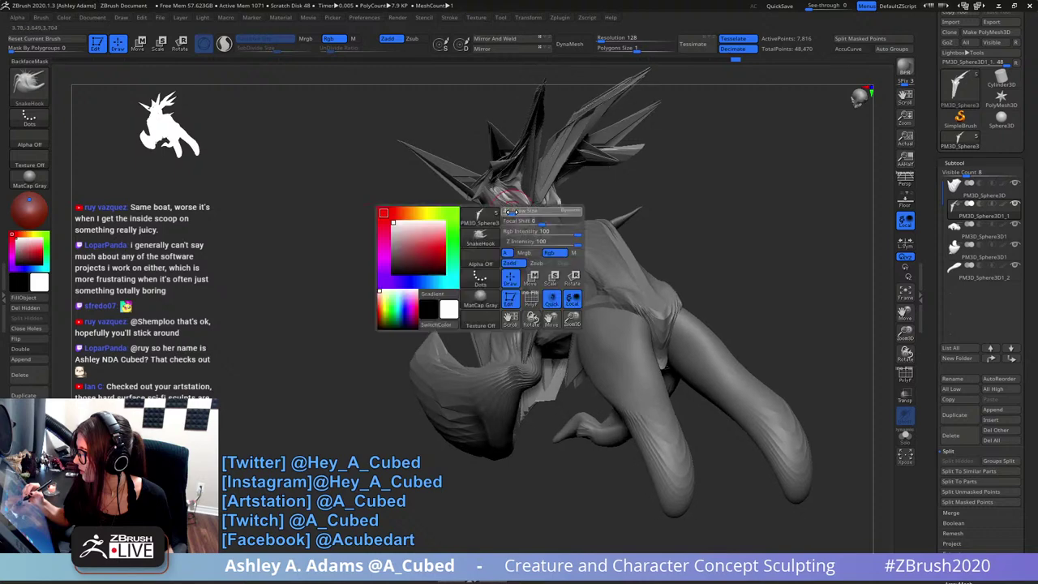
mouse_move(523, 213)
left_mouse_down()
mouse_move(552, 201)
mouse_move(519, 209)
left_mouse_up()
mouse_move(519, 206)
right_mouse_down("ctrl")
mouse_move(517, 196)
mouse_move(579, 220)
mouse_move(563, 189)
mouse_move(512, 194)
mouse_move(637, 198)
mouse_move(611, 201)
right_mouse_up("ctrl")
right_click(512, 195)
mouse_move(613, 200)
left_mouse_down()
mouse_move(670, 165)
mouse_move(665, 237)
mouse_move(622, 216)
mouse_move(609, 251)
mouse_move(582, 264)
left_mouse_up()
right_click_drag(582, 258, 661, 279, "alt")
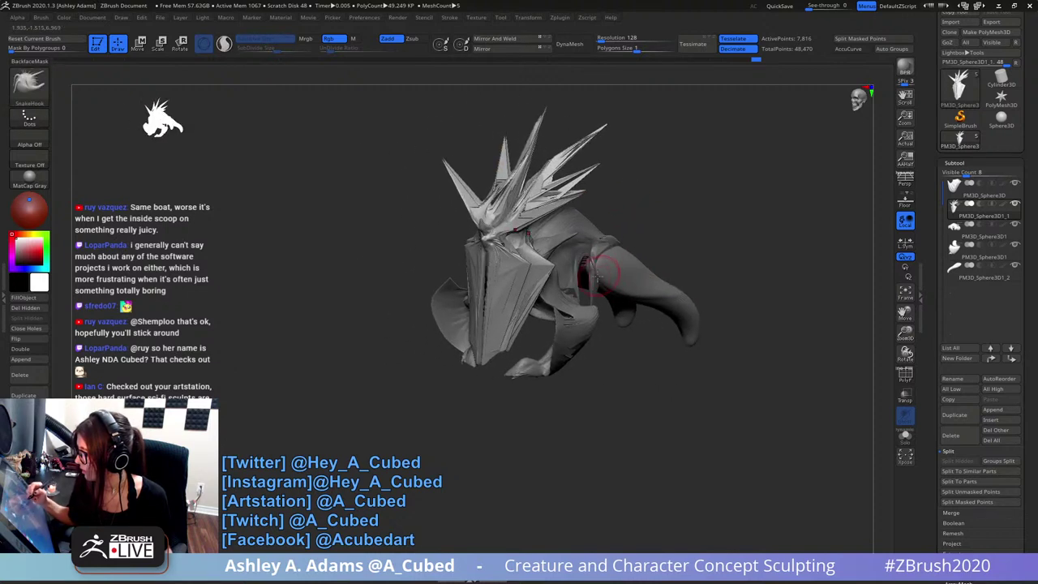
- Make the torso the active subtool, pull its flank forward behind the front limb and smooth the surface
left_click_drag(1024, 21, 1022, 64)
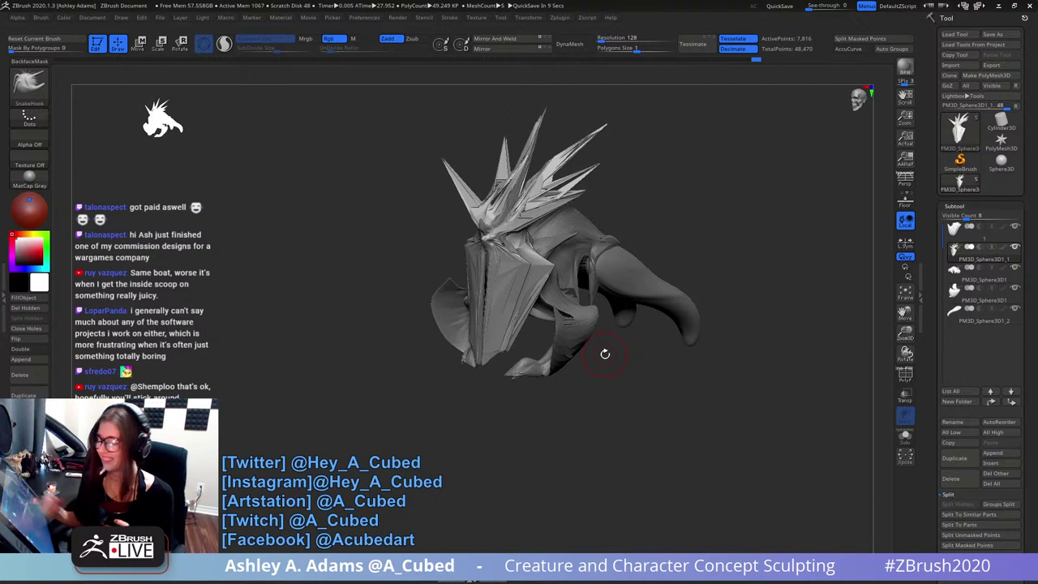
left_click_drag(646, 228, 647, 230)
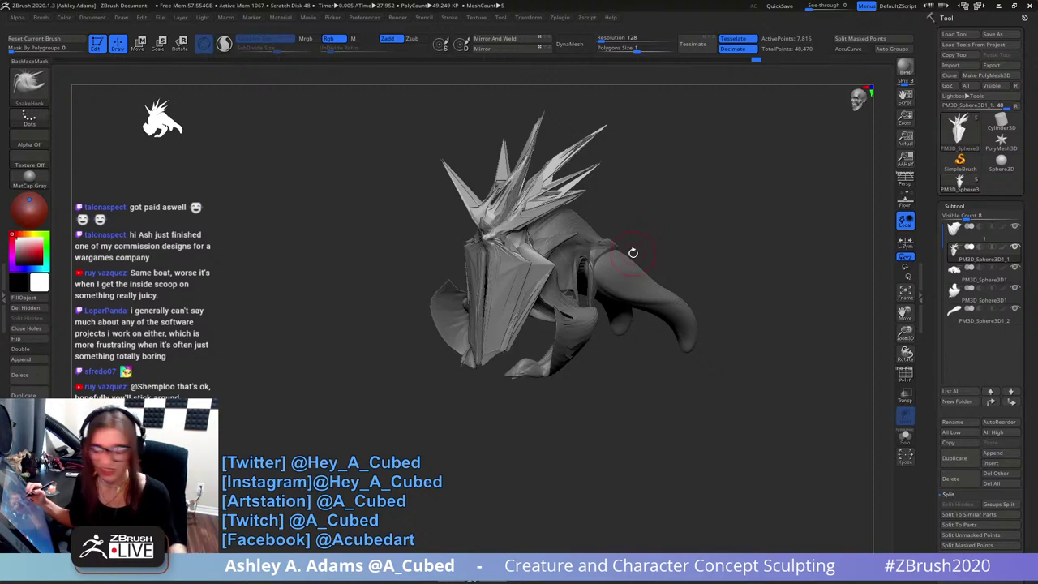
right_click_drag(633, 253, 600, 257)
right_click_drag(600, 256, 588, 284, "ctrl")
left_click(624, 294, "alt")
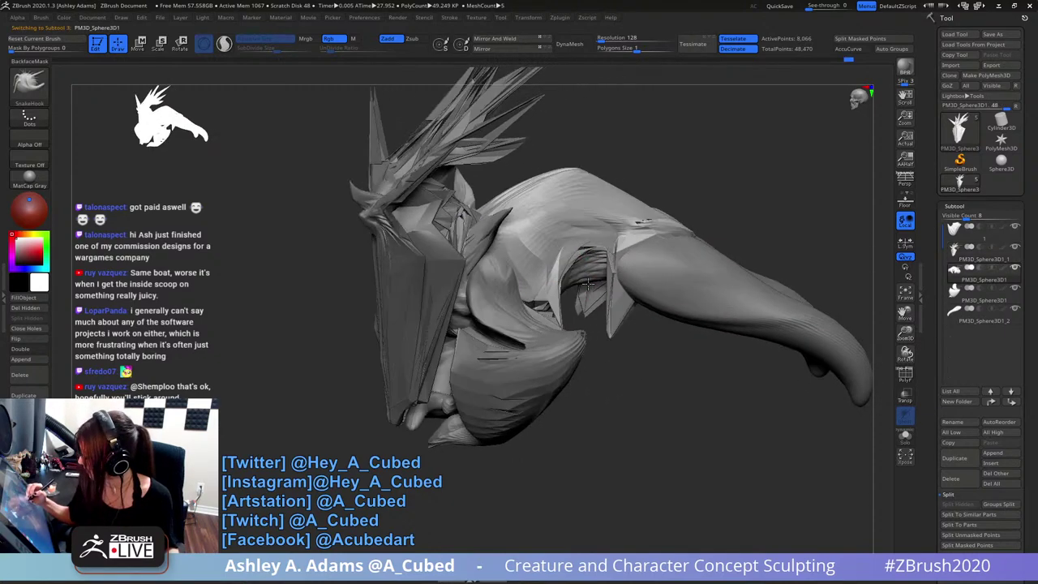
mouse_move(588, 283)
left_mouse_down()
mouse_move(479, 197)
mouse_move(463, 274)
mouse_move(471, 293)
left_mouse_up()
key("space")
mouse_move(470, 293)
right_mouse_down()
mouse_move(464, 357)
mouse_move(473, 294)
right_mouse_up()
mouse_move(472, 294)
left_mouse_down("shift")
mouse_move(463, 262)
mouse_move(470, 272)
mouse_move(476, 248)
mouse_move(499, 245)
left_mouse_up("shift")
- Swell the torso's shoulder mass above the front limb with the Inflat brush
key("space")
key("b")
key("i")
key("n")
mouse_move(430, 284)
right_mouse_down()
mouse_move(458, 299)
mouse_move(479, 243)
mouse_move(486, 296)
mouse_move(498, 262)
mouse_move(495, 275)
mouse_move(485, 271)
right_mouse_up()
key("space")
key("space")
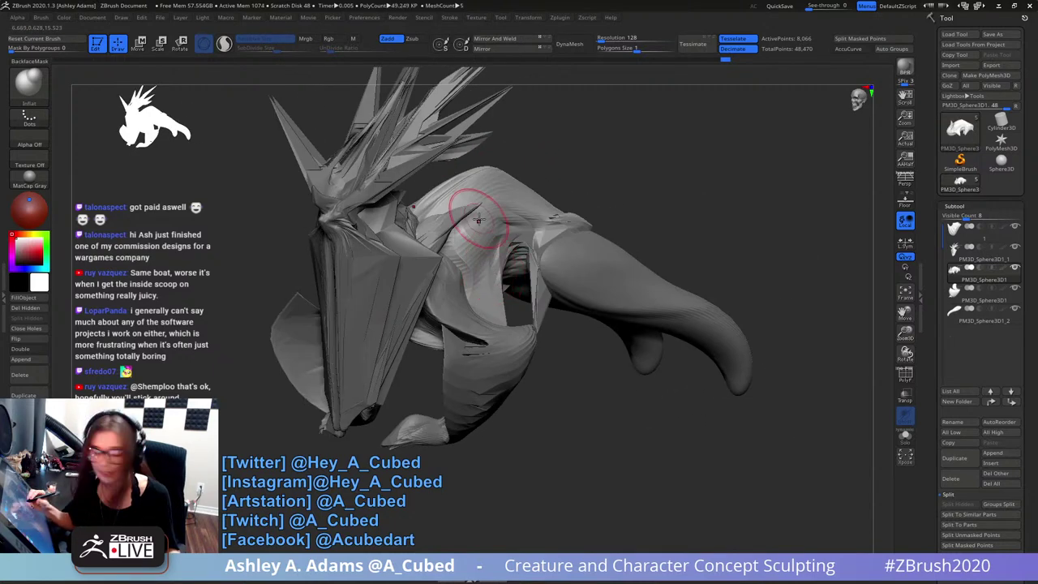
- Cut a harder plane into the torso's flank below the shoulder with the MAHcut Mech A brush
key("b")
key("m")
key("a")
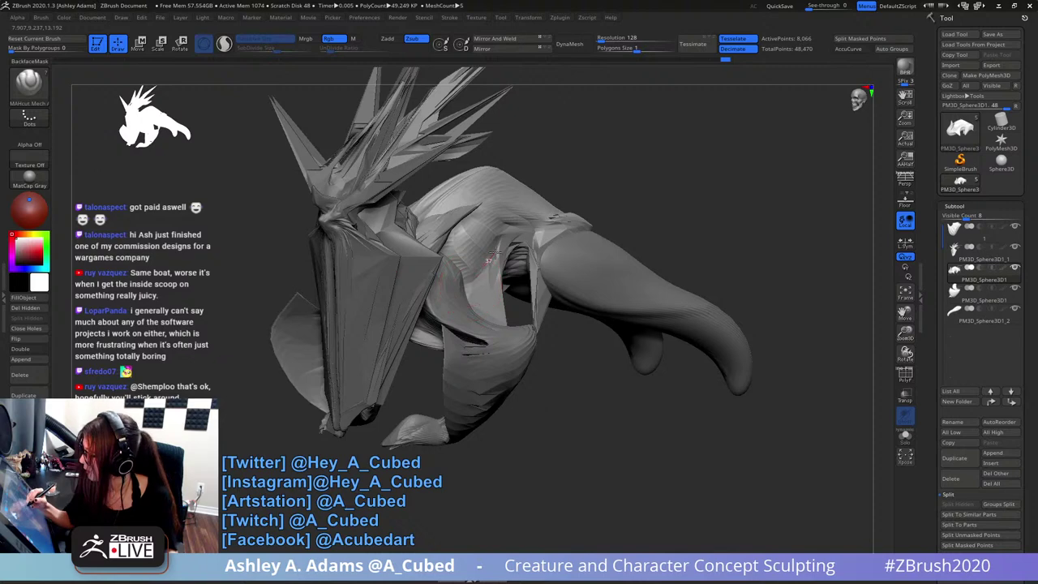
right_click_drag(494, 253, 473, 256)
right_click(473, 257)
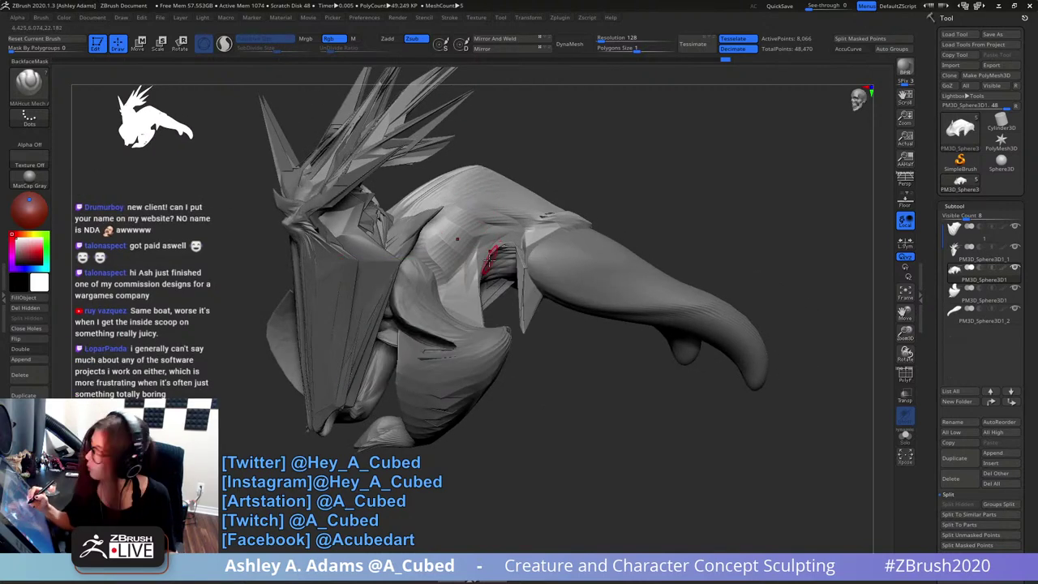
- Flatten the torso's flank and shoulder transition with the hPolish brush
key("b")
key("h")
key("p")
mouse_move(472, 268)
right_mouse_down()
mouse_move(415, 280)
mouse_move(442, 340)
mouse_move(478, 332)
mouse_move(399, 398)
mouse_move(418, 377)
mouse_move(396, 414)
right_mouse_up()
right_click(443, 340)
- Pull the torso's side outward near the front limb with SnakeHook, working from above and behind
key("b")
key("s")
key("h")
left_click_drag(394, 414, 389, 436)
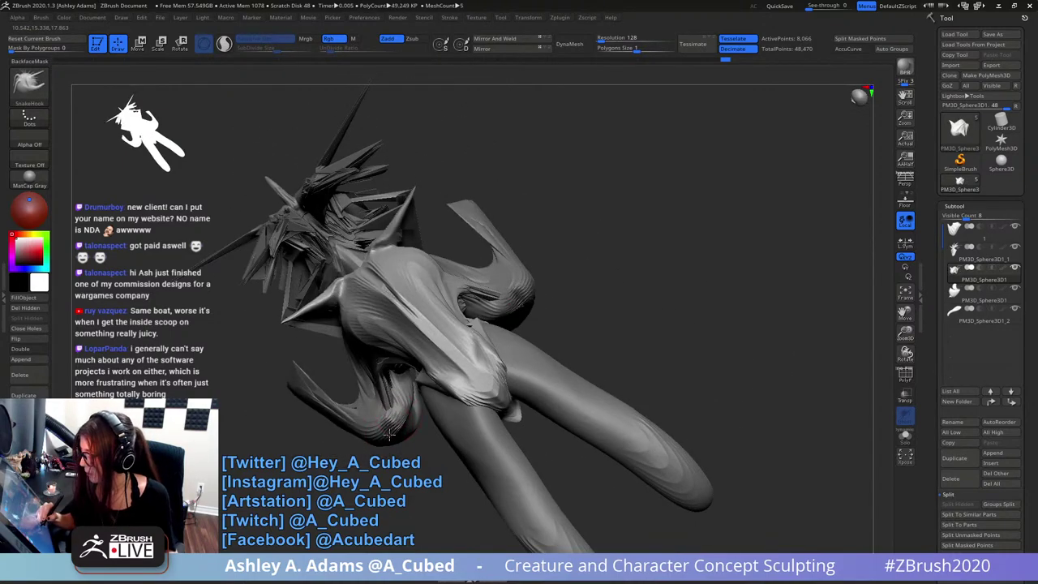
left_click_drag(383, 387, 397, 419)
mouse_move(401, 436)
right_mouse_down()
mouse_move(451, 367)
mouse_move(445, 393)
right_mouse_up()
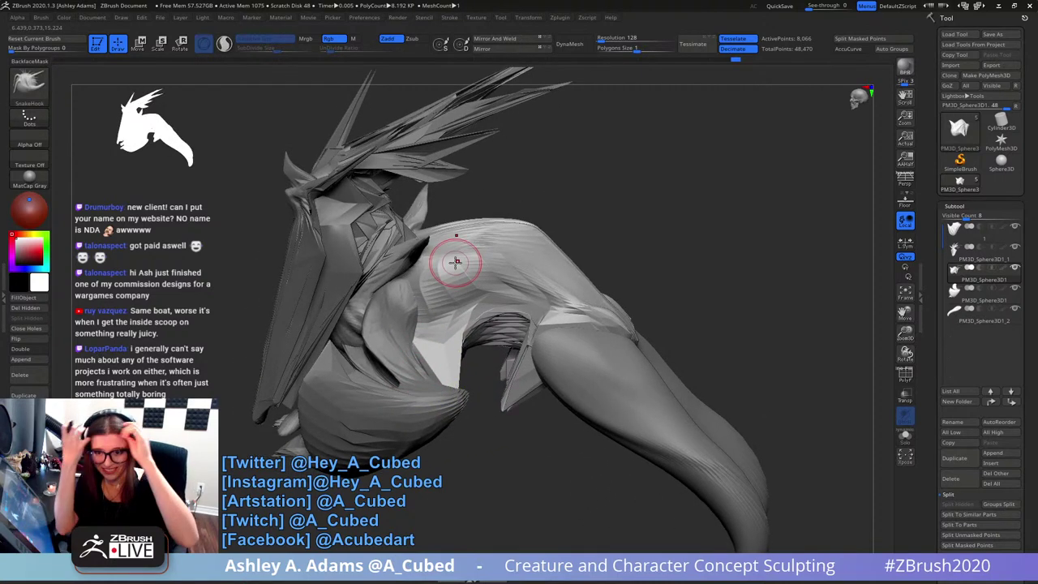
- Shape the lower tips of the head's long front plates with SnakeHook and save the tool
right_click_drag(522, 291, 532, 317)
mouse_move(528, 316)
left_mouse_down()
mouse_move(475, 297)
mouse_move(505, 344)
left_mouse_up()
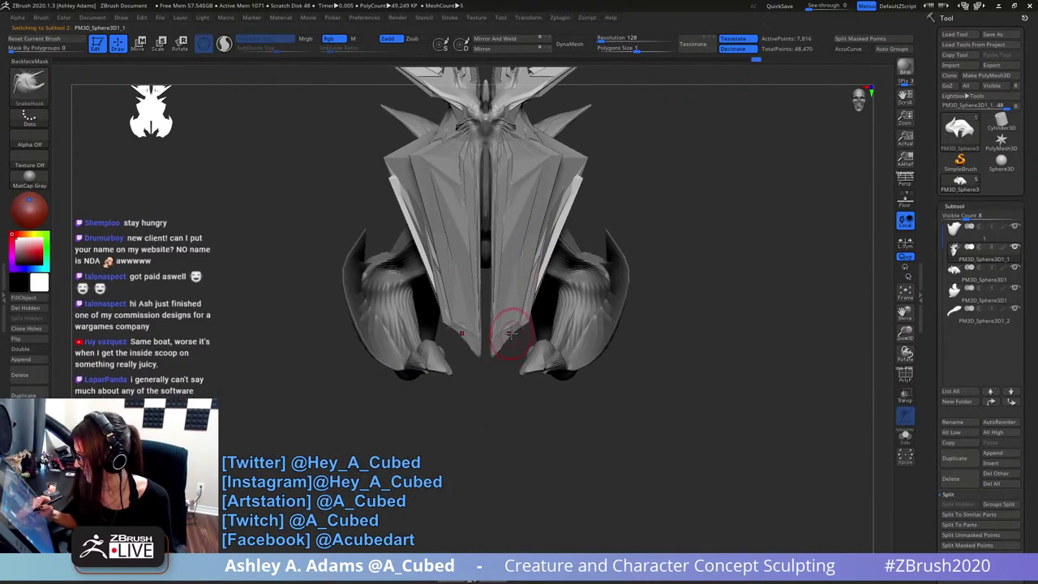
right_click_drag(549, 286, 565, 246, "alt")
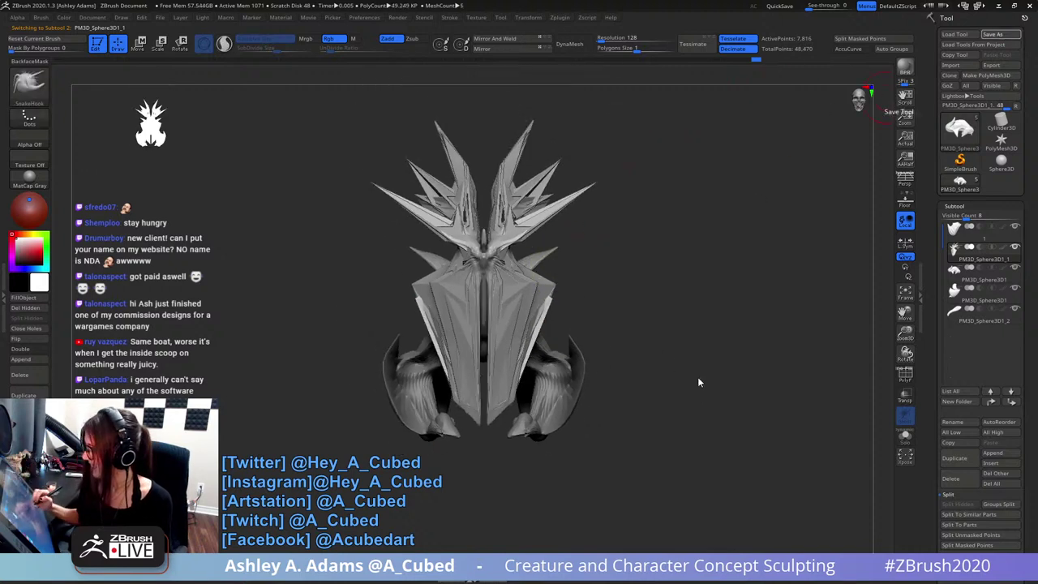
key("ctrl+s")
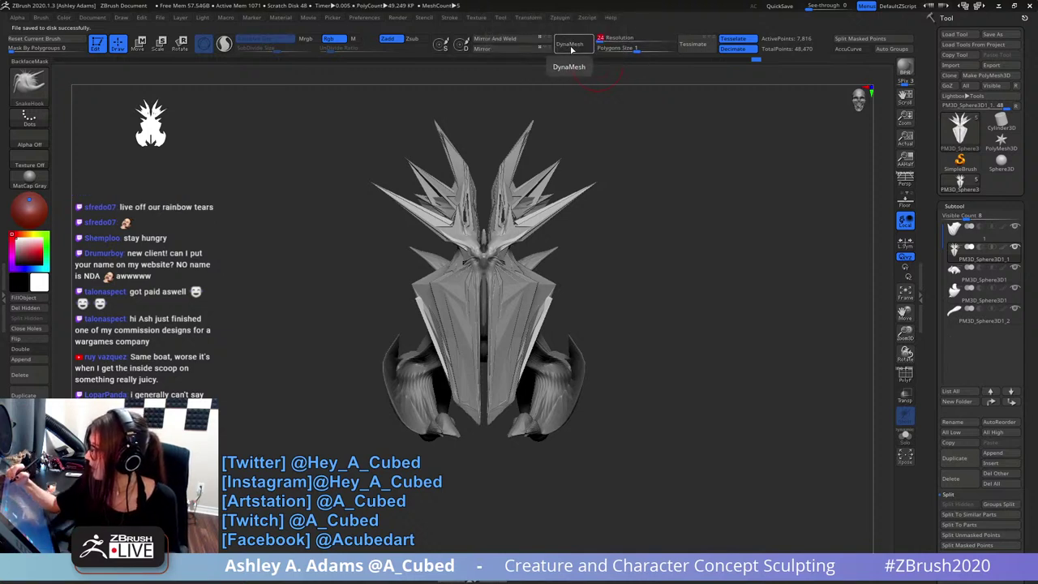
- Undo the trial DynaMesh at resolution 24 and remesh the head with DynaMesh at resolution 64
left_click(571, 43)
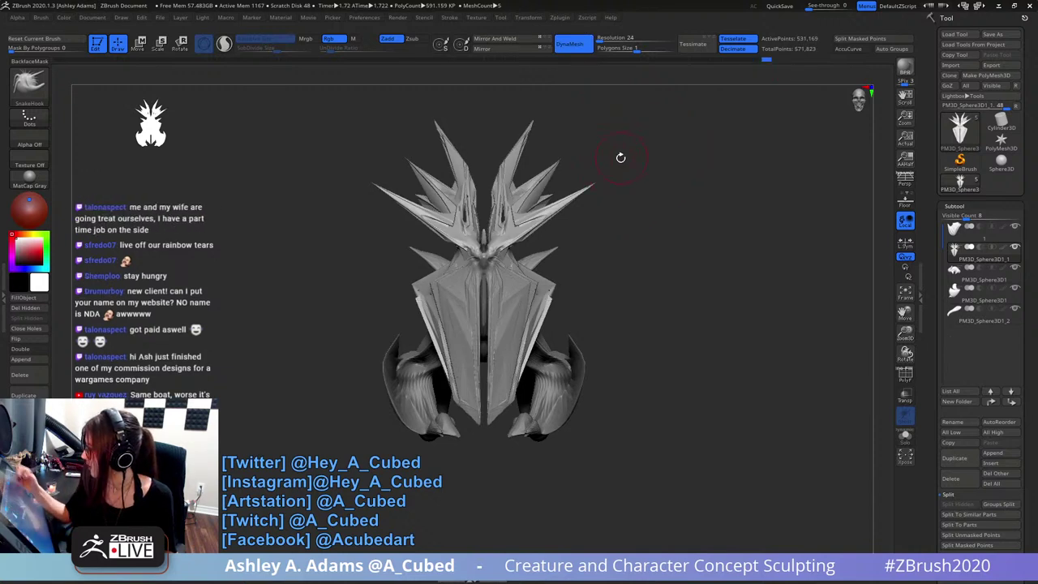
key("ctrl+z")
left_click(621, 38)
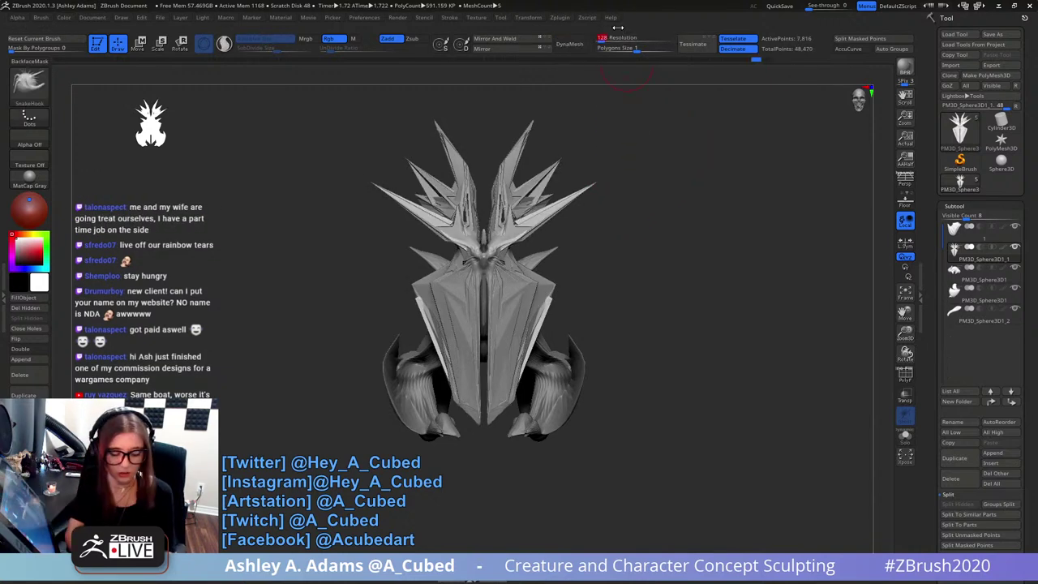
type("64")
key("Return")
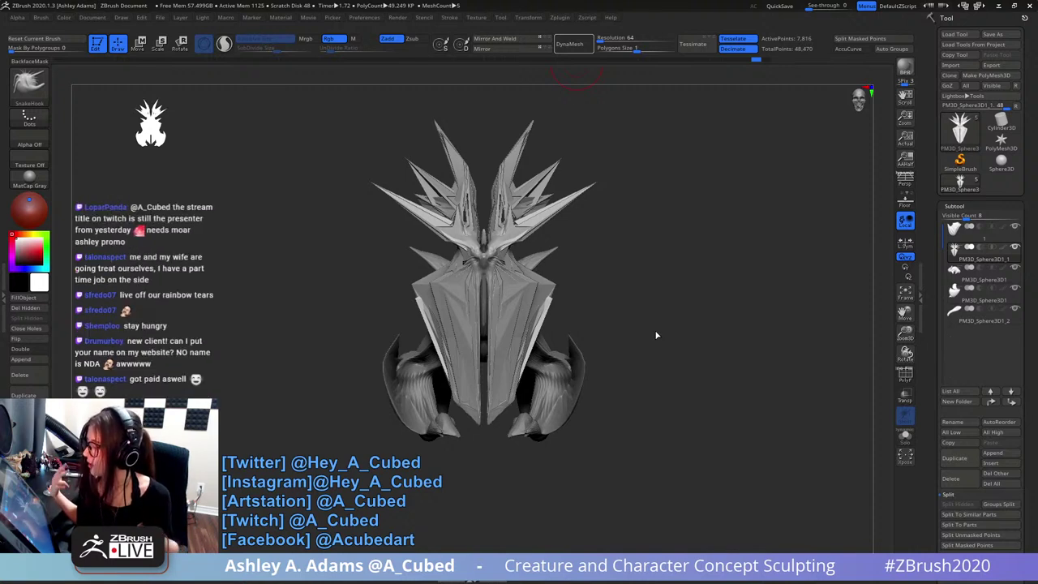
left_click_drag(657, 330, 575, 258)
- Switch to the ClayBuildup brush for the head and undo the last change to its surface
mouse_move(577, 255)
right_mouse_down("ctrl")
mouse_move(556, 209)
mouse_move(531, 244)
mouse_move(591, 285)
right_mouse_up("ctrl")
mouse_move(591, 283)
left_mouse_down()
mouse_move(580, 259)
mouse_move(571, 280)
mouse_move(594, 277)
mouse_move(556, 289)
mouse_move(572, 255)
left_mouse_up()
key("b")
key("c")
key("b")
key("ctrl+z")
- Build up the brow forms above the head's eyes with ClayBuildup, adjusting the brush size
mouse_move(550, 384)
right_mouse_down("alt")
mouse_move(600, 227)
mouse_move(597, 183)
mouse_move(583, 207)
mouse_move(545, 217)
mouse_move(586, 228)
right_mouse_up("alt")
mouse_move(586, 226)
left_mouse_down()
mouse_move(587, 309)
mouse_move(674, 193)
left_mouse_up()
mouse_move(675, 193)
right_mouse_down("shift")
mouse_move(661, 231)
mouse_move(651, 197)
mouse_move(616, 228)
right_mouse_up("shift")
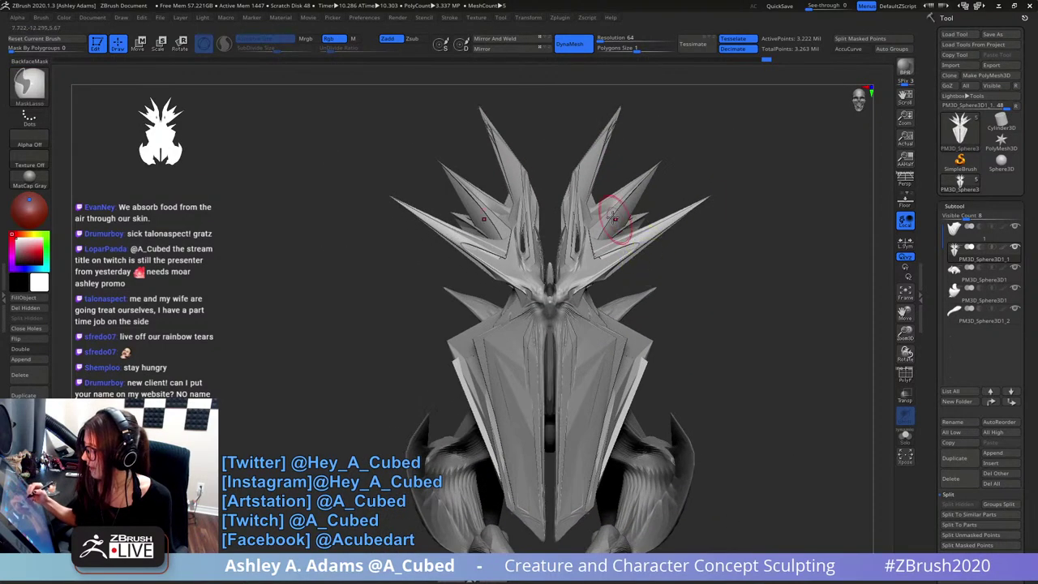
key("space")
left_click_drag(572, 175, 578, 176)
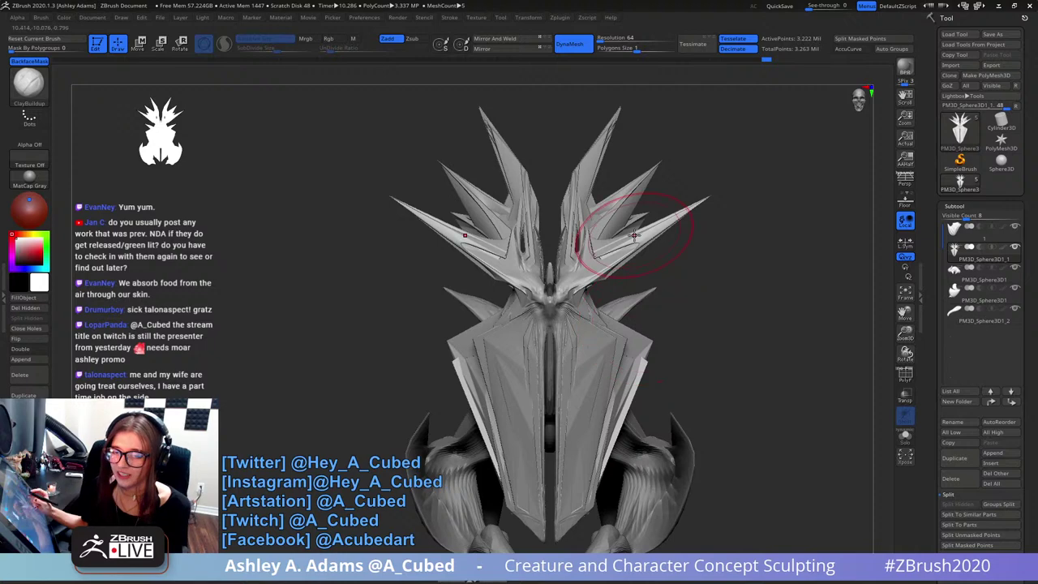
right_click_drag(681, 296, 618, 310)
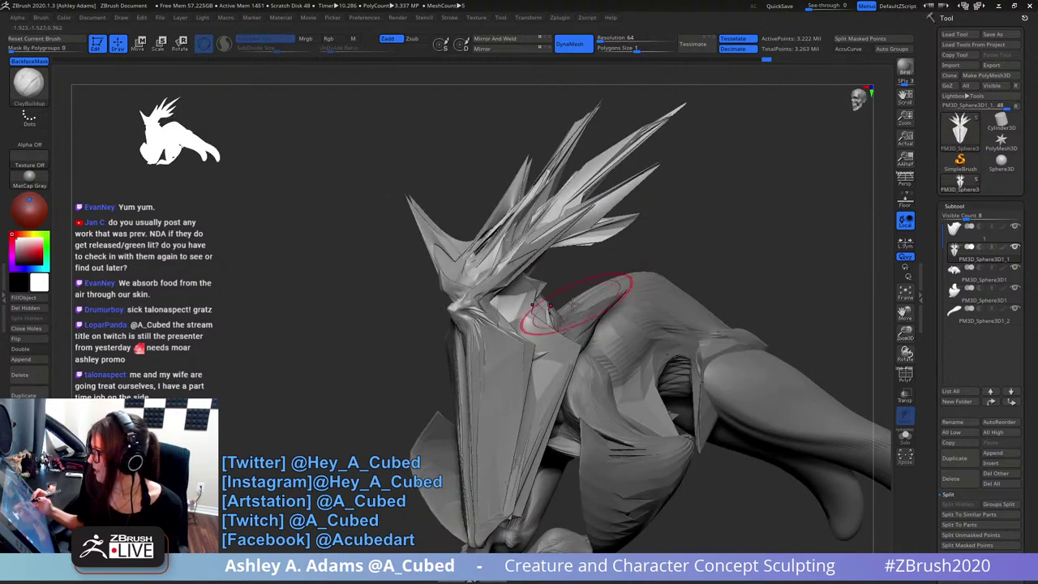
right_click_drag(493, 326, 477, 318)
key("space")
left_click_drag(477, 318, 471, 317)
mouse_move(472, 317)
right_mouse_down("ctrl")
mouse_move(471, 336)
mouse_move(469, 321)
right_mouse_up("ctrl")
- Carve the eye creases on both sides of the nose bridge with the DamStandard brush
key("b")
key("d")
key("s")
mouse_move(462, 313)
left_mouse_down()
mouse_move(474, 332)
mouse_move(469, 323)
mouse_move(485, 328)
left_mouse_up()
right_click_drag(485, 322, 531, 326)
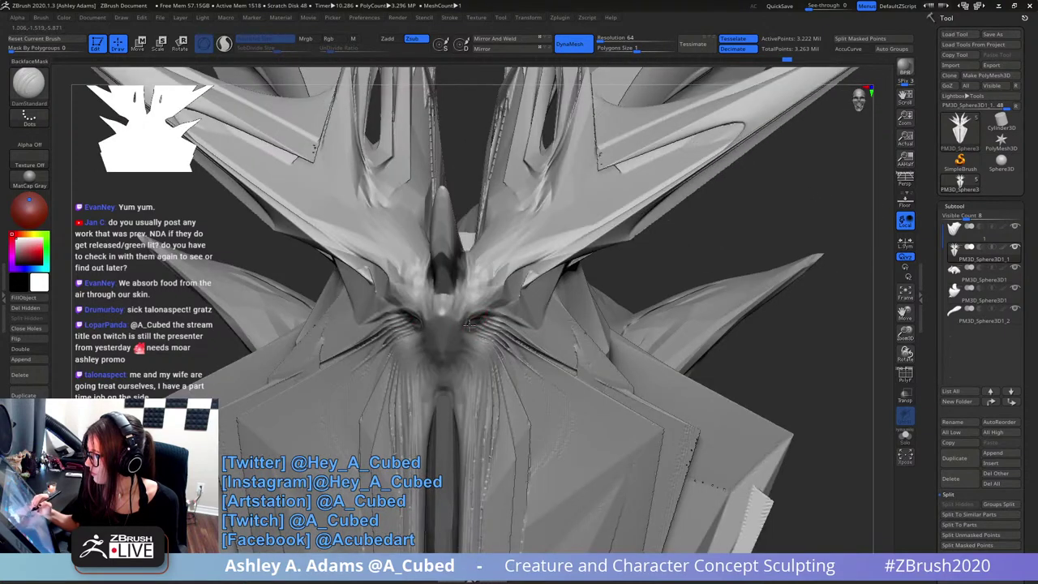
right_click_drag(493, 361, 489, 309, "ctrl")
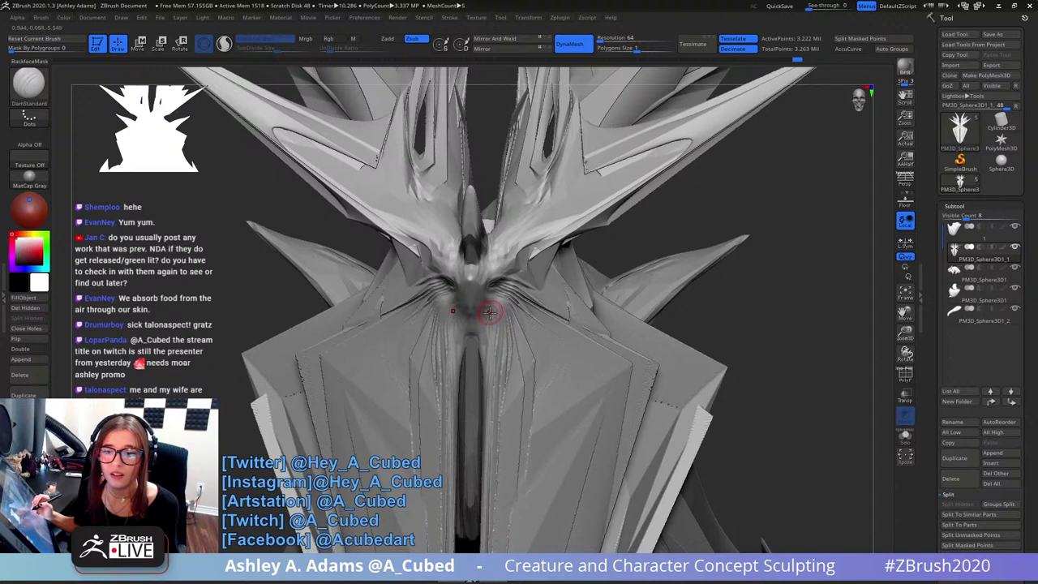
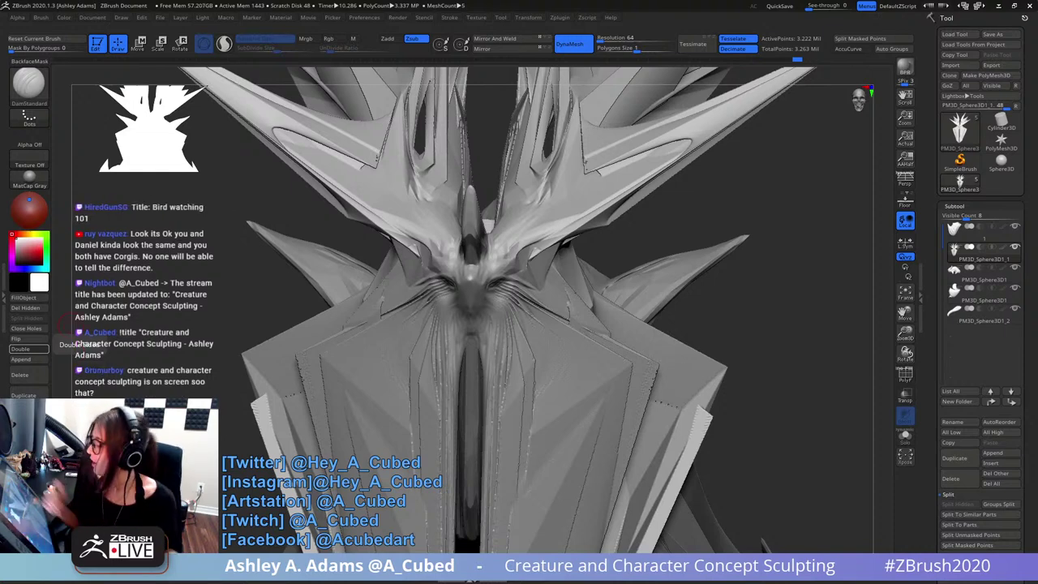
- Carve DamStandard grooves from the inner eyes down along the snout's central ridge
right_click_drag(534, 248, 523, 259, "ctrl")
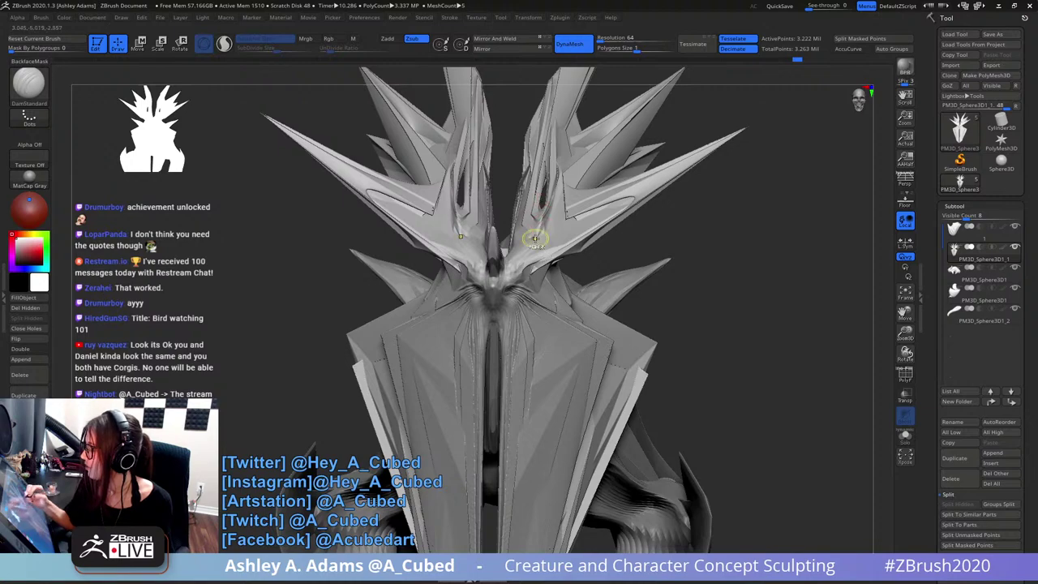
mouse_move(535, 240)
right_mouse_down("ctrl")
mouse_move(538, 308)
mouse_move(568, 313)
mouse_move(511, 206)
mouse_move(501, 211)
right_mouse_up("ctrl")
mouse_move(484, 230)
left_mouse_down()
mouse_move(455, 284)
mouse_move(463, 278)
mouse_move(460, 315)
left_mouse_up()
left_click_drag(465, 254, 463, 295)
left_click_drag(488, 252, 462, 315)
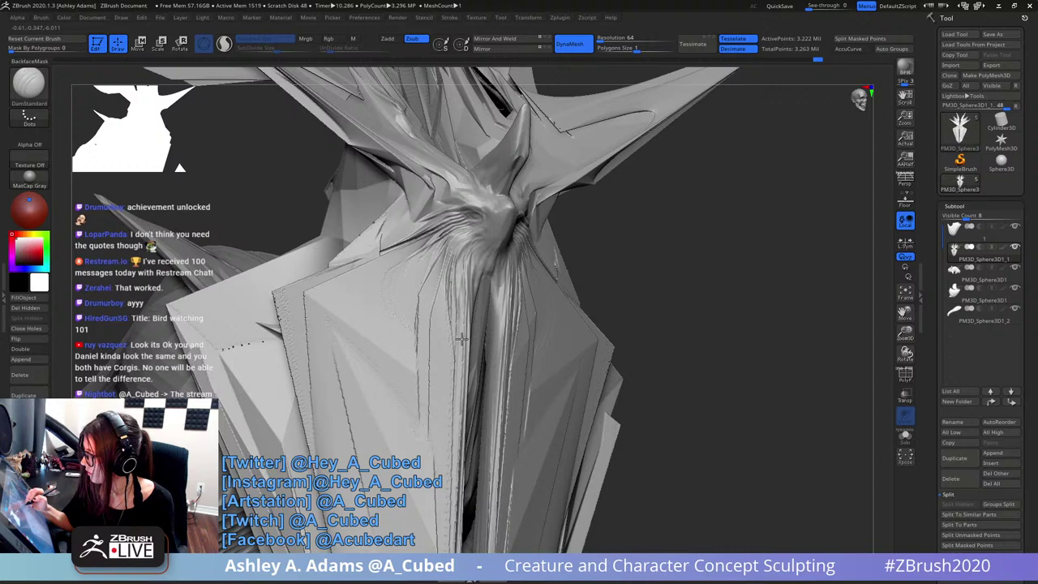
- Carve DamStandard creases along the side of the snout beneath the brow and smooth the surface beside them
right_click_drag(481, 274, 529, 268)
right_click(498, 221)
right_click_drag(496, 221, 494, 204, "ctrl")
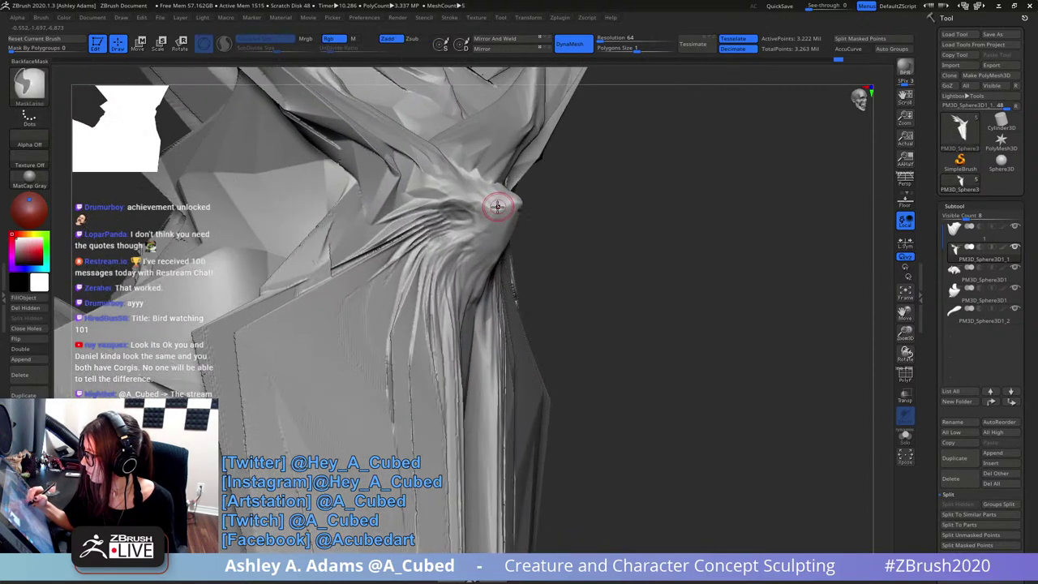
right_click(494, 214)
mouse_move(472, 246)
left_mouse_down()
mouse_move(495, 216)
mouse_move(491, 236)
left_mouse_up()
mouse_move(512, 191)
right_mouse_down()
mouse_move(521, 221)
mouse_move(521, 201)
mouse_move(552, 207)
mouse_move(533, 226)
mouse_move(538, 282)
mouse_move(538, 241)
right_mouse_up()
key("space")
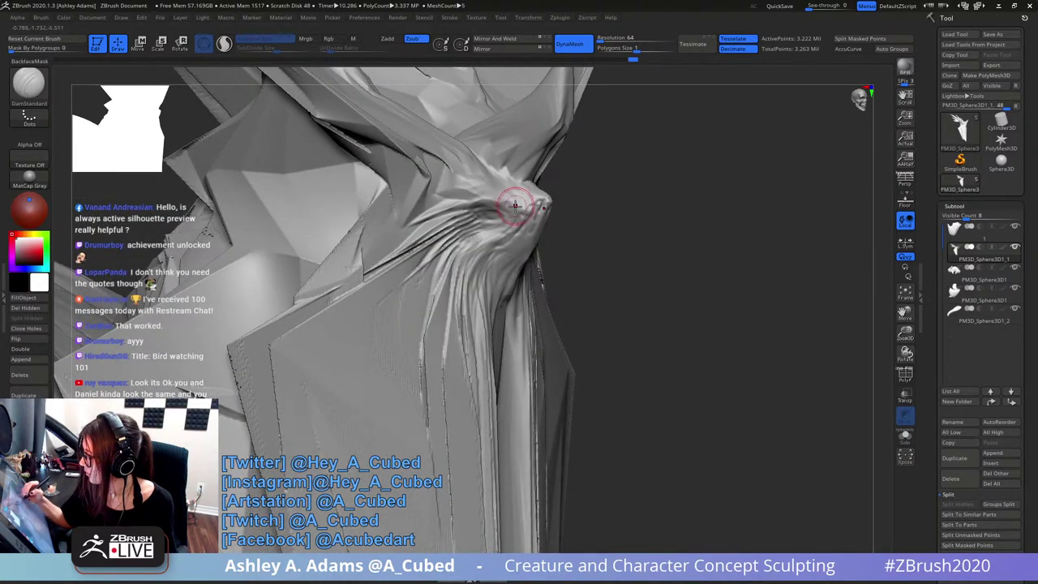
left_click_drag(515, 207, 511, 209, "shift")
mouse_move(511, 205)
right_mouse_down()
mouse_move(506, 193)
mouse_move(493, 213)
right_mouse_up()
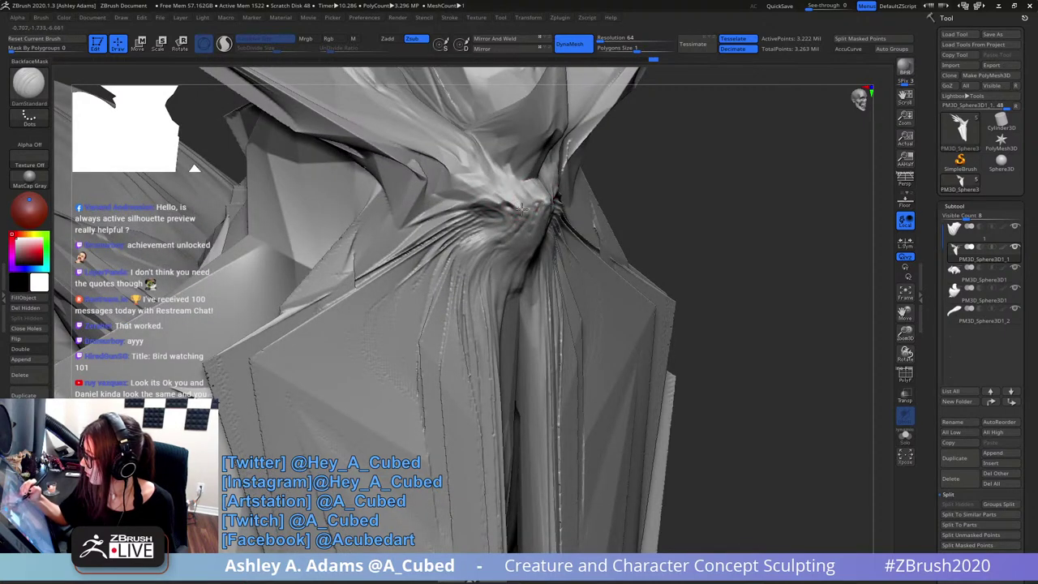
- Cut a short DamStandard crease into the eye area beside the snout
mouse_move(518, 179)
right_mouse_down()
mouse_move(561, 166)
mouse_move(545, 200)
right_mouse_up()
key("ctrl")
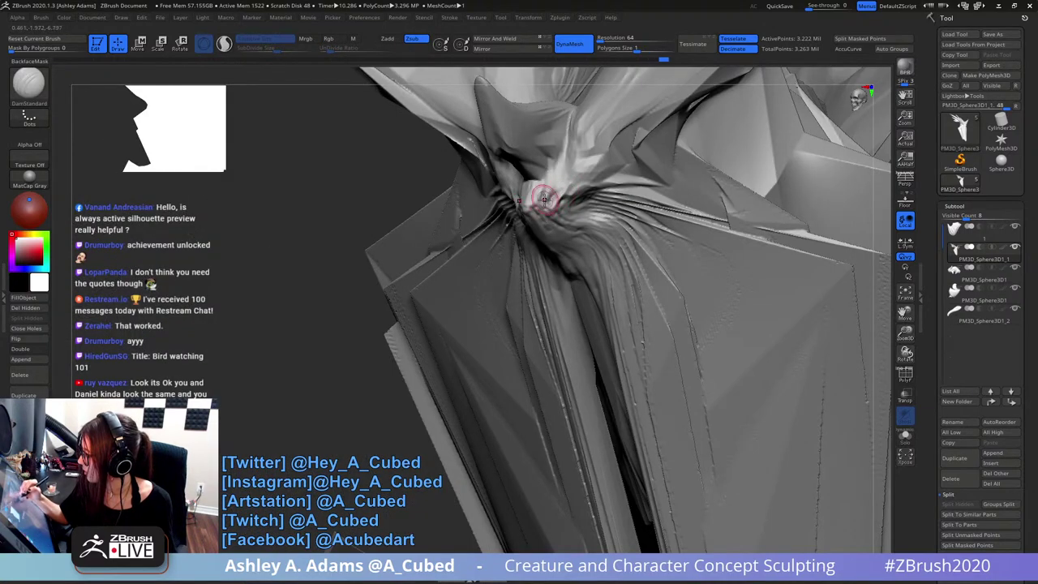
mouse_move(527, 214)
right_mouse_down()
mouse_move(549, 202)
mouse_move(551, 212)
right_mouse_up()
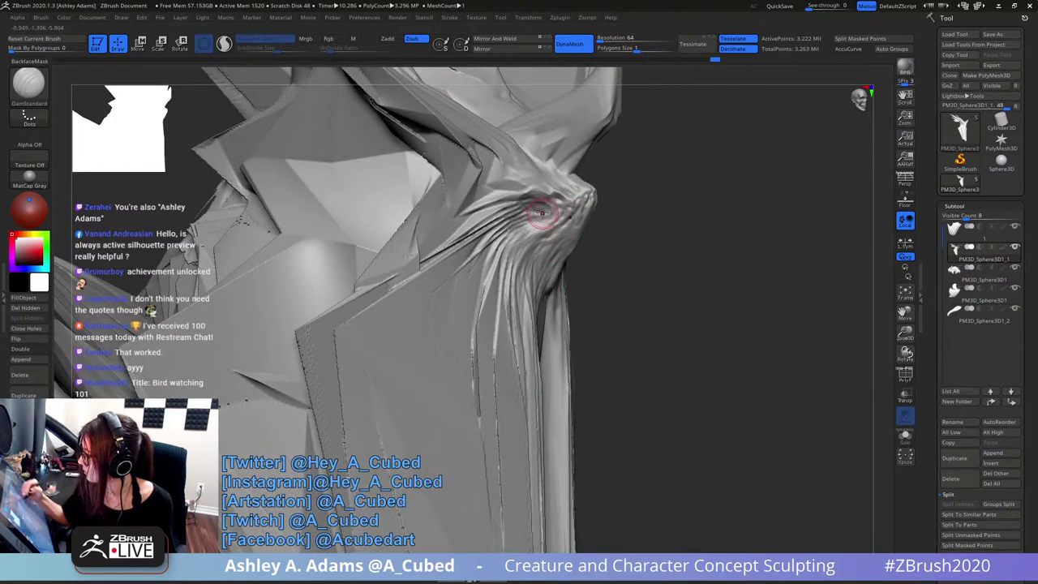
mouse_move(541, 215)
left_mouse_down()
mouse_move(554, 210)
mouse_move(537, 212)
left_mouse_up()
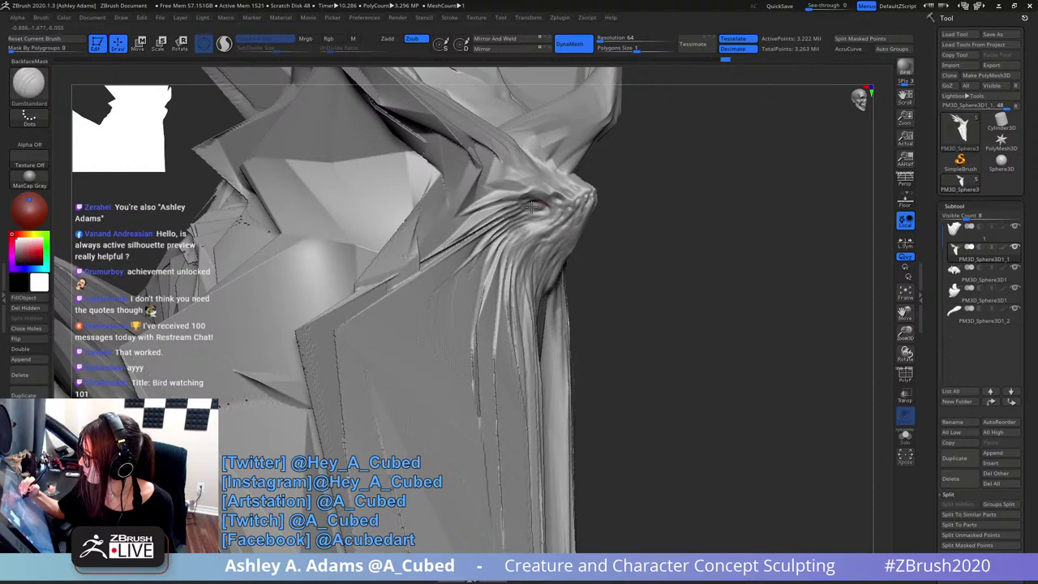
- Carve matching creases around the eye on the opposite side of the head with the DamStandard brush
right_click_drag(552, 176, 516, 152)
left_click_drag(611, 214, 606, 215)
mouse_move(606, 216)
right_mouse_down()
mouse_move(616, 137)
mouse_move(612, 204)
right_mouse_up()
key("b")
key("c")
key("b")
key("b")
key("d")
key("s")
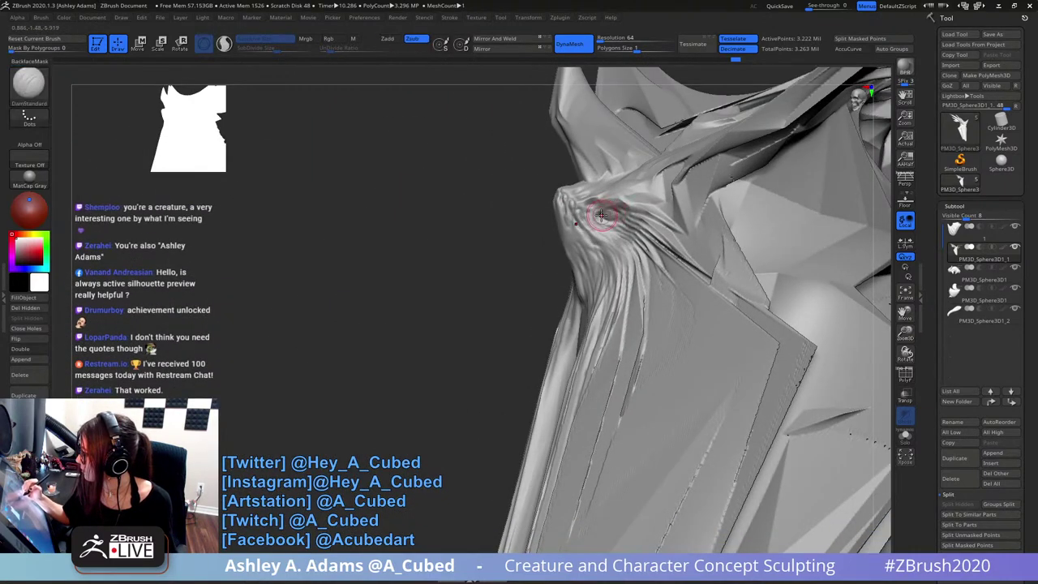
mouse_move(598, 211)
left_mouse_down()
mouse_move(621, 214)
mouse_move(603, 214)
mouse_move(606, 226)
left_mouse_up()
- Adjust the brush size and pull the front of the face outward in profile with the SnakeHook brush
mouse_move(626, 227)
right_mouse_down()
mouse_move(635, 233)
mouse_move(625, 208)
mouse_move(637, 262)
mouse_move(646, 212)
right_mouse_up()
right_click(646, 212)
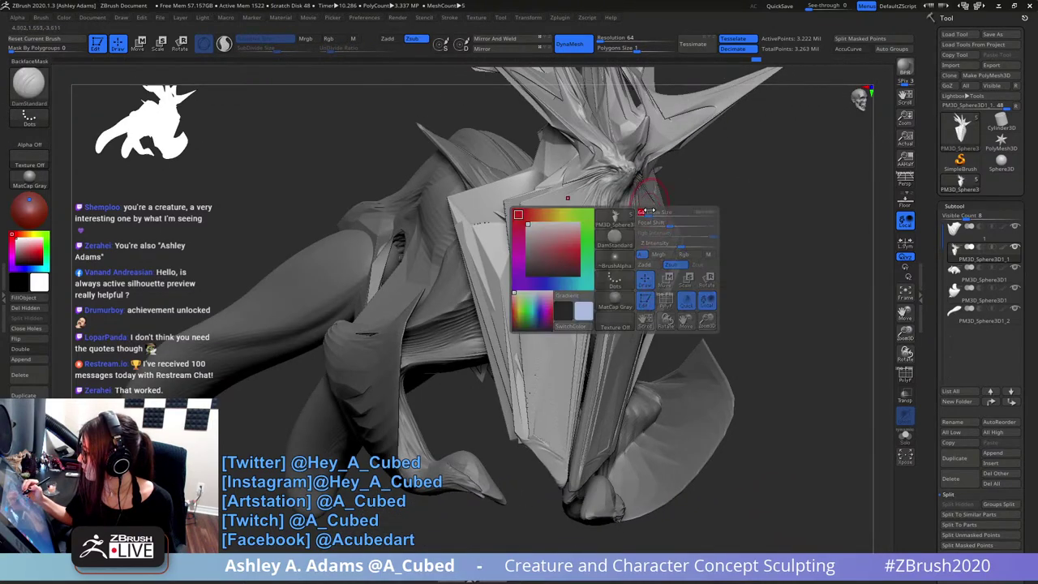
right_click_drag(645, 167, 651, 181)
right_click(639, 185)
key("b")
key("s")
key("h")
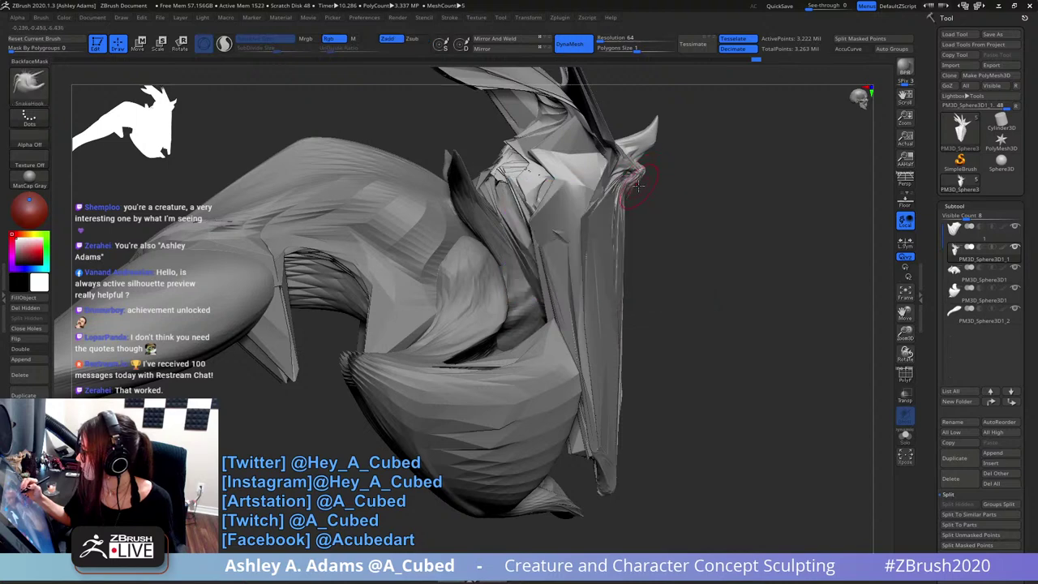
left_click_drag(638, 190, 643, 177)
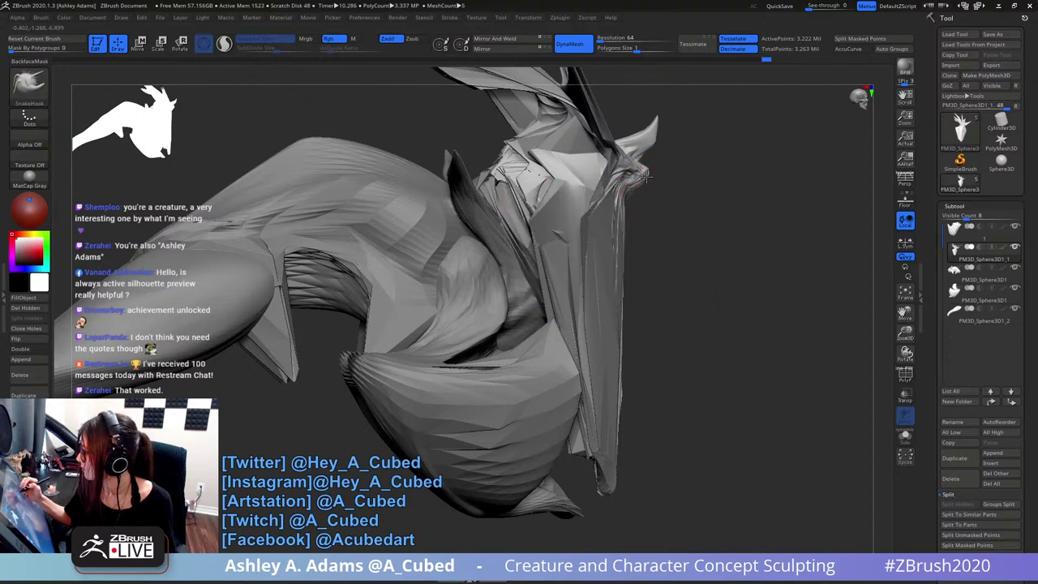
- Lasso-mask the curved horns above the face and invert the mask so only the horns stay editable
mouse_move(664, 228)
right_mouse_down("ctrl")
mouse_move(650, 169)
mouse_move(679, 156)
mouse_move(648, 167)
mouse_move(637, 189)
right_mouse_up("ctrl")
mouse_move(639, 170)
left_mouse_down("ctrl")
mouse_move(574, 201)
mouse_move(630, 232)
left_mouse_up("ctrl")
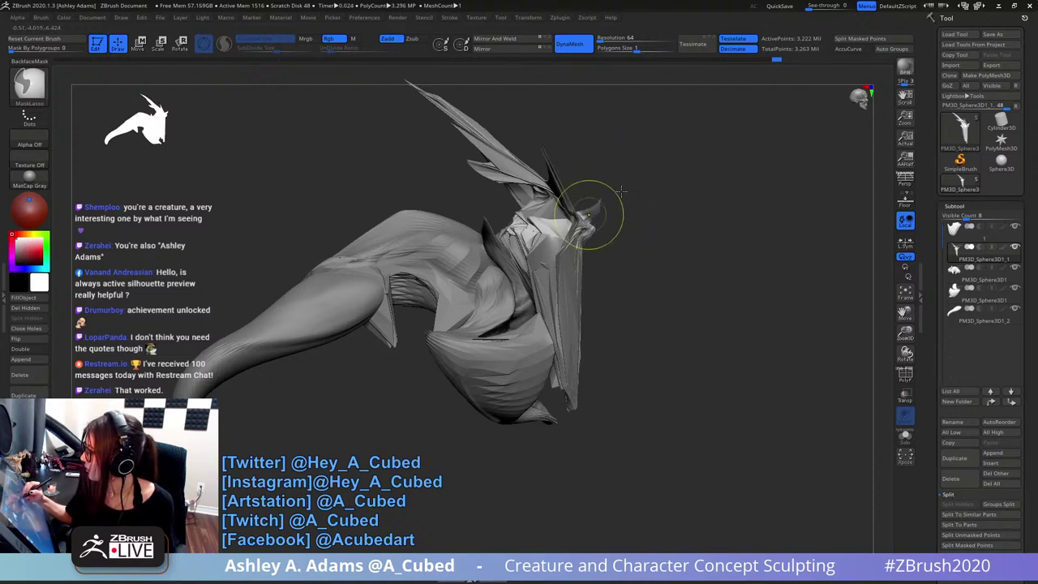
right_click_drag(619, 160, 614, 283, "ctrl")
left_click_drag(647, 166, 583, 164, "ctrl")
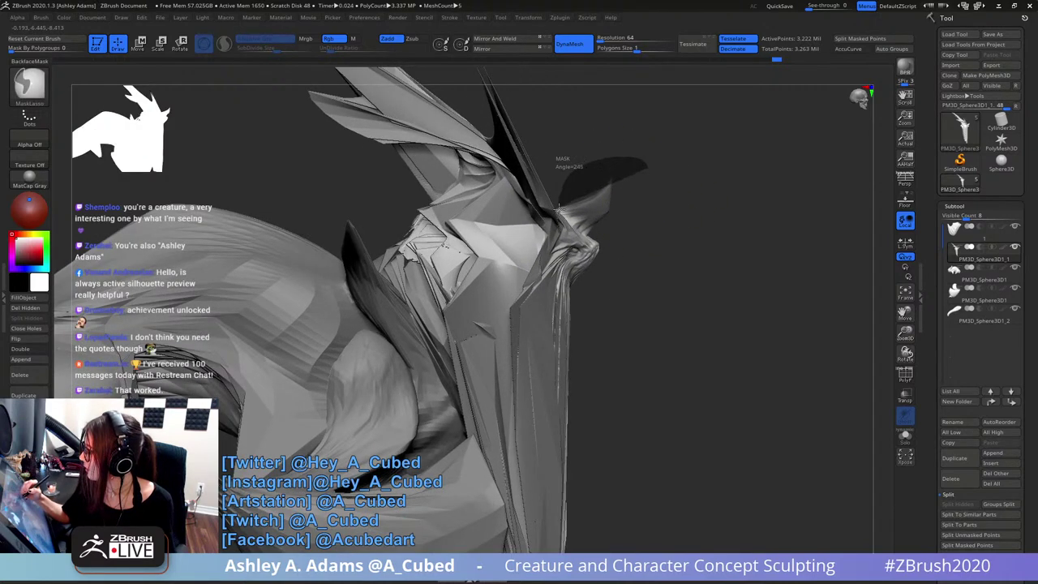
left_click_drag(648, 238, 647, 236, "ctrl")
left_click_drag(667, 227, 638, 222)
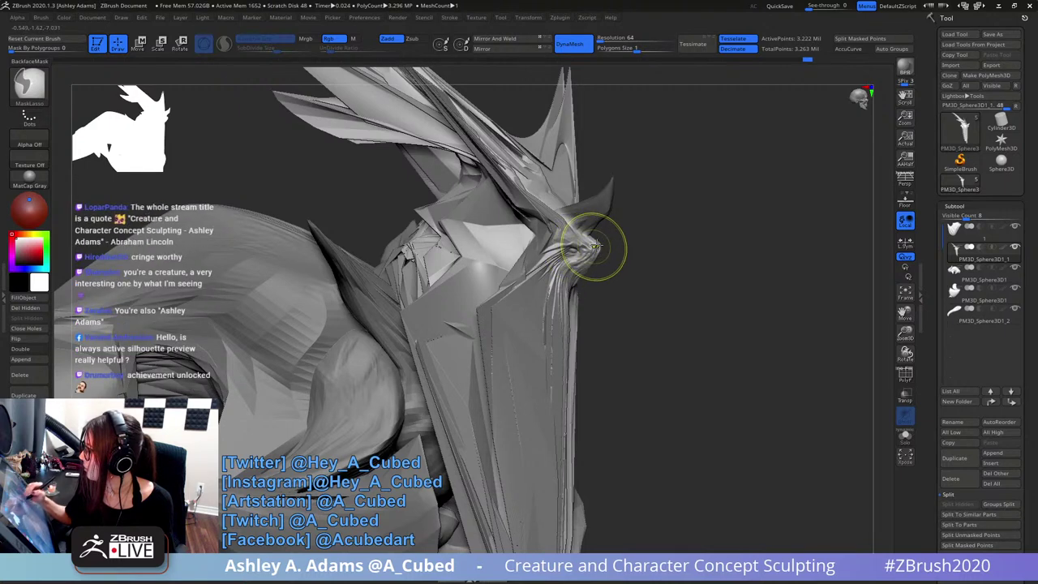
right_click_drag(647, 252, 624, 231)
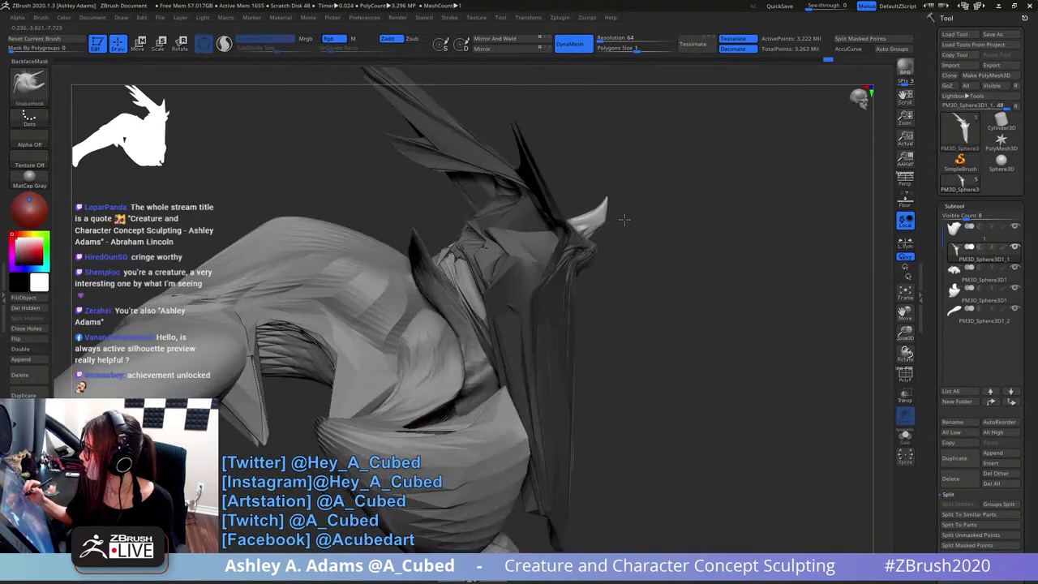
- Align the transform gizmo with the unmasked horns and stretch them outward from the forehead
key("w")
mouse_move(585, 169)
left_mouse_down("alt")
mouse_move(621, 188)
mouse_move(626, 231)
mouse_move(654, 187)
mouse_move(647, 195)
left_mouse_up("alt")
key("q")
mouse_move(660, 273)
right_mouse_down("ctrl")
mouse_move(661, 202)
mouse_move(641, 232)
mouse_move(601, 233)
mouse_move(607, 242)
right_mouse_up("ctrl")
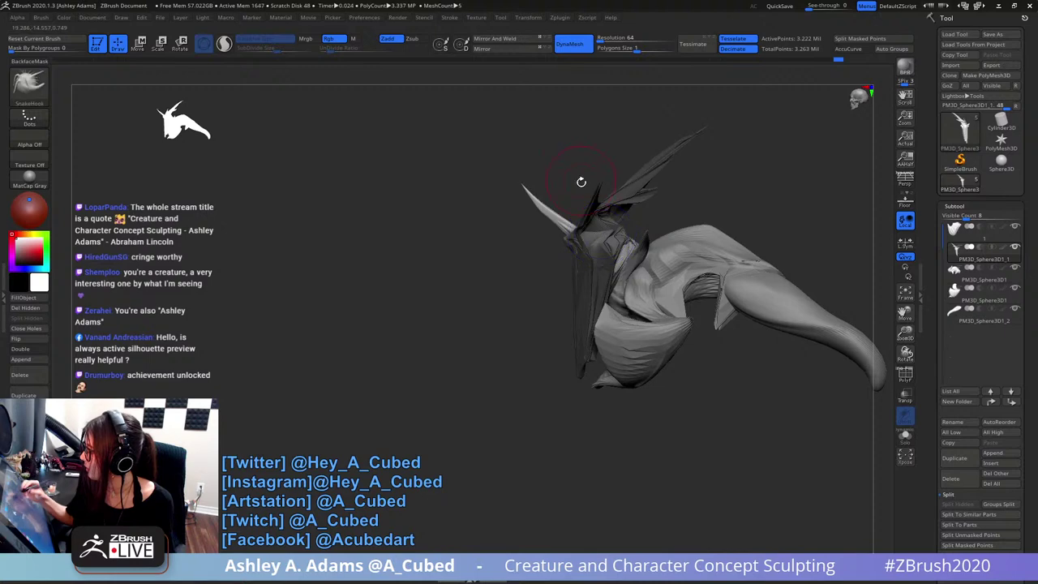
right_click_drag(581, 181, 520, 259, "ctrl")
key("w")
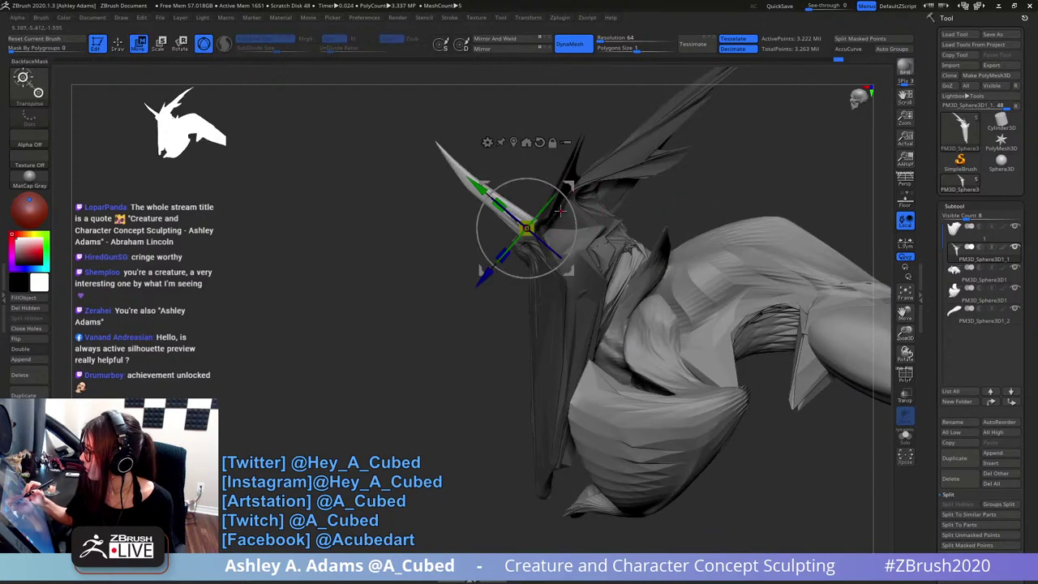
mouse_move(499, 264)
left_mouse_down()
mouse_move(490, 276)
mouse_move(494, 266)
left_mouse_up()
mouse_move(555, 367)
right_mouse_down("ctrl")
mouse_move(634, 295)
mouse_move(608, 292)
mouse_move(600, 245)
right_mouse_up("ctrl")
key("q")
- Clear the head mask and shape the elongated horns into a curve with a resized SnakeHook brush
right_click_drag(671, 154, 620, 276)
key("space")
left_click_drag(621, 275, 625, 276)
mouse_move(656, 264)
right_mouse_down("alt")
mouse_move(593, 262)
mouse_move(593, 284)
right_mouse_up("alt")
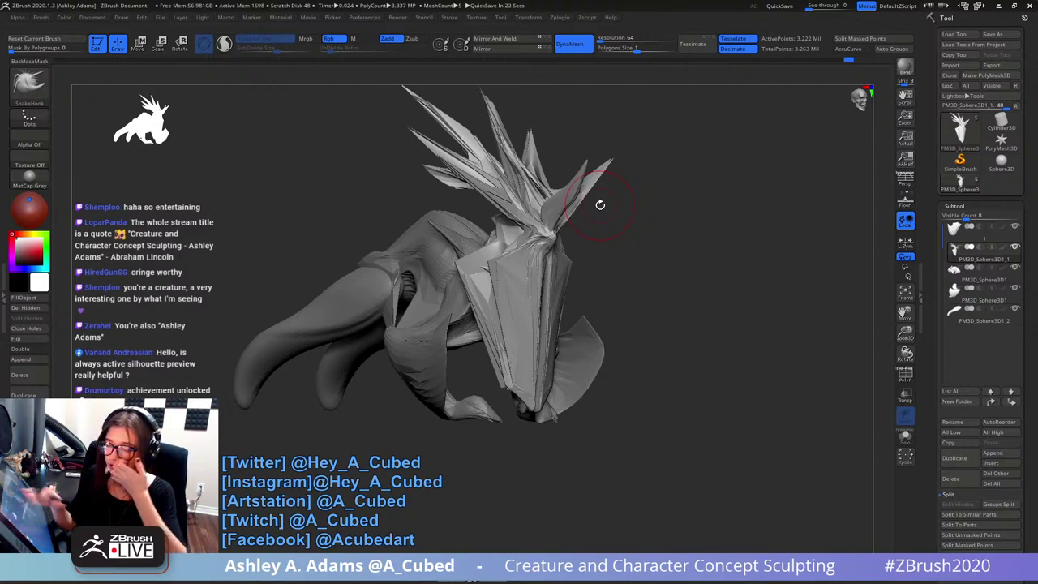
mouse_move(589, 232)
left_mouse_down()
mouse_move(625, 271)
mouse_move(587, 294)
mouse_move(609, 251)
mouse_move(631, 291)
left_mouse_up()
right_click_drag(631, 290, 626, 279, "ctrl")
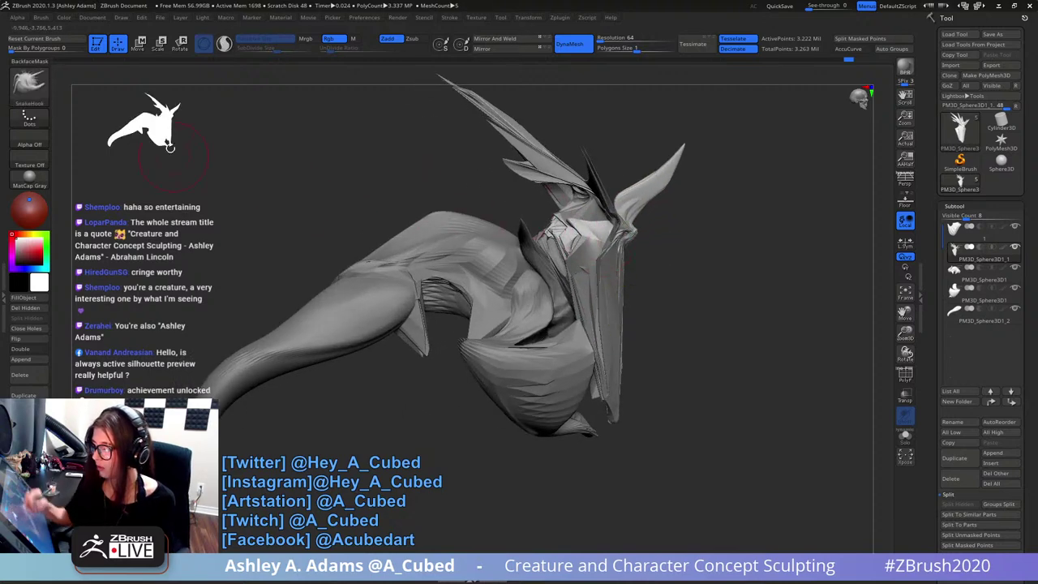
- Select the torso subtool, adjust the brush size and smooth the torso's underside behind the chest
left_click(423, 345, "alt")
key("space")
left_click_drag(423, 345, 438, 329)
mouse_move(438, 329)
right_mouse_down("ctrl")
mouse_move(445, 306)
mouse_move(468, 308)
mouse_move(482, 364)
right_mouse_up("ctrl")
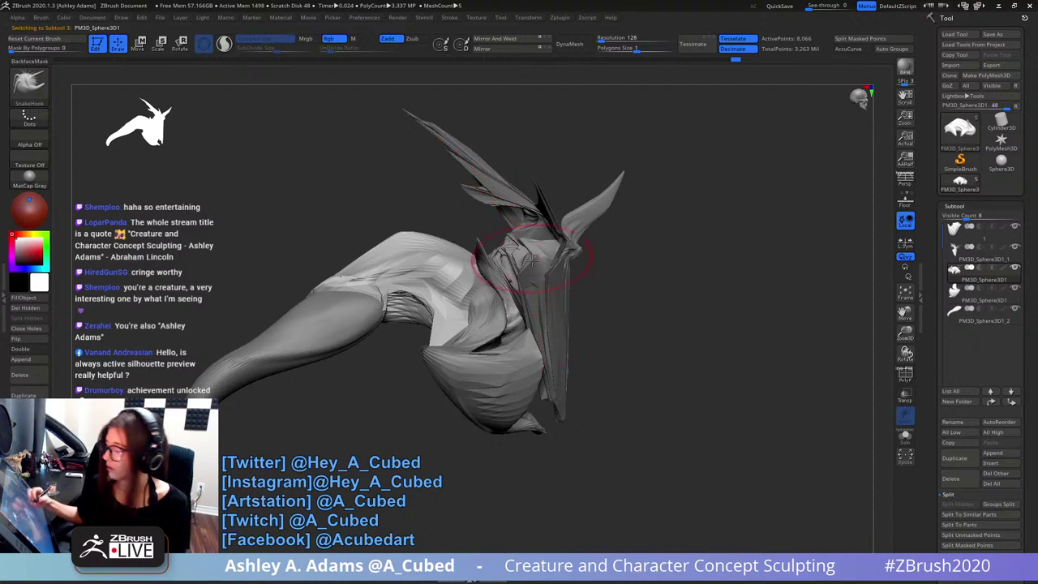
left_click_drag(459, 369, 465, 363, "shift")
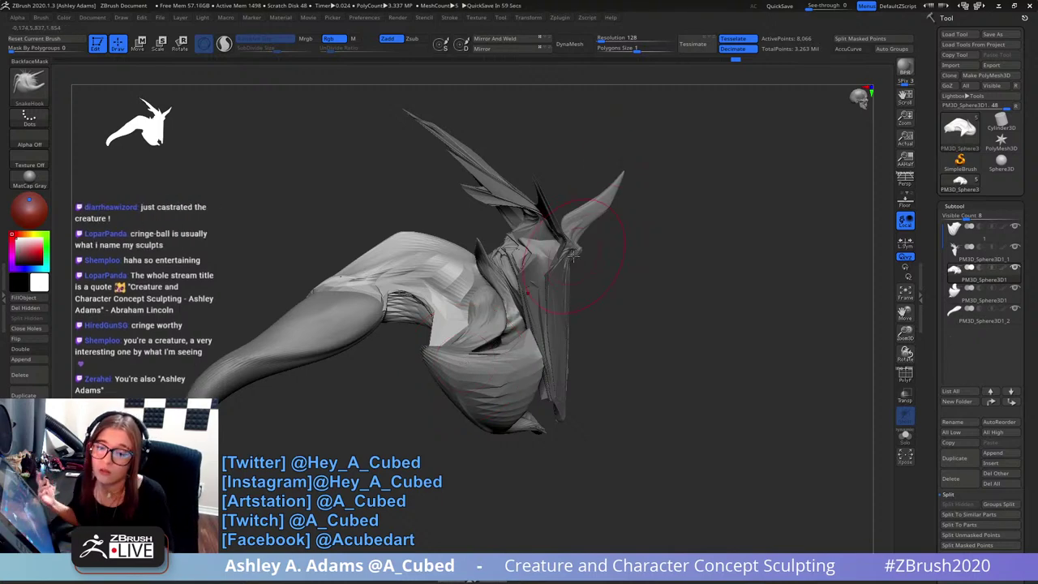
- Pull the torso's underside into shape beside the hind leg joint with the SnakeHook brush
right_click_drag(573, 256, 491, 296)
right_click(492, 296)
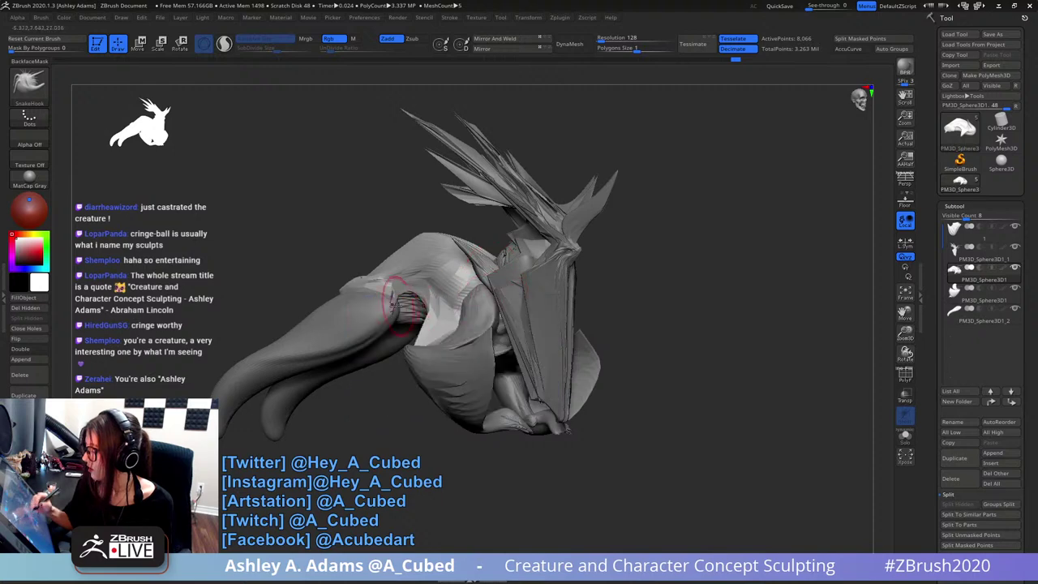
right_click_drag(397, 304, 377, 301)
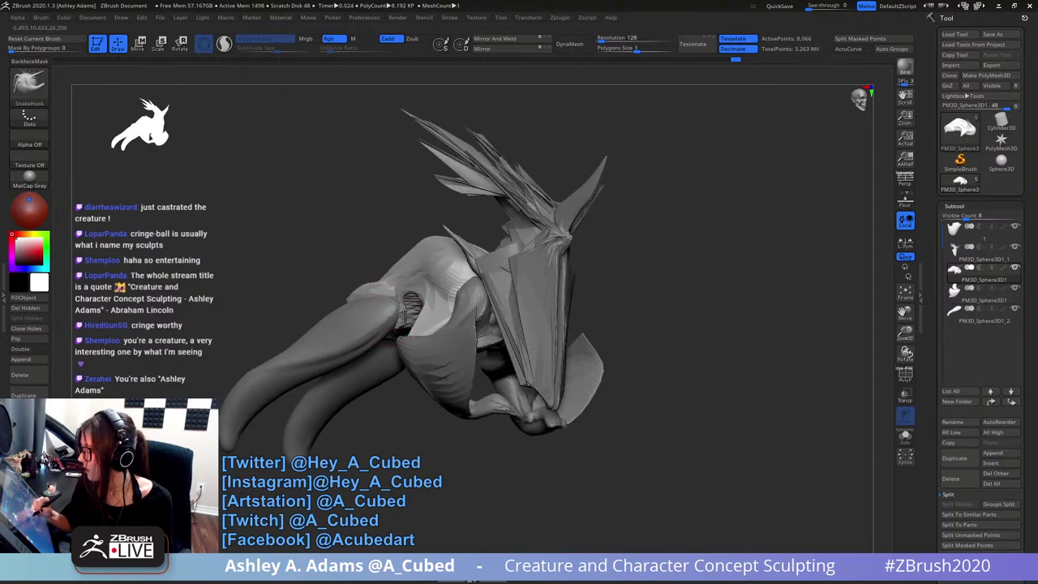
left_click_drag(403, 315, 412, 313)
mouse_move(411, 314)
right_mouse_down("shift")
mouse_move(442, 312)
mouse_move(391, 306)
mouse_move(344, 345)
mouse_move(407, 315)
right_mouse_up("shift")
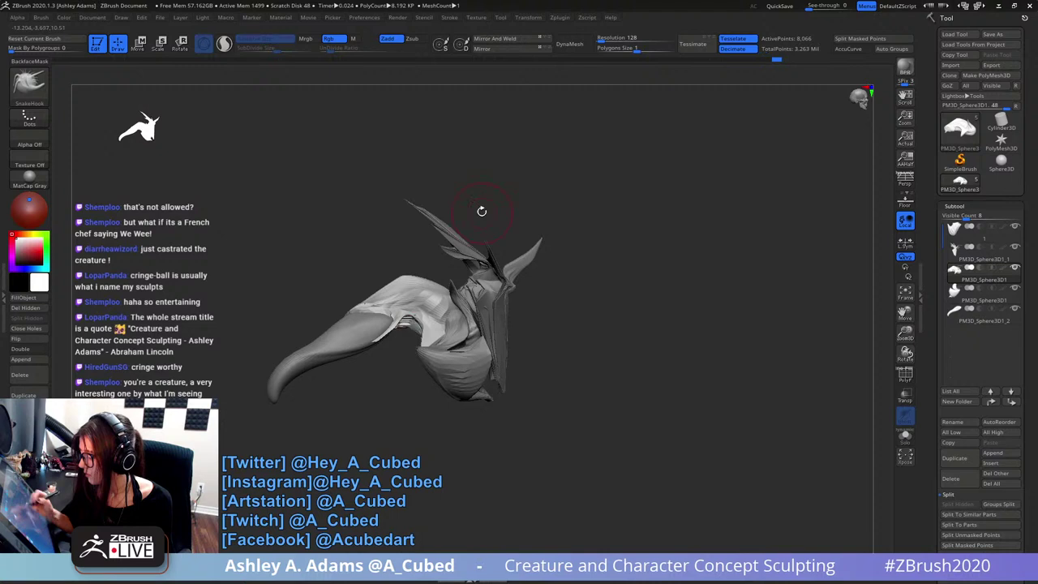
- Switch to the ClayBuildup brush for the torso and check its form from below and in profile
right_click_drag(434, 329, 414, 332)
key("b")
key("c")
key("b")
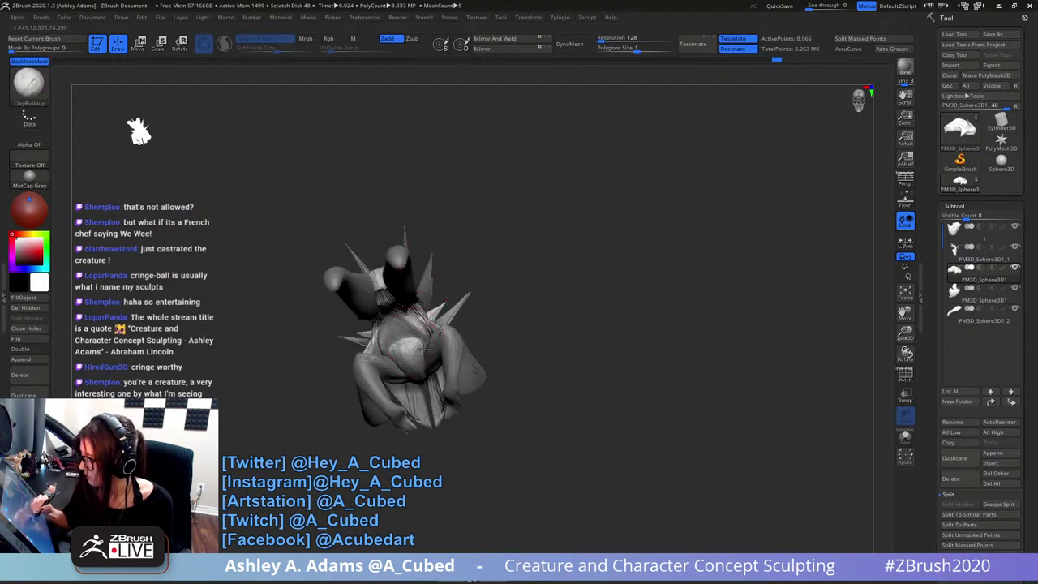
mouse_move(396, 339)
right_mouse_down()
mouse_move(412, 316)
mouse_move(424, 325)
mouse_move(420, 305)
mouse_move(452, 325)
right_mouse_up()
right_click(412, 316)
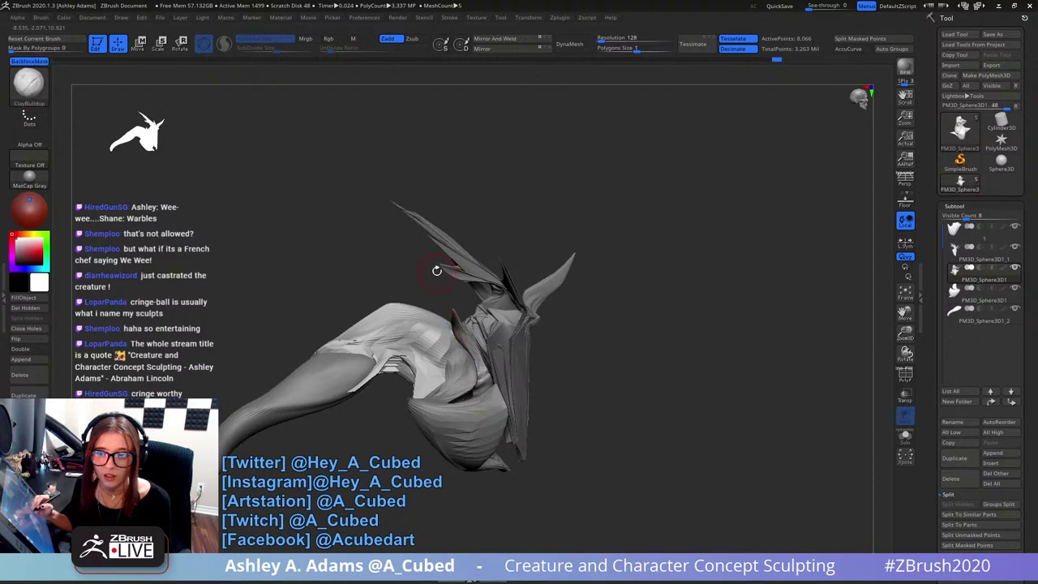
mouse_move(437, 270)
right_mouse_down()
mouse_move(513, 289)
mouse_move(497, 242)
mouse_move(458, 233)
right_mouse_up()
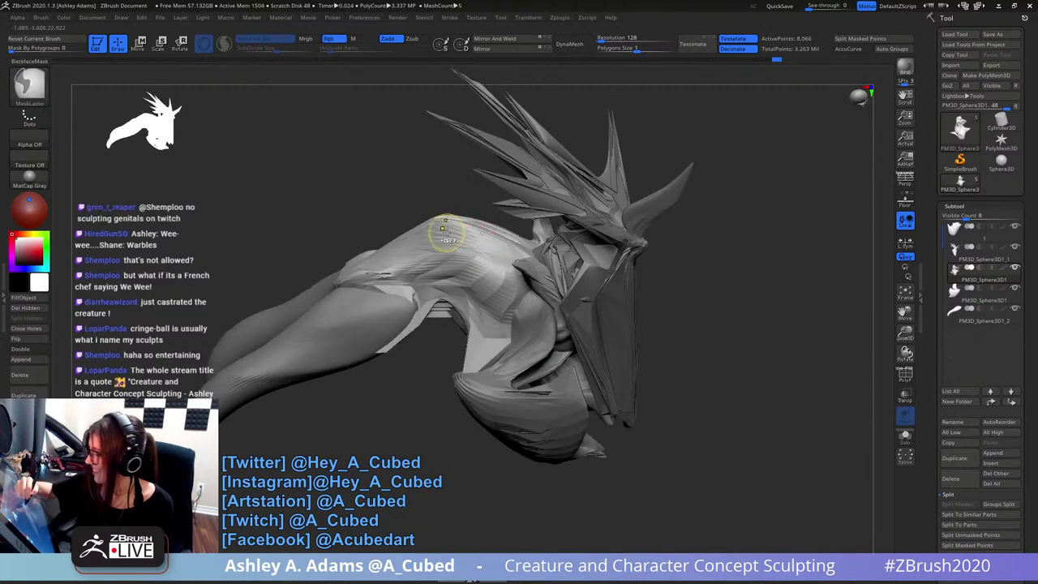
- Paint a mask strip along the upper back with a resized MaskPen brush and invert the mask
left_click(30, 85, "ctrl")
left_click(125, 101, "ctrl")
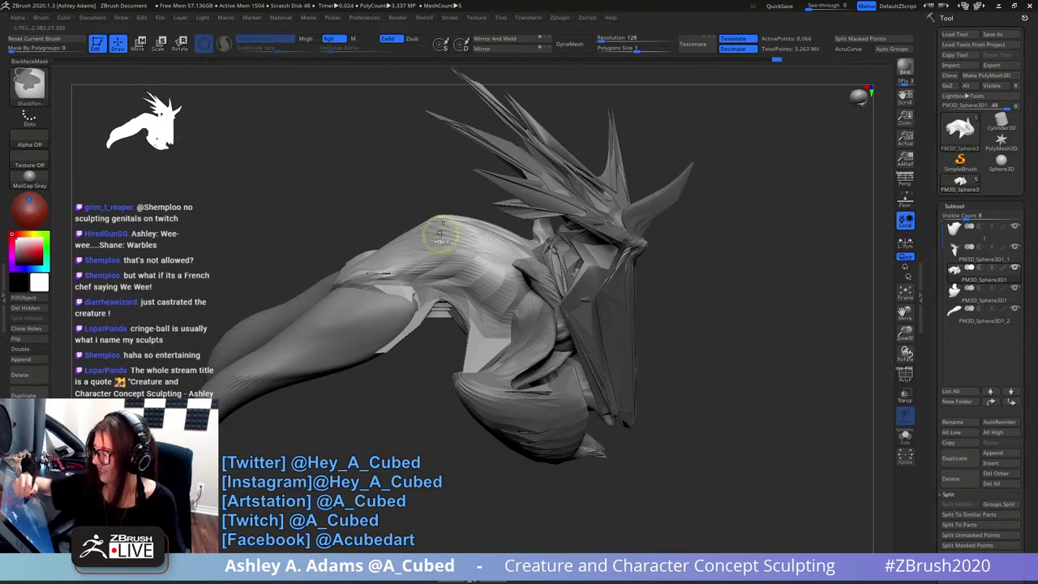
key("space")
key("space")
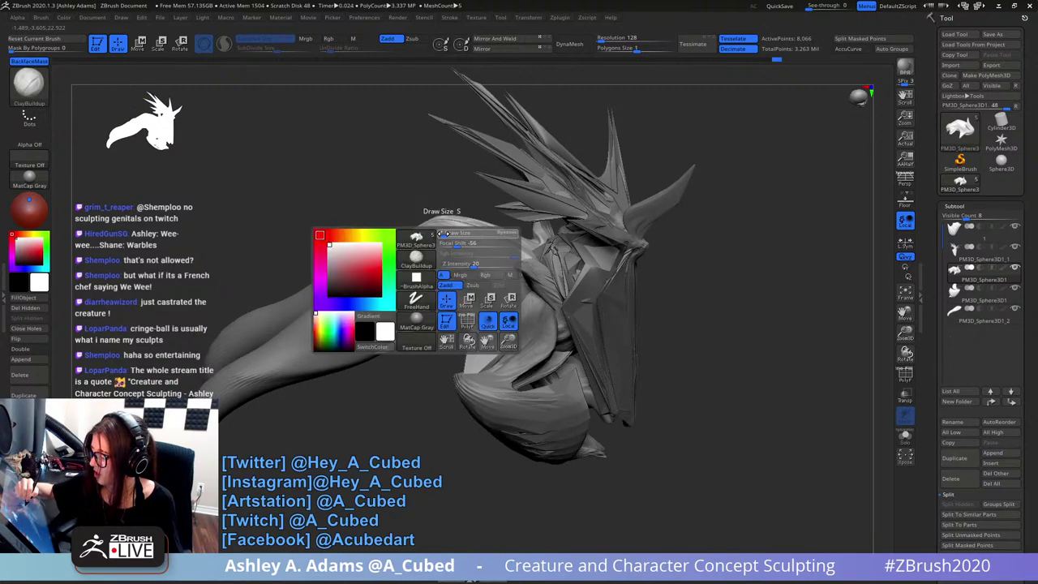
key("ctrl")
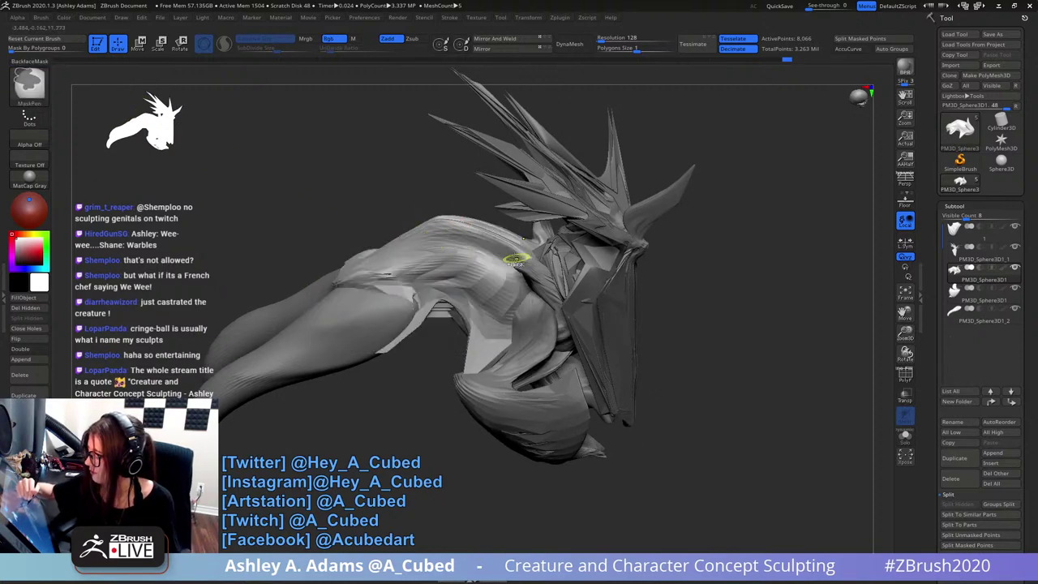
left_click(460, 199, "ctrl")
mouse_move(499, 196)
left_mouse_down("alt")
mouse_move(535, 276)
mouse_move(462, 219)
left_mouse_up("alt")
key("ctrl")
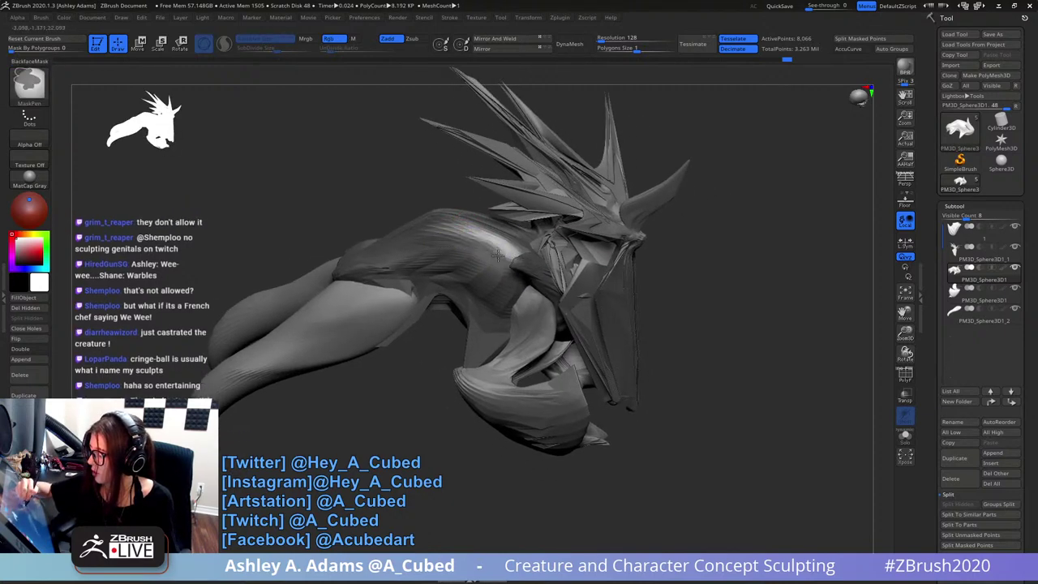
right_click_drag(467, 242, 468, 195)
left_click(678, 252, "ctrl")
- Place the transform gizmo on the unmasked back strip and rotate it about -32° to follow the back's slope
key("w")
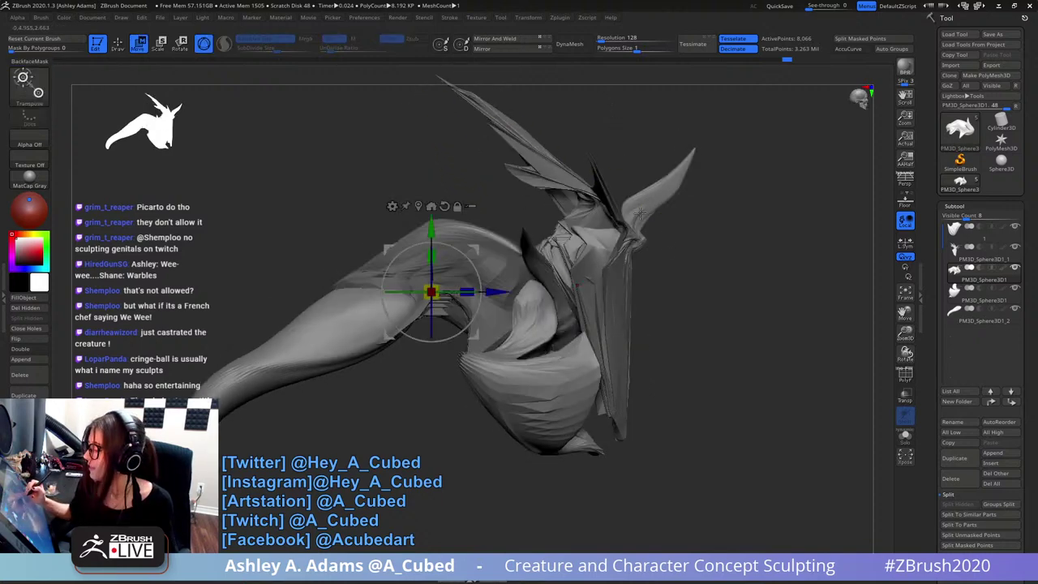
left_click_drag(479, 261, 532, 220, "alt")
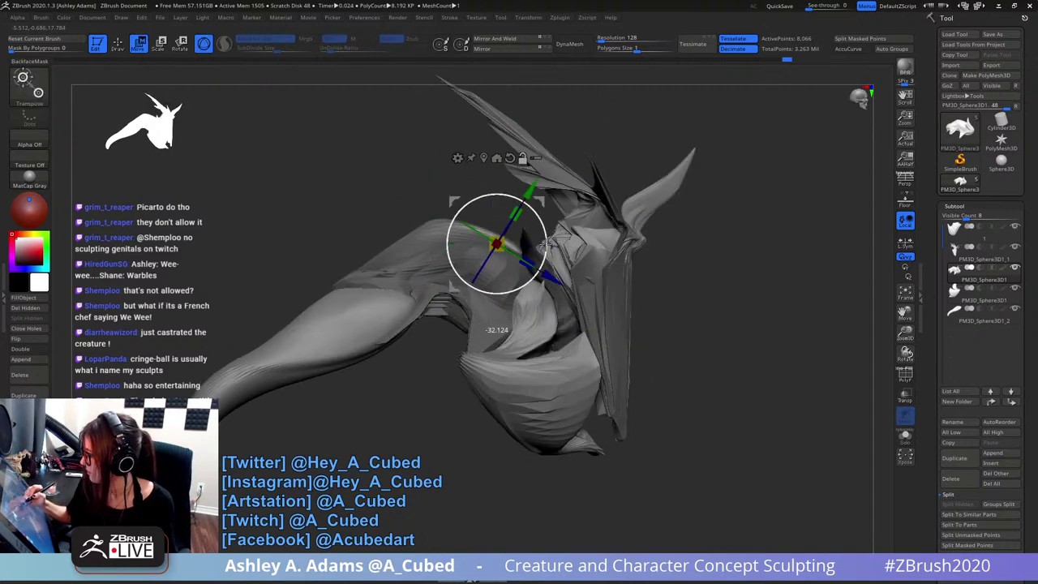
mouse_move(532, 223)
right_mouse_down()
mouse_move(504, 216)
mouse_move(534, 219)
right_mouse_up()
key("q")
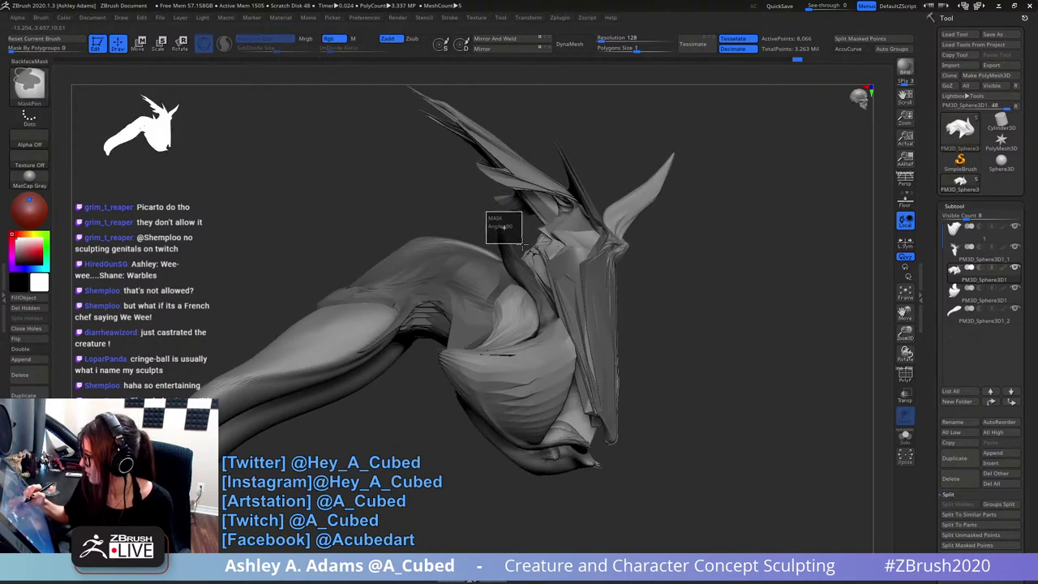
- Adjust the mask on the upper back and pull the unmasked strip up and outward with the transform gizmo to raise the fin
left_click_drag(523, 246, 525, 243, "ctrl")
right_click_drag(528, 241, 523, 272)
key("w")
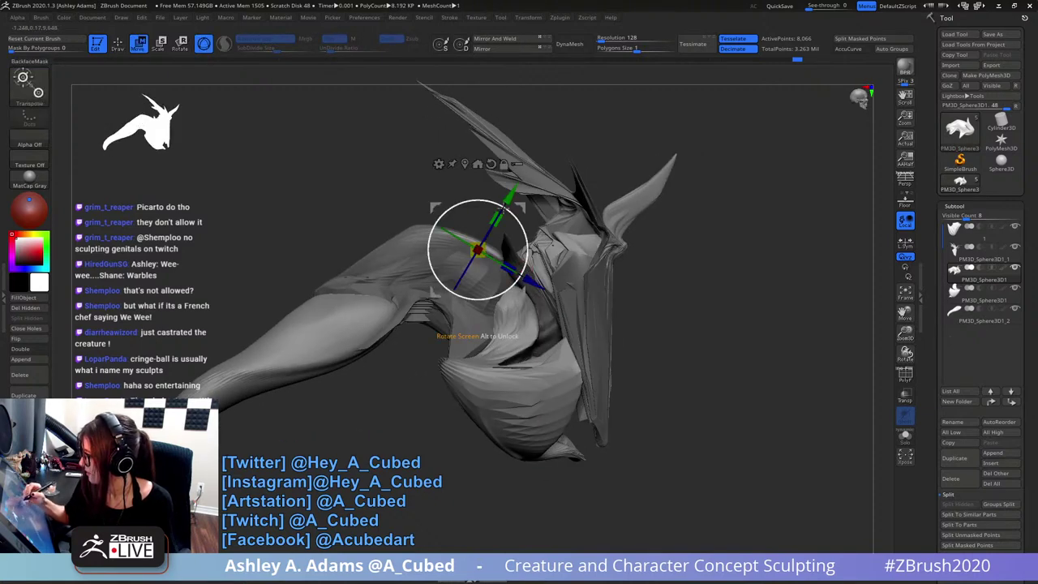
mouse_move(510, 195)
left_mouse_down()
mouse_move(523, 173)
mouse_move(519, 180)
left_mouse_up()
left_click_drag(546, 262, 471, 196)
- Move the transform gizmo back onto the creature's midline and use it to adjust the raised back fin
mouse_move(614, 228)
right_mouse_down("ctrl")
mouse_move(668, 265)
mouse_move(593, 264)
mouse_move(505, 283)
right_mouse_up("ctrl")
key("q")
left_click_drag(505, 283, 466, 187)
key("w")
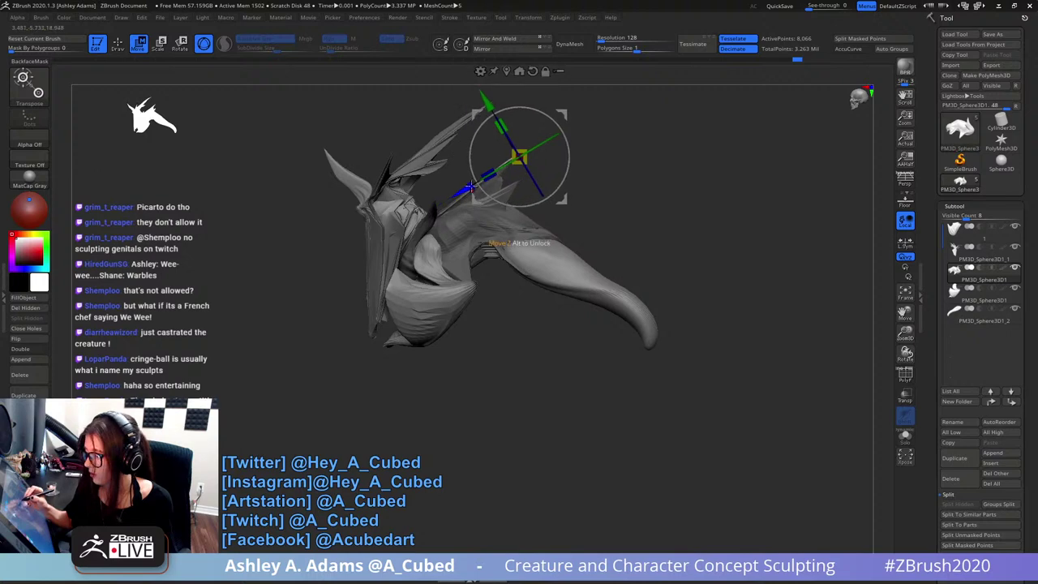
right_click_drag(468, 186, 544, 161)
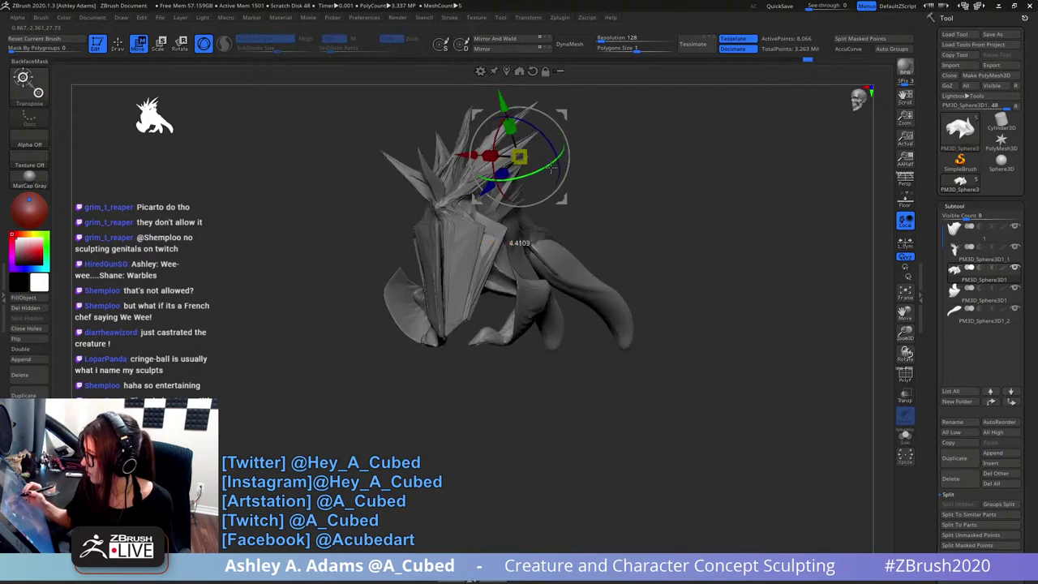
left_click_drag(520, 157, 485, 196, "alt")
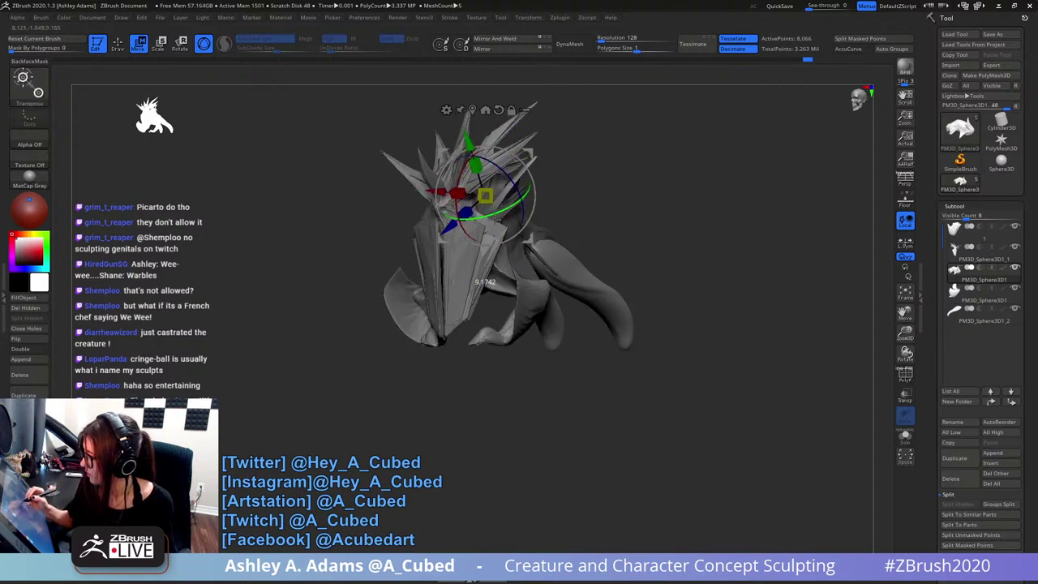
left_click_drag(661, 177, 575, 193)
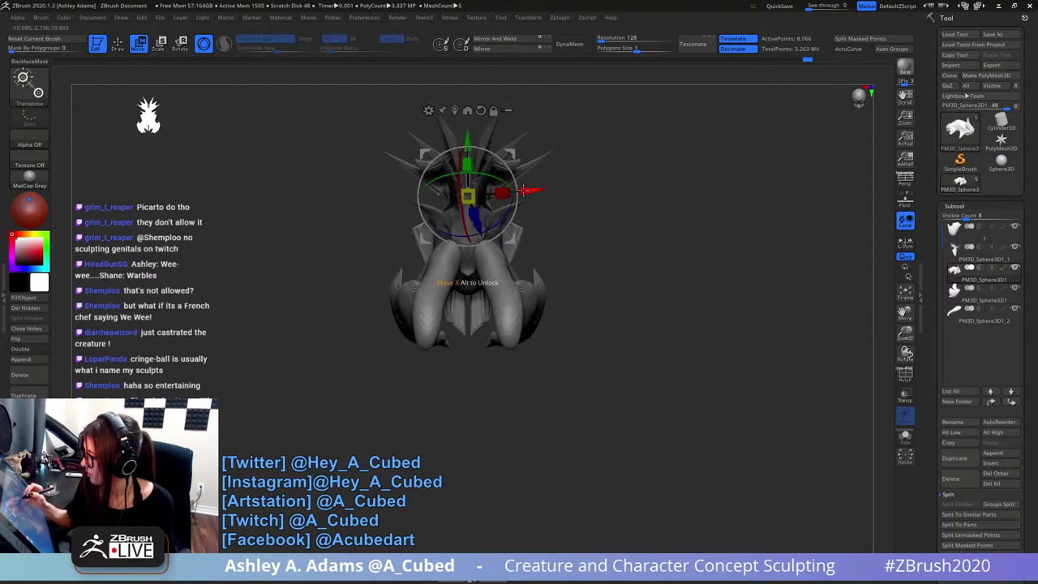
left_click_drag(509, 197, 505, 197)
- Return to Draw mode and stretch the back fin's spikes backward with the SnakeHook brush
key("q")
mouse_move(526, 231)
left_mouse_down()
mouse_move(596, 232)
mouse_move(575, 255)
mouse_move(566, 248)
mouse_move(669, 241)
mouse_move(547, 304)
mouse_move(531, 185)
left_mouse_up()
key("space")
key("b")
key("s")
key("h")
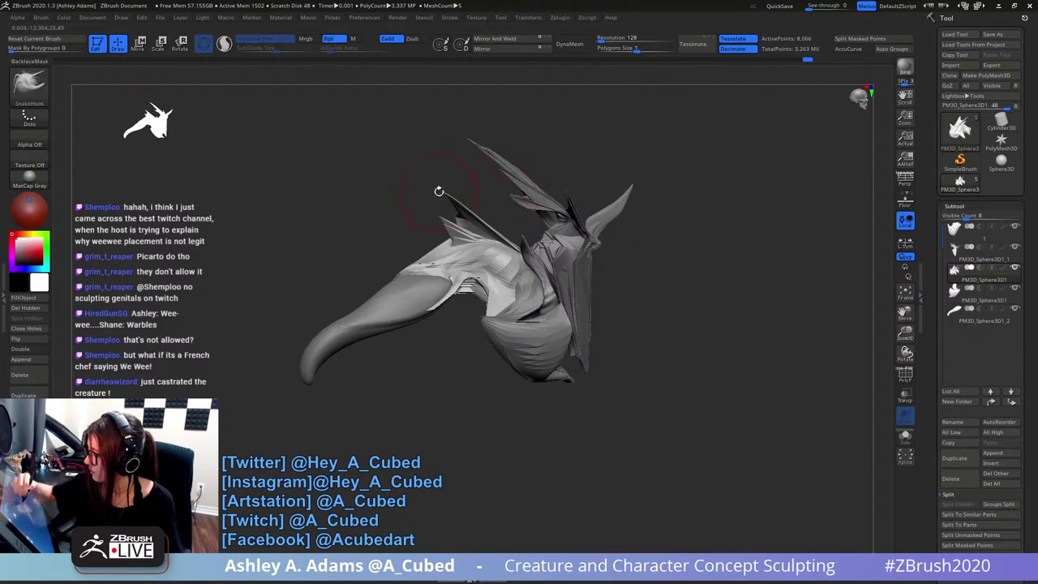
- Select the head piece and bend its long rear horns into an upward arc with a resized SnakeHook brush
key("space")
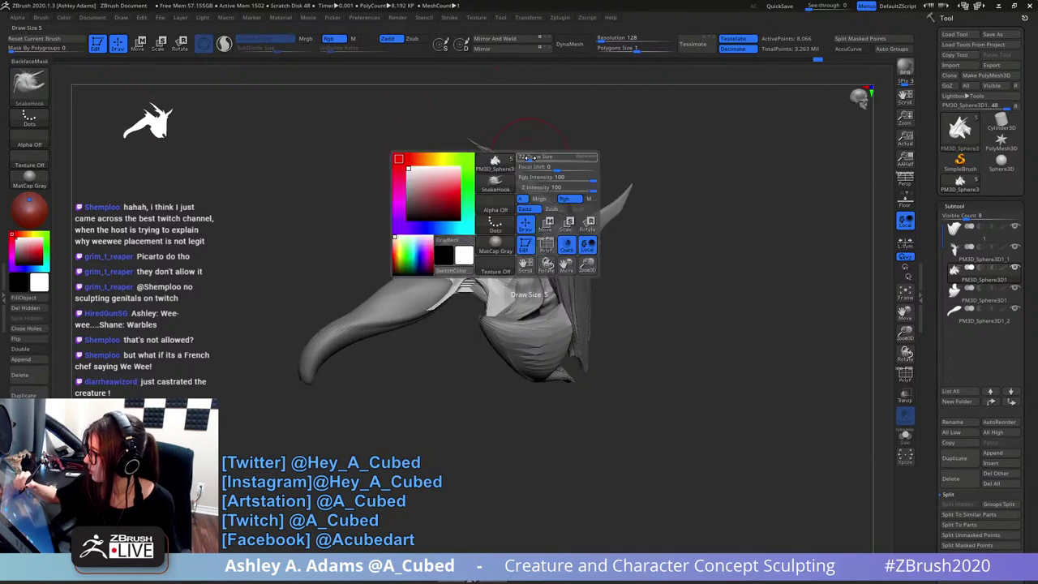
left_click_drag(536, 160, 552, 160)
left_click(478, 147, "alt")
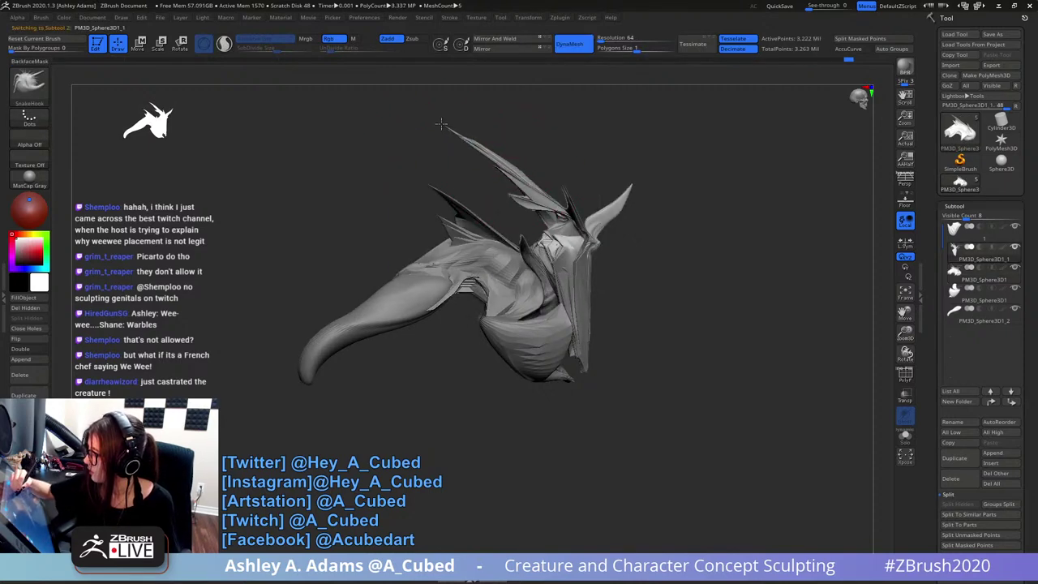
key("space")
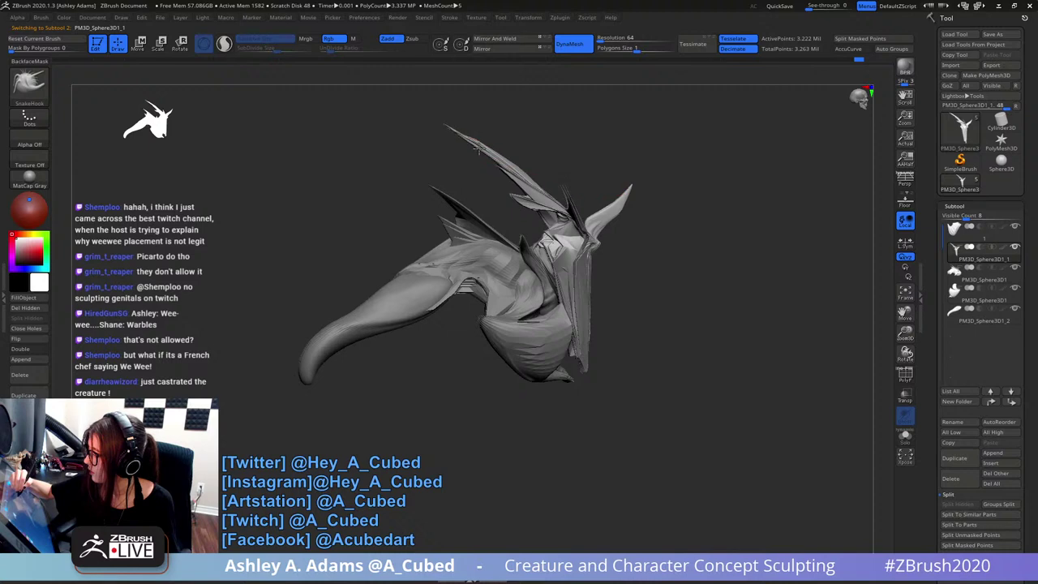
key("space")
mouse_move(515, 157)
left_mouse_down()
mouse_move(505, 156)
mouse_move(522, 160)
left_mouse_up()
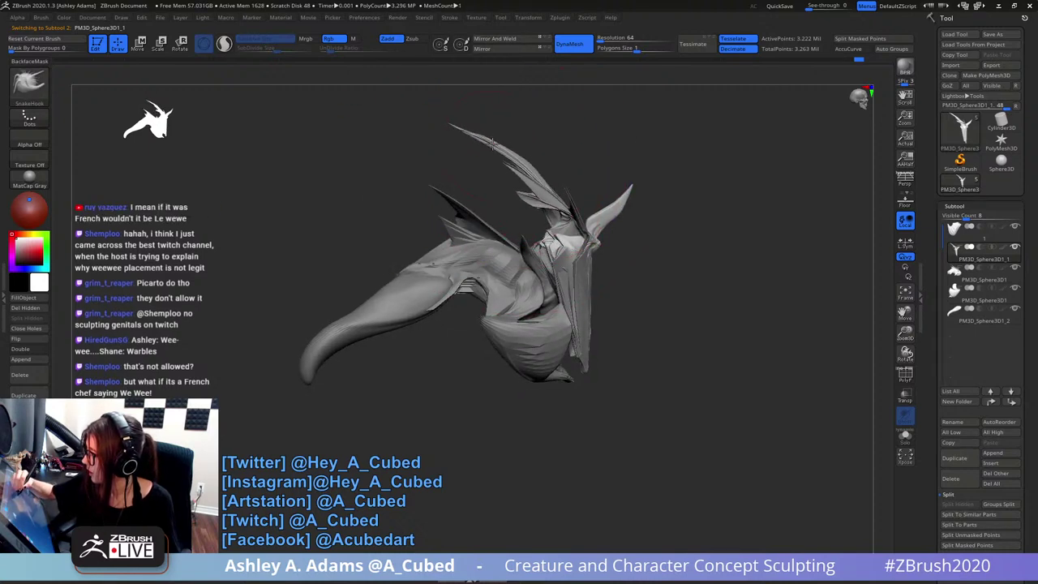
key("space")
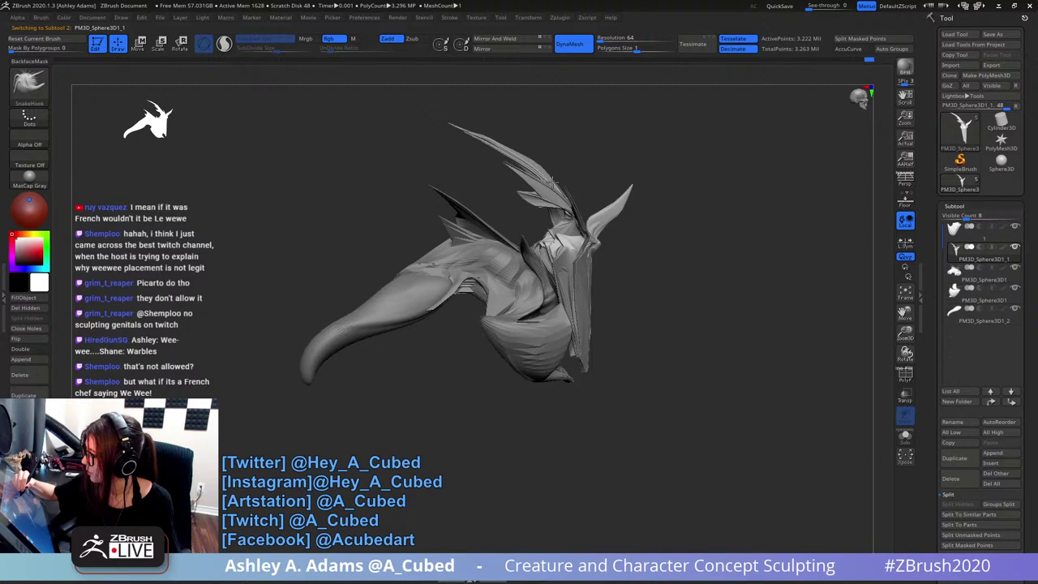
key("space")
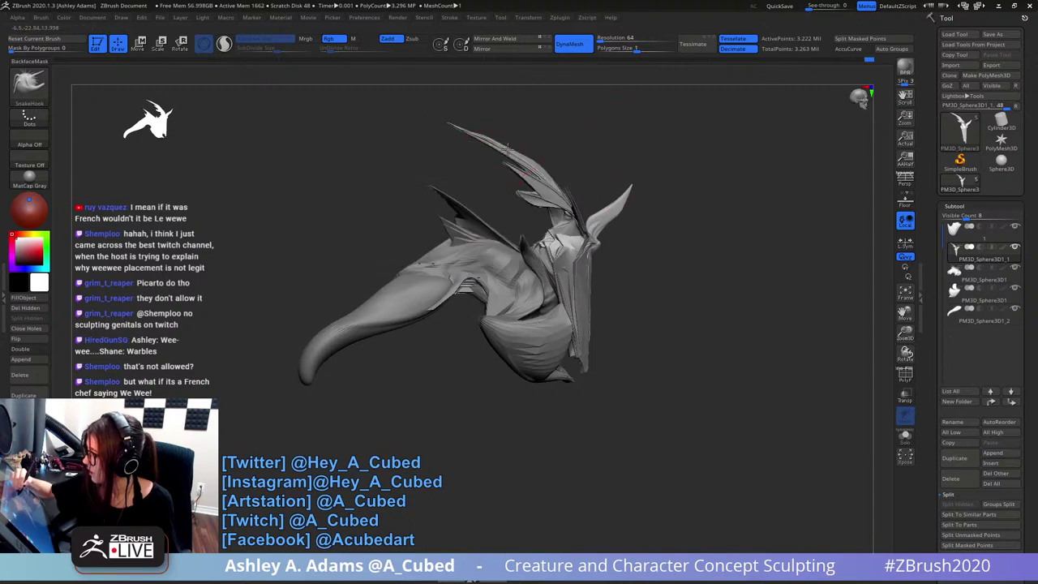
key("space")
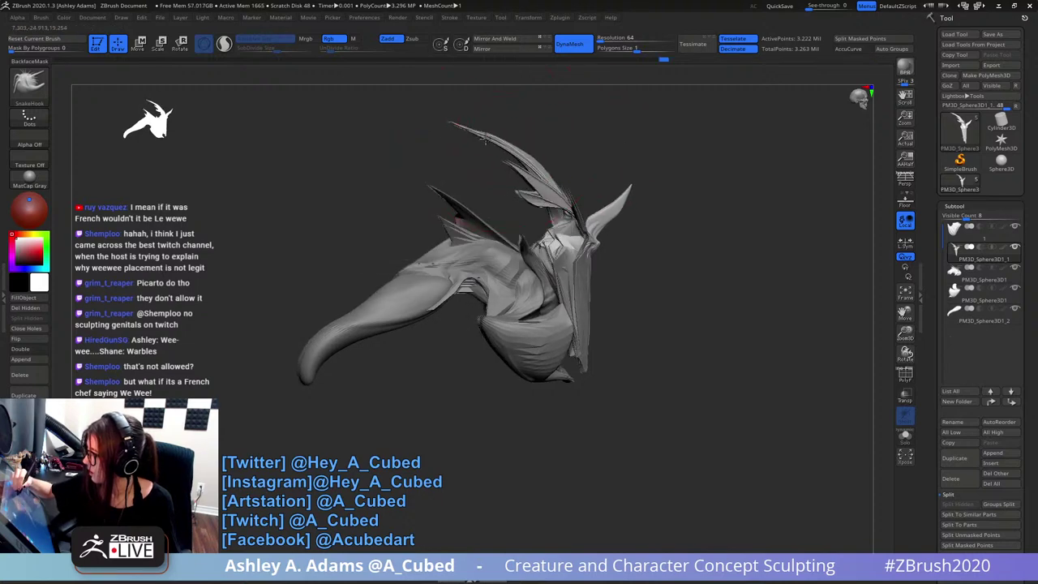
key("space")
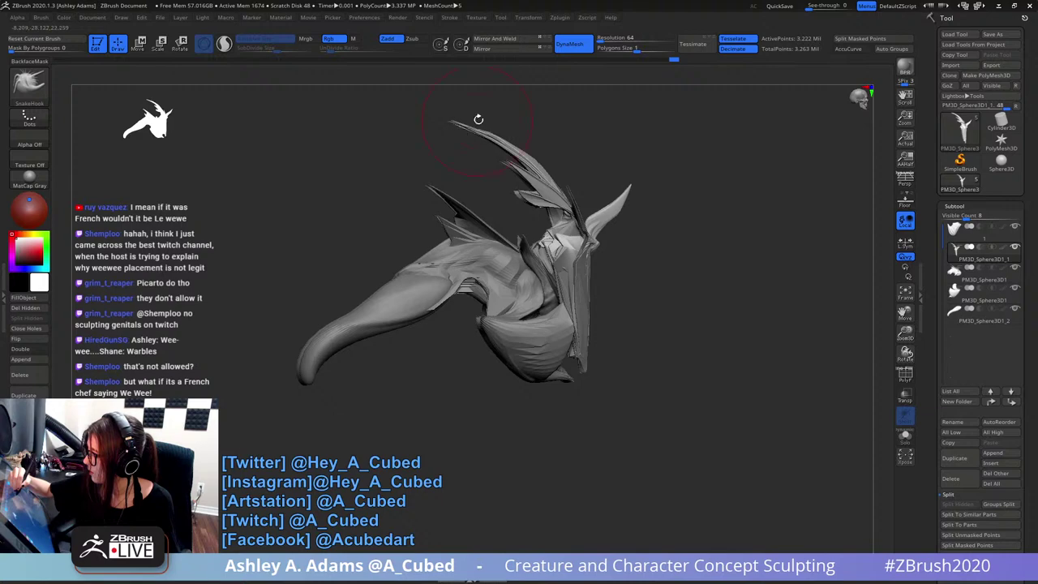
mouse_move(479, 120)
left_mouse_down()
mouse_move(587, 149)
mouse_move(563, 167)
mouse_move(601, 165)
mouse_move(512, 154)
left_mouse_up()
key("space")
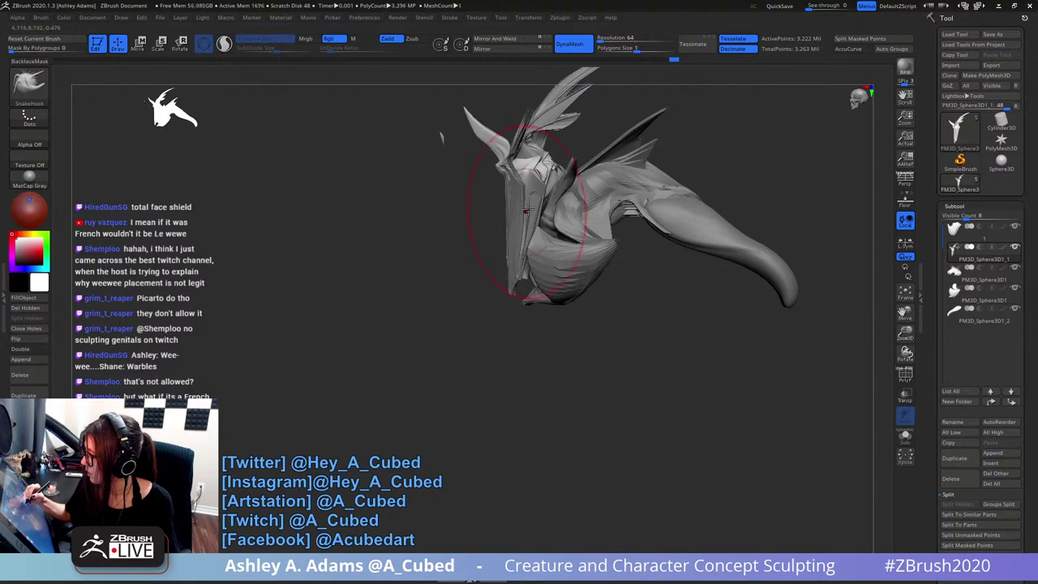
key("space")
left_click_drag(479, 212, 593, 209)
key("space")
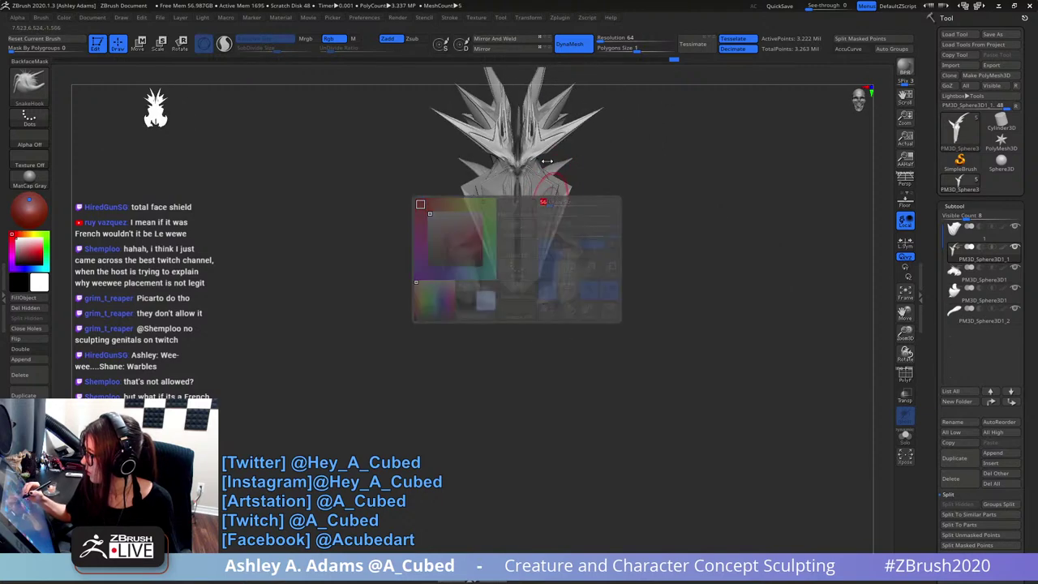
- Select the front leg piece and reshape its bulky lower limb with SnakeHook strokes and light smoothing
left_click(587, 234, "alt")
left_click_drag(706, 219, 604, 222)
right_click(569, 281)
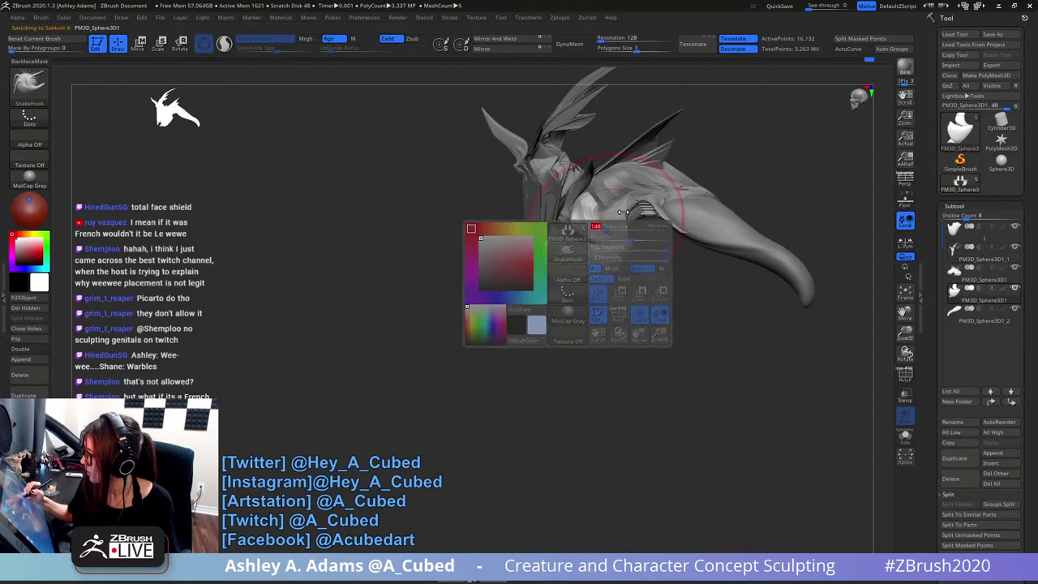
right_click_drag(631, 219, 601, 240, "alt")
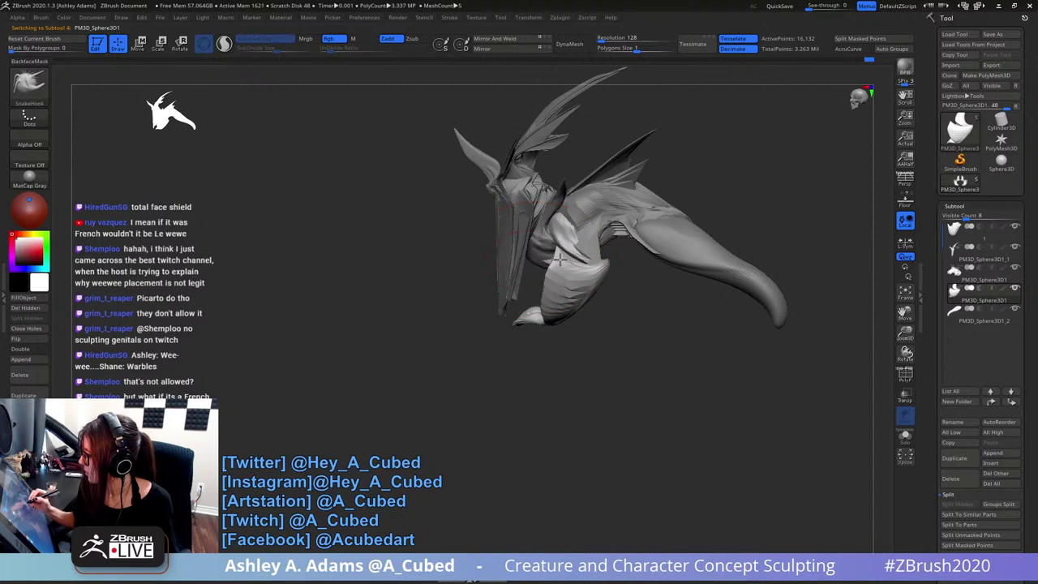
mouse_move(553, 260)
left_mouse_down()
mouse_move(529, 264)
mouse_move(529, 278)
left_mouse_up()
key("space")
mouse_move(544, 292)
right_mouse_down()
mouse_move(593, 284)
mouse_move(552, 284)
right_mouse_up()
left_click_drag(560, 283, 577, 276, "shift")
right_click(572, 284)
right_click_drag(598, 221, 566, 232, "alt")
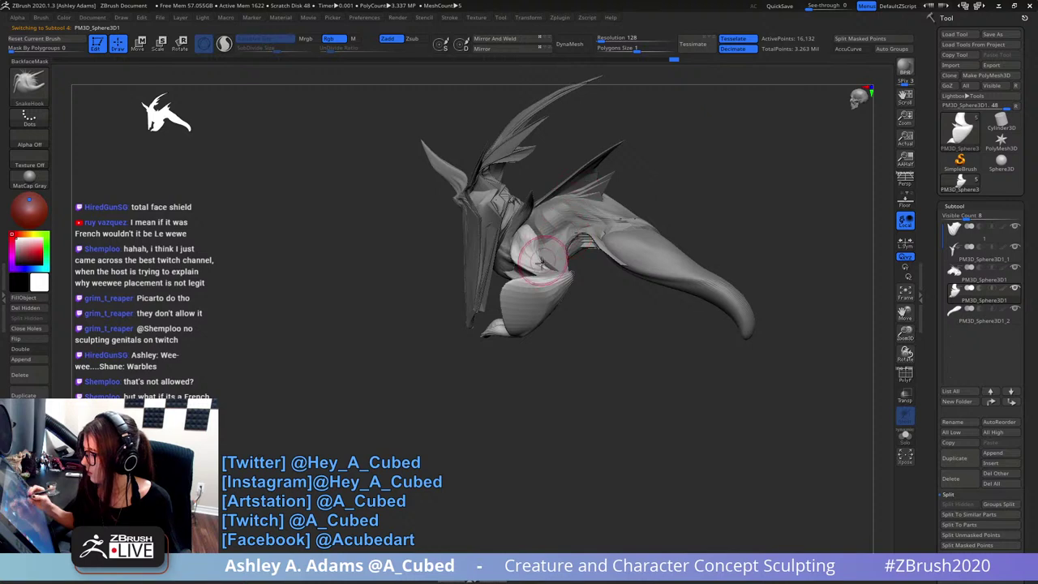
- Push the lower front leg's leading edge inward to slim it, then extend the elbow and shape the foot
right_click(509, 313)
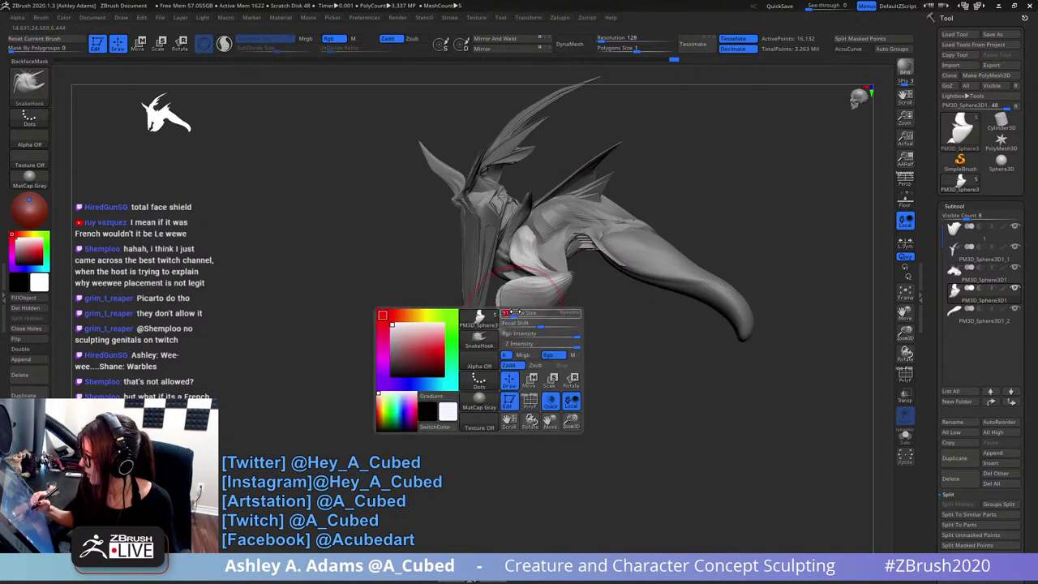
left_click_drag(509, 314, 517, 314)
mouse_move(516, 314)
right_mouse_down()
mouse_move(538, 313)
mouse_move(509, 313)
right_mouse_up()
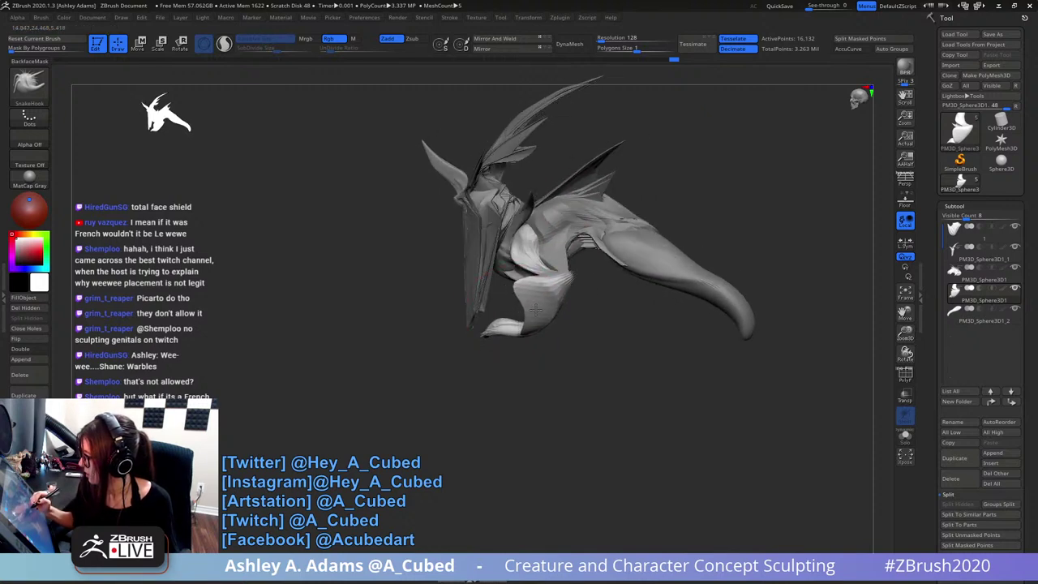
left_click_drag(576, 277, 579, 275)
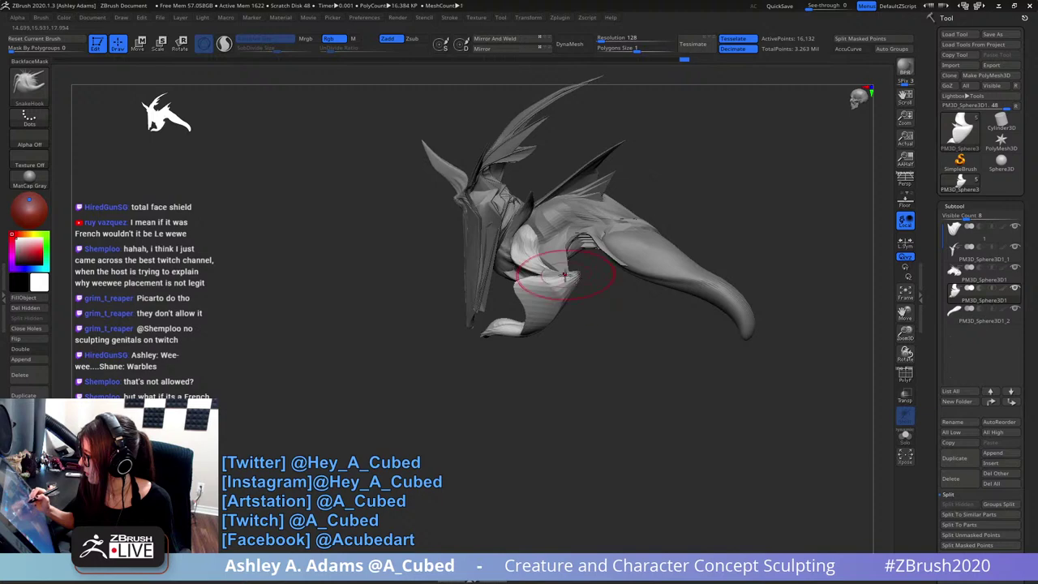
mouse_move(580, 357)
right_mouse_down()
mouse_move(637, 356)
mouse_move(592, 354)
right_mouse_up()
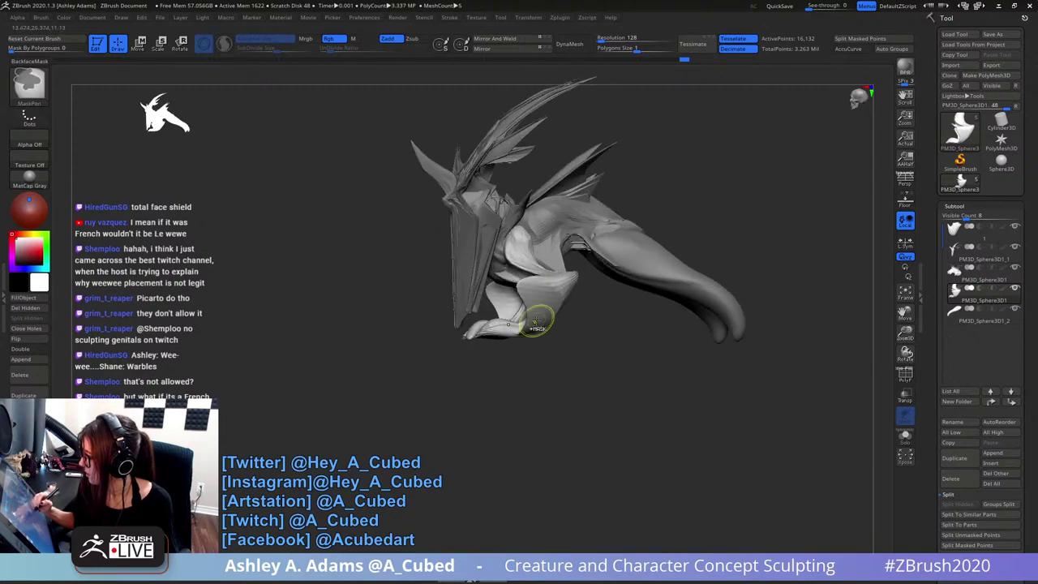
left_click_drag(533, 317, 494, 318)
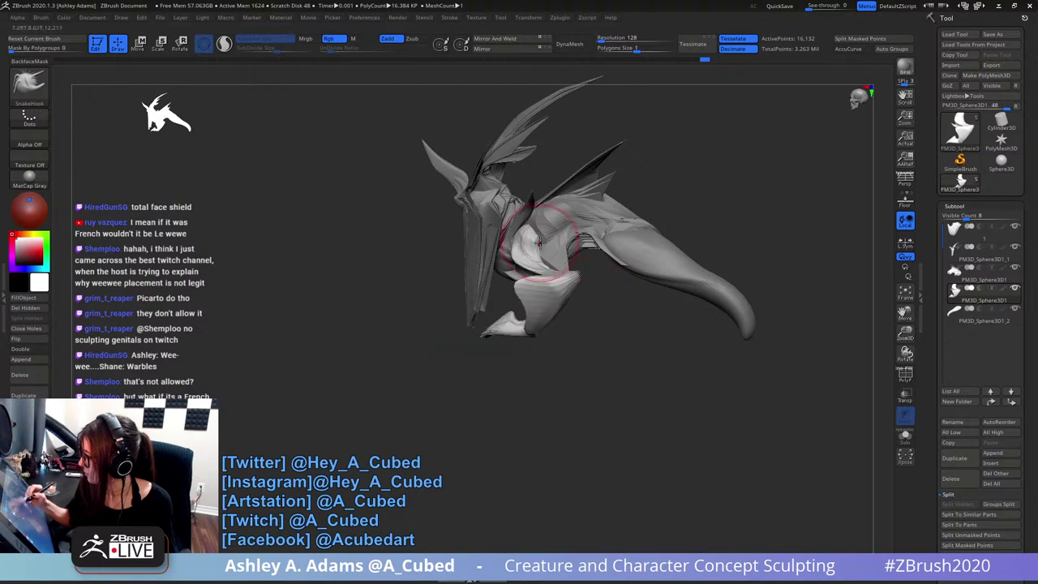
- Add volume to the front leg's shoulder muscle with the Inflat brush
key("b")
key("i")
key("n")
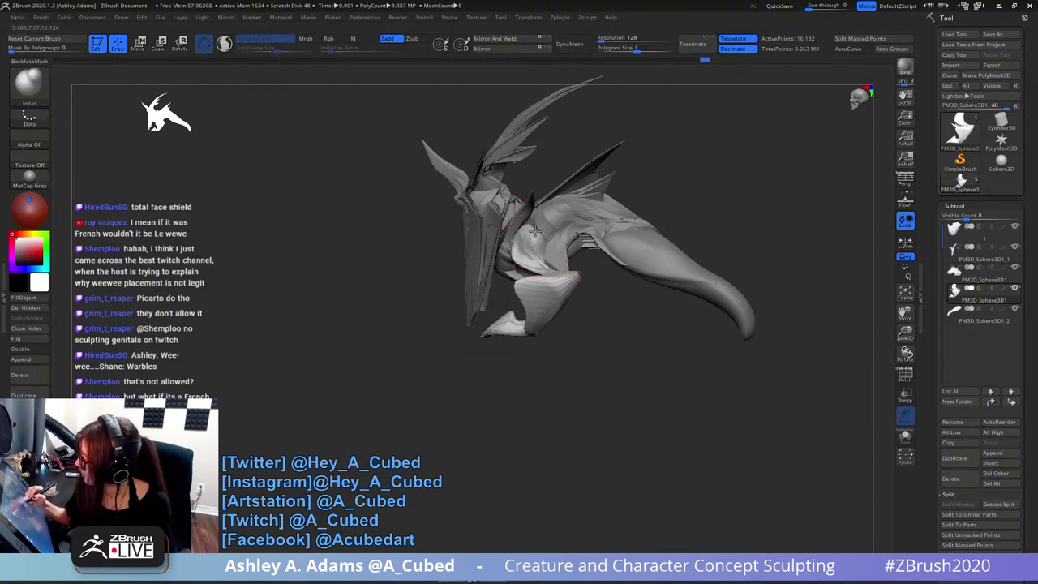
mouse_move(552, 240)
right_mouse_down()
mouse_move(610, 242)
mouse_move(541, 222)
right_mouse_up()
- Stretch the front leg's shoulder up onto the back with the SnakeHook brush
key("b")
key("s")
key("h")
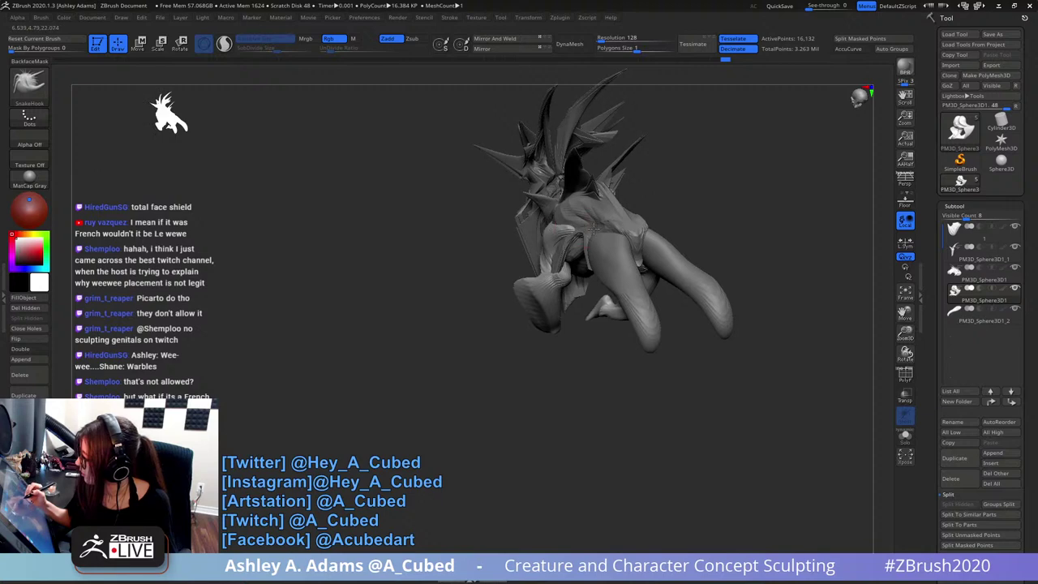
mouse_move(589, 222)
left_mouse_down()
mouse_move(561, 242)
mouse_move(576, 216)
mouse_move(578, 261)
mouse_move(606, 217)
mouse_move(618, 217)
mouse_move(589, 216)
mouse_move(594, 223)
left_mouse_up()
right_click_drag(595, 223, 593, 176)
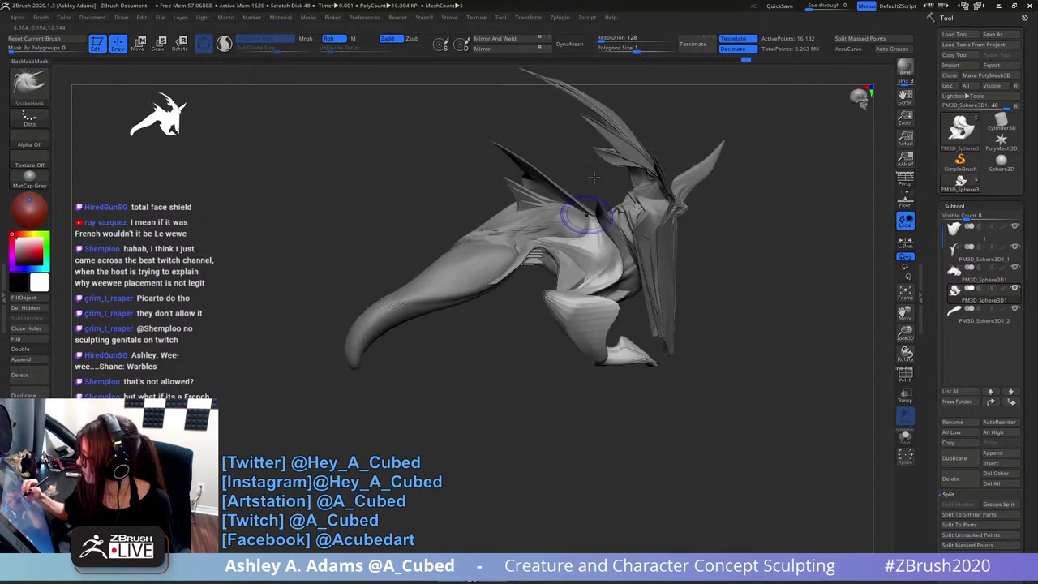
- Select the hind leg piece and build up the thigh where it meets the torso with the ClayBuildup brush
mouse_move(649, 301)
right_mouse_down("ctrl")
mouse_move(649, 267)
mouse_move(675, 234)
mouse_move(614, 232)
mouse_move(689, 271)
mouse_move(599, 285)
mouse_move(623, 291)
mouse_move(608, 303)
right_mouse_up("ctrl")
left_click(649, 265, "alt")
left_click(594, 286, "alt")
right_click_drag(598, 250, 628, 235)
left_click_drag(582, 265, 571, 248)
right_click_drag(631, 231, 601, 245)
mouse_move(600, 248)
left_mouse_down()
mouse_move(583, 256)
mouse_move(603, 228)
mouse_move(586, 237)
mouse_move(605, 264)
mouse_move(593, 230)
mouse_move(598, 248)
mouse_move(592, 229)
mouse_move(559, 249)
mouse_move(564, 234)
left_mouse_up()
right_click_drag(565, 235, 598, 224)
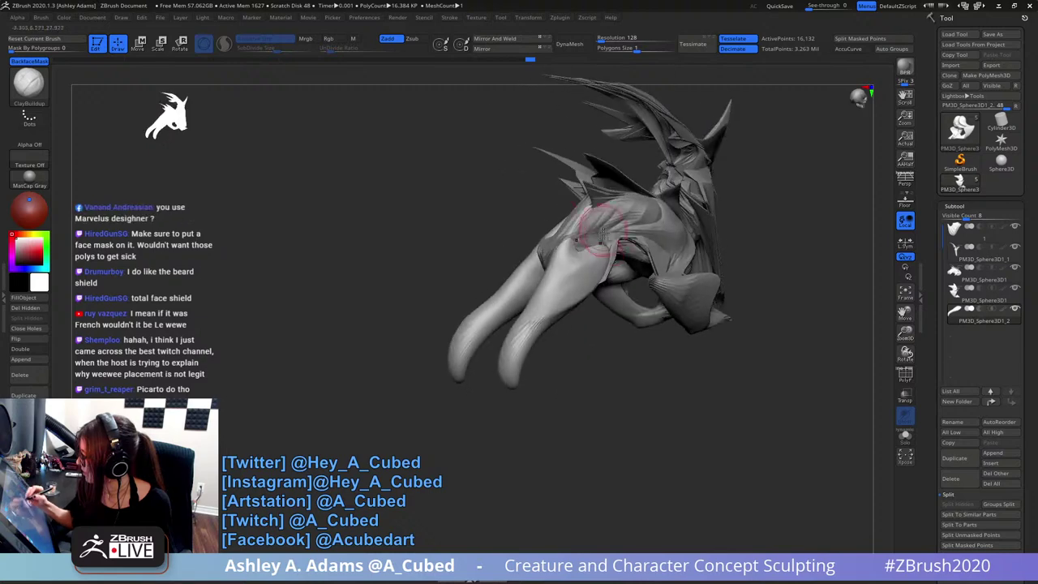
- Pull the top of the hind leg over the hip with the SnakeHook brush and smooth its joint with the torso
right_click_drag(590, 261, 614, 242)
key("b")
key("s")
key("h")
left_click_drag(613, 243, 620, 229)
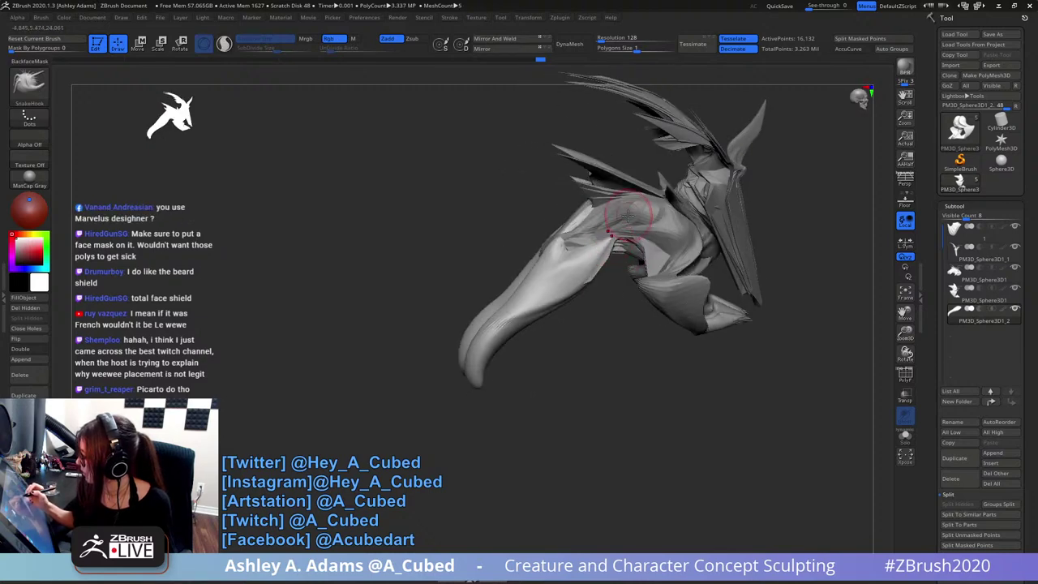
right_click_drag(629, 215, 637, 235)
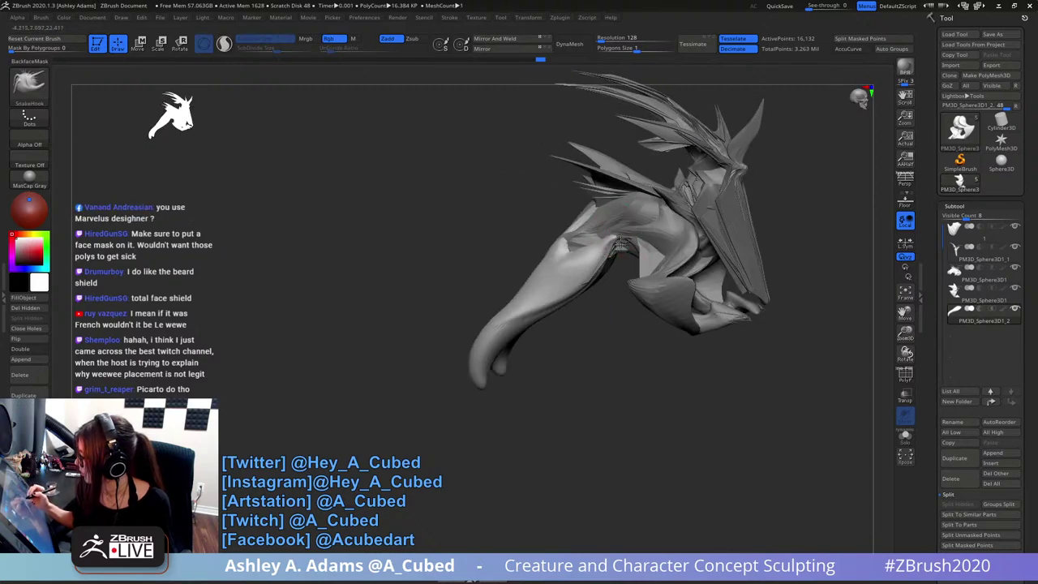
left_click_drag(623, 246, 624, 233)
right_click_drag(626, 234, 646, 228)
left_click_drag(630, 237, 621, 240, "shift")
mouse_move(621, 240)
right_mouse_down()
mouse_move(633, 261)
mouse_move(696, 267)
mouse_move(617, 292)
right_mouse_up()
left_click(631, 231, "alt")
right_click_drag(759, 223, 714, 247)
mouse_move(709, 198)
left_mouse_down()
mouse_move(673, 263)
mouse_move(681, 268)
left_mouse_up()
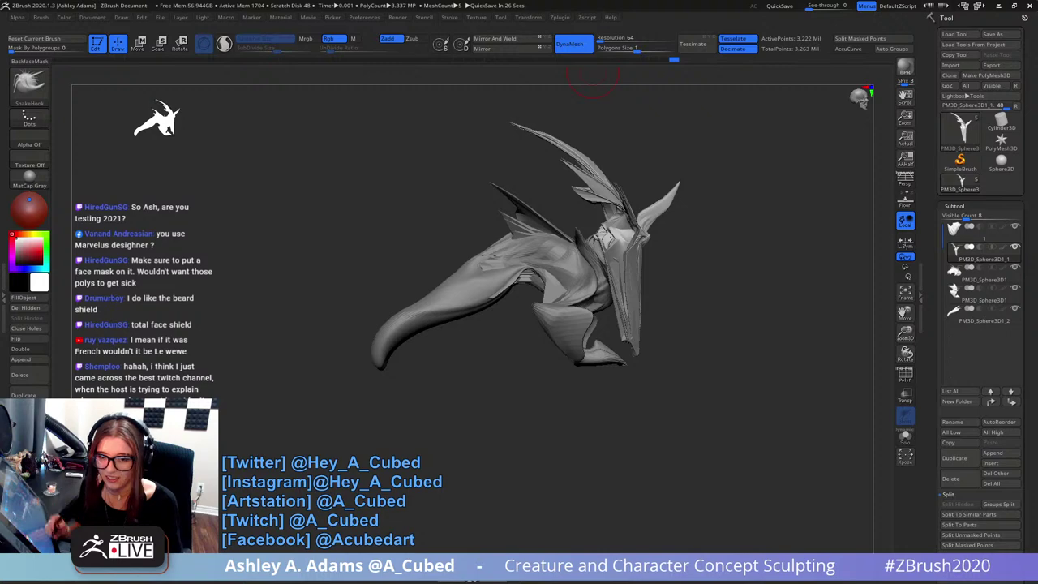
- Thicken the head's forward-pointing horn from its base toward the tip with the Inflat brush
mouse_move(724, 288)
right_mouse_down()
mouse_move(706, 230)
mouse_move(629, 242)
mouse_move(596, 210)
mouse_move(535, 221)
right_mouse_up()
right_click_drag(598, 243, 552, 267, "alt")
mouse_move(552, 267)
right_mouse_down("ctrl")
mouse_move(559, 300)
mouse_move(531, 312)
right_mouse_up("ctrl")
key("space")
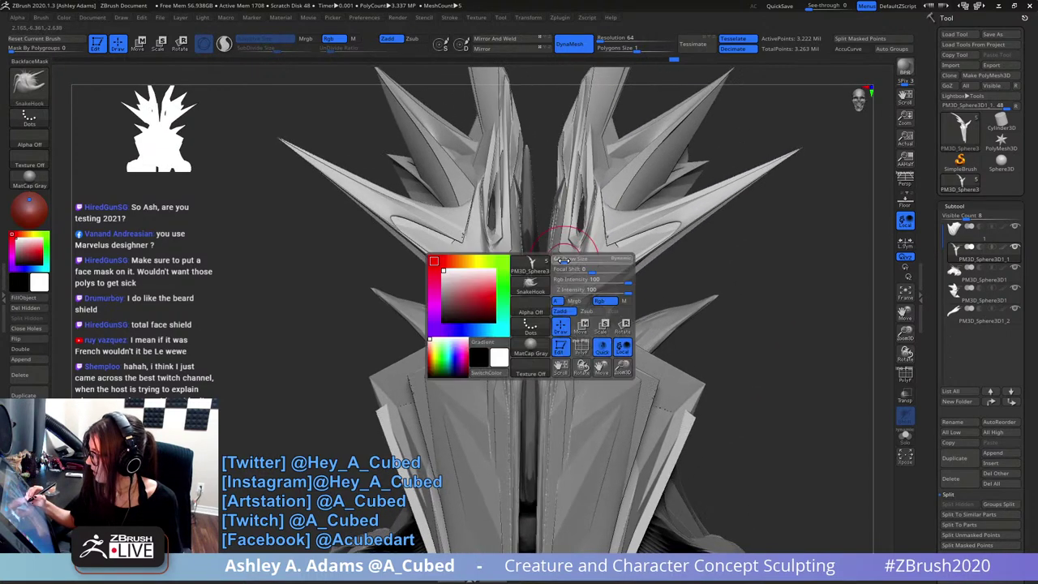
key("b")
key("i")
key("n")
right_click_drag(582, 221, 516, 268)
mouse_move(511, 249)
left_mouse_down()
mouse_move(532, 278)
mouse_move(523, 271)
left_mouse_up()
mouse_move(497, 265)
right_mouse_down()
mouse_move(540, 272)
mouse_move(527, 271)
right_mouse_up()
right_click(517, 272)
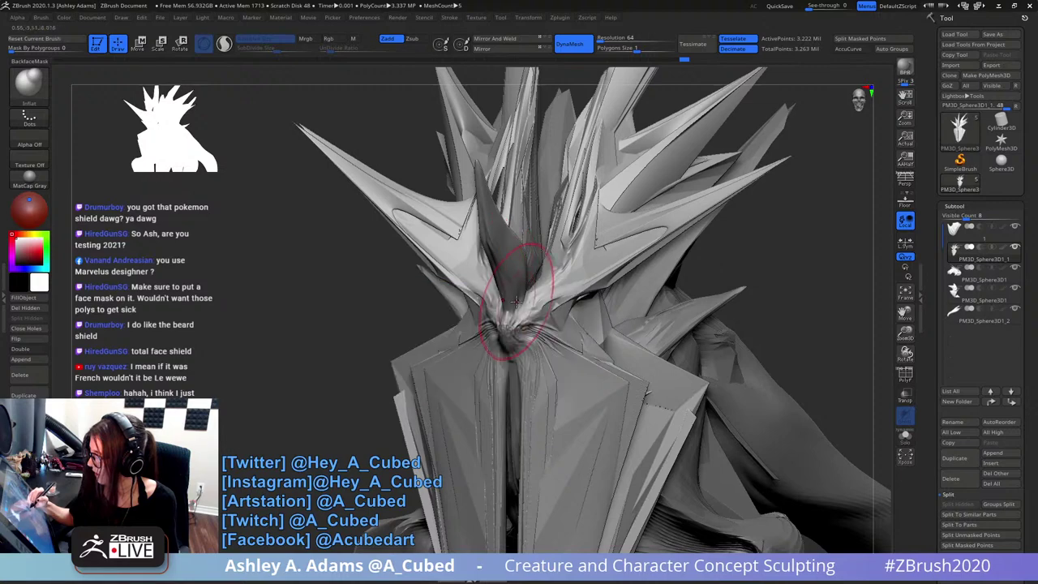
mouse_move(503, 236)
left_mouse_down()
mouse_move(526, 268)
mouse_move(533, 236)
left_mouse_up()
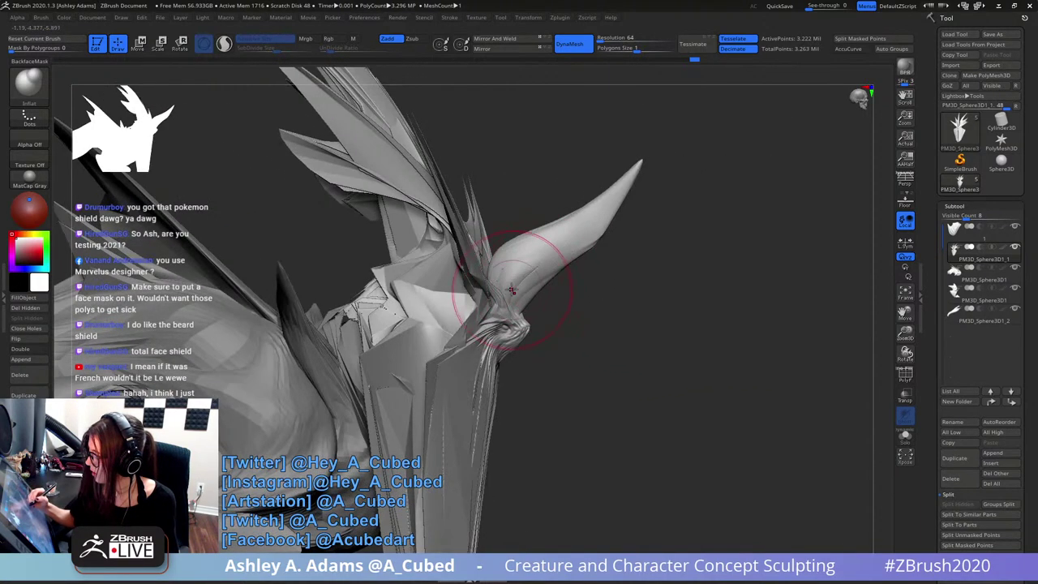
left_click_drag(605, 202, 630, 173)
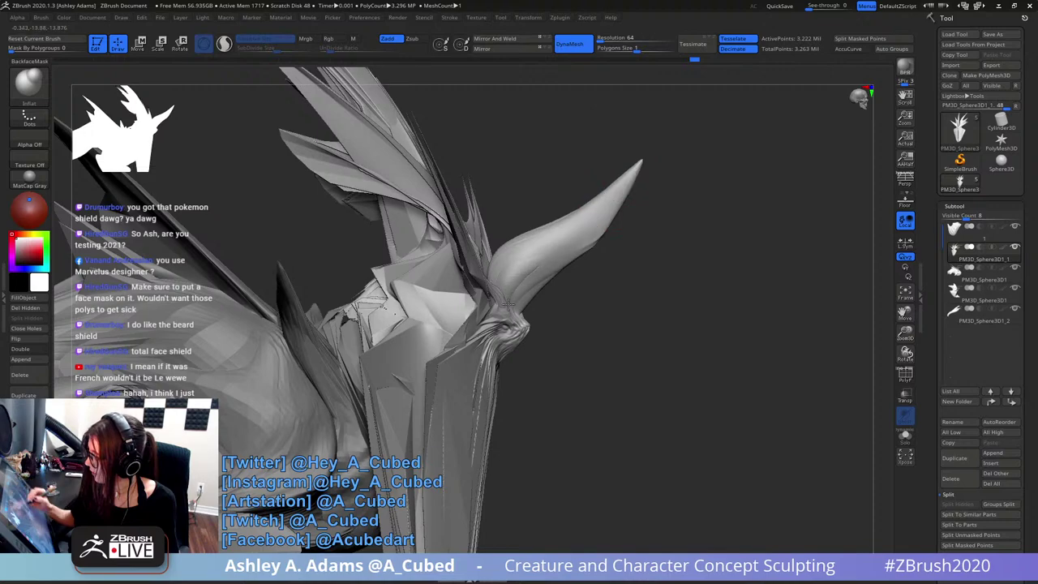
- Fill out the head's forward-pointing horn around its base from the front and the opposite side with the Inflat brush
left_click_drag(618, 226, 520, 254)
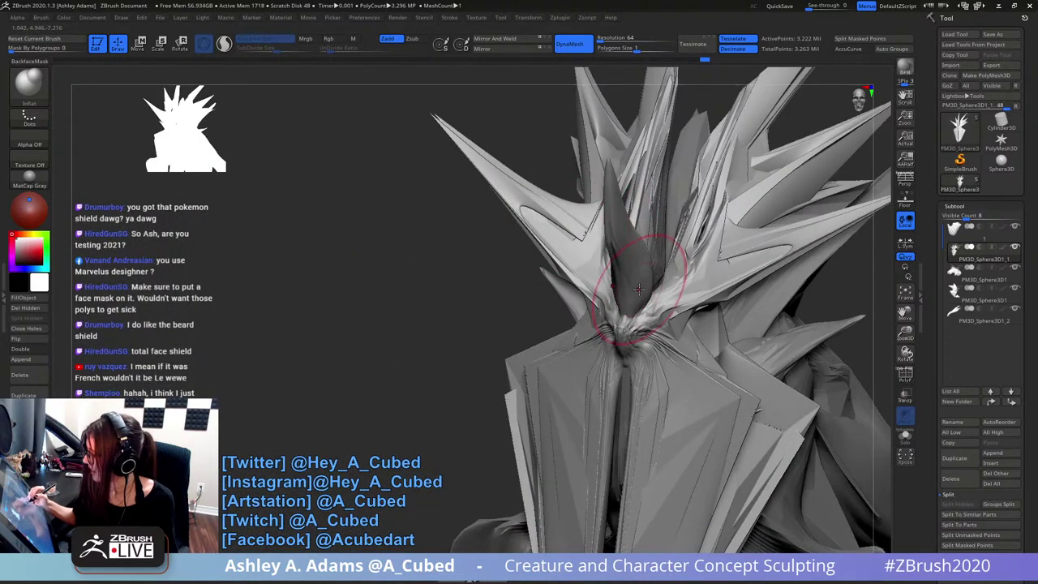
right_click_drag(650, 226, 622, 218, "alt")
left_click_drag(623, 218, 452, 197)
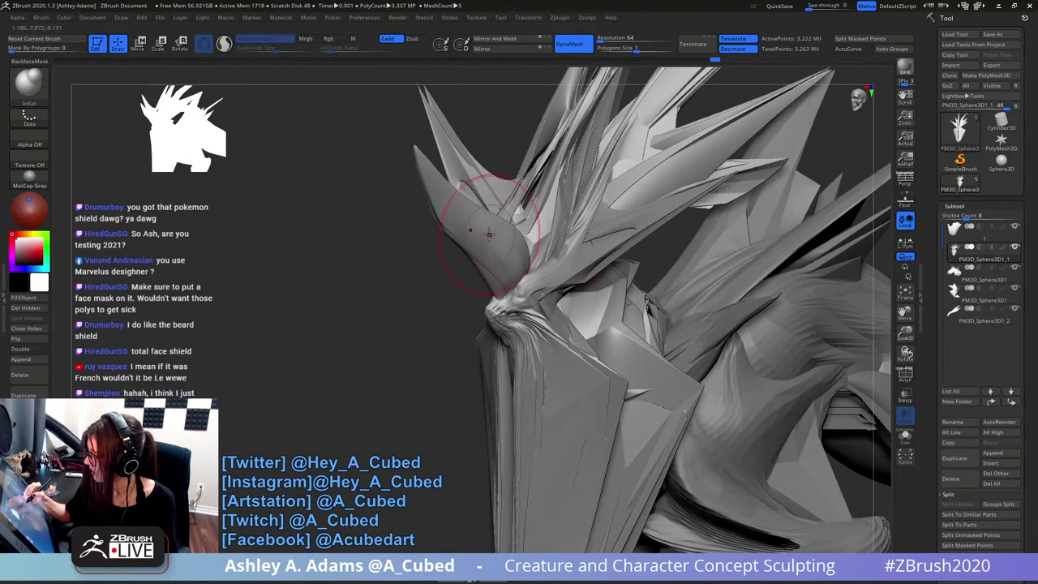
left_click_drag(463, 232, 480, 190)
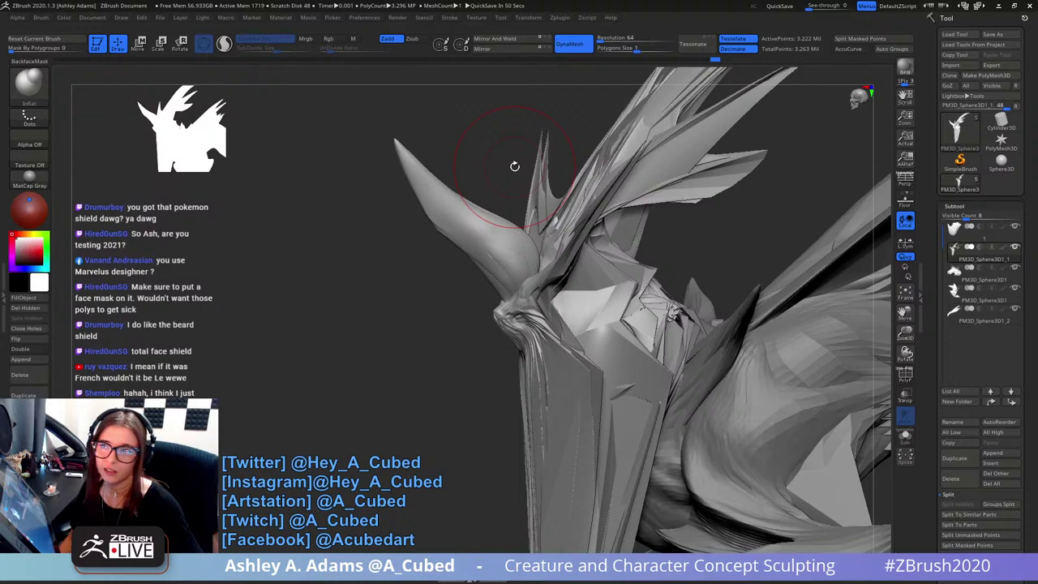
- Puff up the upper side plate of the face shield below the cheek with the Inflat brush
left_click_drag(515, 165, 515, 375)
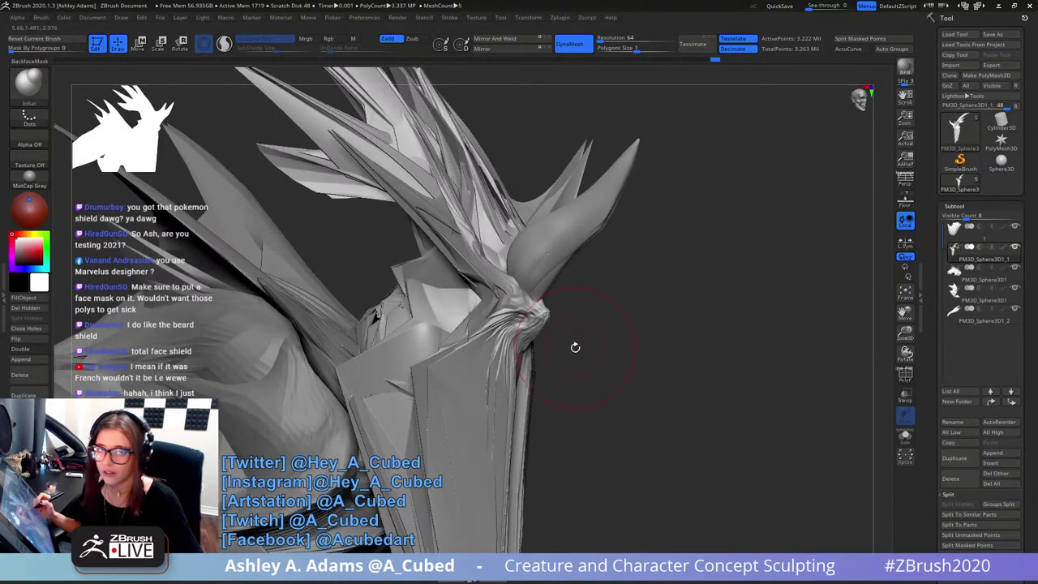
left_click_drag(572, 350, 561, 285)
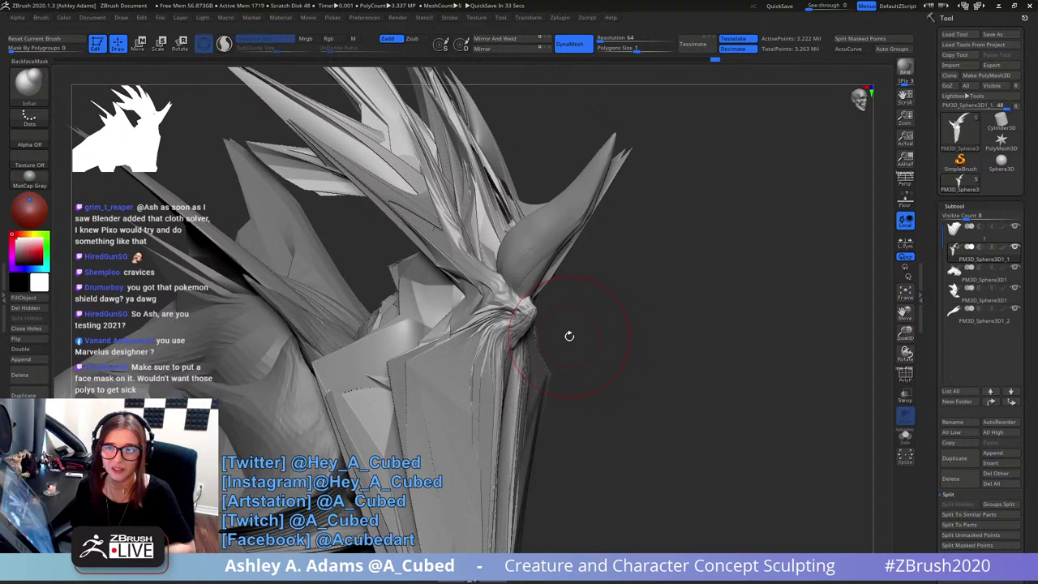
left_click_drag(609, 331, 643, 231)
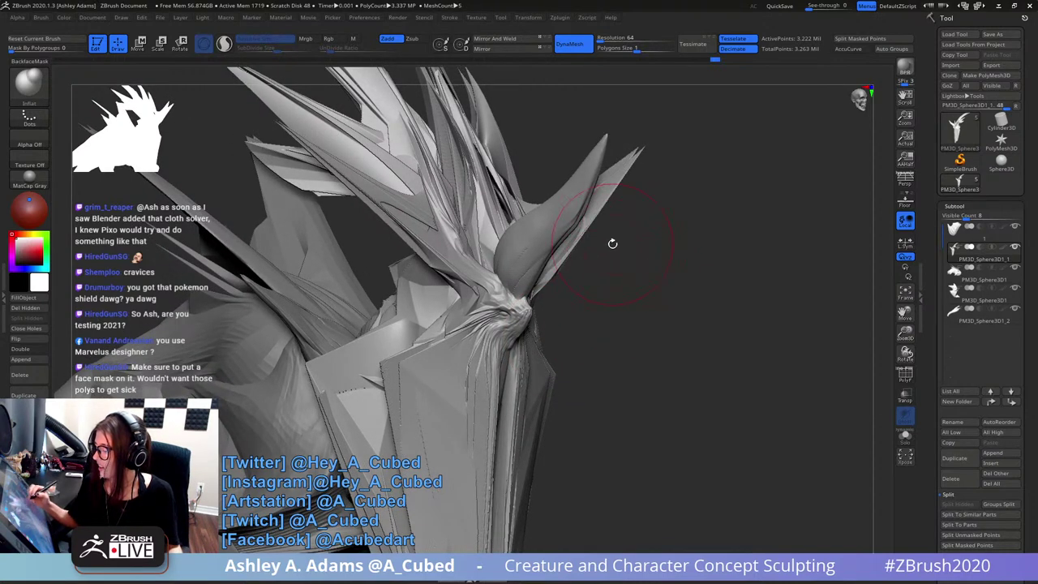
left_click_drag(592, 404, 649, 325)
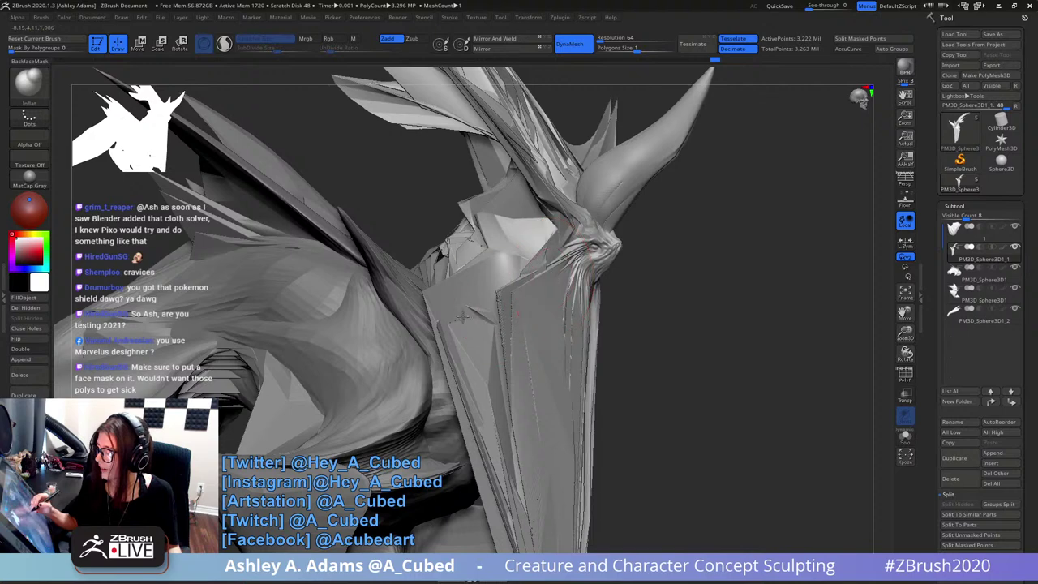
left_click_drag(509, 279, 465, 306)
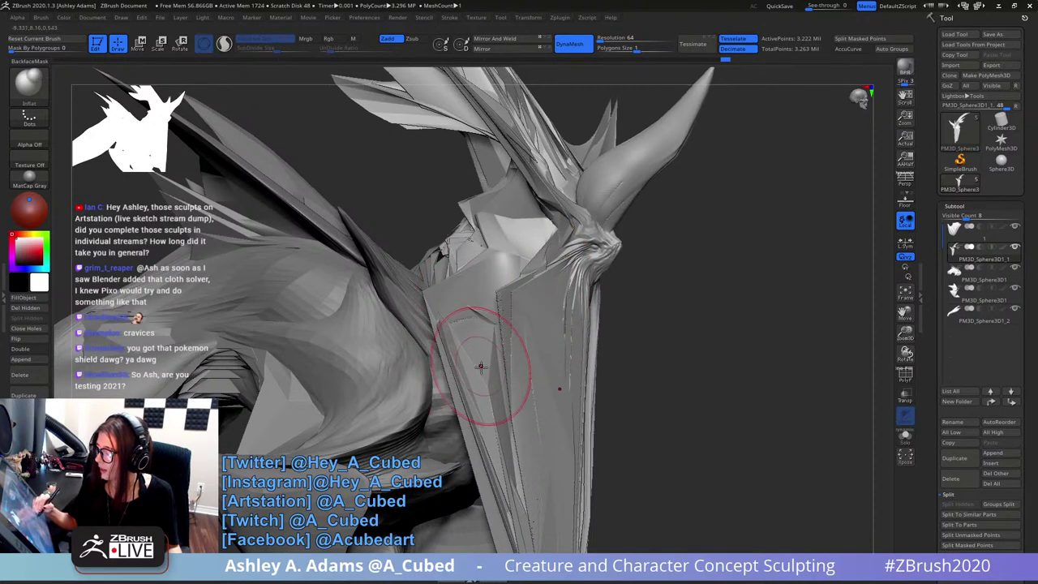
right_click_drag(484, 369, 501, 266, "ctrl")
right_click_drag(580, 297, 648, 304, "ctrl")
right_click_drag(649, 304, 612, 308)
left_click_drag(611, 306, 592, 308)
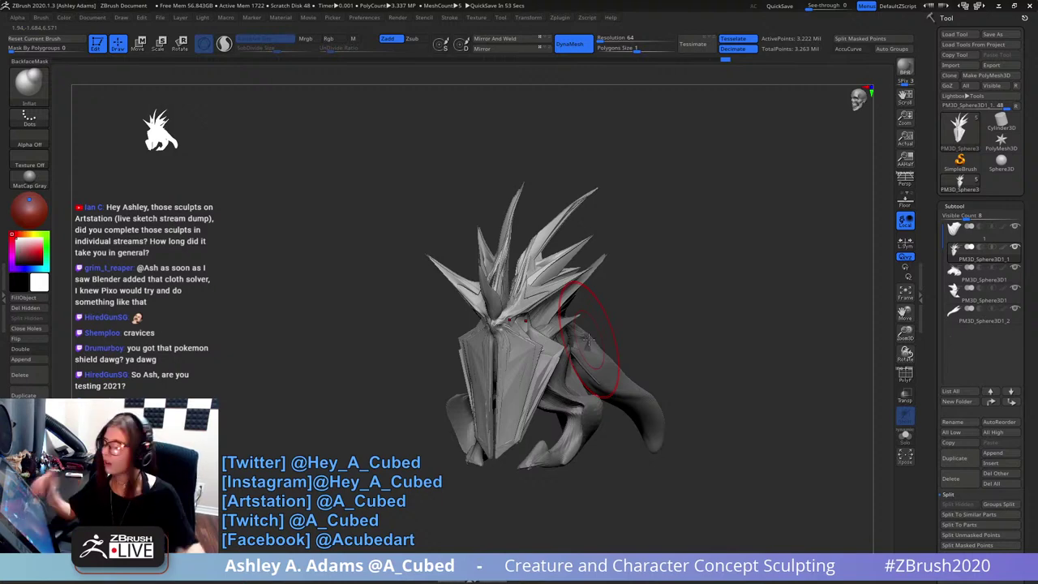
- Select the hind leg piece and build up its upper thigh near the torso with the ClayBuildup brush
left_click_drag(691, 331, 584, 348)
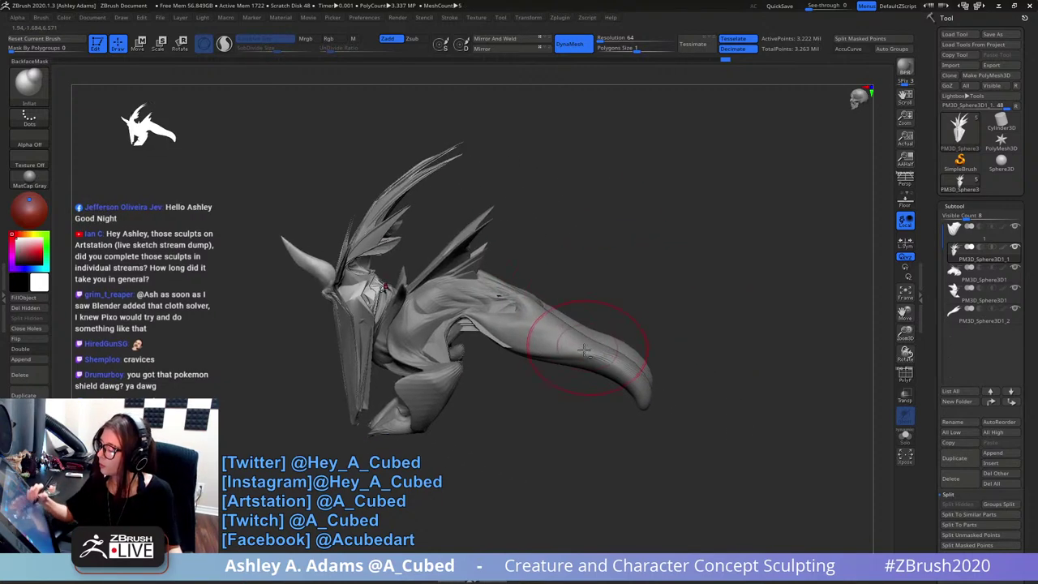
left_click(584, 349, "alt")
key("space")
left_click_drag(558, 315, 498, 311)
key("b")
key("c")
key("b")
key("space")
right_click_drag(500, 293, 501, 316, "ctrl")
left_click_drag(515, 315, 482, 320)
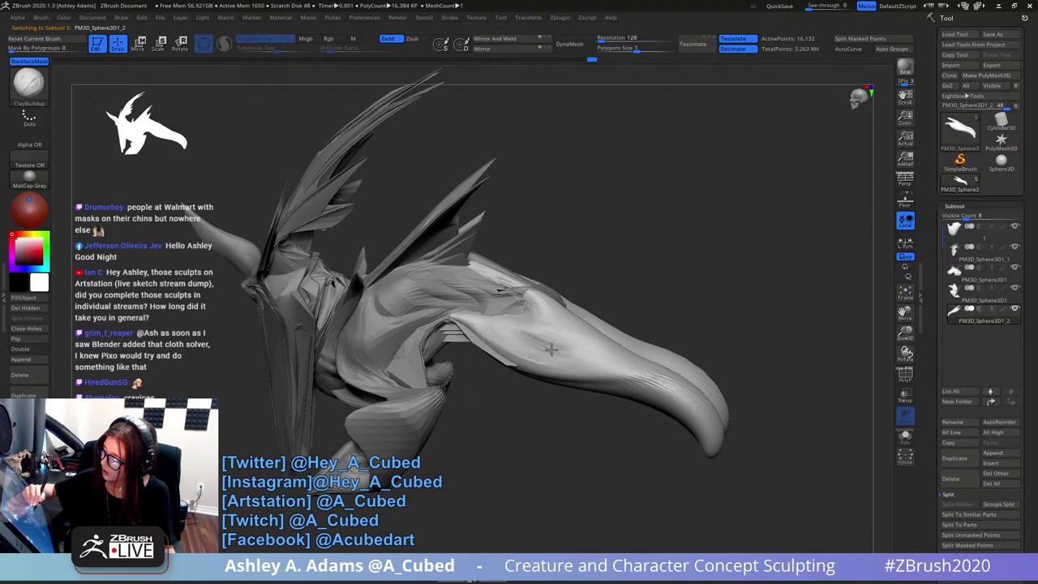
left_click_drag(551, 340, 512, 327)
mouse_move(535, 327)
right_mouse_down()
mouse_move(581, 348)
mouse_move(531, 320)
mouse_move(640, 341)
mouse_move(630, 359)
mouse_move(656, 325)
mouse_move(649, 257)
mouse_move(613, 233)
right_mouse_up()
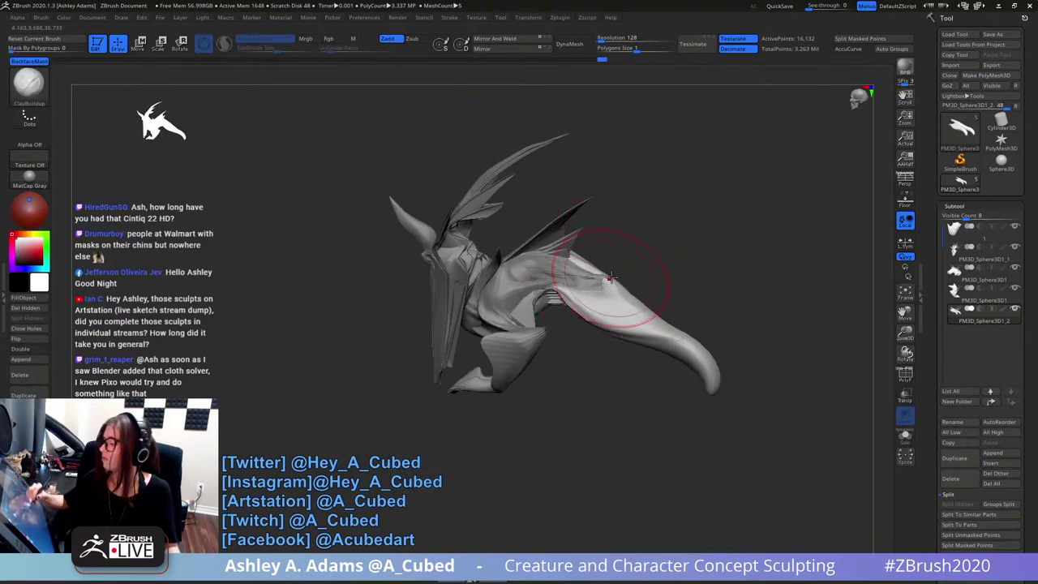
- Refine the hind leg's silhouette along the thigh's underside and lower leg with the SnakeHook brush
right_click_drag(658, 291, 716, 299, "alt")
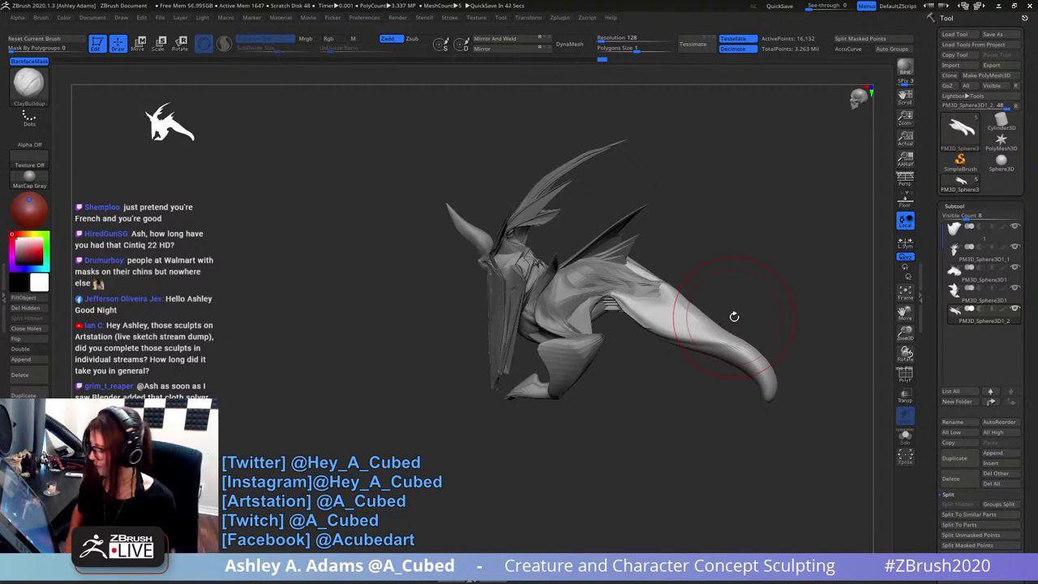
key("b")
key("s")
key("h")
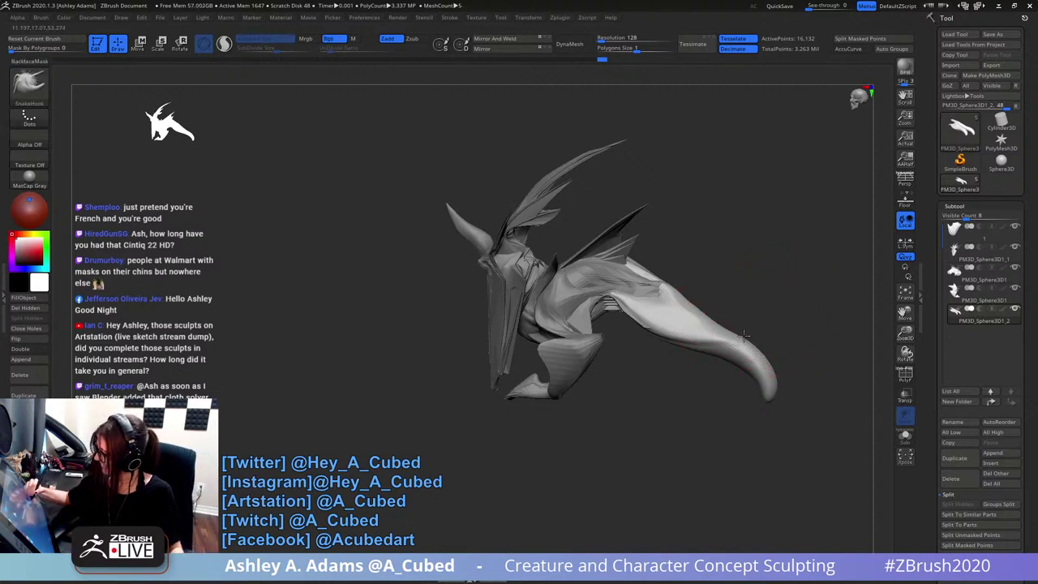
left_click_drag(753, 341, 747, 336)
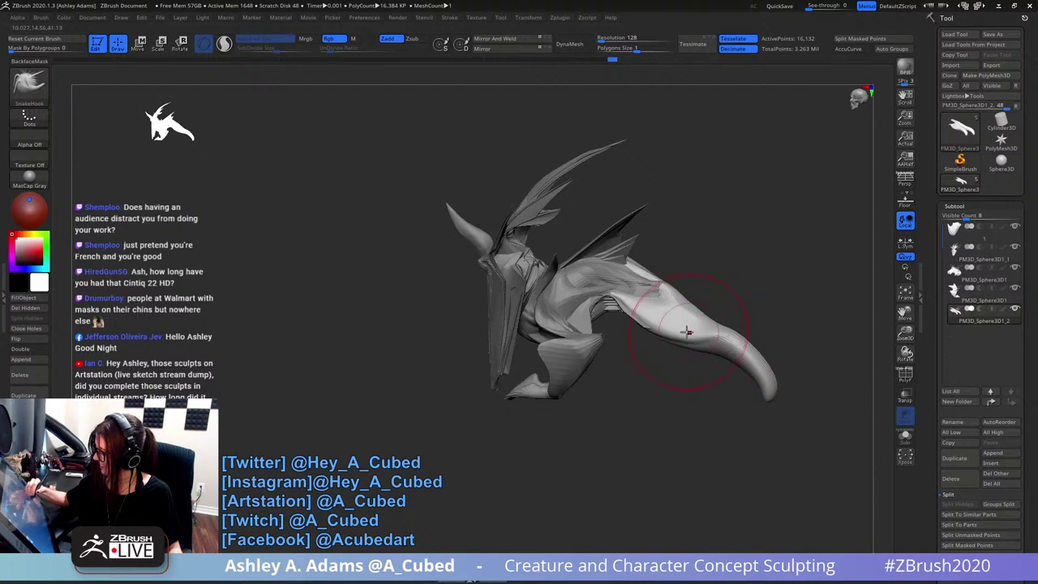
left_click_drag(680, 334, 662, 341)
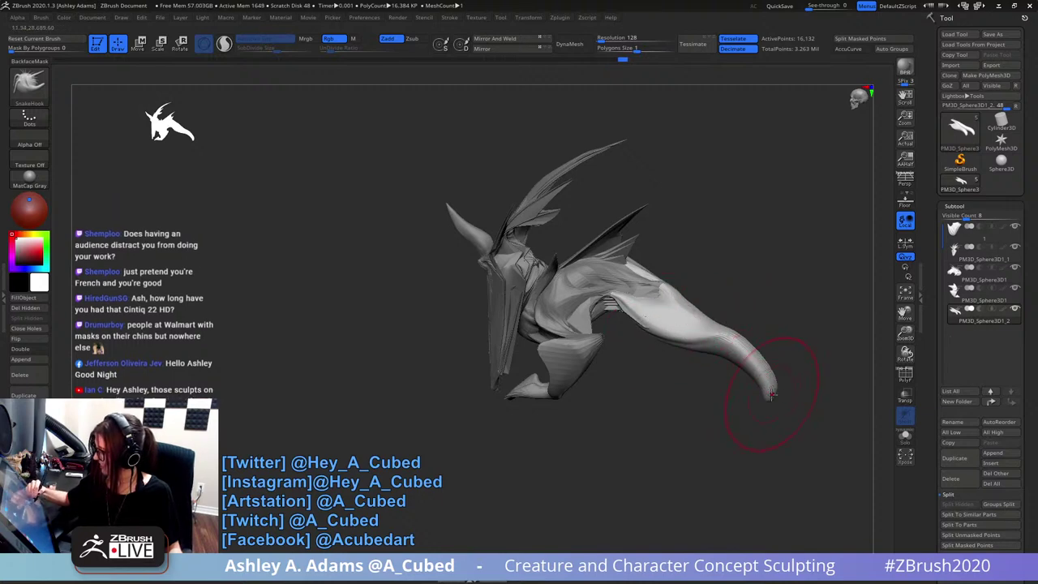
left_click_drag(771, 390, 775, 399)
mouse_move(760, 285)
left_mouse_down("shift")
mouse_move(739, 262)
mouse_move(678, 264)
mouse_move(746, 313)
mouse_move(754, 343)
mouse_move(736, 300)
left_mouse_up("shift")
- Add volume to the back and inner side of the hind thighs with the ClayBuildup brush and smooth it
mouse_move(737, 300)
right_mouse_down()
mouse_move(722, 280)
mouse_move(710, 296)
mouse_move(718, 308)
right_mouse_up()
right_click(714, 284)
right_click_drag(718, 309, 691, 256)
key("b")
key("c")
key("b")
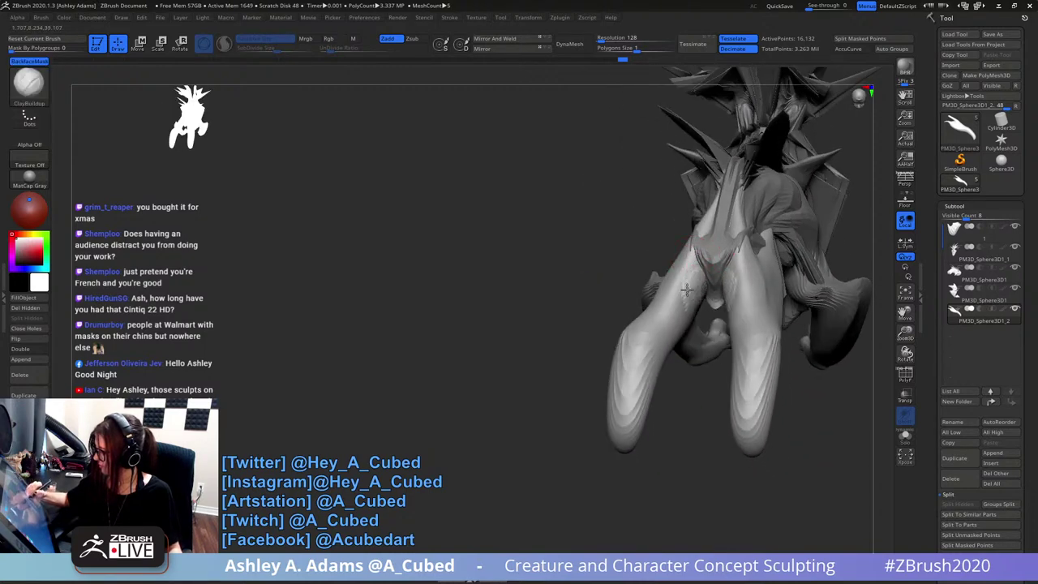
left_click_drag(687, 290, 680, 307)
key("shift")
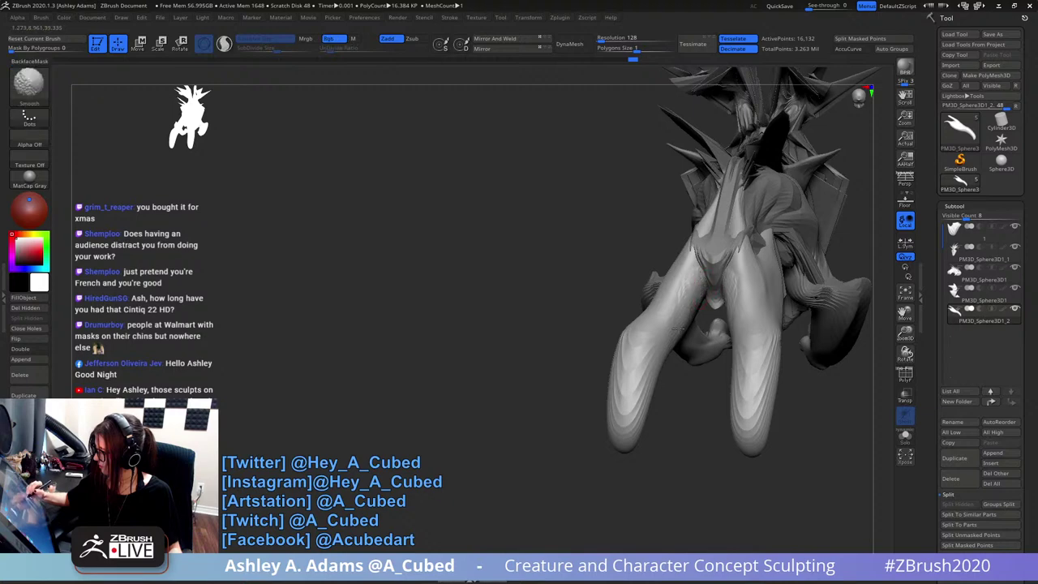
right_click_drag(698, 272, 705, 266)
right_click_drag(684, 223, 678, 258)
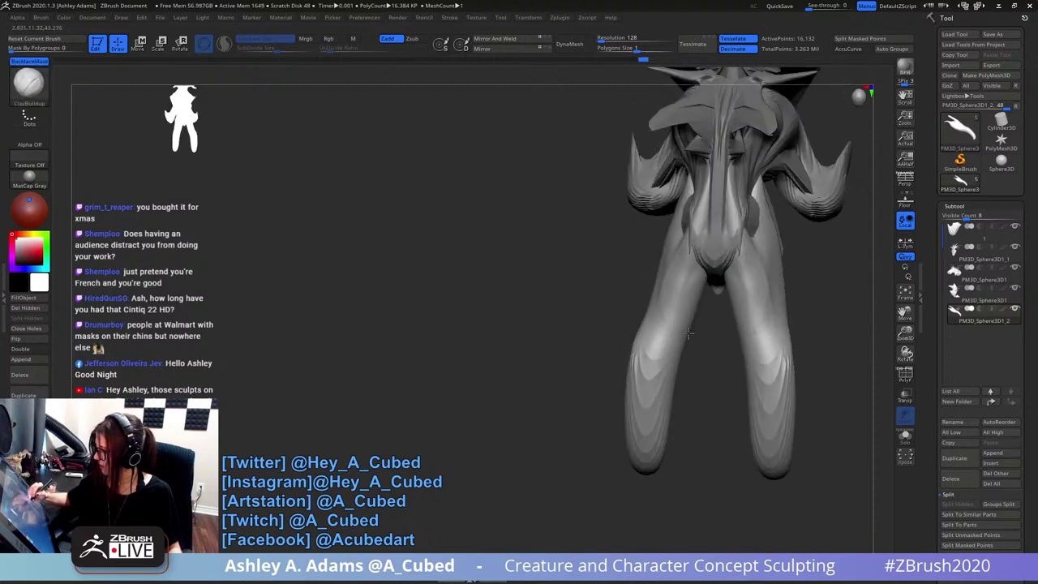
- Carve muscle creases along the inner, rear and outer surfaces of the hind thighs with the DamStandard brush
key("b")
key("d")
key("s")
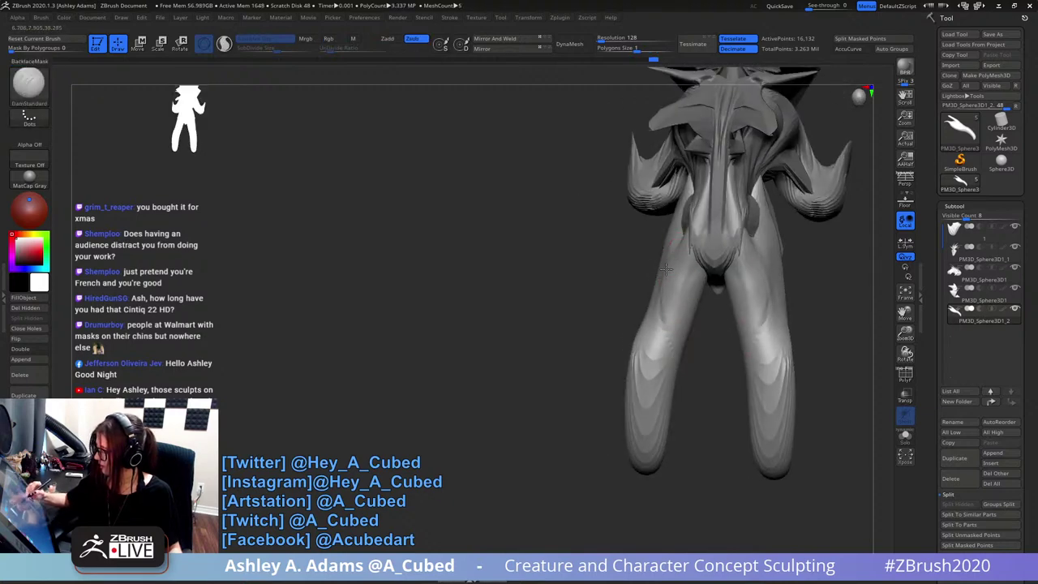
mouse_move(677, 348)
right_mouse_down()
mouse_move(648, 318)
mouse_move(697, 233)
right_mouse_up()
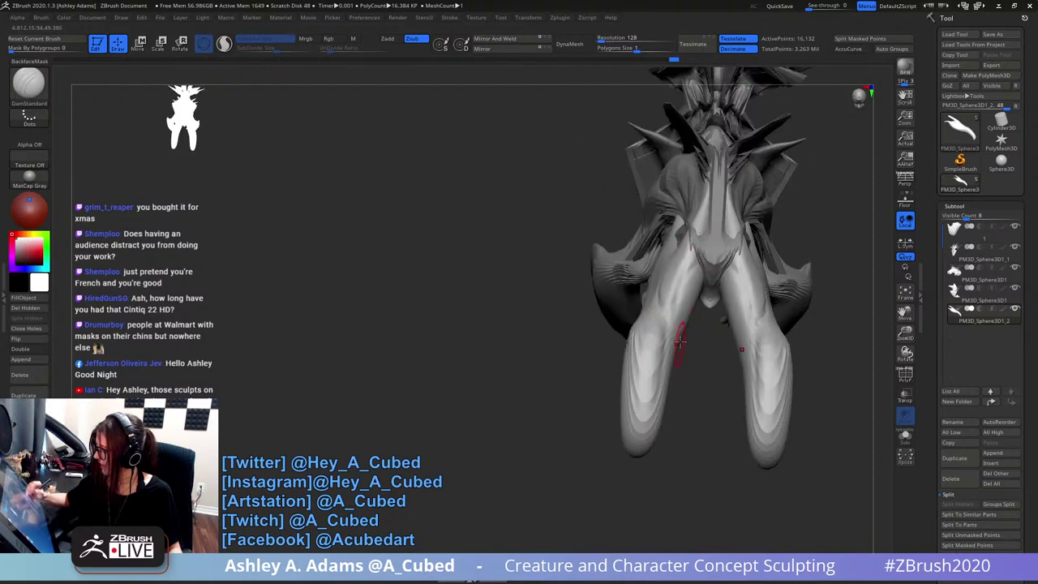
mouse_move(662, 289)
right_mouse_down()
mouse_move(708, 275)
mouse_move(728, 212)
right_mouse_up()
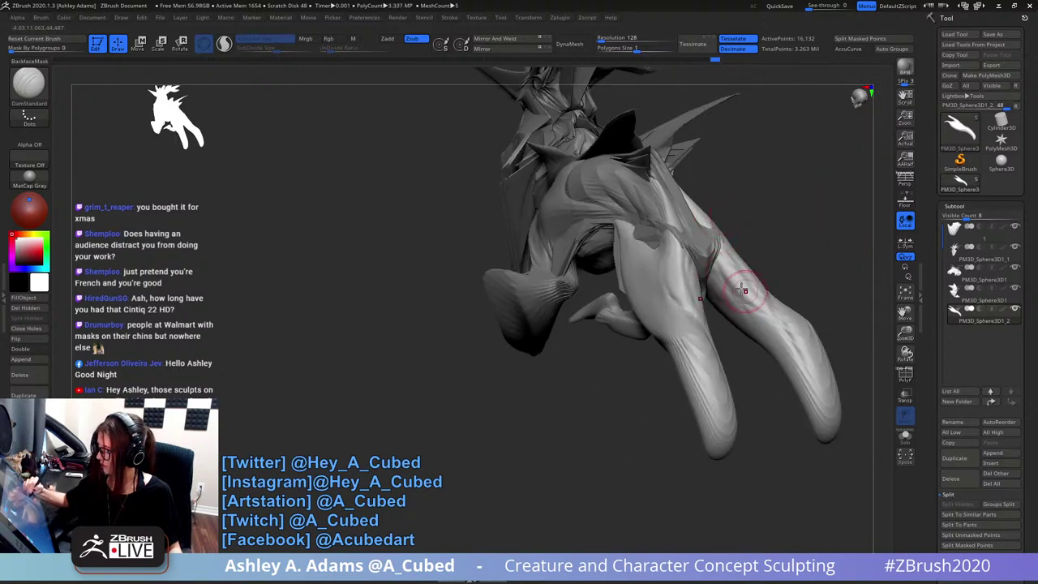
mouse_move(750, 300)
right_mouse_down()
mouse_move(762, 288)
mouse_move(653, 258)
right_mouse_up()
right_click_drag(720, 293, 756, 313)
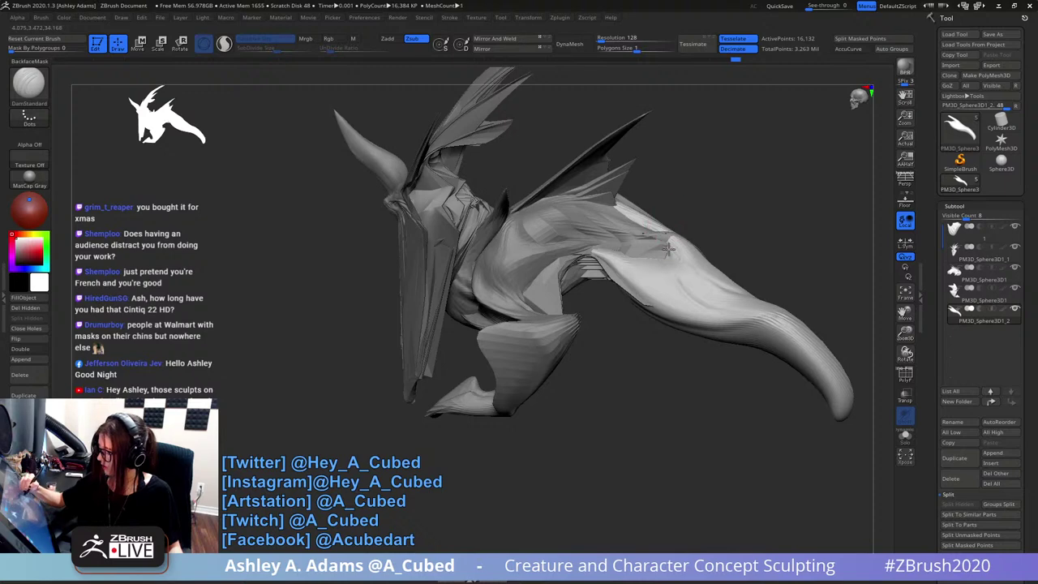
mouse_move(664, 247)
right_mouse_down()
mouse_move(665, 208)
mouse_move(647, 246)
right_mouse_up()
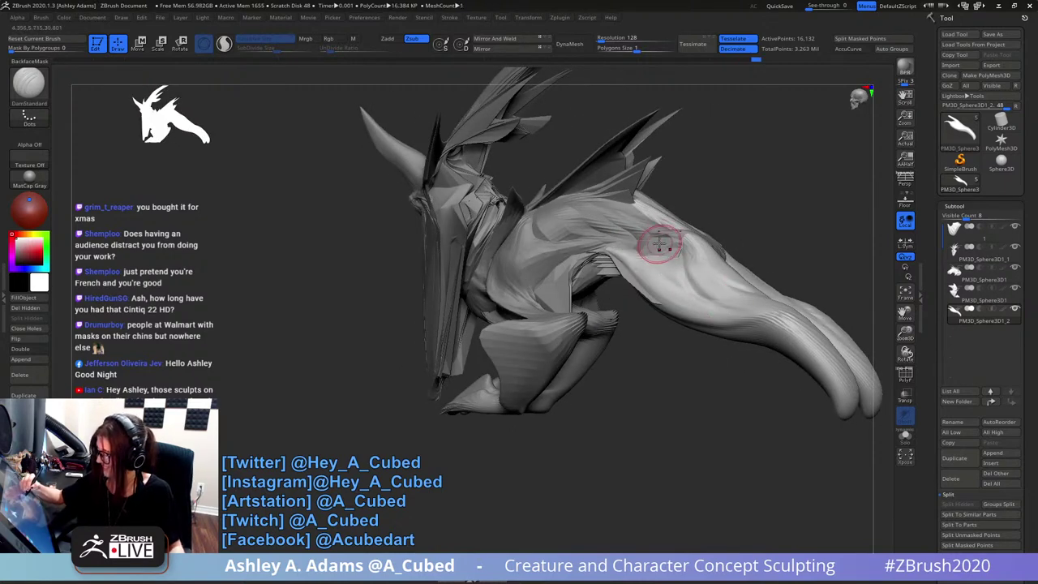
- Thicken the hind legs from below and behind with the Inflat brush, adjusting the brush size
mouse_move(699, 297)
right_mouse_down("ctrl")
mouse_move(689, 267)
mouse_move(683, 281)
mouse_move(673, 261)
mouse_move(670, 271)
right_mouse_up("ctrl")
left_click_drag(593, 318, 649, 329)
key("b")
key("i")
key("n")
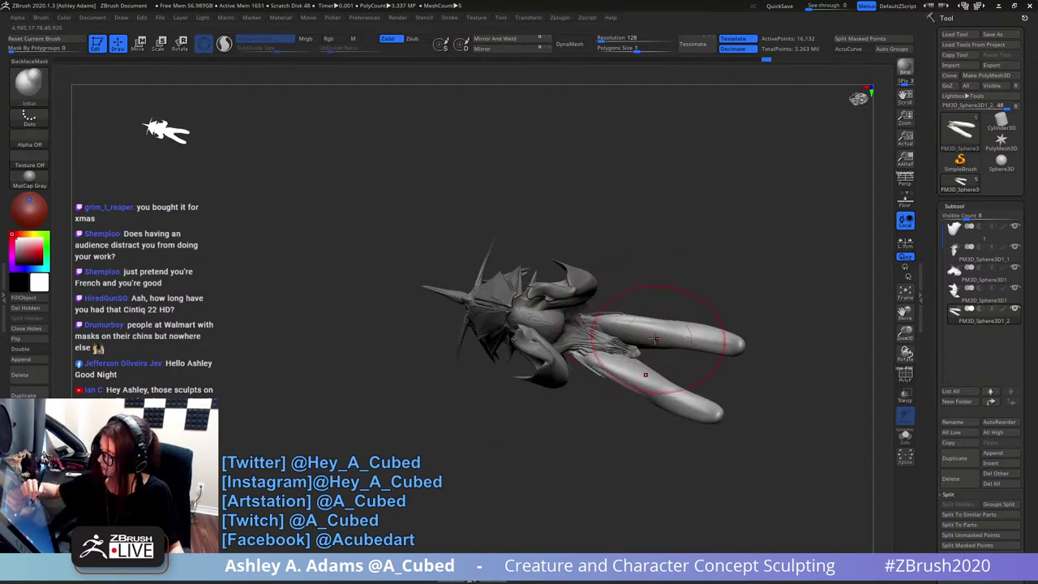
mouse_move(688, 271)
right_mouse_down()
mouse_move(727, 302)
mouse_move(646, 357)
mouse_move(629, 393)
mouse_move(728, 314)
right_mouse_up()
right_click(627, 397)
right_click(711, 348)
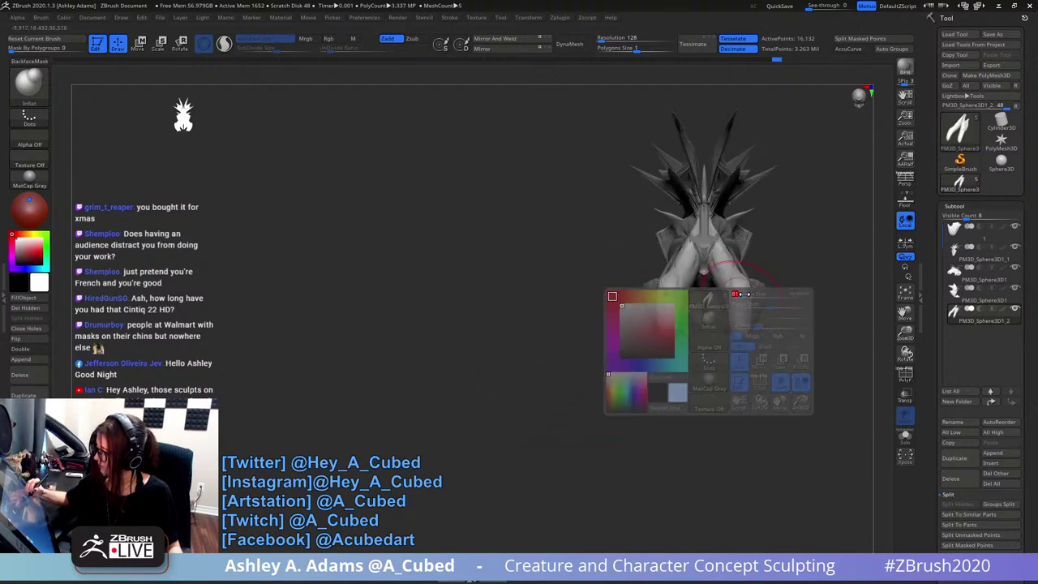
mouse_move(726, 253)
right_mouse_down()
mouse_move(718, 324)
mouse_move(795, 228)
mouse_move(619, 202)
right_mouse_up()
right_click(712, 345)
right_click(703, 281)
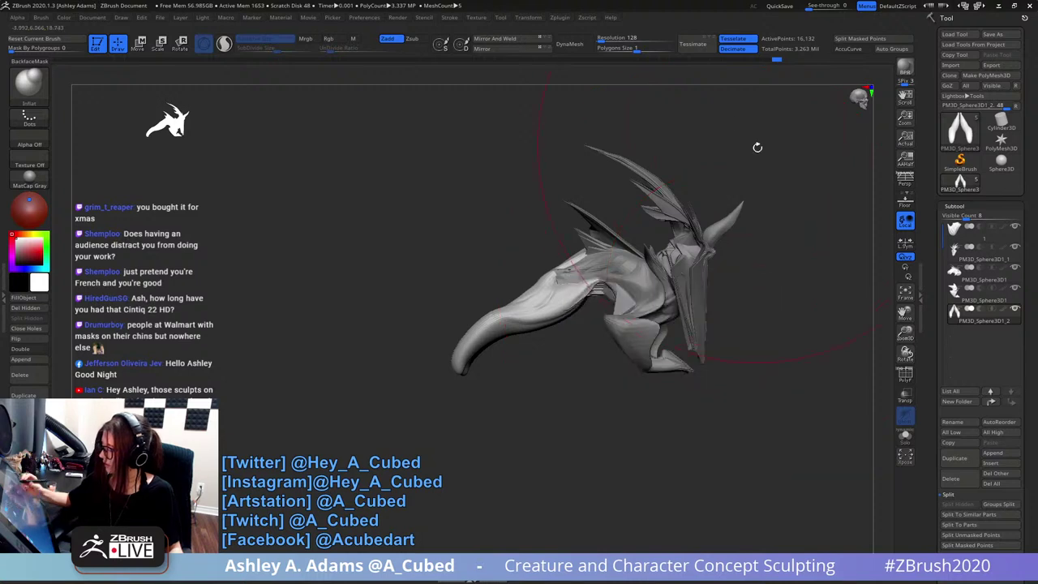
- Combine all the creature's pieces into one posing mesh with Transpose Master's TPoseMesh and check it from several sides
right_click_drag(755, 146, 730, 169)
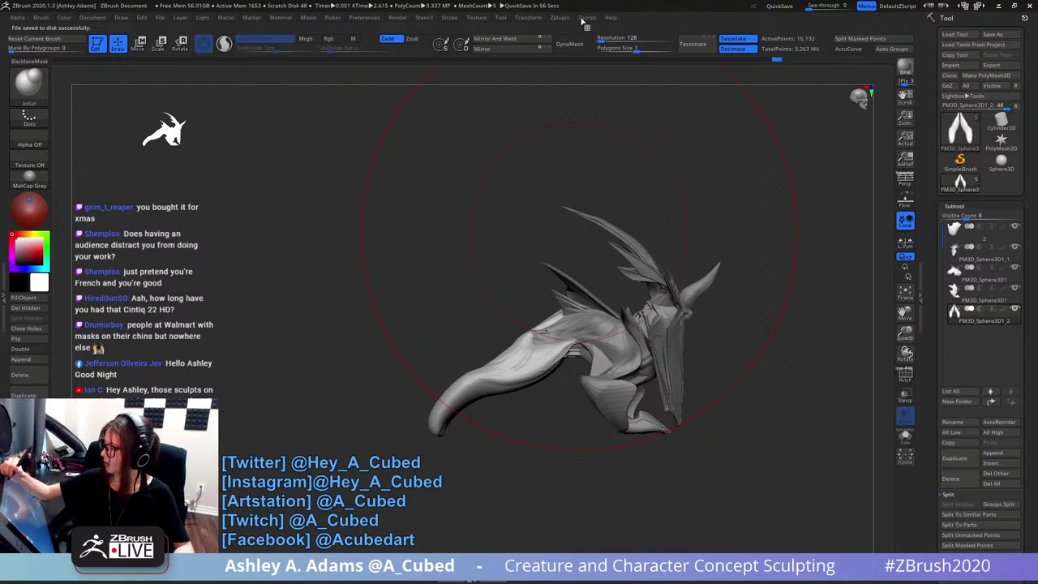
mouse_move(566, 19)
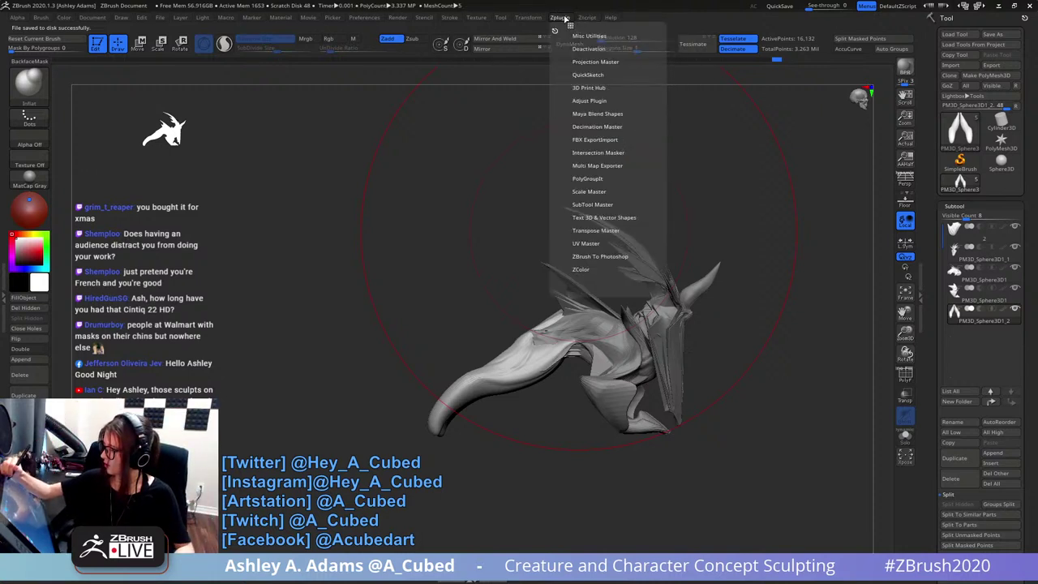
left_click(619, 231)
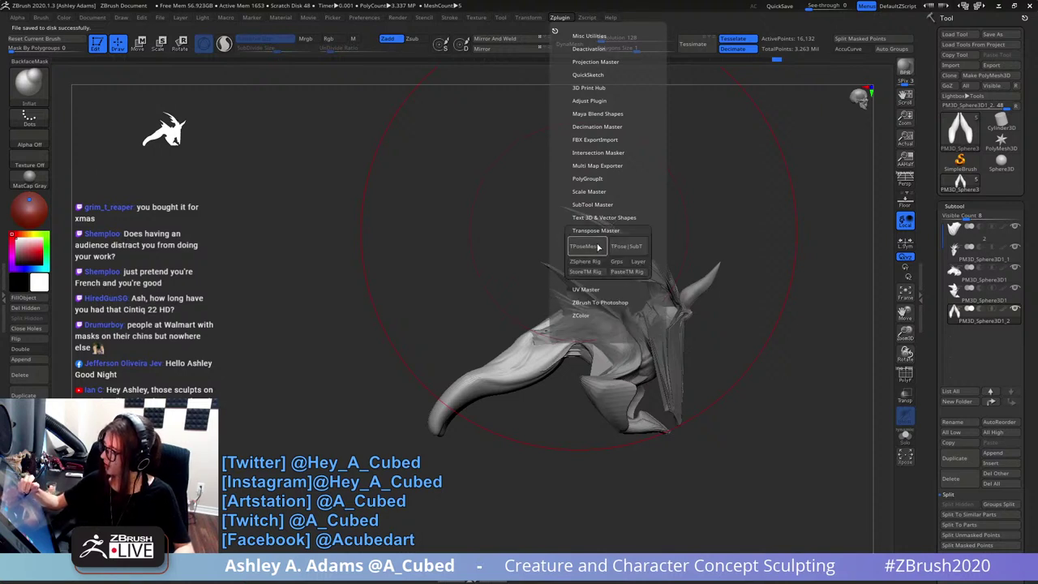
left_click(598, 247)
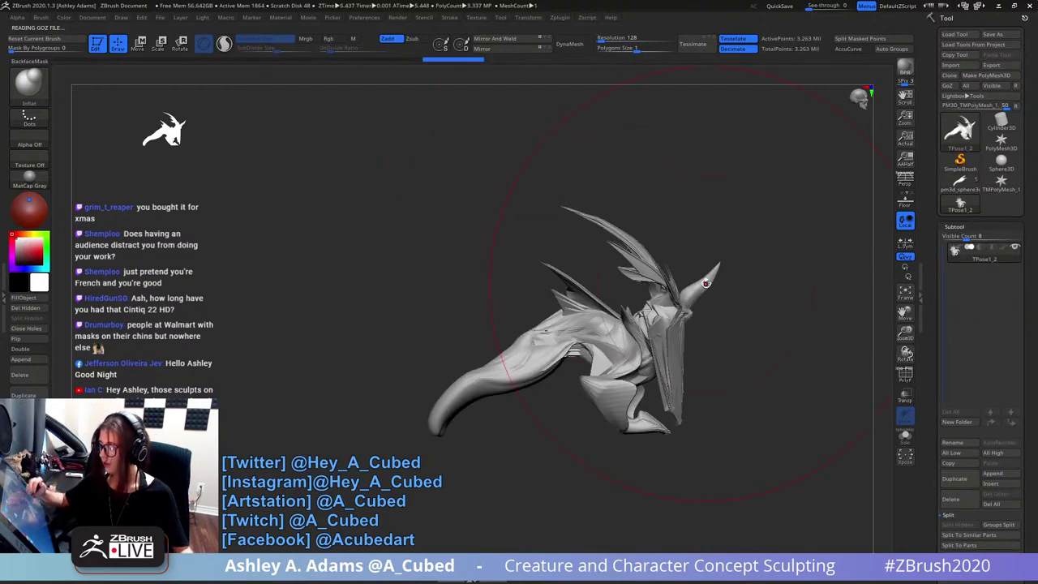
left_click_drag(766, 225, 649, 259)
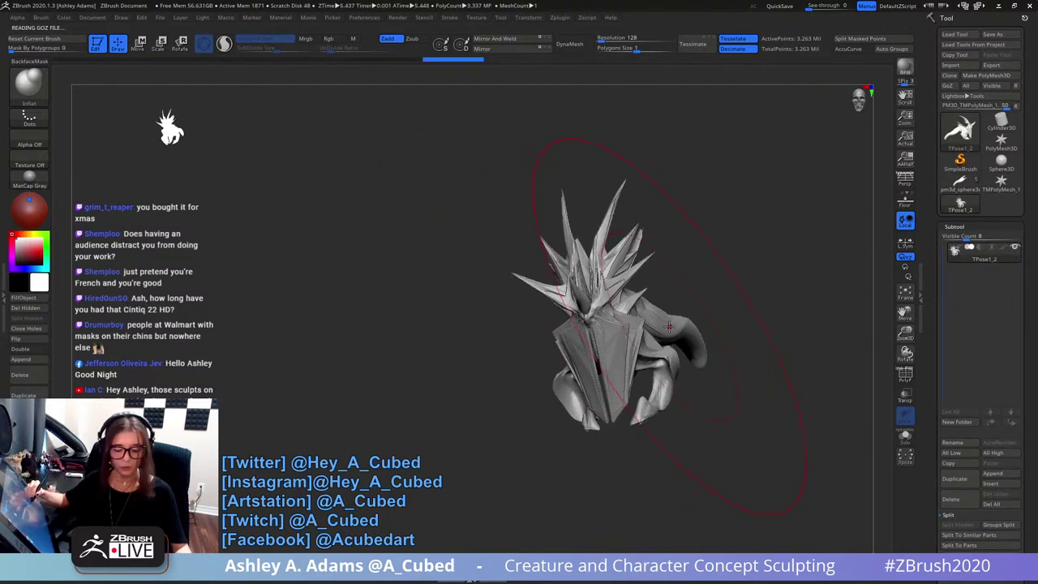
left_click_drag(669, 327, 605, 294)
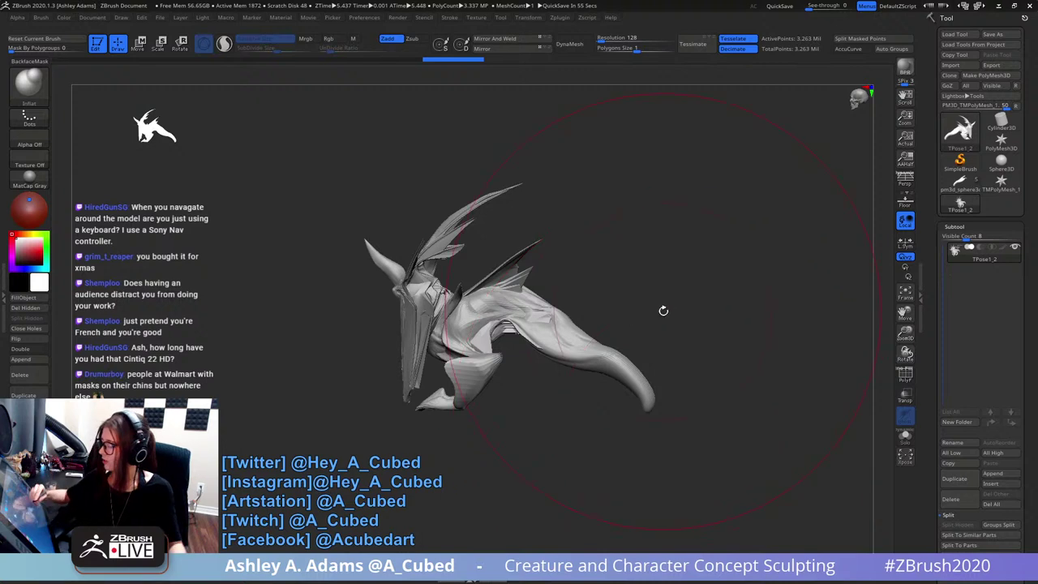
- Switch to the SnakeHook brush, adjust its size and undo the trial pulls along the creature's back
mouse_move(700, 317)
left_mouse_down()
mouse_move(641, 339)
mouse_move(674, 324)
mouse_move(708, 360)
left_mouse_up()
key("b")
key("s")
key("h")
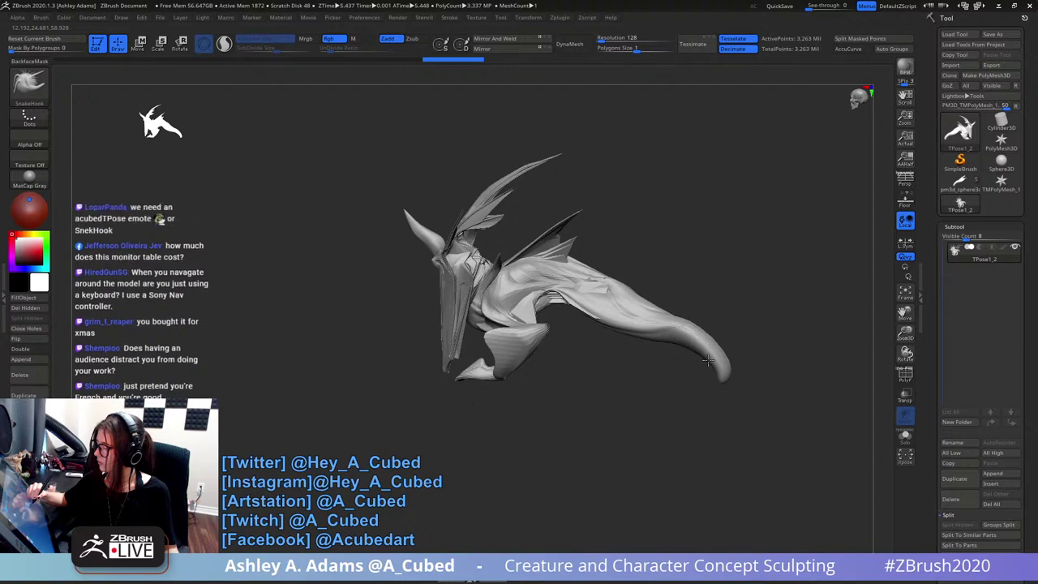
key("space")
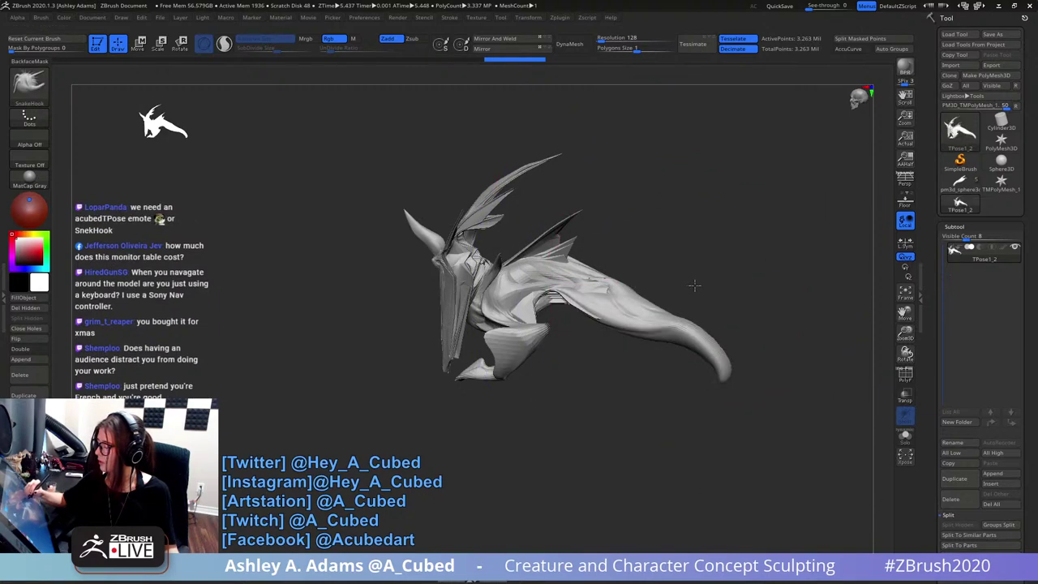
key("space")
key("space")
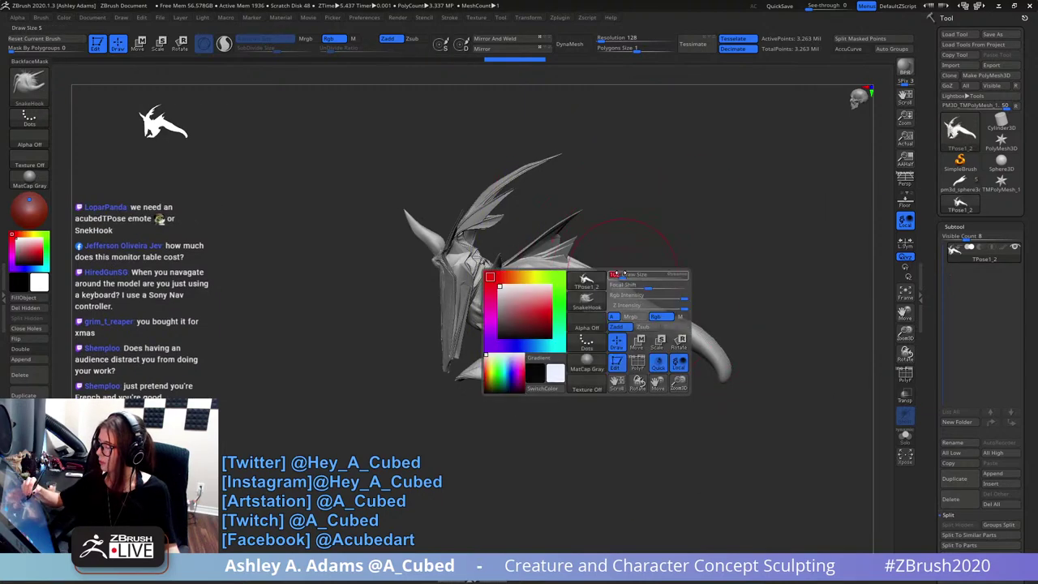
left_click_drag(626, 279, 637, 295)
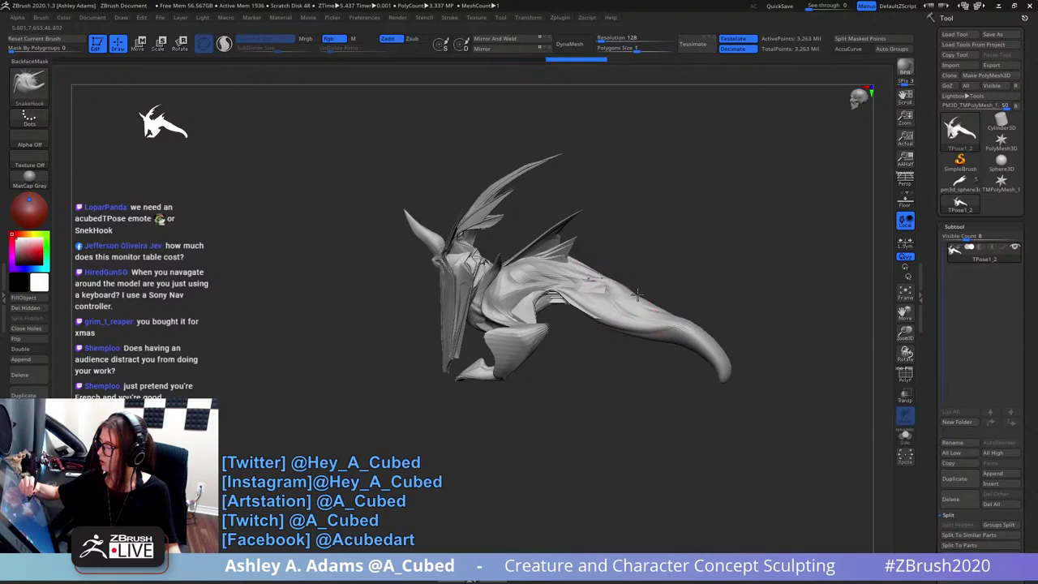
key("ctrl+z")
key("ctrl+z")
- Pull the front leg's elbow backward and adjust the belly and back spikes from the side with the SnakeHook brush
mouse_move(649, 266)
right_mouse_down("ctrl")
mouse_move(662, 213)
mouse_move(664, 273)
mouse_move(674, 288)
mouse_move(702, 286)
mouse_move(671, 289)
right_mouse_up("ctrl")
key("space")
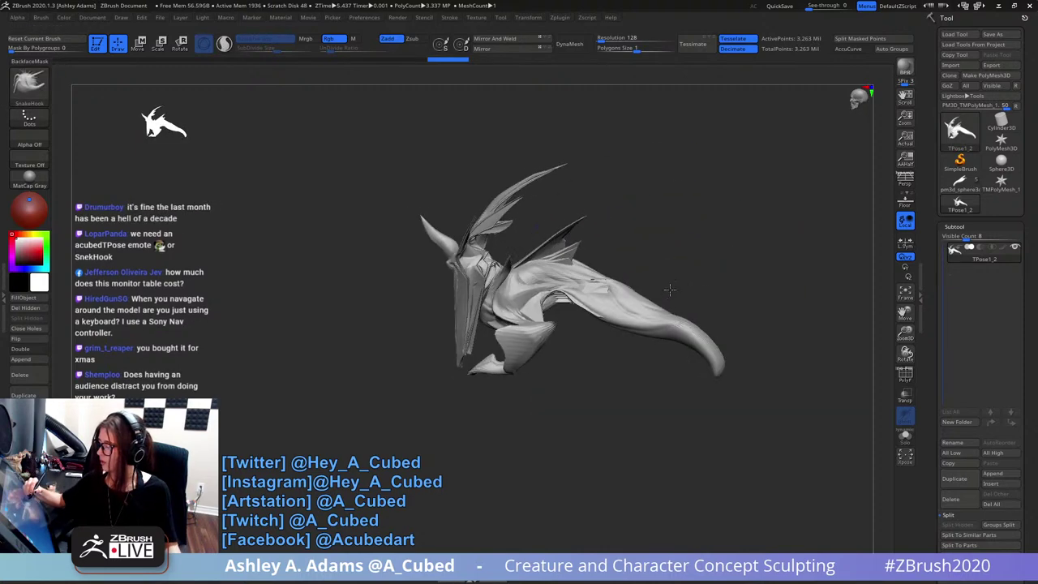
key("space")
left_click_drag(671, 288, 663, 289)
mouse_move(613, 322)
left_mouse_down()
mouse_move(695, 337)
mouse_move(657, 294)
left_mouse_up()
left_click_drag(518, 341, 539, 335)
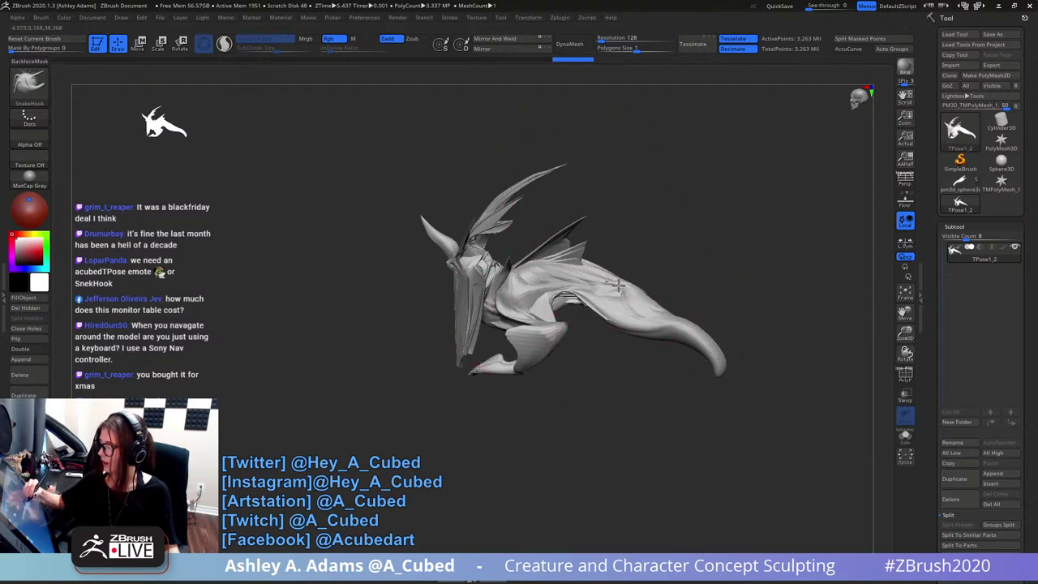
left_click_drag(617, 287, 622, 283)
left_click_drag(579, 222, 589, 211)
- Reshape the rump's silhouette and bend the lower hind leg with the SnakeHook brush, adjusting the brush size
mouse_move(546, 254)
left_mouse_down()
mouse_move(573, 222)
mouse_move(641, 251)
mouse_move(734, 266)
left_mouse_up()
key("space")
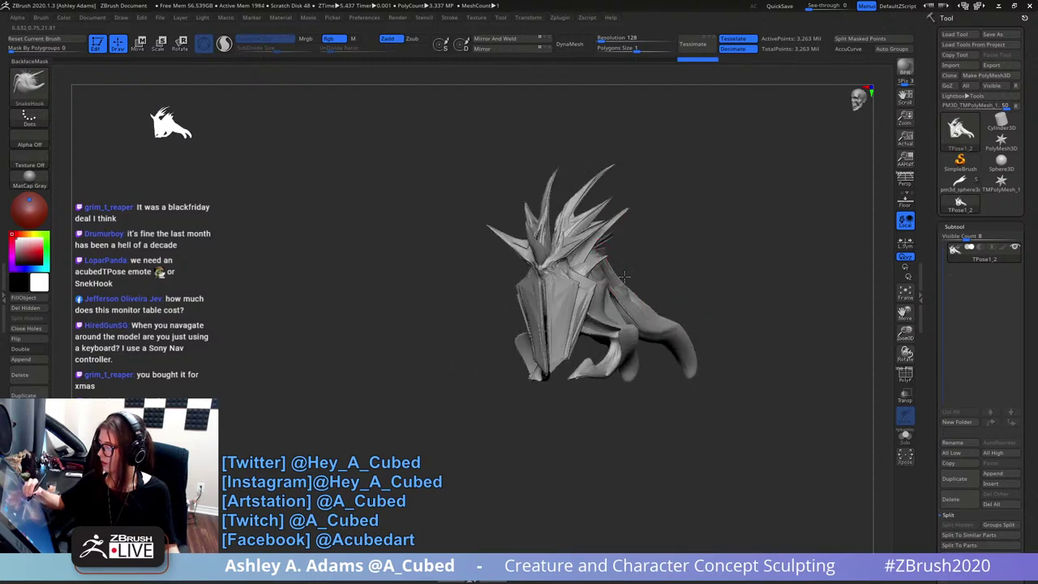
key("space")
right_click_drag(606, 286, 693, 255)
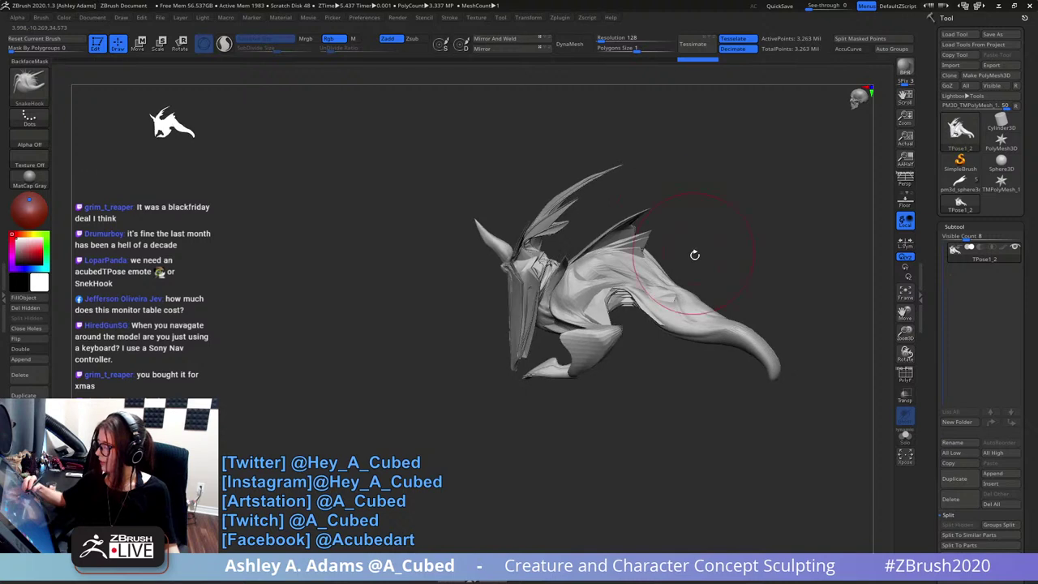
key("space")
key("space")
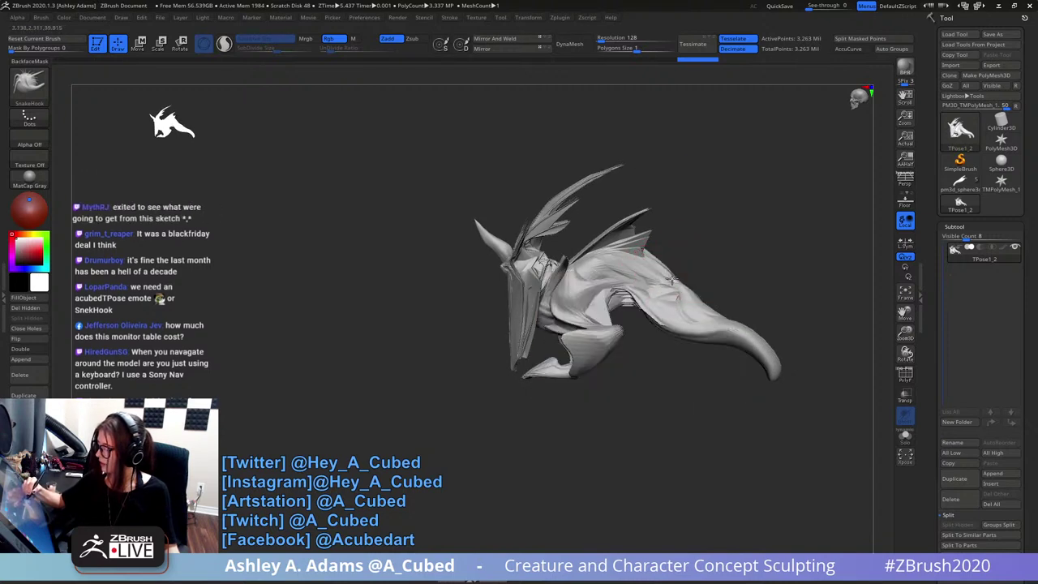
left_click_drag(671, 278, 684, 278)
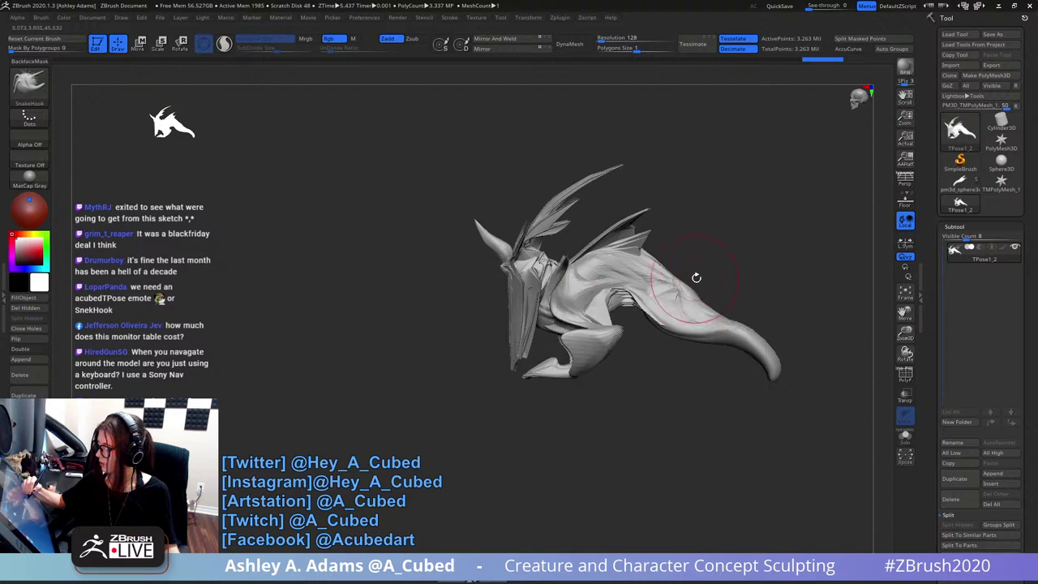
mouse_move(746, 333)
left_mouse_down()
mouse_move(744, 323)
mouse_move(785, 336)
mouse_move(765, 359)
mouse_move(770, 349)
left_mouse_up()
key("space")
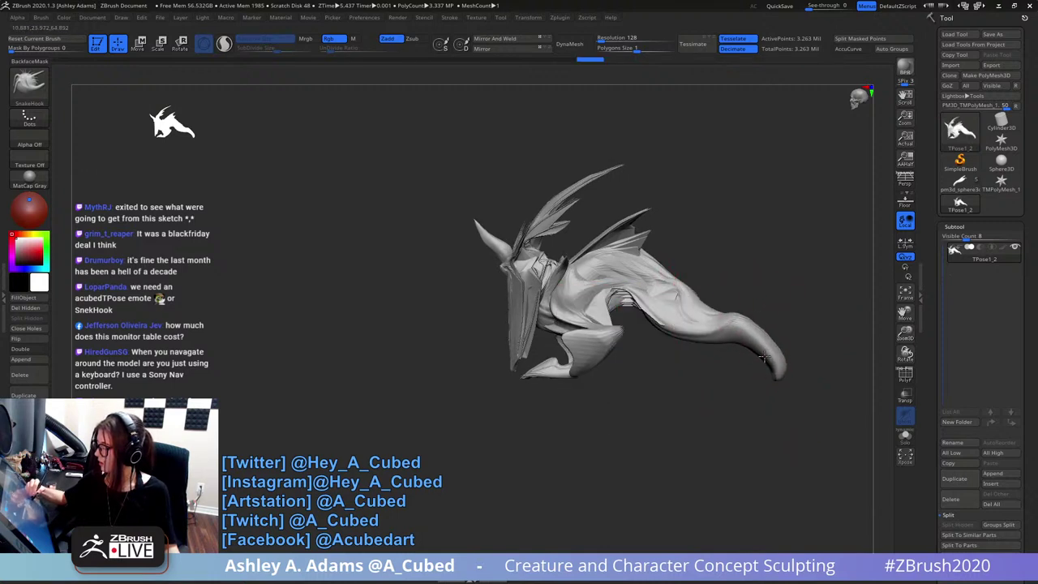
left_click_drag(748, 274, 755, 274)
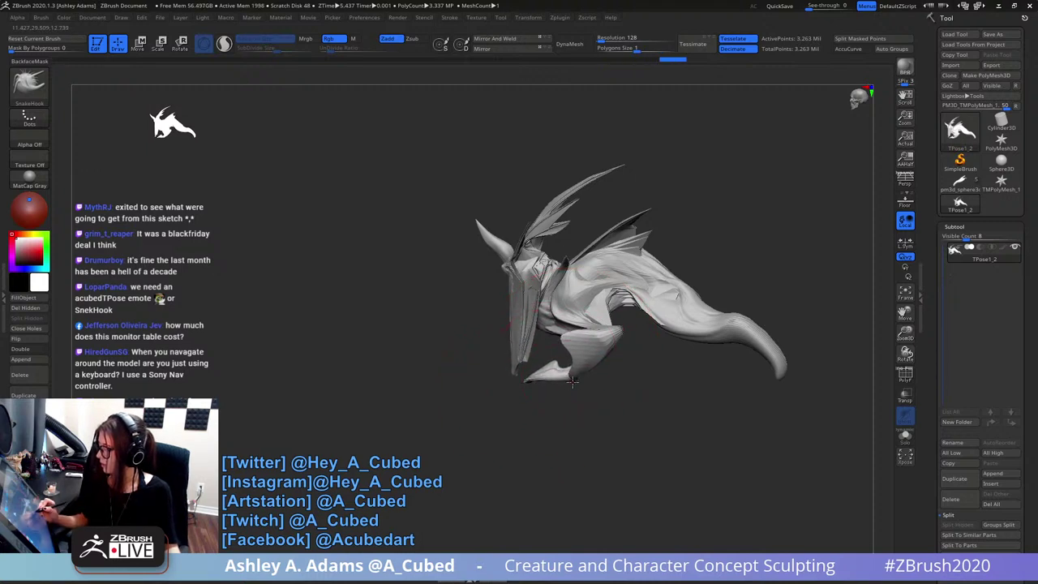
- Stretch the large side horns outward from the front with the SnakeHook brush
mouse_move(615, 268)
right_mouse_down()
mouse_move(695, 251)
mouse_move(692, 332)
right_mouse_up()
left_click_drag(694, 332, 648, 308)
right_click(592, 323)
right_click_drag(649, 308, 638, 332)
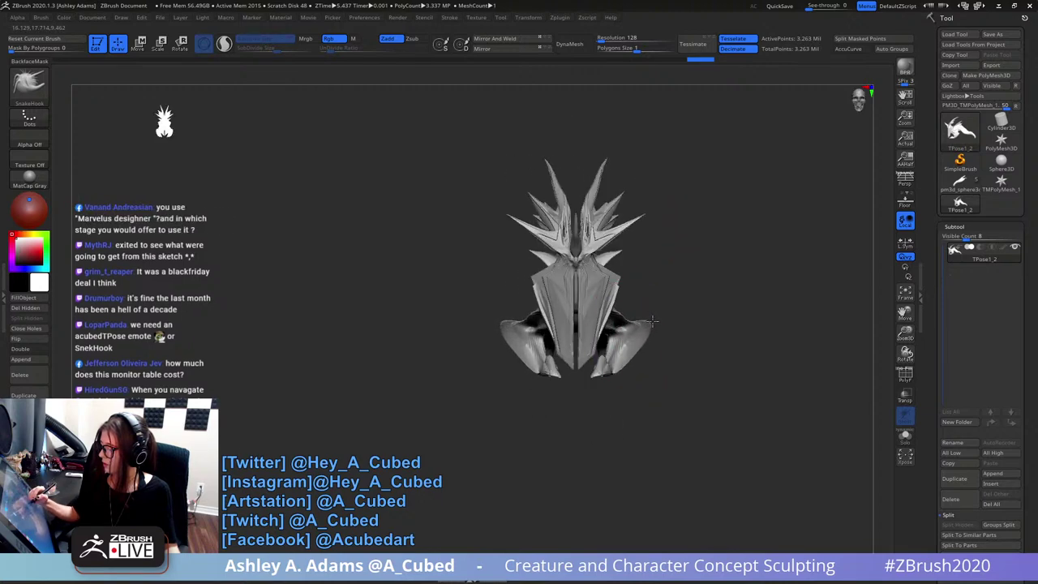
mouse_move(653, 322)
right_mouse_down()
mouse_move(688, 279)
mouse_move(757, 230)
mouse_move(731, 266)
mouse_move(763, 257)
mouse_move(686, 292)
mouse_move(692, 271)
mouse_move(657, 254)
right_mouse_up()
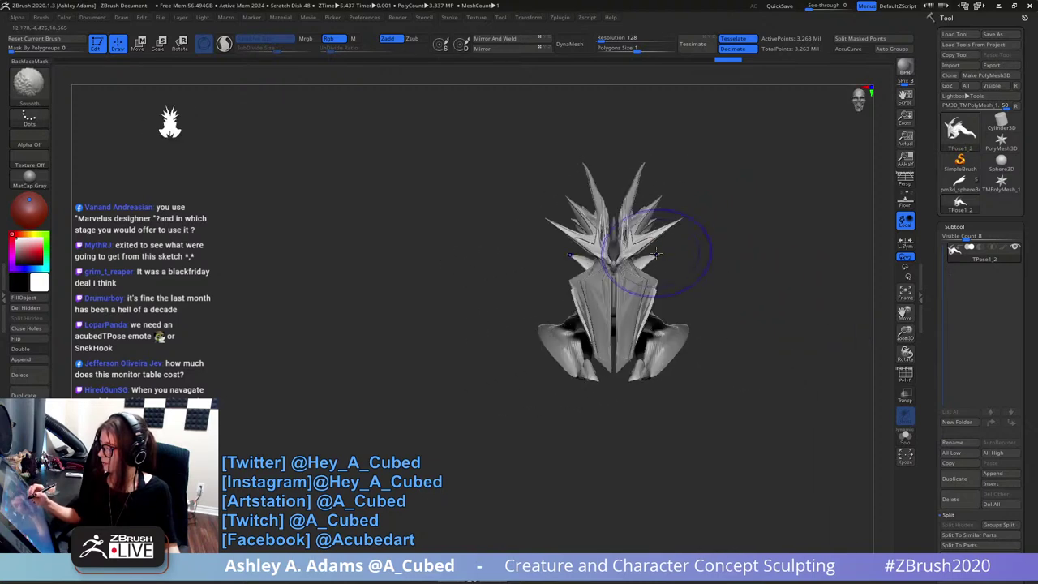
key("space")
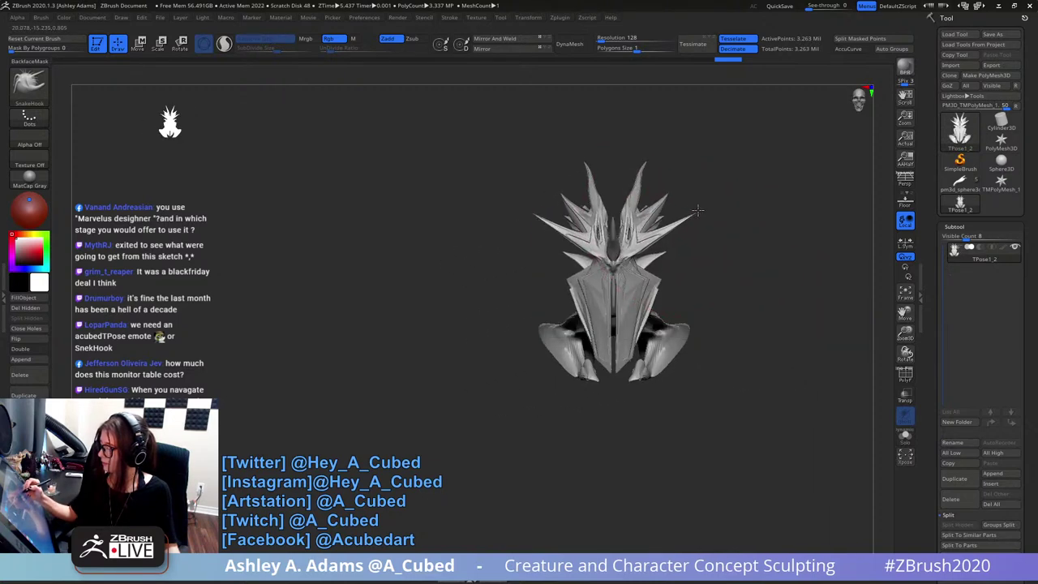
left_click_drag(714, 204, 720, 203)
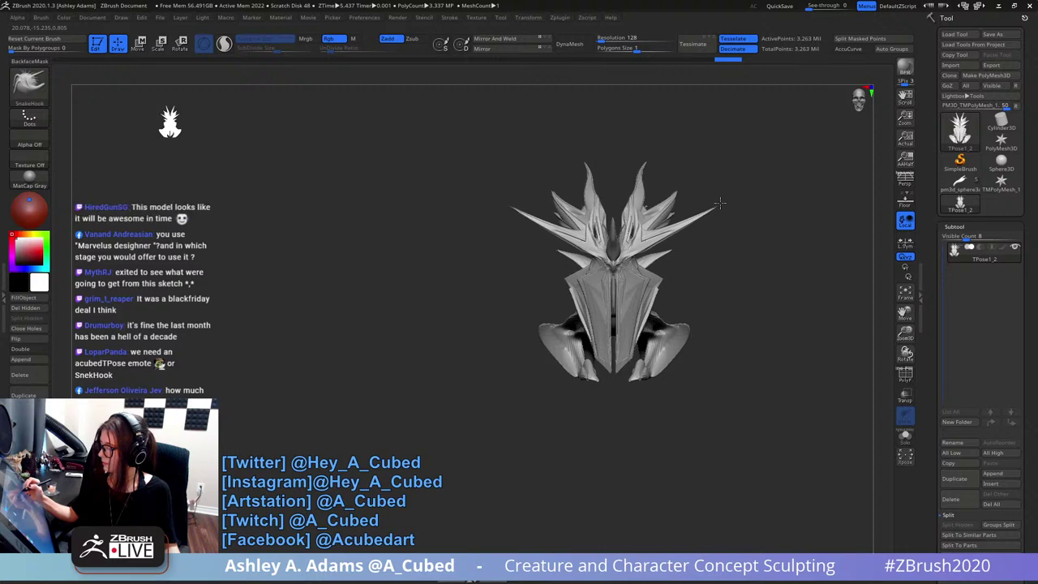
- Bend the tips of the top horns and the horns beside them into curved shapes, adjusting the brush size
key("space")
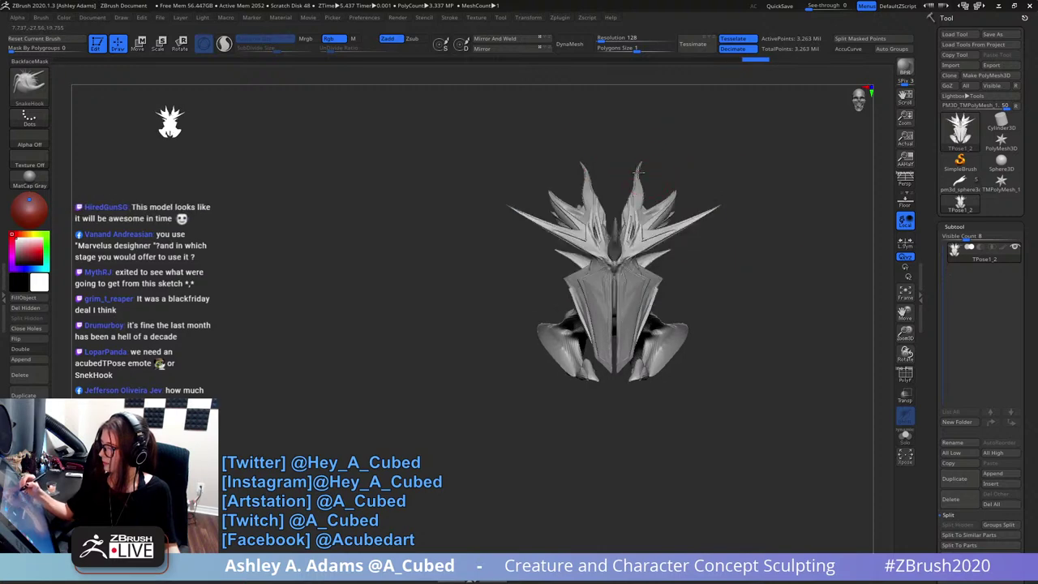
key("space")
key("space")
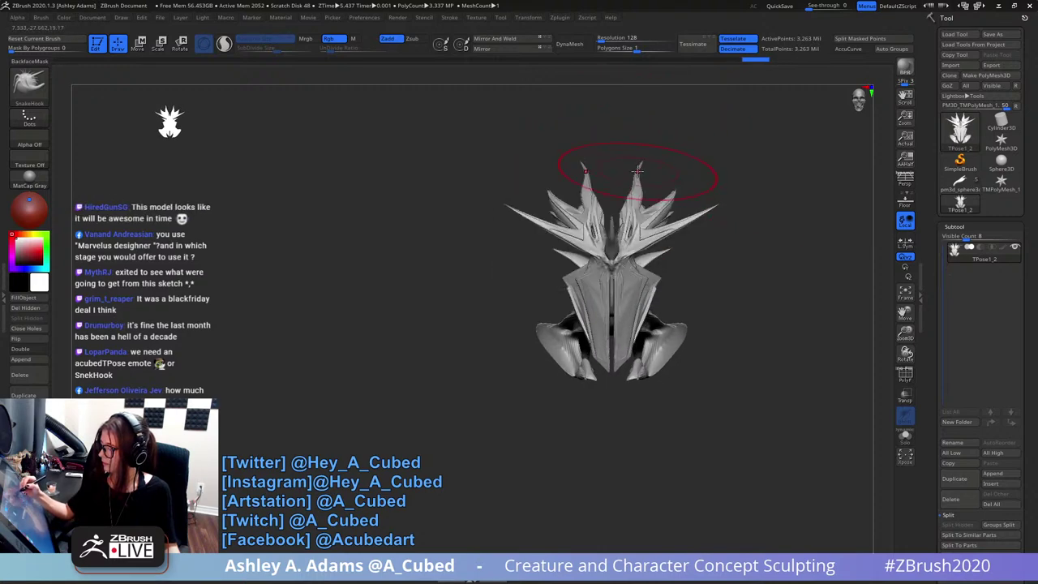
key("space")
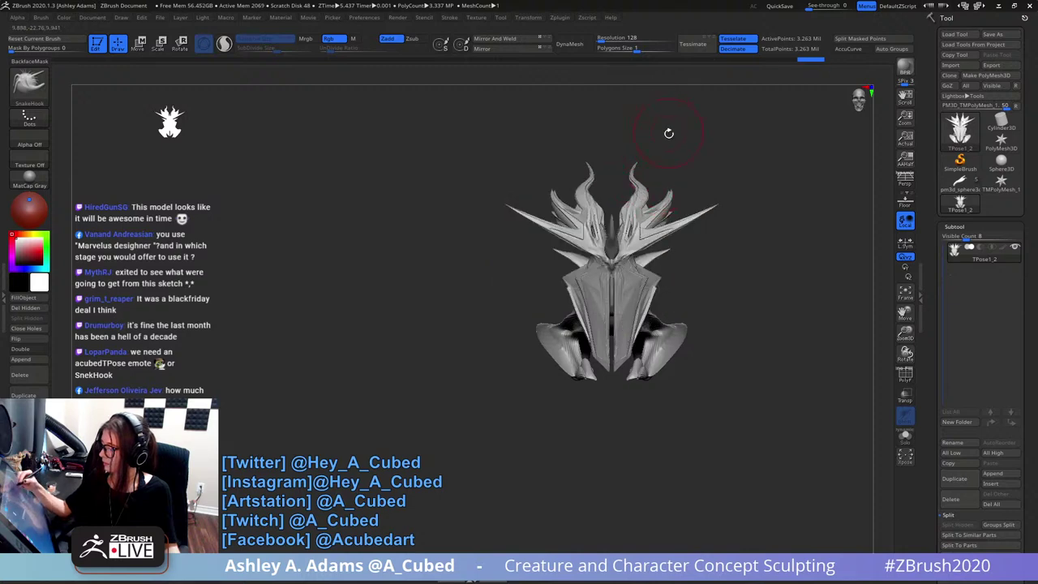
- Mask the body behind the head from the side with a different masking brush, leaving the head and horns free
mouse_move(667, 132)
left_mouse_down("alt")
mouse_move(671, 203)
mouse_move(704, 179)
mouse_move(693, 204)
left_mouse_up("alt")
key("space")
key("space")
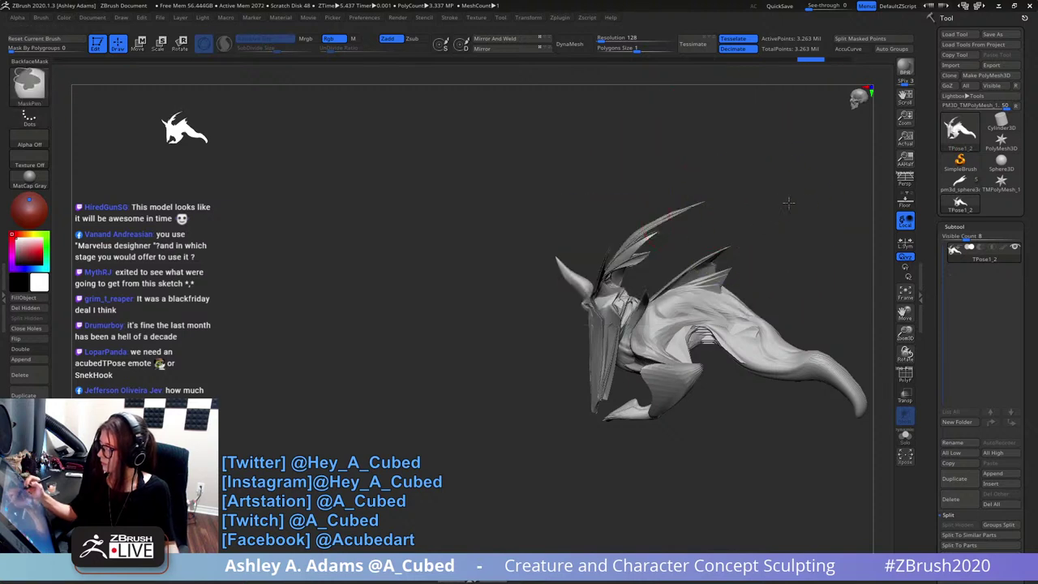
left_click_drag(792, 202, 583, 444, "ctrl")
key("ctrl+z")
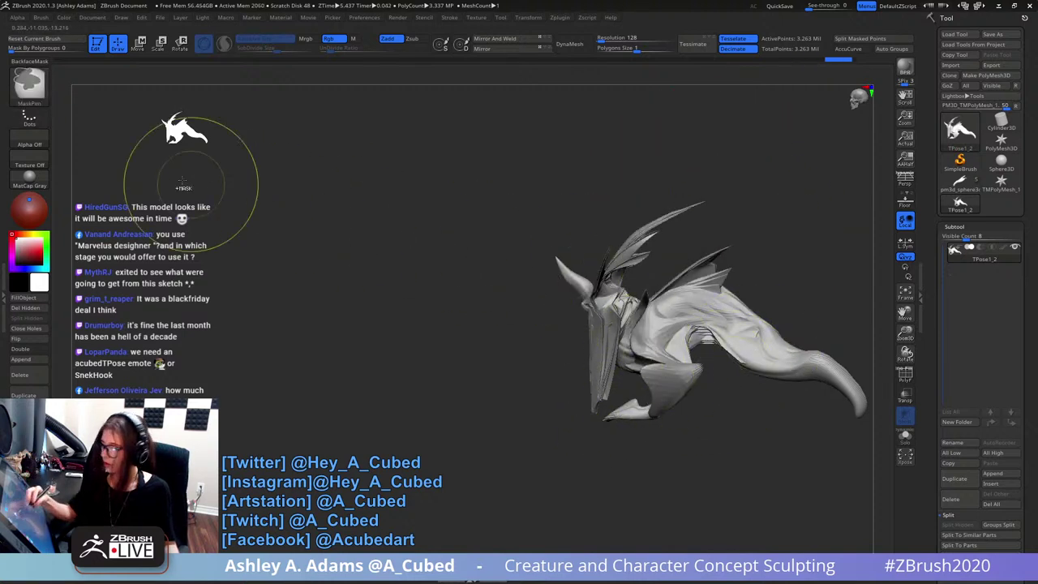
left_click(30, 86, "ctrl")
left_click(88, 98, "ctrl")
mouse_move(812, 224)
left_mouse_down("ctrl")
mouse_move(648, 298)
mouse_move(830, 375)
left_mouse_up("ctrl")
- Lengthen the long top horns backward and adjust the side of the head with the SnakeHook brush
left_click_drag(679, 212, 730, 190)
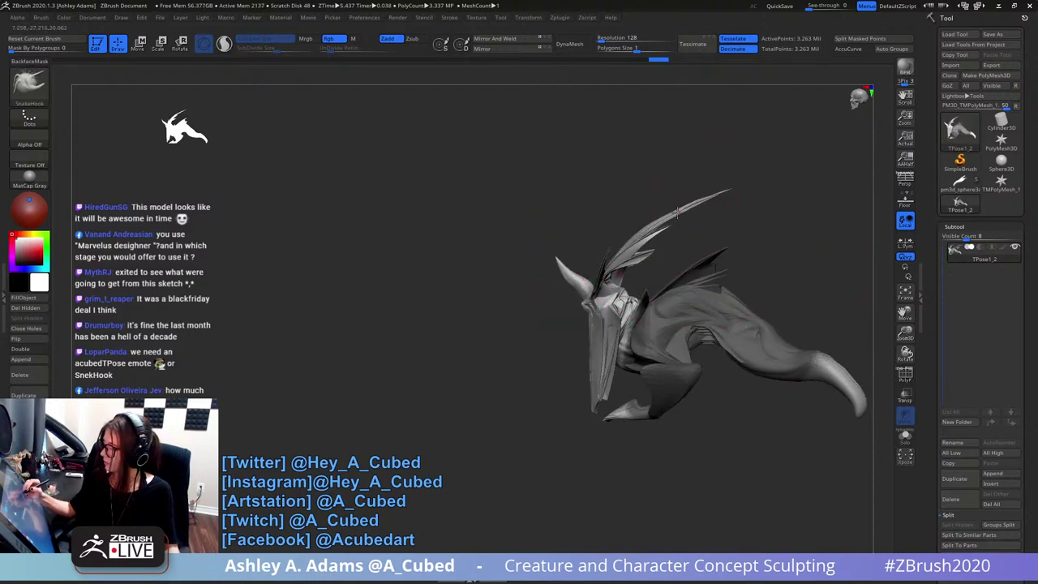
left_click_drag(618, 304, 631, 297)
left_click_drag(629, 203, 713, 215)
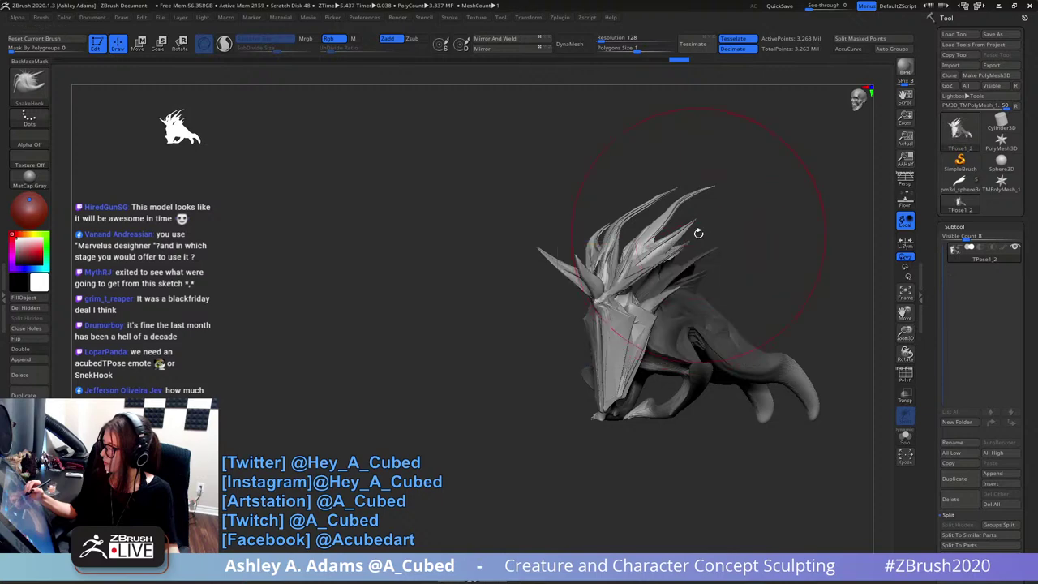
- Thicken the horns and the face shield's edges with the Inflat brush, adjusting the brush size
key("b")
key("i")
key("n")
left_click_drag(645, 203, 756, 237)
key("space")
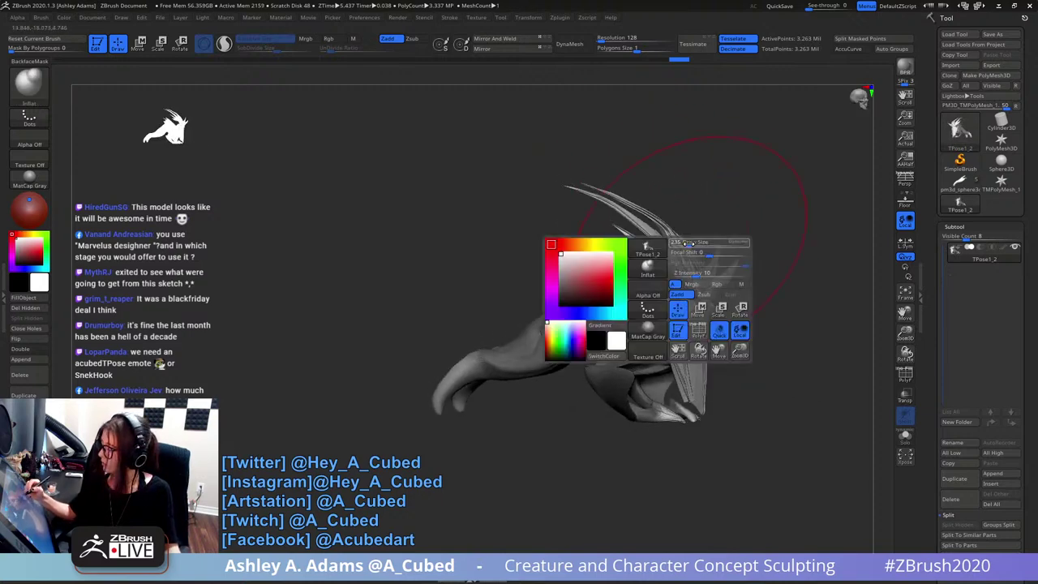
left_click_drag(592, 190, 628, 201)
key("ctrl+z")
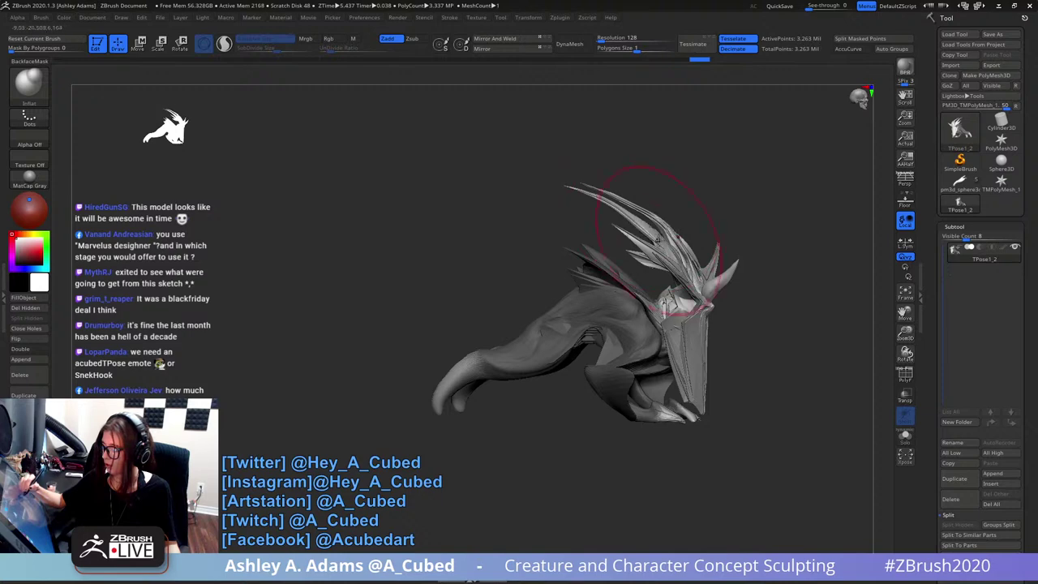
mouse_move(655, 228)
right_mouse_down()
mouse_move(696, 221)
mouse_move(721, 249)
mouse_move(791, 212)
mouse_move(765, 204)
mouse_move(732, 304)
mouse_move(739, 256)
mouse_move(725, 199)
mouse_move(771, 220)
mouse_move(764, 253)
right_mouse_up()
key("space")
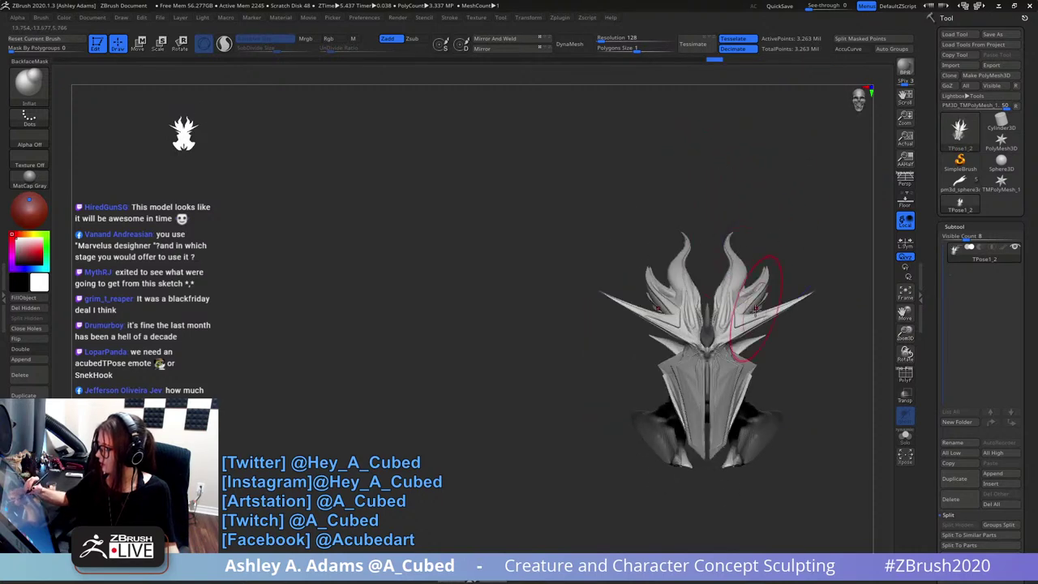
left_click_drag(740, 303, 731, 322)
right_click_drag(832, 289, 798, 231, "alt")
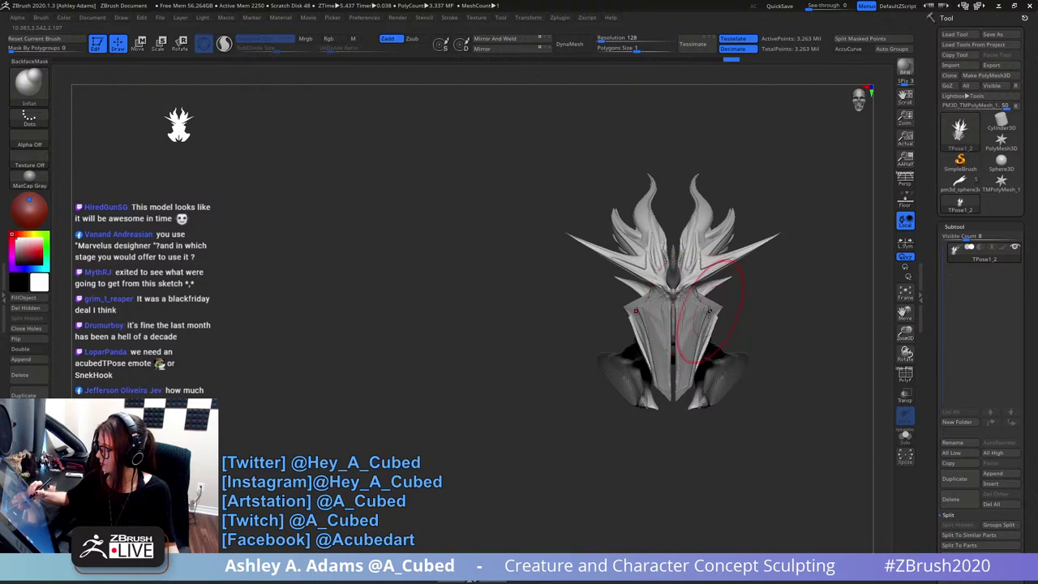
mouse_move(696, 305)
right_mouse_down()
mouse_move(729, 379)
mouse_move(733, 366)
right_mouse_up()
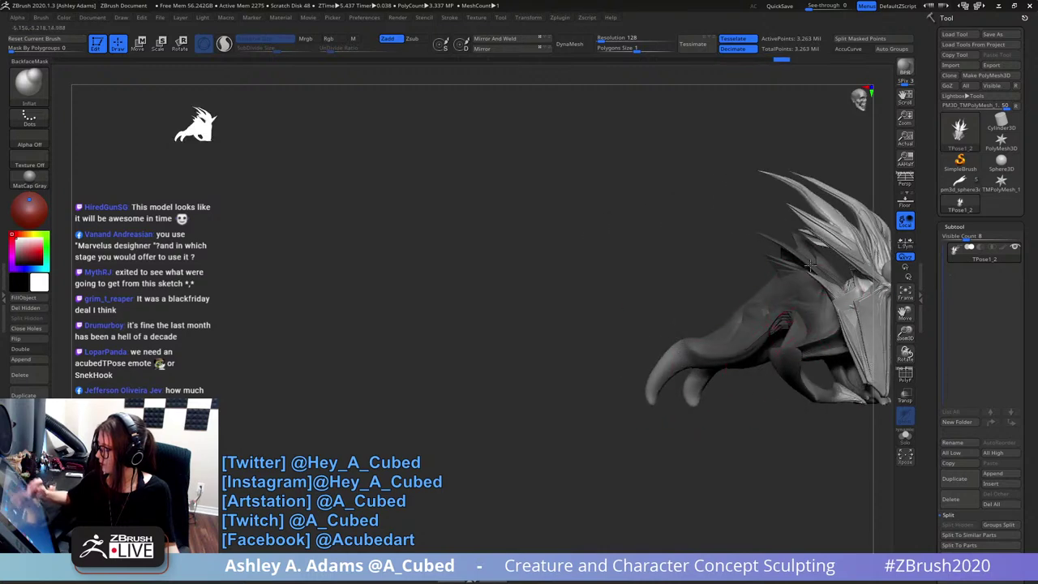
mouse_move(863, 286)
right_mouse_down("alt")
mouse_move(644, 239)
mouse_move(701, 241)
mouse_move(649, 300)
right_mouse_up("alt")
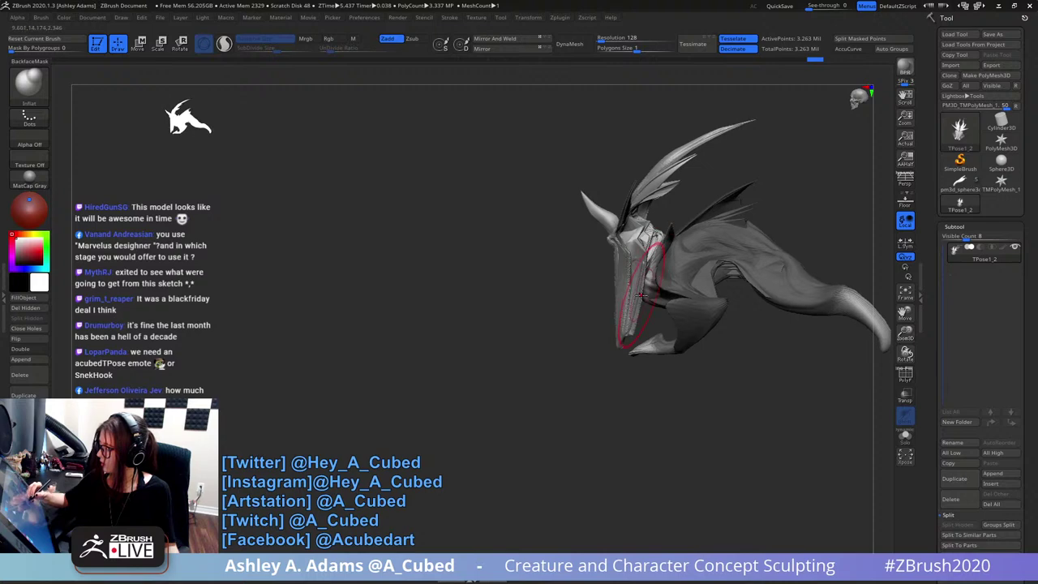
- Reshape the face shield's outer side corners from the front with the SnakeHook brush, undoing unwanted pulls
key("b")
key("s")
key("h")
right_click_drag(620, 344, 714, 297)
key("space")
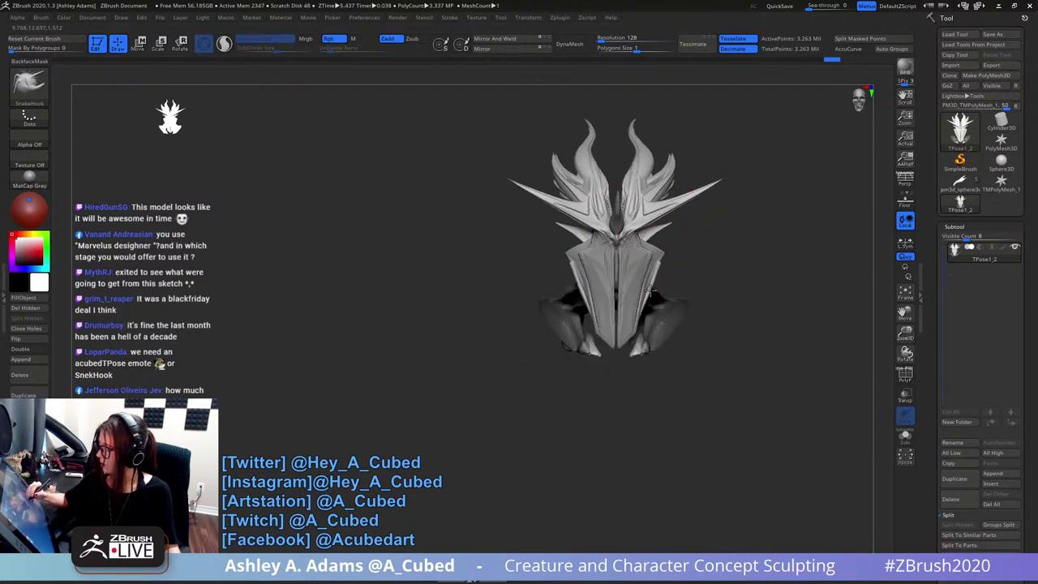
left_click_drag(665, 253, 672, 259)
key("ctrl+z")
key("space")
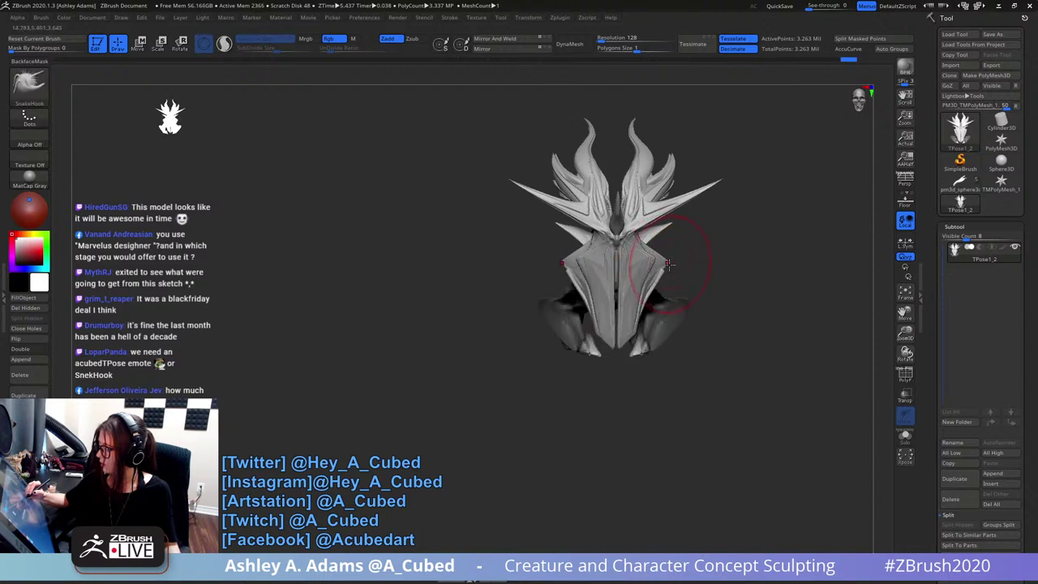
right_click(661, 262)
mouse_move(672, 274)
right_mouse_down()
mouse_move(662, 304)
mouse_move(675, 350)
right_mouse_up()
key("ctrl+z")
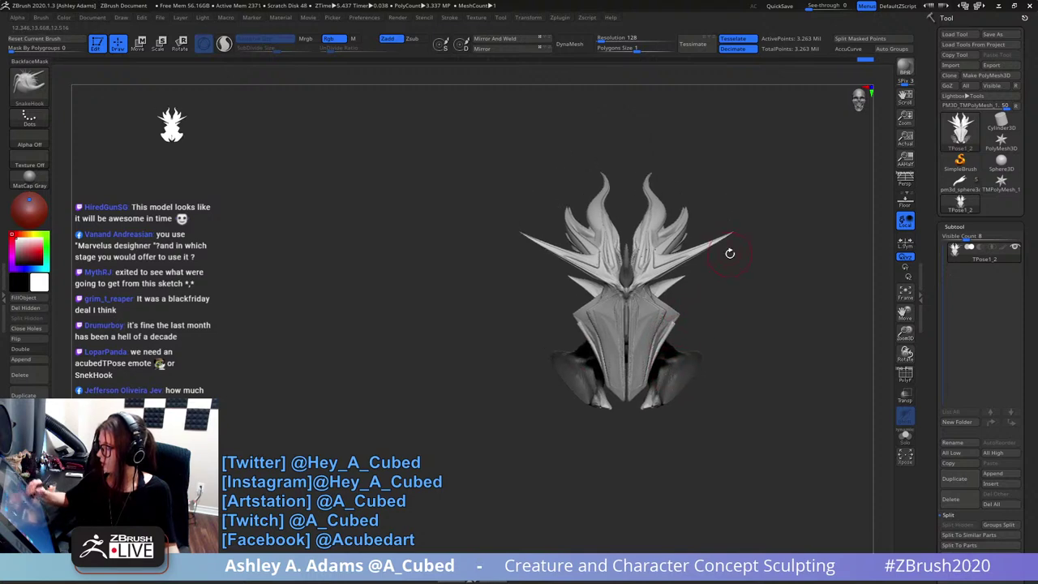
- Undo the last pulls and reshape the small horns behind the eye with the SnakeHook brush
mouse_move(718, 308)
right_mouse_down("shift")
mouse_move(715, 292)
mouse_move(765, 246)
mouse_move(779, 247)
mouse_move(665, 273)
right_mouse_up("shift")
key("space")
right_click(665, 265)
right_click(670, 272)
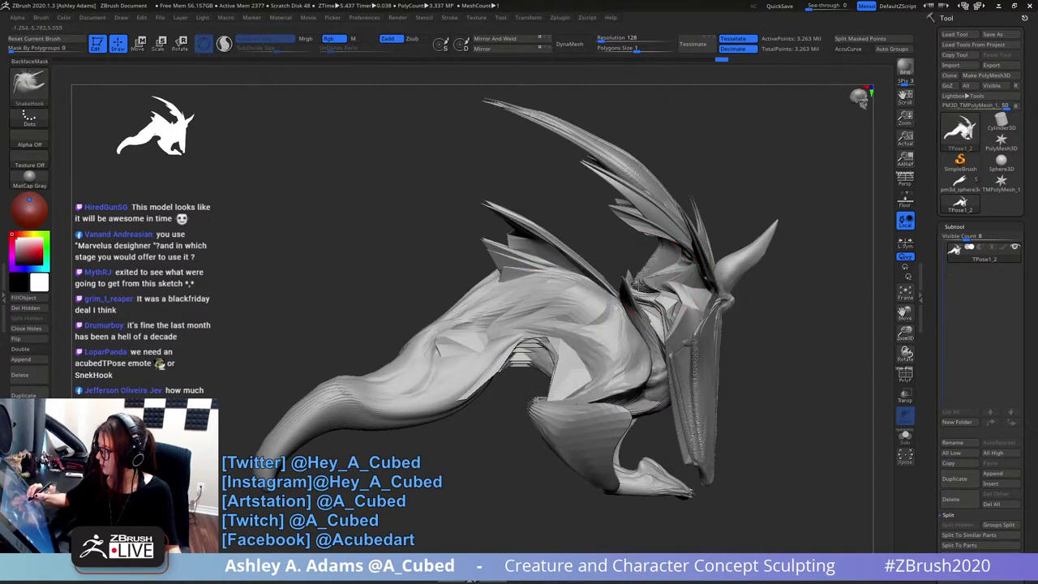
key("ctrl+z")
key("ctrl+z")
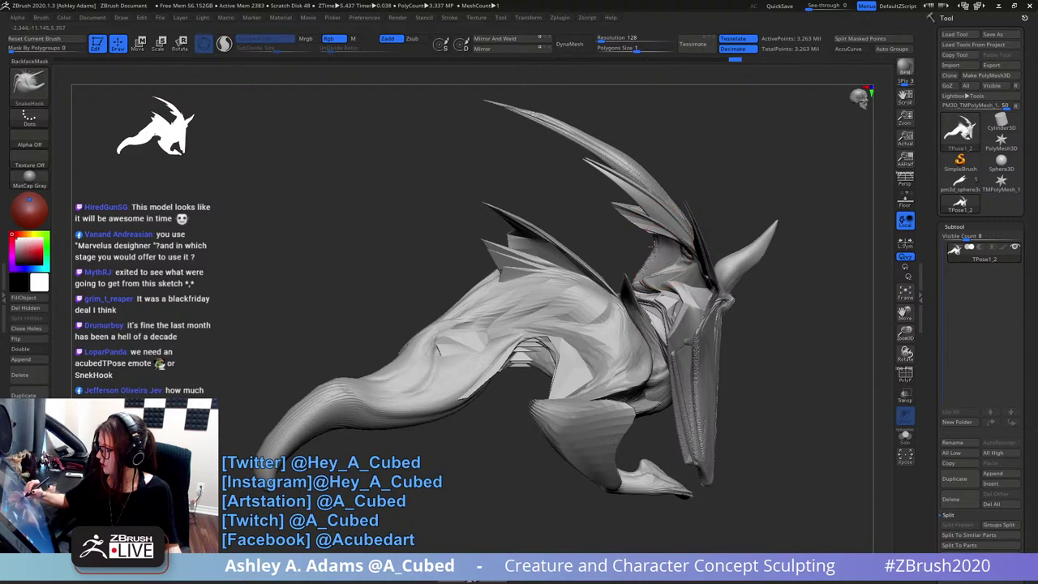
left_click_drag(654, 246, 660, 241)
mouse_move(660, 240)
right_mouse_down()
mouse_move(727, 306)
mouse_move(688, 255)
right_mouse_up()
right_click(688, 255)
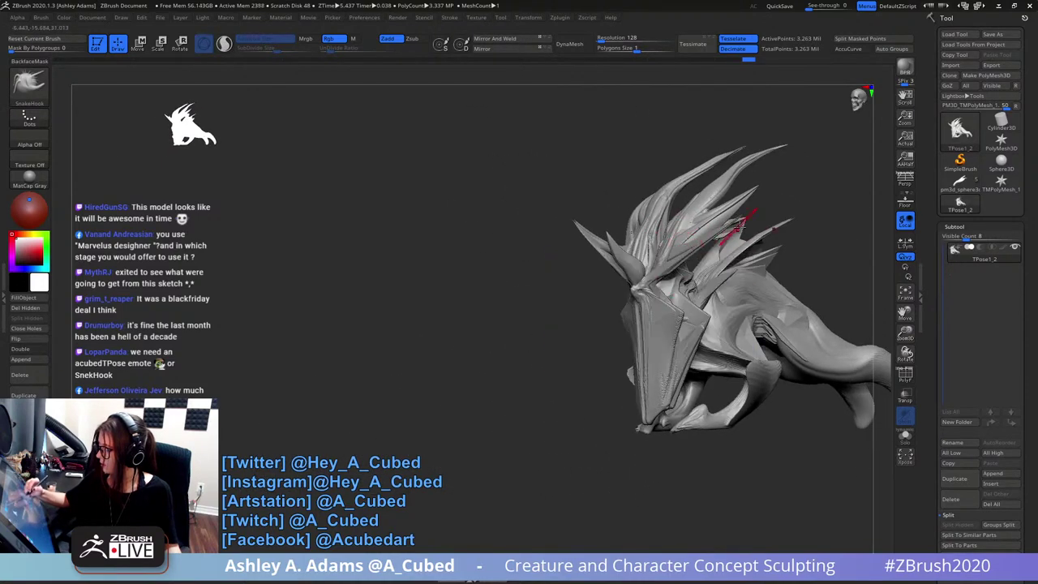
- Adjust the neck and shoulder surface behind the small horns with the SnakeHook brush
left_click_drag(741, 227, 625, 322)
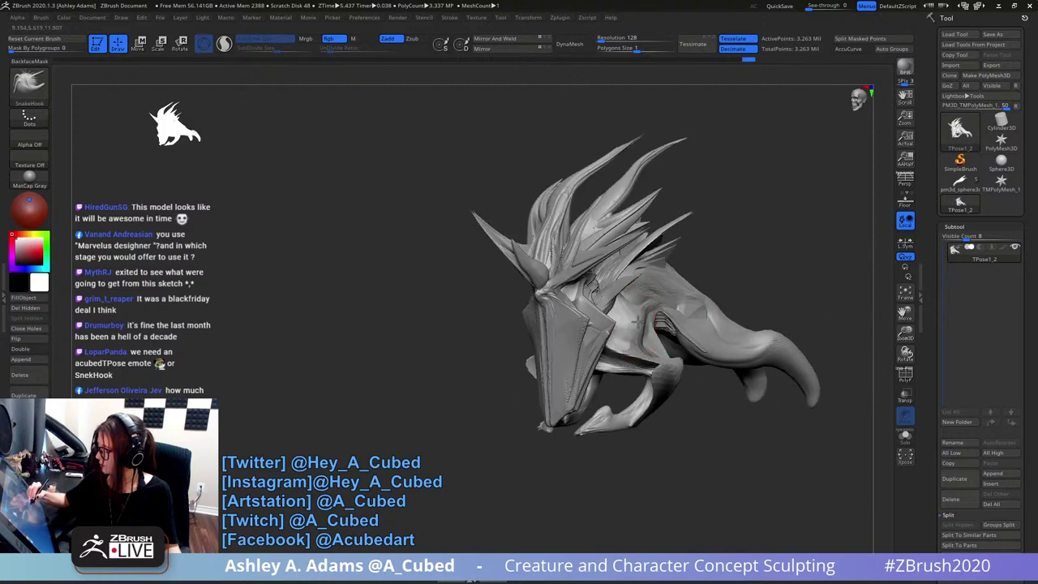
left_click_drag(644, 288, 649, 281)
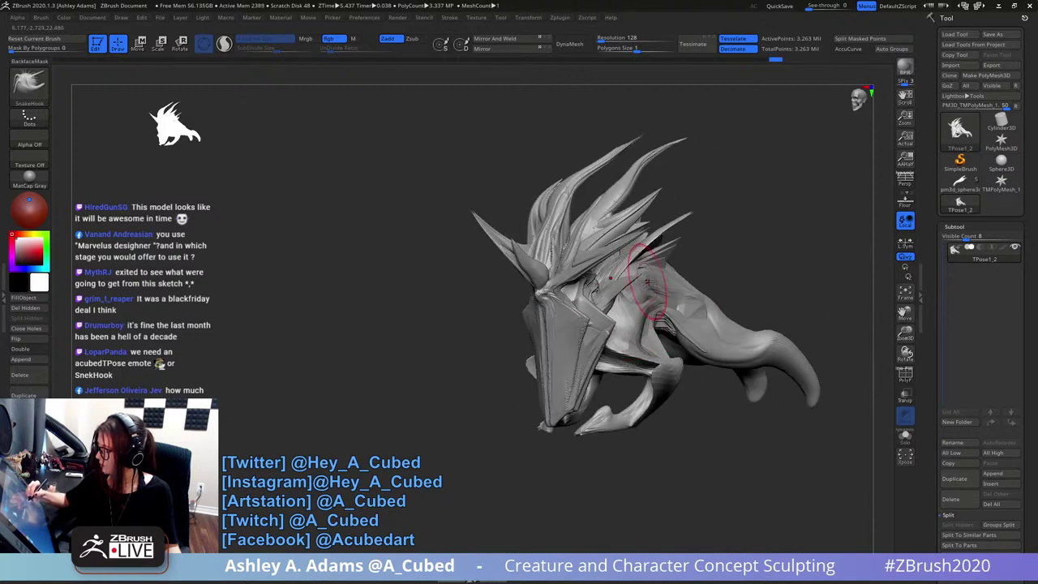
mouse_move(649, 281)
right_mouse_down()
mouse_move(583, 284)
mouse_move(618, 286)
mouse_move(753, 227)
mouse_move(734, 316)
mouse_move(756, 352)
mouse_move(831, 280)
mouse_move(681, 272)
right_mouse_up()
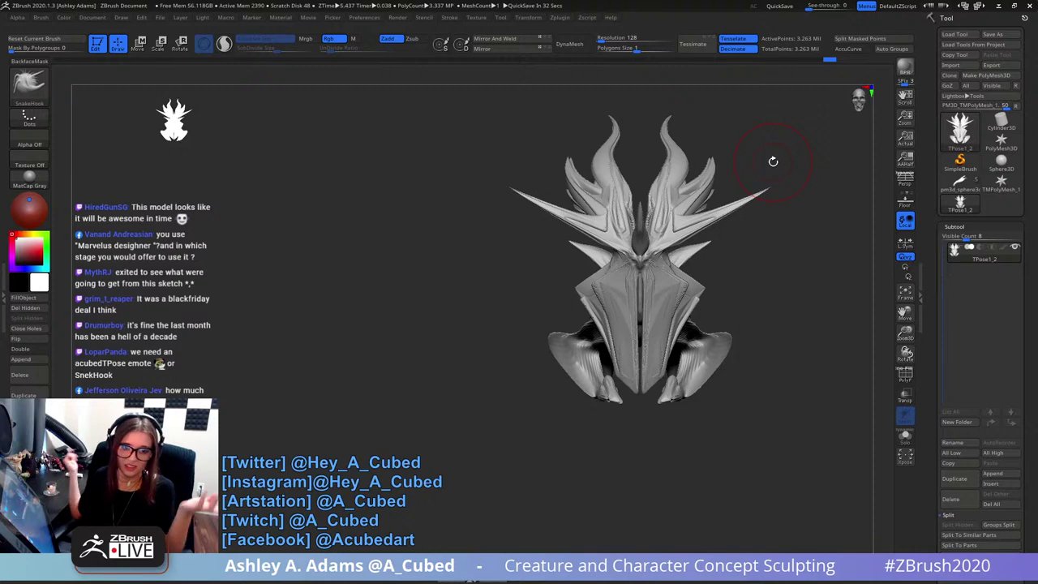
- Pull the front legs' elbows outward and upward into points with the SnakeHook brush
mouse_move(771, 174)
left_mouse_down()
mouse_move(738, 258)
mouse_move(691, 245)
mouse_move(704, 297)
mouse_move(735, 280)
mouse_move(714, 288)
mouse_move(711, 235)
left_mouse_up()
key("space")
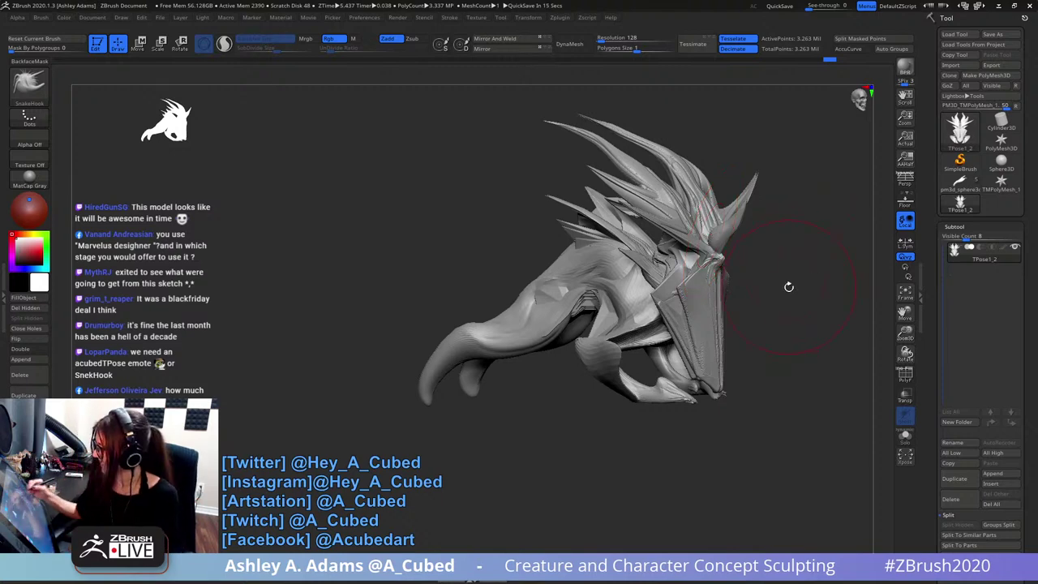
mouse_move(787, 287)
left_mouse_down("shift")
mouse_move(808, 274)
mouse_move(732, 236)
mouse_move(694, 329)
mouse_move(599, 307)
mouse_move(632, 331)
mouse_move(556, 301)
mouse_move(494, 382)
mouse_move(752, 302)
mouse_move(760, 361)
mouse_move(760, 299)
mouse_move(746, 303)
left_mouse_up("shift")
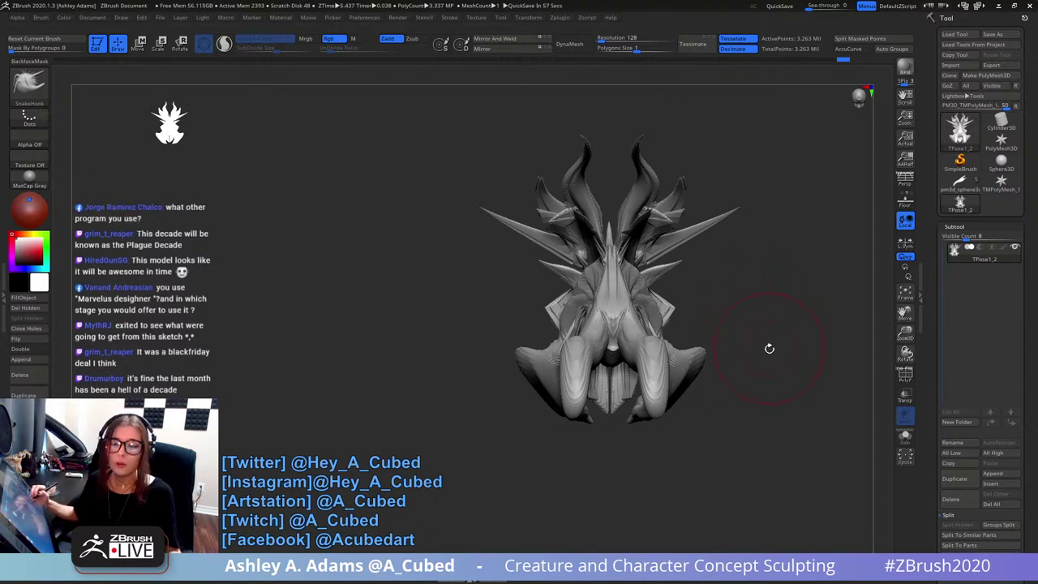
left_click_drag(761, 283, 763, 323)
mouse_move(703, 341)
left_mouse_down()
mouse_move(719, 347)
mouse_move(729, 321)
mouse_move(767, 301)
mouse_move(741, 297)
left_mouse_up()
key("space")
left_click(711, 336)
mouse_move(803, 329)
left_mouse_down()
mouse_move(751, 333)
mouse_move(751, 343)
mouse_move(758, 324)
left_mouse_up()
mouse_move(811, 298)
left_mouse_down("alt")
mouse_move(718, 311)
mouse_move(755, 316)
mouse_move(751, 306)
mouse_move(778, 304)
mouse_move(746, 306)
left_mouse_up("alt")
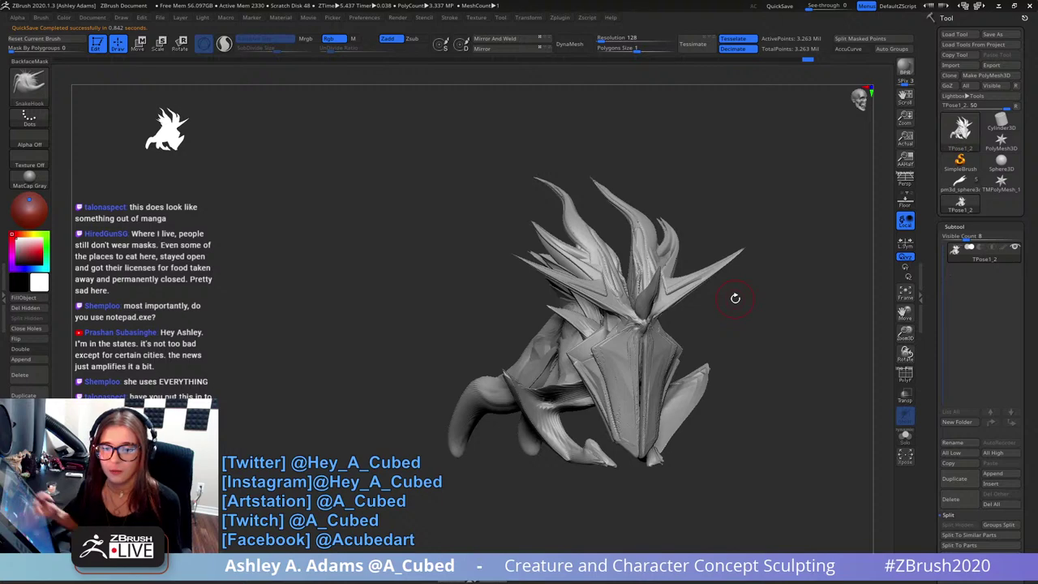
- Reshape the upper centre of the face shield just below the brow with small SnakeHook pulls from the front
left_click_drag(717, 318, 681, 275)
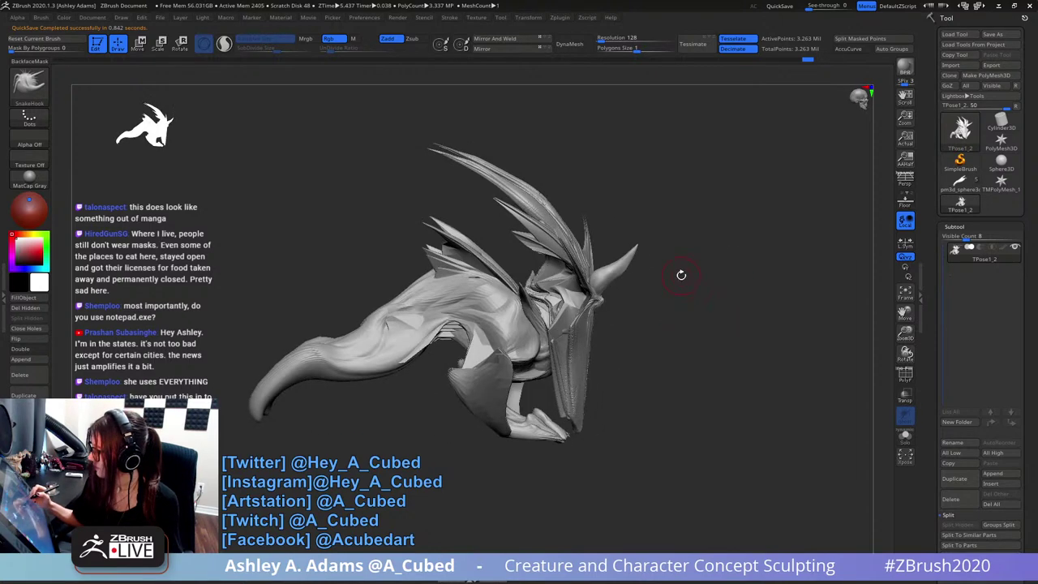
right_click_drag(682, 275, 637, 281)
mouse_move(637, 281)
right_mouse_down("ctrl")
mouse_move(651, 341)
mouse_move(635, 339)
mouse_move(596, 301)
mouse_move(595, 318)
right_mouse_up("ctrl")
left_click_drag(589, 317, 591, 308)
mouse_move(587, 346)
right_mouse_down("alt")
mouse_move(586, 283)
mouse_move(593, 274)
mouse_move(608, 282)
mouse_move(549, 273)
mouse_move(610, 279)
mouse_move(618, 292)
mouse_move(609, 290)
right_mouse_up("alt")
right_click(591, 303)
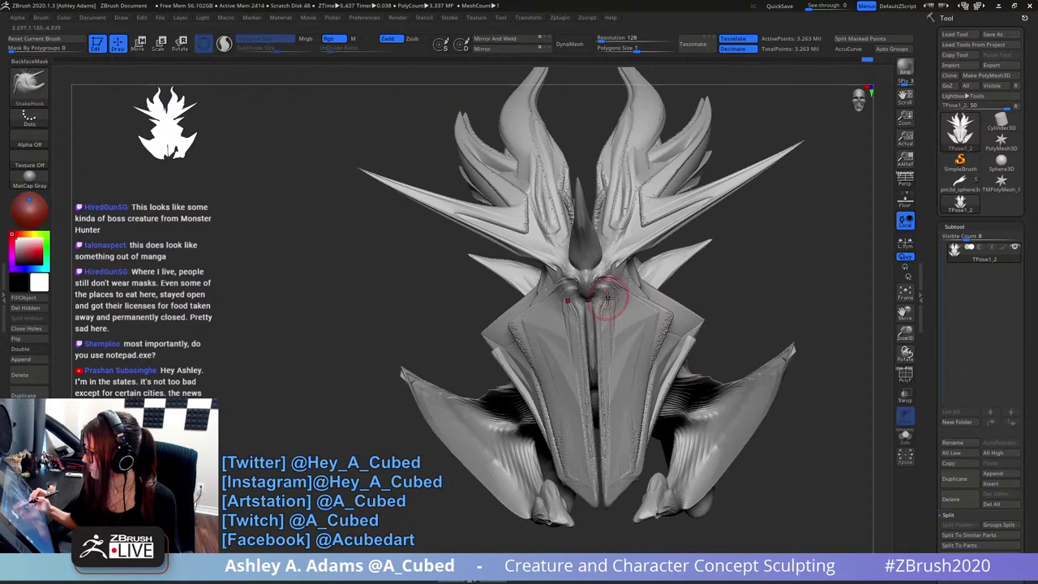
left_click_drag(607, 299, 606, 318)
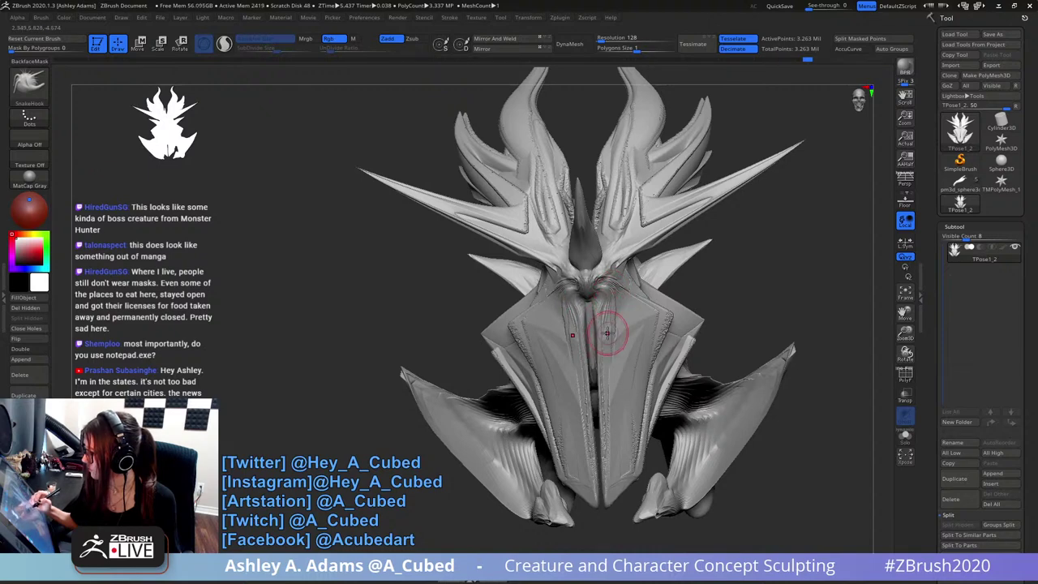
right_click_drag(607, 333, 631, 310)
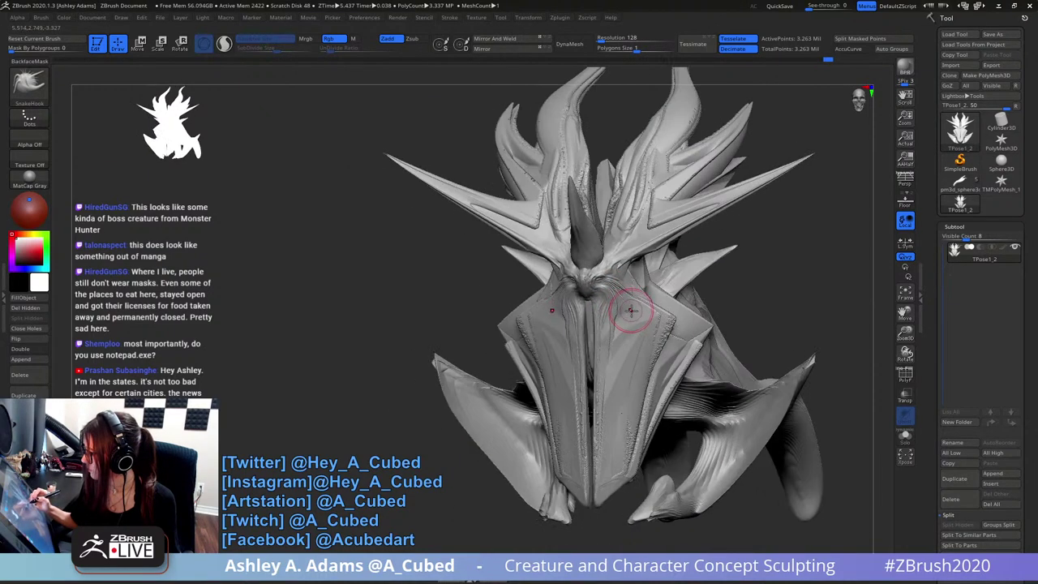
left_click_drag(619, 318, 626, 316)
right_click_drag(628, 314, 622, 324, "shift")
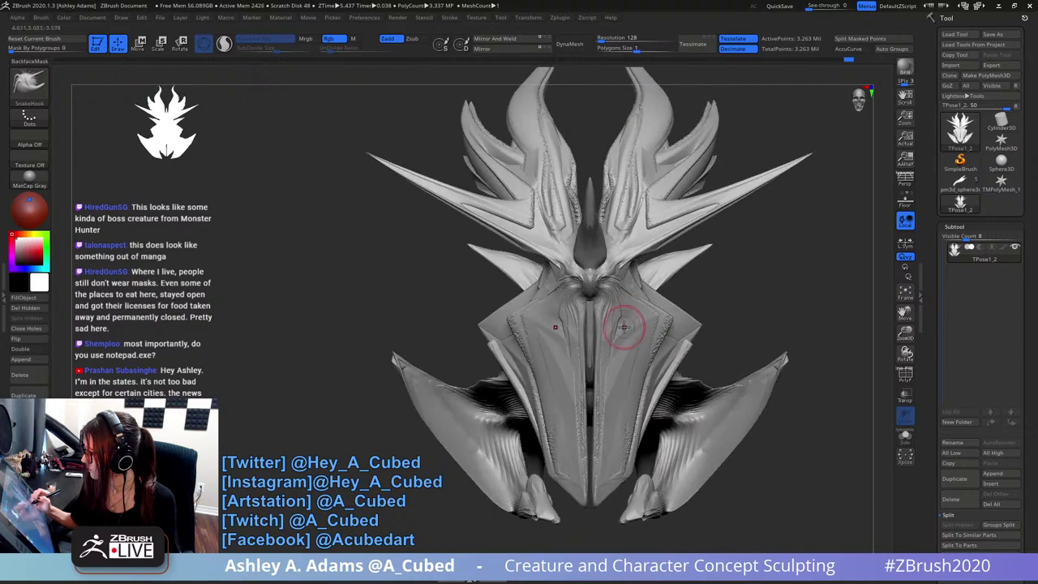
left_click_drag(621, 325, 624, 333)
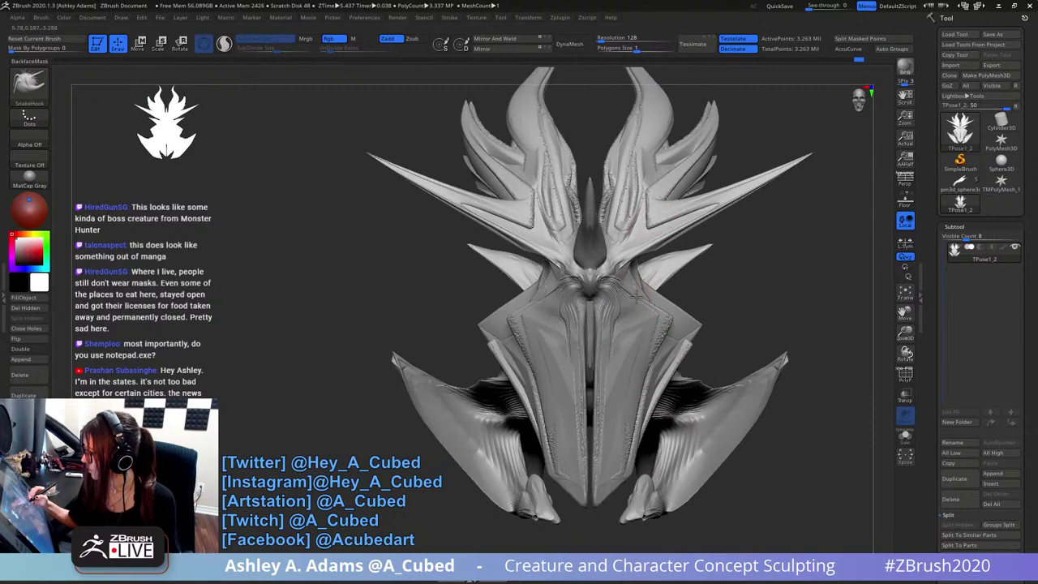
- Mask the lower part of the face shield from the side and invert the mask
mouse_move(630, 297)
right_mouse_down()
mouse_move(657, 336)
mouse_move(730, 271)
mouse_move(748, 222)
right_mouse_up()
left_click_drag(901, 313, 732, 288)
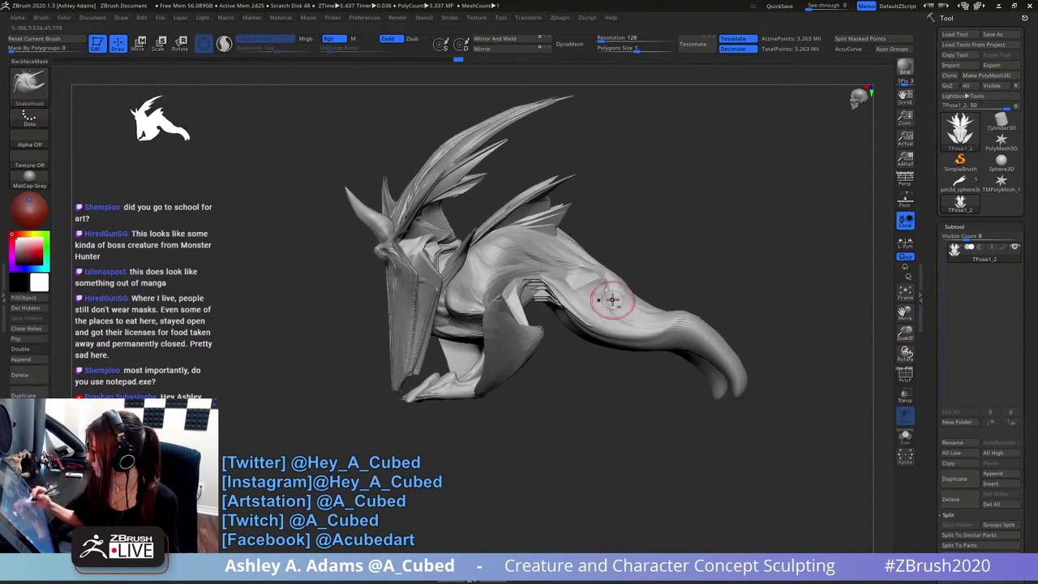
right_click_drag(609, 304, 528, 362)
right_click(530, 359)
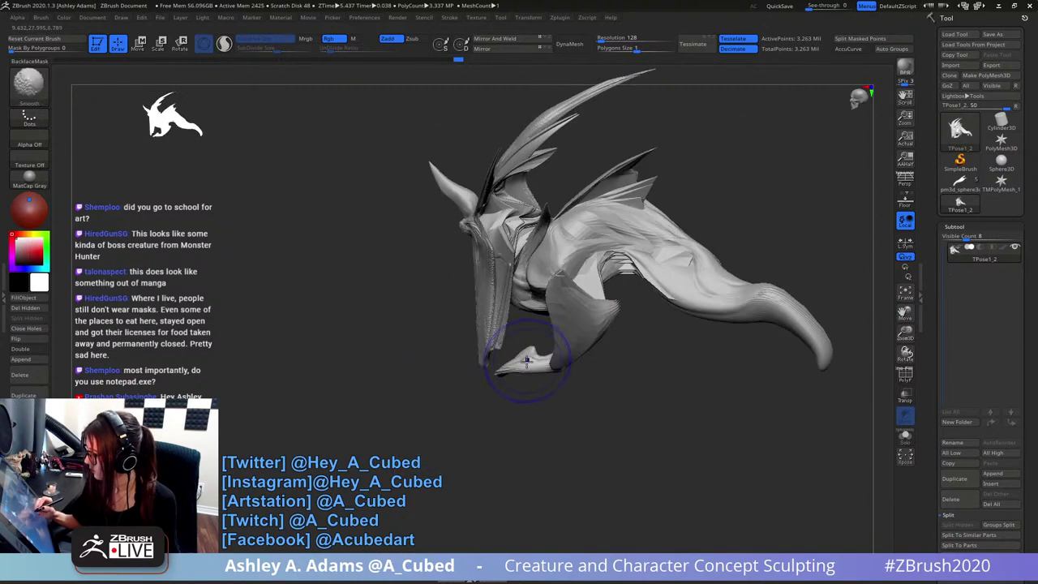
right_click(483, 367)
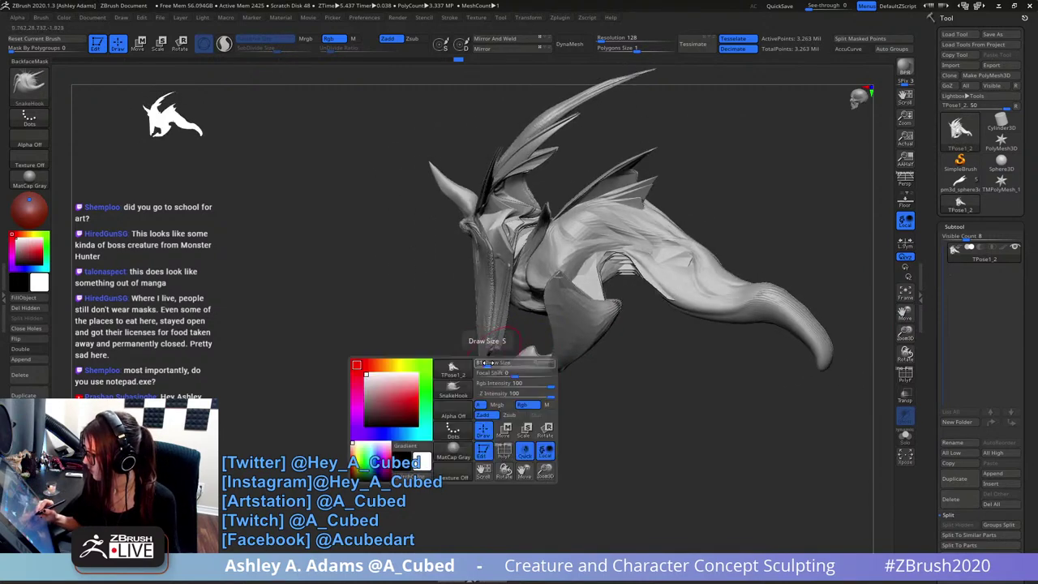
key("shift")
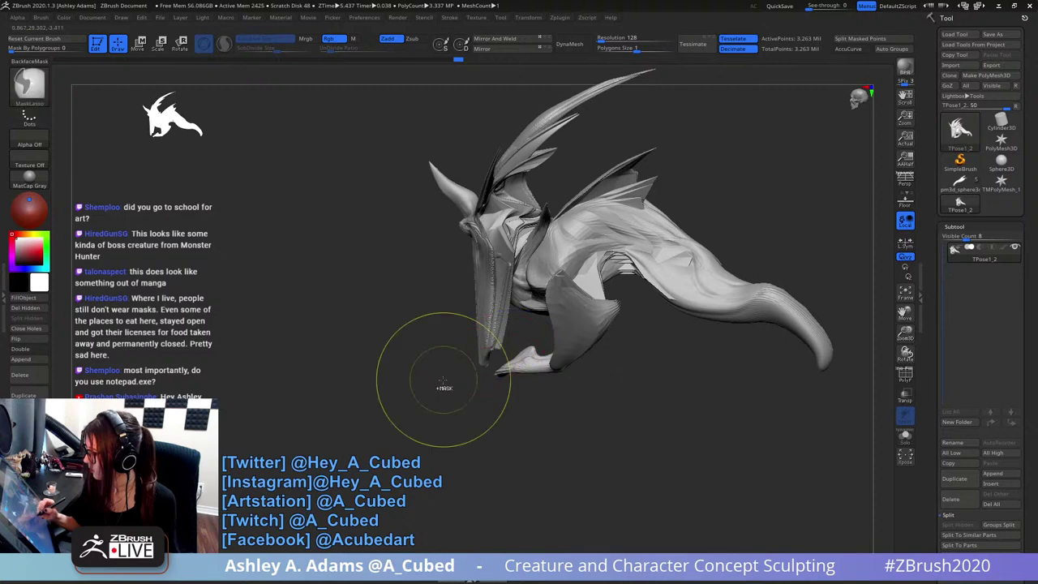
mouse_move(447, 385)
left_mouse_down("ctrl")
mouse_move(489, 365)
mouse_move(515, 311)
mouse_move(330, 380)
left_mouse_up("ctrl")
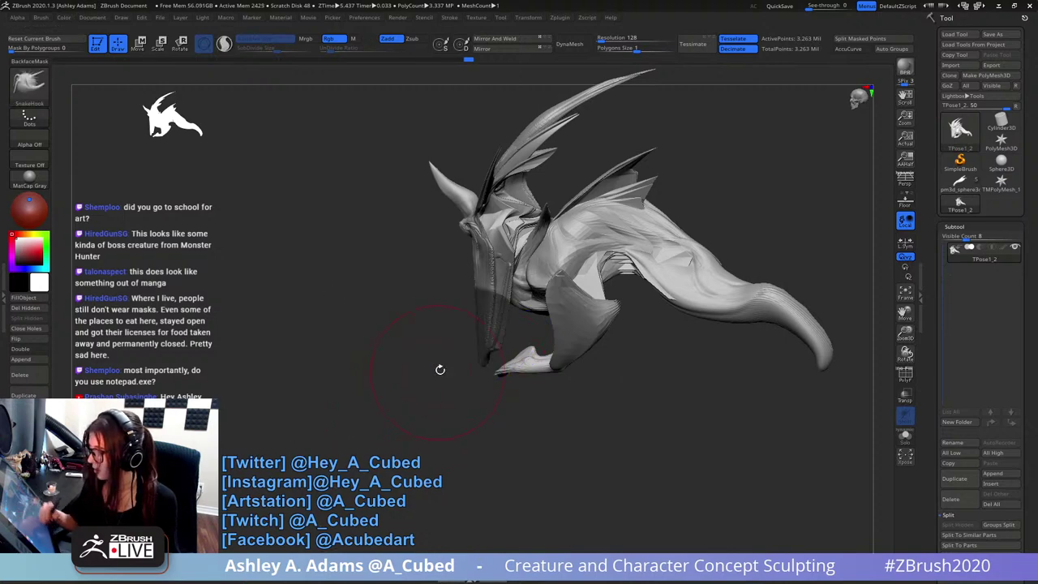
left_click_drag(440, 371, 470, 382, "alt")
left_click(543, 441, "ctrl")
- Try pulling the face shield forward with the SnakeHook brush, clearing the mask and undoing the pulls
right_click(487, 378)
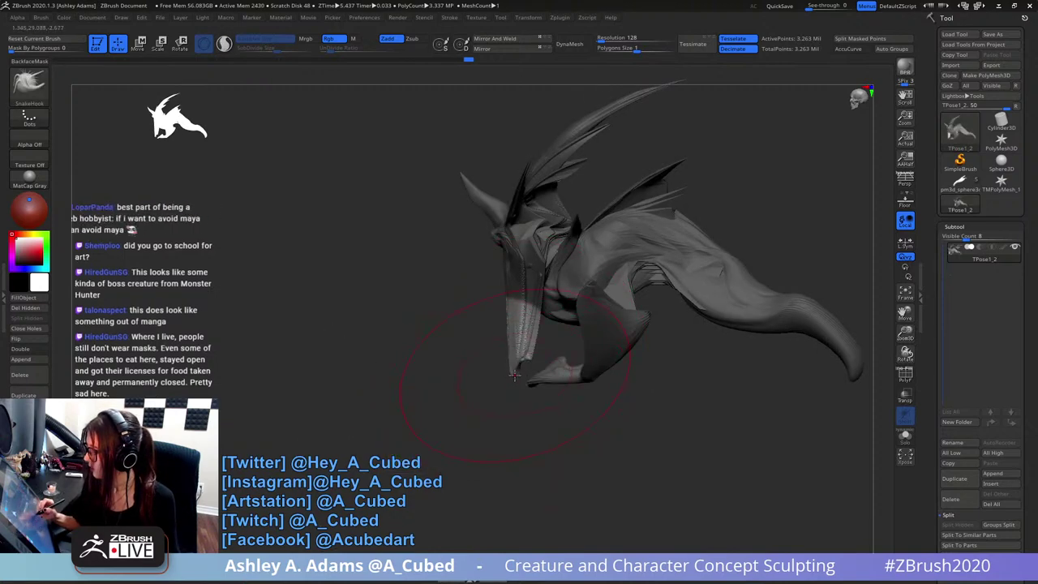
right_click(510, 378)
left_click_drag(478, 383, 446, 377)
key("ctrl+z")
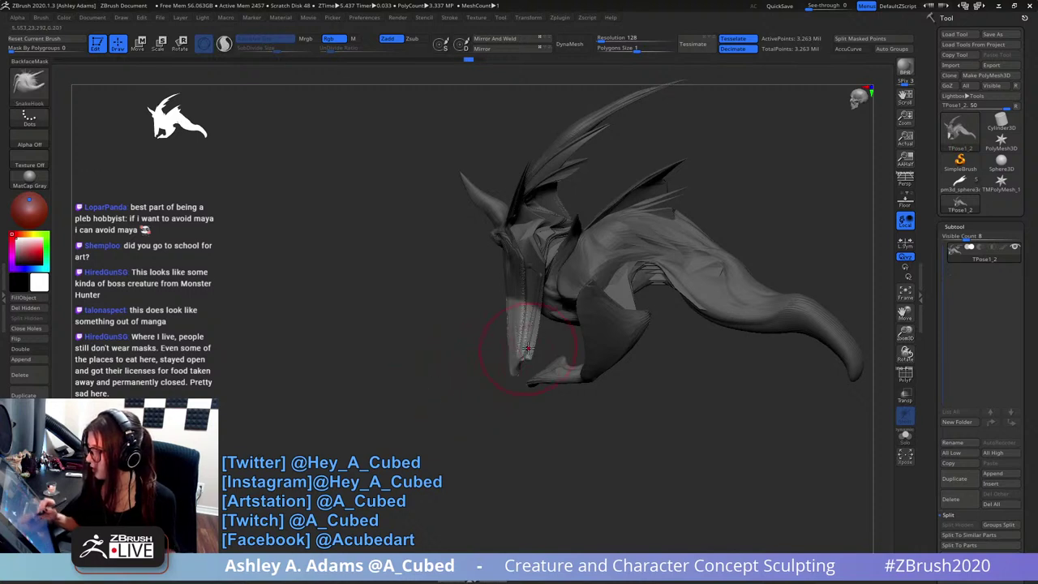
left_click(526, 408, "ctrl")
right_click(511, 389)
mouse_move(545, 335)
left_mouse_down()
mouse_move(566, 335)
mouse_move(512, 318)
left_mouse_up()
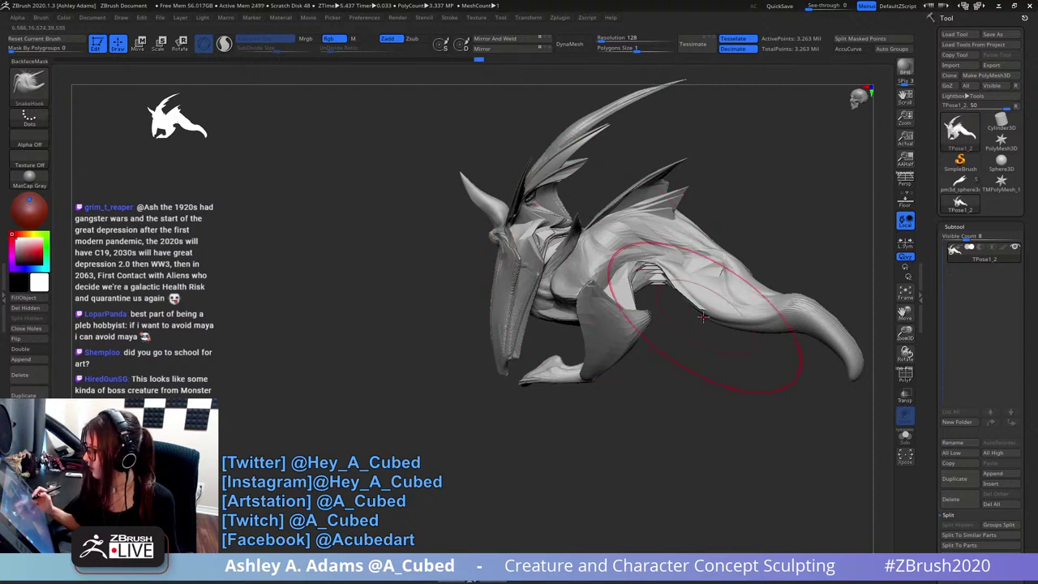
key("ctrl+z")
- Bow the face shield's front profile forward from the side with a resized SnakeHook brush
right_click(546, 303)
left_click_drag(560, 318, 503, 309)
right_click(524, 365)
left_click_drag(535, 376, 547, 376)
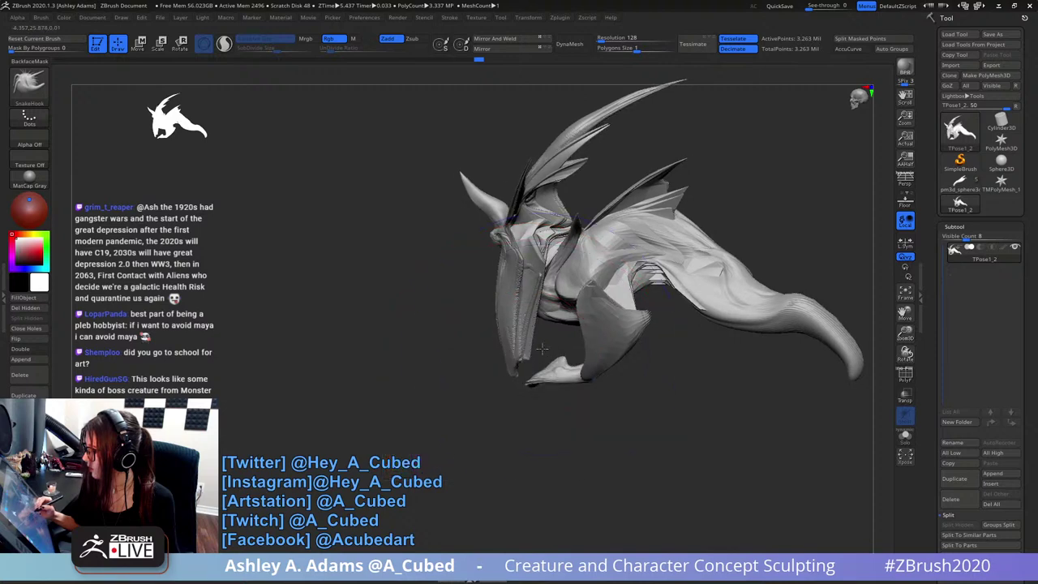
key("ctrl")
right_click(543, 307)
left_click_drag(556, 323, 546, 323)
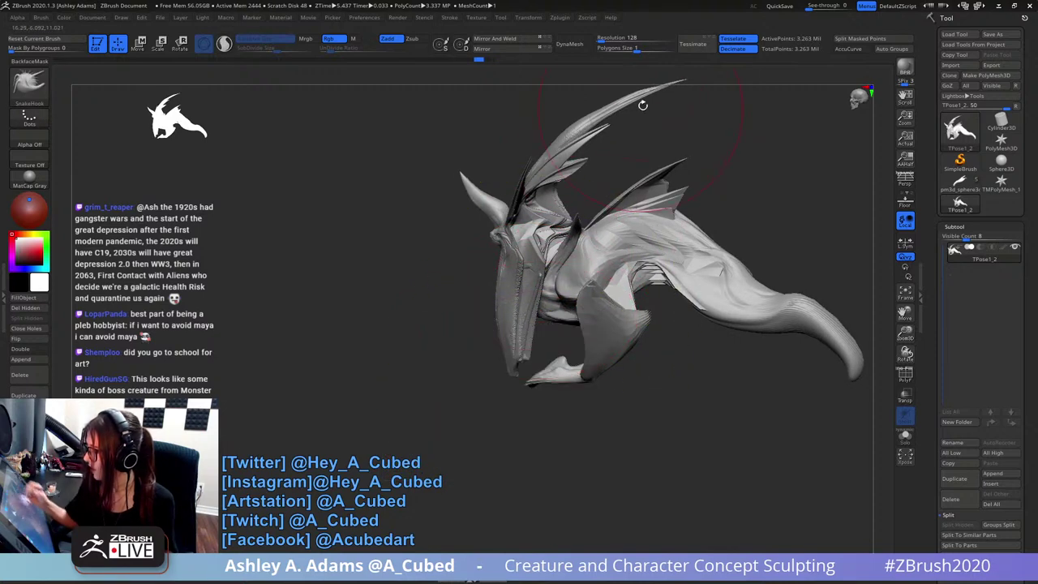
- Refine the upper curve of the long top horns from the side with a resized SnakeHook brush
right_click_drag(597, 139, 558, 220, "alt")
key("space")
left_click_drag(575, 193, 564, 197)
mouse_move(568, 203)
right_mouse_down()
mouse_move(585, 209)
mouse_move(569, 205)
right_mouse_up()
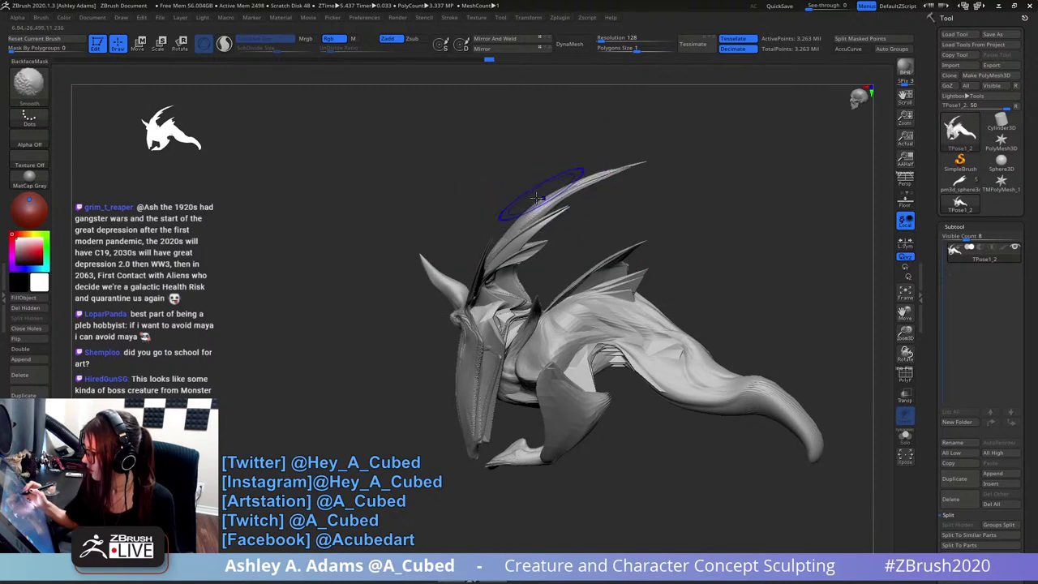
- Adjust the upper side of the face shield beneath the brow with a resized SnakeHook brush
right_click_drag(469, 337, 491, 234, "alt")
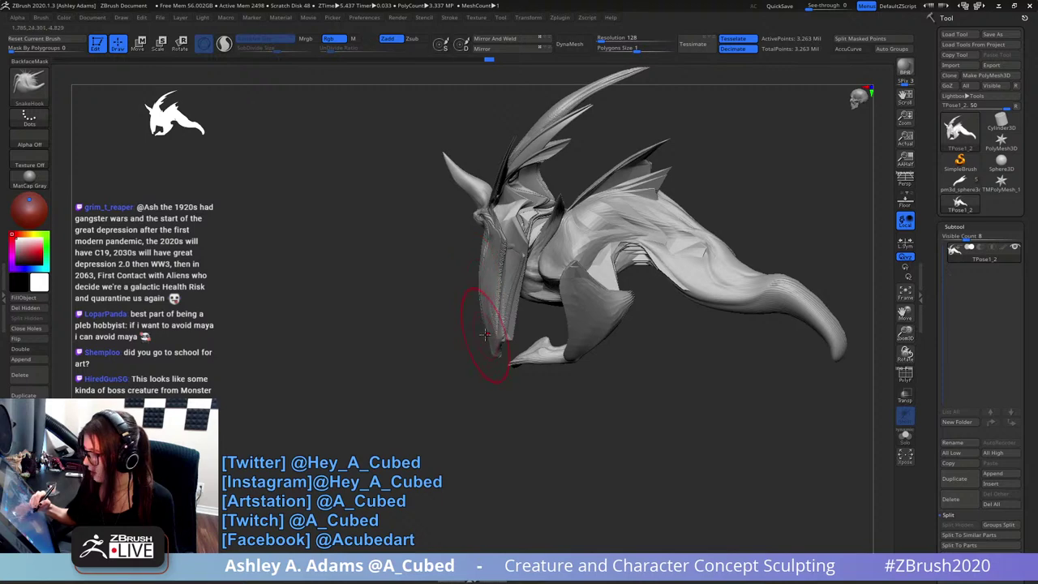
right_click_drag(485, 334, 470, 374, "alt")
key("space")
left_click_drag(480, 367, 473, 369)
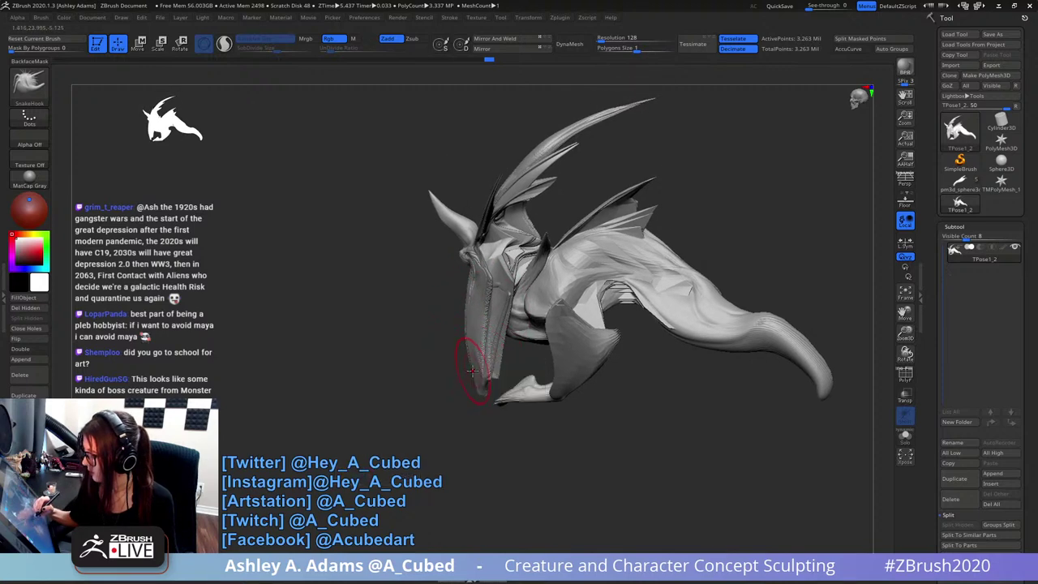
right_click_drag(475, 369, 605, 268)
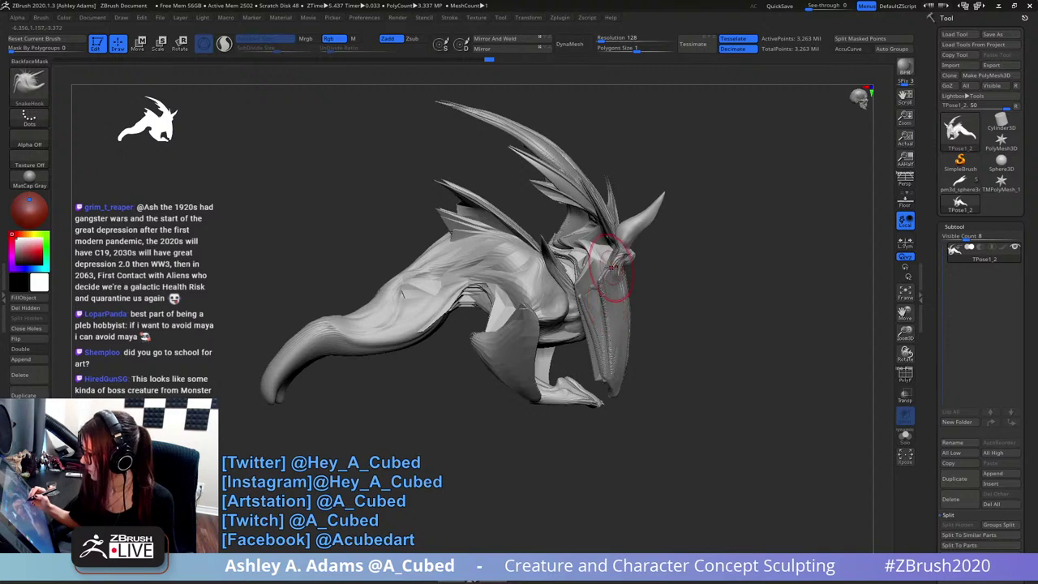
left_click_drag(603, 263, 598, 289)
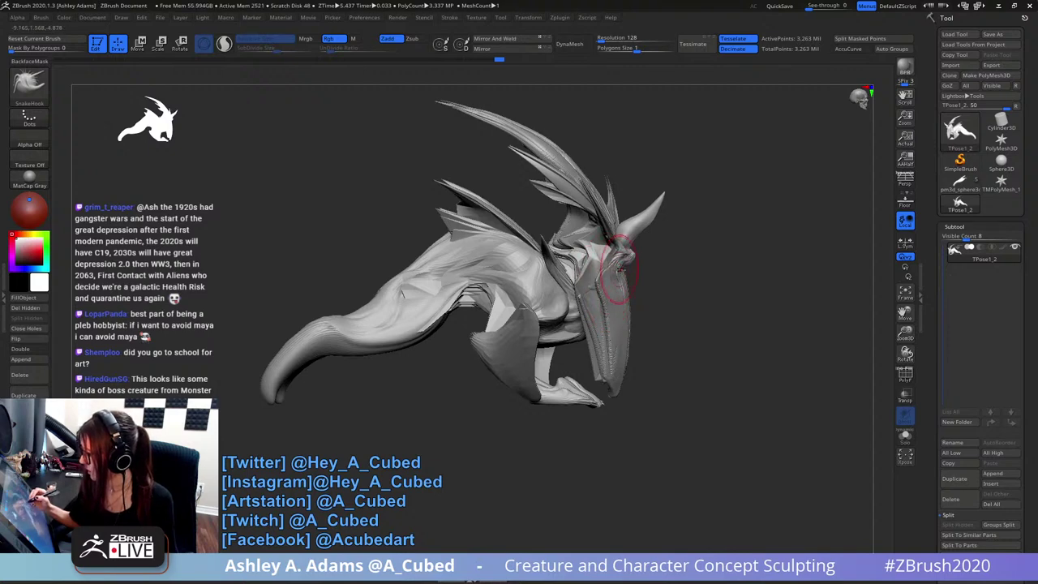
right_click_drag(601, 307, 597, 255)
right_click_drag(683, 242, 633, 248)
- Extend the pointed elbow tips of the front legs outward from the front with the SnakeHook brush
right_click(579, 273)
right_click_drag(579, 273, 606, 261)
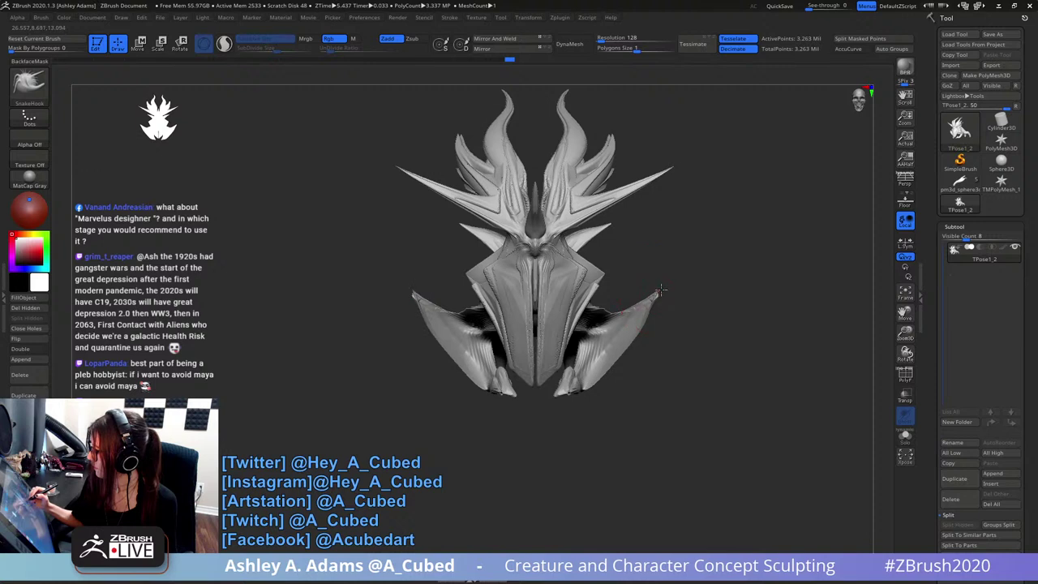
mouse_move(657, 293)
left_mouse_down()
mouse_move(667, 286)
mouse_move(654, 307)
left_mouse_up()
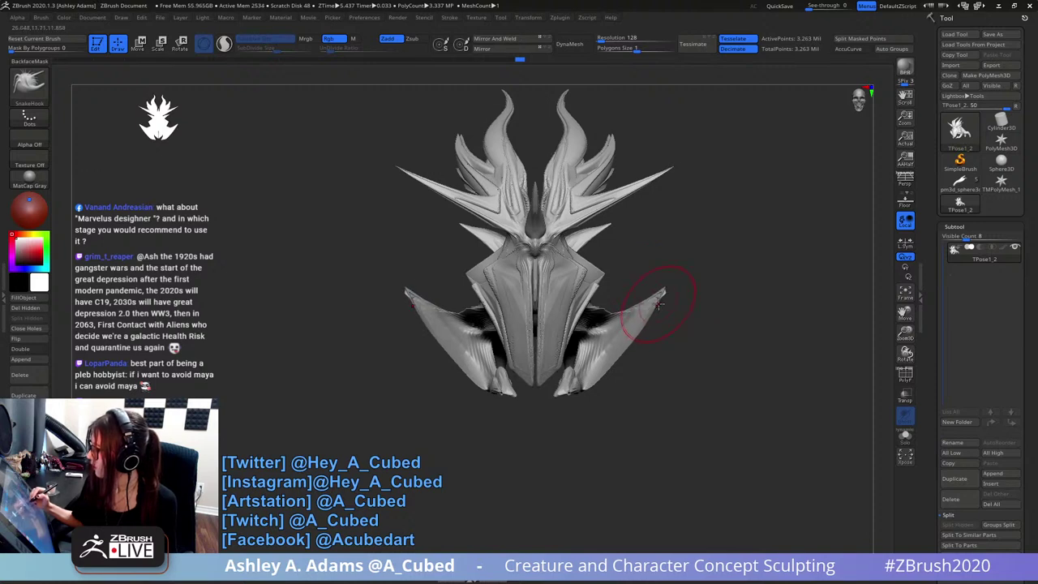
left_click_drag(667, 394, 661, 439)
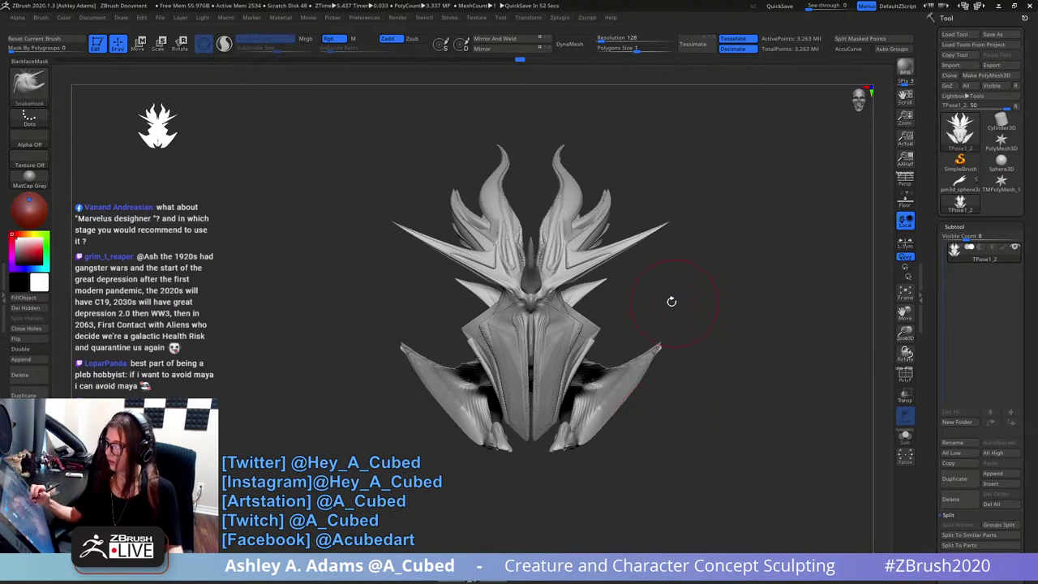
left_click_drag(819, 283, 681, 297)
left_click_drag(718, 259, 763, 264)
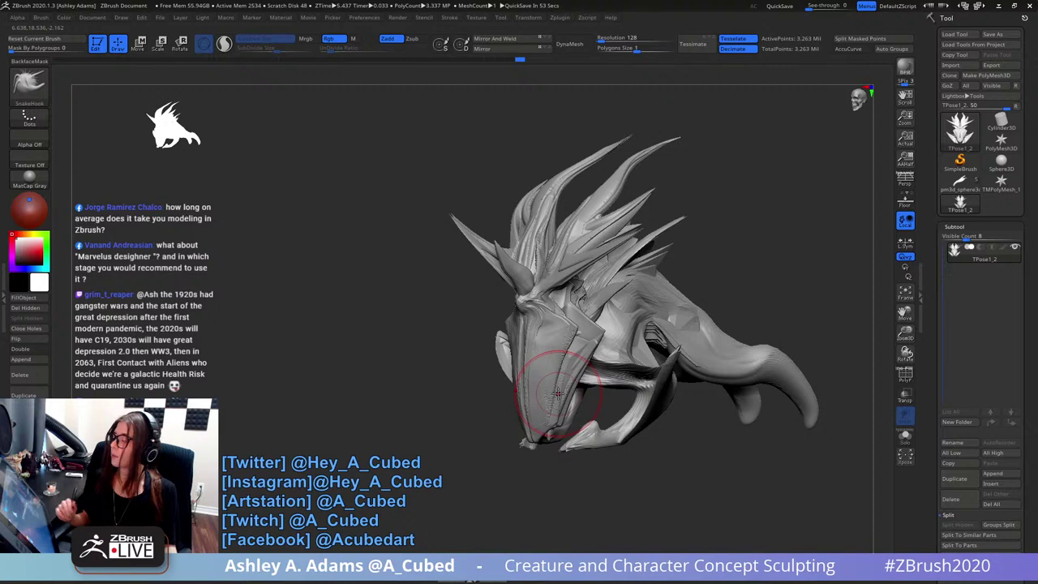
right_click_drag(614, 336, 575, 332)
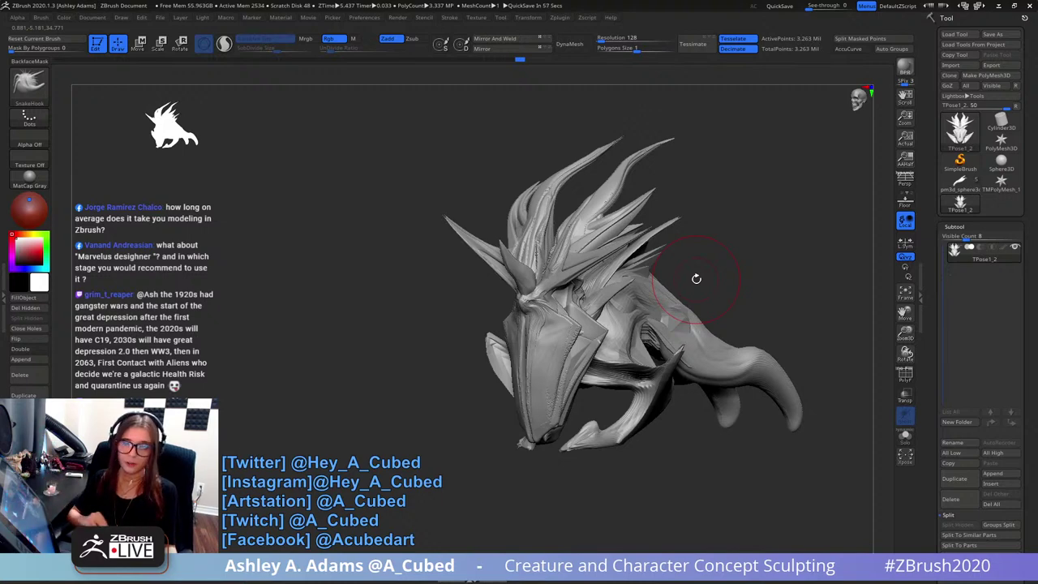
mouse_move(677, 285)
left_mouse_down()
mouse_move(713, 280)
mouse_move(749, 301)
mouse_move(708, 272)
left_mouse_up()
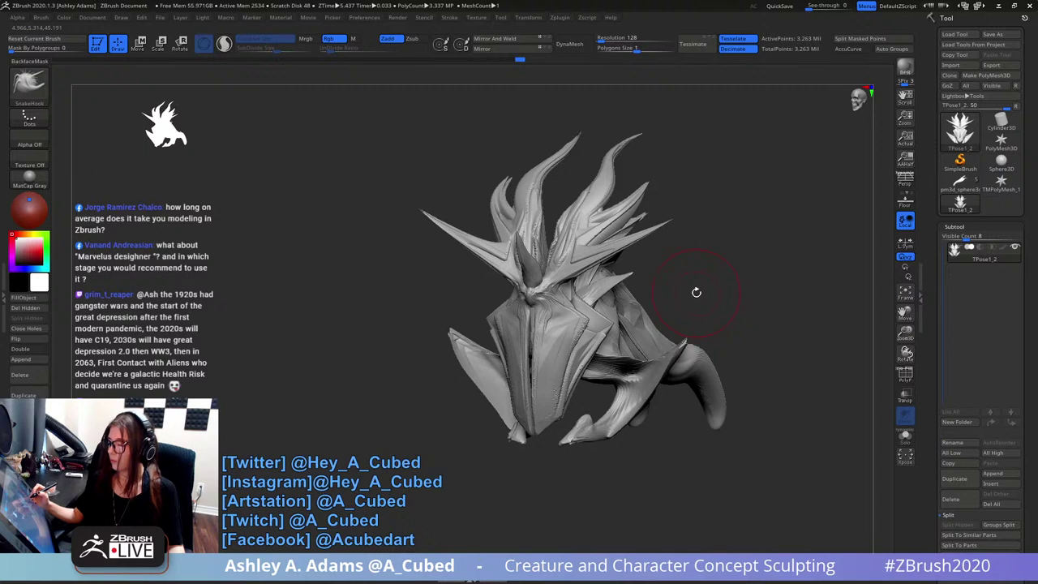
mouse_move(715, 344)
left_mouse_down()
mouse_move(701, 334)
mouse_move(667, 349)
left_mouse_up()
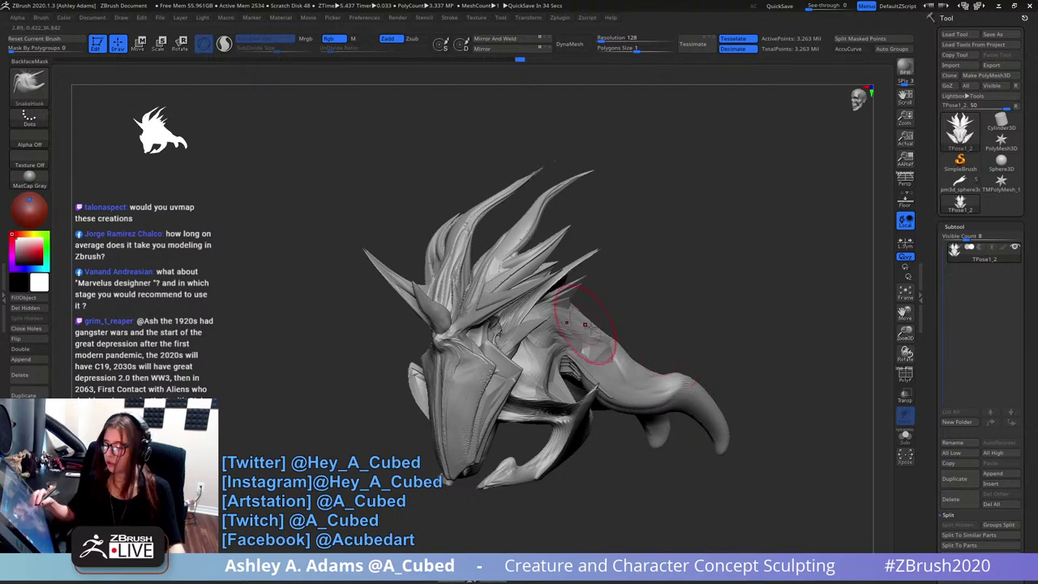
left_click_drag(605, 334, 660, 300)
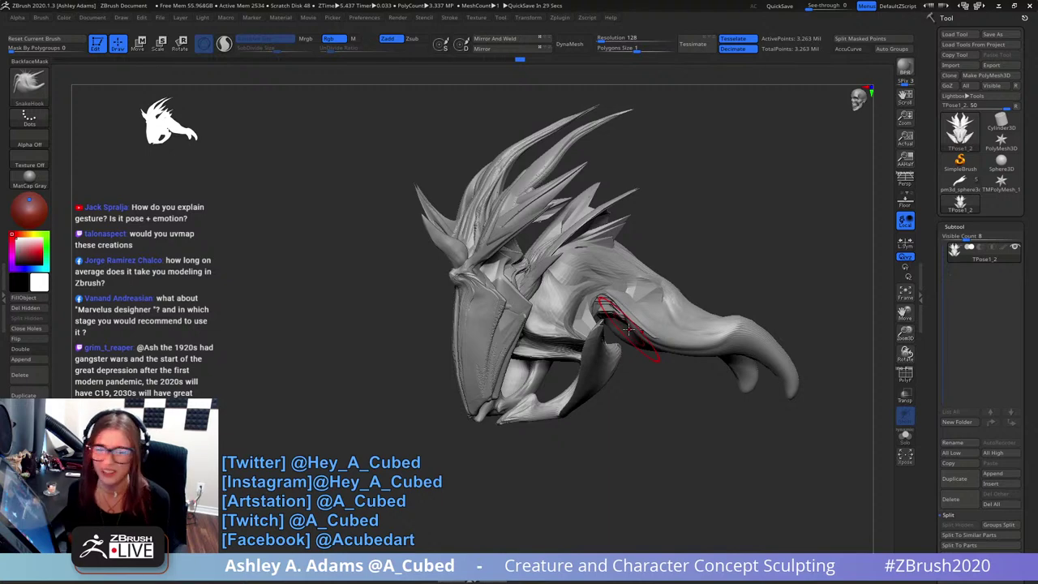
- Raise the upper spike on the creature's back from the side with a resized SnakeHook brush
right_click_drag(628, 329, 688, 252)
key("space")
left_click_drag(645, 237, 651, 238)
right_click_drag(689, 252, 673, 227)
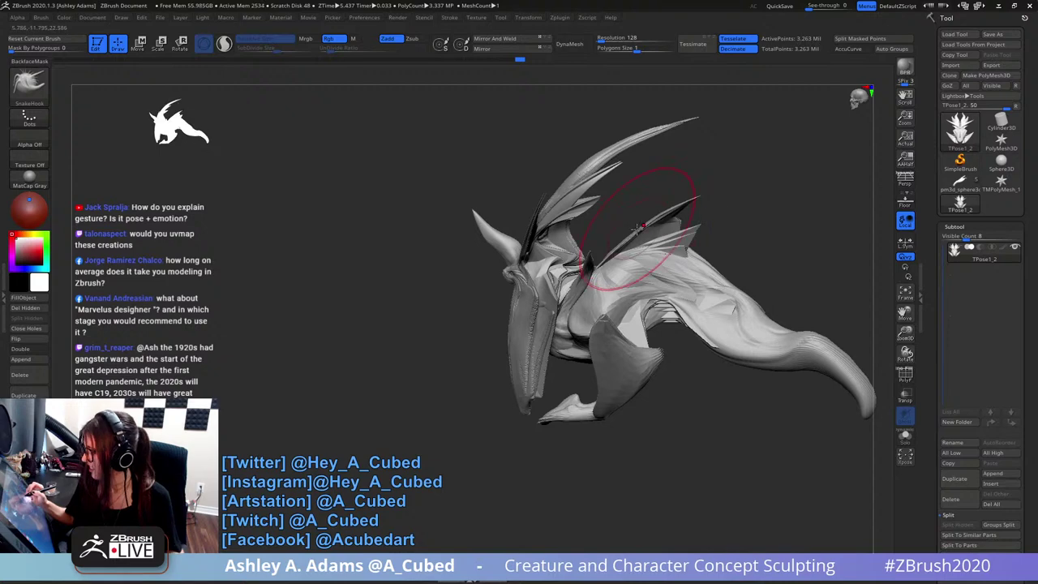
key("space")
mouse_move(644, 228)
left_mouse_down()
mouse_move(647, 239)
mouse_move(670, 213)
left_mouse_up()
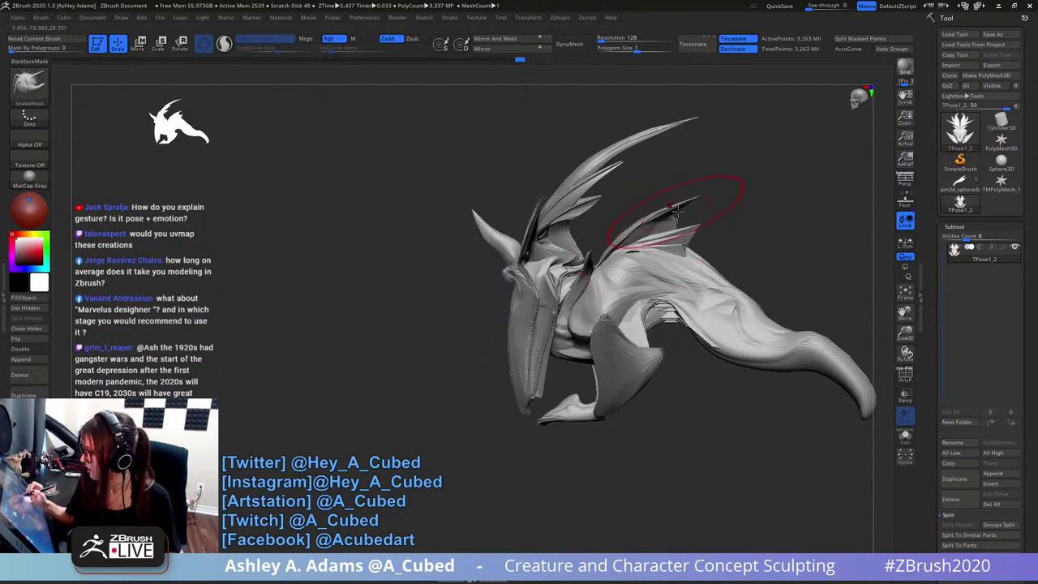
- Refine the back spike's tip and the dark frill spike behind the head from the side, varying the SnakeHook brush size
right_click_drag(710, 206, 669, 225, "alt")
key("space")
left_click_drag(661, 227, 668, 227)
mouse_move(670, 224)
right_mouse_down()
mouse_move(681, 231)
mouse_move(670, 227)
right_mouse_up()
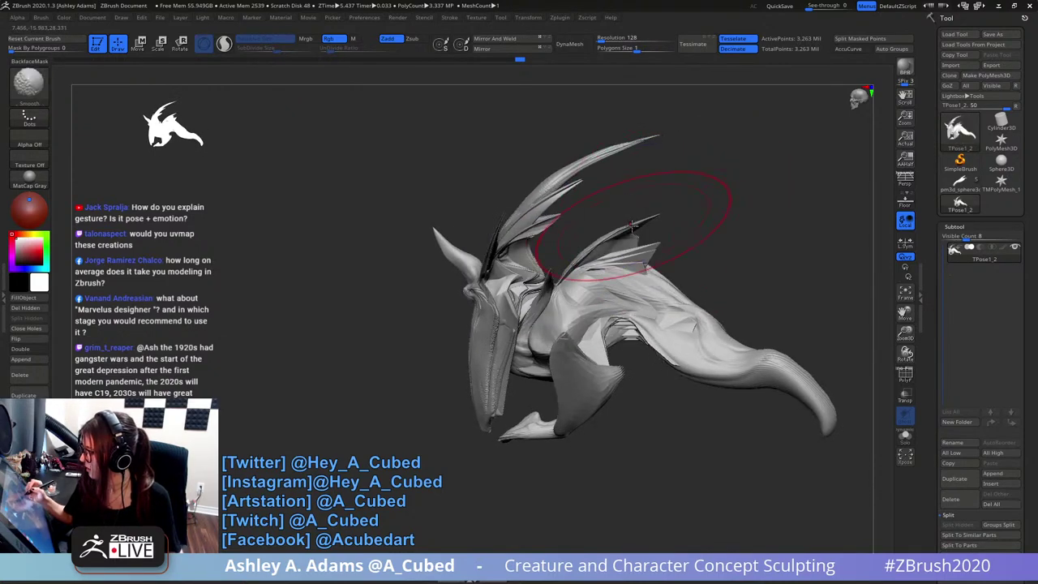
left_click_drag(651, 217, 657, 218)
key("space")
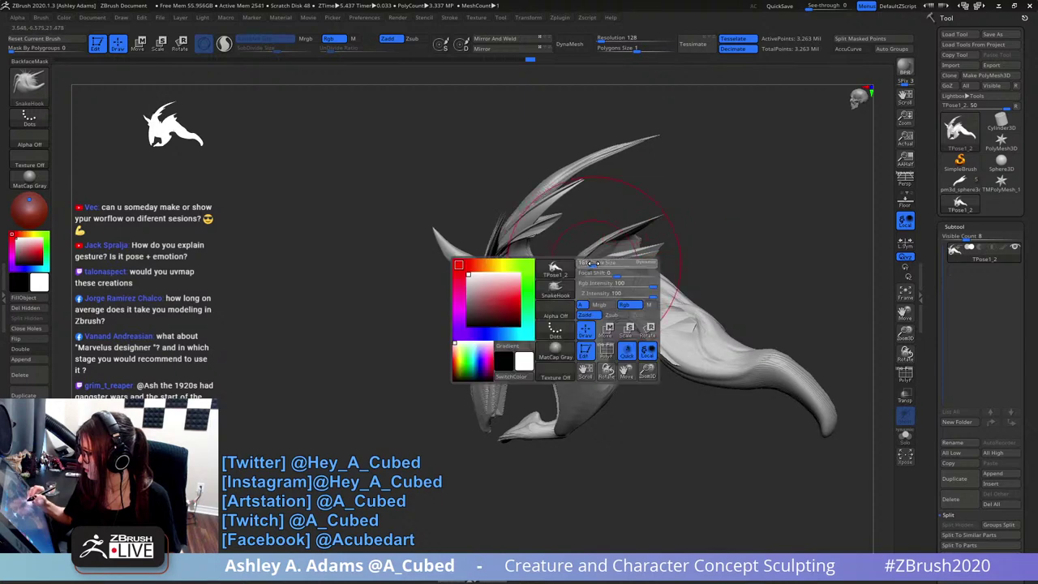
left_click_drag(621, 263, 612, 263)
right_click(558, 284)
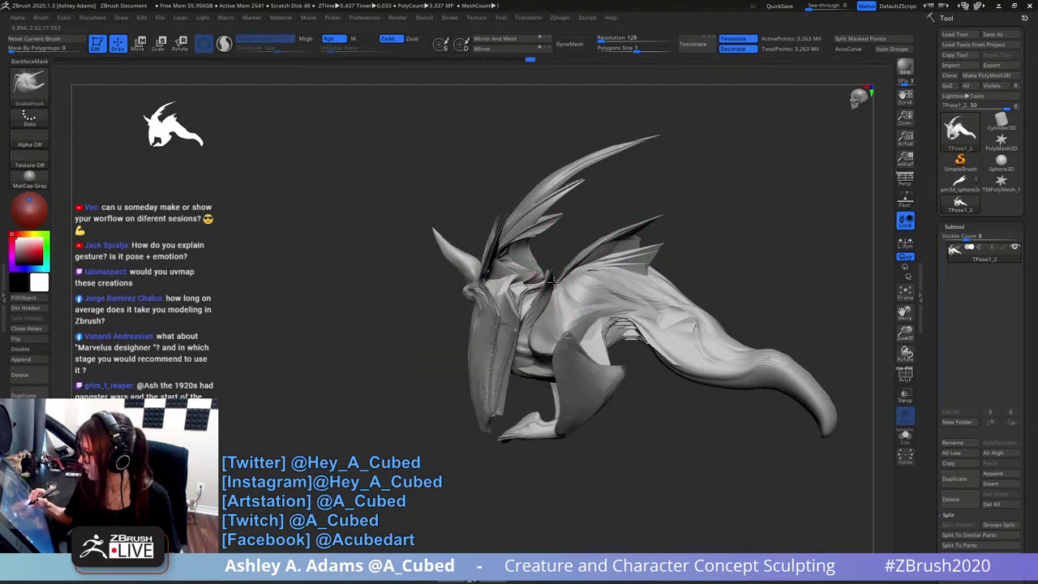
- Adjust the neck behind the face shield and the front shoulder from the side with a resized SnakeHook brush
right_click_drag(633, 281, 591, 244, "alt")
key("space")
left_click_drag(598, 262, 608, 262)
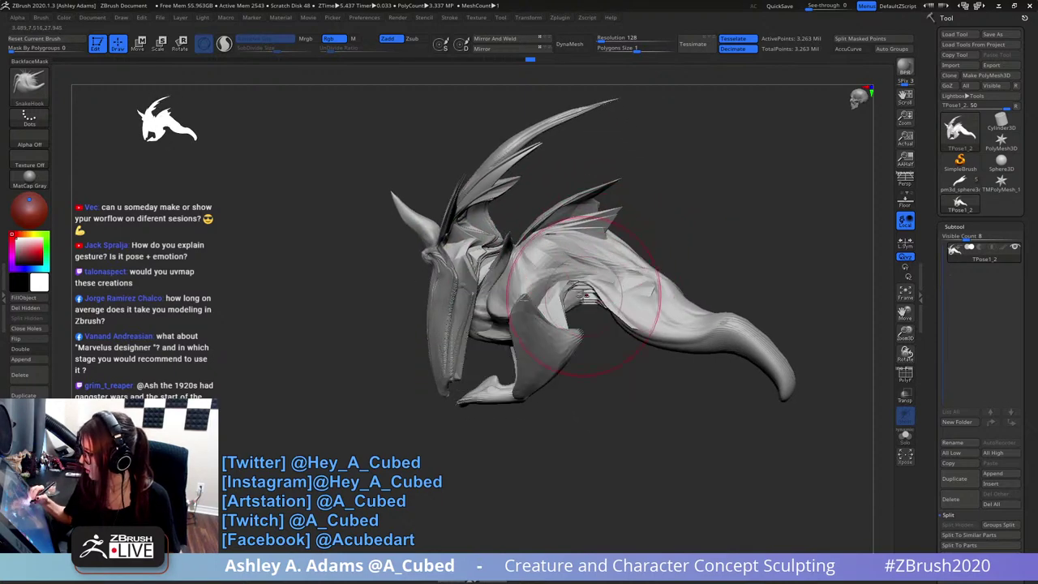
right_click(467, 329)
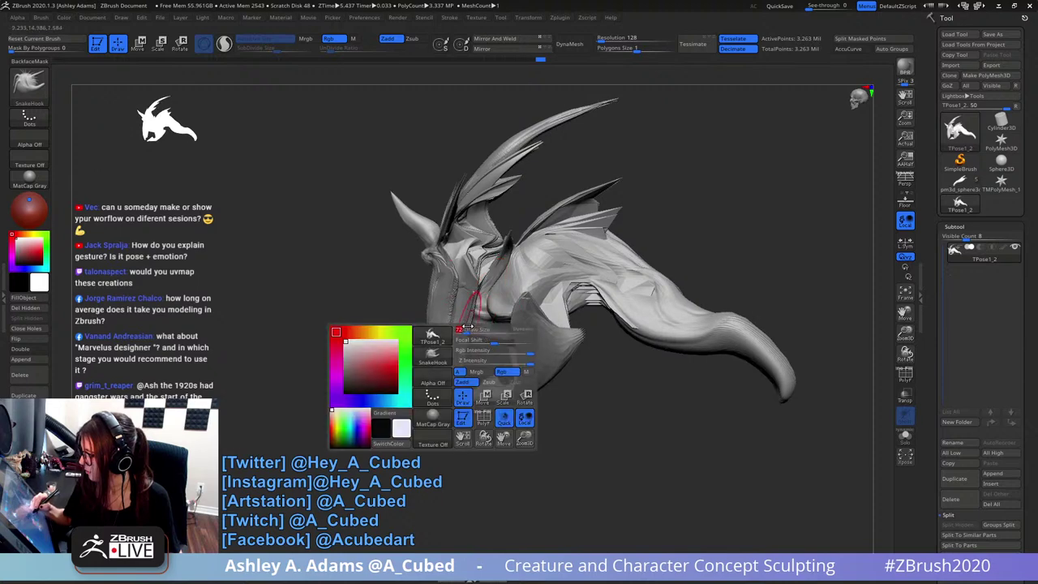
mouse_move(477, 329)
right_mouse_down()
mouse_move(464, 333)
mouse_move(481, 326)
right_mouse_up()
left_click_drag(497, 331, 503, 342)
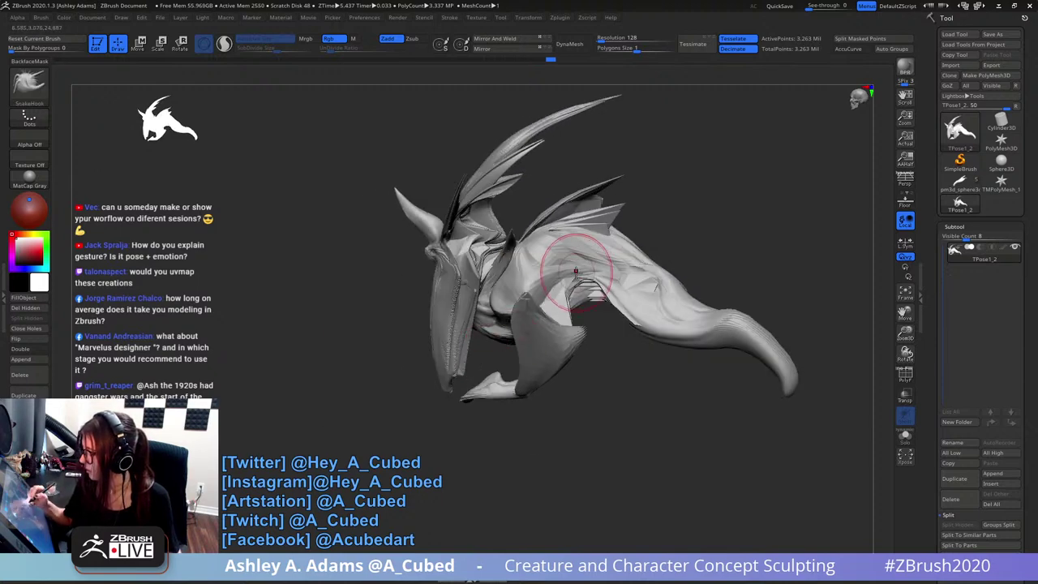
left_click_drag(576, 271, 586, 276)
- Try to reshape the long side spikes from the back with a resized SnakeHook brush, and undo the strokes
right_click_drag(586, 276, 659, 262)
right_click(607, 279)
right_click(663, 300)
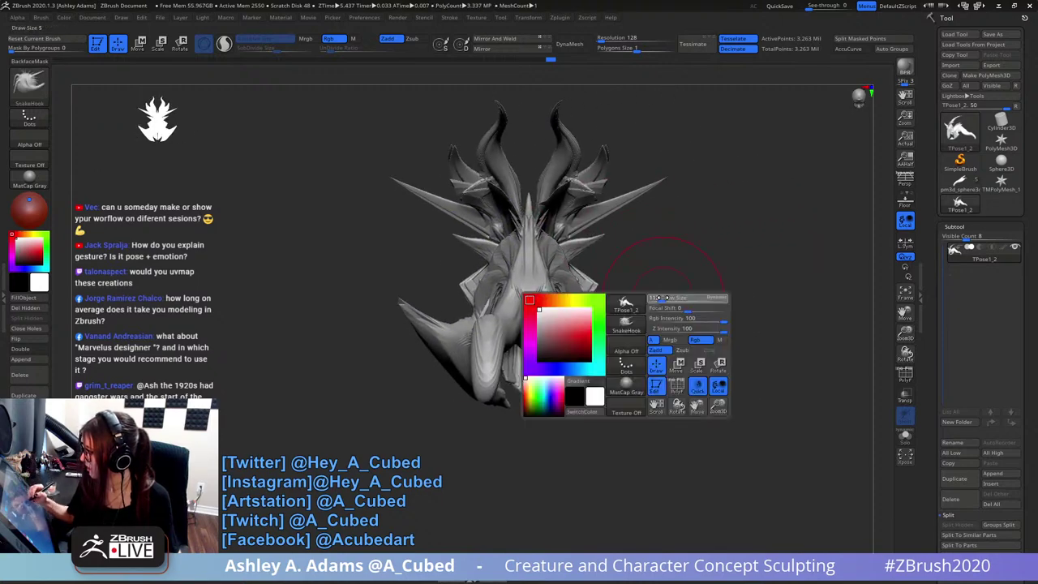
left_click_drag(662, 300, 683, 276)
key("ctrl+z")
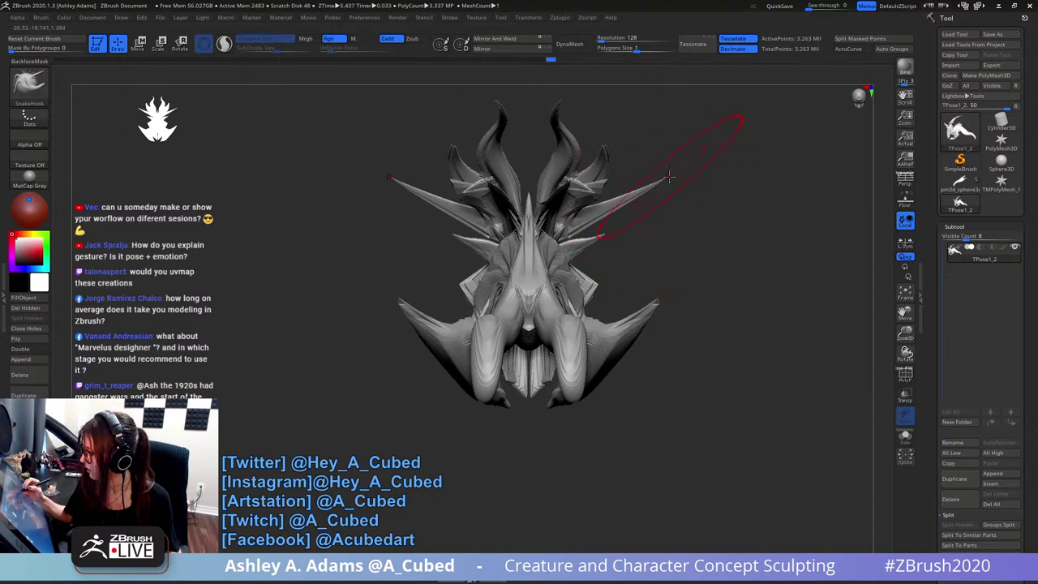
mouse_move(670, 177)
left_mouse_down()
mouse_move(668, 166)
mouse_move(647, 203)
left_mouse_up()
key("ctrl+z")
right_click(657, 197)
right_click_drag(650, 287, 663, 225)
right_click(665, 264)
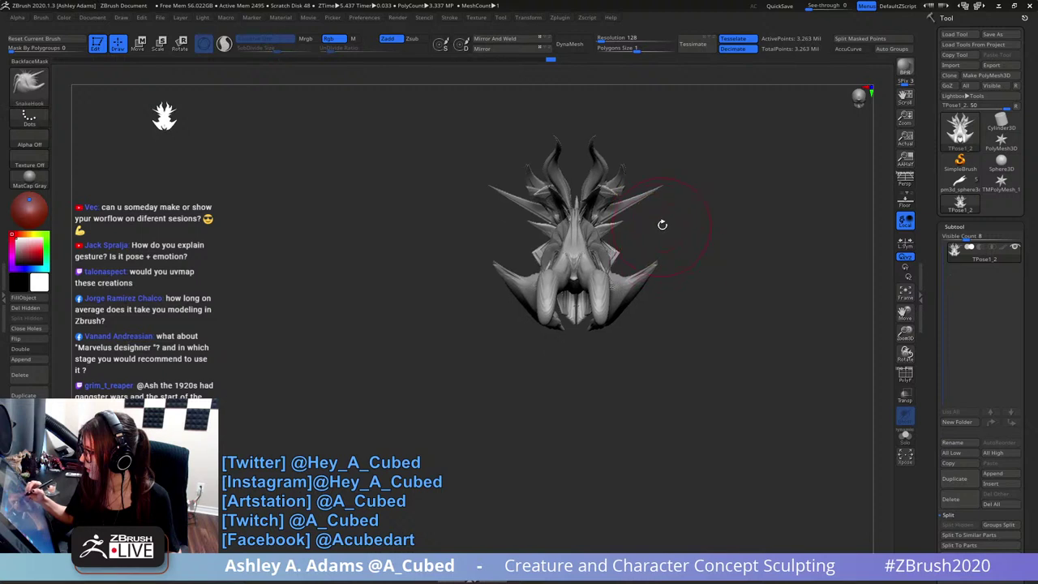
- Append a Ring3D mesh as a new subtool beside the combined creature mesh
right_click_drag(686, 285, 688, 316)
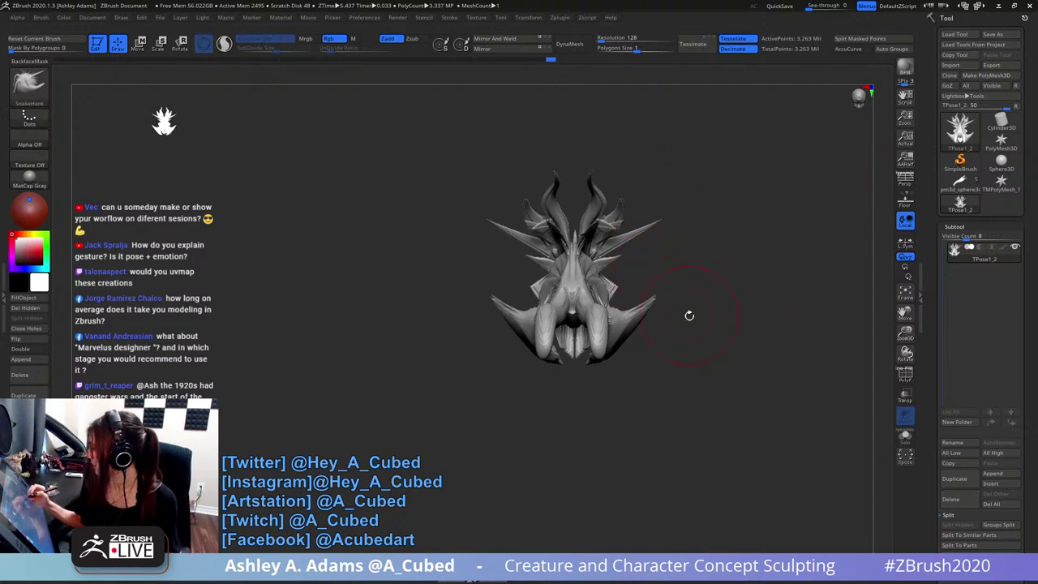
left_click(1004, 474)
left_click(784, 412)
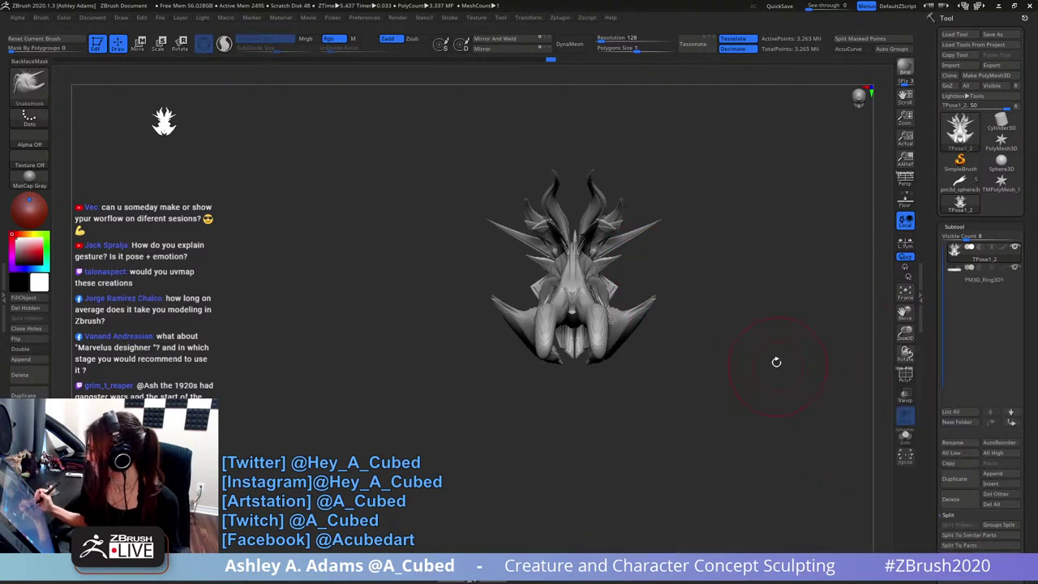
- Stand the ring upright and scale it up until it encircles the creature in the back view
key("w")
right_click_drag(602, 248, 604, 316)
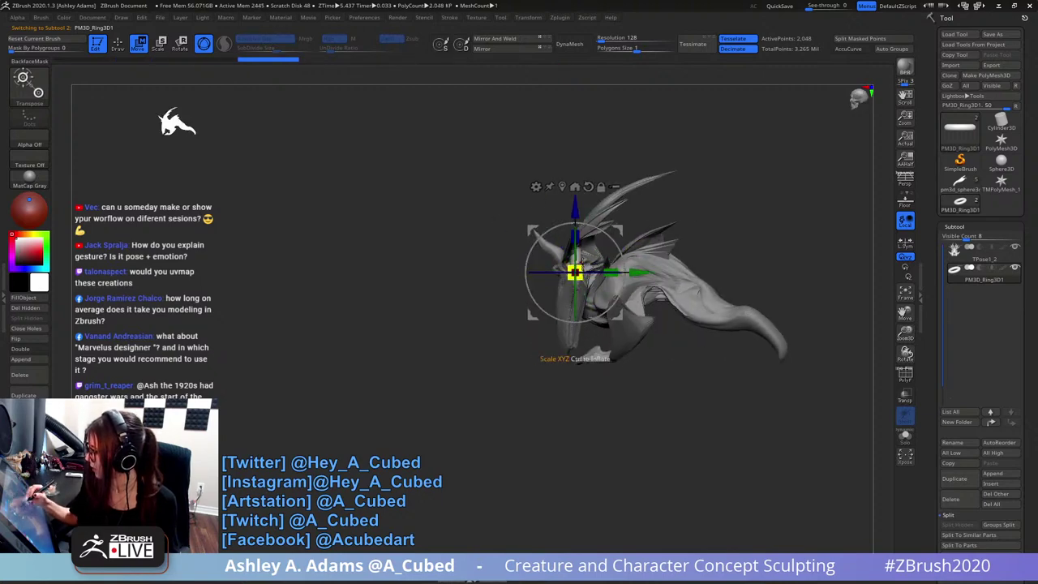
left_click_drag(581, 265, 609, 243)
right_click_drag(811, 205, 695, 218)
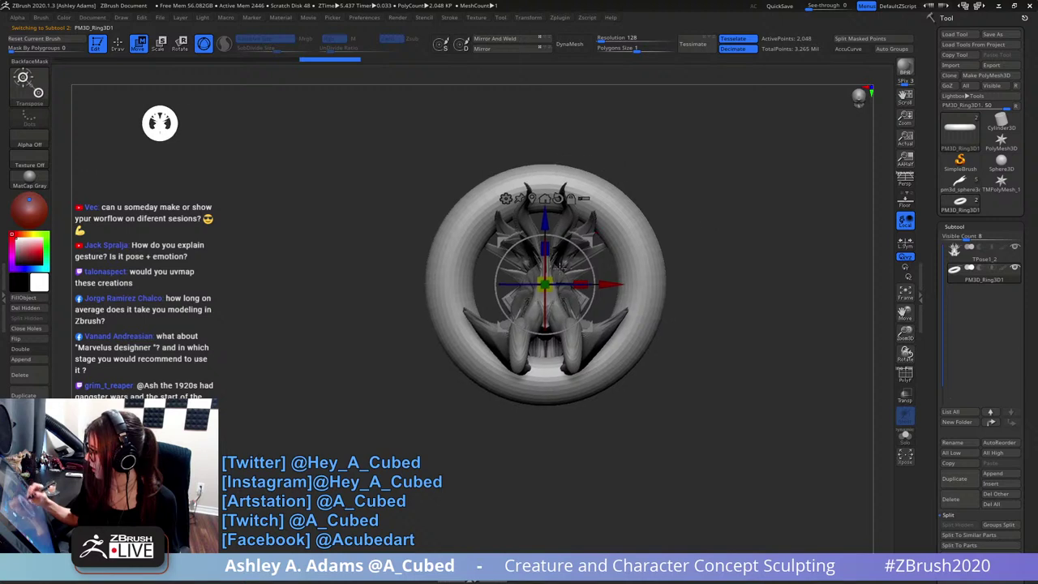
left_click_drag(559, 266, 597, 264)
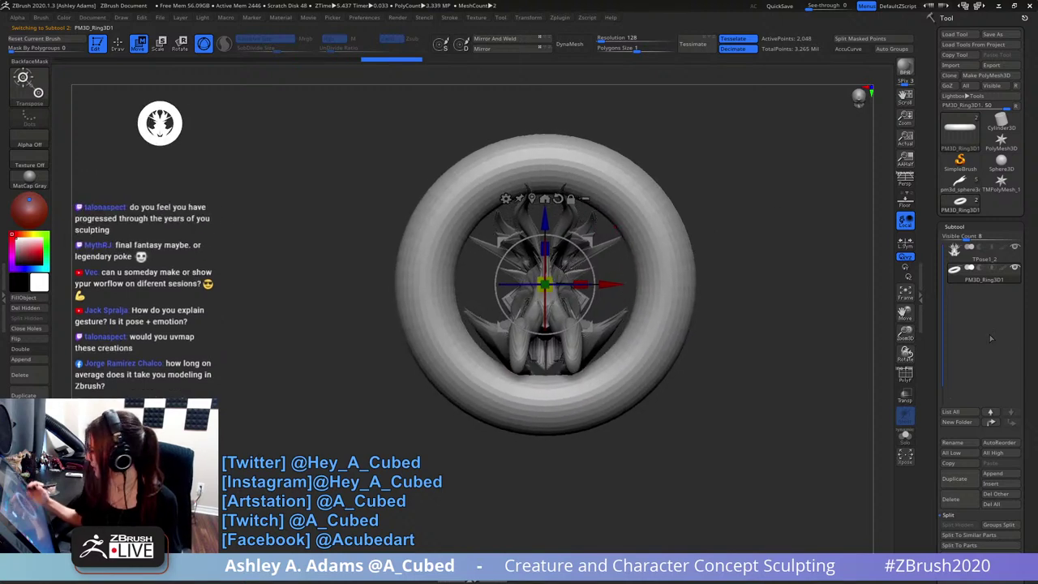
- Thin the ring's tube with small negative Inflate deformations, undoing the first inflation attempts
scroll(983, 377, "down", 10)
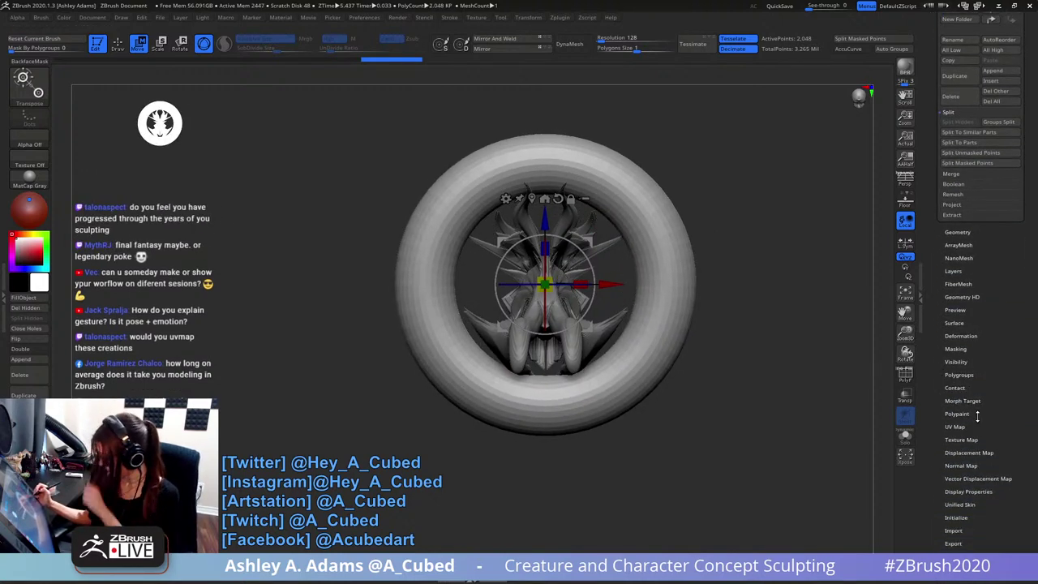
left_click(973, 336)
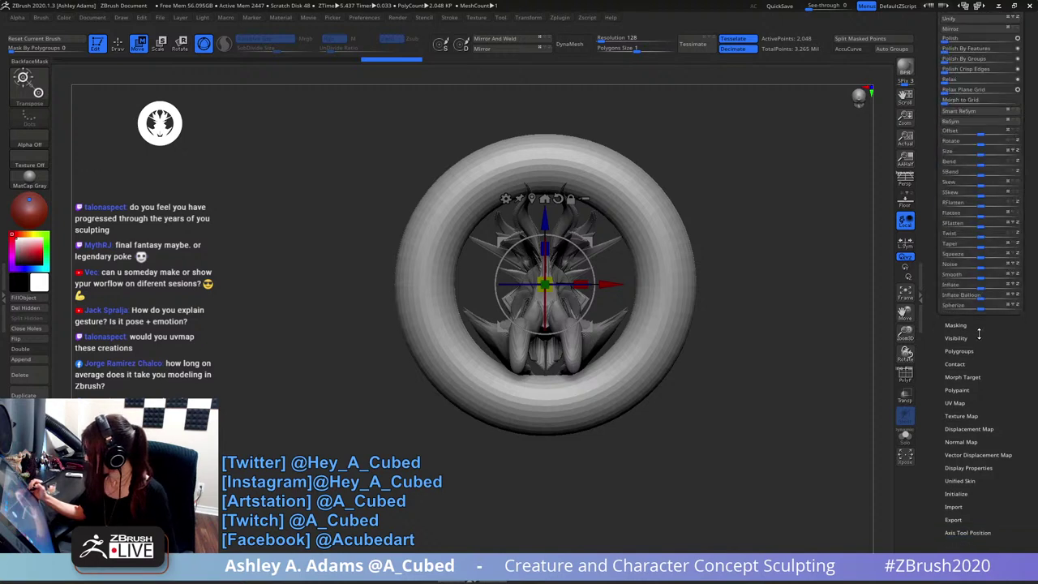
mouse_move(981, 417)
left_mouse_down()
mouse_move(964, 421)
mouse_move(989, 422)
left_mouse_up()
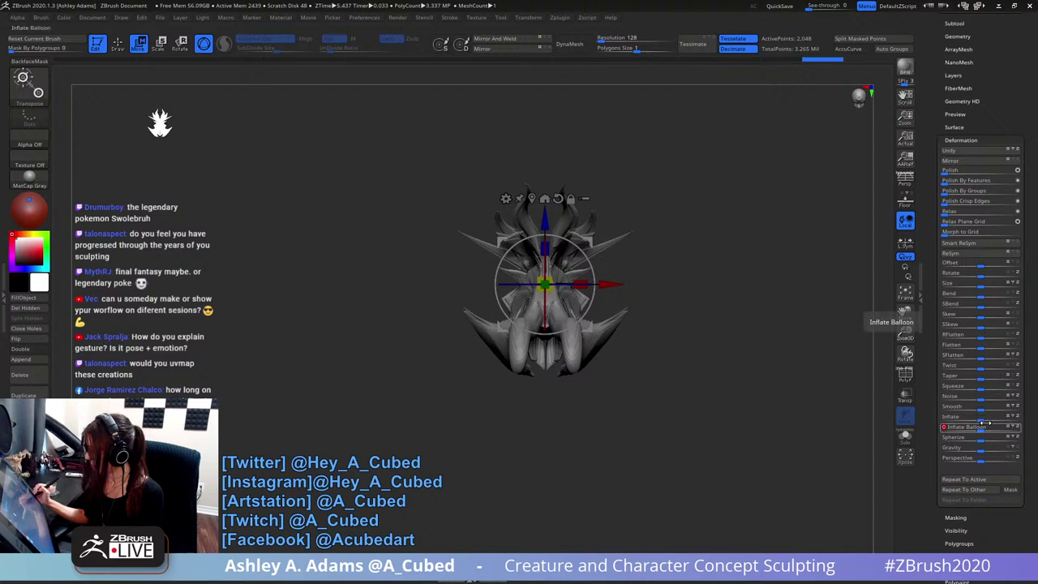
key("ctrl+z")
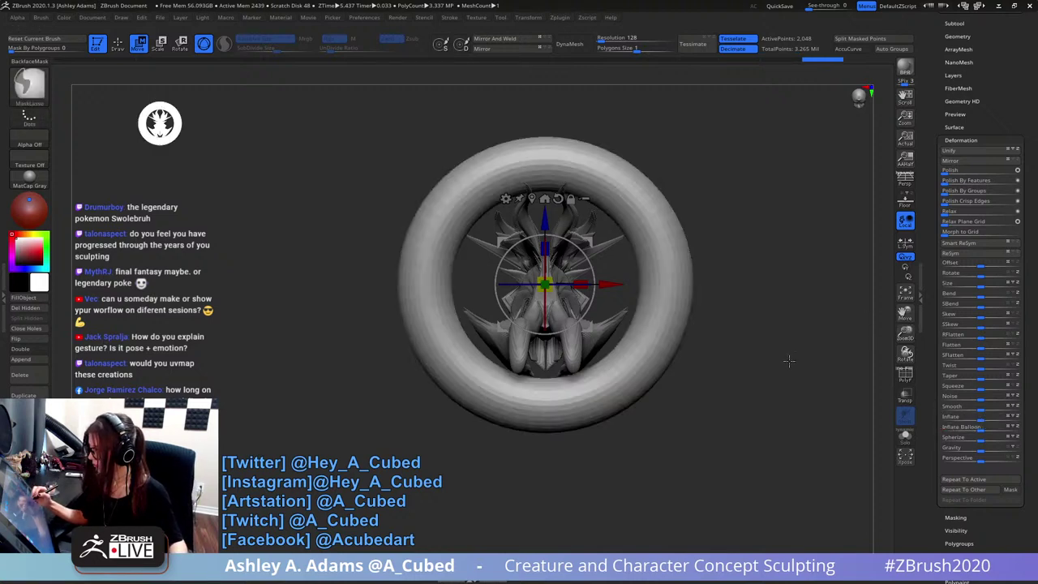
key("ctrl+z")
mouse_move(981, 419)
left_mouse_down()
mouse_move(948, 421)
mouse_move(982, 420)
left_mouse_up()
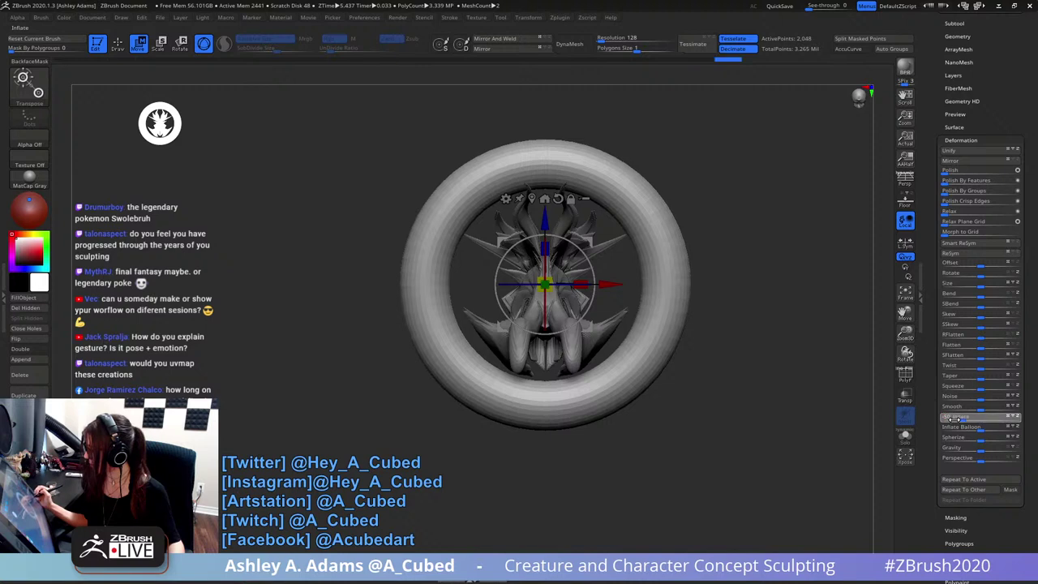
left_click_drag(983, 420, 968, 420)
left_click_drag(981, 420, 975, 421)
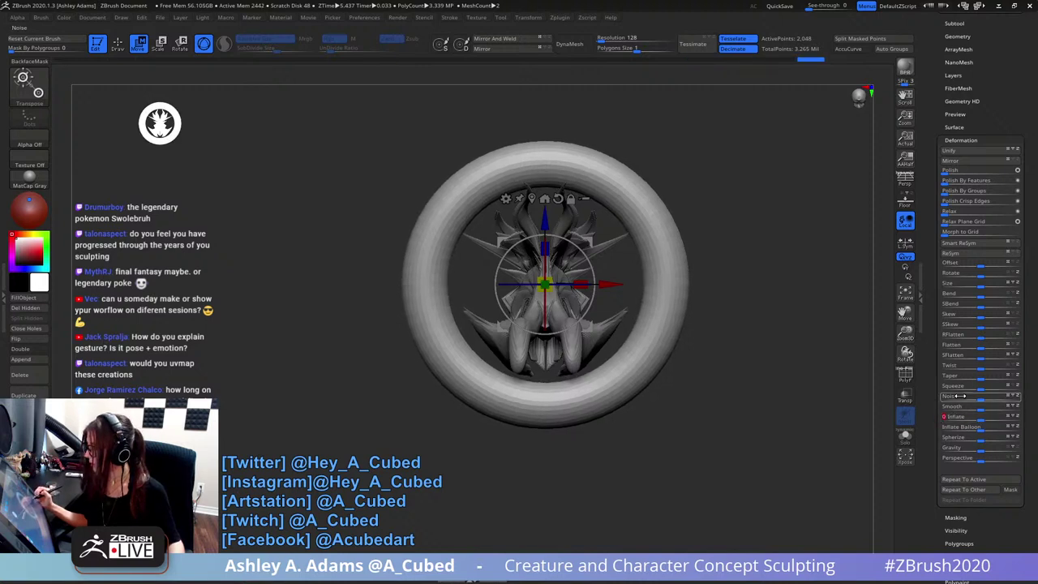
- Delete the enlarged ring subtool from the combined creature mesh
scroll(973, 195, "up", 5)
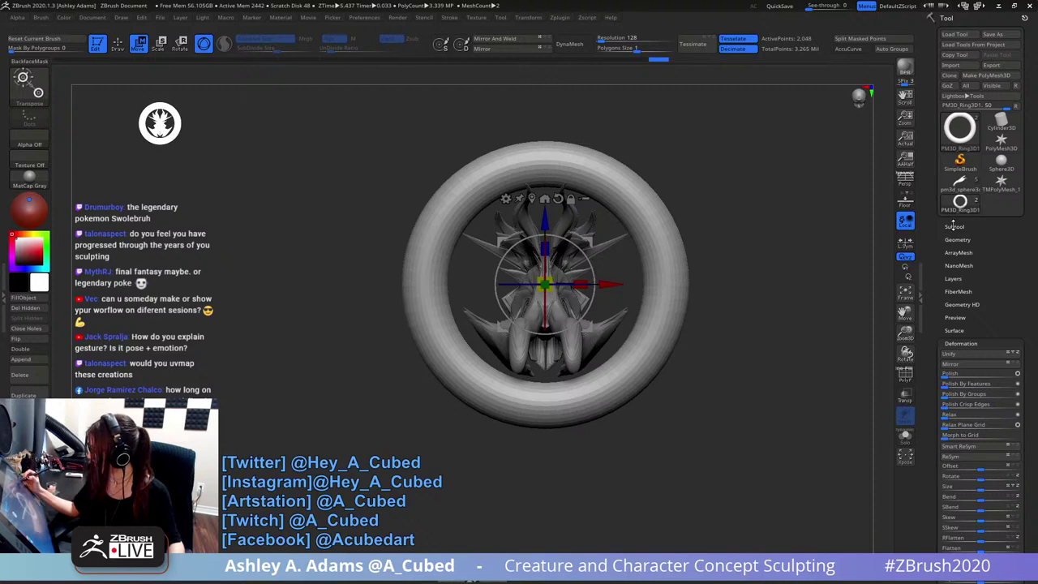
left_click(954, 228)
left_click(962, 500)
left_click(858, 527)
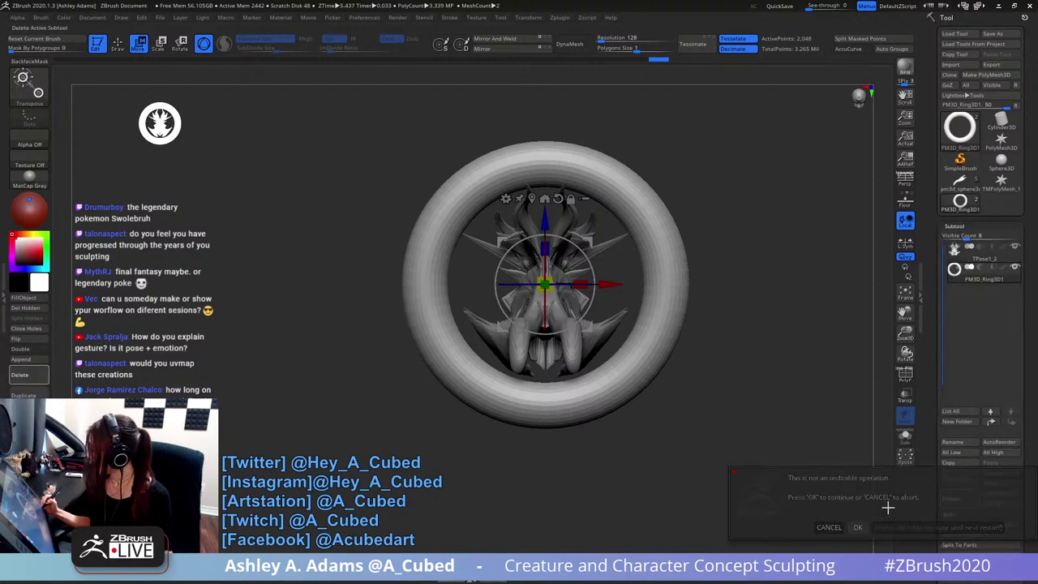
- Append a fresh Ring3D subtool to the combined mesh and isolate it in Solo mode
left_click(994, 473)
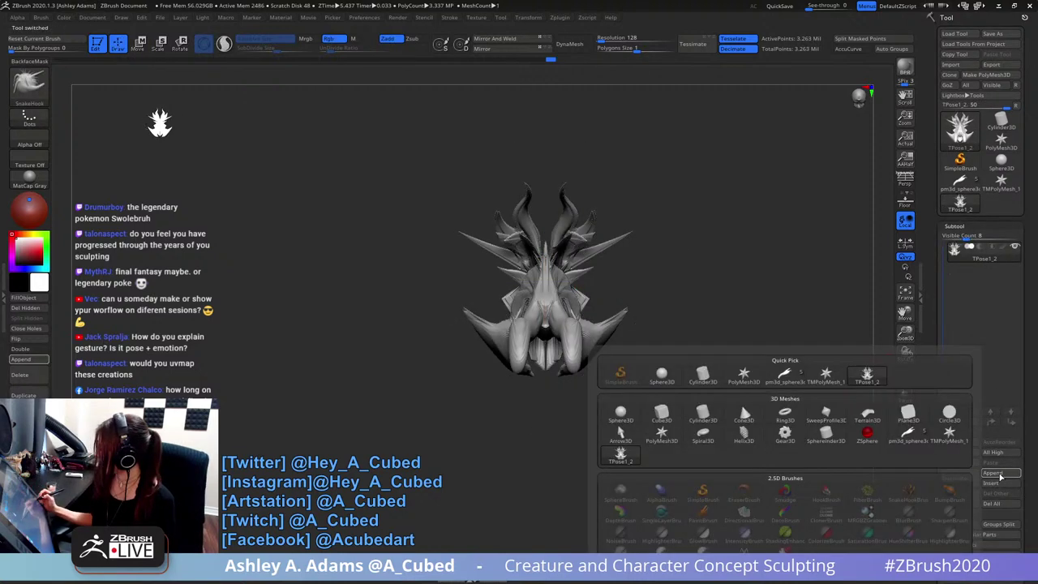
left_click(786, 414)
left_click(910, 441)
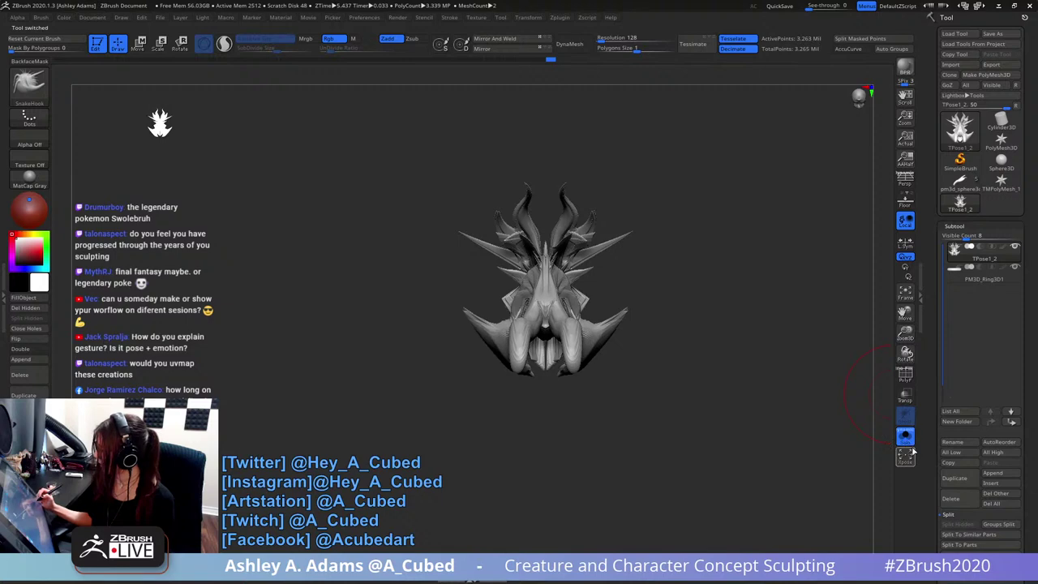
left_click(955, 278)
right_click_drag(644, 276, 693, 458, "ctrl")
right_click_drag(680, 357, 688, 454, "ctrl")
right_click_drag(689, 396, 698, 451, "ctrl")
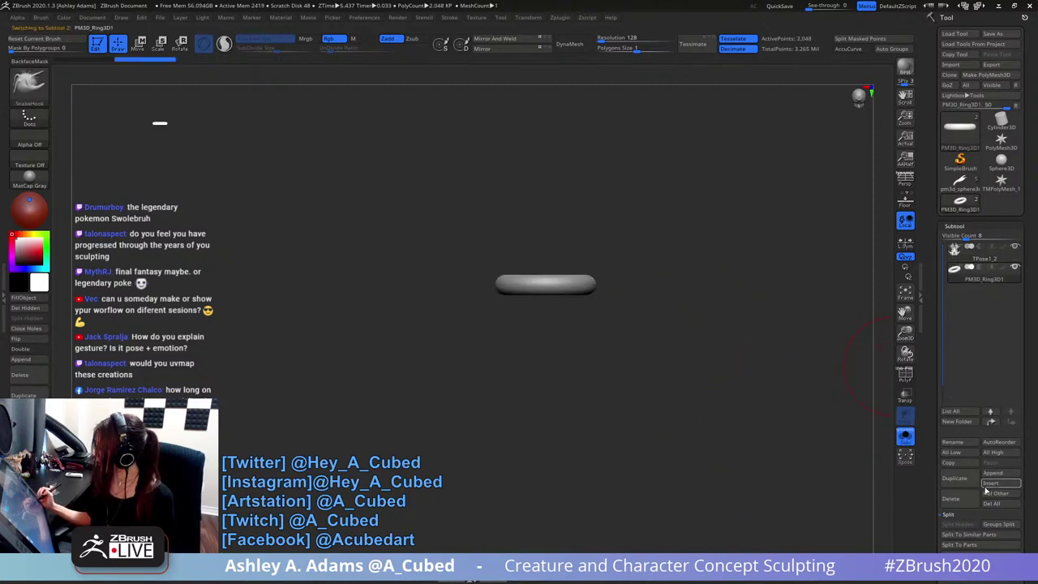
- Delete the new ring subtool and turn off Solo mode to show the whole creature
left_click(950, 498)
left_click(908, 523)
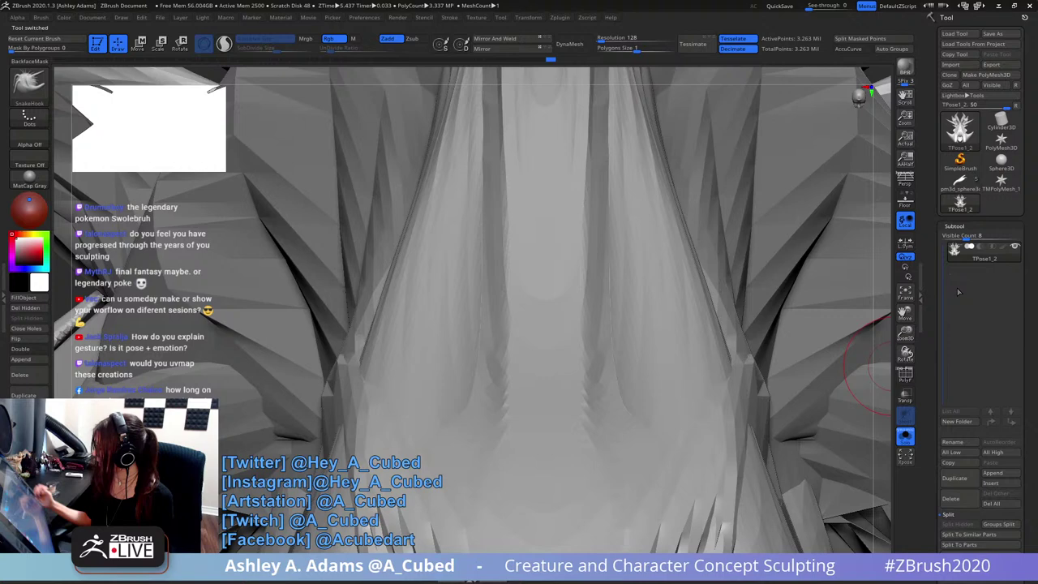
left_click(908, 440)
right_click_drag(777, 448, 721, 247, "ctrl")
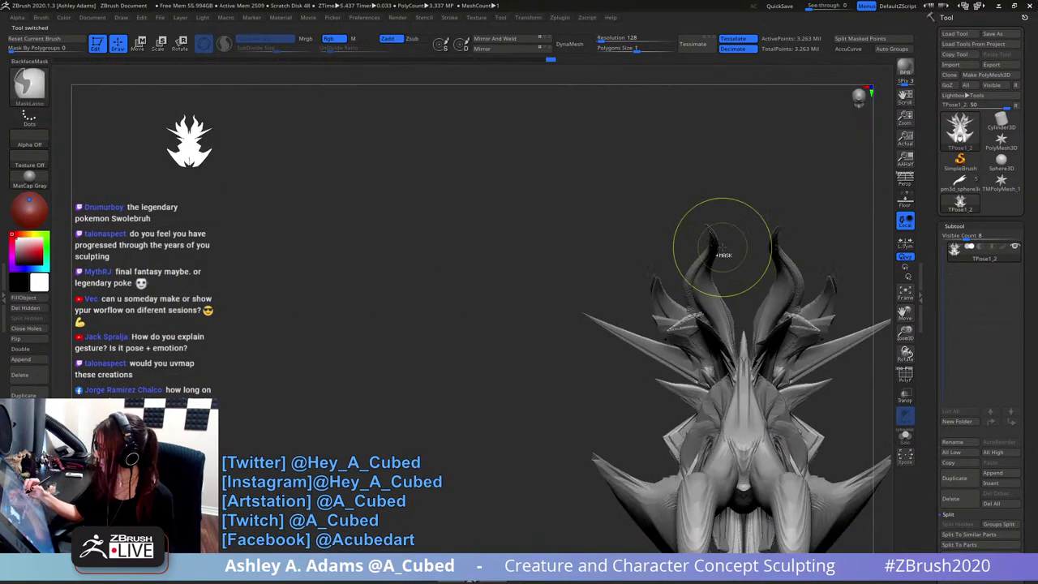
- Transfer the Transpose Master changes from the combined mesh back to the creature's original subtools
mouse_move(722, 255)
left_mouse_down()
mouse_move(754, 364)
mouse_move(743, 361)
mouse_move(767, 336)
left_mouse_up()
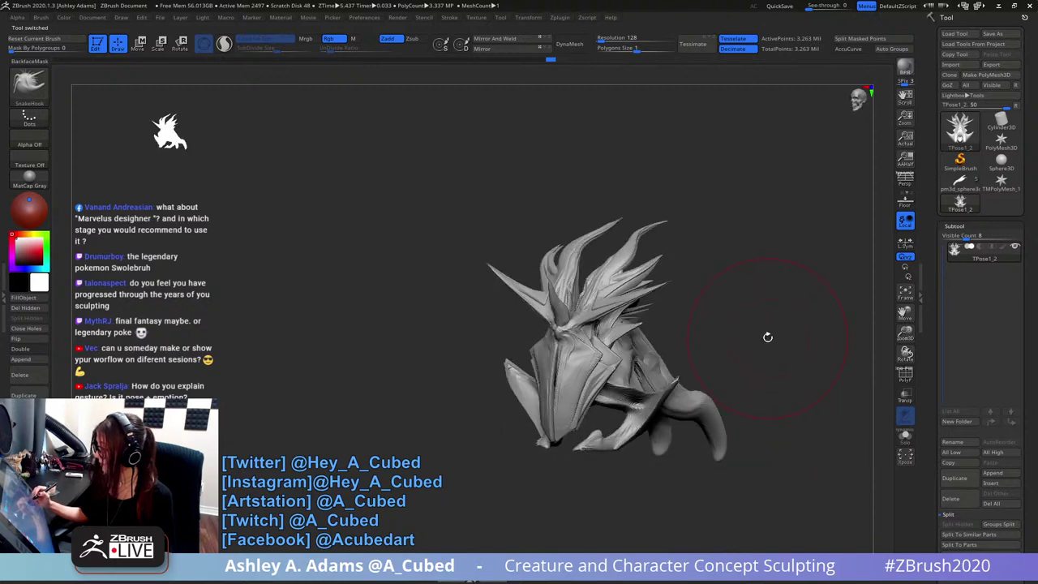
left_click(565, 18)
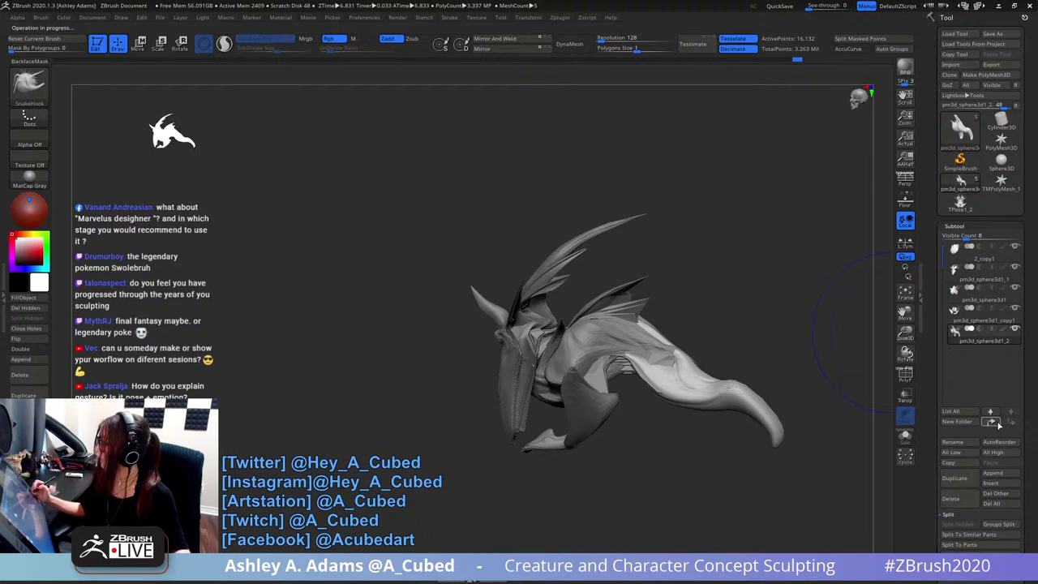
- Append a Ring3D mesh to the creature's separate subtools, select it and isolate it in Solo mode
left_click(996, 474)
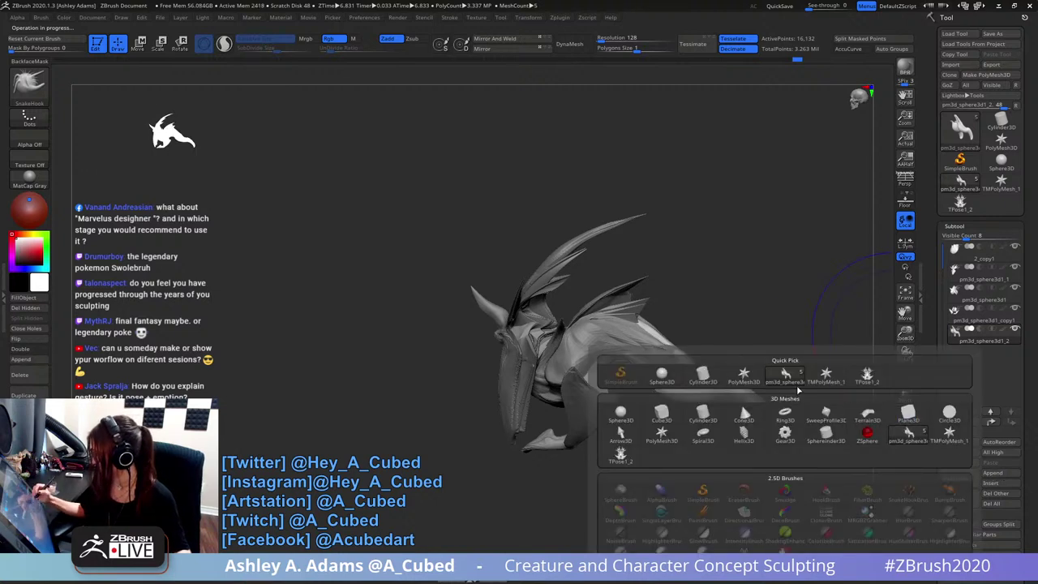
left_click(784, 414)
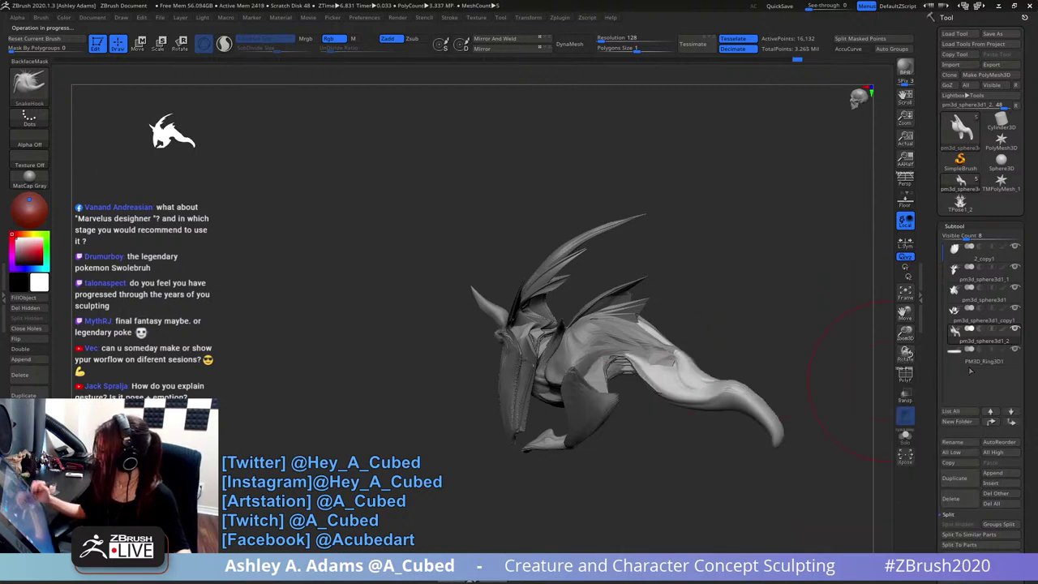
left_click(906, 436)
scroll(982, 284, "down", 5)
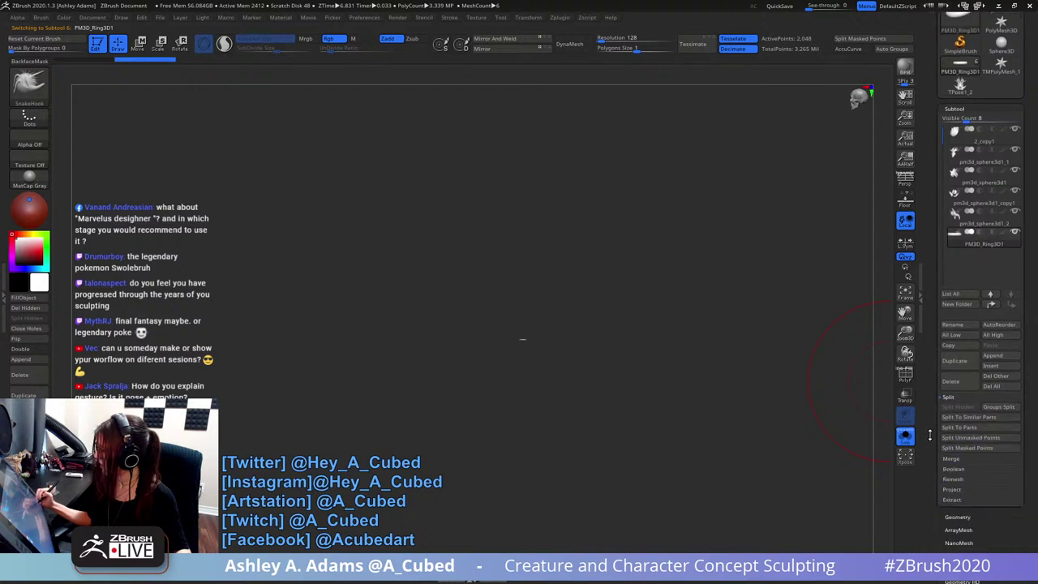
mouse_move(516, 315)
right_mouse_down("ctrl")
mouse_move(555, 388)
mouse_move(771, 381)
right_mouse_up("ctrl")
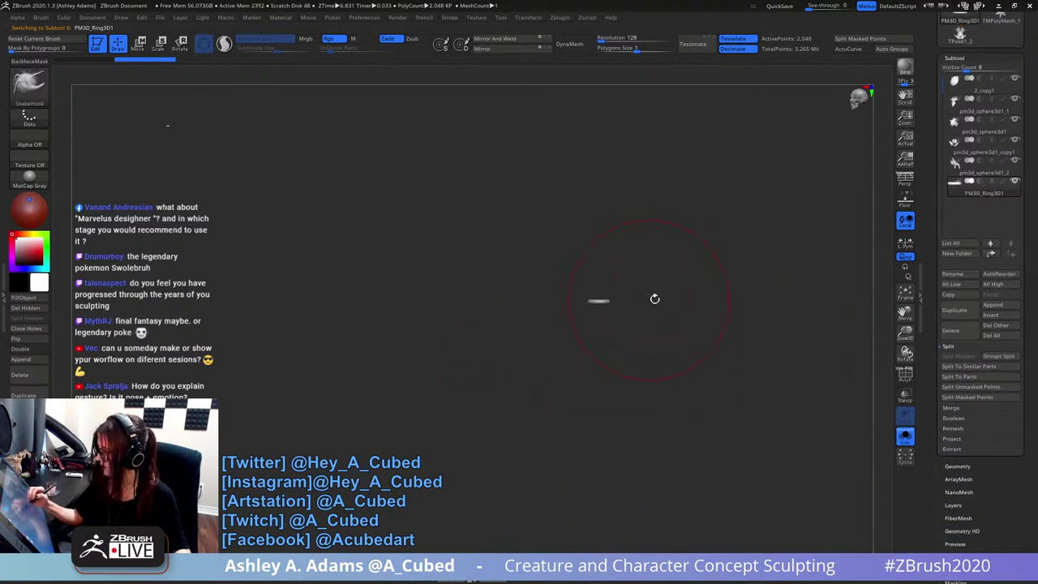
- Thin the isolated ring with a negative Inflate deformation and turn off Solo mode to show the whole creature
left_click(907, 297)
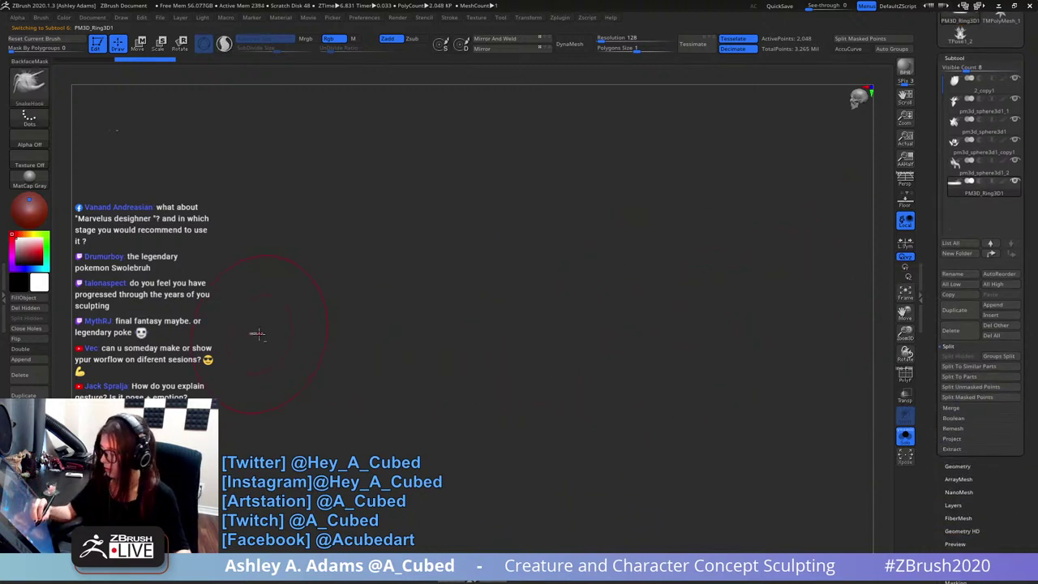
left_click(905, 292)
left_click_drag(933, 508, 963, 272)
left_click(967, 269)
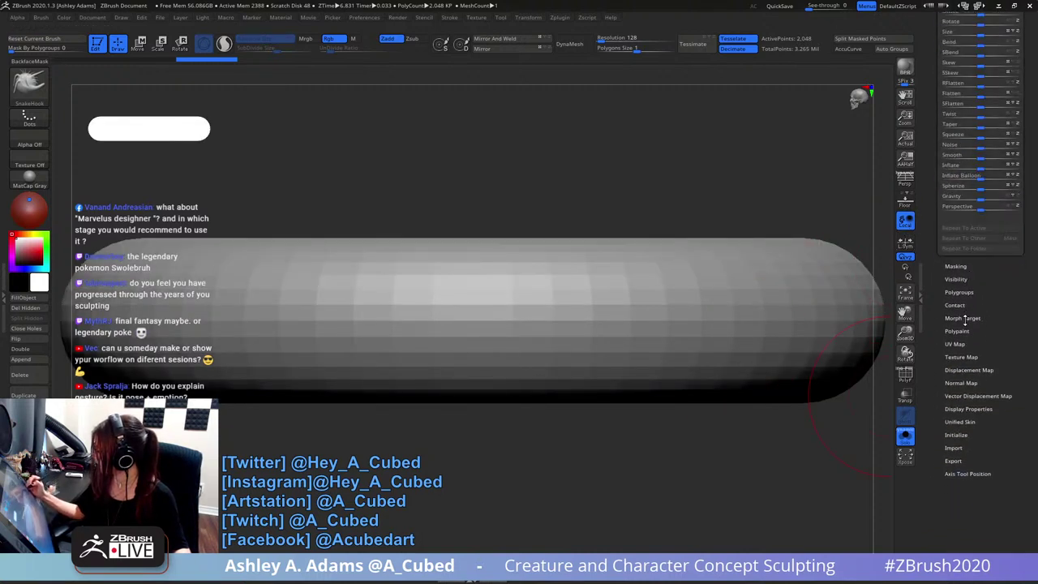
left_click_drag(965, 318, 967, 418)
left_click_drag(980, 295, 963, 298)
left_click(905, 437)
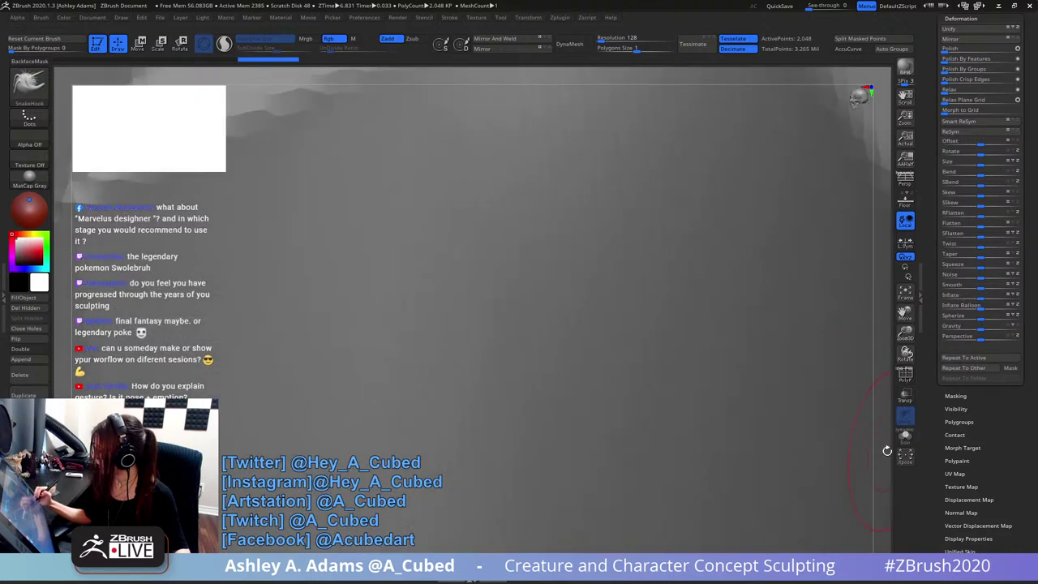
- Scale the ring up to roughly the creature's width and rotate it upright so it faces along the body
mouse_move(880, 450)
right_mouse_down("ctrl")
mouse_move(783, 420)
mouse_move(754, 381)
right_mouse_up("ctrl")
right_click_drag(692, 205, 677, 174, "ctrl")
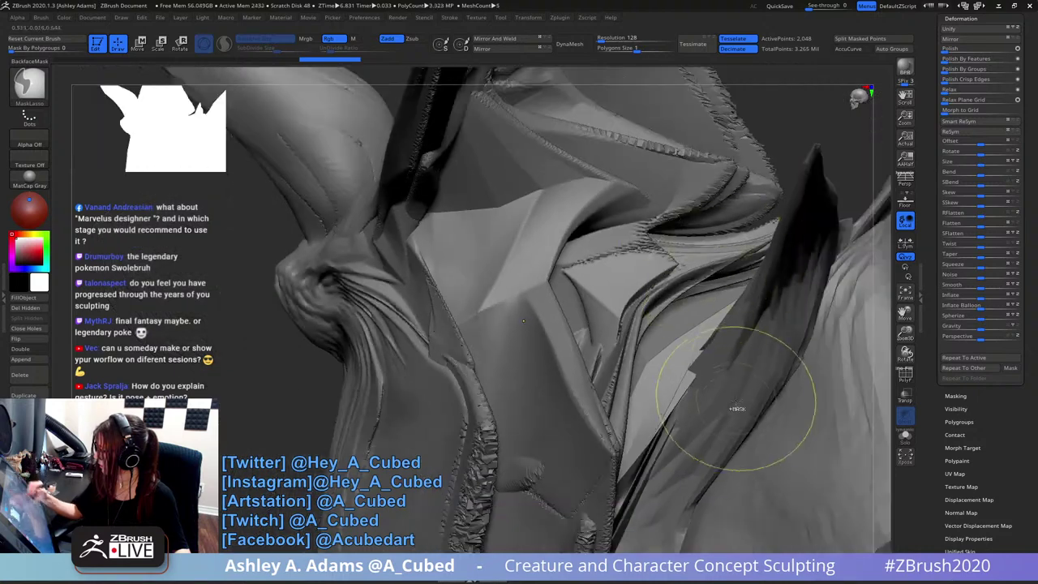
right_click_drag(737, 399, 645, 166, "ctrl")
right_click_drag(724, 357, 677, 244, "ctrl")
key("w")
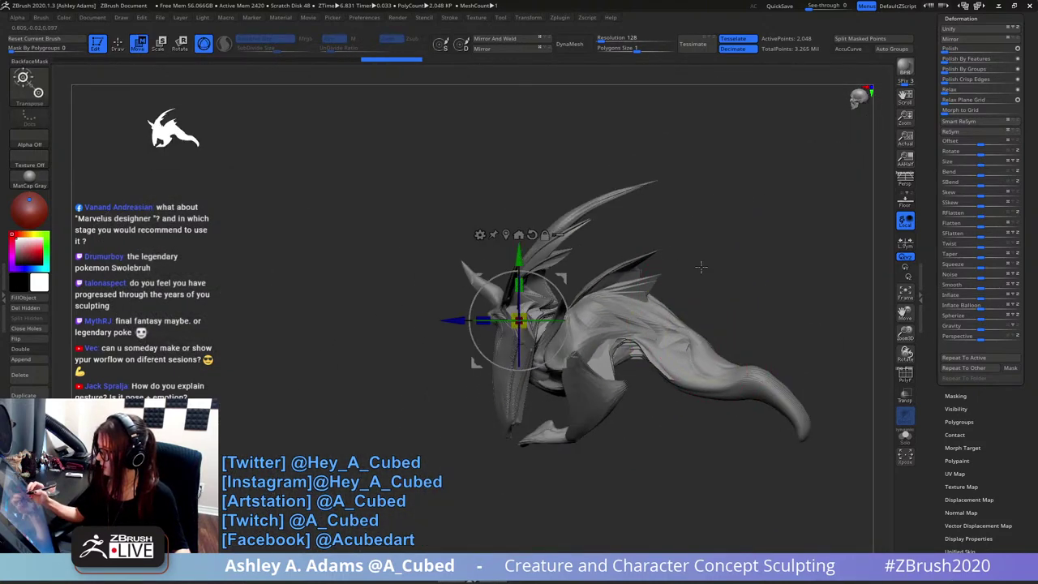
left_click_drag(519, 321, 609, 263)
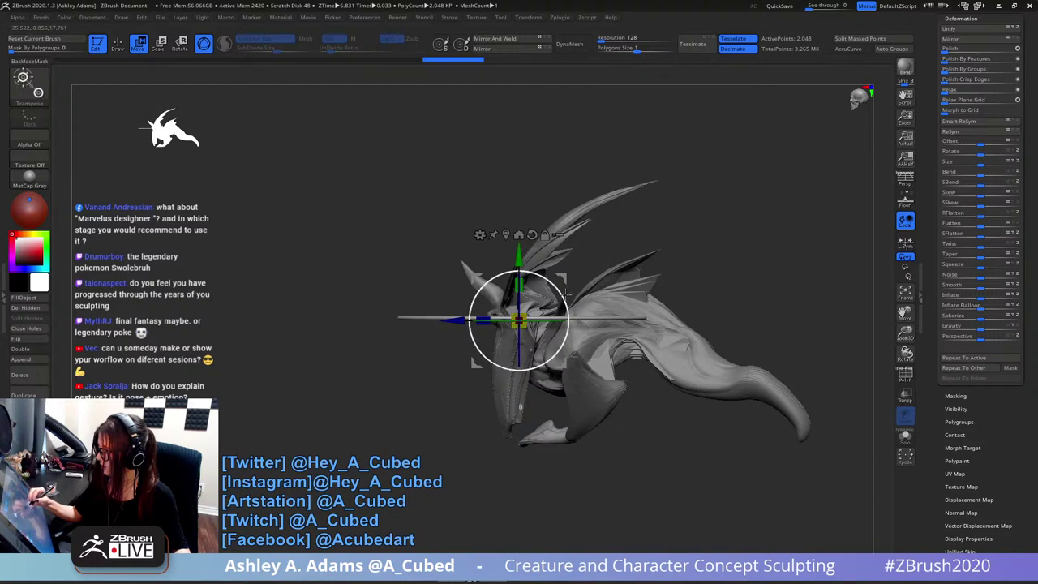
left_click_drag(555, 285, 556, 357, "shift")
- Enlarge the ring by about 6% more and raise it slightly so it encircles the creature seen end-on
right_click_drag(799, 284, 714, 277)
left_click_drag(715, 277, 707, 276, "shift")
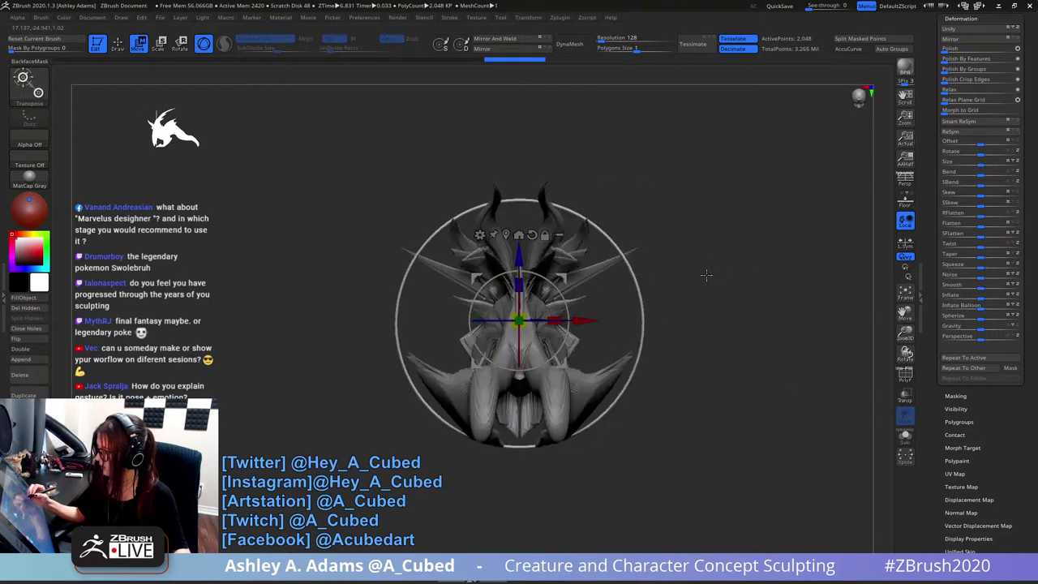
left_click_drag(522, 317, 533, 310)
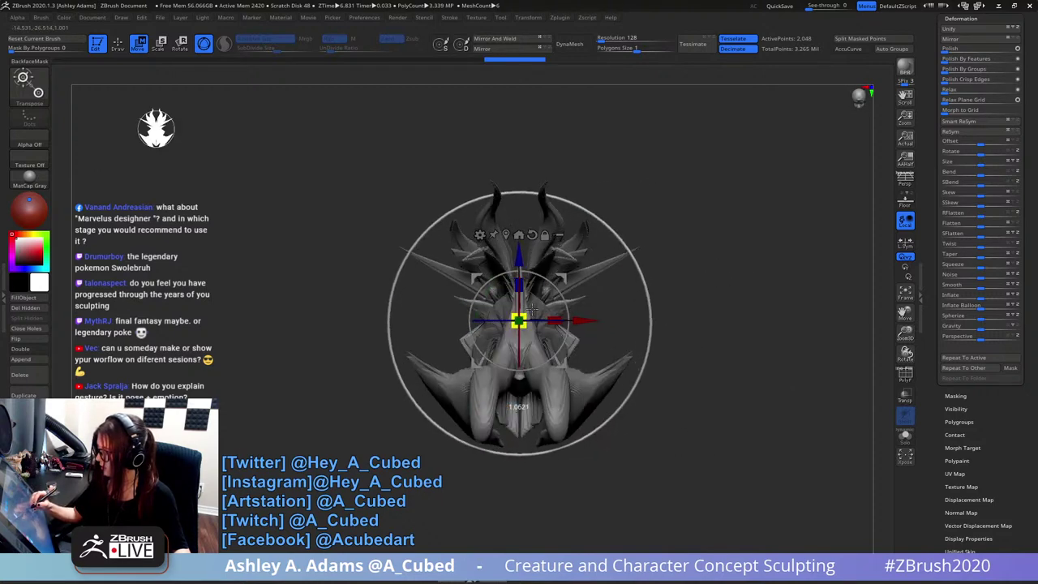
left_click_drag(518, 258, 517, 252)
- Reselect the ring subtool and shift it along the creature's front-to-back axis near the head
mouse_move(662, 227)
left_mouse_down()
mouse_move(745, 317)
mouse_move(819, 307)
mouse_move(732, 294)
left_mouse_up()
key("q")
mouse_move(797, 287)
left_mouse_down()
mouse_move(776, 292)
mouse_move(811, 357)
mouse_move(730, 276)
mouse_move(672, 260)
mouse_move(697, 284)
mouse_move(722, 283)
mouse_move(658, 274)
left_mouse_up()
left_click(612, 276, "alt")
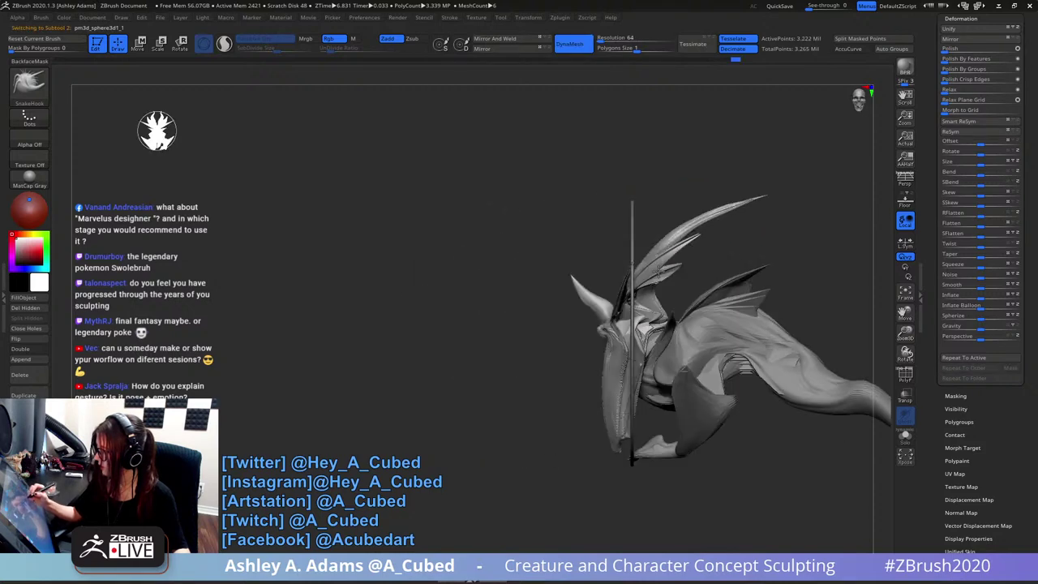
left_click(628, 320, "alt")
key("w")
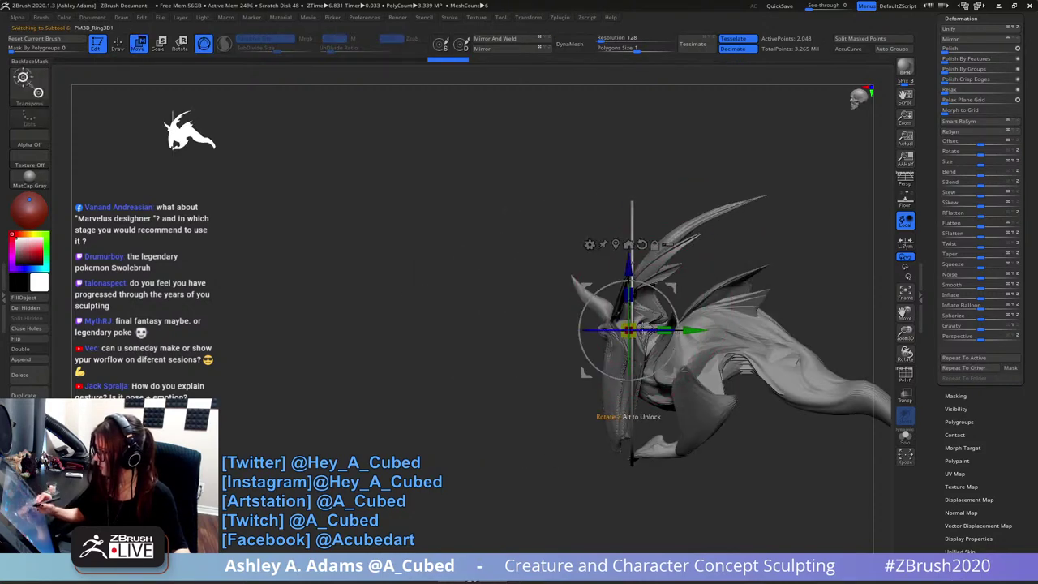
mouse_move(692, 330)
left_mouse_down()
mouse_move(704, 367)
mouse_move(784, 339)
mouse_move(748, 325)
left_mouse_up()
key("q")
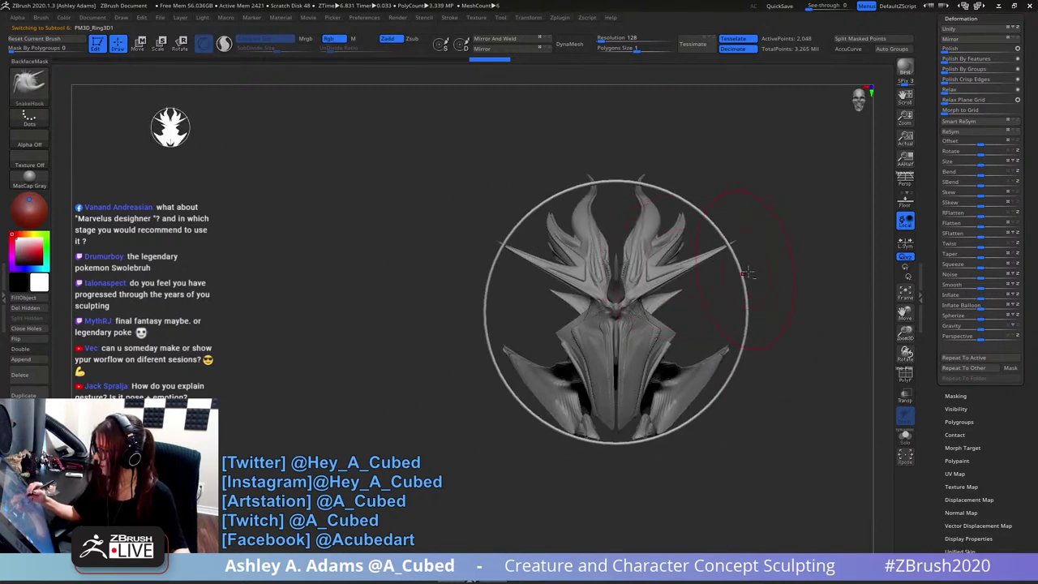
- Pull the outer edges of the forelimbs with Snake Hook so their curve follows the ring
left_click_drag(772, 287, 625, 263)
left_click(655, 381, "alt")
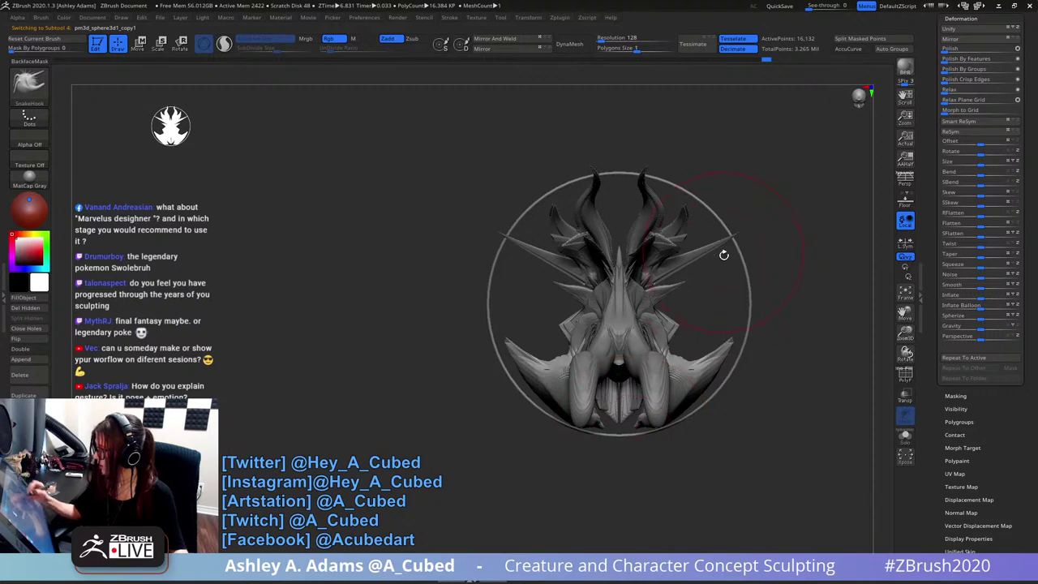
left_click_drag(725, 254, 702, 348)
right_click(668, 405)
mouse_move(748, 243)
left_mouse_down()
mouse_move(732, 288)
mouse_move(738, 365)
left_mouse_up()
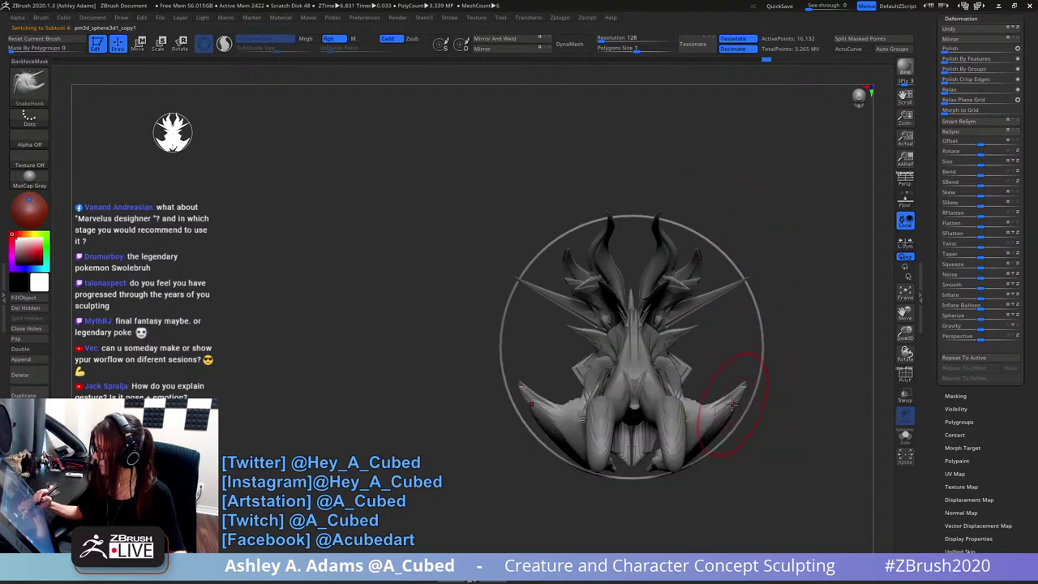
left_click_drag(731, 407, 737, 402)
left_click_drag(715, 436, 717, 440)
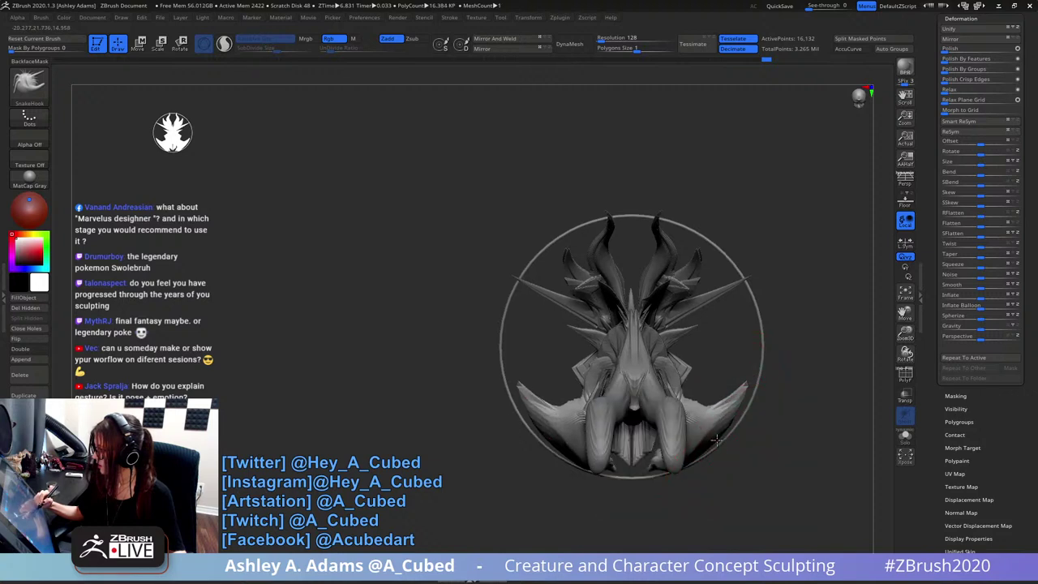
right_click(675, 465)
left_click(678, 442, "alt")
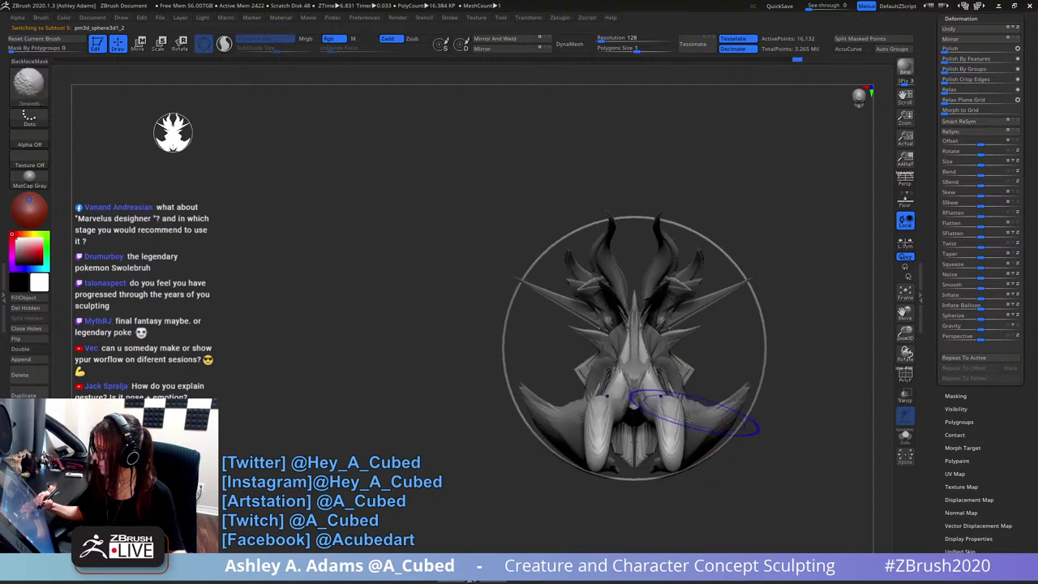
- Fill the ring with the Chrome Bright material using Mrgb and set the active material back to MatCap Gray
mouse_move(713, 301)
right_mouse_down()
mouse_move(815, 303)
mouse_move(763, 302)
mouse_move(762, 326)
right_mouse_up()
left_click(761, 327, "alt")
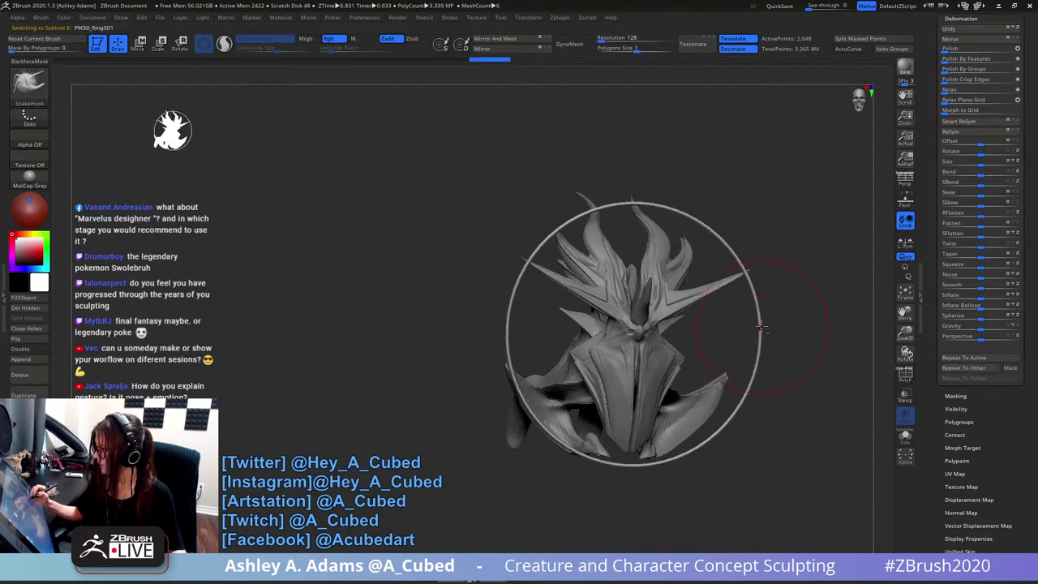
left_click(29, 176)
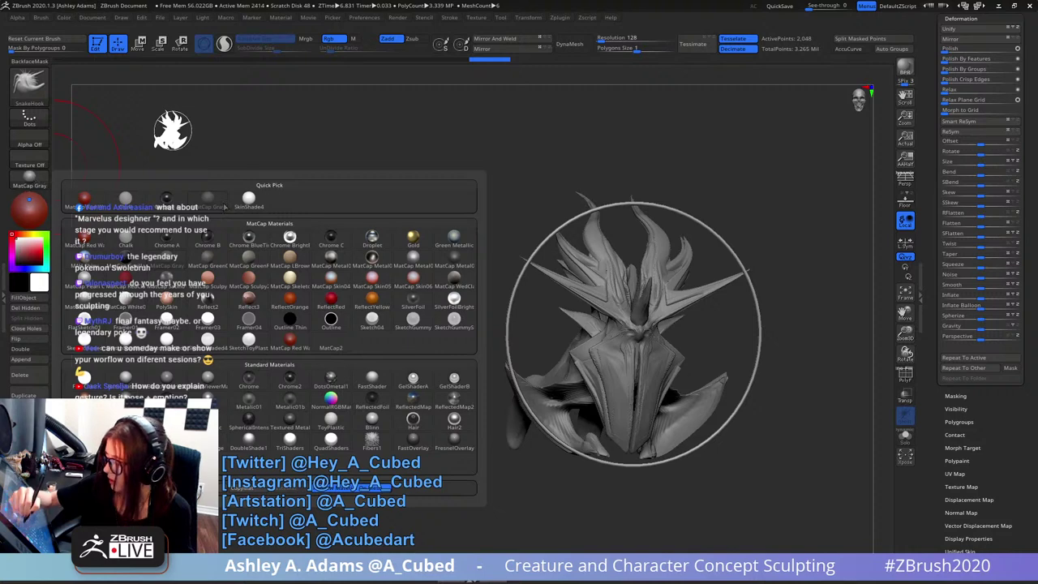
left_click(290, 242)
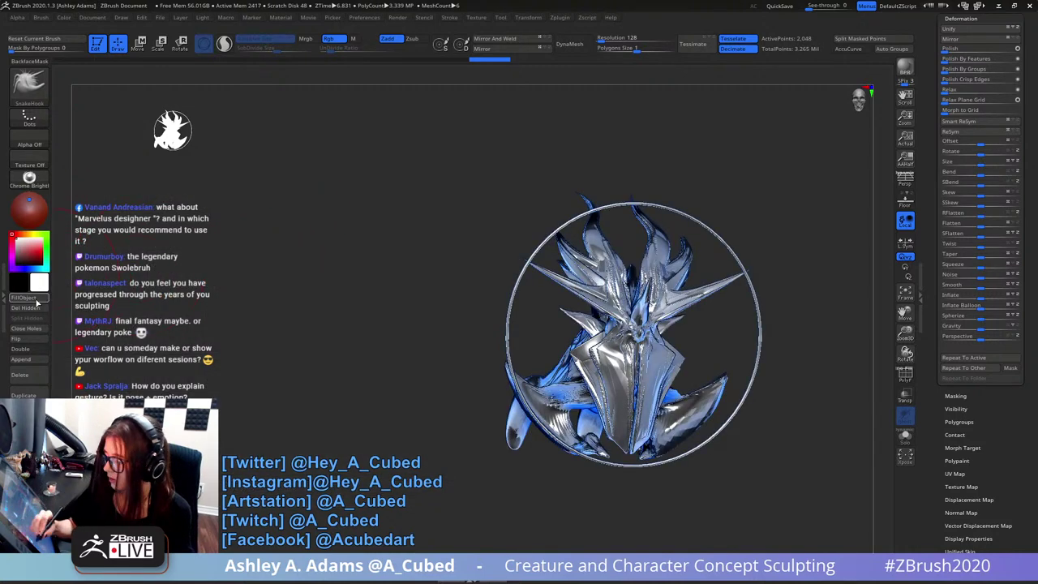
left_click(36, 302)
left_click(305, 39)
left_click(38, 300)
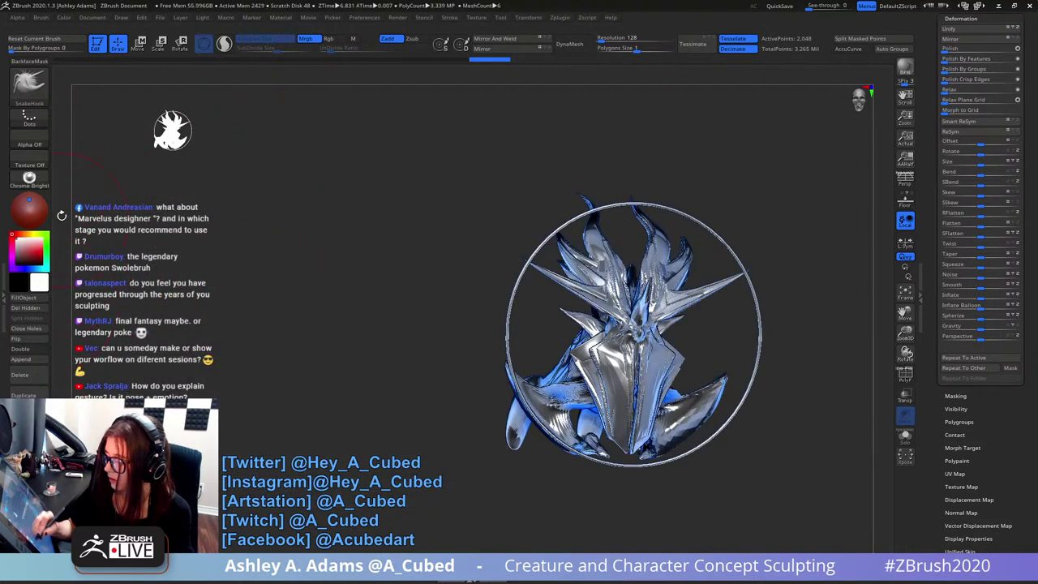
left_click(29, 177)
left_click(243, 200)
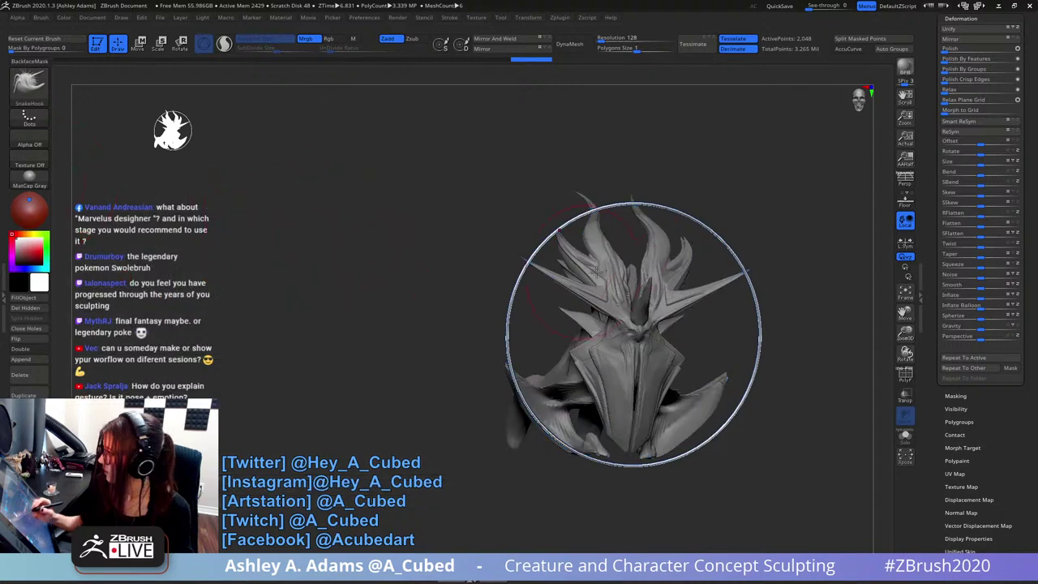
- Examine how the ring frames the creature from the front, three-quarter and side views
mouse_move(796, 324)
left_mouse_down()
mouse_move(711, 336)
mouse_move(771, 328)
mouse_move(610, 323)
left_mouse_up()
left_click(631, 343, "alt")
key("space")
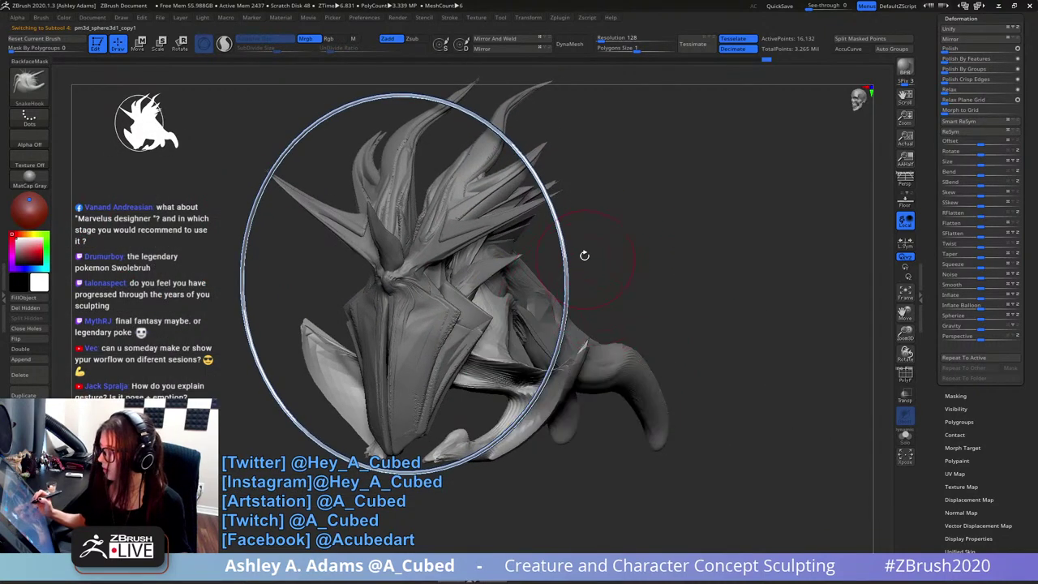
left_click_drag(584, 256, 621, 299, "alt")
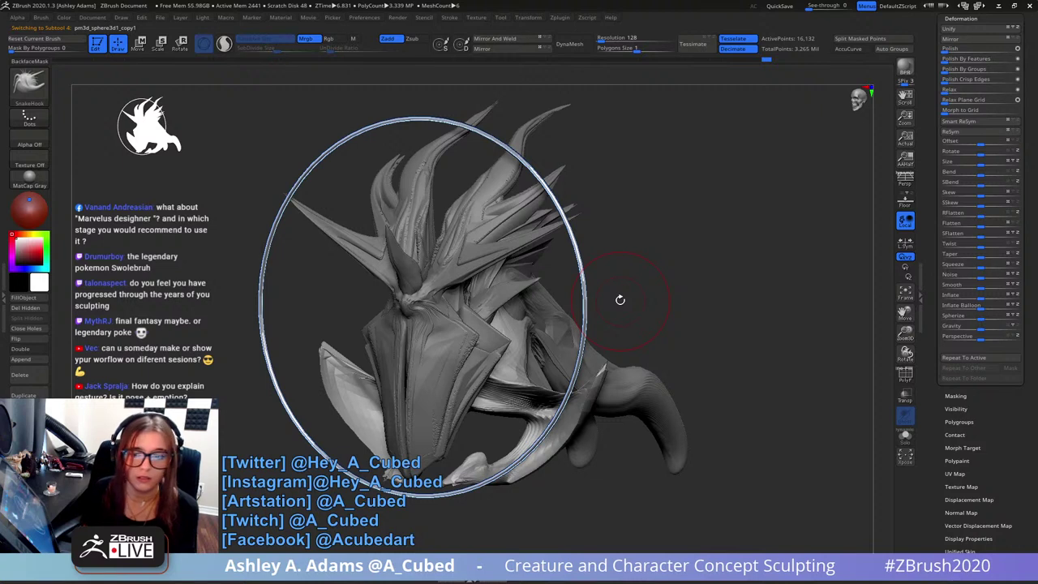
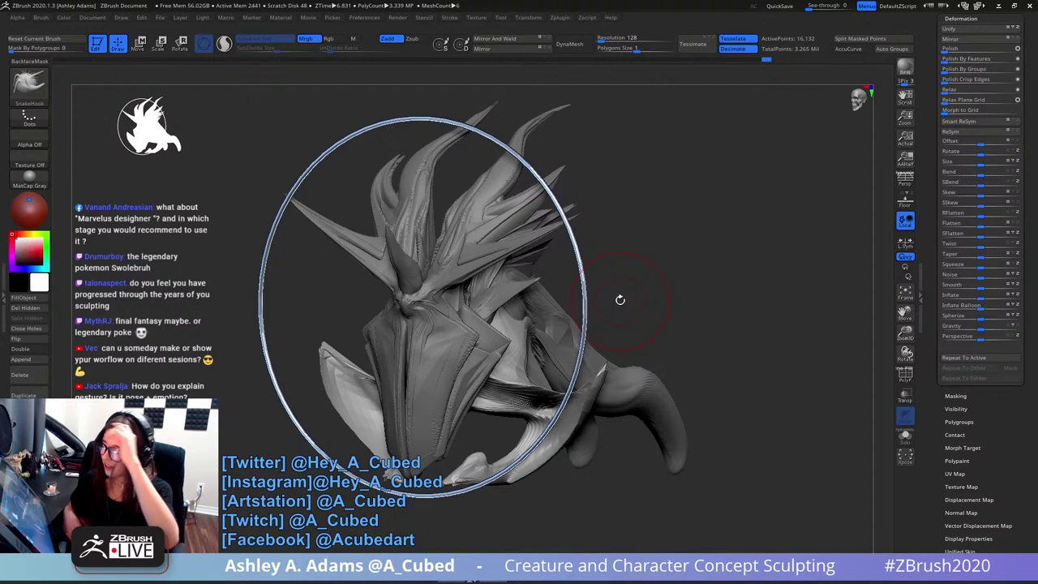
left_click_drag(686, 274, 625, 286)
left_click(702, 296, "alt")
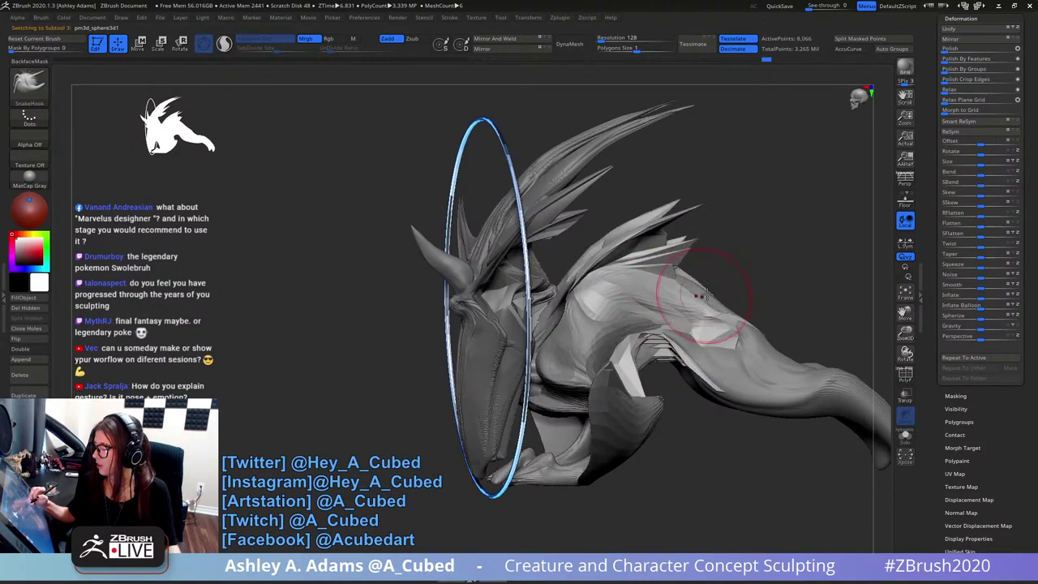
left_click_drag(702, 293, 650, 353)
right_click(601, 358)
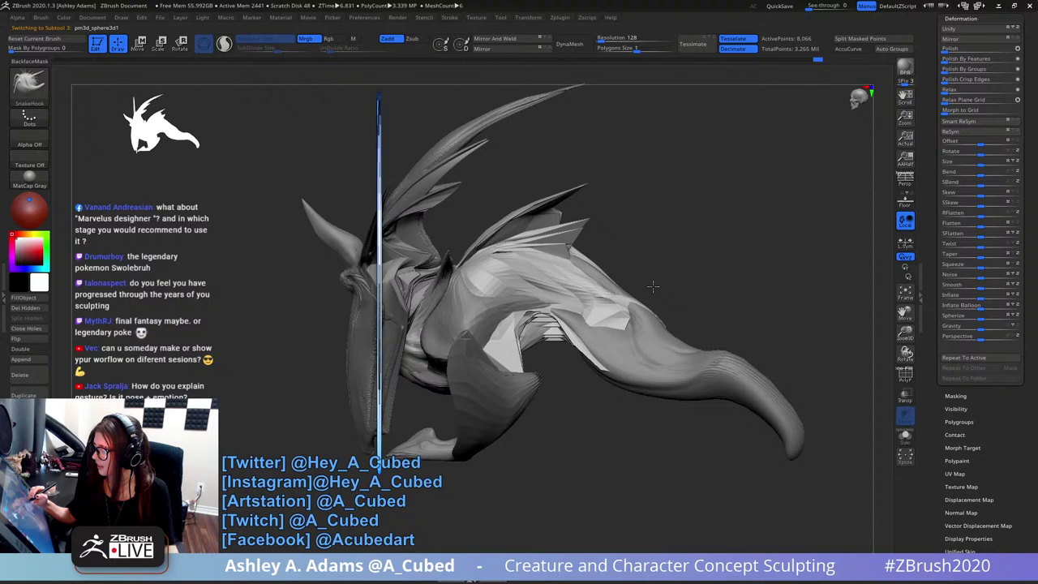
left_click(654, 356, "alt")
right_click_drag(655, 355, 663, 254, "ctrl")
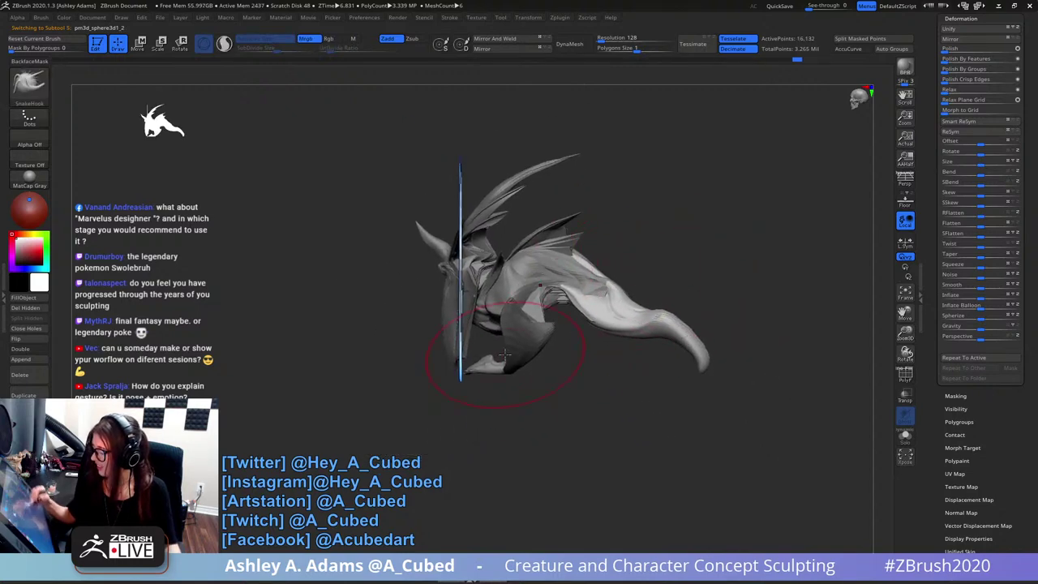
- Select the forelimb subtool and reshape the feet below the snout with Snake Hook, smoothing the pulled surface
right_click_drag(505, 354, 760, 252, "alt")
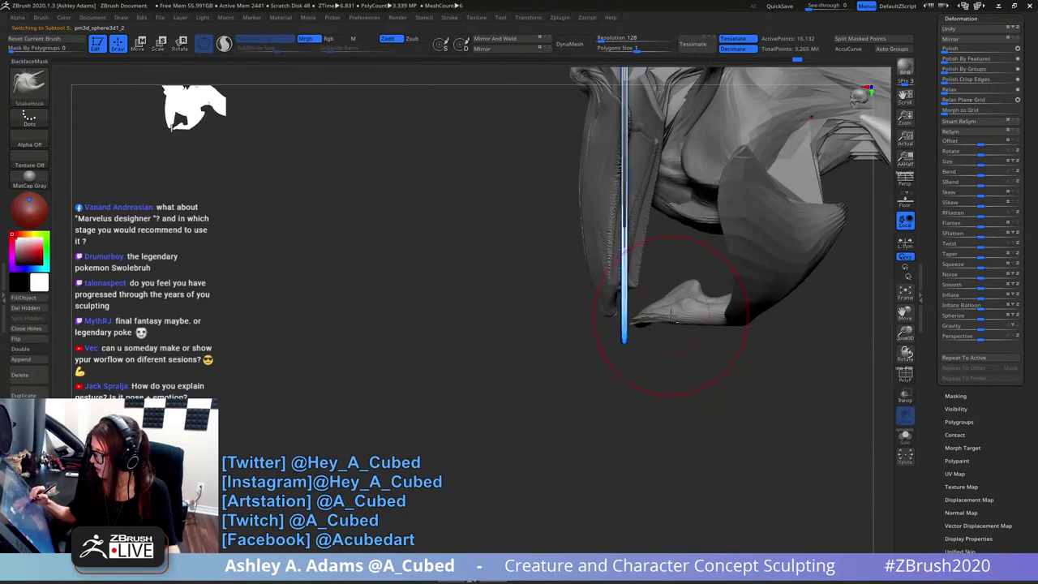
left_click(673, 315, "alt")
key("space")
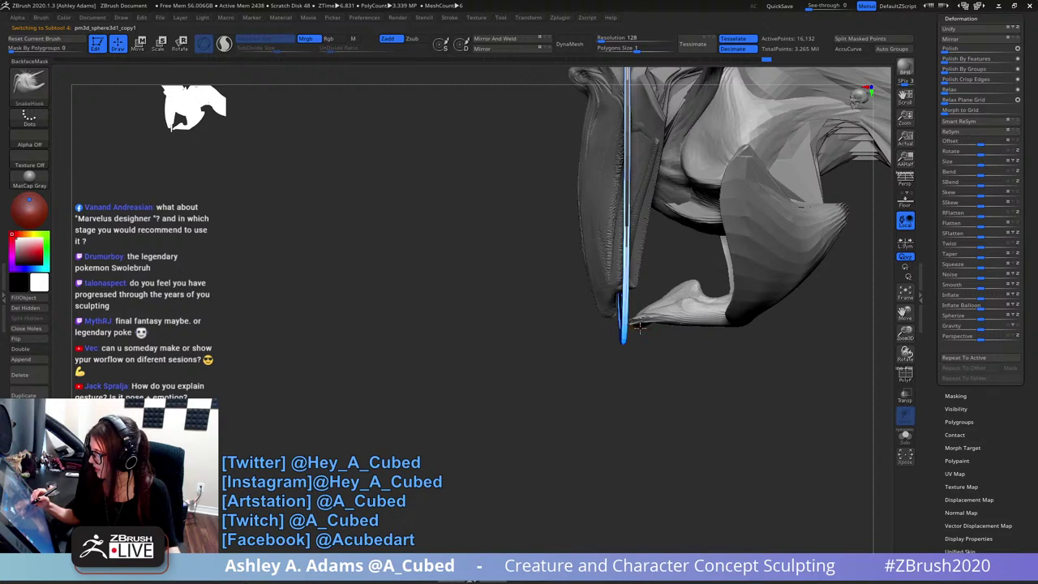
key("shift")
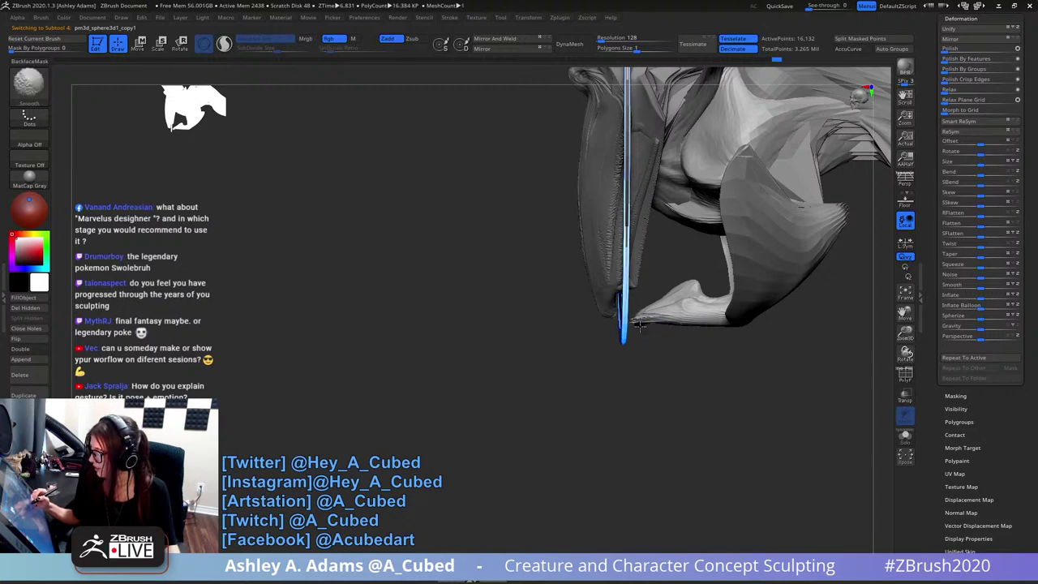
right_click_drag(600, 341, 685, 339)
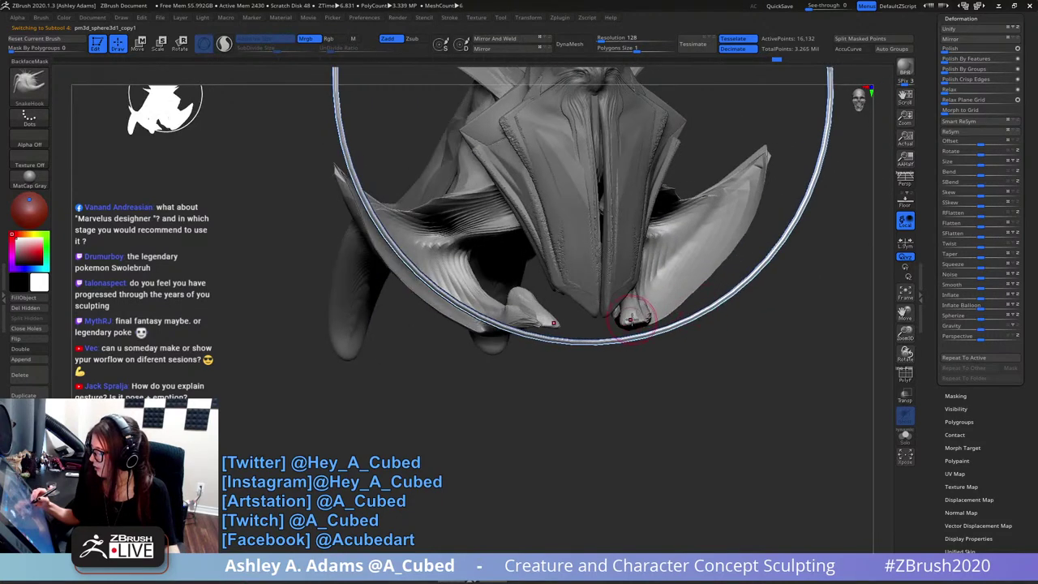
left_click_drag(636, 315, 648, 322)
mouse_move(637, 320)
left_mouse_down("shift")
mouse_move(632, 300)
mouse_move(617, 319)
mouse_move(629, 317)
left_mouse_up("shift")
- Carve creases into the tips of the front feet with DamStandard and soften them with Smooth
key("alt")
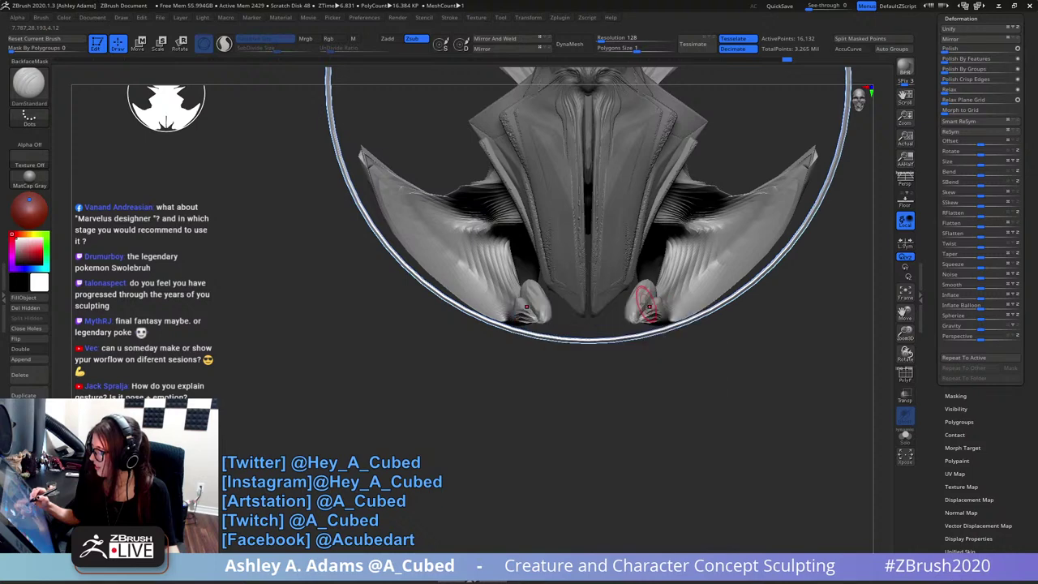
key("shift")
left_click_drag(637, 314, 636, 308, "shift")
- Switch back to the Snake Hook brush and pull the front feet's toes into a more pointed side profile
right_click_drag(681, 283, 593, 285)
key("b")
key("s")
key("h")
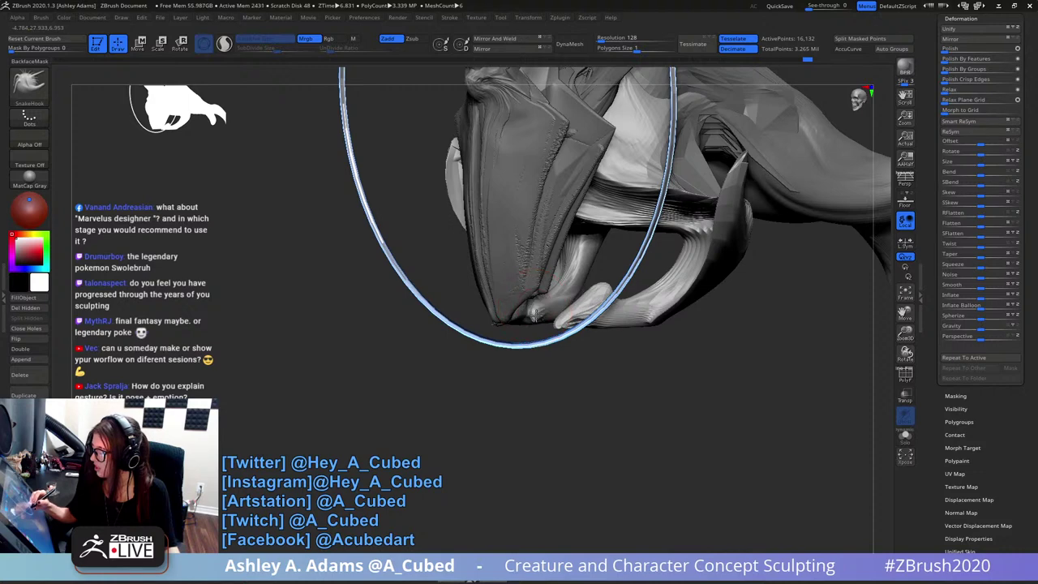
left_click_drag(525, 324, 519, 319)
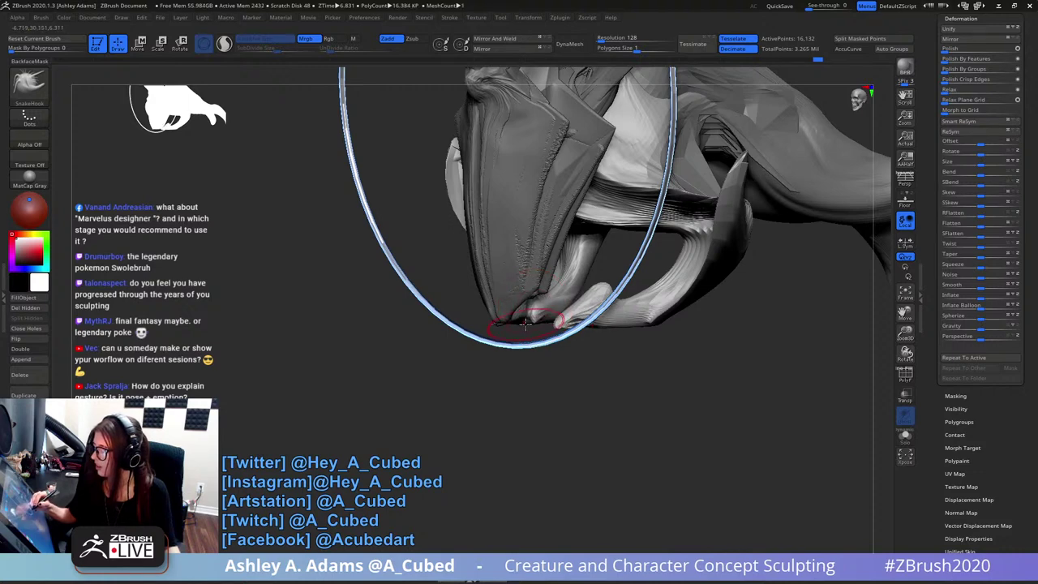
mouse_move(519, 319)
right_mouse_down()
mouse_move(600, 308)
mouse_move(556, 322)
right_mouse_up()
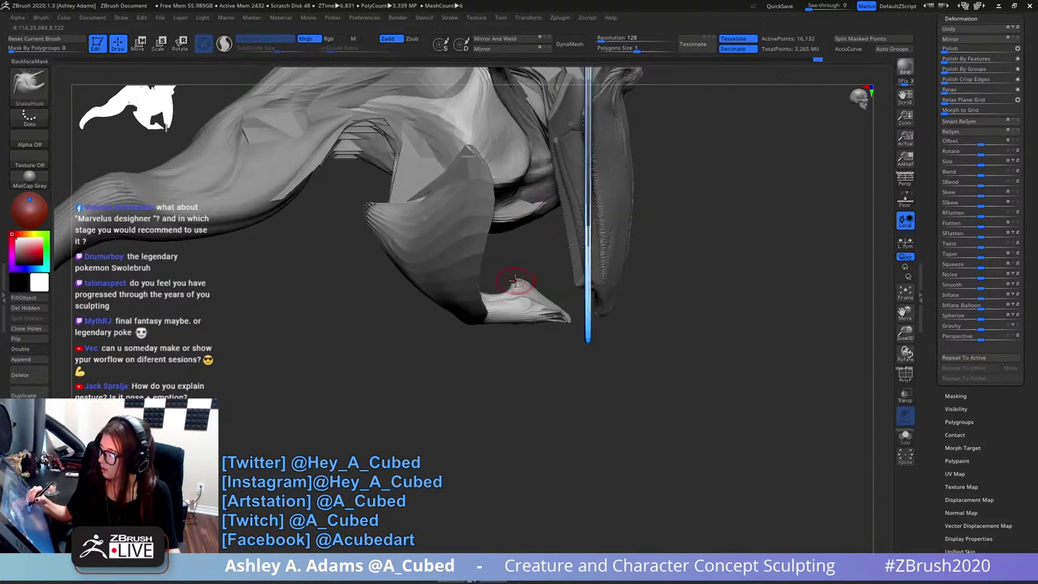
right_click_drag(514, 285, 533, 290)
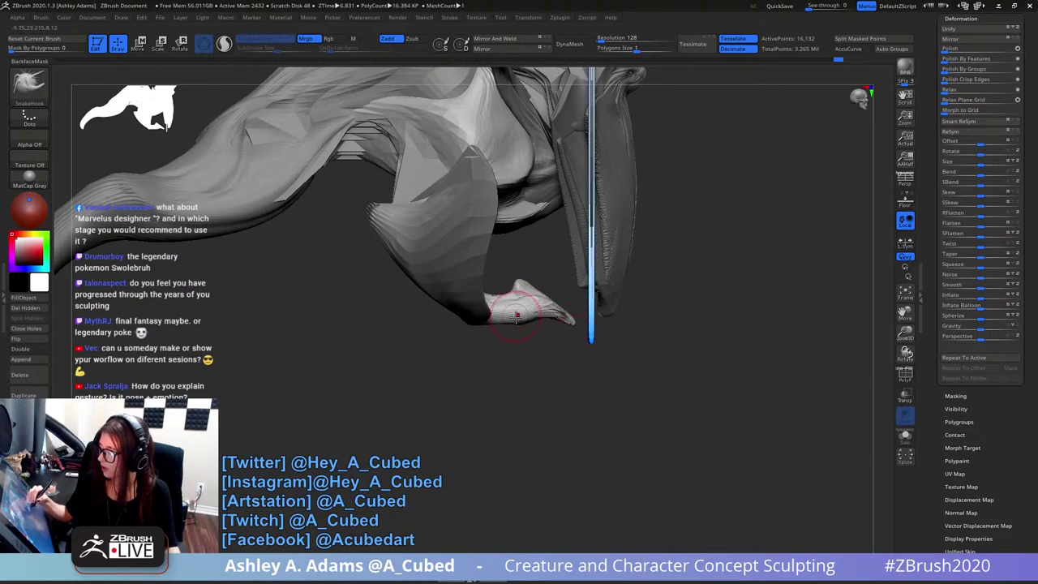
- Review the silhouette, select the torso subtool and pull its lower back into shape with Snake Hook
right_click_drag(573, 324, 663, 233)
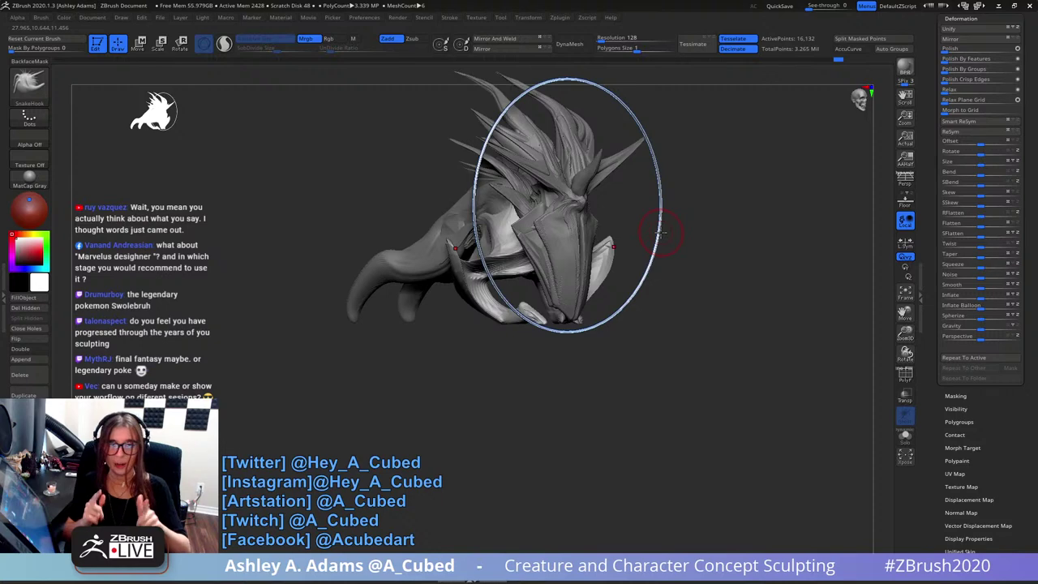
right_click_drag(742, 224, 640, 234)
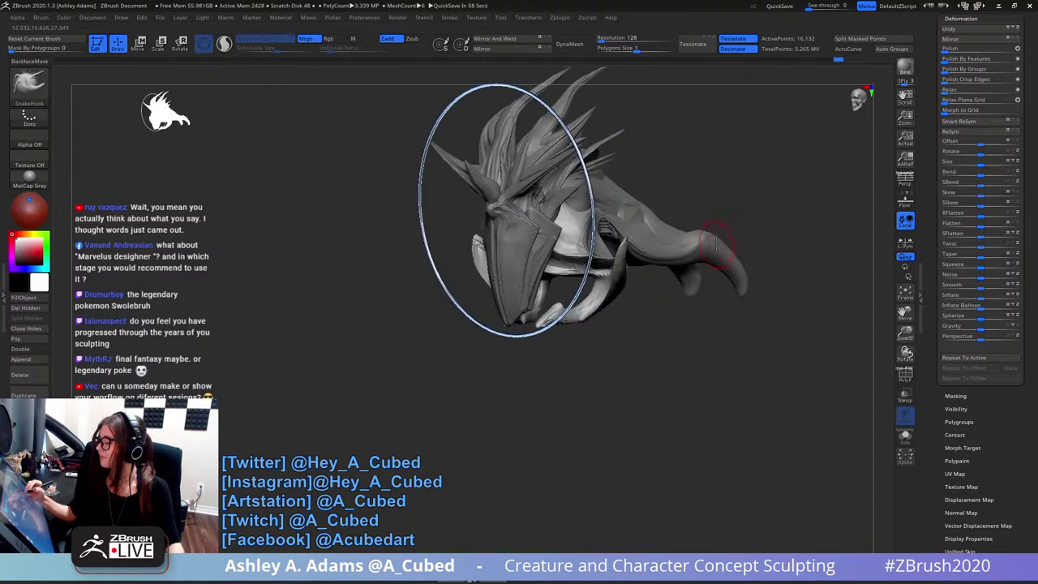
mouse_move(724, 239)
right_mouse_down("ctrl")
mouse_move(662, 279)
mouse_move(703, 225)
mouse_move(619, 204)
right_mouse_up("ctrl")
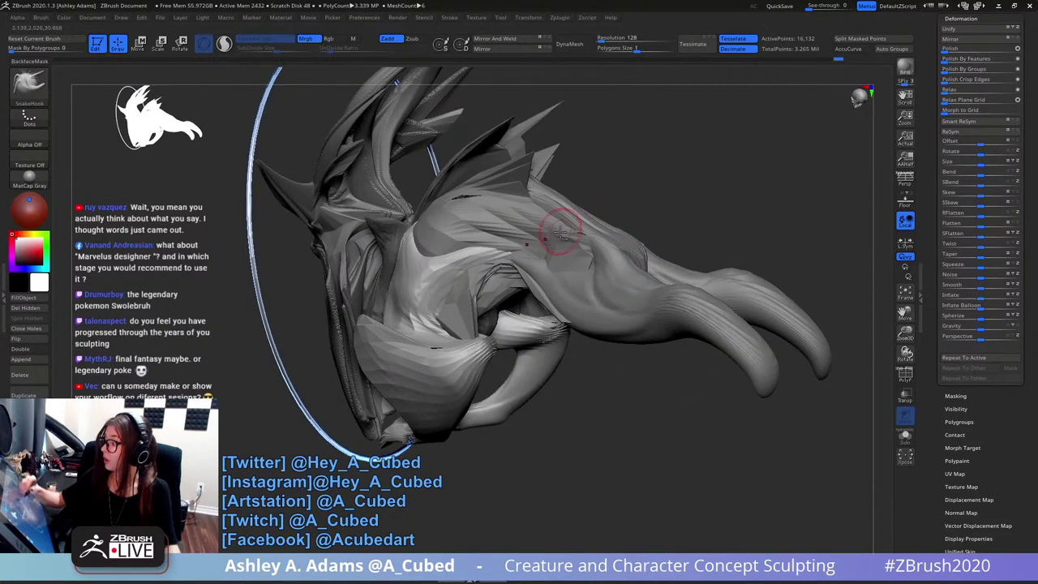
left_click(561, 289, "alt")
mouse_move(561, 292)
right_mouse_down()
mouse_move(618, 209)
mouse_move(577, 394)
mouse_move(601, 350)
right_mouse_up()
key("space")
right_click_drag(580, 260, 587, 237)
key("space")
left_click_drag(586, 240, 589, 227)
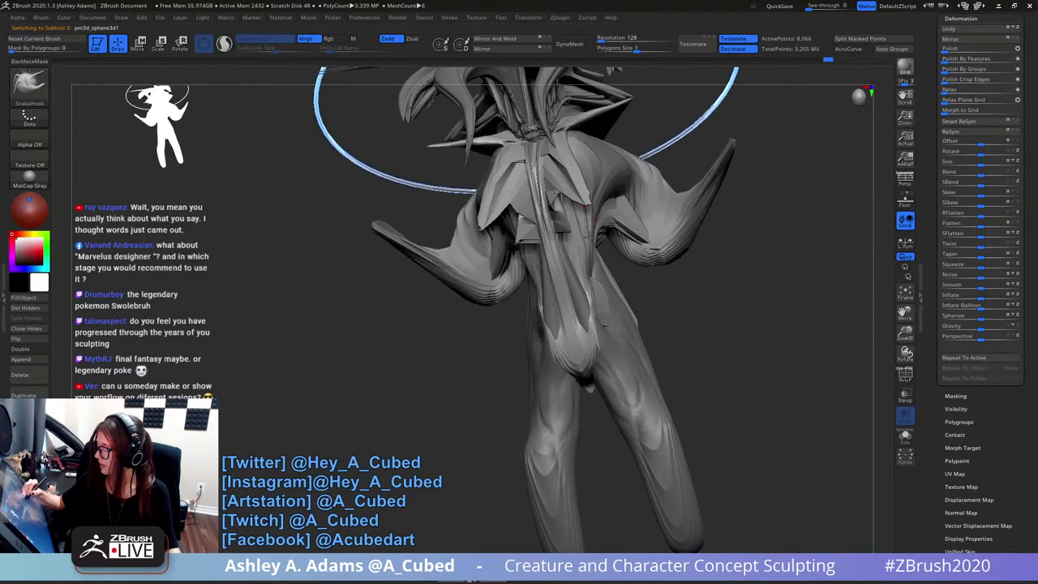
- Switch to ClayBuildup and build up the torso's flank just above the hind leg
right_click_drag(589, 235, 597, 213)
left_click_drag(597, 213, 631, 252)
key("b")
key("c")
key("b")
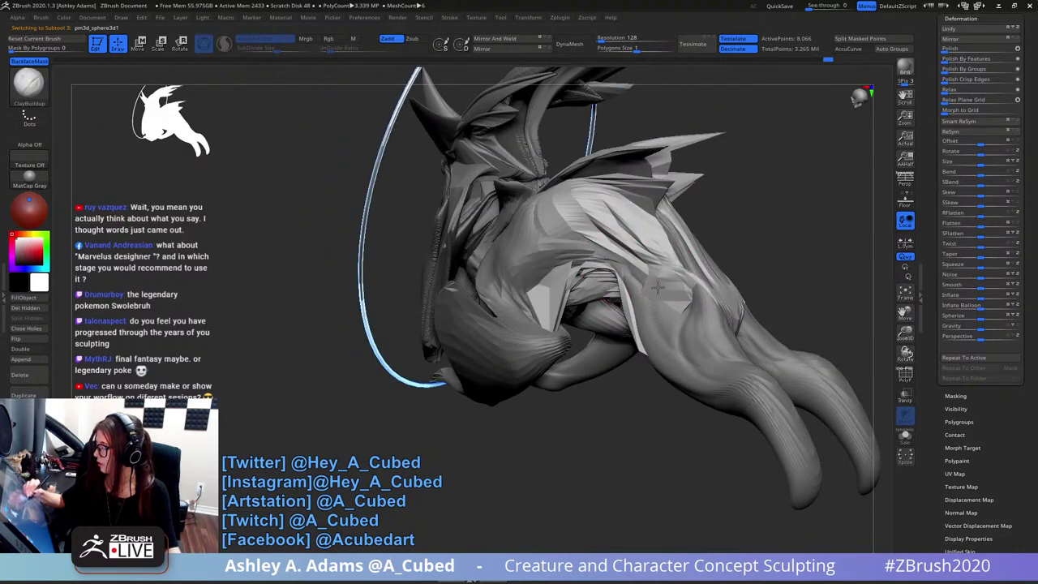
mouse_move(658, 287)
left_mouse_down()
mouse_move(665, 297)
mouse_move(687, 275)
mouse_move(714, 278)
mouse_move(696, 279)
left_mouse_up()
- Pull the torso's flank over the hip with Snake Hook and smooth the reshaped surface
key("b")
key("s")
key("h")
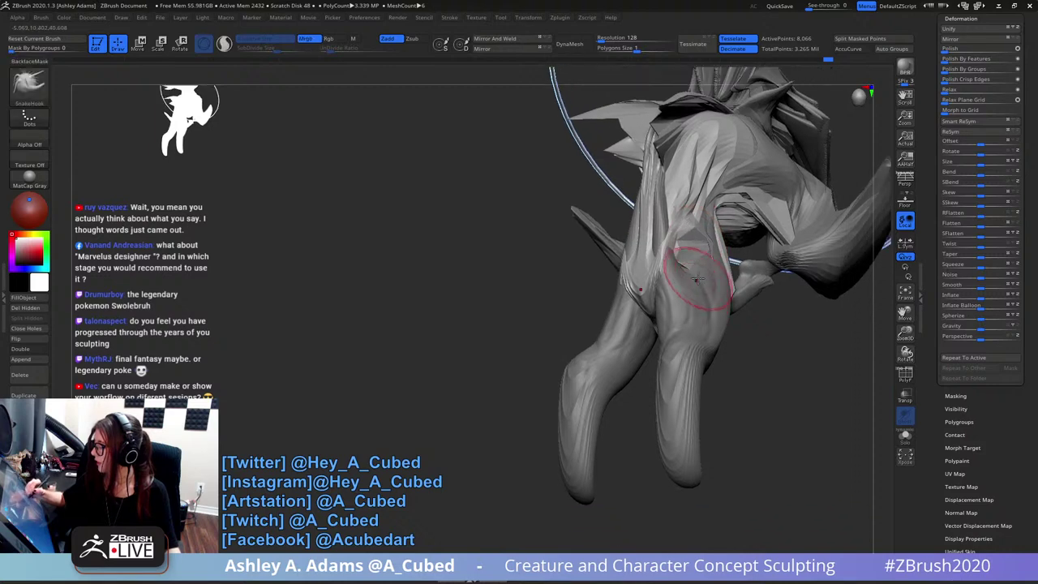
mouse_move(690, 285)
right_mouse_down()
mouse_move(702, 186)
mouse_move(727, 241)
mouse_move(740, 236)
mouse_move(721, 233)
right_mouse_up()
key("space")
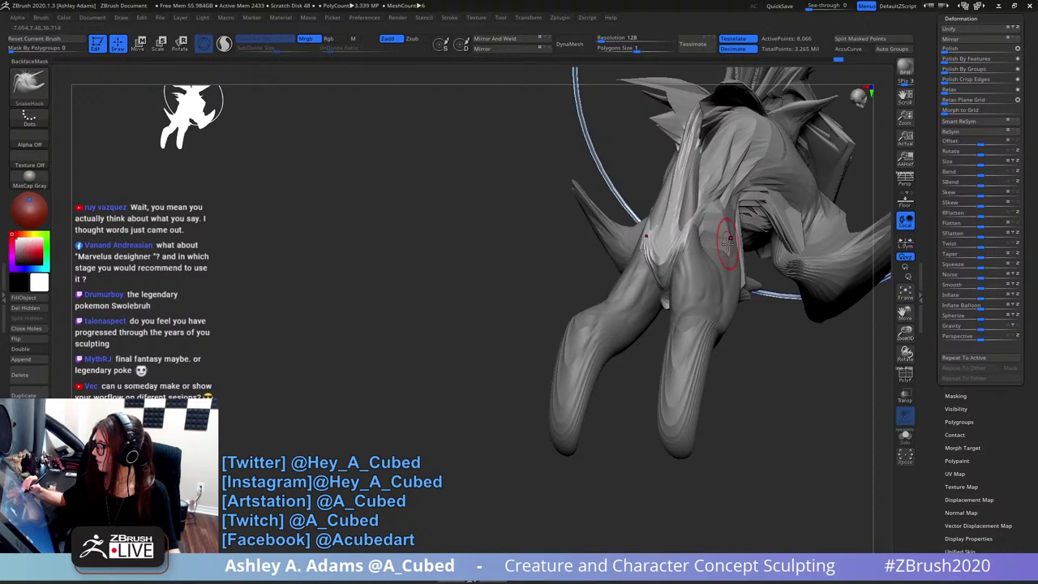
mouse_move(729, 241)
left_mouse_down()
mouse_move(710, 247)
mouse_move(721, 278)
left_mouse_up()
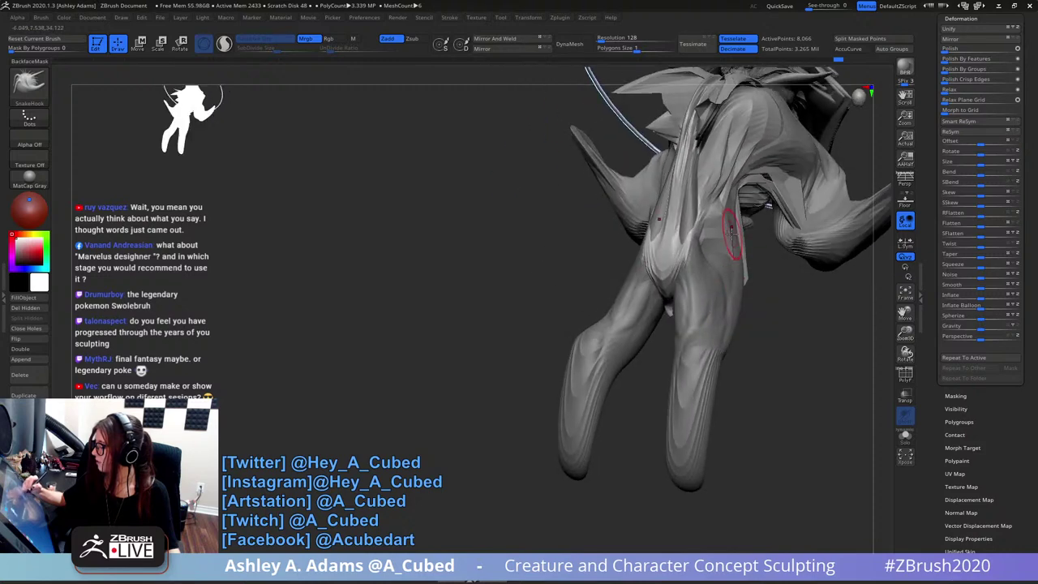
left_click_drag(717, 211, 725, 232, "shift")
- Select the hind leg subtool and smooth the area where the hip meets the lower back
mouse_move(726, 234)
right_mouse_down()
mouse_move(730, 253)
mouse_move(733, 208)
right_mouse_up()
mouse_move(732, 207)
right_mouse_down()
mouse_move(717, 235)
mouse_move(720, 290)
mouse_move(691, 260)
mouse_move(680, 286)
mouse_move(687, 268)
right_mouse_up()
left_click(690, 295, "alt")
mouse_move(690, 296)
left_mouse_down()
mouse_move(679, 213)
mouse_move(712, 225)
mouse_move(654, 248)
left_mouse_up()
key("shift")
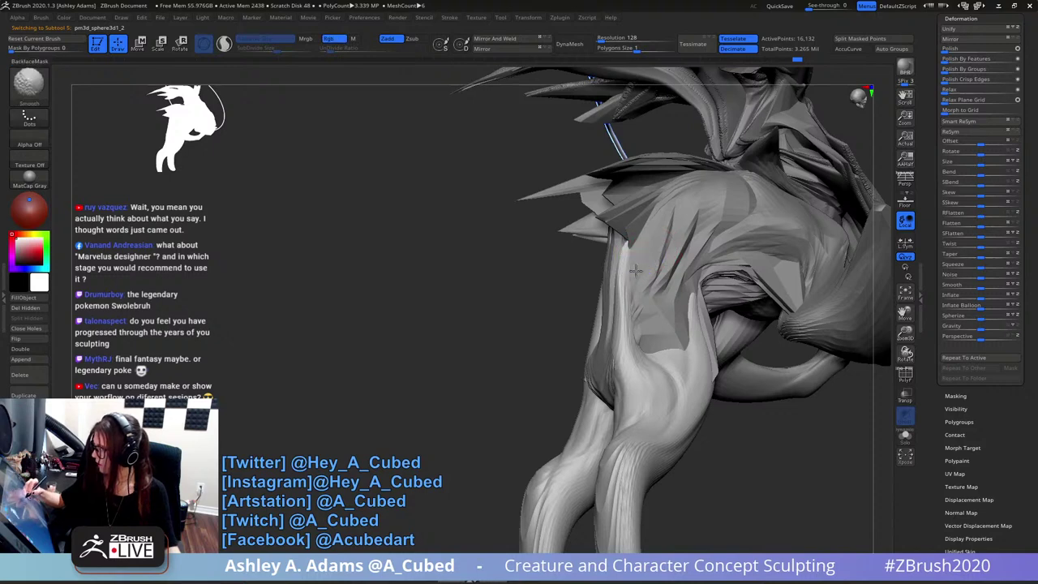
left_click_drag(629, 296, 638, 327, "shift")
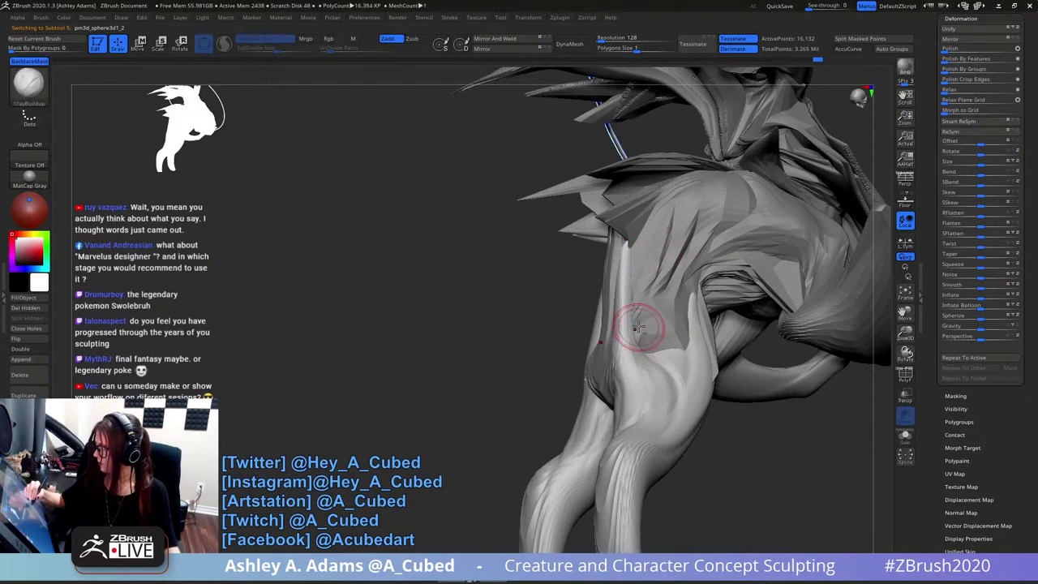
- Pull the hind leg's upper end along the back with Snake Hook and smooth the transition
mouse_move(638, 326)
right_mouse_down()
mouse_move(668, 271)
mouse_move(632, 164)
right_mouse_up()
left_click_drag(633, 165, 625, 152)
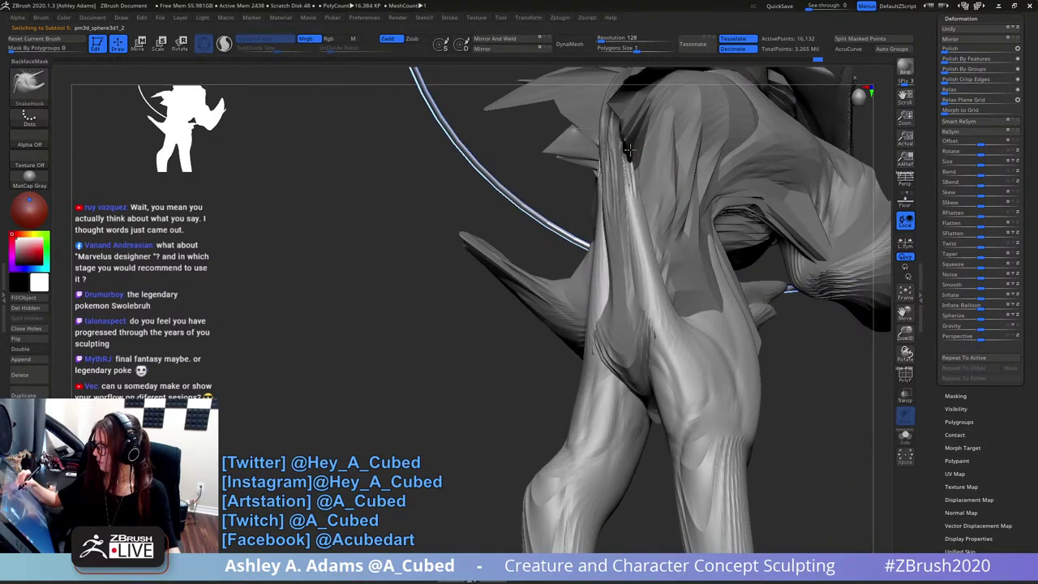
mouse_move(625, 153)
right_mouse_down()
mouse_move(640, 174)
mouse_move(630, 159)
mouse_move(661, 163)
right_mouse_up()
left_click_drag(644, 174, 654, 251, "shift")
- Add ClayBuildup strokes to the hind leg forms running up beside the spine
mouse_move(657, 277)
right_mouse_down("ctrl")
mouse_move(648, 239)
mouse_move(630, 235)
right_mouse_up("ctrl")
key("b")
key("c")
key("b")
mouse_move(626, 235)
left_mouse_down()
mouse_move(636, 276)
mouse_move(633, 232)
left_mouse_up()
right_click_drag(626, 223, 659, 199)
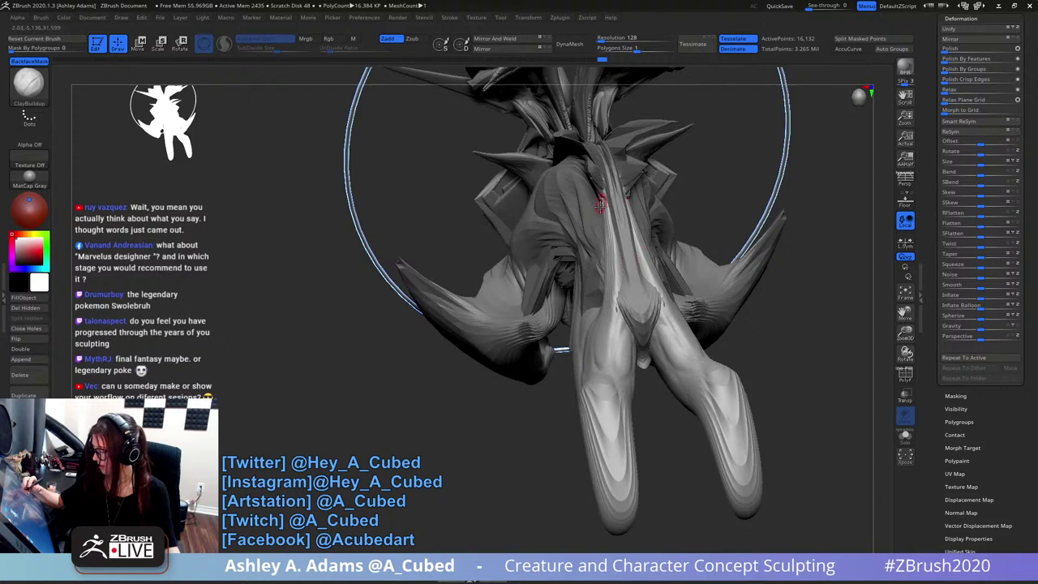
mouse_move(659, 198)
left_mouse_down()
mouse_move(657, 229)
mouse_move(630, 256)
left_mouse_up()
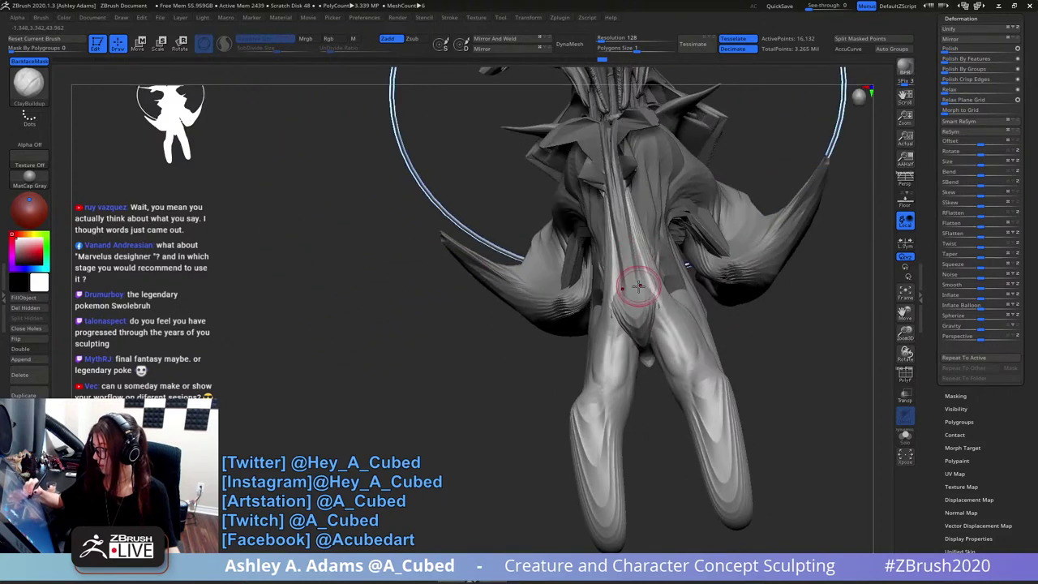
- Select the torso subtool and build up the lower spine between the hind legs with ClayBuildup
left_click(637, 281, "alt")
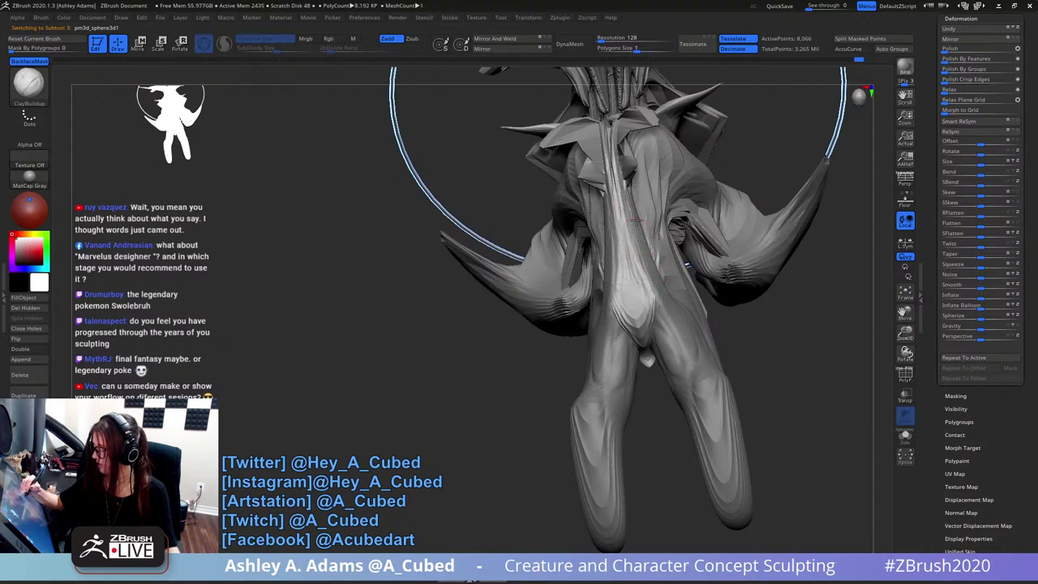
mouse_move(637, 219)
right_mouse_down()
mouse_move(632, 231)
mouse_move(672, 236)
mouse_move(654, 206)
mouse_move(655, 258)
right_mouse_up()
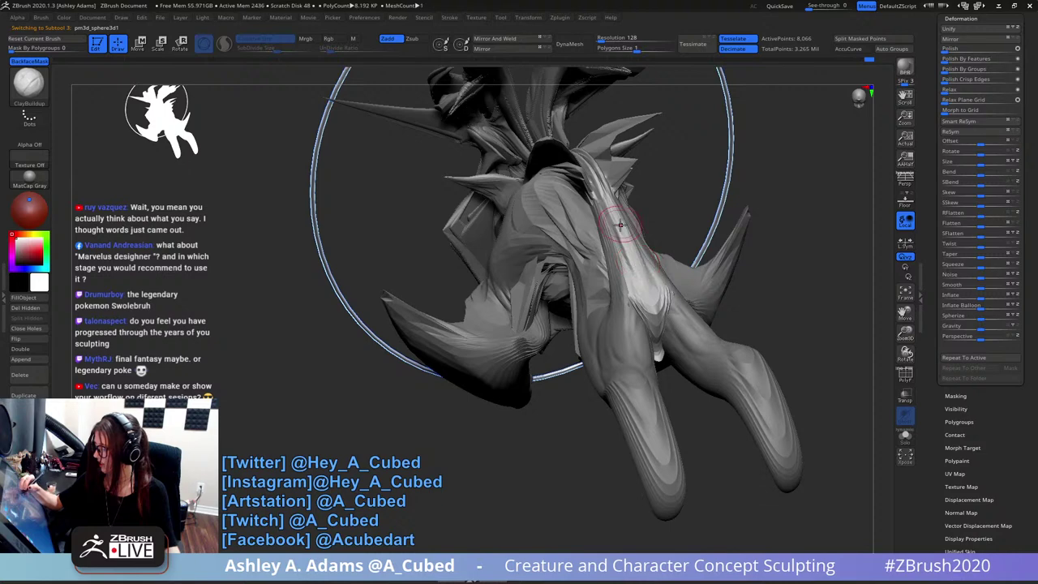
left_click_drag(637, 265, 600, 209)
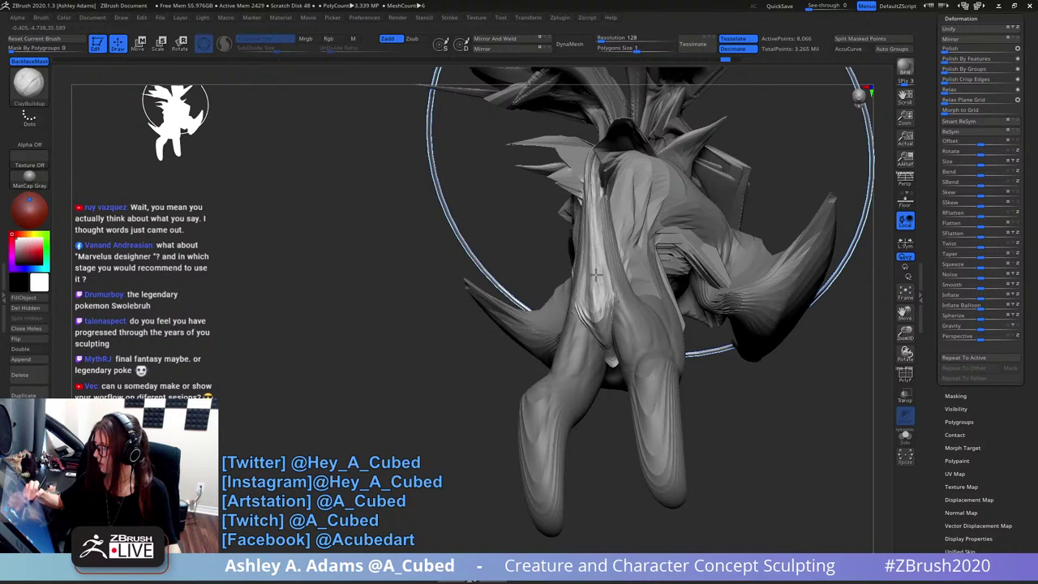
right_click_drag(597, 276, 640, 288)
right_click(597, 311)
mouse_move(649, 223)
right_mouse_down()
mouse_move(762, 109)
mouse_move(742, 181)
mouse_move(665, 207)
mouse_move(673, 223)
right_mouse_up()
- Switch back to the Snake Hook brush and select the head subtool
key("b")
key("s")
key("h")
right_click(671, 220)
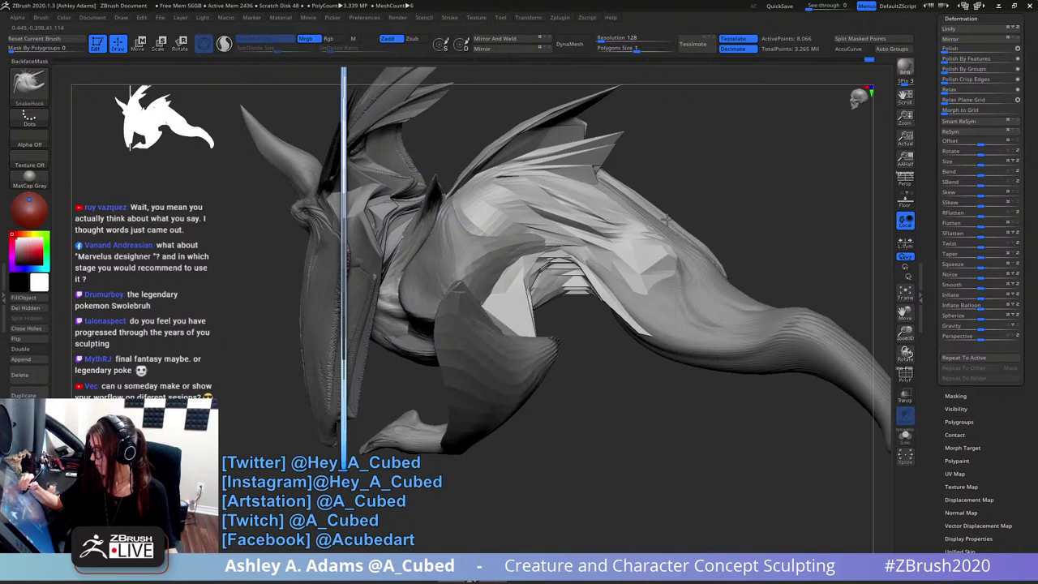
mouse_move(685, 260)
right_mouse_down("ctrl")
mouse_move(687, 223)
mouse_move(556, 217)
right_mouse_up("ctrl")
right_click_drag(556, 217, 604, 239, "alt")
left_click(617, 242, "alt")
mouse_move(596, 166)
right_mouse_down("ctrl")
mouse_move(581, 204)
mouse_move(626, 273)
right_mouse_up("ctrl")
mouse_move(595, 222)
right_mouse_down()
mouse_move(623, 231)
mouse_move(600, 227)
right_mouse_up()
mouse_move(556, 208)
left_mouse_down()
mouse_move(541, 194)
mouse_move(558, 236)
mouse_move(627, 239)
left_mouse_up()
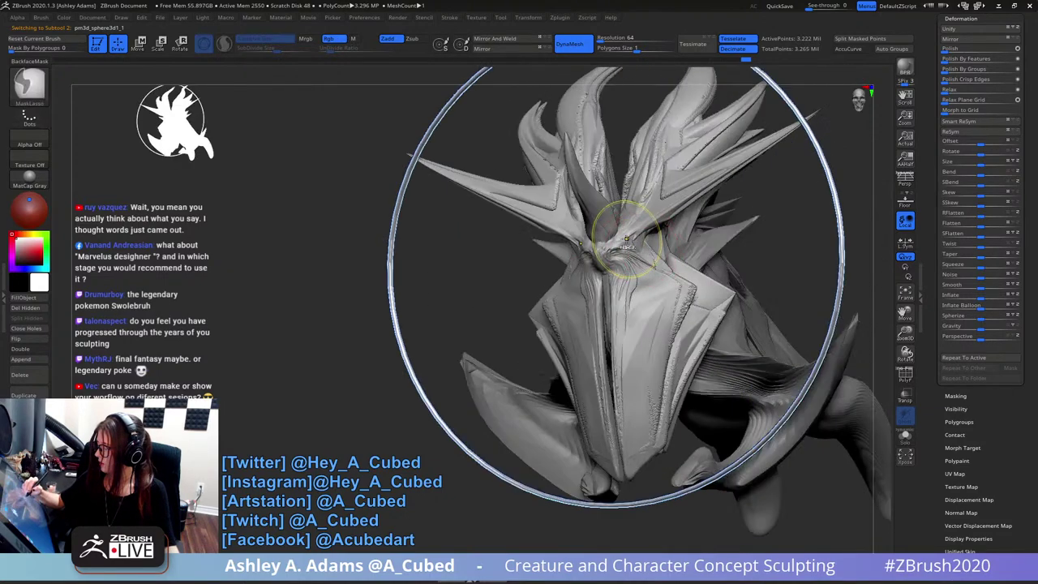
- Frame the whole creature from the front and save the sculpt to disk
right_click_drag(626, 239, 632, 255, "ctrl")
right_click_drag(746, 292, 688, 187, "ctrl")
right_click_drag(751, 136, 581, 198, "alt")
left_click_drag(933, 46, 933, 111)
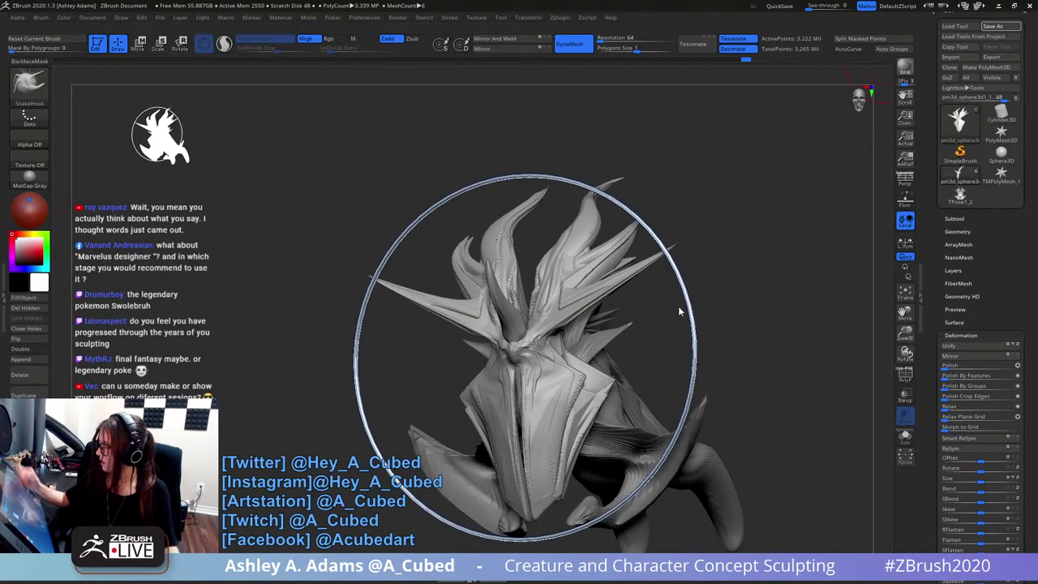
key("ctrl+s")
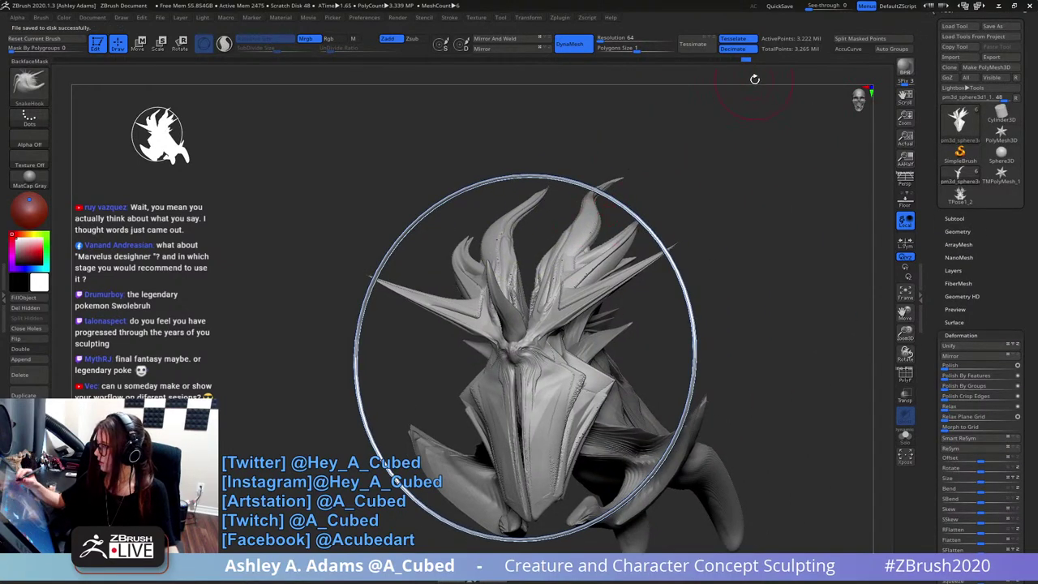
- Set the head's DynaMesh resolution to 96 and try remeshing it
left_click(571, 18)
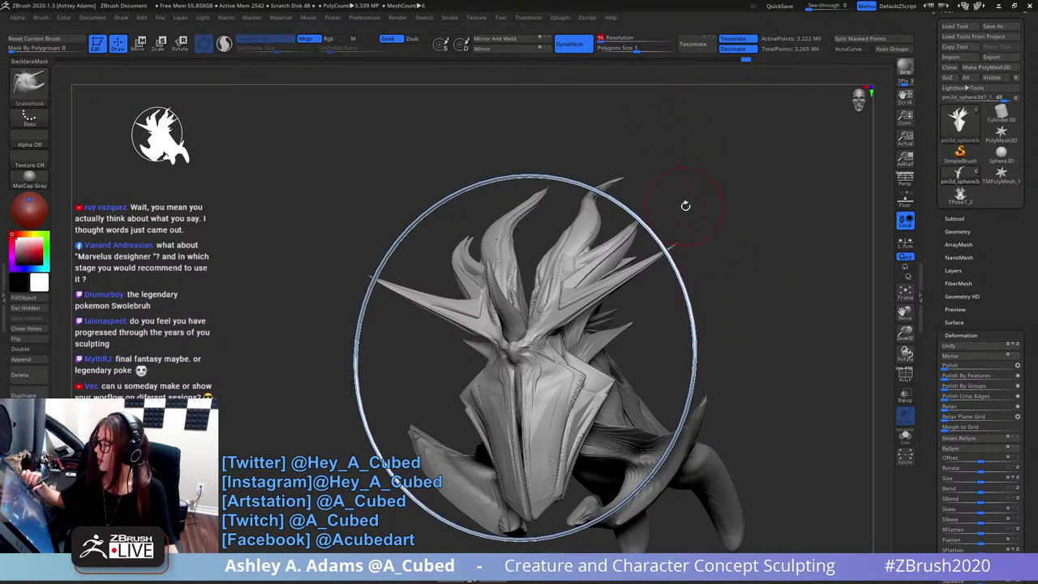
key("ctrl")
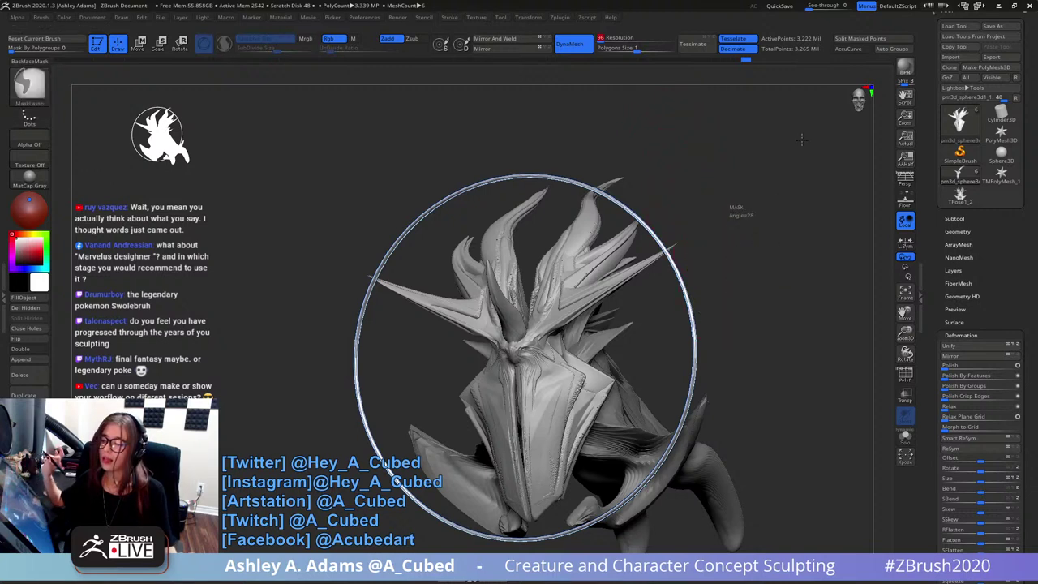
left_click(801, 140, "ctrl")
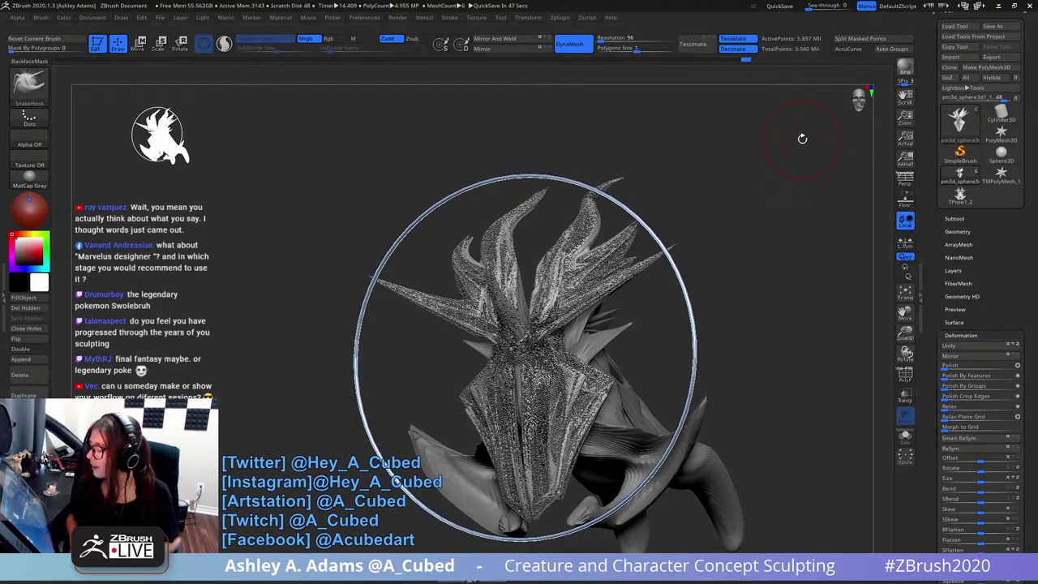
- Inspect the remeshed head surface up close and undo the DynaMesh
left_click_drag(802, 139, 696, 318)
right_click_drag(697, 320, 667, 239, "alt")
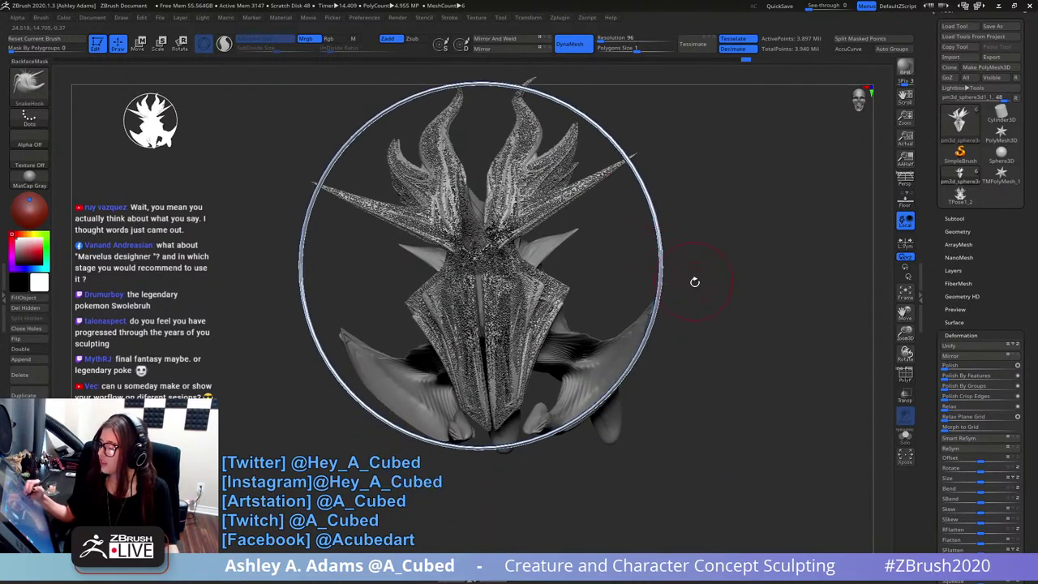
mouse_move(692, 283)
right_mouse_down()
mouse_move(600, 284)
mouse_move(681, 286)
right_mouse_up()
mouse_move(541, 290)
right_mouse_down("ctrl")
mouse_move(577, 359)
mouse_move(510, 296)
right_mouse_up("ctrl")
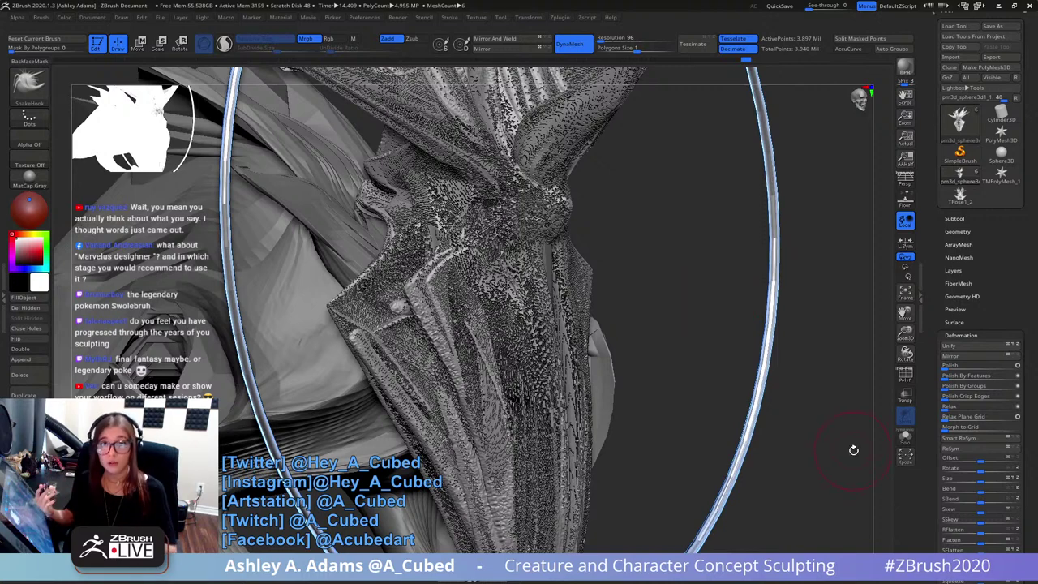
left_click_drag(672, 287, 674, 280, "ctrl")
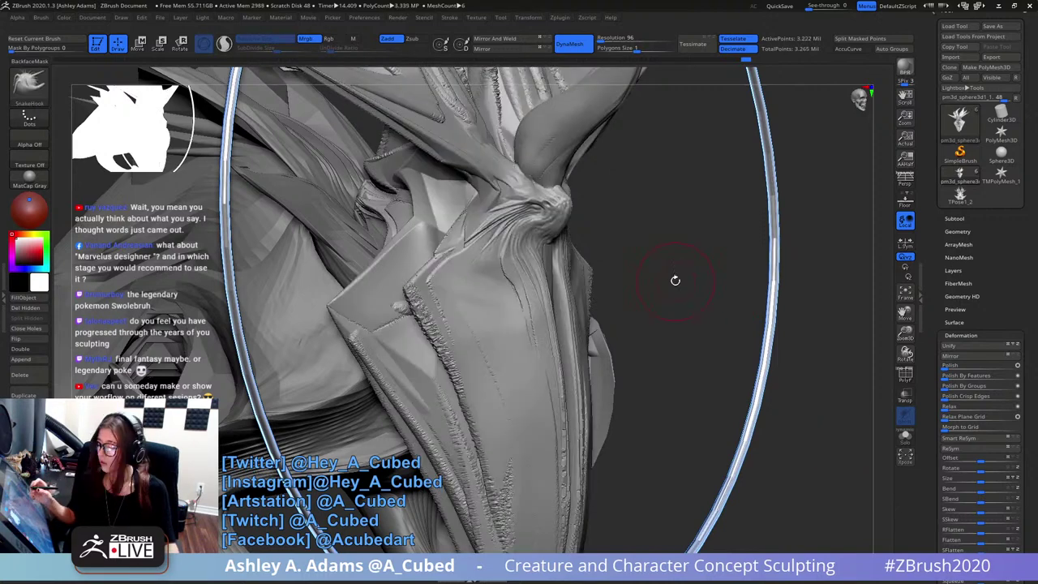
- Check the head's mesh integrity, run Fix Mesh and remesh it with DynaMesh at resolution 96
left_click(957, 231)
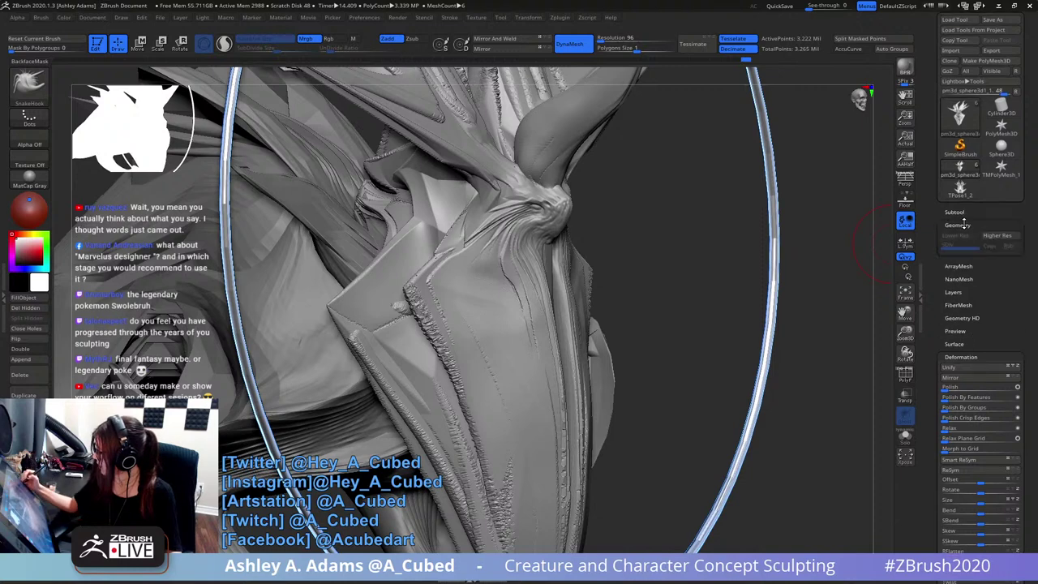
left_click(959, 492)
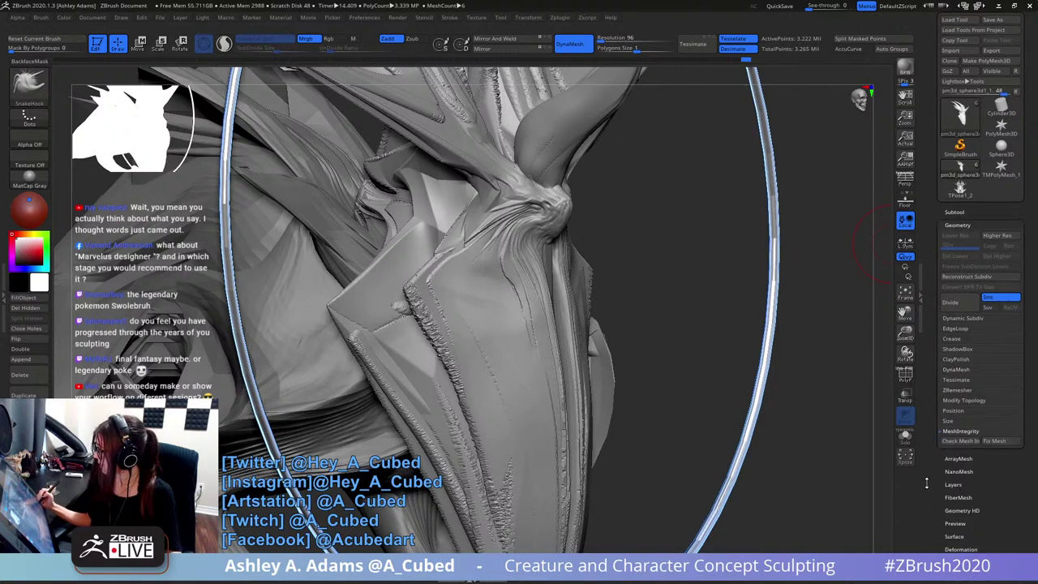
left_click(962, 442)
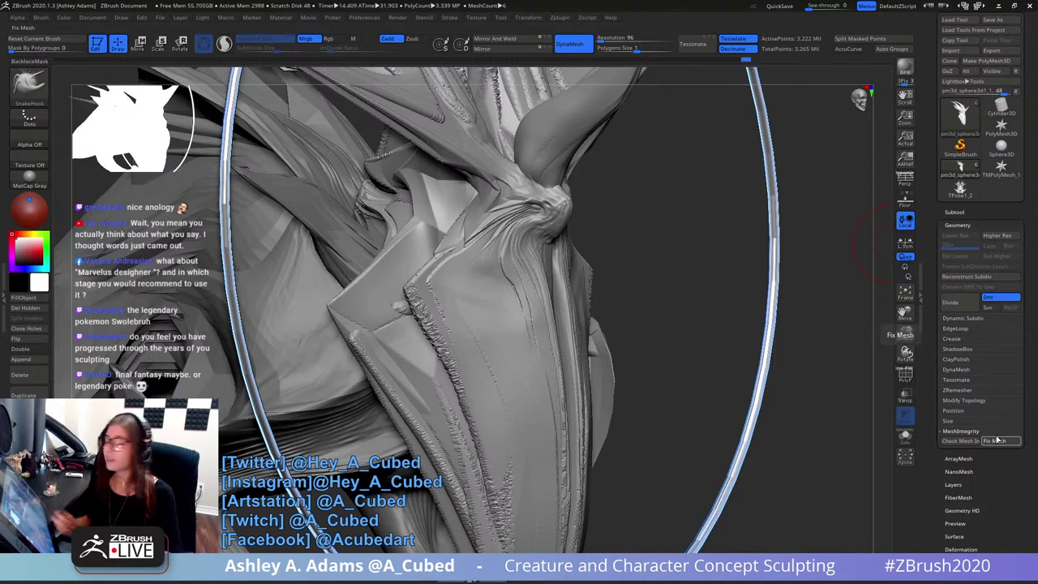
left_click(996, 440)
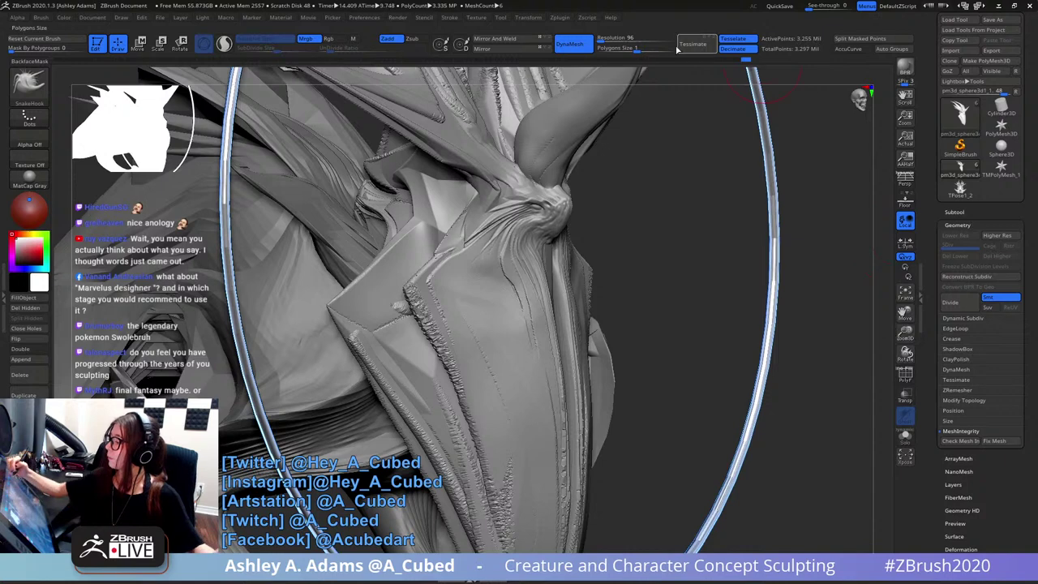
left_click_drag(686, 392, 809, 148, "ctrl")
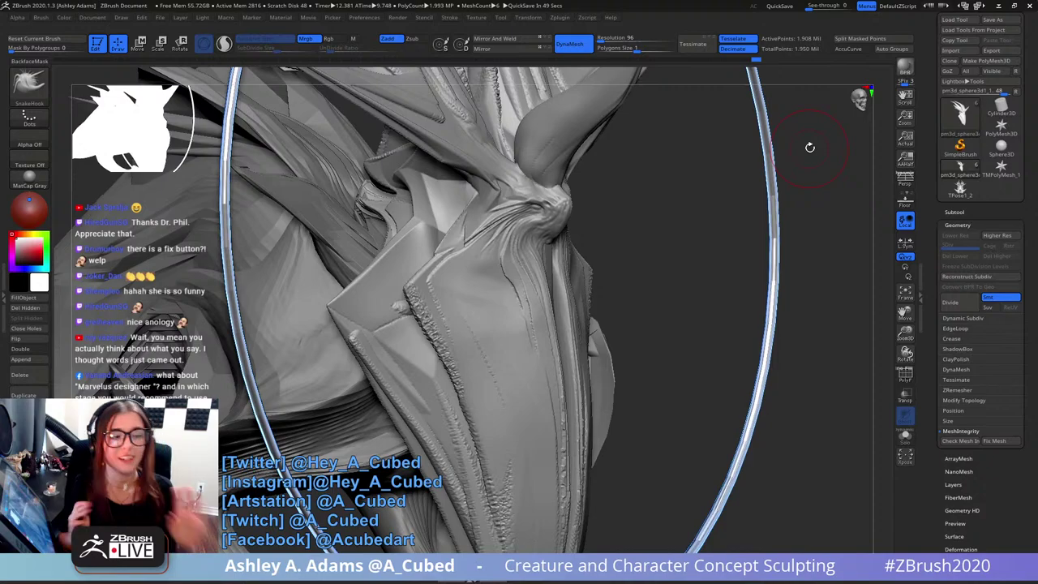
- Carve fine wrinkles with DamStandard into the bridge between the brows, below the central horn
right_click_drag(672, 238, 637, 235)
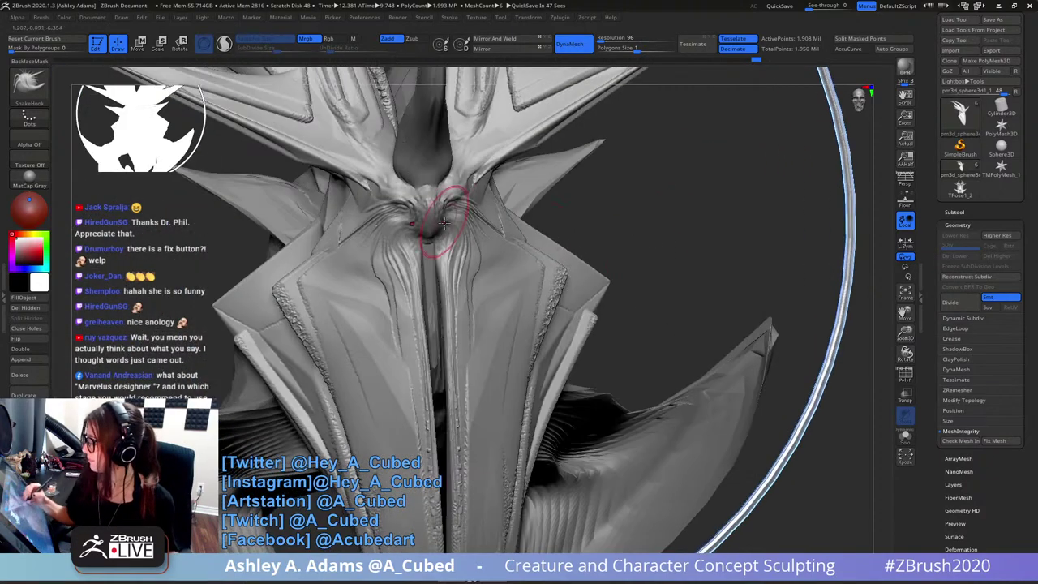
right_click_drag(440, 220, 477, 235)
right_click_drag(477, 235, 477, 272, "ctrl")
right_click(398, 264)
right_click_drag(531, 223, 464, 187)
mouse_move(465, 188)
left_mouse_down()
mouse_move(451, 180)
mouse_move(443, 214)
mouse_move(450, 187)
left_mouse_up()
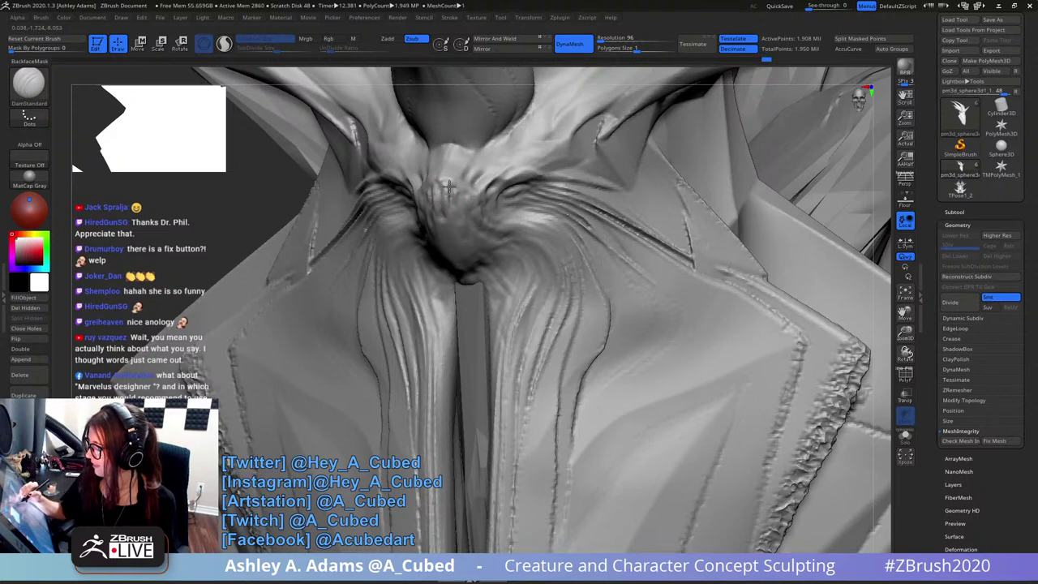
right_click_drag(439, 180, 414, 178)
mouse_move(459, 176)
left_mouse_down()
mouse_move(455, 195)
mouse_move(459, 184)
mouse_move(470, 203)
left_mouse_up()
right_click_drag(473, 193, 452, 188)
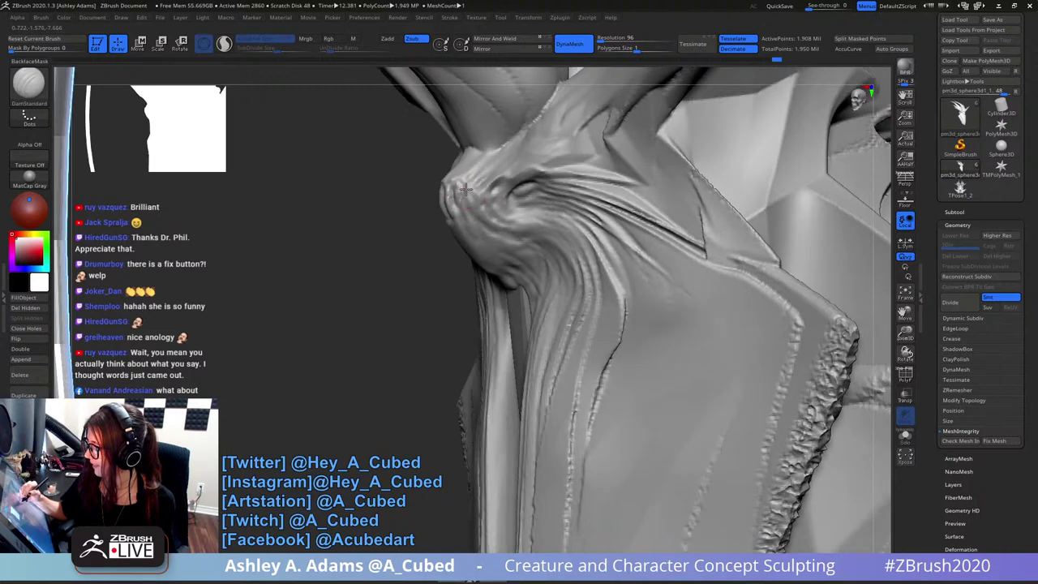
mouse_move(474, 194)
left_mouse_down()
mouse_move(473, 213)
mouse_move(480, 191)
left_mouse_up()
right_click_drag(471, 203, 486, 206)
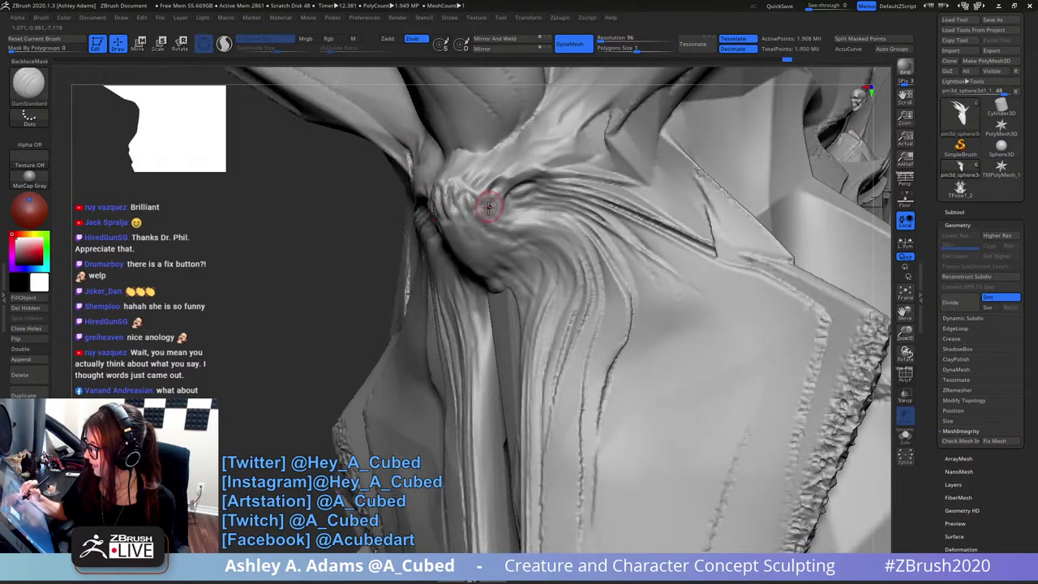
- Carve more fine DamStandard wrinkles around the brow bridge and the inner corner beside it, below the central horn
mouse_move(487, 204)
left_mouse_down()
mouse_move(479, 216)
mouse_move(501, 219)
left_mouse_up()
right_click_drag(508, 217, 492, 215)
left_click_drag(493, 215, 514, 232)
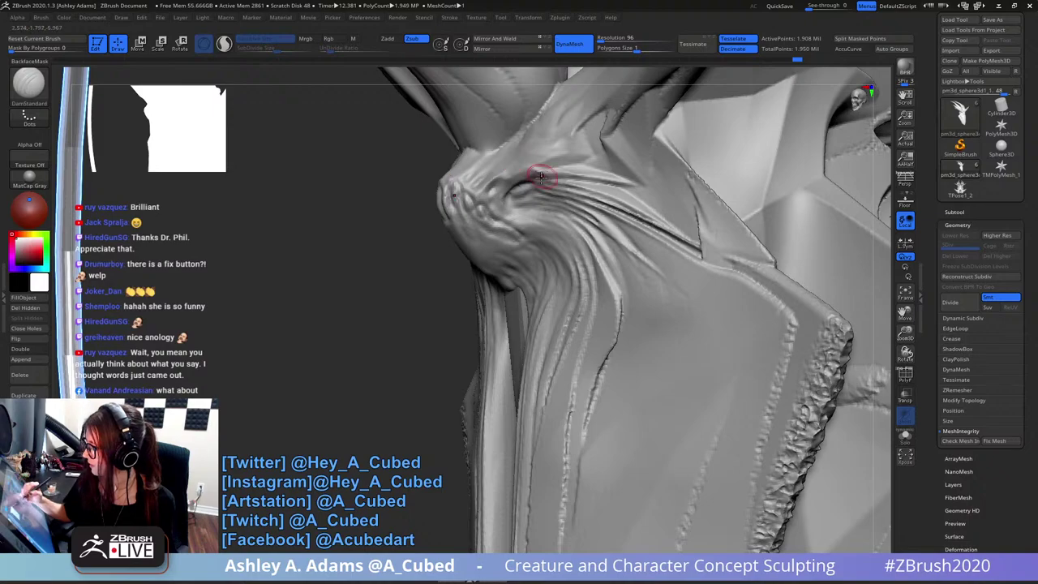
mouse_move(533, 173)
left_mouse_down()
mouse_move(538, 158)
mouse_move(506, 174)
left_mouse_up()
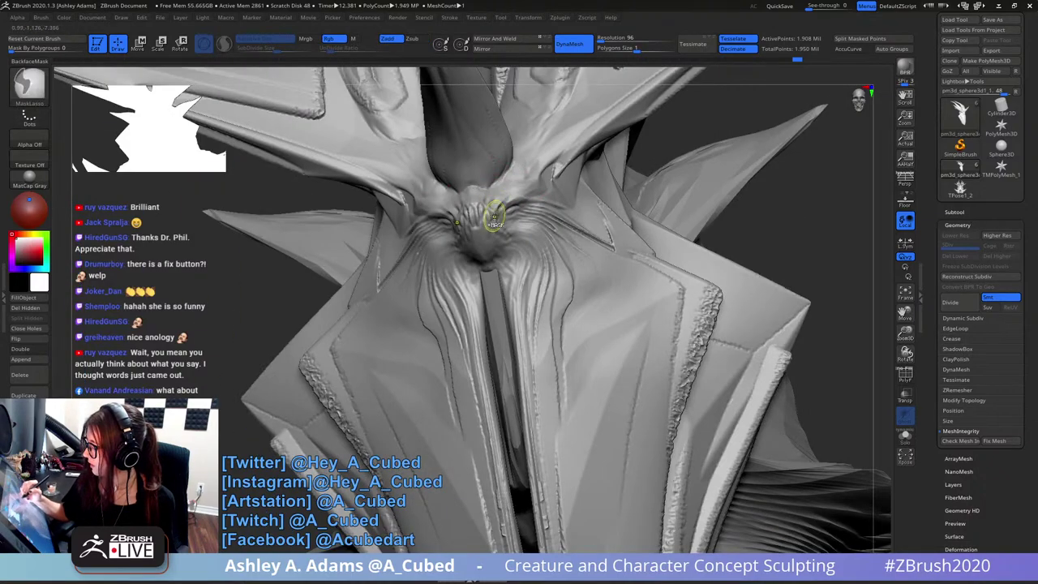
- Examine the brow wrinkles, central horn and overall head silhouette from the side, three-quarter and front views
left_click_drag(487, 208, 499, 278)
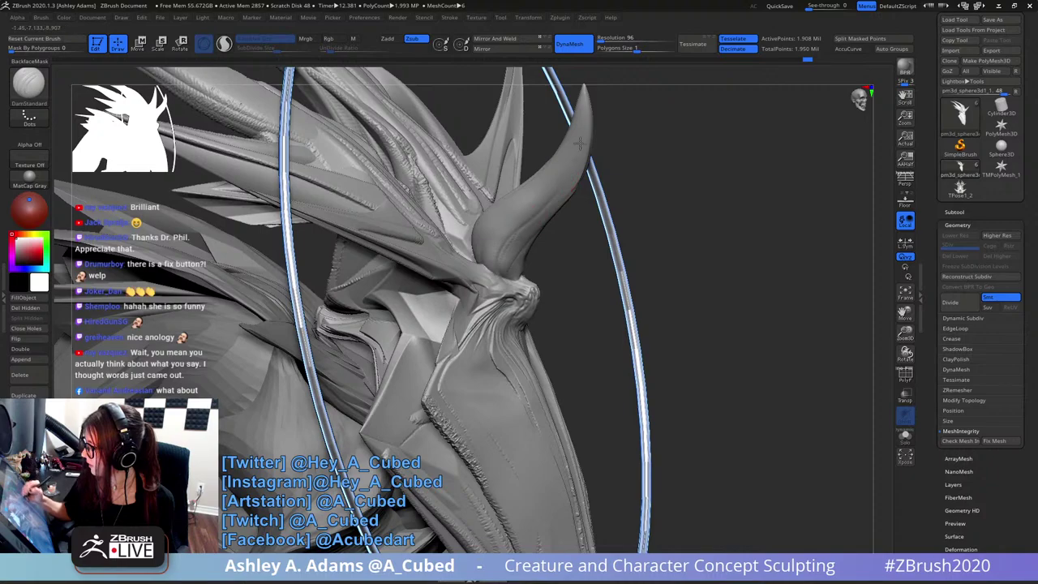
mouse_move(538, 237)
left_mouse_down()
mouse_move(579, 219)
mouse_move(528, 232)
mouse_move(524, 213)
mouse_move(517, 220)
left_mouse_up()
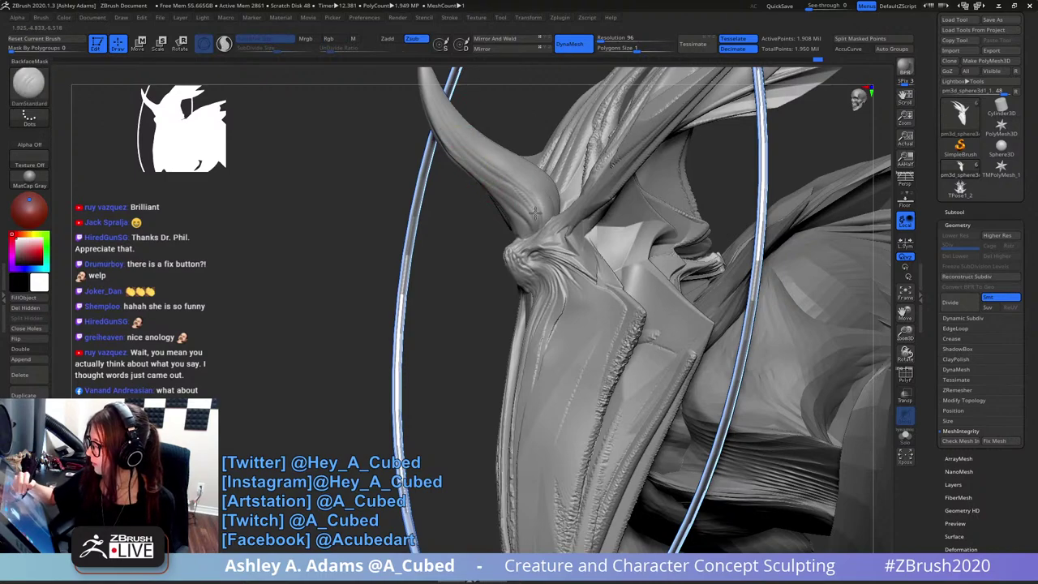
right_click_drag(435, 99, 514, 163, "ctrl")
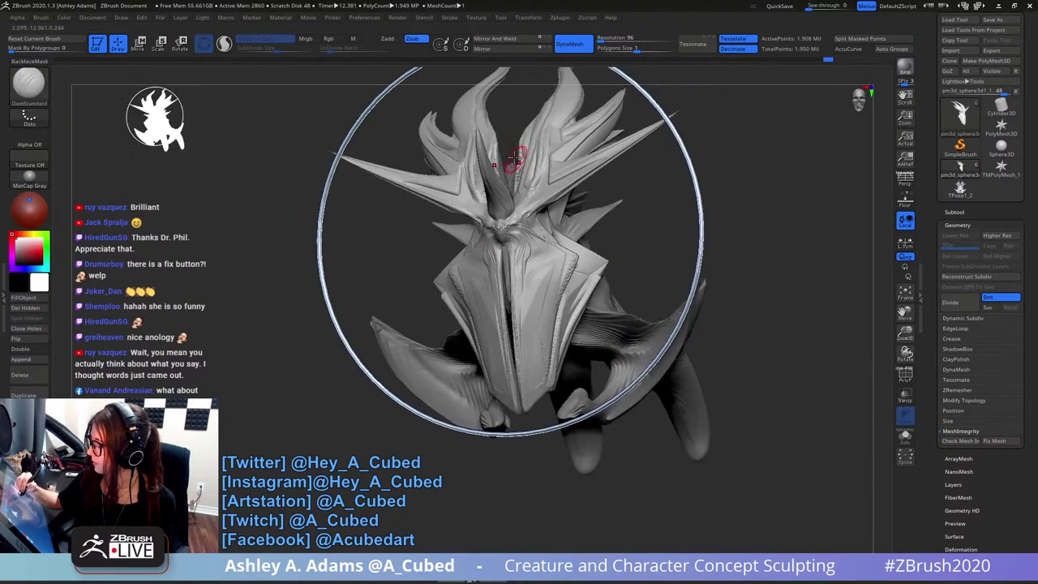
right_click_drag(508, 199, 544, 190)
mouse_move(510, 143)
right_mouse_down("ctrl")
mouse_move(520, 201)
mouse_move(528, 182)
right_mouse_up("ctrl")
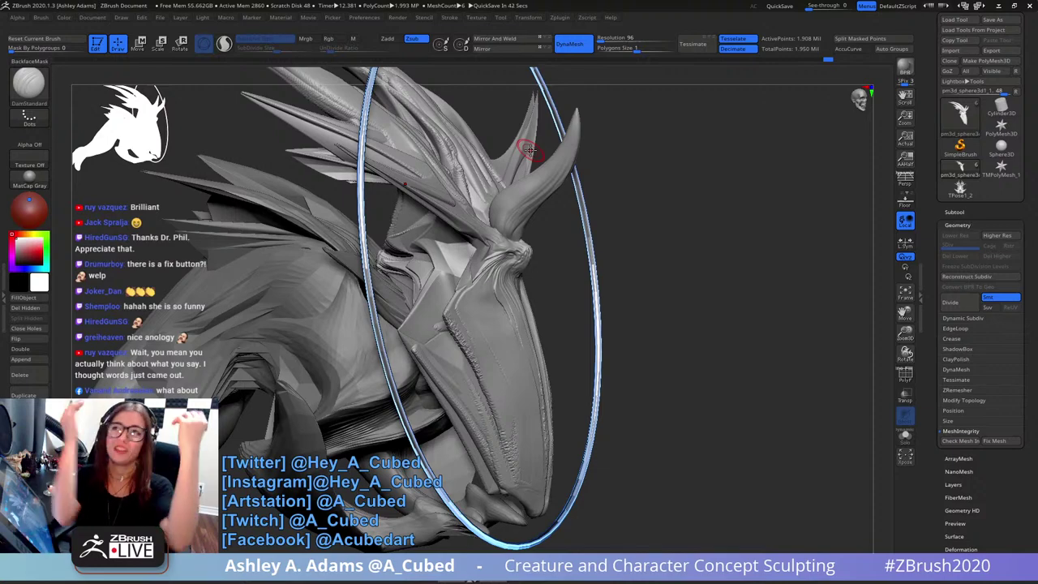
left_click_drag(628, 209, 497, 280)
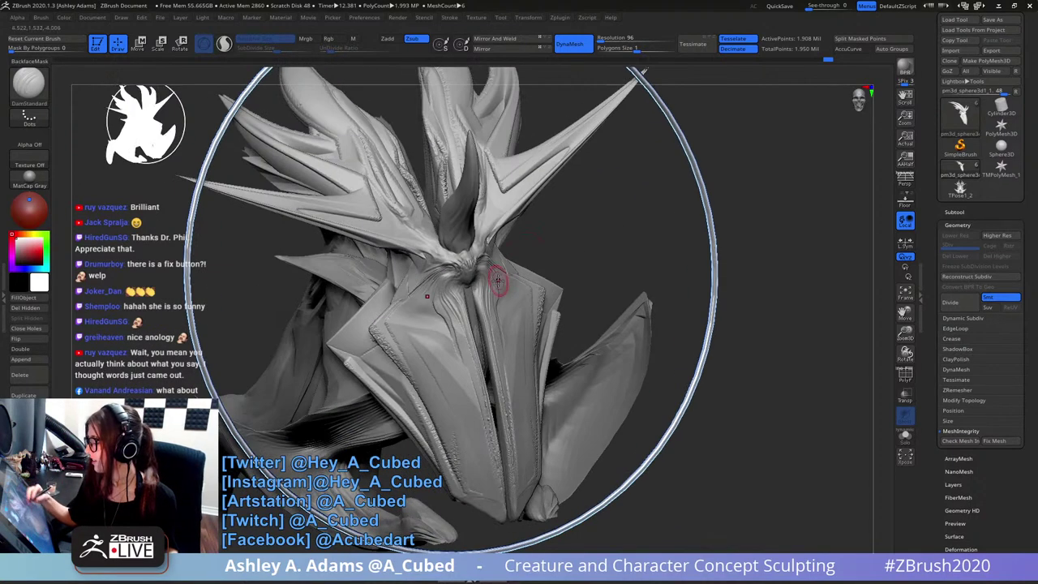
mouse_move(498, 281)
right_mouse_down()
mouse_move(521, 271)
mouse_move(540, 357)
right_mouse_up()
right_click(488, 281)
mouse_move(519, 276)
right_mouse_down()
mouse_move(533, 268)
mouse_move(537, 284)
right_mouse_up()
right_click(511, 204)
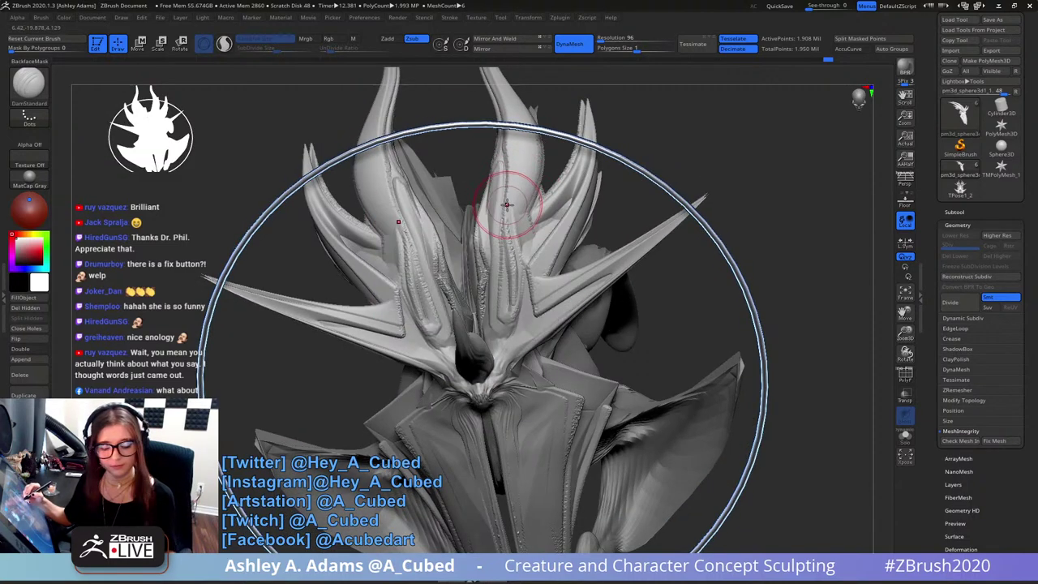
- Choose the Slash2 brush, isolate the head with Solo and open the Lazy Mouse stroke settings
key("2")
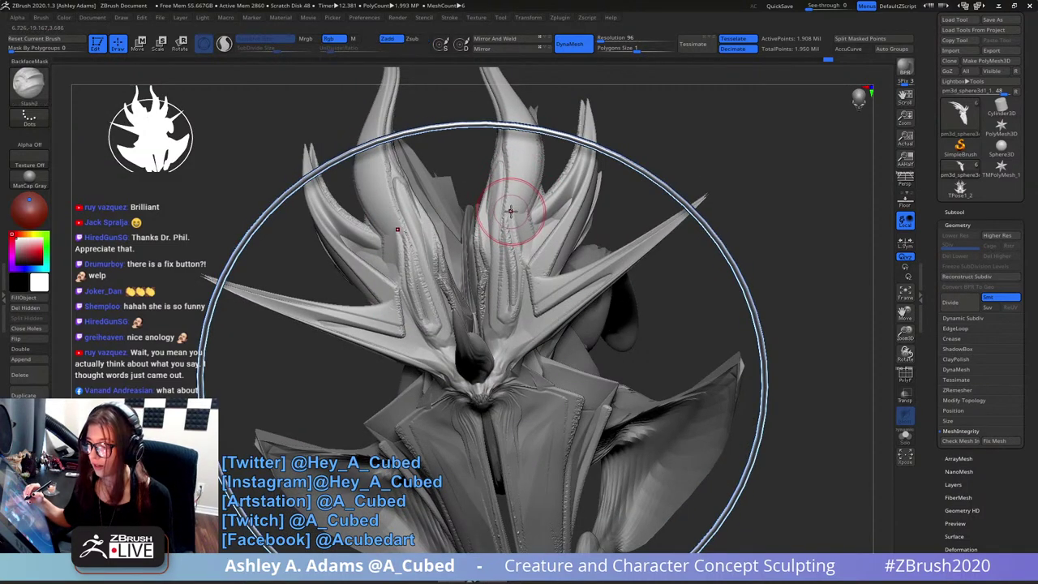
right_click(517, 207)
right_click_drag(511, 211, 508, 243)
left_click(905, 437)
left_click_drag(482, 268, 481, 312, "shift")
mouse_move(487, 178)
right_mouse_down()
mouse_move(514, 232)
mouse_move(503, 304)
right_mouse_up()
left_click(454, 18)
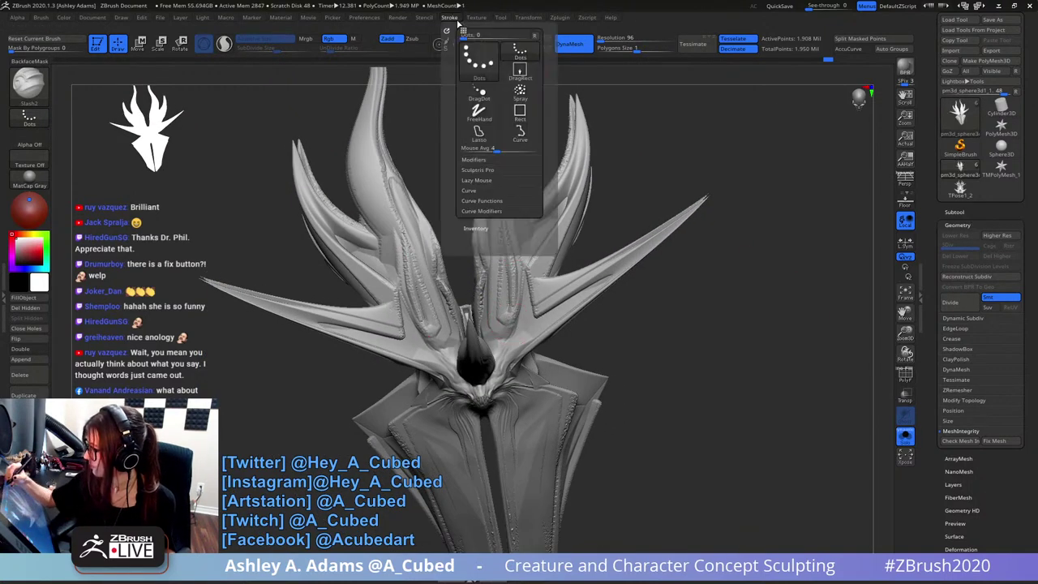
left_click(494, 186)
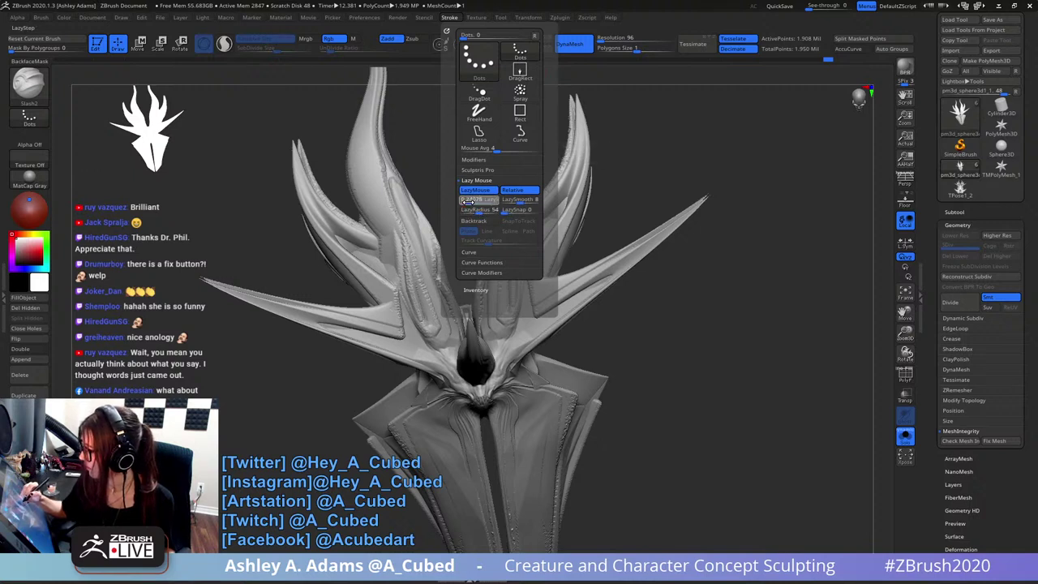
- Try a long Slash2 groove down the tall horn from tip to base, and undo it
left_click_drag(497, 80, 520, 173, "alt")
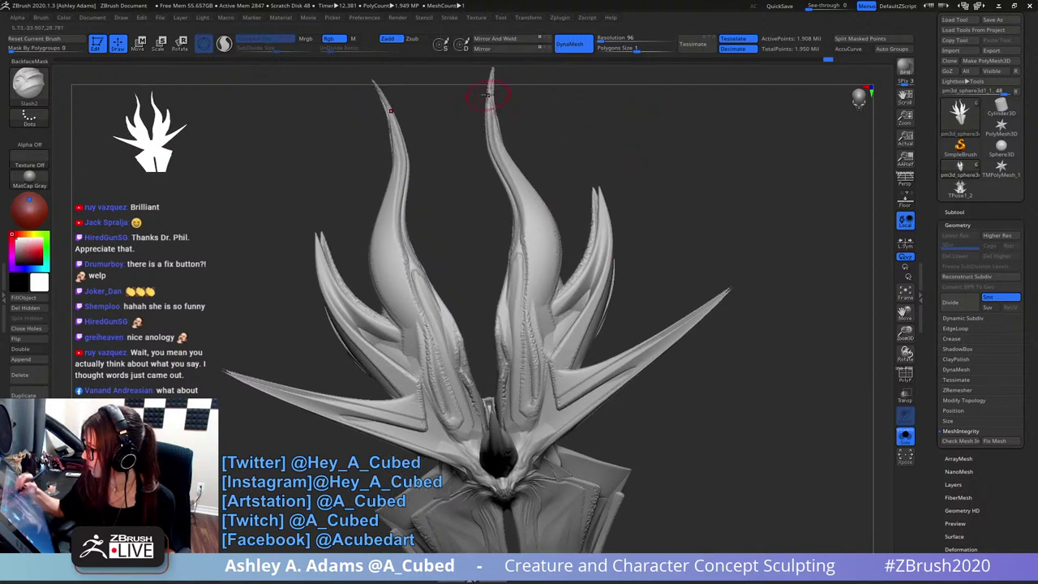
mouse_move(488, 97)
left_mouse_down()
mouse_move(490, 143)
mouse_move(526, 226)
mouse_move(529, 422)
mouse_move(520, 423)
mouse_move(514, 381)
left_mouse_up()
key("ctrl+z")
key("space")
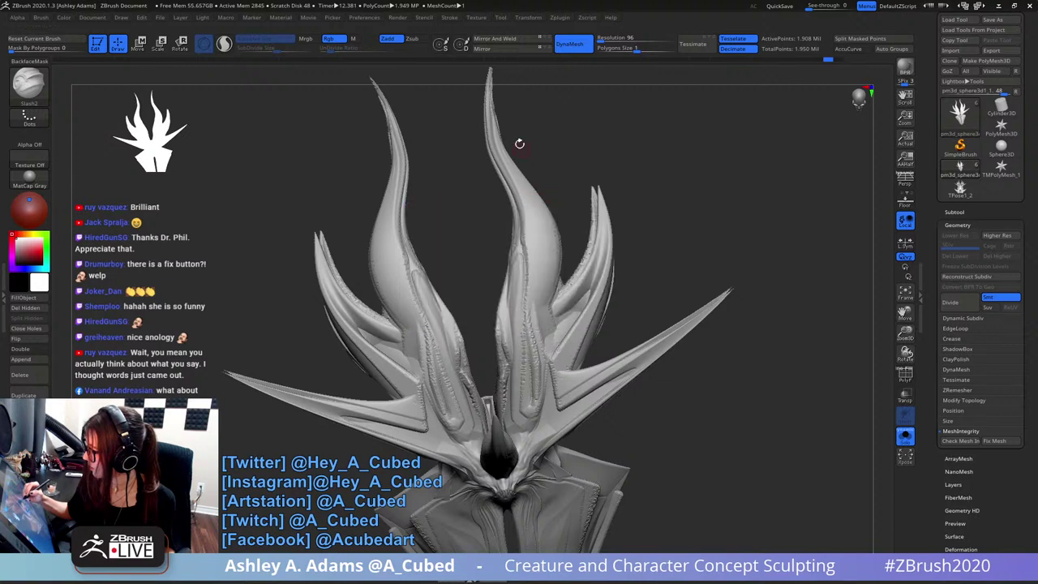
- Cut long Slash2 grooves down the two tall horns from their tips, following the curve into the wide middle section
mouse_move(488, 97)
left_mouse_down()
mouse_move(494, 150)
mouse_move(527, 218)
mouse_move(529, 375)
left_mouse_up()
left_click_drag(523, 180, 539, 217, "alt")
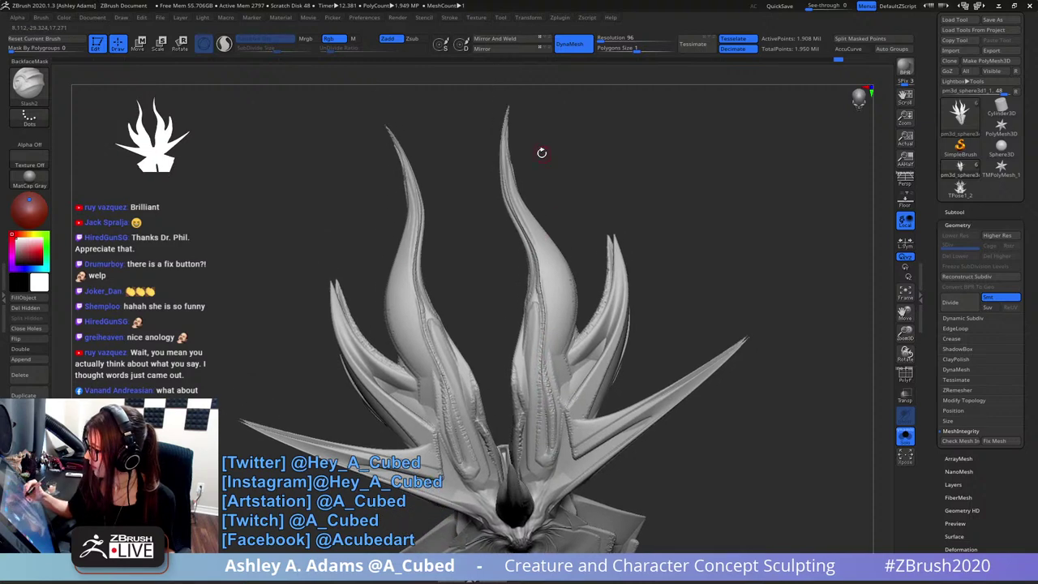
mouse_move(542, 153)
left_mouse_down()
mouse_move(576, 206)
mouse_move(547, 222)
mouse_move(511, 128)
mouse_move(546, 266)
mouse_move(543, 401)
left_mouse_up()
mouse_move(575, 247)
left_mouse_down()
mouse_move(569, 234)
mouse_move(607, 209)
mouse_move(489, 120)
mouse_move(517, 198)
mouse_move(565, 265)
mouse_move(568, 335)
left_mouse_up()
right_click_drag(567, 258, 553, 217)
right_click_drag(569, 229, 583, 278)
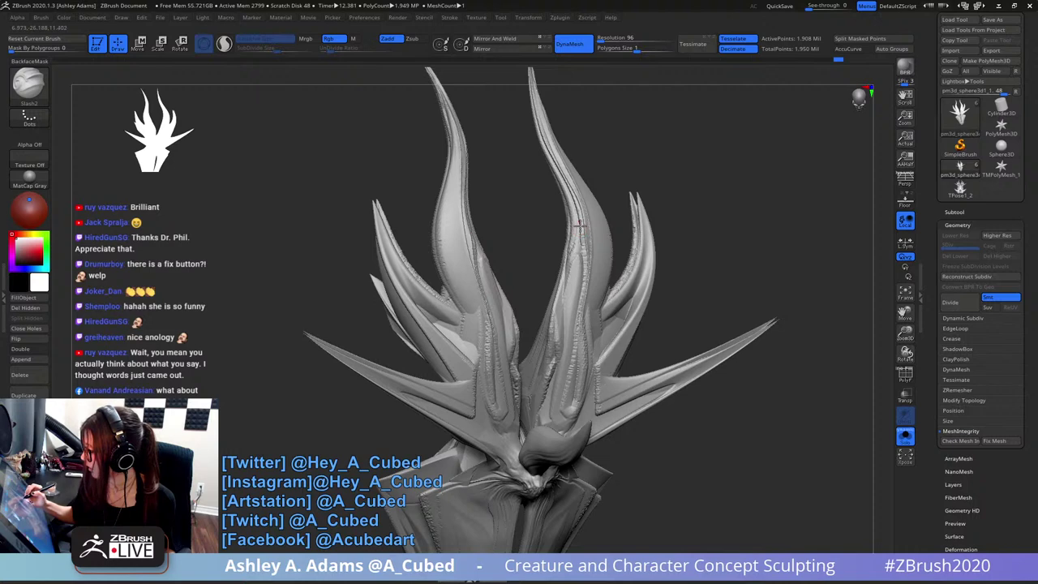
- Extend the Slash2 grooves along the lower half of the tall horns towards the base of the central horn
left_click_drag(576, 251, 562, 318)
right_click_drag(574, 307, 580, 262)
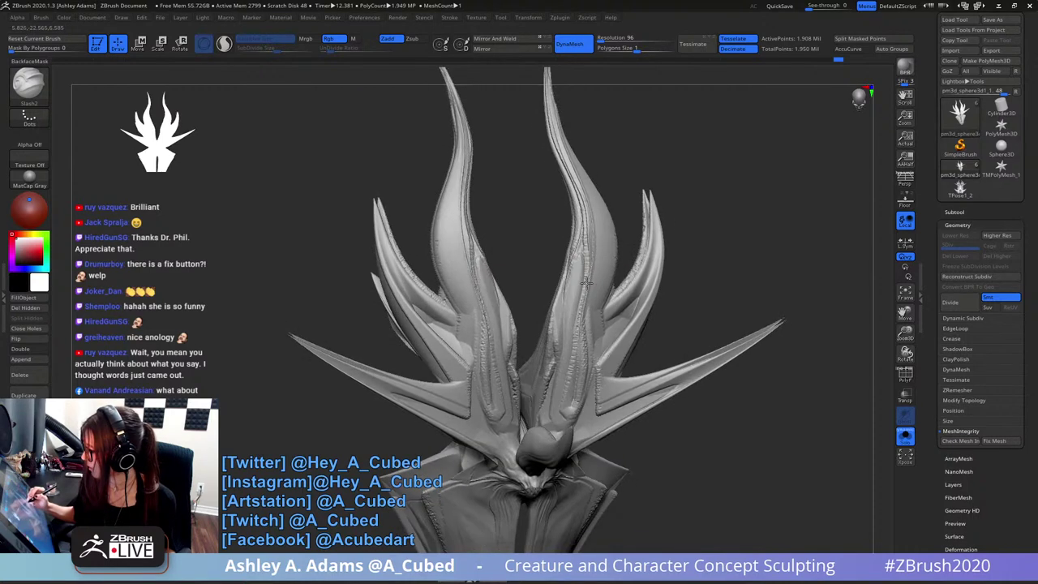
mouse_move(583, 250)
left_mouse_down()
mouse_move(563, 285)
mouse_move(558, 388)
mouse_move(532, 419)
left_mouse_up()
mouse_move(552, 381)
right_mouse_down("ctrl")
mouse_move(554, 290)
mouse_move(607, 271)
mouse_move(574, 238)
mouse_move(584, 146)
right_mouse_up("ctrl")
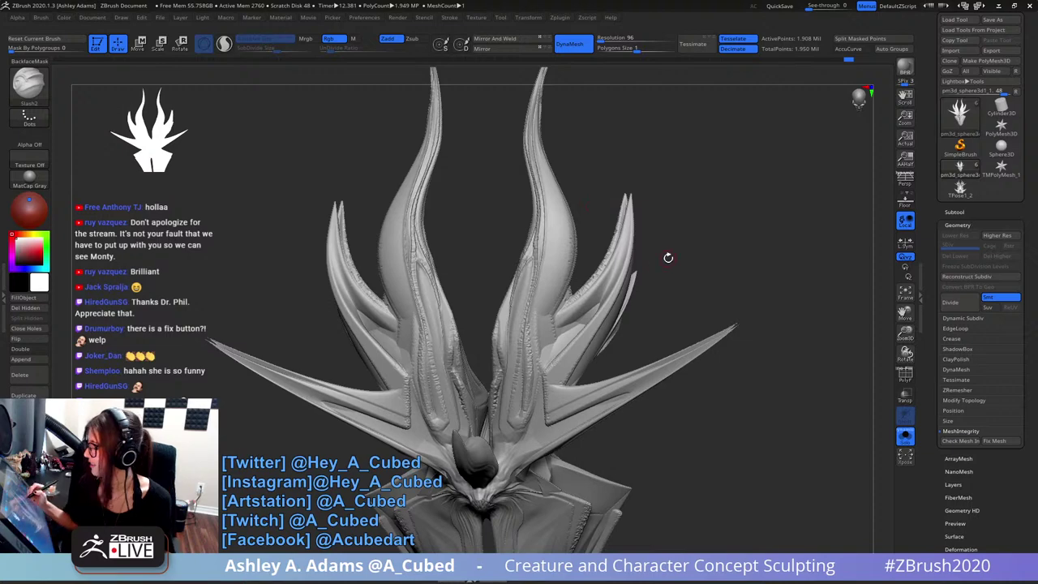
- Carve Slash2 grooves down the inner front edges of the tall paired horns, from near the tips to the base
mouse_move(668, 257)
left_mouse_down()
mouse_move(617, 276)
mouse_move(575, 260)
mouse_move(536, 300)
mouse_move(515, 251)
left_mouse_up()
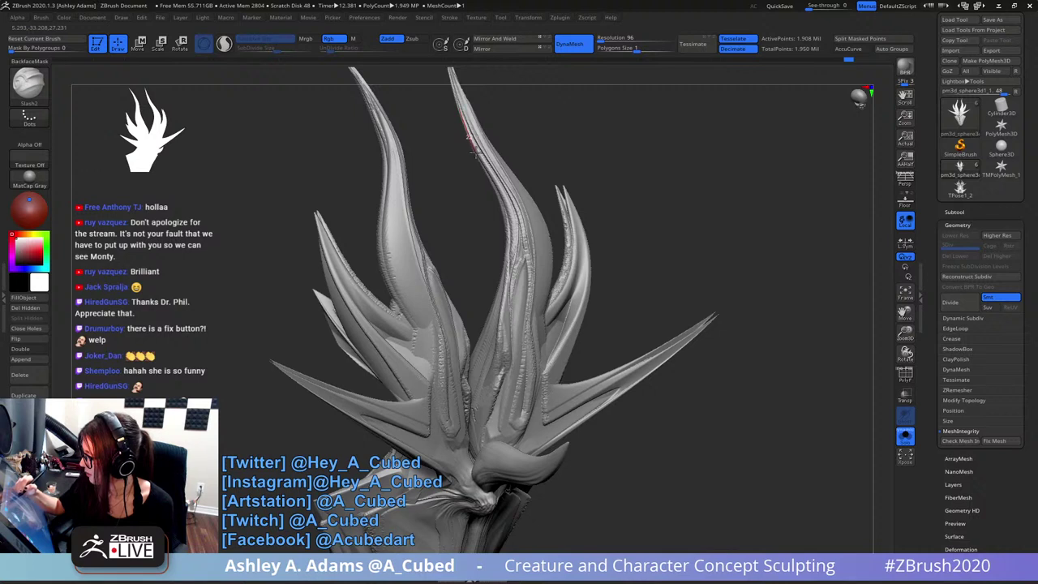
mouse_move(485, 167)
left_mouse_down()
mouse_move(508, 212)
mouse_move(511, 266)
left_mouse_up()
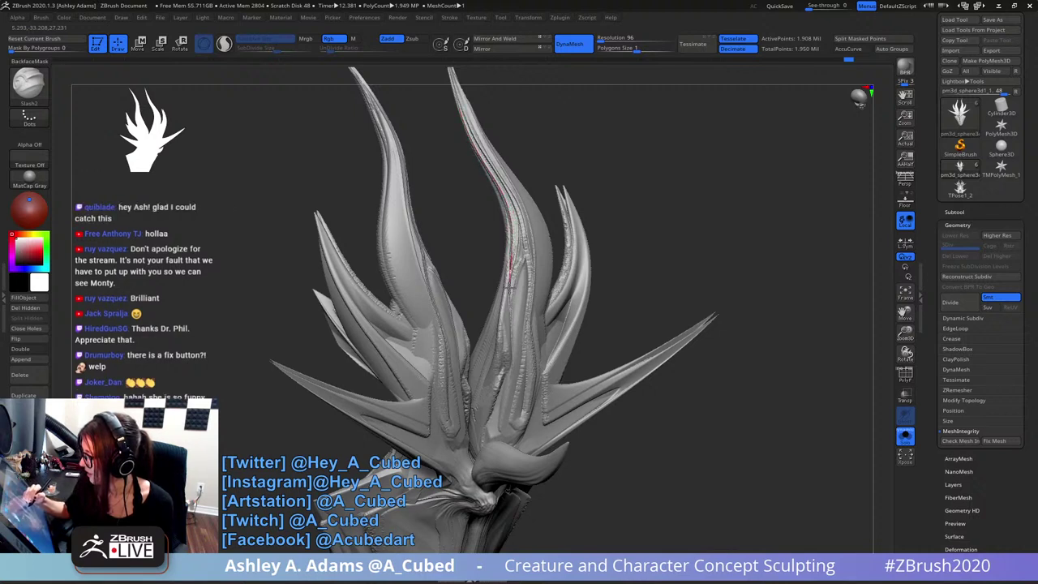
left_click_drag(510, 306, 510, 340)
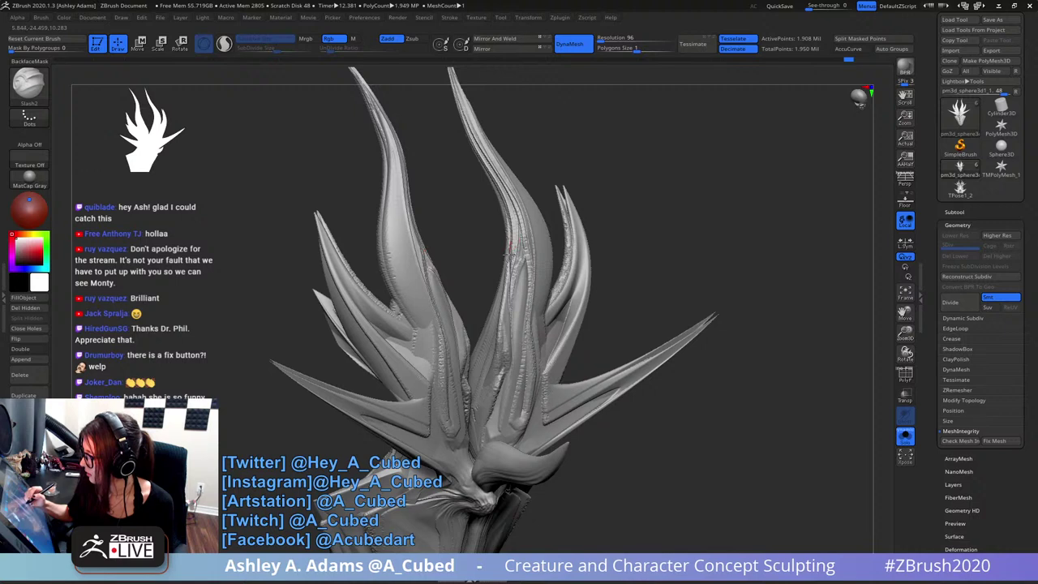
left_click_drag(509, 274, 502, 318)
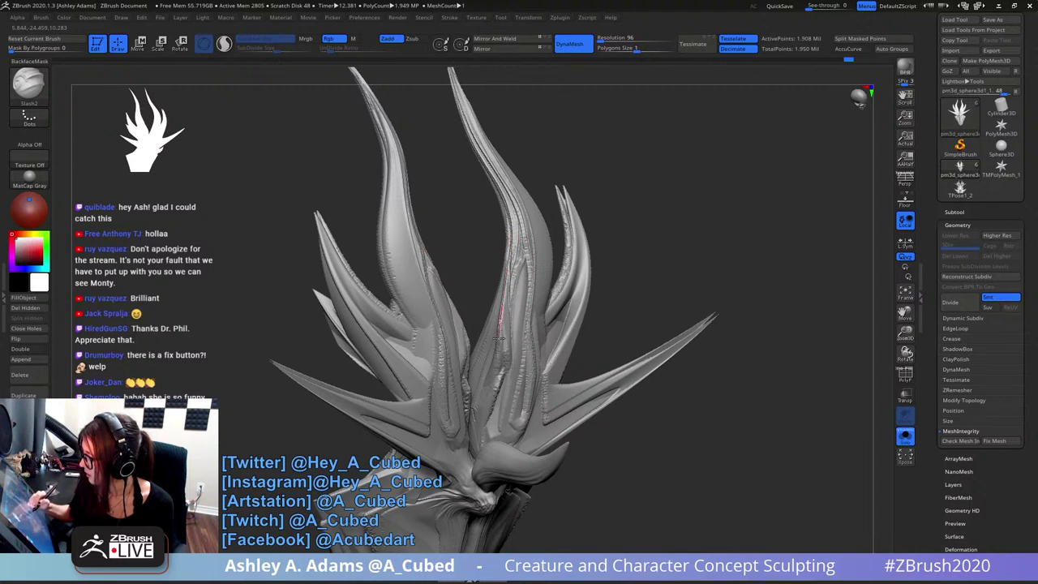
left_click_drag(500, 375, 483, 434)
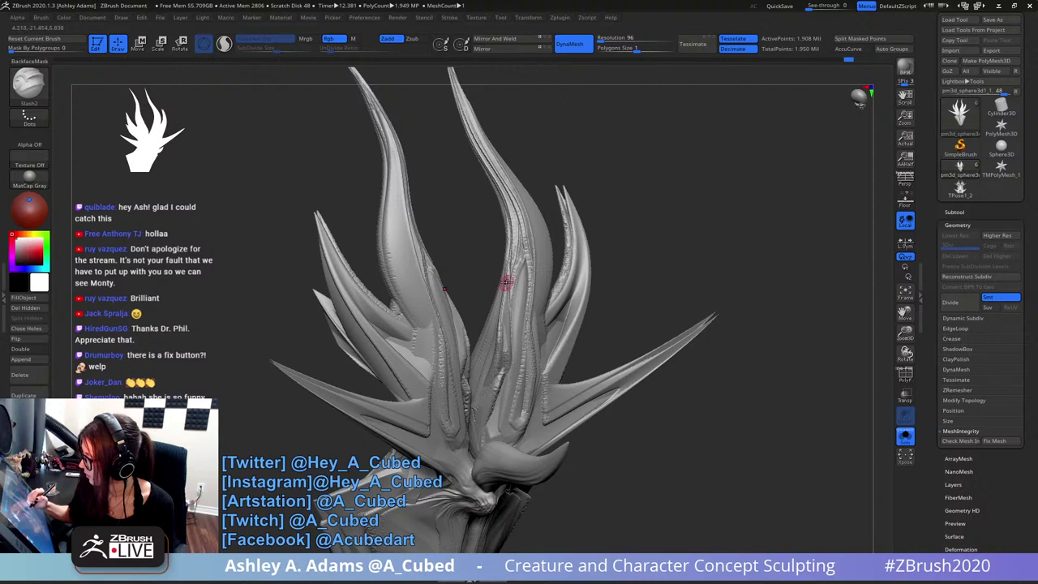
mouse_move(506, 280)
left_mouse_down()
mouse_move(507, 391)
mouse_move(489, 411)
left_mouse_up()
mouse_move(564, 306)
right_mouse_down("ctrl")
mouse_move(517, 298)
mouse_move(511, 249)
right_mouse_up("ctrl")
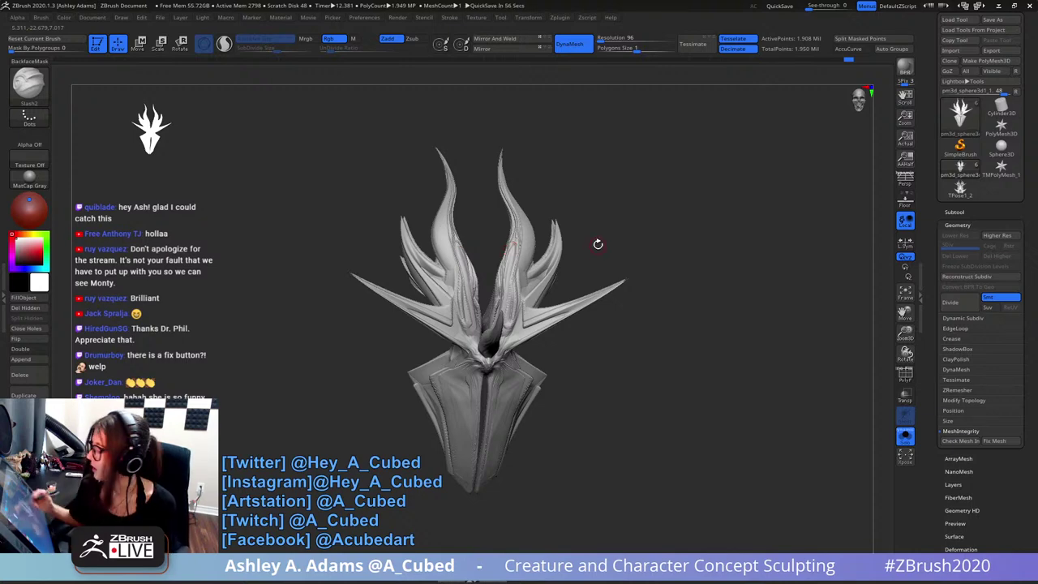
- Carve long Slash2 grooves up the outer faces of the tall horns, from the base to the tips
mouse_move(598, 244)
right_mouse_down()
mouse_move(560, 289)
mouse_move(513, 259)
right_mouse_up()
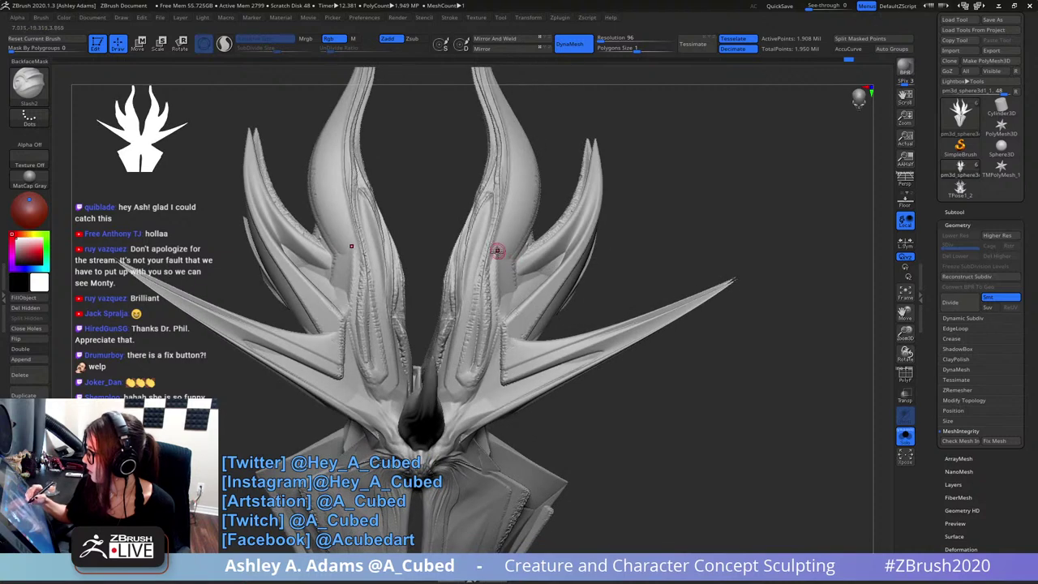
mouse_move(472, 387)
left_mouse_down()
mouse_move(495, 322)
mouse_move(511, 142)
mouse_move(492, 77)
left_mouse_up()
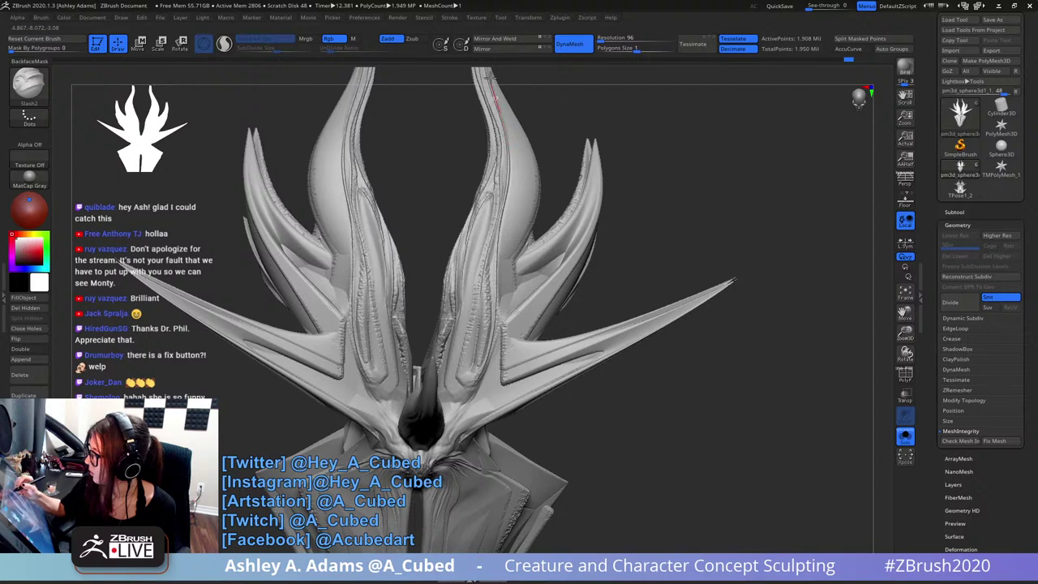
mouse_move(505, 146)
right_mouse_down()
mouse_move(524, 160)
mouse_move(477, 337)
right_mouse_up()
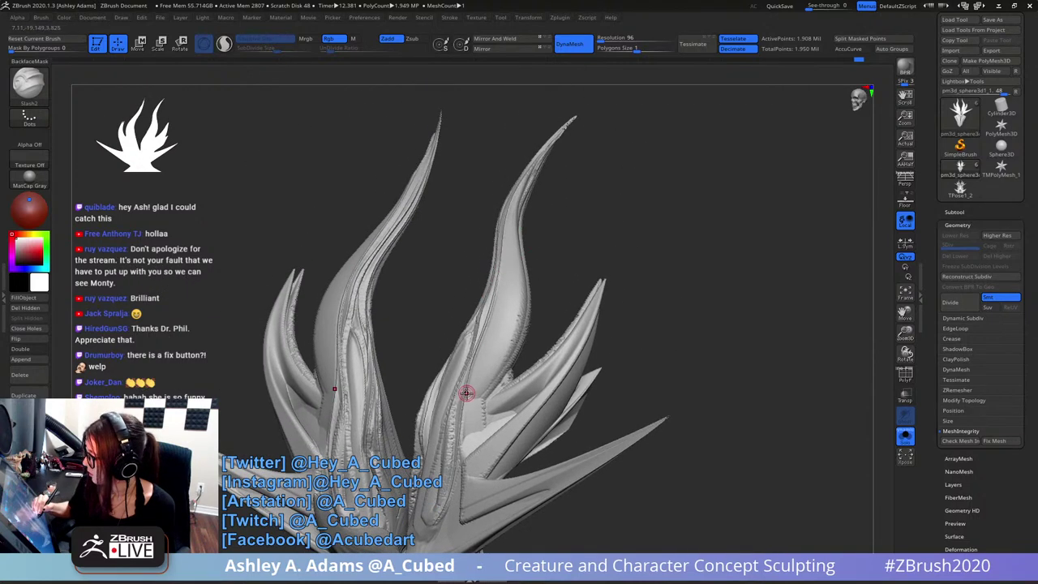
left_click_drag(460, 446, 489, 379)
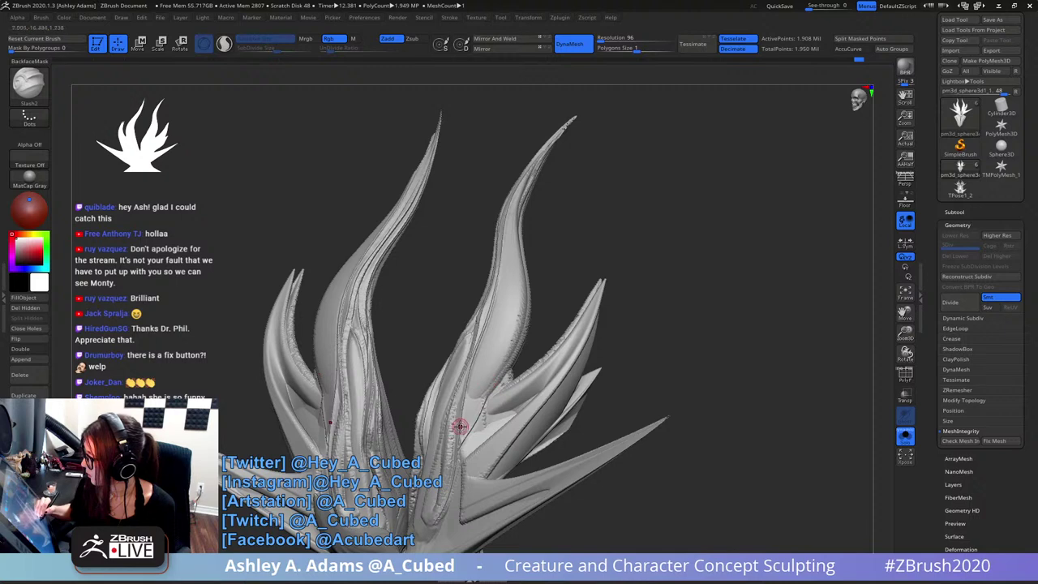
mouse_move(457, 423)
left_mouse_down()
mouse_move(475, 382)
mouse_move(503, 375)
mouse_move(524, 316)
mouse_move(517, 180)
mouse_move(574, 122)
left_mouse_up()
mouse_move(563, 223)
left_mouse_down()
mouse_move(577, 170)
mouse_move(562, 180)
left_mouse_up()
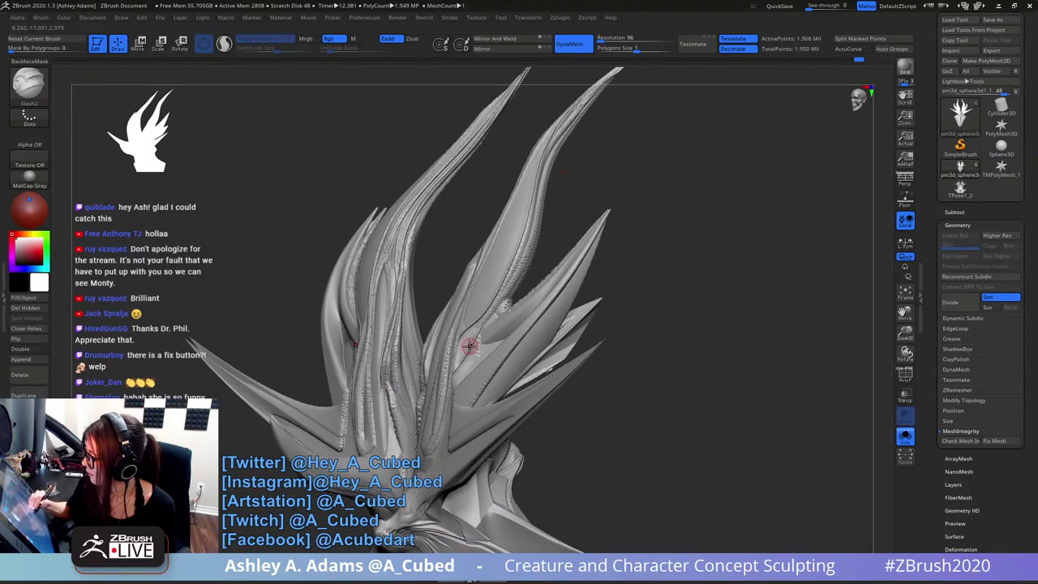
mouse_move(464, 355)
left_mouse_down()
mouse_move(506, 281)
mouse_move(478, 326)
mouse_move(503, 305)
mouse_move(561, 112)
mouse_move(618, 71)
left_mouse_up()
- Carve a curved Slash2 groove around the lower end of the inset panels at the base of the tall horns
right_click_drag(536, 274, 559, 252, "ctrl")
right_click_drag(560, 252, 568, 160)
right_click_drag(522, 213, 523, 239, "ctrl")
right_click_drag(523, 239, 525, 260)
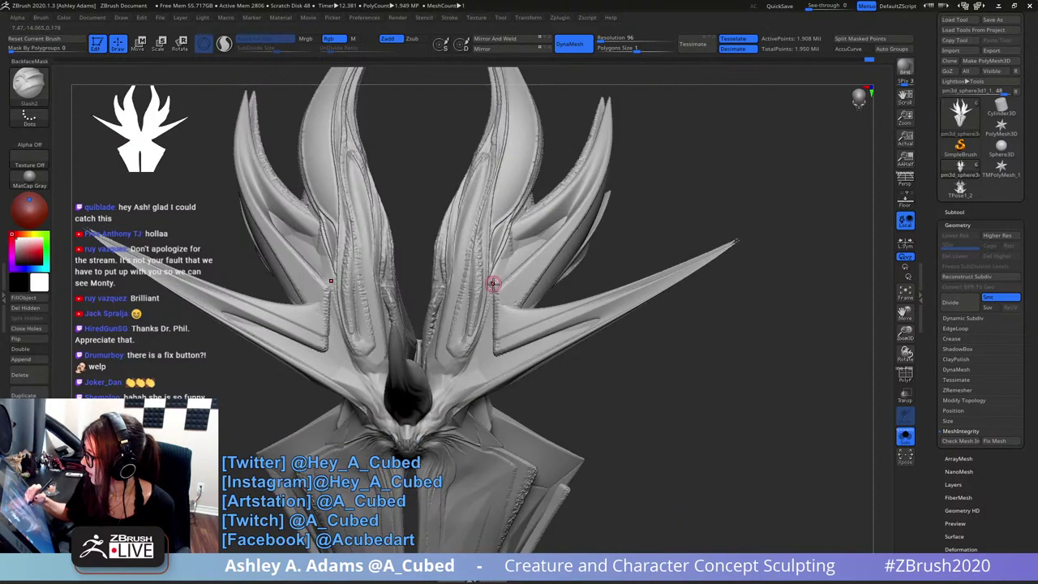
mouse_move(446, 349)
left_mouse_down()
mouse_move(475, 371)
mouse_move(487, 360)
mouse_move(489, 350)
mouse_move(442, 359)
mouse_move(455, 380)
mouse_move(474, 376)
mouse_move(492, 261)
mouse_move(509, 236)
left_mouse_up()
mouse_move(493, 297)
right_mouse_down("alt")
mouse_move(546, 275)
mouse_move(519, 307)
mouse_move(528, 308)
right_mouse_up("alt")
right_click_drag(503, 261, 493, 297)
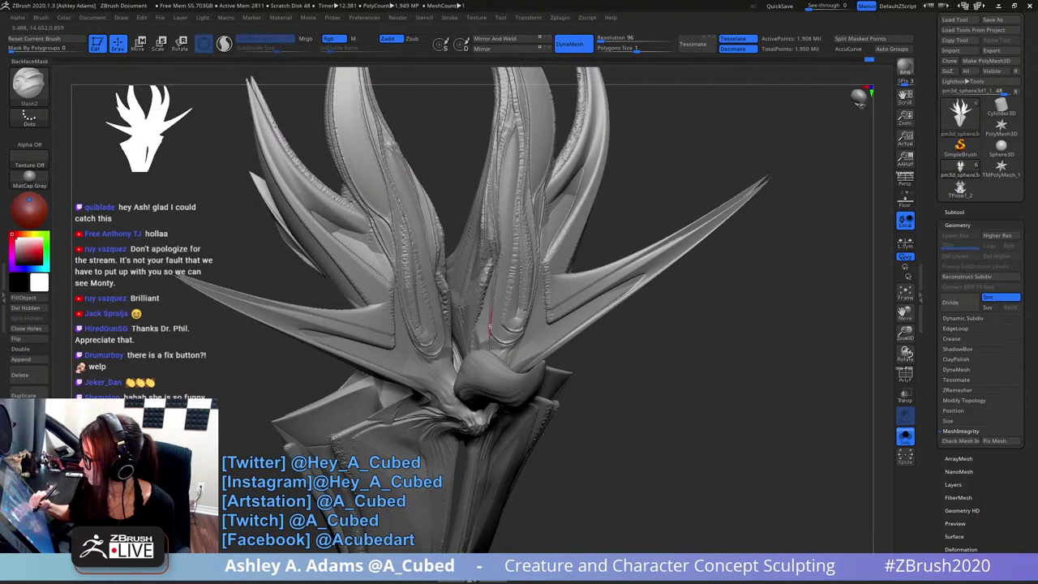
- Carve Slash2 grooves from the brow outward along the lower edges of the long side spikes
key("f")
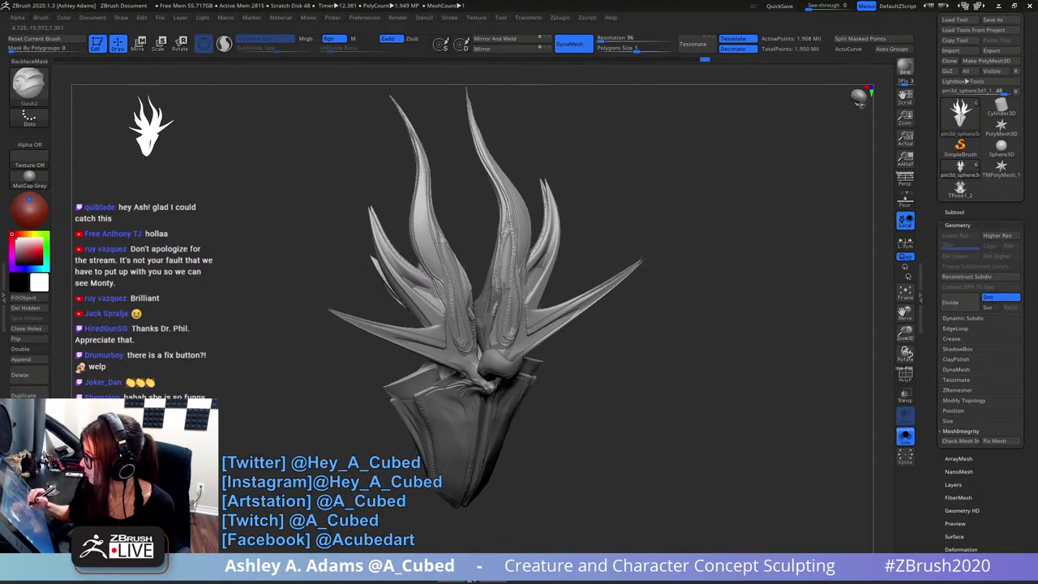
mouse_move(549, 315)
right_mouse_down()
mouse_move(533, 271)
mouse_move(528, 303)
mouse_move(513, 279)
right_mouse_up()
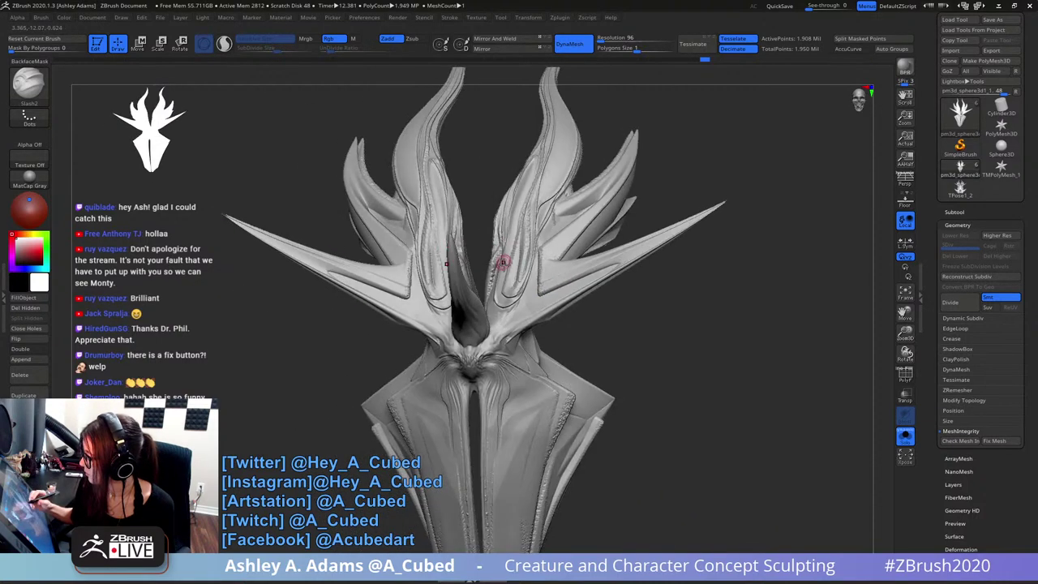
left_click_drag(483, 350, 636, 248)
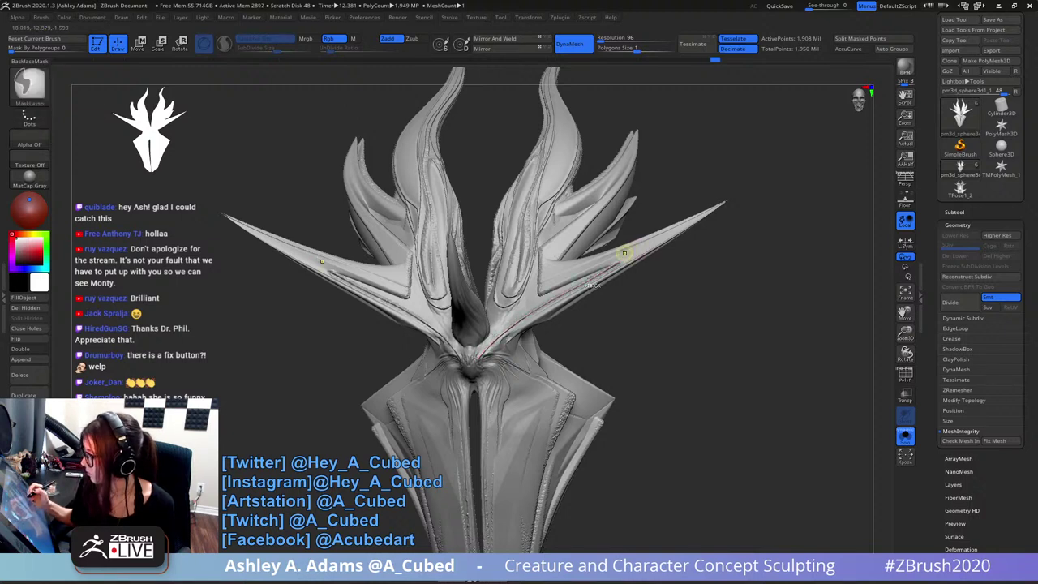
left_click_drag(476, 355, 667, 232)
right_click_drag(533, 285, 501, 339)
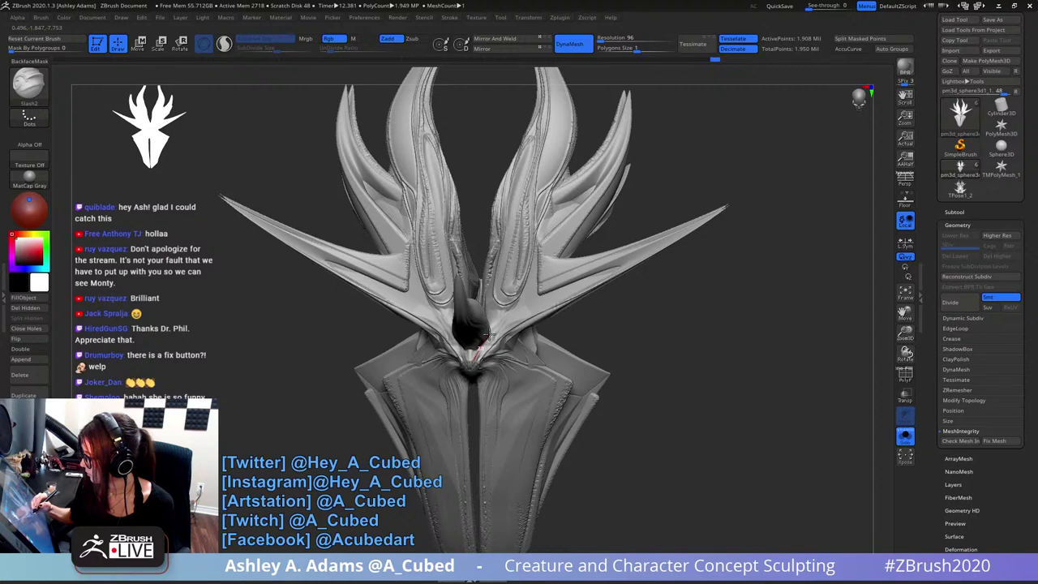
mouse_move(525, 312)
left_mouse_down()
mouse_move(577, 290)
mouse_move(609, 254)
left_mouse_up()
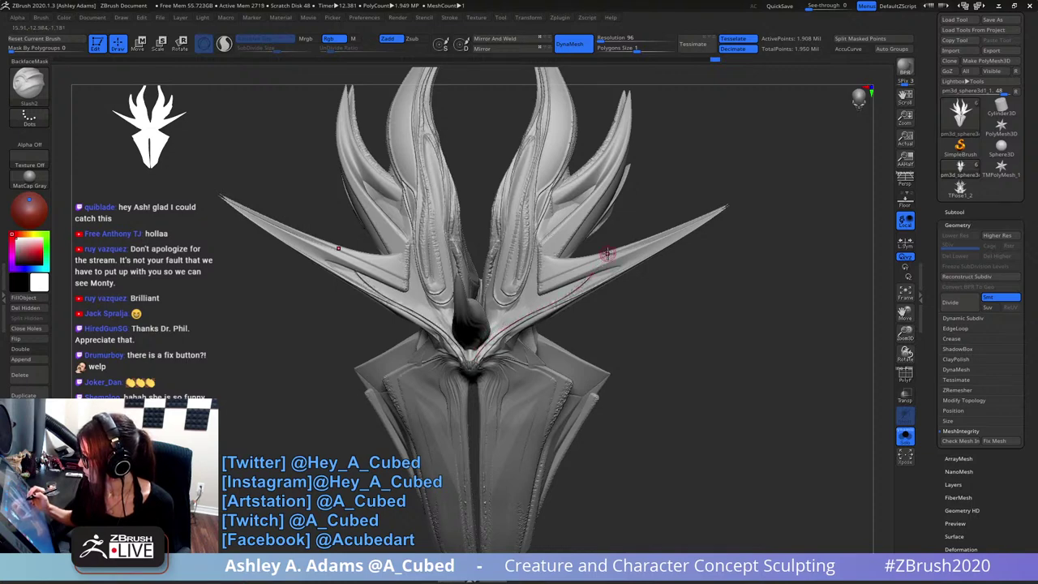
- Carve a Slash2 groove from beside the center horn's base up between the side spikes and the tall horns
mouse_move(568, 373)
right_mouse_down("ctrl")
mouse_move(572, 304)
mouse_move(613, 271)
right_mouse_up("ctrl")
mouse_move(582, 318)
right_mouse_down()
mouse_move(579, 284)
mouse_move(578, 324)
right_mouse_up()
right_click_drag(578, 325, 533, 298)
mouse_move(497, 324)
left_mouse_down()
mouse_move(529, 286)
mouse_move(549, 220)
left_mouse_up()
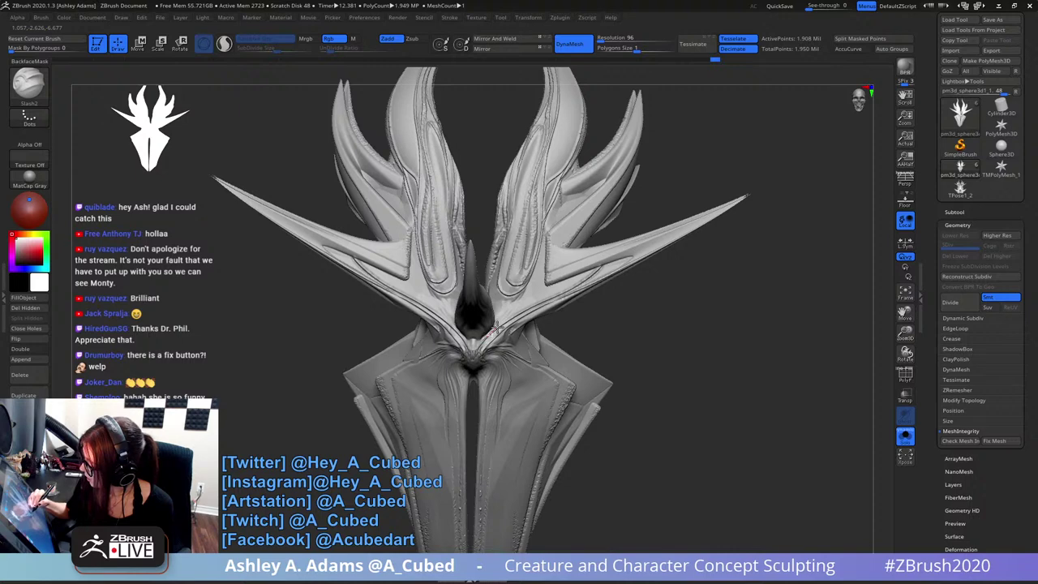
mouse_move(497, 326)
left_mouse_down()
mouse_move(533, 276)
mouse_move(549, 220)
left_mouse_up()
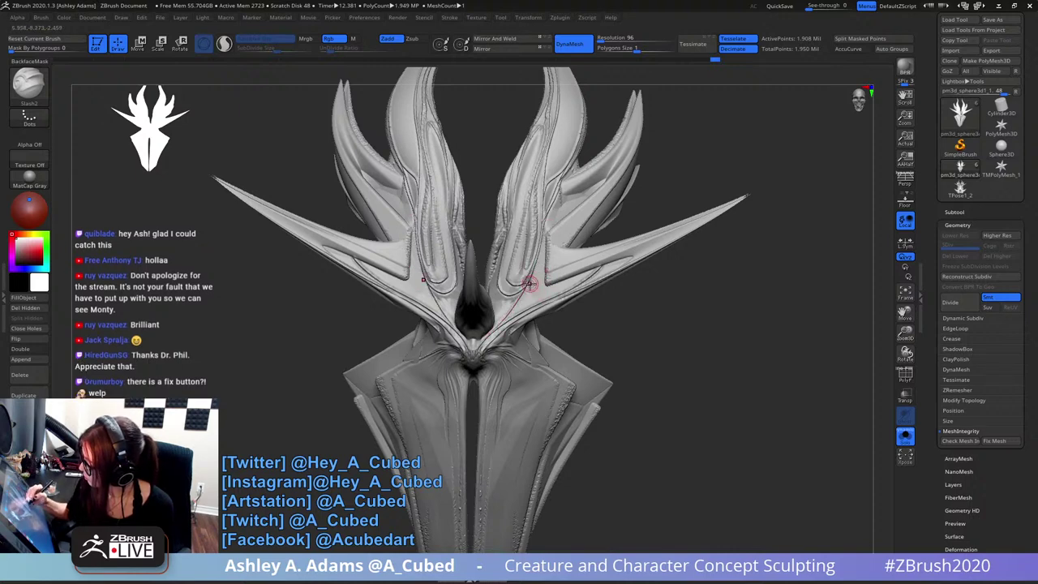
right_click_drag(530, 283, 528, 305)
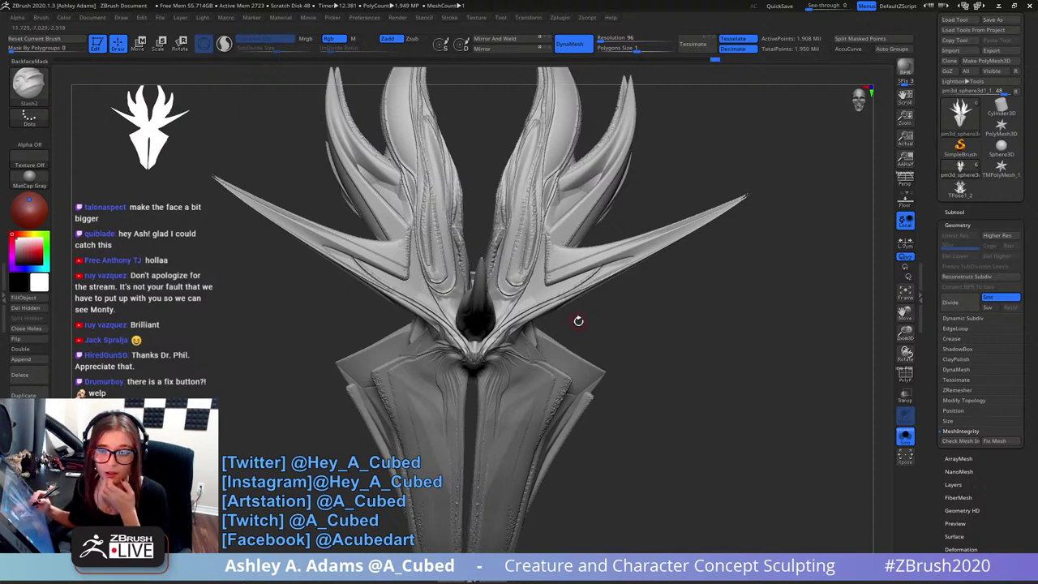
- Carve Slash2 grooves up the front of the center horn, from its base to the tip
left_click_drag(578, 320, 469, 343)
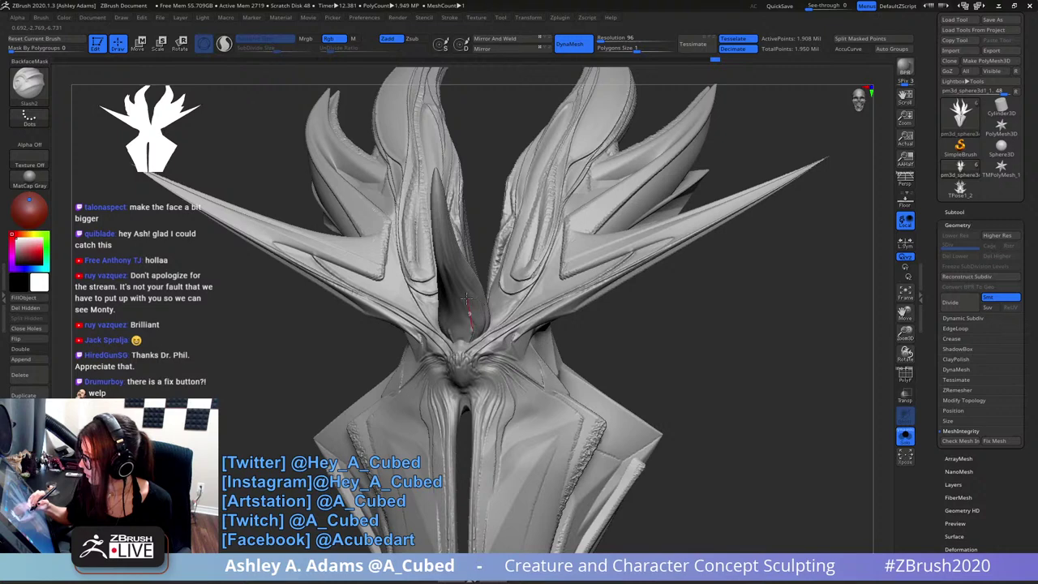
left_click_drag(452, 290, 436, 235)
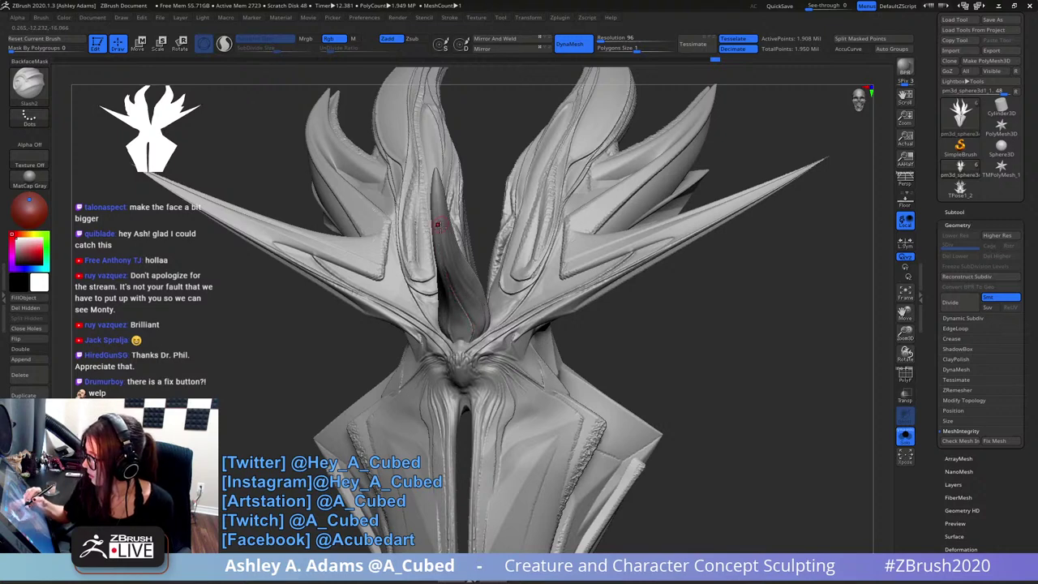
mouse_move(441, 268)
right_mouse_down()
mouse_move(444, 217)
mouse_move(450, 230)
right_mouse_up()
right_click_drag(456, 366, 459, 373)
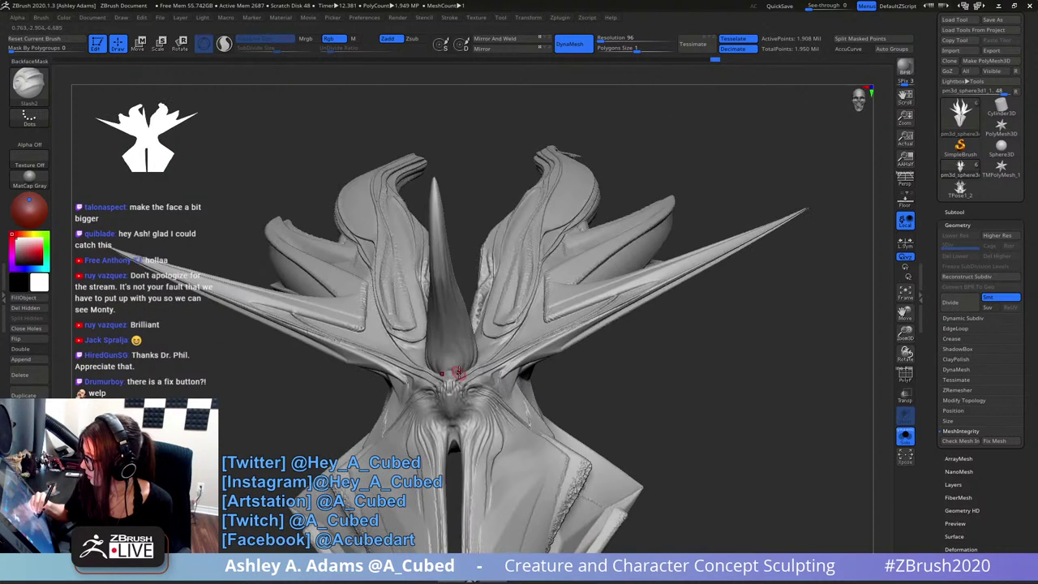
left_click_drag(469, 352, 447, 323)
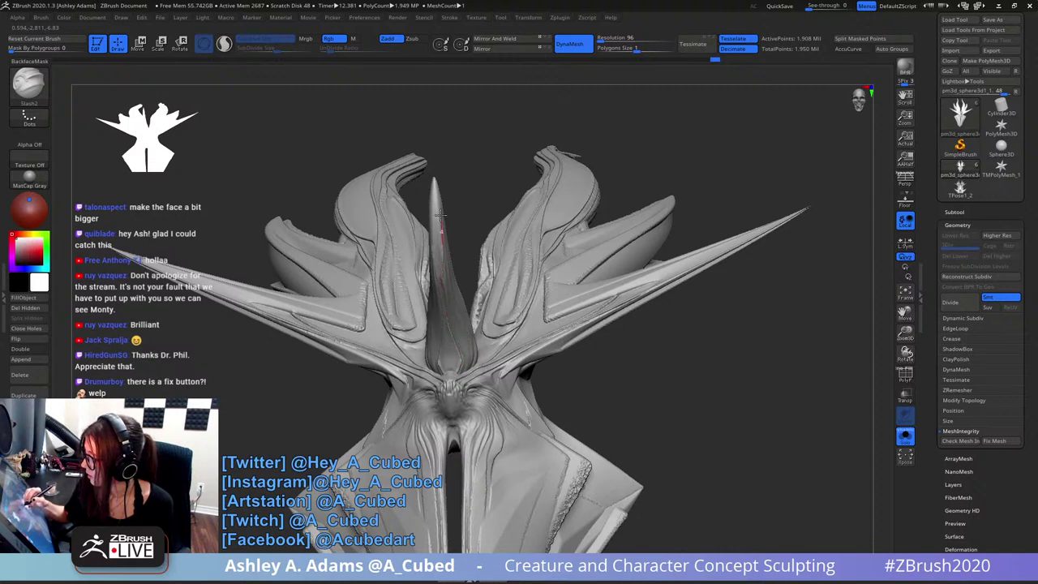
left_click_drag(434, 180, 434, 166)
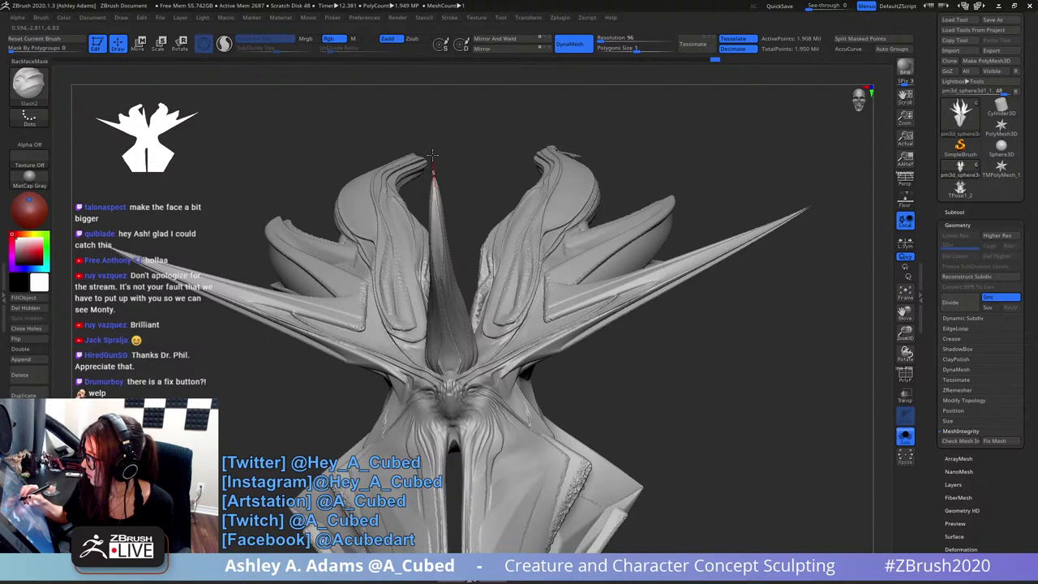
- Carve Slash2 grooves along the side and upper edge of the center horn, running between its base and tip
mouse_move(440, 248)
right_mouse_down("ctrl")
mouse_move(456, 262)
mouse_move(470, 332)
mouse_move(487, 270)
mouse_move(431, 335)
right_mouse_up("ctrl")
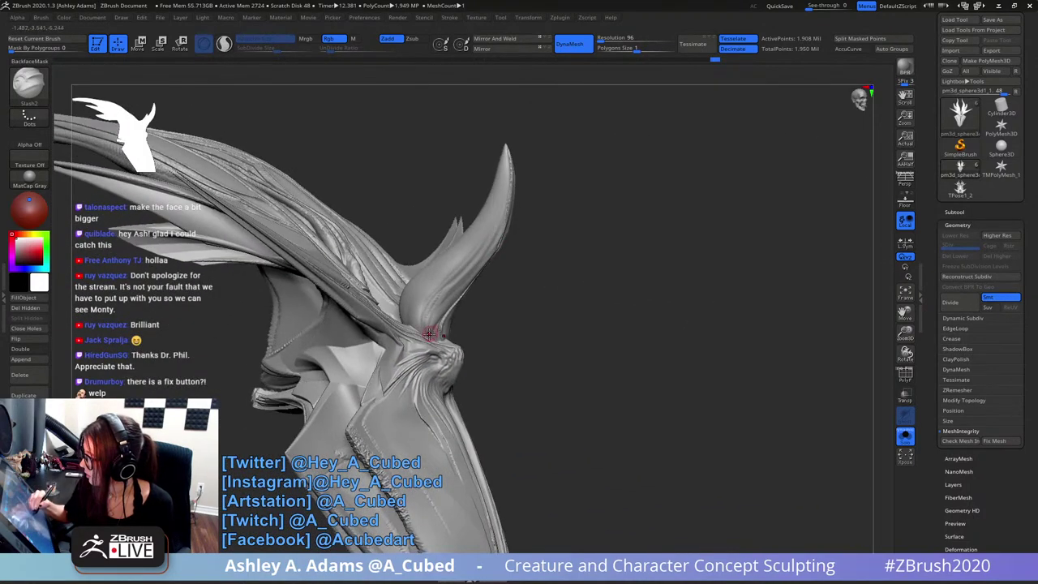
left_click_drag(431, 335, 504, 226)
mouse_move(429, 337)
left_mouse_down()
mouse_move(431, 287)
mouse_move(504, 209)
mouse_move(511, 139)
left_mouse_up()
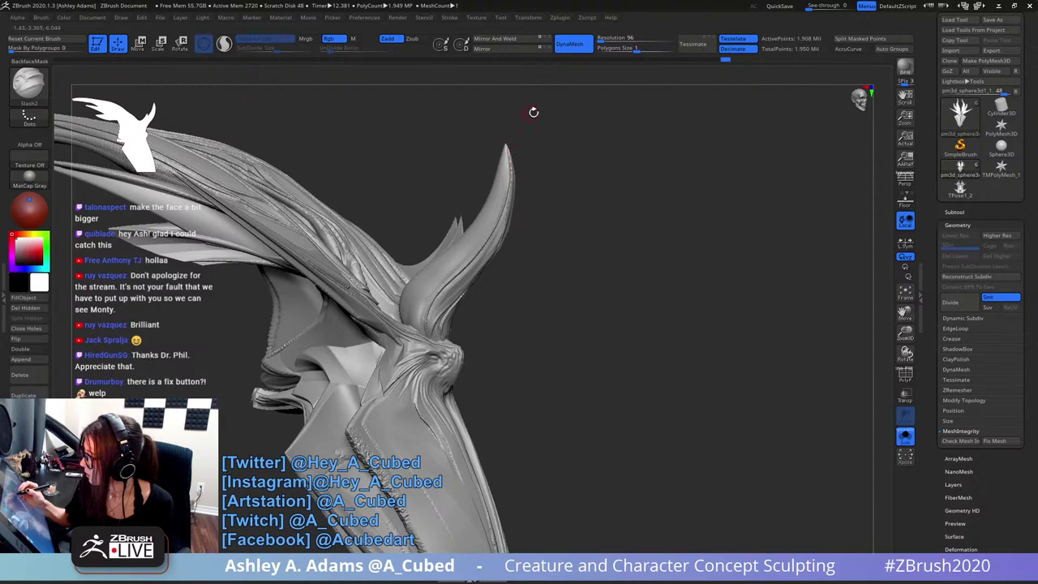
left_click_drag(598, 145, 517, 155, "shift")
left_click_drag(427, 211, 412, 214)
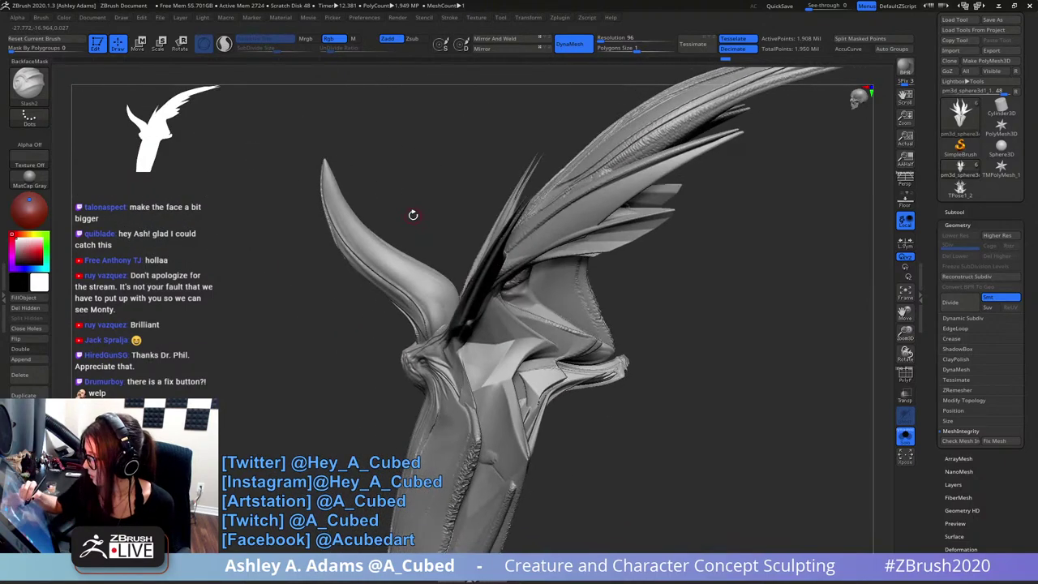
mouse_move(328, 191)
left_mouse_down()
mouse_move(356, 240)
mouse_move(457, 297)
left_mouse_up()
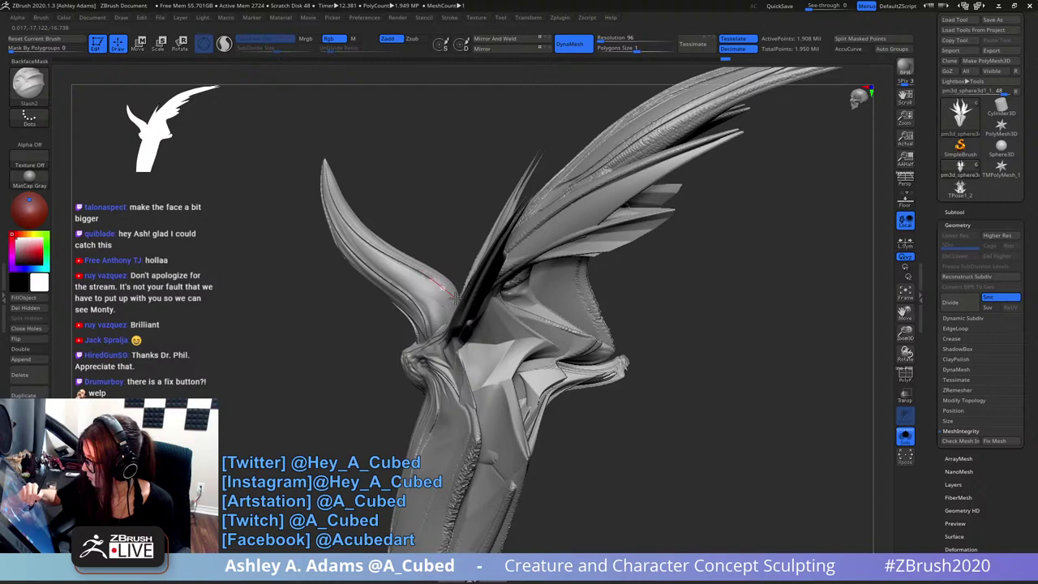
left_click_drag(445, 341, 423, 350)
- Cut a short Slash2 groove into the brow beside the base of the center horn
mouse_move(438, 306)
right_mouse_down()
mouse_move(461, 340)
mouse_move(511, 304)
mouse_move(527, 325)
mouse_move(473, 320)
right_mouse_up()
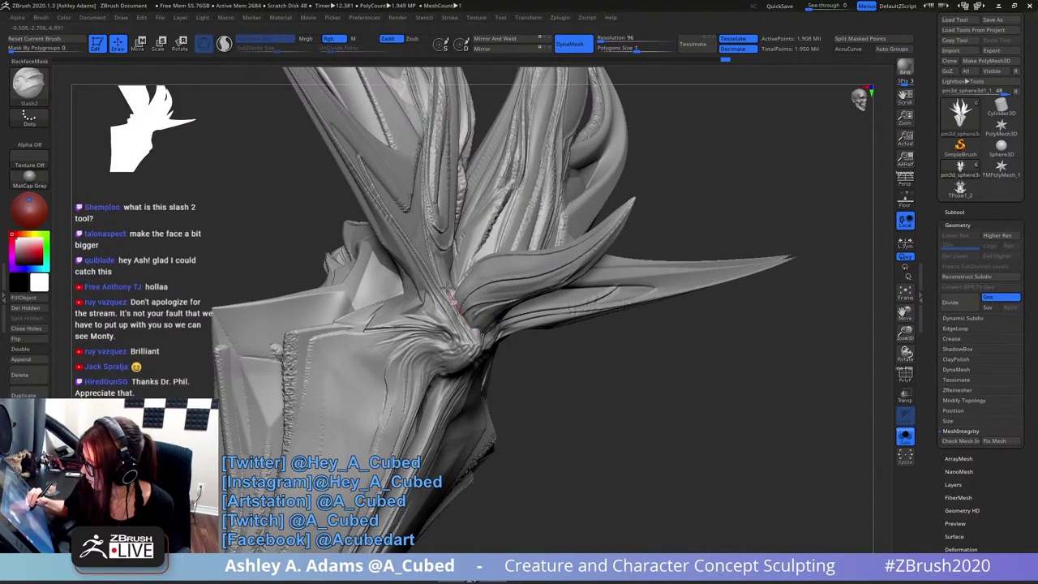
left_click_drag(447, 274, 447, 268)
right_click_drag(449, 276, 463, 358)
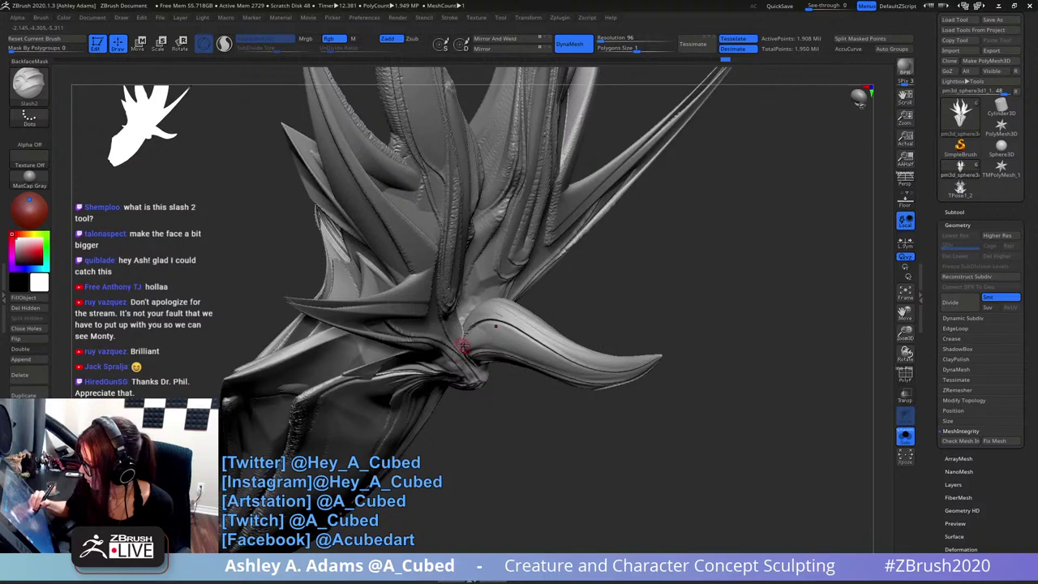
- Sculpt a crease around the front base of the center horn, just above the nose, with the DamStandard brush
mouse_move(463, 316)
right_mouse_down()
mouse_move(456, 323)
mouse_move(510, 365)
mouse_move(498, 370)
mouse_move(477, 325)
right_mouse_up()
key("b")
key("d")
key("s")
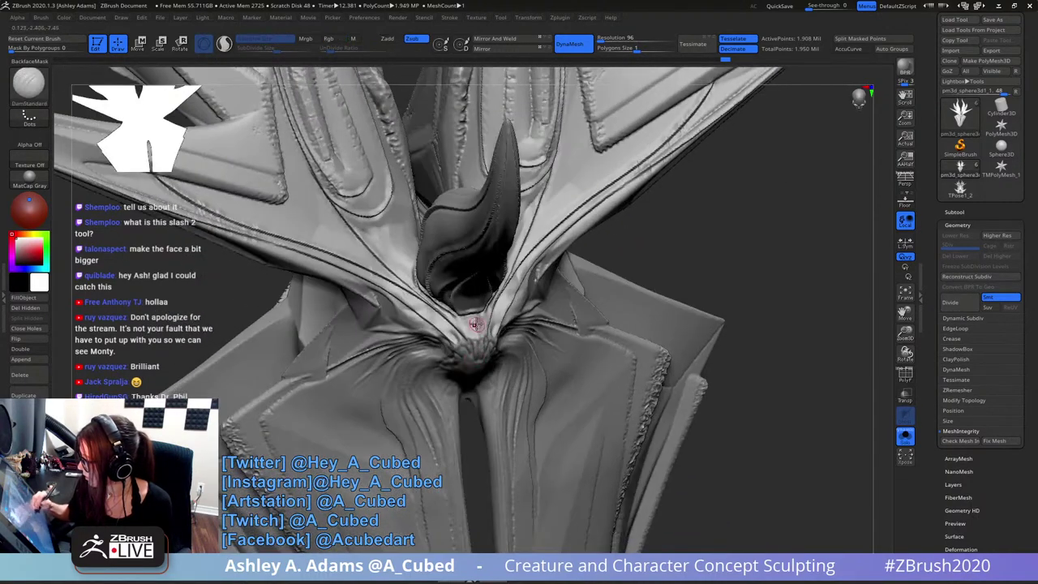
left_click_drag(500, 290, 482, 323)
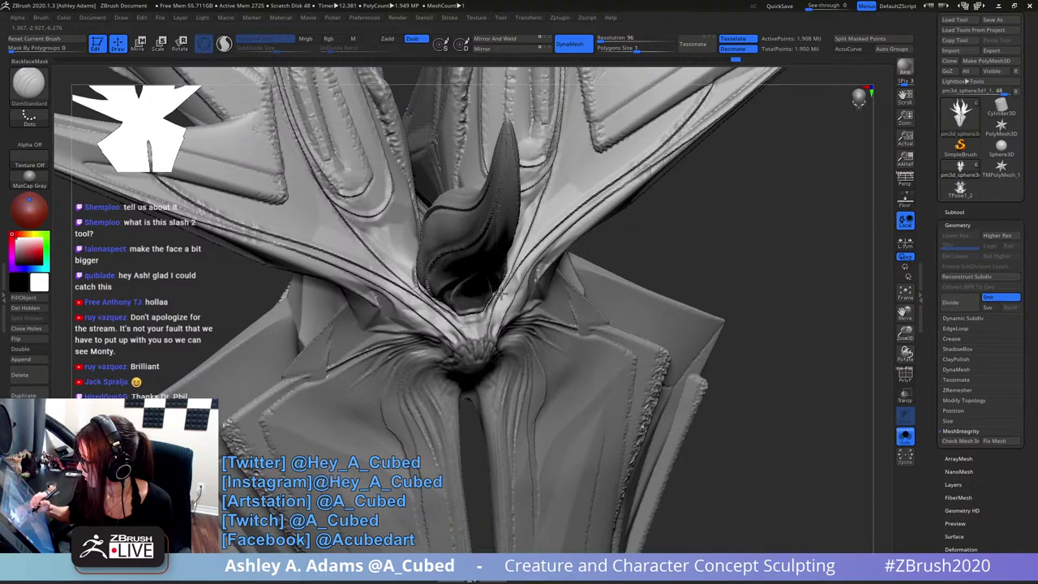
mouse_move(501, 295)
right_mouse_down()
mouse_move(475, 259)
mouse_move(459, 188)
mouse_move(471, 251)
right_mouse_up()
right_click(470, 252)
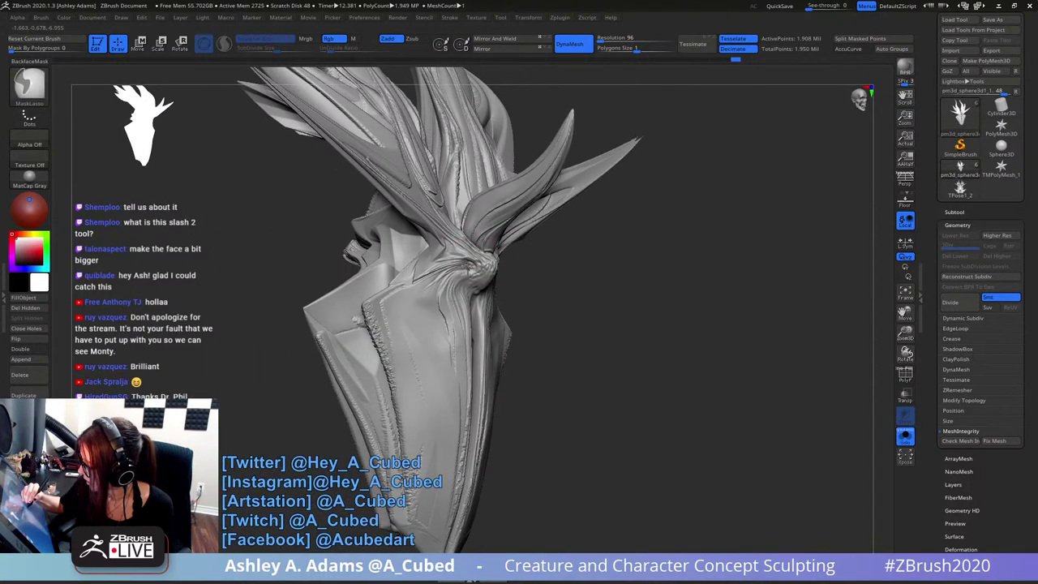
- Choose the MaskPen brush and mask the nose knot below the center horn and the start of the nose ridges
left_click(30, 81, "ctrl")
left_click(126, 104, "ctrl")
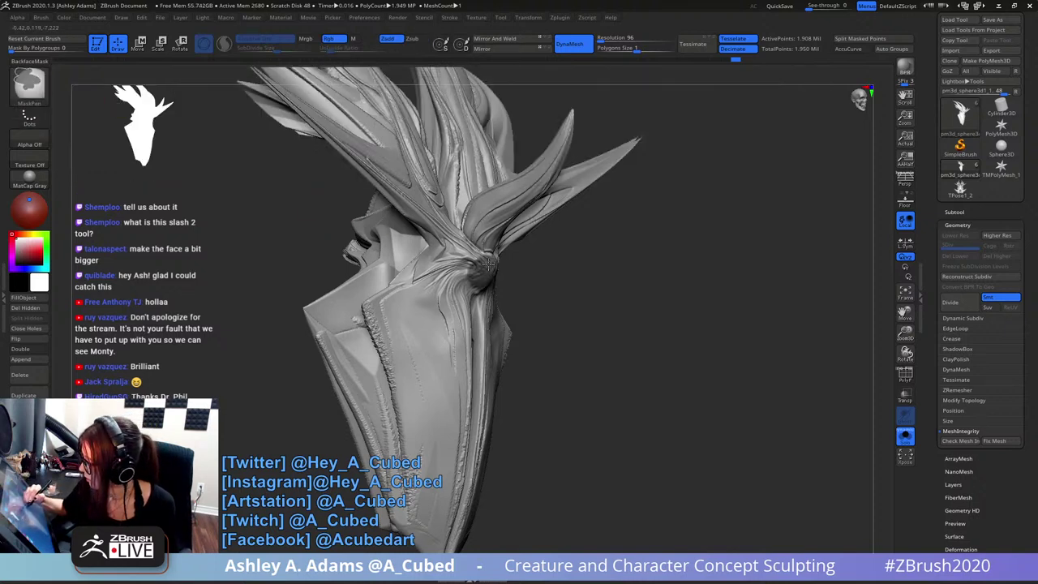
mouse_move(475, 259)
left_mouse_down("ctrl")
mouse_move(460, 254)
mouse_move(411, 289)
mouse_move(459, 266)
mouse_move(446, 289)
mouse_move(454, 306)
mouse_move(470, 294)
left_mouse_up("ctrl")
left_click_drag(605, 271, 473, 253)
mouse_move(493, 303)
left_mouse_down("ctrl")
mouse_move(501, 317)
mouse_move(498, 304)
mouse_move(485, 347)
left_mouse_up("ctrl")
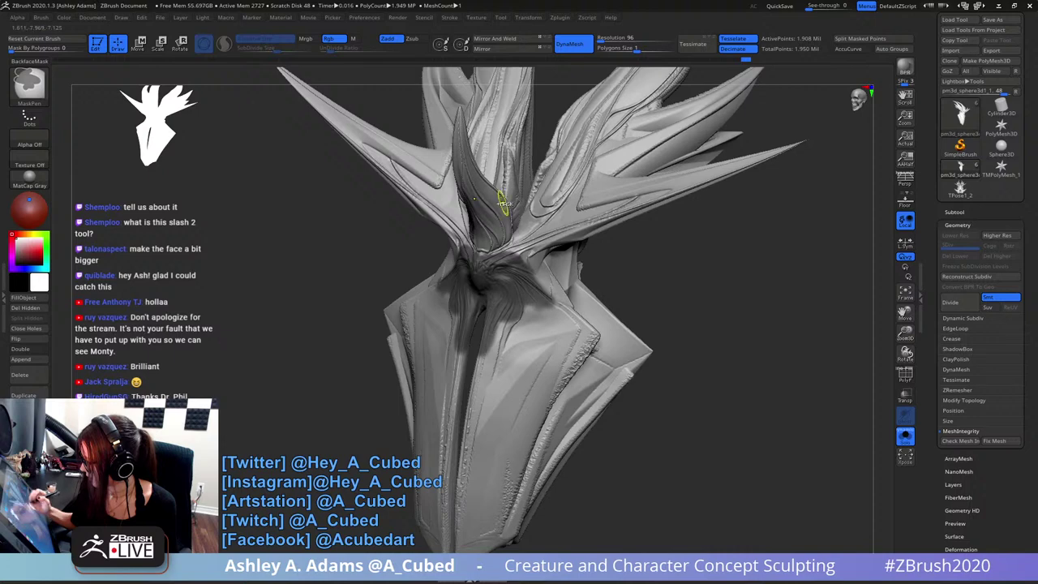
key("ctrl+z")
right_click_drag(476, 341, 463, 347)
key("ctrl")
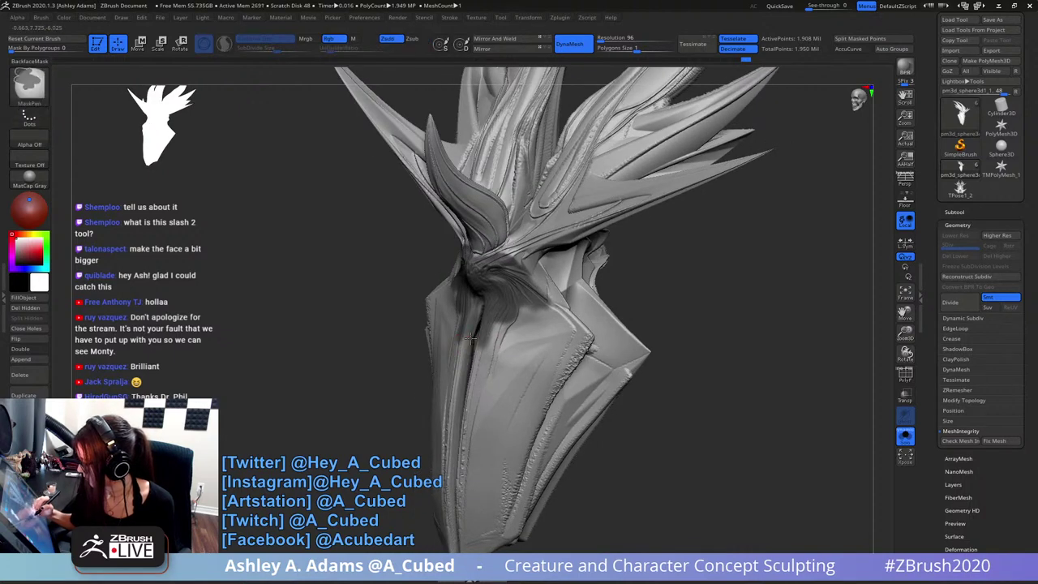
left_click_drag(478, 314, 479, 336, "ctrl")
right_click_drag(480, 336, 549, 319)
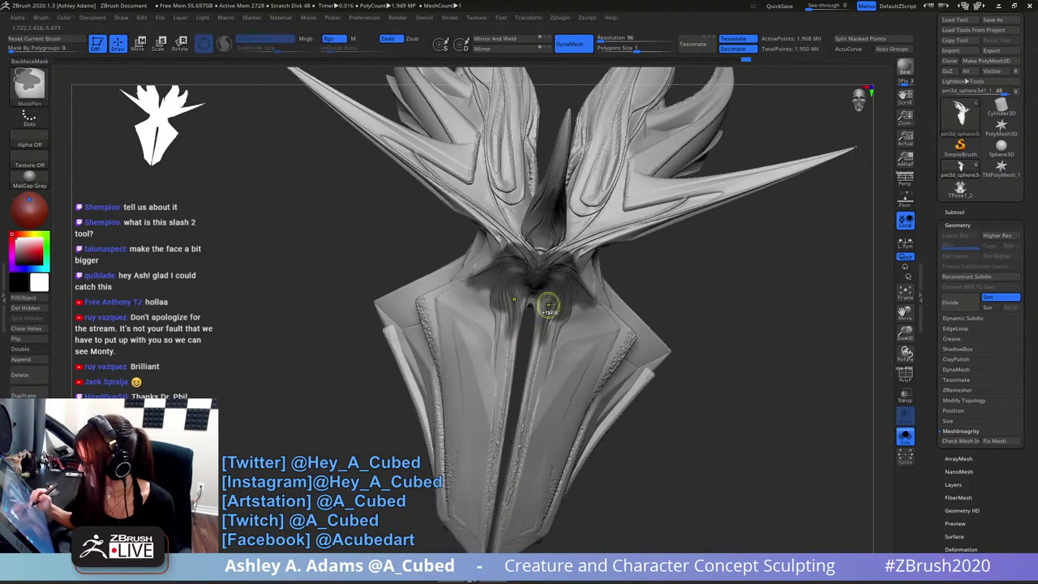
- Extend the mask down the grooved strands on both sides of the nose slit
left_click_drag(549, 305, 543, 348, "ctrl")
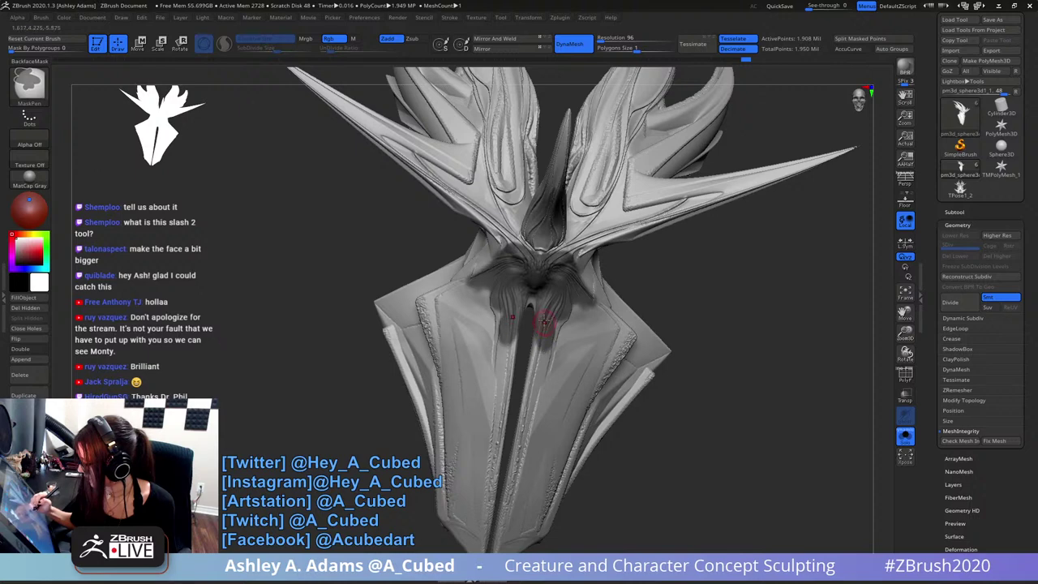
right_click_drag(540, 322, 574, 334)
left_click_drag(536, 347, 526, 302, "ctrl")
right_click_drag(553, 262, 522, 279)
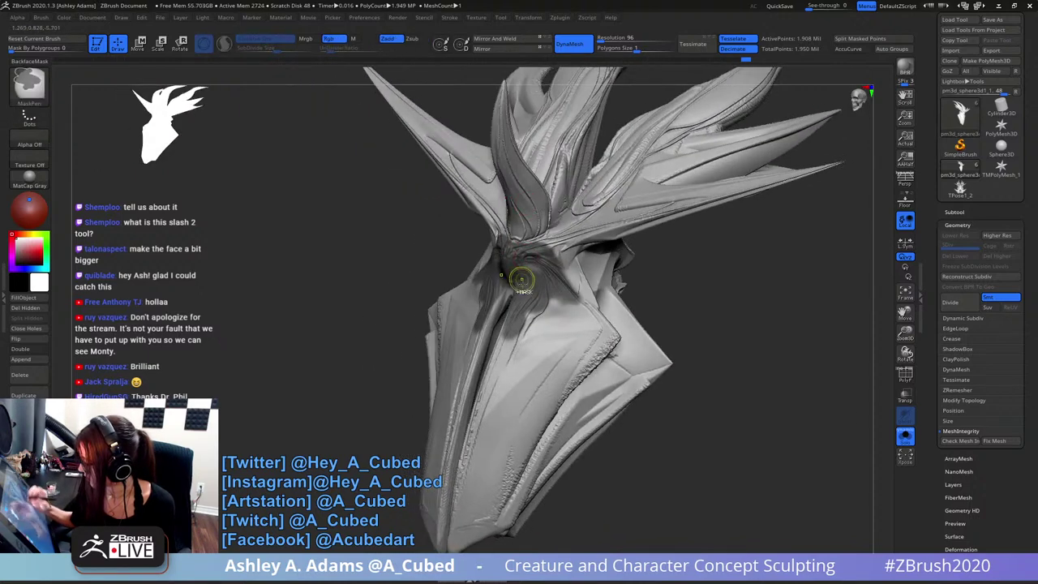
mouse_move(524, 281)
left_mouse_down("ctrl")
mouse_move(536, 316)
mouse_move(505, 352)
left_mouse_up("ctrl")
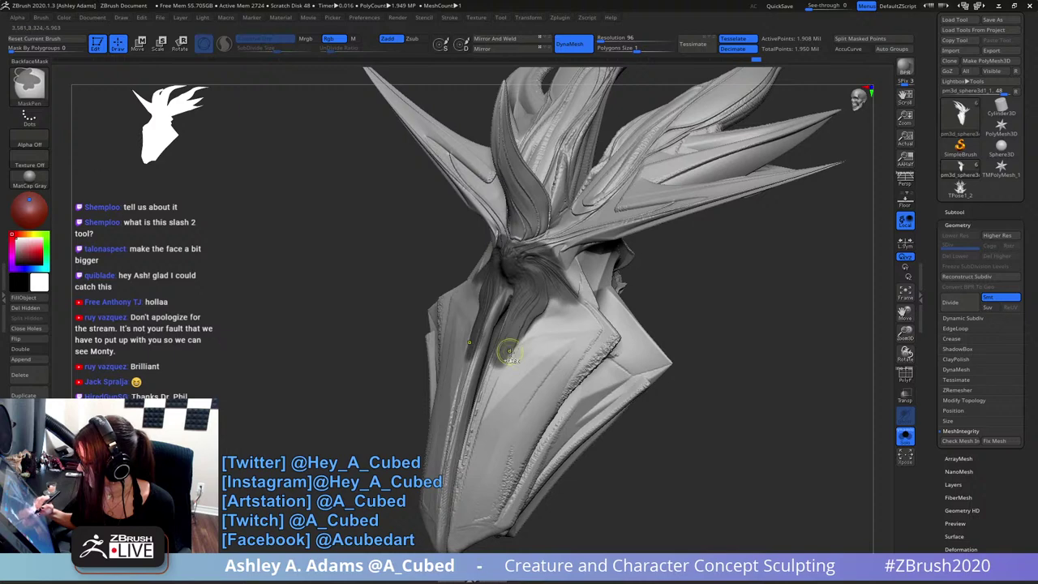
mouse_move(557, 316)
right_mouse_down()
mouse_move(579, 316)
mouse_move(589, 357)
right_mouse_up()
mouse_move(590, 357)
left_mouse_down()
mouse_move(581, 278)
mouse_move(528, 181)
left_mouse_up()
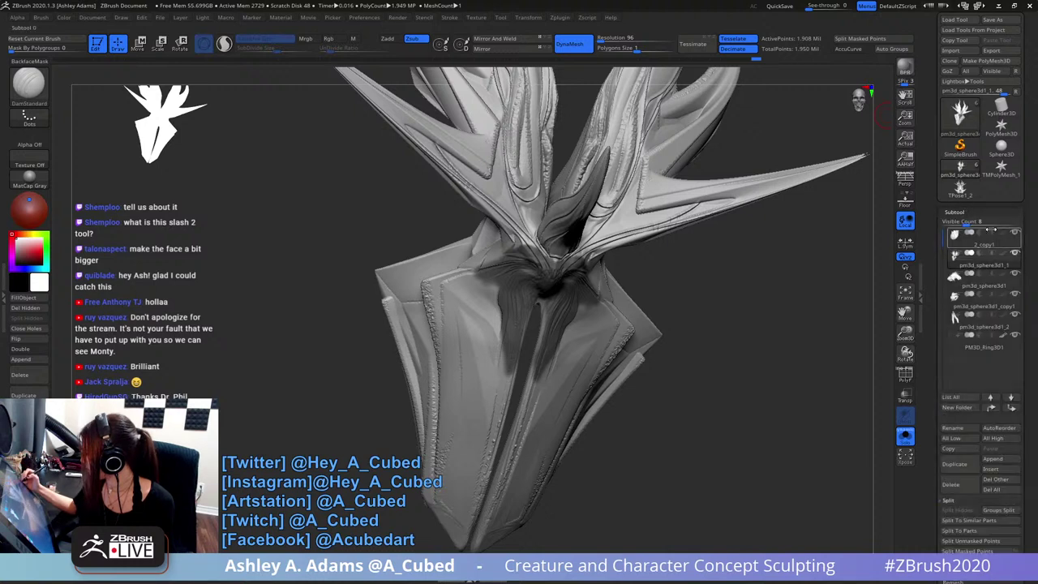
- Save the tool and try to split the masked points into a separate subtool
left_click(954, 212)
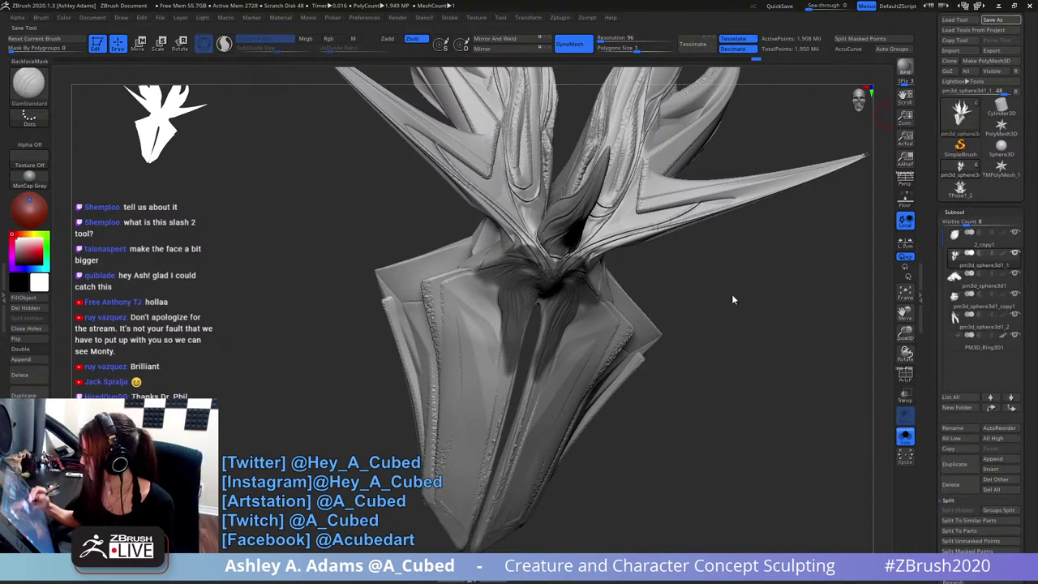
key("ctrl+s")
left_click(957, 520)
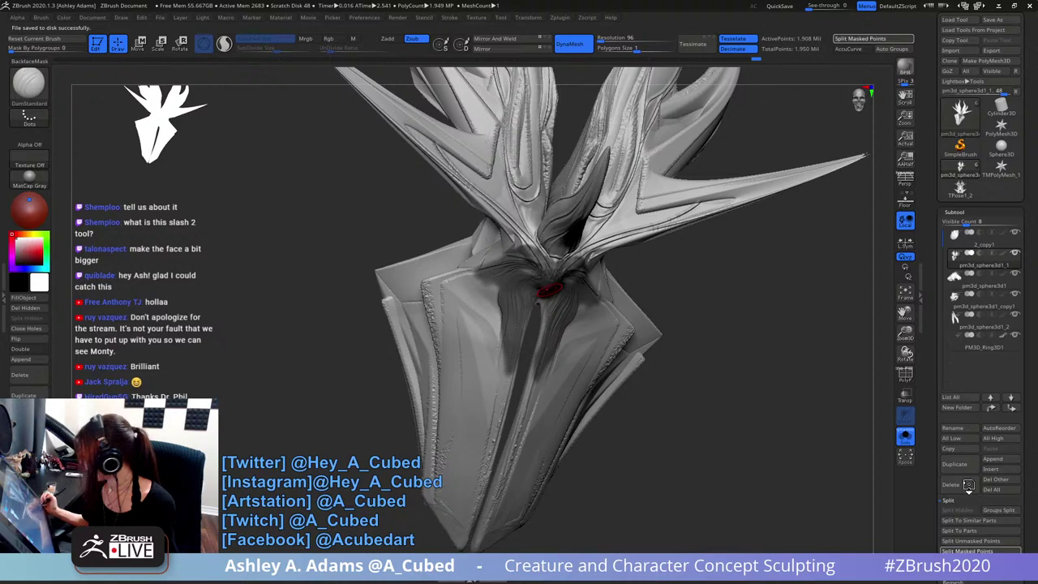
mouse_move(658, 252)
left_mouse_down()
mouse_move(638, 247)
mouse_move(689, 250)
mouse_move(667, 324)
mouse_move(724, 301)
mouse_move(689, 307)
left_mouse_up()
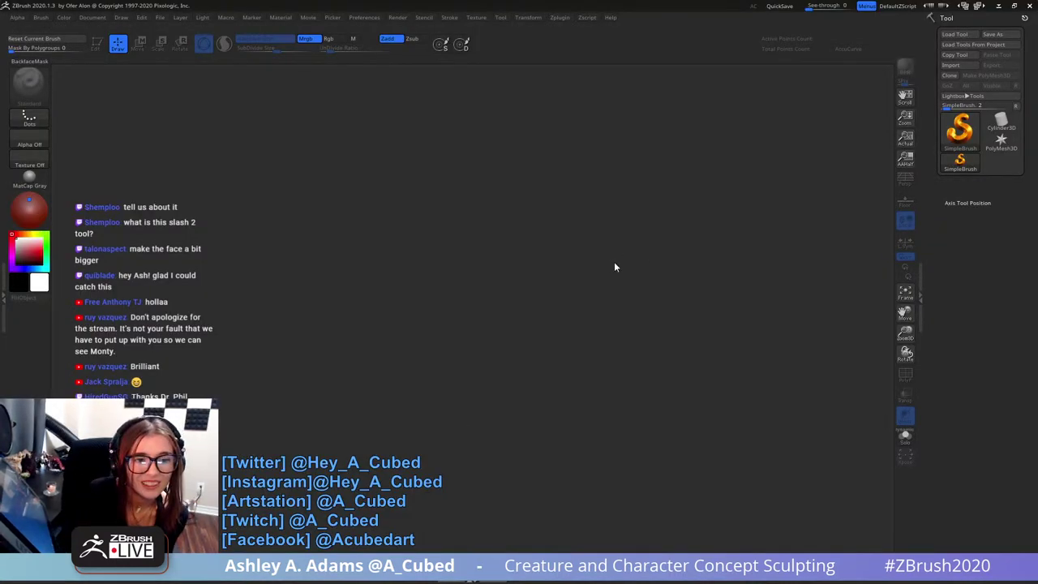
- Dismiss LightBox and load the saved creature head tool
left_click(821, 71)
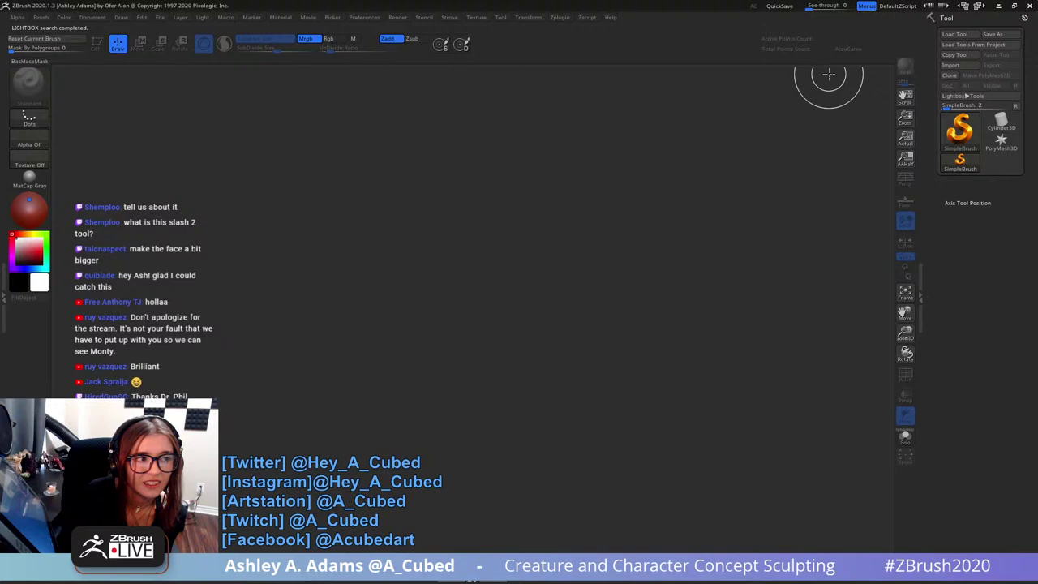
left_click(1027, 6)
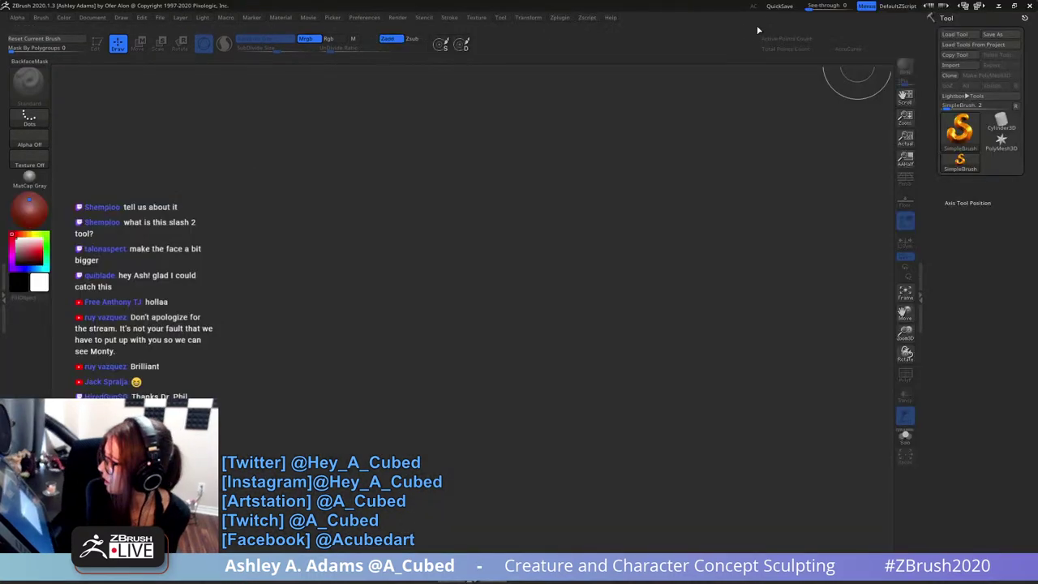
left_click(453, 6)
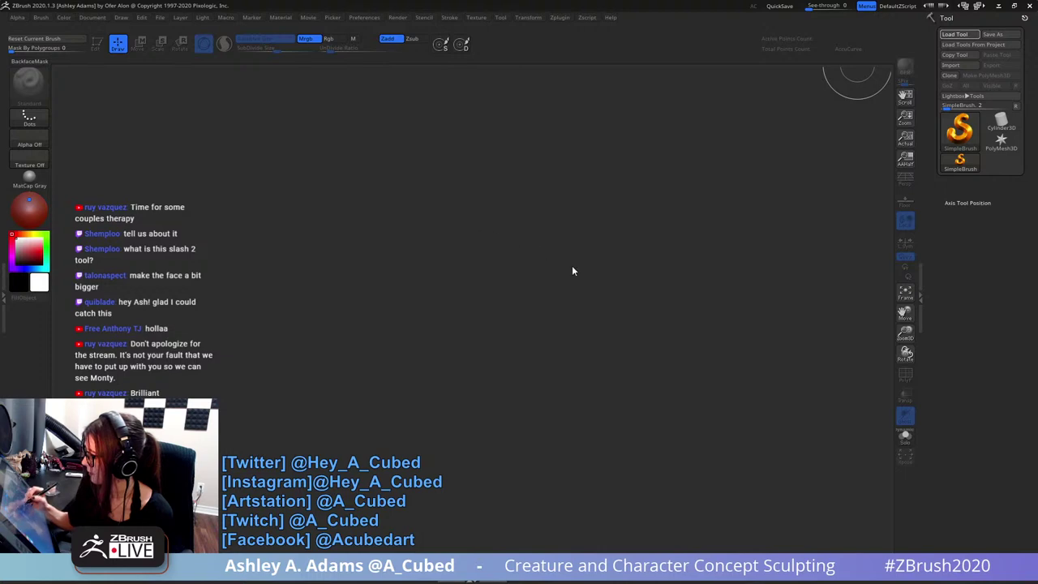
left_click(705, 406)
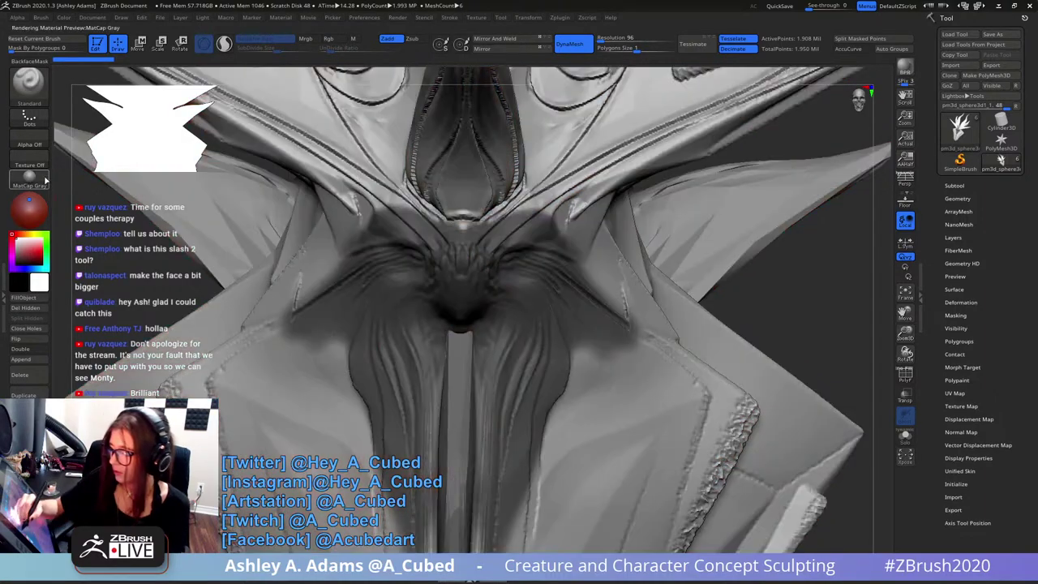
- Frame the front of the face and isolate the masked head subtool in Solo mode
mouse_move(491, 417)
right_mouse_down("ctrl")
mouse_move(492, 280)
mouse_move(521, 263)
right_mouse_up("ctrl")
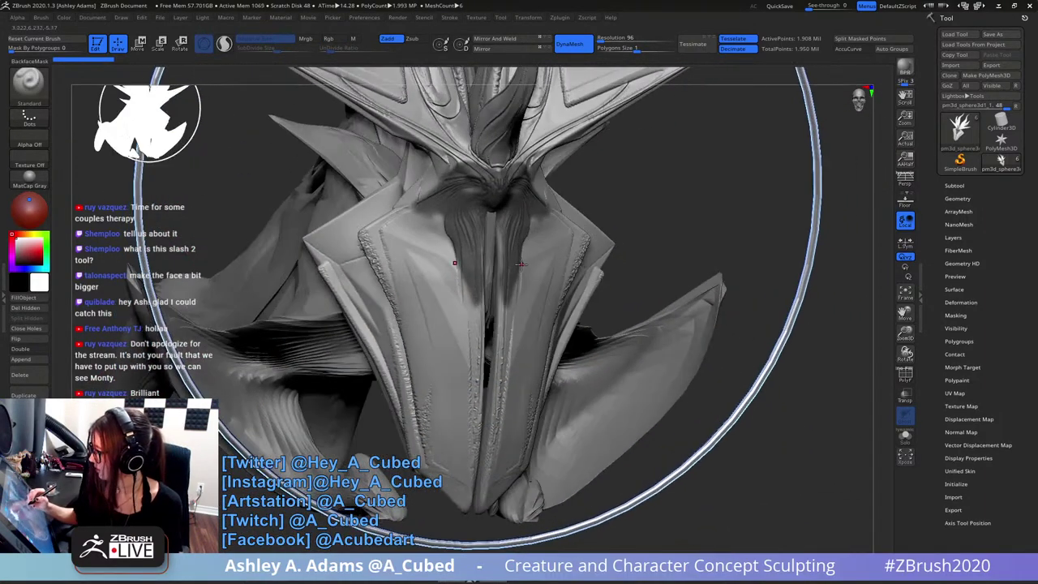
left_click(906, 438)
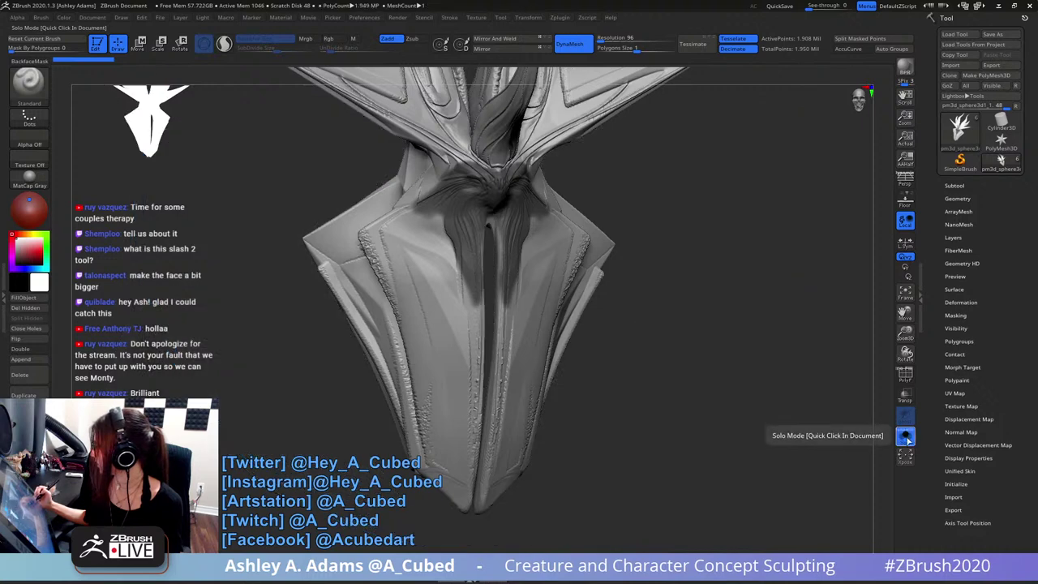
left_click(906, 437)
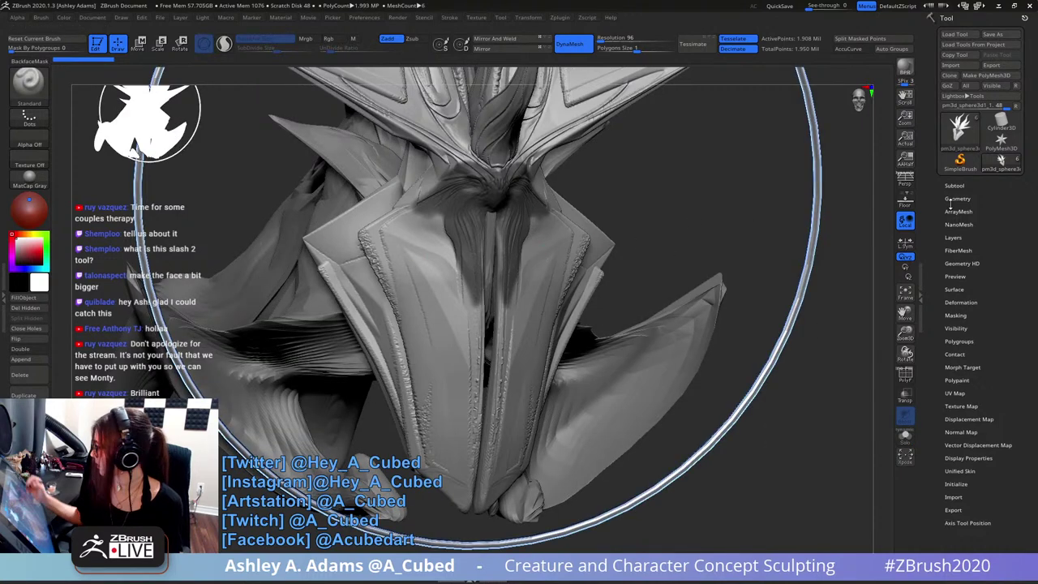
left_click(905, 435)
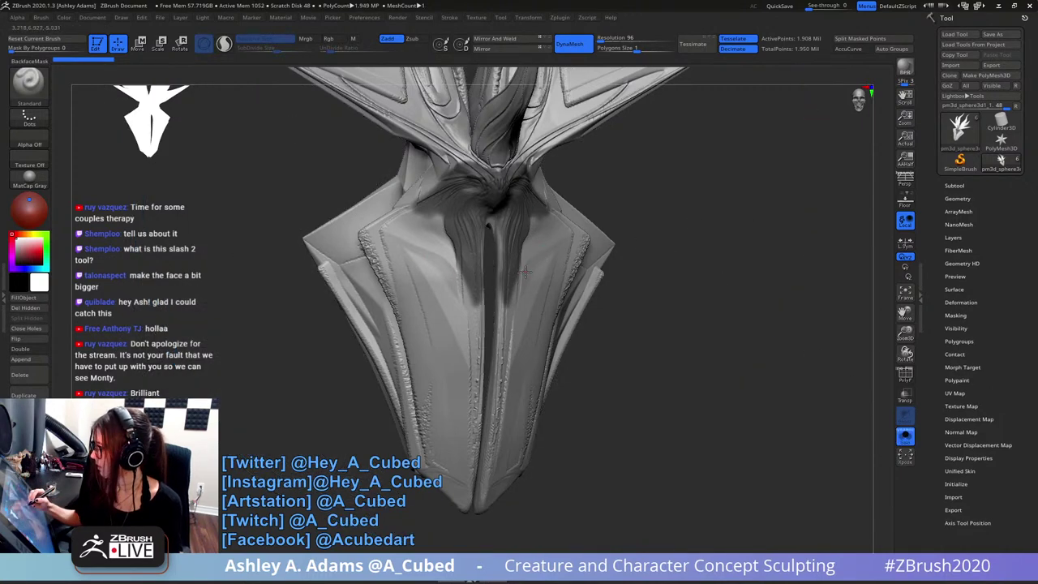
- Adjust the brush size and erase the mask from the grooved strands along both sides of the nose slit
key("space")
key("space")
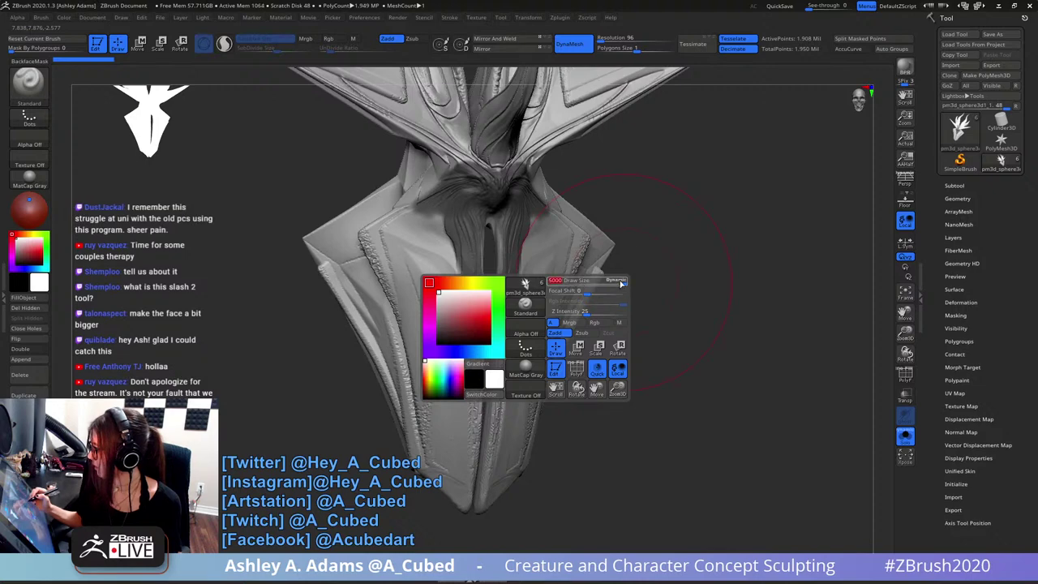
key("space")
left_click_drag(541, 262, 478, 260)
right_click_drag(523, 243, 492, 236)
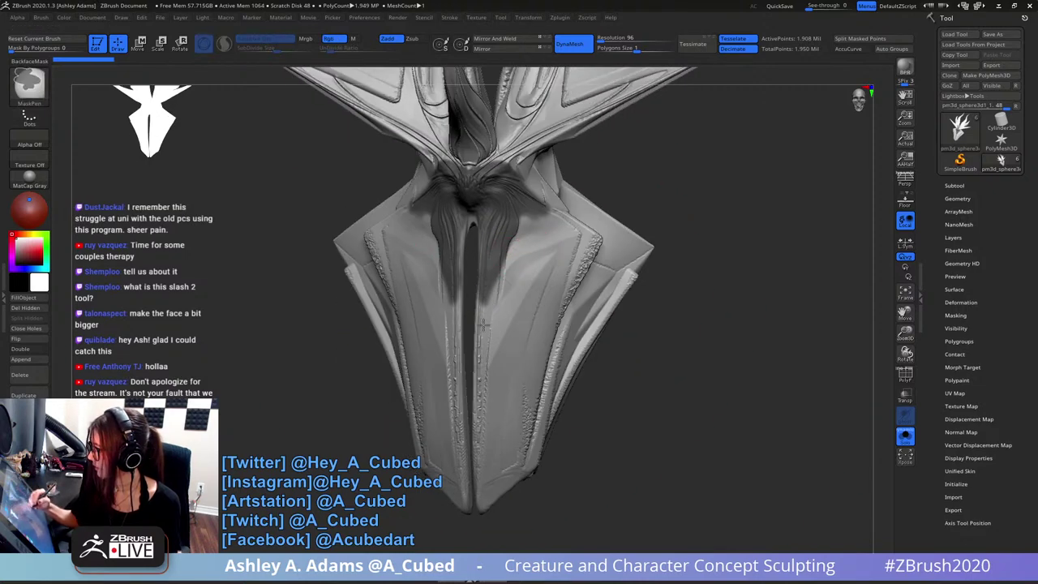
mouse_move(483, 324)
left_mouse_down("ctrl+alt")
mouse_move(488, 252)
mouse_move(498, 234)
mouse_move(491, 259)
mouse_move(513, 244)
left_mouse_up("ctrl+alt")
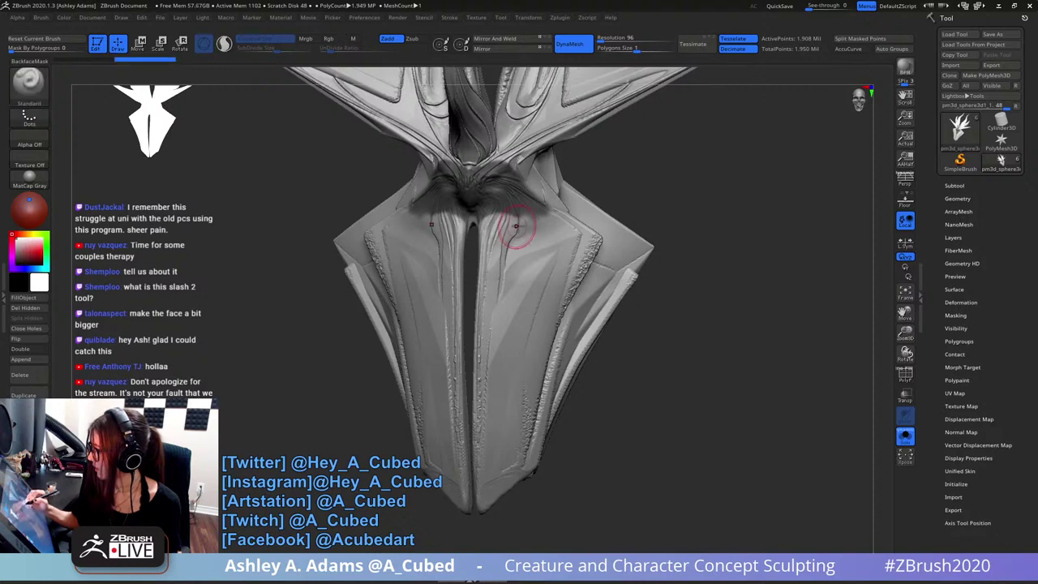
mouse_move(520, 227)
right_mouse_down()
mouse_move(508, 271)
mouse_move(495, 258)
right_mouse_up()
key("space")
left_click_drag(496, 258, 492, 248)
right_click_drag(492, 248, 487, 283, "ctrl")
mouse_move(487, 283)
left_mouse_down("ctrl+alt")
mouse_move(500, 228)
mouse_move(520, 261)
mouse_move(492, 271)
left_mouse_up("ctrl+alt")
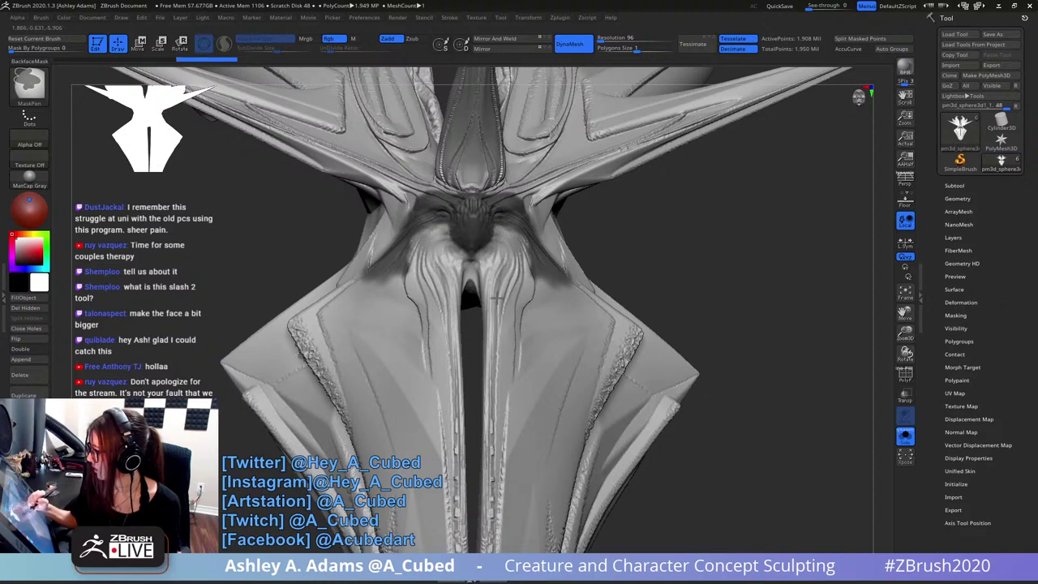
- Limit the mask to the nose knot and its small side folds, clearing it from the outer brow
left_click_drag(639, 261, 648, 167)
mouse_move(469, 231)
left_mouse_down("ctrl")
mouse_move(469, 211)
mouse_move(468, 237)
mouse_move(503, 205)
left_mouse_up("ctrl")
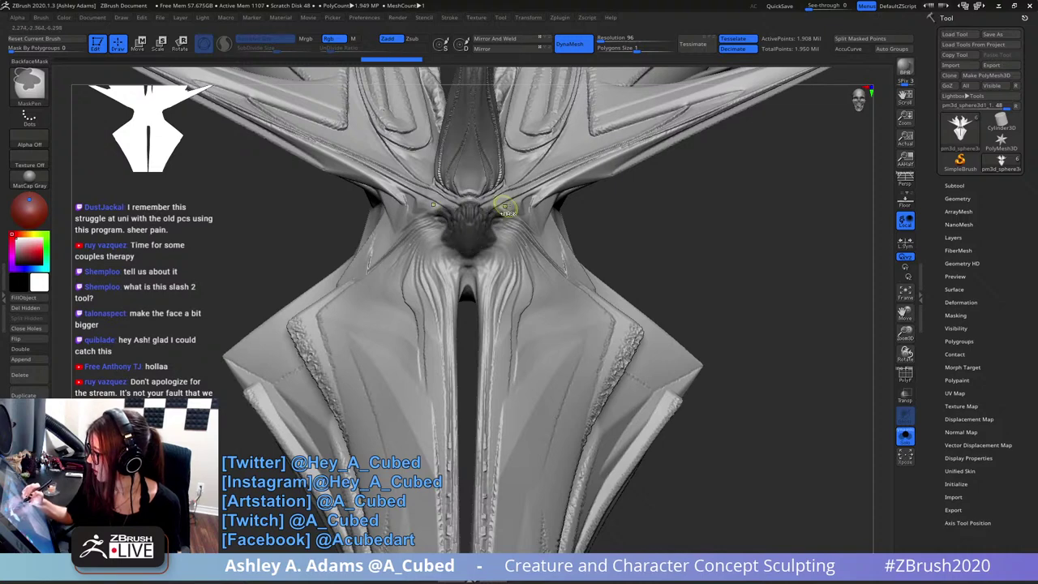
right_click_drag(503, 204, 505, 222)
mouse_move(490, 226)
left_mouse_down("ctrl")
mouse_move(502, 218)
mouse_move(489, 200)
mouse_move(478, 206)
left_mouse_up("ctrl")
mouse_move(478, 206)
right_mouse_down("ctrl")
mouse_move(480, 231)
mouse_move(438, 129)
mouse_move(446, 227)
right_mouse_up("ctrl")
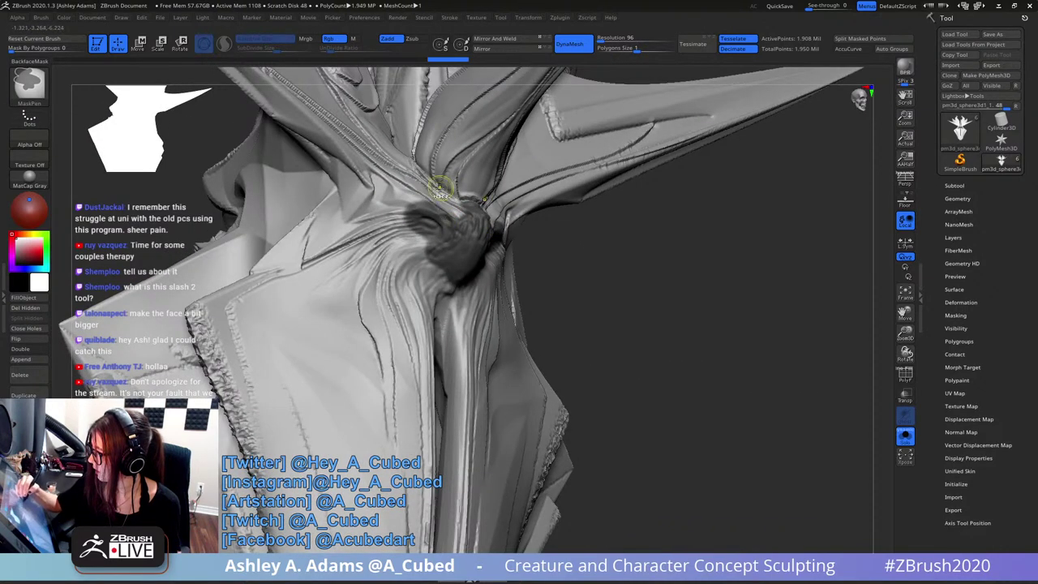
- Split the masked nose points off the head into their own subtool
mouse_move(457, 229)
right_mouse_down("ctrl")
mouse_move(408, 153)
mouse_move(481, 125)
right_mouse_up("ctrl")
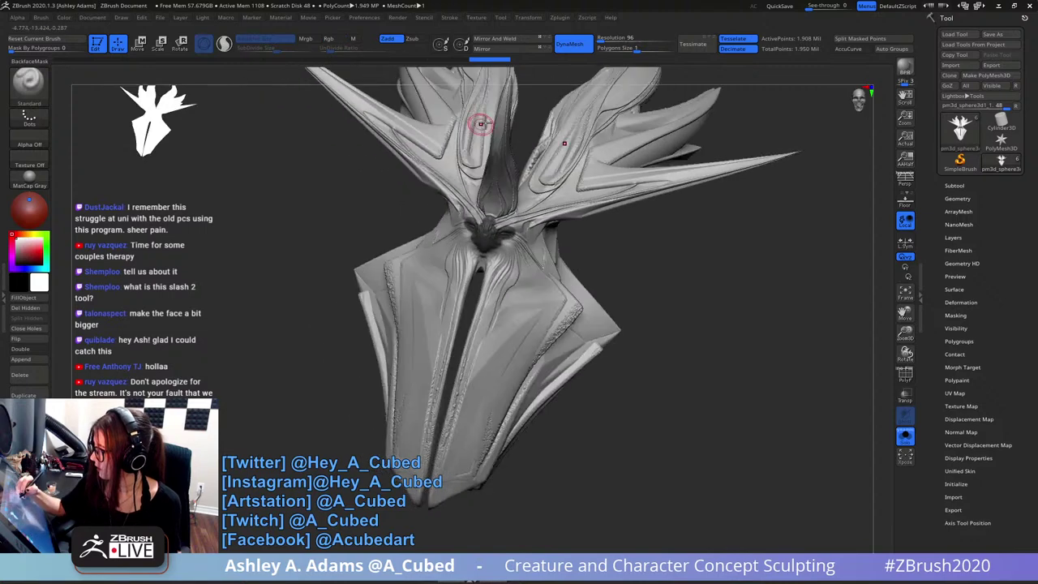
left_click(955, 185)
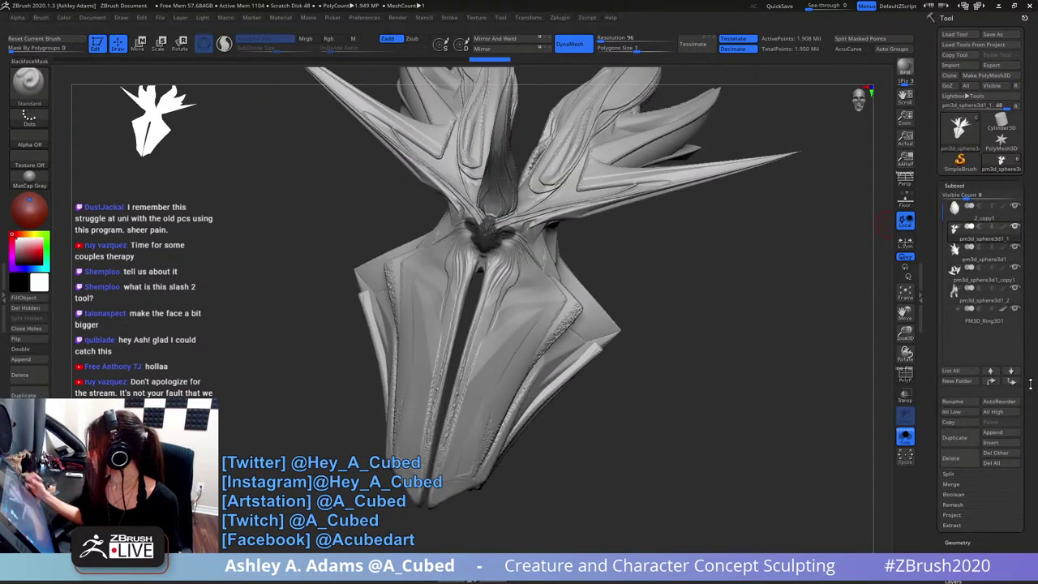
left_click(956, 476)
left_click(972, 526)
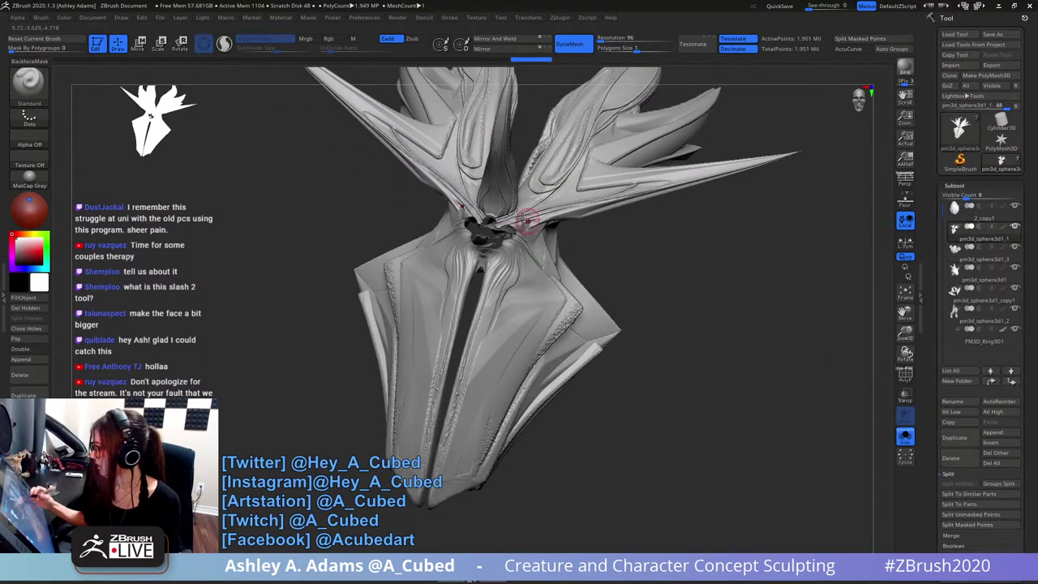
- Turn Solo mode off and make the split-off nose piece the active subtool
mouse_move(529, 223)
right_mouse_down()
mouse_move(588, 254)
mouse_move(593, 273)
mouse_move(590, 265)
right_mouse_up()
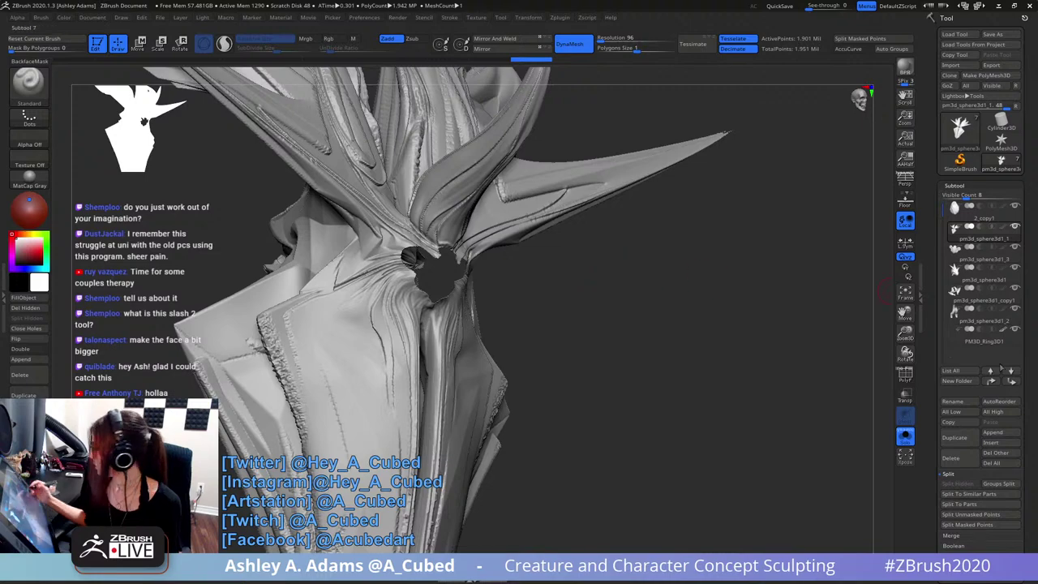
left_click(906, 436)
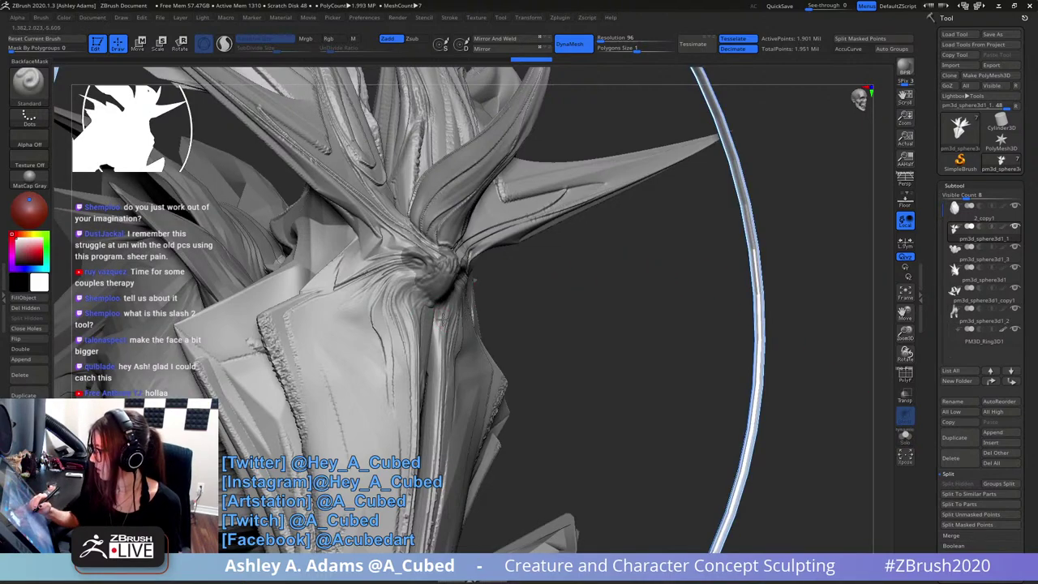
mouse_move(536, 275)
right_mouse_down()
mouse_move(446, 275)
mouse_move(496, 303)
right_mouse_up()
left_click(479, 272, "alt")
right_click(496, 304)
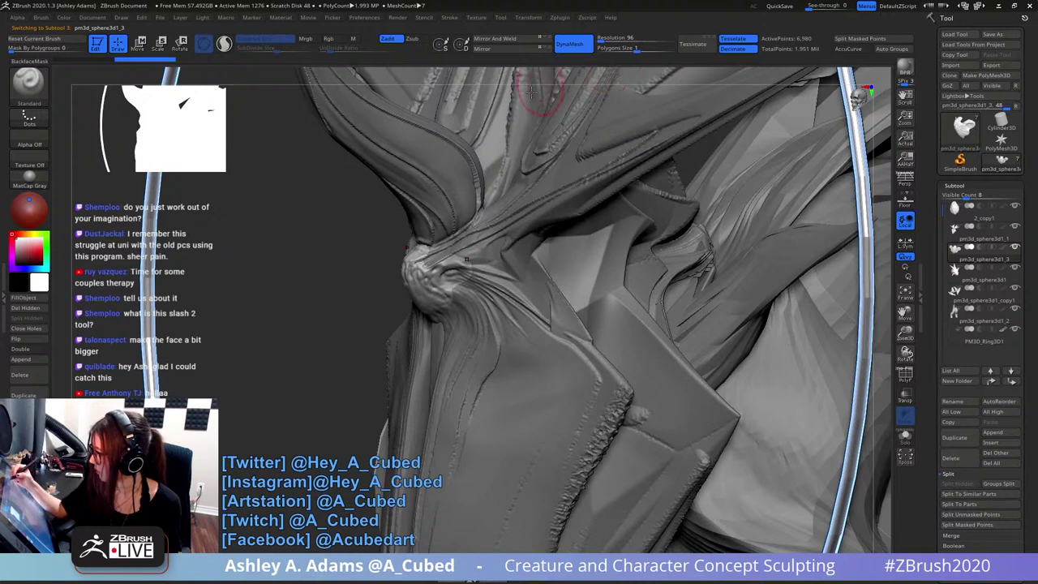
- Choose the Inflat brush and remesh the split-off nose piece with DynaMesh at resolution 344
left_click_drag(306, 255, 328, 298, "ctrl")
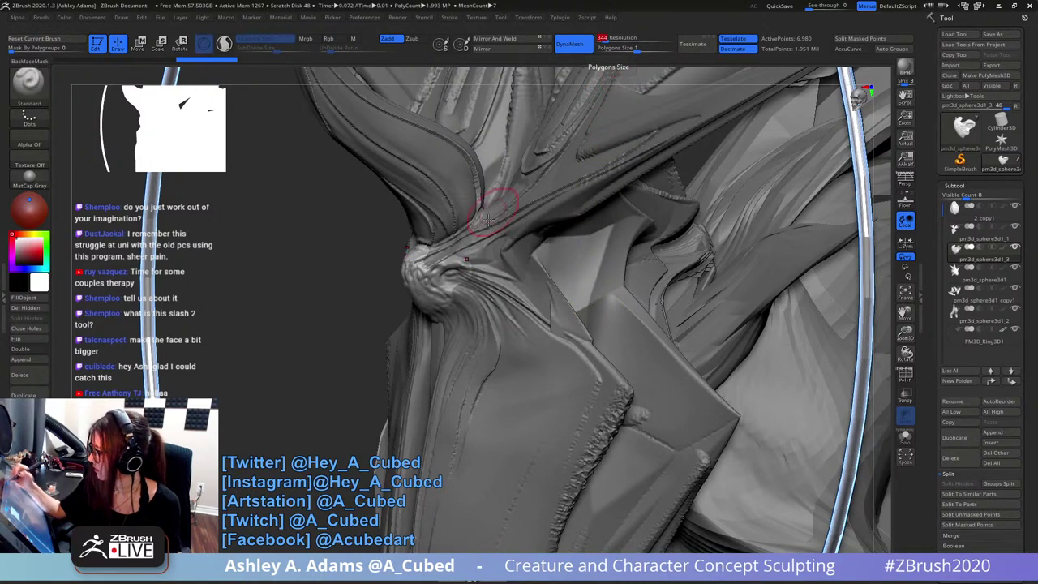
key("ctrl+z")
right_click(470, 284)
left_click_drag(461, 274, 458, 274)
right_click_drag(459, 276, 496, 260, "shift")
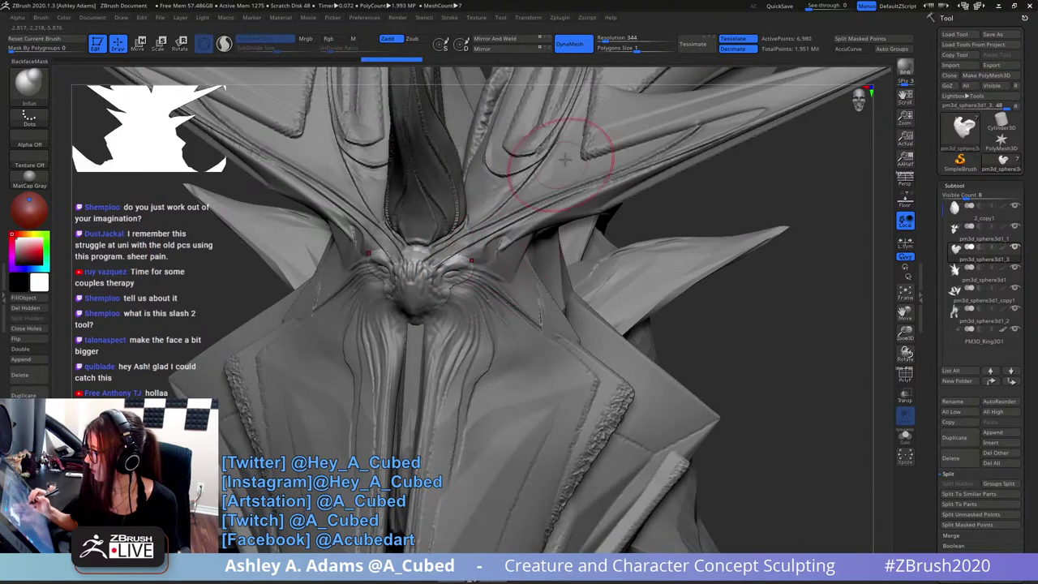
left_click_drag(707, 350, 724, 342, "ctrl")
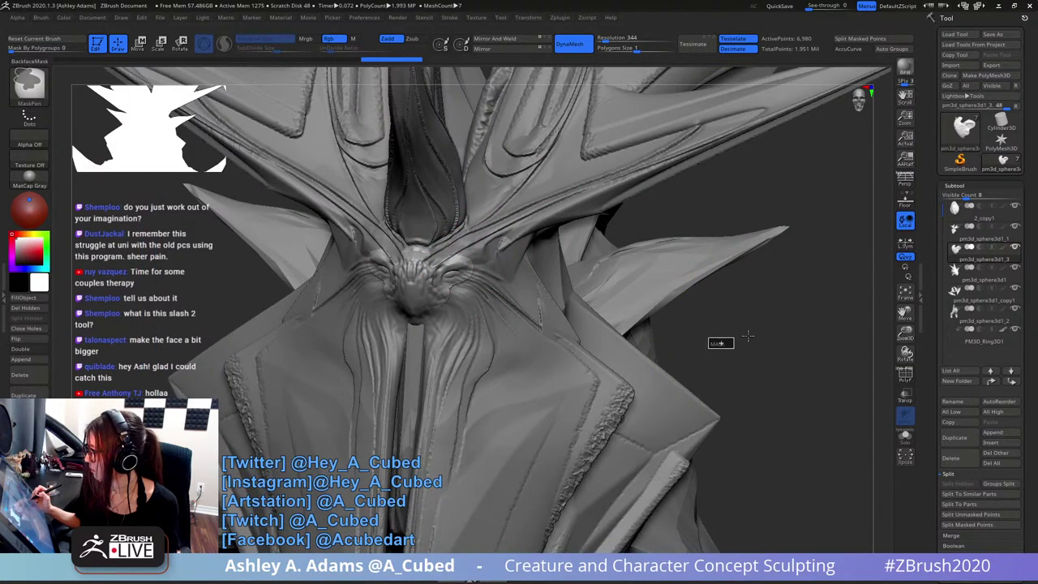
left_click_drag(514, 278, 465, 299)
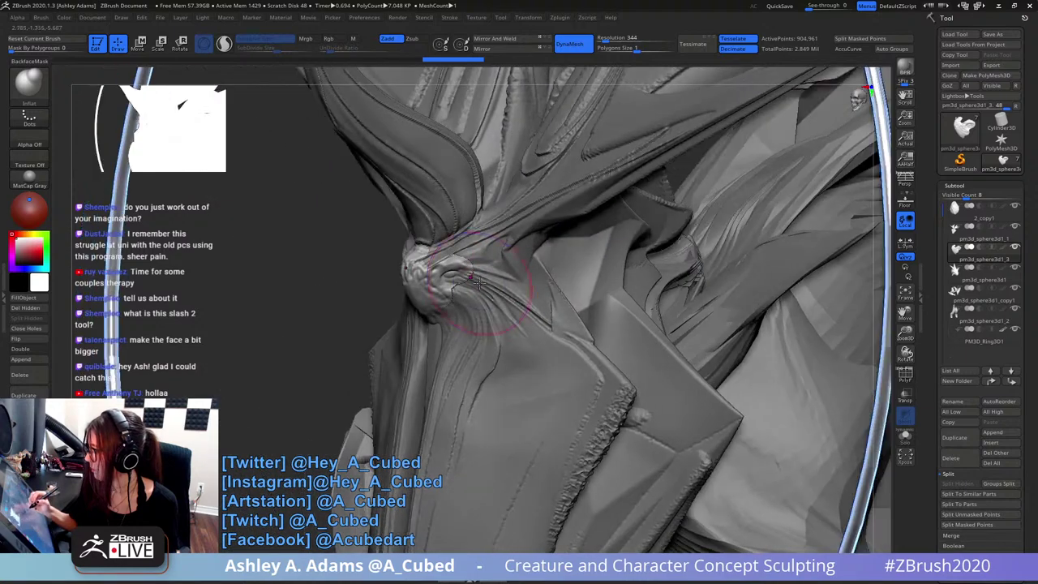
- Make the main head the active subtool and remesh it with DynaMesh at resolution 128
right_click(466, 297)
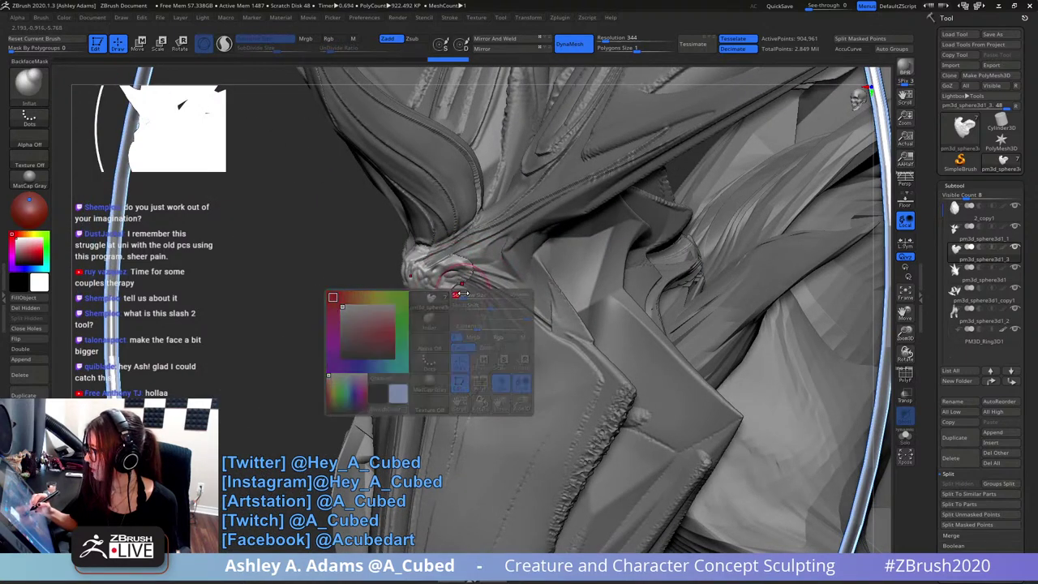
left_click(464, 294, "alt")
mouse_move(468, 326)
right_mouse_down("ctrl")
mouse_move(462, 280)
mouse_move(476, 259)
right_mouse_up("ctrl")
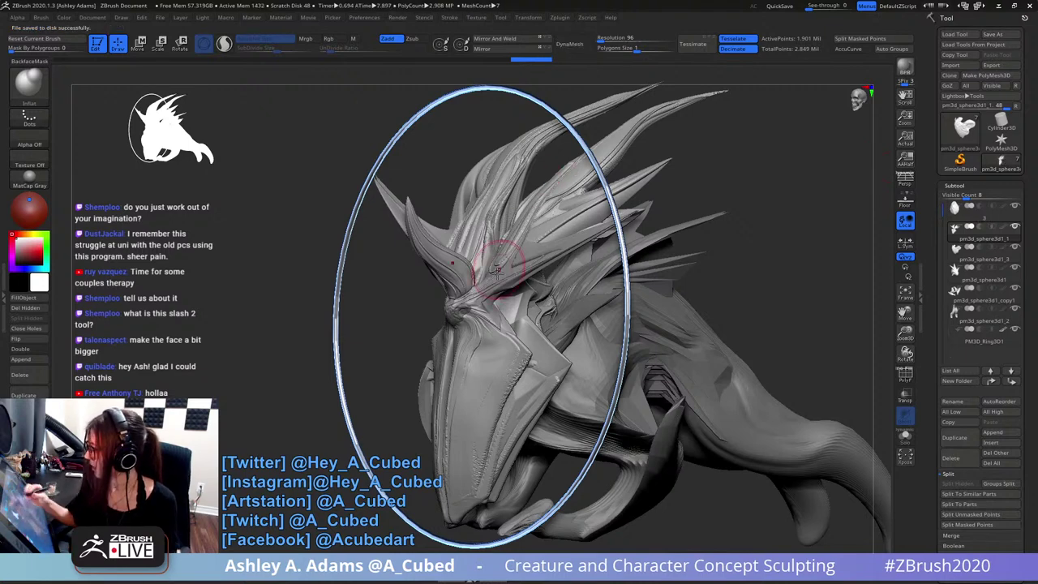
right_click_drag(498, 280, 576, 276)
right_click_drag(576, 276, 588, 106, "ctrl")
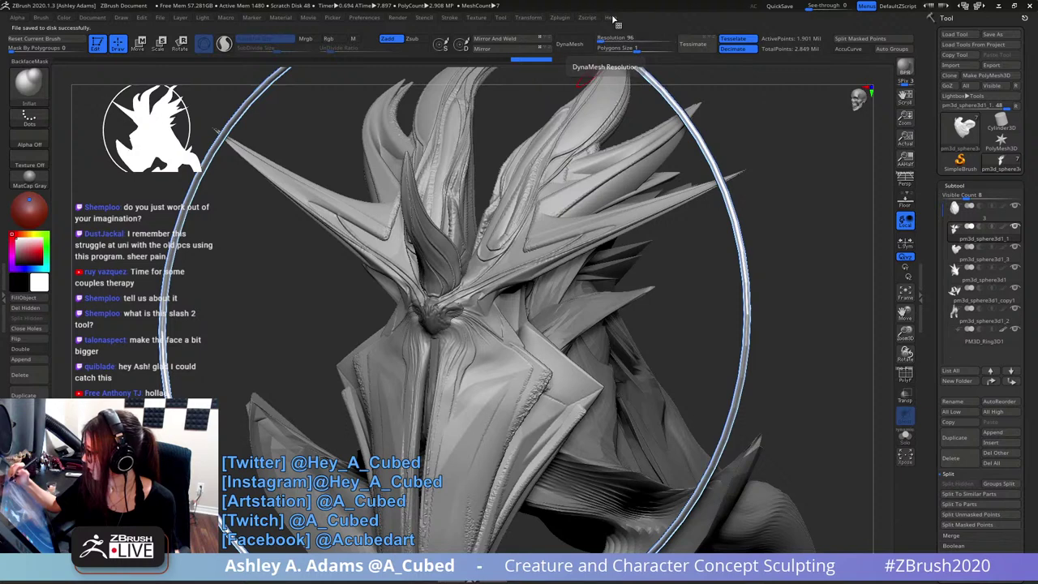
left_click(602, 39)
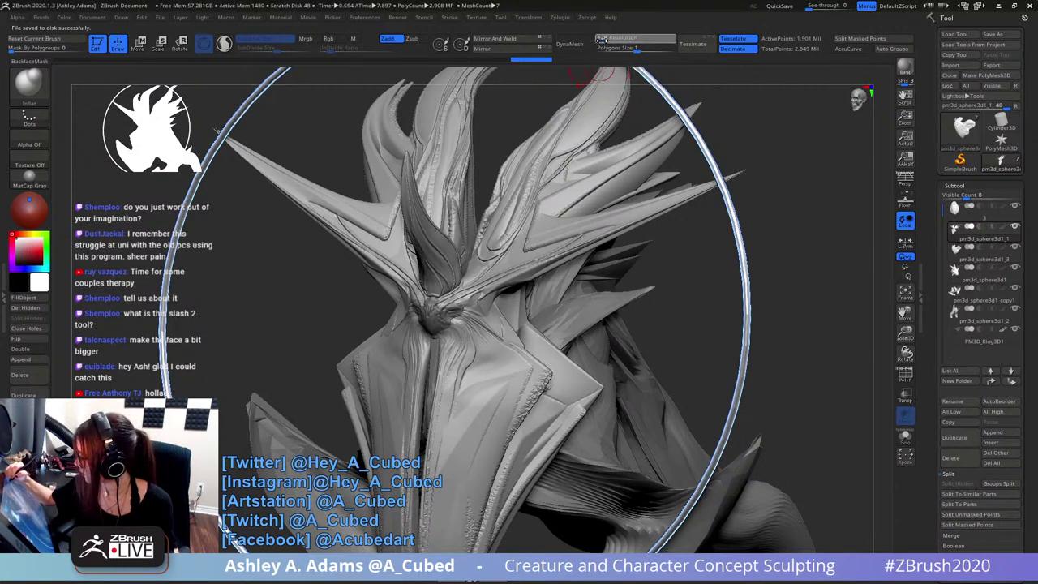
type("128")
key("Return")
left_click(588, 38)
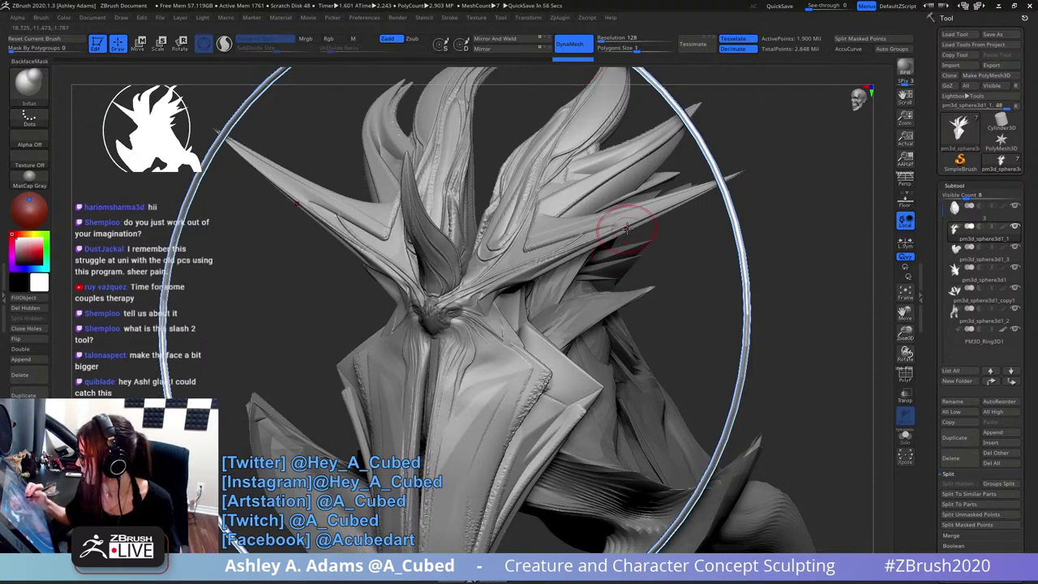
- Inspect the remeshed head alone in Solo mode, then make the nose piece the active subtool
mouse_move(533, 234)
right_mouse_down()
mouse_move(552, 243)
mouse_move(533, 268)
right_mouse_up()
mouse_move(521, 311)
right_mouse_down()
mouse_move(512, 283)
mouse_move(519, 304)
mouse_move(503, 312)
right_mouse_up()
right_click(497, 307)
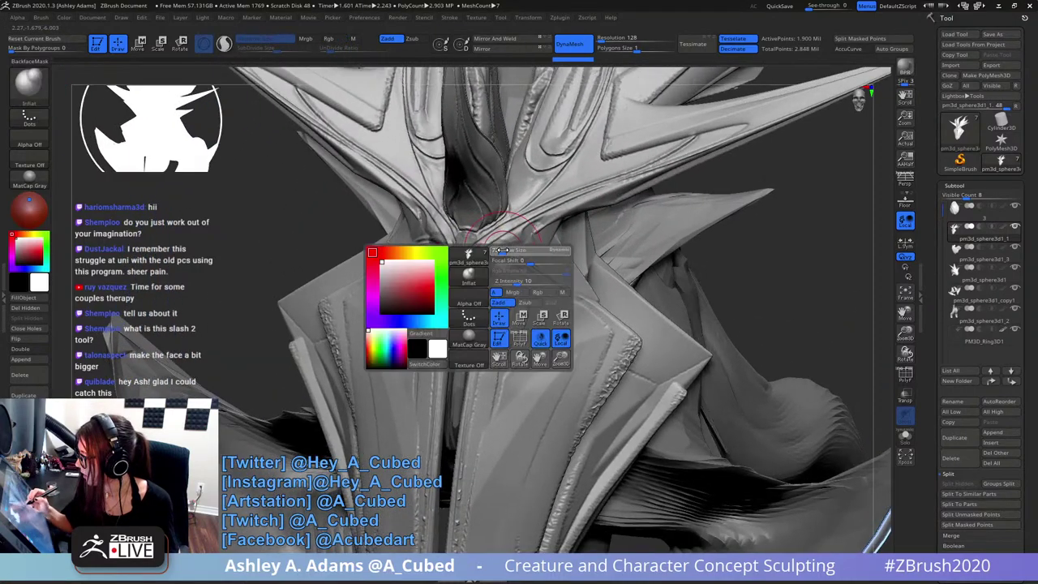
right_click_drag(839, 280, 773, 277)
left_click(908, 440)
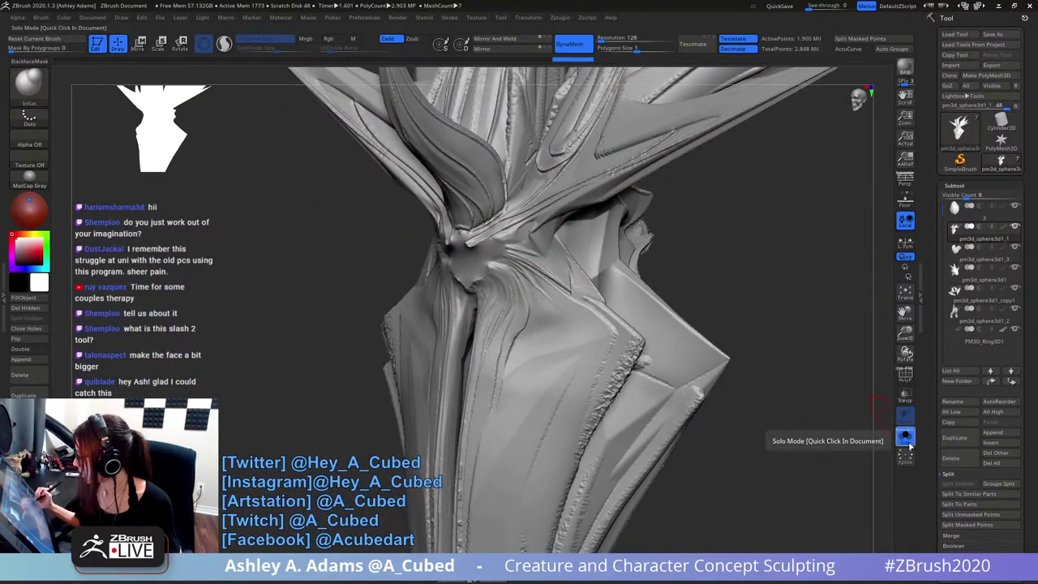
left_click(908, 440)
mouse_move(480, 232)
right_mouse_down("ctrl")
mouse_move(499, 276)
mouse_move(490, 258)
mouse_move(506, 269)
right_mouse_up("ctrl")
left_click(480, 265, "alt")
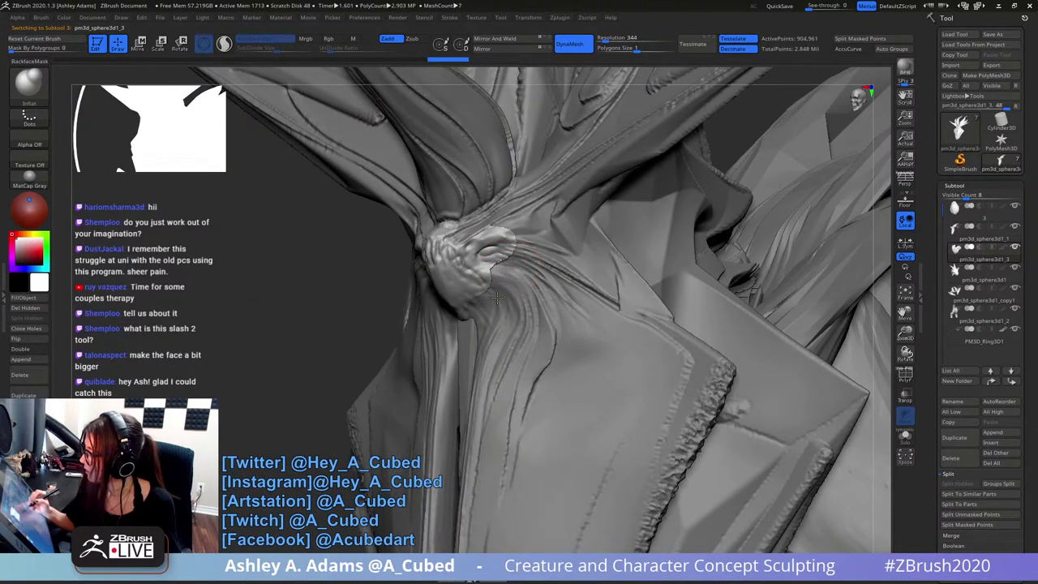
- Choose the SnakeHook brush and subdivide the nose piece by one level
mouse_move(469, 314)
right_mouse_down()
mouse_move(446, 300)
mouse_move(438, 268)
right_mouse_up()
right_click(464, 298)
key("b")
key("s")
key("h")
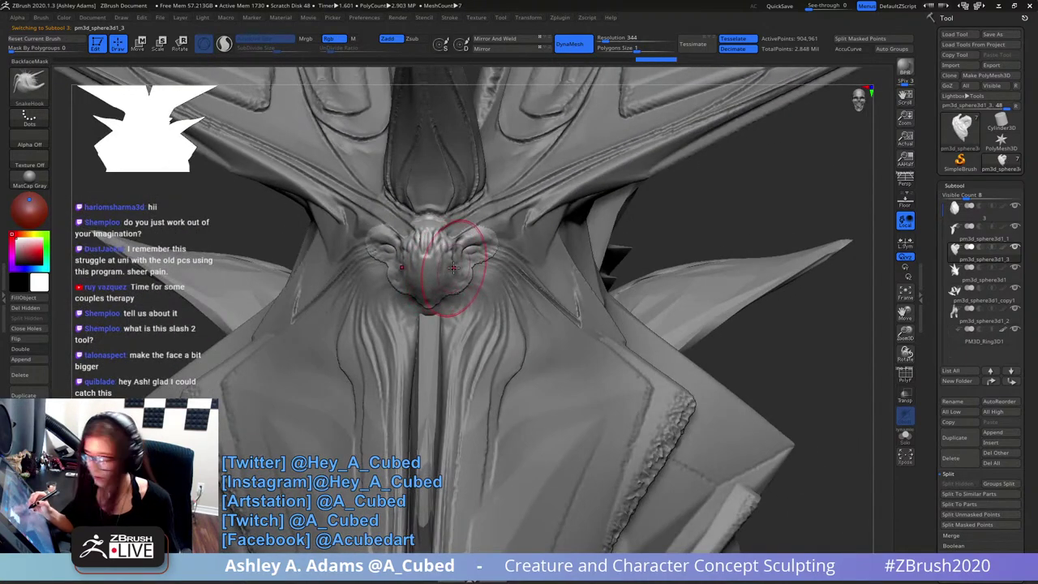
key("ctrl+d")
- Smooth the side folds and lower edge of the nose piece where it meets the surrounding face
right_click(448, 308)
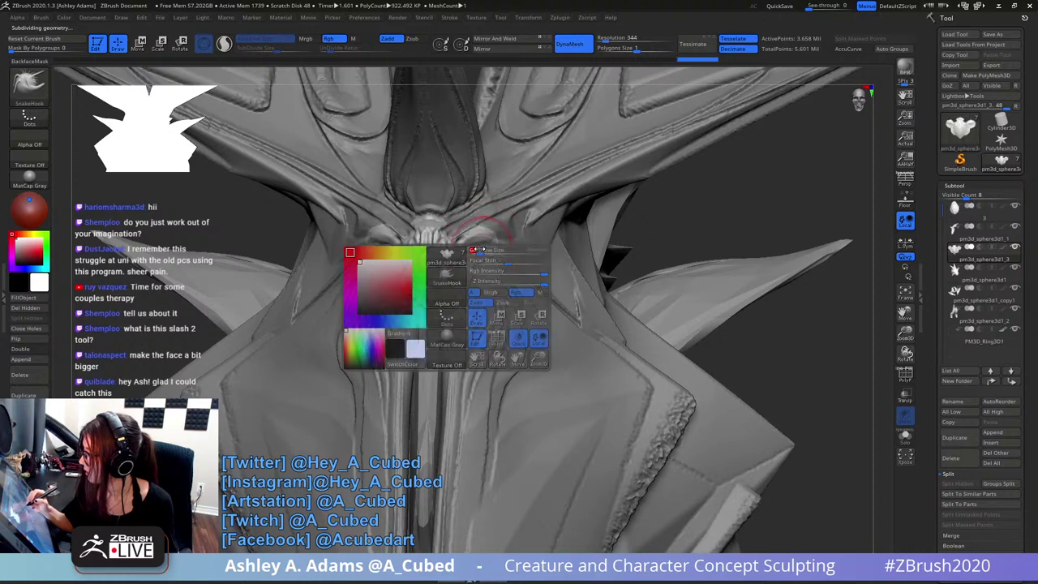
right_click_drag(451, 305, 448, 321)
key("shift")
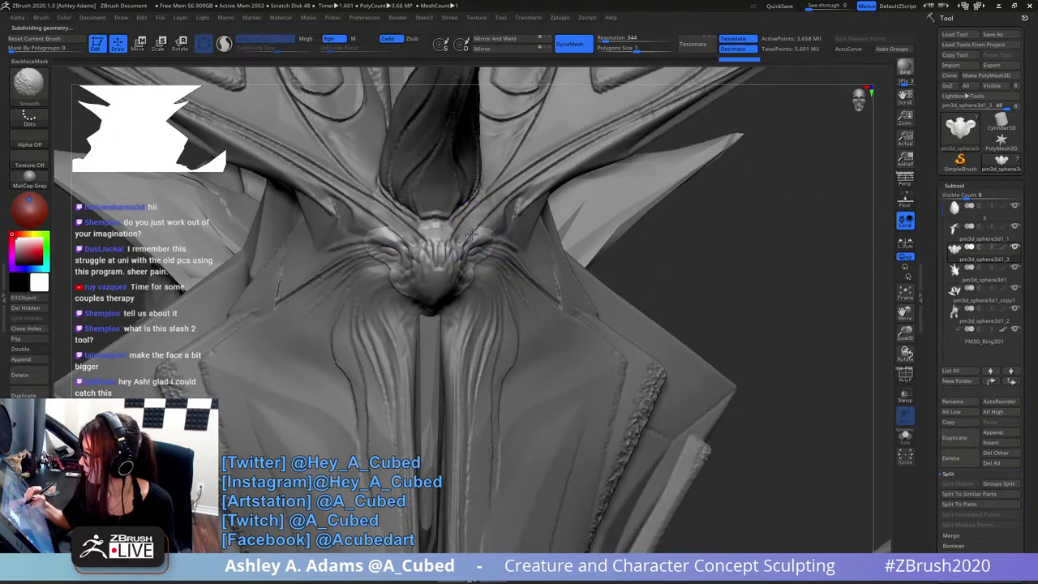
right_click_drag(471, 234, 463, 234)
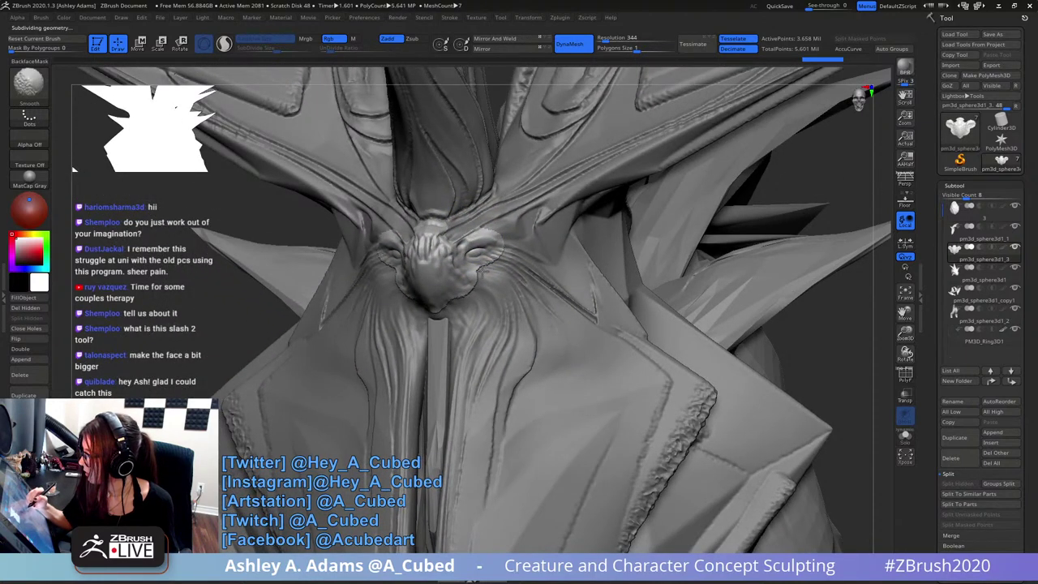
left_click_drag(489, 269, 490, 270, "shift")
right_click_drag(490, 278, 477, 280)
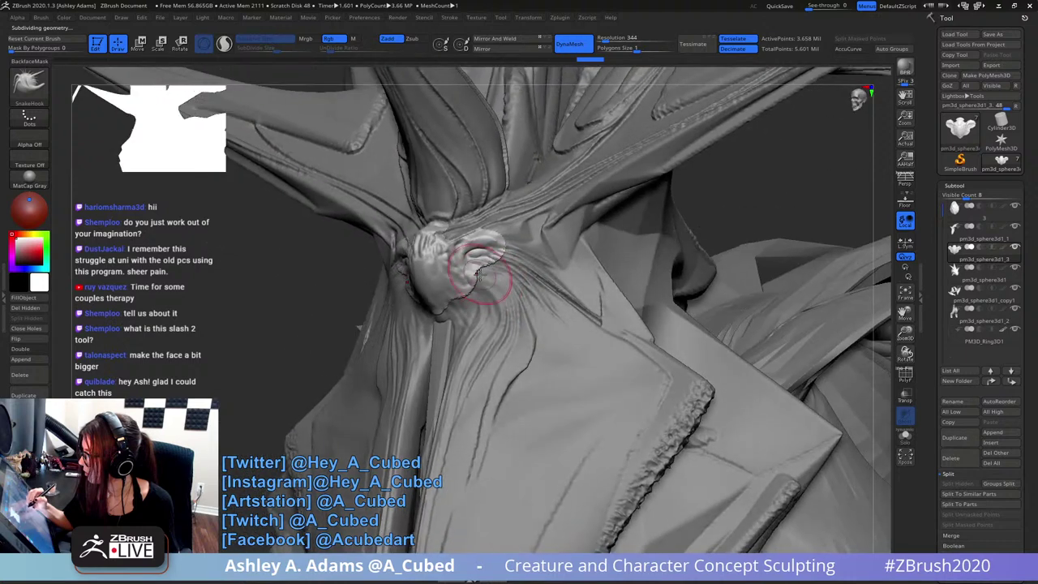
key("shift")
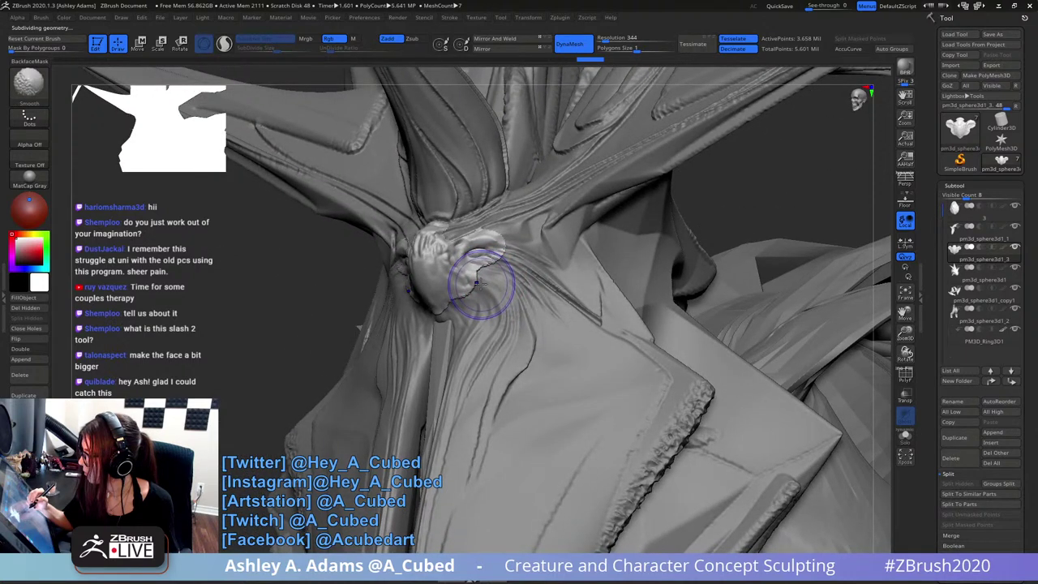
key("ctrl")
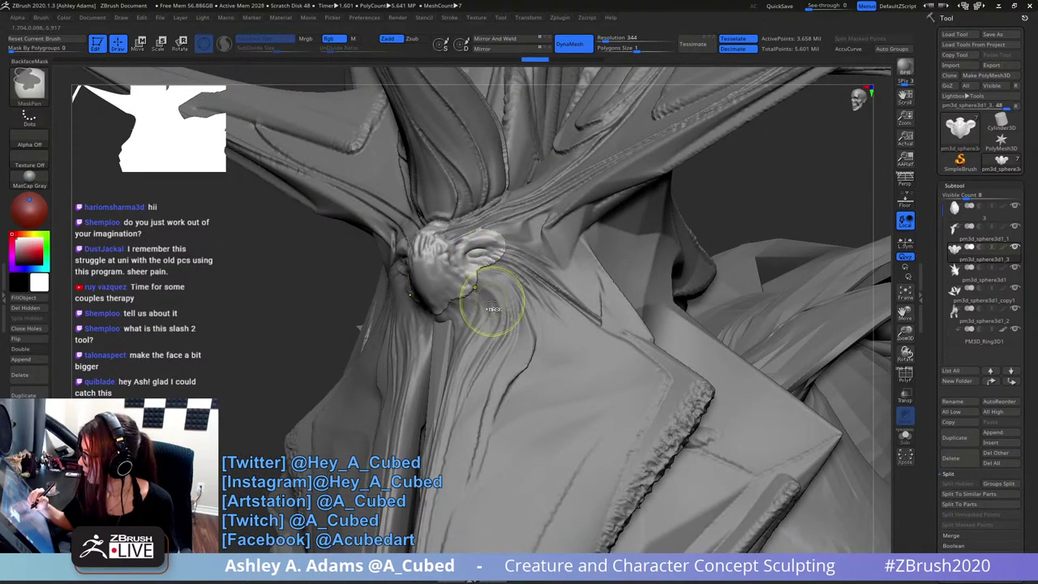
right_click_drag(482, 245, 499, 257)
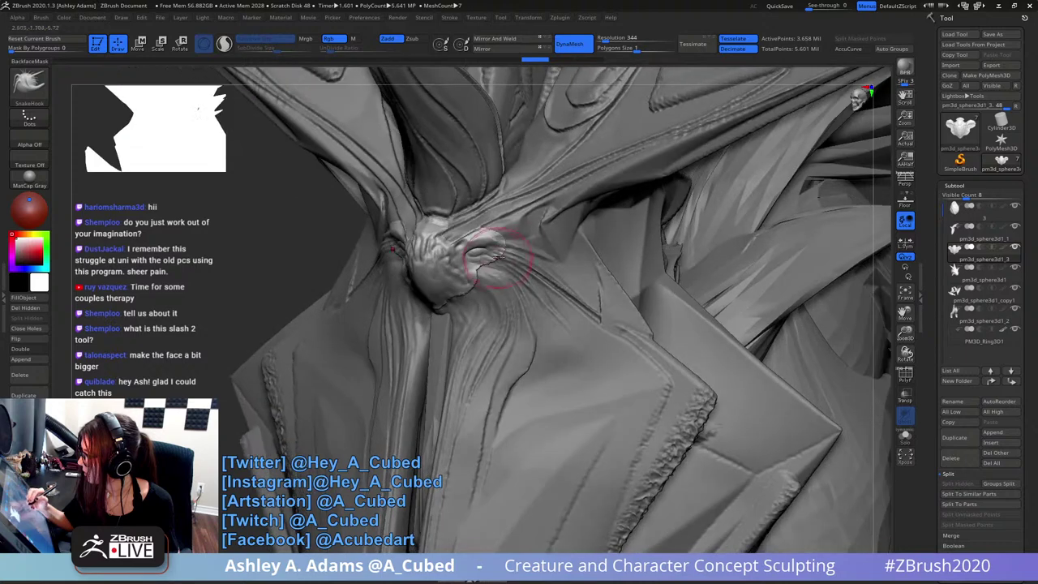
- Check the nose piece's wireframe with PolyFrame and soften its side edge along the seam with the head
left_click(905, 375)
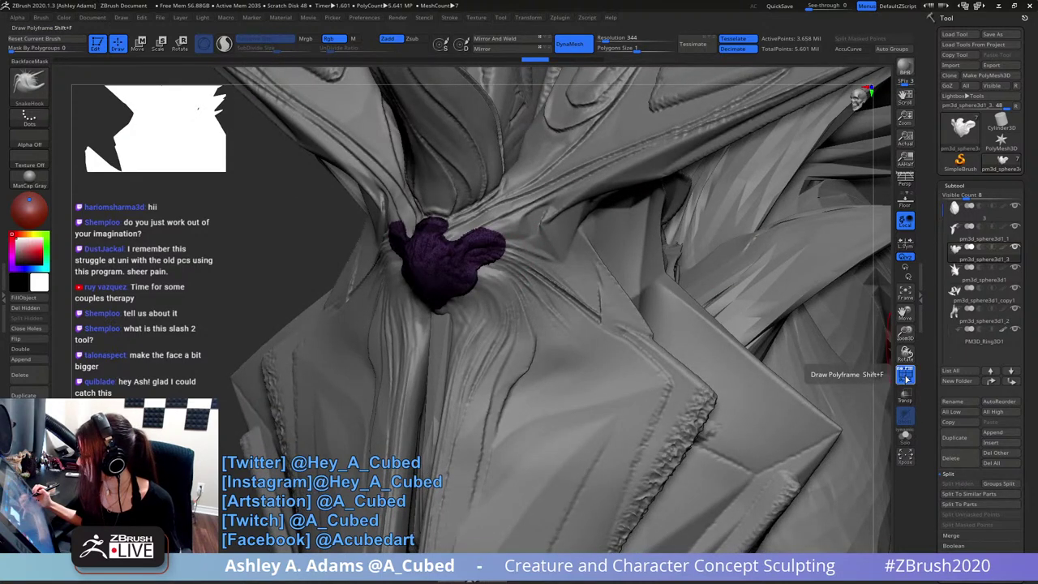
left_click(905, 376)
key("shift")
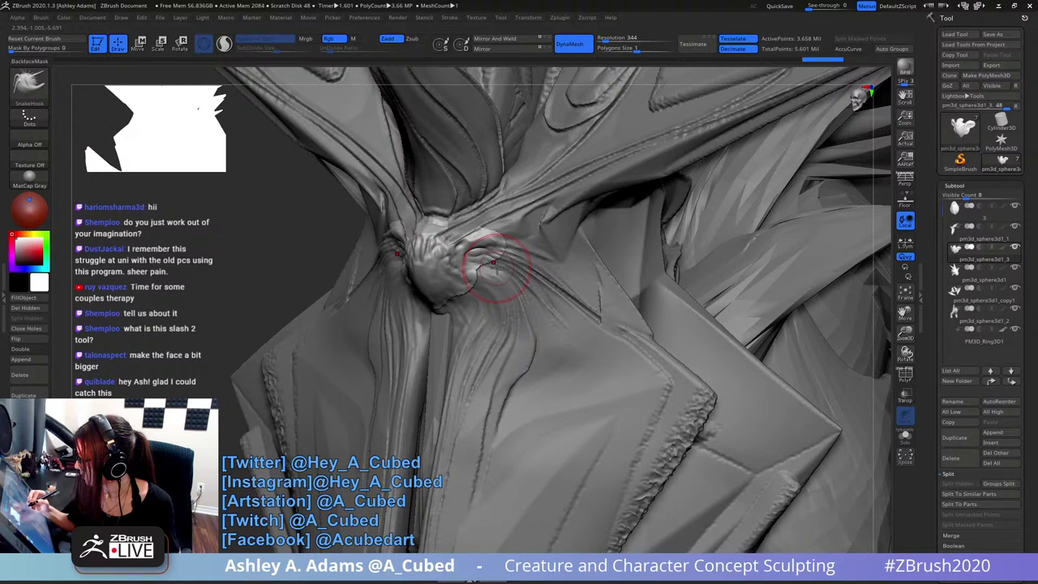
right_click_drag(500, 268, 496, 223)
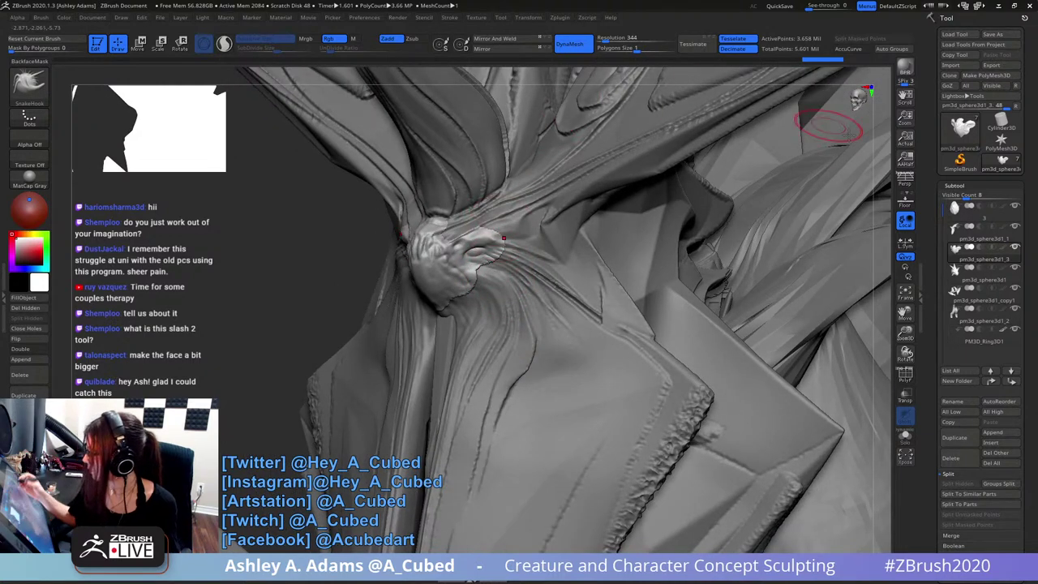
scroll(1002, 478, "down", 5)
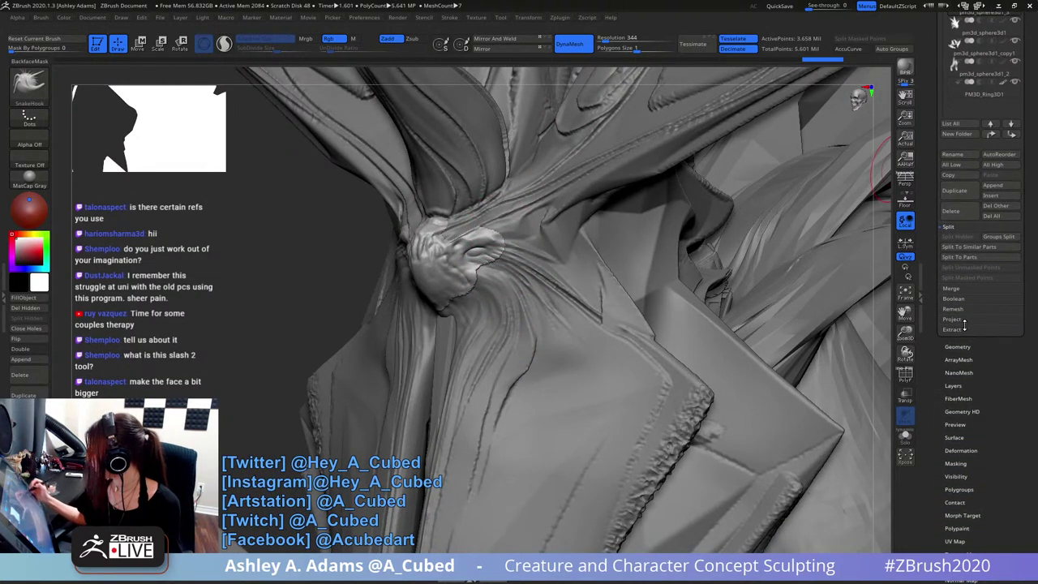
right_click(464, 271)
mouse_move(487, 266)
right_mouse_down("ctrl")
mouse_move(489, 331)
mouse_move(496, 269)
right_mouse_up("ctrl")
left_click_drag(495, 269, 502, 292, "shift")
mouse_move(444, 289)
right_mouse_down()
mouse_move(509, 275)
mouse_move(555, 285)
right_mouse_up()
right_click(491, 274)
- Make the head the active subtool and swell its surface along the nose seam with the Inflat brush
left_click(447, 351, "alt")
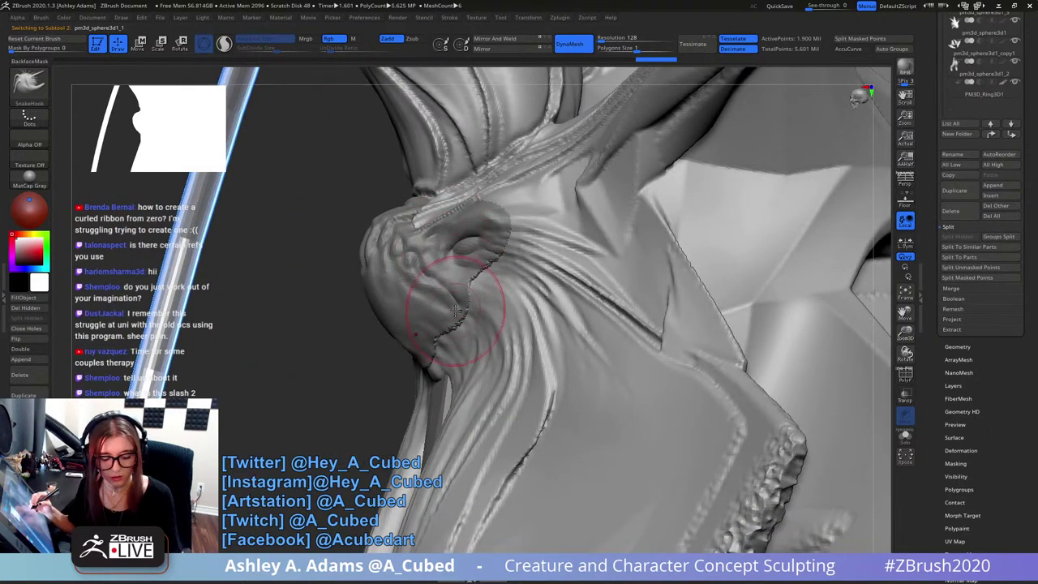
key("b")
key("i")
key("n")
mouse_move(462, 325)
left_mouse_down()
mouse_move(445, 334)
mouse_move(433, 370)
left_mouse_up()
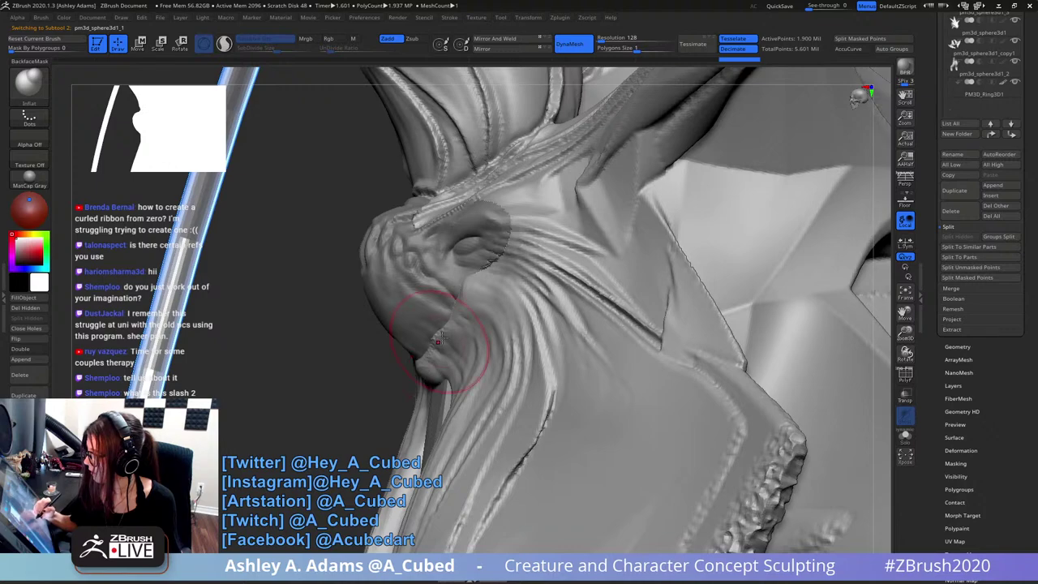
left_click_drag(481, 279, 496, 201)
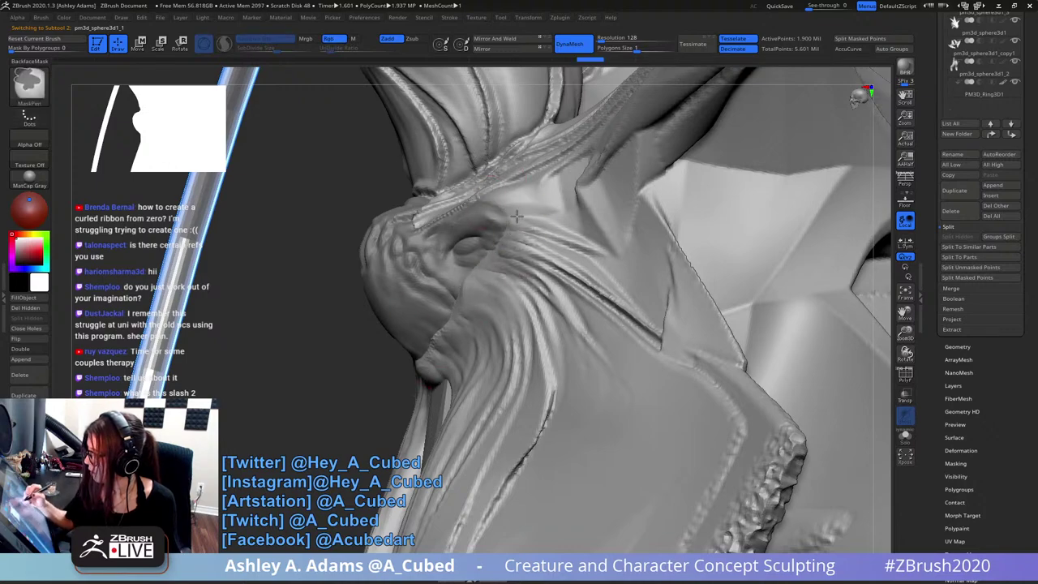
right_click_drag(438, 219, 479, 209)
mouse_move(479, 209)
left_mouse_down()
mouse_move(455, 224)
mouse_move(412, 188)
left_mouse_up()
mouse_move(441, 235)
right_mouse_down("ctrl")
mouse_move(405, 241)
mouse_move(452, 256)
right_mouse_up("ctrl")
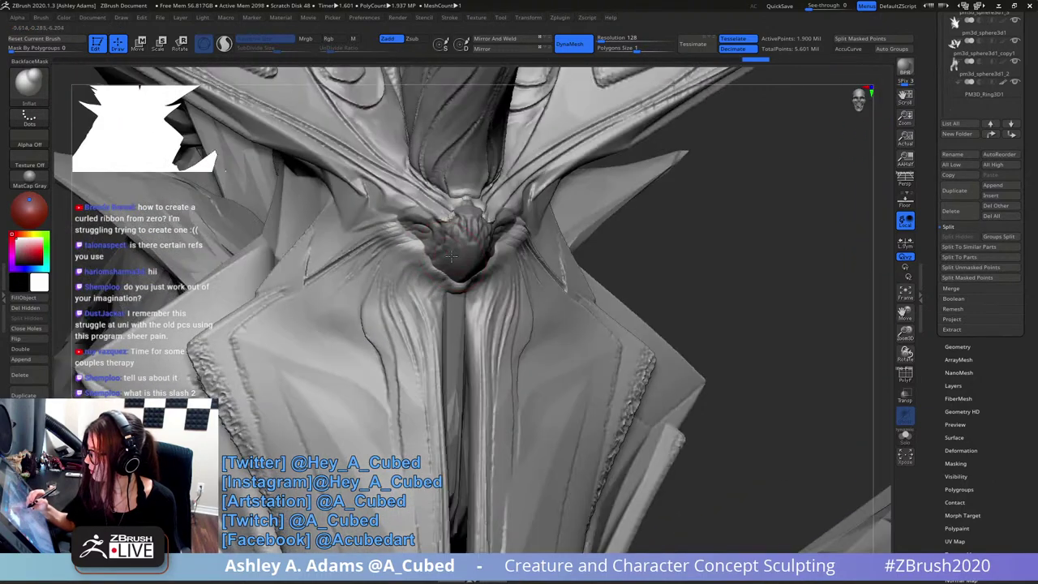
- Make the nose piece the active subtool again and inflate the front of its knot
left_click(451, 256, "alt")
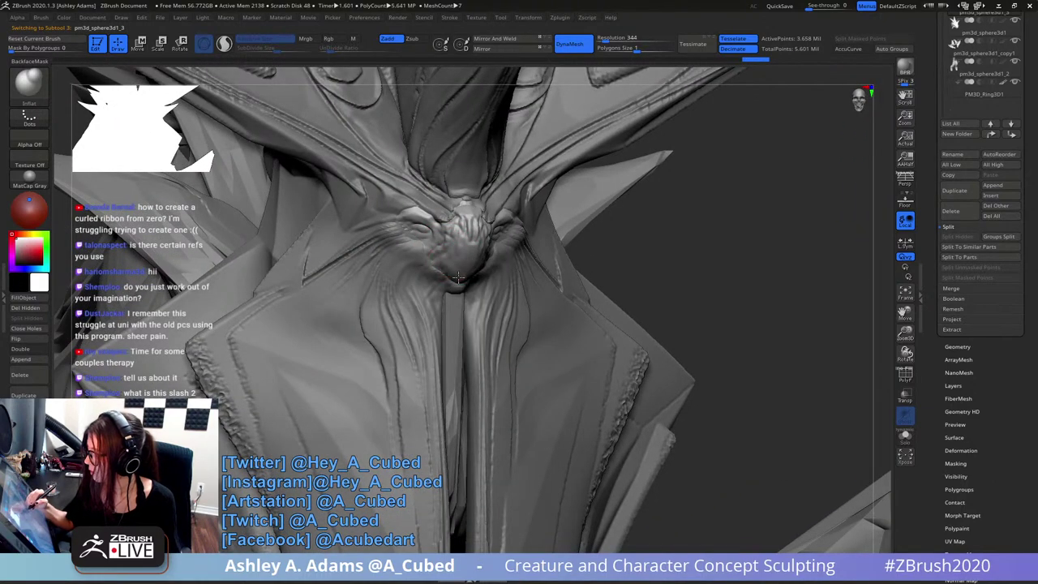
right_click_drag(459, 277, 496, 257)
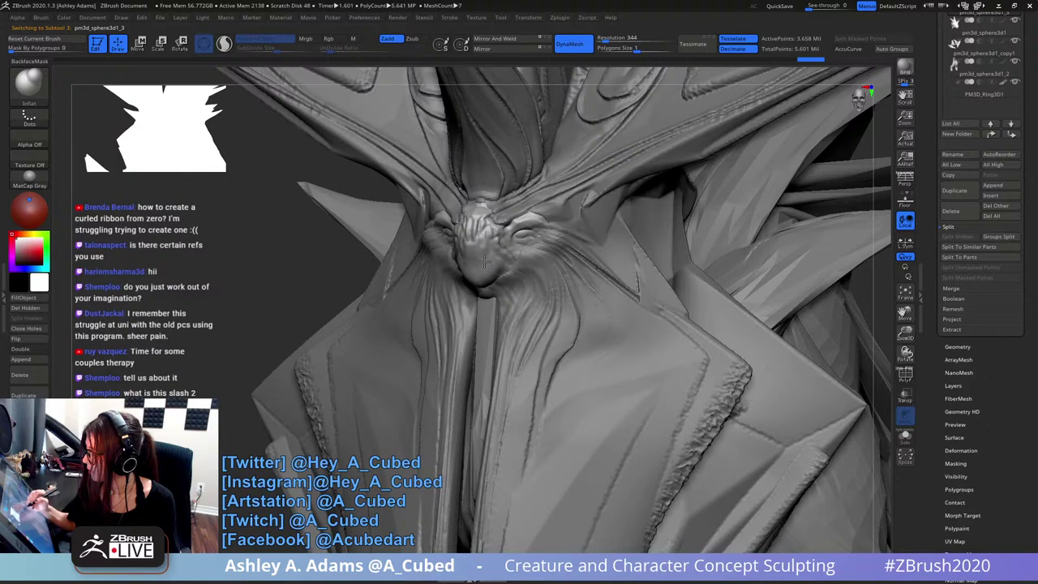
left_click_drag(485, 262, 486, 235)
right_click_drag(487, 235, 497, 242)
- Choose the DamStandard brush and carve the vertical wrinkles on the upper front of the nose knot
key("b")
key("h")
key("p")
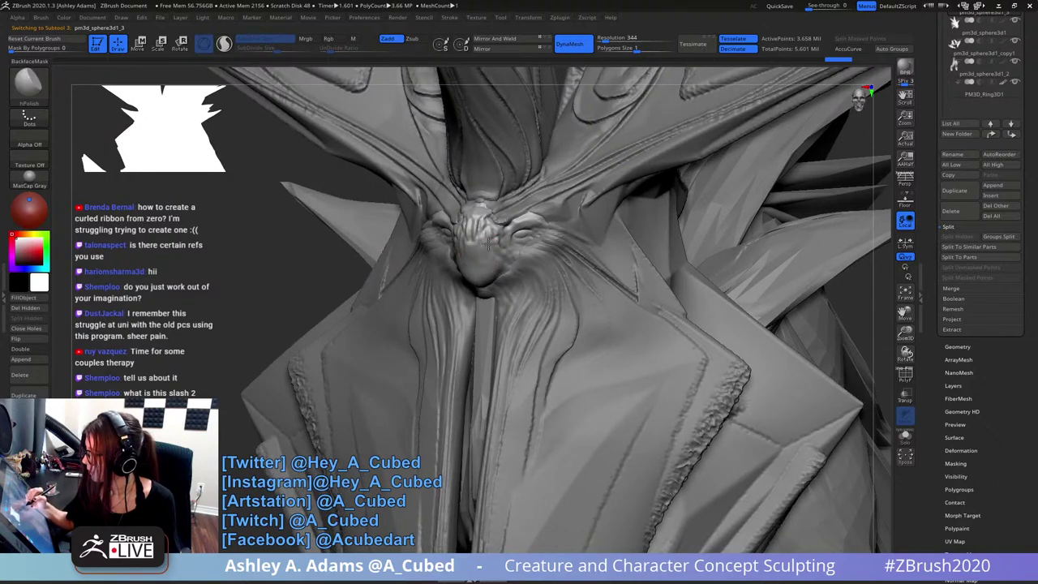
key("b")
key("d")
key("s")
mouse_move(497, 274)
right_mouse_down()
mouse_move(492, 236)
mouse_move(475, 234)
mouse_move(479, 202)
mouse_move(455, 209)
right_mouse_up()
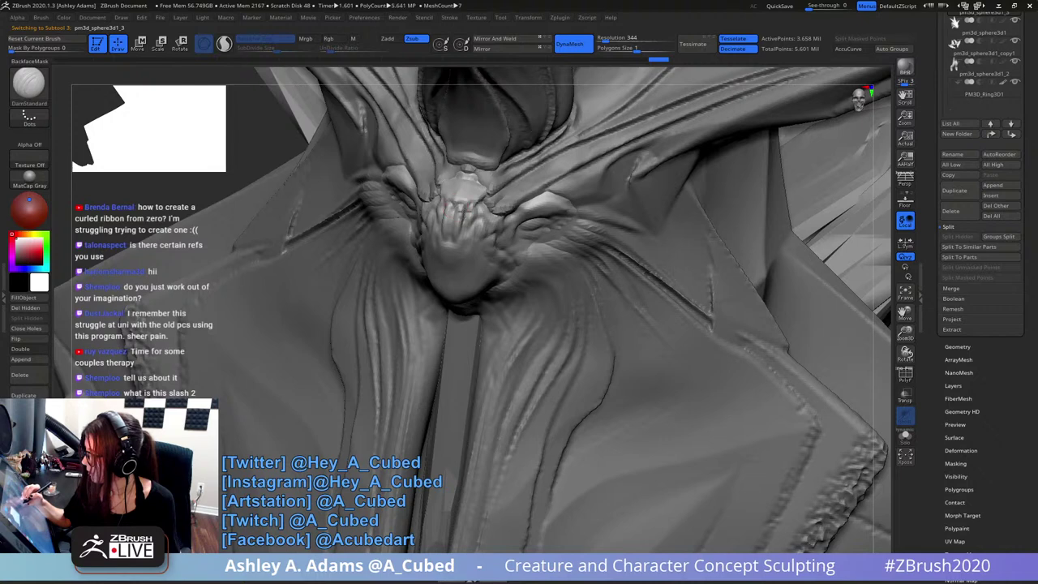
left_click_drag(453, 226, 454, 220)
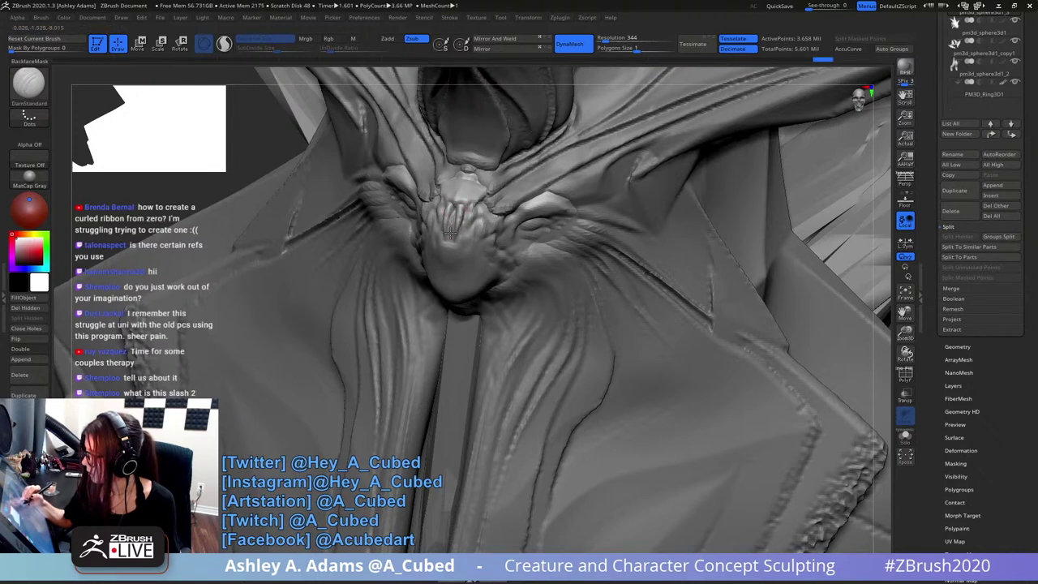
mouse_move(454, 220)
right_mouse_down()
mouse_move(451, 229)
mouse_move(445, 205)
right_mouse_up()
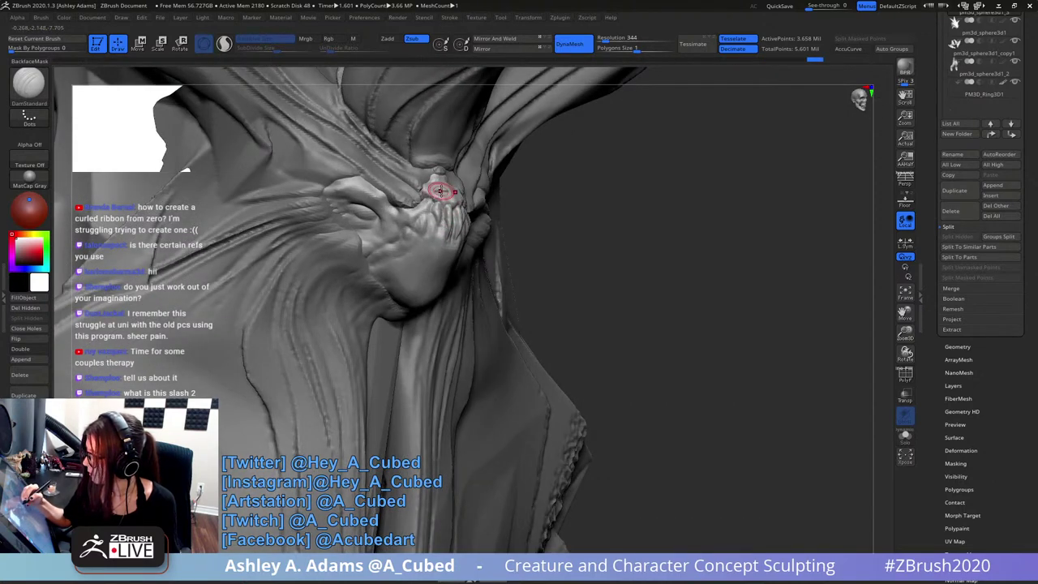
right_click_drag(438, 191, 428, 184)
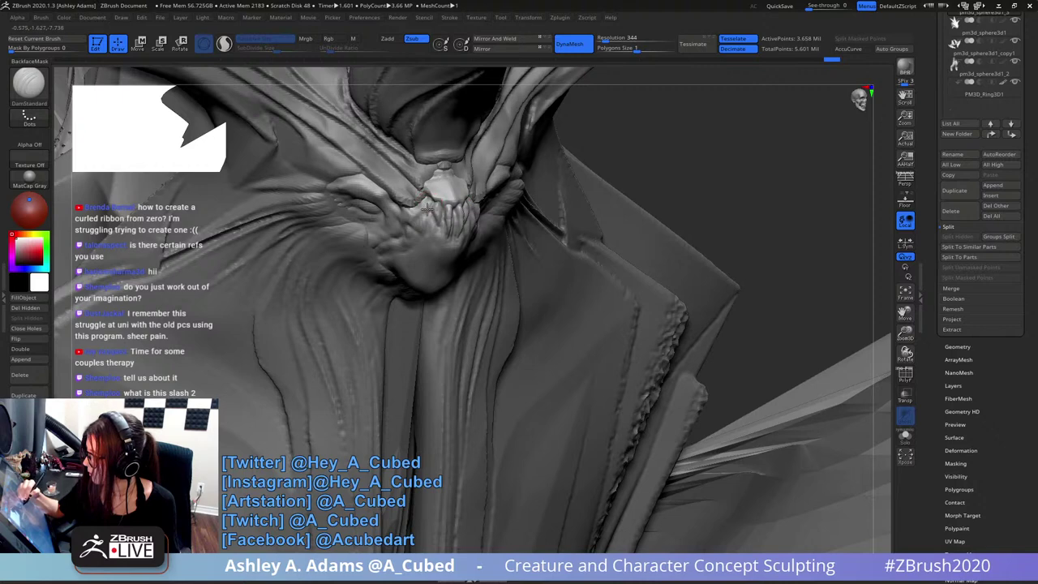
- Carve deeper creases between the wrinkles across the nose bridge, working from the front toward the creature's eye fold
mouse_move(439, 183)
right_mouse_down()
mouse_move(428, 201)
mouse_move(445, 200)
mouse_move(454, 219)
right_mouse_up()
mouse_move(454, 237)
left_mouse_down()
mouse_move(433, 237)
mouse_move(466, 236)
left_mouse_up()
right_click_drag(430, 234, 451, 234)
left_click_drag(443, 239, 449, 246)
mouse_move(449, 243)
right_mouse_down()
mouse_move(499, 223)
mouse_move(435, 181)
mouse_move(442, 213)
right_mouse_up()
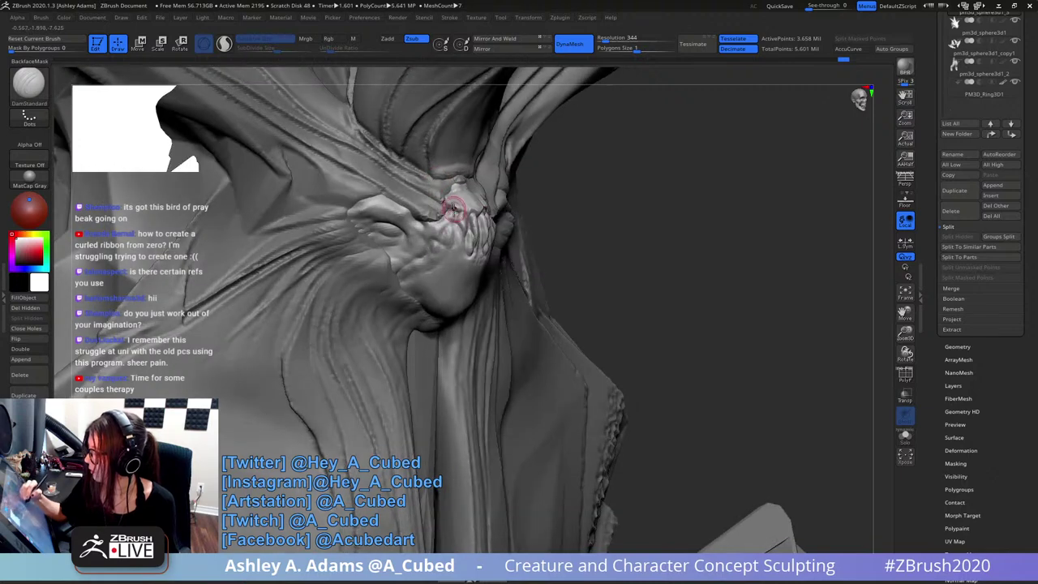
mouse_move(452, 226)
left_mouse_down()
mouse_move(459, 247)
mouse_move(452, 231)
mouse_move(438, 243)
left_mouse_up()
right_click_drag(442, 237, 365, 235)
left_click_drag(470, 224, 472, 237)
right_click_drag(389, 233, 475, 232)
left_click_drag(452, 229, 459, 249)
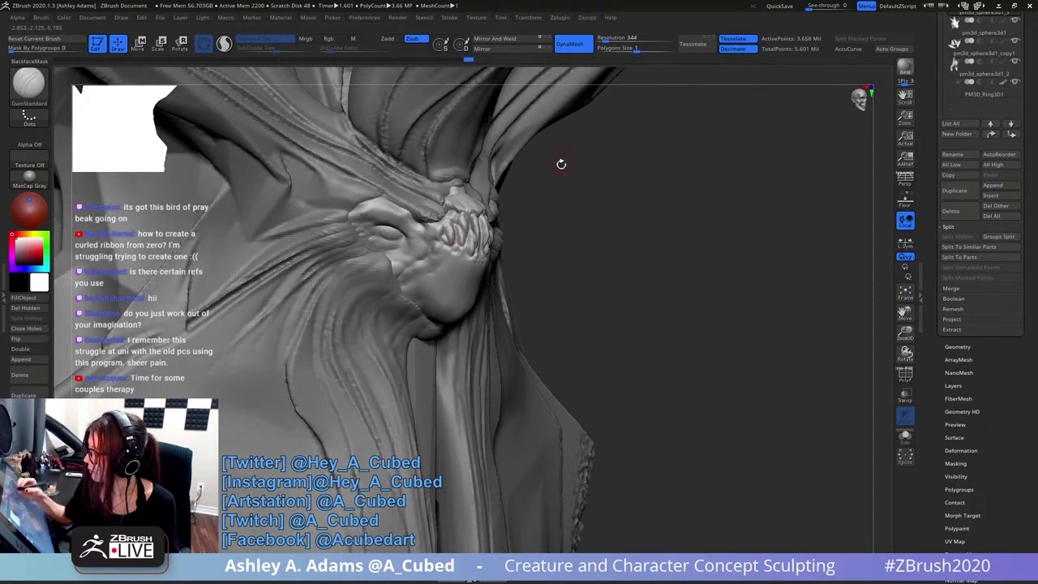
- Extend the carved wrinkles from the opposite side of the nose bridge up toward the brow
left_click_drag(560, 165, 414, 172)
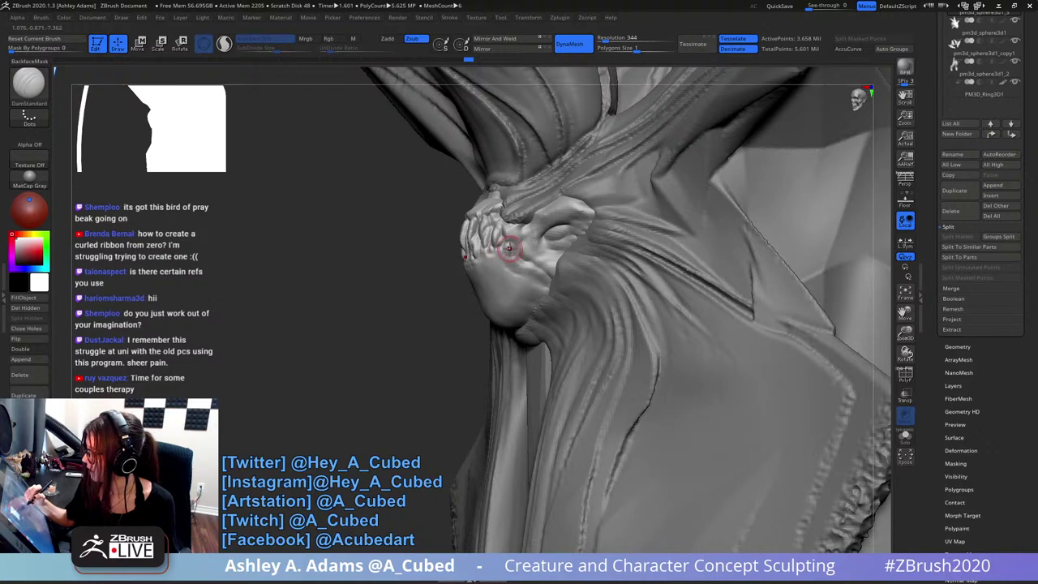
right_click_drag(508, 246, 541, 246)
mouse_move(502, 236)
left_mouse_down()
mouse_move(511, 243)
mouse_move(502, 228)
mouse_move(520, 225)
left_mouse_up()
right_click_drag(522, 223, 497, 229)
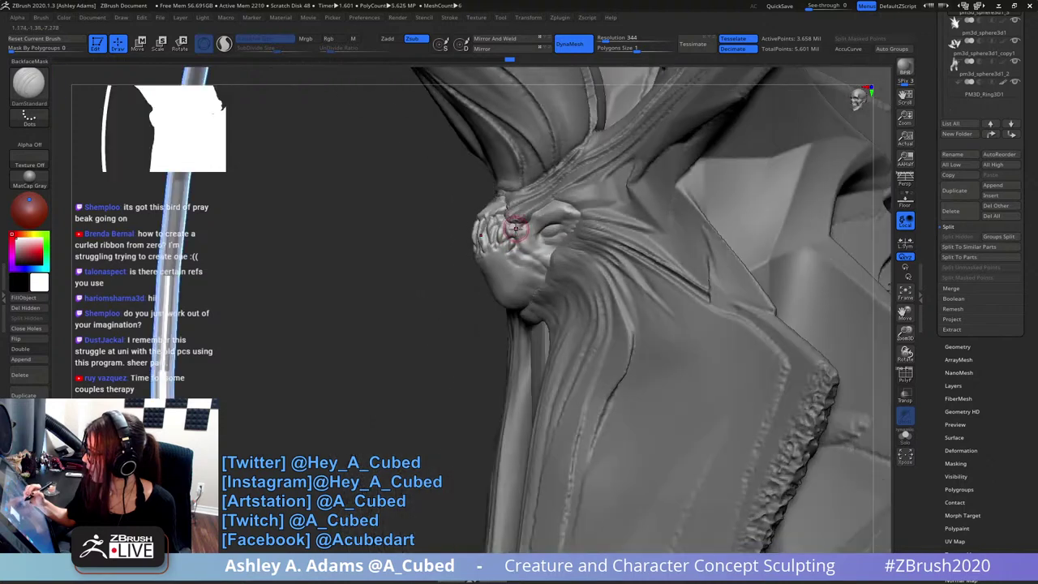
- Carve another short wrinkle on the side of the nose bridge, near the inner corner of the eye
mouse_move(512, 236)
left_mouse_down()
mouse_move(519, 229)
mouse_move(516, 253)
mouse_move(519, 244)
left_mouse_up()
right_click_drag(519, 244, 560, 245)
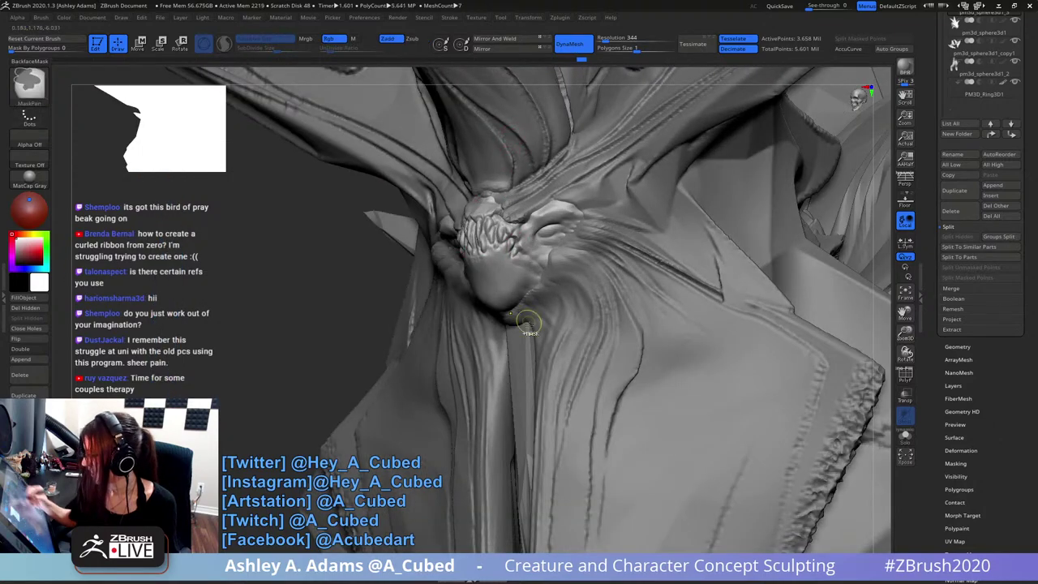
mouse_move(528, 327)
right_mouse_down("ctrl")
mouse_move(522, 290)
mouse_move(574, 283)
mouse_move(616, 296)
mouse_move(479, 329)
right_mouse_up("ctrl")
- Choose the SnakeHook brush and pull down the lower edge of the wrinkles on the side of the nose knot
right_click(472, 328)
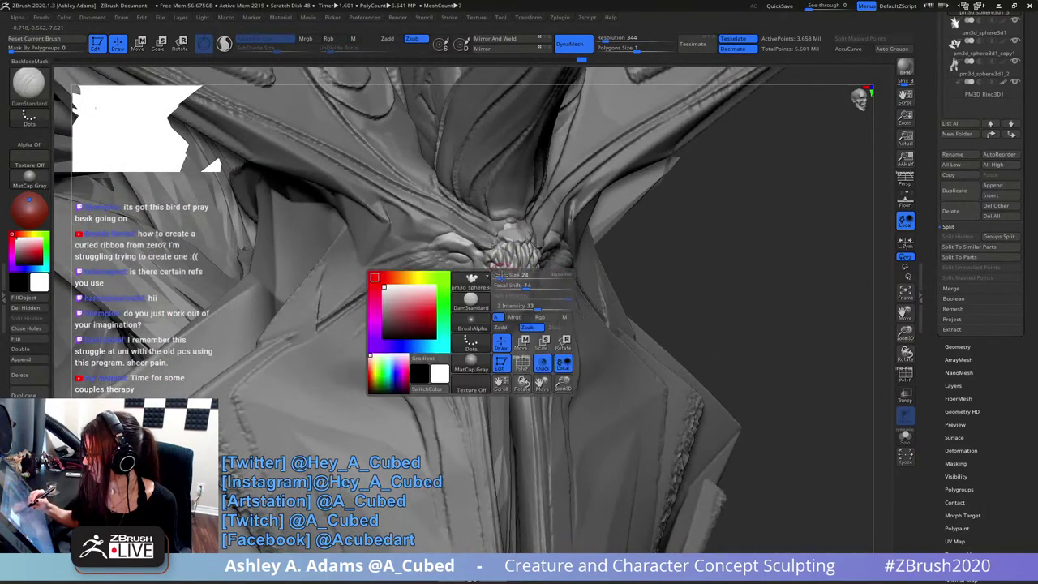
mouse_move(559, 279)
right_mouse_down()
mouse_move(526, 273)
mouse_move(509, 285)
right_mouse_up()
key("b")
key("s")
key("h")
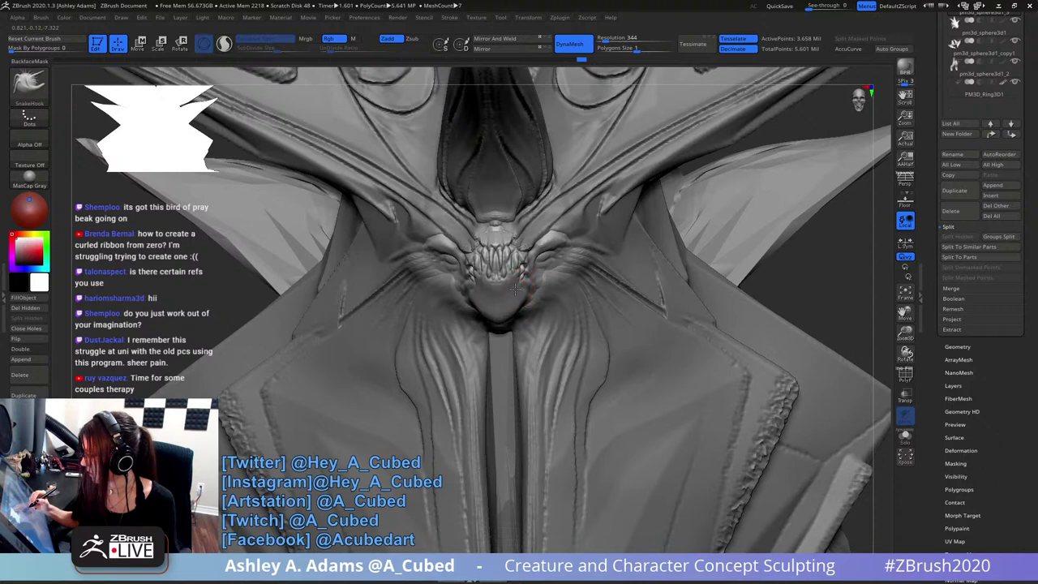
left_click_drag(510, 285, 512, 295)
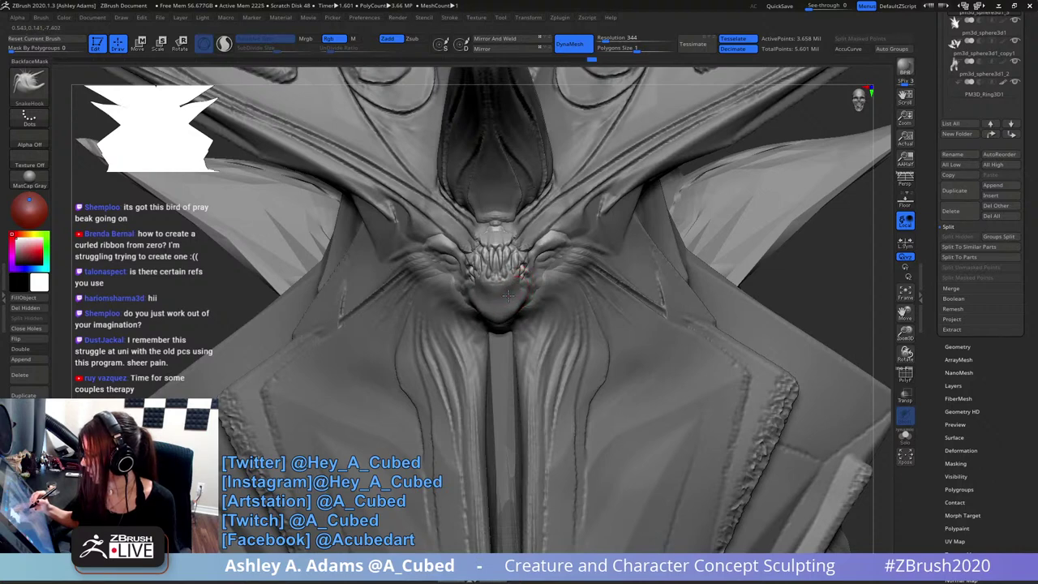
- Return to the DamStandard brush and carve a crease around the outer corner of the creature's eye
mouse_move(513, 295)
right_mouse_down()
mouse_move(537, 291)
mouse_move(470, 287)
right_mouse_up()
key("b")
key("c")
key("b")
key("b")
key("d")
key("s")
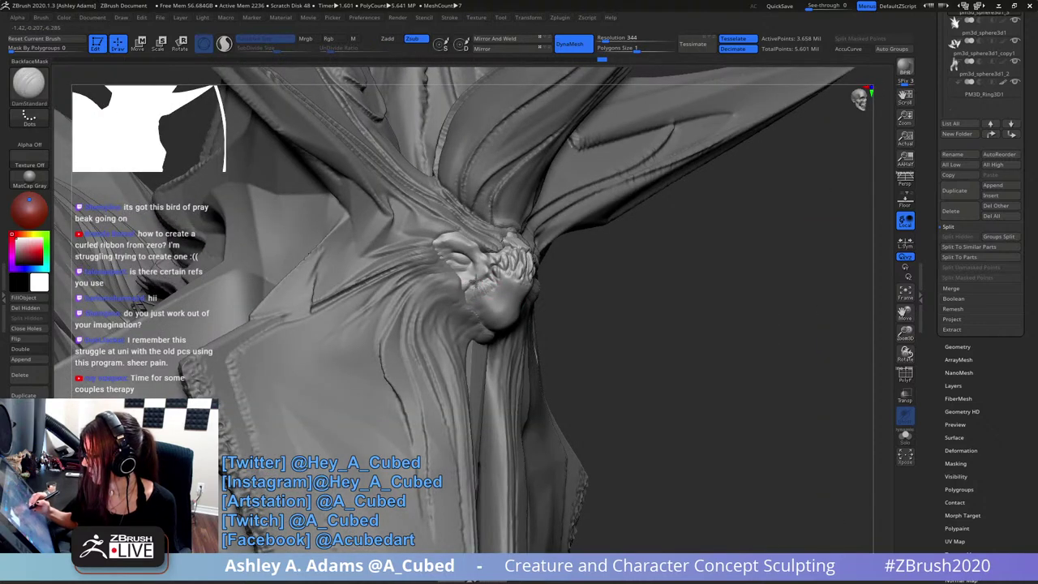
right_click_drag(496, 292, 463, 260)
mouse_move(443, 254)
left_mouse_down()
mouse_move(476, 257)
mouse_move(474, 266)
mouse_move(479, 254)
mouse_move(445, 235)
left_mouse_up()
- Carve the eyelid creases from below, running along the eye and back beneath it toward the nose
right_click_drag(682, 236, 544, 164)
right_click_drag(582, 249, 533, 257)
left_click_drag(546, 274, 581, 270)
right_click_drag(582, 270, 673, 274)
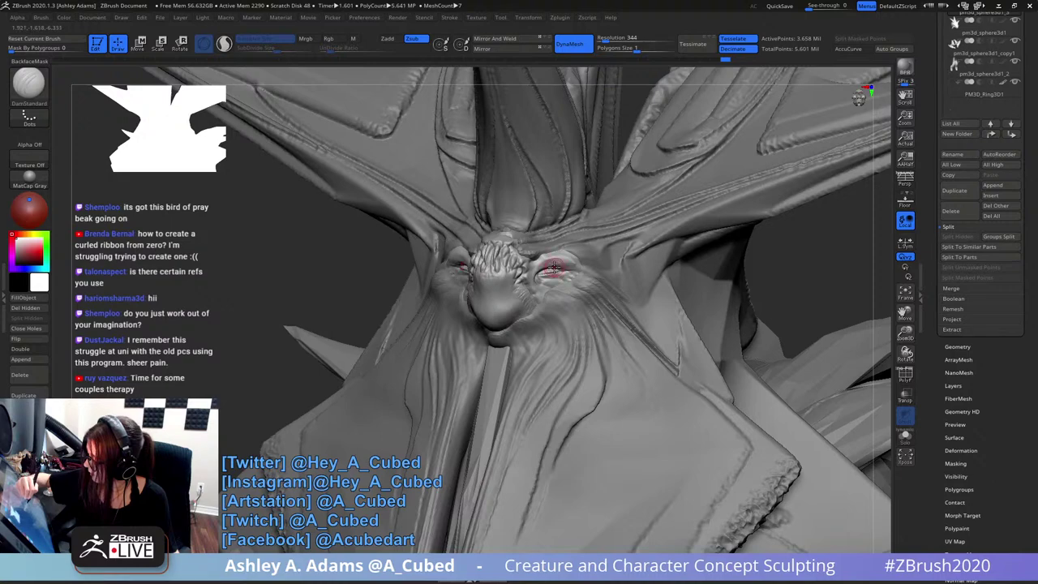
left_click_drag(573, 279, 553, 282)
right_click_drag(553, 282, 747, 261)
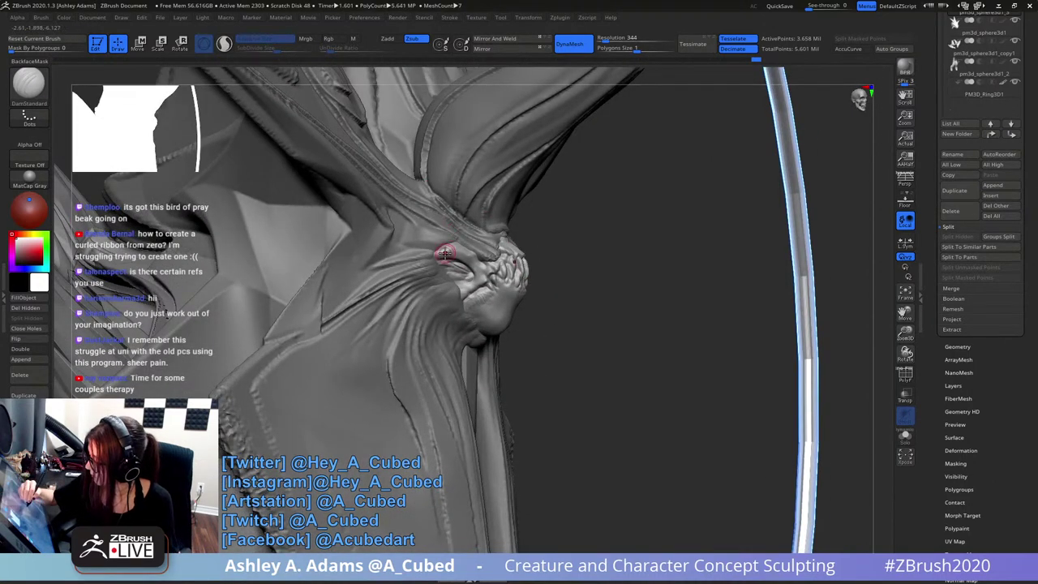
- Deepen the eyelid folds from the side and carve a crease from the eye down toward the nose knot
right_click_drag(448, 248, 353, 256)
left_click_drag(445, 252, 472, 257)
left_click_drag(456, 254, 465, 259)
right_click_drag(466, 260, 523, 259)
mouse_move(462, 250)
left_mouse_down()
mouse_move(472, 255)
mouse_move(461, 271)
left_mouse_up()
right_click_drag(465, 261, 474, 262)
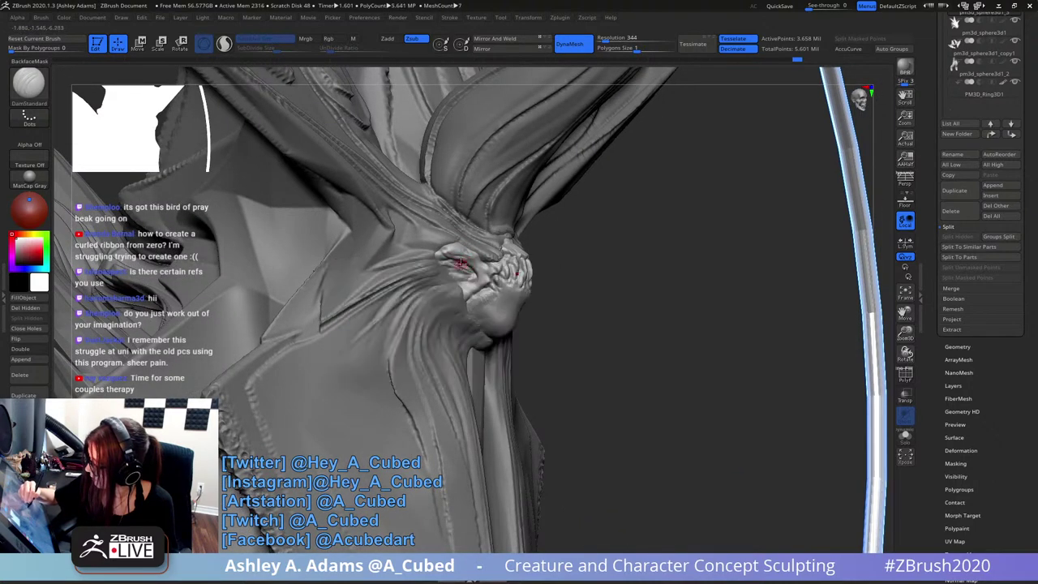
mouse_move(461, 265)
left_mouse_down()
mouse_move(476, 294)
mouse_move(485, 284)
left_mouse_up()
- Choose the ClayBuildup brush and build up the side of the nose knot and the top of its bridge
mouse_move(594, 239)
left_mouse_down()
mouse_move(554, 251)
mouse_move(518, 195)
left_mouse_up()
left_click_drag(381, 235, 334, 235)
key("b")
key("c")
key("b")
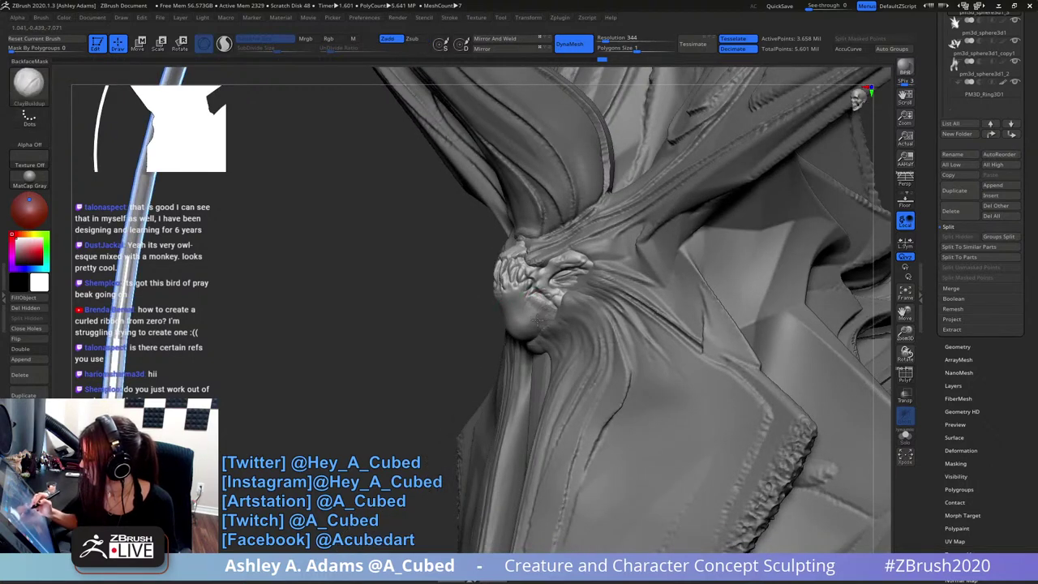
mouse_move(539, 323)
left_mouse_down()
mouse_move(511, 312)
mouse_move(509, 301)
left_mouse_up()
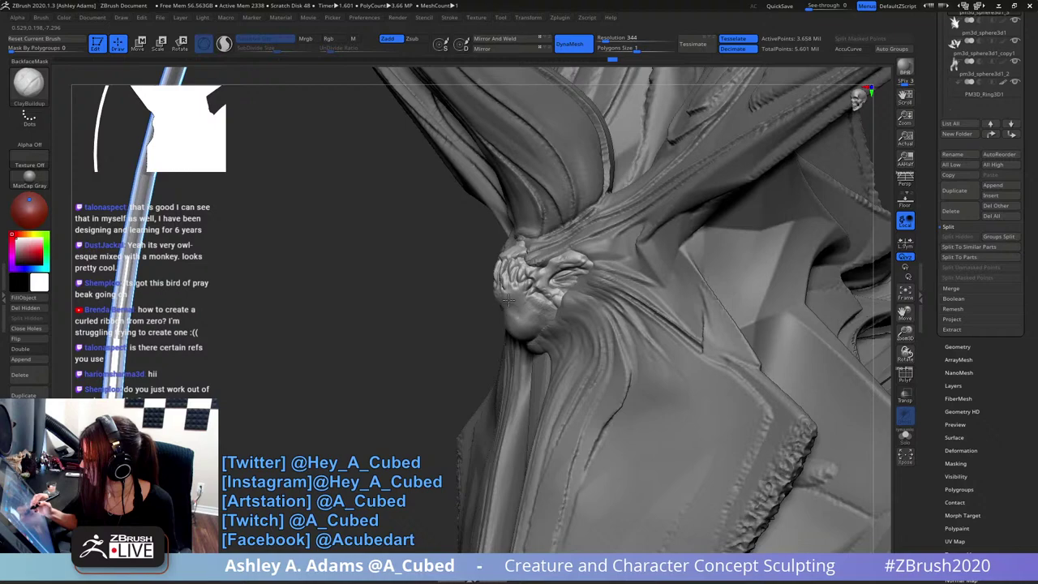
mouse_move(527, 297)
right_mouse_down()
mouse_move(516, 301)
mouse_move(528, 250)
mouse_move(505, 232)
mouse_move(505, 255)
right_mouse_up()
left_click_drag(505, 255, 516, 245)
mouse_move(516, 245)
right_mouse_down()
mouse_move(552, 214)
mouse_move(535, 235)
mouse_move(528, 285)
mouse_move(569, 290)
mouse_move(514, 154)
mouse_move(602, 238)
mouse_move(552, 277)
mouse_move(574, 279)
mouse_move(565, 308)
mouse_move(542, 279)
mouse_move(565, 266)
right_mouse_up()
- Make the head the active subtool and pull its surface around the eye and nose bridge with the SnakeHook brush
right_click(575, 261)
right_click(569, 280)
left_click(542, 279, "alt")
right_click(540, 278)
key("b")
key("s")
key("h")
left_click_drag(548, 264, 556, 259)
mouse_move(558, 260)
right_mouse_down()
mouse_move(541, 262)
mouse_move(553, 262)
right_mouse_up()
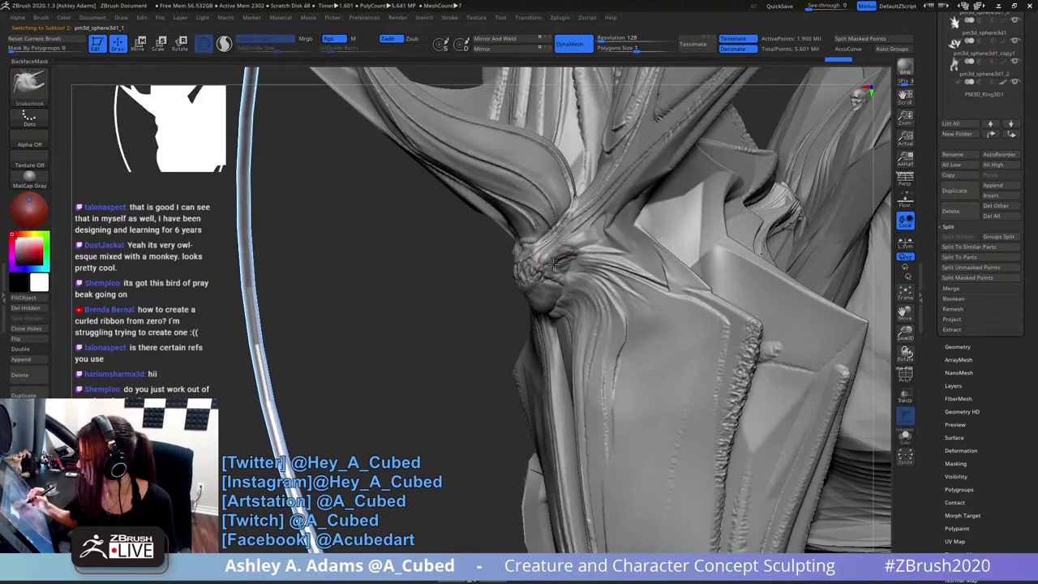
left_click_drag(557, 265, 558, 258)
right_click_drag(557, 258, 548, 252)
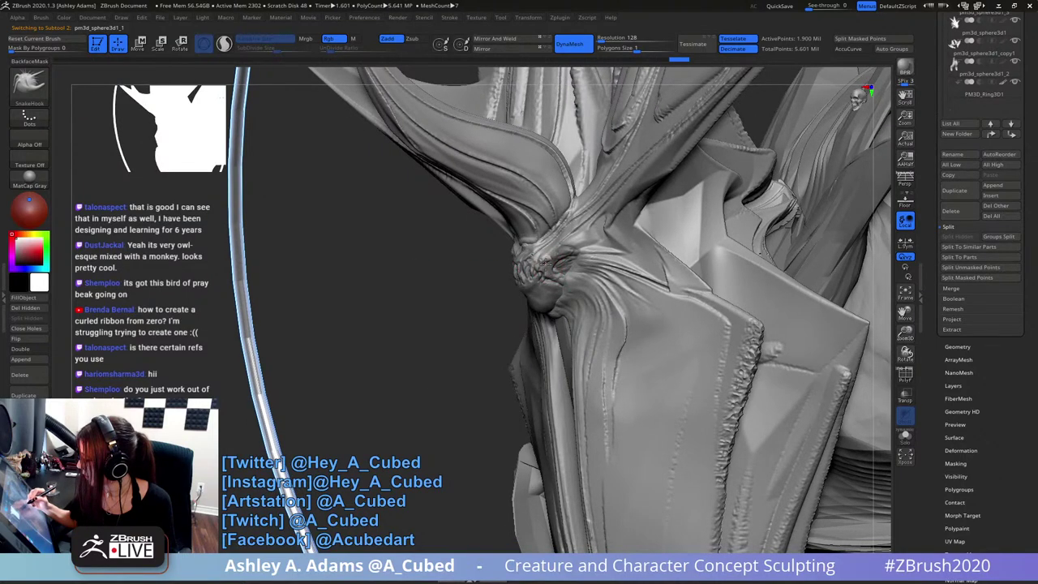
left_click_drag(545, 262, 540, 267)
right_click_drag(542, 270, 573, 248)
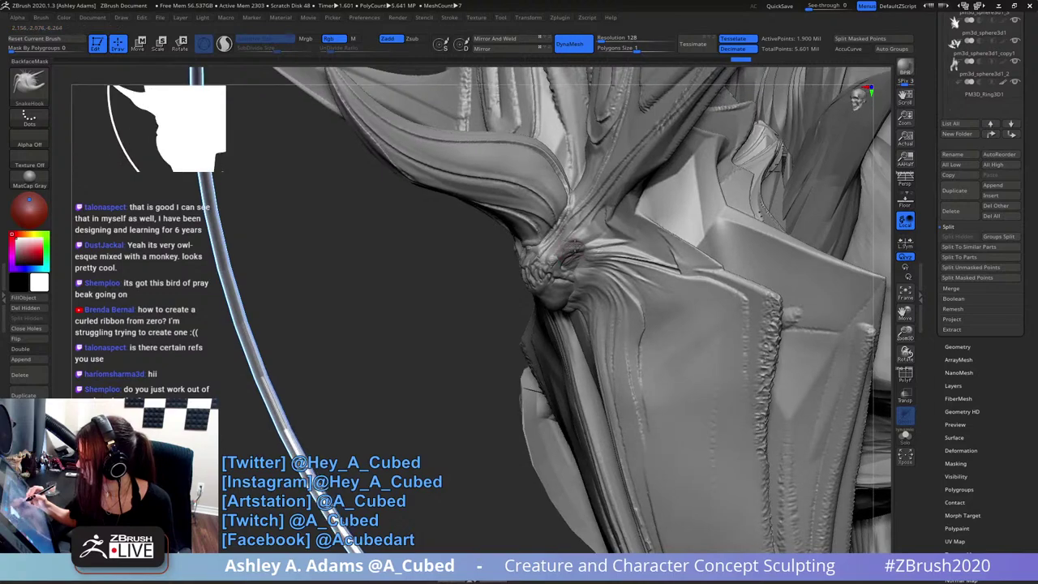
- Pick the nose piece, then return to the head subtool and reshape the base of its central horn with SnakeHook
left_click(573, 246, "alt")
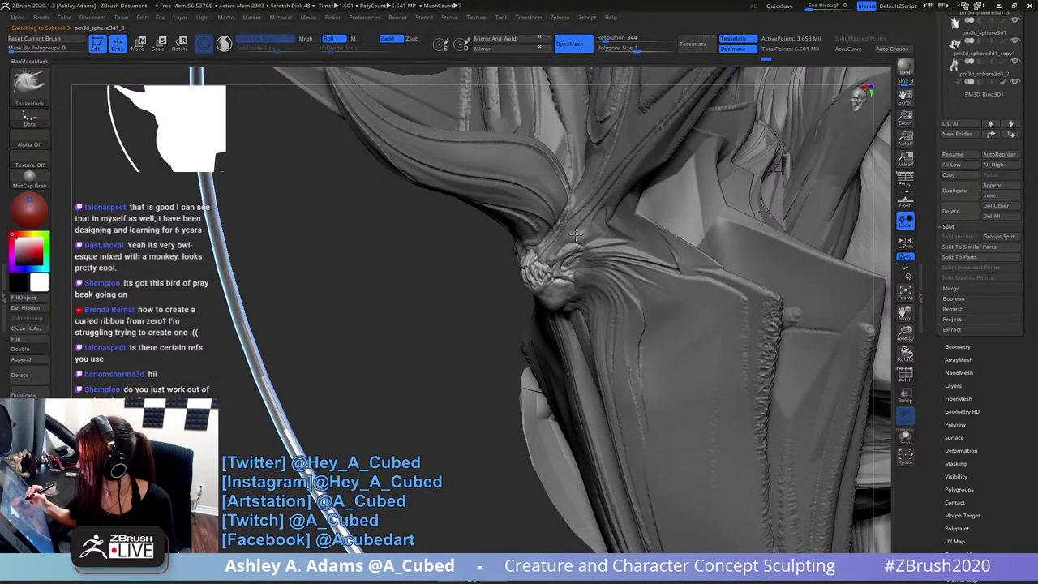
mouse_move(573, 233)
right_mouse_down()
mouse_move(565, 253)
mouse_move(552, 253)
mouse_move(545, 235)
right_mouse_up()
left_click(536, 269, "alt")
right_click_drag(550, 328, 539, 180, "ctrl")
right_click_drag(641, 260, 574, 284)
right_click(559, 341)
mouse_move(559, 321)
right_mouse_down("alt")
mouse_move(558, 278)
mouse_move(616, 260)
right_mouse_up("alt")
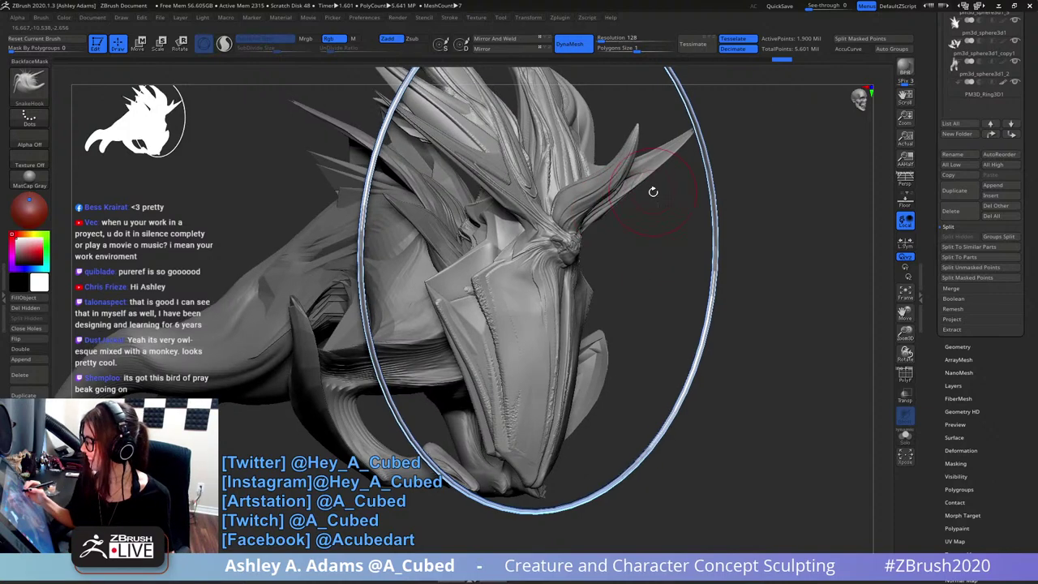
left_click_drag(651, 192, 560, 195)
mouse_move(568, 185)
right_mouse_down("ctrl")
mouse_move(570, 231)
mouse_move(569, 149)
right_mouse_up("ctrl")
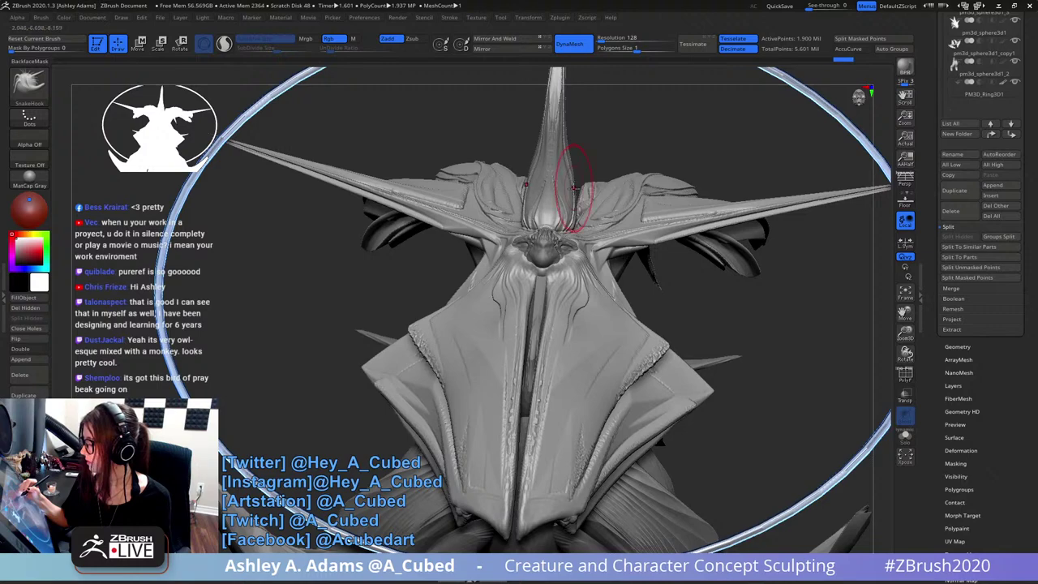
left_click_drag(574, 187, 605, 218)
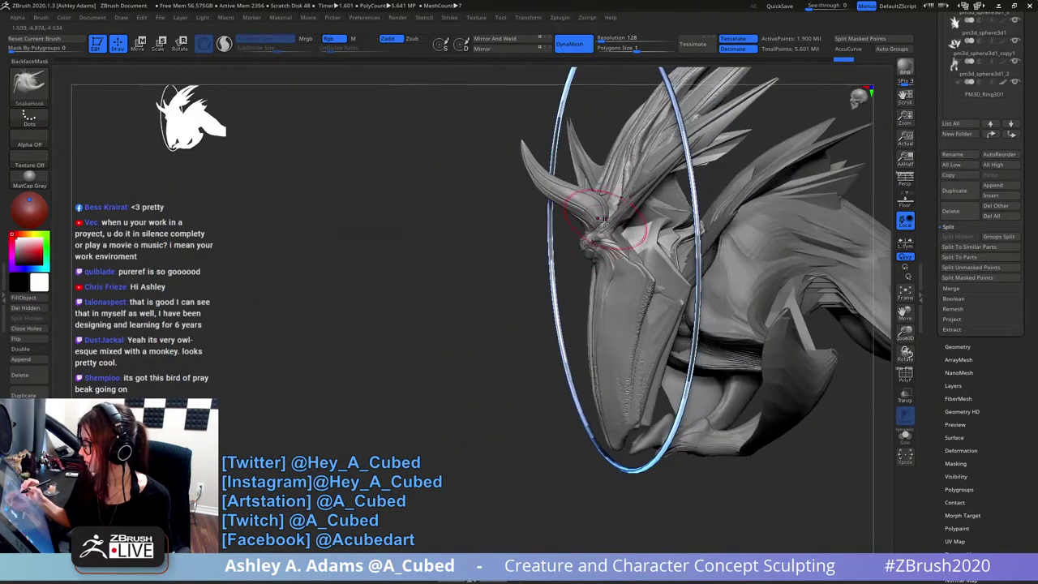
- Turn on AccuCurve for the SnakeHook brush and adjust the brow where the central horn meets the face
right_click_drag(604, 219, 606, 221)
right_click(607, 221)
right_click_drag(596, 174, 577, 205, "ctrl")
right_click(579, 198)
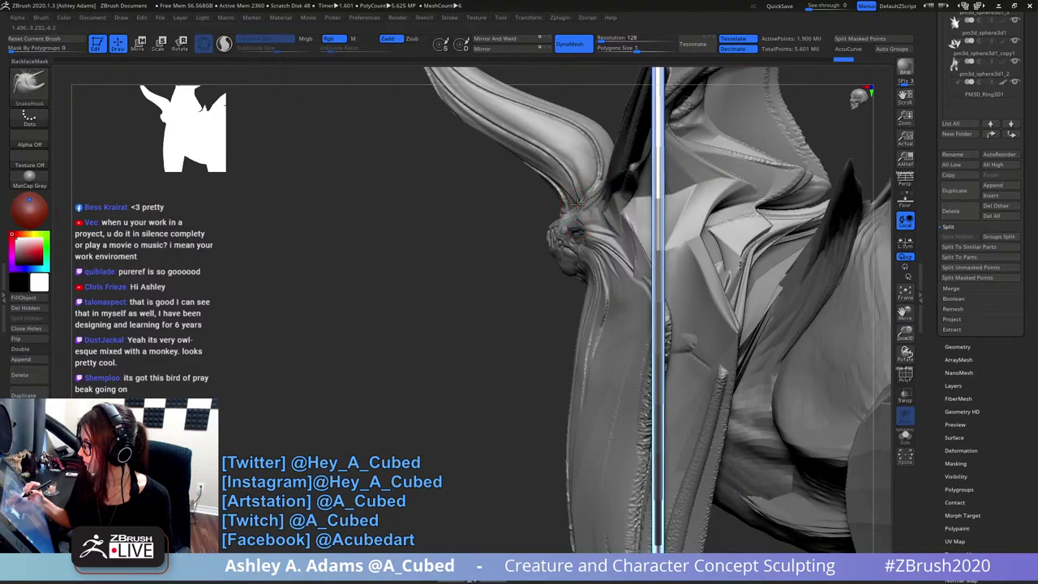
mouse_move(571, 195)
right_mouse_down()
mouse_move(651, 202)
mouse_move(569, 169)
mouse_move(560, 195)
right_mouse_up()
right_click_drag(559, 195, 601, 216)
right_click(599, 220)
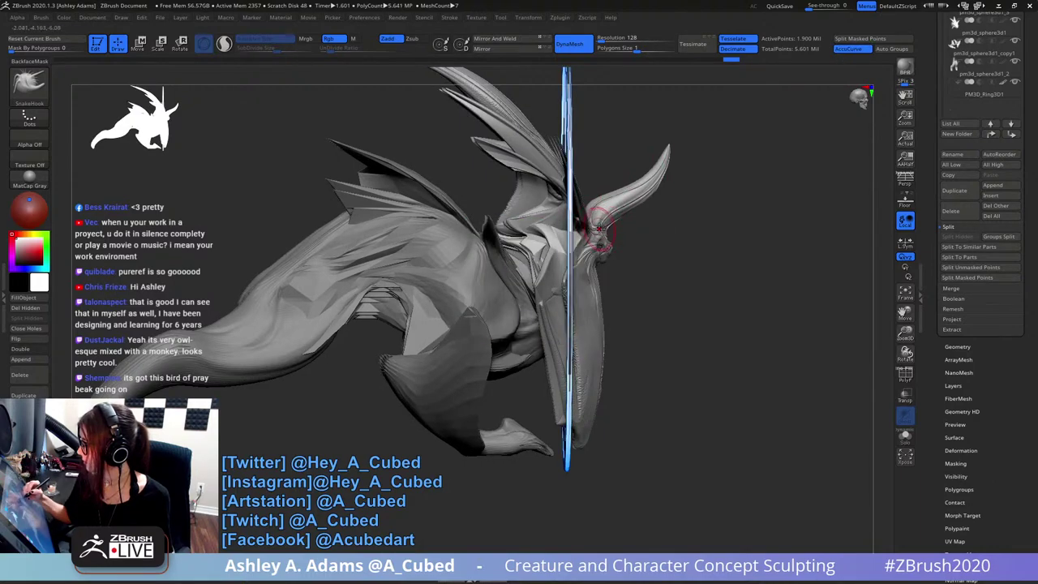
mouse_move(623, 213)
right_mouse_down()
mouse_move(604, 212)
mouse_move(641, 192)
mouse_move(651, 214)
mouse_move(628, 212)
right_mouse_up()
left_click_drag(629, 211, 589, 255)
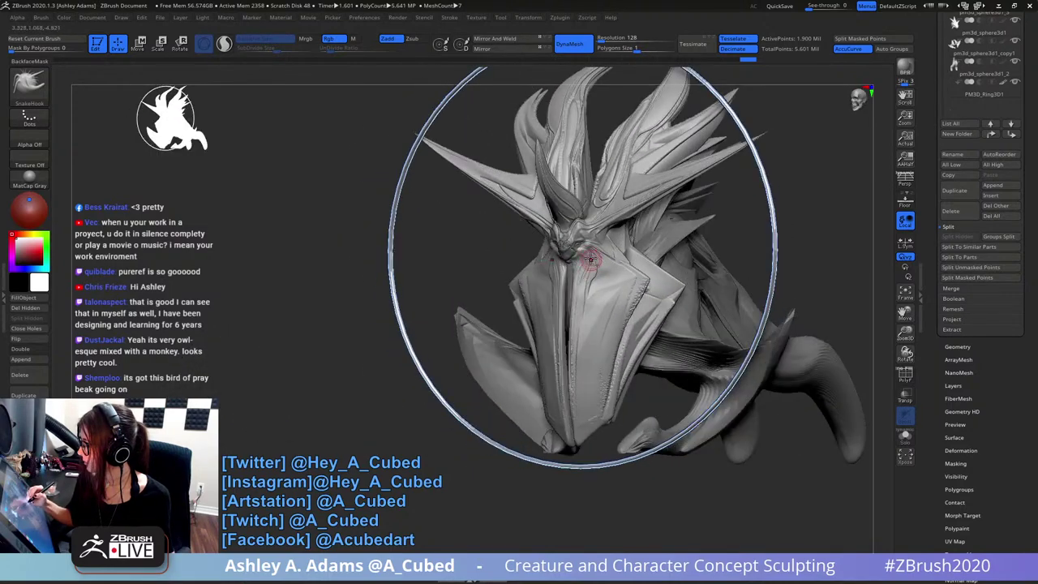
- Choose the Slash2 brush and toggle its Lazy Mouse setting
key("2")
mouse_move(621, 262)
right_mouse_down("alt")
mouse_move(568, 240)
mouse_move(573, 256)
right_mouse_up("alt")
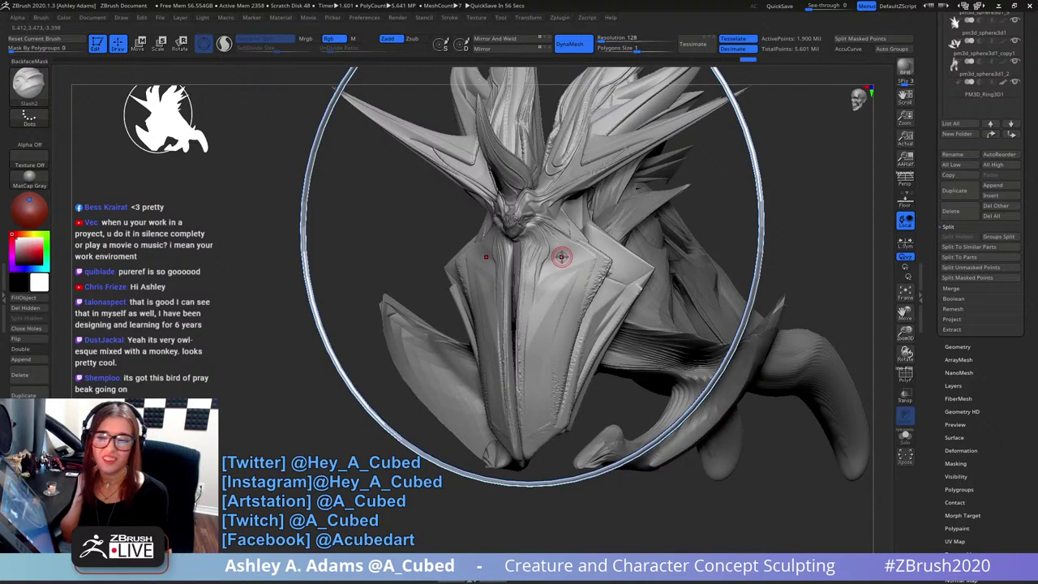
right_click_drag(534, 210, 540, 254, "ctrl")
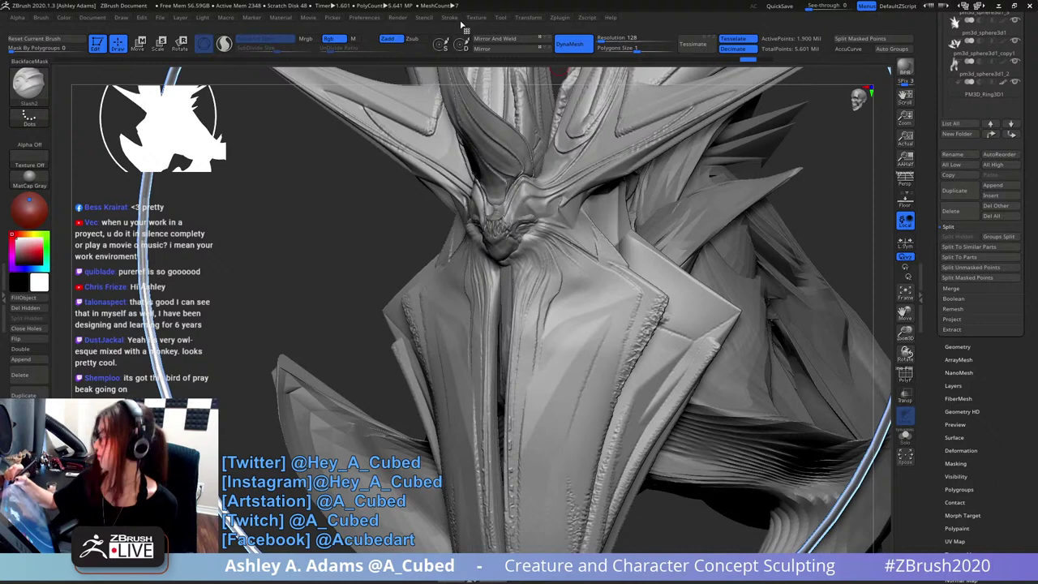
left_click(451, 18)
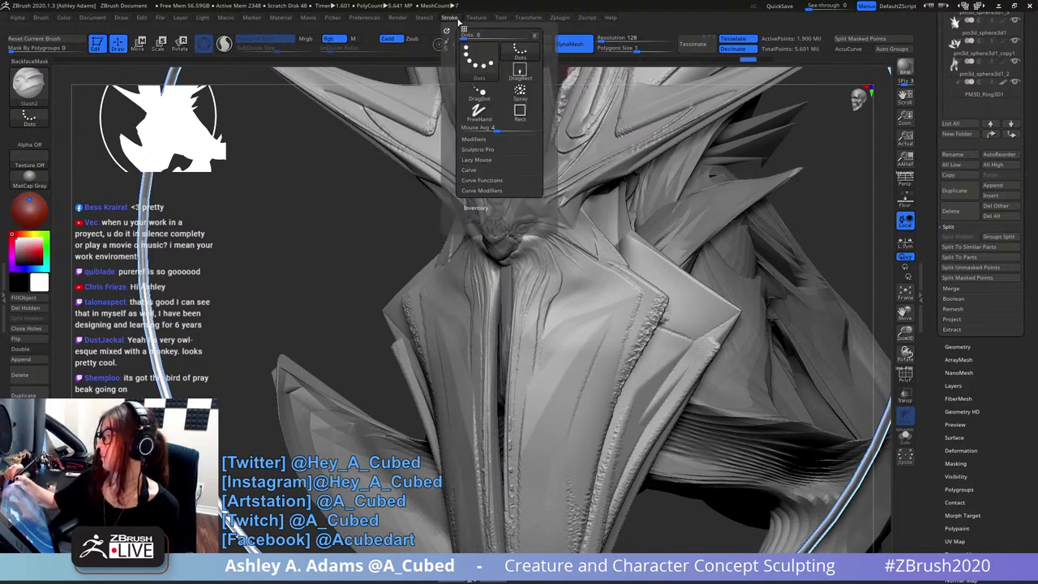
left_click(478, 160)
left_click(475, 170)
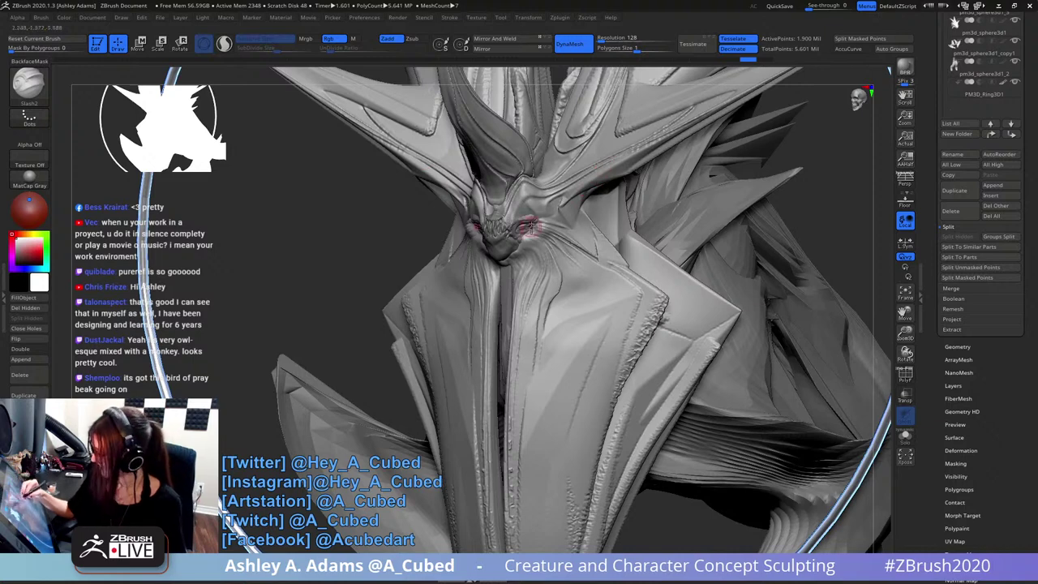
- Slash grooves into the head below the eye and down the inner edge of the long face plate
left_click_drag(541, 246, 546, 266)
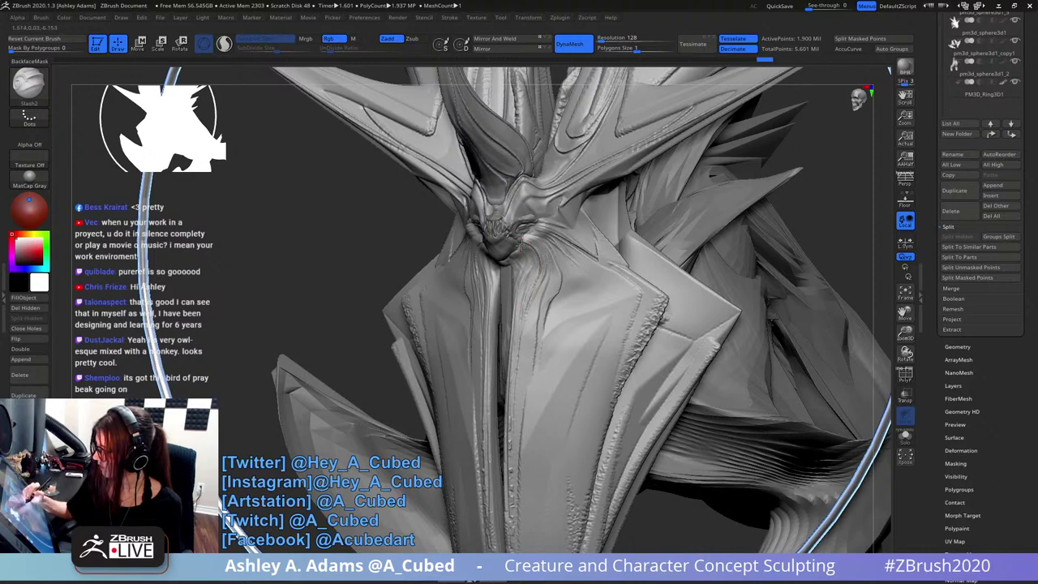
left_click_drag(516, 326, 517, 386)
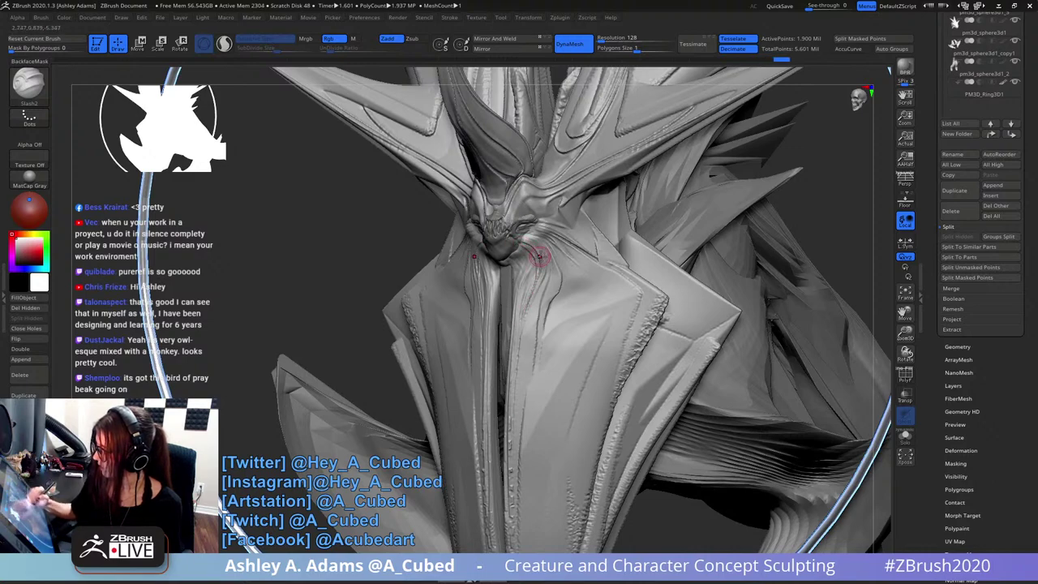
- Make the thin central strip under the nose the active subtool and pull its upper end down with SnakeHook
right_click_drag(539, 257, 536, 212, "shift")
mouse_move(527, 268)
right_mouse_down()
mouse_move(520, 277)
mouse_move(533, 258)
right_mouse_up()
left_click(520, 277, "alt")
right_click(532, 258)
key("b")
key("s")
key("h")
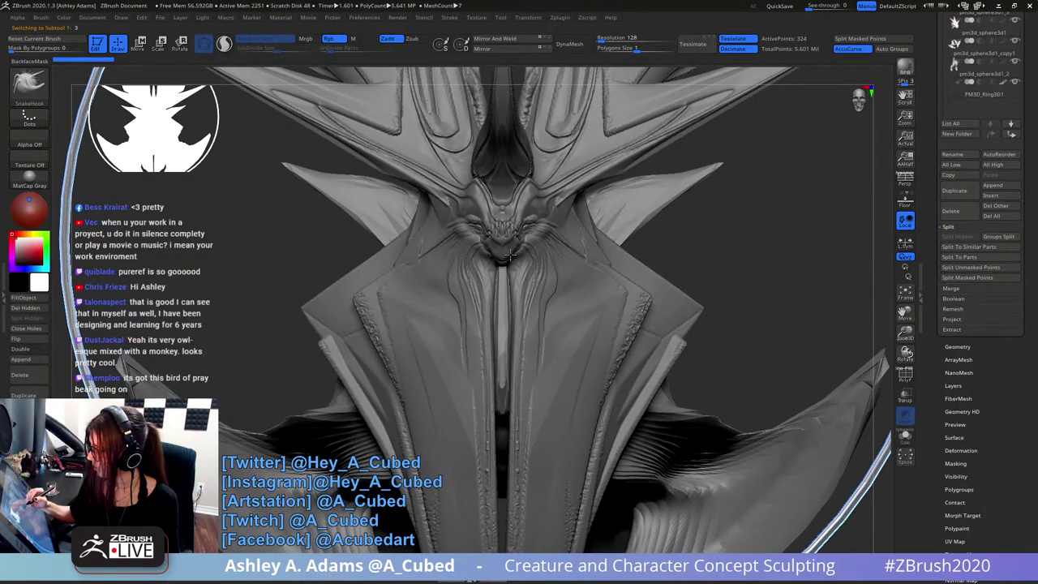
left_click_drag(511, 255, 517, 280)
mouse_move(533, 332)
right_mouse_down("ctrl")
mouse_move(527, 267)
mouse_move(501, 314)
mouse_move(513, 281)
right_mouse_up("ctrl")
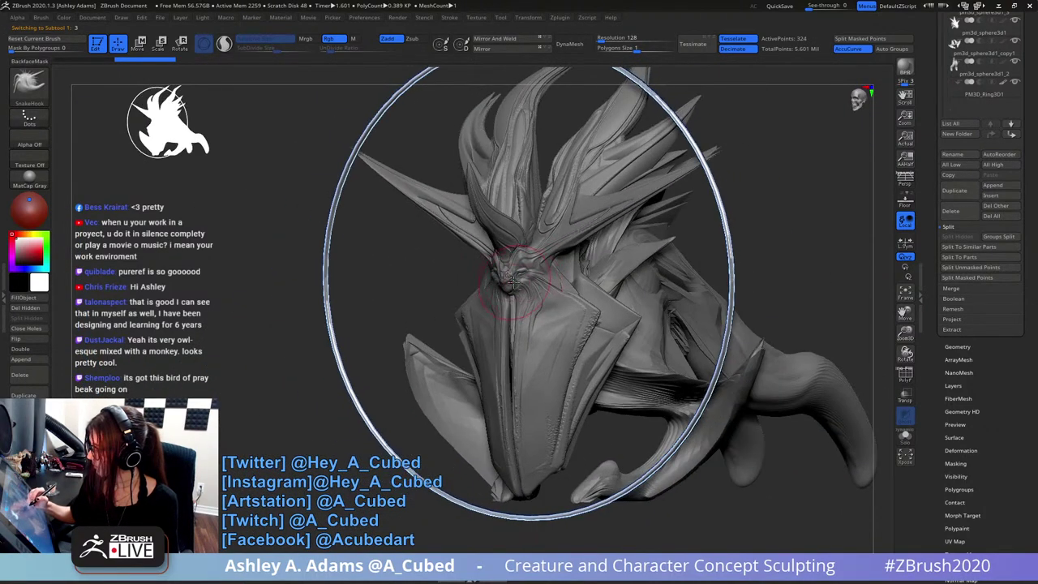
- Make the nose piece the active subtool and choose the CurveTube brush
right_click_drag(548, 326, 546, 287, "alt")
left_click(573, 182, "alt")
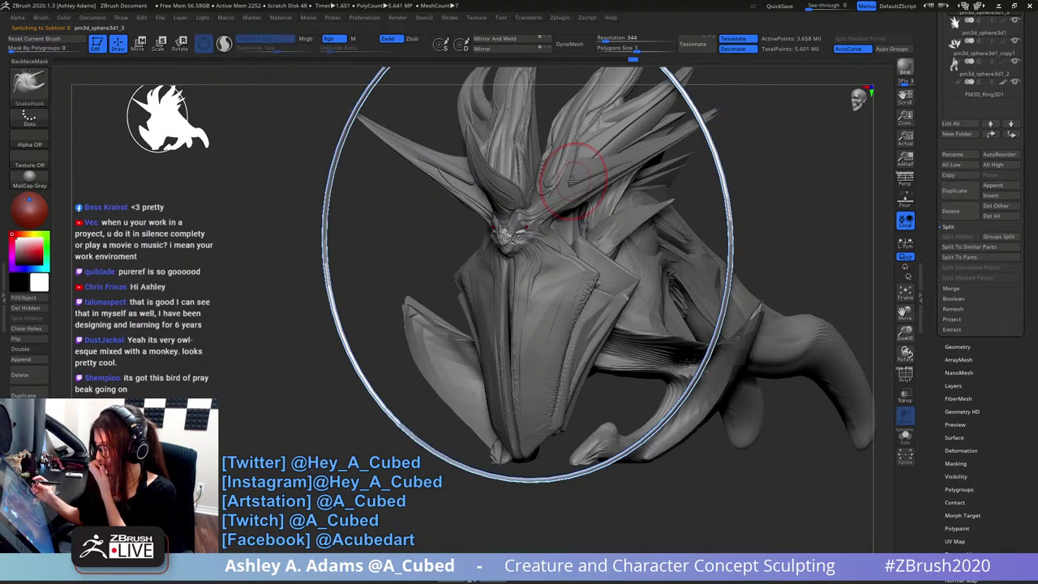
key("b")
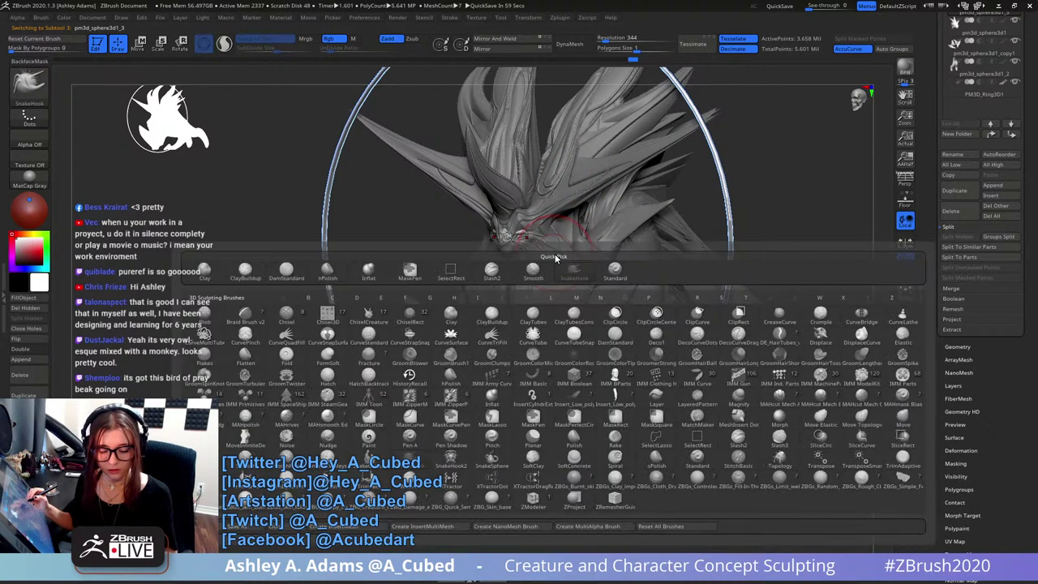
key("c")
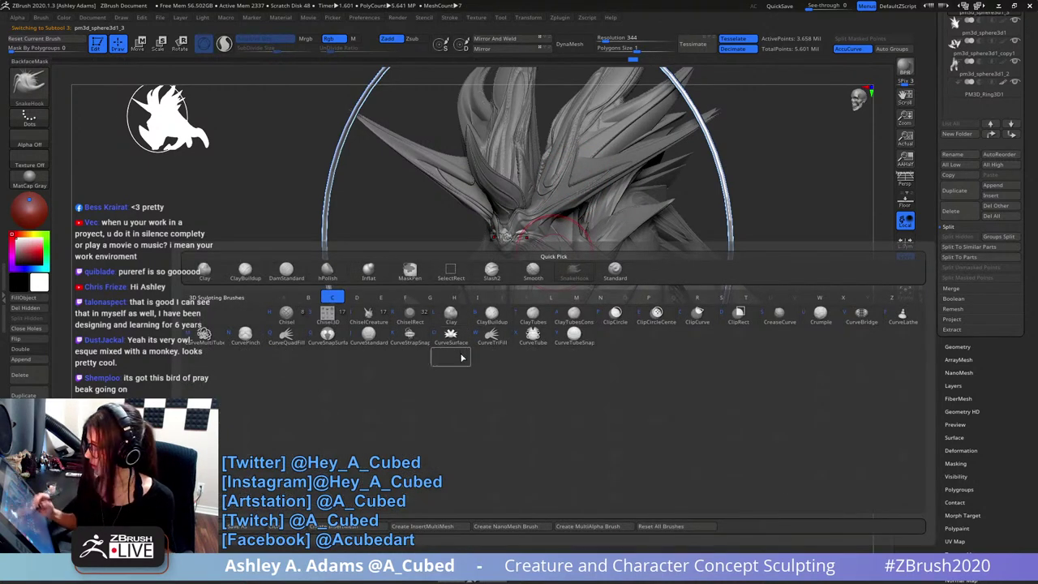
left_click(537, 341)
- Try to draw a curve tube with a smaller brush, sweeping from the side of the nose outward over the plates
key("space")
left_click_drag(545, 236, 524, 237)
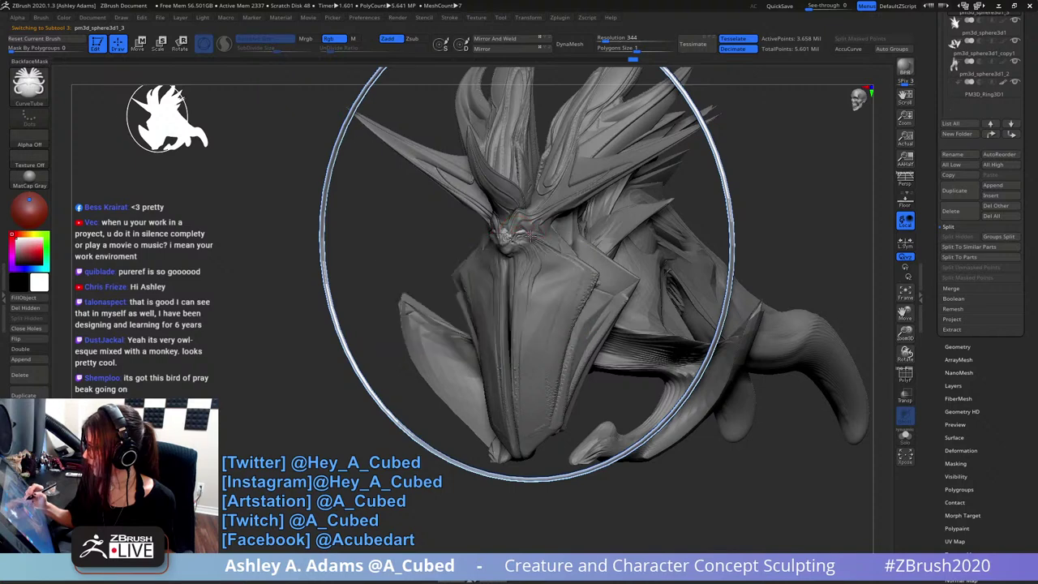
right_click_drag(538, 378, 470, 378)
right_click_drag(512, 238, 523, 238, "shift")
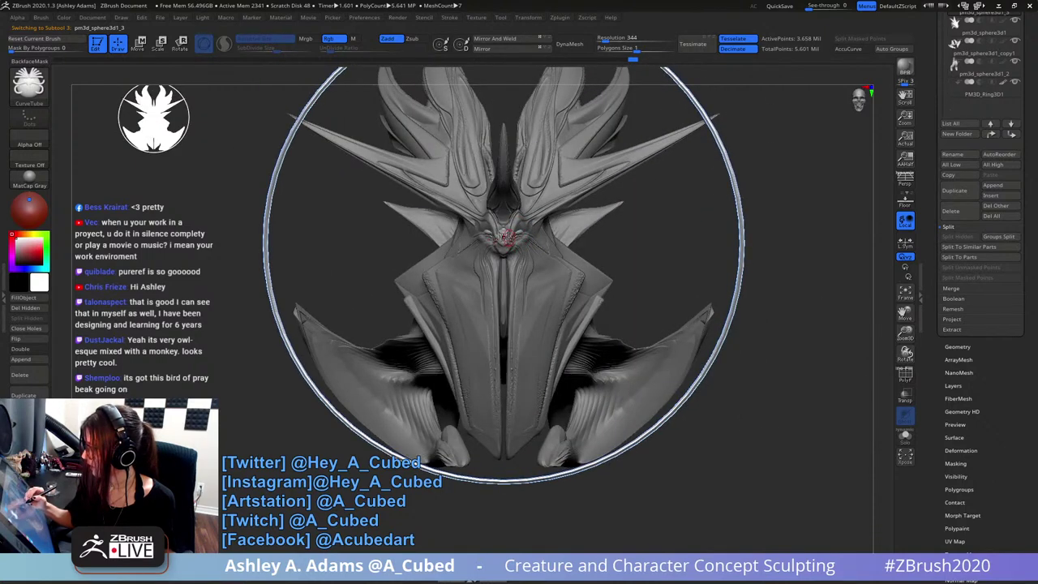
left_click_drag(595, 334, 597, 335)
key("ctrl+z")
key("ctrl+z")
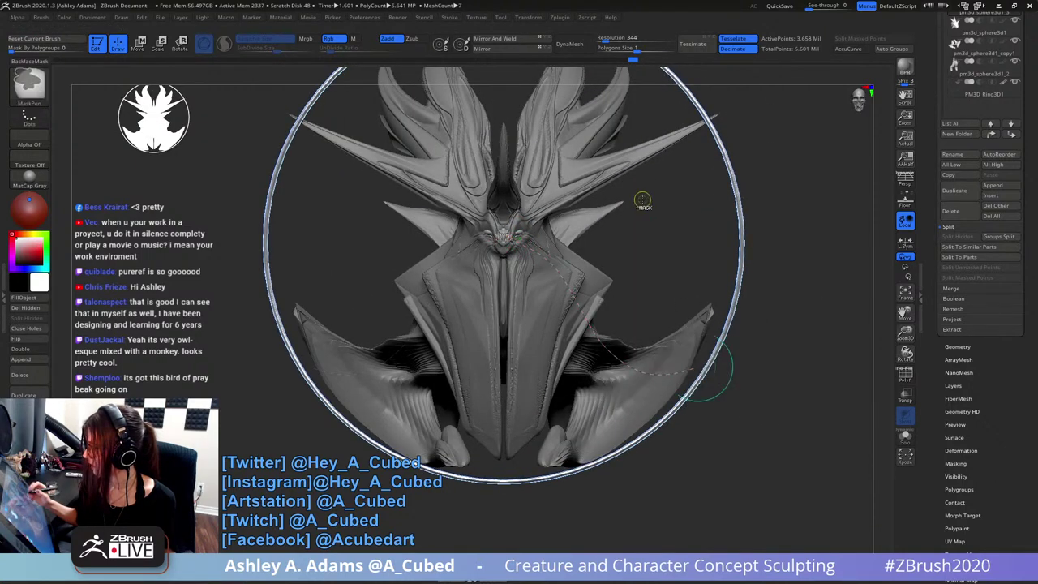
- Show the geometry settings and, with a reduced brush size, draw a thin mirrored curve tube from beside the nose outward over the face plates
left_click(957, 348)
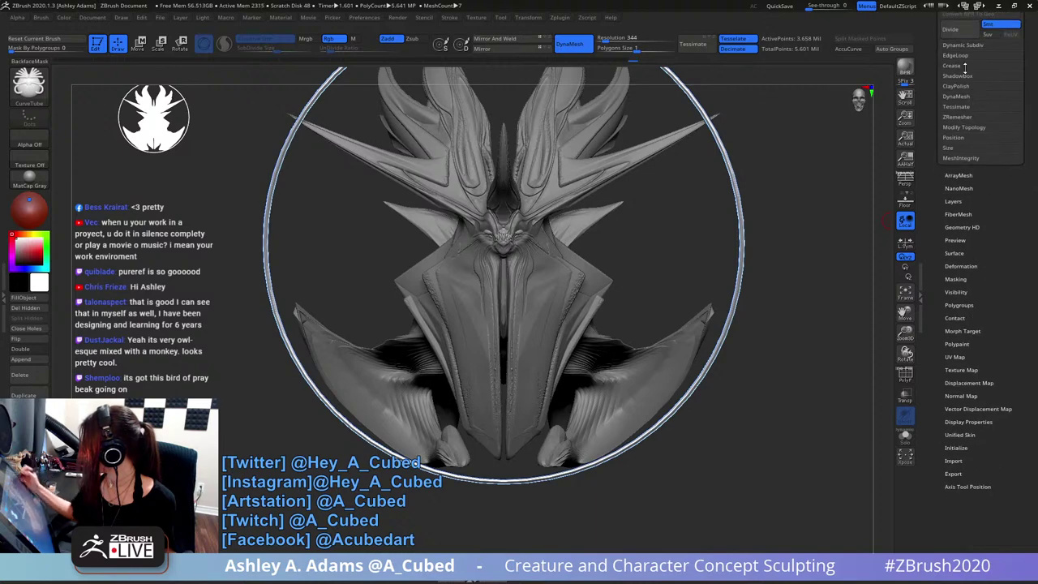
left_click_drag(935, 56, 933, 251)
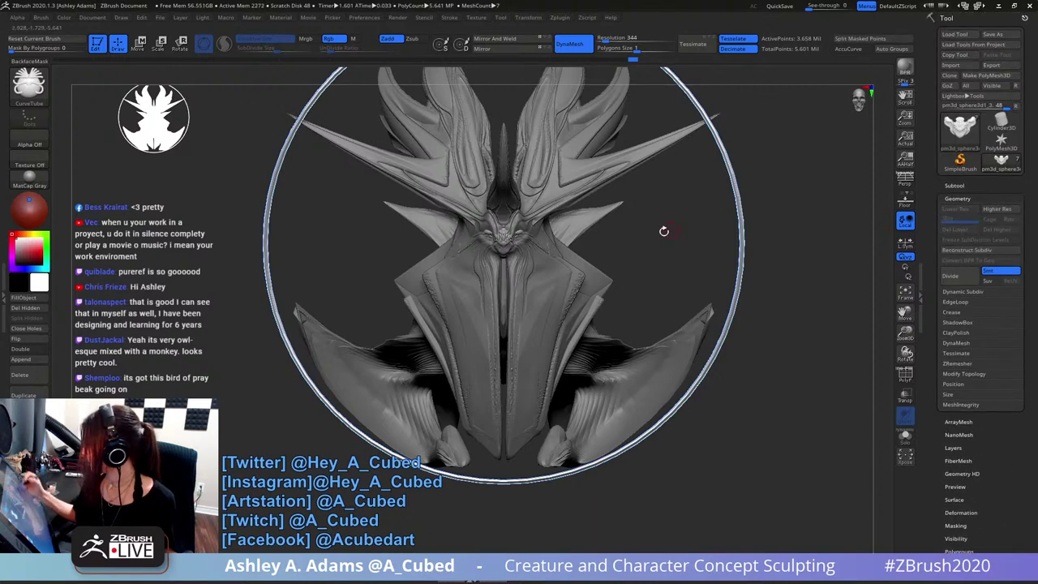
mouse_move(532, 305)
right_mouse_down("ctrl")
mouse_move(549, 332)
mouse_move(546, 285)
right_mouse_up("ctrl")
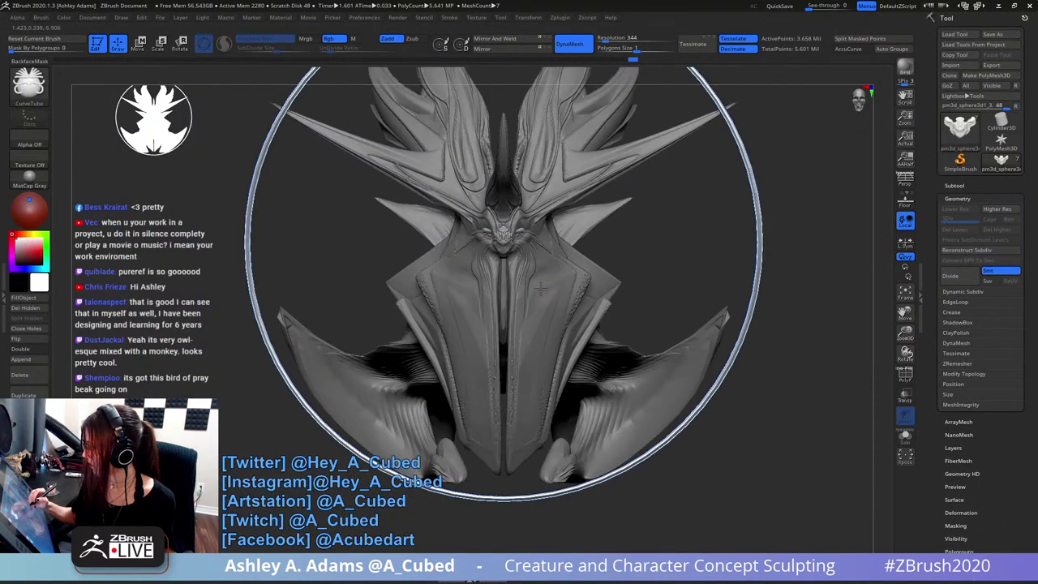
left_click_drag(814, 352, 814, 352)
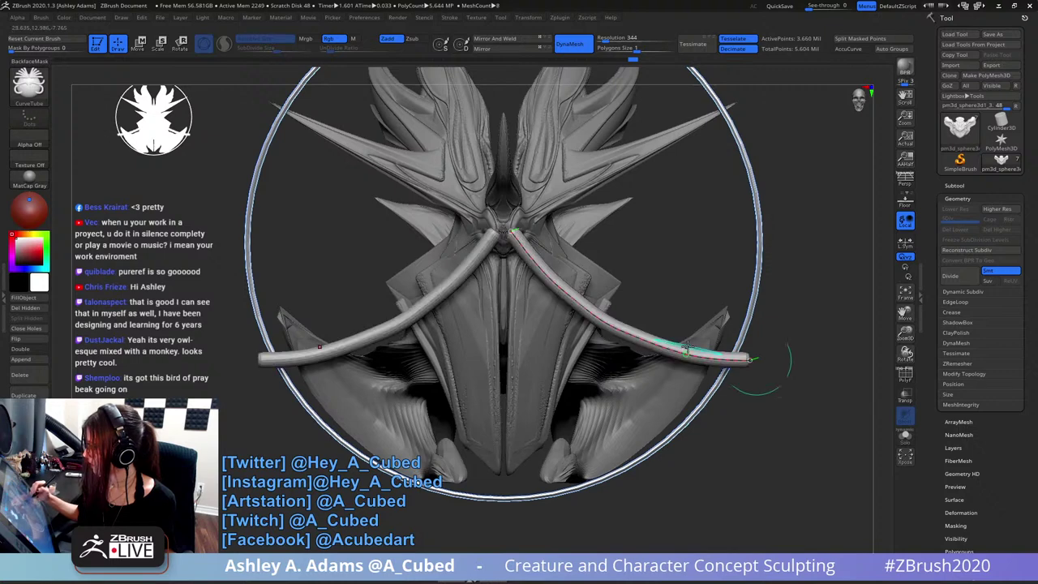
key("ctrl+z")
key("space")
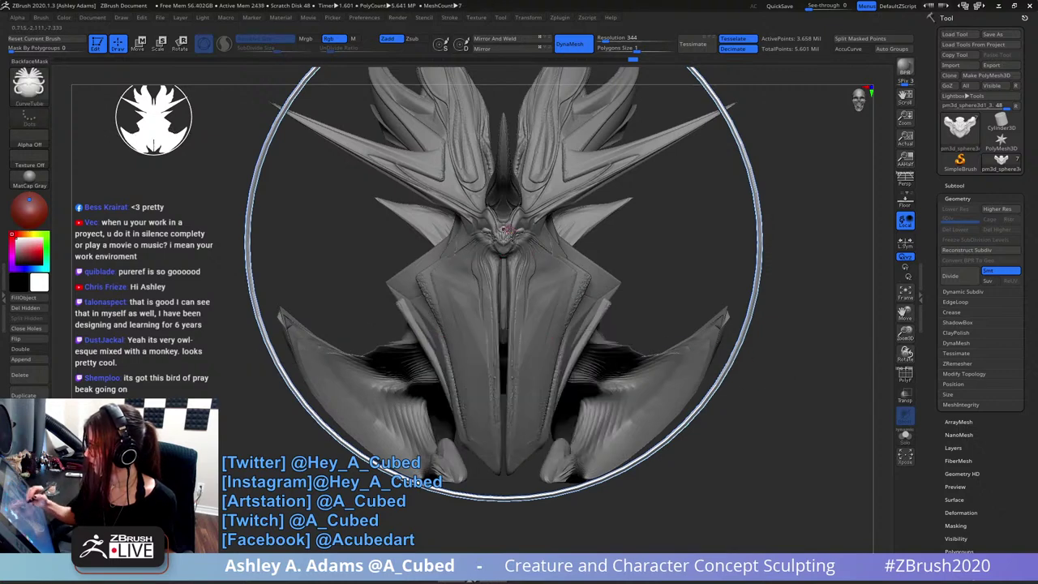
left_click_drag(763, 355, 762, 354)
key("space")
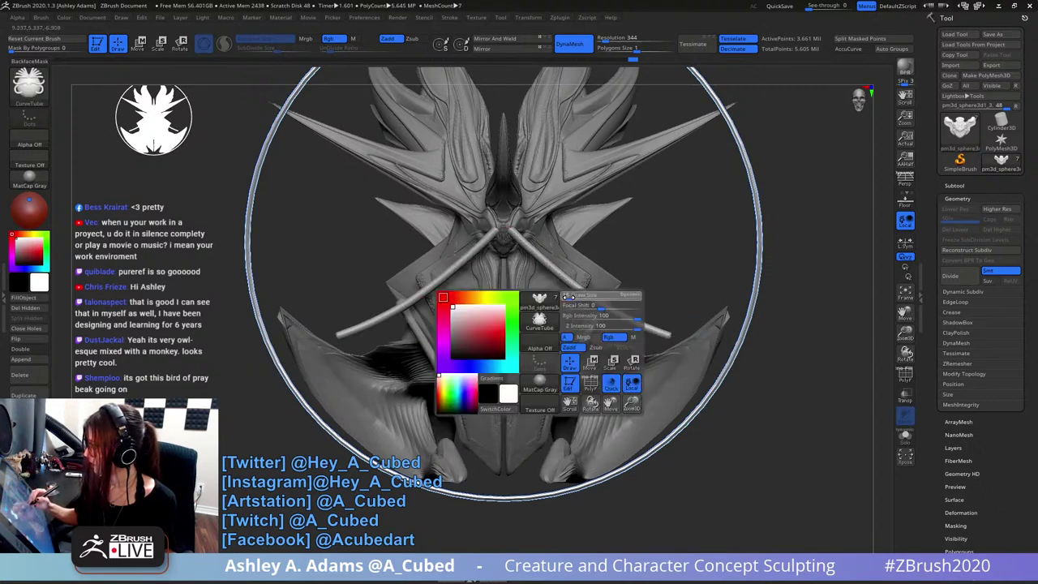
- Center the transform gizmo on the new tubes and shift its pivot up and inward to their nose end
right_click_drag(536, 328, 612, 313)
key("w")
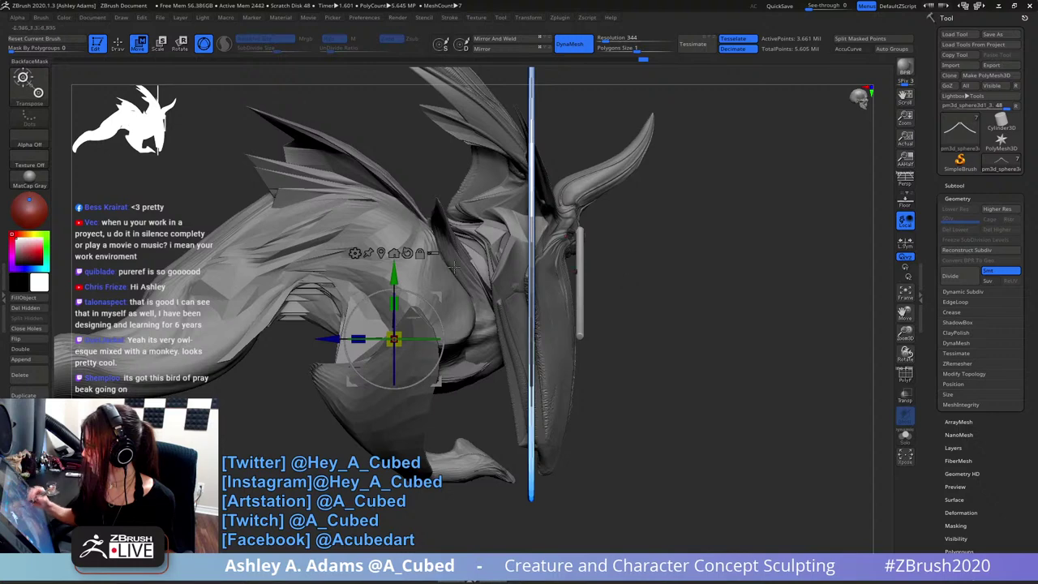
left_click(579, 243)
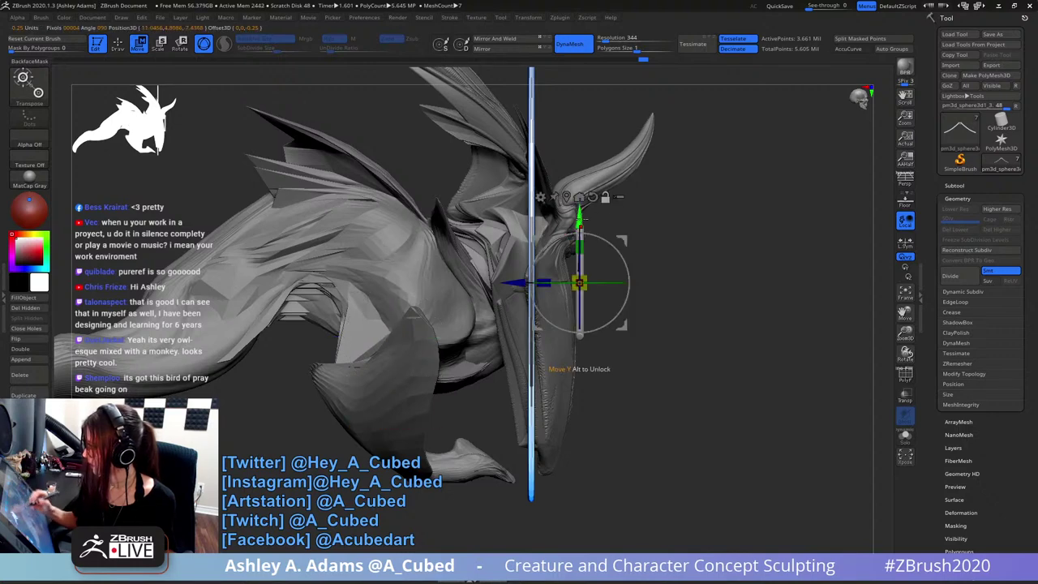
left_click_drag(583, 219, 582, 169)
right_click_drag(658, 167, 625, 169)
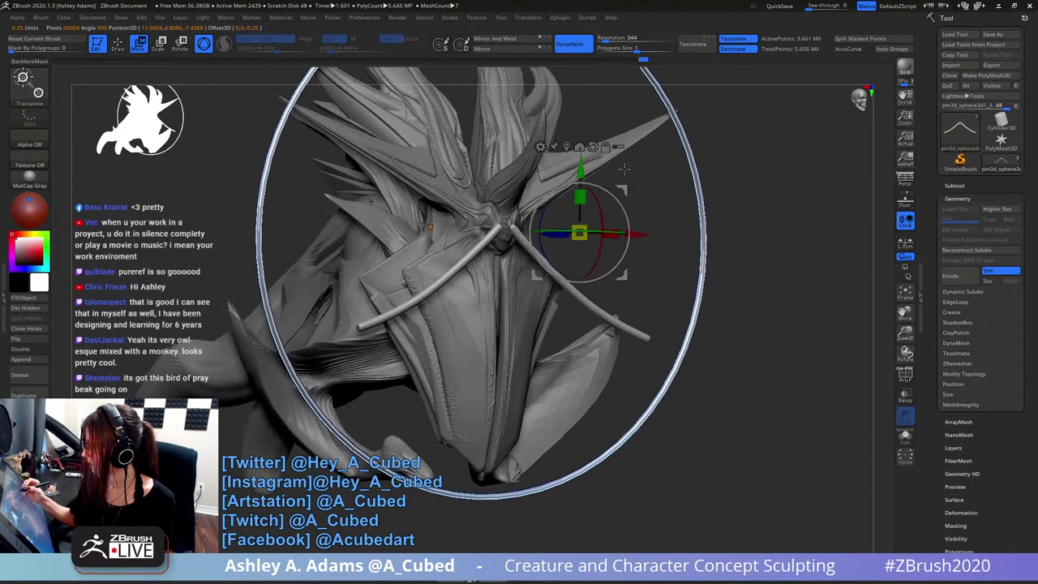
left_click_drag(637, 236, 572, 234)
right_click_drag(594, 225, 563, 226)
- Lower the tubes below the nose, rotate them to hang more steeply and shift them back toward the face
mouse_move(516, 165)
left_mouse_down()
mouse_move(516, 196)
mouse_move(516, 186)
left_mouse_up()
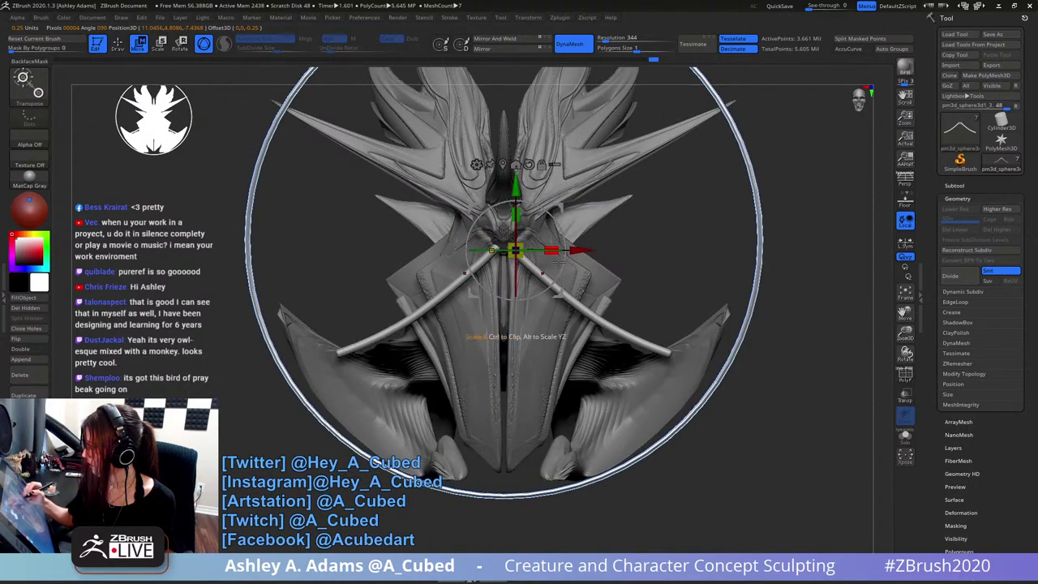
left_click_drag(562, 263, 550, 285)
right_click_drag(581, 254, 545, 244)
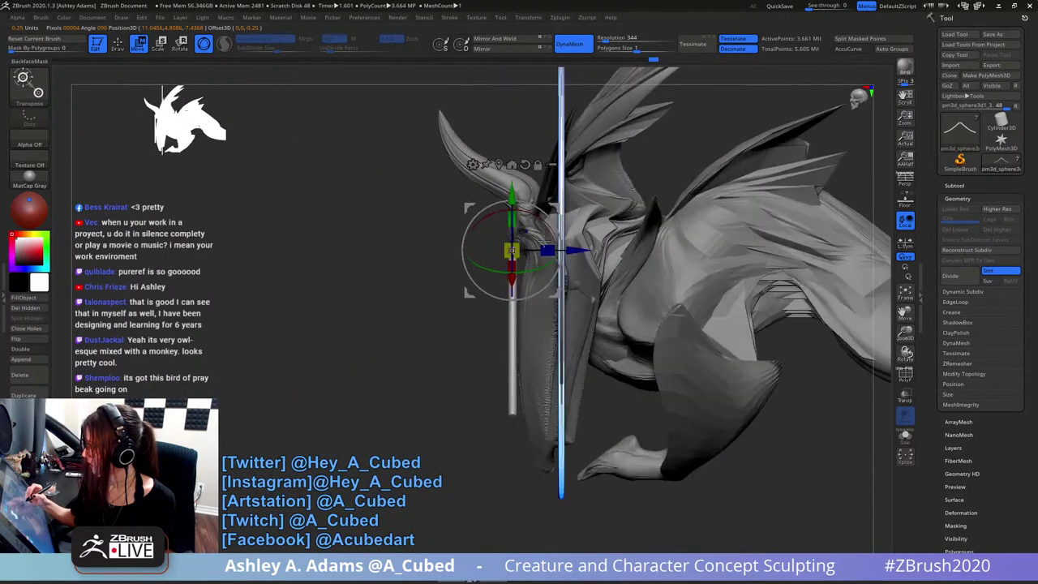
key("q")
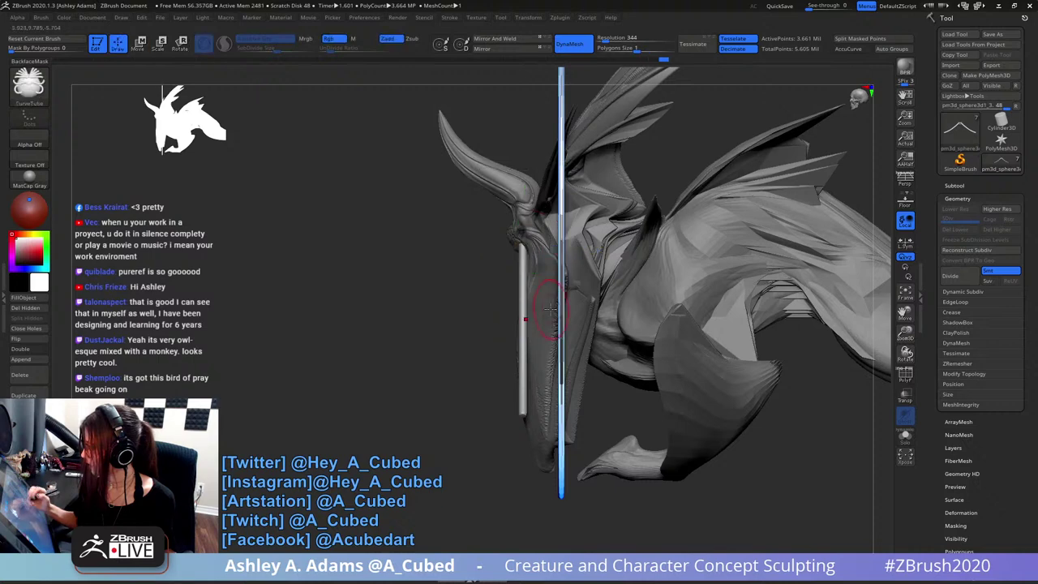
- Switch to the SnakeHook brush and bow the tubes forward in profile, undoing an unwanted stroke
key("space")
key("b")
key("s")
key("h")
key("space")
mouse_move(540, 312)
left_mouse_down()
mouse_move(558, 313)
mouse_move(495, 335)
mouse_move(524, 333)
mouse_move(509, 341)
left_mouse_up()
key("ctrl+z")
left_click(853, 49)
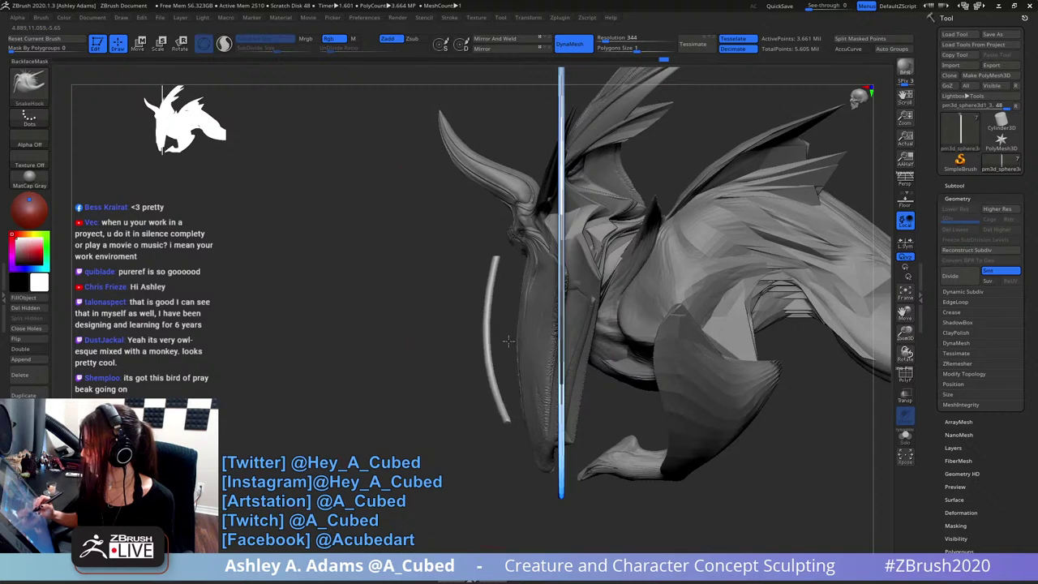
- Pull the tubes' lower ends backward and reseat their upper ends against the face under the nose
left_click_drag(508, 420, 546, 422)
key("space")
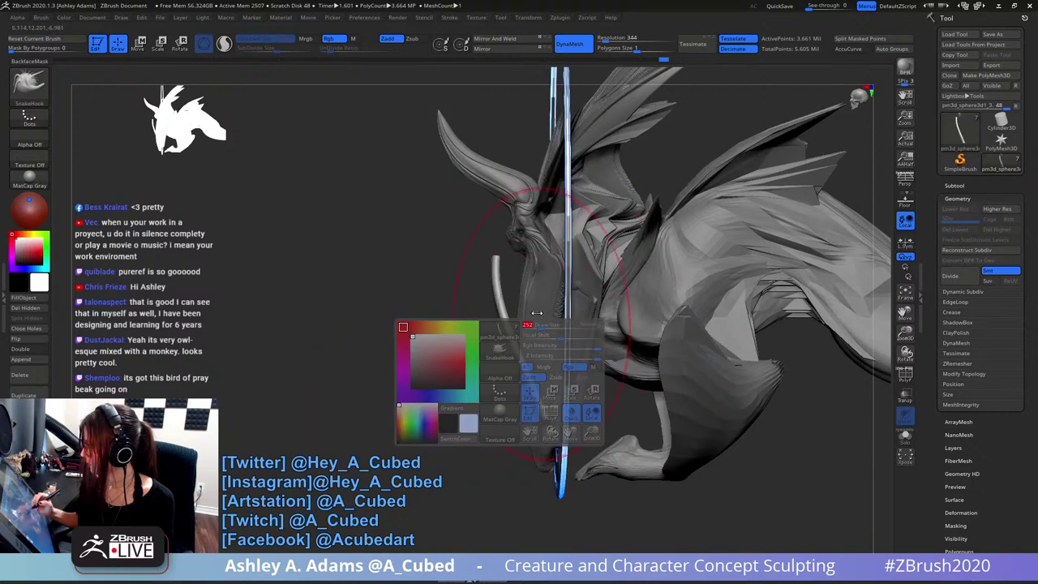
right_click(496, 322)
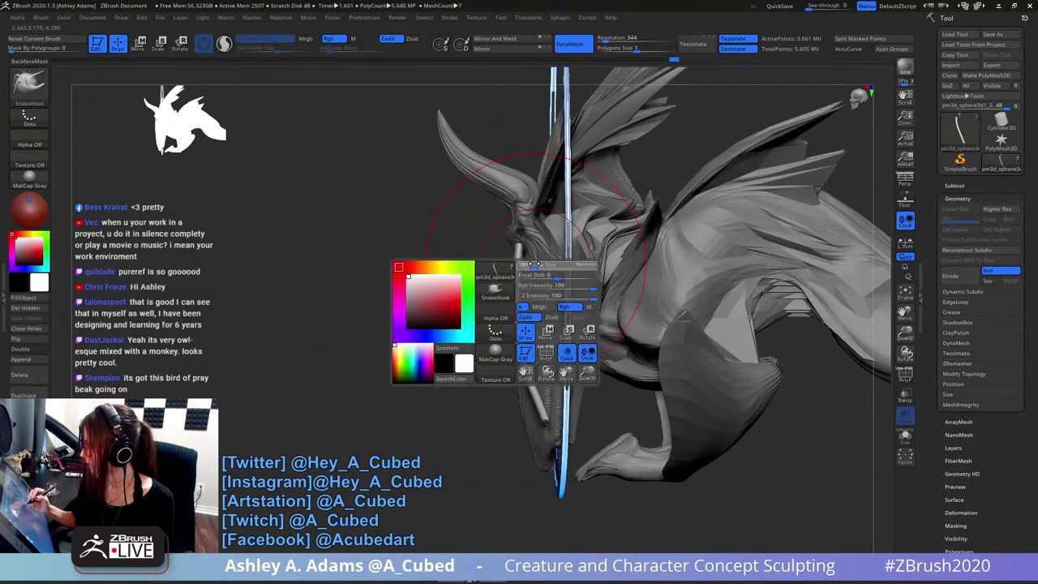
mouse_move(495, 322)
right_mouse_down()
mouse_move(560, 292)
mouse_move(539, 258)
right_mouse_up()
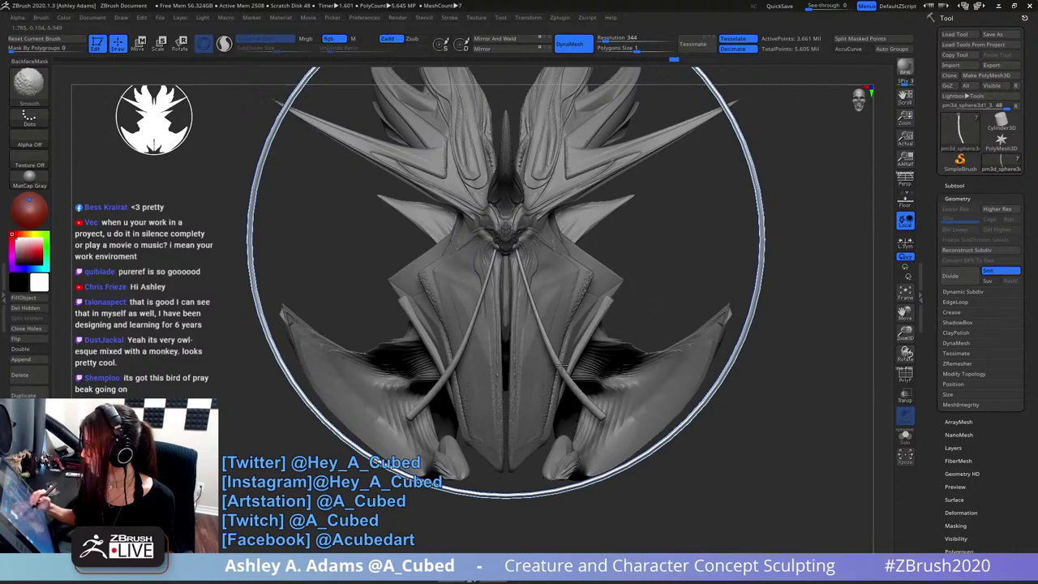
- Adjust the mirrored tubes with SnakeHook so they start beside the nose and curve down over the long plates
right_click(529, 374)
mouse_move(548, 275)
right_mouse_down()
mouse_move(582, 279)
mouse_move(509, 235)
right_mouse_up()
mouse_move(570, 192)
right_mouse_down()
mouse_move(523, 218)
mouse_move(498, 268)
right_mouse_up()
right_click(500, 284)
mouse_move(539, 183)
right_mouse_down()
mouse_move(574, 223)
mouse_move(551, 284)
right_mouse_up()
mouse_move(478, 247)
right_mouse_down()
mouse_move(508, 253)
mouse_move(477, 269)
mouse_move(503, 268)
right_mouse_up()
right_click_drag(522, 334, 538, 260, "ctrl")
right_click_drag(542, 362, 549, 241, "alt")
right_click(548, 237)
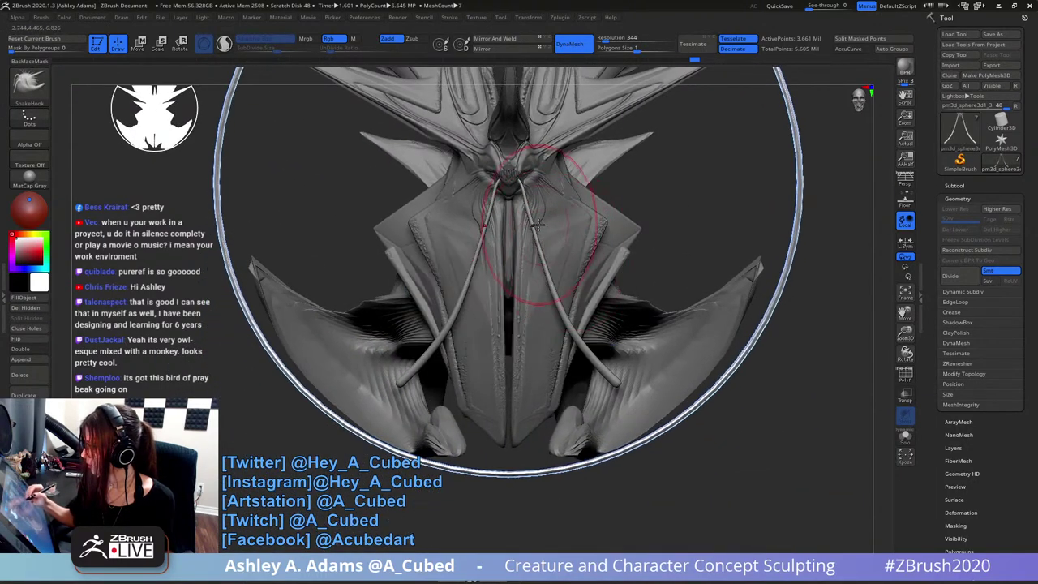
- Undo a SnakeHook pull on the tubes and smooth their lower lengths into thin whiskers
left_click_drag(536, 232, 541, 275)
key("ctrl+z")
right_click_drag(542, 276, 548, 278, "shift")
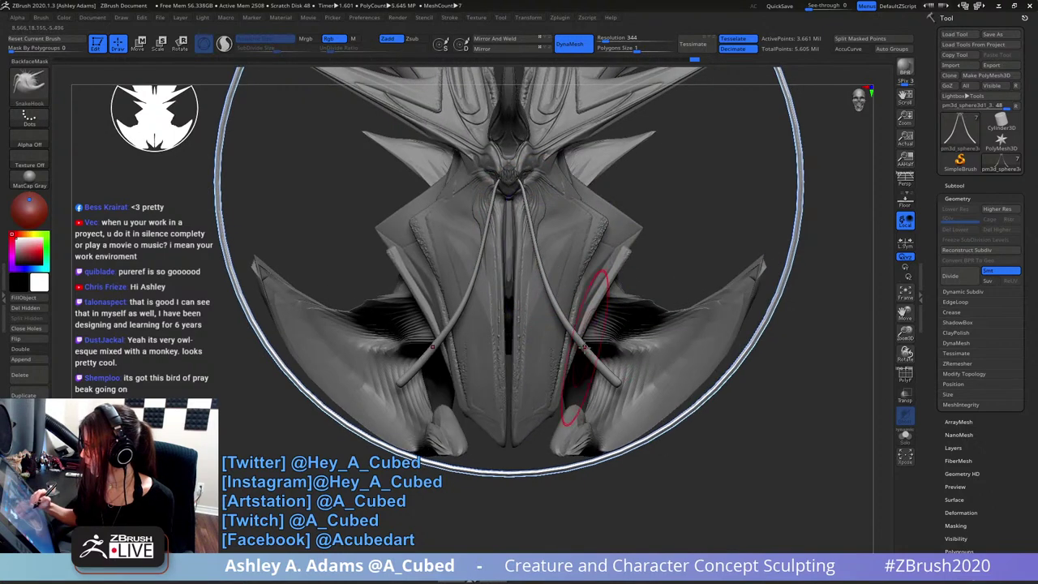
mouse_move(589, 350)
left_mouse_down()
mouse_move(582, 363)
mouse_move(604, 389)
mouse_move(553, 302)
left_mouse_up()
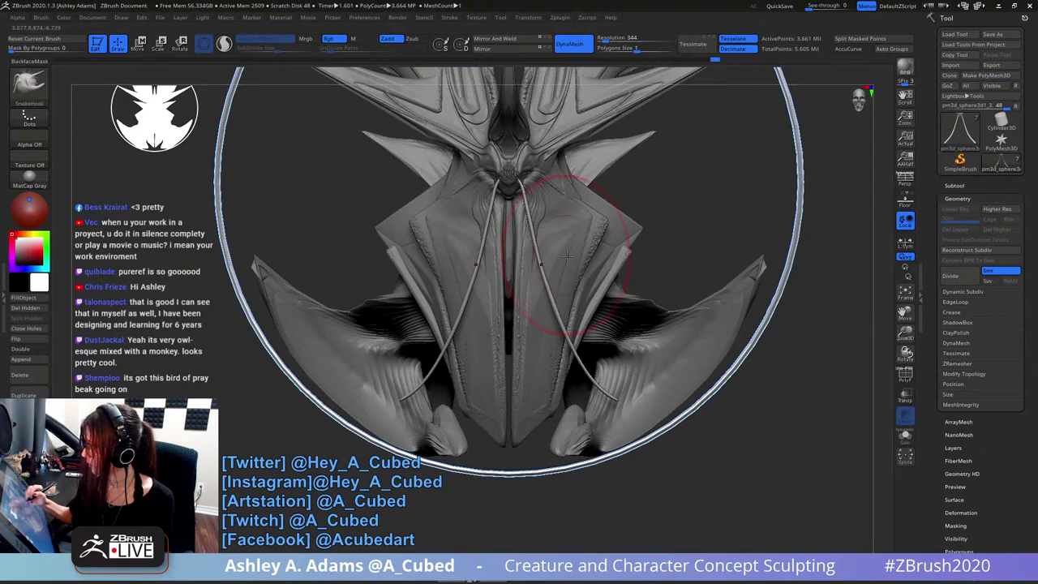
mouse_move(568, 243)
right_mouse_down("ctrl")
mouse_move(610, 301)
mouse_move(538, 296)
mouse_move(560, 243)
right_mouse_up("ctrl")
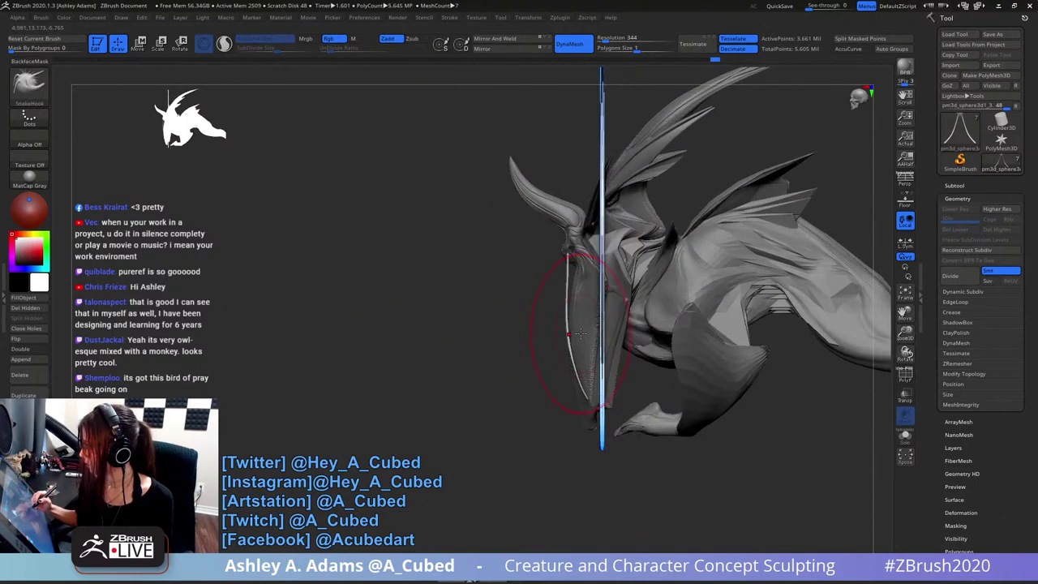
- Bend the whiskers in profile so their lower ends sweep back across the face plates, and smooth the curve
right_click(581, 333)
left_click_drag(618, 335, 558, 371)
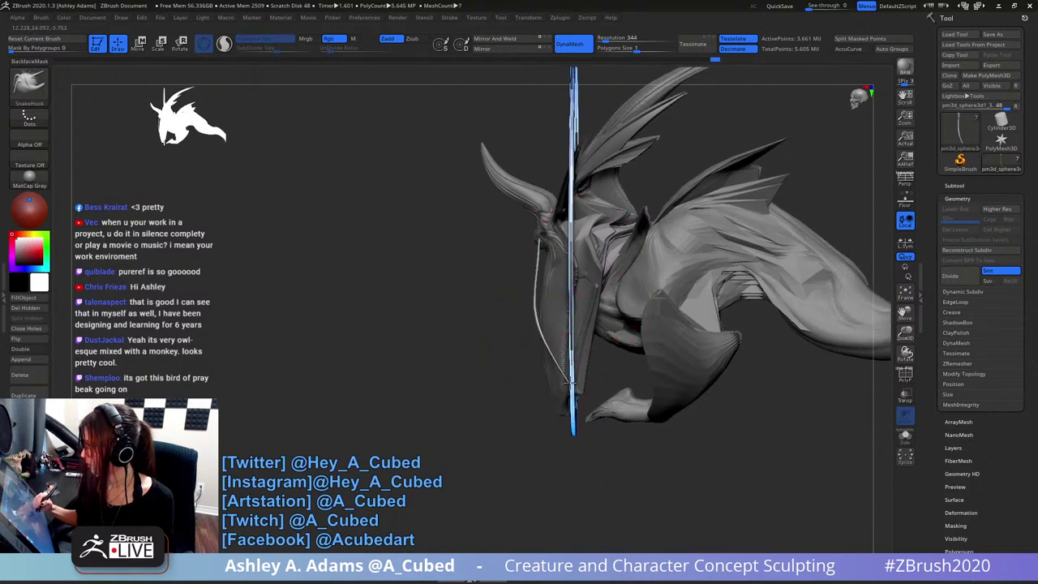
key("space")
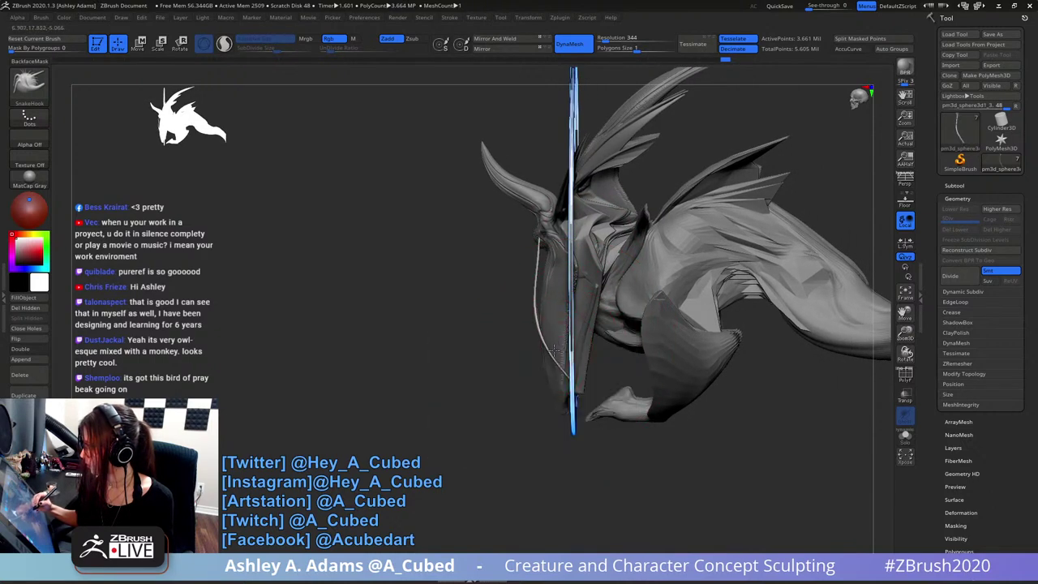
key("shift")
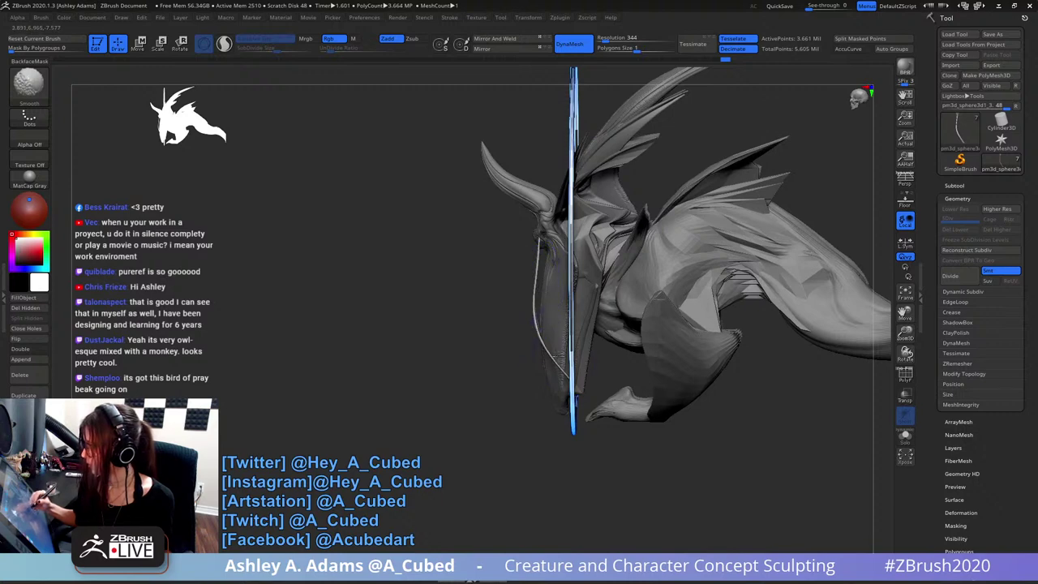
mouse_move(565, 371)
right_mouse_down()
mouse_move(625, 374)
mouse_move(604, 369)
right_mouse_up()
key("ctrl")
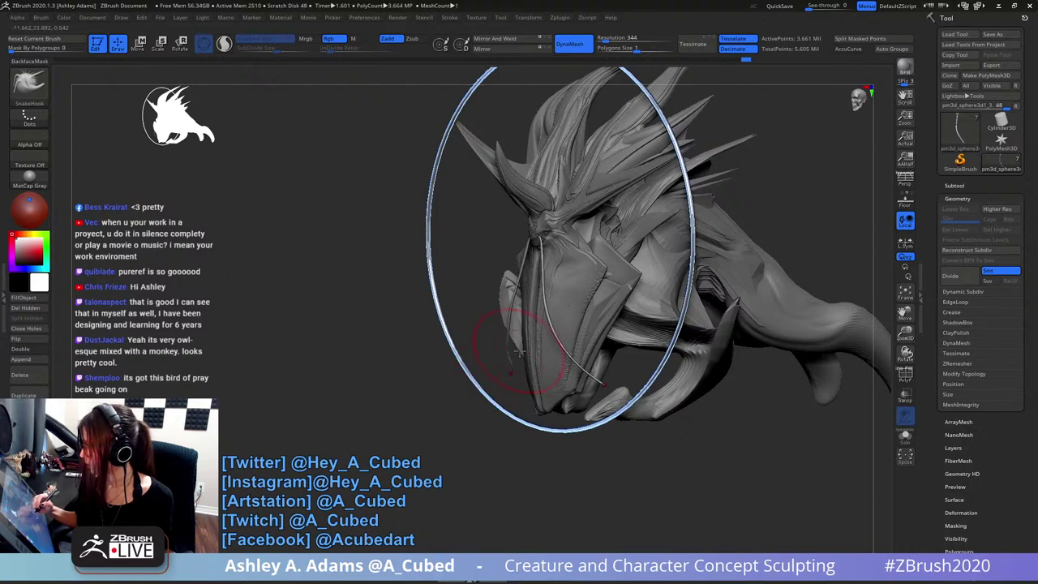
- Pull the whisker tips slightly longer with SnakeHook, working from below the head
right_click_drag(520, 352, 521, 285)
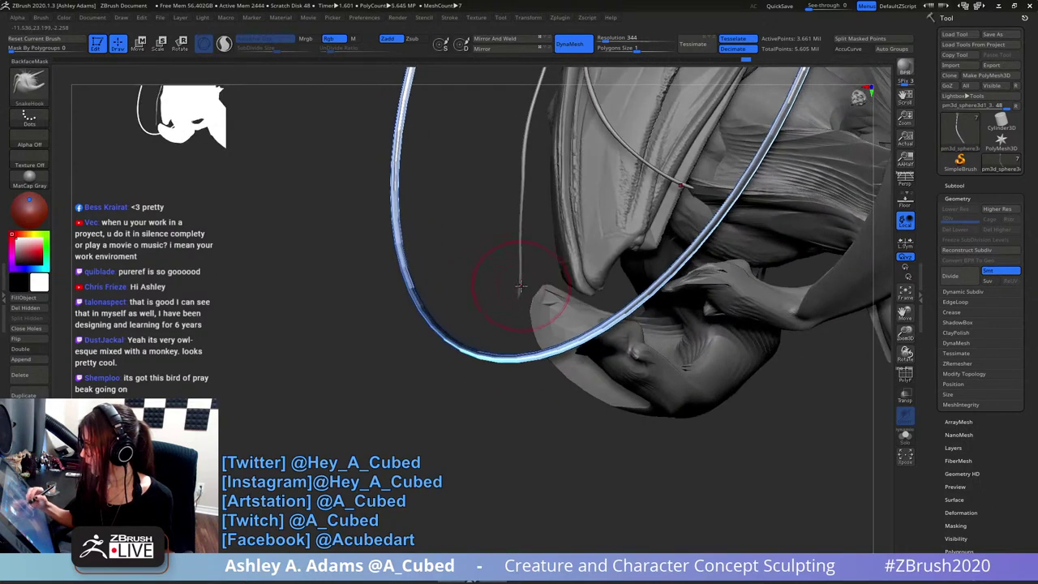
right_click(520, 285)
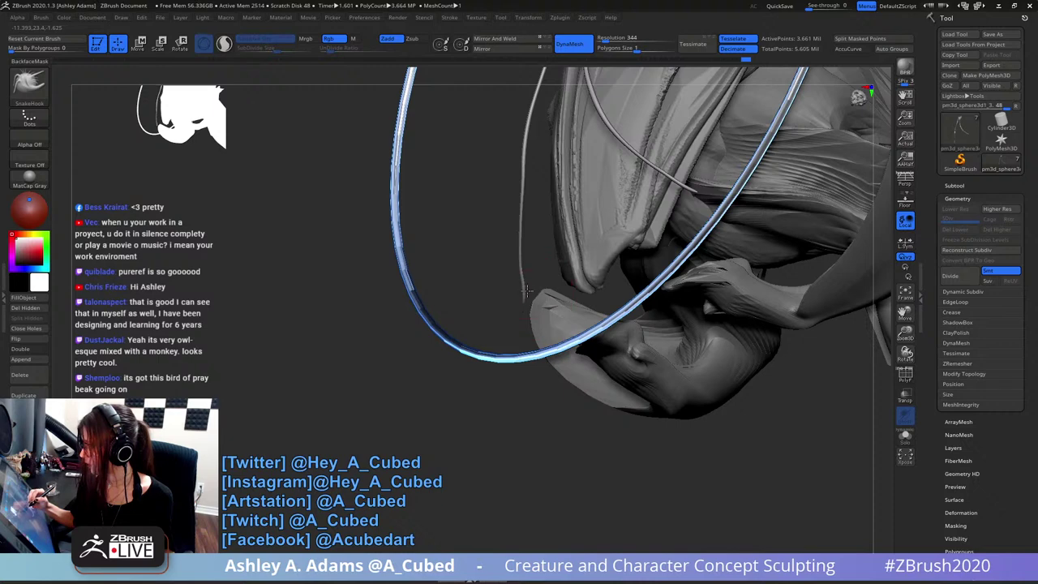
mouse_move(525, 215)
left_mouse_down()
mouse_move(521, 287)
mouse_move(520, 247)
mouse_move(535, 243)
mouse_move(685, 270)
mouse_move(697, 243)
mouse_move(711, 242)
mouse_move(646, 200)
left_mouse_up()
- Make the head and neck piece behind the face plates the active subtool and turn the creature to its side profile
left_click(619, 194, "alt")
right_click(614, 194)
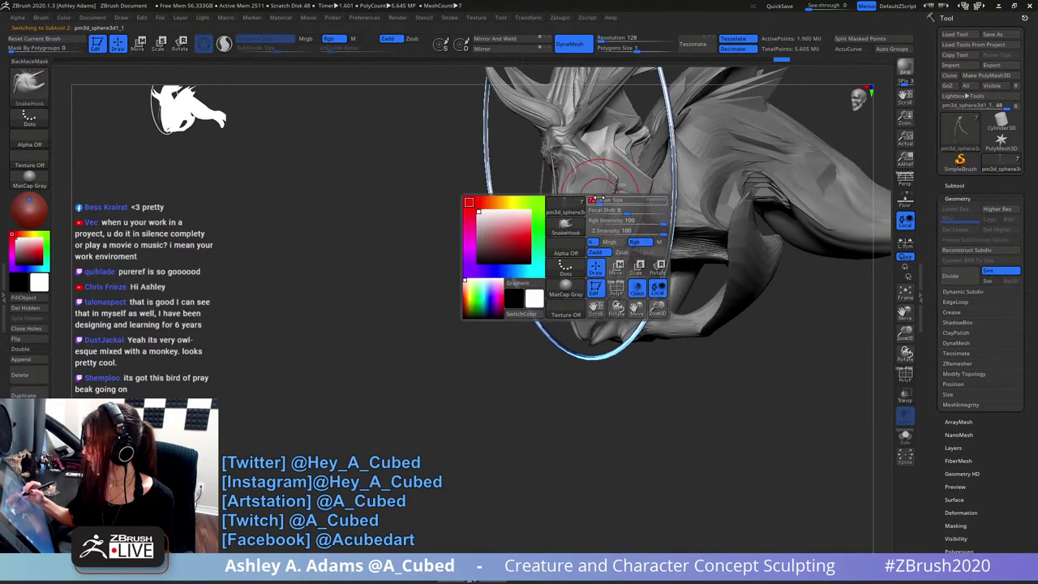
right_click_drag(614, 195, 610, 219, "shift")
mouse_move(609, 221)
left_mouse_down()
mouse_move(677, 187)
mouse_move(664, 261)
mouse_move(673, 243)
mouse_move(657, 225)
mouse_move(648, 230)
left_mouse_up()
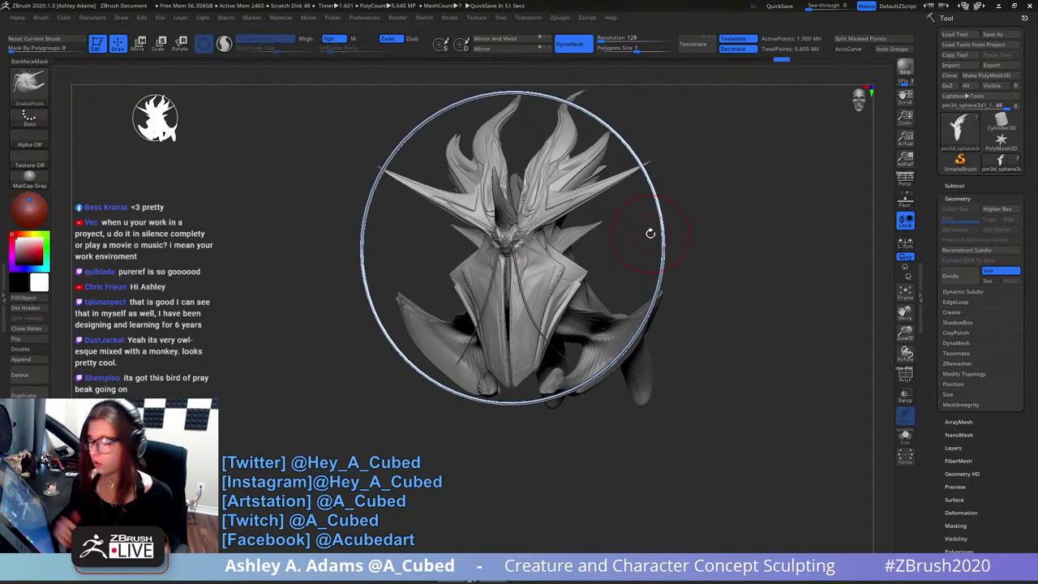
mouse_move(650, 233)
left_mouse_down()
mouse_move(667, 209)
mouse_move(557, 220)
mouse_move(556, 232)
left_mouse_up()
left_click(558, 251, "alt")
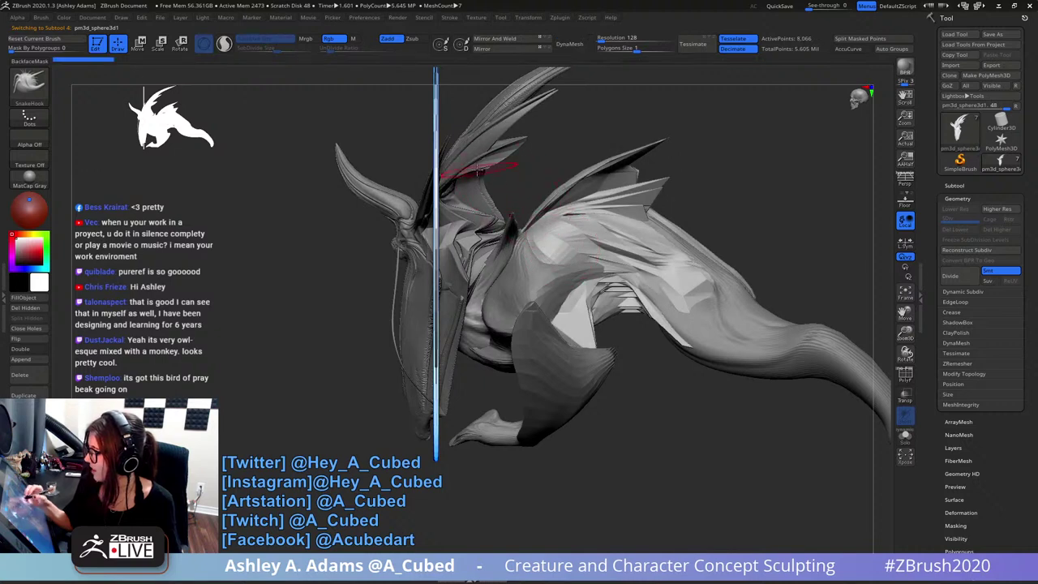
left_click(457, 231, "alt")
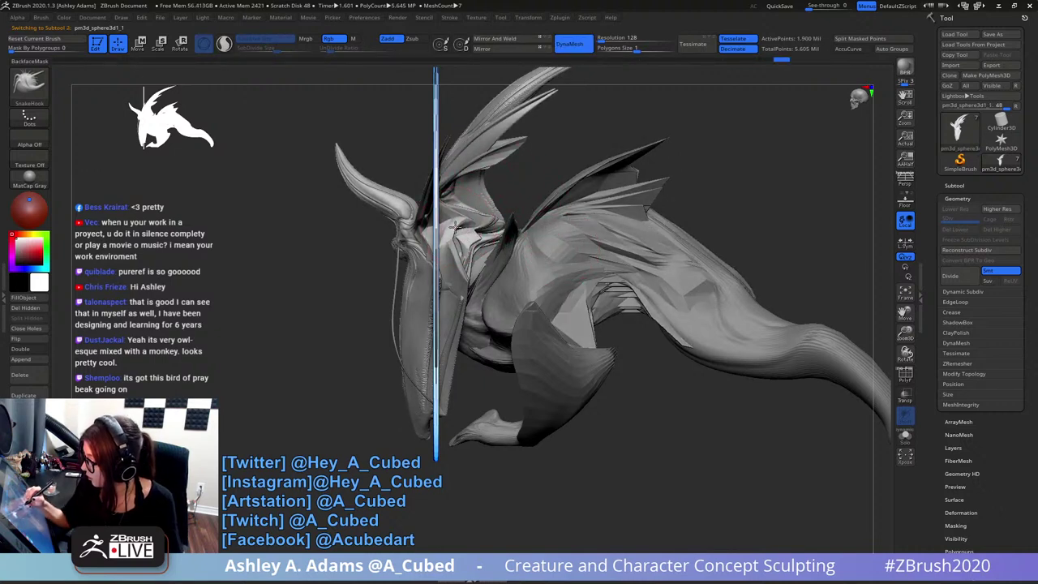
- Pull the rear edge of the neck backward into a small spike with SnakeHook
left_click_drag(489, 217, 509, 222)
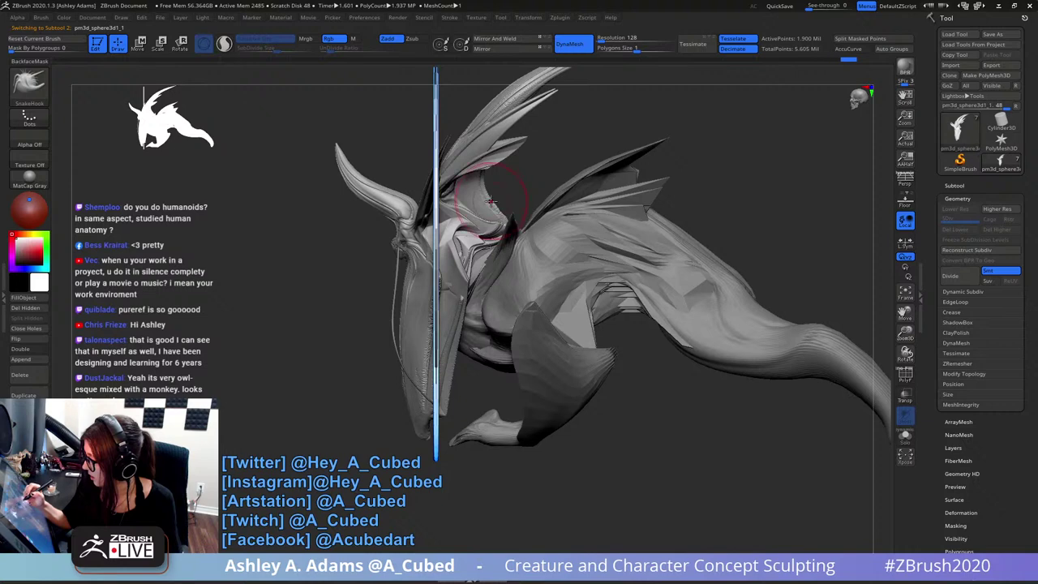
right_click_drag(514, 209, 518, 217)
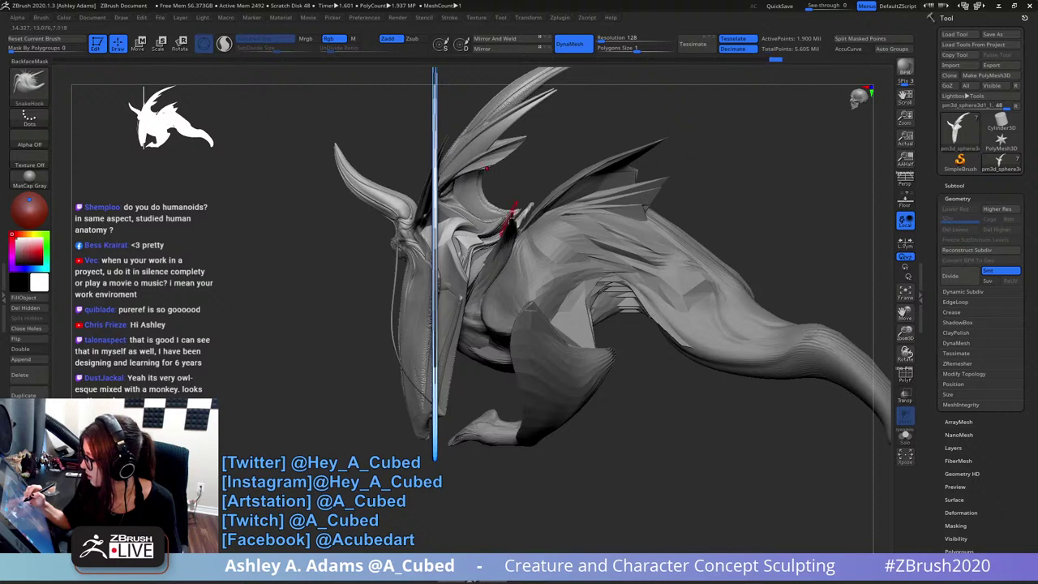
mouse_move(545, 168)
left_mouse_down("alt")
mouse_move(562, 138)
mouse_move(583, 169)
left_mouse_up("alt")
key("space")
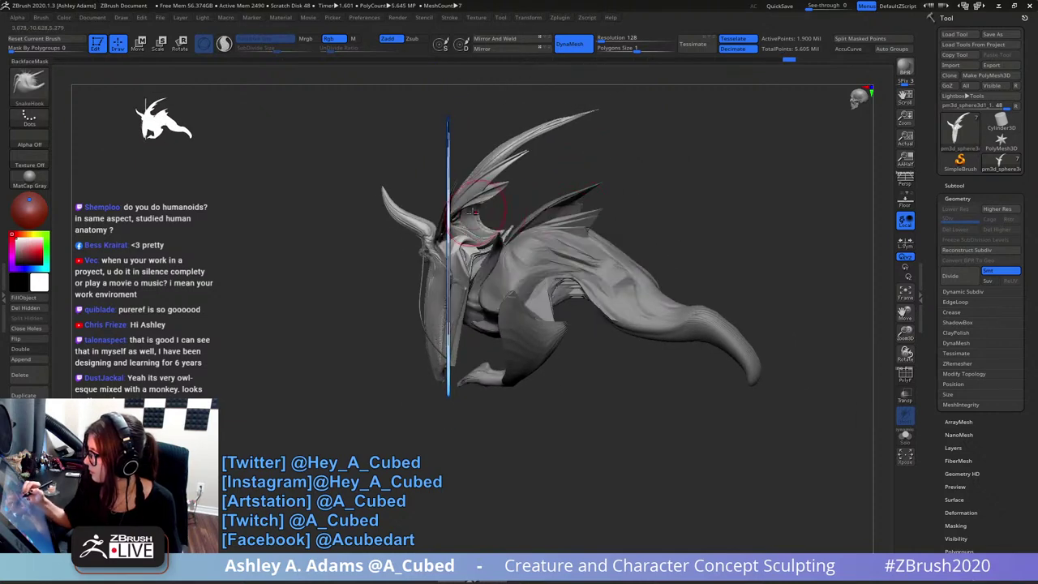
- Mask the head piece with the MaskLasso brush, leaving only the front horns unmasked
mouse_move(407, 199)
left_mouse_down("alt")
mouse_move(482, 201)
mouse_move(466, 252)
left_mouse_up("alt")
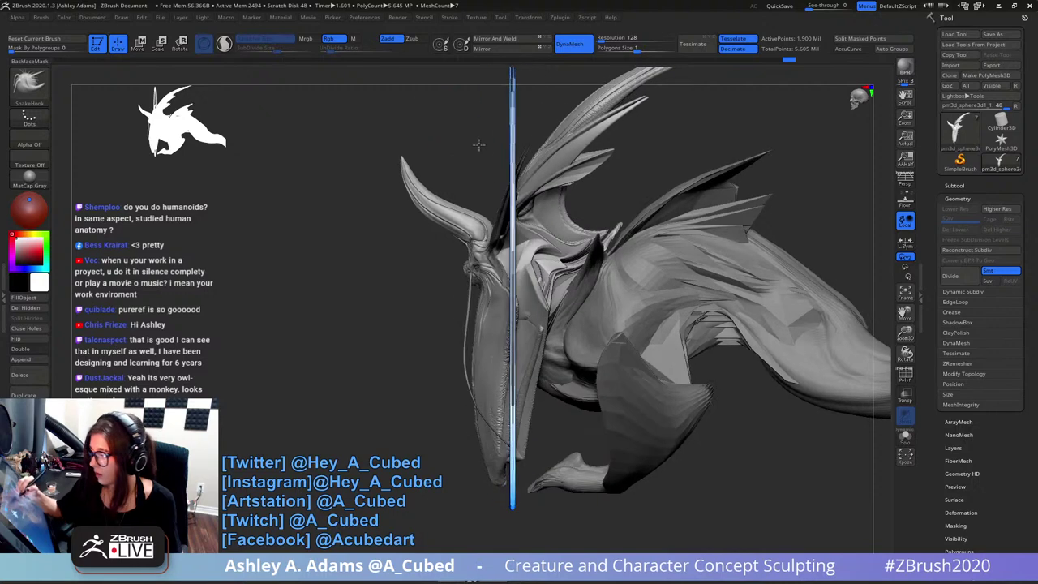
left_click(28, 85)
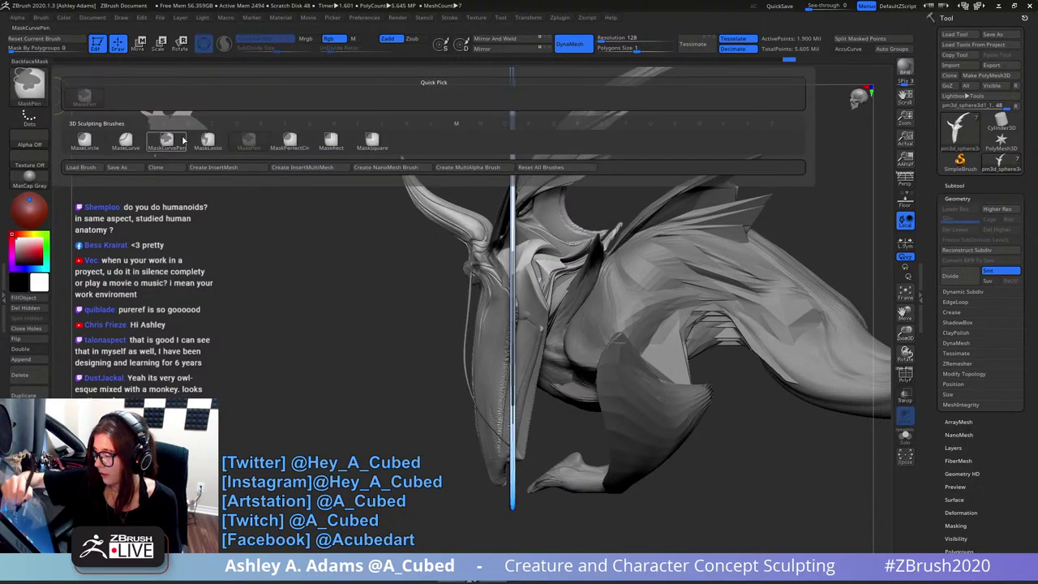
left_click(208, 140)
mouse_move(399, 141)
left_mouse_down("ctrl")
mouse_move(424, 188)
mouse_move(487, 227)
mouse_move(497, 206)
mouse_move(469, 154)
left_mouse_up("ctrl")
left_click(470, 171, "ctrl")
- Try moving the unmasked front horns up and back toward the crest
key("w")
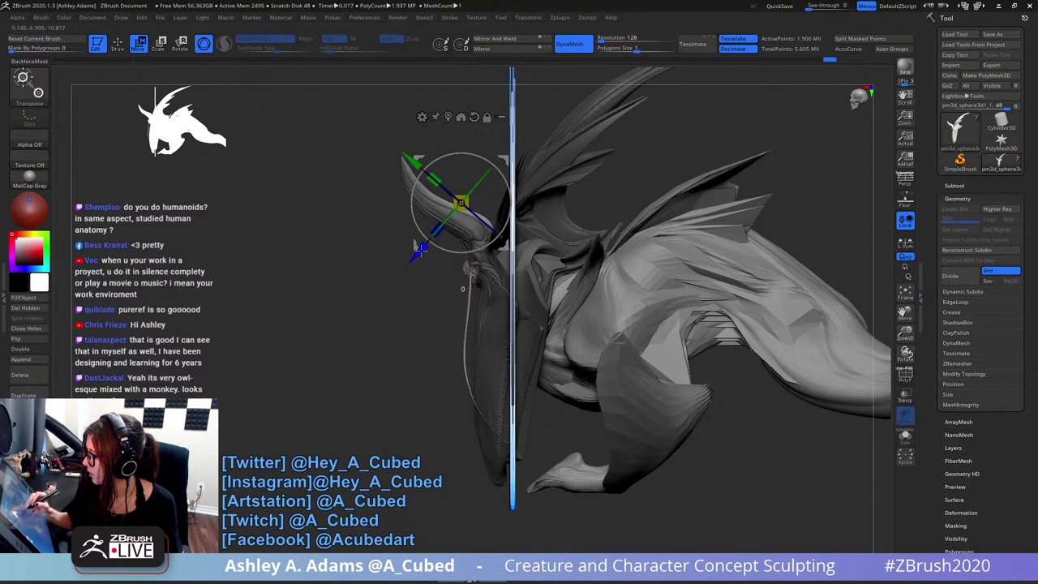
left_click_drag(420, 249, 472, 218)
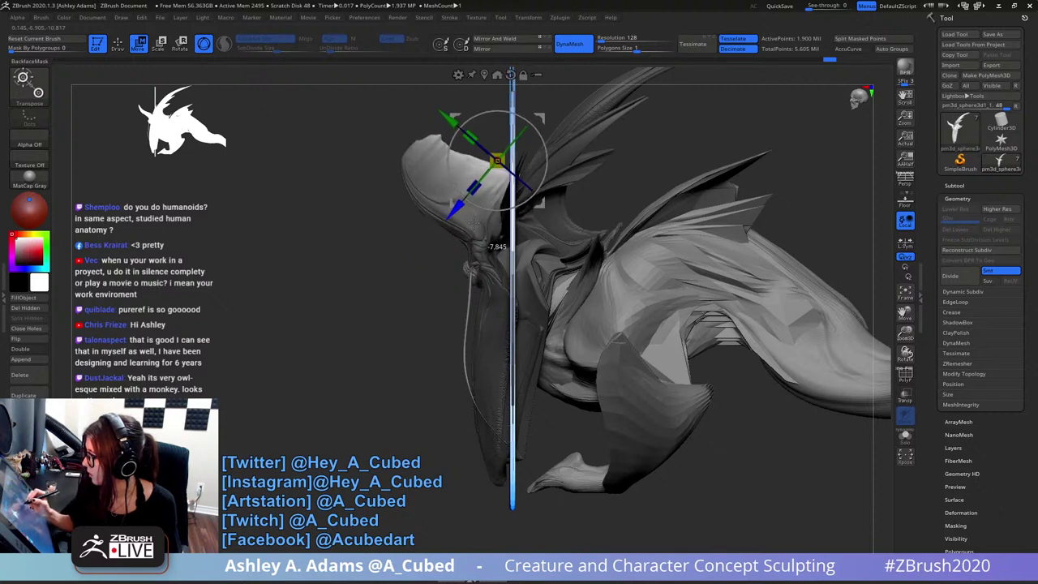
key("ctrl+z")
- Extend the lasso mask over the tips and front edge of the front horns
key("q")
mouse_move(428, 120)
left_mouse_down("ctrl")
mouse_move(387, 145)
mouse_move(425, 201)
left_mouse_up("ctrl")
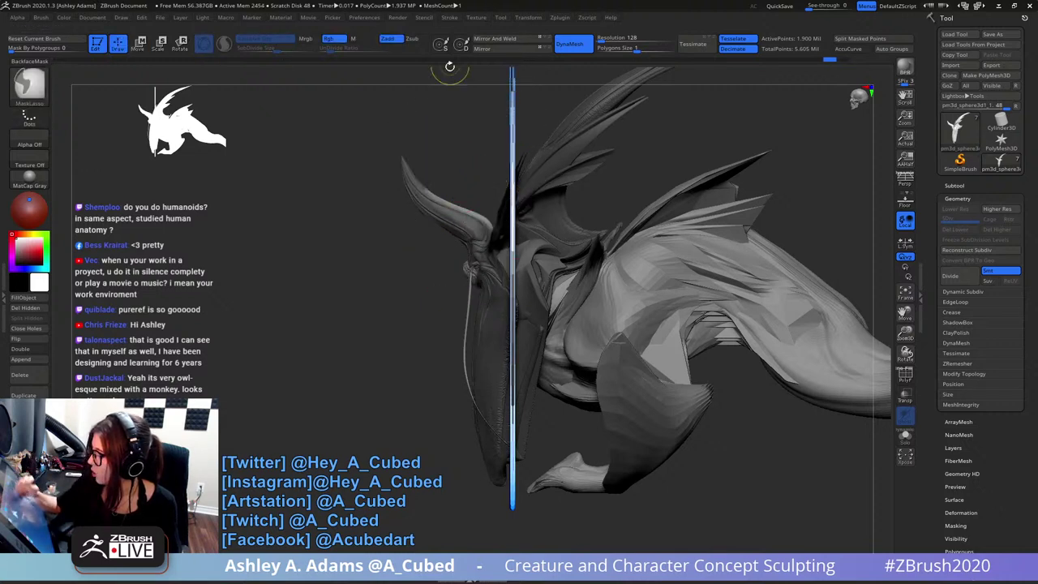
mouse_move(411, 148)
left_mouse_down("ctrl")
mouse_move(425, 189)
mouse_move(379, 147)
left_mouse_up("ctrl")
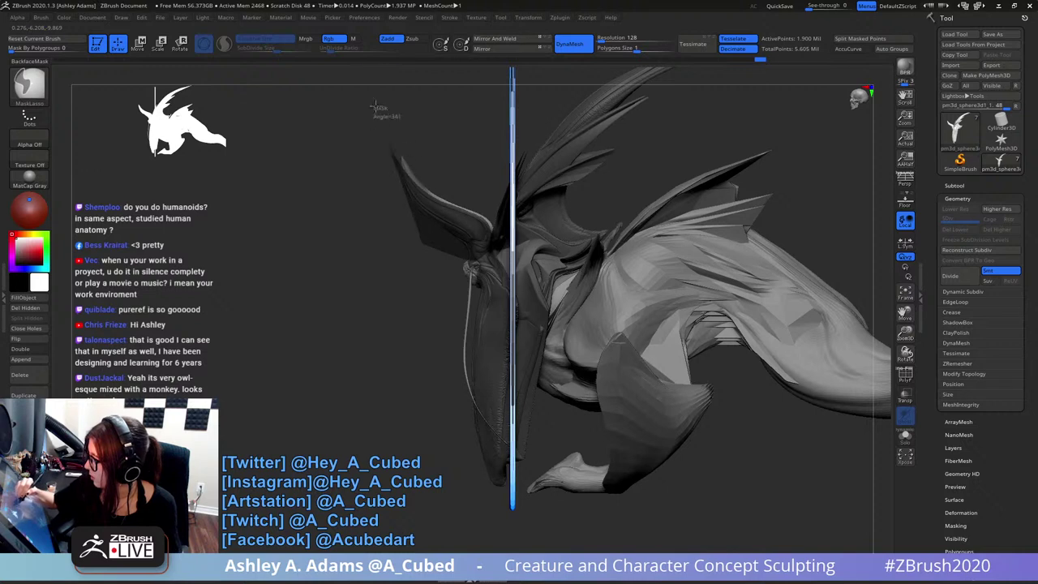
- Try rotating the unmasked horn bases and shifting them back toward the crest
key("w")
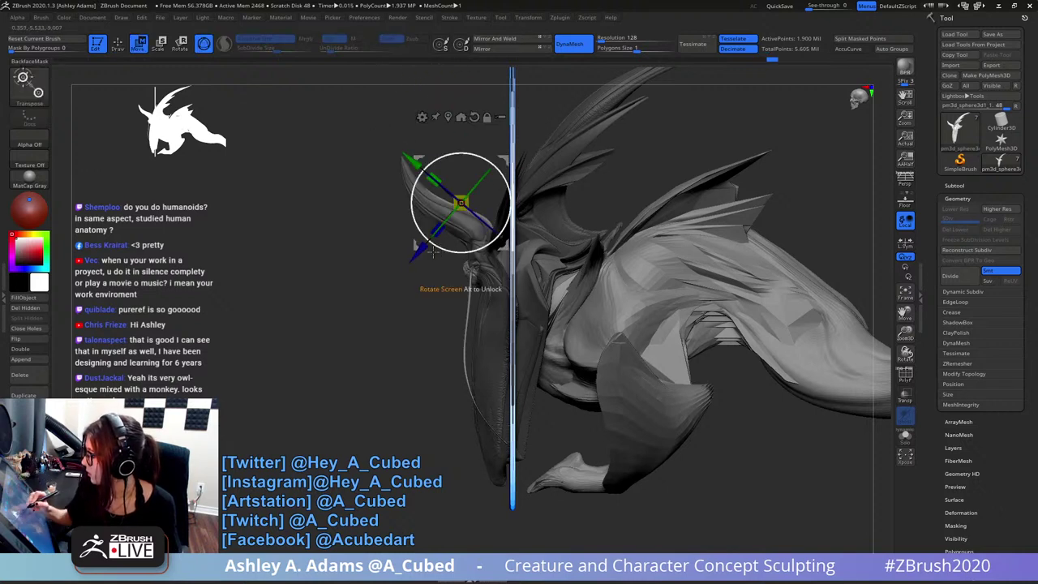
left_click_drag(434, 258, 454, 241)
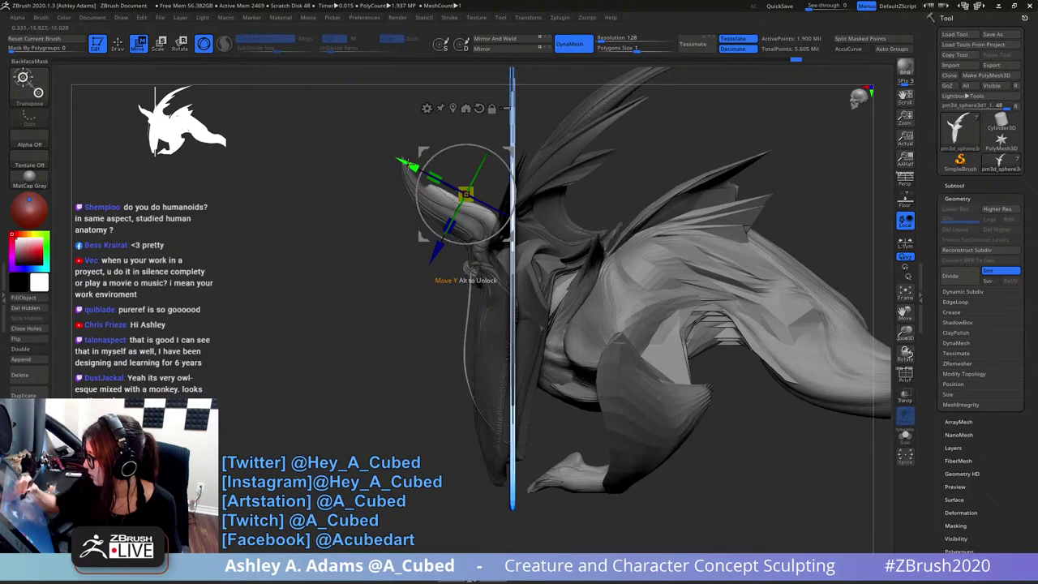
left_click_drag(411, 160, 470, 160)
key("ctrl+z")
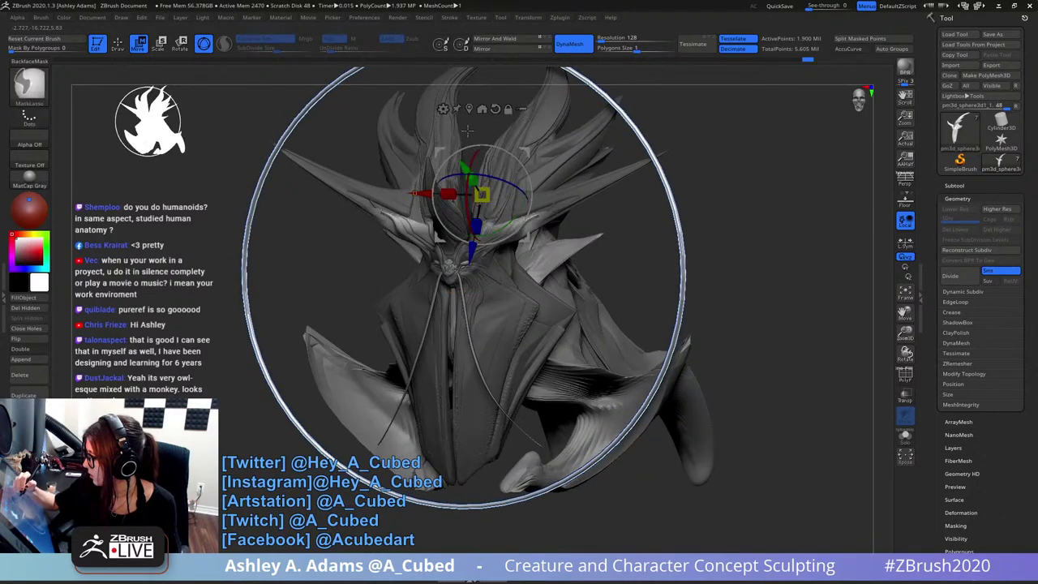
key("ctrl+z")
- Add the spike beside the face to the lasso mask, and move the front horn bases backward in profile
mouse_move(616, 165)
left_mouse_down()
mouse_move(588, 175)
mouse_move(659, 205)
left_mouse_up()
key("q")
mouse_move(653, 247)
left_mouse_down("ctrl")
mouse_move(580, 150)
mouse_move(492, 199)
mouse_move(515, 295)
left_mouse_up("ctrl")
left_click_drag(689, 158, 605, 169)
key("w")
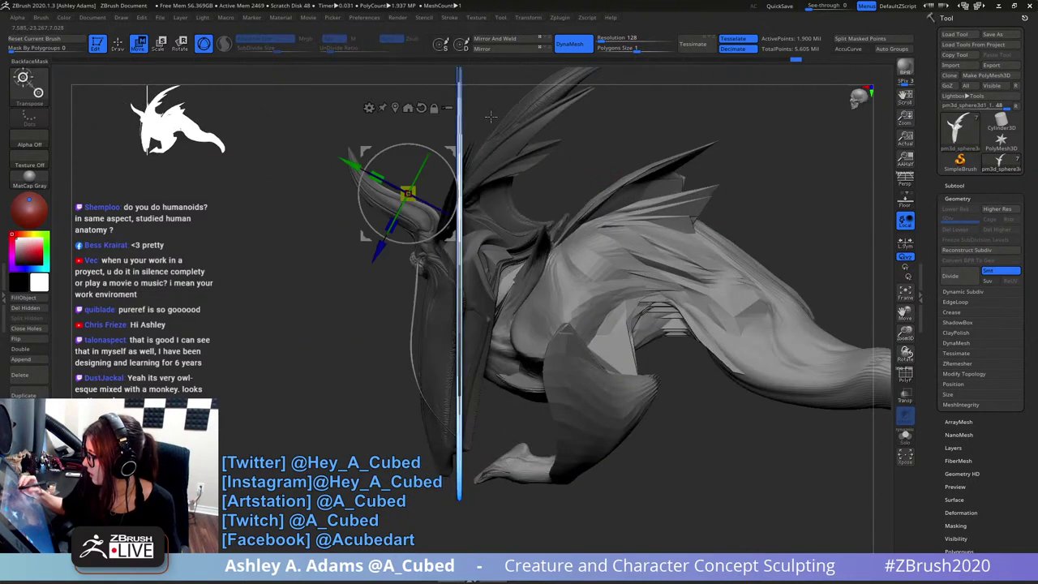
mouse_move(381, 251)
left_mouse_down()
mouse_move(396, 244)
mouse_move(424, 258)
left_mouse_up()
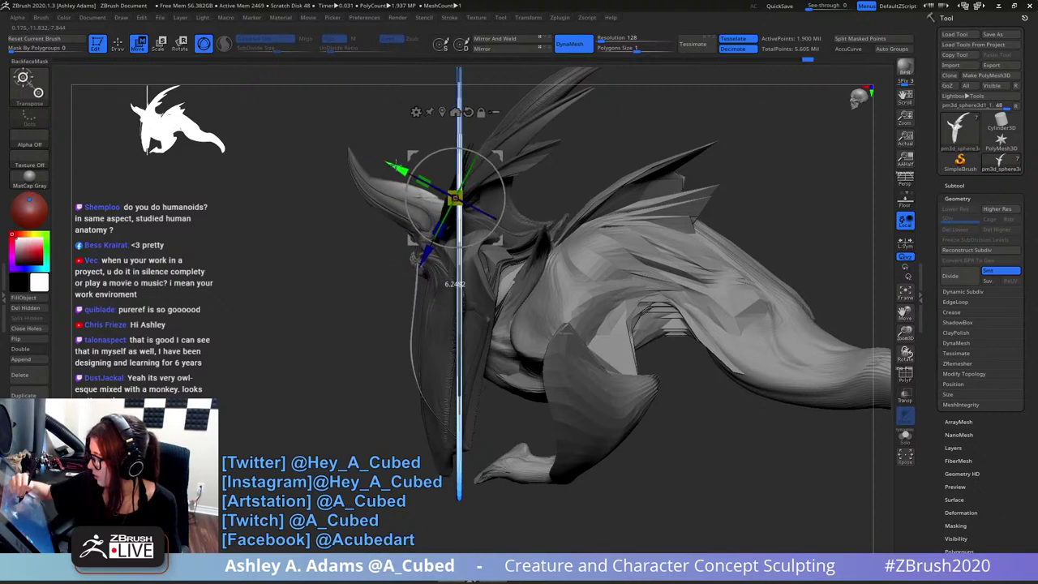
- Leave the transform and make the body piece with the shoulders and arms the active subtool
key("q")
right_click_drag(363, 168, 369, 162, "ctrl")
mouse_move(369, 162)
right_mouse_down()
mouse_move(471, 177)
mouse_move(510, 167)
mouse_move(435, 236)
mouse_move(470, 225)
mouse_move(477, 262)
mouse_move(521, 225)
mouse_move(435, 233)
right_mouse_up()
right_click(435, 235)
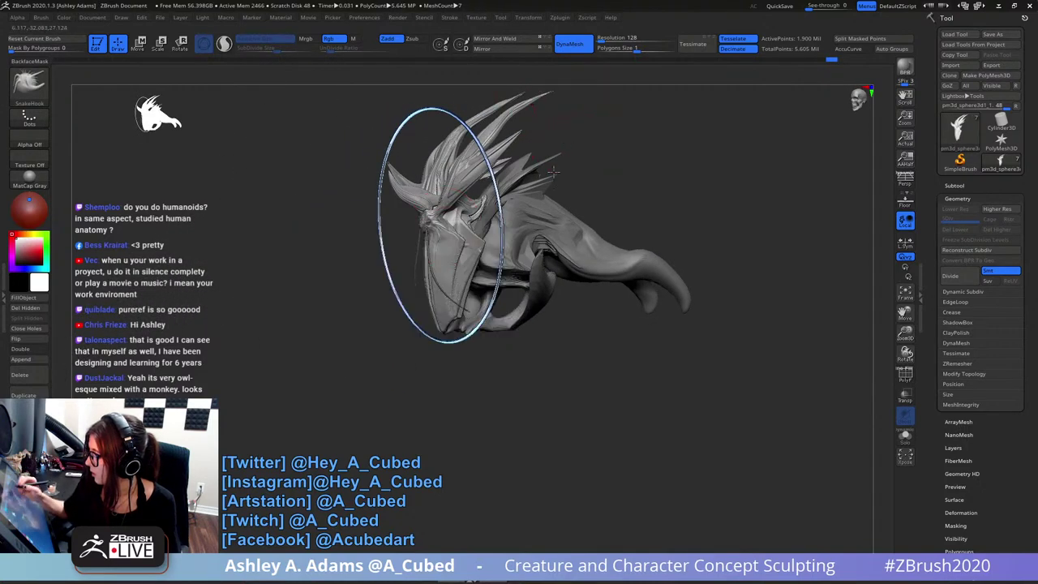
right_click_drag(554, 170, 519, 198)
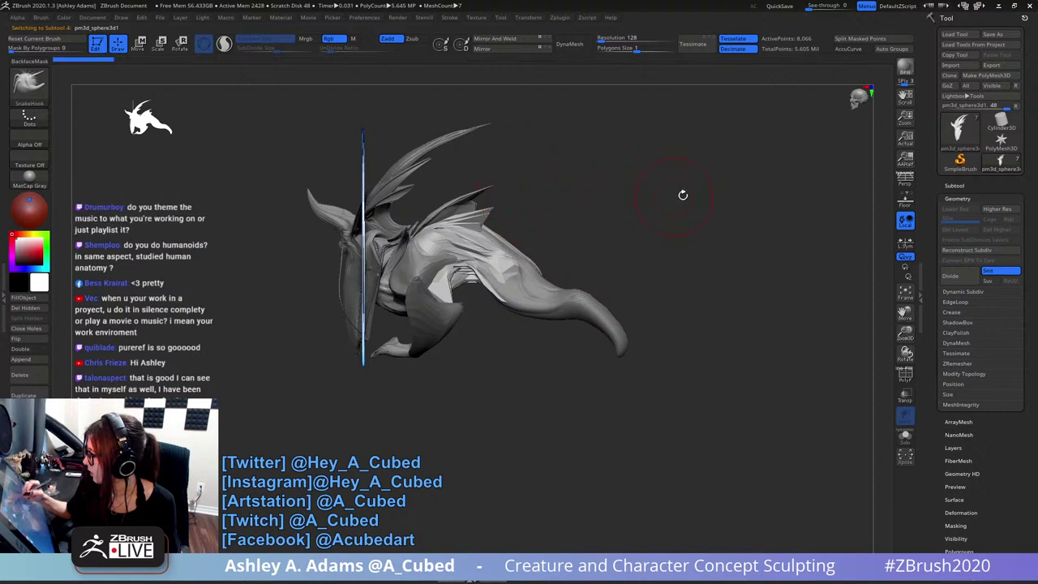
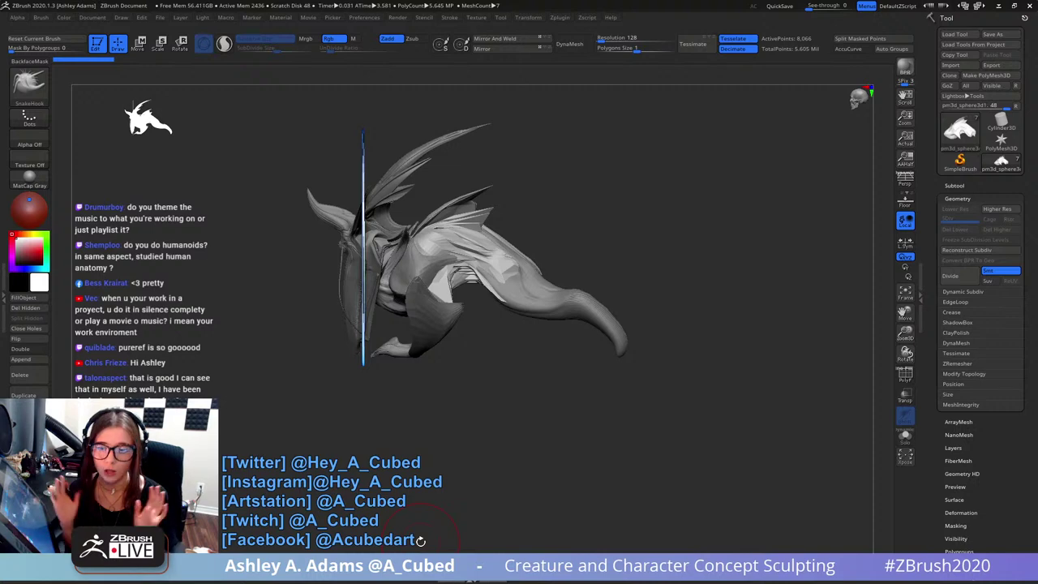
mouse_move(574, 264)
left_mouse_down()
mouse_move(592, 259)
mouse_move(568, 279)
left_mouse_up()
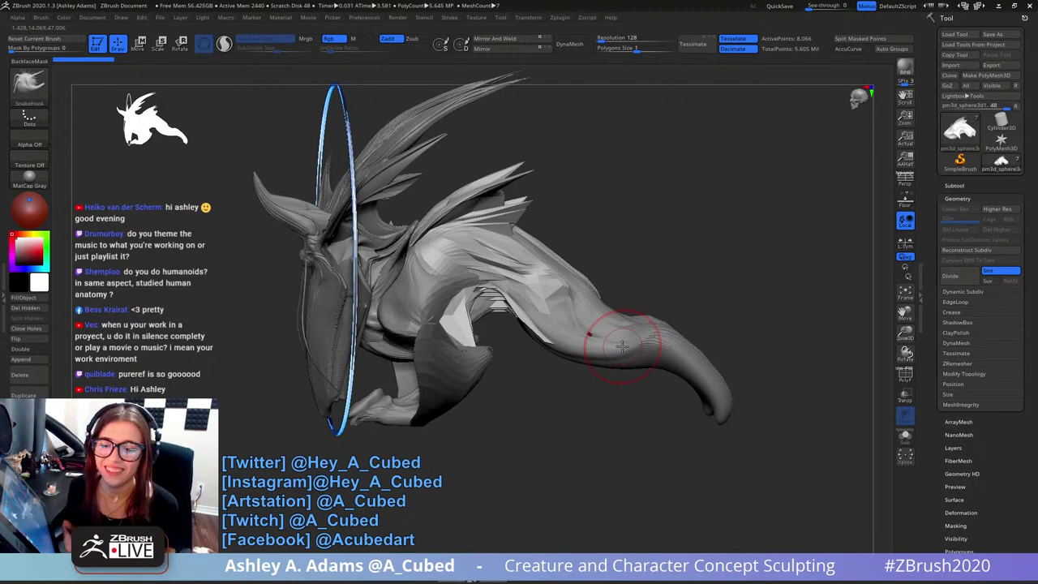
mouse_move(623, 207)
left_mouse_down()
mouse_move(568, 232)
mouse_move(587, 225)
mouse_move(618, 251)
left_mouse_up()
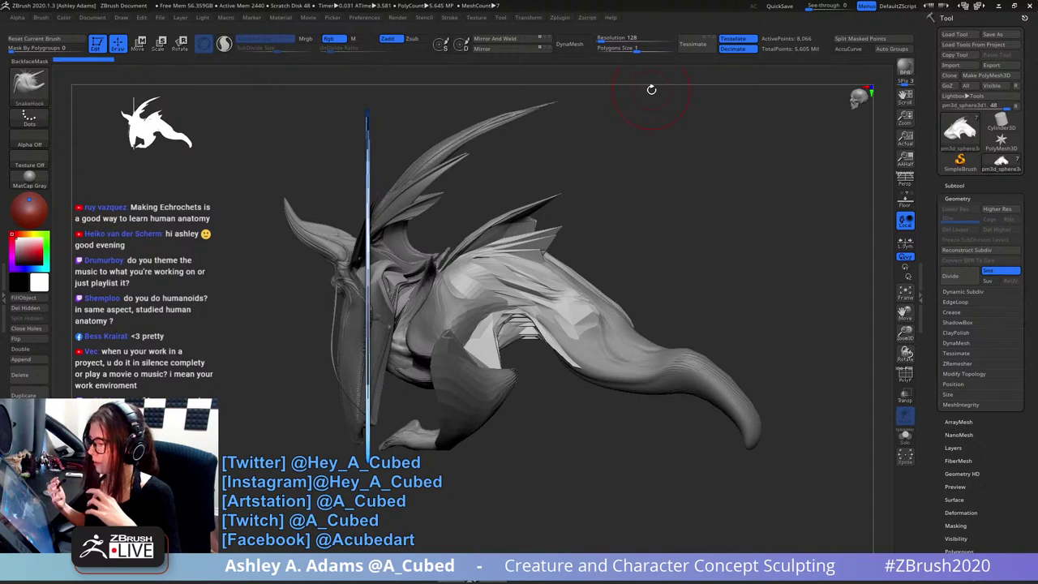
left_click_drag(651, 89, 619, 304)
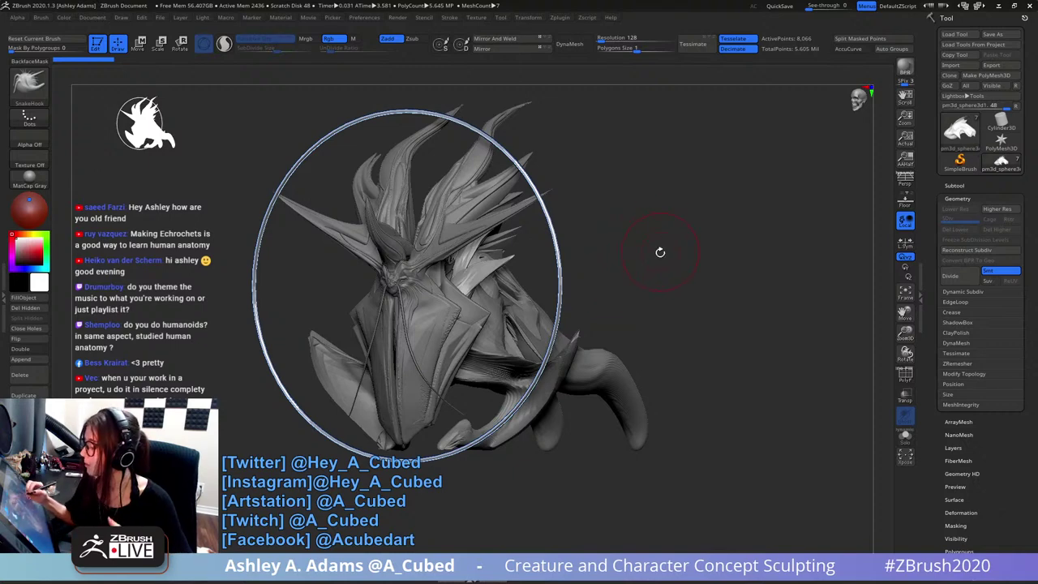
left_click_drag(660, 250, 638, 263)
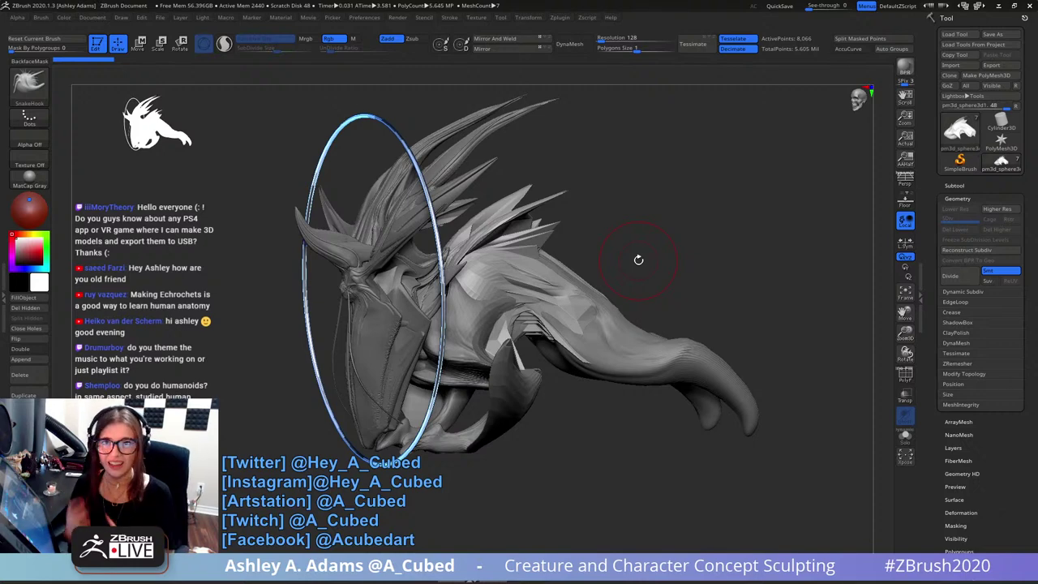
mouse_move(638, 259)
left_mouse_down()
mouse_move(592, 247)
mouse_move(618, 229)
left_mouse_up()
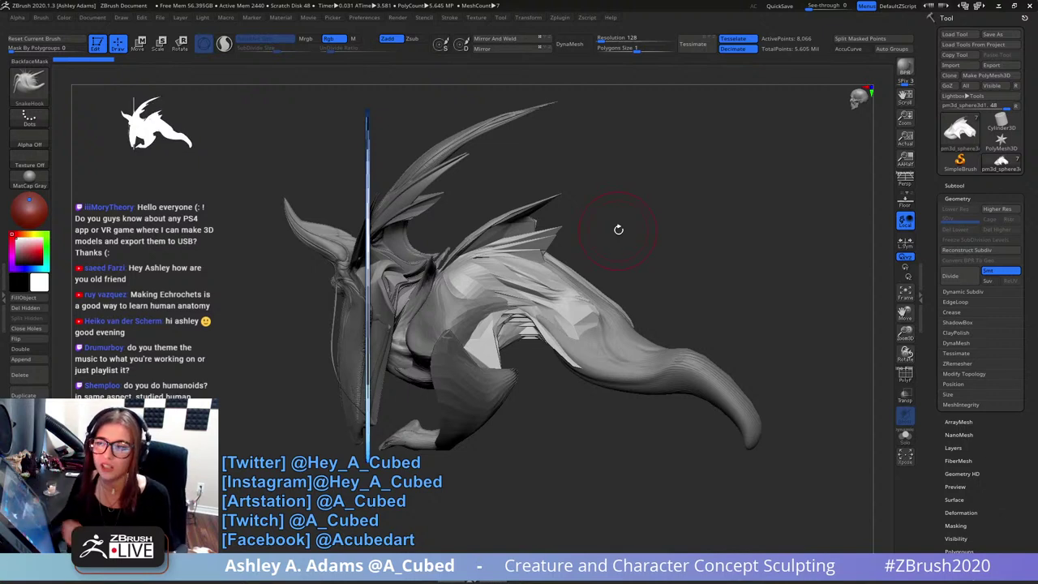
left_click_drag(603, 178, 621, 204)
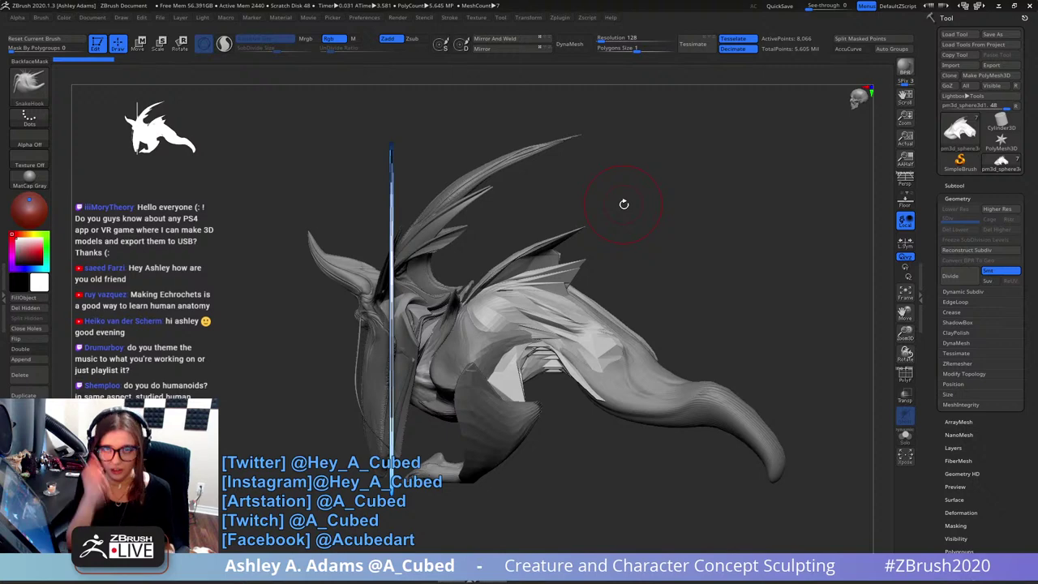
mouse_move(623, 203)
left_mouse_down()
mouse_move(667, 244)
mouse_move(700, 253)
mouse_move(669, 258)
left_mouse_up()
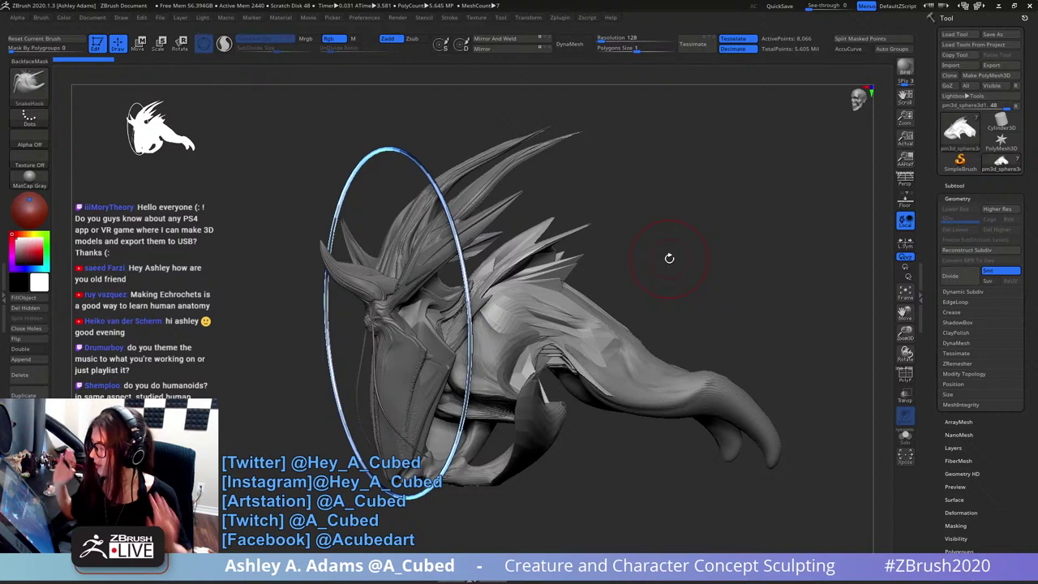
- Try to DynaMesh the body piece at resolution 64
left_click_drag(603, 37, 609, 30)
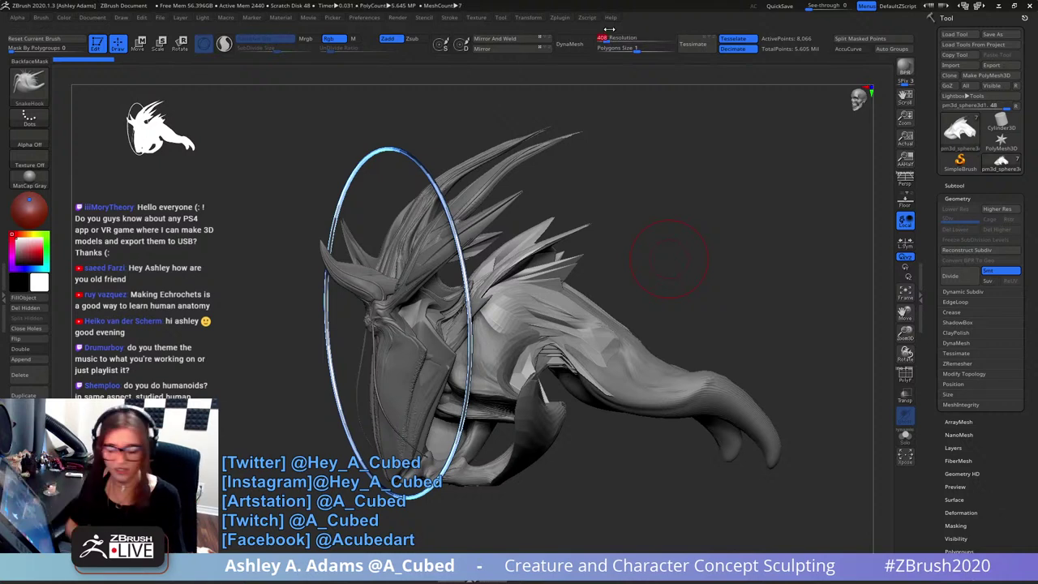
type("64")
key("Return")
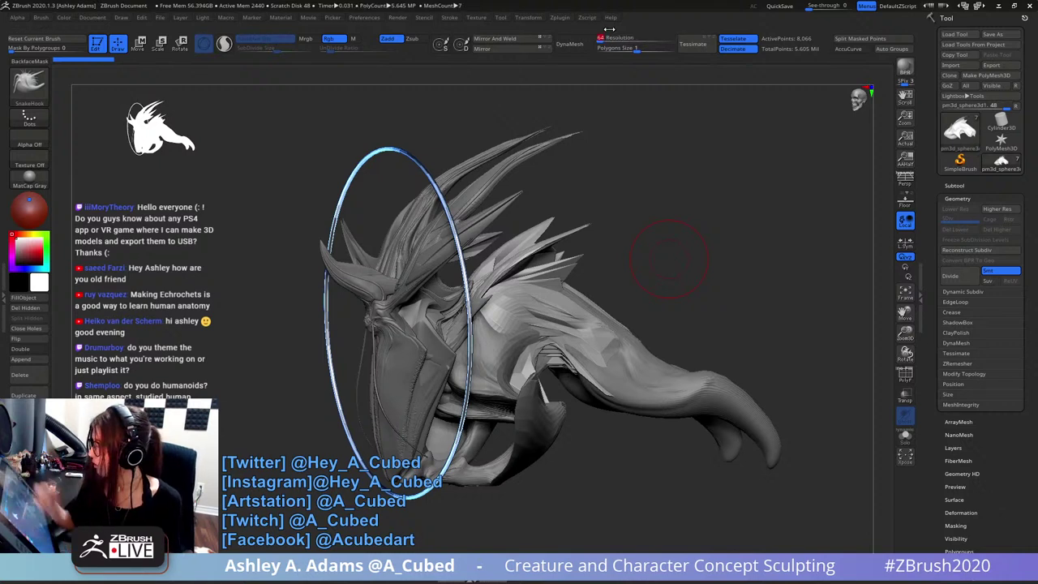
left_click(579, 43)
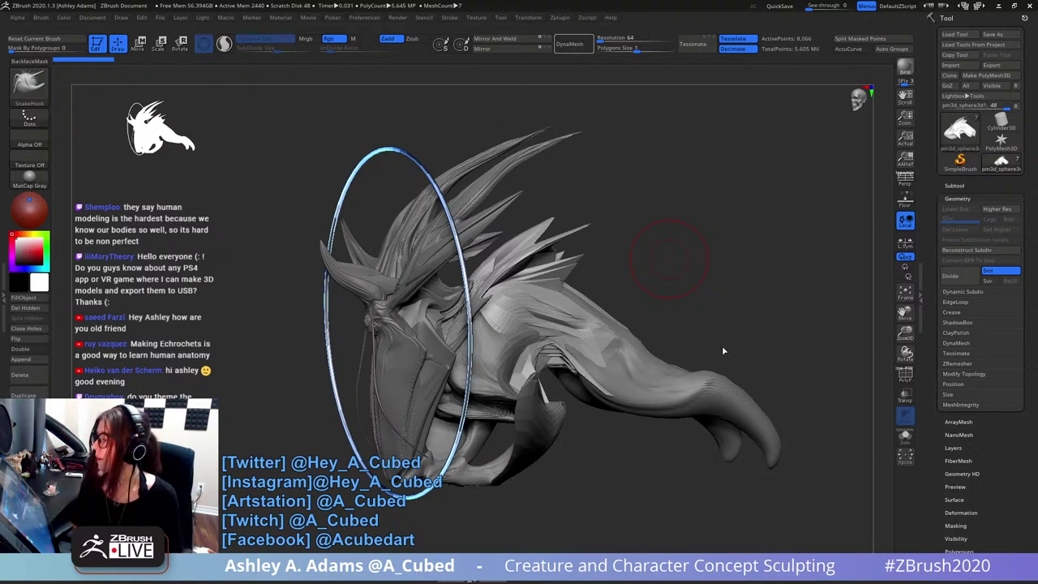
left_click_drag(723, 350, 723, 345, "ctrl")
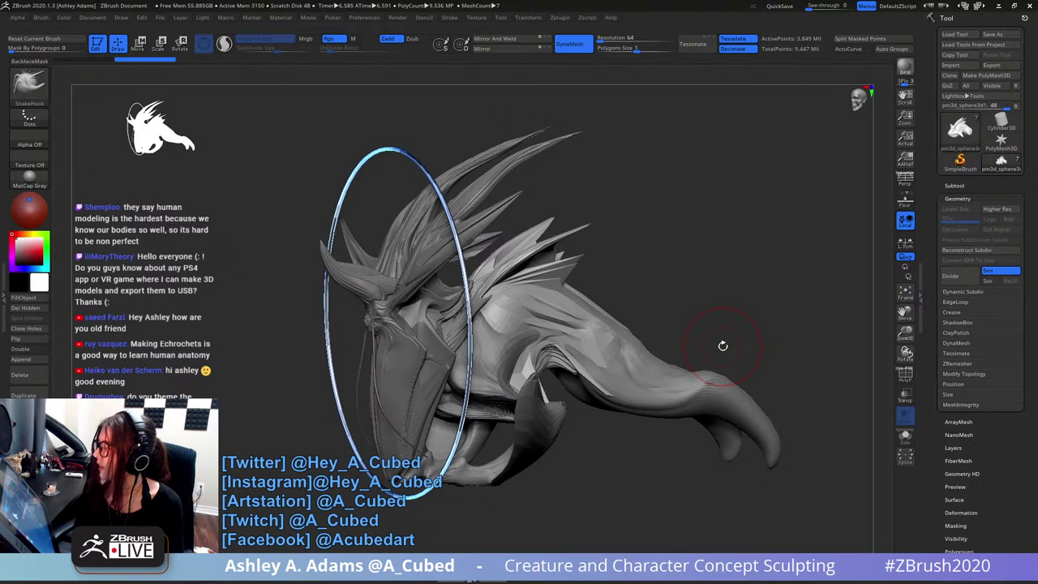
key("ctrl+z")
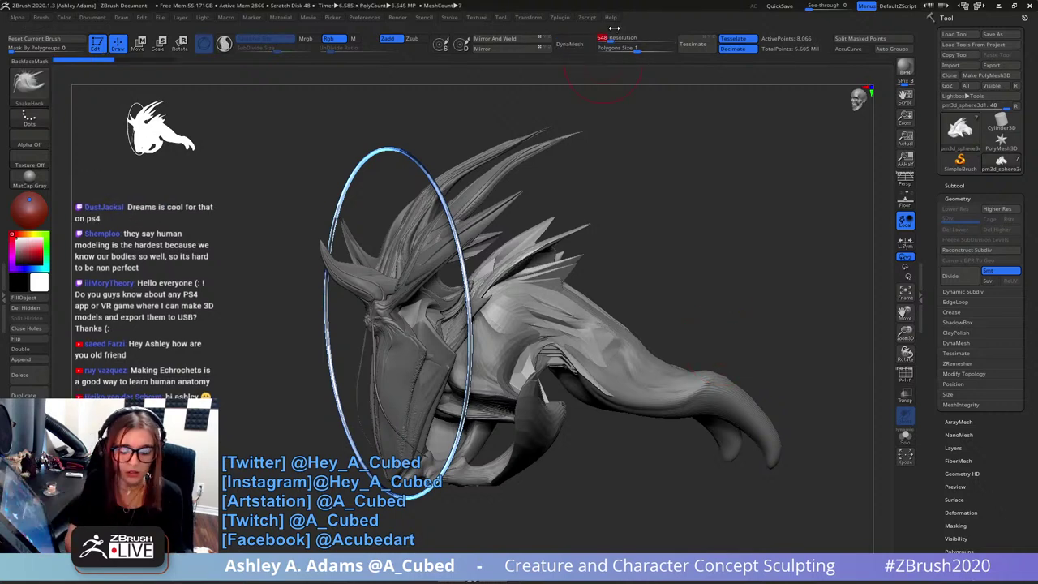
- DynaMesh the body piece at resolution 24
type("24")
key("Return")
left_click(569, 44)
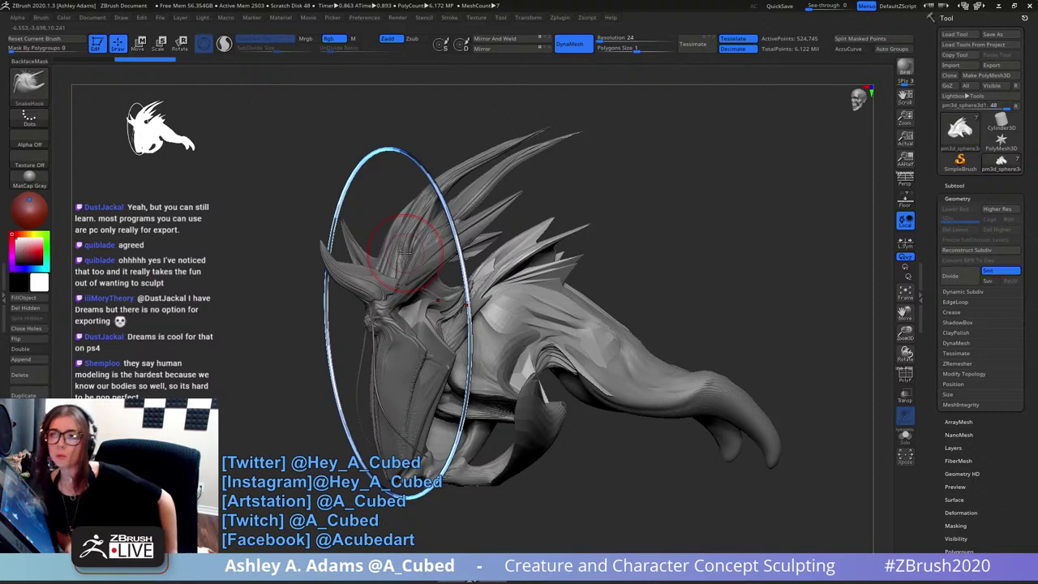
left_click_drag(627, 235, 646, 244)
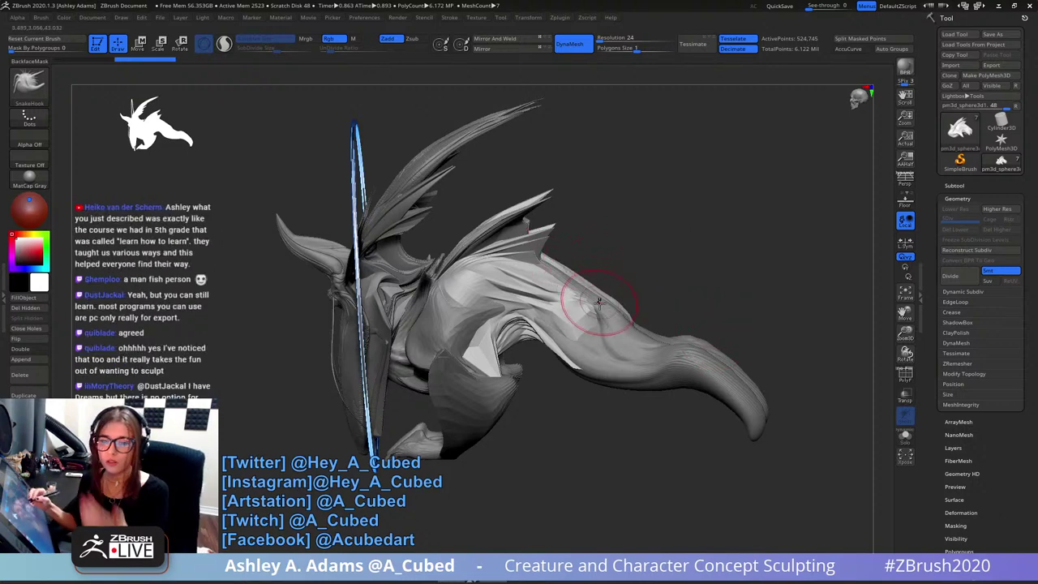
right_click_drag(598, 305, 621, 308)
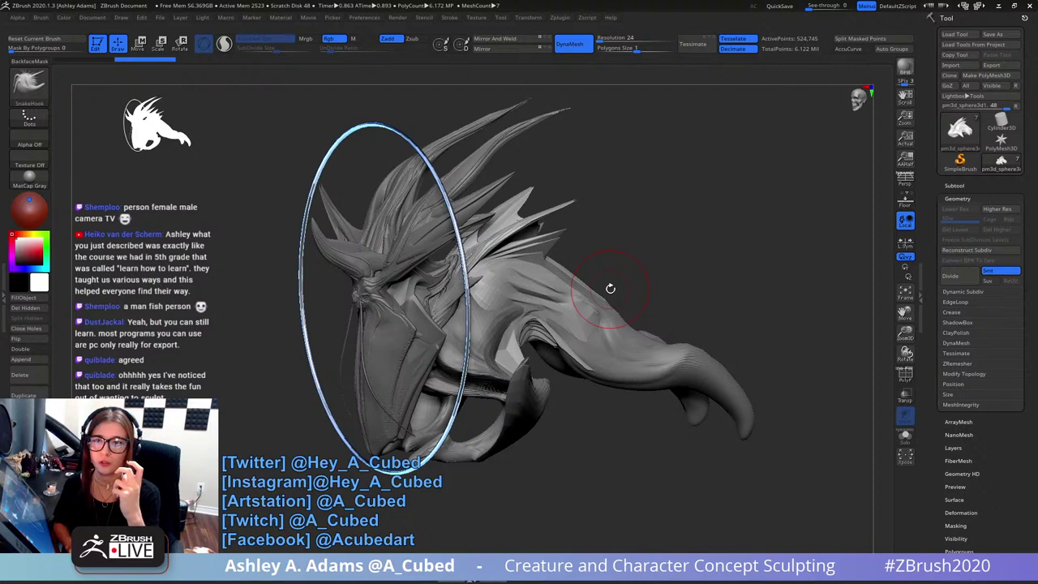
left_click_drag(610, 288, 689, 276)
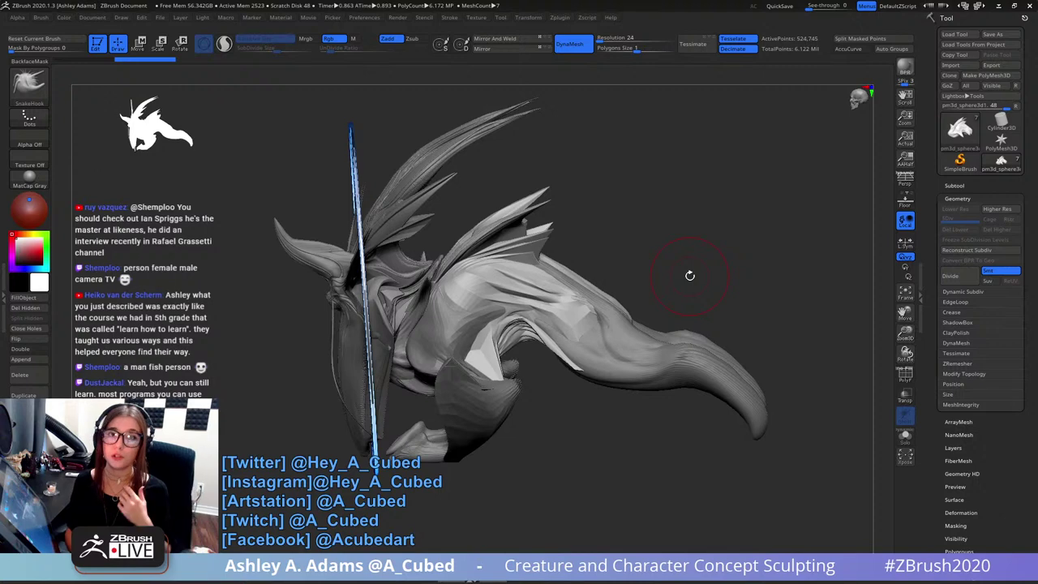
- Carve long grooves from the top of the shoulder down the upper arm with the DamStandard brush
mouse_move(689, 275)
left_mouse_down()
mouse_move(637, 278)
mouse_move(630, 186)
left_mouse_up()
mouse_move(513, 265)
right_mouse_down("alt")
mouse_move(537, 232)
mouse_move(580, 216)
mouse_move(545, 224)
mouse_move(509, 208)
right_mouse_up("alt")
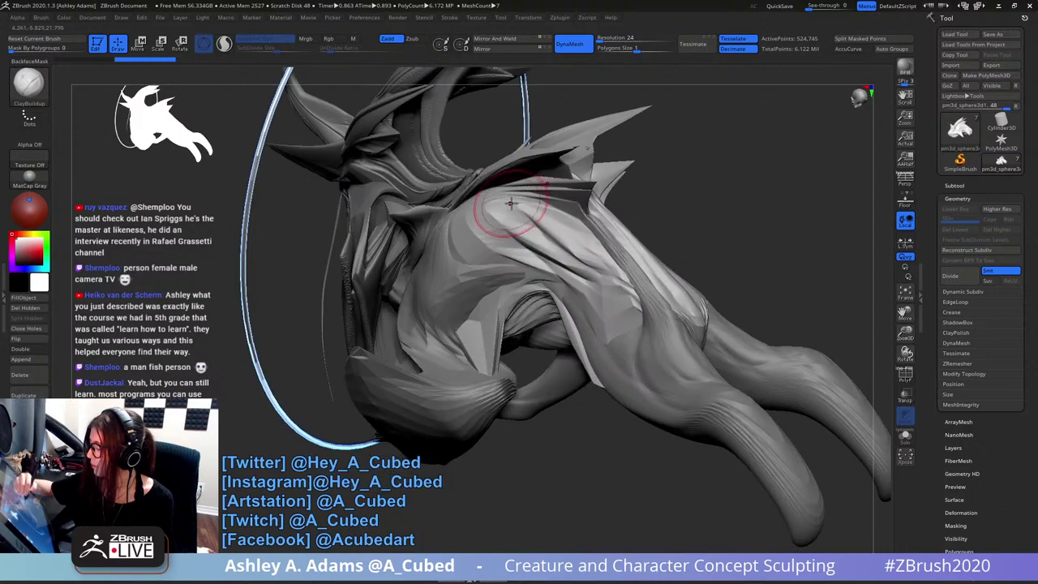
key("b")
key("d")
key("s")
mouse_move(487, 206)
left_mouse_down()
mouse_move(616, 277)
mouse_move(618, 303)
left_mouse_up()
right_click_drag(604, 284, 610, 267)
left_click_drag(571, 258, 635, 296)
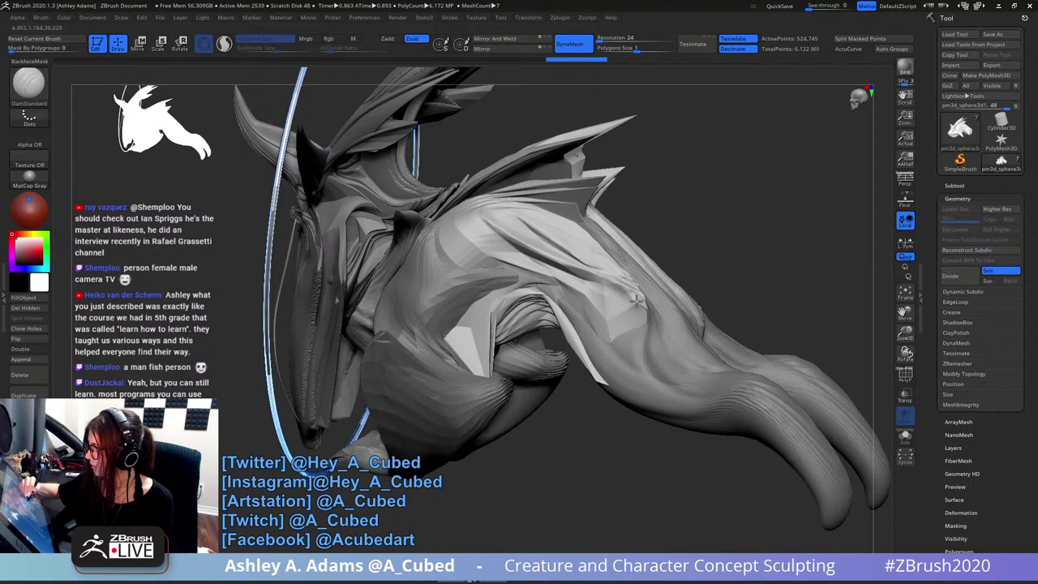
- Deepen the shoulder grooves with repeated DamStandard strokes running toward the elbow
right_click_drag(612, 241, 579, 239)
left_click_drag(516, 203, 533, 227)
left_click_drag(511, 203, 635, 290)
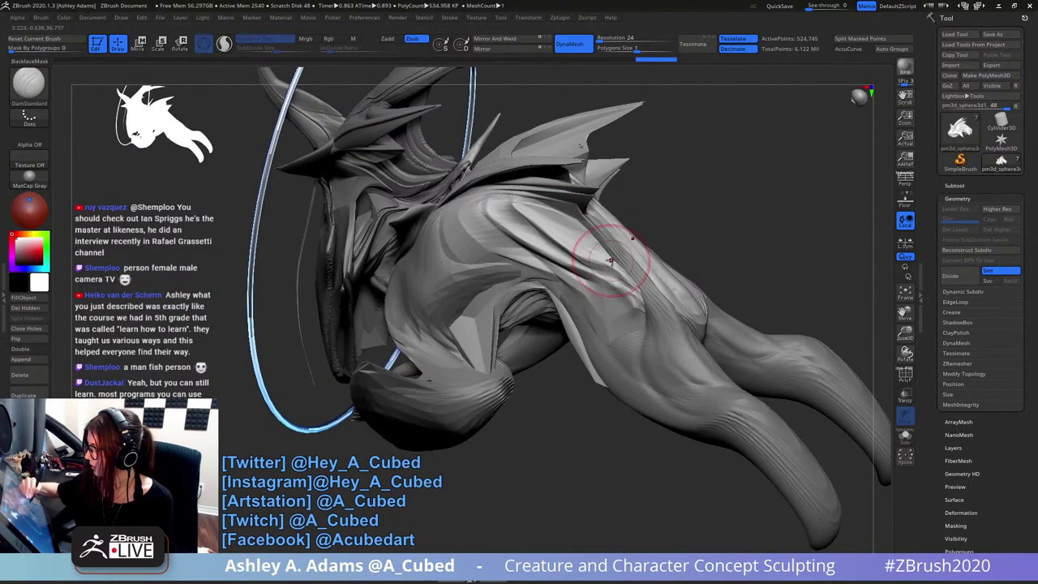
right_click_drag(615, 256, 571, 229)
mouse_move(500, 204)
left_mouse_down()
mouse_move(535, 239)
mouse_move(633, 294)
left_mouse_up()
left_click_drag(610, 280, 631, 303)
- Carve a curved DamStandard groove down the outer arm to separate the muscle forms above the elbow
right_click_drag(611, 287, 552, 296)
right_click(604, 324)
mouse_move(578, 245)
left_mouse_down()
mouse_move(637, 279)
mouse_move(627, 280)
mouse_move(637, 344)
left_mouse_up()
mouse_move(652, 277)
right_mouse_down()
mouse_move(674, 331)
mouse_move(677, 284)
right_mouse_up()
mouse_move(677, 284)
right_mouse_down()
mouse_move(642, 277)
mouse_move(642, 234)
right_mouse_up()
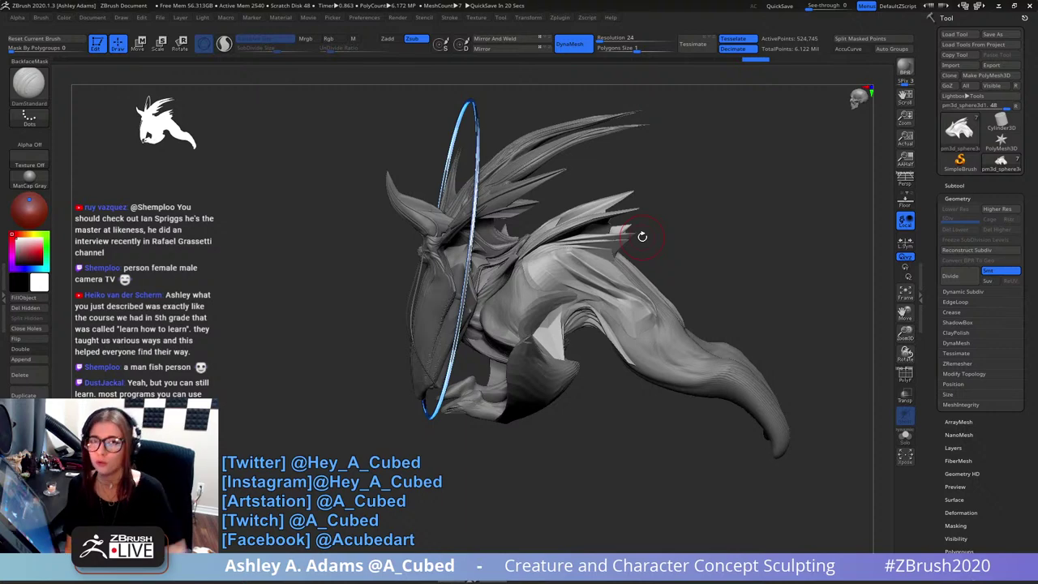
- Carve a short DamStandard groove up the side of the chest, in front of the armpit opening
mouse_move(653, 236)
left_mouse_down()
mouse_move(701, 253)
mouse_move(645, 212)
mouse_move(661, 276)
mouse_move(635, 185)
left_mouse_up()
right_click_drag(533, 274, 579, 313, "ctrl")
left_click_drag(476, 323, 483, 280)
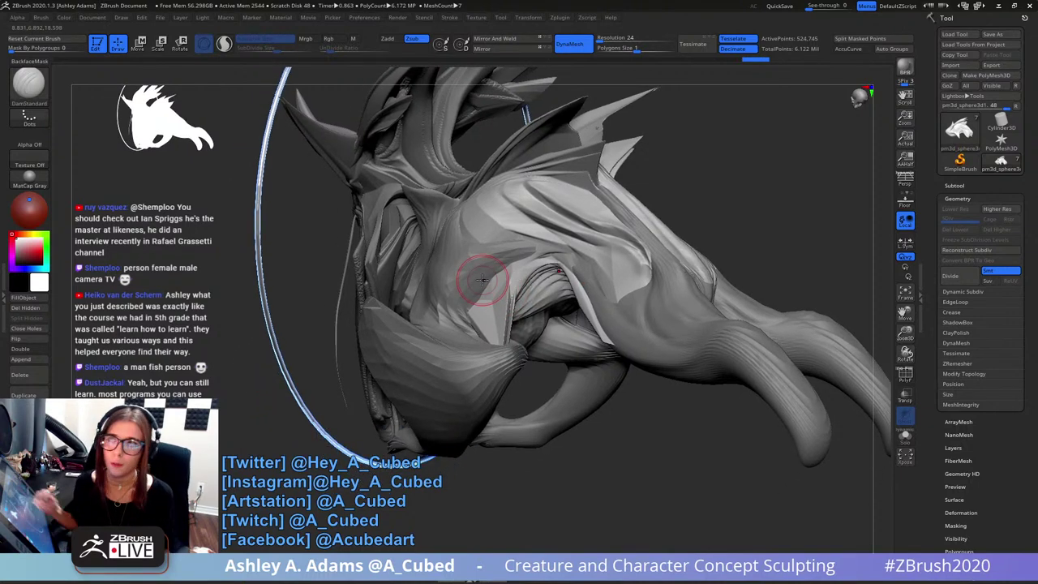
- Rework the chest surface in front of the armpit opening with the ClayBuildup brush and smoothing
left_click_drag(520, 279, 487, 290)
key("b")
key("c")
key("b")
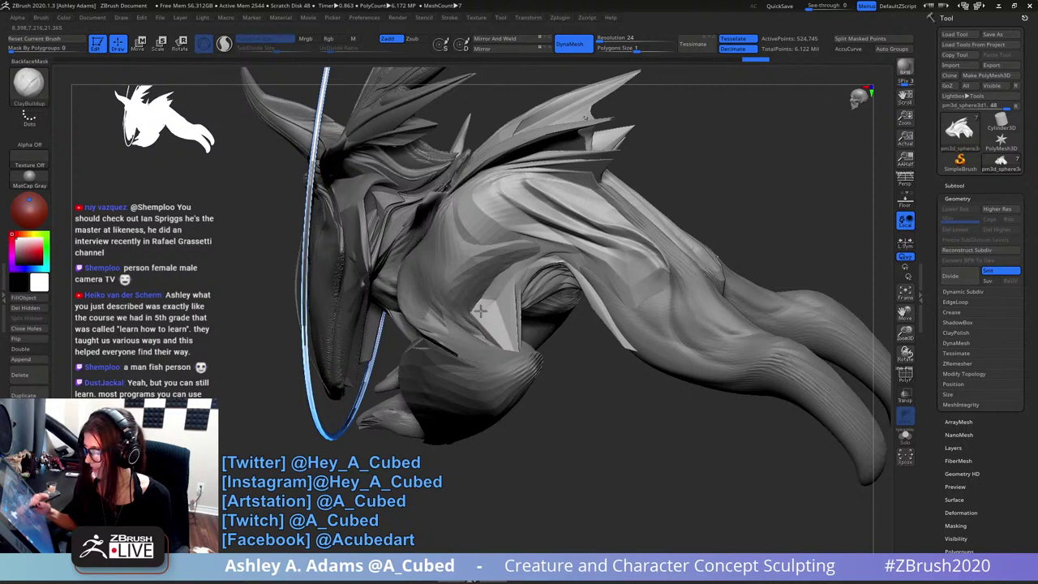
mouse_move(494, 308)
right_mouse_down()
mouse_move(504, 304)
mouse_move(496, 300)
right_mouse_up()
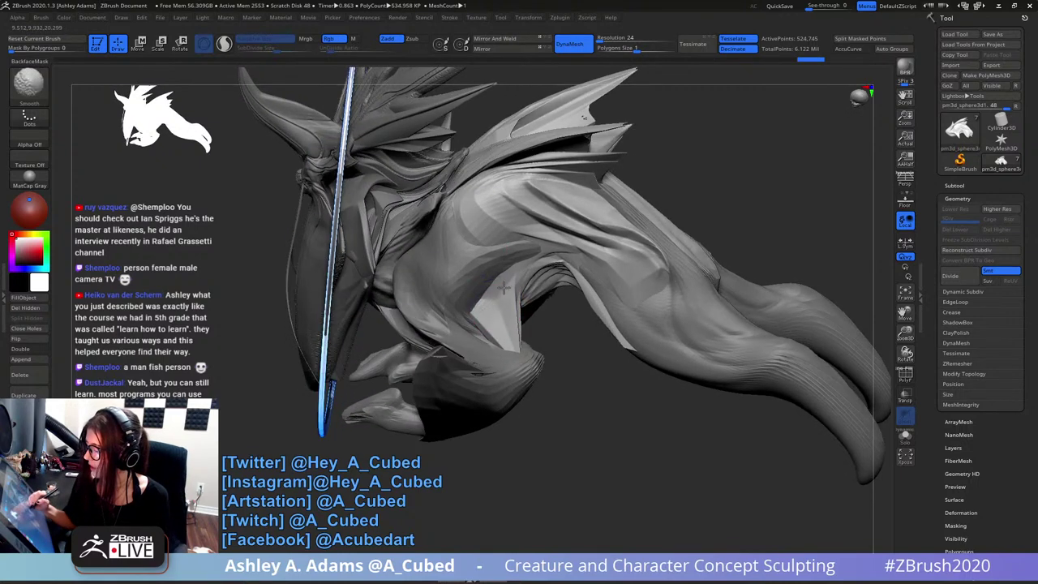
left_click_drag(504, 287, 497, 220)
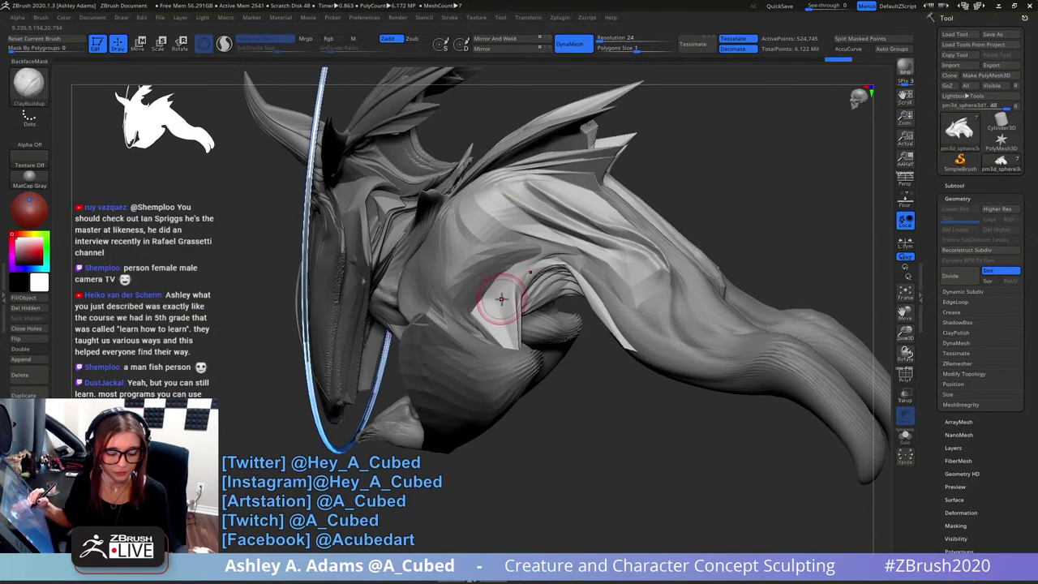
- Cut grooves with the Slash2 brush down the skin flap bordering the front of the armpit opening
key("b")
key("m")
key("a")
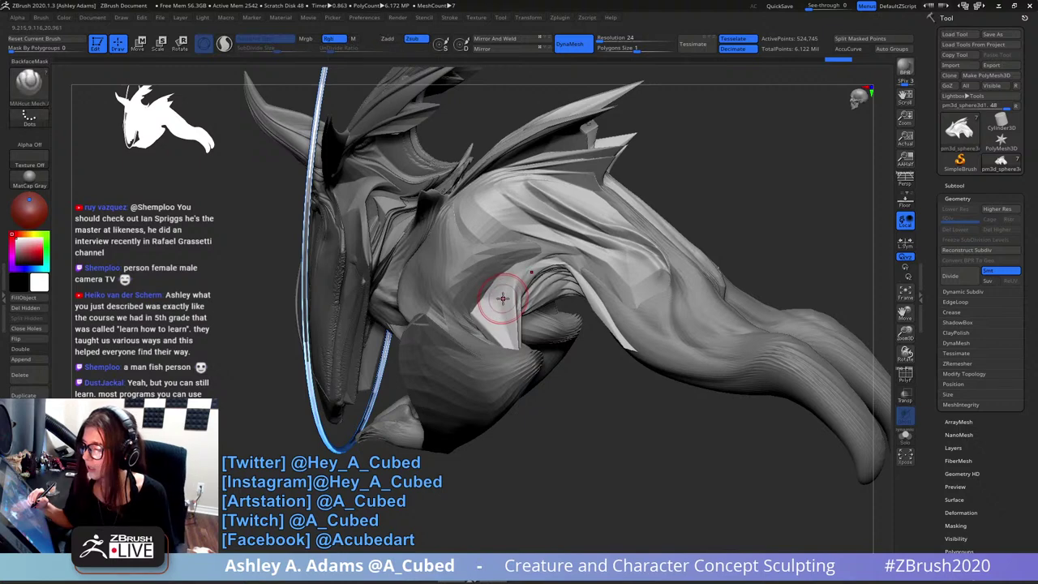
key("b")
key("s")
key("l")
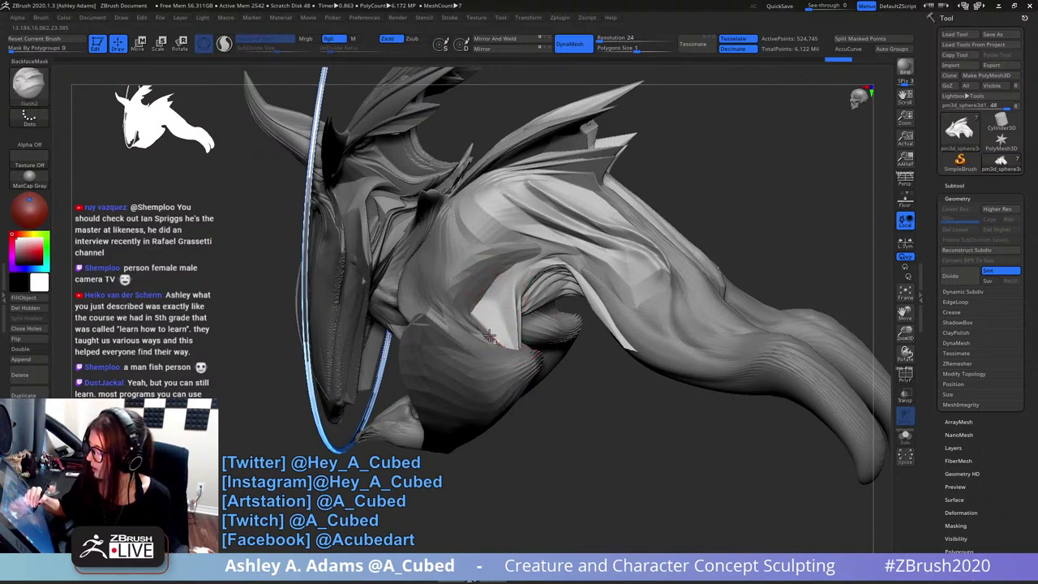
mouse_move(490, 335)
left_mouse_down()
mouse_move(486, 297)
mouse_move(485, 317)
mouse_move(511, 362)
left_mouse_up()
key("ctrl+z")
mouse_move(511, 361)
right_mouse_down()
mouse_move(490, 349)
mouse_move(546, 282)
right_mouse_up()
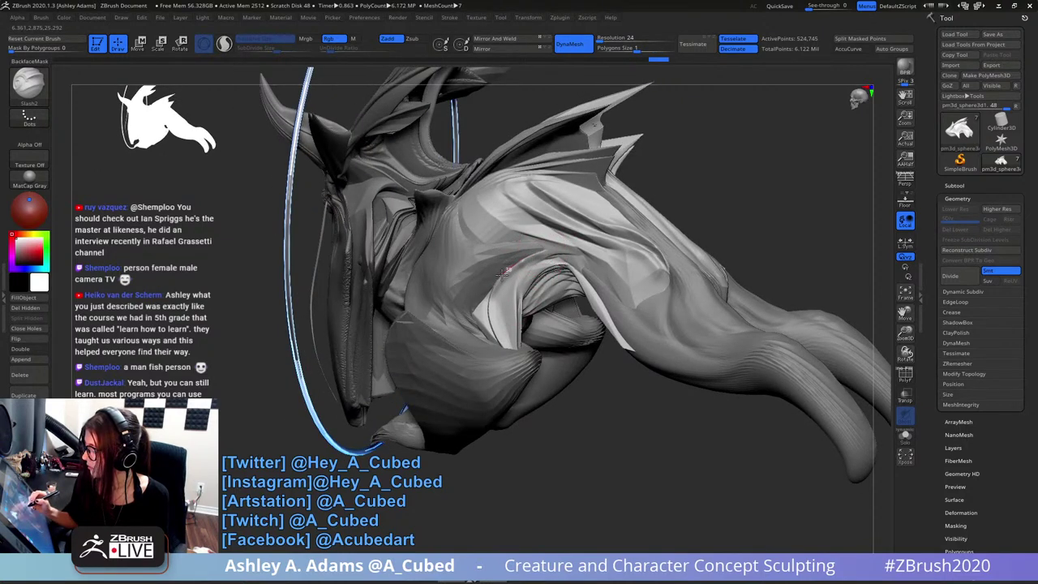
mouse_move(487, 289)
left_mouse_down()
mouse_move(488, 329)
mouse_move(516, 360)
left_mouse_up()
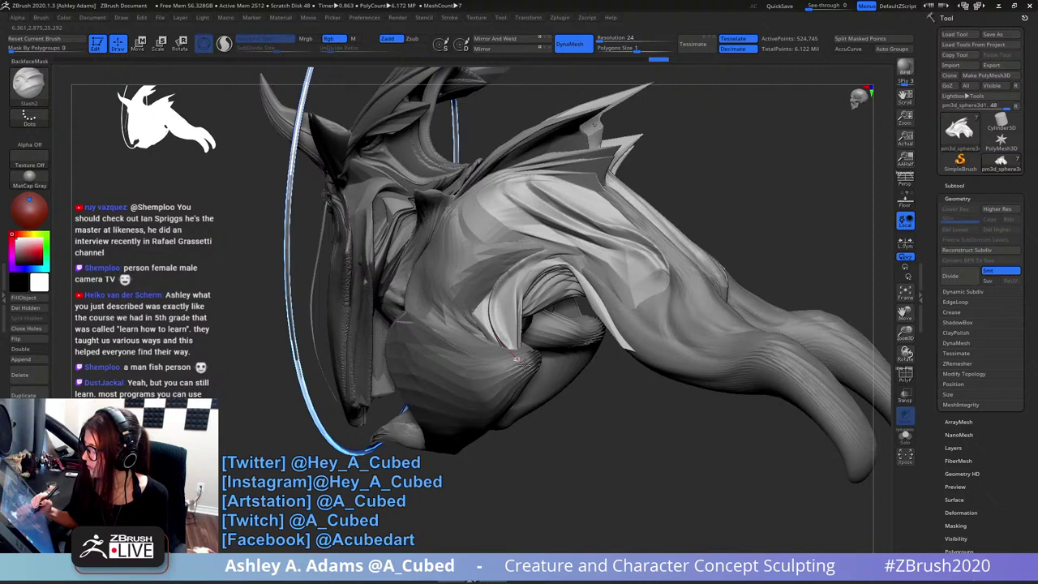
mouse_move(517, 358)
right_mouse_down()
mouse_move(511, 232)
mouse_move(519, 252)
mouse_move(533, 234)
right_mouse_up()
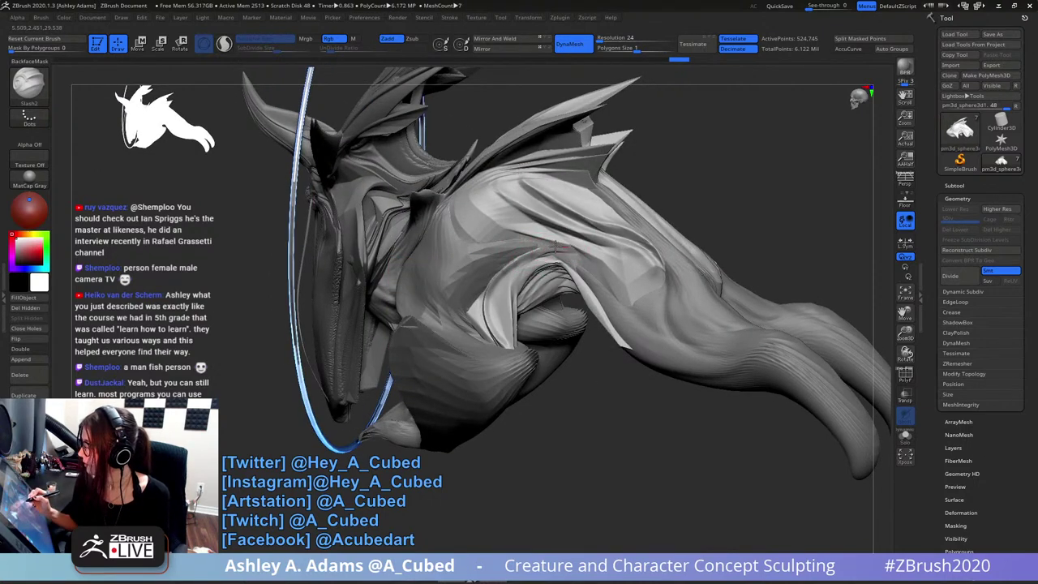
mouse_move(556, 248)
left_mouse_down()
mouse_move(525, 253)
mouse_move(505, 292)
mouse_move(508, 340)
mouse_move(527, 357)
left_mouse_up()
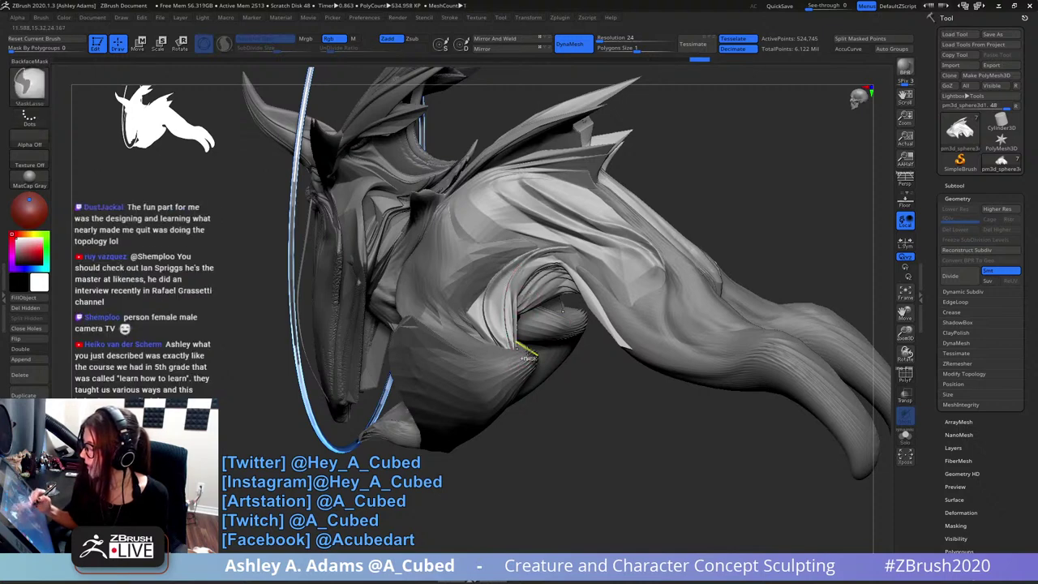
- Smooth the faceted surface on the top and front of the shoulder
right_click_drag(527, 357, 609, 216)
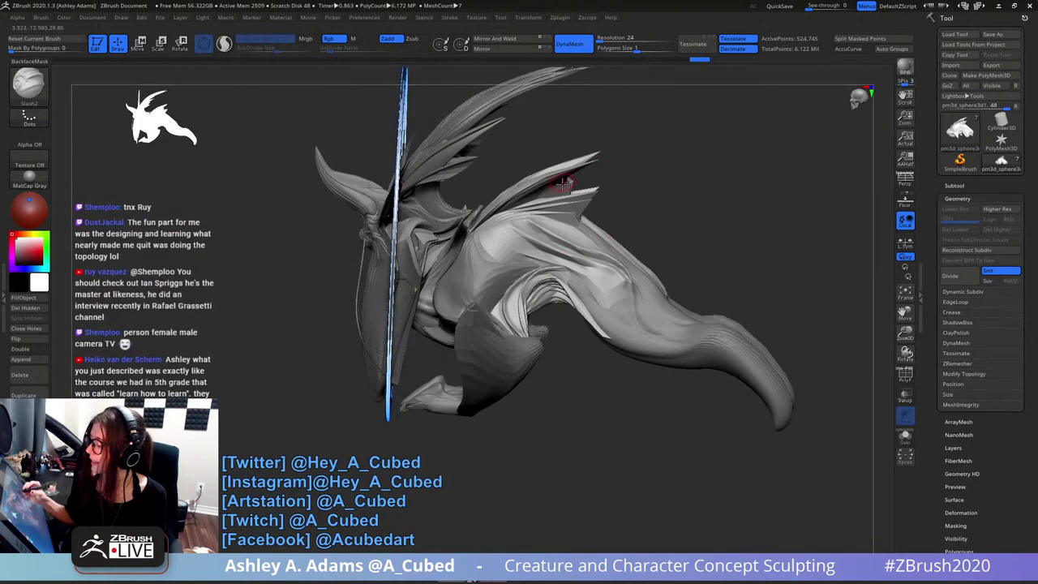
key("shift")
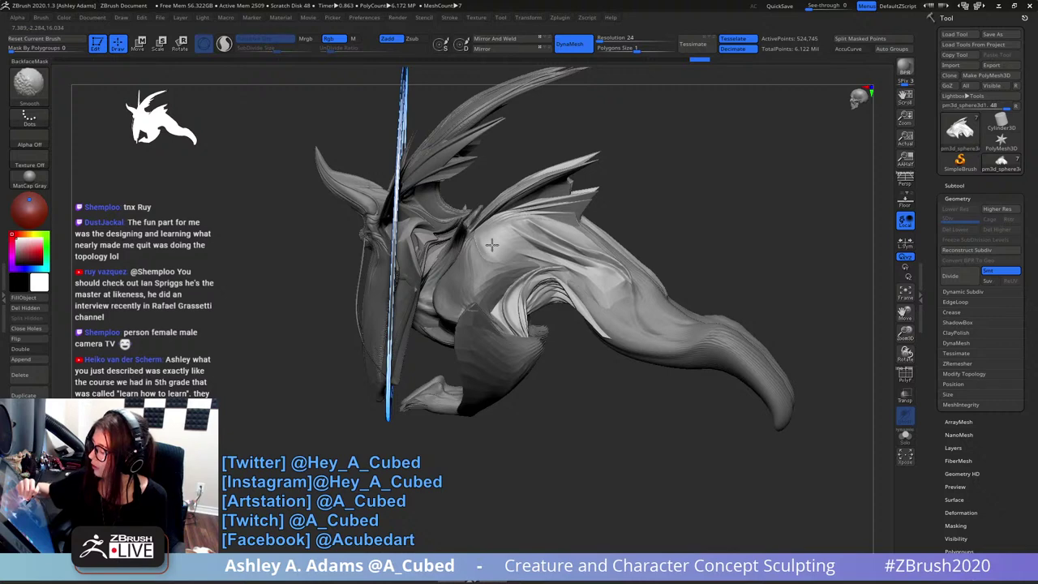
left_click_drag(491, 245, 510, 212, "shift")
right_click_drag(509, 213, 469, 233)
left_click_drag(493, 226, 496, 223, "shift")
right_click_drag(496, 222, 511, 203)
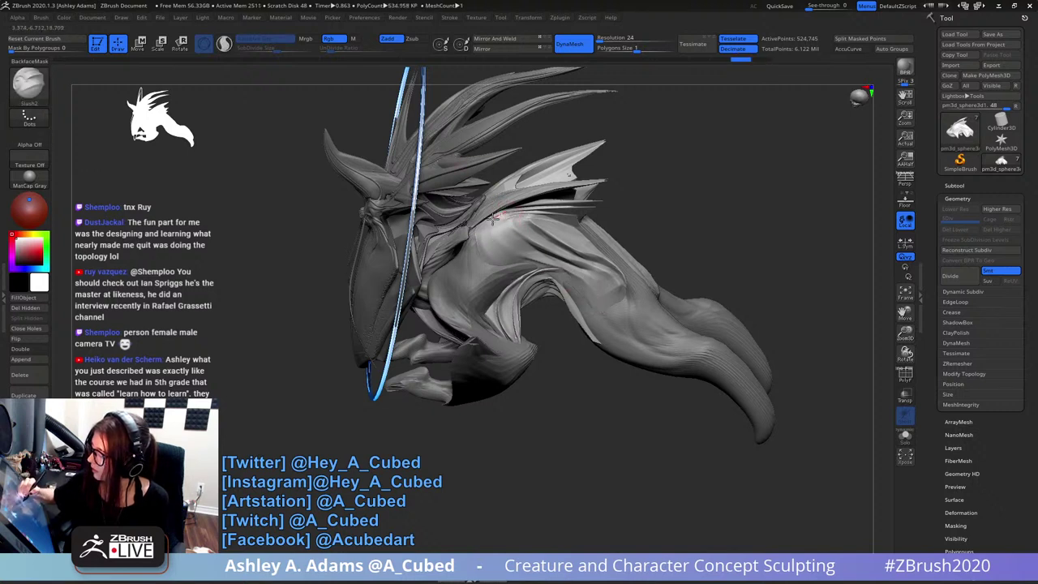
- Cut a Slash2 groove from the base of the back fins across the shoulder toward the upper arm
mouse_move(494, 217)
left_mouse_down()
mouse_move(489, 237)
mouse_move(501, 250)
mouse_move(572, 274)
mouse_move(607, 321)
mouse_move(584, 281)
left_mouse_up()
key("shift")
right_click_drag(559, 197, 610, 228)
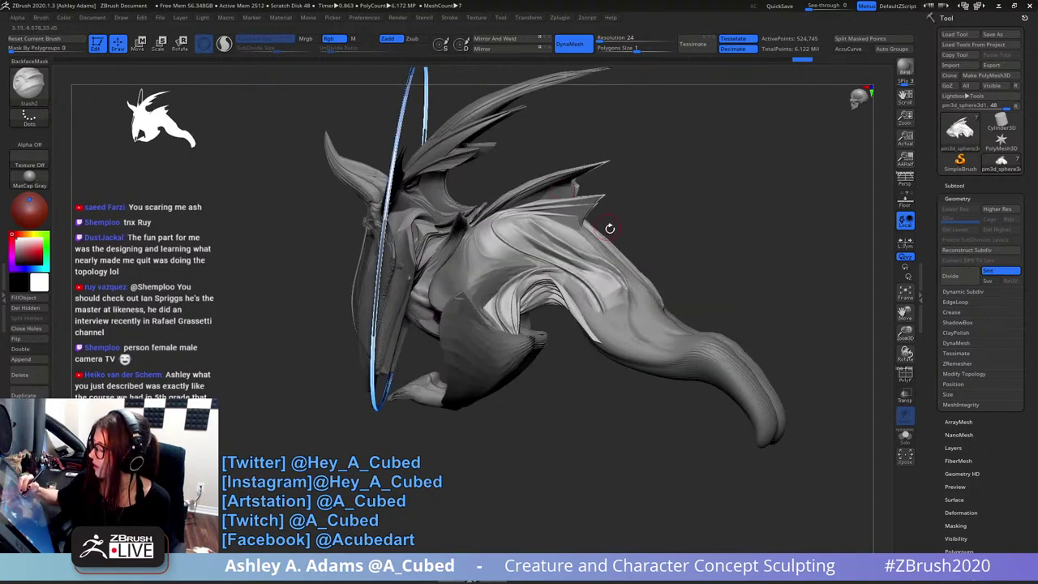
left_click_drag(610, 229, 520, 233)
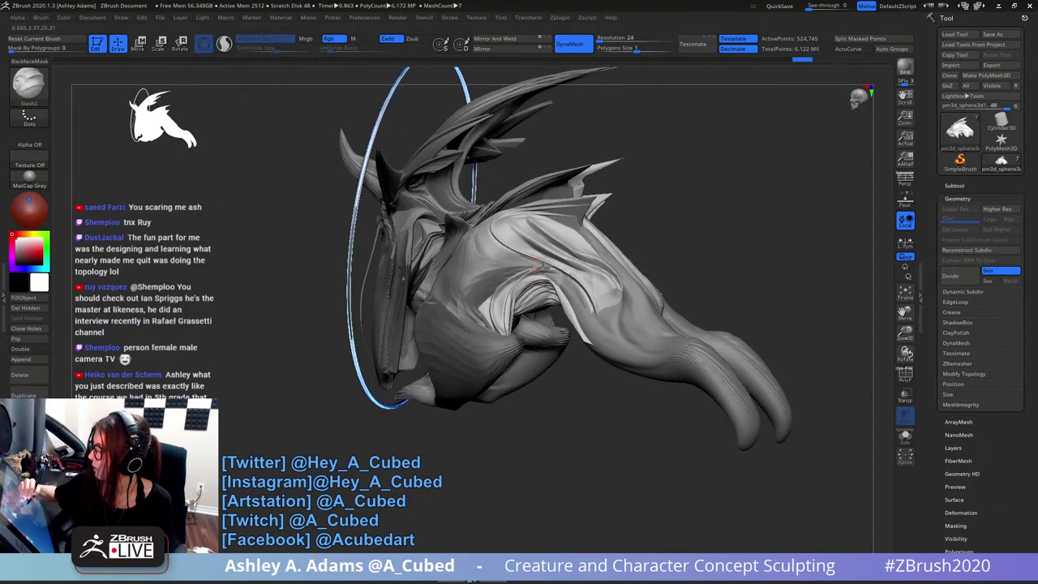
key("ctrl")
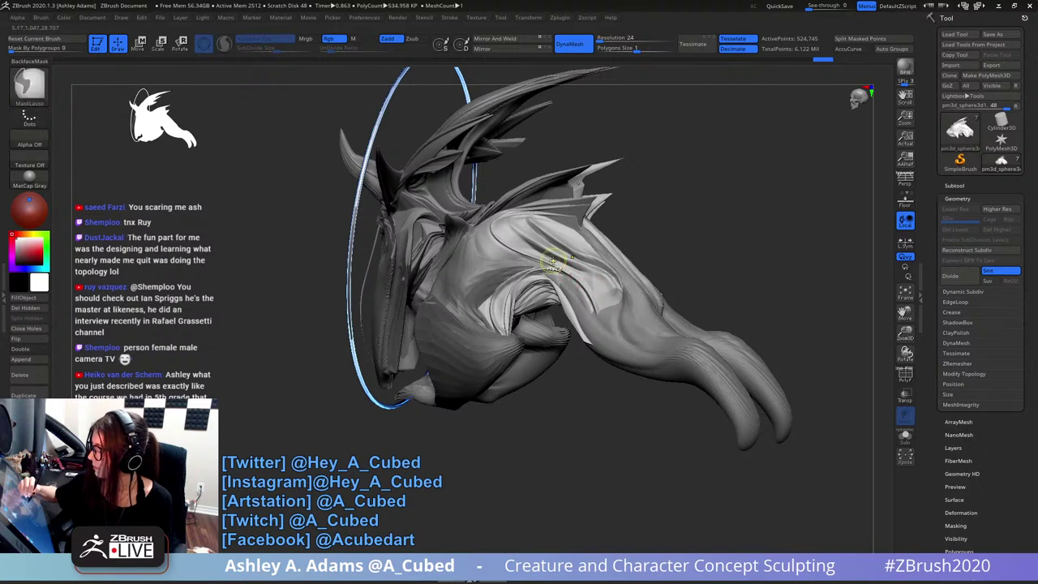
mouse_move(553, 261)
right_mouse_down("ctrl")
mouse_move(590, 150)
mouse_move(636, 227)
right_mouse_up("ctrl")
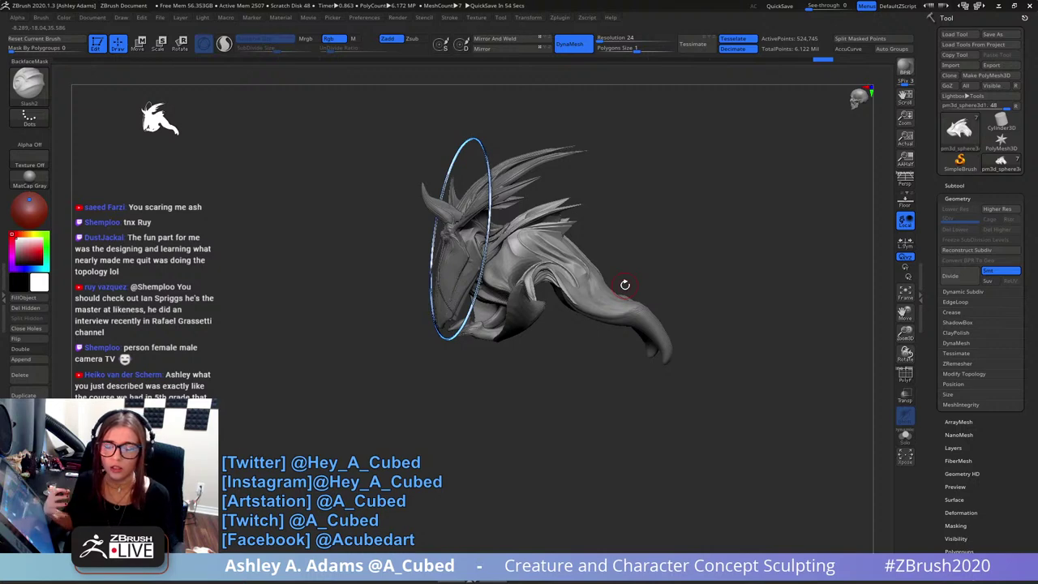
right_click_drag(625, 285, 565, 354, "ctrl")
right_click_drag(618, 236, 627, 297, "alt")
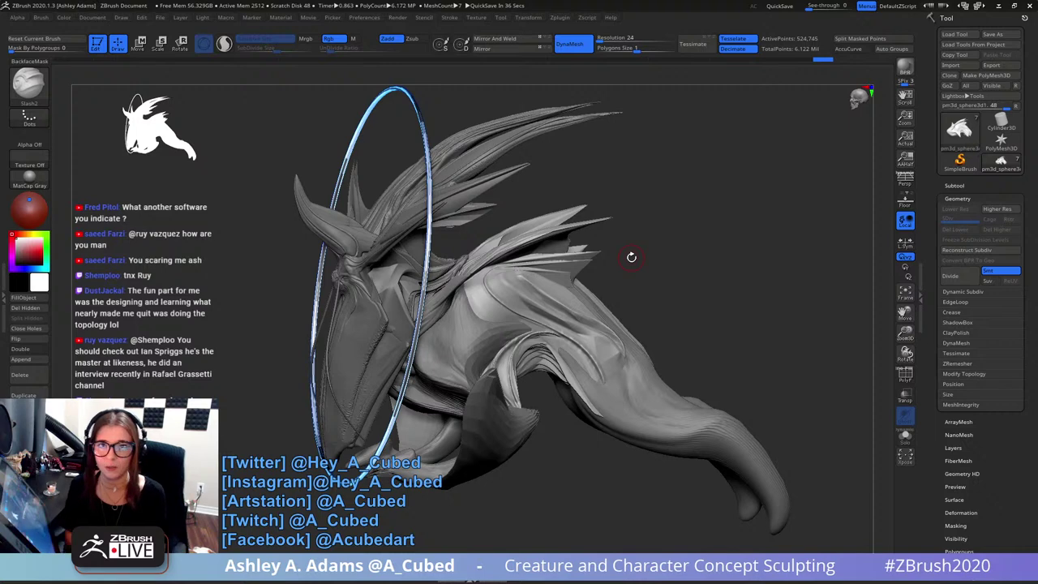
left_click_drag(632, 257, 628, 300)
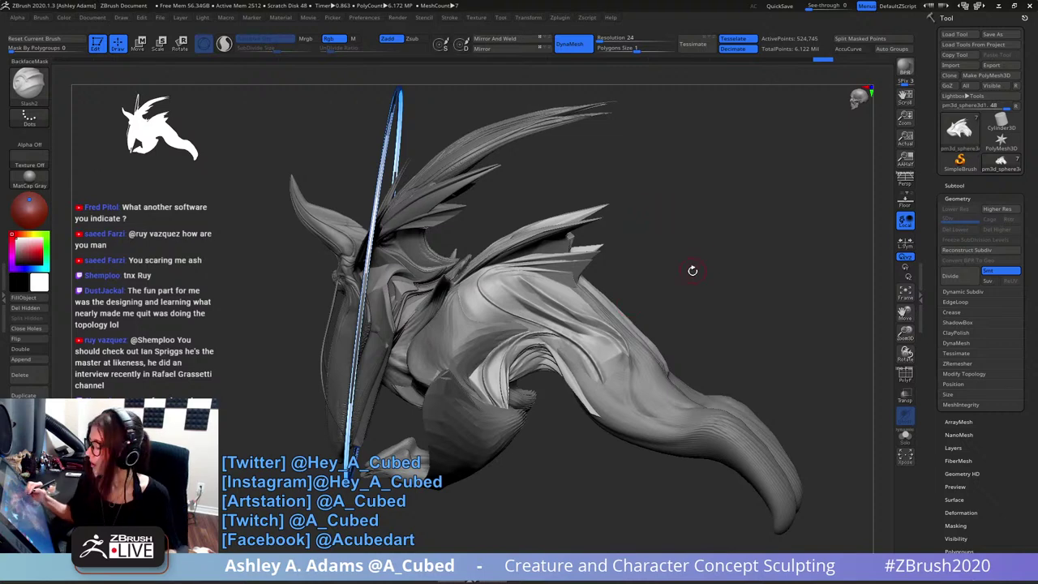
- Cut and deepen a long Slash2 groove from the top of the shoulder down the upper arm to above the elbow
mouse_move(691, 271)
left_mouse_down()
mouse_move(578, 304)
mouse_move(519, 235)
left_mouse_up()
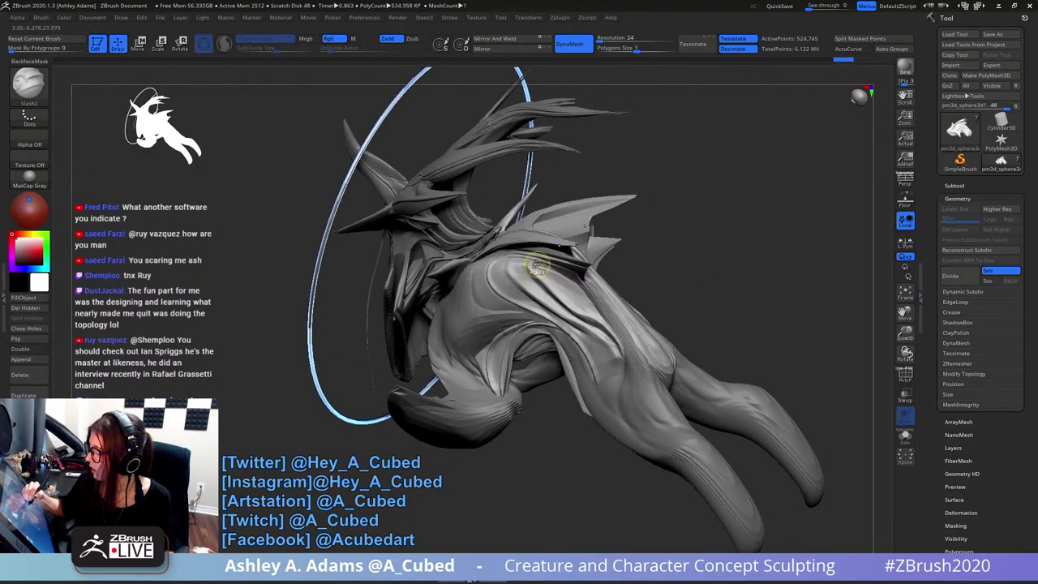
left_click_drag(533, 280, 619, 340)
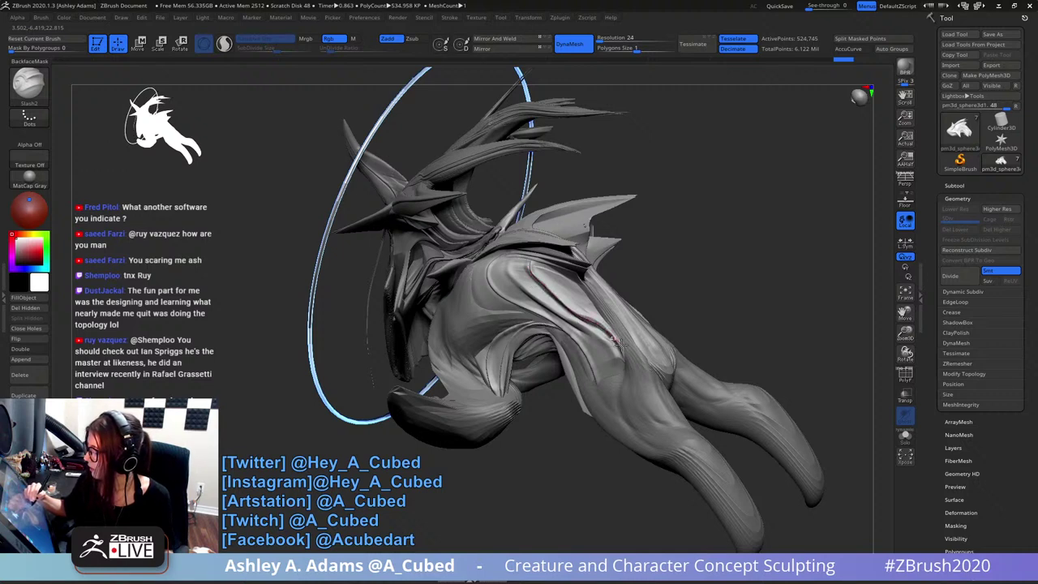
key("ctrl+z")
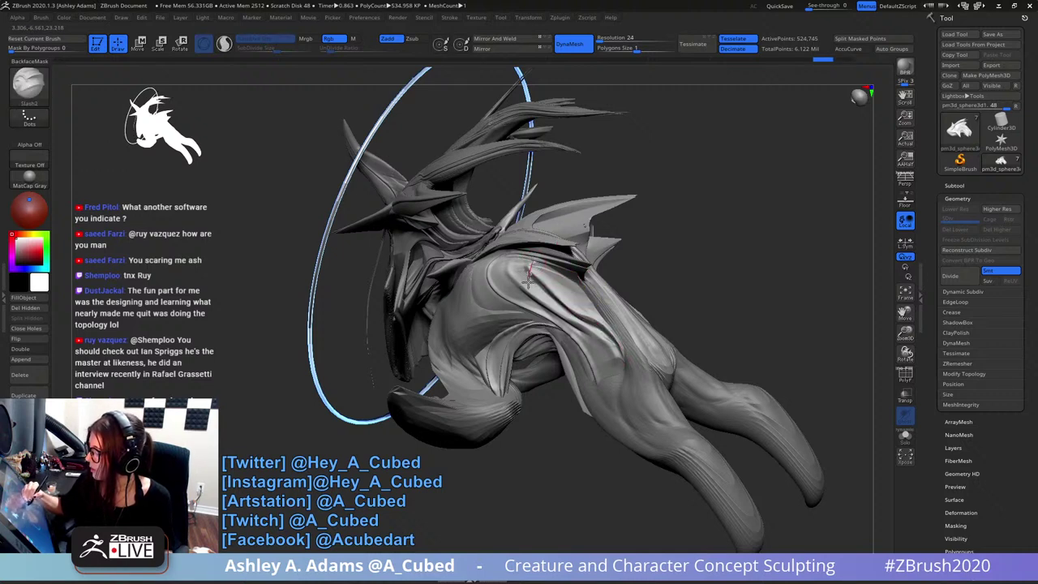
left_click_drag(539, 284, 621, 343)
left_click_drag(649, 303, 602, 270)
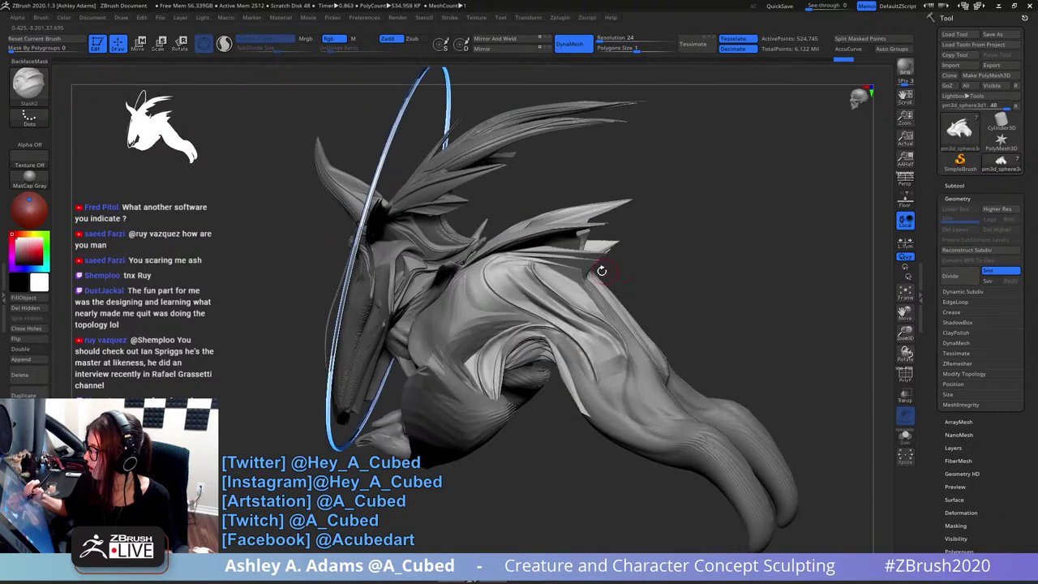
key("space")
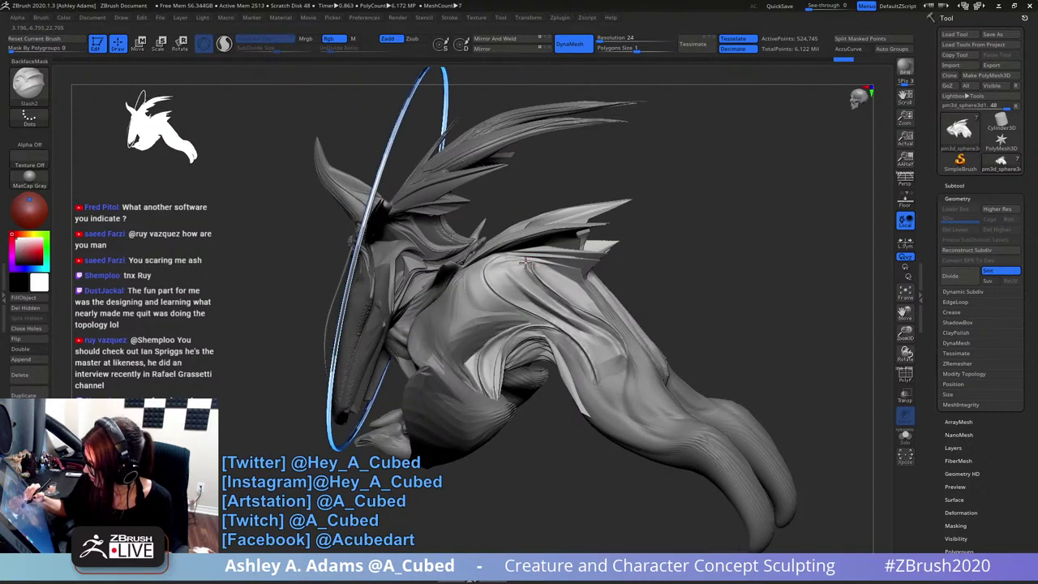
mouse_move(526, 263)
left_mouse_down()
mouse_move(532, 284)
mouse_move(620, 342)
mouse_move(631, 362)
left_mouse_up()
left_click_drag(528, 263, 622, 343)
mouse_move(575, 290)
right_mouse_down()
mouse_move(573, 219)
mouse_move(487, 223)
mouse_move(624, 214)
right_mouse_up()
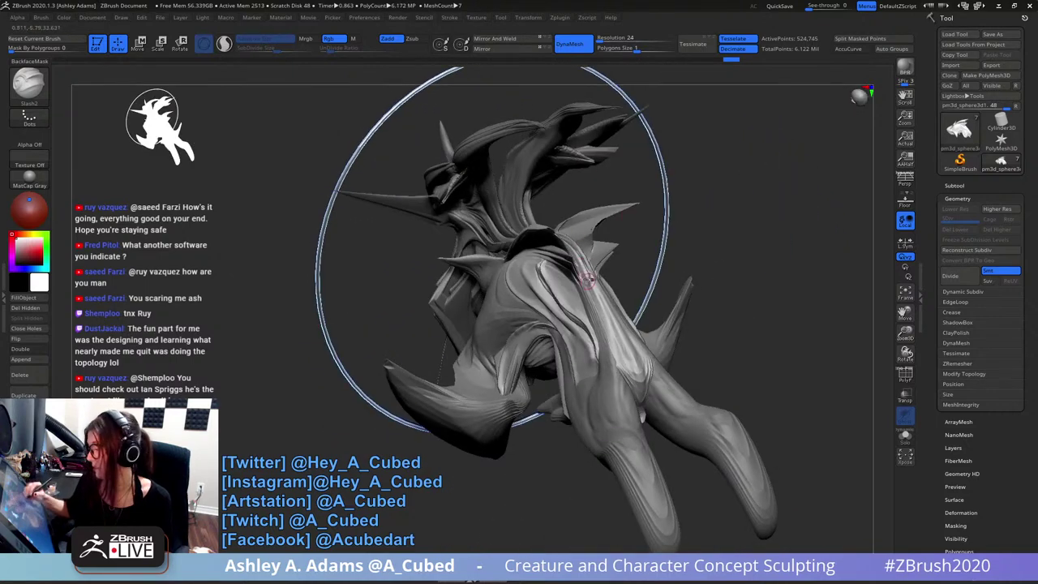
right_click_drag(590, 278, 601, 259)
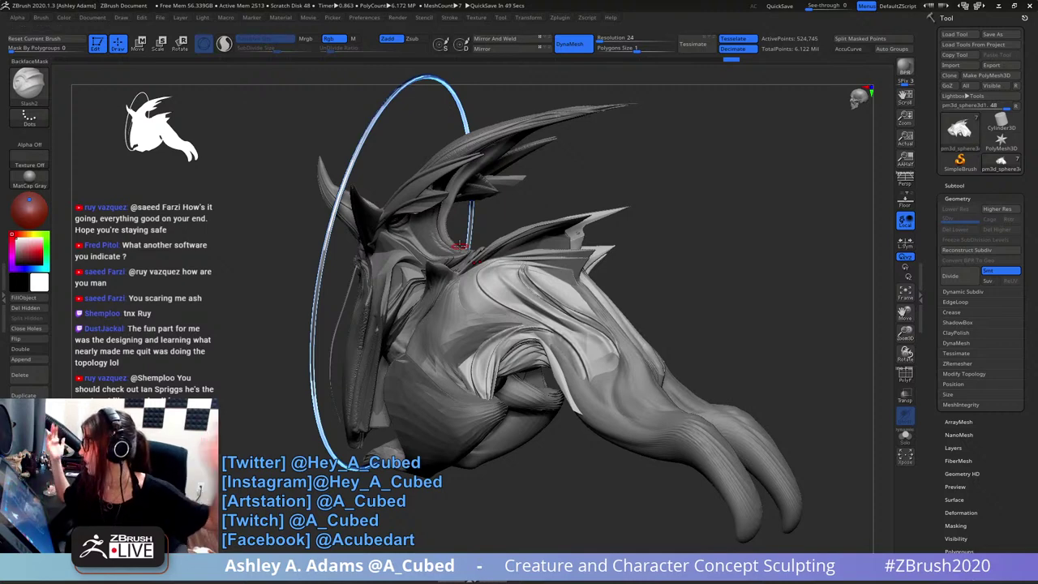
left_click_drag(632, 233, 610, 273)
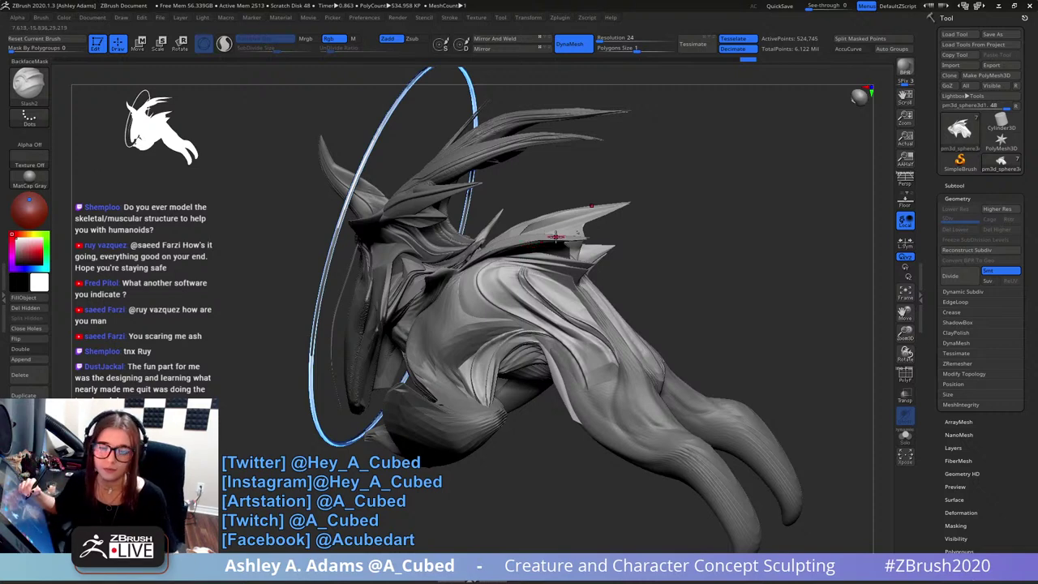
left_click_drag(552, 219, 557, 207)
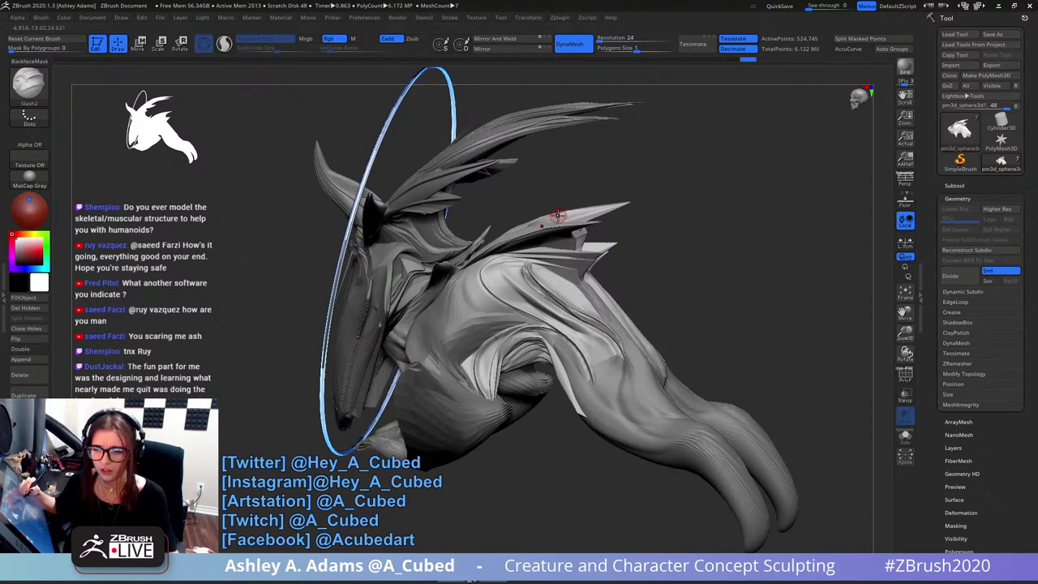
left_click_drag(559, 215, 511, 240)
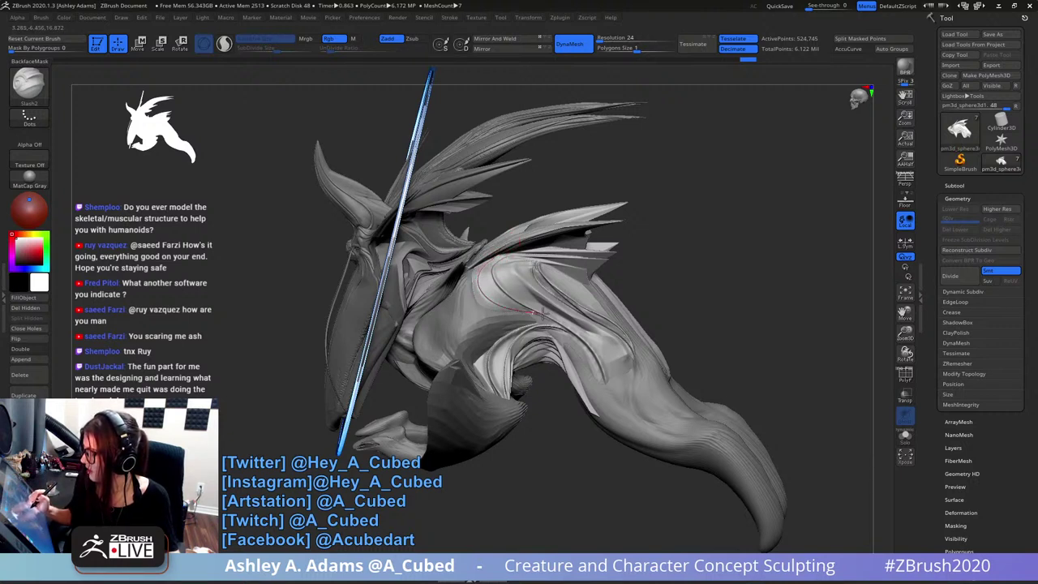
- Carve curved Slash2 grooves around the front of the shoulder, sweeping back above the armpit
right_click_drag(485, 248, 551, 264)
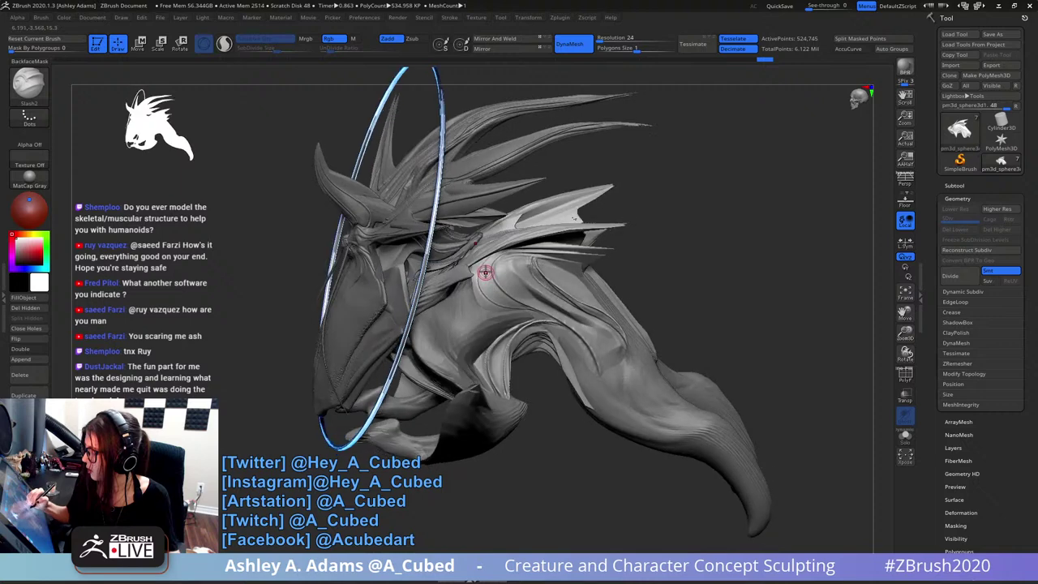
right_click_drag(484, 268, 417, 255)
mouse_move(470, 275)
left_mouse_down()
mouse_move(477, 305)
mouse_move(493, 313)
mouse_move(559, 314)
left_mouse_up()
right_click_drag(512, 238, 514, 258)
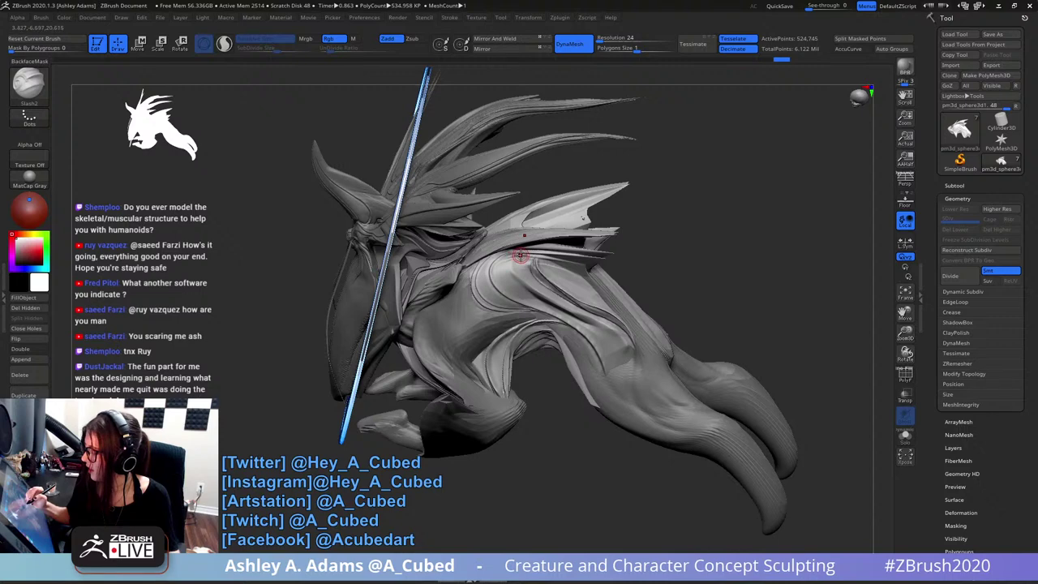
left_click_drag(495, 275, 571, 328)
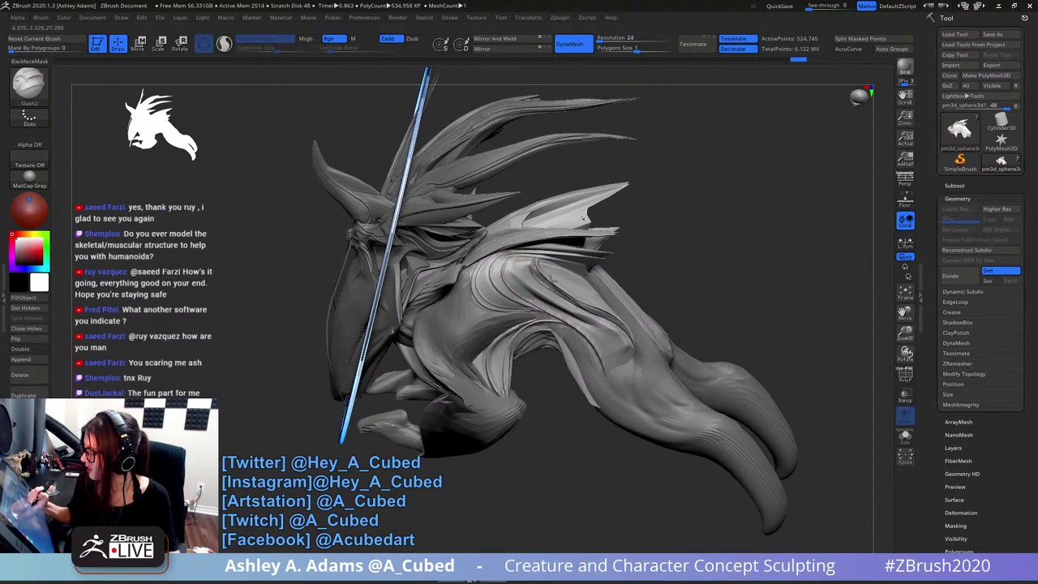
mouse_move(560, 309)
right_mouse_down()
mouse_move(552, 259)
mouse_move(567, 166)
right_mouse_up()
right_click_drag(585, 272, 575, 275)
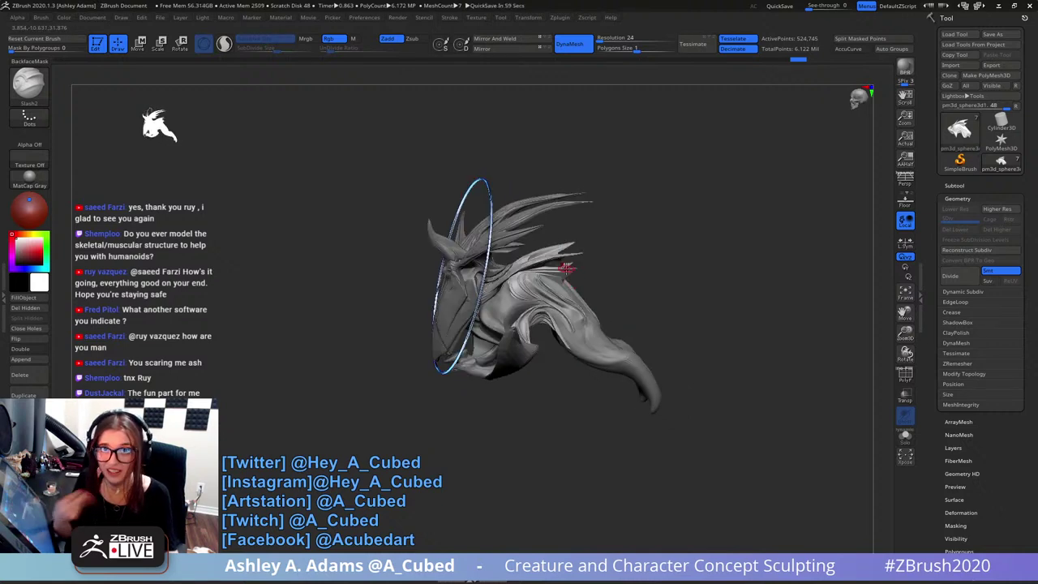
- Select the hand and forearm subtool and pull the form between the hand and forearm flare with SnakeHook, working from below
right_click_drag(566, 268, 519, 454, "ctrl")
left_click(502, 292, "alt")
right_click_drag(636, 278, 633, 172)
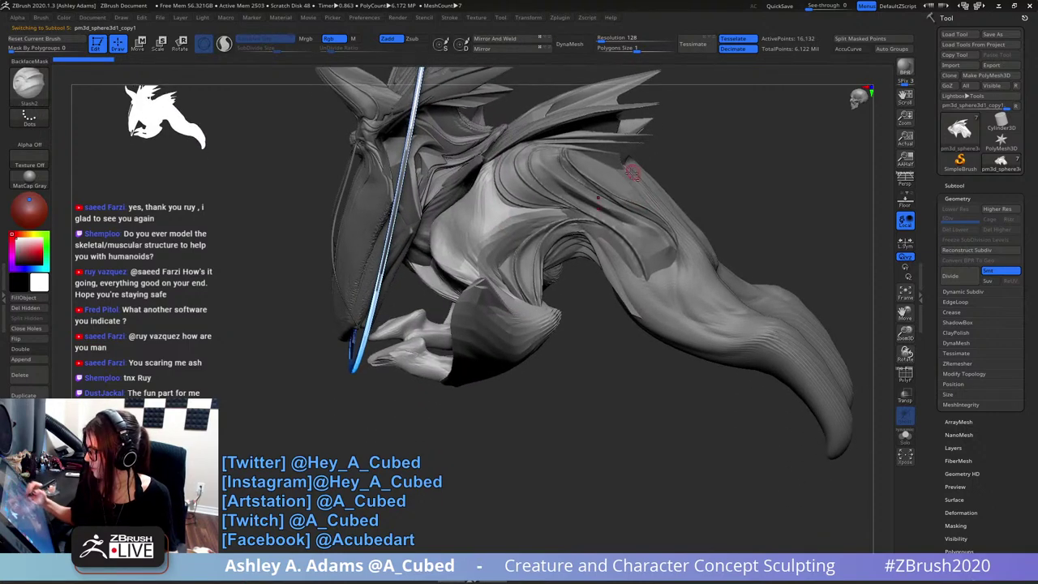
right_click_drag(564, 298, 551, 147)
mouse_move(466, 206)
right_mouse_down()
mouse_move(462, 199)
mouse_move(481, 239)
right_mouse_up()
right_click(493, 247)
key("b")
key("s")
key("h")
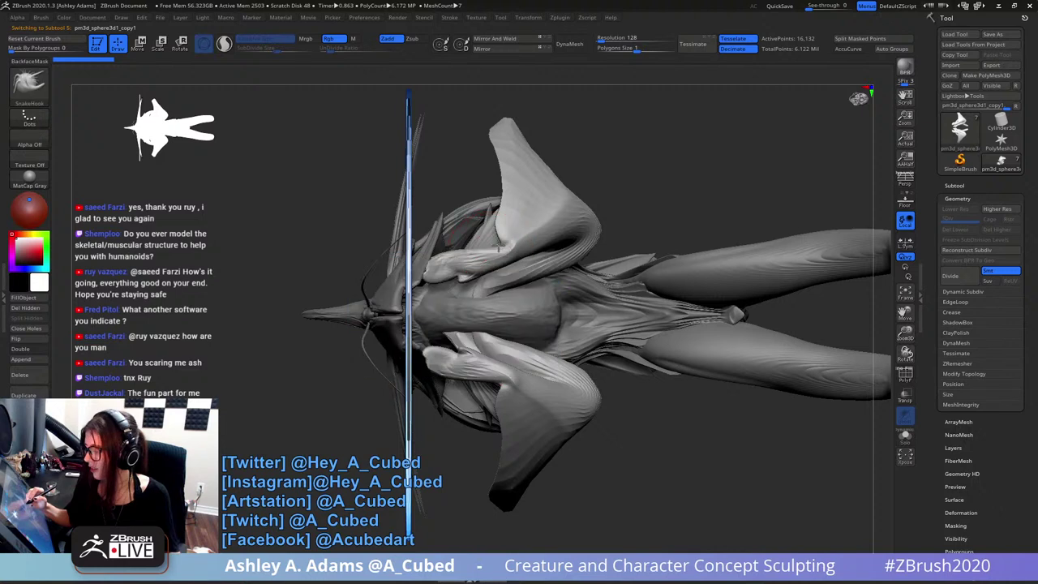
right_click(502, 232)
mouse_move(504, 242)
left_mouse_down()
mouse_move(487, 228)
mouse_move(463, 243)
mouse_move(495, 249)
mouse_move(519, 231)
left_mouse_up()
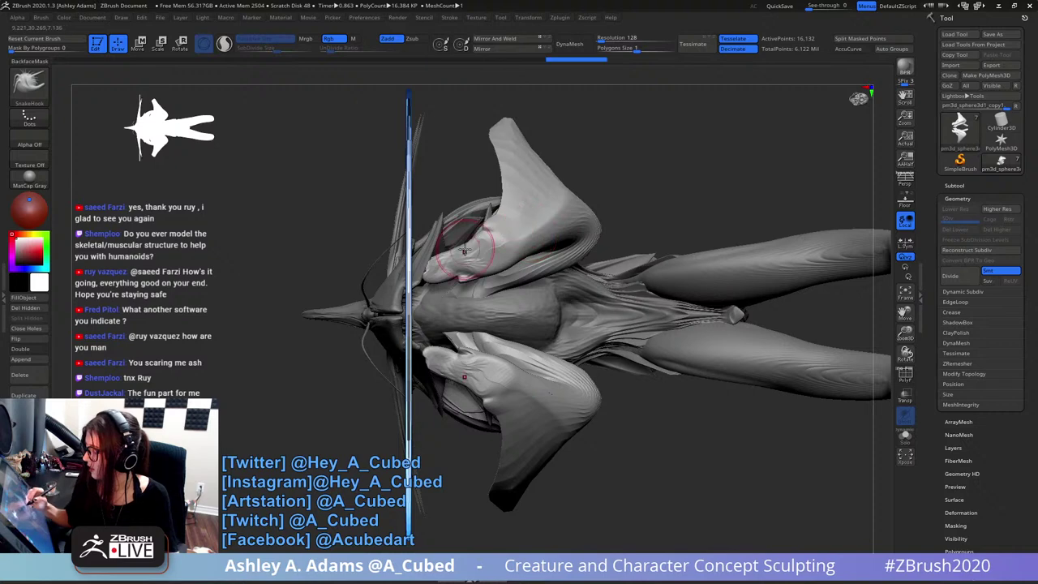
- Pull the hand and the adjoining forearm surface into shape from below with SnakeHook
left_click_drag(458, 250, 466, 236)
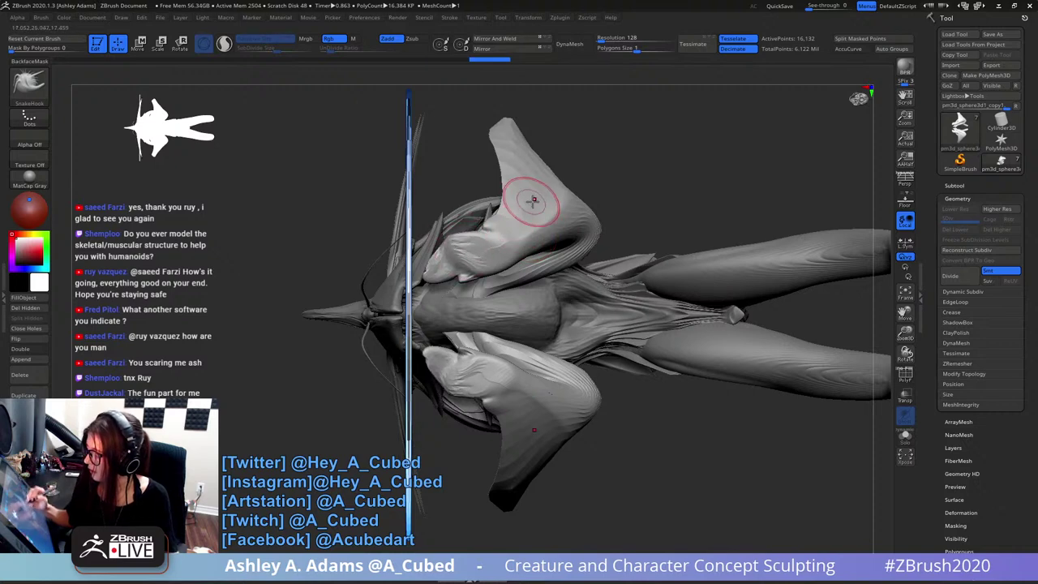
mouse_move(491, 262)
right_mouse_down()
mouse_move(498, 237)
mouse_move(556, 243)
right_mouse_up()
left_click_drag(514, 233, 521, 197)
right_click_drag(520, 195, 594, 192)
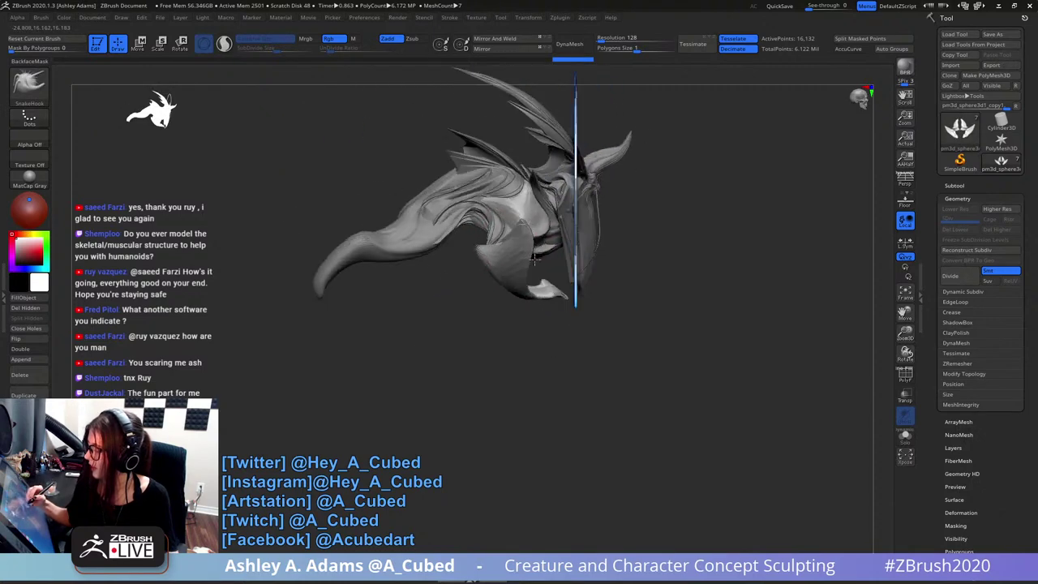
- Make the hind legs the active subtool after checking the body's silhouette from both sides
mouse_move(513, 235)
right_mouse_down("alt")
mouse_move(549, 275)
mouse_move(481, 260)
right_mouse_up("alt")
left_click(446, 266, "alt")
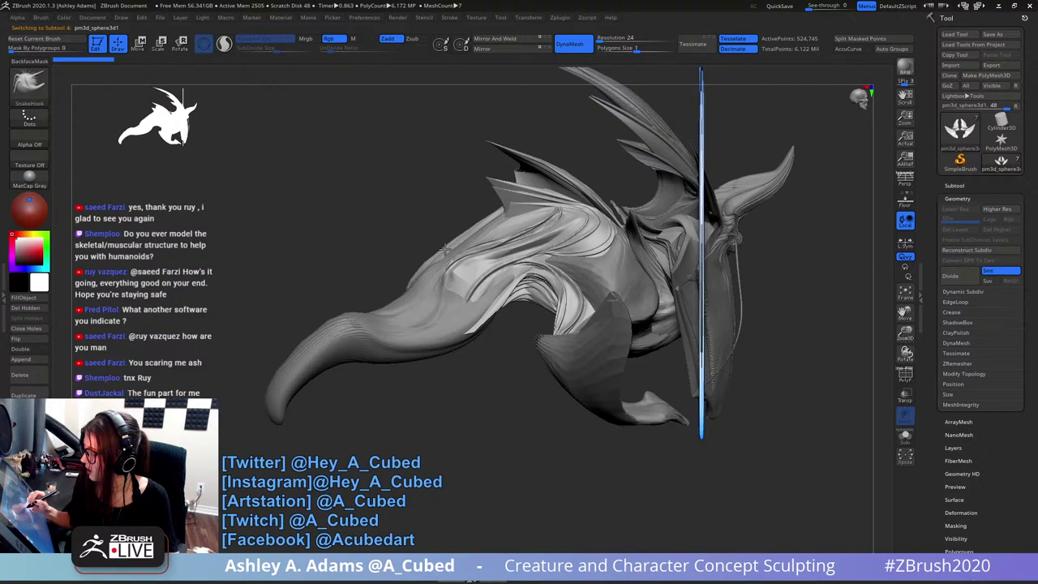
right_click_drag(446, 251, 498, 251)
left_click_drag(497, 248, 531, 284)
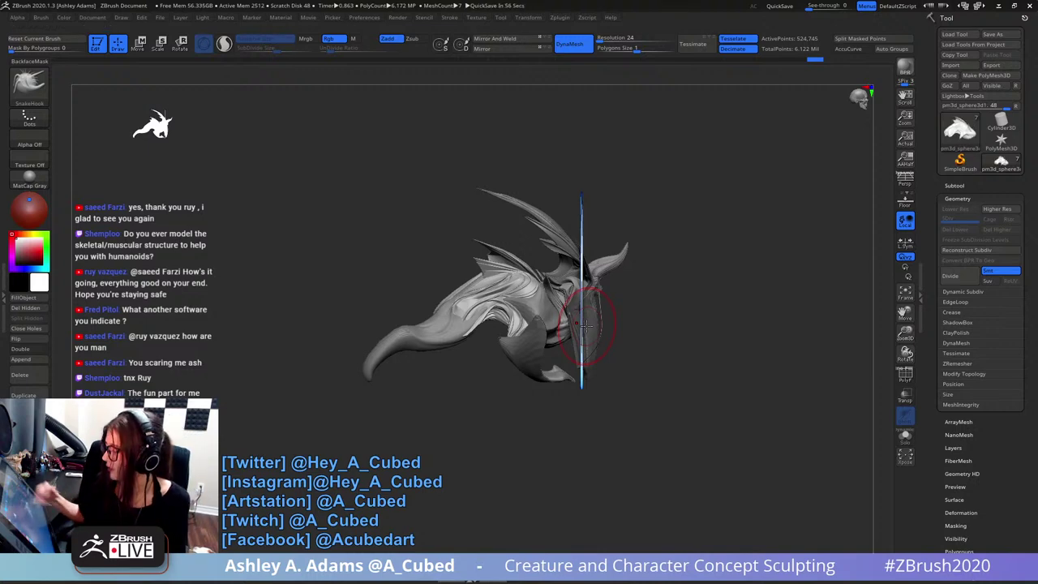
mouse_move(647, 251)
left_mouse_down()
mouse_move(554, 248)
mouse_move(579, 247)
left_mouse_up()
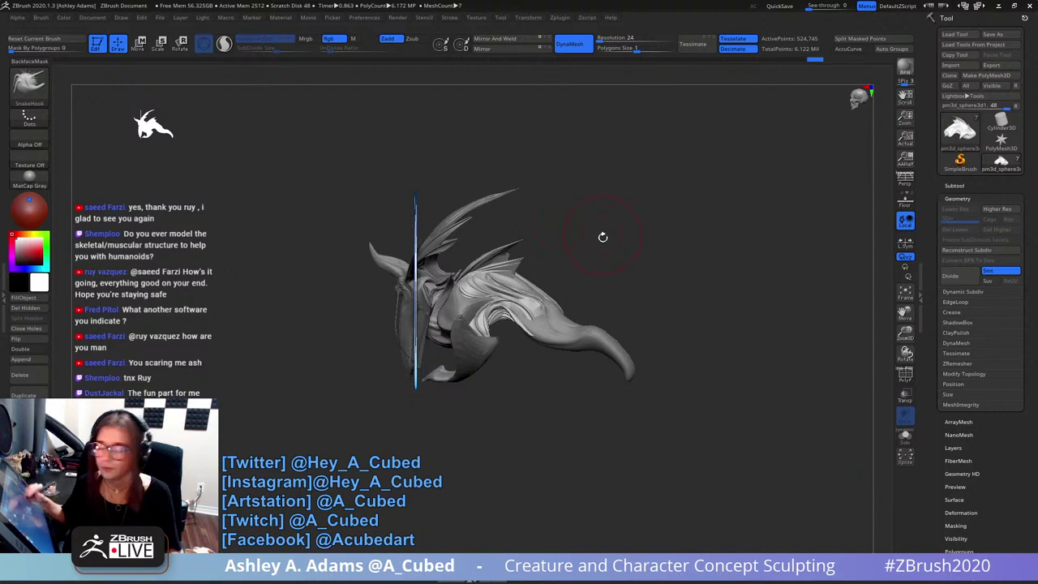
left_click_drag(603, 236, 608, 274)
left_click_drag(640, 316, 590, 274, "alt")
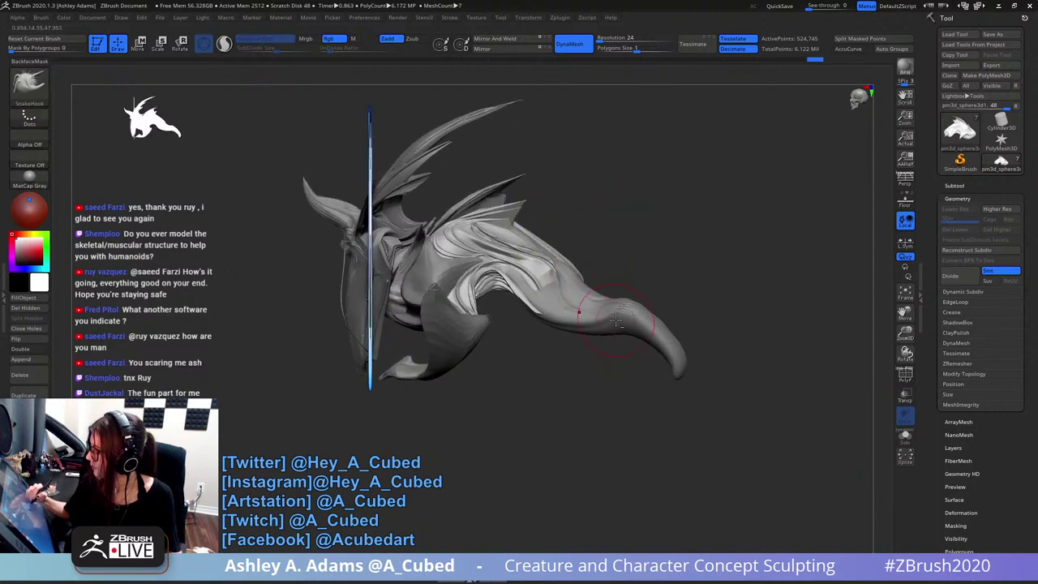
left_click(579, 308, "alt")
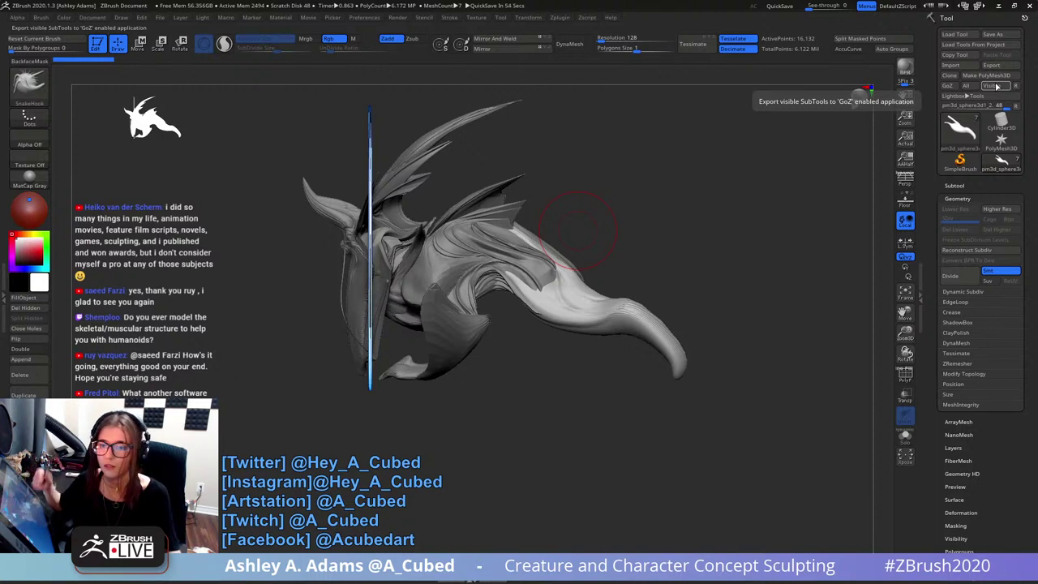
left_click_drag(633, 239, 633, 236)
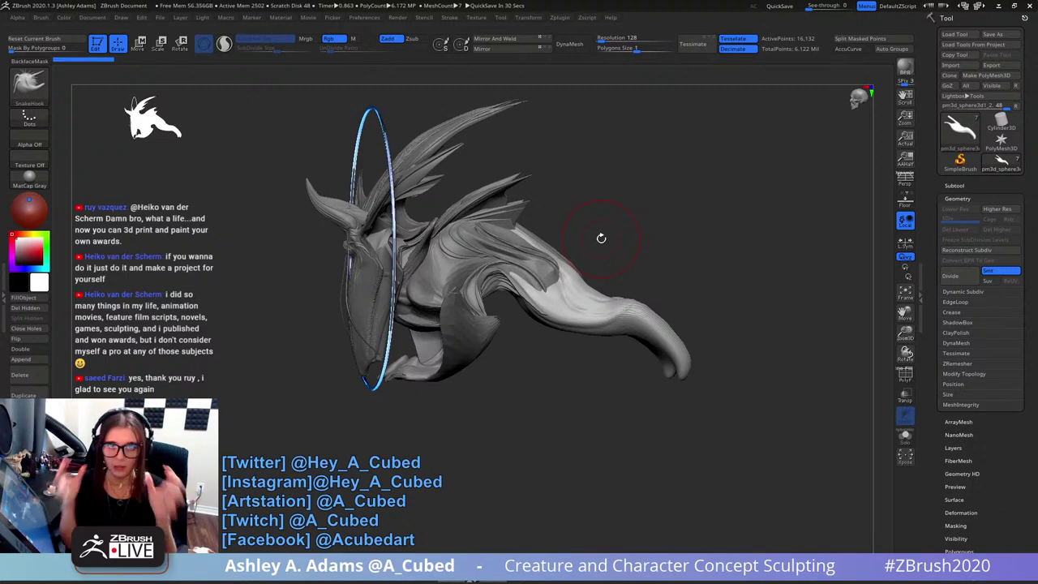
- Reshape the lower hind legs from behind with SnakeHook, narrowing them toward the ends
mouse_move(613, 231)
left_mouse_down()
mouse_move(582, 239)
mouse_move(600, 250)
mouse_move(573, 269)
mouse_move(586, 331)
mouse_move(596, 301)
mouse_move(603, 326)
left_mouse_up()
right_click_drag(618, 316, 596, 310, "ctrl")
right_click(554, 357)
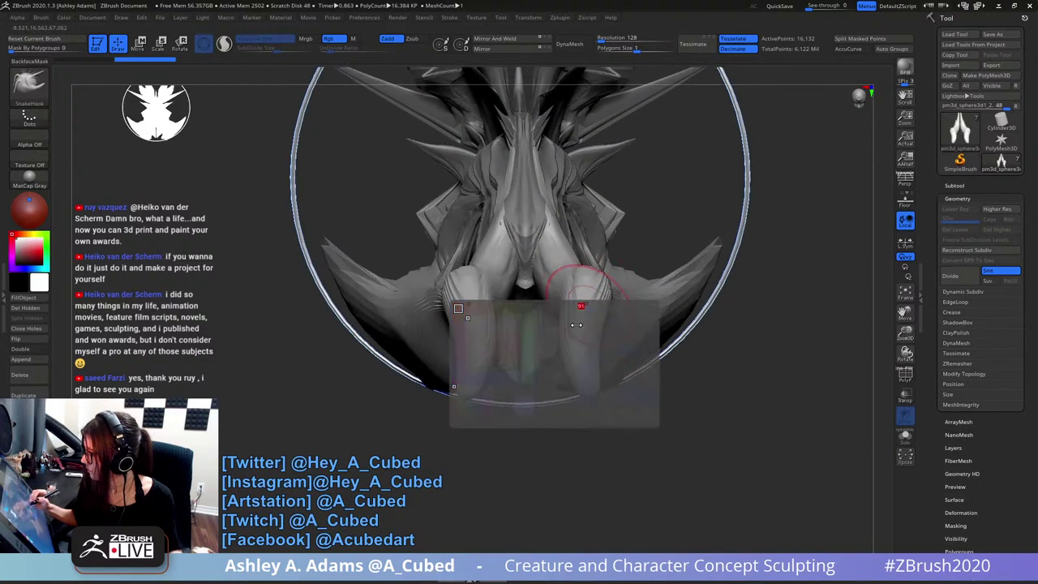
left_click_drag(558, 351, 578, 352)
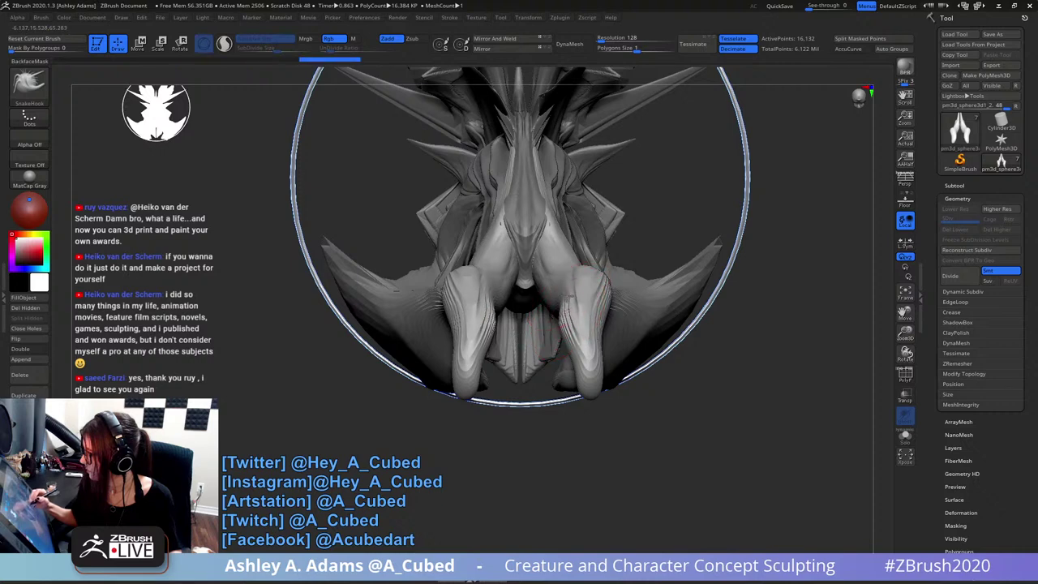
key("space")
left_click_drag(589, 309, 600, 331)
right_click_drag(598, 340, 590, 344)
key("space")
left_click_drag(588, 348, 581, 348)
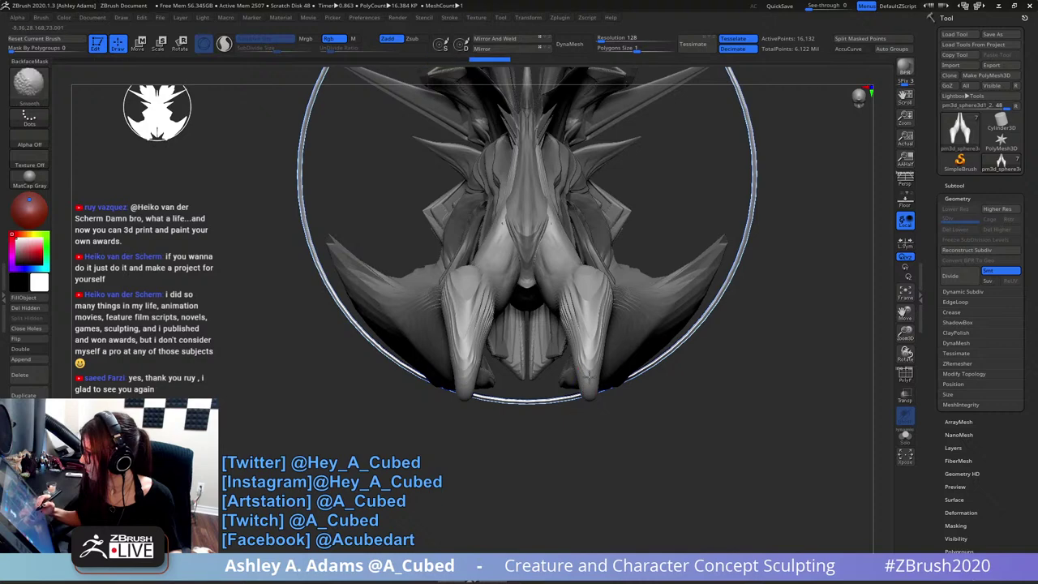
- Pull the blunt ends of the hind legs out into simple feet with SnakeHook, working from the underside
left_click_drag(586, 313, 663, 298)
right_click_drag(662, 297, 665, 150, "ctrl")
key("space")
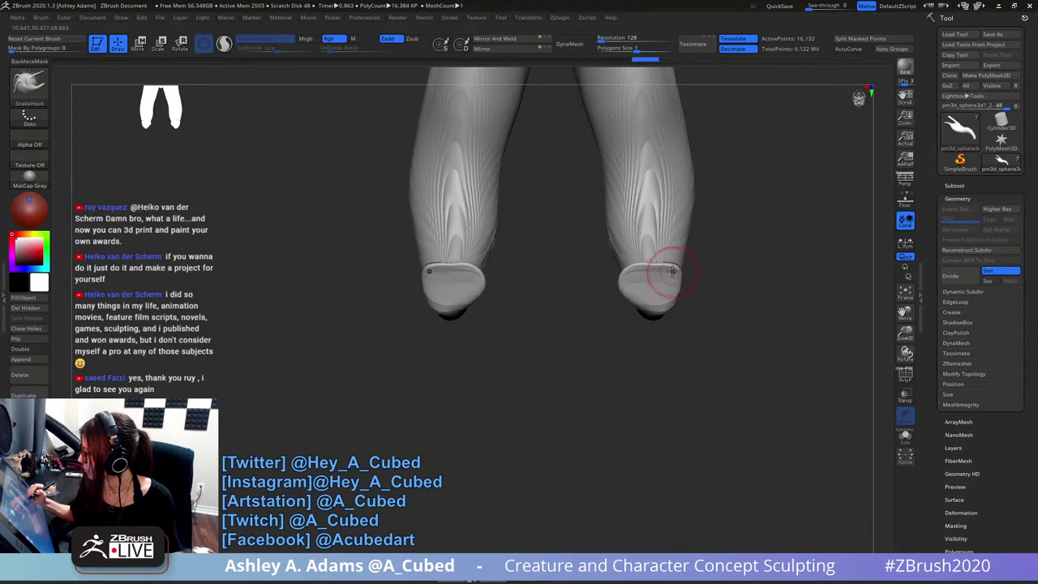
left_click(669, 270, "alt")
key("space")
left_click(678, 278)
left_click_drag(631, 271, 660, 270)
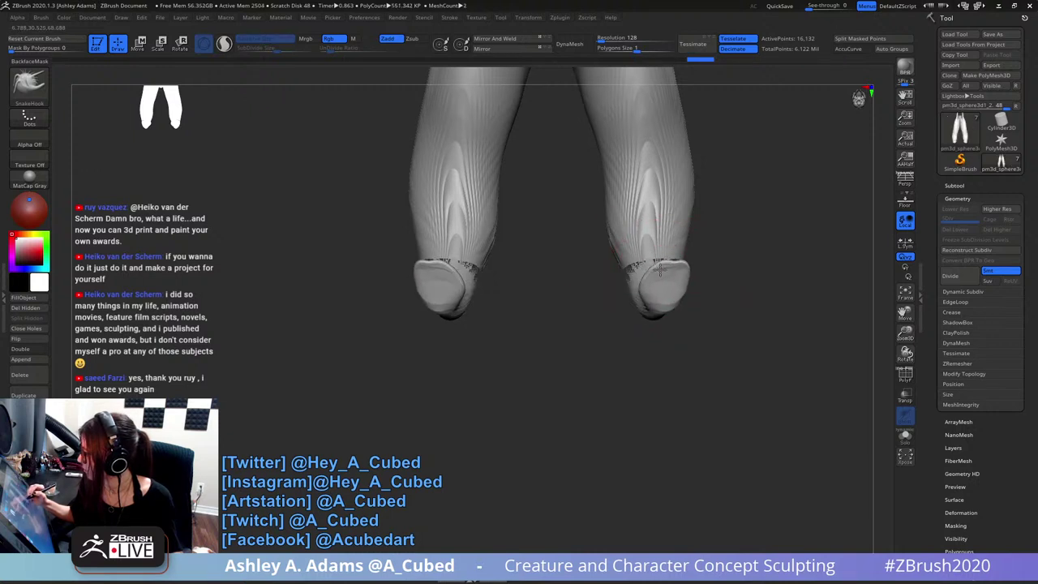
key("space")
left_click(654, 274)
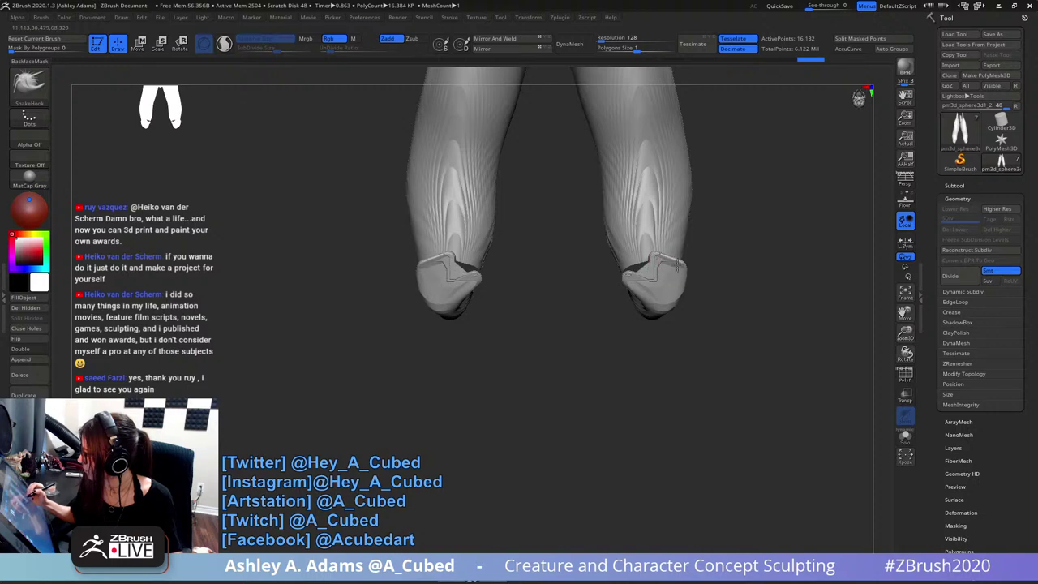
left_click_drag(648, 297, 627, 290)
right_click_drag(663, 301, 661, 282, "ctrl")
left_click(658, 394)
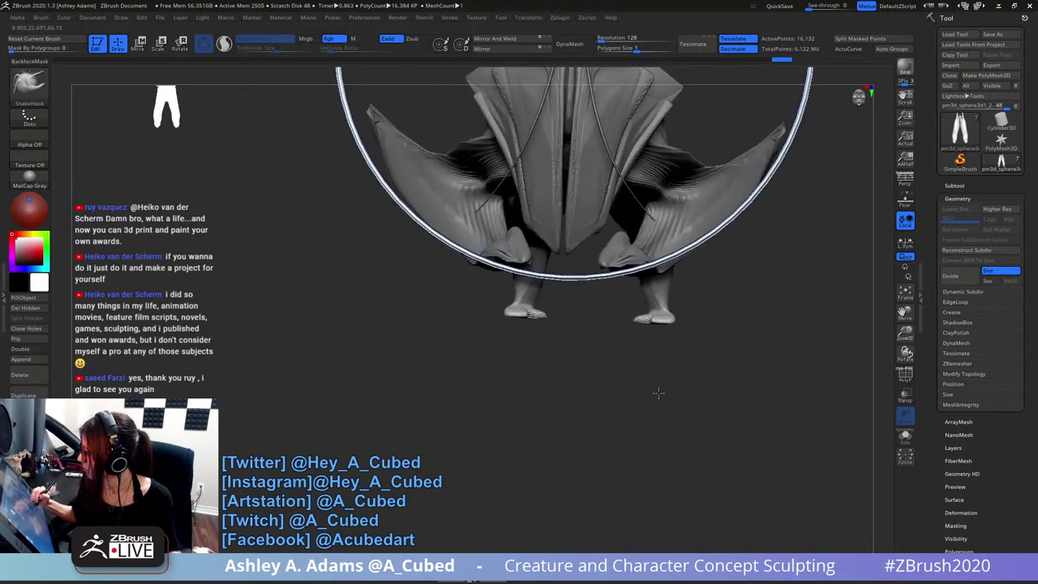
- Adjust the profile of the hind foot and ankle from the side with SnakeHook
mouse_move(657, 394)
right_mouse_down()
mouse_move(685, 296)
mouse_move(571, 300)
right_mouse_up()
right_click_drag(695, 297, 682, 275, "alt")
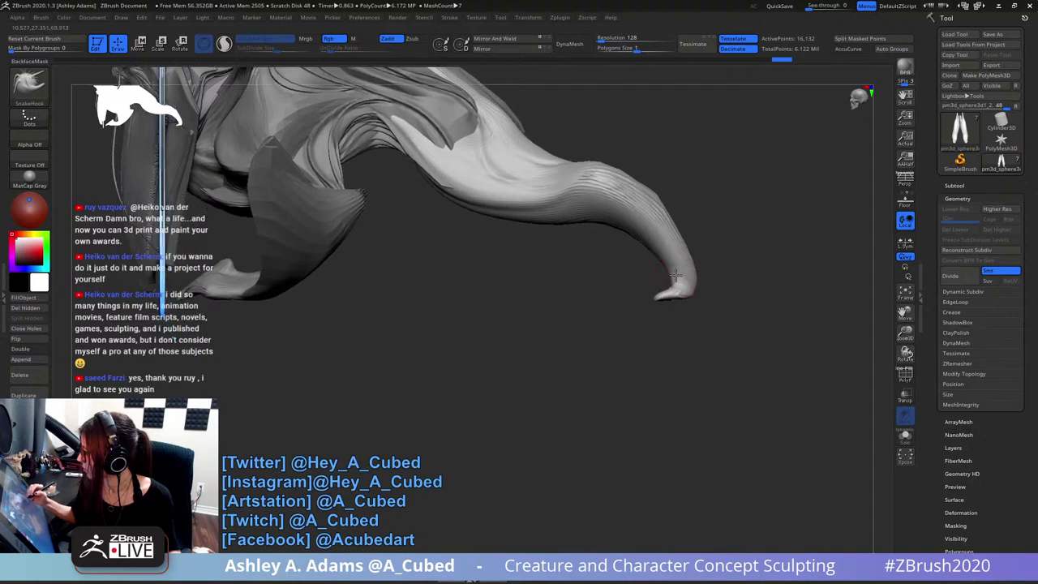
key("space")
left_click_drag(676, 277, 676, 293)
key("space")
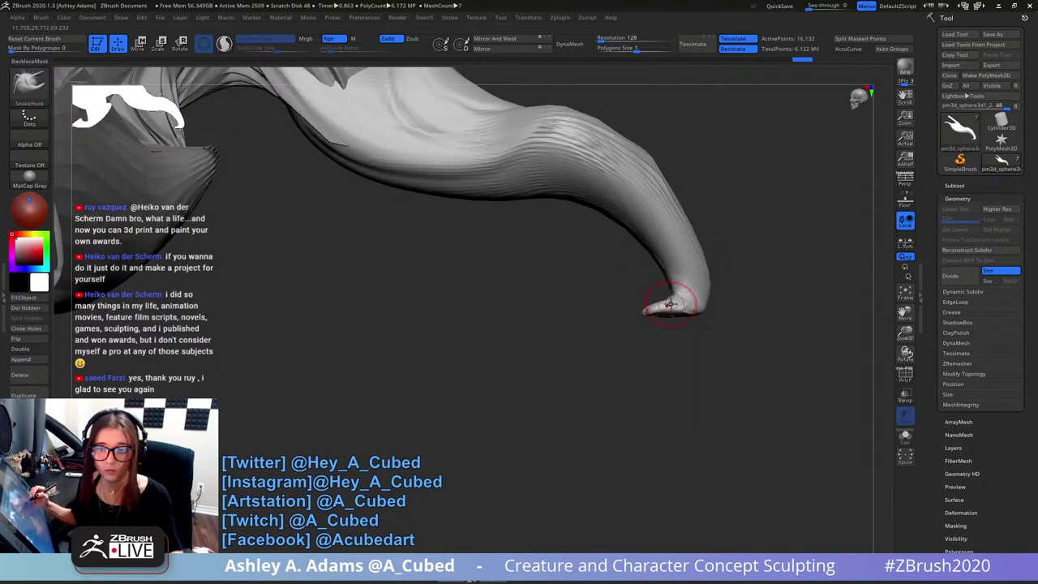
- Build up volume on the hind feet around the ankle and toes with ClayBuildup
key("b")
key("c")
key("b")
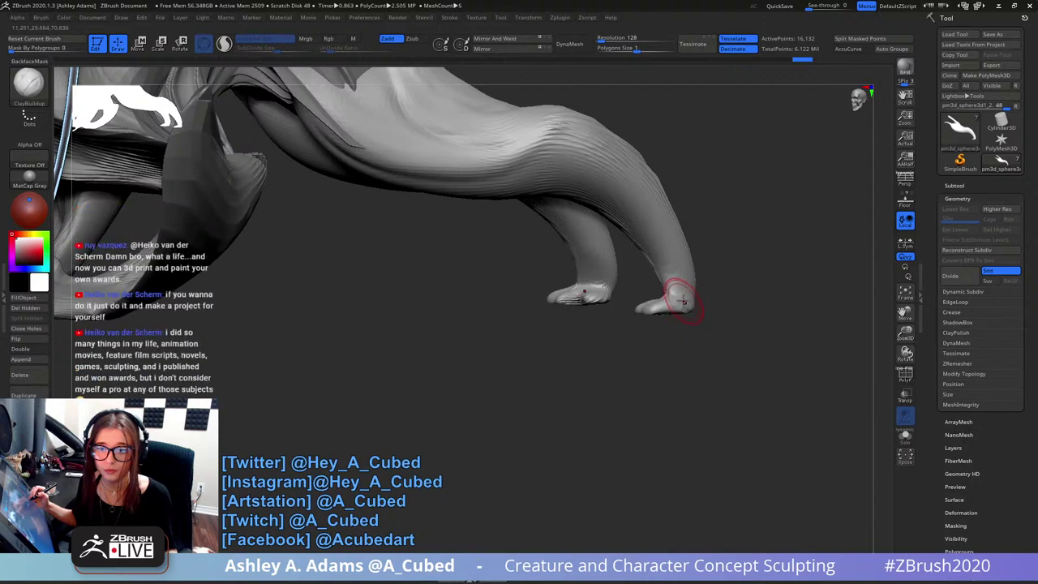
left_click(680, 244, "alt")
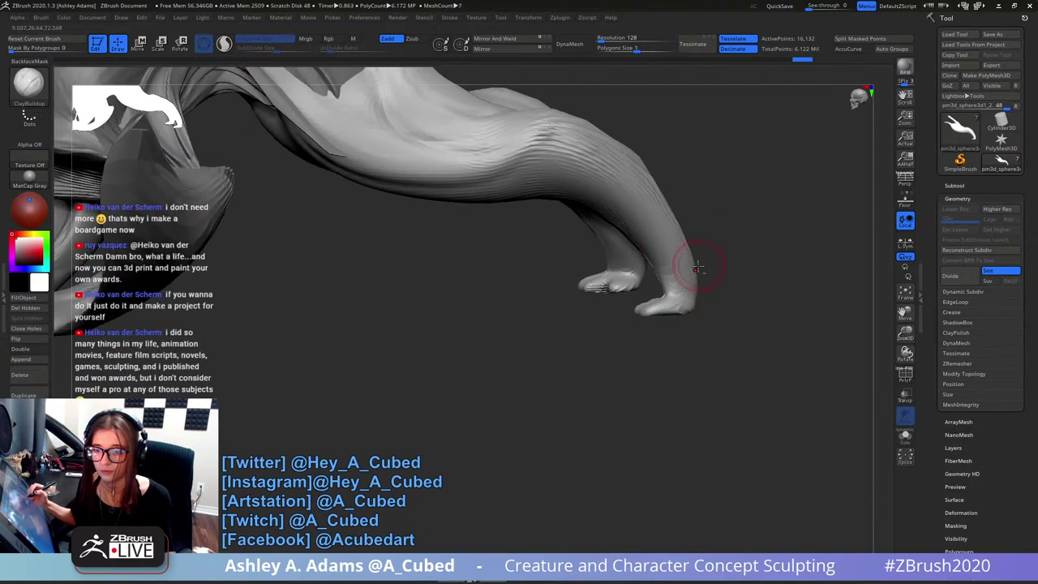
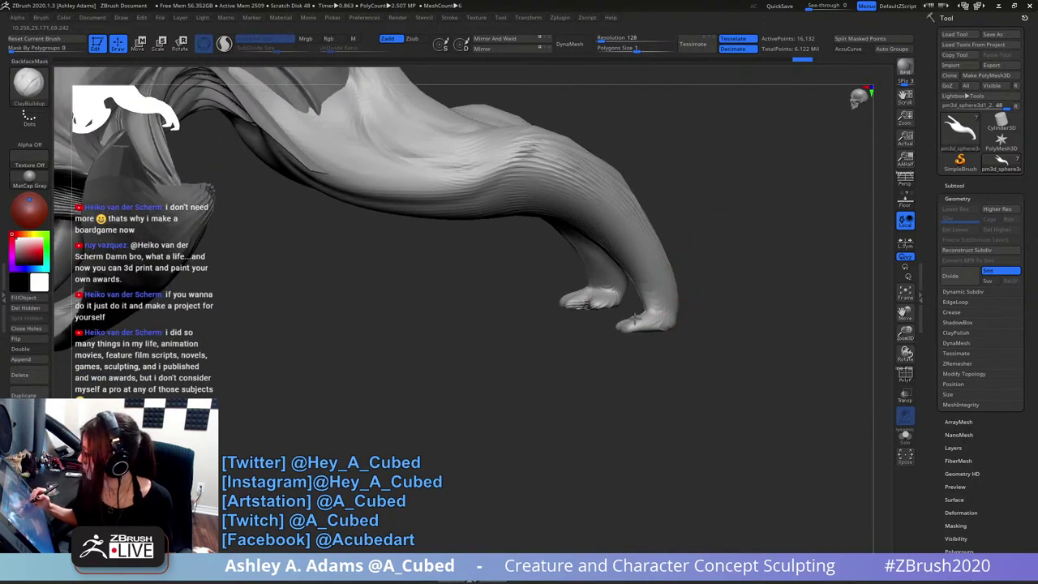
left_click_drag(635, 315, 626, 322)
left_click_drag(704, 353, 689, 317)
left_click_drag(631, 311, 623, 318)
mouse_move(699, 353)
left_mouse_down()
mouse_move(680, 326)
mouse_move(624, 321)
mouse_move(656, 307)
mouse_move(672, 262)
mouse_move(799, 280)
left_mouse_up()
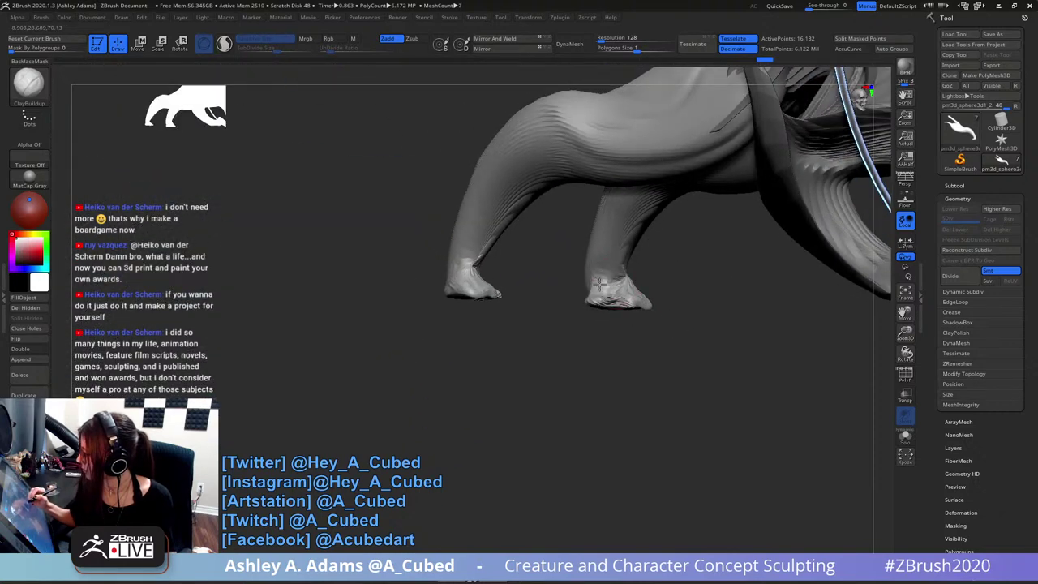
- Return to SnakeHook and pull the inner side of the hind foot downward
right_click_drag(604, 287, 639, 183)
key("b")
key("s")
key("h")
mouse_move(617, 290)
left_mouse_down()
mouse_move(612, 276)
mouse_move(580, 293)
mouse_move(567, 285)
mouse_move(549, 303)
mouse_move(599, 309)
mouse_move(571, 295)
mouse_move(594, 309)
mouse_move(620, 304)
left_mouse_up()
key("space")
key("space")
- Shape the outer side of the hind feet and ankles from behind with SnakeHook
right_click_drag(616, 302, 573, 230, "ctrl")
right_click_drag(573, 229, 629, 262, "alt")
left_click_drag(744, 163, 685, 236)
key("space")
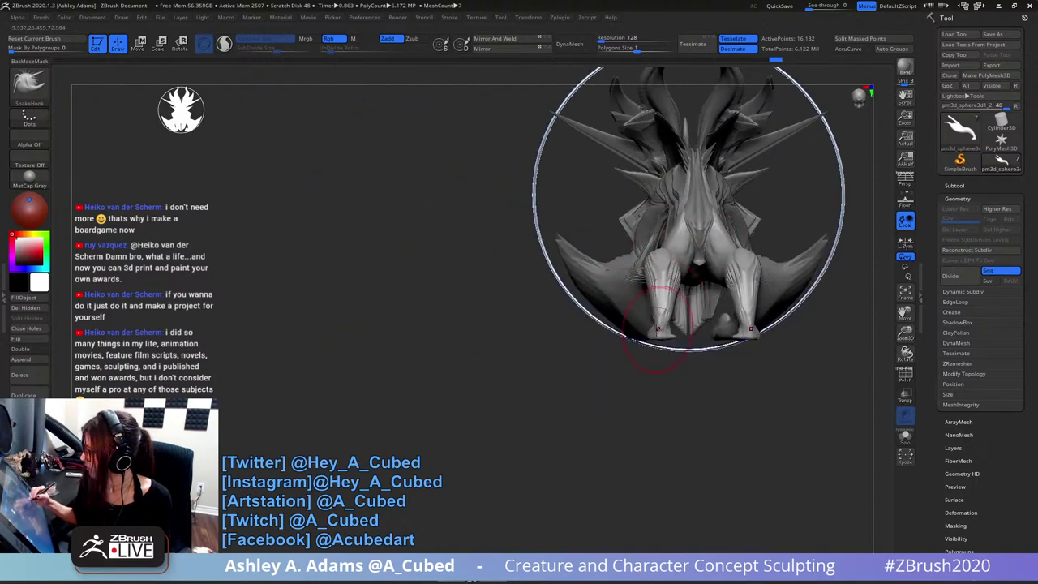
right_click_drag(660, 323, 654, 321)
key("space")
left_click_drag(653, 321, 649, 322)
mouse_move(657, 322)
right_mouse_down("alt")
mouse_move(612, 315)
mouse_move(591, 294)
right_mouse_up("alt")
left_click_drag(592, 294, 590, 284, "alt")
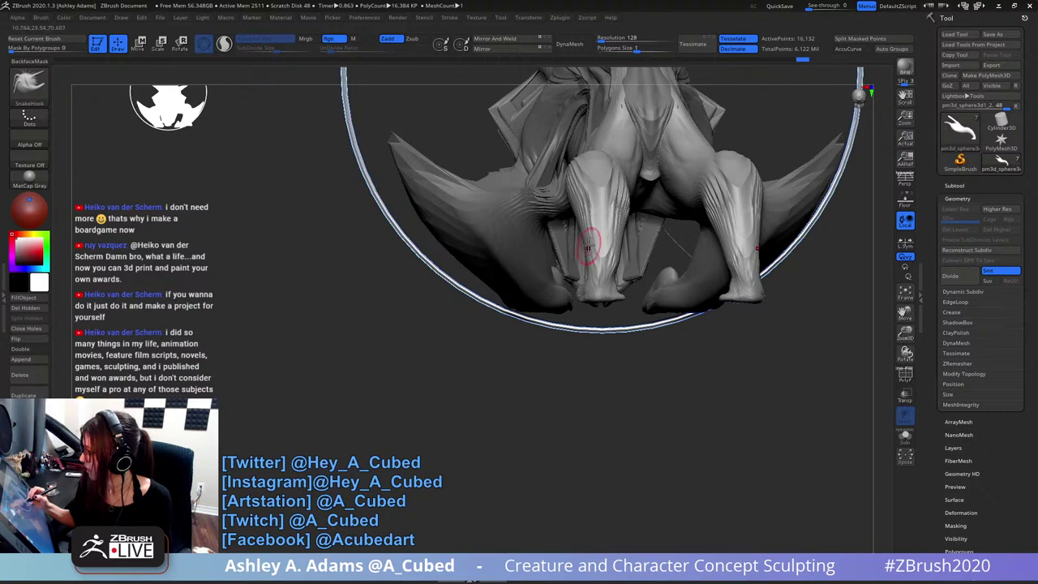
- Reshape the lower hind leg's outer contour from behind and its back edge from the side with SnakeHook
left_click(581, 207, "alt")
right_click_drag(581, 206, 575, 209)
key("space")
mouse_move(586, 214)
left_mouse_down()
mouse_move(597, 212)
mouse_move(591, 238)
left_mouse_up()
right_click_drag(592, 238, 648, 246)
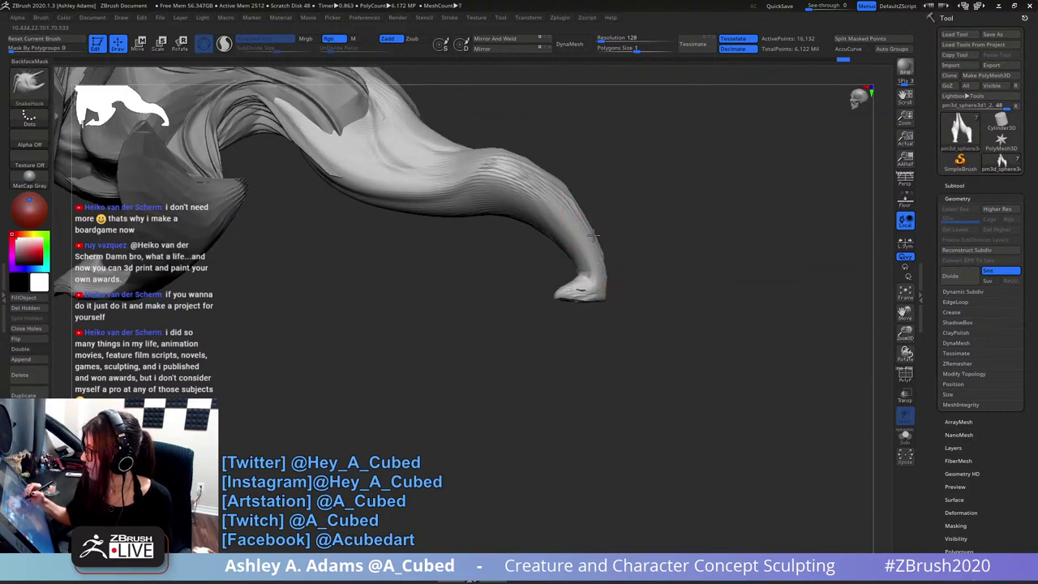
left_click_drag(594, 235, 593, 226)
- Push the underside of the hind leg upward at the bend with SnakeHook in side view
right_click_drag(592, 223, 674, 262, "alt")
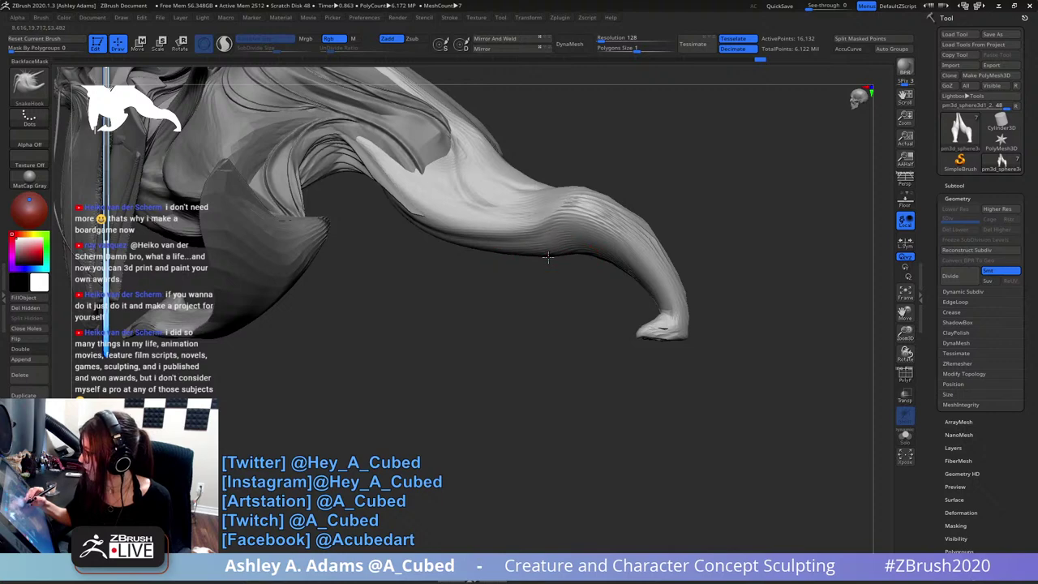
left_click_drag(569, 249, 569, 244)
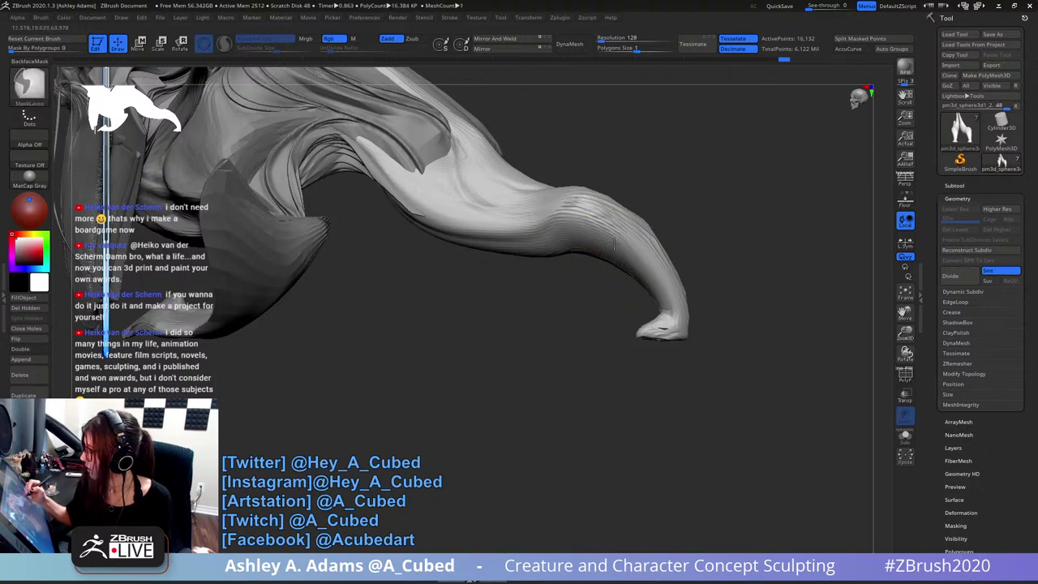
right_click_drag(568, 245, 554, 288, "ctrl")
left_click_drag(565, 254, 567, 247)
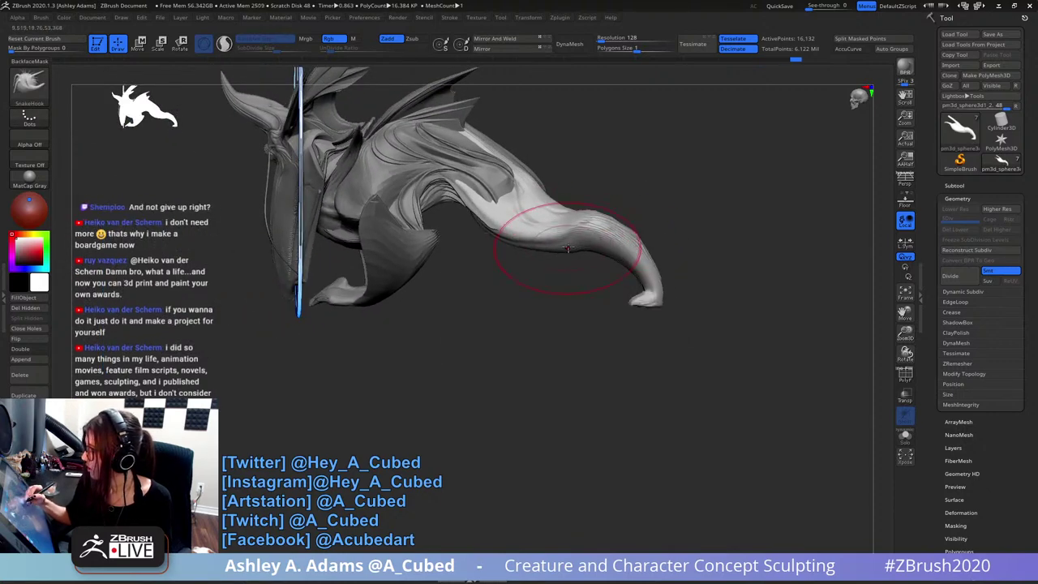
key("space")
mouse_move(593, 280)
left_mouse_down()
mouse_move(576, 241)
mouse_move(562, 268)
left_mouse_up()
key("space")
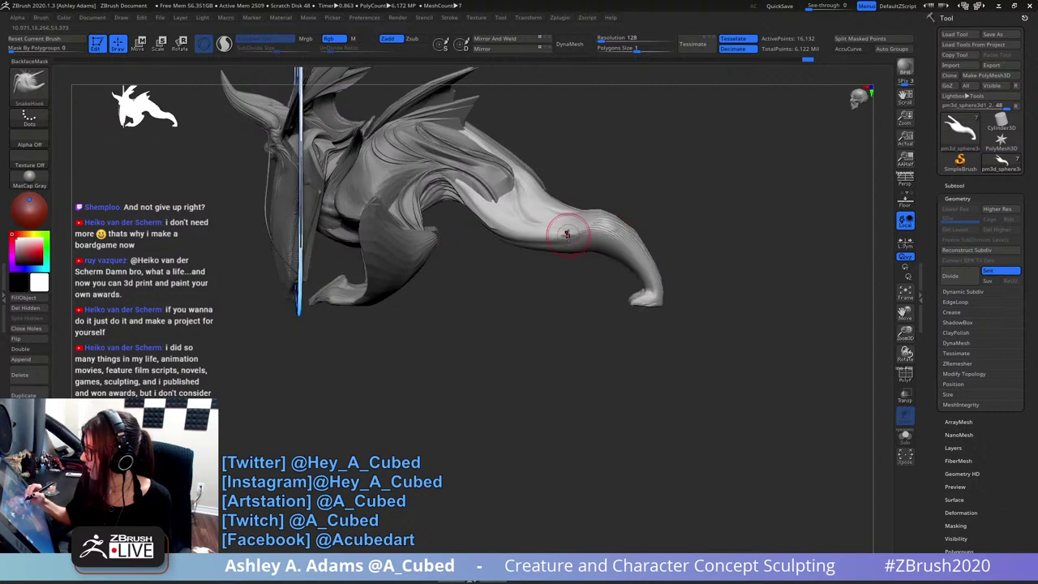
left_click_drag(565, 231, 568, 236)
- Refine the curve of the hind leg's bend and nudge the toe with SnakeHook
mouse_move(567, 236)
right_mouse_down()
mouse_move(575, 225)
mouse_move(552, 248)
right_mouse_up()
key("space")
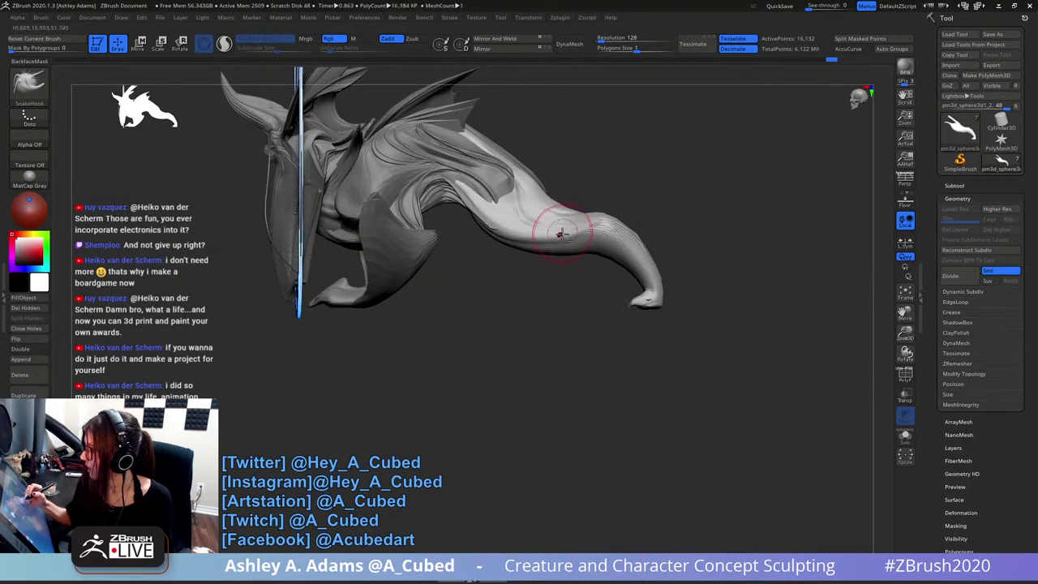
left_click_drag(557, 232, 622, 224)
key("space")
left_click_drag(631, 302, 633, 302)
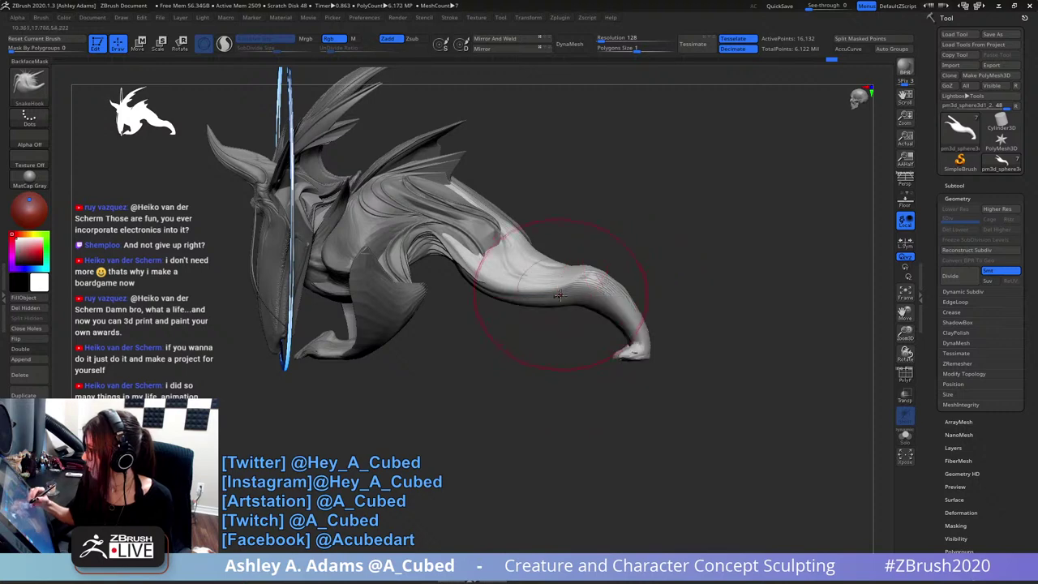
left_click_drag(556, 288, 560, 277)
- Select the forearm and shoulder subtool and remesh it with DynaMesh at resolution 40
right_click_drag(640, 323, 618, 250, "ctrl")
right_click(584, 334)
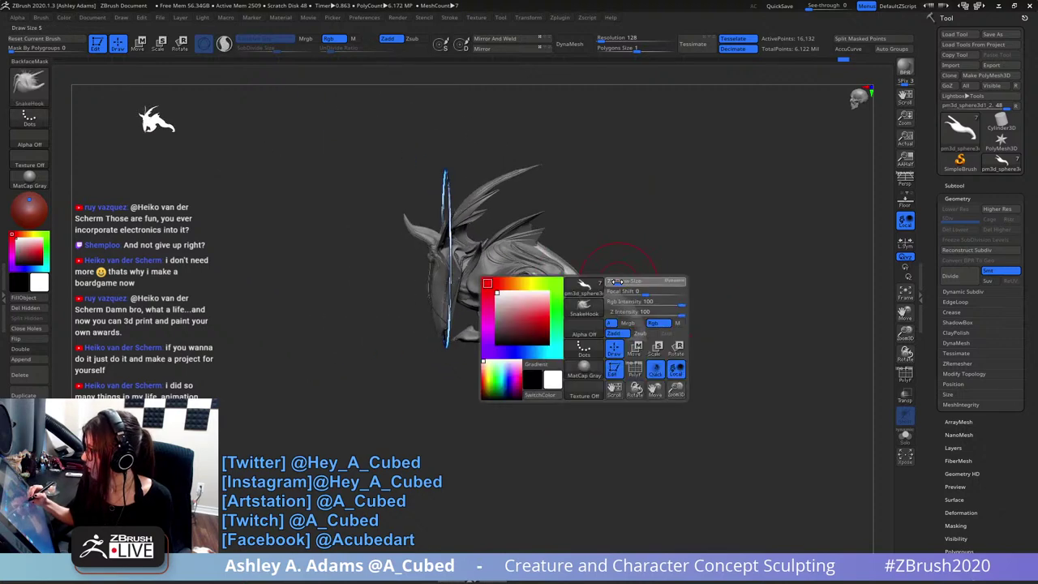
right_click_drag(584, 308, 616, 352, "alt")
left_click(552, 330, "alt")
right_click_drag(555, 361, 584, 302, "alt")
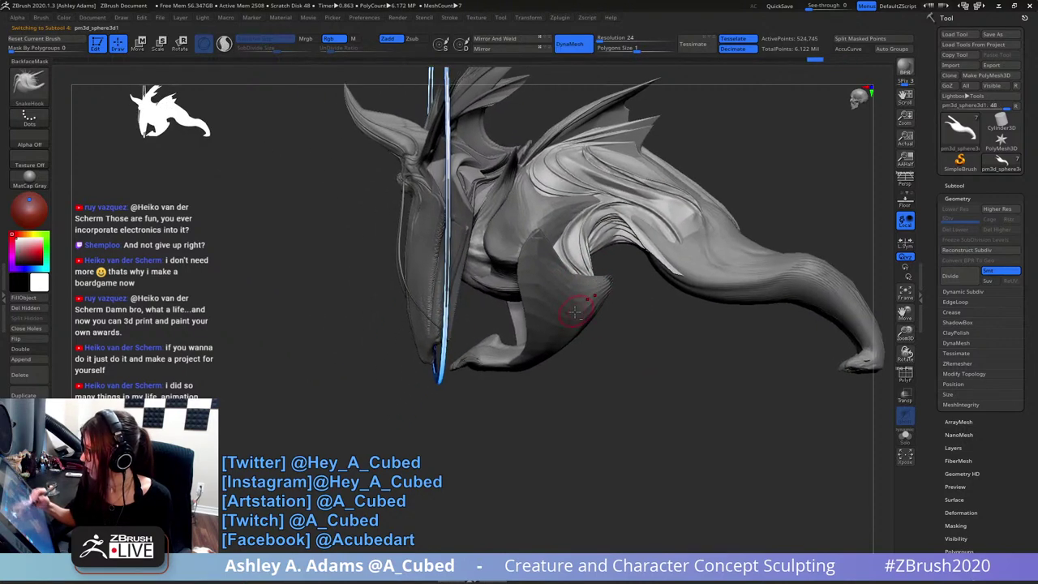
left_click(574, 310, "alt")
left_click_drag(667, 75, 716, 68)
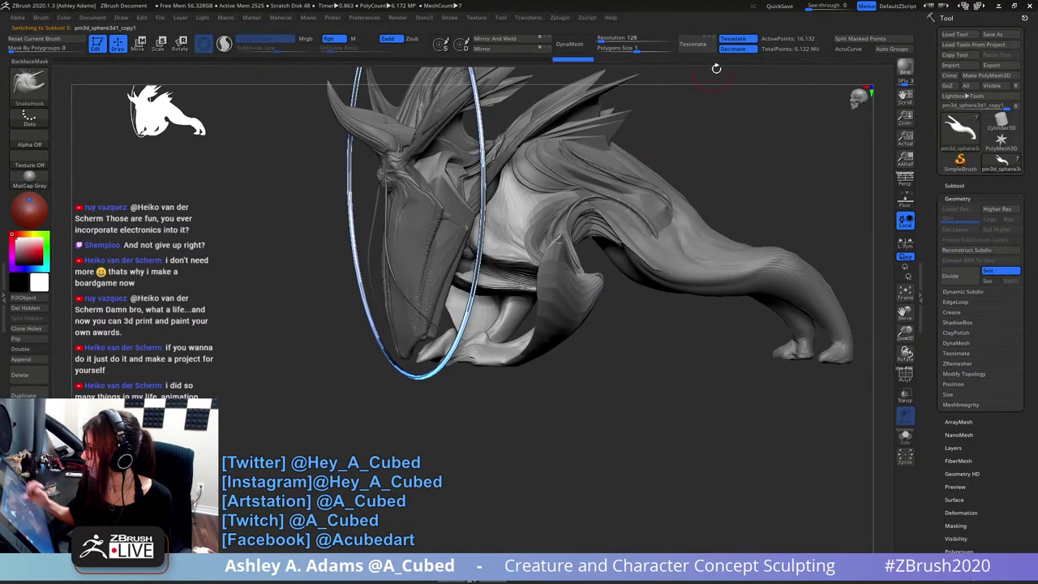
left_click(606, 36)
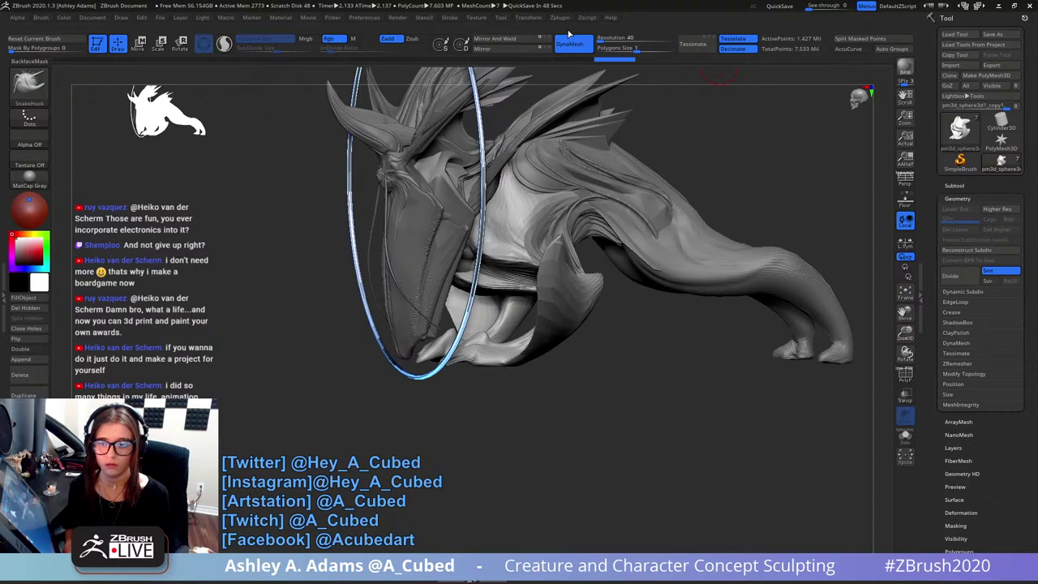
- Smooth the upper arm surface below the shoulder folds
left_click_drag(617, 321, 689, 345)
right_click_drag(551, 278, 528, 243)
key("space")
left_click(555, 206)
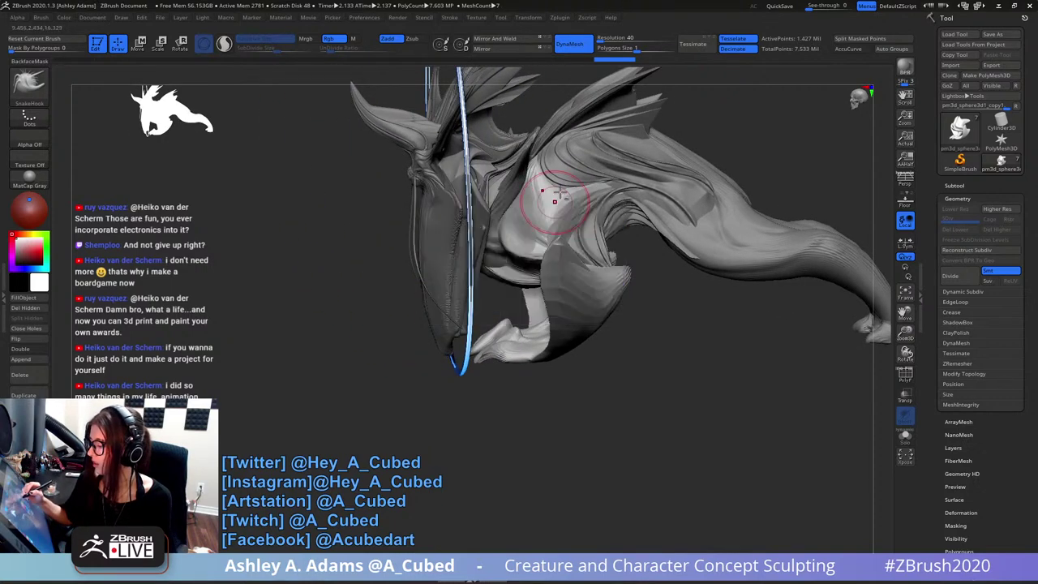
right_click_drag(547, 202, 509, 220, "alt")
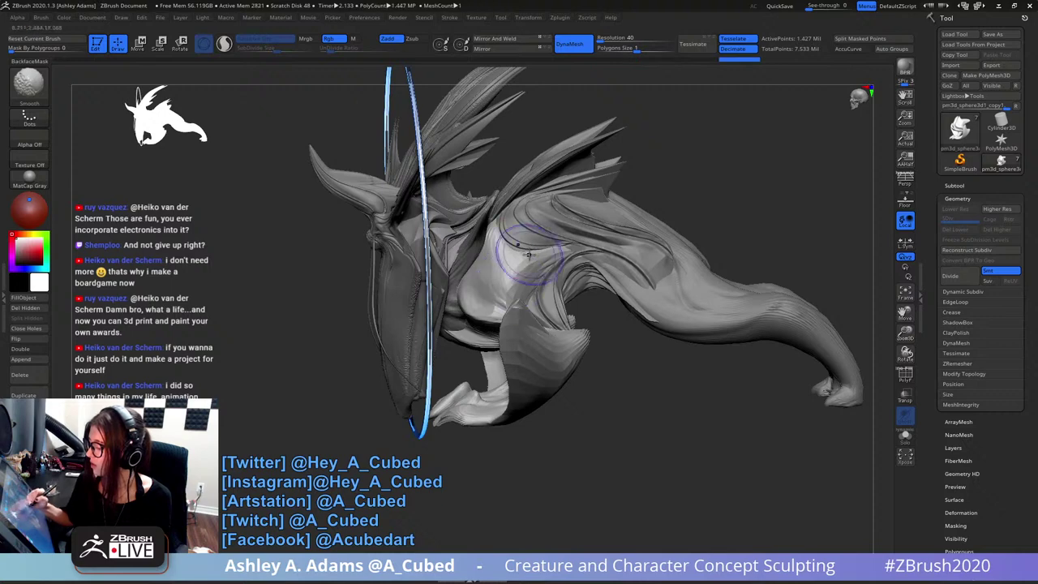
mouse_move(507, 264)
left_mouse_down()
mouse_move(510, 273)
mouse_move(489, 223)
left_mouse_up()
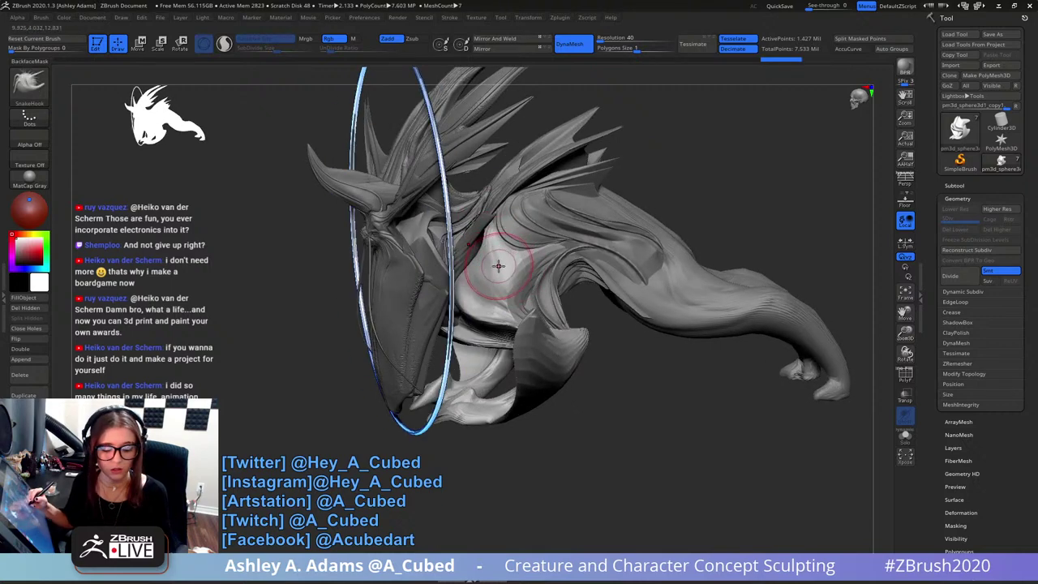
- Try to carve a groove down the front of the shoulder toward the elbow with the Slash2 brush
key("2")
mouse_move(507, 257)
right_mouse_down()
mouse_move(521, 240)
mouse_move(496, 219)
right_mouse_up()
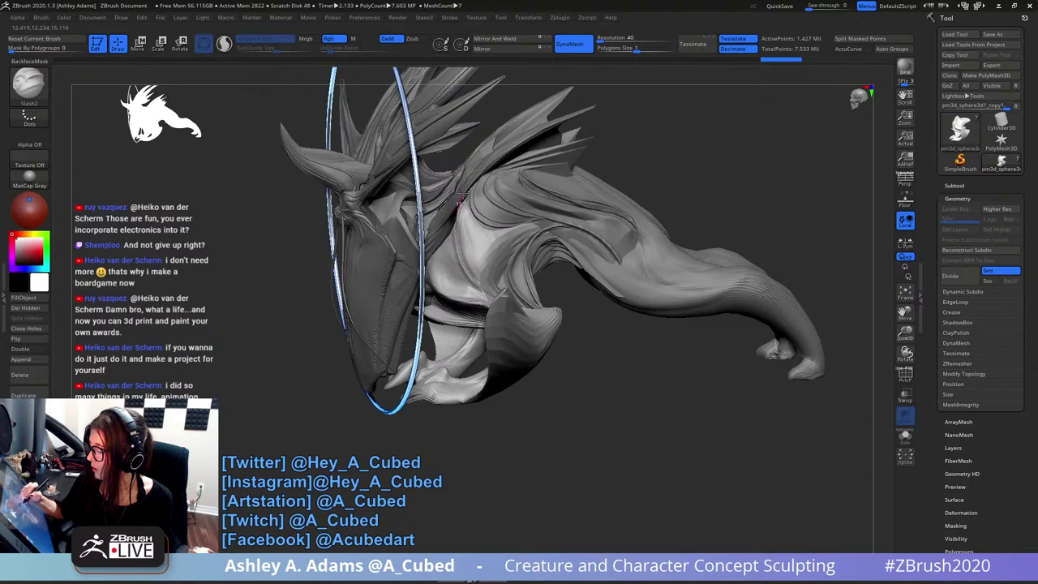
left_click_drag(482, 178, 471, 199)
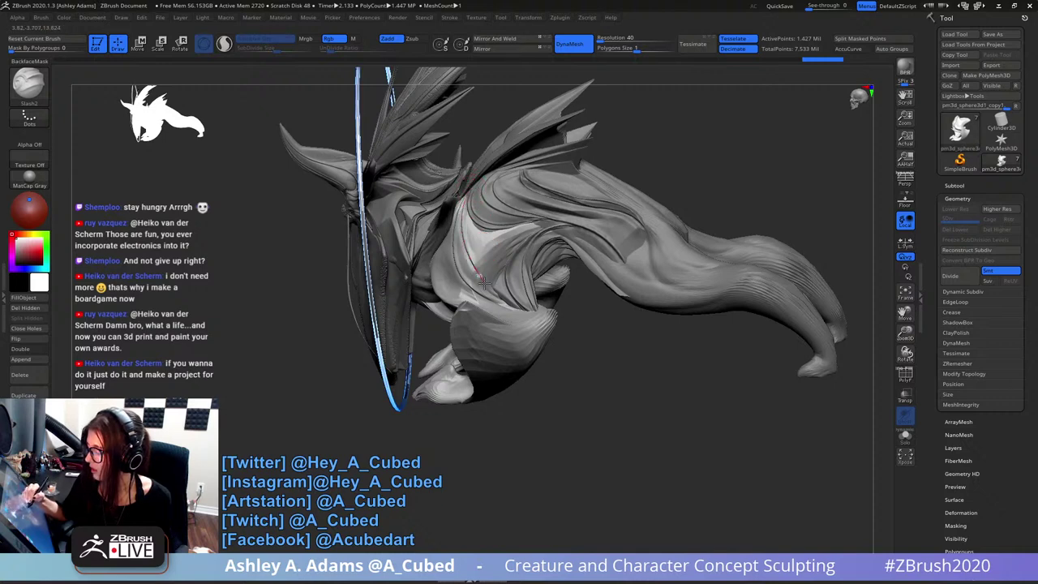
left_click_drag(499, 298, 518, 315)
mouse_move(477, 241)
right_mouse_down()
mouse_move(559, 247)
mouse_move(491, 239)
right_mouse_up()
key("ctrl+z")
key("ctrl+z")
- Carve muscle grooves with Slash2 from the shoulder down the upper arm toward the elbow
right_click_drag(498, 195, 486, 272)
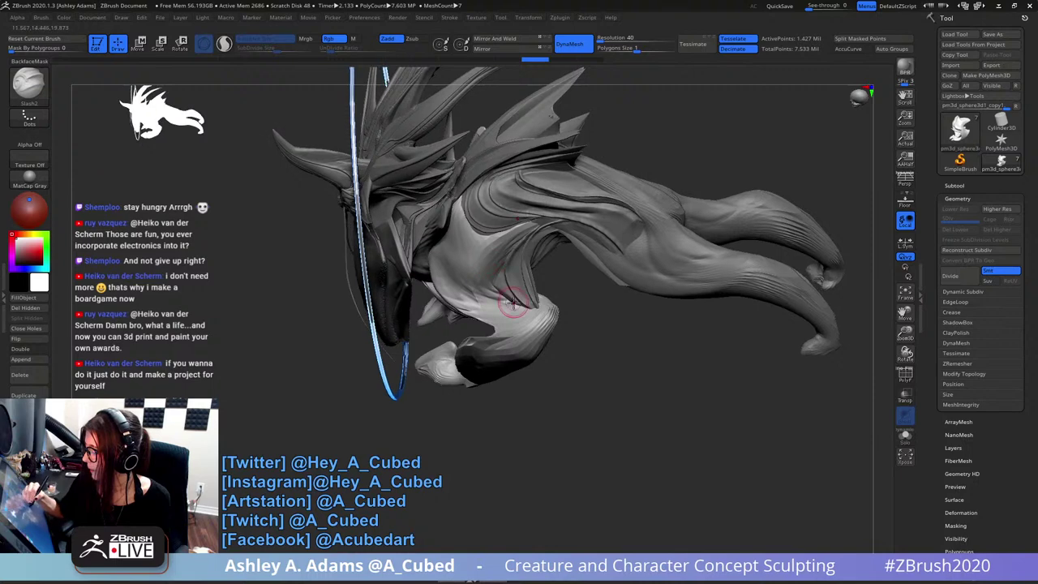
left_click_drag(485, 257, 546, 217)
right_click_drag(551, 216, 532, 169)
left_click_drag(533, 168, 499, 300)
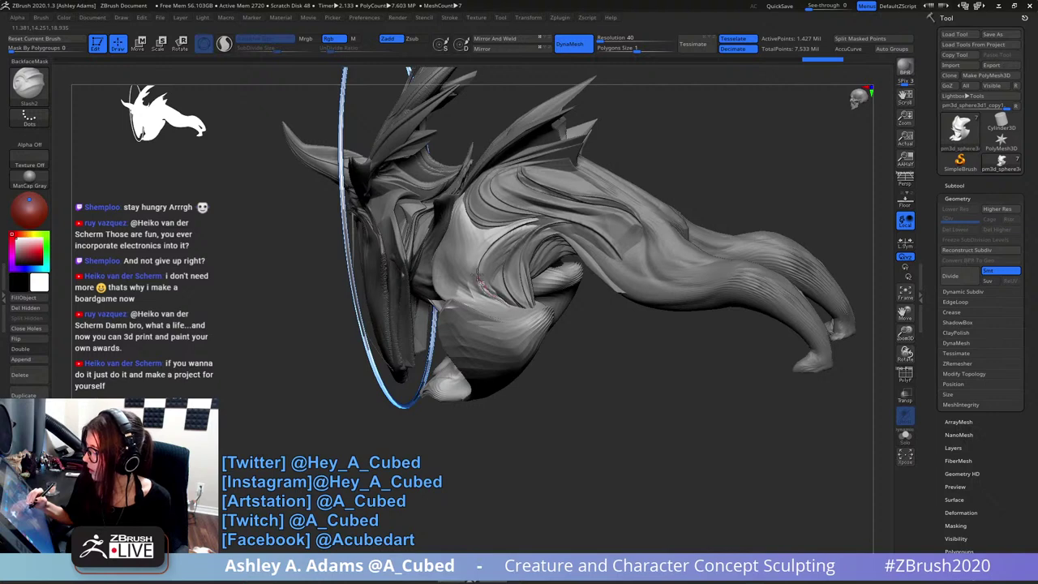
left_click_drag(523, 225, 540, 219)
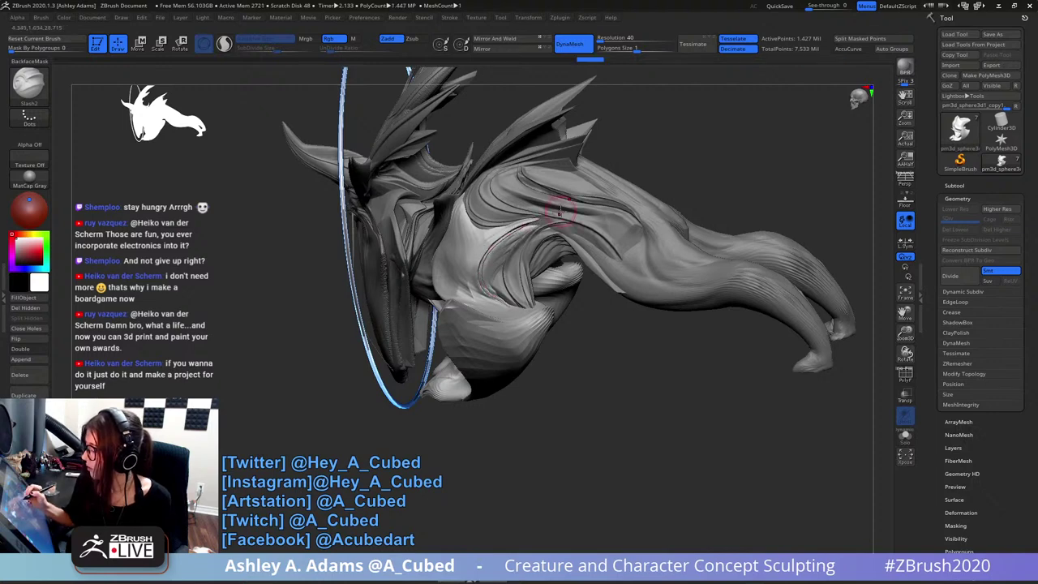
- Add curved Slash2 grooves along the back of the upper arm, running from the shoulder fold into the armpit
right_click_drag(531, 204, 510, 249)
left_click_drag(509, 251, 478, 237)
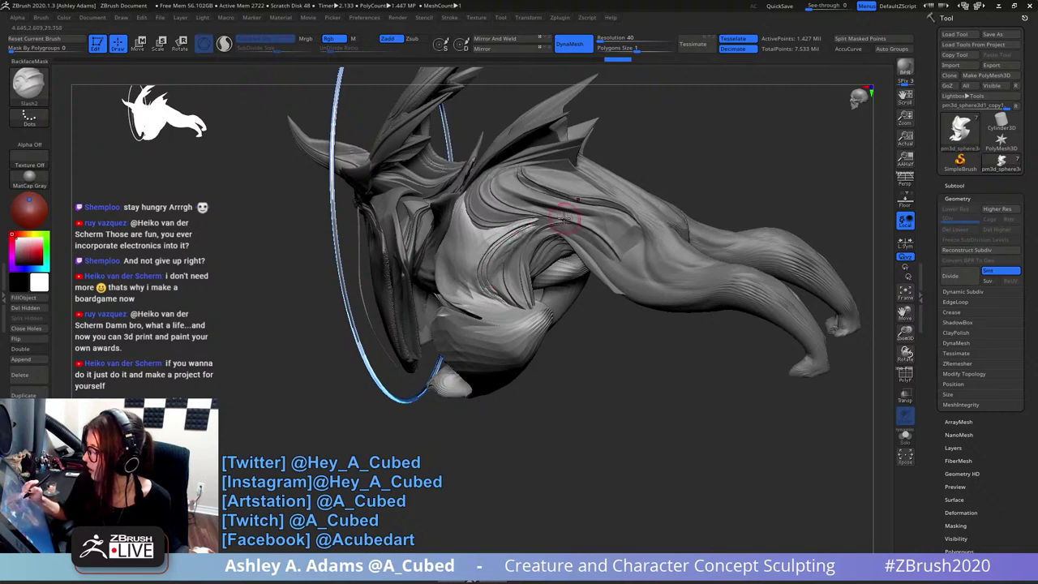
left_click_drag(529, 231, 489, 258)
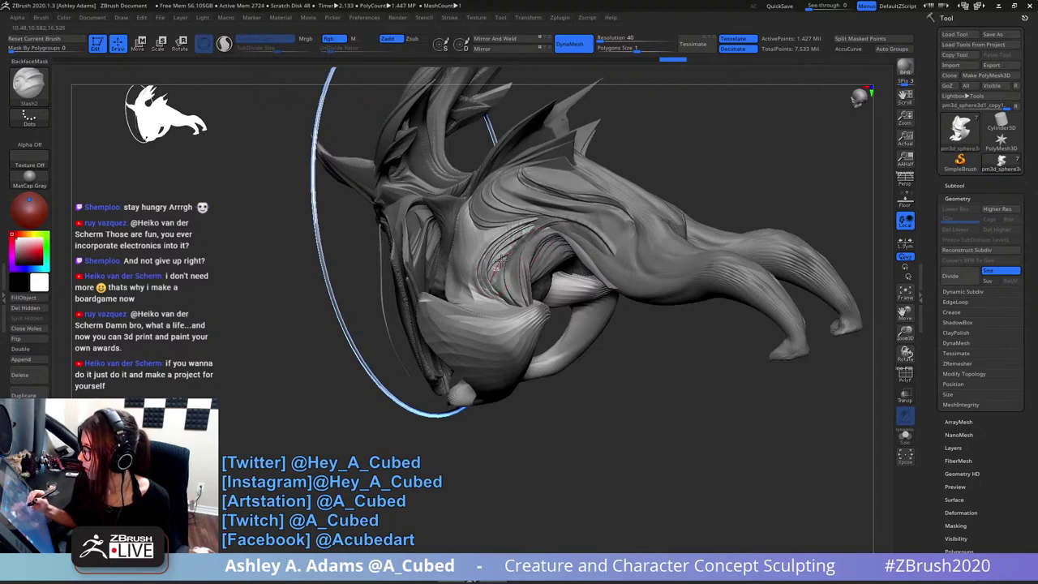
mouse_move(519, 258)
right_mouse_down()
mouse_move(567, 263)
mouse_move(496, 284)
right_mouse_up()
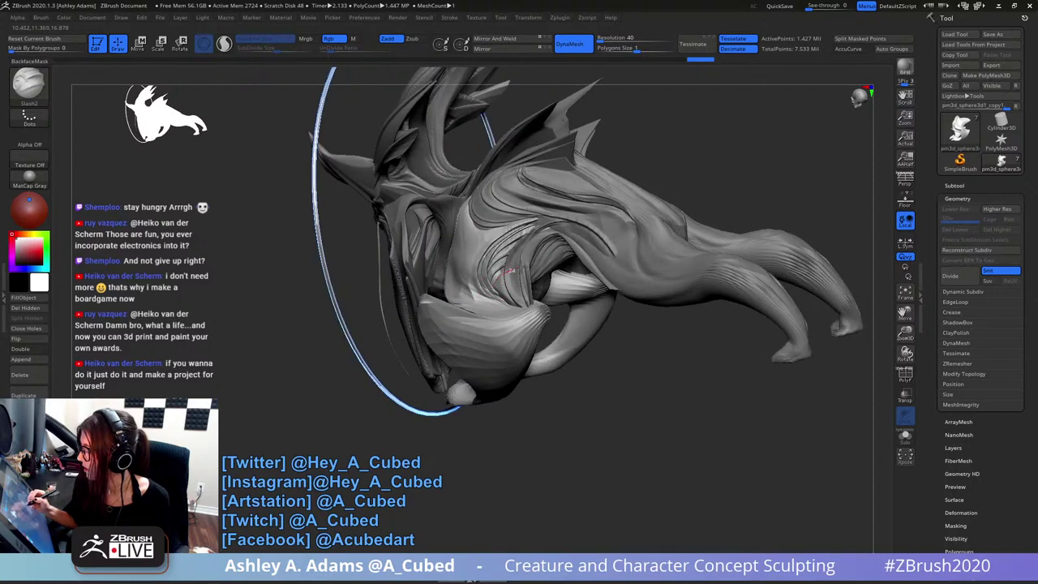
mouse_move(506, 300)
right_mouse_down()
mouse_move(574, 258)
mouse_move(570, 293)
mouse_move(545, 283)
mouse_move(559, 280)
mouse_move(507, 310)
right_mouse_up()
- Pull the muscle folds over the shoulder into shape with a resized SnakeHook brush
key("space")
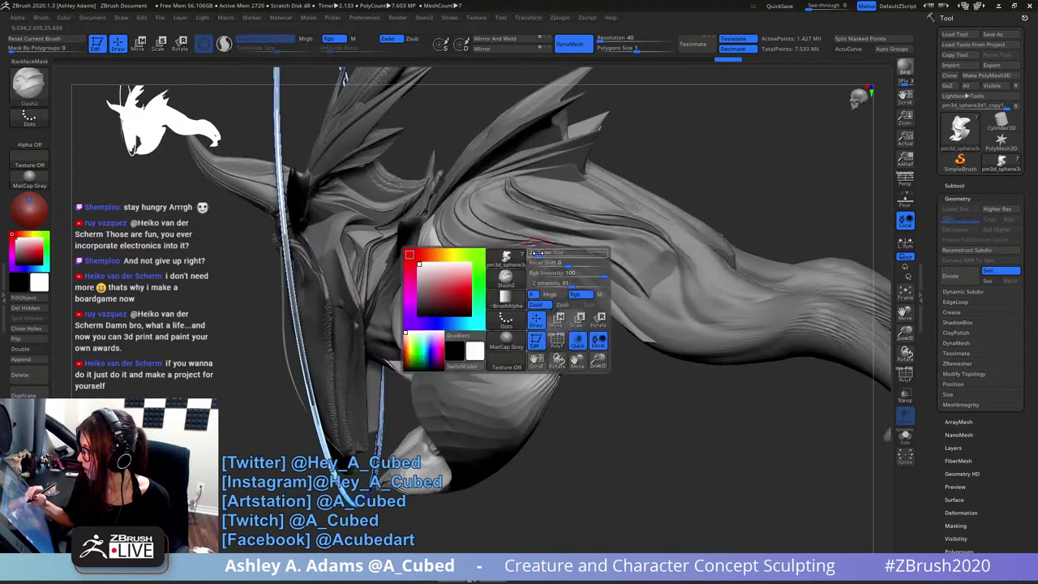
left_click_drag(537, 253, 546, 253)
right_click_drag(547, 256, 535, 223)
key("b")
key("s")
key("h")
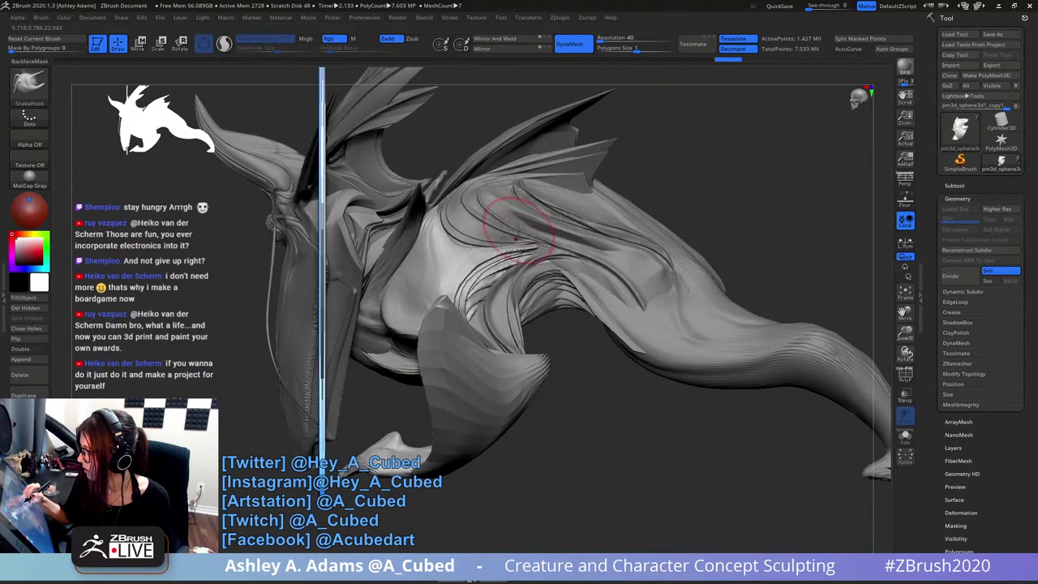
mouse_move(565, 237)
left_mouse_down()
mouse_move(551, 247)
mouse_move(554, 276)
mouse_move(567, 250)
mouse_move(519, 280)
mouse_move(520, 225)
left_mouse_up()
key("space")
mouse_move(531, 216)
right_mouse_down()
mouse_move(514, 231)
mouse_move(521, 227)
mouse_move(496, 227)
right_mouse_up()
right_click(496, 236)
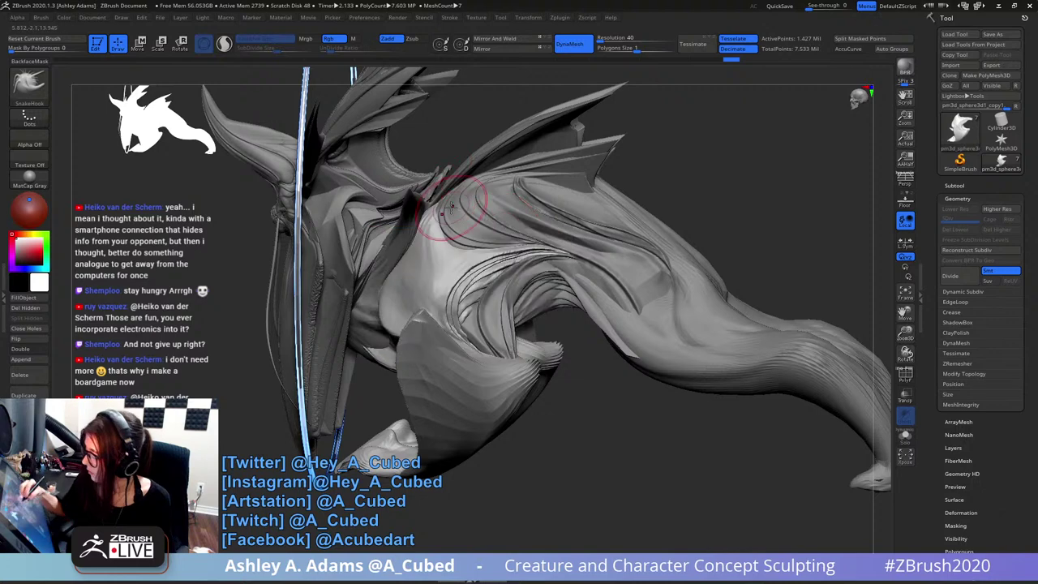
- Cut creases across the upper shoulder muscle with the DamStandard brush
key("b")
key("d")
key("s")
mouse_move(441, 203)
left_mouse_down()
mouse_move(442, 234)
mouse_move(489, 235)
mouse_move(480, 237)
left_mouse_up()
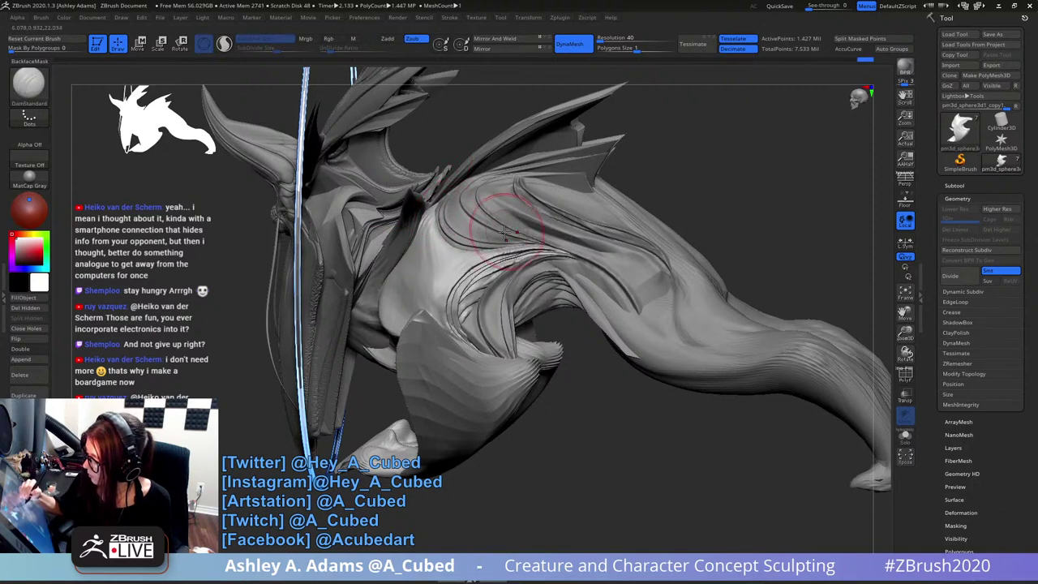
mouse_move(476, 201)
left_mouse_down()
mouse_move(499, 237)
mouse_move(566, 238)
mouse_move(519, 269)
left_mouse_up()
- Refine the folds where the shoulder meets the upper arm with a smaller SnakeHook brush
key("b")
key("s")
key("h")
key("s")
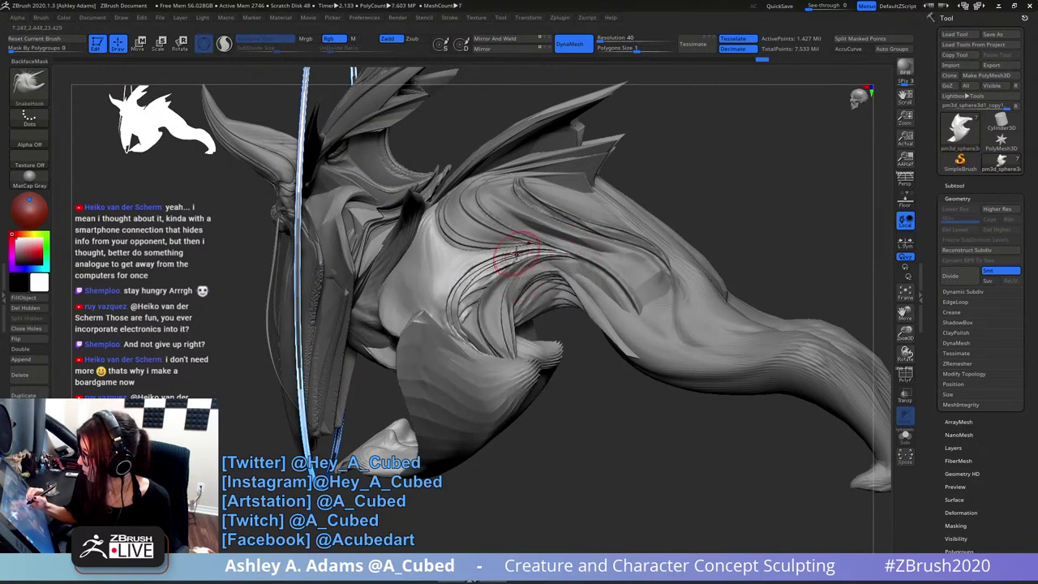
key("space")
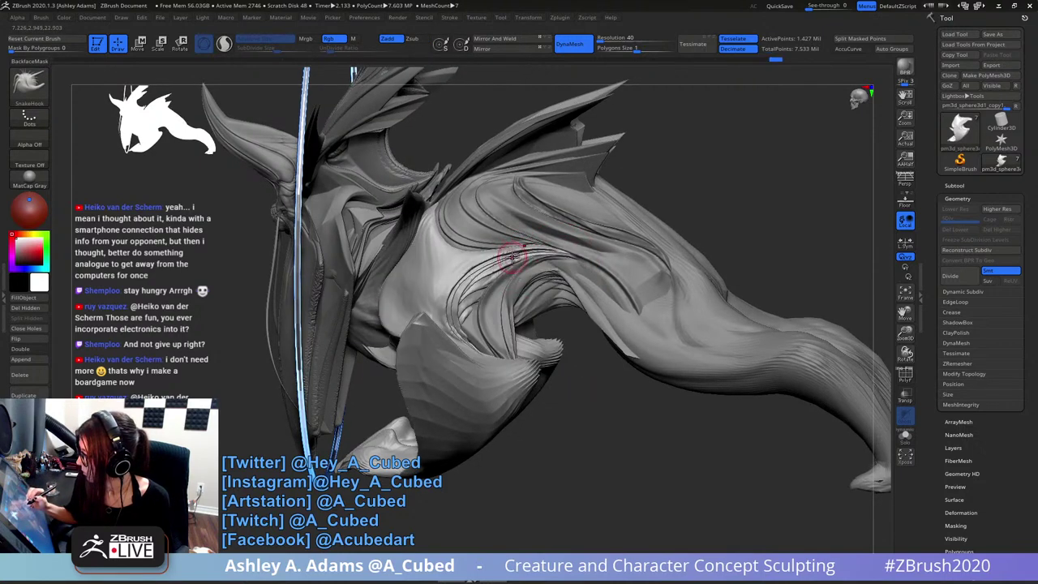
key("f")
right_click_drag(554, 268, 592, 292)
right_click(523, 334)
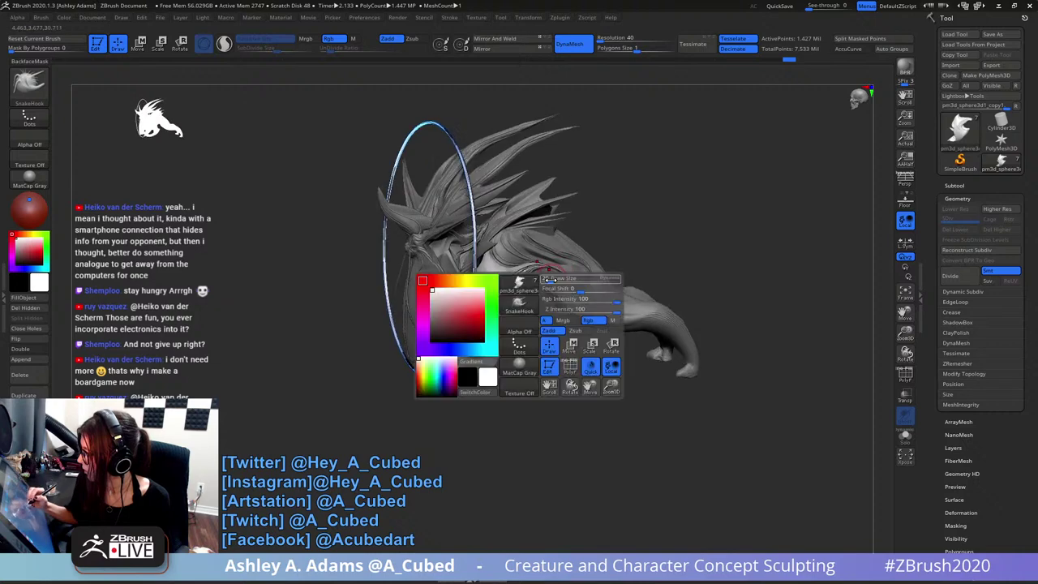
- Switch to the hind body subtool and back to the forearm and shoulder subtool
right_click_drag(523, 195, 593, 173)
right_click_drag(666, 169, 598, 178)
left_click(604, 281, "alt")
right_click_drag(604, 281, 612, 233)
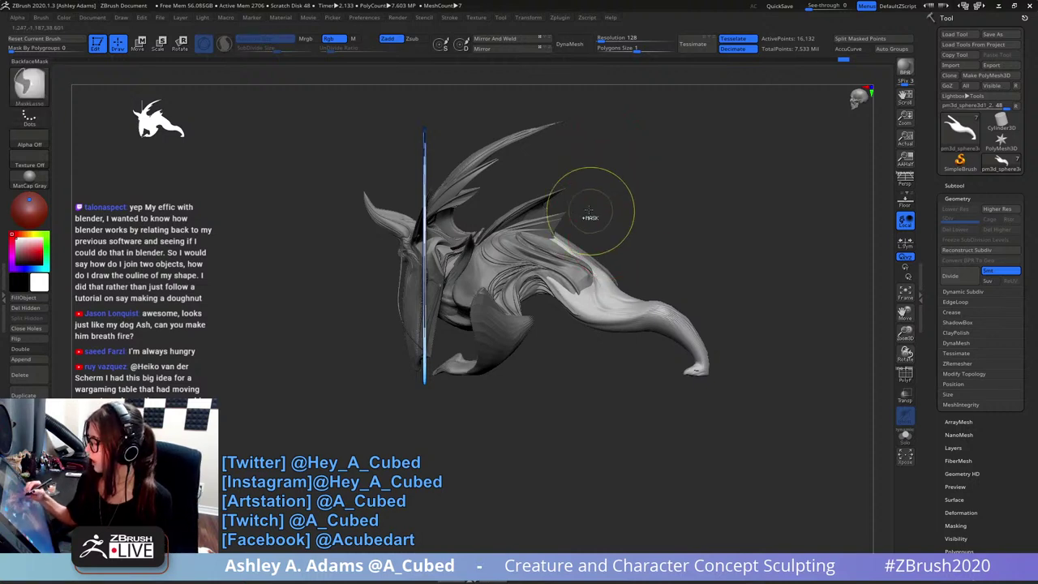
mouse_move(590, 218)
right_mouse_down("ctrl")
mouse_move(541, 214)
mouse_move(604, 277)
right_mouse_up("ctrl")
left_click(514, 300, "alt")
right_click_drag(514, 301, 537, 284, "ctrl")
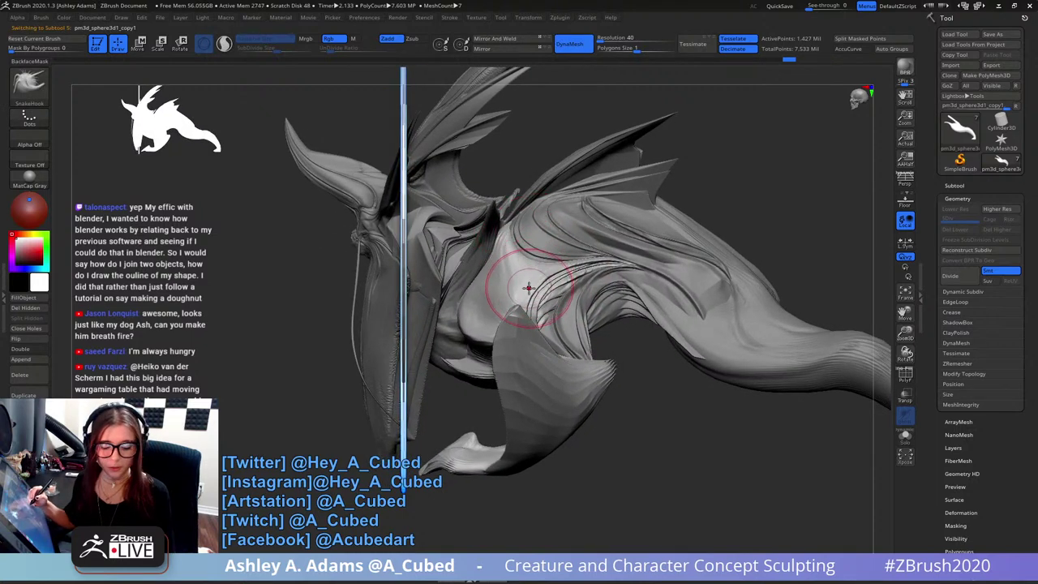
- Carve sweeping Slash2 grooves across the shoulder and upper arm, redoing the stroke above the elbow
key("2")
key("space")
mouse_move(530, 268)
left_mouse_down()
mouse_move(499, 244)
mouse_move(502, 266)
mouse_move(519, 280)
mouse_move(609, 256)
left_mouse_up()
key("space")
mouse_move(633, 274)
right_mouse_down()
mouse_move(689, 267)
mouse_move(592, 238)
right_mouse_up()
mouse_move(536, 279)
left_mouse_down()
mouse_move(519, 306)
mouse_move(555, 268)
mouse_move(615, 253)
left_mouse_up()
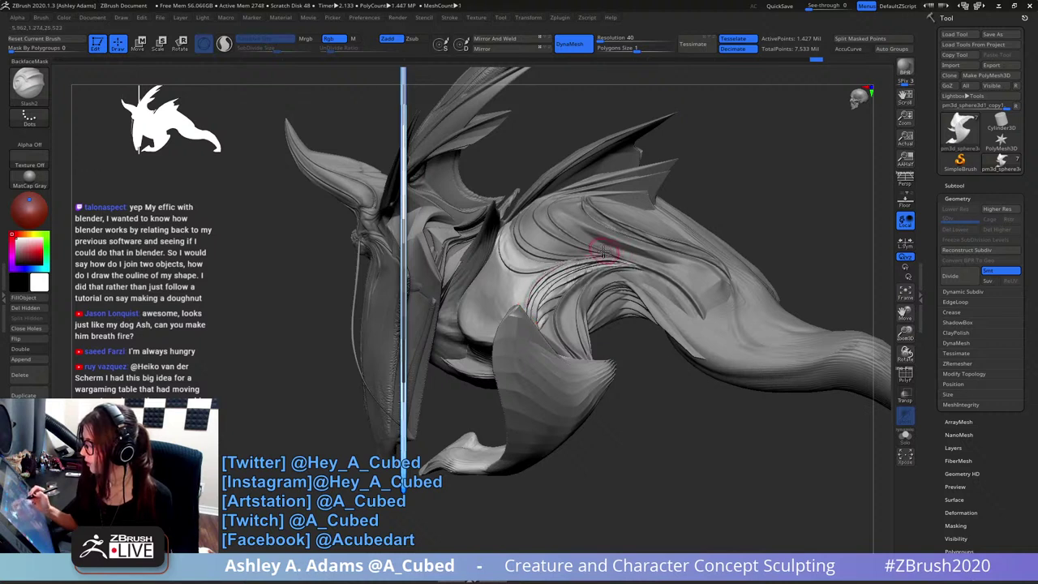
key("ctrl+z")
mouse_move(527, 311)
left_mouse_down()
mouse_move(548, 272)
mouse_move(598, 250)
mouse_move(579, 268)
left_mouse_up()
- Examine the forearms from the side and from the front
key("b")
key("s")
key("h")
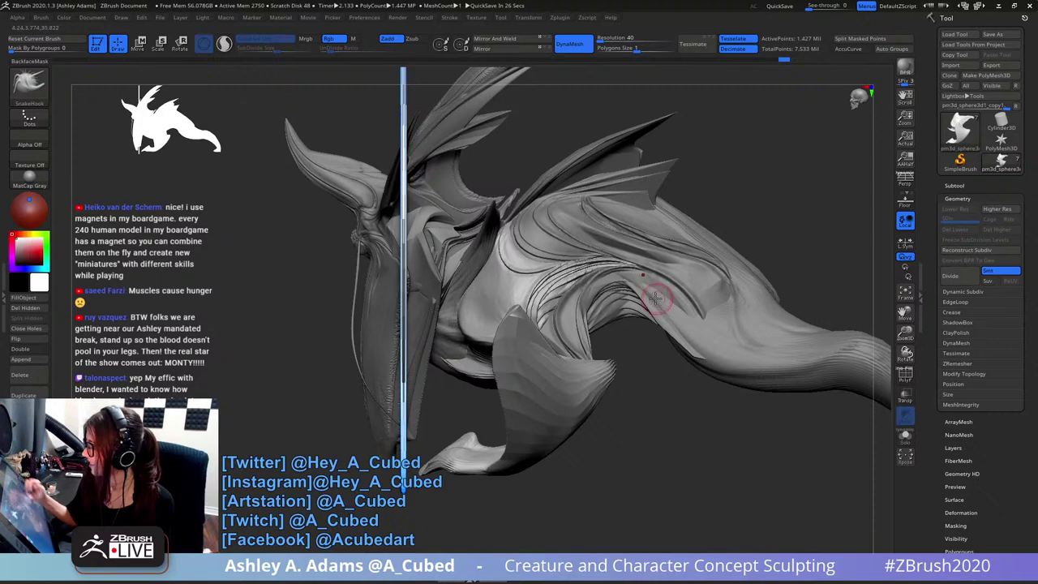
right_click_drag(657, 297, 631, 274)
right_click_drag(601, 339, 576, 241, "alt")
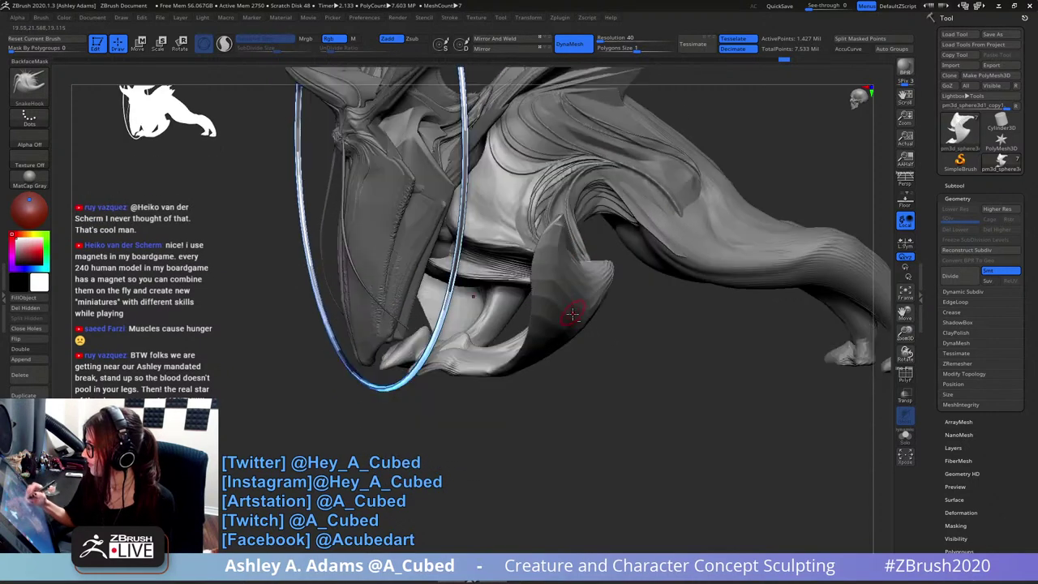
key("space")
right_click_drag(535, 305, 595, 294)
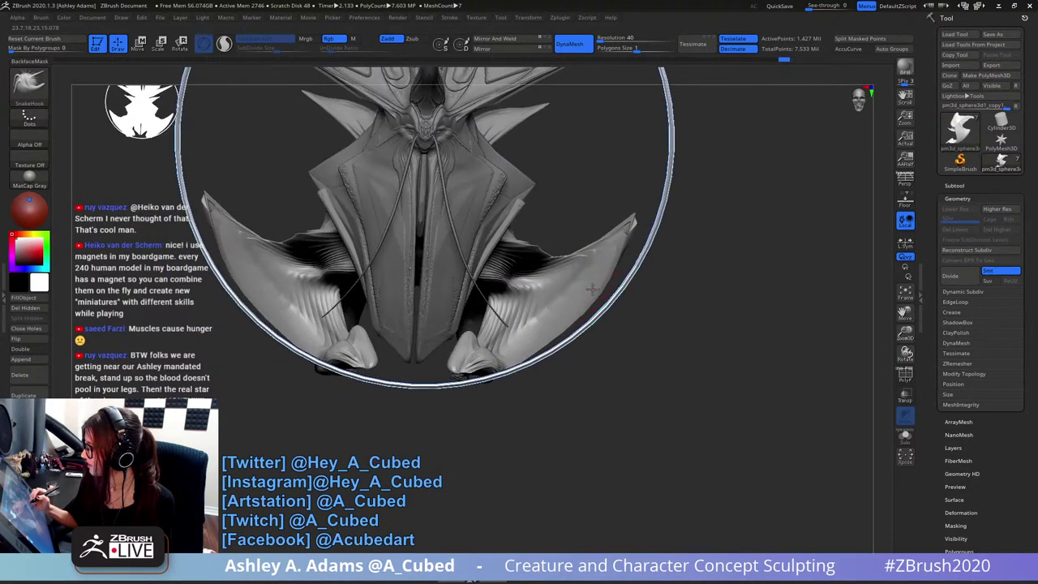
key("space")
left_click_drag(593, 287, 587, 287)
right_click_drag(585, 262, 523, 319)
- Try to build up the inner forearm with the ClayBuildup brush
key("space")
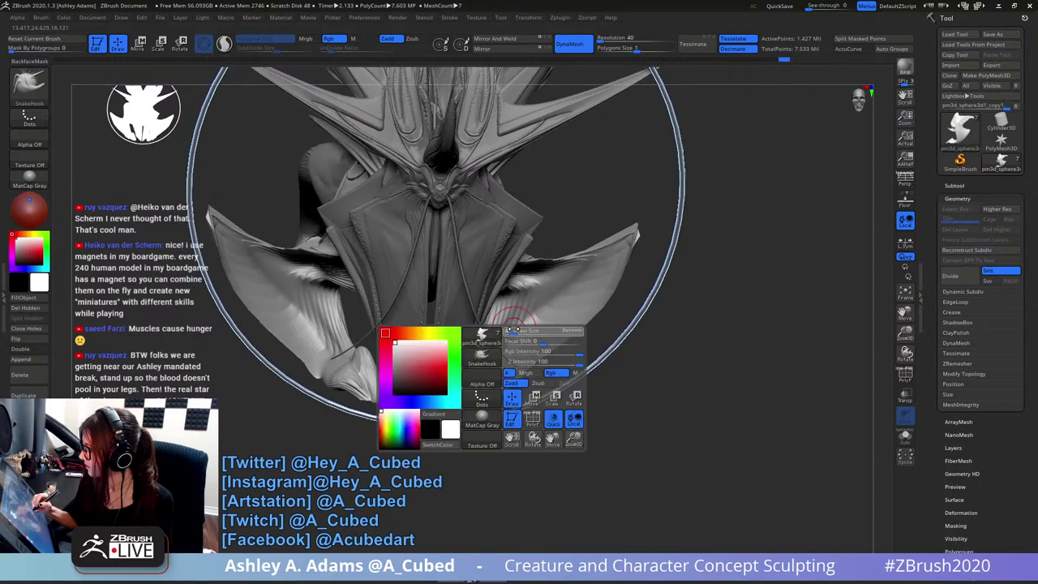
left_click_drag(529, 371, 538, 371)
key("b")
key("c")
key("b")
right_click_drag(519, 327, 497, 343)
left_click_drag(497, 343, 516, 318)
key("ctrl+z")
- Swell the inner forearm and elbow area with the Inflat brush, working from the front and the outer side
key("b")
key("i")
key("n")
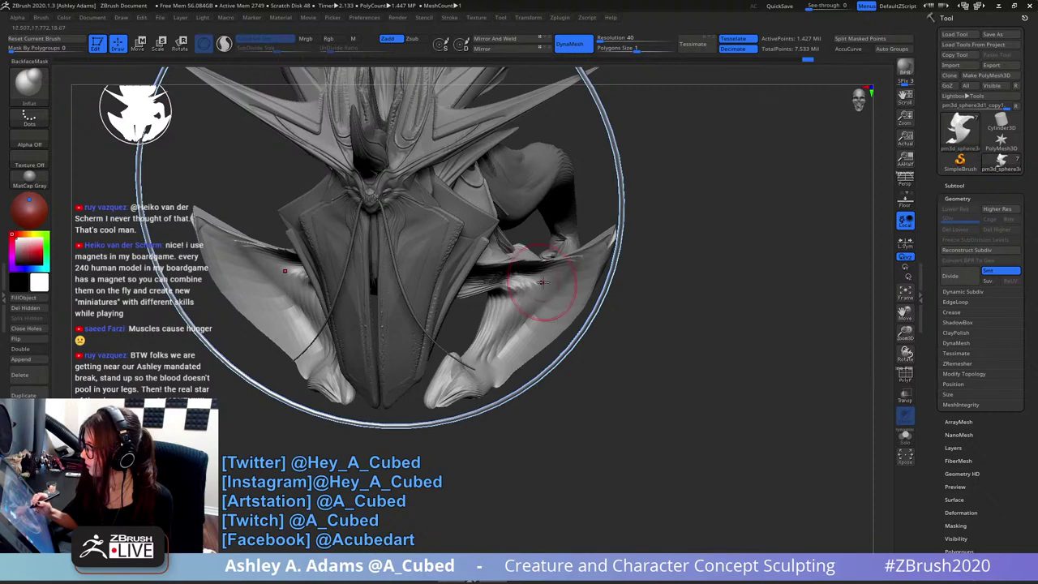
mouse_move(516, 318)
right_mouse_down()
mouse_move(544, 290)
mouse_move(301, 278)
right_mouse_up()
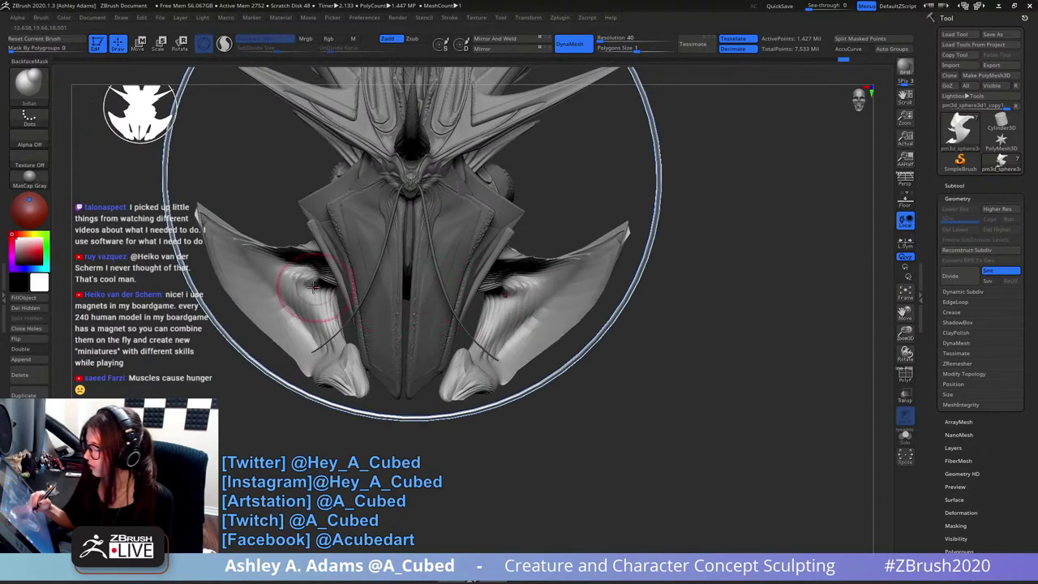
mouse_move(320, 336)
right_mouse_down()
mouse_move(398, 318)
mouse_move(347, 289)
mouse_move(359, 267)
right_mouse_up()
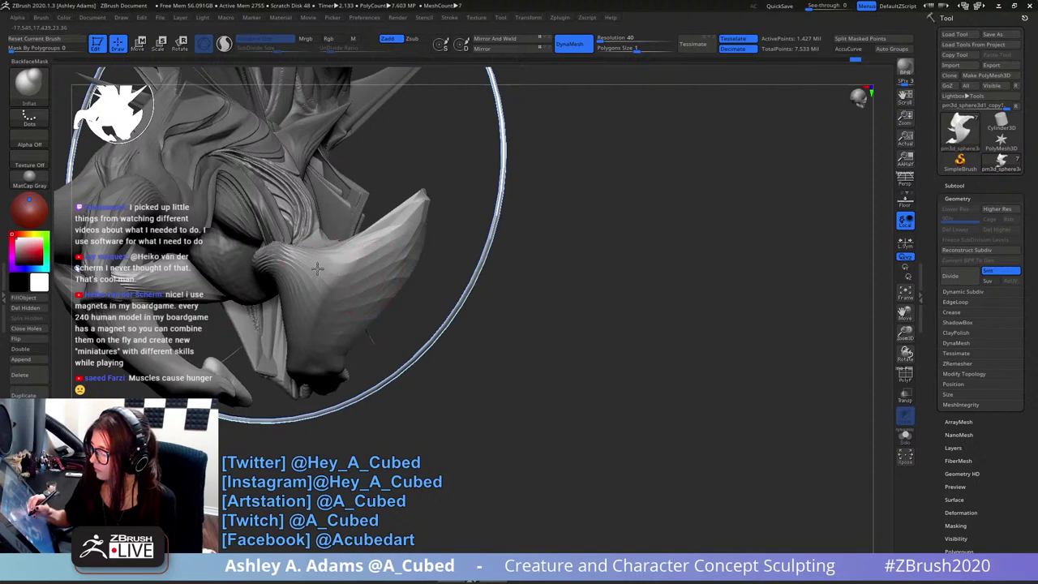
right_click_drag(316, 329, 442, 283)
right_click(438, 287)
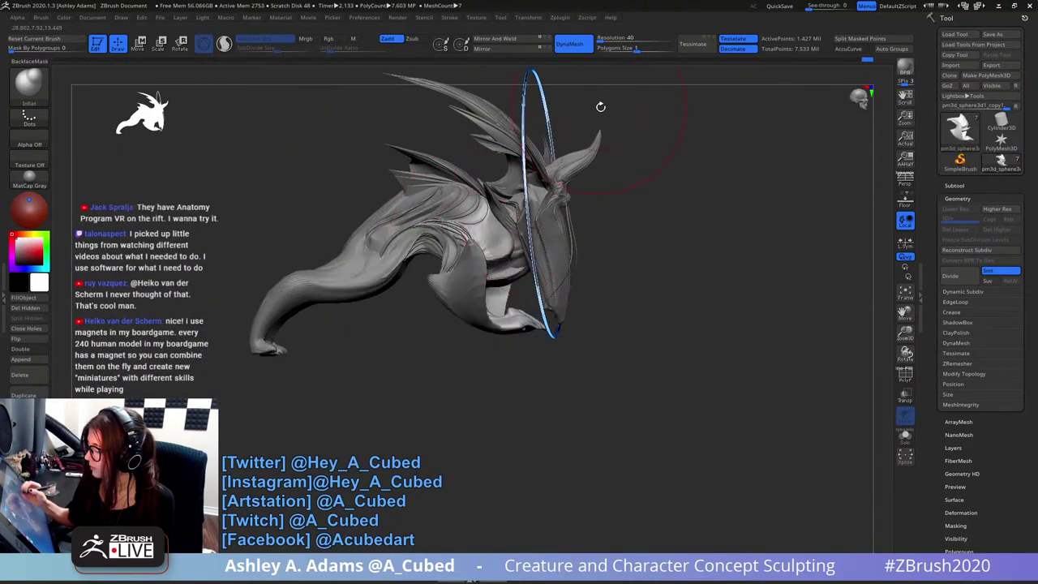
- Move the torso subtool down the list directly above the hind body subtool and merge the two
right_click_drag(600, 105, 607, 216)
left_click(402, 243, "alt")
right_click_drag(402, 242, 434, 260, "alt")
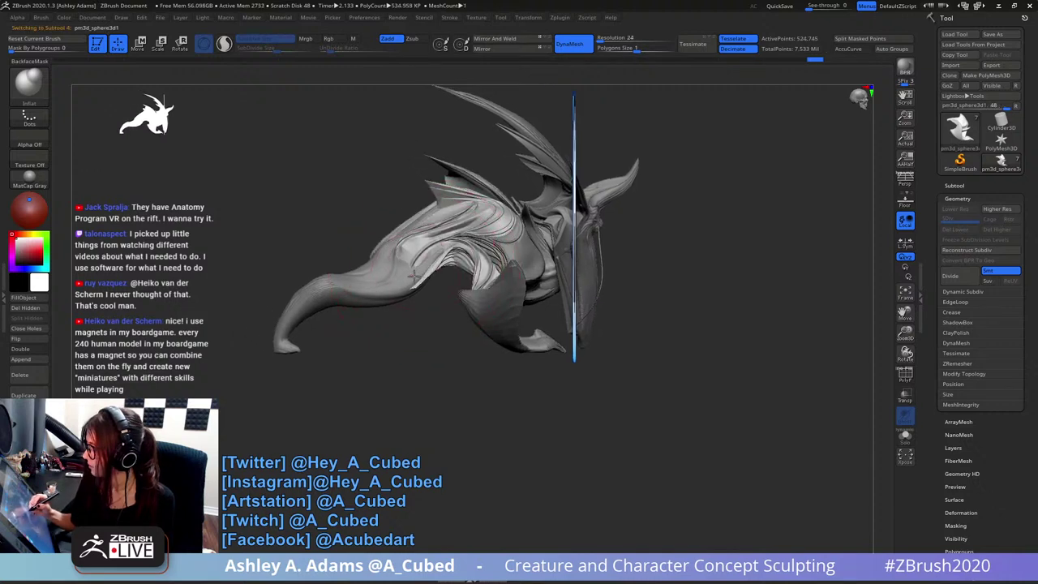
left_click(438, 274, "alt")
left_click(955, 184)
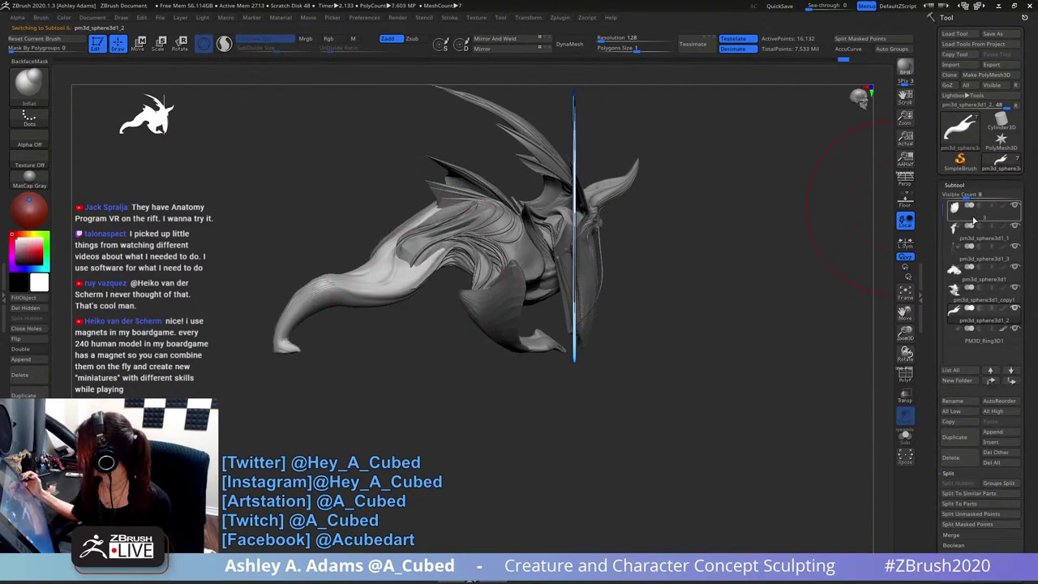
left_click(956, 300)
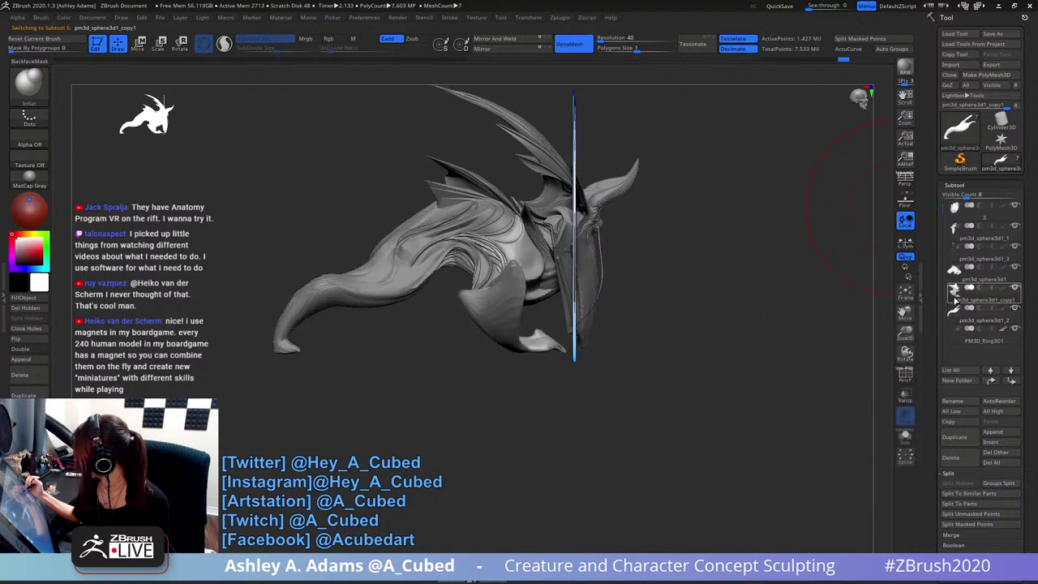
left_click(957, 278)
left_click(1011, 381)
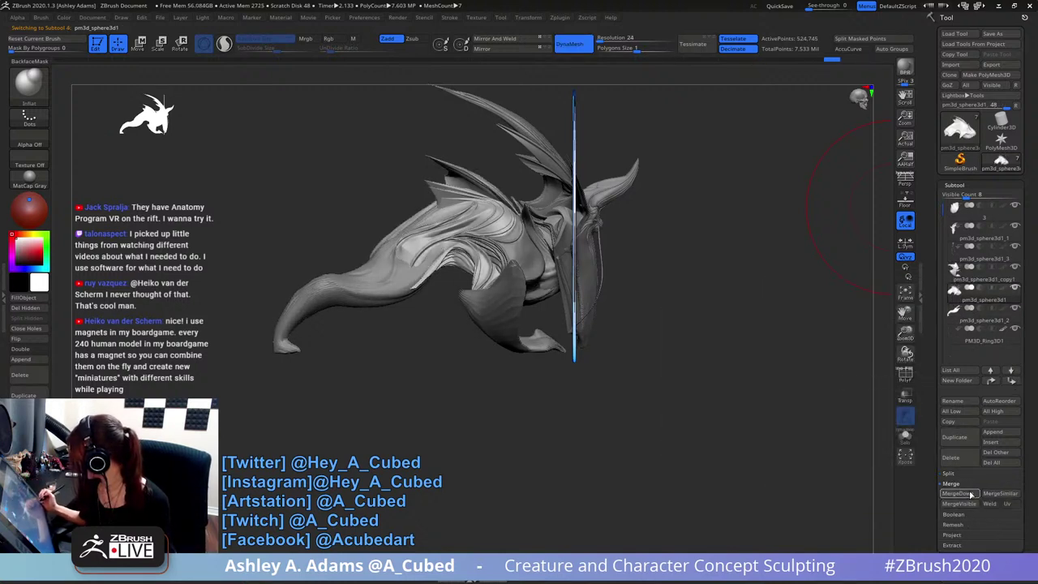
left_click(952, 459)
left_click(857, 520)
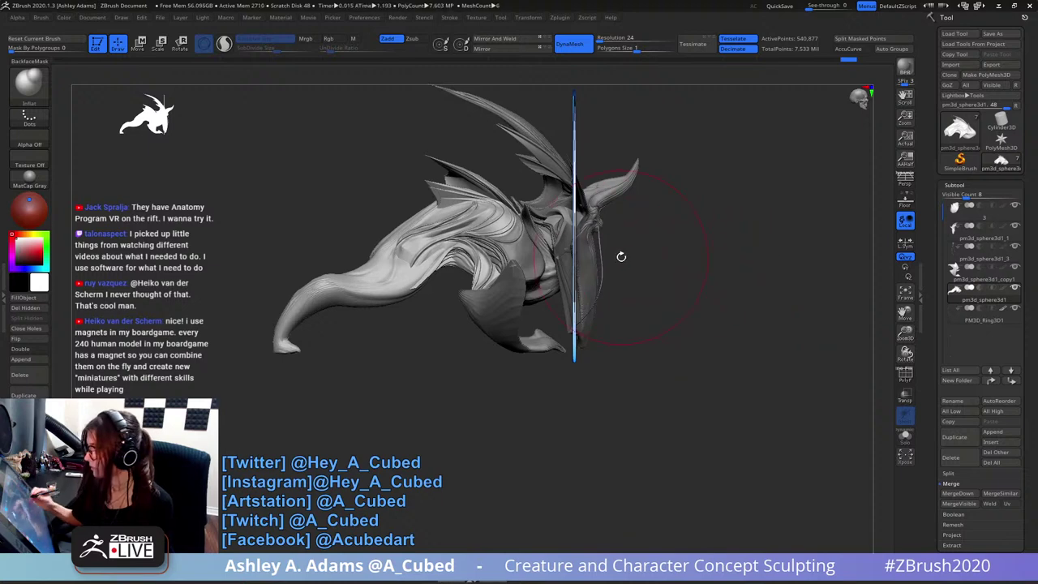
- Stretch the hind foot and lower leg backward with the SnakeHook brush from the side
mouse_move(514, 258)
right_mouse_down()
mouse_move(483, 269)
mouse_move(458, 303)
mouse_move(433, 290)
mouse_move(523, 306)
right_mouse_up()
key("b")
key("s")
key("h")
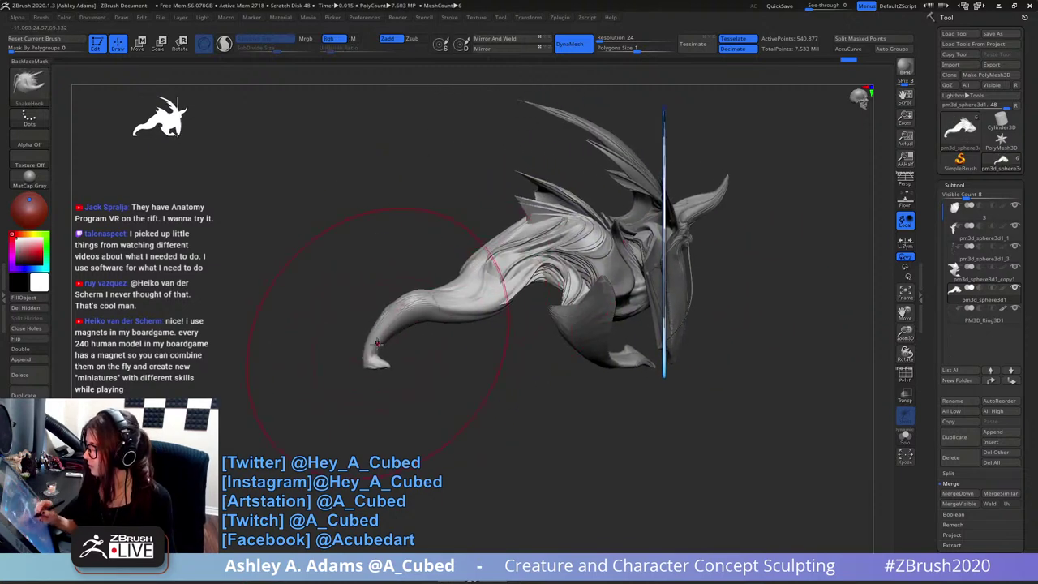
left_click_drag(371, 361, 354, 357)
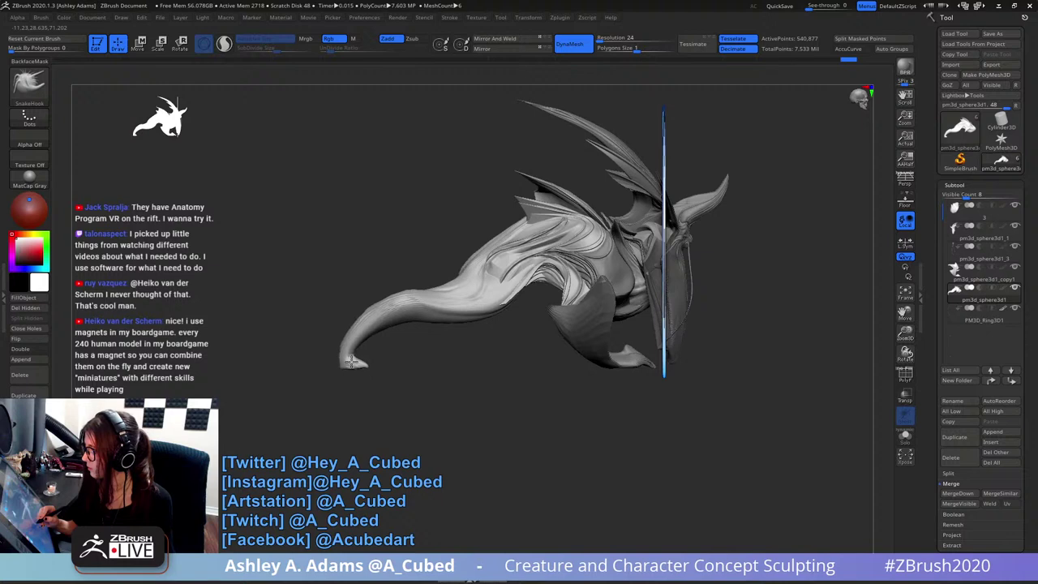
key("shift")
right_click(435, 352)
- Reshape the underside of the hind thigh and the knee with the SnakeHook brush
left_click_drag(503, 296, 483, 309)
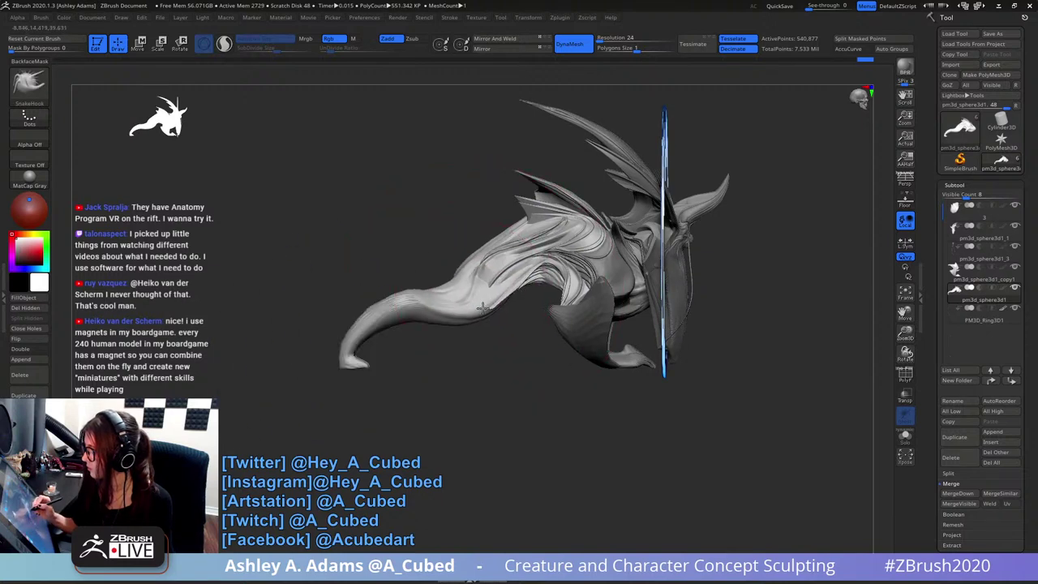
right_click(468, 296)
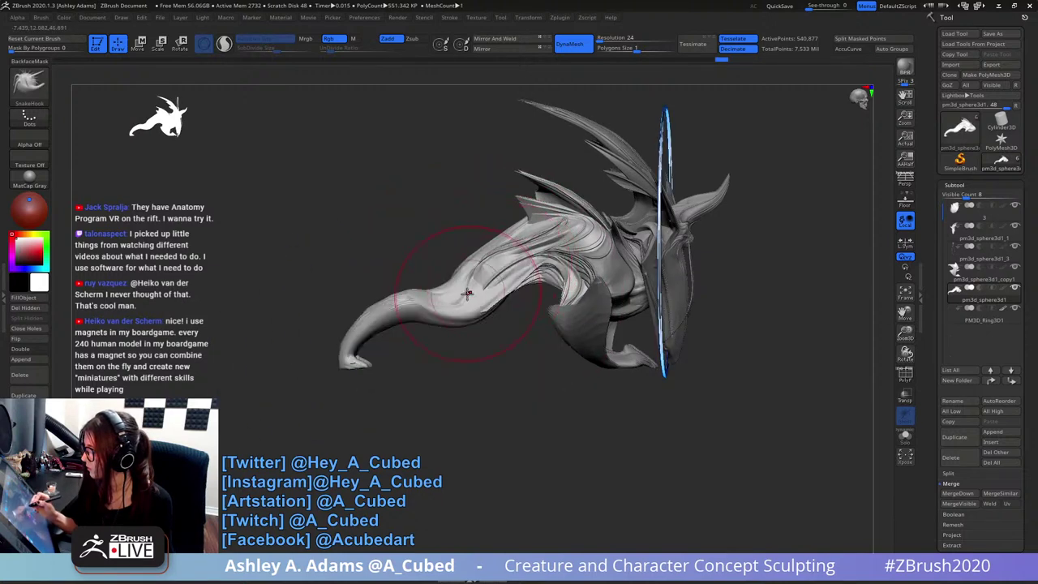
left_click_drag(419, 297, 399, 301)
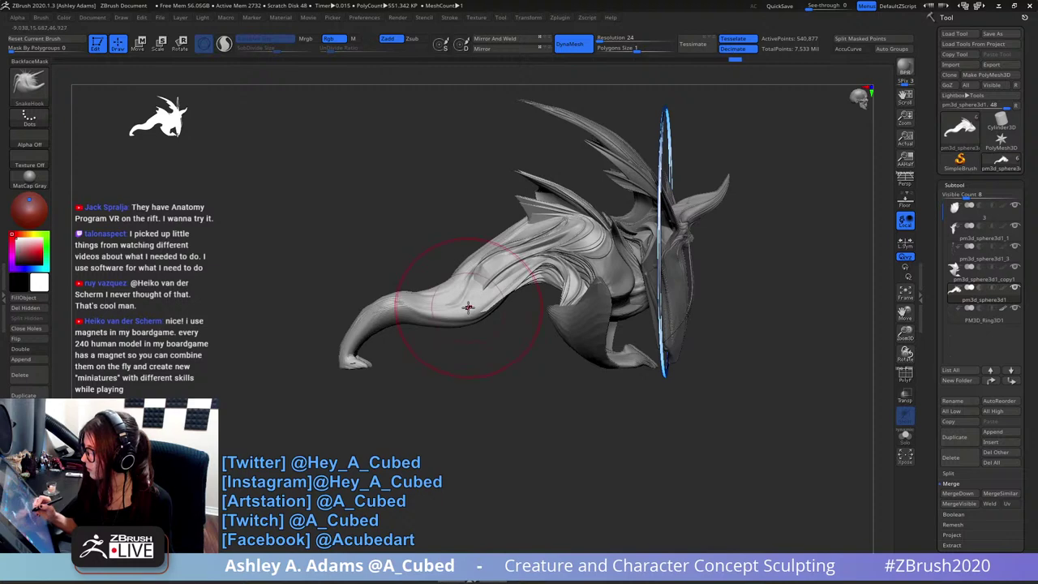
right_click(430, 366)
right_click_drag(508, 276, 503, 268, "shift")
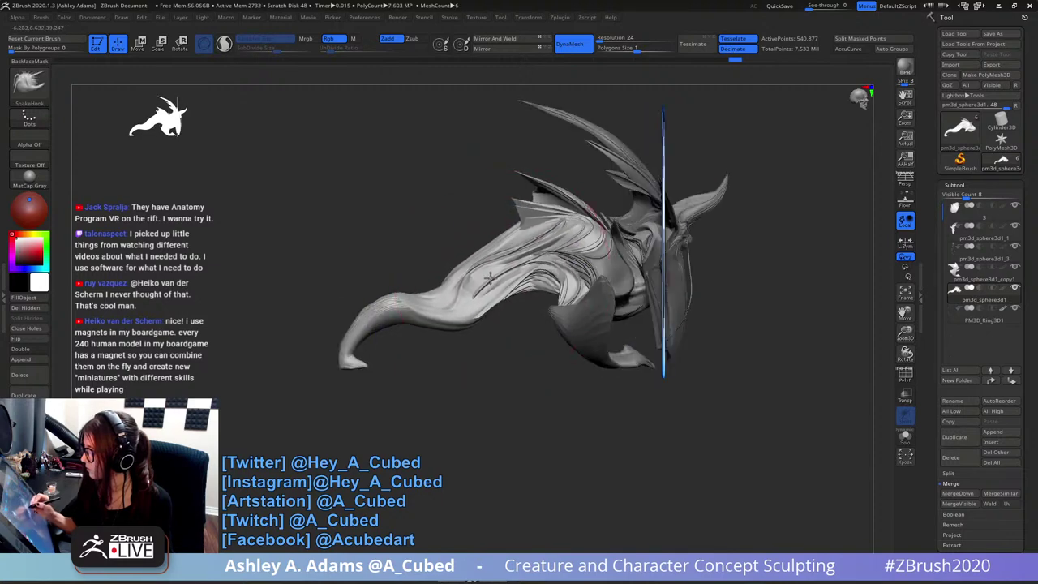
- Undo the last hip stroke and refine the hip and thigh contour with the SnakeHook brush
left_click_drag(487, 274, 480, 277)
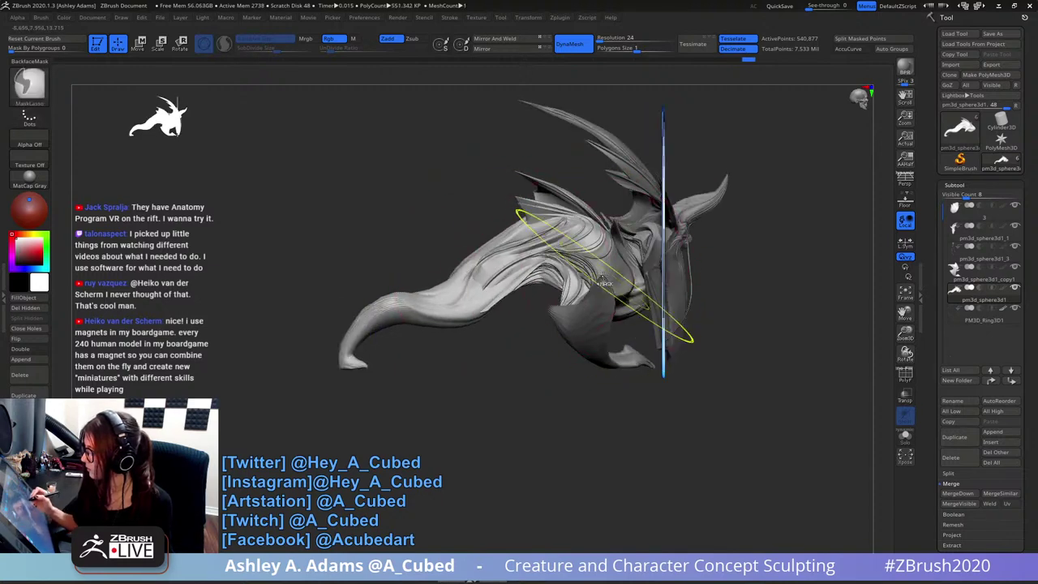
key("ctrl+z")
right_click(532, 329)
left_click_drag(572, 274, 564, 274)
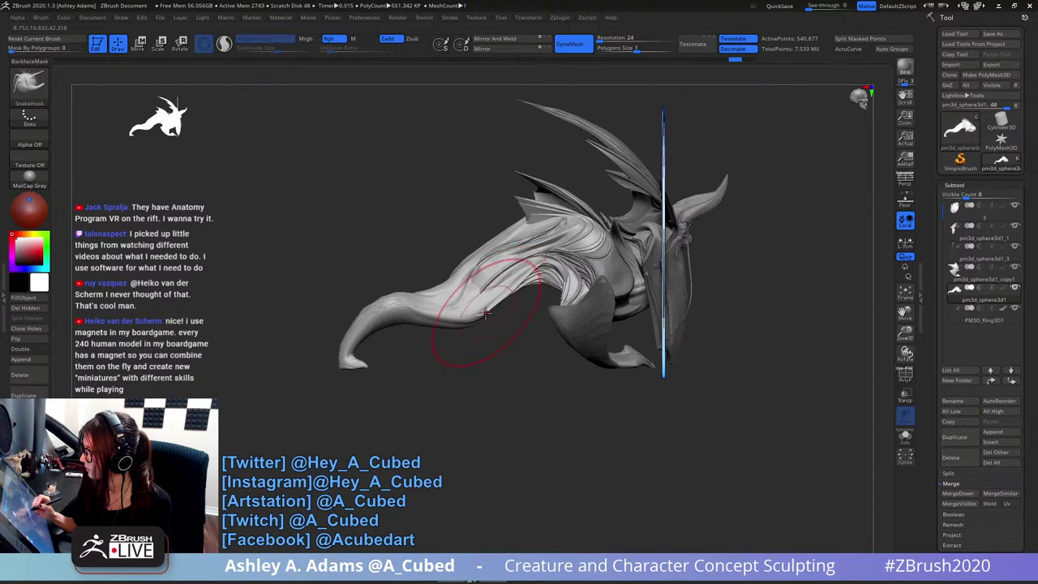
mouse_move(478, 331)
right_mouse_down()
mouse_move(475, 346)
mouse_move(557, 324)
mouse_move(533, 333)
mouse_move(535, 357)
mouse_move(511, 361)
mouse_move(492, 345)
right_mouse_up()
right_click(490, 339)
left_click_drag(542, 287, 531, 287)
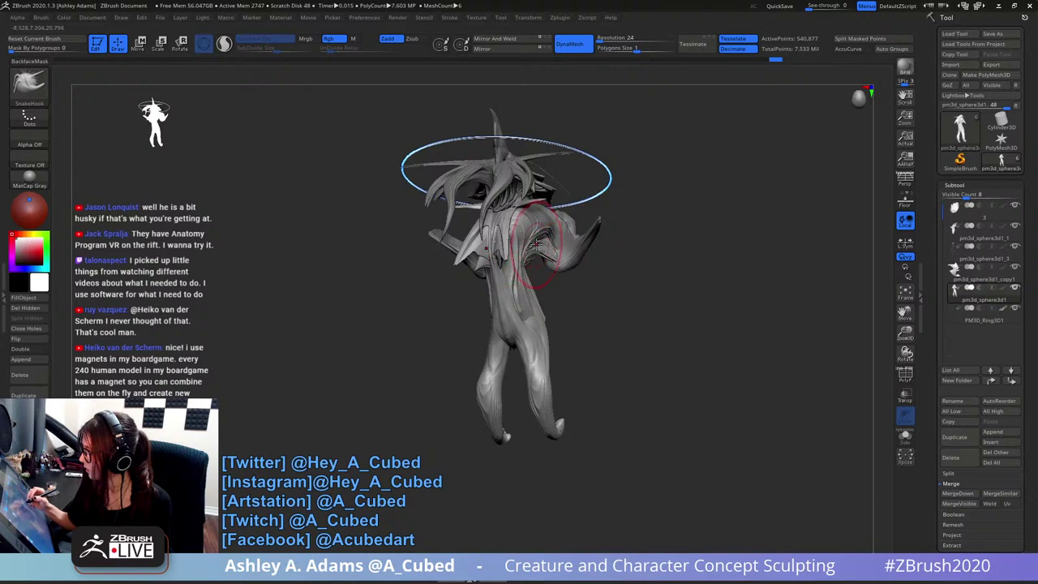
- Adjust the flanks and hips of the hind body from behind with the SnakeHook brush
mouse_move(535, 242)
right_mouse_down()
mouse_move(519, 276)
mouse_move(568, 266)
mouse_move(534, 330)
mouse_move(511, 331)
mouse_move(557, 258)
mouse_move(542, 266)
mouse_move(521, 355)
right_mouse_up()
right_click(491, 328)
right_click(522, 357)
mouse_move(553, 285)
right_mouse_down("alt")
mouse_move(561, 252)
mouse_move(562, 267)
right_mouse_up("alt")
right_click(570, 201)
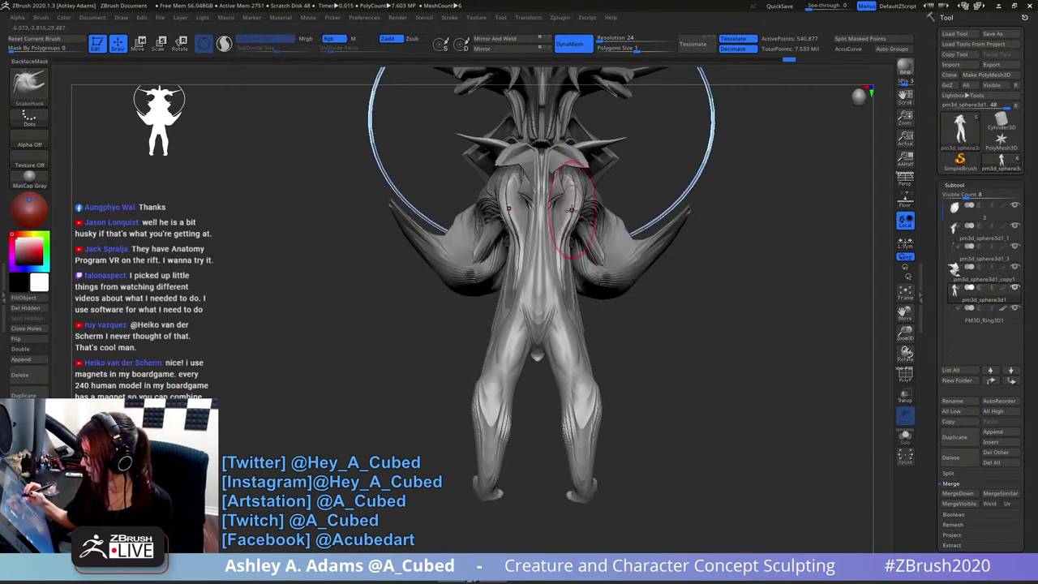
right_click_drag(571, 209, 552, 257)
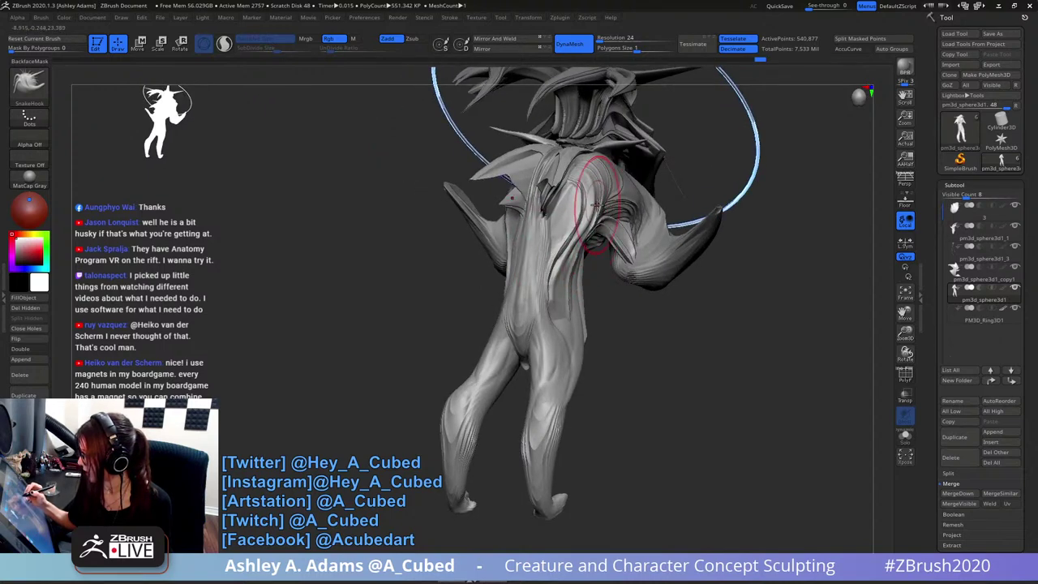
right_click_drag(593, 205, 573, 292)
right_click(572, 296)
left_click_drag(571, 297, 576, 303)
key("space")
left_click_drag(586, 339, 591, 353)
- Change the brush size and pull the outer hip and upper thigh outward from the front underside
mouse_move(587, 367)
right_mouse_down()
mouse_move(590, 329)
mouse_move(641, 284)
mouse_move(749, 295)
mouse_move(630, 300)
right_mouse_up()
right_click(629, 300)
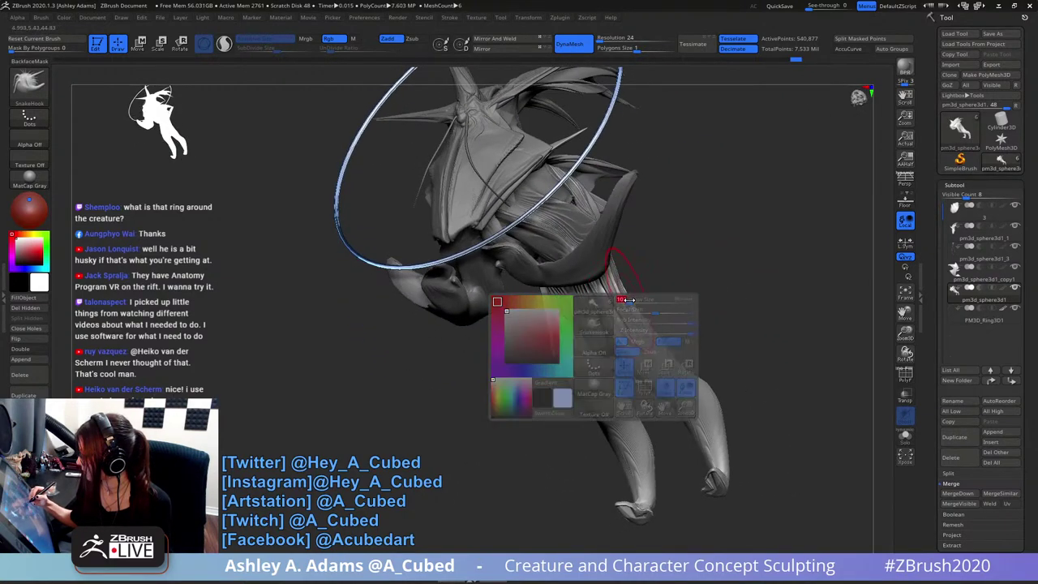
left_click_drag(633, 303, 635, 306)
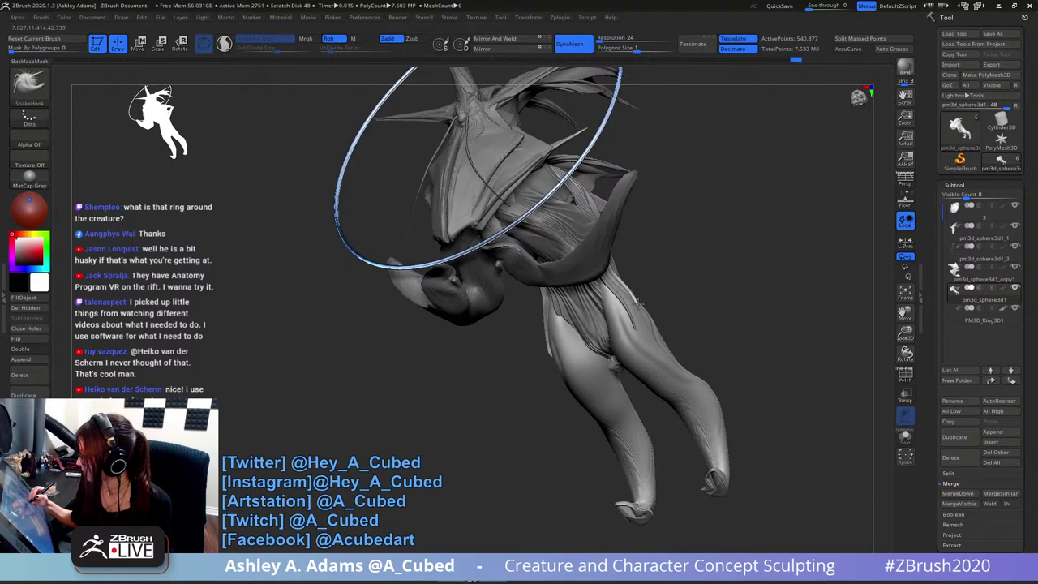
left_click_drag(662, 335, 668, 321)
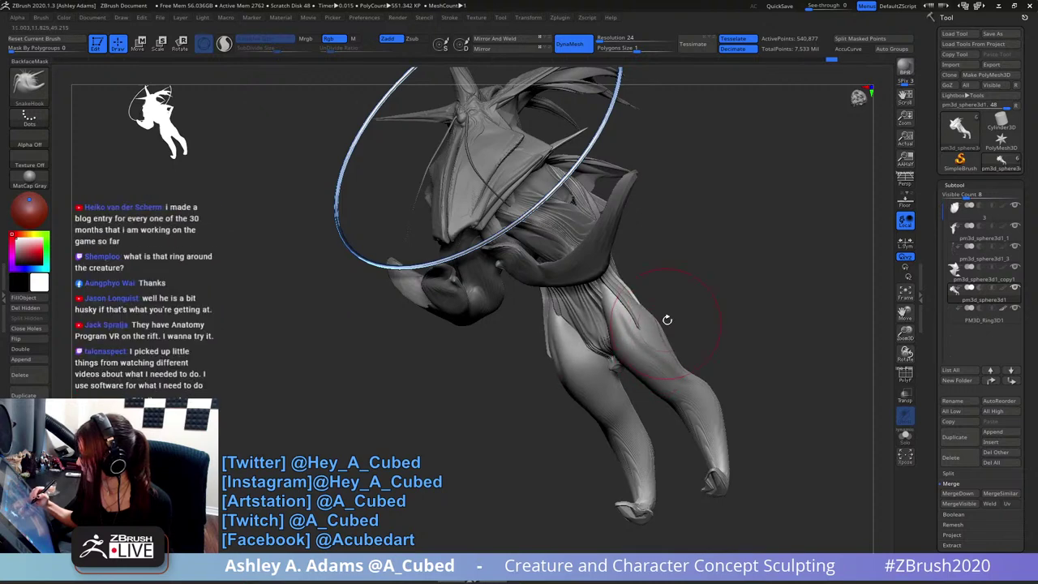
- Shape the waist, lower back and rump of the hind body from behind with the SnakeHook brush
mouse_move(668, 319)
right_mouse_down()
mouse_move(628, 355)
mouse_move(689, 287)
mouse_move(688, 264)
mouse_move(580, 344)
right_mouse_up()
right_click(574, 349)
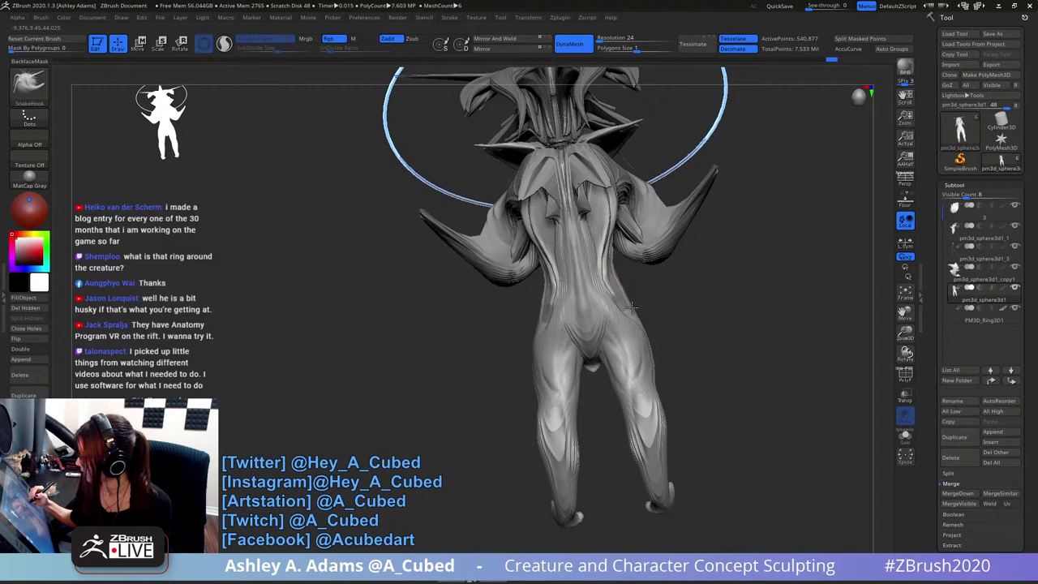
right_click_drag(632, 307, 621, 283)
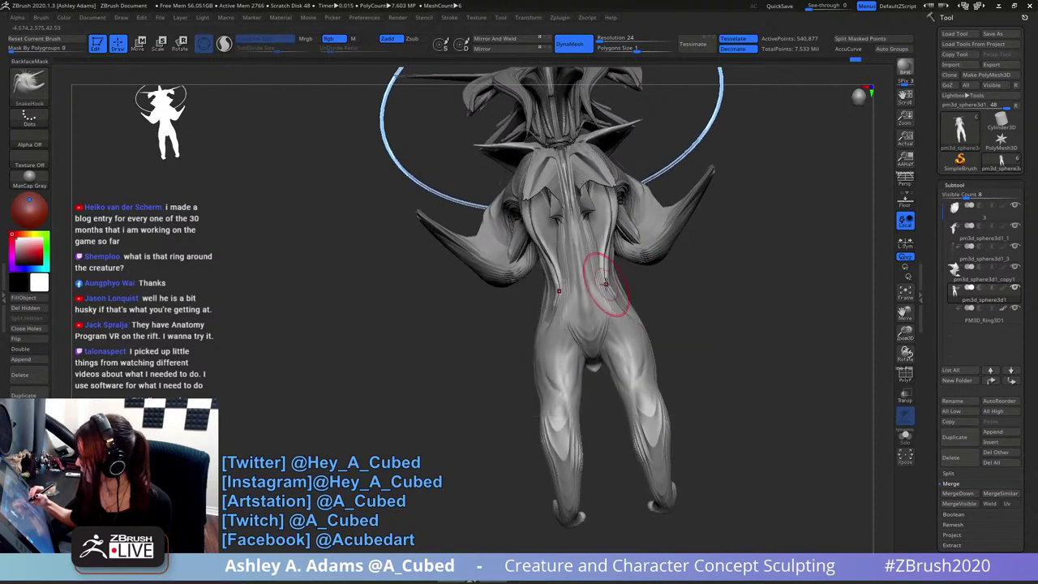
right_click_drag(608, 284, 586, 316)
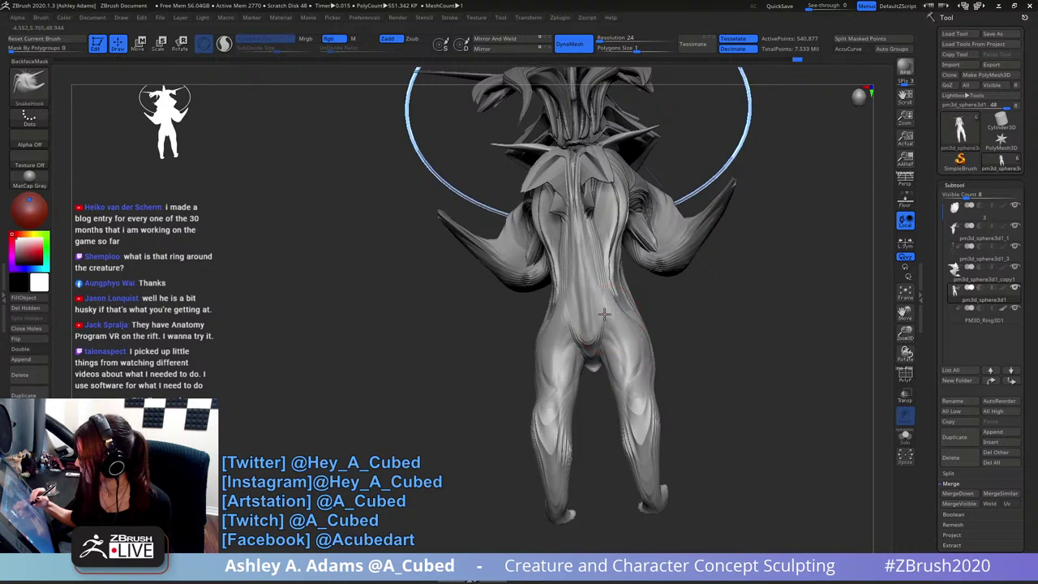
mouse_move(598, 283)
right_mouse_down()
mouse_move(632, 208)
mouse_move(656, 262)
mouse_move(602, 296)
right_mouse_up()
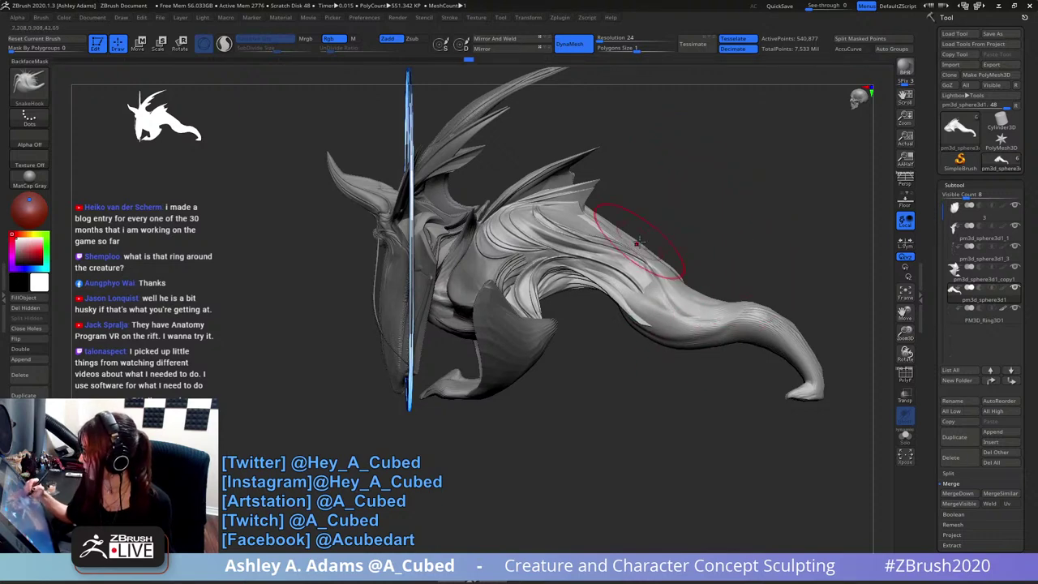
- Select the shoulder and arm subtool and reshape the chest and armpit area with the SnakeHook brush
right_click_drag(718, 301, 580, 293)
left_click(556, 334, "alt")
right_click_drag(556, 331, 604, 263)
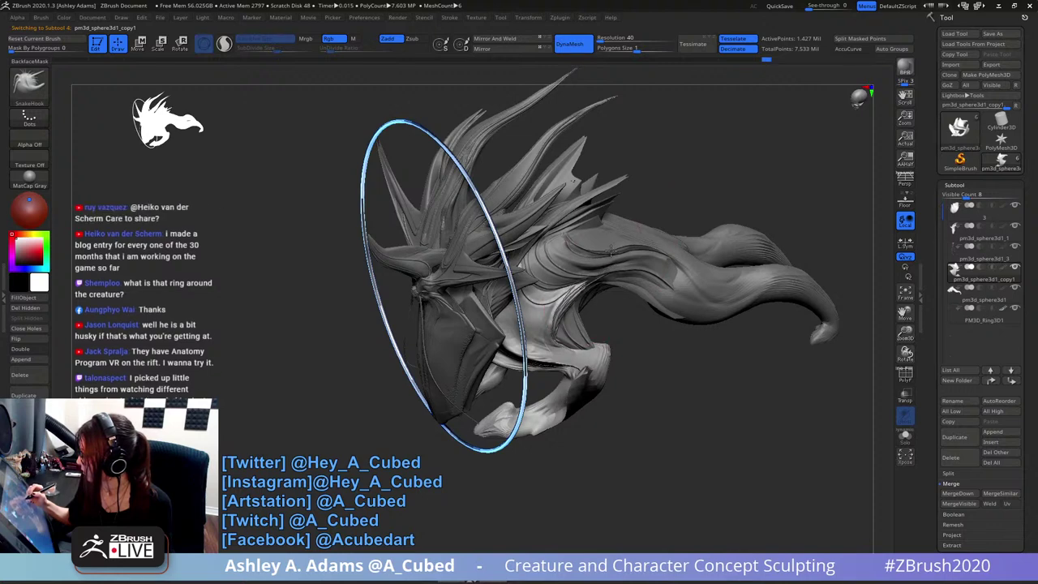
mouse_move(612, 251)
right_mouse_down()
mouse_move(619, 261)
mouse_move(604, 295)
right_mouse_up()
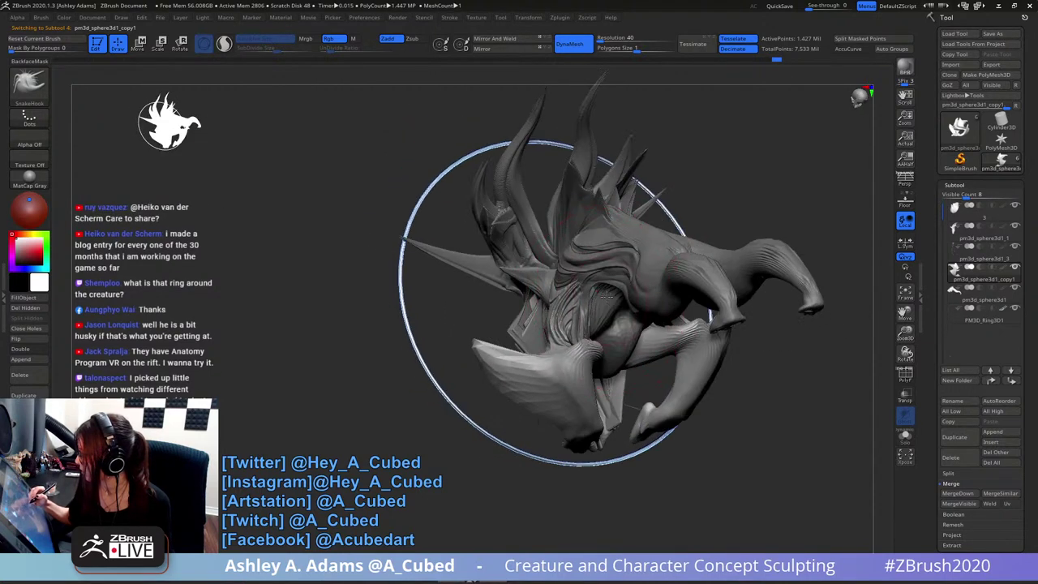
key("ctrl")
key("space")
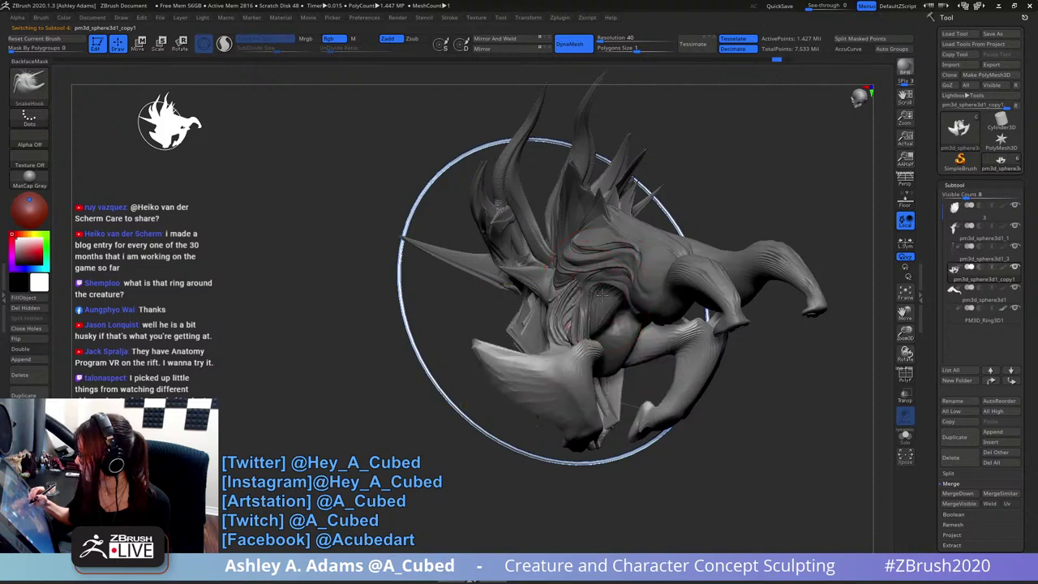
mouse_move(595, 303)
right_mouse_down()
mouse_move(604, 280)
mouse_move(585, 264)
right_mouse_up()
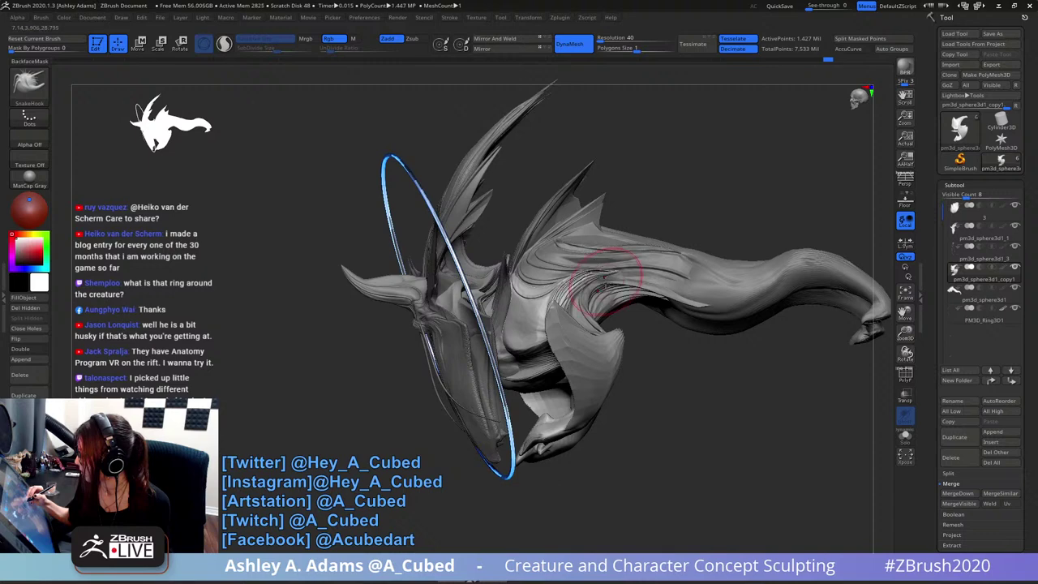
mouse_move(594, 265)
right_mouse_down()
mouse_move(609, 268)
mouse_move(601, 260)
mouse_move(608, 264)
mouse_move(576, 274)
mouse_move(690, 268)
mouse_move(645, 345)
mouse_move(596, 295)
right_mouse_up()
right_click(636, 357)
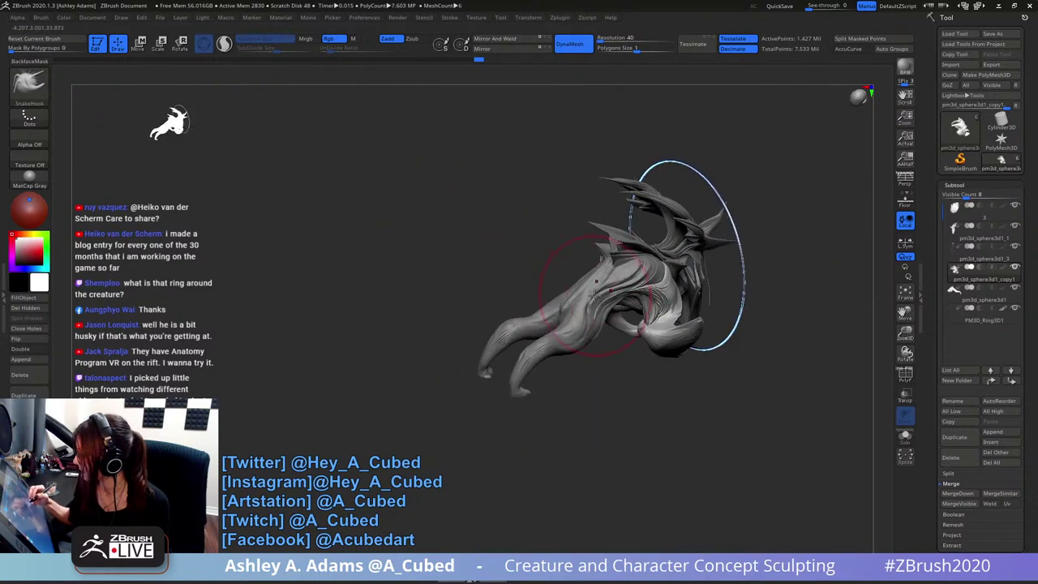
- Select the hind body subtool, lasso-mask the upper edge of the back from the side and invert the mask
left_click(595, 296, "alt")
right_click(558, 356)
right_click_drag(558, 356, 586, 211)
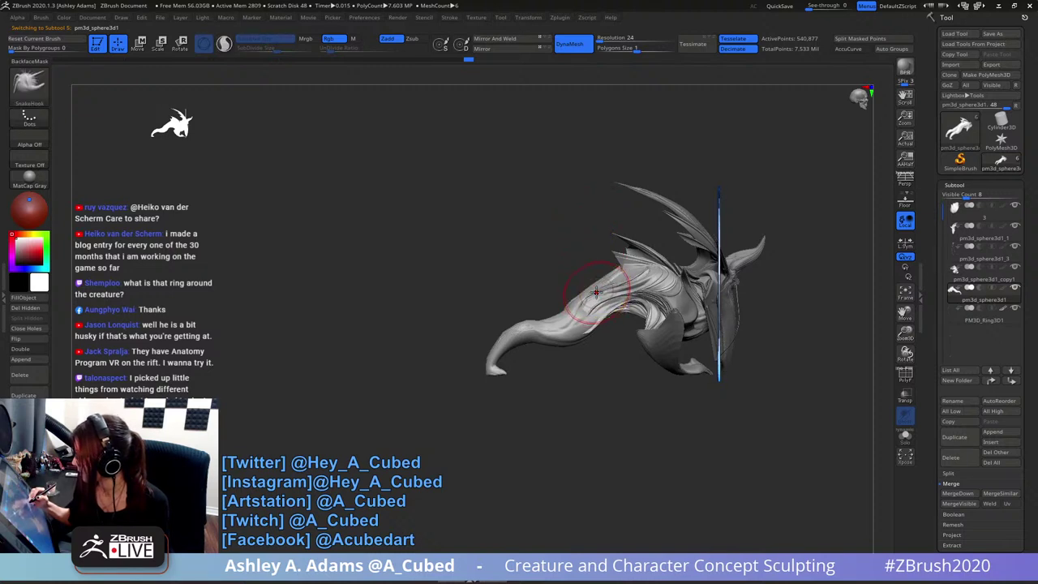
right_click(595, 292)
left_click_drag(612, 255, 573, 277, "ctrl")
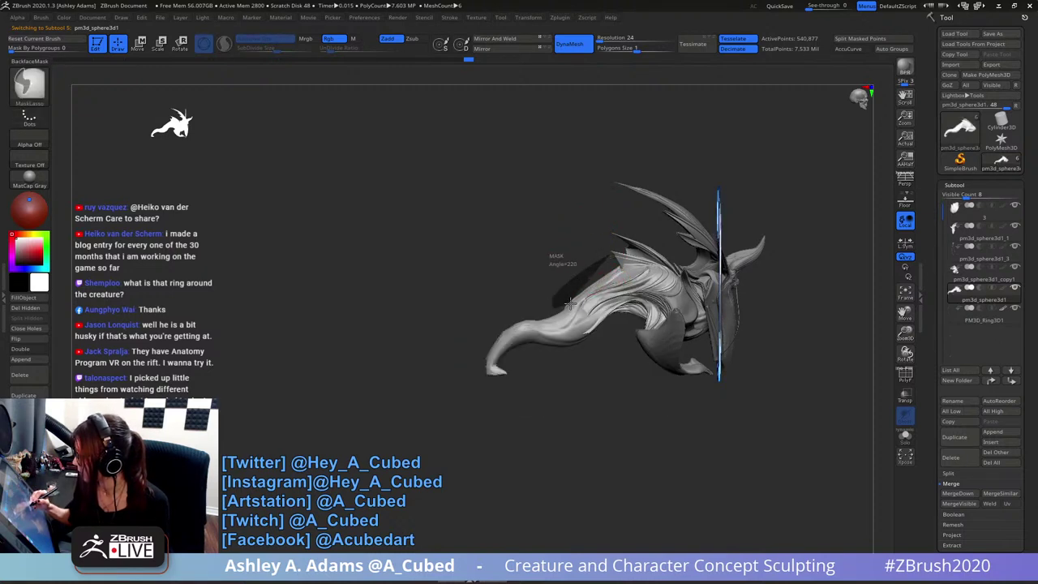
left_click_drag(622, 268, 625, 262, "ctrl")
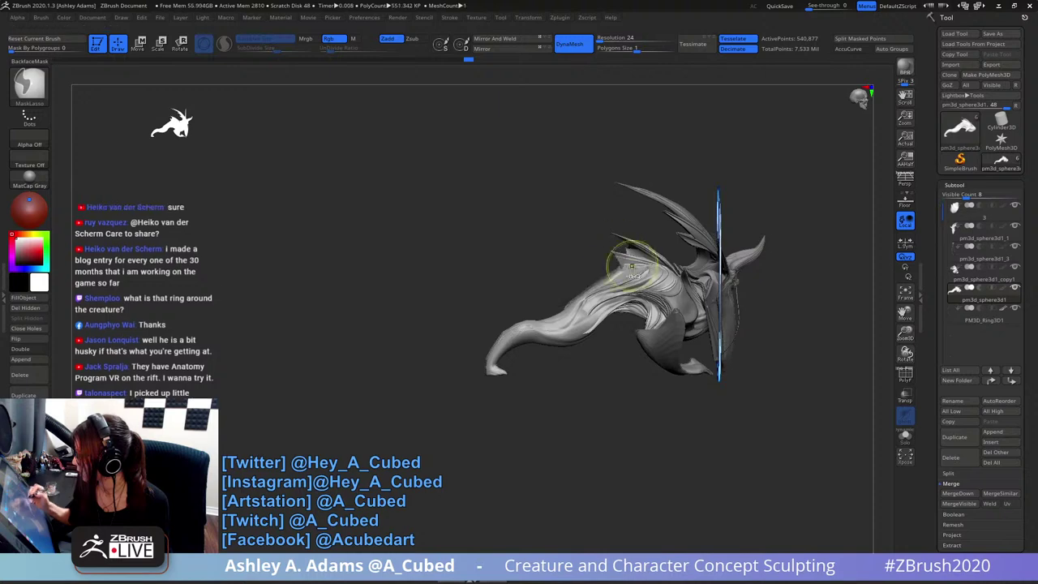
left_click(608, 342, "ctrl")
- Pull the unmasked back contour into a rounder arch with the SnakeHook brush and clear the mask
right_click(567, 354)
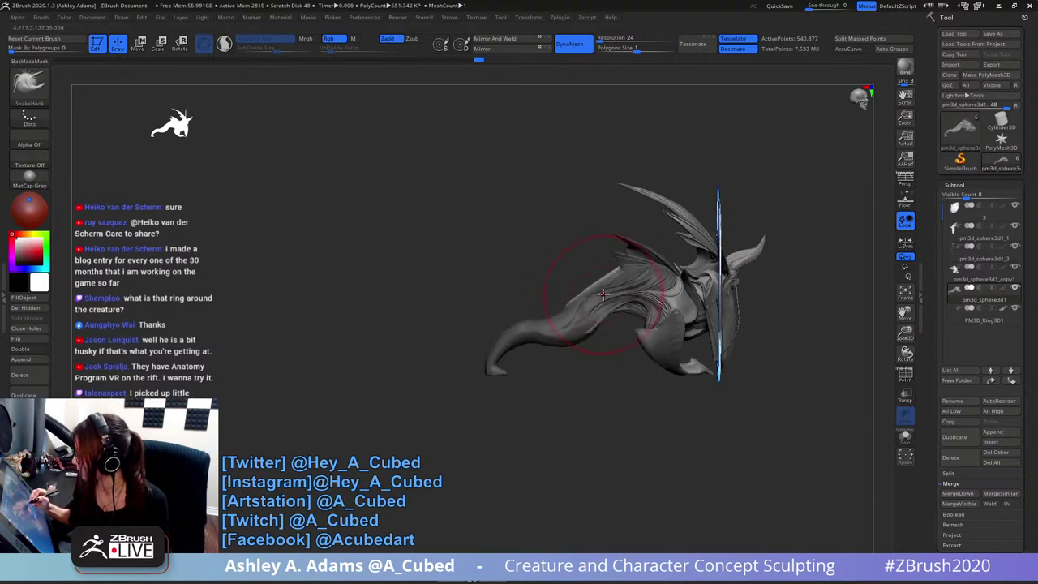
right_click(601, 294)
left_click(602, 294)
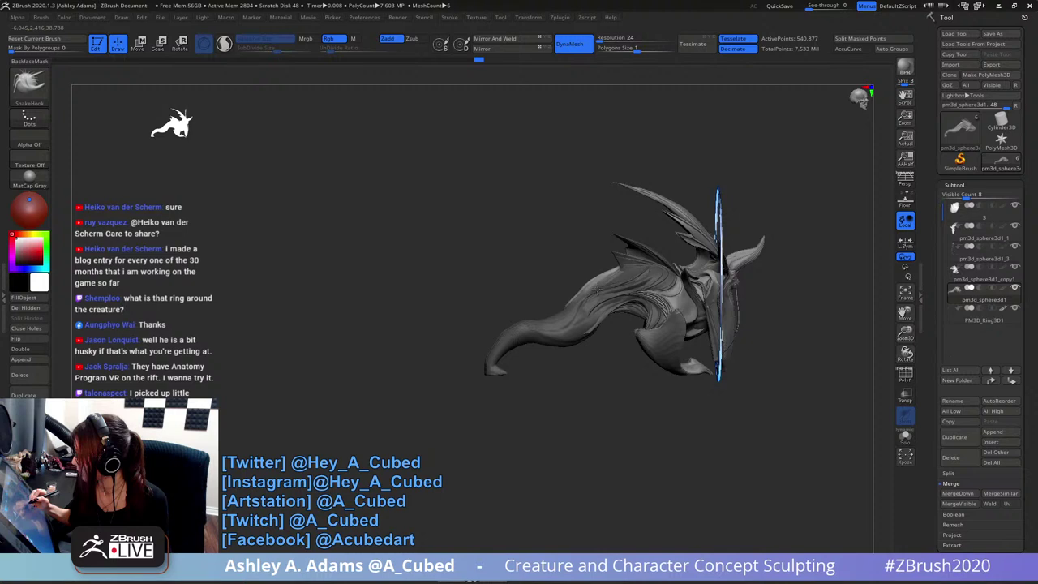
mouse_move(596, 288)
left_mouse_down()
mouse_move(610, 288)
mouse_move(608, 280)
left_mouse_up()
right_click_drag(721, 260, 759, 328, "ctrl")
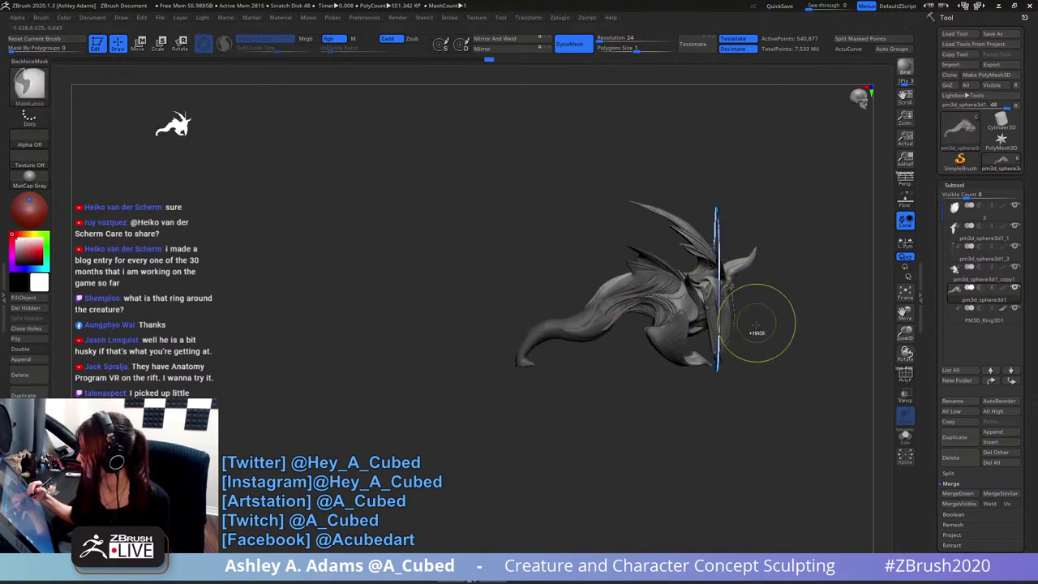
mouse_move(759, 328)
left_mouse_down("ctrl")
mouse_move(802, 305)
mouse_move(725, 297)
left_mouse_up("ctrl")
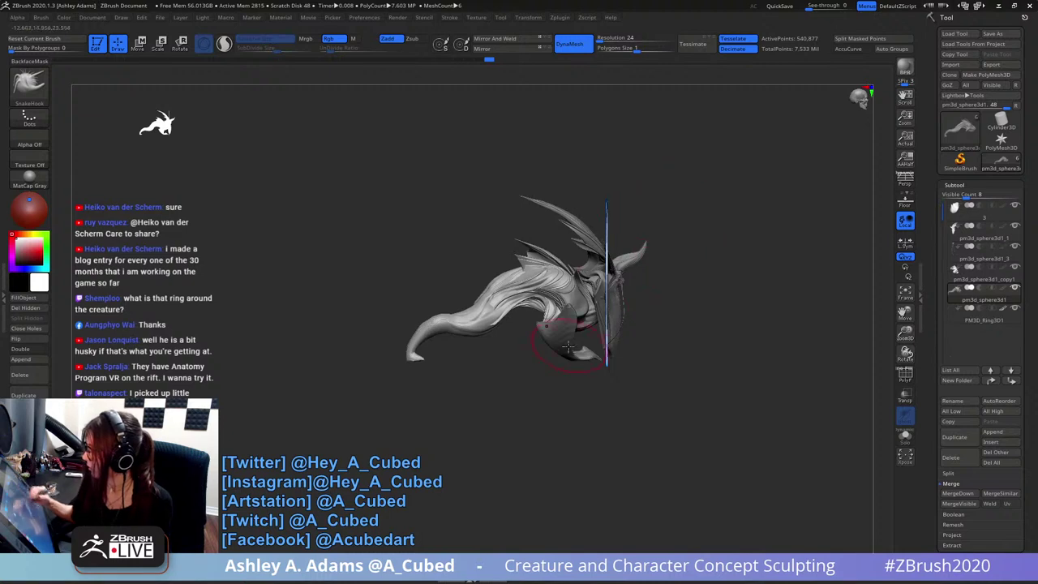
- Select the ring subtool around the creature's head from the front and switch off its visibility
mouse_move(623, 216)
left_mouse_down()
mouse_move(594, 310)
mouse_move(688, 264)
left_mouse_up()
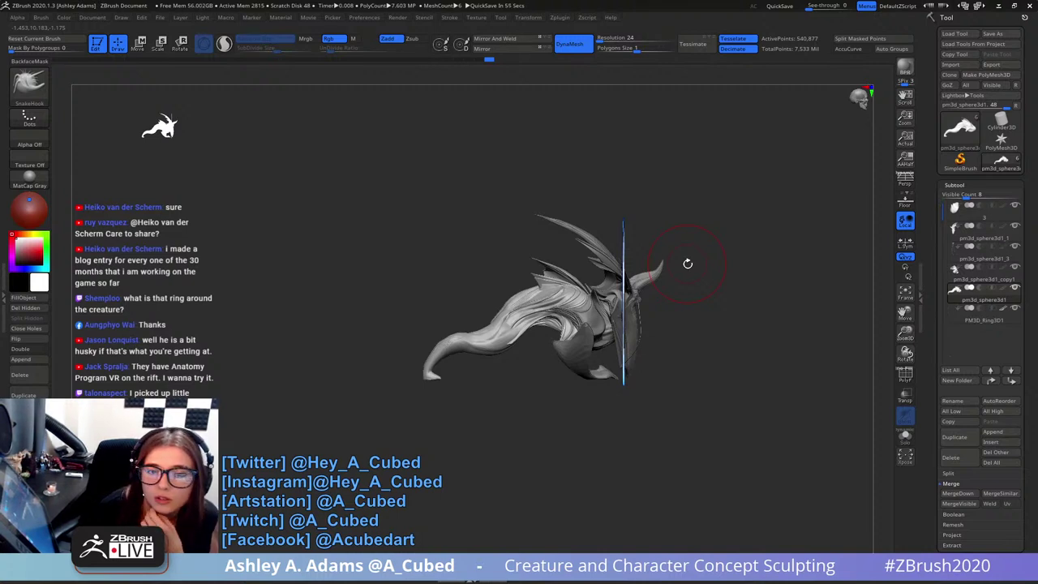
left_click_drag(688, 264, 639, 338)
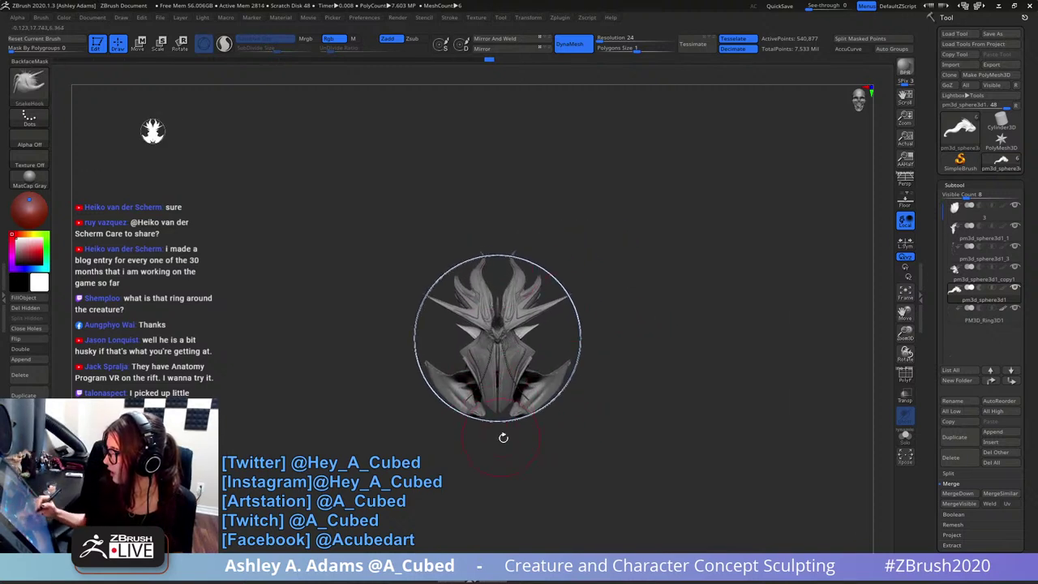
left_click_drag(479, 412, 542, 334)
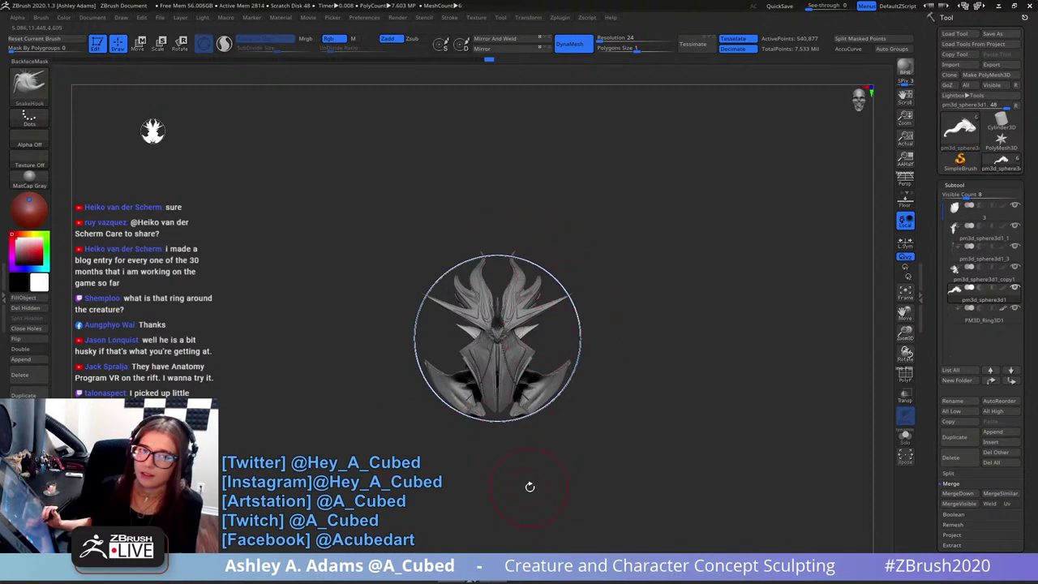
left_click(580, 318, "alt")
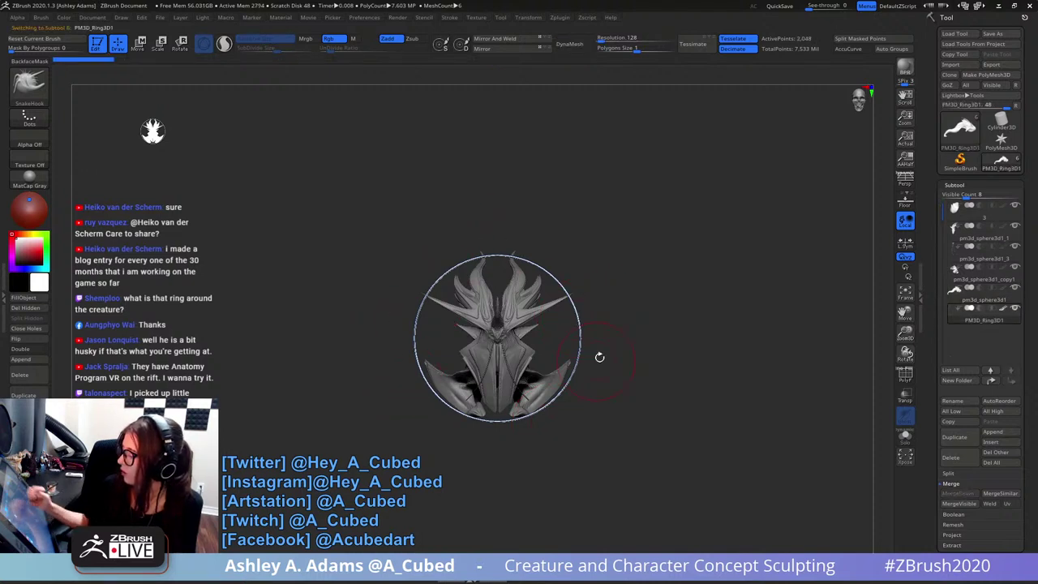
left_click(1016, 308)
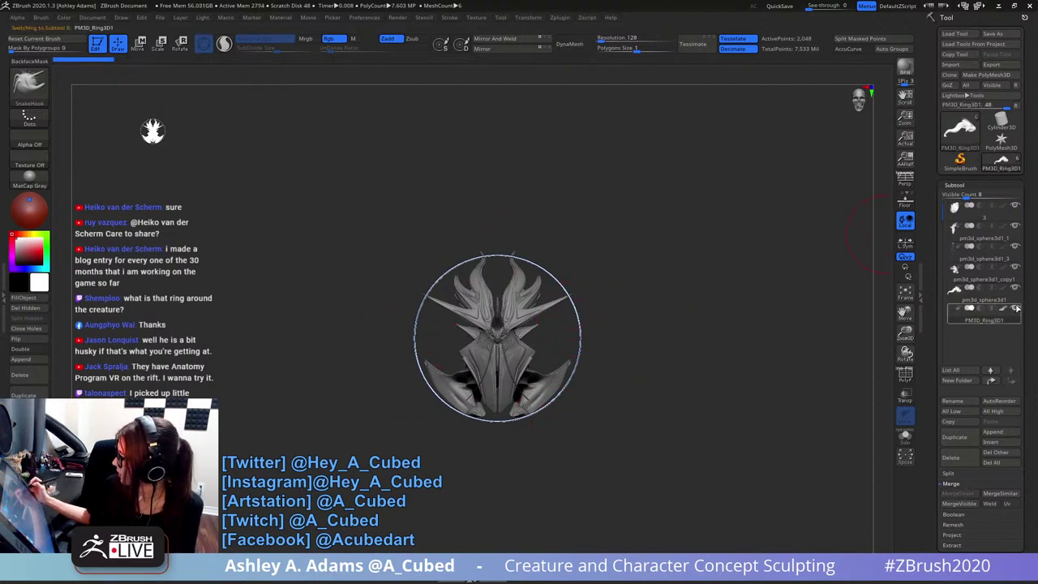
- Select the head and horns subtool and switch the visibility of the ring around the creature back on
left_click(505, 356, "alt")
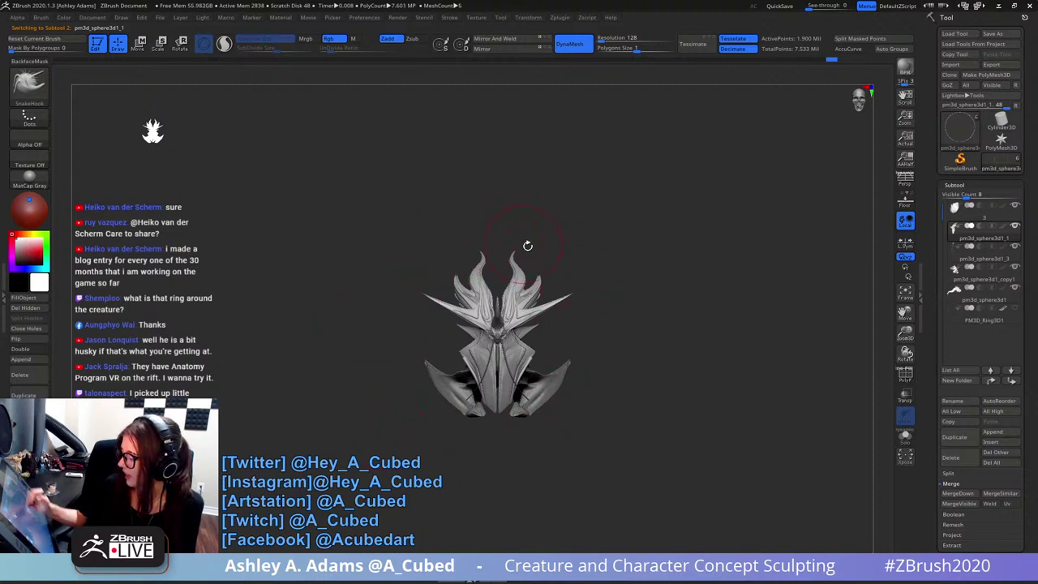
left_click(1015, 309)
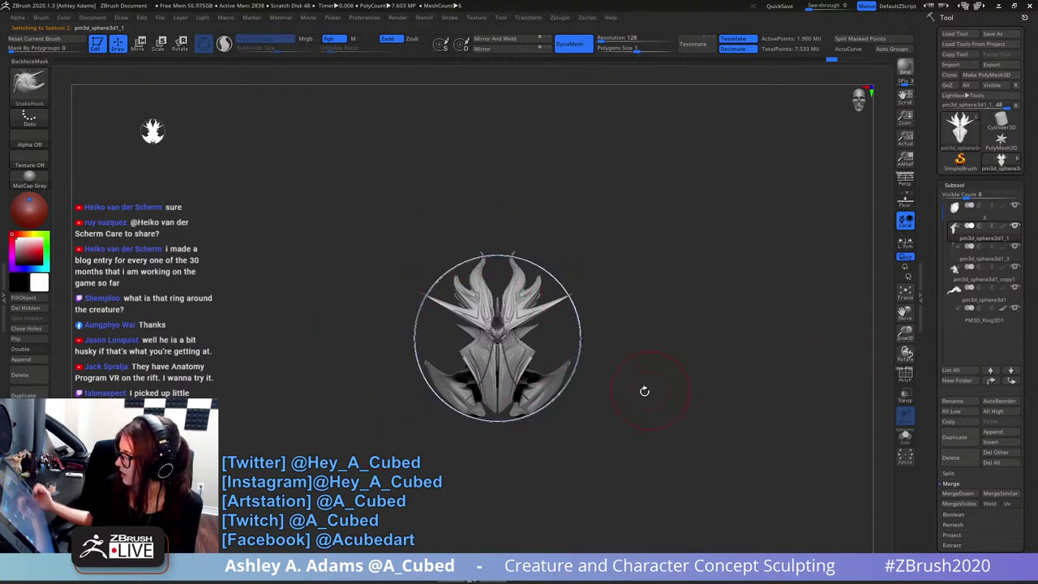
left_click_drag(571, 370, 592, 336)
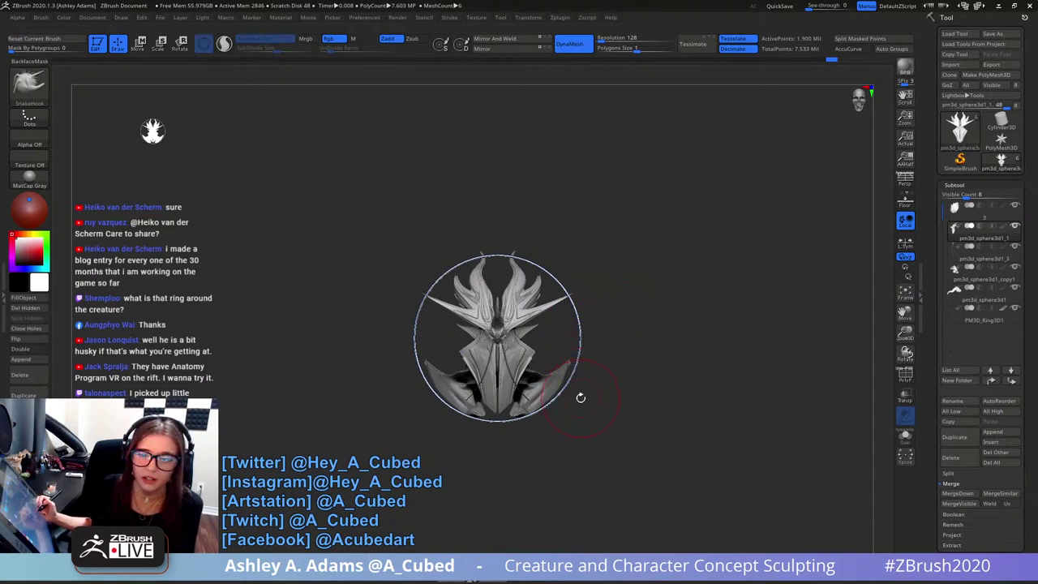
left_click_drag(511, 430, 485, 385)
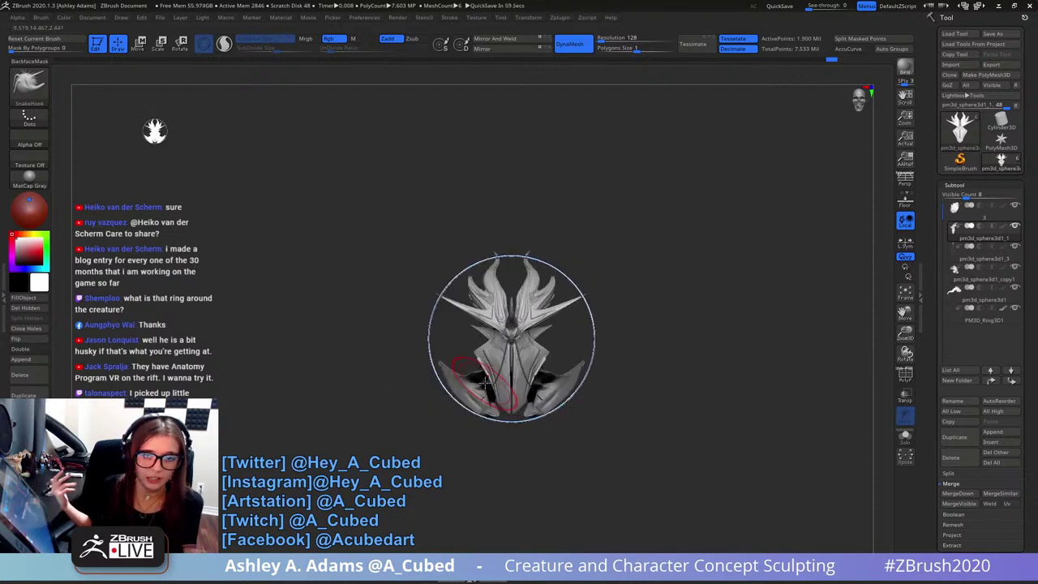
right_click_drag(552, 304, 543, 343, "ctrl")
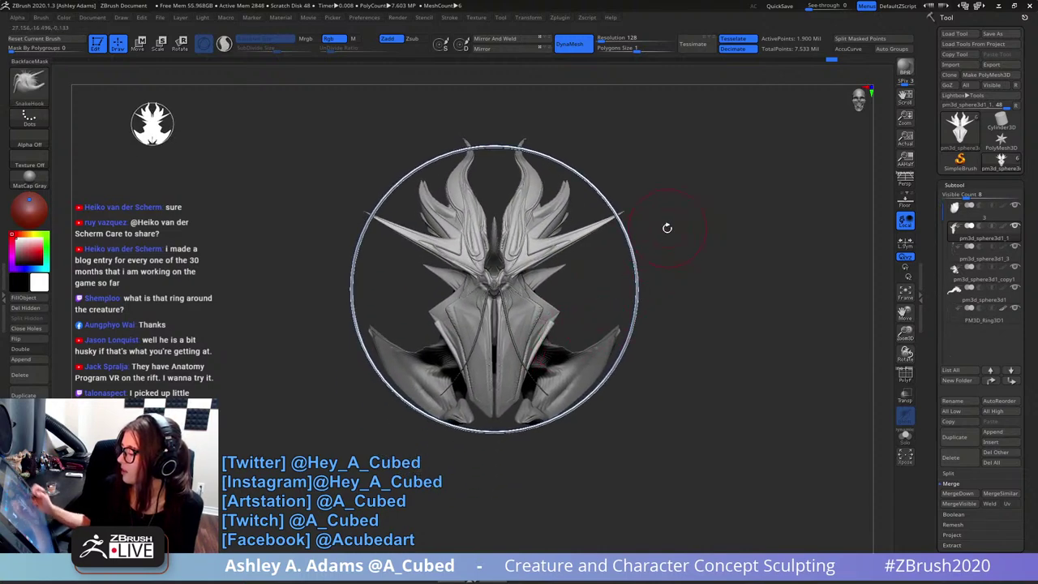
- Select the hind body subtool from a three-quarter view
left_click_drag(620, 315, 544, 324)
right_click_drag(544, 325, 498, 324)
right_click_drag(668, 272, 529, 324, "alt")
left_click(573, 341, "alt")
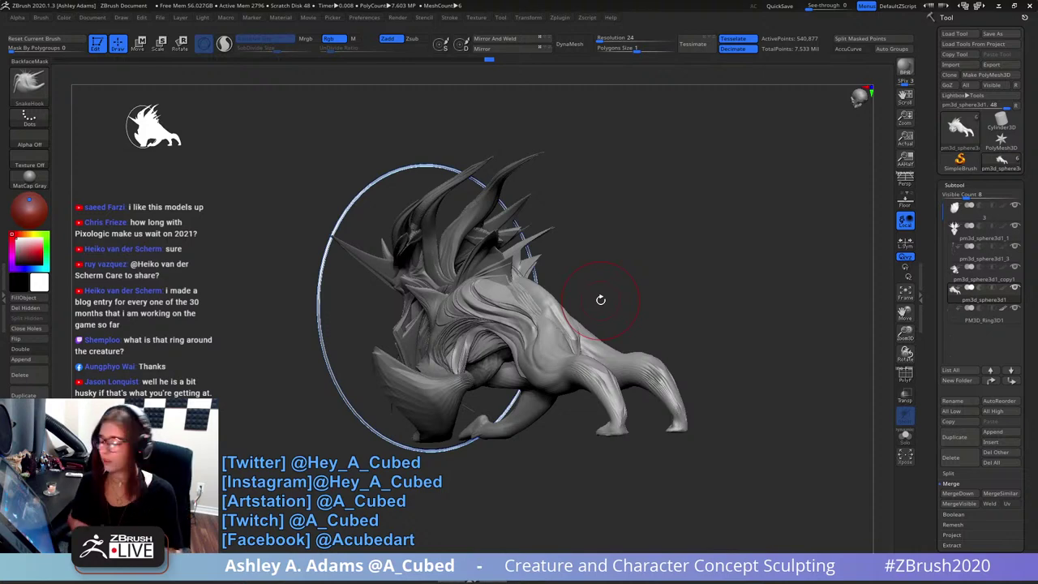
- Stamp snapshots of the front and three-quarter views on the canvas and place the live side view beneath the three-quarter one for comparison
mouse_move(591, 283)
left_mouse_down()
mouse_move(654, 290)
mouse_move(717, 321)
left_mouse_up()
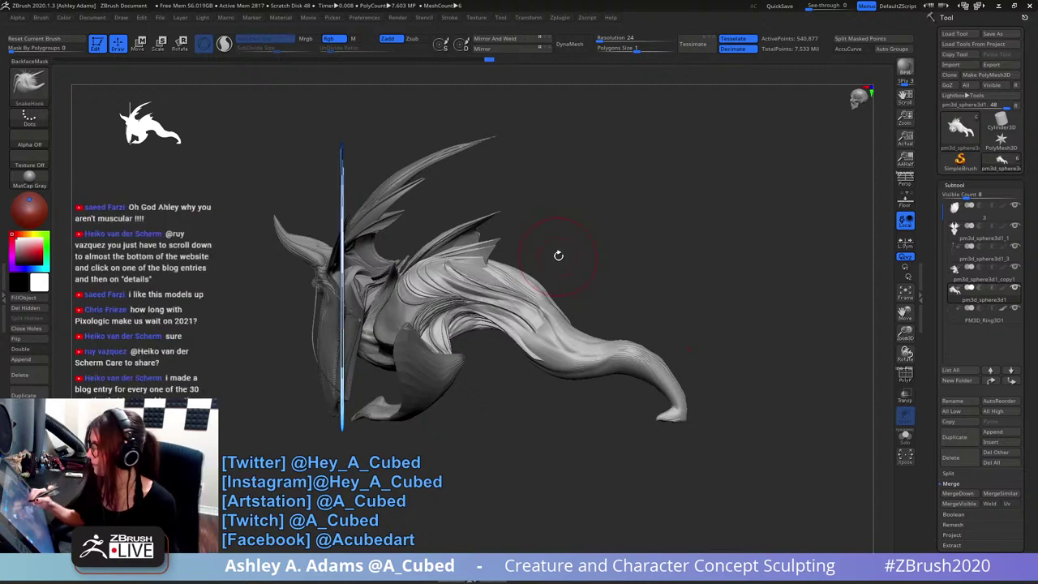
mouse_move(558, 256)
left_mouse_down()
mouse_move(600, 262)
mouse_move(598, 271)
mouse_move(630, 267)
mouse_move(614, 250)
mouse_move(717, 273)
mouse_move(846, 274)
mouse_move(749, 288)
mouse_move(784, 289)
mouse_move(762, 221)
mouse_move(783, 223)
left_mouse_up()
key("shift+s")
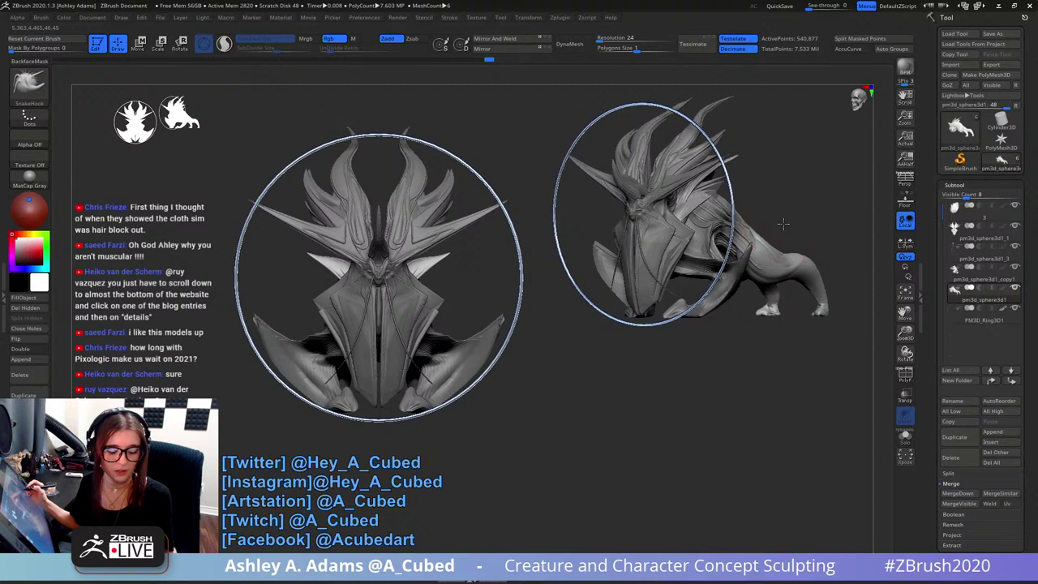
key("ctrl")
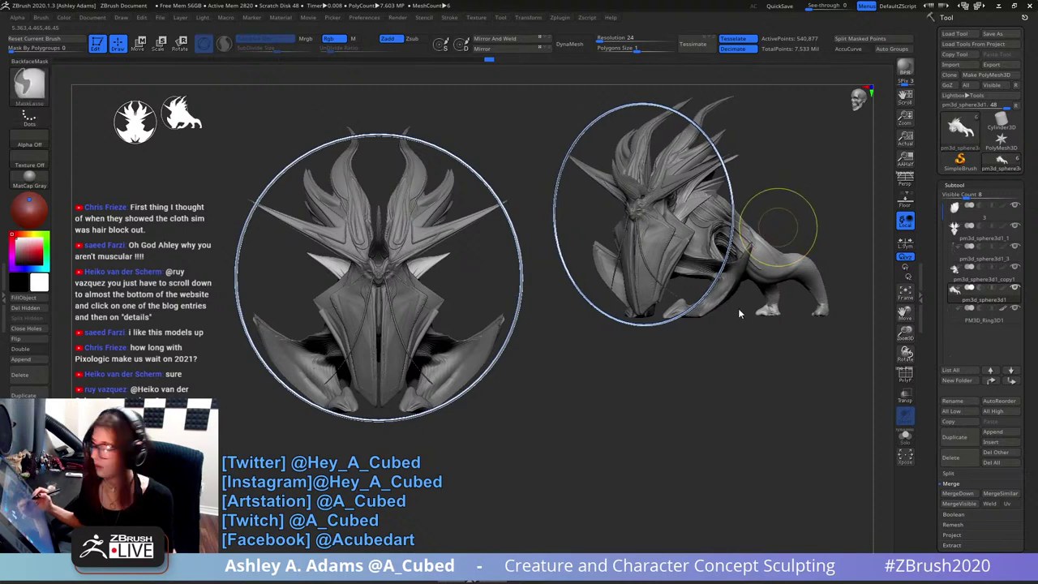
left_click_drag(748, 240, 733, 253, "shift")
key("shift+s")
left_click_drag(770, 317, 751, 525, "alt")
left_click_drag(744, 384, 729, 390, "shift")
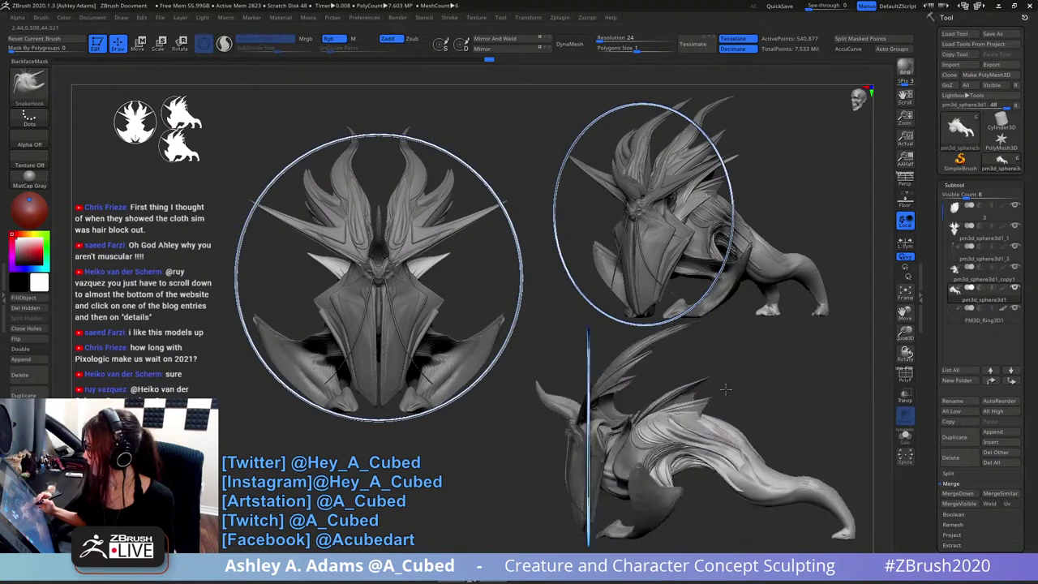
mouse_move(806, 376)
left_mouse_down()
mouse_move(787, 381)
mouse_move(795, 378)
left_mouse_up()
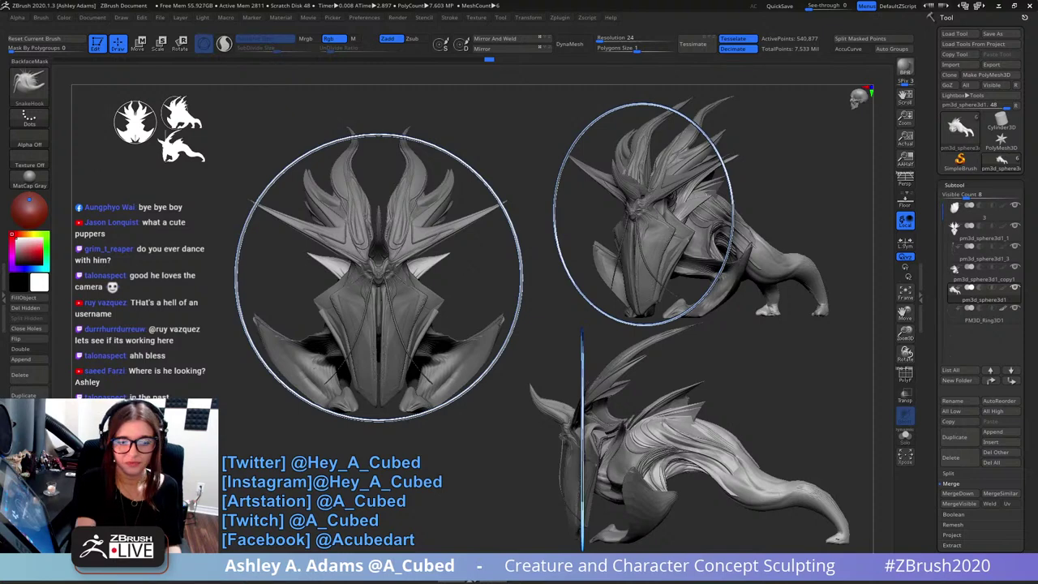
left_click_drag(798, 173, 752, 171)
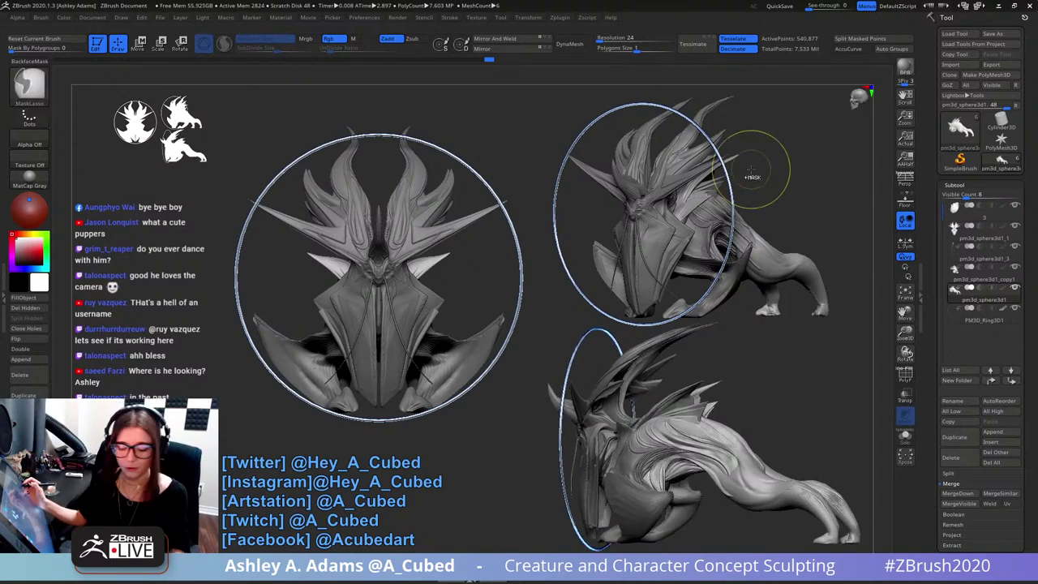
- Clear the snapshots from the canvas and return to a single large side view of the creature
key("ctrl+n")
mouse_move(740, 324)
left_mouse_down("alt")
mouse_move(565, 216)
mouse_move(570, 280)
mouse_move(626, 218)
left_mouse_up("alt")
left_click_drag(538, 301, 600, 225)
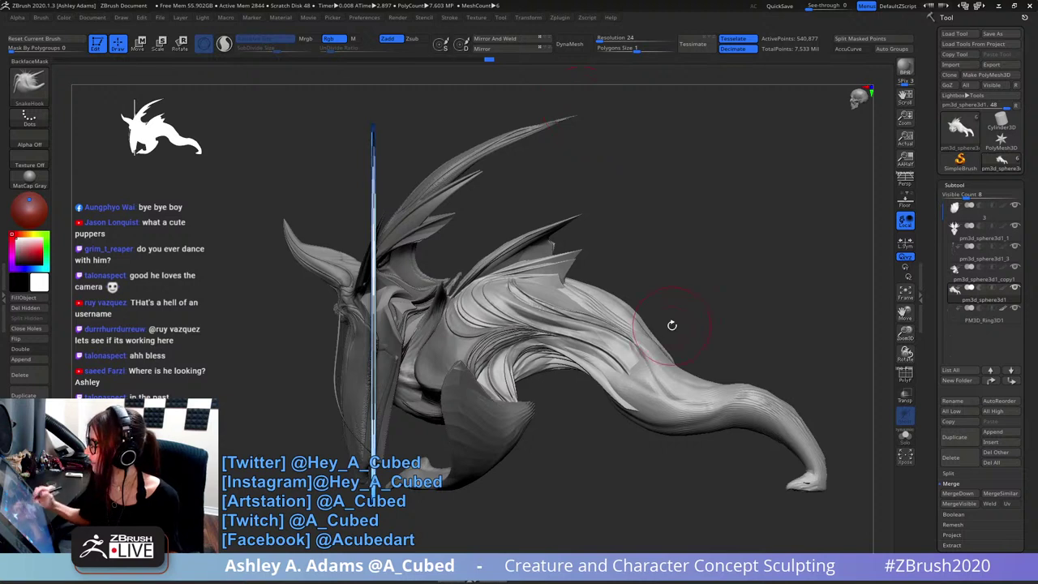
- Remesh the hind body with DynaMesh at resolution 24 and reduce the SnakeHook brush size
left_click_drag(673, 283, 622, 246, "alt")
key("space")
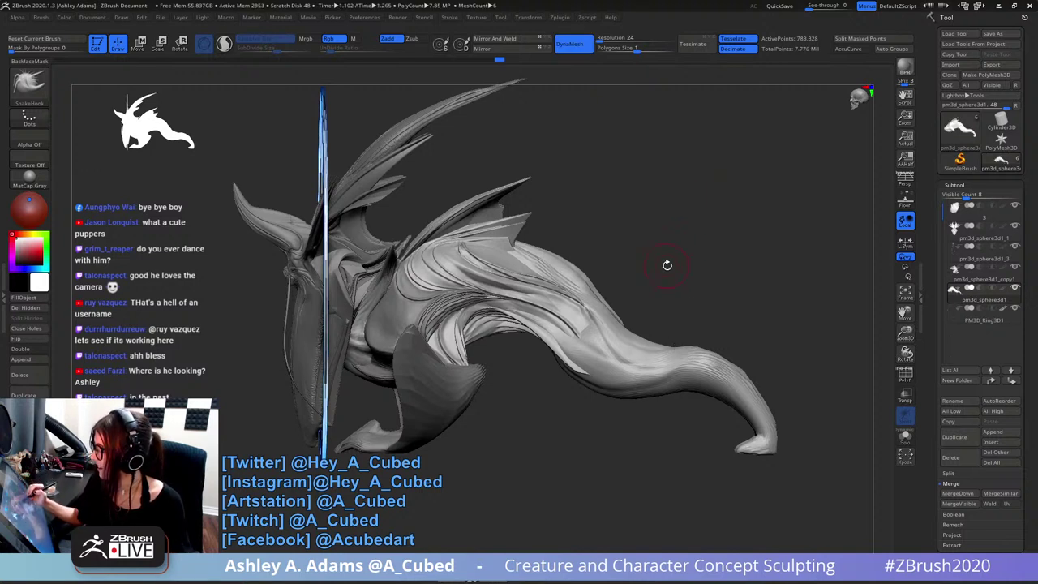
left_click_drag(666, 265, 592, 222, "alt")
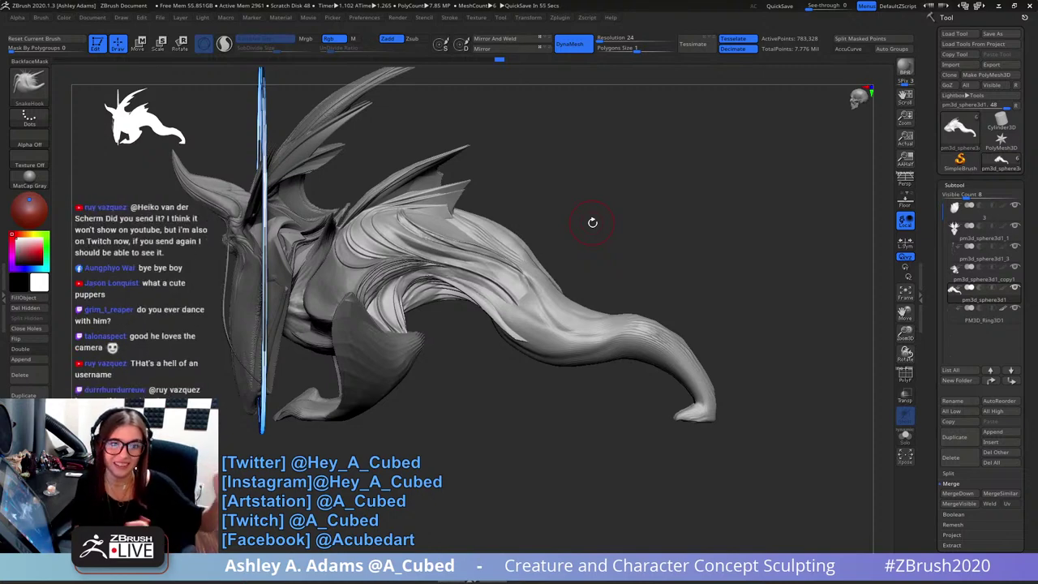
- Carve flowing grooves along the flank and thigh with the Slash2 brush and smooth the lower hind leg
left_click_drag(656, 275, 598, 249)
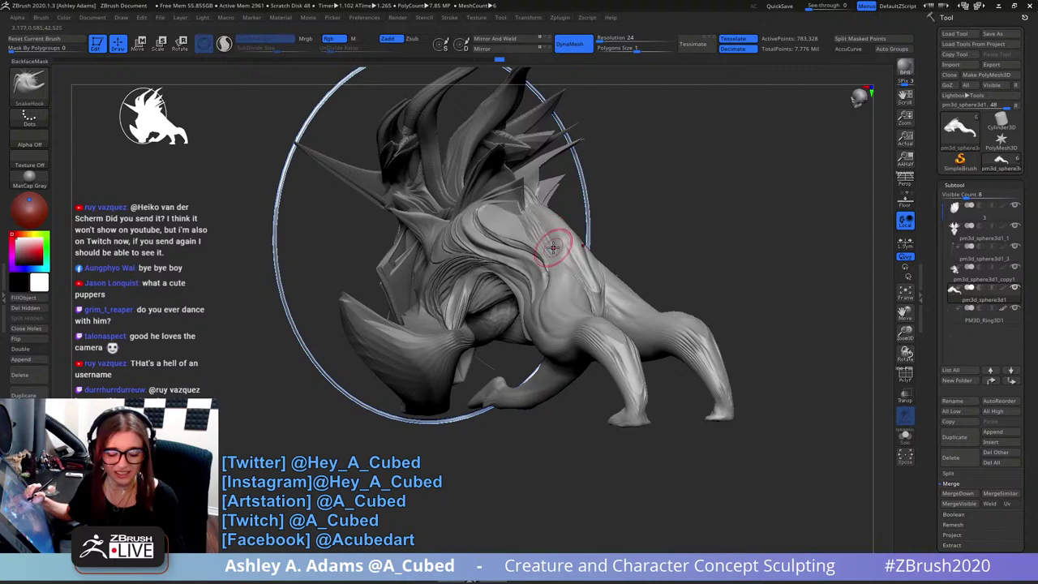
key("2")
mouse_move(562, 271)
right_mouse_down()
mouse_move(556, 286)
mouse_move(537, 251)
right_mouse_up()
key("space")
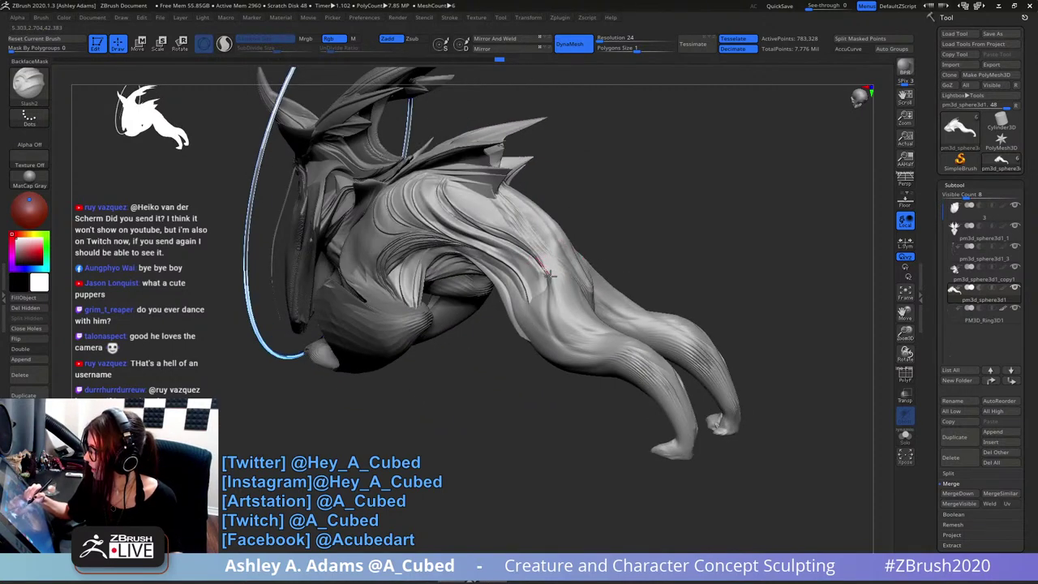
left_click_drag(550, 274, 554, 296)
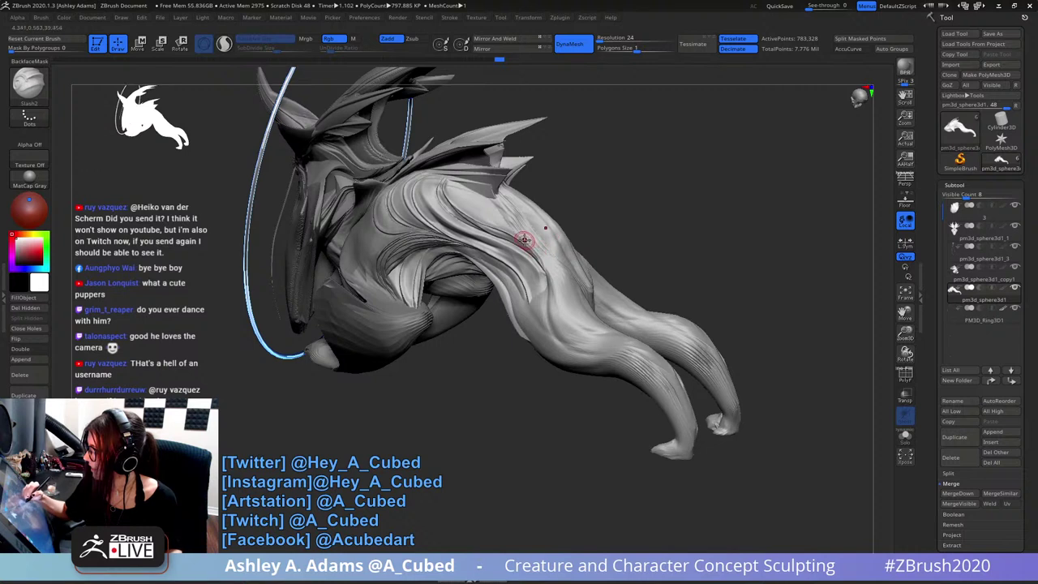
mouse_move(526, 239)
left_mouse_down()
mouse_move(543, 264)
mouse_move(558, 335)
mouse_move(597, 344)
mouse_move(637, 331)
mouse_move(649, 341)
left_mouse_up()
mouse_move(649, 341)
right_mouse_down()
mouse_move(614, 386)
mouse_move(591, 365)
mouse_move(600, 289)
mouse_move(597, 302)
right_mouse_up()
mouse_move(621, 370)
left_mouse_down("shift")
mouse_move(607, 377)
mouse_move(658, 420)
left_mouse_up("shift")
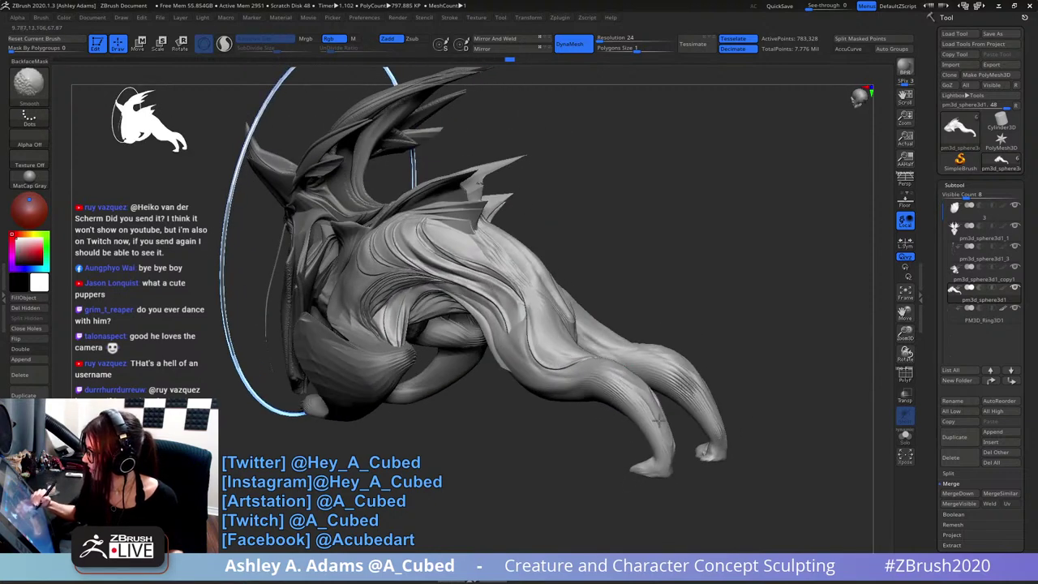
- Flatten the back of the hind lower legs with the hPolish brush
right_click_drag(661, 363, 563, 274)
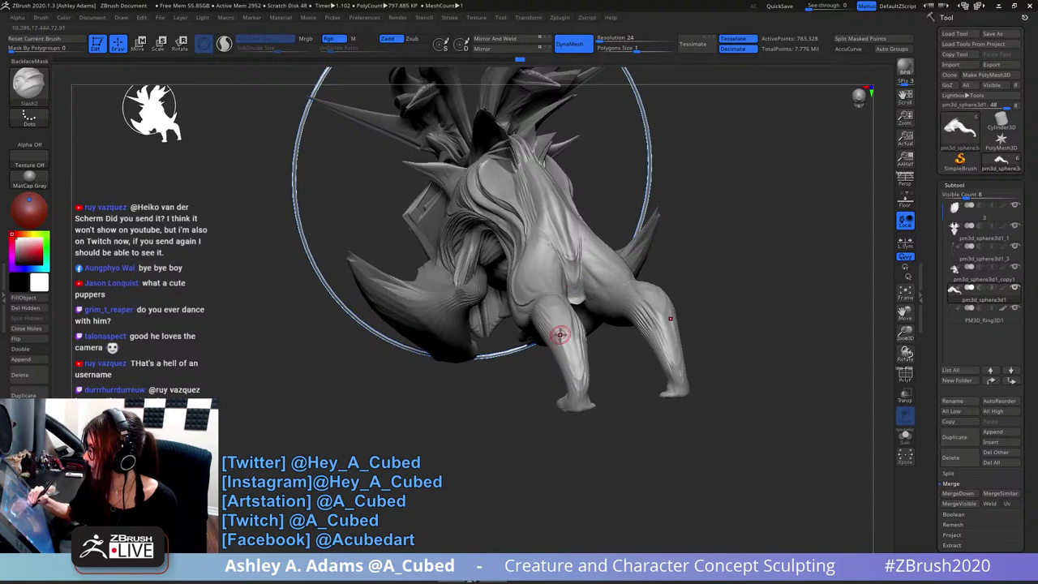
key("b")
key("h")
key("p")
left_click_drag(553, 328, 572, 366)
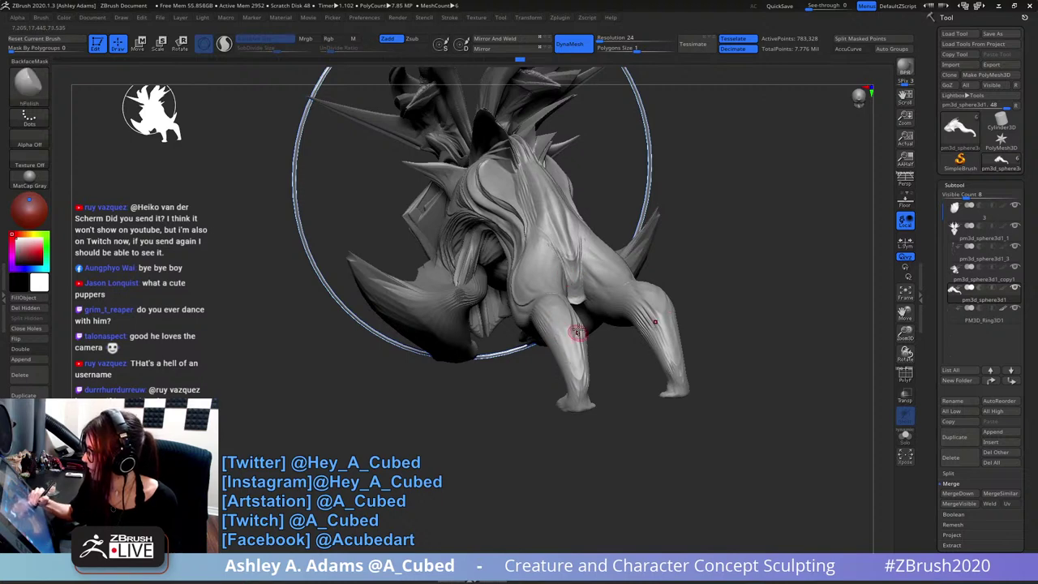
right_click_drag(577, 333, 570, 325)
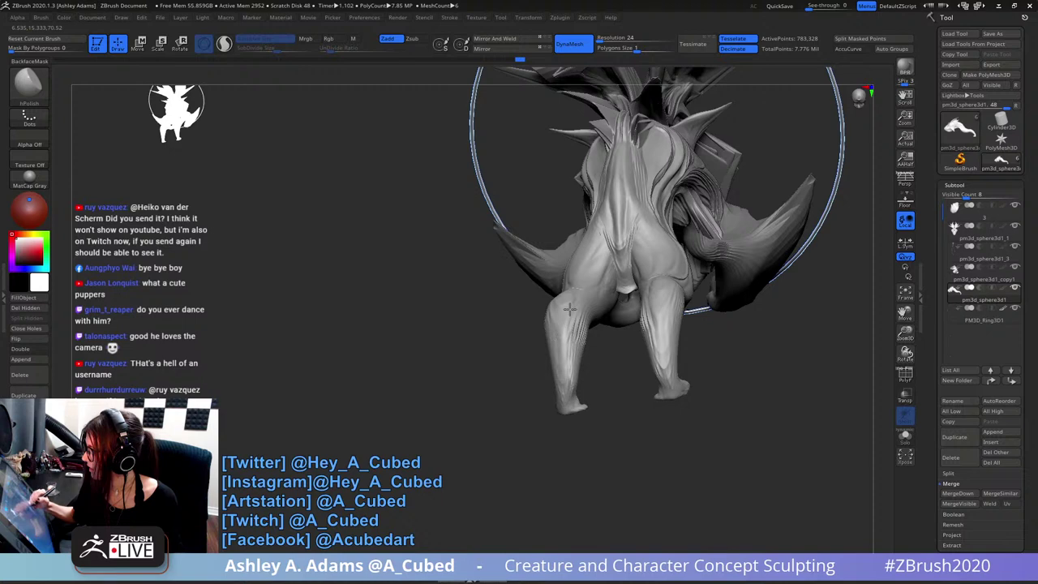
- Reshape the upper contour of the hind leg's bend from the side with a large SnakeHook brush
mouse_move(568, 342)
right_mouse_down()
mouse_move(621, 303)
mouse_move(611, 310)
mouse_move(611, 285)
right_mouse_up()
key("b")
key("s")
key("h")
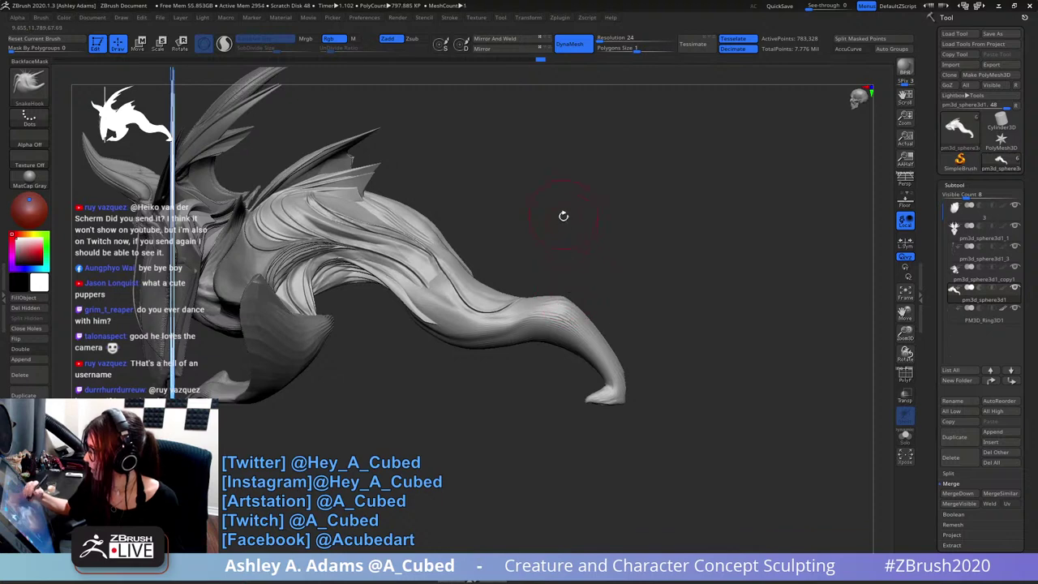
right_click_drag(564, 216, 627, 235)
key("space")
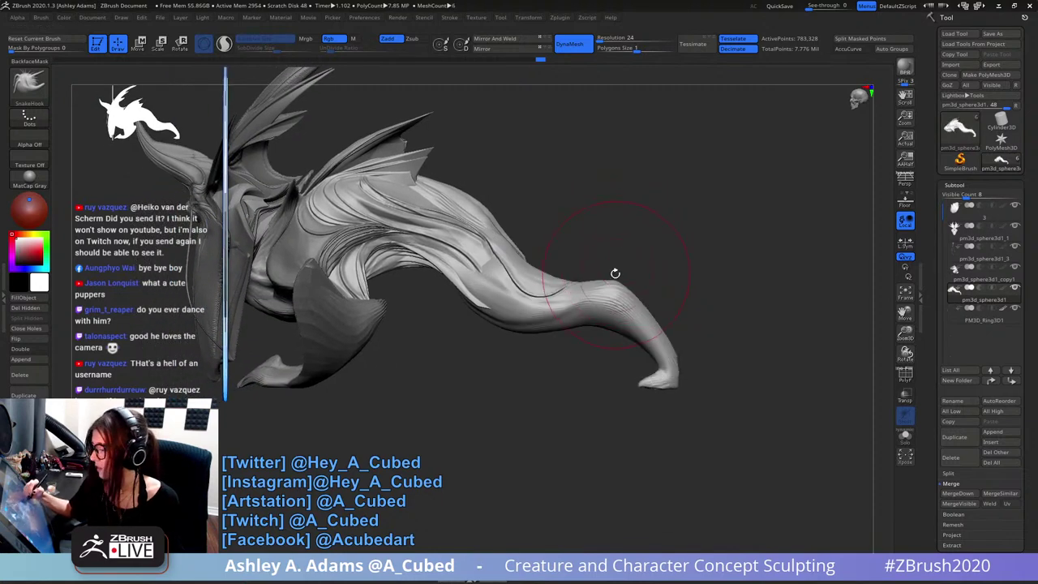
left_click_drag(614, 274, 614, 279)
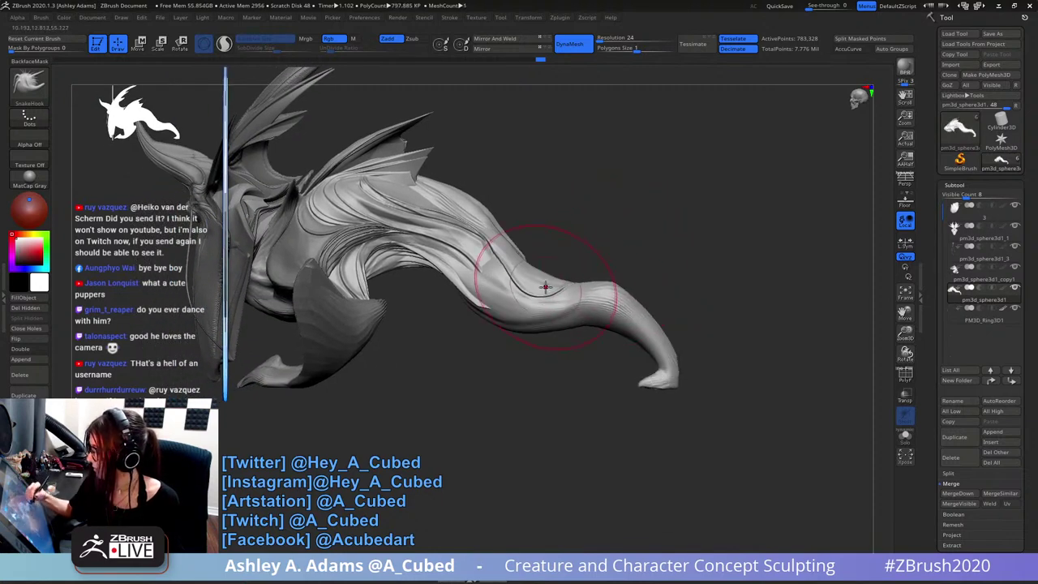
- Pull the rump and lower back contour into a fuller curve with a smaller SnakeHook brush
key("space")
left_click_drag(505, 240, 499, 239)
key("space")
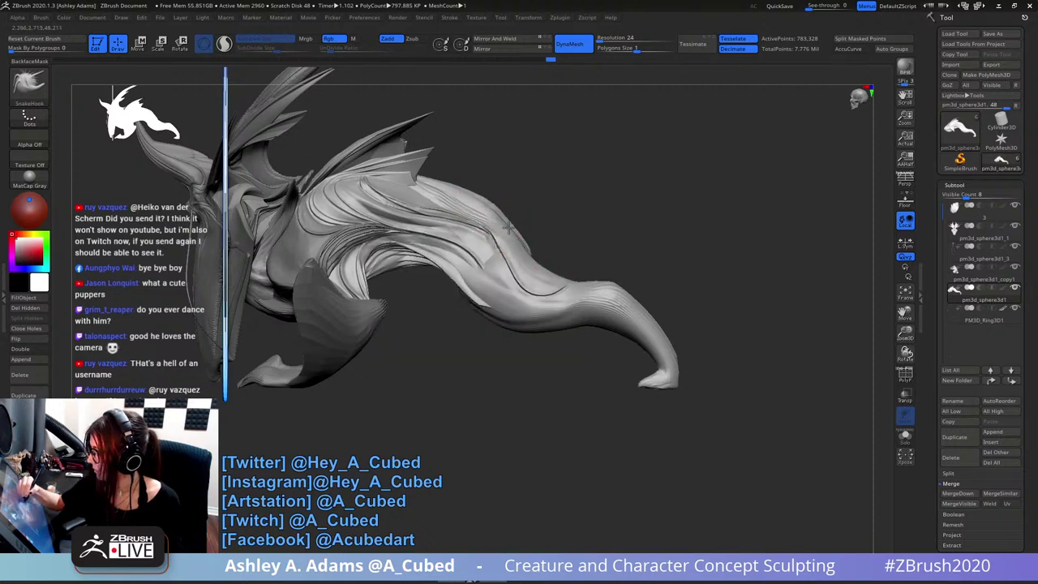
key("space")
left_click_drag(495, 209, 504, 223)
key("space")
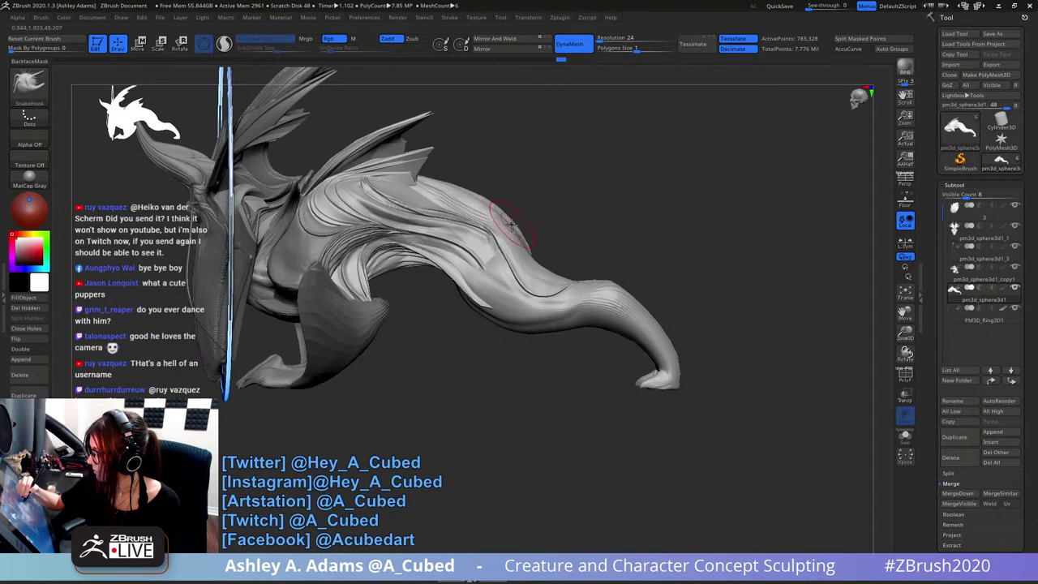
- Refine the belly and flank ahead of the thigh by smoothing the surface
mouse_move(592, 288)
right_mouse_down("ctrl")
mouse_move(579, 220)
mouse_move(614, 256)
right_mouse_up("ctrl")
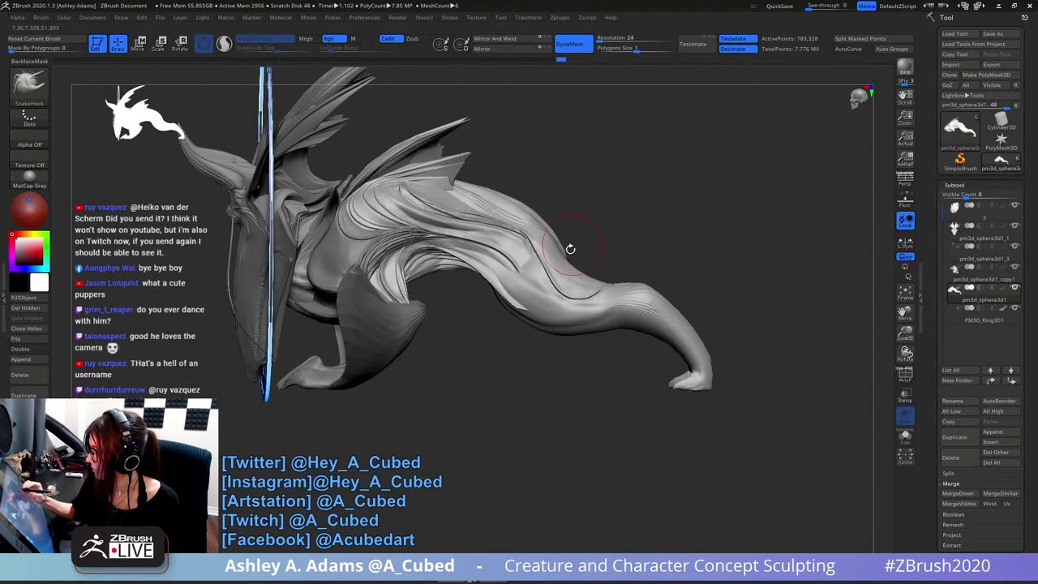
mouse_move(526, 294)
right_mouse_down("alt")
mouse_move(562, 283)
mouse_move(527, 276)
right_mouse_up("alt")
key("space")
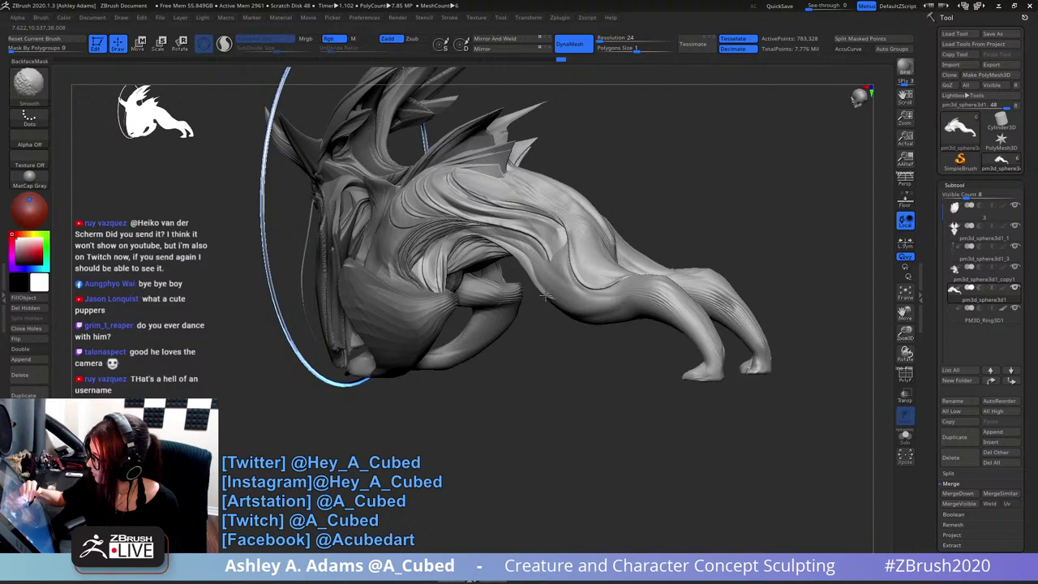
right_click_drag(522, 234, 491, 236)
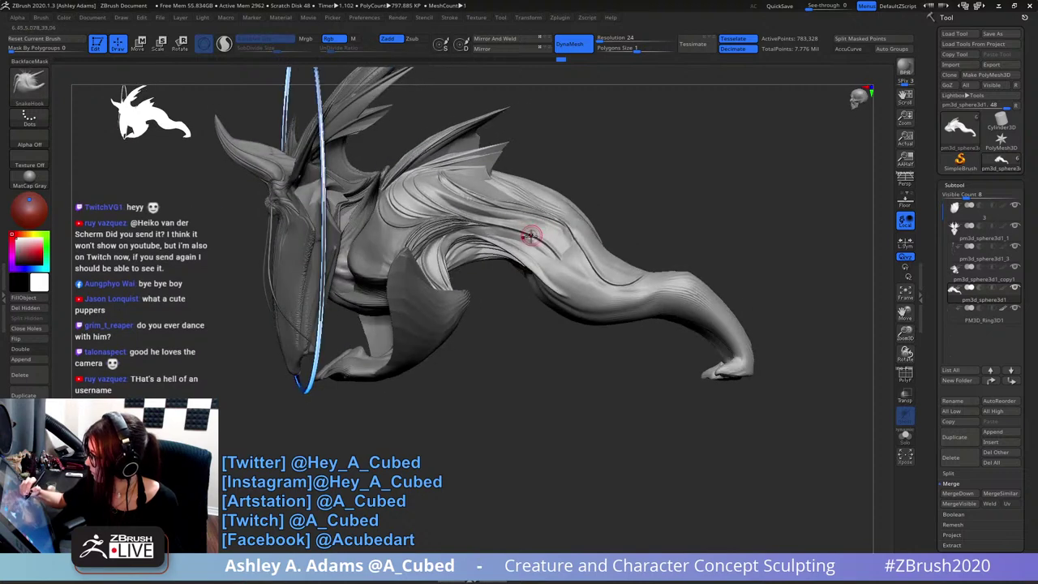
left_click_drag(551, 279, 519, 251, "shift")
- Carve grooves into the side of the body behind the armpit with the Slash2 brush
right_click_drag(544, 205, 533, 260)
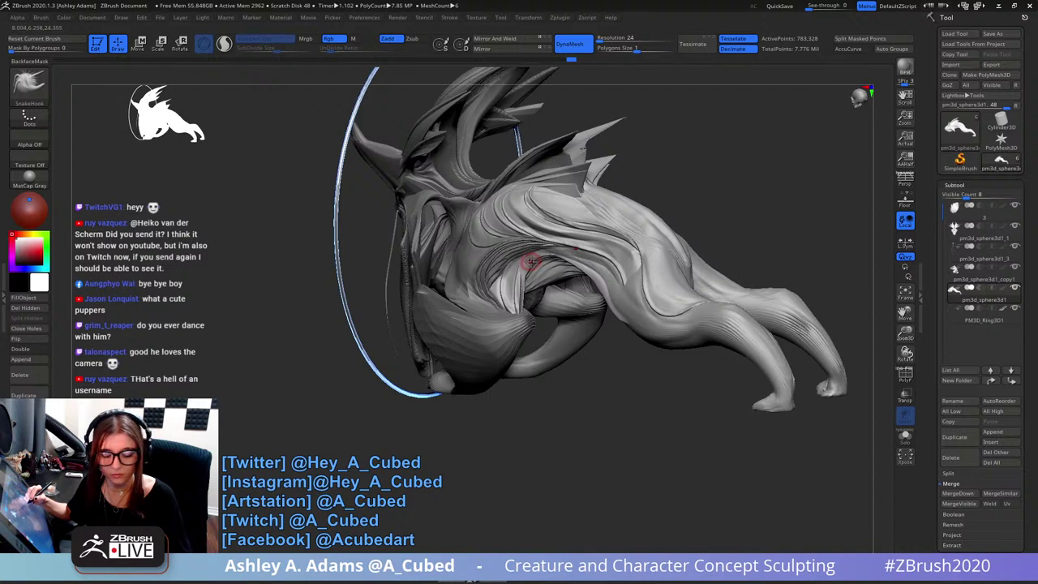
key("2")
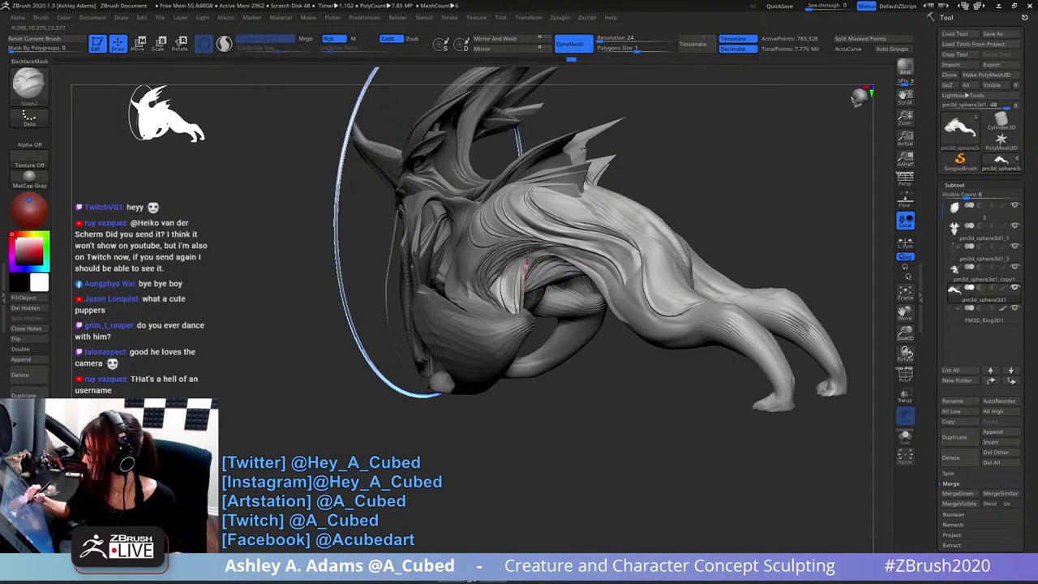
left_click_drag(549, 243, 519, 312)
left_click_drag(520, 276, 527, 255)
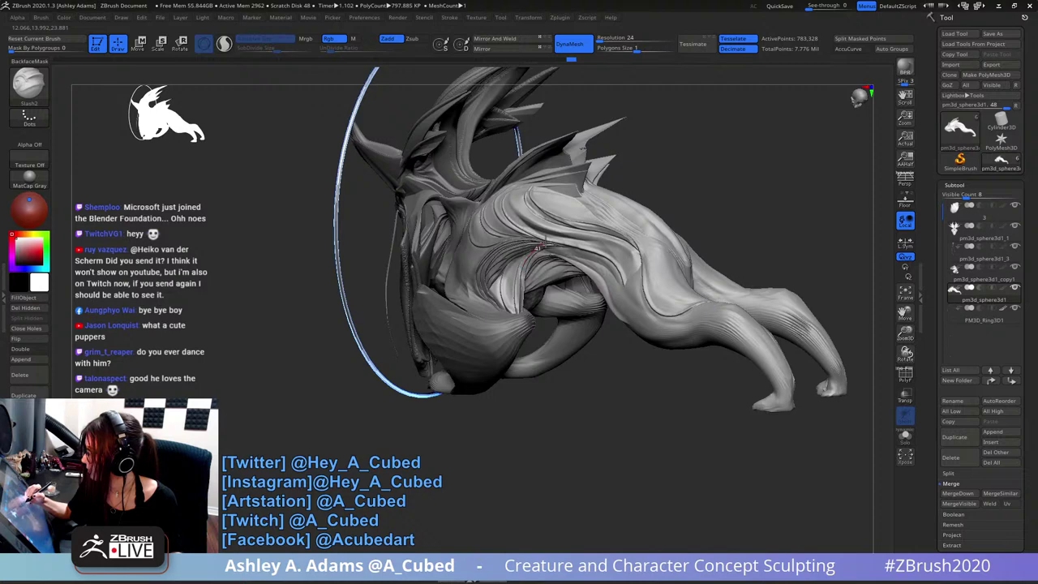
right_click_drag(537, 249, 523, 260)
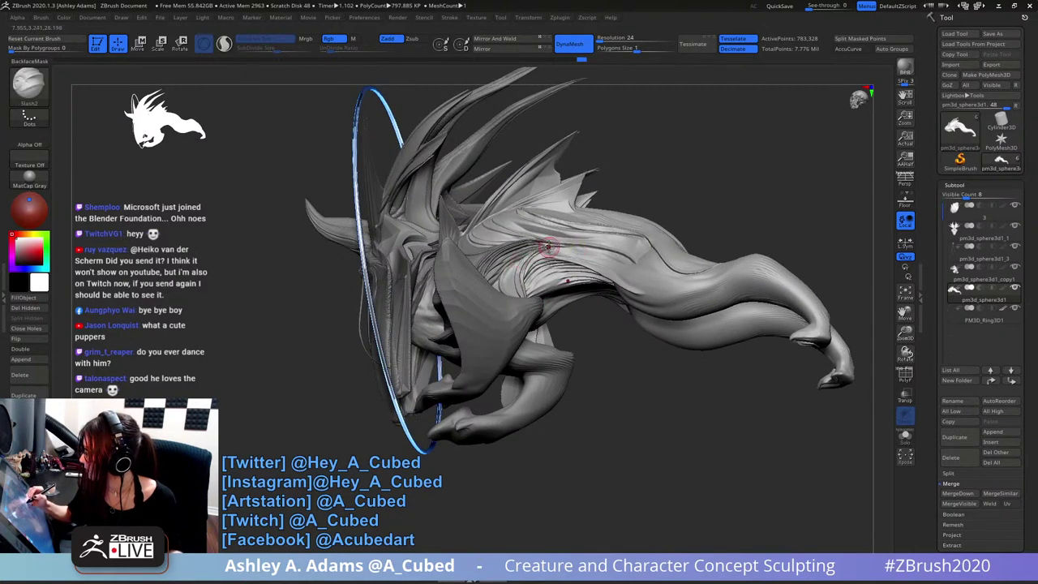
- Switch to the front arms' subtool and carve a crease into the forearm with the DamStandard brush
mouse_move(538, 248)
right_mouse_down("ctrl")
mouse_move(519, 308)
mouse_move(556, 319)
mouse_move(535, 345)
mouse_move(554, 280)
mouse_move(559, 324)
right_mouse_up("ctrl")
left_click(508, 335, "alt")
right_click(514, 375)
mouse_move(560, 324)
right_mouse_down()
mouse_move(519, 228)
mouse_move(548, 340)
right_mouse_up()
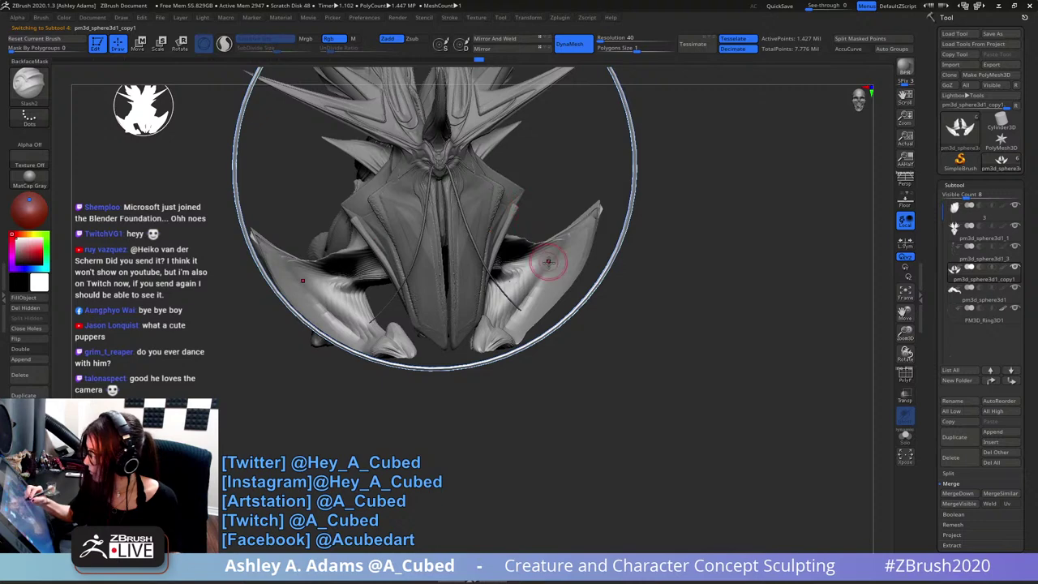
right_click_drag(548, 262, 519, 287)
key("b")
key("d")
key("s")
left_click_drag(507, 343, 508, 343)
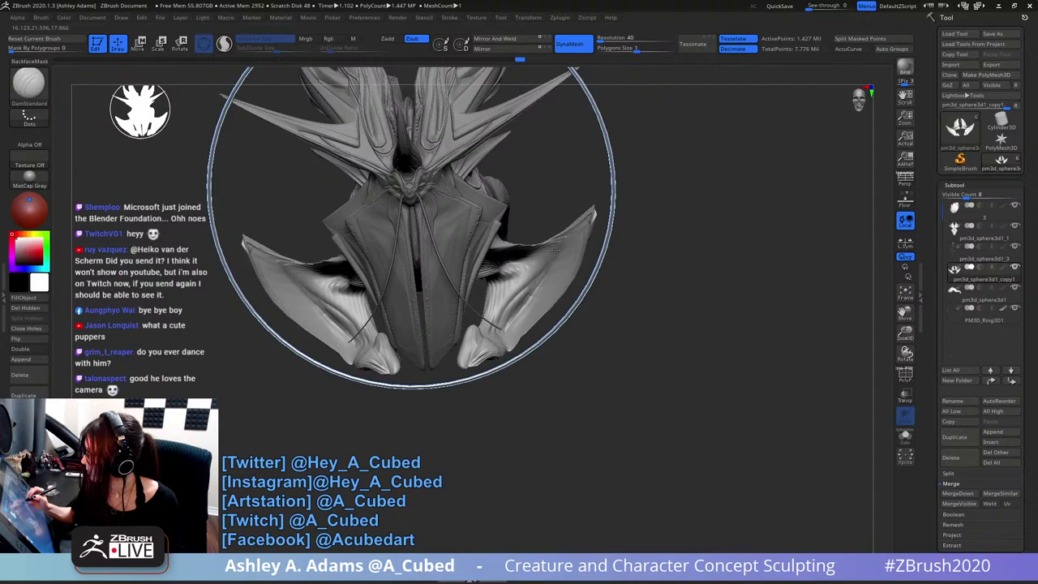
- Flatten the surface of the pointed blade on the front arm into cleaner planes with the hPolish brush
mouse_move(495, 313)
right_mouse_down()
mouse_move(504, 321)
mouse_move(533, 262)
mouse_move(502, 283)
mouse_move(444, 213)
right_mouse_up()
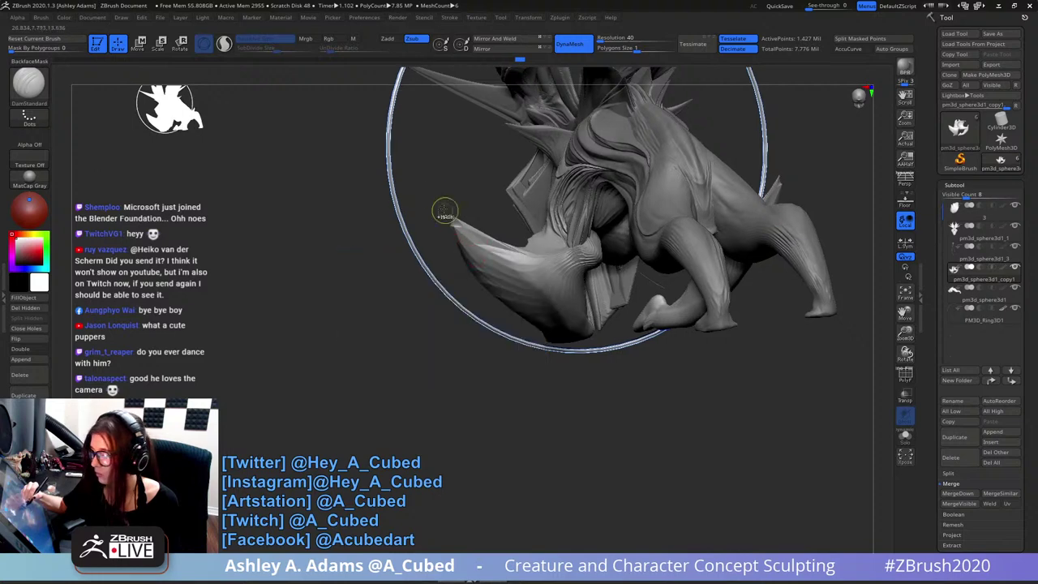
right_click_drag(477, 255, 446, 229)
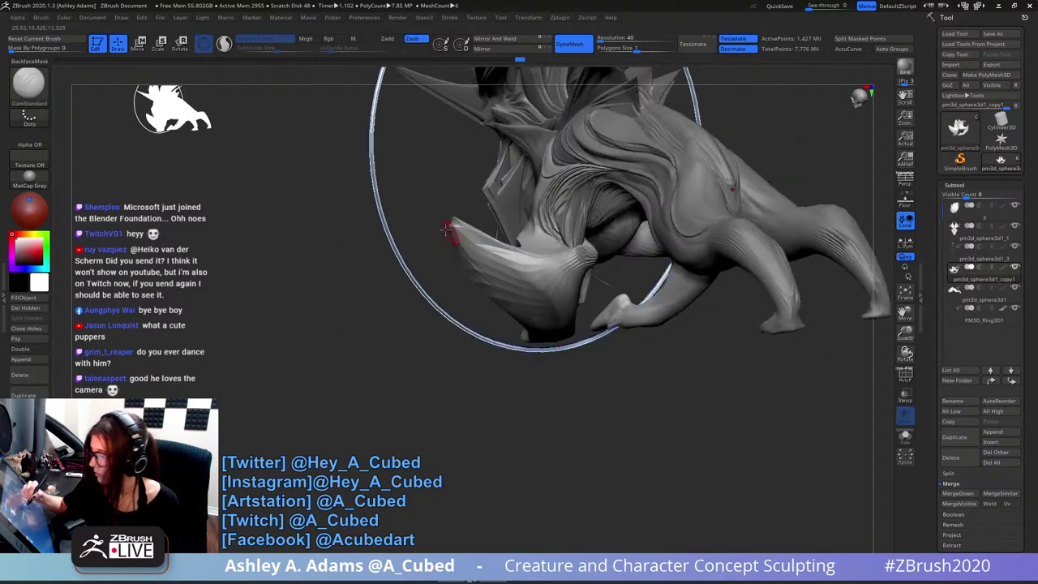
left_click(31, 88, "ctrl")
left_click(99, 94, "ctrl")
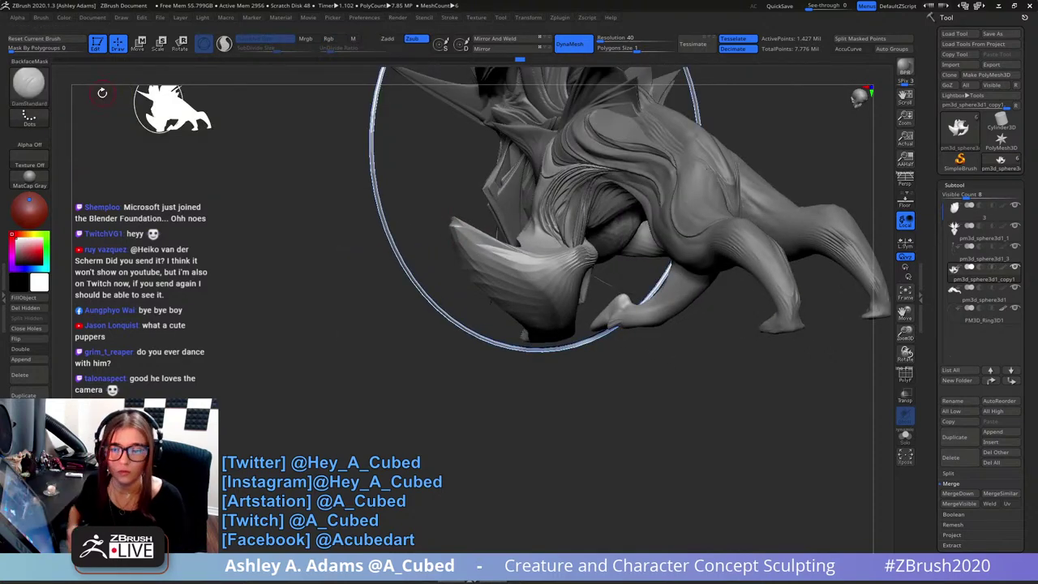
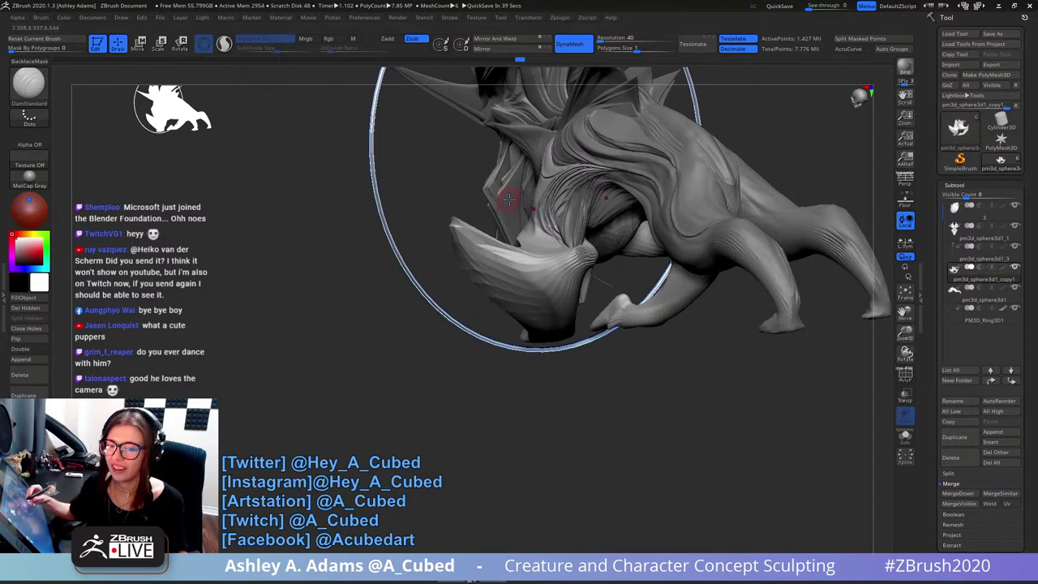
mouse_move(535, 268)
right_mouse_down()
mouse_move(417, 265)
mouse_move(518, 258)
mouse_move(446, 226)
mouse_move(389, 217)
right_mouse_up()
key("b")
key("h")
key("p")
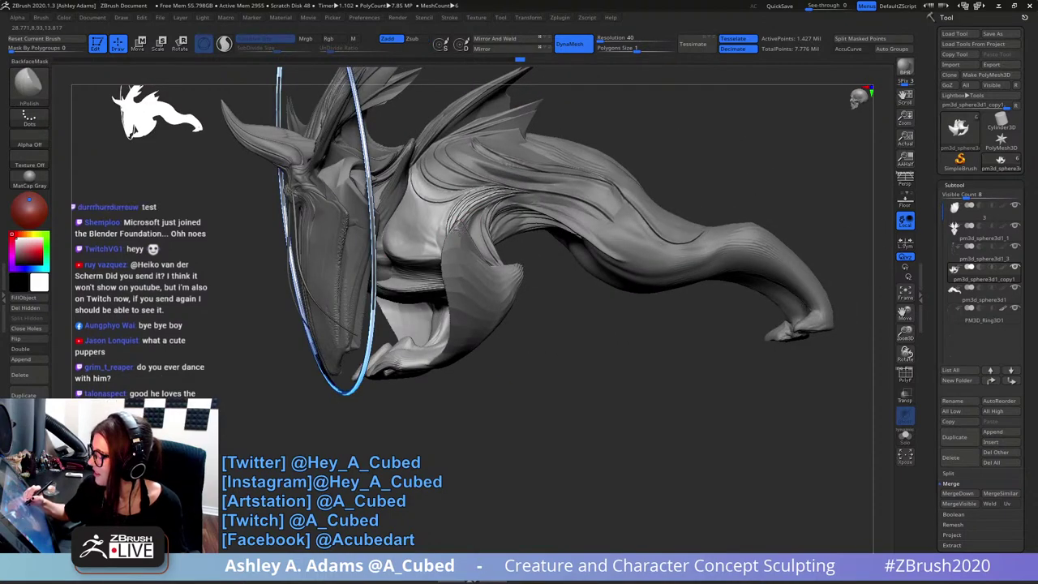
mouse_move(456, 231)
left_mouse_down()
mouse_move(487, 220)
mouse_move(584, 253)
mouse_move(537, 207)
mouse_move(547, 232)
left_mouse_up()
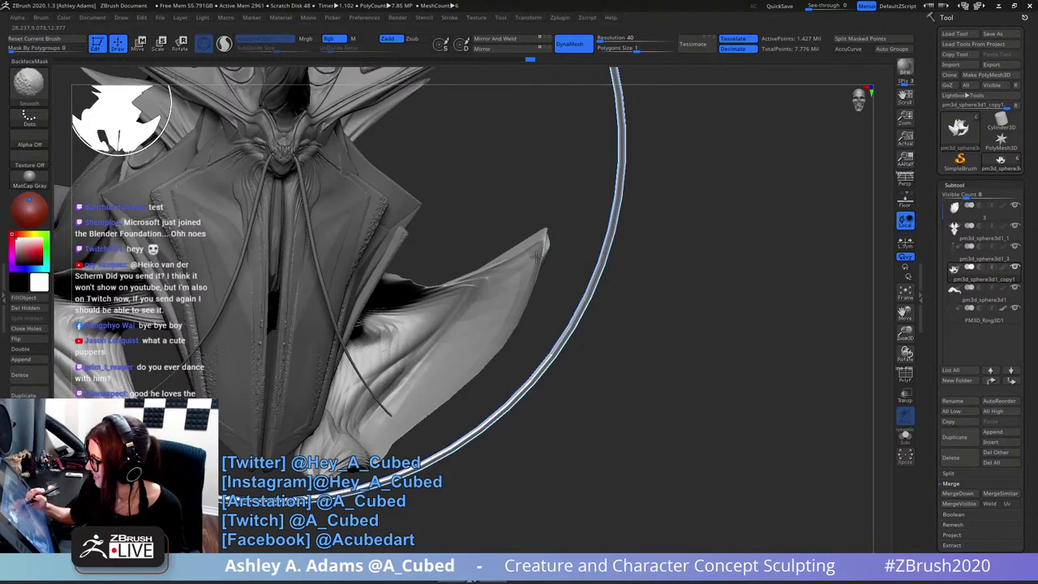
- Reshape the tip and edge of the arm blade with the SnakeHook brush and smooth its contour
left_click_drag(549, 217, 545, 244)
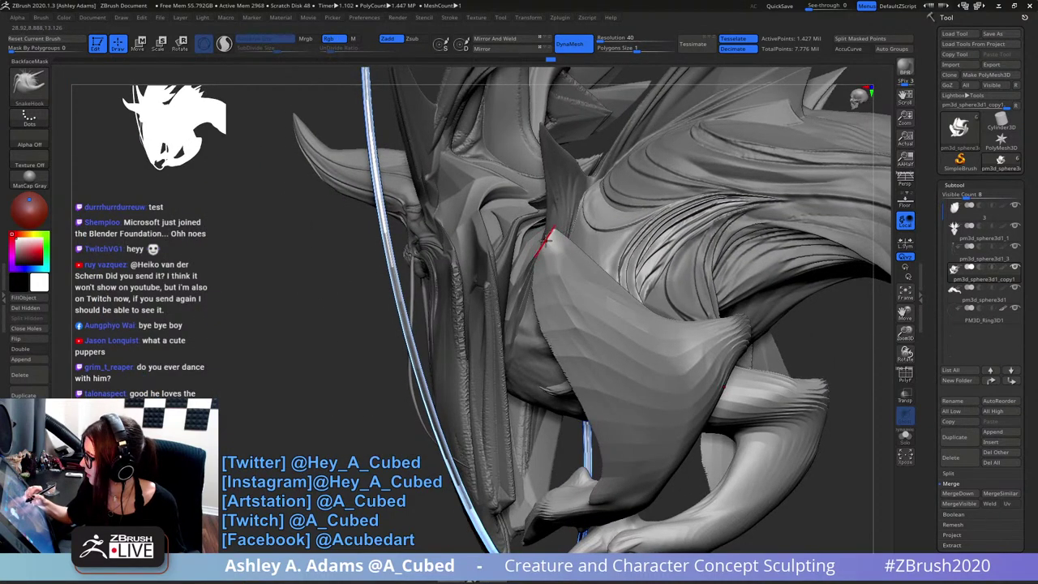
left_click_drag(555, 269, 535, 268)
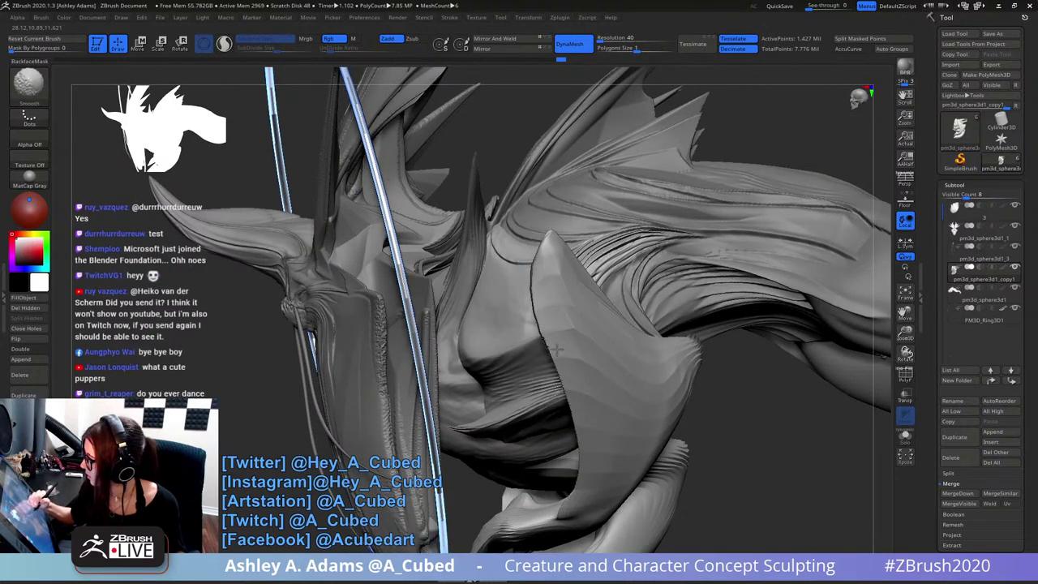
mouse_move(582, 399)
right_mouse_down("ctrl")
mouse_move(569, 365)
mouse_move(532, 381)
mouse_move(474, 297)
mouse_move(469, 267)
right_mouse_up("ctrl")
left_click_drag(469, 266, 463, 271)
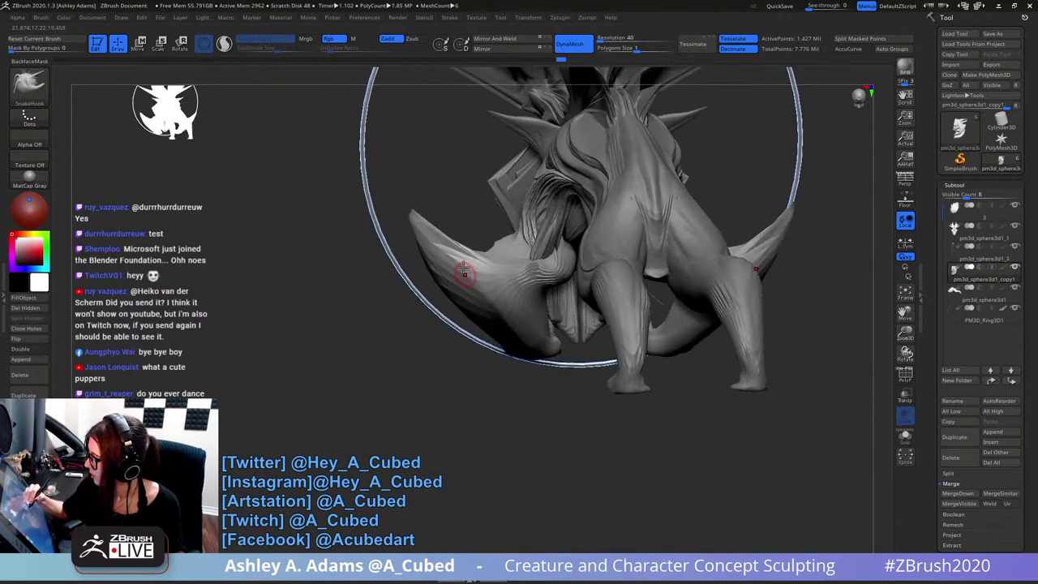
- Paint a mask along the arm blade, invert it and bring up the Move gizmo for the unmasked area
right_click(421, 225)
right_click_drag(357, 221, 410, 214)
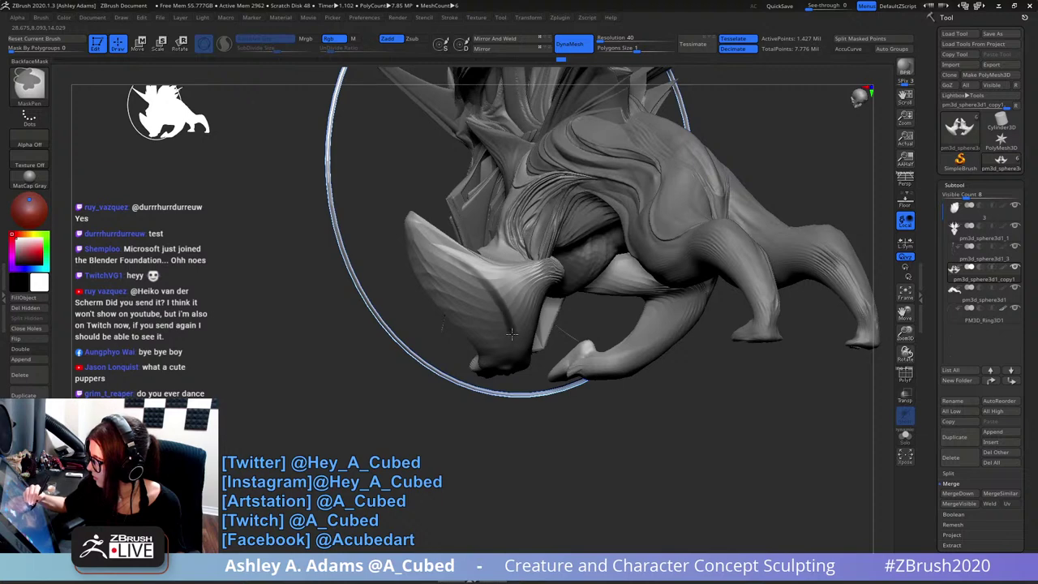
right_click_drag(513, 315, 514, 262)
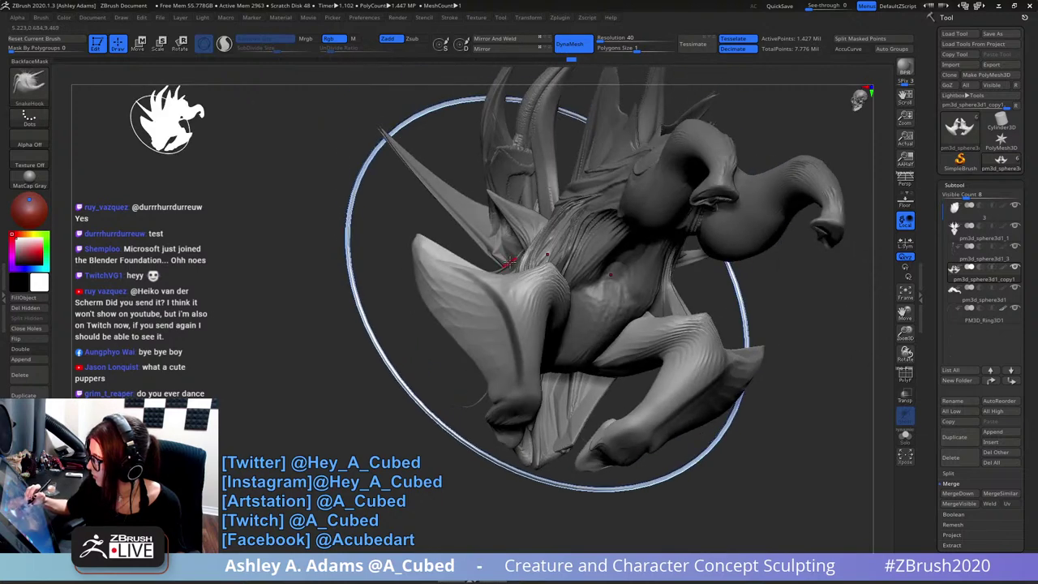
left_click(468, 472, "ctrl")
right_click_drag(467, 466, 525, 350)
key("w")
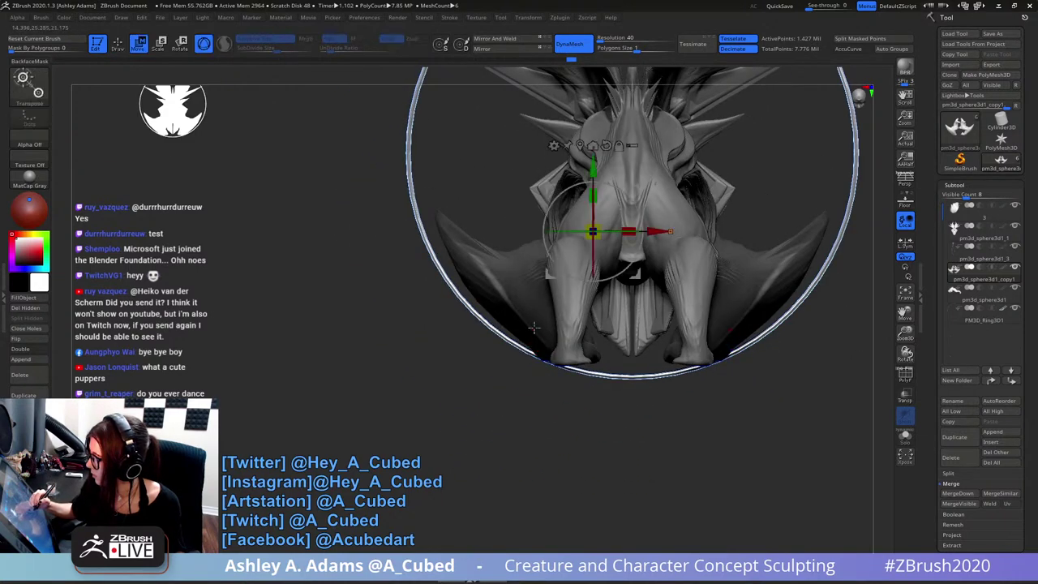
- Reposition the front legs subtool under the creature's shoulders with the Move gizmo, adjusting it from the front and side
left_click(525, 297)
mouse_move(534, 243)
right_mouse_down()
mouse_move(594, 271)
mouse_move(568, 297)
right_mouse_up()
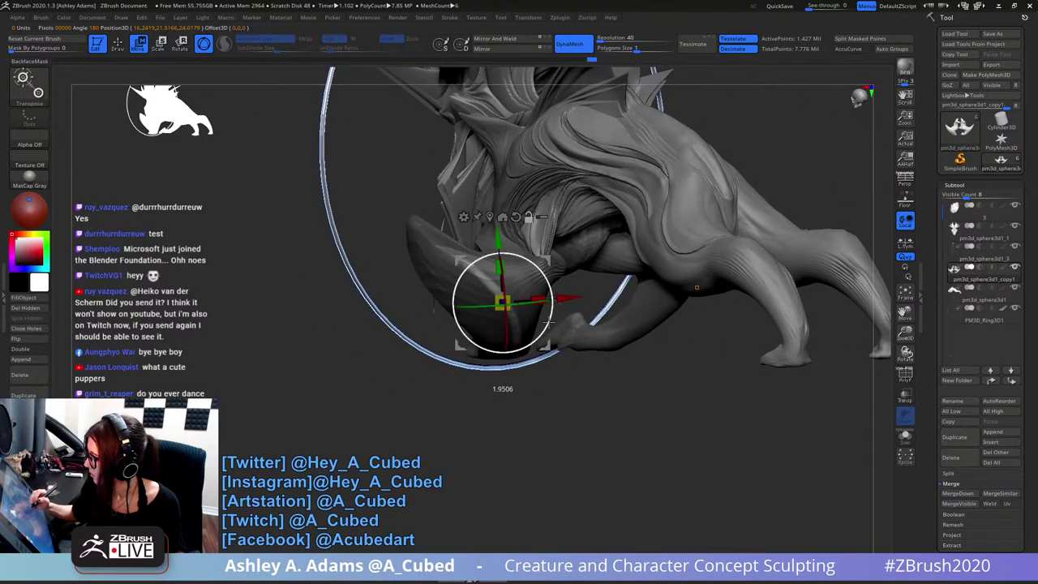
right_click_drag(487, 284, 290, 279)
left_click(513, 306)
left_click_drag(453, 306, 455, 305)
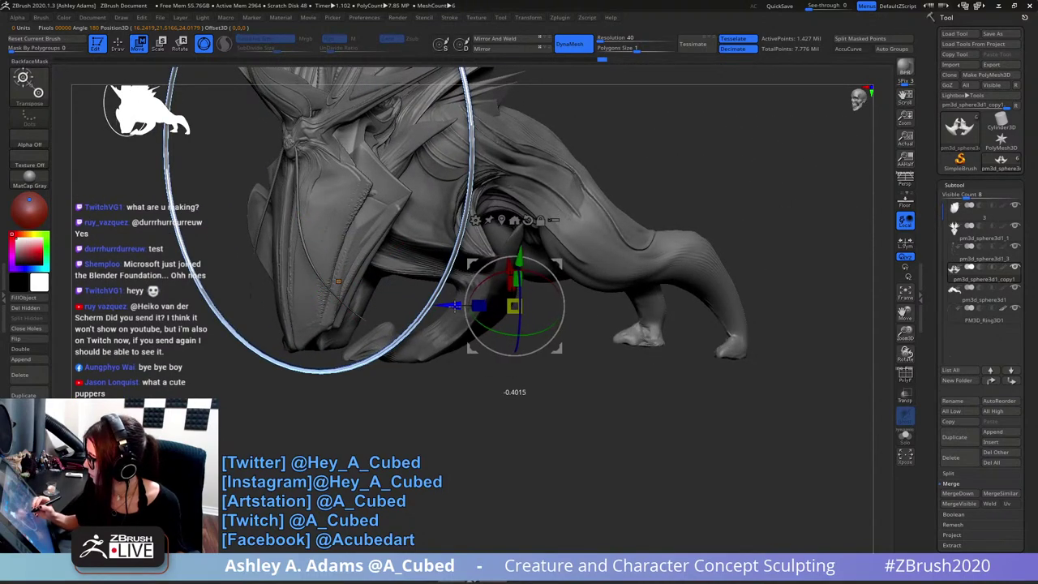
mouse_move(491, 315)
right_mouse_down()
mouse_move(470, 354)
mouse_move(484, 374)
mouse_move(443, 367)
mouse_move(487, 357)
right_mouse_up()
- Pull the tip of the front leg's elbow fin backward and curve it upward with the SnakeHook brush
key("q")
right_click_drag(524, 297, 530, 311)
right_click(529, 311)
mouse_move(619, 289)
right_mouse_down()
mouse_move(553, 280)
mouse_move(590, 277)
mouse_move(619, 292)
right_mouse_up()
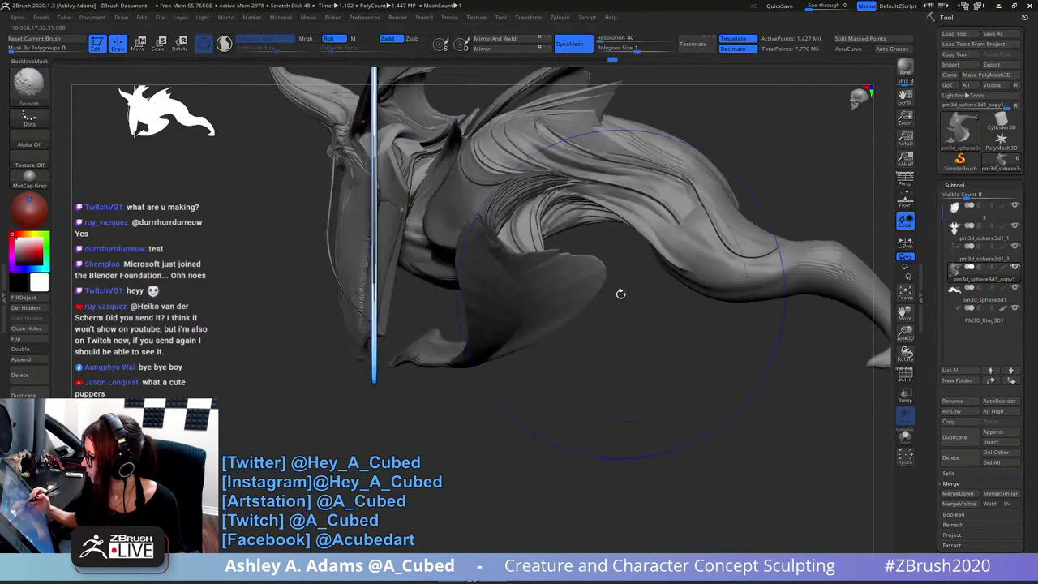
right_click(549, 321)
left_click_drag(549, 321, 560, 328)
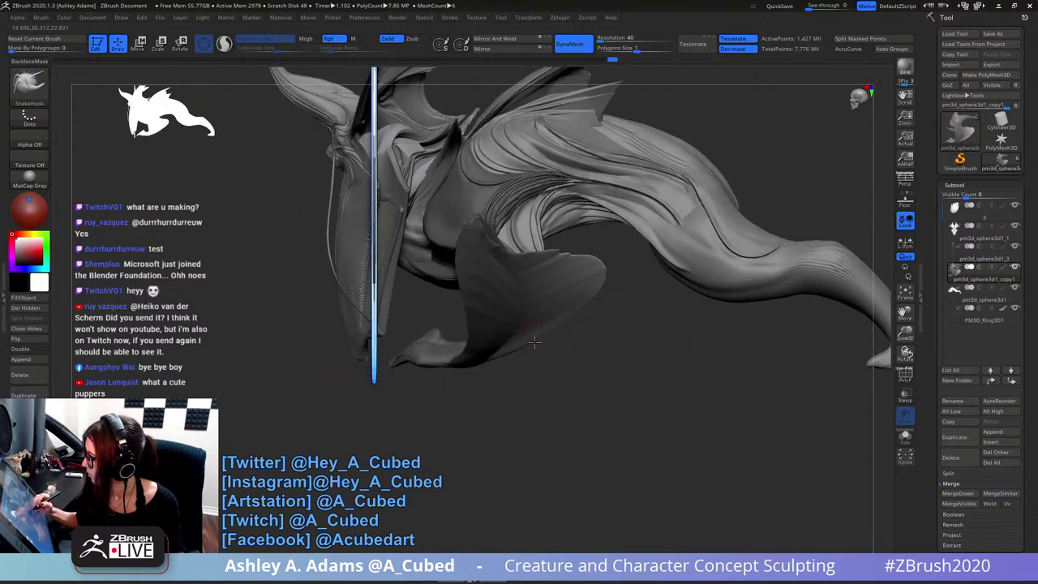
right_click(562, 308)
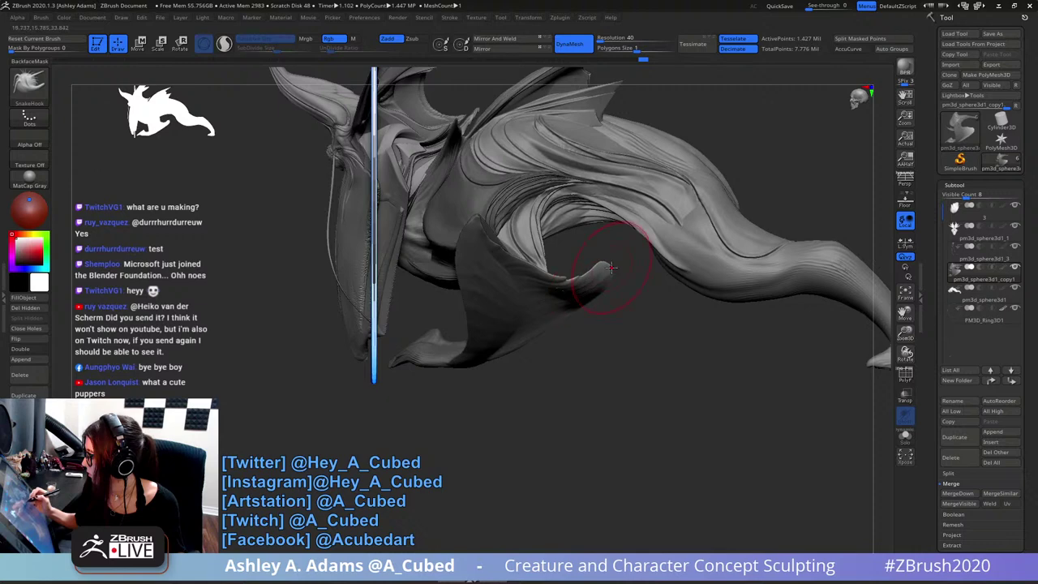
left_click_drag(611, 267, 615, 270)
right_click_drag(615, 270, 608, 272)
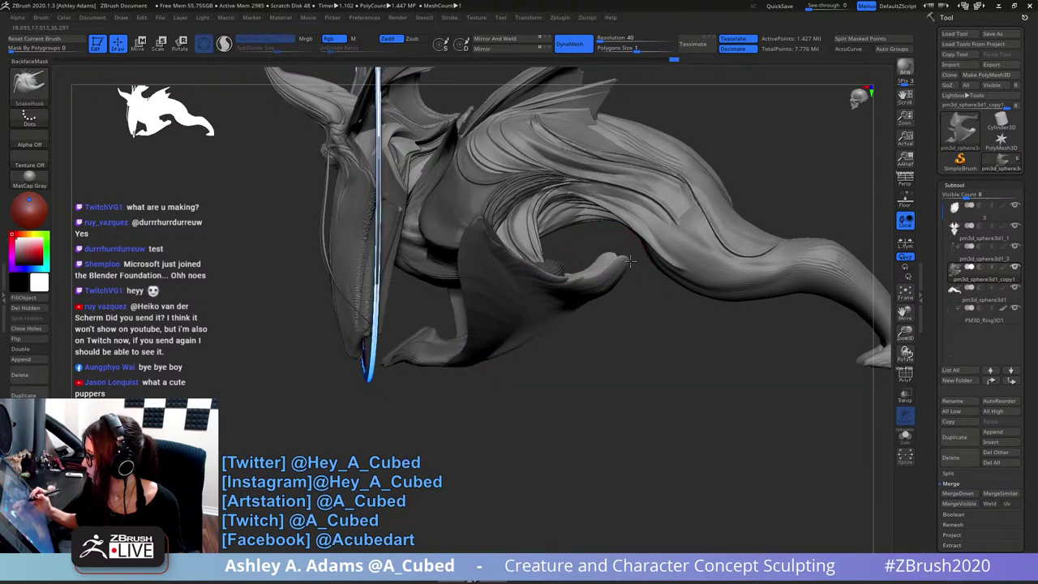
left_click_drag(626, 260, 631, 224)
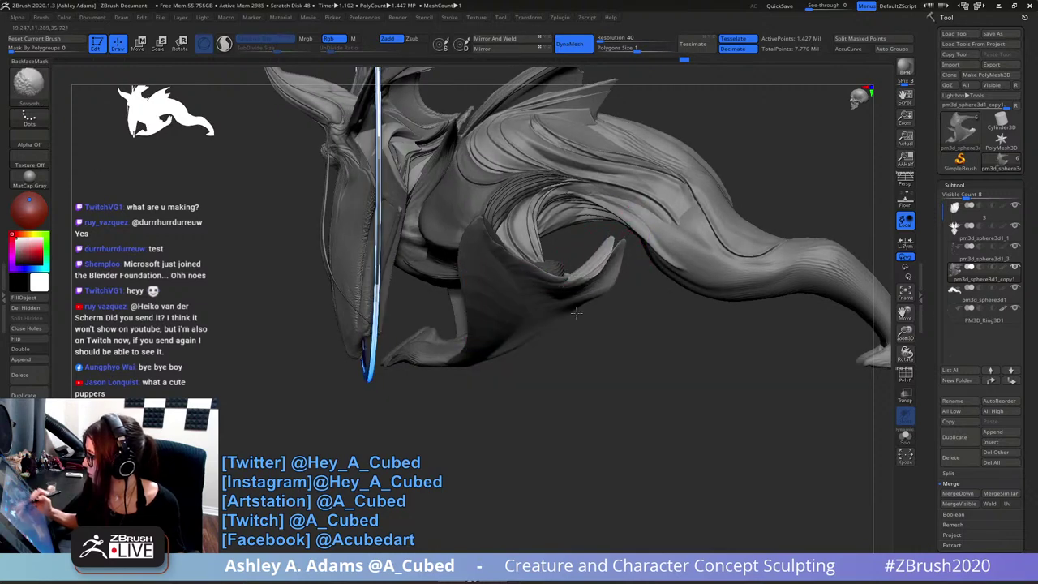
- Narrow the upturned elbow fin tip and draw it out into a slender, curved spike
right_click(616, 288)
mouse_move(616, 289)
right_mouse_down()
mouse_move(649, 310)
mouse_move(609, 287)
mouse_move(572, 311)
mouse_move(597, 289)
right_mouse_up()
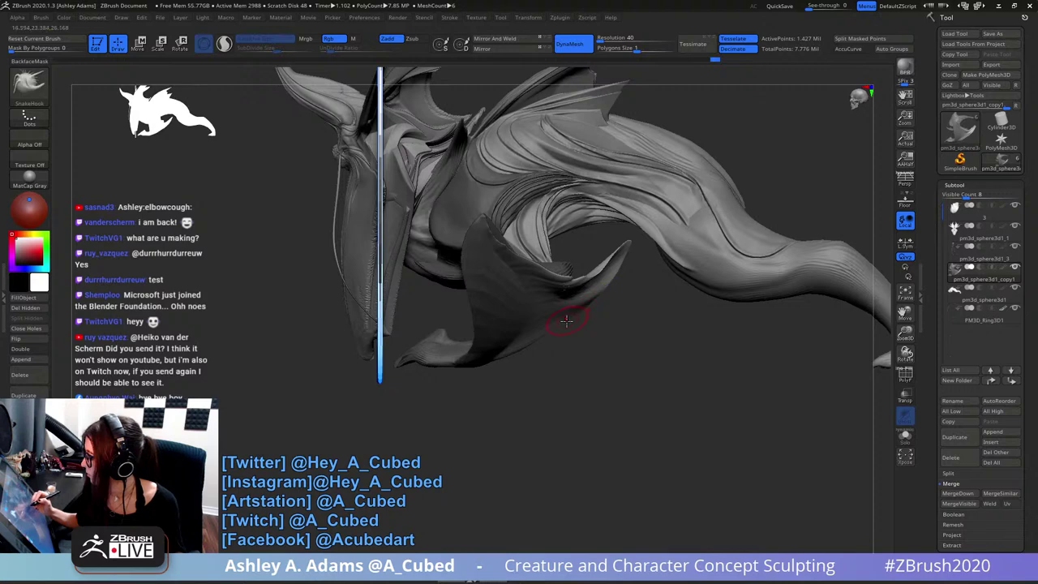
right_click(559, 321)
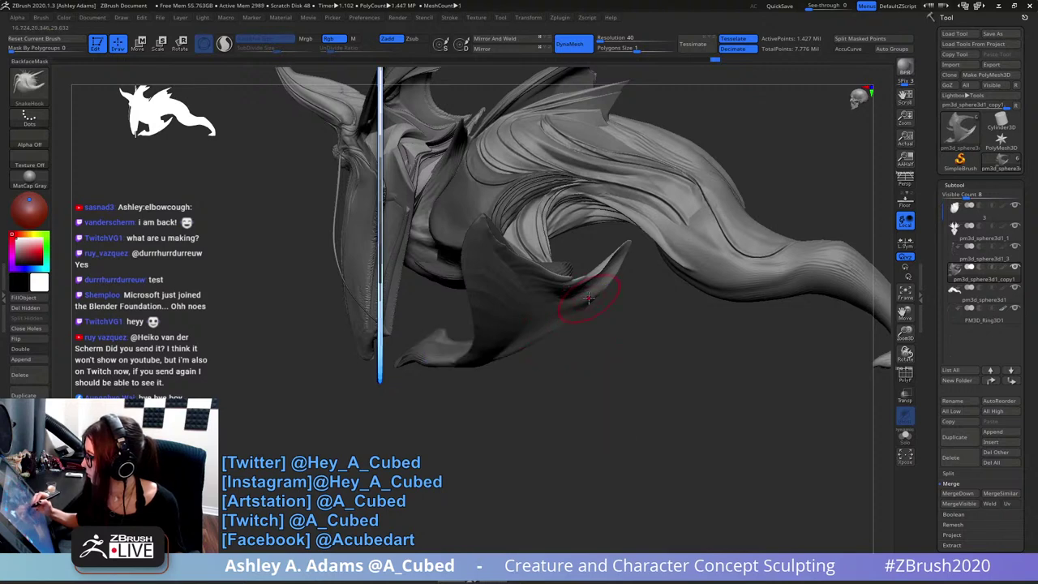
right_click_drag(585, 273, 584, 289)
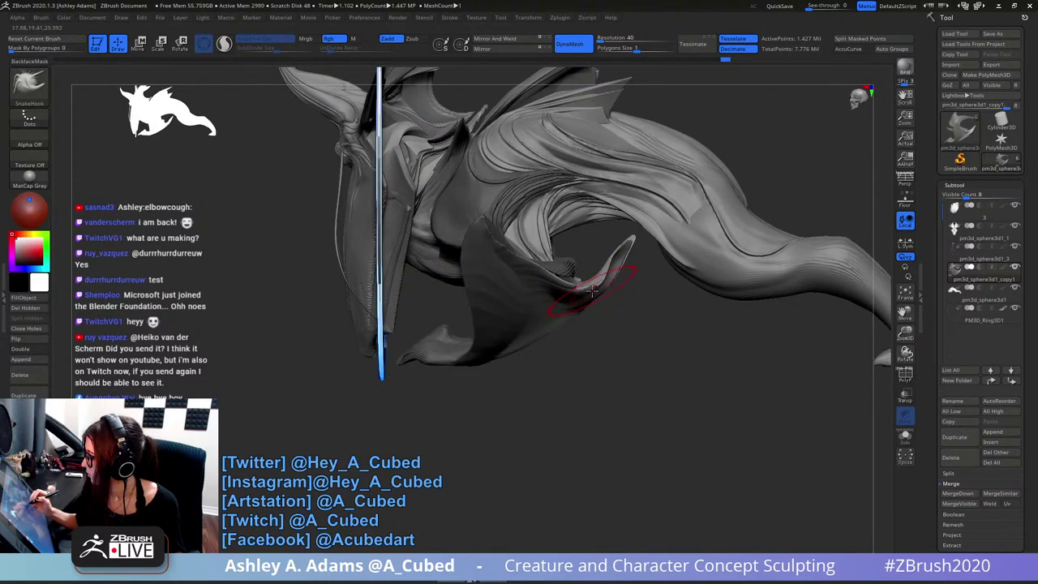
mouse_move(612, 246)
right_mouse_down()
mouse_move(604, 251)
mouse_move(614, 248)
right_mouse_up()
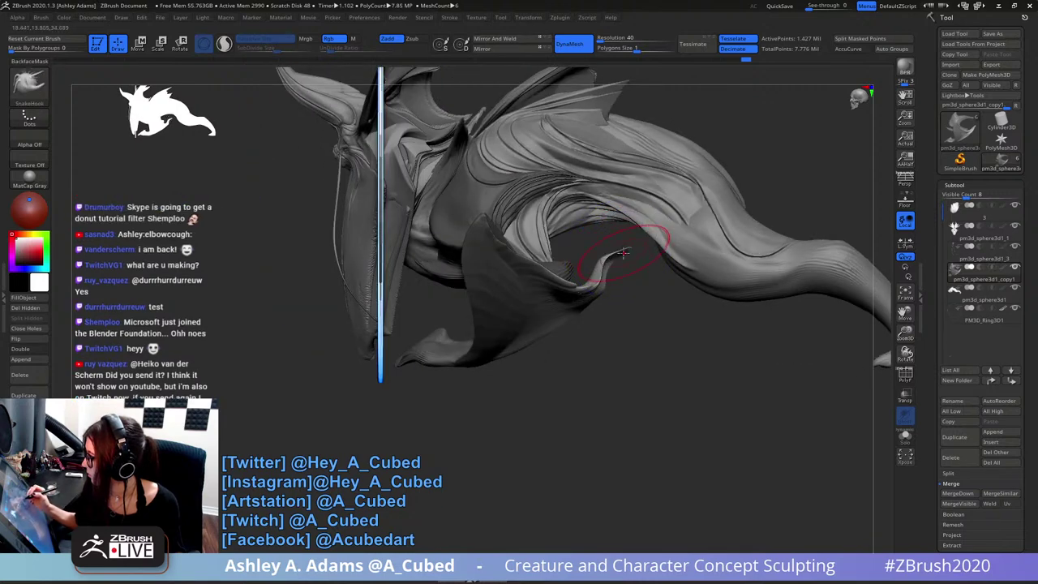
key("space")
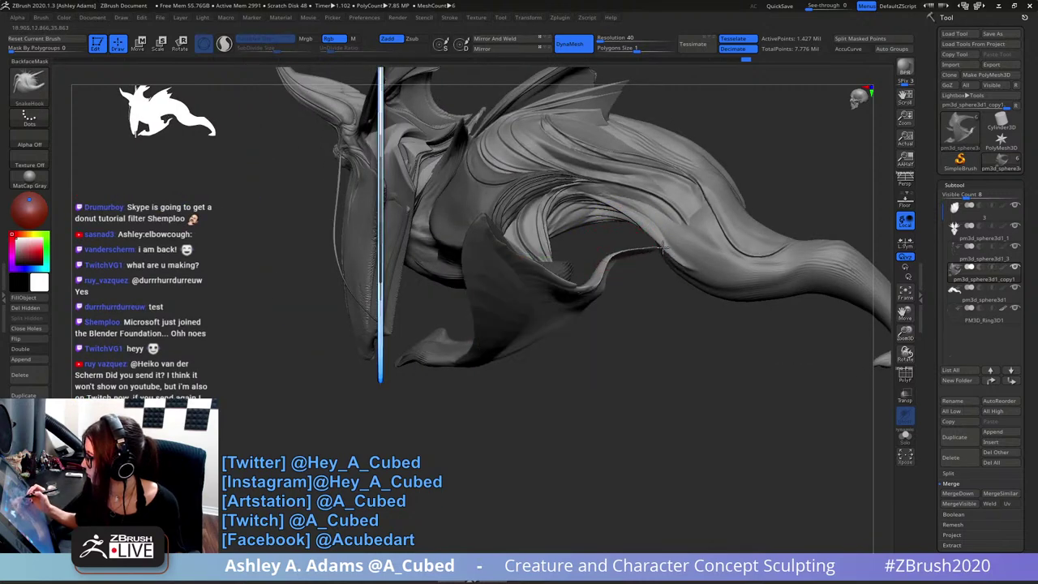
key("shift")
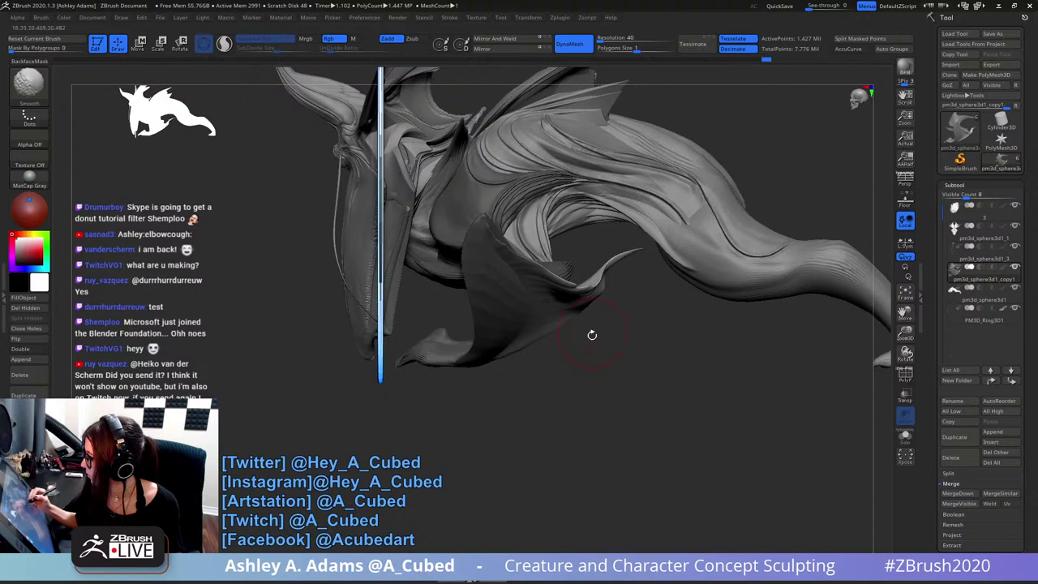
- Examine the reshaped elbow fins and the creature's overall silhouette from the front and both sides
mouse_move(592, 335)
right_mouse_down("ctrl")
mouse_move(585, 304)
mouse_move(649, 303)
mouse_move(655, 330)
right_mouse_up("ctrl")
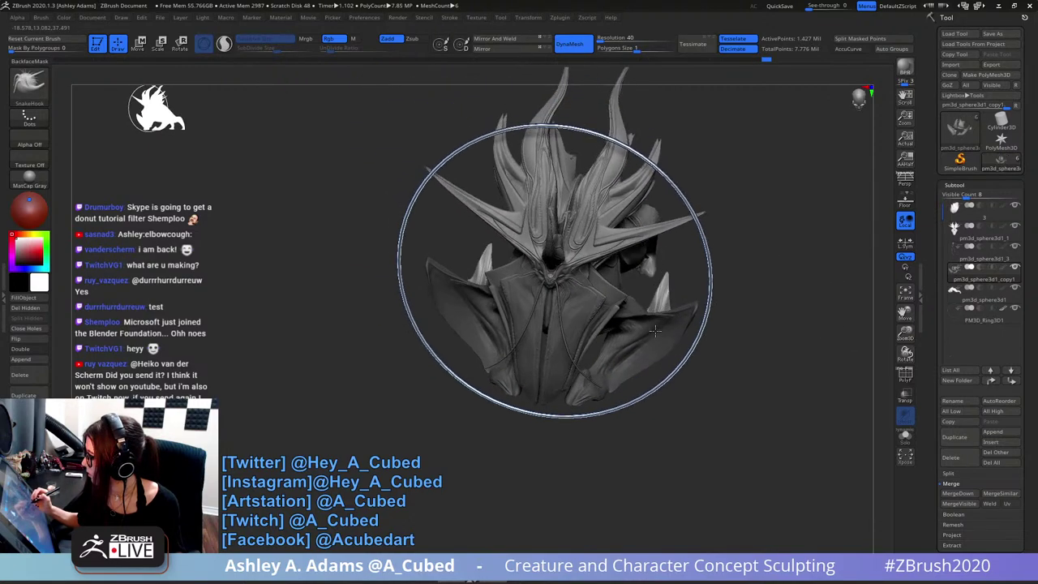
mouse_move(655, 331)
left_mouse_down("shift")
mouse_move(557, 309)
mouse_move(547, 332)
mouse_move(676, 312)
mouse_move(607, 364)
mouse_move(596, 406)
mouse_move(600, 342)
mouse_move(614, 331)
mouse_move(632, 354)
mouse_move(690, 342)
left_mouse_up("shift")
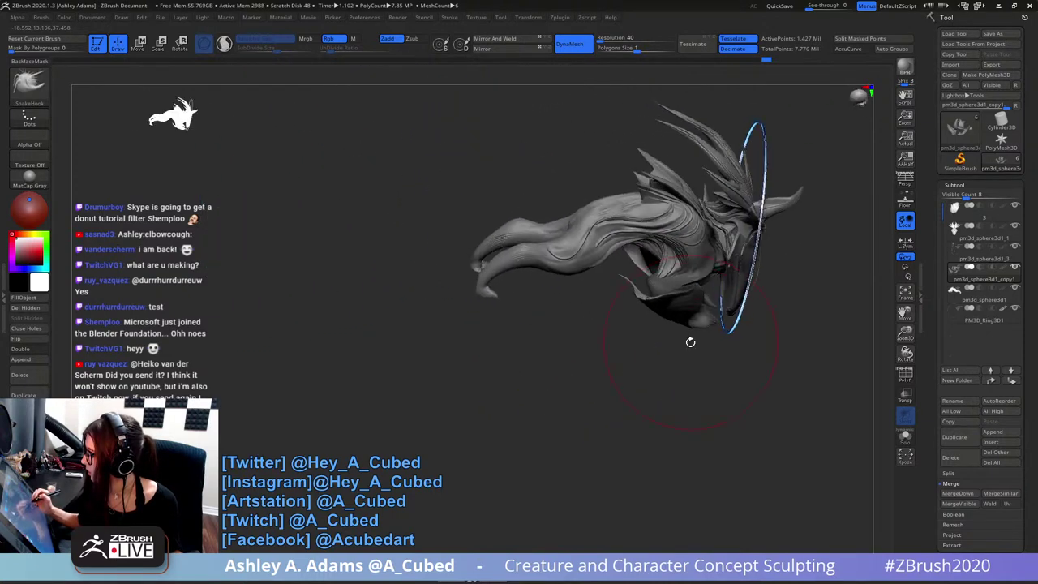
left_click(649, 377, "ctrl")
right_click_drag(658, 260, 661, 311, "ctrl")
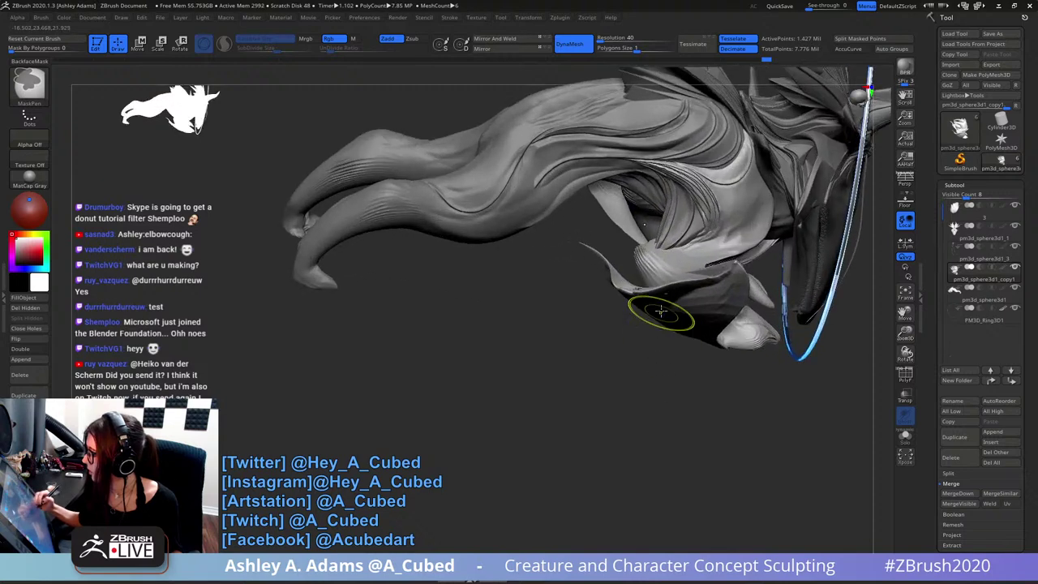
right_click(625, 316)
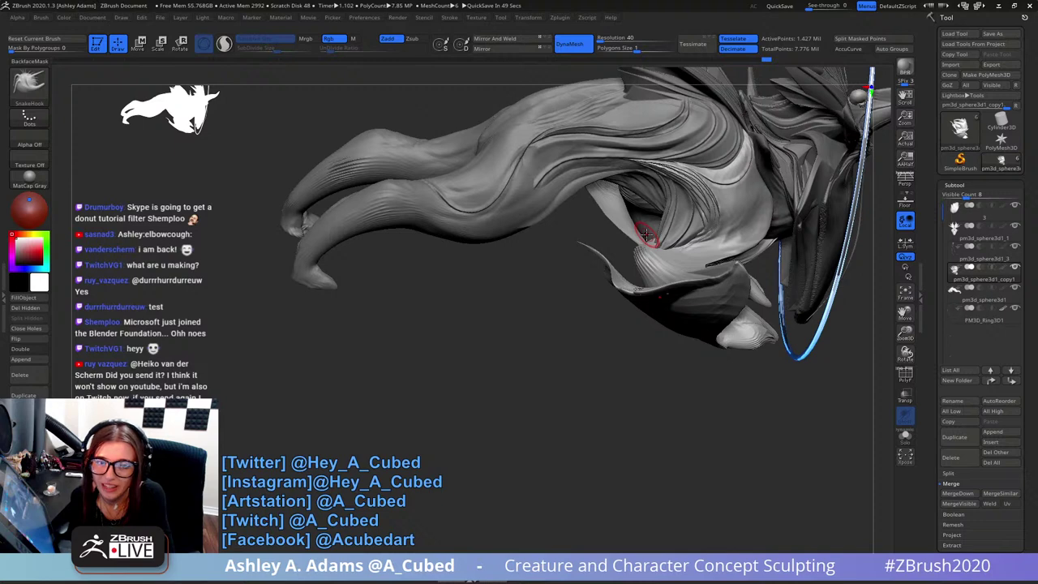
left_click_drag(779, 381, 803, 409)
mouse_move(863, 302)
left_mouse_down("alt")
mouse_move(809, 335)
mouse_move(762, 287)
mouse_move(793, 222)
mouse_move(791, 241)
mouse_move(670, 235)
mouse_move(723, 309)
mouse_move(655, 317)
left_mouse_up("alt")
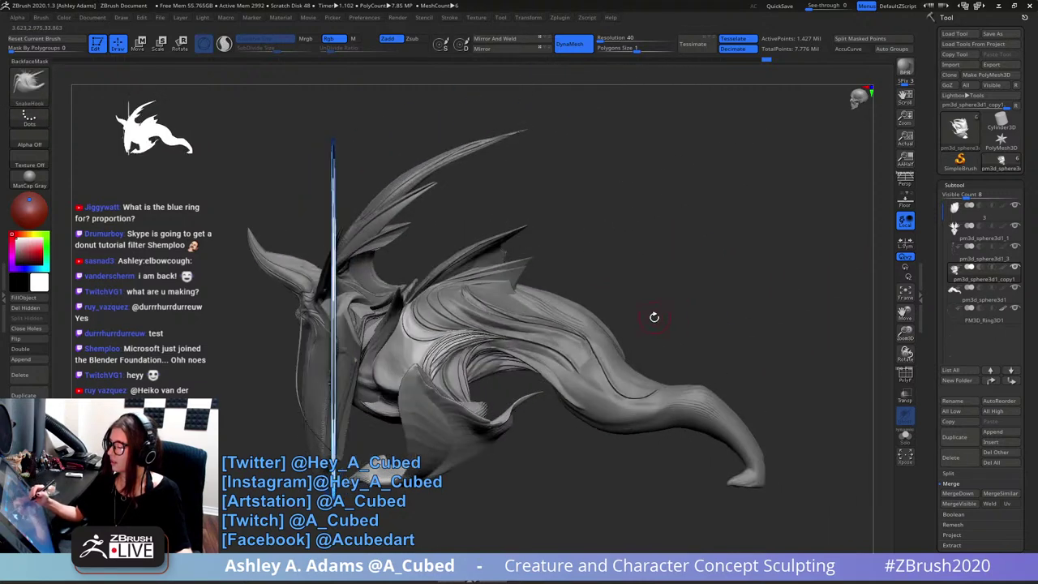
right_click(607, 334)
right_click_drag(607, 334, 625, 334)
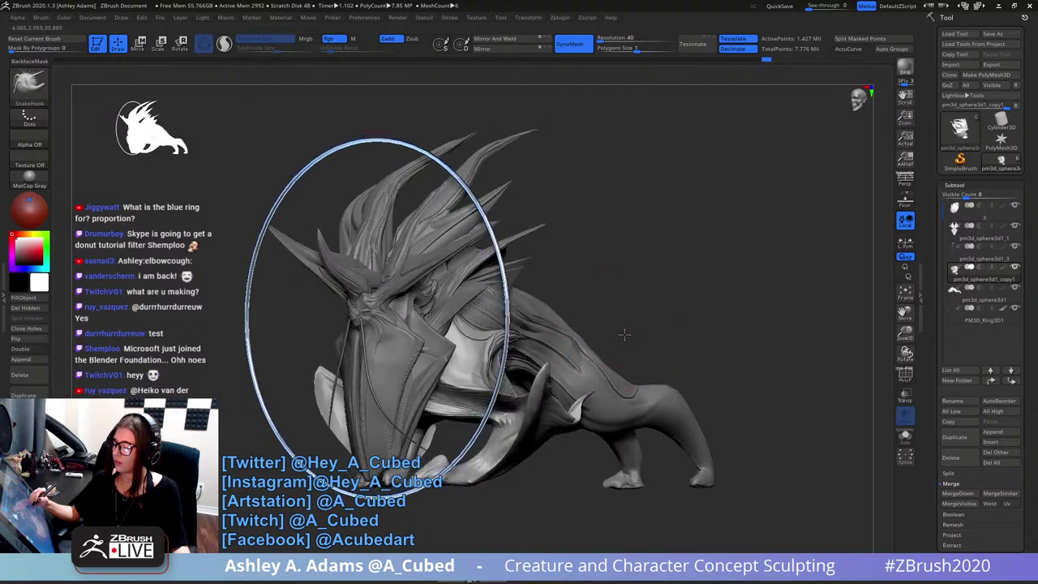
- Append a Sphere3D to the creature as a new subtool and make it the active one
mouse_move(624, 334)
left_mouse_down()
mouse_move(614, 313)
mouse_move(625, 329)
mouse_move(648, 298)
left_mouse_up()
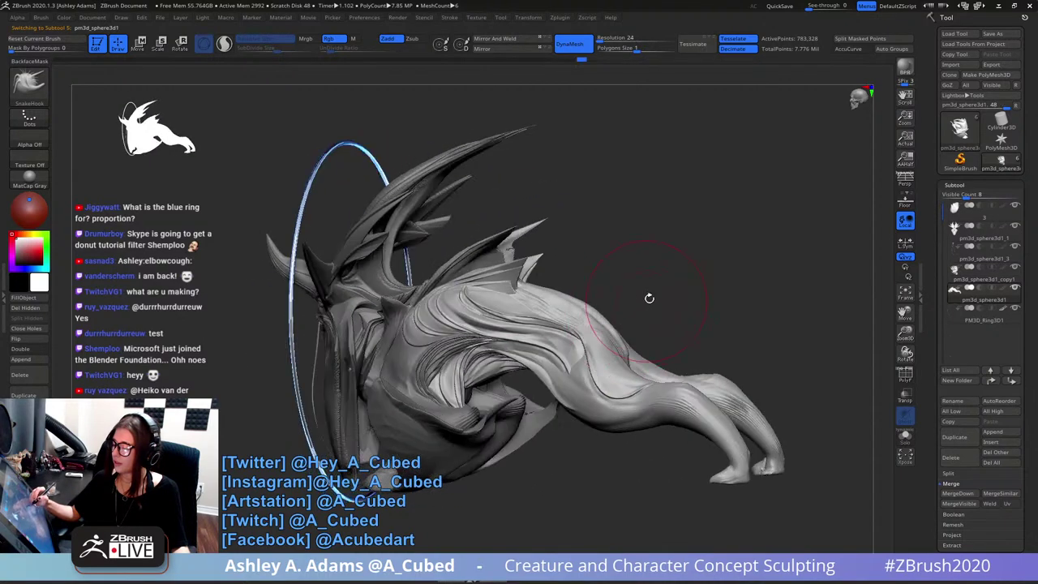
left_click_drag(755, 333, 649, 343, "alt")
right_click(650, 342)
left_click(1011, 433)
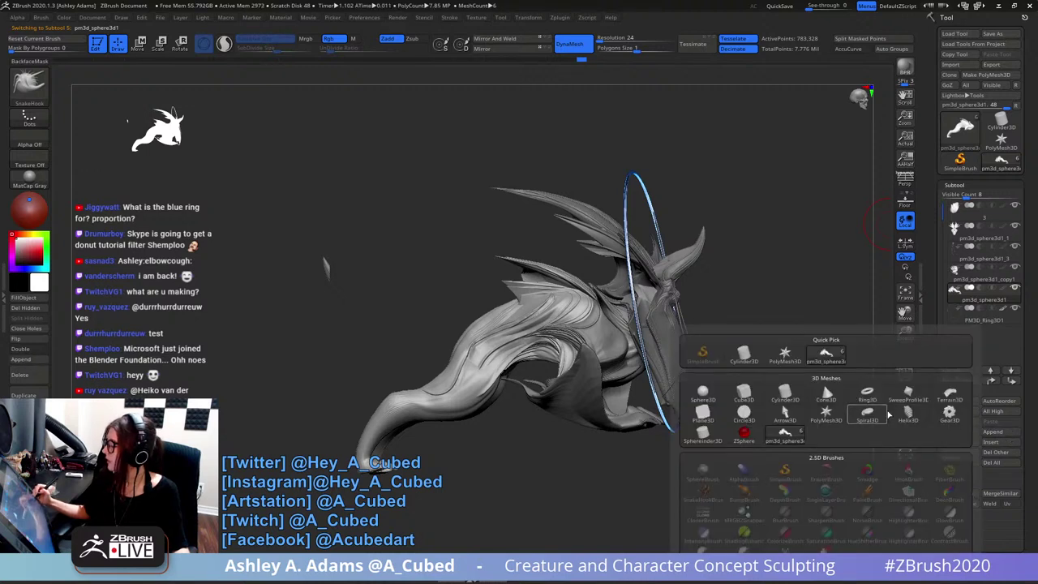
left_click(714, 397)
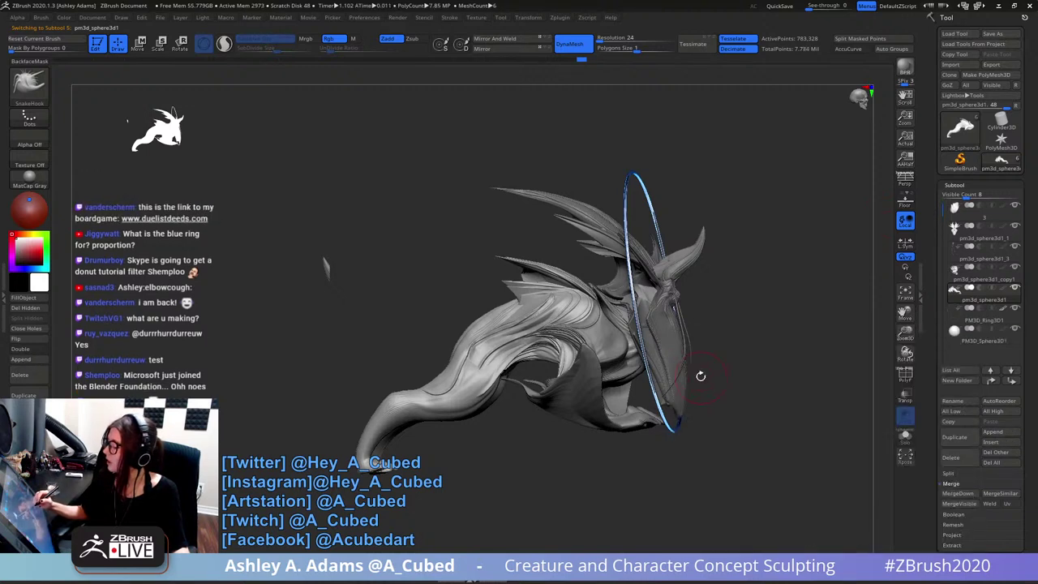
left_click(960, 340)
- Move the sphere back to the creature's hindquarters and stretch it into a slanted ellipsoid along the rump
key("w")
left_click_drag(785, 376, 722, 385, "shift")
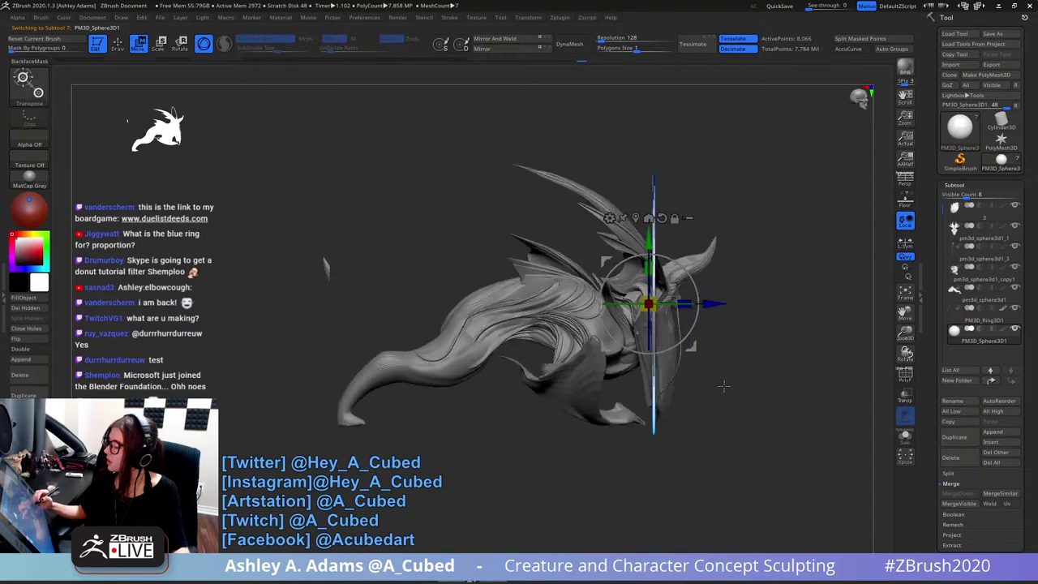
left_click_drag(714, 304, 460, 276)
mouse_move(459, 345)
left_mouse_down()
mouse_move(397, 213)
mouse_move(326, 266)
mouse_move(251, 275)
left_mouse_up()
key("q")
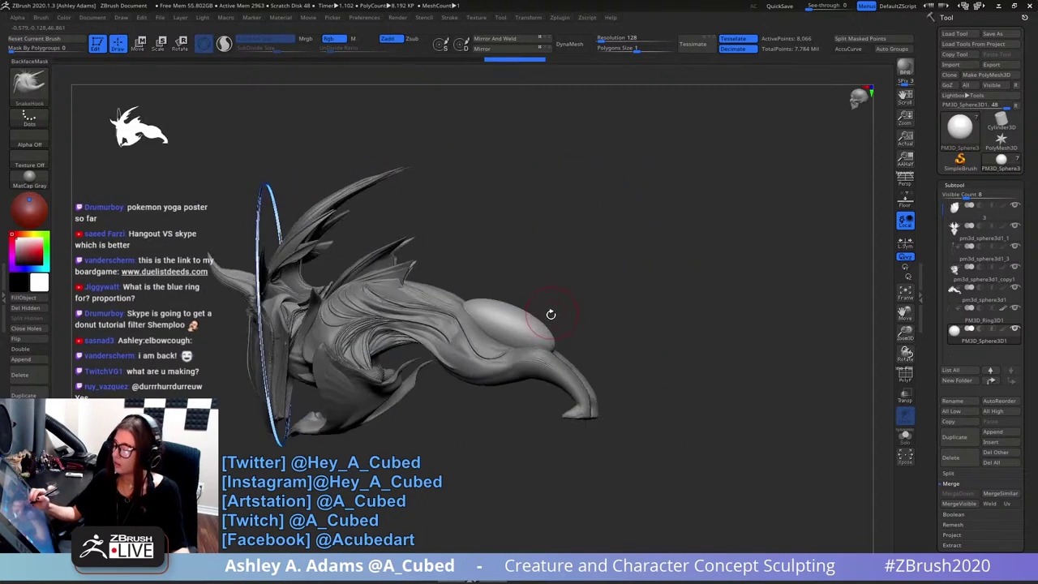
- Shape the ellipsoid with SnakeHook into a tapered tail extending from the lower back and curling upward at its tip
key("space")
mouse_move(549, 314)
left_mouse_down()
mouse_move(568, 312)
mouse_move(497, 262)
left_mouse_up()
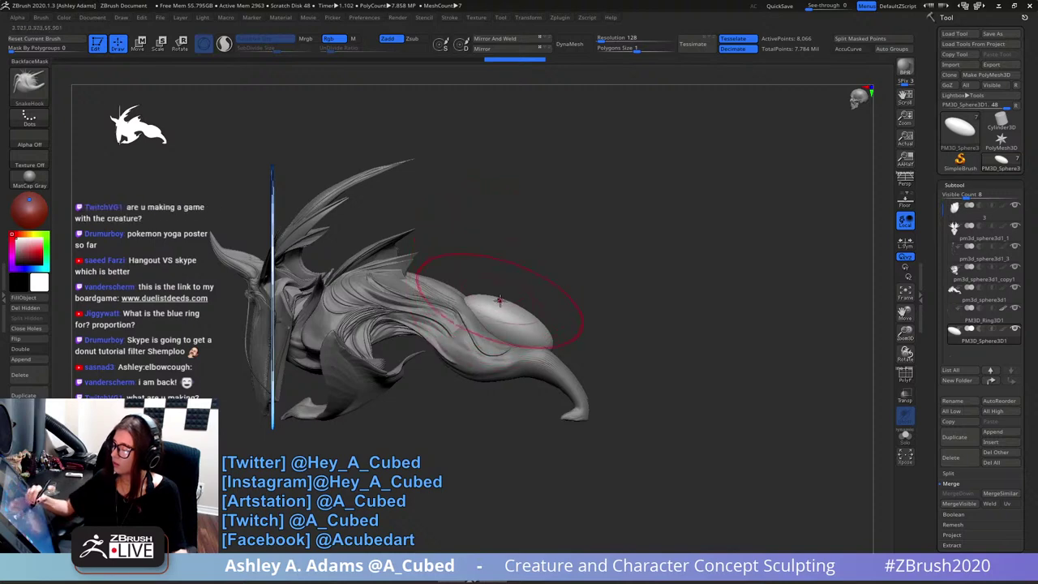
left_click_drag(495, 326, 498, 312)
left_click_drag(592, 268, 422, 267)
mouse_move(486, 318)
left_mouse_down()
mouse_move(477, 319)
mouse_move(488, 337)
mouse_move(481, 330)
left_mouse_up()
mouse_move(365, 272)
left_mouse_down()
mouse_move(521, 281)
mouse_move(514, 299)
mouse_move(571, 334)
left_mouse_up()
right_click_drag(556, 262, 565, 265)
mouse_move(578, 344)
left_mouse_down()
mouse_move(614, 332)
mouse_move(552, 339)
mouse_move(563, 357)
mouse_move(614, 351)
left_mouse_up()
key("space")
key("space")
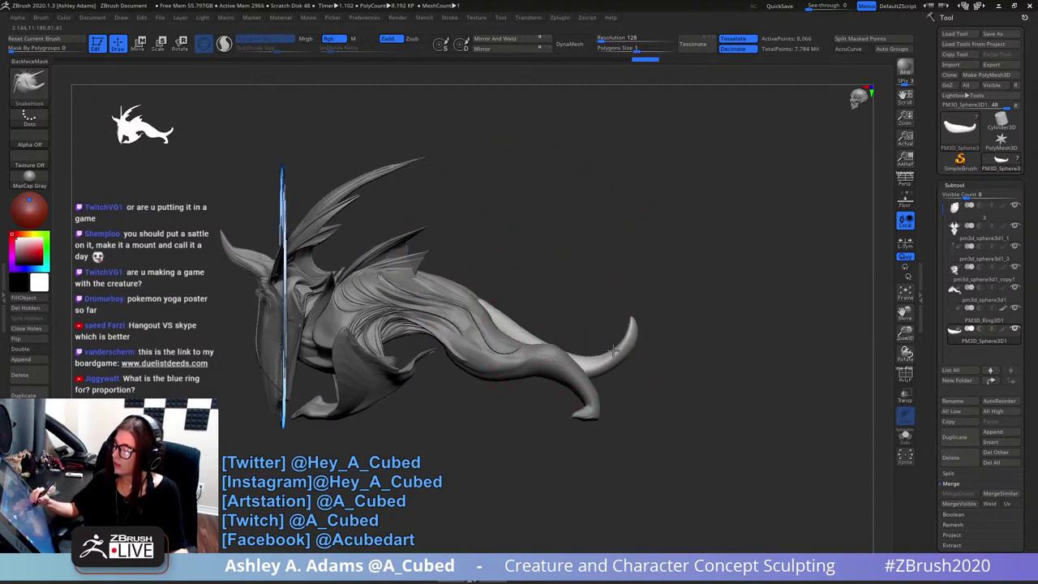
- Refine the tail's base with SnakeHook from behind and the side so it blends into the rump
right_click_drag(655, 297, 520, 309)
right_click(619, 378)
right_click_drag(704, 323, 645, 319)
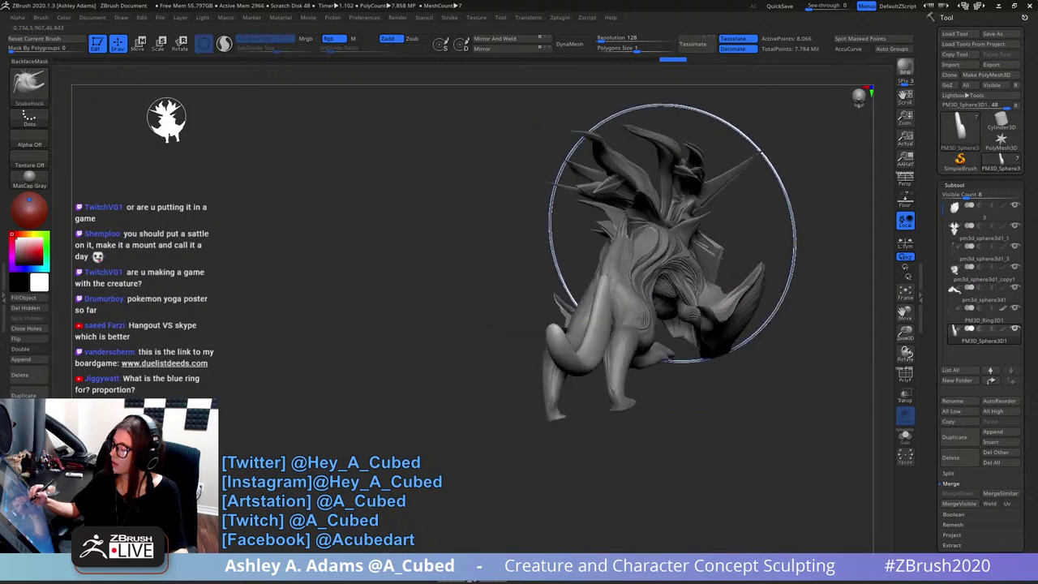
mouse_move(645, 319)
left_mouse_down()
mouse_move(620, 292)
mouse_move(634, 261)
left_mouse_up()
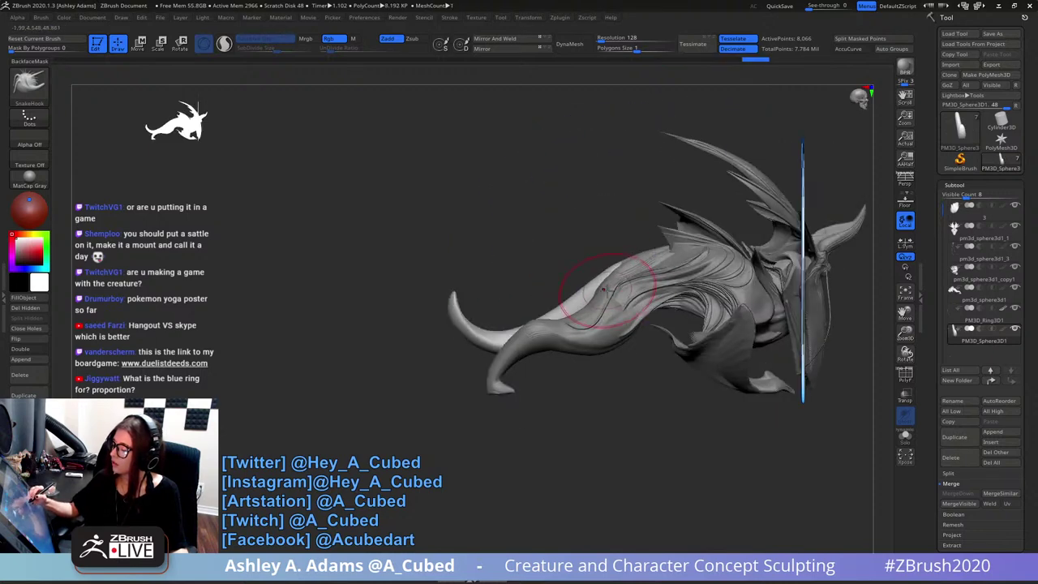
left_click_drag(603, 289, 593, 303)
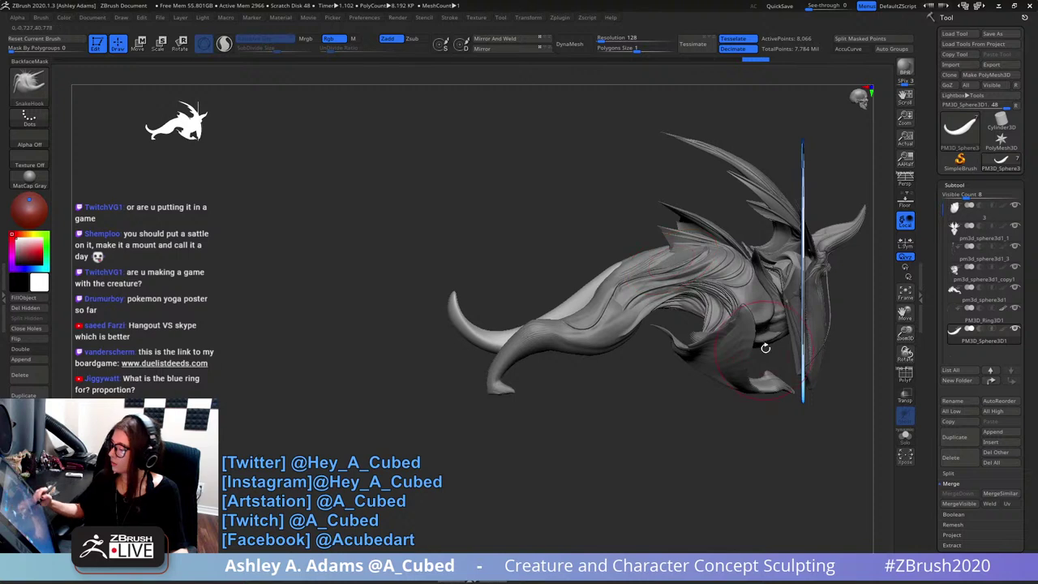
- Select the head crest subtool, extend the tips of its longest spikes with SnakeHook, and review the silhouette
left_click_drag(766, 348, 680, 396, "alt")
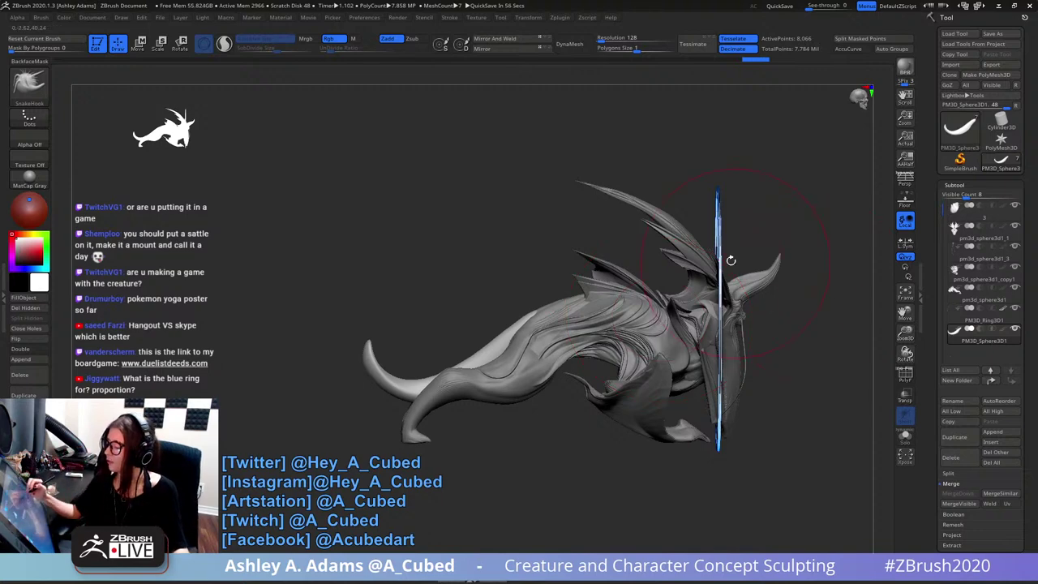
left_click_drag(795, 290, 813, 284, "shift")
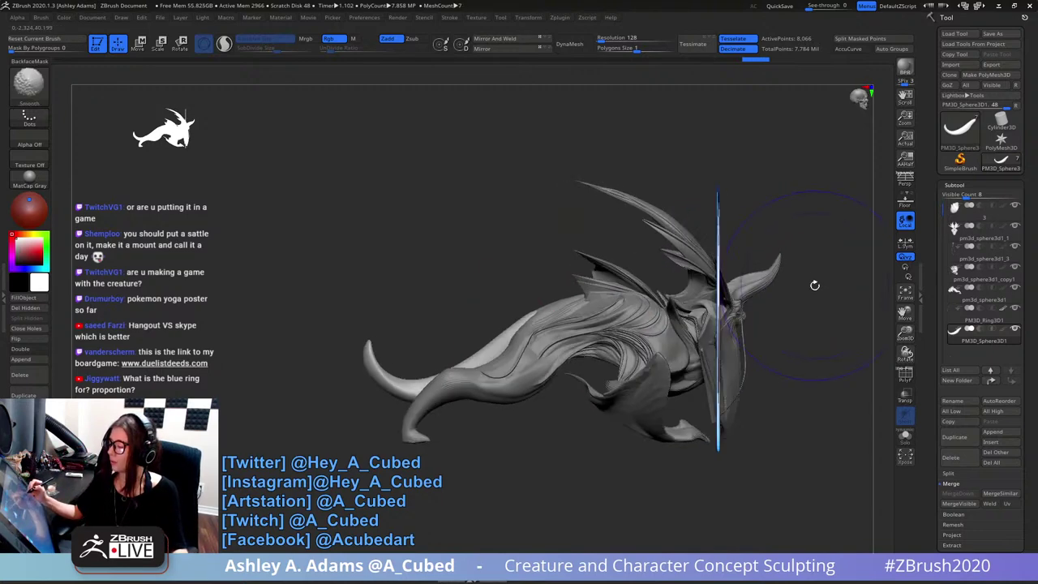
left_click(602, 188, "alt")
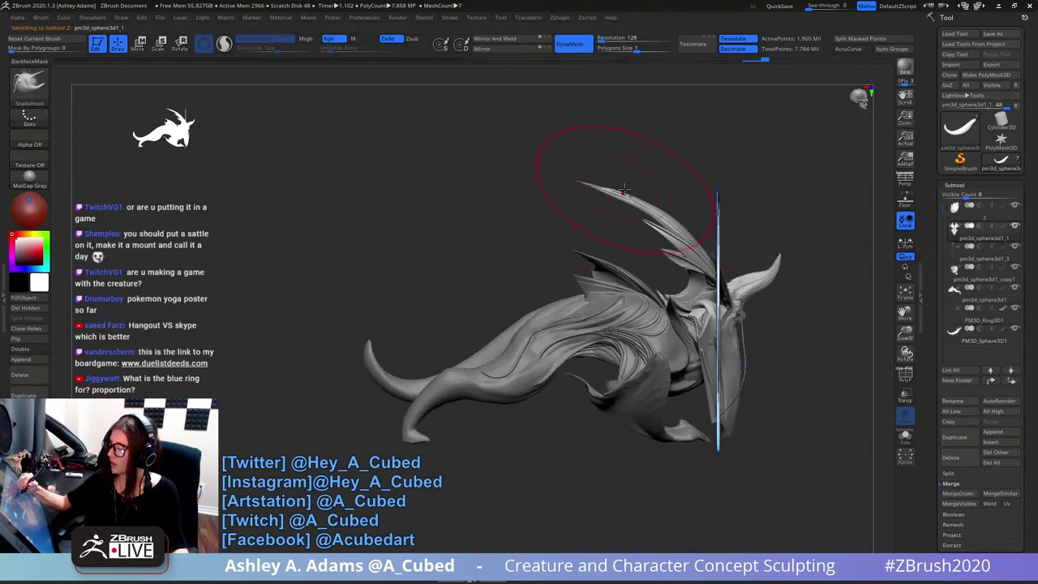
right_click(584, 169)
right_click_drag(584, 168, 581, 163, "shift")
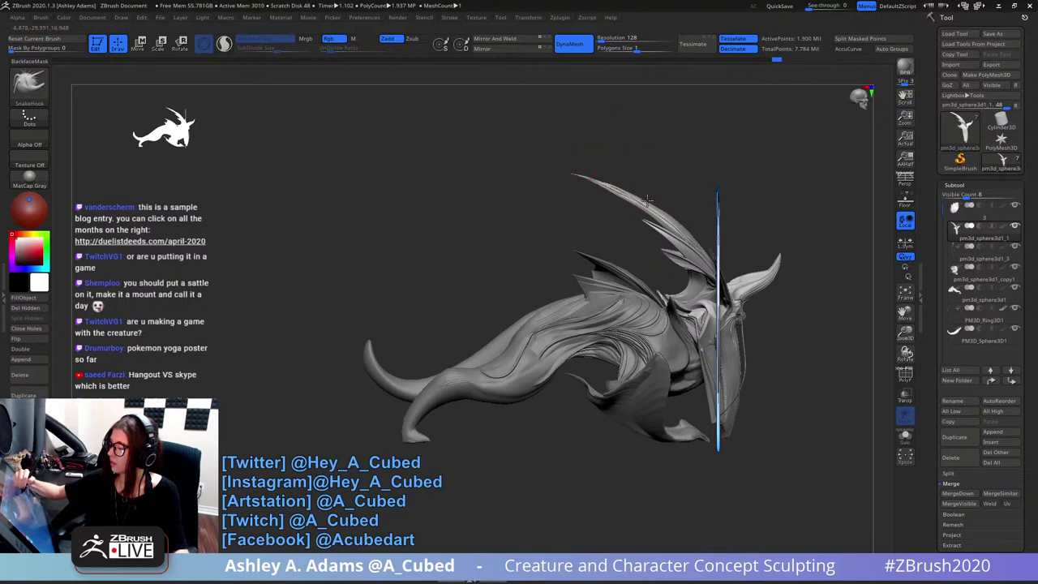
mouse_move(614, 198)
left_mouse_down()
mouse_move(674, 115)
mouse_move(709, 219)
mouse_move(747, 248)
mouse_move(706, 294)
mouse_move(738, 359)
mouse_move(661, 330)
mouse_move(632, 294)
left_mouse_up()
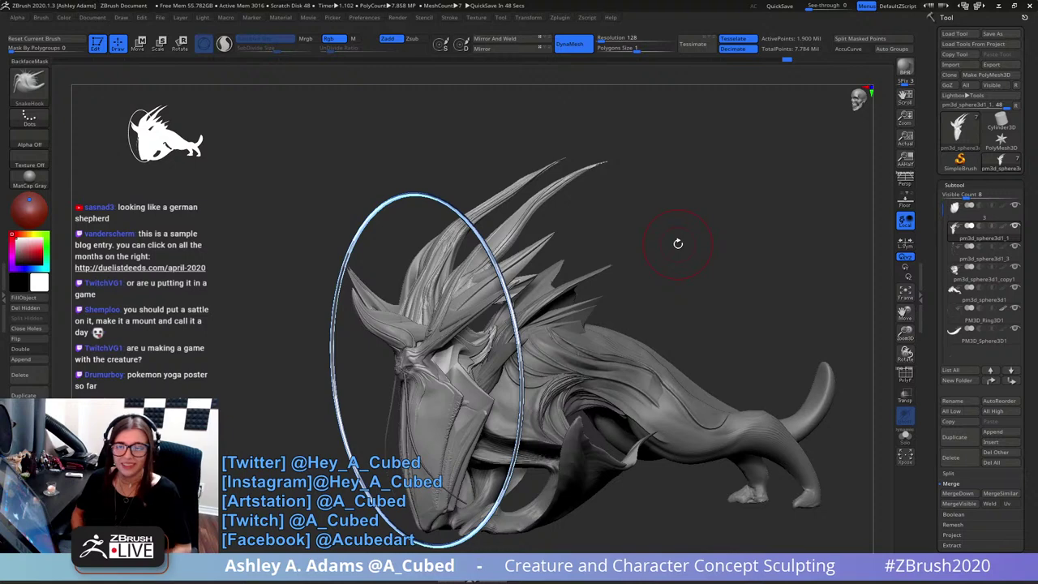
left_click_drag(673, 360, 768, 304)
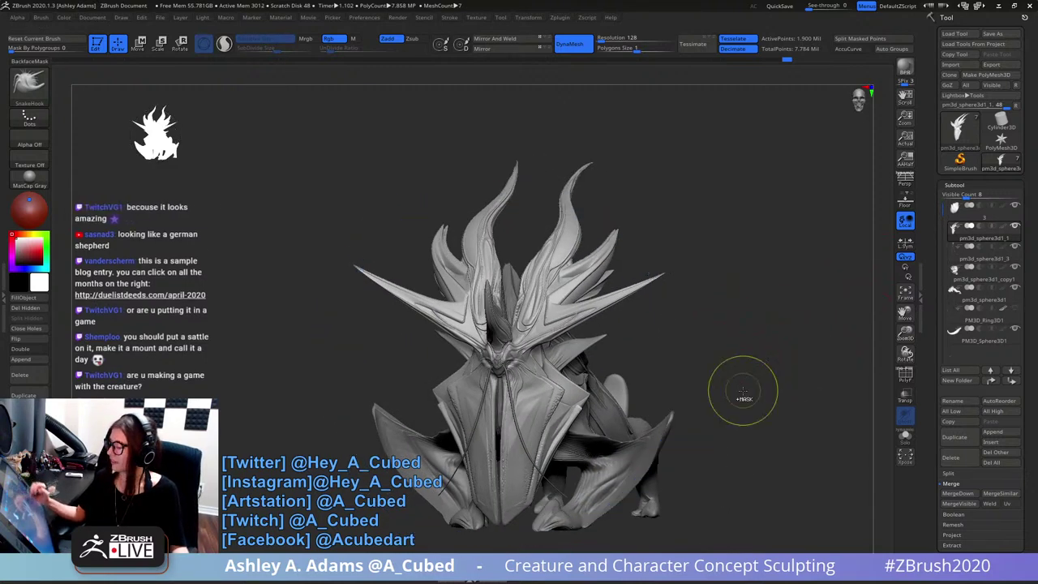
- Check the creature's front silhouette by toggling the ring and head subtools' visibility, with the front leg subtool selected
left_click_drag(737, 399, 713, 251)
mouse_move(714, 251)
right_mouse_down("ctrl")
mouse_move(742, 373)
mouse_move(842, 313)
right_mouse_up("ctrl")
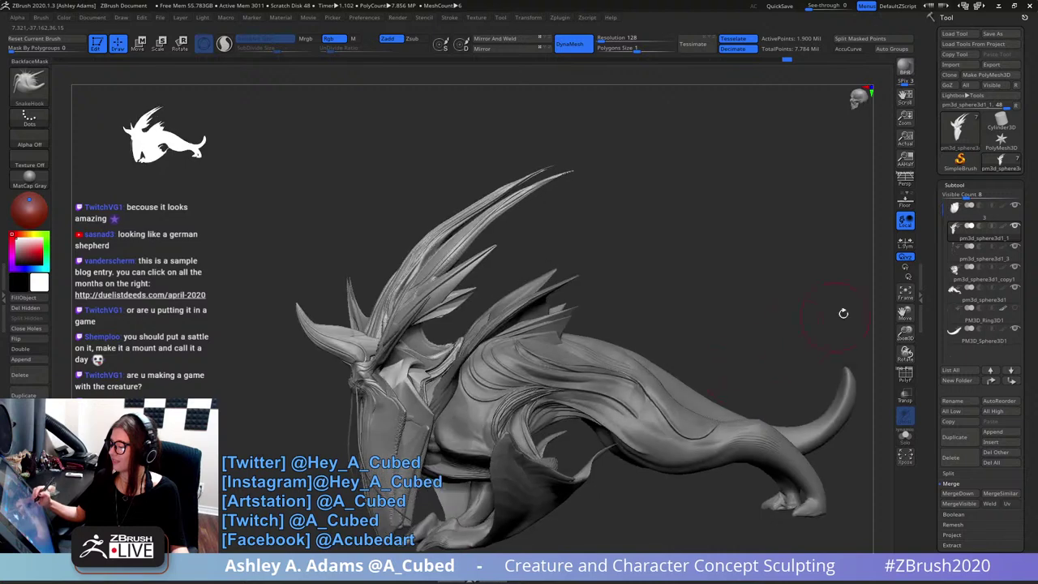
left_click(1015, 308)
mouse_move(813, 339)
left_mouse_down("shift")
mouse_move(778, 359)
mouse_move(783, 344)
left_mouse_up("shift")
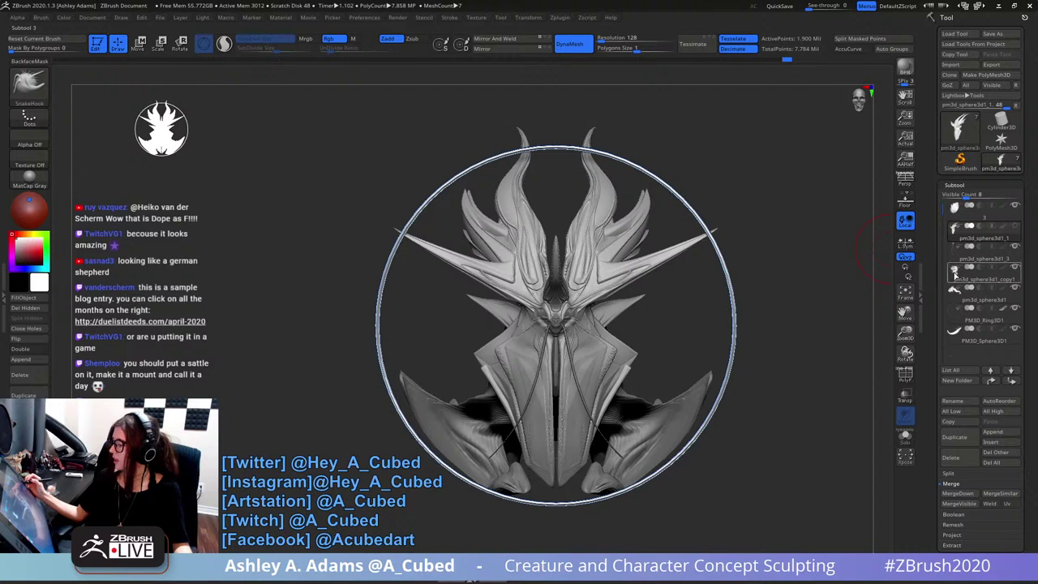
left_click(681, 404, "alt")
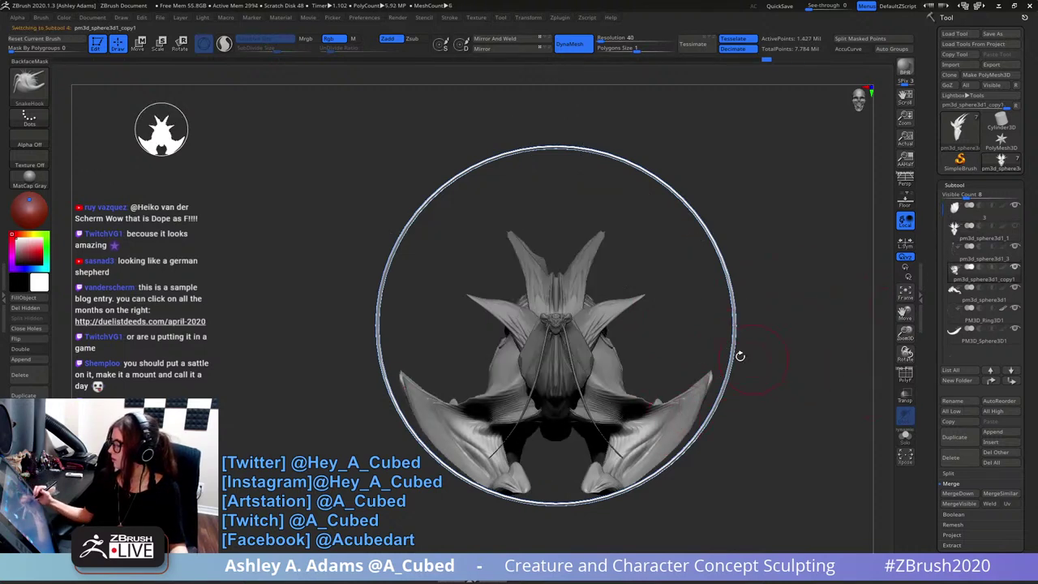
left_click(1014, 227)
left_click(1014, 309)
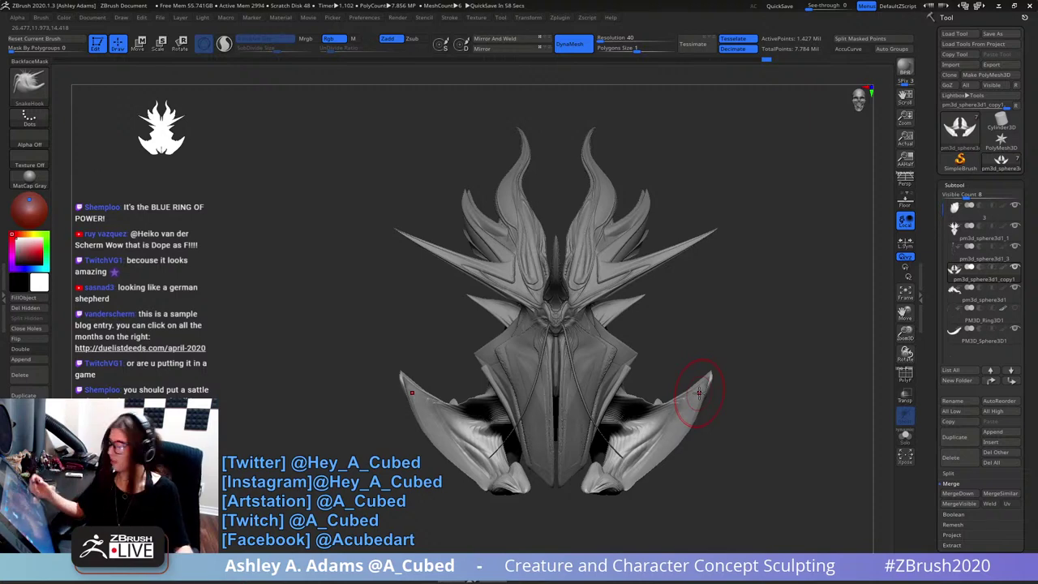
left_click(1015, 309)
- Select the horned head subtool and frame its face and long beak plates in a three-quarter view
mouse_move(776, 388)
right_mouse_down("ctrl")
mouse_move(766, 365)
mouse_move(719, 374)
right_mouse_up("ctrl")
right_click_drag(561, 340, 569, 415, "ctrl")
mouse_move(525, 331)
right_mouse_down()
mouse_move(592, 315)
mouse_move(537, 326)
right_mouse_up()
left_click(608, 377, "alt")
key("space")
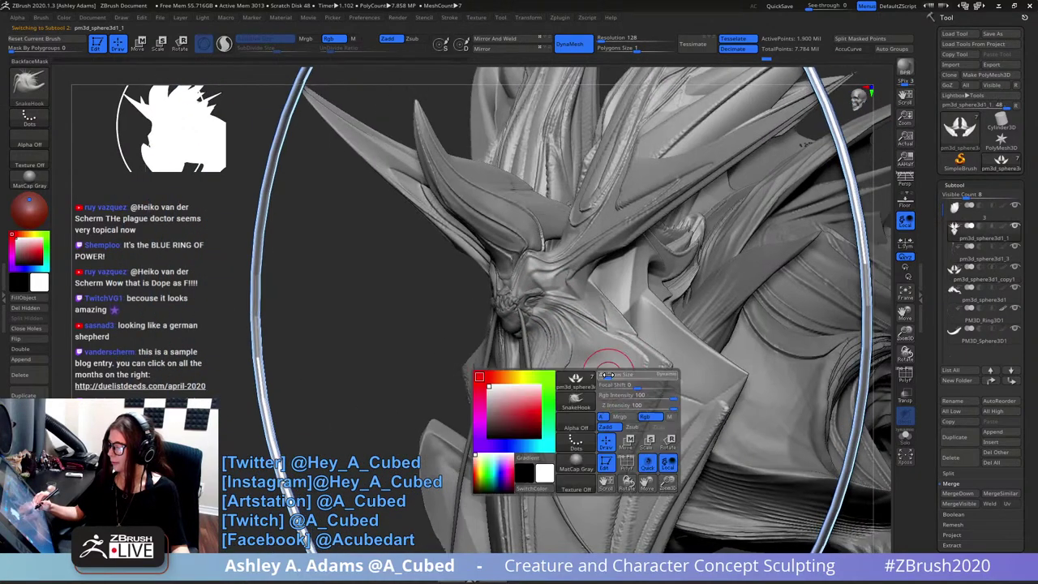
right_click_drag(611, 397, 687, 336, "ctrl")
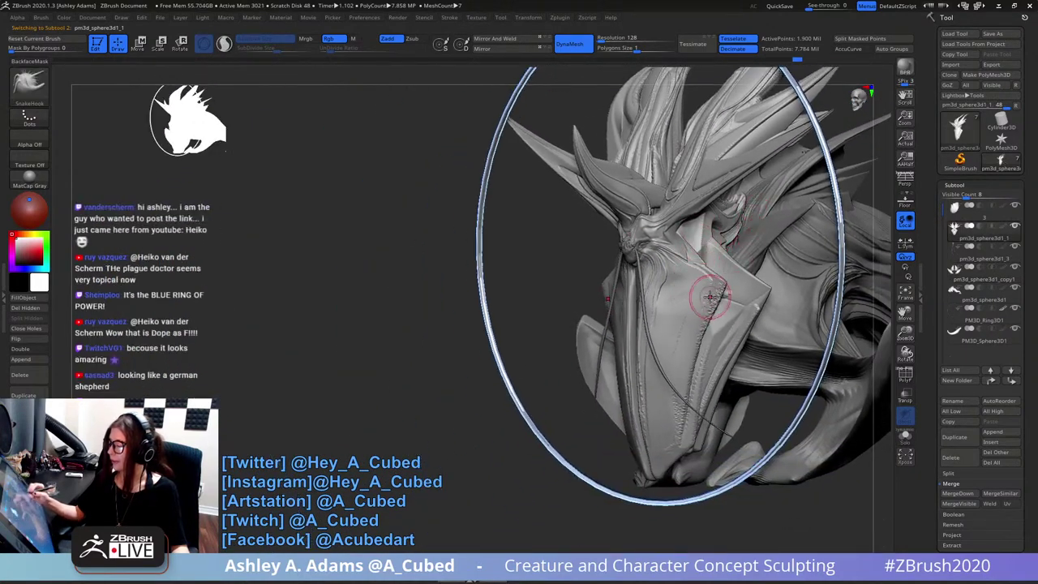
- Isolate the head with Solo and carve creases from the brow onto the cheeks with the Slash2 brush
key("2")
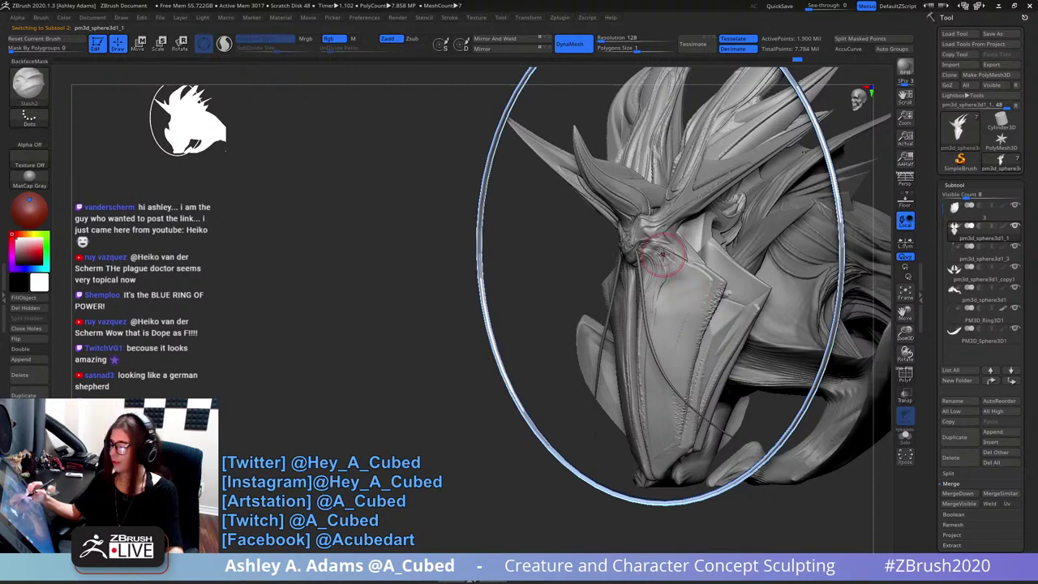
mouse_move(659, 252)
right_mouse_down()
mouse_move(672, 269)
mouse_move(702, 262)
right_mouse_up()
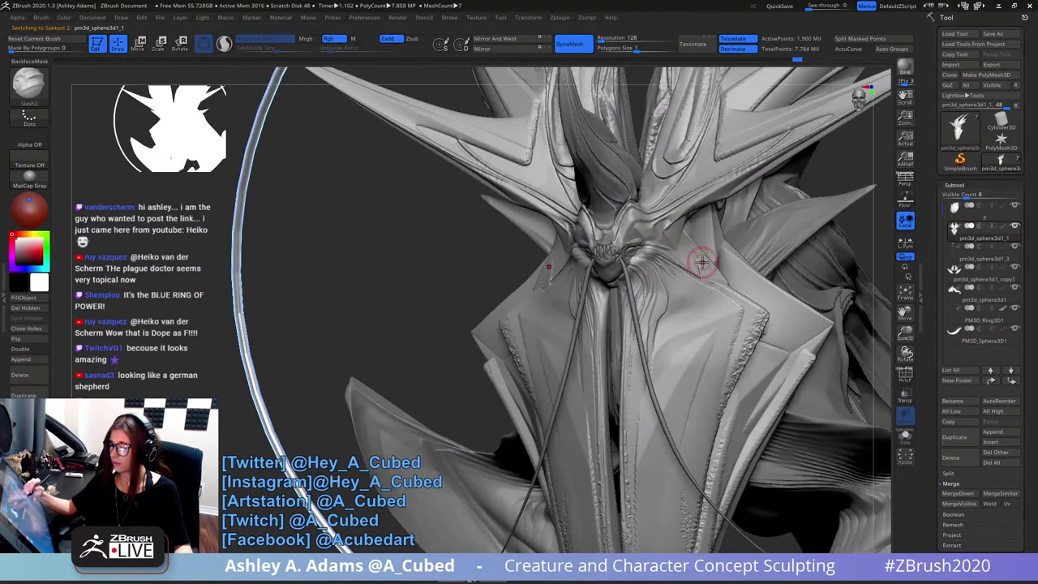
right_click_drag(698, 322, 694, 283, "alt")
left_click(909, 441)
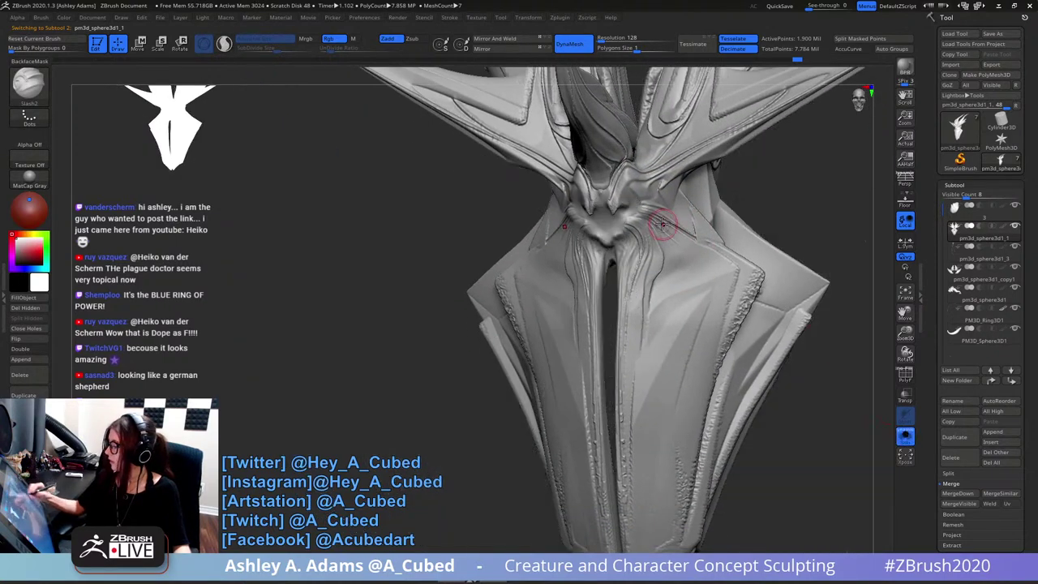
right_click_drag(651, 236, 632, 223)
left_click_drag(632, 222, 626, 218)
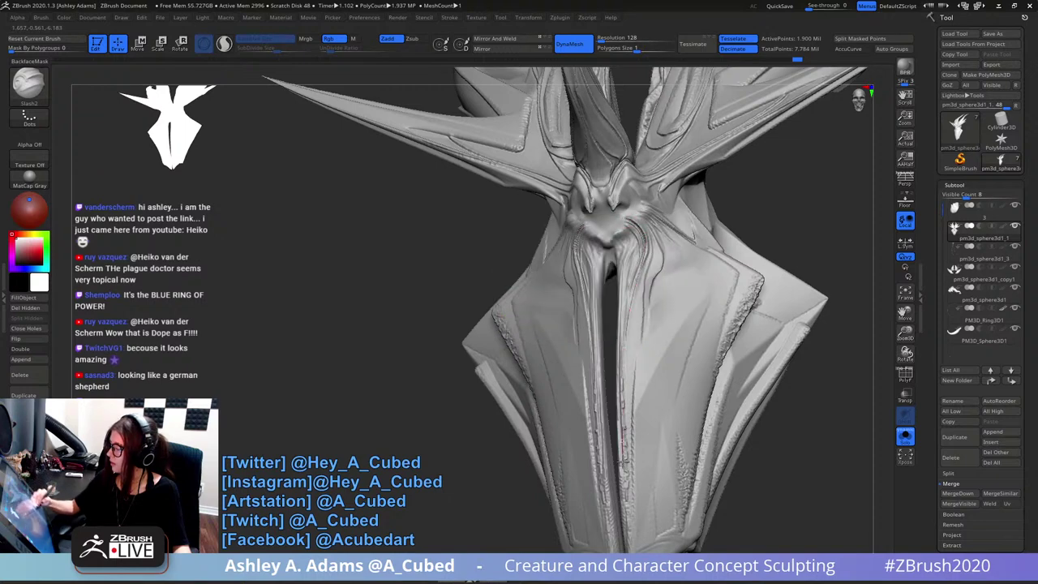
- Flatten the inner edge of the beak plates along the central gap down to the tip with hPolish
right_click_drag(647, 482, 649, 341)
key("b")
key("h")
key("p")
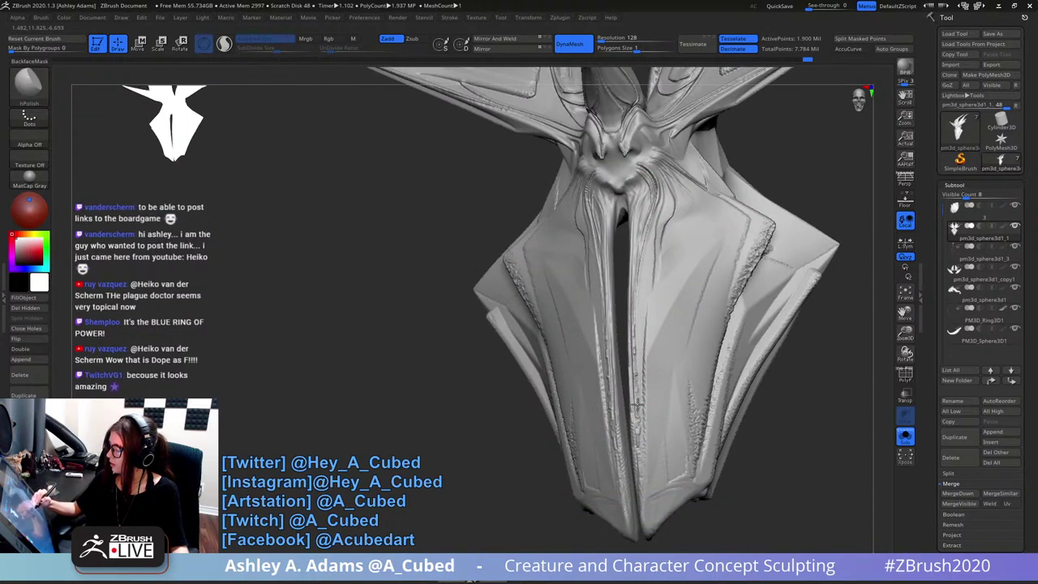
right_click_drag(647, 438, 644, 422)
key("space")
mouse_move(643, 348)
left_mouse_down()
mouse_move(654, 332)
mouse_move(639, 322)
mouse_move(646, 480)
left_mouse_up()
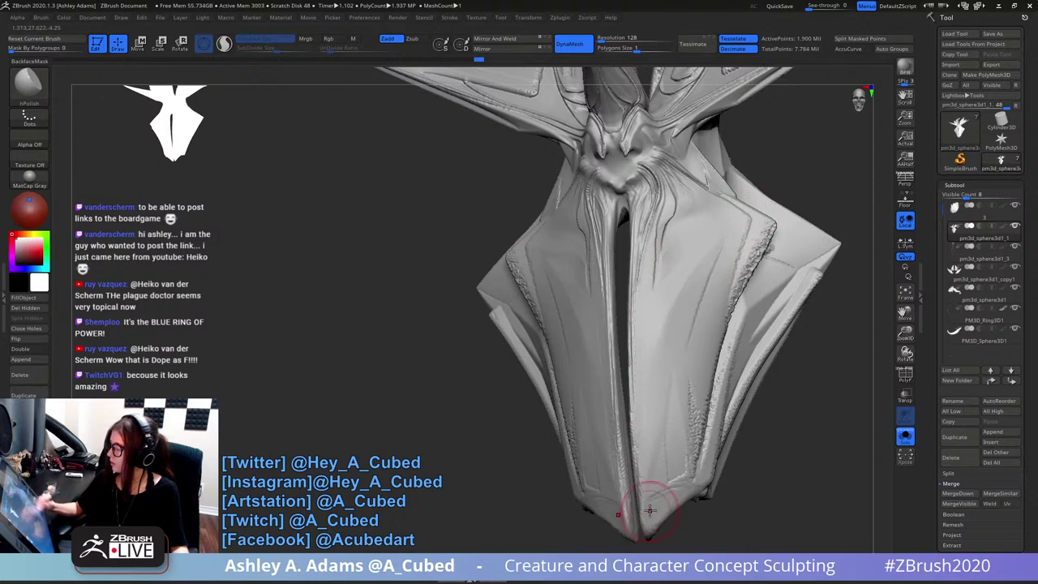
- Cut a crease along the rough outer rim of the beak plate with DamStandard, from the upper corner downward
mouse_move(737, 234)
right_mouse_down()
mouse_move(702, 355)
mouse_move(686, 365)
mouse_move(613, 308)
right_mouse_up()
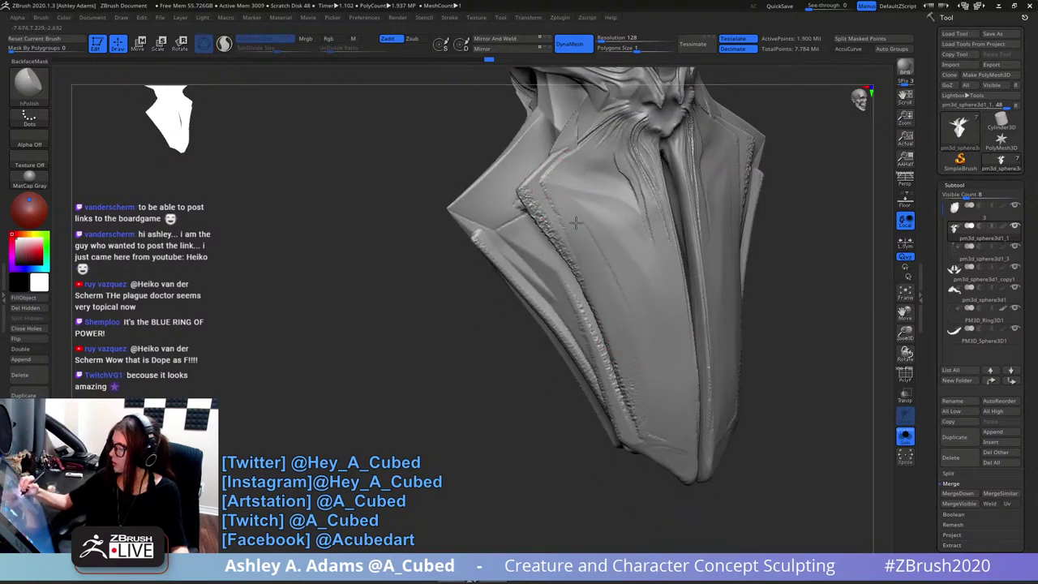
right_click_drag(557, 177, 539, 174)
key("b")
key("d")
key("s")
mouse_move(528, 181)
left_mouse_down()
mouse_move(567, 246)
mouse_move(633, 414)
left_mouse_up()
right_click_drag(564, 280, 594, 284)
right_click(551, 220)
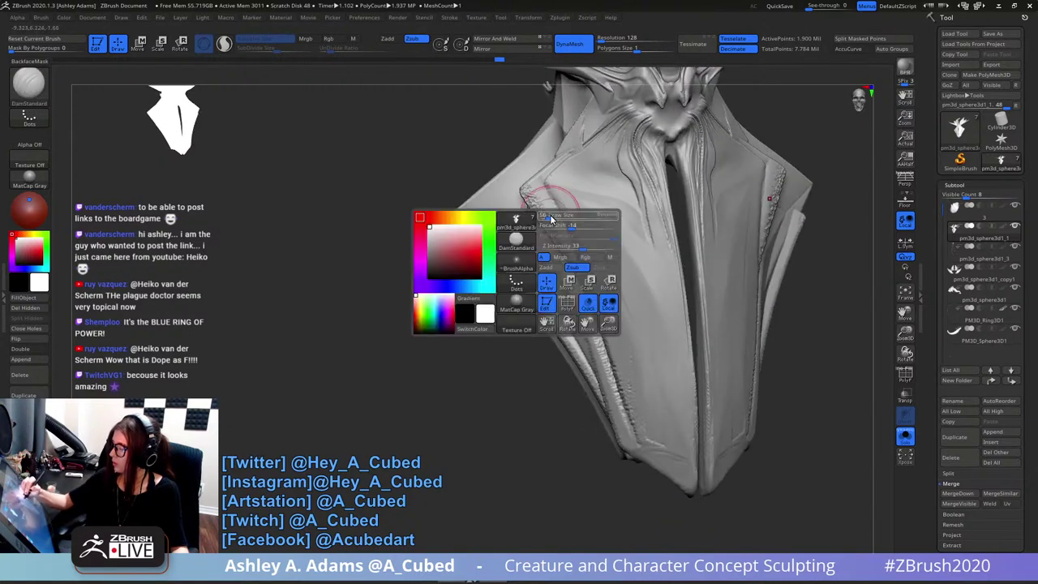
- Polish the upper part of the plate's outer rim with hPolish and smooth the roughness beside the crease
key("b")
key("h")
key("p")
left_click_drag(527, 191, 583, 287)
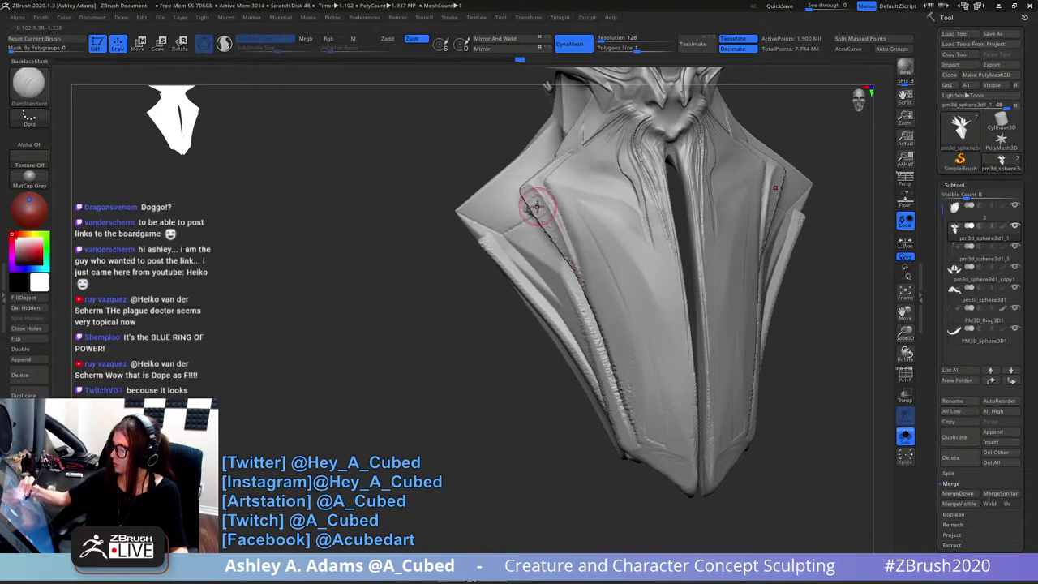
mouse_move(527, 191)
left_mouse_down()
mouse_move(558, 238)
mouse_move(526, 190)
left_mouse_up()
left_click_drag(551, 233, 590, 294)
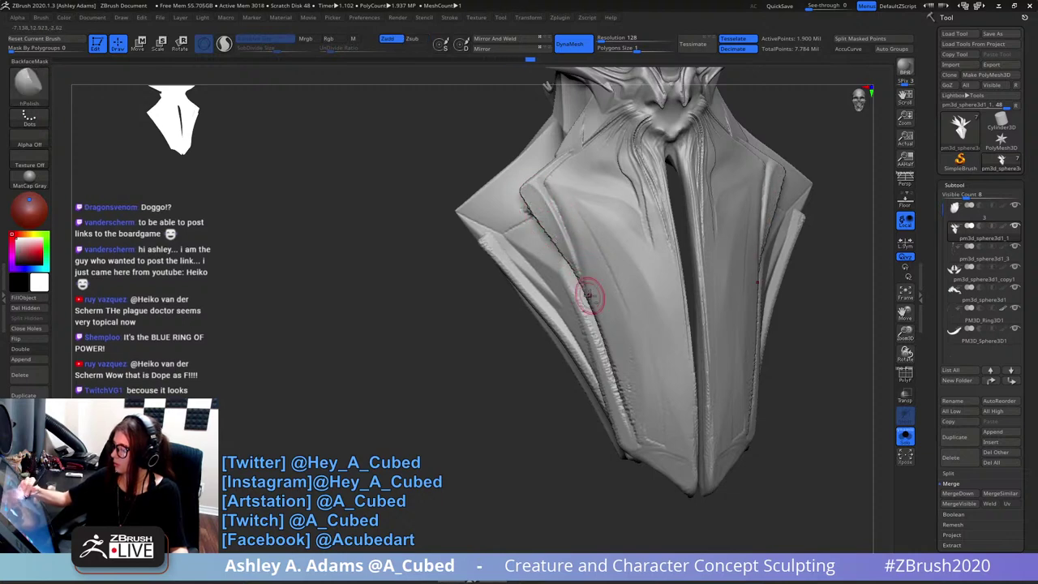
right_click_drag(590, 294, 651, 296)
right_click(542, 213)
left_click_drag(537, 214, 567, 260, "shift")
- Cut a DamStandard crease down the opposite plate's outer rim and undo the last stroke
right_click_drag(568, 259, 548, 204)
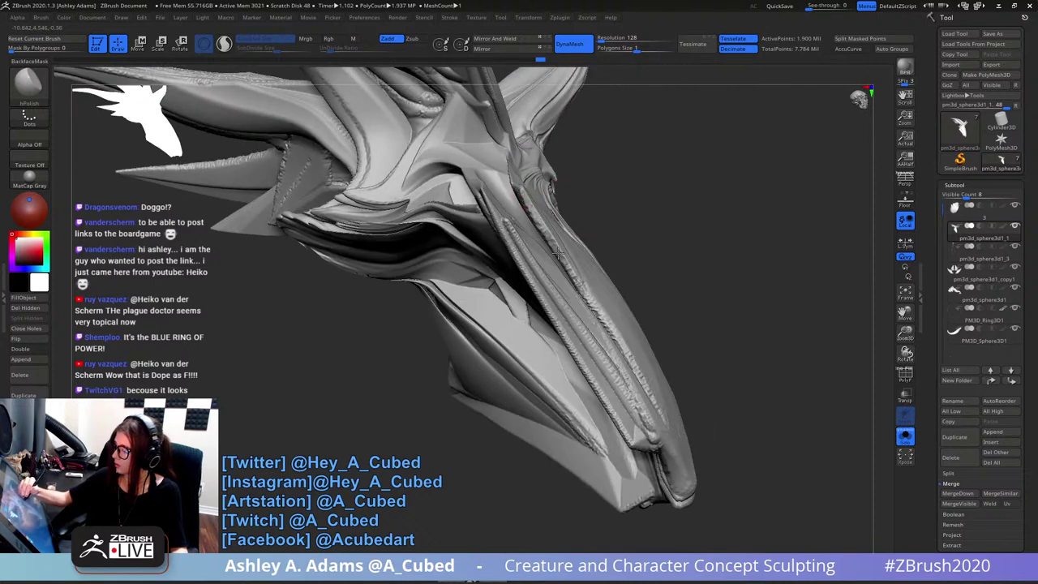
right_click_drag(594, 303, 511, 204)
right_click_drag(721, 213, 685, 231)
right_click_drag(727, 262, 713, 262)
key("b")
key("d")
key("s")
left_click_drag(707, 233, 658, 401)
key("ctrl+z")
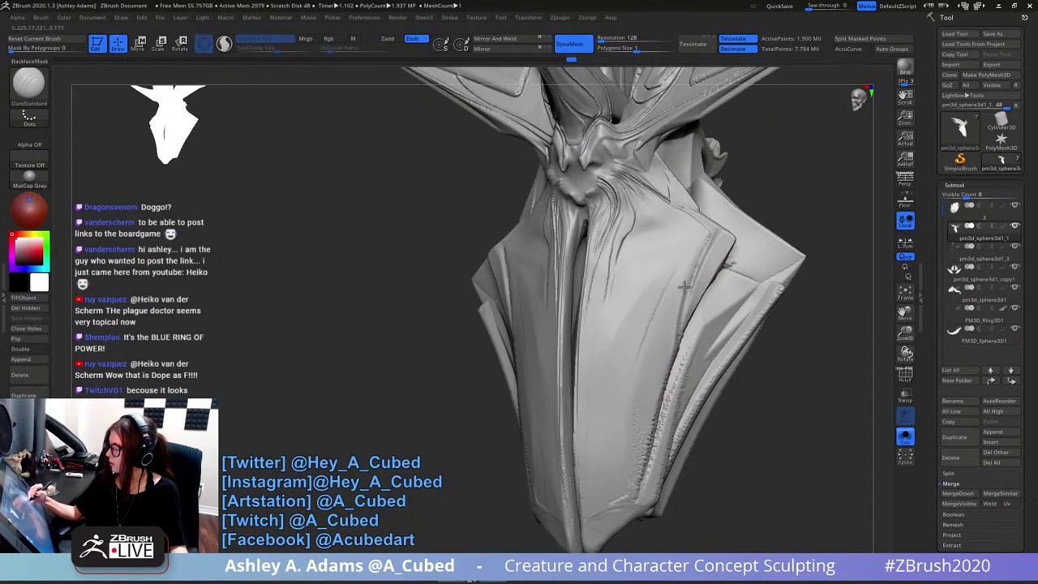
- Restore the last undone stroke from the undo history and review the beak plates from the front
mouse_move(717, 225)
right_mouse_down()
mouse_move(713, 301)
mouse_move(748, 229)
right_mouse_up()
mouse_move(722, 185)
right_mouse_down("alt")
mouse_move(711, 238)
mouse_move(704, 215)
right_mouse_up("alt")
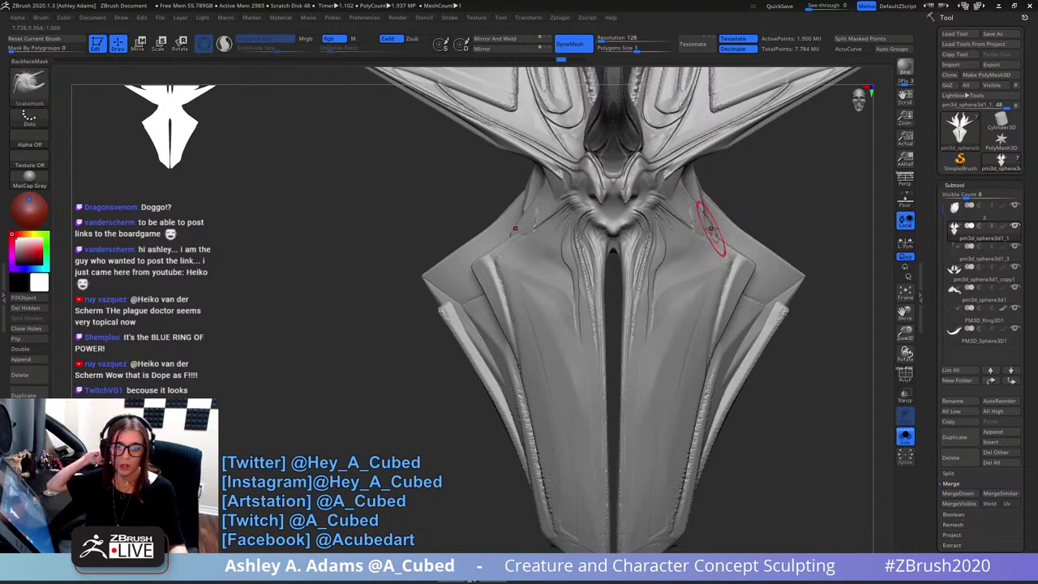
left_click(568, 59)
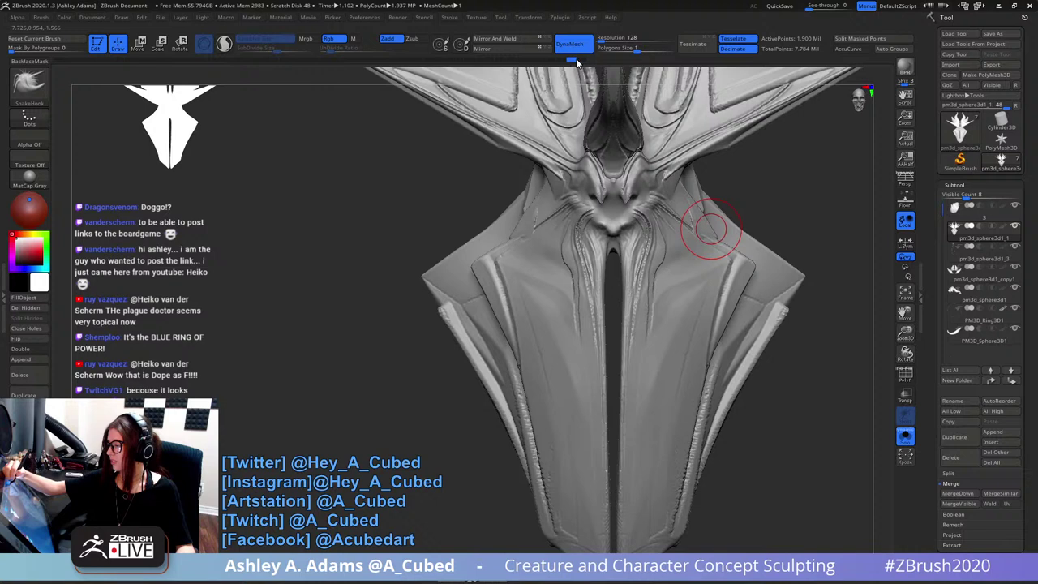
left_click_drag(579, 60, 572, 59)
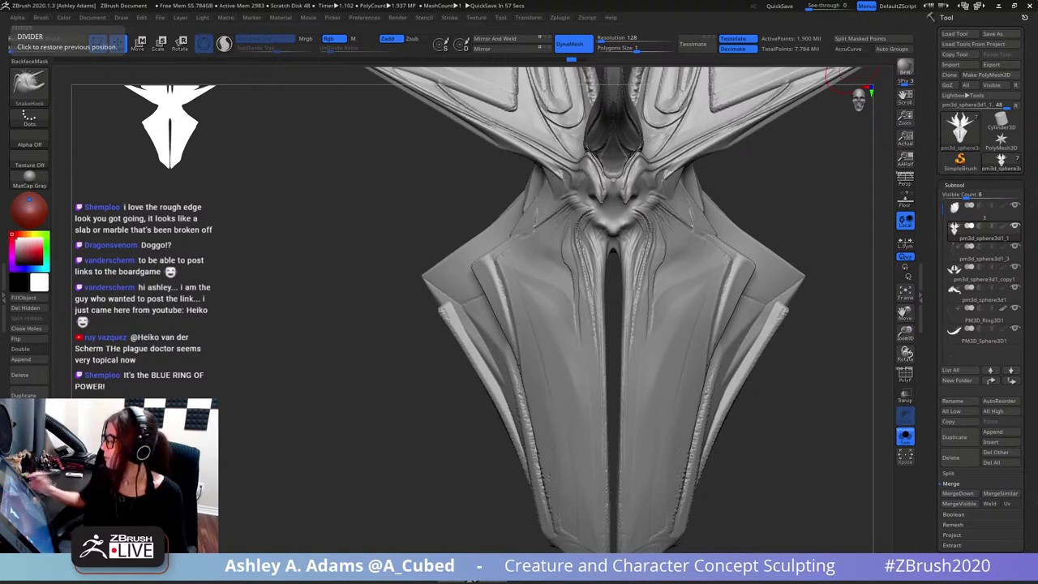
mouse_move(852, 223)
left_mouse_down()
mouse_move(718, 313)
mouse_move(707, 295)
left_mouse_up()
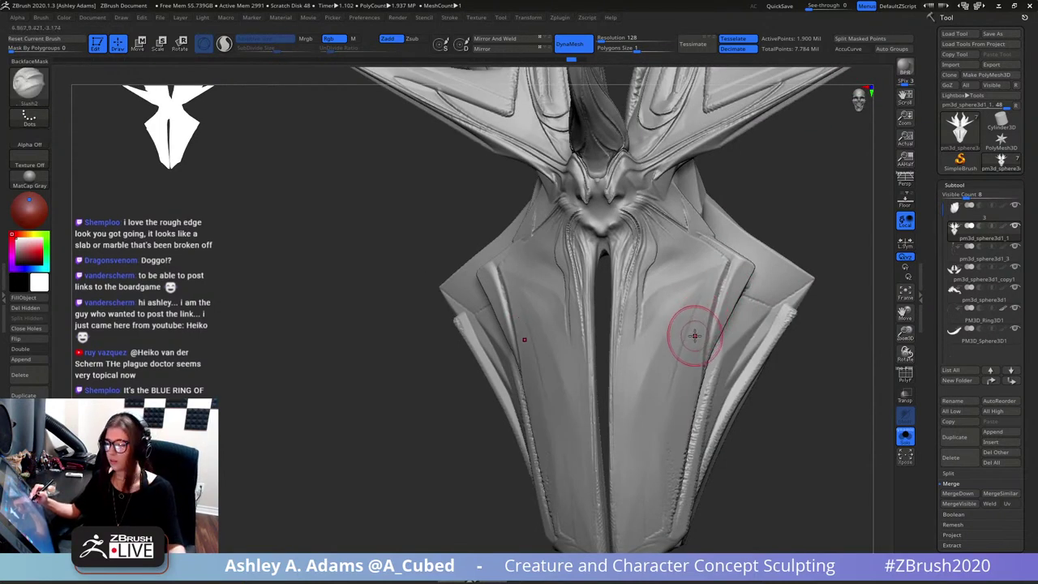
- Flatten the lower faces of the beak plates with hPolish
right_click_drag(648, 413, 633, 349, "alt")
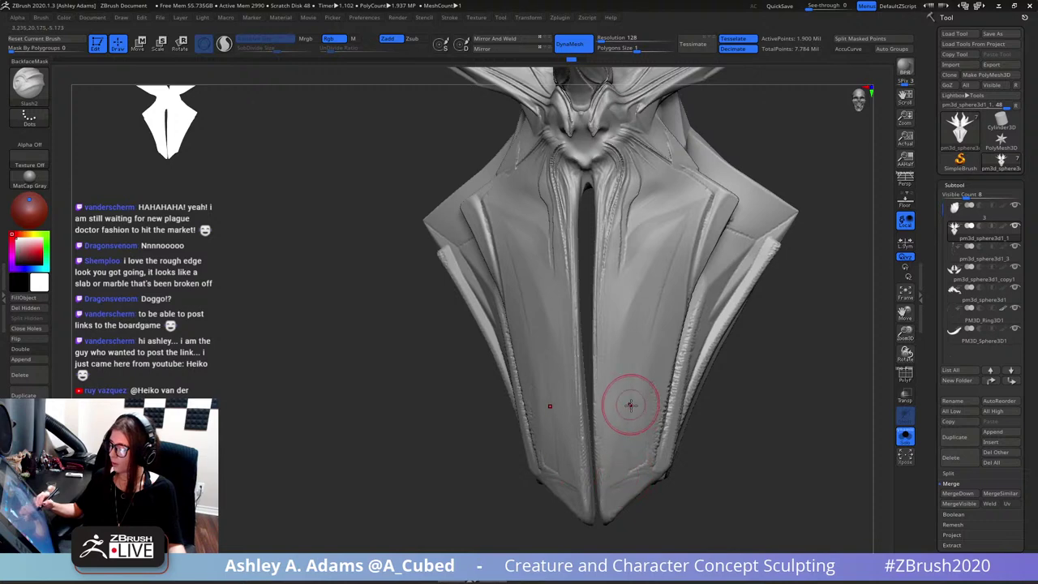
key("b")
key("h")
key("p")
mouse_move(640, 332)
left_mouse_down()
mouse_move(630, 458)
mouse_move(631, 434)
left_mouse_up()
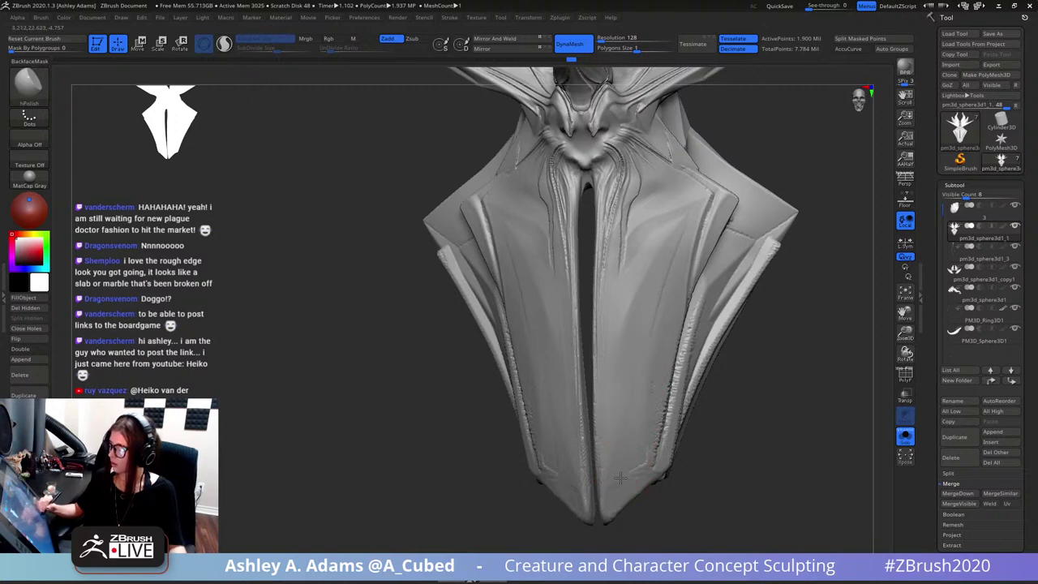
right_click_drag(648, 446, 619, 465)
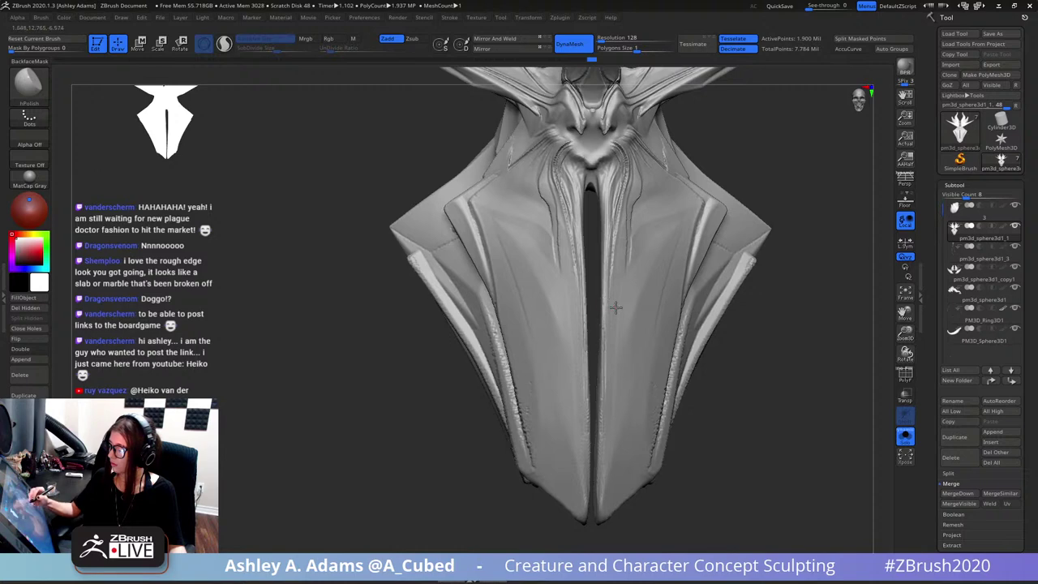
- Clean up the plates' inner edges along the central gap to their pointed tips with hPolish
mouse_move(600, 367)
right_mouse_down()
mouse_move(610, 357)
mouse_move(606, 384)
right_mouse_up()
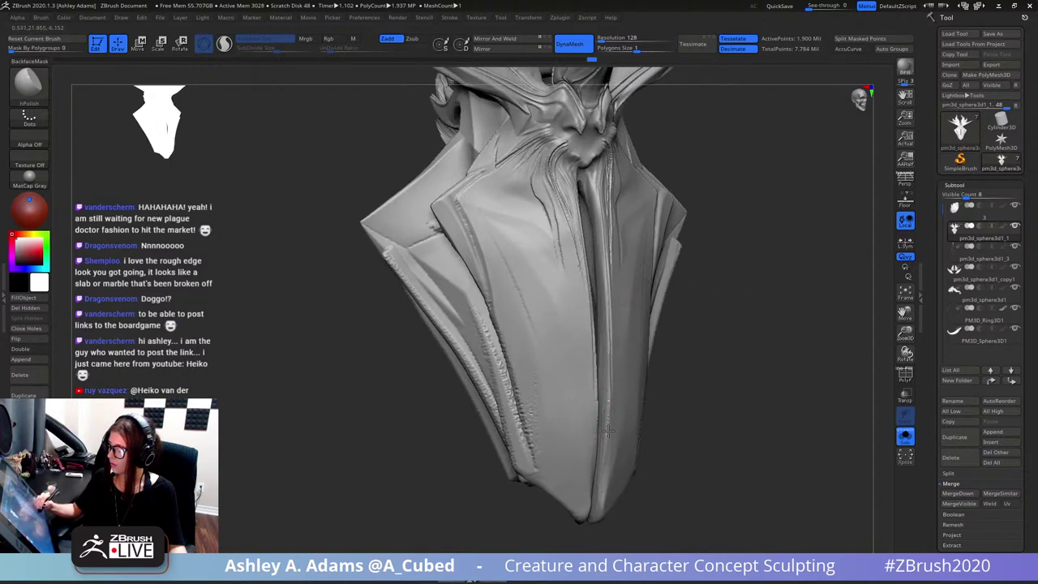
right_click_drag(604, 462, 608, 422)
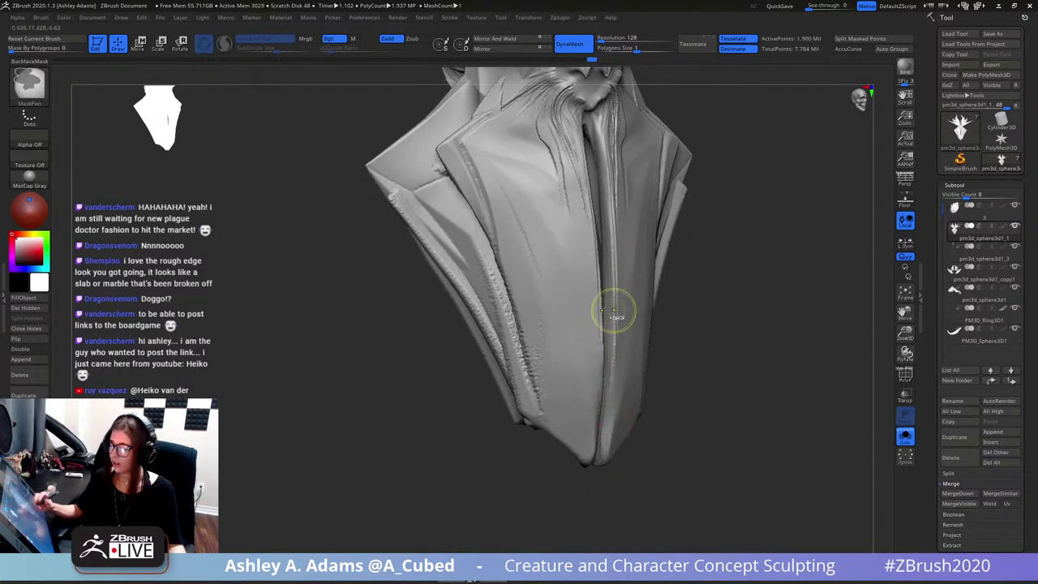
mouse_move(679, 378)
right_mouse_down()
mouse_move(646, 394)
mouse_move(608, 455)
mouse_move(626, 419)
right_mouse_up()
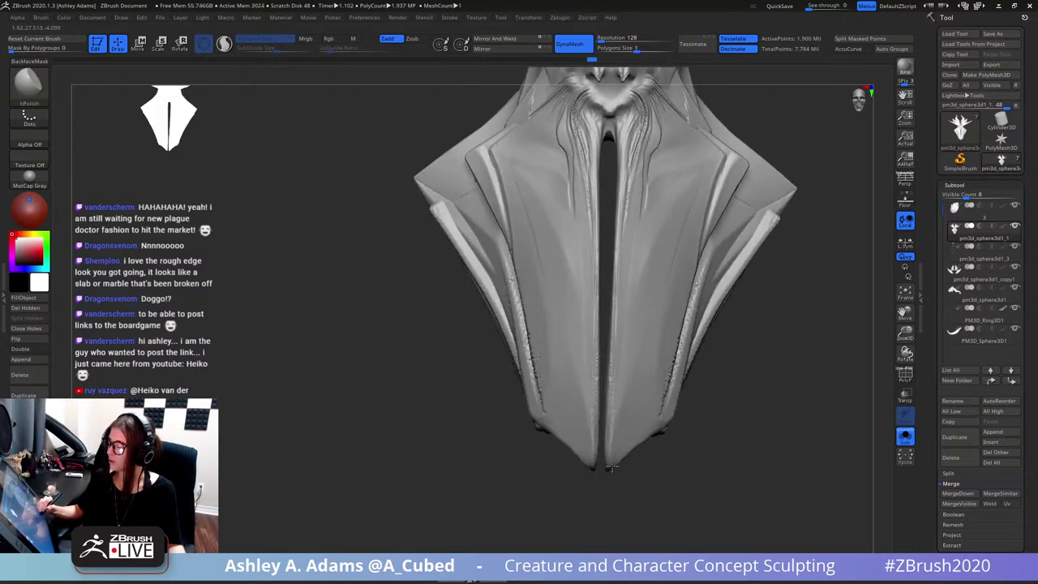
- Carve a recessed border inside the plates' lower outer rim with the MAHcut Mech brush
mouse_move(613, 465)
right_mouse_down()
mouse_move(637, 430)
mouse_move(667, 503)
mouse_move(679, 406)
mouse_move(658, 333)
mouse_move(672, 413)
mouse_move(665, 378)
right_mouse_up()
key("2")
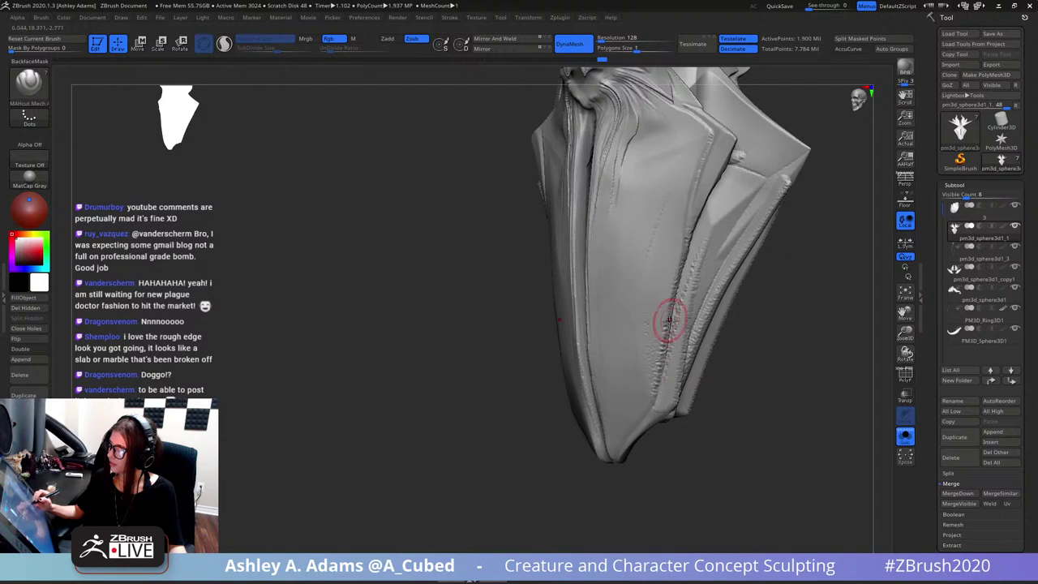
right_click_drag(670, 325, 660, 382)
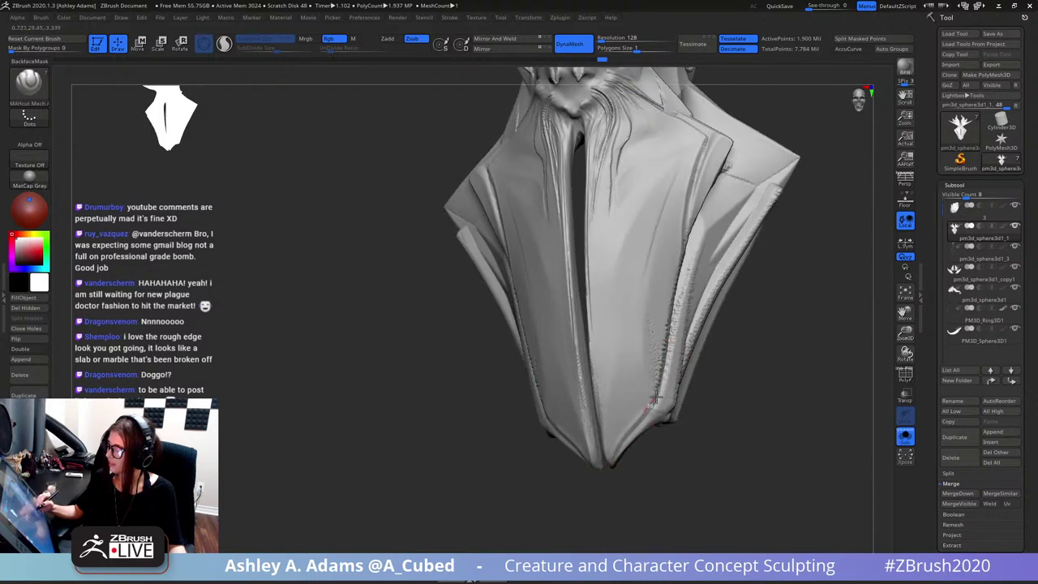
- Carve a long curved plane break down each beak plate, from the upper outer area towards the tip, with MAHcut Mech
right_click_drag(608, 431, 614, 395)
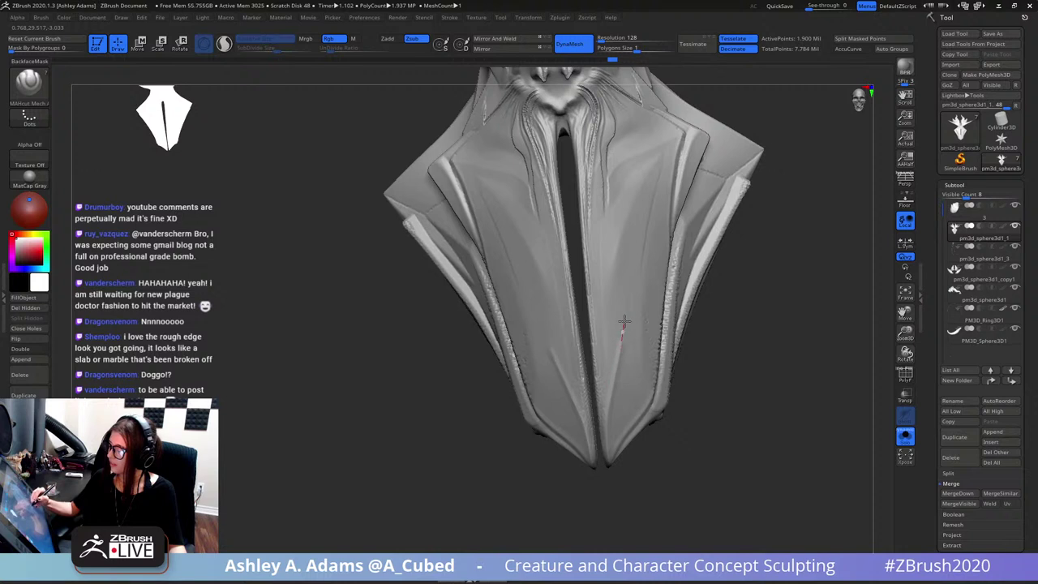
right_click(646, 182)
left_click_drag(649, 182, 604, 204)
key("space")
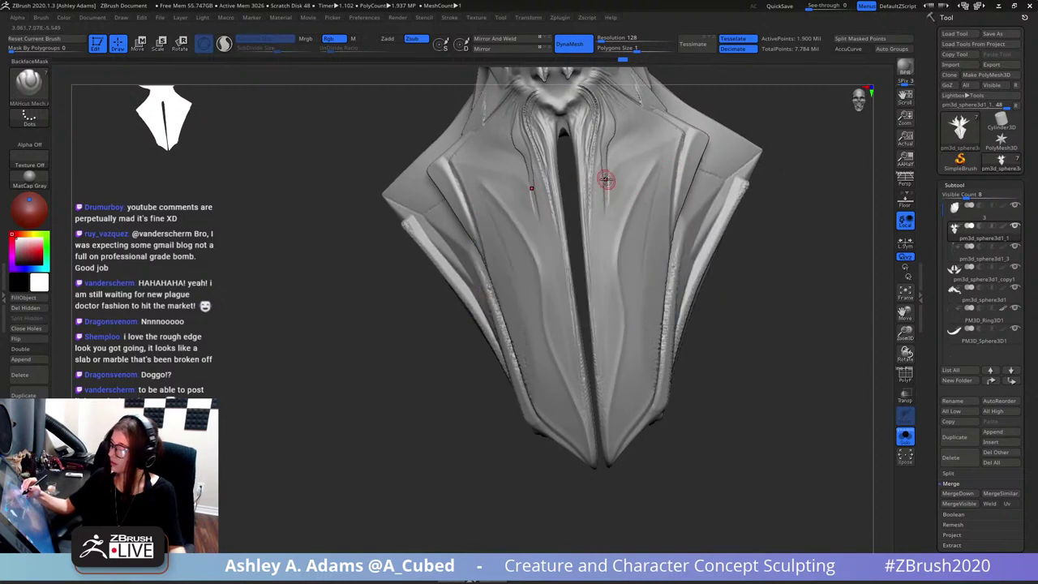
- Smooth the crease ends below the brow and extend the strand-like grooves down the inner plates with Slash2
key("2")
right_click_drag(609, 213, 598, 167)
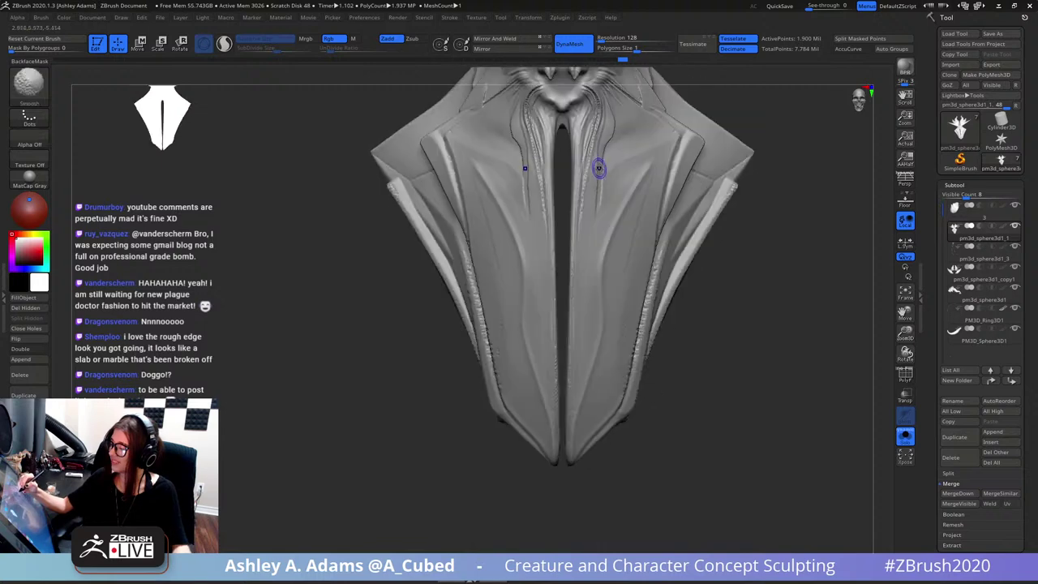
left_click_drag(603, 112, 586, 264)
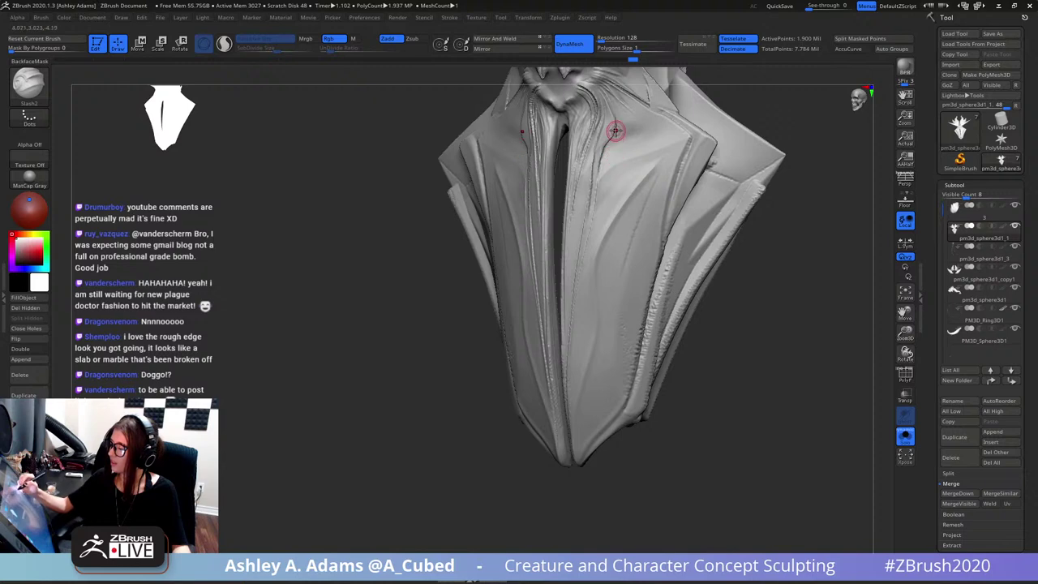
left_click_drag(608, 151, 598, 187)
right_click_drag(598, 220, 555, 215)
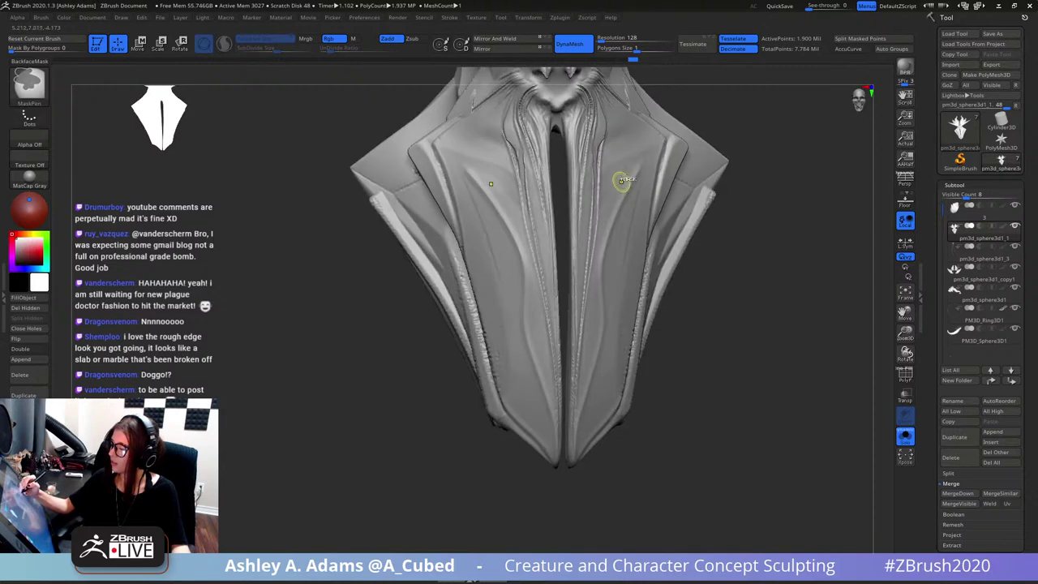
- Carve a curved groove down each beak plate from its upper outer corner towards the central gap with Slash2, undoing unsatisfactory strokes
right_click_drag(622, 178, 636, 180)
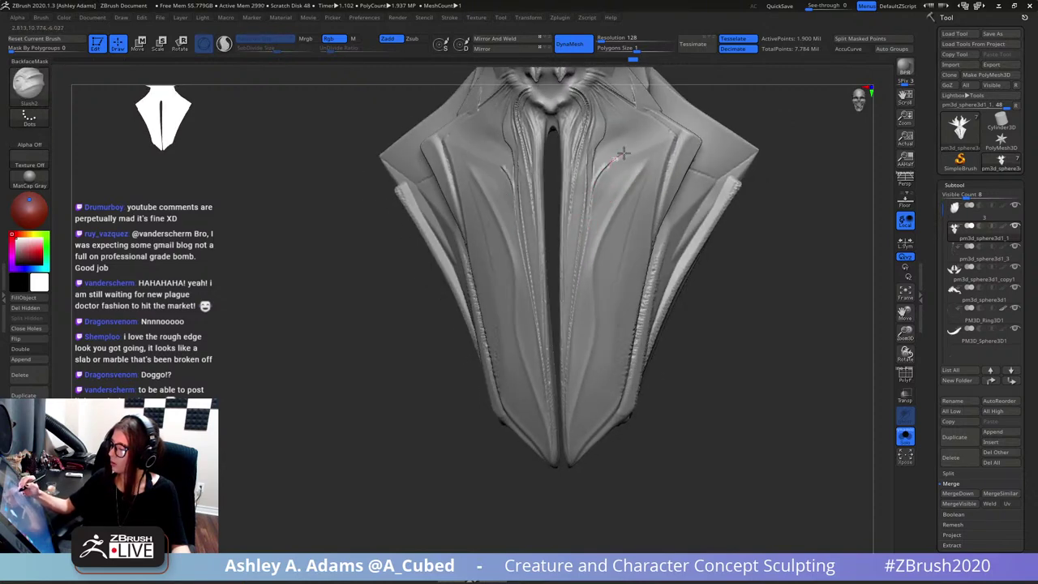
mouse_move(623, 153)
left_mouse_down()
mouse_move(653, 147)
mouse_move(674, 120)
left_mouse_up()
key("ctrl+z")
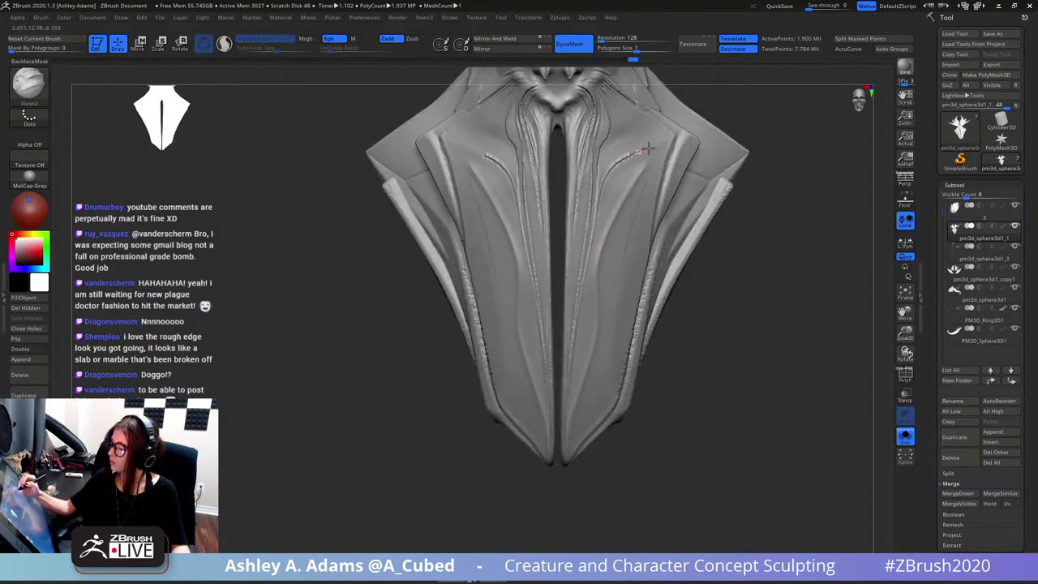
mouse_move(686, 123)
right_mouse_down("alt")
mouse_move(672, 194)
mouse_move(648, 144)
right_mouse_up("alt")
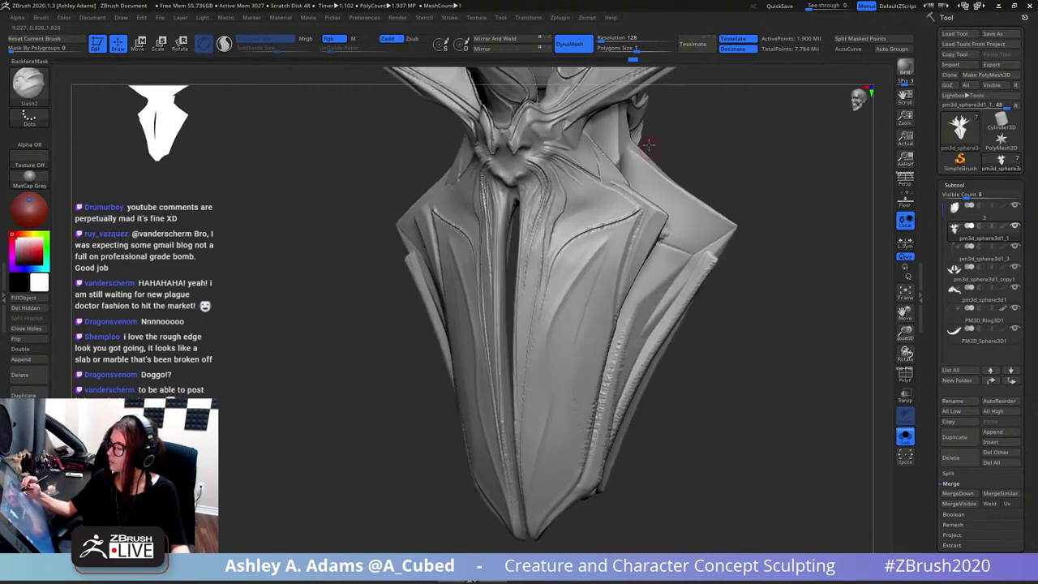
key("ctrl+z")
left_click_drag(532, 330, 528, 346)
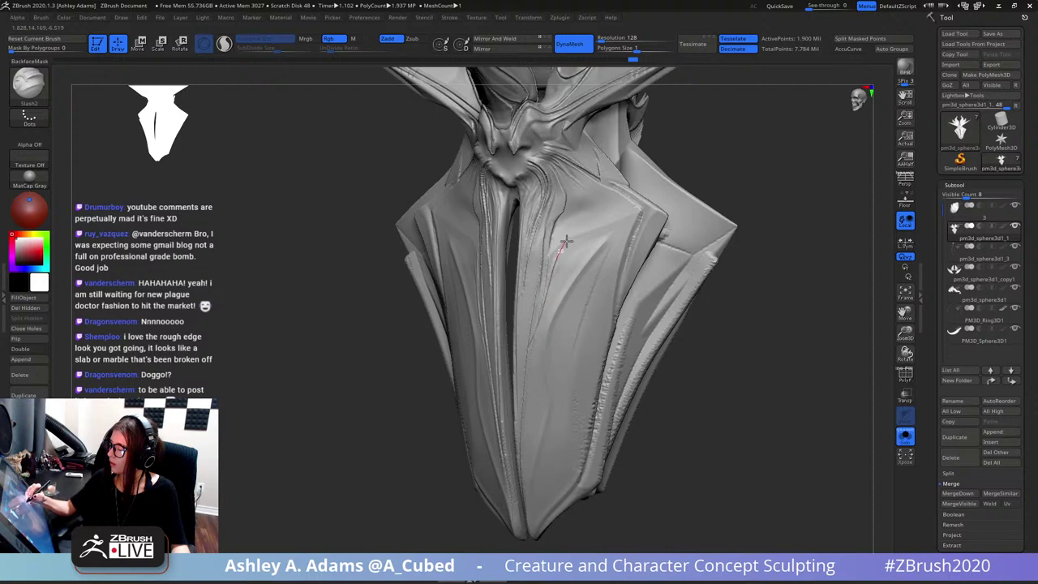
mouse_move(652, 197)
right_mouse_down("shift")
mouse_move(565, 310)
mouse_move(579, 343)
mouse_move(572, 372)
right_mouse_up("shift")
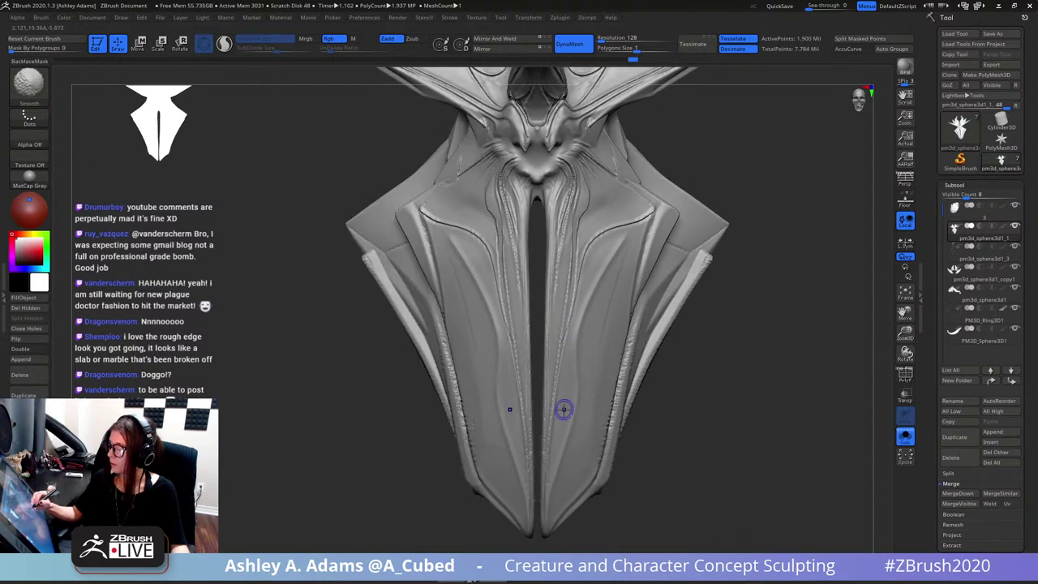
- Carve a curved Slash2 crease from beside the brow down over the upper part of each beak plate
mouse_move(561, 412)
right_mouse_down()
mouse_move(586, 355)
mouse_move(579, 242)
right_mouse_up()
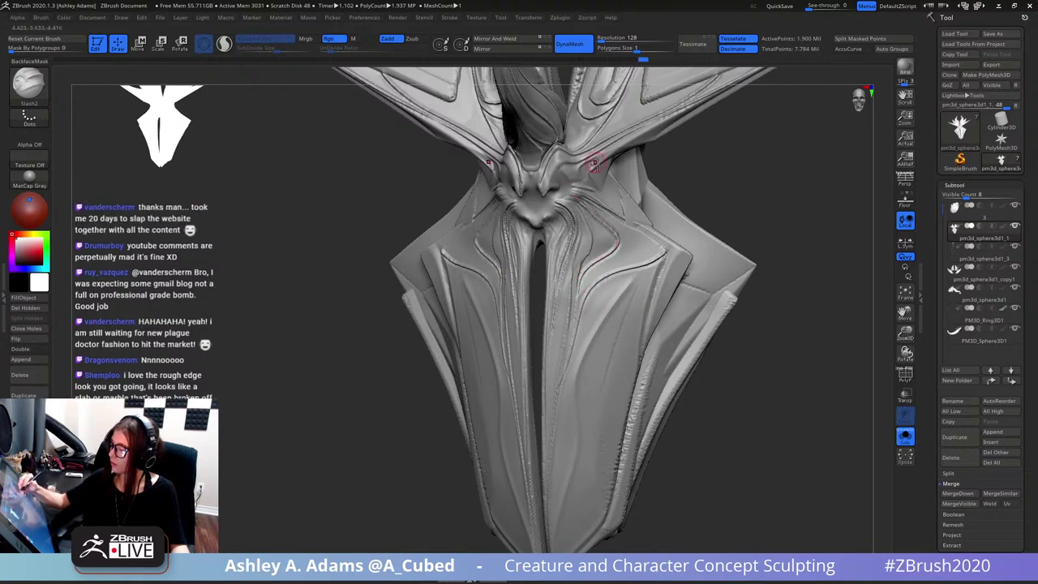
right_click_drag(594, 162, 593, 167)
mouse_move(571, 195)
left_mouse_down()
mouse_move(592, 204)
mouse_move(627, 256)
left_mouse_up()
key("ctrl+z")
left_click_drag(571, 193, 579, 197)
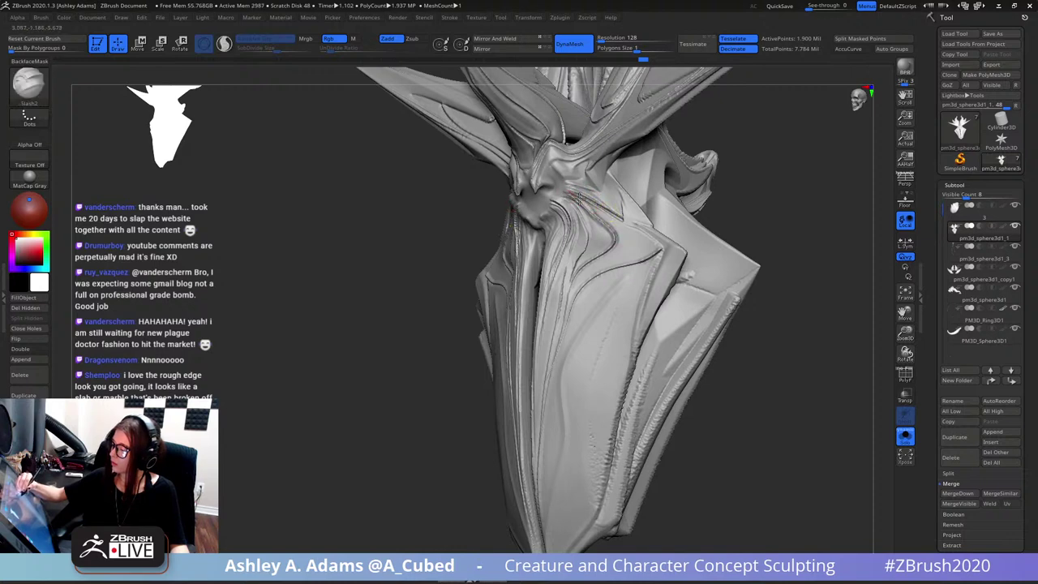
mouse_move(582, 180)
right_mouse_down()
mouse_move(610, 183)
mouse_move(634, 243)
mouse_move(608, 195)
right_mouse_up()
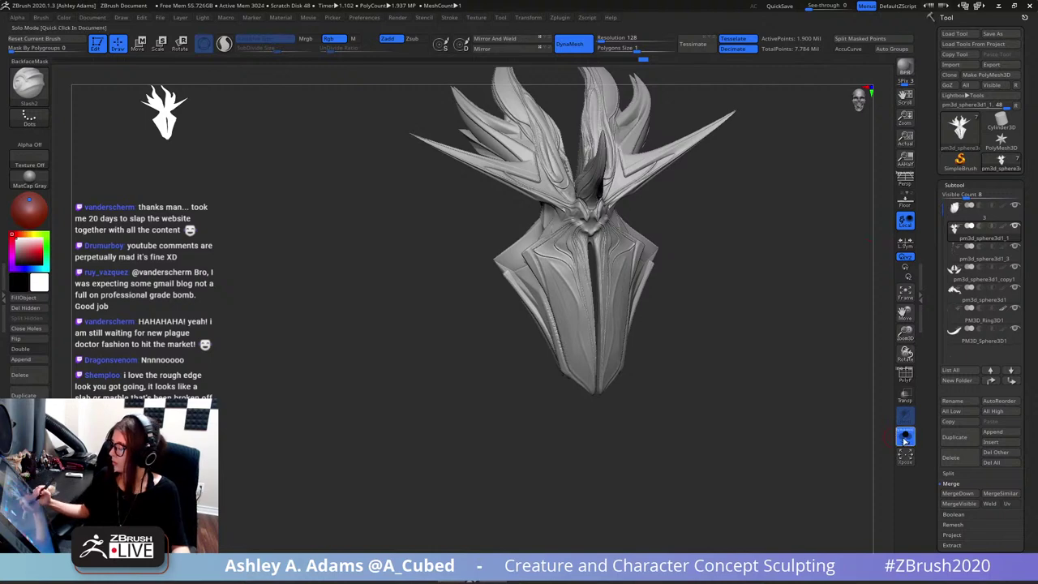
- Examine the head's plates and horns against the whole creature from several angles
mouse_move(874, 268)
right_mouse_down()
mouse_move(678, 288)
mouse_move(678, 345)
right_mouse_up()
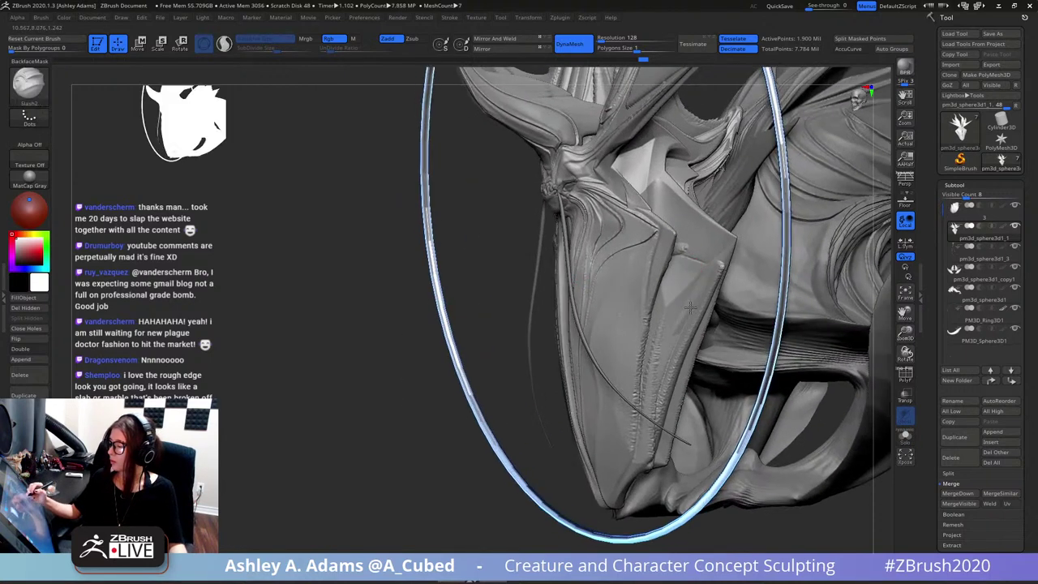
mouse_move(672, 277)
right_mouse_down("alt")
mouse_move(677, 339)
mouse_move(683, 274)
right_mouse_up("alt")
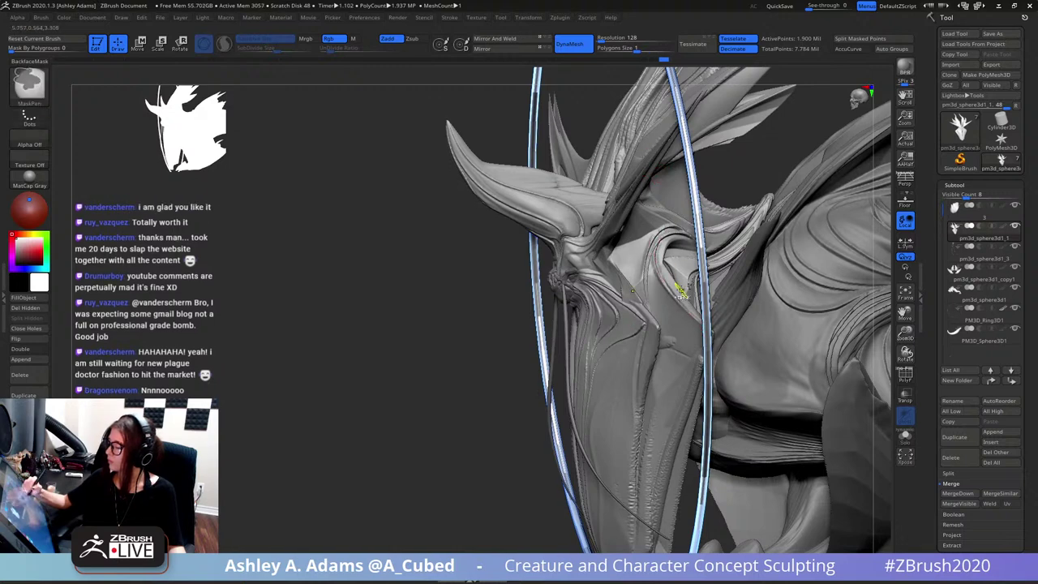
right_click_drag(687, 237, 674, 219, "ctrl")
right_click_drag(673, 219, 691, 261)
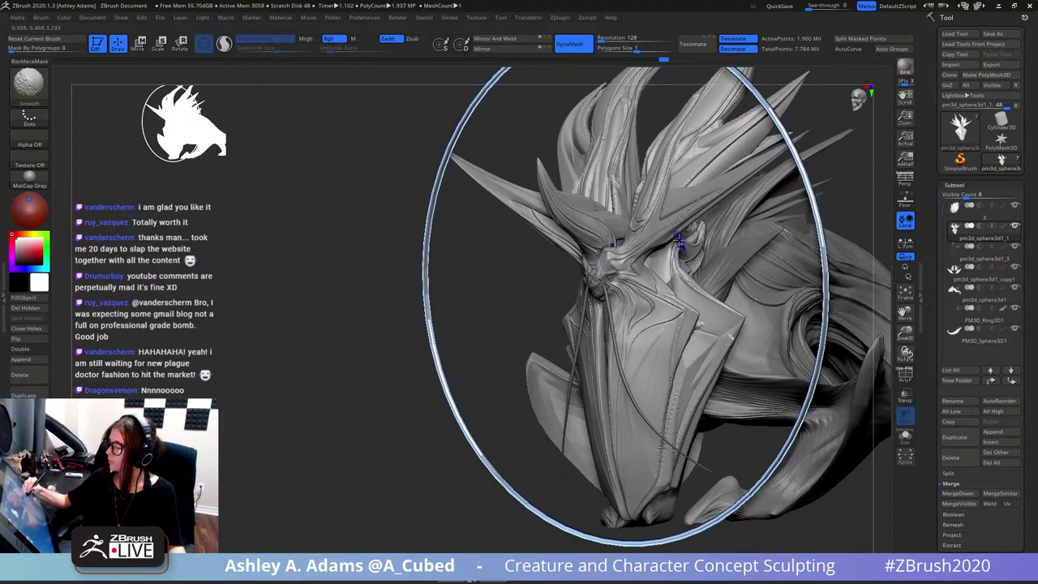
mouse_move(672, 213)
right_mouse_down()
mouse_move(693, 234)
mouse_move(651, 243)
right_mouse_up()
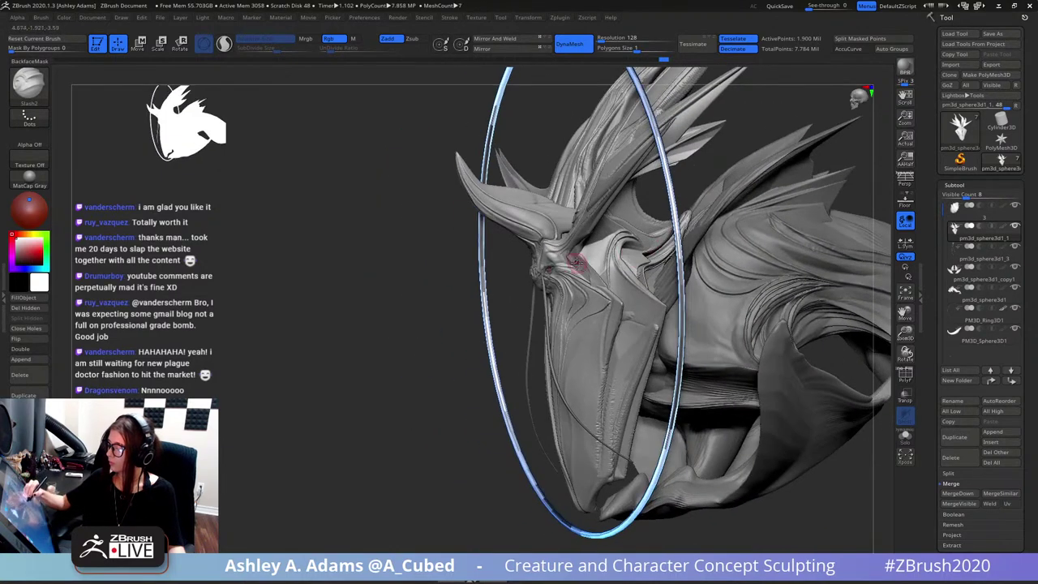
right_click_drag(577, 262, 596, 288, "ctrl")
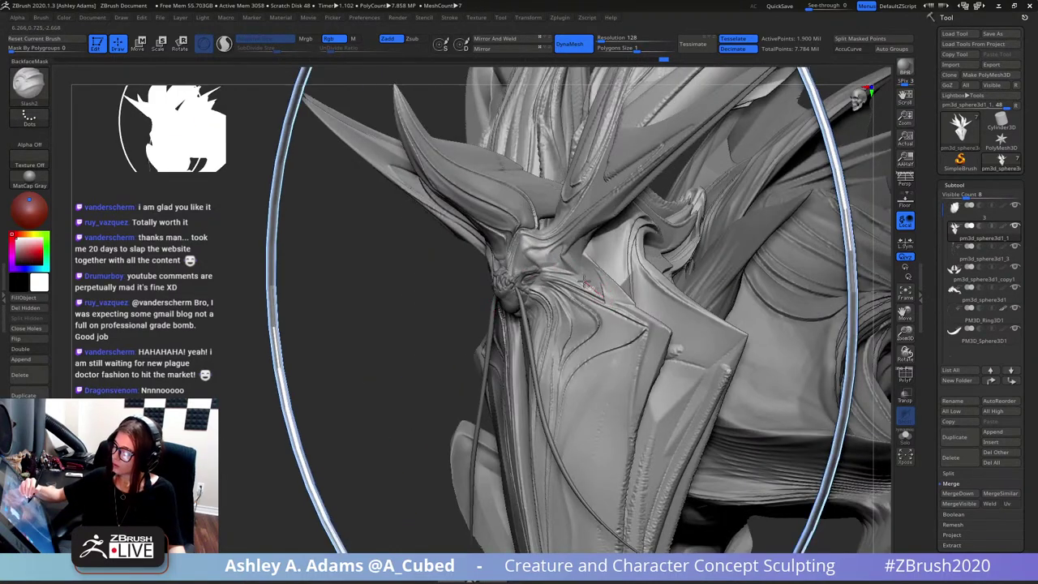
right_click_drag(555, 246, 550, 207, "ctrl")
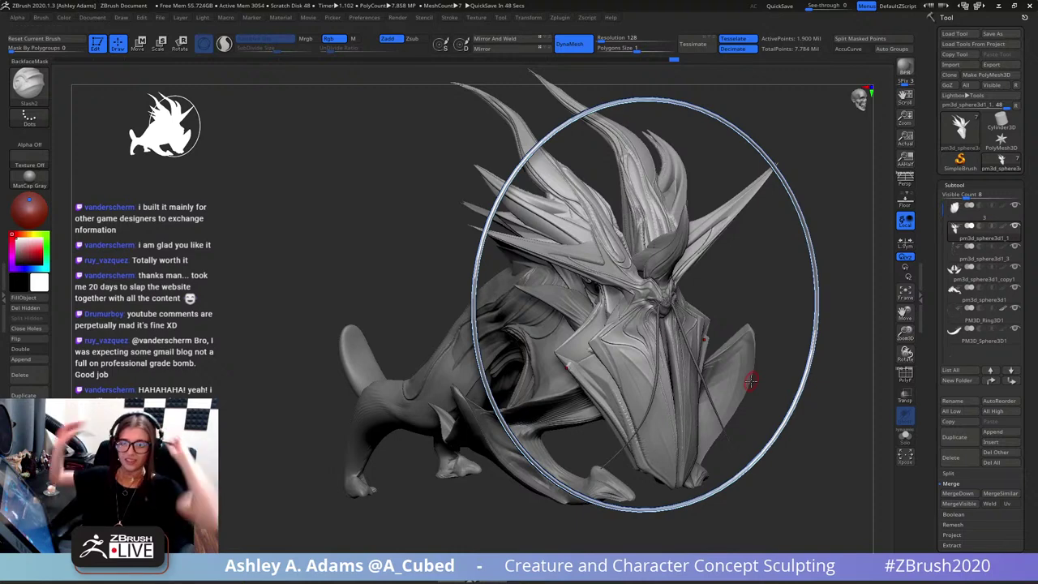
mouse_move(792, 235)
left_mouse_down()
mouse_move(777, 165)
mouse_move(754, 238)
left_mouse_up()
right_click_drag(754, 238, 751, 284, "ctrl")
mouse_move(550, 194)
right_mouse_down()
mouse_move(556, 263)
mouse_move(570, 252)
right_mouse_up()
- Isolate the head and carve long grooves along the smaller side horns, from their tips to their bases, with Slash2
left_click(906, 436)
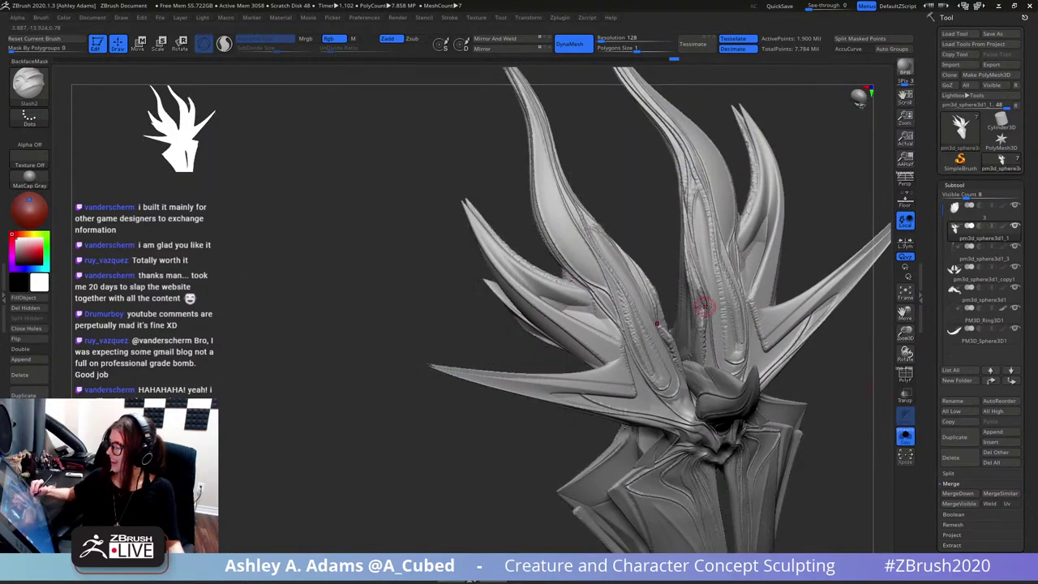
right_click_drag(454, 243, 535, 188)
left_click_drag(535, 187, 486, 233)
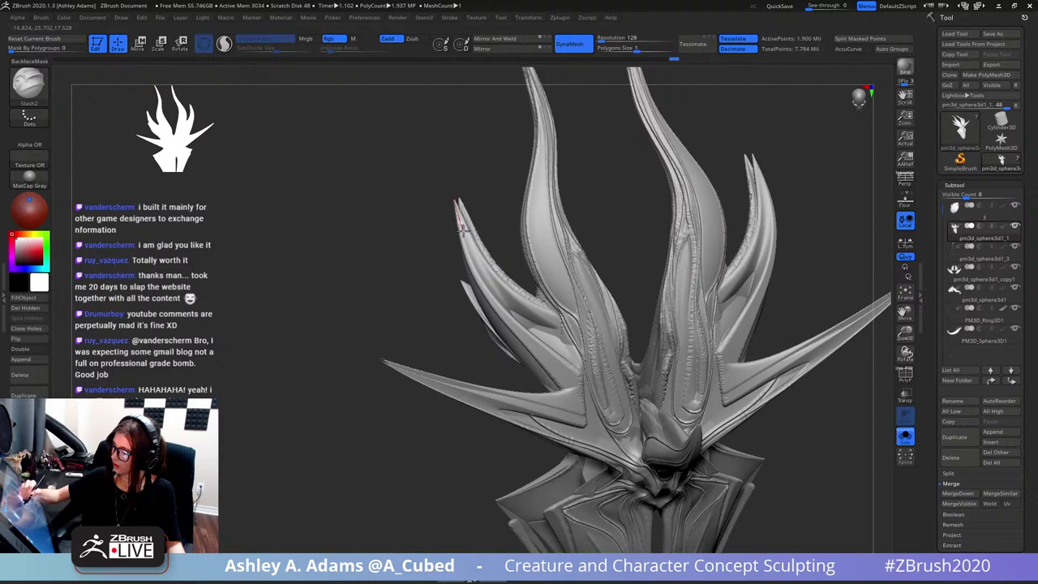
left_click_drag(489, 278, 558, 323)
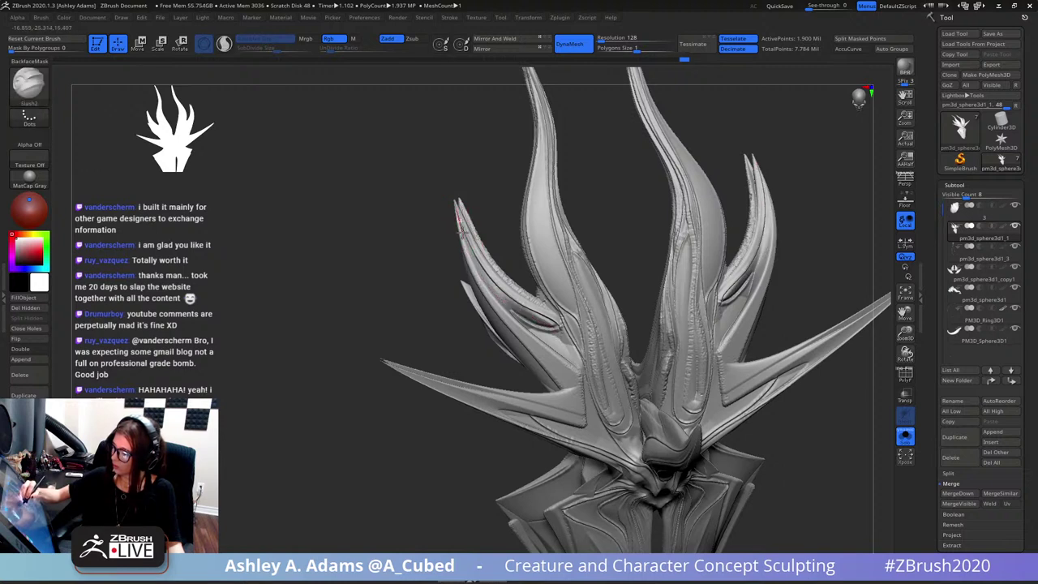
mouse_move(461, 231)
left_mouse_down()
mouse_move(487, 280)
mouse_move(520, 306)
left_mouse_up()
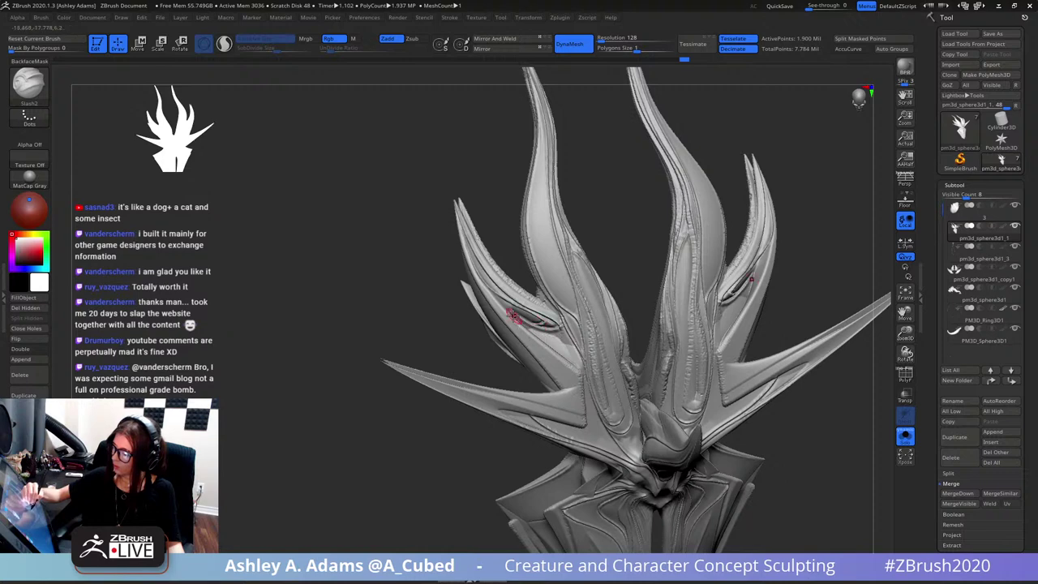
mouse_move(507, 267)
left_mouse_down("alt")
mouse_move(487, 229)
mouse_move(582, 257)
mouse_move(611, 225)
left_mouse_up("alt")
mouse_move(766, 218)
left_mouse_down()
mouse_move(713, 240)
mouse_move(708, 269)
mouse_move(660, 165)
left_mouse_up()
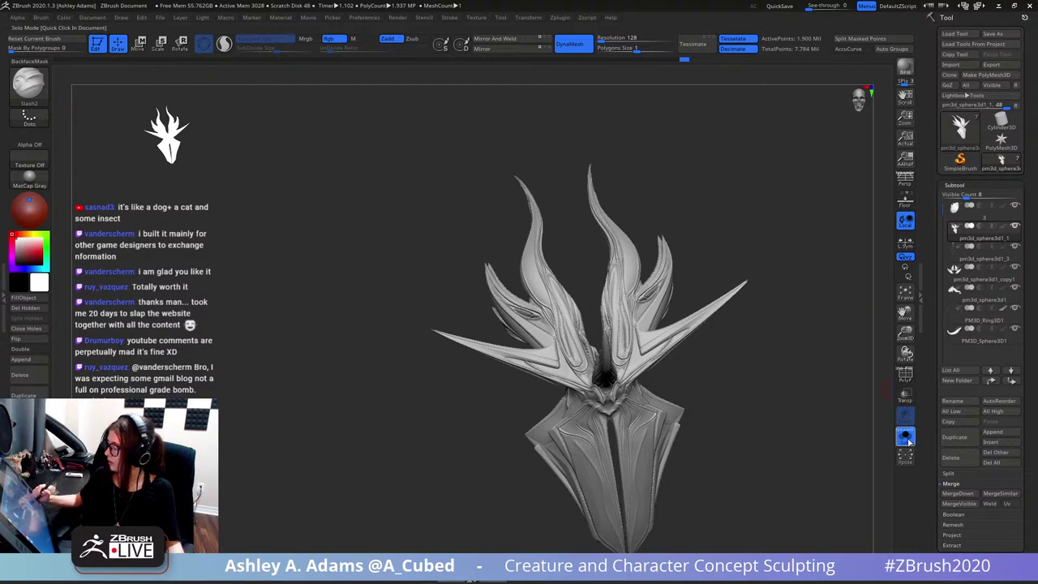
- Show the whole creature from the side and make the tail piece the active subtool
mouse_move(849, 316)
left_mouse_down()
mouse_move(637, 353)
mouse_move(567, 292)
left_mouse_up()
left_click(552, 274, "alt")
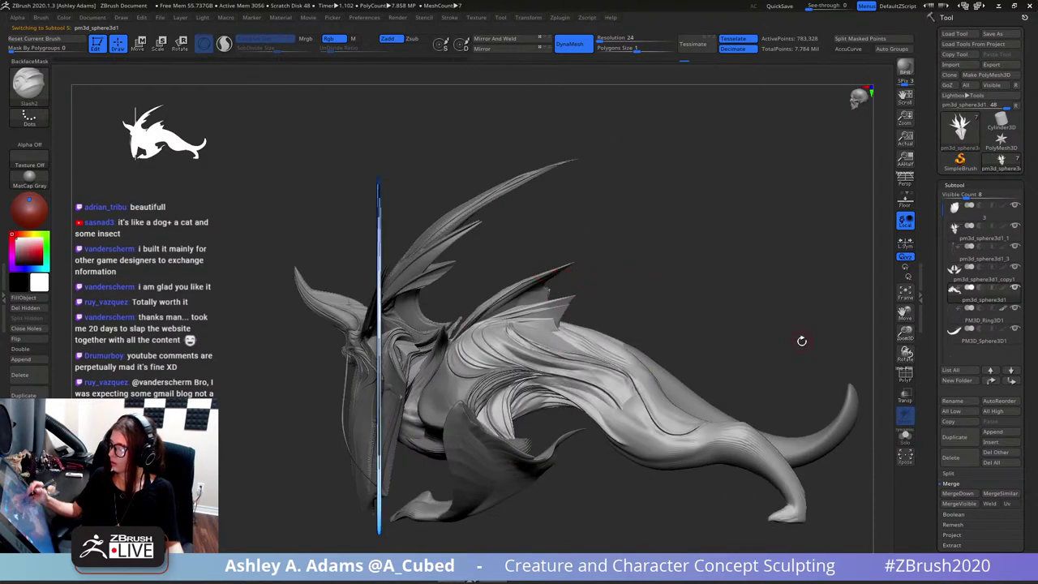
left_click_drag(802, 357, 685, 317, "alt")
left_click(712, 362, "alt")
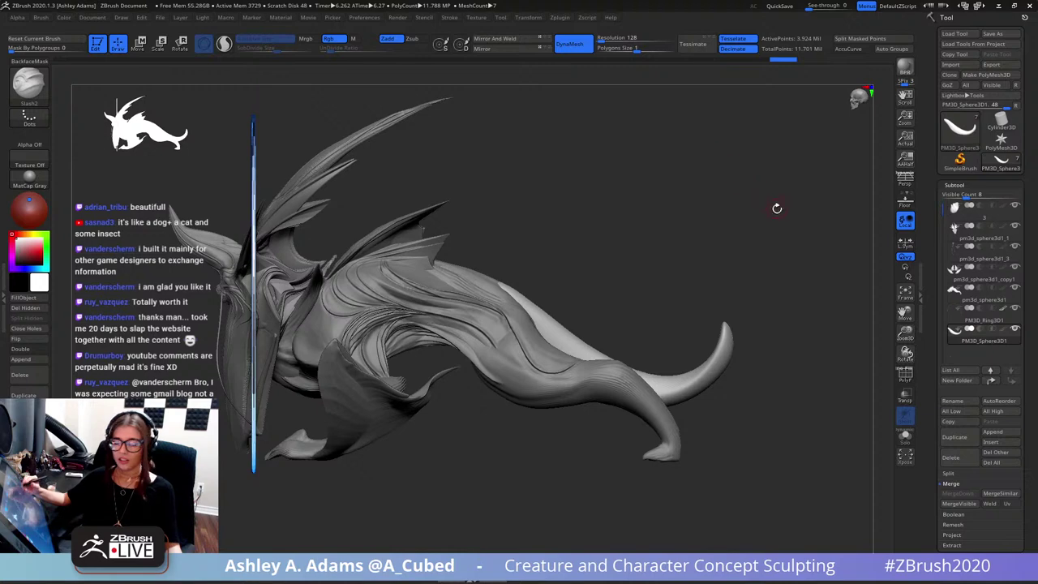
- Mask part of the tail and back piece with MaskLasso
mouse_move(777, 209)
left_mouse_down()
mouse_move(781, 237)
mouse_move(714, 256)
mouse_move(733, 248)
mouse_move(706, 248)
left_mouse_up()
left_click(31, 85, "ctrl")
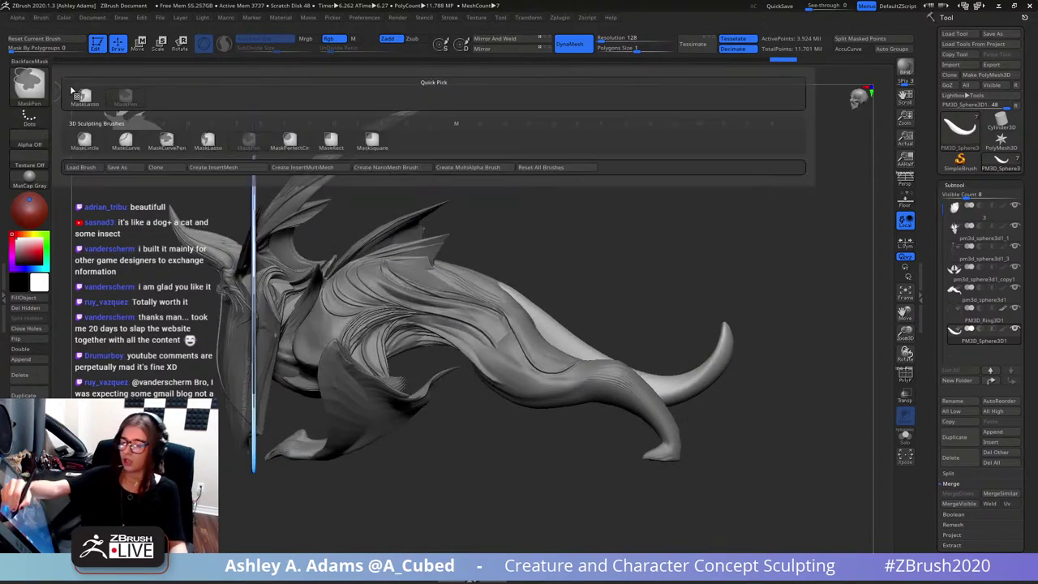
left_click(209, 141)
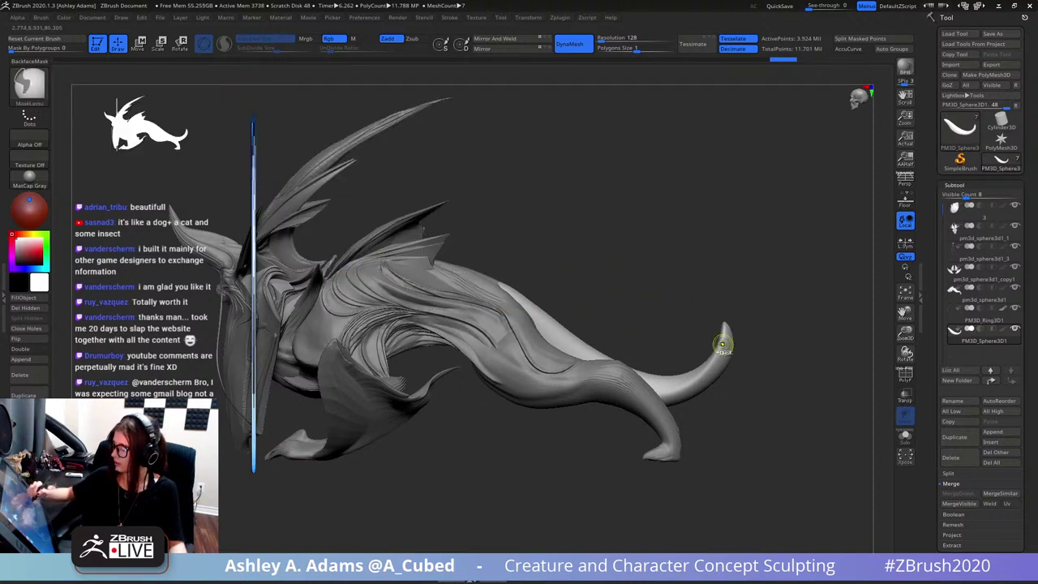
mouse_move(548, 264)
left_mouse_down()
mouse_move(519, 286)
mouse_move(620, 369)
mouse_move(691, 365)
mouse_move(724, 328)
left_mouse_up()
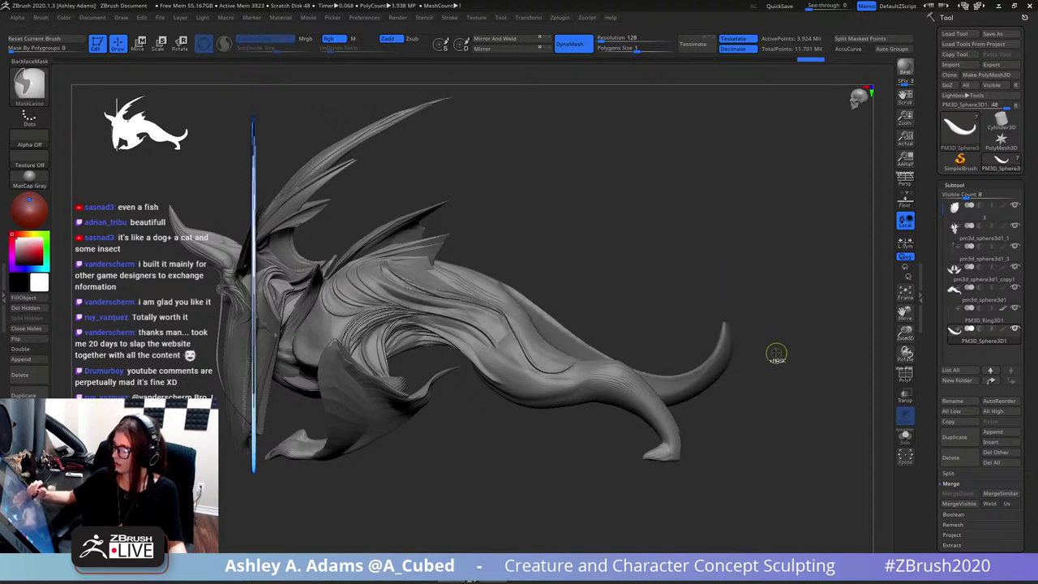
- Try to raise the lower back above the hips by moving the tail and back piece
key("w")
mouse_move(577, 333)
left_mouse_down()
mouse_move(620, 245)
mouse_move(581, 334)
mouse_move(584, 318)
left_mouse_up()
left_click_drag(601, 248, 570, 301)
left_click_drag(718, 236, 622, 258)
key("q")
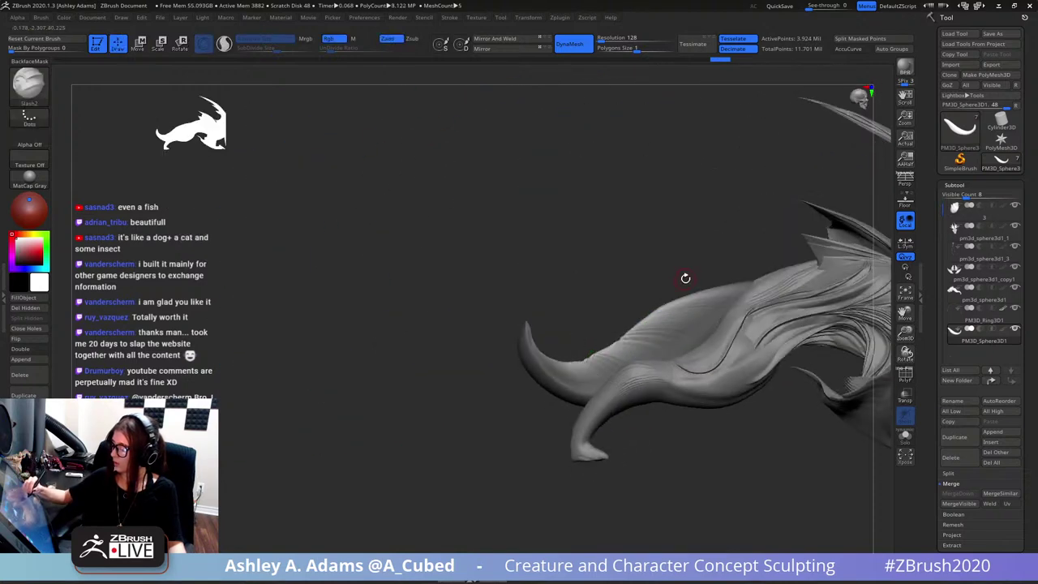
- Try to pull the lower back into a sharper raised ridge with a large SnakeHook brush
key("space")
left_click_drag(686, 278, 695, 269)
key("b")
key("s")
key("h")
key("space")
left_click_drag(603, 343, 618, 345)
left_click_drag(667, 308, 654, 301)
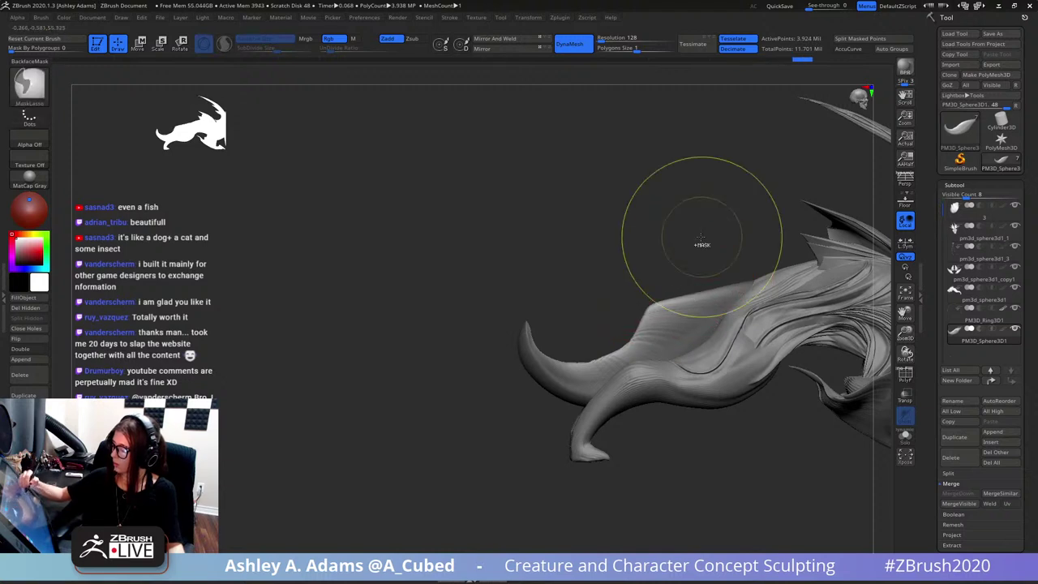
mouse_move(699, 232)
left_mouse_down()
mouse_move(739, 186)
mouse_move(524, 211)
left_mouse_up()
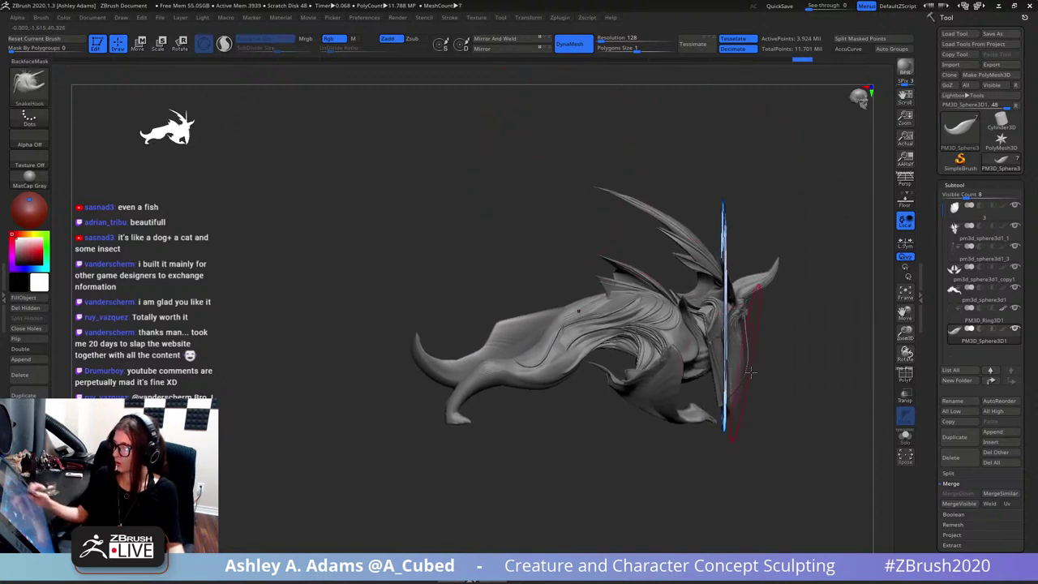
- Undo the lower back reshaping and clear the mask on the tail piece
key("ctrl+z")
key("ctrl+z")
key("ctrl+z")
key("ctrl+z")
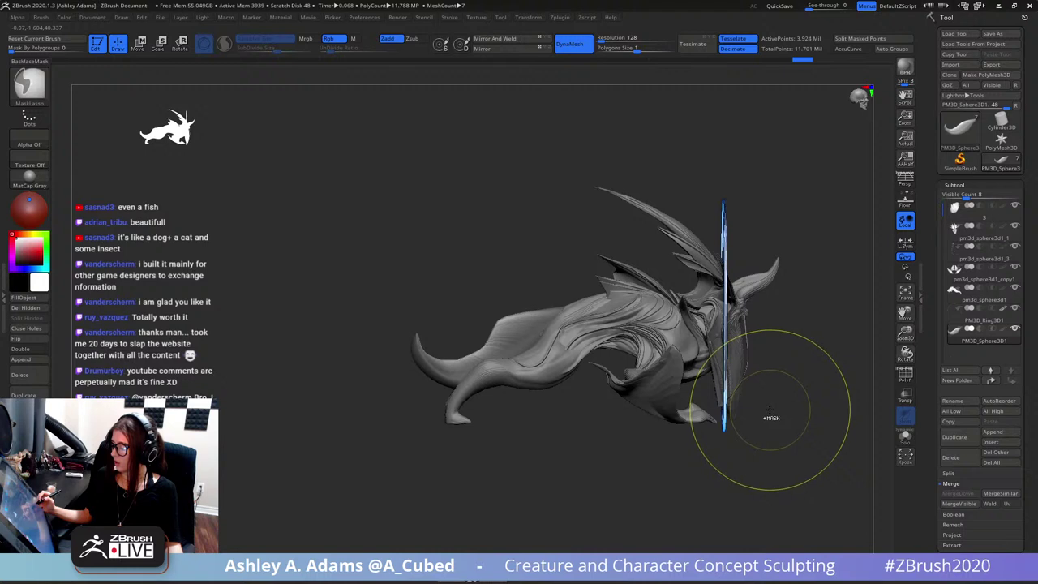
key("ctrl+z")
key("ctrl+z")
key("ctrl+z")
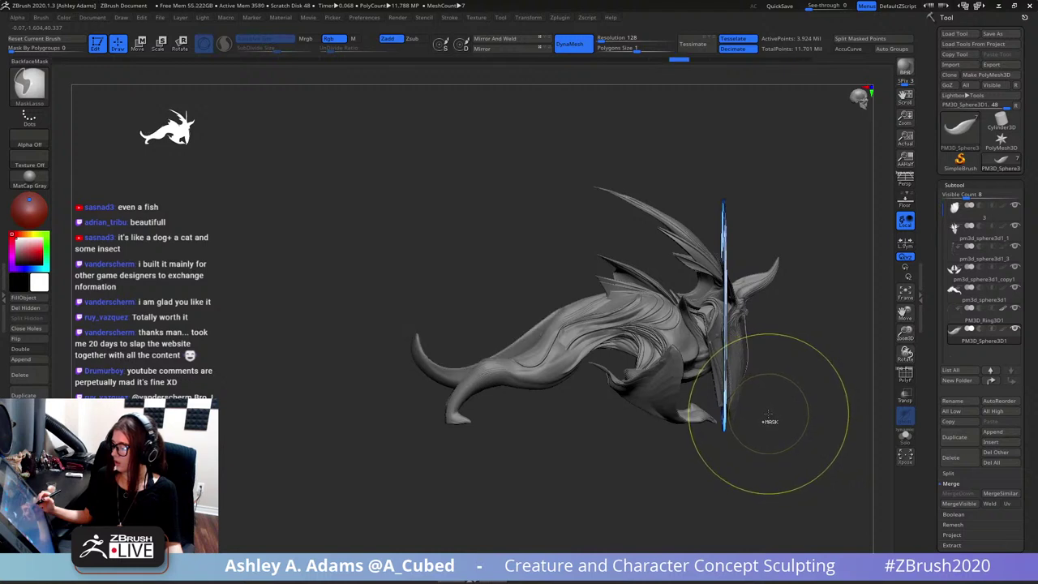
left_click_drag(646, 409, 641, 423, "ctrl")
- Pull the curved tail end backwards in side view with SnakeHook to reshape its profile
left_click_drag(560, 442, 629, 446, "alt")
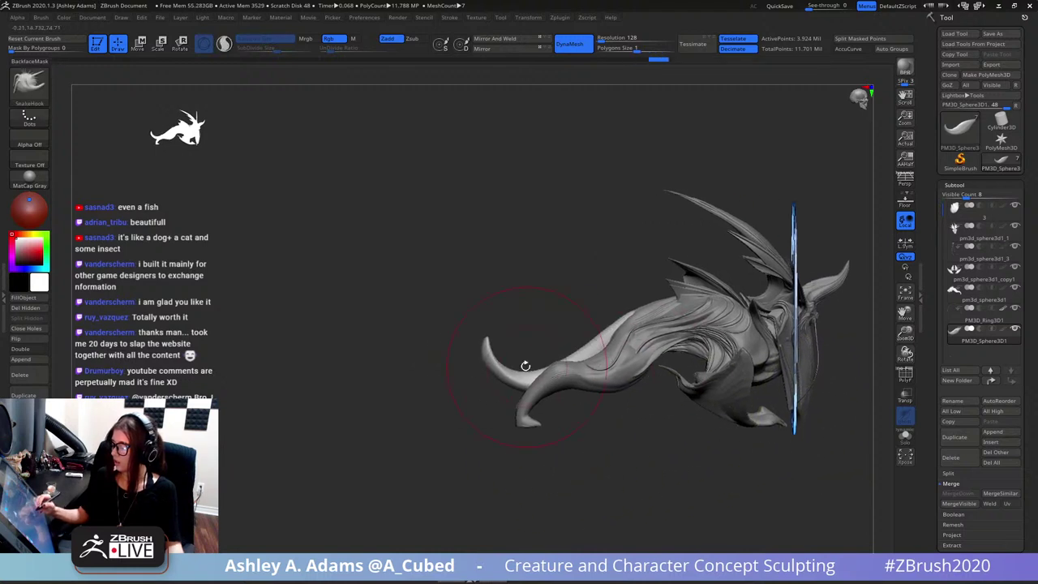
key("space")
left_click_drag(486, 356, 451, 348)
left_click_drag(497, 379, 494, 383)
mouse_move(473, 332)
left_mouse_down()
mouse_move(446, 313)
mouse_move(445, 350)
left_mouse_up()
- Widen the tail end symmetrically from behind into a broad flared shape with SnakeHook
left_click_drag(510, 329, 562, 334, "shift")
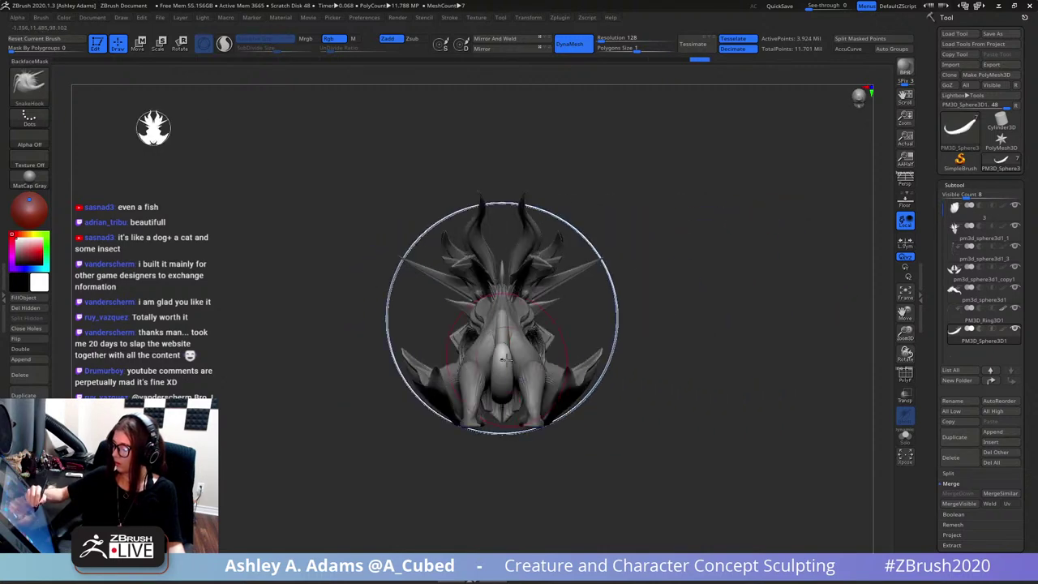
left_click_drag(504, 359, 526, 357)
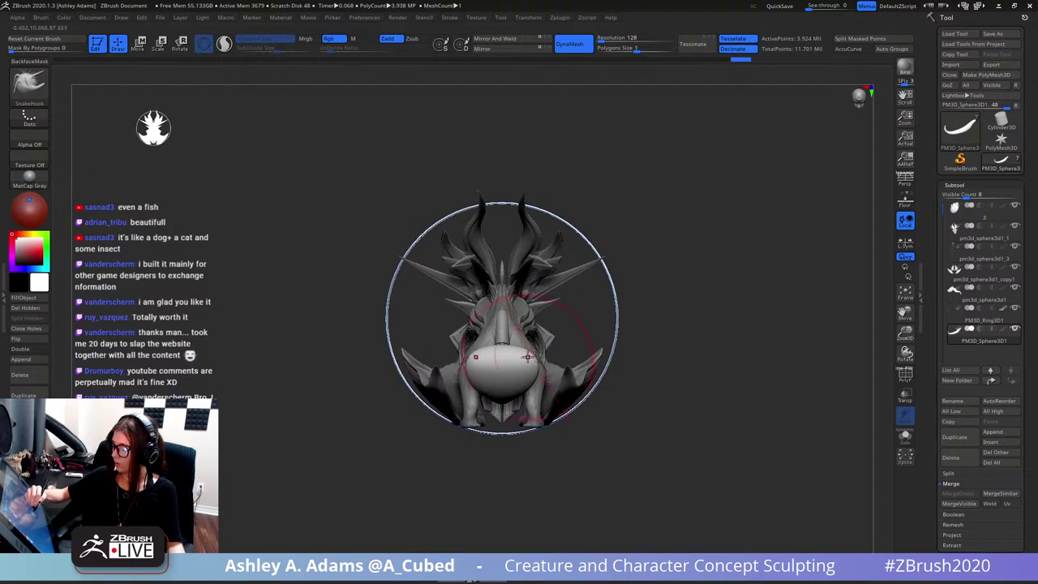
mouse_move(646, 352)
left_mouse_down()
mouse_move(570, 356)
mouse_move(592, 361)
mouse_move(540, 348)
mouse_move(585, 425)
mouse_move(674, 274)
mouse_move(675, 236)
left_mouse_up()
key("space")
right_click_drag(675, 236, 660, 229)
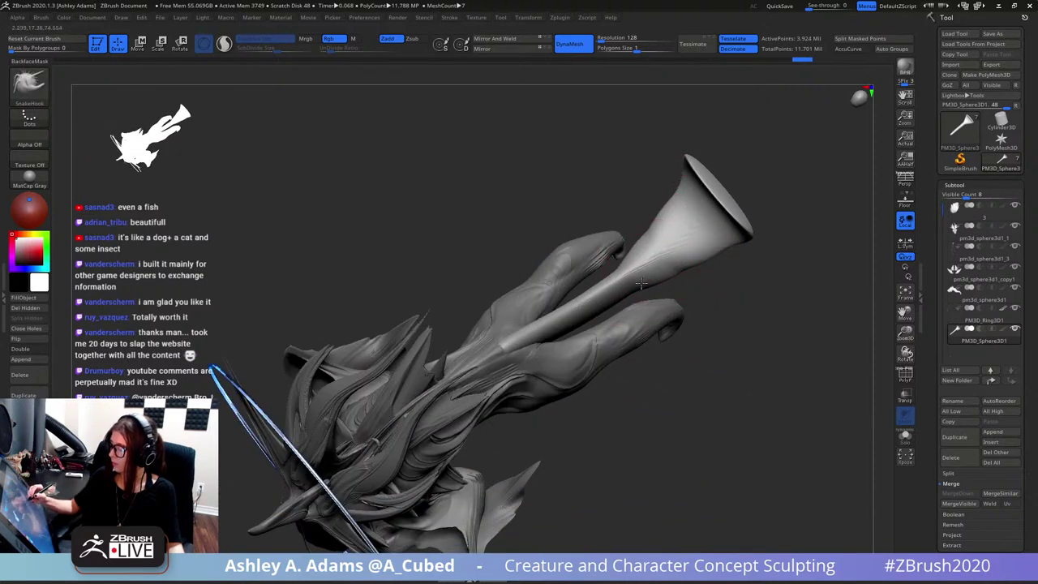
- Refine the transition from the tail's shaft into its flared end with hPolish
left_click_drag(634, 291, 639, 264)
key("b")
key("h")
key("p")
left_click_drag(597, 295, 673, 259)
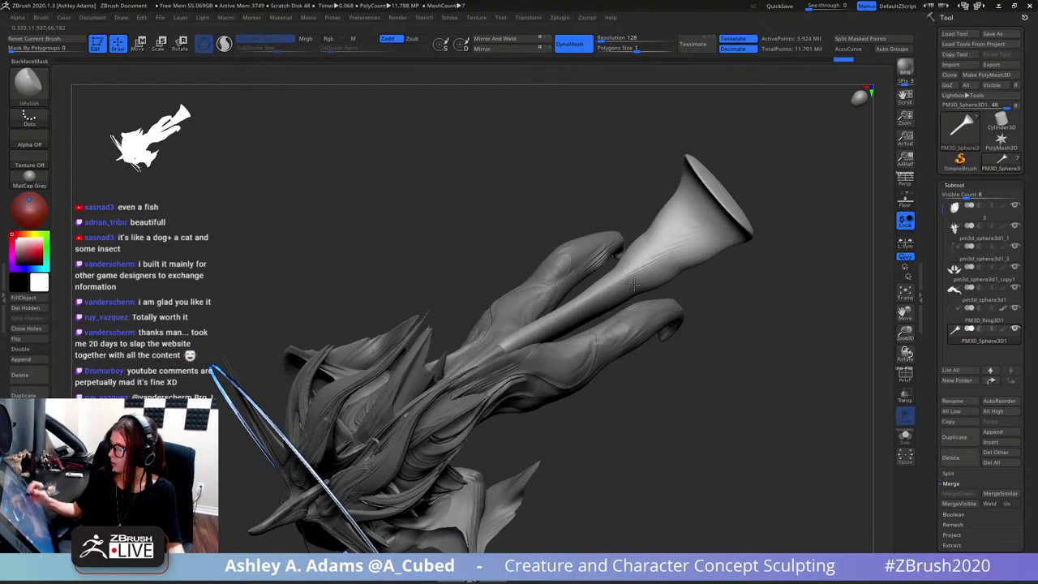
- Pull the rim and underside of the tail's flared end outward with SnakeHook
key("b")
key("c")
key("b")
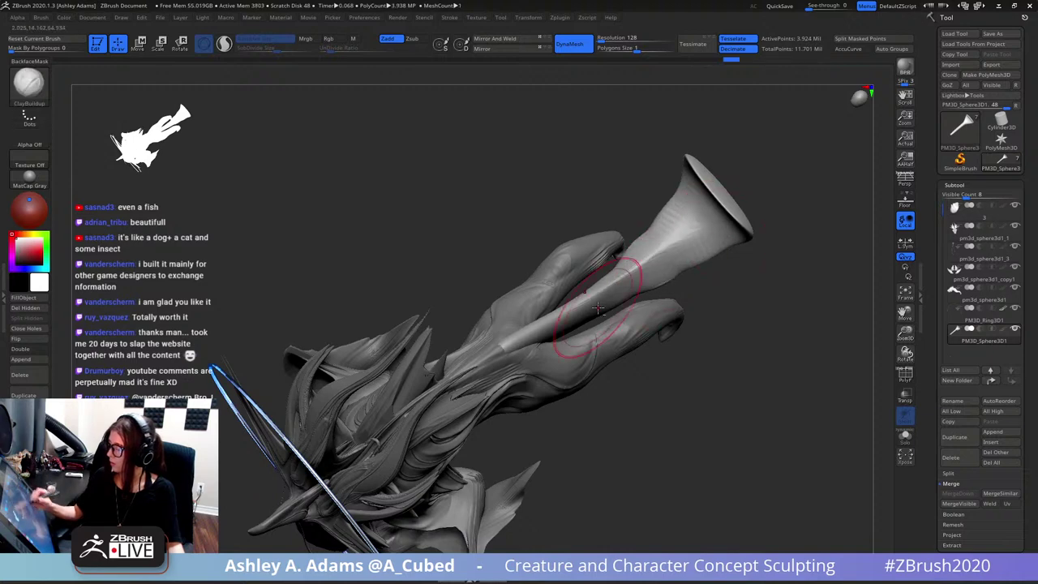
key("b")
key("s")
key("h")
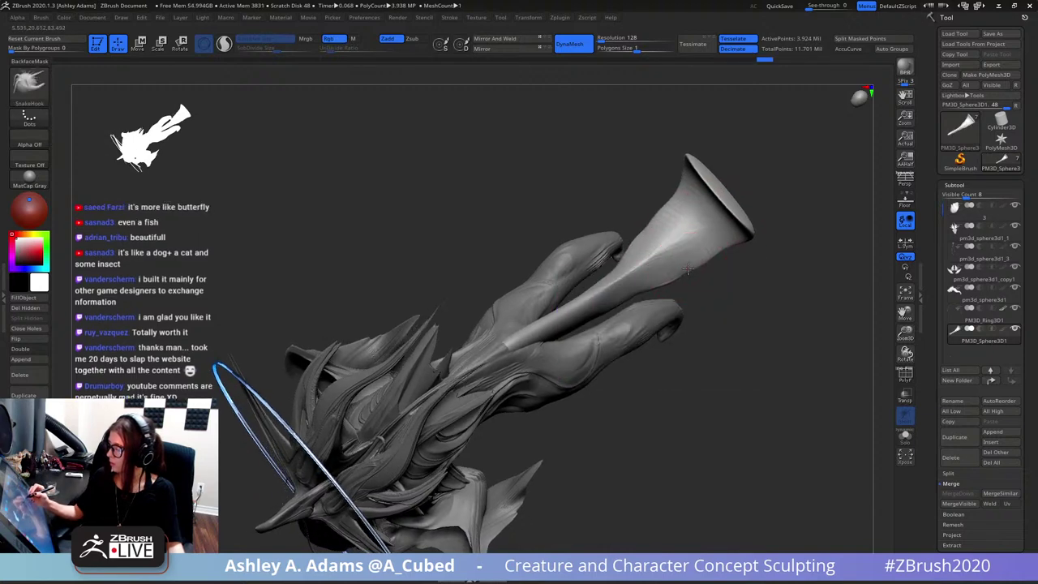
left_click_drag(687, 270, 717, 255)
left_click_drag(714, 315, 698, 313)
key("space")
left_click_drag(683, 311, 695, 311)
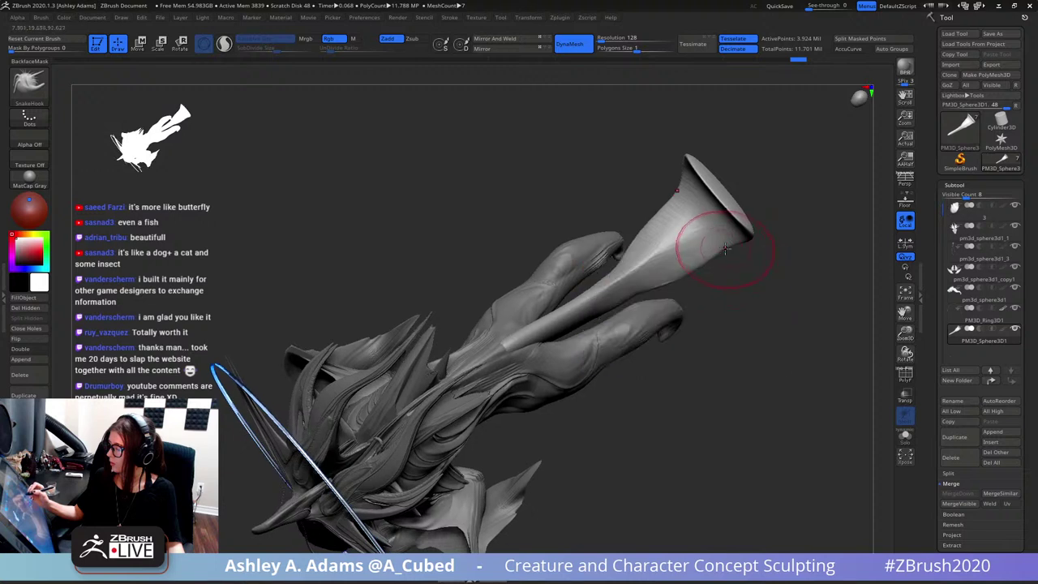
left_click_drag(723, 247, 740, 247)
- Smooth the underside where the tail's shaft widens into the flare and nudge its outline
key("shift")
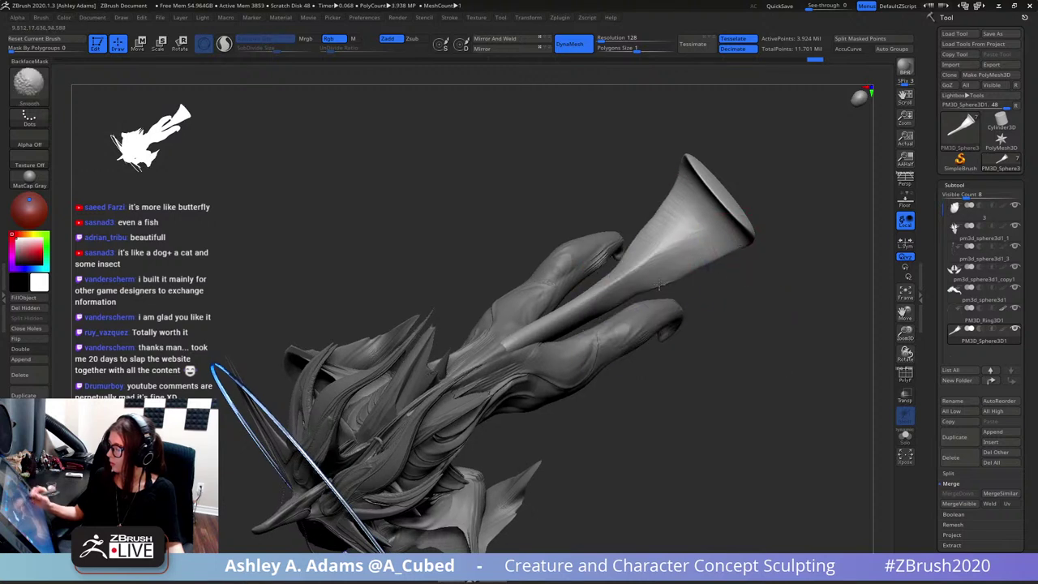
left_click_drag(660, 285, 652, 288, "shift")
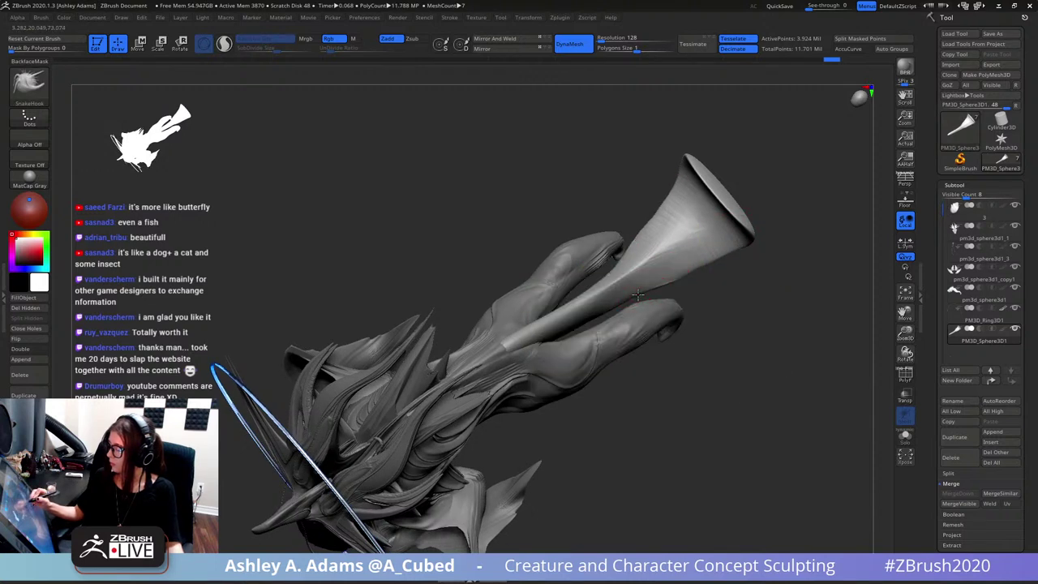
key("shift")
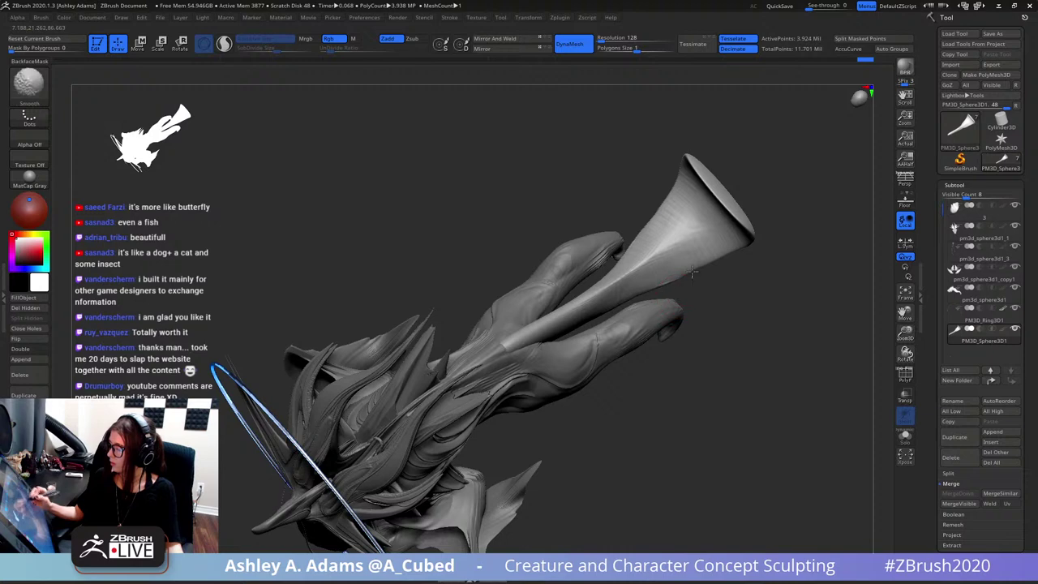
left_click_drag(647, 292, 589, 312, "shift")
left_click_drag(699, 261, 713, 251)
- Flatten the surface between the tail's shaft and its flared end with hPolish
right_click_drag(676, 270, 660, 275)
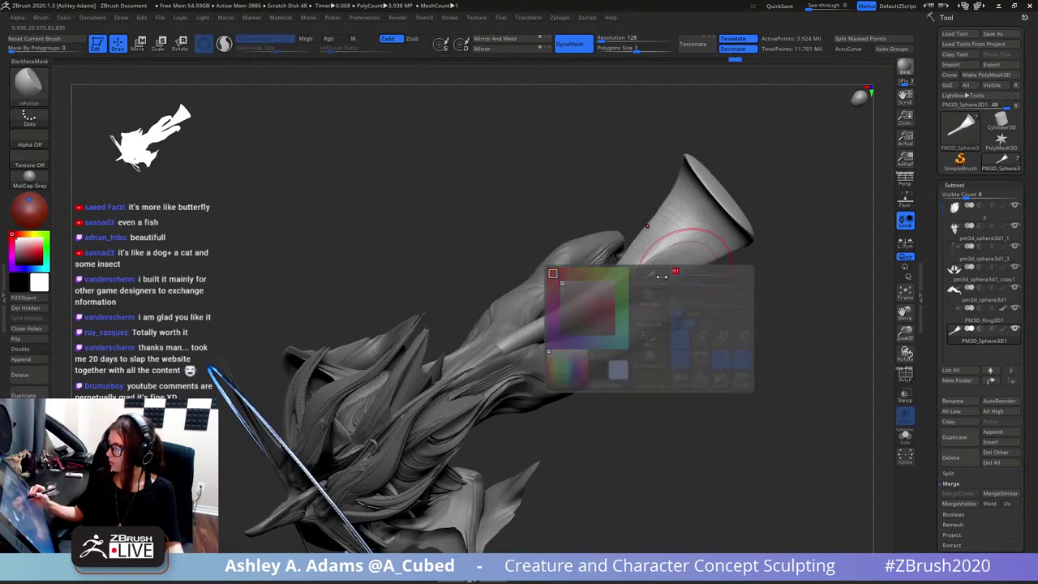
left_click_drag(606, 303, 724, 241)
right_click_drag(596, 320, 741, 193)
mouse_move(747, 185)
left_mouse_down()
mouse_move(649, 300)
mouse_move(608, 313)
left_mouse_up()
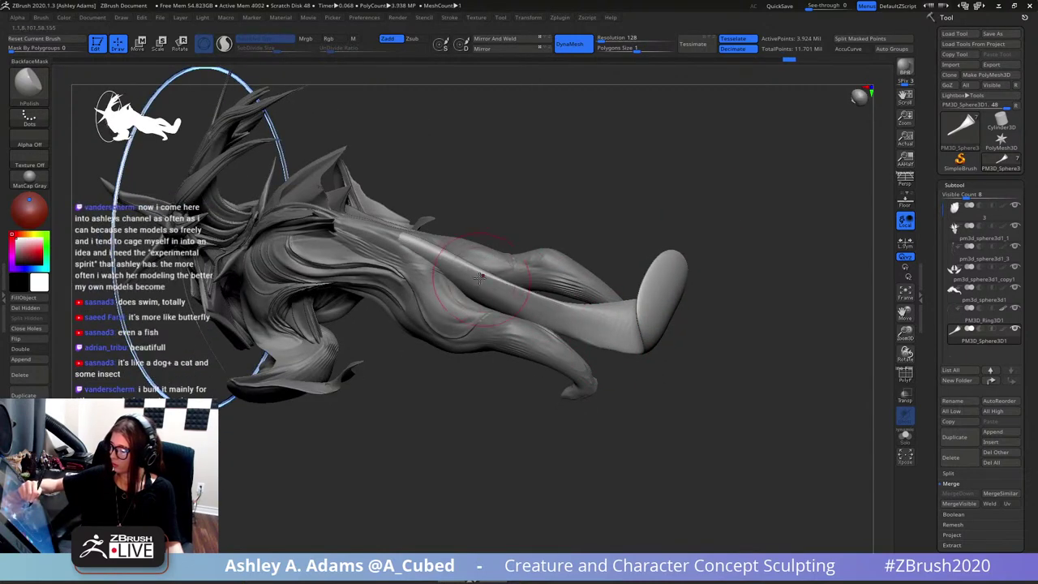
- Adjust the upper contour of the tail in side view with SnakeHook
left_click_drag(527, 194, 582, 267)
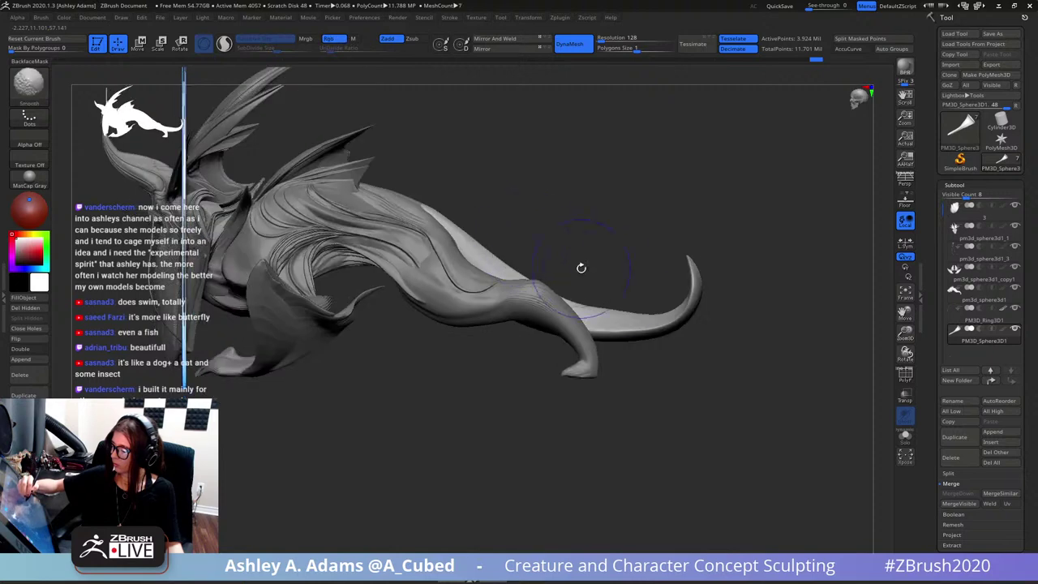
key("b")
key("s")
key("h")
left_click_drag(615, 310, 613, 303)
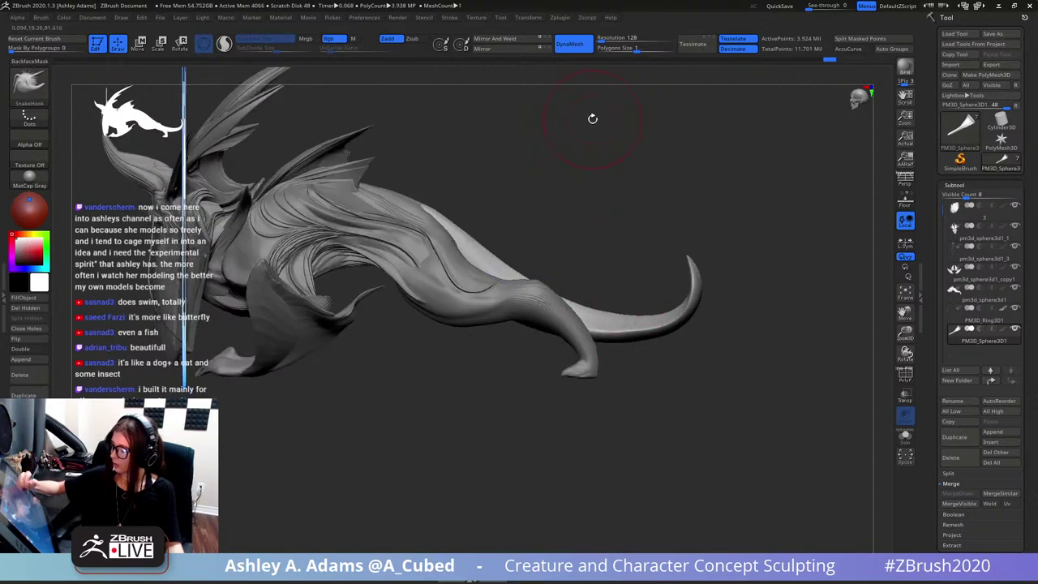
- Build up raised volume along the upper side of the tail's shaft with ClayBuildup
right_click(713, 283)
left_click_drag(761, 269, 731, 274)
mouse_move(731, 274)
right_mouse_down()
mouse_move(593, 289)
mouse_move(640, 312)
mouse_move(637, 302)
right_mouse_up()
right_click(636, 299)
key("b")
key("c")
key("b")
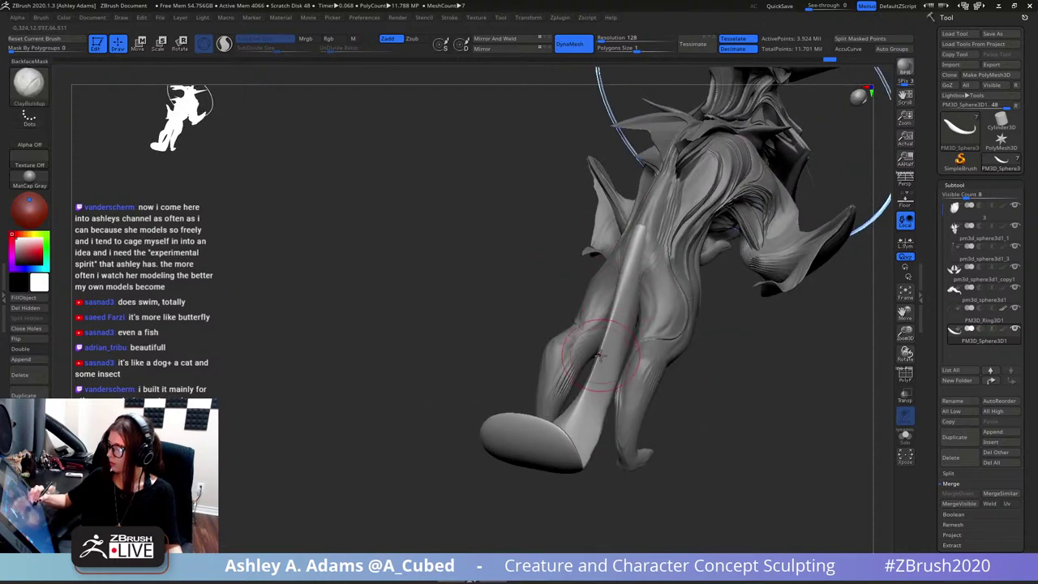
right_click_drag(632, 249, 646, 230)
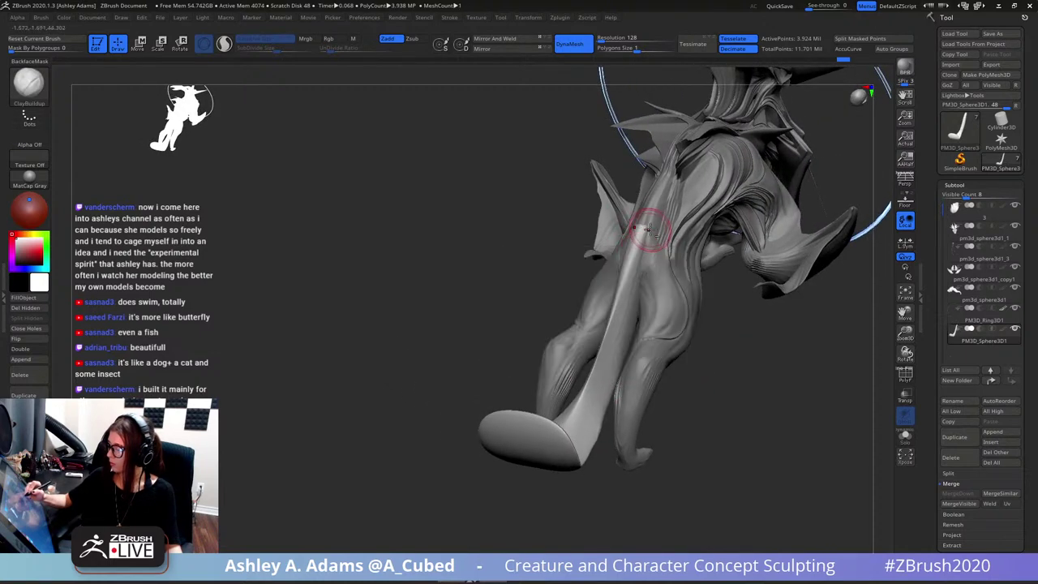
- Carve creases along the tail's shaft with DamStandard and soften the raised strokes
key("b")
key("d")
key("s")
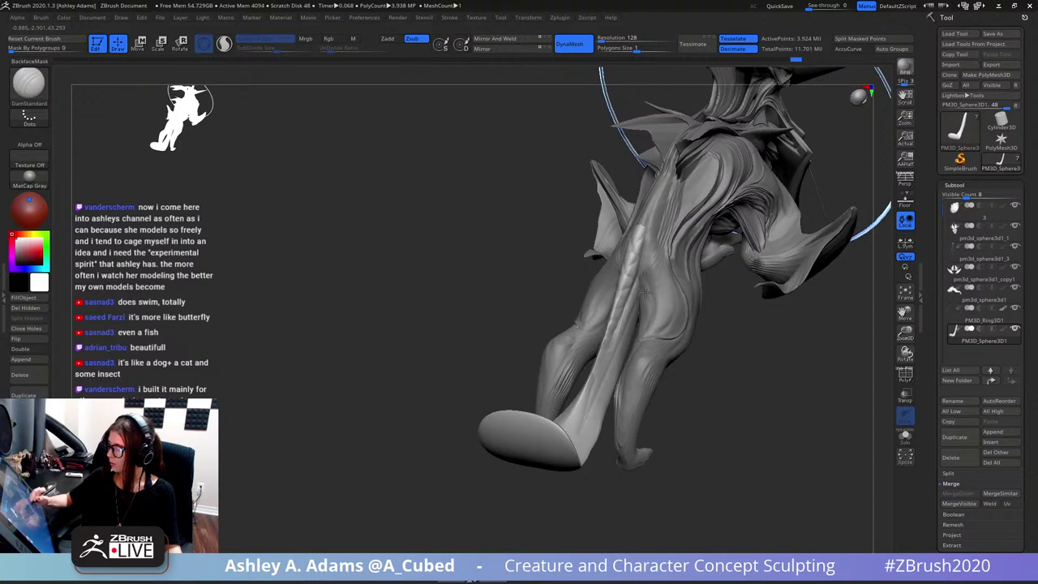
key("shift")
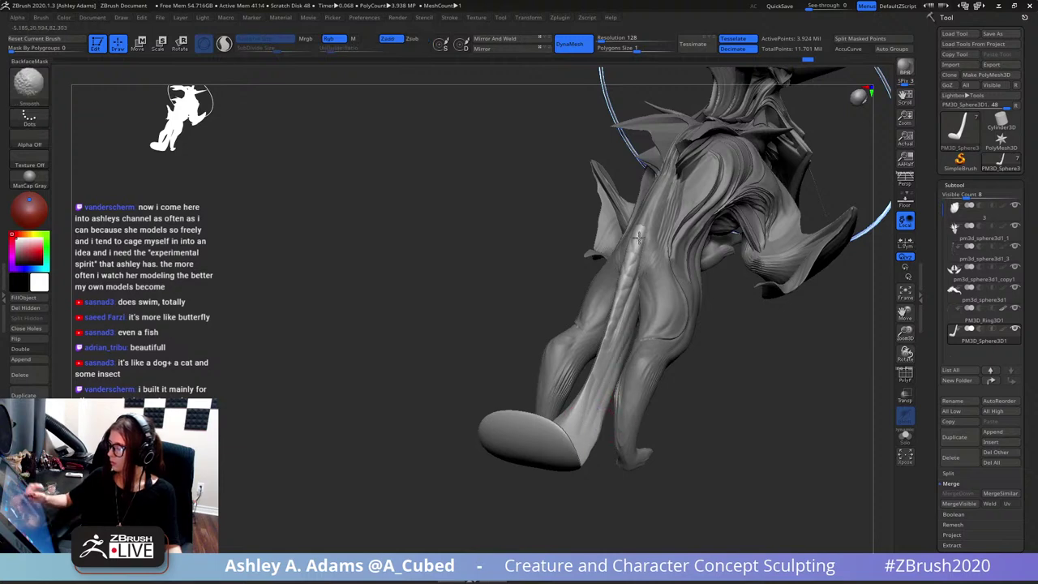
mouse_move(639, 236)
left_mouse_down()
mouse_move(632, 211)
mouse_move(648, 290)
left_mouse_up()
- Make the body the active subtool and start masking the backs of the lower hind legs with MaskPen
left_click(583, 261, "alt")
left_click_drag(625, 231, 673, 353)
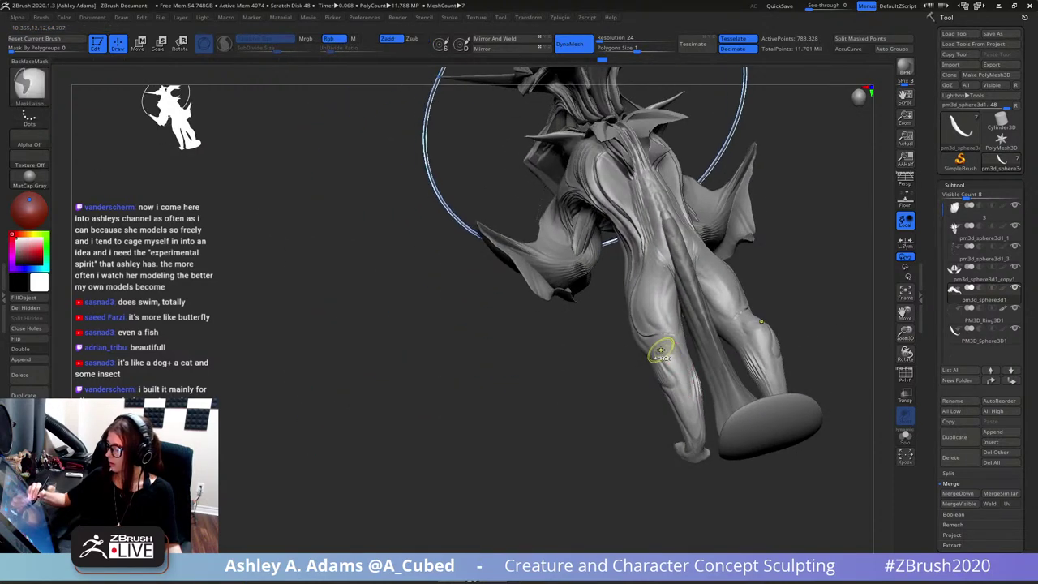
left_click(33, 84, "ctrl")
left_click(125, 95)
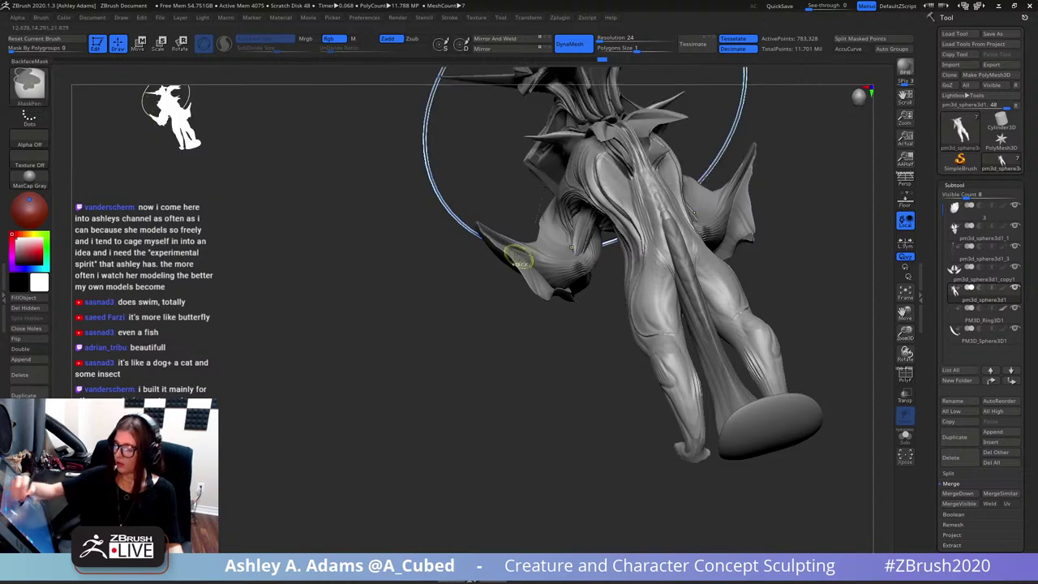
left_click_drag(685, 379, 669, 385, "ctrl")
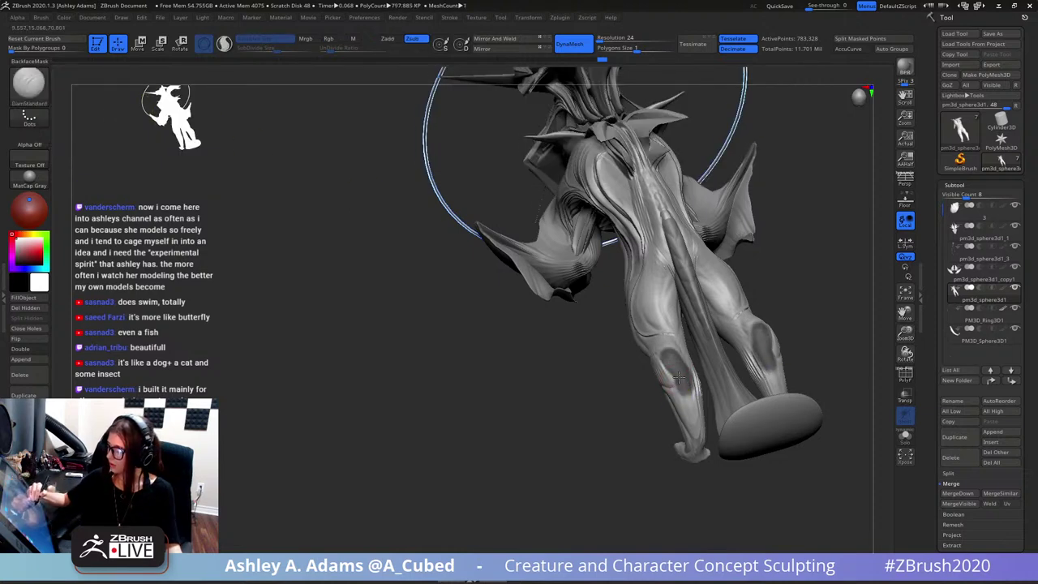
right_click_drag(629, 430, 677, 370)
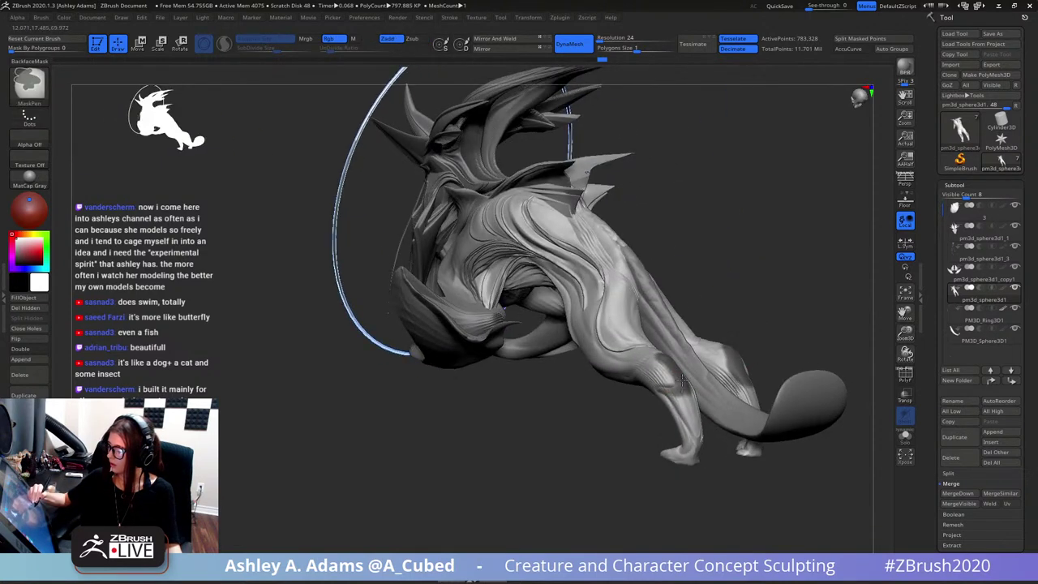
- Extend the symmetrical mask down the lower hind legs towards the feet and around their inner sides
left_click_drag(677, 397, 696, 438, "ctrl")
right_click_drag(654, 442, 646, 443)
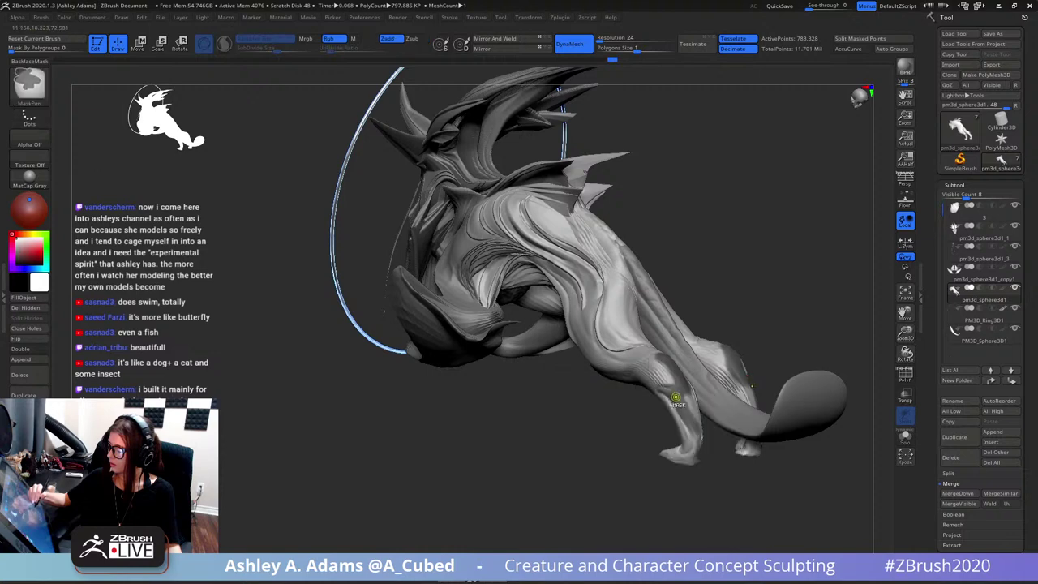
mouse_move(681, 381)
left_mouse_down()
mouse_move(667, 383)
mouse_move(694, 446)
left_mouse_up()
mouse_move(685, 430)
right_mouse_down()
mouse_move(630, 394)
mouse_move(590, 391)
right_mouse_up()
key("ctrl")
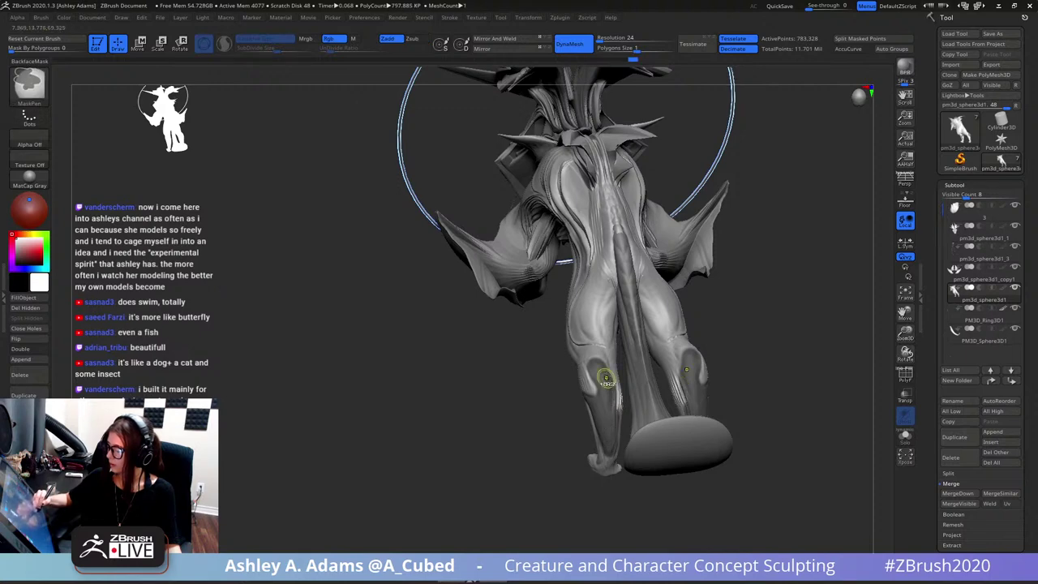
right_click_drag(606, 378, 614, 385)
mouse_move(601, 365)
left_mouse_down("ctrl")
mouse_move(597, 380)
mouse_move(614, 381)
mouse_move(618, 363)
left_mouse_up("ctrl")
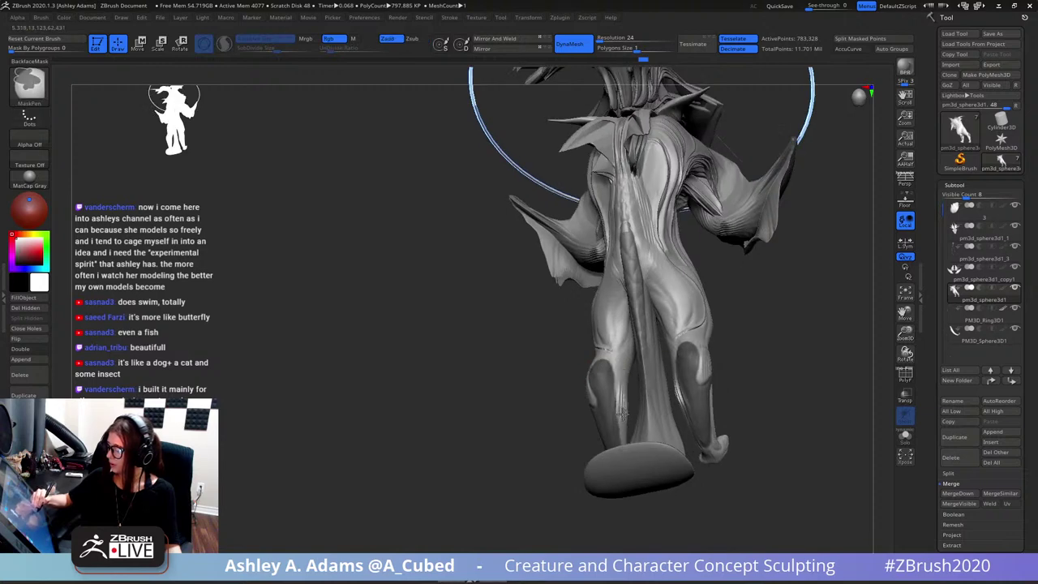
left_click_drag(623, 413, 634, 444)
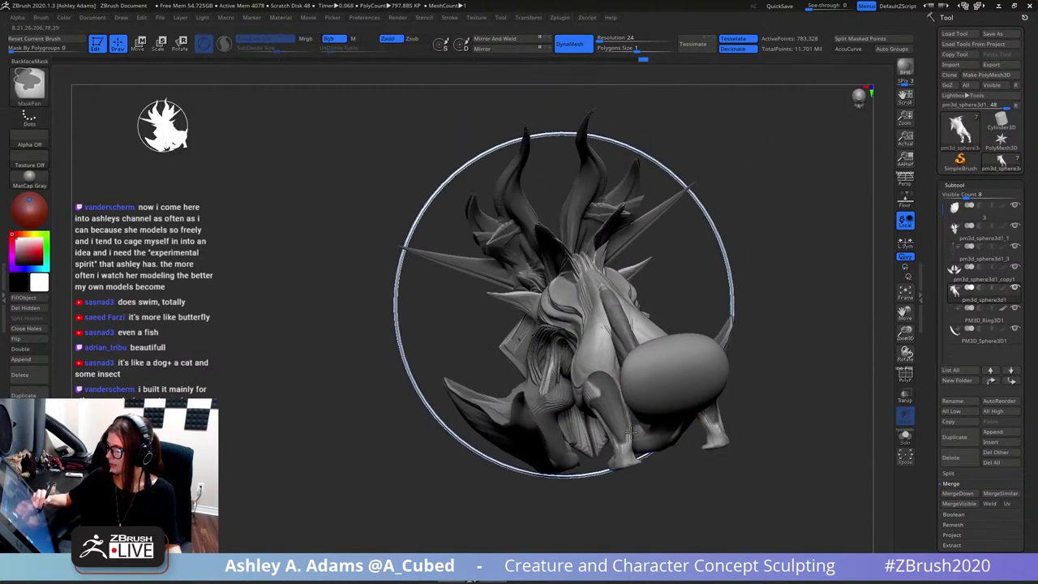
left_click_drag(628, 403, 664, 361)
- Invert the mask, then place the transform gizmo on the lower hind leg and tilt it to follow the leg
left_click(665, 362, "ctrl")
key("w")
left_click(614, 406, "alt")
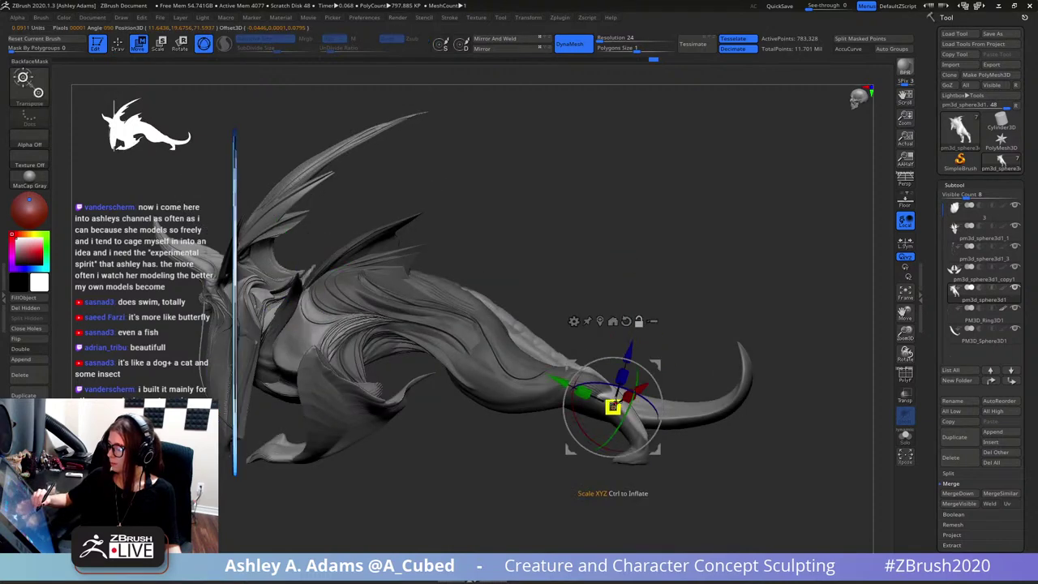
left_click(629, 323, "alt")
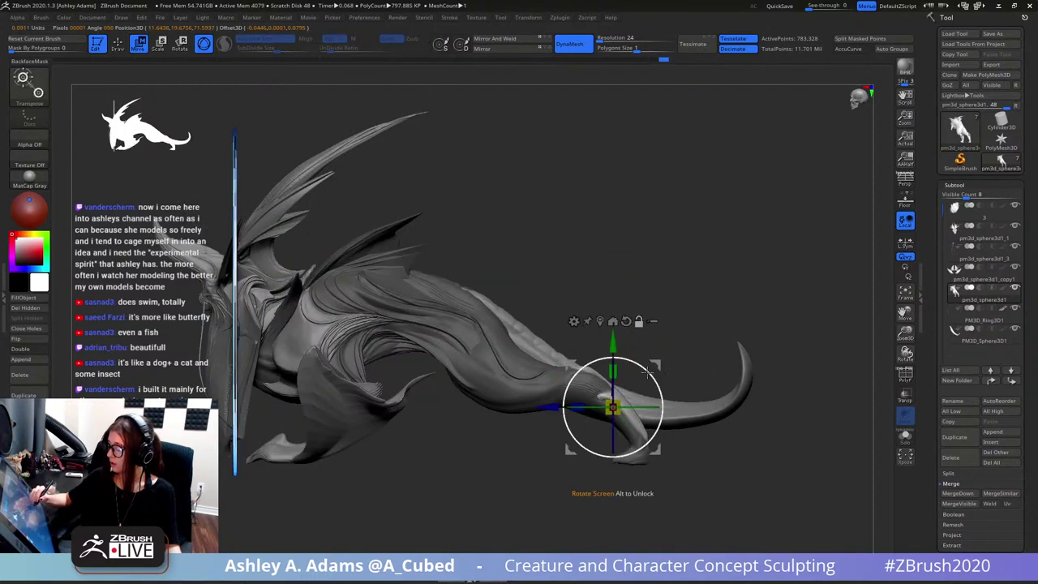
left_click_drag(626, 358, 653, 354, "alt")
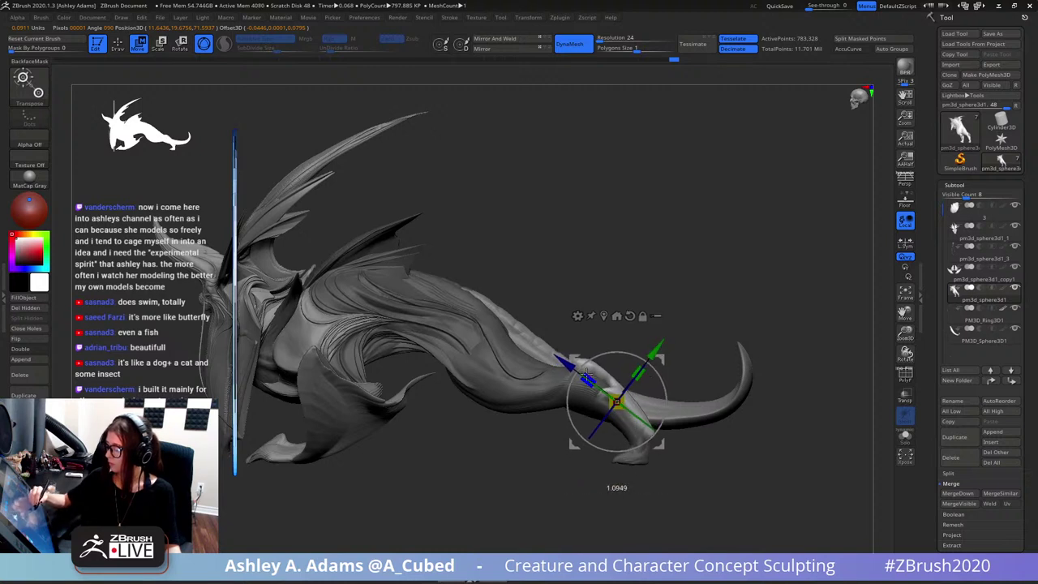
- Offset the unmasked lower-leg areas along the leg with the gizmo, undoing the first shift and moving them up and forward instead
left_click_drag(584, 369, 577, 373, "alt")
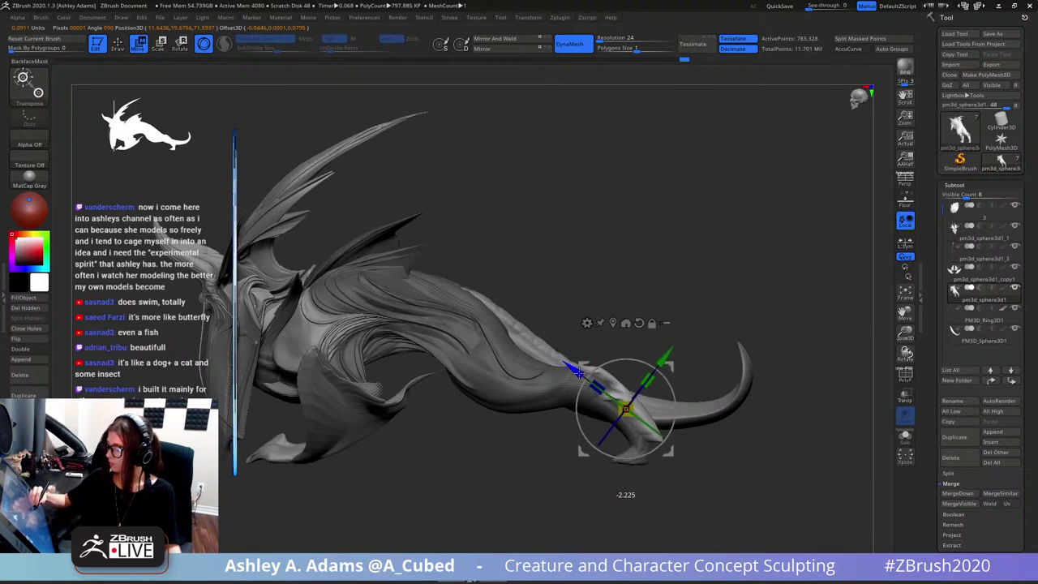
key("q")
key("ctrl+z")
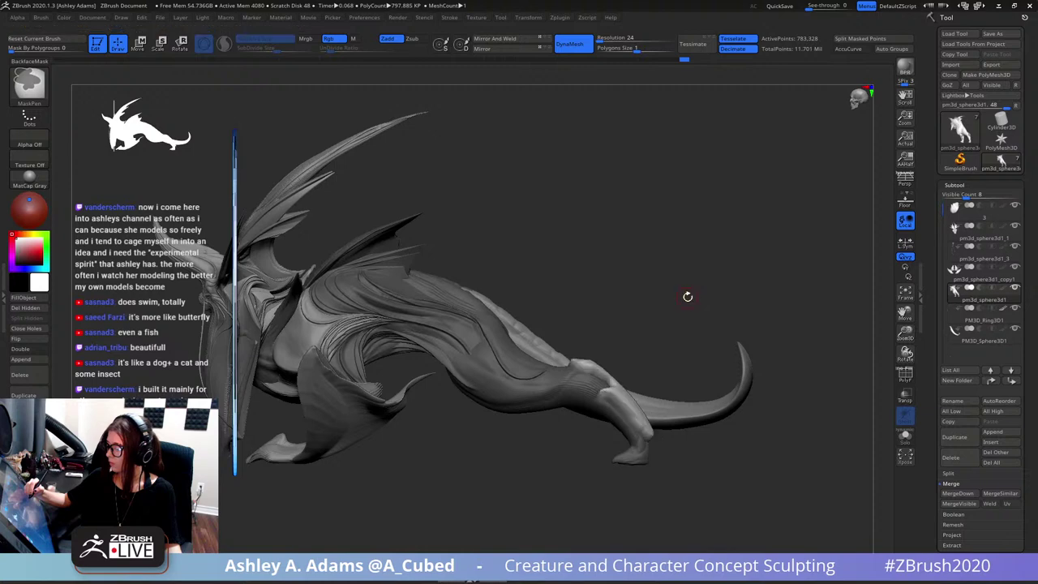
key("w")
left_click_drag(565, 364, 558, 358)
key("q")
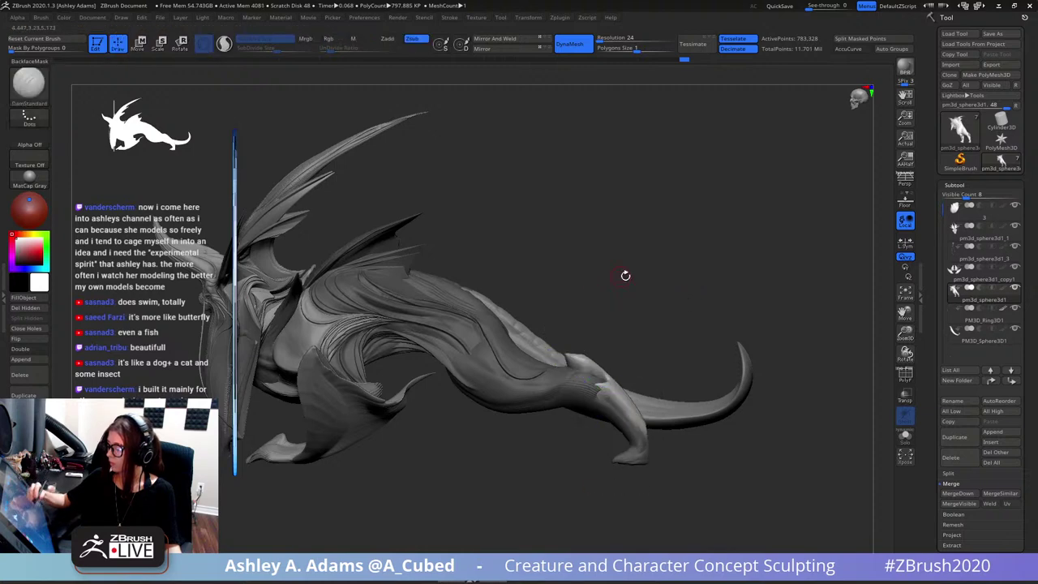
- Check the reshaped hind legs from behind and clear the mask on the body
mouse_move(702, 279)
left_mouse_down()
mouse_move(663, 297)
mouse_move(689, 333)
left_mouse_up()
key("w")
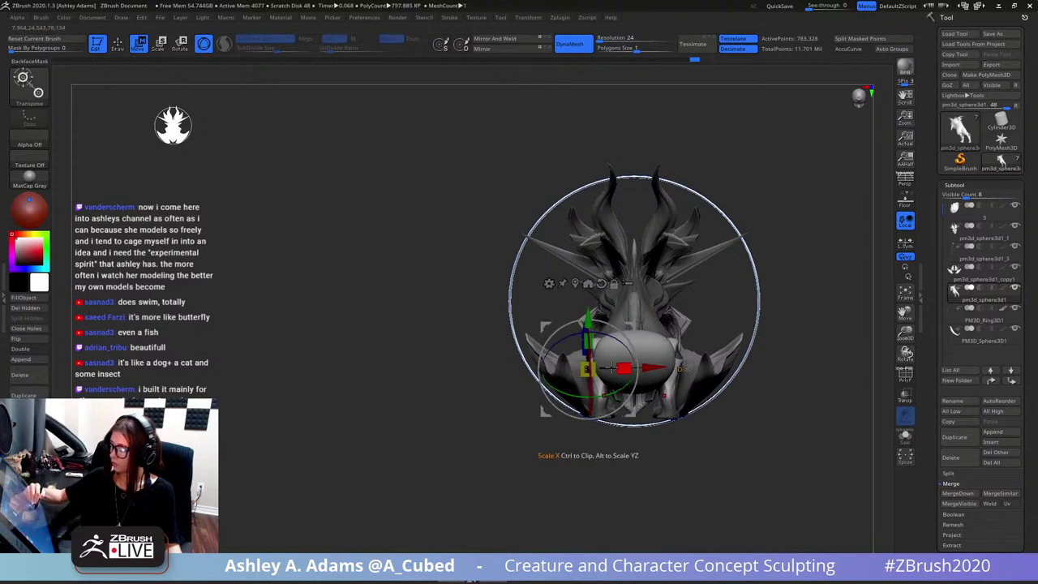
key("q")
mouse_move(627, 317)
right_mouse_down()
mouse_move(684, 337)
mouse_move(694, 302)
mouse_move(693, 321)
right_mouse_up()
left_click_drag(691, 333, 696, 320, "ctrl")
right_click_drag(683, 322, 639, 301, "ctrl")
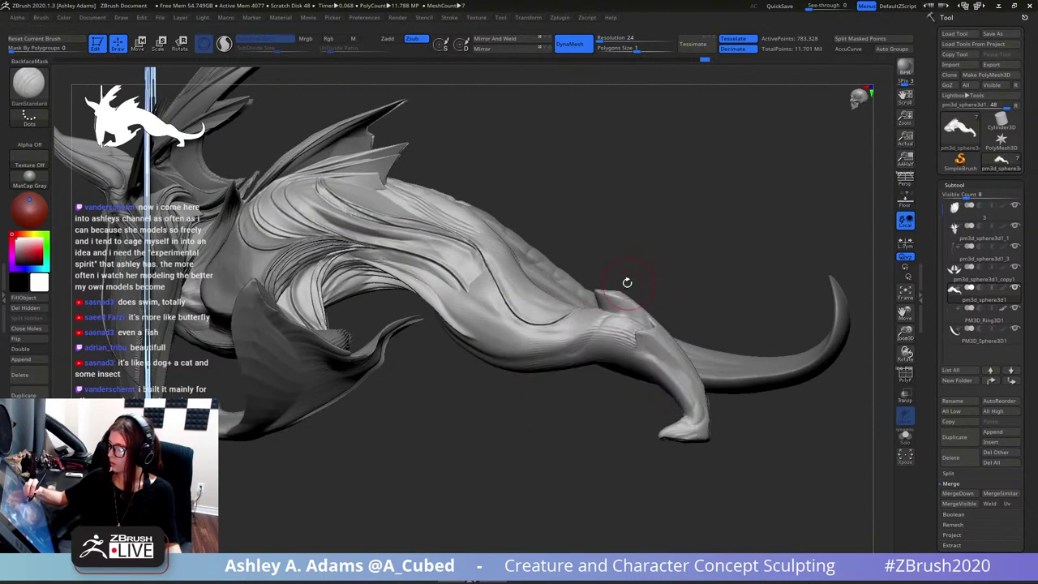
- Pull the upper end of the raised hock plate into a sharper point with SnakeHook
key("b")
key("s")
key("h")
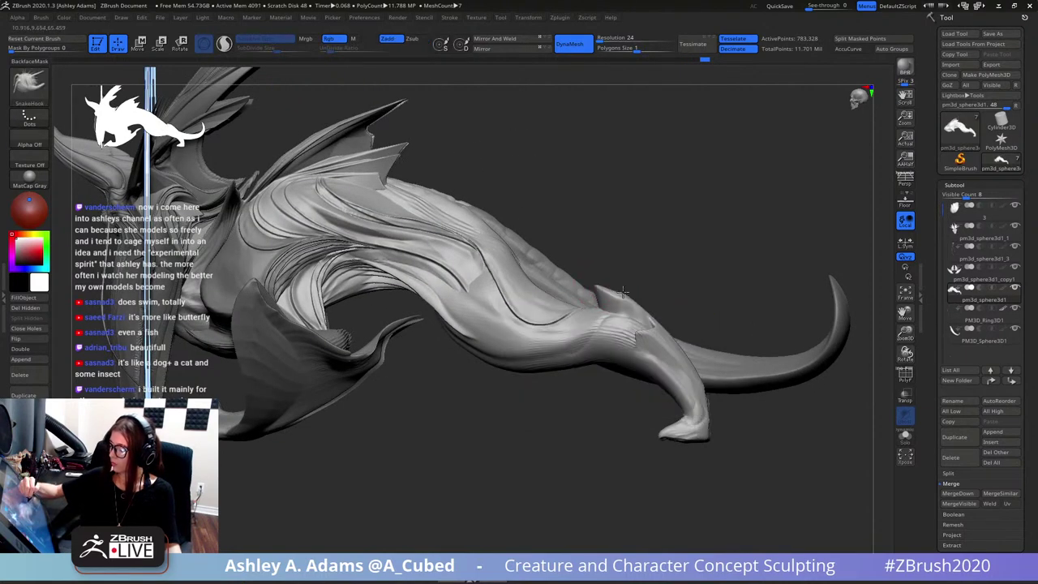
mouse_move(690, 347)
right_mouse_down()
mouse_move(654, 341)
mouse_move(637, 309)
mouse_move(567, 300)
right_mouse_up()
- Carve creases around the hock plates and down the lower hind legs with DamStandard
key("b")
key("d")
key("s")
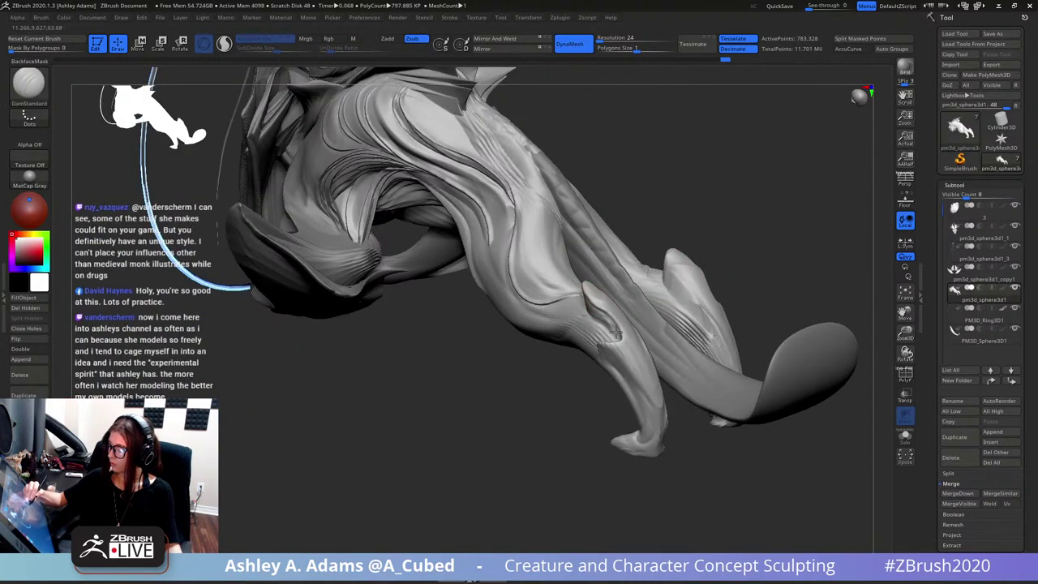
right_click_drag(608, 335, 607, 305)
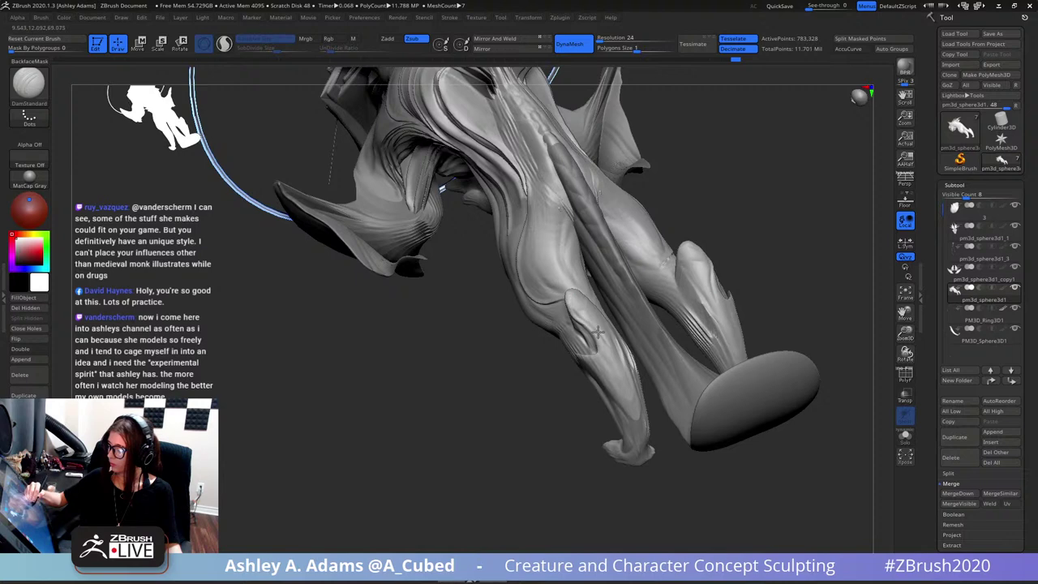
right_click_drag(629, 406, 601, 334)
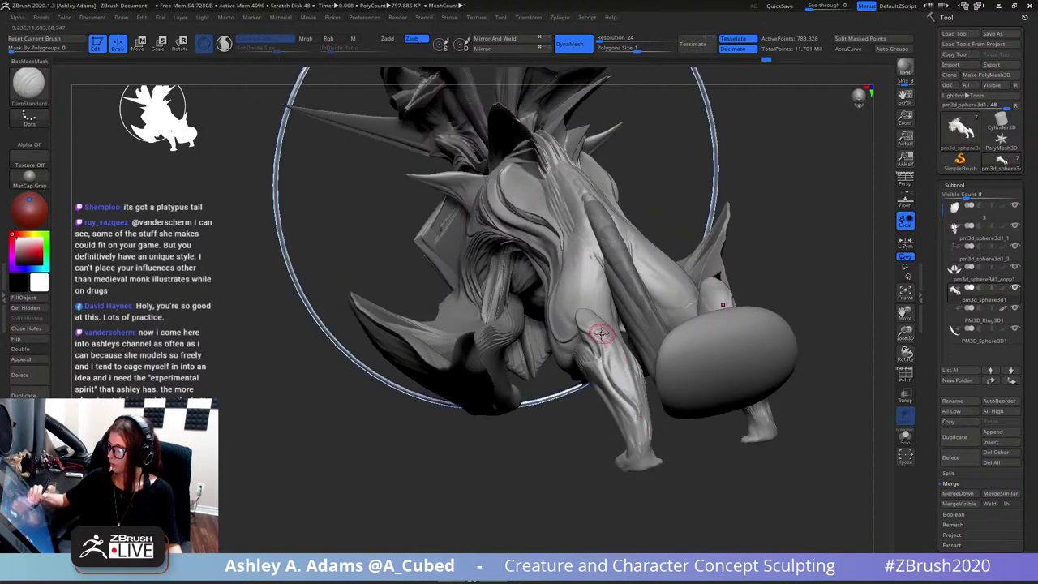
right_click_drag(637, 406, 609, 369)
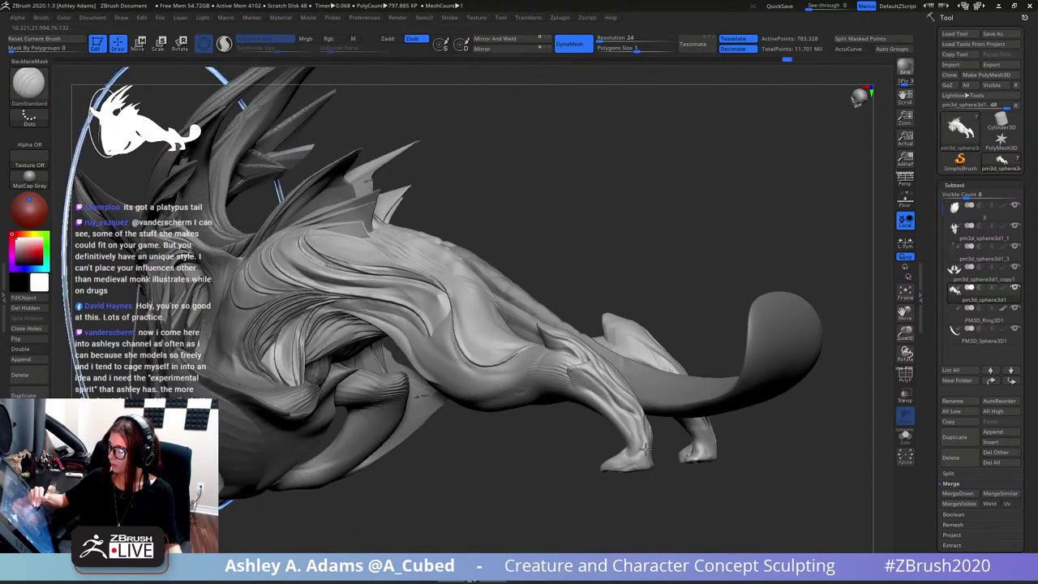
- Pull the toe of the hind foot slightly further forward with the SnakeHook brush
right_click_drag(647, 449, 643, 434)
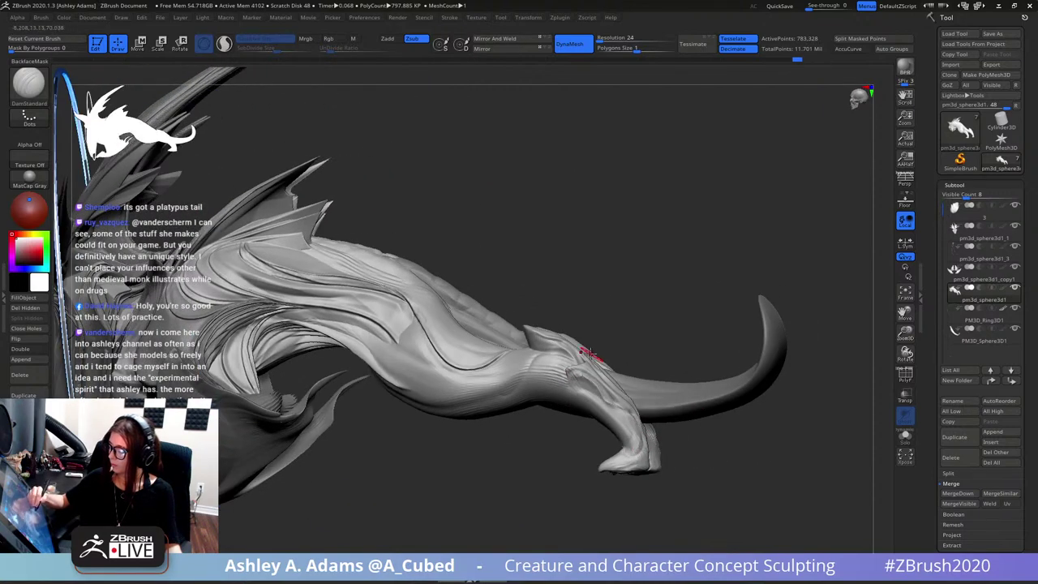
right_click_drag(591, 348, 620, 267)
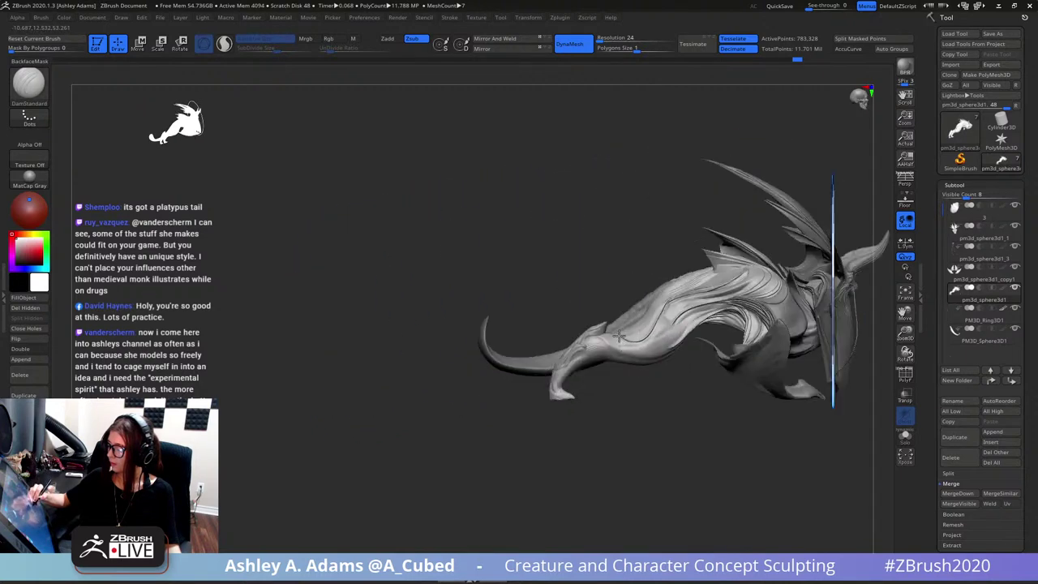
key("space")
left_click_drag(581, 359, 572, 359)
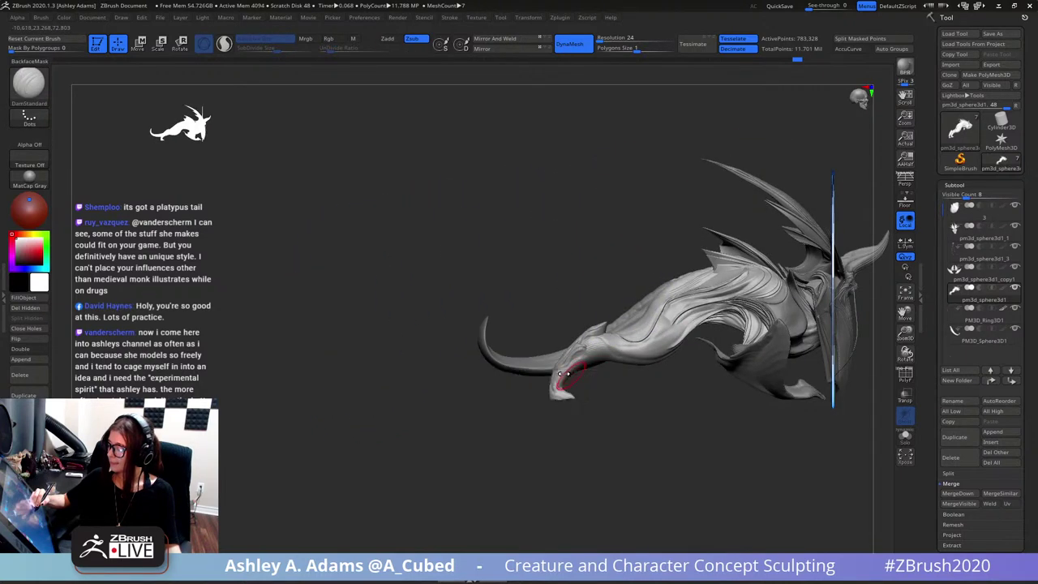
right_click_drag(572, 378, 593, 408, "ctrl")
key("space")
left_click_drag(592, 405, 587, 404)
mouse_move(587, 407)
right_mouse_down()
mouse_move(592, 400)
mouse_move(577, 409)
right_mouse_up()
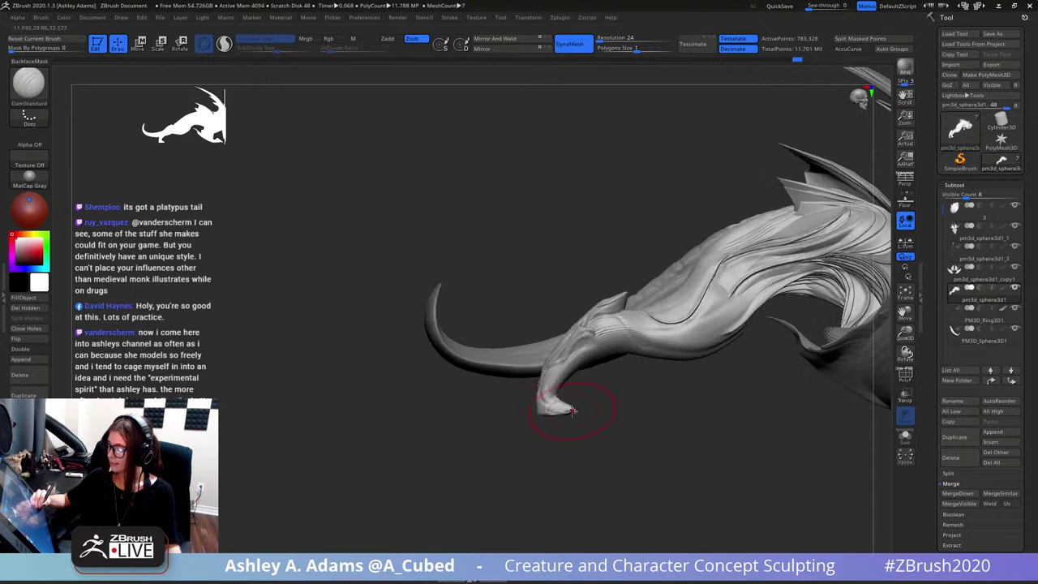
key("4")
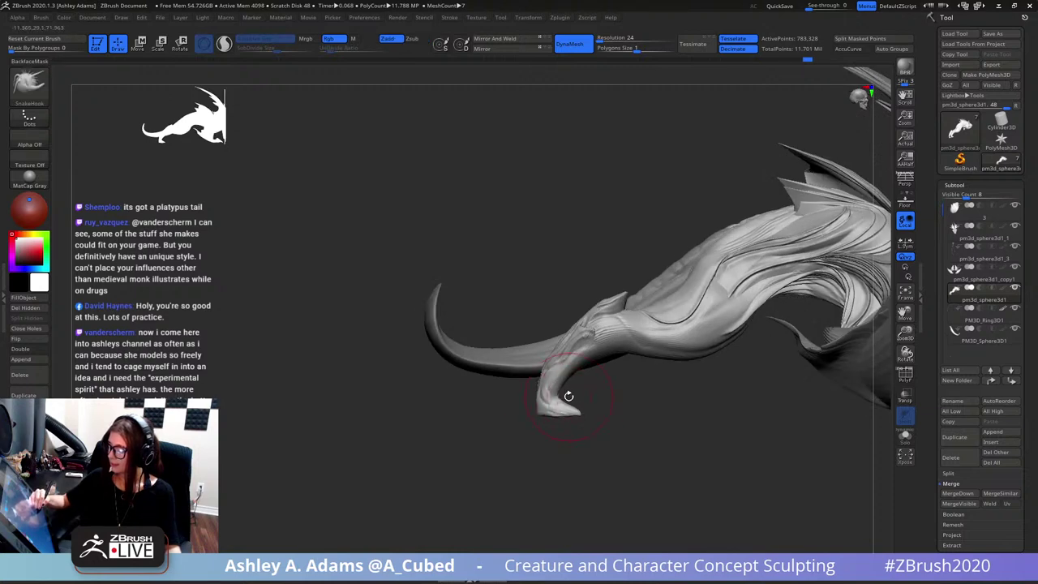
key("space")
left_click_drag(568, 396, 560, 393)
mouse_move(559, 393)
right_mouse_down()
mouse_move(503, 399)
mouse_move(541, 405)
right_mouse_up()
- Pull the hind foot's heel back into a point and stretch the toe tip forward and down with SnakeHook
key("space")
left_click_drag(541, 405, 534, 405)
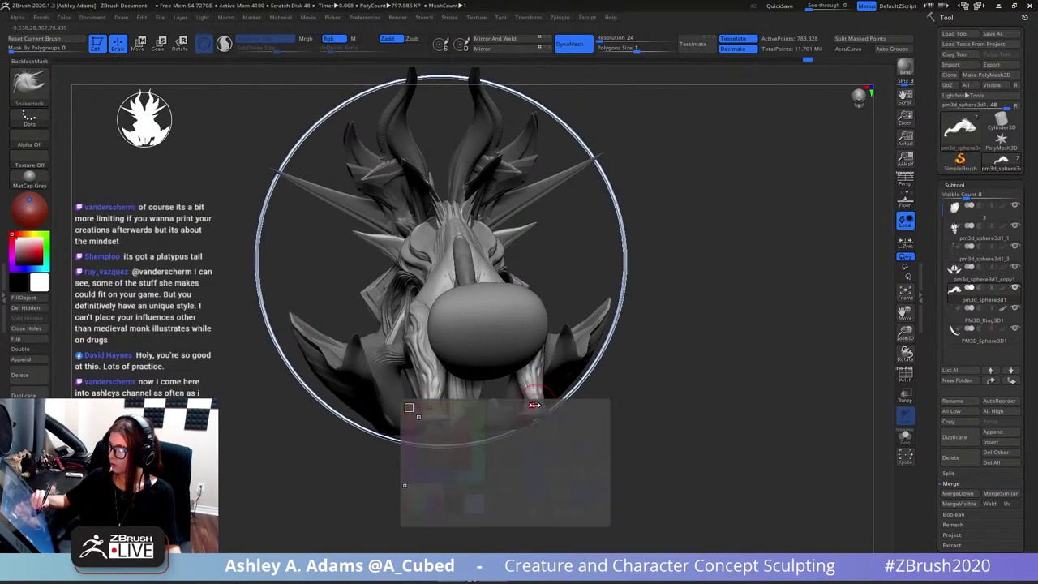
right_click_drag(549, 390, 695, 403)
key("space")
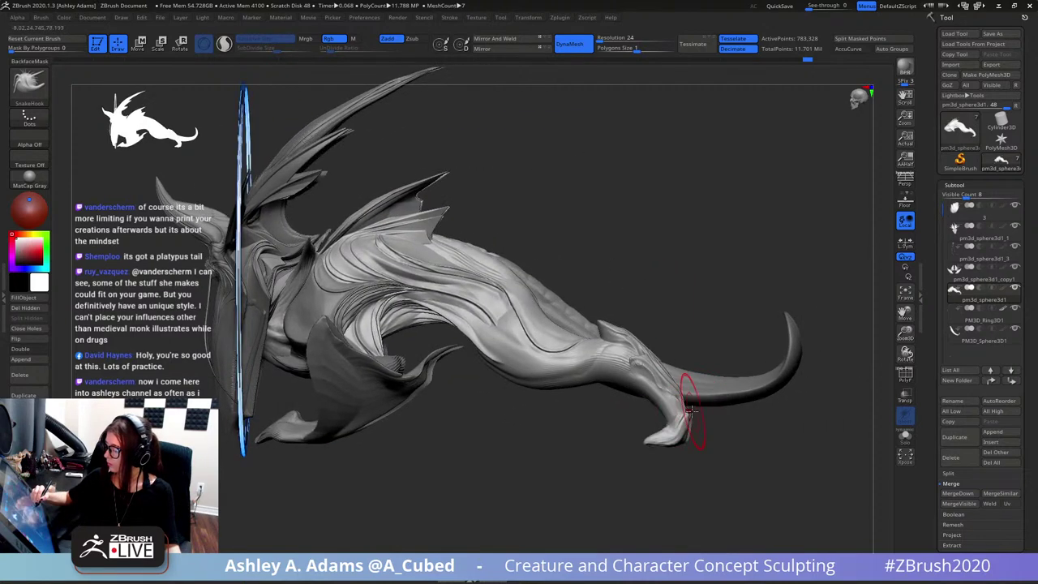
left_click_drag(685, 414, 691, 416)
mouse_move(707, 408)
right_mouse_down()
mouse_move(695, 406)
mouse_move(707, 407)
right_mouse_up()
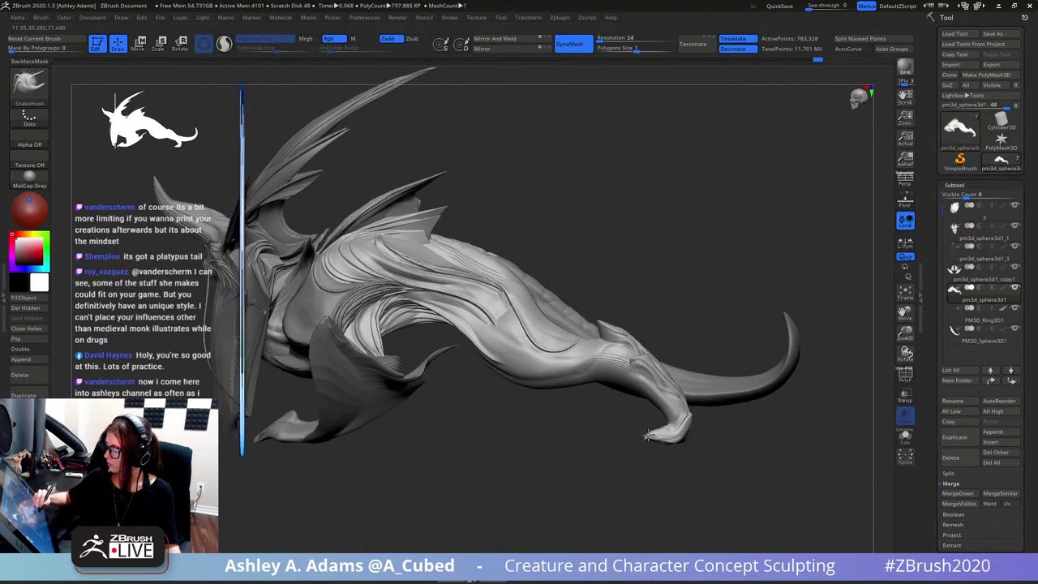
key("space")
left_click_drag(651, 434, 641, 443)
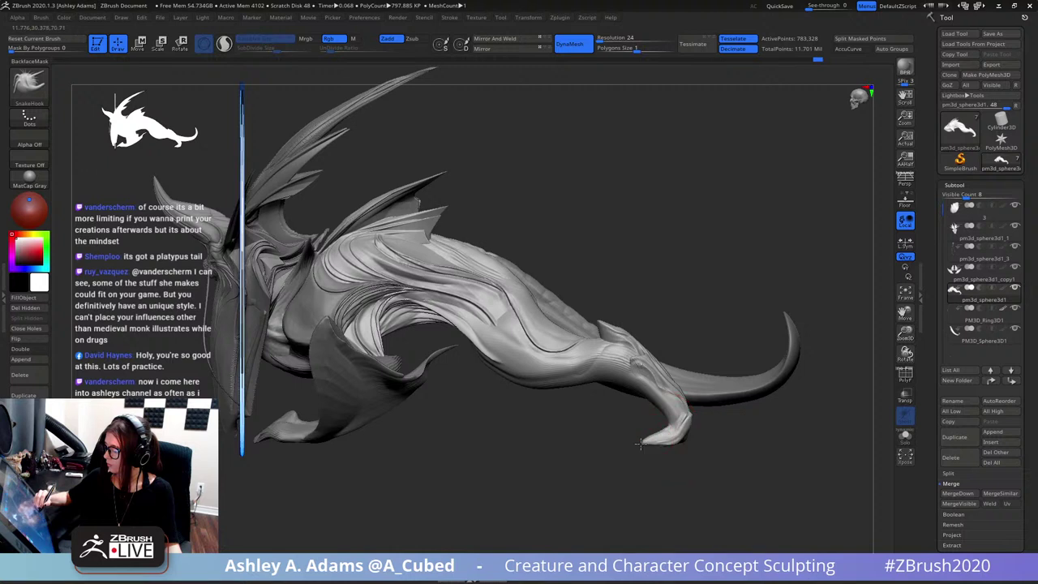
- Reshape the hind foot's toe into a slender pointed claw and sharpen the heel behind it with SnakeHook
key("space")
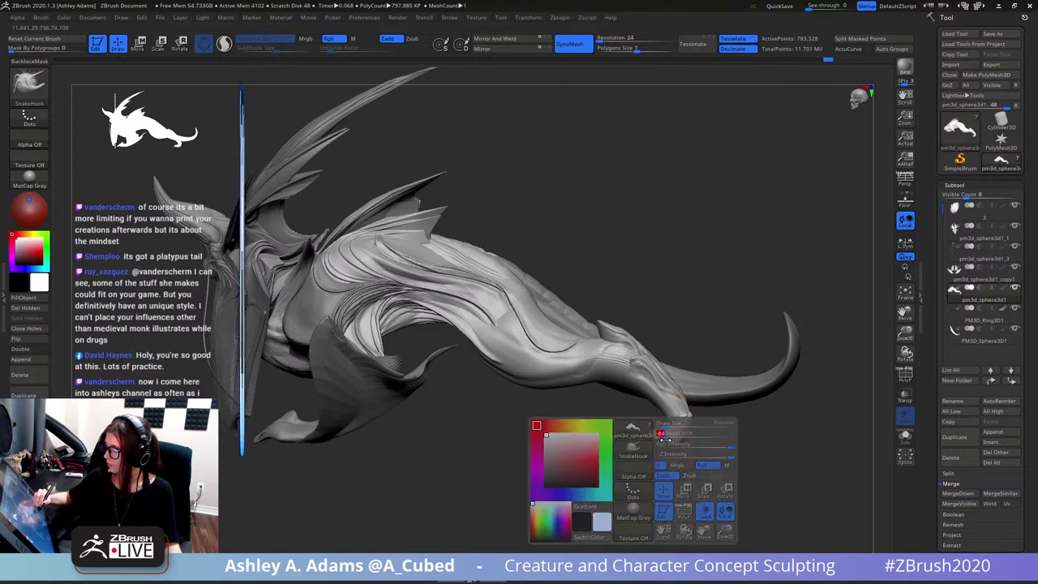
key("space")
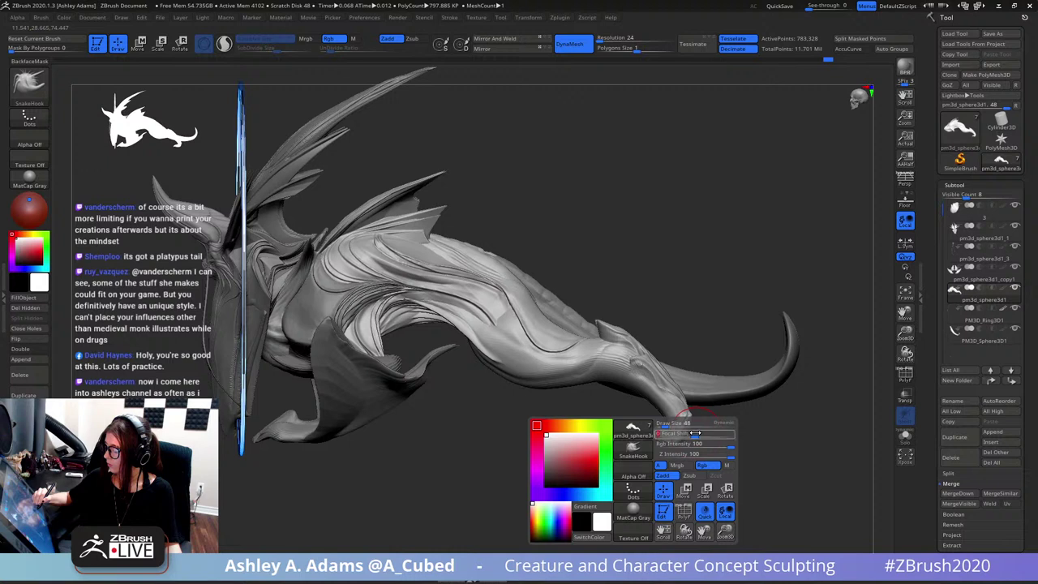
left_click_drag(696, 430, 693, 376, "alt")
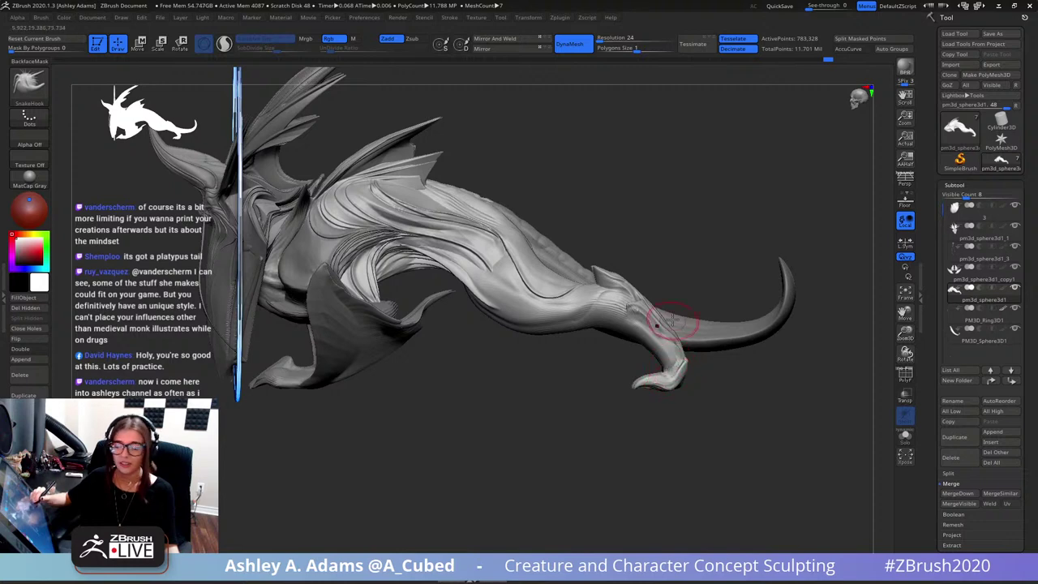
right_click(651, 380)
mouse_move(686, 357)
right_mouse_down()
mouse_move(699, 375)
mouse_move(661, 388)
right_mouse_up()
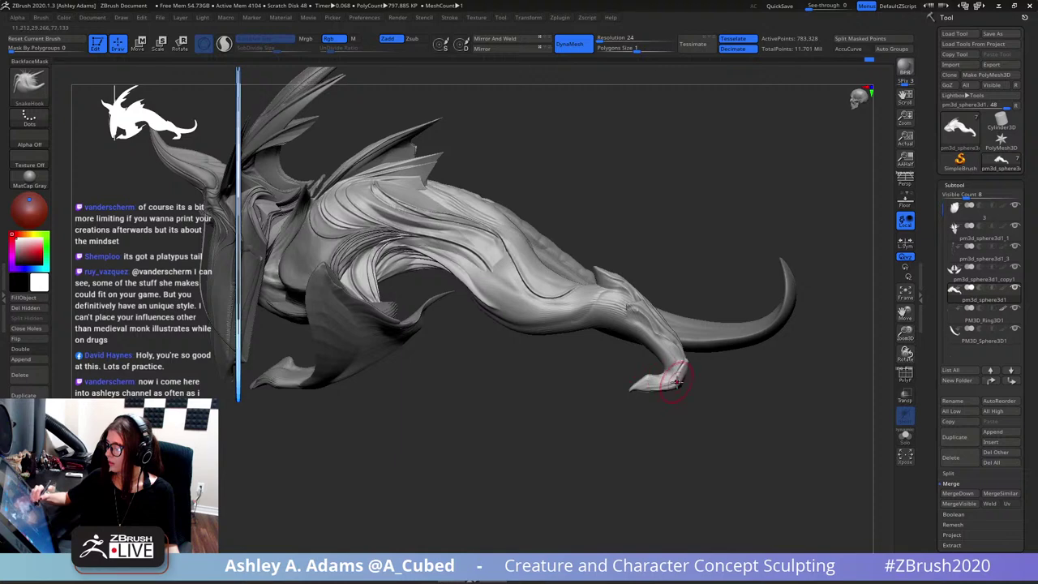
- Pull the front of each hind foot inward into a hooked toe, working on the undersides of the feet
mouse_move(687, 417)
left_mouse_down("alt")
mouse_move(664, 328)
mouse_move(702, 348)
mouse_move(693, 354)
mouse_move(702, 253)
left_mouse_up("alt")
left_click_drag(653, 397, 688, 455, "alt")
key("space")
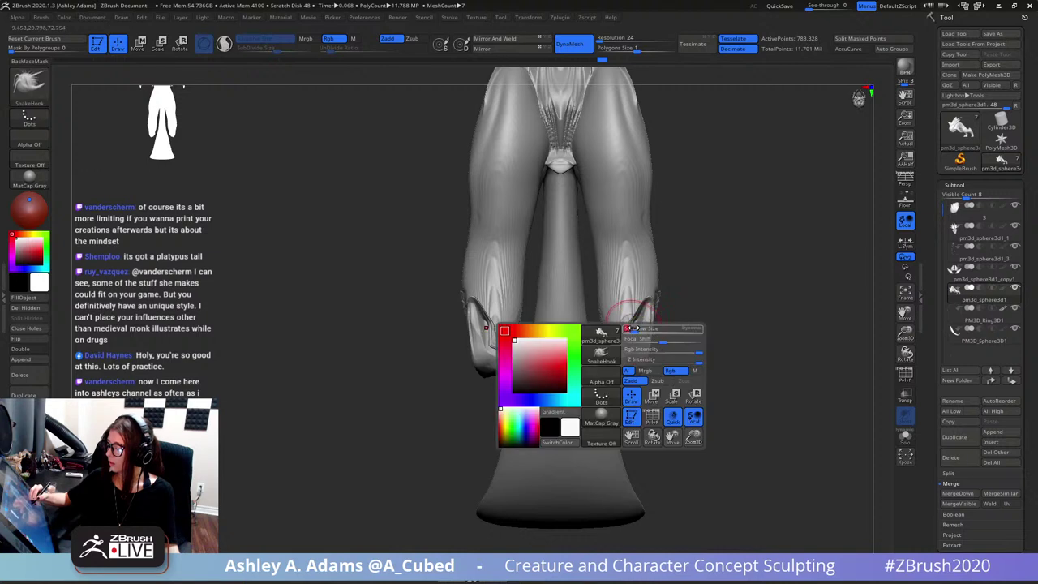
mouse_move(632, 318)
left_mouse_down()
mouse_move(614, 314)
mouse_move(607, 334)
left_mouse_up()
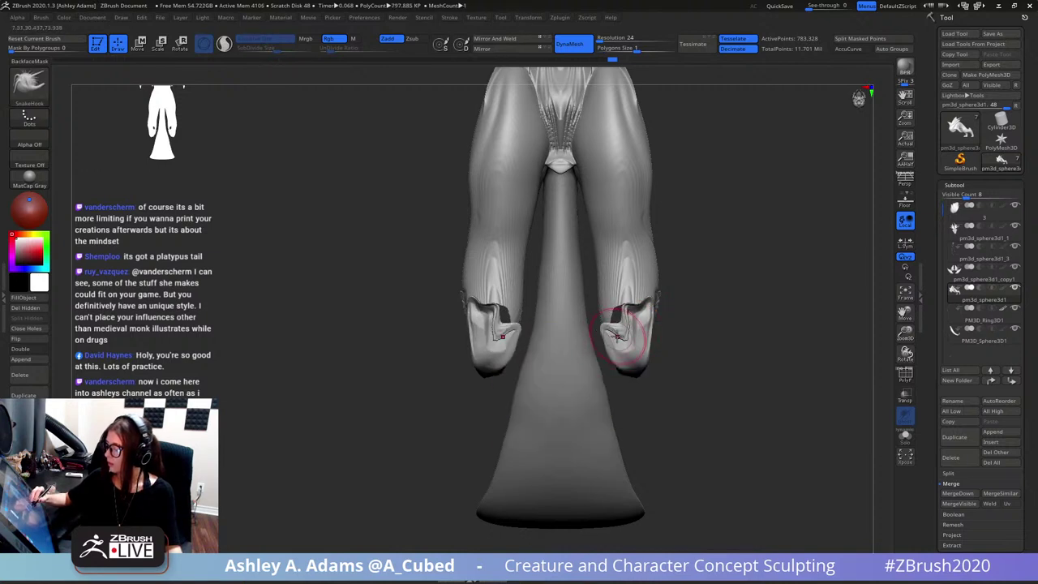
key("space")
left_click_drag(649, 331, 662, 326)
- Check the creature's overall silhouette from the side and append a Cube3D as a new subtool
right_click_drag(658, 384, 800, 204, "ctrl")
left_click_drag(799, 203, 653, 370)
right_click(654, 370)
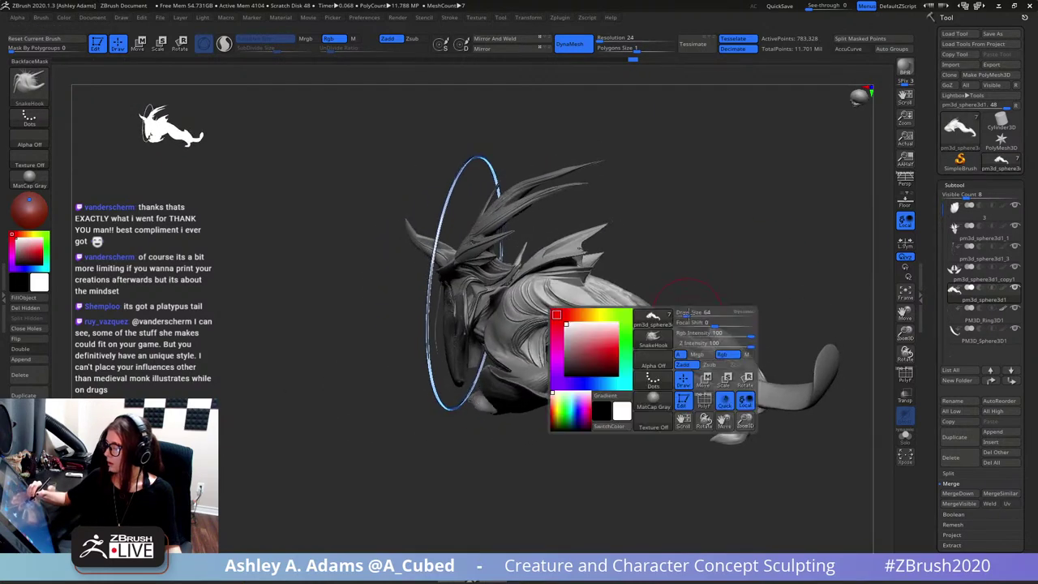
left_click_drag(695, 299, 779, 227)
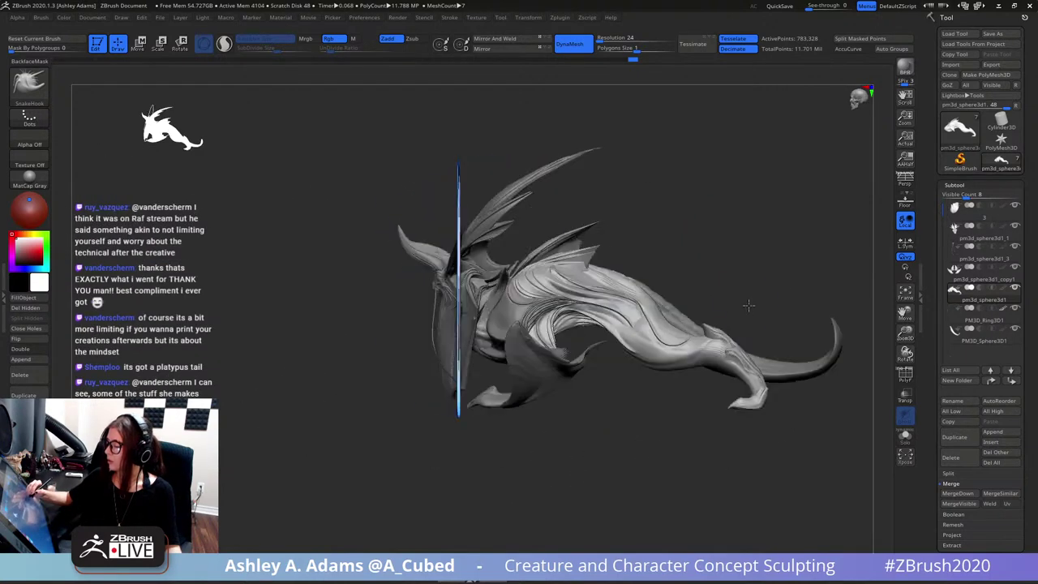
left_click(1007, 433)
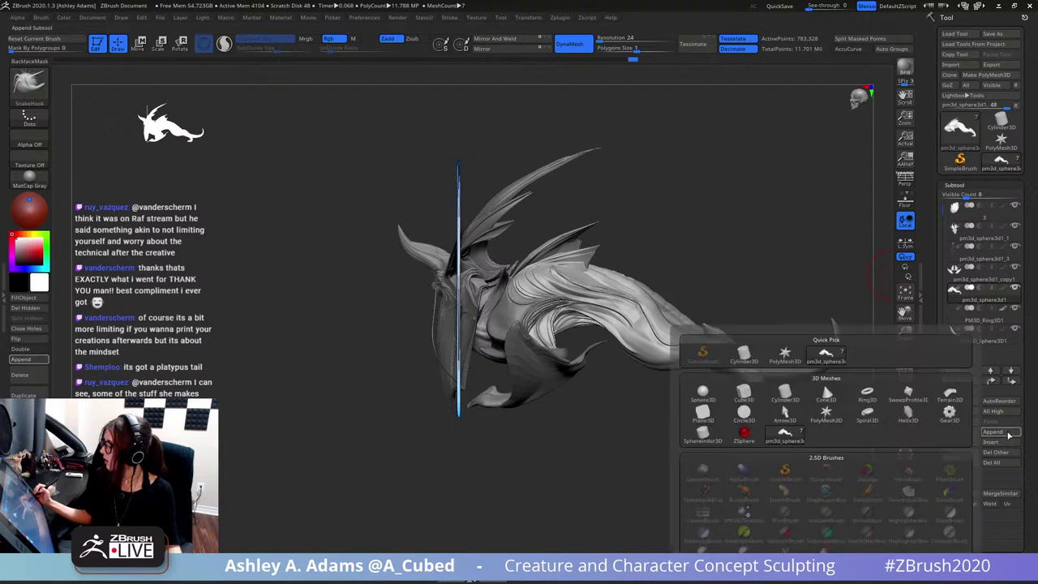
left_click(991, 432)
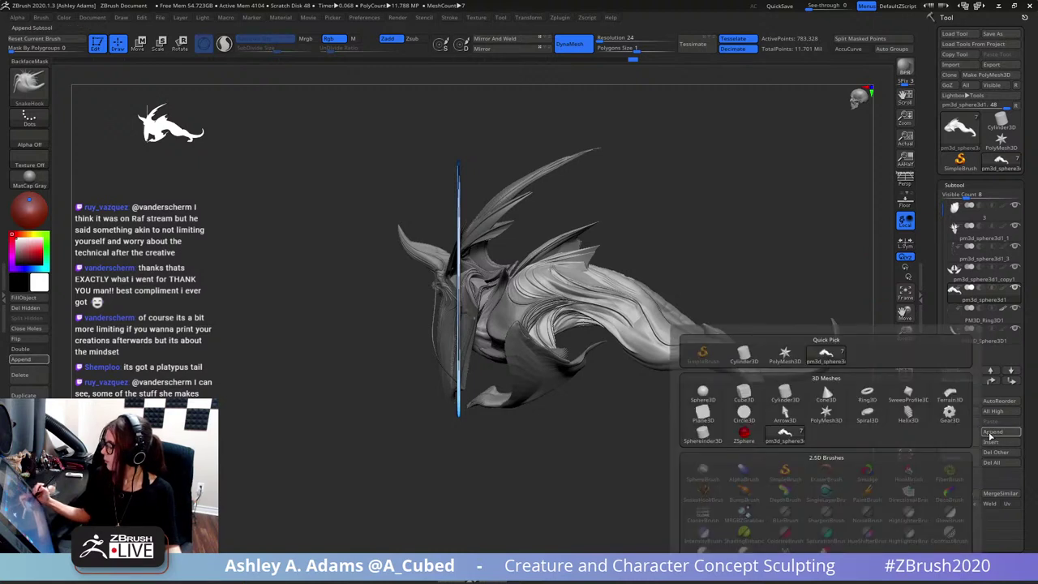
left_click(753, 400)
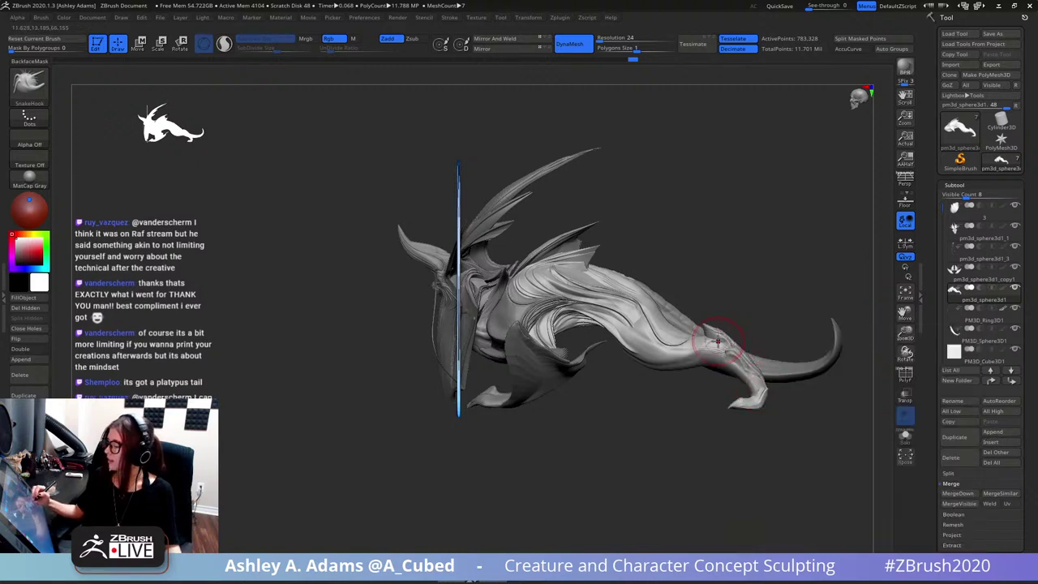
- Select the cube subtool, move it back to the shoulder area with the gizmo, and rotate it about 14 degrees
key("w")
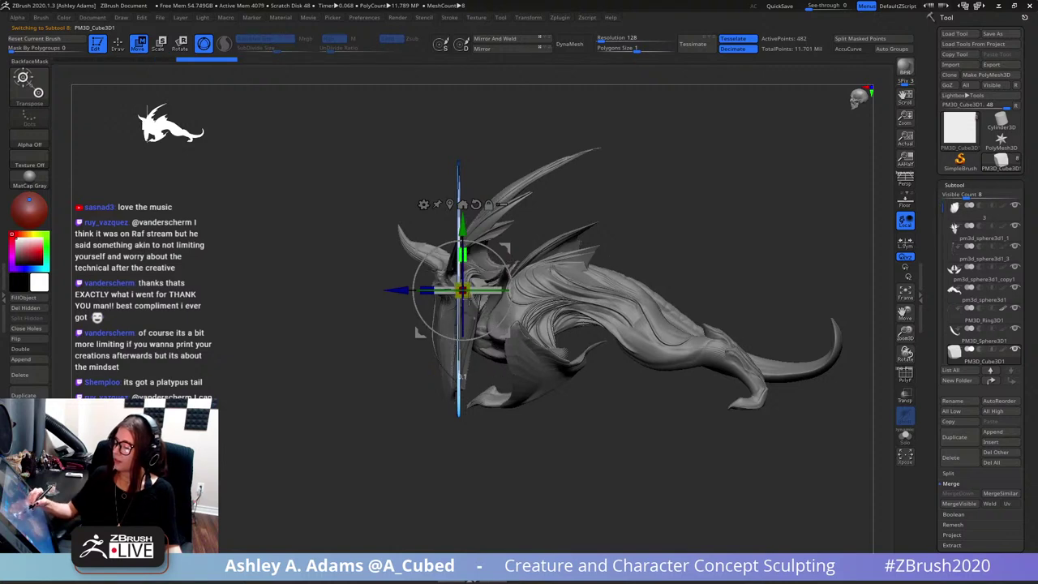
left_click_drag(398, 290, 498, 289)
left_click_drag(673, 204, 639, 266)
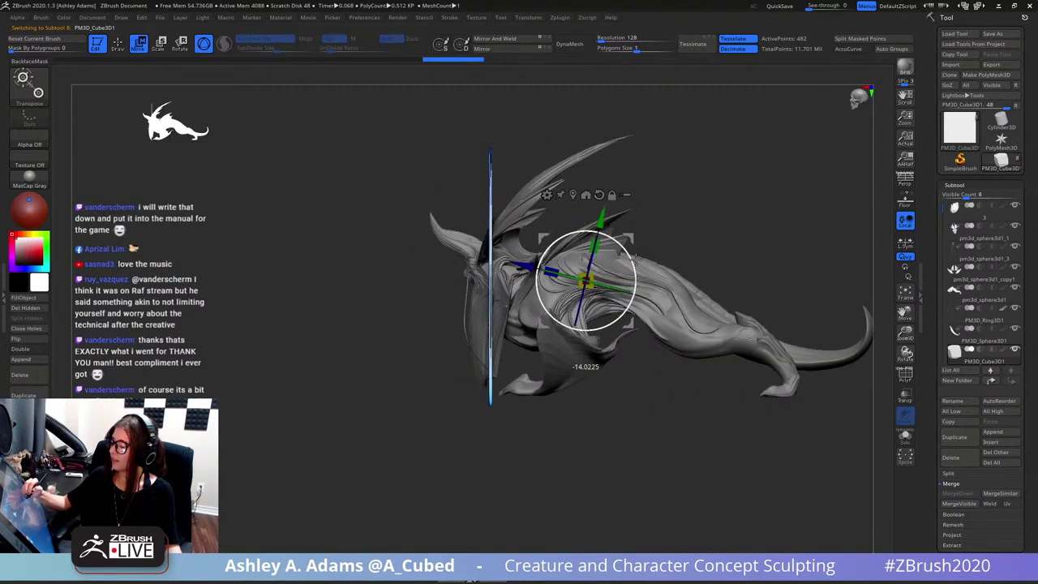
- Stretch the cube out of the shoulder into a long, flattened wing form along the flank with a large SnakeHook brush
key("q")
key("space")
mouse_move(636, 282)
right_mouse_down()
mouse_move(616, 284)
mouse_move(632, 312)
right_mouse_up()
left_click_drag(626, 305, 684, 300)
mouse_move(683, 299)
right_mouse_down()
mouse_move(680, 270)
mouse_move(754, 247)
mouse_move(702, 233)
right_mouse_up()
left_click_drag(713, 241, 687, 269)
left_click_drag(608, 261, 616, 263)
right_click_drag(600, 283, 594, 290)
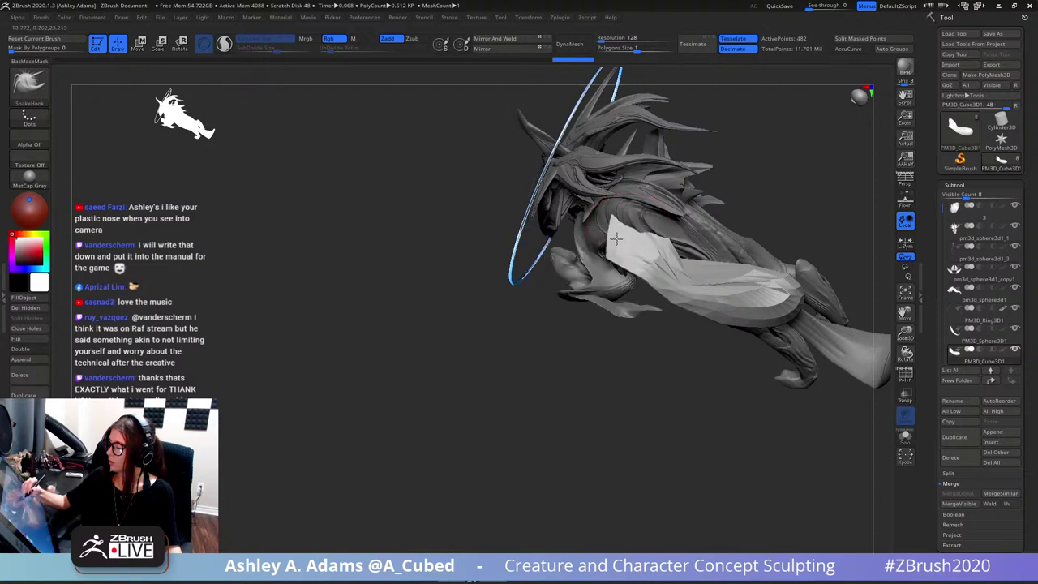
- Swing the wing form away from the flank and draw its outer end out into a thinner, longer tip
right_click_drag(618, 198, 626, 191)
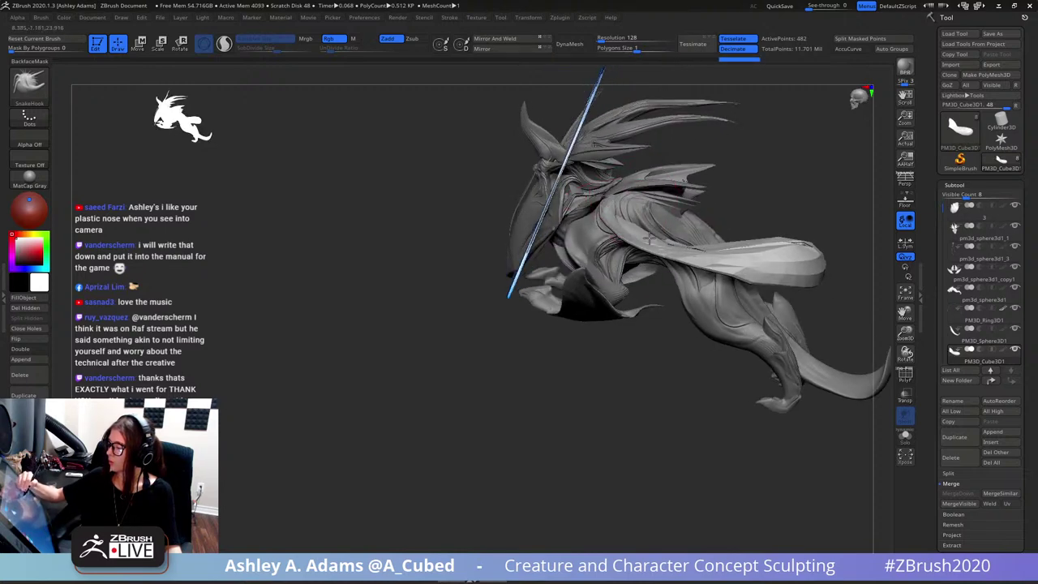
mouse_move(649, 238)
right_mouse_down()
mouse_move(618, 208)
mouse_move(654, 249)
mouse_move(713, 195)
right_mouse_up()
key("space")
left_click_drag(783, 300, 774, 276)
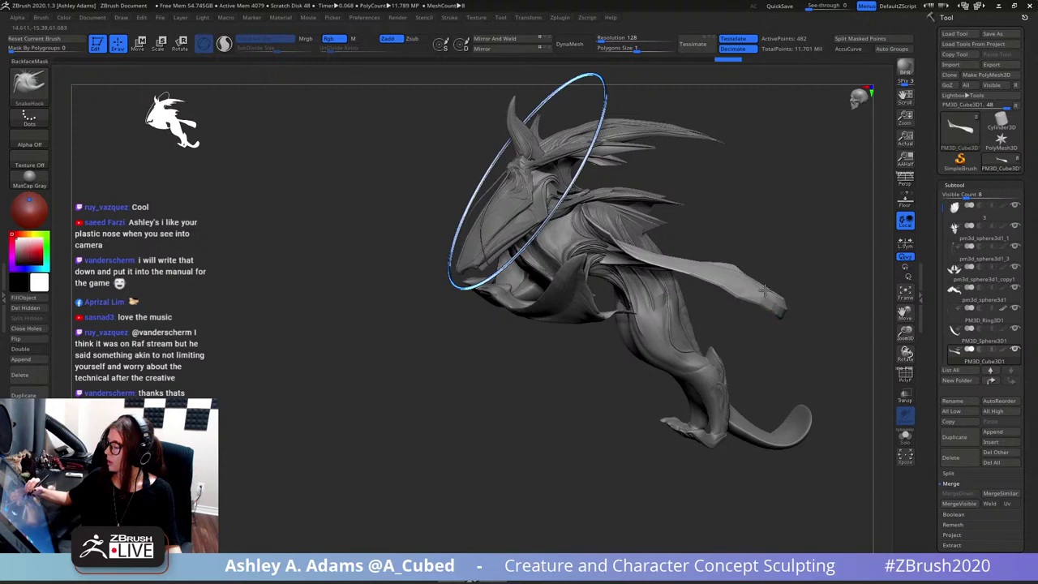
left_click_drag(792, 322, 824, 297)
mouse_move(827, 297)
right_mouse_down()
mouse_move(821, 334)
mouse_move(820, 303)
right_mouse_up()
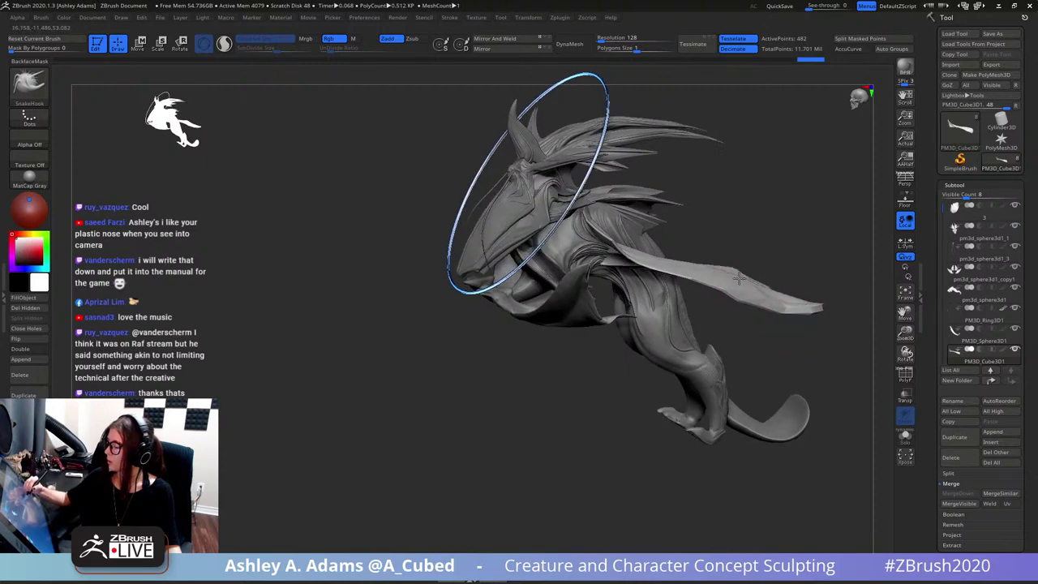
- Reshape the wing form with SnakeHook from the rear view, bending it closer around the body
right_click_drag(750, 273, 661, 302)
right_click(743, 354)
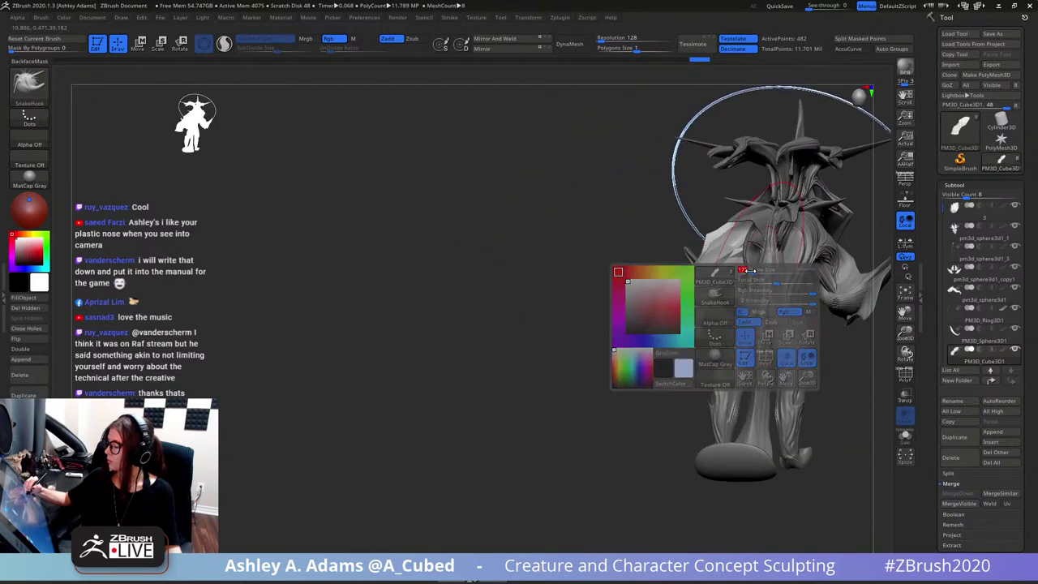
right_click_drag(743, 354, 731, 297)
mouse_move(733, 292)
left_mouse_down()
mouse_move(708, 383)
mouse_move(685, 352)
left_mouse_up()
right_click_drag(688, 344, 746, 271)
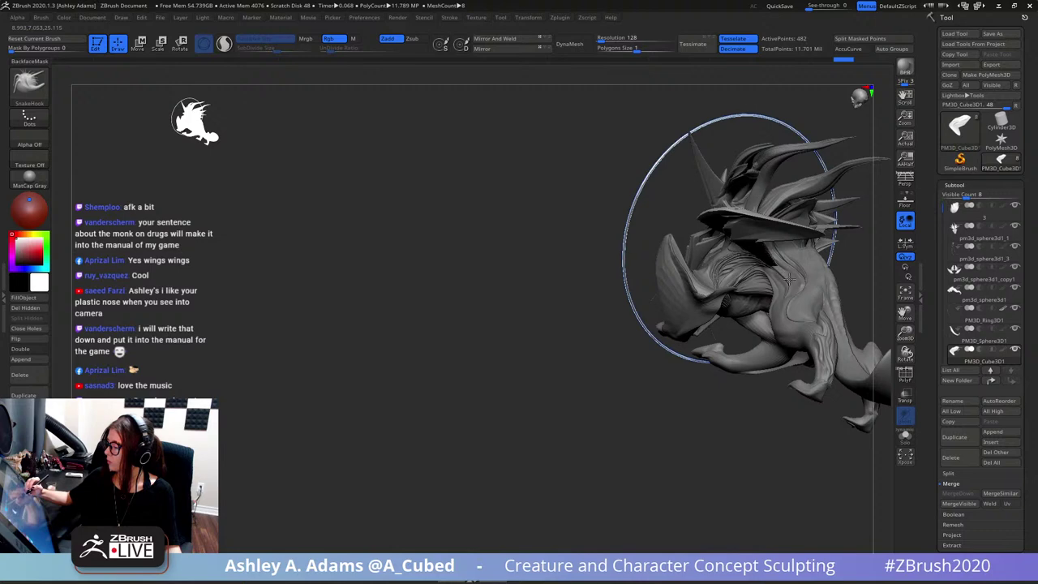
- Pull the wing's outer end upward into a broad, flared blade with SnakeHook in the front view
right_click_drag(814, 295, 814, 235)
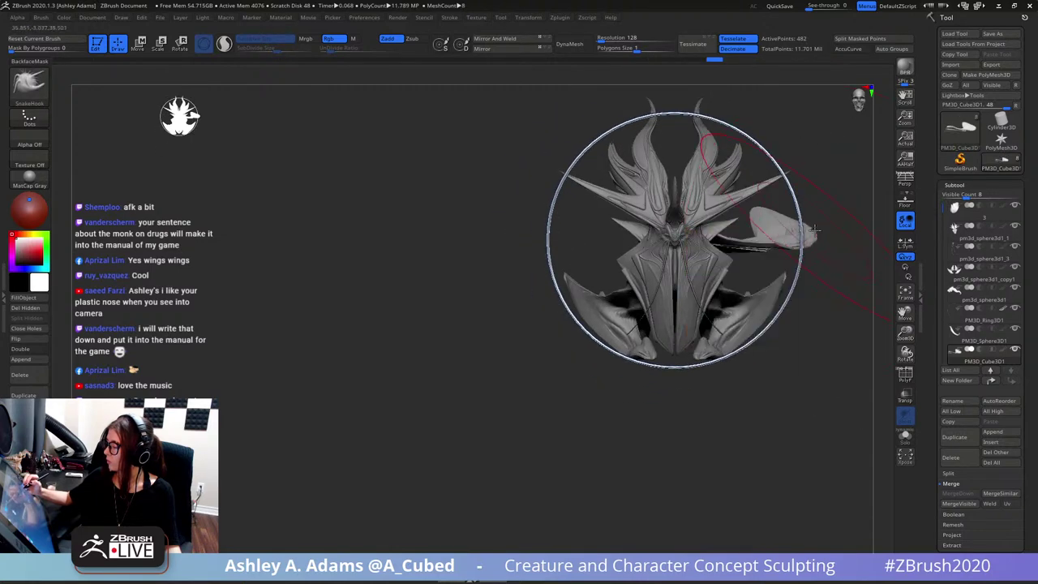
left_click_drag(801, 246, 803, 247)
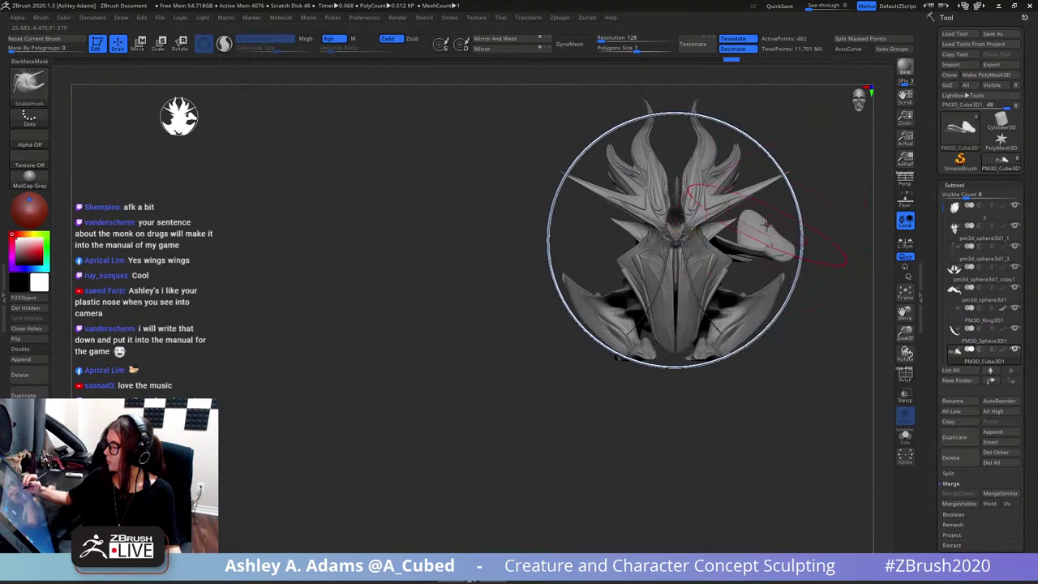
mouse_move(759, 251)
right_mouse_down()
mouse_move(762, 271)
mouse_move(758, 248)
right_mouse_up()
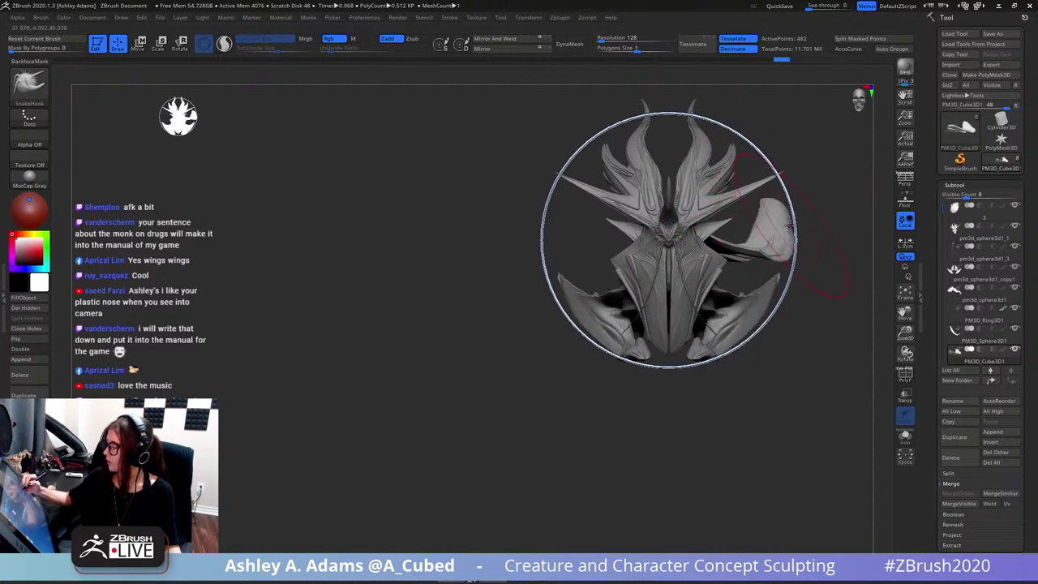
left_click_drag(791, 225, 790, 229)
right_click_drag(744, 317, 748, 314)
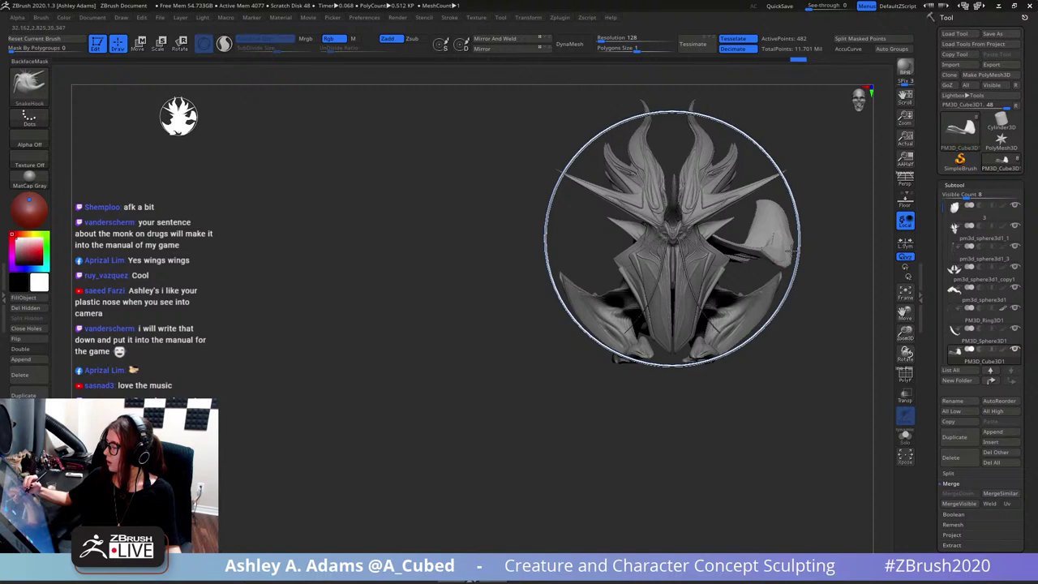
right_click_drag(791, 251, 786, 226)
- Smooth the wing blade's upper edge and lower part, and undo the last stroke
left_click_drag(785, 209, 776, 202, "shift")
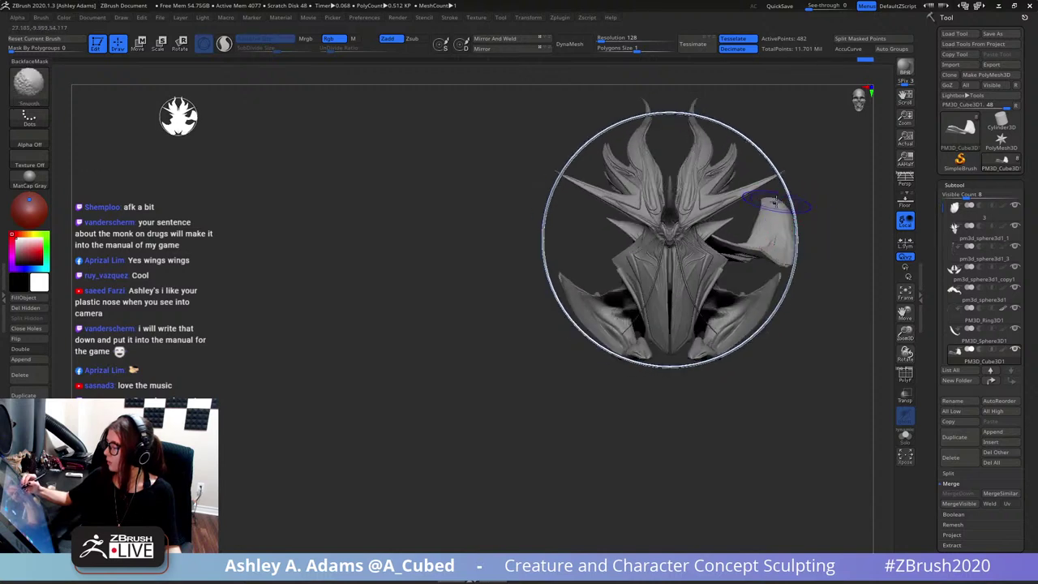
left_click_drag(779, 258, 762, 250, "shift")
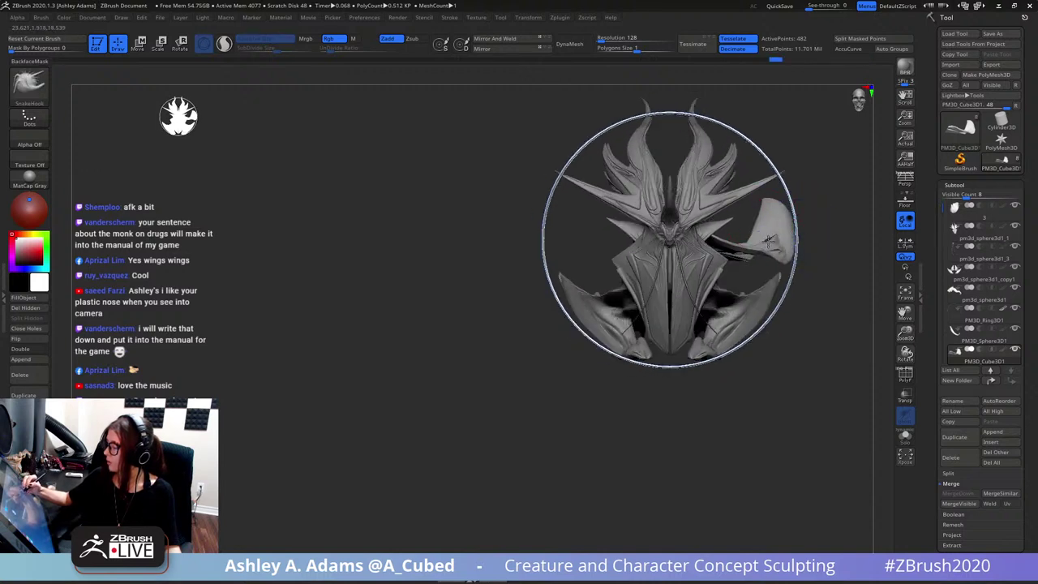
key("ctrl+z")
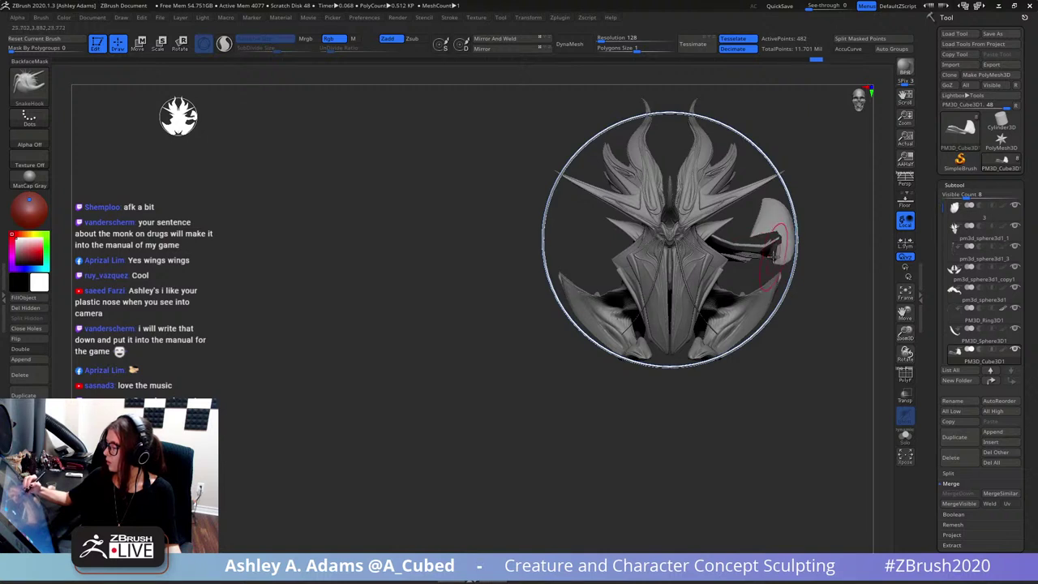
- Reshape the wing blade's lower outer edge with SnakeHook in the front view and smooth the arm joining it to the body
left_click_drag(787, 256, 783, 241)
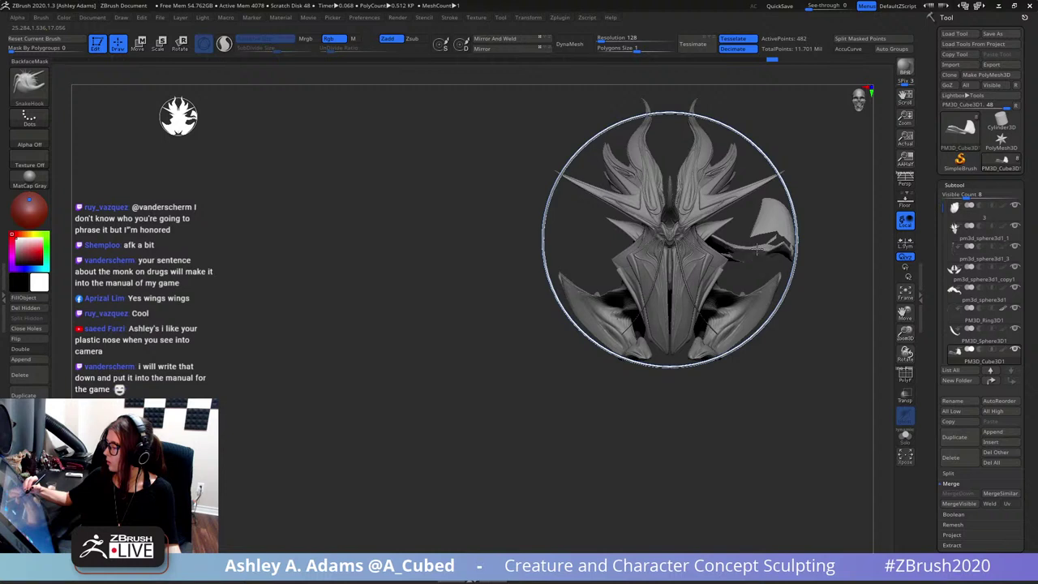
mouse_move(759, 247)
right_mouse_down("ctrl")
mouse_move(761, 161)
mouse_move(740, 162)
mouse_move(770, 163)
mouse_move(764, 265)
right_mouse_up("ctrl")
key("space")
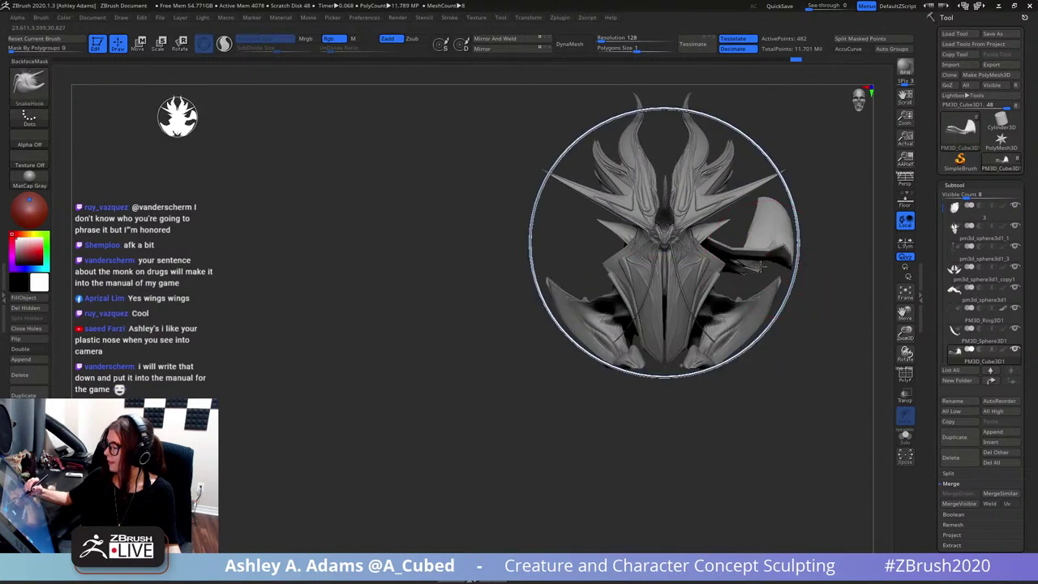
left_click_drag(761, 263, 698, 269, "shift")
right_click_drag(730, 264, 767, 262)
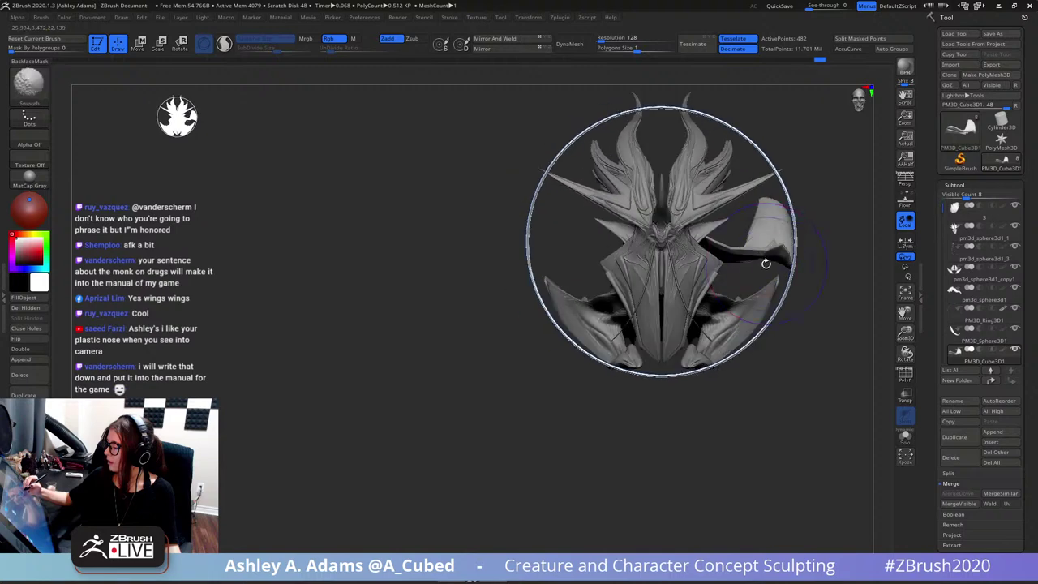
mouse_move(770, 264)
left_mouse_down()
mouse_move(759, 229)
mouse_move(776, 207)
left_mouse_up()
mouse_move(826, 241)
right_mouse_down()
mouse_move(811, 223)
mouse_move(762, 211)
right_mouse_up()
left_click_drag(762, 212, 583, 68)
left_click(523, 43)
right_click(516, 120)
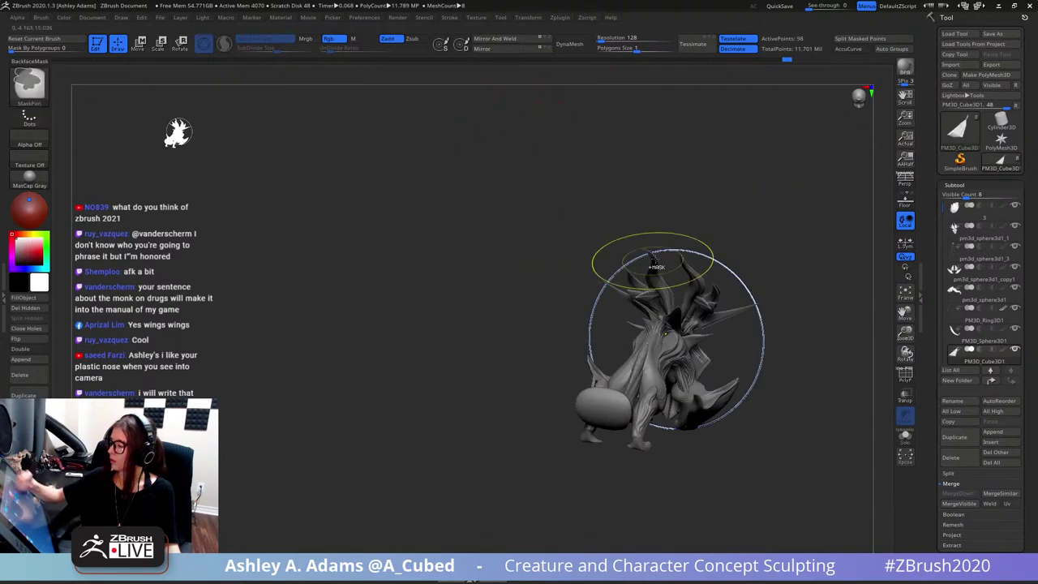
key("ctrl+z")
- Mirror and weld the wing onto the creature's other side and adjust the pair's sweep from above
left_click(494, 38)
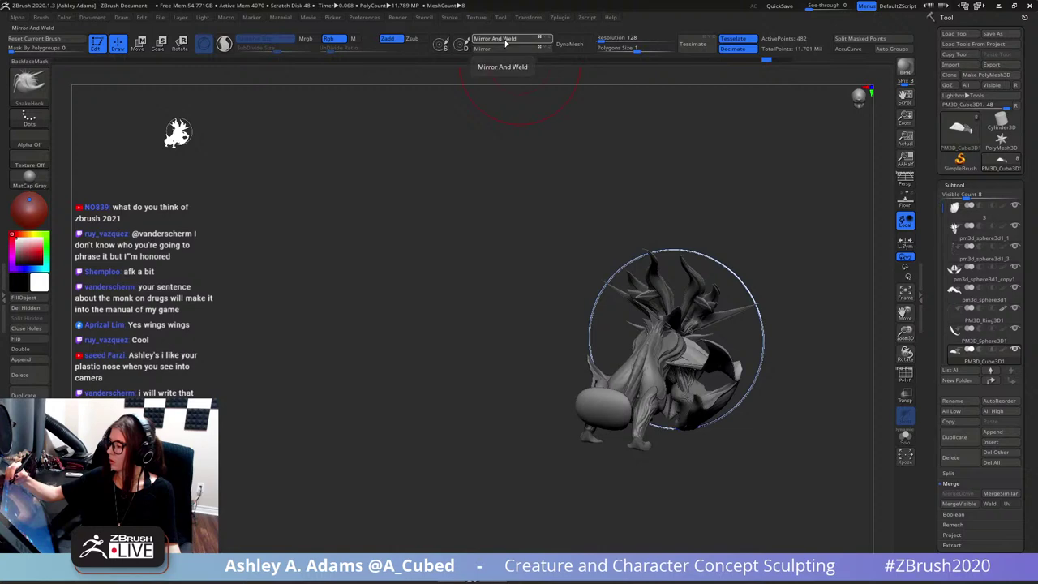
mouse_move(732, 220)
left_mouse_down()
mouse_move(701, 323)
mouse_move(744, 357)
mouse_move(748, 319)
mouse_move(765, 306)
mouse_move(750, 300)
mouse_move(762, 285)
mouse_move(742, 351)
mouse_move(676, 270)
mouse_move(682, 284)
mouse_move(686, 228)
mouse_move(719, 261)
left_mouse_up()
mouse_move(719, 261)
right_mouse_down()
mouse_move(727, 291)
mouse_move(704, 337)
right_mouse_up()
left_click_drag(685, 282, 694, 313)
right_click_drag(693, 313, 702, 349)
left_click_drag(708, 297, 675, 323)
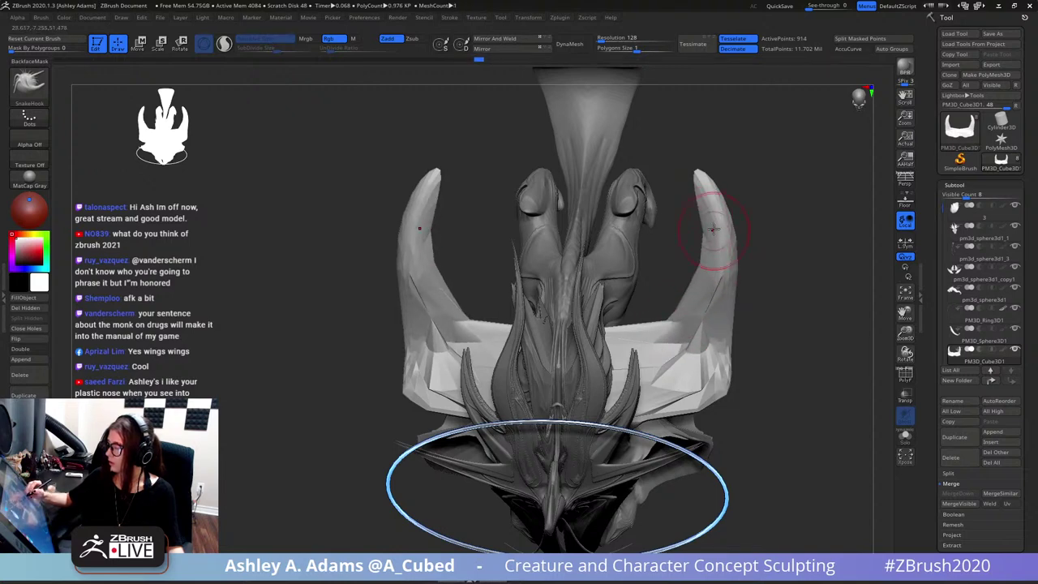
- Curve the outer tips of both wings inward with SnakeHook from the top view
left_click_drag(684, 197, 736, 324)
key("space")
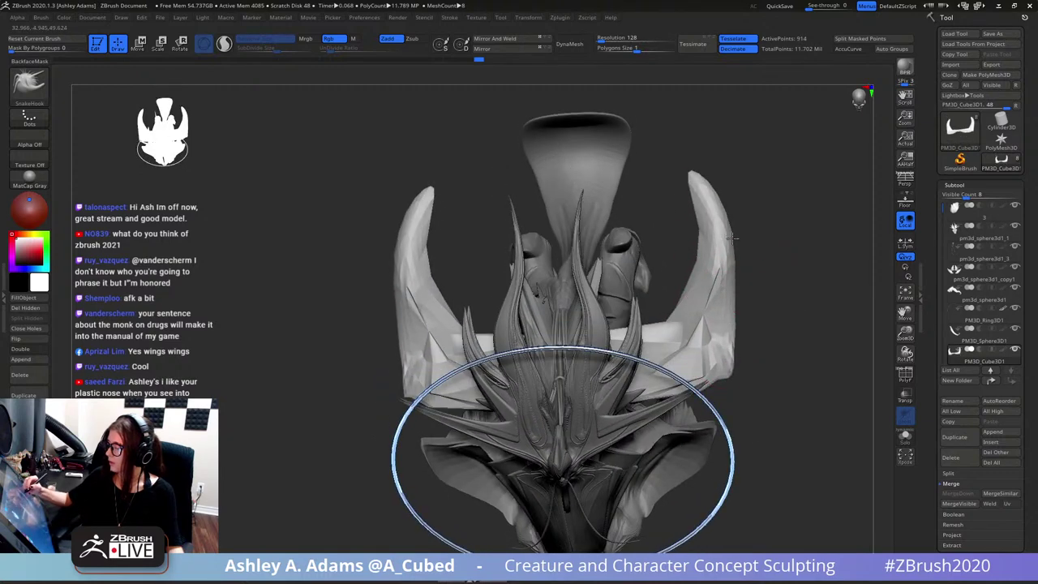
right_click_drag(731, 238, 736, 232)
left_click_drag(704, 190, 680, 194)
mouse_move(684, 211)
right_mouse_down()
mouse_move(721, 255)
mouse_move(716, 312)
mouse_move(767, 274)
mouse_move(642, 323)
right_mouse_up()
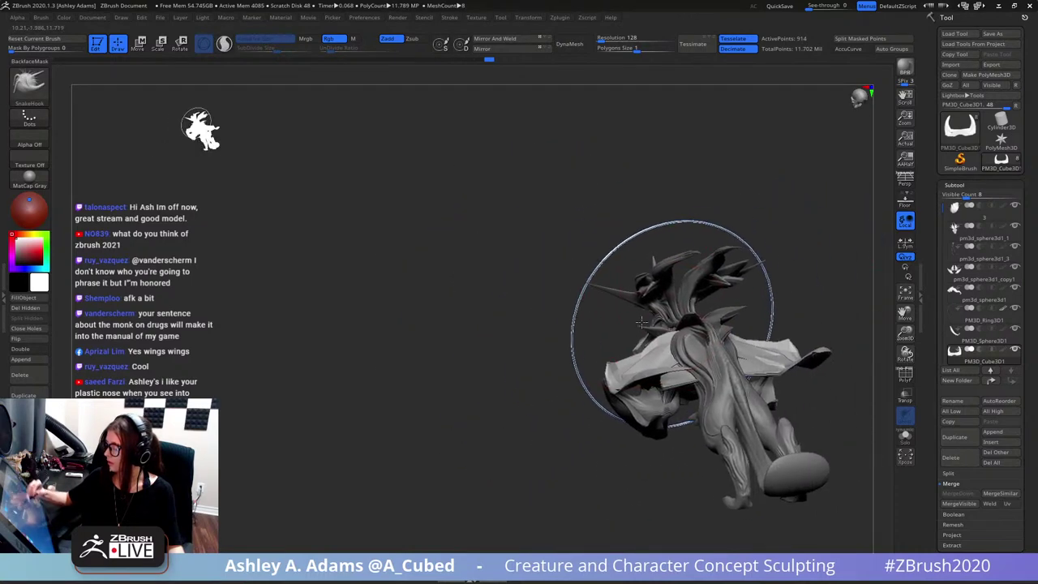
mouse_move(641, 322)
left_mouse_down()
mouse_move(720, 313)
mouse_move(706, 324)
mouse_move(736, 308)
left_mouse_up()
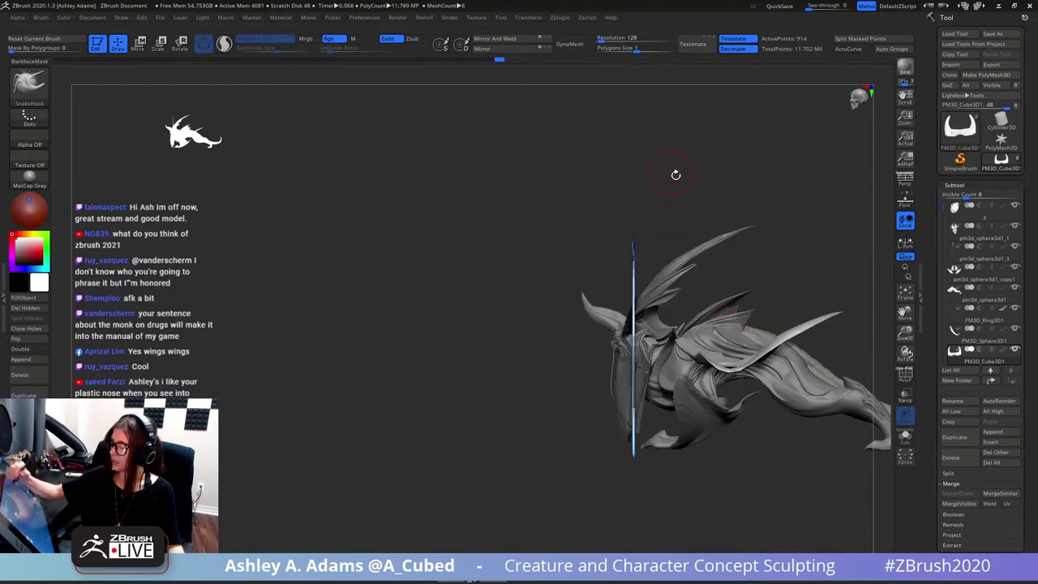
- Refine the wings' upswept side profile and outer contour with SnakeHook from the side and top views
left_click_drag(744, 211, 701, 250, "alt")
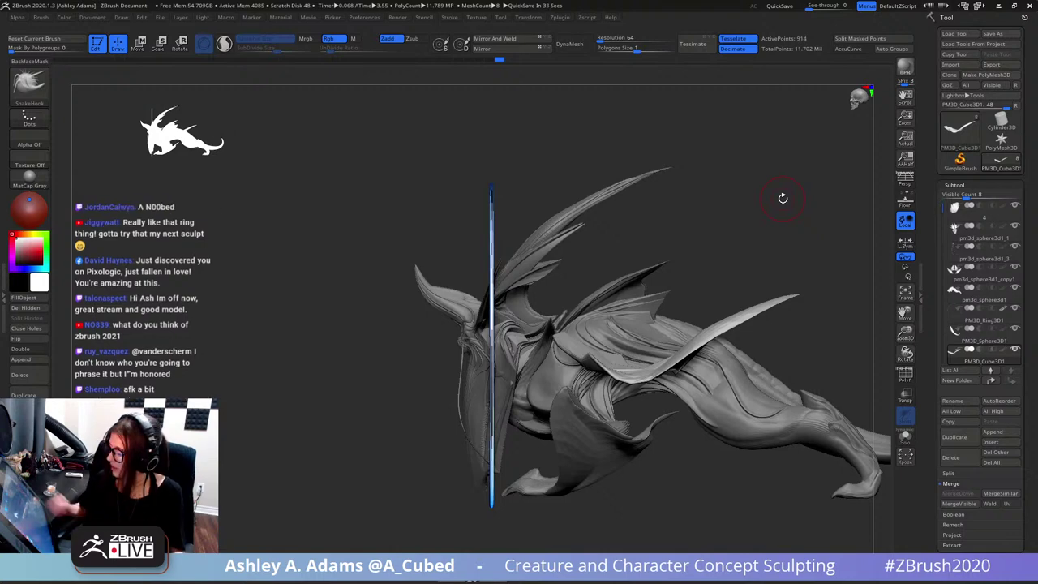
left_click_drag(730, 287, 723, 253)
left_click_drag(756, 202, 733, 310)
mouse_move(610, 345)
left_mouse_down()
mouse_move(479, 282)
mouse_move(746, 294)
mouse_move(743, 372)
mouse_move(692, 363)
mouse_move(693, 394)
mouse_move(659, 383)
mouse_move(717, 379)
left_mouse_up()
key("space")
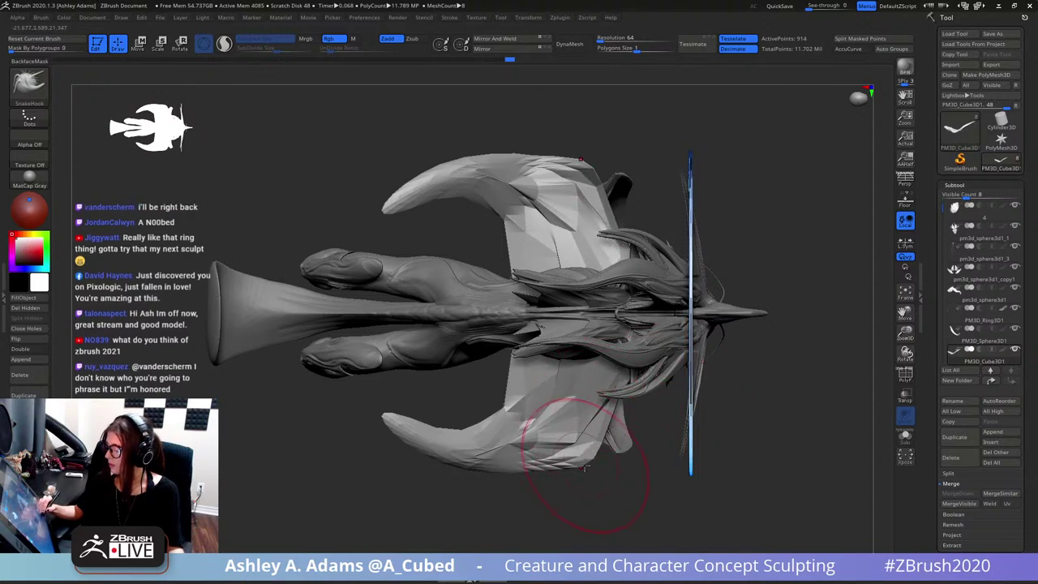
mouse_move(585, 458)
left_mouse_down()
mouse_move(544, 463)
mouse_move(576, 349)
mouse_move(590, 186)
left_mouse_up()
- Try to remesh the wings with DynaMesh at resolution 64
left_click(576, 44)
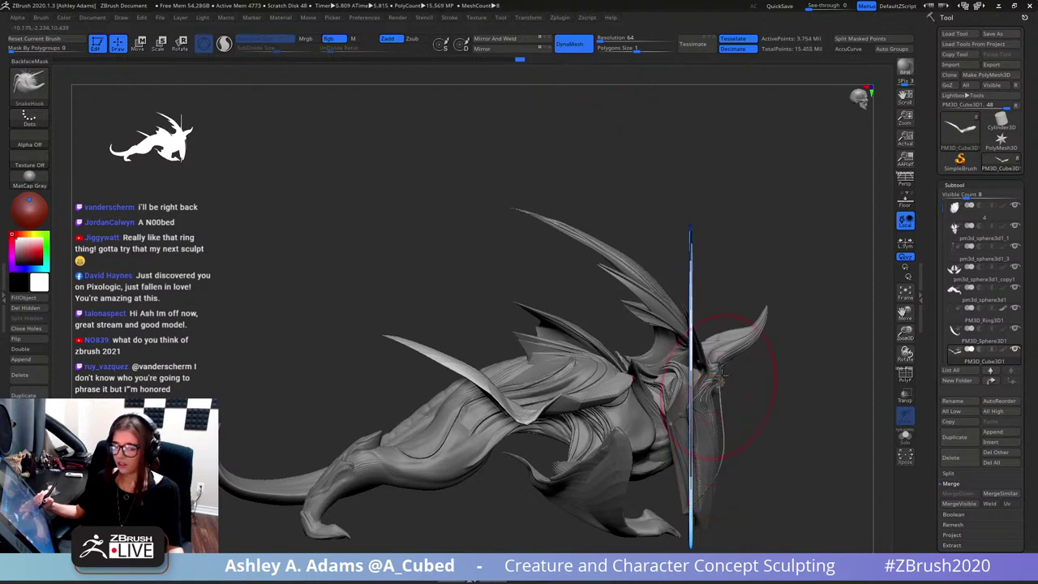
mouse_move(768, 353)
left_mouse_down()
mouse_move(614, 387)
mouse_move(630, 427)
mouse_move(508, 382)
left_mouse_up()
right_click_drag(751, 351, 755, 382)
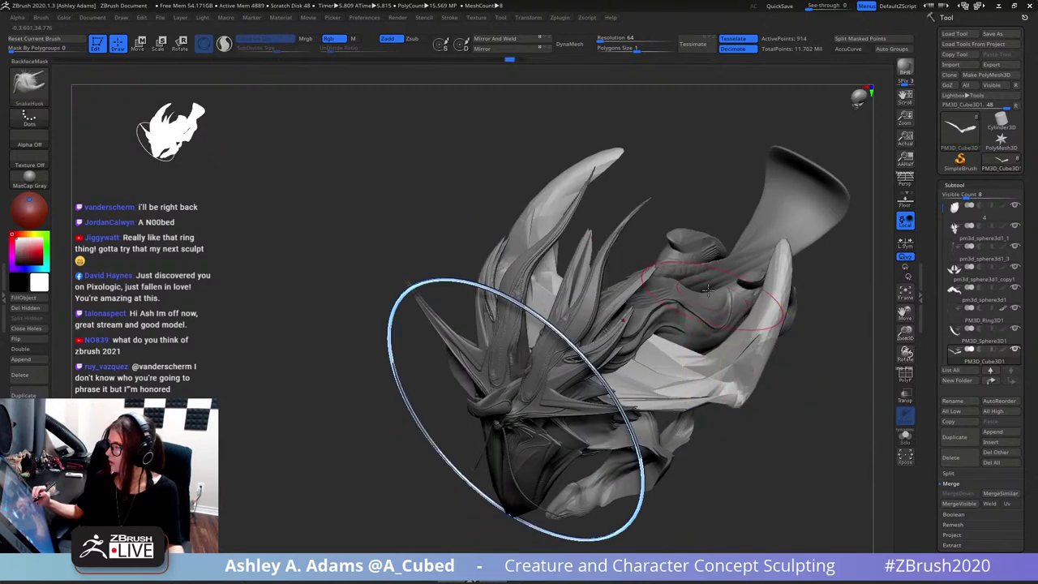
- Set the DynaMesh resolution to 16 and remesh the wings
left_click(613, 39)
key("BackSpace")
key("BackSpace")
key("BackSpace")
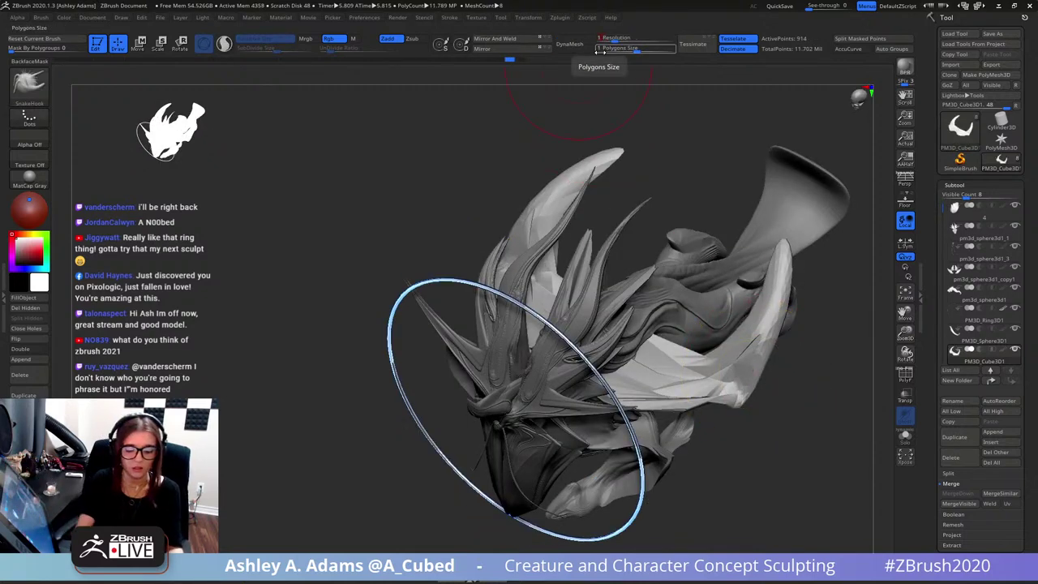
type("16")
left_click(581, 43)
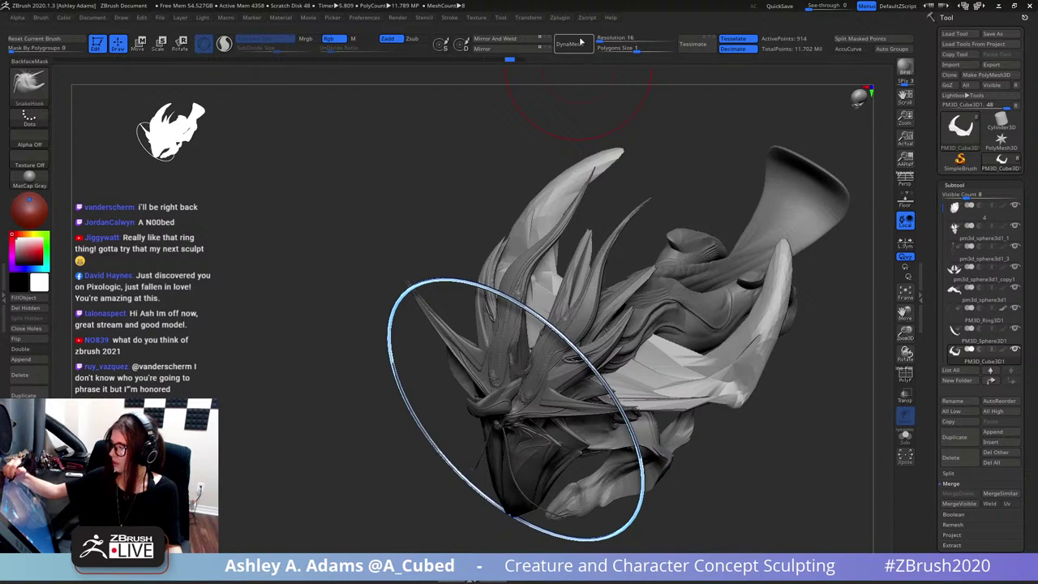
- Try to smooth and flatten the remeshed wing surfaces with the Smooth and hPolish brushes
key("b")
key("h")
key("p")
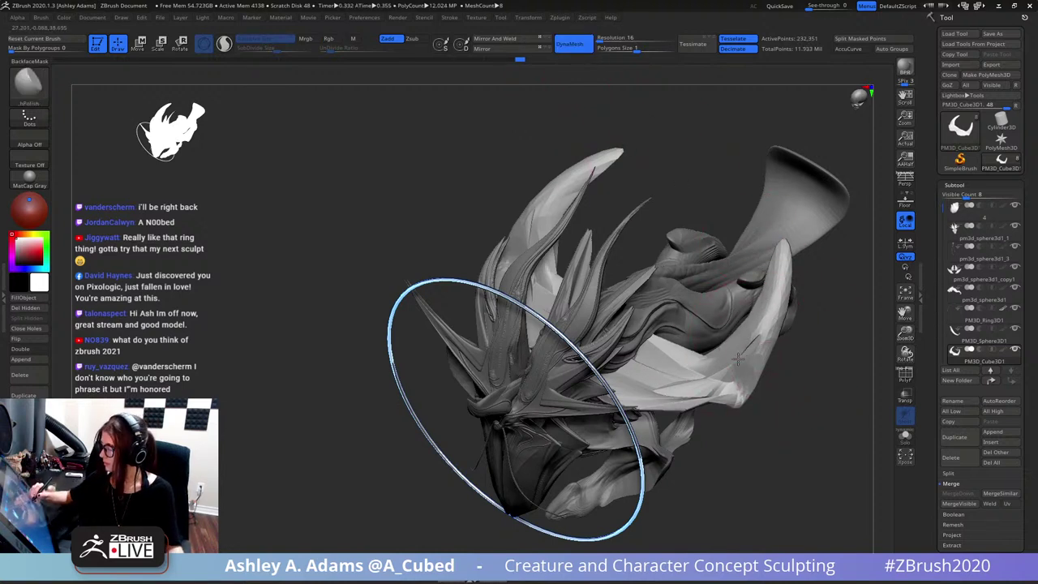
key("space")
key("shift")
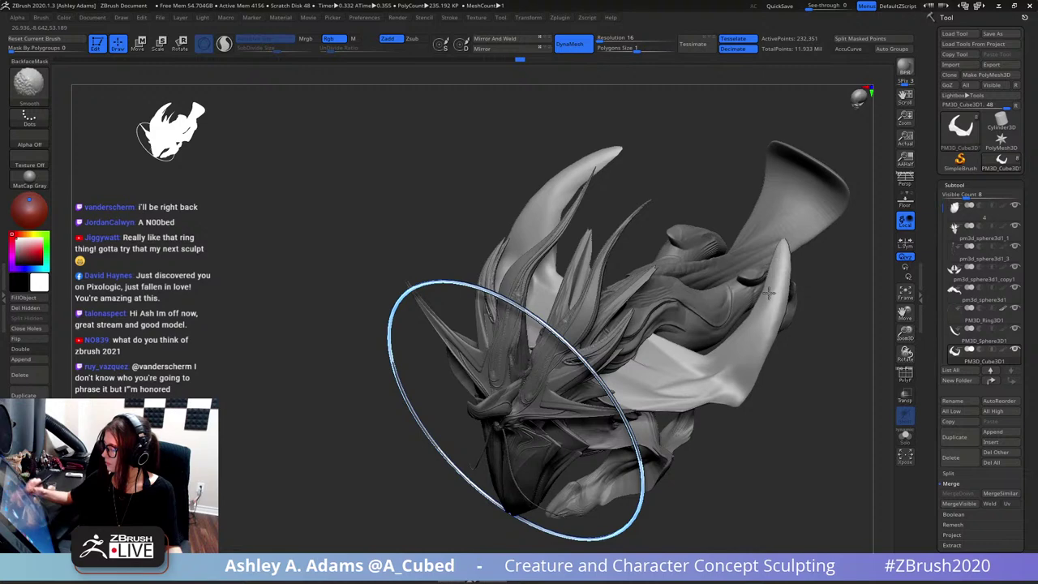
right_click_drag(737, 371, 799, 337)
right_click(710, 396)
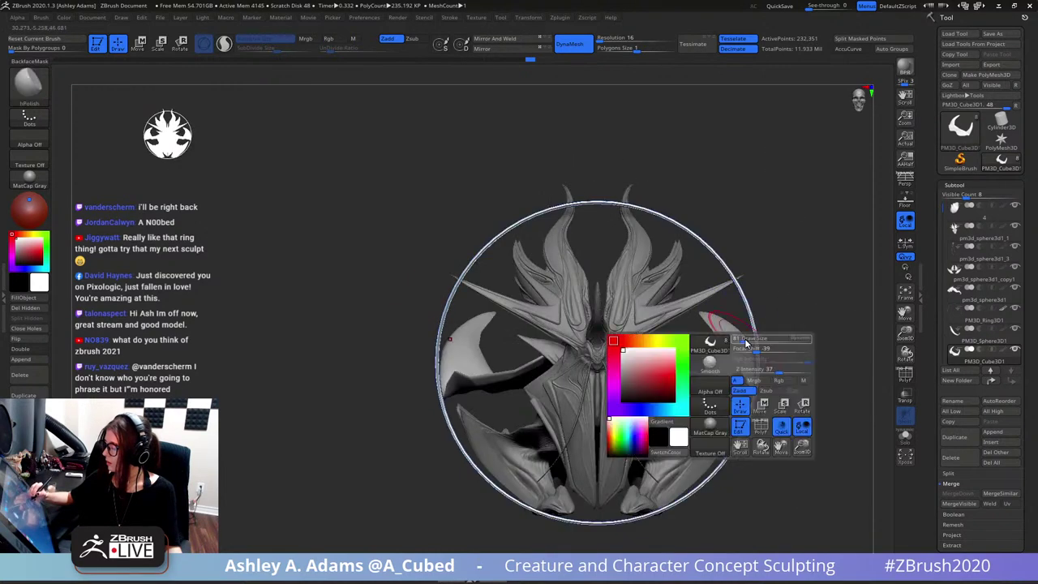
right_click_drag(743, 369, 737, 370)
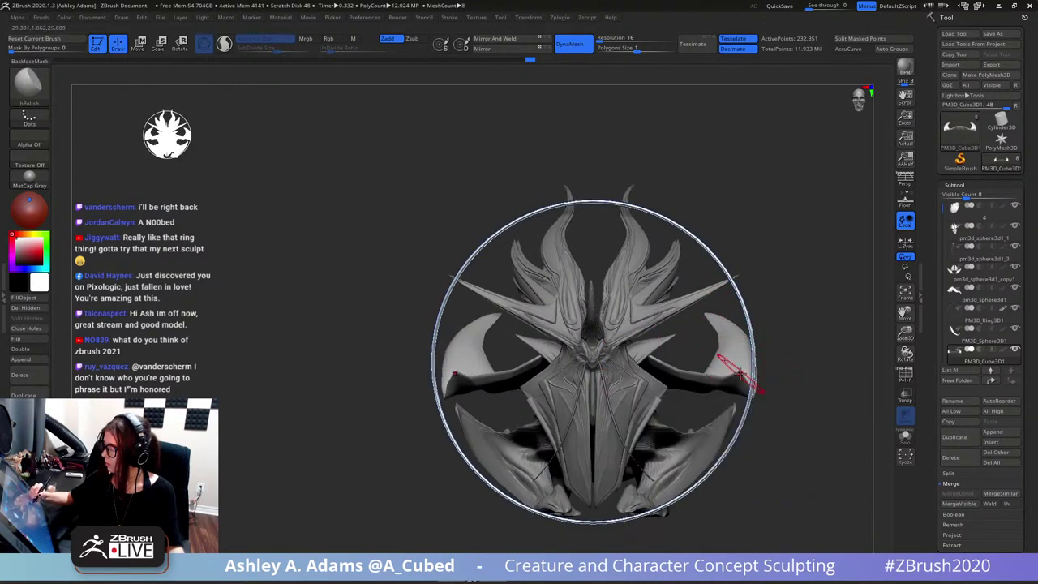
- Undo the polishing and the DynaMesh remesh, and subdivide the original wing mesh twice
key("ctrl")
key("ctrl+z")
key("ctrl+z")
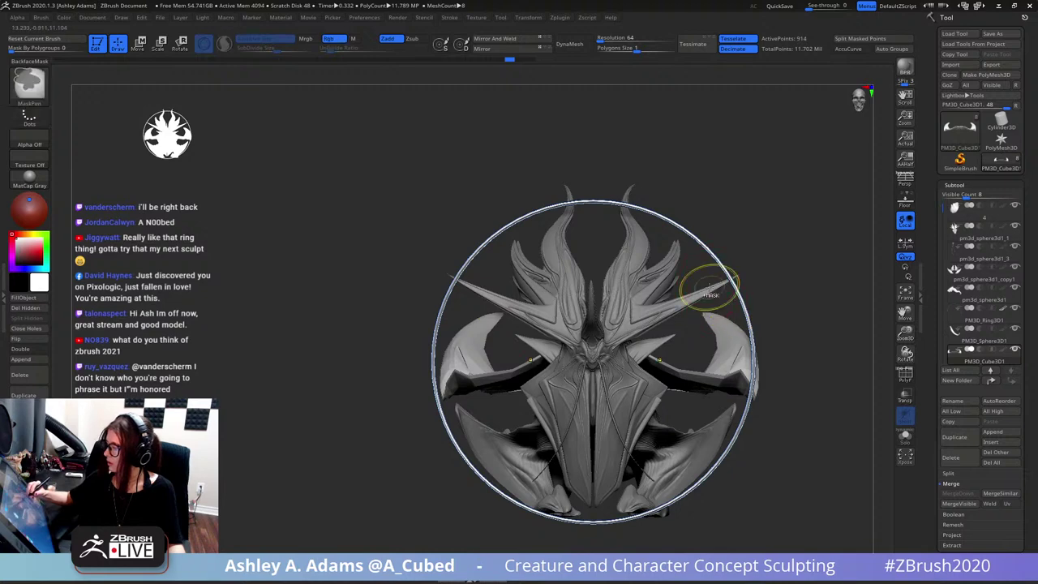
key("ctrl+d")
key("ctrl+d")
right_click_drag(740, 339, 726, 341)
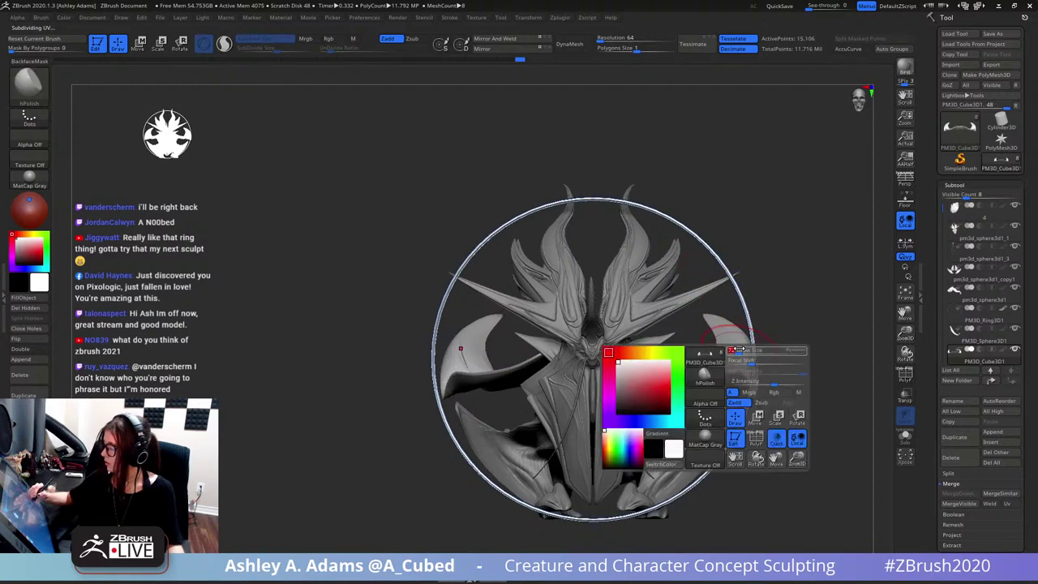
- Smooth the subdivided wings and adjust their outer lower corners with SnakeHook in the front view
key("b")
key("s")
key("h")
key("shift")
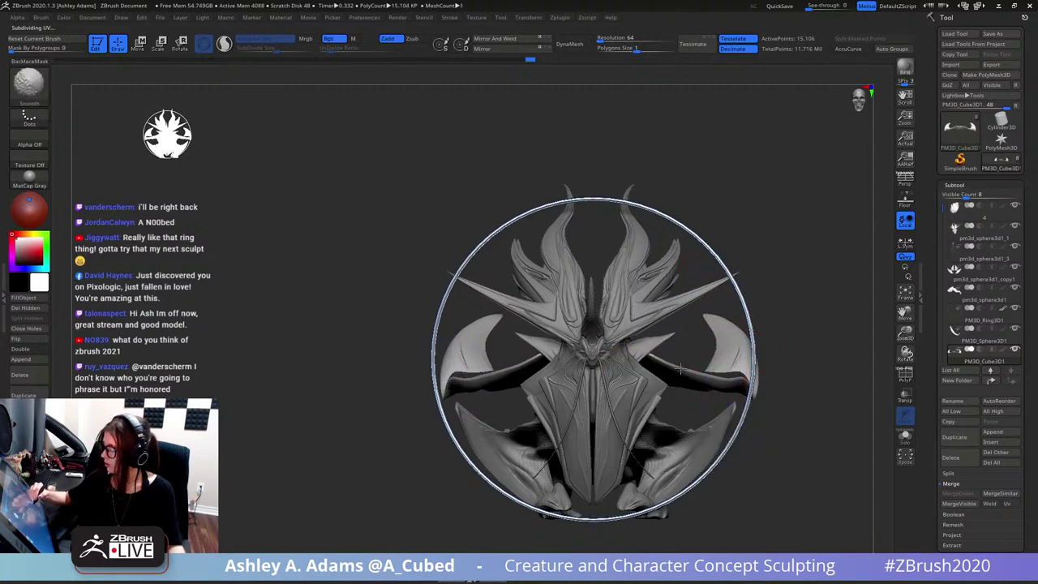
right_click_drag(742, 378, 730, 388)
mouse_move(730, 388)
left_mouse_down()
mouse_move(750, 392)
mouse_move(757, 372)
left_mouse_up()
mouse_move(757, 372)
right_mouse_down()
mouse_move(768, 367)
mouse_move(706, 374)
right_mouse_up()
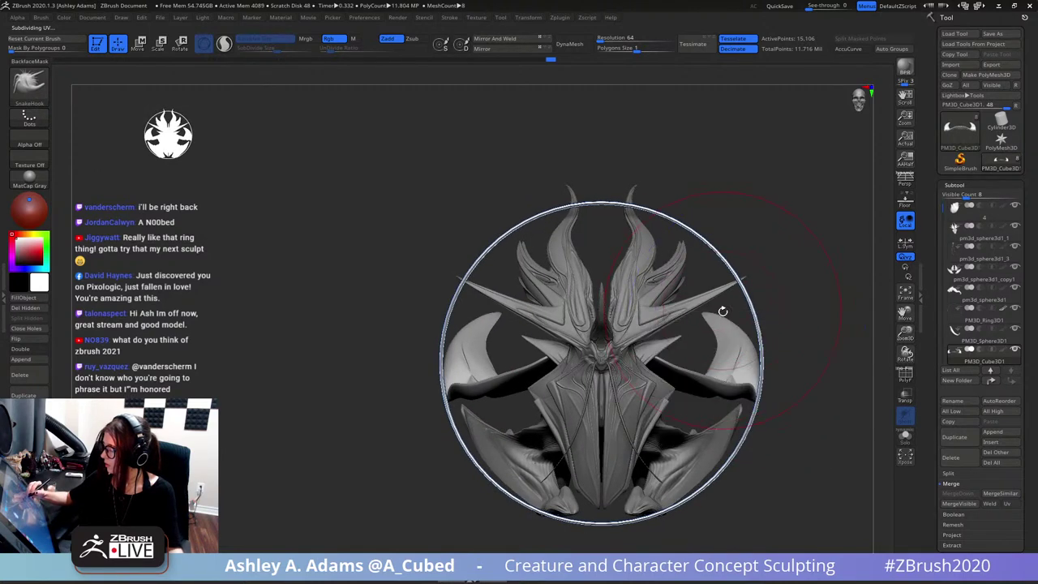
- Pull the wing tips down and reshape the wings into shorter, rounded crescents with SnakeHook
left_click_drag(717, 314, 736, 356)
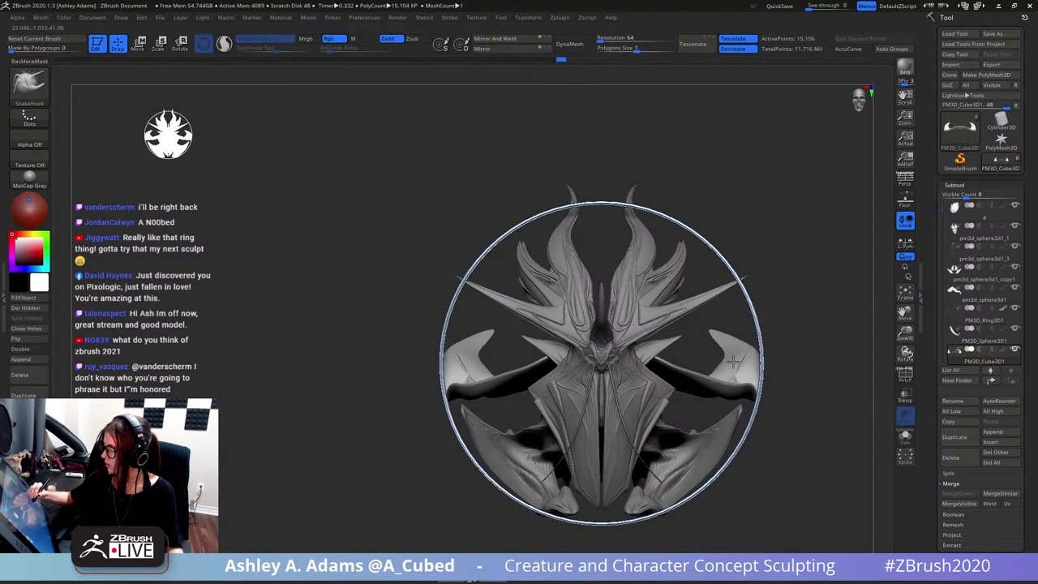
right_click_drag(736, 358, 742, 358)
mouse_move(742, 359)
left_mouse_down()
mouse_move(709, 390)
mouse_move(712, 400)
mouse_move(763, 373)
mouse_move(746, 349)
mouse_move(730, 362)
mouse_move(728, 339)
left_mouse_up()
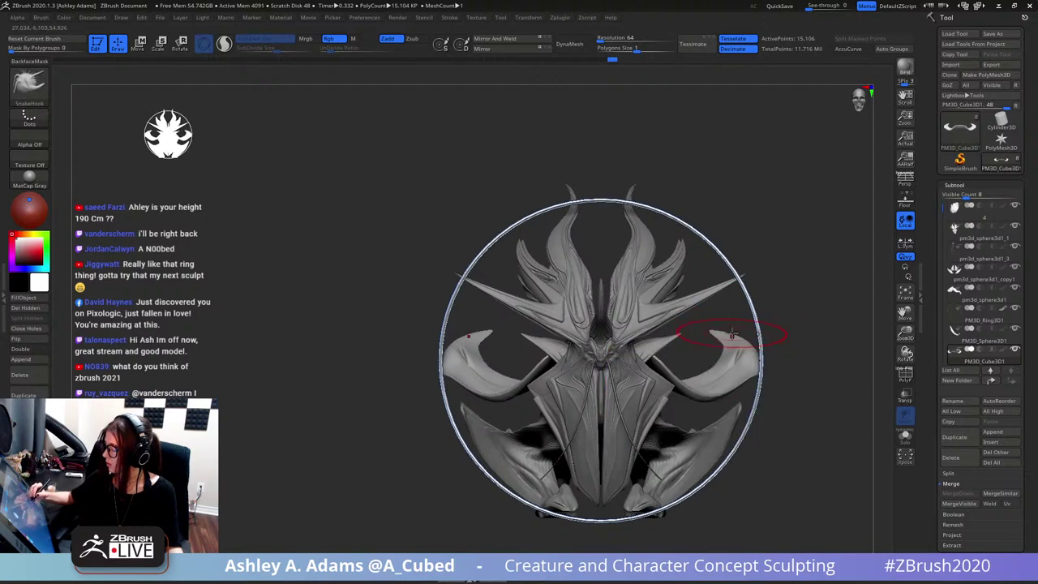
right_click_drag(732, 334, 750, 351)
right_click(738, 316)
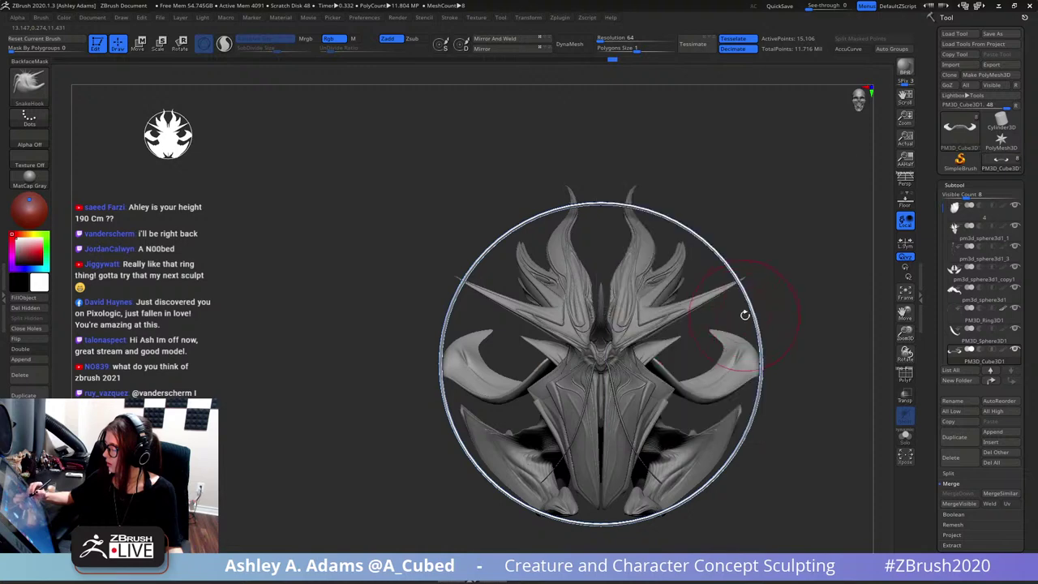
right_click_drag(745, 314, 748, 293)
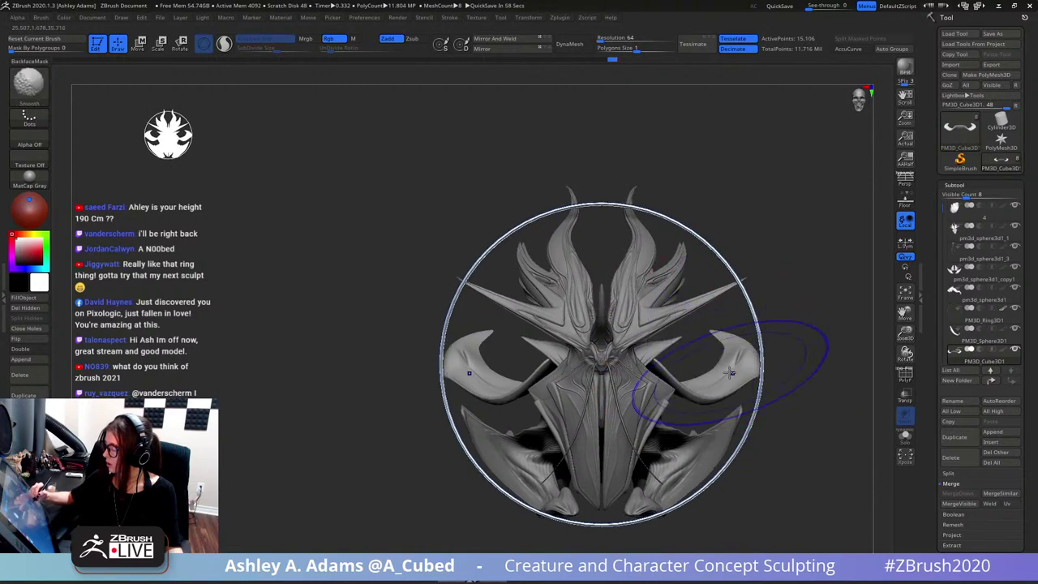
- Round out the lower curve of the wings with SnakeHook and refine their rear tips from the side
key("space")
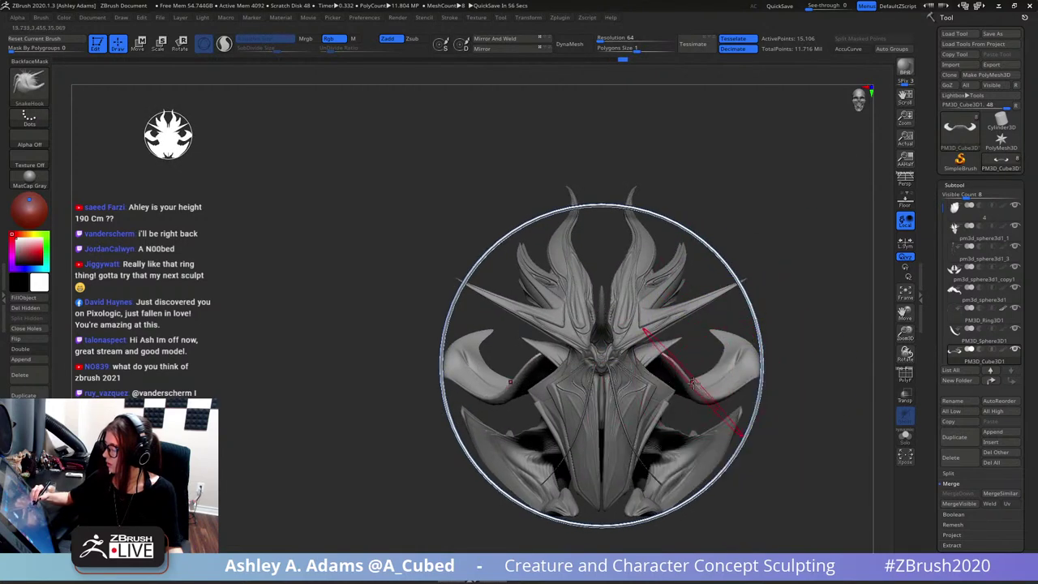
mouse_move(693, 382)
left_mouse_down()
mouse_move(708, 406)
mouse_move(743, 399)
mouse_move(748, 376)
left_mouse_up()
mouse_move(758, 357)
right_mouse_down()
mouse_move(759, 369)
mouse_move(702, 357)
mouse_move(719, 353)
right_mouse_up()
key("space")
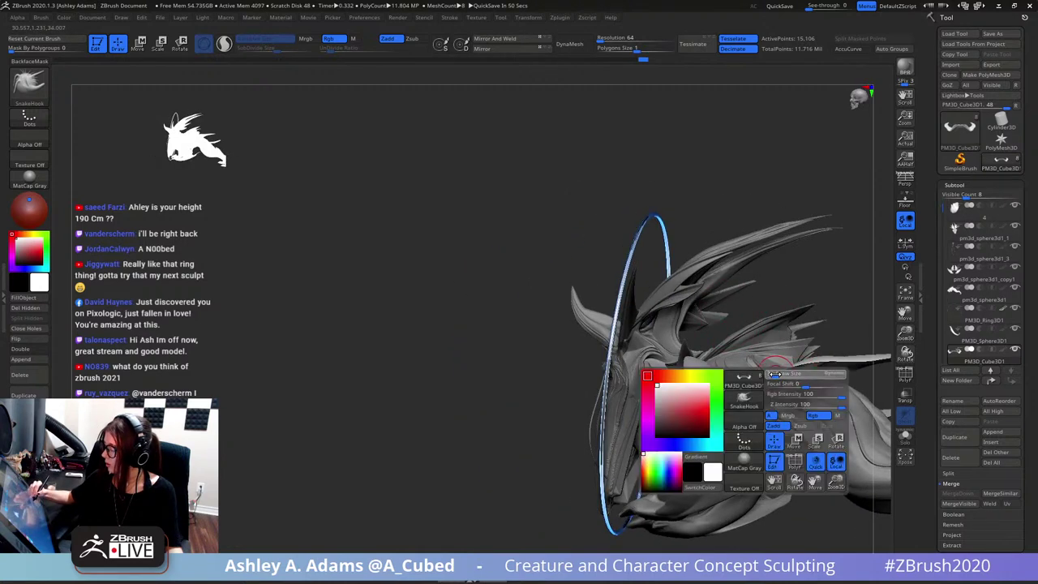
left_click_drag(786, 372, 770, 373)
mouse_move(782, 326)
right_mouse_down()
mouse_move(724, 350)
mouse_move(715, 384)
right_mouse_up()
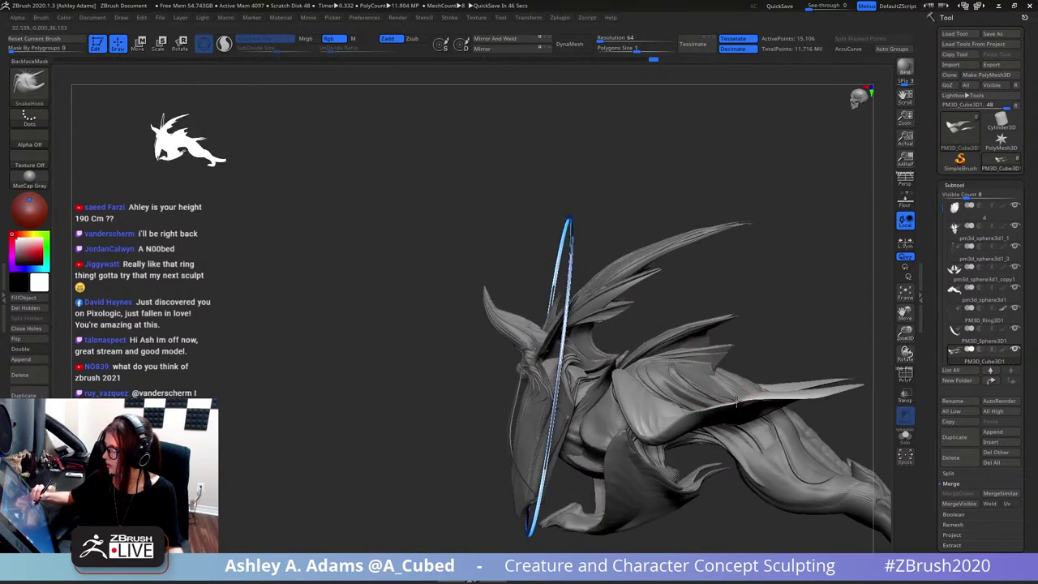
left_click_drag(807, 339, 738, 347)
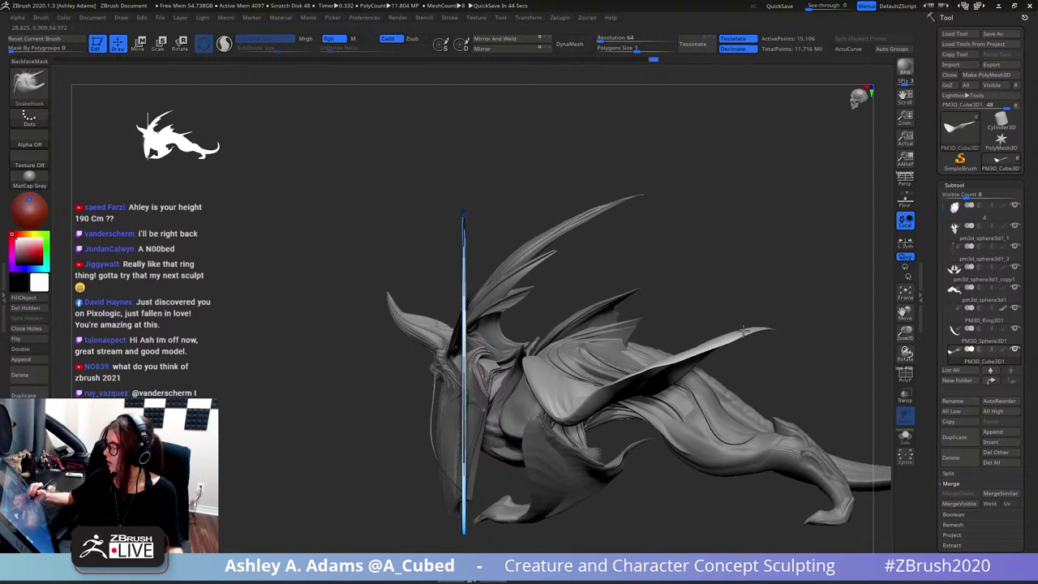
- Smooth the wing's rear tip from the side and thicken its edge with the Inflat brush
key("shift")
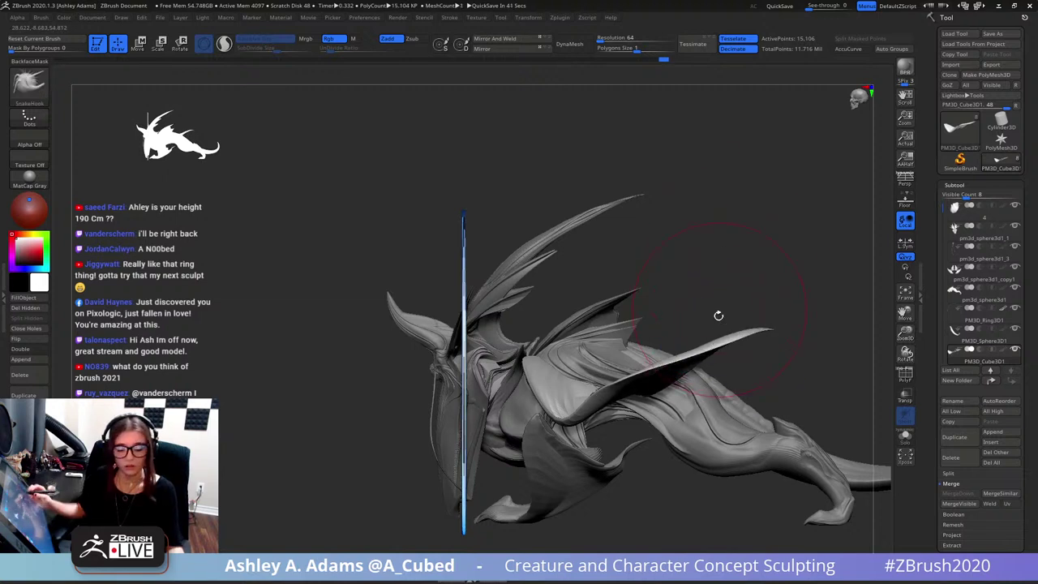
key("shift")
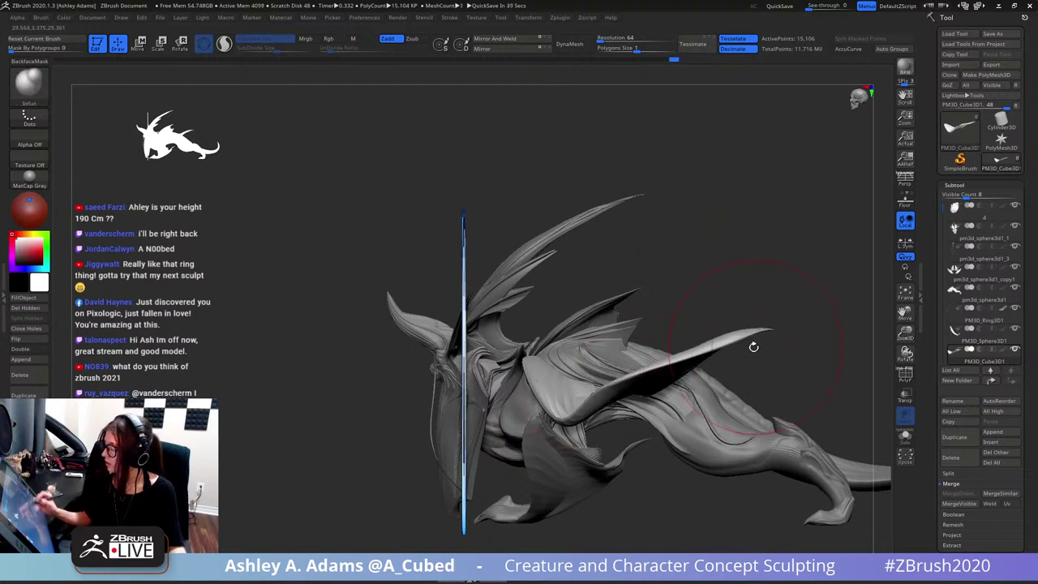
right_click_drag(709, 342, 690, 387)
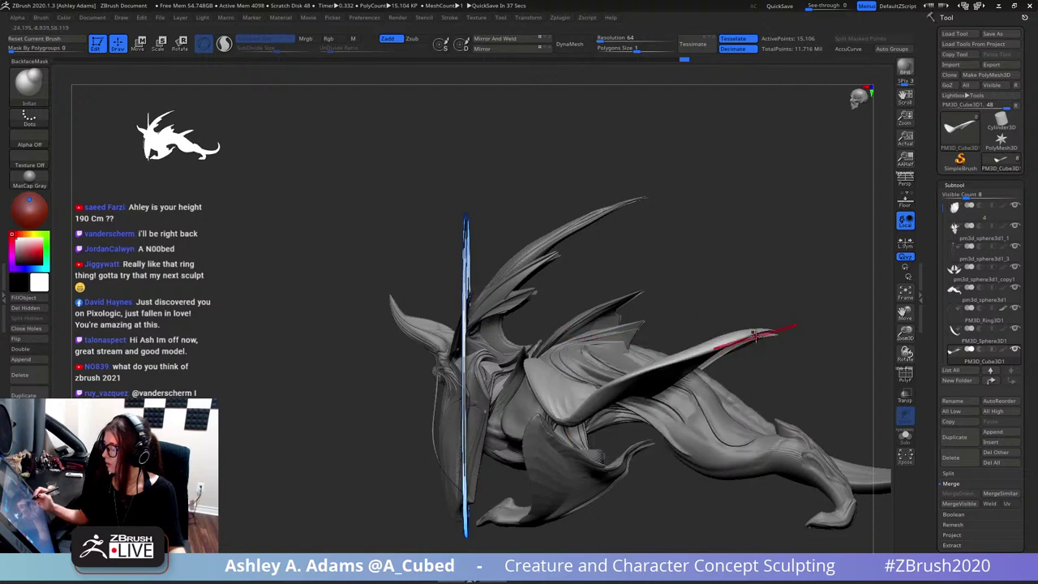
key("shift")
mouse_move(612, 395)
left_mouse_down()
mouse_move(759, 508)
mouse_move(794, 354)
mouse_move(829, 343)
mouse_move(781, 320)
left_mouse_up()
- Adjust the wings' inner corners beside the body with a small SnakeHook brush and smooth them
right_click_drag(782, 321, 735, 307, "alt")
right_click(735, 357)
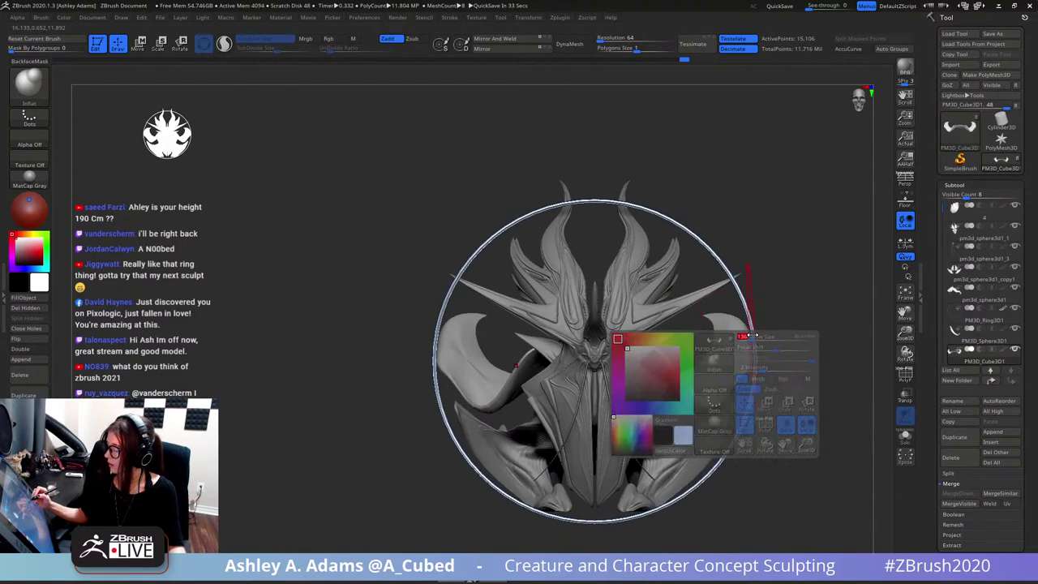
right_click_drag(734, 357, 715, 363)
left_click_drag(741, 251, 684, 328)
right_click_drag(683, 329, 661, 314)
right_click(644, 318)
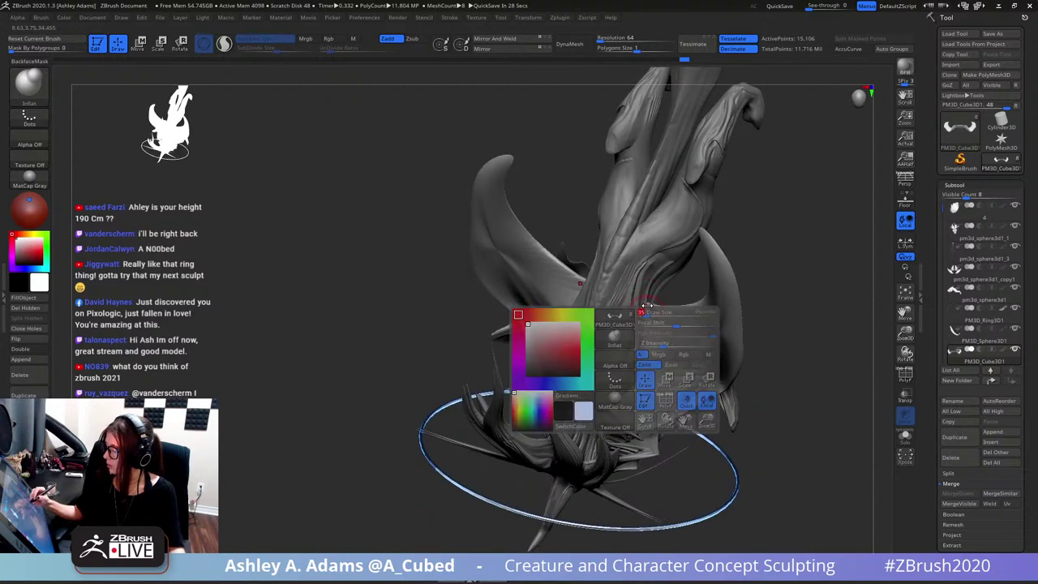
key("b")
key("s")
key("h")
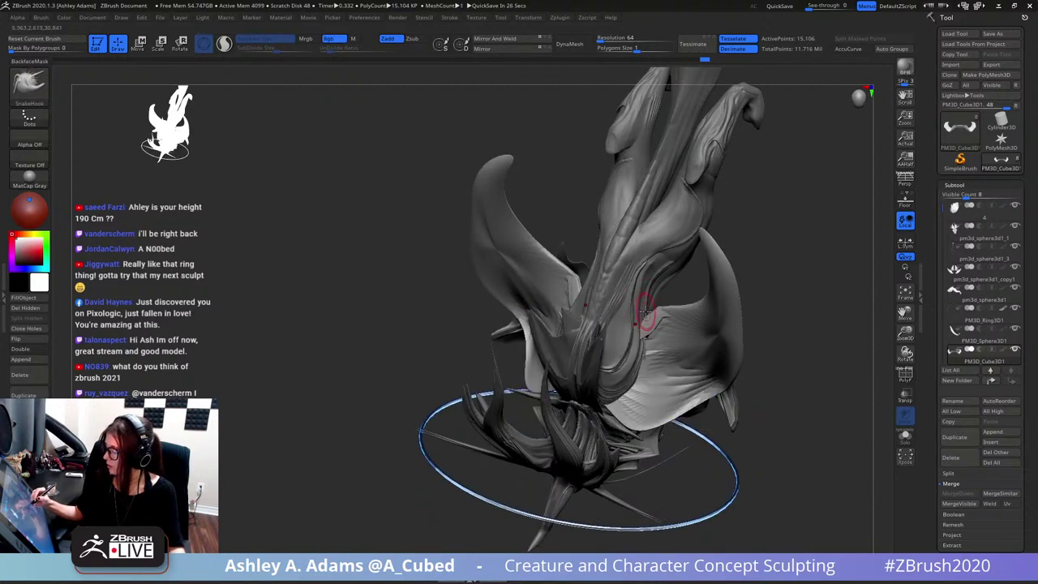
mouse_move(647, 343)
right_mouse_down()
mouse_move(596, 329)
mouse_move(633, 324)
mouse_move(639, 334)
right_mouse_up()
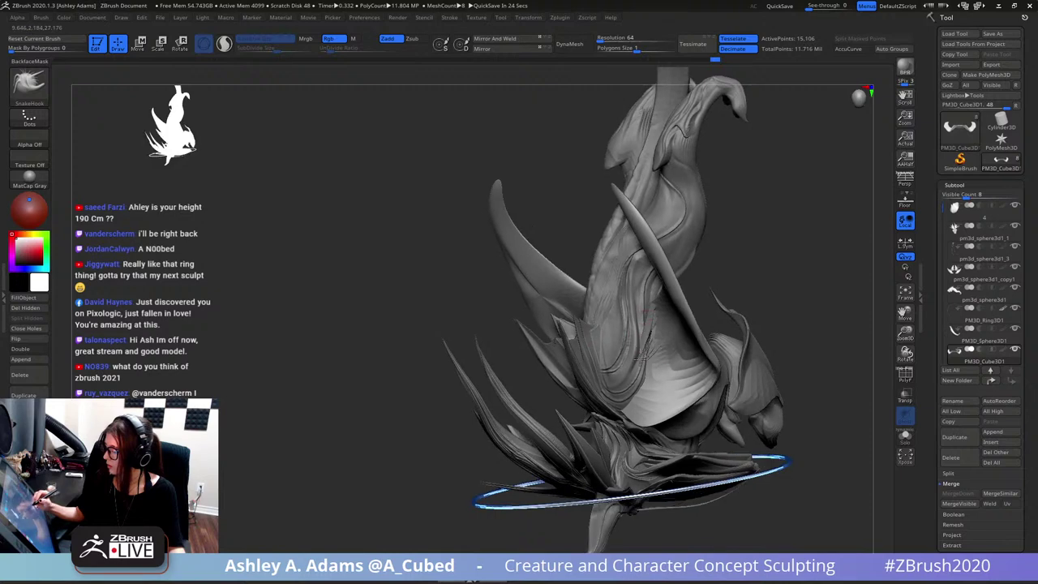
left_click_drag(661, 346, 672, 276, "shift")
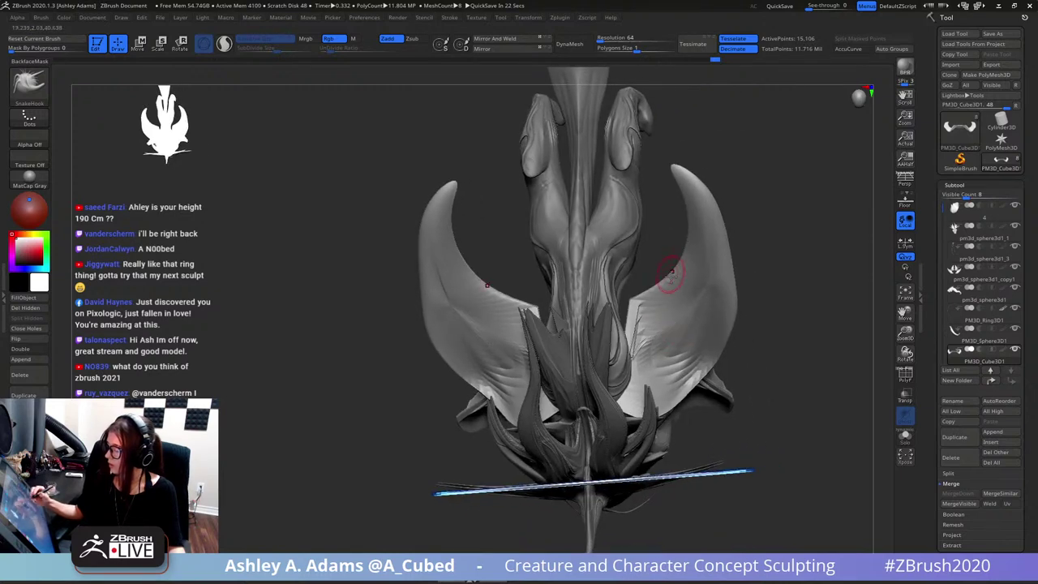
- Define the inner surfaces near the wing bases with DamStandard and smooth the strokes
key("b")
key("d")
key("s")
right_click_drag(673, 355, 624, 402)
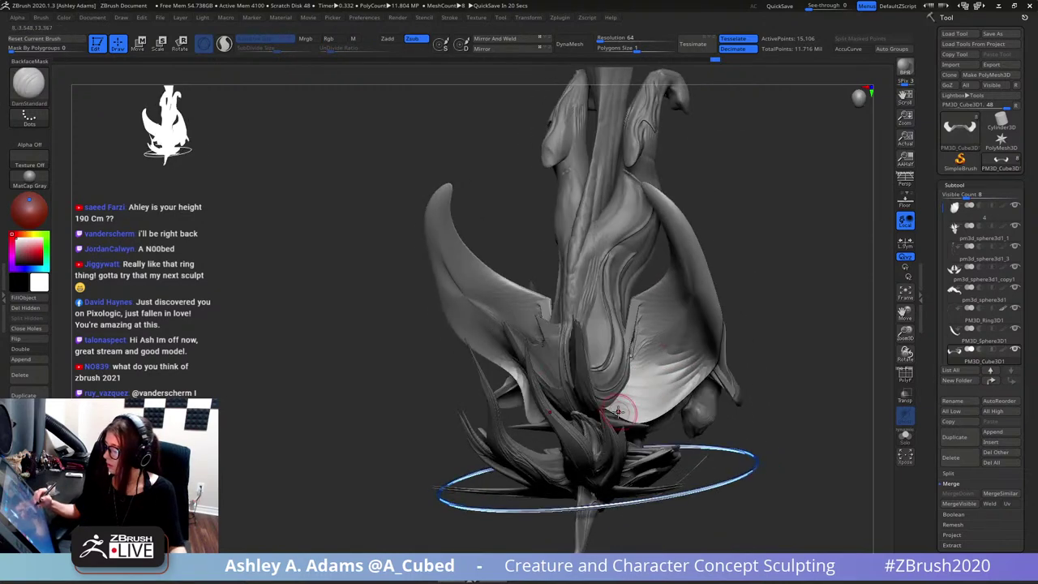
left_click_drag(678, 371, 685, 390, "shift")
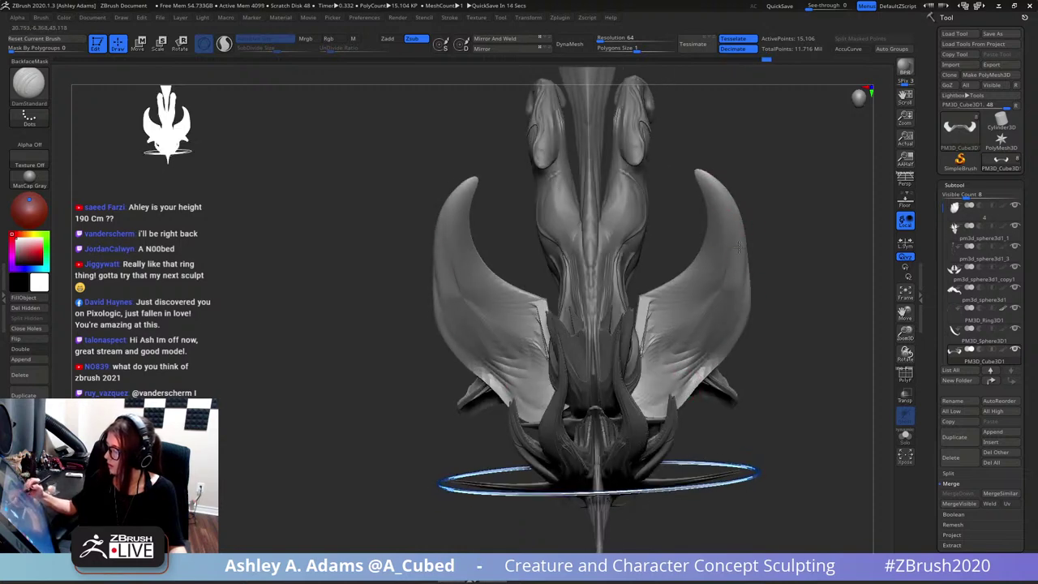
- Try pulling jagged notches and spikes along the outer and inner edges of both wings with SnakeHook
key("b")
key("s")
key("h")
right_click(735, 208)
right_click_drag(735, 200, 733, 203)
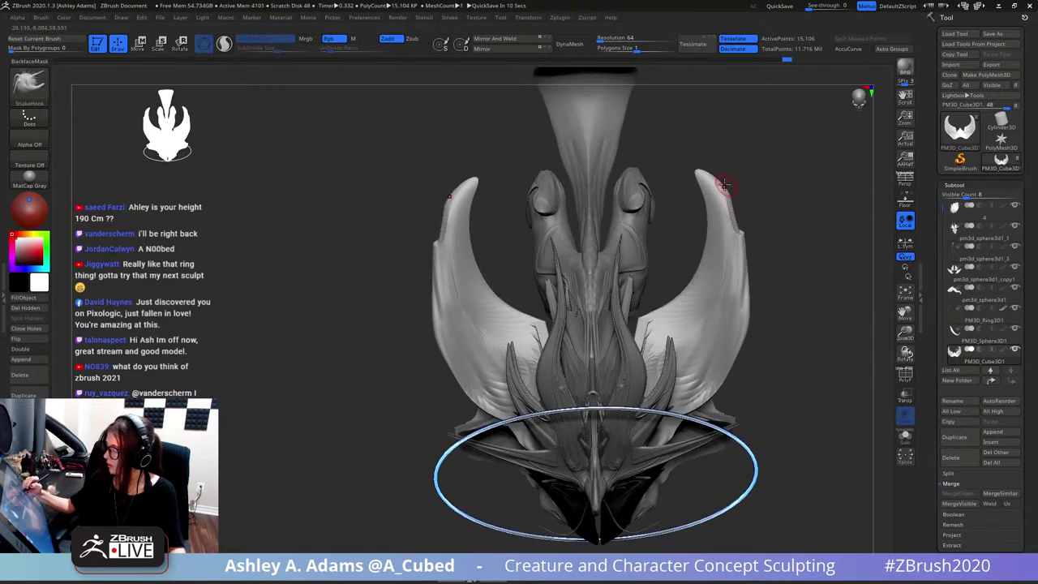
left_click_drag(723, 185, 712, 178)
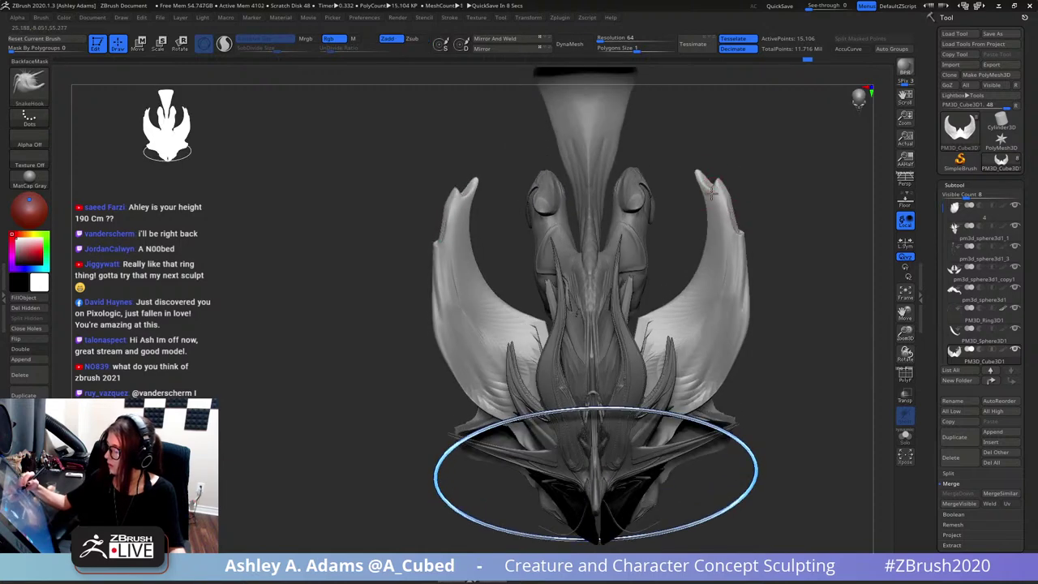
right_click_drag(712, 193, 708, 195)
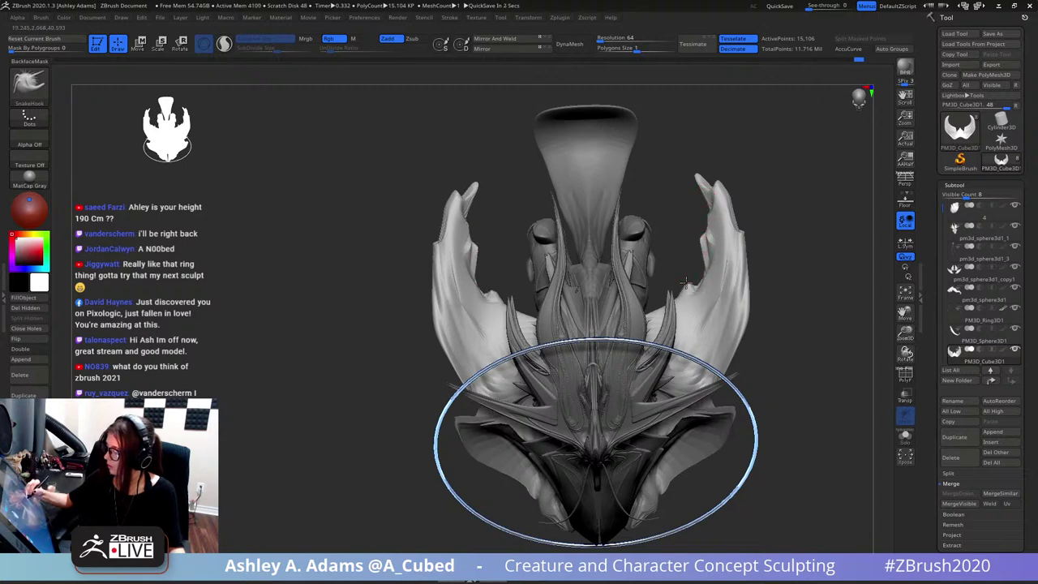
left_click_drag(690, 289, 752, 233)
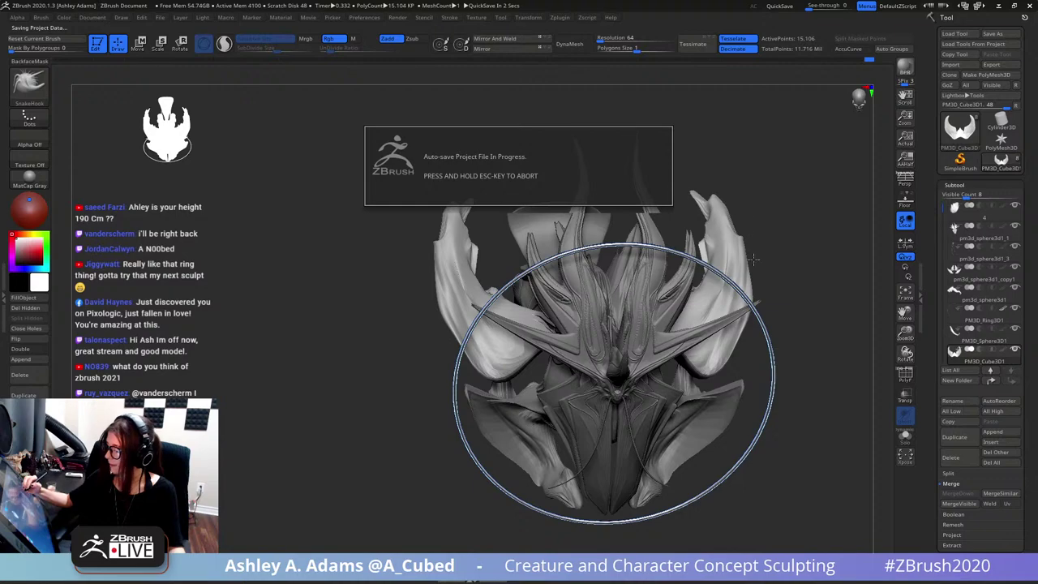
- Inspect the jagged wing edges from several angles and undo the notches and spikes
right_click_drag(753, 259, 755, 206)
right_click_drag(757, 299, 636, 284)
right_click_drag(783, 276, 661, 300, "alt")
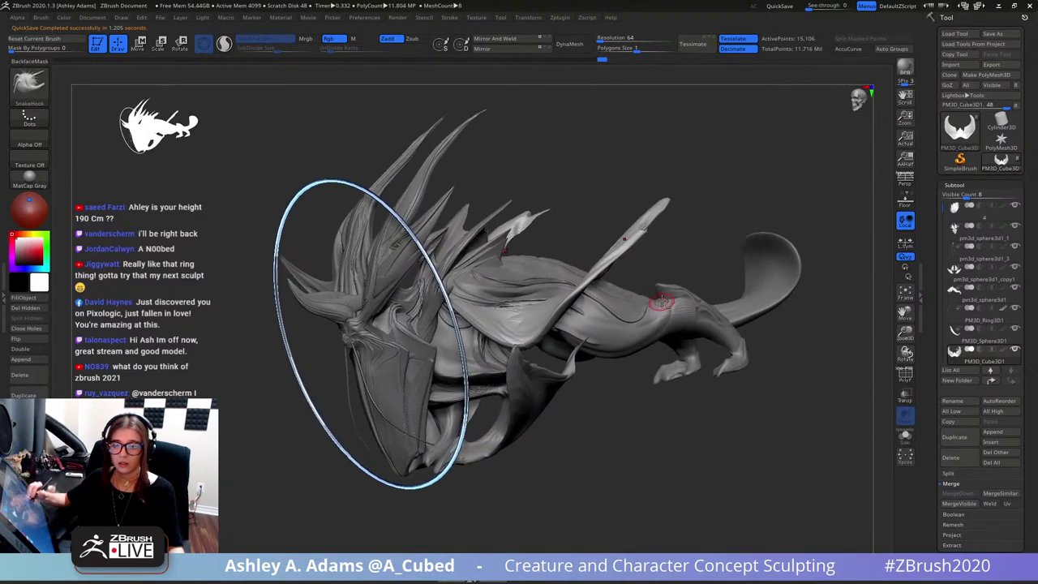
mouse_move(773, 283)
left_mouse_down()
mouse_move(752, 255)
mouse_move(560, 329)
mouse_move(519, 333)
mouse_move(535, 376)
mouse_move(558, 395)
left_mouse_up()
key("space")
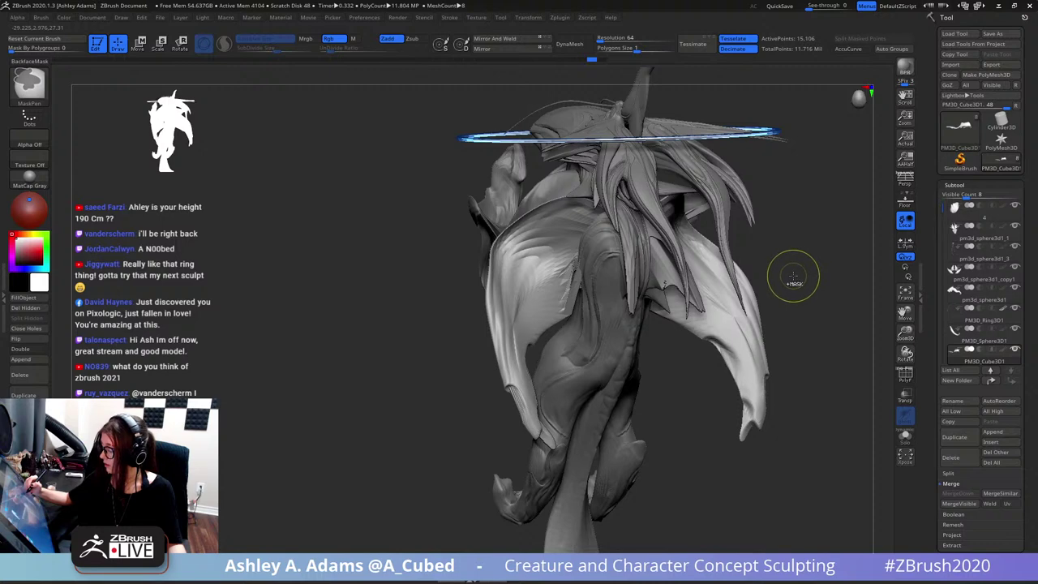
left_click_drag(795, 278, 784, 275, "shift")
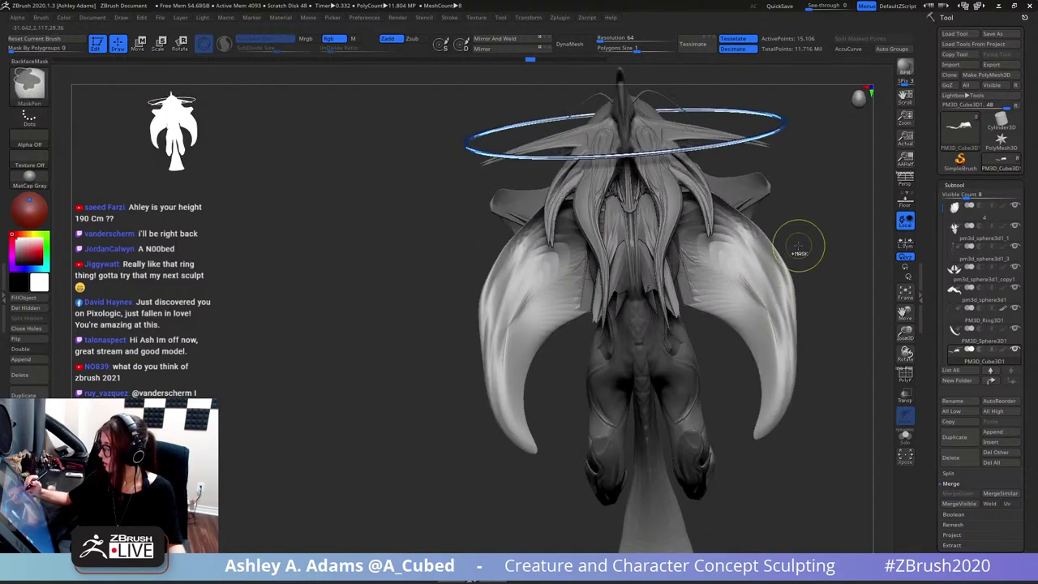
- Smooth the wing surfaces and pull the wing tips up and farther back with a large SnakeHook brush
mouse_move(811, 215)
left_mouse_down()
mouse_move(772, 290)
mouse_move(772, 245)
mouse_move(643, 357)
mouse_move(645, 370)
mouse_move(617, 374)
mouse_move(631, 357)
mouse_move(637, 363)
left_mouse_up()
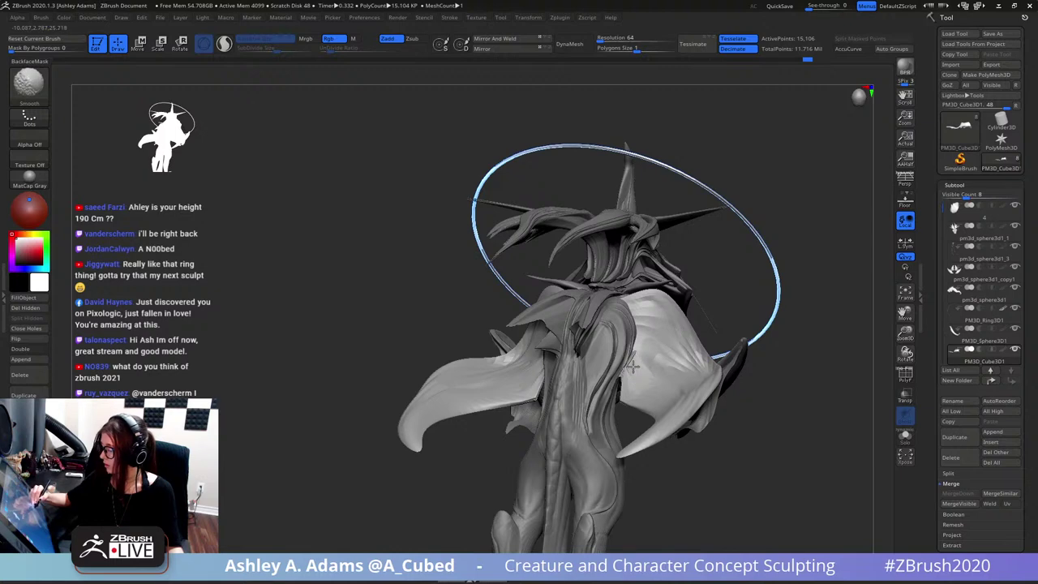
mouse_move(650, 388)
right_mouse_down("ctrl")
mouse_move(655, 352)
mouse_move(666, 360)
mouse_move(654, 348)
mouse_move(688, 308)
mouse_move(705, 202)
mouse_move(774, 295)
mouse_move(714, 283)
right_mouse_up("ctrl")
right_click(712, 286)
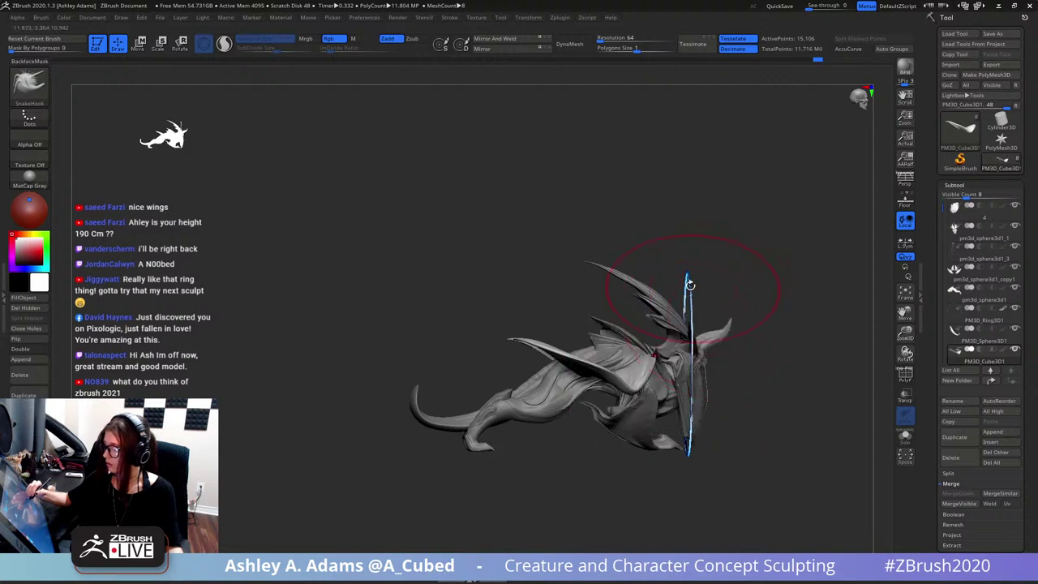
left_click_drag(544, 349, 551, 343)
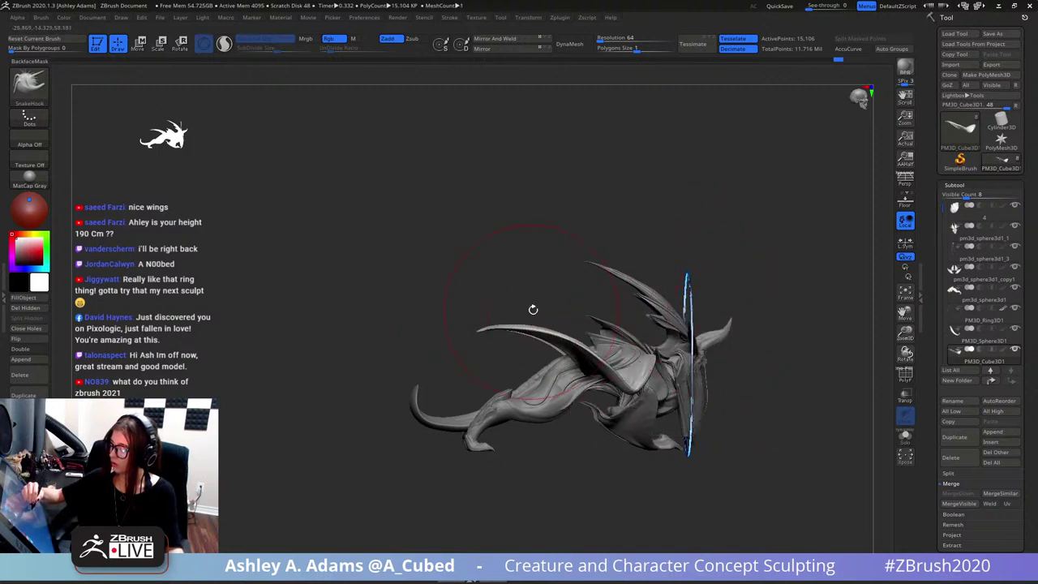
left_click_drag(732, 232, 778, 271, "shift")
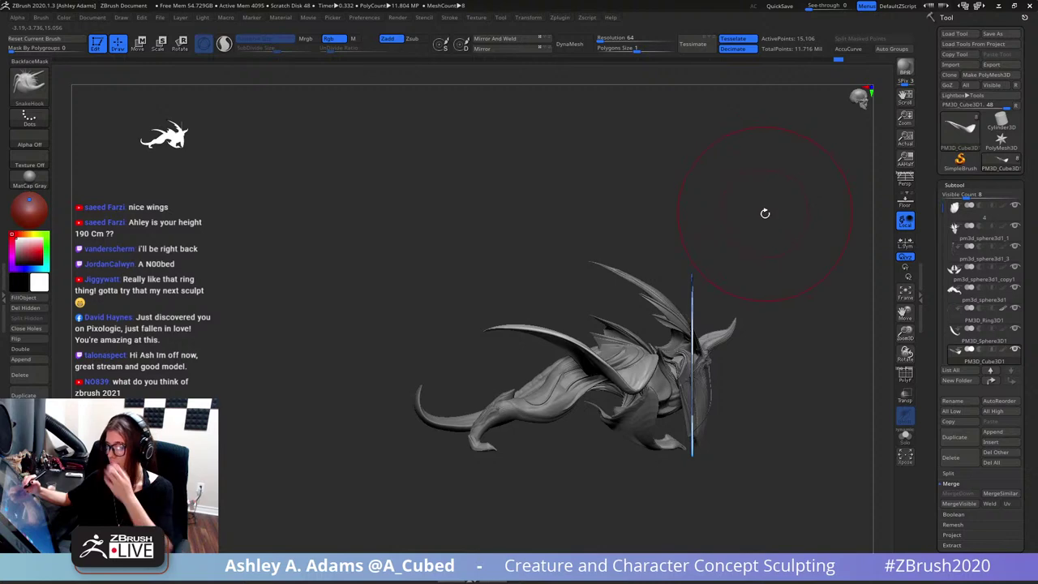
- Refine the wings' outer edges in the front view with SnakeHook and smooth them
right_click_drag(775, 218, 736, 302)
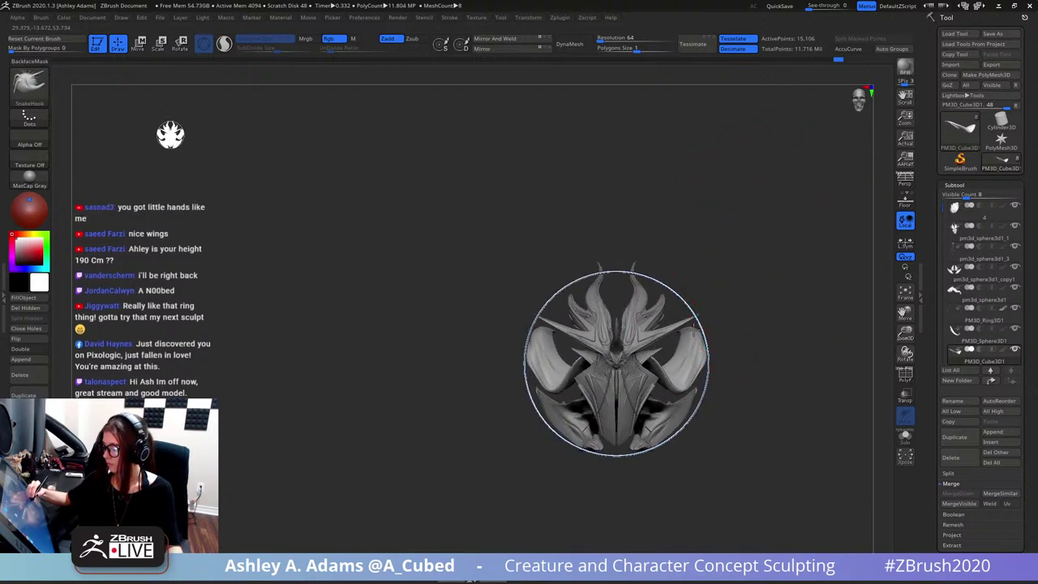
right_click_drag(695, 329, 708, 335)
right_click(698, 331)
right_click(704, 334)
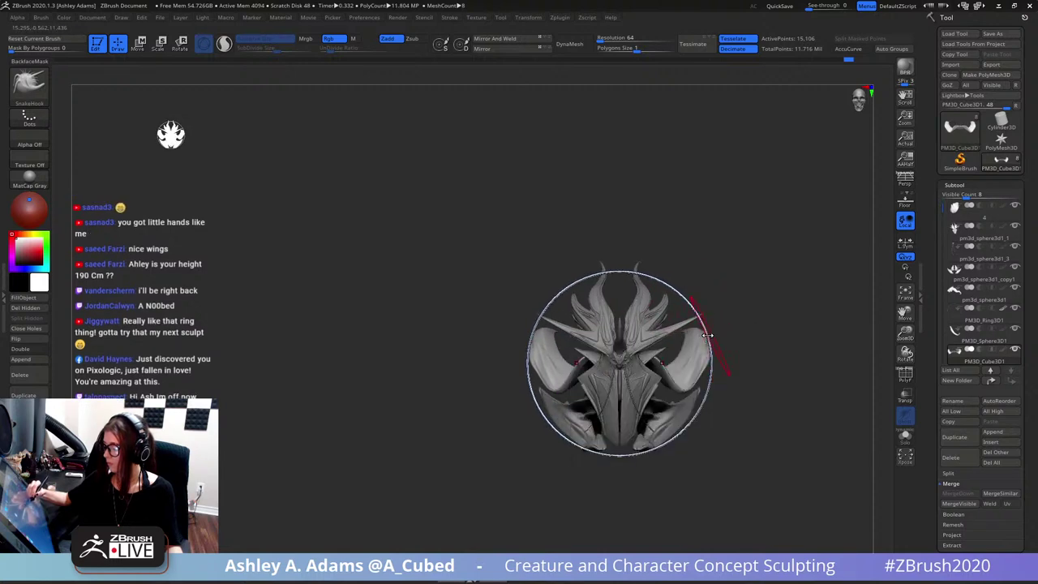
left_click_drag(708, 338, 708, 346)
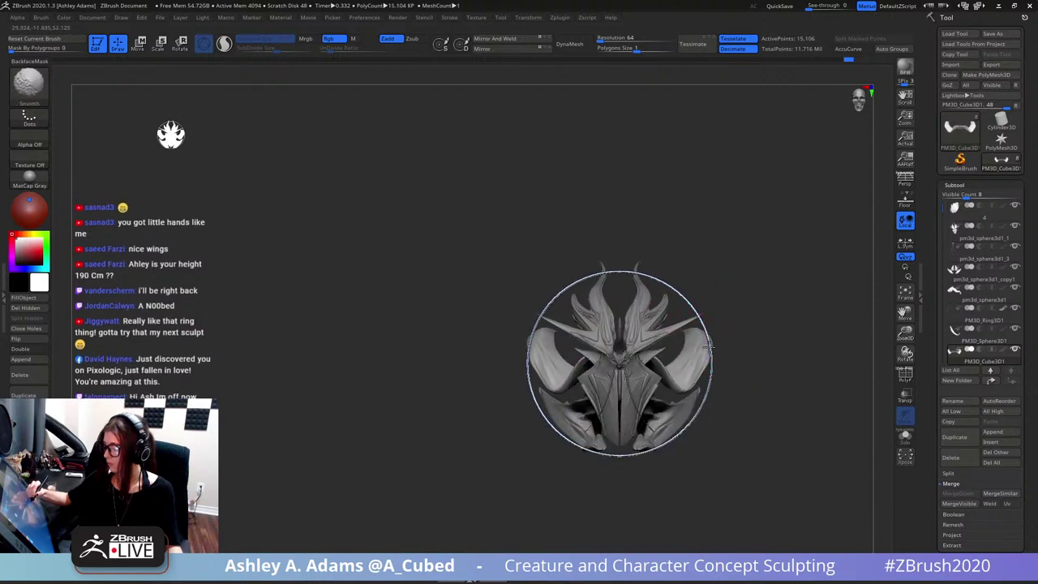
right_click_drag(710, 340, 679, 314)
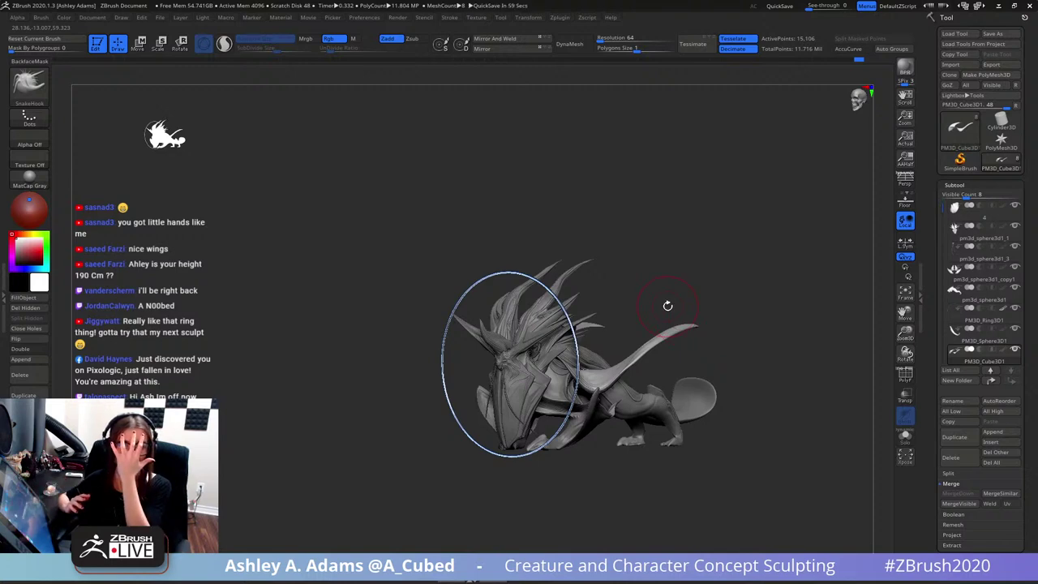
- Adjust the wings' silhouette from the side, and round their lower outer curves in the front view with SnakeHook
mouse_move(681, 303)
left_mouse_down()
mouse_move(705, 295)
mouse_move(693, 311)
mouse_move(688, 281)
mouse_move(669, 318)
left_mouse_up()
key("space")
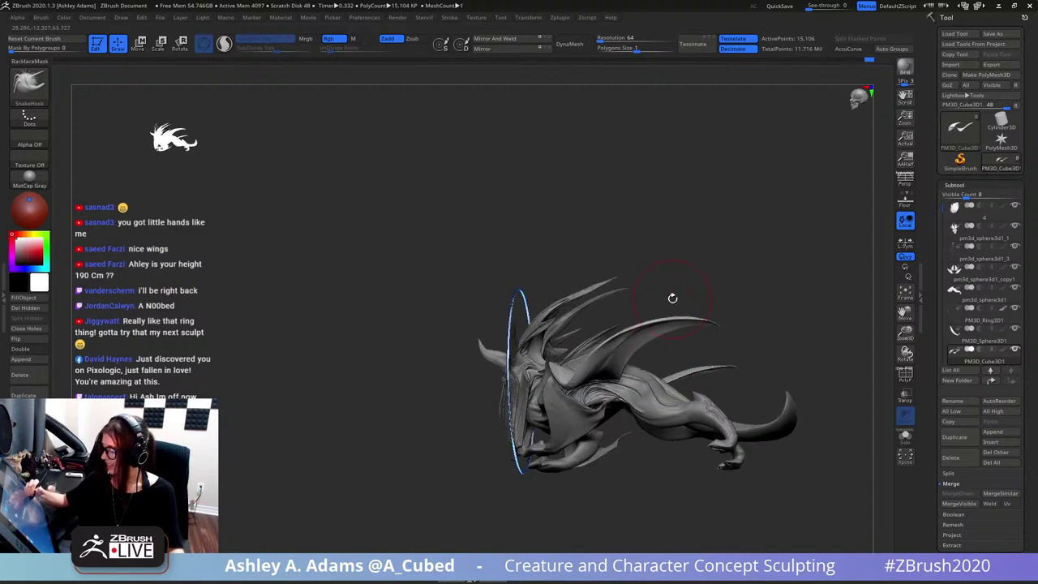
right_click_drag(673, 298, 671, 375)
mouse_move(637, 305)
right_mouse_down()
mouse_move(679, 313)
mouse_move(655, 359)
right_mouse_up()
right_click(654, 359)
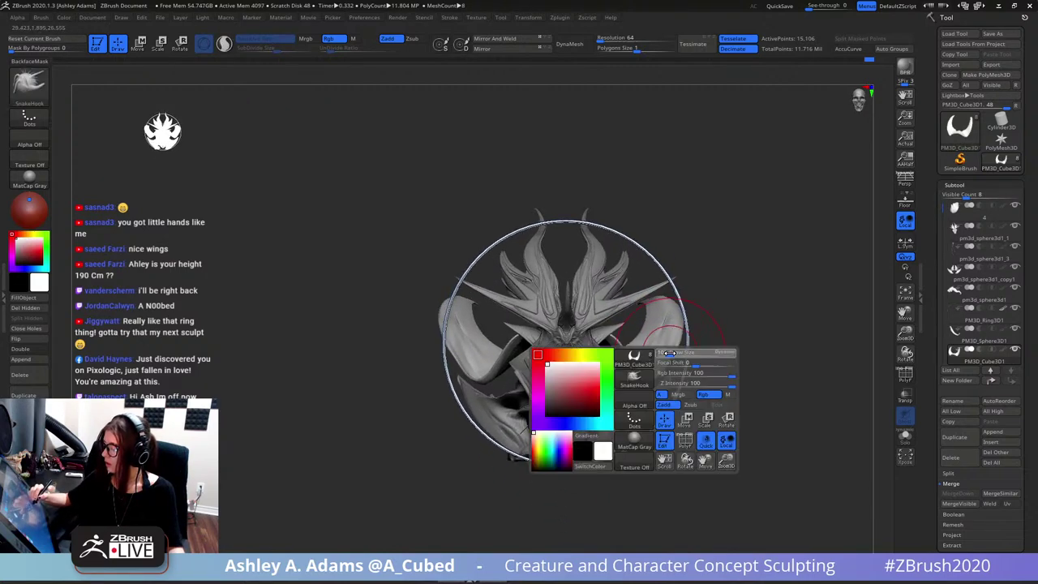
right_click(666, 357)
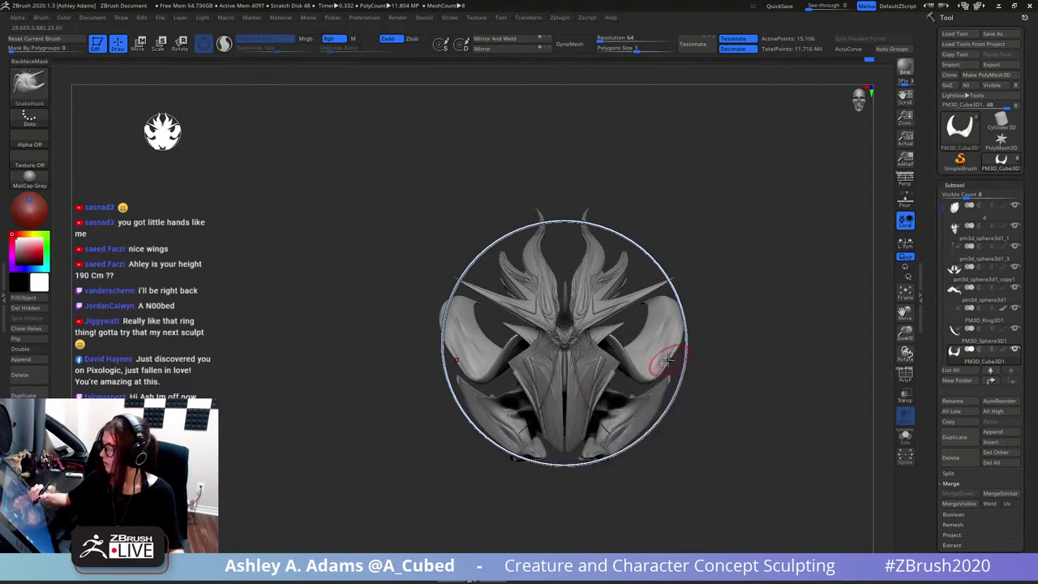
right_click(671, 364)
right_click_drag(665, 351, 673, 348)
right_click(672, 357)
left_click_drag(681, 344, 683, 327, "shift")
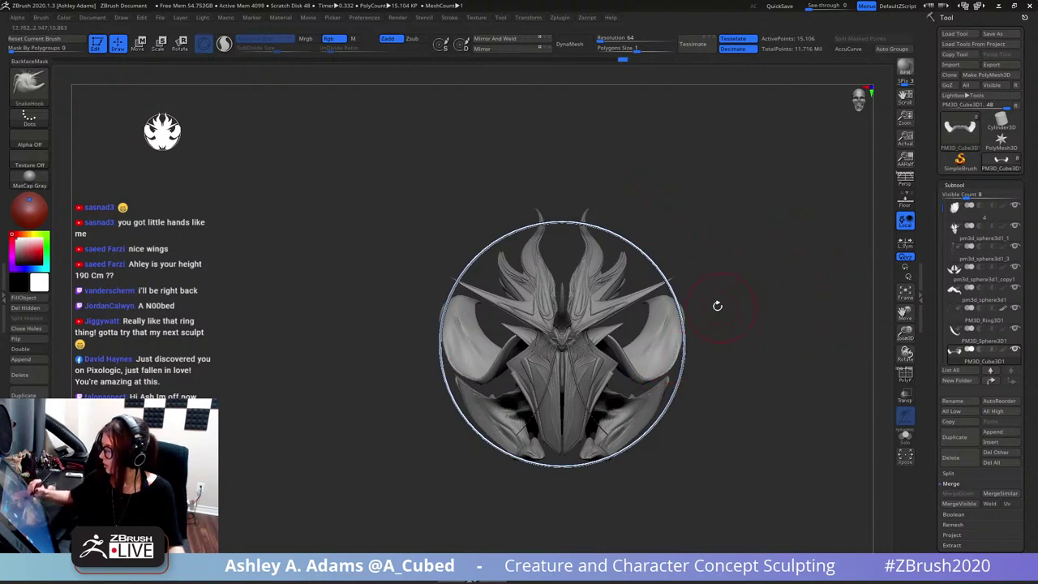
- Remesh the wings with DynaMesh at resolution 24
mouse_move(692, 290)
right_mouse_down()
mouse_move(795, 300)
mouse_move(760, 262)
mouse_move(672, 278)
mouse_move(684, 378)
mouse_move(673, 371)
mouse_move(822, 193)
right_mouse_up()
left_click(977, 274)
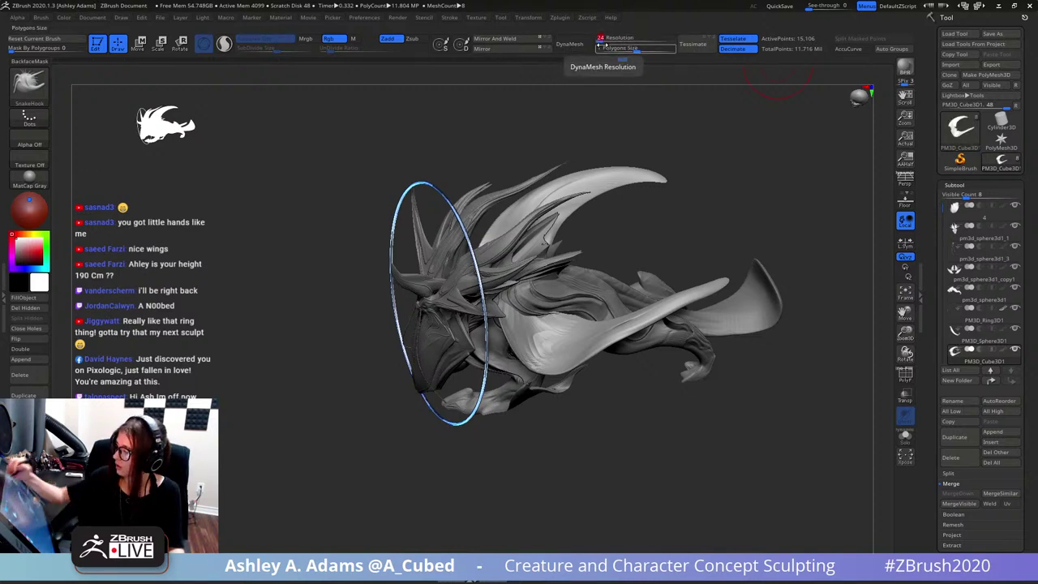
left_click(576, 44)
left_click(549, 64)
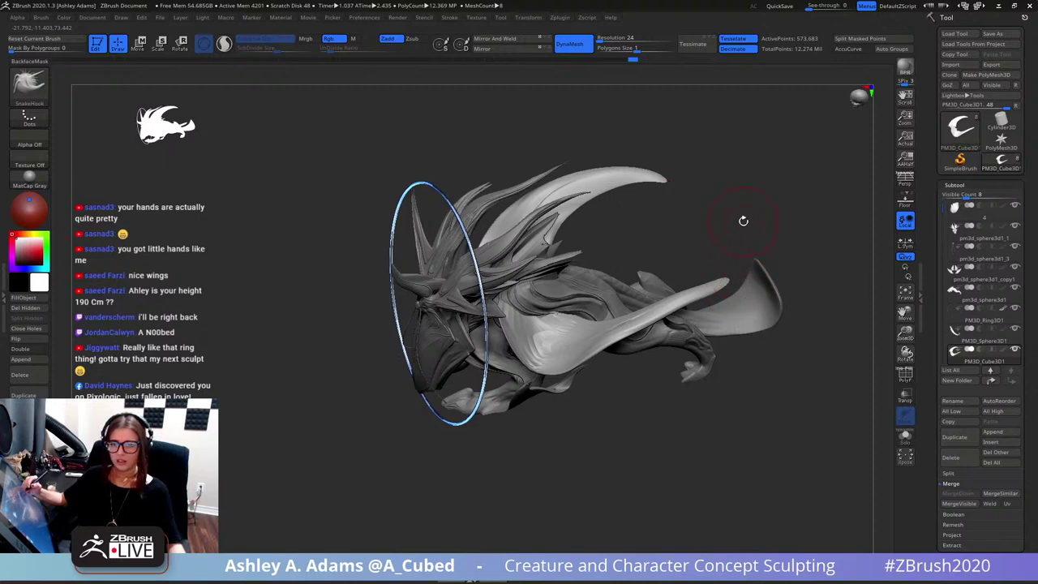
- Refine the wings' upper curves and tips with SnakeHook, and smooth their surfaces from the side
left_click_drag(753, 288, 703, 275)
right_click_drag(685, 243, 649, 239)
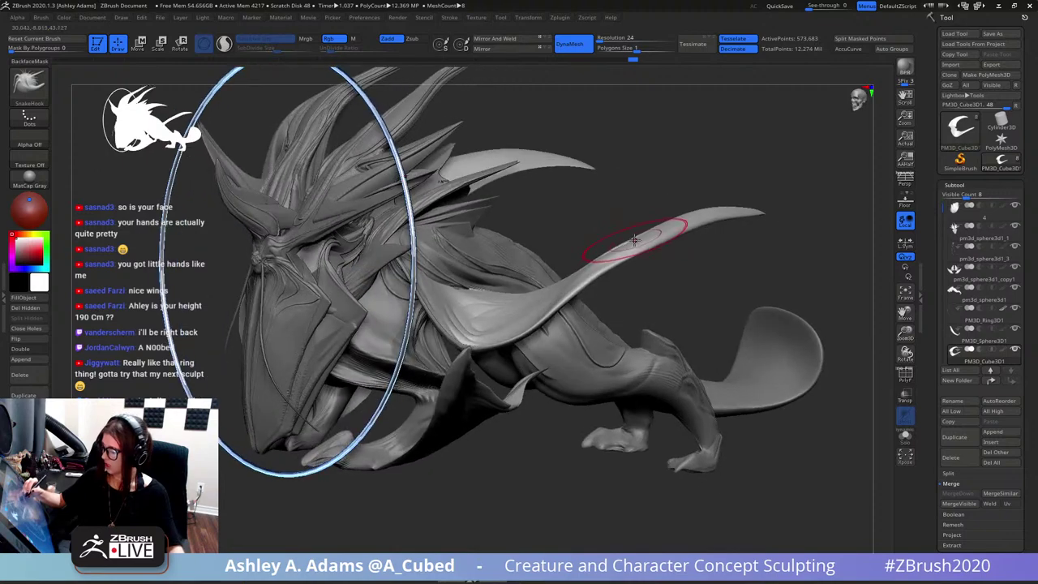
mouse_move(681, 192)
left_mouse_down()
mouse_move(734, 184)
mouse_move(727, 167)
left_mouse_up()
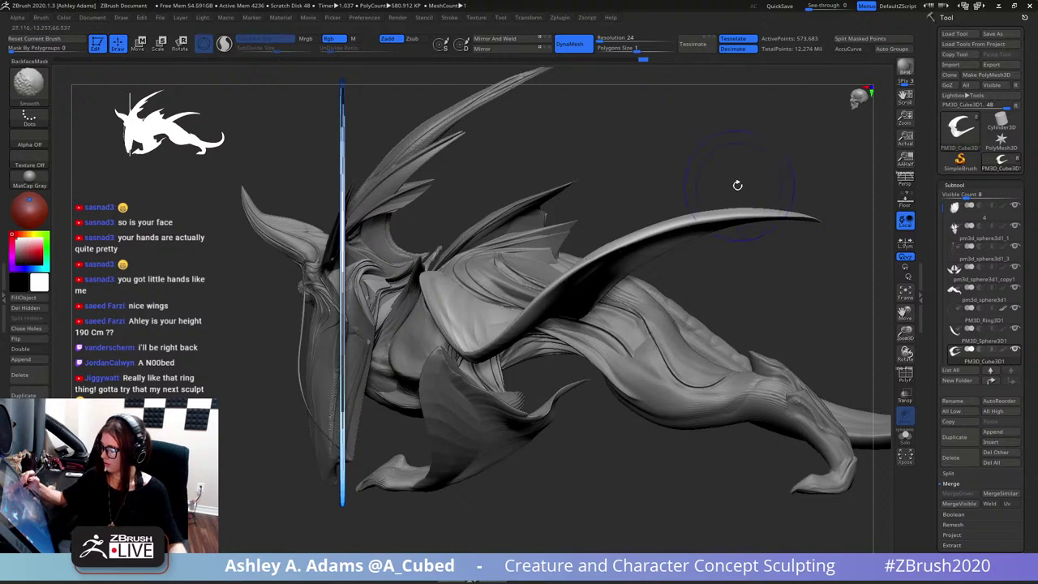
mouse_move(591, 287)
right_mouse_down("alt")
mouse_move(637, 267)
mouse_move(571, 301)
mouse_move(519, 360)
mouse_move(561, 317)
right_mouse_up("alt")
right_click(519, 360)
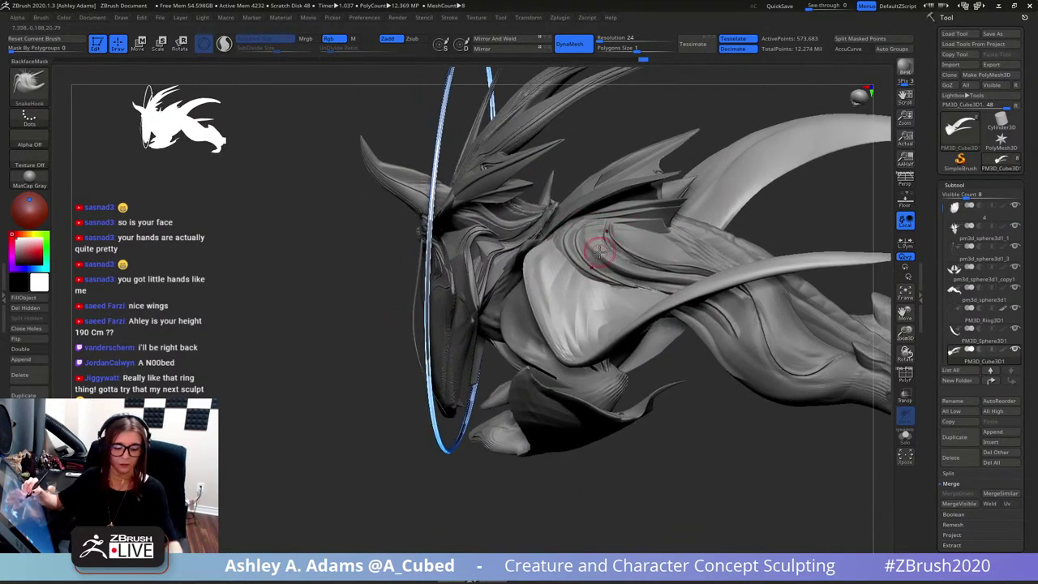
- Smooth the creased wing bases beside the shoulders and reshape them with SnakeHook
right_click_drag(598, 256, 572, 271)
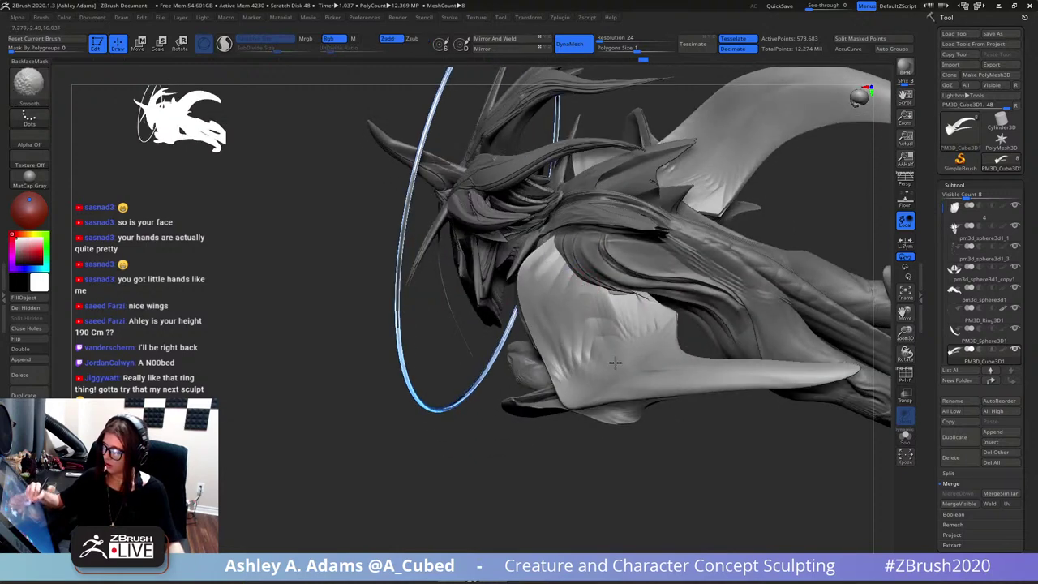
right_click(625, 292)
right_click_drag(624, 292, 606, 284)
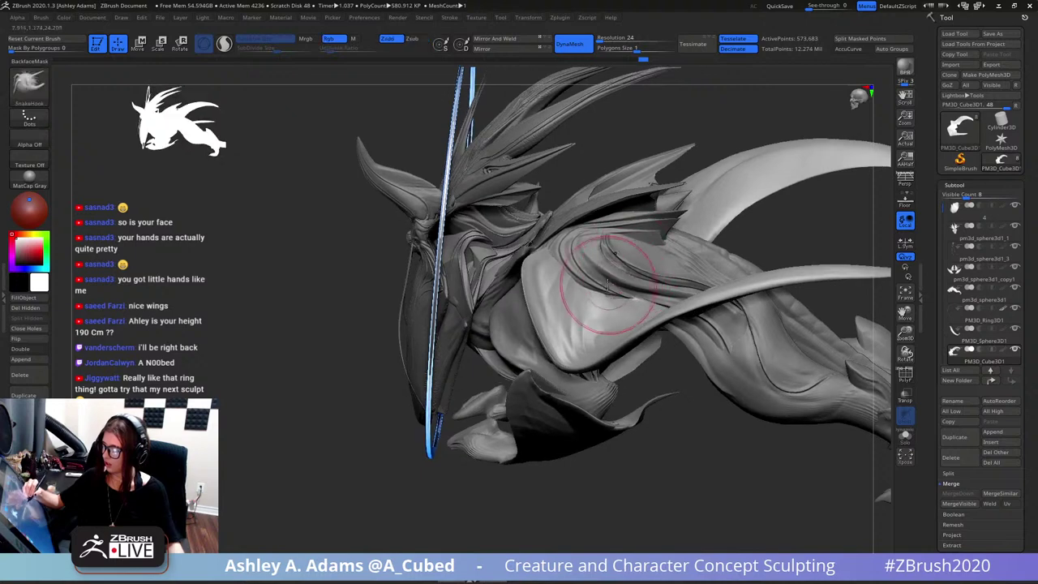
mouse_move(608, 285)
left_mouse_down()
mouse_move(637, 270)
mouse_move(586, 264)
left_mouse_up()
right_click_drag(555, 250, 561, 228)
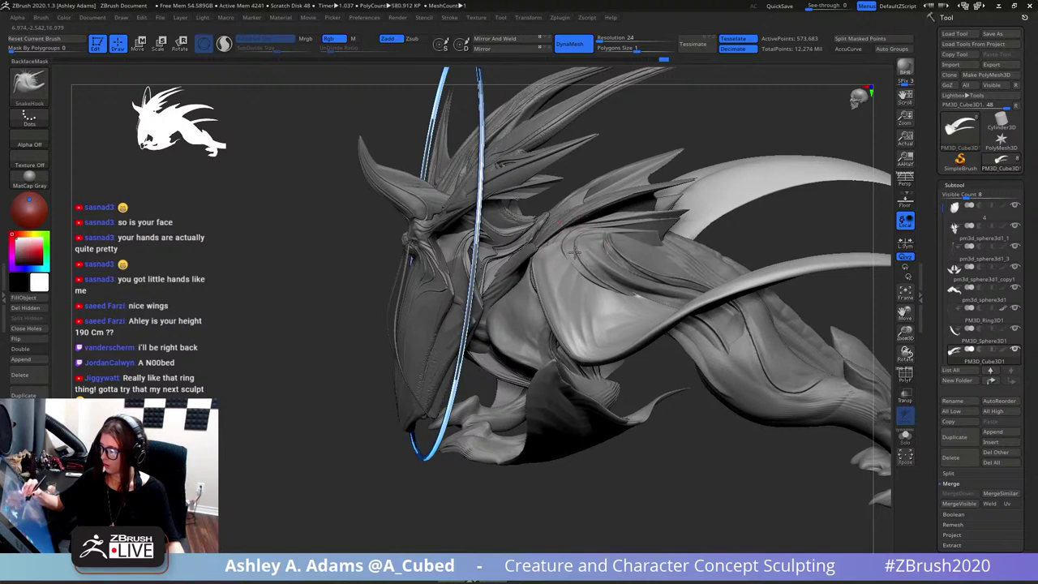
- Carve along the front edge of the wing bases with the MAHcut Mech A brush
right_click(574, 254)
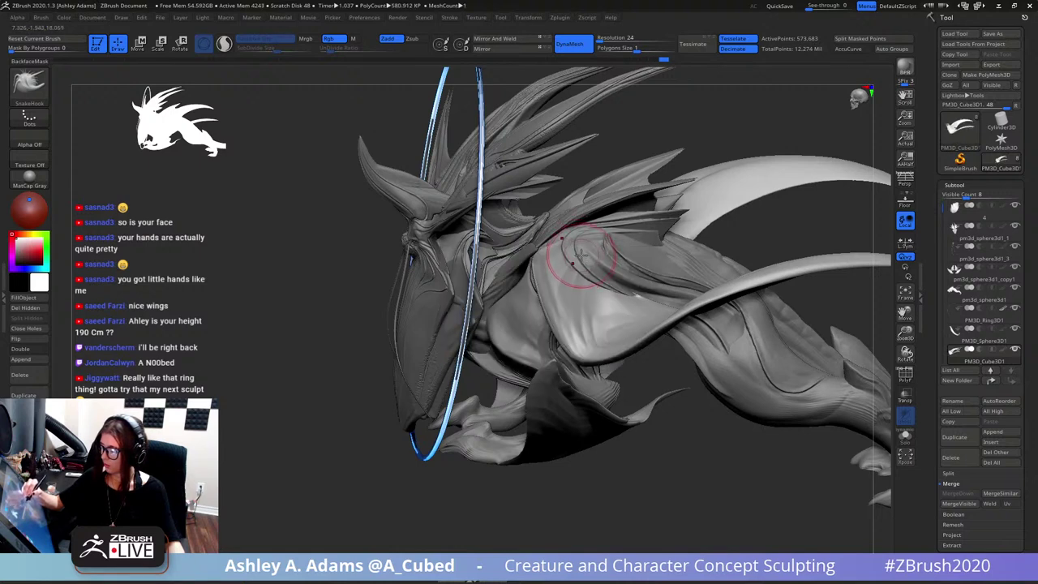
mouse_move(579, 258)
right_mouse_down()
mouse_move(558, 250)
mouse_move(559, 227)
mouse_move(540, 221)
mouse_move(568, 239)
mouse_move(593, 168)
mouse_move(608, 231)
right_mouse_up()
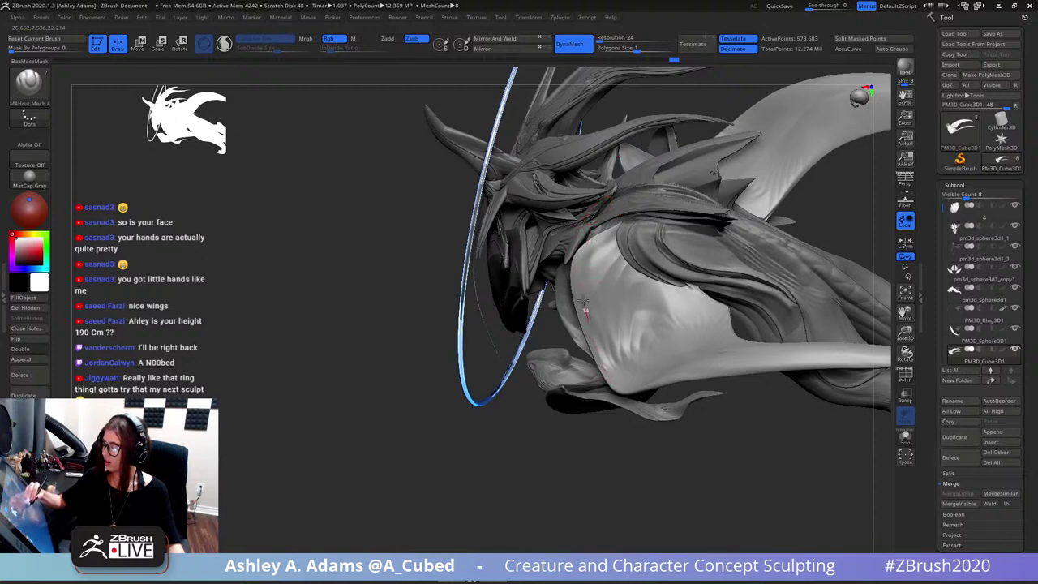
right_click_drag(631, 235, 618, 170)
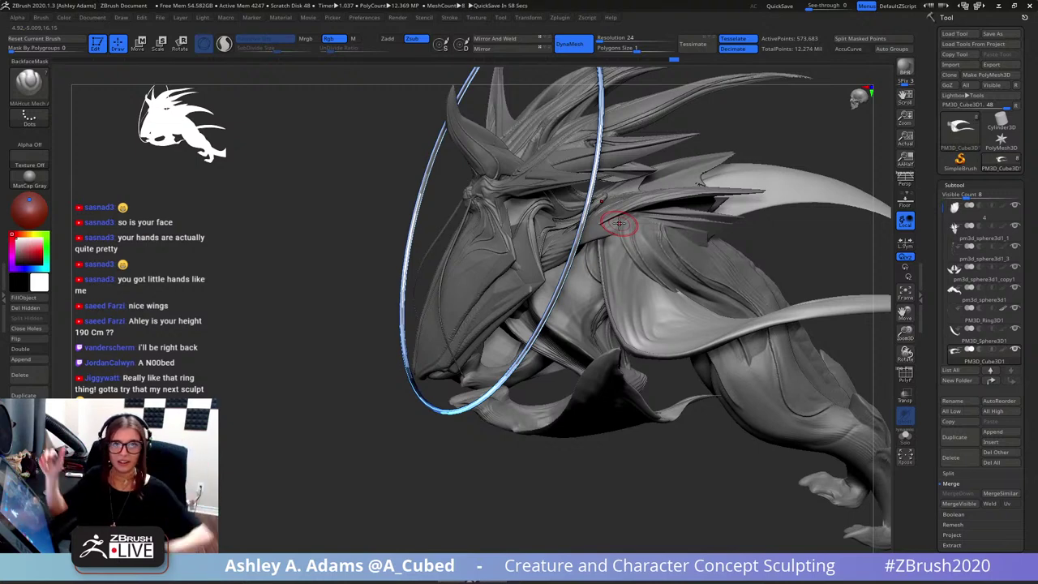
mouse_move(681, 255)
right_mouse_down()
mouse_move(739, 235)
mouse_move(685, 273)
right_mouse_up()
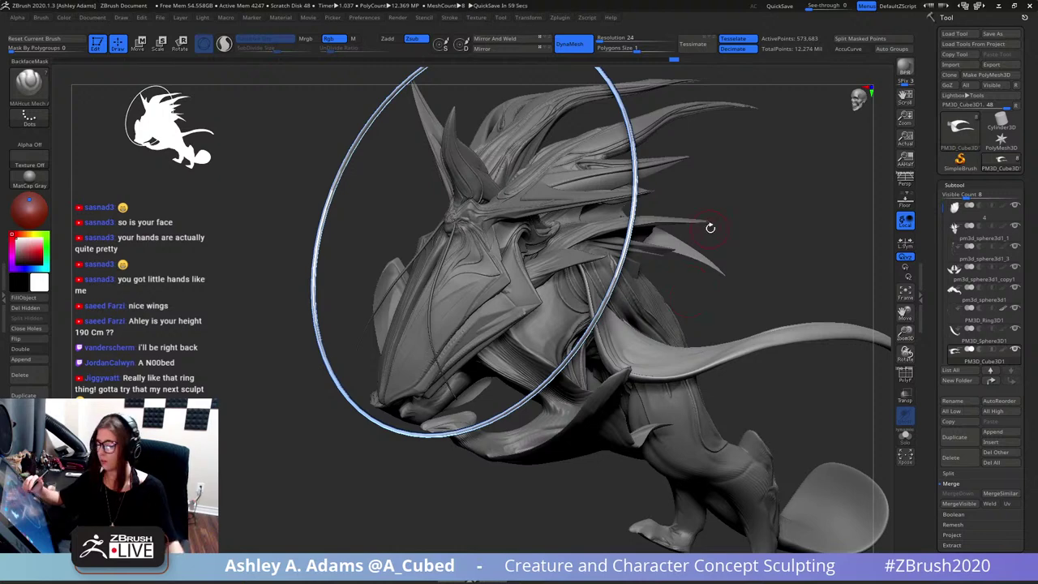
- Thicken the wings' outer edges with the Inflat brush
right_click_drag(712, 257, 733, 317)
mouse_move(795, 375)
right_mouse_down("alt")
mouse_move(665, 301)
mouse_move(716, 333)
right_mouse_up("alt")
mouse_move(543, 328)
right_mouse_down()
mouse_move(675, 342)
mouse_move(688, 319)
right_mouse_up()
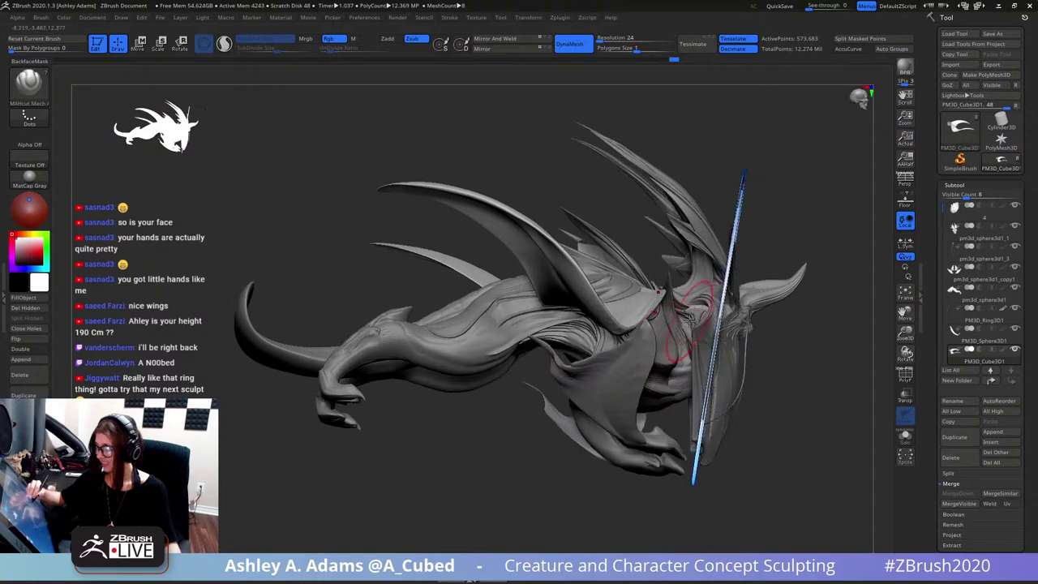
mouse_move(778, 218)
left_mouse_down()
mouse_move(707, 335)
mouse_move(750, 204)
mouse_move(659, 374)
left_mouse_up()
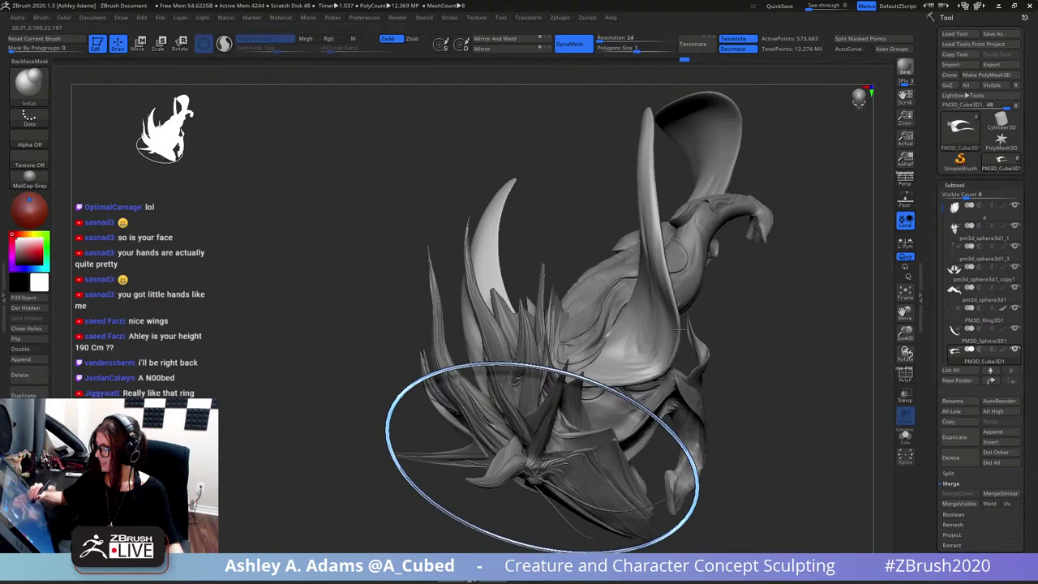
mouse_move(679, 329)
left_mouse_down()
mouse_move(689, 206)
mouse_move(708, 266)
left_mouse_up()
- Polish the upper wing surfaces from the tips toward the bases with the hPolish brush
key("b")
key("d")
key("s")
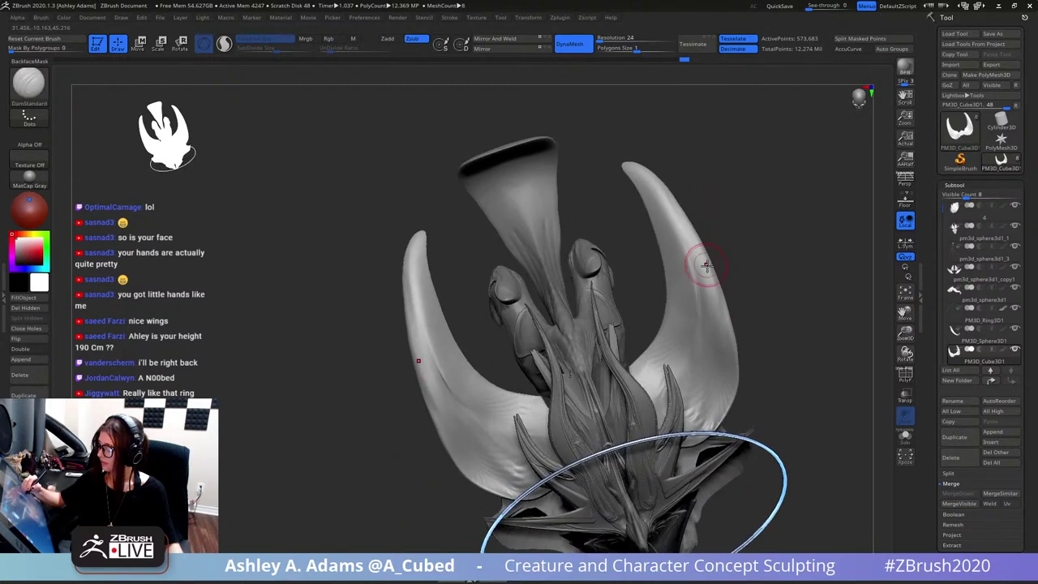
key("b")
key("h")
key("p")
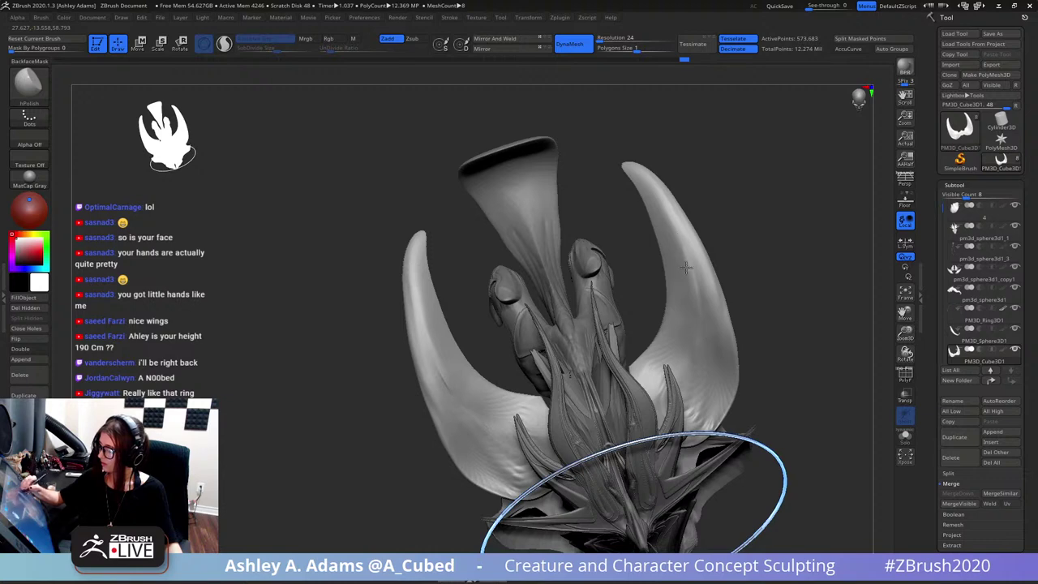
left_click_drag(695, 261, 653, 176)
mouse_move(704, 364)
left_mouse_down()
mouse_move(672, 203)
mouse_move(708, 341)
left_mouse_up()
- Isolate the wings with Solo, then smooth and polish the rippled areas around their central join
right_click_drag(665, 342, 731, 251)
left_click(908, 439)
left_click_drag(767, 362, 695, 325)
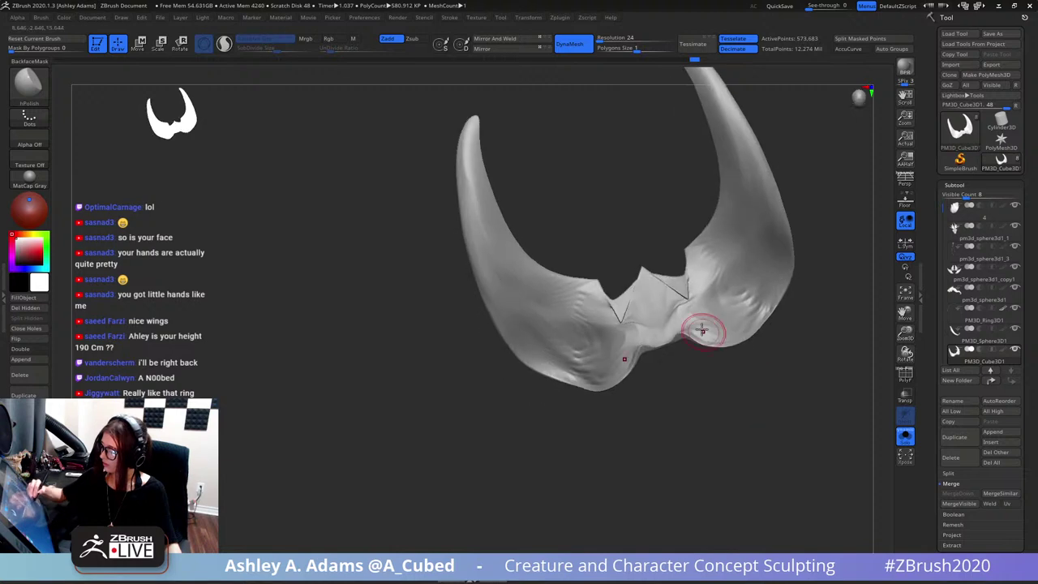
left_click_drag(684, 290, 690, 303, "shift")
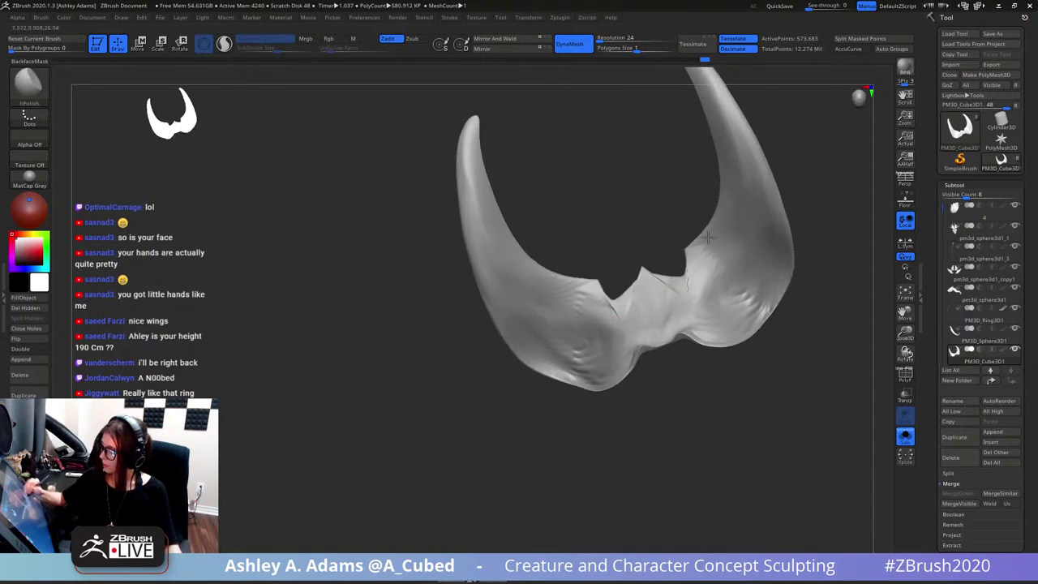
right_click_drag(754, 286, 743, 294)
key("space")
left_click_drag(739, 295, 747, 295)
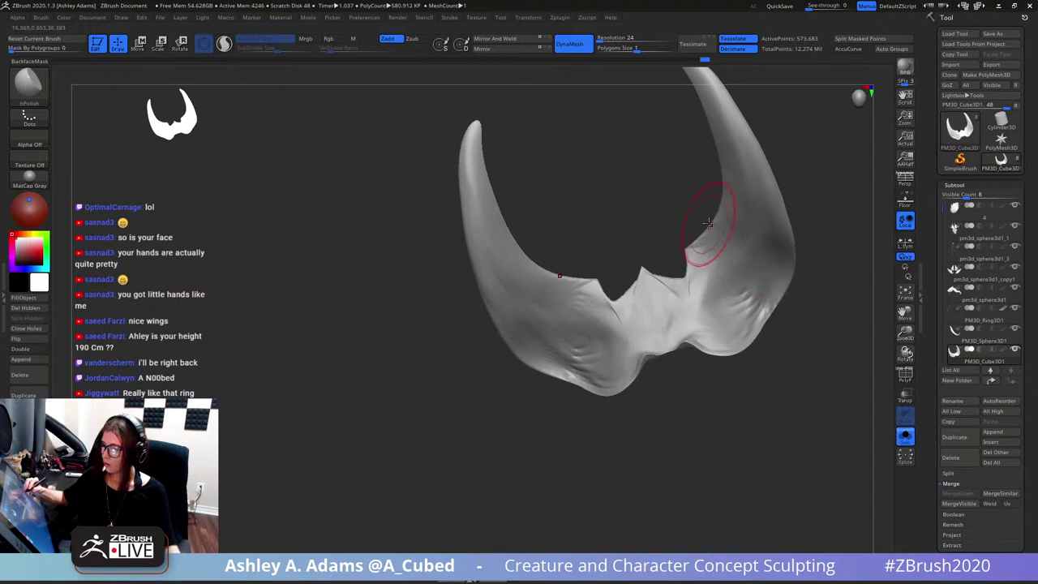
- Turn on BackfaceMask and polish the wings' broad lower lobes with hPolish, smoothing the remaining ripples
right_click_drag(637, 197, 597, 262, "alt")
left_click(40, 61)
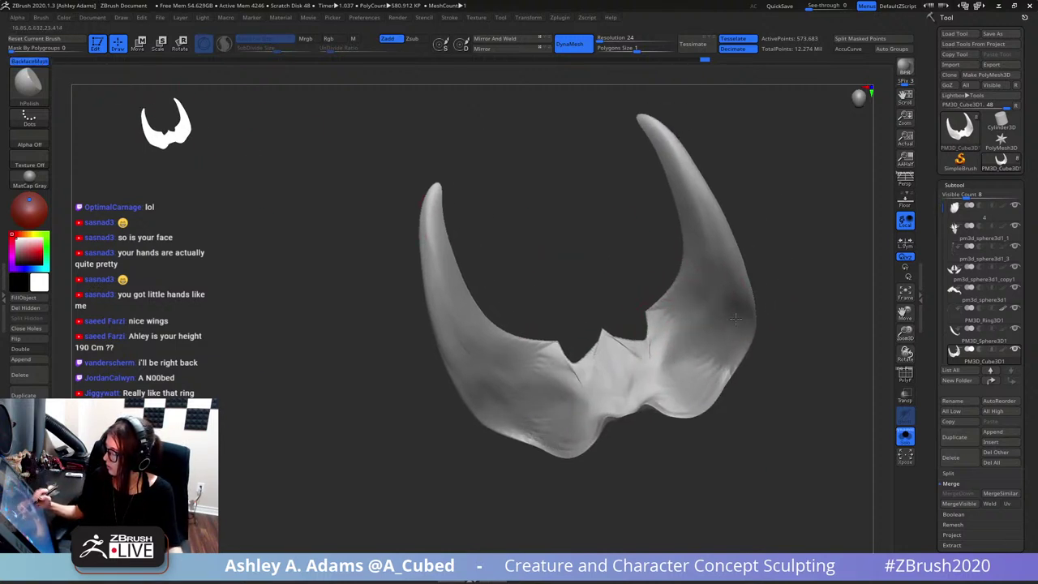
left_click_drag(695, 308, 664, 328)
right_click_drag(723, 285, 720, 296)
mouse_move(674, 339)
left_mouse_down()
mouse_move(720, 346)
mouse_move(733, 374)
left_mouse_up()
mouse_move(740, 347)
right_mouse_down()
mouse_move(702, 287)
mouse_move(714, 321)
right_mouse_up()
left_click_drag(715, 321, 700, 355)
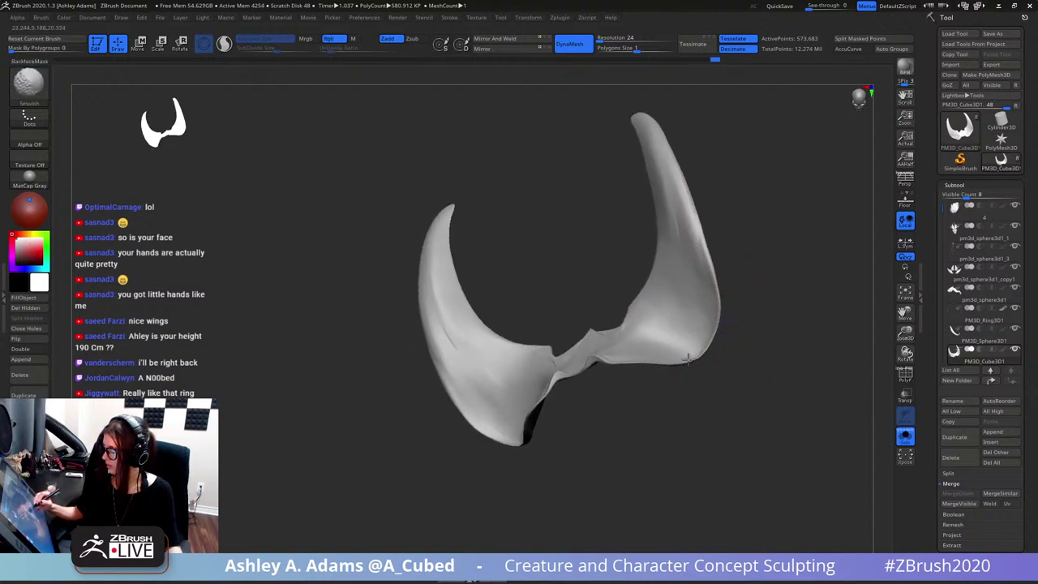
- Inflate the thin lower edges of the wing lobes with the Inflat brush
right_click_drag(704, 365, 737, 305)
key("b")
key("i")
key("n")
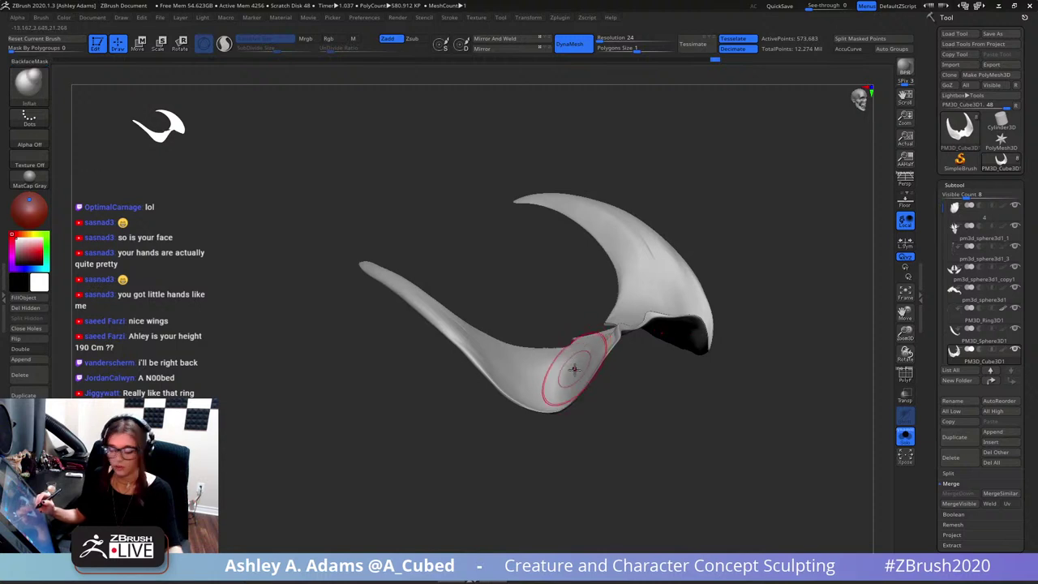
mouse_move(614, 371)
right_mouse_down()
mouse_move(537, 408)
mouse_move(551, 414)
right_mouse_up()
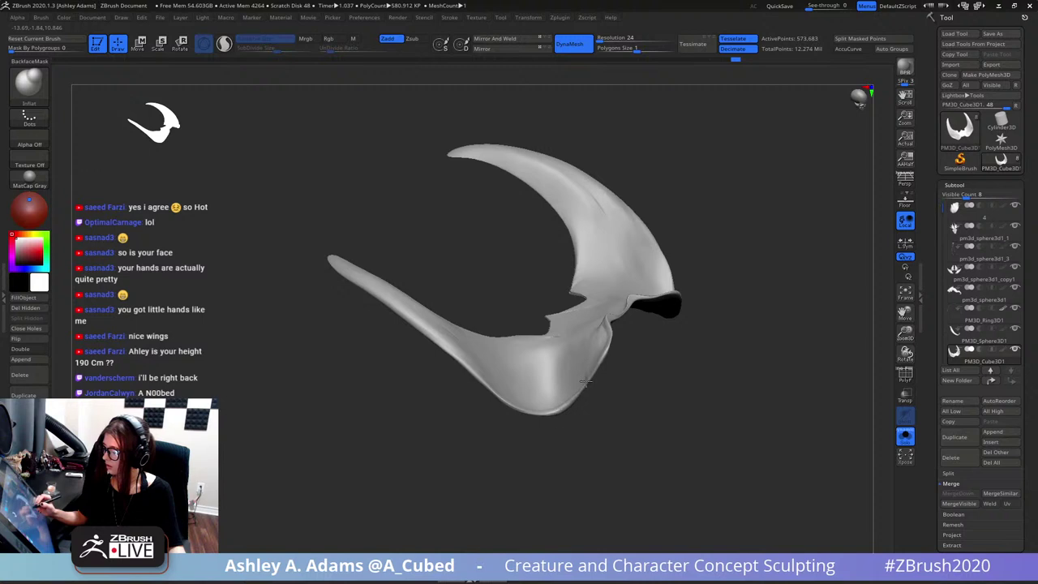
right_click_drag(585, 381, 709, 378)
- Adjust the Inflat brush size and thicken the wings' outer edges up toward the tips
key("space")
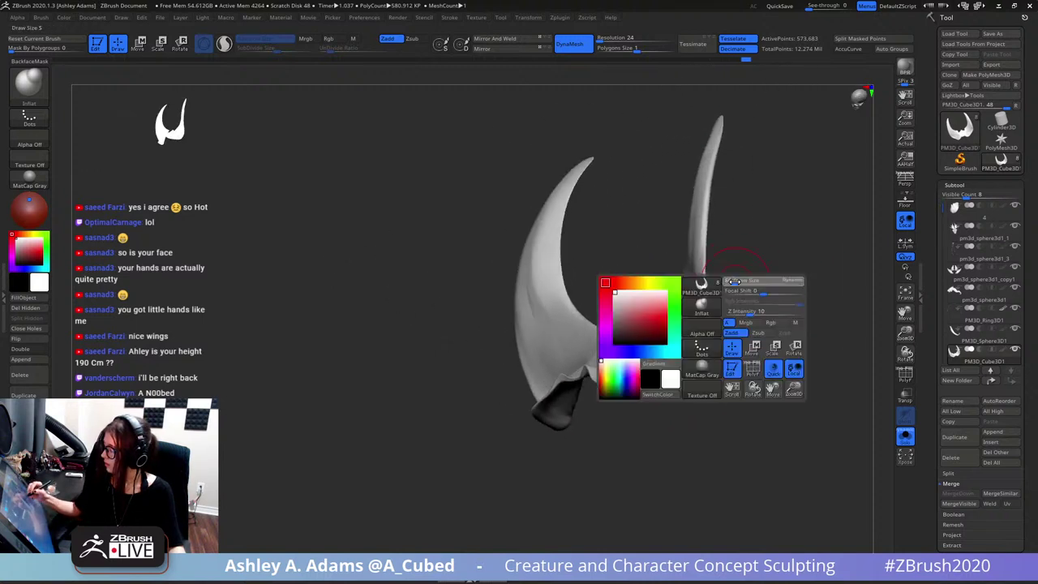
left_click(734, 281)
right_click_drag(732, 227, 718, 307, "alt")
mouse_move(707, 364)
right_mouse_down()
mouse_move(716, 197)
mouse_move(716, 227)
right_mouse_up()
key("space")
key("space")
left_click(717, 209)
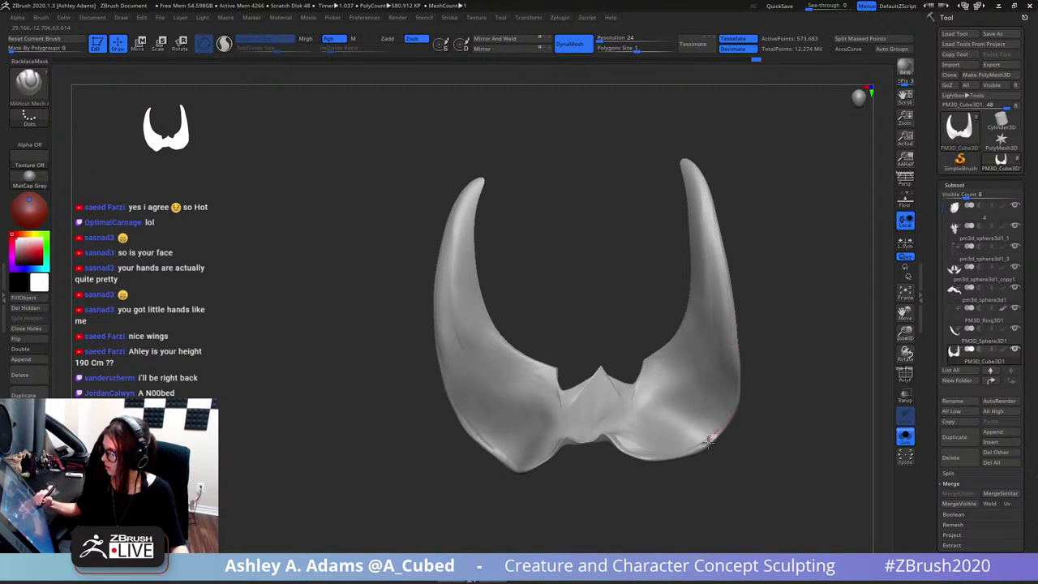
- Cut a rim along the lower and outer front edges of the wings with MAHcut Mech A
right_click_drag(708, 440, 728, 415)
right_click_drag(754, 366, 749, 345)
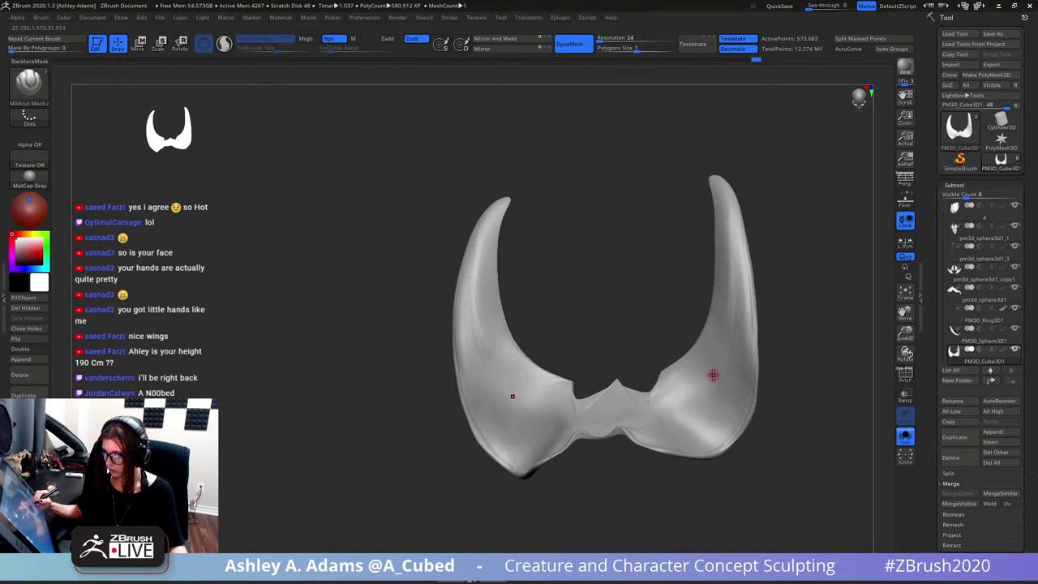
mouse_move(732, 399)
right_mouse_down()
mouse_move(695, 436)
mouse_move(707, 429)
mouse_move(660, 452)
right_mouse_up()
mouse_move(621, 440)
left_mouse_down()
mouse_move(647, 470)
mouse_move(742, 436)
left_mouse_up()
mouse_move(743, 432)
right_mouse_down()
mouse_move(759, 406)
mouse_move(746, 348)
mouse_move(731, 334)
mouse_move(724, 264)
mouse_move(699, 250)
right_mouse_up()
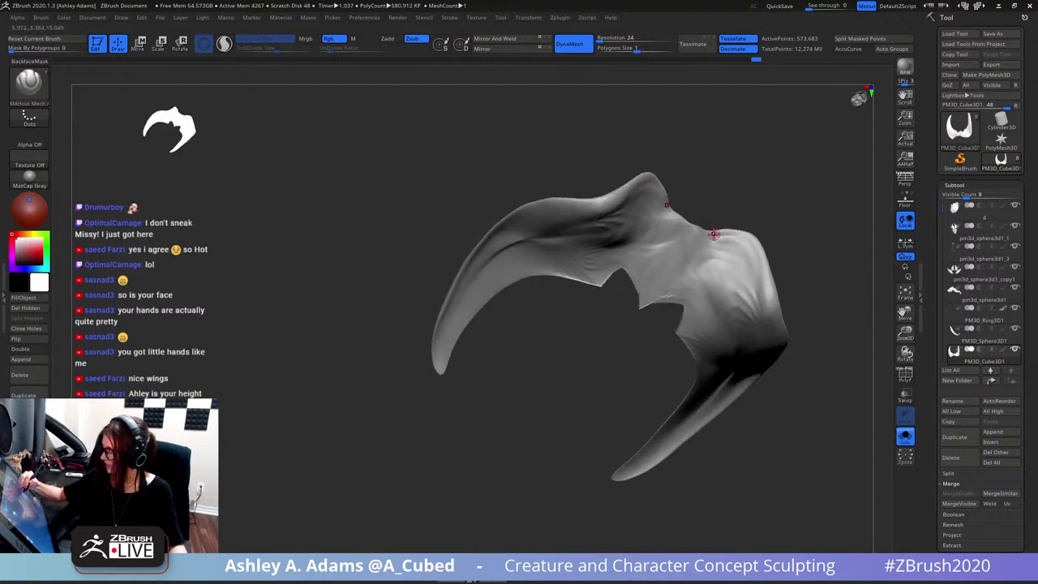
- Continue the MAHcut Mech A rim around the back side of the wing lobes and their outer edges
left_click_drag(711, 239, 726, 235)
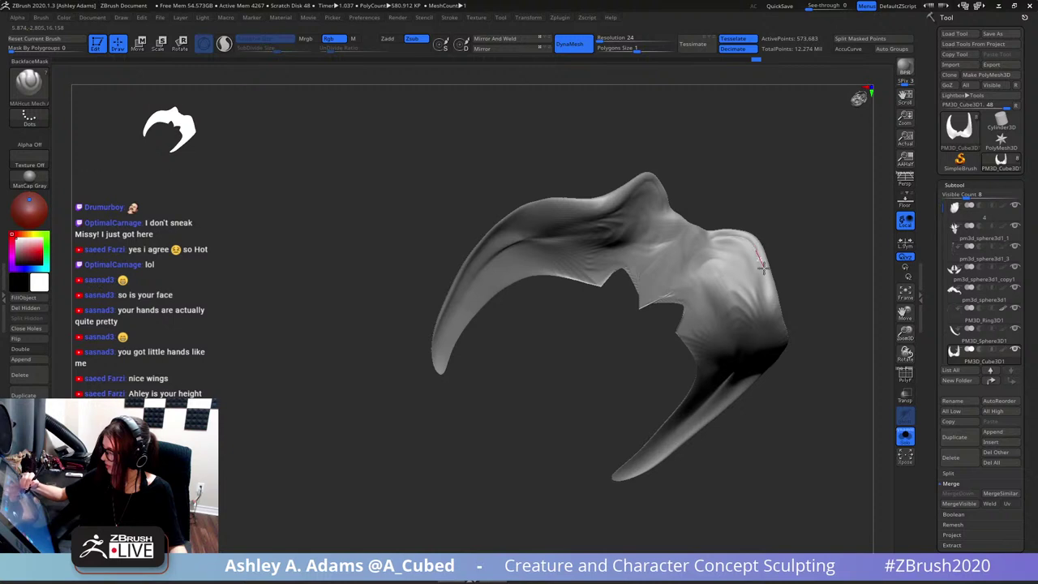
right_click_drag(785, 353, 758, 454)
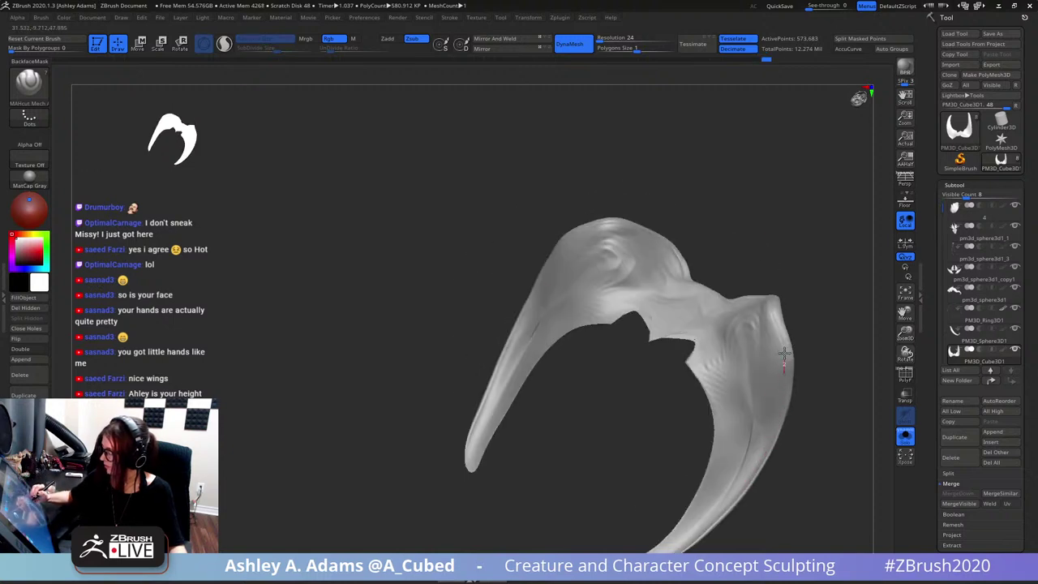
right_click_drag(774, 323, 732, 421)
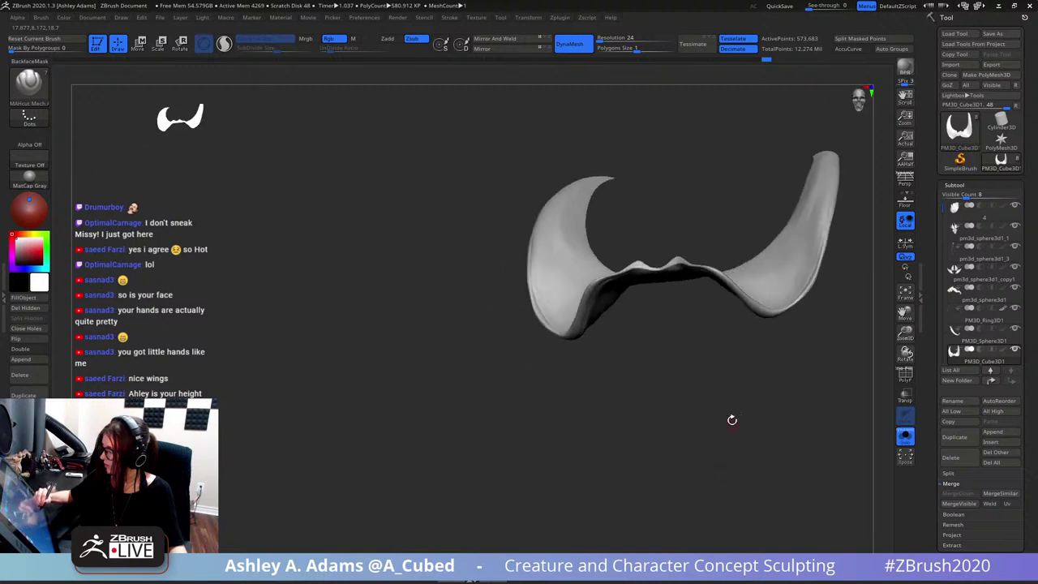
right_click(785, 377)
right_click_drag(817, 317, 798, 344)
right_click_drag(803, 284, 756, 373)
right_click_drag(696, 357, 685, 374)
right_click_drag(742, 322, 699, 316)
- Polish the wings' front faces beside the carved rim, up to the tips, with hPolish
key("b")
key("h")
key("p")
left_click_drag(706, 283, 703, 347)
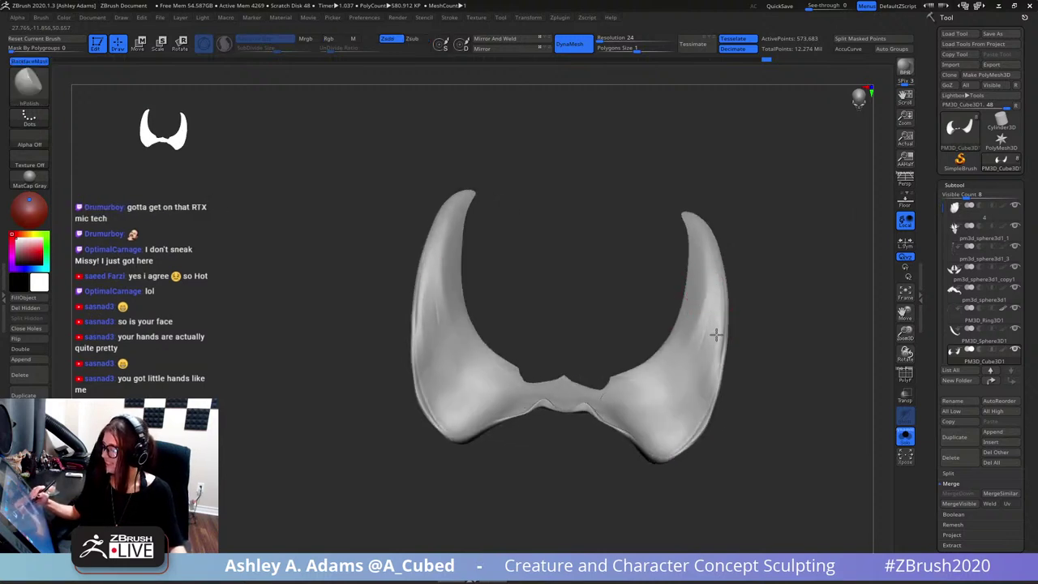
right_click_drag(706, 329, 705, 318)
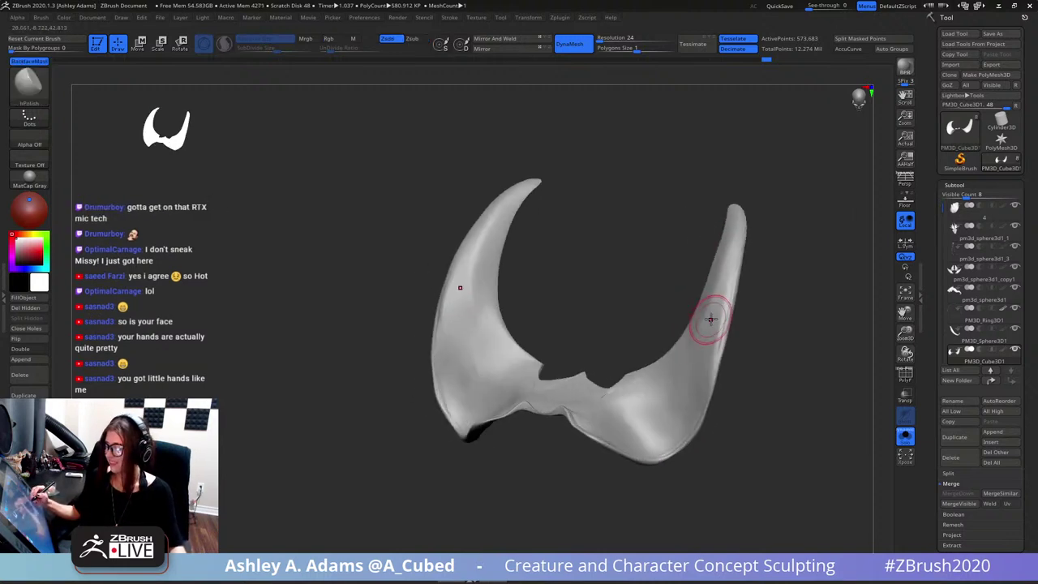
left_click_drag(705, 327, 728, 252)
right_click_drag(729, 248, 751, 304)
right_click(751, 292)
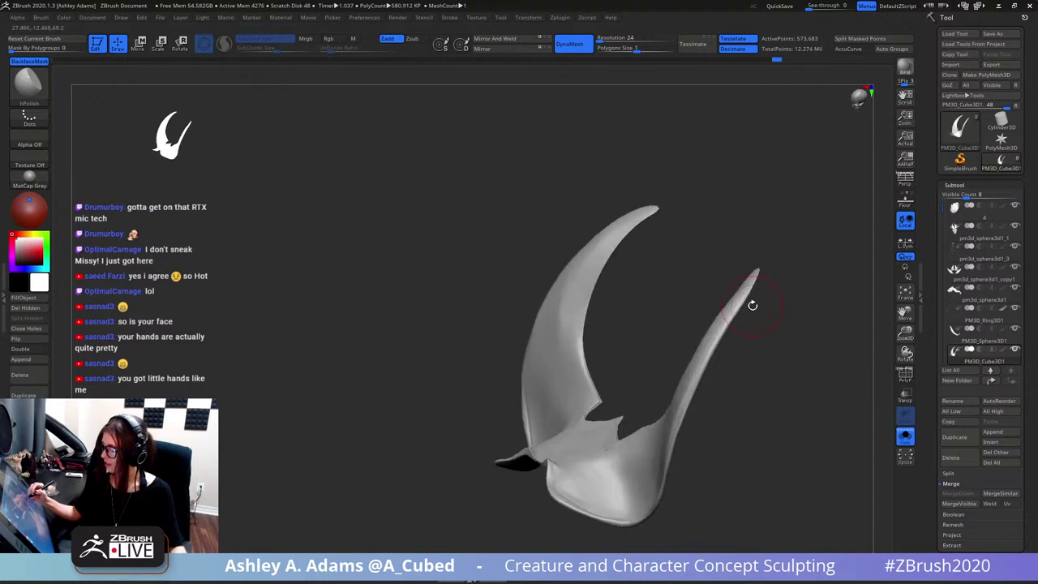
right_click(741, 295)
- Adjust the curve of the upper wings and tips with the SnakeHook brush, and change its draw size
key("b")
key("s")
key("h")
mouse_move(741, 292)
left_mouse_down()
mouse_move(733, 297)
mouse_move(754, 314)
mouse_move(734, 321)
left_mouse_up()
key("space")
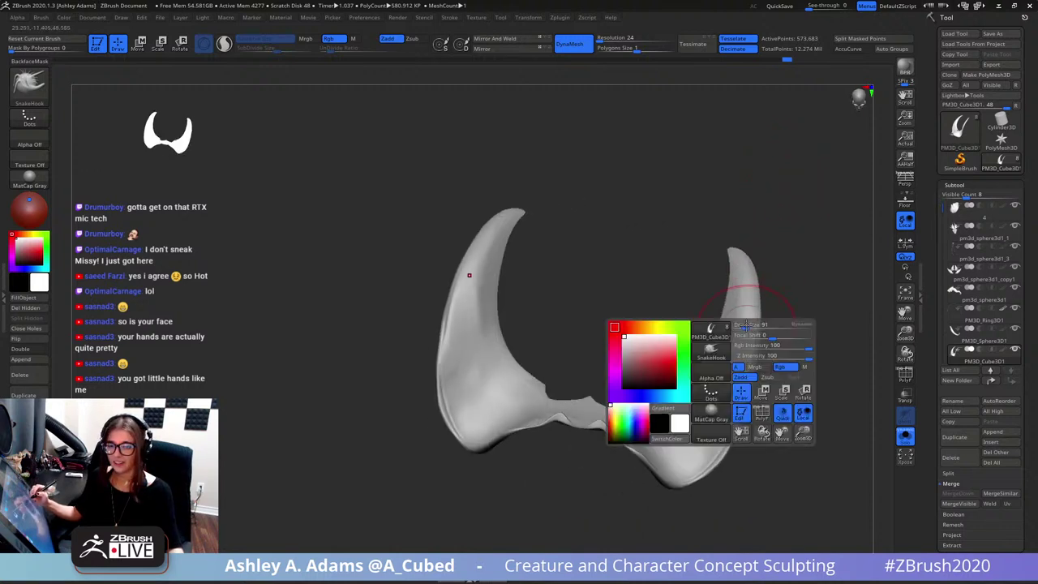
left_click(742, 322)
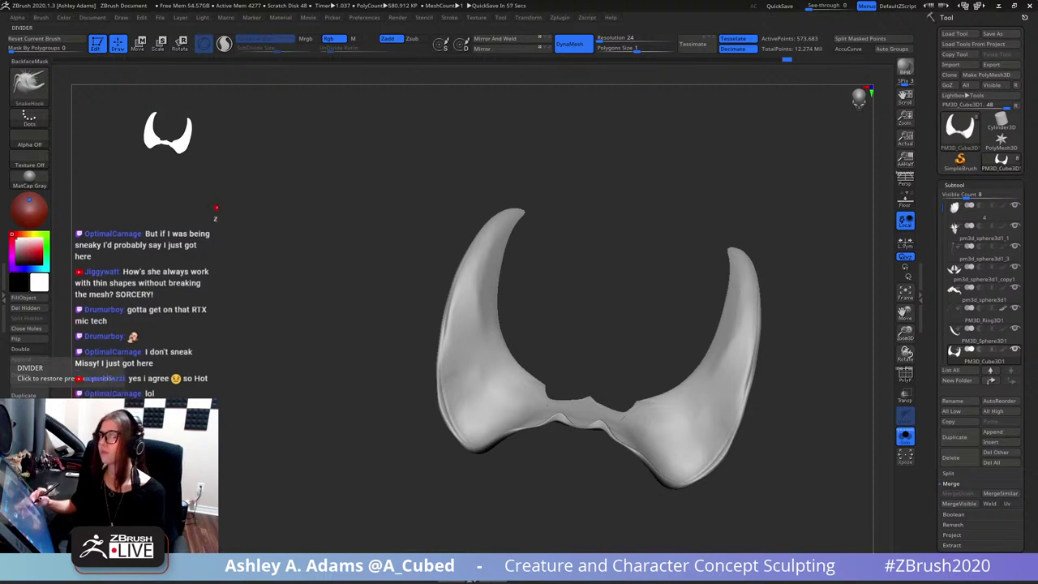
- Polish the front faces of the wings from the upper curve down towards the lobes with hPolish
mouse_move(753, 340)
right_mouse_down()
mouse_move(749, 280)
mouse_move(760, 343)
mouse_move(705, 335)
mouse_move(697, 375)
mouse_move(727, 338)
right_mouse_up()
right_click(748, 325)
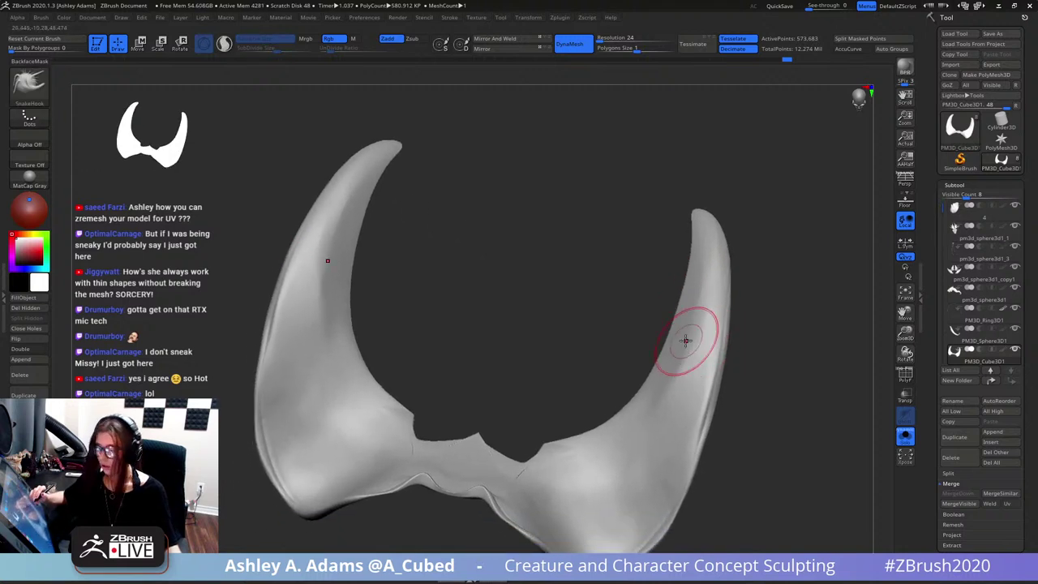
key("b")
key("h")
key("p")
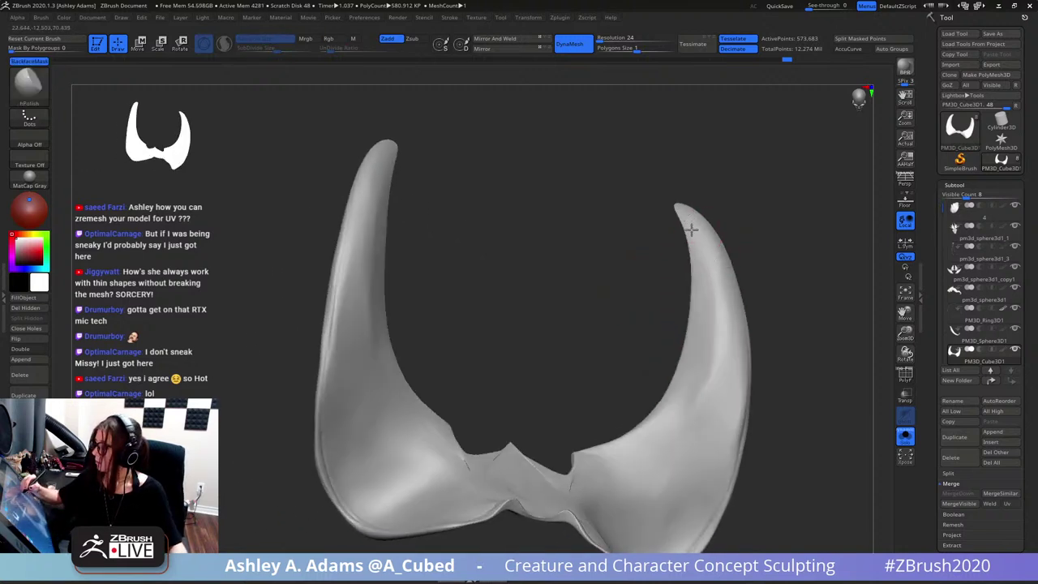
left_click_drag(708, 277, 684, 408)
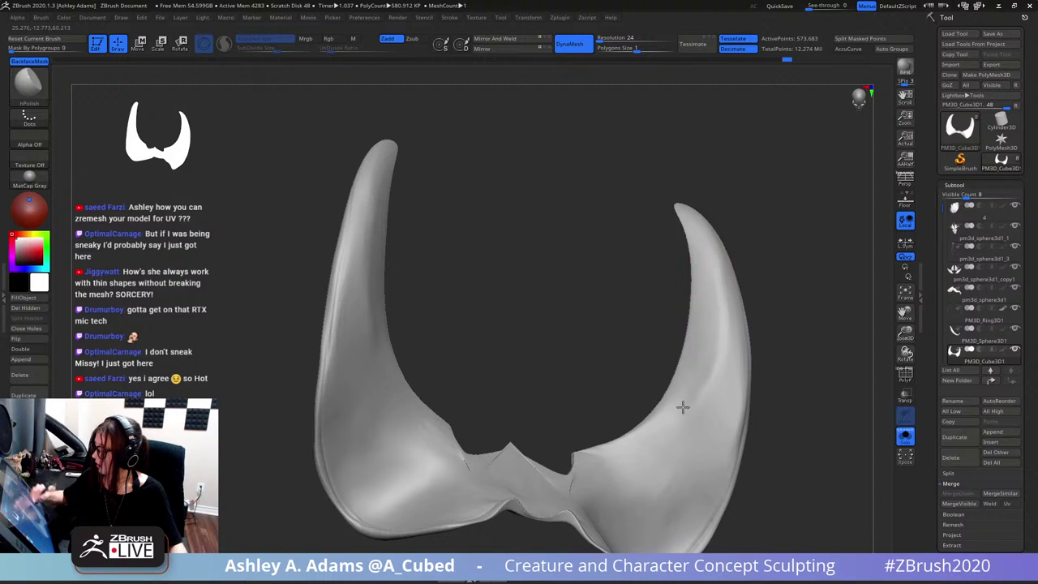
mouse_move(713, 350)
left_mouse_down()
mouse_move(683, 414)
mouse_move(693, 385)
left_mouse_up()
right_click_drag(711, 315, 708, 344)
mouse_move(708, 344)
left_mouse_down()
mouse_move(651, 457)
mouse_move(675, 439)
left_mouse_up()
mouse_move(675, 455)
right_mouse_down()
mouse_move(725, 320)
mouse_move(710, 345)
mouse_move(702, 324)
right_mouse_up()
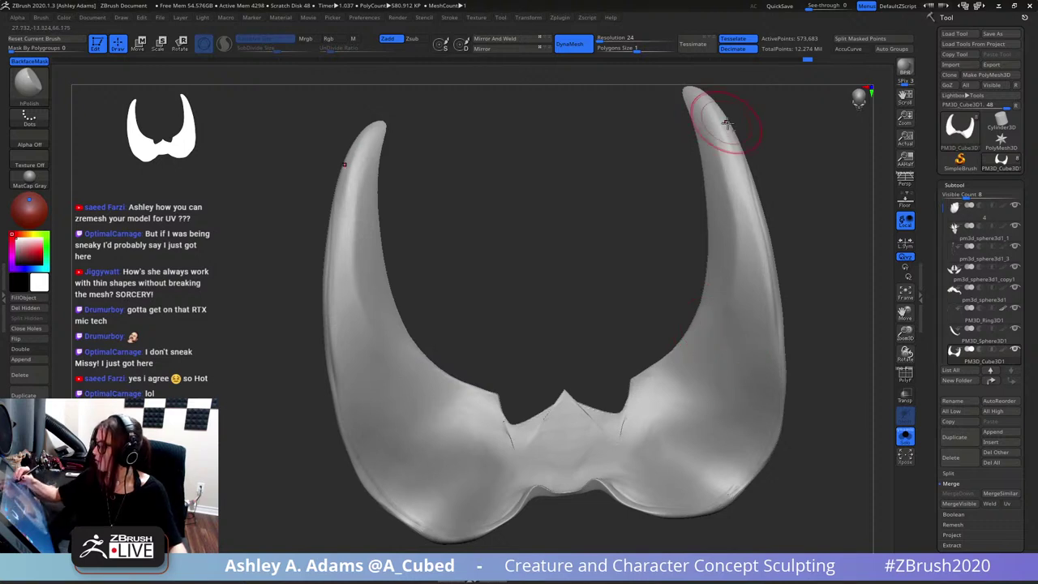
- Polish the wing tips with hPolish and change the brush's draw size
mouse_move(724, 146)
right_mouse_down("alt")
mouse_move(738, 269)
mouse_move(729, 271)
right_mouse_up("alt")
left_click_drag(711, 210, 711, 218)
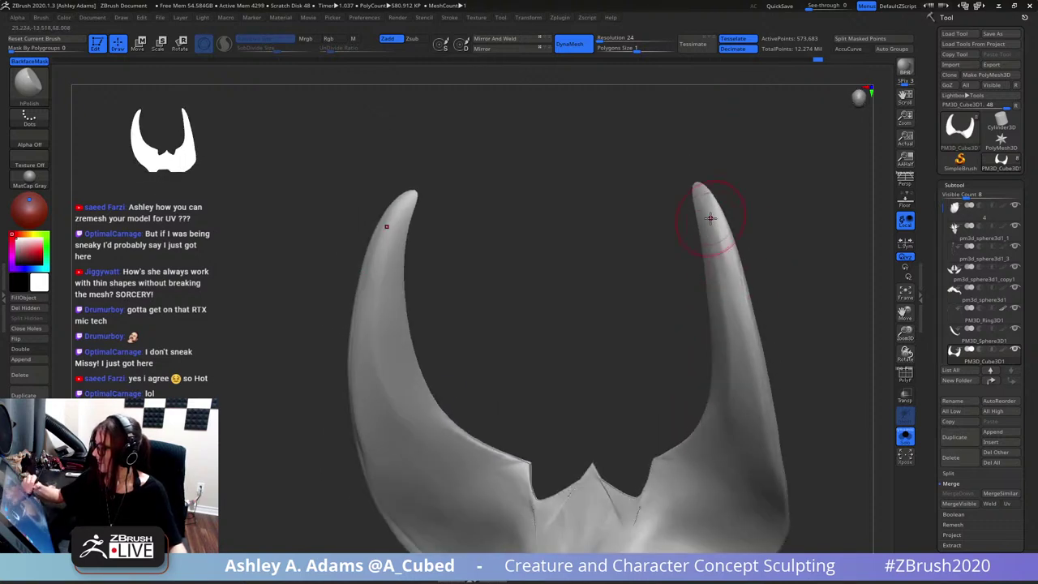
mouse_move(719, 243)
right_mouse_down()
mouse_move(739, 283)
mouse_move(742, 200)
right_mouse_up()
right_click_drag(749, 304, 737, 248, "ctrl")
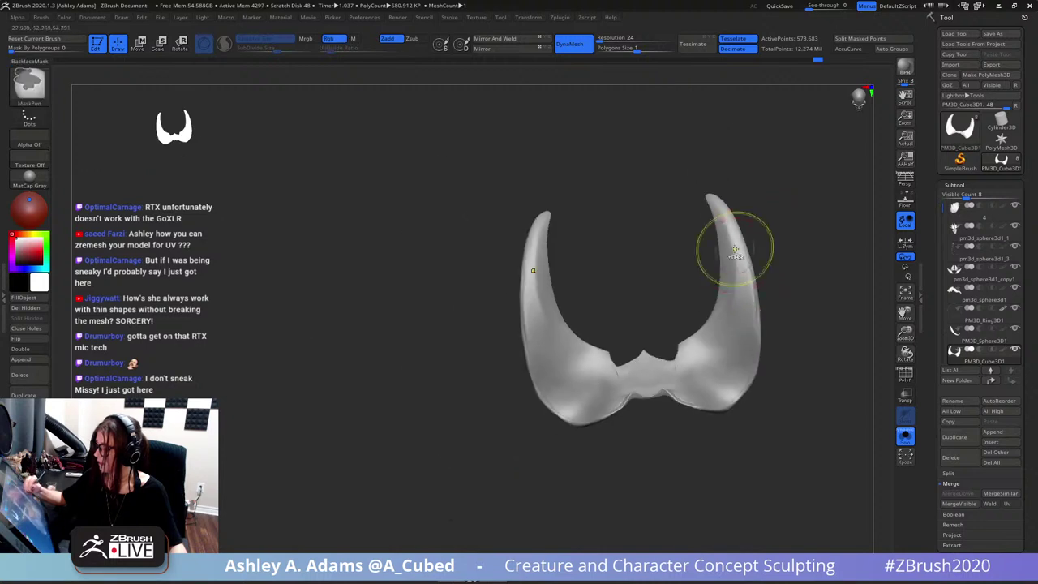
key("space")
left_click_drag(735, 257, 662, 241)
- Adjust the hPolish draw size and flatten the creases around the notches in the centre piece between the wings
right_click_drag(682, 356, 689, 377)
mouse_move(690, 377)
right_mouse_down("ctrl")
mouse_move(690, 431)
mouse_move(674, 397)
right_mouse_up("ctrl")
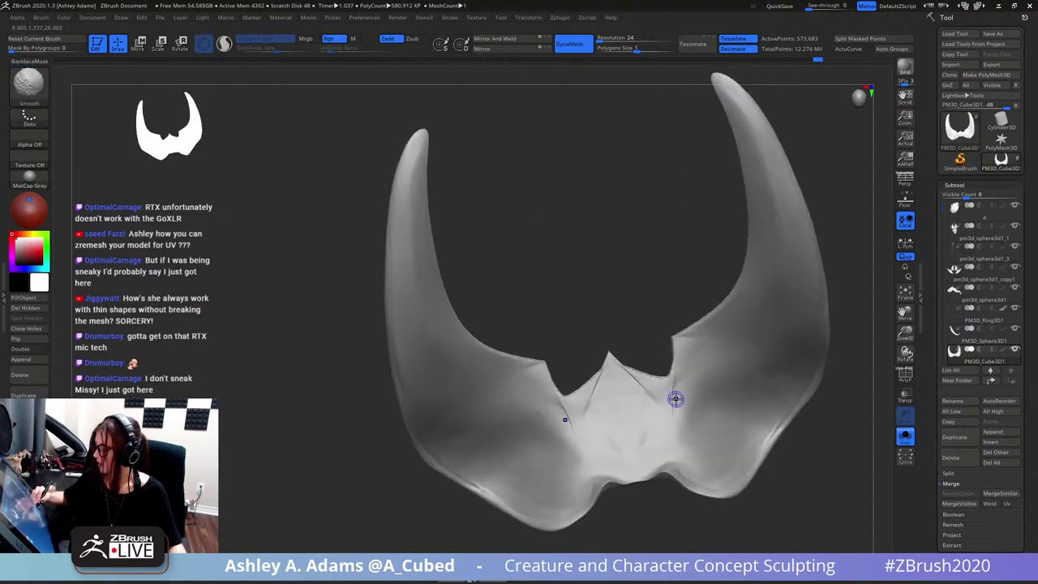
key("space")
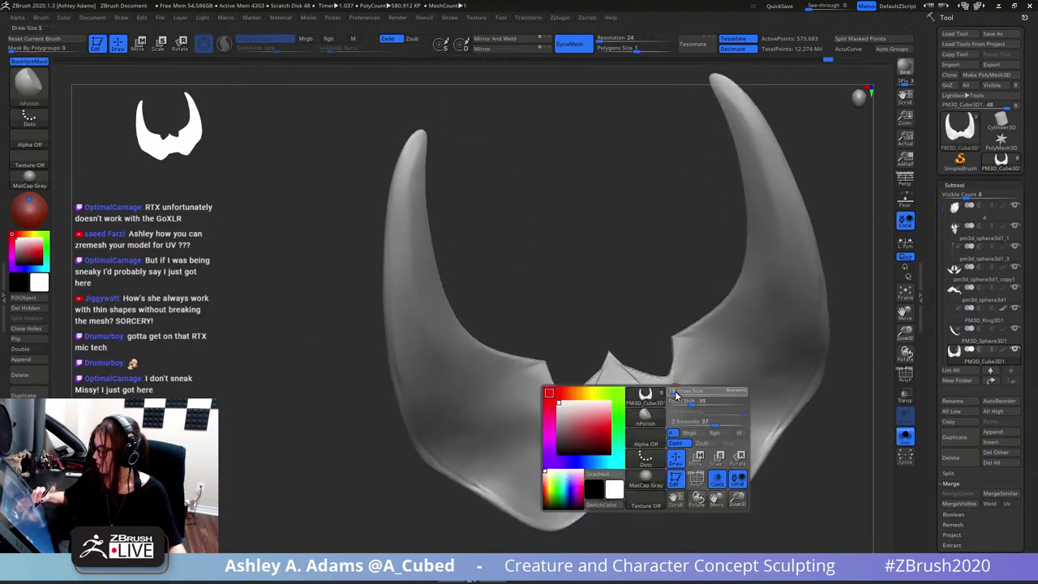
mouse_move(674, 388)
left_mouse_down()
mouse_move(669, 397)
mouse_move(669, 376)
mouse_move(664, 386)
mouse_move(634, 374)
left_mouse_up()
mouse_move(641, 357)
right_mouse_down()
mouse_move(699, 342)
mouse_move(691, 379)
right_mouse_up()
left_click_drag(646, 392, 645, 394)
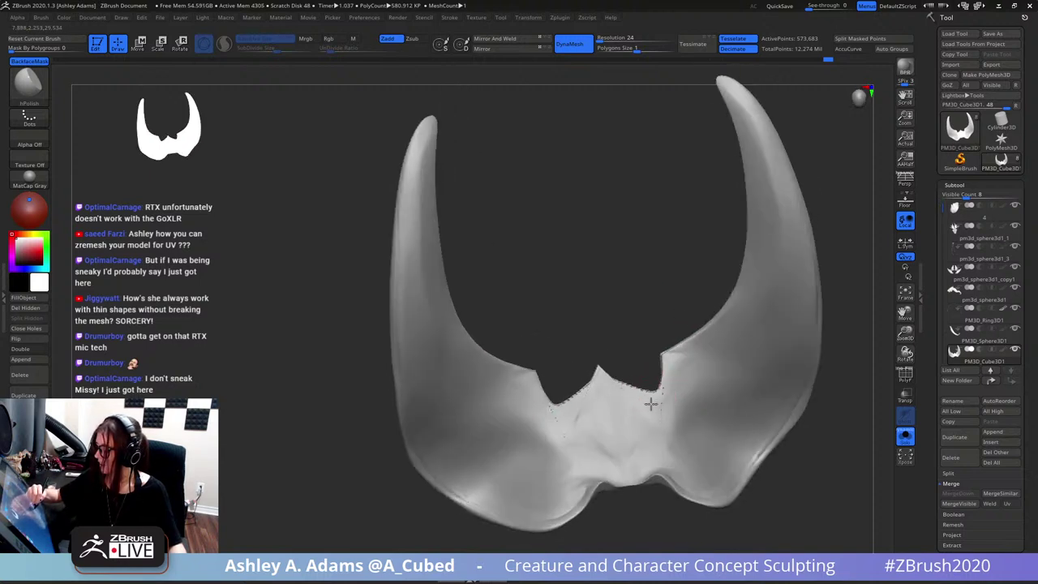
key("shift")
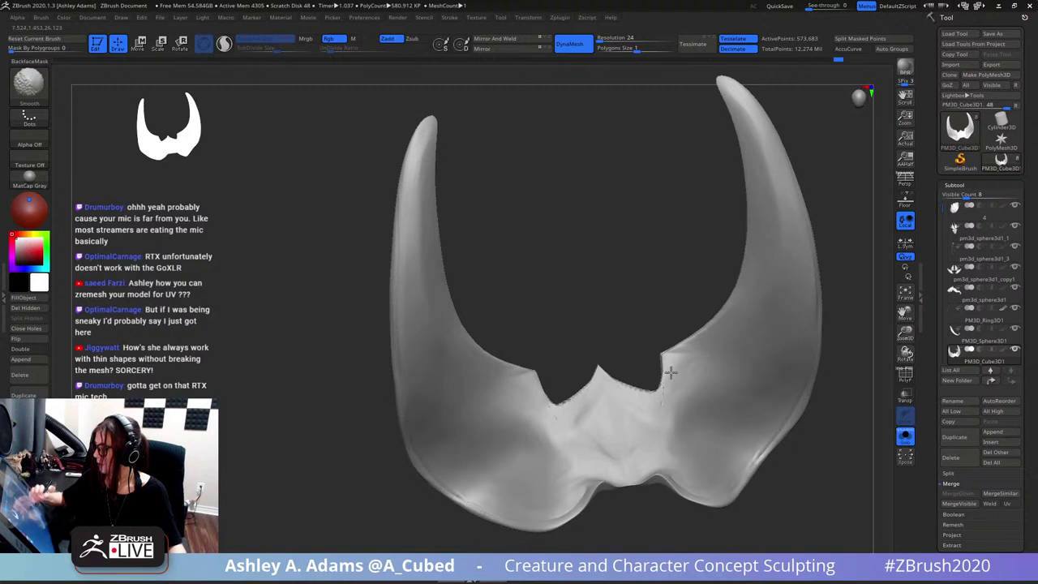
- Examine the Auto Masking settings of the hPolish brush, including BackfaceMask
right_click_drag(671, 366, 688, 306)
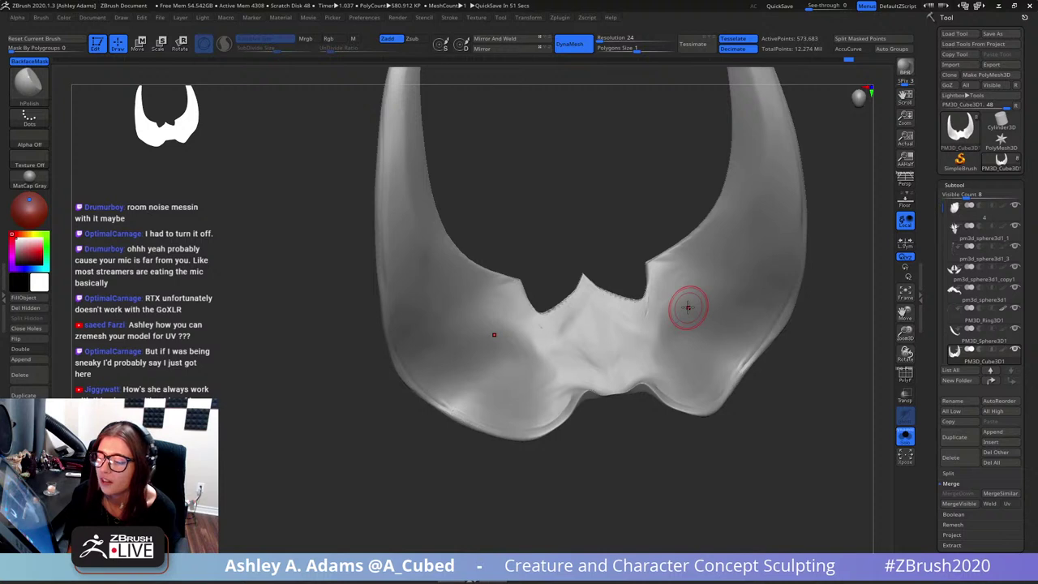
left_click(41, 17)
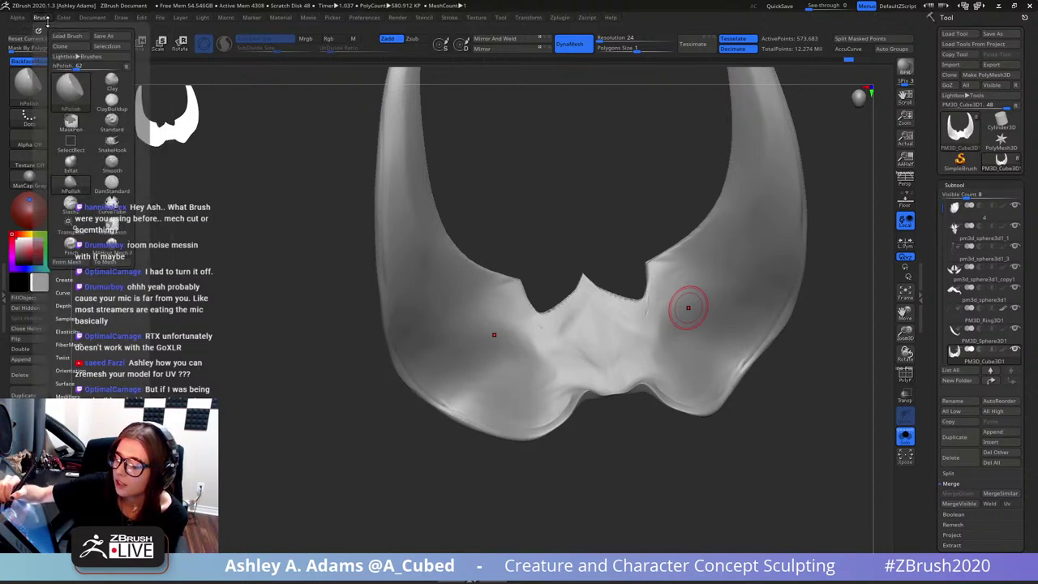
left_click_drag(43, 202, 44, 6)
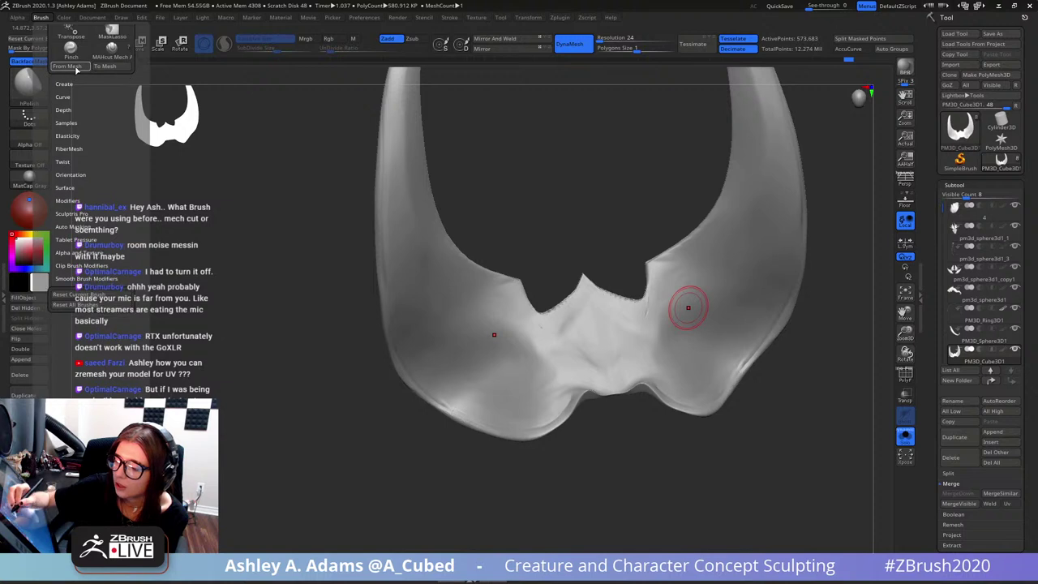
left_click_drag(72, 224, 69, 123)
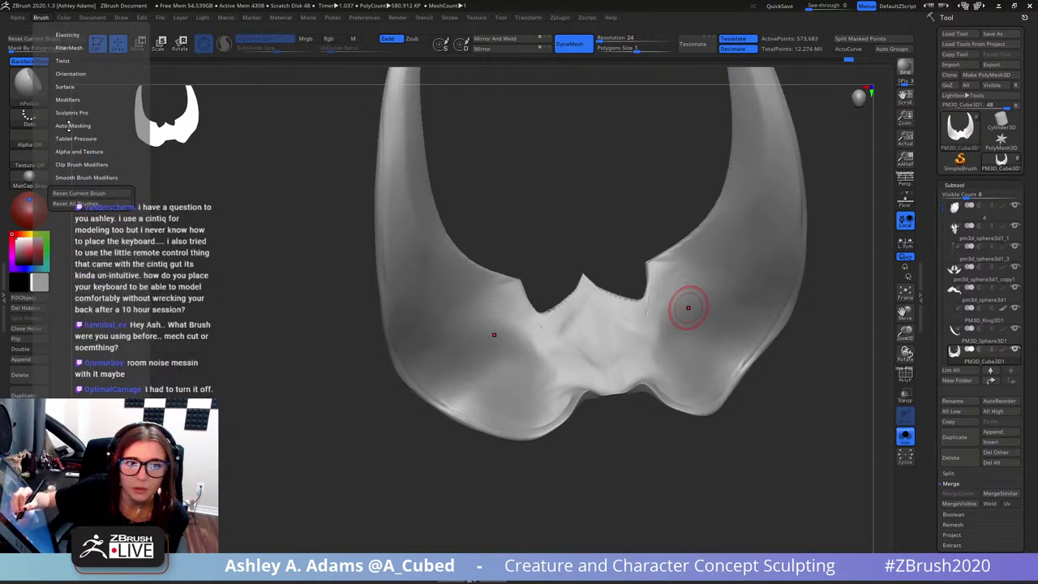
left_click(71, 125)
left_click_drag(40, 107, 40, 39)
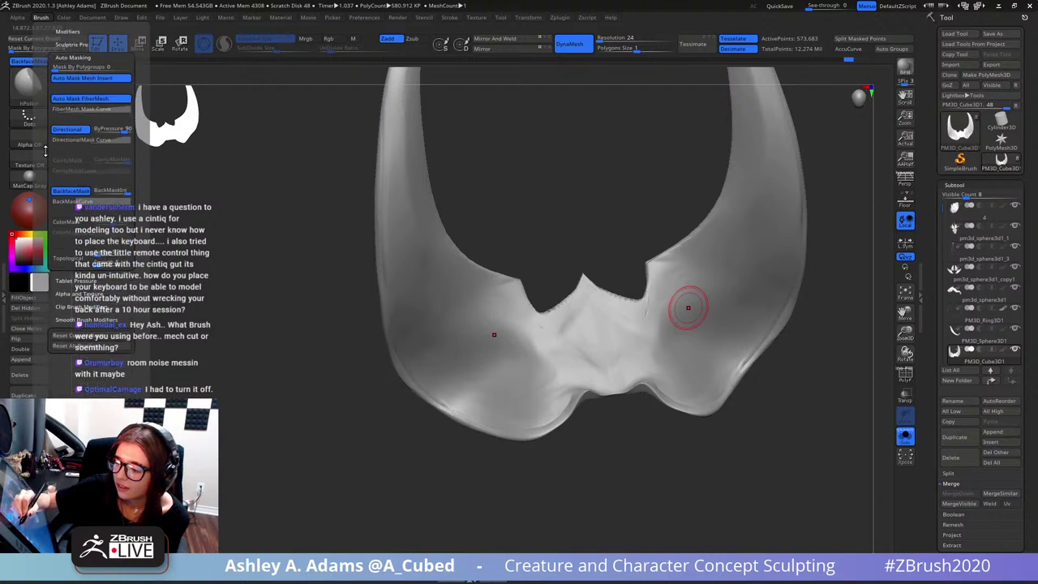
left_click_drag(57, 181, 58, 107)
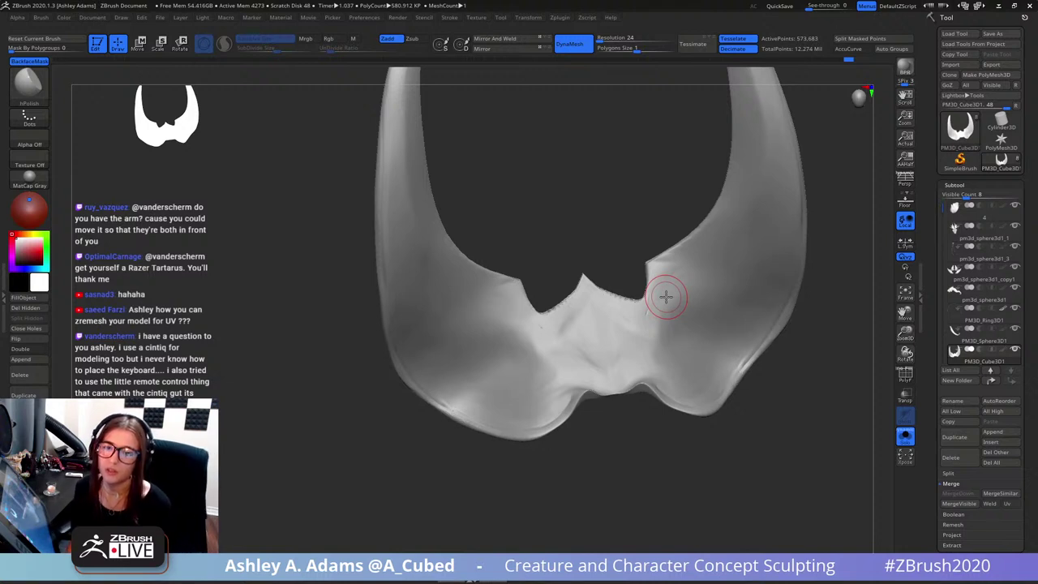
- Try a long groove running from the lobe up to the outer edge of the wings with MAHcut Mech A
right_click_drag(760, 200, 591, 260)
key("3")
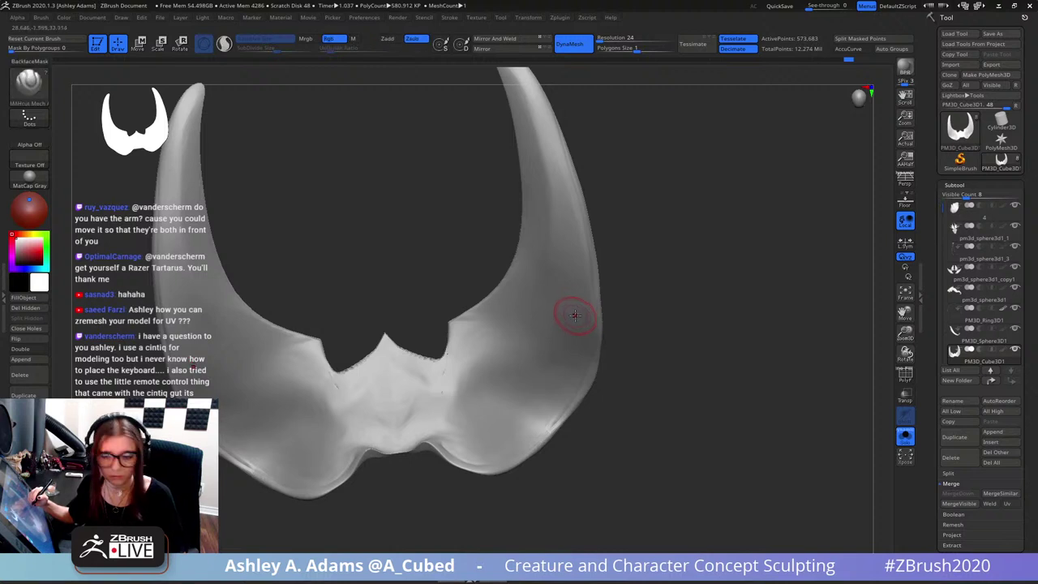
right_click_drag(575, 321, 589, 283)
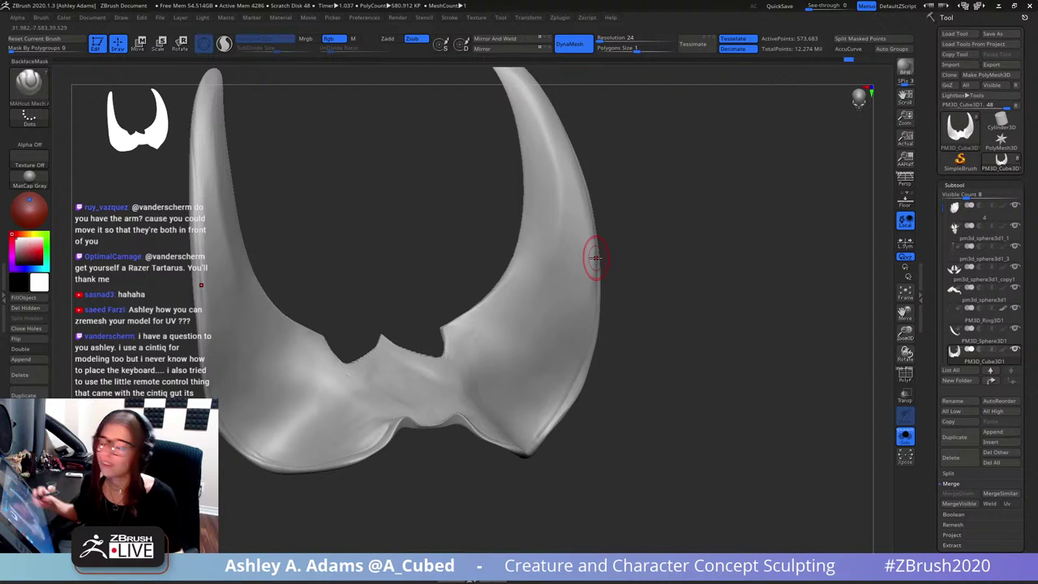
left_click_drag(498, 389, 575, 155)
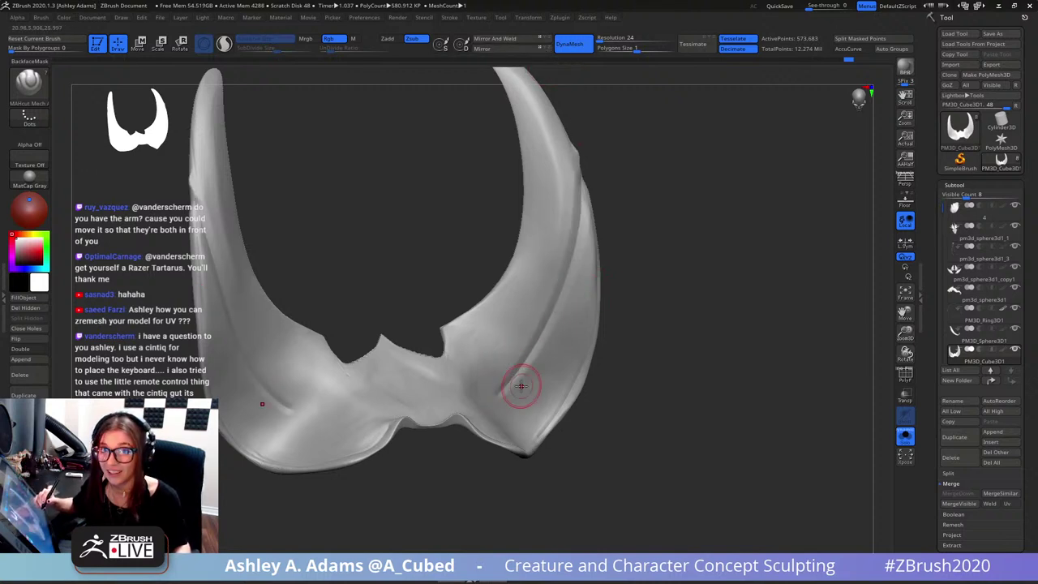
left_click_drag(565, 443, 653, 392)
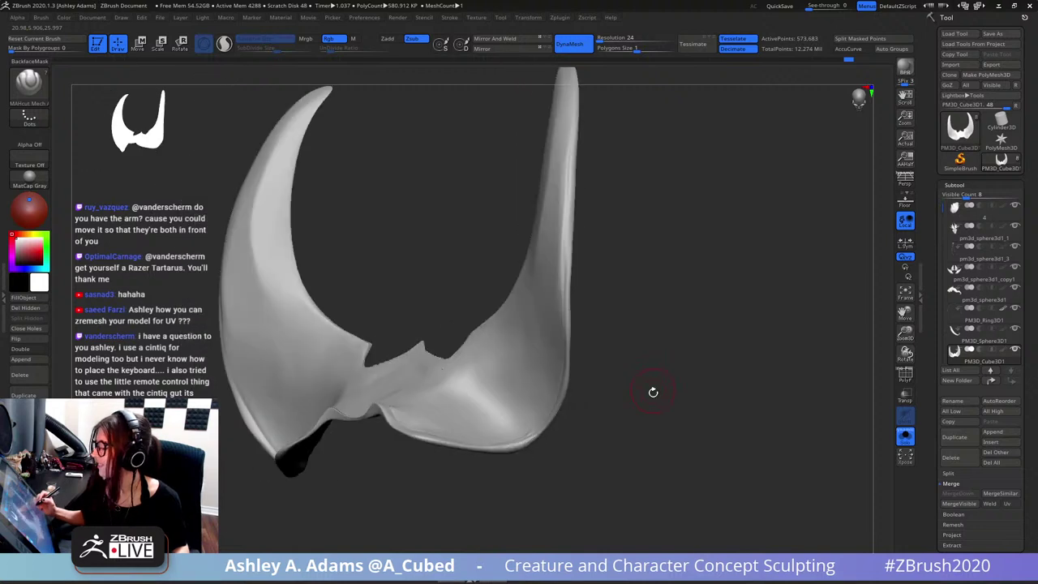
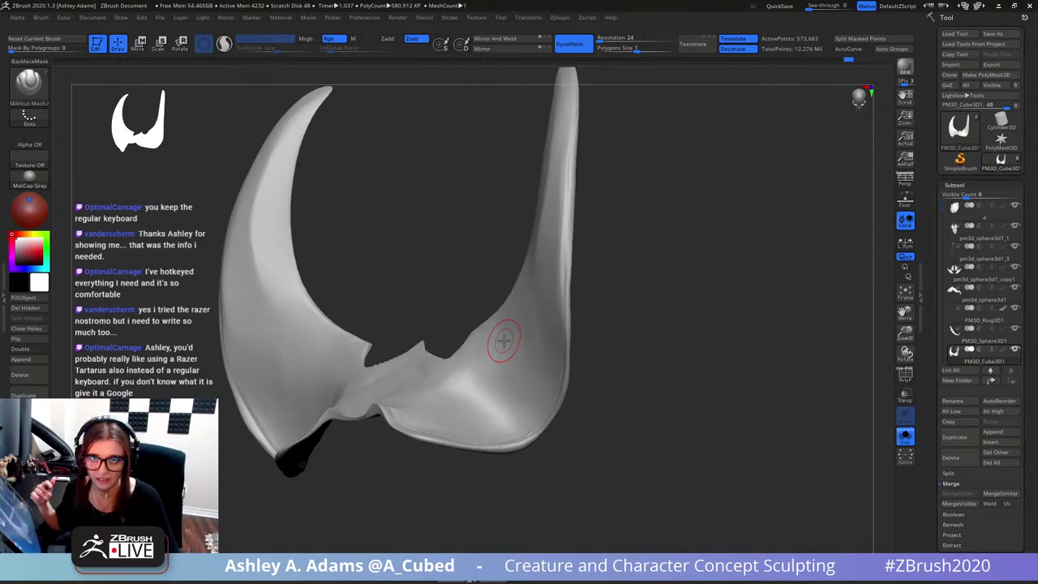
- Show the whole creature again and inspect how the wings sit on the body from the side, front and above
left_click(905, 437)
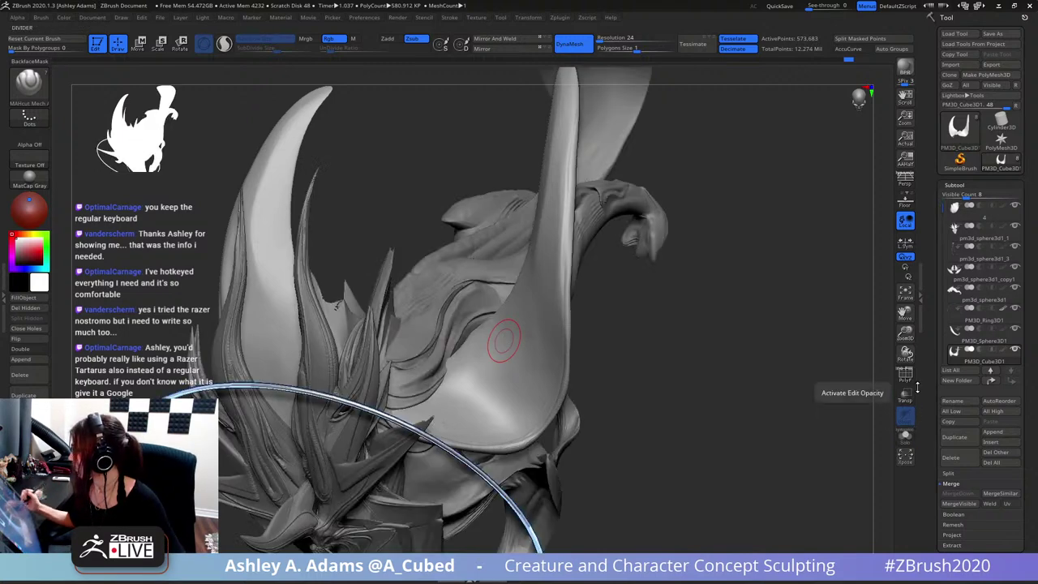
left_click_drag(646, 397, 756, 266, "alt")
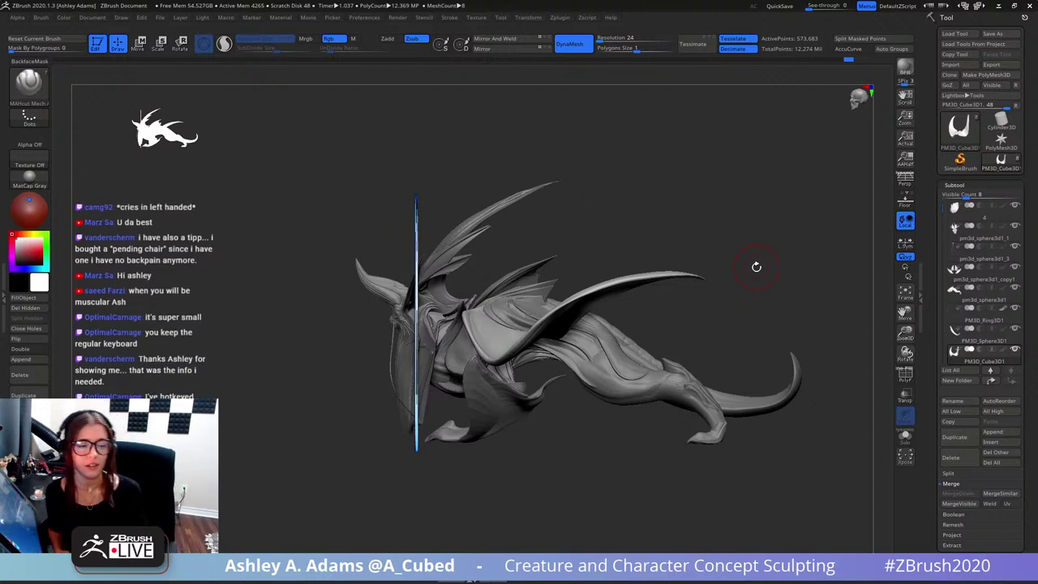
left_click_drag(756, 266, 338, 523)
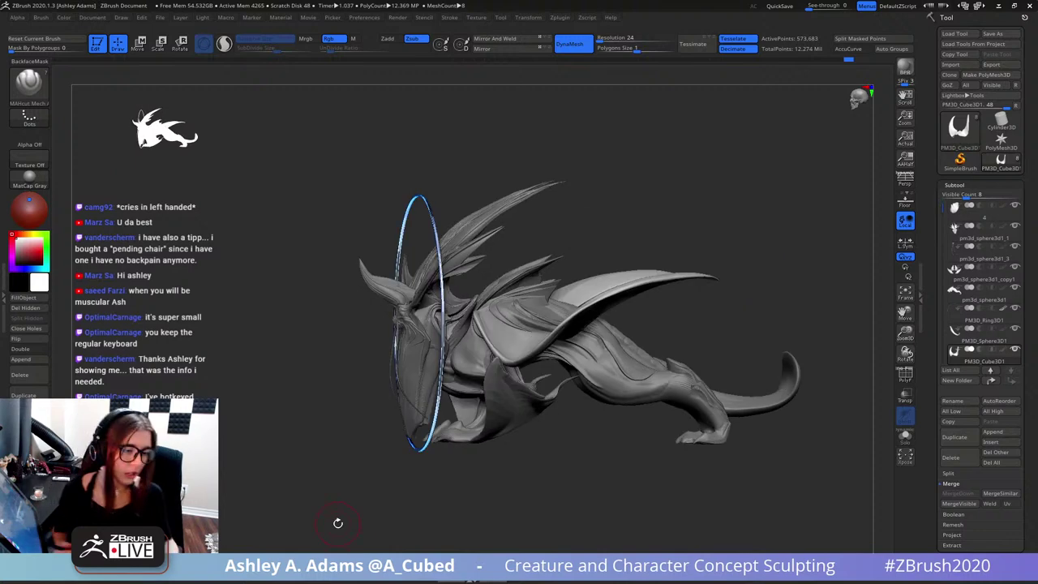
mouse_move(606, 295)
right_mouse_down()
mouse_move(633, 306)
mouse_move(648, 334)
mouse_move(613, 300)
right_mouse_up()
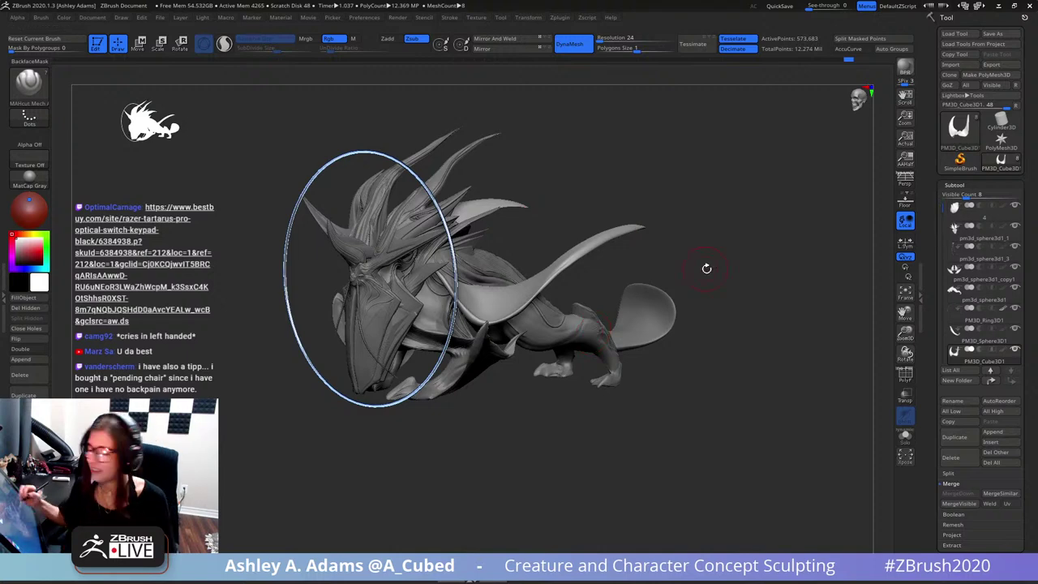
mouse_move(707, 268)
right_mouse_down()
mouse_move(690, 298)
mouse_move(492, 310)
mouse_move(476, 399)
right_mouse_up()
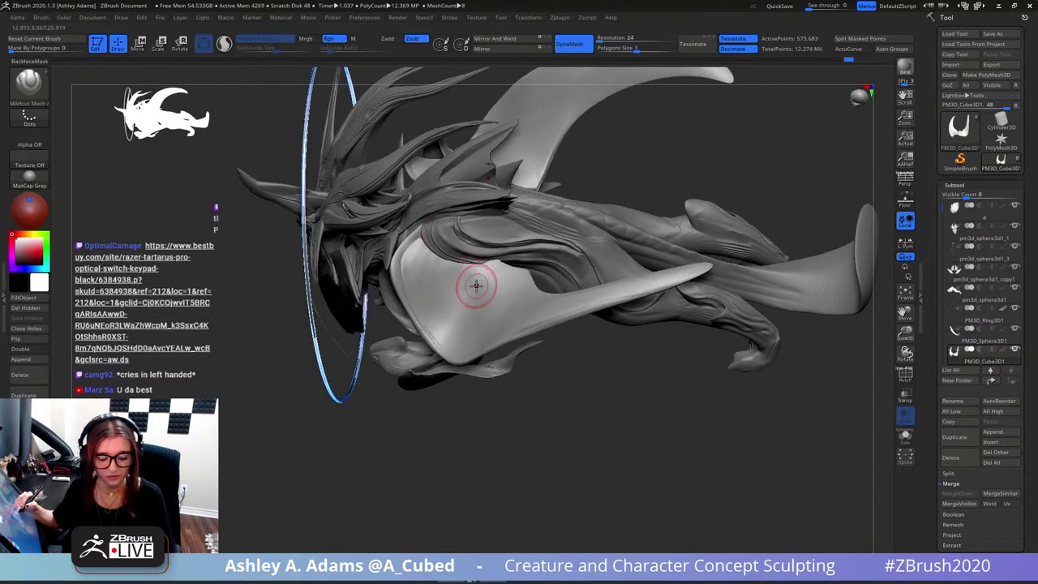
key("b")
key("d")
key("s")
right_click_drag(520, 278, 426, 290, "alt")
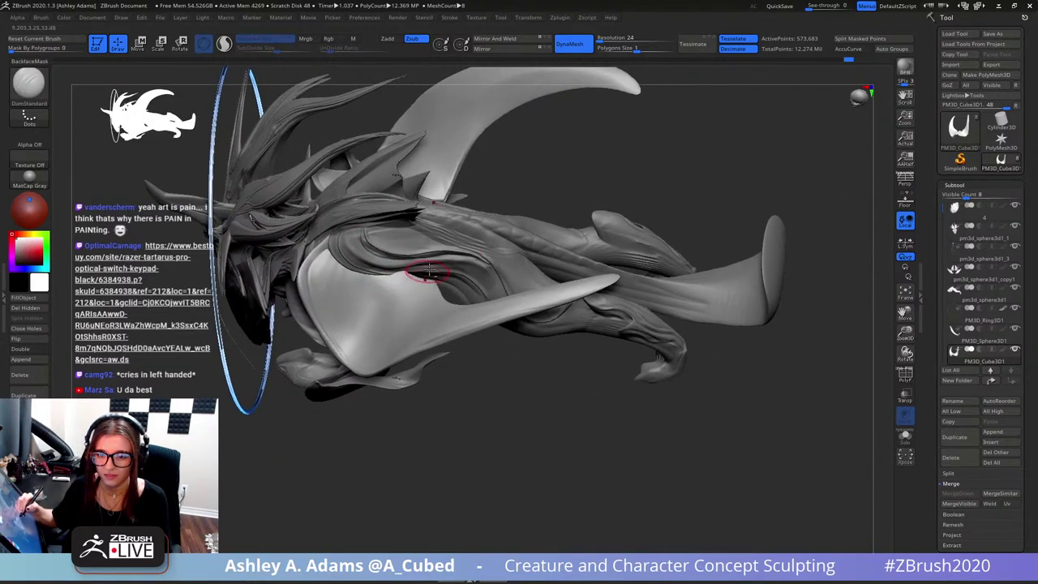
left_click_drag(428, 272, 479, 365)
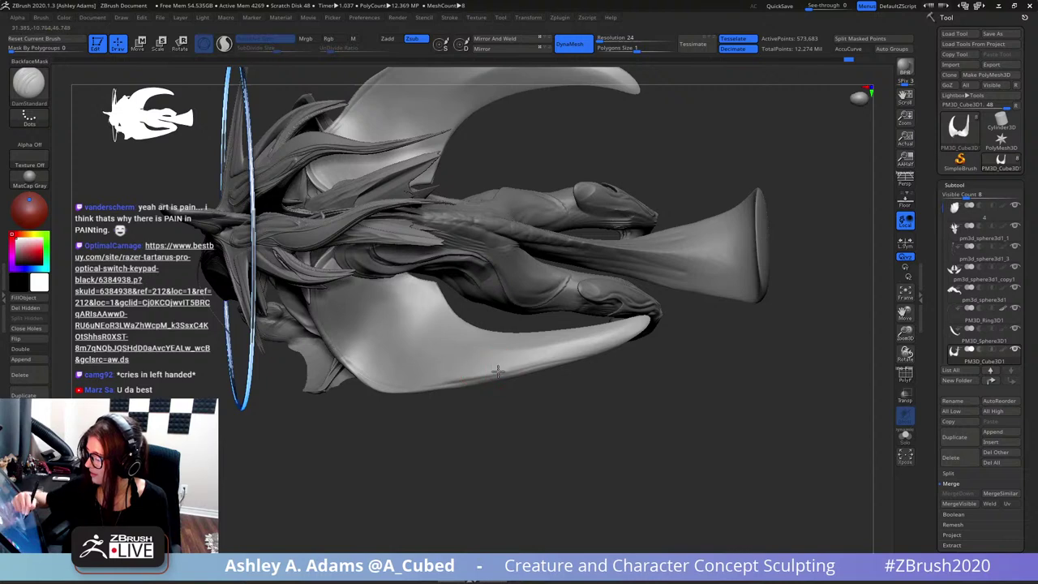
mouse_move(389, 268)
left_mouse_down()
mouse_move(382, 259)
mouse_move(382, 295)
mouse_move(372, 278)
left_mouse_up()
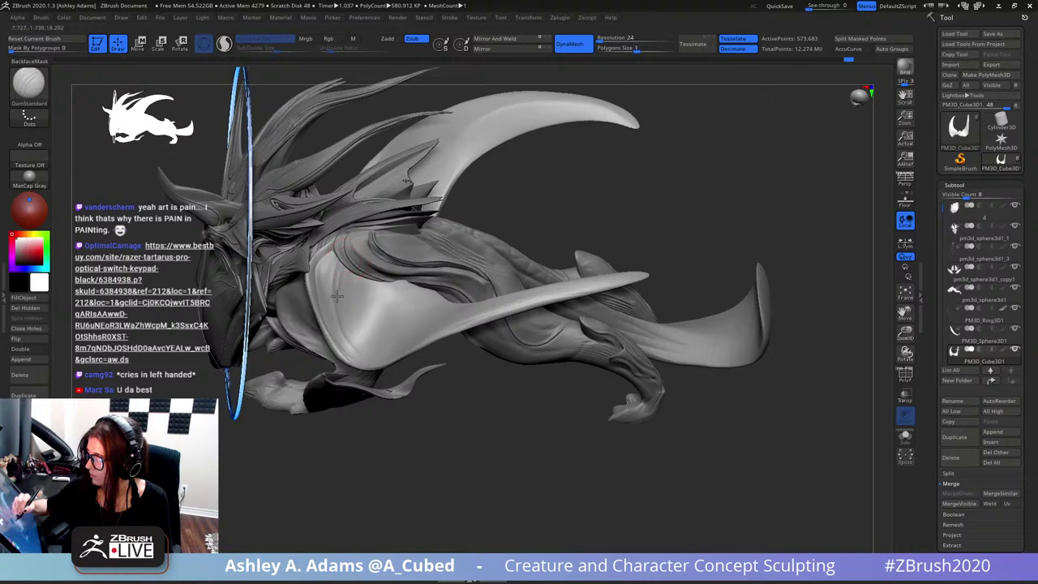
key("space")
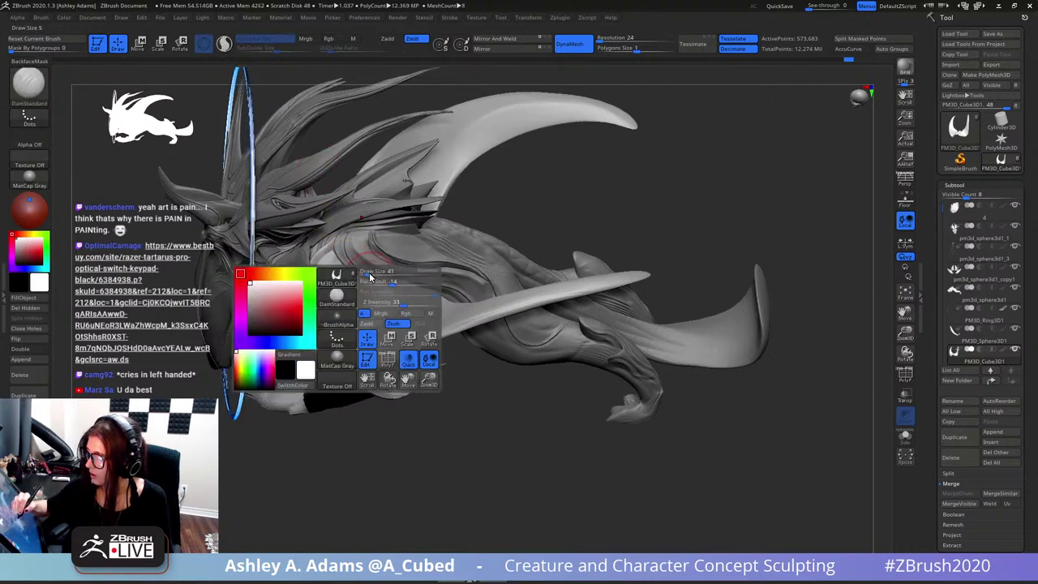
- Isolate the wings and raise long flowing ridges along their faces from root towards tip with the Inflat brush, adjusting its draw size
key("b")
key("i")
key("n")
right_click_drag(387, 252, 474, 301)
left_click(905, 436)
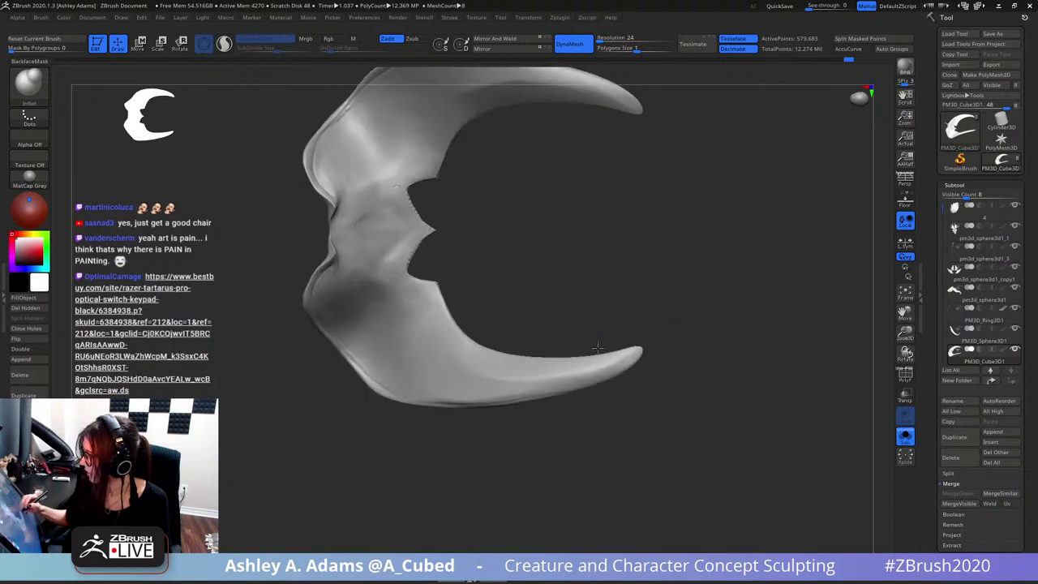
left_click_drag(551, 314, 560, 436, "alt")
key("space")
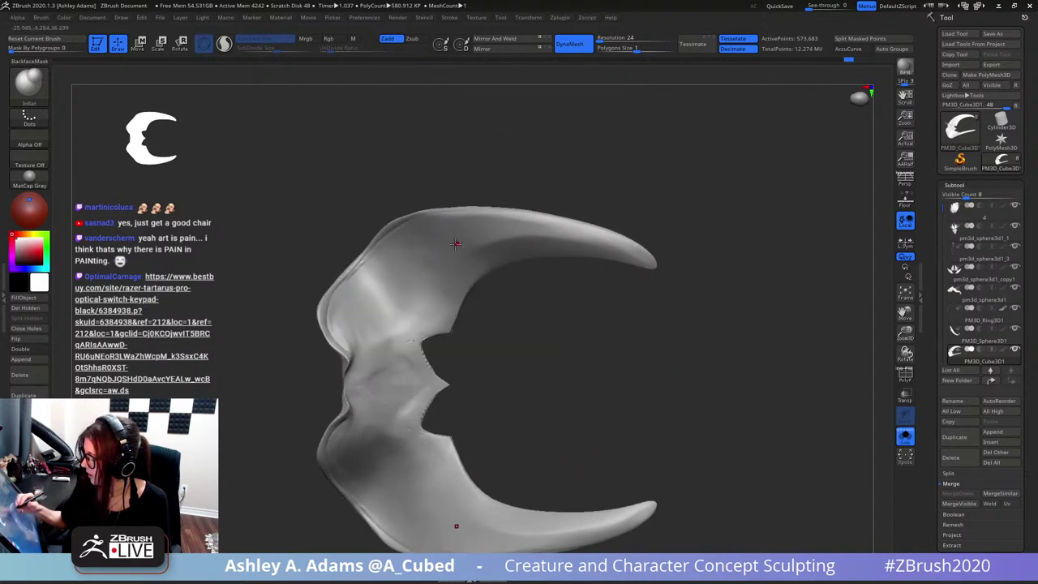
left_click_drag(457, 243, 455, 280)
key("space")
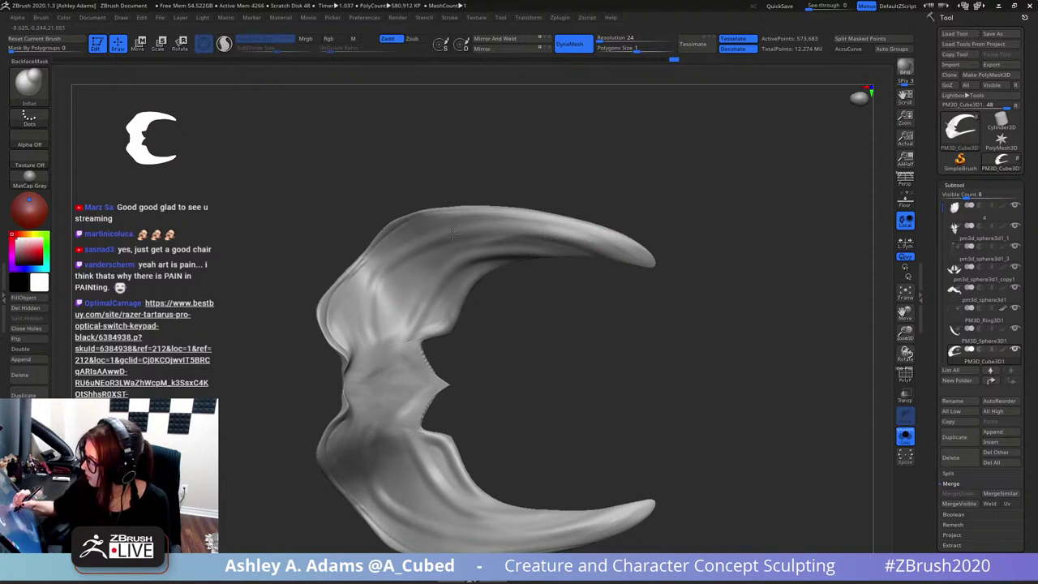
mouse_move(625, 266)
left_mouse_down()
mouse_move(614, 190)
mouse_move(586, 251)
mouse_move(646, 251)
mouse_move(598, 208)
mouse_move(575, 254)
mouse_move(565, 343)
mouse_move(568, 238)
mouse_move(512, 234)
left_mouse_up()
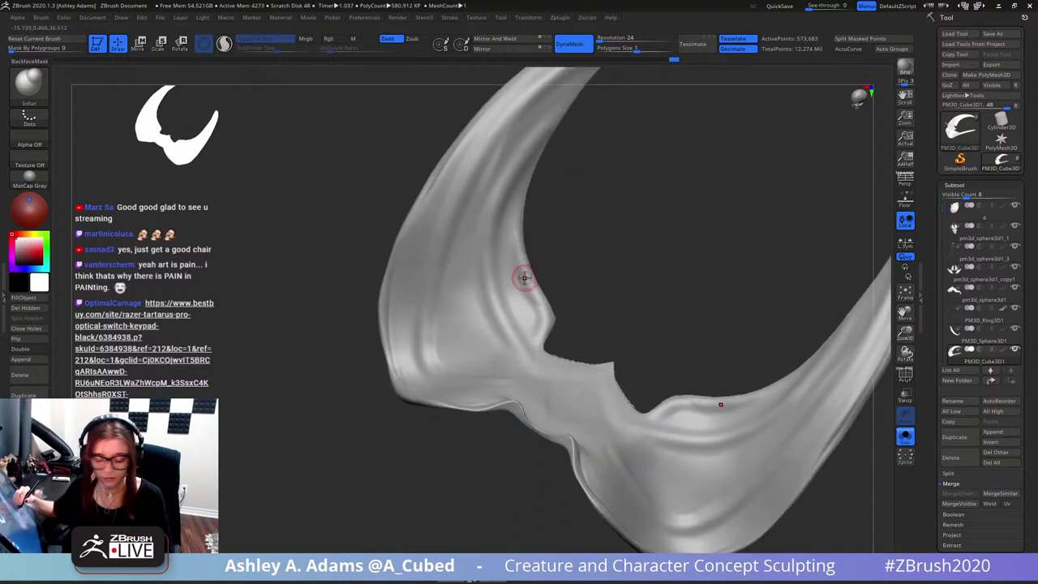
- Cut long grooves between the raised ridges of the wings, from the root lobe up towards the tip, with the MAHcut Mech A brush
right_click_drag(509, 277, 531, 322)
key("2")
mouse_move(538, 361)
left_mouse_down()
mouse_move(514, 327)
mouse_move(495, 260)
left_mouse_up()
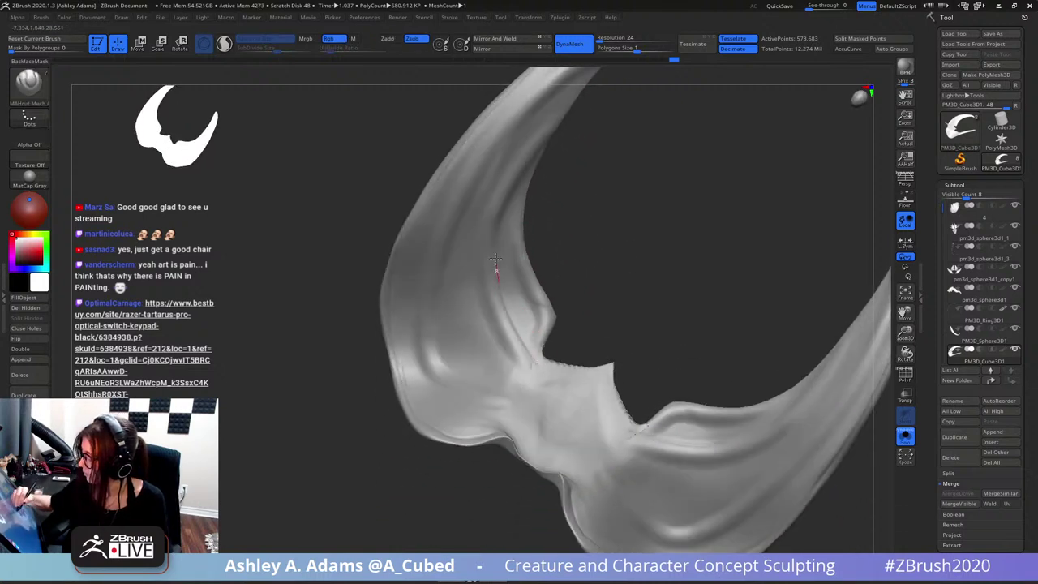
left_click_drag(517, 184, 550, 142)
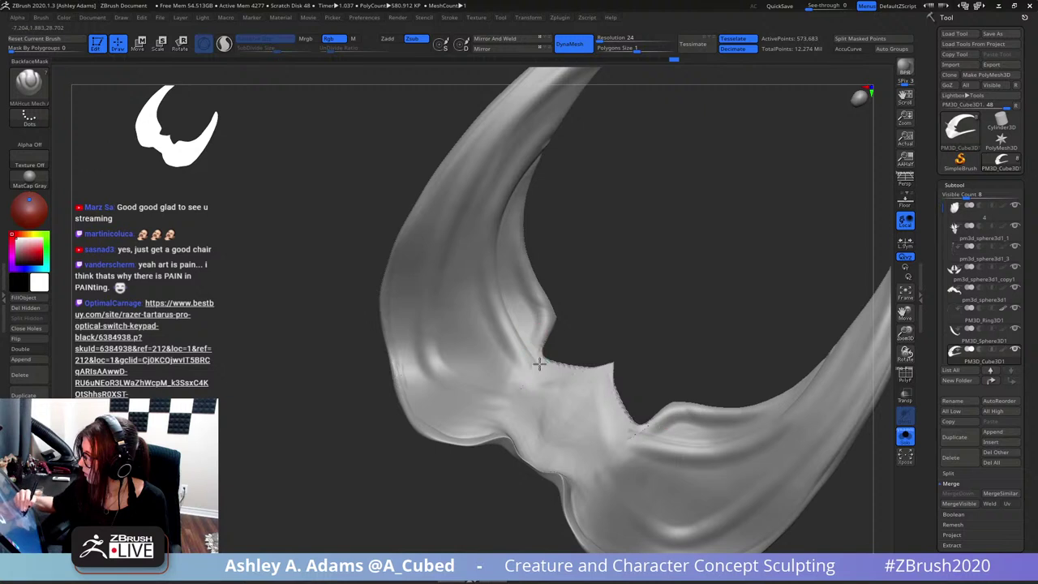
mouse_move(538, 362)
left_mouse_down()
mouse_move(515, 214)
mouse_move(533, 174)
mouse_move(554, 211)
left_mouse_up()
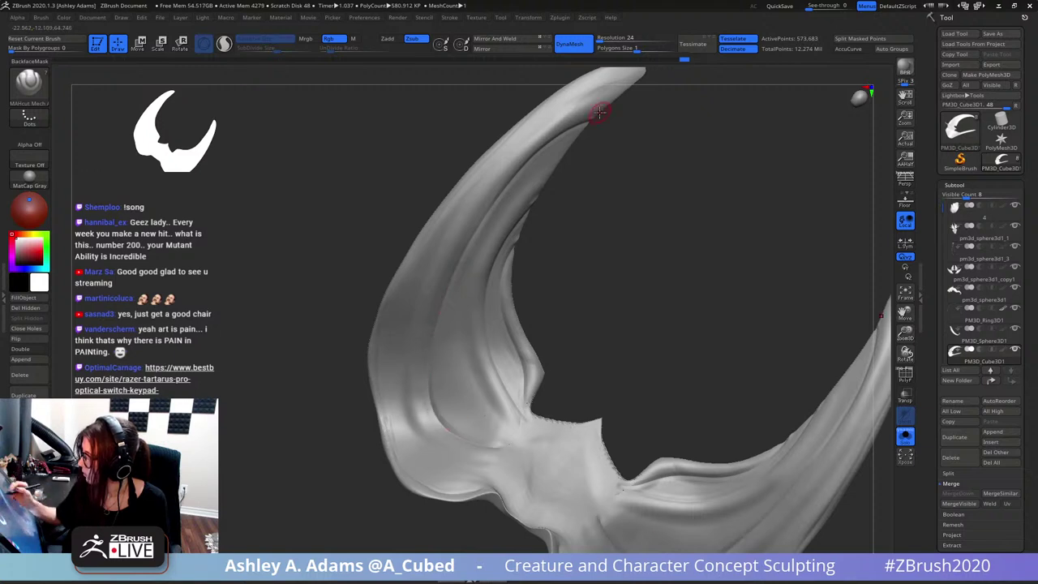
left_click_drag(598, 112, 589, 166)
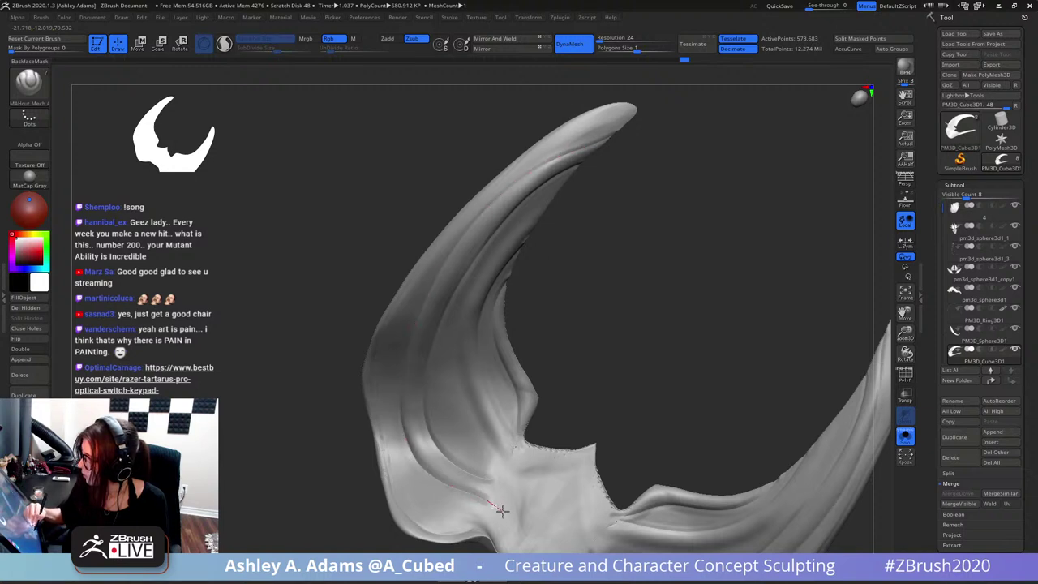
- Pull a pointed barb out of the middle of the wings' inner edge with the SnakeHook brush, adjusting its draw size
right_click_drag(477, 395, 507, 333)
key("space")
left_click_drag(548, 193, 552, 193)
mouse_move(554, 191)
right_mouse_down("ctrl")
mouse_move(560, 203)
mouse_move(559, 189)
right_mouse_up("ctrl")
right_click(555, 197, "ctrl")
key("b")
key("s")
key("h")
key("space")
left_click_drag(560, 191, 532, 201)
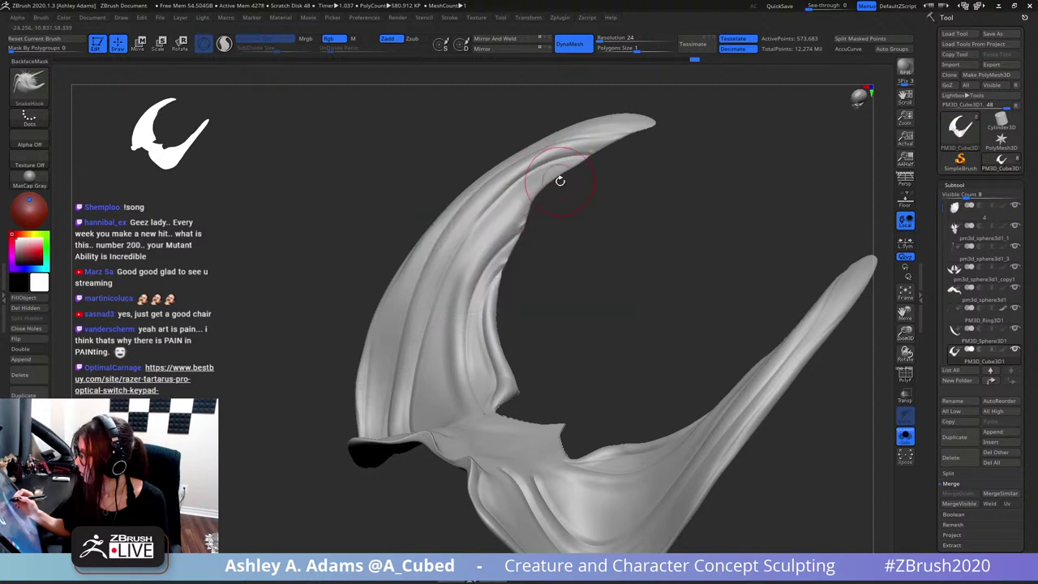
key("space")
mouse_move(511, 245)
left_mouse_down()
mouse_move(551, 225)
mouse_move(536, 224)
left_mouse_up()
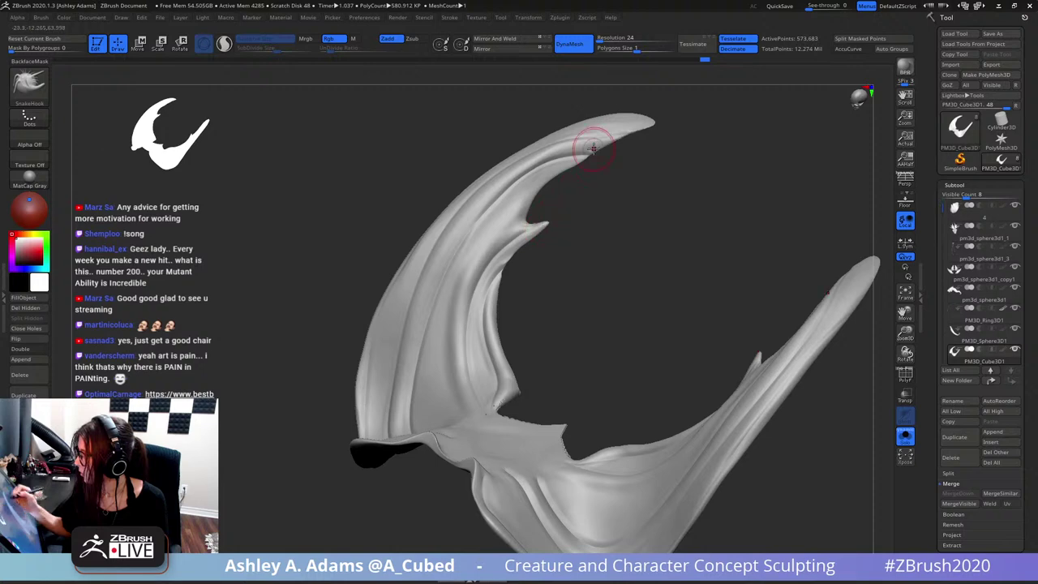
- Pull a second small barb out of the inner edge just below the wing tips with SnakeHook
mouse_move(596, 149)
left_mouse_down()
mouse_move(630, 145)
mouse_move(619, 140)
mouse_move(651, 146)
left_mouse_up()
mouse_move(638, 181)
left_mouse_down()
mouse_move(612, 160)
mouse_move(620, 146)
left_mouse_up()
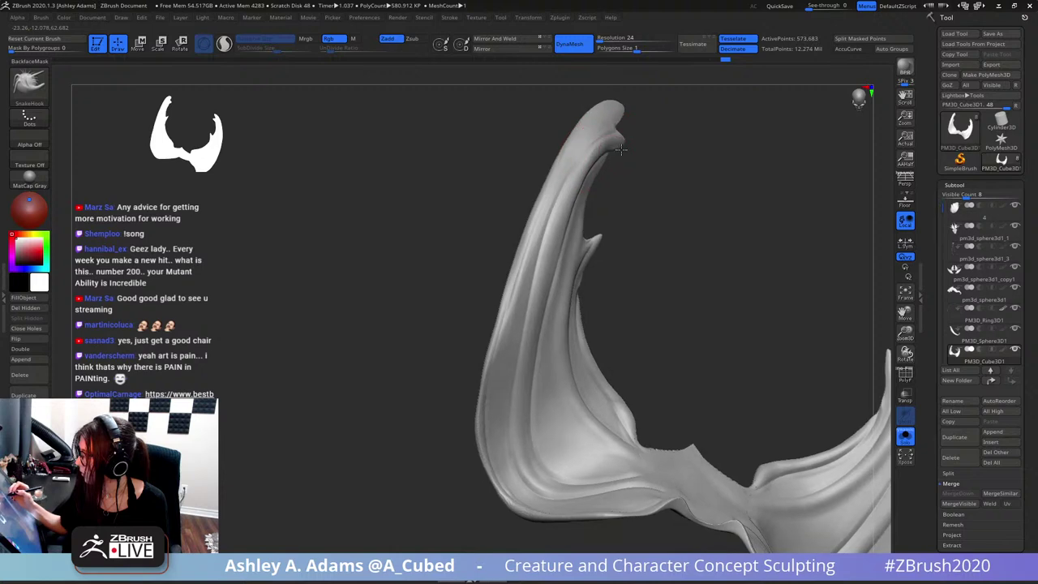
key("space")
left_click(624, 154)
- Show the whole creature and reshape the upper curve and tips of the wings from the side with SnakeHook, adjusting its draw size
right_click_drag(618, 203, 552, 195, "ctrl")
left_click(905, 437)
left_click_drag(793, 394, 616, 316)
right_click_drag(536, 234, 635, 255, "alt")
right_click_drag(635, 255, 591, 252)
mouse_move(590, 252)
right_mouse_down("ctrl")
mouse_move(556, 220)
mouse_move(565, 188)
right_mouse_up("ctrl")
left_click_drag(565, 188, 544, 187)
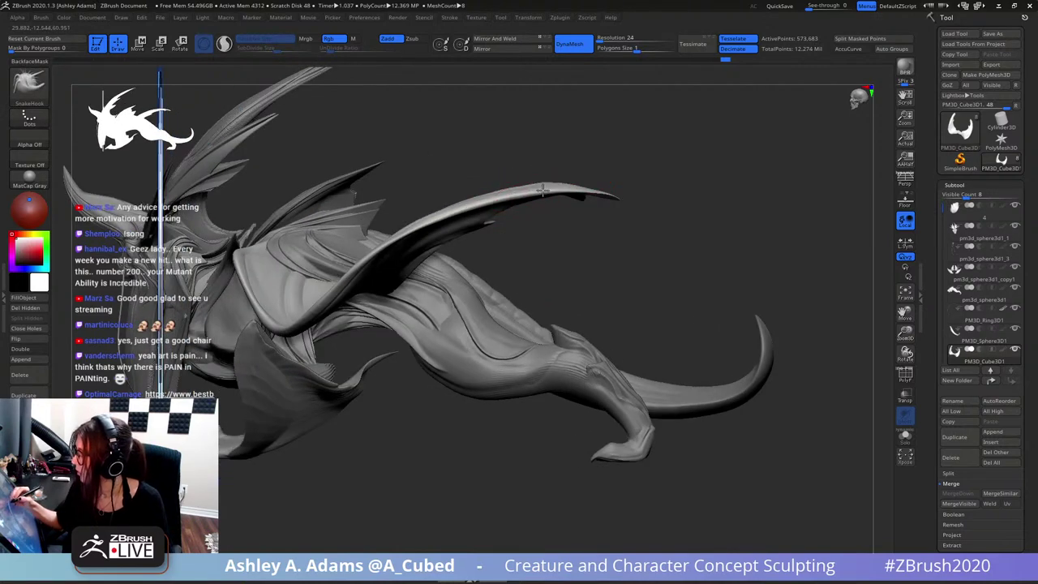
mouse_move(566, 188)
right_mouse_down()
mouse_move(556, 174)
mouse_move(529, 187)
right_mouse_up()
right_click(560, 182)
key("space")
right_click(542, 187)
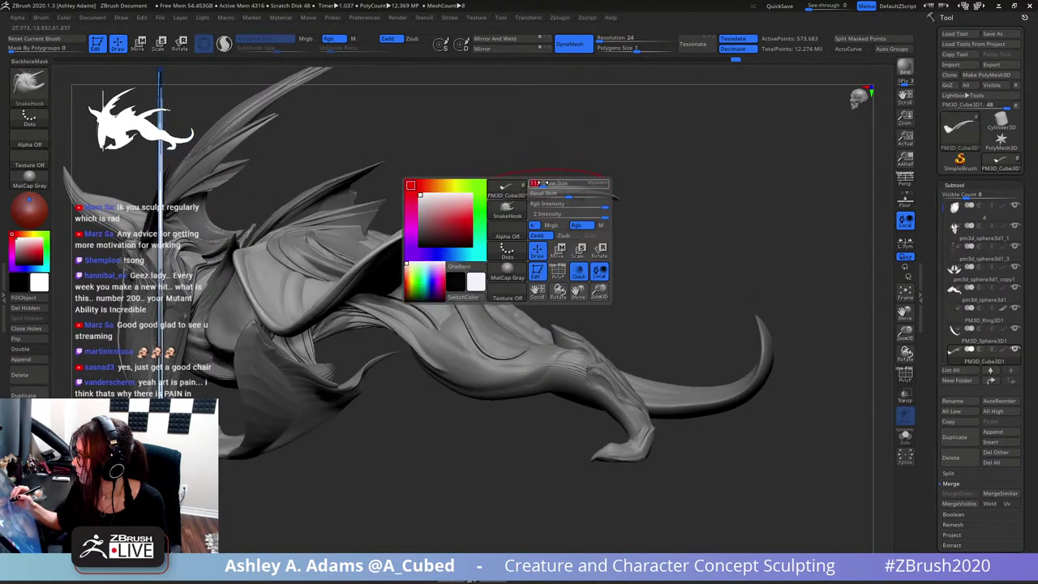
left_click_drag(542, 187, 617, 193)
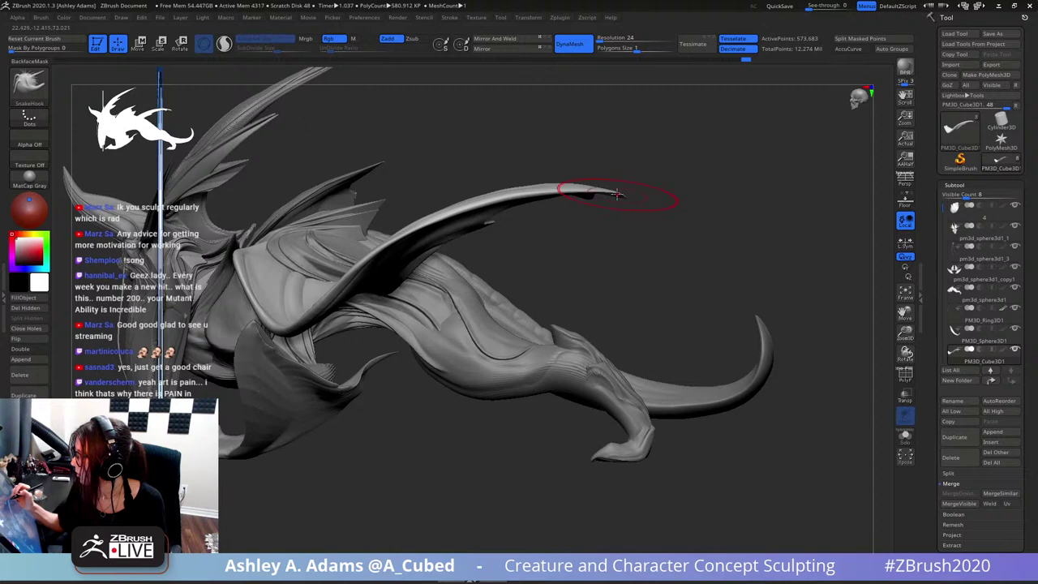
- Isolate the wings and swell extra ridges along their outer edges and lower lobes with the Inflat brush, adjusting its draw size
left_click_drag(568, 232, 553, 222)
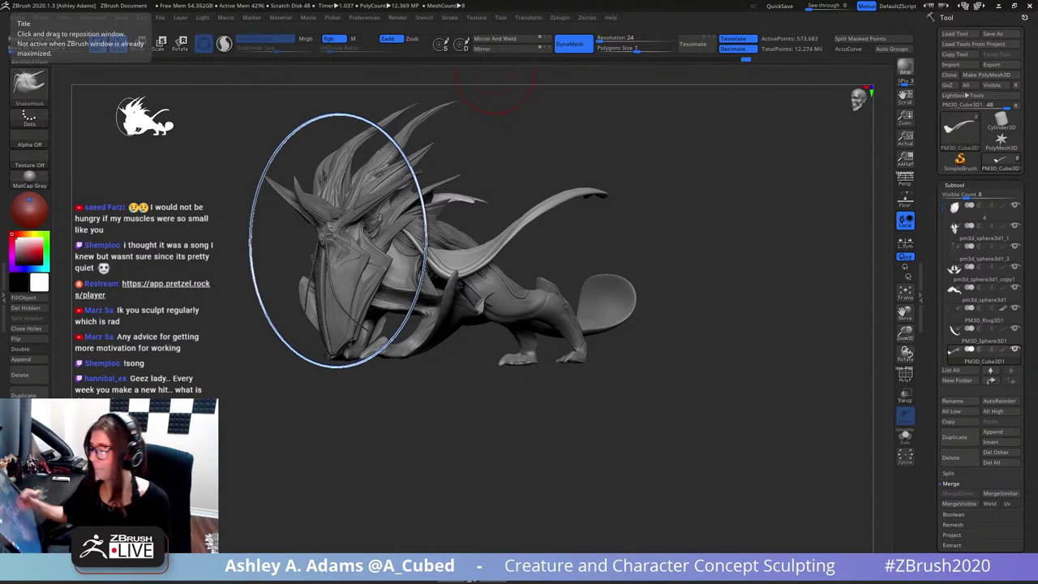
left_click_drag(666, 282, 602, 267)
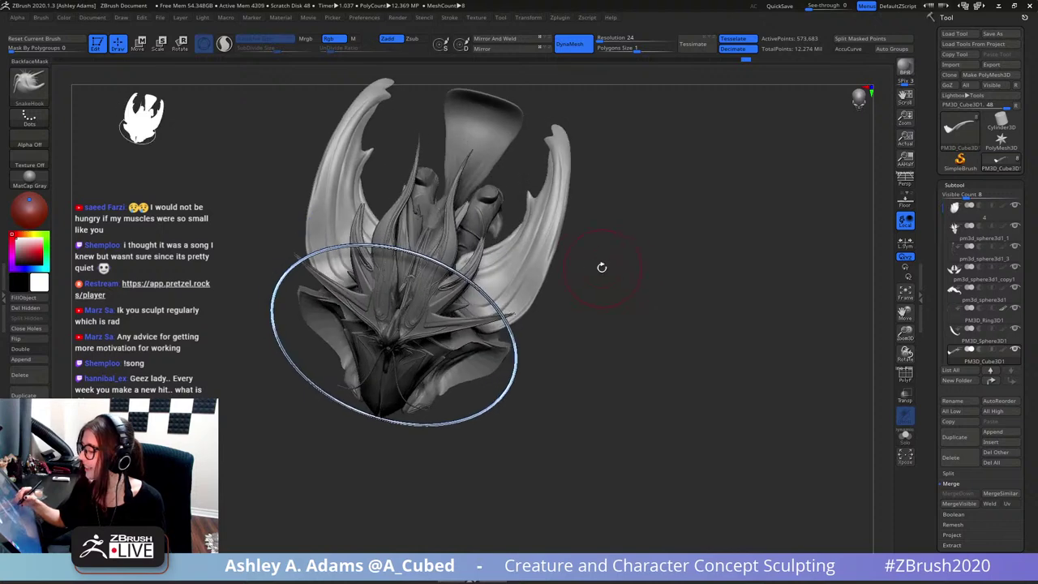
left_click_drag(563, 295, 570, 327, "alt")
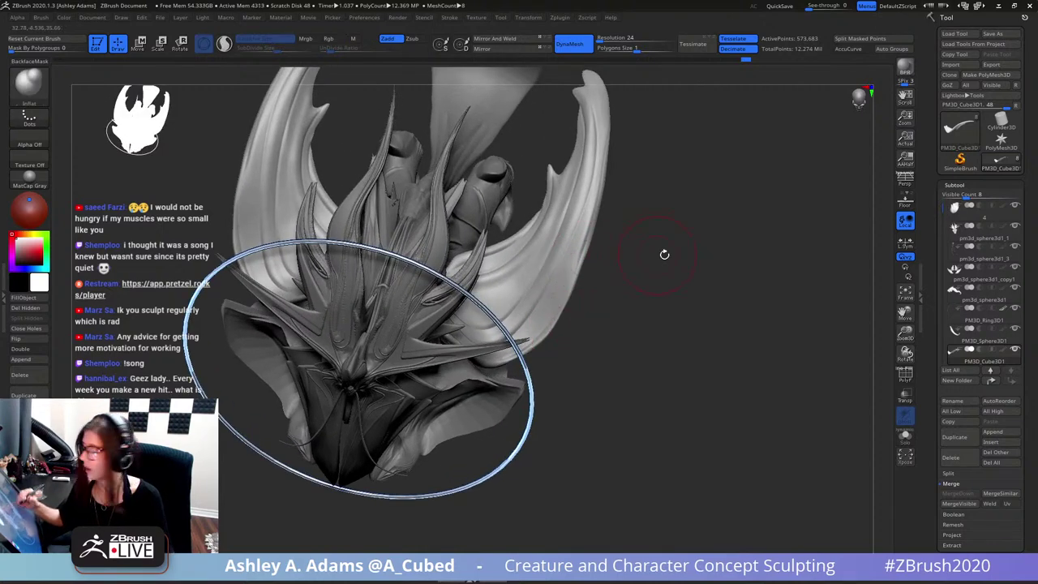
left_click(905, 436)
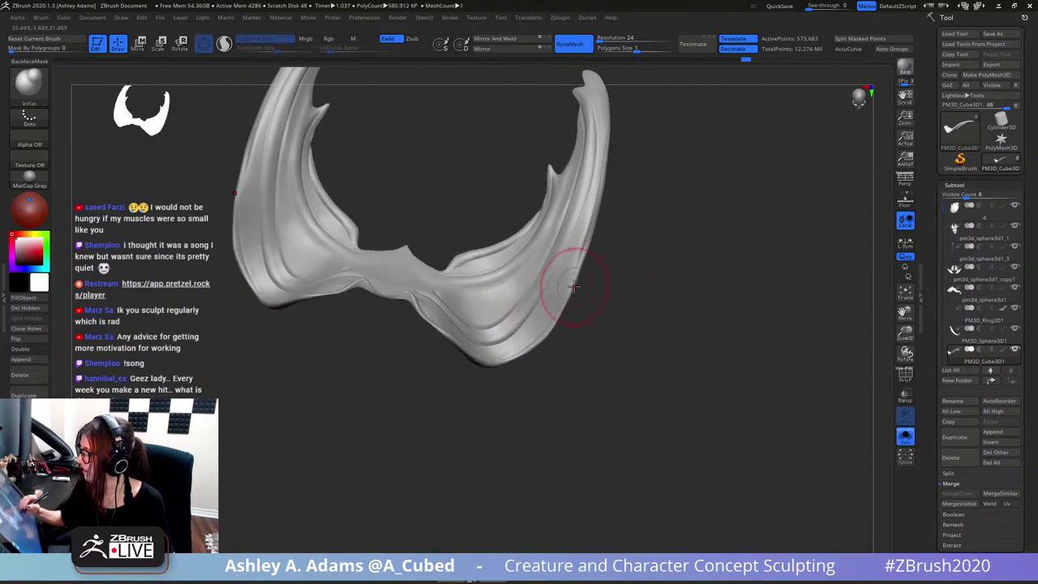
key("space")
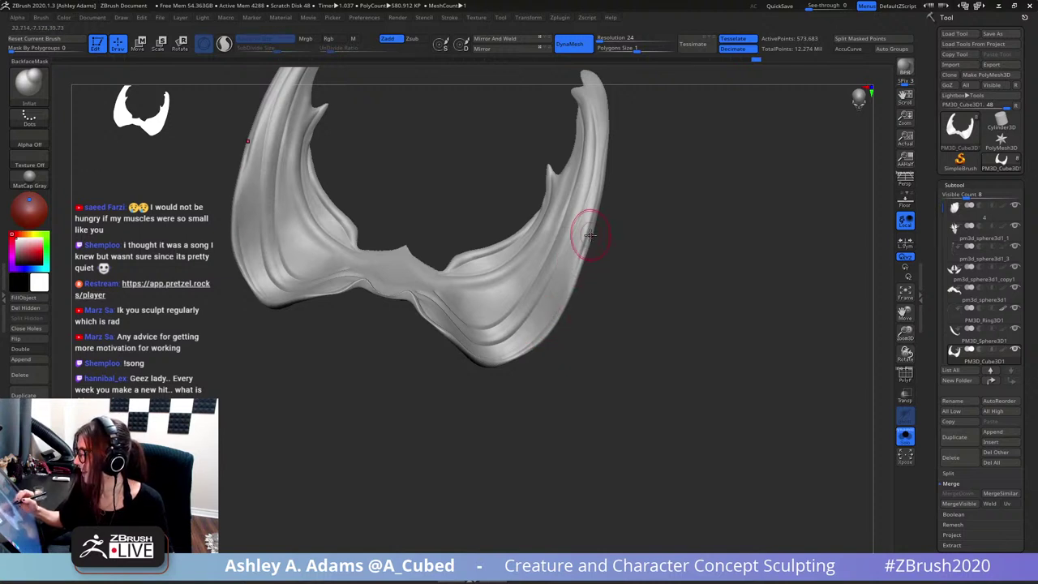
left_click_drag(612, 226, 591, 232)
left_click_drag(598, 274, 579, 267)
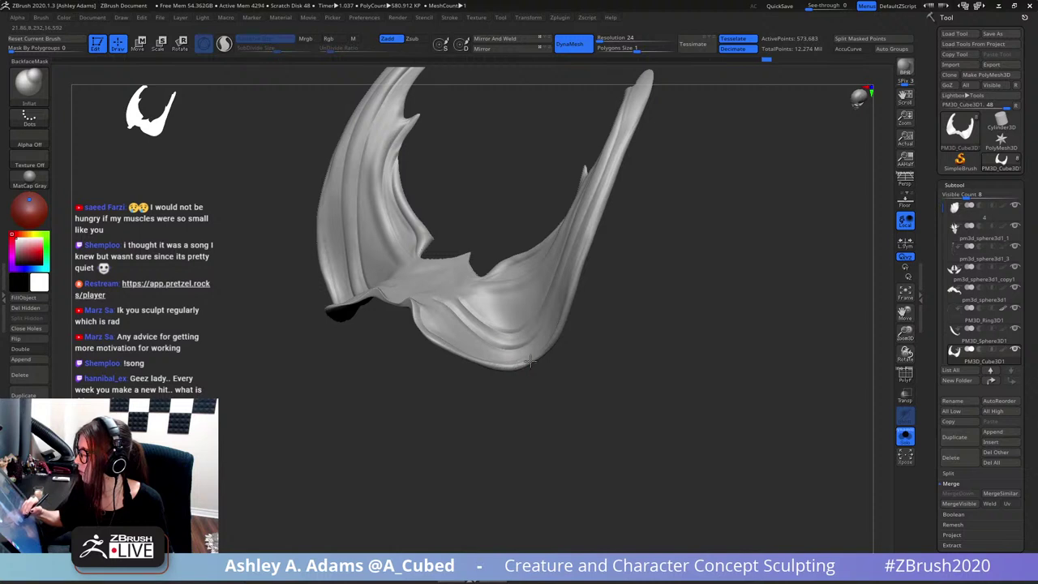
mouse_move(561, 326)
left_mouse_down()
mouse_move(527, 362)
mouse_move(483, 326)
left_mouse_up()
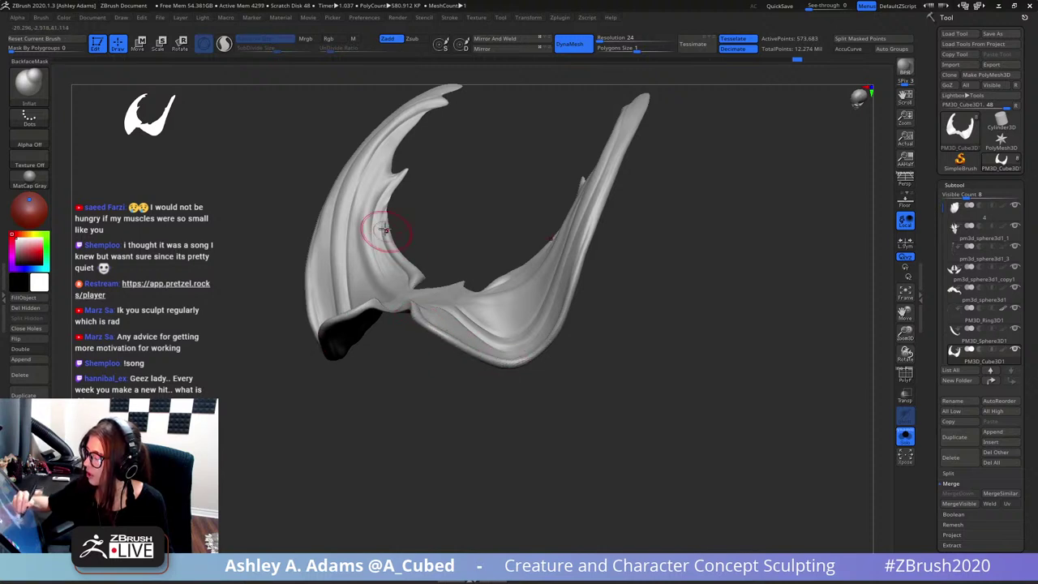
left_click_drag(635, 179, 619, 223)
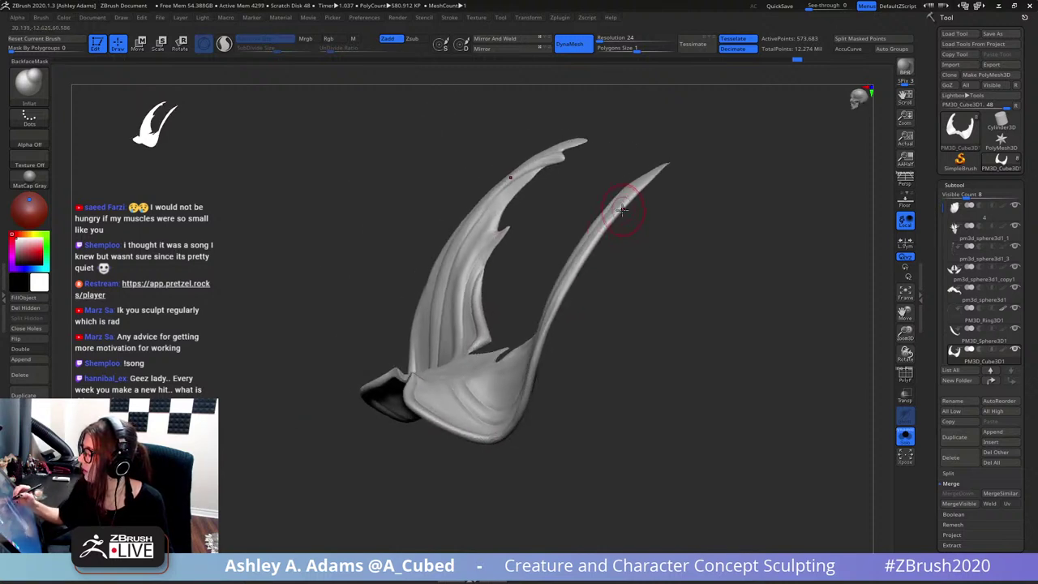
left_click_drag(672, 162, 672, 163)
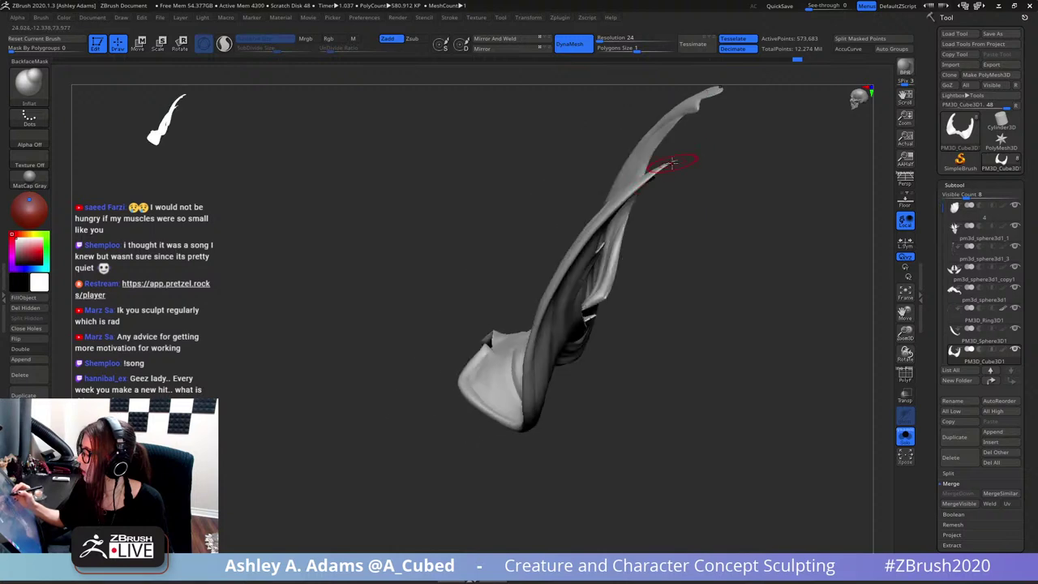
left_click_drag(615, 266, 642, 267)
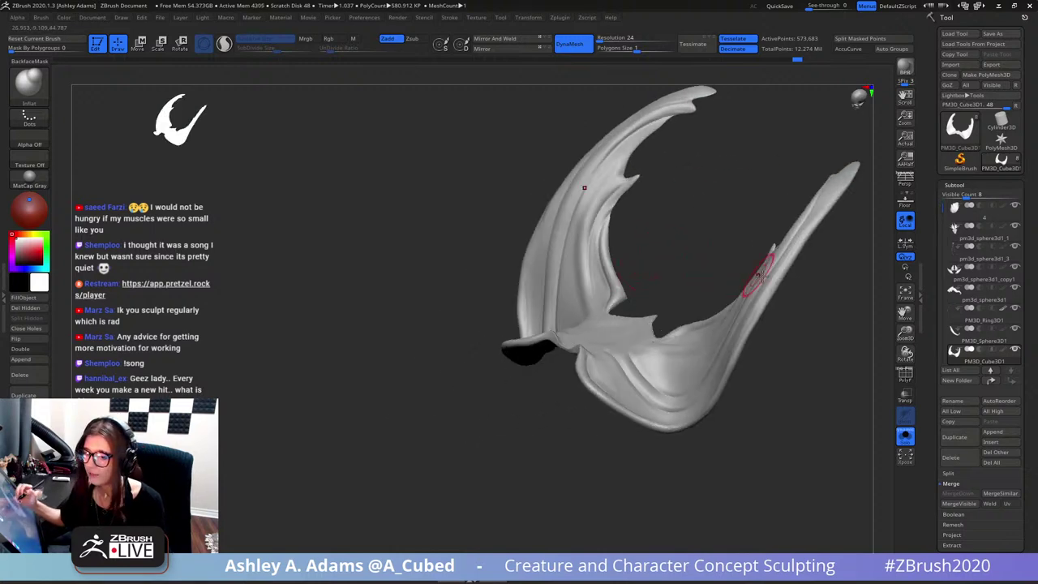
- Show the whole creature again and adjust the sweep of the wings from the front with SnakeHook
left_click(905, 436)
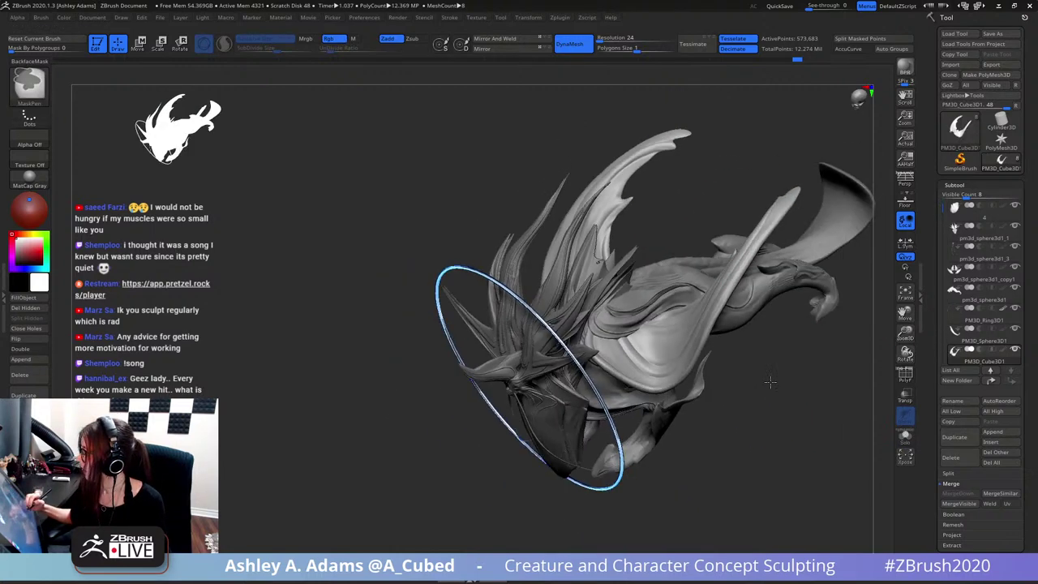
right_click_drag(770, 382, 749, 392, "ctrl")
key("space")
key("b")
key("s")
key("h")
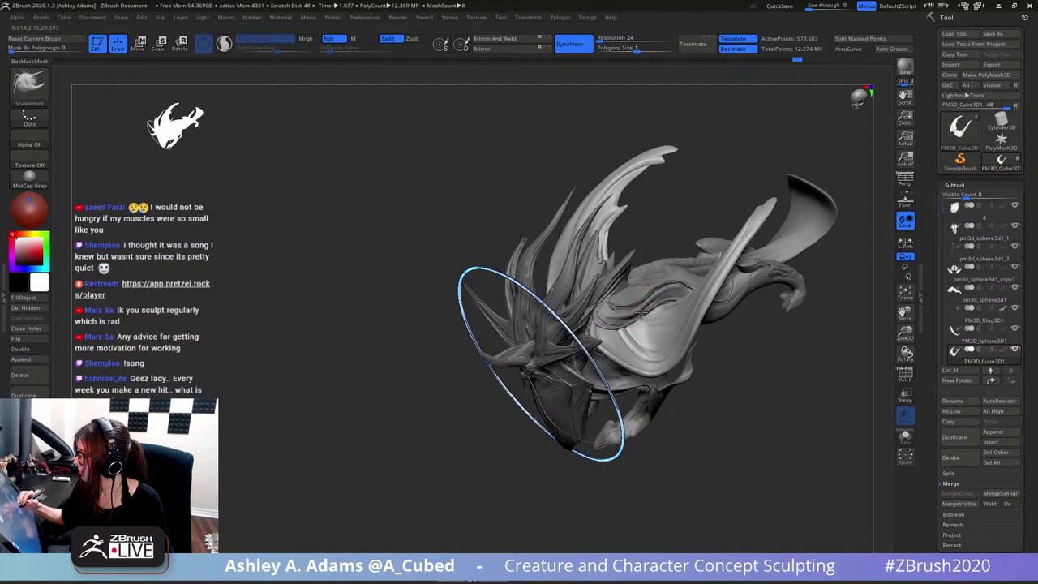
right_click_drag(642, 296, 679, 215)
right_click_drag(716, 294, 730, 268)
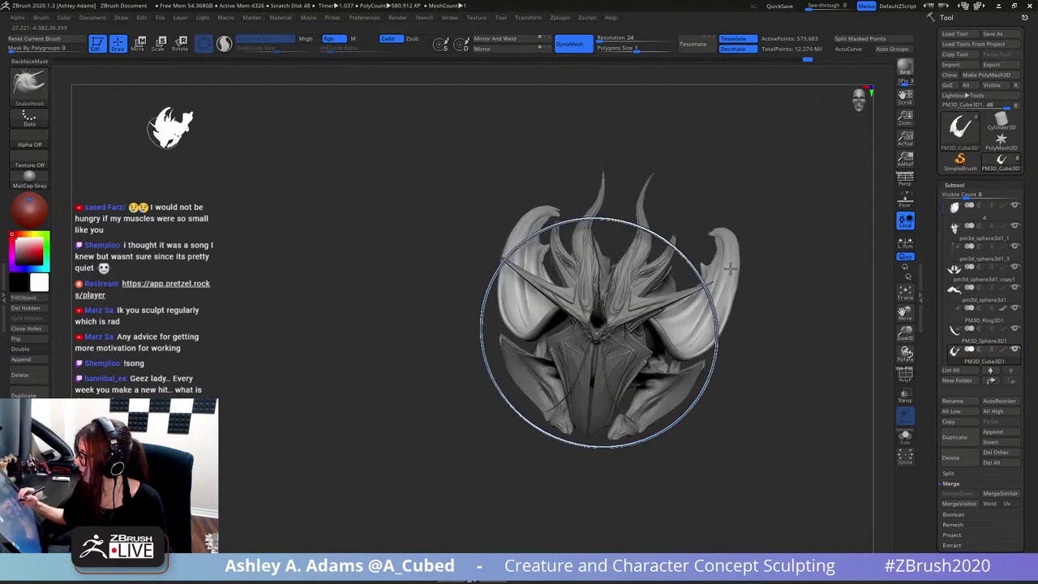
left_click_drag(730, 267, 710, 261)
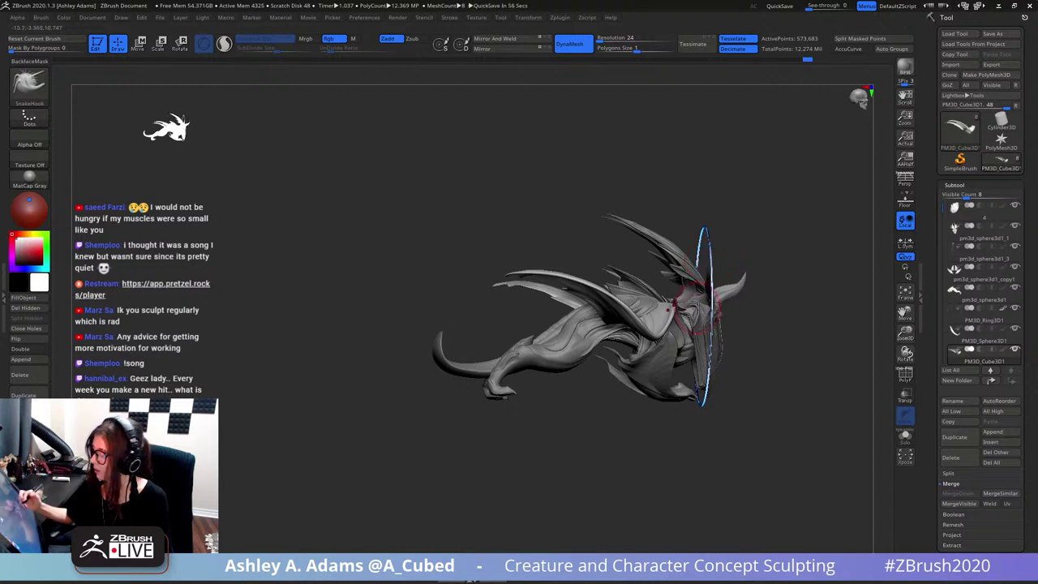
- Select the segmented lower-back piece and try reshaping it from the side with SnakeHook at an adjusted draw size
left_click_drag(711, 301, 694, 341, "shift")
mouse_move(730, 304)
right_mouse_down("ctrl")
mouse_move(770, 320)
mouse_move(778, 343)
mouse_move(782, 325)
right_mouse_up("ctrl")
left_click(502, 319, "alt")
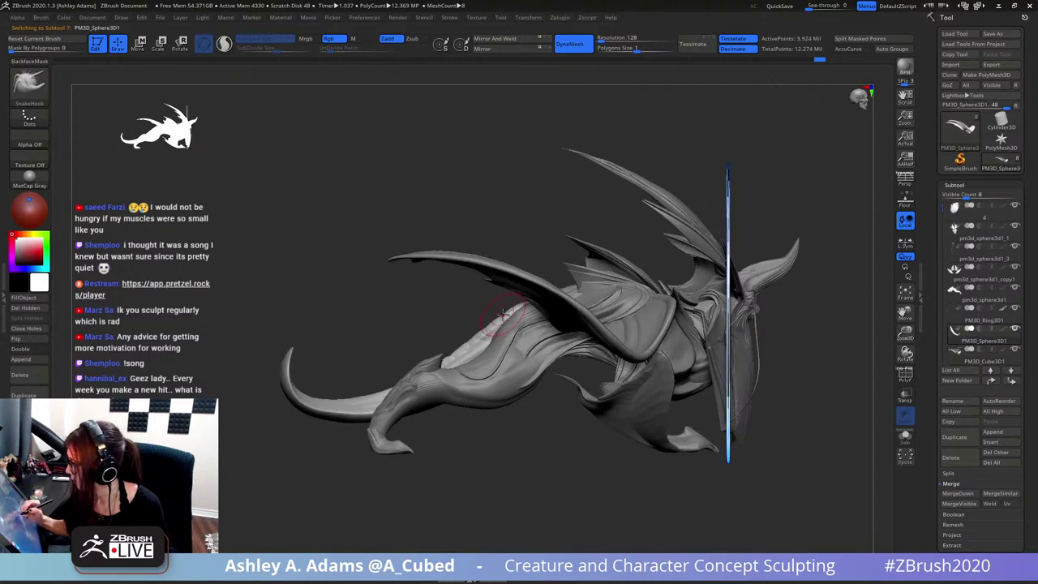
key("space")
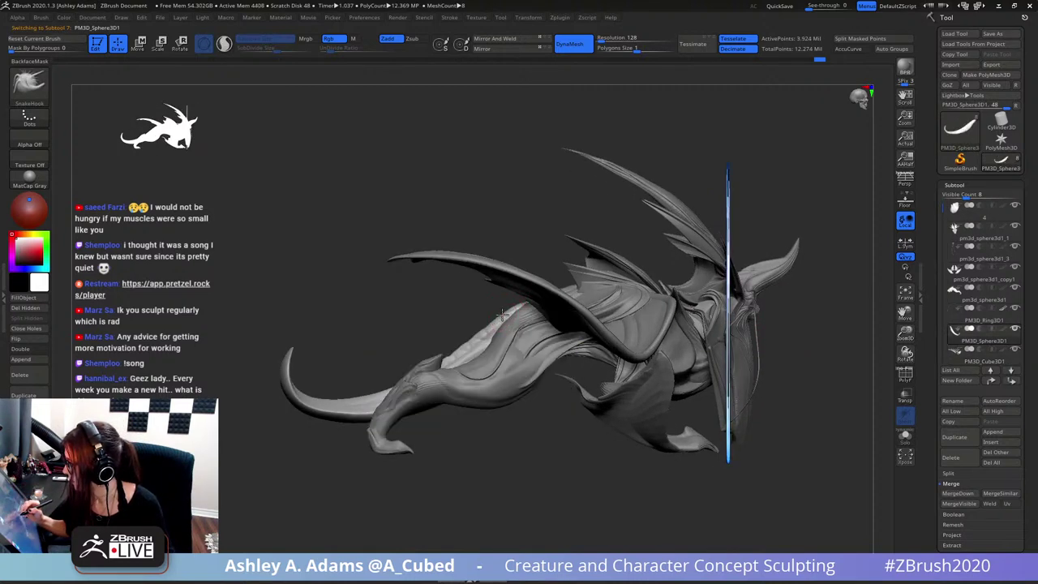
key("space")
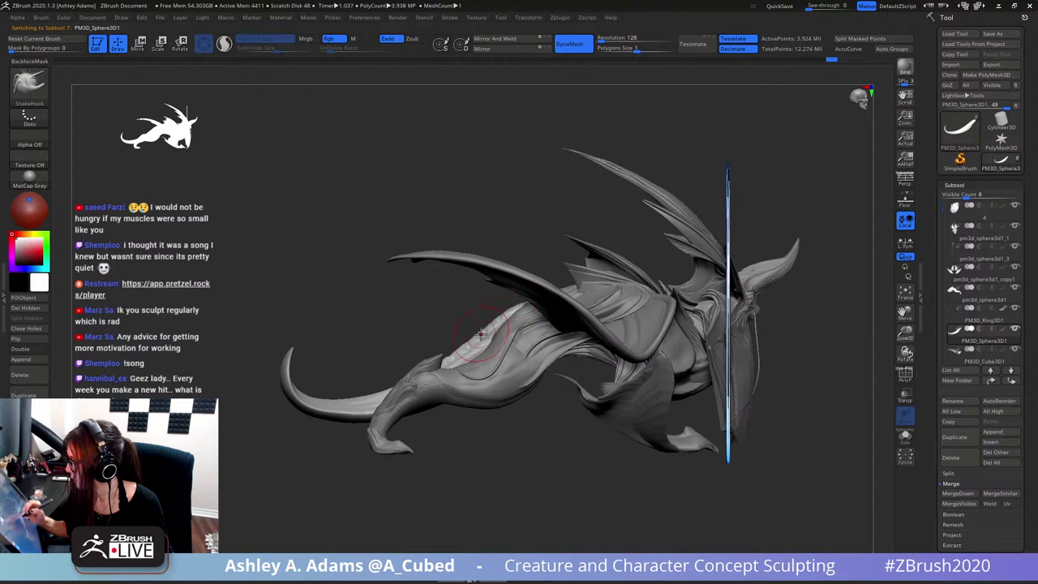
key("space")
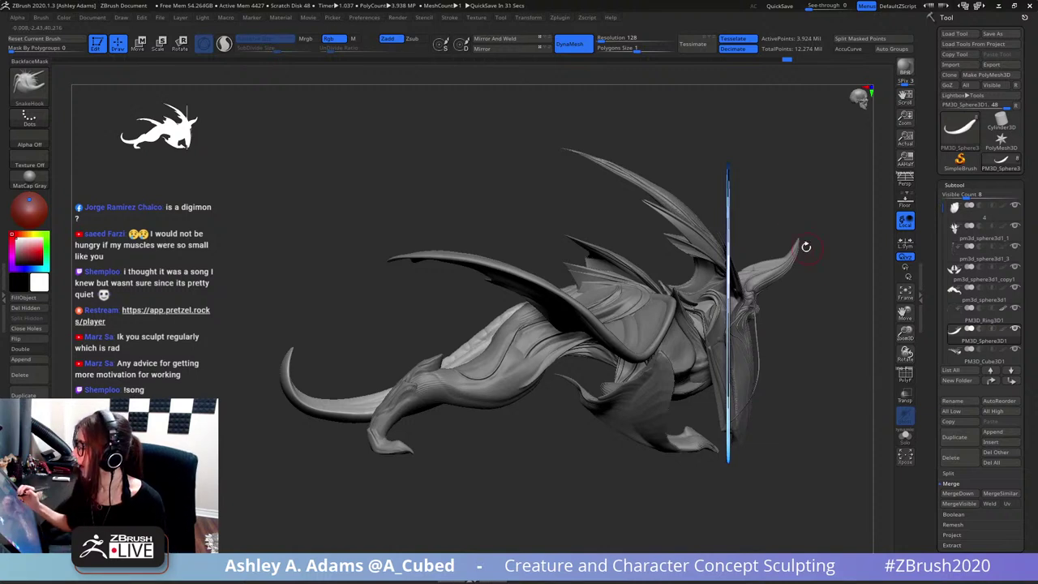
- Select the head crest and adjust its long upper spikes from a three-quarter view with SnakeHook, adjusting the draw size
left_click_drag(822, 301, 697, 281)
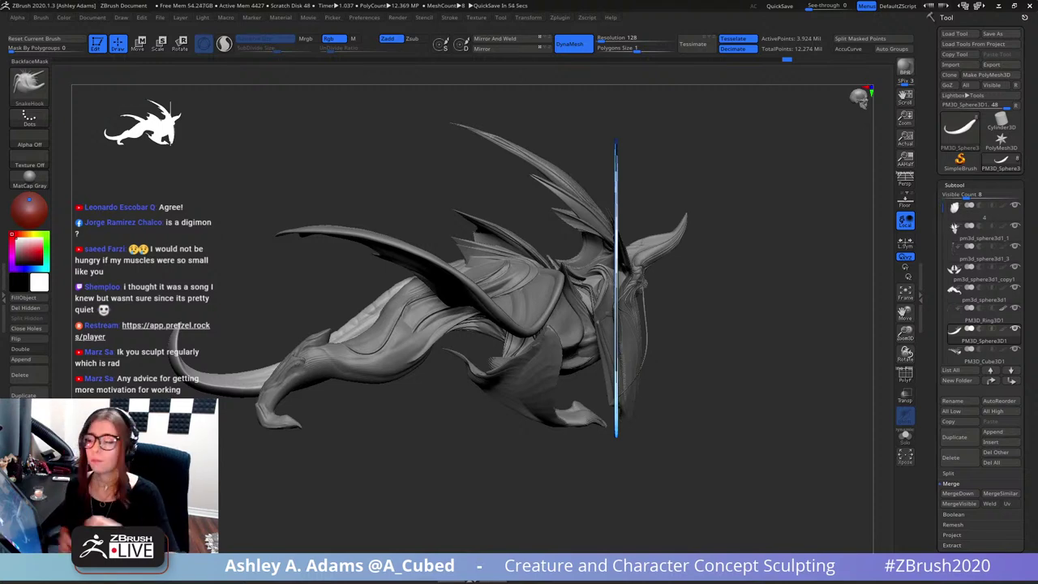
left_click_drag(714, 301, 693, 301)
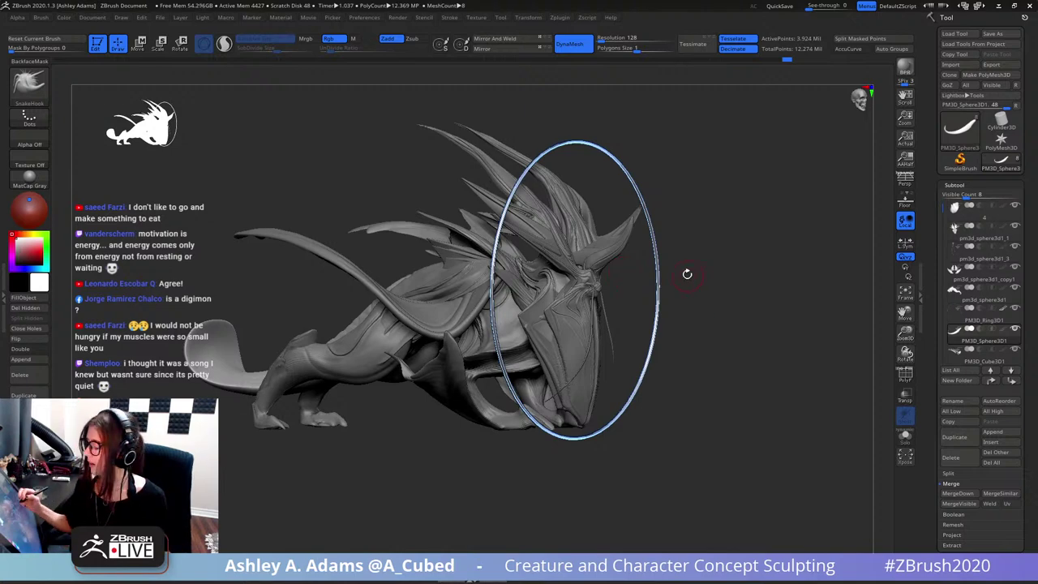
left_click_drag(687, 274, 600, 144)
key("space")
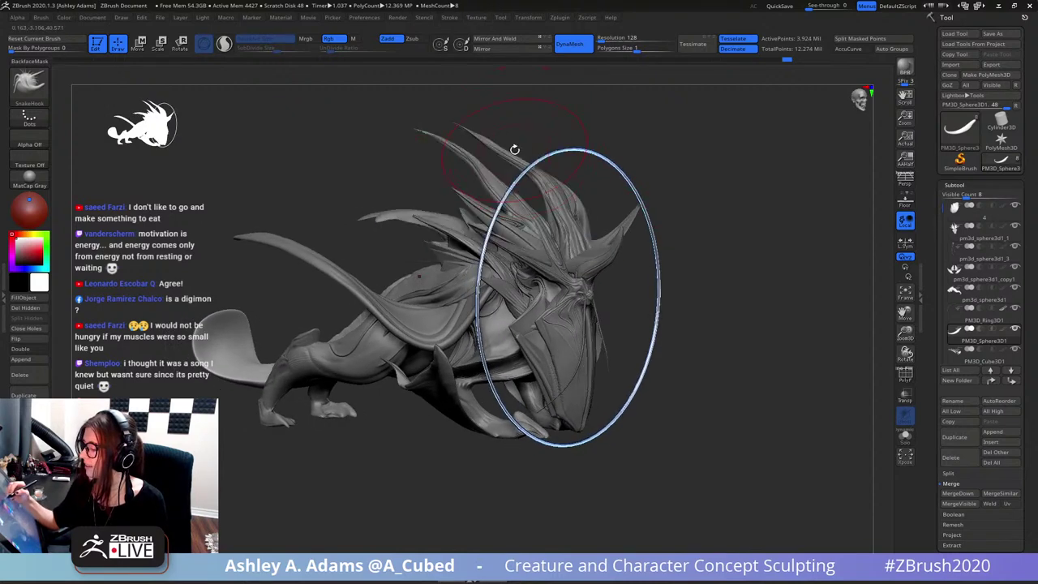
left_click(514, 151, "alt")
key("space")
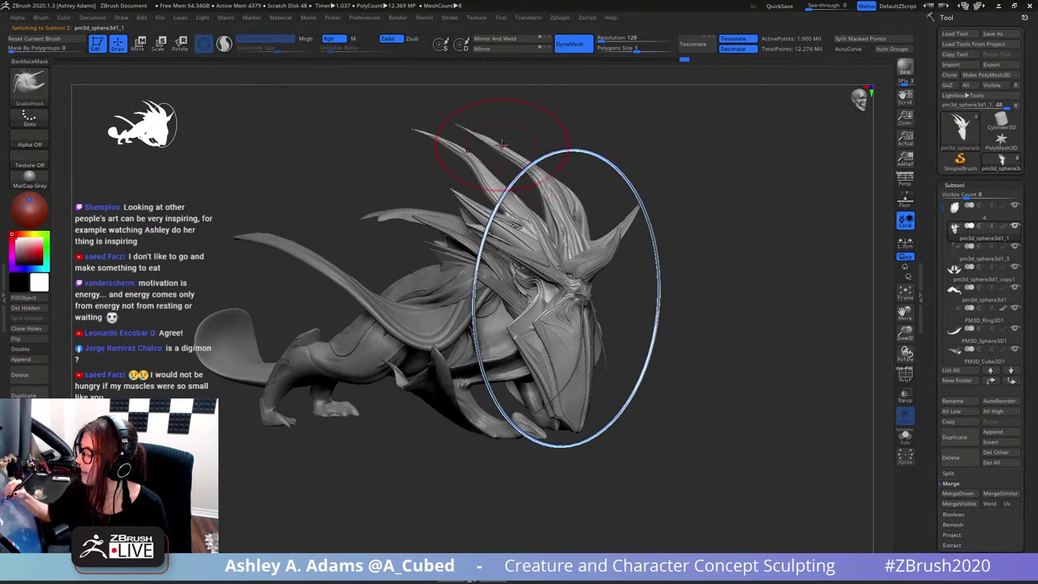
key("space")
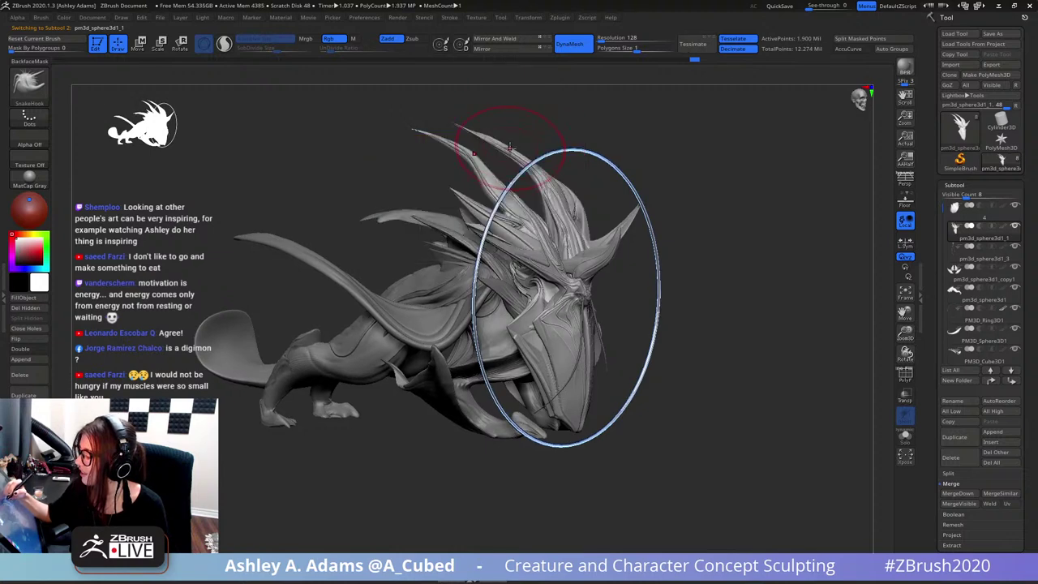
- Refine the side silhouette of the head crest's spikes with SnakeHook at a changed draw size
right_click(535, 147)
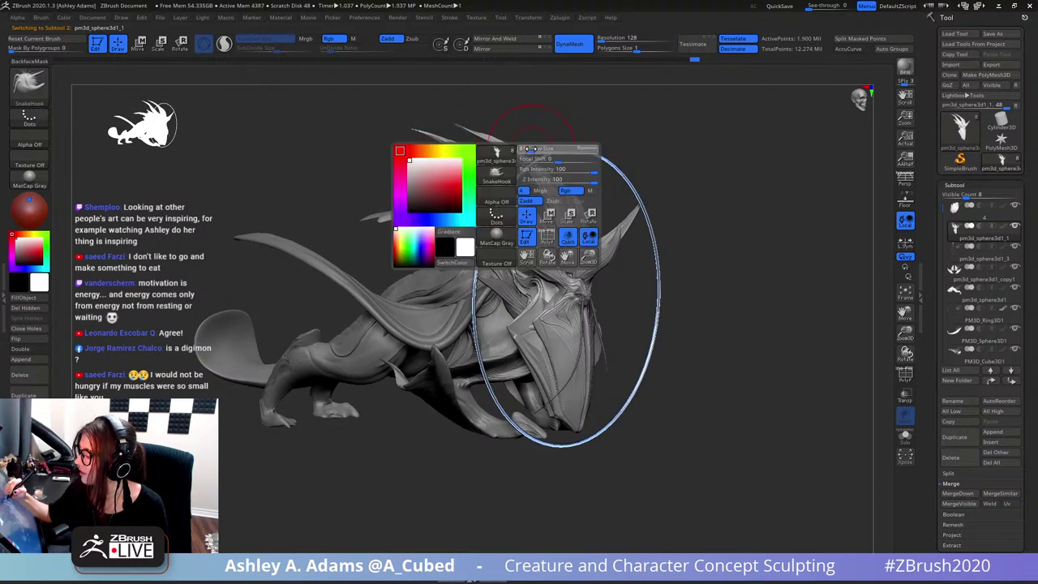
right_click_drag(533, 148, 541, 139)
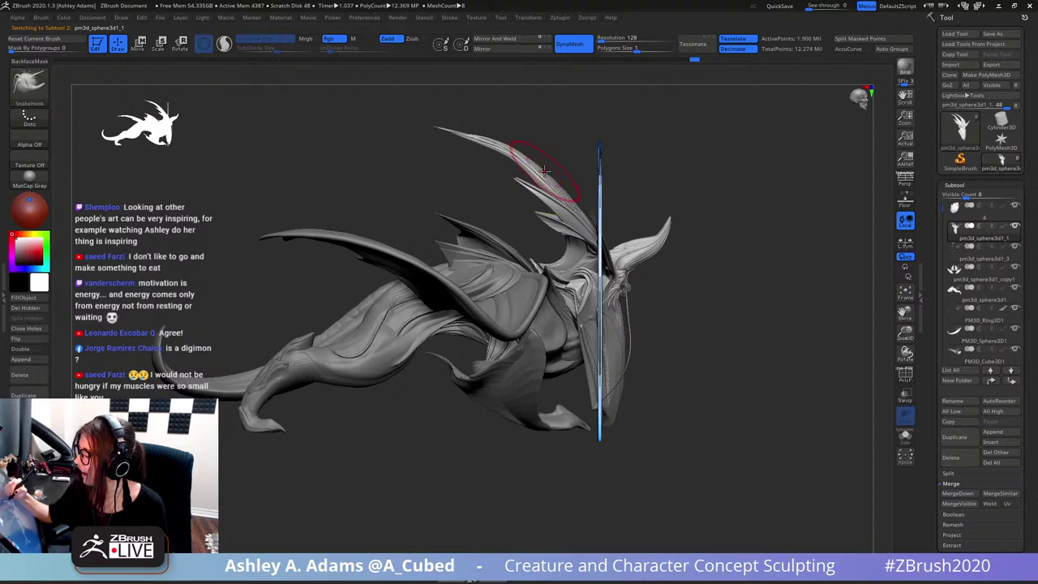
key("space")
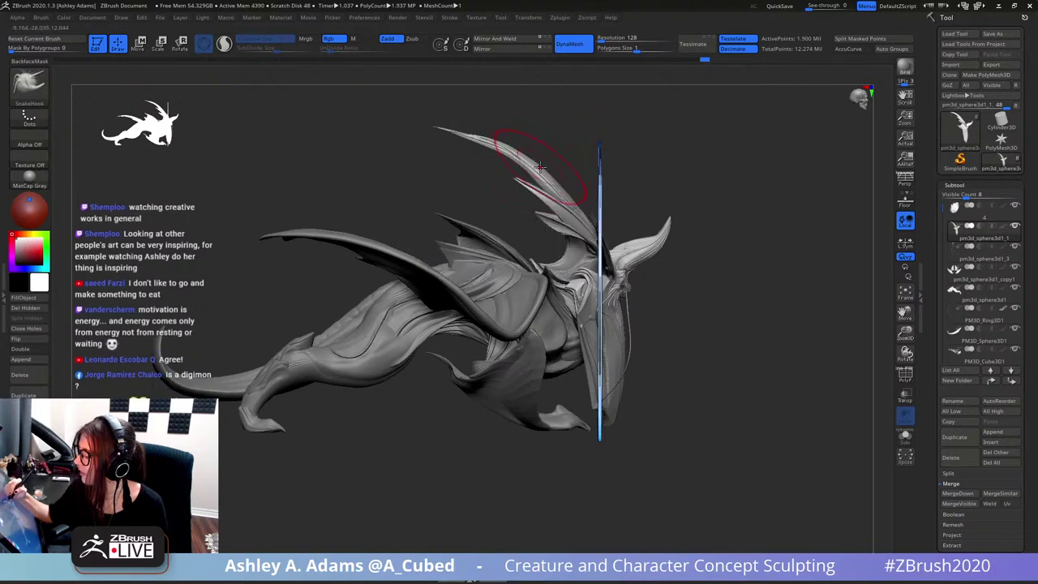
left_click_drag(563, 185, 559, 185)
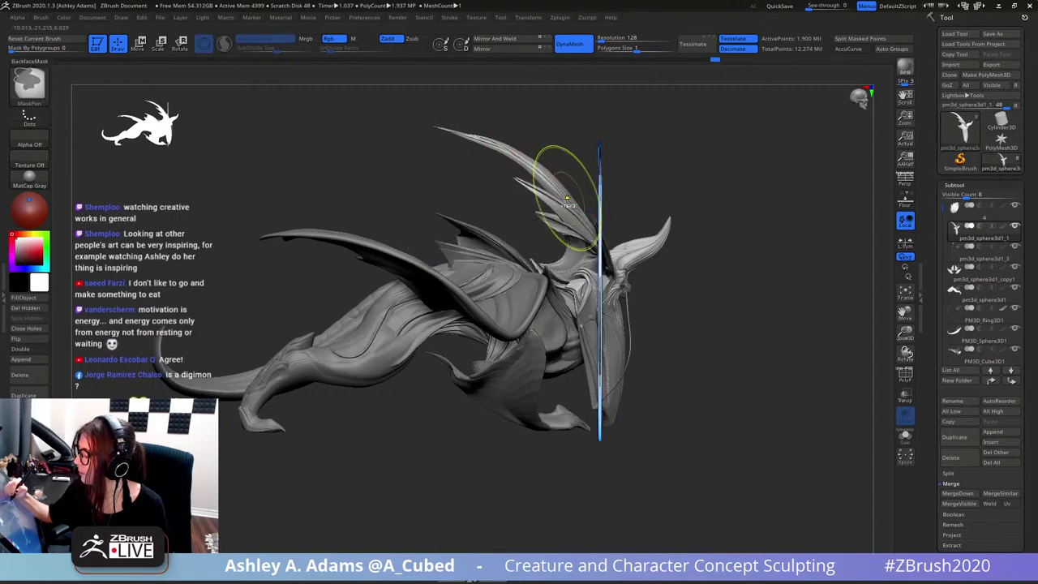
mouse_move(563, 202)
right_mouse_down("ctrl")
mouse_move(559, 157)
mouse_move(547, 203)
right_mouse_up("ctrl")
key("space")
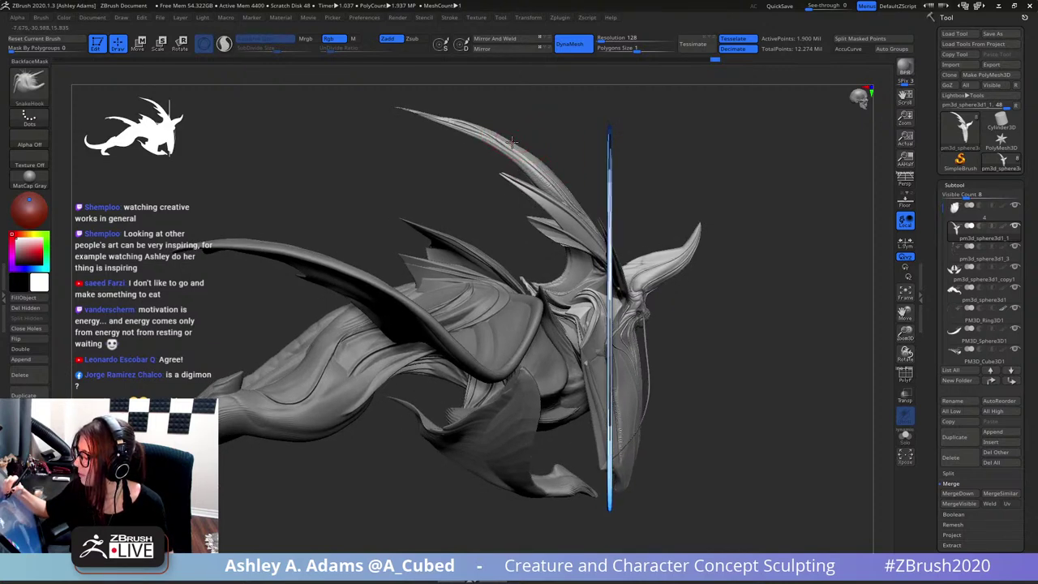
mouse_move(522, 138)
right_mouse_down("ctrl")
mouse_move(530, 119)
mouse_move(511, 146)
mouse_move(519, 155)
right_mouse_up("ctrl")
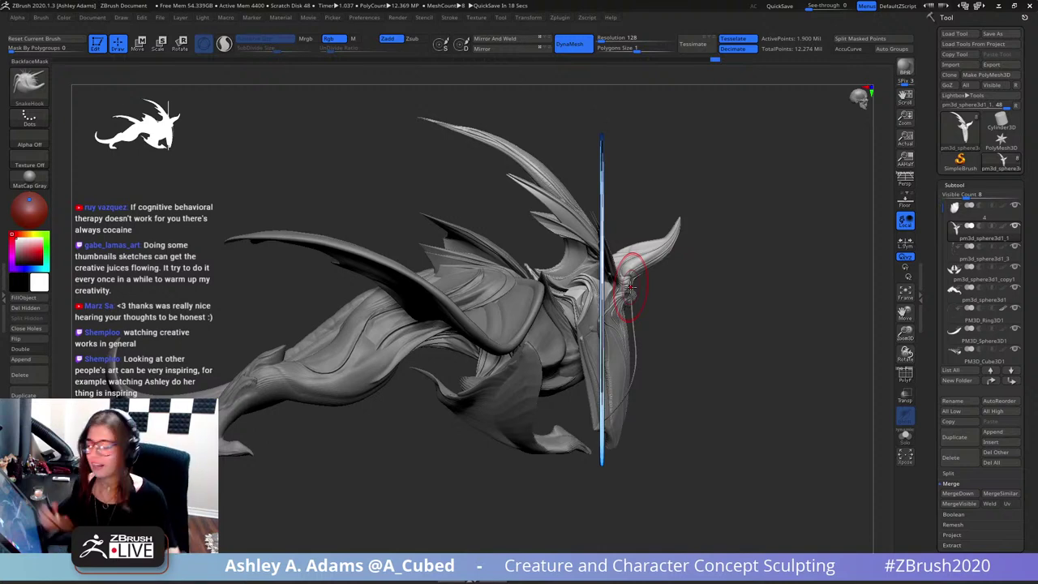
- Select the body and shape the pointed shoulder spikes behind the head with SnakeHook, adjusting the draw size
left_click_drag(762, 277, 568, 276)
right_click_drag(535, 257, 542, 235, "ctrl")
left_click(556, 257, "alt")
key("space")
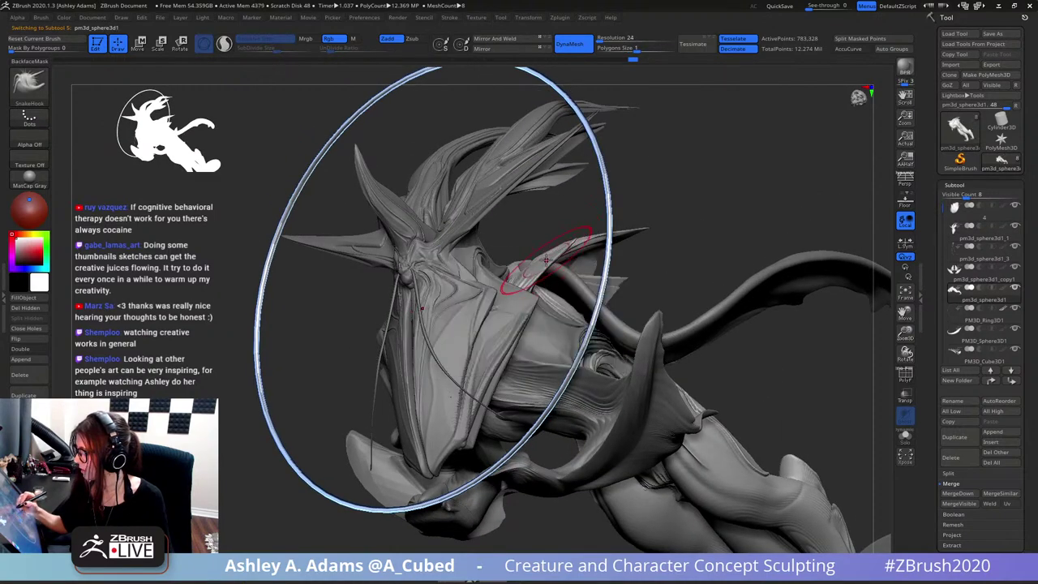
right_click_drag(552, 258, 592, 260)
key("space")
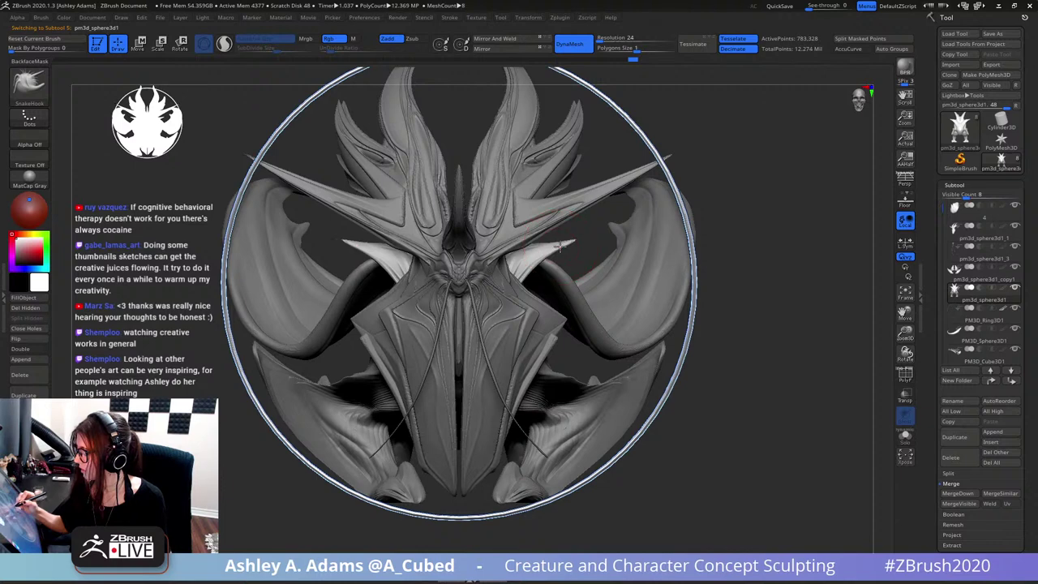
- Select the wings and reshape their upper sweep and tips from a three-quarter front view with SnakeHook at an adjusted draw size
mouse_move(675, 276)
right_mouse_down("ctrl")
mouse_move(675, 236)
mouse_move(610, 265)
right_mouse_up("ctrl")
left_click(699, 264, "alt")
key("space")
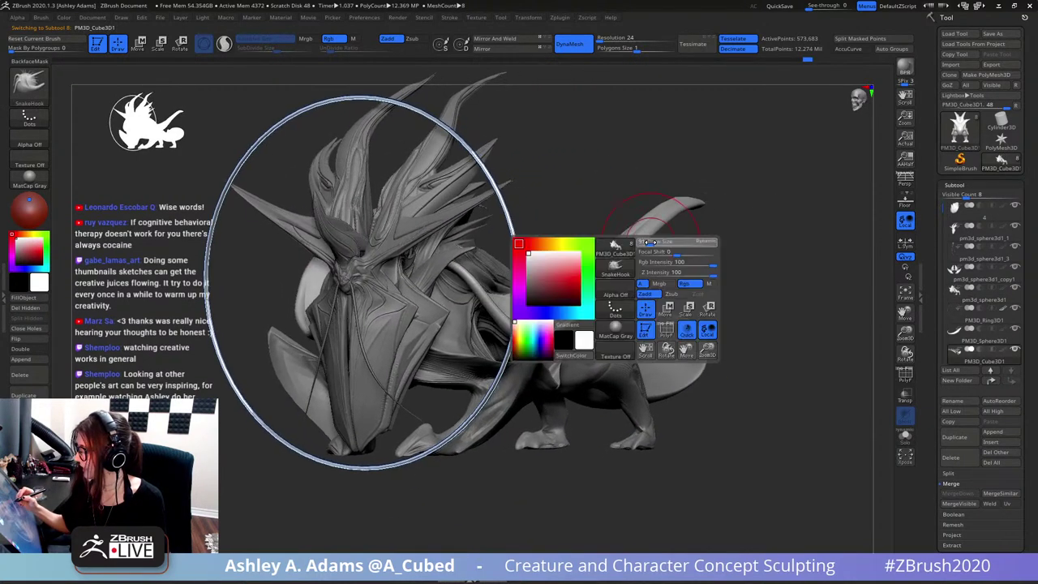
left_click_drag(641, 244, 648, 243)
mouse_move(622, 230)
right_mouse_down()
mouse_move(641, 224)
mouse_move(629, 226)
right_mouse_up()
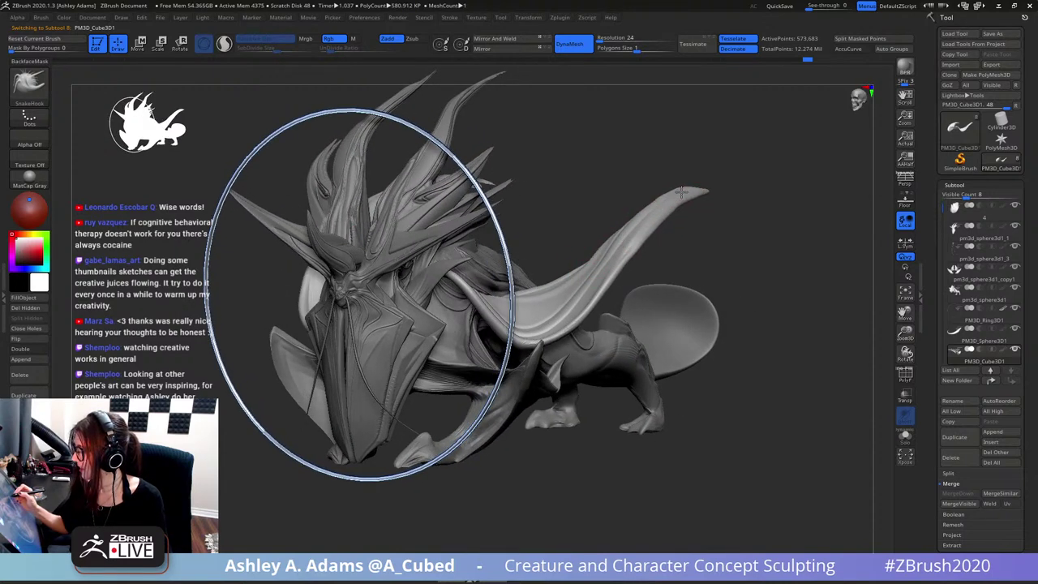
right_click(663, 219)
left_click_drag(663, 218, 659, 218)
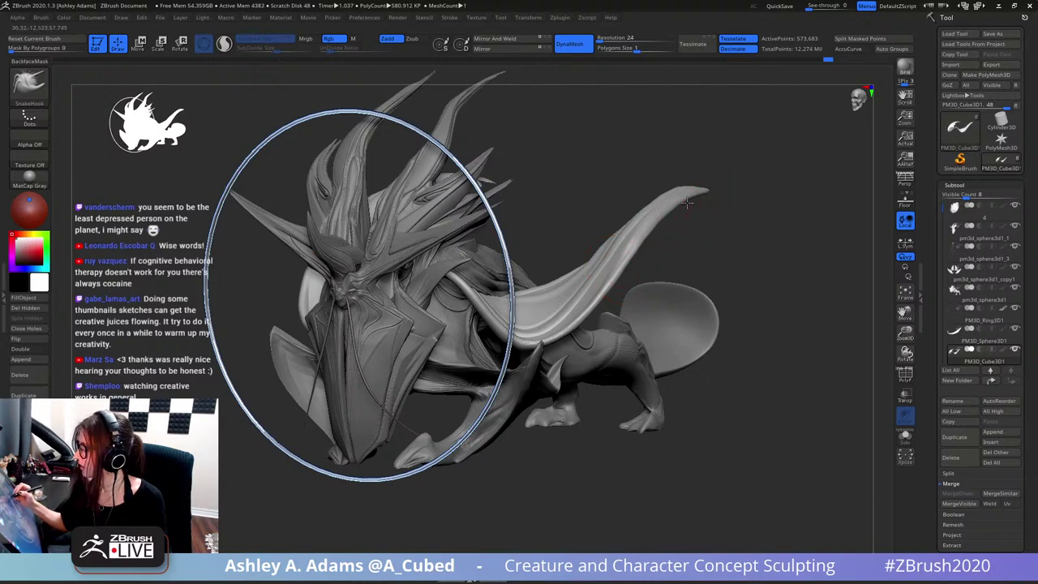
left_click_drag(672, 244, 702, 214)
right_click_drag(703, 217, 654, 290)
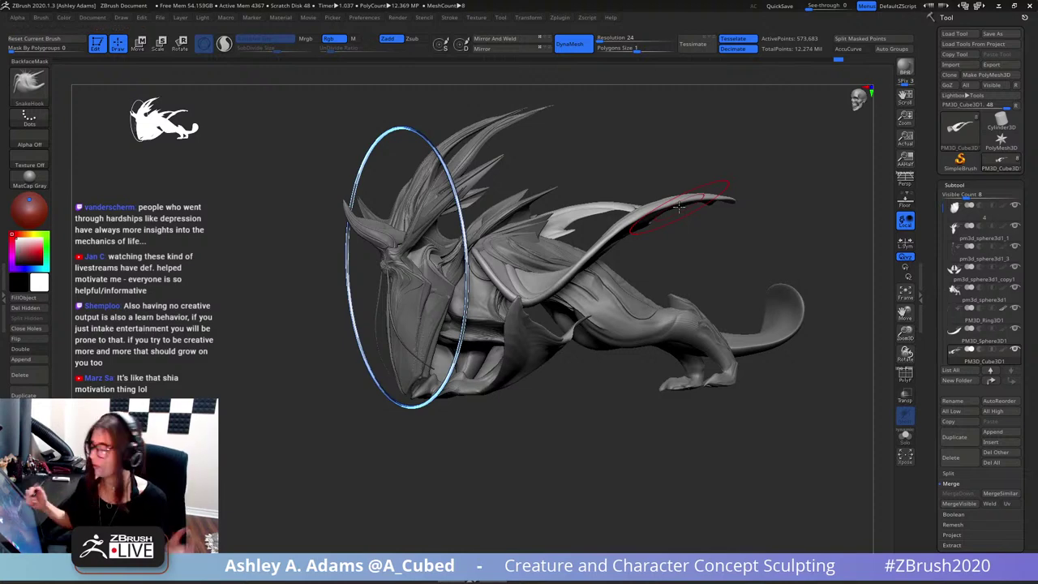
- Adjust the arch of the wings' upper edge from the side with SnakeHook, varying the draw size
mouse_move(691, 261)
left_mouse_down()
mouse_move(713, 248)
mouse_move(690, 213)
left_mouse_up()
right_click_drag(661, 201, 655, 220, "ctrl")
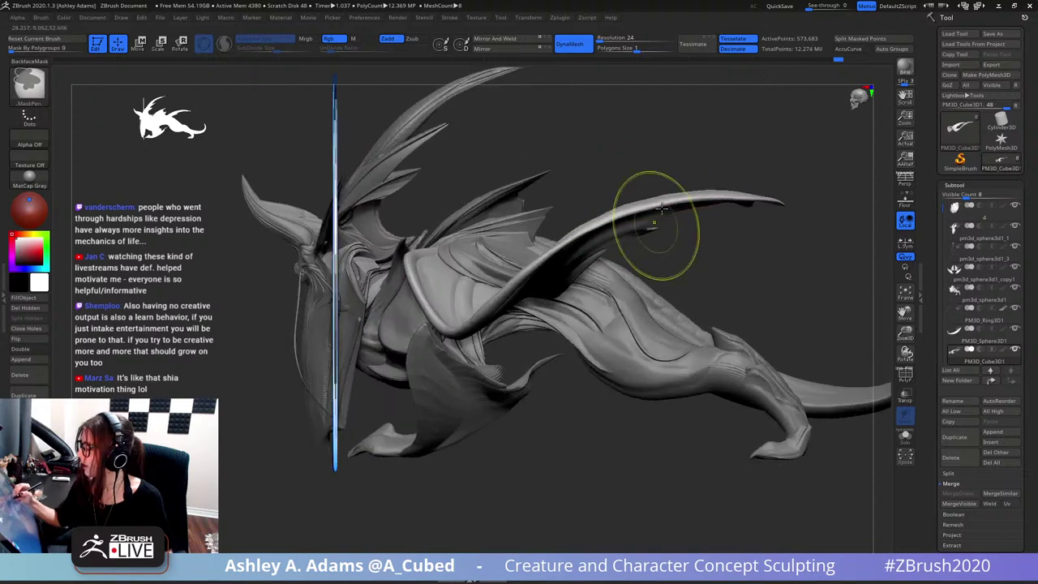
key("space")
left_click_drag(665, 213, 673, 212)
mouse_move(673, 212)
right_mouse_down()
mouse_move(680, 227)
mouse_move(649, 208)
right_mouse_up()
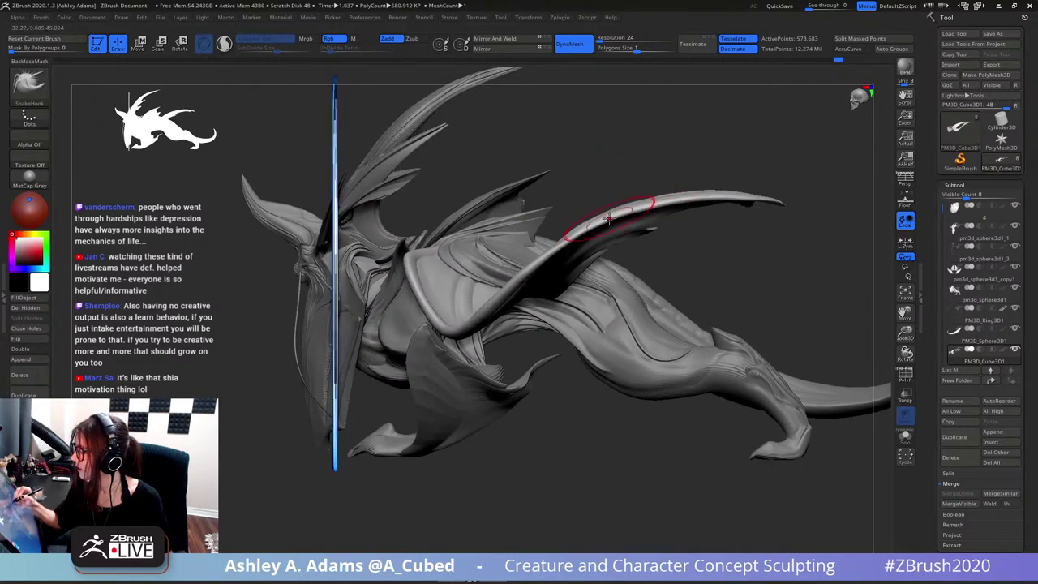
key("space")
left_click_drag(606, 218, 598, 217)
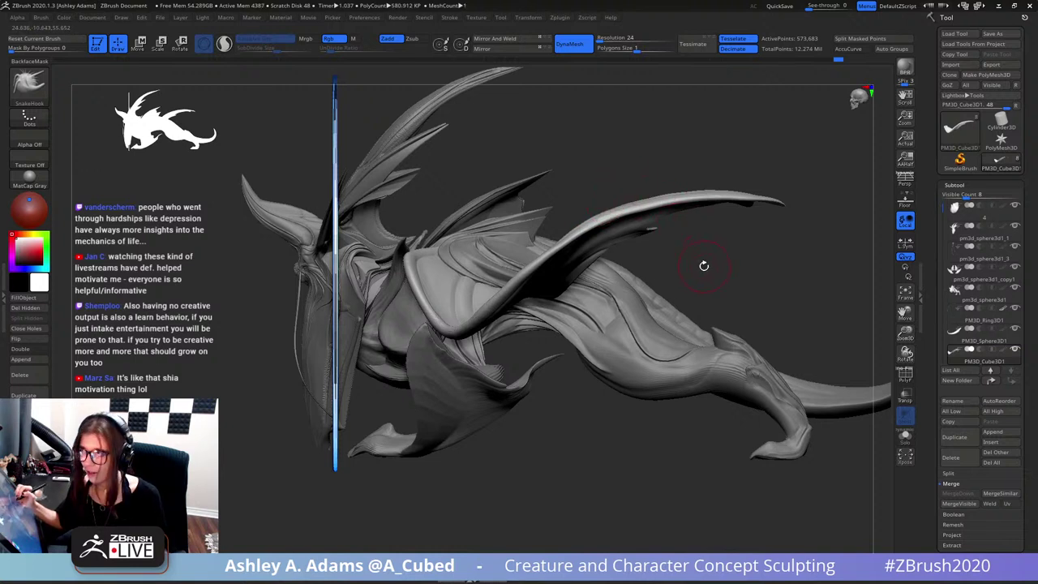
left_click_drag(704, 265, 609, 283)
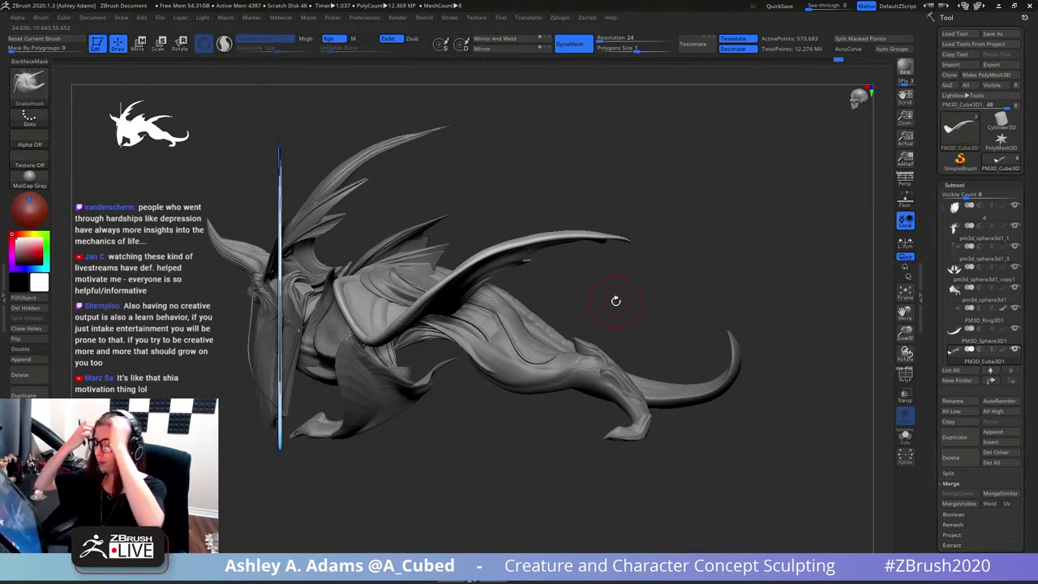
left_click_drag(604, 277, 649, 281)
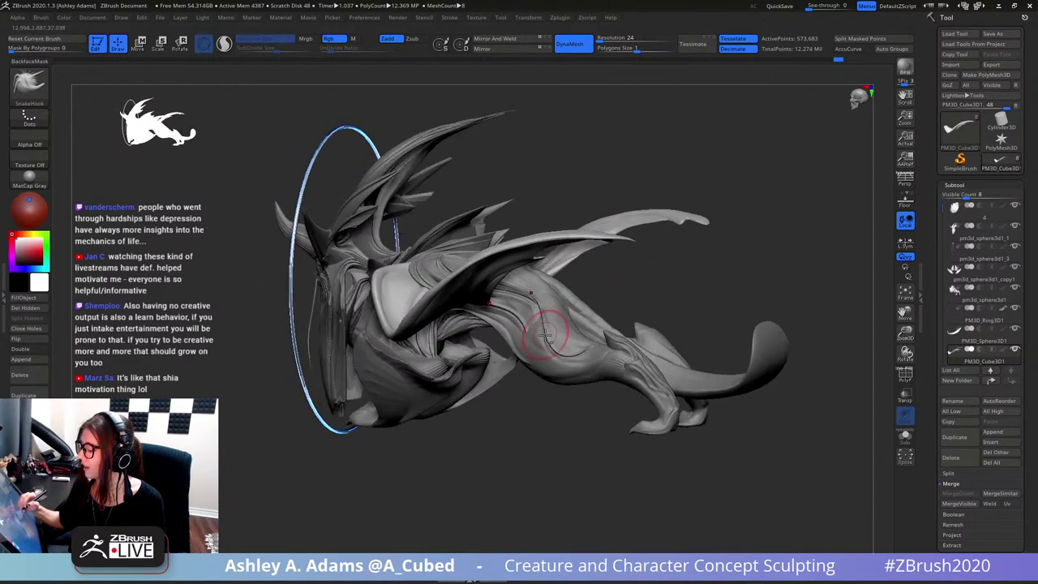
- Select the body and cut a long groove from the lower back across the hip toward the tail base with the Slash2 brush
left_click(556, 330, "alt")
key("space")
left_click_drag(565, 228, 528, 216, "alt")
key("2")
right_click_drag(536, 292, 492, 360, "ctrl")
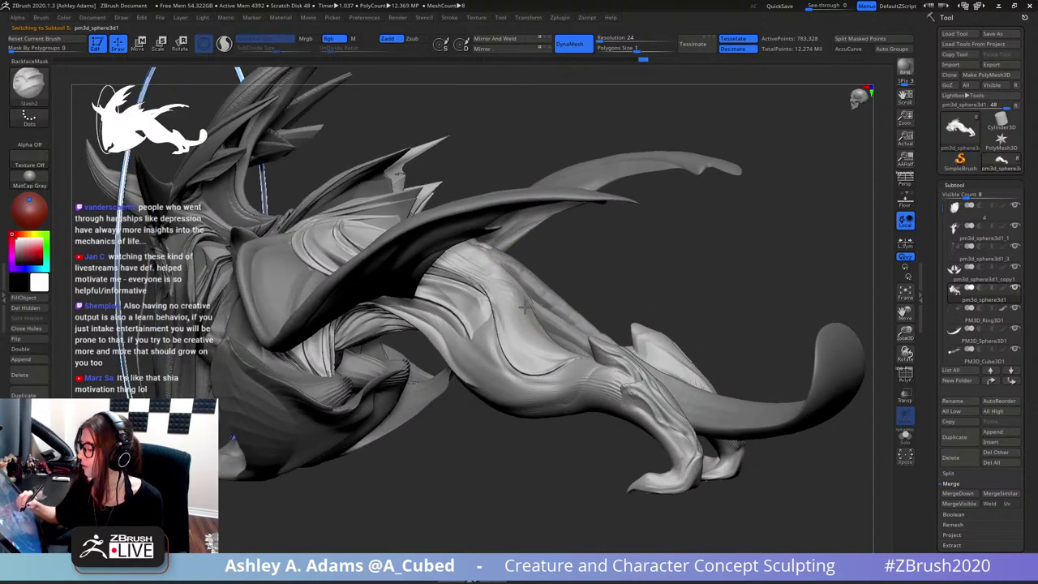
right_click(492, 360)
mouse_move(596, 284)
right_mouse_down()
mouse_move(531, 312)
mouse_move(463, 209)
right_mouse_up()
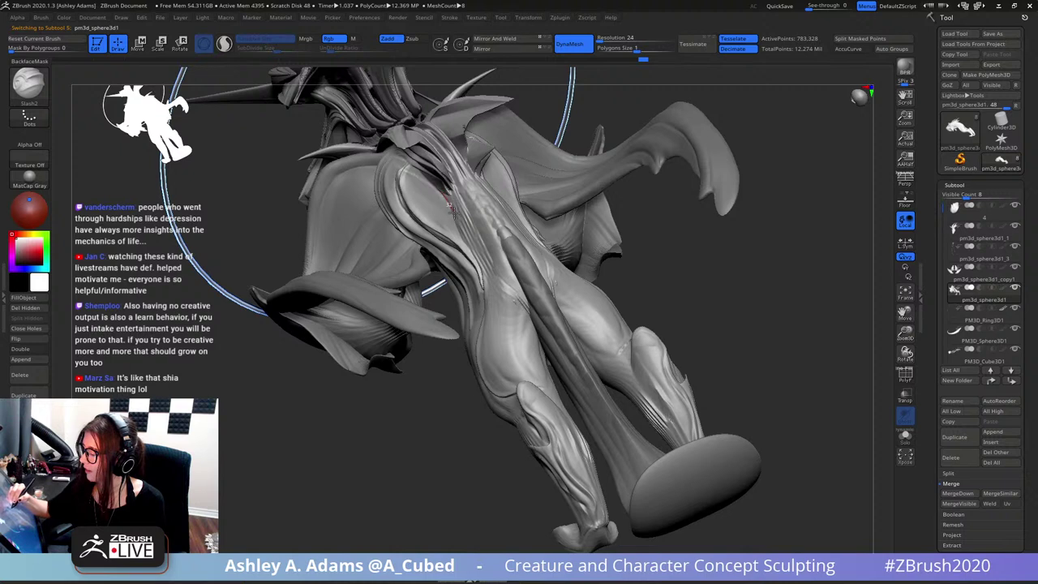
left_click_drag(454, 226, 532, 319)
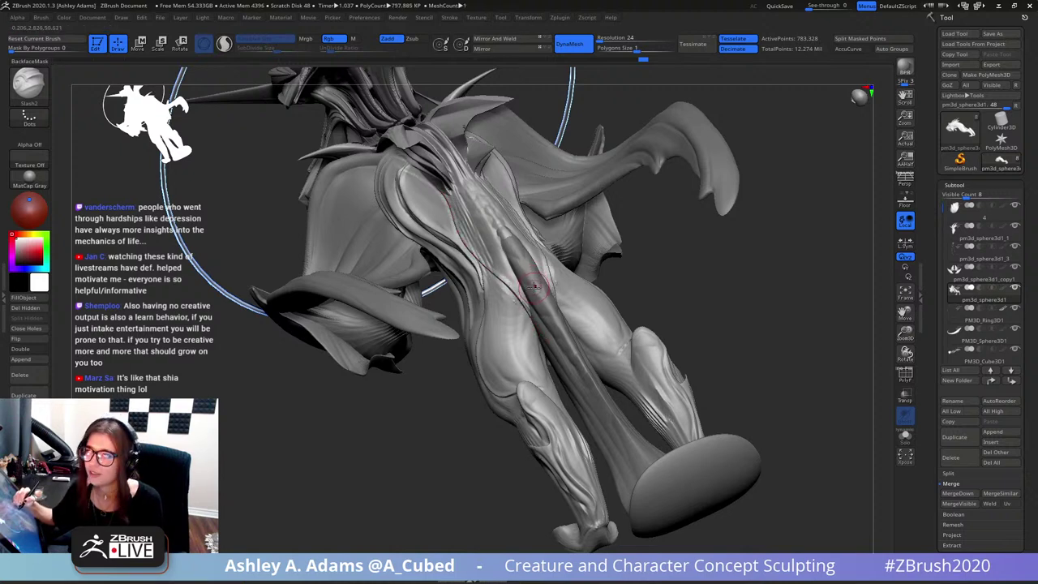
left_click_drag(473, 232, 522, 308)
mouse_move(466, 206)
right_mouse_down()
mouse_move(479, 195)
mouse_move(457, 181)
right_mouse_up()
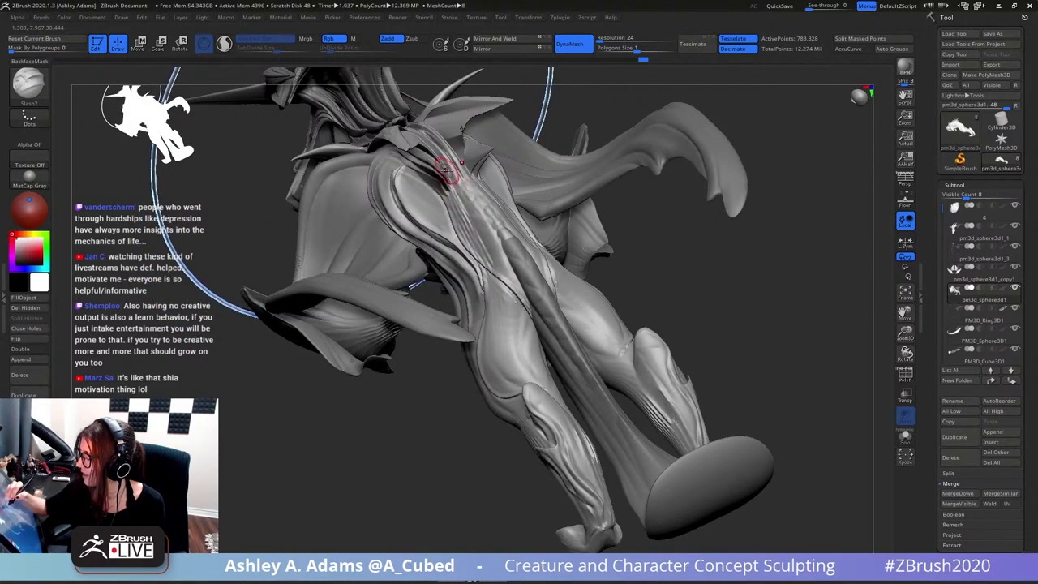
- Carve additional grooves along the lower spine and beside the tail base with the Slash2 brush
left_click_drag(465, 212, 539, 345)
mouse_move(531, 300)
right_mouse_down()
mouse_move(509, 263)
mouse_move(520, 221)
mouse_move(503, 234)
right_mouse_up()
left_click_drag(457, 168, 507, 246)
mouse_move(509, 246)
right_mouse_down()
mouse_move(517, 225)
mouse_move(498, 237)
right_mouse_up()
left_click_drag(466, 177, 505, 218)
left_click_drag(468, 180, 485, 205)
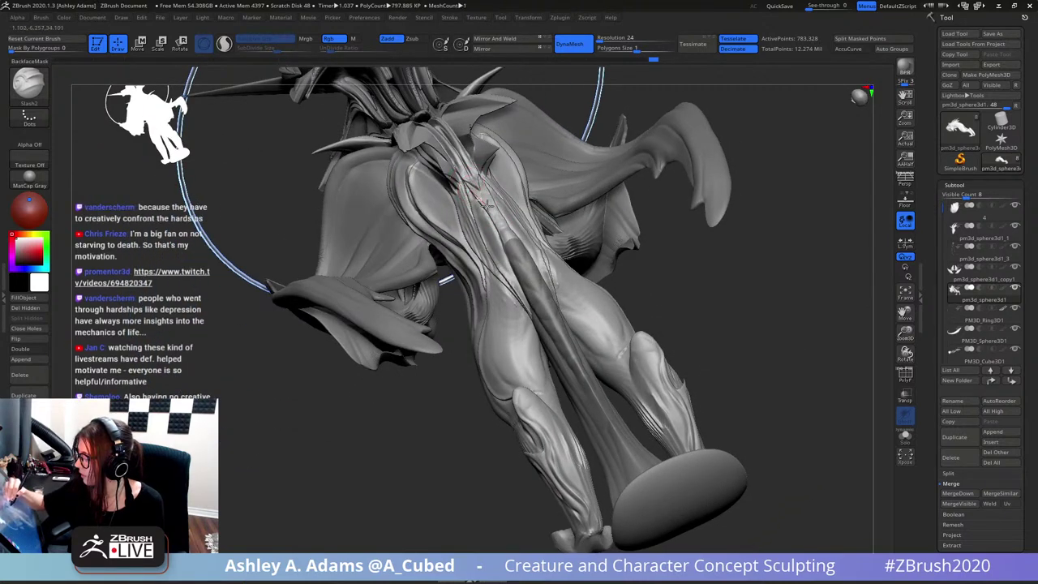
mouse_move(513, 258)
right_mouse_down()
mouse_move(570, 171)
mouse_move(584, 194)
mouse_move(567, 203)
mouse_move(618, 191)
right_mouse_up()
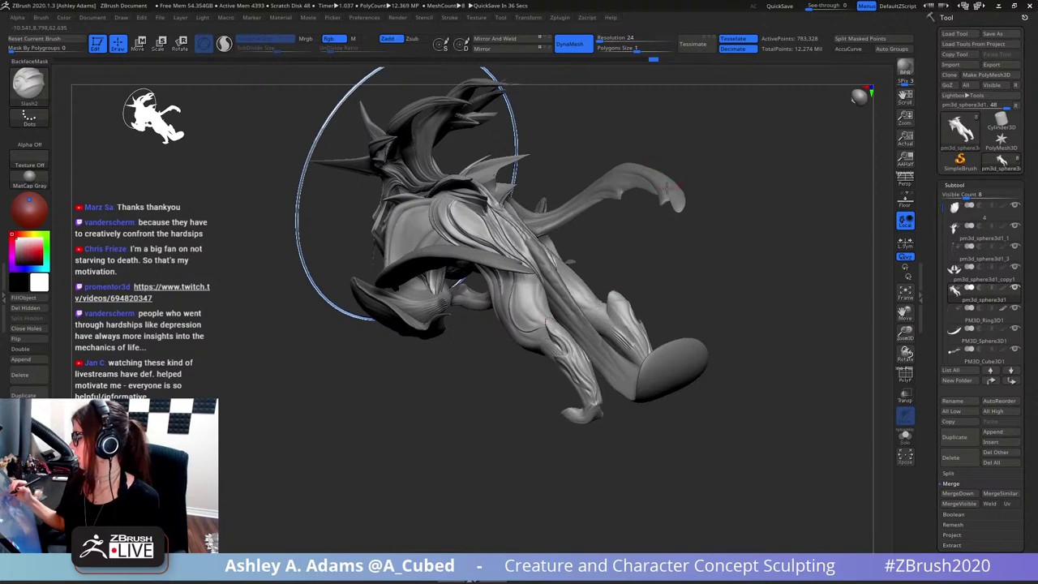
- Select the wings again and refine their rear tips from the side with SnakeHook at an adjusted draw size
mouse_move(665, 158)
left_mouse_down()
mouse_move(693, 178)
mouse_move(681, 203)
left_mouse_up()
left_click(653, 192, "alt")
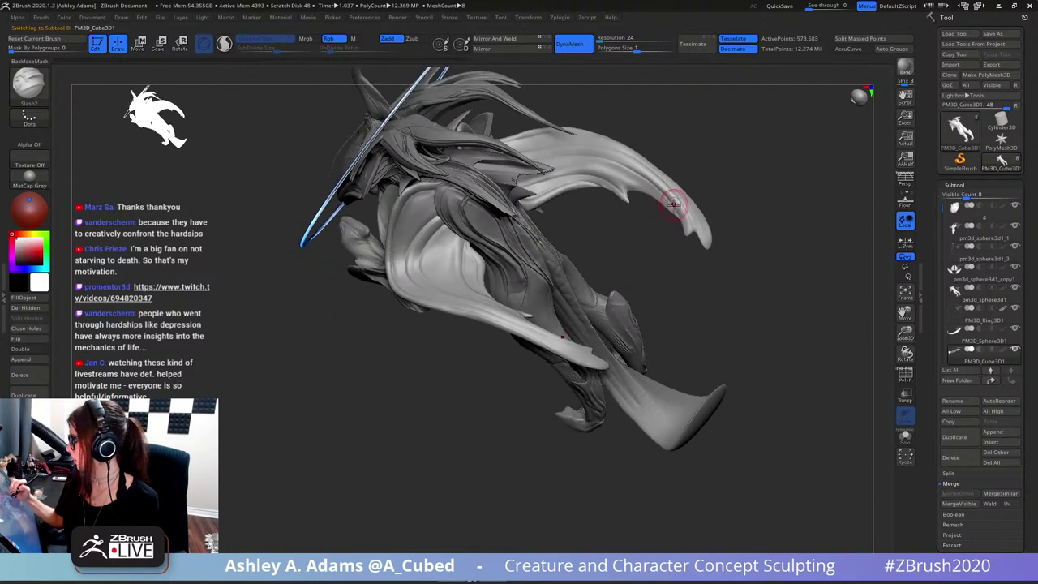
key("b")
key("s")
key("h")
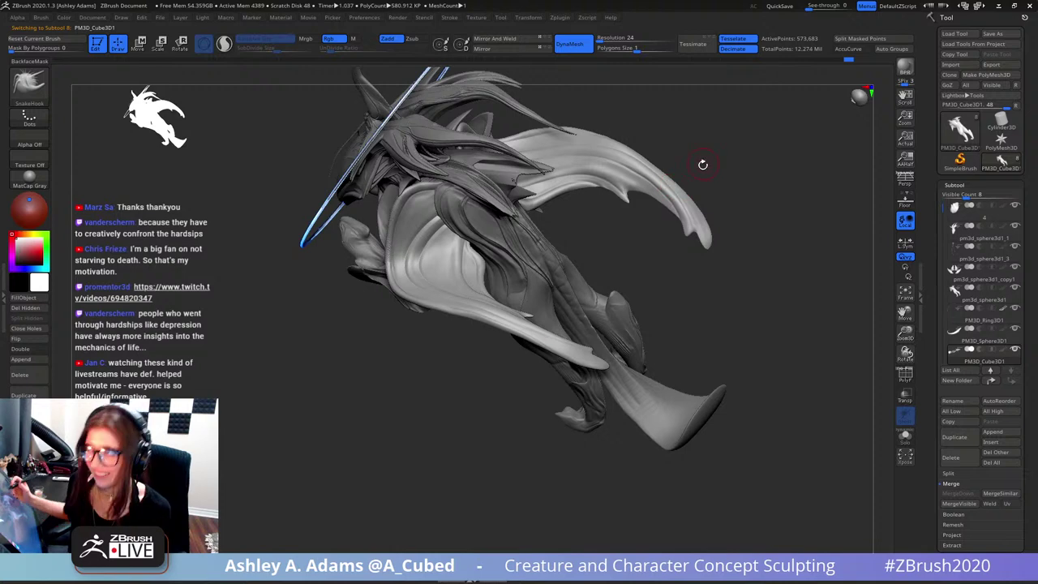
mouse_move(675, 264)
left_mouse_down()
mouse_move(642, 281)
mouse_move(660, 250)
left_mouse_up()
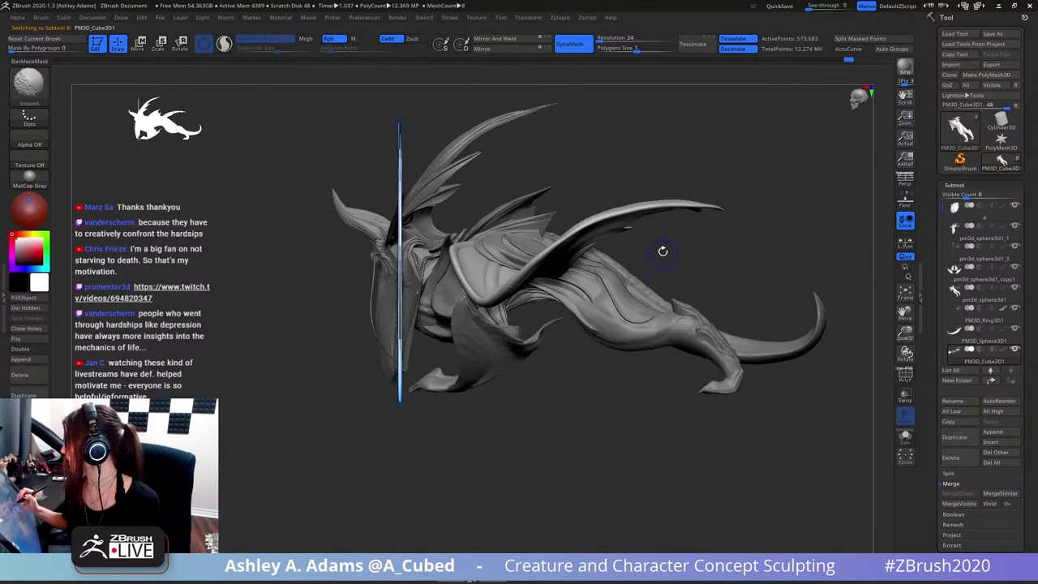
right_click(704, 209)
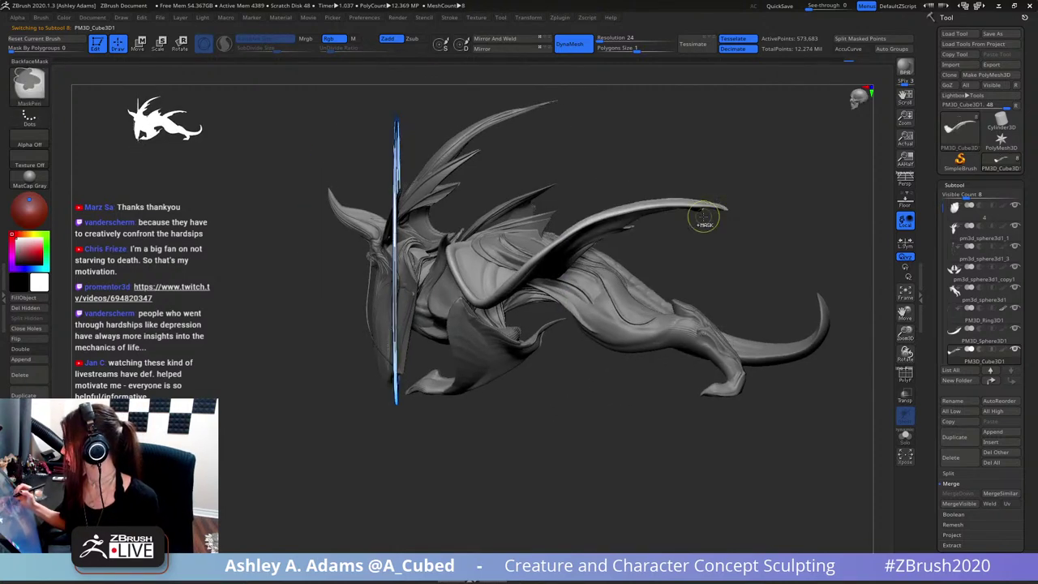
right_click_drag(704, 217, 696, 260, "ctrl")
key("space")
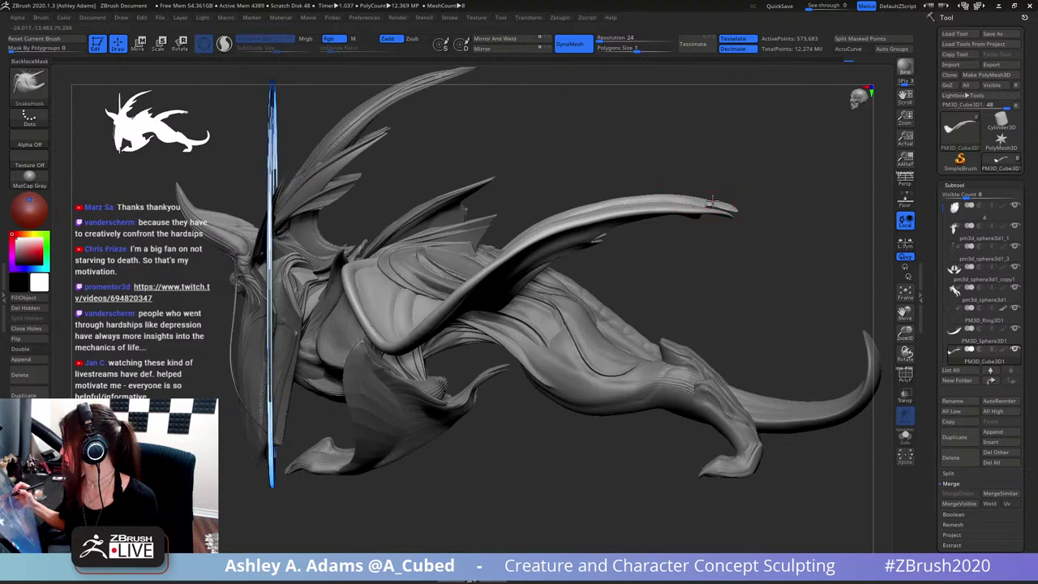
left_click_drag(710, 198, 718, 191)
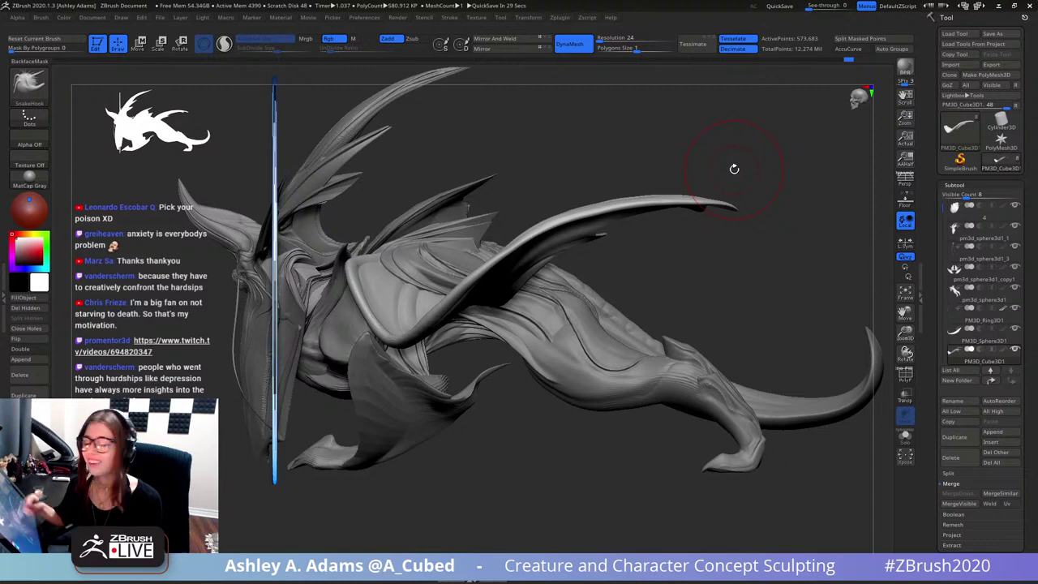
- Refine the wing's front edge beside the shoulder with SnakeHook at an adjusted draw size and smooth the inner membrane
left_click_drag(649, 269, 658, 263)
mouse_move(493, 276)
left_mouse_down()
mouse_move(633, 240)
mouse_move(523, 256)
left_mouse_up()
key("space")
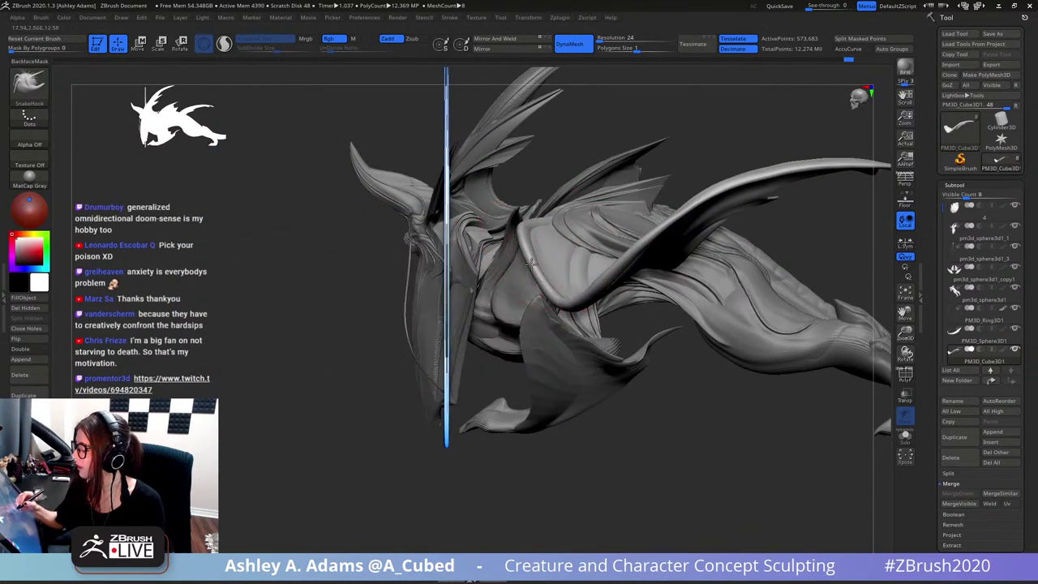
key("space")
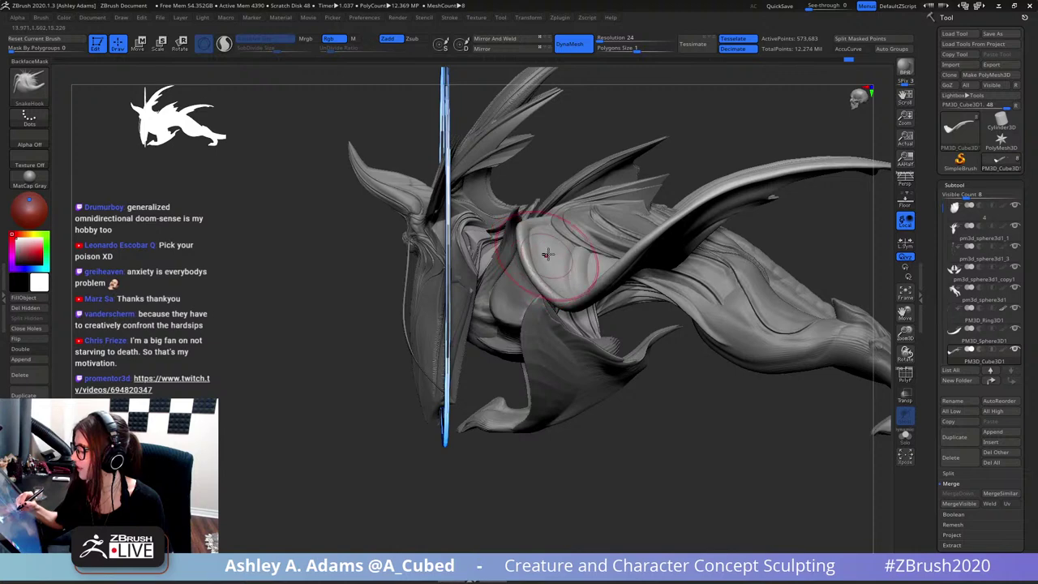
right_click_drag(551, 253, 542, 257)
left_click_drag(541, 257, 527, 252, "shift")
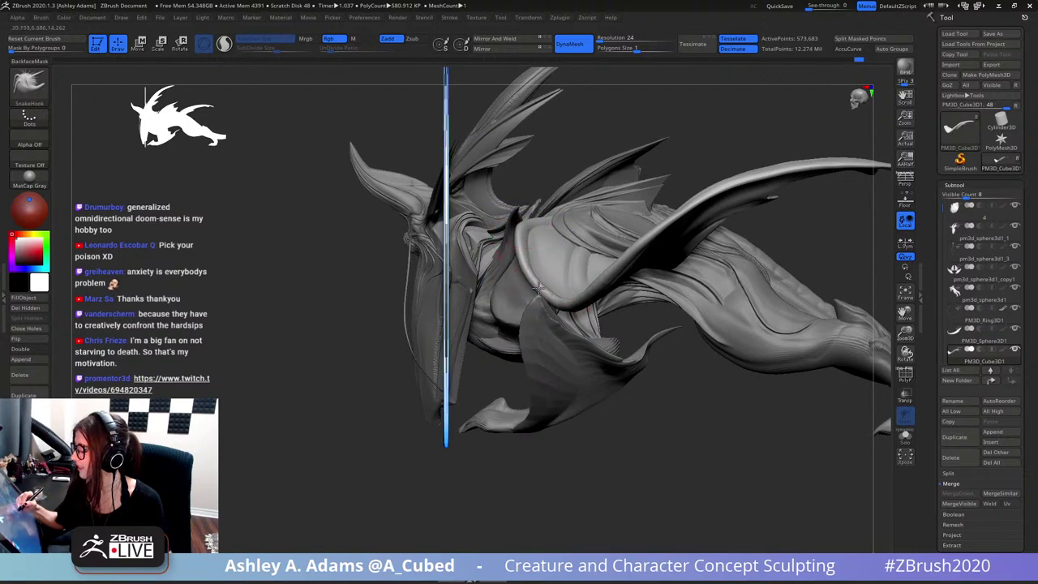
- Carve folds into the wing's inner membrane near the shoulder with the MAHcut Mech A brush at a reduced draw size
key("space")
key("2")
key("space")
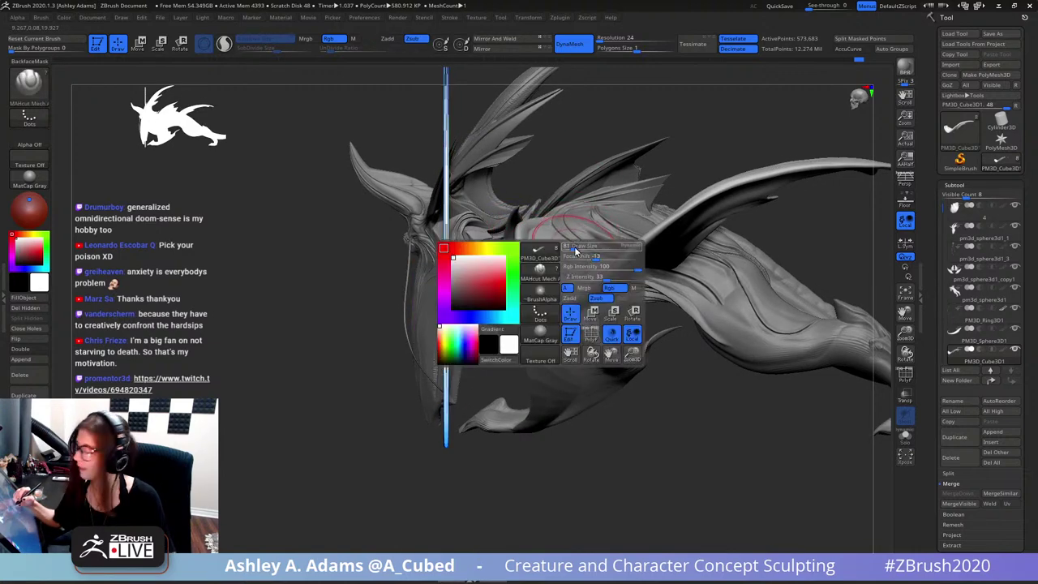
left_click_drag(575, 248, 565, 248)
mouse_move(598, 230)
right_mouse_down("alt")
mouse_move(541, 232)
mouse_move(480, 284)
mouse_move(465, 318)
mouse_move(480, 336)
mouse_move(479, 227)
right_mouse_up("alt")
key("3")
key("space")
key("1")
key("2")
left_click_drag(492, 237, 490, 269)
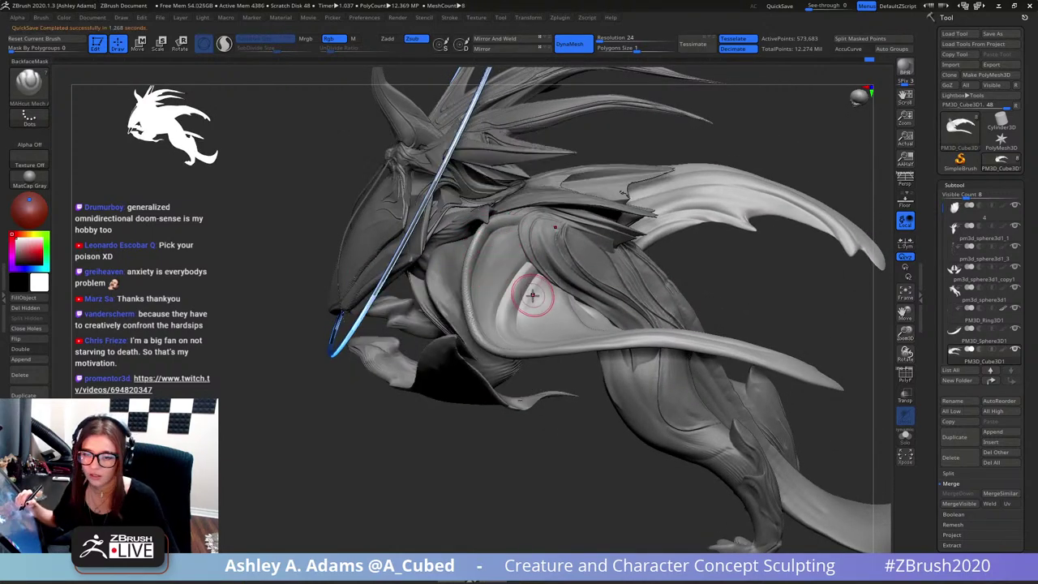
- Cut grooves along the wing membranes from the shoulder toward the tips with the Slash2 brush
key("3")
mouse_move(547, 253)
right_mouse_down()
mouse_move(535, 297)
mouse_move(529, 284)
right_mouse_up()
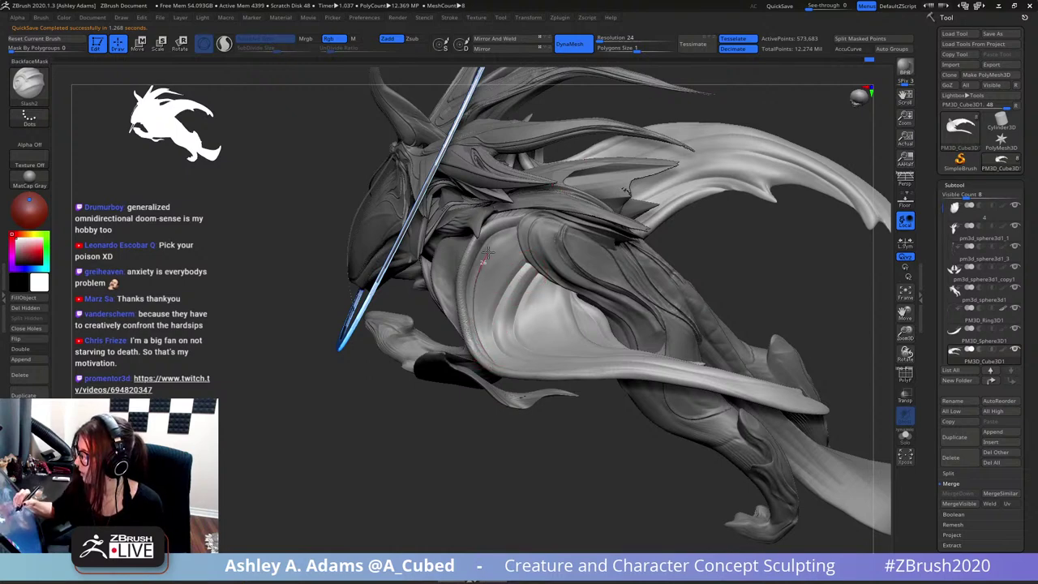
right_click_drag(527, 223, 526, 215)
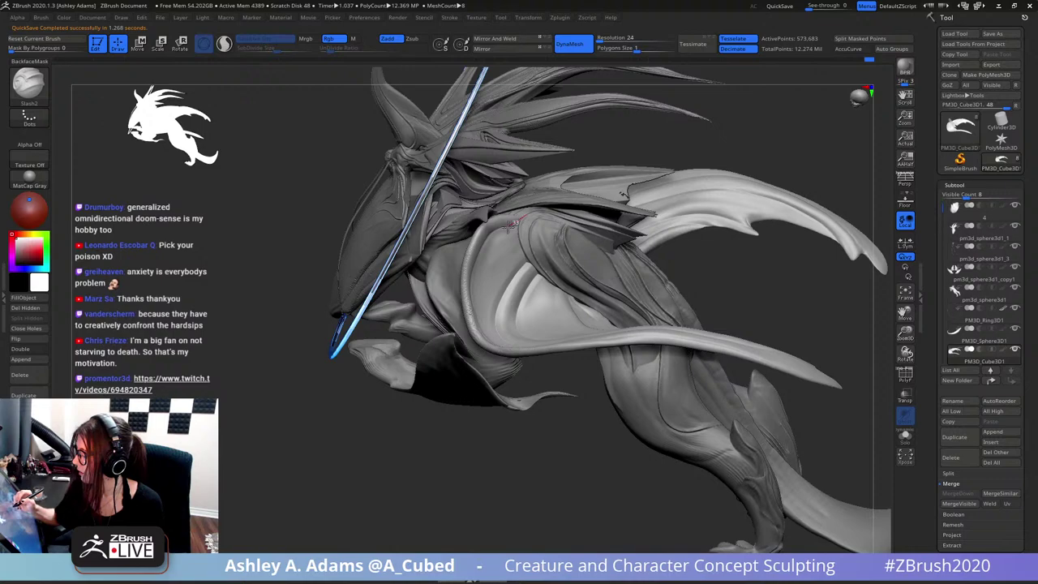
mouse_move(495, 247)
right_mouse_down()
mouse_move(622, 240)
mouse_move(601, 322)
mouse_move(607, 253)
right_mouse_up()
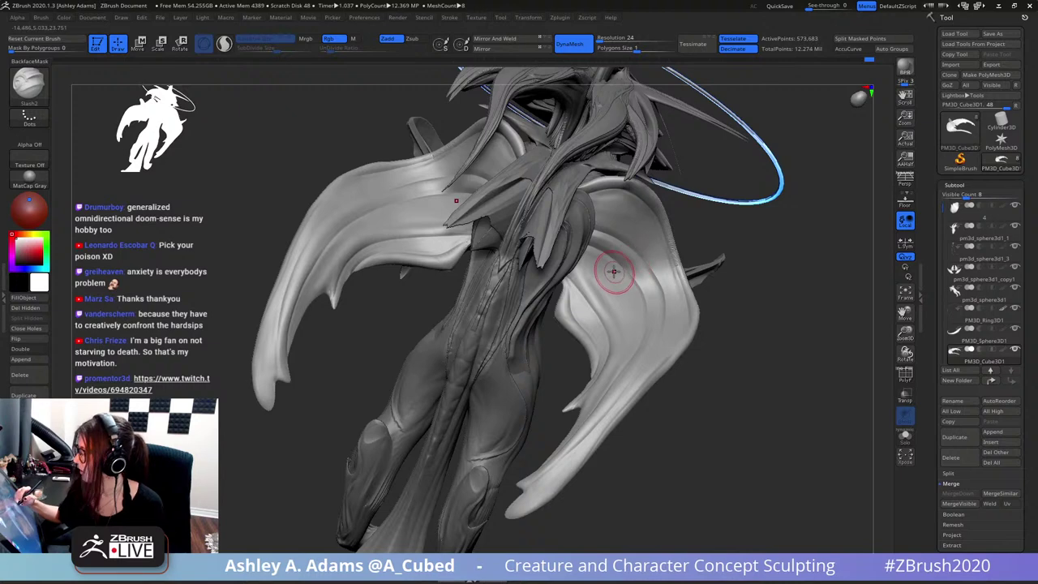
mouse_move(636, 351)
right_mouse_down()
mouse_move(640, 378)
mouse_move(590, 414)
mouse_move(603, 382)
right_mouse_up()
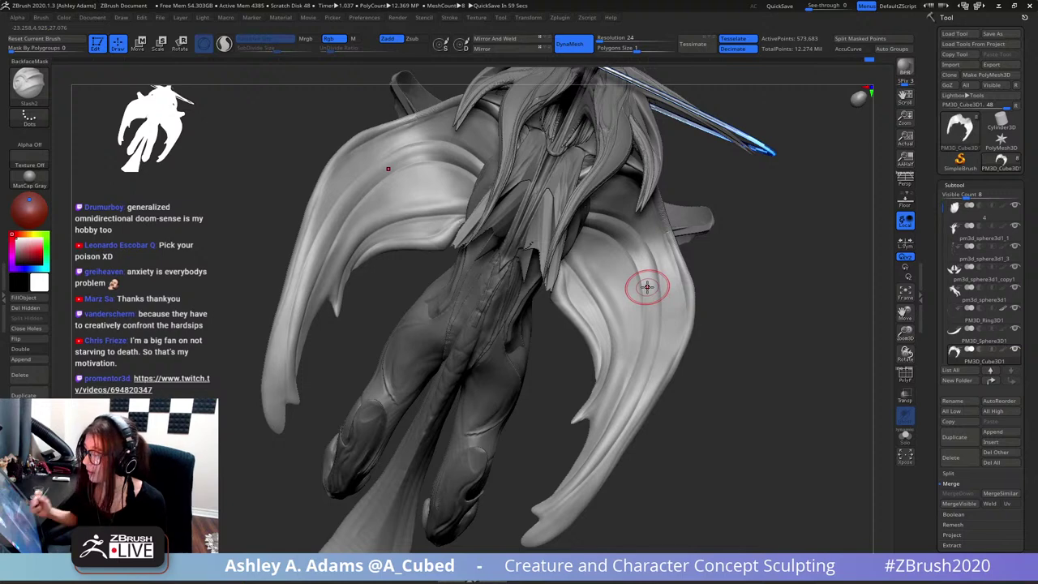
mouse_move(647, 287)
right_mouse_down()
mouse_move(634, 190)
mouse_move(552, 183)
mouse_move(529, 203)
right_mouse_up()
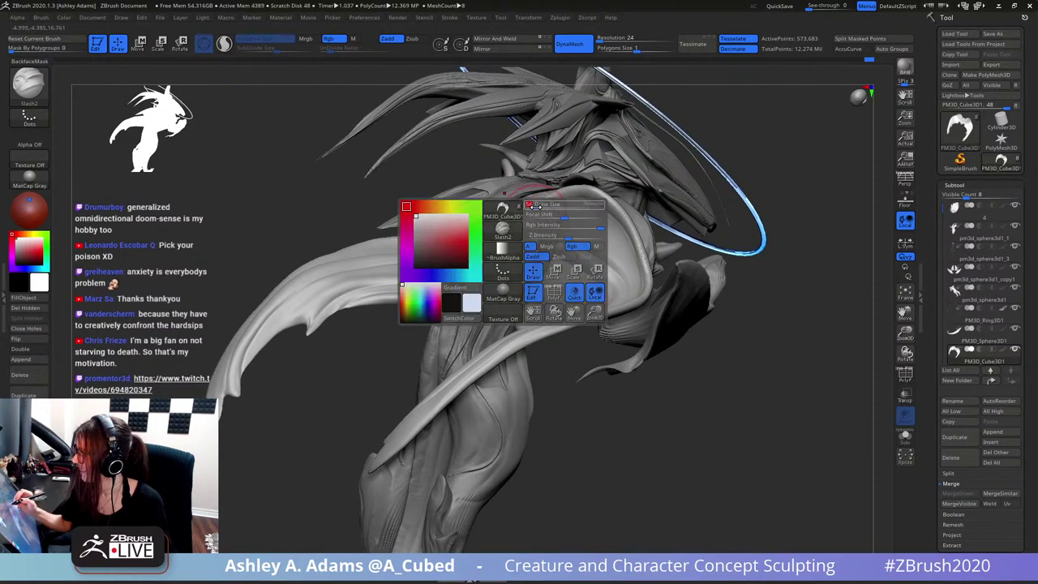
- Adjust the wing's upper edge where it meets the shoulder with SnakeHook
key("b")
key("s")
key("h")
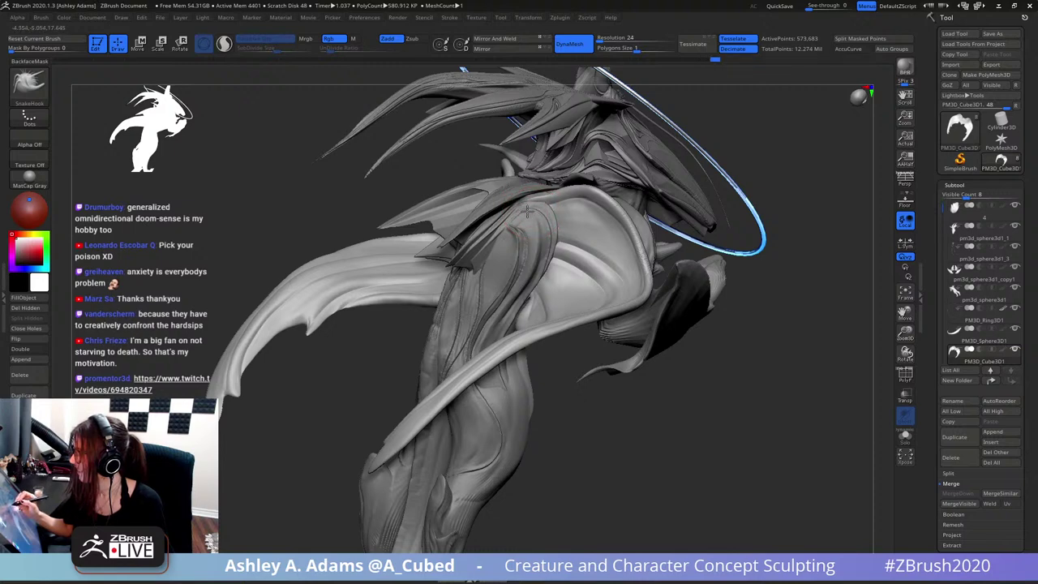
mouse_move(528, 211)
right_mouse_down()
mouse_move(546, 190)
mouse_move(546, 212)
mouse_move(524, 215)
right_mouse_up()
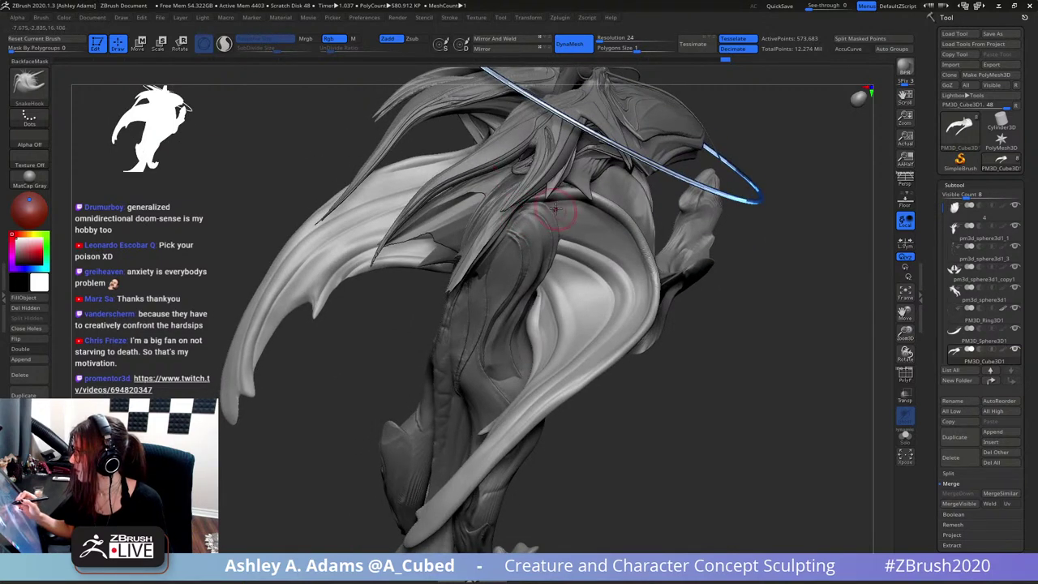
- Carve additional folds into the wing root and upper membrane with the Slash2 brush
key("2")
right_click_drag(619, 245, 613, 238)
right_click_drag(556, 203, 558, 205)
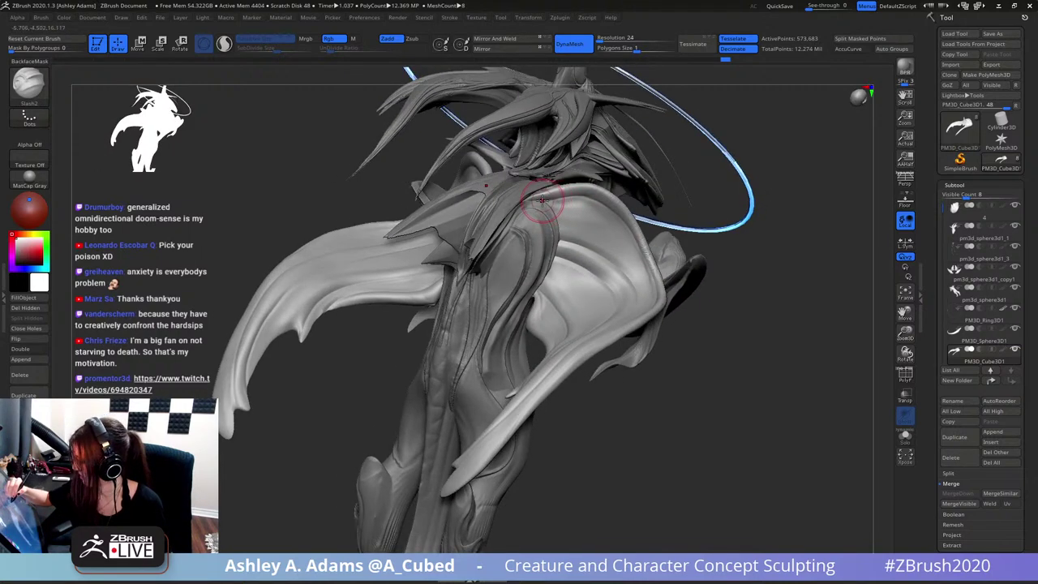
key("space")
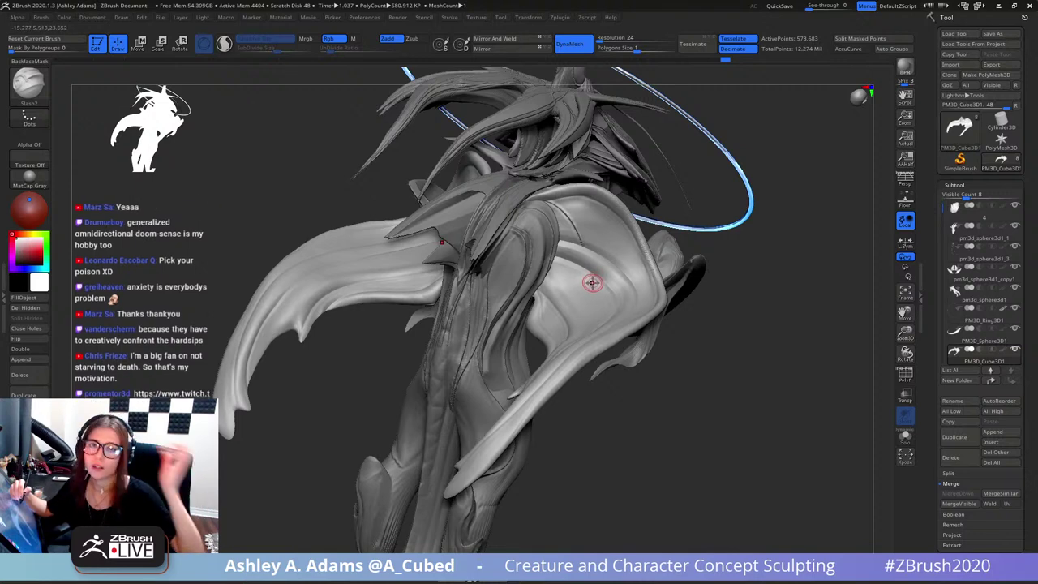
right_click_drag(592, 283, 685, 194)
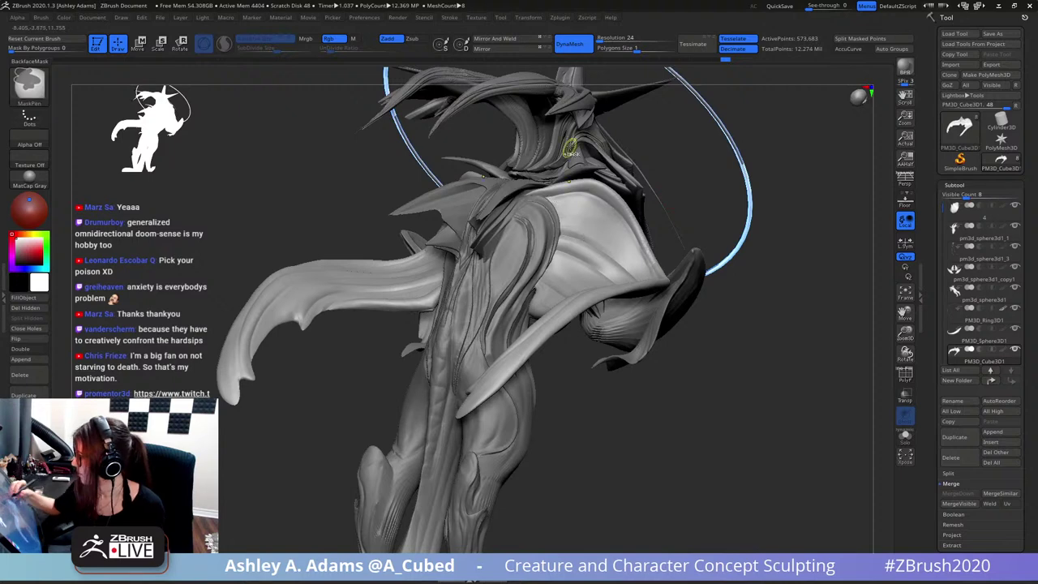
right_click_drag(570, 144, 625, 266)
mouse_move(624, 266)
left_mouse_down()
mouse_move(612, 331)
mouse_move(584, 308)
mouse_move(616, 300)
mouse_move(628, 279)
mouse_move(579, 309)
left_mouse_up()
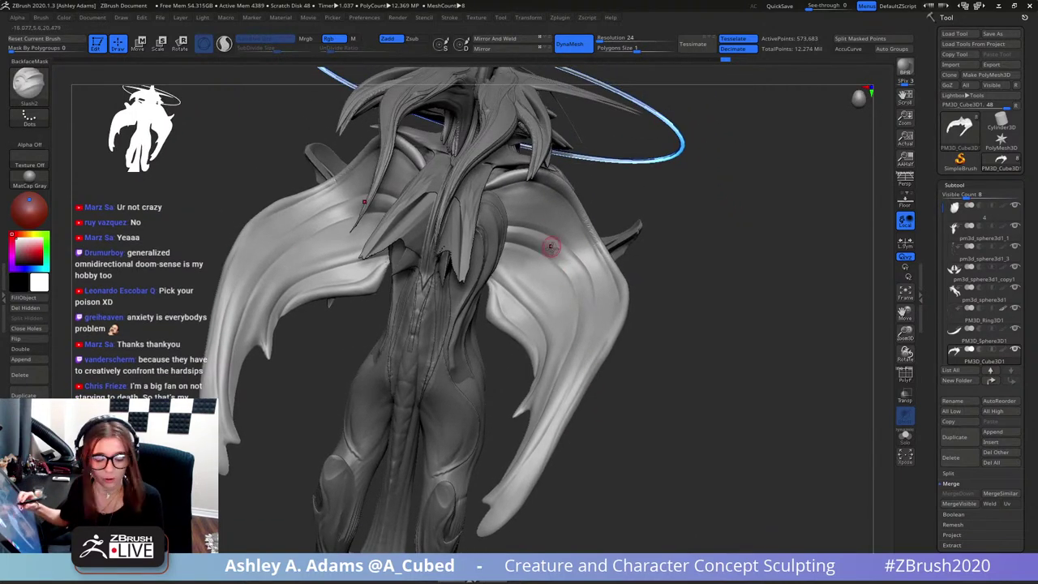
- Choose the Spiral brush for twisting the wings
key("b")
left_click(562, 349)
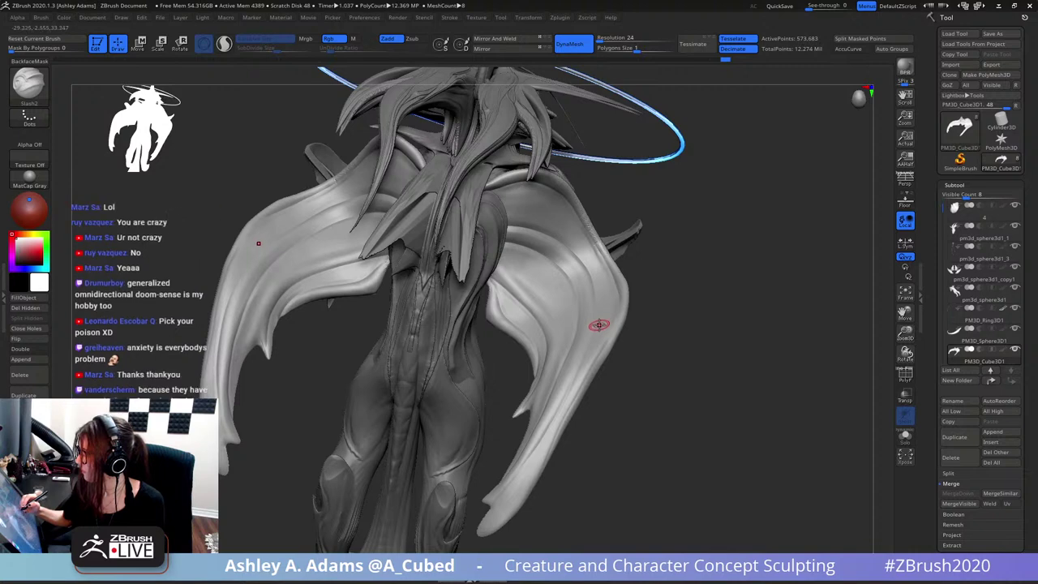
key("b")
key("s")
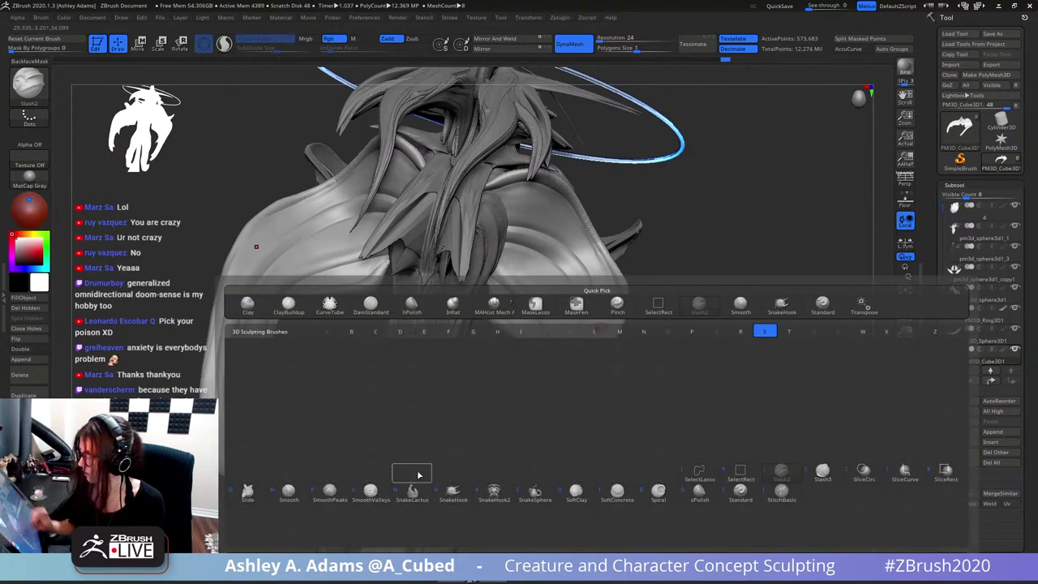
left_click(706, 494)
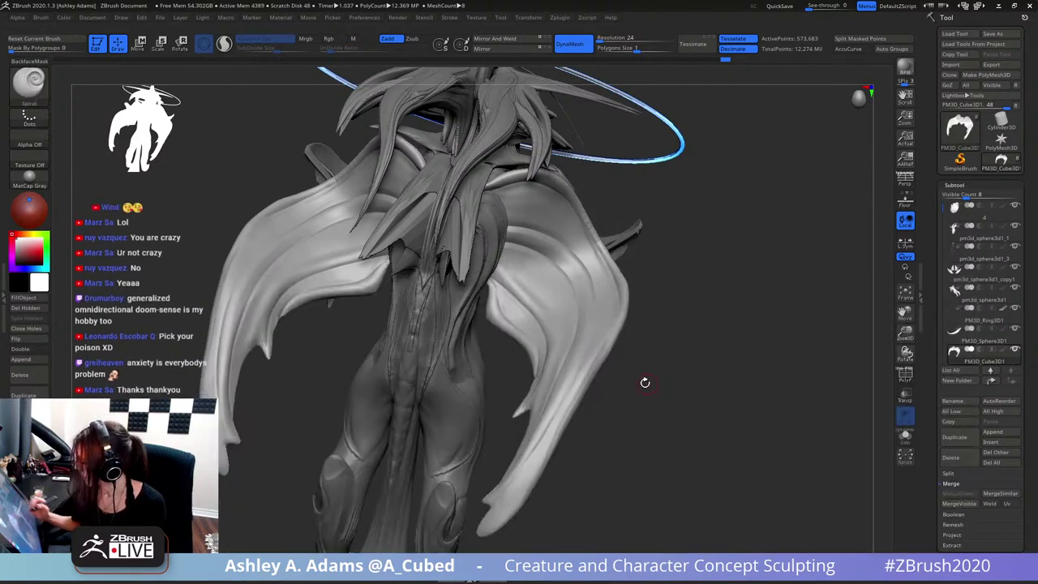
- Try to twist the wings' rear tips with the Spiral brush at an adjusted draw size, undoing unwanted strokes
left_click_drag(644, 381, 612, 386)
mouse_move(613, 387)
right_mouse_down("ctrl")
mouse_move(621, 325)
mouse_move(535, 325)
mouse_move(511, 313)
right_mouse_up("ctrl")
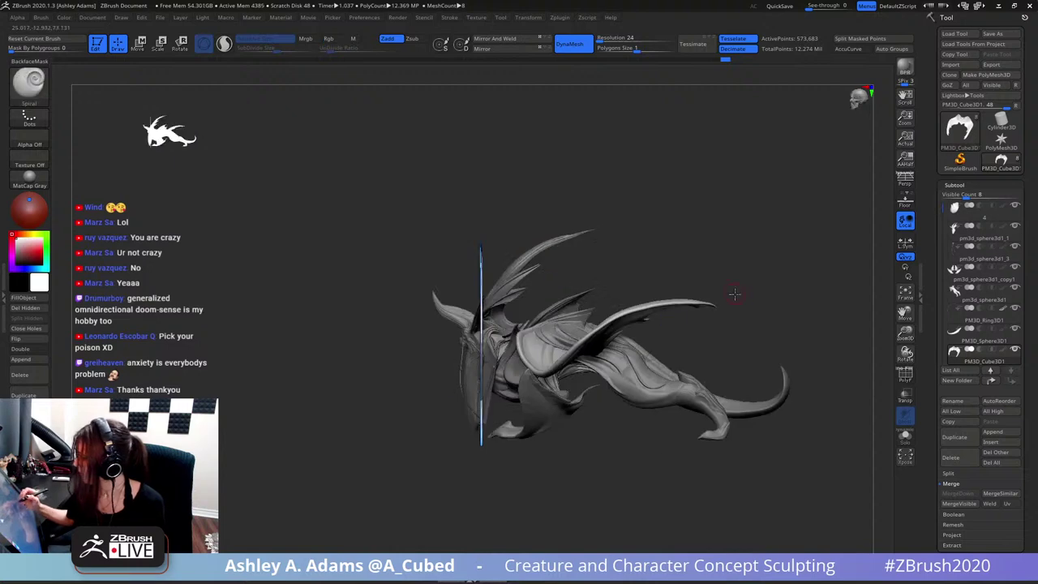
key("space")
mouse_move(734, 294)
left_mouse_down()
mouse_move(744, 293)
mouse_move(714, 308)
mouse_move(745, 307)
mouse_move(760, 321)
left_mouse_up()
key("space")
right_click_drag(761, 316, 789, 315)
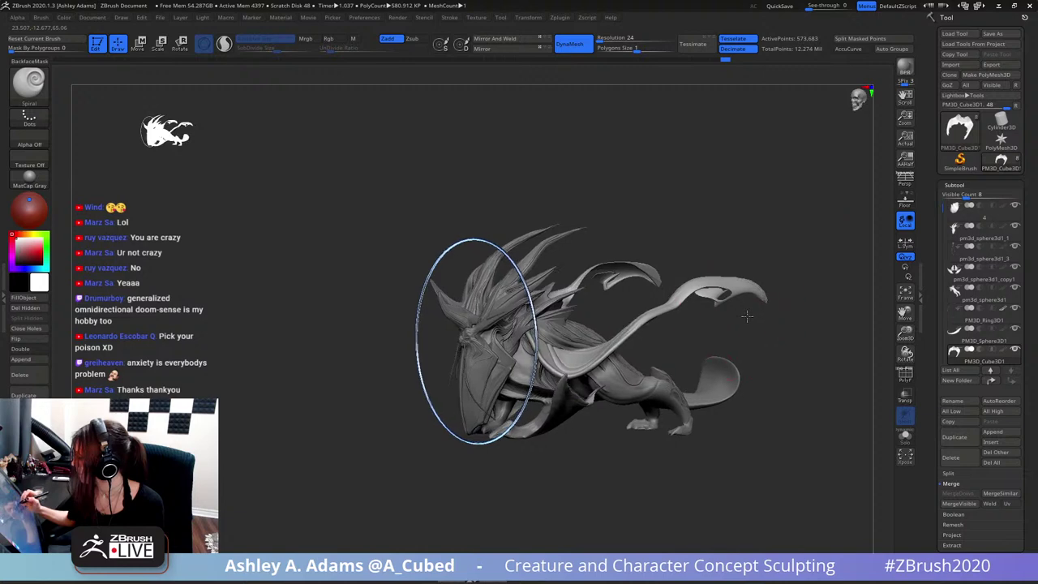
key("space")
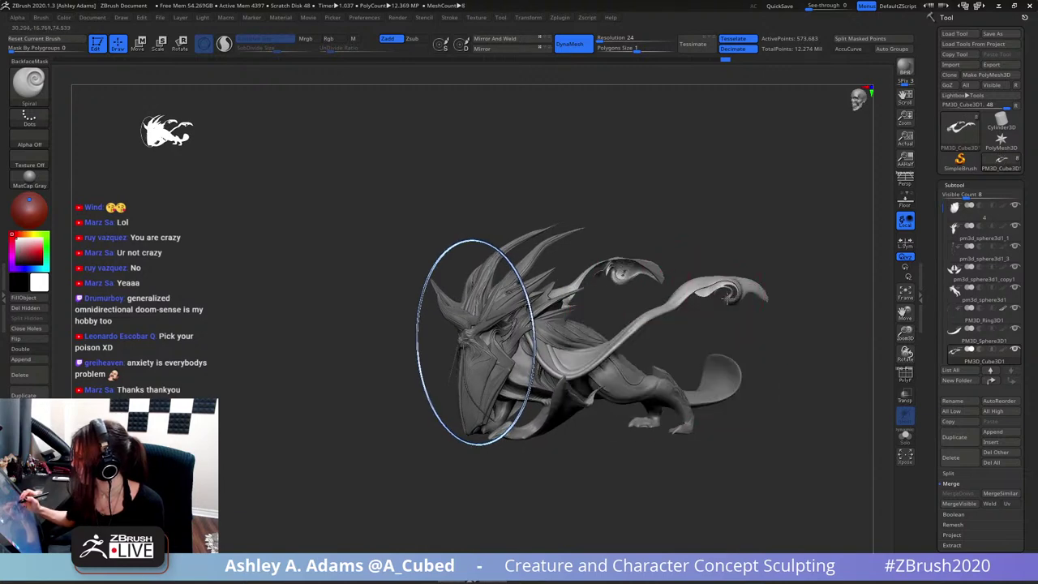
left_click_drag(750, 290, 744, 284)
key("ctrl+z")
key("ctrl+z")
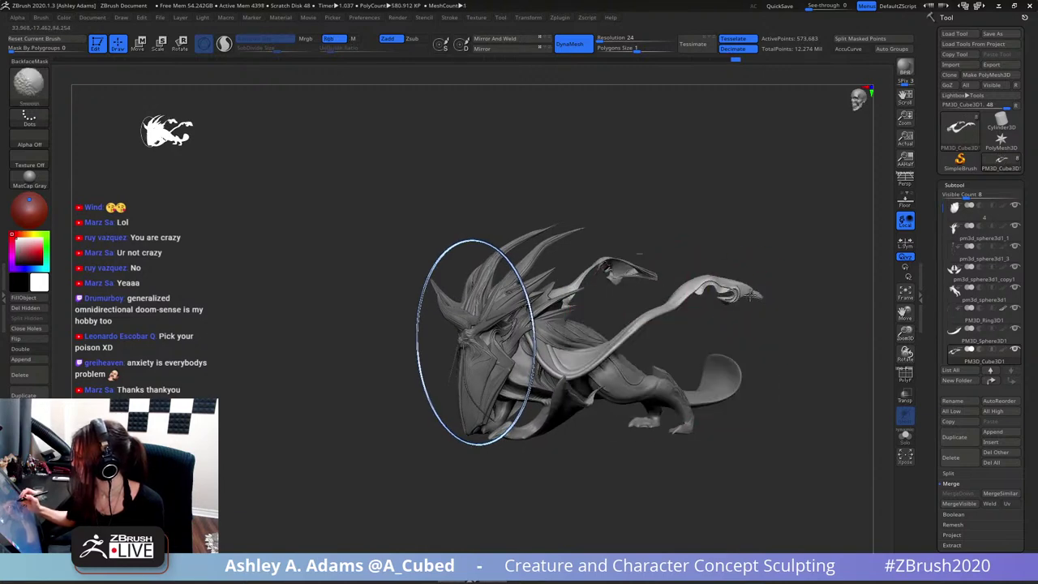
- Try to curl the wing tips further with Spiral strokes and smooth the twisted ends
right_click_drag(753, 285, 734, 291)
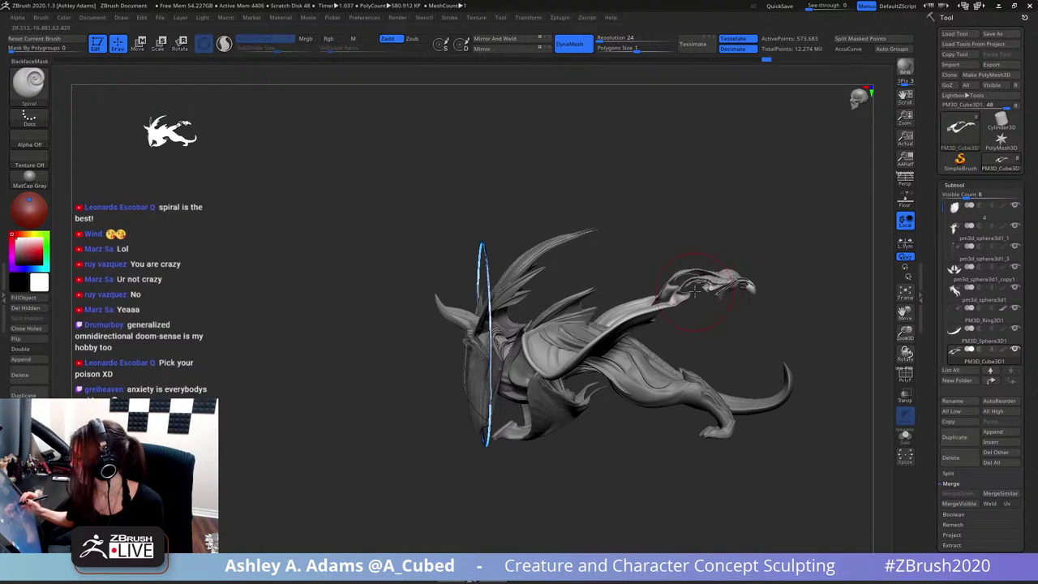
right_click_drag(734, 290, 725, 284)
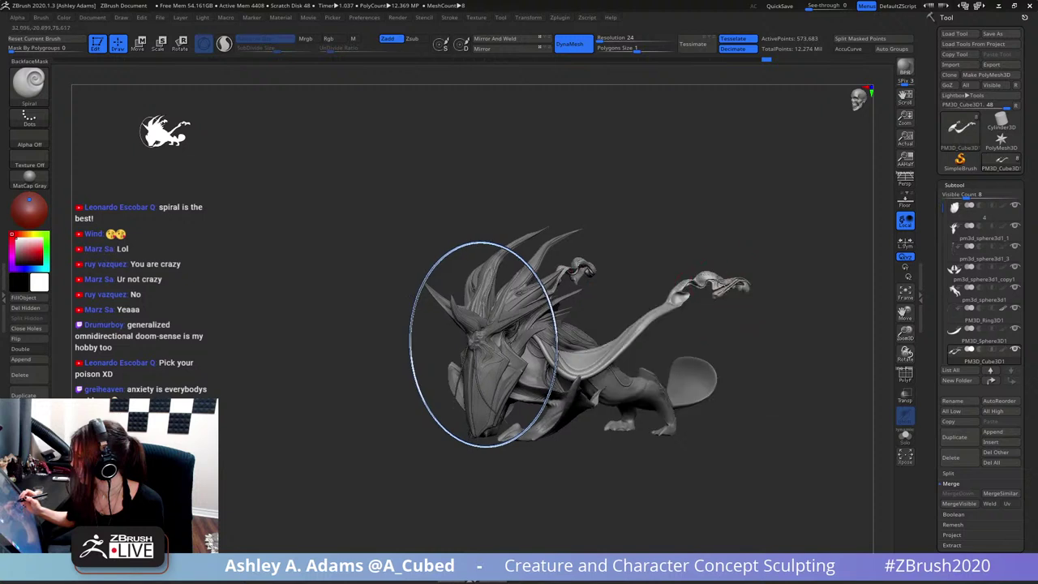
right_click(726, 284)
left_click_drag(724, 284, 711, 286, "shift")
key("ctrl")
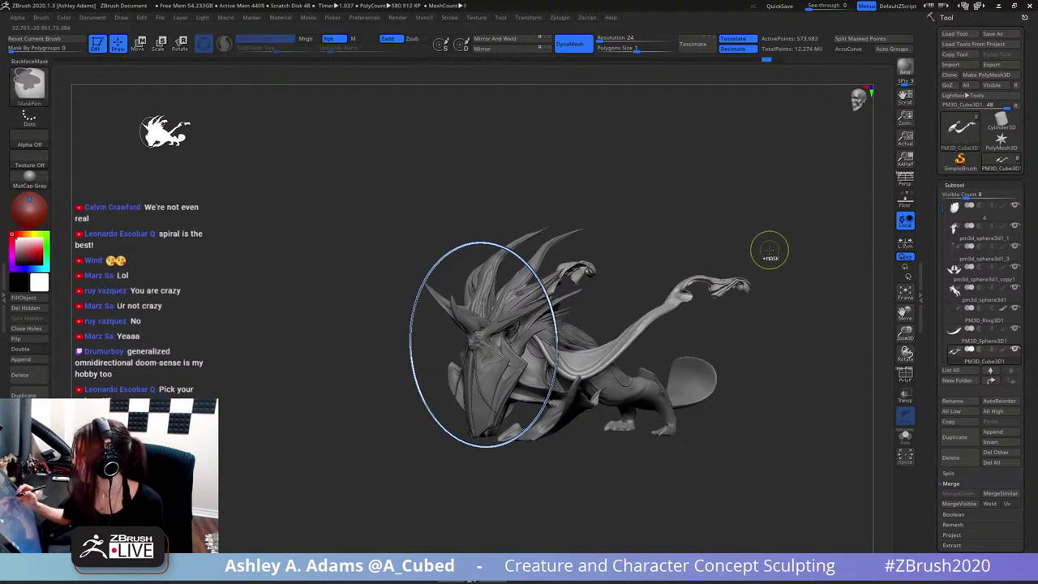
- Undo the Spiral twists on the wing tips
key("ctrl+z")
key("ctrl+z")
key("ctrl+z")
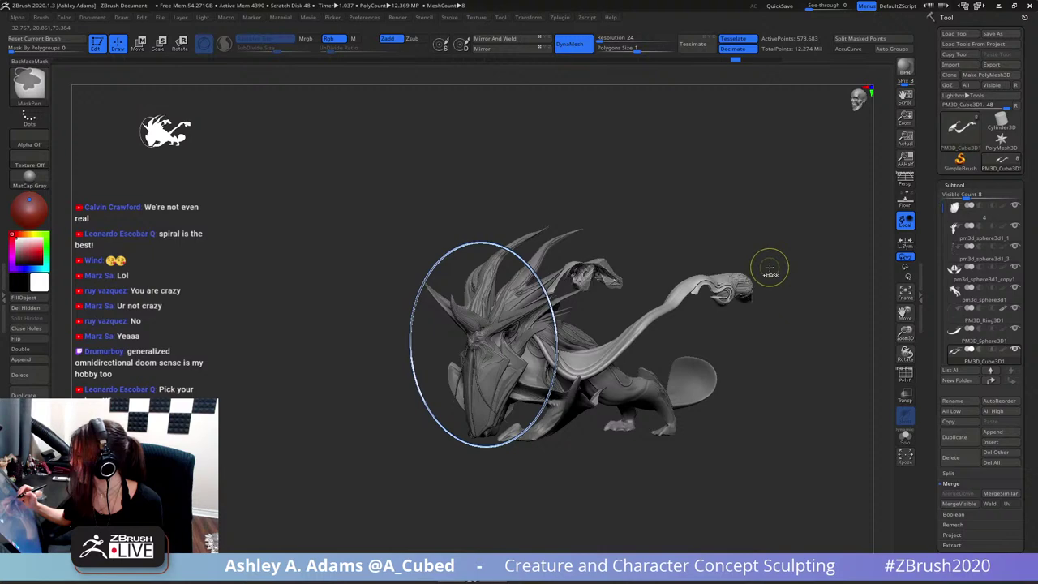
key("ctrl+z")
key("ctrl+z")
- Curl the wings' rear tips into spirals from the side with the Spiral brush, adjusting the draw size
left_click_drag(770, 271, 746, 292, "shift")
key("space")
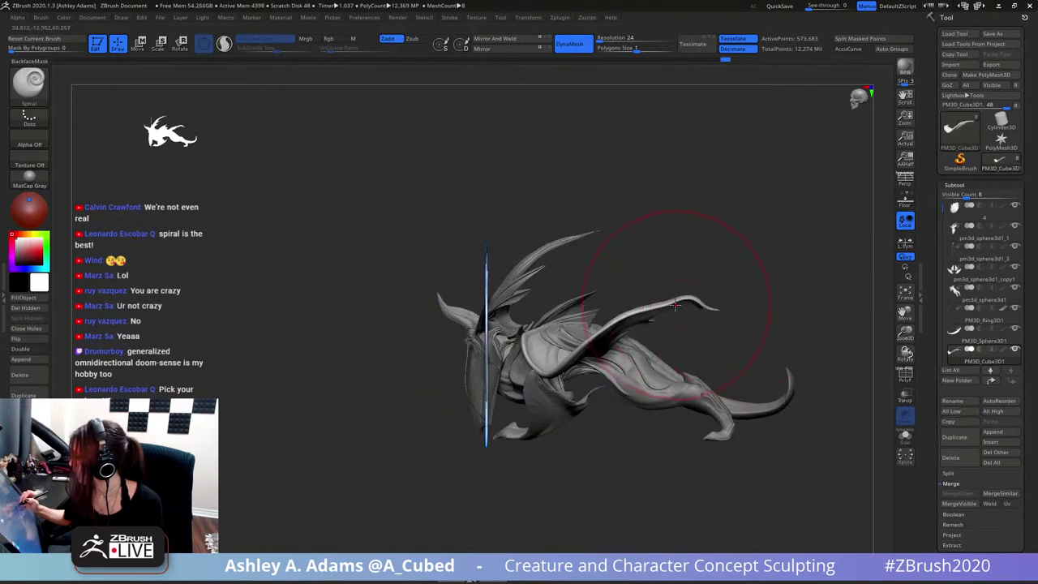
left_click_drag(655, 307, 715, 315)
right_click_drag(702, 313, 700, 301)
key("space")
key("space")
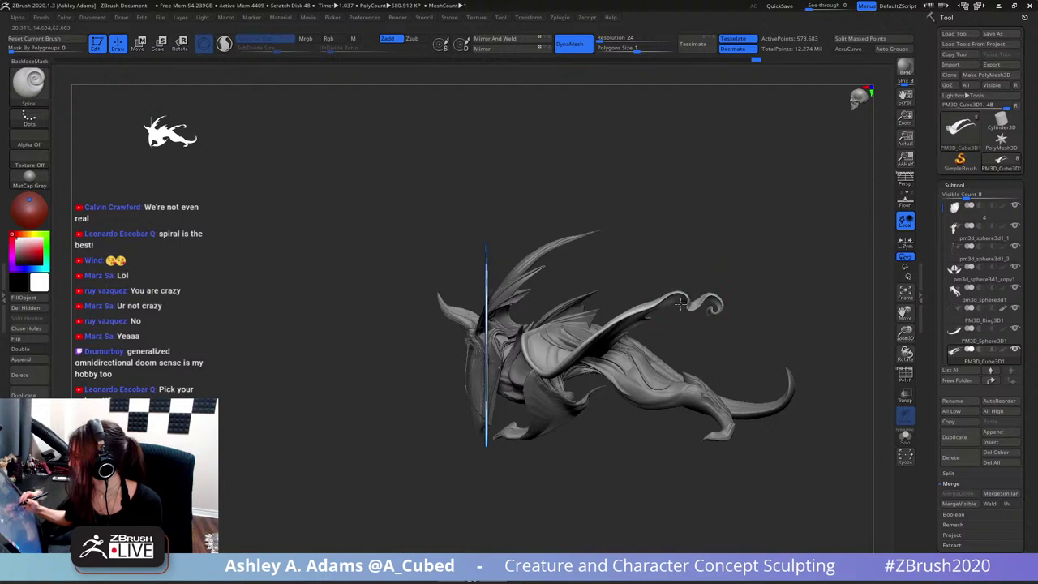
- Try twisting the trailing ends of the long cape-like wings into wavy curls with the Spiral brush
left_click_drag(677, 302, 646, 309)
mouse_move(647, 309)
right_mouse_down()
mouse_move(664, 305)
mouse_move(652, 305)
right_mouse_up()
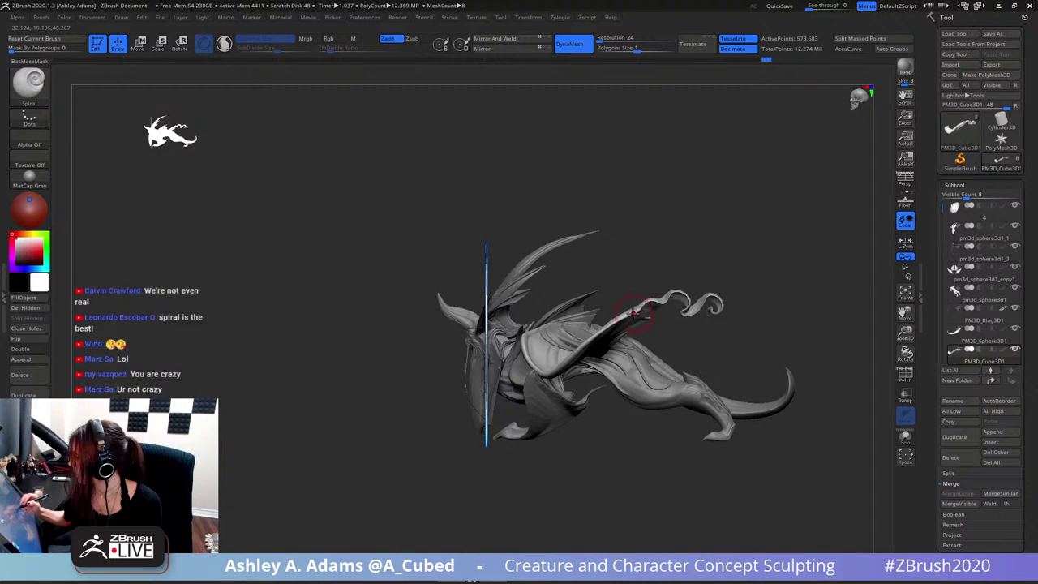
left_click_drag(607, 329, 714, 295)
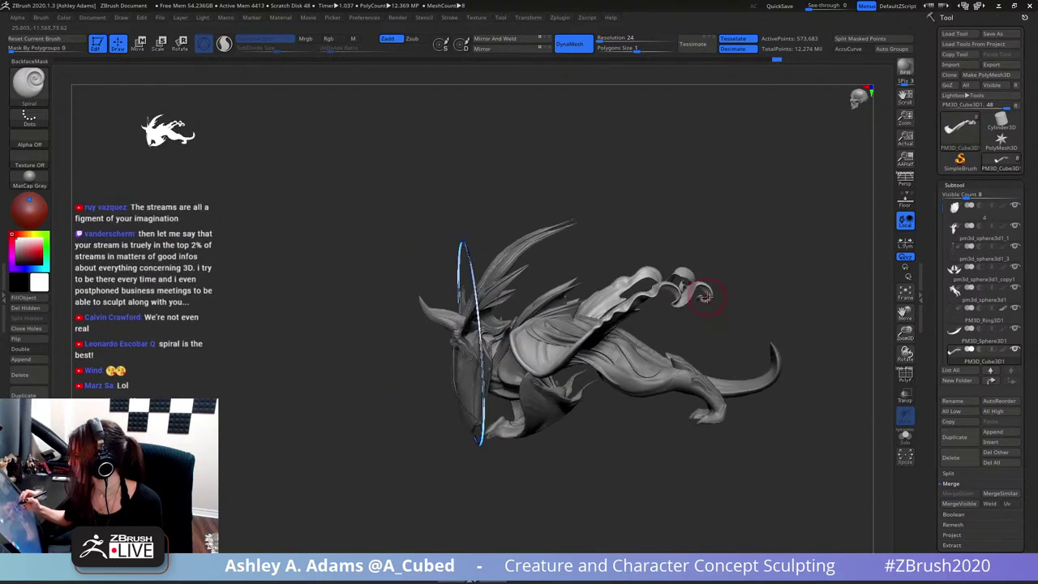
key("space")
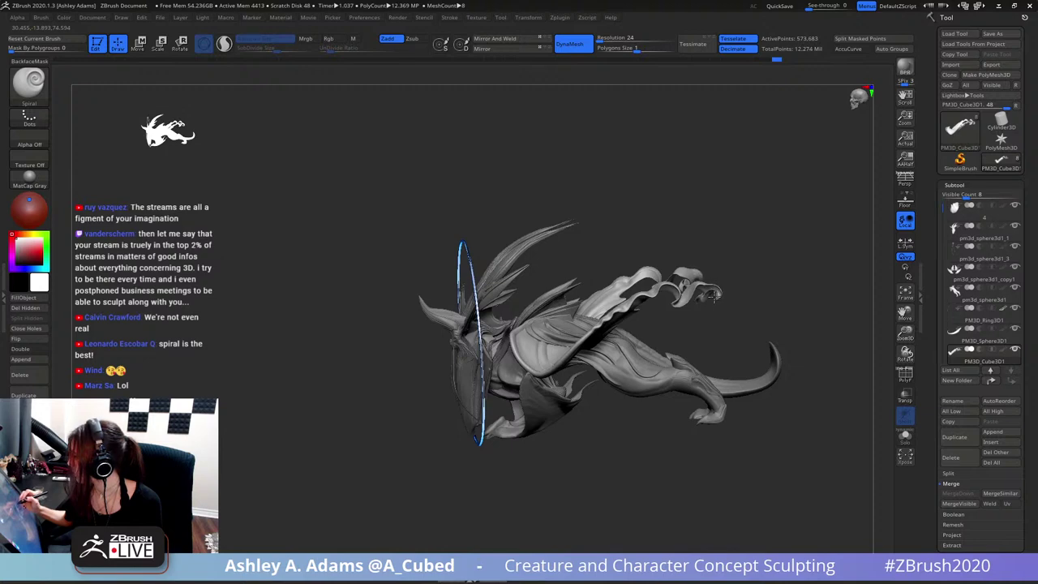
left_click_drag(797, 266, 736, 270)
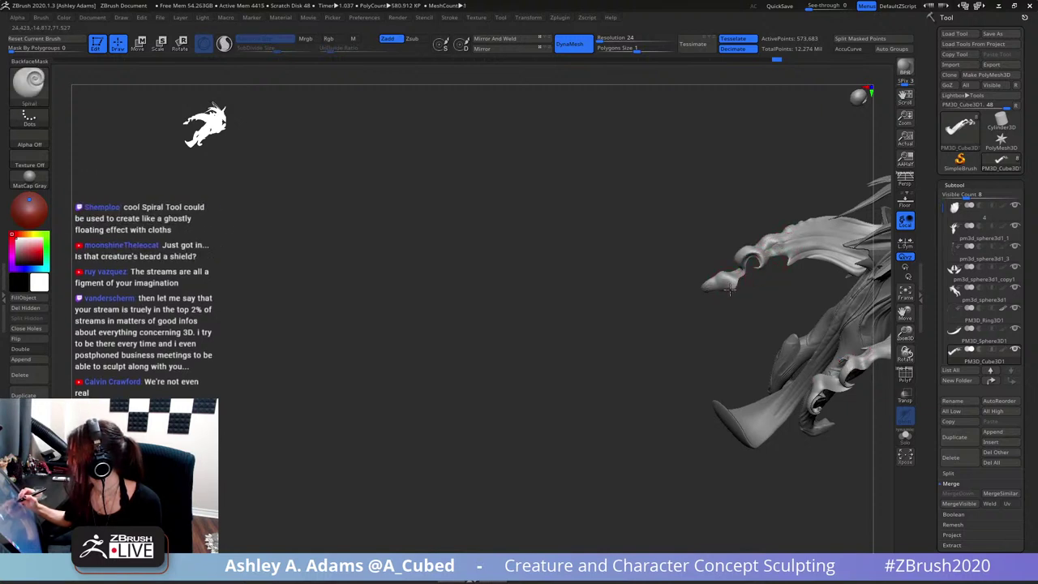
left_click_drag(725, 293, 727, 292)
mouse_move(799, 307)
left_mouse_down()
mouse_move(827, 301)
mouse_move(787, 295)
mouse_move(806, 324)
left_mouse_up()
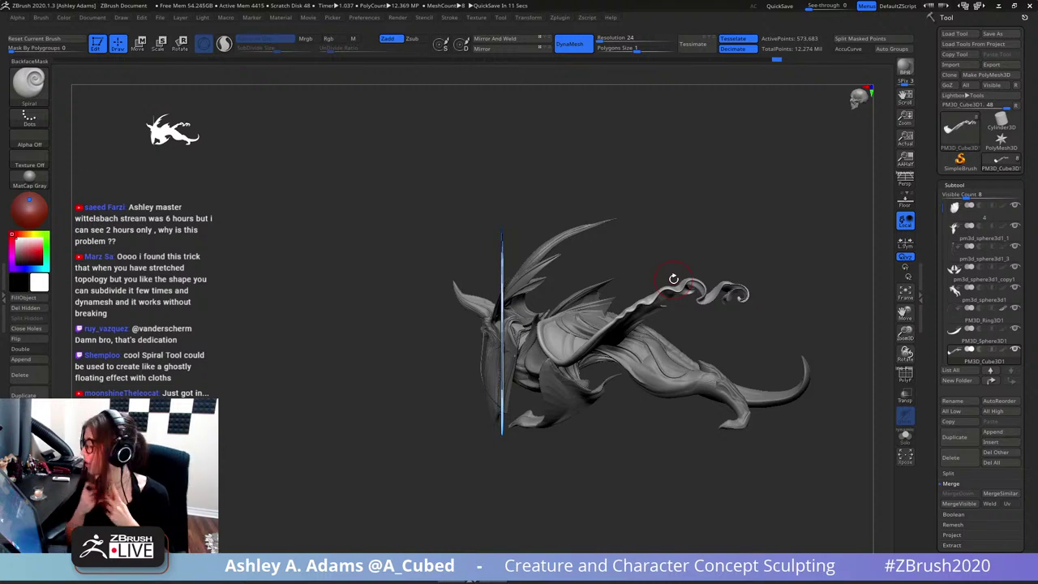
- Try another Spiral brush twist on the wing ends with an adjusted draw size, and undo it
mouse_move(725, 254)
right_mouse_down()
mouse_move(716, 255)
mouse_move(766, 297)
mouse_move(730, 381)
right_mouse_up()
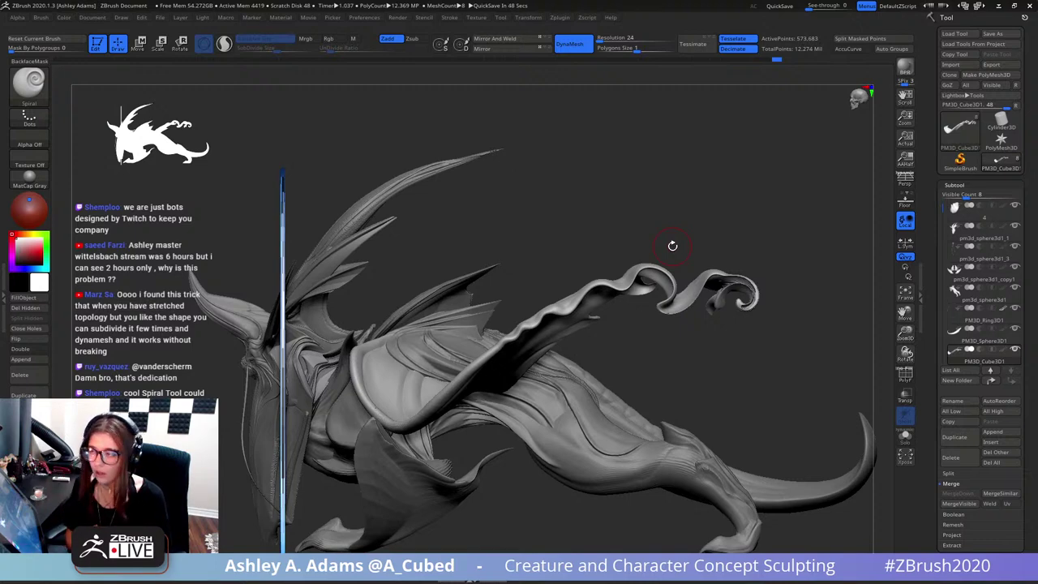
key("space")
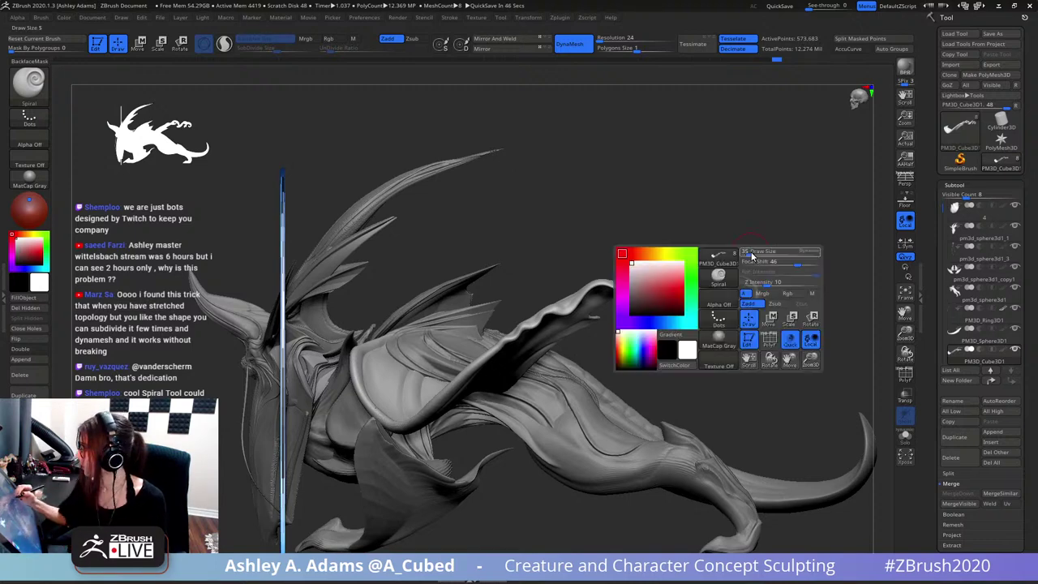
mouse_move(749, 254)
left_mouse_down()
mouse_move(760, 255)
mouse_move(712, 288)
mouse_move(736, 284)
mouse_move(704, 291)
mouse_move(769, 289)
left_mouse_up()
key("ctrl+z")
- Try stretching and reshaping the curled wing ends with the SnakeHook brush, checking them from the side and front
key("b")
key("s")
key("h")
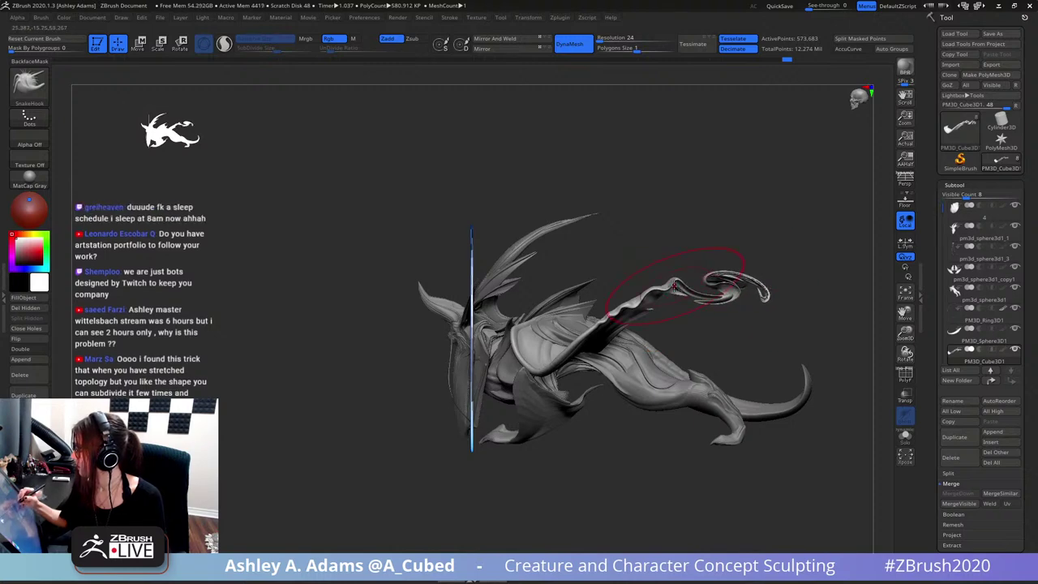
mouse_move(669, 258)
right_mouse_down()
mouse_move(661, 251)
mouse_move(717, 280)
mouse_move(750, 281)
right_mouse_up()
left_click_drag(722, 281, 728, 286)
right_click_drag(728, 286, 718, 318)
left_click_drag(712, 289, 673, 292)
right_click_drag(683, 284, 703, 240)
left_click_drag(704, 240, 717, 259)
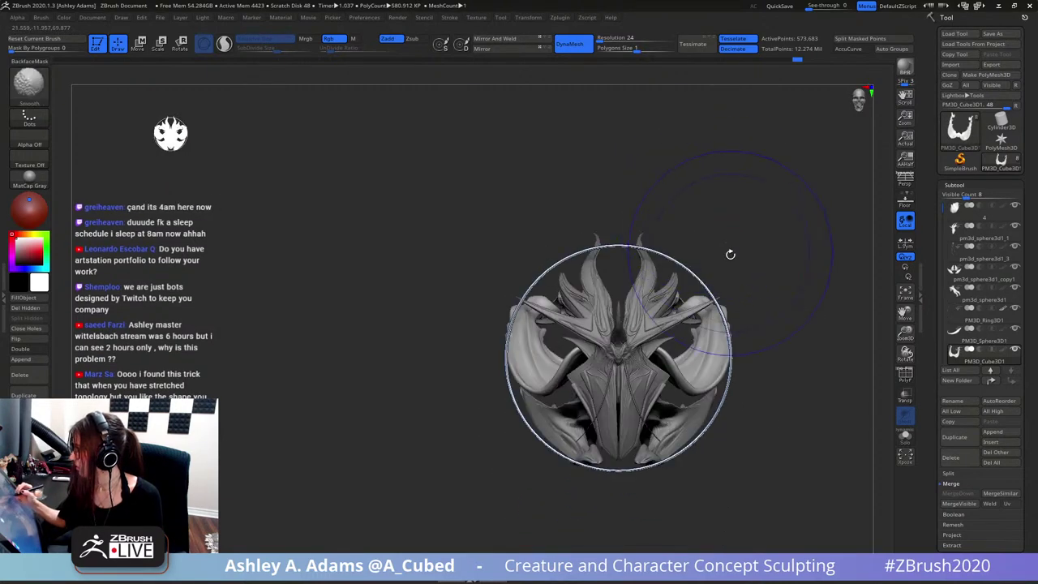
left_click_drag(721, 301, 709, 290)
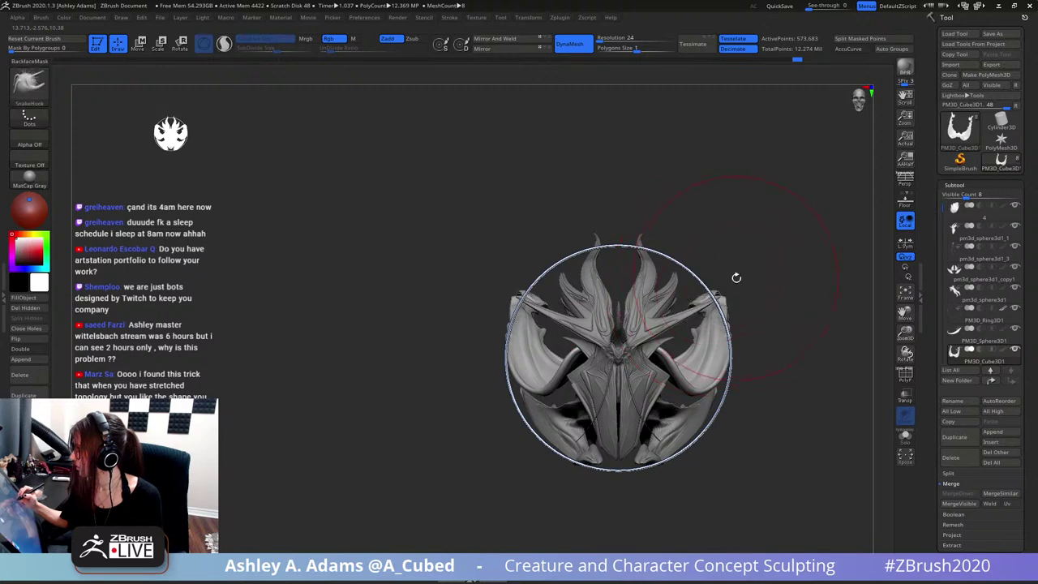
key("ctrl")
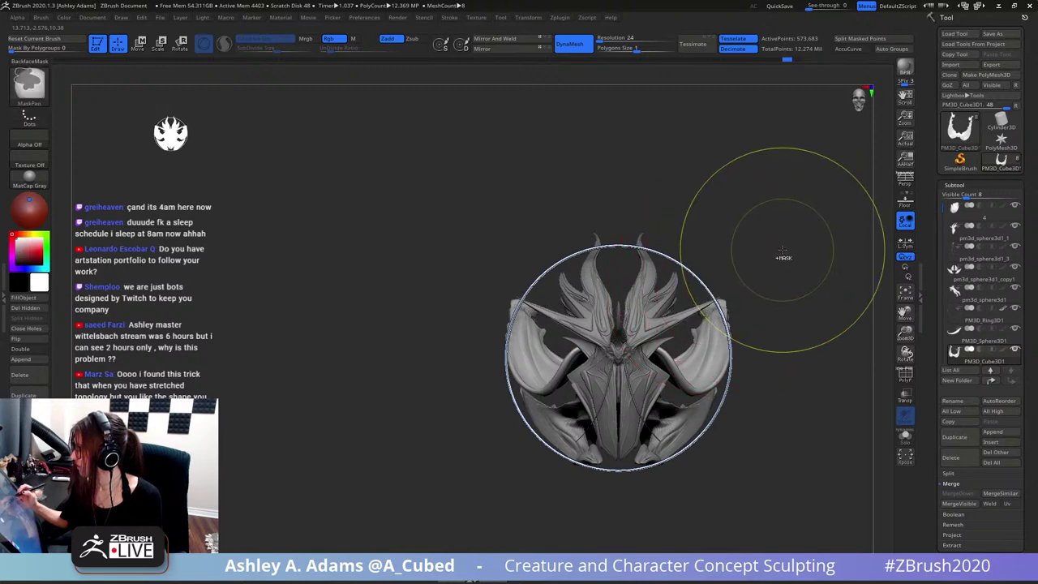
left_click_drag(785, 267, 744, 280)
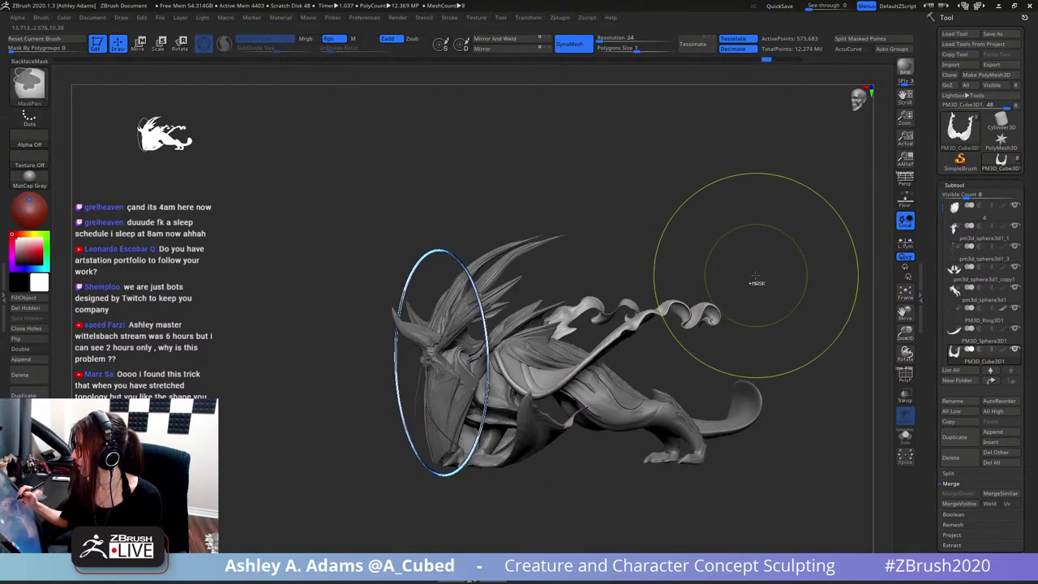
- Undo the spiral curls on the wing ends back to the plain tapered shape
key("ctrl+z")
key("ctrl+z")
key("ctrl+z")
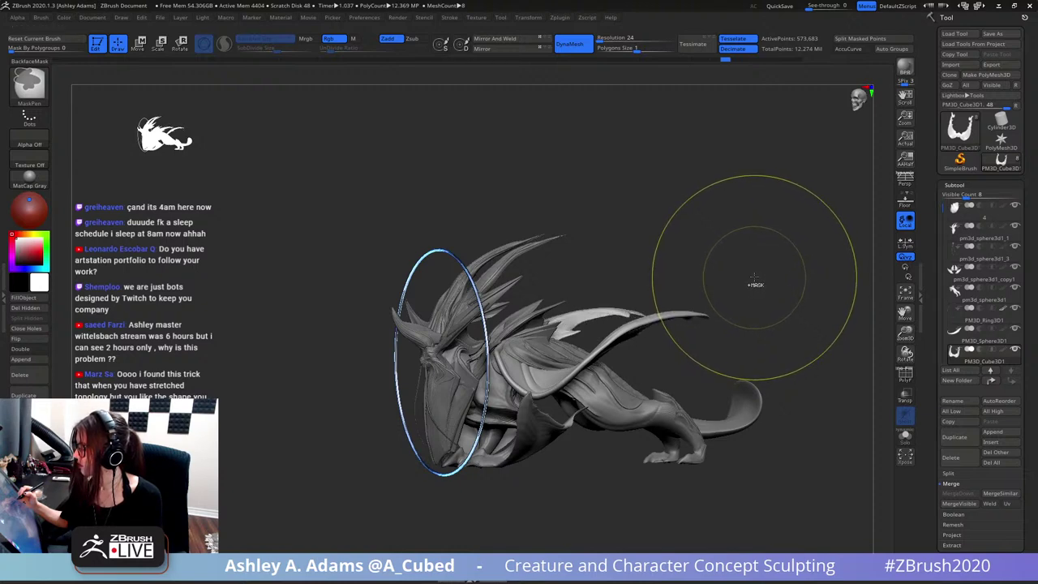
- Pull small ragged points out of the lower edge of the wing ends with a resized SnakeHook brush
mouse_move(753, 279)
left_mouse_down()
mouse_move(725, 297)
mouse_move(726, 309)
left_mouse_up()
mouse_move(726, 309)
left_mouse_down("alt")
mouse_move(726, 255)
mouse_move(710, 299)
left_mouse_up("alt")
key("space")
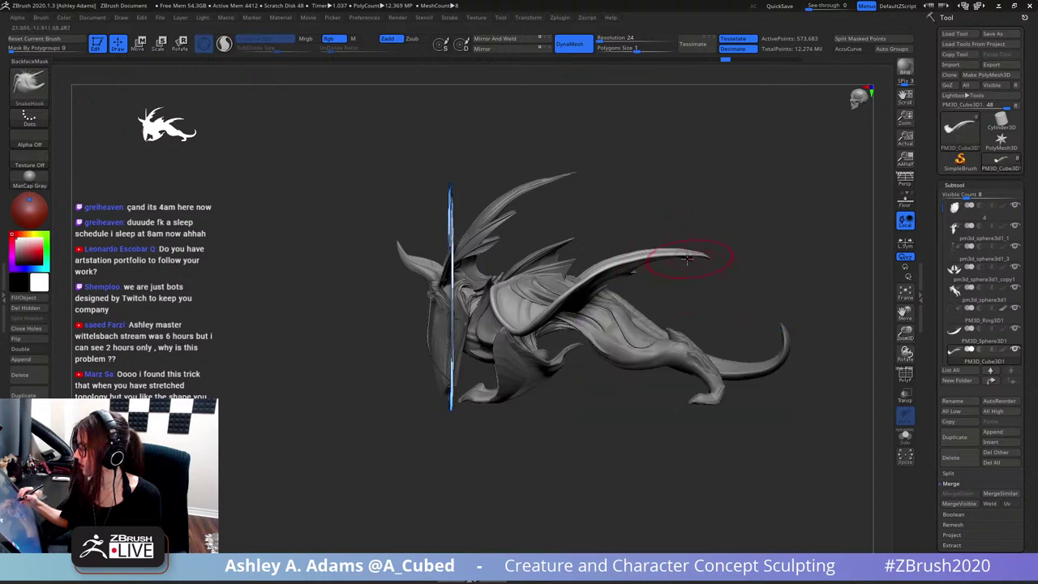
key("space")
mouse_move(655, 254)
left_mouse_down()
mouse_move(673, 251)
mouse_move(688, 275)
left_mouse_up()
left_click(674, 279)
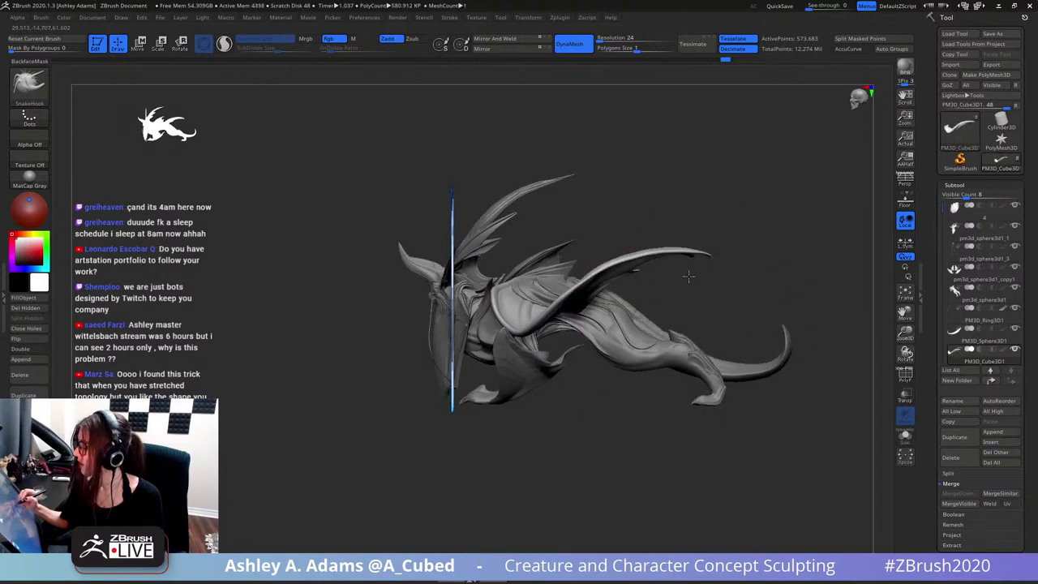
- Make the front-limb subtool pm3d_sphere3d1_copy1 active and isolate it with Solo, viewing the feet up close
left_click(783, 350, "alt")
key("space")
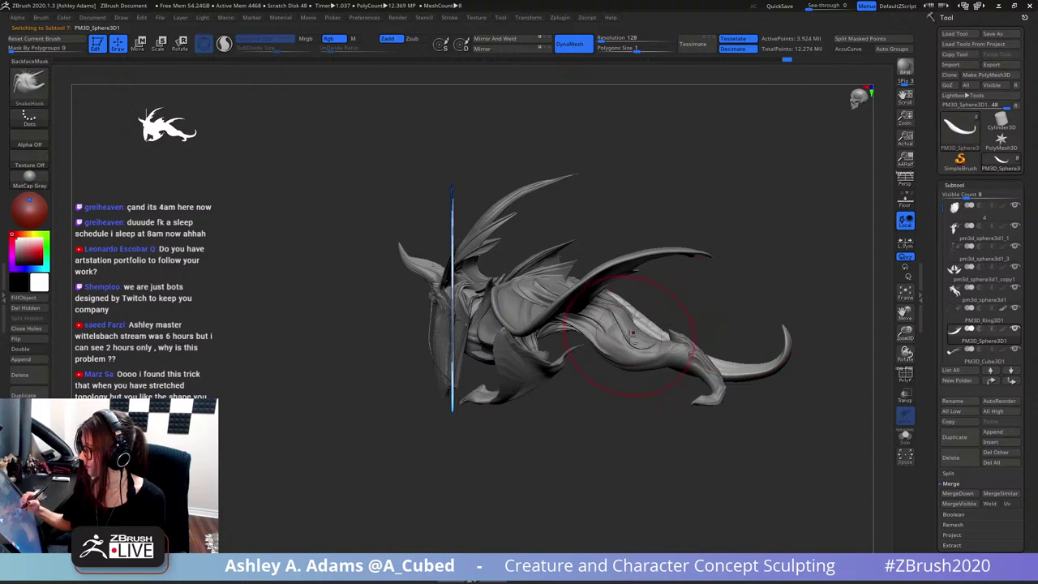
left_click(519, 367, "alt")
left_click_drag(485, 456, 598, 414, "alt")
left_click(905, 442)
left_click_drag(755, 394, 626, 301)
key("space")
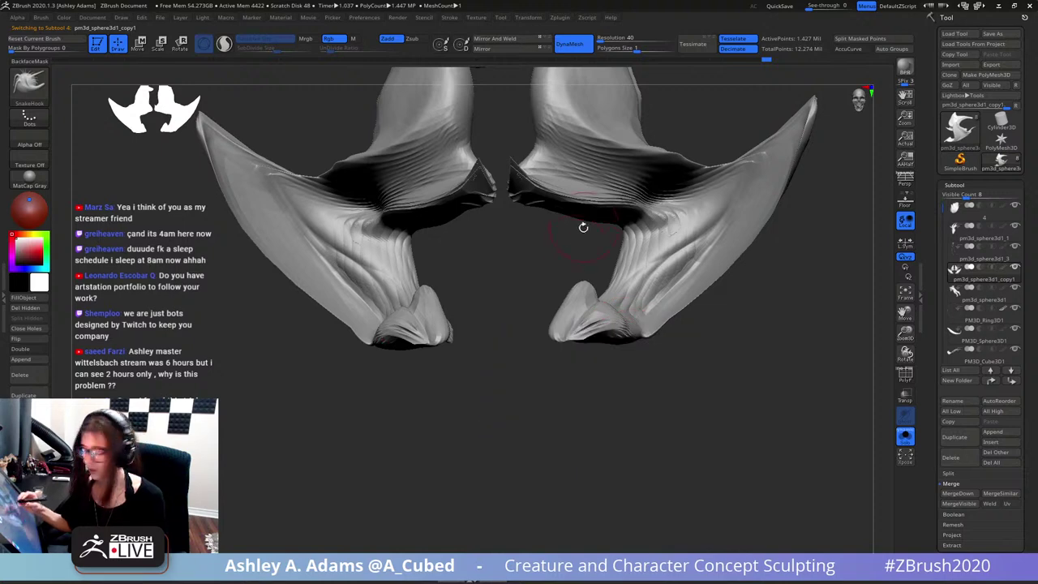
- Carve grooves into the front feet with the DamStandard brush to separate the toes
key("b")
key("d")
key("s")
mouse_move(577, 391)
left_mouse_down()
mouse_move(579, 328)
mouse_move(596, 305)
left_mouse_up()
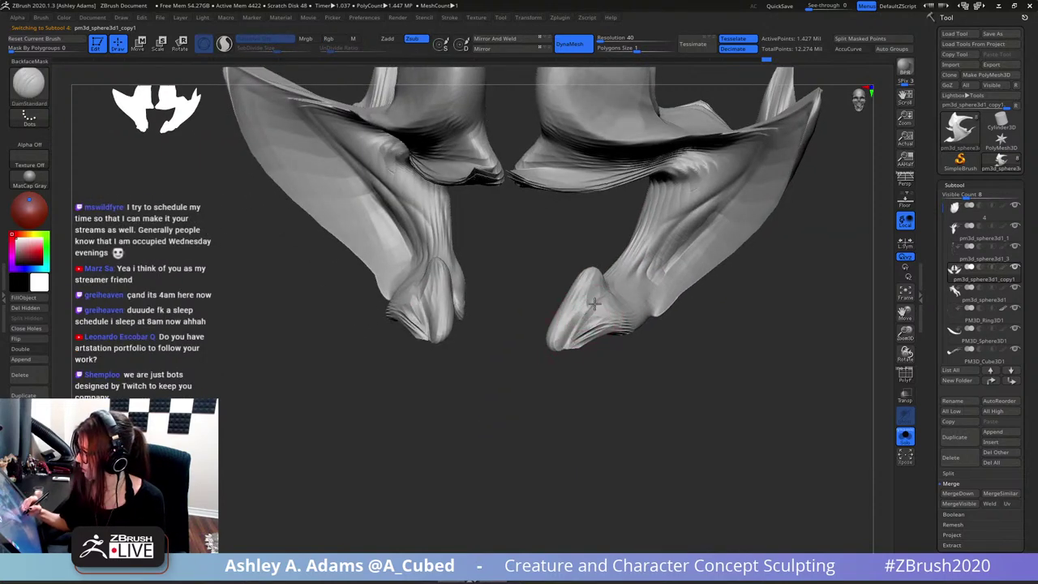
left_click_drag(573, 340, 596, 307)
left_click_drag(597, 380, 535, 373)
left_click_drag(598, 299, 621, 281)
left_click_drag(535, 373, 592, 385)
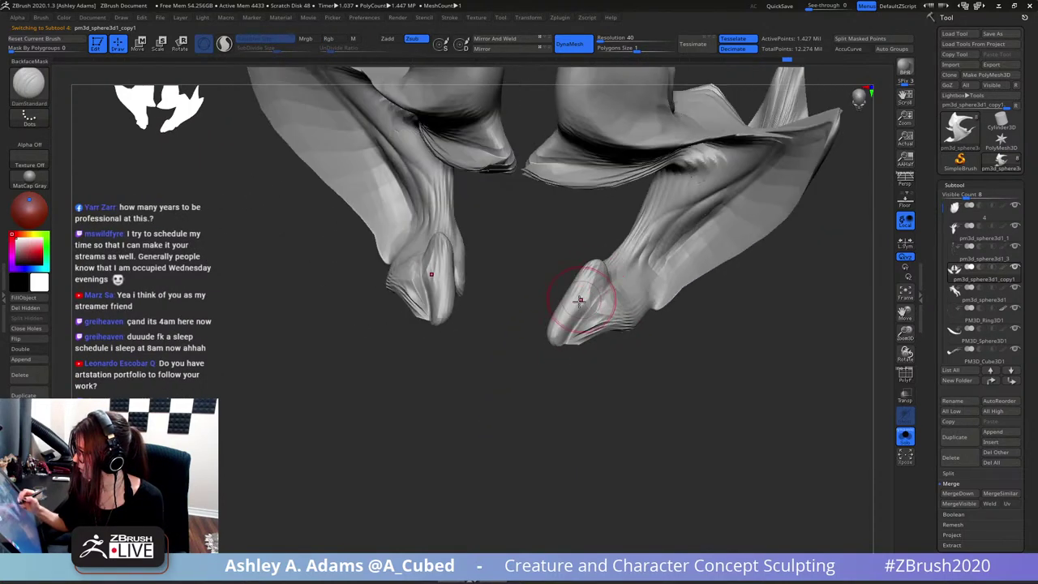
left_click_drag(578, 318, 597, 285)
left_click_drag(529, 375, 610, 374)
mouse_move(556, 318)
right_mouse_down()
mouse_move(539, 316)
mouse_move(572, 315)
mouse_move(579, 336)
mouse_move(559, 332)
mouse_move(593, 341)
mouse_move(581, 317)
right_mouse_up()
right_click(579, 336)
- Pull the toe tips of the front feet into shape with SnakeHook and smooth the jagged outer side
key("b")
key("s")
key("h")
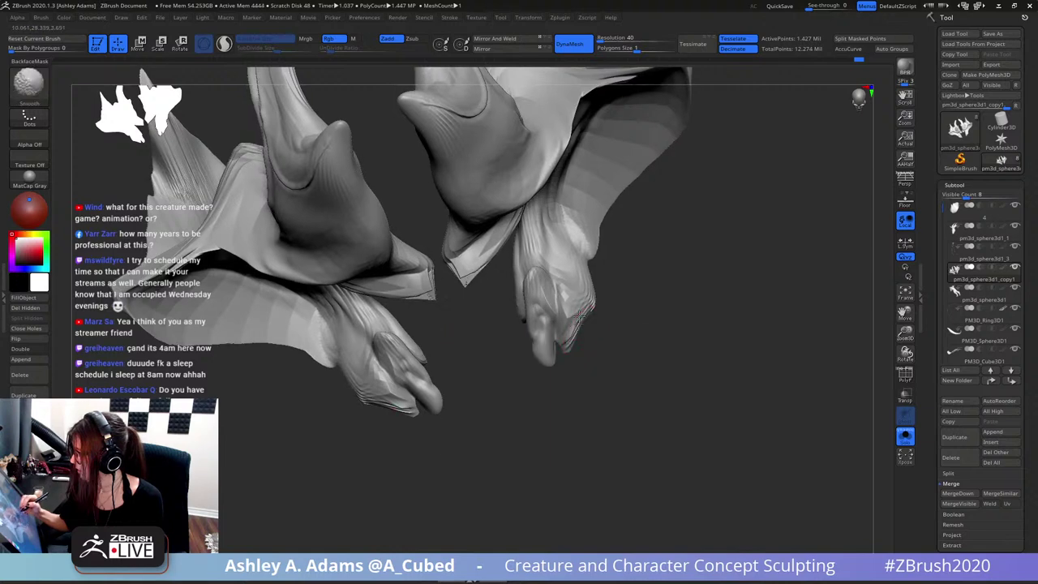
left_click_drag(577, 330, 574, 350, "shift")
right_click_drag(573, 345, 563, 312)
left_click_drag(527, 335, 532, 340)
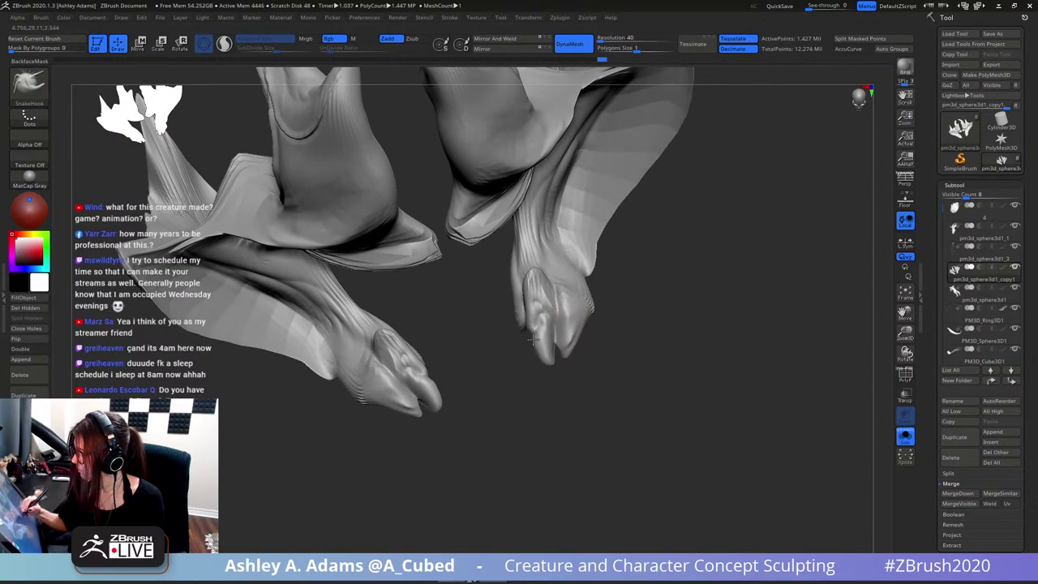
mouse_move(508, 339)
right_mouse_down()
mouse_move(545, 311)
mouse_move(526, 334)
right_mouse_up()
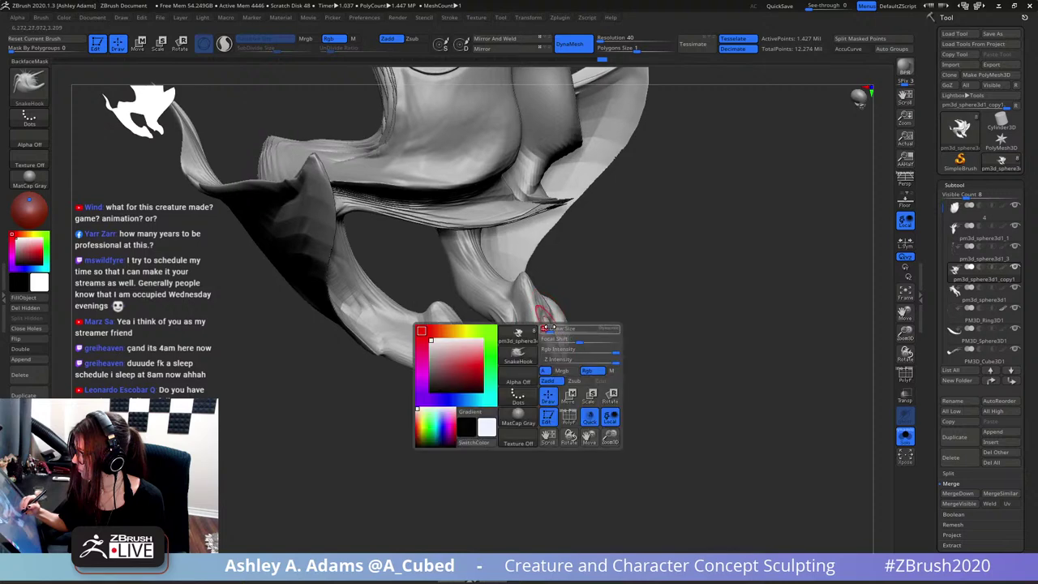
- Cut the inner toe's crease with DamStandard and smooth the surface around it
key("b")
key("d")
key("s")
mouse_move(488, 302)
right_mouse_down()
mouse_move(496, 341)
mouse_move(501, 304)
mouse_move(491, 293)
right_mouse_up()
left_click_drag(505, 311, 514, 302, "shift")
mouse_move(514, 302)
right_mouse_down()
mouse_move(488, 268)
mouse_move(527, 290)
mouse_move(533, 197)
right_mouse_up()
- Turn on BackfaceMask for the ClayBuildup brush and build up form on the wrists and front feet
key("b")
key("c")
key("b")
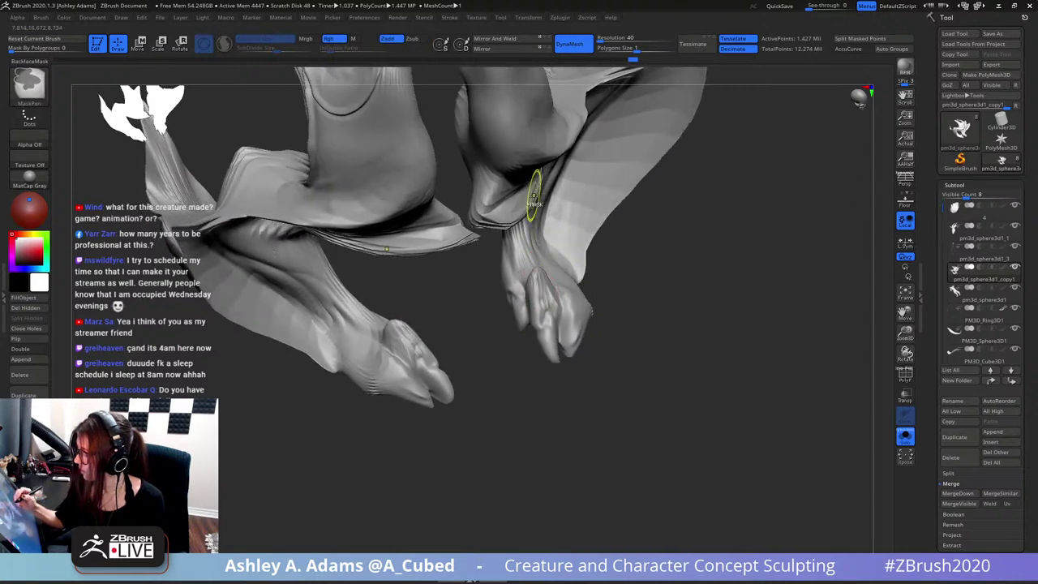
left_click(29, 62)
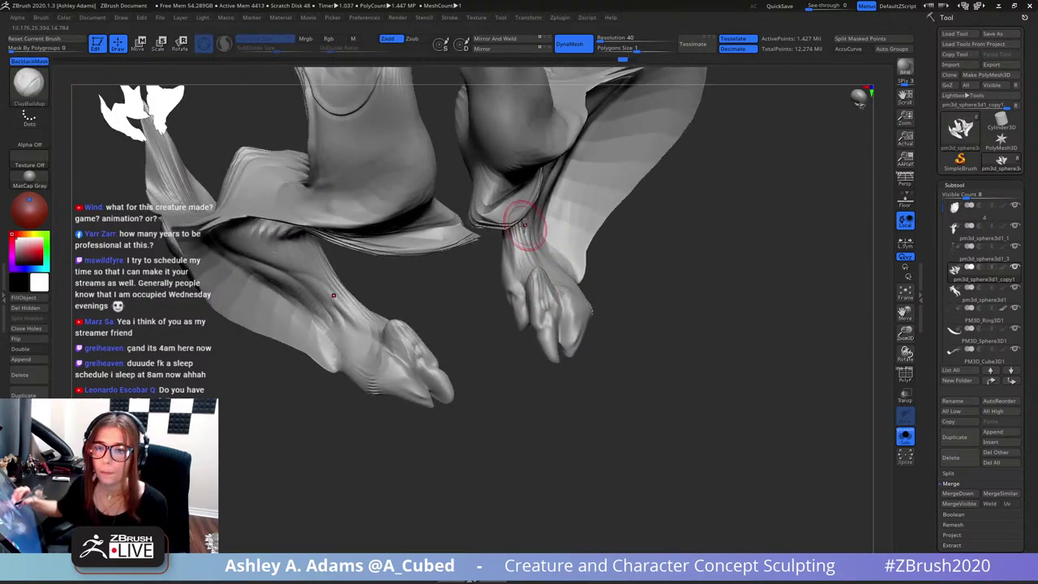
right_click_drag(552, 292, 539, 240)
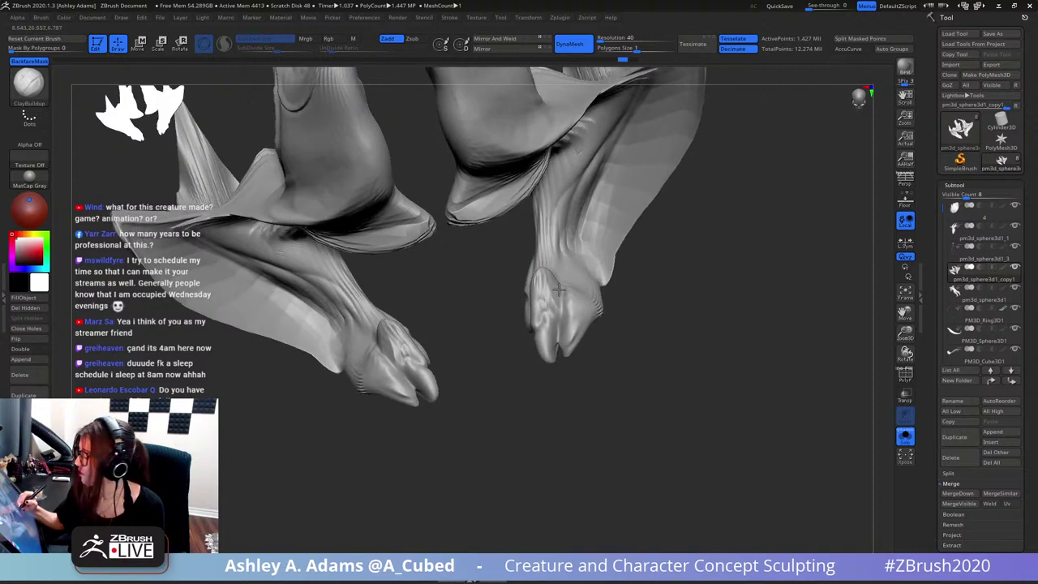
mouse_move(540, 277)
right_mouse_down()
mouse_move(575, 283)
mouse_move(548, 294)
mouse_move(560, 301)
mouse_move(593, 292)
mouse_move(578, 325)
mouse_move(585, 306)
mouse_move(589, 334)
mouse_move(565, 261)
mouse_move(584, 324)
mouse_move(622, 383)
mouse_move(548, 260)
mouse_move(589, 324)
mouse_move(545, 208)
right_mouse_up()
- Deepen the creases between the toes with DamStandard and build up the toe knuckles with ClayBuildup
key("b")
key("d")
key("s")
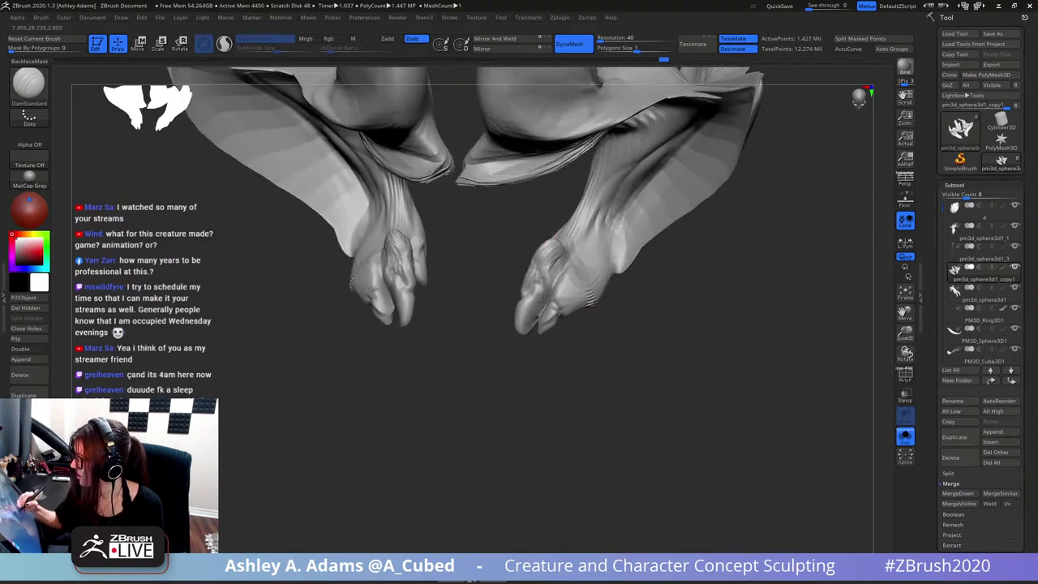
mouse_move(535, 284)
right_mouse_down()
mouse_move(547, 285)
mouse_move(560, 258)
right_mouse_up()
key("b")
key("c")
key("b")
left_click_drag(555, 258, 541, 283)
mouse_move(542, 282)
right_mouse_down()
mouse_move(555, 266)
mouse_move(563, 284)
mouse_move(589, 277)
mouse_move(578, 303)
mouse_move(589, 268)
mouse_move(590, 297)
mouse_move(600, 296)
mouse_move(579, 225)
right_mouse_up()
- Define the outer toes and the back of the front feet with alternating DamStandard cuts and ClayBuildup strokes
key("b")
key("d")
key("s")
key("b")
key("c")
key("b")
key("space")
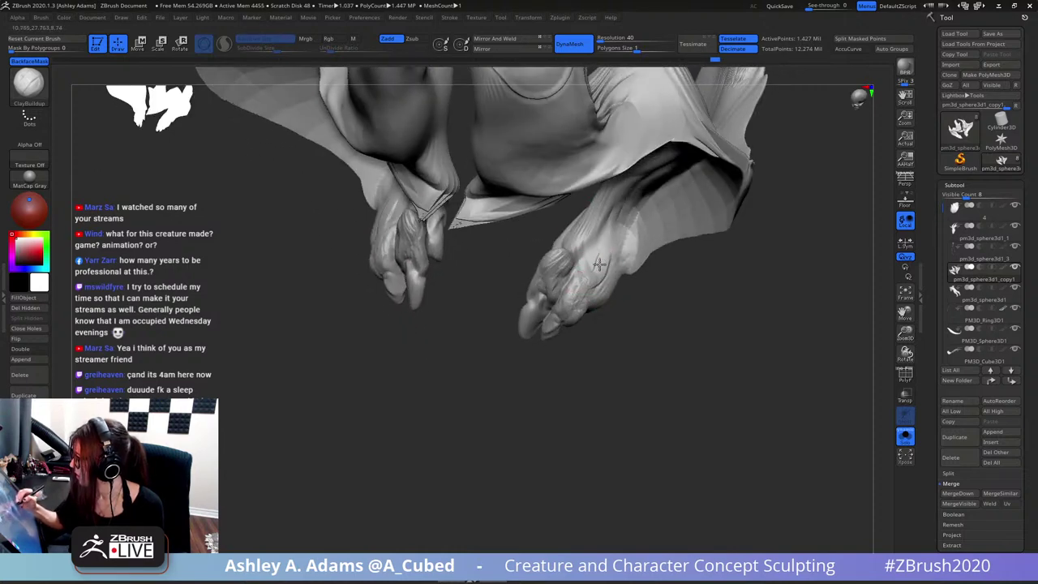
mouse_move(598, 267)
right_mouse_down()
mouse_move(604, 274)
mouse_move(587, 262)
mouse_move(582, 281)
mouse_move(604, 278)
mouse_move(575, 315)
mouse_move(568, 278)
right_mouse_up()
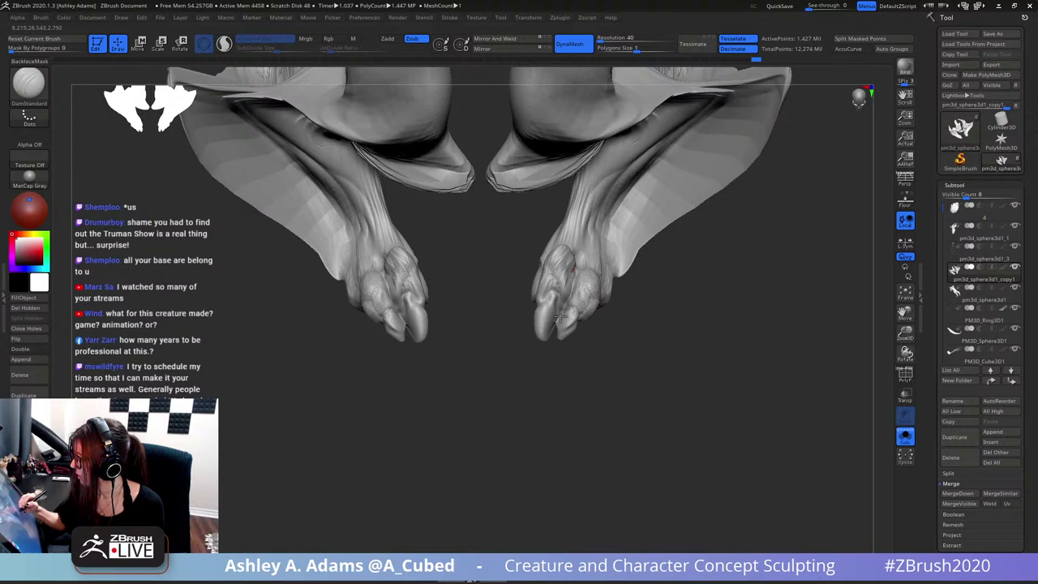
- Add clay volume to the middle toes of the front feet and sharpen the toe separations with DamStandard
key("b")
key("c")
key("b")
mouse_move(558, 306)
left_mouse_down()
mouse_move(567, 293)
mouse_move(564, 308)
left_mouse_up()
mouse_move(564, 306)
right_mouse_down()
mouse_move(591, 251)
mouse_move(551, 302)
mouse_move(574, 299)
mouse_move(552, 290)
right_mouse_up()
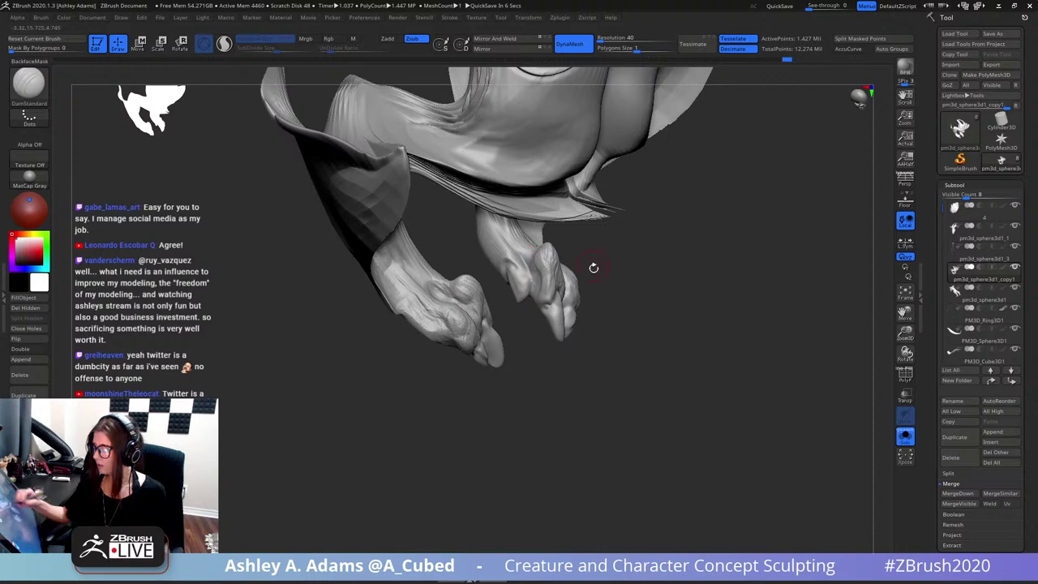
mouse_move(593, 267)
right_mouse_down()
mouse_move(563, 283)
mouse_move(514, 273)
right_mouse_up()
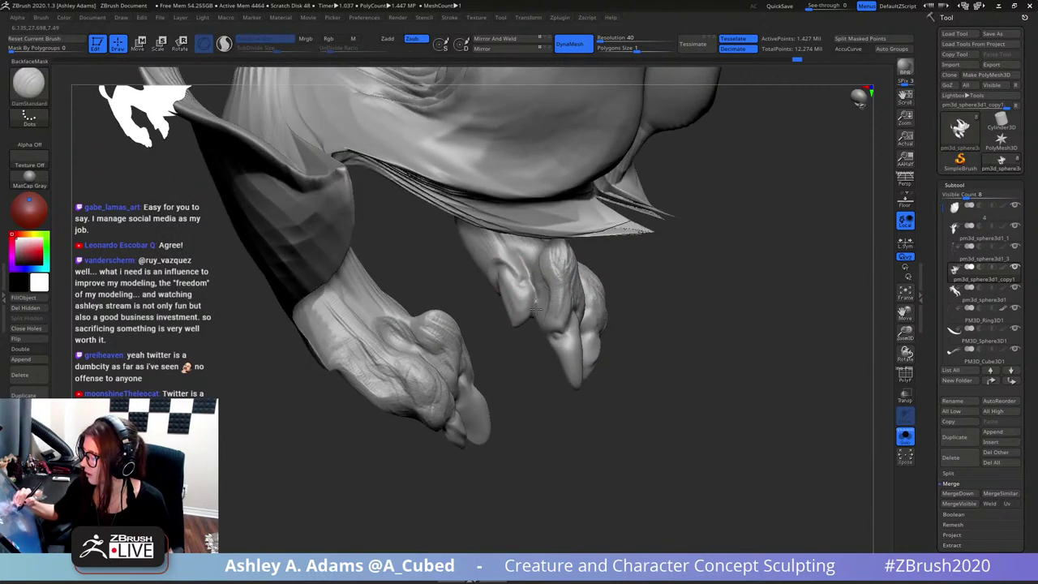
mouse_move(534, 298)
right_mouse_down()
mouse_move(538, 247)
mouse_move(532, 315)
mouse_move(515, 318)
right_mouse_up()
right_click_drag(480, 156, 496, 410)
- Build up the inner toe and the inner side of the wrist with the ClayBuildup brush
key("b")
key("c")
key("b")
mouse_move(499, 284)
right_mouse_down()
mouse_move(468, 304)
mouse_move(440, 278)
mouse_move(450, 296)
right_mouse_up()
left_click_drag(434, 311, 455, 320)
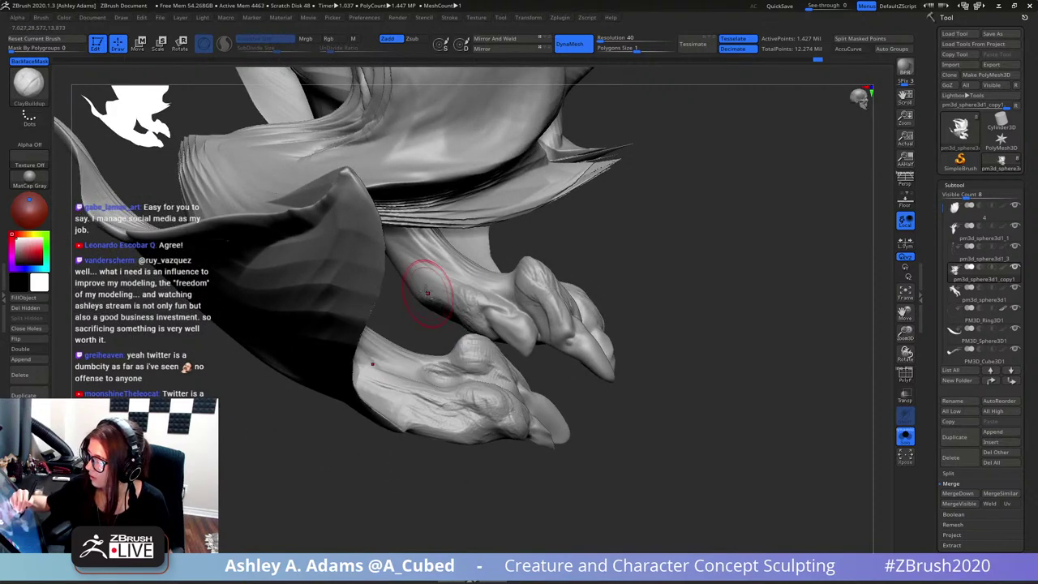
mouse_move(422, 259)
right_mouse_down()
mouse_move(475, 300)
mouse_move(463, 312)
mouse_move(415, 225)
right_mouse_up()
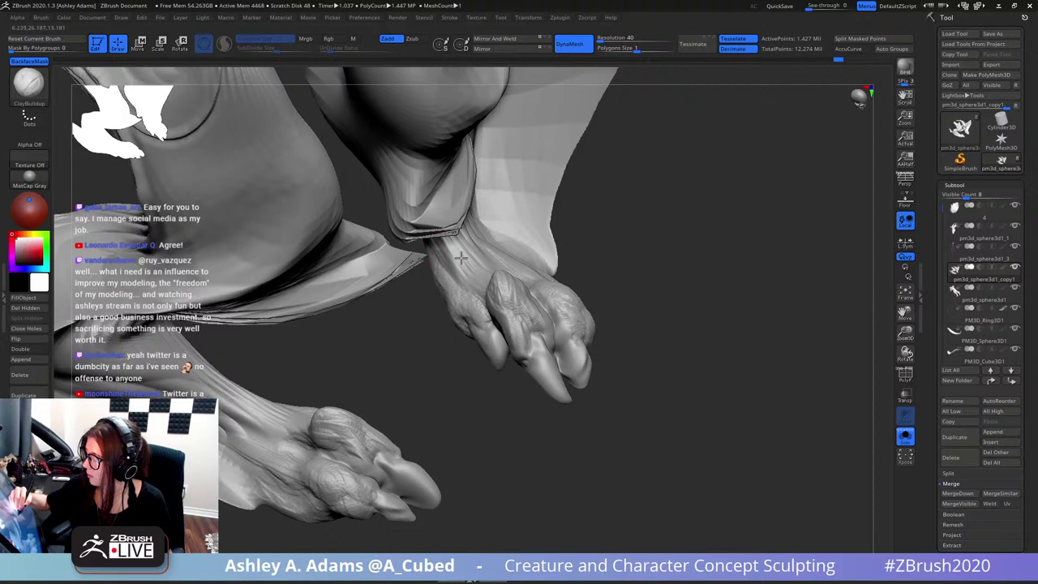
- Carve tendon grooves from the wrist down to the knuckles of the front feet with DamStandard
mouse_move(460, 258)
right_mouse_down()
mouse_move(464, 239)
mouse_move(466, 267)
right_mouse_up()
key("b")
key("d")
key("s")
left_click_drag(438, 222, 475, 292)
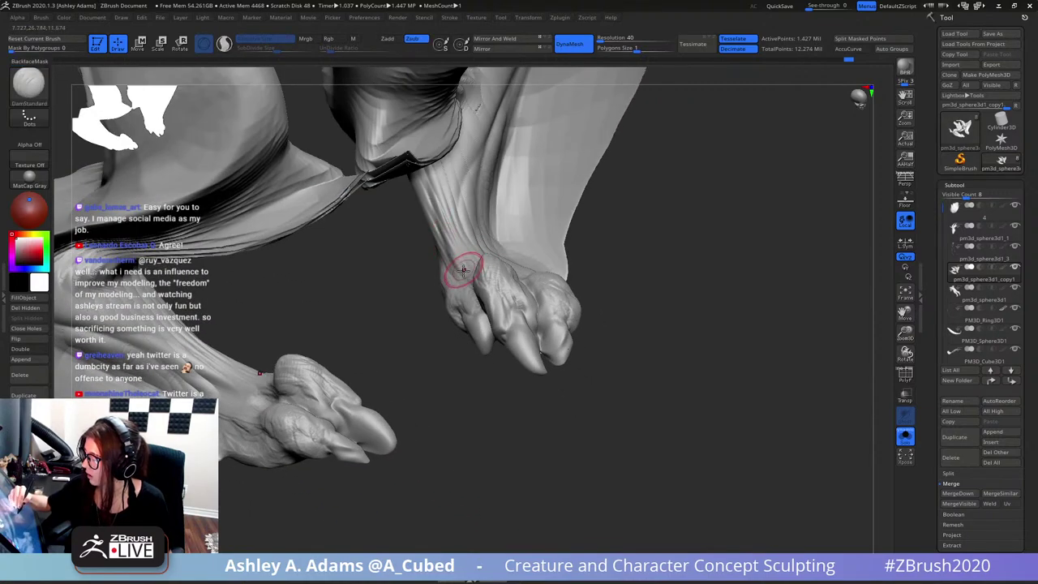
right_click_drag(463, 270, 471, 297)
right_click_drag(455, 243, 491, 267)
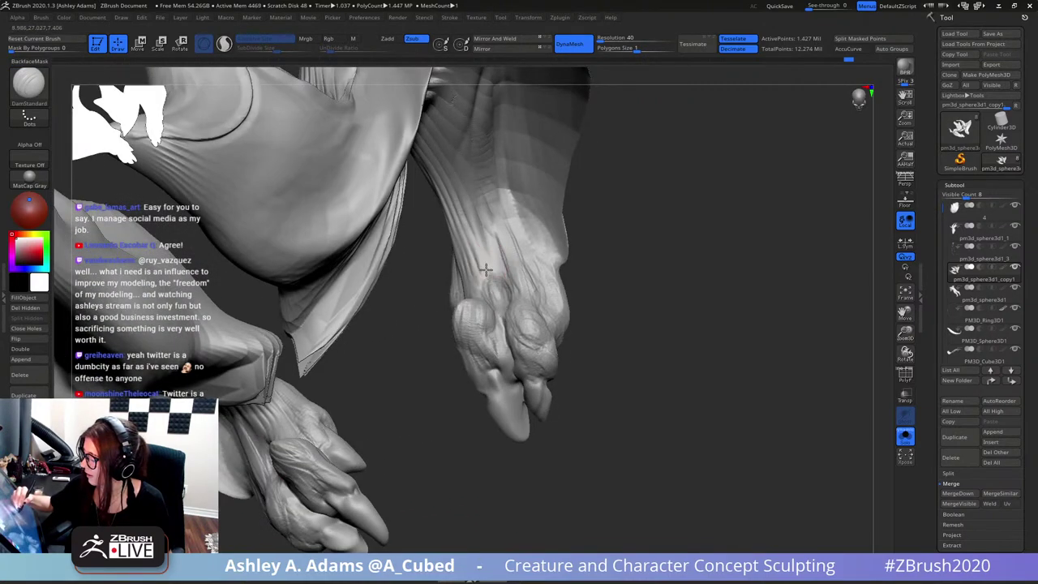
right_click_drag(503, 320, 499, 283)
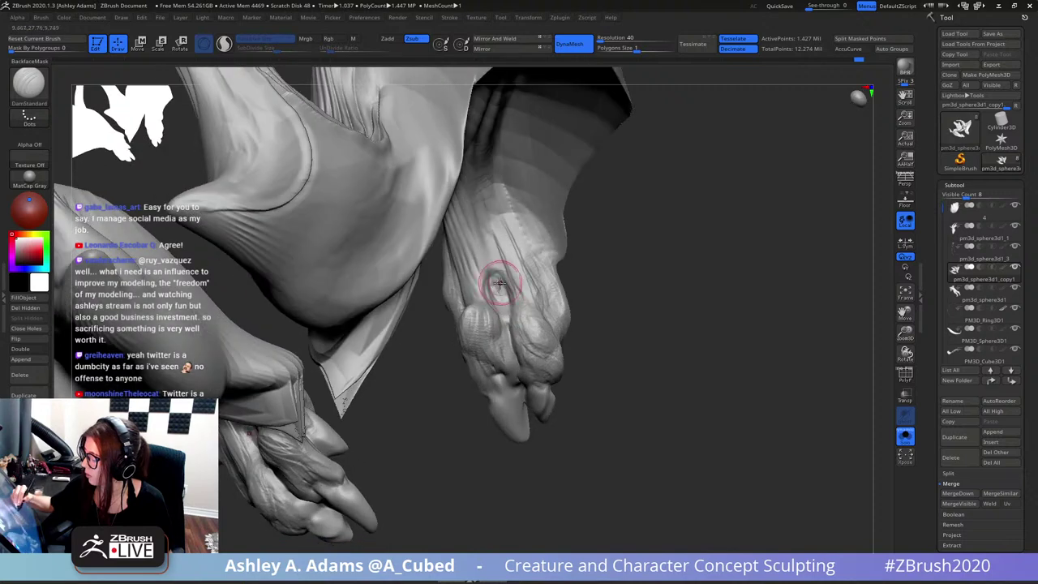
- Build up the tendons running from the wrist to the knuckles of the front feet with the ClayBuildup brush
right_click_drag(487, 244, 482, 227)
key("b")
key("c")
key("b")
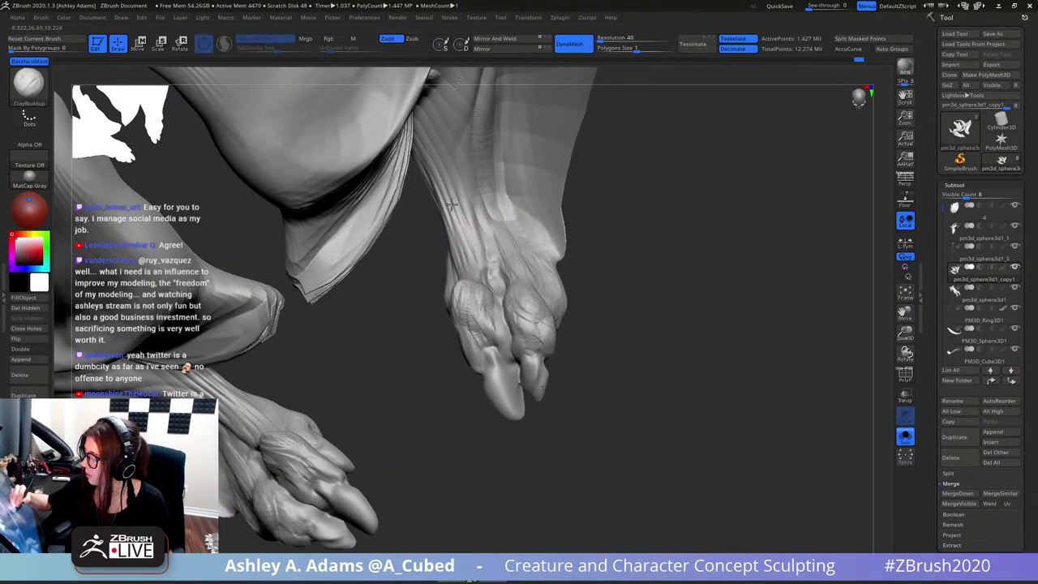
left_click_drag(460, 200, 479, 255)
left_click_drag(459, 196, 480, 258)
left_click_drag(394, 333, 519, 300)
mouse_move(484, 209)
left_mouse_down()
mouse_move(483, 266)
mouse_move(427, 214)
left_mouse_up()
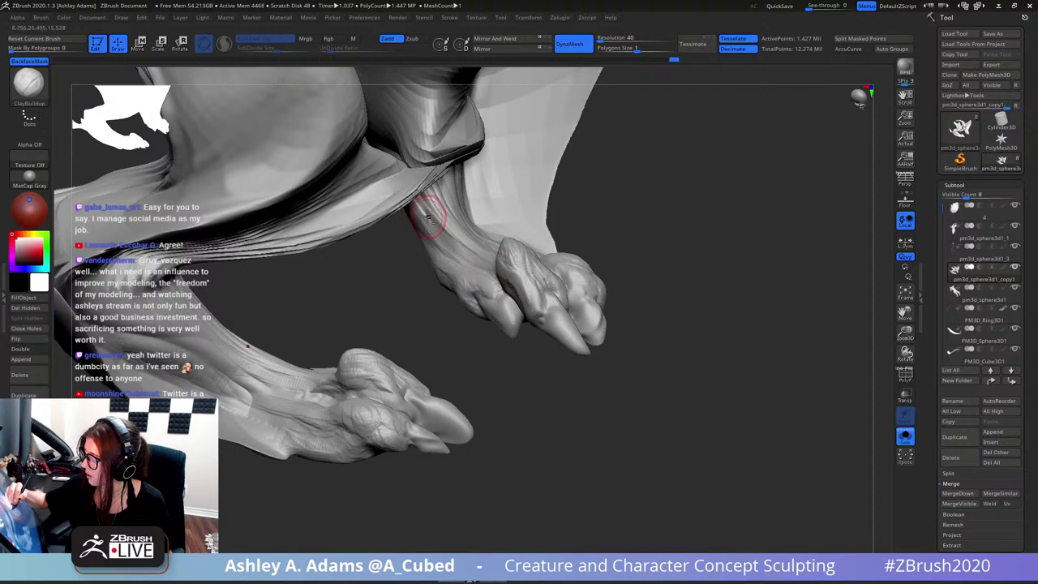
- Add ClayBuildup volume along the inner forearm and smooth it into the wrist above the toes
right_click_drag(457, 258, 432, 223)
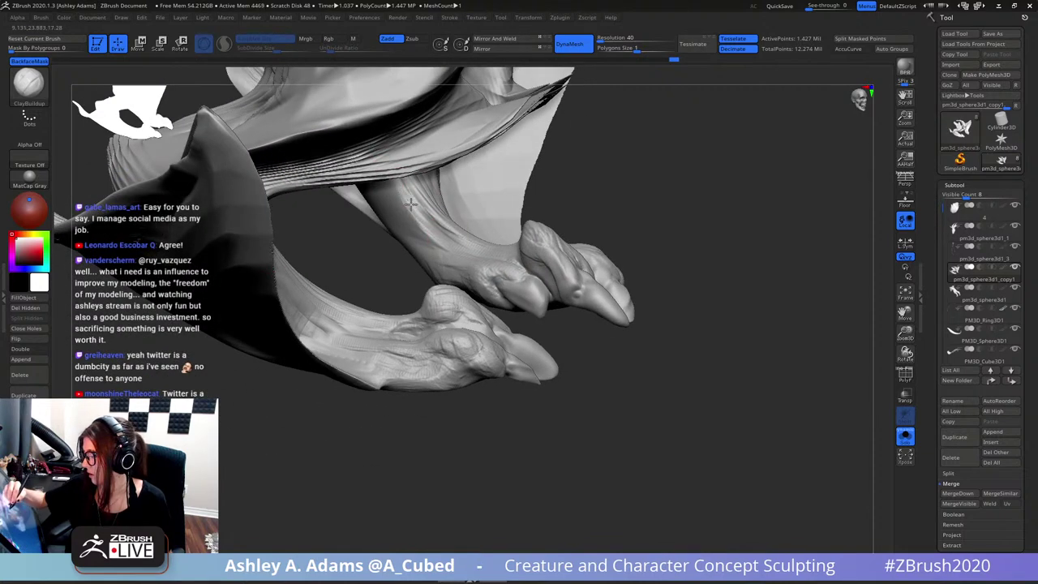
mouse_move(471, 206)
right_mouse_down()
mouse_move(441, 214)
mouse_move(406, 269)
mouse_move(468, 272)
mouse_move(470, 244)
mouse_move(448, 276)
right_mouse_up()
right_click(465, 265)
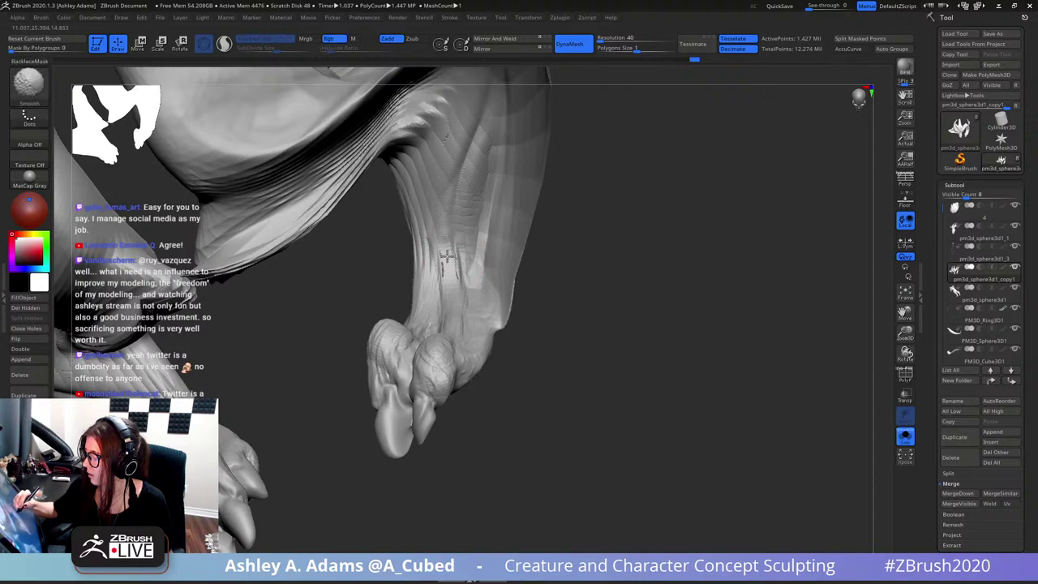
right_click_drag(448, 264, 446, 236)
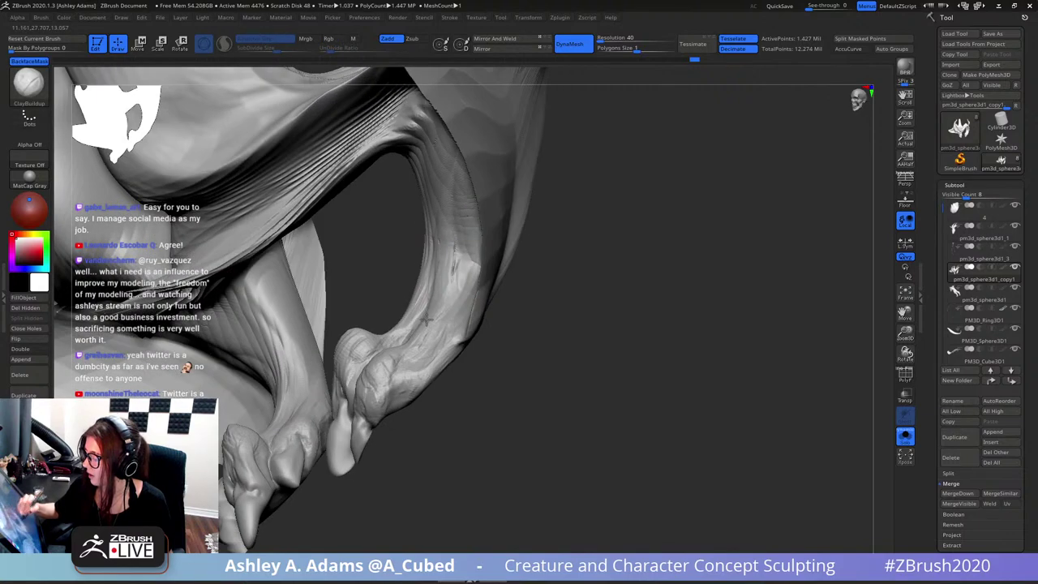
mouse_move(427, 319)
right_mouse_down()
mouse_move(487, 313)
mouse_move(466, 336)
right_mouse_up()
right_click(433, 348)
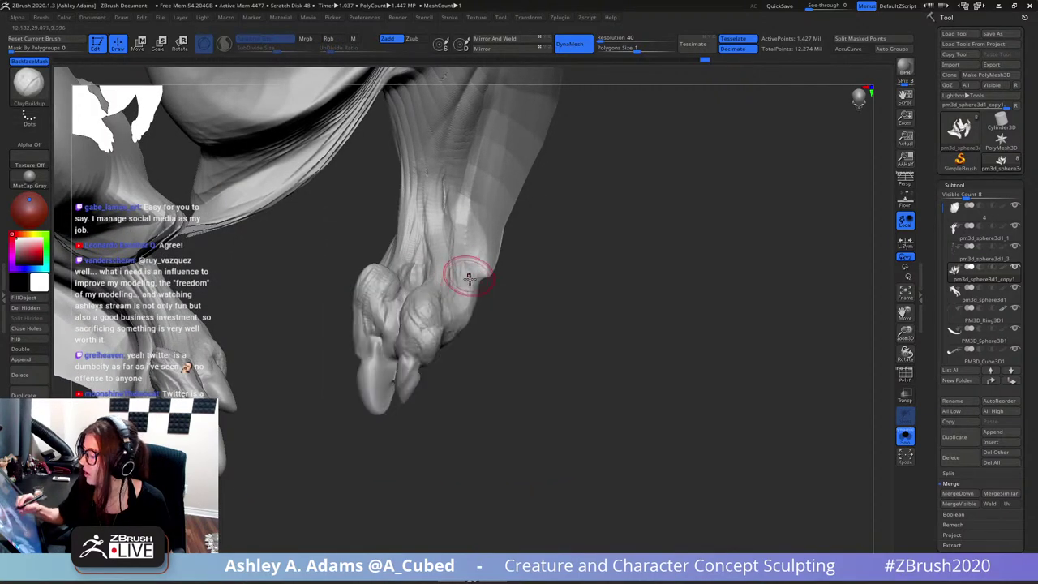
- Swell the wrist and knuckle forms of the front feet with a resized Inflat brush
right_click_drag(468, 277, 447, 291)
key("b")
key("i")
key("n")
key("space")
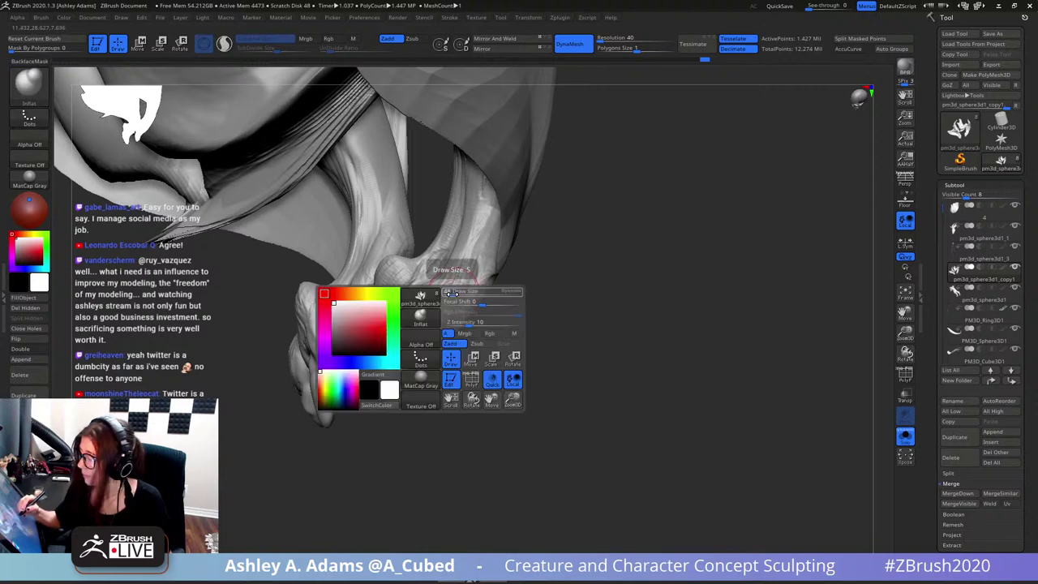
left_click_drag(451, 293, 457, 293)
mouse_move(443, 331)
right_mouse_down()
mouse_move(489, 332)
mouse_move(443, 397)
right_mouse_up()
- Adjust the front feet with SnakeHook and flatten the claw surfaces at the toe tips with hPolish
key("b")
key("s")
key("h")
mouse_move(475, 347)
right_mouse_down()
mouse_move(431, 347)
mouse_move(608, 208)
mouse_move(625, 204)
mouse_move(638, 220)
right_mouse_up()
key("b")
key("h")
key("p")
left_click_drag(635, 306, 628, 300)
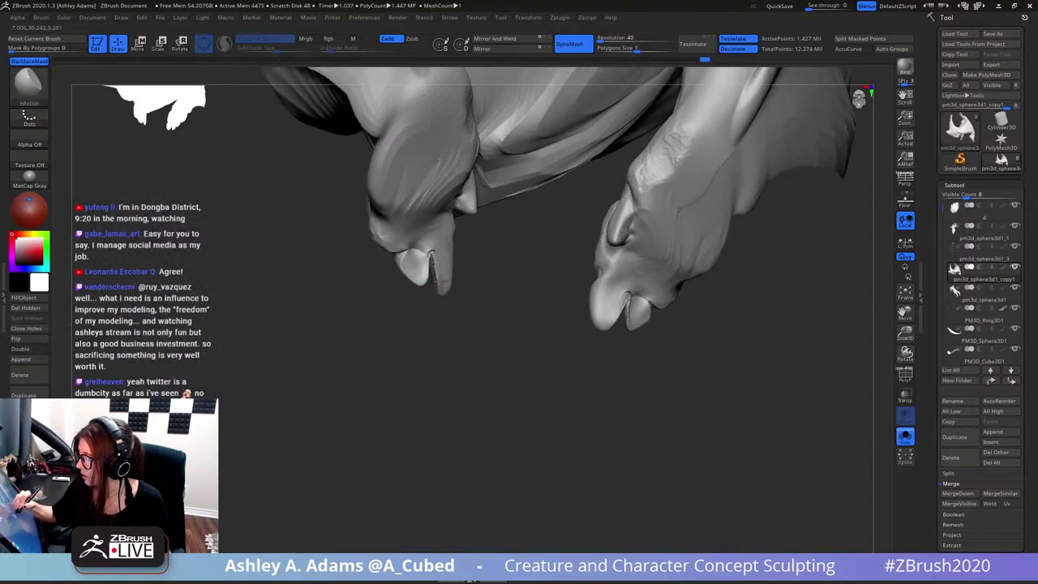
- Plump up the toes of the front feet with small Inflat brush strokes
mouse_move(426, 237)
right_mouse_down()
mouse_move(456, 235)
mouse_move(485, 191)
right_mouse_up()
mouse_move(406, 263)
right_mouse_down()
mouse_move(432, 260)
mouse_move(409, 276)
right_mouse_up()
key("space")
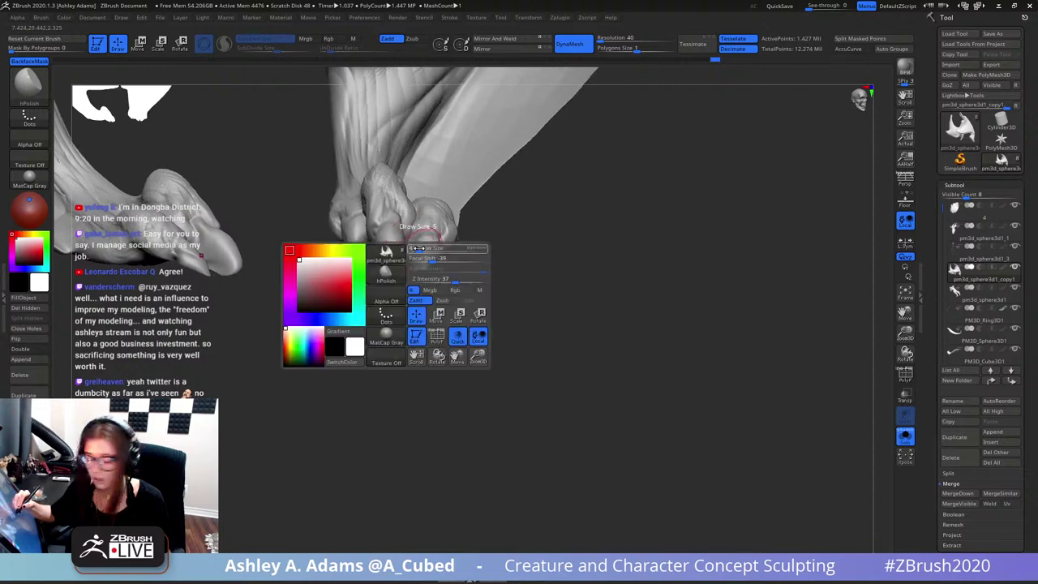
key("b")
key("i")
key("n")
right_click_drag(430, 235, 475, 234)
mouse_move(402, 233)
left_mouse_down()
mouse_move(393, 248)
mouse_move(412, 258)
mouse_move(425, 228)
mouse_move(439, 229)
mouse_move(417, 248)
left_mouse_up()
key("space")
mouse_move(458, 300)
right_mouse_down()
mouse_move(471, 214)
mouse_move(506, 220)
mouse_move(535, 209)
right_mouse_up()
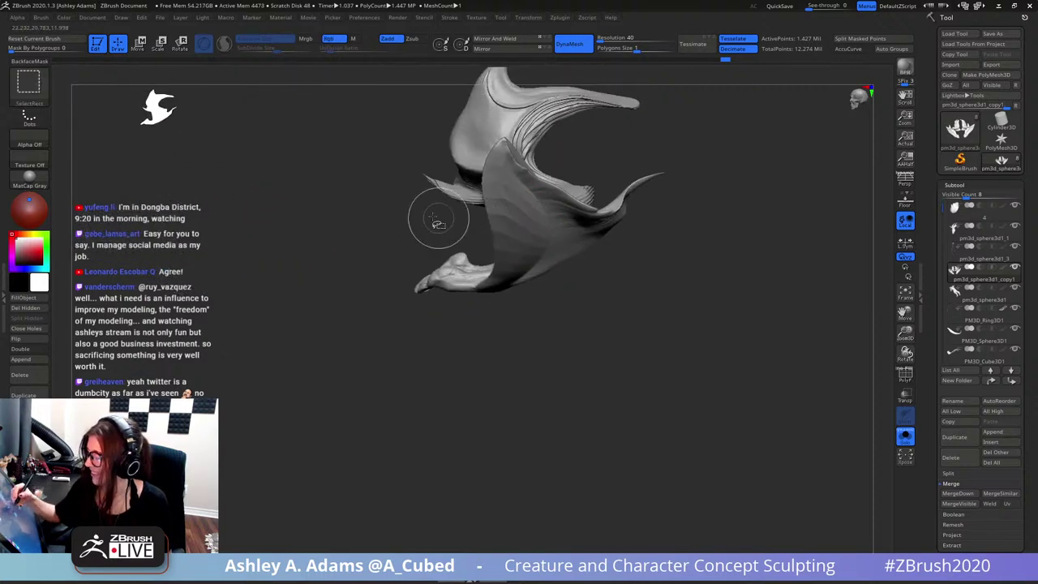
- Clip the soles of the front feet flat with a straight horizontal ClipCurve line in side view
left_click(31, 83, "ctrl+shift")
left_click(167, 140)
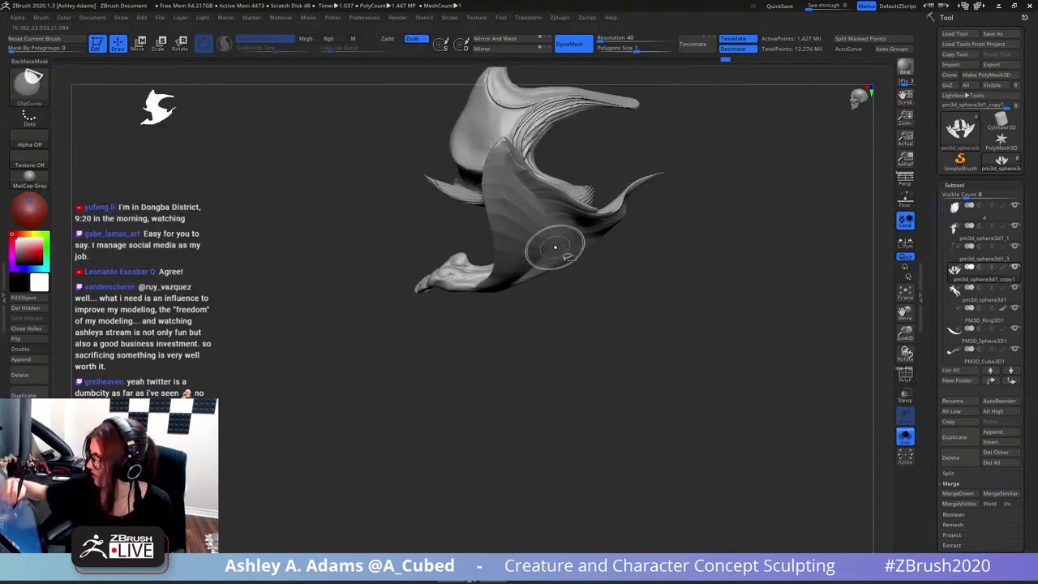
left_click_drag(675, 292, 322, 298, "ctrl+shift")
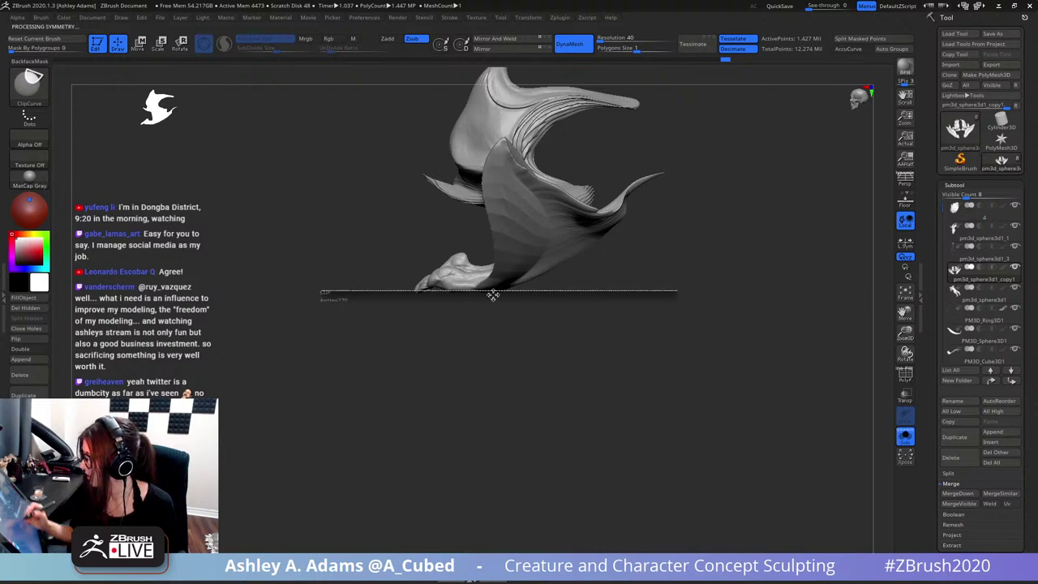
left_click_drag(487, 313, 512, 309)
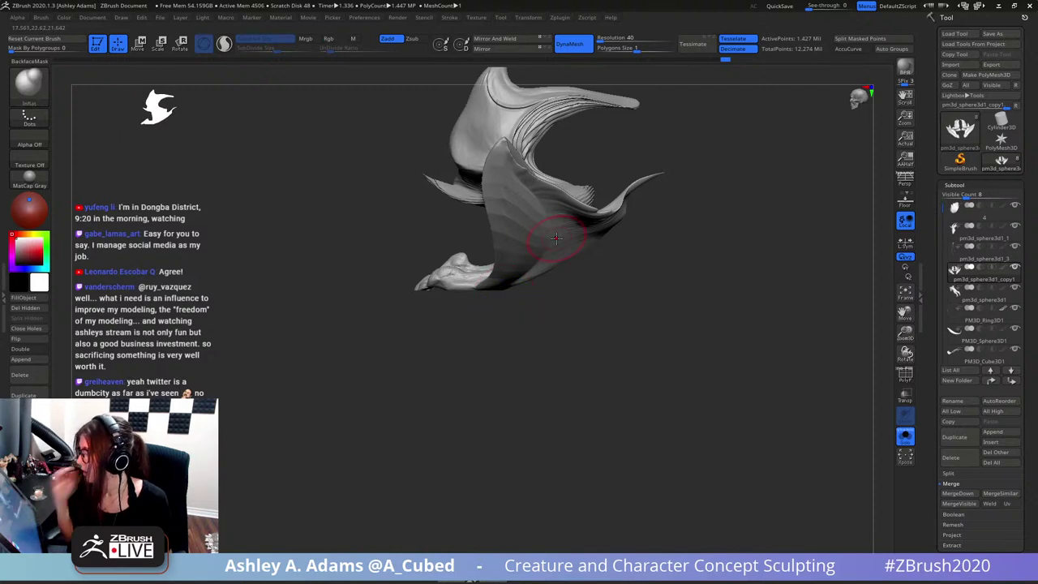
- Pull long pointed tips out of the trailing edge of the foreleg membranes with the SnakeHook brush
key("b")
key("s")
key("h")
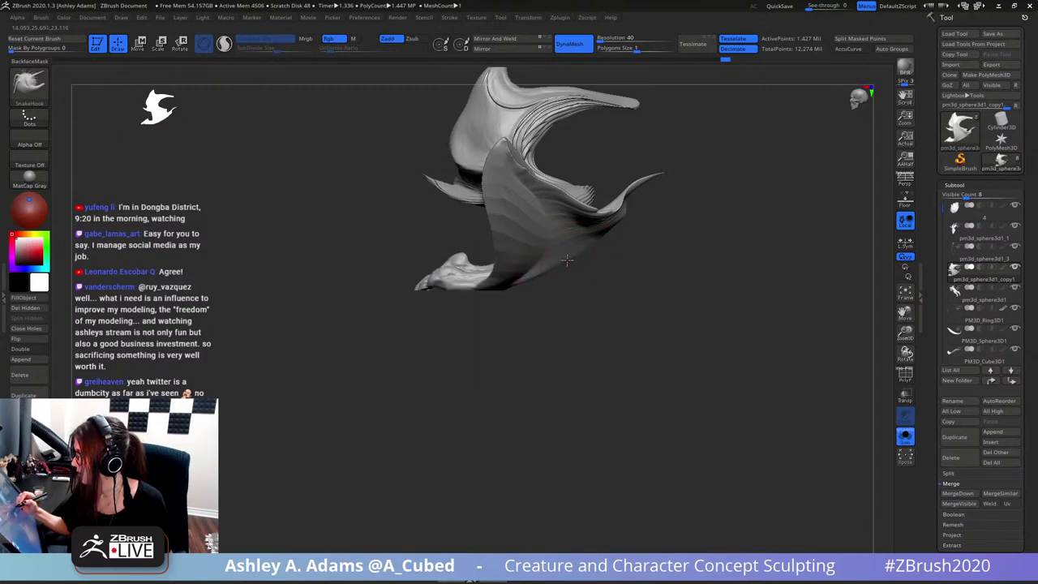
key("space")
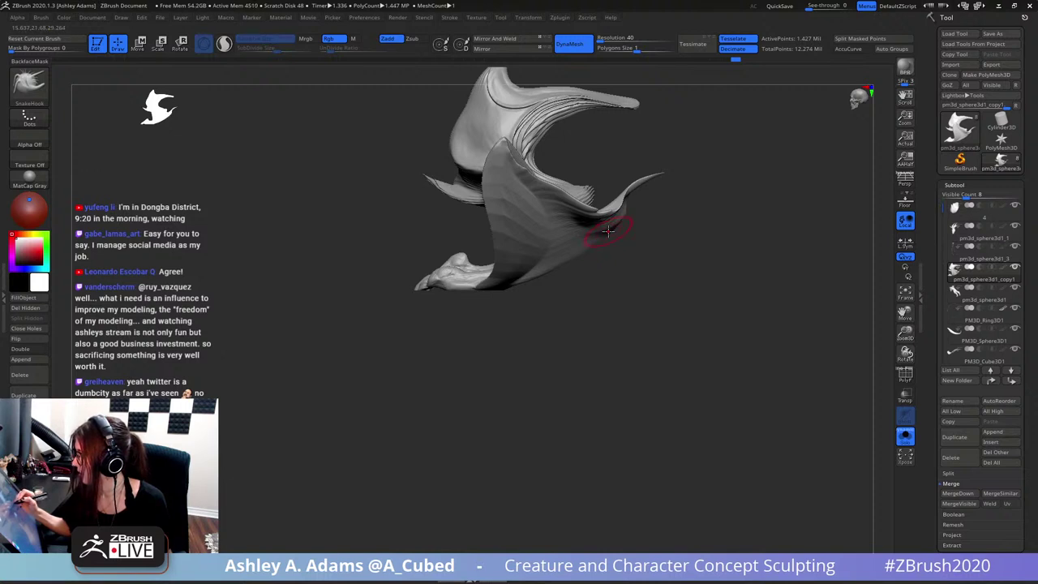
right_click_drag(650, 232, 670, 280, "alt")
right_click(548, 227)
mouse_move(548, 228)
right_mouse_down()
mouse_move(559, 264)
mouse_move(542, 214)
right_mouse_up()
right_click(542, 214)
left_click_drag(545, 212, 596, 270)
key("space")
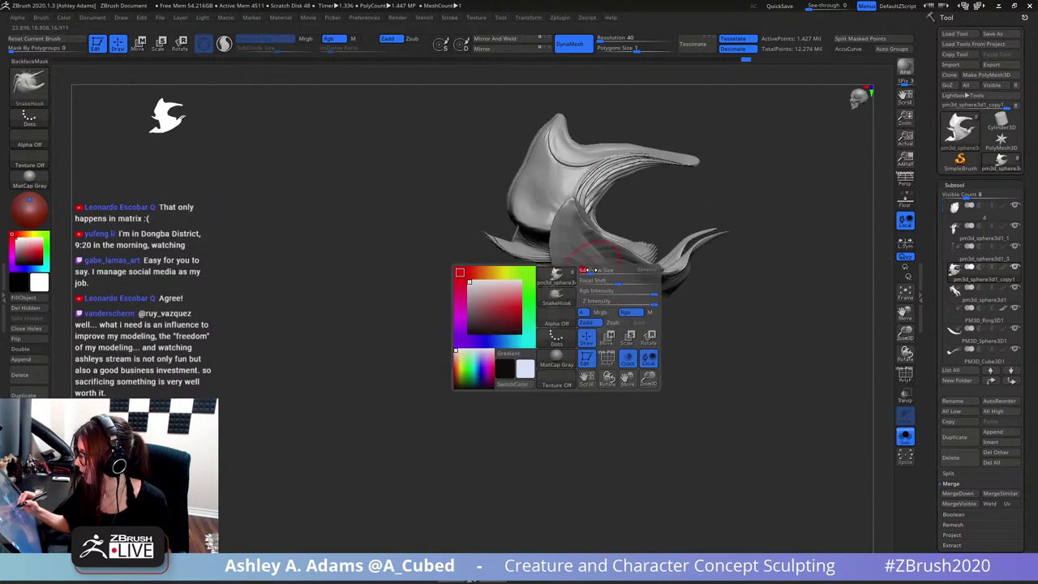
mouse_move(590, 270)
right_mouse_down()
mouse_move(542, 251)
mouse_move(570, 240)
right_mouse_up()
- Polish the outer surface of the foreleg membranes with broad hPolish strokes
key("b")
key("h")
key("p")
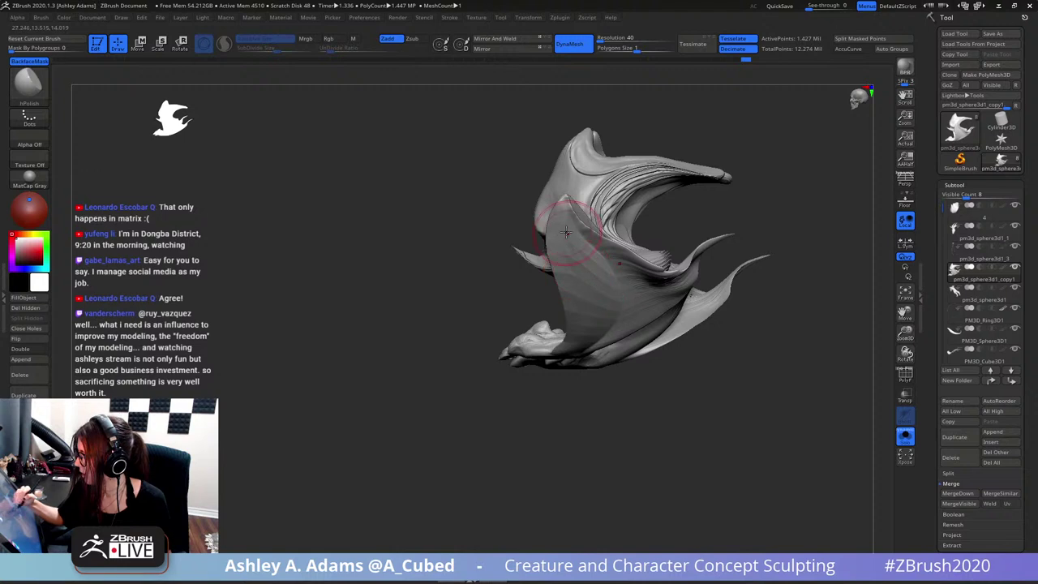
left_click_drag(569, 235, 563, 232)
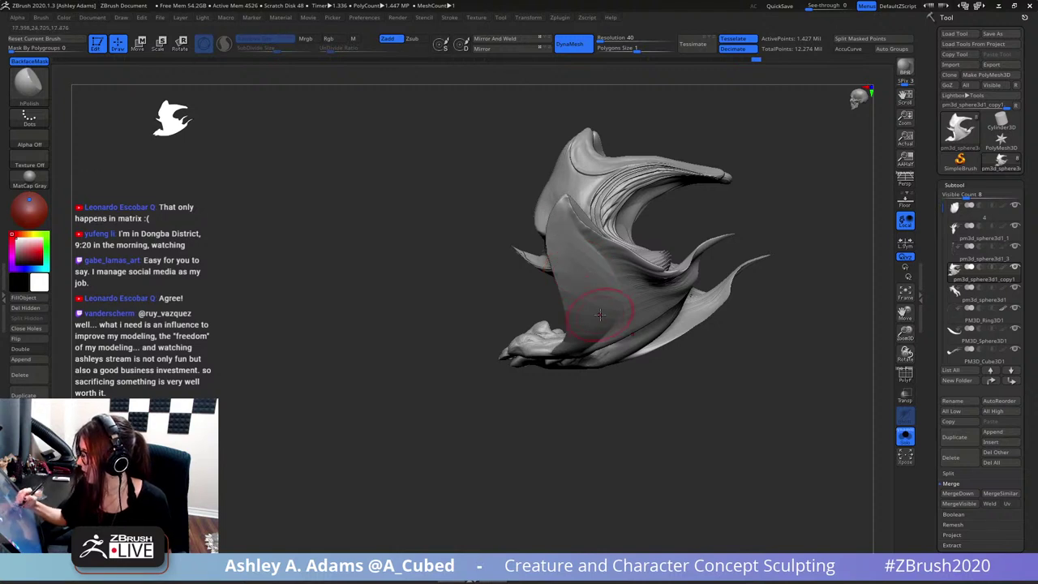
left_click_drag(599, 314, 583, 230)
- Thicken the foreleg membranes with a large Inflat brush and smooth their inner faces
key("b")
key("i")
key("n")
key("space")
left_click_drag(594, 269, 607, 264)
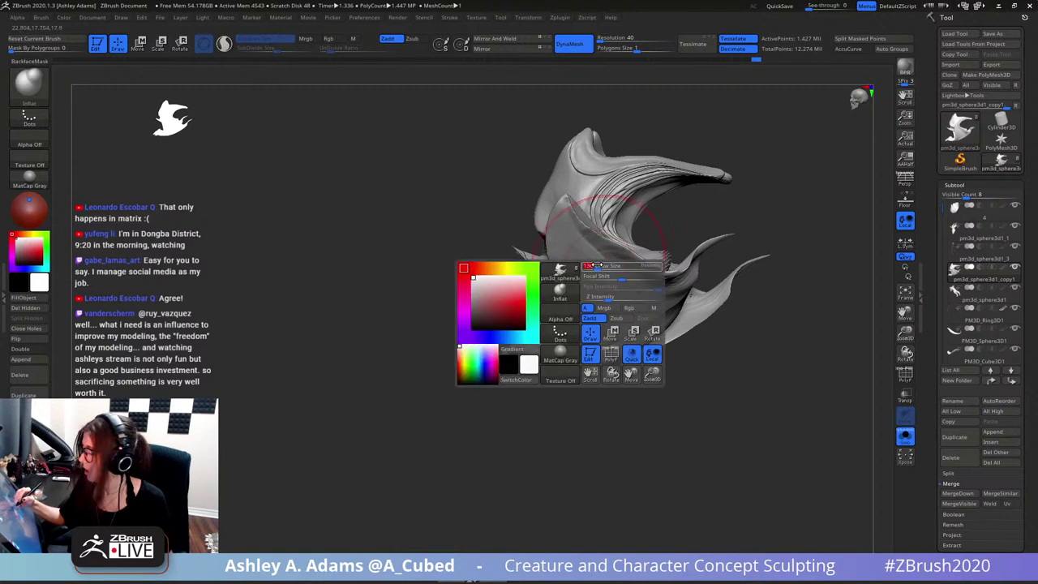
right_click_drag(604, 270, 699, 277)
key("space")
left_click_drag(627, 305, 618, 305)
right_click_drag(620, 304, 673, 300)
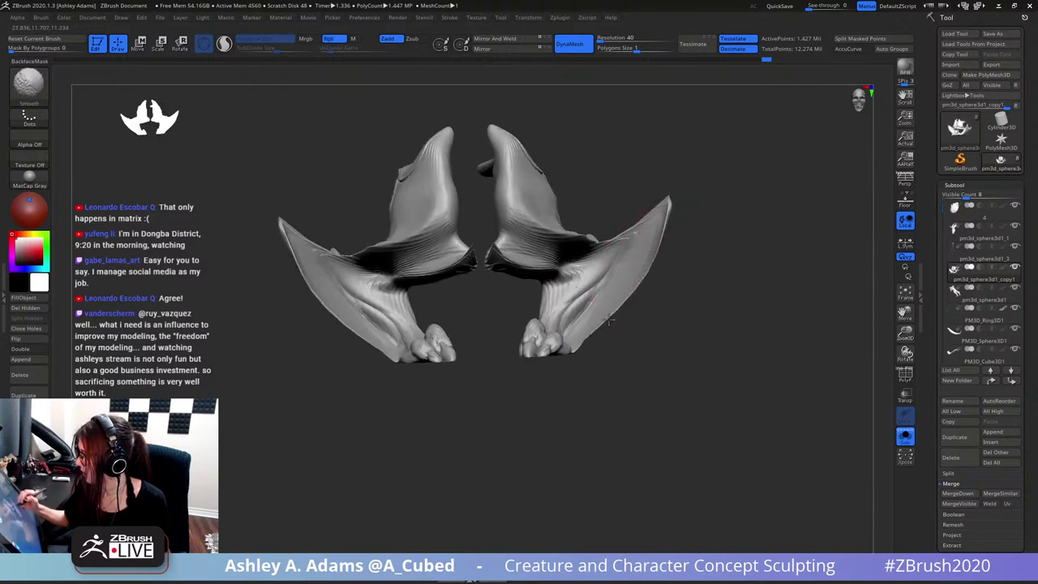
right_click_drag(598, 324, 614, 301)
- Form bumpy skin folds between the forearm and the membrane with smaller Inflat strokes and soften them with Smooth
key("space")
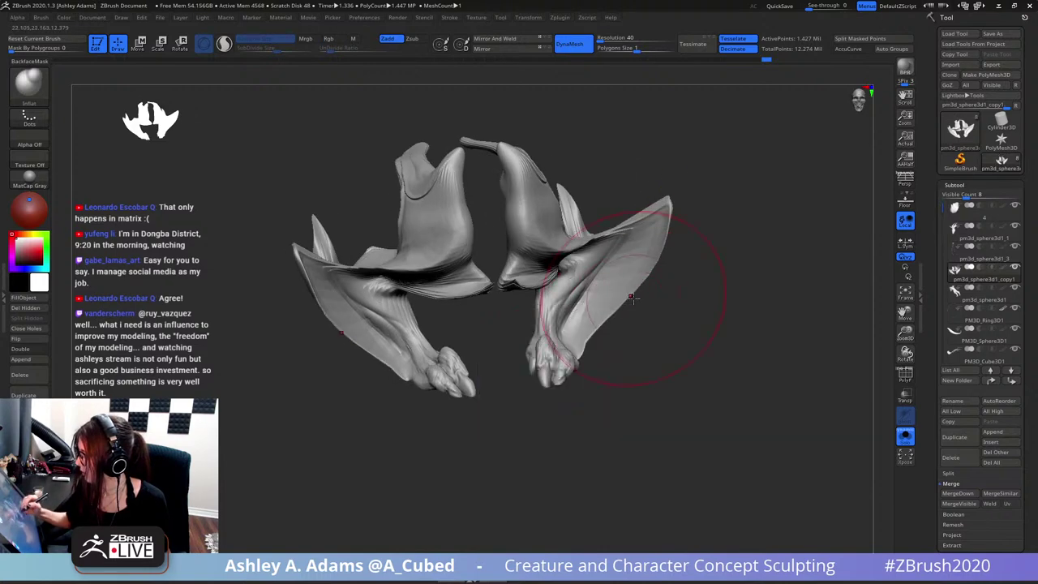
right_click_drag(578, 323, 574, 321)
key("space")
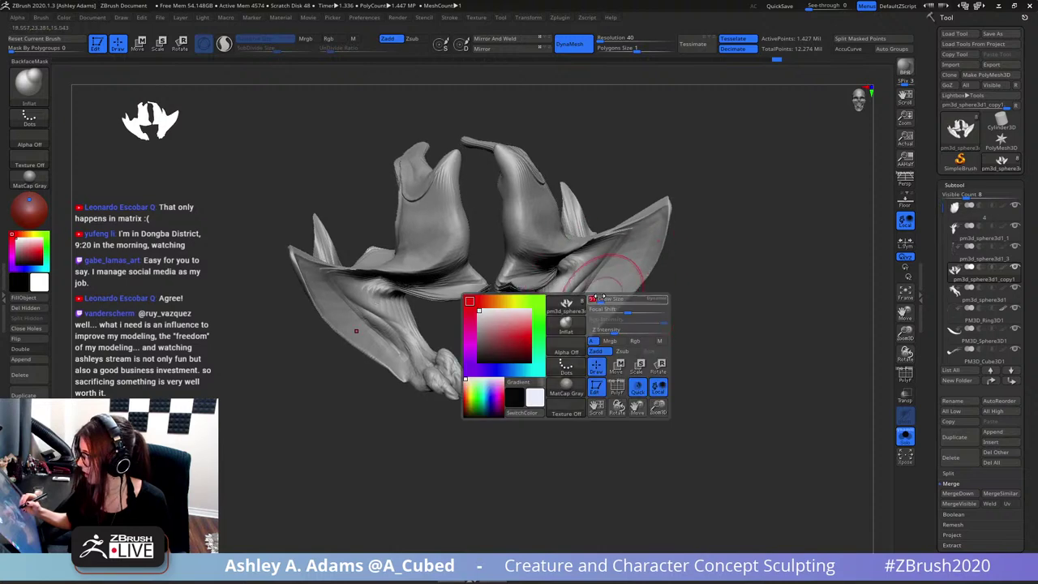
right_click_drag(601, 271, 580, 274)
left_click_drag(581, 277, 565, 306)
right_click_drag(568, 308, 574, 321)
key("space")
left_click_drag(586, 282, 571, 302, "shift")
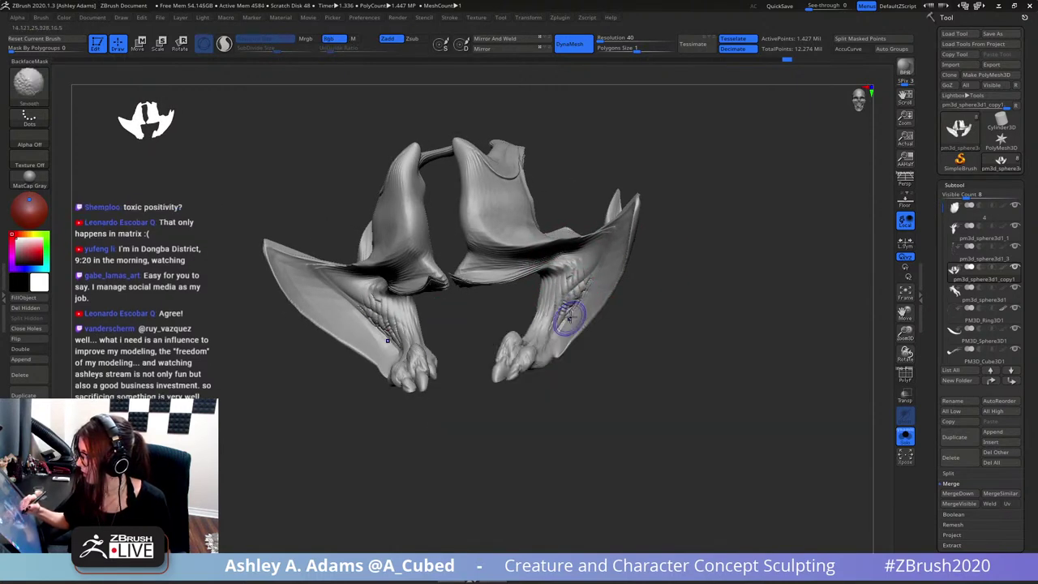
mouse_move(569, 319)
right_mouse_down()
mouse_move(591, 290)
mouse_move(582, 294)
right_mouse_up()
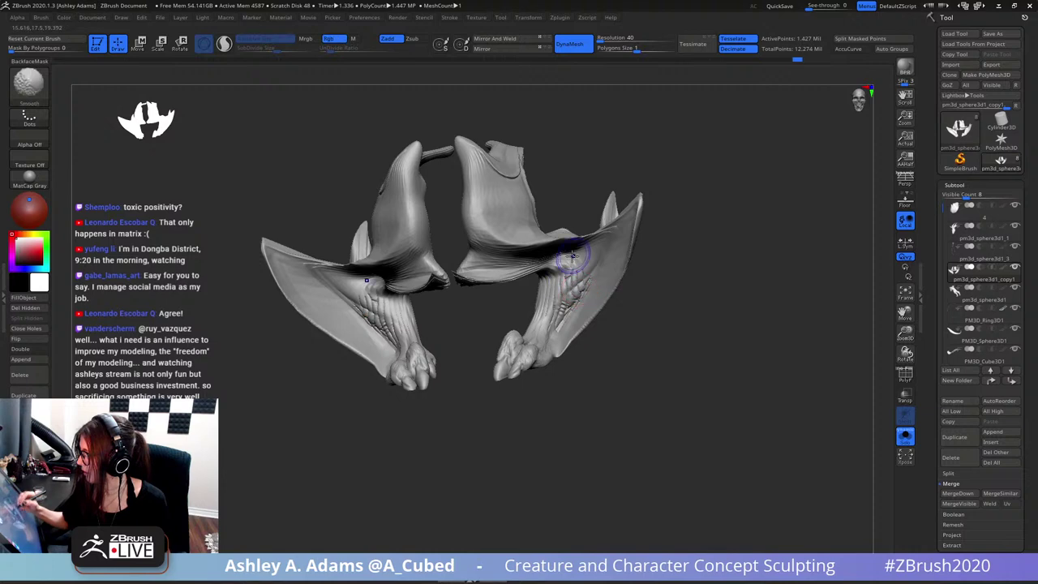
left_click_drag(573, 255, 559, 267, "shift")
- Inflate and smooth the folded area where the upper foreleg joins the membrane and the underside of the chest piece
right_click_drag(560, 308, 551, 324)
key("space")
left_click_drag(534, 344, 556, 344)
mouse_move(579, 256)
right_mouse_down()
mouse_move(539, 243)
mouse_move(547, 258)
right_mouse_up()
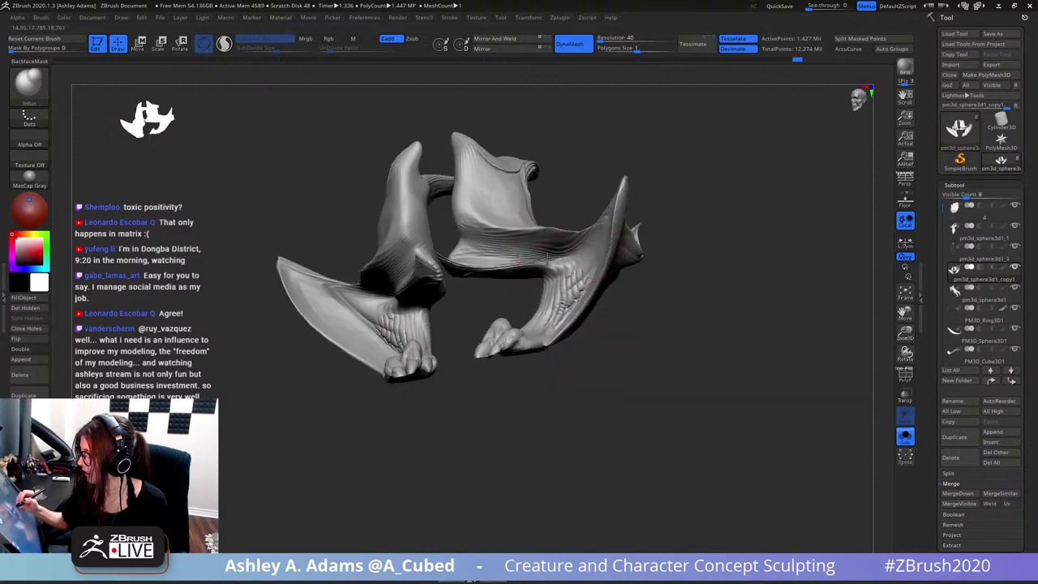
right_click_drag(591, 209, 556, 232)
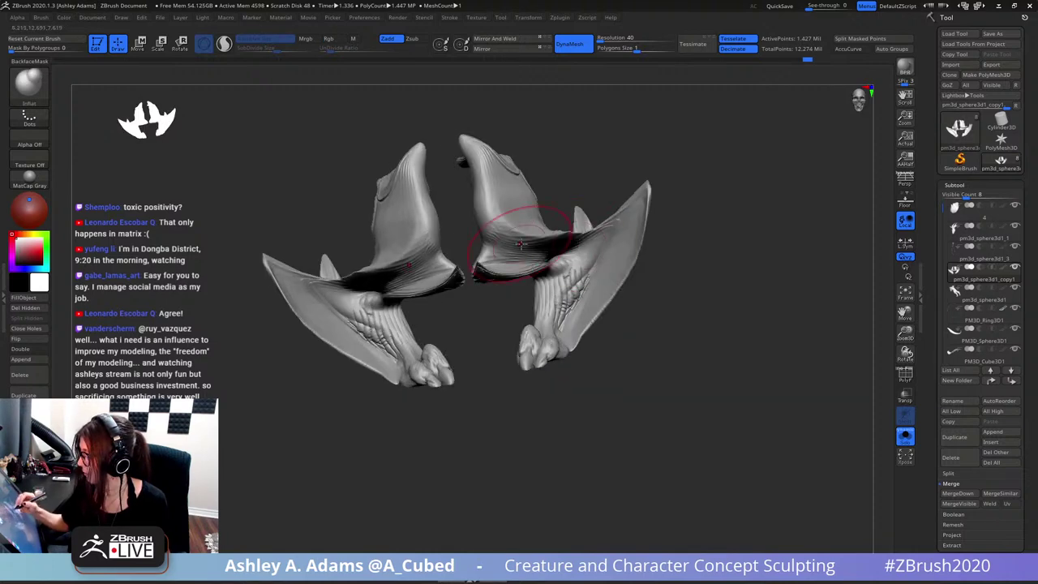
left_click_drag(572, 251, 591, 255, "shift")
key("space")
mouse_move(591, 255)
right_mouse_down()
mouse_move(536, 276)
mouse_move(547, 243)
mouse_move(581, 302)
mouse_move(624, 296)
mouse_move(568, 300)
mouse_move(609, 312)
mouse_move(565, 300)
mouse_move(596, 315)
mouse_move(551, 326)
mouse_move(573, 313)
right_mouse_up()
- Switch to the SnakeHook brush, turn off Solo mode and frame the whole creature for review
key("b")
key("s")
key("h")
left_click(903, 435)
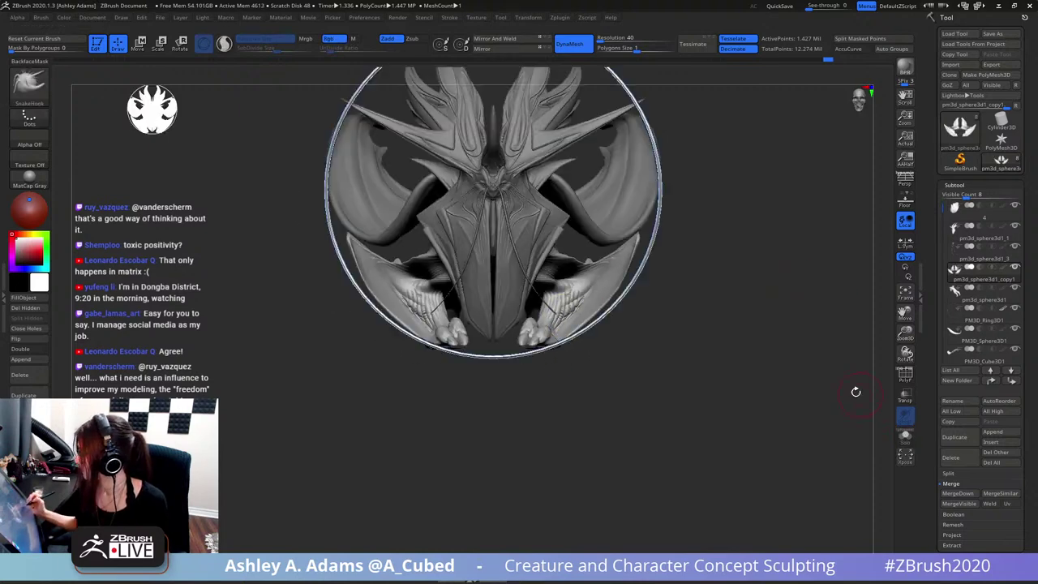
right_click_drag(745, 348, 607, 288)
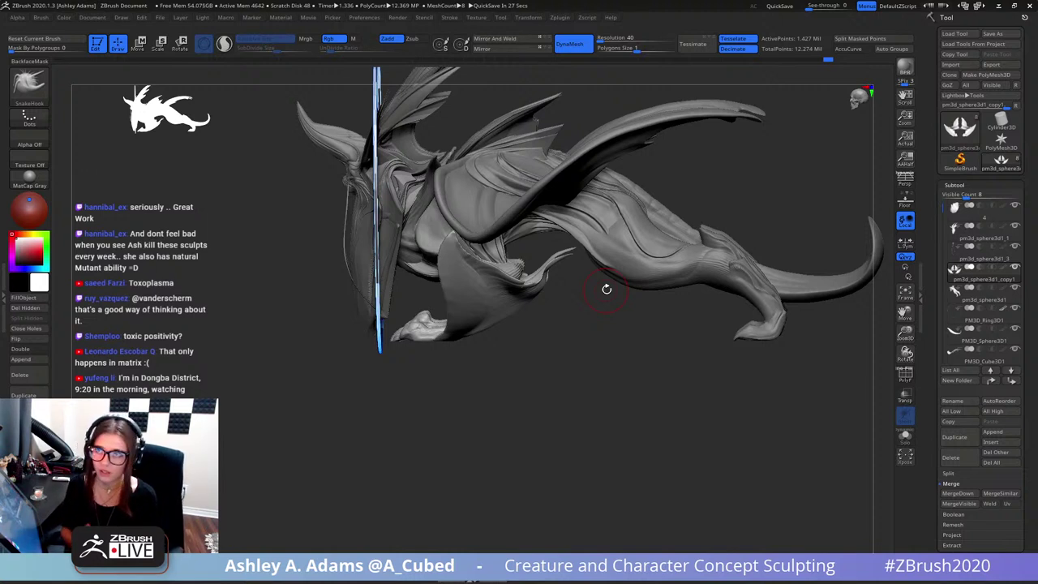
left_click_drag(606, 289, 718, 275)
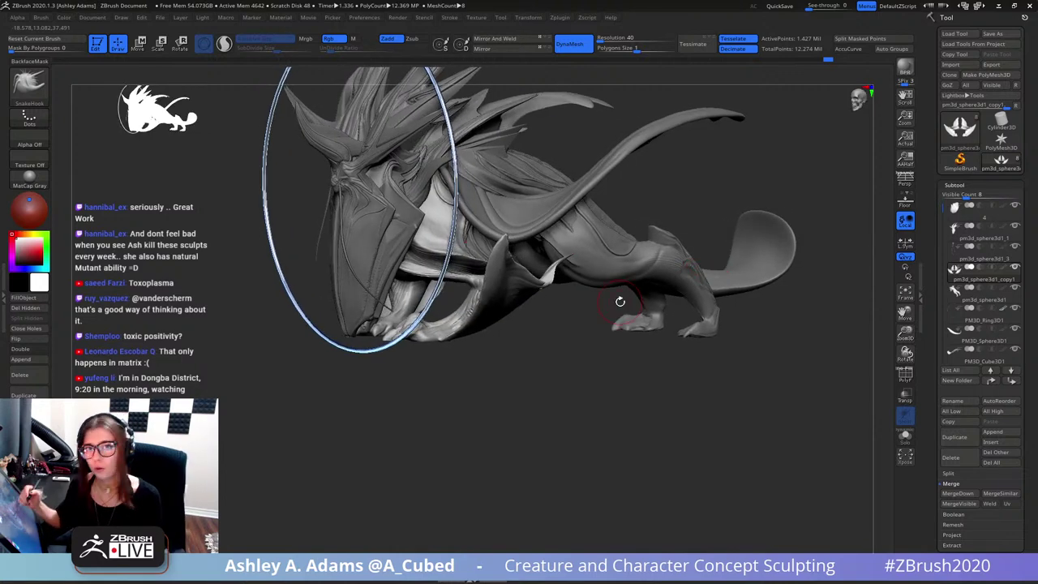
key("f")
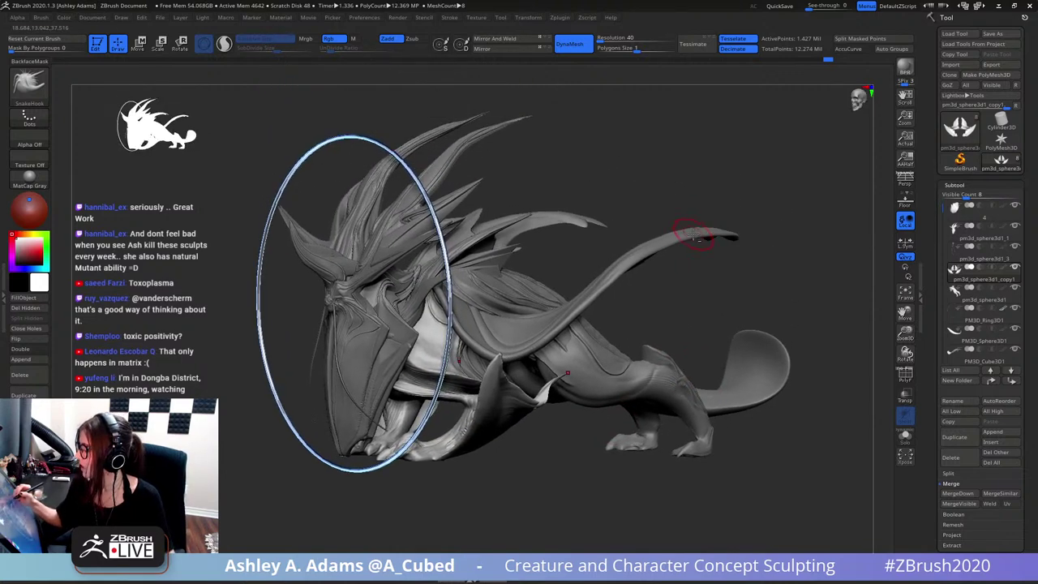
- Select the long curved back wing subtool and reshape its tip into a tapered point with SnakeHook and Smooth
left_click(695, 236, "alt")
key("space")
mouse_move(695, 239)
left_mouse_down()
mouse_move(718, 237)
mouse_move(702, 234)
left_mouse_up()
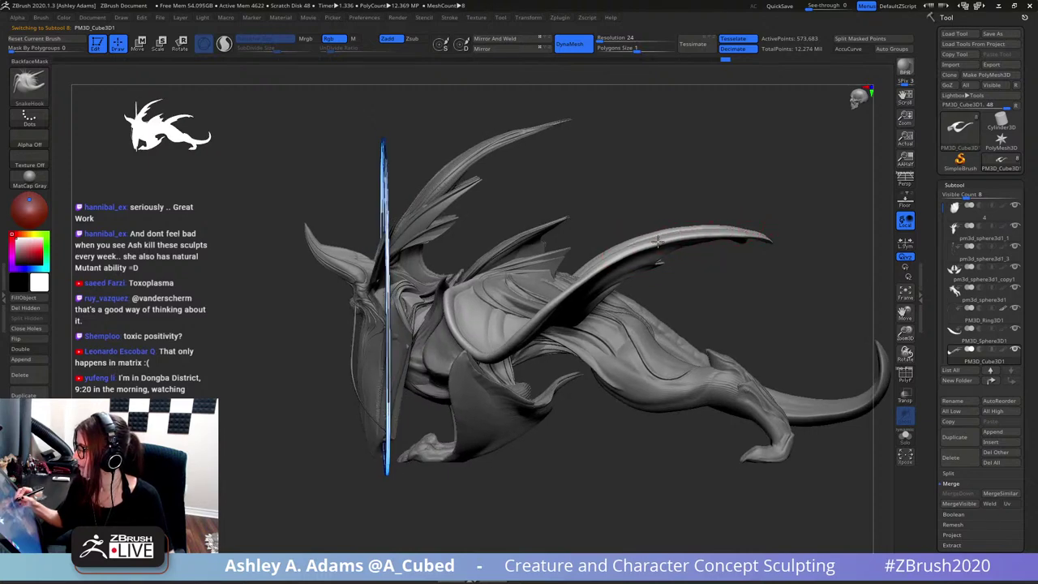
right_click(727, 219)
right_click_drag(779, 185, 768, 212)
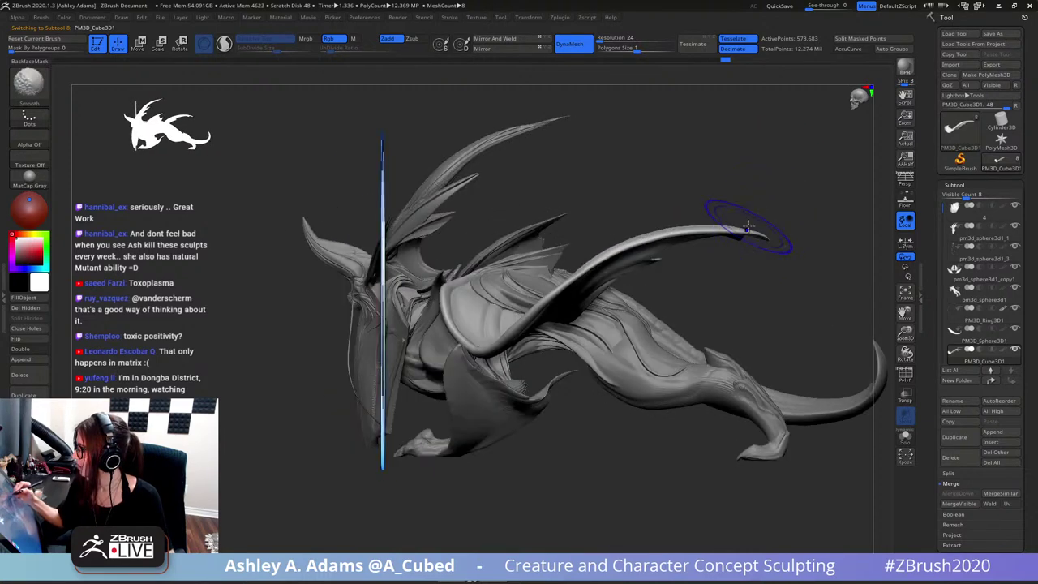
left_click_drag(769, 239, 780, 249)
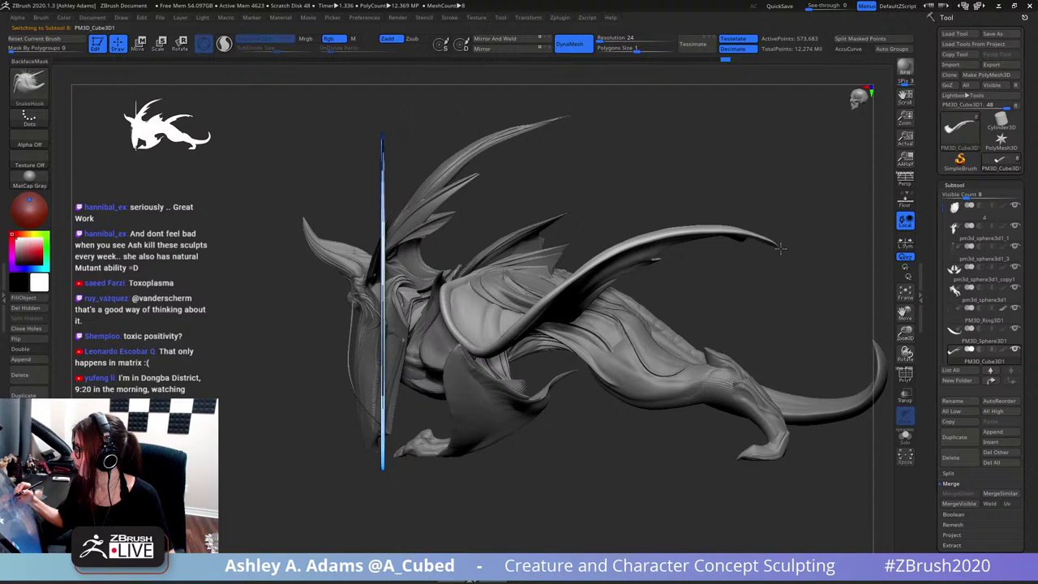
right_click_drag(782, 243, 763, 221)
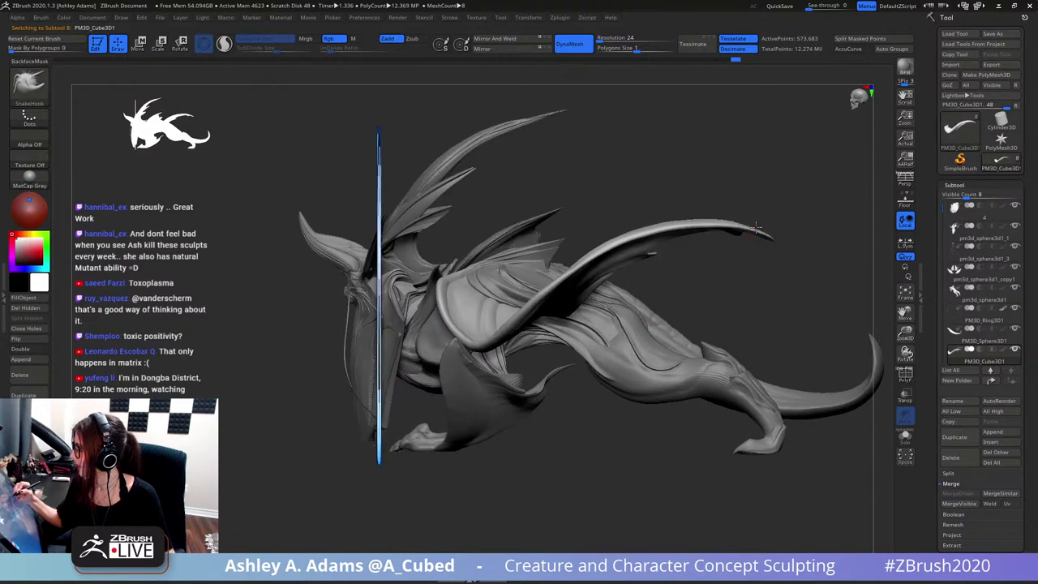
right_click(756, 228)
left_click_drag(756, 234, 760, 225)
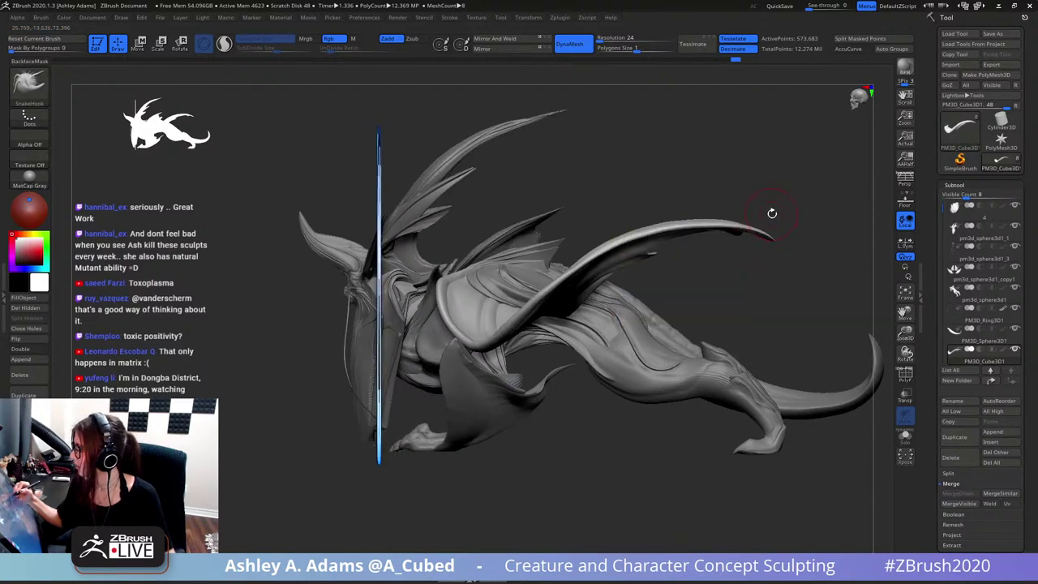
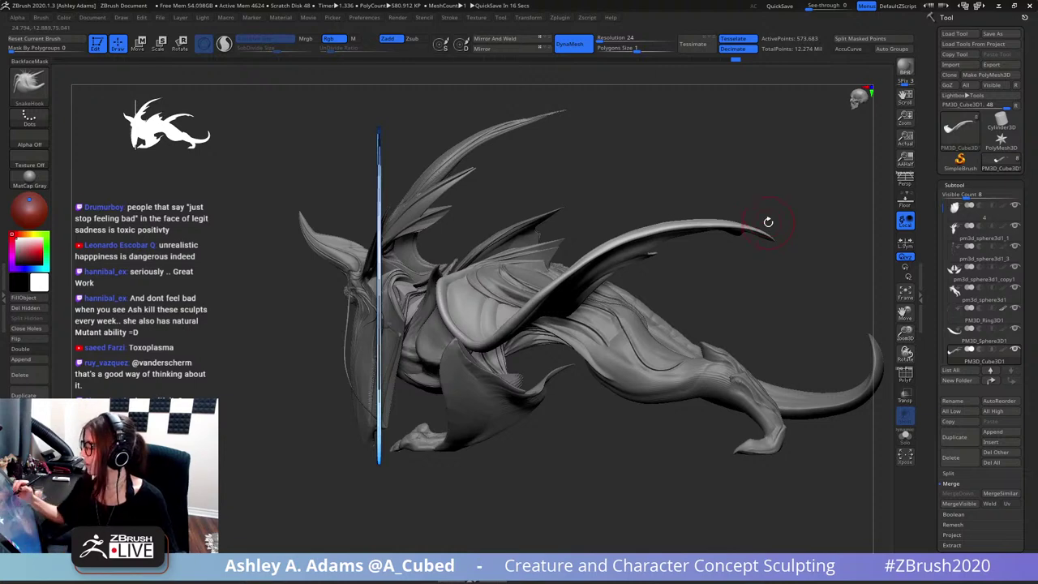
- Select the tail subtool, resize the SnakeHook brush and reshape the tail's upturned end, smoothing its surface
left_click_drag(765, 222, 727, 227)
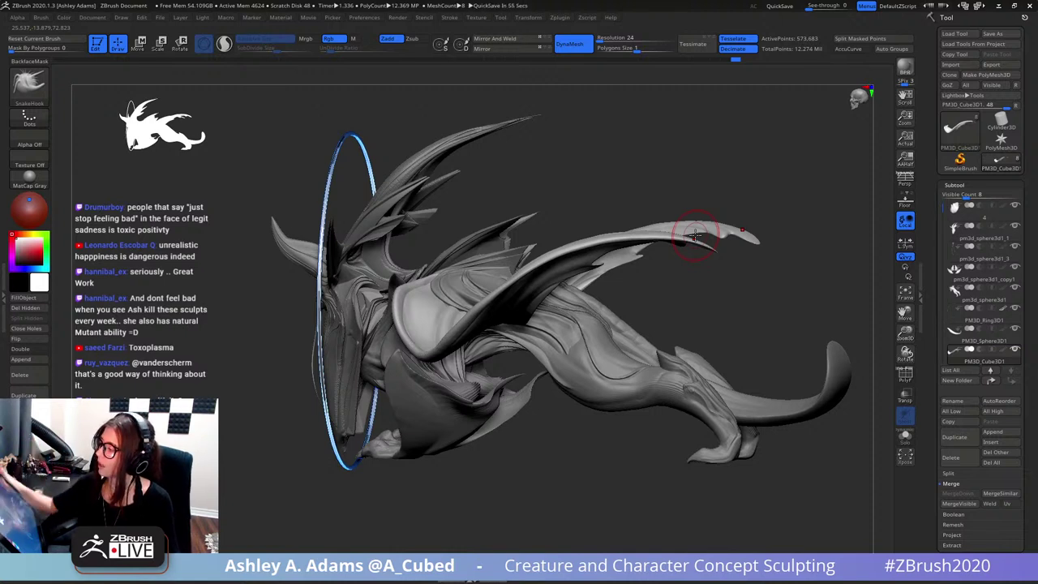
left_click_drag(695, 235, 737, 302)
right_click_drag(762, 283, 822, 324, "ctrl")
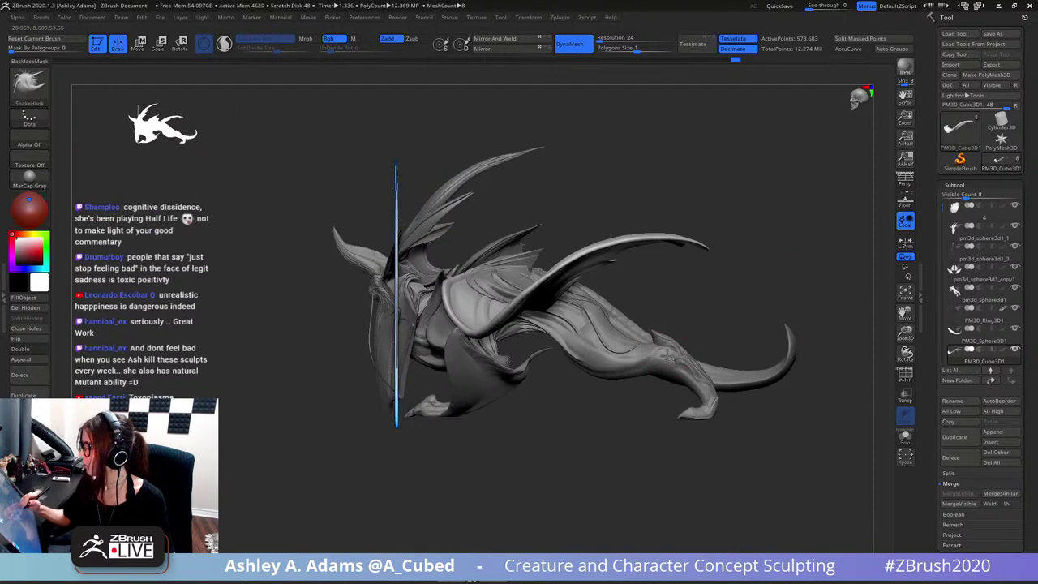
left_click(676, 347, "alt")
right_click_drag(745, 311, 672, 291, "alt")
left_click(713, 343, "alt")
right_click(715, 341)
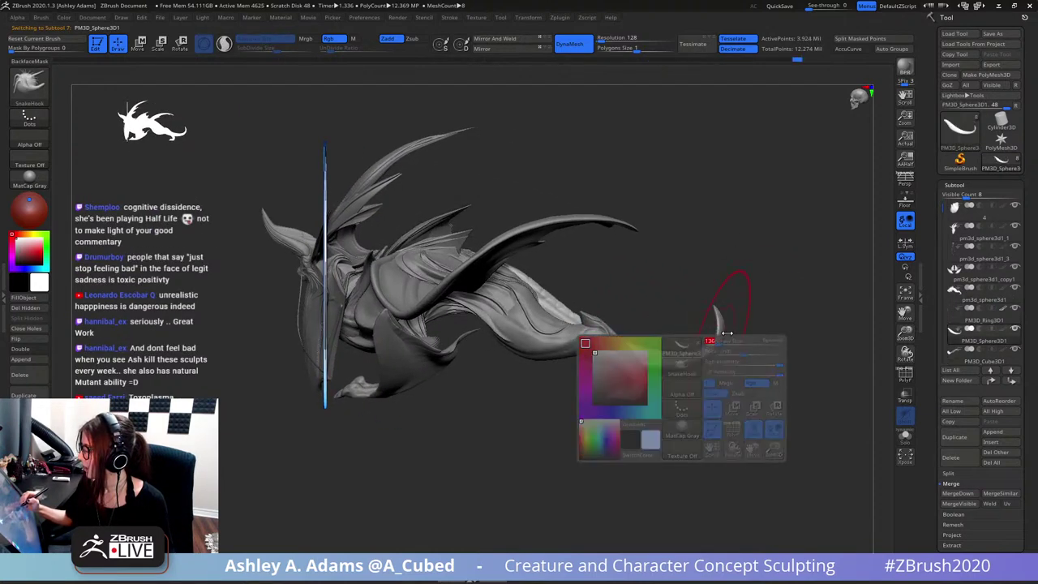
right_click_drag(729, 335, 707, 317)
right_click(740, 350)
left_click_drag(708, 343, 708, 347)
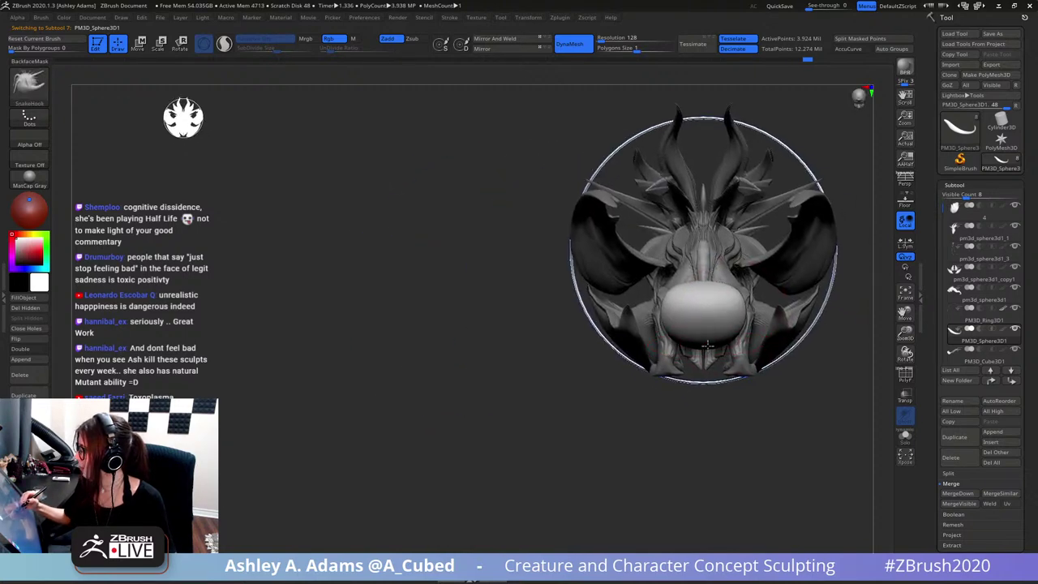
mouse_move(708, 289)
left_mouse_down()
mouse_move(708, 280)
mouse_move(748, 295)
mouse_move(739, 306)
mouse_move(712, 218)
left_mouse_up()
right_click(720, 289)
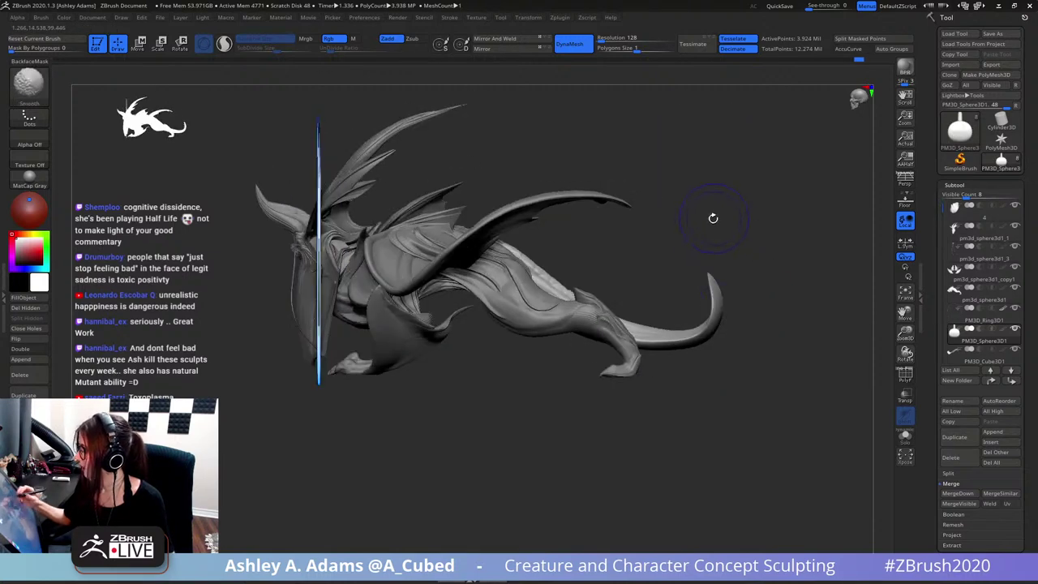
- Refine the tail's curve in side view with SnakeHook and undo the last unwanted pull
left_click_drag(710, 290, 717, 297)
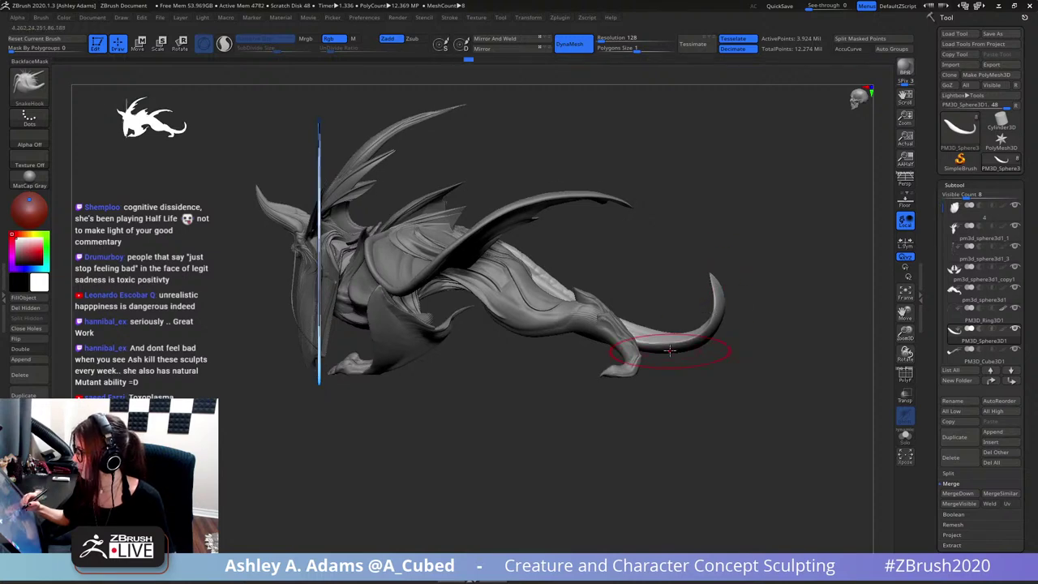
key("space")
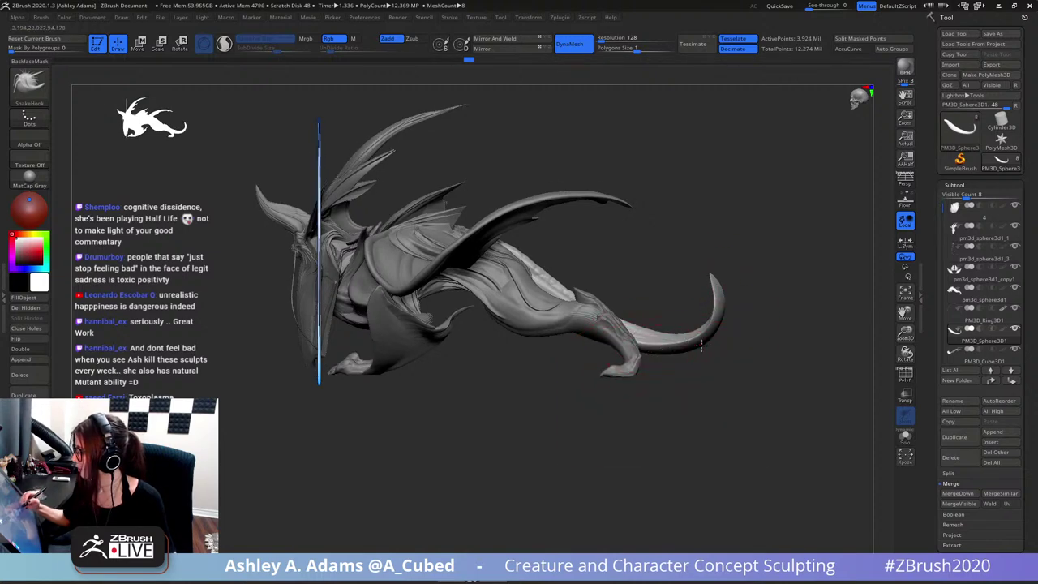
left_click_drag(701, 345, 712, 331)
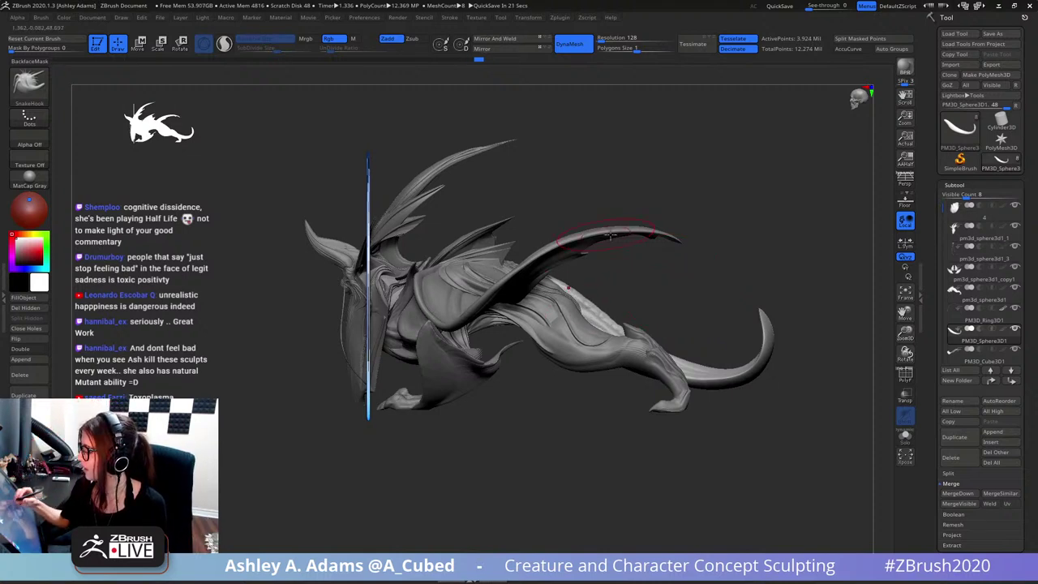
key("ctrl")
key("ctrl+z")
right_click_drag(607, 273, 608, 297, "ctrl")
key("space")
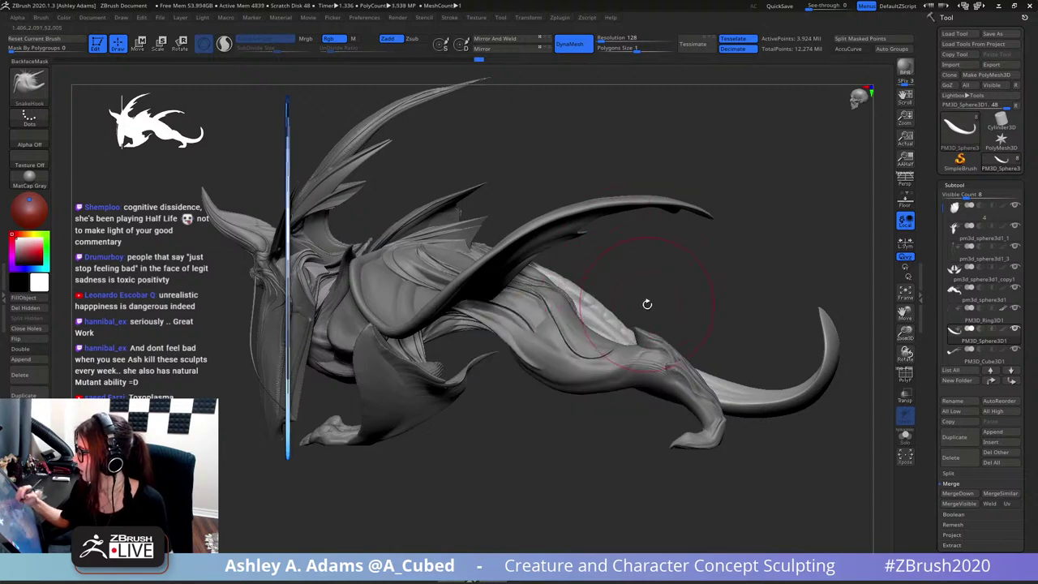
- Switch to the Slash2 brush and cut long grooves along the tail from its flared end towards the hips
key("space")
mouse_move(674, 273)
right_mouse_down()
mouse_move(609, 287)
mouse_move(601, 311)
mouse_move(651, 254)
mouse_move(577, 287)
mouse_move(571, 303)
mouse_move(586, 316)
mouse_move(563, 354)
right_mouse_up()
key("space")
key("2")
left_click_drag(510, 419, 580, 340)
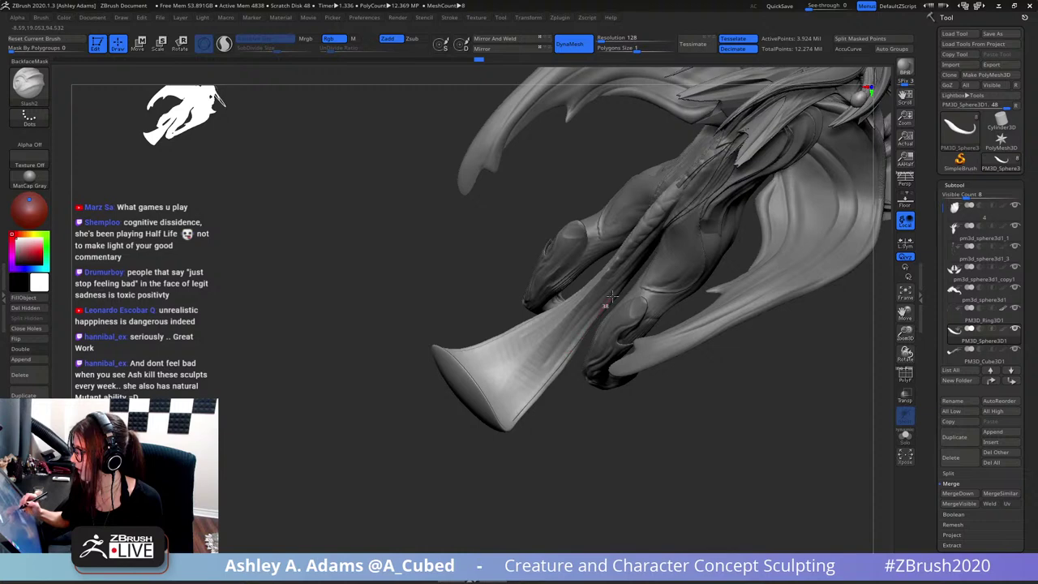
left_click_drag(640, 292, 576, 336)
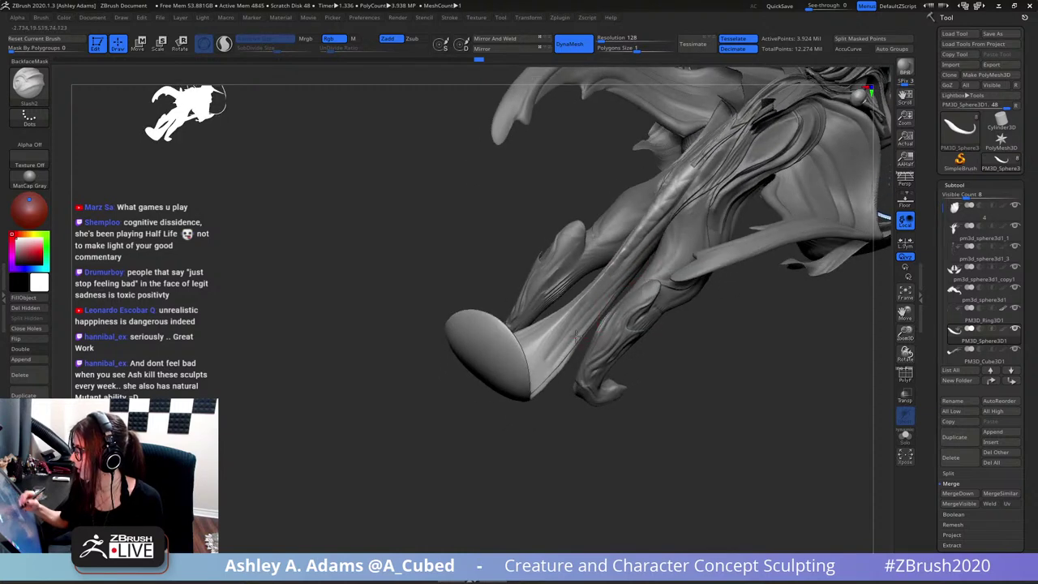
- Smooth the underside edge of the tail's flared end and carve further Slash2 grooves along the narrow shaft
right_click_drag(576, 336, 547, 362)
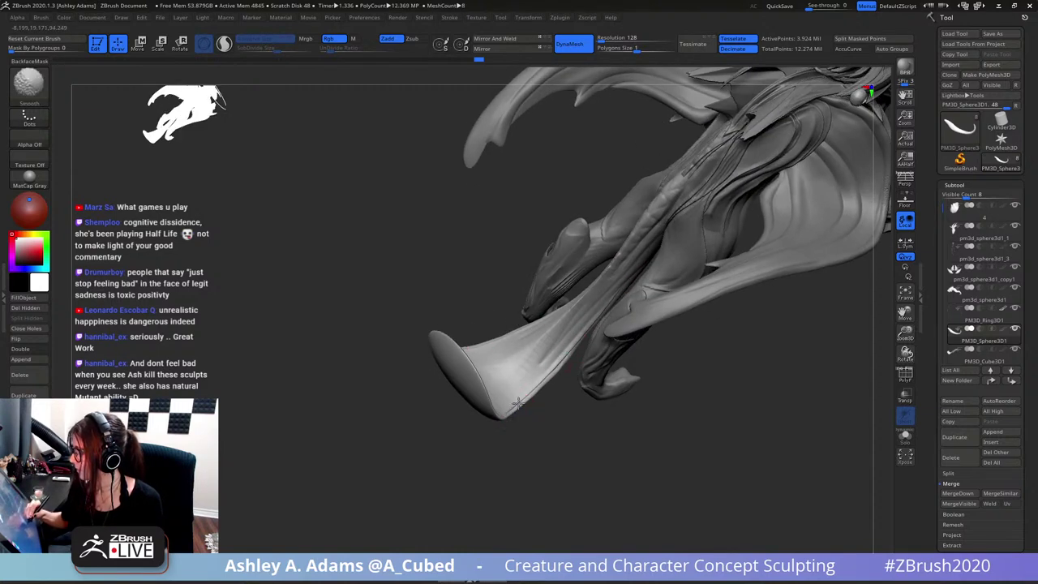
left_click_drag(519, 403, 575, 343, "shift")
mouse_move(649, 251)
right_mouse_down()
mouse_move(675, 272)
mouse_move(626, 298)
right_mouse_up()
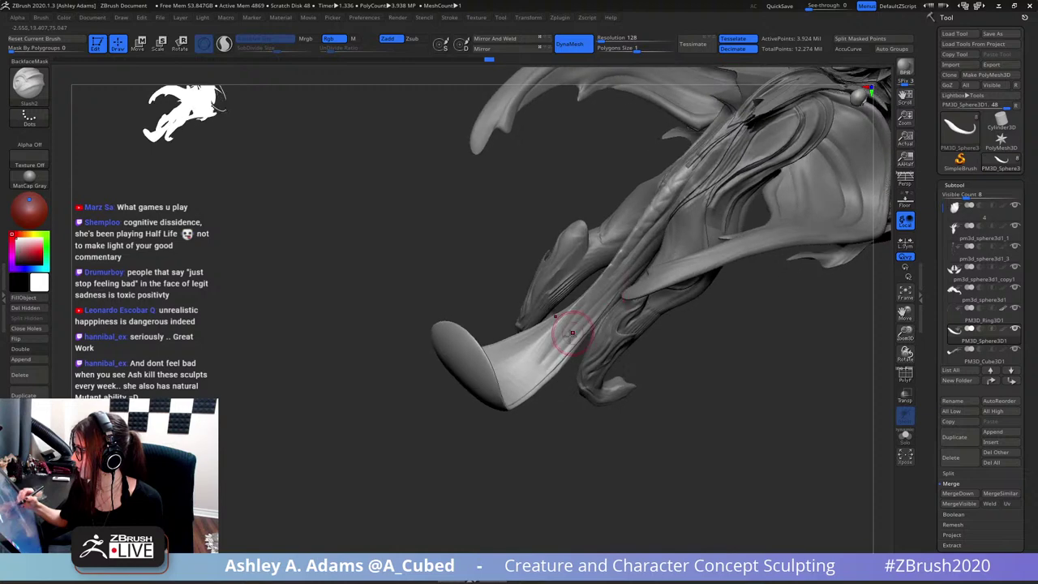
left_click_drag(536, 379, 664, 238)
right_click_drag(645, 280, 657, 245)
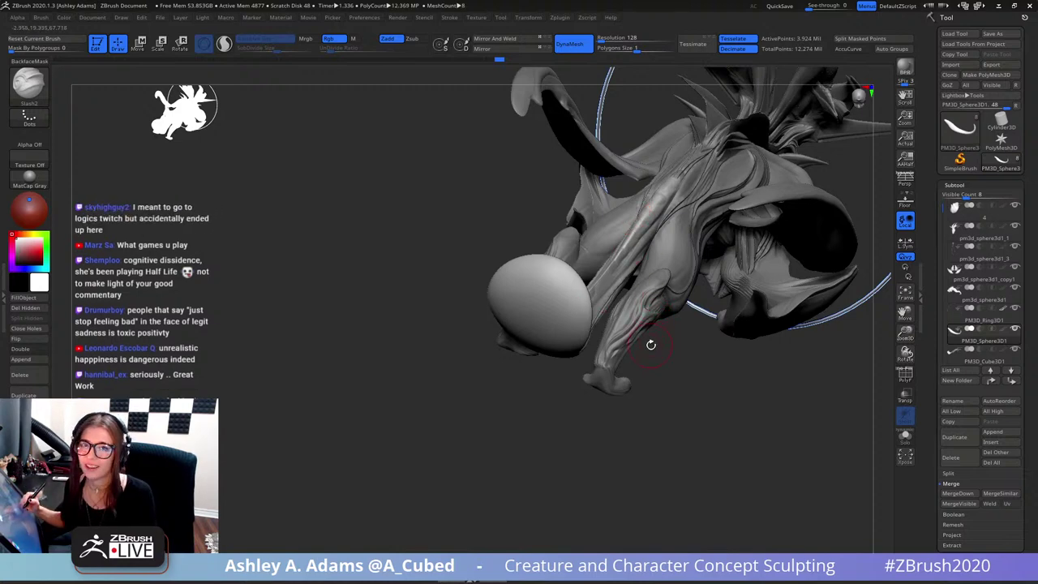
mouse_move(653, 349)
left_mouse_down()
mouse_move(689, 341)
mouse_move(730, 351)
mouse_move(659, 365)
mouse_move(691, 397)
left_mouse_up()
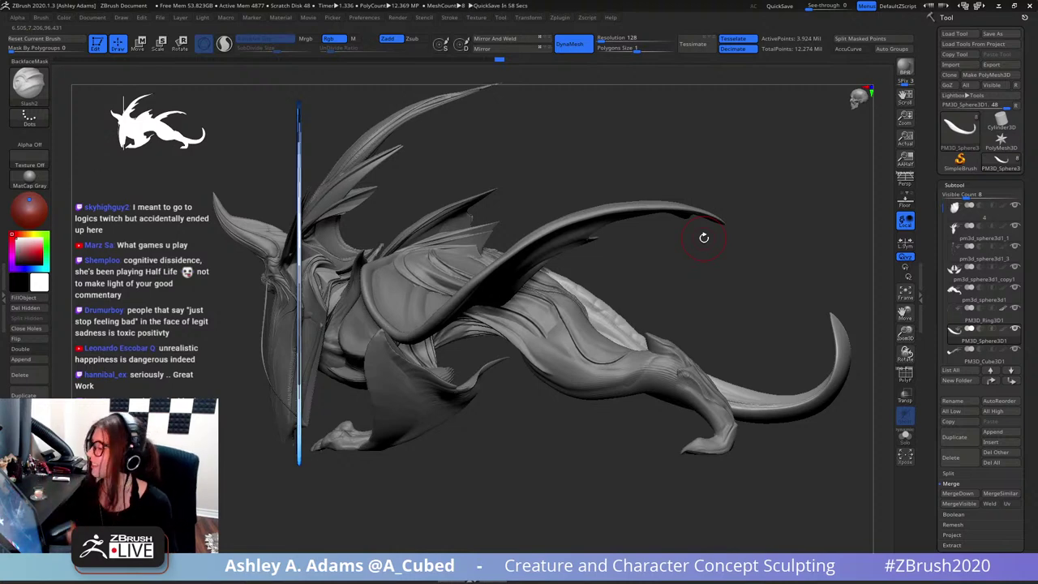
- Cut Slash2 creases along the tail's upper length, running from between the hind legs up to the lower back
mouse_move(783, 278)
left_mouse_down()
mouse_move(684, 295)
mouse_move(641, 229)
mouse_move(648, 285)
mouse_move(604, 341)
mouse_move(638, 226)
left_mouse_up()
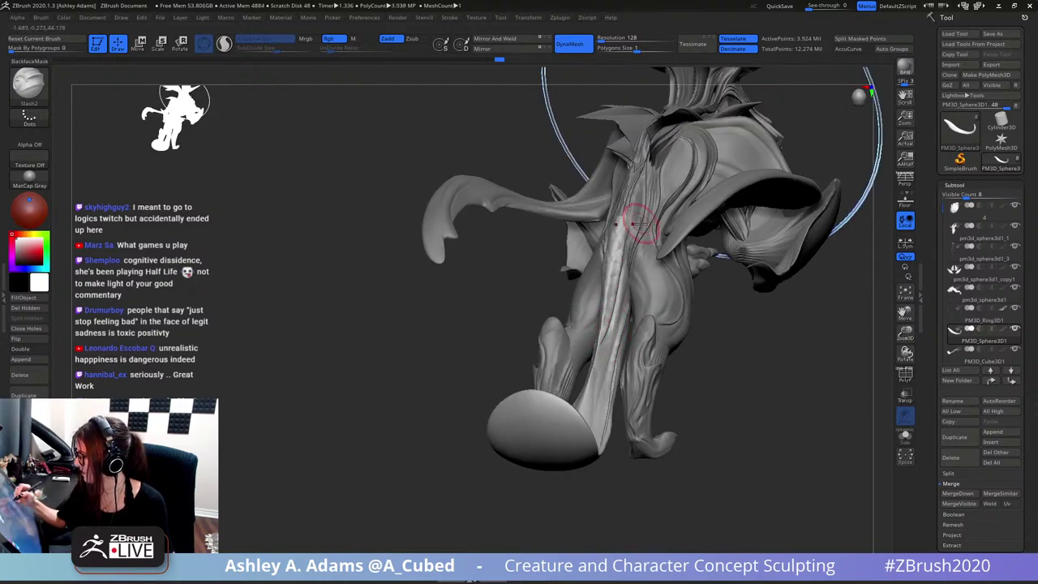
key("ctrl")
mouse_move(610, 321)
left_mouse_down()
mouse_move(624, 227)
mouse_move(638, 224)
left_mouse_up()
mouse_move(641, 224)
right_mouse_down("shift")
mouse_move(677, 231)
mouse_move(661, 244)
mouse_move(622, 239)
mouse_move(601, 331)
right_mouse_up("shift")
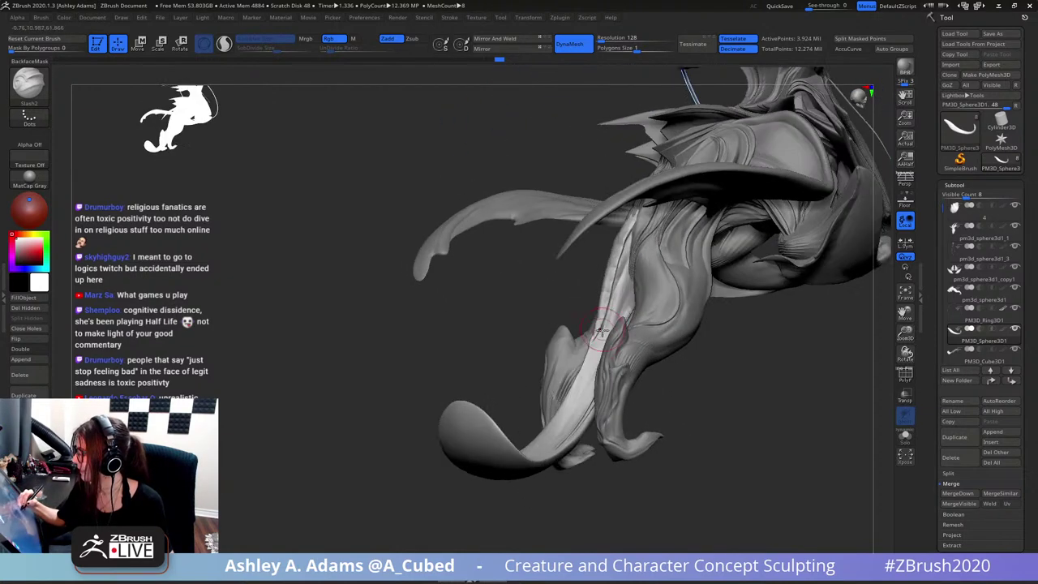
left_click_drag(587, 358, 638, 227)
mouse_move(607, 280)
right_mouse_down()
mouse_move(649, 276)
mouse_move(674, 252)
mouse_move(691, 303)
mouse_move(655, 296)
mouse_move(630, 238)
mouse_move(625, 260)
right_mouse_up()
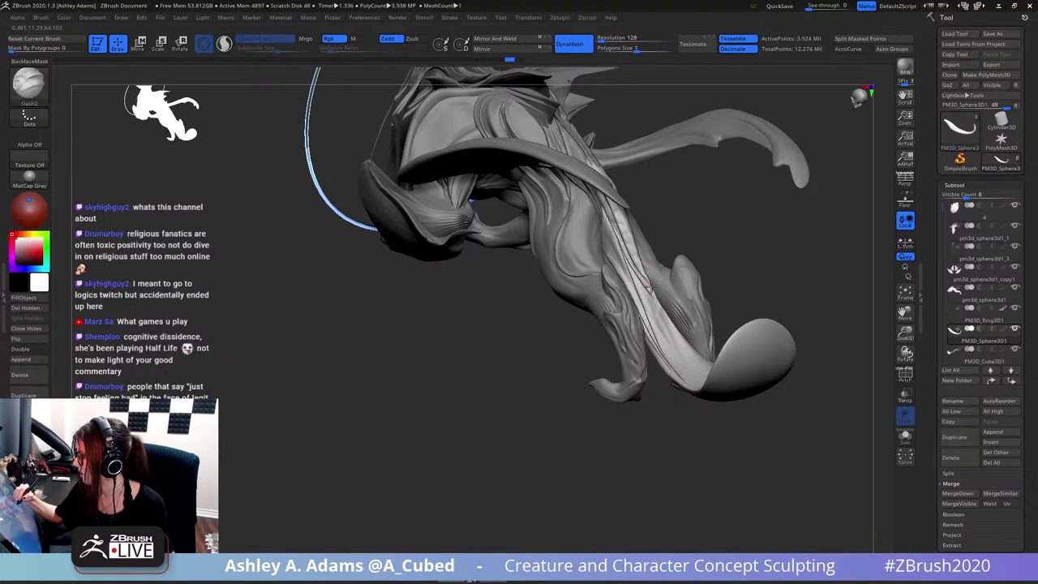
- Extend the Slash2 grooves through the tail's base on the lower back
mouse_move(691, 316)
right_mouse_down("ctrl")
mouse_move(729, 259)
mouse_move(691, 269)
mouse_move(684, 279)
mouse_move(696, 300)
mouse_move(683, 284)
mouse_move(714, 261)
mouse_move(779, 242)
mouse_move(728, 258)
mouse_move(713, 299)
mouse_move(709, 284)
mouse_move(700, 300)
mouse_move(718, 299)
mouse_move(692, 293)
right_mouse_up("ctrl")
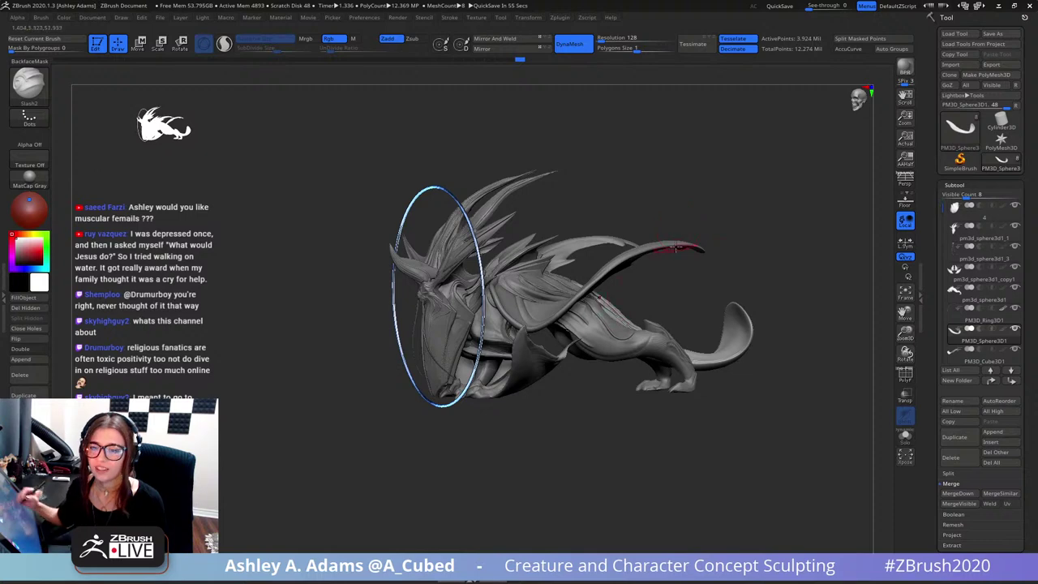
left_click_drag(658, 260, 628, 261)
left_click_drag(653, 261, 519, 244, "alt")
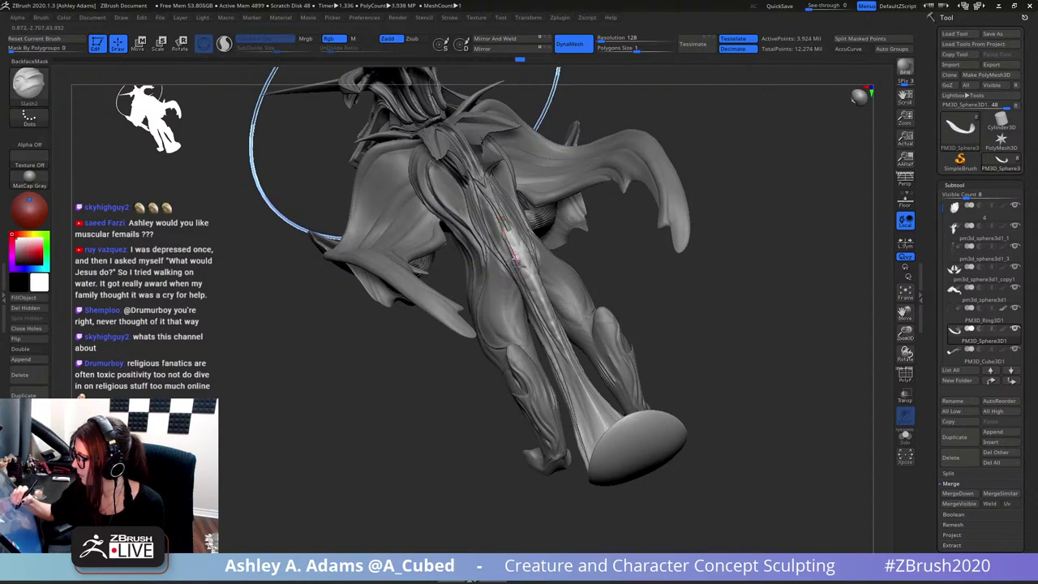
left_click_drag(543, 313, 509, 225)
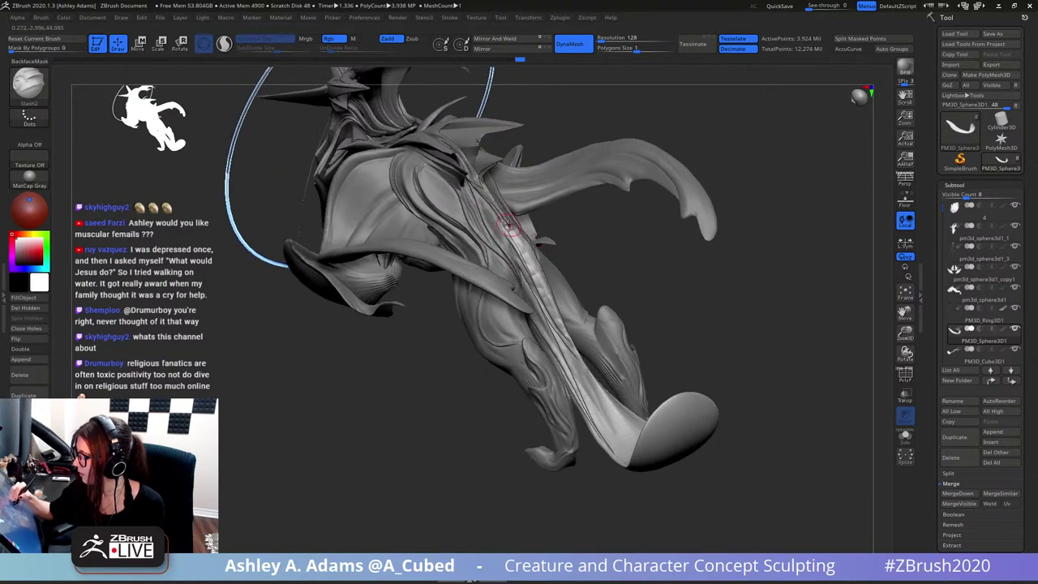
- Select the body subtool and cut Slash2 creases along the lower back where it meets the tail base
left_click(483, 193, "alt")
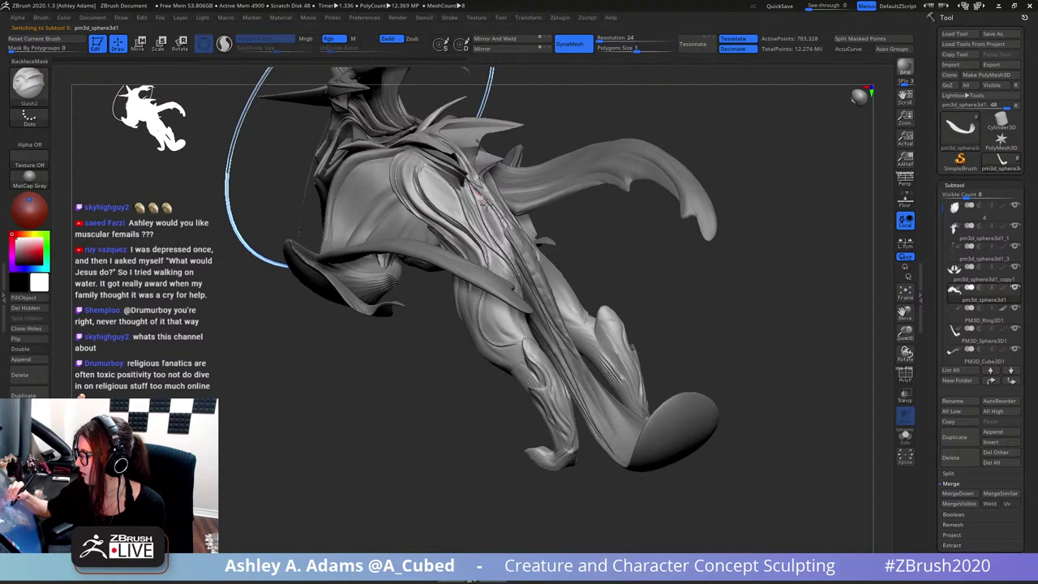
left_click_drag(513, 258, 528, 297)
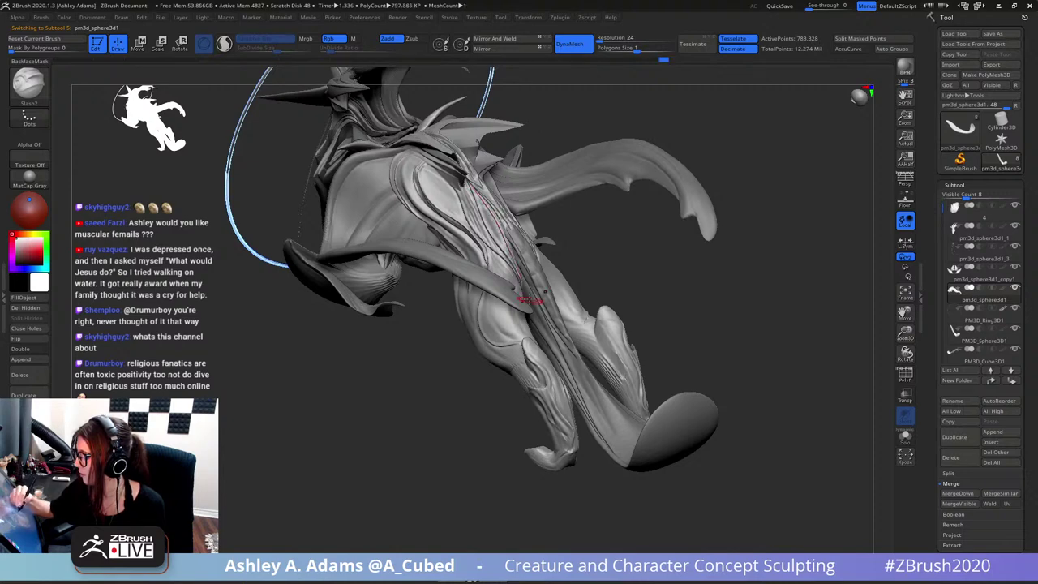
mouse_move(528, 297)
right_mouse_down()
mouse_move(466, 284)
mouse_move(551, 264)
mouse_move(513, 244)
mouse_move(465, 182)
right_mouse_up()
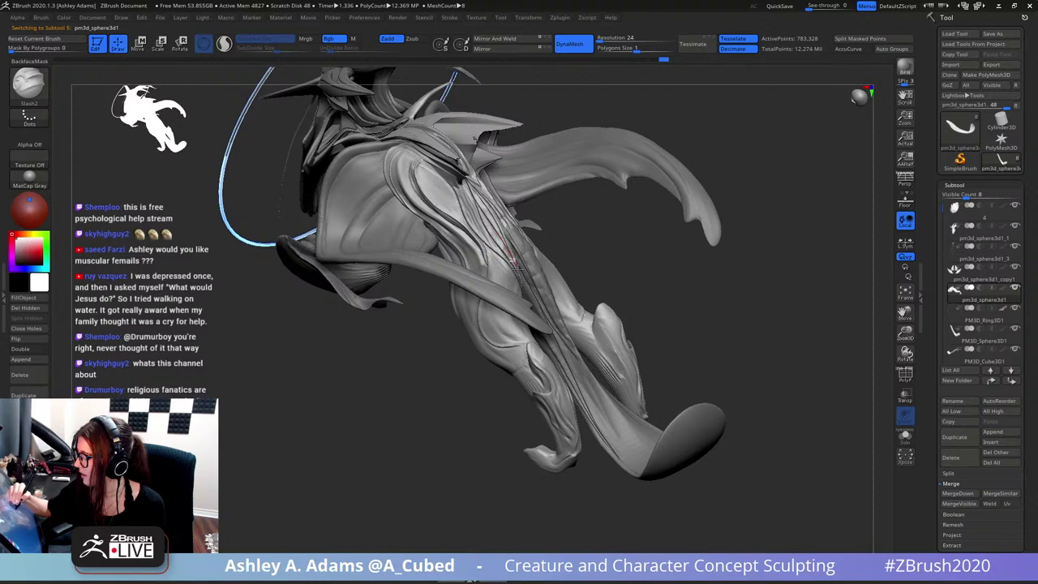
right_click_drag(511, 261, 461, 189)
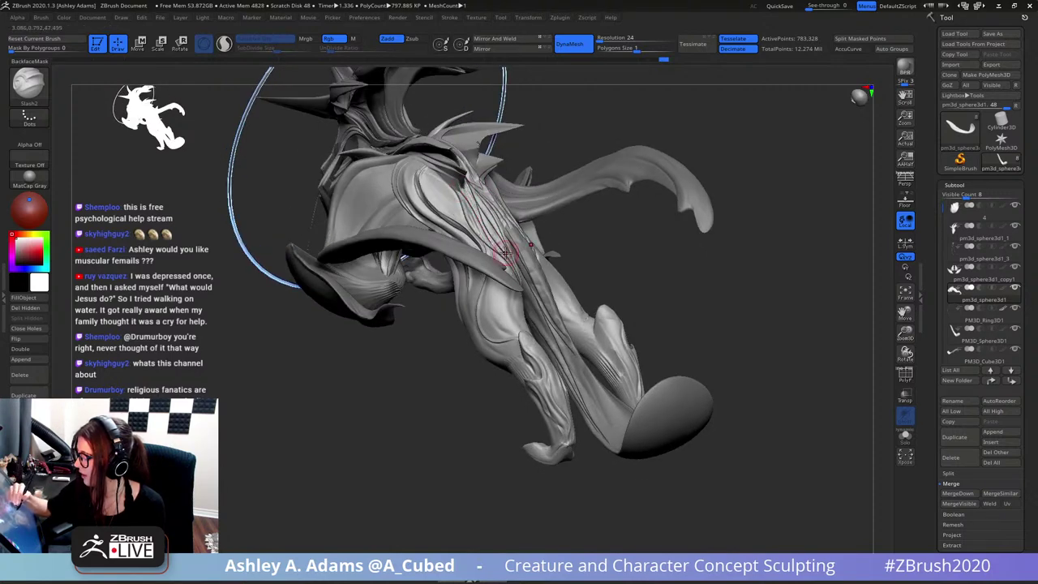
right_click_drag(463, 189, 449, 178)
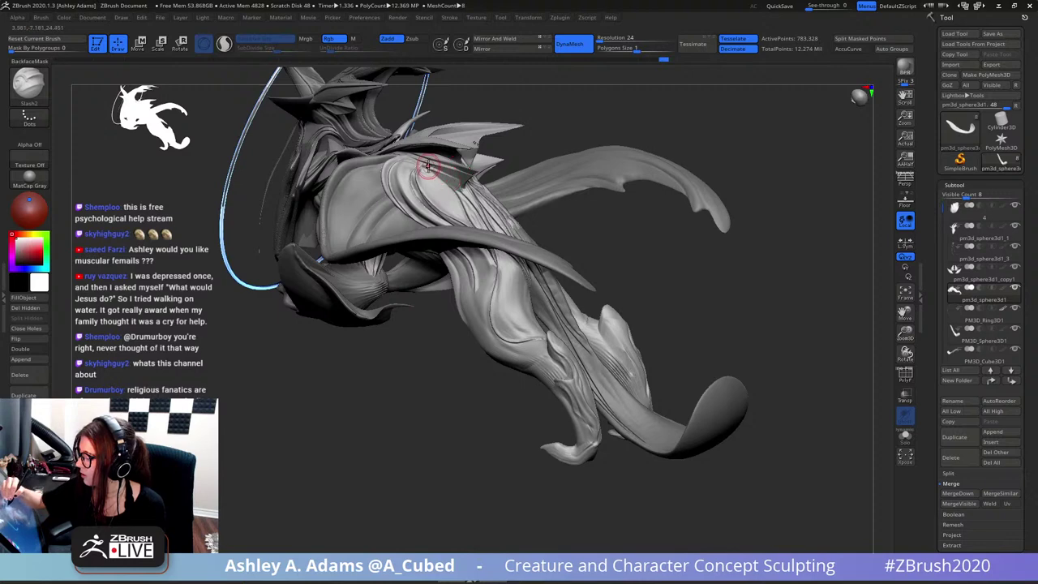
- Carve Slash2 lines around the smooth rounded area of the upper back behind the wing
left_click_drag(421, 177, 422, 190)
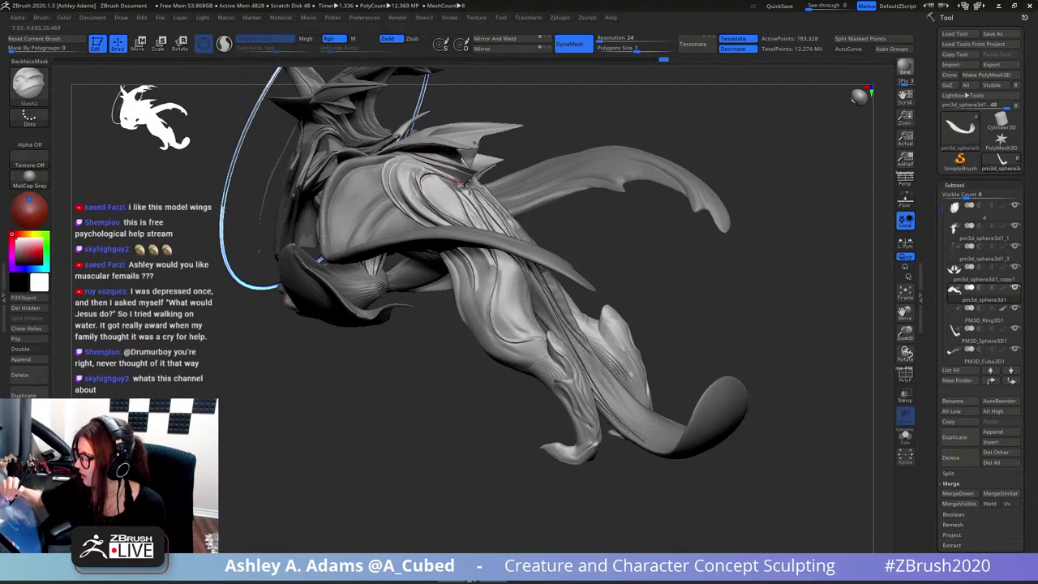
mouse_move(469, 188)
right_mouse_down()
mouse_move(427, 180)
mouse_move(438, 206)
right_mouse_up()
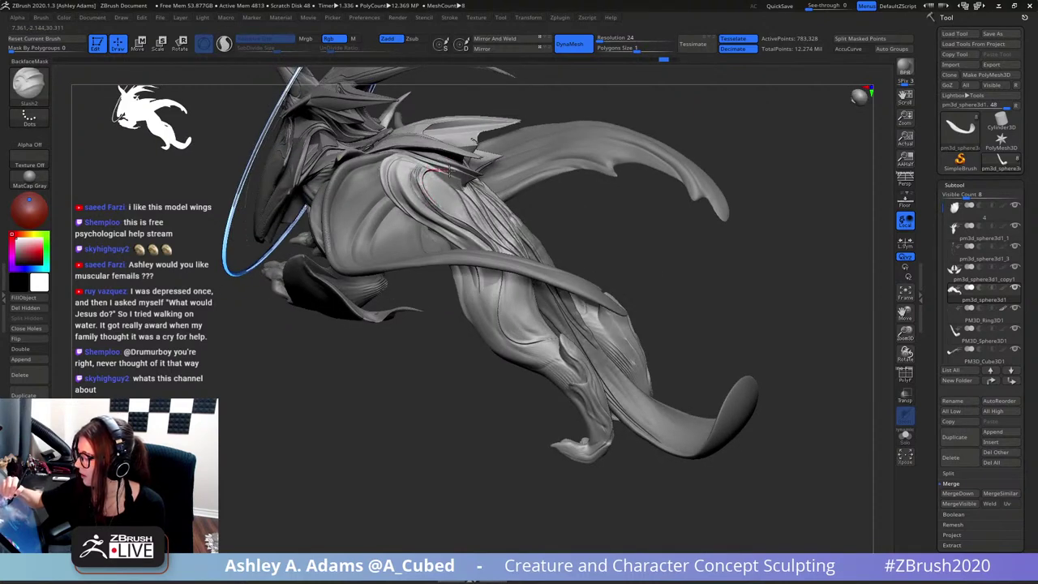
mouse_move(471, 186)
right_mouse_down()
mouse_move(446, 197)
mouse_move(432, 182)
mouse_move(397, 76)
mouse_move(590, 240)
mouse_move(538, 236)
mouse_move(490, 247)
right_mouse_up()
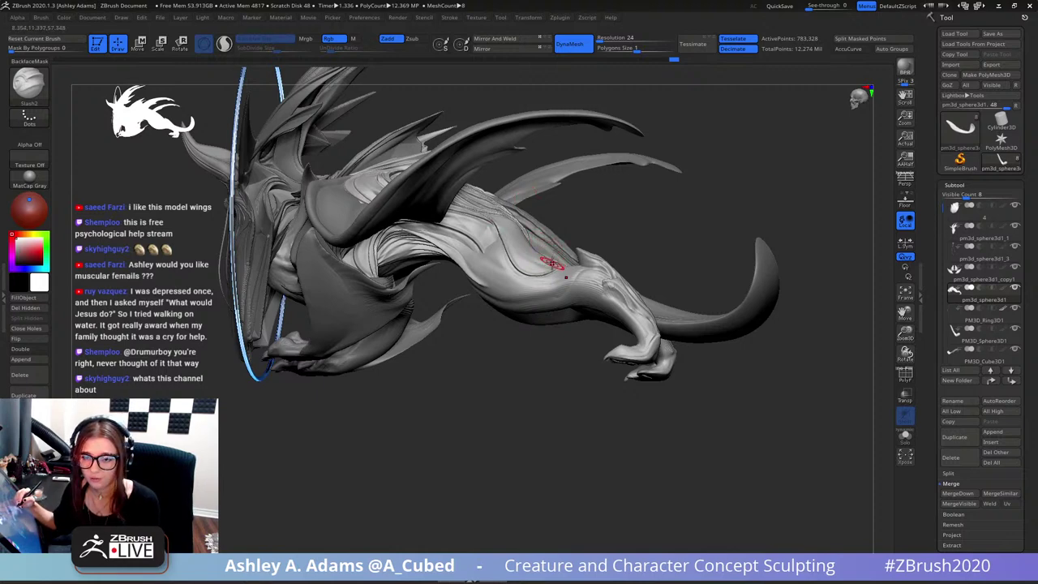
- Cut long flowing Slash2 creases from the flank down over the hind thigh to separate its muscle forms
right_click_drag(504, 236, 492, 250)
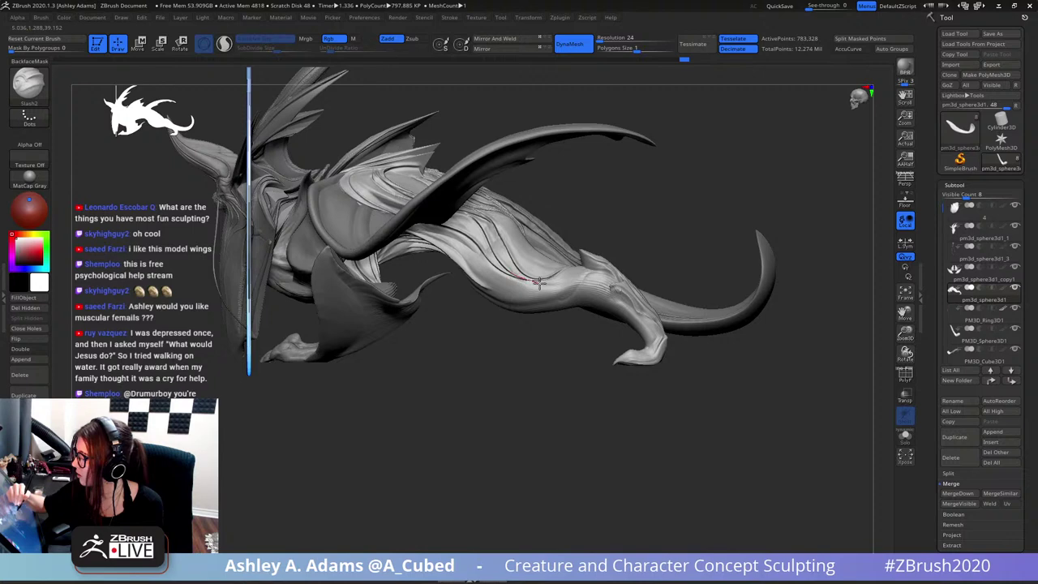
right_click_drag(513, 236, 457, 210)
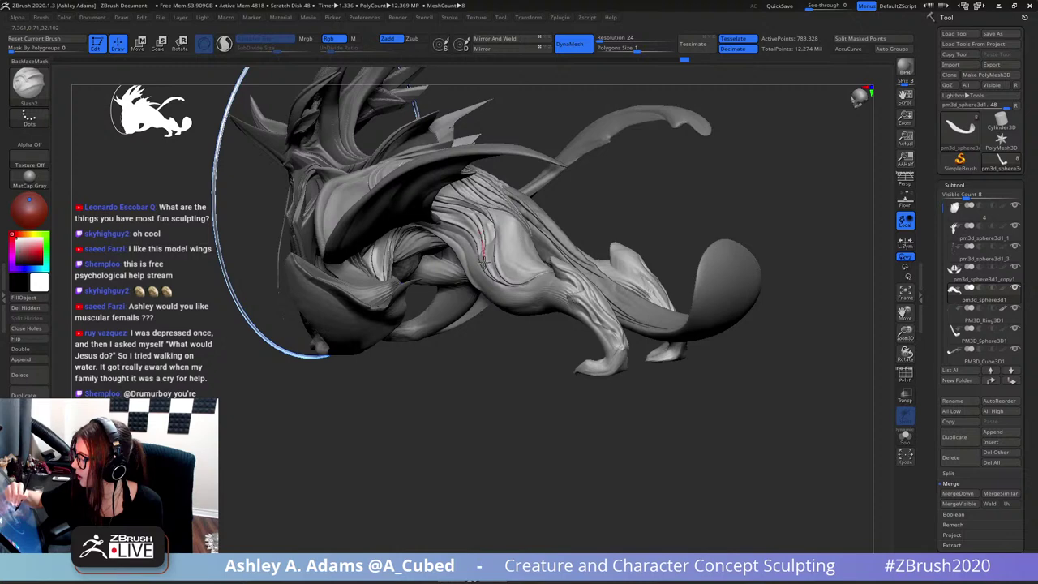
mouse_move(492, 276)
right_mouse_down()
mouse_move(515, 223)
mouse_move(475, 203)
mouse_move(459, 209)
right_mouse_up()
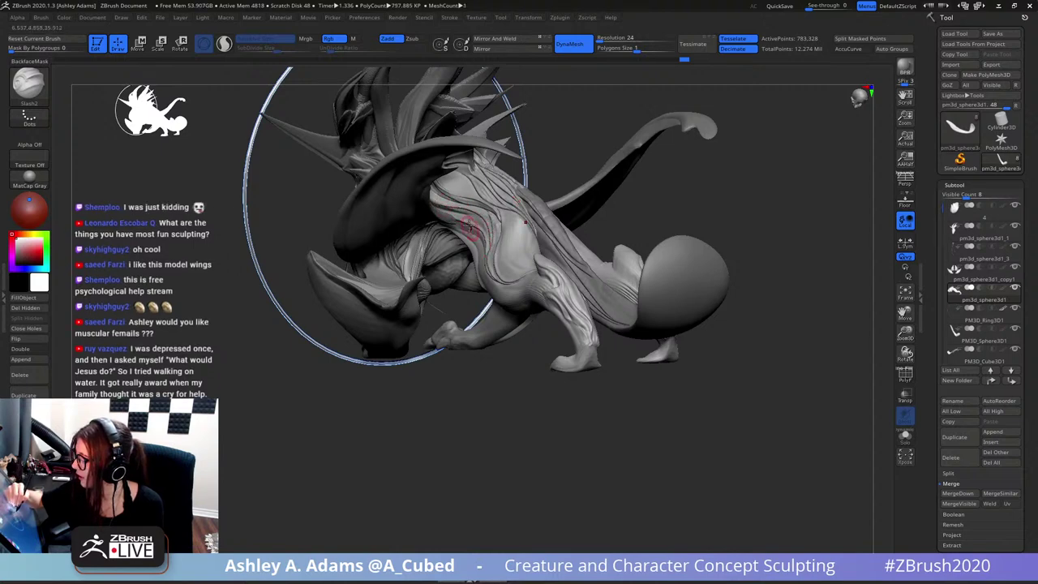
right_click_drag(486, 252, 501, 237)
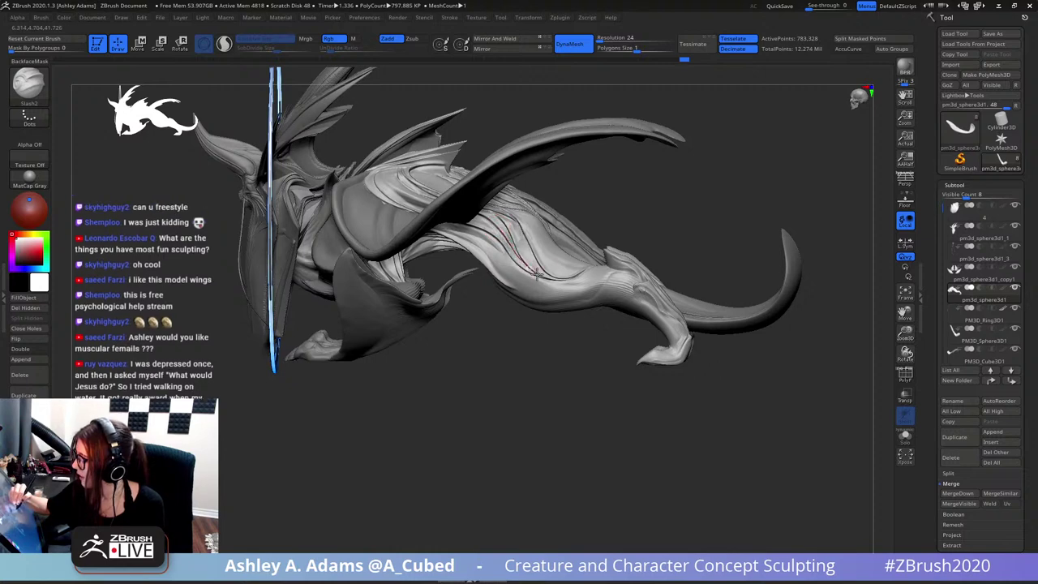
left_click_drag(652, 198, 526, 242)
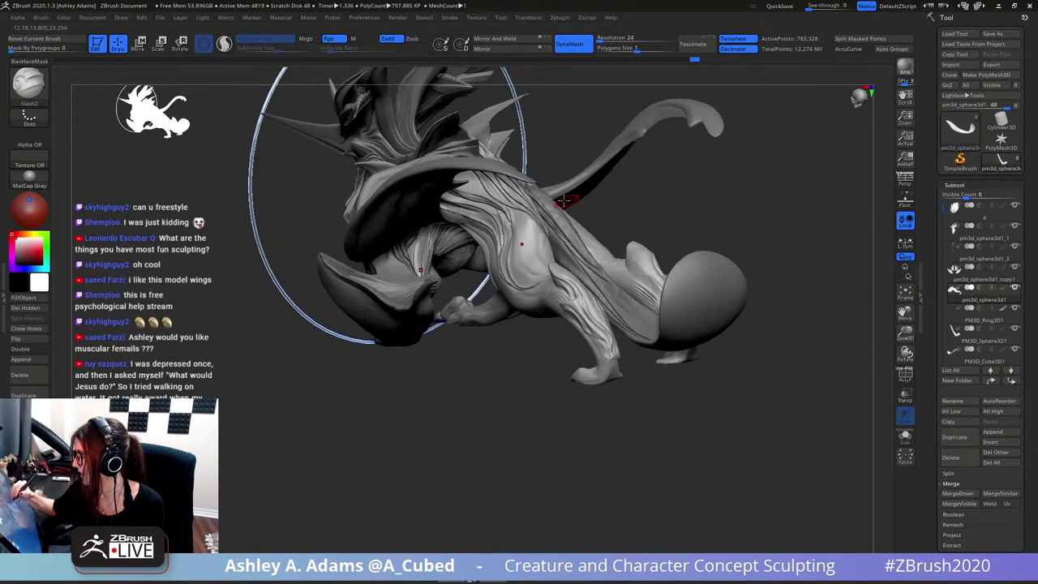
- Carve further Slash2 creases down the back of the hind thigh toward the knee
left_click_drag(567, 151, 528, 222)
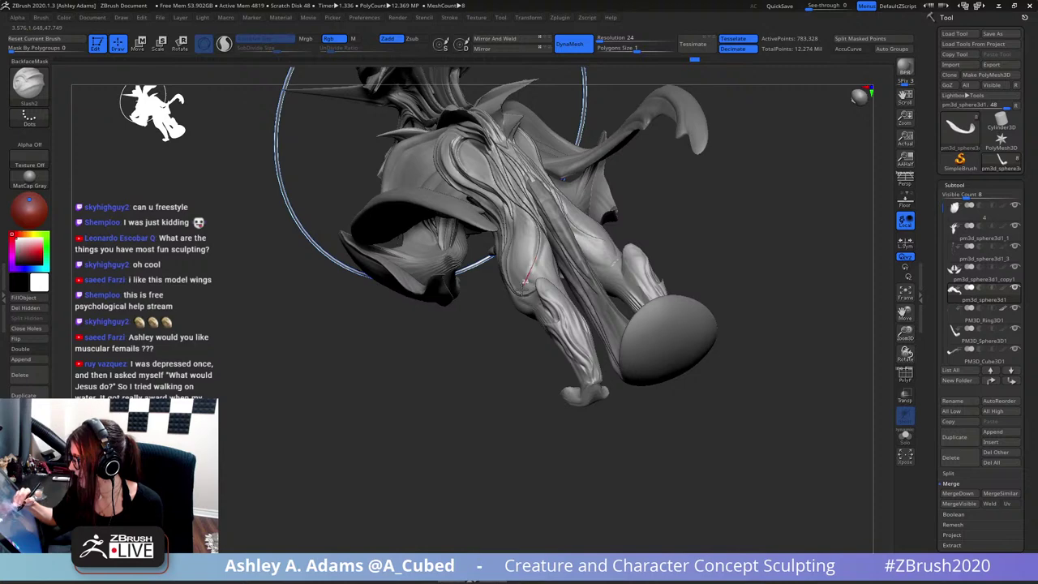
right_click_drag(550, 293, 557, 173)
right_click_drag(589, 271, 605, 254, "ctrl")
left_click_drag(604, 254, 602, 247)
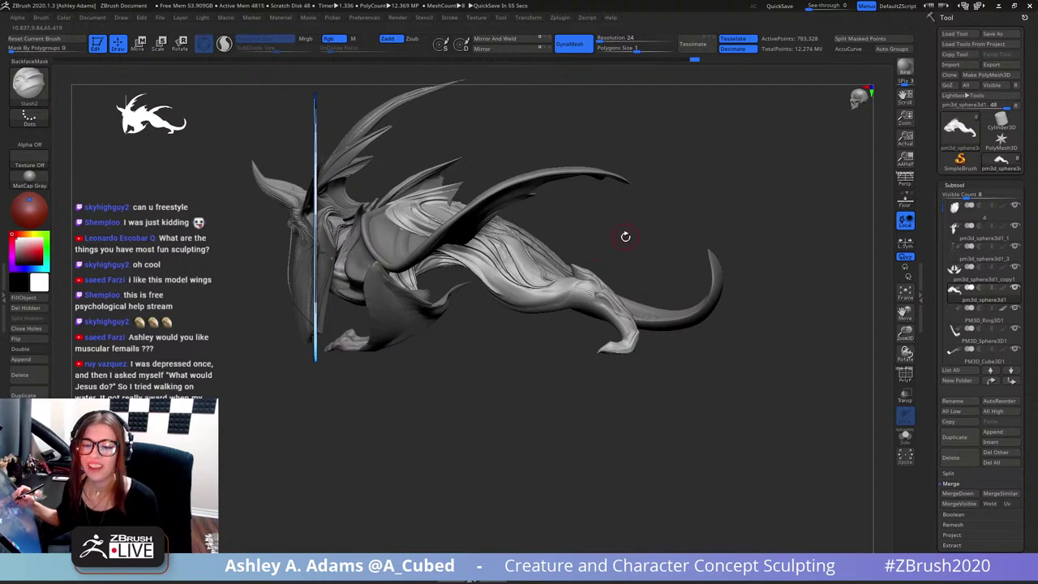
- Select the wing subtool and carve a Slash2 groove following the front rim of its broad base at the shoulder
left_click_drag(627, 288, 579, 225)
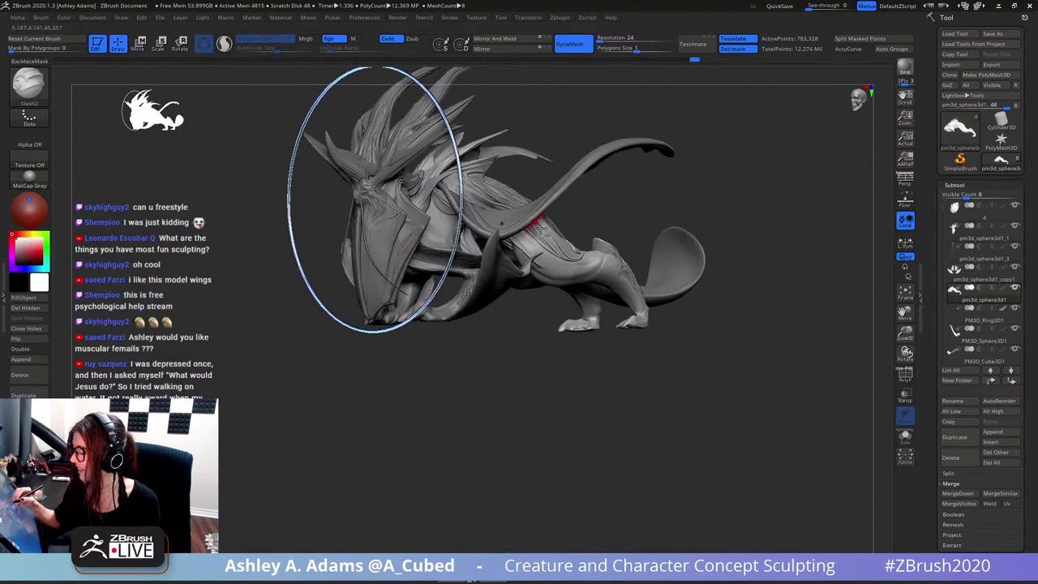
right_click_drag(543, 230, 560, 299, "alt")
left_click(548, 255, "alt")
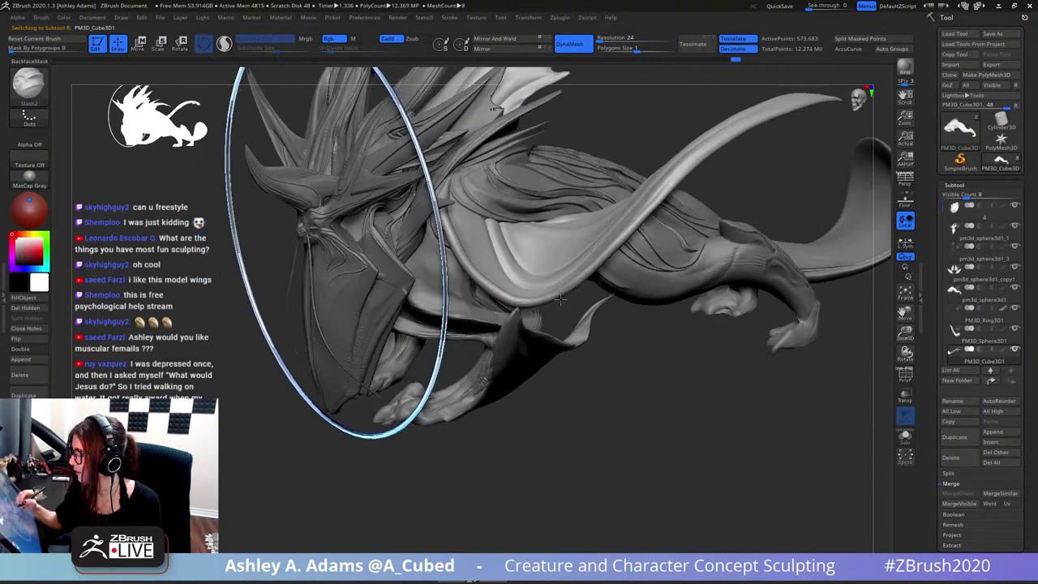
left_click_drag(560, 300, 528, 220)
left_click_drag(498, 169, 486, 189)
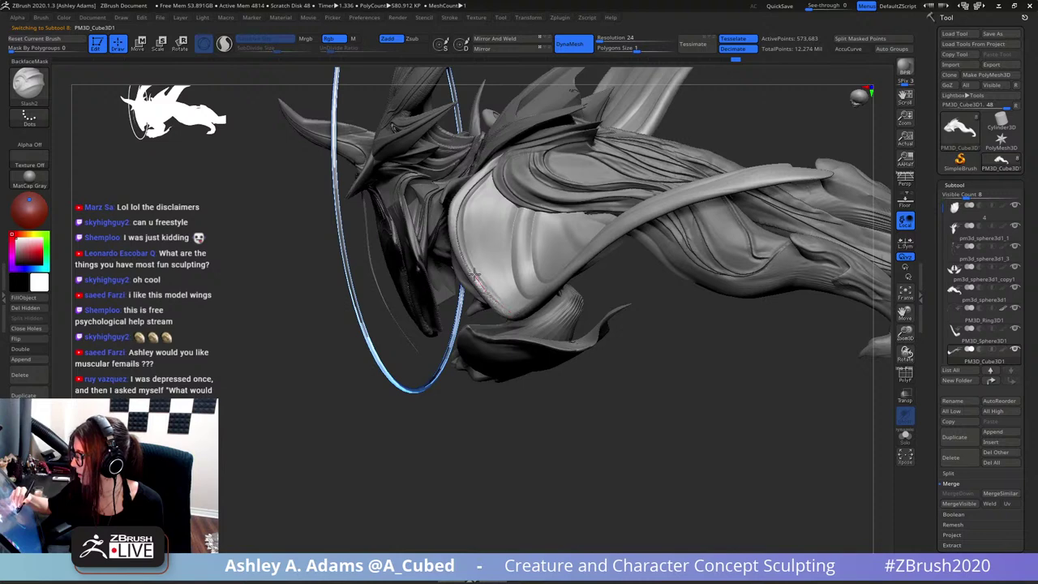
left_click_drag(464, 253, 464, 202)
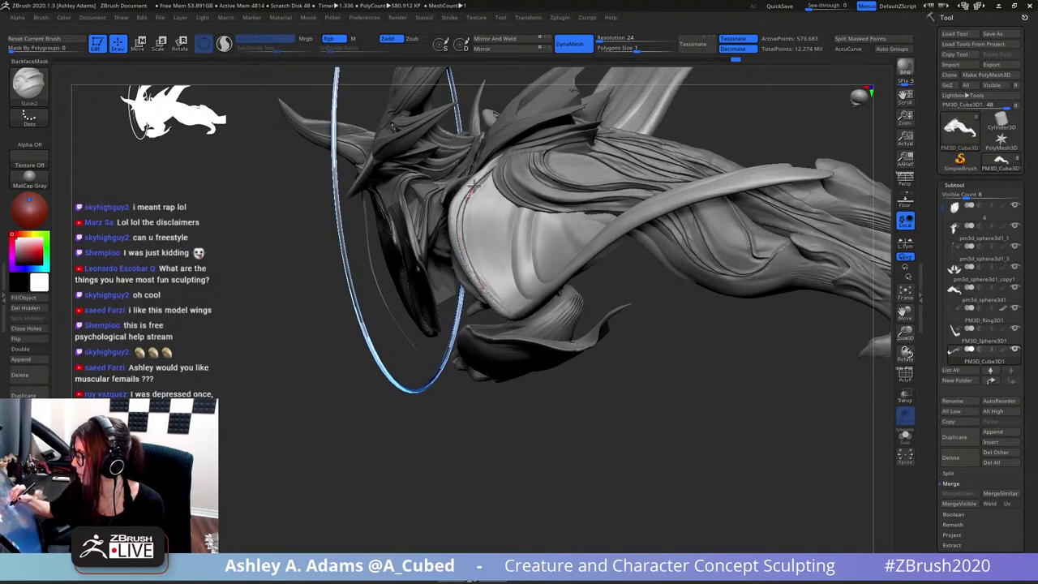
mouse_move(504, 163)
right_mouse_down()
mouse_move(526, 180)
mouse_move(512, 165)
right_mouse_up()
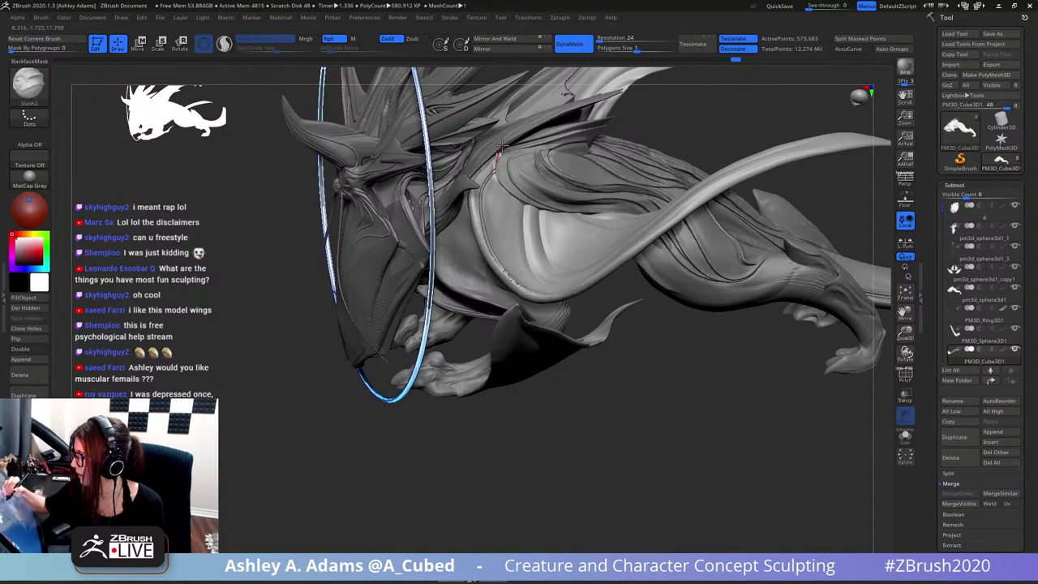
mouse_move(520, 140)
left_mouse_down()
mouse_move(508, 187)
mouse_move(543, 209)
left_mouse_up()
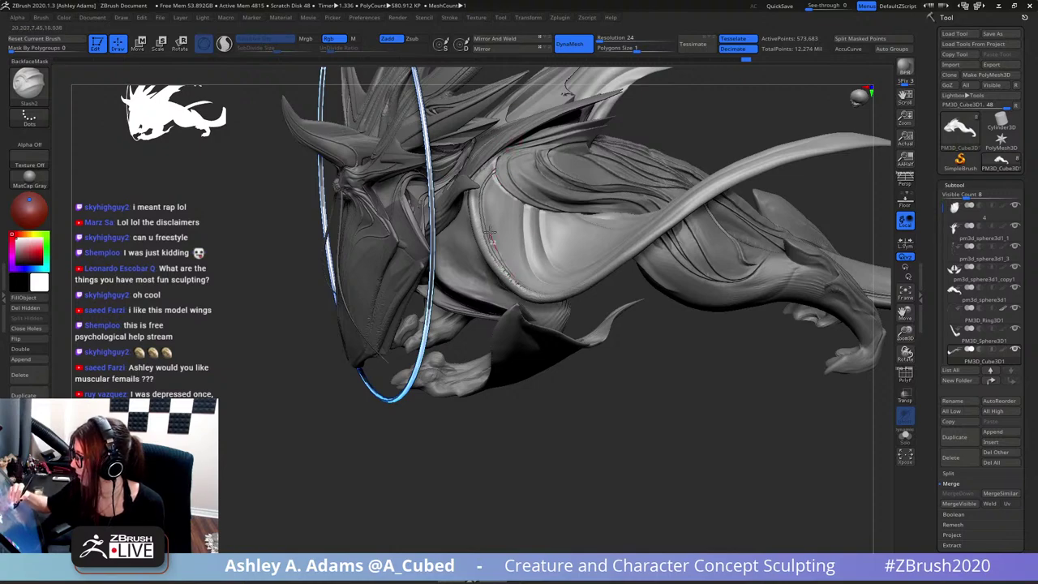
- Select the body subtool and cut curving Slash2 creases along the flank and outer hind thigh on the opposite side
left_click_drag(503, 430, 503, 349)
left_click_drag(373, 203, 645, 185)
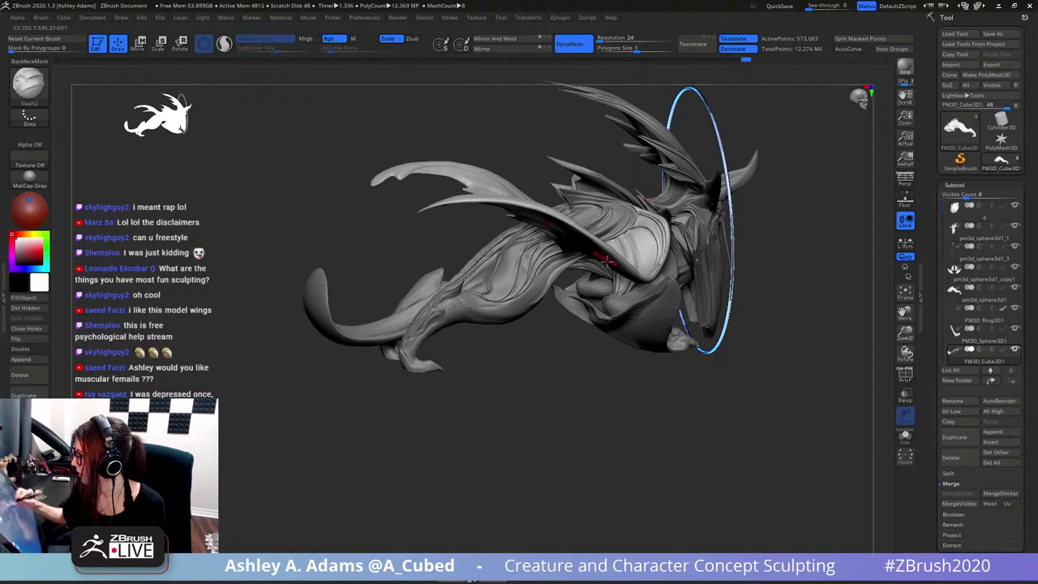
left_click_drag(567, 382, 649, 377, "shift")
left_click(520, 291, "alt")
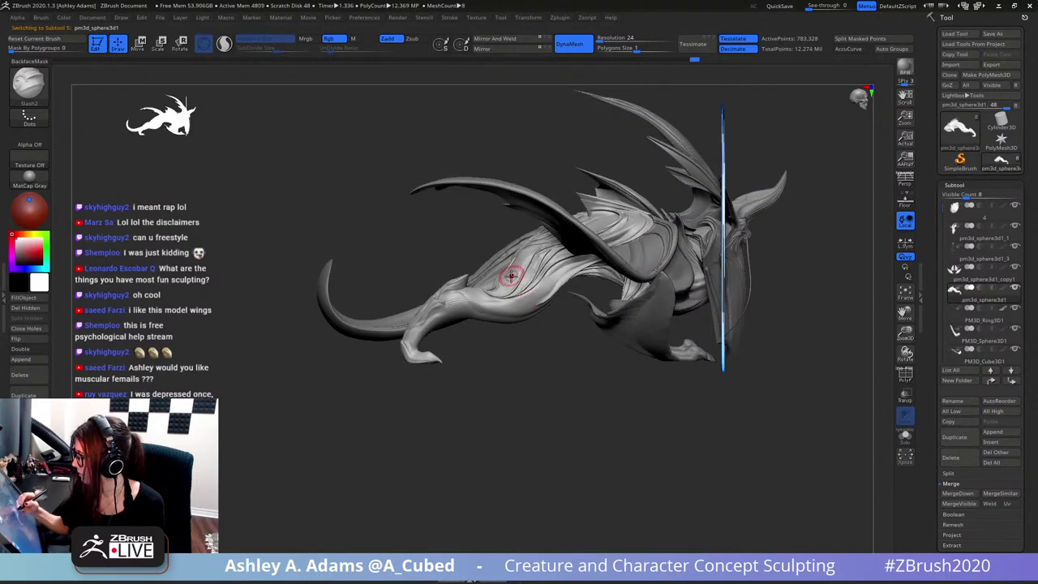
right_click(511, 276)
right_click_drag(512, 274, 524, 252, "ctrl")
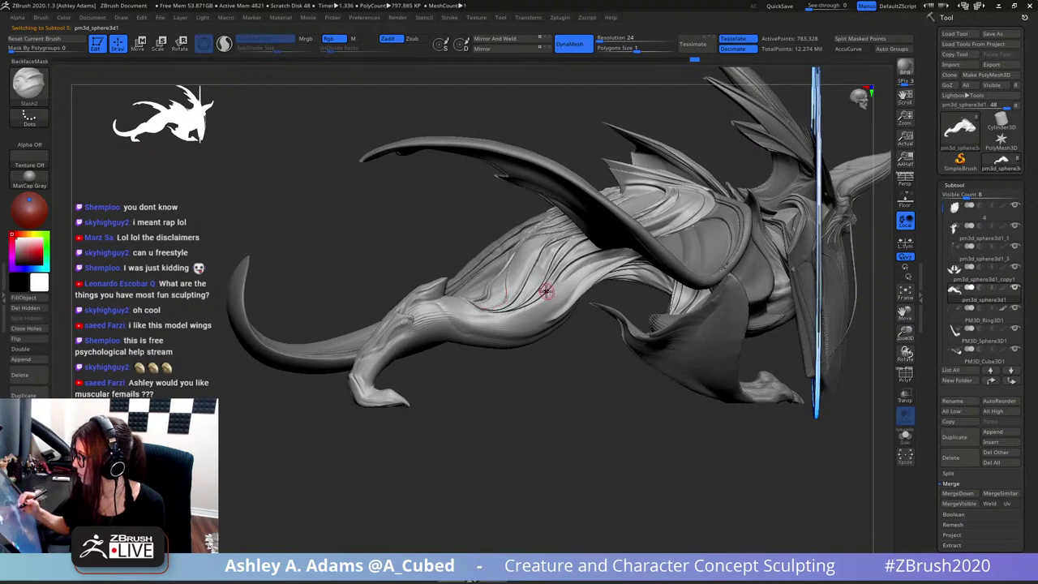
right_click_drag(547, 292, 503, 245)
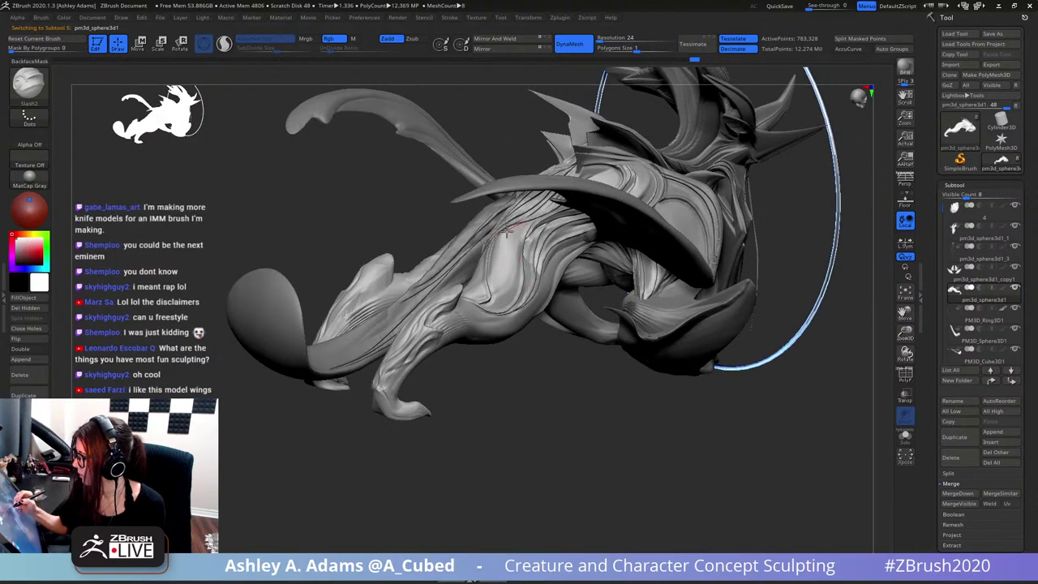
mouse_move(506, 282)
left_mouse_down()
mouse_move(506, 305)
mouse_move(469, 303)
left_mouse_up()
- Deepen the Slash2 creases over the top and rear of the hind thigh, between the hip and knee
mouse_move(519, 269)
right_mouse_down()
mouse_move(521, 278)
mouse_move(497, 240)
mouse_move(498, 311)
right_mouse_up()
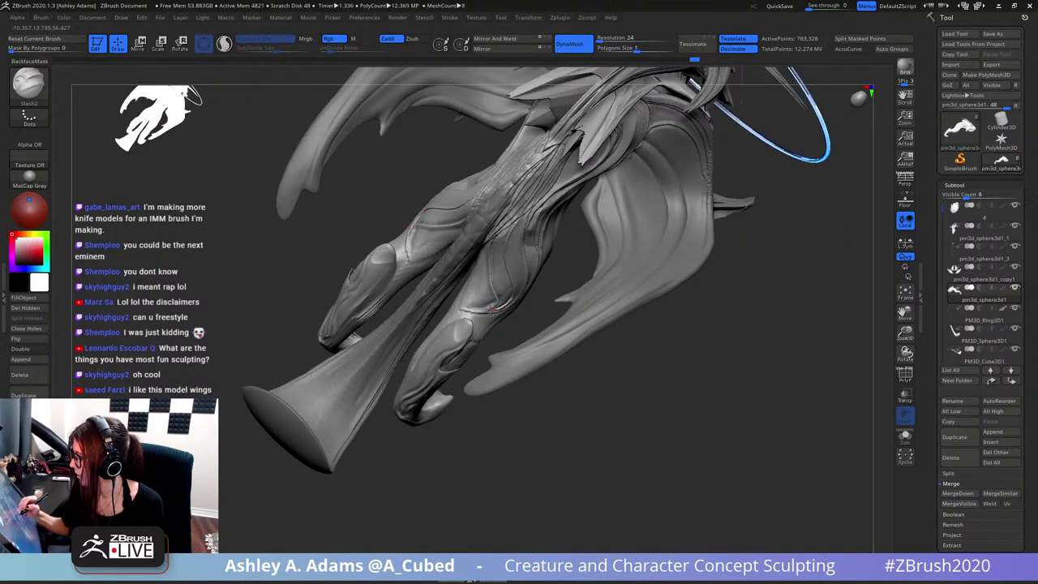
right_click_drag(524, 243, 509, 234)
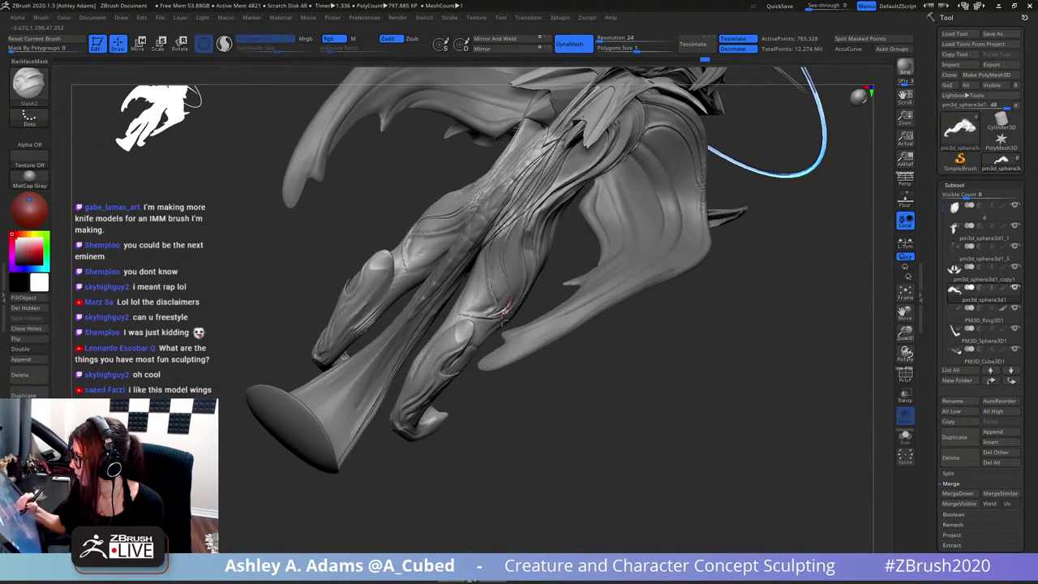
right_click_drag(520, 246, 480, 316)
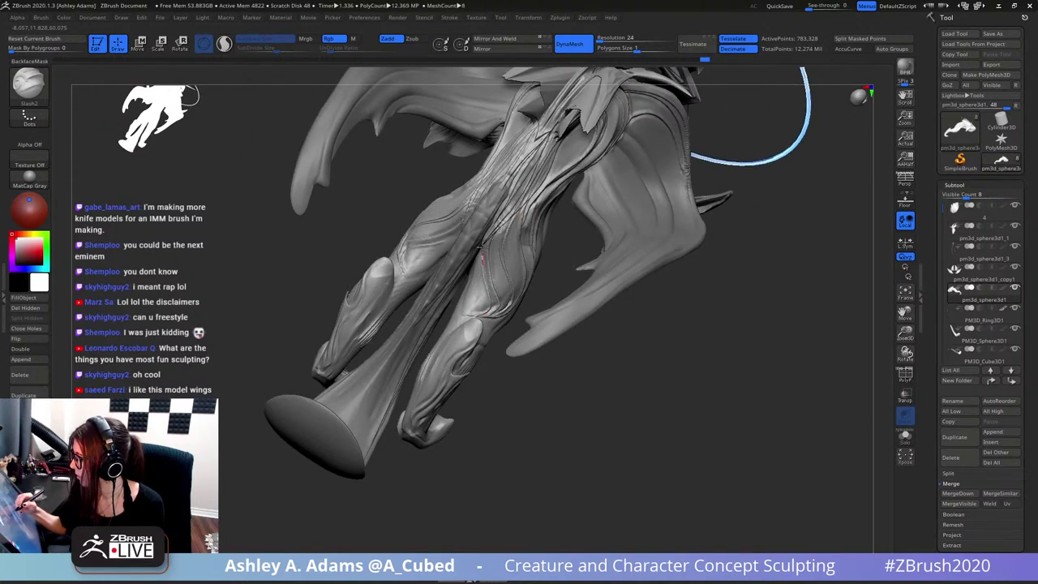
right_click_drag(511, 238, 755, 368)
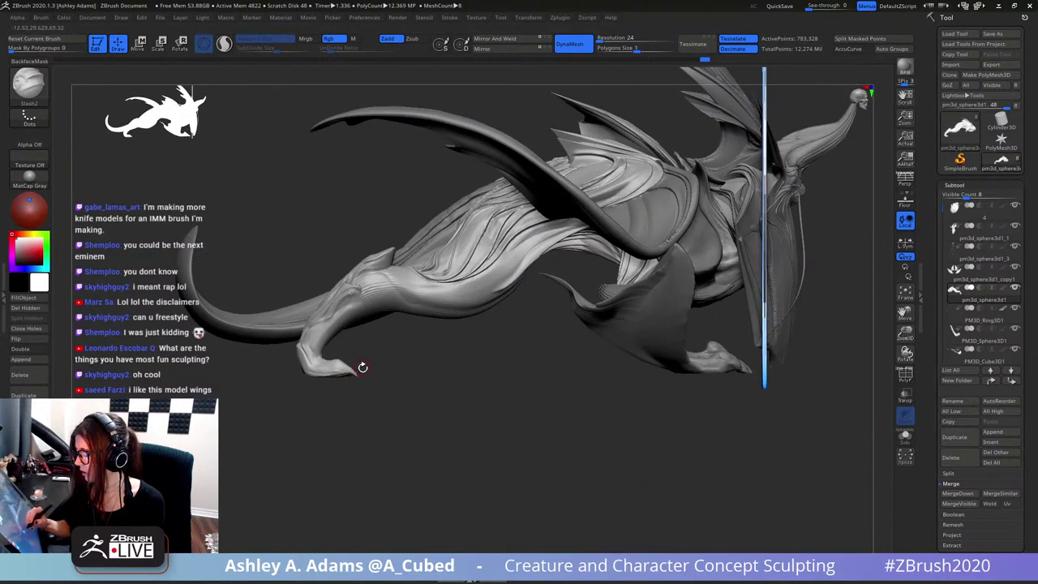
- Show the body subtool in Solo mode and isolate its pair of feet with a SelectRect selection
mouse_move(363, 367)
right_mouse_down()
mouse_move(552, 352)
mouse_move(767, 387)
mouse_move(636, 349)
mouse_move(658, 298)
right_mouse_up()
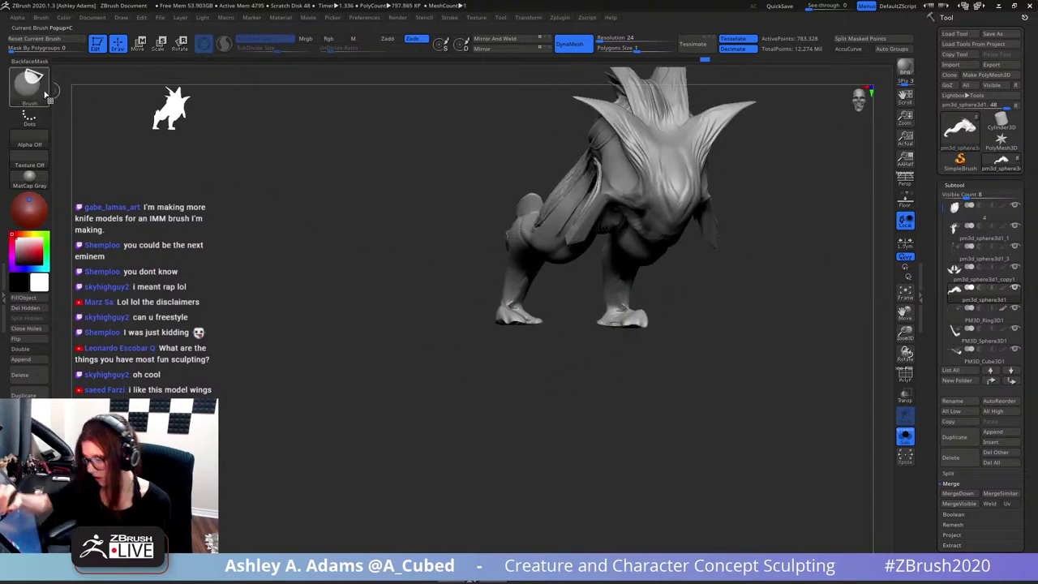
left_click(45, 92, "ctrl+shift")
left_click(133, 101, "ctrl+shift")
left_click_drag(480, 355, 718, 298, "ctrl+alt+shift")
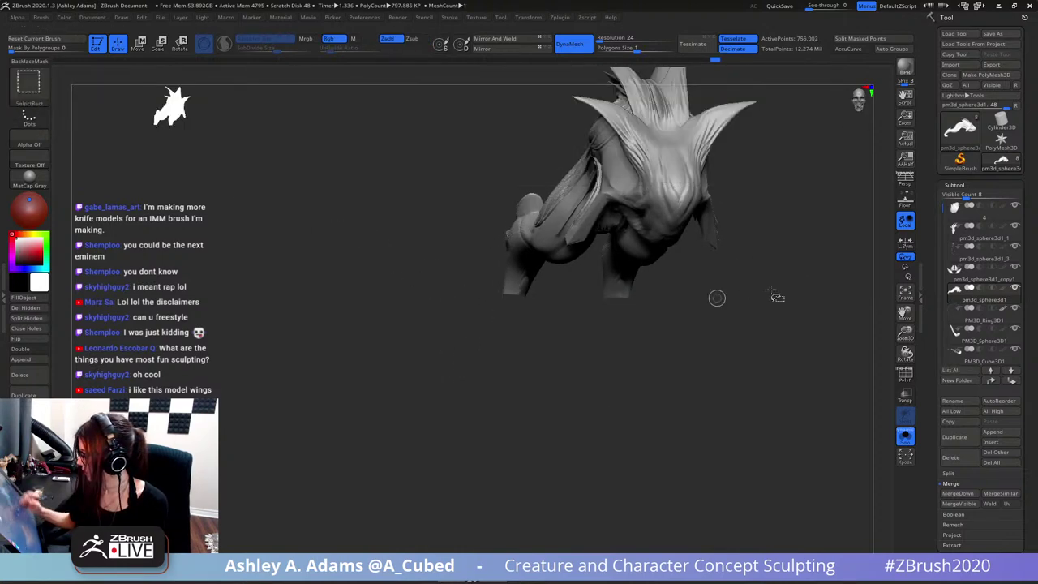
key("ctrl+z")
left_click_drag(548, 368, 712, 281, "ctrl+shift")
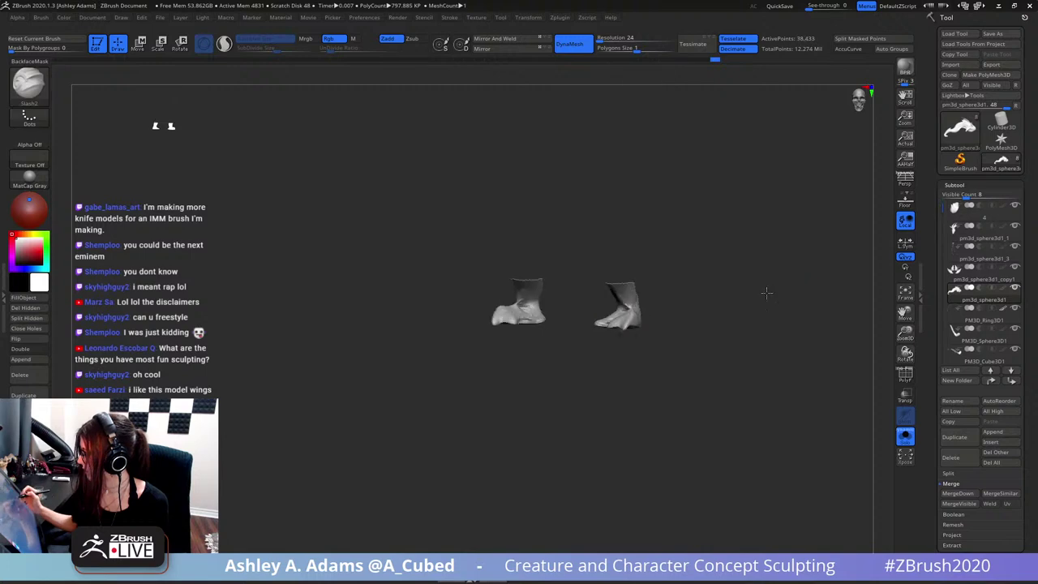
- Pull the middle toe of each foot out into a distinct tip with the SnakeHook brush, working from the underside
mouse_move(705, 280)
right_mouse_down()
mouse_move(623, 259)
mouse_move(554, 341)
mouse_move(549, 319)
mouse_move(515, 314)
mouse_move(531, 111)
right_mouse_up()
right_click(549, 319)
right_click(513, 306)
right_click(497, 304)
key("b")
key("s")
key("h")
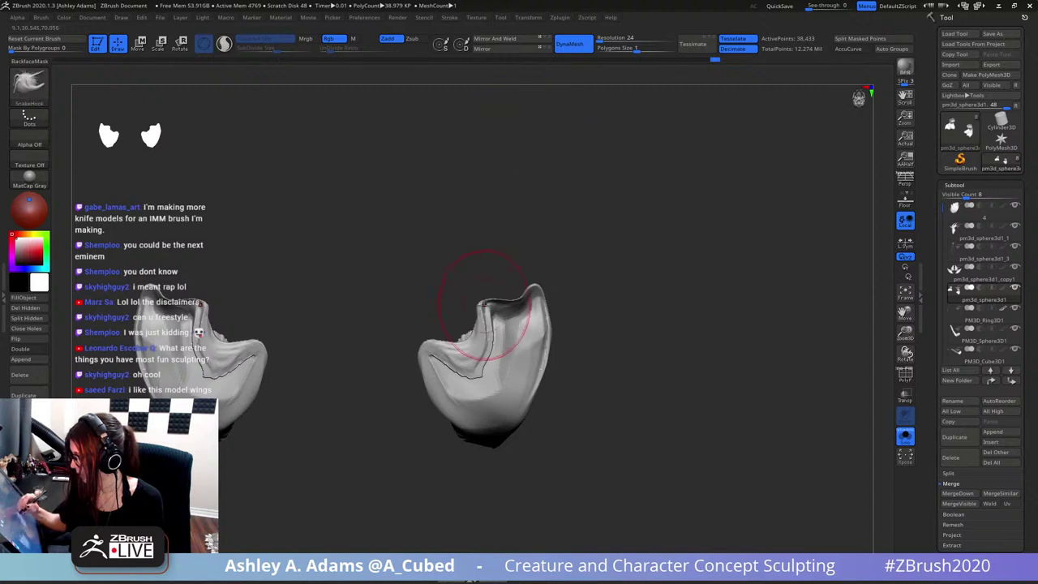
right_click(482, 303)
mouse_move(482, 311)
left_mouse_down()
mouse_move(488, 286)
mouse_move(507, 309)
mouse_move(474, 291)
left_mouse_up()
right_click(501, 297)
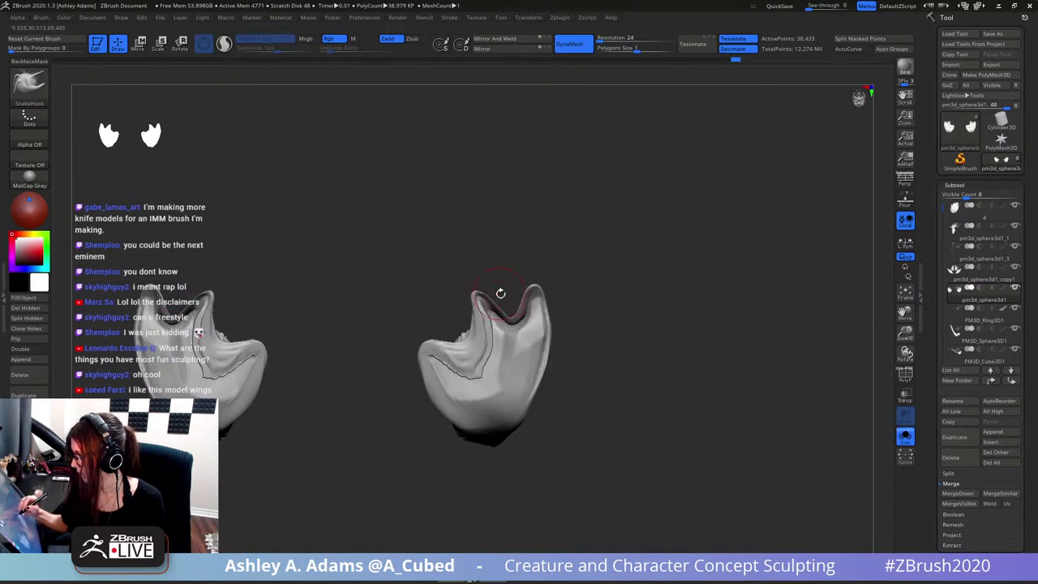
- Reshape the side toe and the spacing between the toes with SnakeHook
right_click(504, 362)
left_click_drag(504, 362, 511, 363)
mouse_move(427, 351)
left_mouse_down()
mouse_move(434, 330)
mouse_move(452, 352)
left_mouse_up()
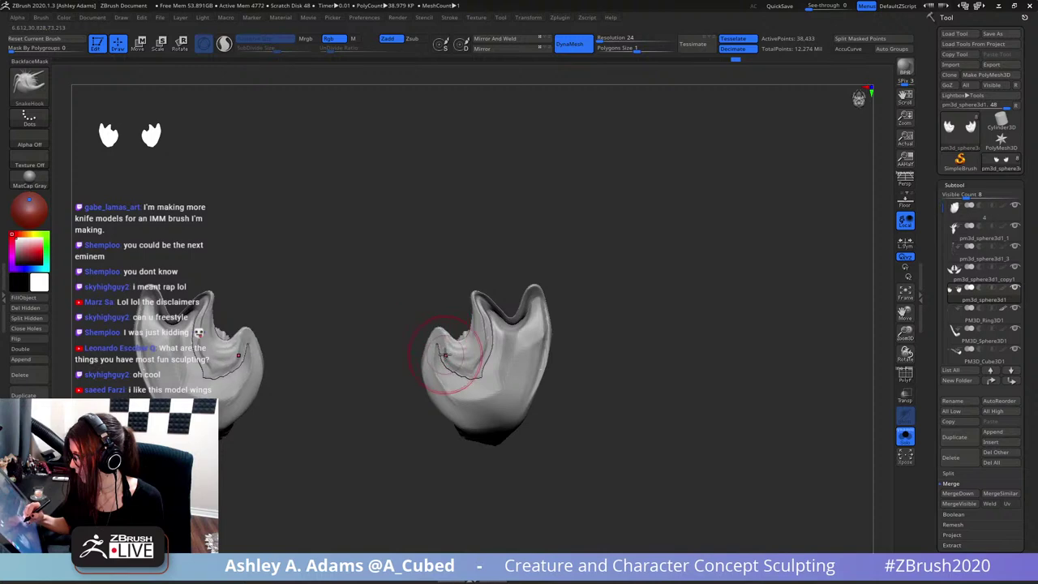
mouse_move(535, 312)
left_mouse_down()
mouse_move(539, 300)
mouse_move(564, 346)
mouse_move(569, 451)
left_mouse_up()
left_click_drag(561, 344, 528, 357)
right_click(500, 348)
mouse_move(588, 280)
left_mouse_down()
mouse_move(533, 321)
mouse_move(527, 258)
left_mouse_up()
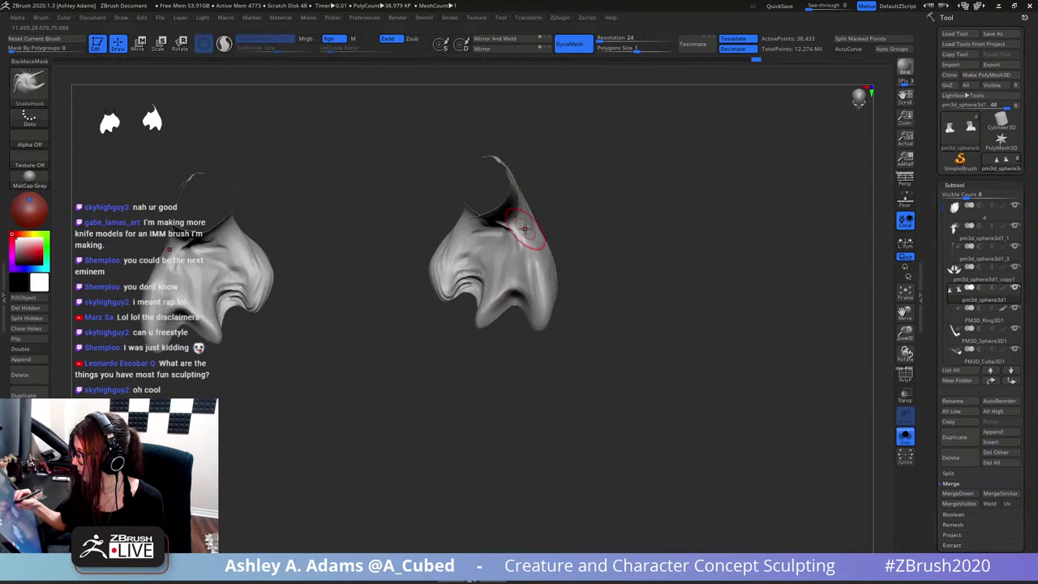
- Build up the top of the foot between ankle and toes with ClayBuildup and smooth the added volume
key("b")
key("c")
key("b")
right_click_drag(514, 243, 507, 228)
mouse_move(494, 227)
left_mouse_down()
mouse_move(503, 228)
mouse_move(489, 234)
mouse_move(503, 230)
left_mouse_up()
right_click_drag(499, 211, 514, 214)
left_click_drag(507, 224, 513, 234)
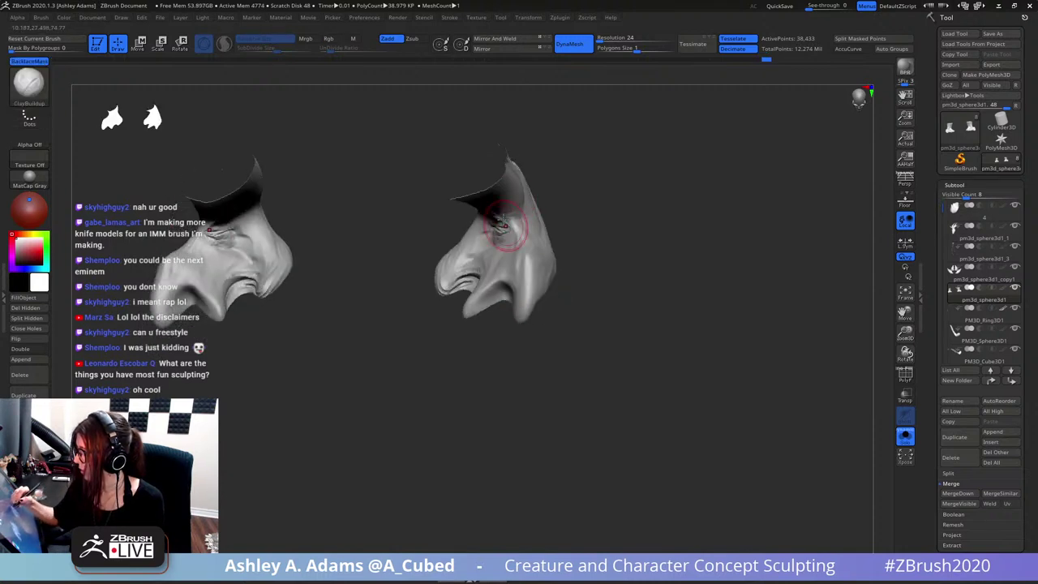
right_click_drag(513, 234, 491, 232)
left_click_drag(492, 232, 519, 192, "shift")
right_click_drag(519, 192, 539, 216)
left_click_drag(538, 215, 496, 263)
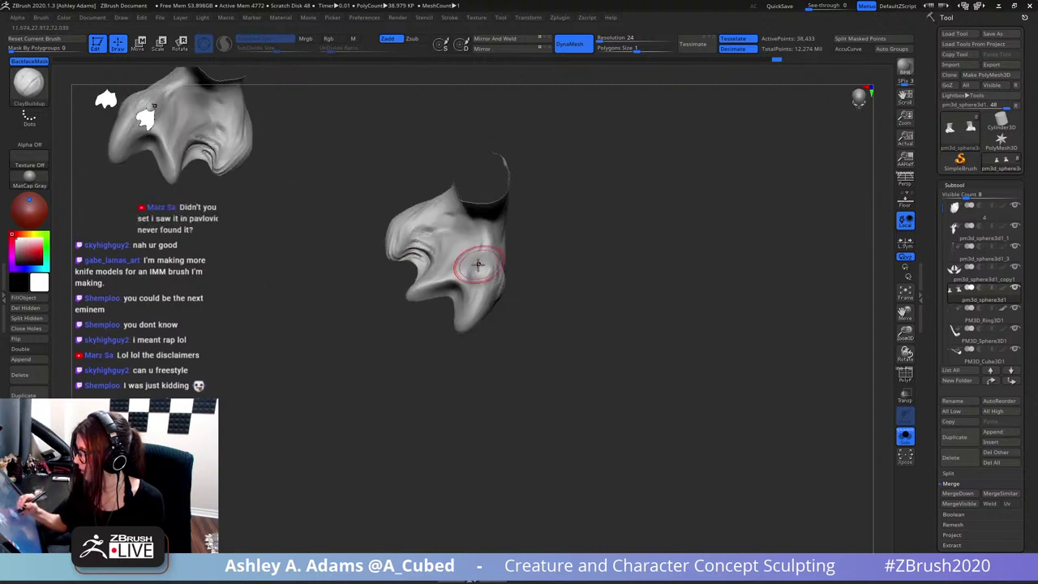
- Define the gaps between the toes with DamStandard and thicken the toes and knuckles with ClayBuildup
key("b")
key("d")
key("s")
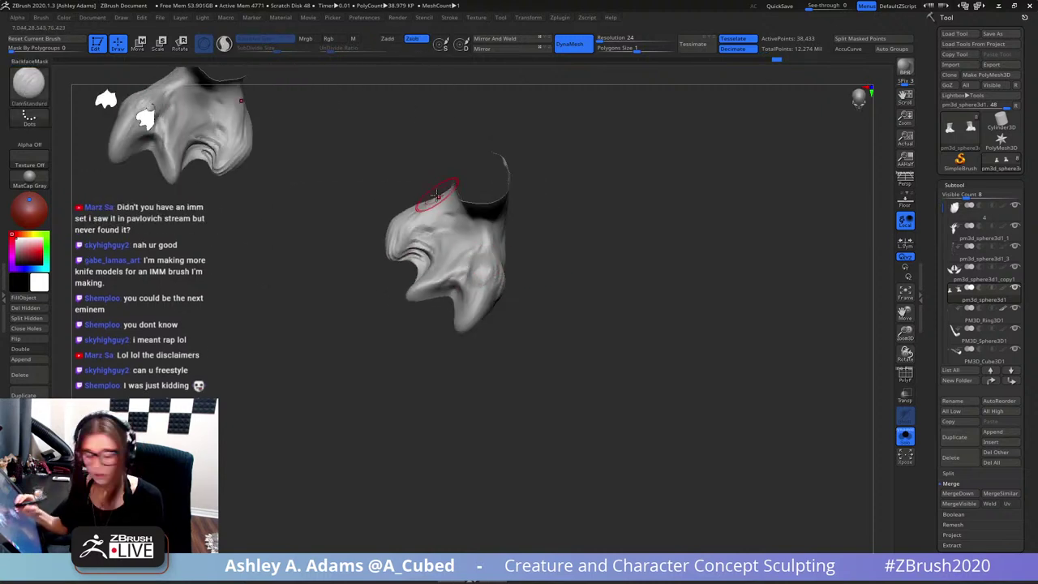
right_click_drag(463, 256, 472, 298, "alt")
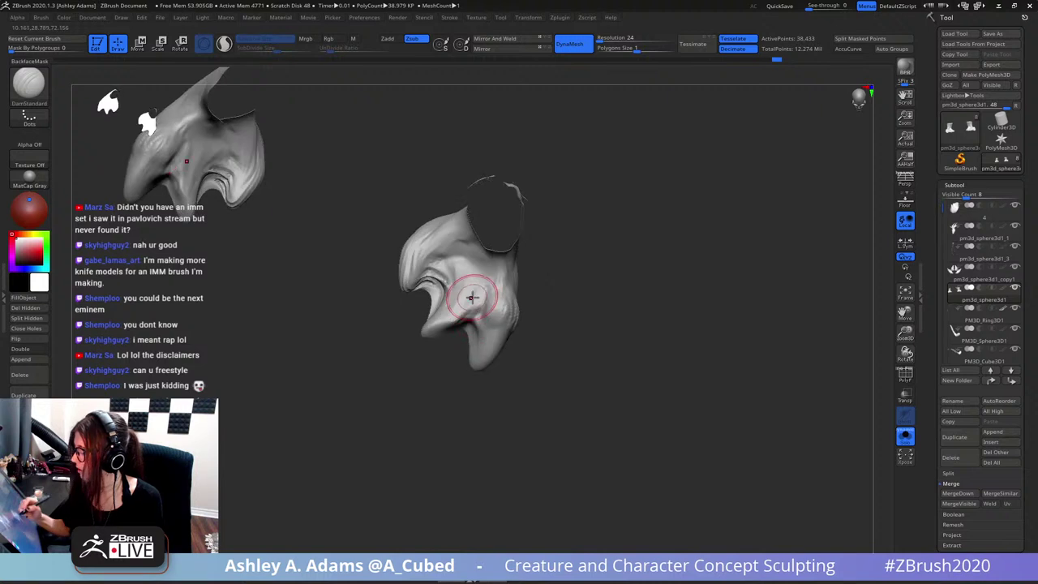
key("b")
key("c")
key("b")
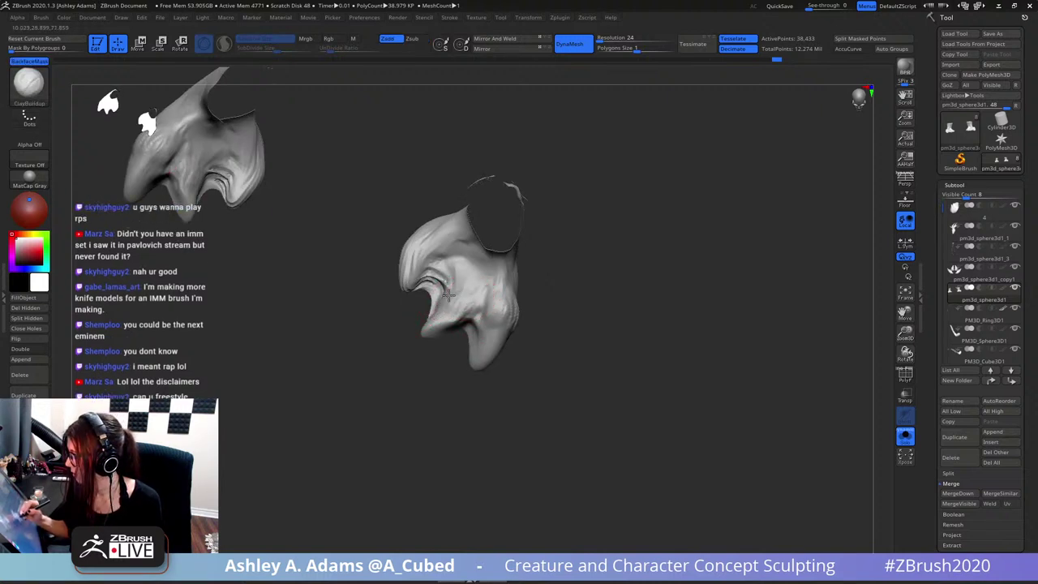
left_click_drag(464, 323, 452, 236)
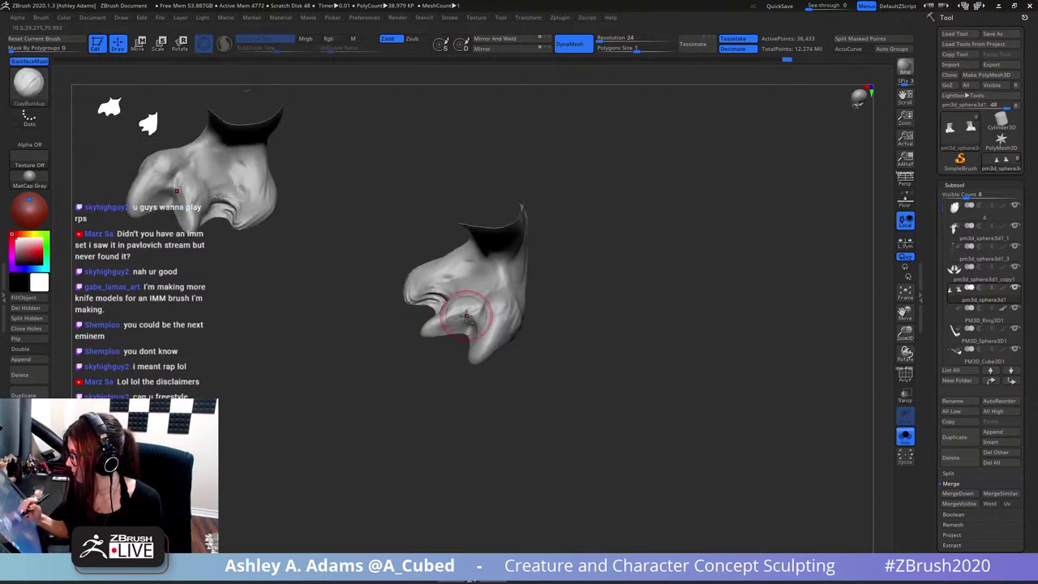
mouse_move(466, 315)
right_mouse_down()
mouse_move(459, 305)
mouse_move(437, 320)
right_mouse_up()
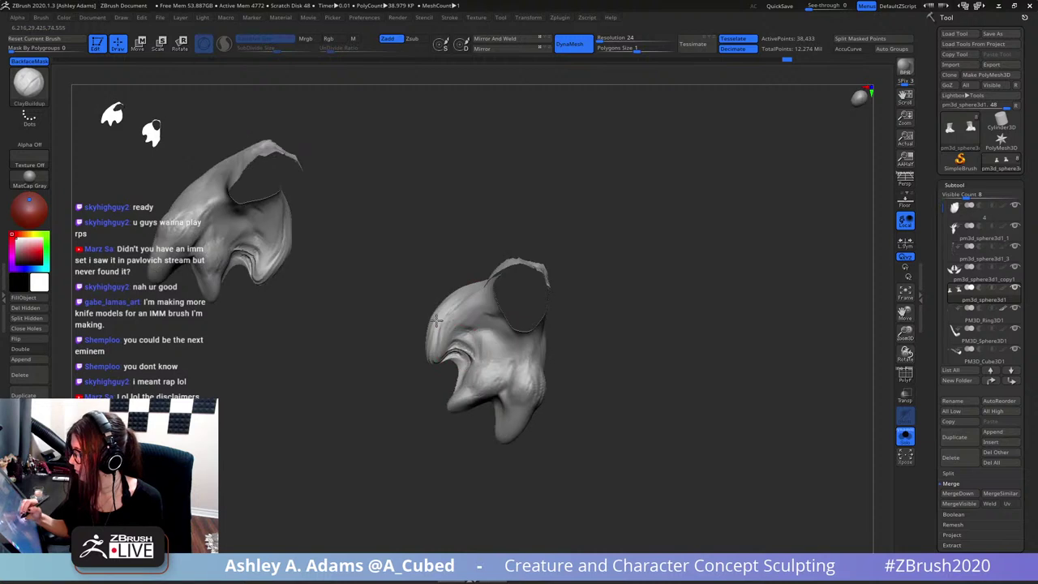
mouse_move(436, 320)
left_mouse_down()
mouse_move(457, 294)
mouse_move(505, 302)
mouse_move(482, 280)
mouse_move(509, 284)
mouse_move(491, 292)
mouse_move(523, 261)
mouse_move(503, 258)
mouse_move(551, 249)
mouse_move(495, 247)
mouse_move(506, 260)
mouse_move(439, 177)
left_mouse_up()
- Build up the ankle, side and heel of the foot with ClayBuildup and smooth the transitions
left_click_drag(504, 254, 527, 250)
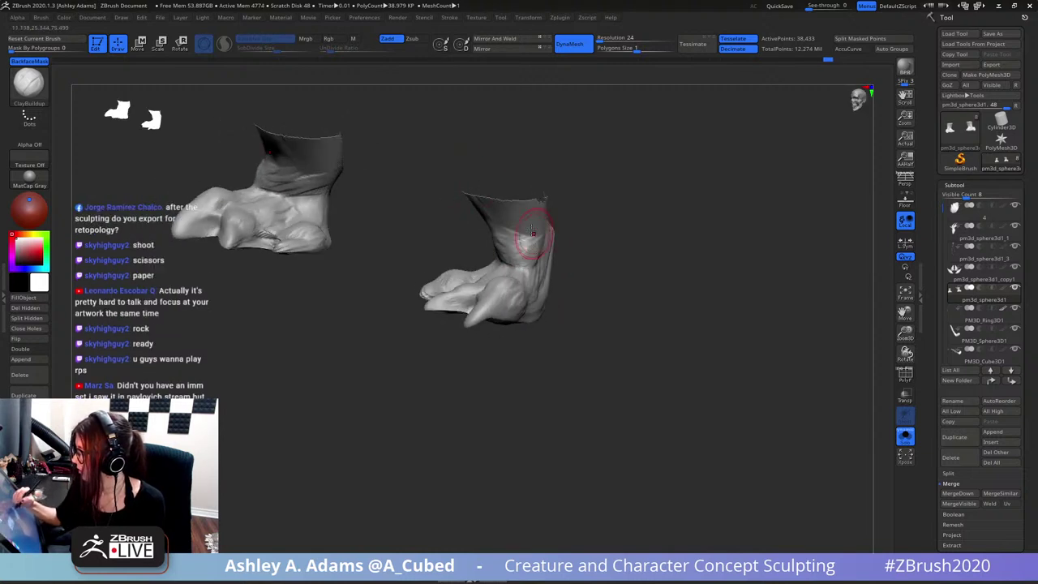
right_click_drag(527, 245, 480, 240)
left_click_drag(532, 243, 558, 266)
right_click_drag(496, 346, 491, 344)
mouse_move(505, 310)
left_mouse_down()
mouse_move(543, 309)
mouse_move(570, 279)
mouse_move(519, 301)
left_mouse_up()
mouse_move(520, 300)
right_mouse_down()
mouse_move(558, 276)
mouse_move(618, 292)
mouse_move(464, 312)
right_mouse_up()
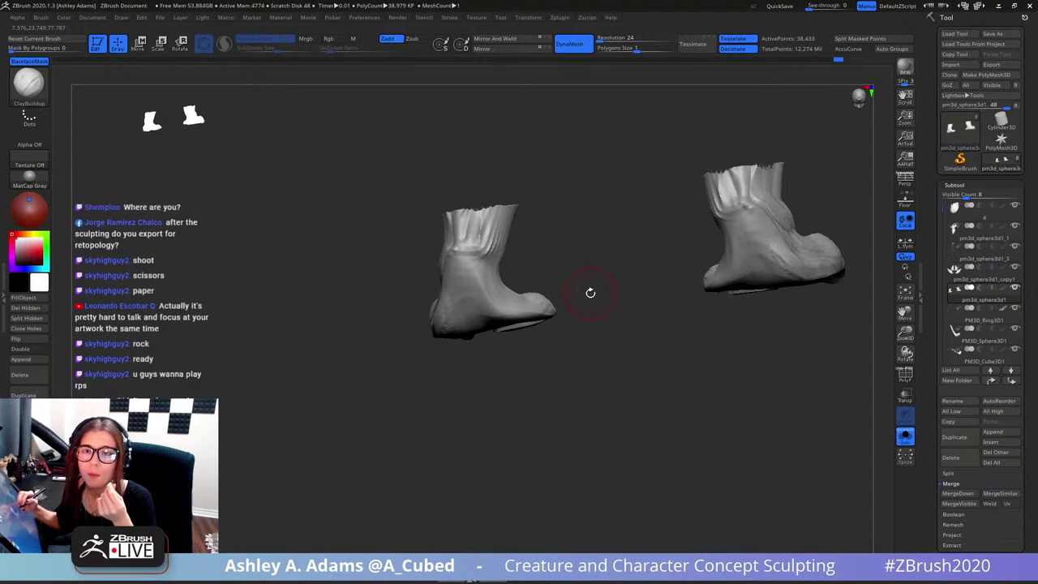
left_click_drag(591, 299, 598, 295)
left_click_drag(604, 367, 552, 290, "shift")
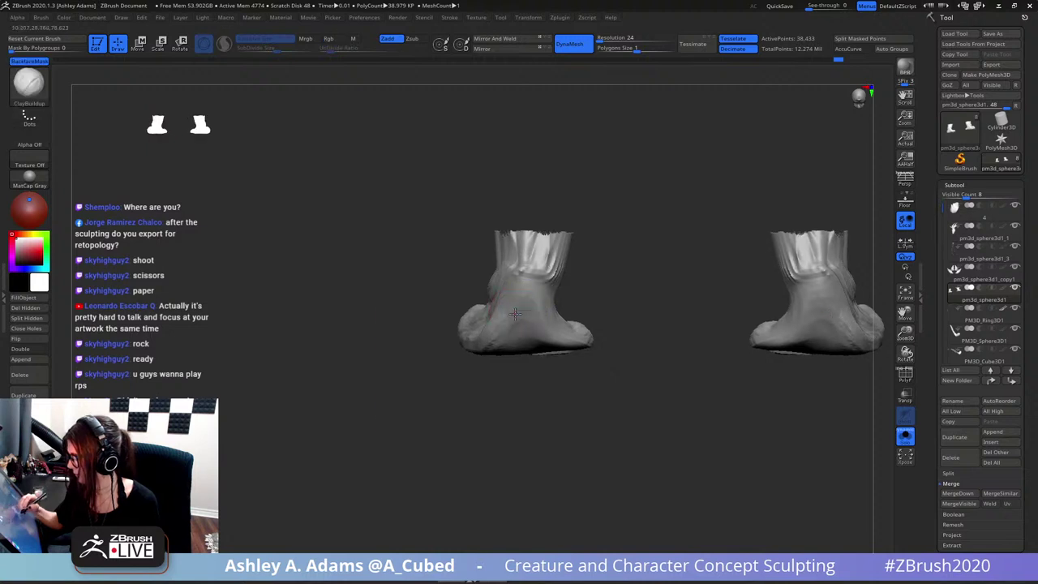
- Adjust the back of the foot with SnakeHook and carve creases into the sole with DamStandard
key("b")
key("s")
key("h")
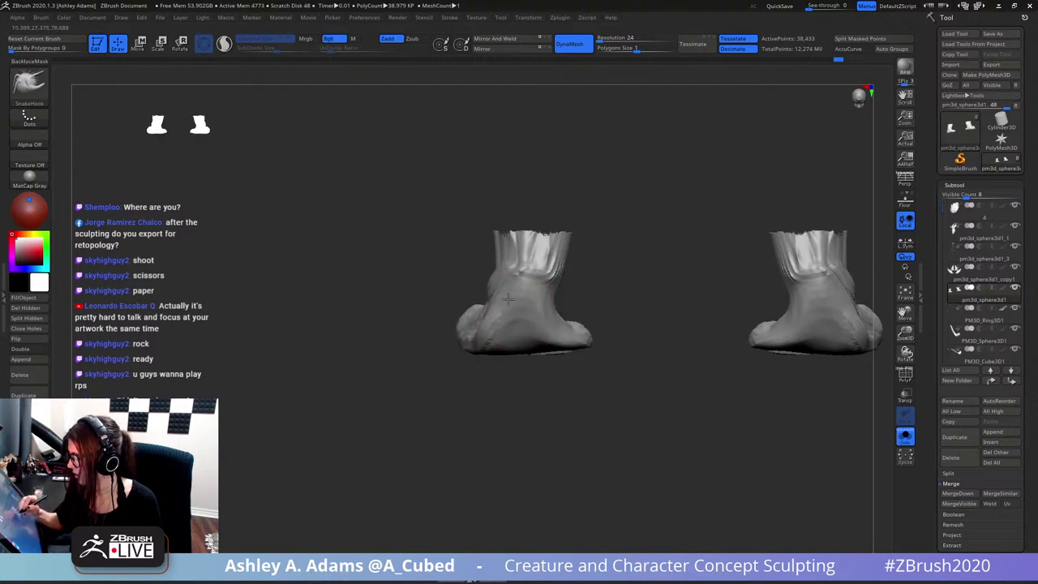
key("space")
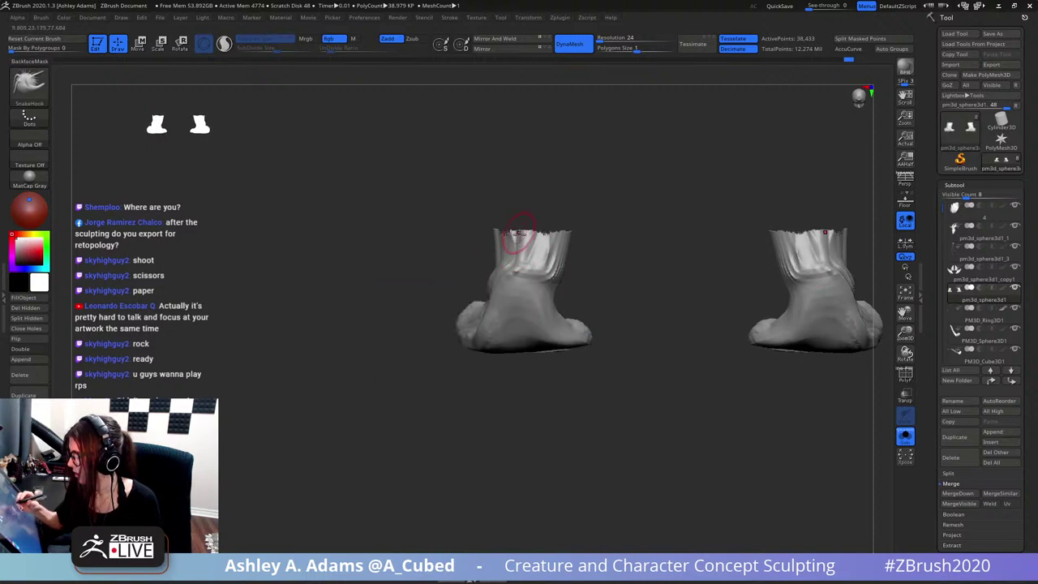
mouse_move(518, 235)
right_mouse_down()
mouse_move(559, 313)
mouse_move(514, 301)
mouse_move(518, 384)
right_mouse_up()
key("b")
key("d")
key("s")
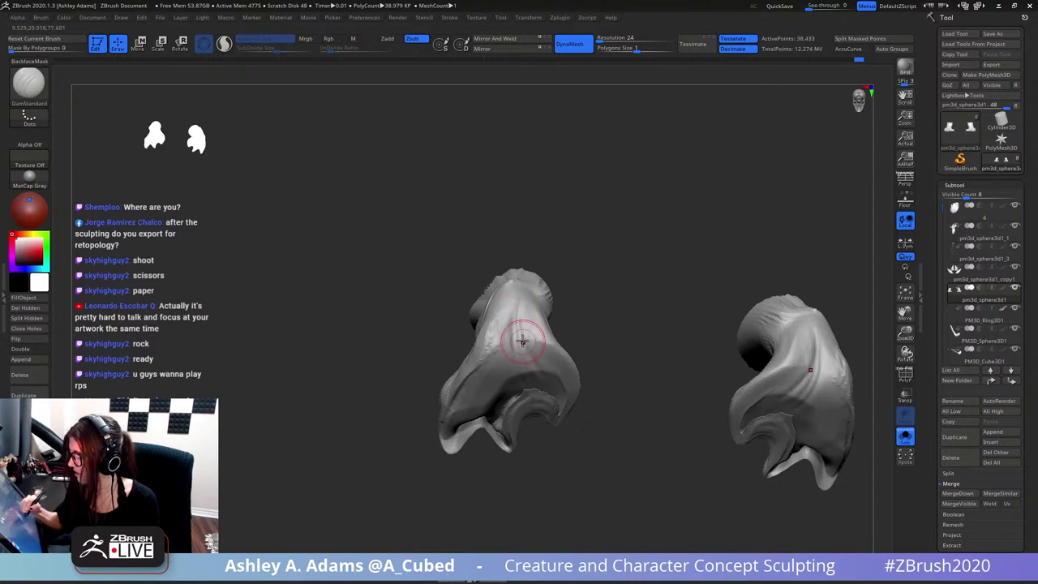
left_click_drag(516, 344, 506, 387)
mouse_move(519, 308)
left_mouse_down()
mouse_move(527, 381)
mouse_move(539, 391)
left_mouse_up()
right_click_drag(550, 335, 512, 390, "shift")
right_click(513, 390)
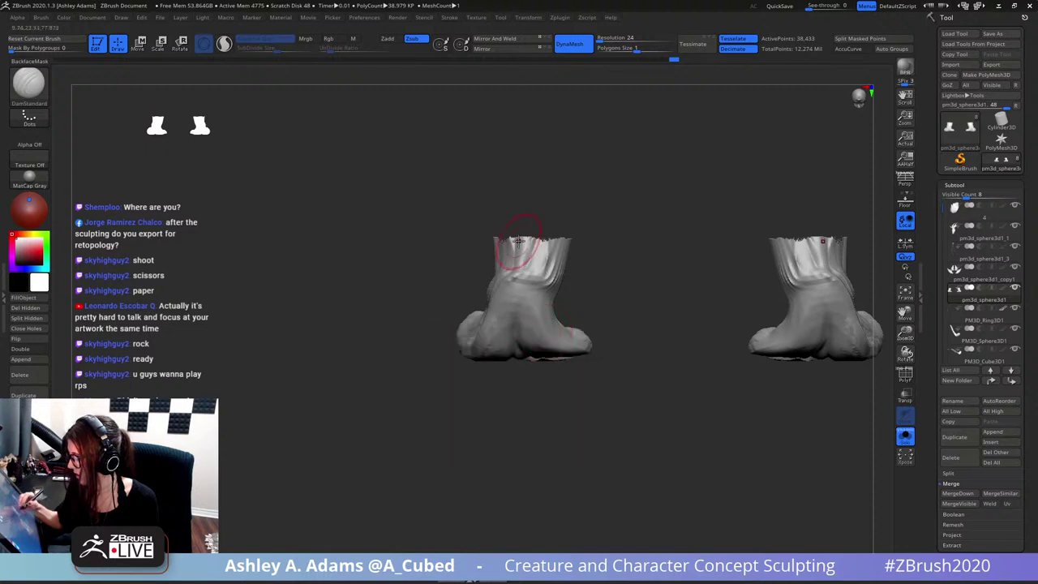
- Build up the underside and side of the foot with ClayBuildup
key("b")
key("c")
key("b")
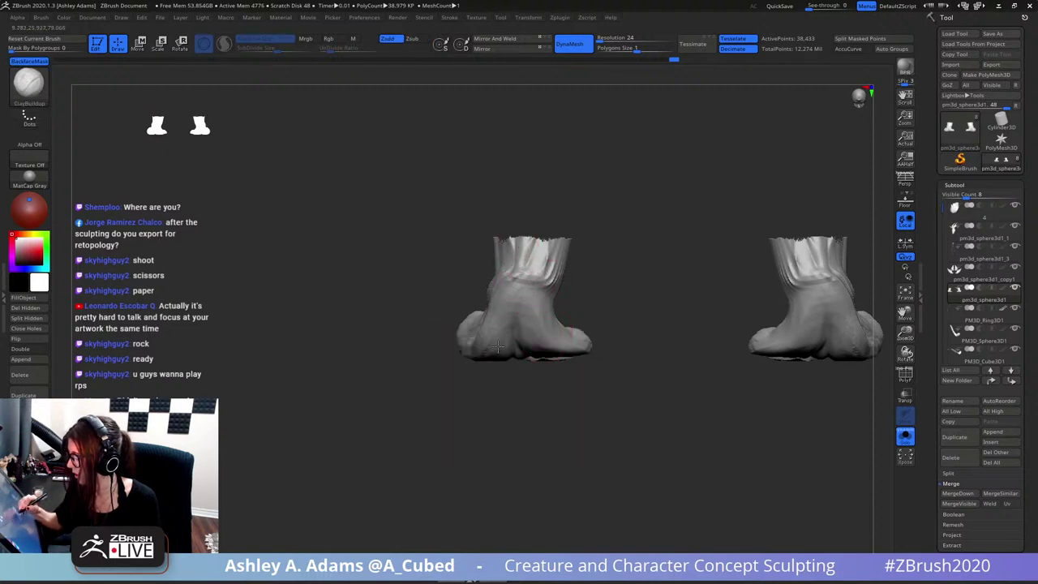
mouse_move(523, 295)
right_mouse_down()
mouse_move(557, 313)
mouse_move(550, 301)
mouse_move(564, 291)
mouse_move(593, 306)
mouse_move(595, 275)
mouse_move(549, 281)
mouse_move(550, 184)
right_mouse_up()
key("space")
right_click(595, 275)
right_click(545, 283)
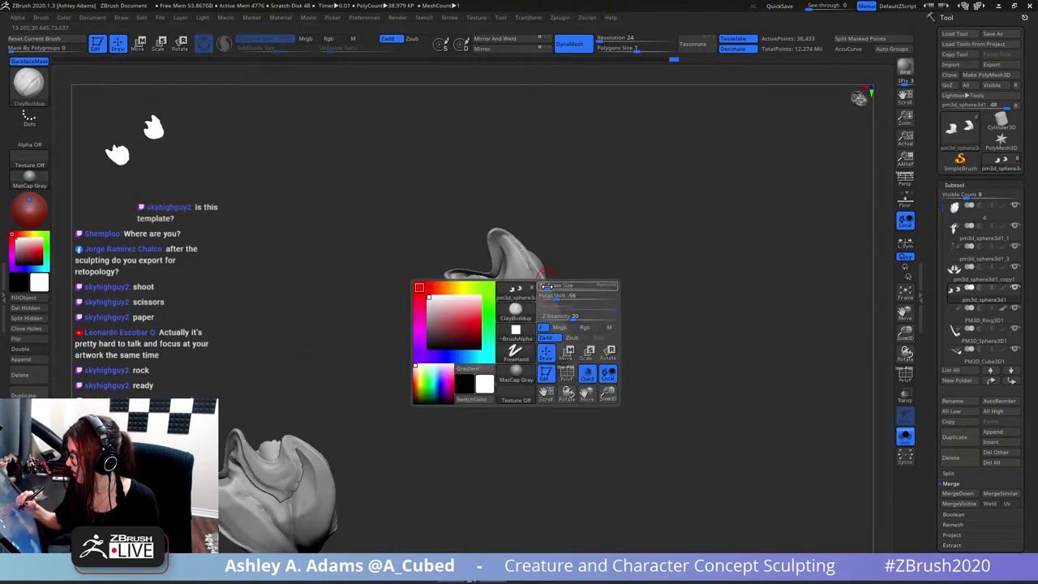
right_click_drag(556, 287, 568, 197)
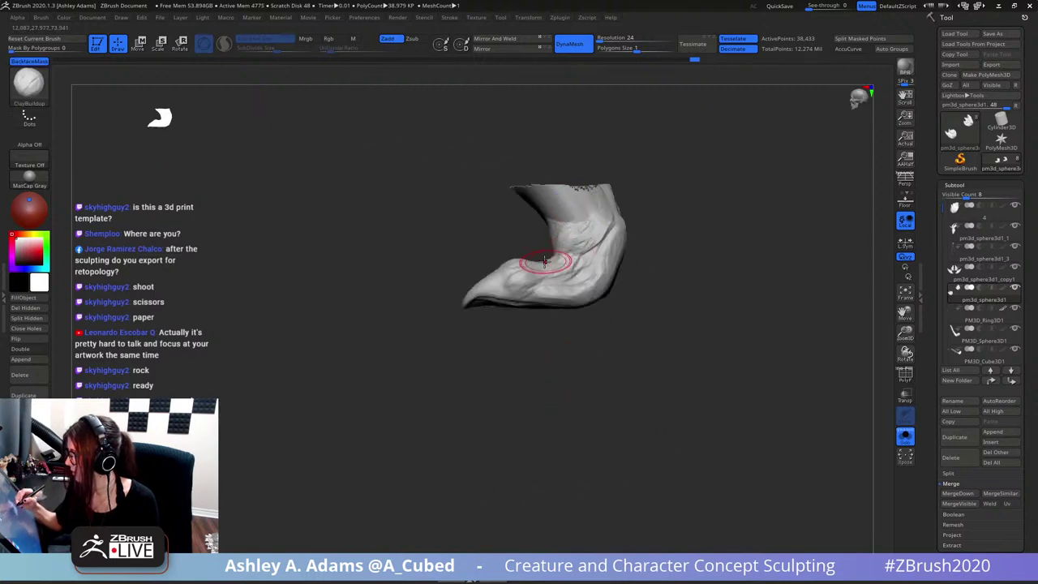
right_click_drag(513, 271, 524, 297)
- Carve the separation between the toes with DamStandard
key("b")
key("d")
key("s")
left_click_drag(492, 270, 497, 286)
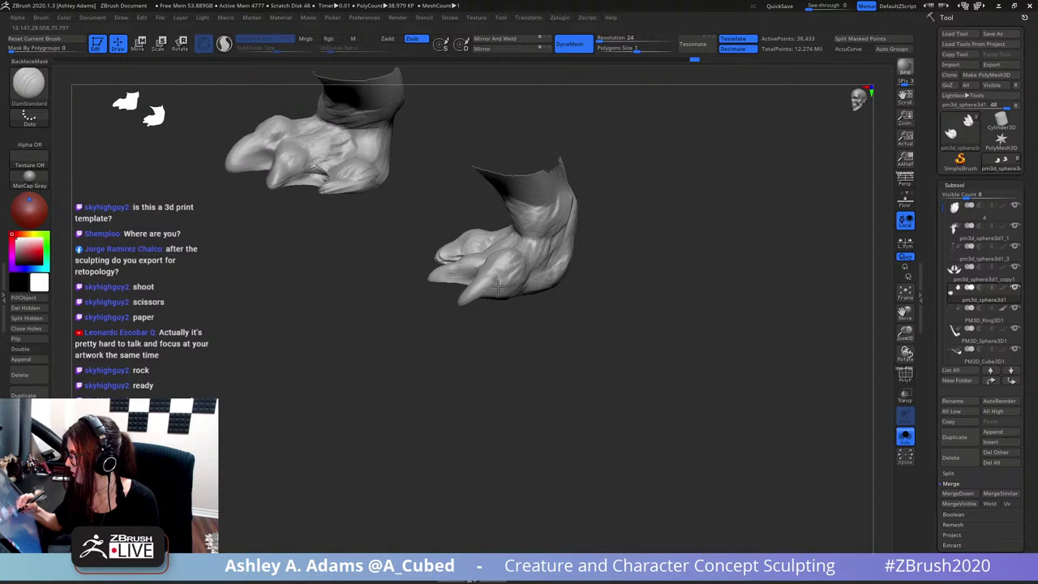
right_click_drag(498, 286, 507, 315)
mouse_move(479, 349)
right_mouse_down()
mouse_move(469, 326)
mouse_move(488, 320)
right_mouse_up()
- Adjust the side toe with SnakeHook and swell its volume with the Inflat brush
key("b")
key("s")
key("h")
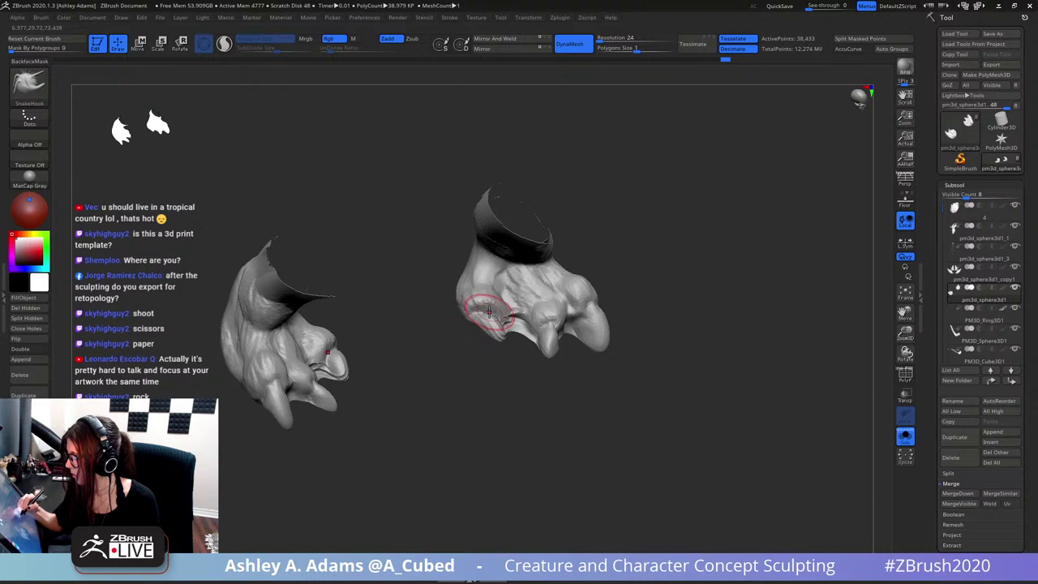
key("b")
key("i")
key("n")
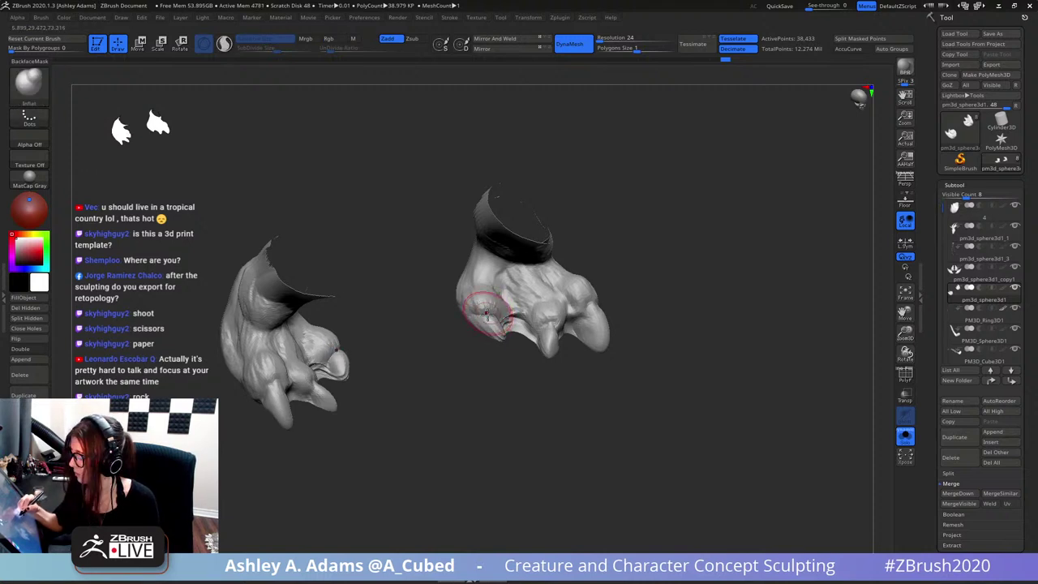
mouse_move(487, 315)
right_mouse_down()
mouse_move(494, 354)
mouse_move(505, 339)
mouse_move(541, 364)
right_mouse_up()
- Pull the tips of the front toes out into longer pointed claws with SnakeHook
key("b")
key("s")
key("h")
left_click_drag(541, 365, 537, 373)
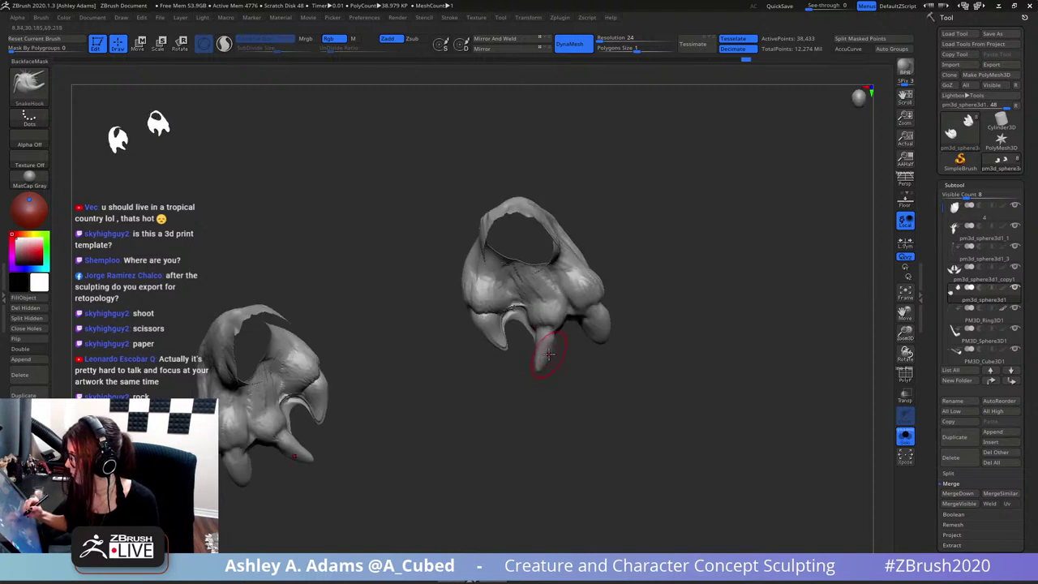
left_click_drag(600, 334, 608, 362)
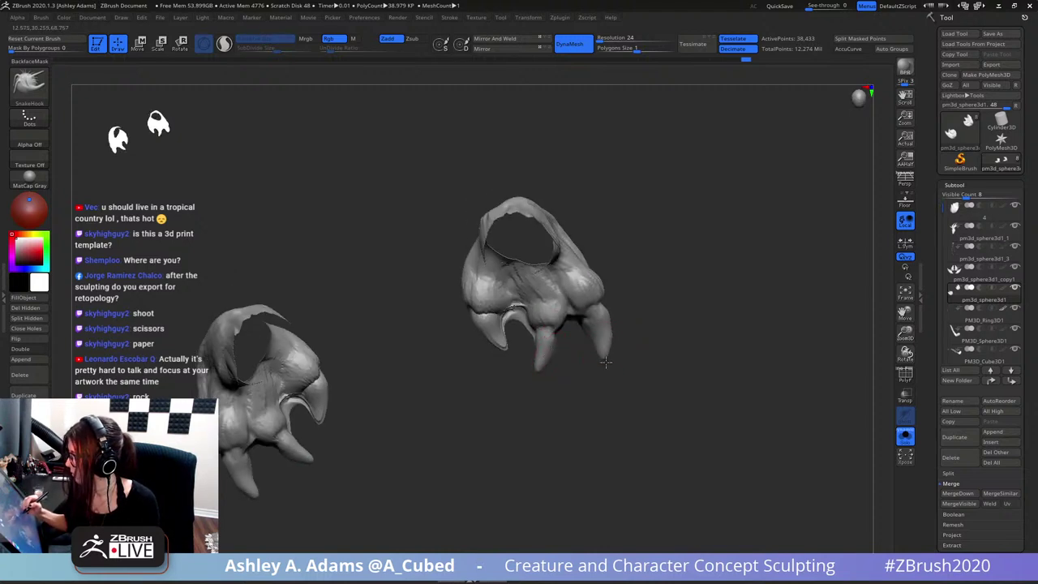
right_click_drag(607, 361, 560, 294)
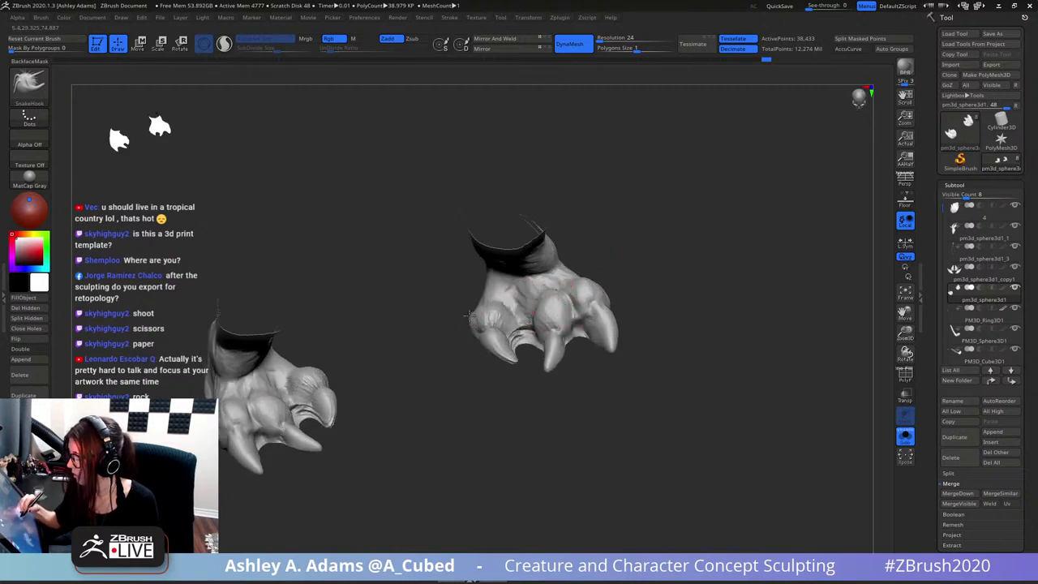
- Swell the toe knuckles with the Inflat brush and smooth the surface around them
right_click_drag(574, 196, 558, 268)
key("space")
left_click_drag(557, 268, 562, 267)
key("b")
key("i")
key("n")
mouse_move(555, 284)
right_mouse_down()
mouse_move(544, 259)
mouse_move(609, 276)
mouse_move(526, 276)
mouse_move(594, 261)
right_mouse_up()
left_click_drag(474, 261, 491, 268)
mouse_move(561, 271)
right_mouse_down()
mouse_move(501, 273)
mouse_move(545, 259)
mouse_move(520, 235)
right_mouse_up()
left_click_drag(519, 235, 528, 258, "shift")
right_click_drag(532, 256, 608, 248)
mouse_move(501, 262)
right_mouse_down()
mouse_move(554, 320)
mouse_move(536, 268)
mouse_move(473, 263)
mouse_move(498, 301)
mouse_move(575, 273)
mouse_move(598, 188)
mouse_move(655, 259)
mouse_move(642, 276)
mouse_move(579, 273)
right_mouse_up()
key("shift")
right_click(516, 282, "ctrl")
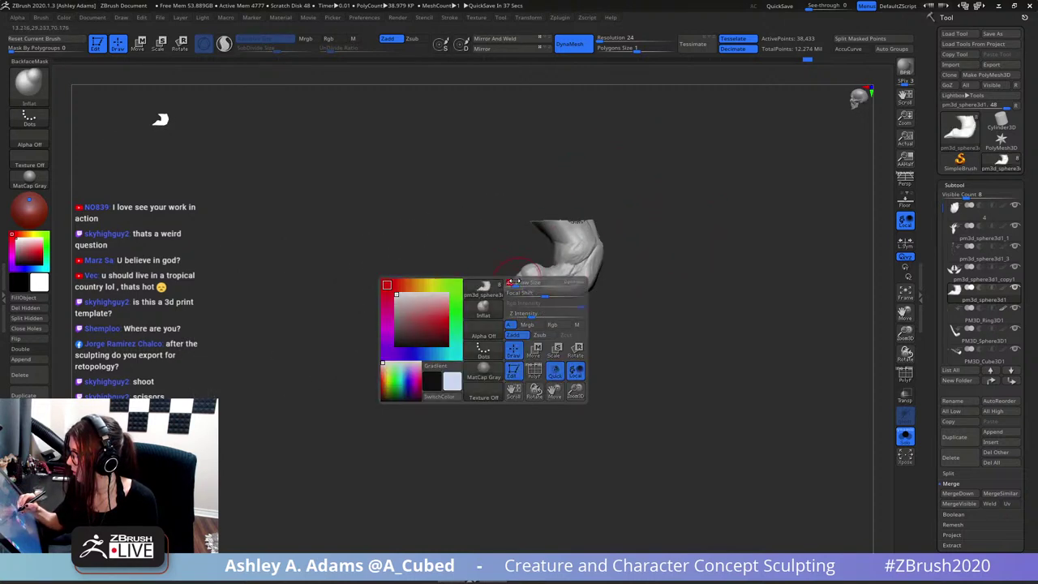
- Reshape the outer claw's side profile and tip with SnakeHook
right_click_drag(516, 282, 526, 281, "ctrl")
right_click(502, 286)
left_click_drag(502, 286, 512, 287)
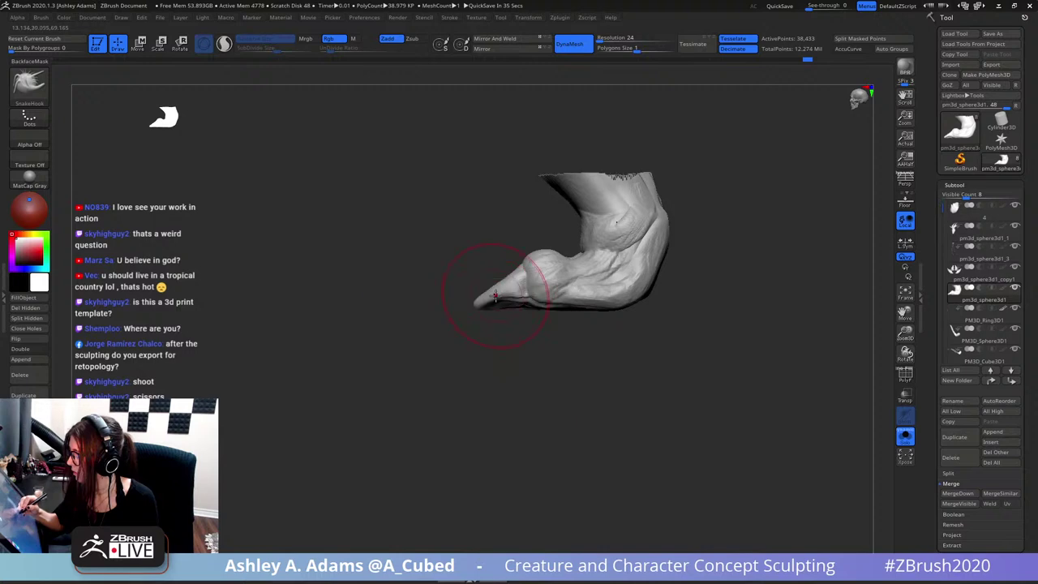
mouse_move(498, 290)
right_mouse_down()
mouse_move(507, 304)
mouse_move(519, 289)
right_mouse_up()
right_click(522, 289)
left_click_drag(521, 289, 517, 289)
right_click_drag(506, 248, 495, 240)
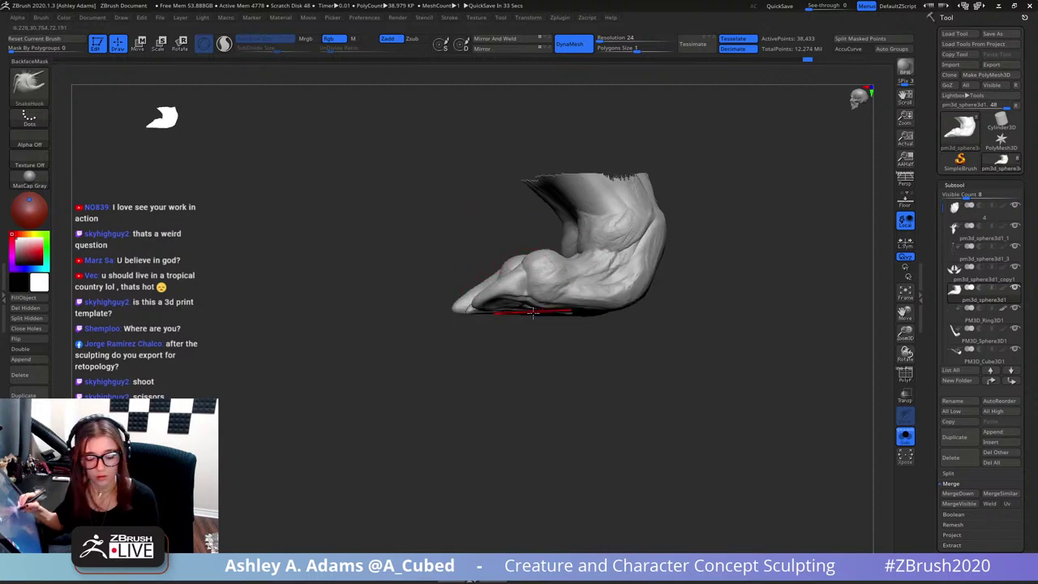
mouse_move(533, 312)
right_mouse_down()
mouse_move(523, 215)
mouse_move(635, 434)
right_mouse_up()
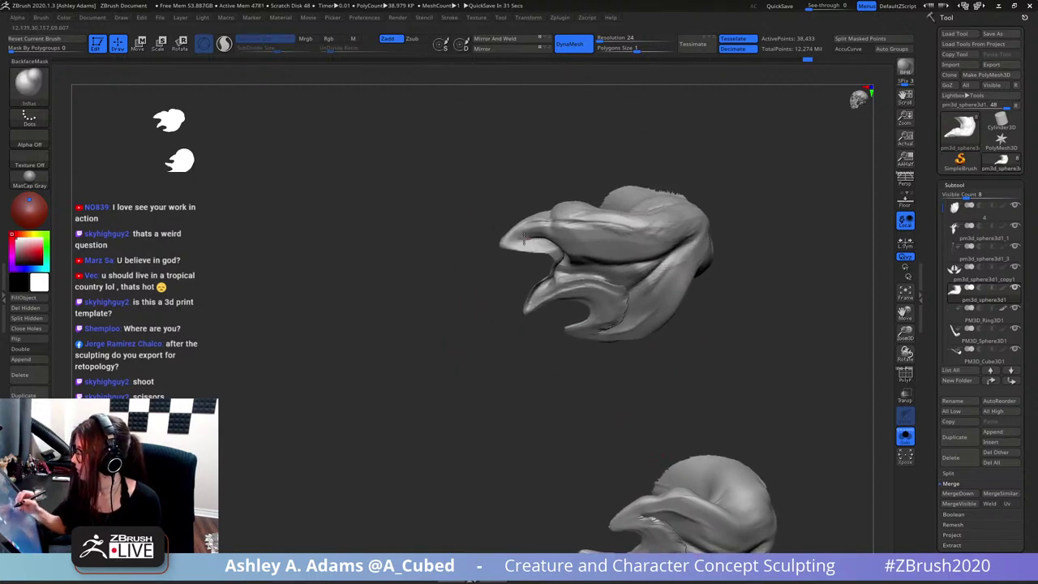
- Thicken the underside of the claws with the Inflat brush and smooth them
key("space")
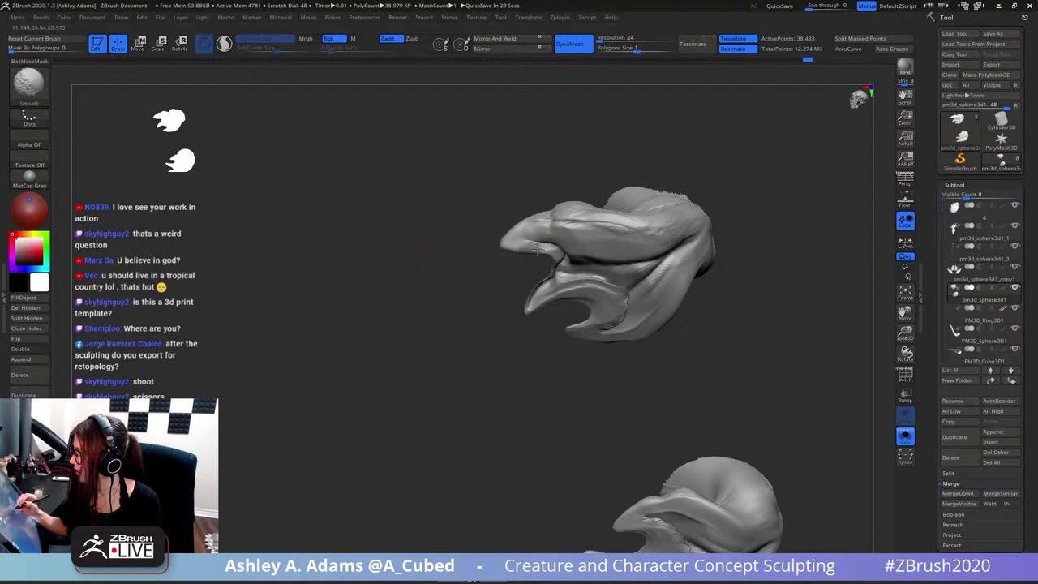
right_click_drag(521, 251, 575, 283)
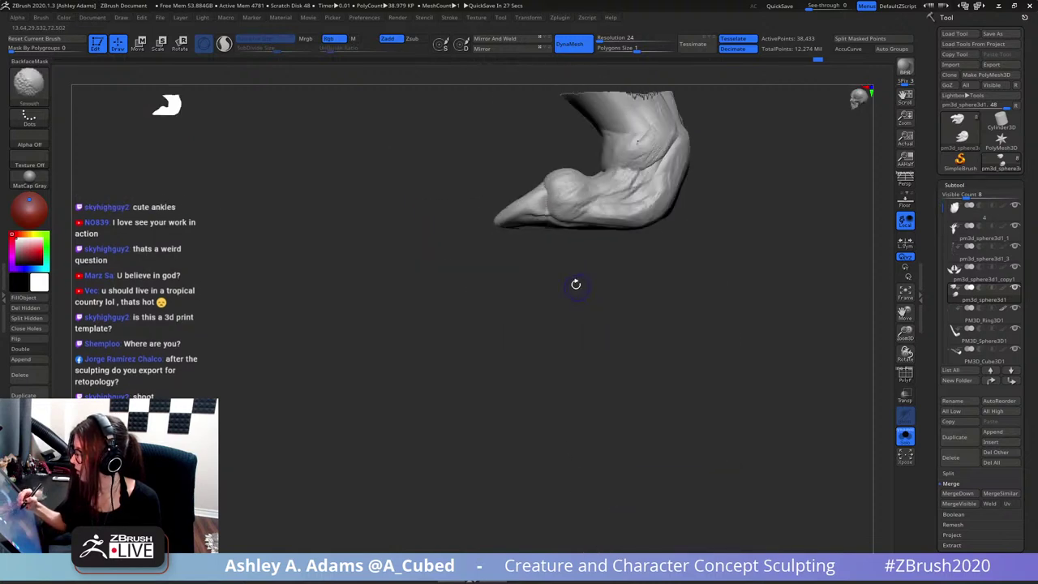
key("space")
left_click(528, 220)
- Refine the outer claw's curve and point with SnakeHook and smooth the claw and side of the foot
key("b")
key("s")
key("h")
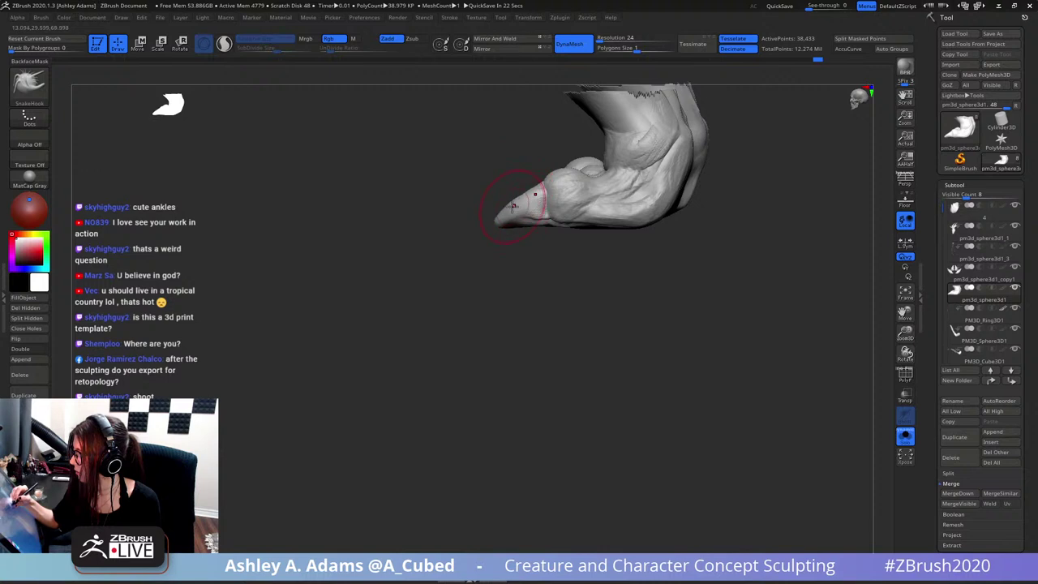
right_click_drag(554, 195, 527, 268)
key("space")
left_click(558, 212)
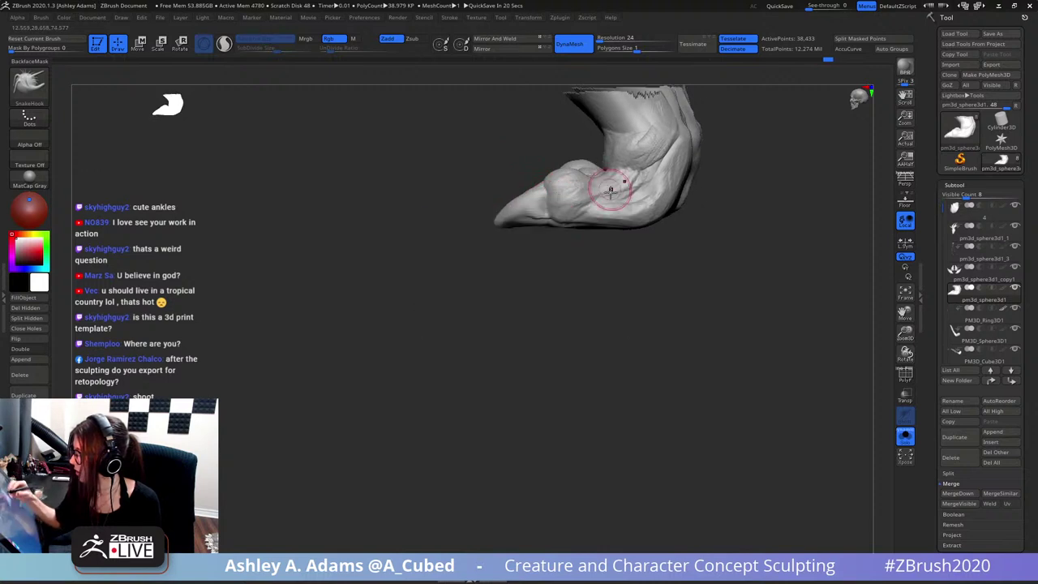
key("space")
left_click_drag(604, 199, 590, 209, "shift")
right_click_drag(536, 210, 557, 257, "alt")
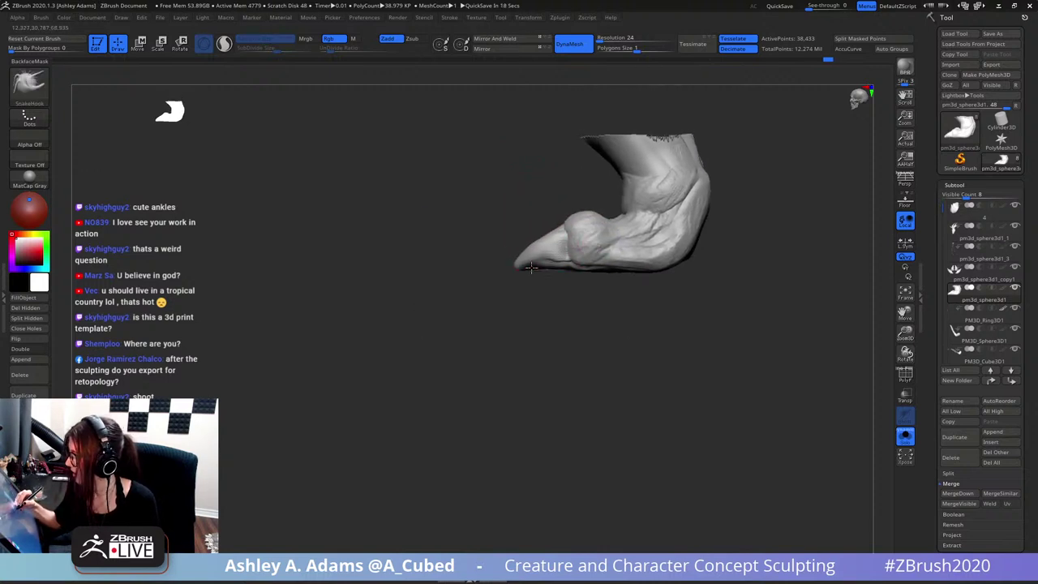
left_click_drag(549, 243, 522, 262, "shift")
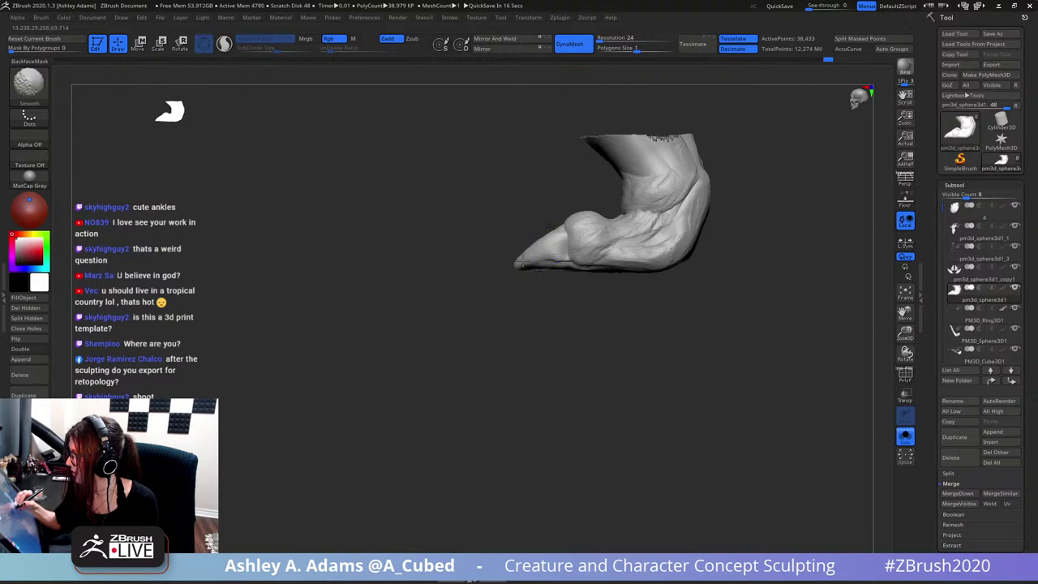
- Carve a crease where the outer claw meets its knuckle with DamStandard
key("b")
key("d")
key("s")
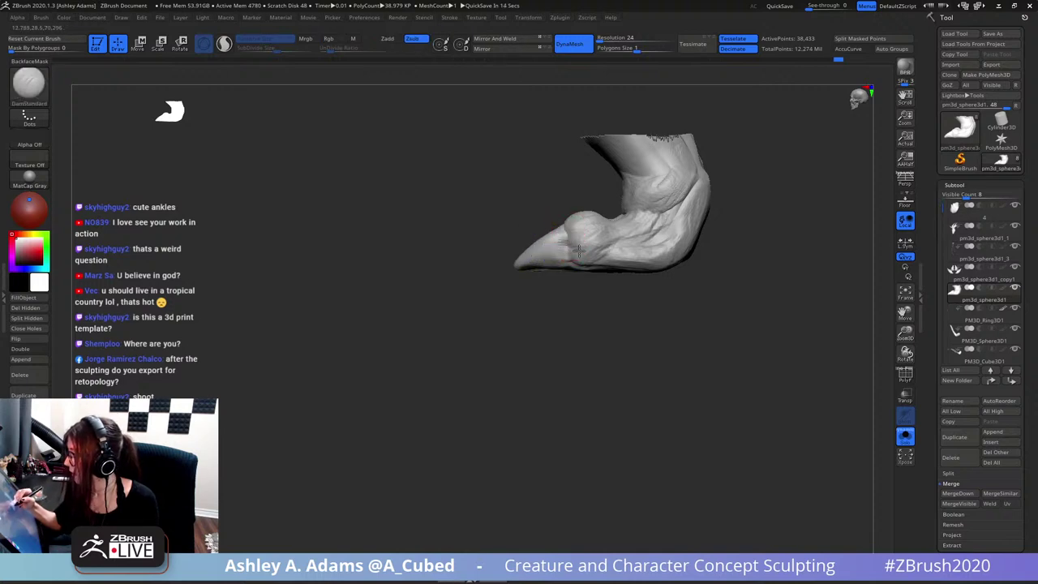
mouse_move(562, 265)
right_mouse_down()
mouse_move(589, 241)
mouse_move(600, 250)
mouse_move(577, 278)
right_mouse_up()
right_click(589, 240)
right_click(558, 241)
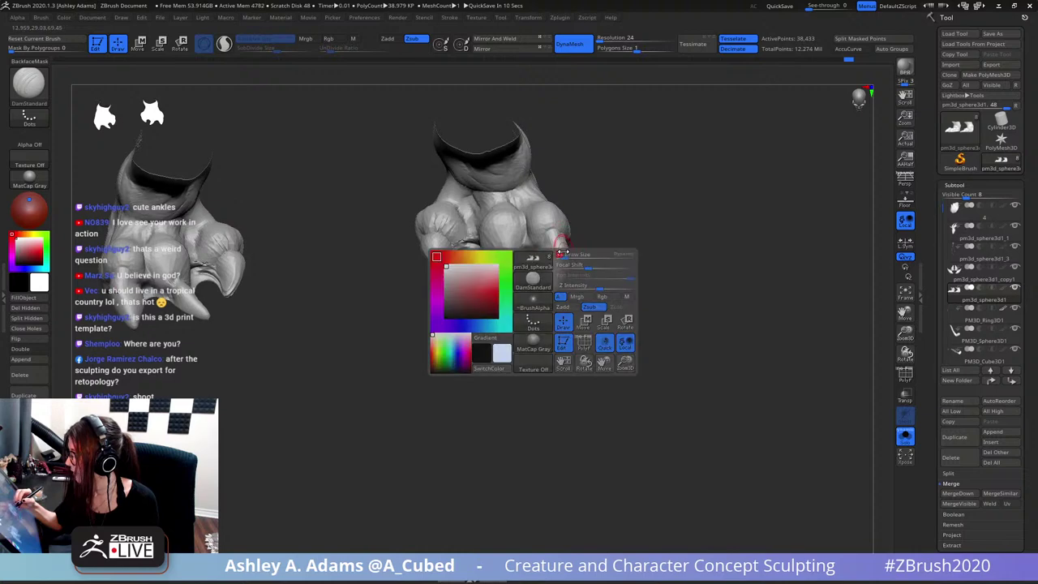
- Adjust the outer toe's knuckle with SnakeHook and add volume to the toes with ClayBuildup
key("b")
key("s")
key("h")
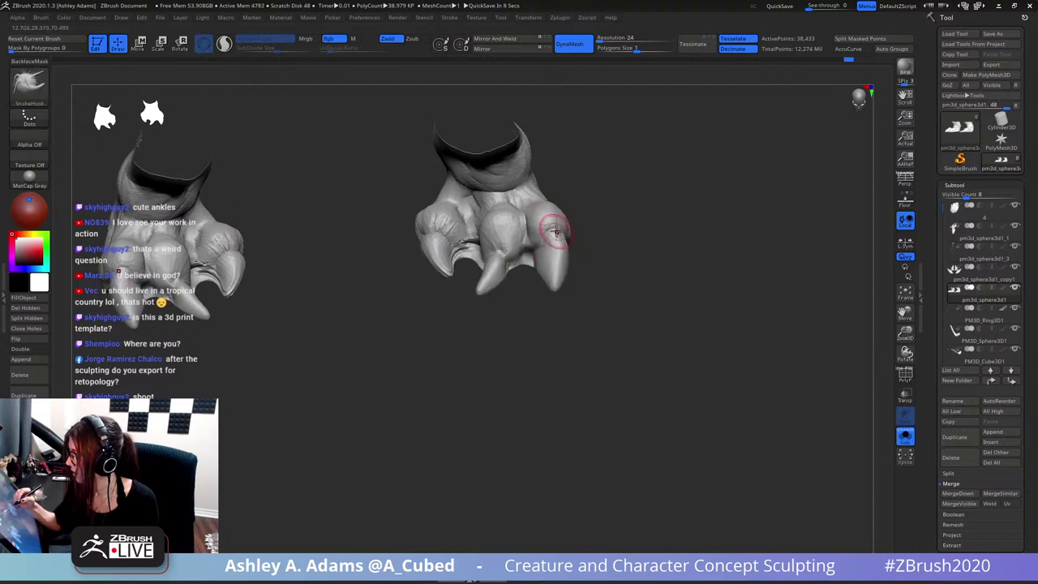
left_click_drag(556, 232, 558, 231)
mouse_move(558, 231)
right_mouse_down()
mouse_move(579, 230)
mouse_move(514, 243)
right_mouse_up()
key("b")
key("c")
key("b")
right_click(506, 243)
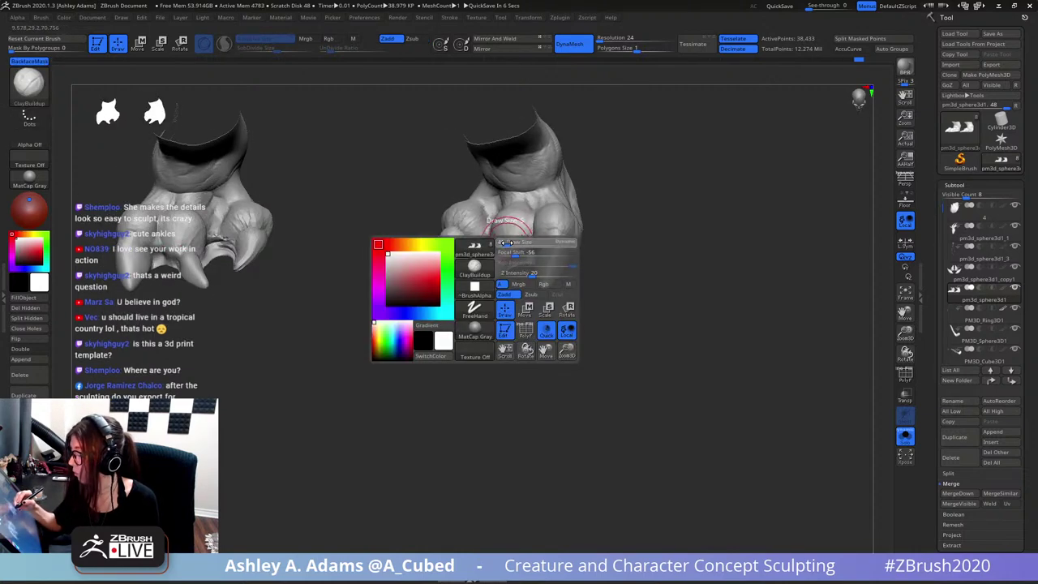
left_click_drag(504, 244, 497, 194)
- Swell the middle toe's knuckle and the neighbouring toes with the Inflat brush
key("b")
key("i")
key("n")
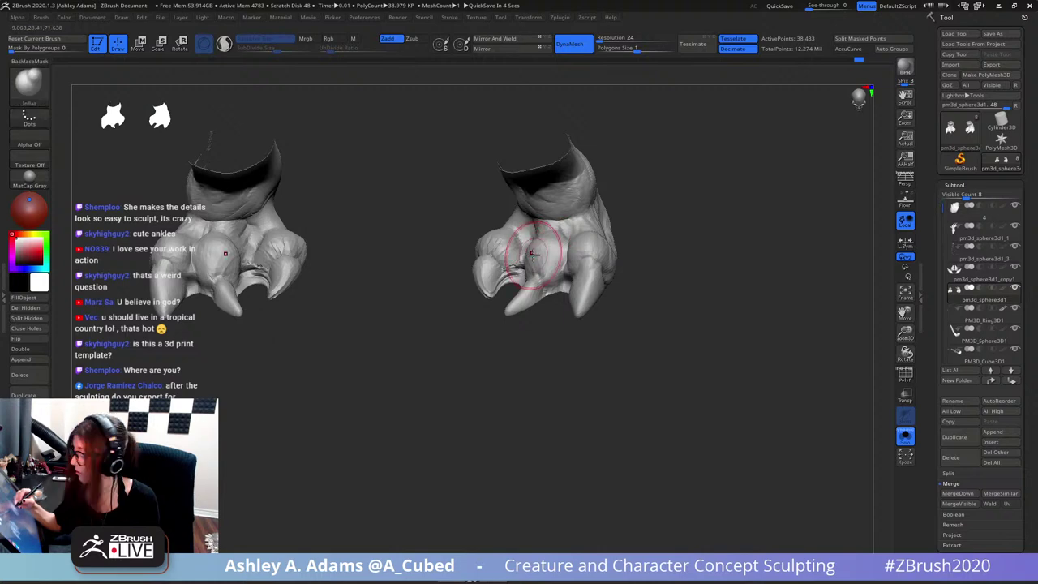
right_click_drag(537, 268, 527, 288)
right_click(537, 288)
key("space")
left_click_drag(558, 278, 533, 272)
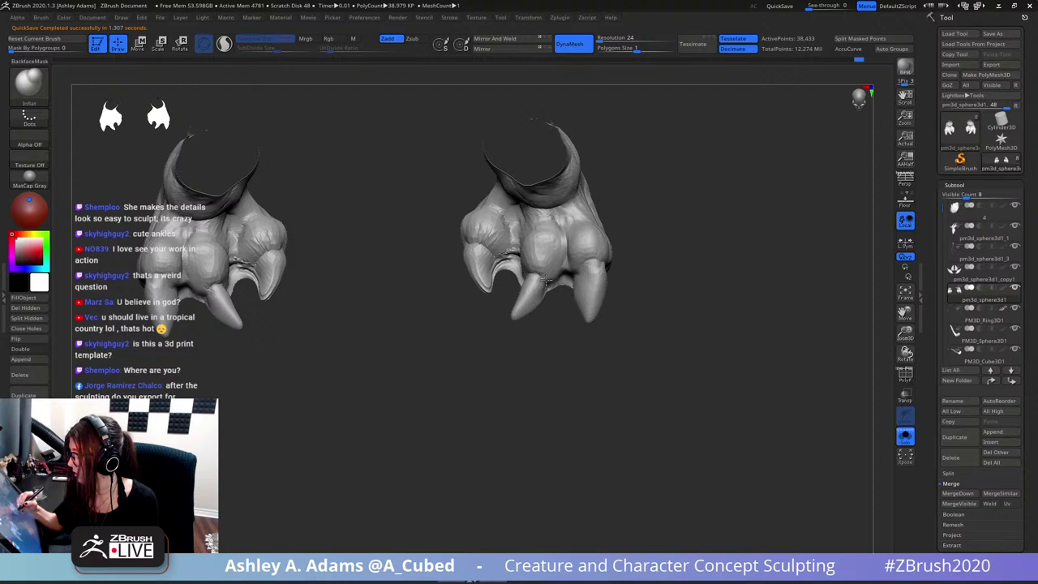
right_click_drag(556, 266, 568, 248)
left_click_drag(560, 264, 527, 276)
mouse_move(571, 250)
right_mouse_down()
mouse_move(560, 262)
mouse_move(567, 252)
right_mouse_up()
- Turn off Solo mode and unhide the rest of the body mesh to show the complete creature
right_click_drag(567, 251, 588, 240, "ctrl")
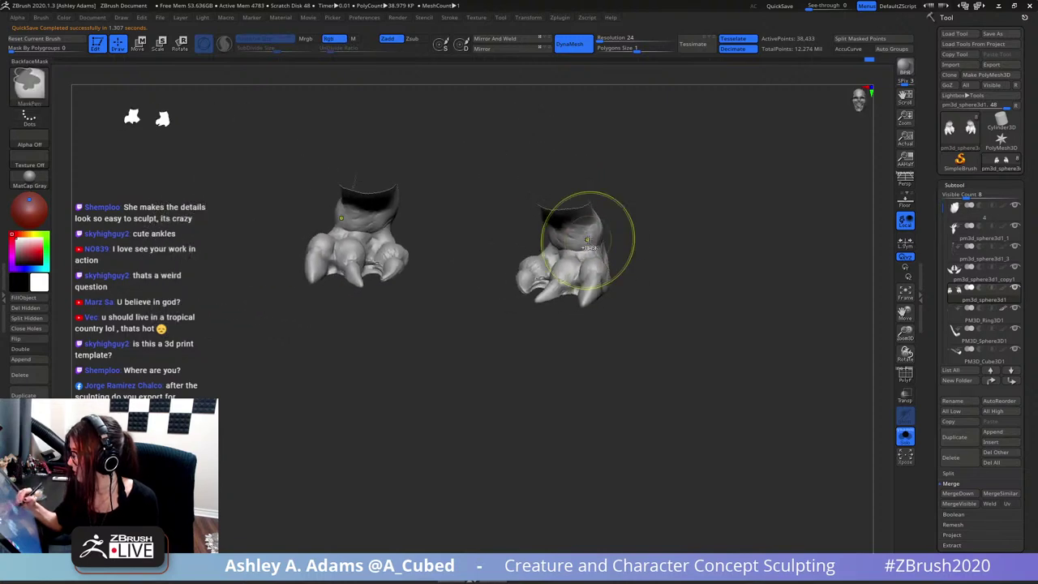
left_click_drag(588, 241, 613, 220)
left_click(906, 440)
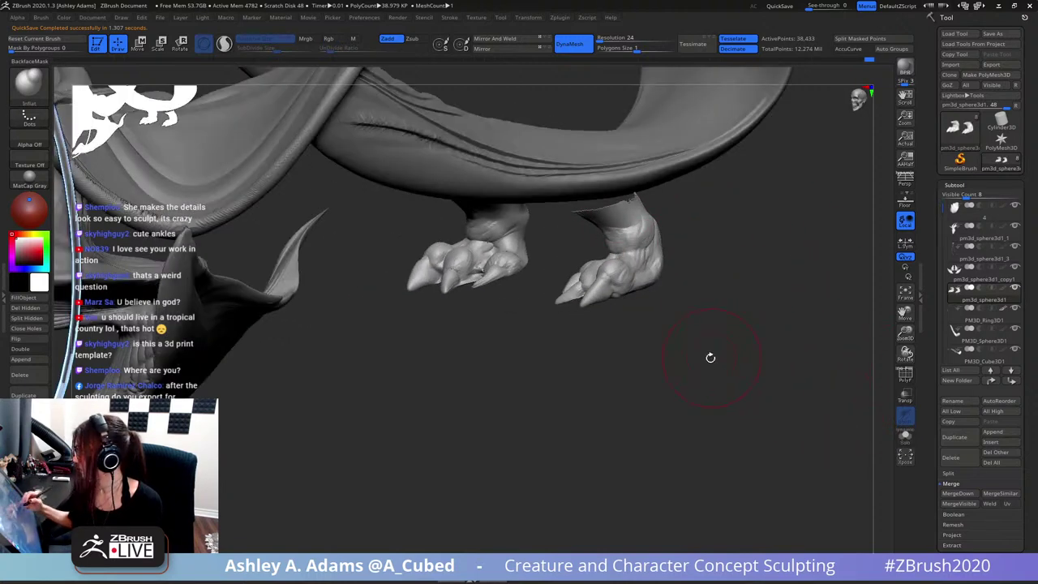
left_click_drag(711, 357, 702, 347)
left_click(702, 378, "ctrl+shift")
left_click_drag(667, 386, 654, 297)
key("space")
left_click_drag(640, 262, 679, 247)
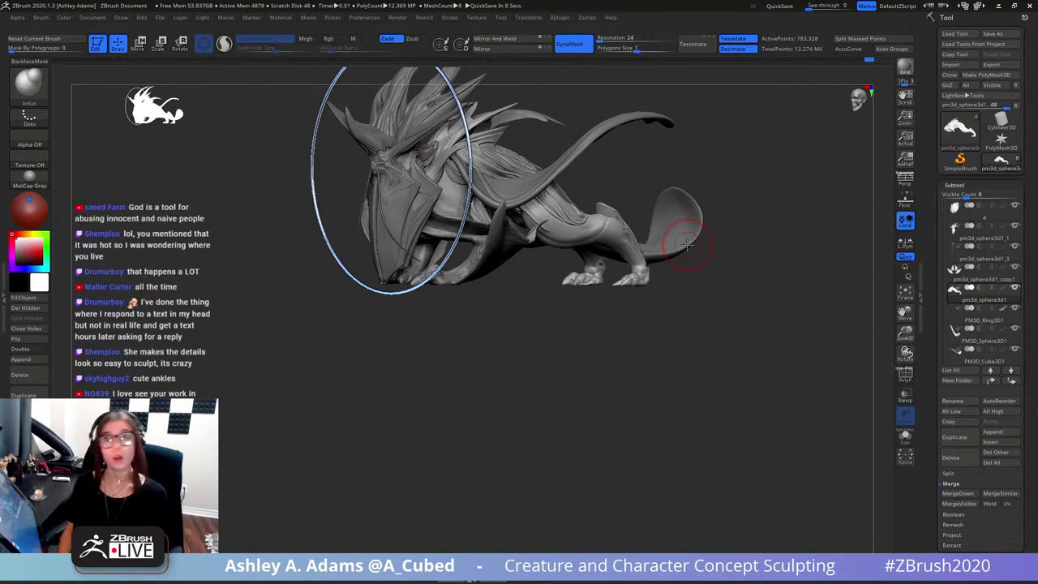
- Carve flowing creases along the lower flank and hind thigh with the Slash2 brush
left_click_drag(686, 242, 560, 264)
right_click_drag(560, 261, 568, 290, "ctrl")
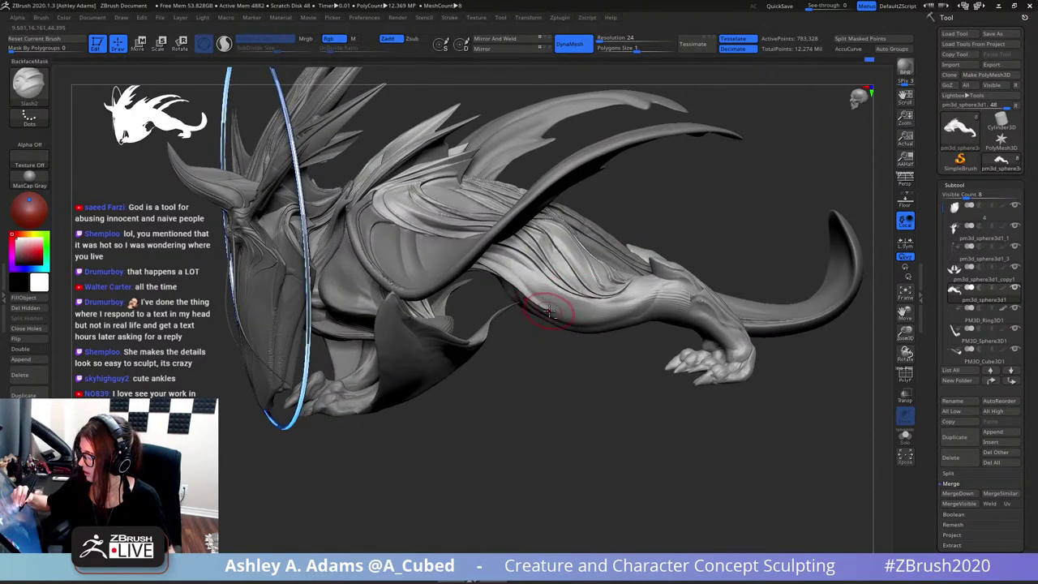
mouse_move(563, 316)
left_mouse_down()
mouse_move(619, 306)
mouse_move(541, 297)
mouse_move(516, 277)
left_mouse_up()
key("space")
mouse_move(558, 257)
right_mouse_down("alt")
mouse_move(508, 257)
mouse_move(543, 272)
mouse_move(507, 237)
mouse_move(484, 278)
right_mouse_up("alt")
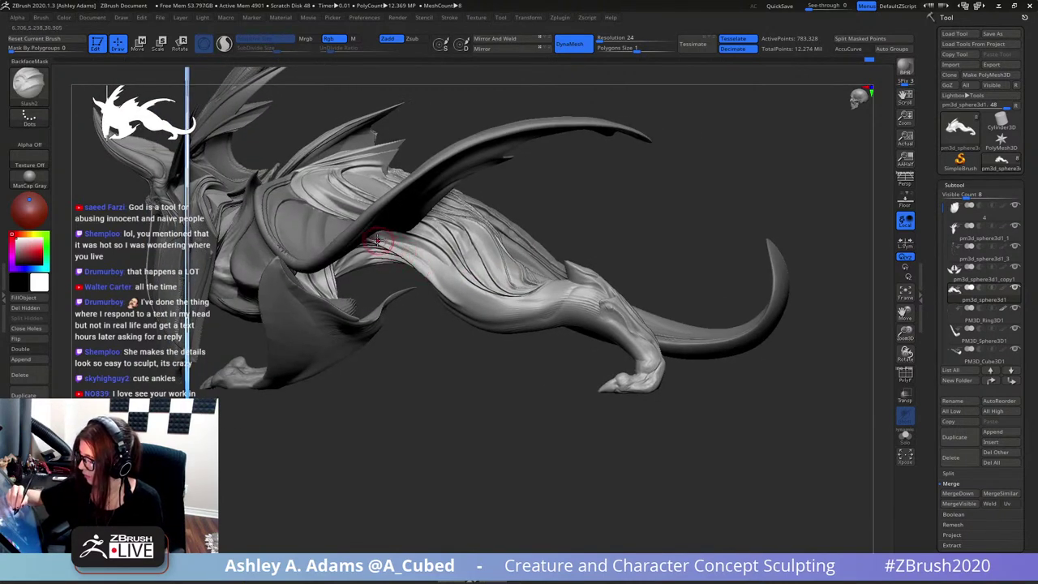
- Carve a long Slash2 crease from beneath the wing across the hind thigh, undoing and redrawing the stroke
mouse_move(376, 237)
left_mouse_down()
mouse_move(420, 257)
mouse_move(391, 243)
mouse_move(408, 247)
mouse_move(478, 312)
mouse_move(545, 307)
mouse_move(589, 283)
mouse_move(602, 286)
mouse_move(610, 310)
left_mouse_up()
key("ctrl+z")
left_click_drag(444, 292, 396, 252)
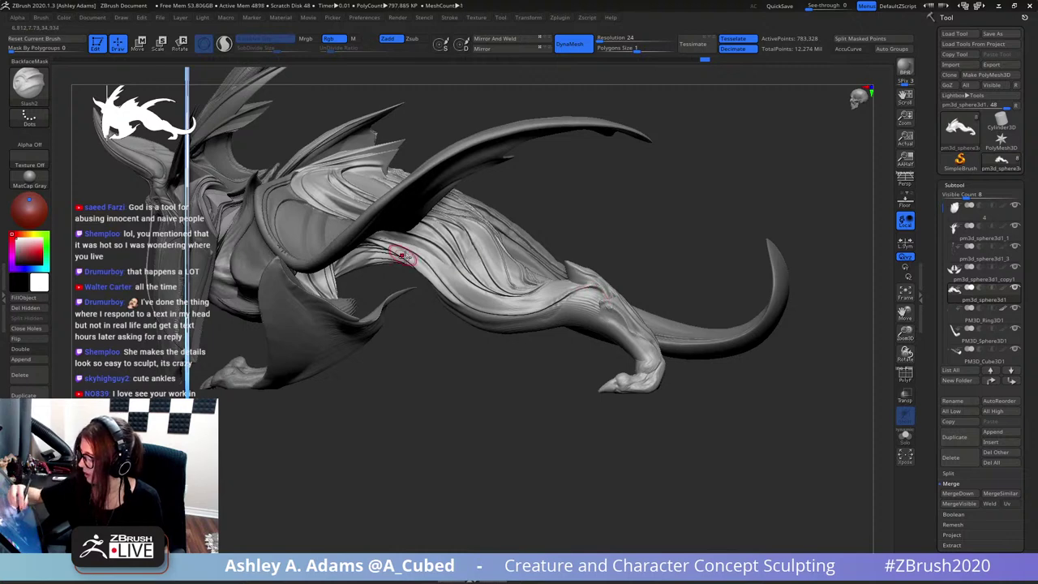
- Add a Slash2 crease along the flank beneath the wing and check the hind thigh from several angles
right_click_drag(396, 251, 463, 302)
mouse_move(502, 310)
left_mouse_down()
mouse_move(460, 302)
mouse_move(422, 265)
left_mouse_up()
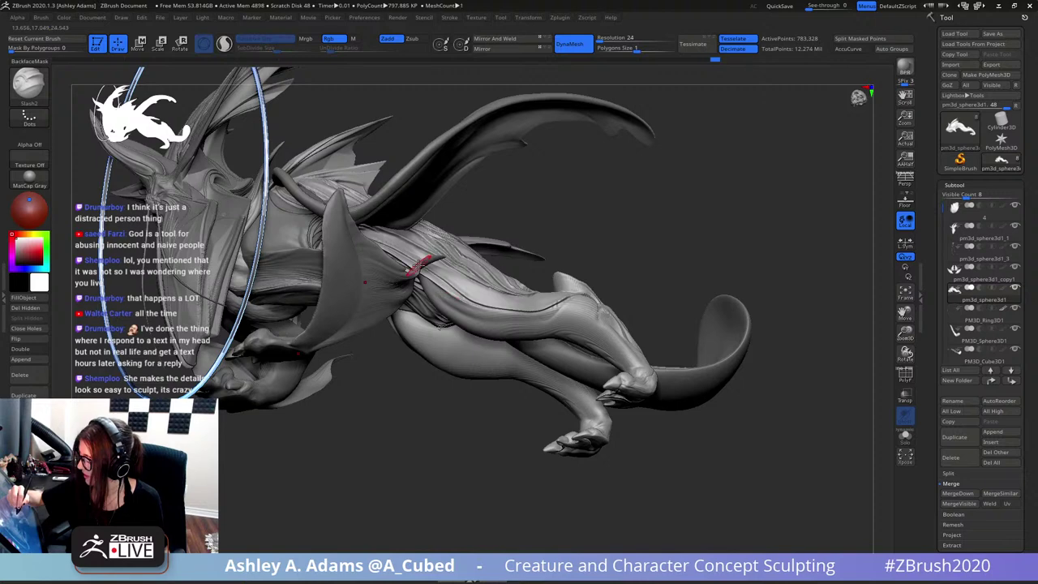
mouse_move(486, 231)
left_mouse_down()
mouse_move(473, 298)
mouse_move(470, 290)
left_mouse_up()
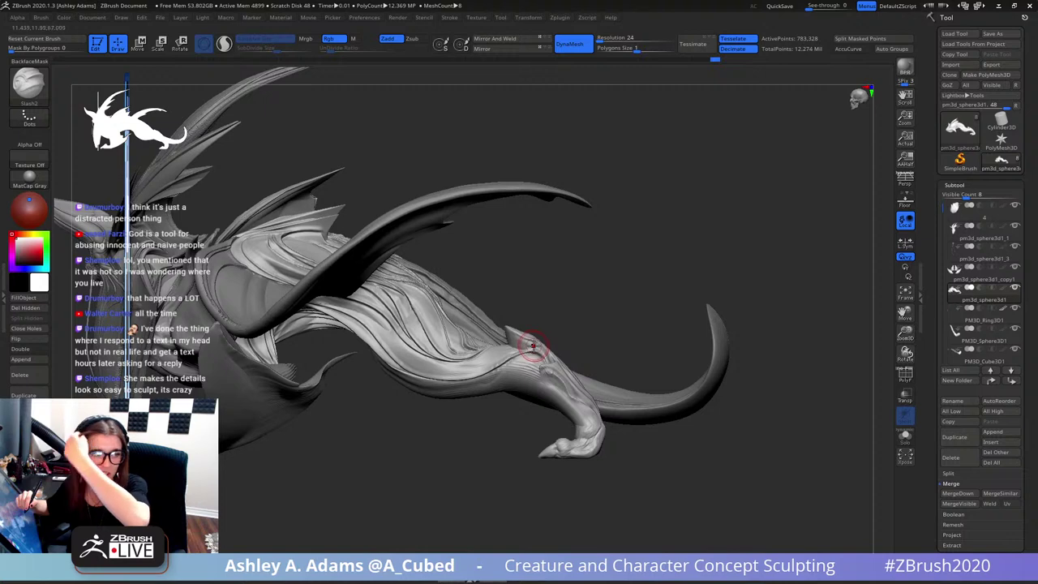
mouse_move(593, 306)
left_mouse_down("alt")
mouse_move(614, 253)
mouse_move(571, 298)
mouse_move(532, 301)
left_mouse_up("alt")
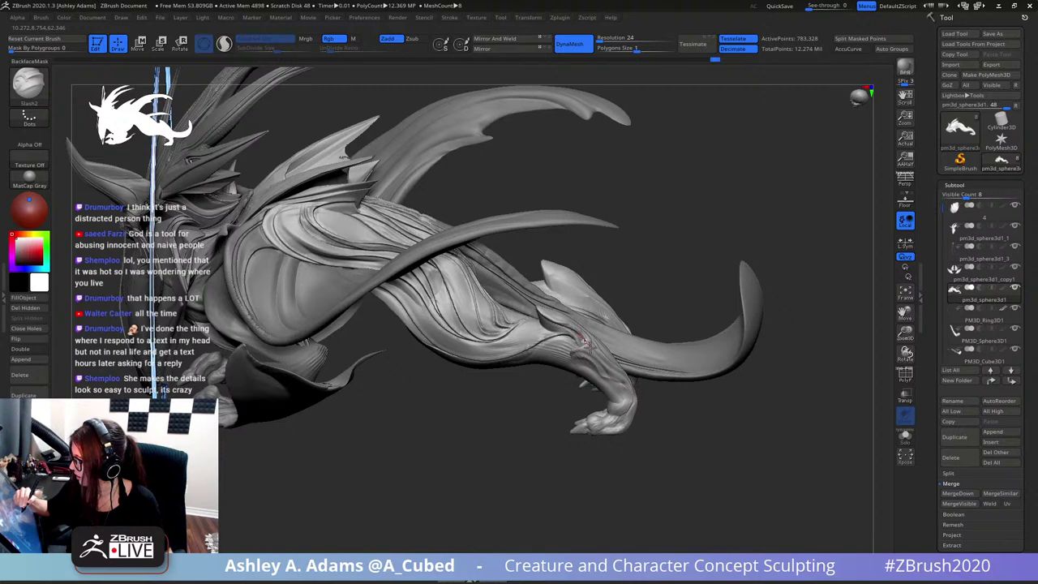
mouse_move(580, 352)
left_mouse_down()
mouse_move(597, 296)
mouse_move(545, 310)
left_mouse_up()
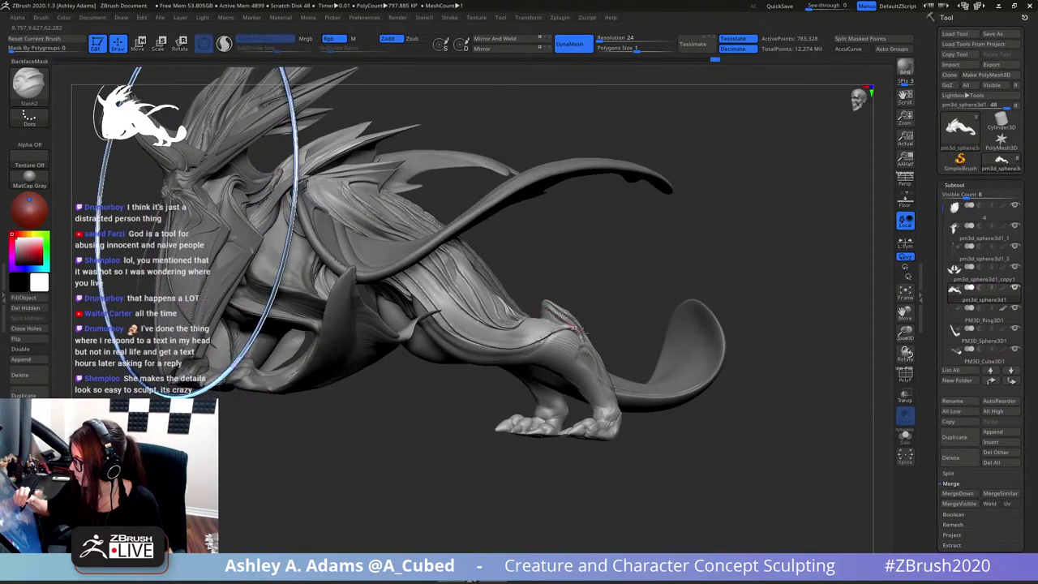
left_click_drag(584, 340, 482, 292)
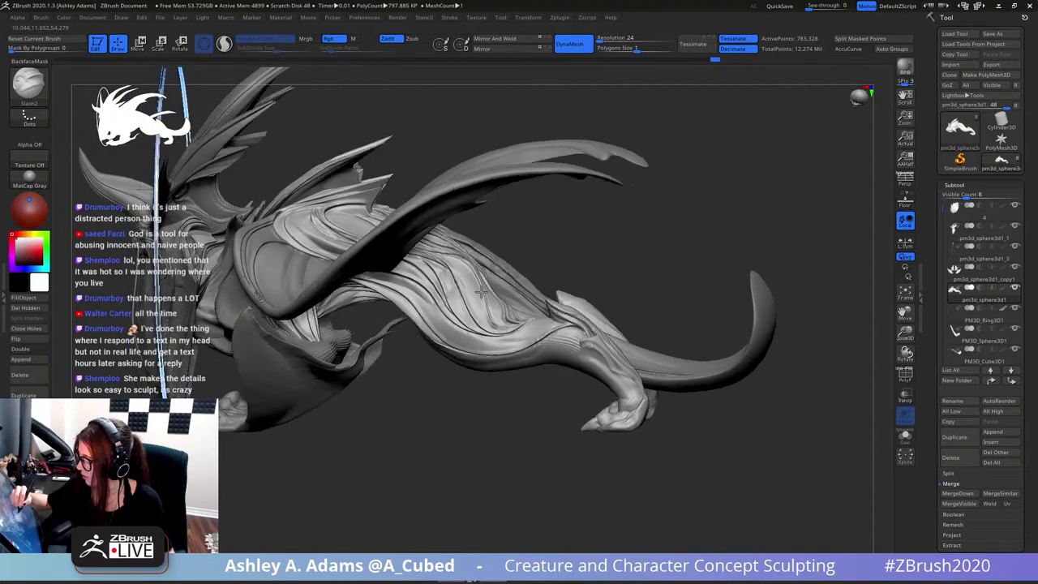
right_click_drag(482, 292, 442, 300)
left_click_drag(417, 290, 382, 269)
mouse_move(382, 268)
right_mouse_down()
mouse_move(357, 274)
mouse_move(397, 275)
right_mouse_up()
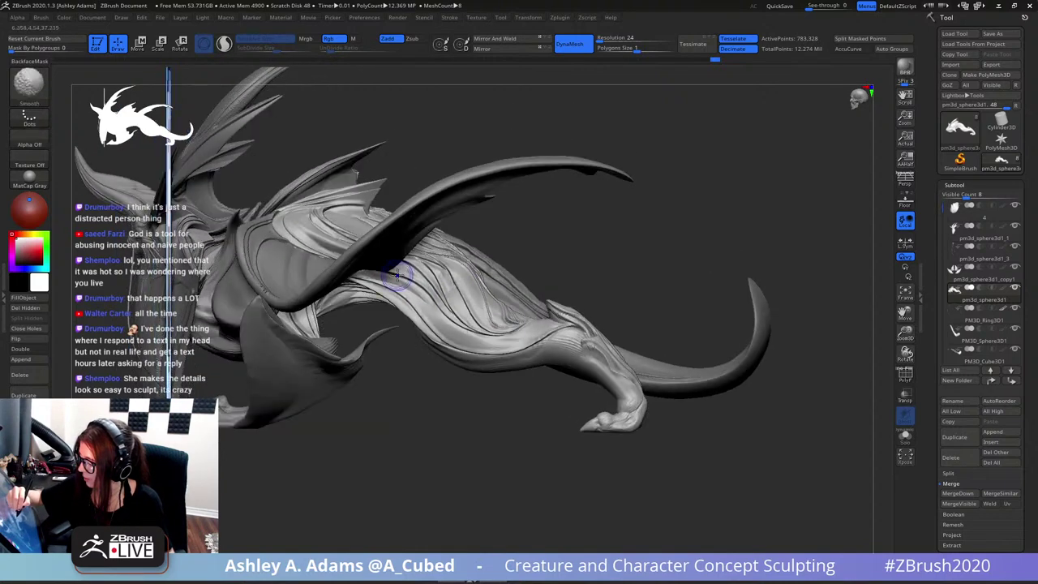
- Carve a Slash2 crease down the lower hind leg toward the foot, undoing and redrawing the stroke
mouse_move(389, 271)
left_mouse_down()
mouse_move(472, 342)
mouse_move(532, 344)
mouse_move(571, 318)
mouse_move(565, 329)
mouse_move(583, 333)
mouse_move(591, 352)
left_mouse_up()
left_click_drag(564, 284, 587, 297)
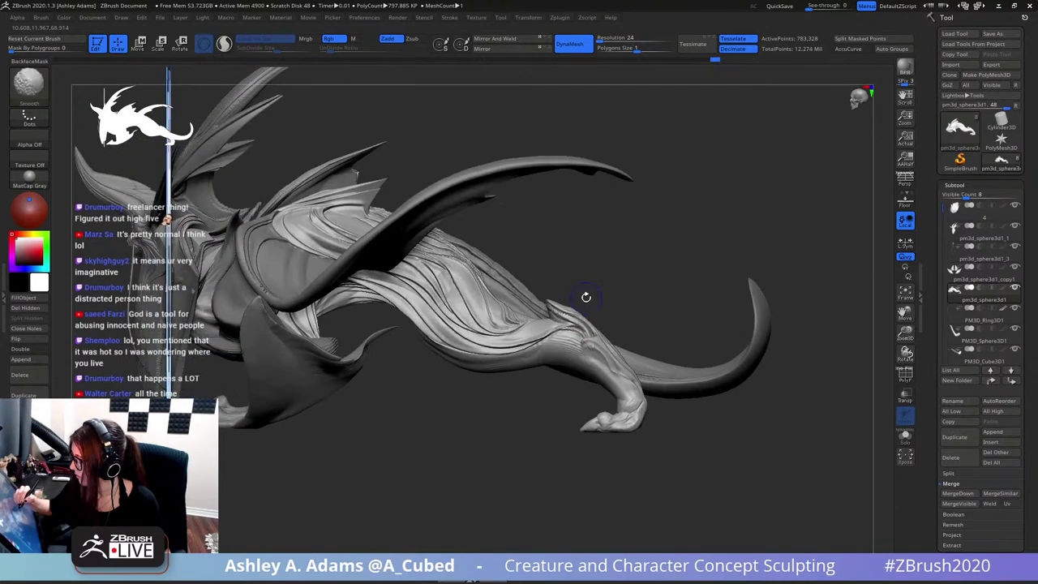
mouse_move(579, 341)
left_mouse_down()
mouse_move(604, 347)
mouse_move(642, 412)
left_mouse_up()
key("ctrl+z")
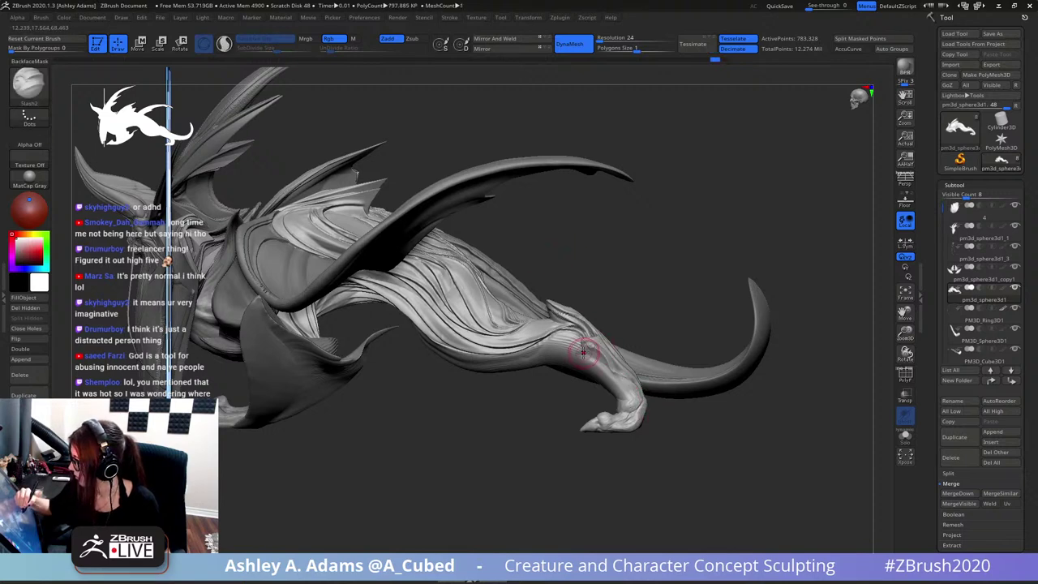
mouse_move(583, 352)
left_mouse_down()
mouse_move(600, 345)
mouse_move(643, 406)
left_mouse_up()
- Switch to the SnakeHook brush, enlarge its draw size and turn on AccuCurve
mouse_move(632, 390)
right_mouse_down("ctrl")
mouse_move(612, 253)
mouse_move(640, 186)
mouse_move(655, 236)
mouse_move(670, 224)
mouse_move(662, 215)
right_mouse_up("ctrl")
right_click_drag(545, 319, 553, 255, "alt")
key("b")
key("s")
key("h")
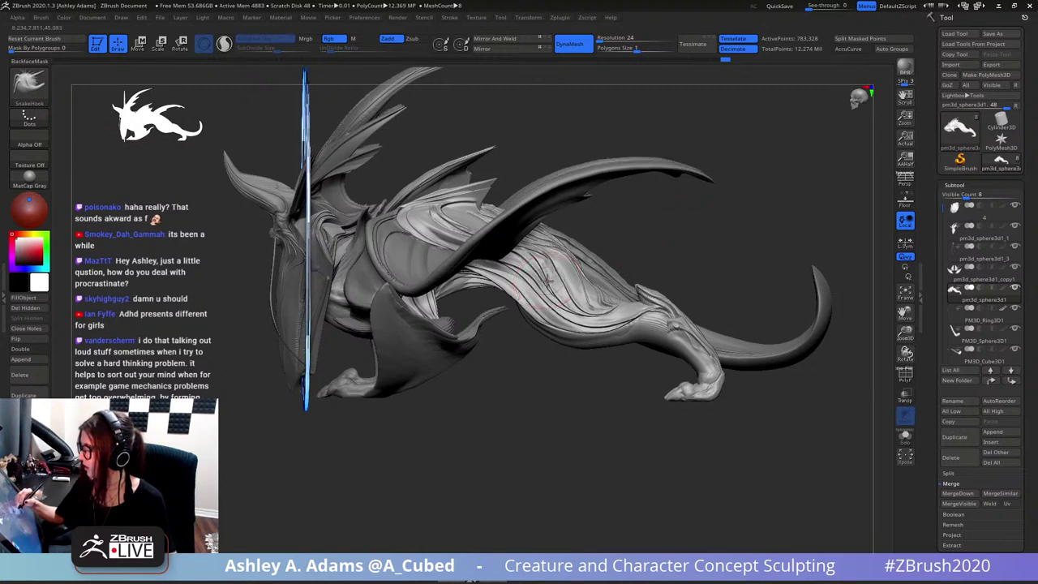
key("space")
left_click_drag(525, 282, 540, 283)
right_click_drag(546, 285, 554, 284)
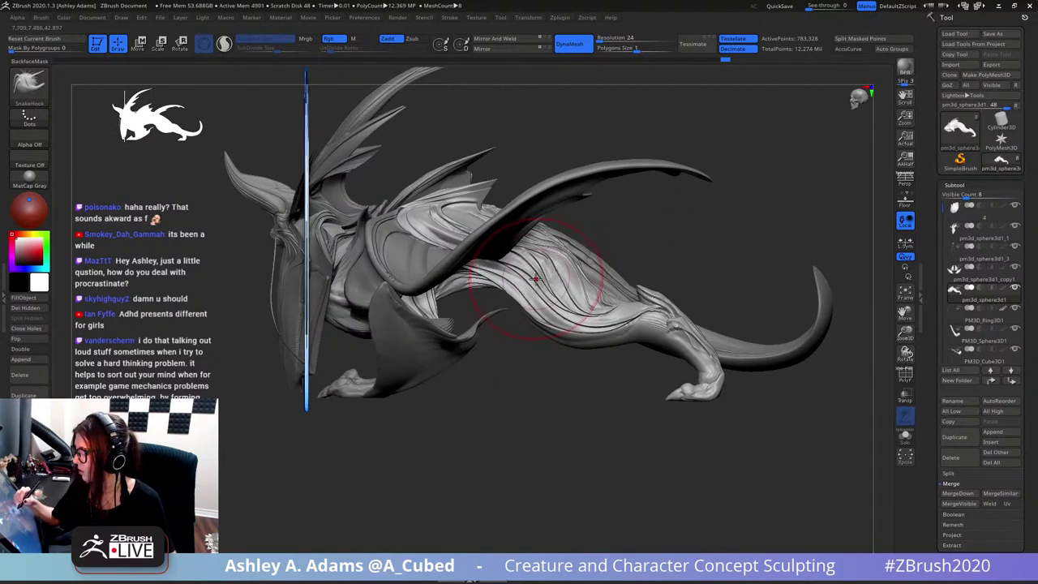
left_click(848, 50)
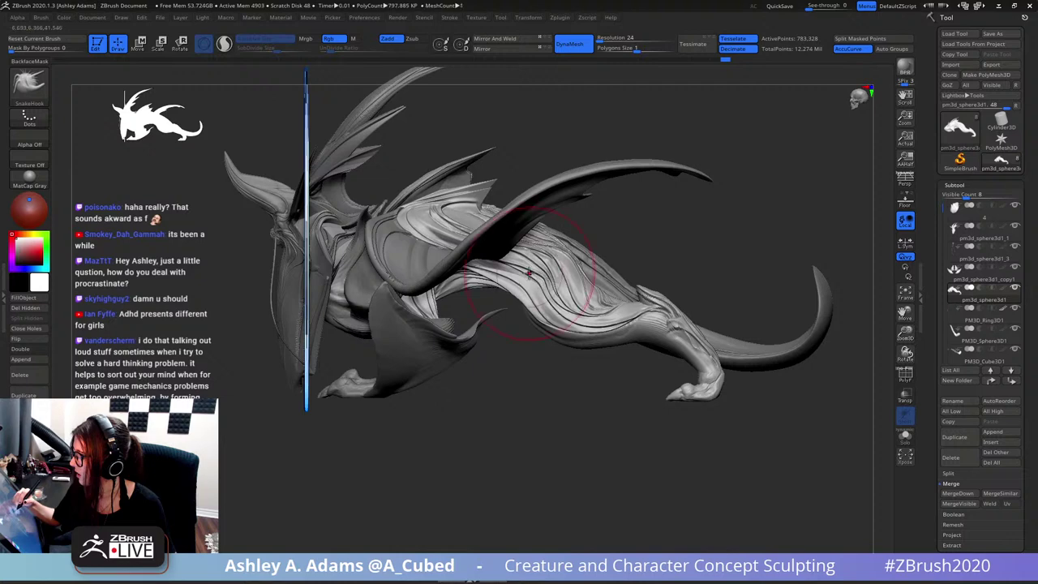
- Pull and reshape the flowing folds on the hind thigh and flank with the SnakeHook brush
right_click(560, 280)
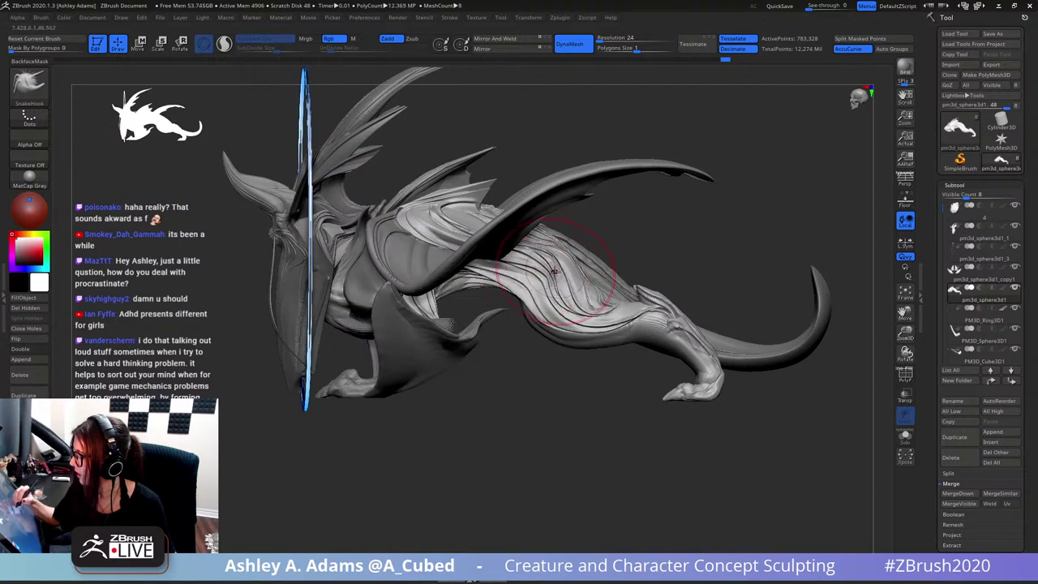
right_click_drag(556, 258, 538, 261, "shift")
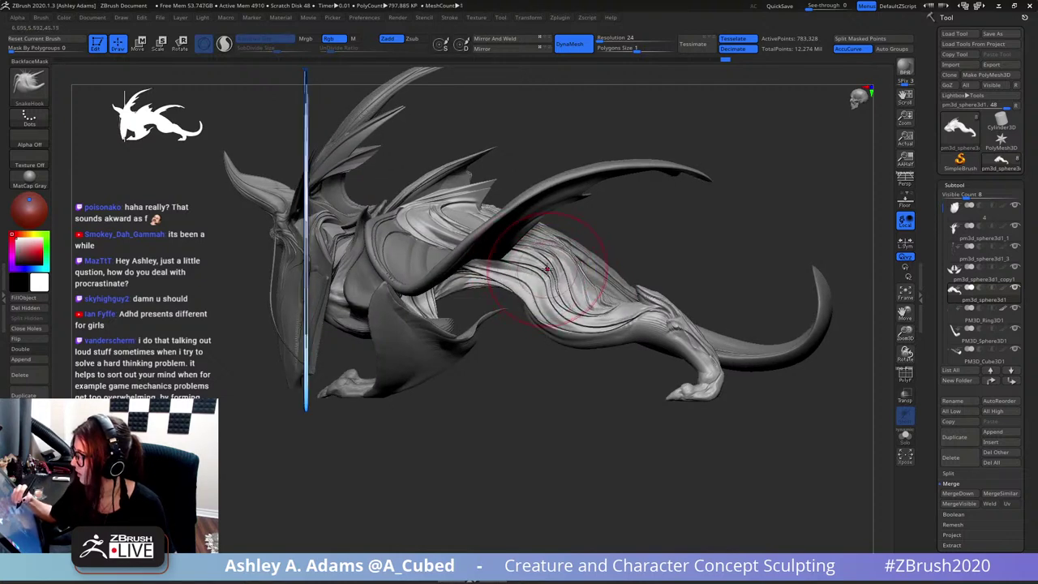
right_click(545, 258)
left_click(533, 266)
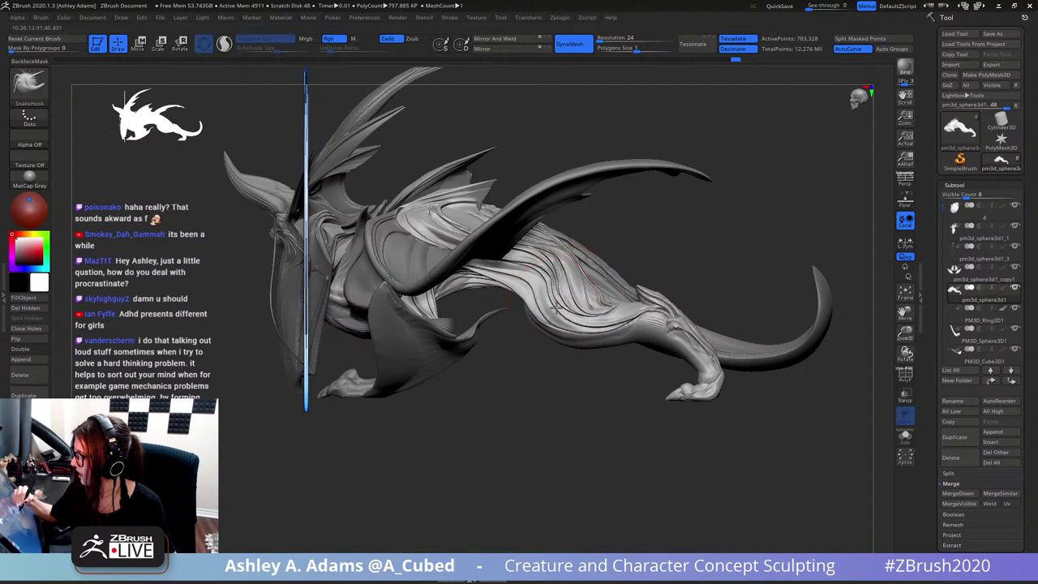
right_click(551, 264)
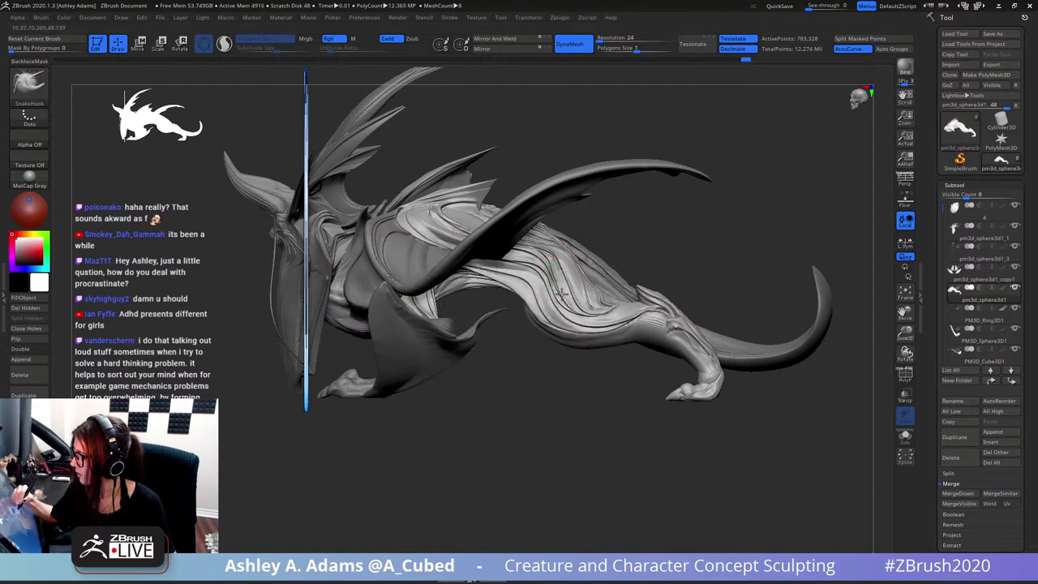
left_click_drag(561, 293, 555, 281)
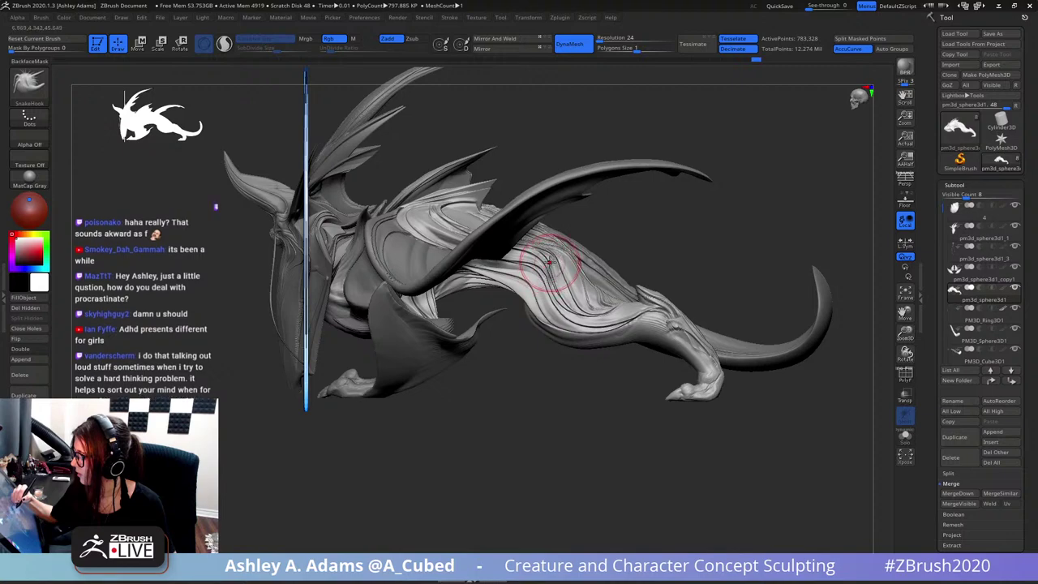
left_click_drag(629, 219, 556, 228)
- Examine the creature's back, tail and front silhouette from several angles
right_click(529, 331)
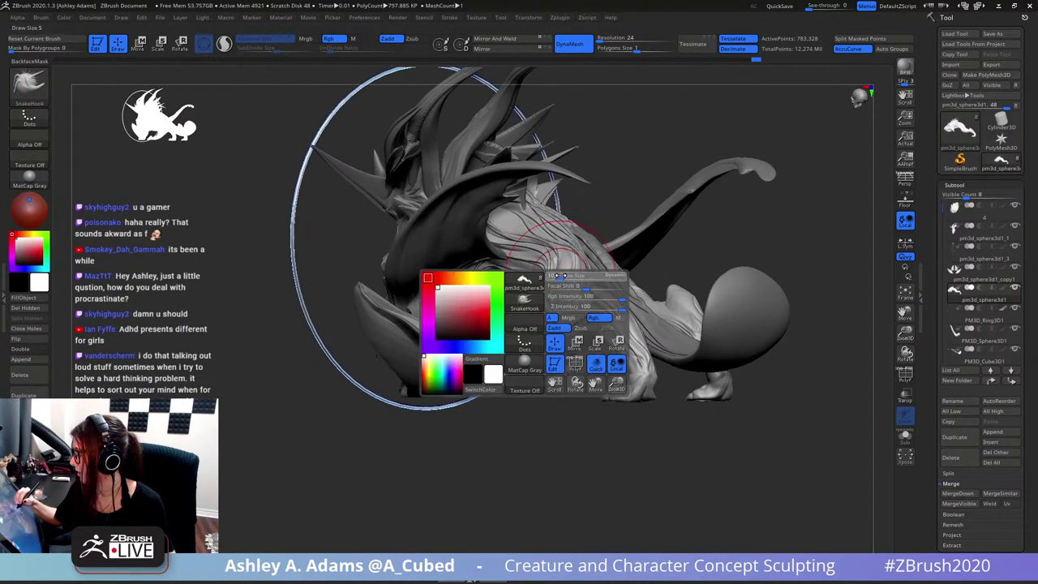
right_click_drag(529, 331, 390, 354)
right_click_drag(596, 195, 618, 287)
right_click(602, 274)
left_click(604, 266, "alt")
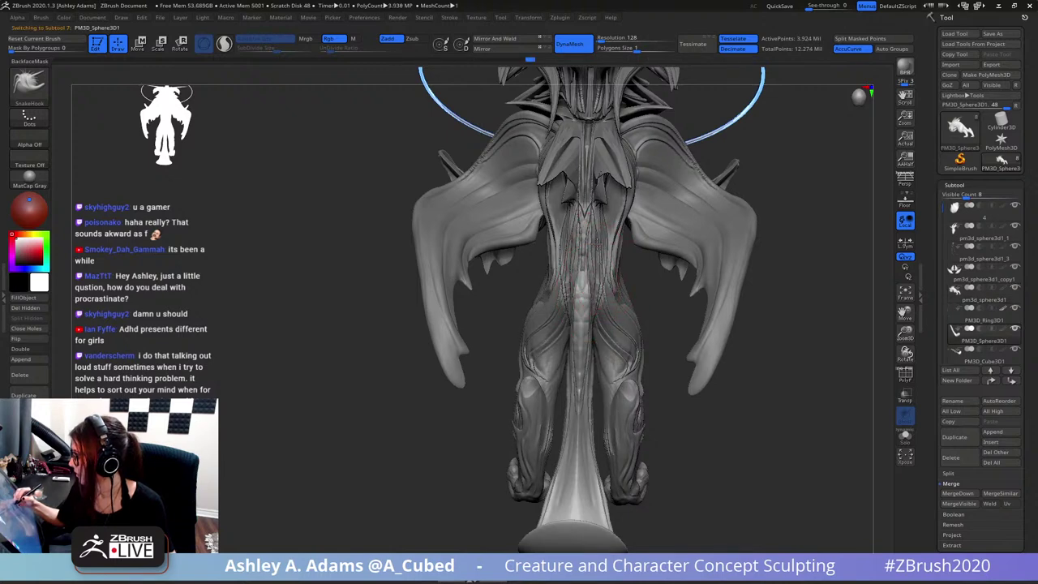
right_click_drag(597, 242, 607, 287)
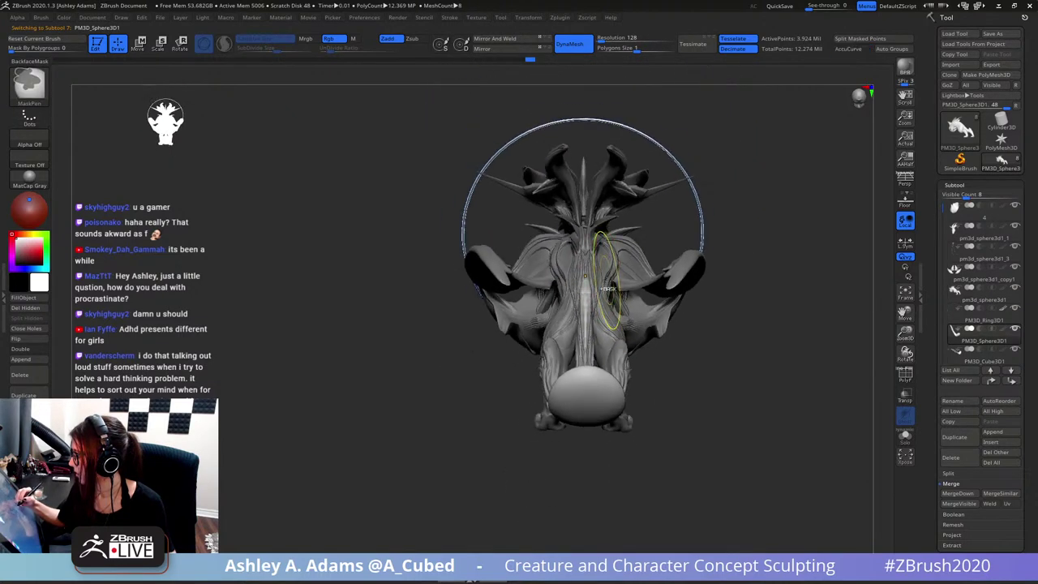
left_click(604, 252, "alt")
right_click_drag(605, 235, 665, 242)
key("space")
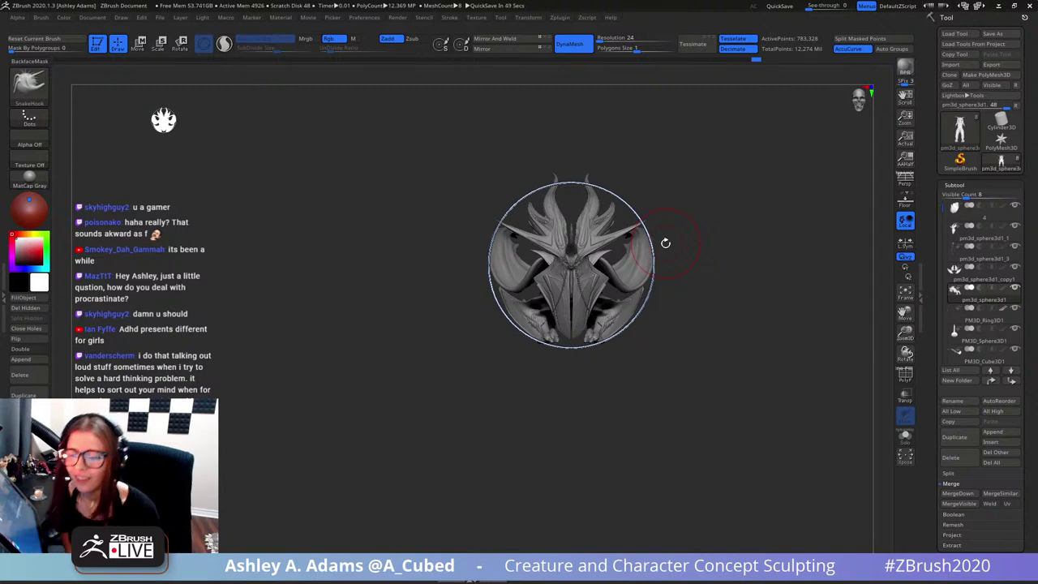
- Select the head's subtool and switch to the Slash2 brush for detailing the face
right_click_drag(665, 243, 724, 246)
mouse_move(724, 246)
right_mouse_down("ctrl")
mouse_move(609, 306)
mouse_move(611, 257)
mouse_move(599, 278)
right_mouse_up("ctrl")
left_click(576, 237, "alt")
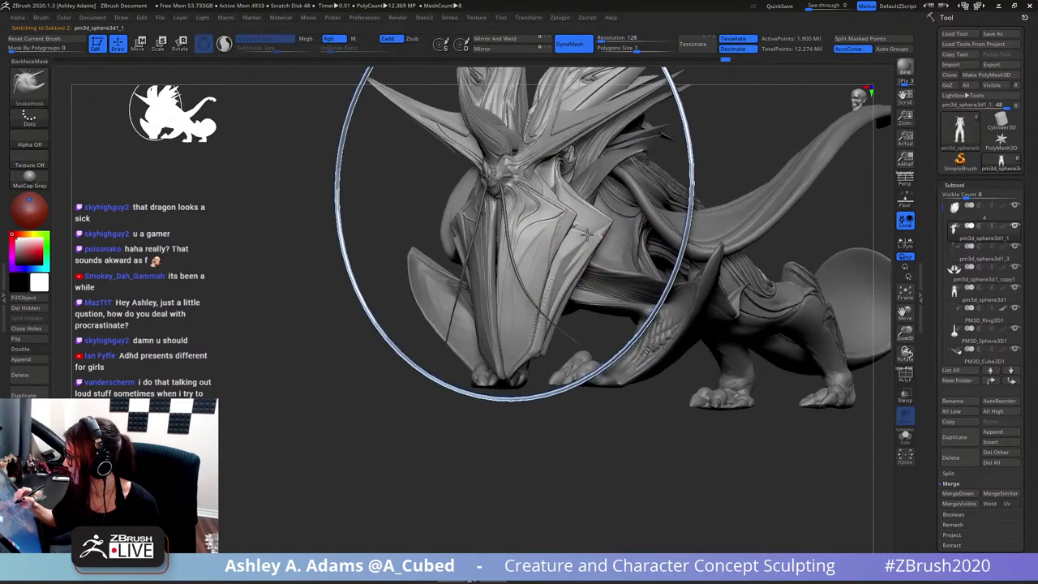
right_click_drag(613, 223, 594, 252, "ctrl")
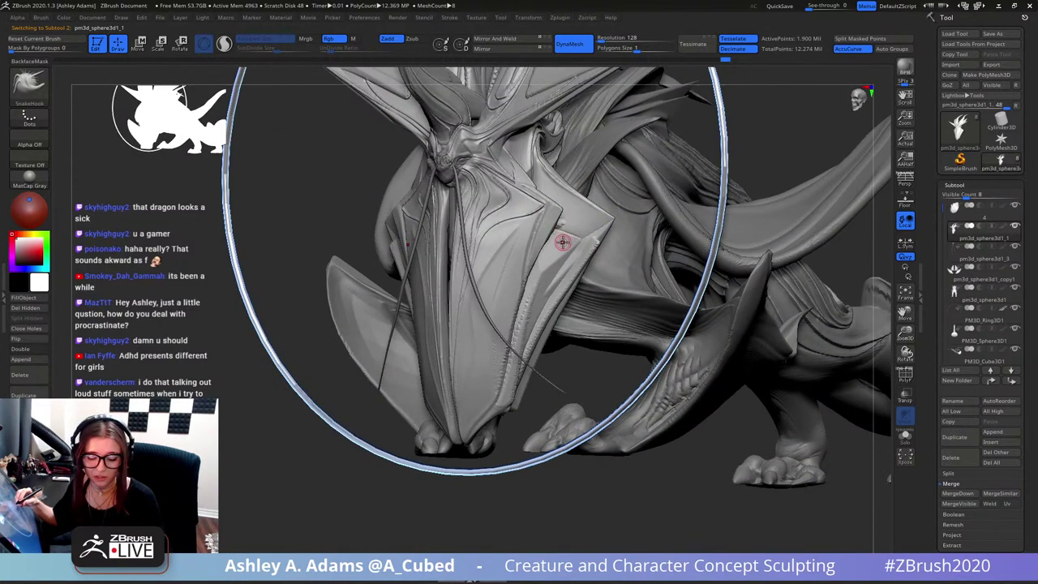
key("b")
key("s")
key("l")
right_click_drag(539, 191, 624, 255, "alt")
mouse_move(560, 219)
right_mouse_down("ctrl")
mouse_move(528, 251)
mouse_move(493, 243)
right_mouse_up("ctrl")
- Try Slash2 creases around the eye and brow, undoing the unwanted strokes
mouse_move(484, 233)
left_mouse_down()
mouse_move(476, 256)
mouse_move(495, 229)
mouse_move(532, 236)
mouse_move(520, 227)
mouse_move(551, 217)
left_mouse_up()
key("ctrl+z")
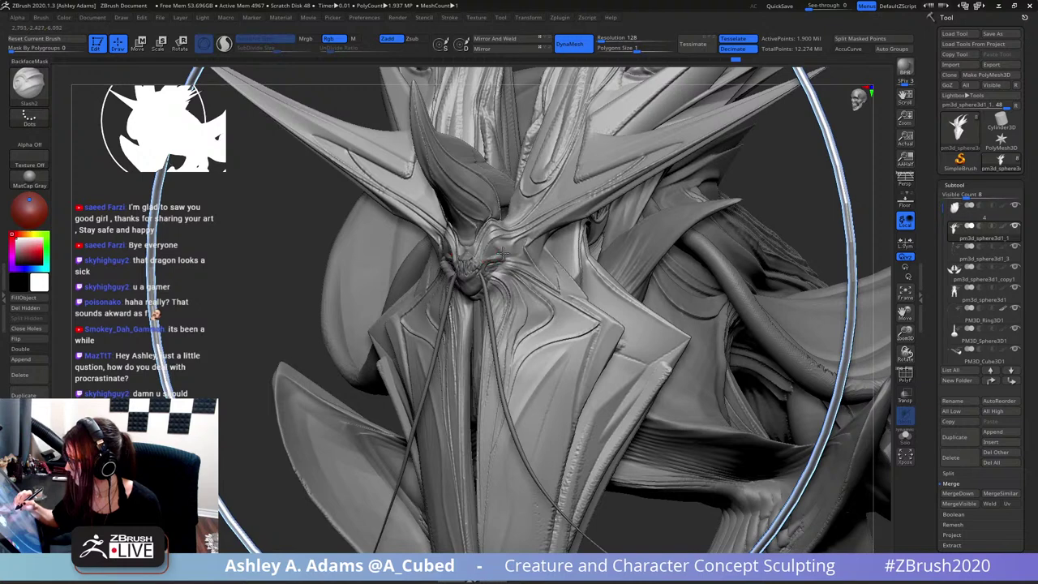
left_click_drag(504, 229, 521, 226)
key("ctrl+z")
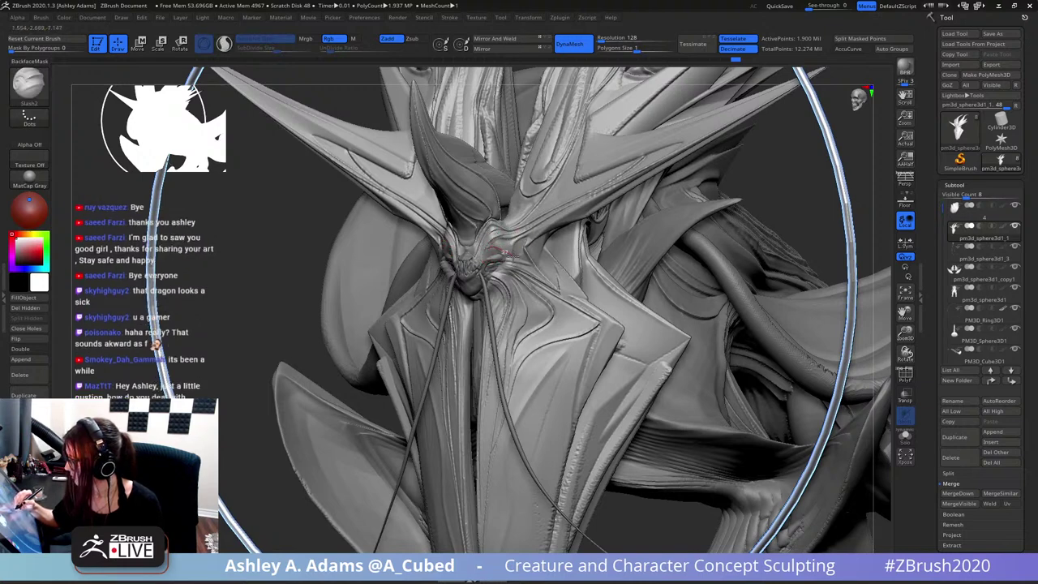
- Carve a Slash2 crease along the forward-pointing brow horn from its base to its tip
mouse_move(521, 249)
right_mouse_down()
mouse_move(560, 245)
mouse_move(528, 127)
mouse_move(537, 269)
mouse_move(559, 244)
mouse_move(492, 185)
right_mouse_up()
mouse_move(531, 224)
right_mouse_down("ctrl")
mouse_move(471, 166)
mouse_move(567, 256)
mouse_move(561, 217)
right_mouse_up("ctrl")
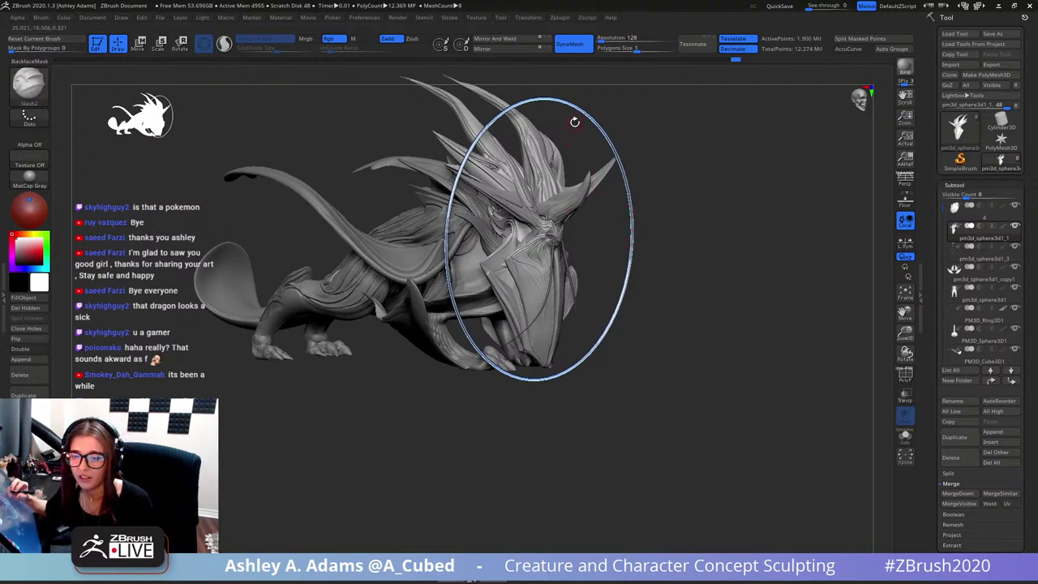
mouse_move(631, 185)
right_mouse_down()
mouse_move(615, 197)
mouse_move(618, 186)
mouse_move(599, 233)
mouse_move(572, 195)
right_mouse_up()
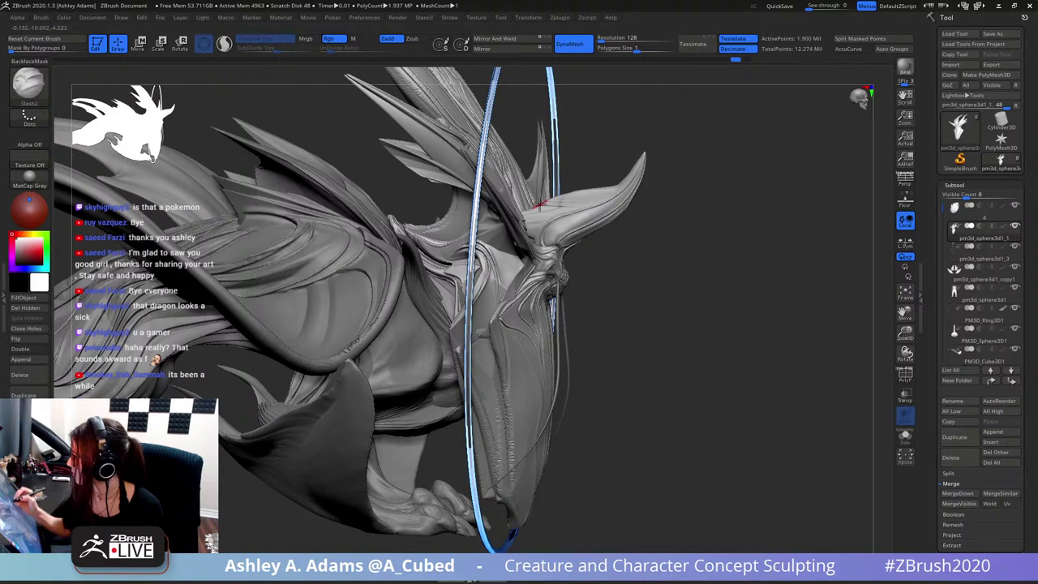
mouse_move(548, 206)
left_mouse_down()
mouse_move(612, 192)
mouse_move(648, 145)
left_mouse_up()
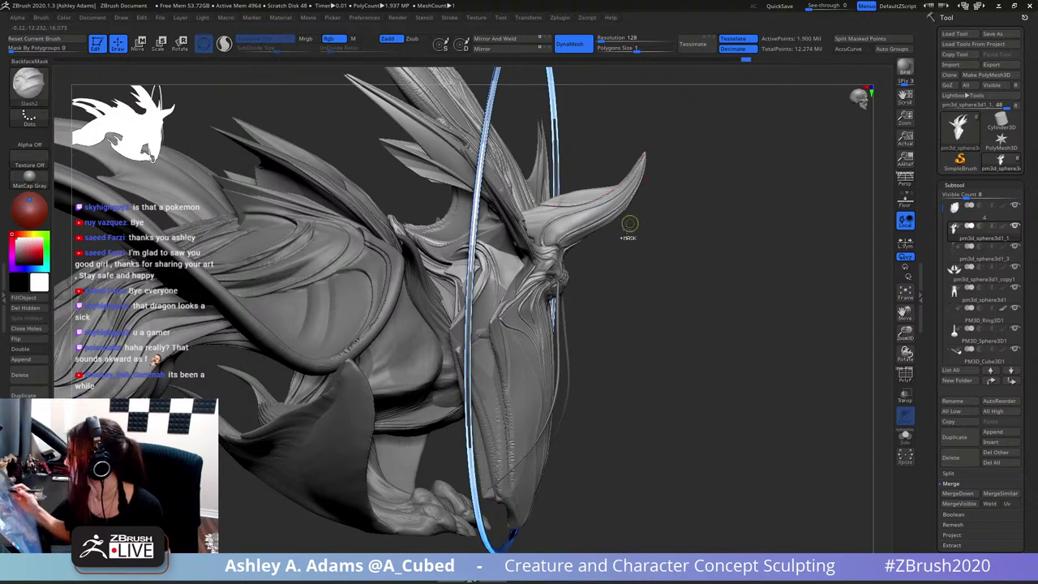
- Examine the whole creature from the side and front, including the face plates up close
right_click_drag(627, 225, 621, 243, "ctrl")
left_click_drag(620, 244, 642, 254)
right_click_drag(644, 256, 646, 252)
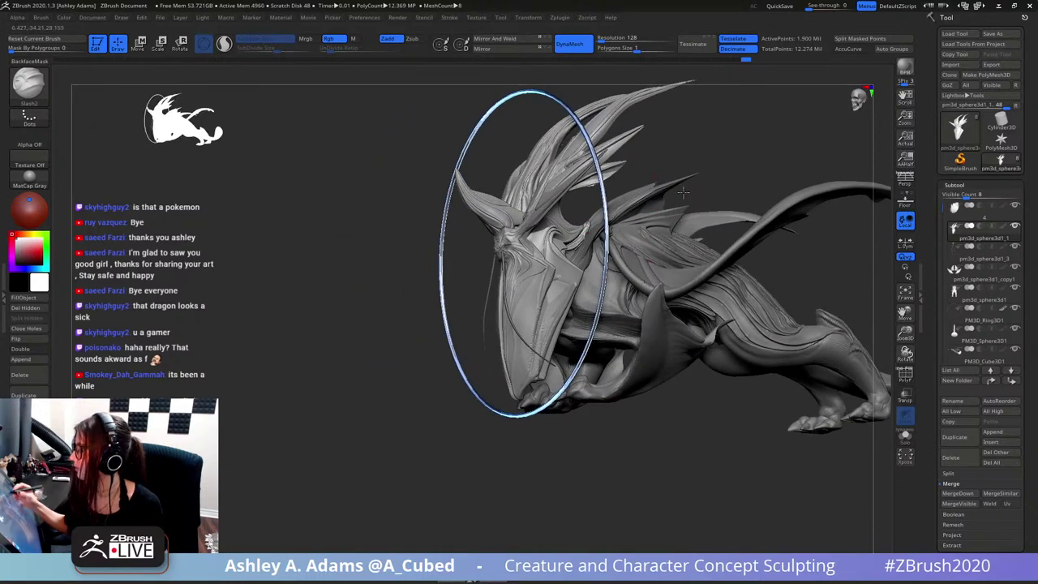
right_click_drag(675, 160, 665, 166, "shift")
right_click_drag(678, 120, 610, 144, "alt")
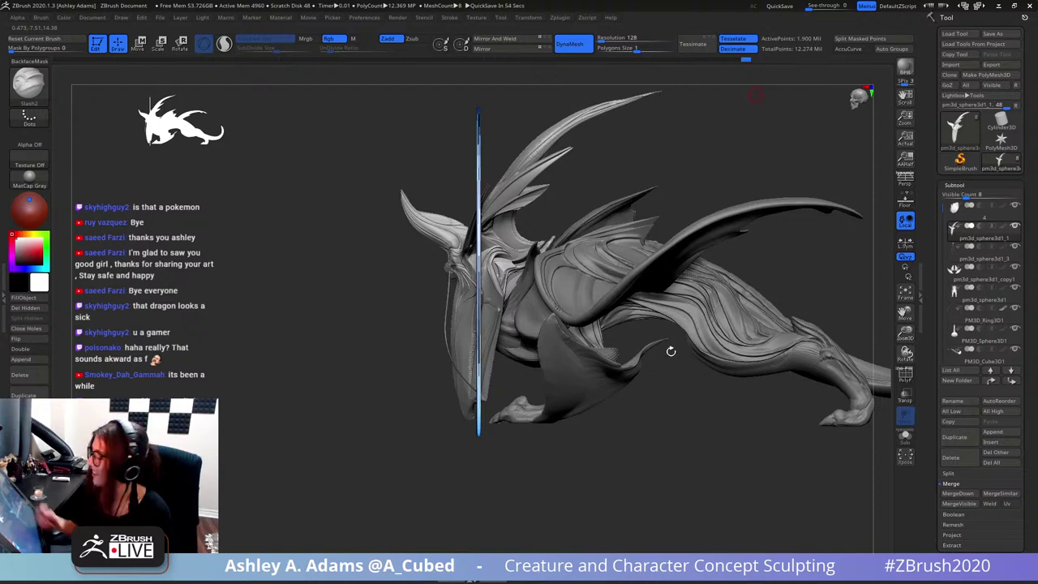
left_click_drag(671, 351, 689, 369)
left_click_drag(679, 451, 644, 364)
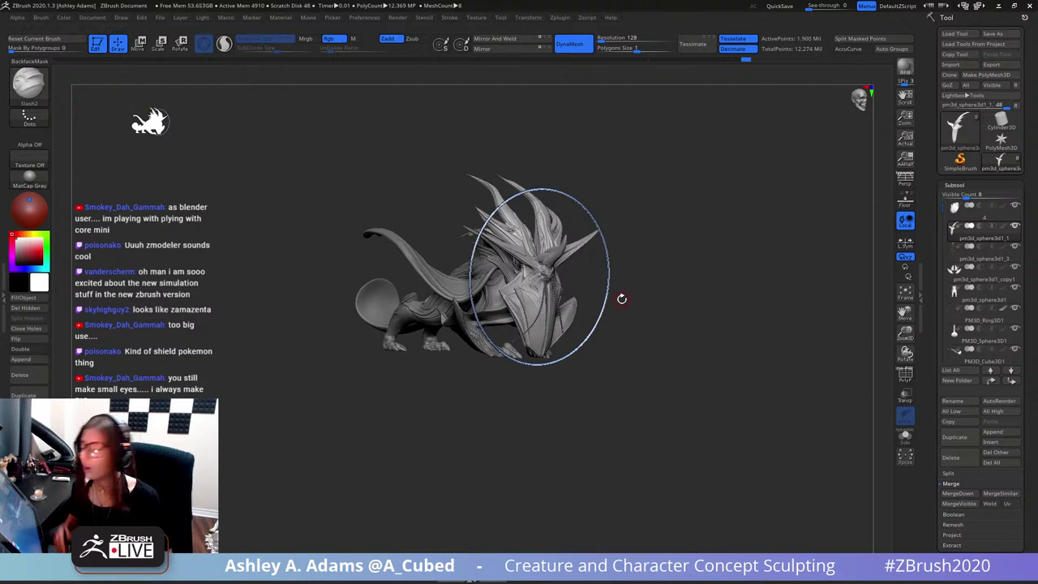
left_click_drag(614, 240, 587, 245, "shift")
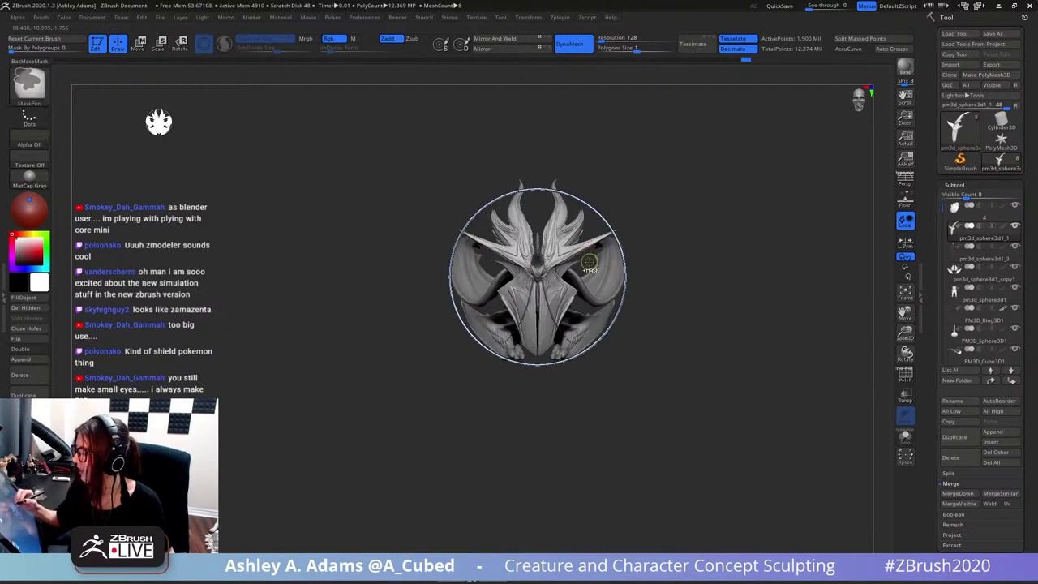
key("f")
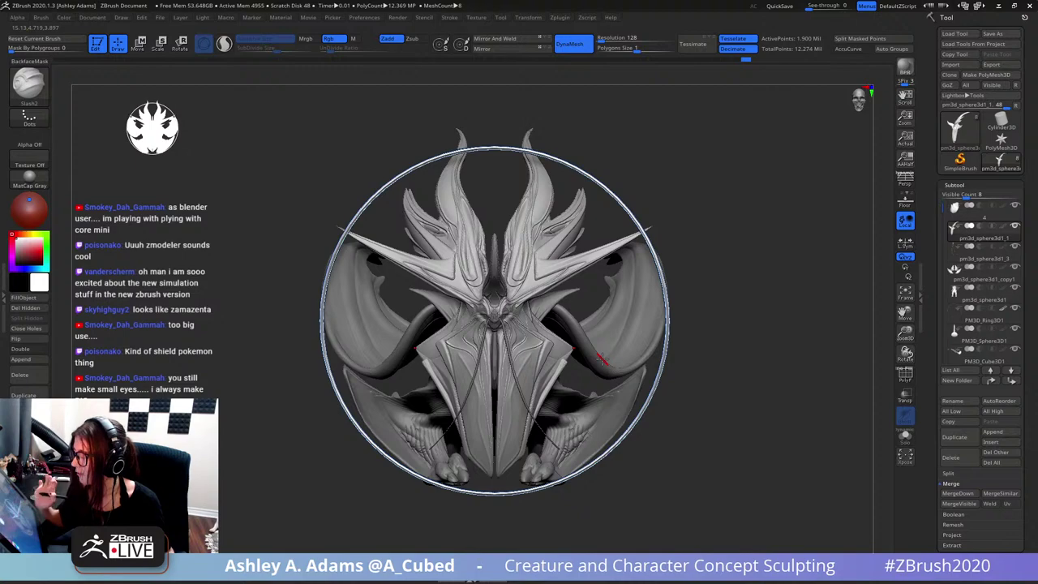
mouse_move(567, 351)
right_mouse_down("ctrl")
mouse_move(581, 436)
mouse_move(542, 419)
right_mouse_up("ctrl")
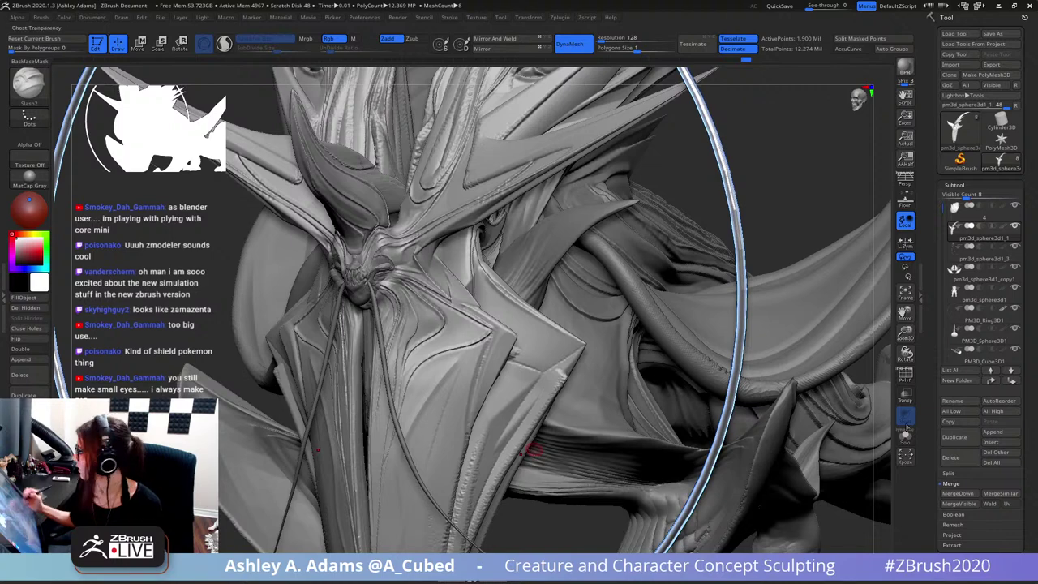
right_click_drag(794, 427, 779, 416, "ctrl")
right_click_drag(759, 379, 779, 376, "alt")
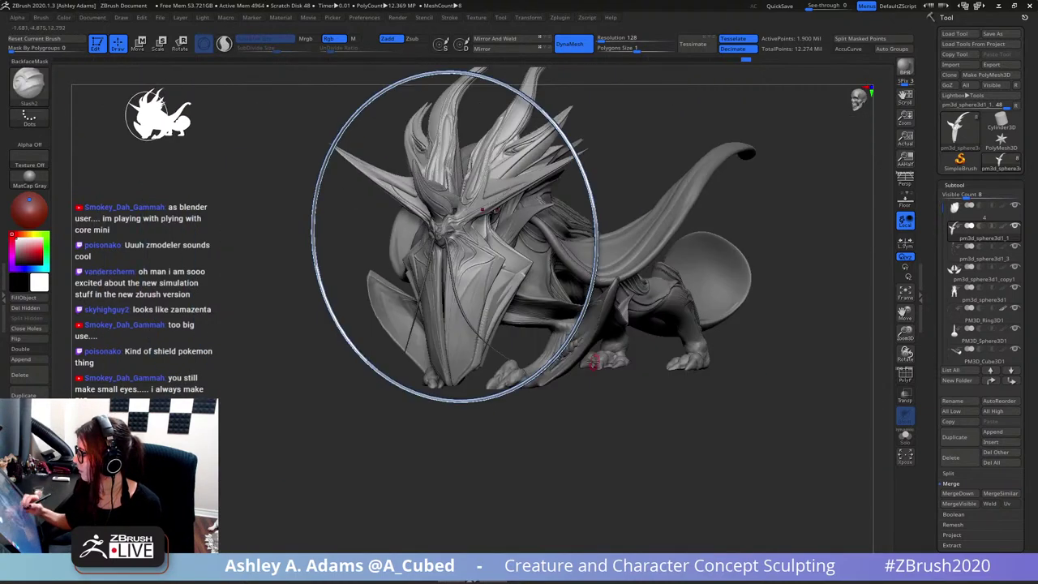
- Select the body subtool and pull a pointed spike from the hind leg's hock with the SnakeHook brush
left_click(587, 350, "alt")
left_click_drag(730, 388, 617, 382, "shift")
key("space")
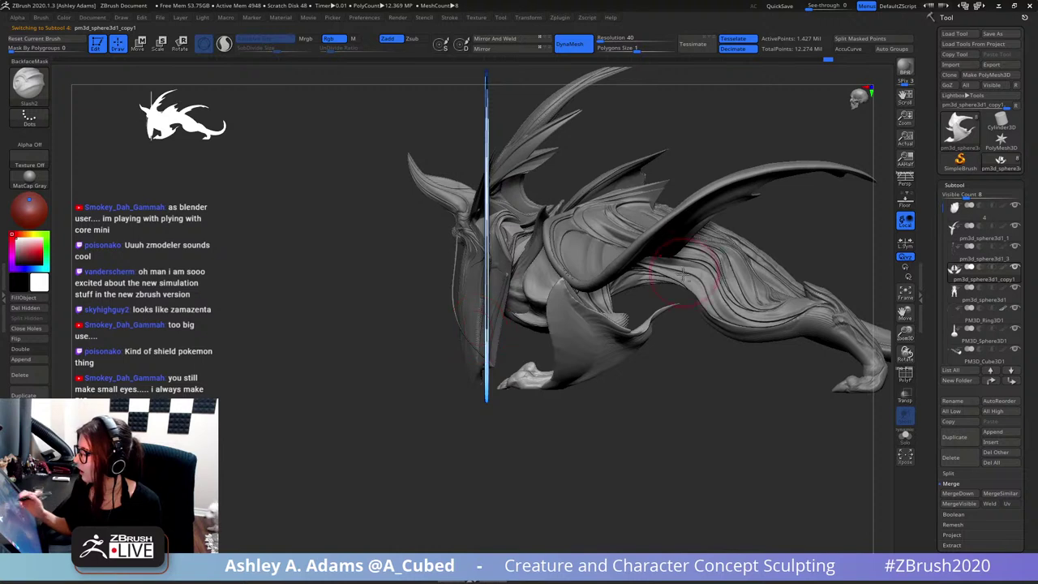
left_click_drag(685, 274, 613, 313)
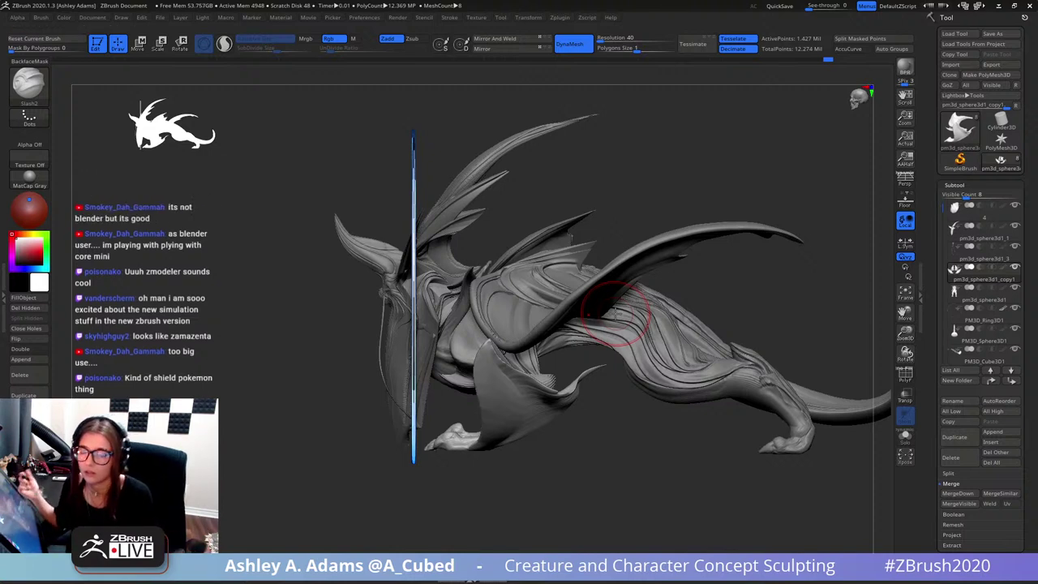
left_click_drag(687, 285, 603, 238, "alt")
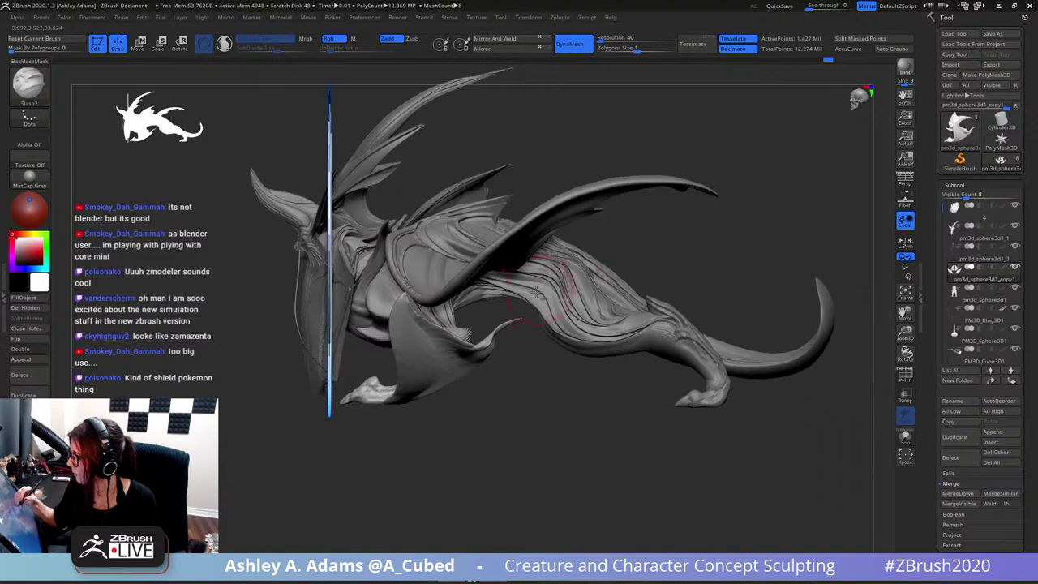
left_click(532, 297, "alt")
key("space")
key("b")
key("s")
key("h")
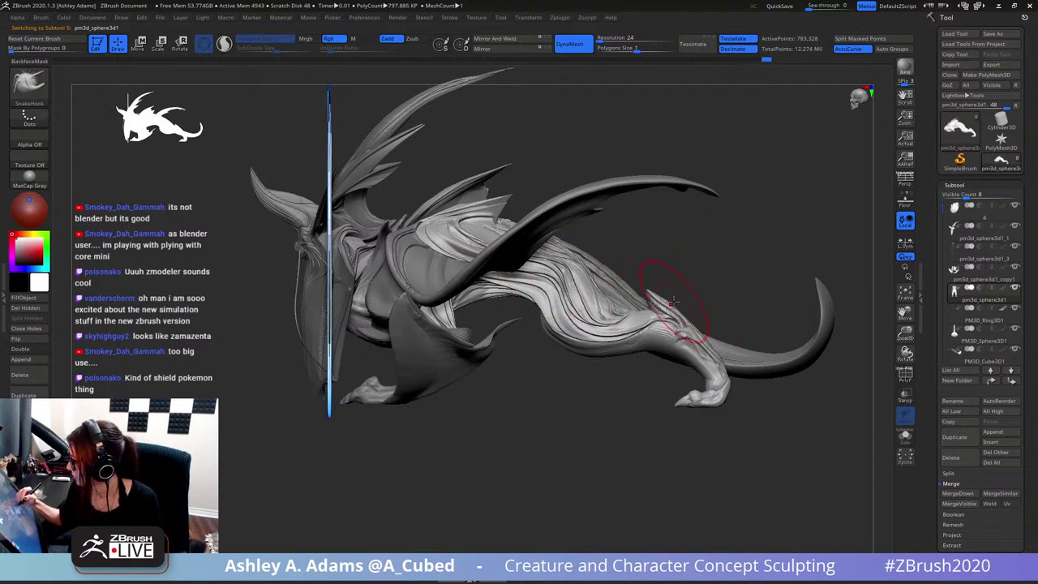
- Select the tail subtool and switch to the Slash2 brush for detailing the broad tail paddle
left_click(674, 301, "alt")
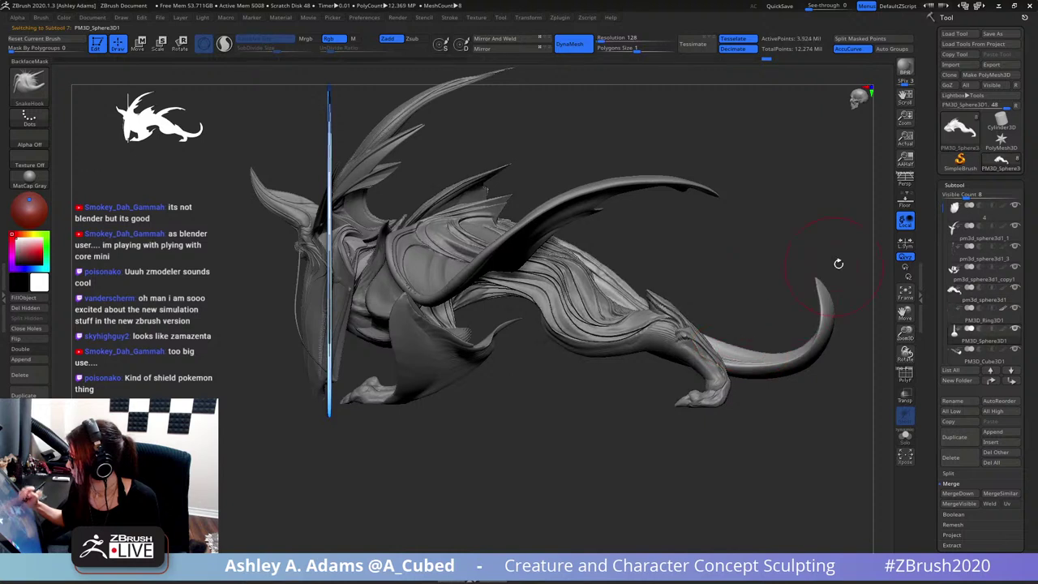
left_click_drag(839, 264, 710, 217, "alt")
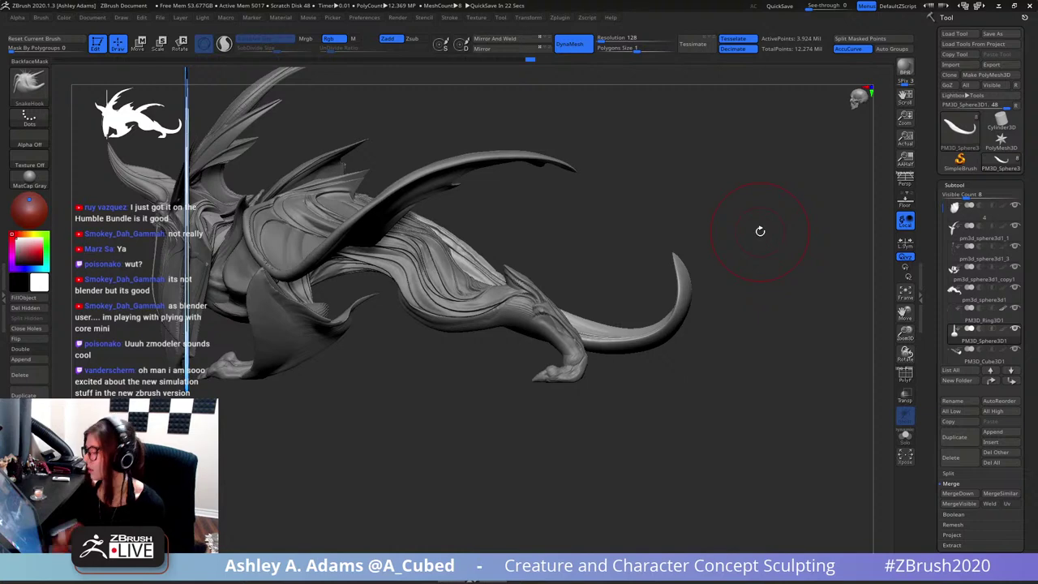
left_click_drag(712, 275, 663, 255)
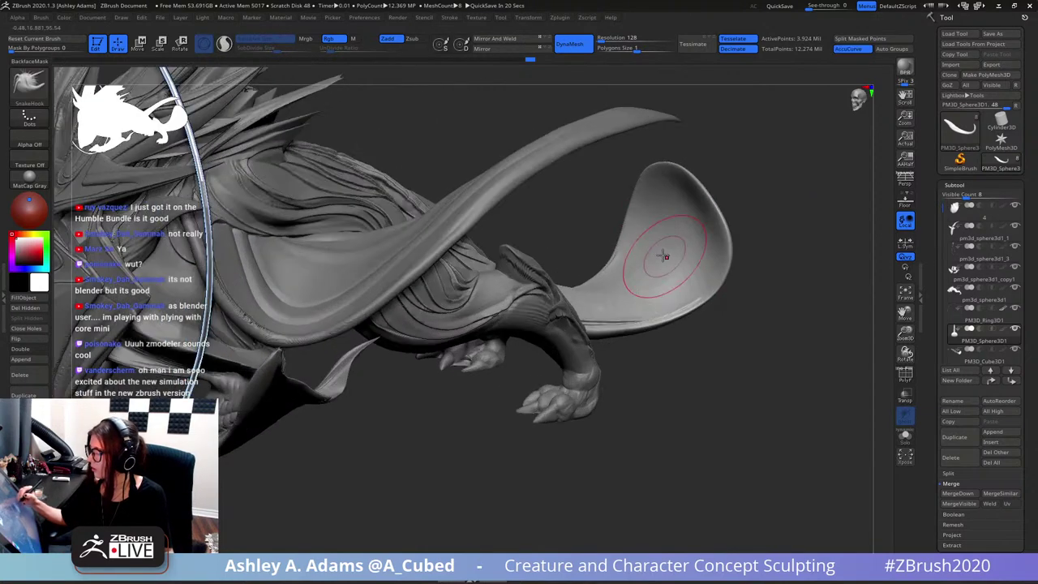
left_click_drag(691, 324, 688, 385, "alt")
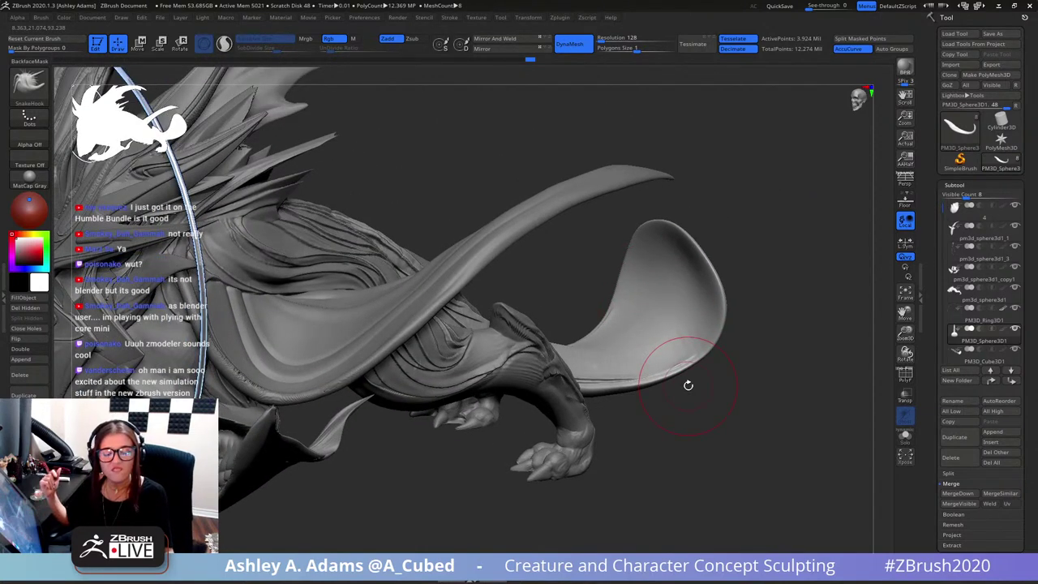
key("2")
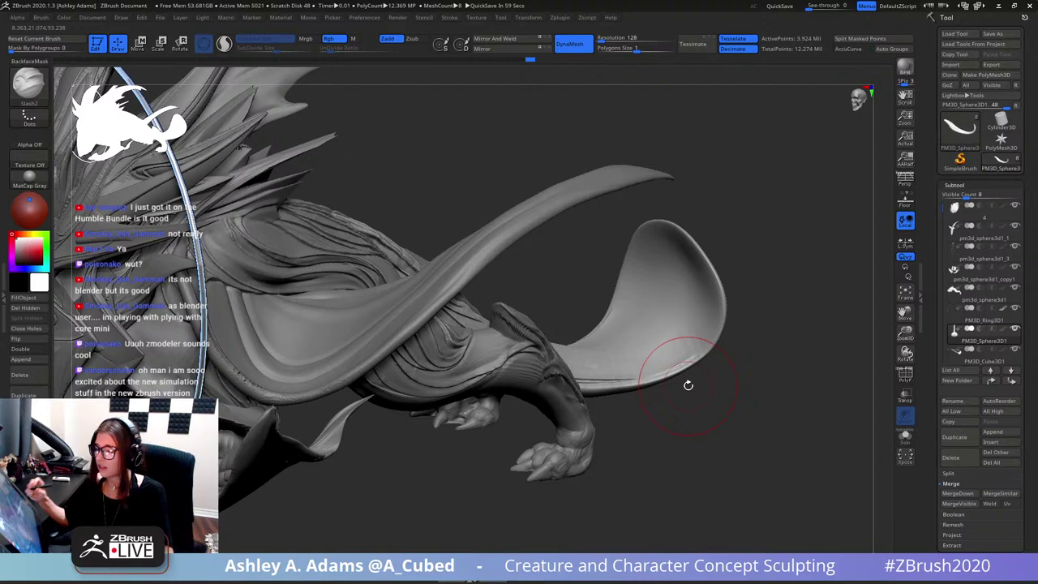
- Try a Slash2 crease along the edge of the tail paddle, undoing the stroke
mouse_move(684, 309)
right_mouse_down()
mouse_move(661, 348)
mouse_move(642, 342)
right_mouse_up()
left_click_drag(641, 342, 607, 347)
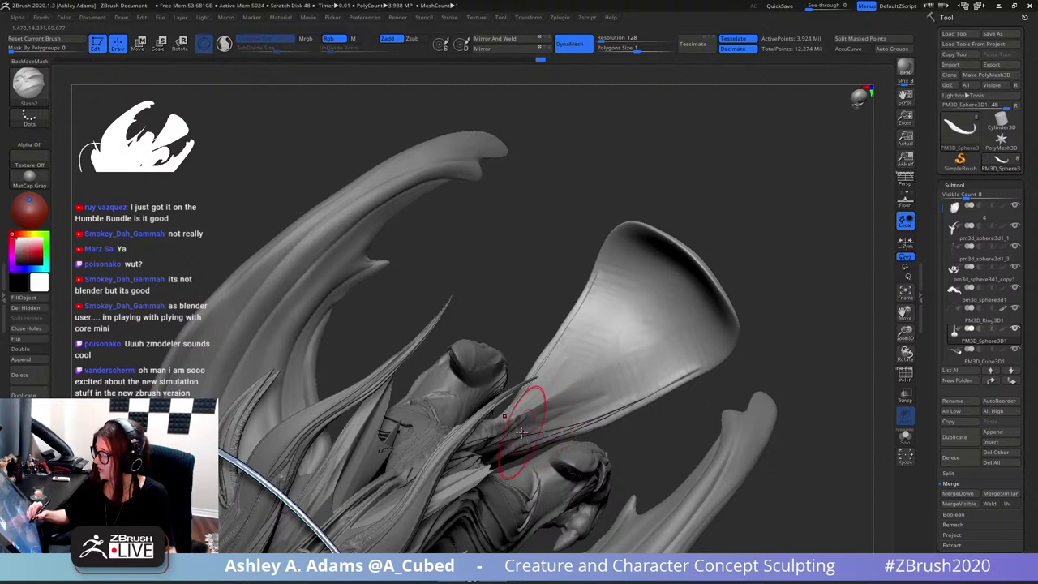
mouse_move(543, 425)
left_mouse_down()
mouse_move(669, 340)
mouse_move(711, 286)
left_mouse_up()
key("ctrl")
key("ctrl+z")
- Carve Slash2 creases on the tail paddle's upper surface, following the curve of its rim
right_click_drag(717, 274, 702, 279)
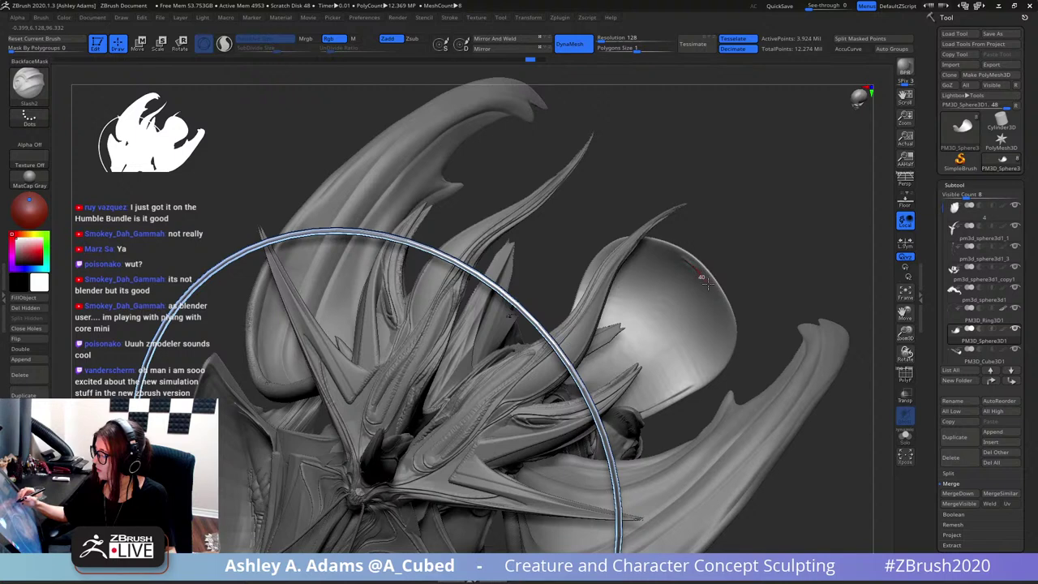
left_click_drag(712, 302, 712, 342)
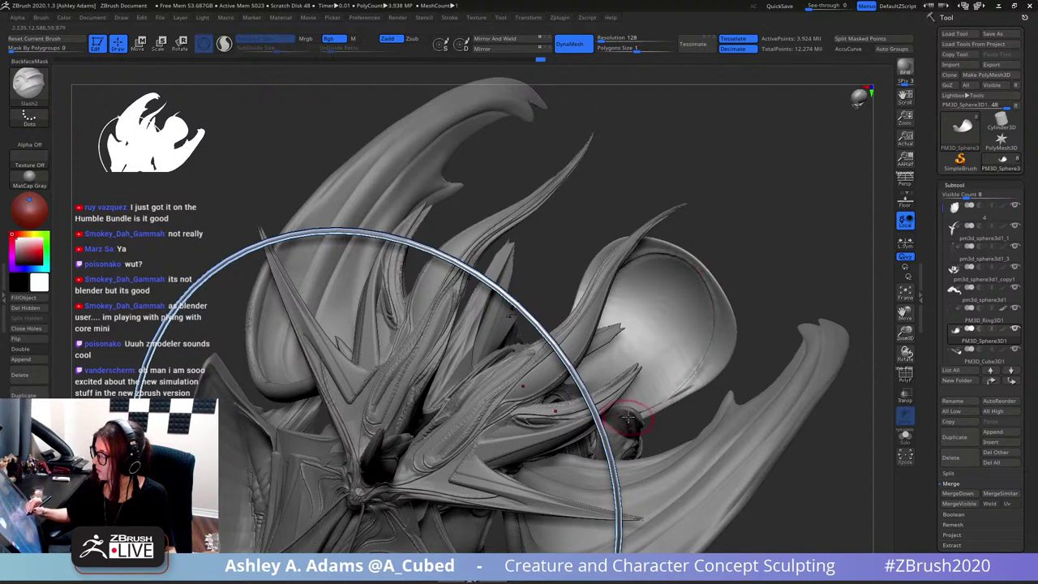
mouse_move(625, 424)
right_mouse_down()
mouse_move(629, 412)
mouse_move(699, 390)
right_mouse_up()
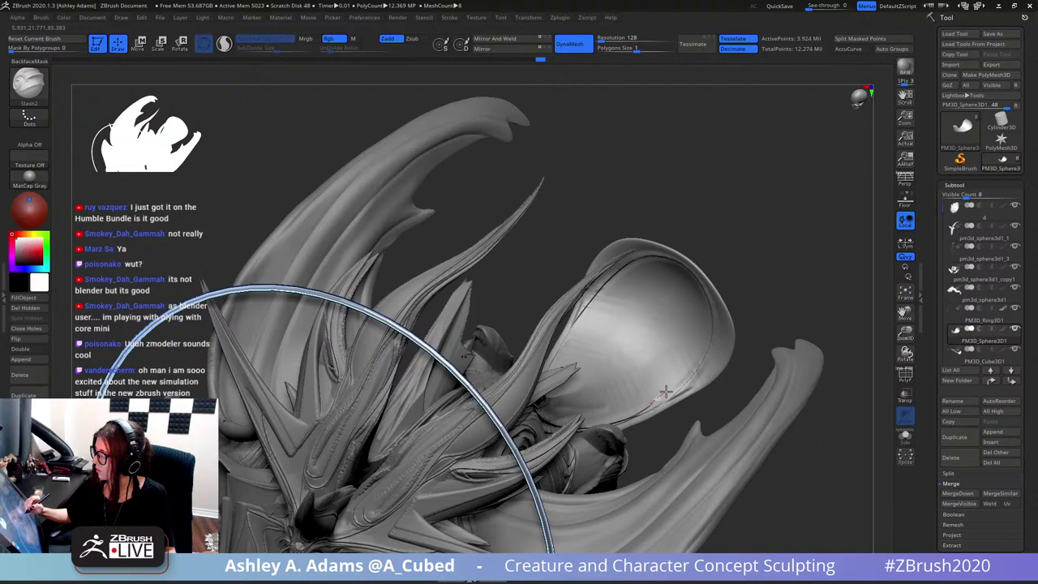
mouse_move(665, 393)
left_mouse_down()
mouse_move(686, 366)
mouse_move(693, 329)
mouse_move(675, 274)
left_mouse_up()
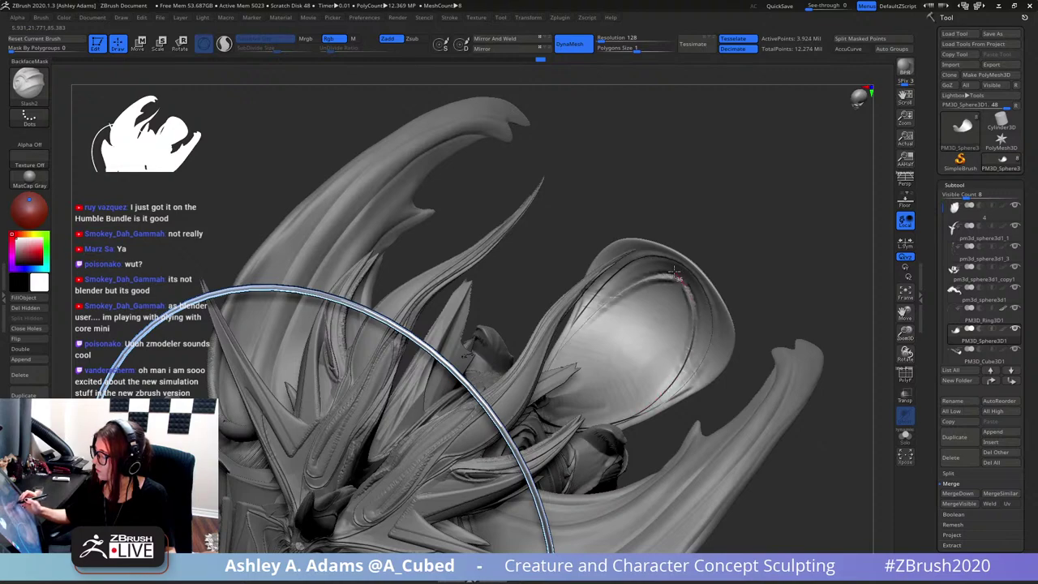
- Try arched creases and a central crease on the back of the tail paddle with Slash2, undoing them
mouse_move(676, 276)
right_mouse_down()
mouse_move(720, 309)
mouse_move(704, 294)
mouse_move(725, 284)
right_mouse_up()
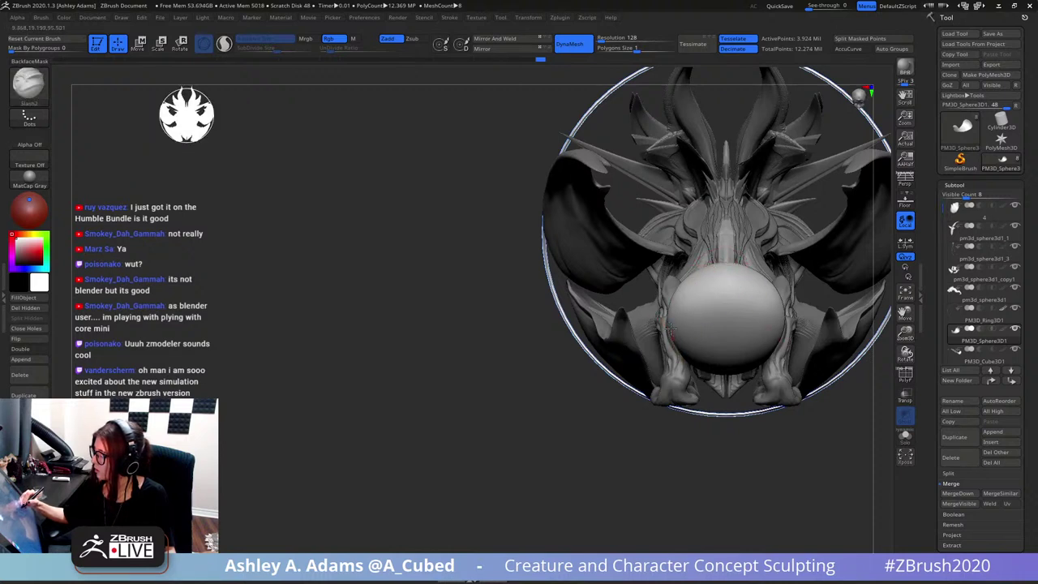
mouse_move(673, 300)
left_mouse_down()
mouse_move(712, 274)
mouse_move(722, 320)
left_mouse_up()
left_click_drag(720, 359, 722, 379)
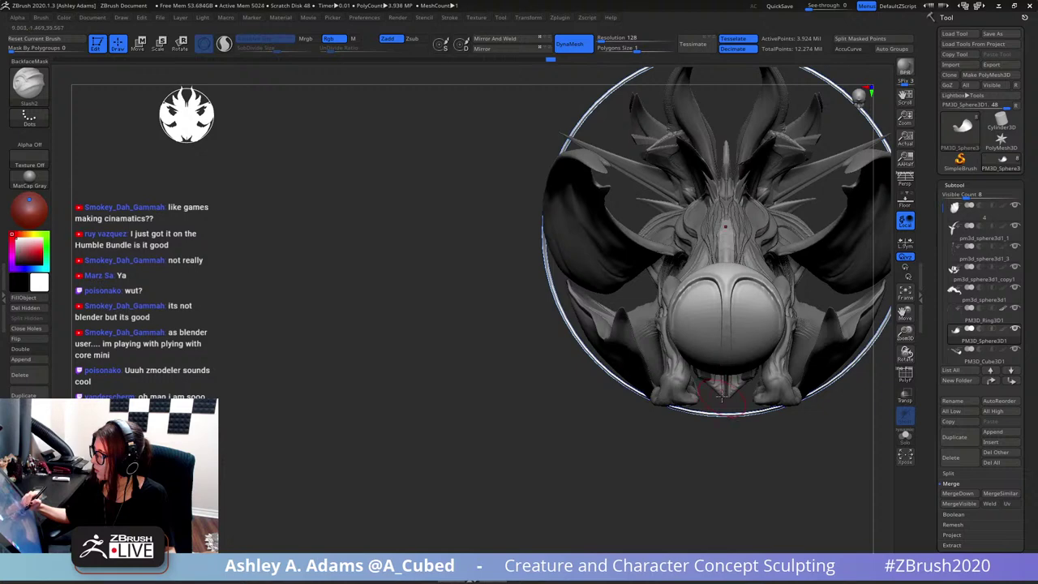
left_click_drag(487, 211, 754, 200)
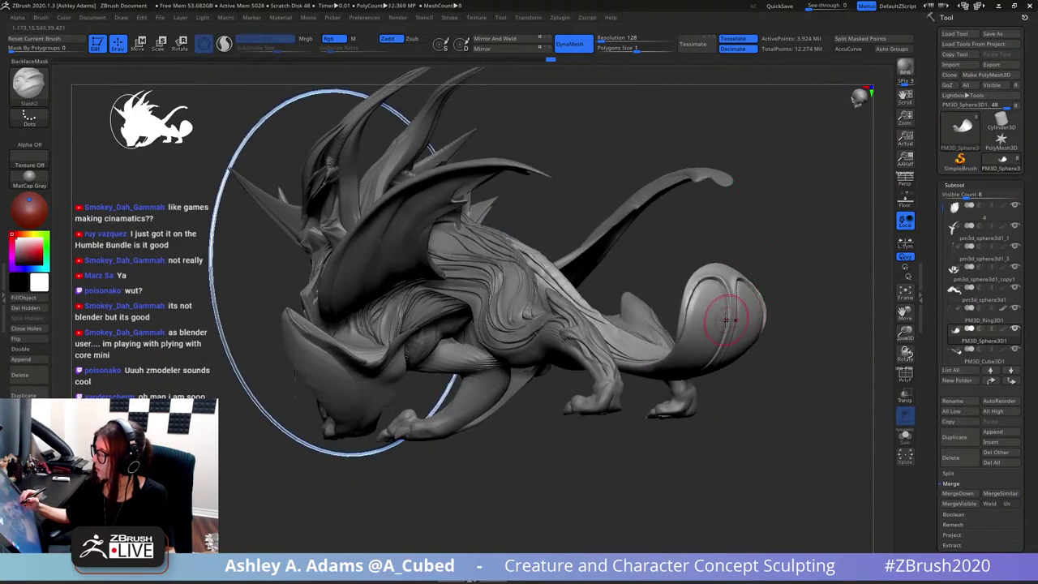
key("ctrl+z")
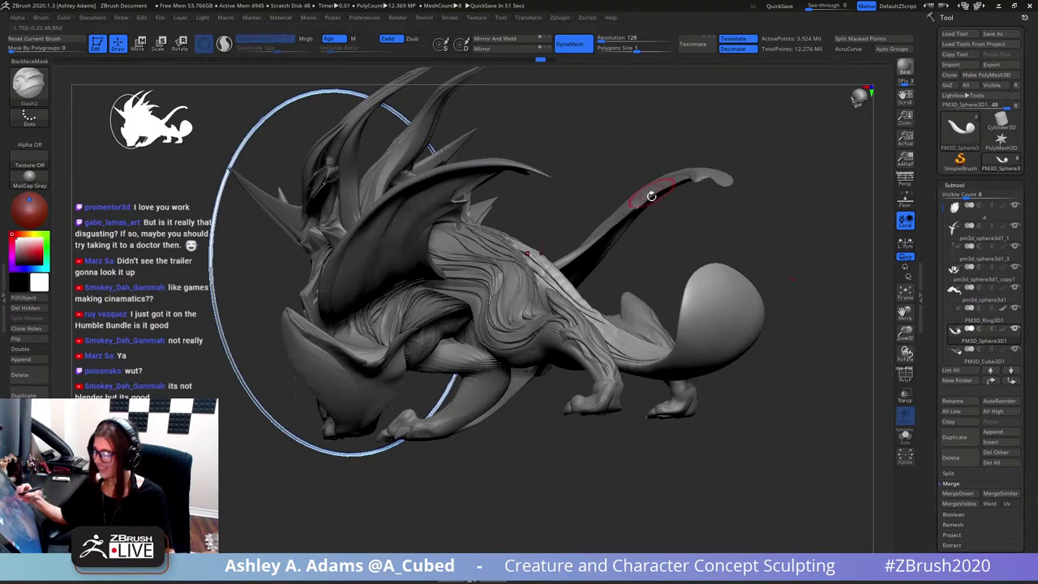
- Select the body subtool and pull the flowing folds on the hind flank downward with the SnakeHook brush
left_click_drag(651, 196, 689, 255)
left_click_drag(591, 254, 660, 278, "alt")
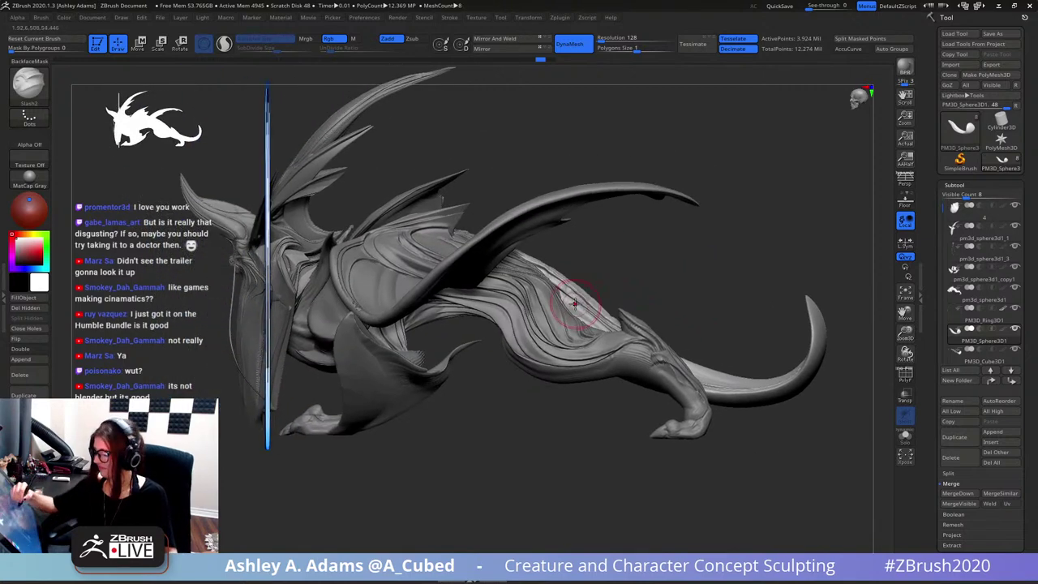
left_click(558, 326, "alt")
key("space")
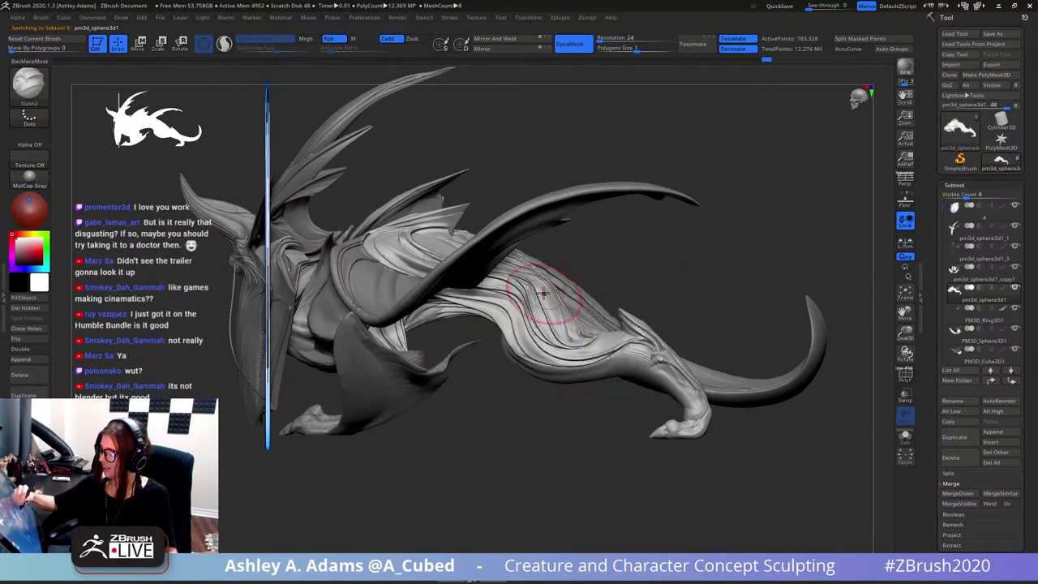
key("b")
key("s")
key("h")
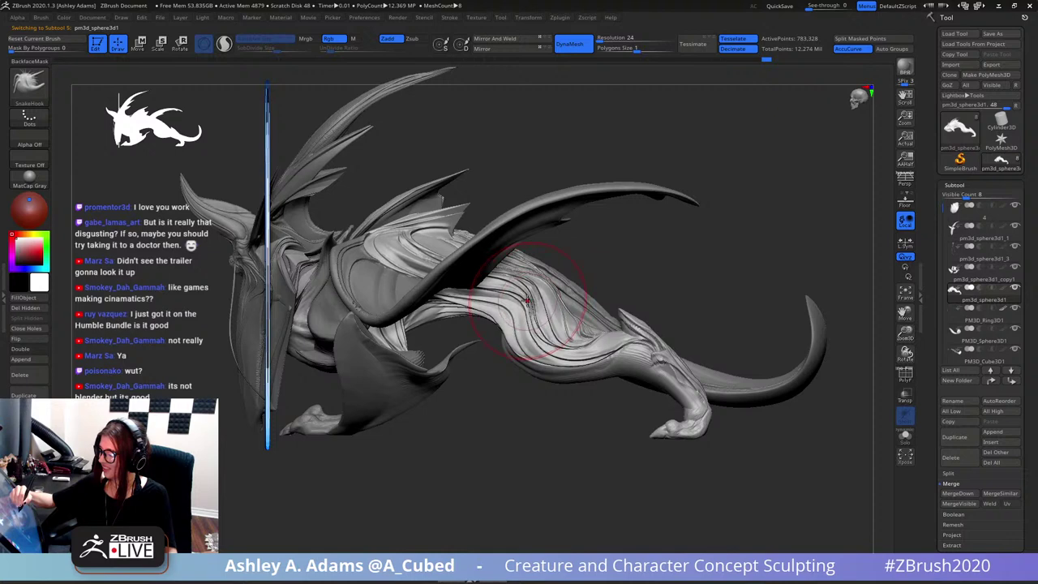
left_click_drag(527, 300, 546, 341)
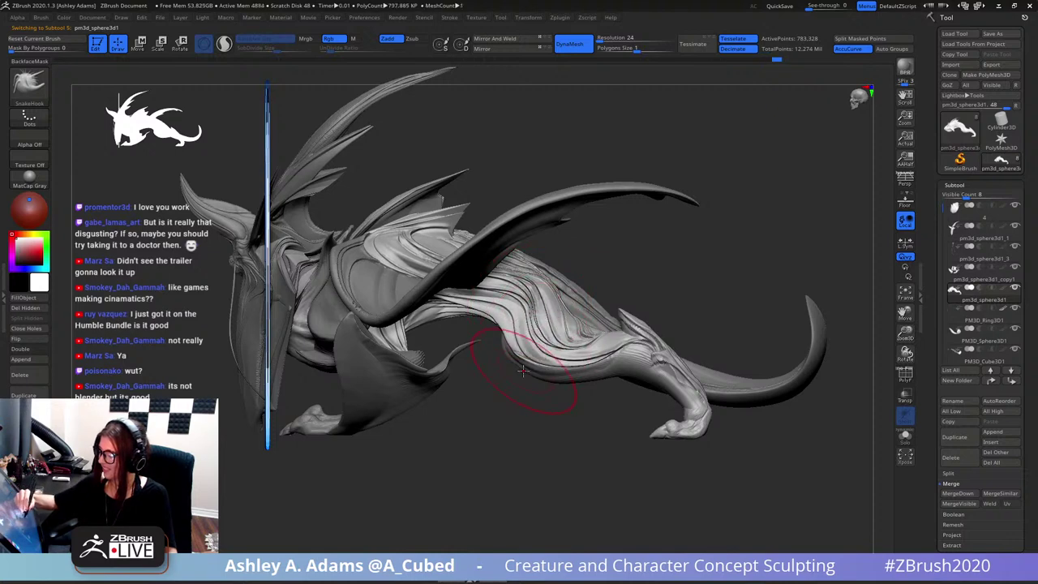
- Duplicate the face subtool and delete the resulting copy
right_click_drag(590, 357, 610, 331, "ctrl")
right_click_drag(610, 331, 564, 318, "alt")
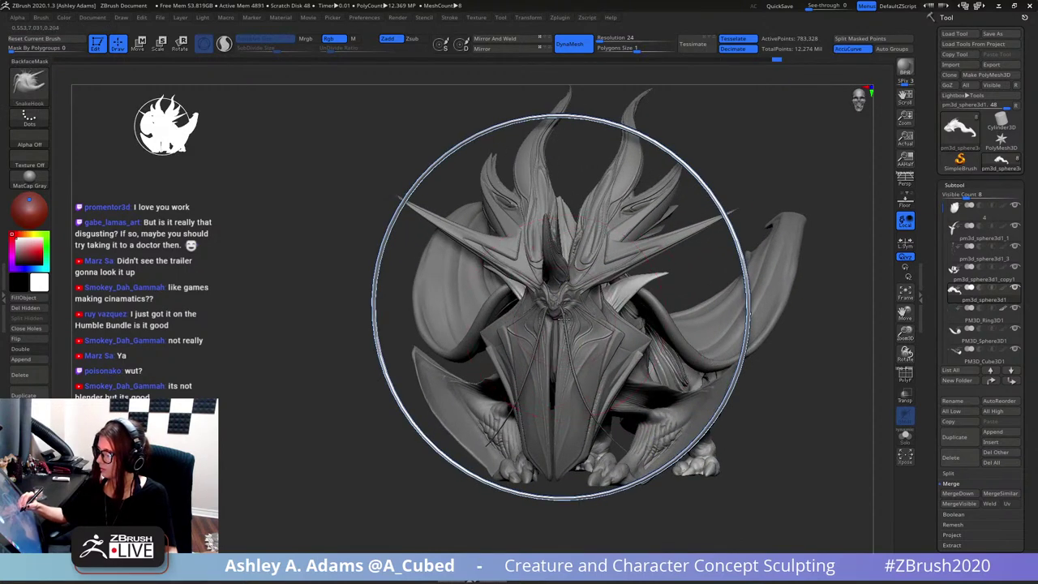
left_click(564, 318, "alt")
key("space")
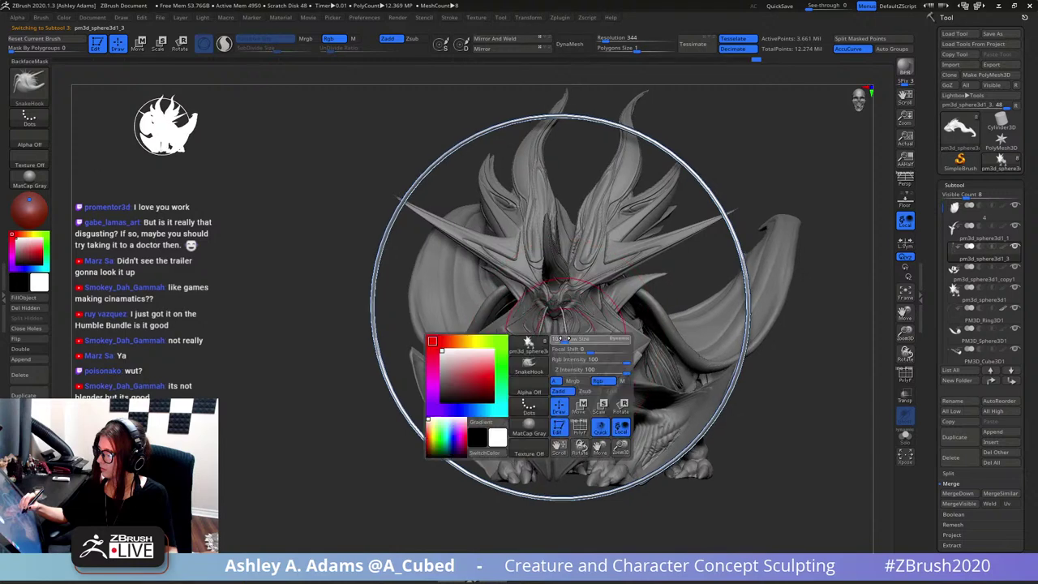
left_click_drag(565, 339, 558, 338)
right_click_drag(566, 337, 623, 263, "ctrl")
left_click(965, 439)
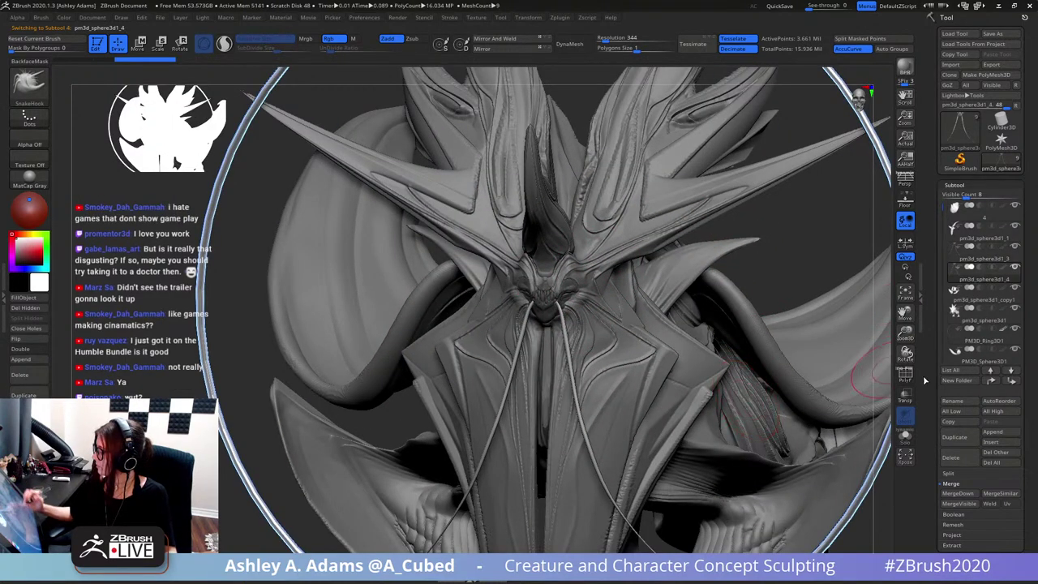
left_click(950, 457)
left_click(860, 480)
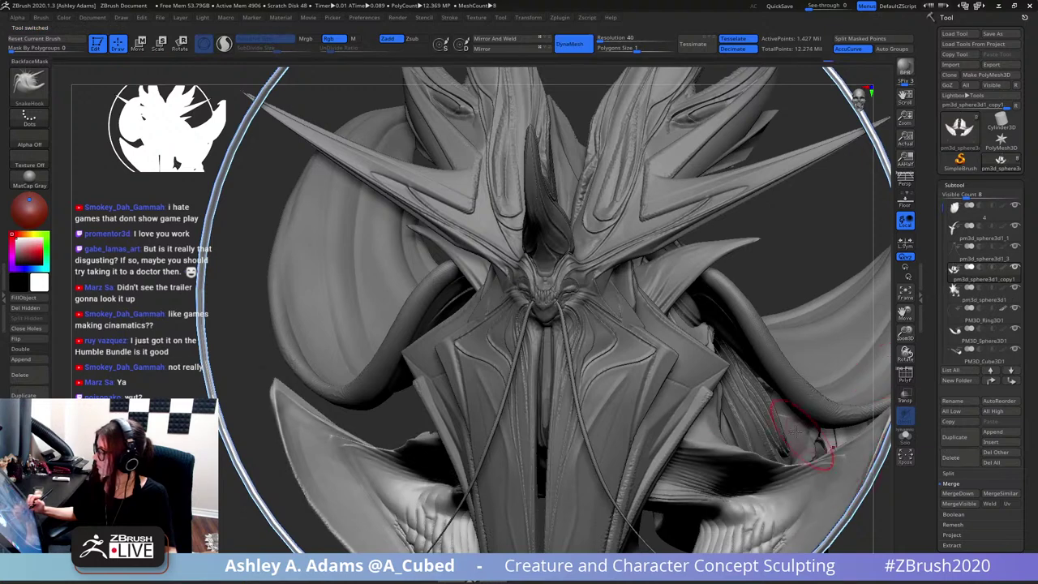
- Split the whiskers off the face subtool with Split Masked Points and duplicate the separated whiskers
left_click(568, 316, "alt")
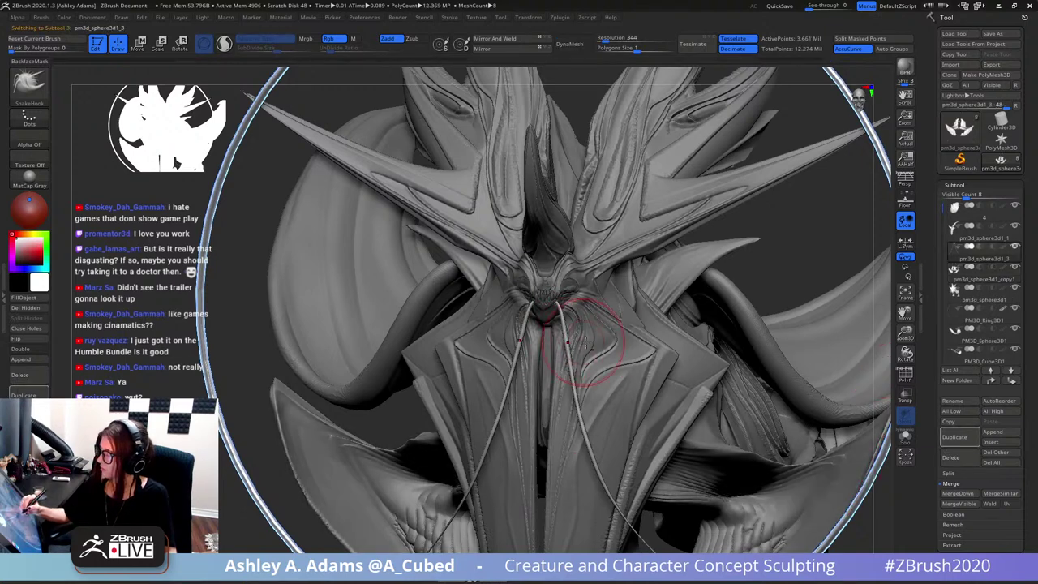
left_click(949, 473)
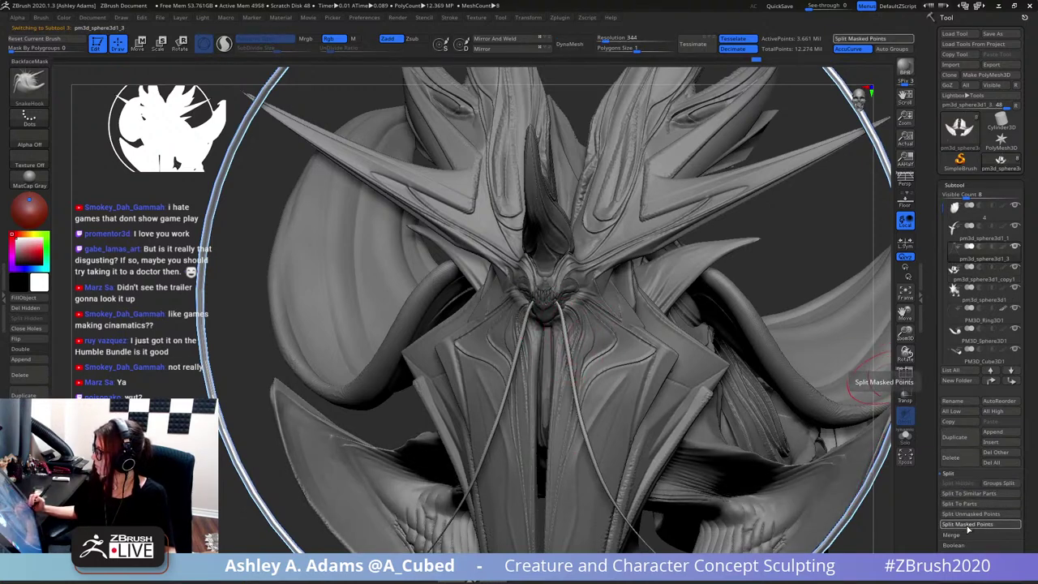
left_click(968, 525)
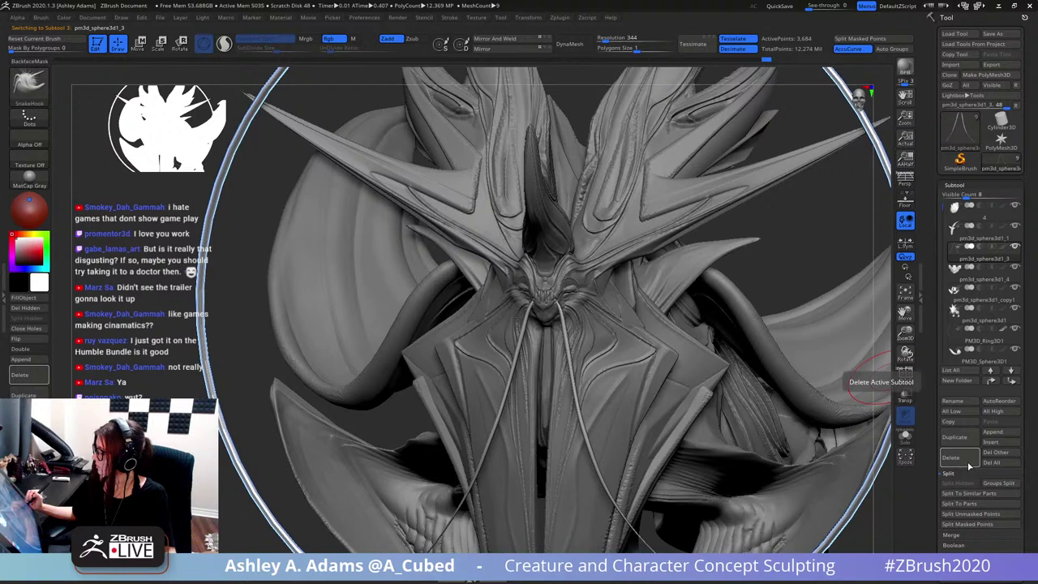
left_click(967, 440)
- Move and rotate the duplicated whiskers with the transform gizmo so they flare outward from the muzzle
key("w")
left_click_drag(754, 277, 681, 308)
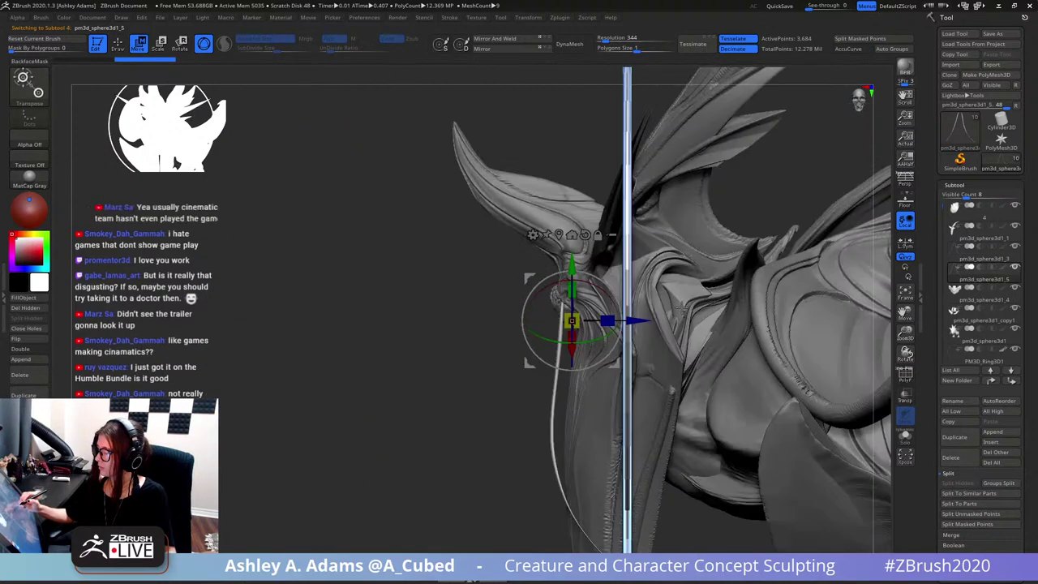
left_click(586, 234)
left_click_drag(614, 278, 605, 258)
right_click_drag(607, 255, 606, 341, "ctrl")
left_click_drag(612, 257, 619, 258)
left_click_drag(571, 302, 547, 343)
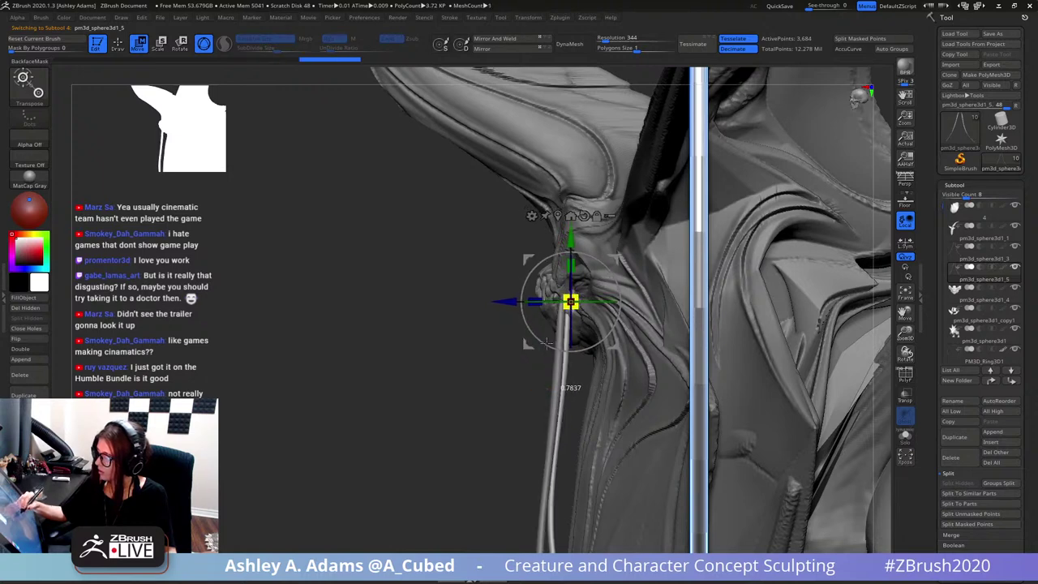
left_click_drag(574, 237, 647, 296)
left_click_drag(685, 393, 695, 390, "shift")
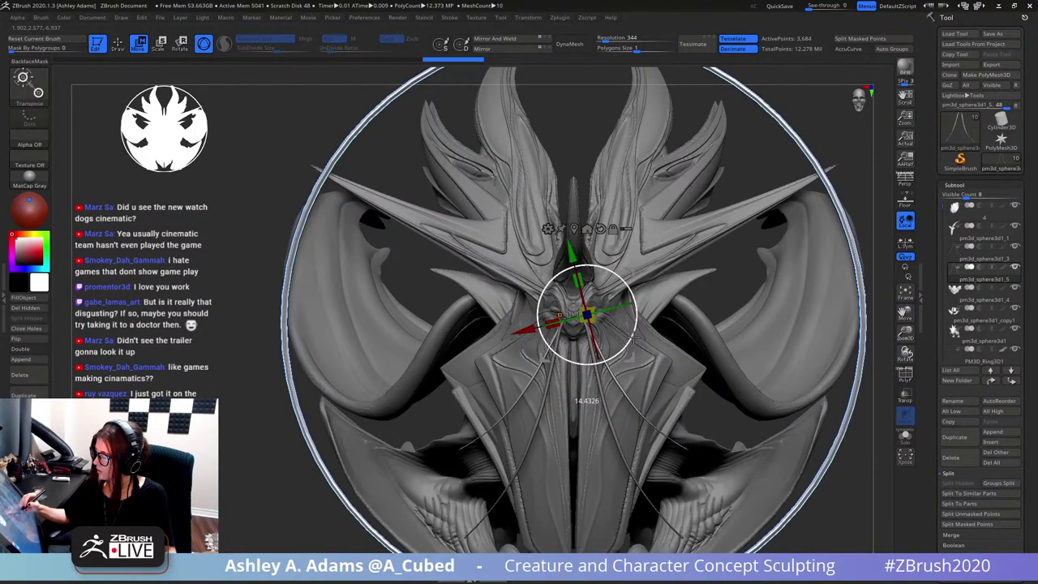
- Return to sculpting with SnakeHook and examine the duplicated whiskers against the whole creature from front and three-quarter views
key("q")
left_click_drag(649, 344, 659, 334)
mouse_move(697, 353)
right_mouse_down()
mouse_move(656, 416)
mouse_move(644, 331)
right_mouse_up()
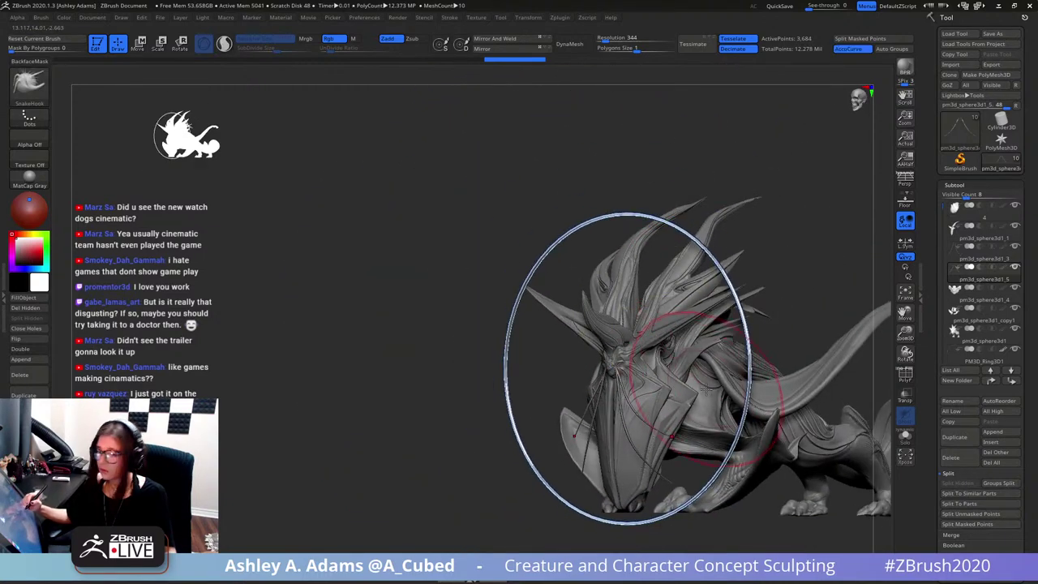
right_click_drag(703, 394, 676, 351, "alt")
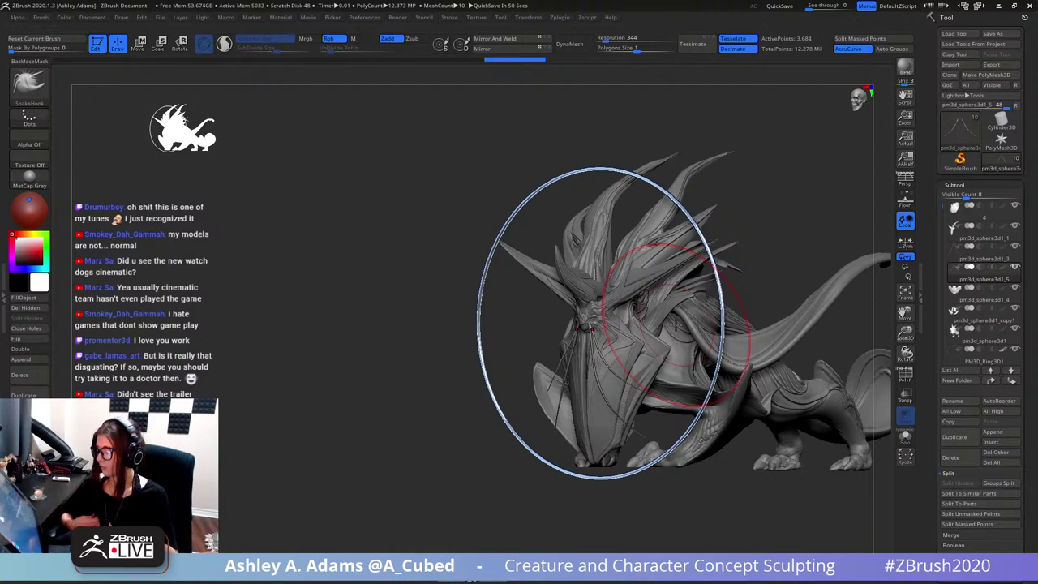
right_click_drag(808, 329, 732, 356)
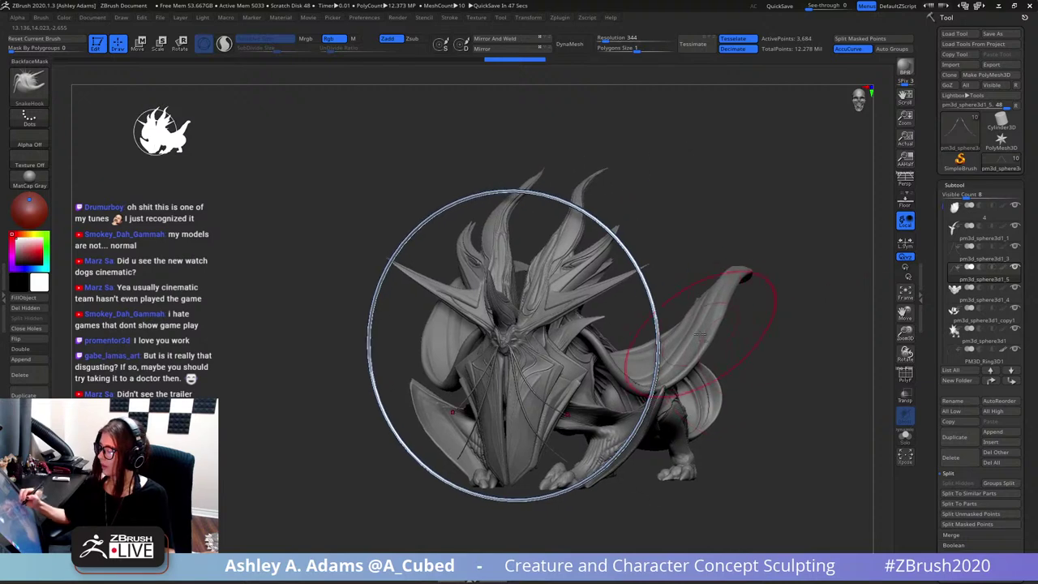
- Make the wing subtool active and set up the Slash2 brush for carving it from the top view
left_click(704, 333, "alt")
right_click(670, 378)
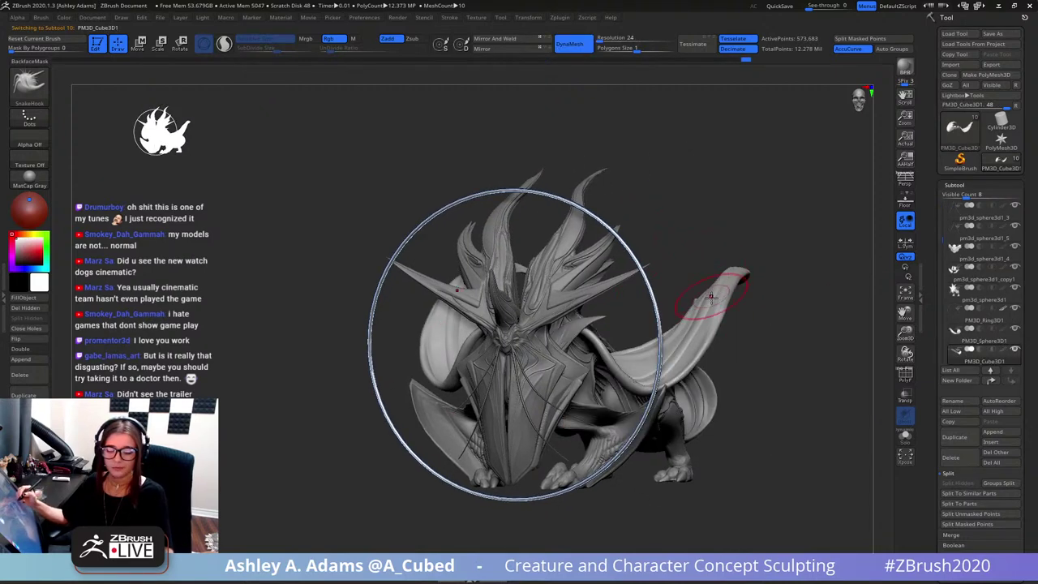
key("3")
mouse_move(706, 302)
right_mouse_down()
mouse_move(703, 370)
mouse_move(685, 378)
mouse_move(722, 318)
mouse_move(722, 346)
right_mouse_up()
right_click(676, 379)
left_click_drag(723, 345, 706, 260, "shift")
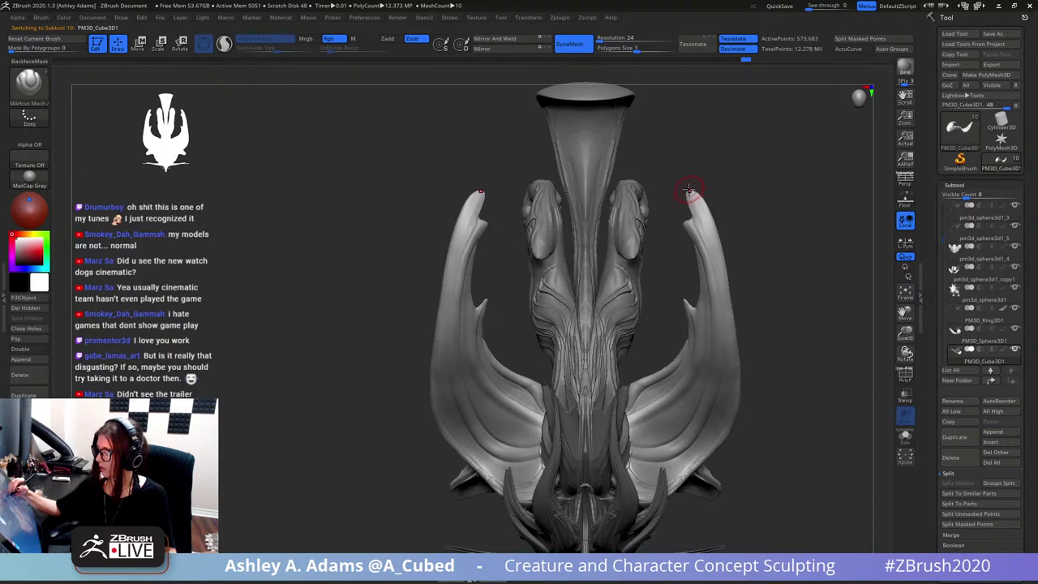
left_click_drag(736, 227, 738, 250)
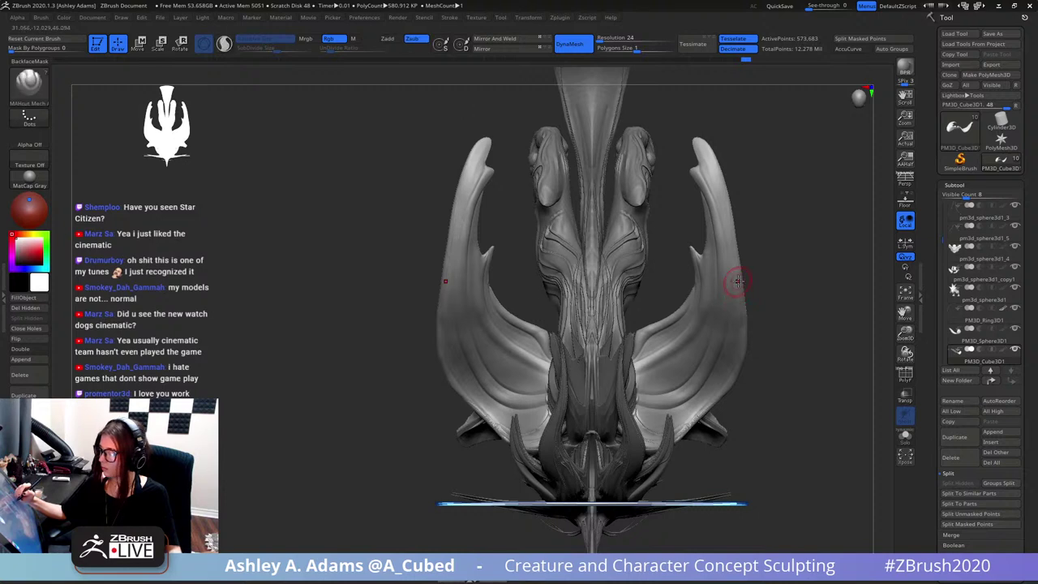
key("2")
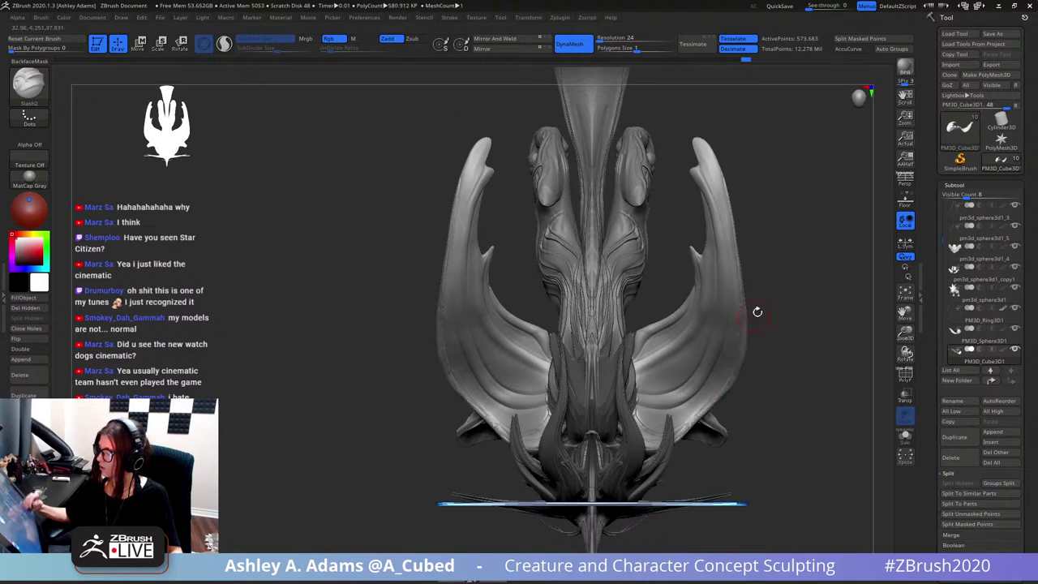
- Carve long curved creases with Slash2 from the broad wing roots along the outer sweep of both wings
left_click_drag(785, 266, 764, 271)
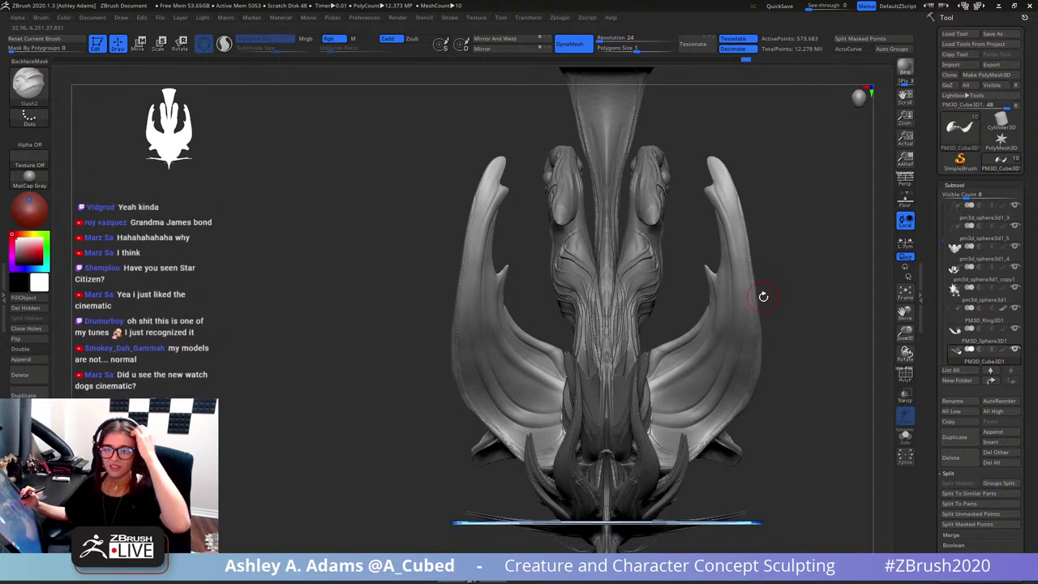
mouse_move(746, 318)
left_mouse_down()
mouse_move(665, 425)
mouse_move(703, 412)
mouse_move(669, 428)
left_mouse_up()
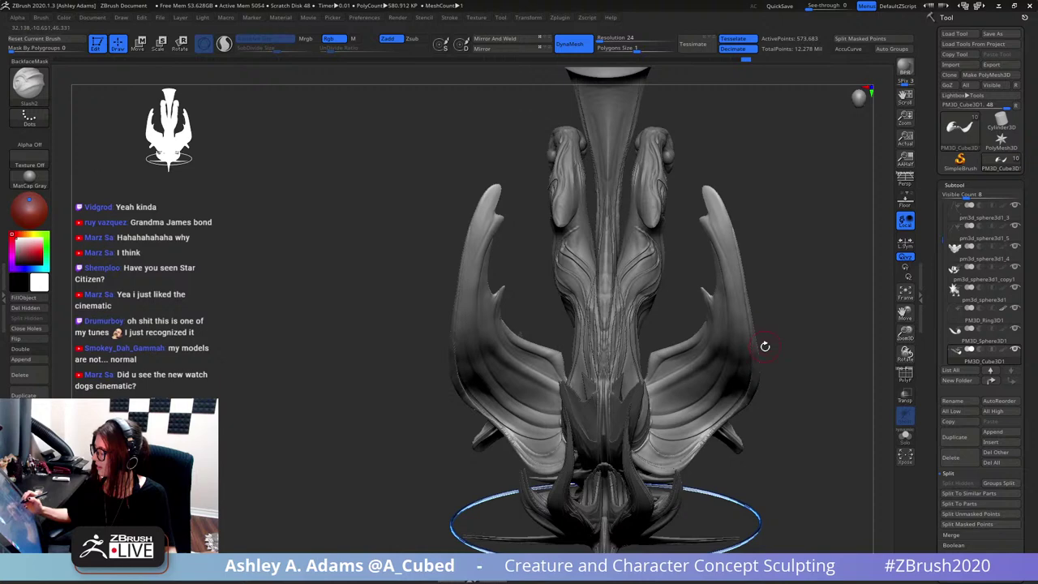
left_click_drag(763, 346, 675, 432)
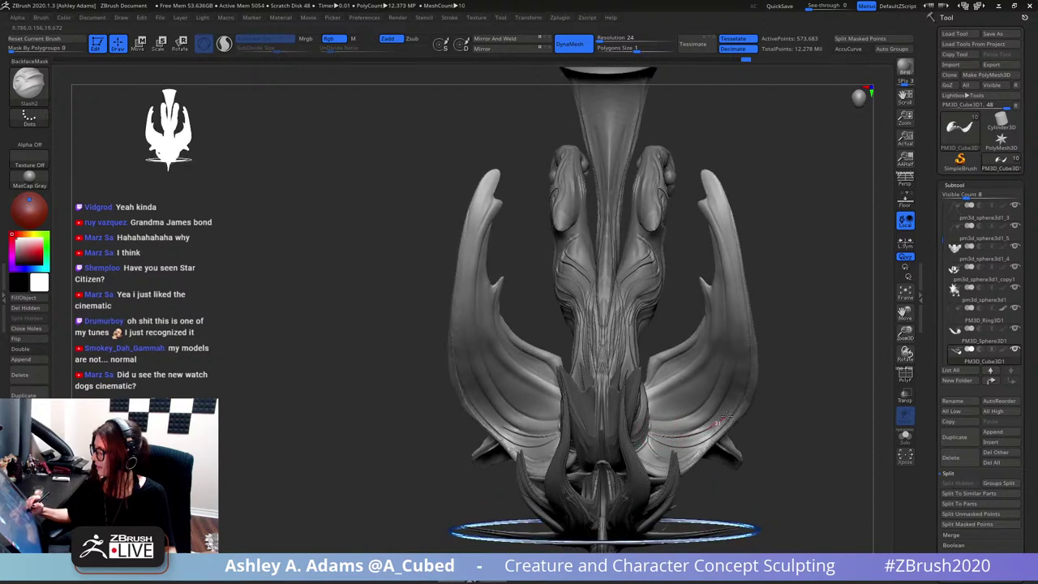
left_click_drag(750, 357, 657, 426)
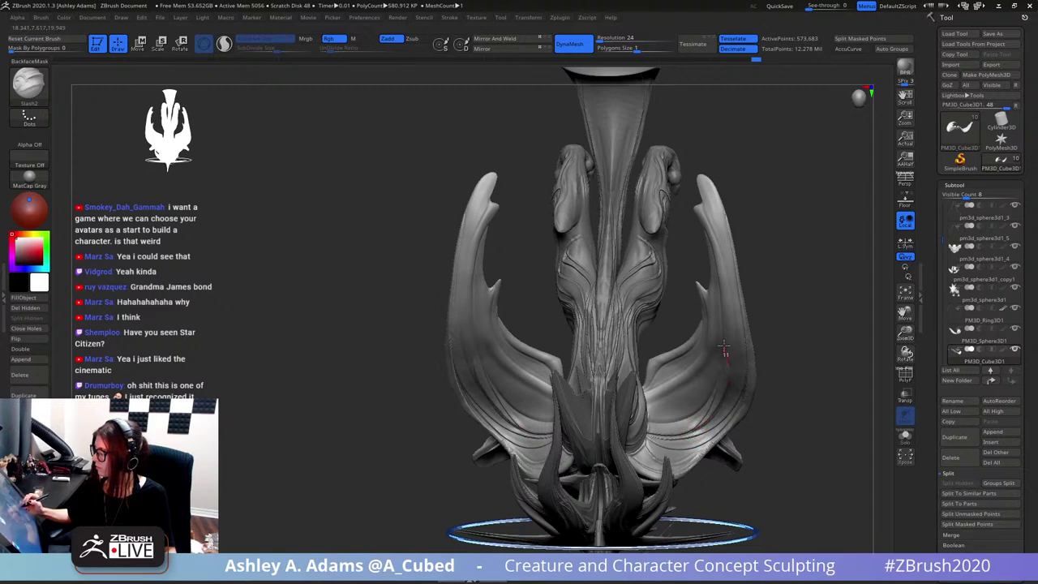
mouse_move(758, 357)
left_mouse_down()
mouse_move(741, 360)
mouse_move(718, 404)
left_mouse_up()
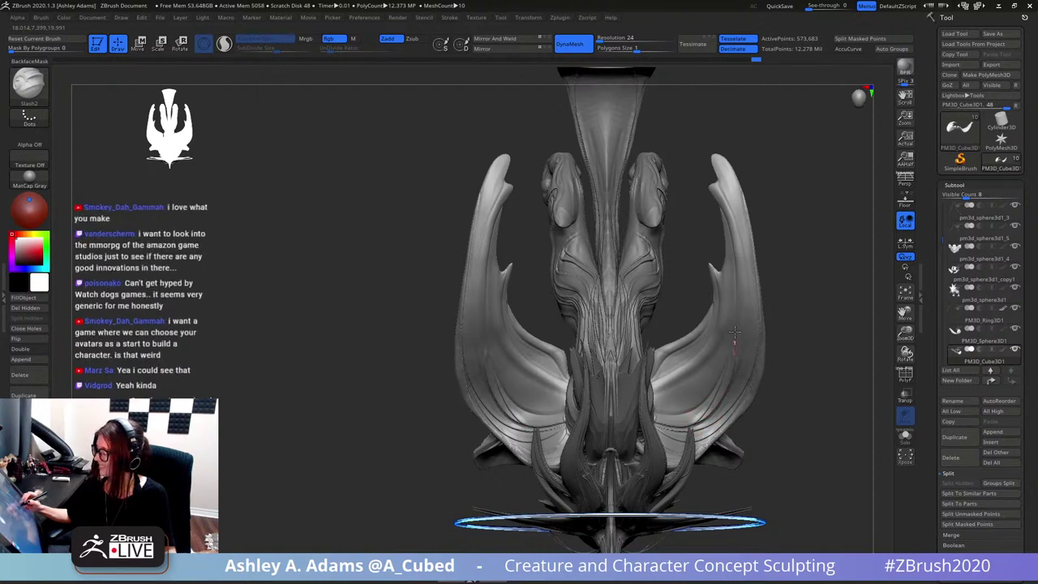
- Carve a crease around the wing's rounded front section, undo the stroke and cut it again
mouse_move(774, 344)
left_mouse_down()
mouse_move(767, 391)
mouse_move(781, 323)
mouse_move(772, 343)
mouse_move(677, 377)
mouse_move(615, 339)
left_mouse_up()
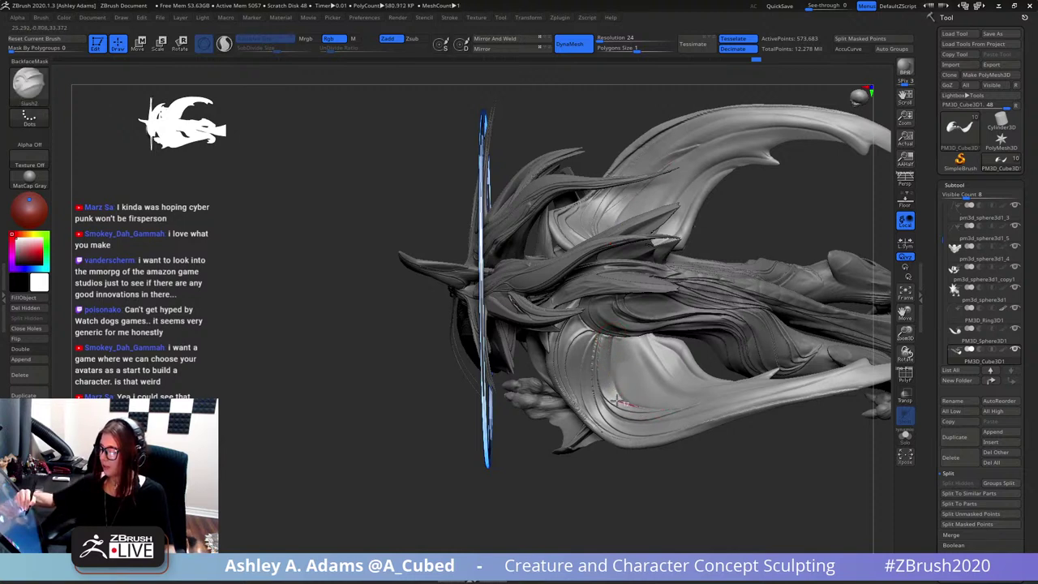
left_click_drag(607, 393, 603, 371)
key("ctrl+z")
right_click_drag(604, 372, 632, 405)
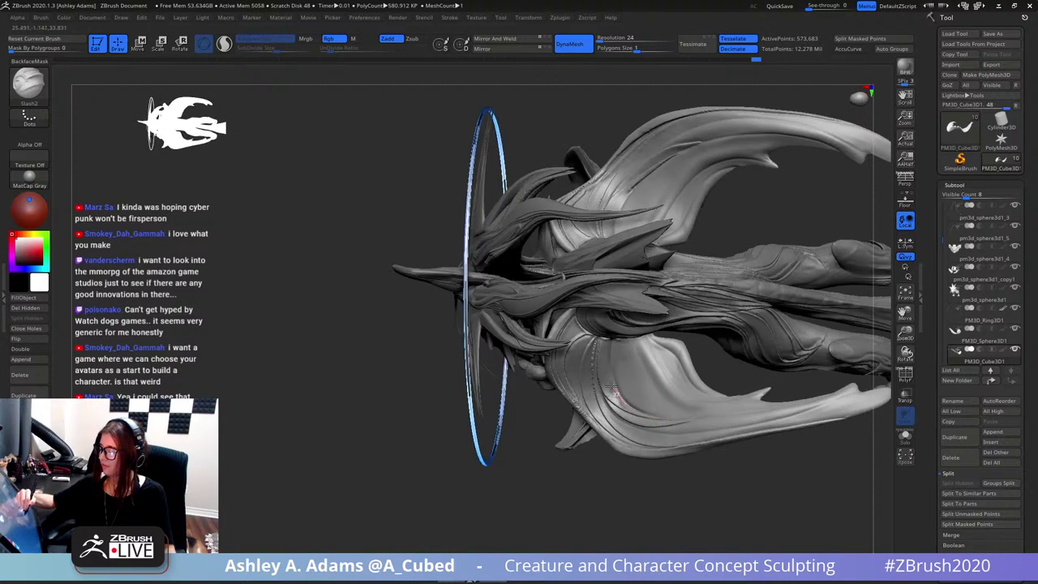
left_click_drag(608, 341, 616, 270)
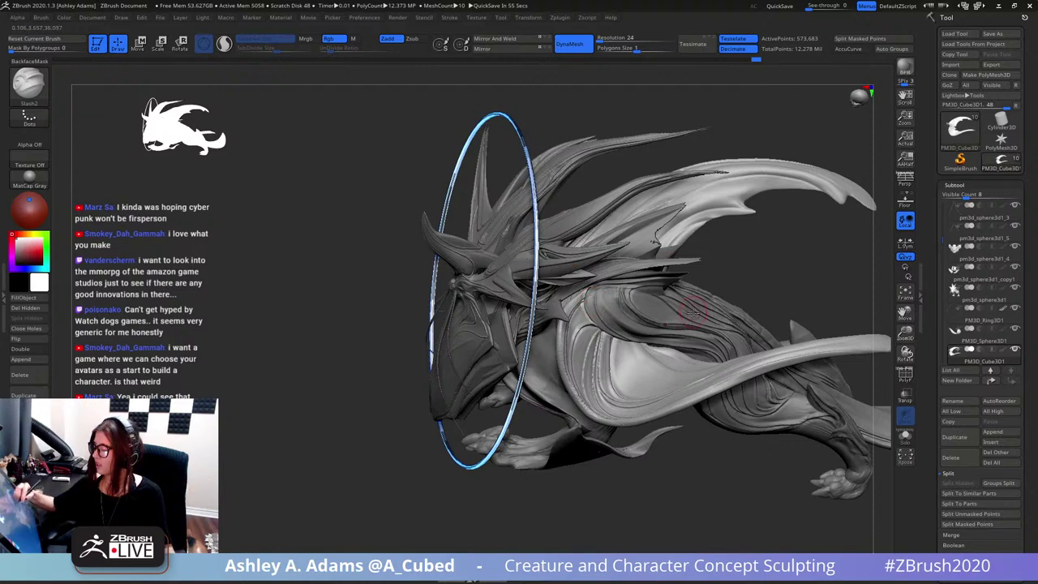
- Cut layered creases at the wing root where it wraps around the shoulder
right_click_drag(642, 305, 702, 280)
left_click_drag(703, 280, 628, 325)
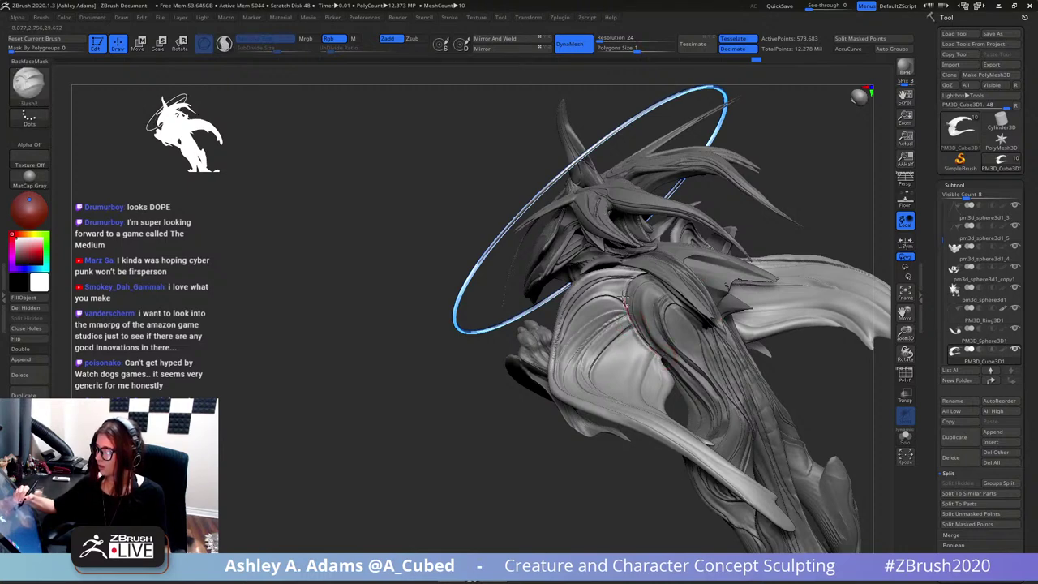
left_click_drag(636, 317, 629, 320)
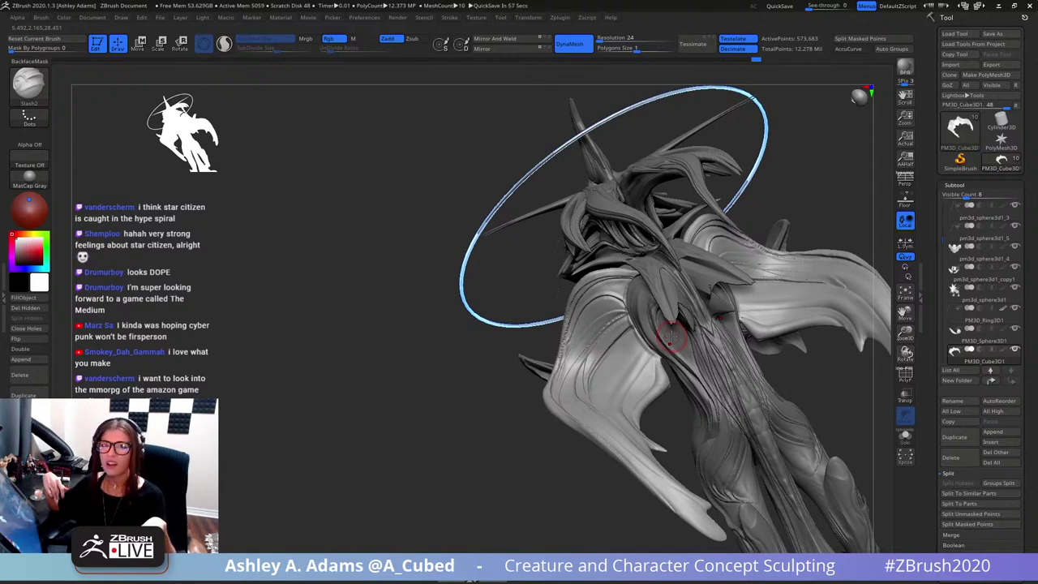
mouse_move(706, 296)
right_mouse_down()
mouse_move(663, 228)
mouse_move(655, 343)
right_mouse_up()
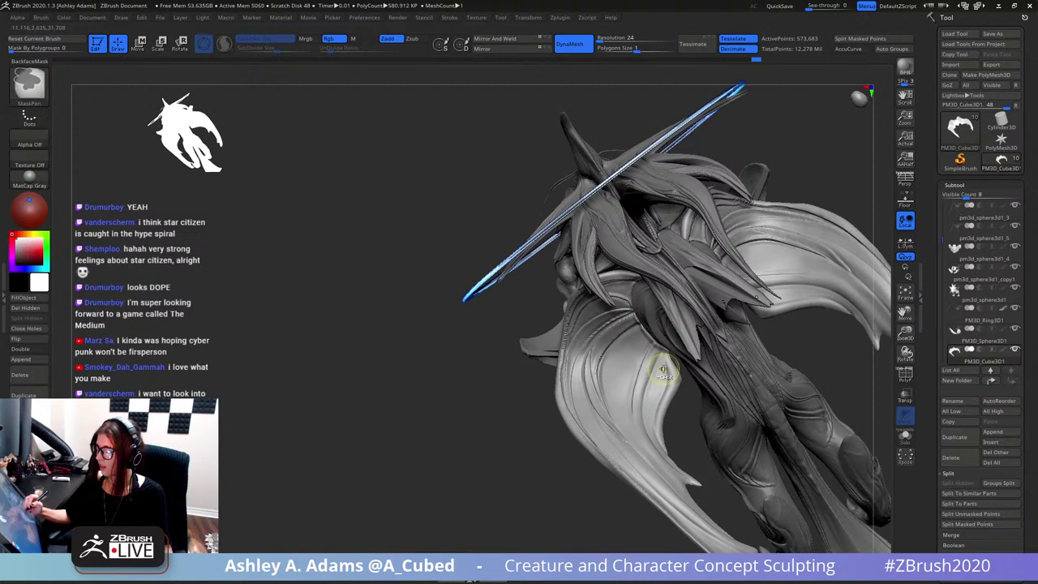
- Carve creases down the inner wing panel from the shoulder to the pointed barb on the trailing edge
right_click_drag(640, 389, 728, 513)
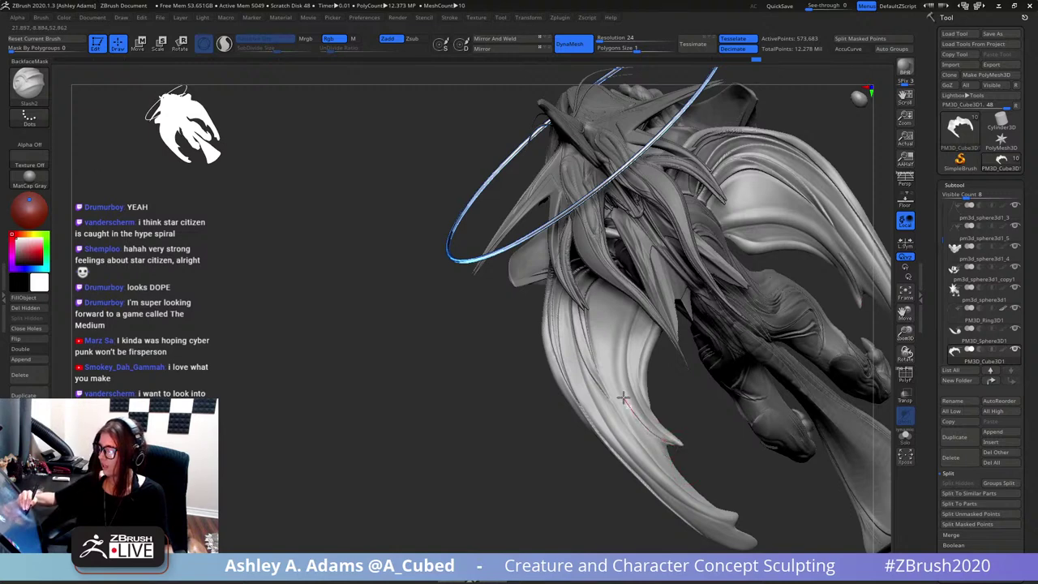
right_click_drag(649, 284, 631, 306)
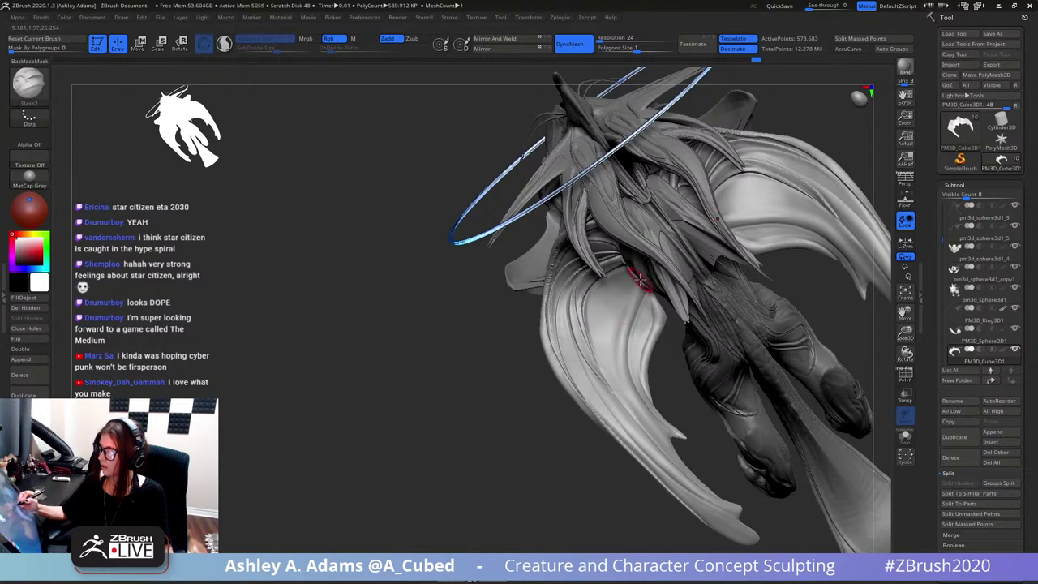
mouse_move(627, 300)
left_mouse_down()
mouse_move(618, 350)
mouse_move(629, 393)
mouse_move(680, 436)
left_mouse_up()
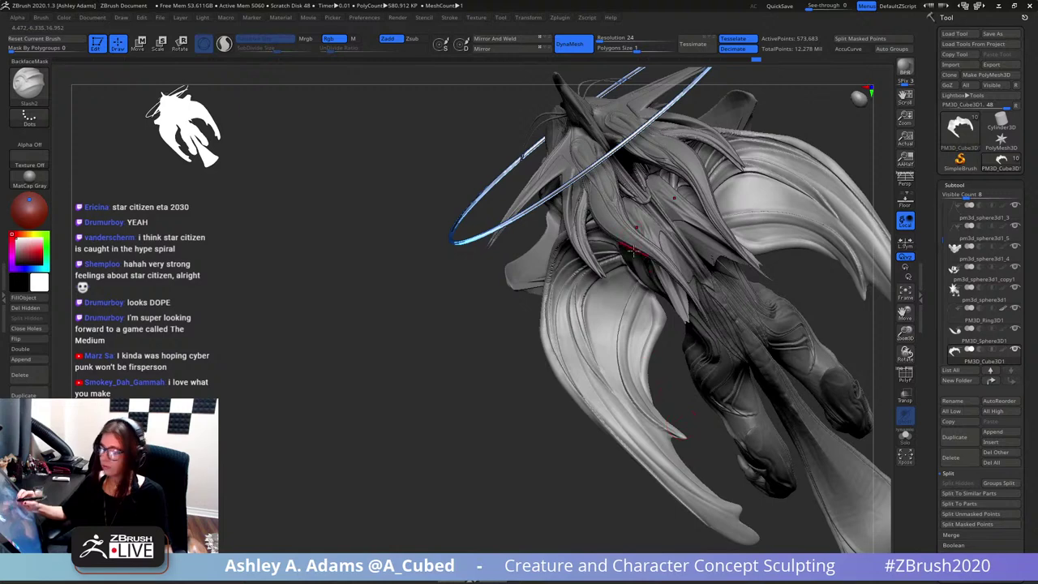
right_click_drag(674, 327, 672, 349)
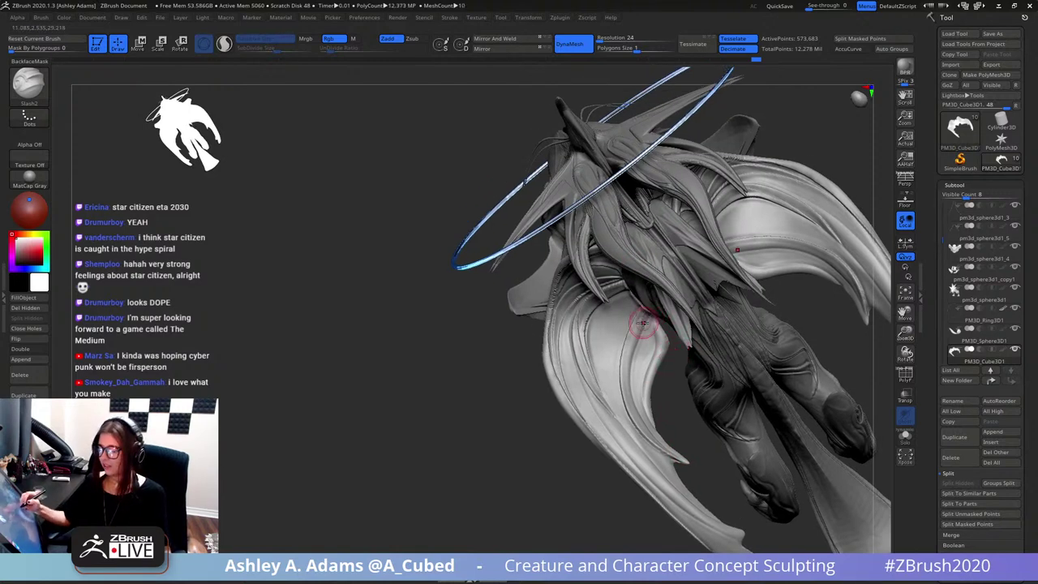
right_click_drag(645, 329, 643, 321)
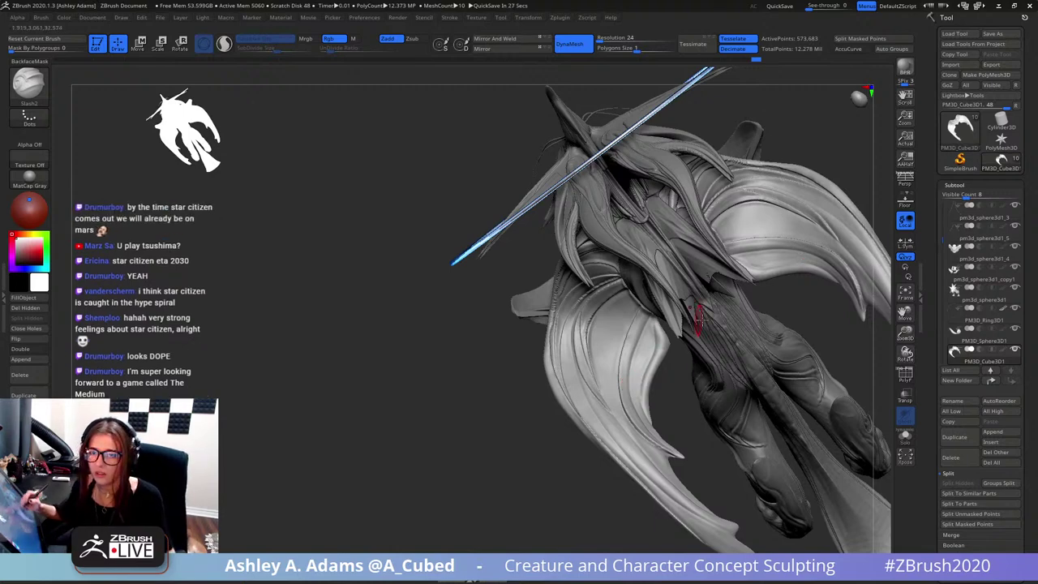
- Add another long crease through the smooth middle of the inner wing panel, running from the barb up to the shoulder
mouse_move(719, 344)
right_mouse_down()
mouse_move(732, 335)
mouse_move(706, 324)
mouse_move(634, 367)
mouse_move(582, 330)
right_mouse_up()
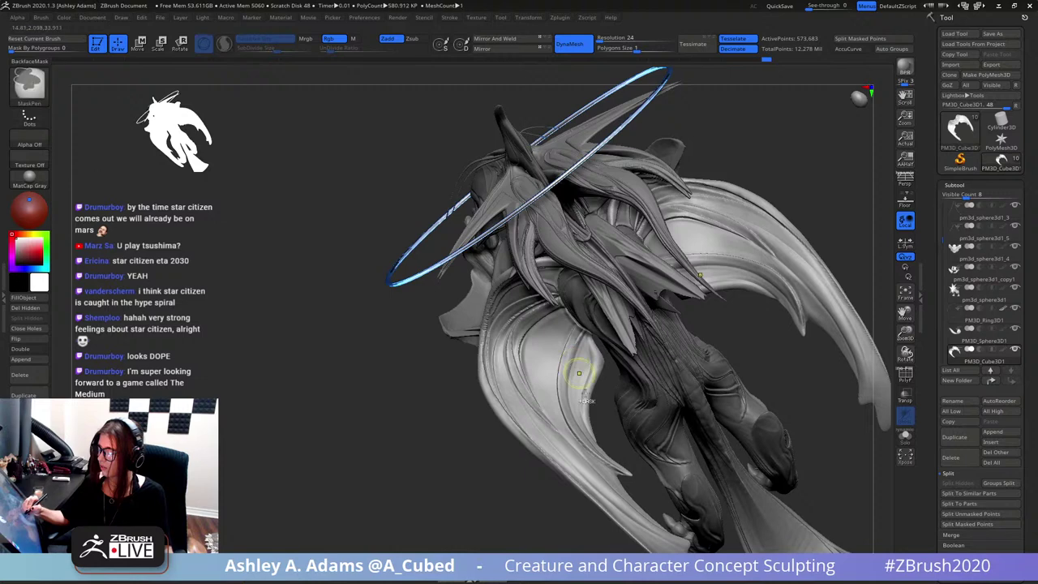
right_click_drag(617, 474, 626, 470)
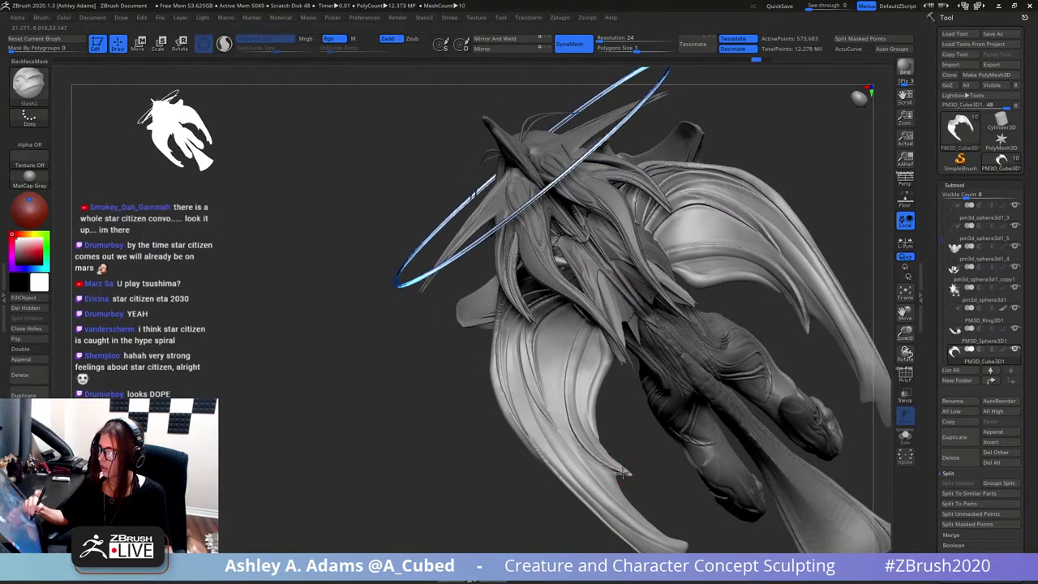
left_click_drag(584, 432, 574, 368)
left_click_drag(581, 342, 604, 307)
mouse_move(626, 354)
right_mouse_down()
mouse_move(649, 357)
mouse_move(633, 365)
right_mouse_up()
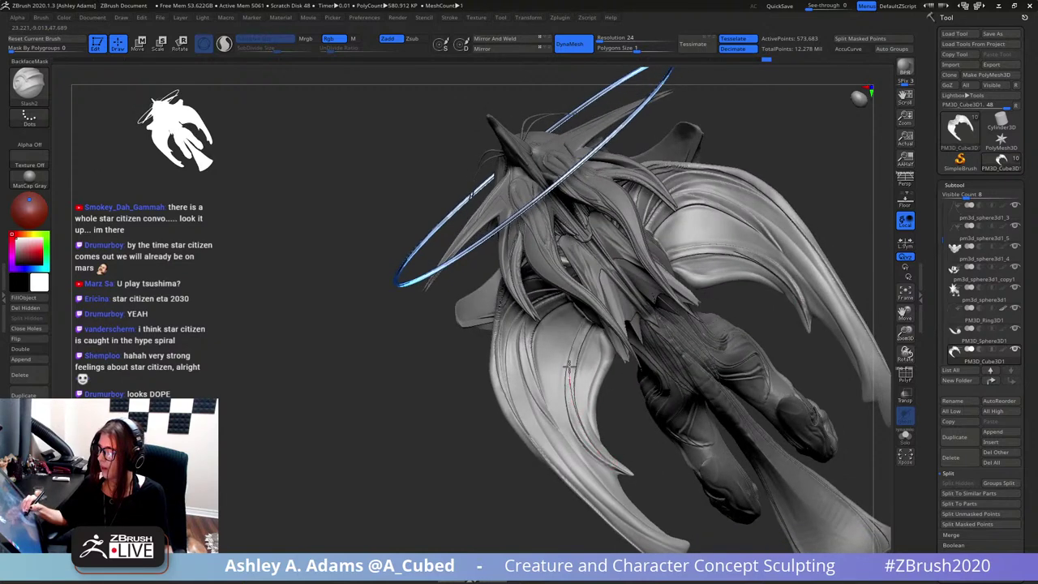
mouse_move(596, 299)
right_mouse_down()
mouse_move(684, 232)
mouse_move(644, 339)
right_mouse_up()
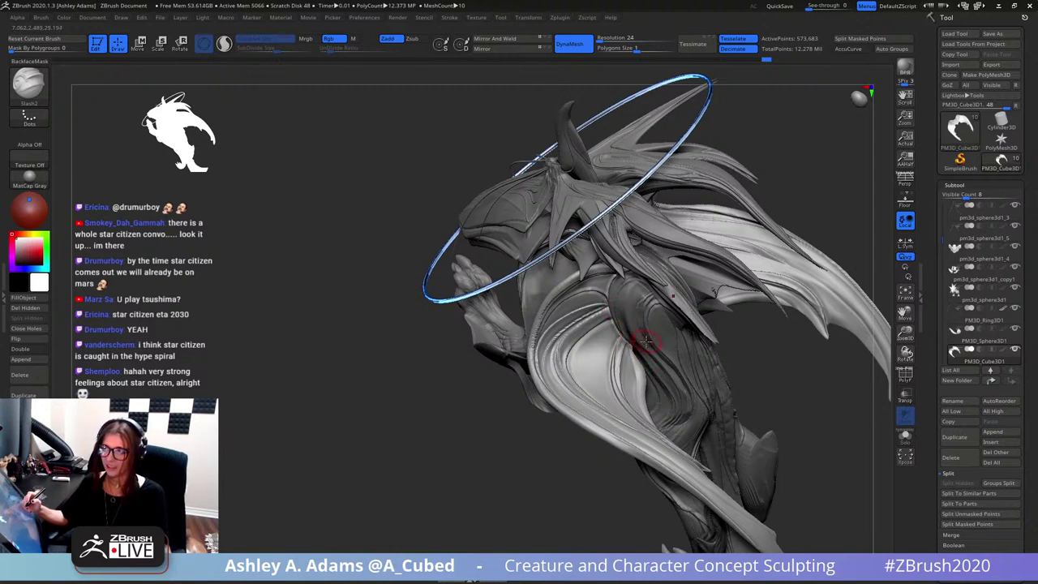
- Undo the latest strokes on the inner wing panel and recarve the crease from the wing root downward
mouse_move(687, 318)
right_mouse_down()
mouse_move(667, 336)
mouse_move(632, 341)
right_mouse_up()
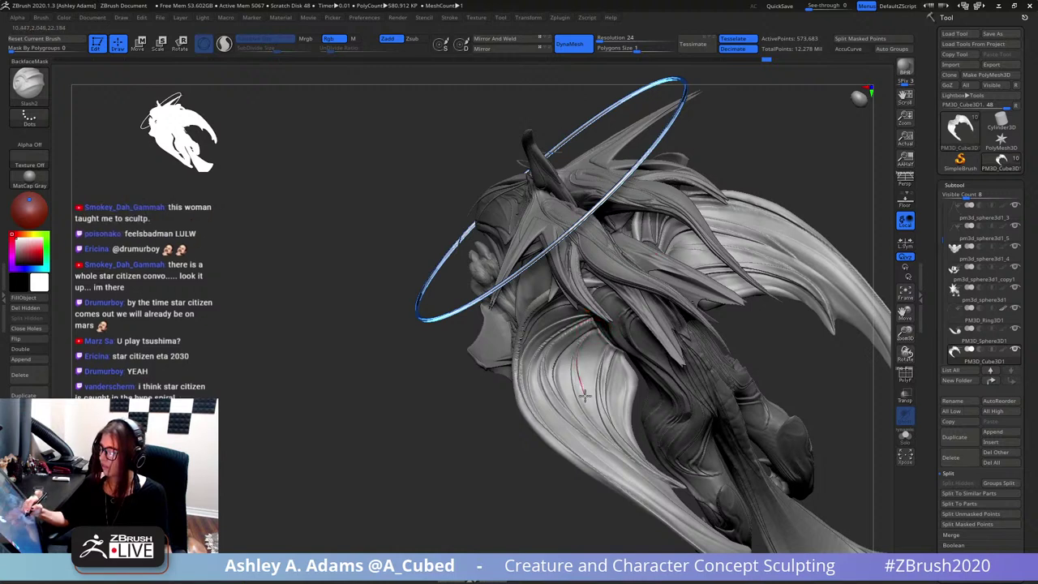
mouse_move(585, 396)
left_mouse_down()
mouse_move(607, 431)
mouse_move(585, 398)
left_mouse_up()
key("ctrl+z")
key("ctrl+z")
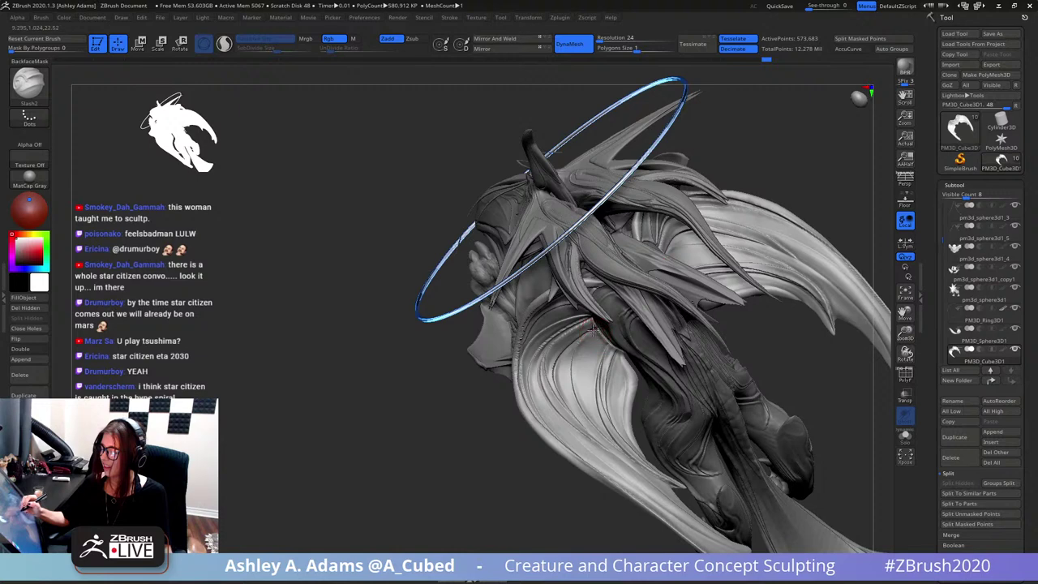
mouse_move(592, 327)
left_mouse_down()
mouse_move(578, 376)
mouse_move(621, 455)
left_mouse_up()
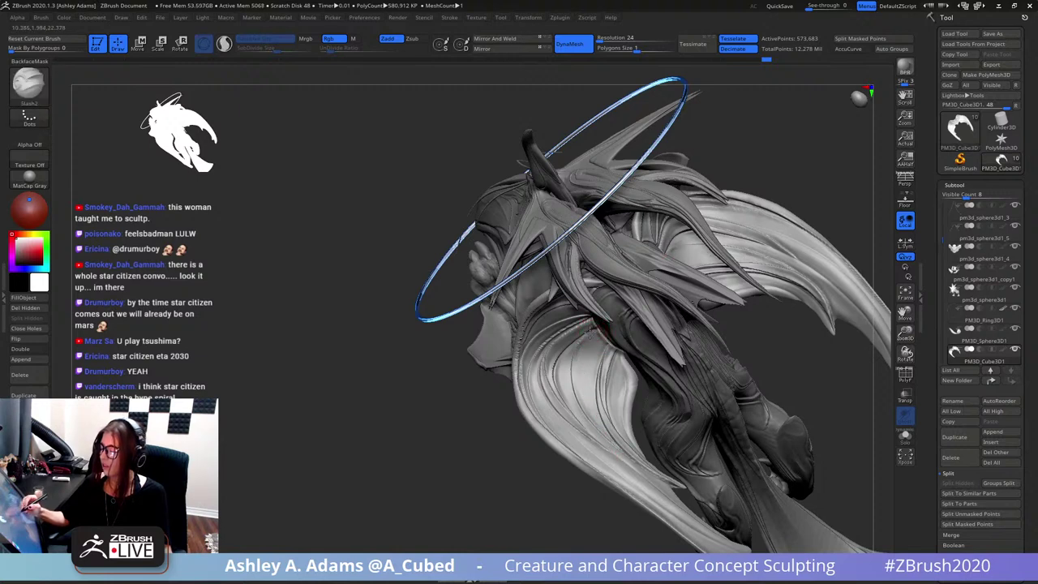
left_click_drag(589, 402, 620, 452)
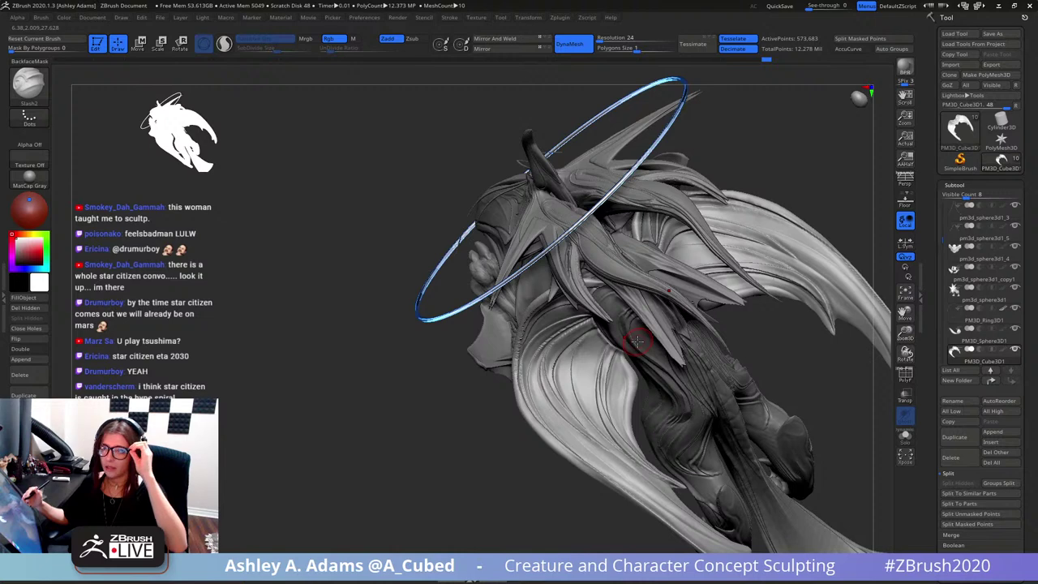
- Carve creases along the trailing edge and outer length of the opposite wing with Slash2
right_click_drag(701, 341, 689, 257)
right_click_drag(619, 288, 606, 241)
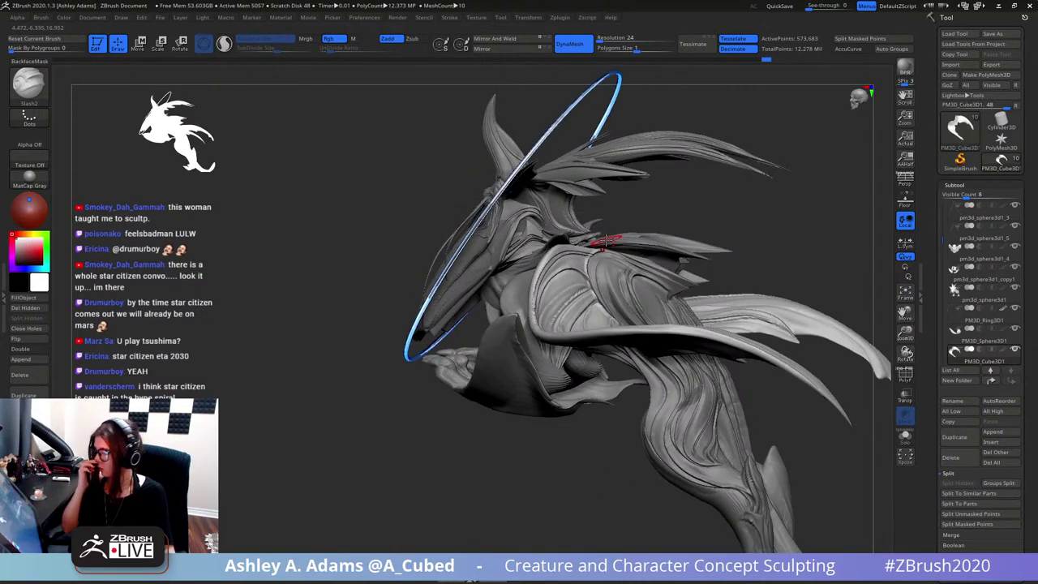
mouse_move(796, 279)
right_mouse_down()
mouse_move(699, 282)
mouse_move(600, 268)
mouse_move(505, 297)
mouse_move(509, 334)
right_mouse_up()
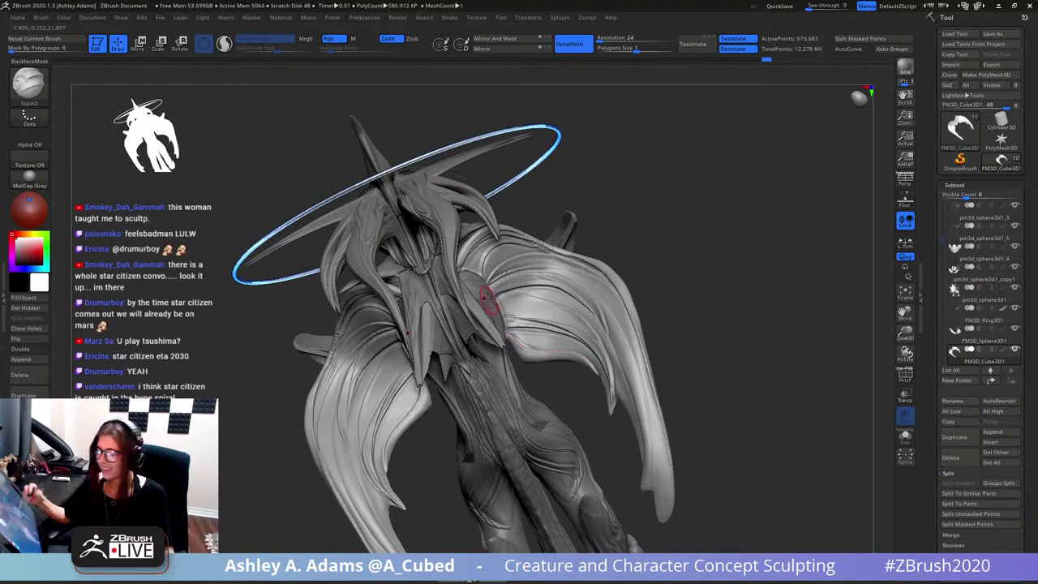
left_click_drag(791, 307, 715, 330)
mouse_move(714, 329)
right_mouse_down()
mouse_move(612, 288)
mouse_move(619, 327)
right_mouse_up()
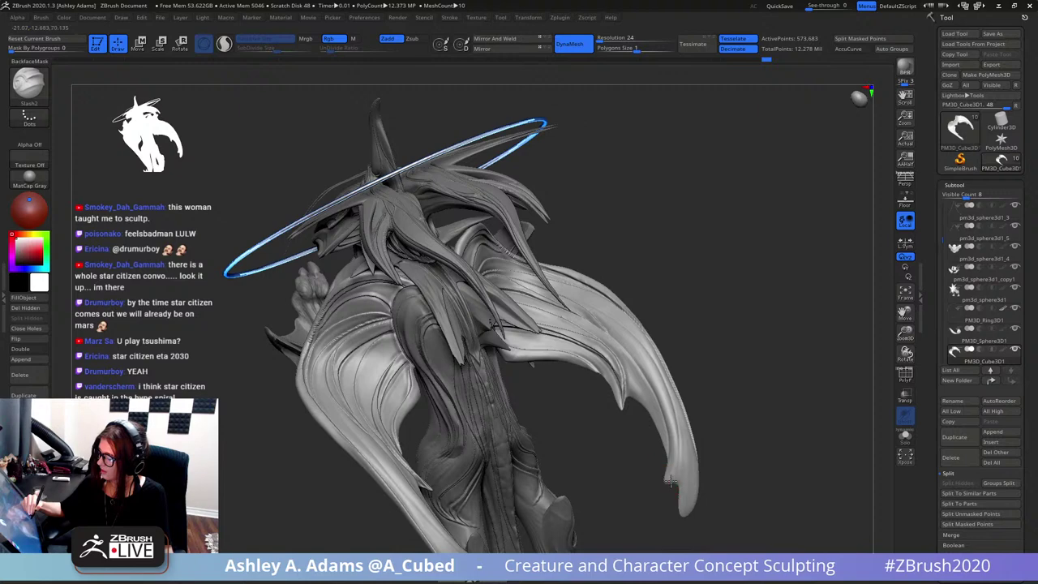
right_click_drag(609, 297, 591, 301)
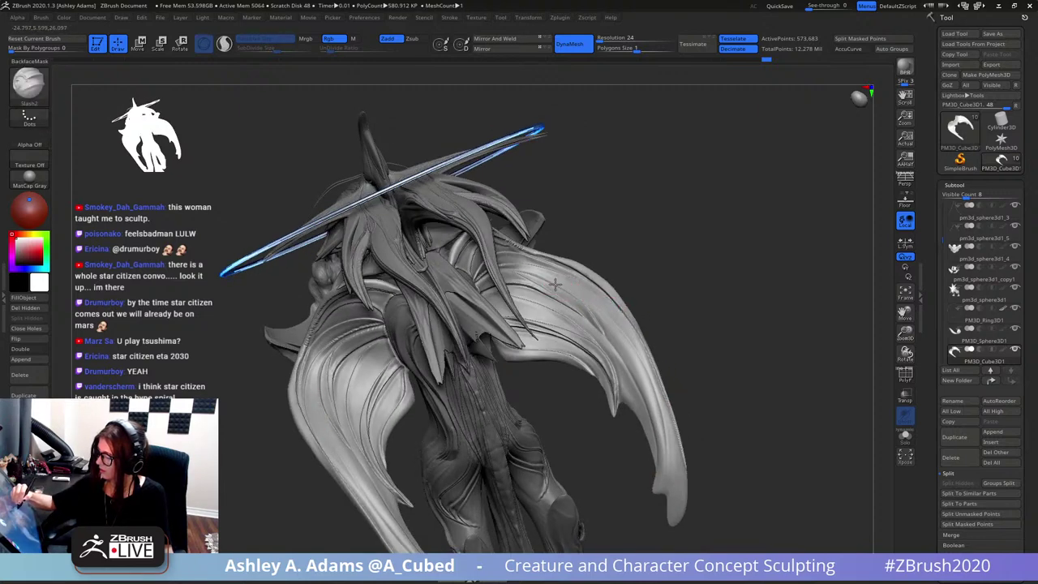
- Extend the long creases along the outer wing down to its hooked tip
mouse_move(615, 322)
left_mouse_down()
mouse_move(651, 393)
mouse_move(659, 469)
left_mouse_up()
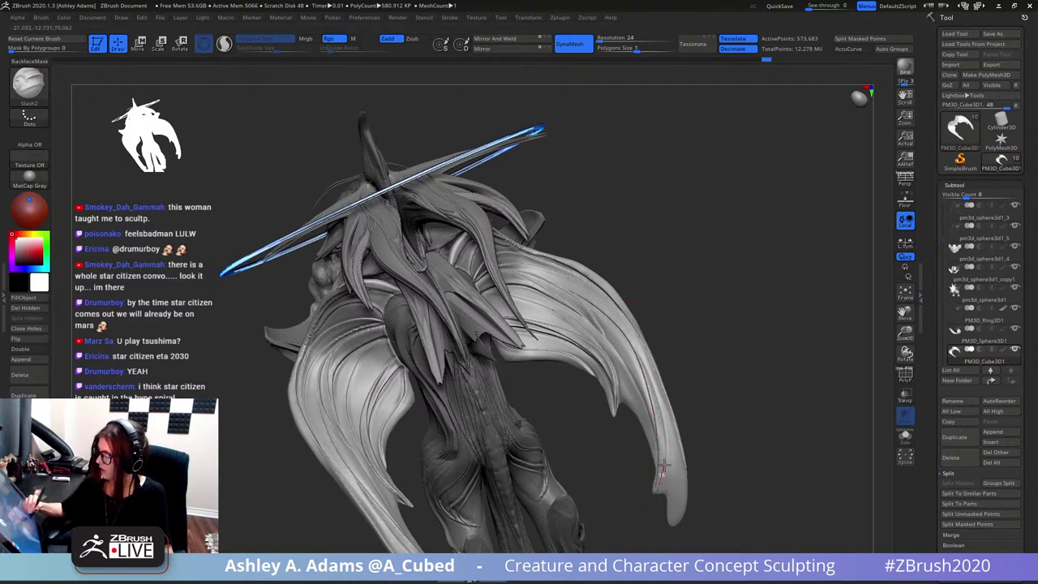
mouse_move(662, 436)
left_mouse_down()
mouse_move(647, 365)
mouse_move(612, 318)
left_mouse_up()
mouse_move(618, 213)
left_mouse_down()
mouse_move(670, 340)
mouse_move(688, 336)
mouse_move(604, 264)
mouse_move(590, 271)
left_mouse_up()
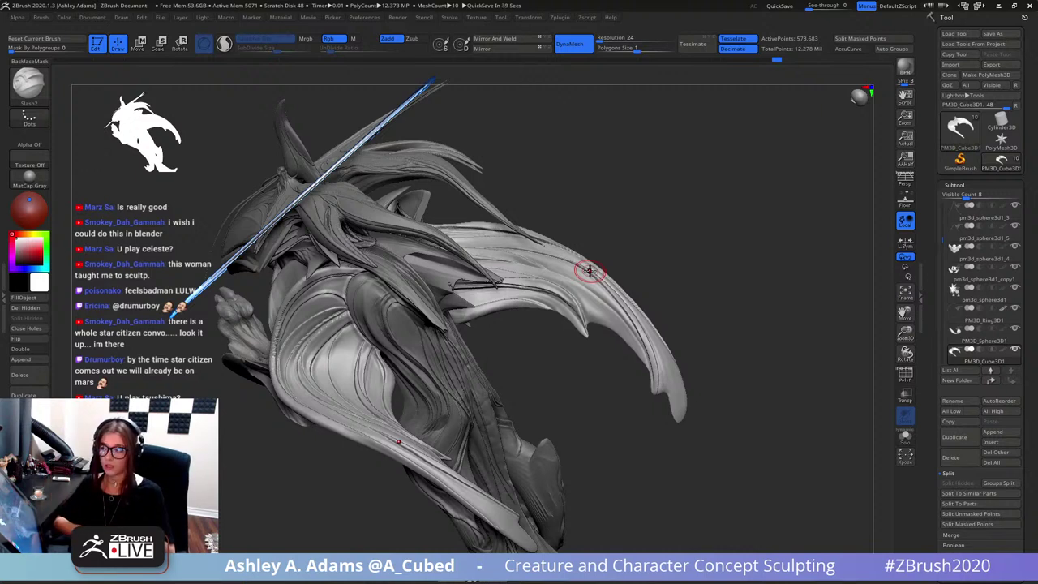
mouse_move(670, 350)
left_mouse_down()
mouse_move(687, 333)
mouse_move(683, 352)
left_mouse_up()
- Pull small jagged barbs out of the wing's trailing edge between the large barb and the hooked tip with SnakeHook
key("b")
key("s")
key("h")
key("space")
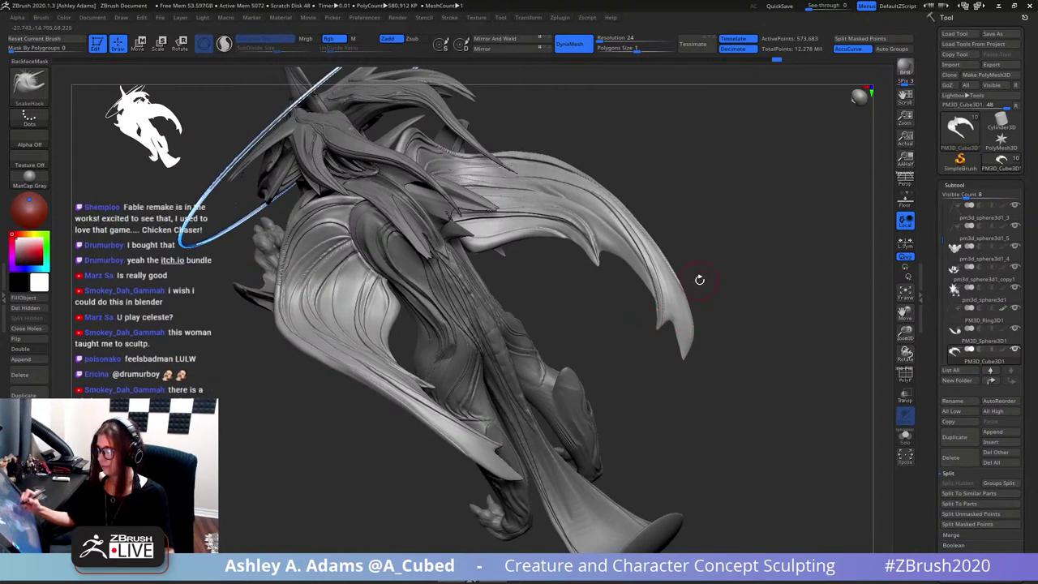
mouse_move(699, 279)
left_mouse_down()
mouse_move(687, 343)
mouse_move(699, 354)
mouse_move(707, 338)
mouse_move(689, 333)
mouse_move(616, 330)
left_mouse_up()
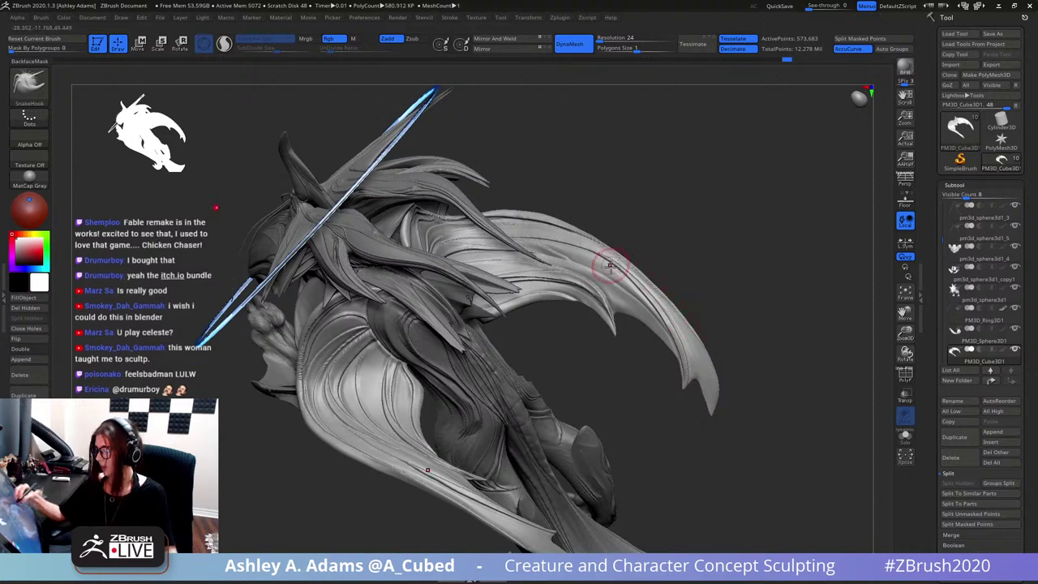
left_click(629, 315, "alt")
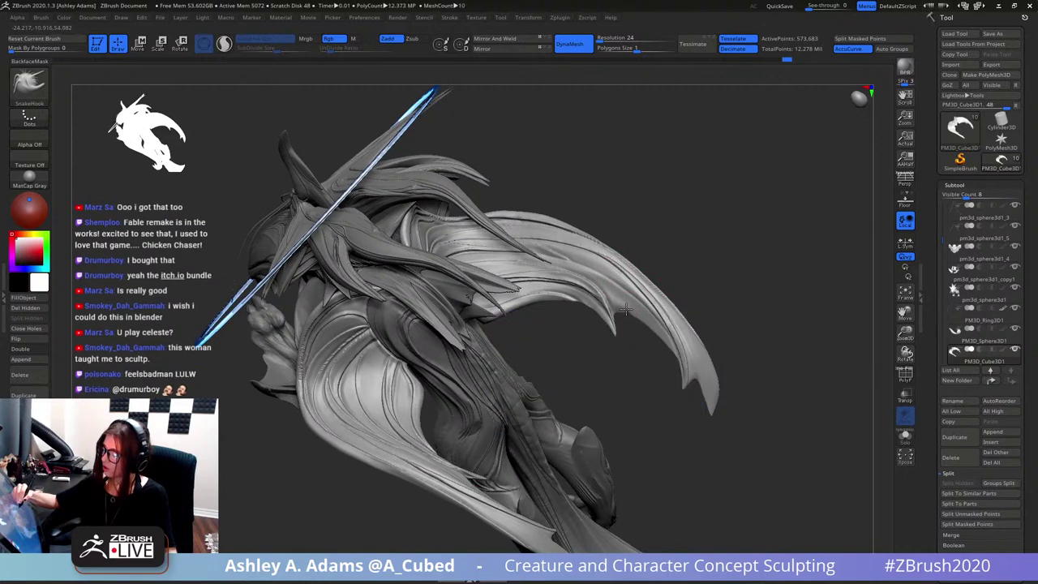
left_click_drag(651, 328, 649, 322)
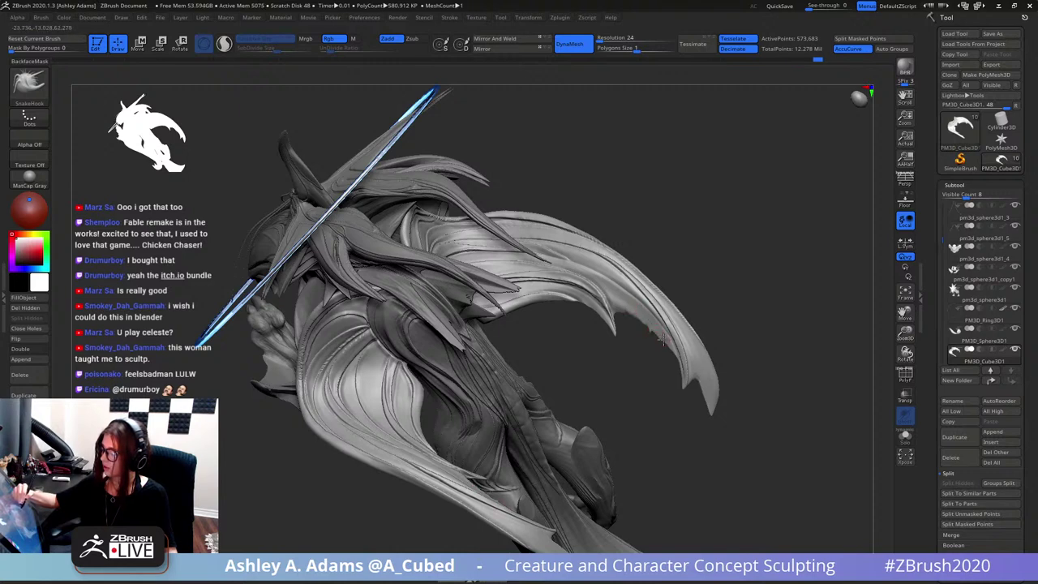
right_click_drag(640, 302, 618, 316)
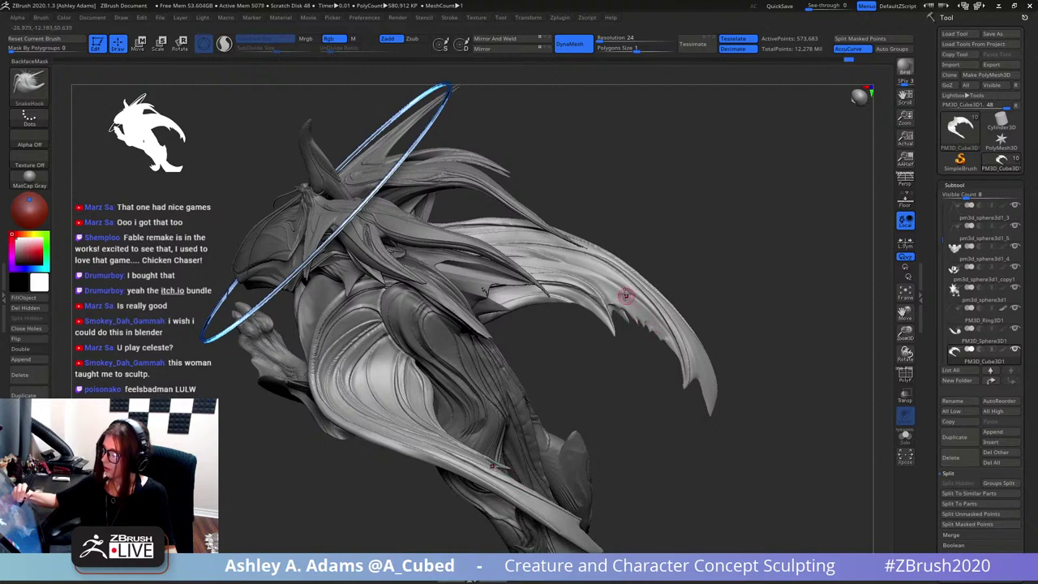
key("shift")
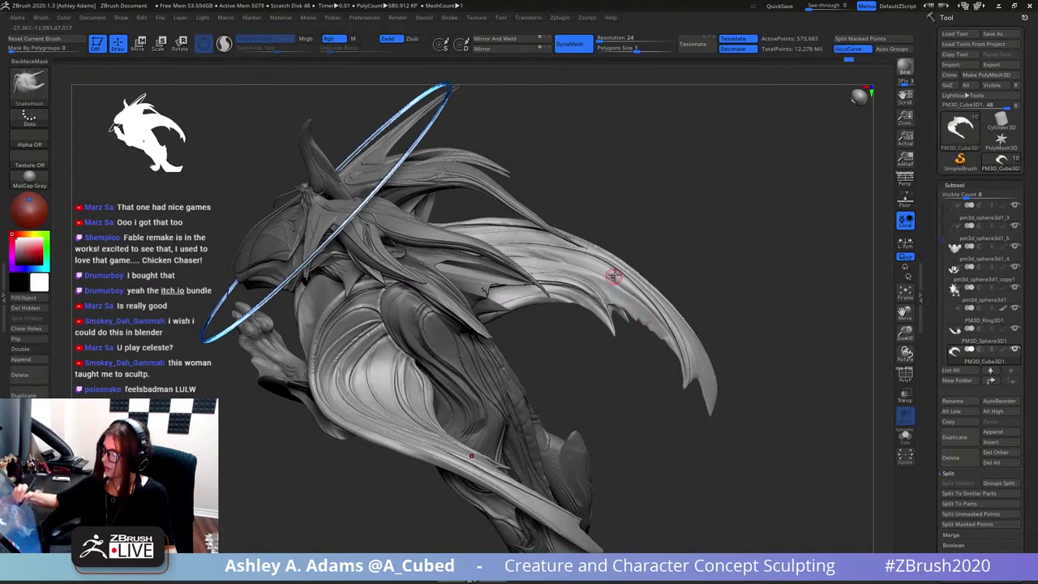
right_click_drag(614, 276, 652, 262)
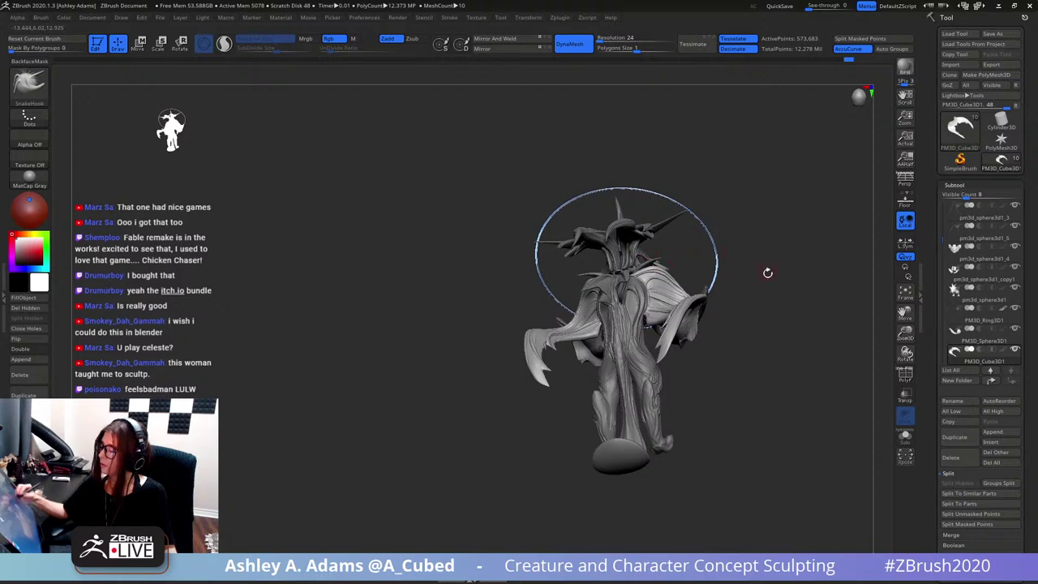
- Swell the ridges between the creases on the inner wing panel near the shoulder with the Inflat brush
right_click_drag(768, 273, 701, 333)
right_click(699, 356)
right_click_drag(887, 286, 713, 316, "alt")
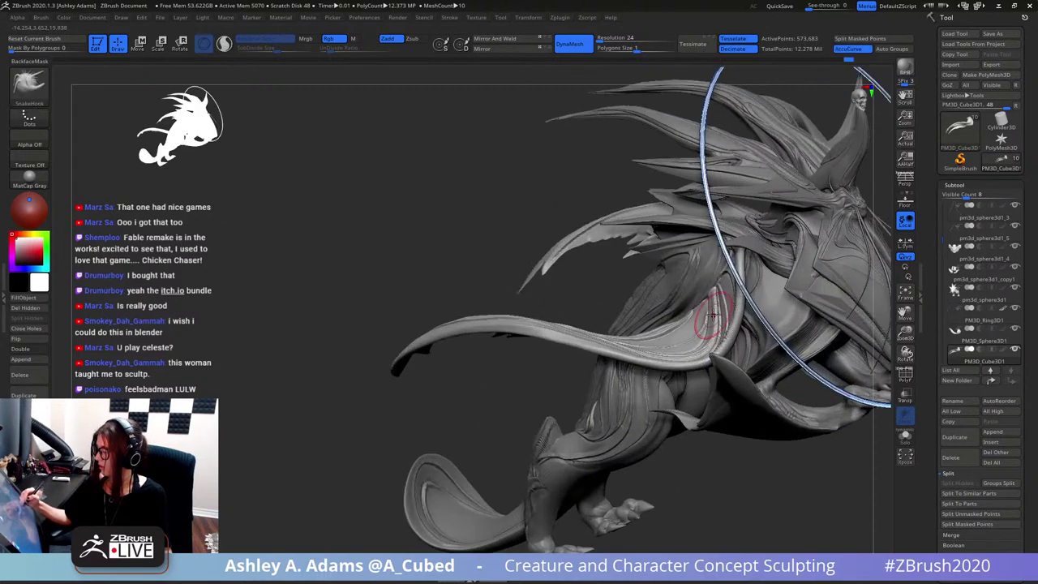
mouse_move(711, 315)
left_mouse_down()
mouse_move(656, 336)
mouse_move(639, 332)
mouse_move(680, 322)
mouse_move(666, 318)
left_mouse_up()
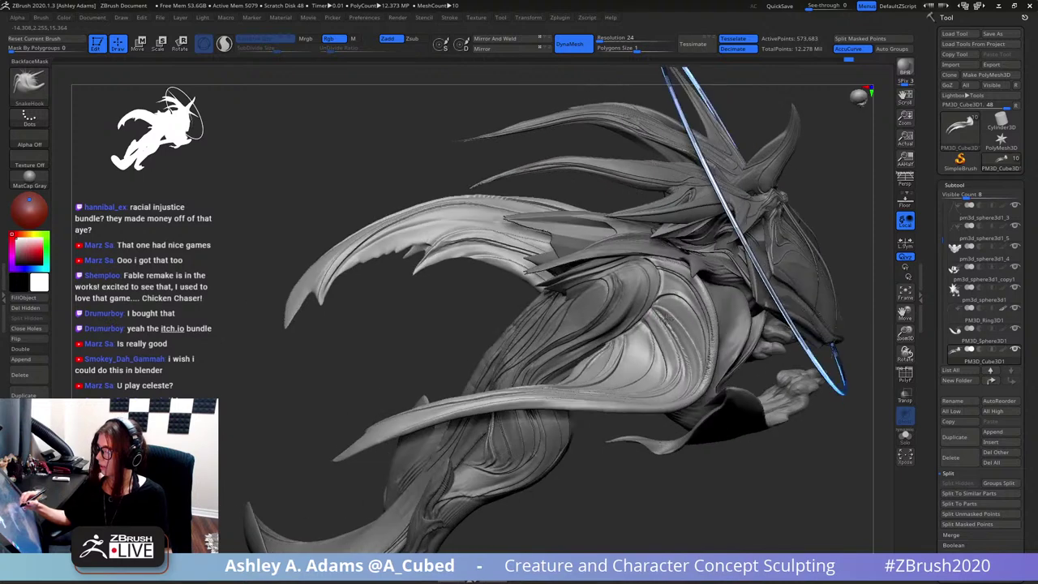
key("space")
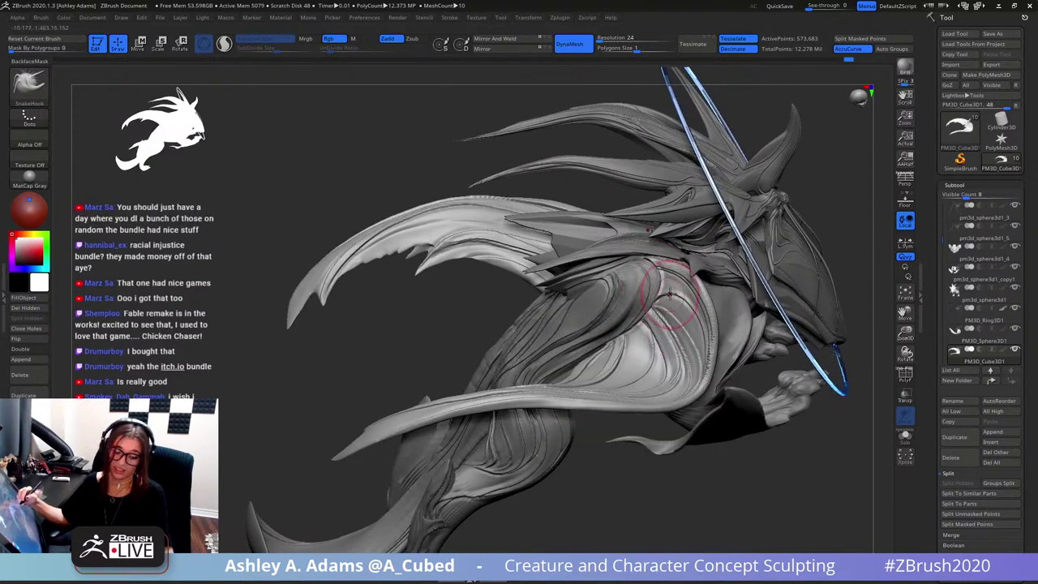
key("b")
key("i")
key("n")
left_click_drag(663, 333, 656, 326)
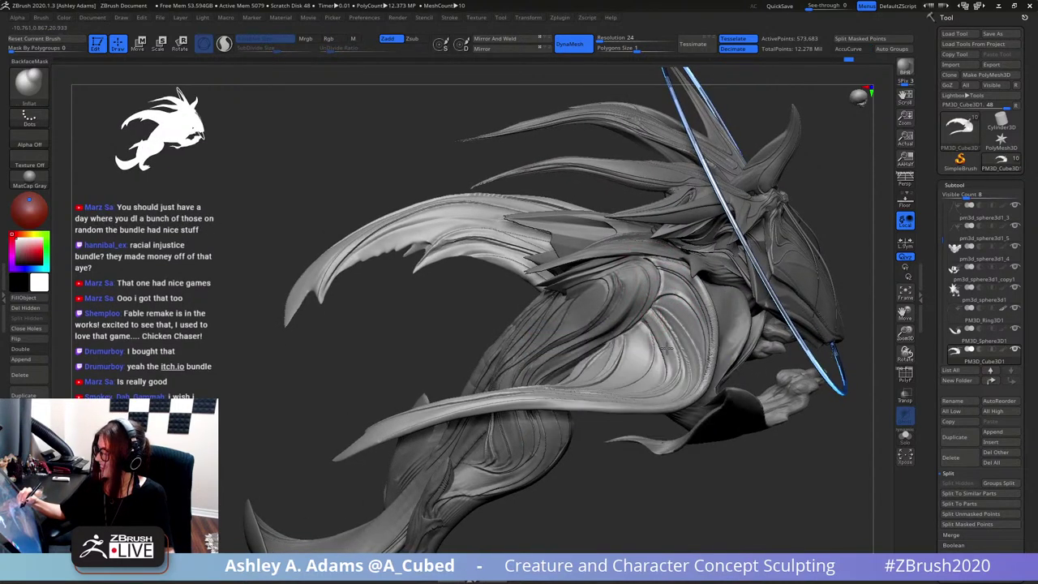
mouse_move(645, 308)
right_mouse_down("ctrl")
mouse_move(642, 284)
mouse_move(669, 296)
mouse_move(679, 324)
right_mouse_up("ctrl")
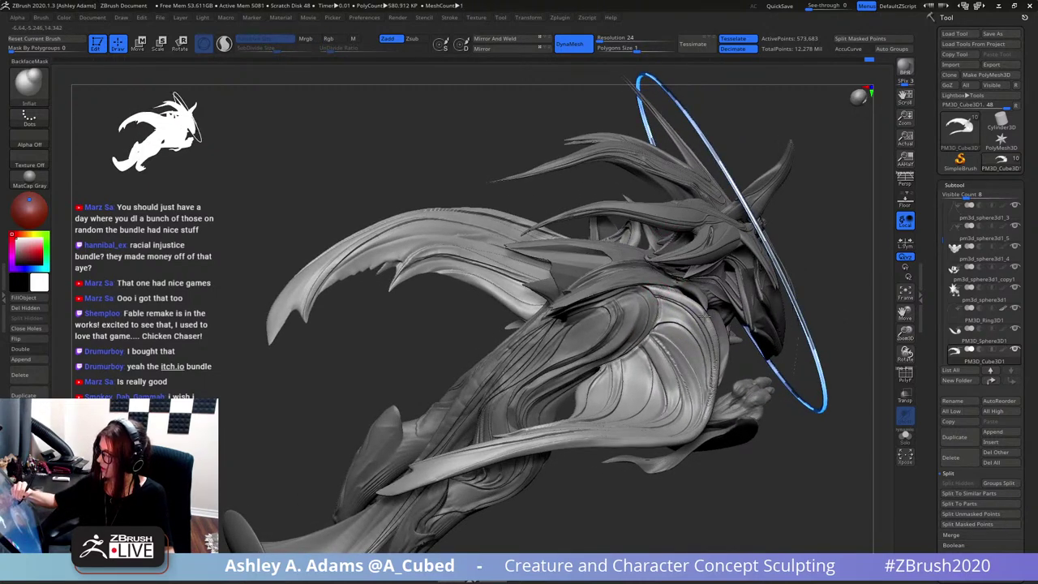
mouse_move(687, 305)
right_mouse_down()
mouse_move(751, 209)
mouse_move(795, 187)
right_mouse_up()
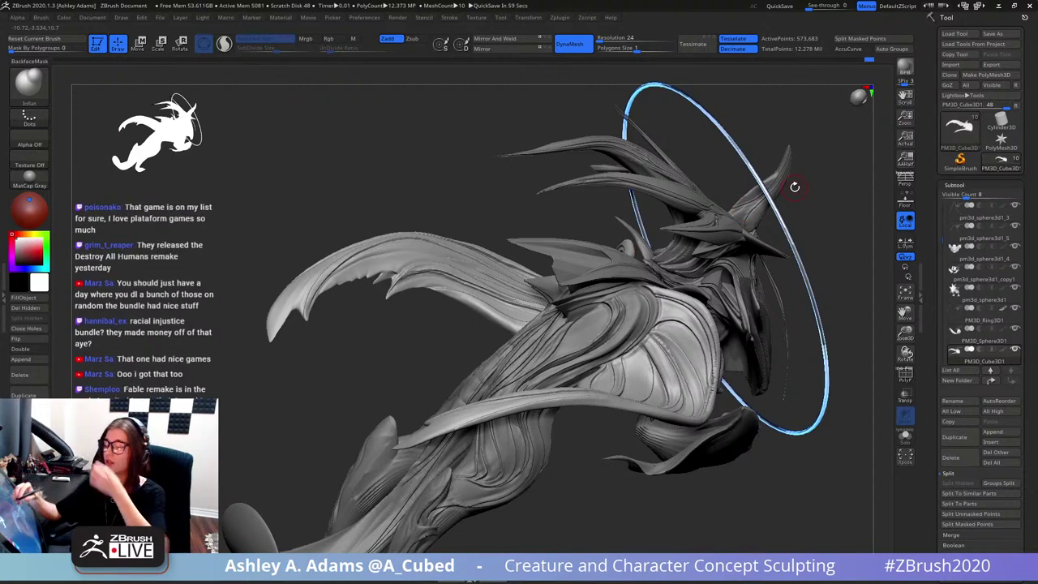
- Reshape the upper contour of the far wing along its arch with SnakeHook
right_click(452, 232)
right_click_drag(441, 230, 443, 224)
key("b")
key("s")
key("h")
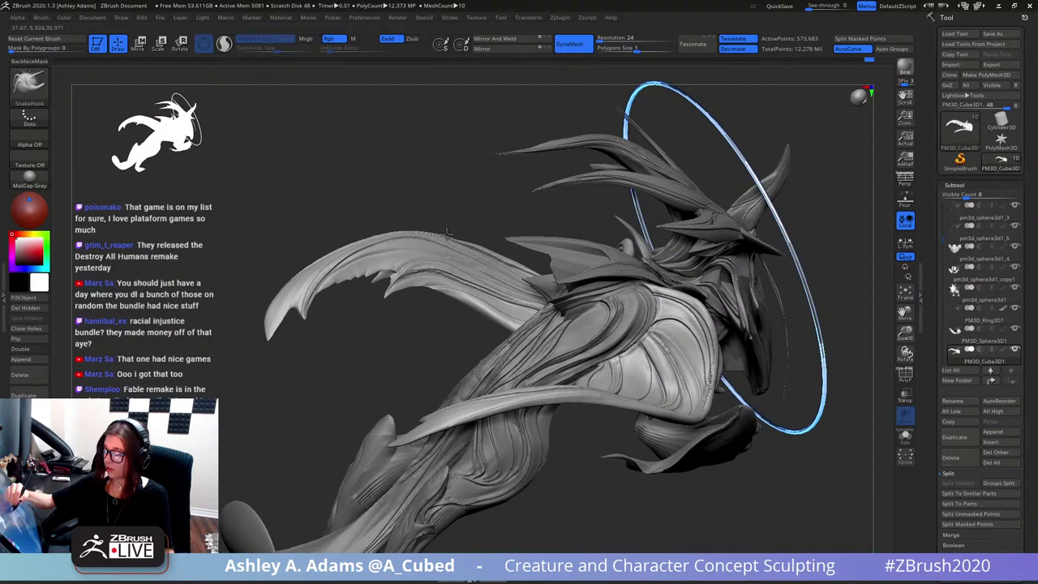
right_click_drag(456, 236, 451, 232)
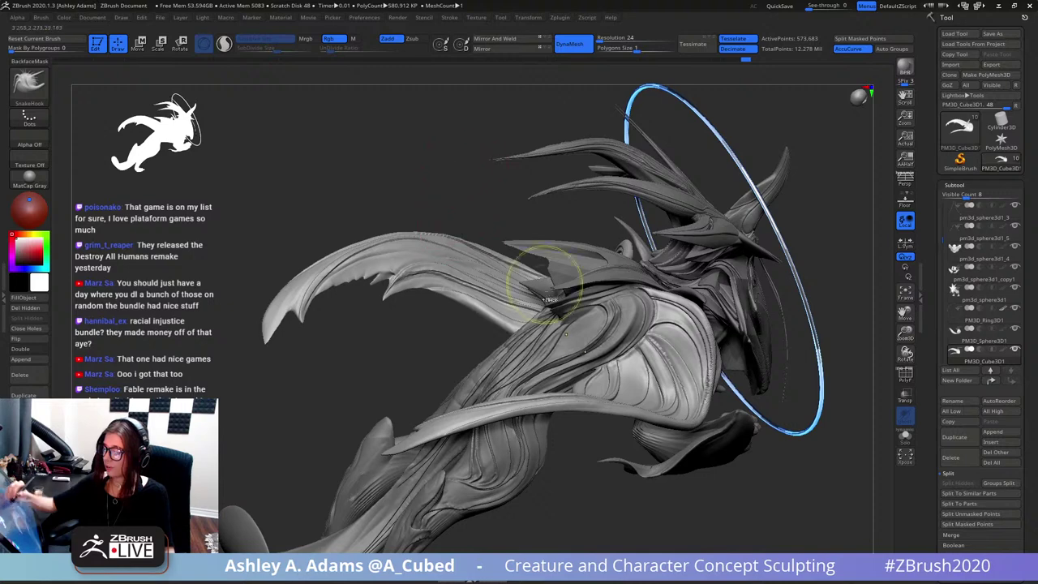
- Select the head crest piece and refine the contour of its longest swept-back spike near the tip with SnakeHook
right_click_drag(562, 280, 648, 283, "ctrl")
right_click_drag(799, 334, 781, 330)
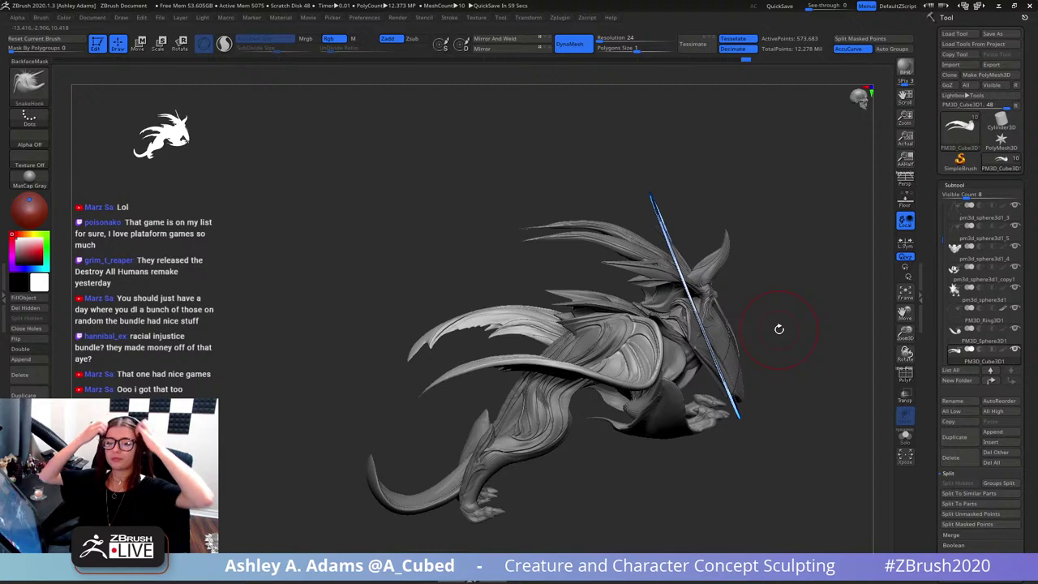
right_click_drag(794, 309, 781, 296)
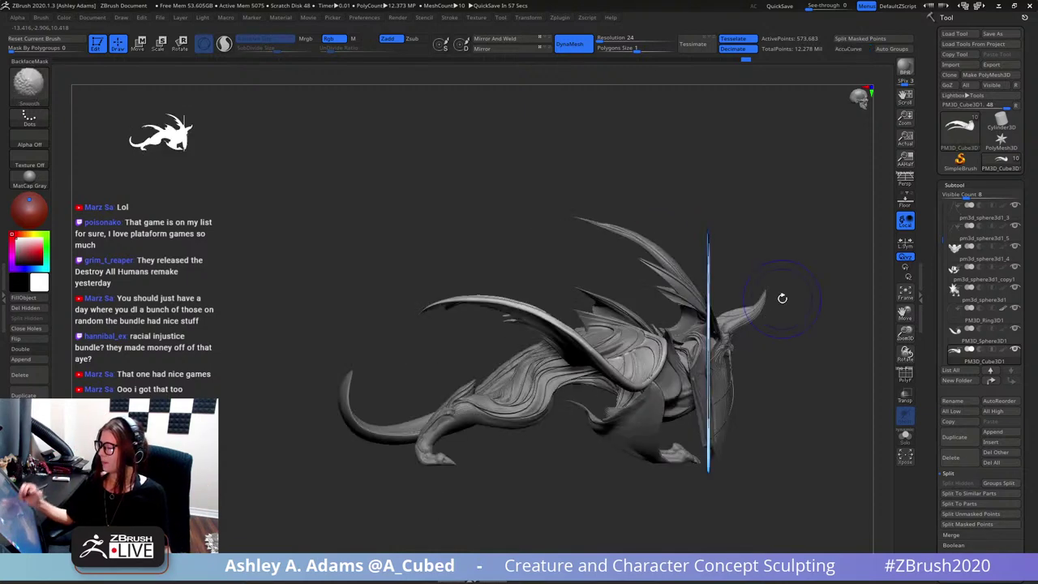
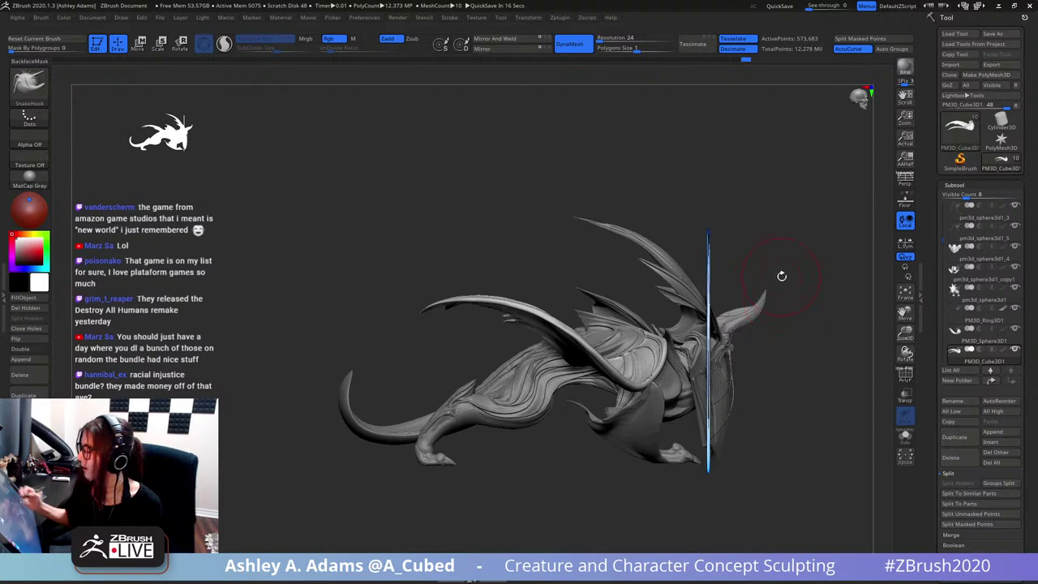
left_click_drag(768, 264, 769, 235)
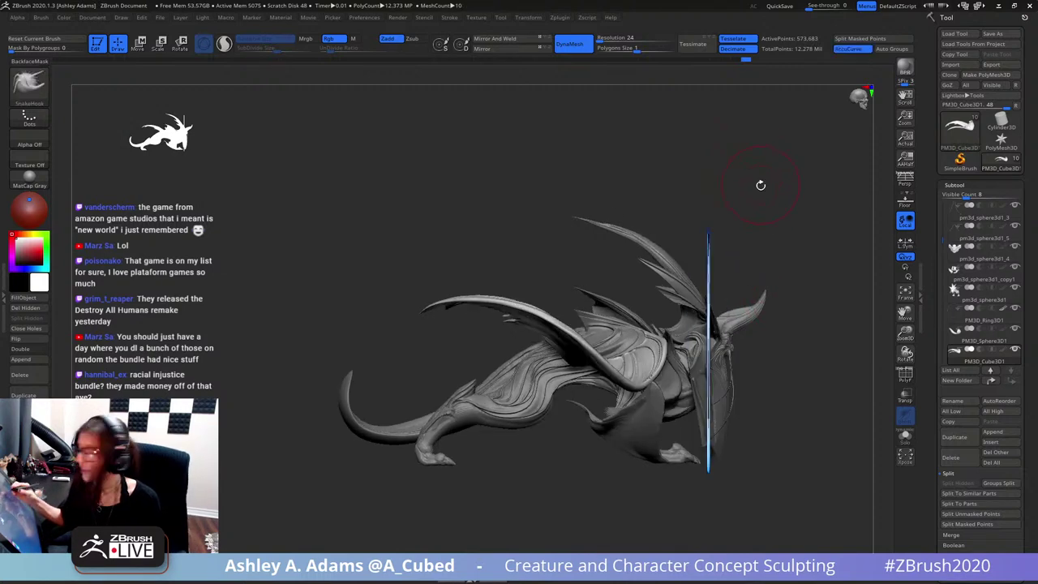
left_click_drag(710, 204, 628, 203, "alt")
left_click(526, 230, "alt")
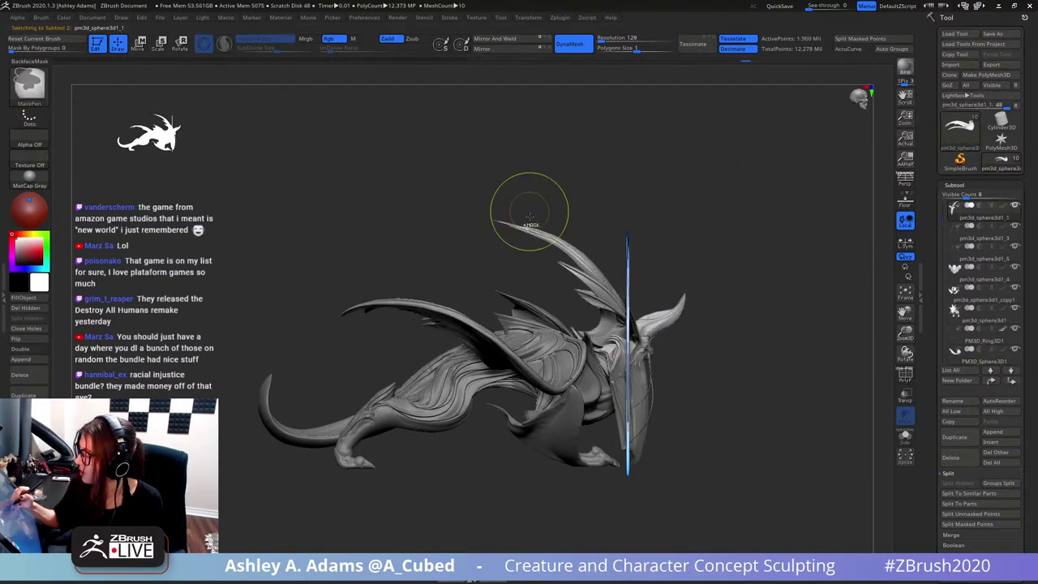
mouse_move(531, 209)
right_mouse_down("ctrl")
mouse_move(531, 194)
mouse_move(506, 171)
mouse_move(524, 167)
mouse_move(508, 171)
right_mouse_up("ctrl")
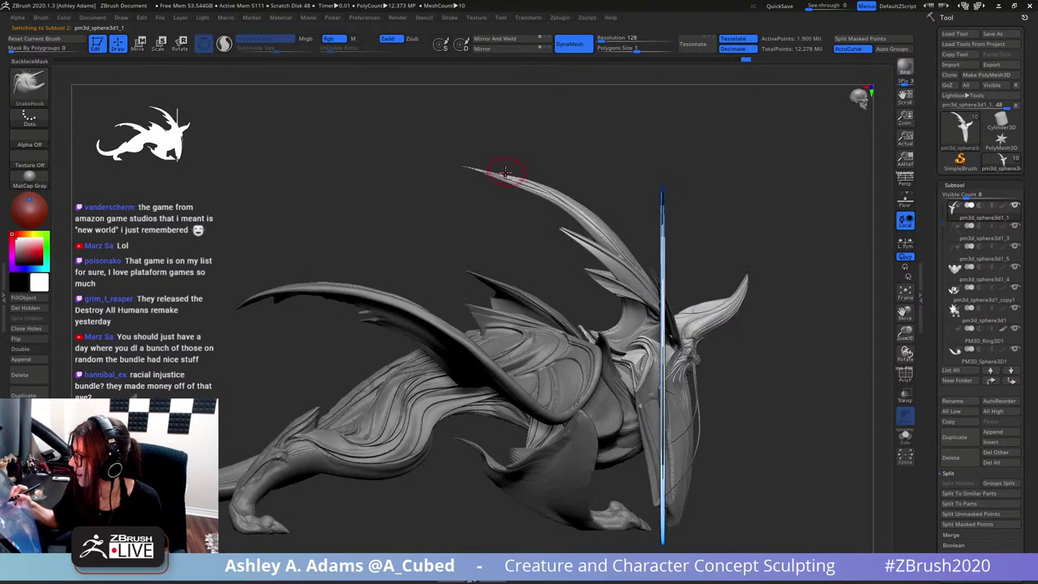
left_click_drag(508, 171, 502, 171)
left_click(500, 171, "alt")
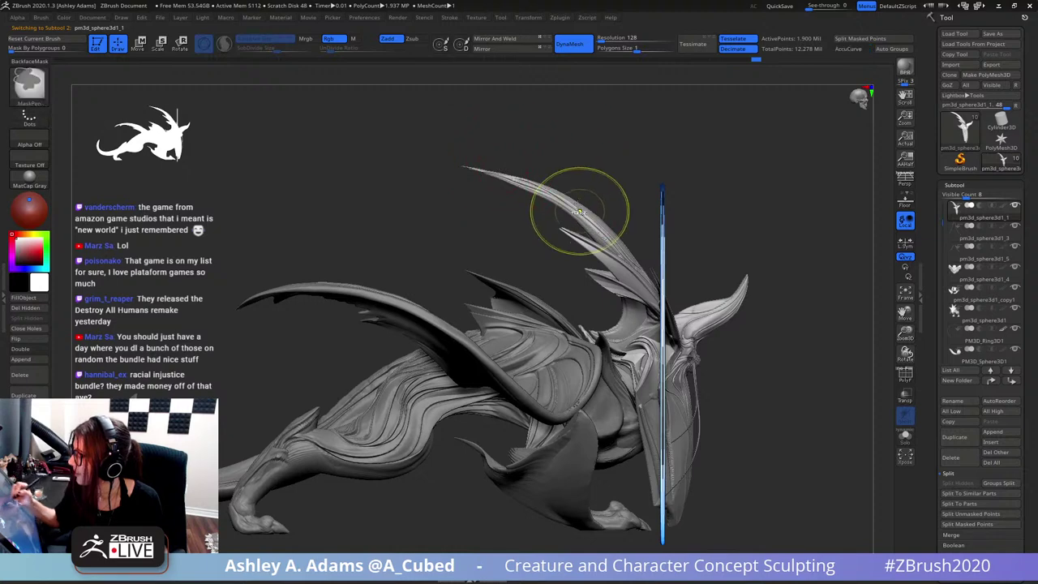
right_click_drag(579, 211, 569, 174, "ctrl")
left_click_drag(668, 203, 562, 178)
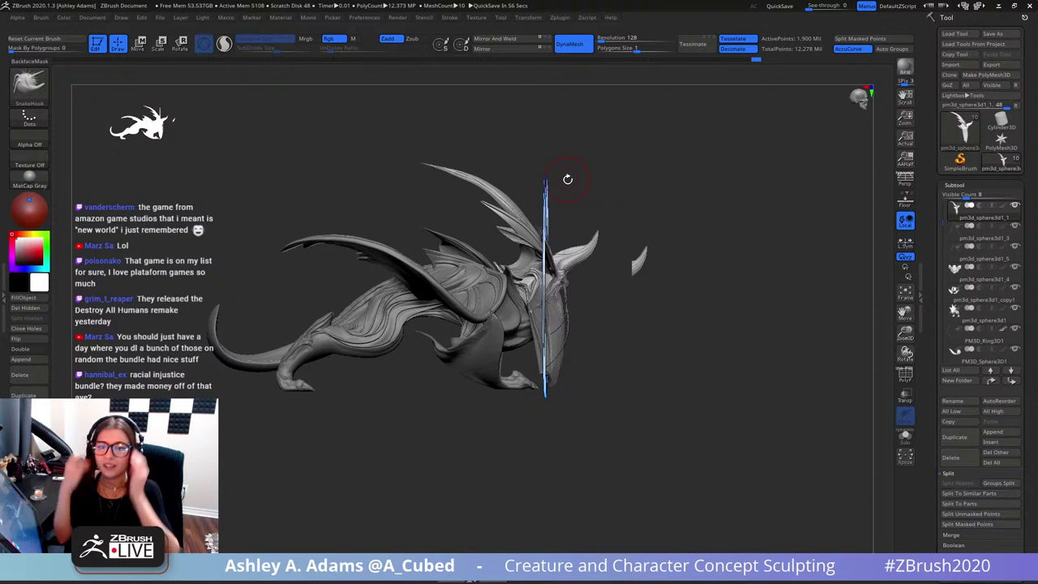
left_click_drag(657, 236, 608, 288)
right_click_drag(601, 311, 589, 272, "alt")
left_click(589, 271, "alt")
right_click_drag(617, 227, 568, 203)
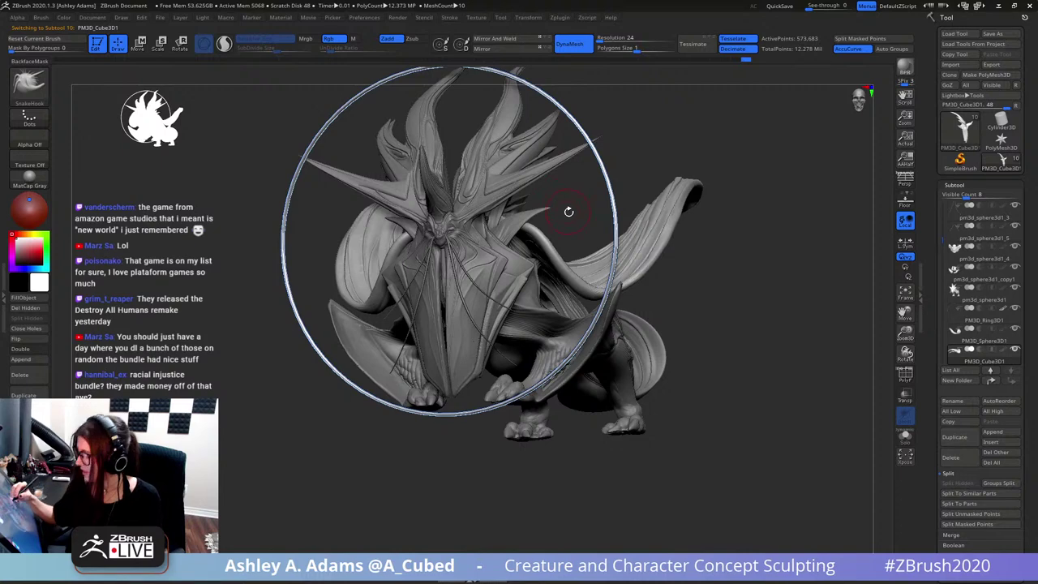
left_click_drag(584, 227, 556, 257)
- Select the body and carve creases over the shoulder and upper back with Slash2, undoing the first stroke
mouse_move(557, 256)
right_mouse_down()
mouse_move(553, 245)
mouse_move(532, 276)
mouse_move(525, 228)
mouse_move(483, 200)
right_mouse_up()
key("2")
left_click(525, 229, "alt")
mouse_move(484, 225)
left_mouse_down()
mouse_move(490, 216)
mouse_move(485, 257)
left_mouse_up()
key("ctrl+z")
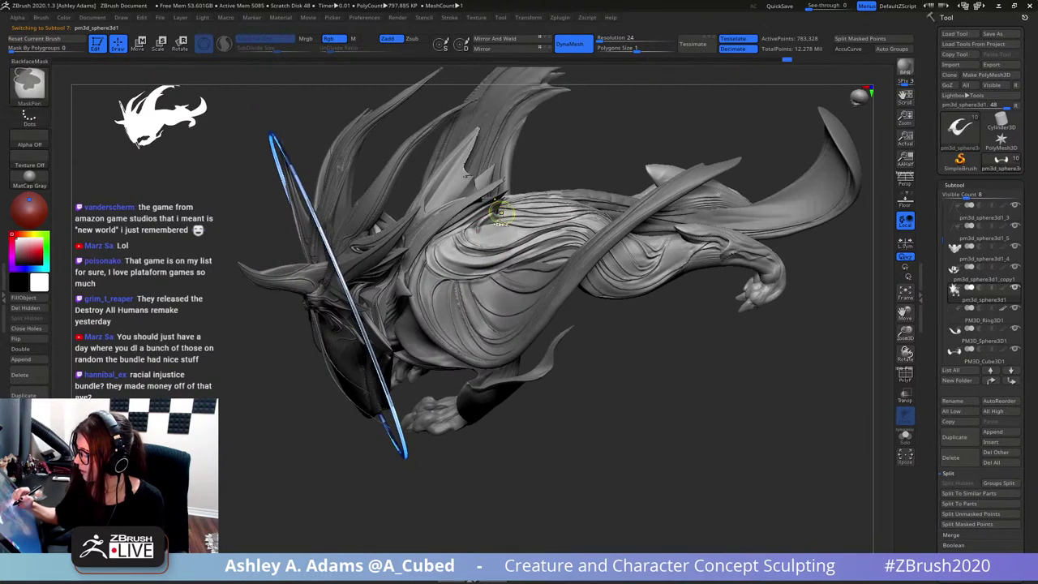
right_click_drag(498, 210, 488, 233)
right_click(488, 233)
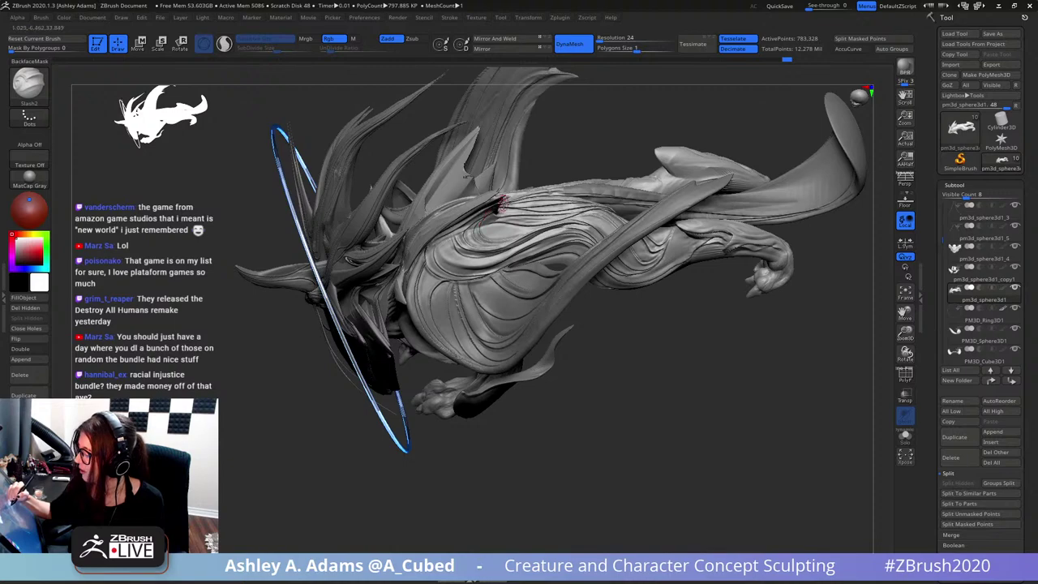
mouse_move(559, 167)
left_mouse_down()
mouse_move(568, 162)
mouse_move(570, 185)
mouse_move(474, 248)
mouse_move(486, 245)
left_mouse_up()
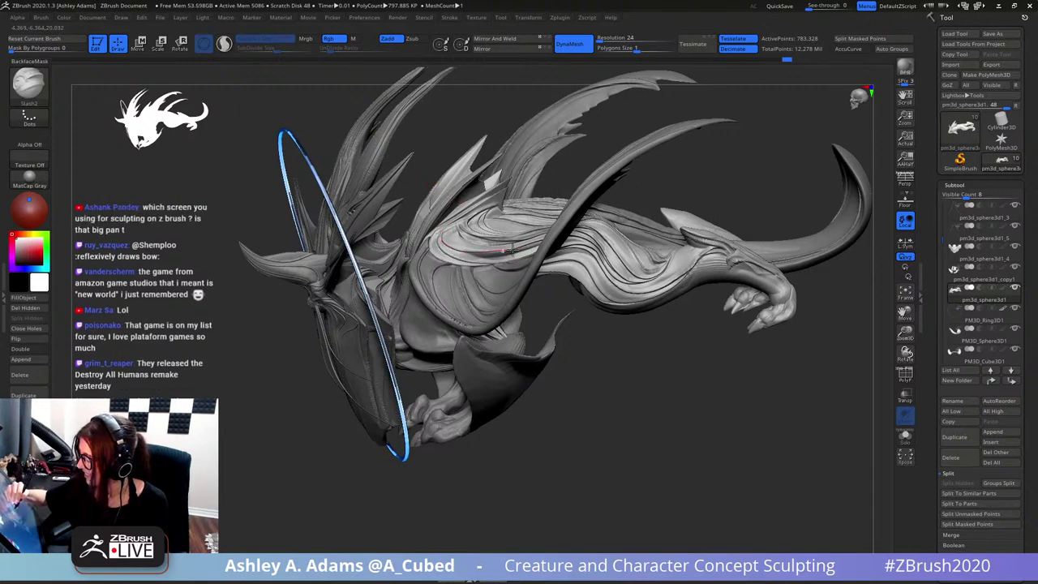
- Carve flowing creases down the flank and across the thigh of the hind leg
mouse_move(496, 203)
right_mouse_down()
mouse_move(594, 248)
mouse_move(553, 187)
mouse_move(516, 251)
right_mouse_up()
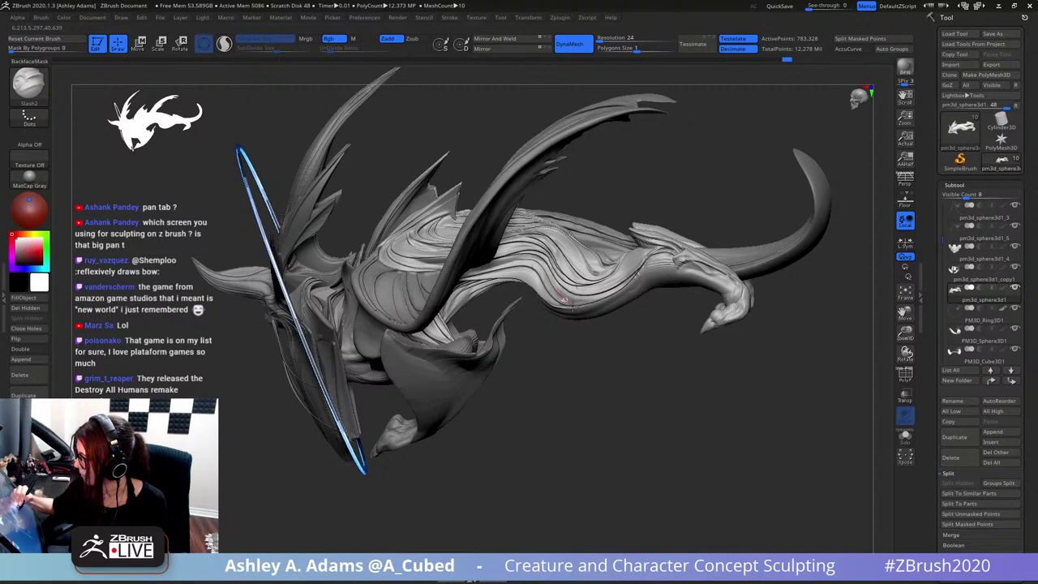
mouse_move(516, 191)
right_mouse_down()
mouse_move(566, 261)
mouse_move(547, 255)
right_mouse_up()
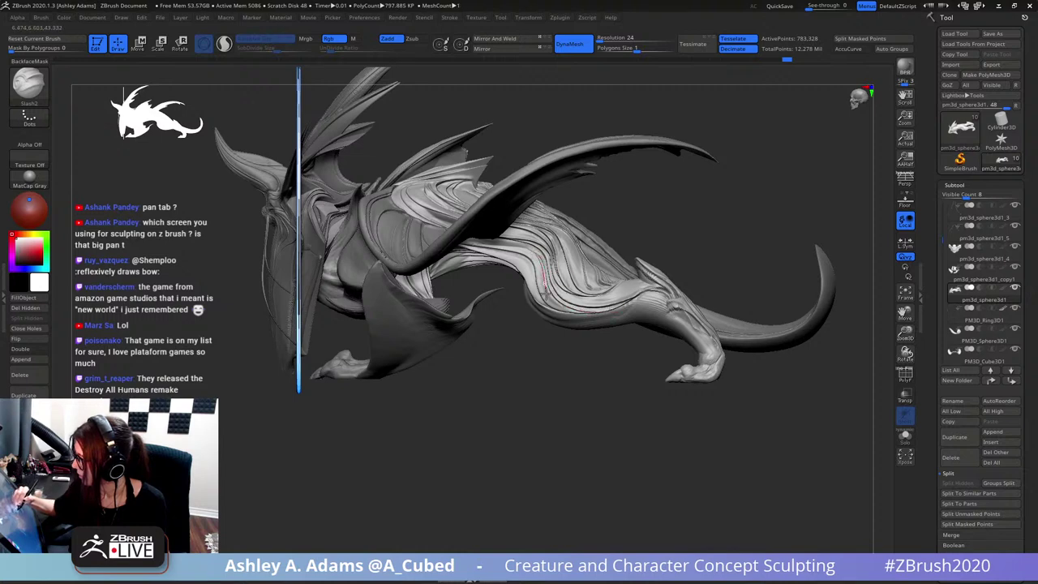
key("ctrl")
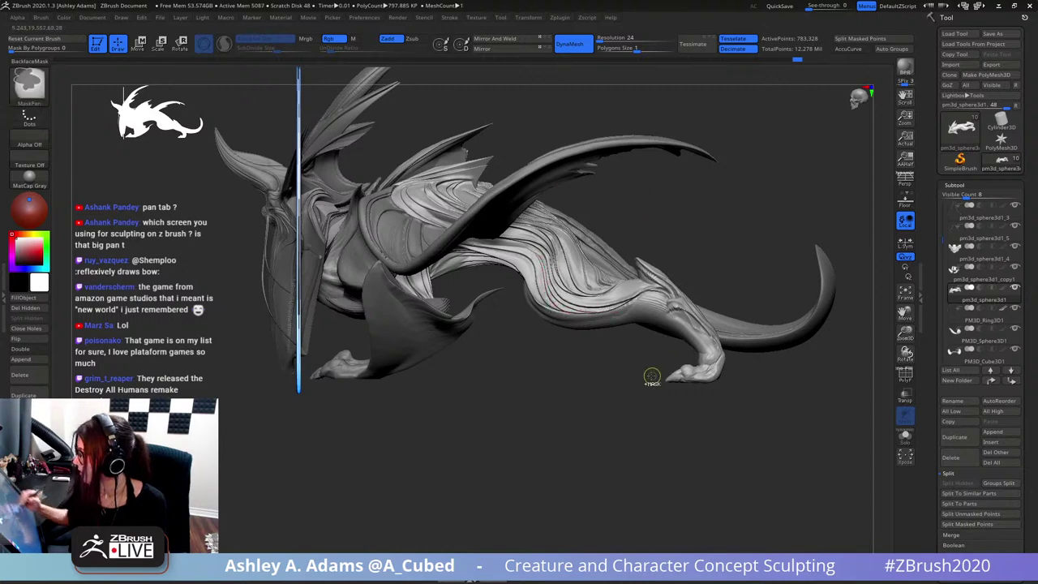
right_click_drag(652, 377, 674, 262, "ctrl")
mouse_move(745, 316)
left_mouse_down()
mouse_move(711, 314)
mouse_move(741, 318)
left_mouse_up()
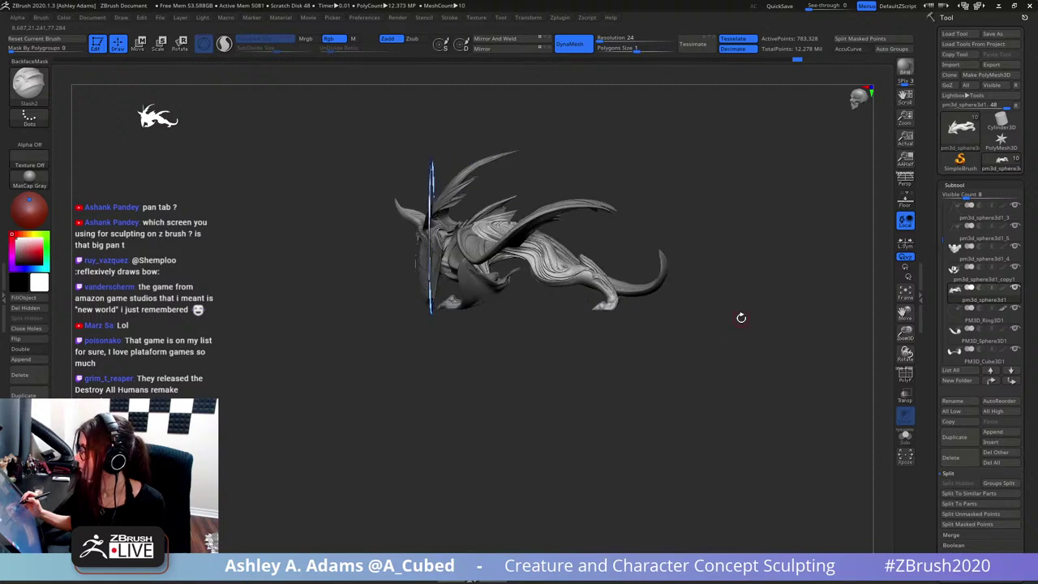
- Carve long creases from the waist along the underside of the hind leg down to the ankle
right_click_drag(608, 180, 570, 258, "ctrl")
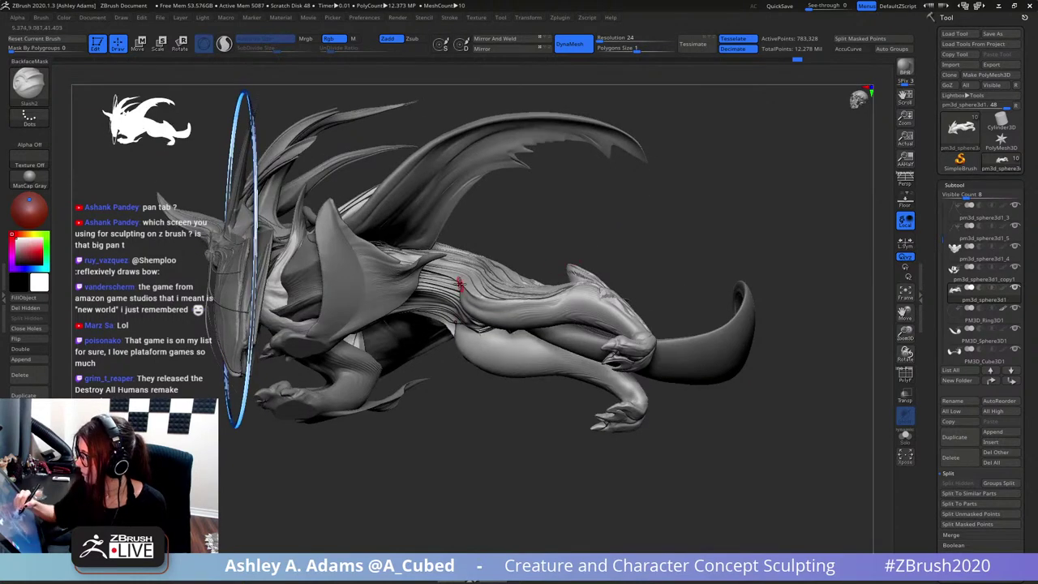
mouse_move(459, 284)
left_mouse_down()
mouse_move(493, 316)
mouse_move(531, 316)
mouse_move(587, 293)
mouse_move(621, 302)
left_mouse_up()
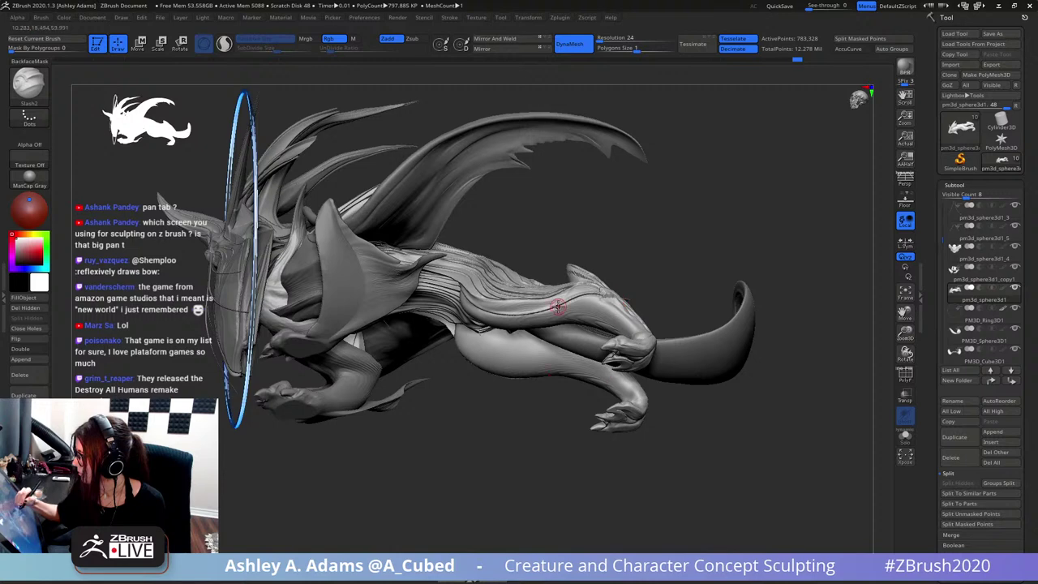
mouse_move(558, 307)
left_mouse_down()
mouse_move(608, 310)
mouse_move(640, 347)
left_mouse_up()
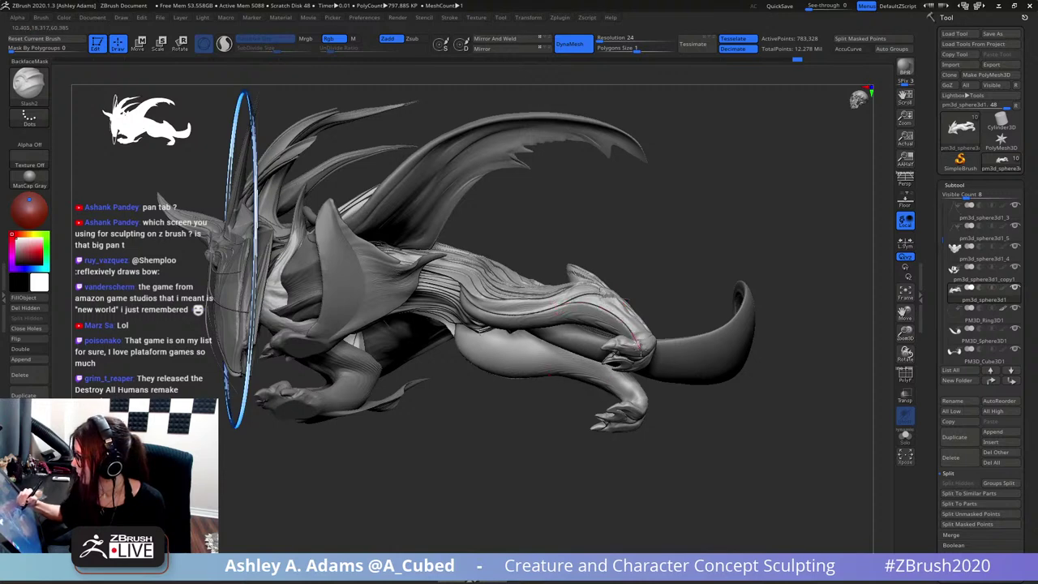
left_click_drag(605, 180, 617, 228)
mouse_move(610, 298)
left_mouse_down()
mouse_move(602, 301)
mouse_move(623, 306)
mouse_move(640, 341)
mouse_move(636, 357)
mouse_move(621, 358)
left_mouse_up()
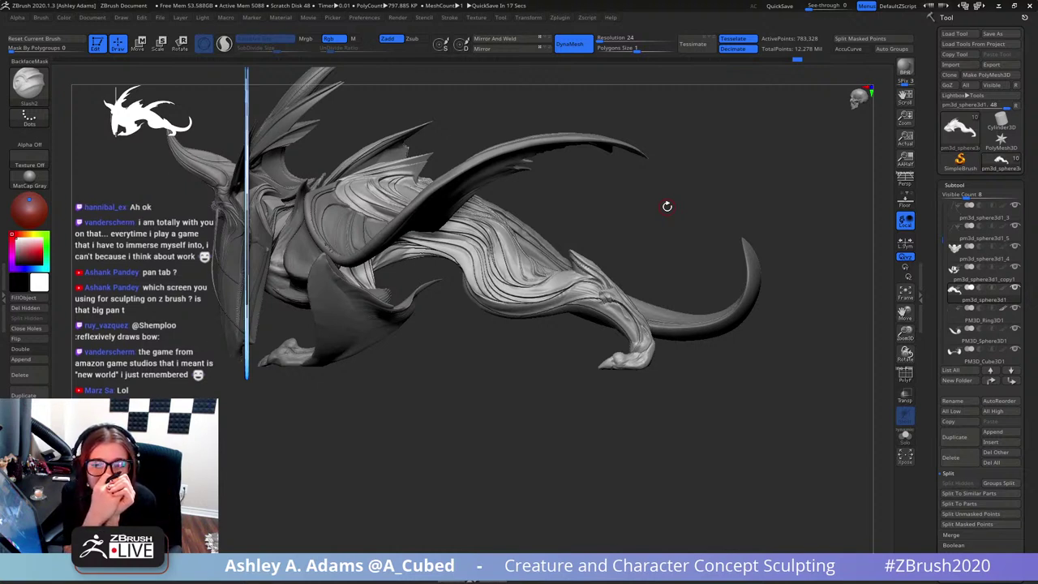
- Select the front legs and carve creases down the forearm toward the paw with Slash2
mouse_move(667, 237)
left_mouse_down()
mouse_move(725, 240)
mouse_move(540, 268)
mouse_move(483, 306)
mouse_move(517, 298)
mouse_move(498, 338)
mouse_move(459, 336)
mouse_move(457, 364)
left_mouse_up()
left_click(482, 316, "alt")
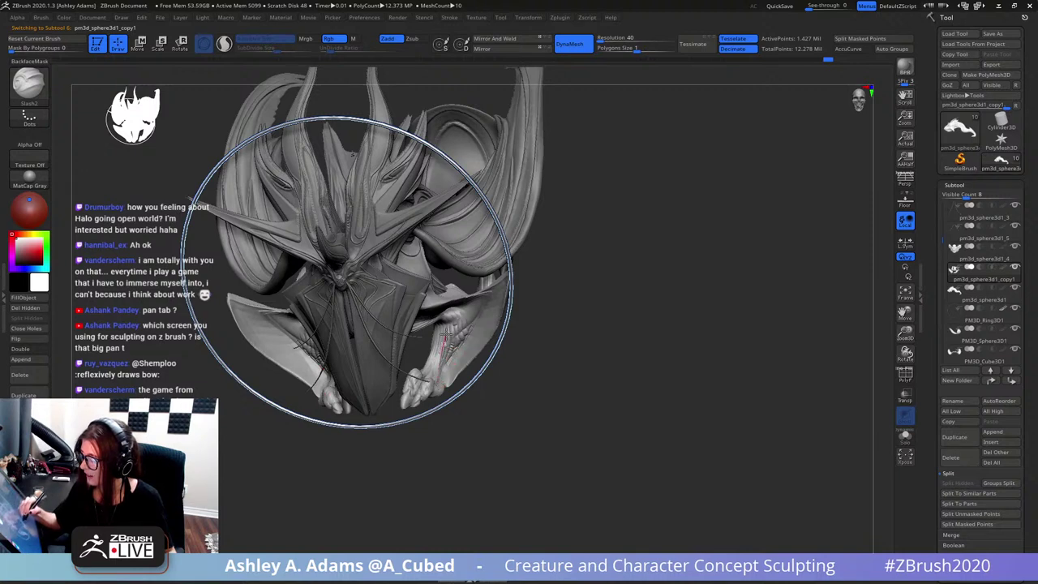
left_click_drag(452, 339, 440, 382)
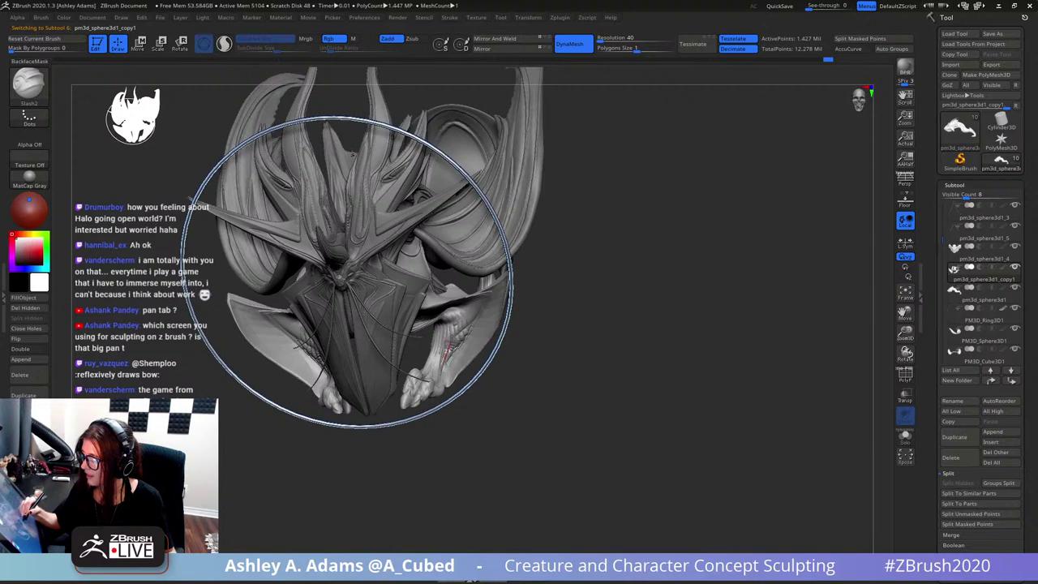
left_click_drag(452, 326, 443, 304)
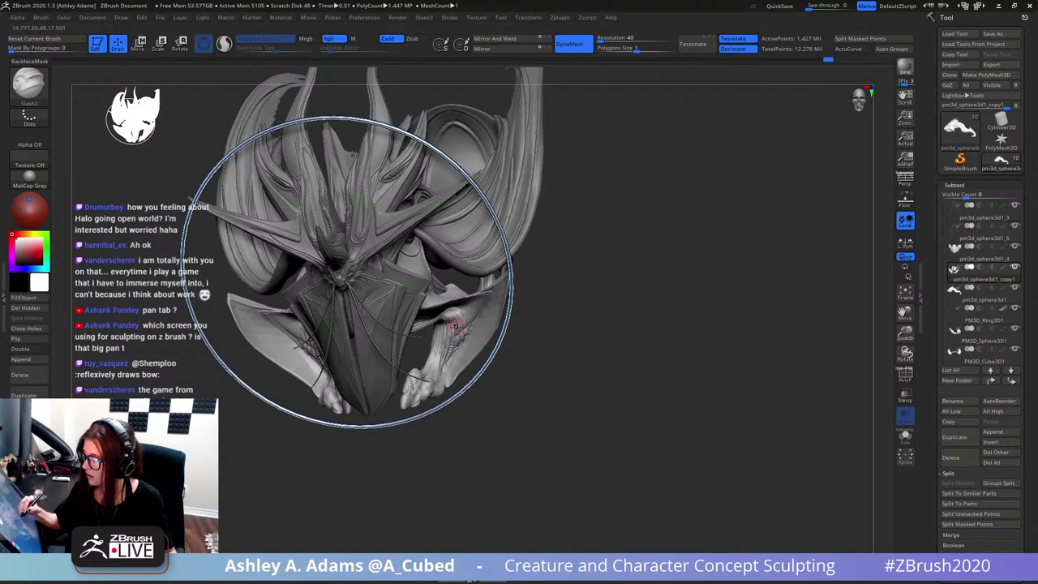
mouse_move(457, 327)
right_mouse_down()
mouse_move(455, 299)
mouse_move(470, 362)
mouse_move(444, 381)
right_mouse_up()
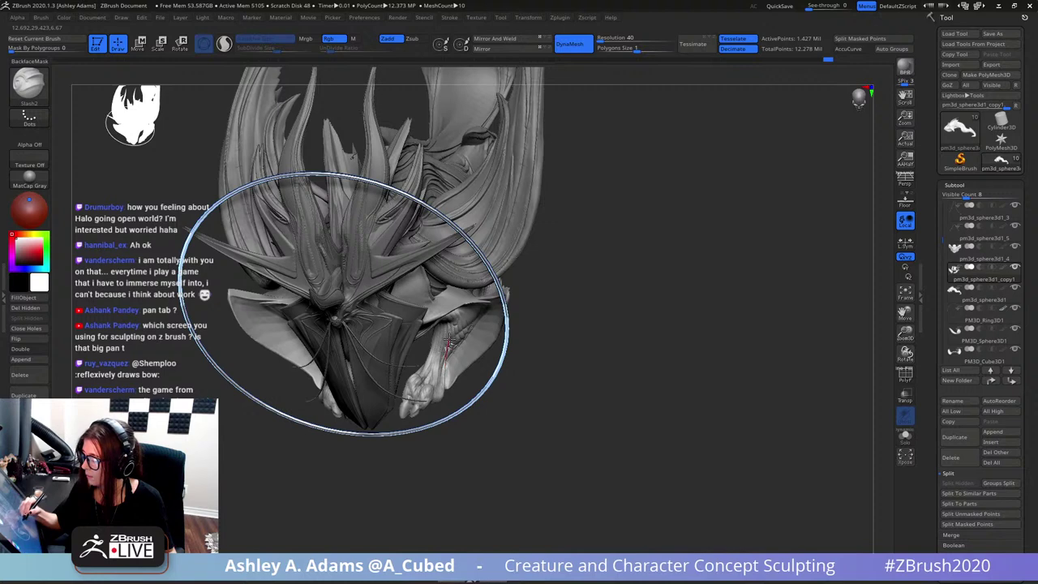
right_click_drag(448, 342, 456, 367)
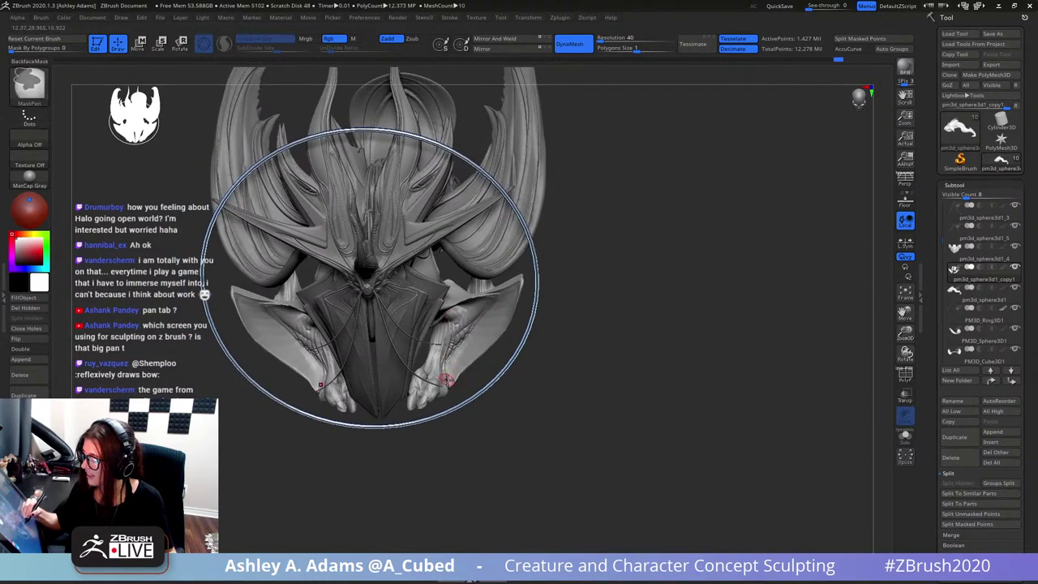
left_click_drag(448, 357, 474, 327)
- Carve creases along the bladed fin on the outer forearm, from the scaly area up toward its pointed tip
mouse_move(519, 312)
right_mouse_down()
mouse_move(470, 318)
mouse_move(477, 344)
mouse_move(507, 300)
mouse_move(499, 279)
mouse_move(515, 283)
right_mouse_up()
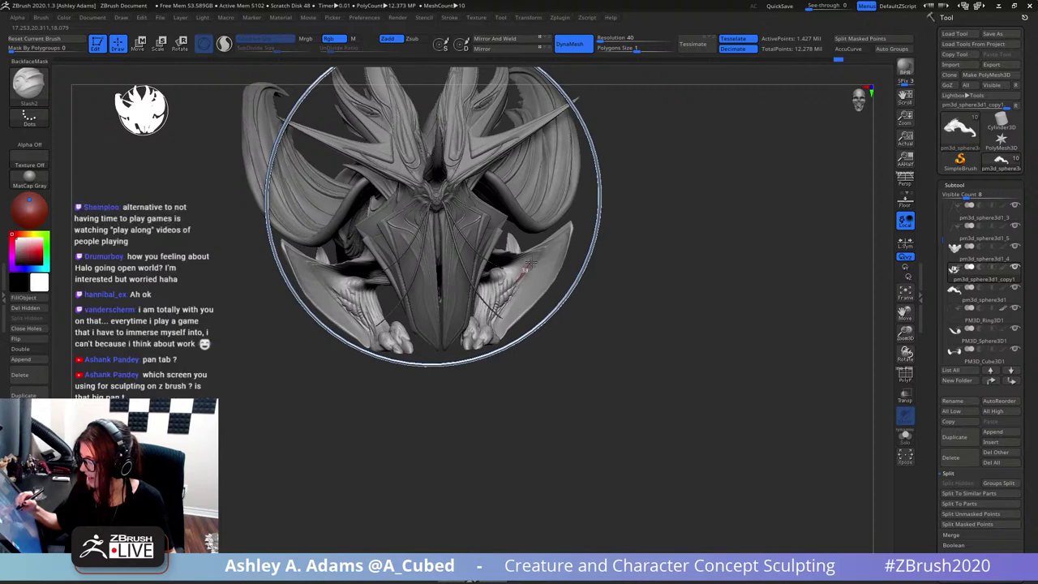
right_click_drag(537, 242, 496, 266)
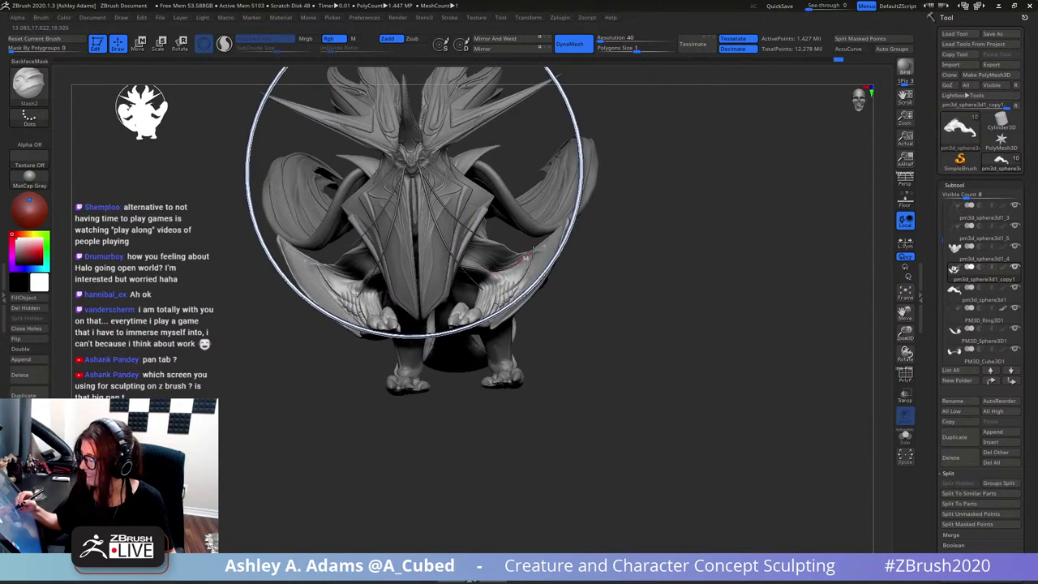
mouse_move(547, 246)
right_mouse_down()
mouse_move(552, 275)
mouse_move(548, 262)
right_mouse_up()
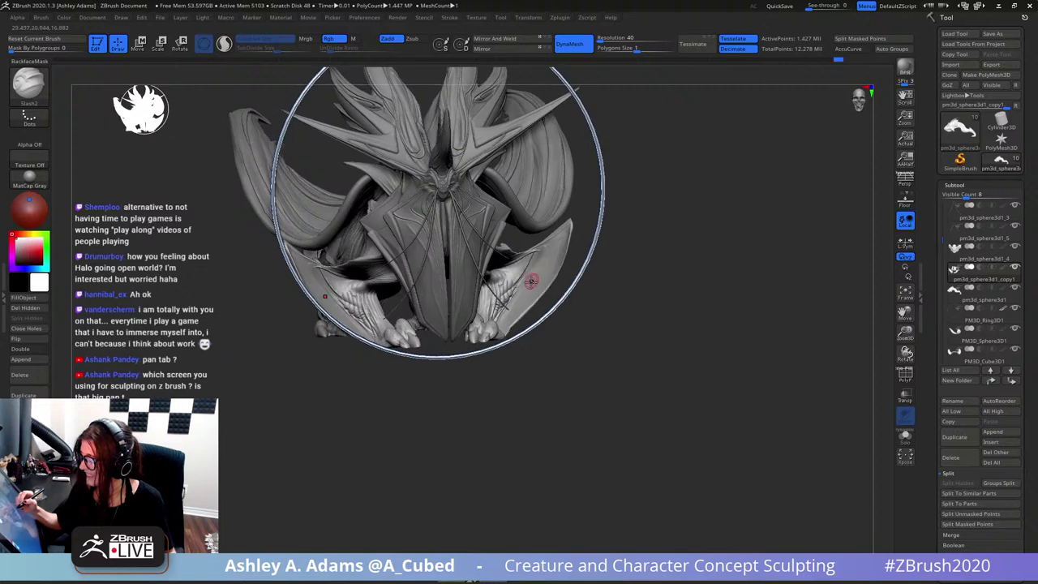
right_click_drag(503, 306, 512, 300)
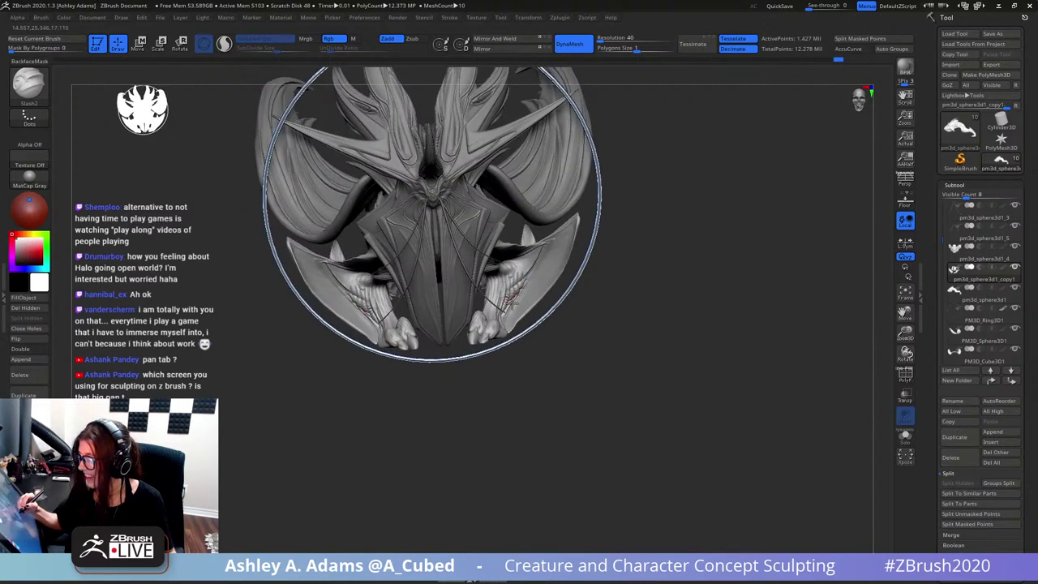
left_click_drag(527, 285, 549, 252)
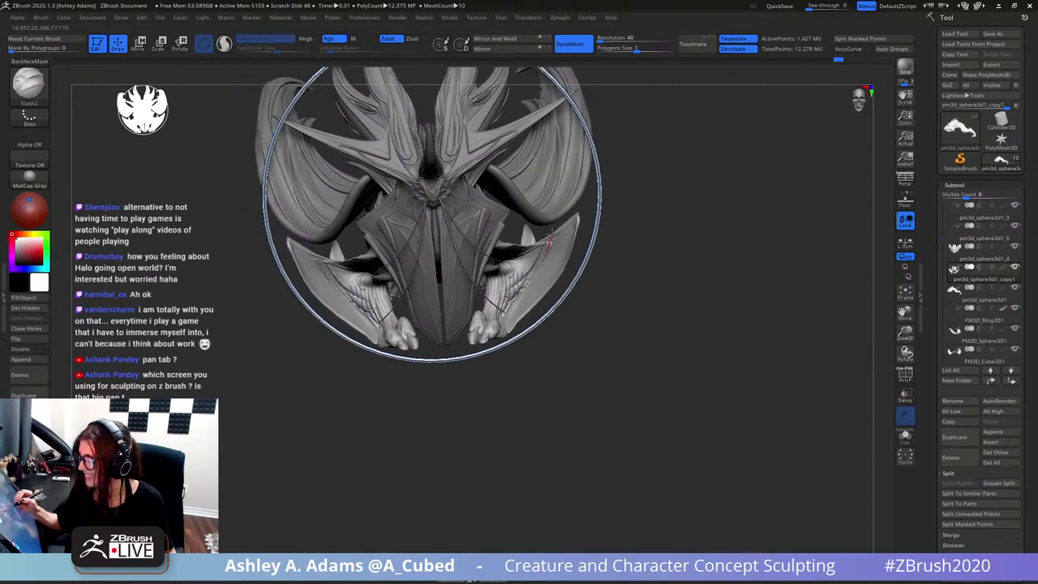
right_click_drag(619, 248, 600, 250)
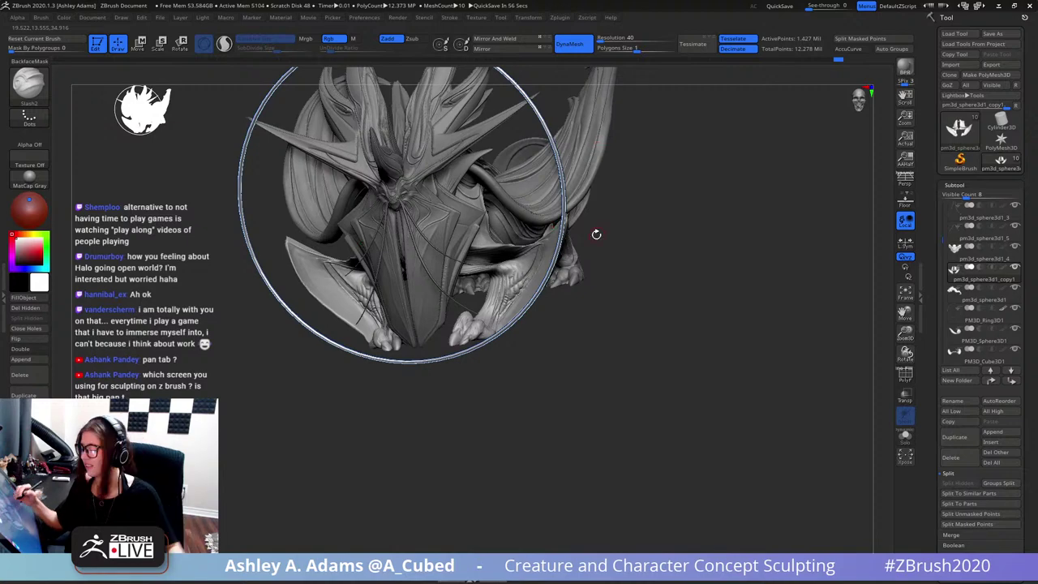
- Select the wing piece and carve creases along its narrow front edge from the shoulder out to the swept-back tip
right_click_drag(596, 232, 652, 225)
left_click(536, 154, "alt")
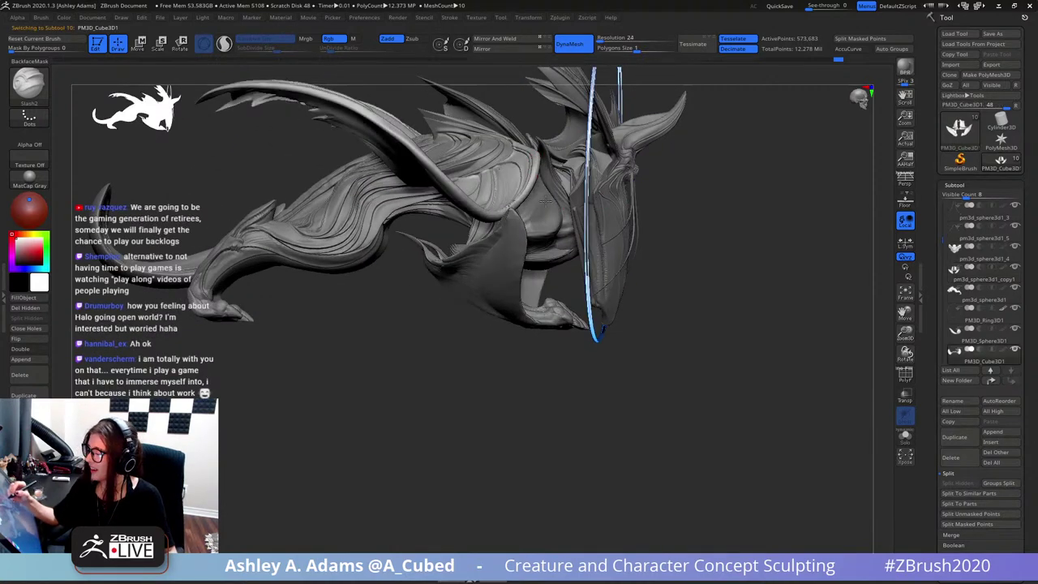
right_click_drag(536, 155, 521, 264, "alt")
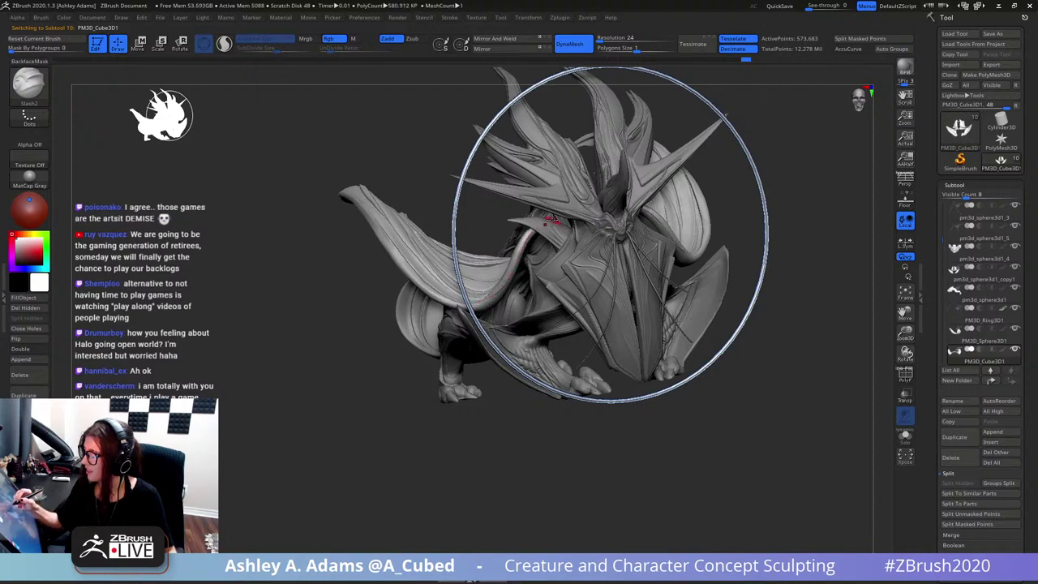
right_click_drag(547, 223, 554, 251)
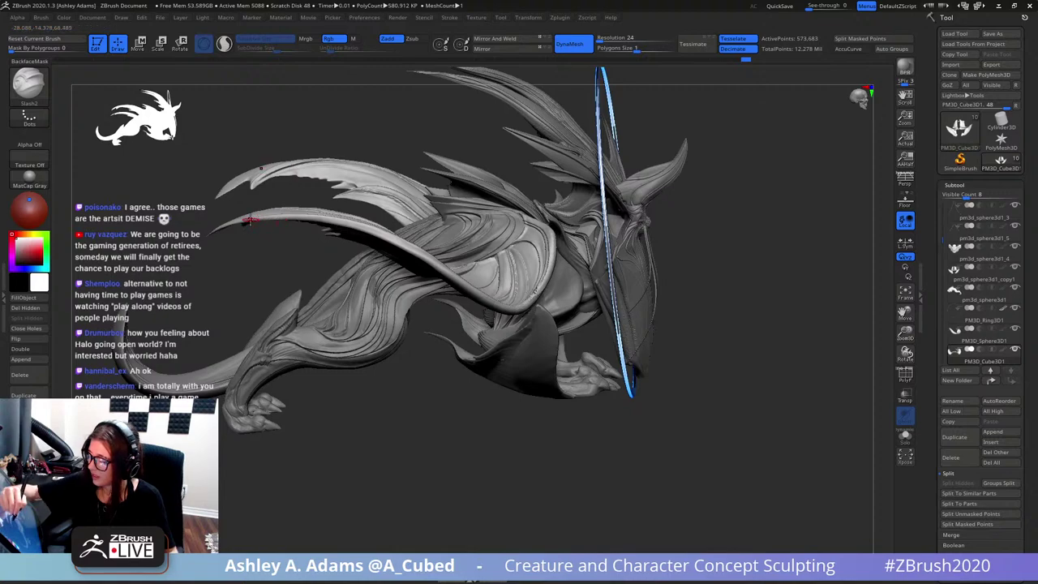
right_click_drag(250, 219, 333, 260)
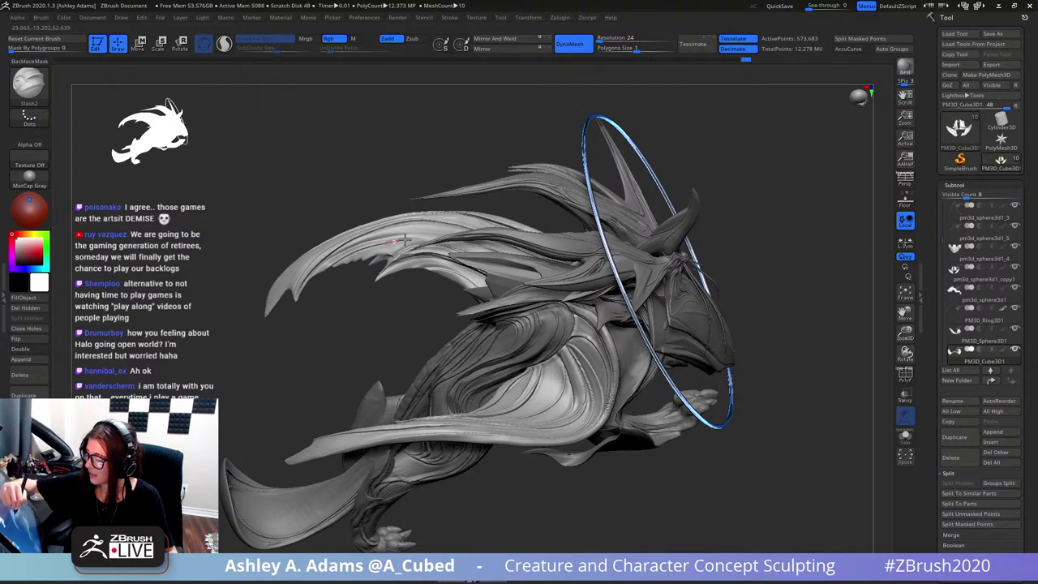
- Carve long creases along the wing's inner surface beside the jagged edge and around its base at the shoulder
right_click_drag(343, 208, 349, 256)
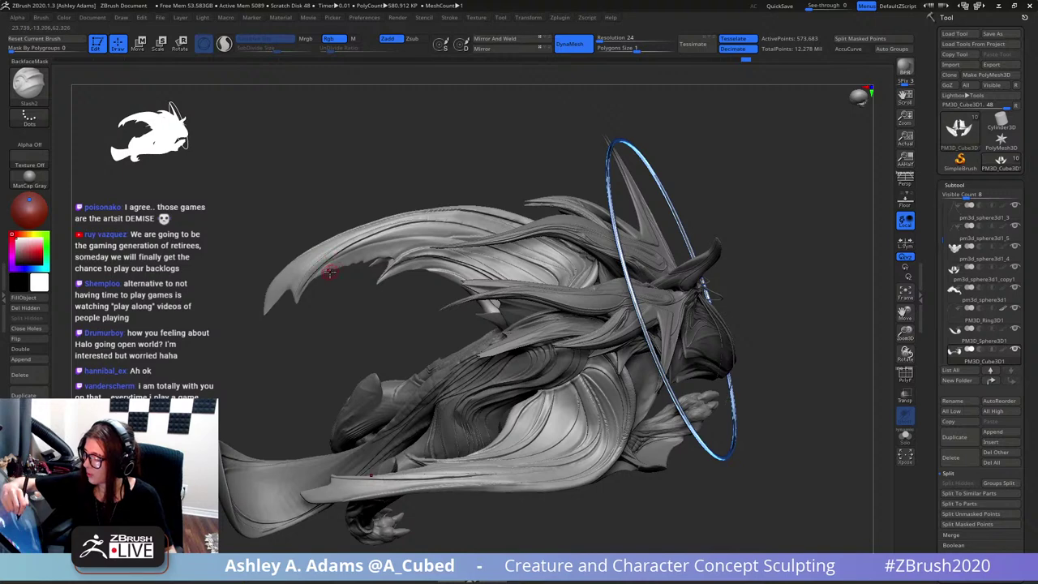
left_click_drag(347, 260, 485, 241)
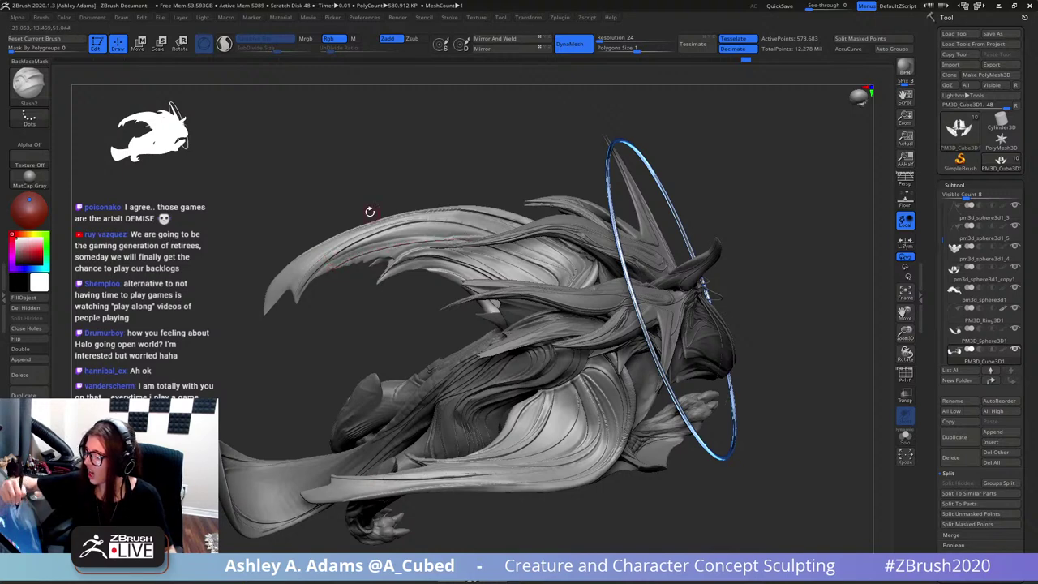
left_click_drag(470, 184, 462, 195)
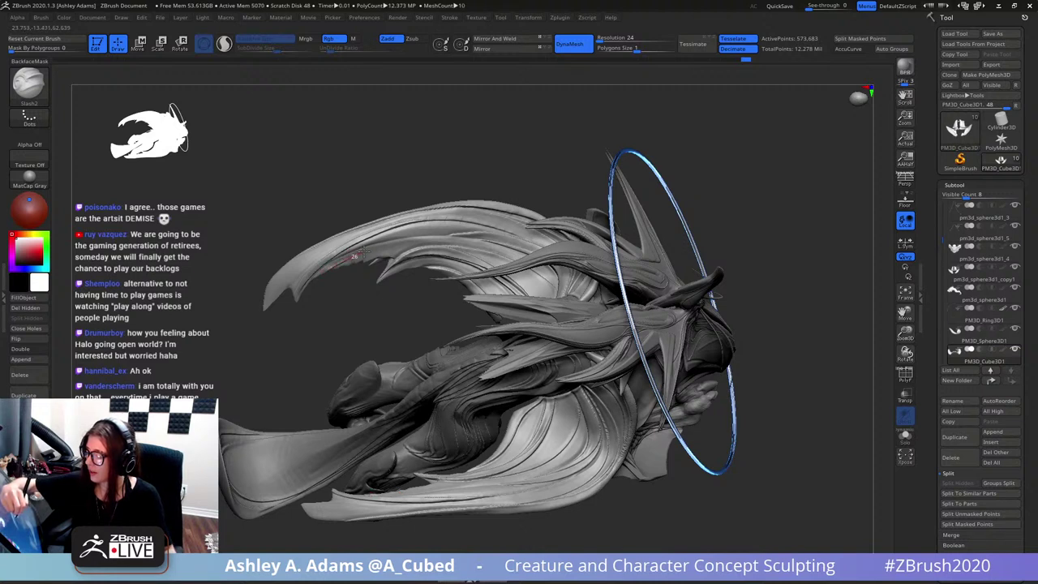
mouse_move(364, 252)
left_mouse_down()
mouse_move(471, 237)
mouse_move(465, 243)
left_mouse_up()
mouse_move(405, 173)
left_mouse_down()
mouse_move(445, 138)
mouse_move(454, 158)
mouse_move(543, 165)
mouse_move(519, 186)
mouse_move(485, 274)
mouse_move(500, 272)
left_mouse_up()
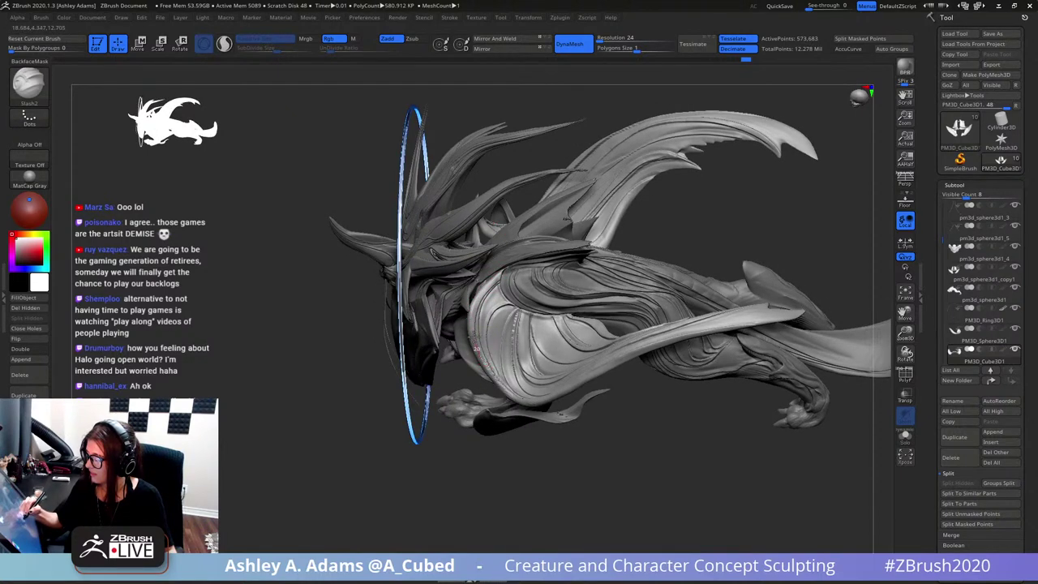
mouse_move(519, 271)
right_mouse_down()
mouse_move(554, 241)
mouse_move(535, 302)
right_mouse_up()
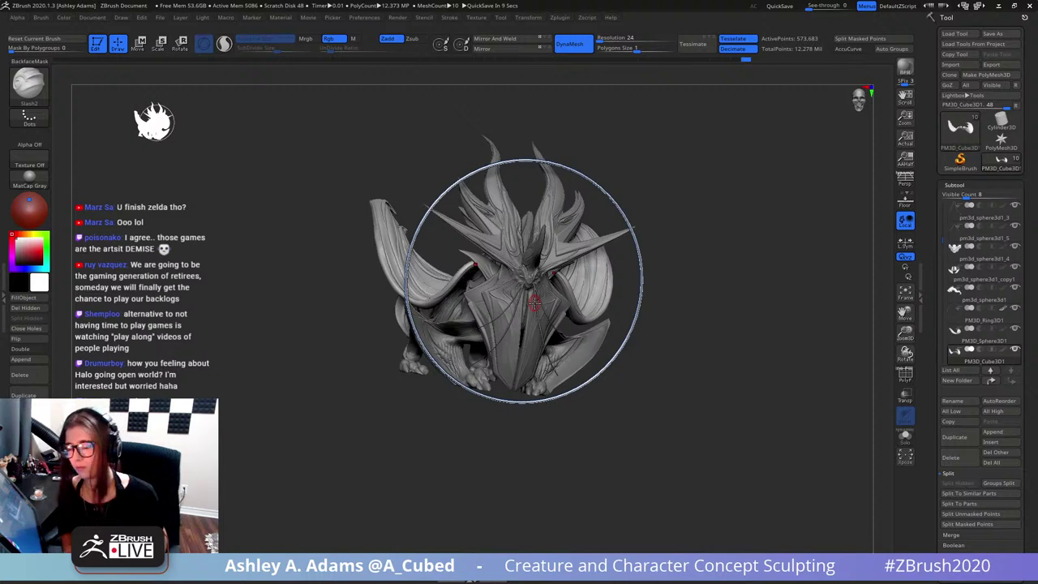
- Select the front legs and isolate them from the other parts of the creature
left_click_drag(696, 233, 618, 236)
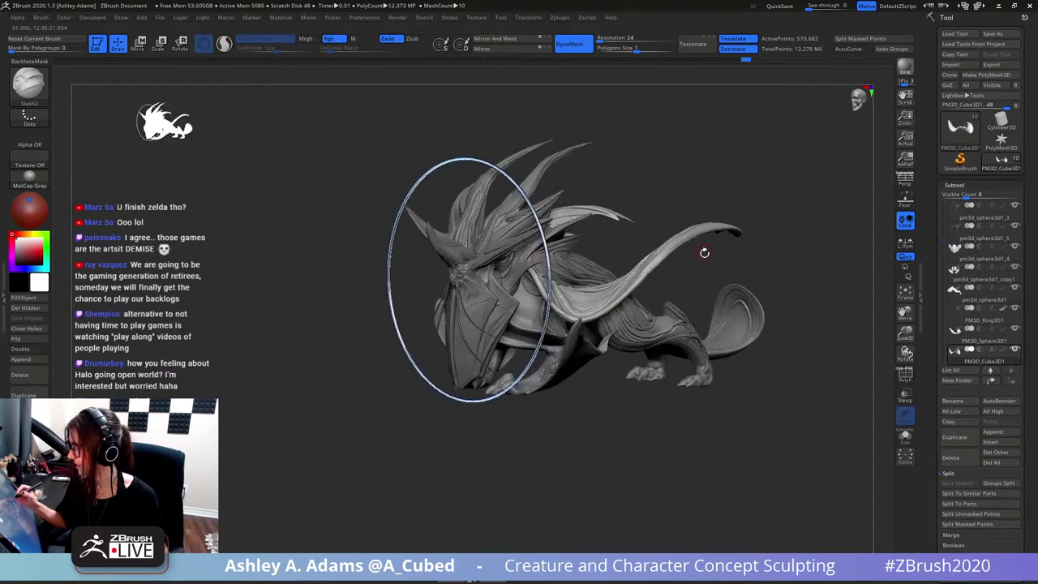
left_click_drag(705, 252, 632, 167, "shift")
left_click_drag(644, 220, 620, 269, "alt")
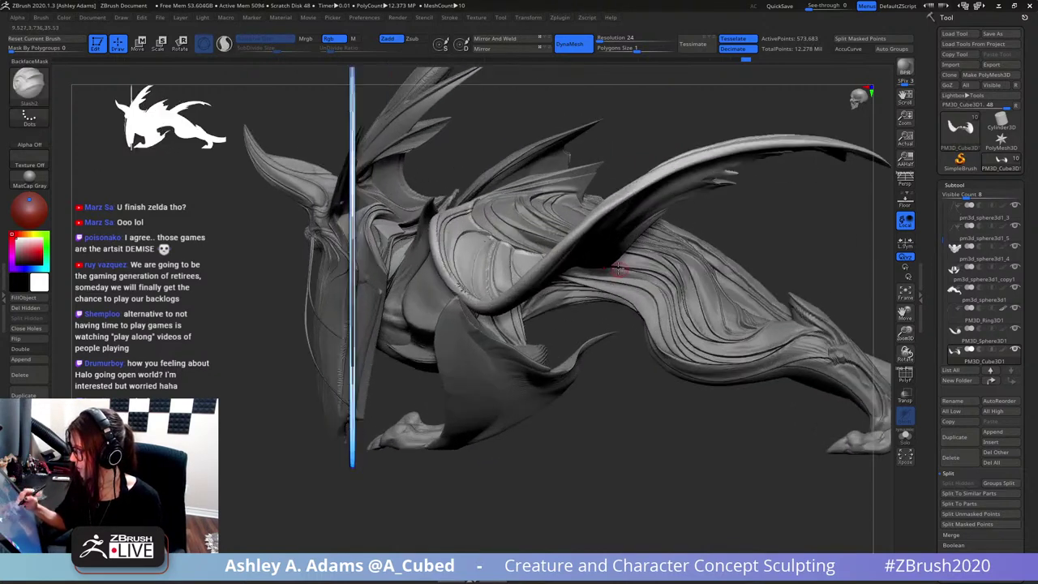
left_click_drag(560, 326, 473, 295, "alt")
left_click(433, 364, "alt")
left_click_drag(454, 366, 545, 291, "alt")
left_click(905, 437)
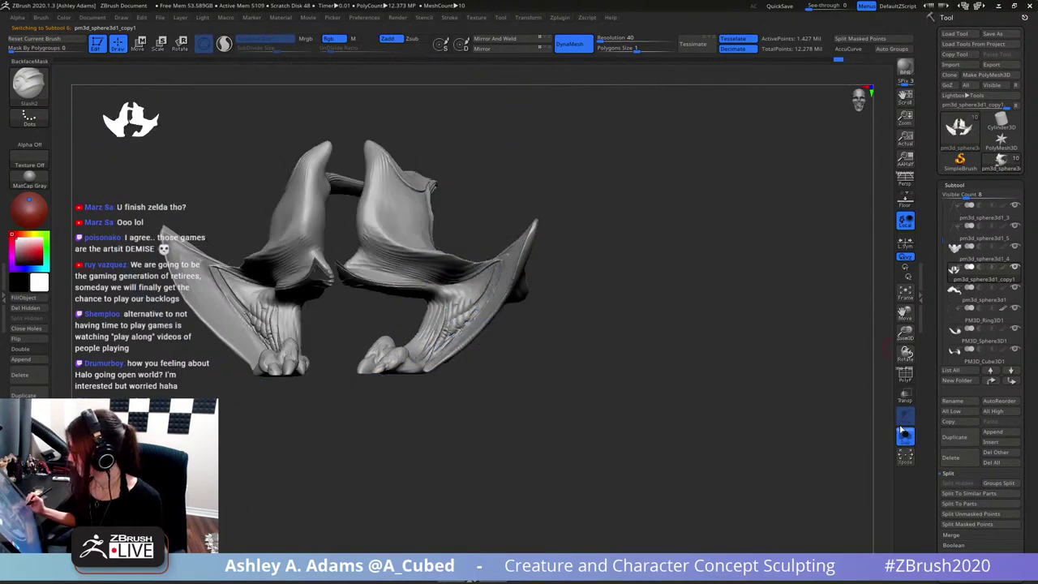
left_click_drag(614, 340, 635, 323)
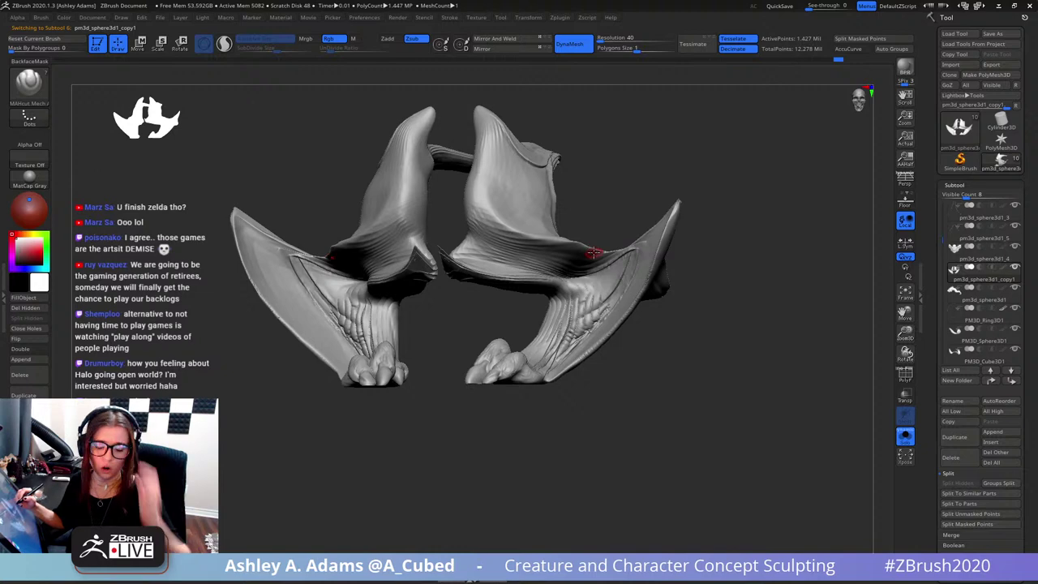
- Carve creases with Slash2 from the elbow down the inner forearm to the paw, undoing the last stroke
key("2")
right_click_drag(603, 267, 608, 298)
left_click_drag(608, 300, 528, 375)
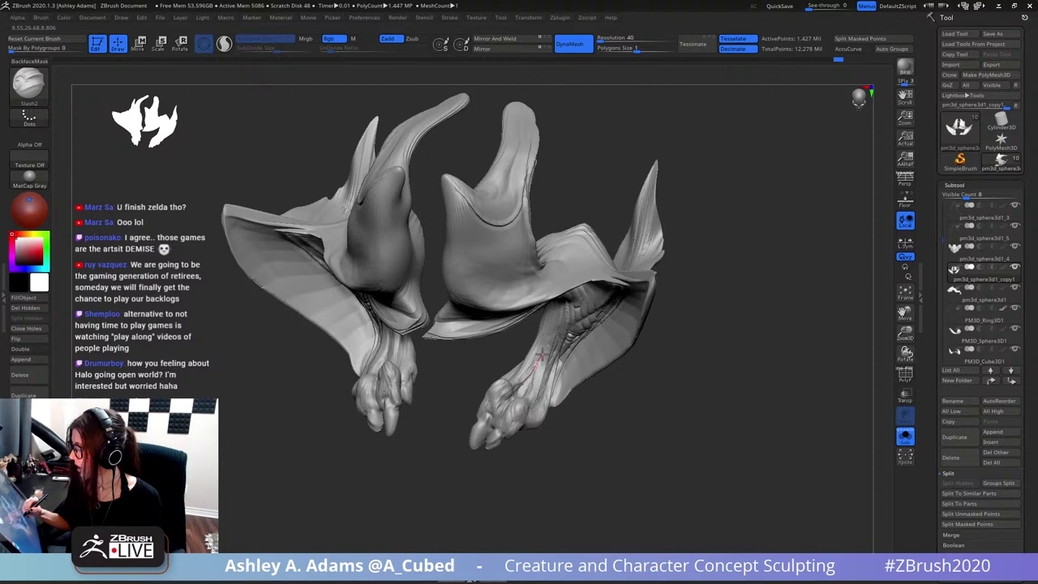
right_click_drag(557, 287, 600, 244)
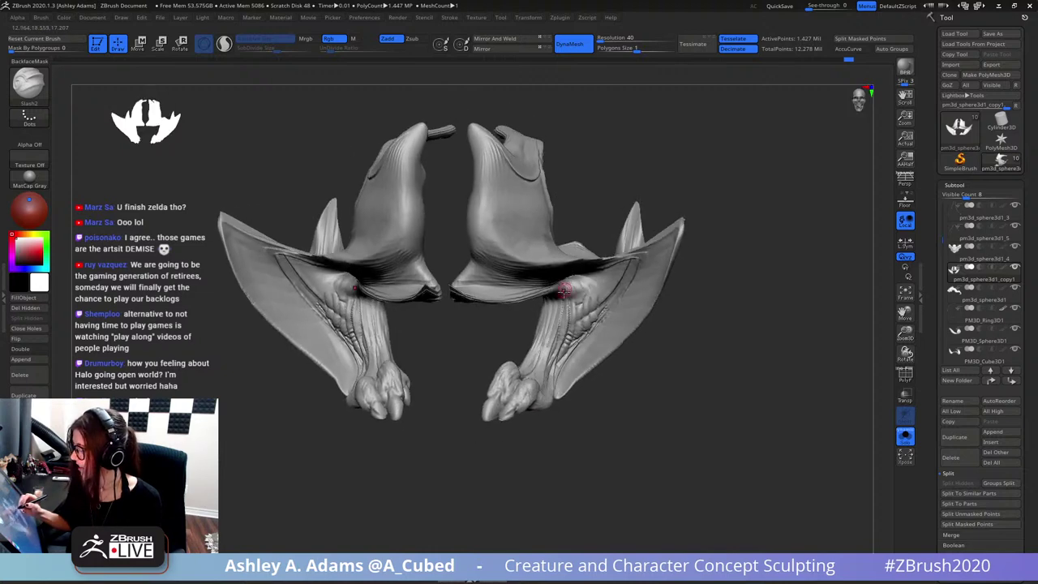
left_click_drag(556, 311, 524, 399)
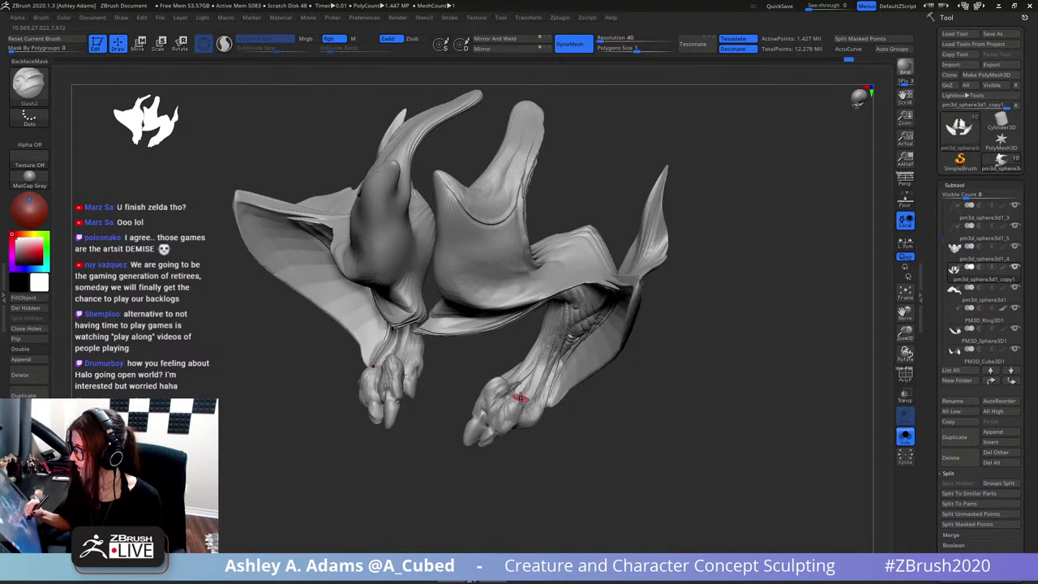
key("ctrl+z")
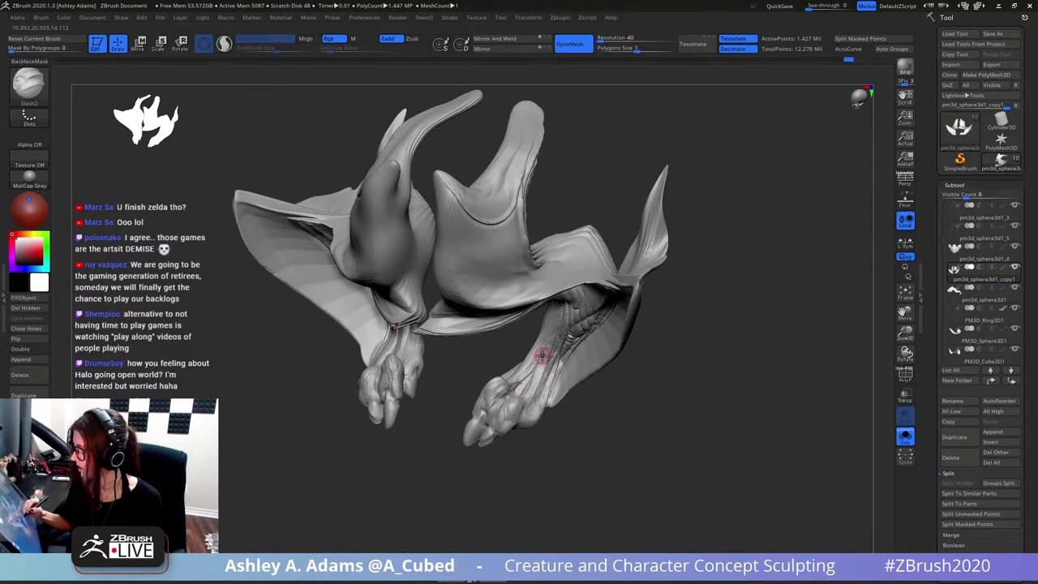
- Carve creases from the wrist between the toe knuckles and along the outer side of the paw to the heel
left_click_drag(542, 357, 510, 404)
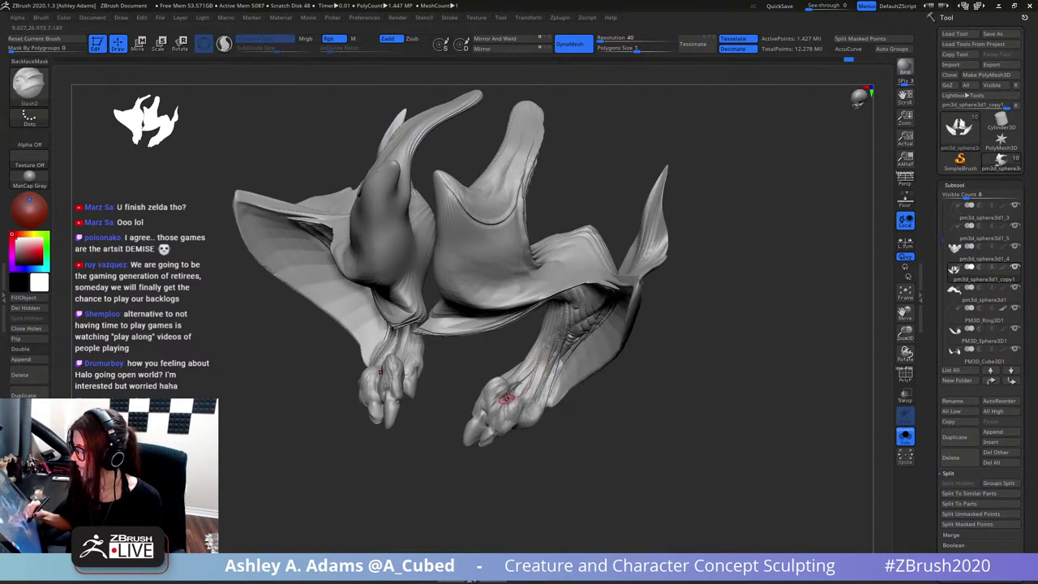
right_click_drag(530, 393, 524, 406)
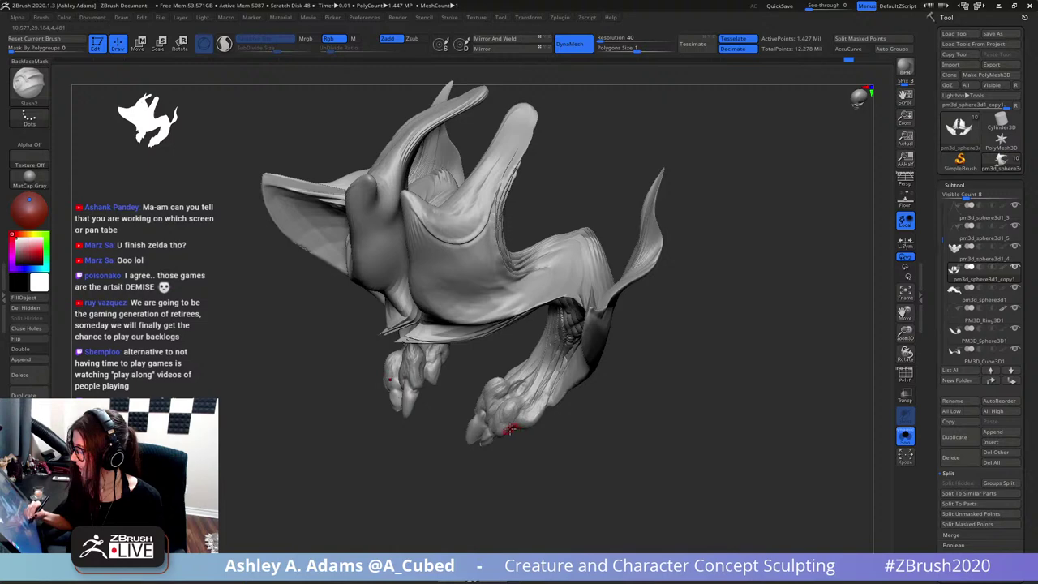
left_click_drag(529, 404, 535, 387)
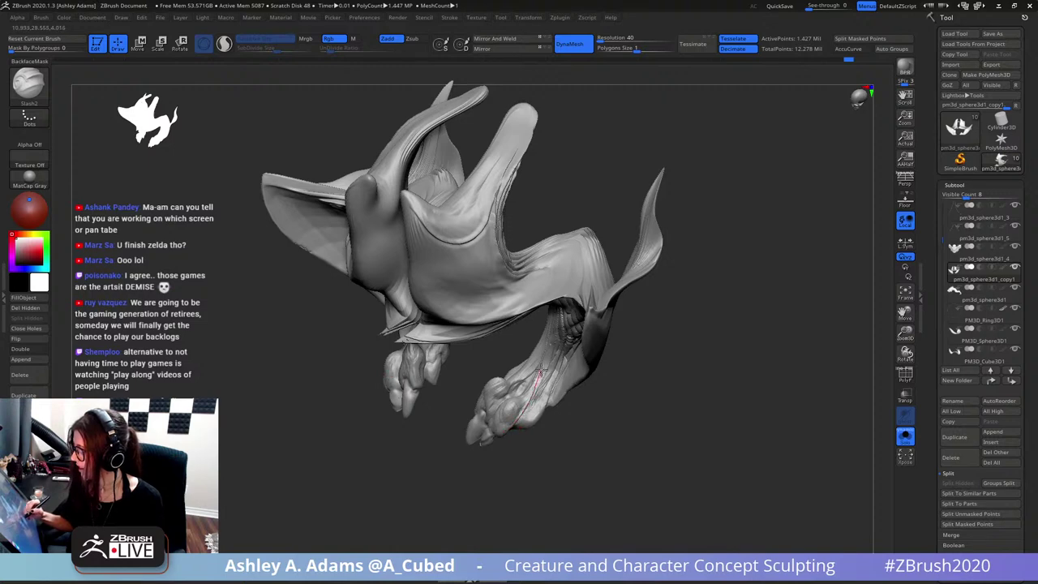
right_click_drag(544, 365, 528, 398)
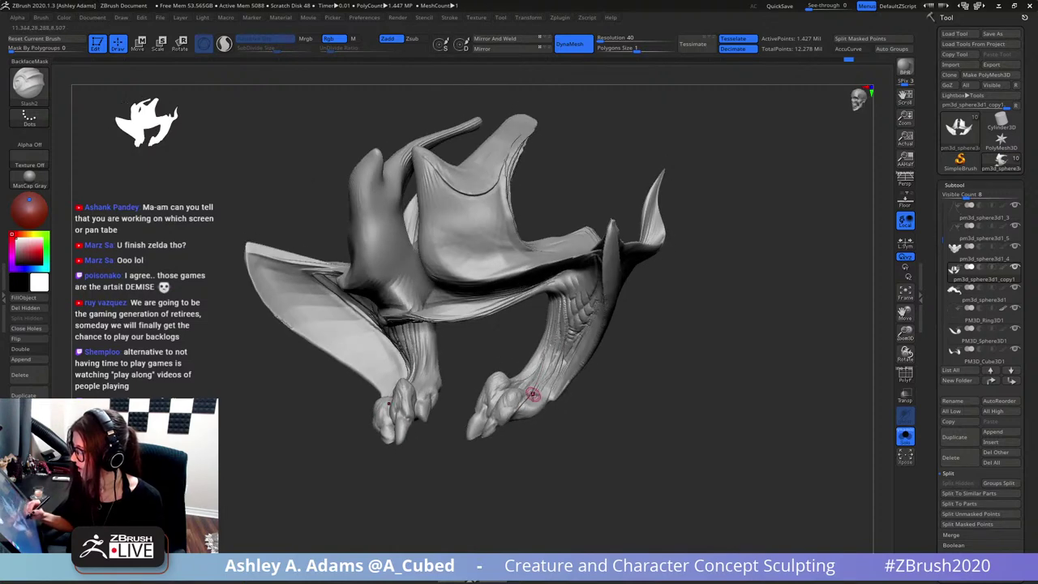
mouse_move(556, 348)
right_mouse_down()
mouse_move(540, 398)
mouse_move(502, 438)
mouse_move(537, 482)
mouse_move(526, 424)
mouse_move(508, 417)
mouse_move(517, 435)
mouse_move(532, 423)
right_mouse_up()
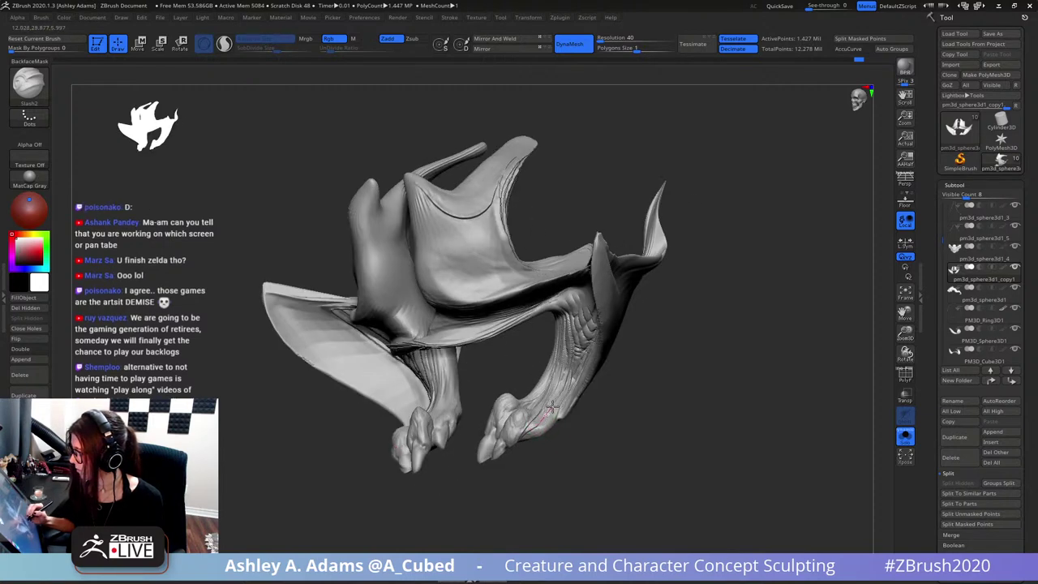
right_click_drag(575, 366, 586, 343)
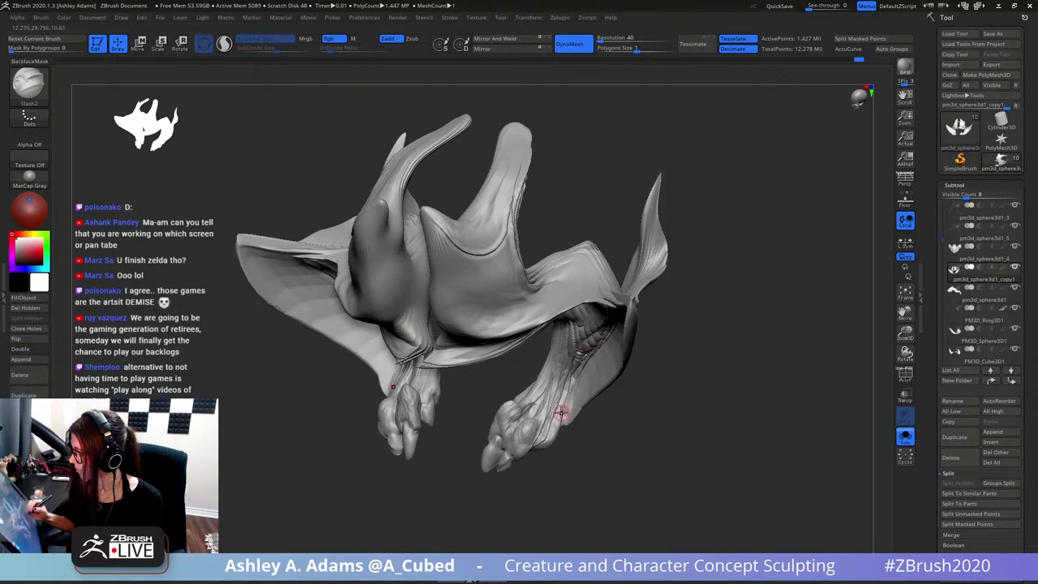
right_click_drag(563, 412, 551, 437)
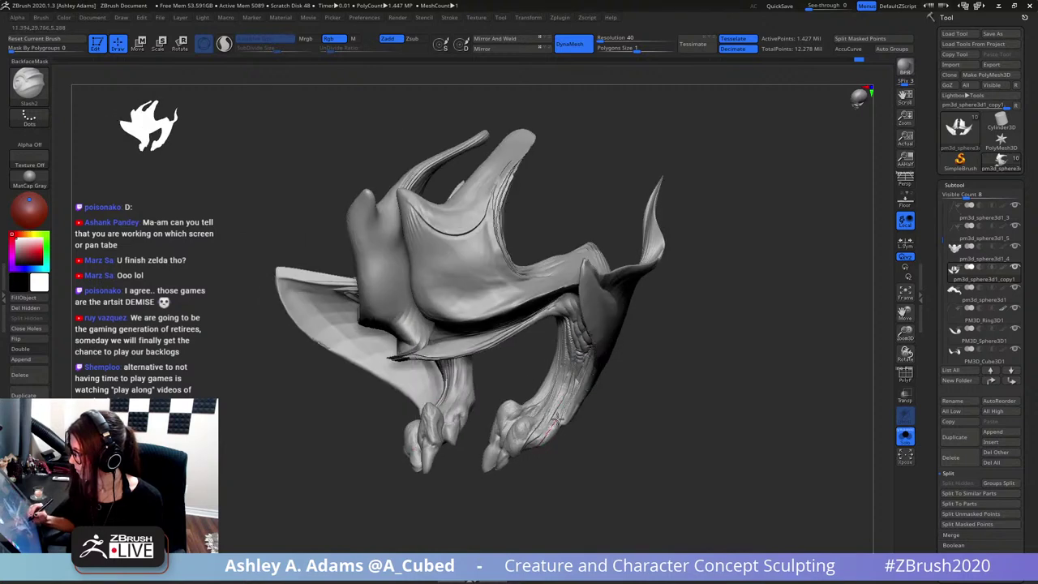
- Carve a curved crease with Slash2 around the raised knuckle on top of the front paw
mouse_move(572, 380)
right_mouse_down()
mouse_move(598, 386)
mouse_move(560, 336)
mouse_move(557, 305)
right_mouse_up()
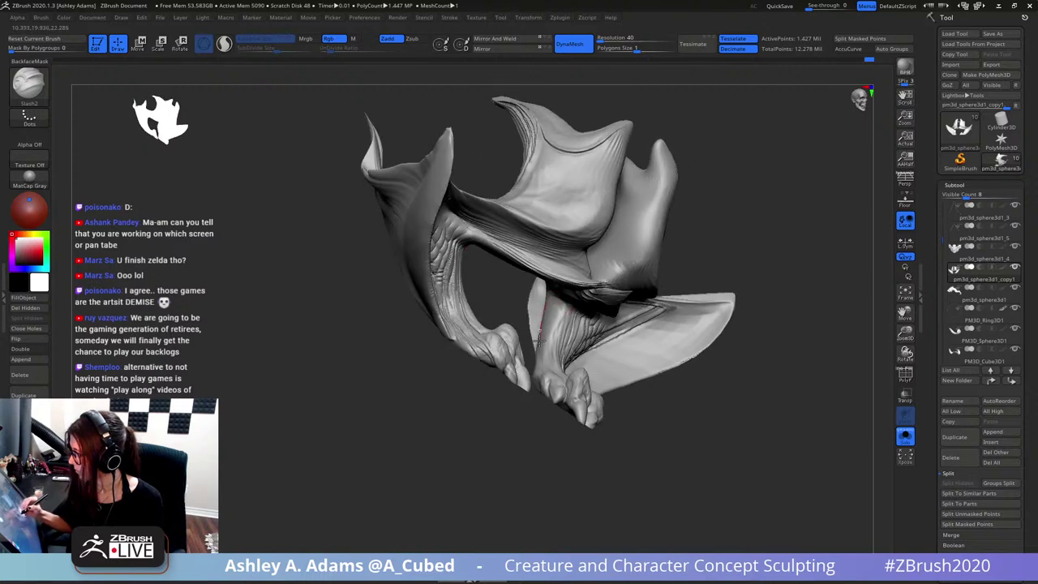
right_click_drag(551, 365, 557, 383)
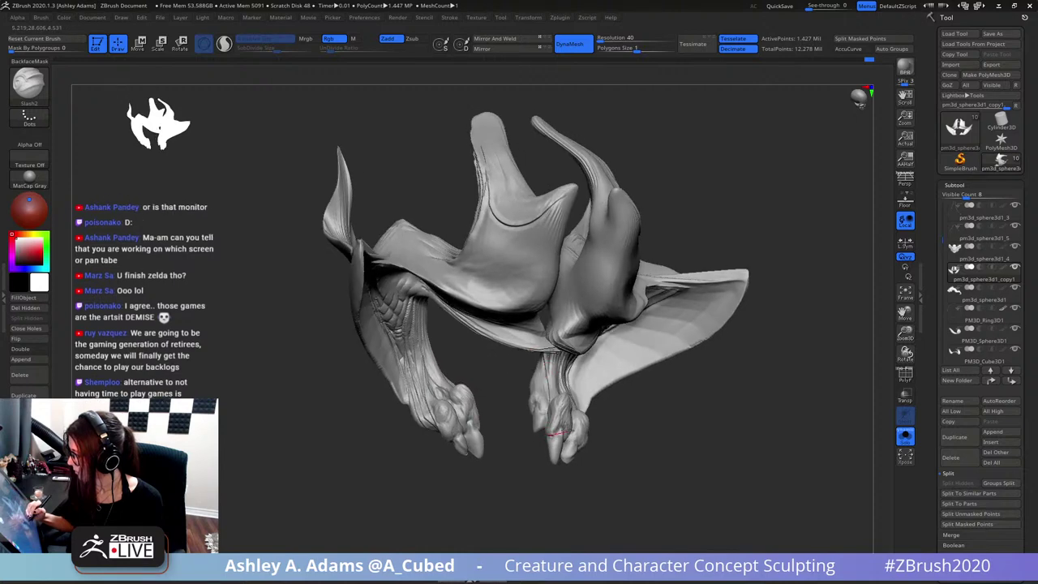
right_click_drag(573, 421, 562, 441)
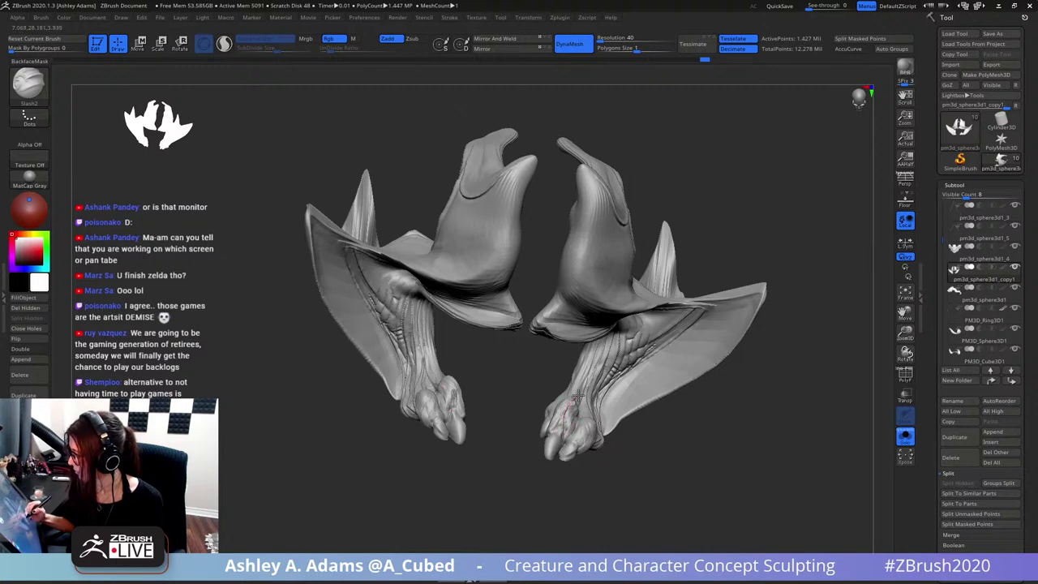
right_click_drag(581, 409, 559, 410)
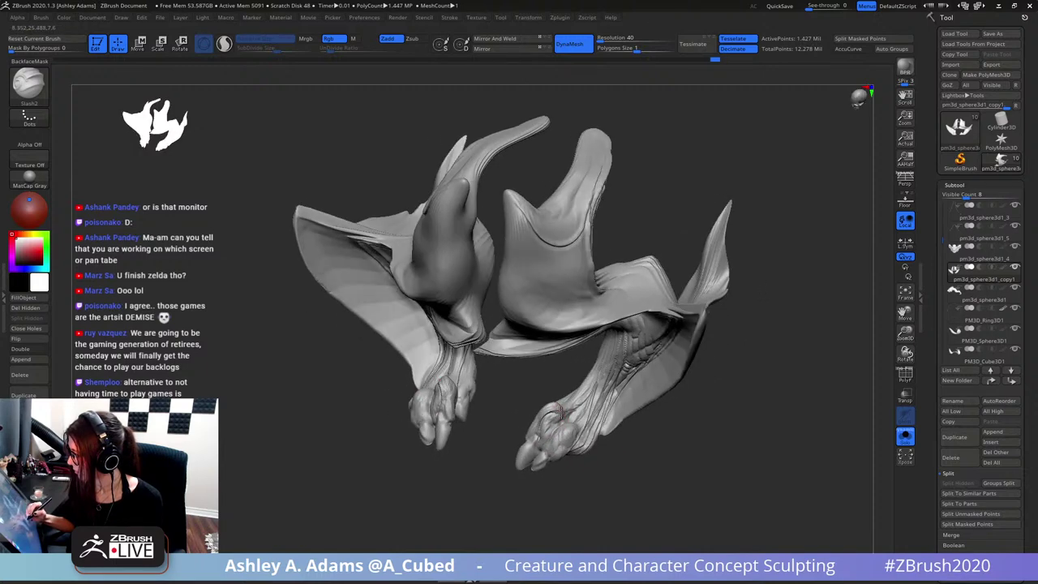
left_click_drag(541, 436, 570, 407)
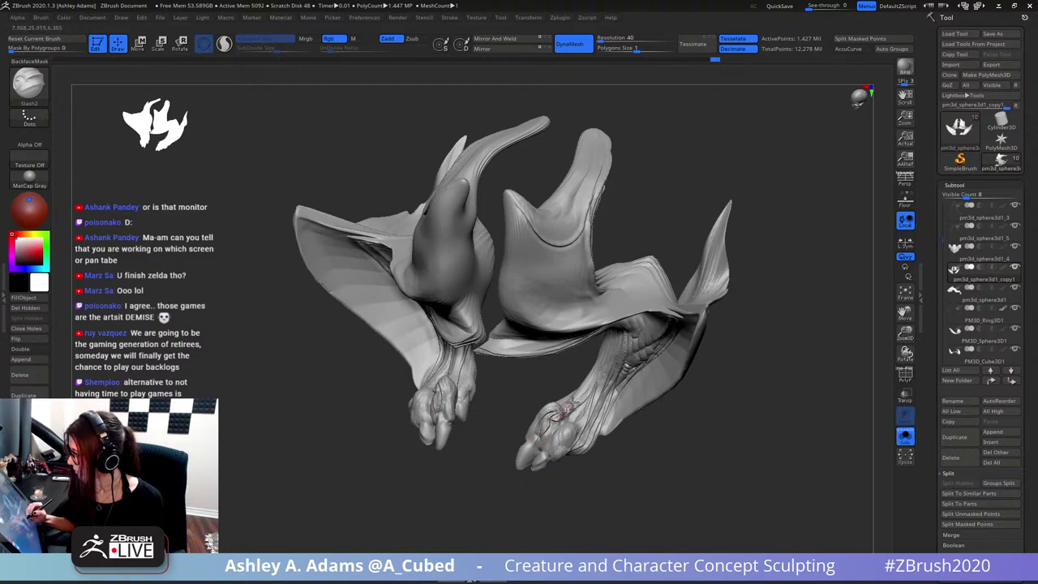
mouse_move(571, 406)
right_mouse_down()
mouse_move(600, 411)
mouse_move(580, 398)
mouse_move(570, 325)
mouse_move(564, 340)
right_mouse_up()
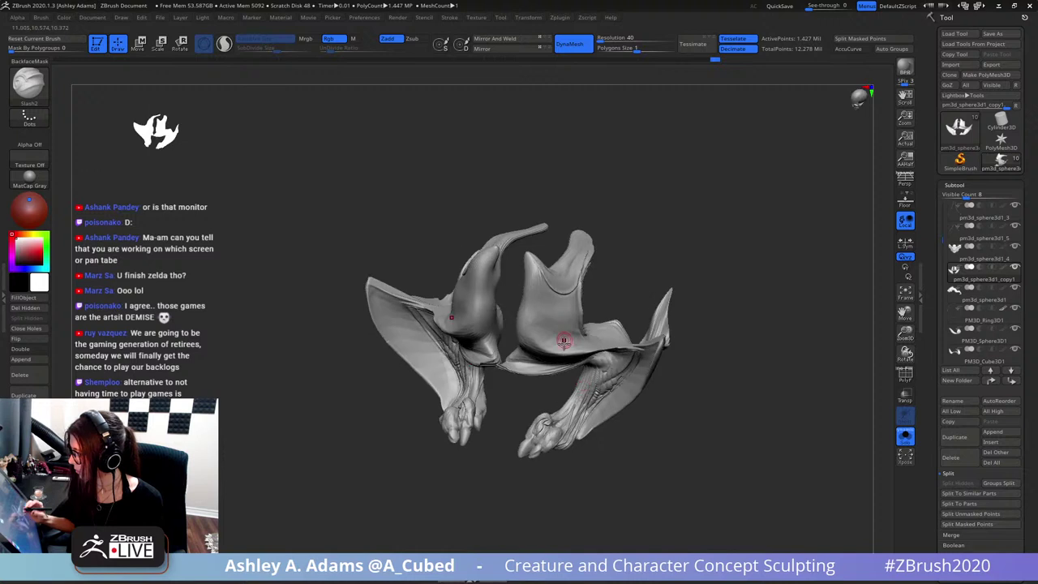
mouse_move(568, 448)
right_mouse_down()
mouse_move(569, 406)
mouse_move(572, 436)
right_mouse_up()
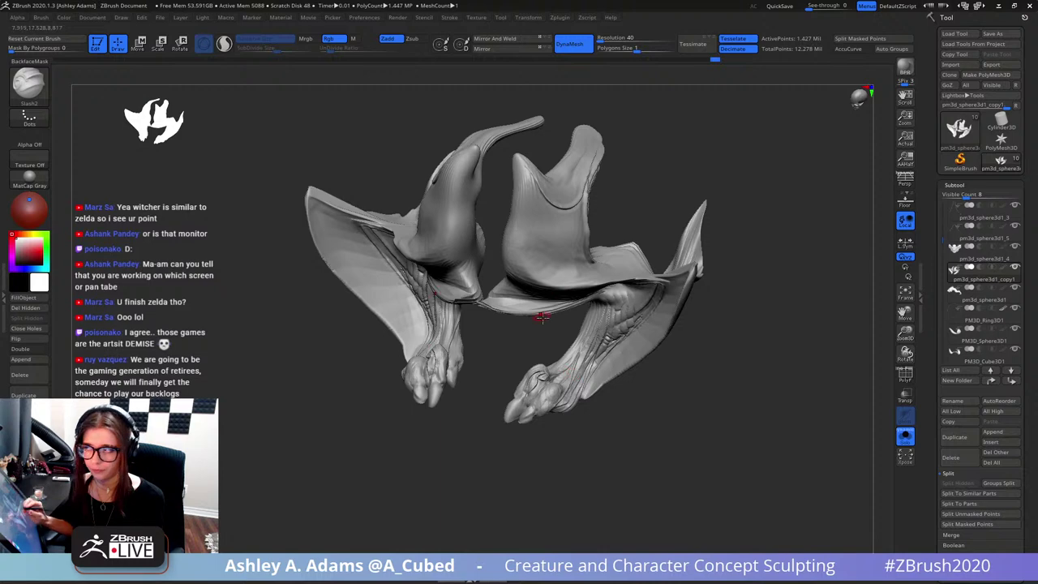
- Carve creases between the front paw's toes and around the bases of the two front claws
left_click_drag(569, 415, 589, 325)
right_click_drag(589, 312, 535, 342, "ctrl")
left_click_drag(534, 341, 492, 364)
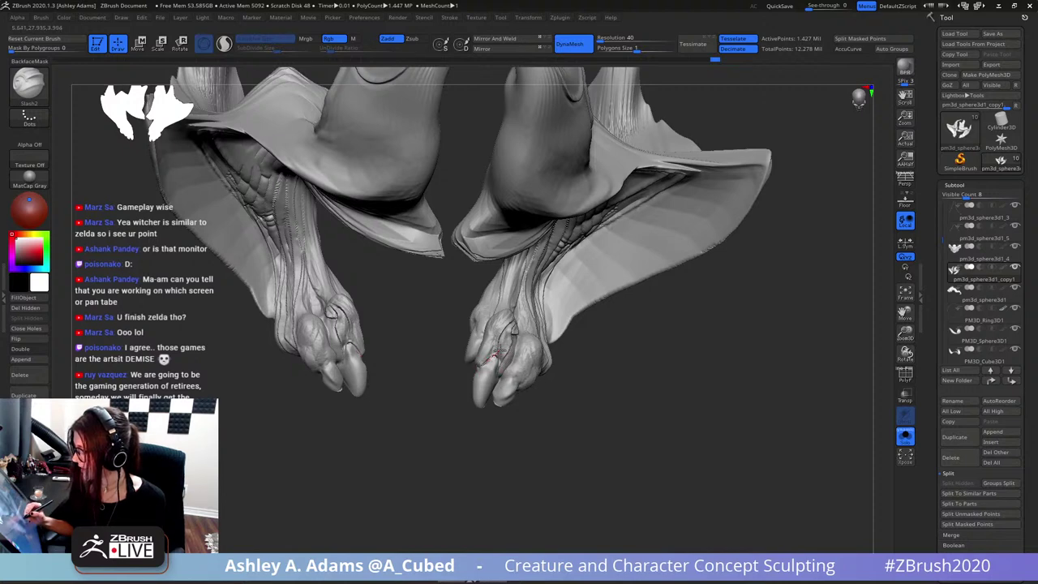
left_click_drag(503, 350, 493, 363)
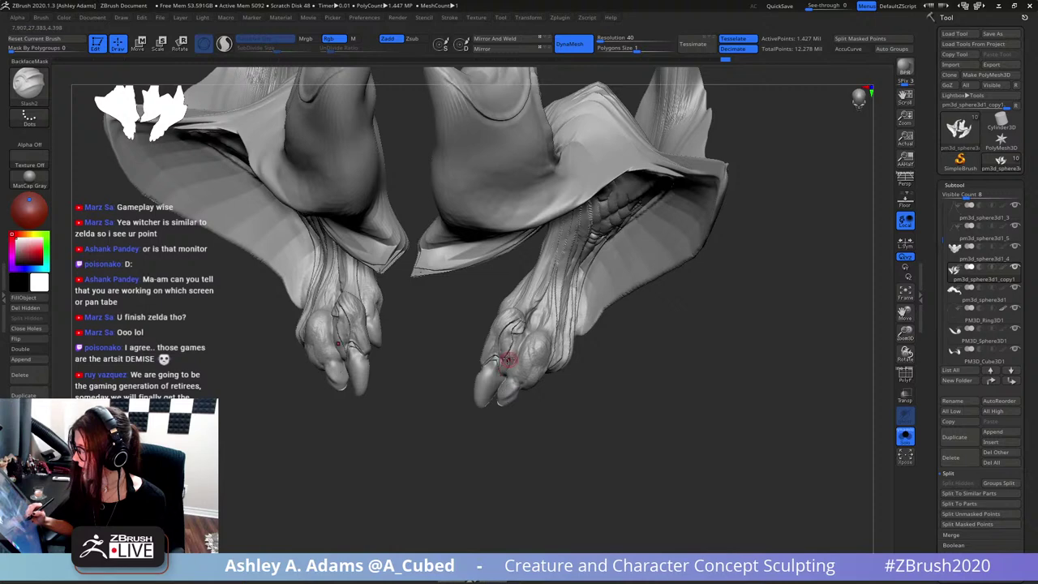
mouse_move(506, 358)
left_mouse_down()
mouse_move(515, 384)
mouse_move(504, 375)
mouse_move(506, 346)
mouse_move(507, 367)
left_mouse_up()
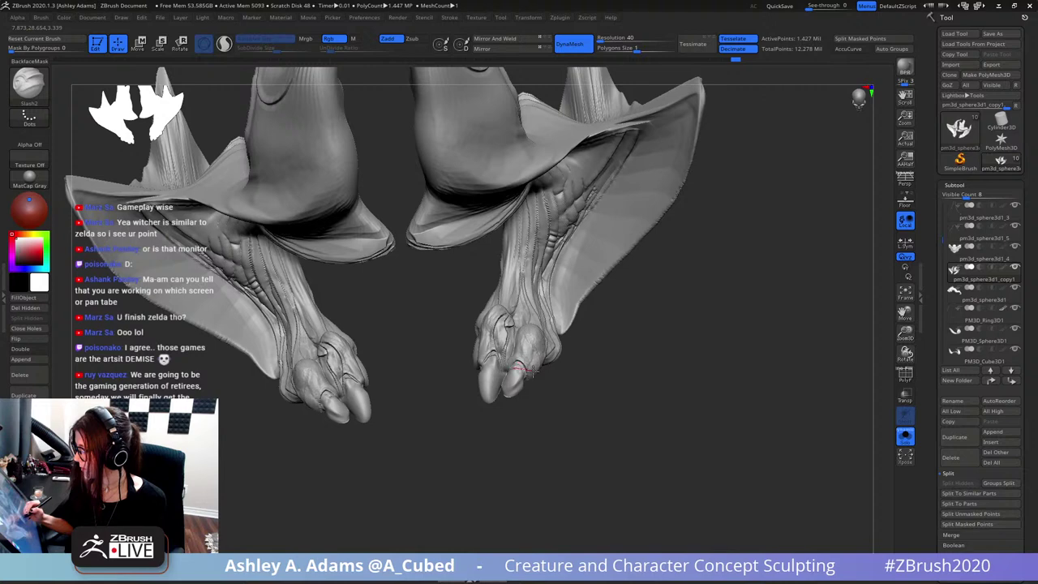
mouse_move(528, 371)
left_mouse_down()
mouse_move(494, 343)
mouse_move(499, 375)
mouse_move(485, 371)
left_mouse_up()
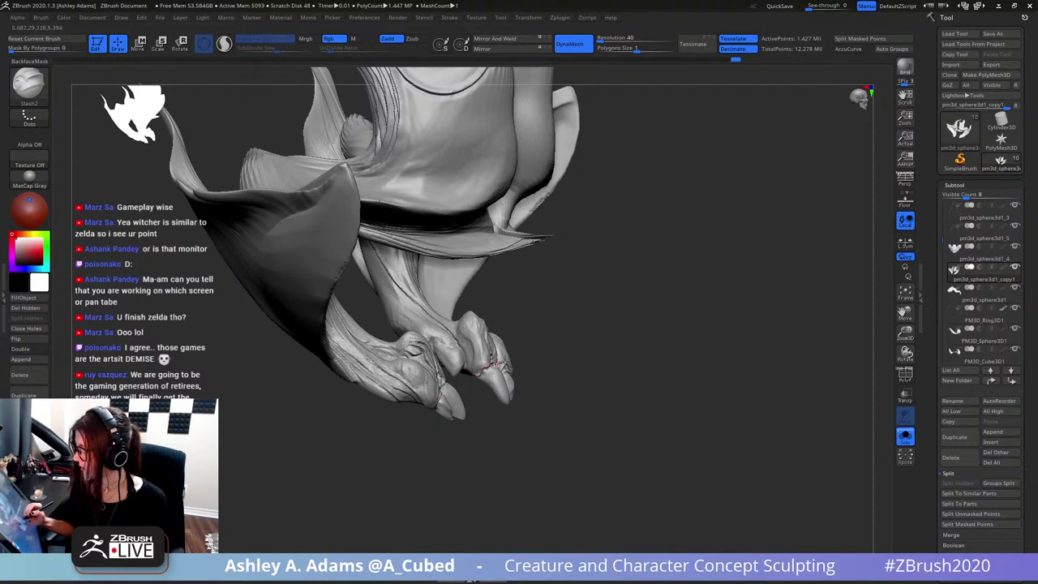
- Carve lengthwise creases over the inner toe, from its knuckle down the side to the claw
mouse_move(492, 330)
left_mouse_down()
mouse_move(479, 332)
mouse_move(466, 312)
left_mouse_up()
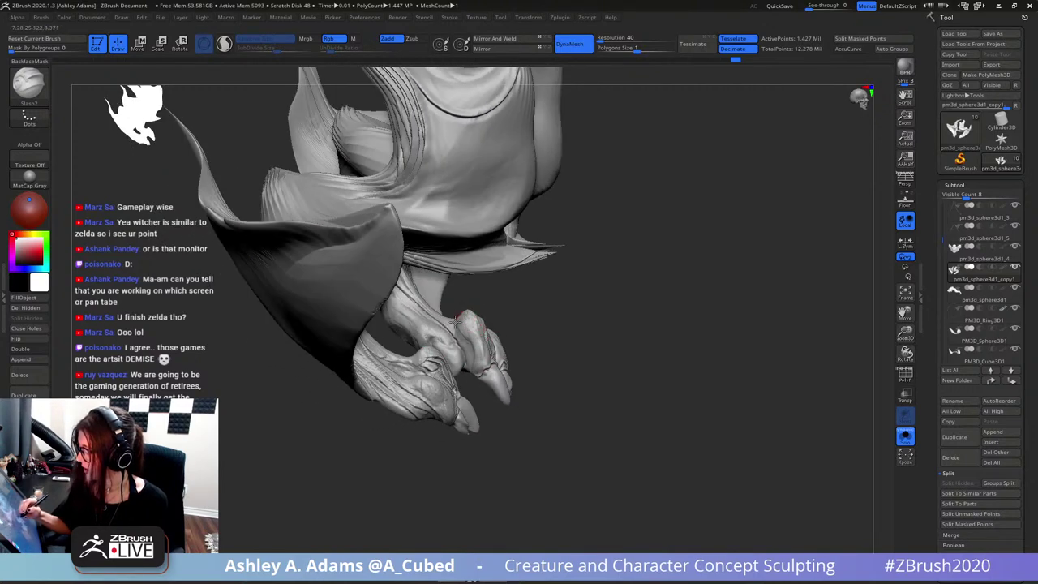
left_click_drag(478, 351, 484, 369)
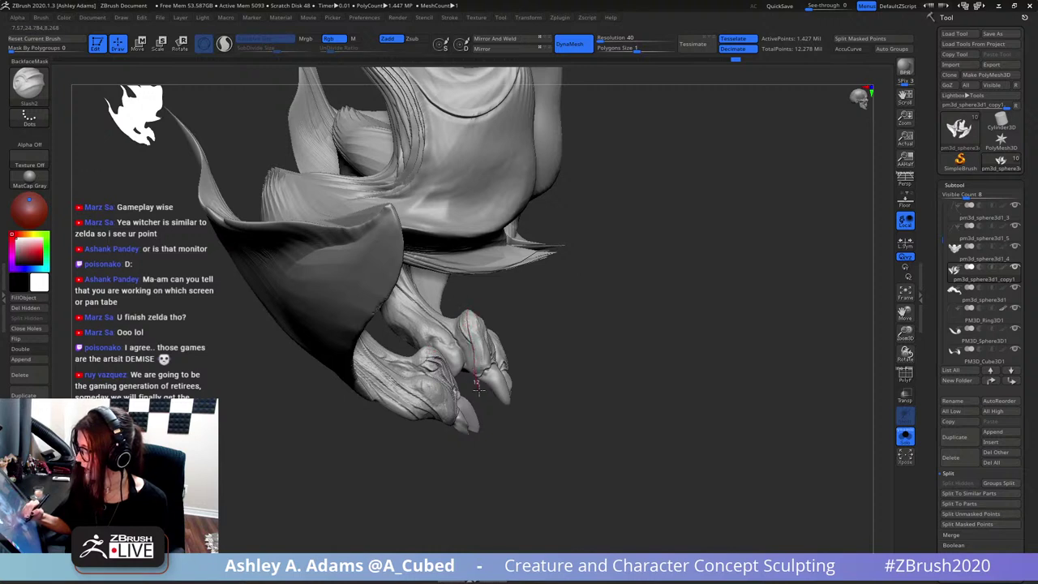
left_click_drag(478, 390, 479, 395)
left_click_drag(466, 313, 479, 382)
mouse_move(441, 318)
left_mouse_down()
mouse_move(466, 339)
mouse_move(478, 375)
left_mouse_up()
mouse_move(479, 374)
right_mouse_down()
mouse_move(450, 292)
mouse_move(512, 338)
right_mouse_up()
left_click_drag(459, 327, 465, 364)
mouse_move(479, 375)
right_mouse_down()
mouse_move(475, 365)
mouse_move(473, 379)
right_mouse_up()
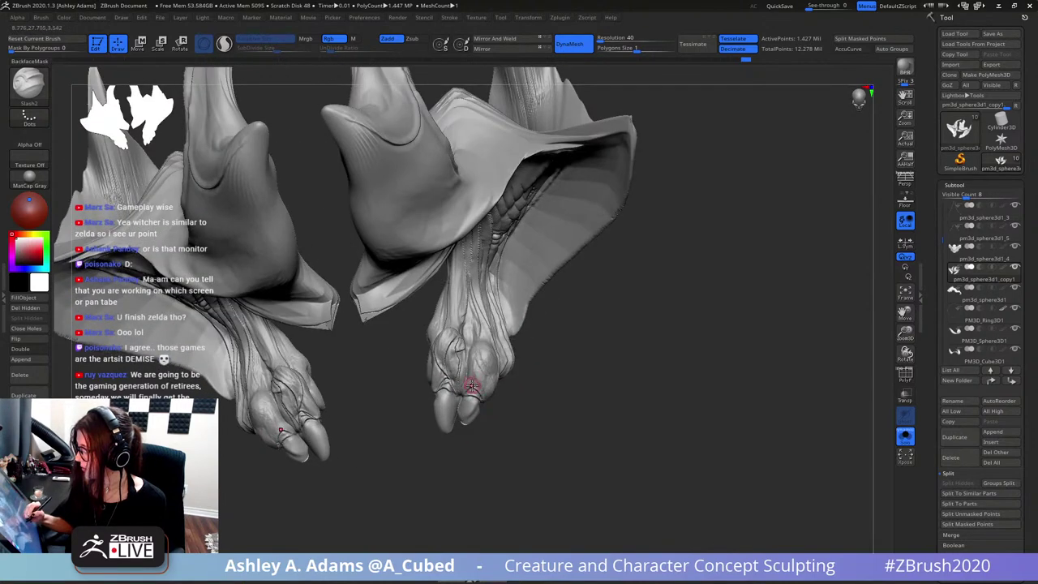
- Carve creases across the outer toe, from the claw base up the side of the paw toward the wrist
left_click_drag(472, 386, 467, 388)
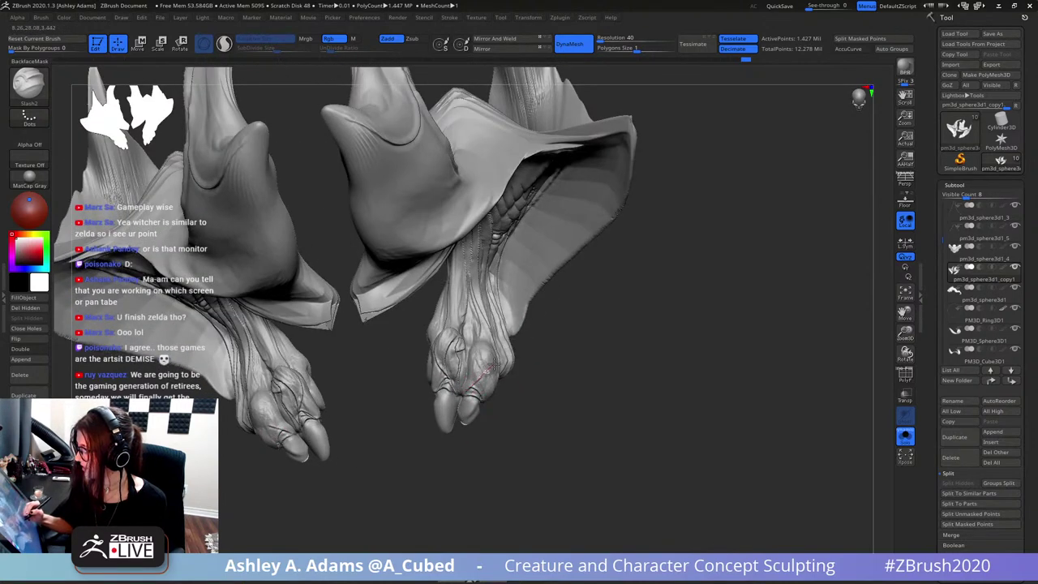
right_click_drag(480, 287, 487, 391)
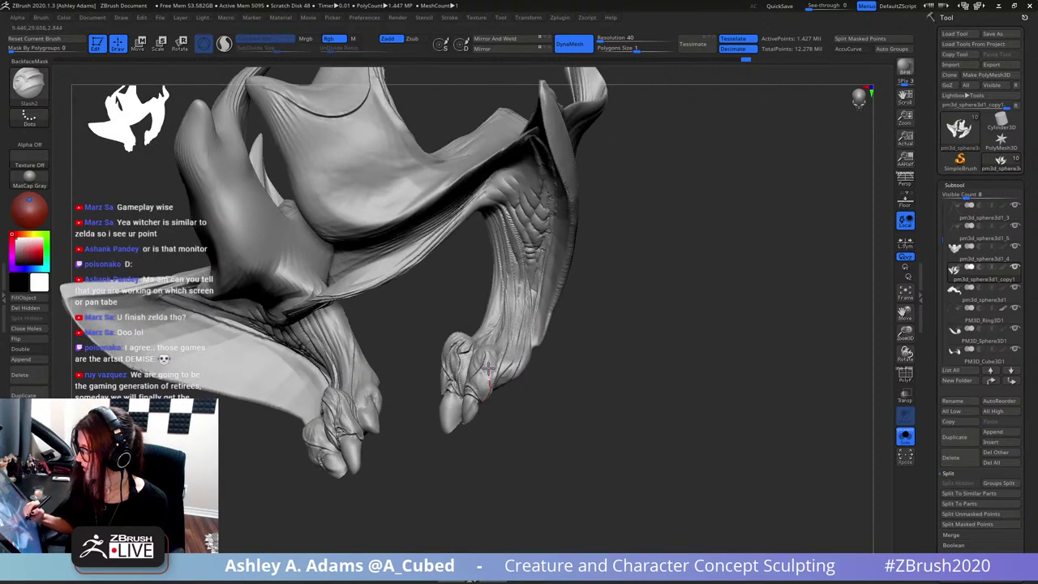
left_click_drag(488, 369, 485, 351)
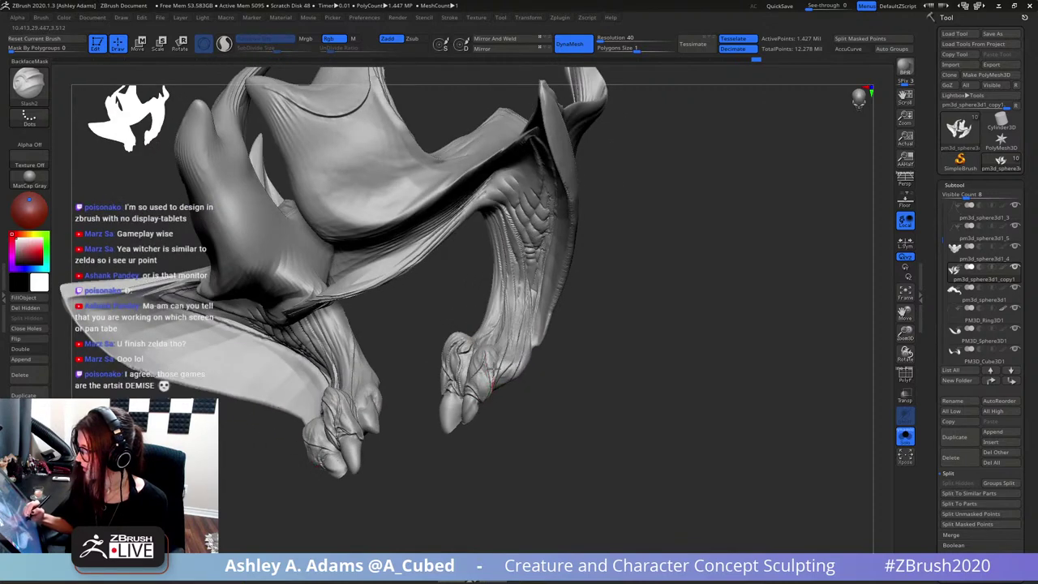
mouse_move(487, 357)
right_mouse_down()
mouse_move(463, 344)
mouse_move(471, 338)
right_mouse_up()
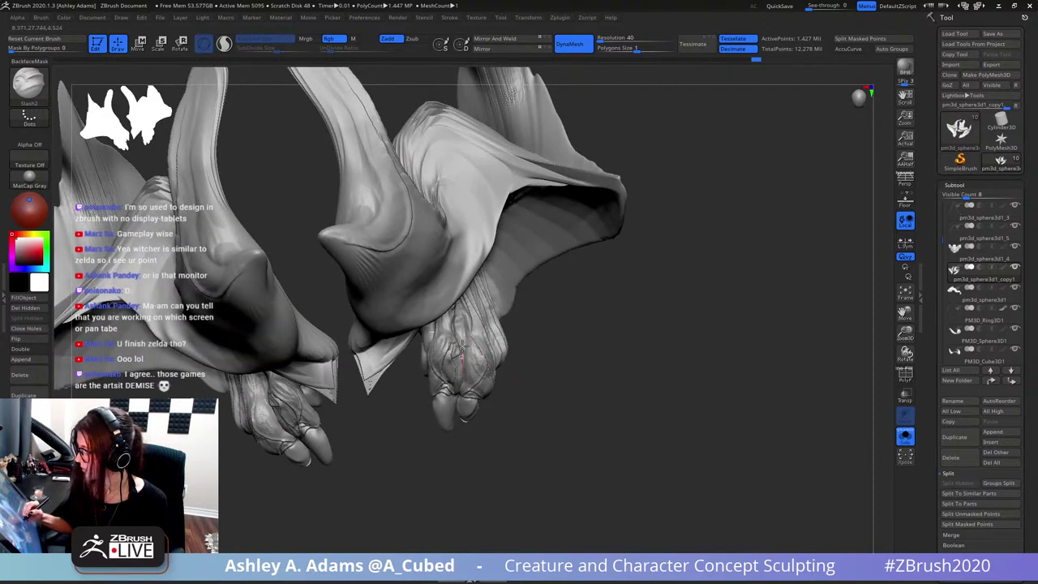
- Carve creases around the base of the inner thumb claw and toward the neighbouring toe
mouse_move(476, 313)
right_mouse_down()
mouse_move(484, 301)
mouse_move(507, 346)
mouse_move(494, 325)
mouse_move(478, 357)
mouse_move(505, 343)
mouse_move(389, 352)
right_mouse_up()
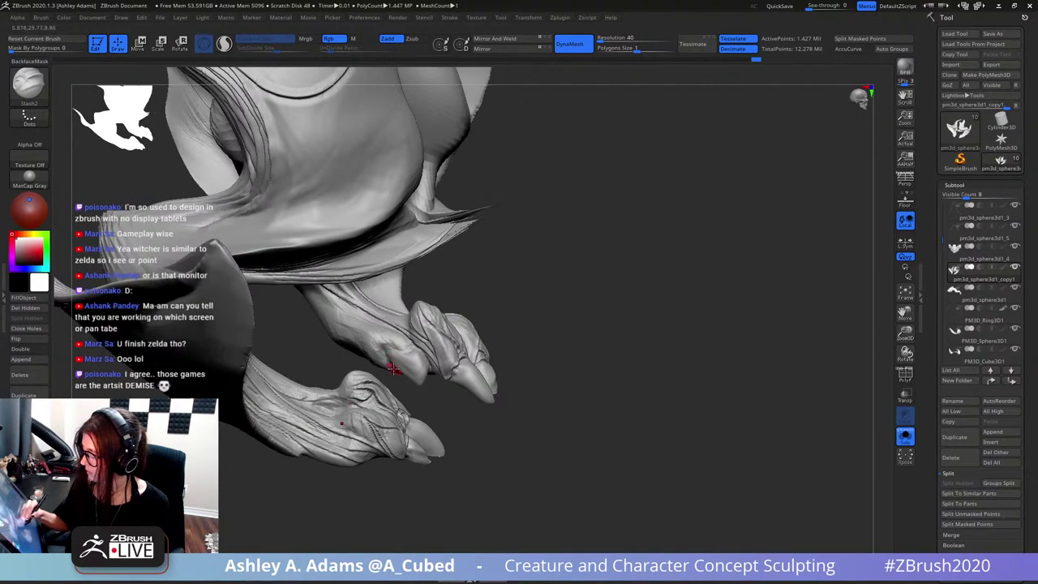
mouse_move(375, 345)
left_mouse_down()
mouse_move(376, 330)
mouse_move(426, 343)
mouse_move(392, 339)
mouse_move(420, 351)
mouse_move(427, 341)
left_mouse_up()
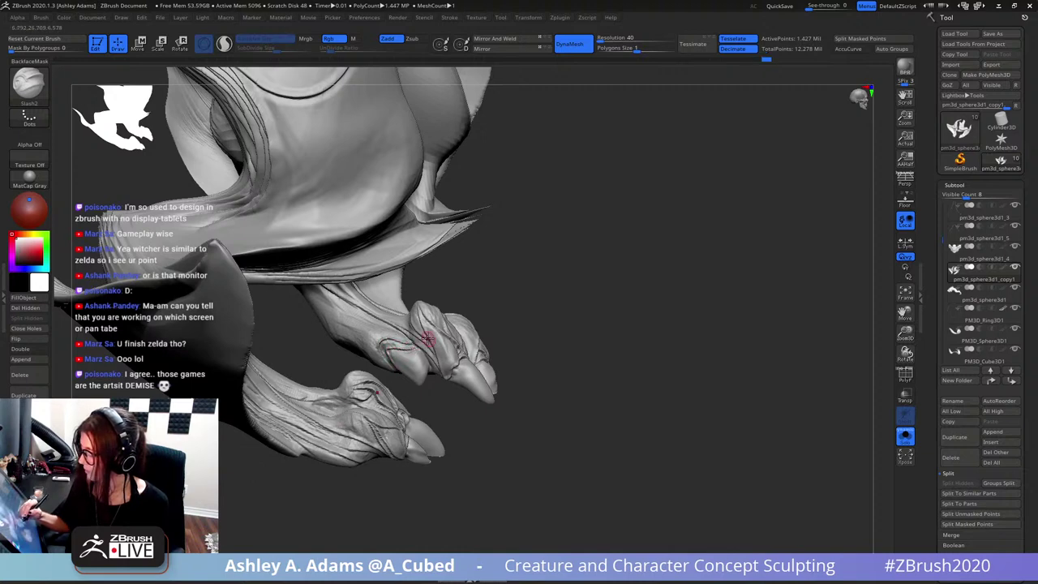
left_click_drag(519, 243, 519, 166)
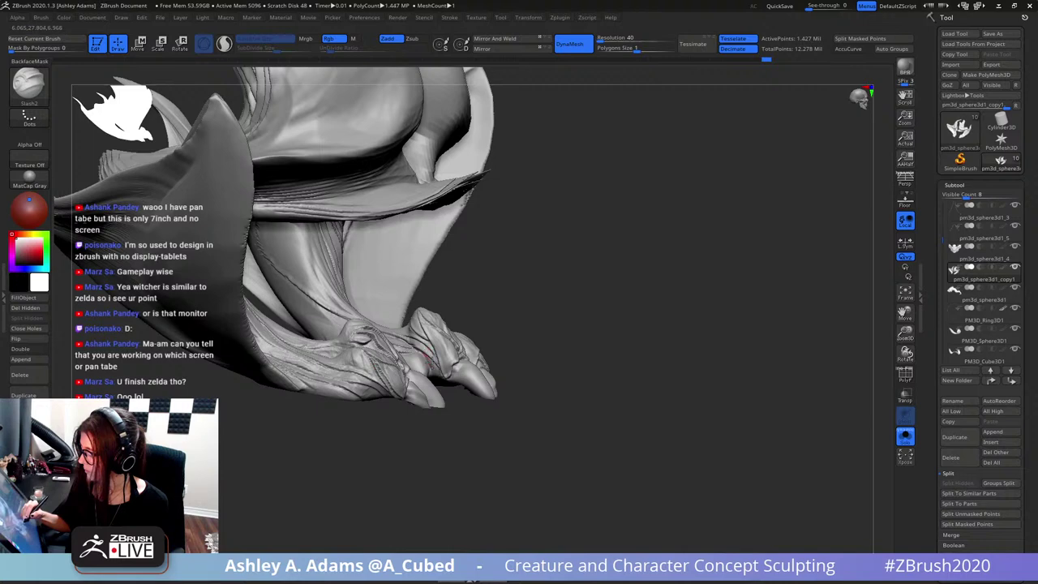
right_click_drag(446, 380, 422, 390)
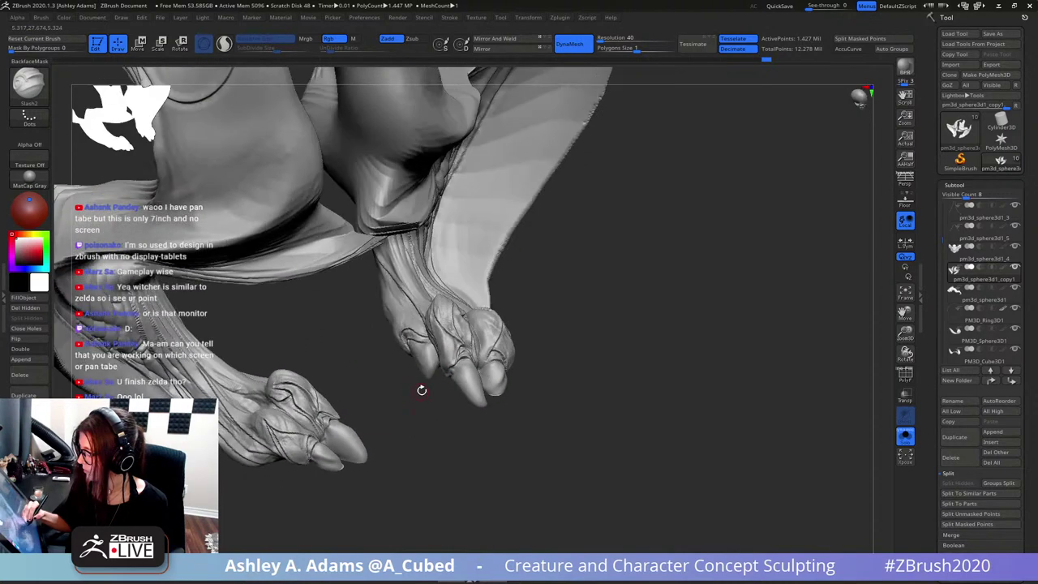
- Carve long flowing creases down the inner wrist to the thumb claw and adjacent toe
left_click_drag(375, 256, 394, 313)
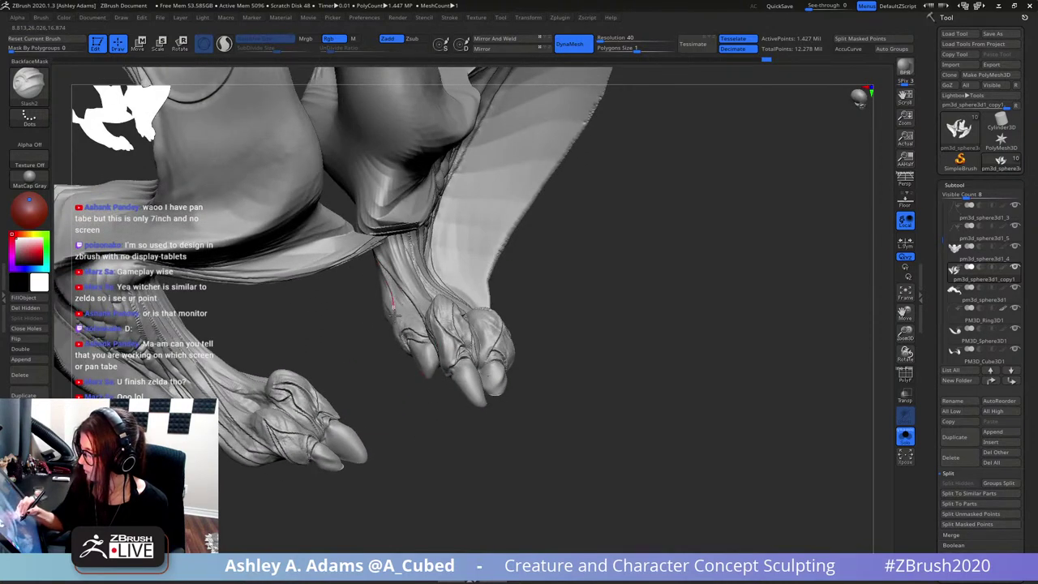
right_click_drag(399, 352, 387, 301)
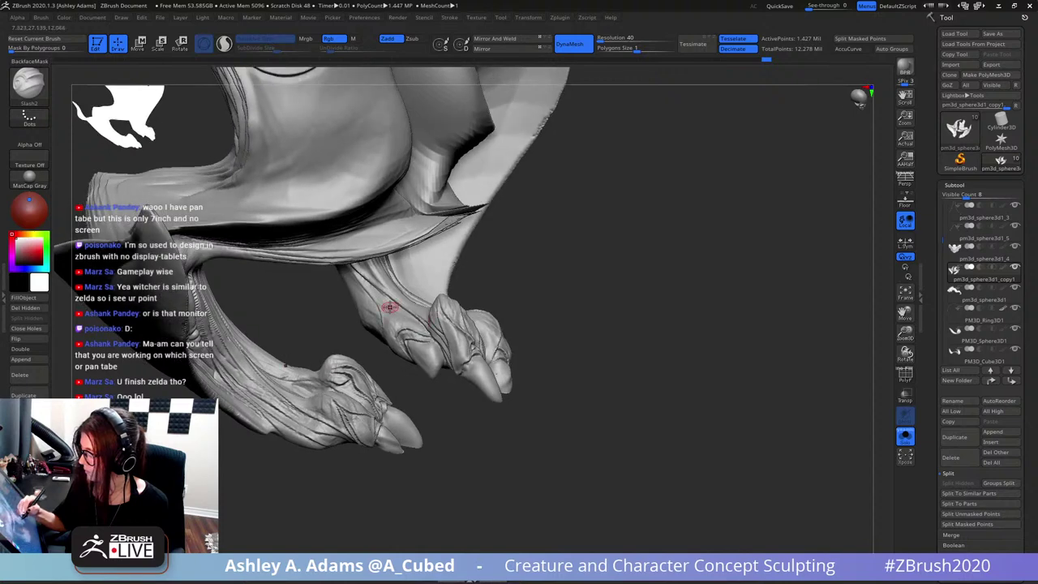
left_click_drag(355, 283, 384, 326)
left_click_drag(352, 269, 424, 331)
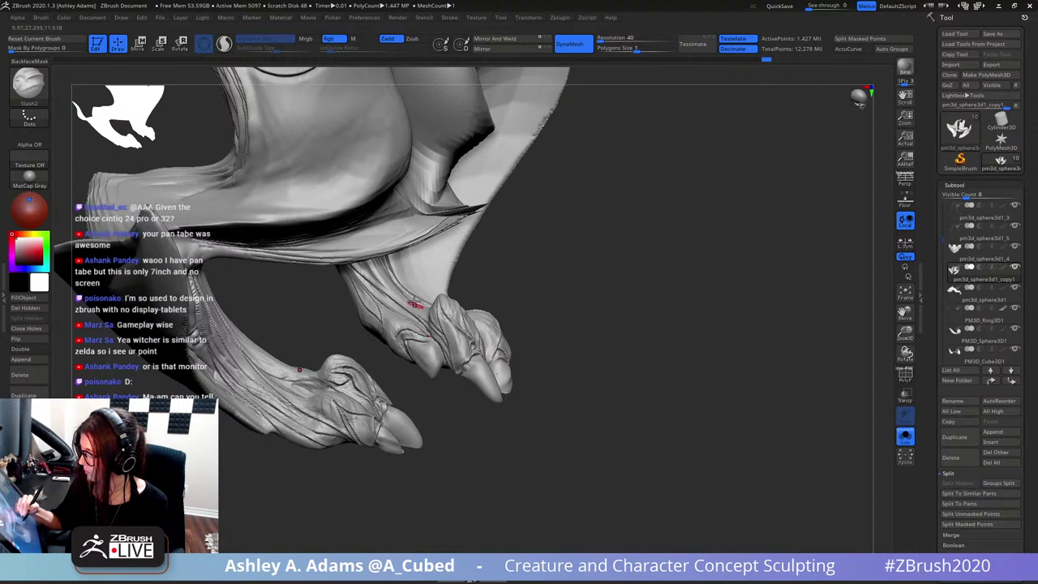
- Carve curved creases over the elbow and down into the scaly folds of the inner forearm
mouse_move(417, 304)
right_mouse_down("ctrl")
mouse_move(413, 284)
mouse_move(497, 297)
mouse_move(482, 204)
right_mouse_up("ctrl")
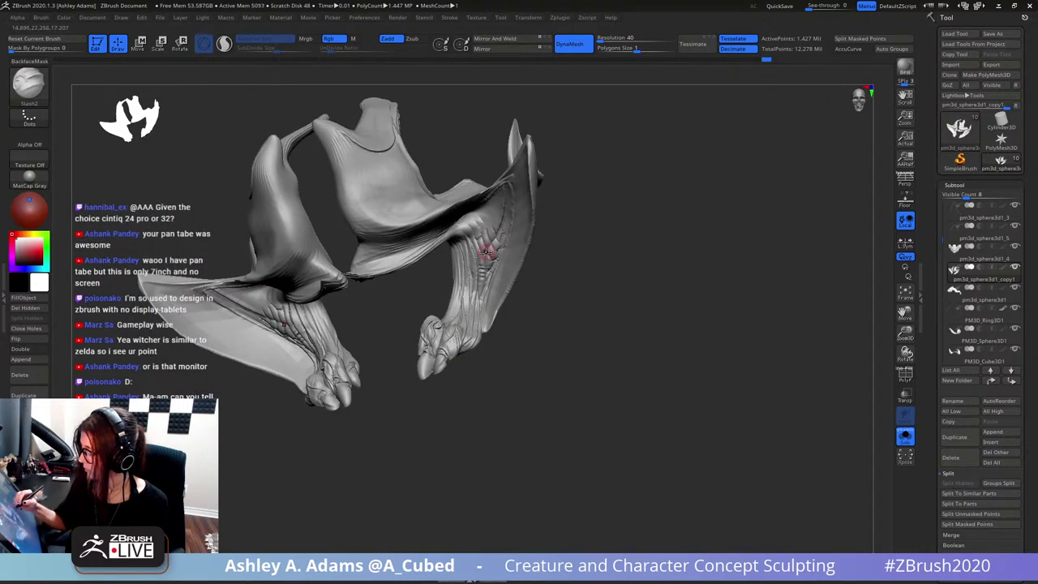
right_click_drag(489, 250, 485, 239)
left_click_drag(461, 224, 491, 281)
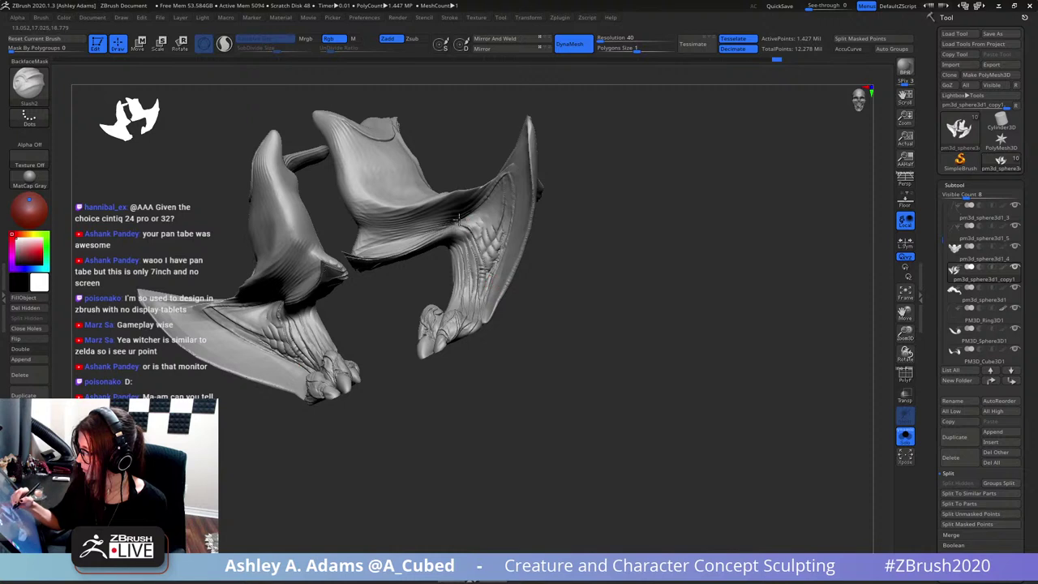
mouse_move(459, 220)
left_mouse_down()
mouse_move(480, 224)
mouse_move(489, 255)
mouse_move(486, 222)
mouse_move(500, 246)
left_mouse_up()
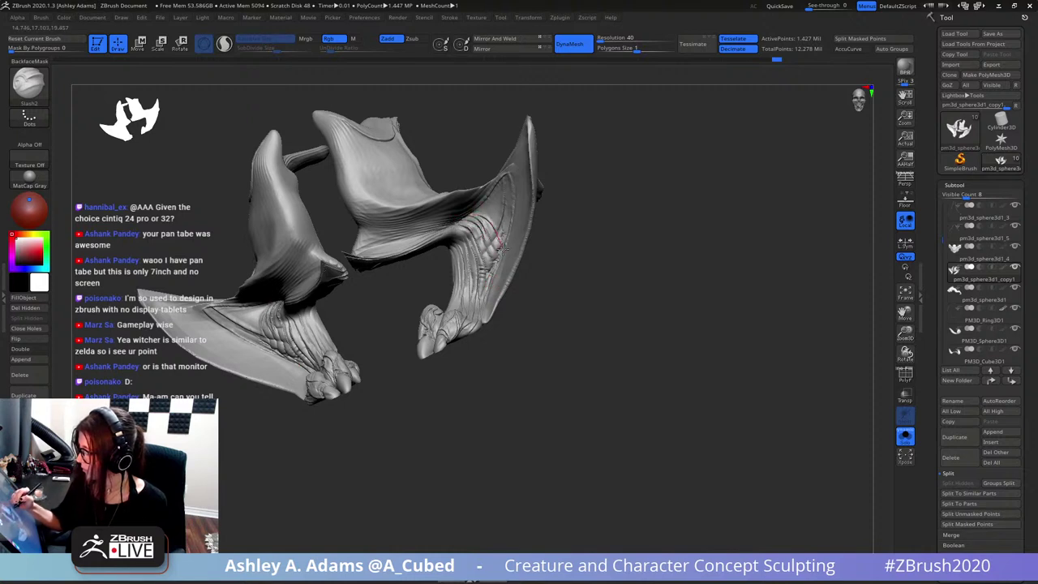
- Carve creases from the elbow up toward the tip of the forearm fin, along the fin's inner border
right_click_drag(502, 246, 510, 191)
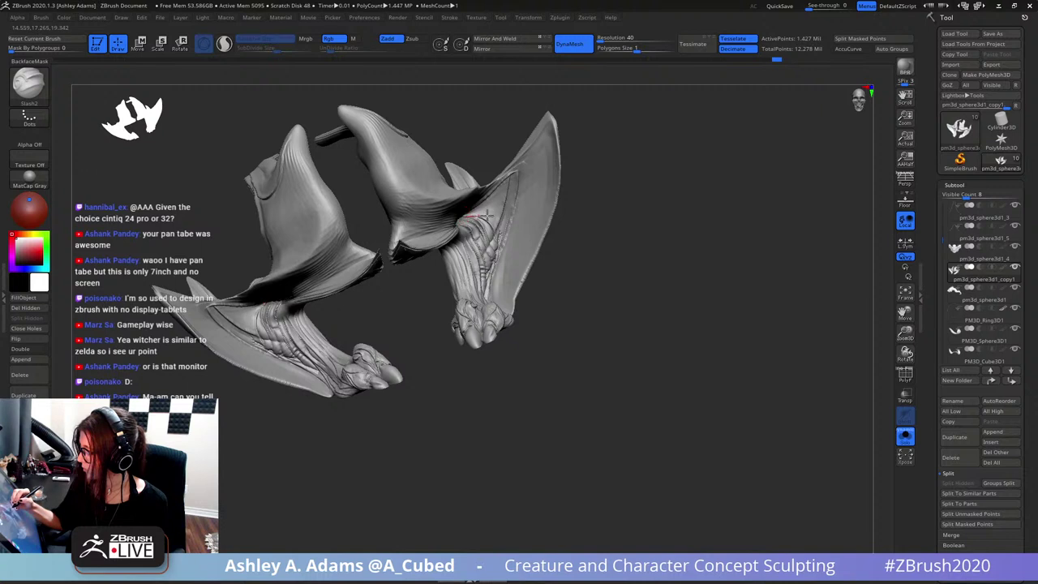
left_click_drag(507, 193, 515, 163)
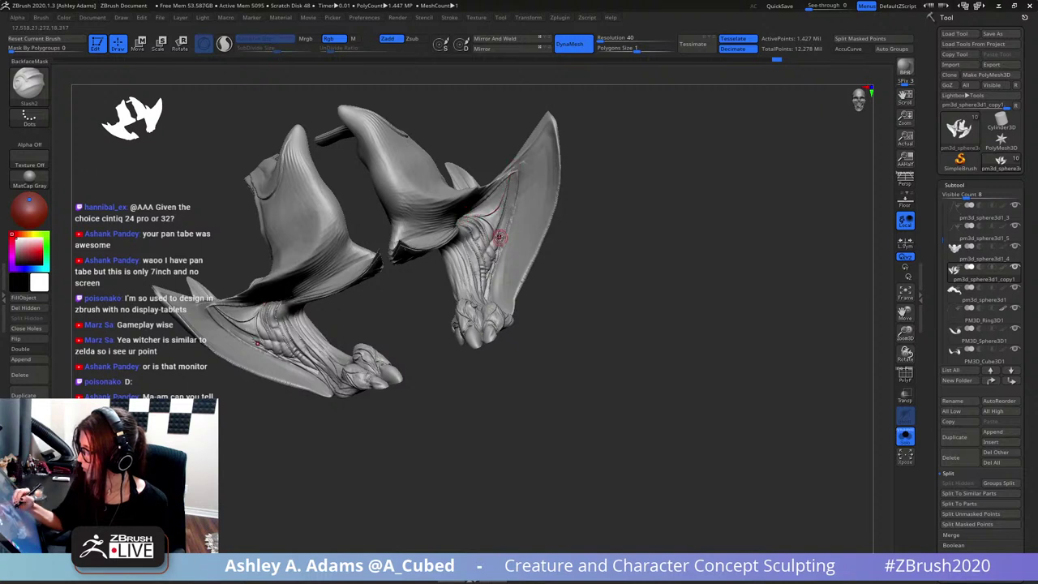
left_click_drag(498, 238, 522, 149)
mouse_move(515, 269)
right_mouse_down()
mouse_move(515, 173)
mouse_move(536, 216)
mouse_move(552, 190)
right_mouse_up()
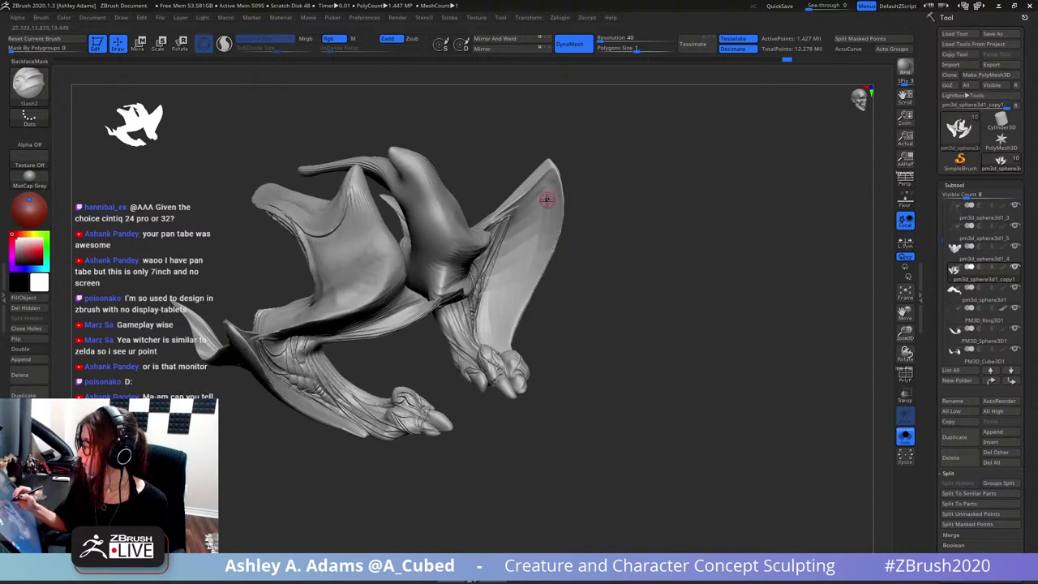
- Smooth the forearm fin's inner surface and polish its broad planes and outer edge with the hPolish brush
right_click(500, 287)
right_click(503, 276)
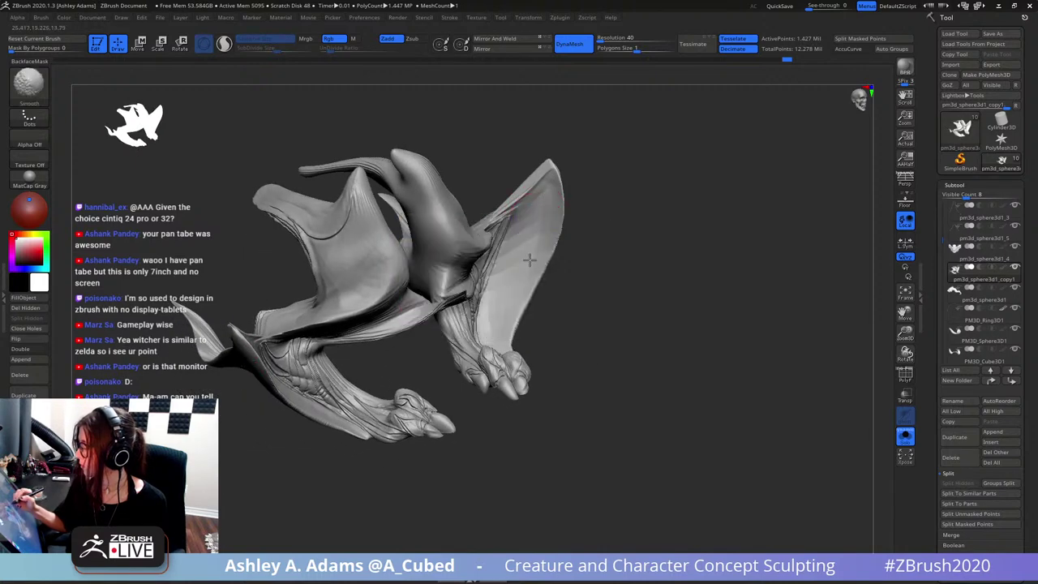
key("b")
key("h")
key("p")
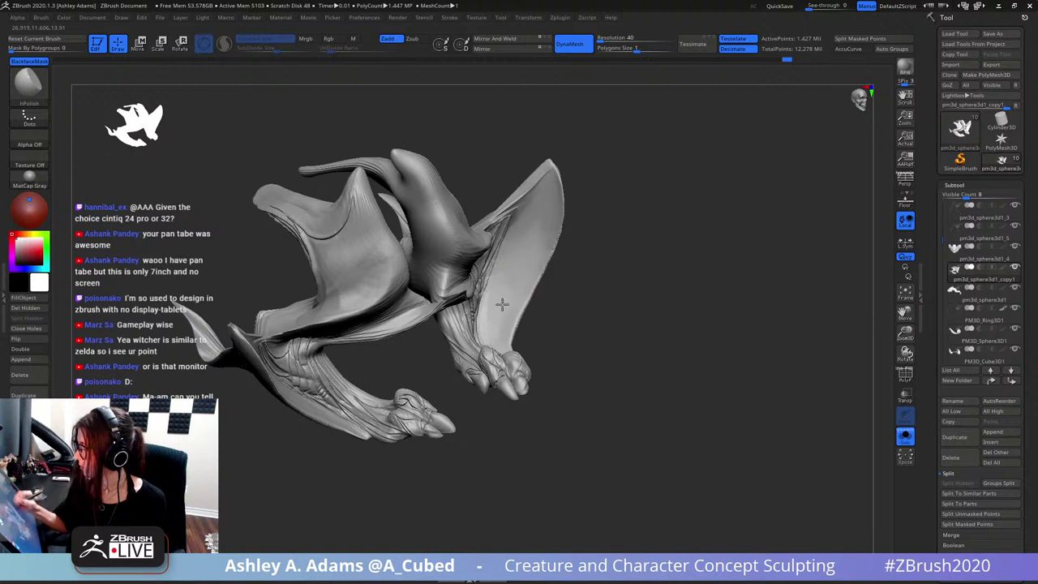
right_click_drag(502, 305, 549, 219)
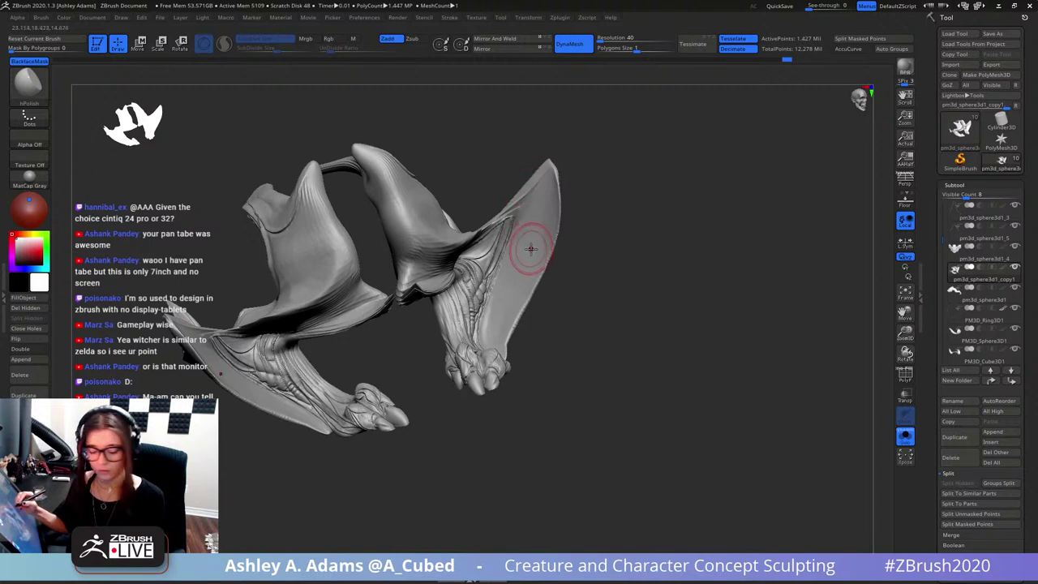
- Carve a long crease with the Slash2 brush from the wrist up through the forearm fin toward its tip, undoing and redrawing the first stroke
key("2")
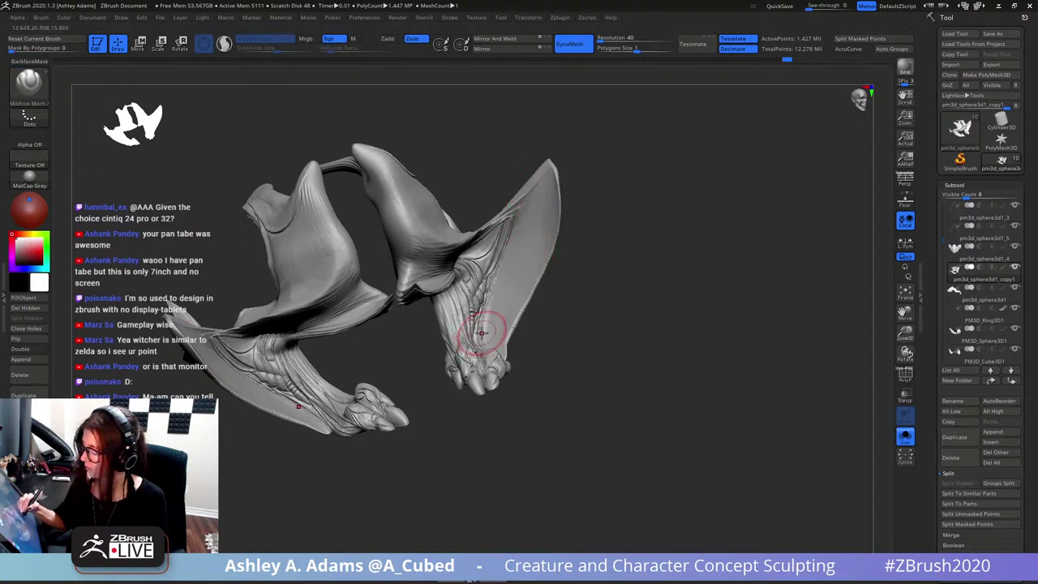
key("3")
mouse_move(477, 349)
left_mouse_down()
mouse_move(479, 312)
mouse_move(549, 184)
left_mouse_up()
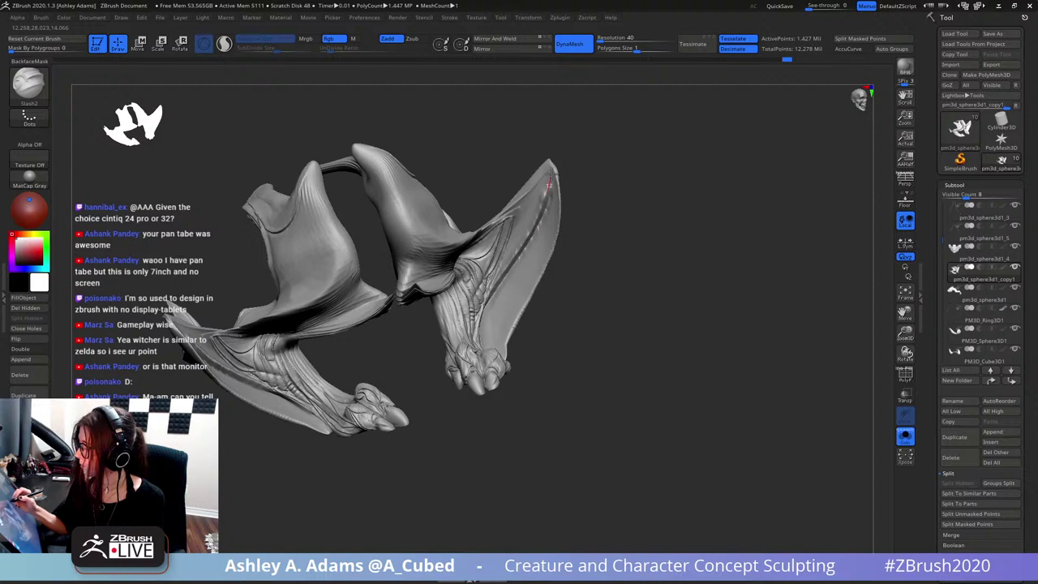
key("ctrl+z")
key("space")
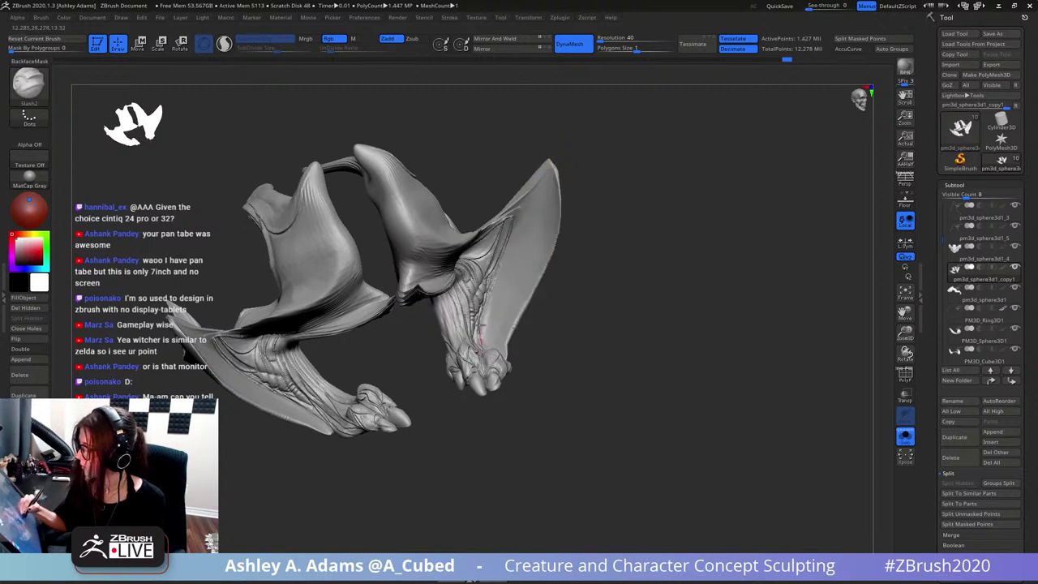
mouse_move(479, 341)
left_mouse_down()
mouse_move(549, 156)
mouse_move(598, 178)
left_mouse_up()
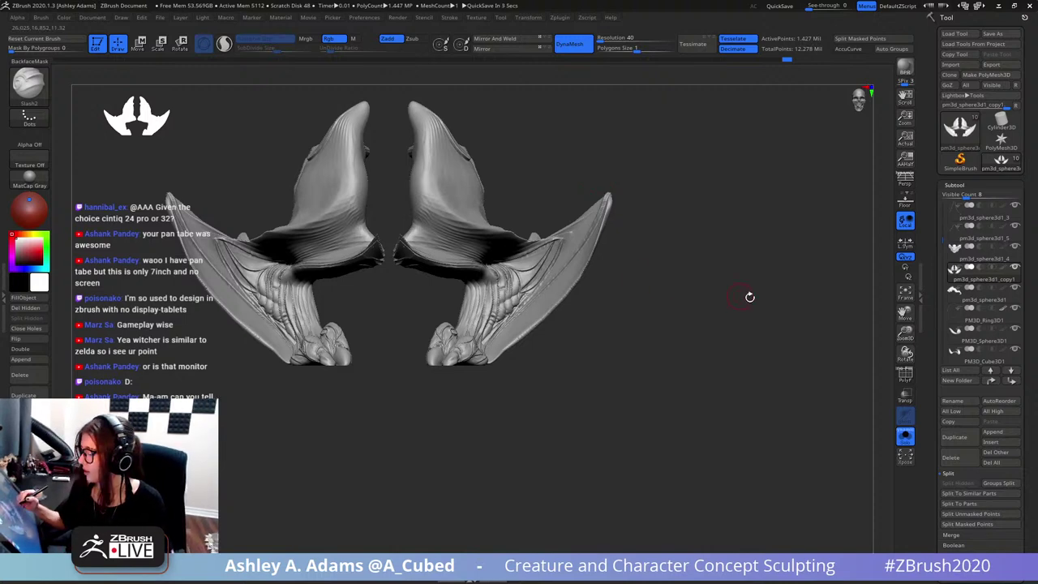
- Turn off solo display and frame the whole creature from the front
left_click(907, 438)
mouse_move(755, 419)
left_mouse_down()
mouse_move(706, 348)
mouse_move(744, 340)
mouse_move(640, 348)
mouse_move(651, 341)
mouse_move(641, 323)
left_mouse_up()
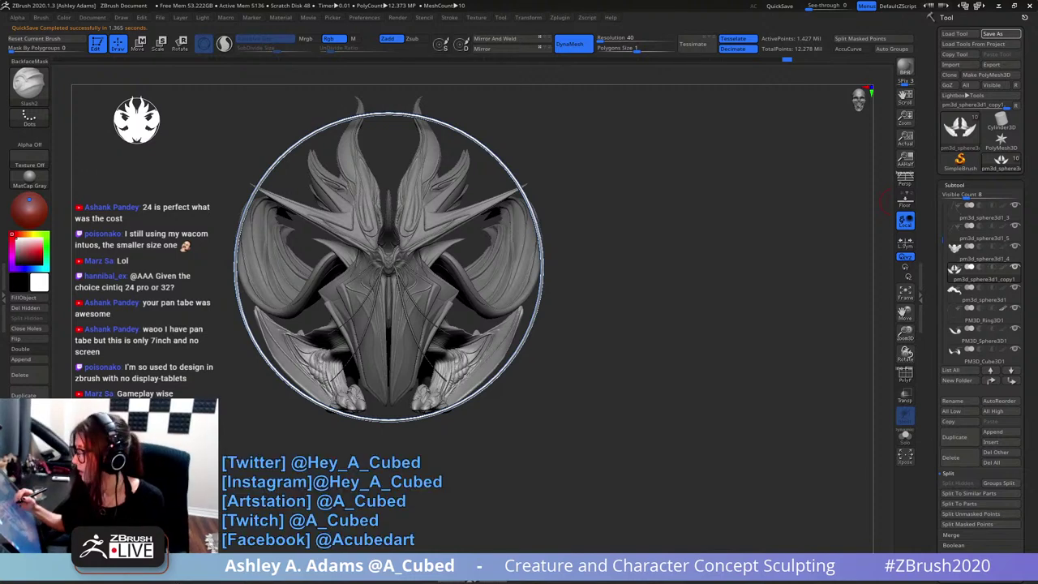
mouse_move(579, 271)
left_mouse_down()
mouse_move(577, 262)
mouse_move(733, 249)
mouse_move(826, 248)
mouse_move(892, 264)
mouse_move(769, 269)
mouse_move(803, 285)
left_mouse_up()
key("shift+s")
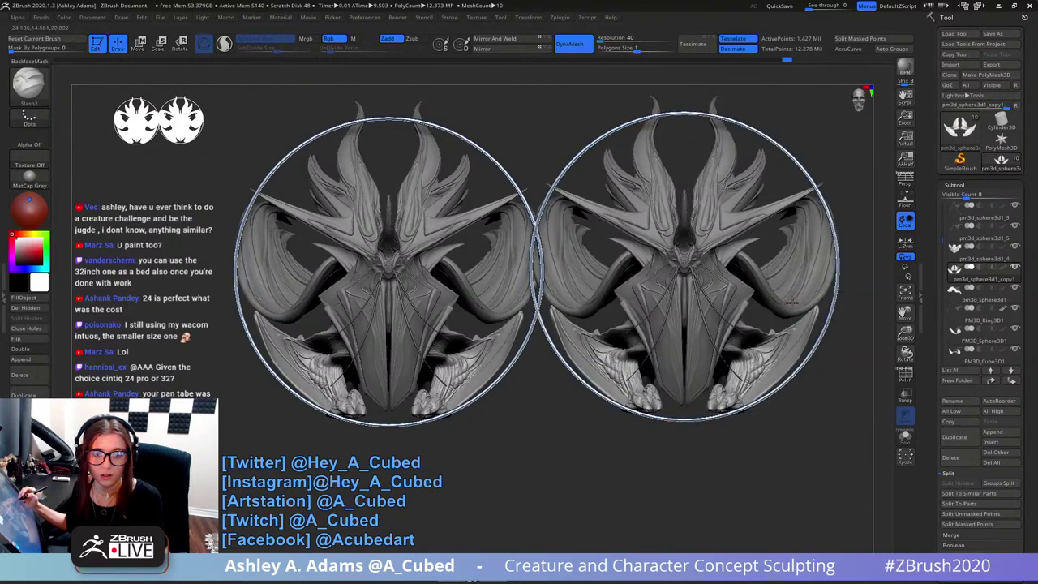
mouse_move(873, 292)
left_mouse_down()
mouse_move(771, 306)
mouse_move(788, 308)
left_mouse_up()
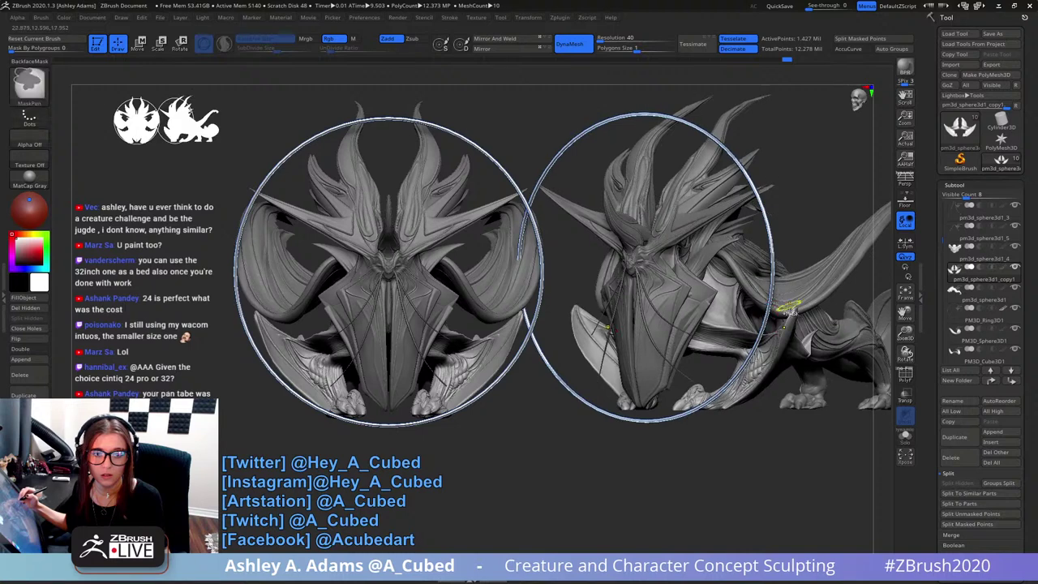
mouse_move(788, 308)
right_mouse_down("ctrl")
mouse_move(759, 308)
mouse_move(725, 261)
right_mouse_up("ctrl")
left_click(642, 243, "alt")
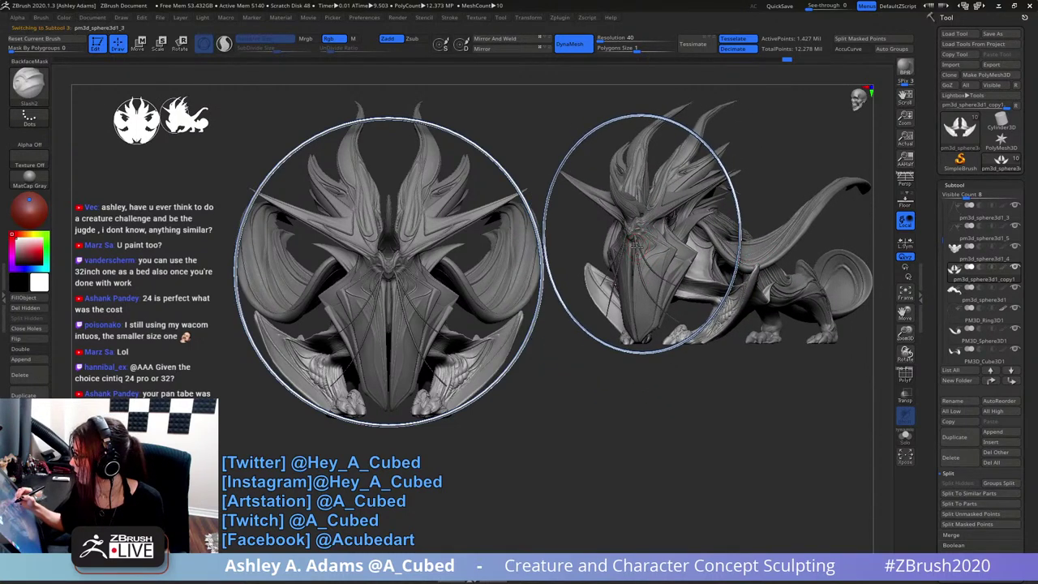
key("ctrl+n")
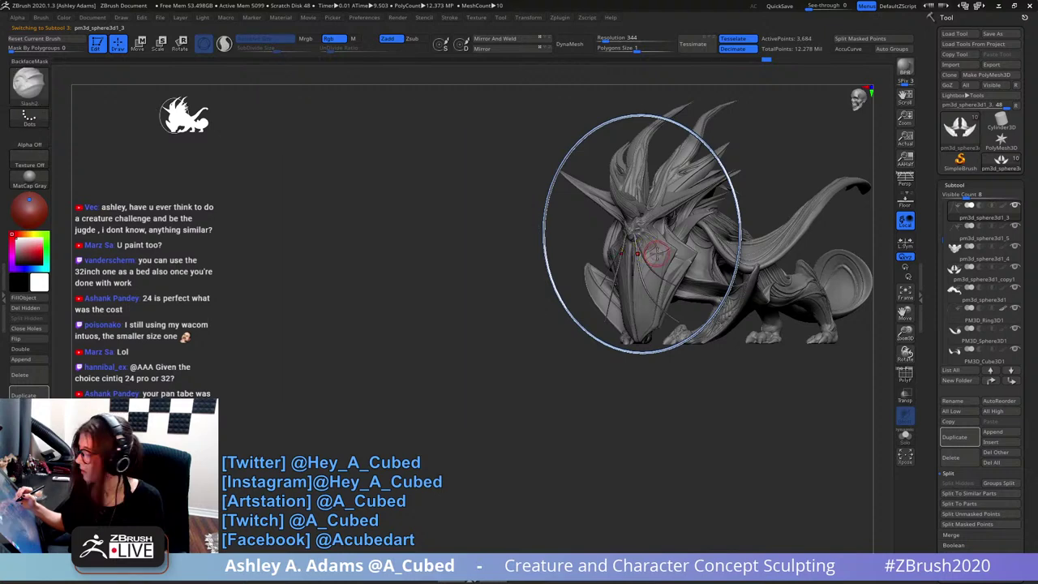
- Frame the creature's front view and toggle the PM3D_Ring3D1 guide's visibility to compare the silhouette against the circle
mouse_move(693, 259)
right_mouse_down("alt")
mouse_move(477, 274)
mouse_move(518, 269)
mouse_move(548, 294)
mouse_move(535, 273)
mouse_move(519, 315)
right_mouse_up("alt")
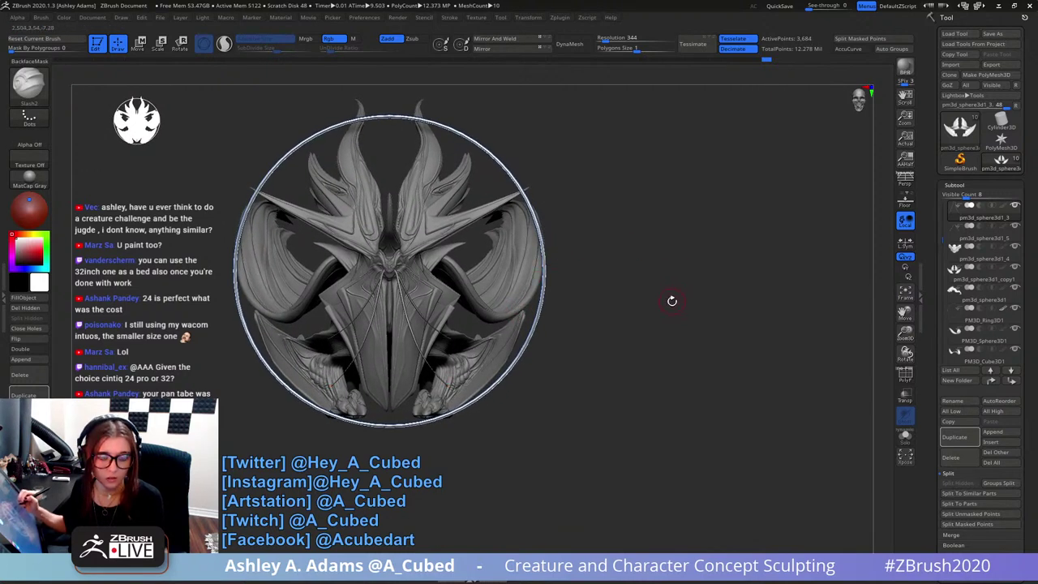
key("shift")
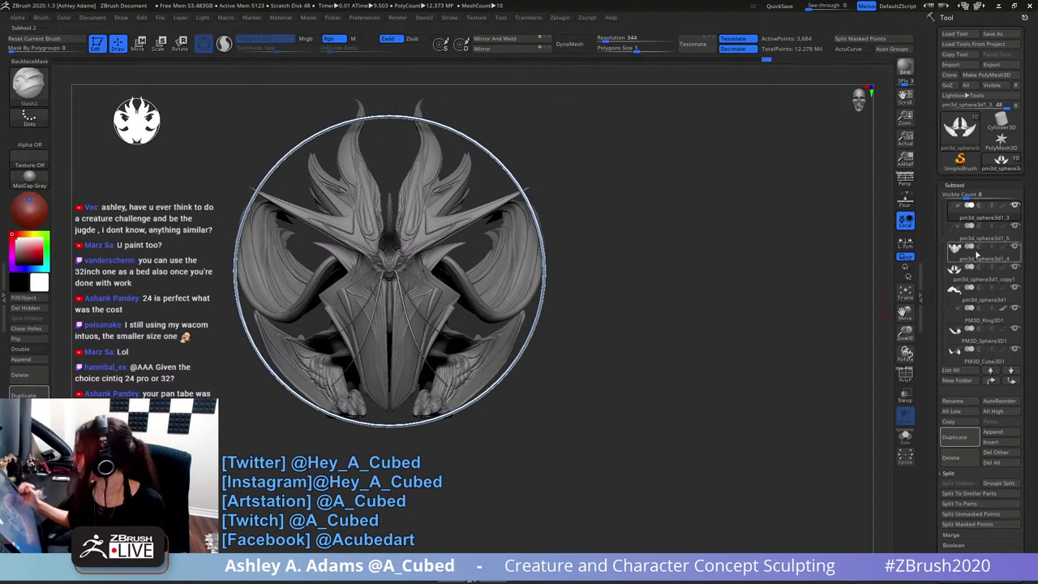
left_click(1016, 309)
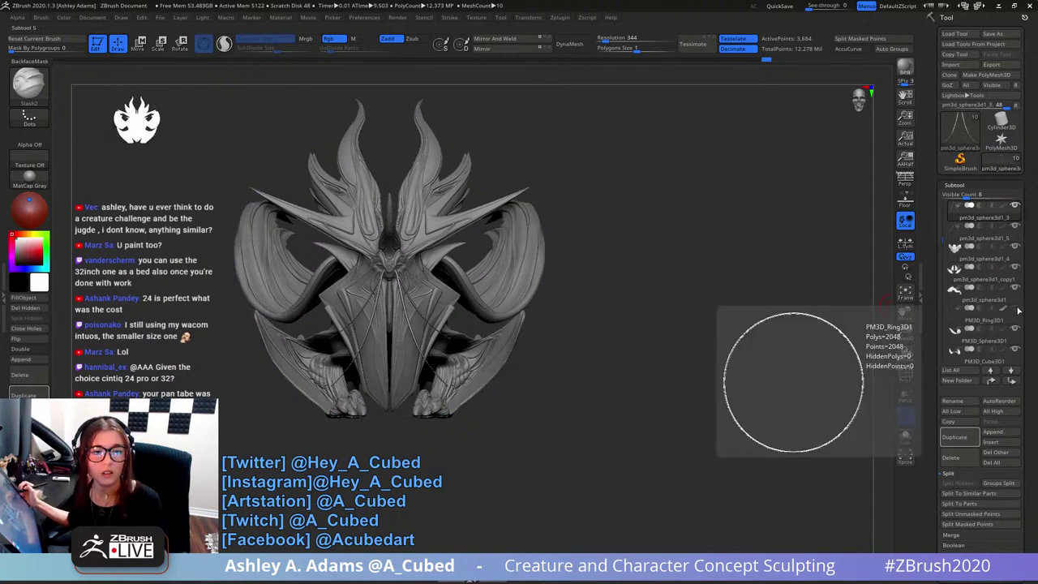
left_click(1015, 309)
left_click(1015, 309)
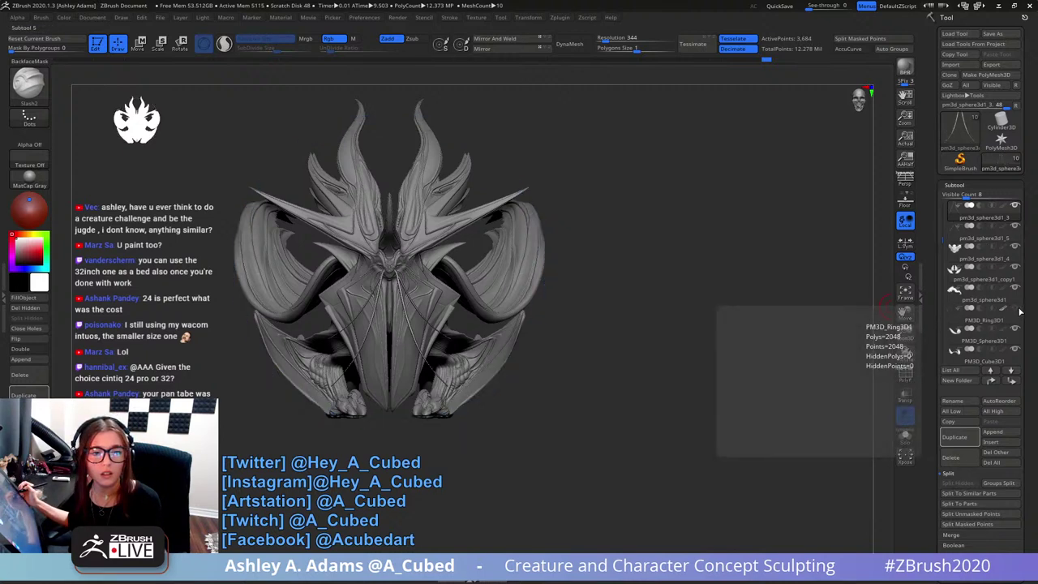
left_click(1016, 309)
- Snapshot the front view with its ring guide, then a three-quarter view beside it, and place a side view below
key("shift")
key("shift+s")
left_click_drag(614, 281, 737, 232, "alt")
left_click_drag(766, 307, 730, 444)
mouse_move(827, 453)
left_mouse_down()
mouse_move(761, 466)
mouse_move(643, 449)
mouse_move(676, 461)
mouse_move(661, 468)
left_mouse_up()
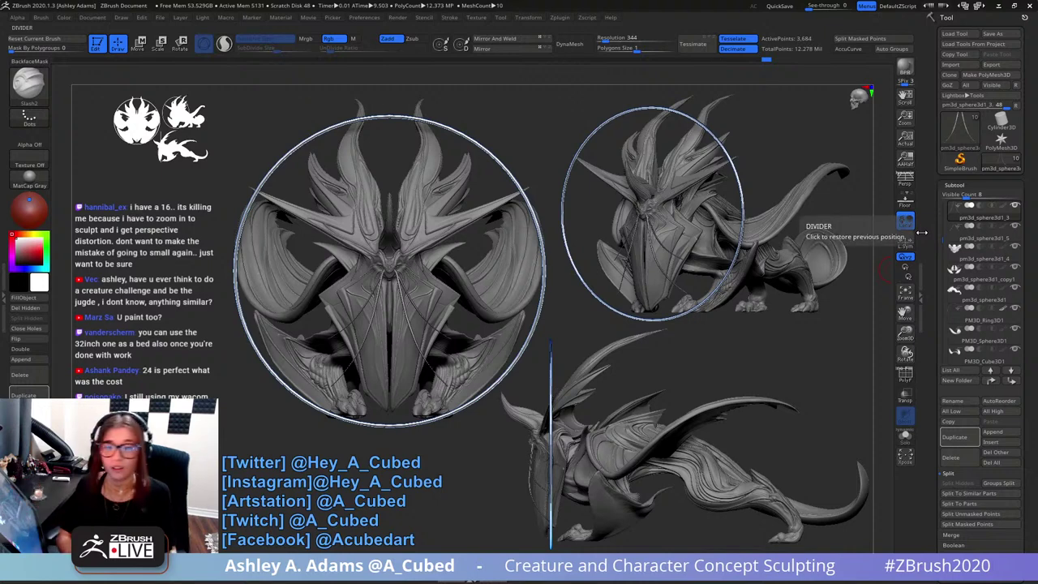